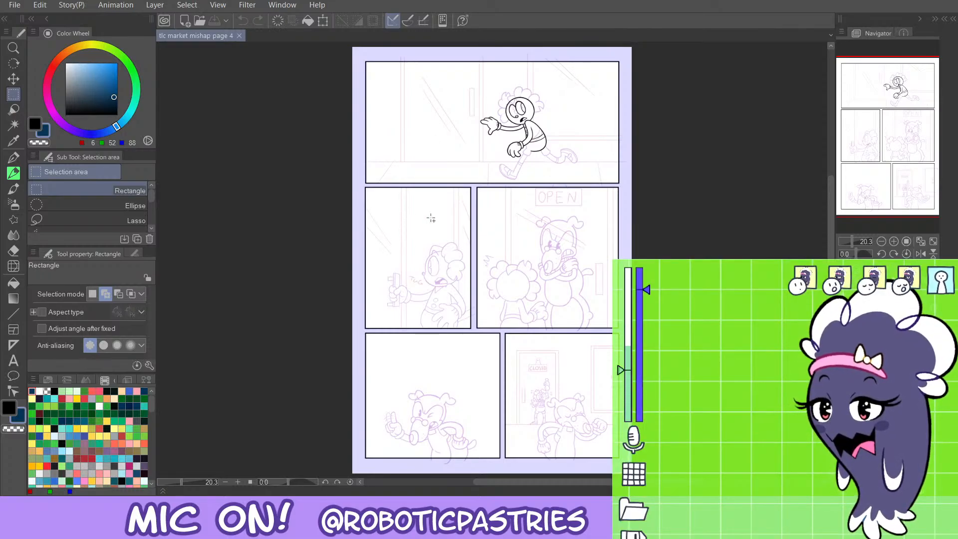
Ink the short line joining the nose to the eyes of the top panel's character with the black G-pen.
{"action": "key", "text": "ctrl+alt+0"}
{"action": "left_click", "coordinate": [896, 98]}
{"action": "left_click_drag", "start_coordinate": [897, 98], "coordinate": [897, 97]}
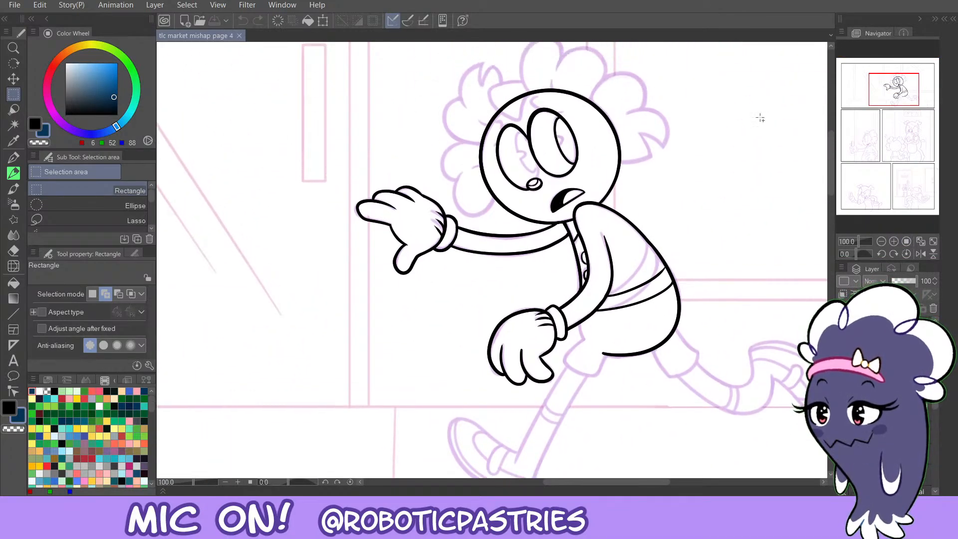
{"action": "left_click", "coordinate": [33, 124]}
{"action": "left_click", "coordinate": [14, 157]}
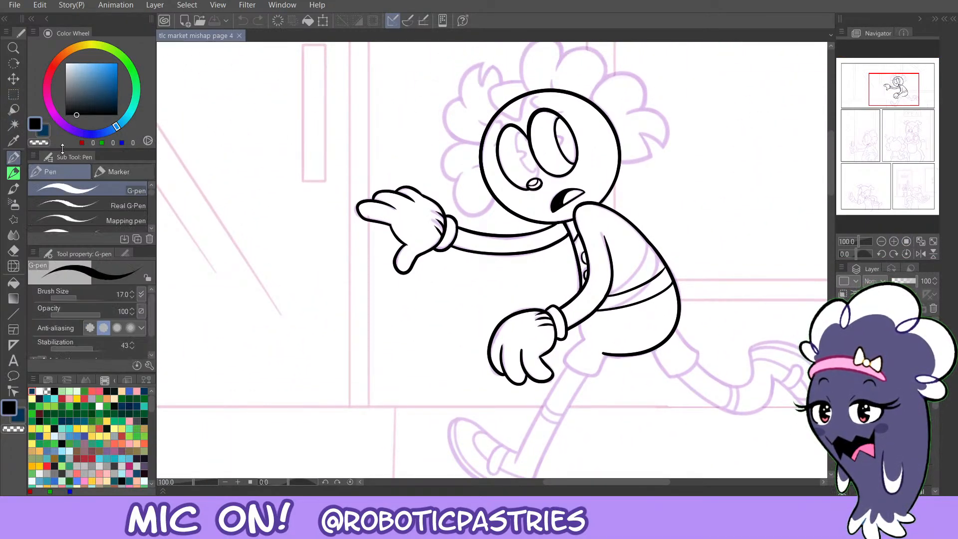
{"action": "left_click_drag", "start_coordinate": [540, 179], "coordinate": [540, 169]}
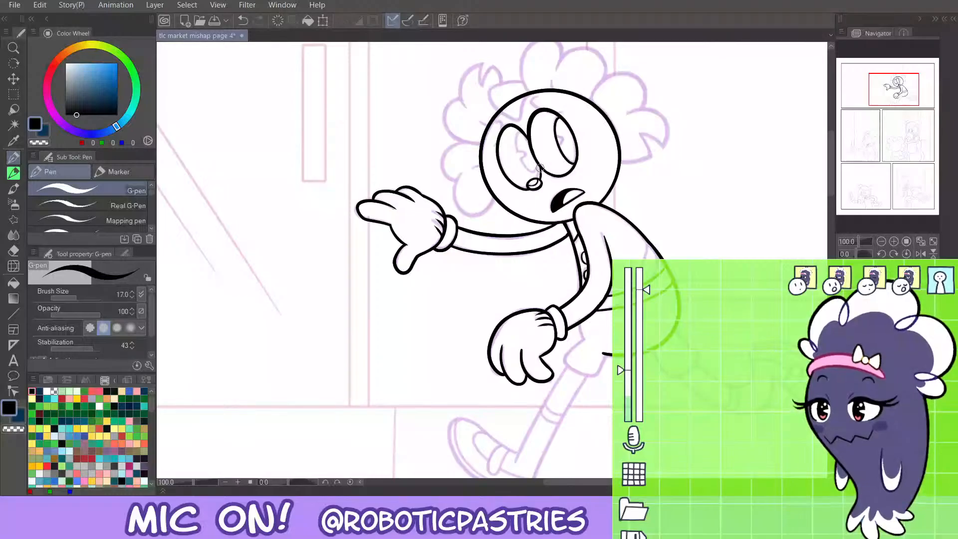
{"action": "key", "text": "ctrl+z"}
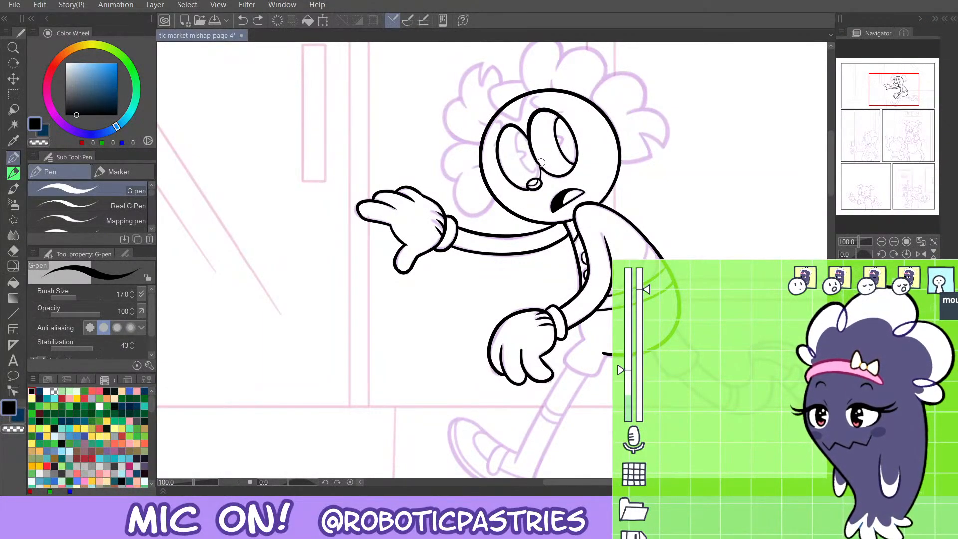
{"action": "key", "text": "ctrl+z"}
{"action": "left_click_drag", "start_coordinate": [540, 180], "coordinate": [542, 169]}
{"action": "key", "text": "ctrl+z"}
{"action": "key", "text": "ctrl+z"}
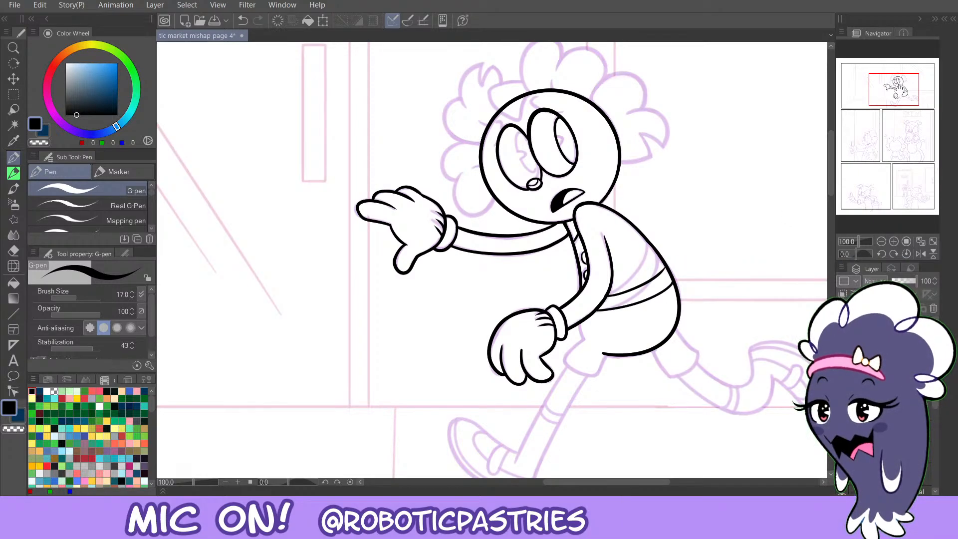
Ink the pupil of the character's left-hand eye, with a wedge-shaped notch cut into its outline.
{"action": "left_click_drag", "start_coordinate": [901, 123], "coordinate": [906, 117]}
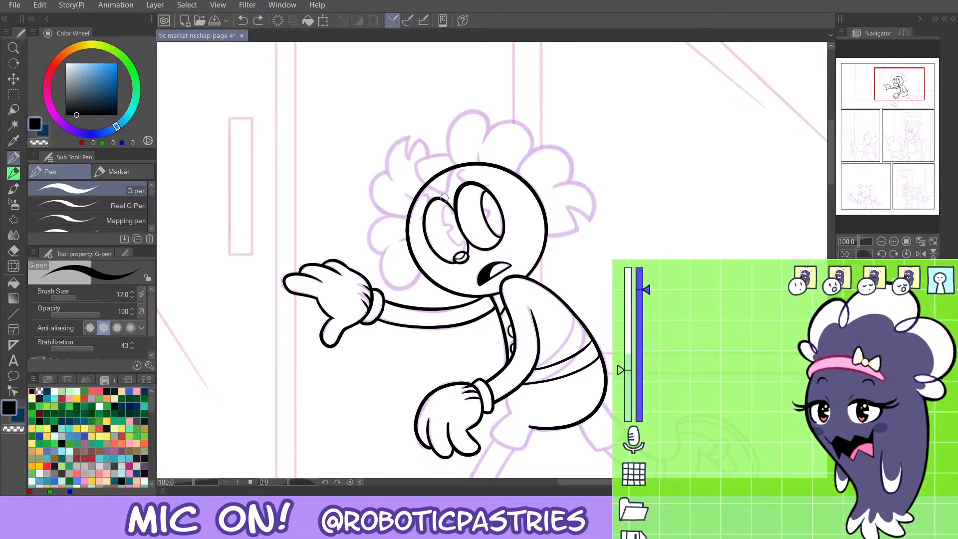
{"action": "key", "text": "ctrl+z"}
{"action": "left_click_drag", "start_coordinate": [438, 199], "coordinate": [453, 208]}
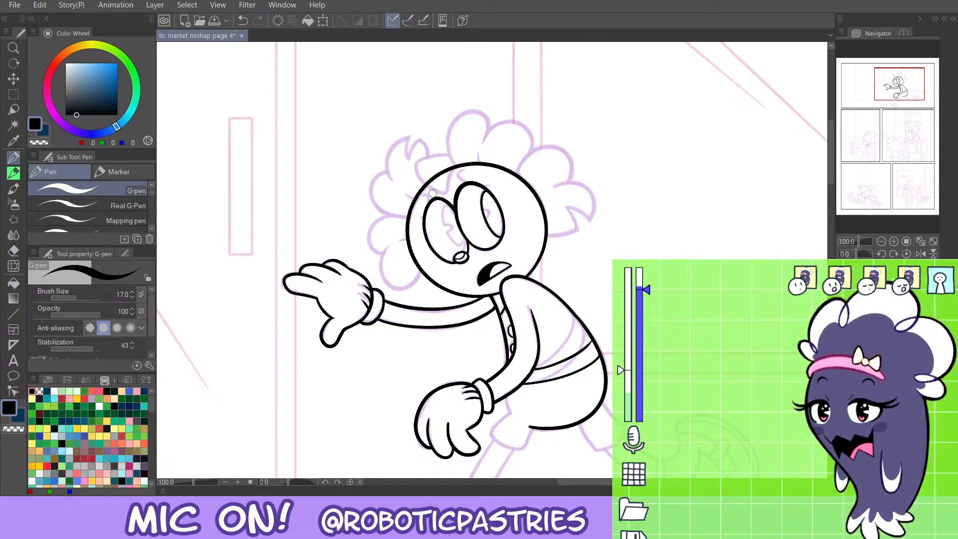
{"action": "key", "text": "ctrl+z"}
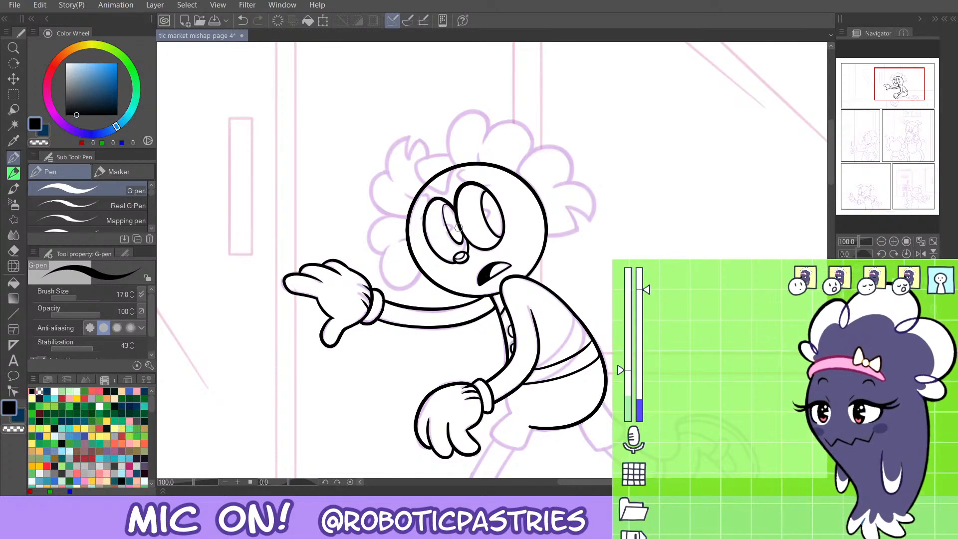
{"action": "left_click_drag", "start_coordinate": [440, 199], "coordinate": [454, 209]}
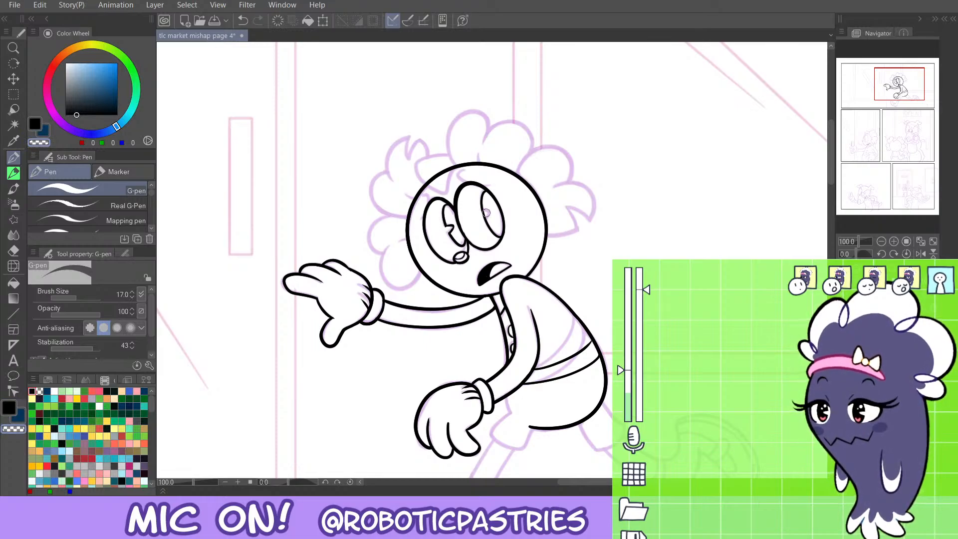
{"action": "key", "text": "ctrl+z"}
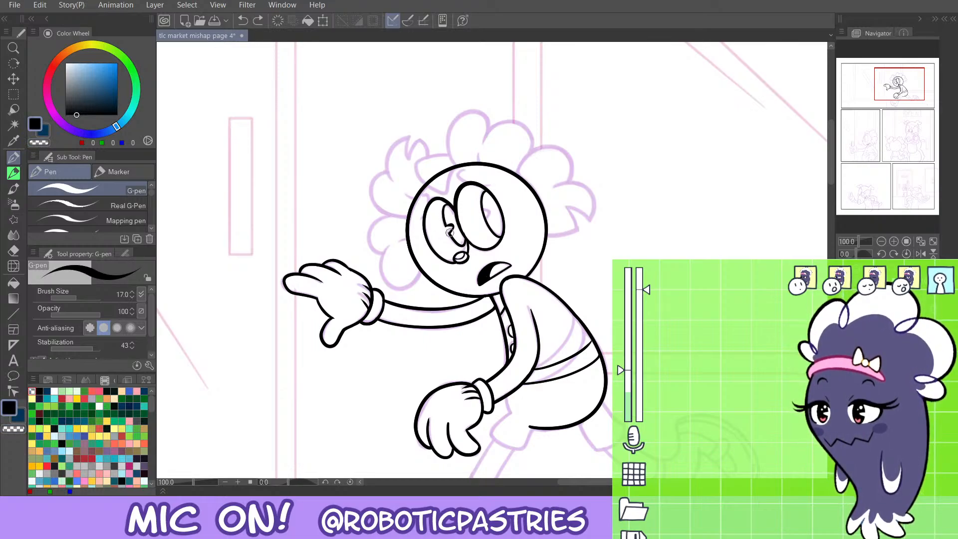
Ink the small curved eyebrow above the character's left-hand eye and tidy its line.
{"action": "key", "text": "c"}
{"action": "mouse_move", "coordinate": [432, 196]}
{"action": "left_mouse_down"}
{"action": "mouse_move", "coordinate": [428, 205]}
{"action": "mouse_move", "coordinate": [431, 193]}
{"action": "mouse_move", "coordinate": [424, 196]}
{"action": "mouse_move", "coordinate": [430, 204]}
{"action": "left_mouse_up"}
{"action": "key", "text": "ctrl+z"}
{"action": "key", "text": "c"}
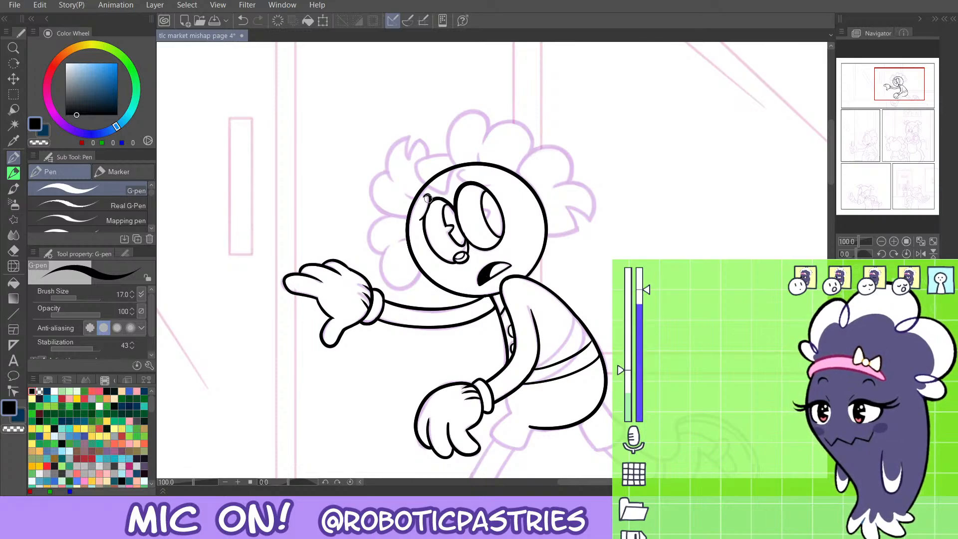
{"action": "key", "text": "c"}
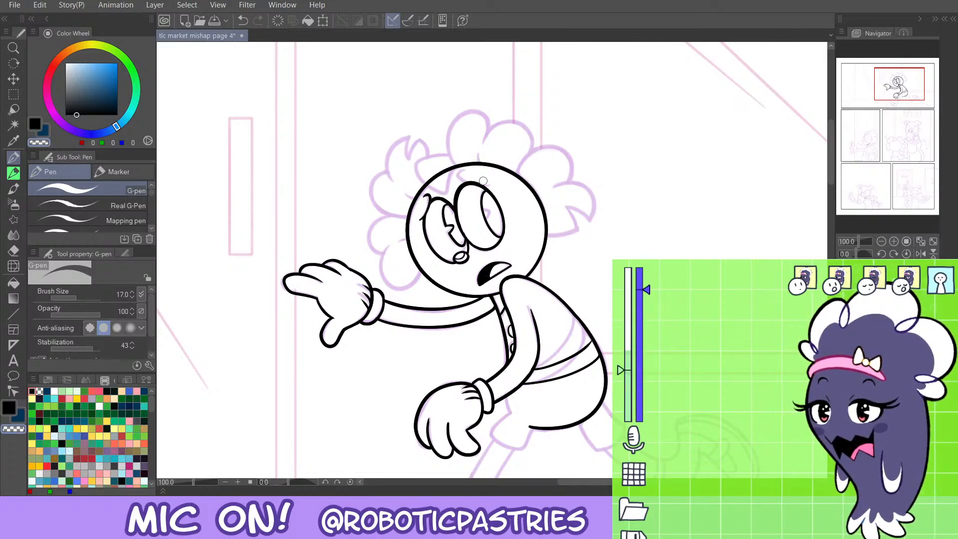
Ink the curved eyebrow above the character's right-hand eye, just inside the top of the head outline.
{"action": "left_click", "coordinate": [620, 243]}
{"action": "key", "text": "ctrl+z"}
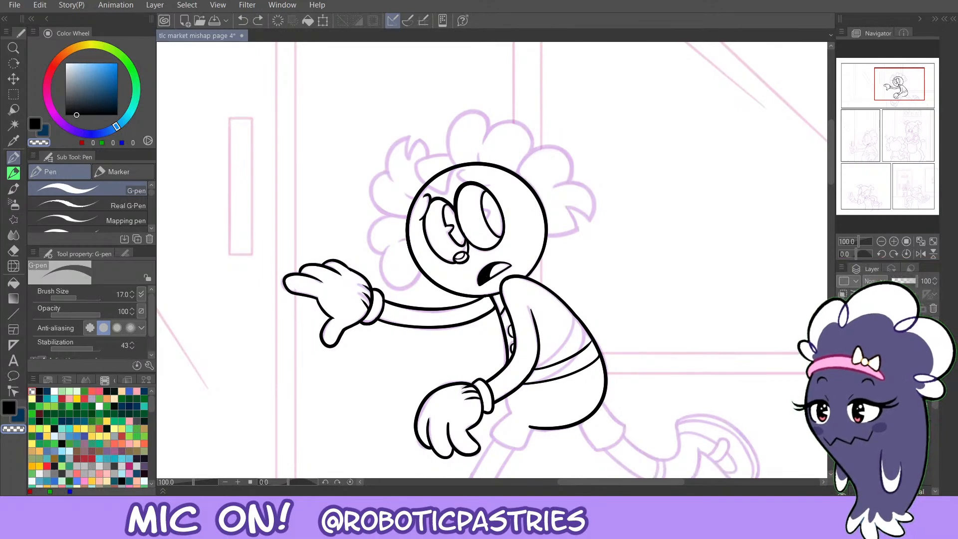
{"action": "left_click_drag", "start_coordinate": [487, 185], "coordinate": [462, 177]}
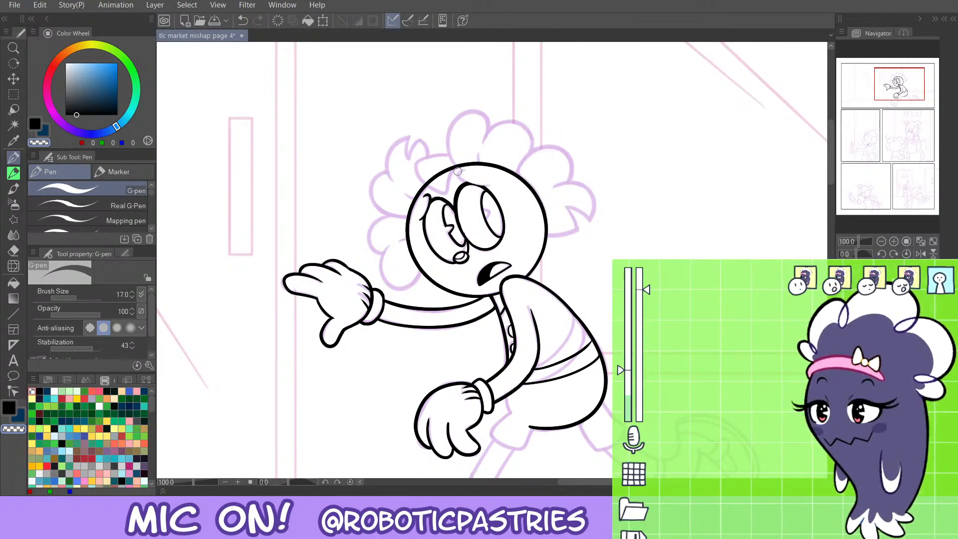
{"action": "key", "text": "c"}
{"action": "key", "text": "ctrl+z"}
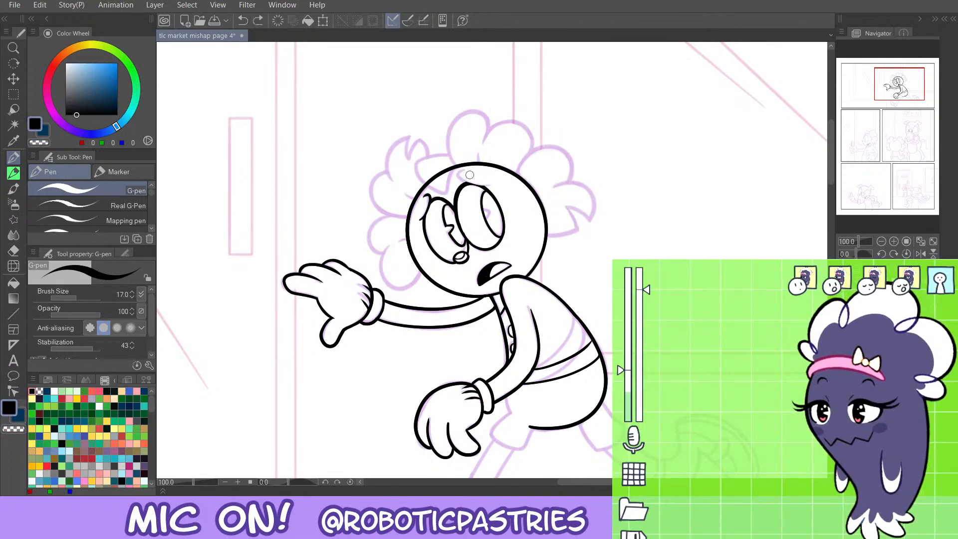
{"action": "mouse_move", "coordinate": [488, 185]}
{"action": "left_mouse_down"}
{"action": "mouse_move", "coordinate": [456, 175]}
{"action": "mouse_move", "coordinate": [467, 183]}
{"action": "mouse_move", "coordinate": [463, 172]}
{"action": "left_mouse_up"}
{"action": "key", "text": "ctrl+z"}
{"action": "key", "text": "ctrl+z"}
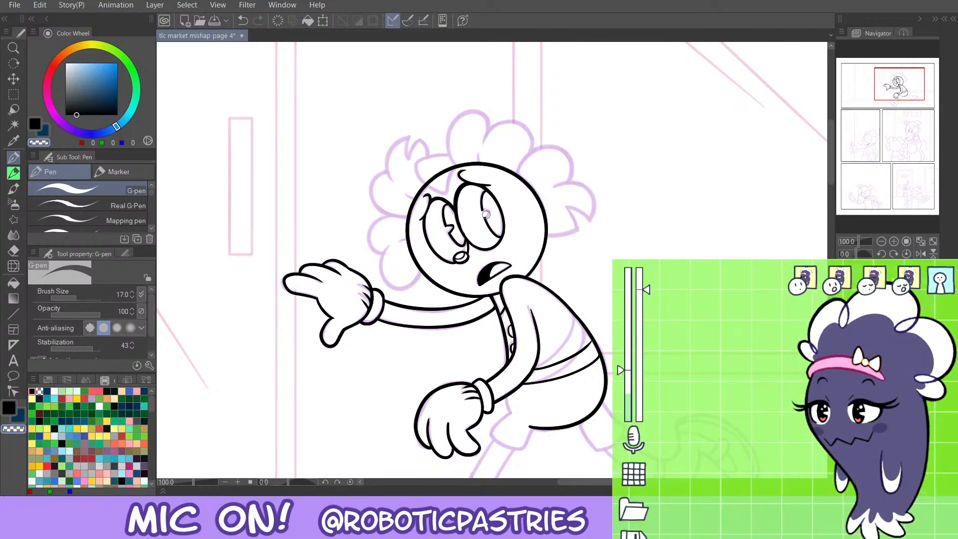
Cut a wedge-shaped notch into the pupil outline of the character's right-hand eye to match the other eye.
{"action": "key", "text": "c"}
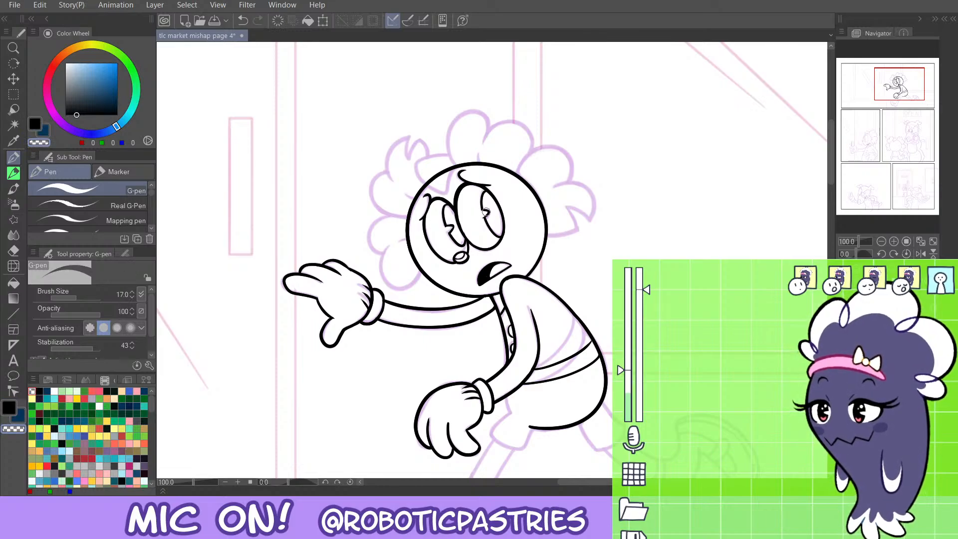
{"action": "left_click_drag", "start_coordinate": [480, 213], "coordinate": [487, 226]}
{"action": "key", "text": "ctrl+z"}
{"action": "key", "text": "ctrl+z"}
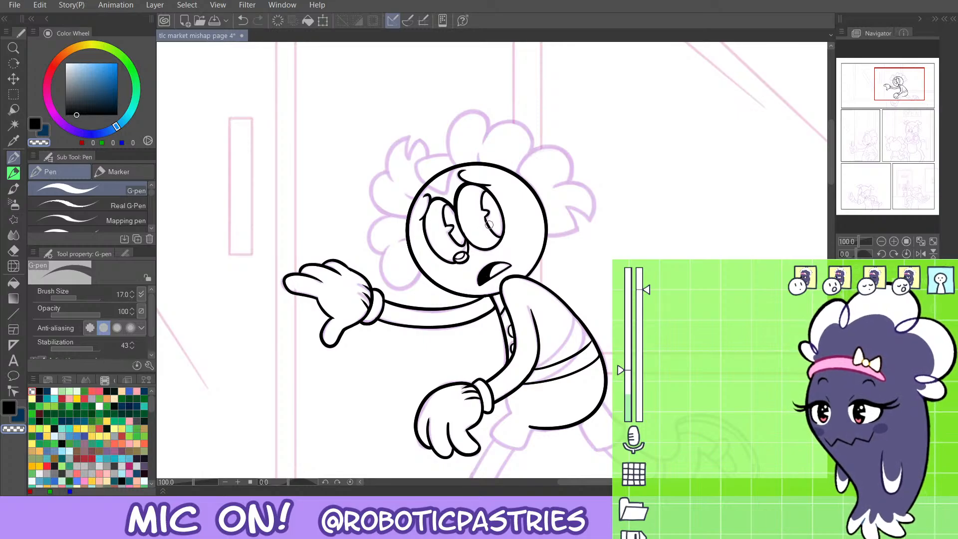
{"action": "key", "text": "c"}
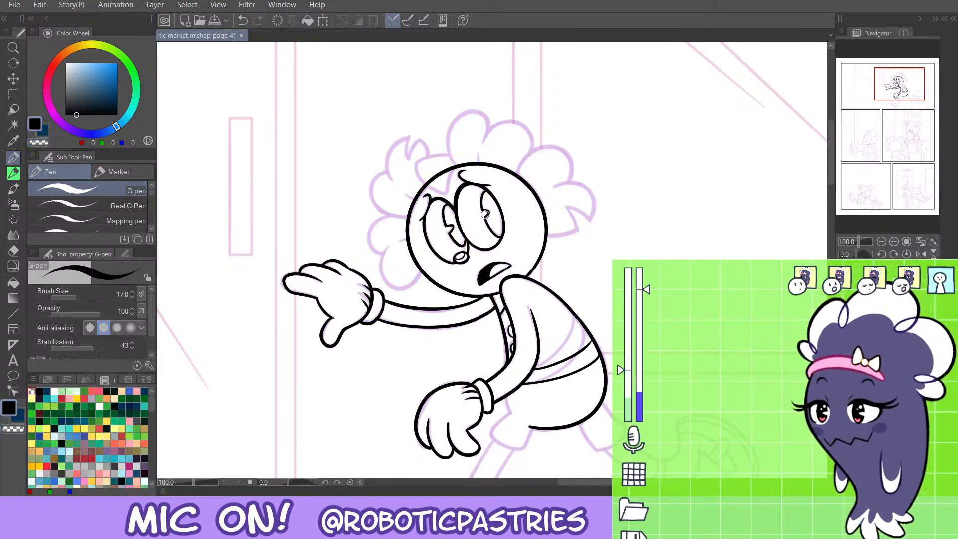
{"action": "key", "text": "ctrl+z"}
{"action": "left_click_drag", "start_coordinate": [490, 211], "coordinate": [484, 211]}
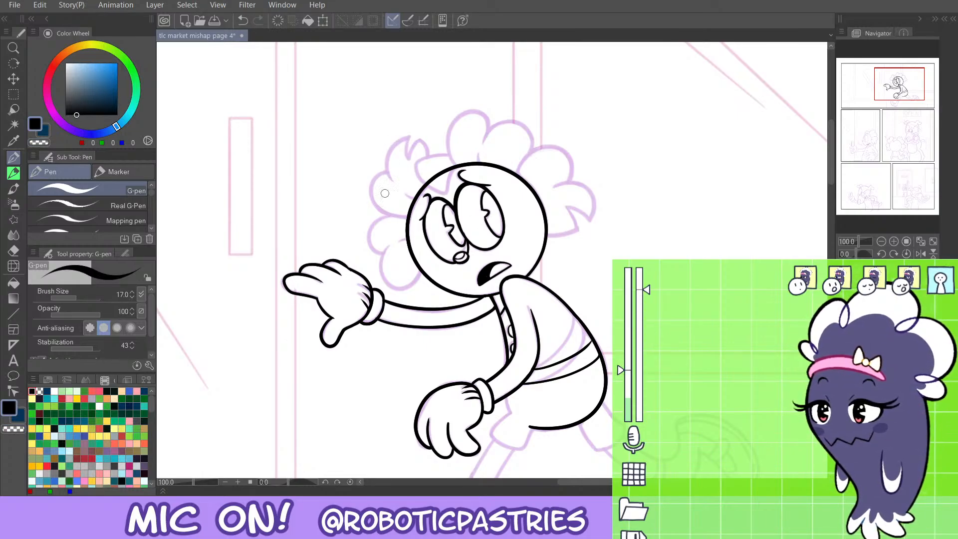
Ink the rounded hair curl at the left side of the head over the sketch and clean up its end.
{"action": "mouse_move", "coordinate": [406, 214]}
{"action": "left_mouse_down"}
{"action": "mouse_move", "coordinate": [368, 191]}
{"action": "mouse_move", "coordinate": [390, 174]}
{"action": "mouse_move", "coordinate": [388, 215]}
{"action": "mouse_move", "coordinate": [376, 172]}
{"action": "mouse_move", "coordinate": [394, 182]}
{"action": "mouse_move", "coordinate": [414, 136]}
{"action": "left_mouse_up"}
{"action": "key", "text": "ctrl+z"}
{"action": "key", "text": "ctrl+z"}
{"action": "key", "text": "ctrl+z"}
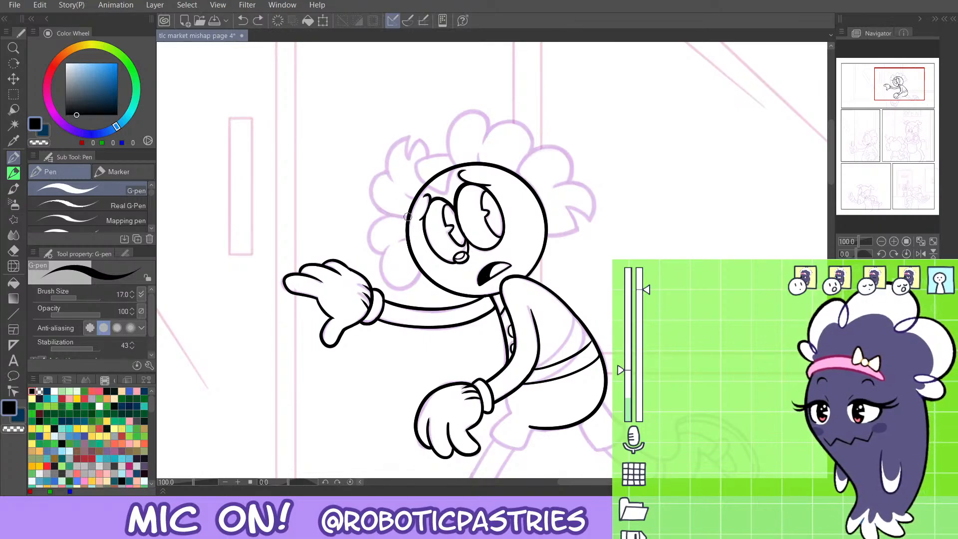
{"action": "mouse_move", "coordinate": [407, 218]}
{"action": "left_mouse_down"}
{"action": "mouse_move", "coordinate": [372, 178]}
{"action": "mouse_move", "coordinate": [391, 171]}
{"action": "left_mouse_up"}
{"action": "mouse_move", "coordinate": [402, 218]}
{"action": "left_mouse_down"}
{"action": "mouse_move", "coordinate": [368, 185]}
{"action": "mouse_move", "coordinate": [387, 173]}
{"action": "left_mouse_up"}
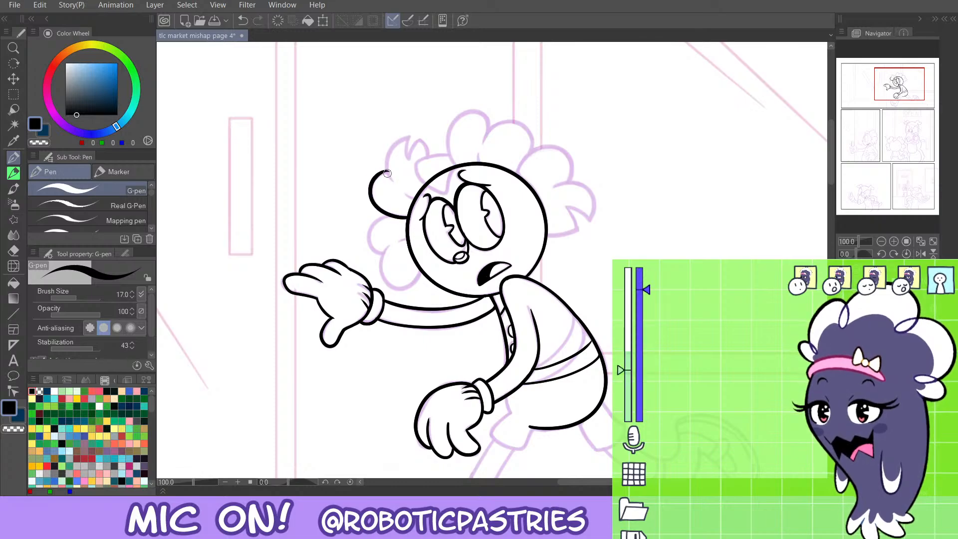
{"action": "key", "text": "c"}
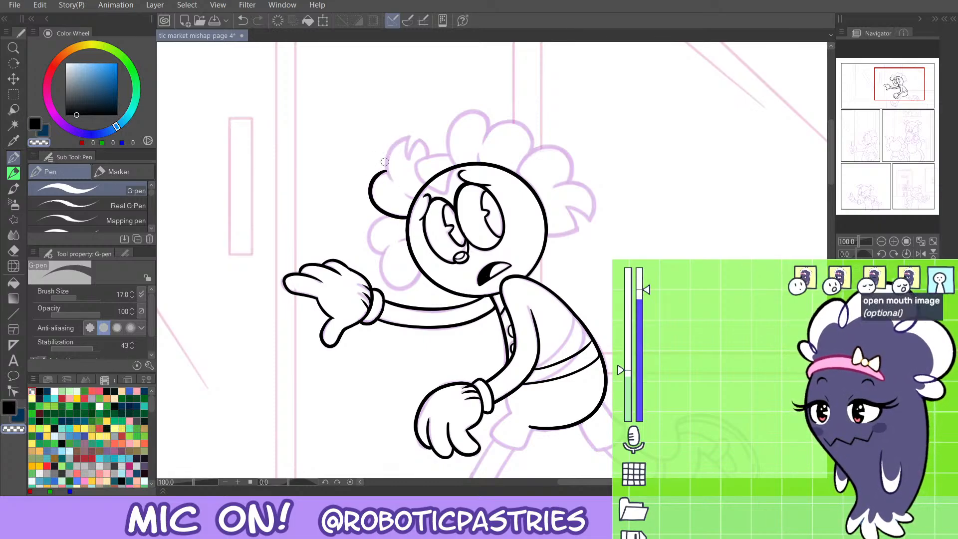
{"action": "key", "text": "ctrl+z"}
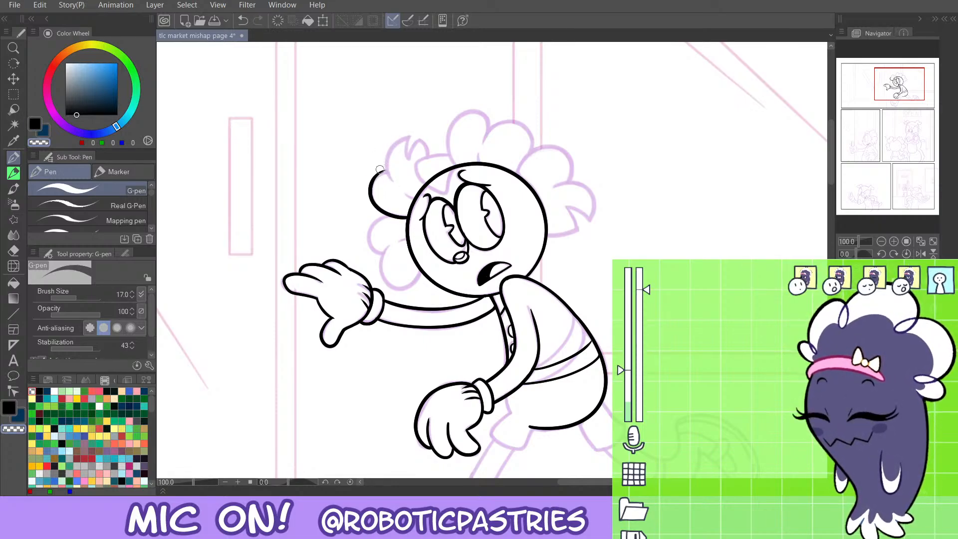
{"action": "key", "text": "c"}
Ink the outline of the second hair curl, rising above the first one at the upper left of the head.
{"action": "left_click_drag", "start_coordinate": [394, 181], "coordinate": [407, 135]}
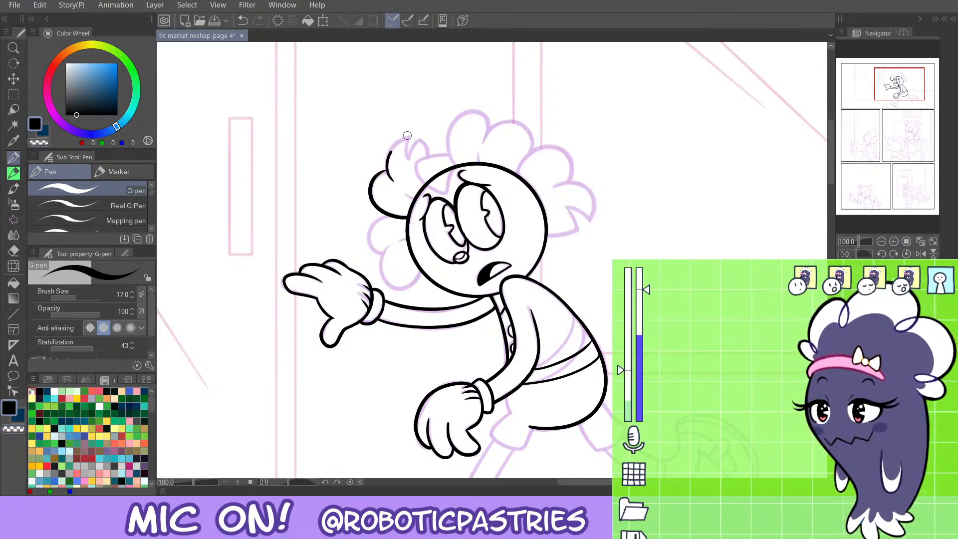
{"action": "key", "text": "ctrl+z"}
{"action": "mouse_move", "coordinate": [388, 172]}
{"action": "left_mouse_down"}
{"action": "mouse_move", "coordinate": [371, 182]}
{"action": "mouse_move", "coordinate": [371, 194]}
{"action": "mouse_move", "coordinate": [389, 168]}
{"action": "left_mouse_up"}
{"action": "key", "text": "ctrl+z"}
{"action": "key", "text": "ctrl+z"}
{"action": "key", "text": "c"}
{"action": "key", "text": "c"}
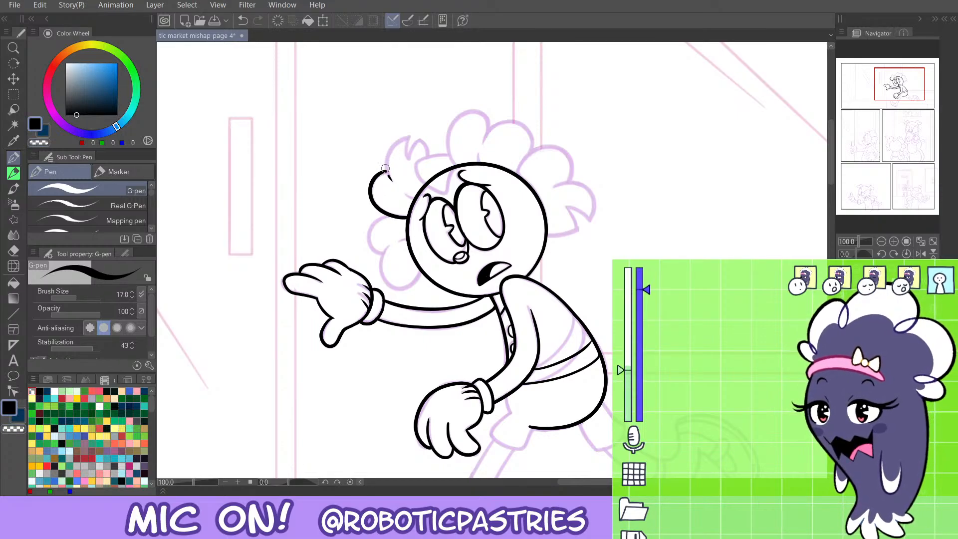
{"action": "key", "text": "ctrl+z"}
{"action": "key", "text": "ctrl+z"}
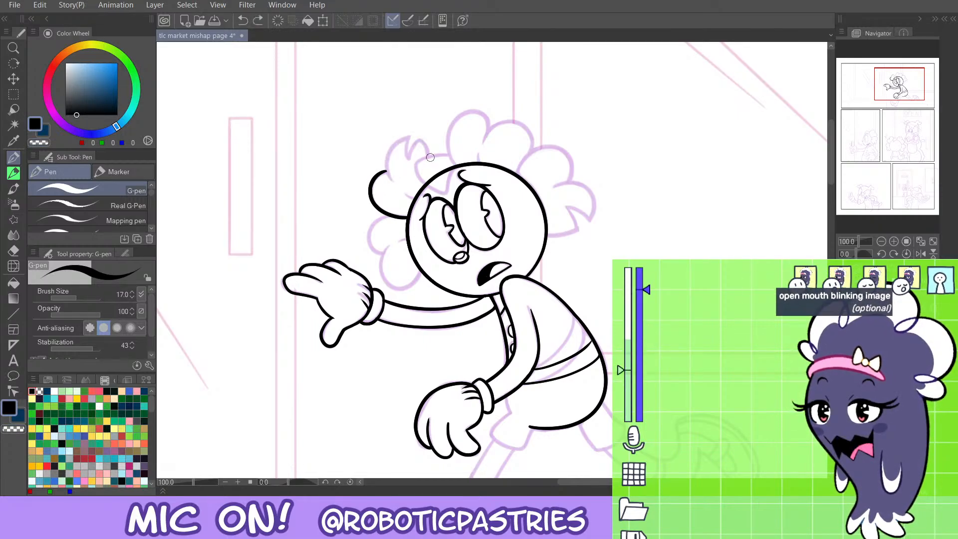
{"action": "mouse_move", "coordinate": [430, 158]}
{"action": "left_mouse_down"}
{"action": "mouse_move", "coordinate": [391, 142]}
{"action": "mouse_move", "coordinate": [389, 171]}
{"action": "left_mouse_up"}
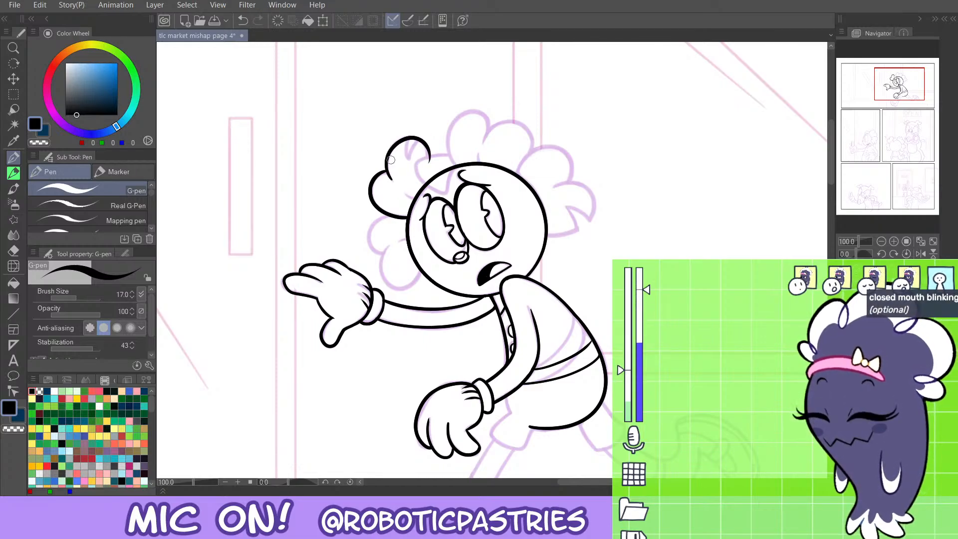
{"action": "key", "text": "ctrl+z"}
Split the tip of the upper-left hair curl with a pointed notch and refine the crease where the lower curl meets the face.
{"action": "mouse_move", "coordinate": [391, 180]}
{"action": "left_mouse_down"}
{"action": "mouse_move", "coordinate": [407, 139]}
{"action": "mouse_move", "coordinate": [428, 167]}
{"action": "mouse_move", "coordinate": [415, 131]}
{"action": "mouse_move", "coordinate": [407, 183]}
{"action": "mouse_move", "coordinate": [410, 173]}
{"action": "left_mouse_up"}
{"action": "key", "text": "c"}
{"action": "key", "text": "c"}
{"action": "key", "text": "ctrl+z"}
{"action": "key", "text": "ctrl+z"}
{"action": "key", "text": "c"}
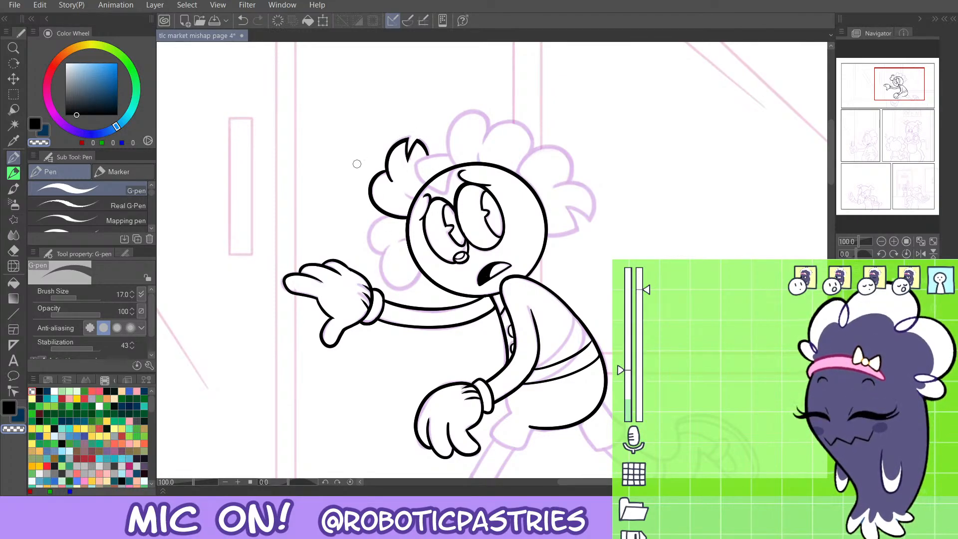
{"action": "key", "text": "c"}
{"action": "left_click_drag", "start_coordinate": [416, 198], "coordinate": [403, 195]}
{"action": "key", "text": "ctrl+z"}
{"action": "key", "text": "c"}
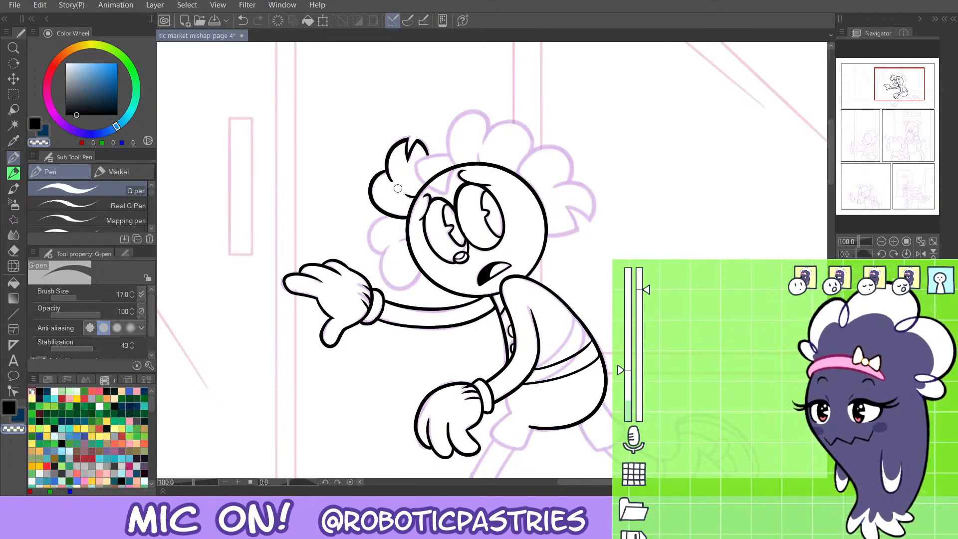
Ink the pointed lock of hair over the forehead and erase the head outline running through it.
{"action": "key", "text": "c"}
{"action": "mouse_move", "coordinate": [451, 155]}
{"action": "left_mouse_down"}
{"action": "mouse_move", "coordinate": [416, 163]}
{"action": "mouse_move", "coordinate": [439, 186]}
{"action": "mouse_move", "coordinate": [417, 155]}
{"action": "mouse_move", "coordinate": [423, 182]}
{"action": "mouse_move", "coordinate": [447, 152]}
{"action": "mouse_move", "coordinate": [425, 152]}
{"action": "mouse_move", "coordinate": [441, 178]}
{"action": "mouse_move", "coordinate": [449, 153]}
{"action": "mouse_move", "coordinate": [429, 184]}
{"action": "mouse_move", "coordinate": [442, 189]}
{"action": "mouse_move", "coordinate": [415, 163]}
{"action": "mouse_move", "coordinate": [441, 195]}
{"action": "left_mouse_up"}
{"action": "key", "text": "ctrl+z"}
{"action": "key", "text": "ctrl+z"}
{"action": "key", "text": "ctrl+z"}
{"action": "key", "text": "ctrl+z"}
{"action": "key", "text": "ctrl+z"}
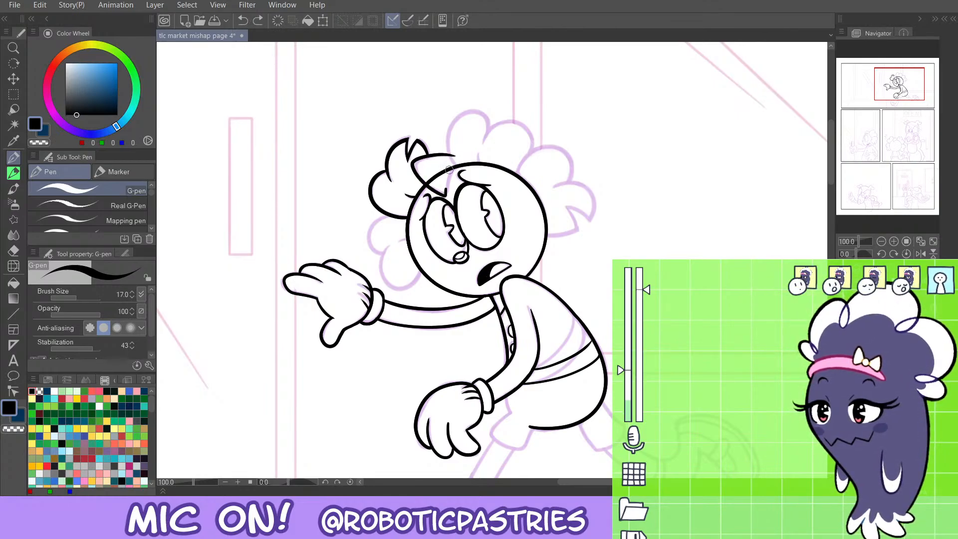
{"action": "key", "text": "ctrl+z"}
{"action": "mouse_move", "coordinate": [453, 156]}
{"action": "left_mouse_down"}
{"action": "mouse_move", "coordinate": [423, 157]}
{"action": "mouse_move", "coordinate": [418, 168]}
{"action": "mouse_move", "coordinate": [445, 191]}
{"action": "mouse_move", "coordinate": [452, 164]}
{"action": "left_mouse_up"}
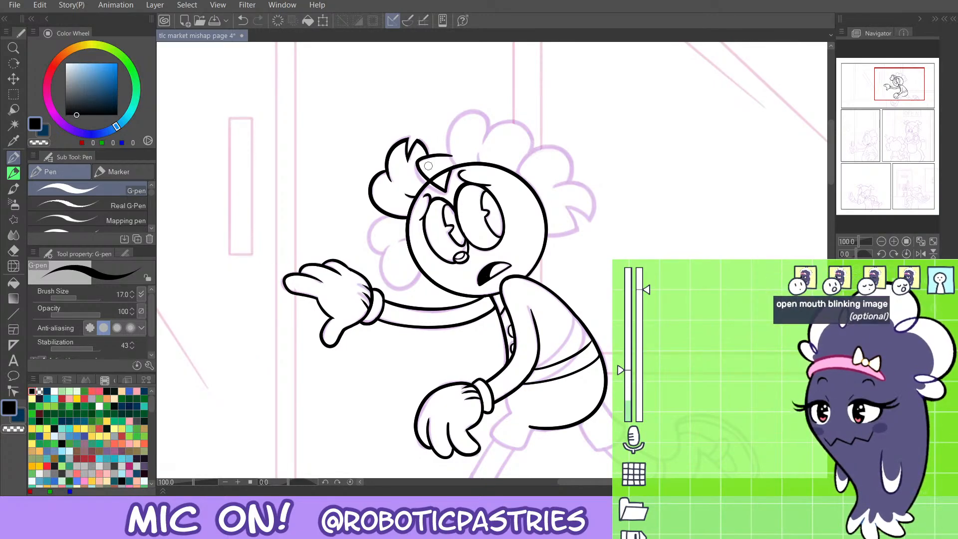
{"action": "key", "text": "c"}
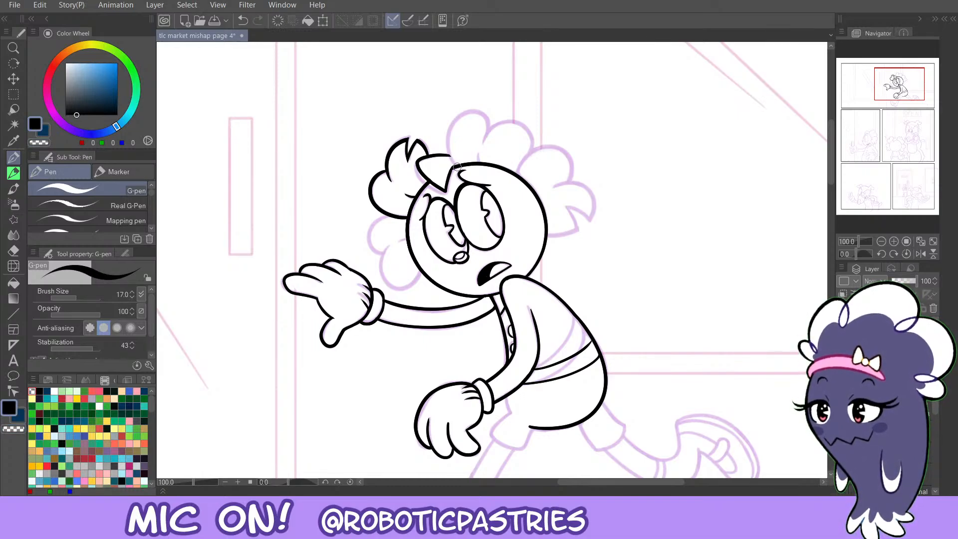
Ink the two rounded hair curls on top of the head over the sketch and clean up where their lines meet.
{"action": "left_click_drag", "start_coordinate": [454, 162], "coordinate": [452, 120]}
{"action": "key", "text": "ctrl+z"}
{"action": "key", "text": "ctrl+z"}
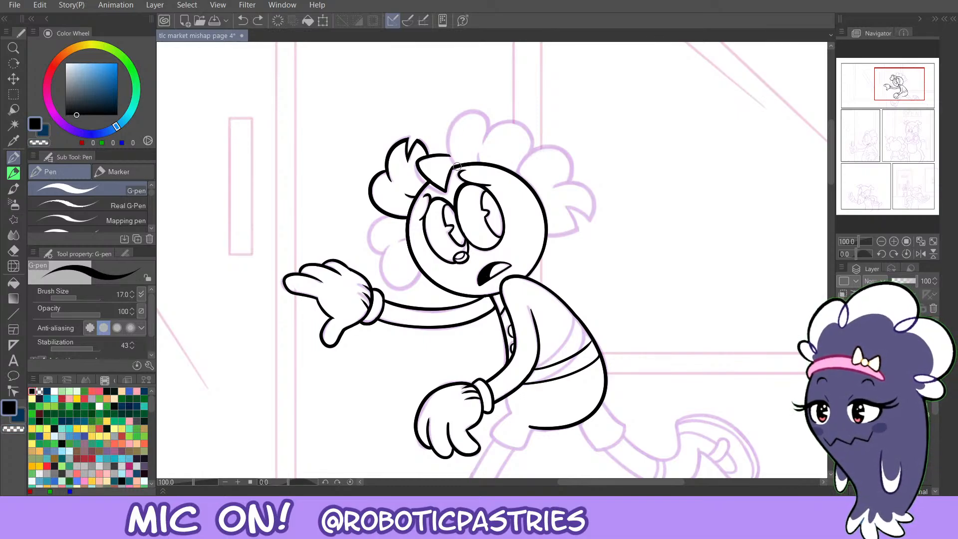
{"action": "mouse_move", "coordinate": [451, 162]}
{"action": "left_mouse_down"}
{"action": "mouse_move", "coordinate": [448, 128]}
{"action": "mouse_move", "coordinate": [488, 132]}
{"action": "left_mouse_up"}
{"action": "key", "text": "ctrl+z"}
{"action": "mouse_move", "coordinate": [455, 165]}
{"action": "left_mouse_down"}
{"action": "mouse_move", "coordinate": [448, 127]}
{"action": "mouse_move", "coordinate": [489, 117]}
{"action": "mouse_move", "coordinate": [533, 149]}
{"action": "mouse_move", "coordinate": [494, 125]}
{"action": "mouse_move", "coordinate": [487, 132]}
{"action": "mouse_move", "coordinate": [521, 122]}
{"action": "mouse_move", "coordinate": [528, 159]}
{"action": "mouse_move", "coordinate": [486, 133]}
{"action": "mouse_move", "coordinate": [534, 134]}
{"action": "mouse_move", "coordinate": [524, 146]}
{"action": "mouse_move", "coordinate": [476, 152]}
{"action": "left_mouse_up"}
{"action": "key", "text": "ctrl+z"}
{"action": "key", "text": "ctrl+z"}
{"action": "key", "text": "ctrl+z"}
{"action": "key", "text": "c"}
{"action": "key", "text": "c"}
{"action": "key", "text": "ctrl+z"}
{"action": "key", "text": "c"}
{"action": "key", "text": "ctrl+z"}
{"action": "key", "text": "c"}
{"action": "key", "text": "ctrl+z"}
{"action": "key", "text": "c"}
{"action": "key", "text": "c"}
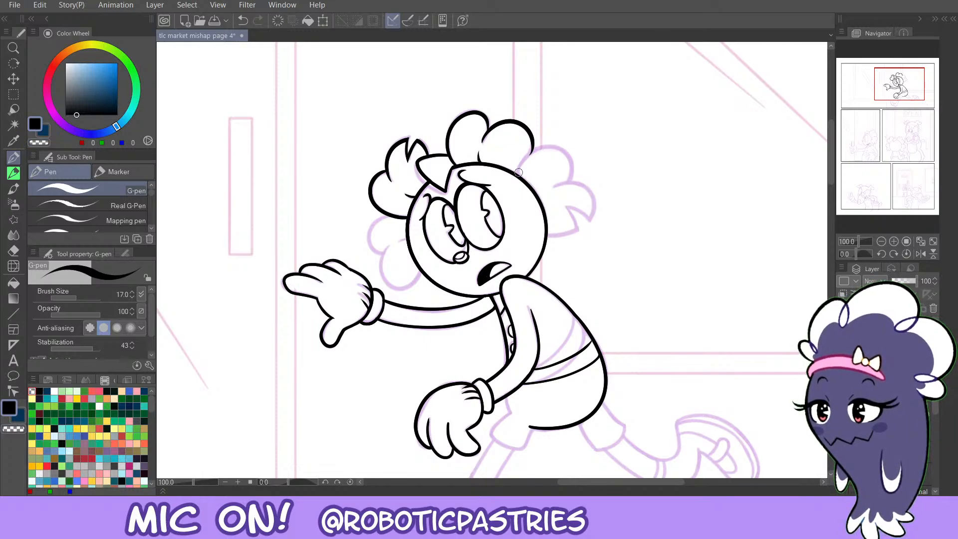
Ink the rounded hair curl on the upper right side of the head, following the sketch.
{"action": "key", "text": "c"}
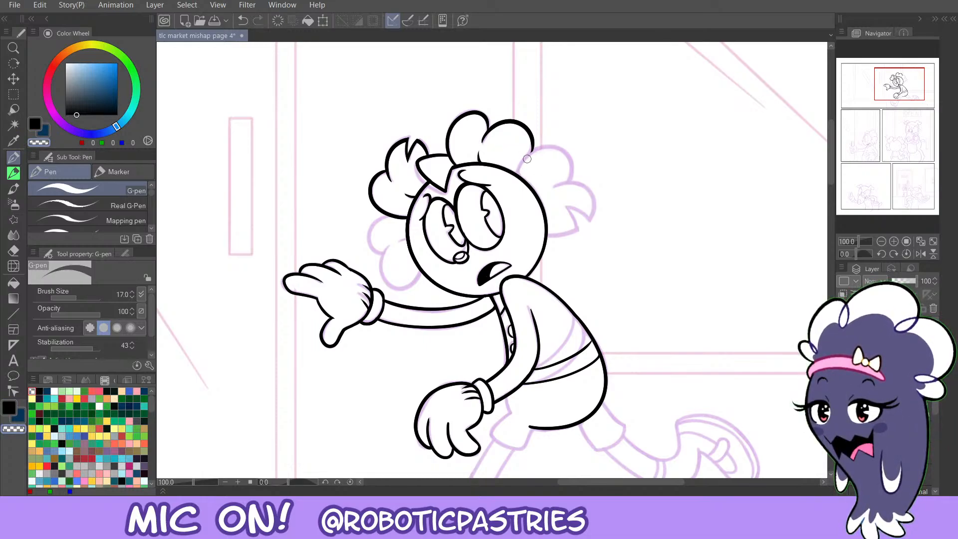
{"action": "key", "text": "c"}
{"action": "mouse_move", "coordinate": [518, 172]}
{"action": "left_mouse_down"}
{"action": "mouse_move", "coordinate": [574, 181]}
{"action": "mouse_move", "coordinate": [572, 161]}
{"action": "mouse_move", "coordinate": [572, 177]}
{"action": "left_mouse_up"}
{"action": "key", "text": "ctrl+z"}
{"action": "key", "text": "ctrl+z"}
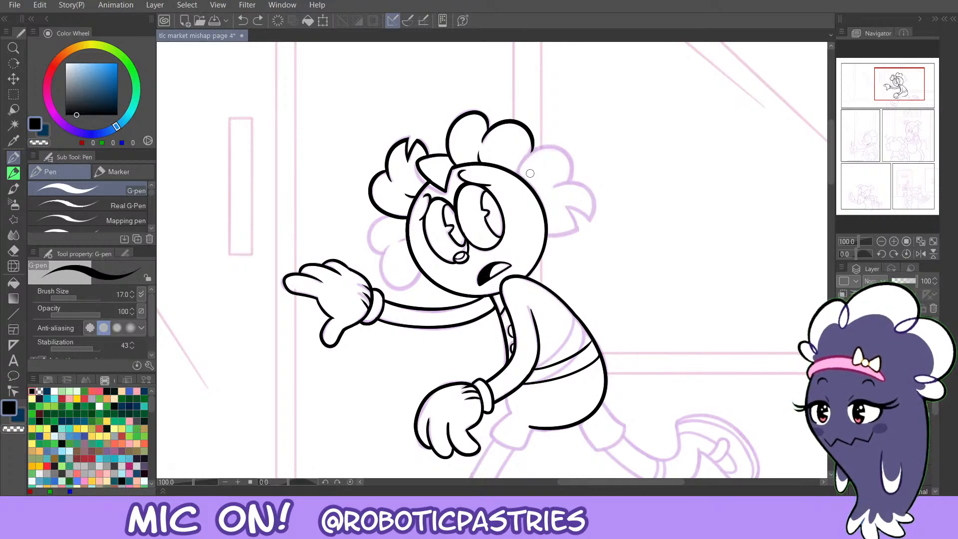
{"action": "left_click_drag", "start_coordinate": [518, 172], "coordinate": [570, 150]}
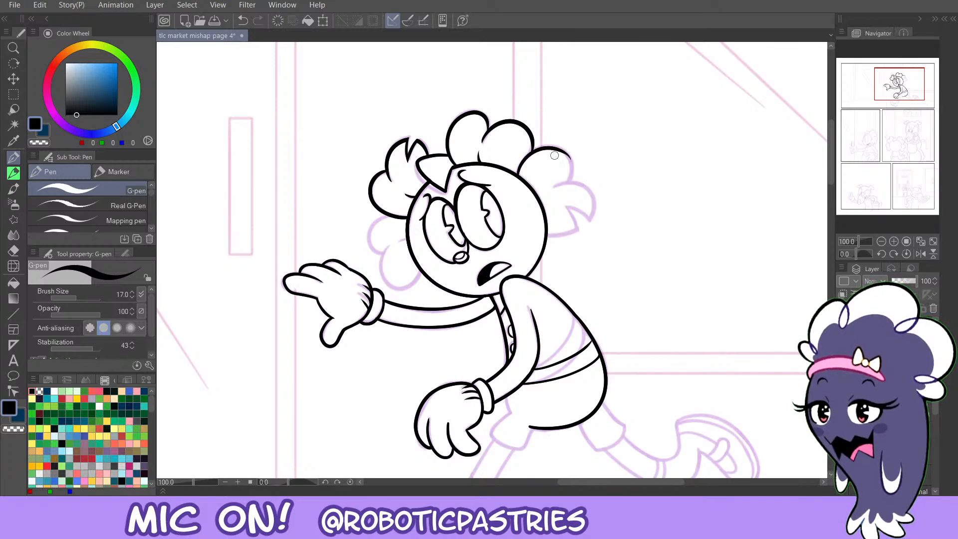
{"action": "key", "text": "ctrl+z"}
{"action": "mouse_move", "coordinate": [517, 178]}
{"action": "left_mouse_down"}
{"action": "mouse_move", "coordinate": [573, 165]}
{"action": "mouse_move", "coordinate": [591, 190]}
{"action": "mouse_move", "coordinate": [585, 221]}
{"action": "left_mouse_up"}
{"action": "key", "text": "c"}
{"action": "key", "text": "c"}
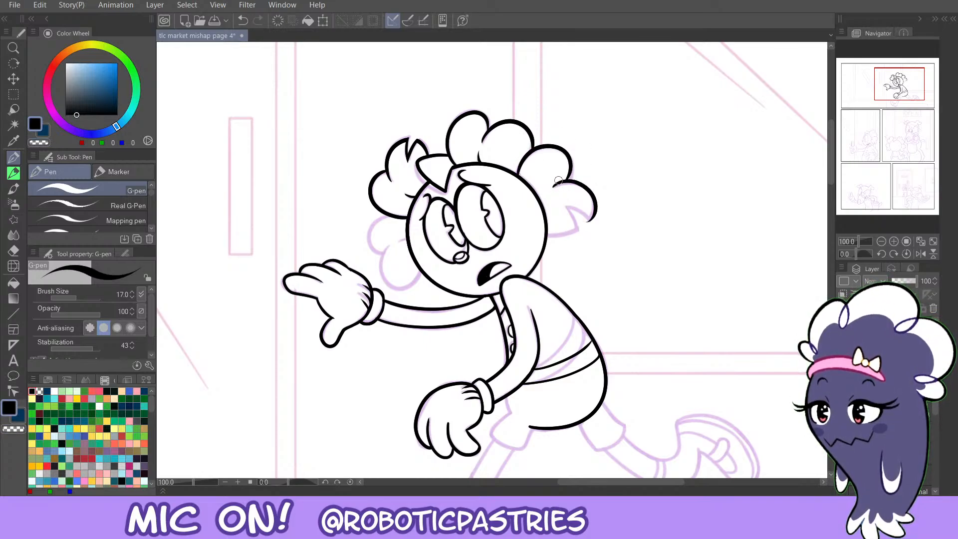
Ink the outer curve of the next hair curl down the right side of the head, ending at its pointed tip.
{"action": "key", "text": "ctrl+z"}
{"action": "mouse_move", "coordinate": [554, 186]}
{"action": "left_mouse_down"}
{"action": "mouse_move", "coordinate": [597, 192]}
{"action": "mouse_move", "coordinate": [588, 221]}
{"action": "left_mouse_up"}
{"action": "key", "text": "ctrl+z"}
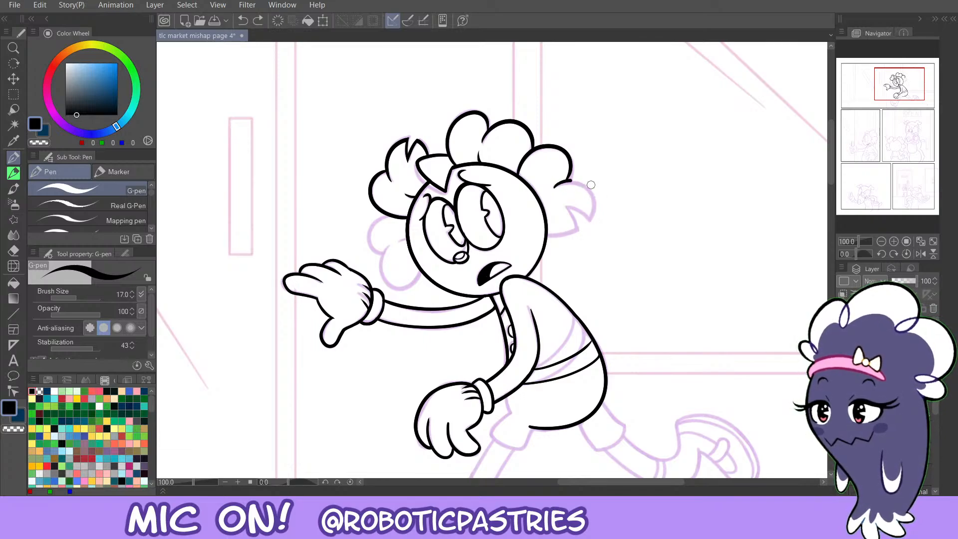
{"action": "left_click_drag", "start_coordinate": [590, 185], "coordinate": [587, 220]}
{"action": "key", "text": "ctrl+z"}
{"action": "mouse_move", "coordinate": [554, 186]}
{"action": "left_mouse_down"}
{"action": "mouse_move", "coordinate": [577, 179]}
{"action": "mouse_move", "coordinate": [591, 221]}
{"action": "left_mouse_up"}
{"action": "key", "text": "ctrl+z"}
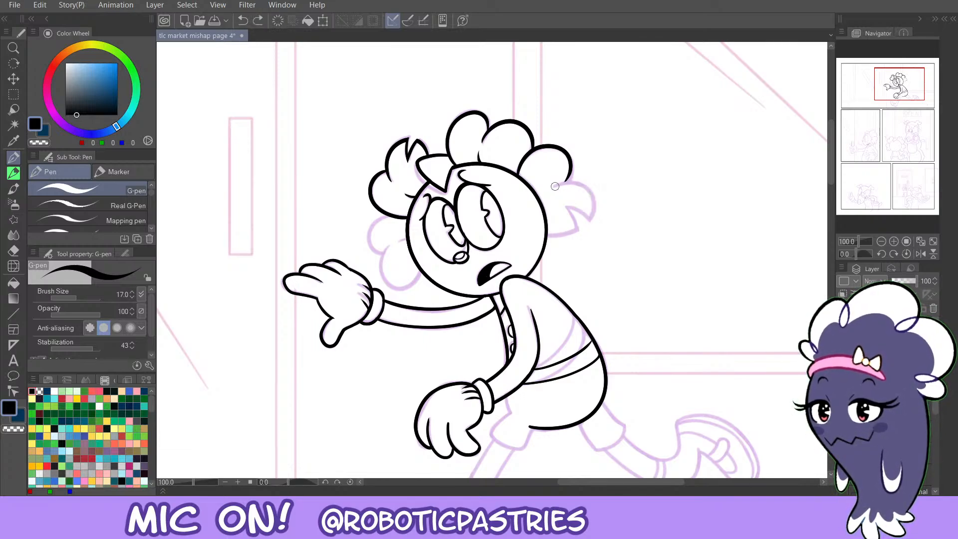
{"action": "left_click_drag", "start_coordinate": [590, 189], "coordinate": [589, 221]}
{"action": "key", "text": "ctrl+z"}
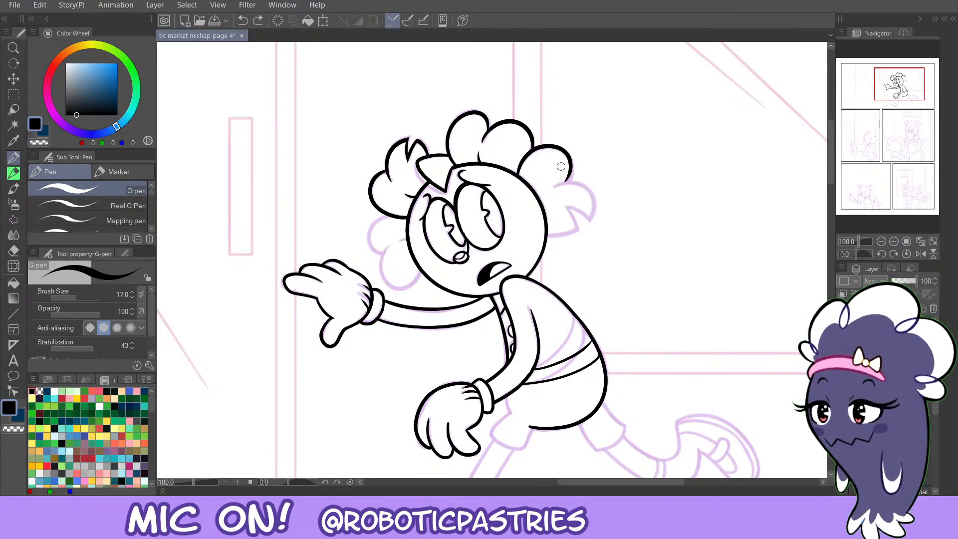
{"action": "mouse_move", "coordinate": [554, 187]}
{"action": "left_mouse_down"}
{"action": "mouse_move", "coordinate": [595, 204]}
{"action": "mouse_move", "coordinate": [583, 208]}
{"action": "mouse_move", "coordinate": [574, 181]}
{"action": "mouse_move", "coordinate": [592, 224]}
{"action": "left_mouse_up"}
{"action": "key", "text": "ctrl+z"}
{"action": "key", "text": "ctrl+z"}
{"action": "mouse_move", "coordinate": [554, 187]}
{"action": "left_mouse_down"}
{"action": "mouse_move", "coordinate": [595, 196]}
{"action": "mouse_move", "coordinate": [584, 214]}
{"action": "left_mouse_up"}
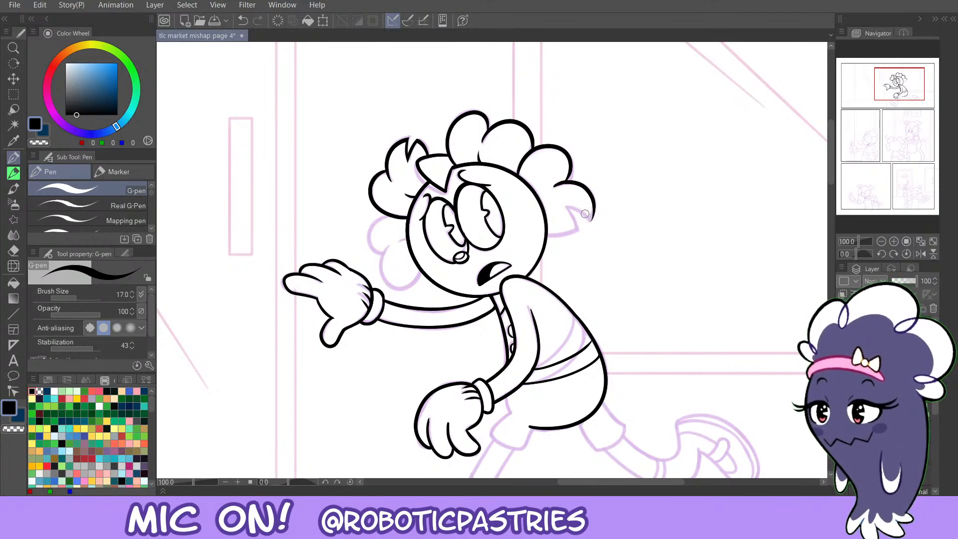
Erase the excess line at the inner start of the lower right curl and smooth its outer curve near the tip.
{"action": "key", "text": "c"}
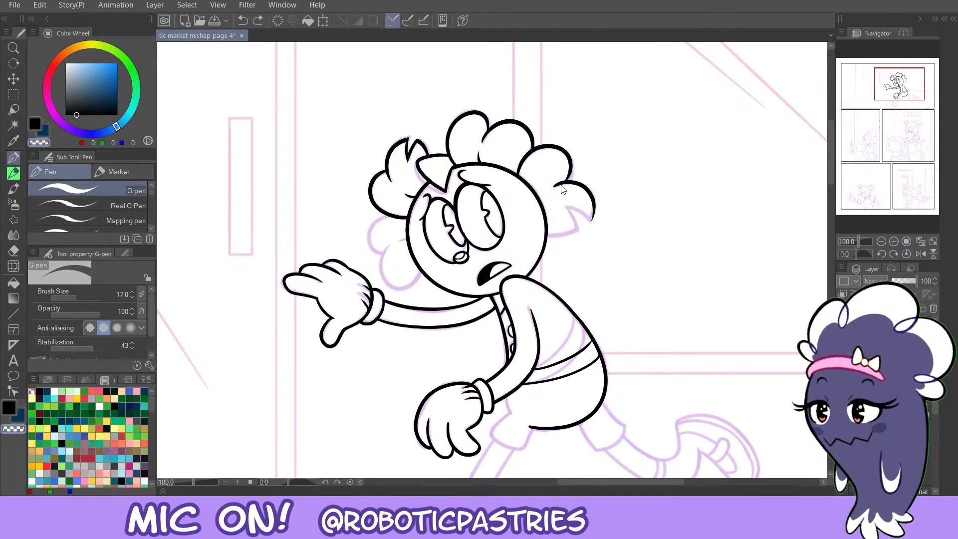
{"action": "key", "text": "ctrl+z"}
{"action": "mouse_move", "coordinate": [549, 195]}
{"action": "left_mouse_down"}
{"action": "mouse_move", "coordinate": [578, 185]}
{"action": "mouse_move", "coordinate": [563, 184]}
{"action": "left_mouse_up"}
{"action": "key", "text": "c"}
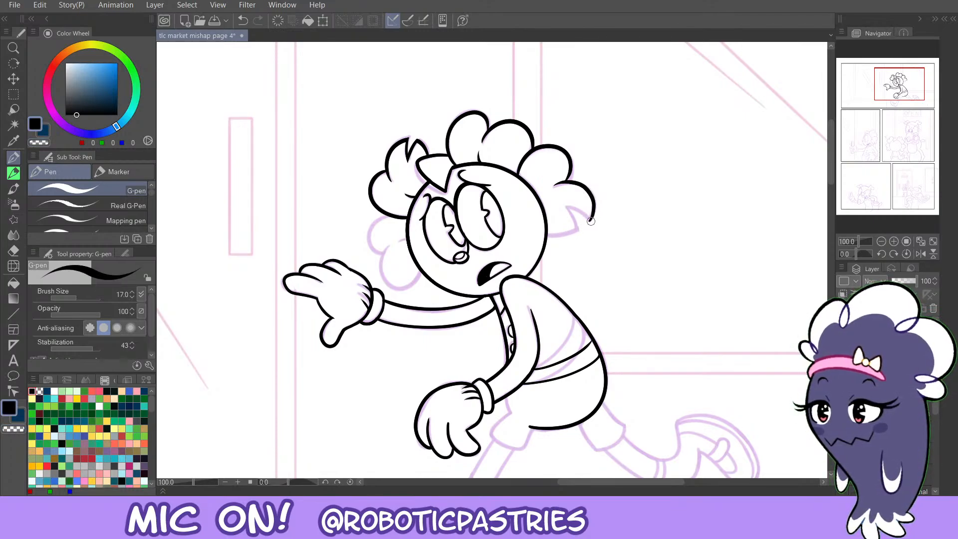
{"action": "key", "text": "ctrl+z"}
{"action": "left_click_drag", "start_coordinate": [591, 219], "coordinate": [593, 201]}
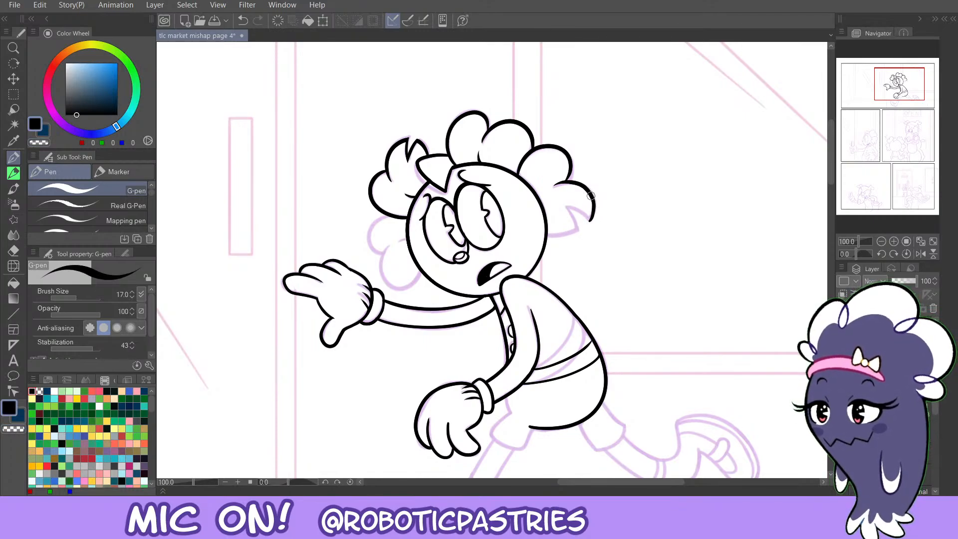
{"action": "key", "text": "ctrl+z"}
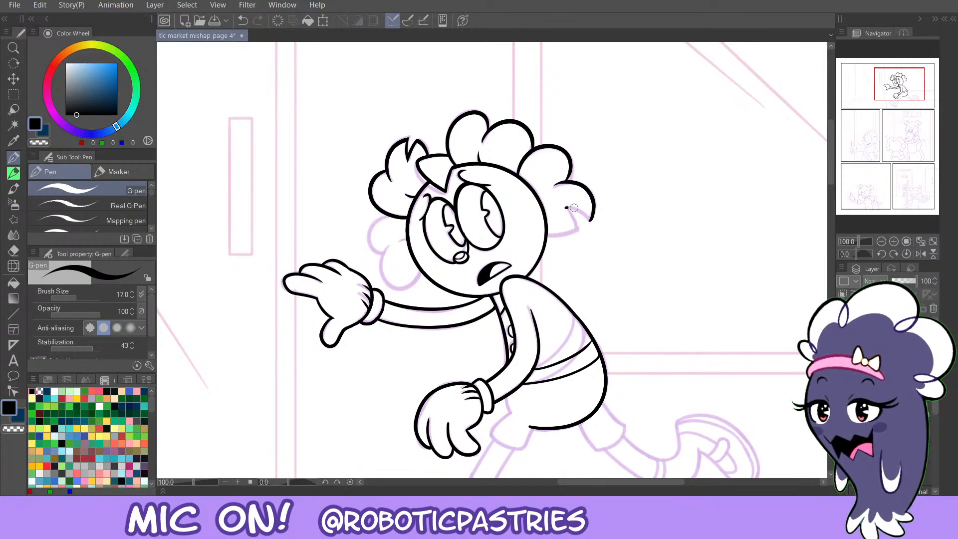
Ink the upper edge of the notch in the lower right curl and sharpen the point where it meets the outer curve.
{"action": "key", "text": "c"}
{"action": "left_click_drag", "start_coordinate": [597, 228], "coordinate": [562, 207]}
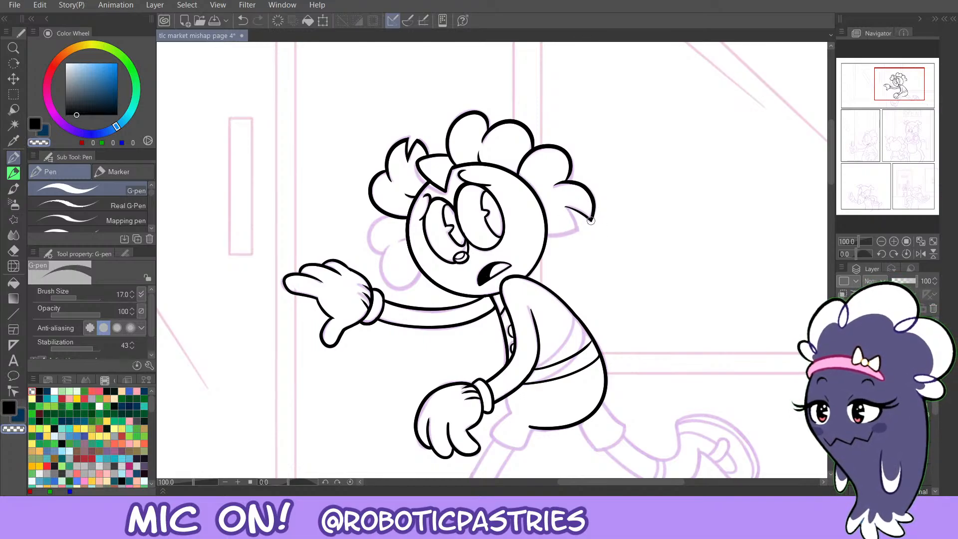
{"action": "key", "text": "c"}
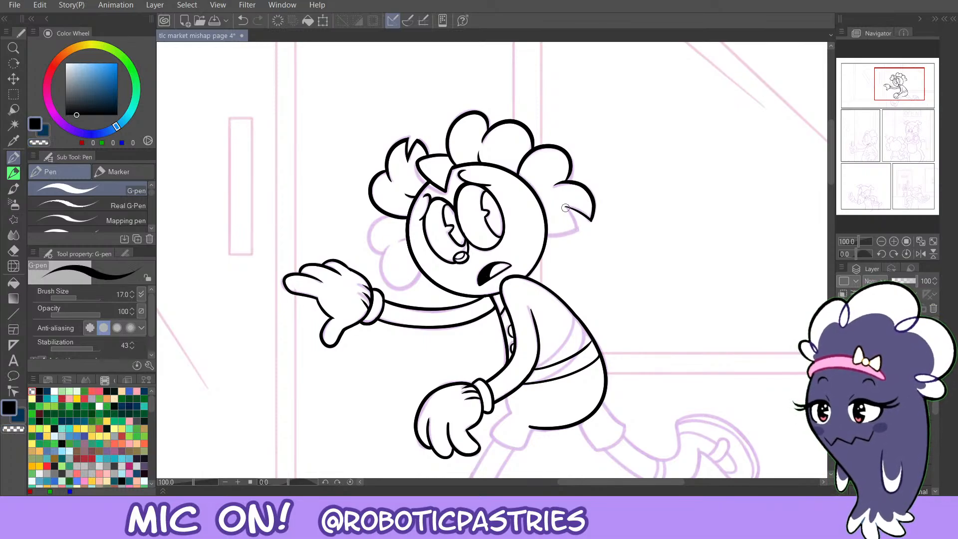
{"action": "mouse_move", "coordinate": [584, 216]}
{"action": "left_mouse_down"}
{"action": "mouse_move", "coordinate": [561, 202]}
{"action": "mouse_move", "coordinate": [596, 226]}
{"action": "left_mouse_up"}
{"action": "key", "text": "ctrl+z"}
{"action": "key", "text": "ctrl+z"}
{"action": "key", "text": "ctrl+z"}
{"action": "key", "text": "c"}
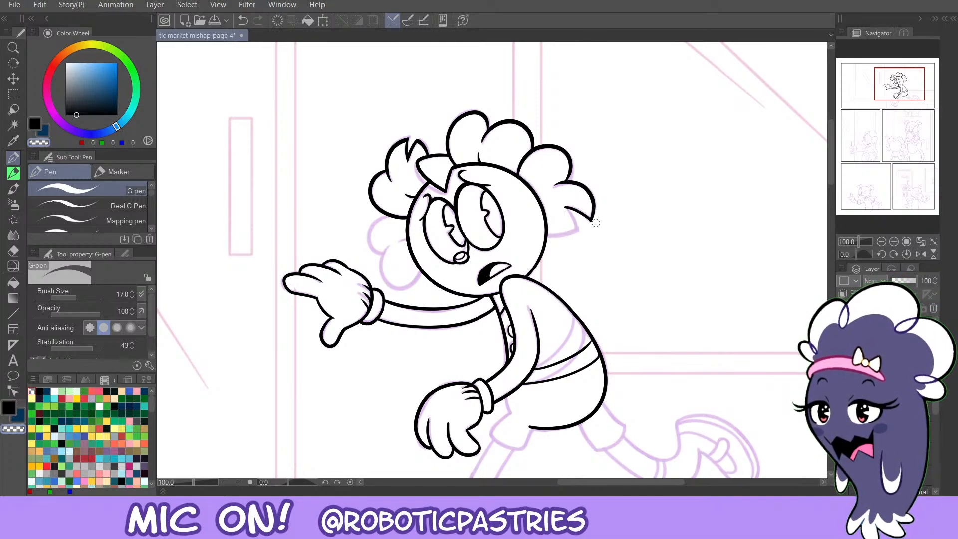
{"action": "key", "text": "c"}
{"action": "key", "text": "c"}
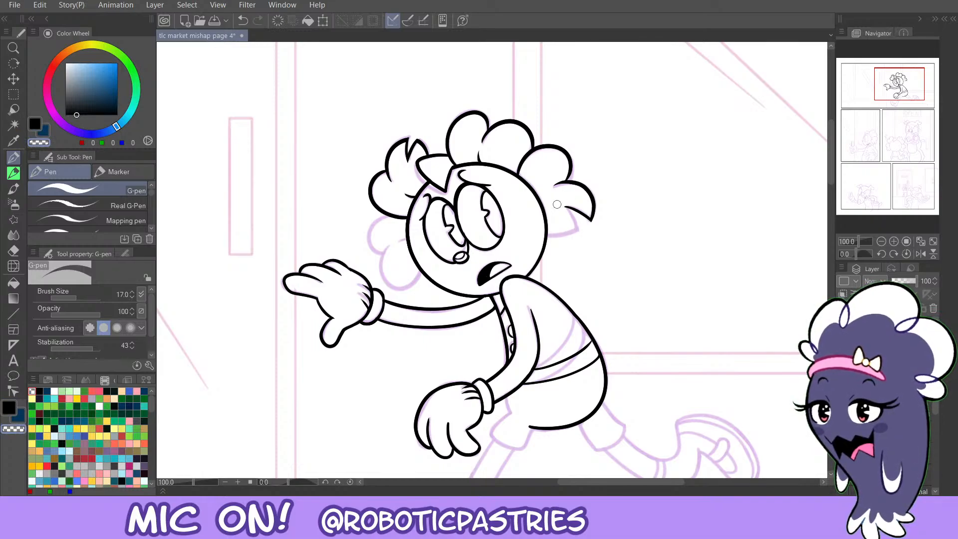
{"action": "key", "text": "c"}
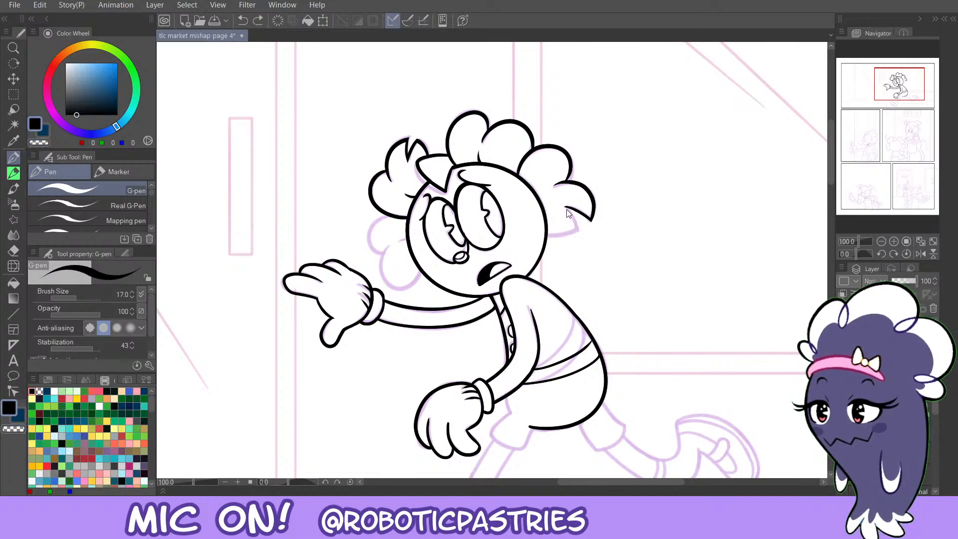
Ink the second edge of the notch and the curl's underside back to the head, trimming the overshooting lines at the point.
{"action": "left_click_drag", "start_coordinate": [566, 209], "coordinate": [578, 242]}
{"action": "key", "text": "c"}
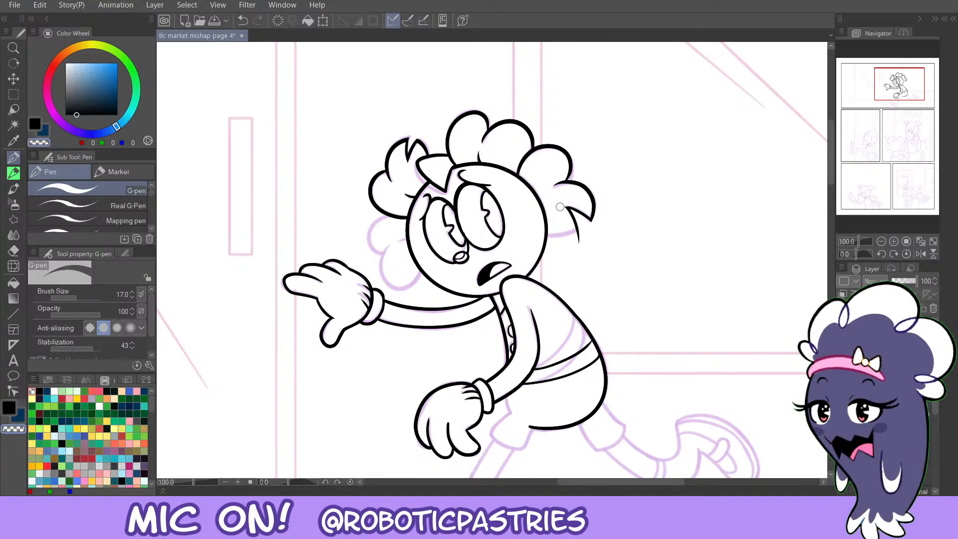
{"action": "key", "text": "c"}
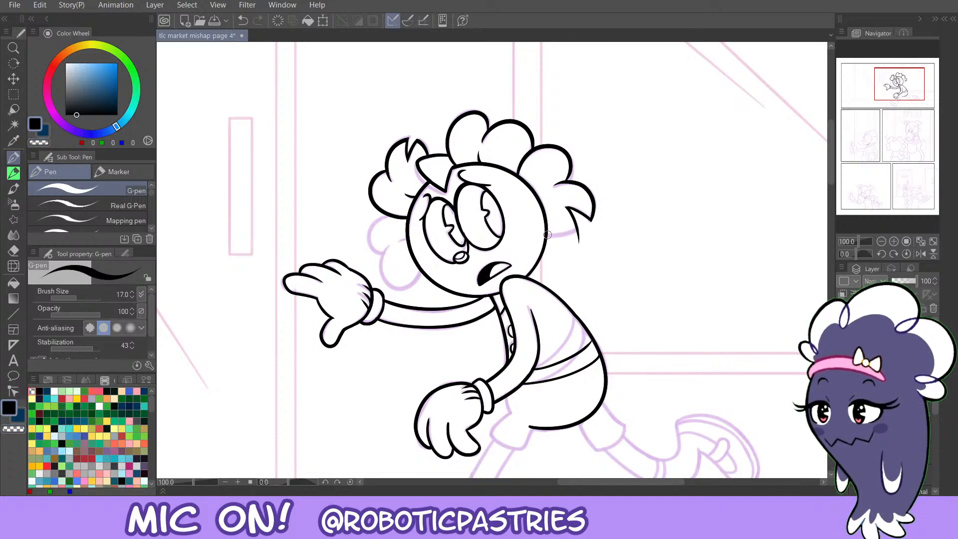
{"action": "mouse_move", "coordinate": [549, 234]}
{"action": "left_mouse_down"}
{"action": "mouse_move", "coordinate": [581, 225]}
{"action": "mouse_move", "coordinate": [574, 220]}
{"action": "left_mouse_up"}
{"action": "key", "text": "ctrl+z"}
{"action": "key", "text": "ctrl+z"}
{"action": "key", "text": "ctrl+z"}
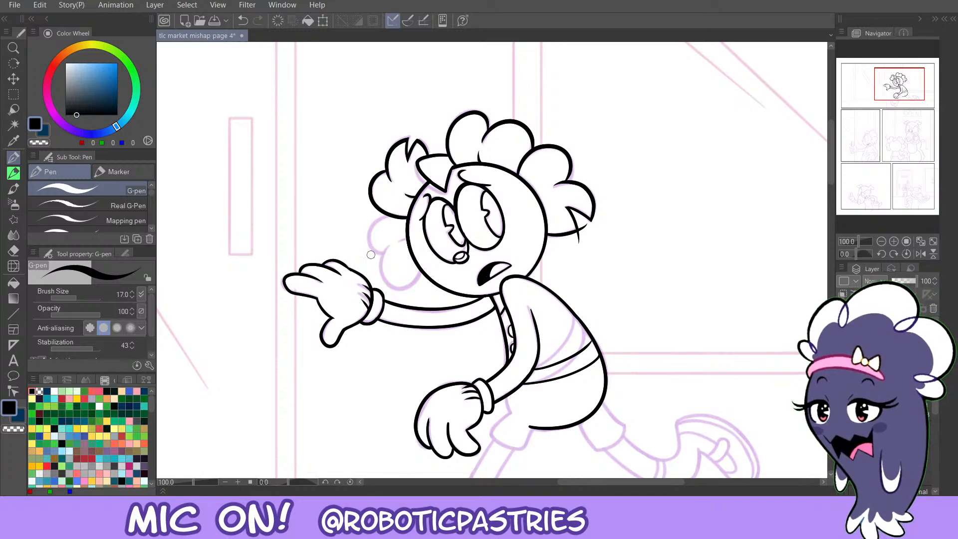
{"action": "key", "text": "ctrl+z"}
{"action": "mouse_move", "coordinate": [547, 235]}
{"action": "left_mouse_down"}
{"action": "mouse_move", "coordinate": [567, 237]}
{"action": "mouse_move", "coordinate": [580, 221]}
{"action": "mouse_move", "coordinate": [546, 235]}
{"action": "mouse_move", "coordinate": [579, 239]}
{"action": "left_mouse_up"}
{"action": "key", "text": "ctrl+z"}
{"action": "key", "text": "ctrl+z"}
{"action": "key", "text": "ctrl+z"}
{"action": "key", "text": "c"}
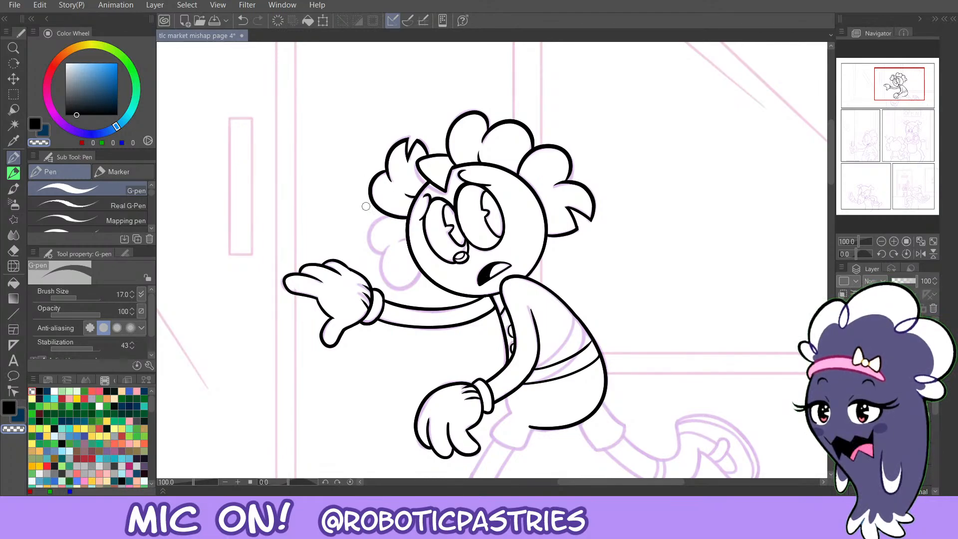
Ink the small rounded hair curl on the left side of the face, below the large curl, and tidy its end.
{"action": "key", "text": "c"}
{"action": "mouse_move", "coordinate": [390, 216]}
{"action": "left_mouse_down"}
{"action": "mouse_move", "coordinate": [375, 252]}
{"action": "mouse_move", "coordinate": [375, 238]}
{"action": "mouse_move", "coordinate": [389, 252]}
{"action": "mouse_move", "coordinate": [369, 243]}
{"action": "left_mouse_up"}
{"action": "key", "text": "ctrl+z"}
{"action": "key", "text": "ctrl+z"}
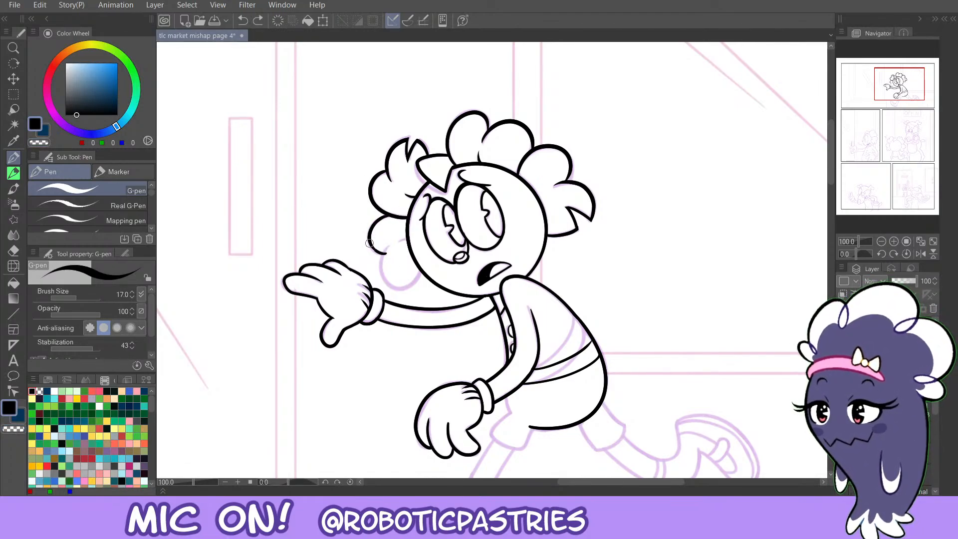
{"action": "key", "text": "c"}
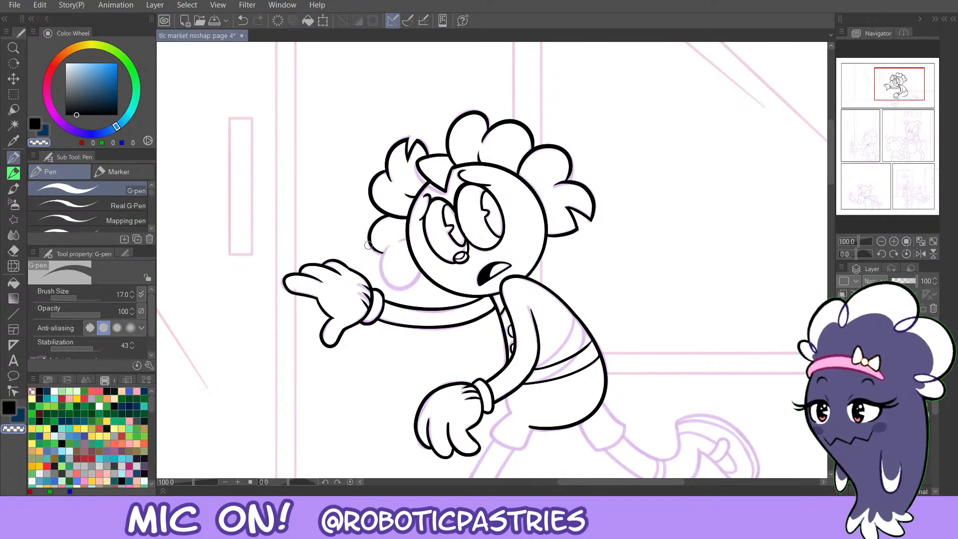
{"action": "key", "text": "c"}
{"action": "key", "text": "ctrl+z"}
{"action": "left_click_drag", "start_coordinate": [383, 254], "coordinate": [369, 234]}
{"action": "key", "text": "c"}
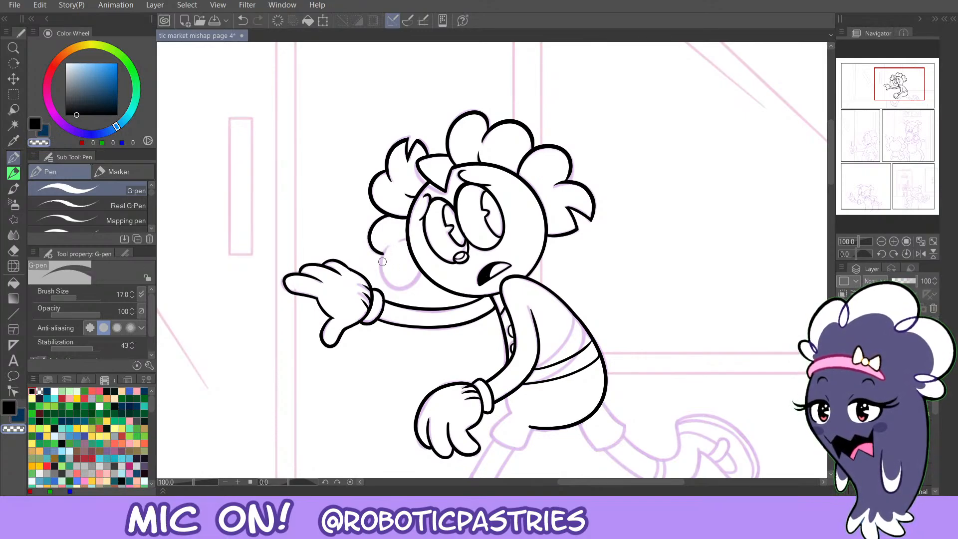
Ink the lowest rounded hair curl on the left side of the head, including its crease against the cheek.
{"action": "key", "text": "c"}
{"action": "key", "text": "ctrl+z"}
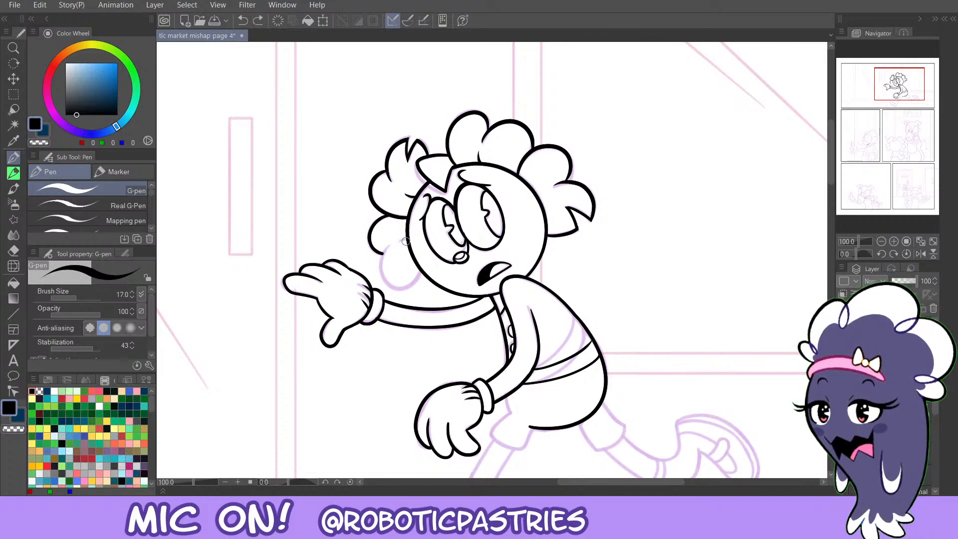
{"action": "left_click_drag", "start_coordinate": [405, 241], "coordinate": [396, 242]}
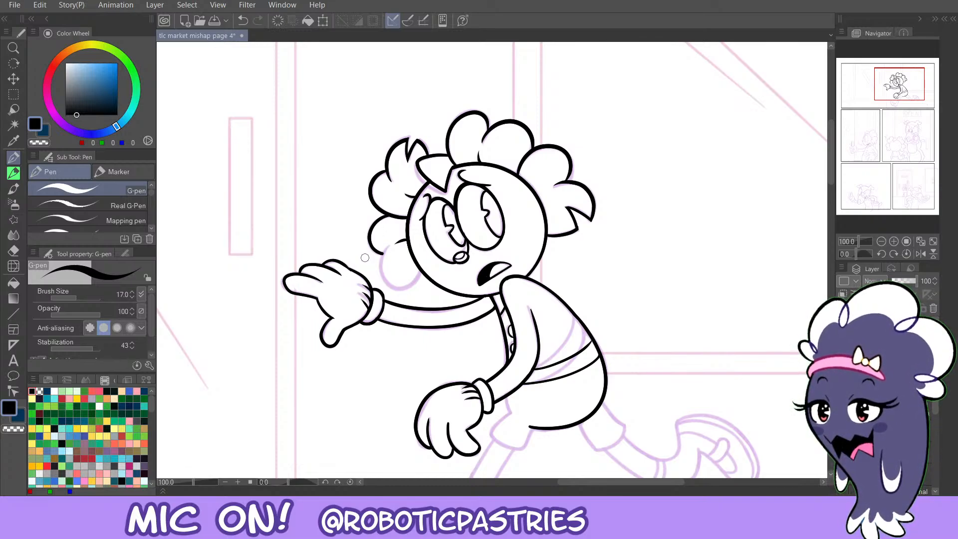
{"action": "mouse_move", "coordinate": [389, 245]}
{"action": "left_mouse_down"}
{"action": "mouse_move", "coordinate": [383, 283]}
{"action": "mouse_move", "coordinate": [380, 259]}
{"action": "mouse_move", "coordinate": [407, 287]}
{"action": "mouse_move", "coordinate": [418, 265]}
{"action": "mouse_move", "coordinate": [389, 286]}
{"action": "mouse_move", "coordinate": [389, 243]}
{"action": "mouse_move", "coordinate": [394, 290]}
{"action": "mouse_move", "coordinate": [388, 247]}
{"action": "mouse_move", "coordinate": [402, 291]}
{"action": "mouse_move", "coordinate": [388, 240]}
{"action": "left_mouse_up"}
{"action": "key", "text": "ctrl+z"}
{"action": "key", "text": "ctrl+z"}
{"action": "key", "text": "ctrl+z"}
{"action": "key", "text": "ctrl+z"}
{"action": "key", "text": "ctrl+z"}
{"action": "key", "text": "ctrl+z"}
{"action": "key", "text": "ctrl+z"}
{"action": "mouse_move", "coordinate": [422, 271]}
{"action": "left_mouse_down"}
{"action": "mouse_move", "coordinate": [393, 291]}
{"action": "mouse_move", "coordinate": [383, 254]}
{"action": "mouse_move", "coordinate": [395, 243]}
{"action": "mouse_move", "coordinate": [413, 284]}
{"action": "mouse_move", "coordinate": [378, 274]}
{"action": "mouse_move", "coordinate": [392, 242]}
{"action": "mouse_move", "coordinate": [385, 248]}
{"action": "mouse_move", "coordinate": [379, 267]}
{"action": "mouse_move", "coordinate": [412, 288]}
{"action": "mouse_move", "coordinate": [418, 270]}
{"action": "mouse_move", "coordinate": [417, 280]}
{"action": "mouse_move", "coordinate": [377, 272]}
{"action": "mouse_move", "coordinate": [392, 240]}
{"action": "left_mouse_up"}
{"action": "key", "text": "ctrl+z"}
{"action": "key", "text": "ctrl+z"}
{"action": "key", "text": "ctrl+z"}
Clean up the lowest left curl where it meets the cheek and the curl above, shortening its inner crease.
{"action": "key", "text": "c"}
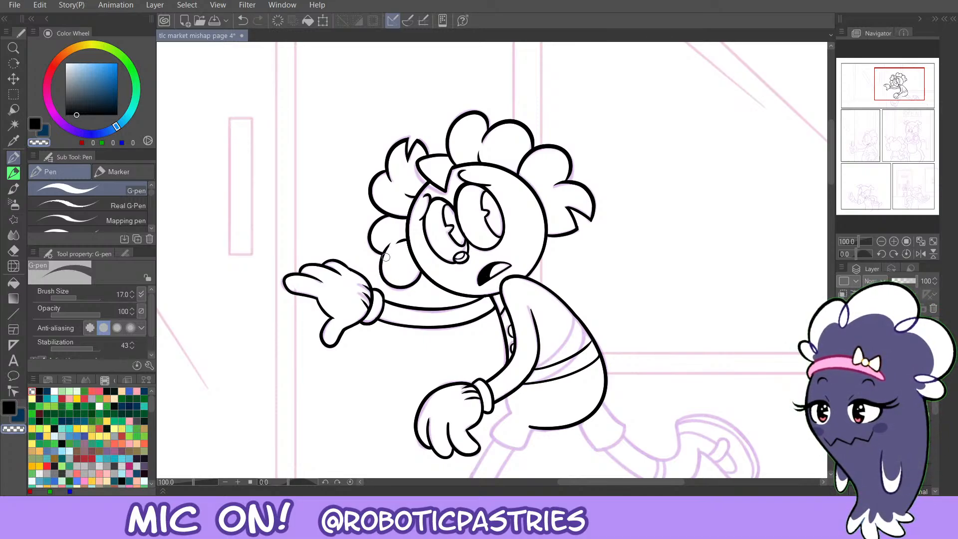
{"action": "key", "text": "c"}
{"action": "left_click_drag", "start_coordinate": [422, 270], "coordinate": [411, 285]}
{"action": "key", "text": "ctrl+z"}
{"action": "key", "text": "ctrl+z"}
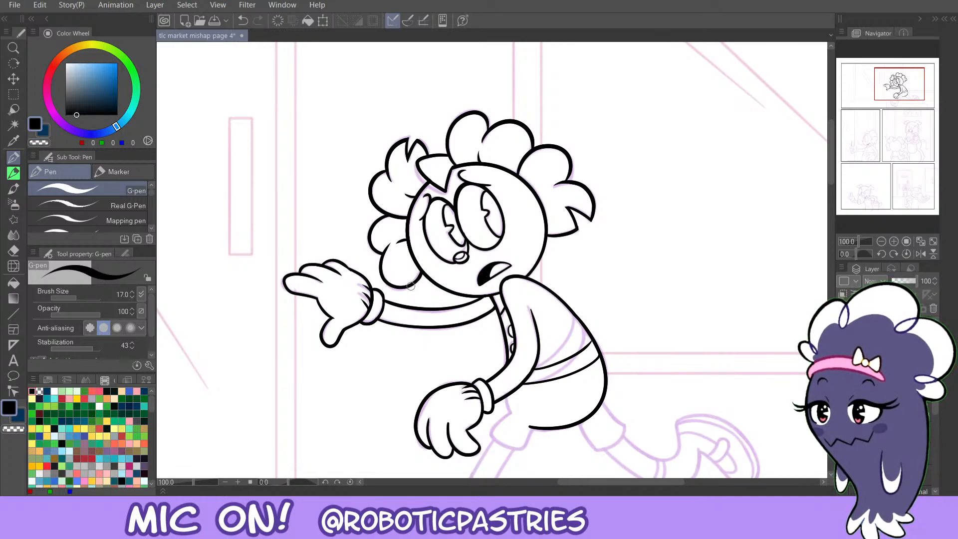
{"action": "key", "text": "c"}
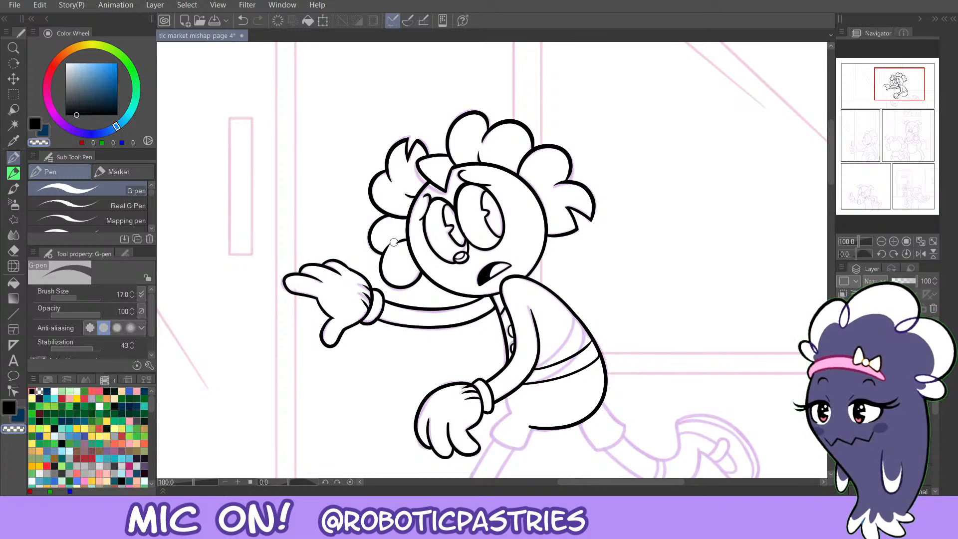
{"action": "key", "text": "ctrl+z"}
{"action": "left_click_drag", "start_coordinate": [392, 249], "coordinate": [389, 265]}
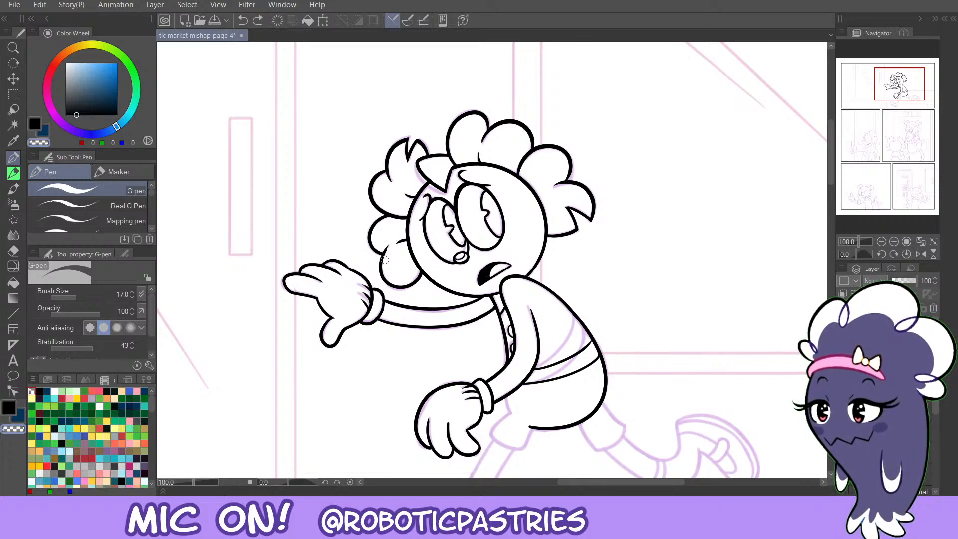
Ink the short front edge of the character's shorts below the near forearm and trim its lower end above the leg.
{"action": "left_click_drag", "start_coordinate": [886, 105], "coordinate": [898, 106]}
{"action": "key", "text": "c"}
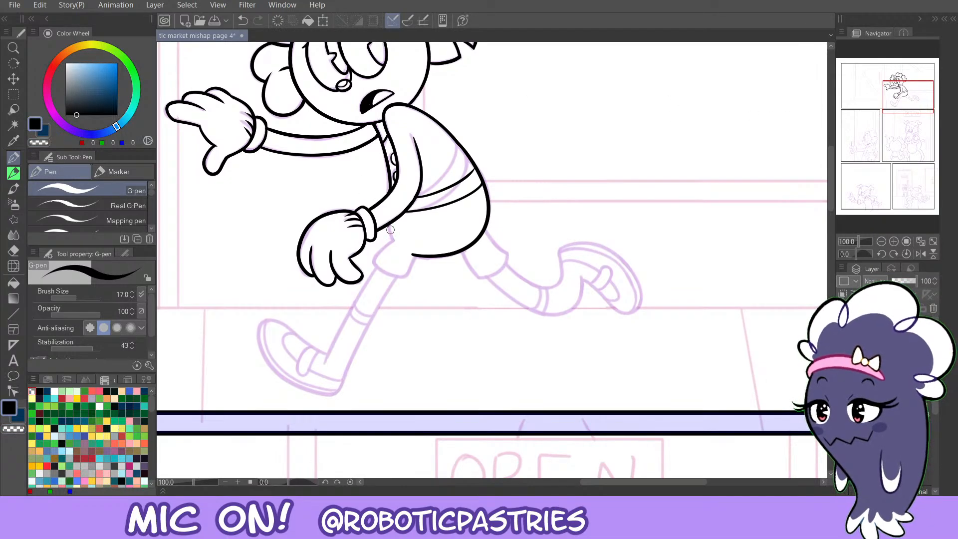
{"action": "key", "text": "ctrl+z"}
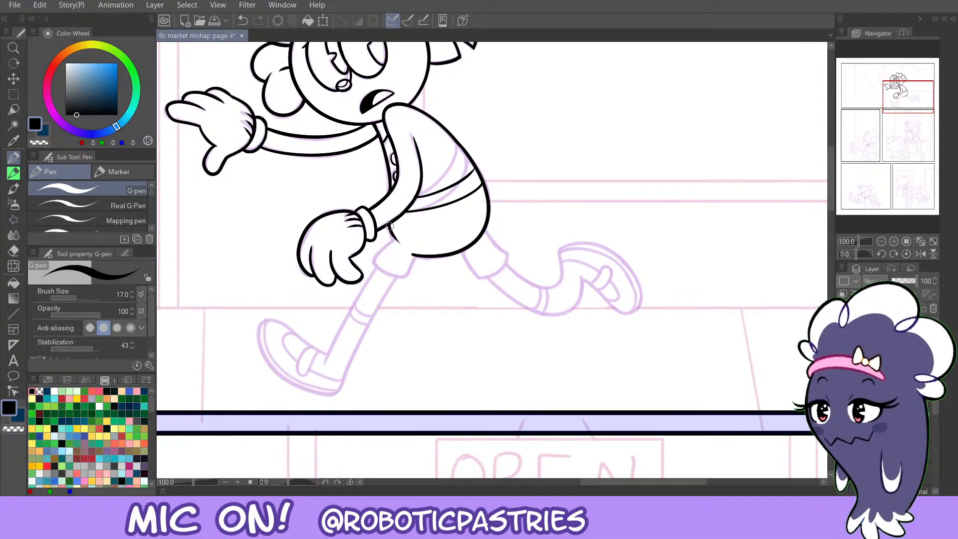
{"action": "key", "text": "c"}
{"action": "left_click_drag", "start_coordinate": [402, 241], "coordinate": [391, 227]}
{"action": "key", "text": "ctrl+z"}
{"action": "key", "text": "c"}
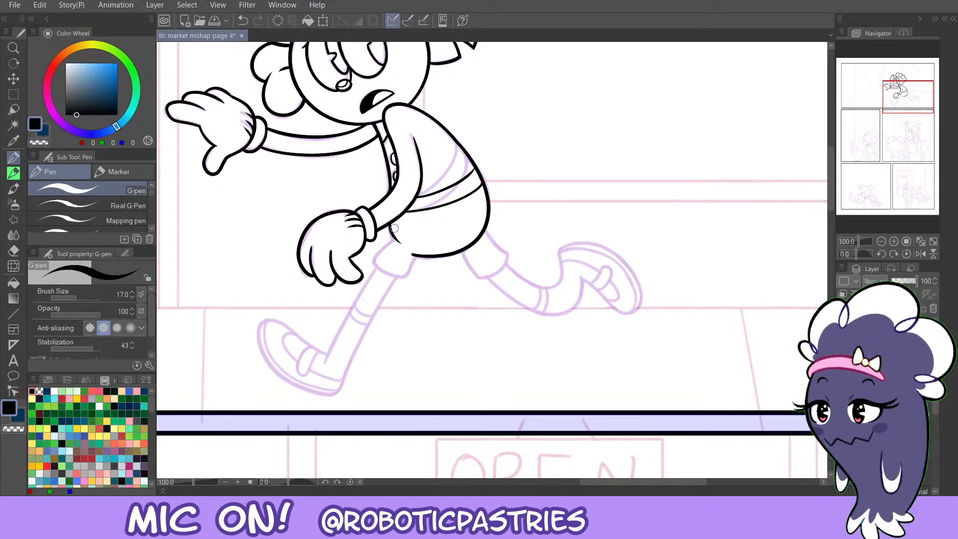
{"action": "key", "text": "c"}
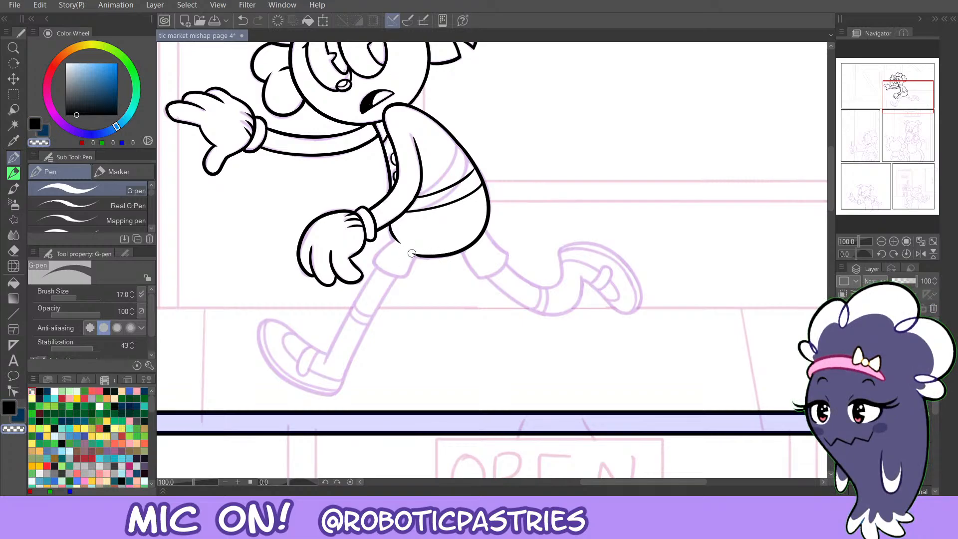
{"action": "key", "text": "ctrl+z"}
{"action": "left_click_drag", "start_coordinate": [412, 259], "coordinate": [443, 263]}
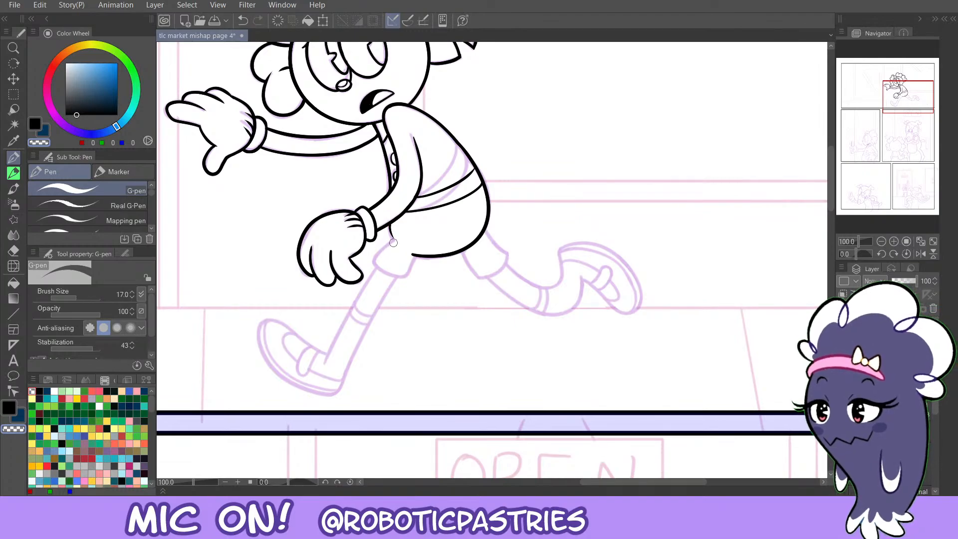
Redo the short front edge of the shorts below the near forearm and trim its lower end above the front leg.
{"action": "key", "text": "c"}
{"action": "left_click_drag", "start_coordinate": [393, 243], "coordinate": [392, 220]}
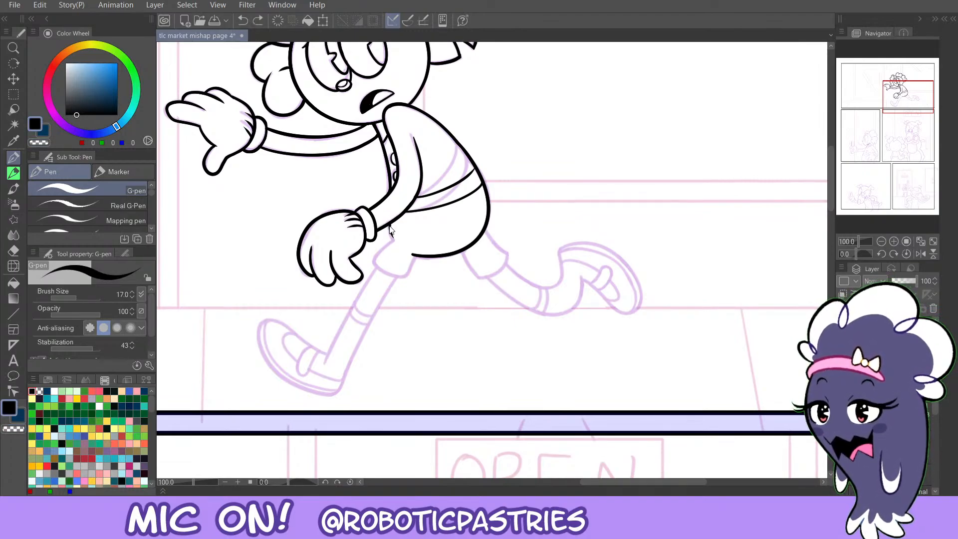
{"action": "key", "text": "c"}
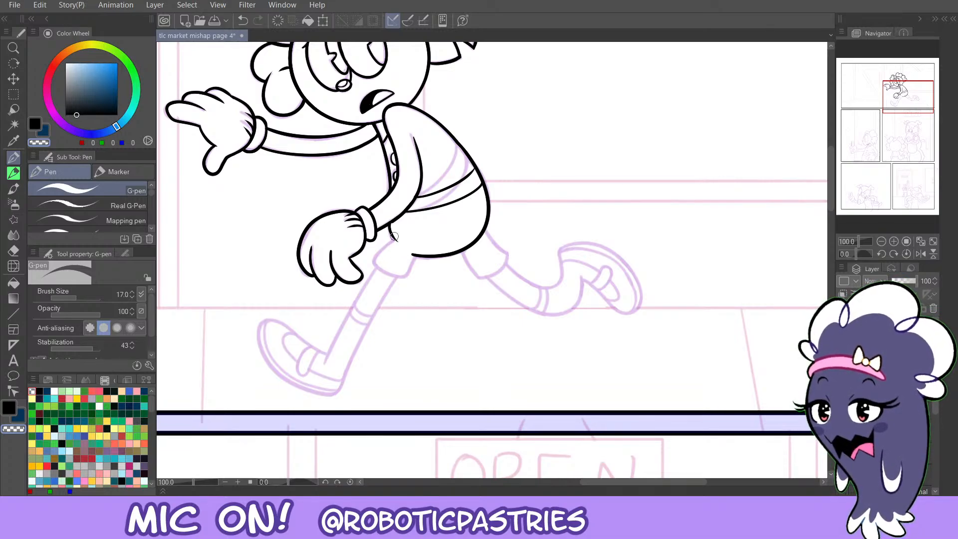
{"action": "key", "text": "c"}
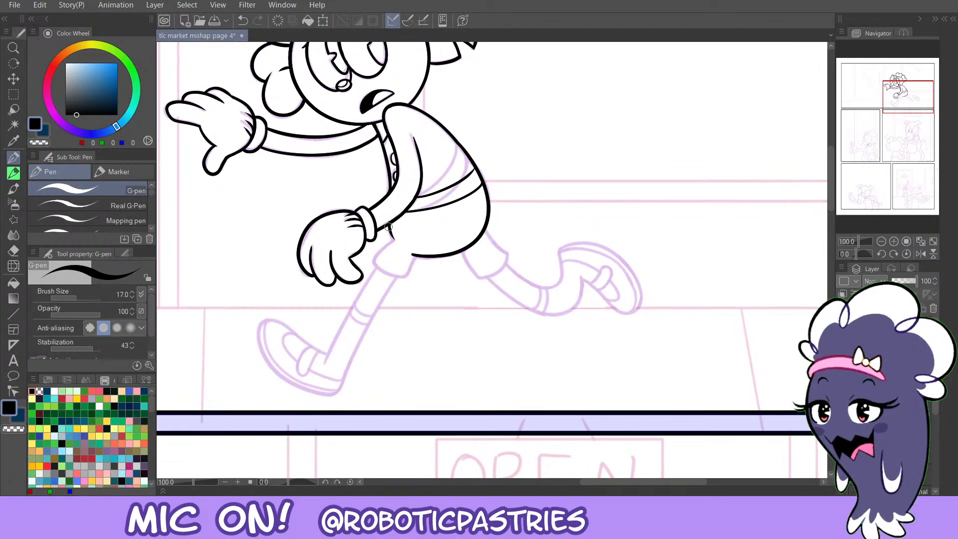
{"action": "key", "text": "ctrl+z"}
{"action": "mouse_move", "coordinate": [389, 225]}
{"action": "left_mouse_down"}
{"action": "mouse_move", "coordinate": [400, 242]}
{"action": "mouse_move", "coordinate": [390, 247]}
{"action": "mouse_move", "coordinate": [415, 248]}
{"action": "mouse_move", "coordinate": [408, 262]}
{"action": "mouse_move", "coordinate": [388, 244]}
{"action": "mouse_move", "coordinate": [397, 239]}
{"action": "mouse_move", "coordinate": [374, 273]}
{"action": "left_mouse_up"}
{"action": "key", "text": "ctrl+z"}
{"action": "key", "text": "c"}
{"action": "key", "text": "c"}
{"action": "key", "text": "ctrl+z"}
Ink the shorts' front leg opening, with its slanted front side, rounded hem and short back side joining the underside of the shorts.
{"action": "left_click_drag", "start_coordinate": [393, 242], "coordinate": [367, 271]}
{"action": "key", "text": "ctrl+z"}
{"action": "key", "text": "ctrl+z"}
{"action": "key", "text": "ctrl+z"}
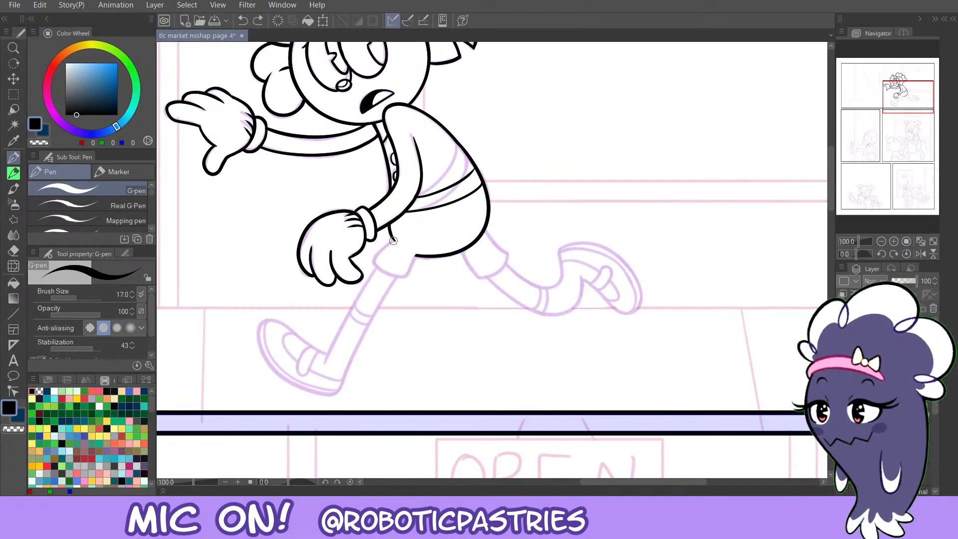
{"action": "mouse_move", "coordinate": [393, 241]}
{"action": "left_mouse_down"}
{"action": "mouse_move", "coordinate": [371, 268]}
{"action": "mouse_move", "coordinate": [419, 275]}
{"action": "mouse_move", "coordinate": [370, 267]}
{"action": "mouse_move", "coordinate": [409, 280]}
{"action": "mouse_move", "coordinate": [379, 269]}
{"action": "mouse_move", "coordinate": [414, 265]}
{"action": "left_mouse_up"}
{"action": "key", "text": "ctrl+z"}
{"action": "key", "text": "ctrl+z"}
{"action": "key", "text": "ctrl+z"}
{"action": "key", "text": "ctrl+z"}
{"action": "key", "text": "c"}
{"action": "key", "text": "ctrl+z"}
{"action": "key", "text": "ctrl+z"}
{"action": "key", "text": "c"}
{"action": "key", "text": "ctrl+z"}
{"action": "key", "text": "ctrl+z"}
{"action": "key", "text": "ctrl+z"}
{"action": "key", "text": "ctrl+z"}
{"action": "key", "text": "ctrl+z"}
{"action": "key", "text": "ctrl+z"}
{"action": "key", "text": "c"}
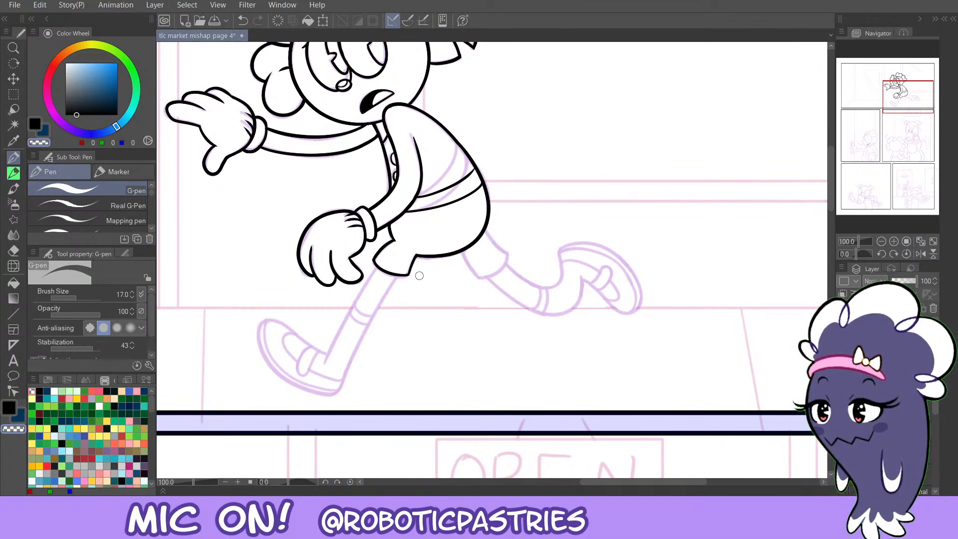
Refine the hem of the shorts' front leg and clean up its back corner.
{"action": "key", "text": "c"}
{"action": "key", "text": "ctrl+z"}
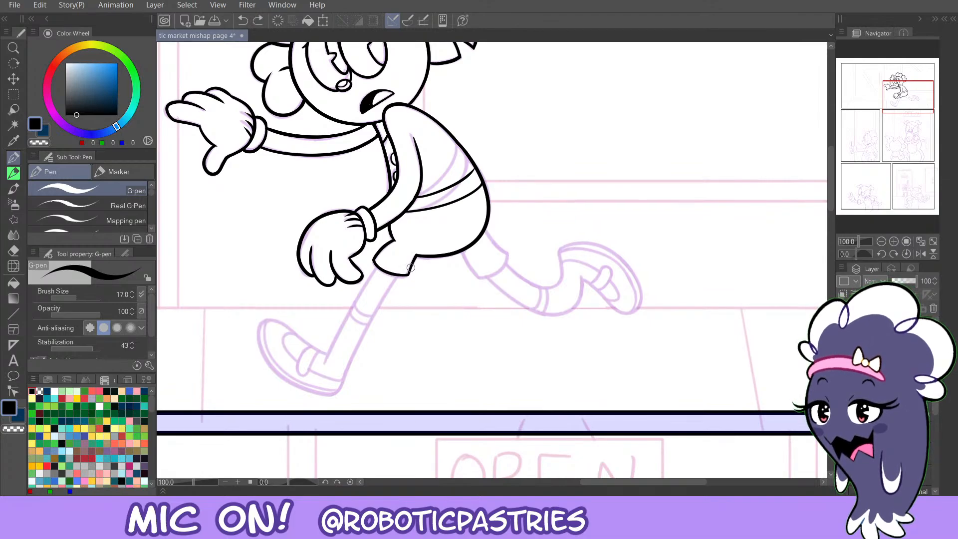
{"action": "key", "text": "c"}
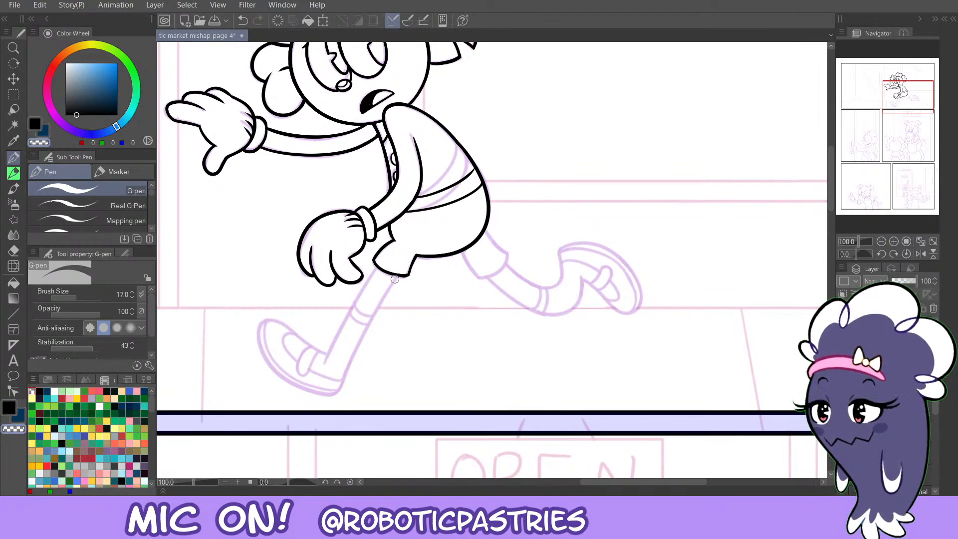
{"action": "mouse_move", "coordinate": [409, 258]}
{"action": "left_mouse_down"}
{"action": "mouse_move", "coordinate": [401, 275]}
{"action": "mouse_move", "coordinate": [384, 277]}
{"action": "mouse_move", "coordinate": [405, 278]}
{"action": "mouse_move", "coordinate": [384, 277]}
{"action": "left_mouse_up"}
{"action": "key", "text": "ctrl+z"}
{"action": "key", "text": "ctrl+z"}
{"action": "key", "text": "ctrl+z"}
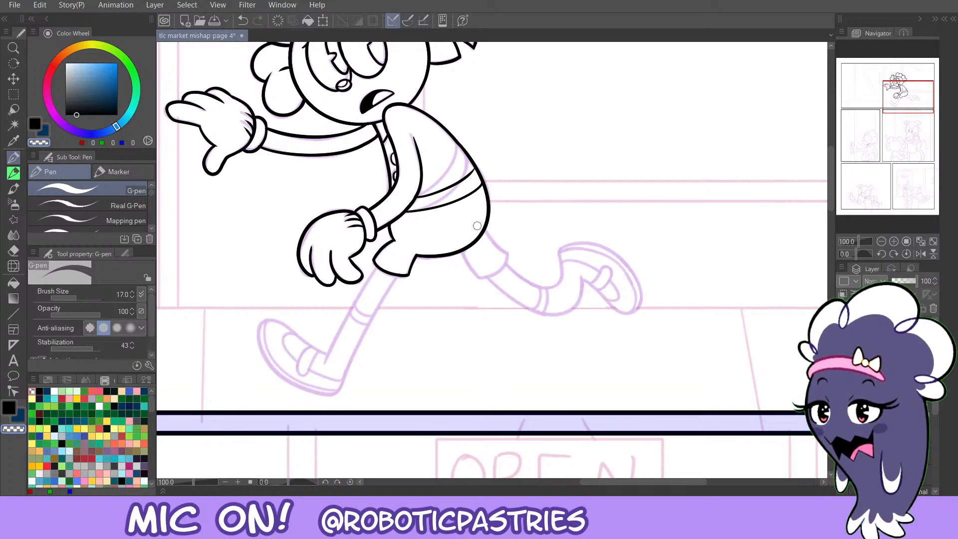
Ink the upper and lower side edges of the shorts' rear leg, from the seat out towards the trailing leg.
{"action": "key", "text": "c"}
{"action": "mouse_move", "coordinate": [485, 232]}
{"action": "left_mouse_down"}
{"action": "mouse_move", "coordinate": [511, 257]}
{"action": "mouse_move", "coordinate": [481, 272]}
{"action": "mouse_move", "coordinate": [493, 241]}
{"action": "mouse_move", "coordinate": [511, 251]}
{"action": "mouse_move", "coordinate": [492, 277]}
{"action": "mouse_move", "coordinate": [463, 261]}
{"action": "mouse_move", "coordinate": [488, 286]}
{"action": "left_mouse_up"}
{"action": "key", "text": "ctrl+z"}
{"action": "key", "text": "ctrl+z"}
{"action": "key", "text": "ctrl+z"}
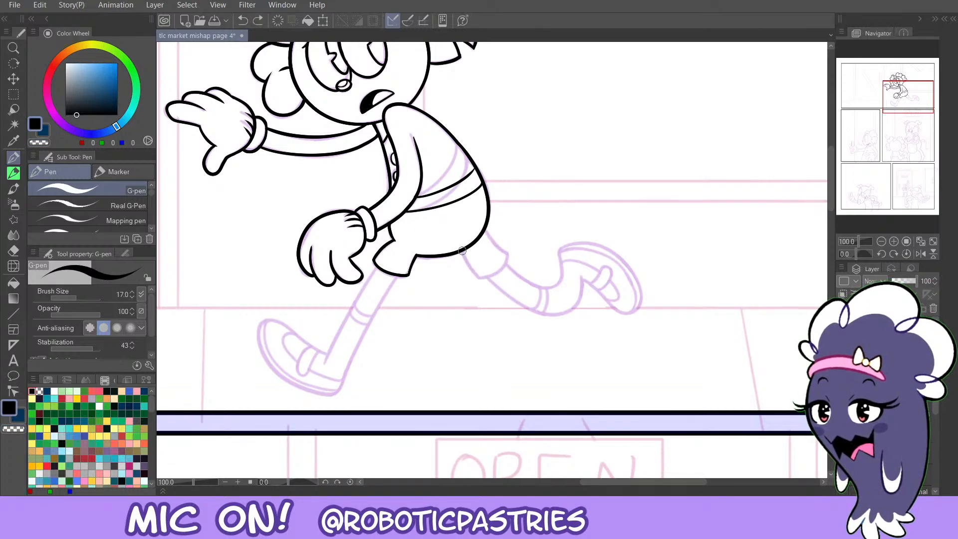
{"action": "left_click_drag", "start_coordinate": [462, 251], "coordinate": [490, 284]}
{"action": "key", "text": "ctrl+z"}
{"action": "mouse_move", "coordinate": [484, 231]}
{"action": "left_mouse_down"}
{"action": "mouse_move", "coordinate": [509, 250]}
{"action": "mouse_move", "coordinate": [463, 253]}
{"action": "mouse_move", "coordinate": [487, 289]}
{"action": "left_mouse_up"}
{"action": "key", "text": "ctrl+z"}
{"action": "key", "text": "ctrl+z"}
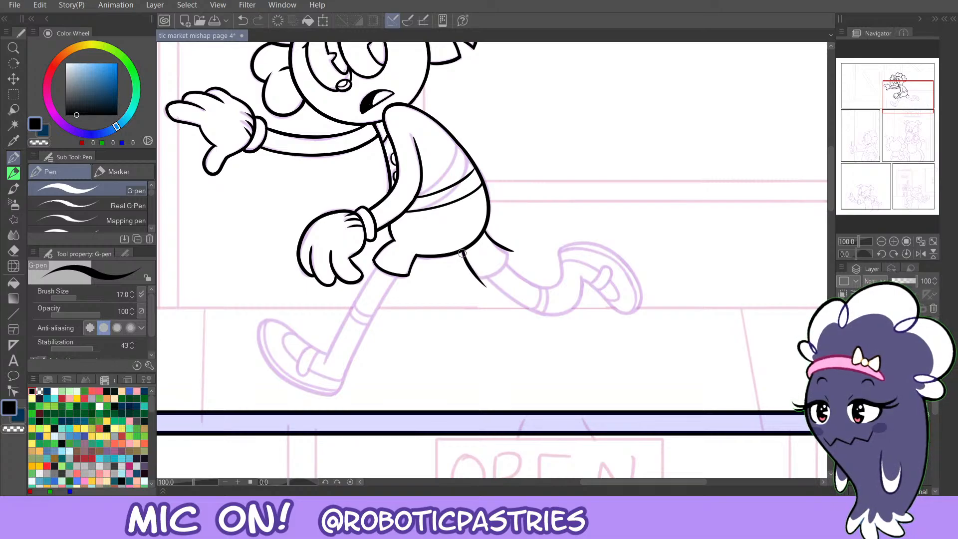
Redo the lower side edge of the shorts' rear leg and ink its curved hem between both sides.
{"action": "key", "text": "ctrl+z"}
{"action": "mouse_move", "coordinate": [462, 251]}
{"action": "left_mouse_down"}
{"action": "mouse_move", "coordinate": [475, 274]}
{"action": "mouse_move", "coordinate": [508, 251]}
{"action": "mouse_move", "coordinate": [493, 278]}
{"action": "left_mouse_up"}
{"action": "key", "text": "ctrl+z"}
{"action": "key", "text": "c"}
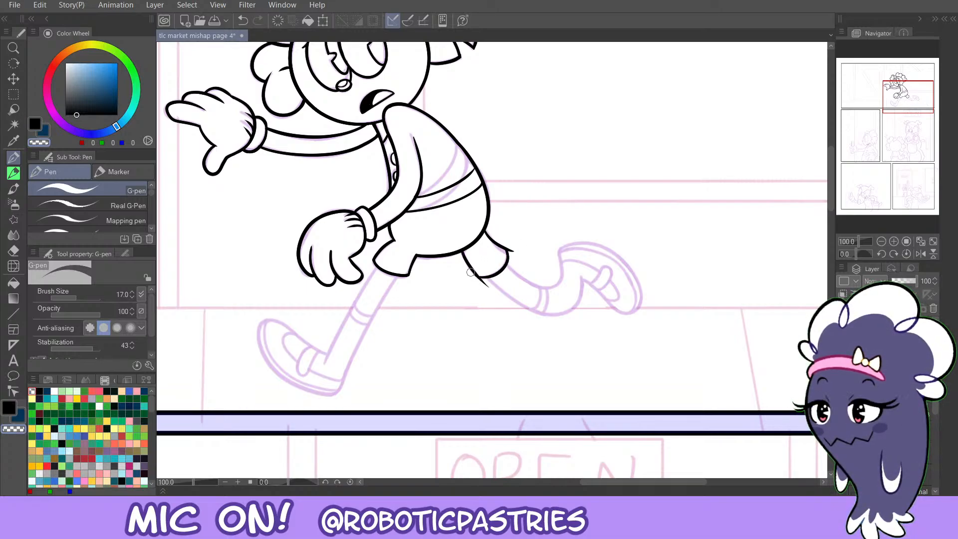
Trim the overshooting line ends at both hem corners of the shorts' rear leg.
{"action": "key", "text": "c"}
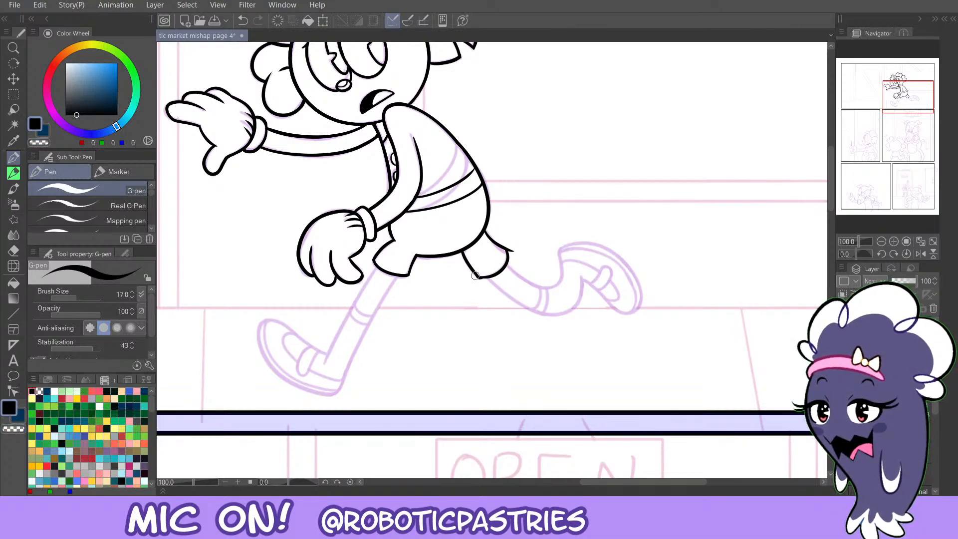
{"action": "key", "text": "c"}
{"action": "key", "text": "c"}
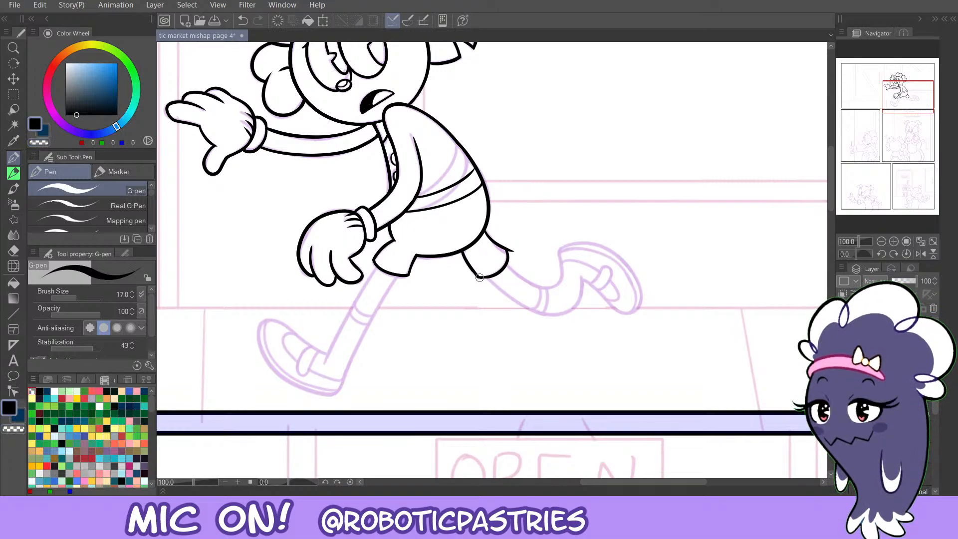
{"action": "key", "text": "c"}
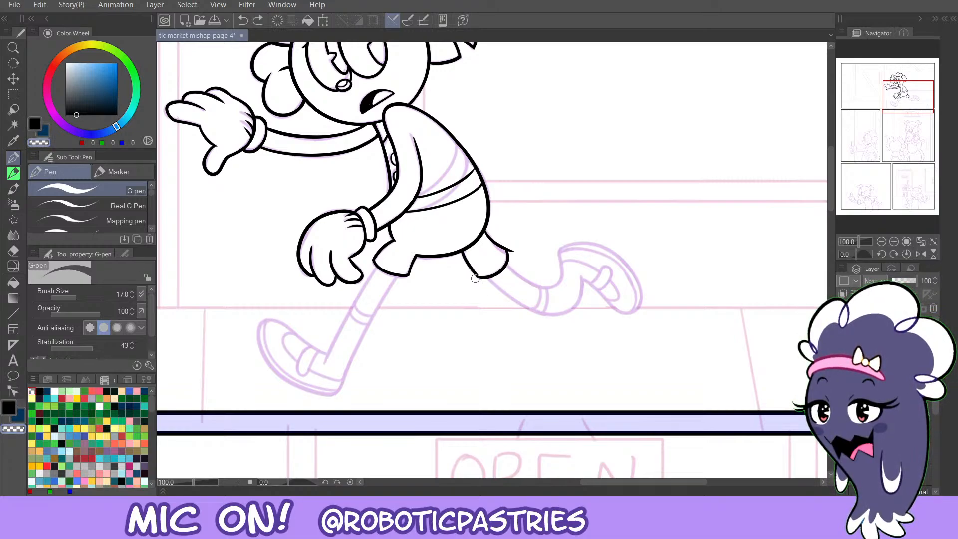
{"action": "left_click_drag", "start_coordinate": [475, 279], "coordinate": [504, 262]}
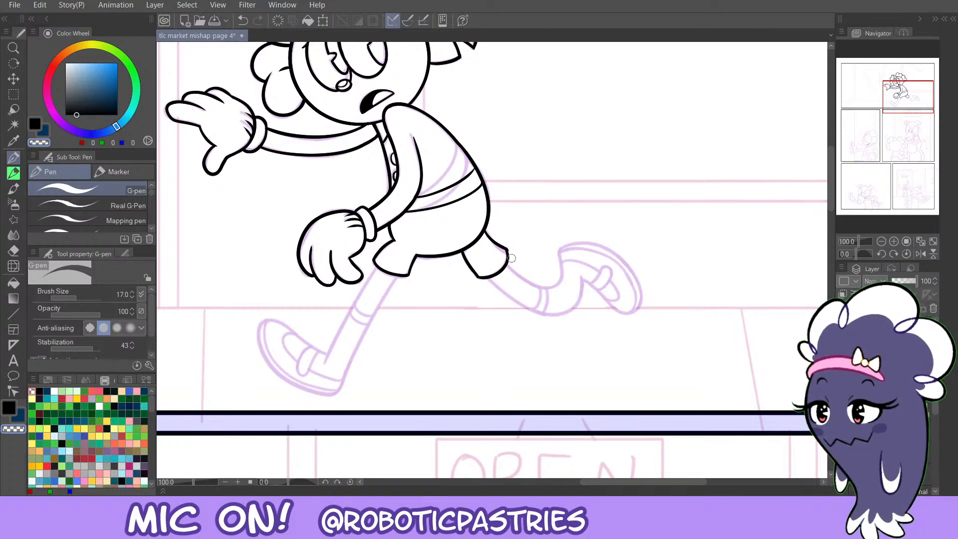
{"action": "key", "text": "c"}
{"action": "key", "text": "c"}
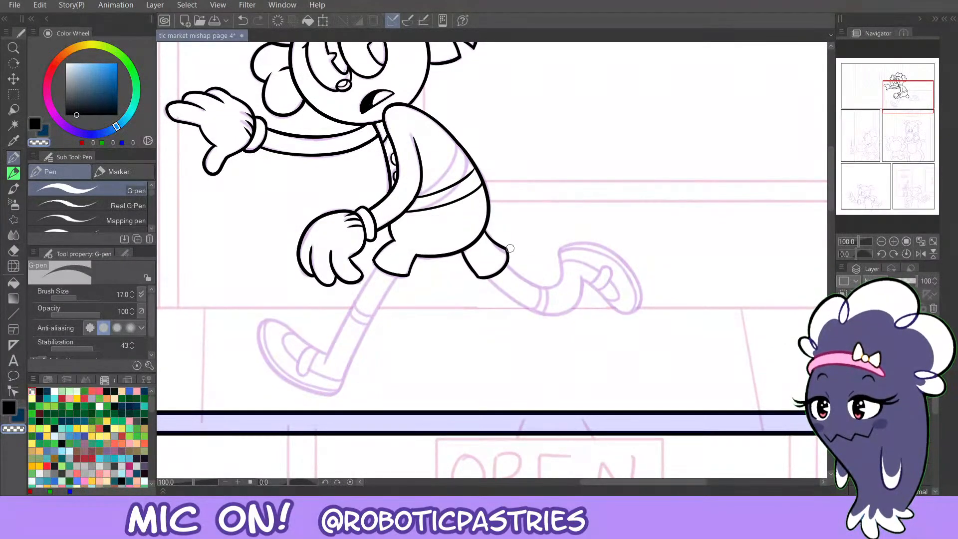
Refine the side edges and corners of the shorts' rear leg around the hem.
{"action": "key", "text": "ctrl+z"}
{"action": "left_click_drag", "start_coordinate": [489, 229], "coordinate": [516, 248]}
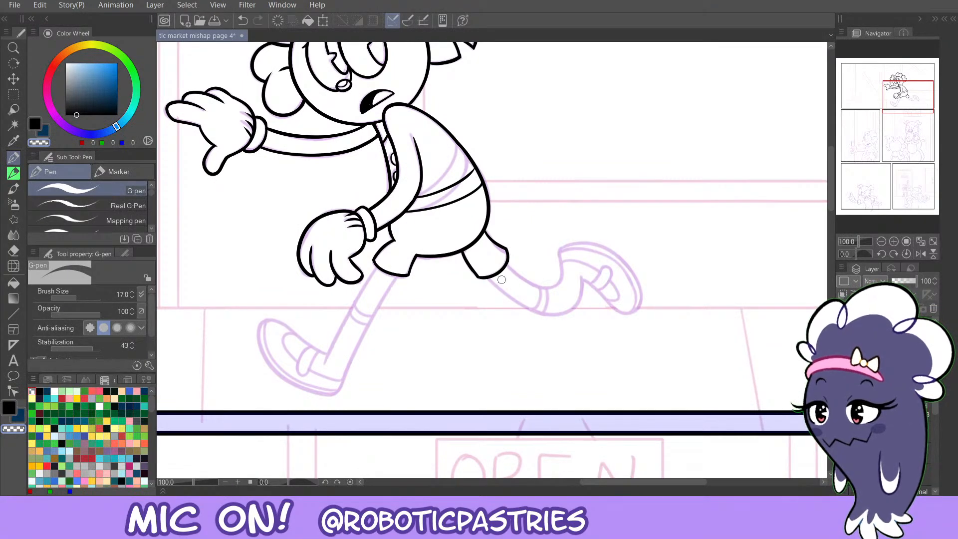
{"action": "key", "text": "ctrl+z"}
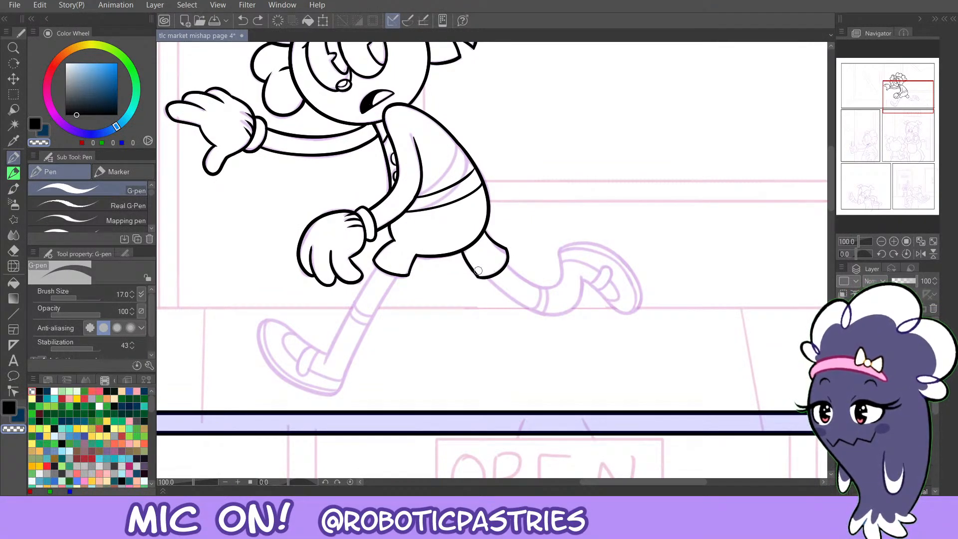
{"action": "left_click_drag", "start_coordinate": [478, 270], "coordinate": [475, 272]}
{"action": "key", "text": "c"}
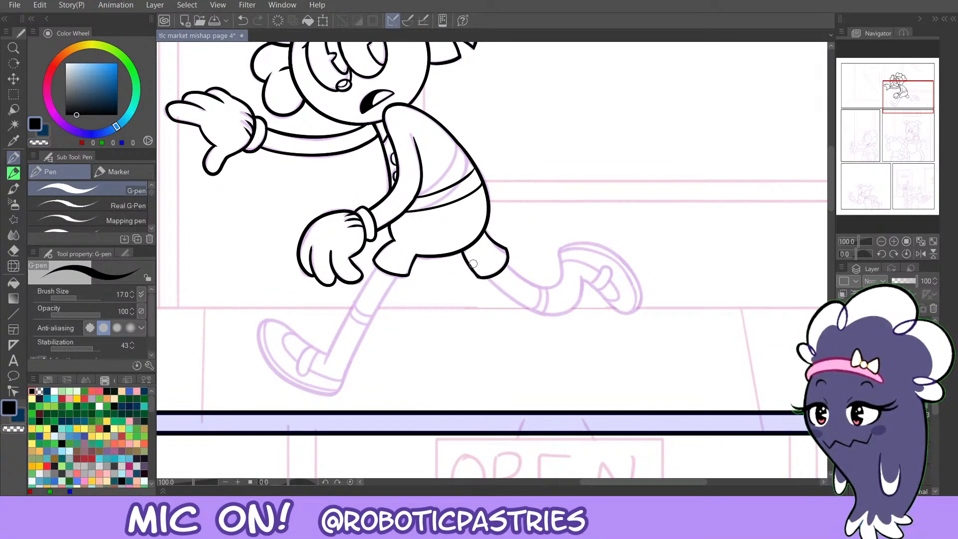
{"action": "key", "text": "c"}
{"action": "left_click_drag", "start_coordinate": [477, 278], "coordinate": [463, 258]}
{"action": "key", "text": "ctrl+z"}
{"action": "key", "text": "ctrl+z"}
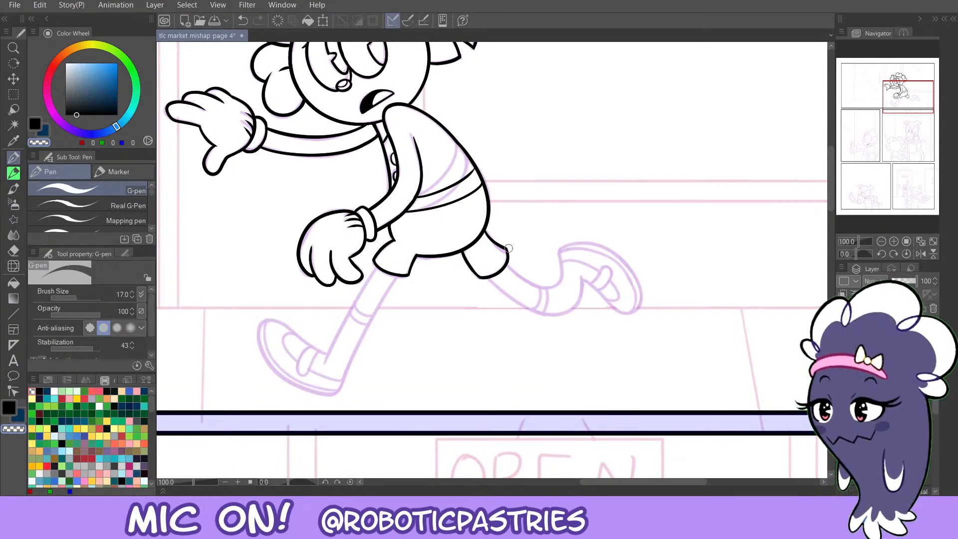
{"action": "key", "text": "ctrl+z"}
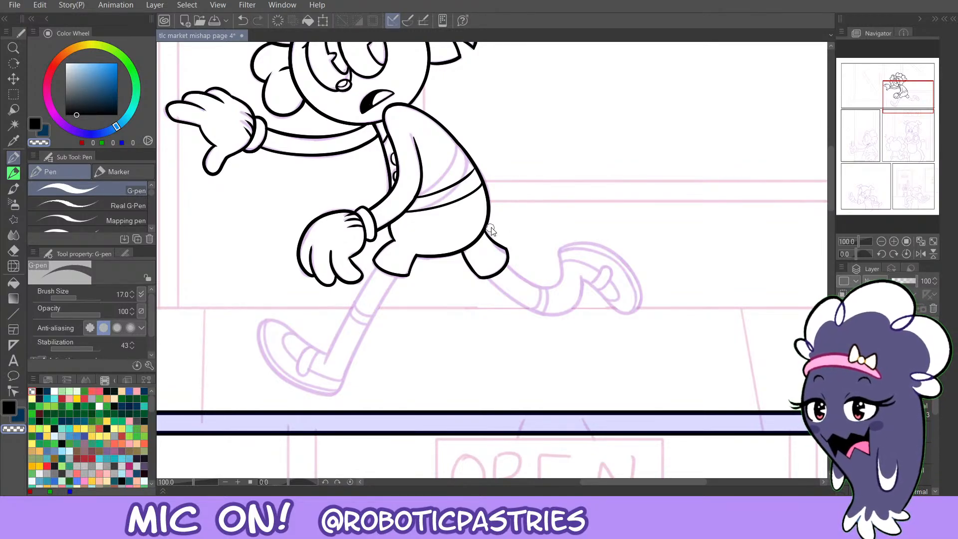
Redraw the upper side edge of the shorts' rear leg from the seat and trim its end at the hem.
{"action": "key", "text": "c"}
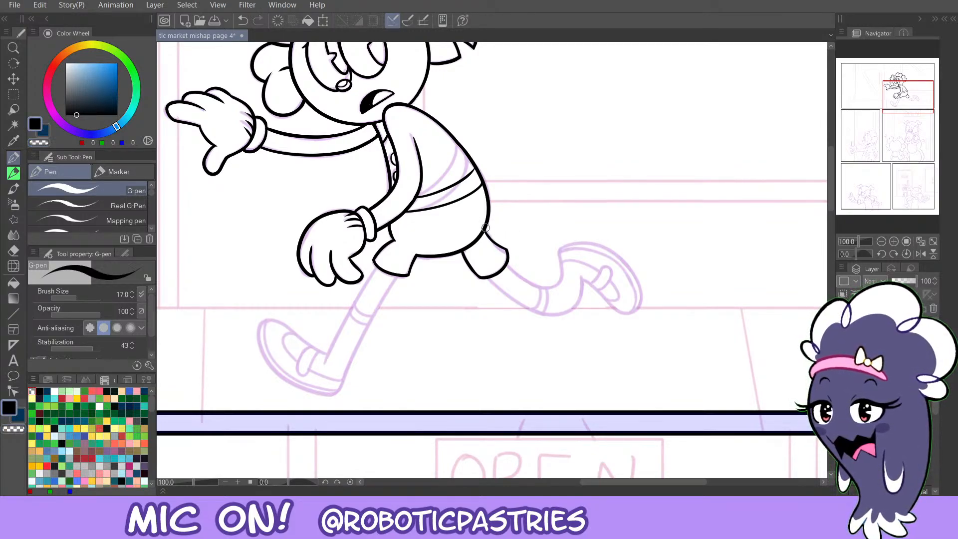
{"action": "key", "text": "ctrl+z"}
{"action": "left_click_drag", "start_coordinate": [485, 230], "coordinate": [513, 251]}
{"action": "key", "text": "ctrl+z"}
{"action": "key", "text": "ctrl+z"}
{"action": "key", "text": "ctrl+z"}
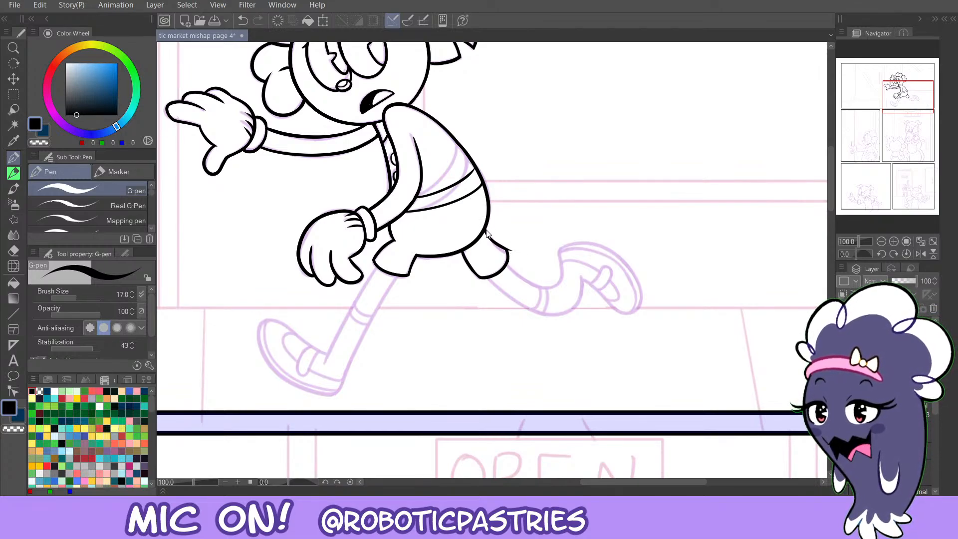
{"action": "key", "text": "ctrl+z"}
{"action": "key", "text": "c"}
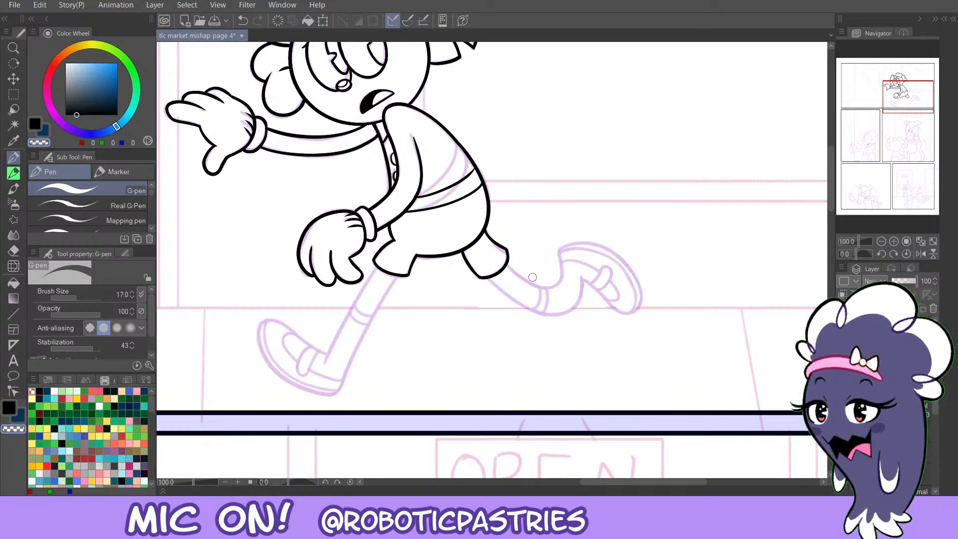
Ink the lower contour of the trailing leg in one curve from the shorts' hem around to the ankle.
{"action": "key", "text": "c"}
{"action": "key", "text": "ctrl+z"}
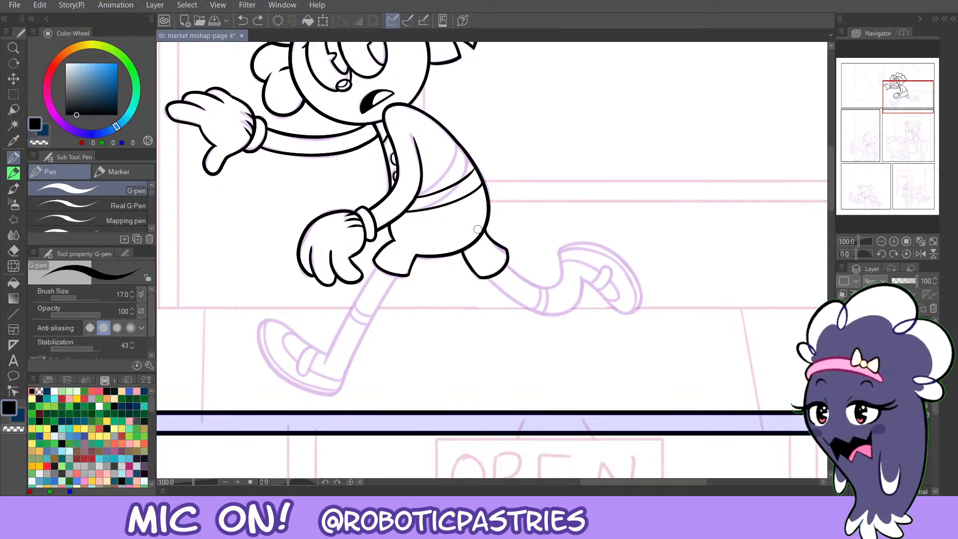
{"action": "mouse_move", "coordinate": [507, 263]}
{"action": "left_mouse_down"}
{"action": "mouse_move", "coordinate": [548, 290]}
{"action": "mouse_move", "coordinate": [549, 248]}
{"action": "mouse_move", "coordinate": [513, 272]}
{"action": "mouse_move", "coordinate": [555, 286]}
{"action": "mouse_move", "coordinate": [551, 251]}
{"action": "left_mouse_up"}
{"action": "key", "text": "ctrl+z"}
{"action": "key", "text": "ctrl+z"}
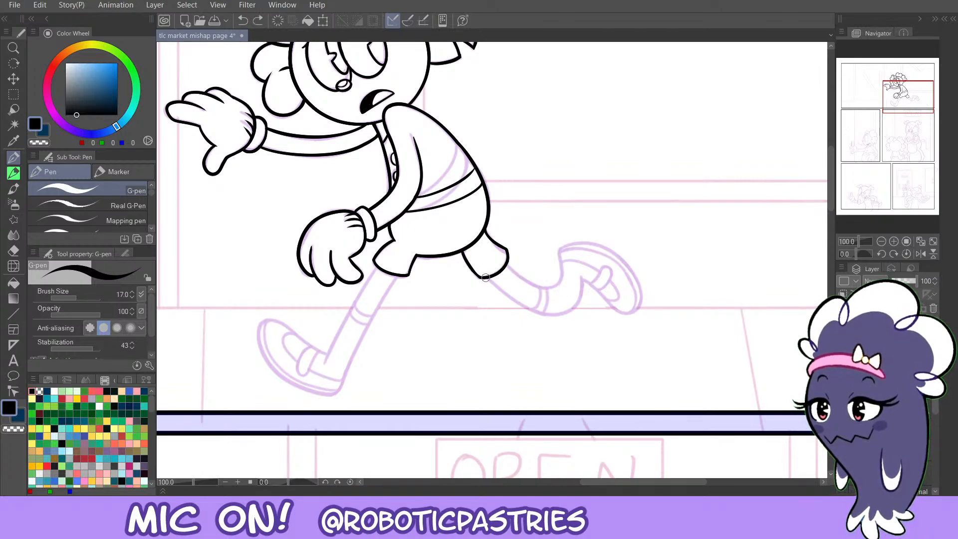
{"action": "mouse_move", "coordinate": [486, 277]}
{"action": "left_mouse_down"}
{"action": "mouse_move", "coordinate": [574, 310]}
{"action": "mouse_move", "coordinate": [574, 273]}
{"action": "mouse_move", "coordinate": [483, 277]}
{"action": "mouse_move", "coordinate": [528, 312]}
{"action": "mouse_move", "coordinate": [582, 272]}
{"action": "left_mouse_up"}
{"action": "key", "text": "ctrl+z"}
{"action": "key", "text": "ctrl+z"}
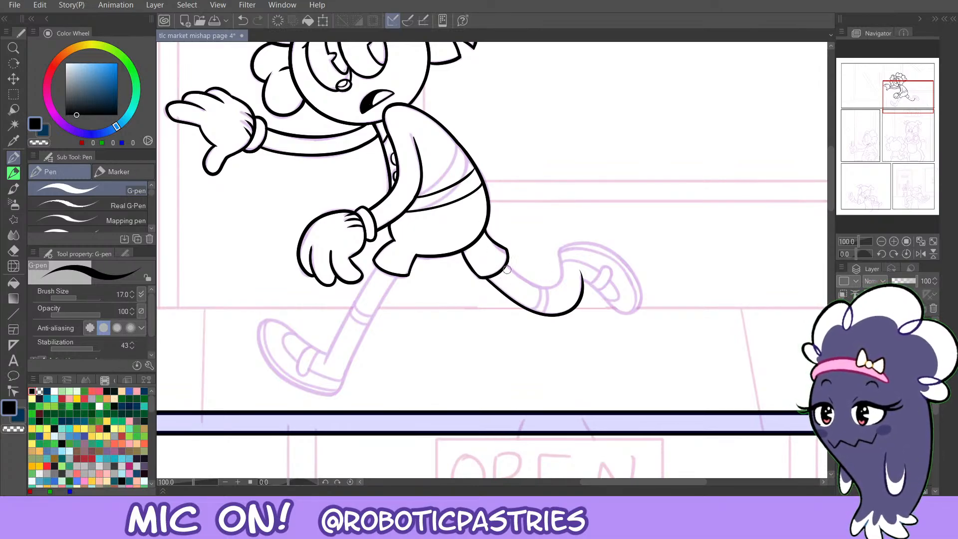
Ink the upper contour of the trailing leg from the shorts' hem to the heel and shorten its end at the ankle.
{"action": "mouse_move", "coordinate": [507, 264]}
{"action": "left_mouse_down"}
{"action": "mouse_move", "coordinate": [563, 273]}
{"action": "mouse_move", "coordinate": [513, 272]}
{"action": "mouse_move", "coordinate": [561, 288]}
{"action": "mouse_move", "coordinate": [556, 242]}
{"action": "mouse_move", "coordinate": [507, 262]}
{"action": "mouse_move", "coordinate": [517, 276]}
{"action": "mouse_move", "coordinate": [561, 288]}
{"action": "mouse_move", "coordinate": [555, 247]}
{"action": "left_mouse_up"}
{"action": "key", "text": "ctrl+z"}
{"action": "key", "text": "ctrl+z"}
{"action": "key", "text": "ctrl+z"}
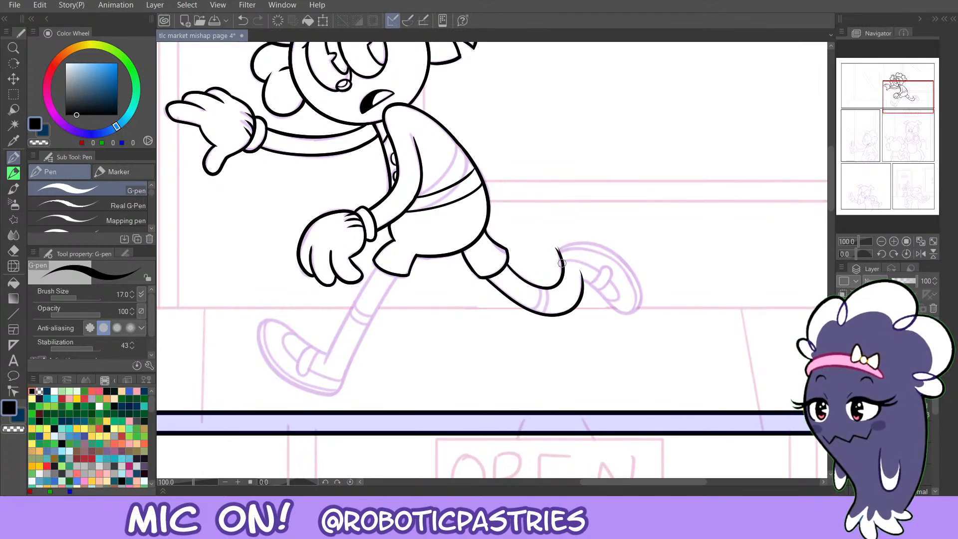
{"action": "key", "text": "ctrl+z"}
{"action": "key", "text": "c"}
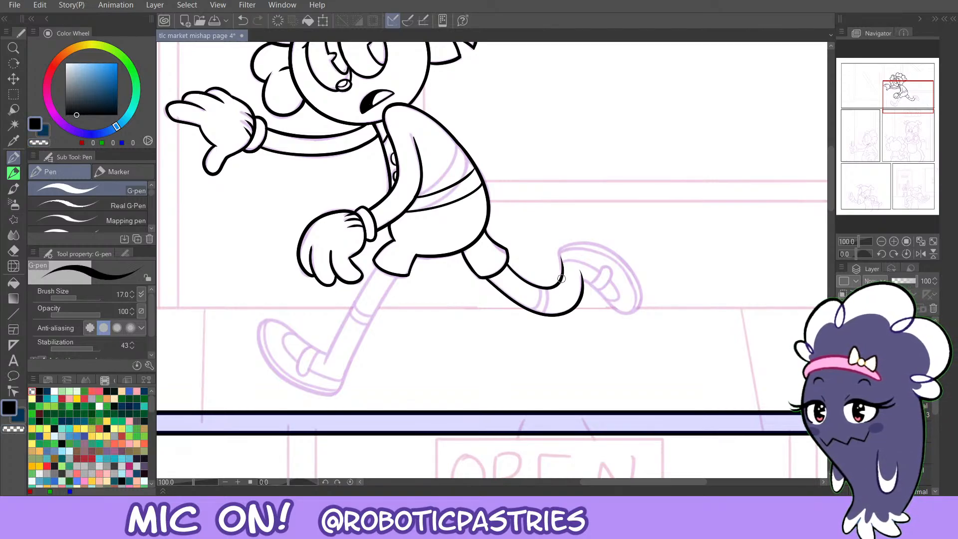
Ink the underside and rounded toe of the trailing shoe, from the ankle around to the start of the sole.
{"action": "mouse_move", "coordinate": [561, 269]}
{"action": "left_mouse_down"}
{"action": "mouse_move", "coordinate": [560, 247]}
{"action": "mouse_move", "coordinate": [604, 246]}
{"action": "mouse_move", "coordinate": [636, 294]}
{"action": "left_mouse_up"}
{"action": "key", "text": "ctrl+z"}
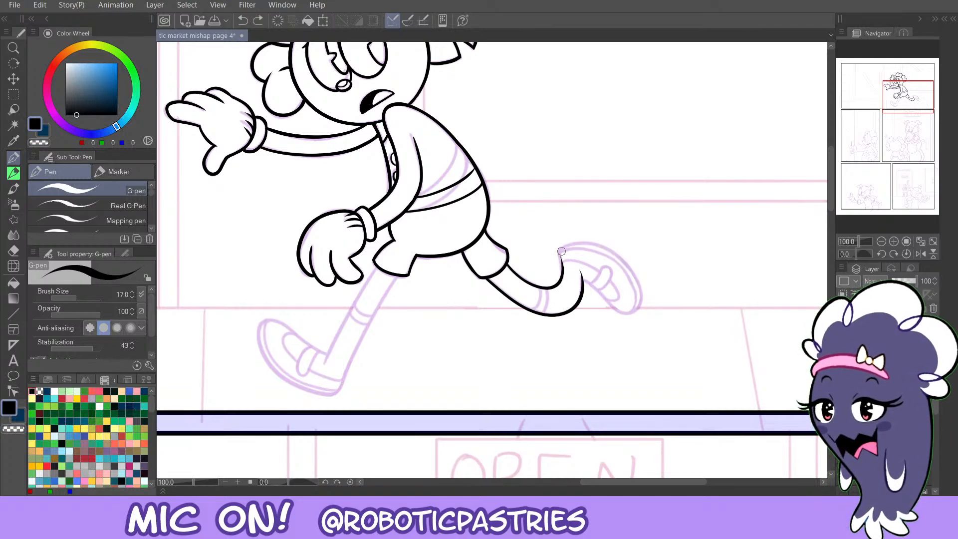
{"action": "mouse_move", "coordinate": [561, 268]}
{"action": "left_mouse_down"}
{"action": "mouse_move", "coordinate": [585, 241]}
{"action": "mouse_move", "coordinate": [626, 276]}
{"action": "mouse_move", "coordinate": [598, 292]}
{"action": "mouse_move", "coordinate": [624, 319]}
{"action": "mouse_move", "coordinate": [606, 249]}
{"action": "left_mouse_up"}
{"action": "key", "text": "ctrl+z"}
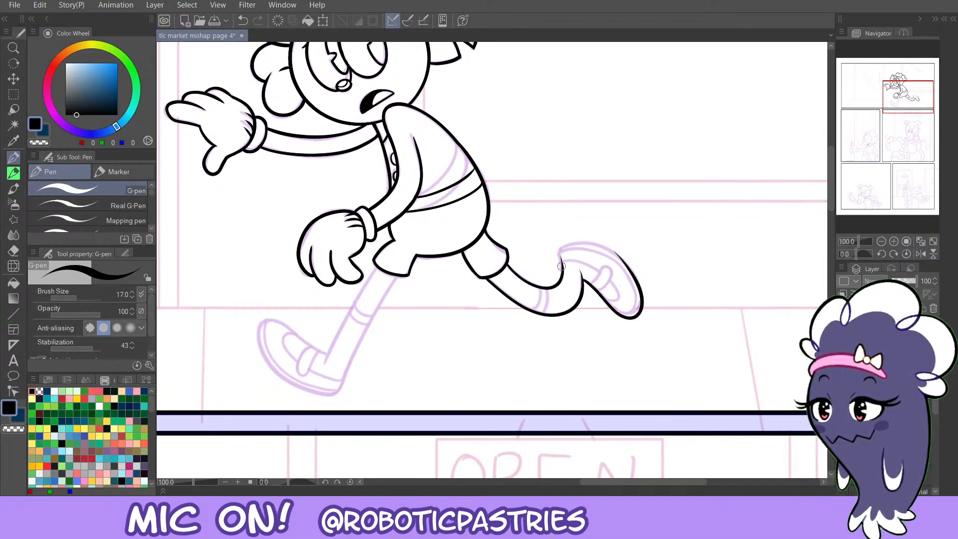
Ink the heel and outer sole curve of the trailing shoe, joining the ankle line to the toe outline.
{"action": "mouse_move", "coordinate": [562, 275]}
{"action": "left_mouse_down"}
{"action": "mouse_move", "coordinate": [562, 252]}
{"action": "mouse_move", "coordinate": [581, 238]}
{"action": "mouse_move", "coordinate": [631, 272]}
{"action": "left_mouse_up"}
{"action": "key", "text": "ctrl+z"}
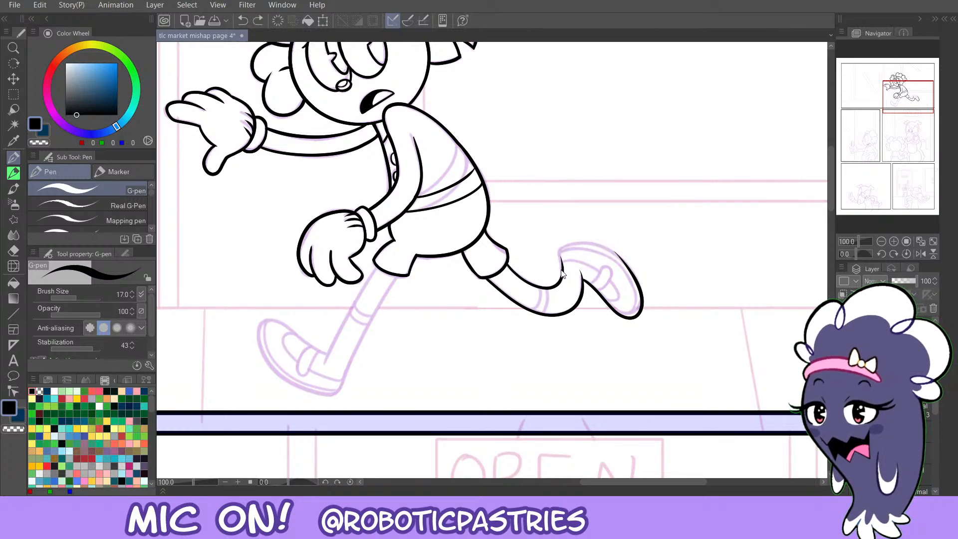
{"action": "mouse_move", "coordinate": [561, 282]}
{"action": "left_mouse_down"}
{"action": "mouse_move", "coordinate": [560, 246]}
{"action": "mouse_move", "coordinate": [606, 244]}
{"action": "mouse_move", "coordinate": [631, 273]}
{"action": "left_mouse_up"}
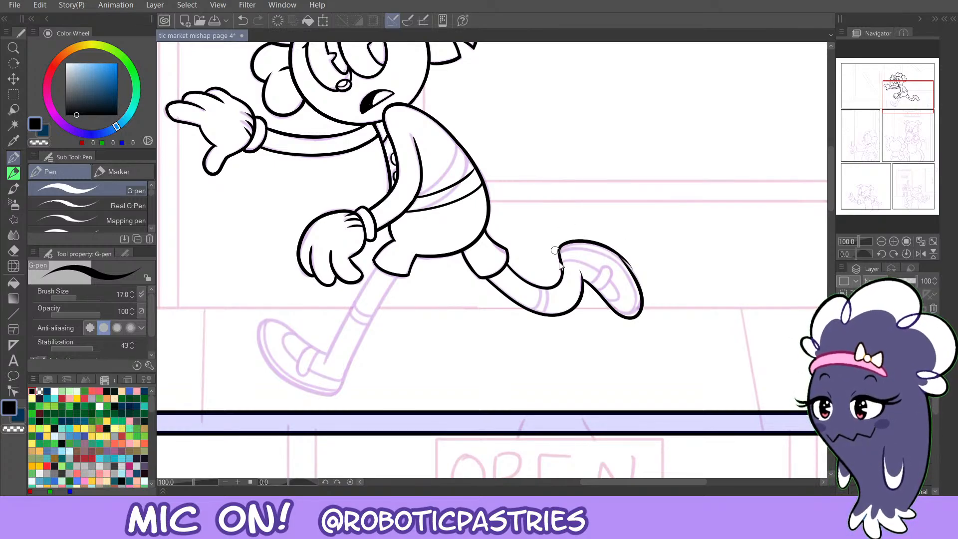
{"action": "key", "text": "ctrl+z"}
{"action": "mouse_move", "coordinate": [560, 283]}
{"action": "left_mouse_down"}
{"action": "mouse_move", "coordinate": [562, 245]}
{"action": "mouse_move", "coordinate": [636, 281]}
{"action": "mouse_move", "coordinate": [617, 259]}
{"action": "mouse_move", "coordinate": [638, 290]}
{"action": "mouse_move", "coordinate": [614, 253]}
{"action": "left_mouse_up"}
{"action": "key", "text": "ctrl+z"}
{"action": "key", "text": "ctrl+z"}
{"action": "key", "text": "ctrl+z"}
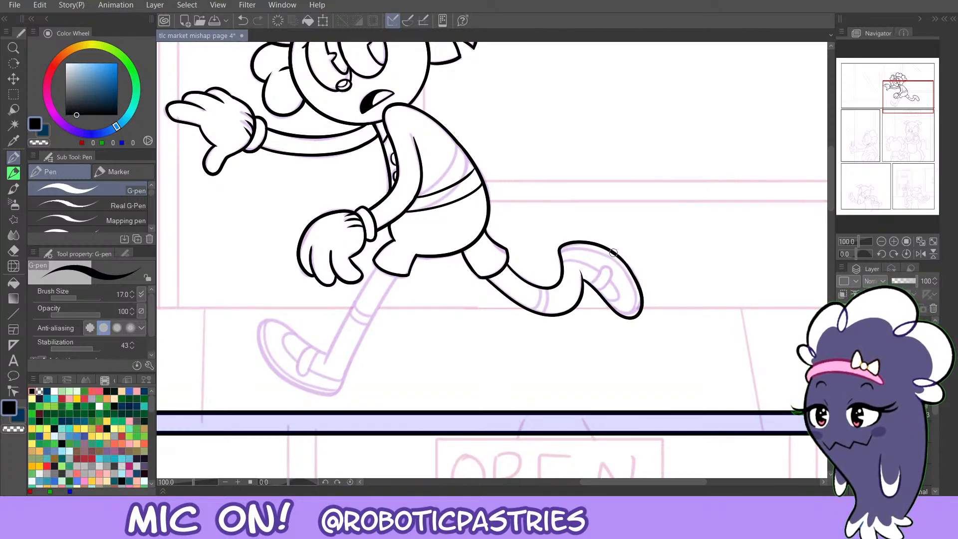
Clean up the trailing leg's upper contour where it bends into the ankle and heel.
{"action": "key", "text": "c"}
{"action": "key", "text": "ctrl+z"}
{"action": "mouse_move", "coordinate": [556, 293]}
{"action": "left_mouse_down"}
{"action": "mouse_move", "coordinate": [561, 249]}
{"action": "mouse_move", "coordinate": [564, 279]}
{"action": "mouse_move", "coordinate": [544, 294]}
{"action": "mouse_move", "coordinate": [516, 278]}
{"action": "mouse_move", "coordinate": [555, 286]}
{"action": "left_mouse_up"}
{"action": "key", "text": "ctrl+z"}
{"action": "key", "text": "ctrl+z"}
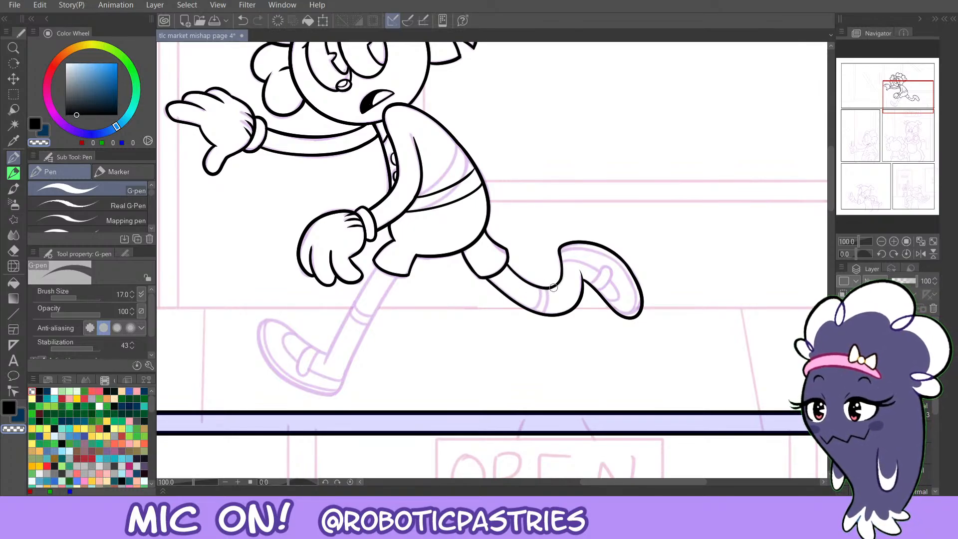
Ink the first curved sock line across the trailing leg's calf, following the sketch.
{"action": "key", "text": "ctrl+z"}
{"action": "key", "text": "c"}
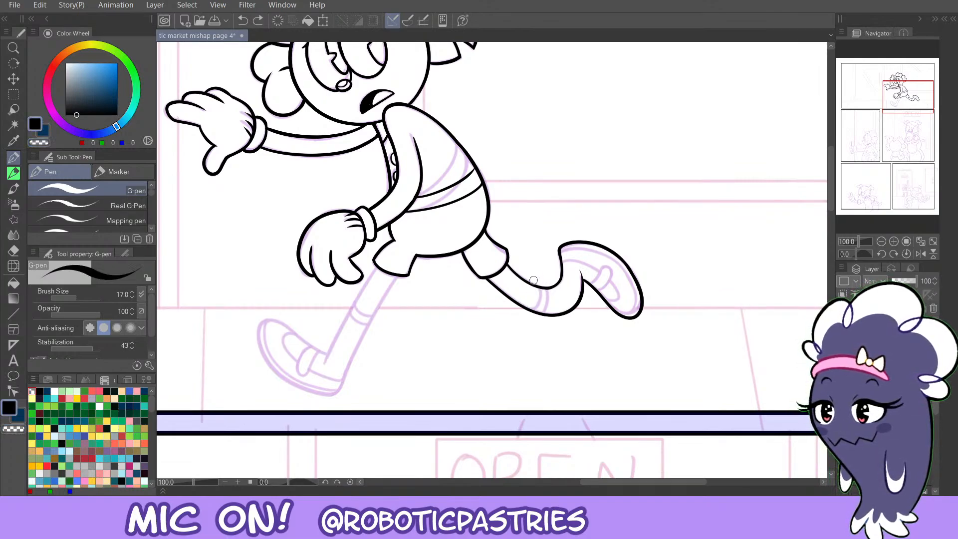
{"action": "left_click_drag", "start_coordinate": [540, 303], "coordinate": [533, 313]}
{"action": "key", "text": "ctrl+z"}
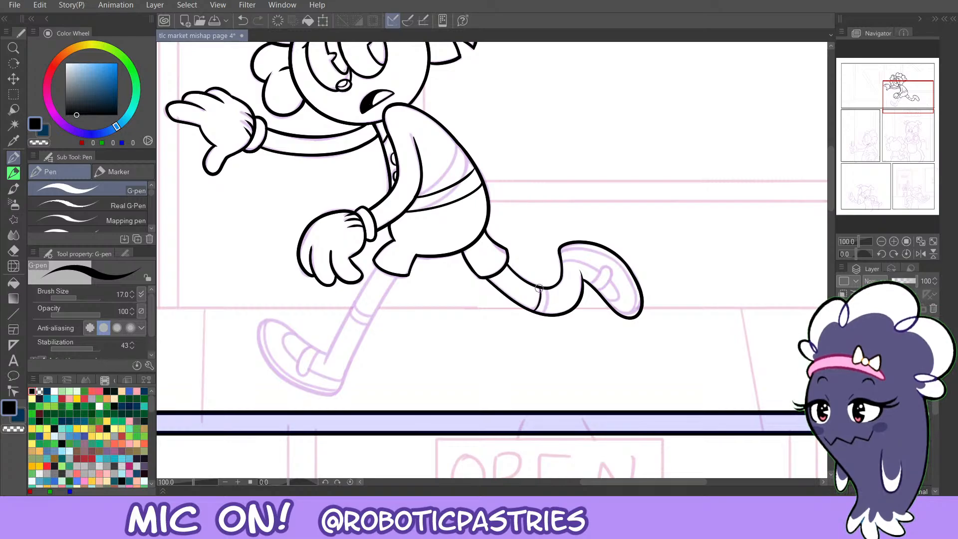
{"action": "key", "text": "ctrl+z"}
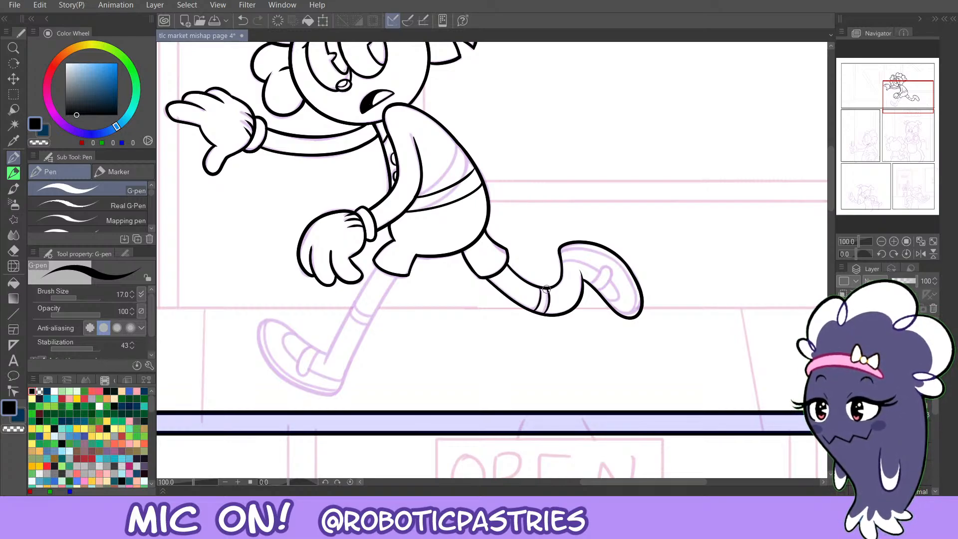
{"action": "key", "text": "ctrl+z"}
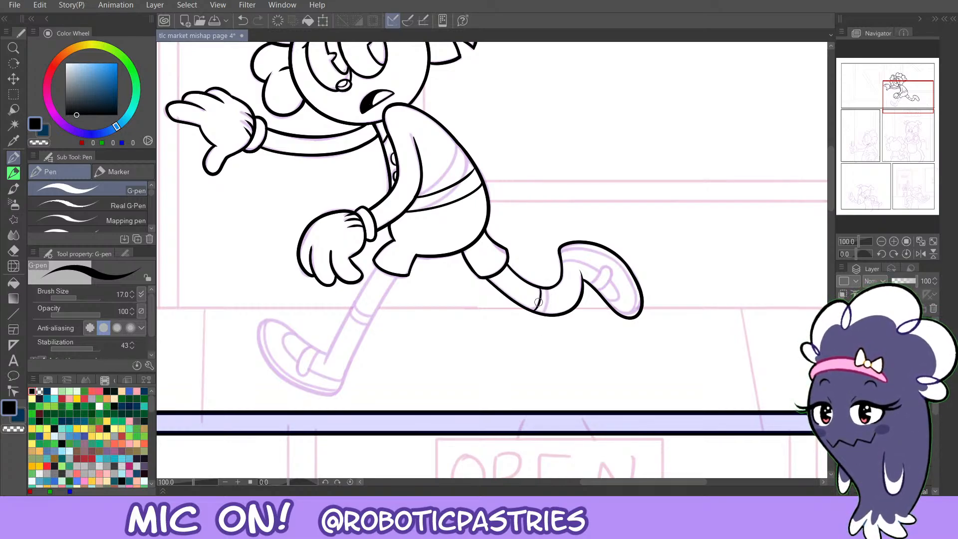
Ink the second sock line beside the first on the trailing leg and clean up the band's ends.
{"action": "key", "text": "ctrl+z"}
{"action": "mouse_move", "coordinate": [548, 293]}
{"action": "left_mouse_down"}
{"action": "mouse_move", "coordinate": [541, 314]}
{"action": "mouse_move", "coordinate": [543, 280]}
{"action": "mouse_move", "coordinate": [540, 314]}
{"action": "mouse_move", "coordinate": [546, 288]}
{"action": "left_mouse_up"}
{"action": "key", "text": "ctrl+z"}
{"action": "key", "text": "ctrl+z"}
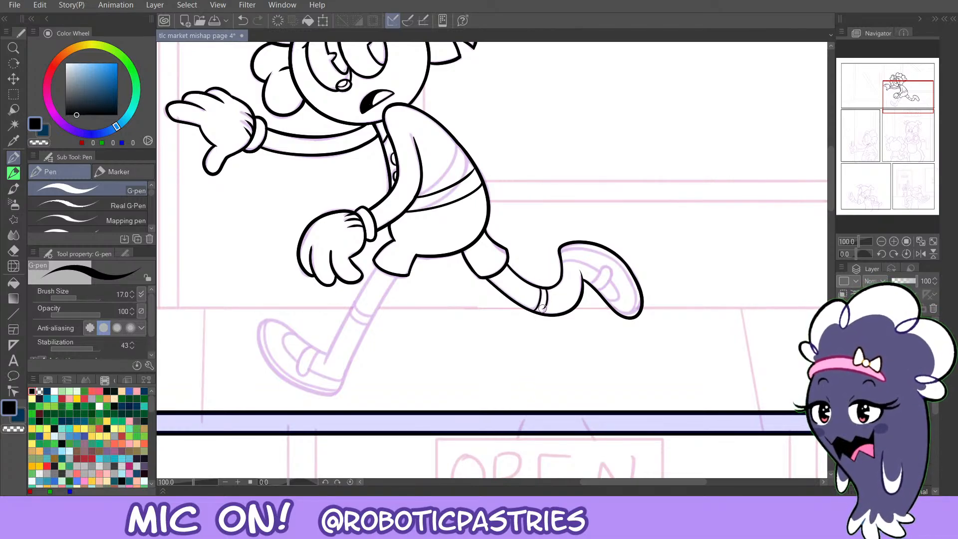
{"action": "key", "text": "c"}
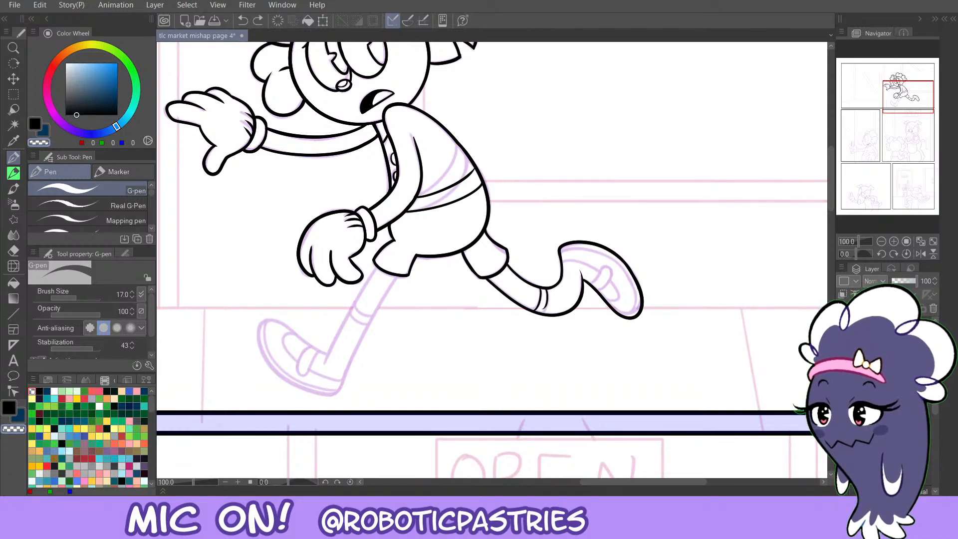
{"action": "key", "text": "c"}
{"action": "left_click_drag", "start_coordinate": [544, 291], "coordinate": [542, 310]}
{"action": "key", "text": "ctrl+z"}
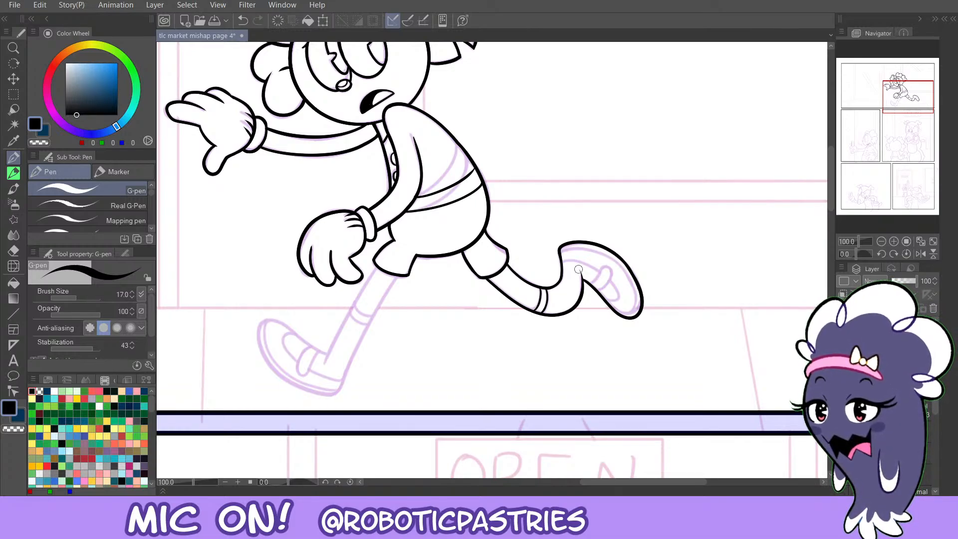
Refine the pointed tip where the trailing leg's ankle line meets the shoe.
{"action": "key", "text": "ctrl+z"}
{"action": "mouse_move", "coordinate": [580, 272]}
{"action": "left_mouse_down"}
{"action": "mouse_move", "coordinate": [582, 290]}
{"action": "mouse_move", "coordinate": [581, 273]}
{"action": "left_mouse_up"}
{"action": "key", "text": "c"}
{"action": "key", "text": "c"}
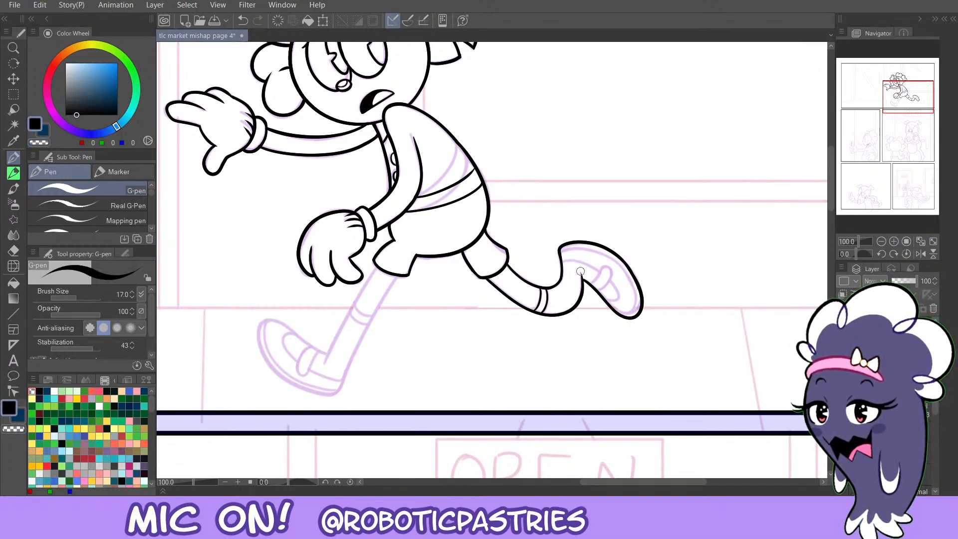
{"action": "key", "text": "c"}
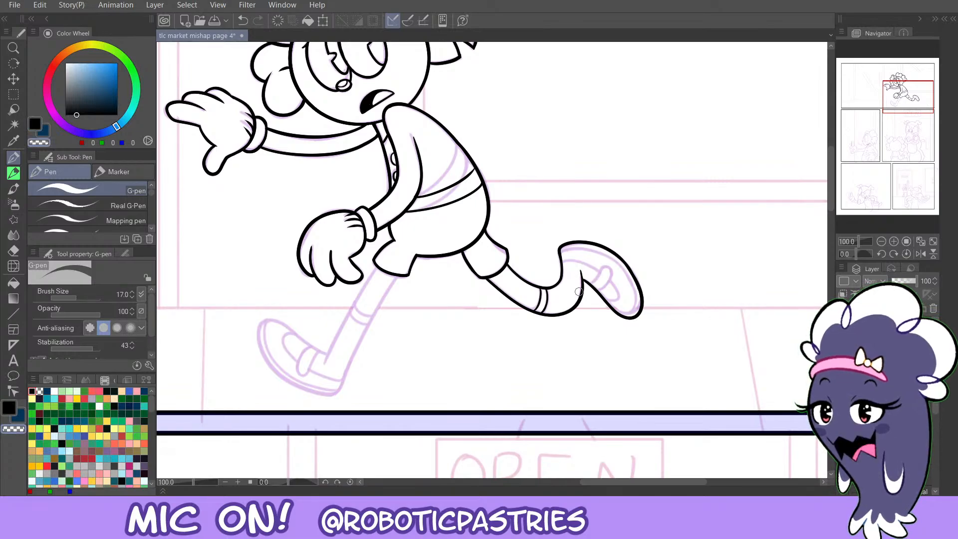
Ink the opening of the trailing shoe as a curve from the ankle along the foot and back.
{"action": "mouse_move", "coordinate": [580, 292]}
{"action": "left_mouse_down"}
{"action": "mouse_move", "coordinate": [615, 301]}
{"action": "mouse_move", "coordinate": [602, 301]}
{"action": "mouse_move", "coordinate": [618, 292]}
{"action": "mouse_move", "coordinate": [563, 261]}
{"action": "mouse_move", "coordinate": [620, 300]}
{"action": "mouse_move", "coordinate": [601, 298]}
{"action": "mouse_move", "coordinate": [620, 297]}
{"action": "mouse_move", "coordinate": [563, 260]}
{"action": "mouse_move", "coordinate": [594, 267]}
{"action": "mouse_move", "coordinate": [618, 299]}
{"action": "left_mouse_up"}
{"action": "key", "text": "c"}
{"action": "key", "text": "ctrl+z"}
{"action": "key", "text": "ctrl+z"}
{"action": "key", "text": "ctrl+z"}
{"action": "key", "text": "ctrl+z"}
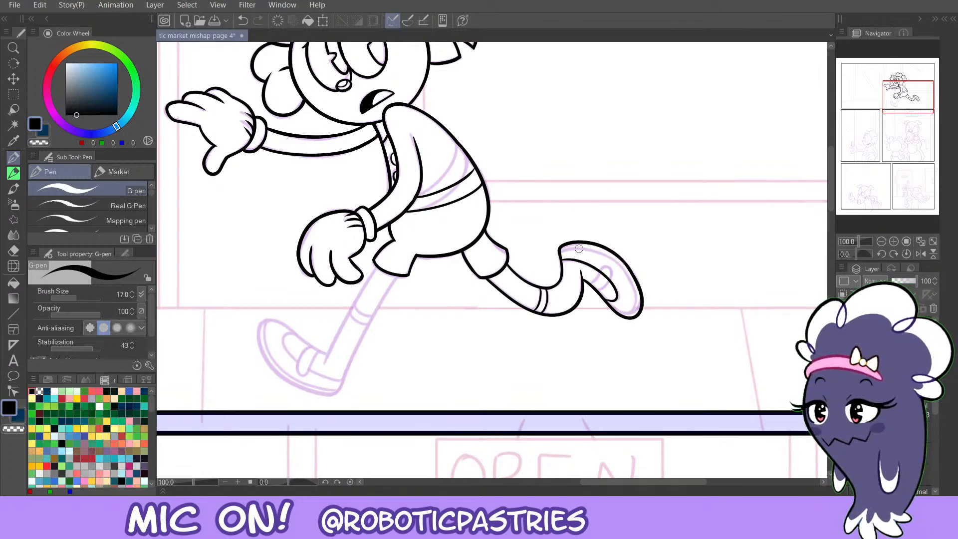
{"action": "mouse_move", "coordinate": [583, 272]}
{"action": "left_mouse_down"}
{"action": "mouse_move", "coordinate": [610, 301]}
{"action": "mouse_move", "coordinate": [621, 297]}
{"action": "mouse_move", "coordinate": [562, 261]}
{"action": "mouse_move", "coordinate": [586, 263]}
{"action": "mouse_move", "coordinate": [621, 298]}
{"action": "mouse_move", "coordinate": [605, 300]}
{"action": "left_mouse_up"}
{"action": "key", "text": "ctrl+z"}
{"action": "key", "text": "ctrl+z"}
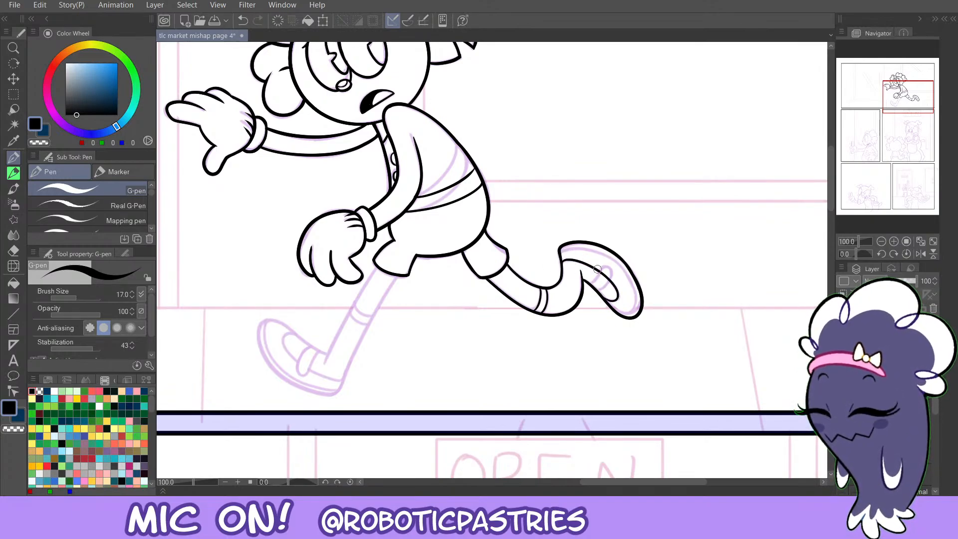
Try to ink the inner sole line of the trailing shoe from the heel towards the toe.
{"action": "mouse_move", "coordinate": [562, 248]}
{"action": "left_mouse_down"}
{"action": "mouse_move", "coordinate": [616, 258]}
{"action": "mouse_move", "coordinate": [639, 301]}
{"action": "mouse_move", "coordinate": [627, 318]}
{"action": "mouse_move", "coordinate": [637, 303]}
{"action": "mouse_move", "coordinate": [609, 256]}
{"action": "mouse_move", "coordinate": [560, 252]}
{"action": "mouse_move", "coordinate": [591, 253]}
{"action": "mouse_move", "coordinate": [559, 245]}
{"action": "mouse_move", "coordinate": [561, 254]}
{"action": "mouse_move", "coordinate": [615, 261]}
{"action": "mouse_move", "coordinate": [637, 300]}
{"action": "mouse_move", "coordinate": [627, 318]}
{"action": "mouse_move", "coordinate": [637, 296]}
{"action": "mouse_move", "coordinate": [610, 256]}
{"action": "mouse_move", "coordinate": [562, 254]}
{"action": "mouse_move", "coordinate": [579, 247]}
{"action": "mouse_move", "coordinate": [624, 267]}
{"action": "mouse_move", "coordinate": [641, 305]}
{"action": "mouse_move", "coordinate": [618, 305]}
{"action": "left_mouse_up"}
{"action": "key", "text": "ctrl+z"}
{"action": "key", "text": "ctrl+z"}
{"action": "key", "text": "ctrl+z"}
{"action": "key", "text": "ctrl+z"}
{"action": "key", "text": "ctrl+z"}
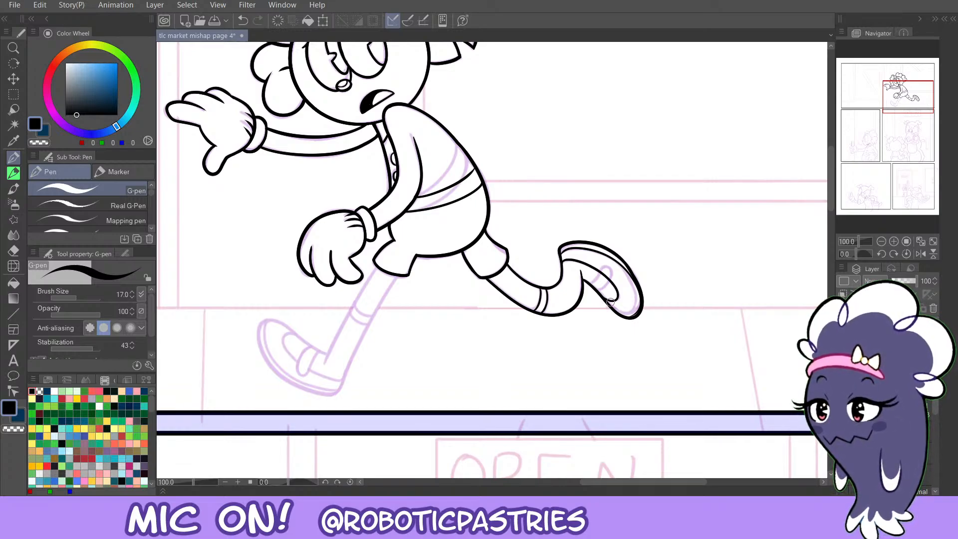
Try to continue the trailing shoe's inner sole line around the toe tip.
{"action": "key", "text": "ctrl+z"}
{"action": "mouse_move", "coordinate": [624, 315]}
{"action": "left_mouse_down"}
{"action": "mouse_move", "coordinate": [627, 276]}
{"action": "mouse_move", "coordinate": [561, 252]}
{"action": "mouse_move", "coordinate": [619, 264]}
{"action": "mouse_move", "coordinate": [638, 298]}
{"action": "mouse_move", "coordinate": [627, 317]}
{"action": "mouse_move", "coordinate": [629, 279]}
{"action": "mouse_move", "coordinate": [581, 253]}
{"action": "mouse_move", "coordinate": [596, 252]}
{"action": "mouse_move", "coordinate": [634, 286]}
{"action": "mouse_move", "coordinate": [634, 320]}
{"action": "mouse_move", "coordinate": [633, 280]}
{"action": "mouse_move", "coordinate": [577, 246]}
{"action": "mouse_move", "coordinate": [560, 252]}
{"action": "mouse_move", "coordinate": [583, 247]}
{"action": "mouse_move", "coordinate": [630, 274]}
{"action": "mouse_move", "coordinate": [638, 320]}
{"action": "mouse_move", "coordinate": [629, 277]}
{"action": "mouse_move", "coordinate": [584, 246]}
{"action": "mouse_move", "coordinate": [641, 298]}
{"action": "left_mouse_up"}
{"action": "key", "text": "ctrl+z"}
{"action": "key", "text": "ctrl+z"}
{"action": "key", "text": "ctrl+z"}
{"action": "key", "text": "ctrl+z"}
{"action": "key", "text": "ctrl+z"}
{"action": "key", "text": "ctrl+z"}
{"action": "key", "text": "ctrl+z"}
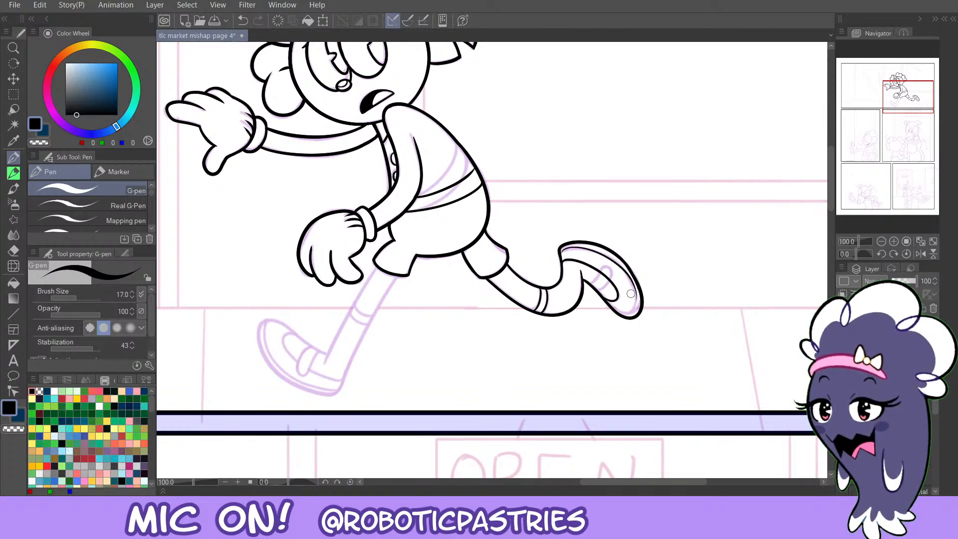
Try redrawing the heel half of the trailing shoe's sole line parallel to the outer edge.
{"action": "key", "text": "ctrl+z"}
{"action": "mouse_move", "coordinate": [574, 246]}
{"action": "left_mouse_down"}
{"action": "mouse_move", "coordinate": [634, 281]}
{"action": "mouse_move", "coordinate": [623, 293]}
{"action": "mouse_move", "coordinate": [630, 318]}
{"action": "mouse_move", "coordinate": [639, 301]}
{"action": "mouse_move", "coordinate": [618, 269]}
{"action": "left_mouse_up"}
{"action": "key", "text": "ctrl+z"}
{"action": "key", "text": "ctrl+z"}
{"action": "mouse_move", "coordinate": [563, 248]}
{"action": "left_mouse_down"}
{"action": "mouse_move", "coordinate": [603, 255]}
{"action": "mouse_move", "coordinate": [627, 279]}
{"action": "left_mouse_up"}
{"action": "key", "text": "ctrl+z"}
{"action": "mouse_move", "coordinate": [562, 251]}
{"action": "left_mouse_down"}
{"action": "mouse_move", "coordinate": [594, 249]}
{"action": "mouse_move", "coordinate": [627, 278]}
{"action": "left_mouse_up"}
{"action": "key", "text": "ctrl+z"}
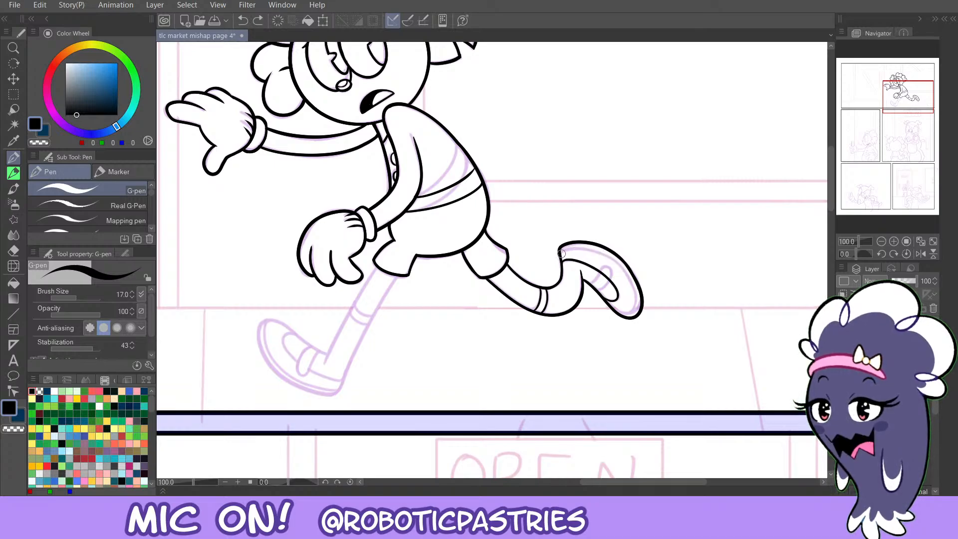
{"action": "mouse_move", "coordinate": [561, 249]}
{"action": "left_mouse_down"}
{"action": "mouse_move", "coordinate": [605, 251]}
{"action": "mouse_move", "coordinate": [627, 278]}
{"action": "left_mouse_up"}
{"action": "key", "text": "ctrl+z"}
Try longer strokes for the trailing shoe's sole line, running from the heel towards the toe.
{"action": "mouse_move", "coordinate": [578, 247]}
{"action": "left_mouse_down"}
{"action": "mouse_move", "coordinate": [636, 286]}
{"action": "mouse_move", "coordinate": [626, 287]}
{"action": "mouse_move", "coordinate": [632, 317]}
{"action": "left_mouse_up"}
{"action": "key", "text": "ctrl+z"}
{"action": "key", "text": "ctrl+z"}
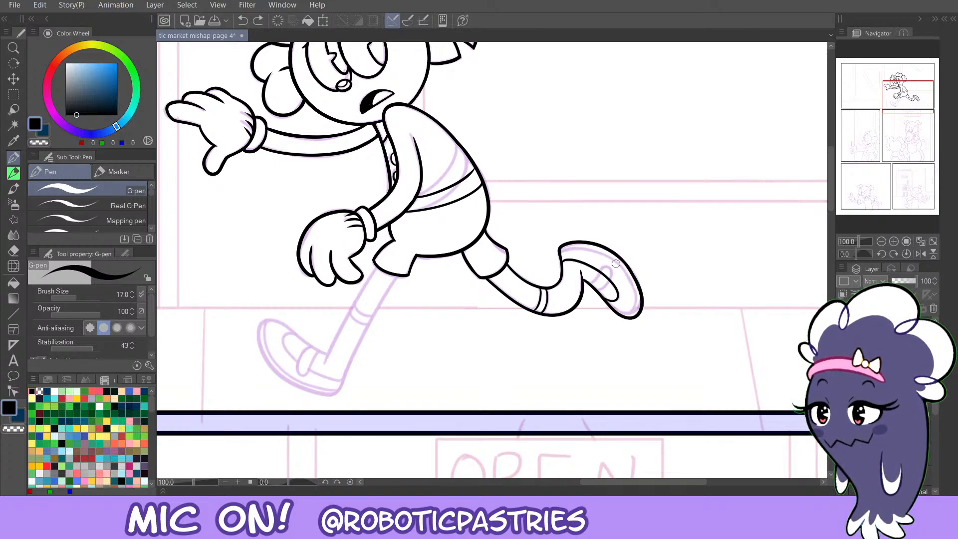
{"action": "mouse_move", "coordinate": [618, 267]}
{"action": "left_mouse_down"}
{"action": "mouse_move", "coordinate": [631, 318]}
{"action": "mouse_move", "coordinate": [624, 273]}
{"action": "left_mouse_up"}
{"action": "key", "text": "ctrl+z"}
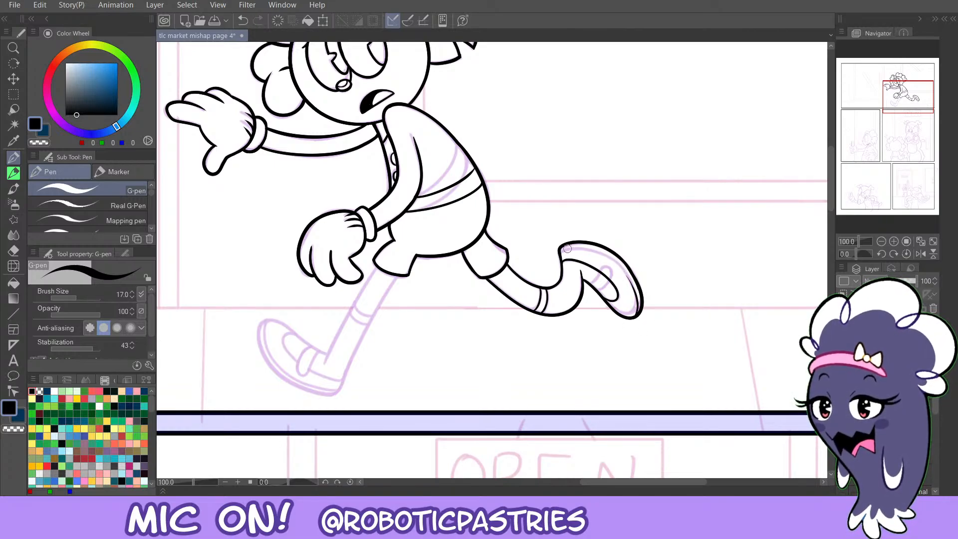
{"action": "key", "text": "ctrl+z"}
{"action": "left_click_drag", "start_coordinate": [562, 250], "coordinate": [634, 285]}
{"action": "key", "text": "ctrl+z"}
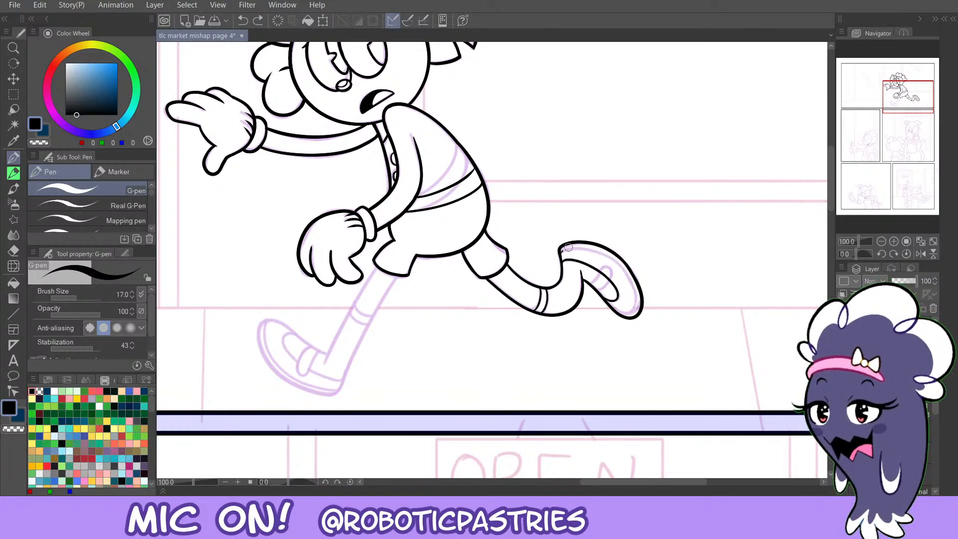
{"action": "left_click_drag", "start_coordinate": [568, 248], "coordinate": [623, 271]}
{"action": "key", "text": "ctrl+z"}
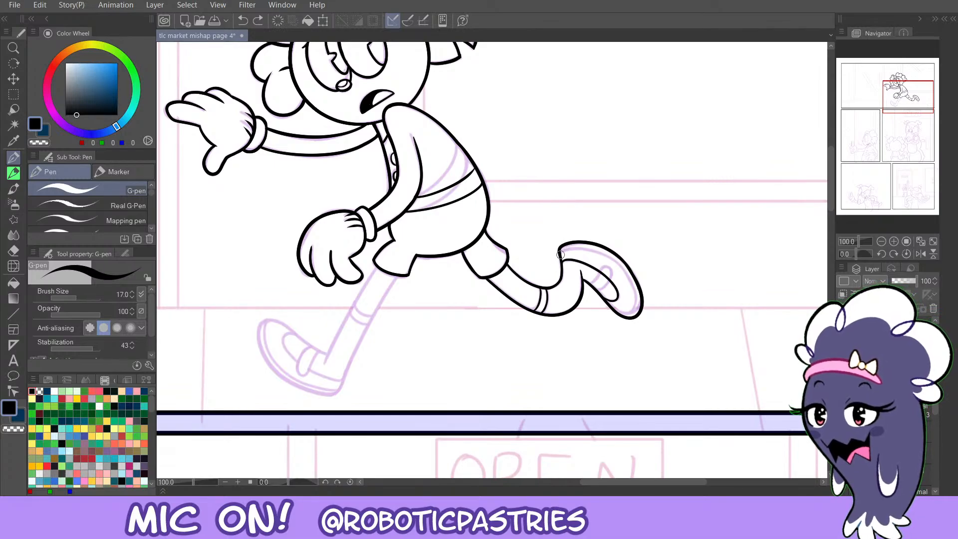
Ink the heel portion of the trailing shoe's inner sole line and clean up the stroke with transparent ink.
{"action": "mouse_move", "coordinate": [560, 254]}
{"action": "left_mouse_down"}
{"action": "mouse_move", "coordinate": [590, 247]}
{"action": "mouse_move", "coordinate": [615, 264]}
{"action": "left_mouse_up"}
{"action": "key", "text": "c"}
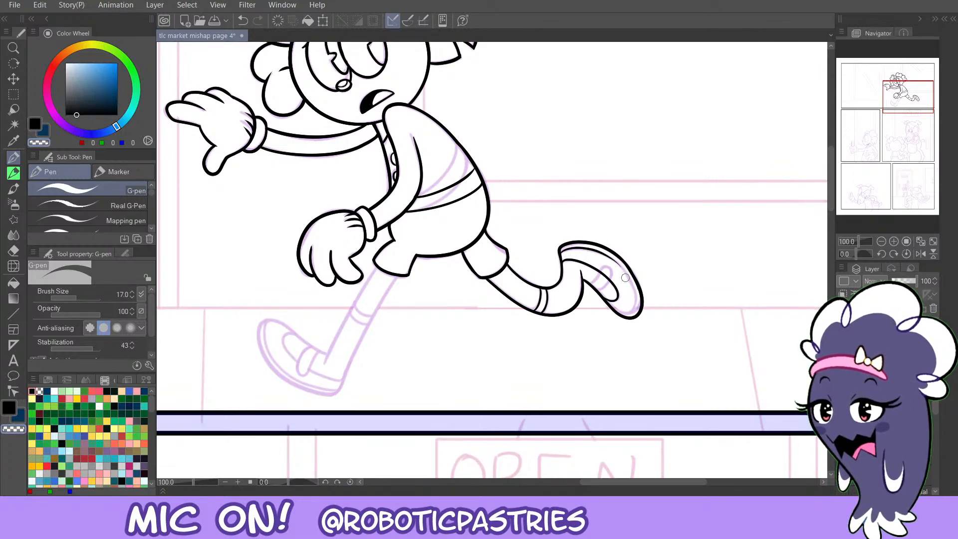
{"action": "key", "text": "ctrl+z"}
{"action": "mouse_move", "coordinate": [593, 255]}
{"action": "left_mouse_down"}
{"action": "mouse_move", "coordinate": [566, 253]}
{"action": "mouse_move", "coordinate": [624, 270]}
{"action": "mouse_move", "coordinate": [605, 257]}
{"action": "mouse_move", "coordinate": [565, 253]}
{"action": "mouse_move", "coordinate": [590, 250]}
{"action": "mouse_move", "coordinate": [624, 273]}
{"action": "left_mouse_up"}
{"action": "key", "text": "ctrl+z"}
{"action": "key", "text": "ctrl+z"}
{"action": "key", "text": "ctrl+z"}
{"action": "key", "text": "ctrl+z"}
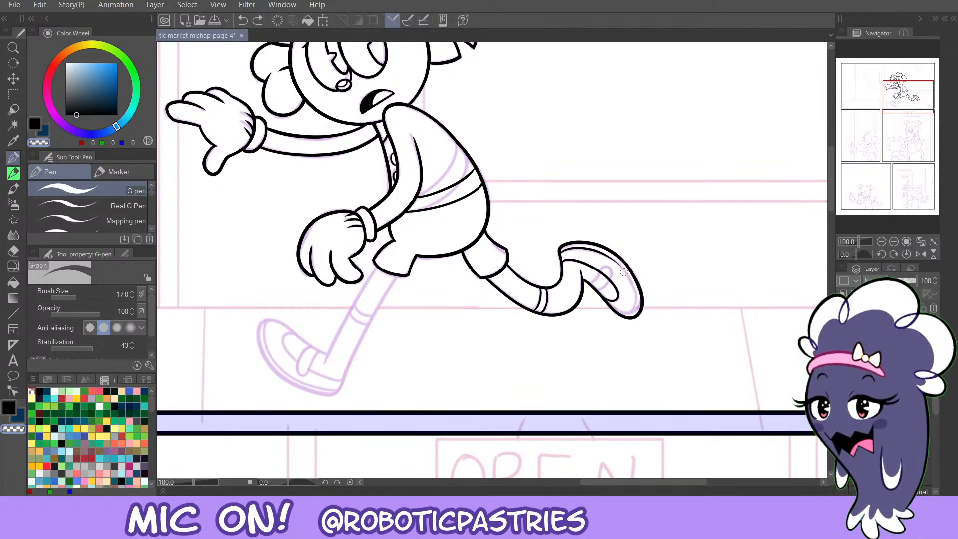
{"action": "key", "text": "ctrl+z"}
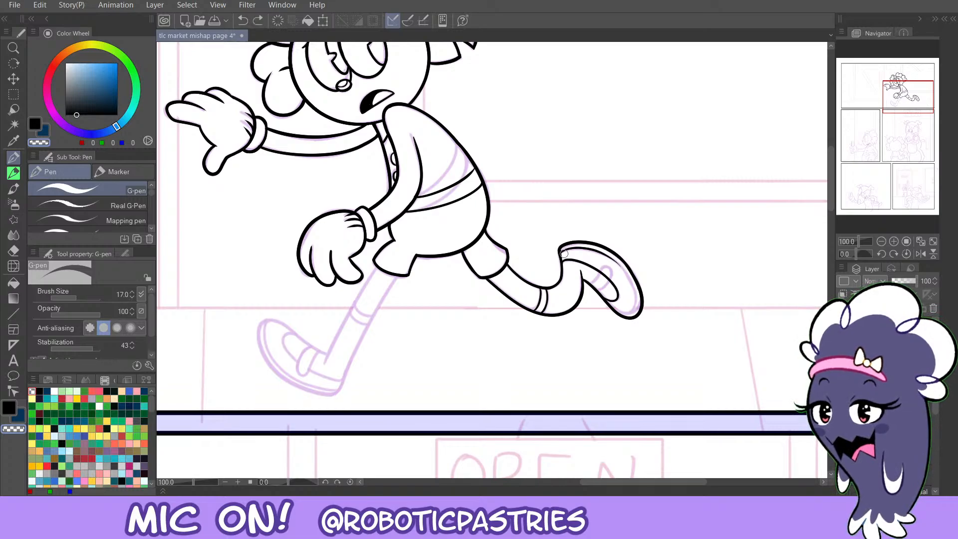
{"action": "key", "text": "ctrl+z"}
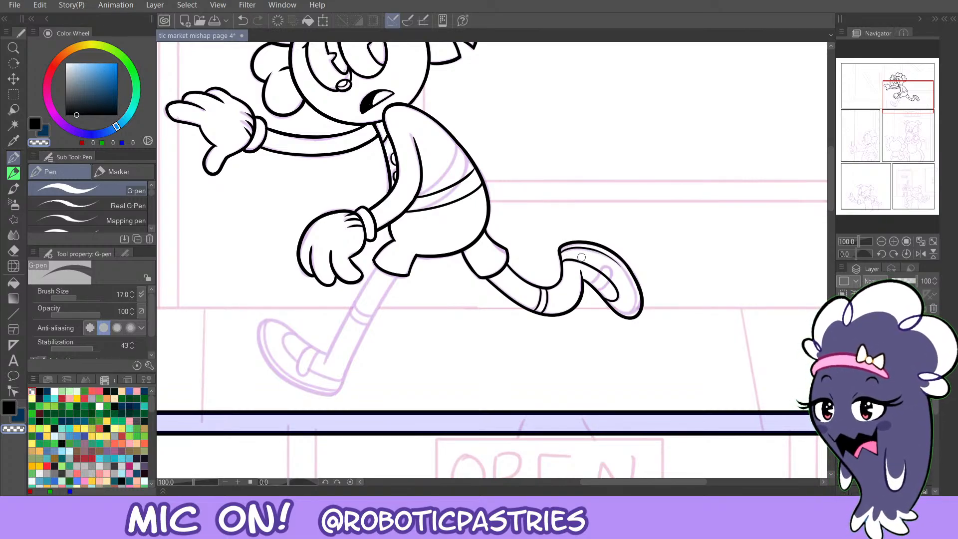
Ink the rest of the inner sole line between the toe tip and the heel portion of the trailing shoe.
{"action": "key", "text": "c"}
{"action": "mouse_move", "coordinate": [633, 316]}
{"action": "left_mouse_down"}
{"action": "mouse_move", "coordinate": [592, 250]}
{"action": "mouse_move", "coordinate": [614, 260]}
{"action": "mouse_move", "coordinate": [635, 317]}
{"action": "mouse_move", "coordinate": [633, 282]}
{"action": "mouse_move", "coordinate": [599, 251]}
{"action": "mouse_move", "coordinate": [632, 276]}
{"action": "mouse_move", "coordinate": [635, 320]}
{"action": "mouse_move", "coordinate": [619, 265]}
{"action": "mouse_move", "coordinate": [598, 250]}
{"action": "left_mouse_up"}
{"action": "key", "text": "ctrl+z"}
{"action": "key", "text": "ctrl+z"}
{"action": "key", "text": "ctrl+z"}
{"action": "key", "text": "ctrl+z"}
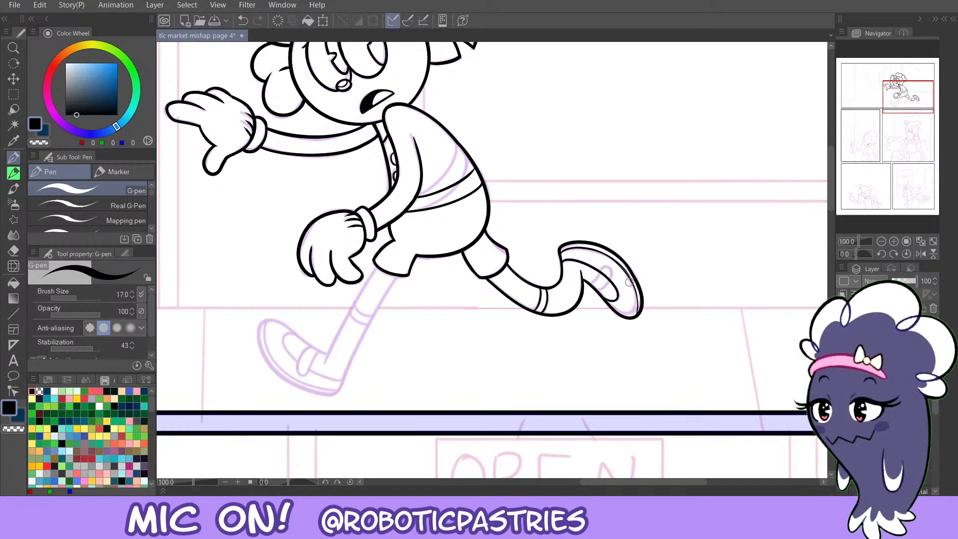
{"action": "key", "text": "ctrl+z"}
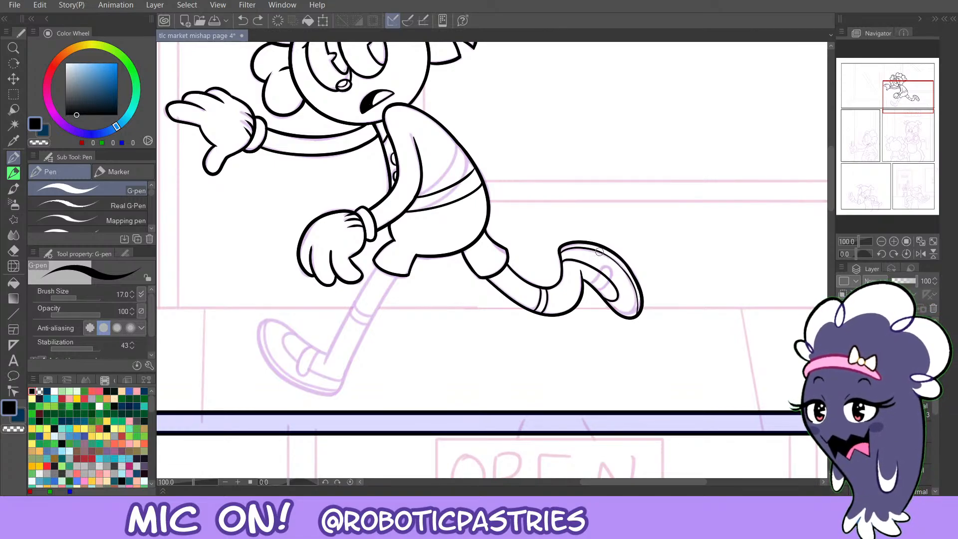
Smooth the join in the trailing shoe's sole line and refine its end at the toe tip.
{"action": "mouse_move", "coordinate": [599, 252]}
{"action": "left_mouse_down"}
{"action": "mouse_move", "coordinate": [635, 288]}
{"action": "mouse_move", "coordinate": [608, 253]}
{"action": "left_mouse_up"}
{"action": "key", "text": "c"}
{"action": "key", "text": "ctrl+z"}
{"action": "key", "text": "ctrl+z"}
{"action": "key", "text": "ctrl+z"}
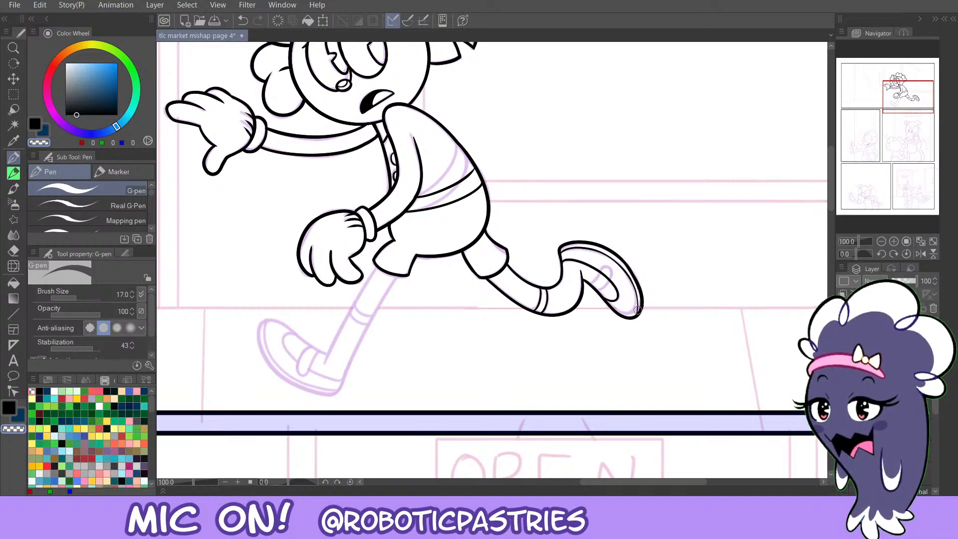
{"action": "key", "text": "c"}
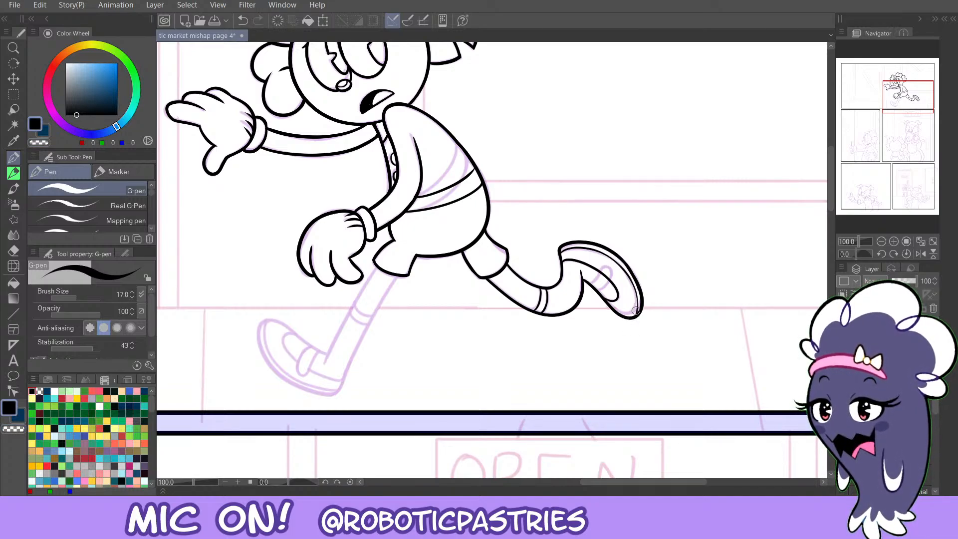
{"action": "key", "text": "ctrl+z"}
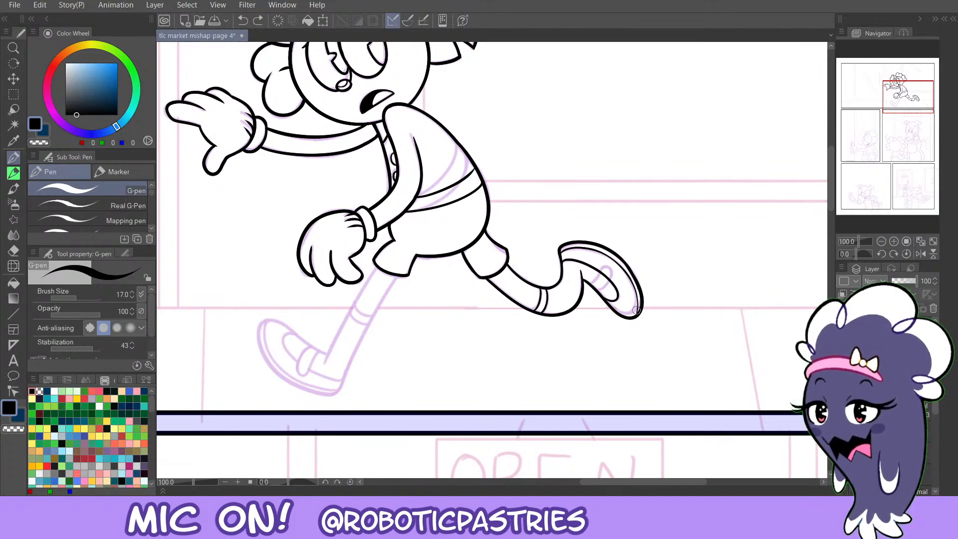
{"action": "left_click_drag", "start_coordinate": [637, 308], "coordinate": [633, 317]}
{"action": "key", "text": "ctrl+z"}
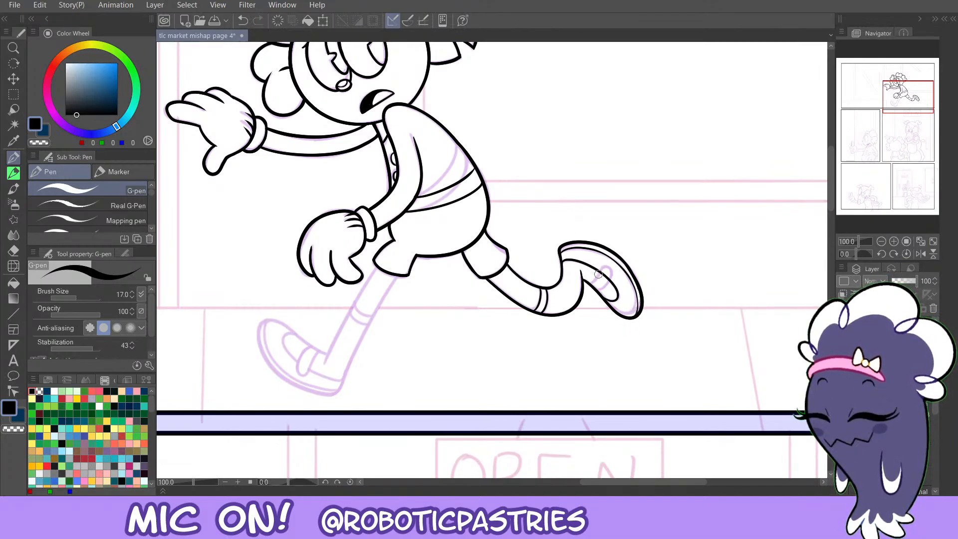
Erase the section of the trailing shoe's opening line where the sketched strap crosses it.
{"action": "key", "text": "c"}
{"action": "key", "text": "ctrl+z"}
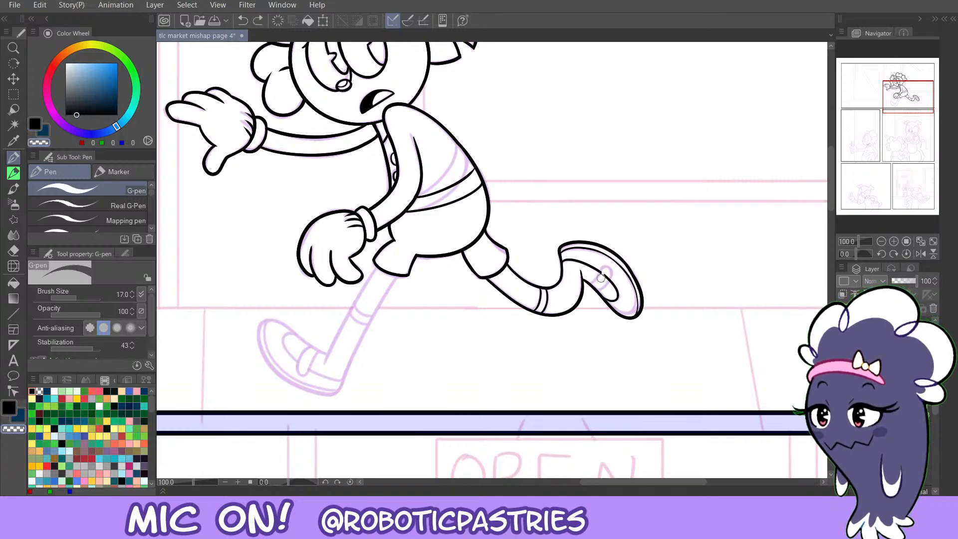
{"action": "left_click_drag", "start_coordinate": [605, 280], "coordinate": [591, 284]}
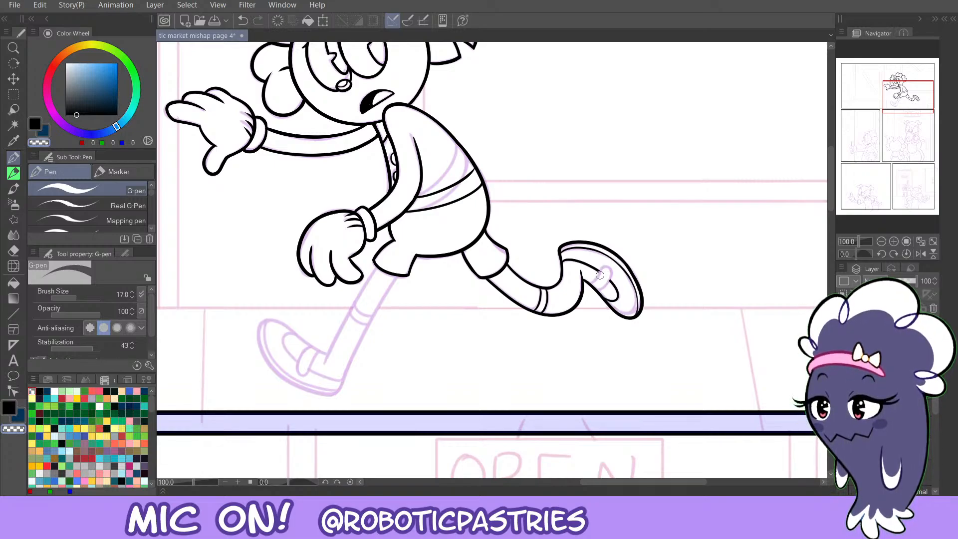
{"action": "key", "text": "c"}
{"action": "key", "text": "ctrl+z"}
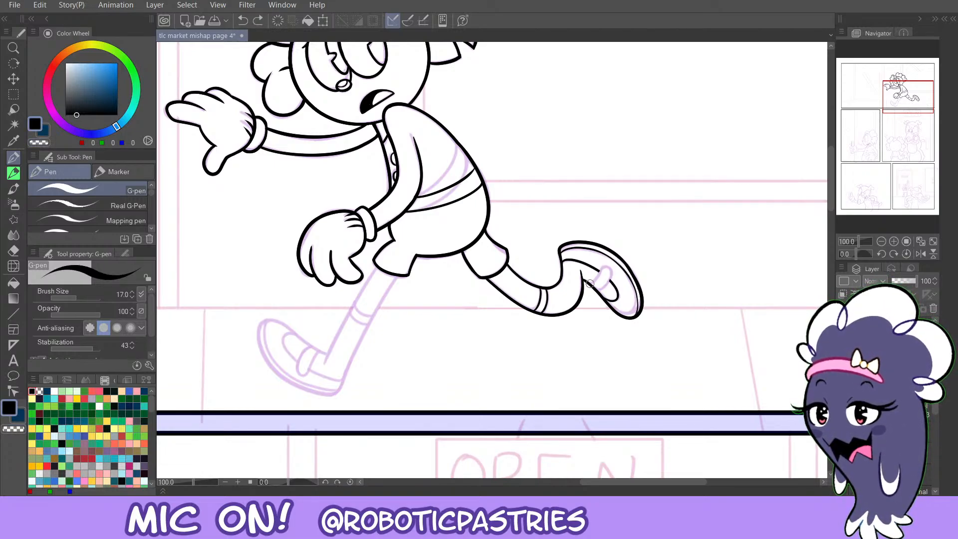
{"action": "key", "text": "ctrl+z"}
Ink the rounded strap across the trailing shoe's opening.
{"action": "mouse_move", "coordinate": [601, 290]}
{"action": "left_mouse_down"}
{"action": "mouse_move", "coordinate": [589, 284]}
{"action": "mouse_move", "coordinate": [598, 292]}
{"action": "mouse_move", "coordinate": [598, 280]}
{"action": "left_mouse_up"}
{"action": "key", "text": "ctrl+z"}
{"action": "key", "text": "ctrl+z"}
{"action": "key", "text": "ctrl+z"}
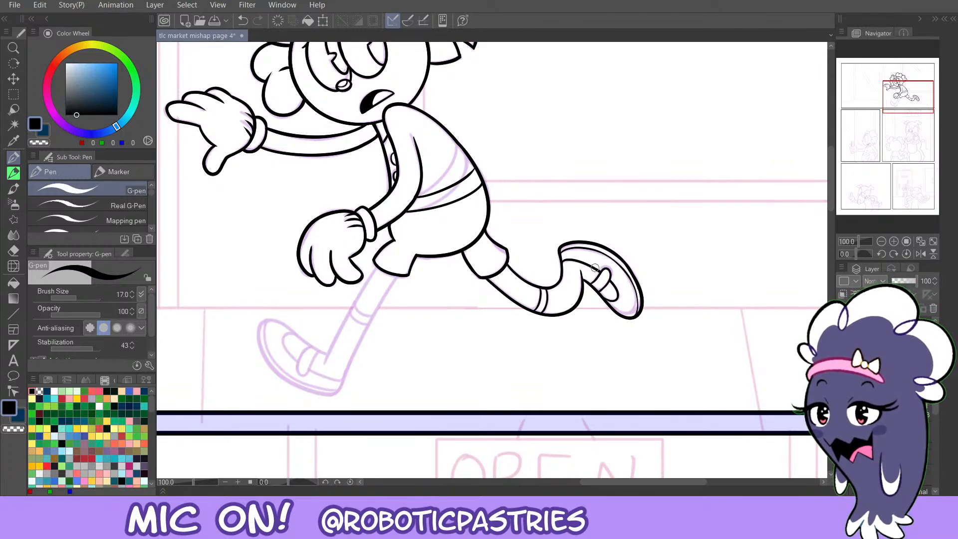
{"action": "key", "text": "ctrl+z"}
{"action": "left_click_drag", "start_coordinate": [605, 271], "coordinate": [598, 281]}
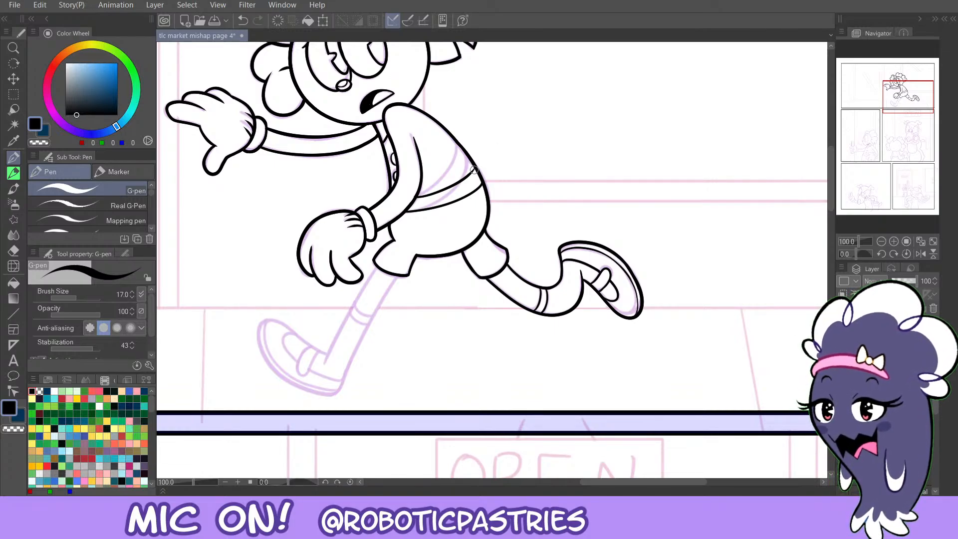
{"action": "key", "text": "ctrl+z"}
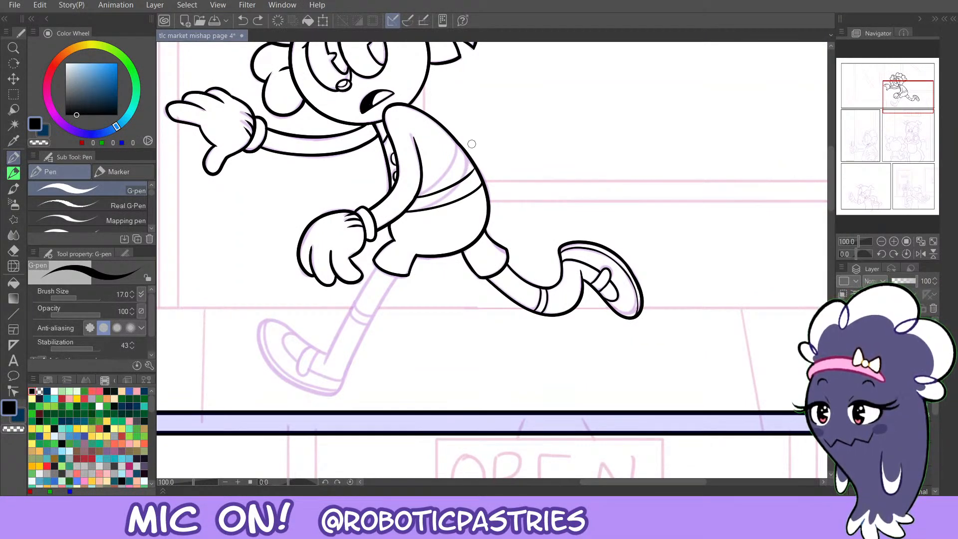
{"action": "left_click_drag", "start_coordinate": [475, 169], "coordinate": [465, 179]}
{"action": "key", "text": "ctrl+z"}
{"action": "key", "text": "ctrl+z"}
{"action": "key", "text": "ctrl+z"}
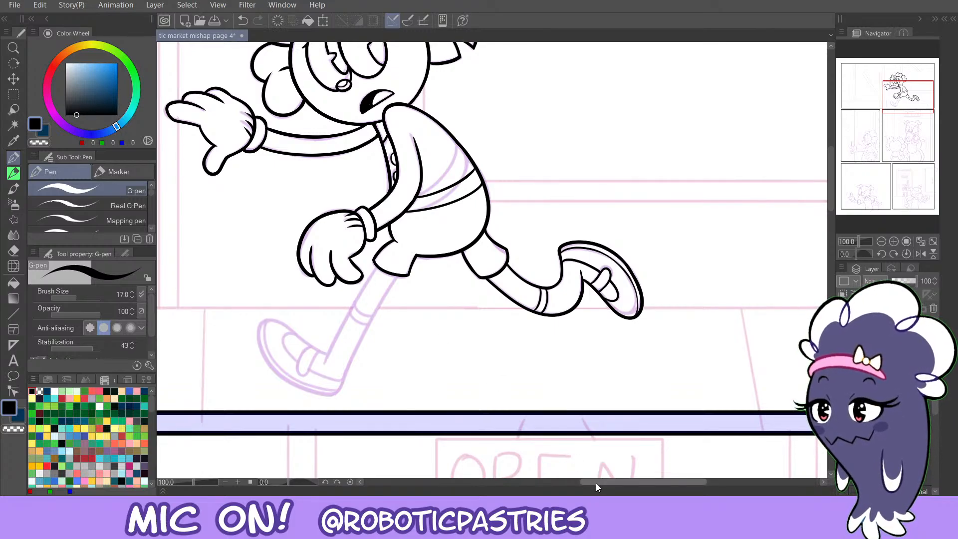
Ink the back edge of the leading leg as one long line from the shorts' hem down to the heel.
{"action": "left_click_drag", "start_coordinate": [595, 483], "coordinate": [578, 487]}
{"action": "left_click_drag", "start_coordinate": [489, 277], "coordinate": [427, 394]}
{"action": "key", "text": "ctrl+z"}
{"action": "key", "text": "ctrl+z"}
{"action": "left_click_drag", "start_coordinate": [487, 277], "coordinate": [430, 398]}
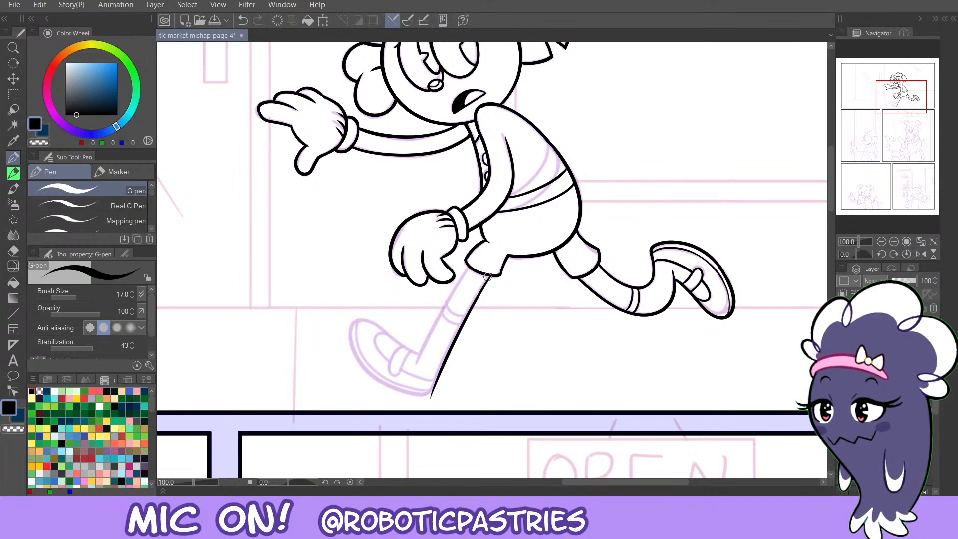
{"action": "key", "text": "ctrl+z"}
{"action": "left_click_drag", "start_coordinate": [487, 277], "coordinate": [427, 397]}
{"action": "key", "text": "ctrl+z"}
{"action": "left_click_drag", "start_coordinate": [488, 277], "coordinate": [421, 401]}
{"action": "key", "text": "ctrl+z"}
{"action": "key", "text": "ctrl+z"}
{"action": "key", "text": "ctrl+z"}
{"action": "left_click_drag", "start_coordinate": [487, 277], "coordinate": [424, 399]}
{"action": "key", "text": "ctrl+z"}
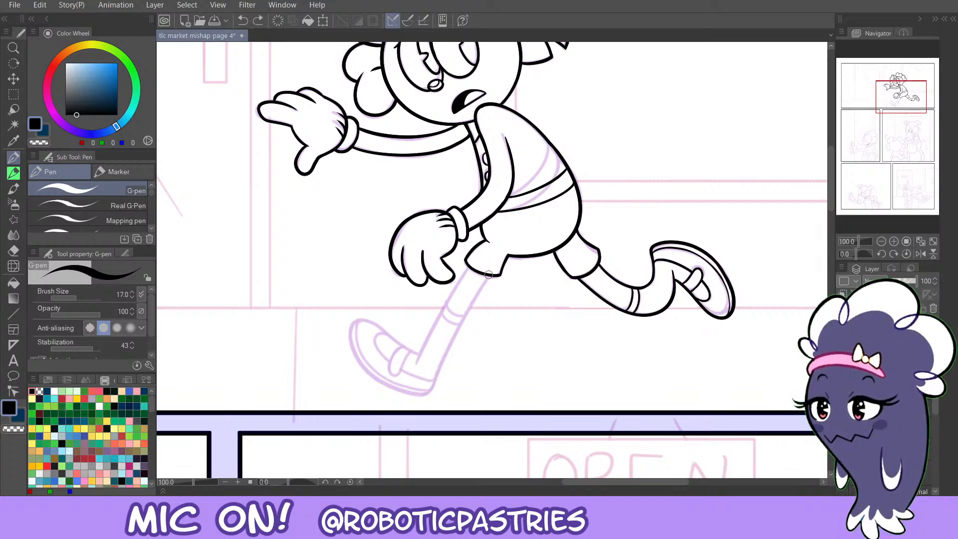
{"action": "left_click_drag", "start_coordinate": [488, 275], "coordinate": [424, 402]}
{"action": "key", "text": "ctrl+z"}
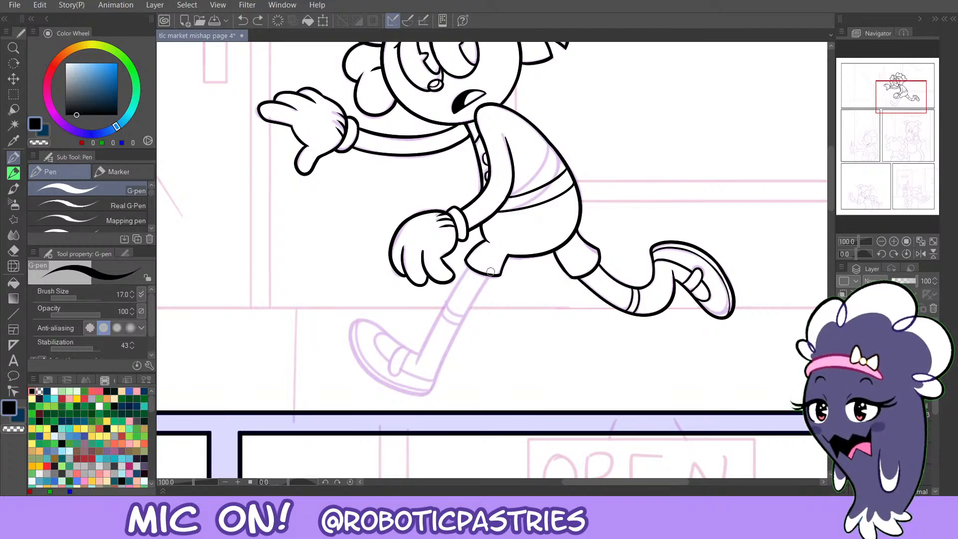
{"action": "left_click_drag", "start_coordinate": [490, 275], "coordinate": [427, 398]}
{"action": "key", "text": "ctrl+z"}
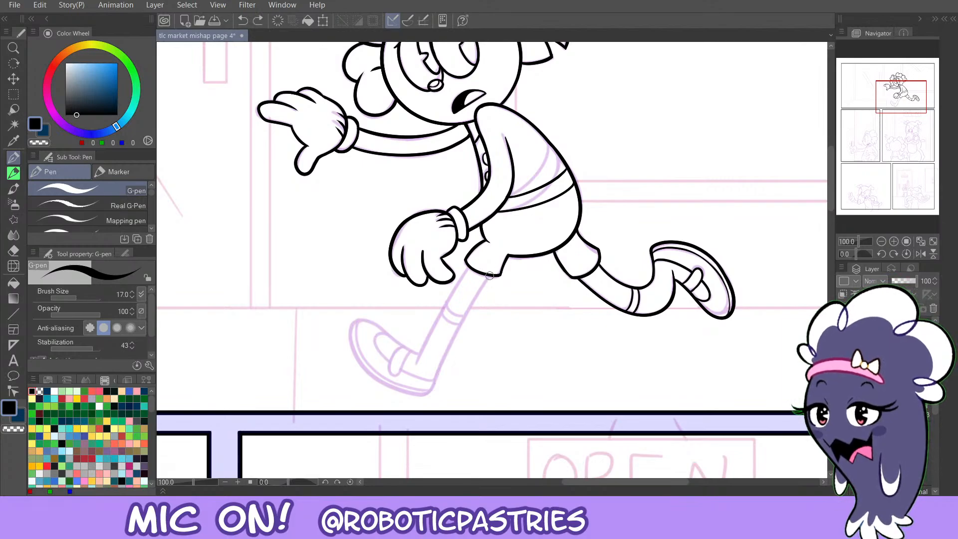
{"action": "left_click_drag", "start_coordinate": [488, 276], "coordinate": [435, 395]}
{"action": "key", "text": "ctrl+z"}
{"action": "left_click_drag", "start_coordinate": [489, 276], "coordinate": [424, 404]}
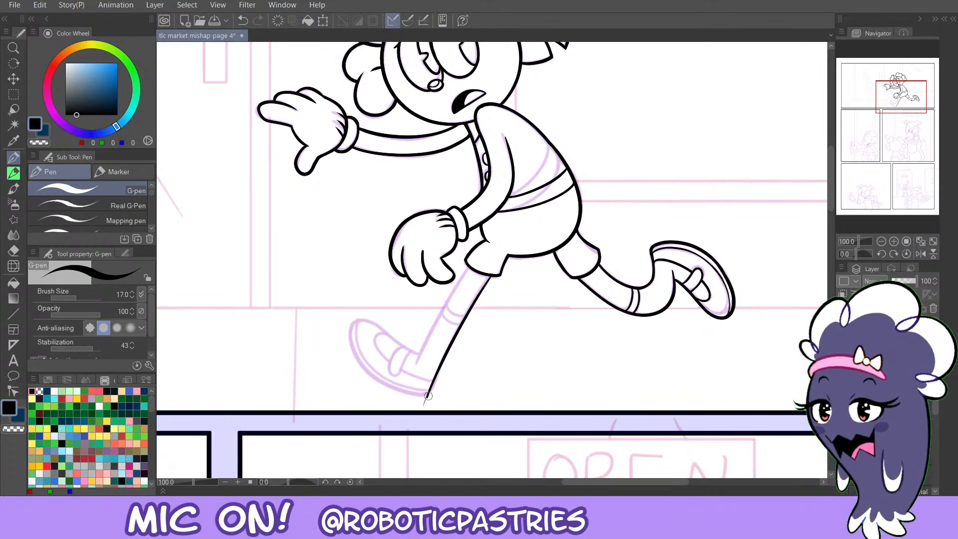
{"action": "left_click_drag", "start_coordinate": [428, 395], "coordinate": [440, 368]}
{"action": "key", "text": "ctrl+z"}
{"action": "key", "text": "ctrl+z"}
Retouch the upper part of the leading leg's back line just below the shorts' hem.
{"action": "left_click_drag", "start_coordinate": [468, 269], "coordinate": [427, 344]}
{"action": "key", "text": "ctrl+z"}
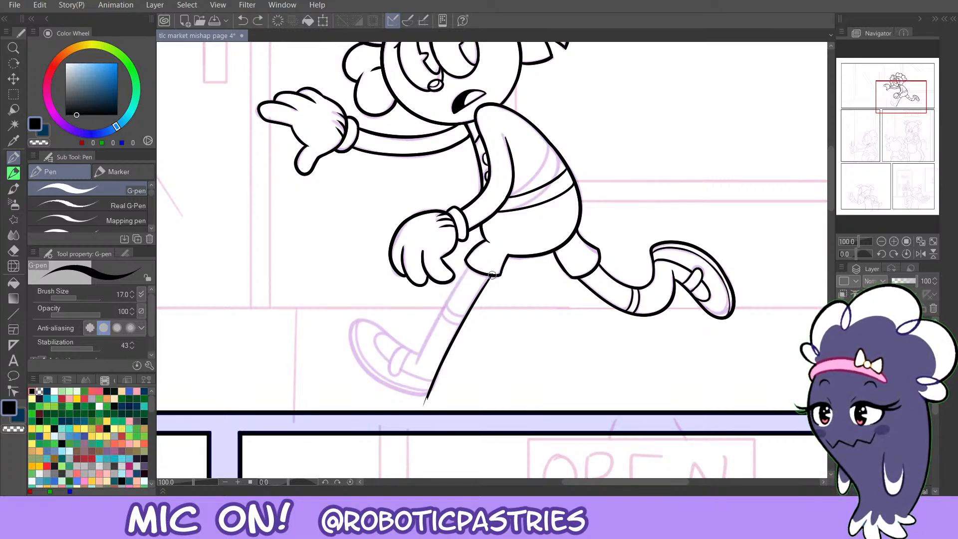
{"action": "key", "text": "ctrl+z"}
{"action": "left_click_drag", "start_coordinate": [492, 276], "coordinate": [469, 310]}
{"action": "left_click_drag", "start_coordinate": [490, 276], "coordinate": [470, 314]}
{"action": "key", "text": "ctrl+z"}
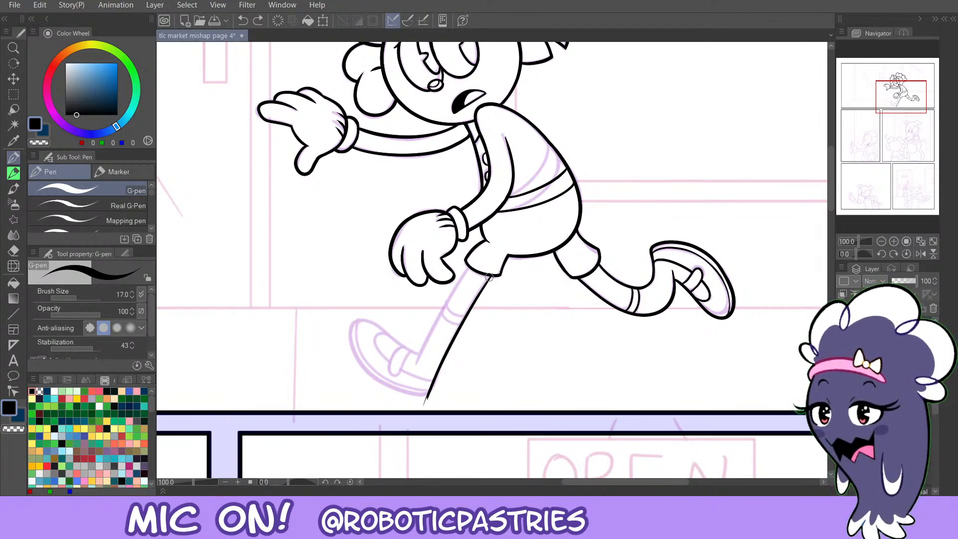
{"action": "left_click_drag", "start_coordinate": [489, 277], "coordinate": [465, 321]}
{"action": "key", "text": "ctrl+z"}
{"action": "left_click_drag", "start_coordinate": [489, 277], "coordinate": [464, 320]}
{"action": "key", "text": "ctrl+z"}
{"action": "key", "text": "ctrl+z"}
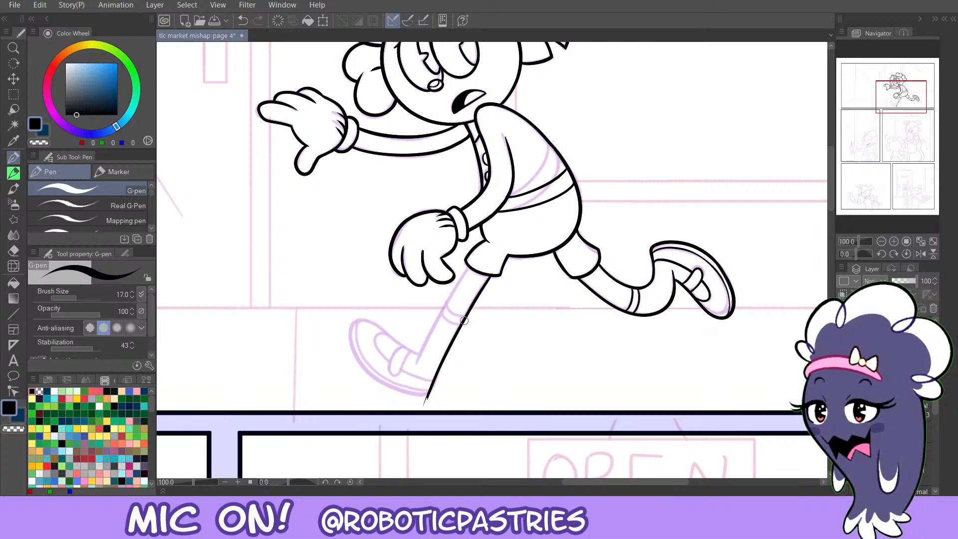
{"action": "key", "text": "ctrl+z"}
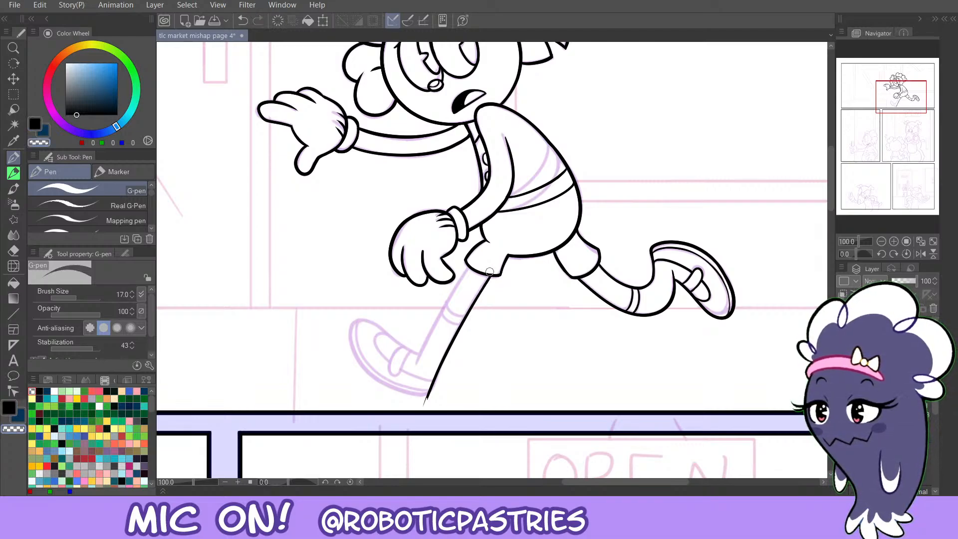
{"action": "left_click_drag", "start_coordinate": [489, 276], "coordinate": [465, 324]}
{"action": "key", "text": "ctrl+z"}
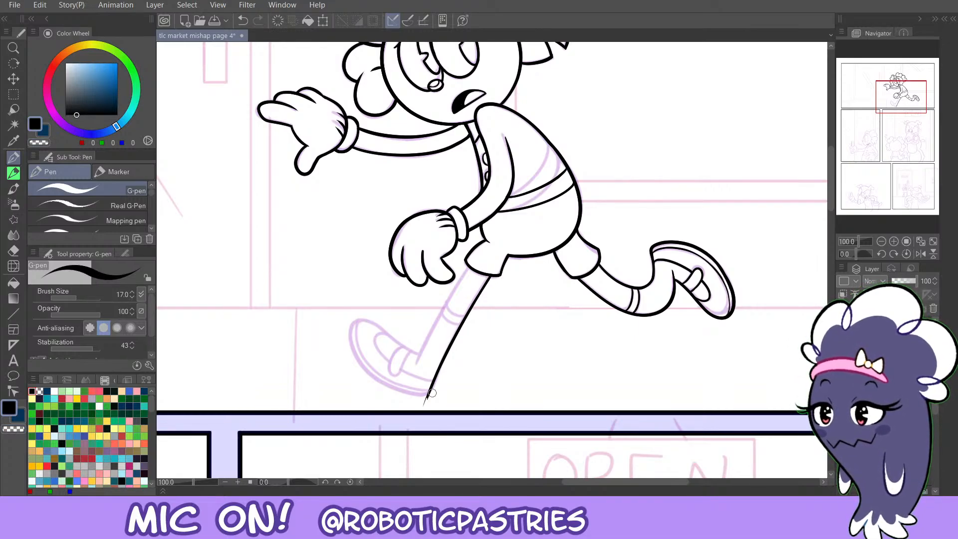
Erase the overshooting tail of the leading leg's back line below the heel.
{"action": "key", "text": "c"}
{"action": "mouse_move", "coordinate": [424, 401]}
{"action": "left_mouse_down"}
{"action": "mouse_move", "coordinate": [436, 393]}
{"action": "mouse_move", "coordinate": [432, 404]}
{"action": "left_mouse_up"}
{"action": "key", "text": "ctrl+z"}
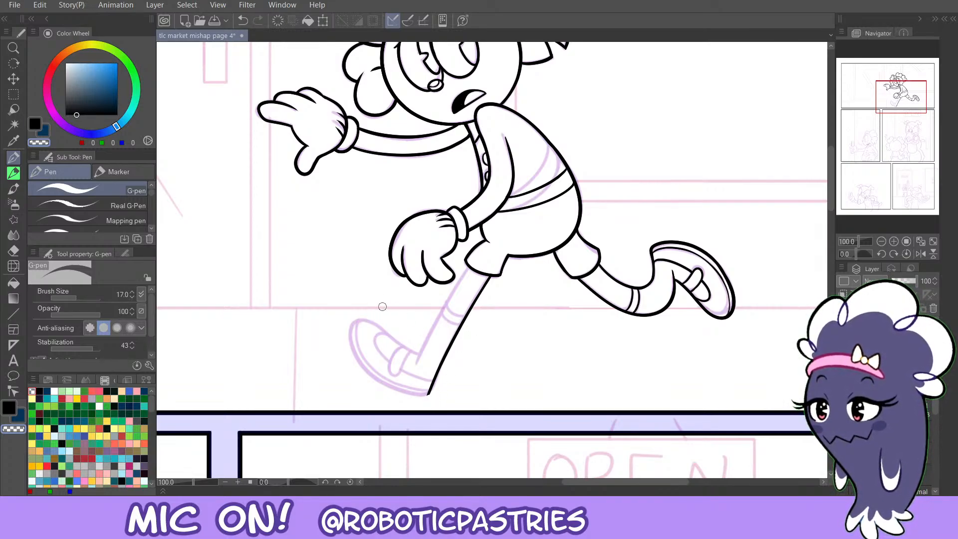
Ink the leading shoe's outline from the heel along the sole, around the toe and back to the ankle.
{"action": "key", "text": "c"}
{"action": "mouse_move", "coordinate": [418, 353]}
{"action": "left_mouse_down"}
{"action": "mouse_move", "coordinate": [399, 342]}
{"action": "mouse_move", "coordinate": [352, 352]}
{"action": "left_mouse_up"}
{"action": "key", "text": "ctrl+z"}
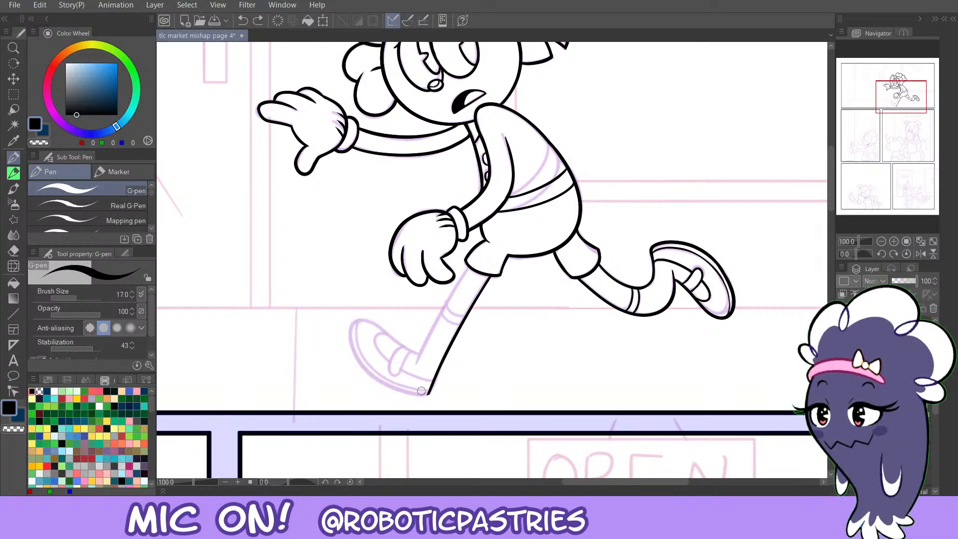
{"action": "mouse_move", "coordinate": [428, 394]}
{"action": "left_mouse_down"}
{"action": "mouse_move", "coordinate": [351, 353]}
{"action": "mouse_move", "coordinate": [359, 311]}
{"action": "mouse_move", "coordinate": [421, 352]}
{"action": "left_mouse_up"}
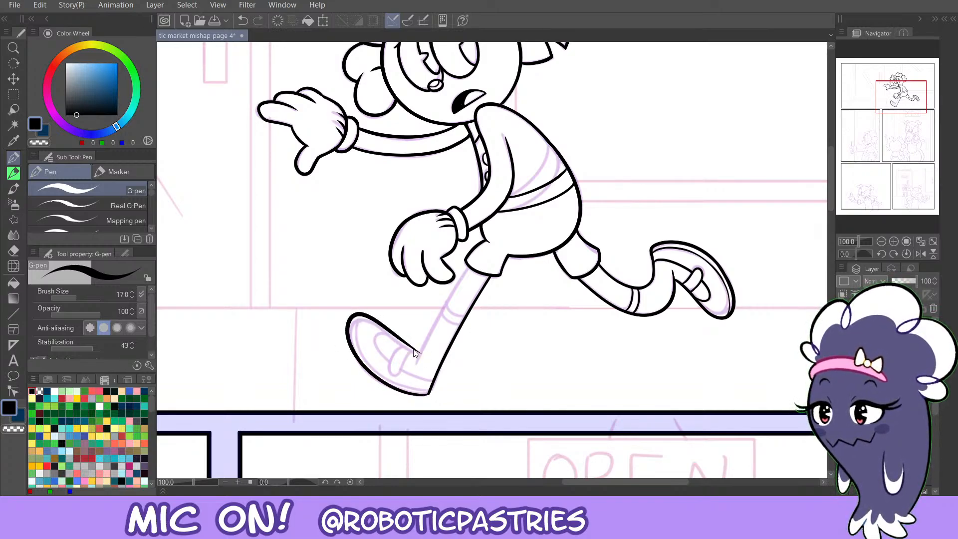
Refine the end of the leading shoe's upper line and trim it where it meets the ankle.
{"action": "key", "text": "c"}
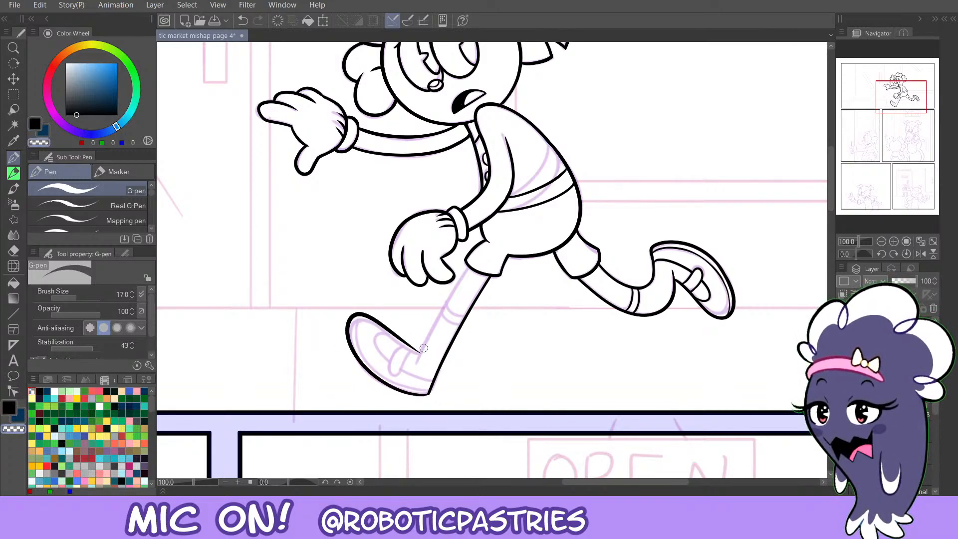
{"action": "left_click_drag", "start_coordinate": [425, 355], "coordinate": [364, 303]}
{"action": "key", "text": "ctrl+z"}
{"action": "key", "text": "c"}
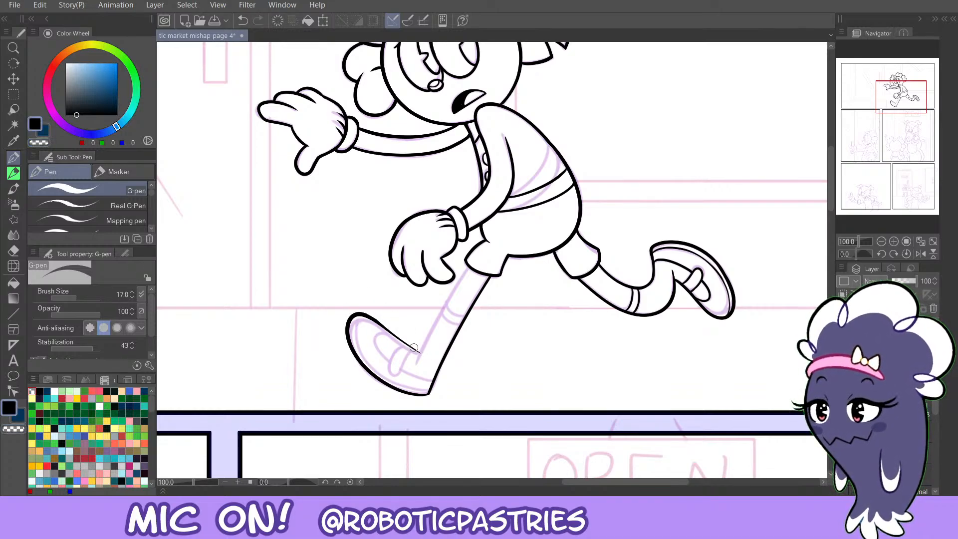
{"action": "mouse_move", "coordinate": [402, 341]}
{"action": "left_mouse_down"}
{"action": "mouse_move", "coordinate": [356, 315]}
{"action": "mouse_move", "coordinate": [422, 355]}
{"action": "left_mouse_up"}
{"action": "key", "text": "ctrl+z"}
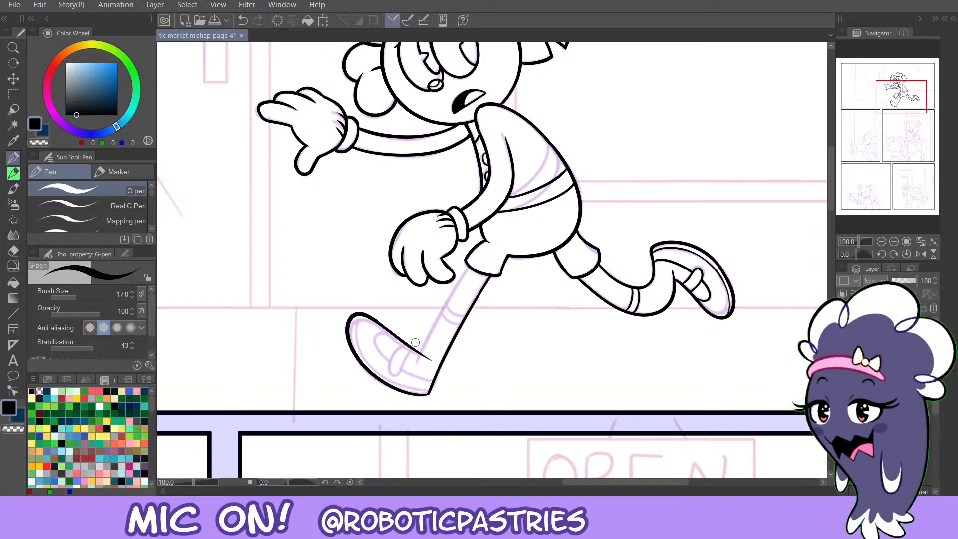
{"action": "key", "text": "c"}
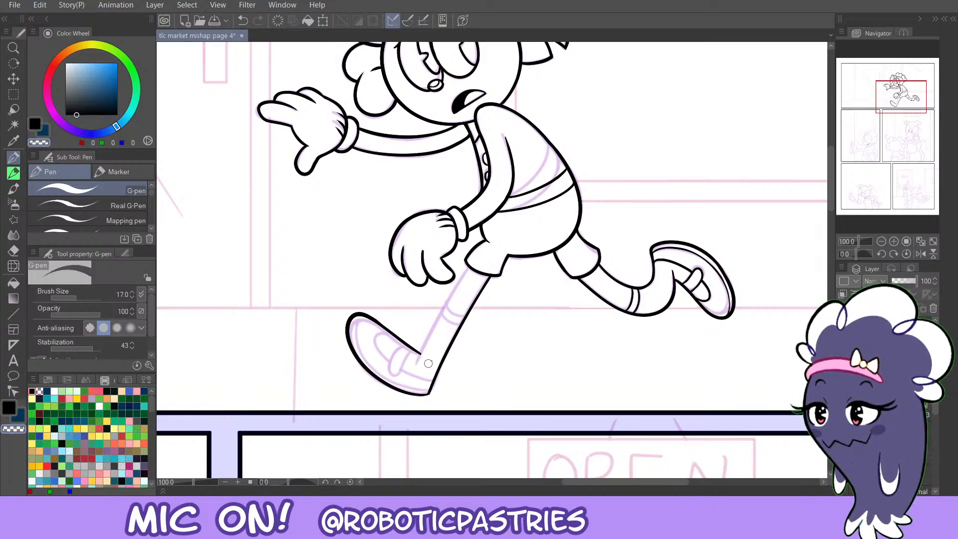
Ink the front edge of the leading leg from the shorts' hem down to the shoe.
{"action": "key", "text": "c"}
{"action": "left_click_drag", "start_coordinate": [470, 264], "coordinate": [419, 376]}
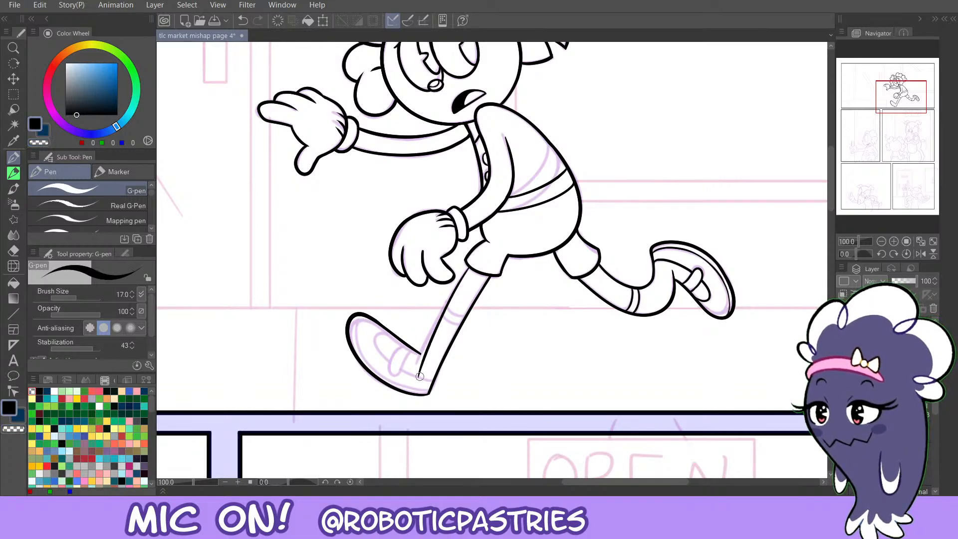
{"action": "key", "text": "ctrl+z"}
{"action": "left_click_drag", "start_coordinate": [470, 267], "coordinate": [418, 370]}
{"action": "key", "text": "ctrl+z"}
{"action": "mouse_move", "coordinate": [469, 268]}
{"action": "left_mouse_down"}
{"action": "mouse_move", "coordinate": [409, 375]}
{"action": "mouse_move", "coordinate": [469, 267]}
{"action": "mouse_move", "coordinate": [416, 372]}
{"action": "left_mouse_up"}
{"action": "key", "text": "ctrl+z"}
{"action": "key", "text": "ctrl+z"}
{"action": "key", "text": "c"}
{"action": "key", "text": "c"}
{"action": "key", "text": "ctrl+z"}
{"action": "key", "text": "ctrl+z"}
{"action": "mouse_move", "coordinate": [469, 266]}
{"action": "left_mouse_down"}
{"action": "mouse_move", "coordinate": [417, 372]}
{"action": "mouse_move", "coordinate": [469, 261]}
{"action": "left_mouse_up"}
{"action": "key", "text": "ctrl+z"}
{"action": "key", "text": "ctrl+z"}
{"action": "key", "text": "ctrl+z"}
{"action": "key", "text": "ctrl+z"}
{"action": "key", "text": "ctrl+z"}
Clean up the lower end of the leading leg's front line where it joins the shoe.
{"action": "key", "text": "c"}
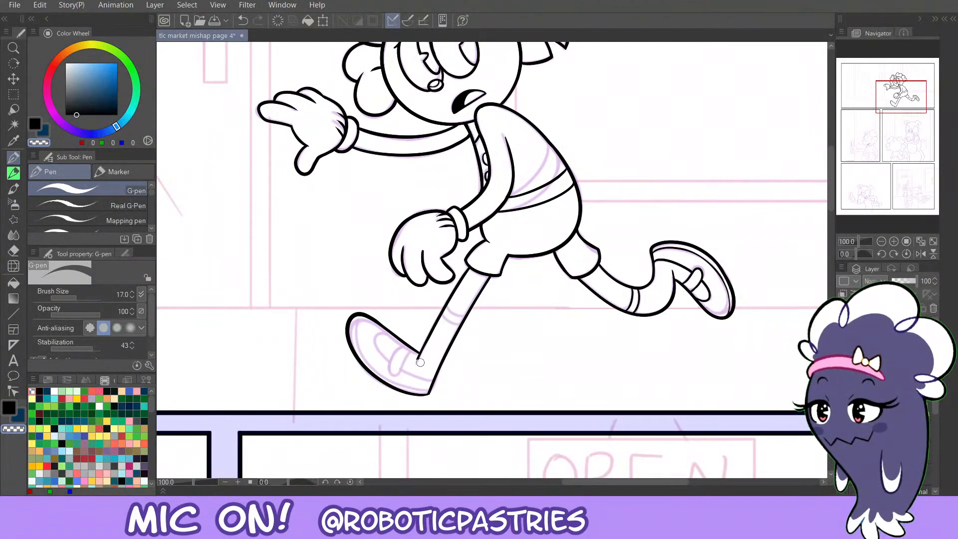
{"action": "mouse_move", "coordinate": [419, 361]}
{"action": "left_mouse_down"}
{"action": "mouse_move", "coordinate": [440, 323]}
{"action": "mouse_move", "coordinate": [417, 363]}
{"action": "mouse_move", "coordinate": [429, 344]}
{"action": "left_mouse_up"}
{"action": "key", "text": "ctrl+z"}
{"action": "key", "text": "ctrl+z"}
{"action": "key", "text": "ctrl+z"}
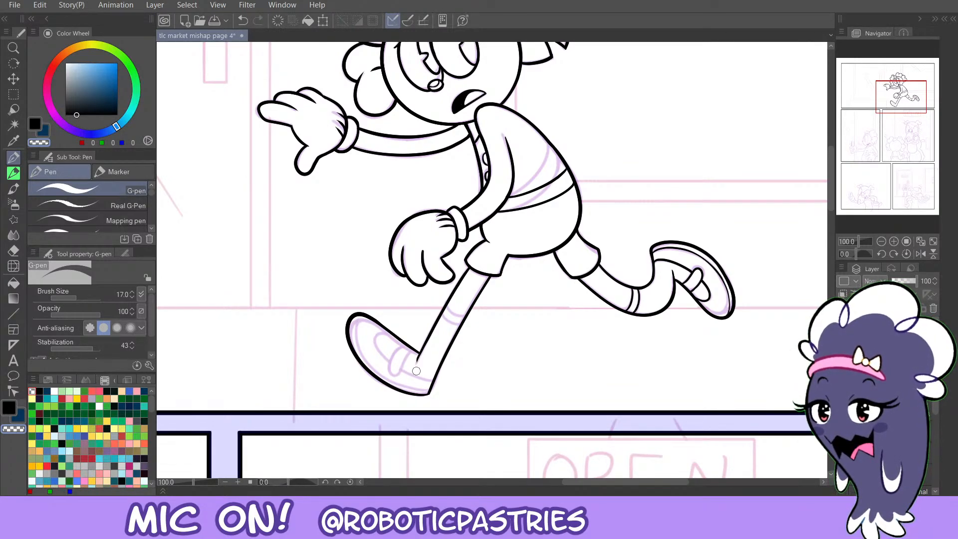
Ink the upper line of the sock cuff across the leading leg.
{"action": "key", "text": "c"}
{"action": "key", "text": "ctrl+z"}
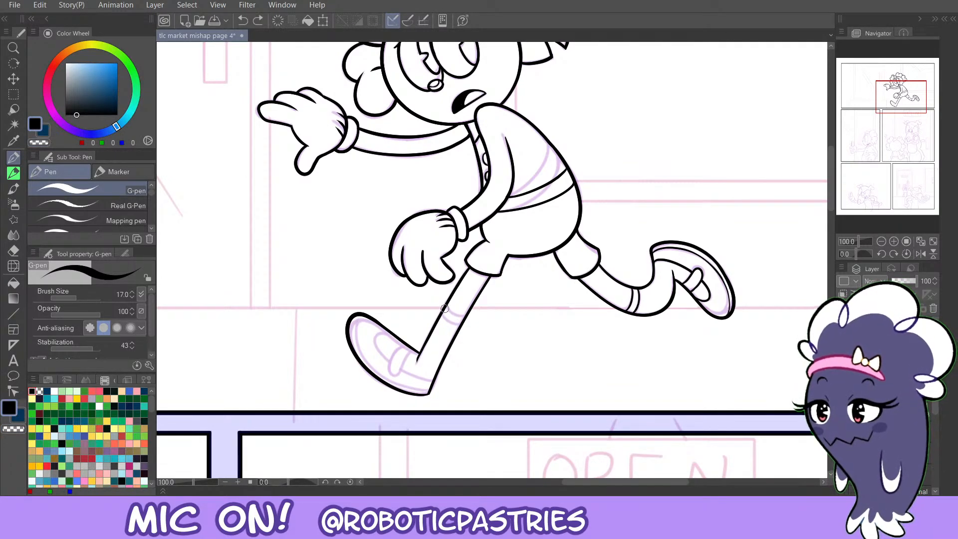
{"action": "left_click_drag", "start_coordinate": [447, 304], "coordinate": [466, 315]}
{"action": "key", "text": "ctrl+z"}
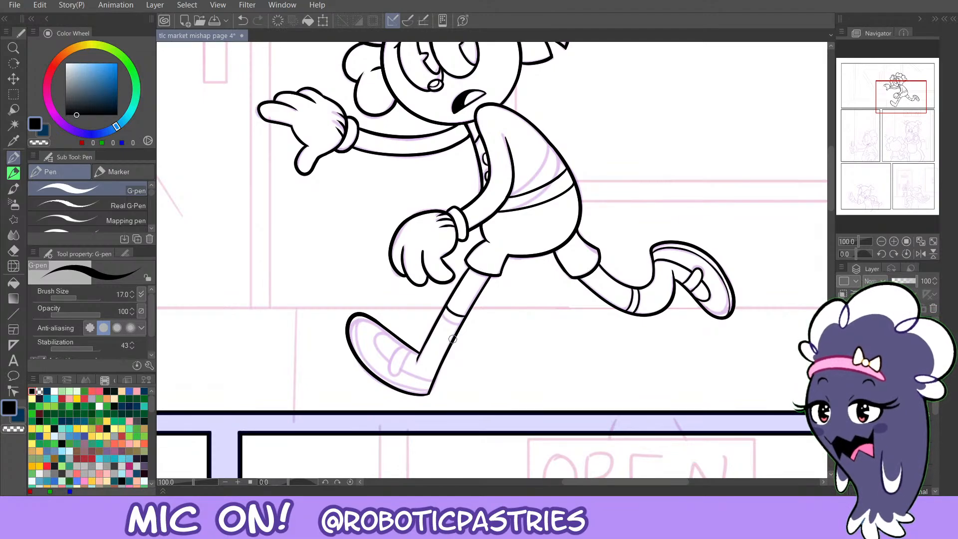
{"action": "mouse_move", "coordinate": [464, 308]}
{"action": "left_mouse_down"}
{"action": "mouse_move", "coordinate": [446, 308]}
{"action": "mouse_move", "coordinate": [454, 314]}
{"action": "mouse_move", "coordinate": [448, 303]}
{"action": "mouse_move", "coordinate": [463, 312]}
{"action": "mouse_move", "coordinate": [454, 312]}
{"action": "left_mouse_up"}
{"action": "key", "text": "ctrl+z"}
Clean up the ends of the upper sock cuff line where they meet the leading leg's edges.
{"action": "key", "text": "c"}
{"action": "key", "text": "ctrl+z"}
{"action": "key", "text": "c"}
{"action": "key", "text": "ctrl+z"}
{"action": "key", "text": "c"}
{"action": "key", "text": "ctrl+z"}
{"action": "key", "text": "ctrl+z"}
{"action": "key", "text": "c"}
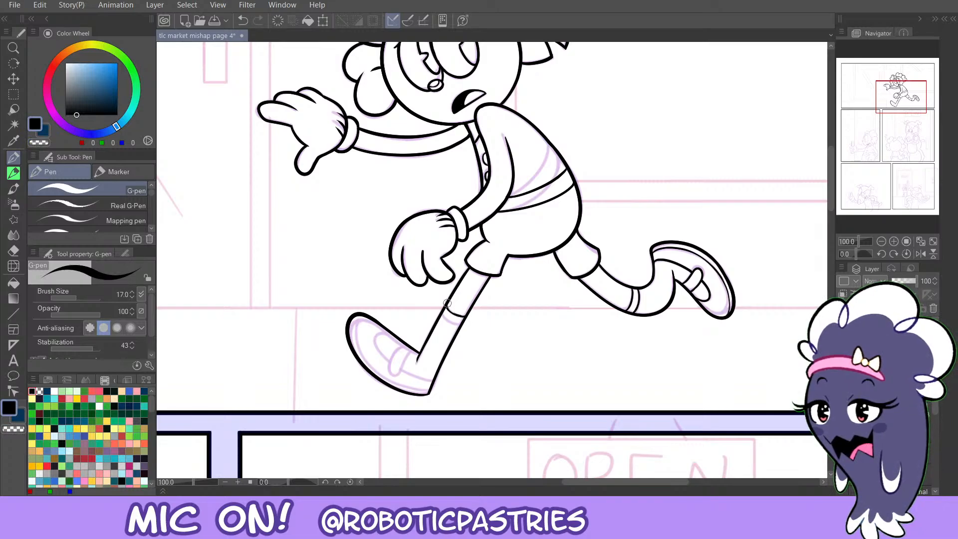
{"action": "key", "text": "ctrl+z"}
{"action": "key", "text": "c"}
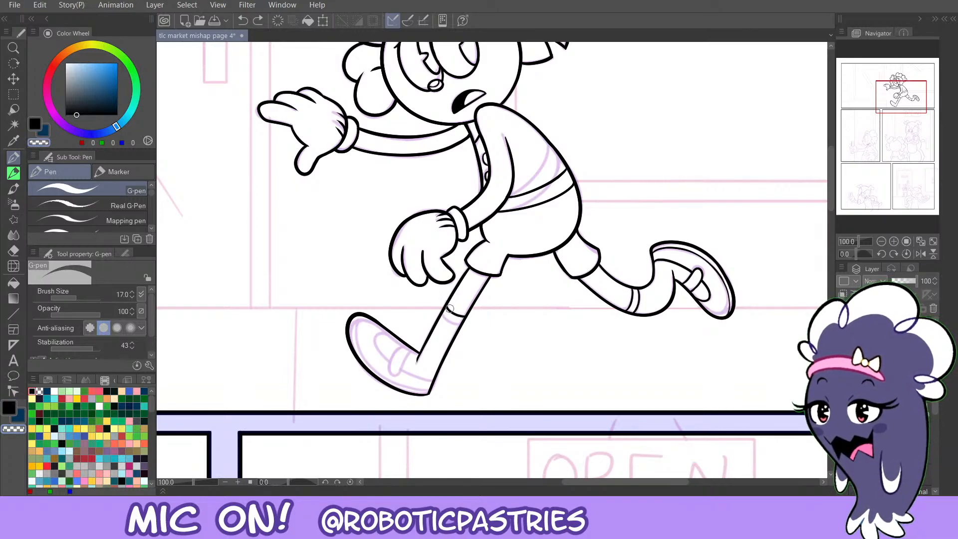
{"action": "key", "text": "ctrl+z"}
{"action": "left_click_drag", "start_coordinate": [465, 314], "coordinate": [453, 305]}
{"action": "key", "text": "ctrl+z"}
Erase the stray ink where the leading leg's lines meet the shorts' hem.
{"action": "left_click_drag", "start_coordinate": [471, 263], "coordinate": [471, 265]}
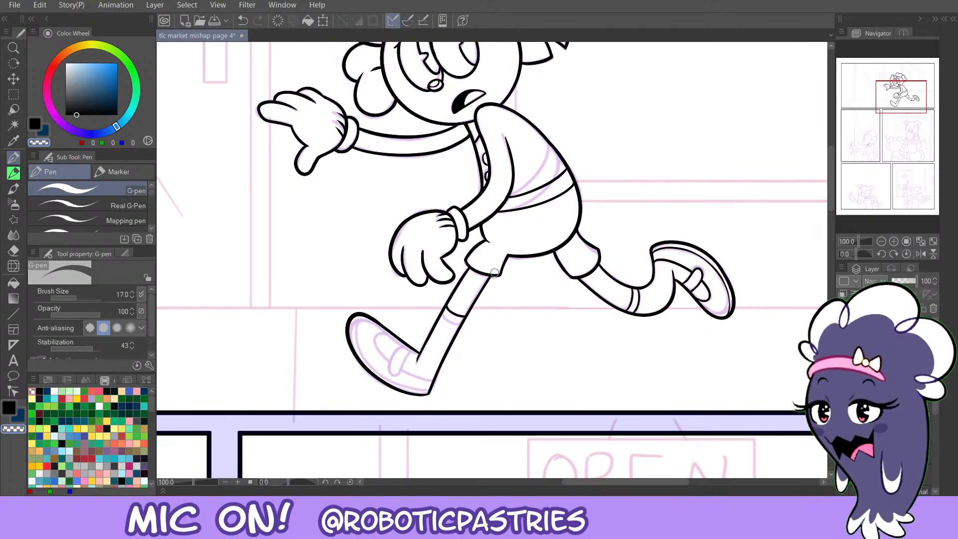
{"action": "key", "text": "ctrl+z"}
{"action": "left_click_drag", "start_coordinate": [498, 274], "coordinate": [495, 274]}
{"action": "key", "text": "ctrl+z"}
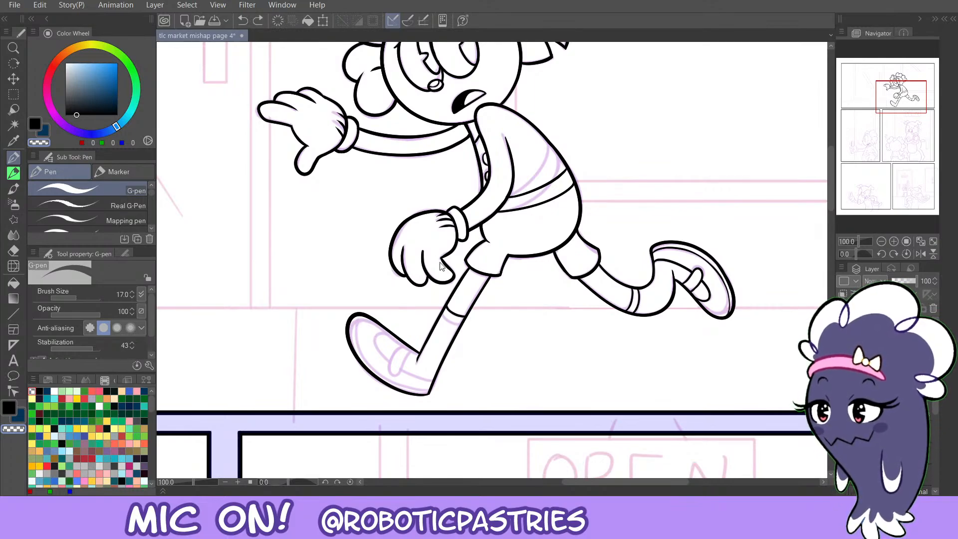
{"action": "left_click_drag", "start_coordinate": [440, 259], "coordinate": [443, 262]}
{"action": "key", "text": "ctrl+z"}
Ink the lower line of the sock cuff across the leading leg, following the sketch.
{"action": "key", "text": "c"}
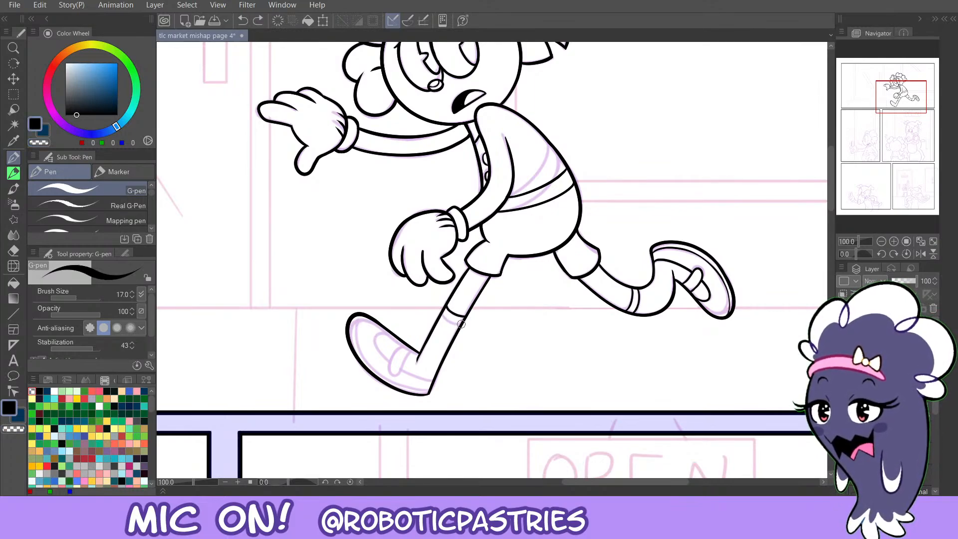
{"action": "left_click_drag", "start_coordinate": [461, 323], "coordinate": [441, 311]}
{"action": "key", "text": "ctrl+z"}
{"action": "key", "text": "ctrl+z"}
{"action": "key", "text": "ctrl+z"}
{"action": "key", "text": "ctrl+z"}
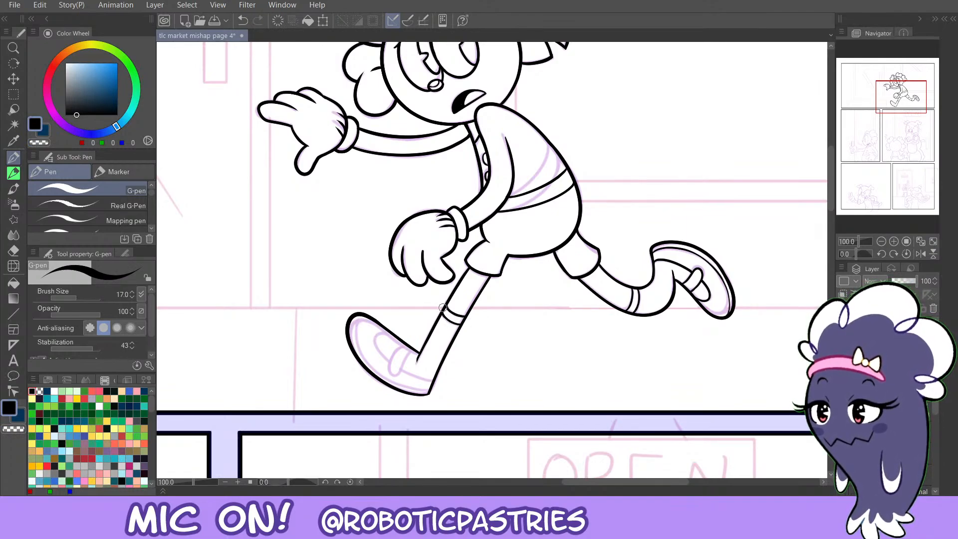
{"action": "key", "text": "ctrl+z"}
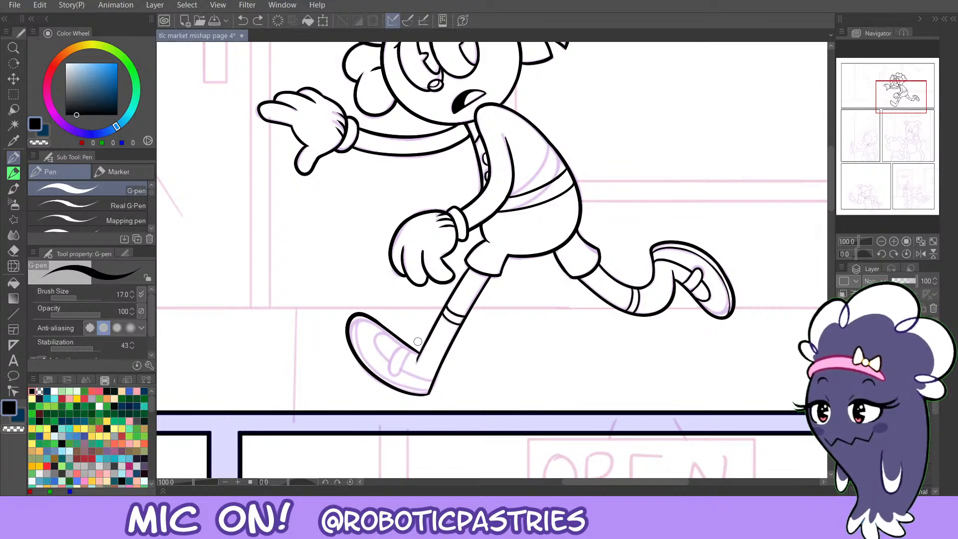
Ink the leading shoe's curved opening line from its upper edge down and across to the heel.
{"action": "mouse_move", "coordinate": [388, 331]}
{"action": "left_mouse_down"}
{"action": "mouse_move", "coordinate": [401, 369]}
{"action": "mouse_move", "coordinate": [410, 368]}
{"action": "mouse_move", "coordinate": [379, 329]}
{"action": "mouse_move", "coordinate": [389, 332]}
{"action": "mouse_move", "coordinate": [374, 340]}
{"action": "mouse_move", "coordinate": [416, 374]}
{"action": "mouse_move", "coordinate": [423, 367]}
{"action": "mouse_move", "coordinate": [382, 327]}
{"action": "mouse_move", "coordinate": [376, 346]}
{"action": "mouse_move", "coordinate": [432, 380]}
{"action": "mouse_move", "coordinate": [384, 329]}
{"action": "left_mouse_up"}
{"action": "key", "text": "ctrl+z"}
{"action": "key", "text": "ctrl+z"}
{"action": "key", "text": "ctrl+z"}
{"action": "key", "text": "ctrl+z"}
{"action": "key", "text": "ctrl+z"}
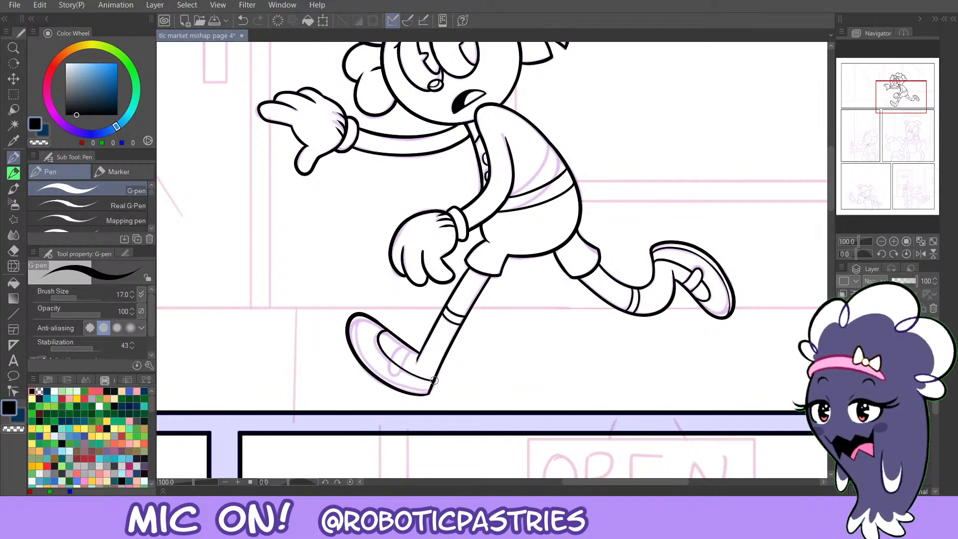
{"action": "left_click_drag", "start_coordinate": [433, 380], "coordinate": [398, 366]}
{"action": "key", "text": "ctrl+z"}
{"action": "key", "text": "ctrl+z"}
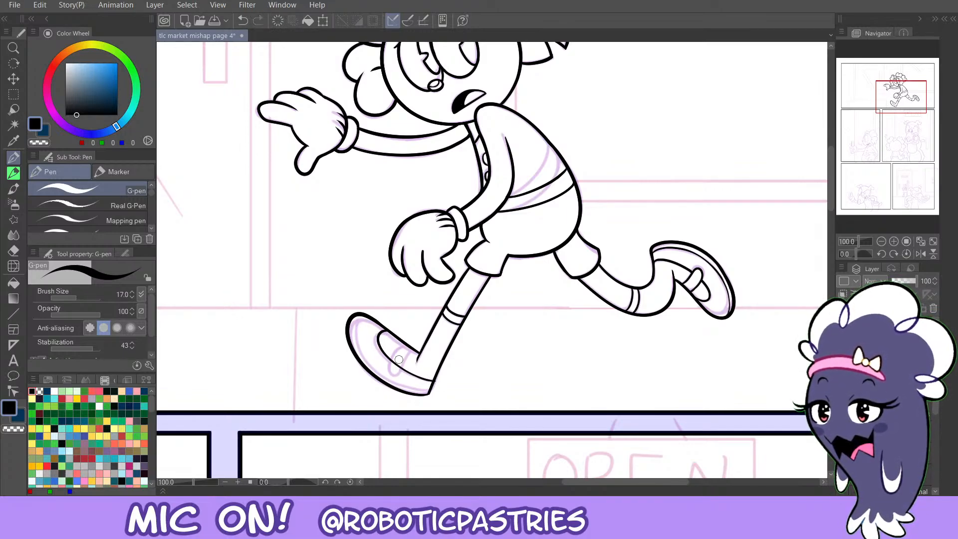
Trim the ink overshooting the leading shoe's heel edge at the end of the opening line.
{"action": "key", "text": "c"}
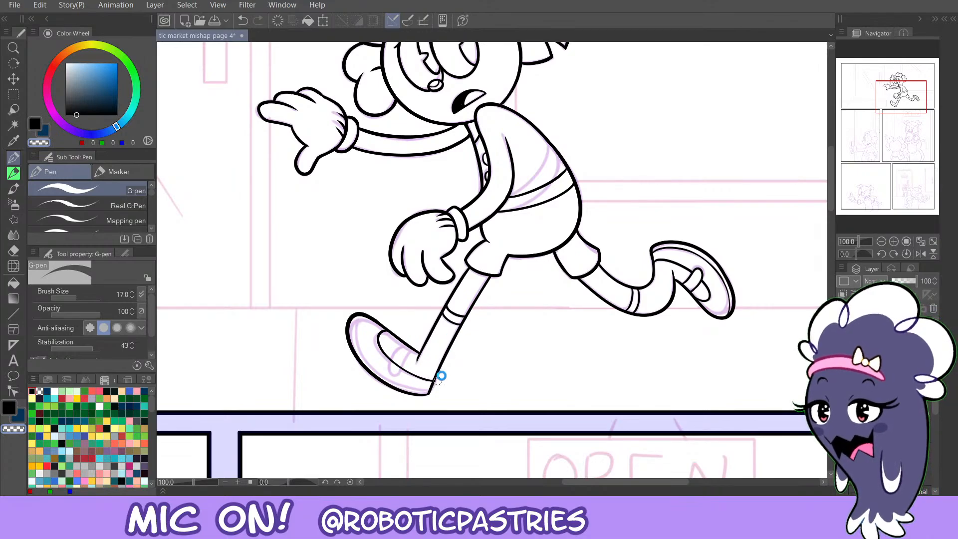
{"action": "key", "text": "ctrl+z"}
{"action": "mouse_move", "coordinate": [433, 392]}
{"action": "left_mouse_down"}
{"action": "mouse_move", "coordinate": [439, 375]}
{"action": "mouse_move", "coordinate": [405, 391]}
{"action": "mouse_move", "coordinate": [430, 386]}
{"action": "left_mouse_up"}
Ink the inner sole line of the leading shoe from the toe tip along the bottom to the heel.
{"action": "key", "text": "c"}
{"action": "key", "text": "ctrl+z"}
{"action": "key", "text": "ctrl+z"}
{"action": "key", "text": "ctrl+z"}
{"action": "key", "text": "ctrl+z"}
{"action": "key", "text": "ctrl+z"}
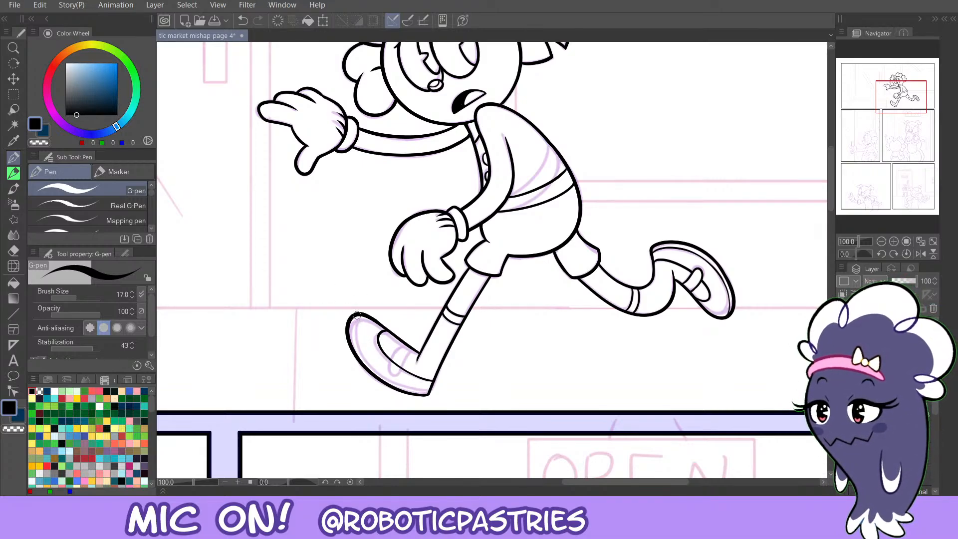
{"action": "mouse_move", "coordinate": [357, 315]}
{"action": "left_mouse_down"}
{"action": "mouse_move", "coordinate": [356, 340]}
{"action": "mouse_move", "coordinate": [414, 388]}
{"action": "mouse_move", "coordinate": [416, 373]}
{"action": "mouse_move", "coordinate": [431, 389]}
{"action": "mouse_move", "coordinate": [403, 387]}
{"action": "mouse_move", "coordinate": [358, 341]}
{"action": "mouse_move", "coordinate": [355, 317]}
{"action": "mouse_move", "coordinate": [353, 329]}
{"action": "mouse_move", "coordinate": [389, 380]}
{"action": "mouse_move", "coordinate": [430, 388]}
{"action": "mouse_move", "coordinate": [361, 354]}
{"action": "mouse_move", "coordinate": [353, 305]}
{"action": "mouse_move", "coordinate": [359, 349]}
{"action": "mouse_move", "coordinate": [432, 390]}
{"action": "mouse_move", "coordinate": [397, 384]}
{"action": "mouse_move", "coordinate": [353, 329]}
{"action": "left_mouse_up"}
{"action": "key", "text": "ctrl+z"}
{"action": "key", "text": "ctrl+z"}
{"action": "key", "text": "ctrl+z"}
{"action": "key", "text": "ctrl+z"}
{"action": "key", "text": "ctrl+z"}
{"action": "key", "text": "ctrl+z"}
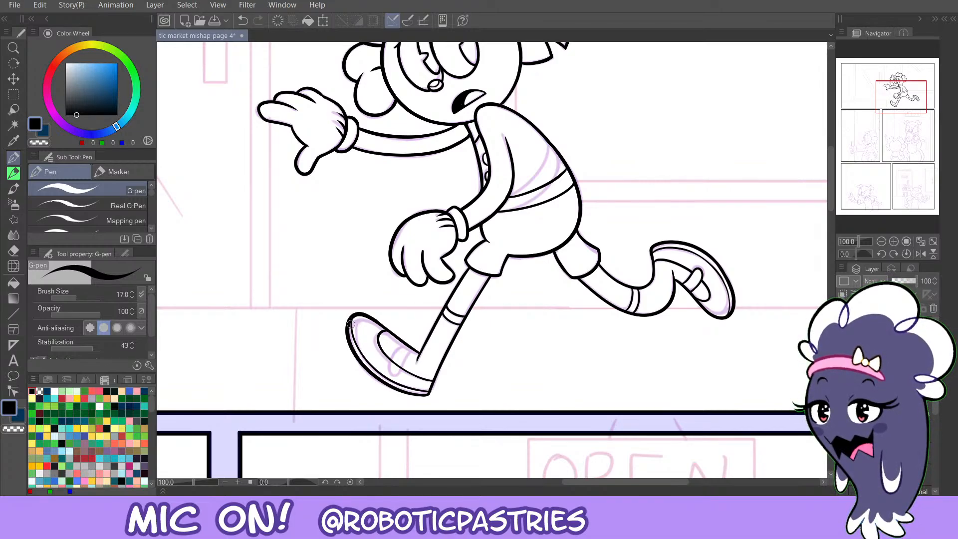
{"action": "key", "text": "c"}
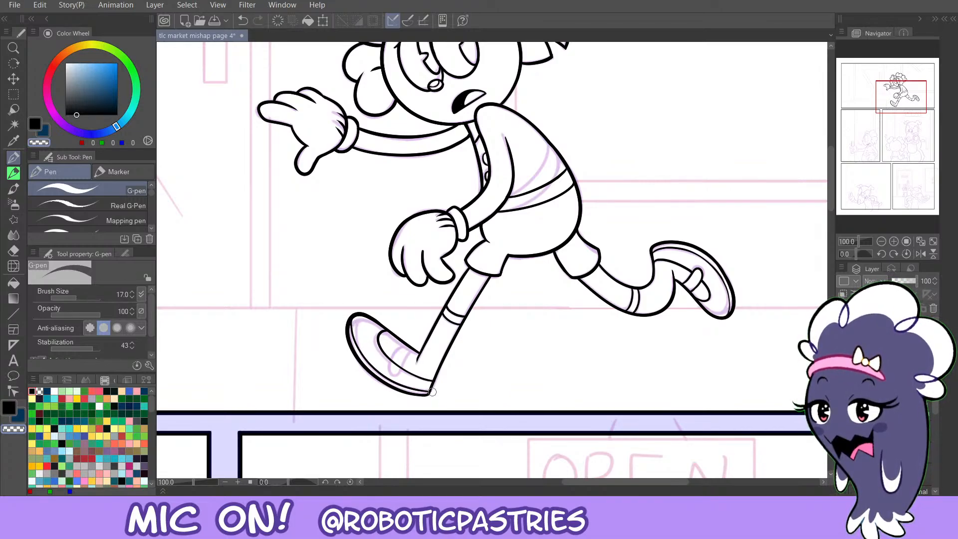
Clean up the ink at the leading shoe's heel corner where the sole meets the leg line.
{"action": "key", "text": "c"}
{"action": "left_click_drag", "start_coordinate": [427, 393], "coordinate": [431, 388]}
{"action": "key", "text": "ctrl+z"}
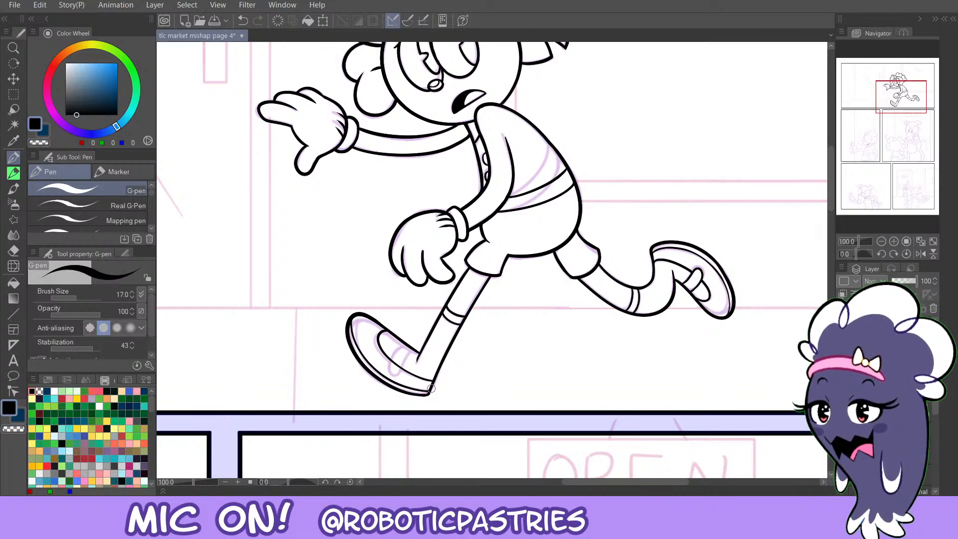
{"action": "key", "text": "c"}
{"action": "key", "text": "c"}
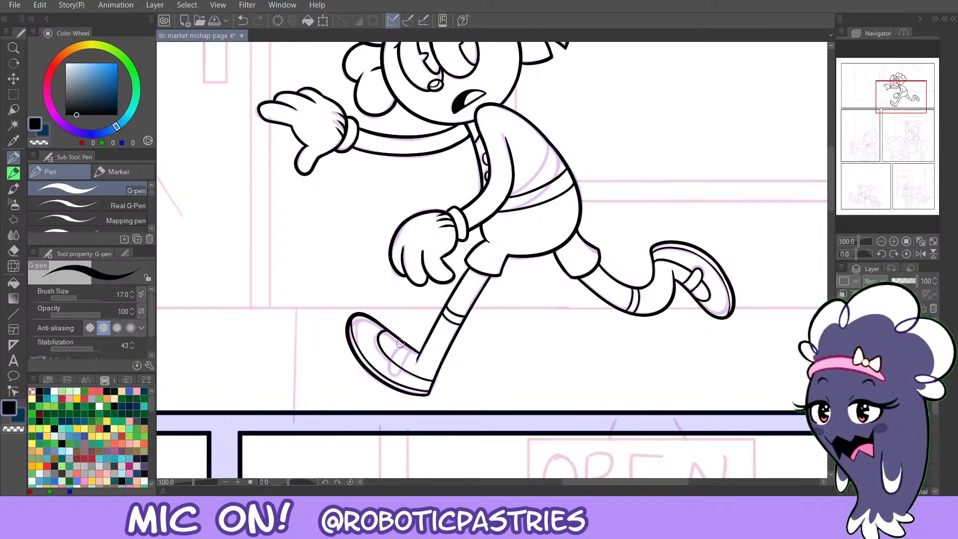
Ink the curved upper line of the strap inside the leading shoe's opening, following the sketch.
{"action": "mouse_move", "coordinate": [401, 342]}
{"action": "left_mouse_down"}
{"action": "mouse_move", "coordinate": [389, 368]}
{"action": "mouse_move", "coordinate": [392, 356]}
{"action": "mouse_move", "coordinate": [398, 373]}
{"action": "mouse_move", "coordinate": [402, 358]}
{"action": "mouse_move", "coordinate": [389, 365]}
{"action": "mouse_move", "coordinate": [399, 371]}
{"action": "mouse_move", "coordinate": [411, 347]}
{"action": "mouse_move", "coordinate": [397, 355]}
{"action": "mouse_move", "coordinate": [402, 342]}
{"action": "mouse_move", "coordinate": [391, 373]}
{"action": "mouse_move", "coordinate": [413, 349]}
{"action": "mouse_move", "coordinate": [389, 370]}
{"action": "mouse_move", "coordinate": [400, 343]}
{"action": "mouse_move", "coordinate": [390, 360]}
{"action": "mouse_move", "coordinate": [398, 372]}
{"action": "mouse_move", "coordinate": [407, 354]}
{"action": "mouse_move", "coordinate": [401, 343]}
{"action": "mouse_move", "coordinate": [391, 362]}
{"action": "mouse_move", "coordinate": [392, 329]}
{"action": "mouse_move", "coordinate": [402, 369]}
{"action": "mouse_move", "coordinate": [406, 350]}
{"action": "left_mouse_up"}
{"action": "key", "text": "ctrl+z"}
{"action": "key", "text": "ctrl+z"}
{"action": "key", "text": "ctrl+z"}
{"action": "key", "text": "ctrl+z"}
{"action": "key", "text": "ctrl+z"}
{"action": "key", "text": "ctrl+z"}
{"action": "key", "text": "ctrl+z"}
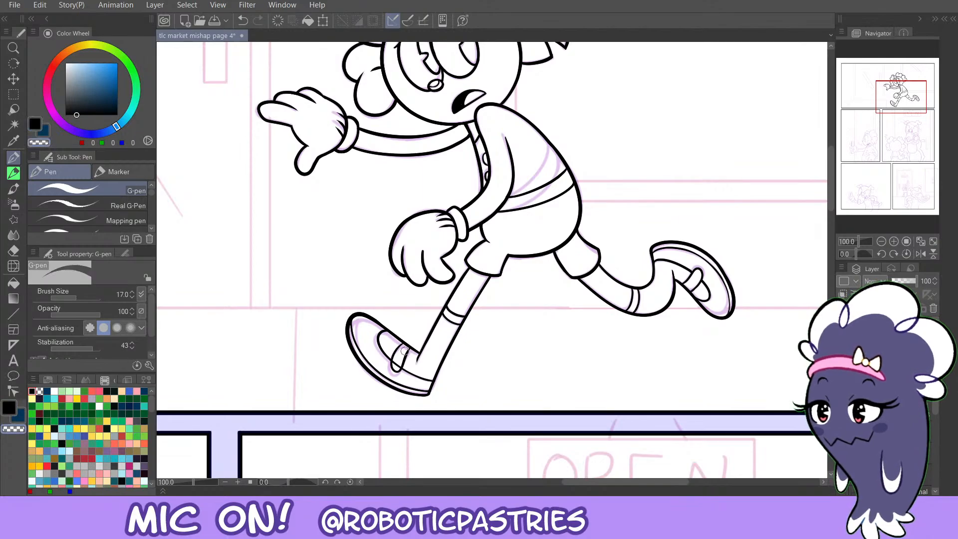
{"action": "key", "text": "ctrl+z"}
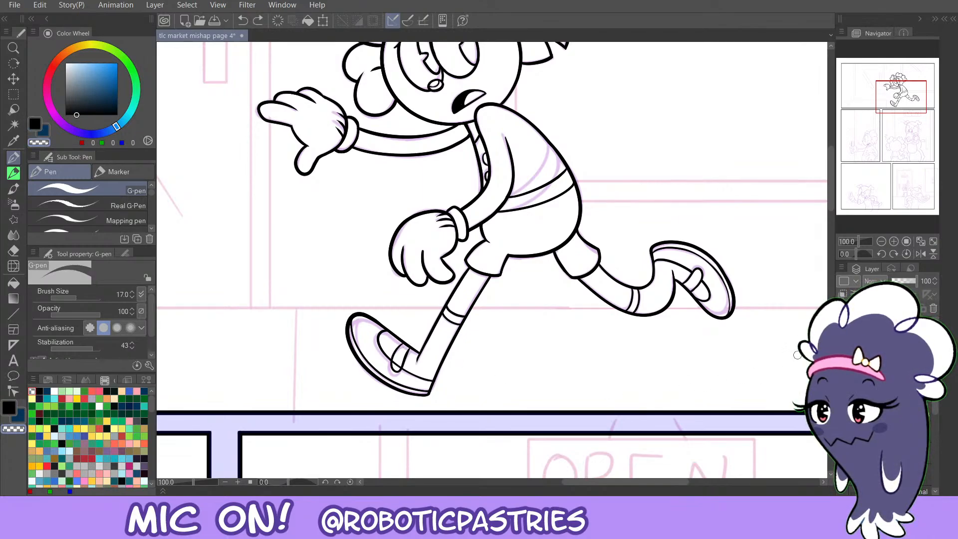
{"action": "key", "text": "ctrl+z"}
Close the strap's lower end on the leading shoe and erase the ink overlapping it.
{"action": "mouse_move", "coordinate": [390, 365]}
{"action": "left_mouse_down"}
{"action": "mouse_move", "coordinate": [402, 346]}
{"action": "mouse_move", "coordinate": [393, 371]}
{"action": "mouse_move", "coordinate": [413, 348]}
{"action": "mouse_move", "coordinate": [397, 372]}
{"action": "mouse_move", "coordinate": [391, 357]}
{"action": "mouse_move", "coordinate": [405, 344]}
{"action": "mouse_move", "coordinate": [389, 359]}
{"action": "mouse_move", "coordinate": [399, 369]}
{"action": "mouse_move", "coordinate": [405, 361]}
{"action": "mouse_move", "coordinate": [391, 370]}
{"action": "mouse_move", "coordinate": [406, 345]}
{"action": "mouse_move", "coordinate": [391, 360]}
{"action": "mouse_move", "coordinate": [400, 370]}
{"action": "mouse_move", "coordinate": [412, 349]}
{"action": "mouse_move", "coordinate": [395, 360]}
{"action": "left_mouse_up"}
{"action": "key", "text": "c"}
{"action": "key", "text": "ctrl+z"}
{"action": "key", "text": "ctrl+z"}
{"action": "key", "text": "ctrl+z"}
{"action": "key", "text": "c"}
{"action": "key", "text": "c"}
{"action": "key", "text": "ctrl+z"}
{"action": "key", "text": "ctrl+z"}
{"action": "key", "text": "c"}
{"action": "key", "text": "c"}
{"action": "key", "text": "ctrl+z"}
{"action": "key", "text": "ctrl+z"}
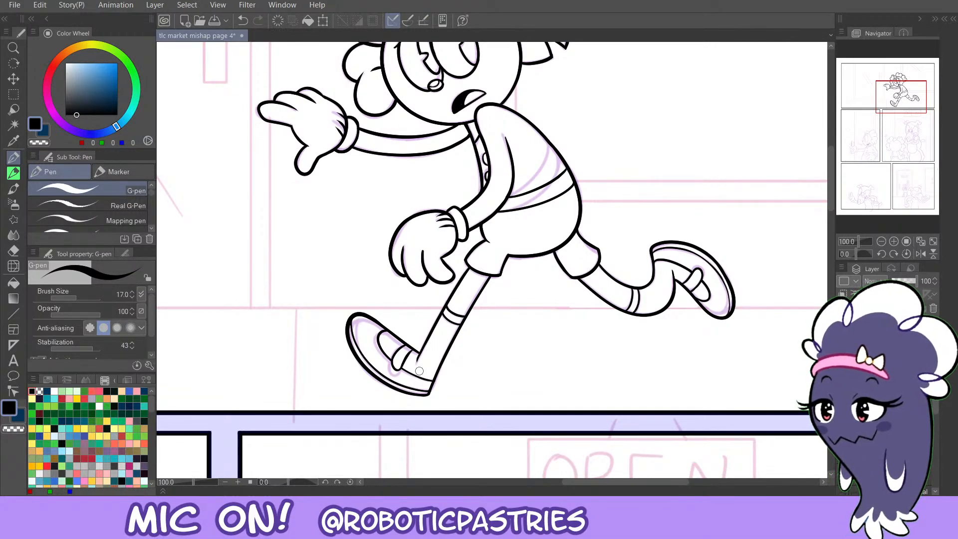
Refine the outer sole outline of the leading shoe from the toe tip down along the underside.
{"action": "key", "text": "c"}
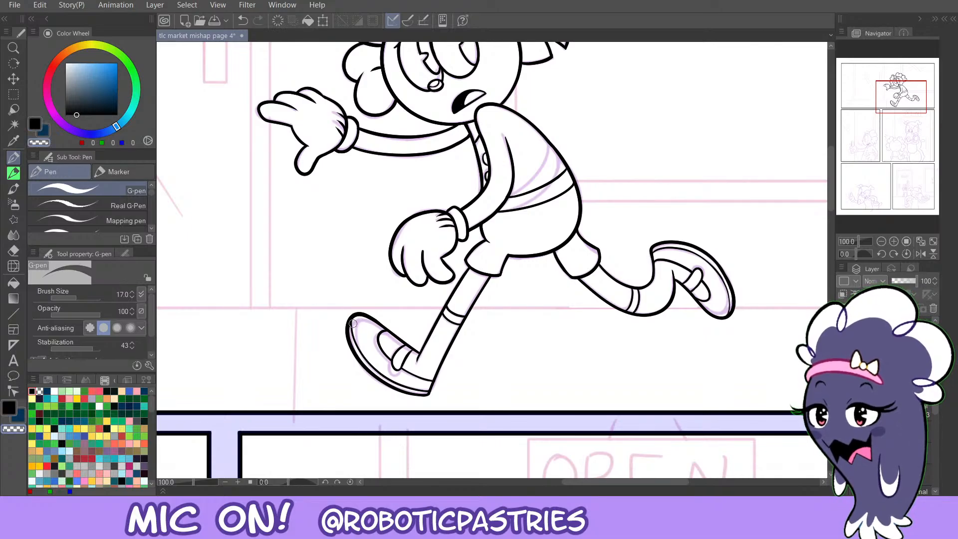
{"action": "key", "text": "ctrl+z"}
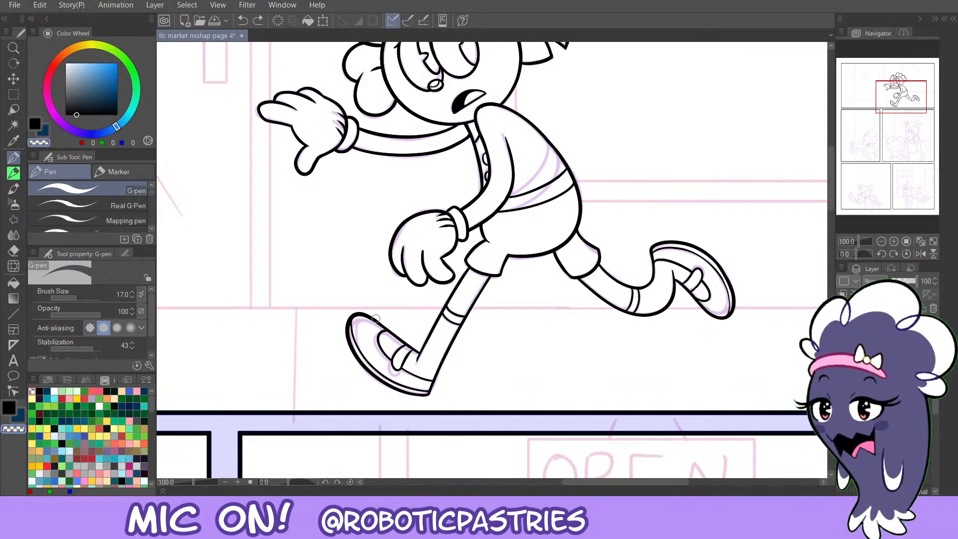
{"action": "mouse_move", "coordinate": [359, 306]}
{"action": "left_mouse_down"}
{"action": "mouse_move", "coordinate": [384, 324]}
{"action": "mouse_move", "coordinate": [353, 308]}
{"action": "mouse_move", "coordinate": [344, 334]}
{"action": "mouse_move", "coordinate": [346, 319]}
{"action": "mouse_move", "coordinate": [352, 356]}
{"action": "mouse_move", "coordinate": [381, 386]}
{"action": "left_mouse_up"}
{"action": "key", "text": "ctrl+z"}
{"action": "key", "text": "ctrl+z"}
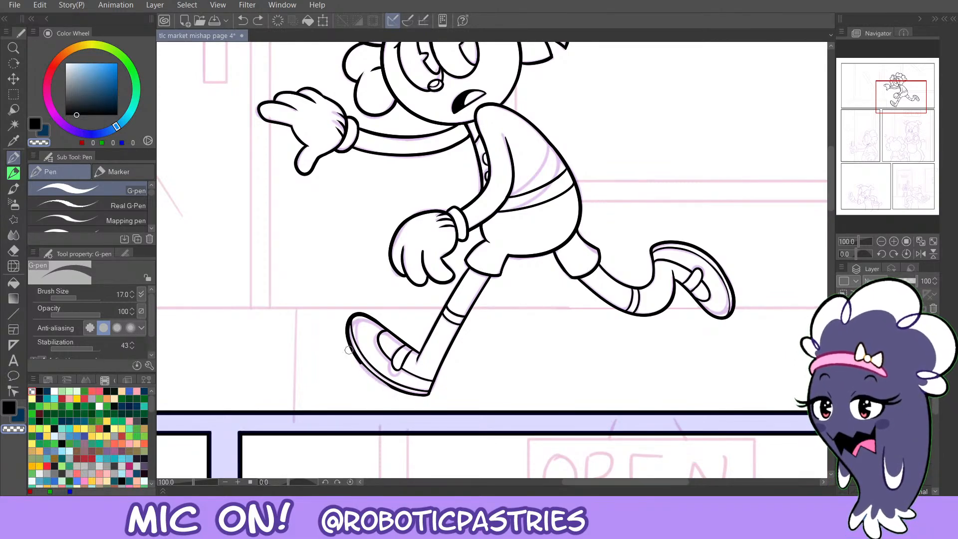
{"action": "left_click_drag", "start_coordinate": [348, 349], "coordinate": [385, 385]}
{"action": "key", "text": "ctrl+z"}
{"action": "mouse_move", "coordinate": [344, 324]}
{"action": "left_mouse_down"}
{"action": "mouse_move", "coordinate": [356, 357]}
{"action": "mouse_move", "coordinate": [384, 385]}
{"action": "mouse_move", "coordinate": [351, 348]}
{"action": "left_mouse_up"}
{"action": "key", "text": "ctrl+z"}
{"action": "key", "text": "ctrl+z"}
{"action": "mouse_move", "coordinate": [394, 396]}
{"action": "left_mouse_down"}
{"action": "mouse_move", "coordinate": [339, 341]}
{"action": "mouse_move", "coordinate": [349, 349]}
{"action": "left_mouse_up"}
{"action": "key", "text": "ctrl+z"}
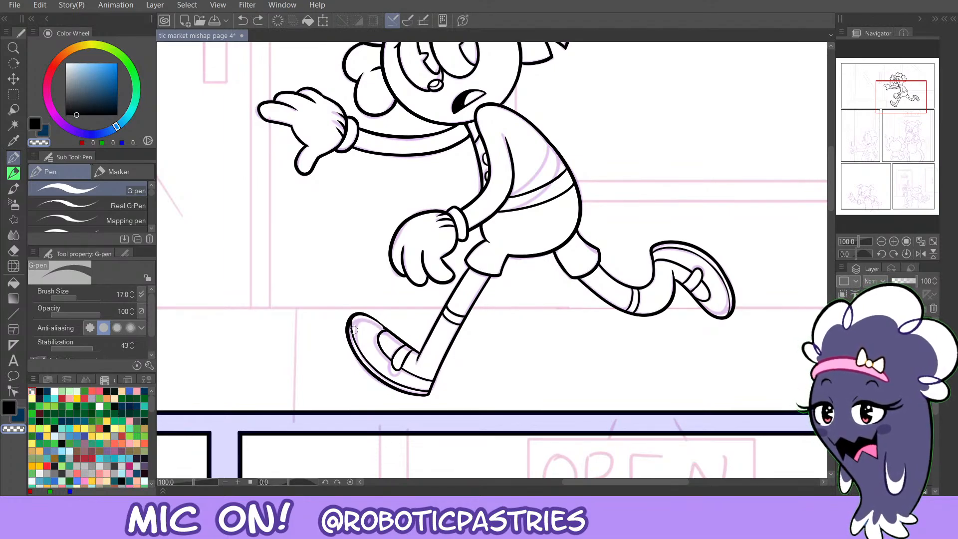
Touch up the start of the inner sole line at the leading shoe's toe tip.
{"action": "left_click_drag", "start_coordinate": [354, 329], "coordinate": [353, 327]}
{"action": "key", "text": "ctrl+z"}
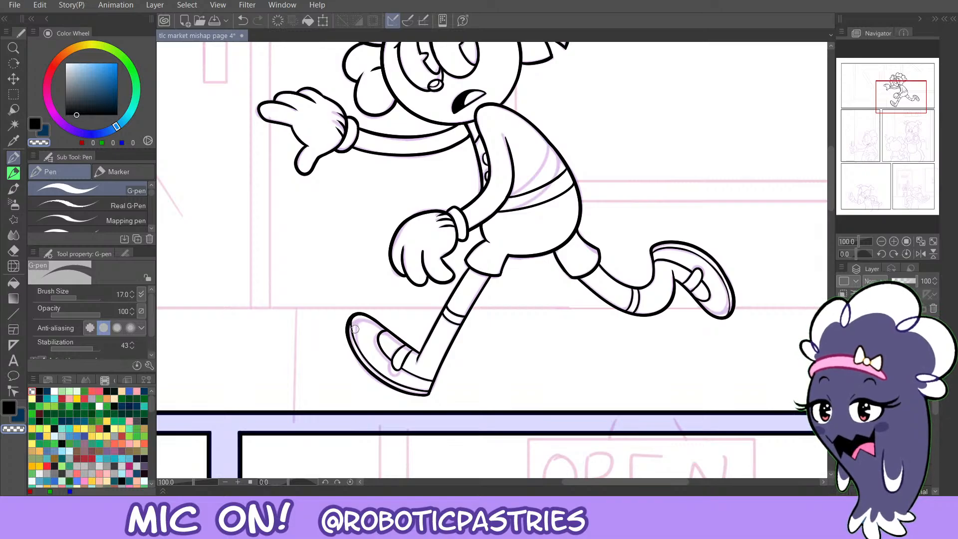
{"action": "key", "text": "ctrl+z"}
{"action": "mouse_move", "coordinate": [353, 326]}
{"action": "left_mouse_down"}
{"action": "mouse_move", "coordinate": [361, 344]}
{"action": "mouse_move", "coordinate": [354, 326]}
{"action": "left_mouse_up"}
{"action": "key", "text": "ctrl+z"}
{"action": "key", "text": "c"}
{"action": "key", "text": "ctrl+z"}
{"action": "key", "text": "ctrl+z"}
{"action": "key", "text": "ctrl+z"}
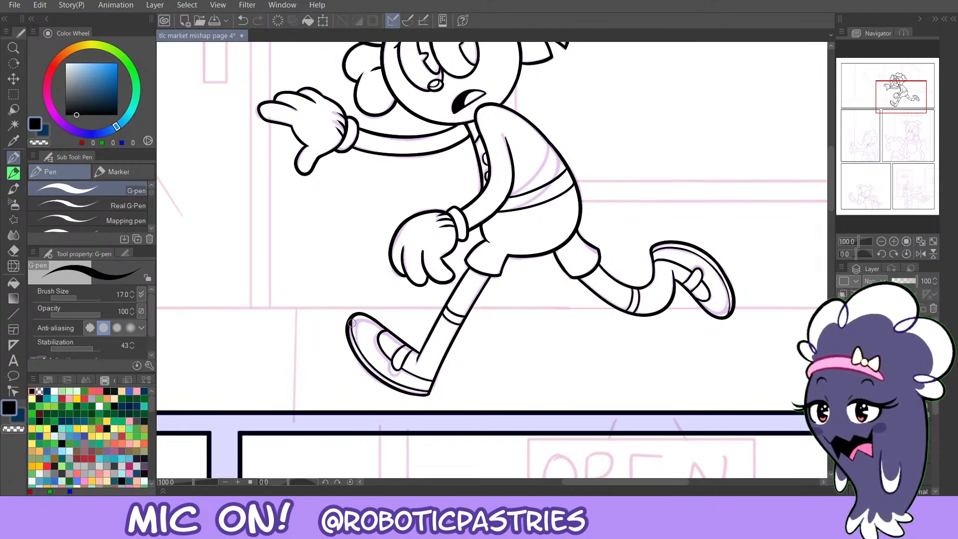
{"action": "key", "text": "c"}
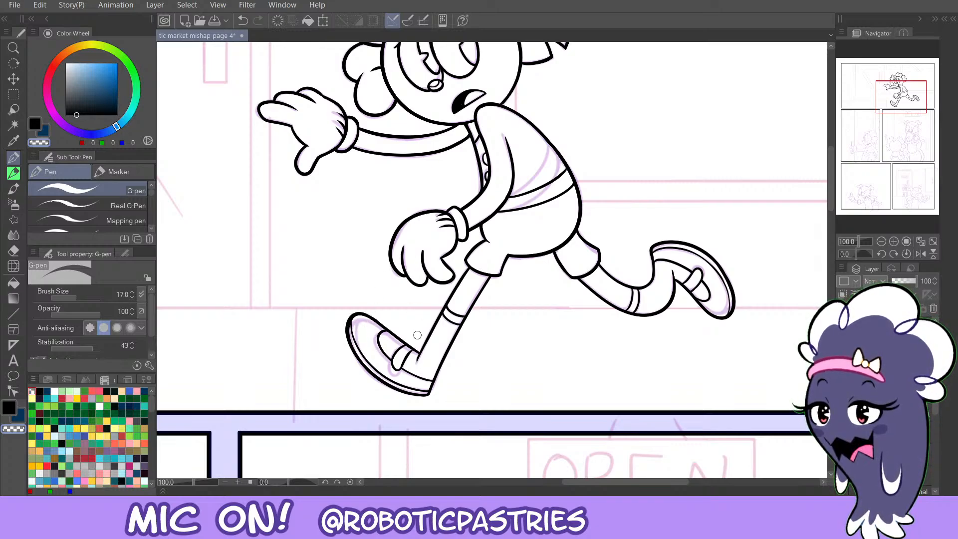
Touch up the ink between the leading shoe's heel and strap where the leg enters the shoe.
{"action": "key", "text": "c"}
{"action": "mouse_move", "coordinate": [433, 381]}
{"action": "left_mouse_down"}
{"action": "mouse_move", "coordinate": [403, 360]}
{"action": "mouse_move", "coordinate": [410, 355]}
{"action": "left_mouse_up"}
{"action": "key", "text": "ctrl+z"}
{"action": "key", "text": "ctrl+z"}
{"action": "key", "text": "ctrl+z"}
{"action": "key", "text": "c"}
{"action": "key", "text": "ctrl+z"}
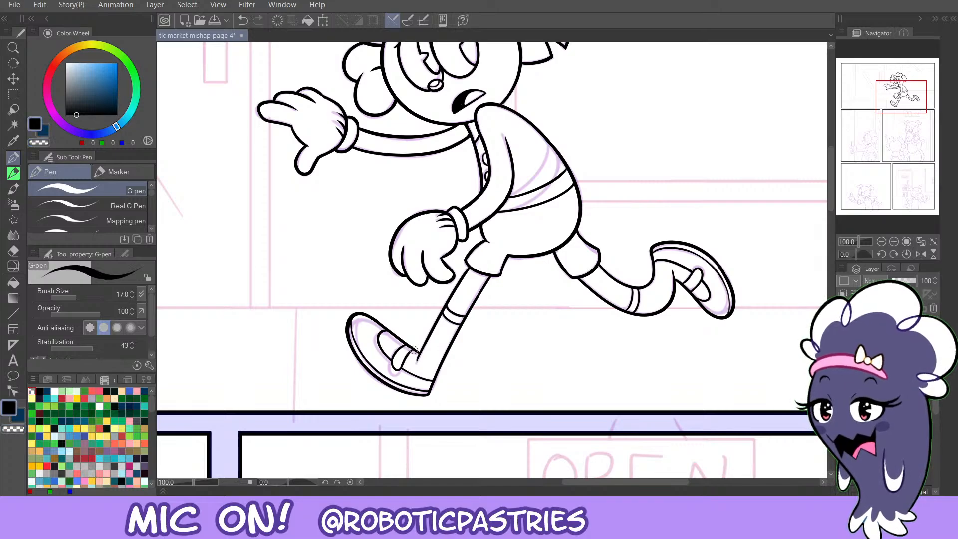
{"action": "key", "text": "c"}
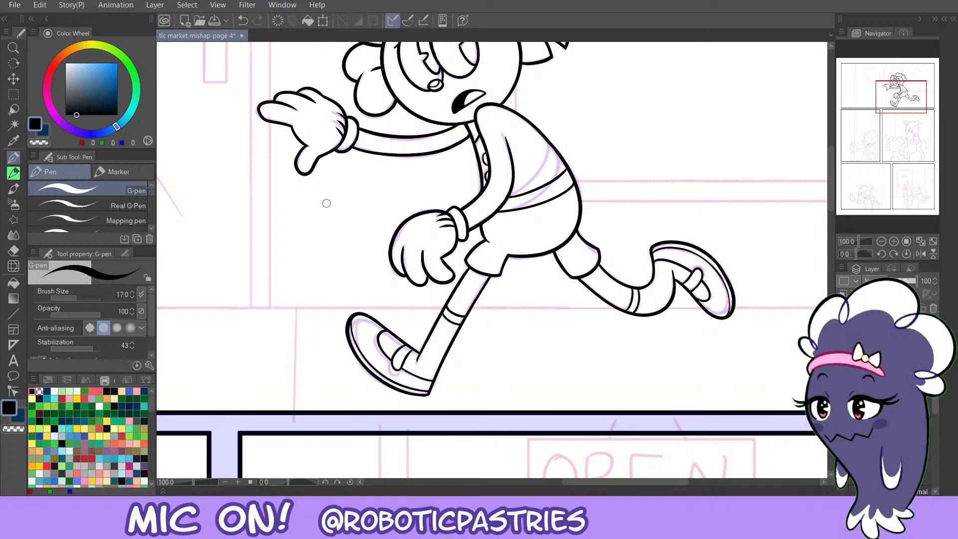
{"action": "left_click_drag", "start_coordinate": [889, 96], "coordinate": [861, 105]}
{"action": "scroll", "coordinate": [880, 90], "scroll_direction": "down", "scroll_amount": 4}
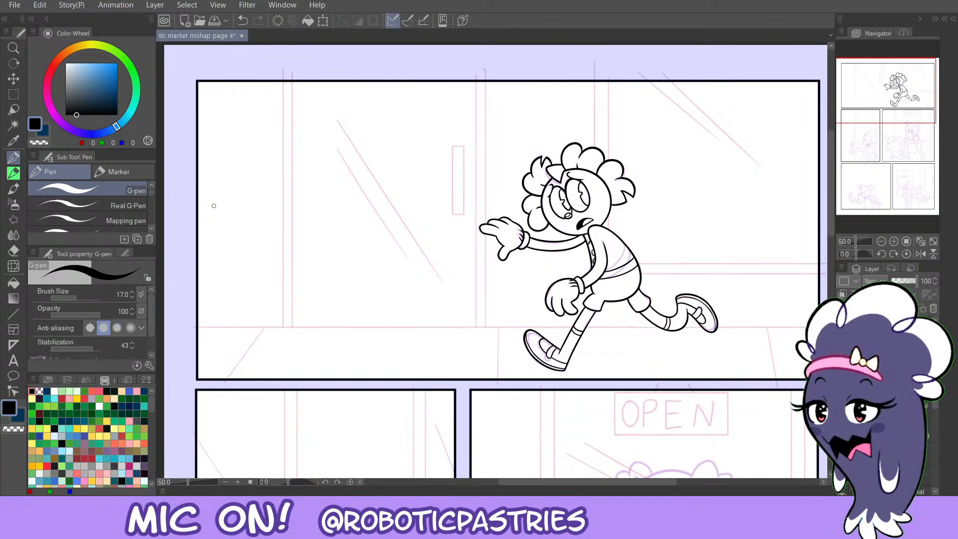
{"action": "left_click", "coordinate": [19, 220]}
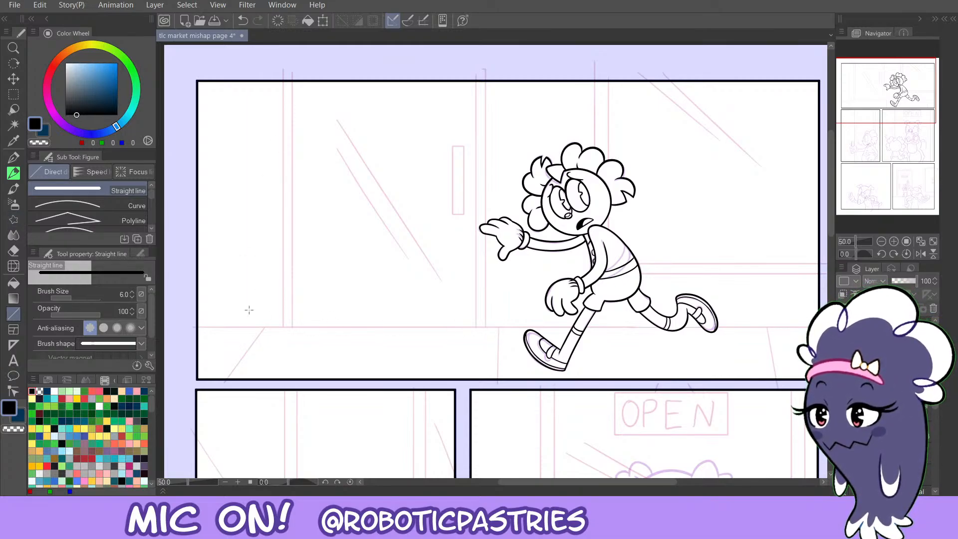
{"action": "left_click_drag", "start_coordinate": [196, 326], "coordinate": [253, 326]}
{"action": "key", "text": "ctrl+z"}
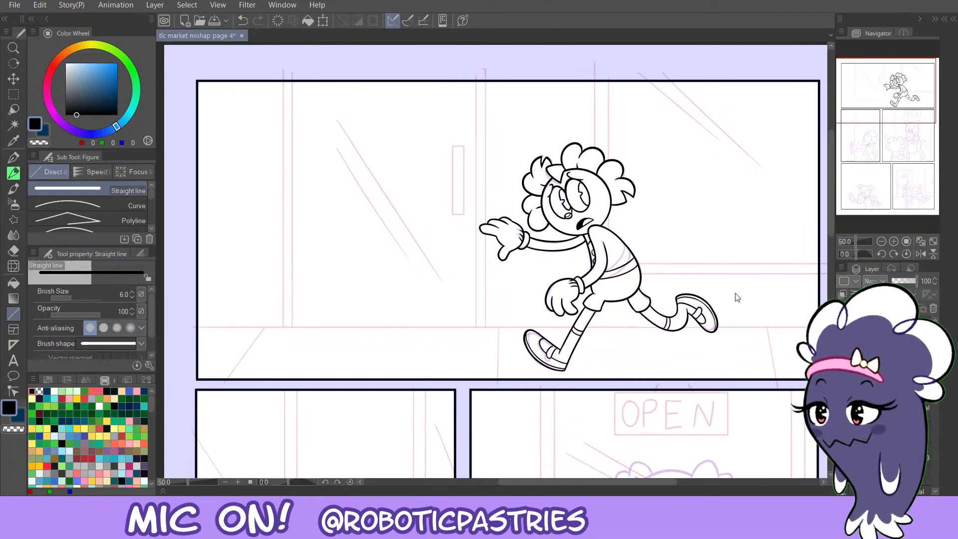
{"action": "key", "text": "ctrl+z"}
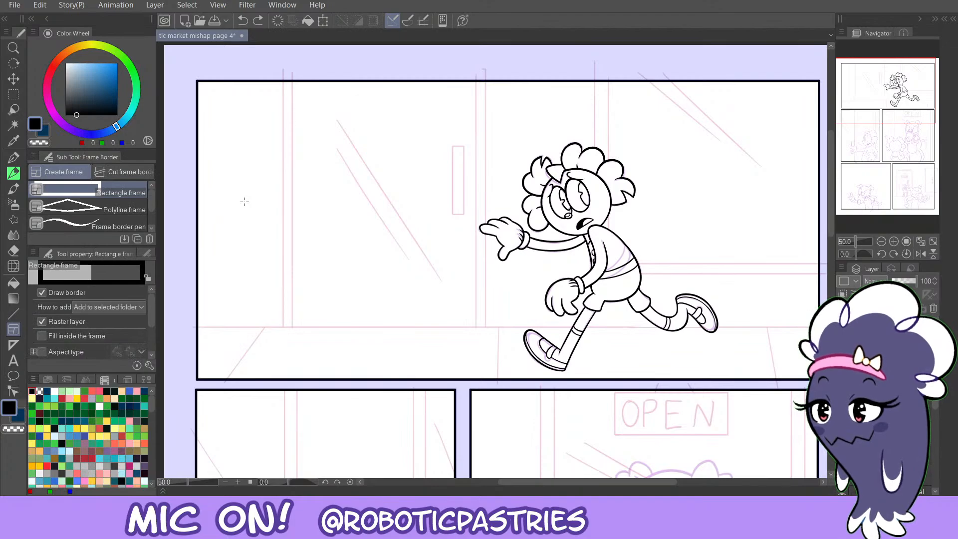
Place a horizontal linear ruler along the sketched floor line across the full width of the top panel.
{"action": "key", "text": "u"}
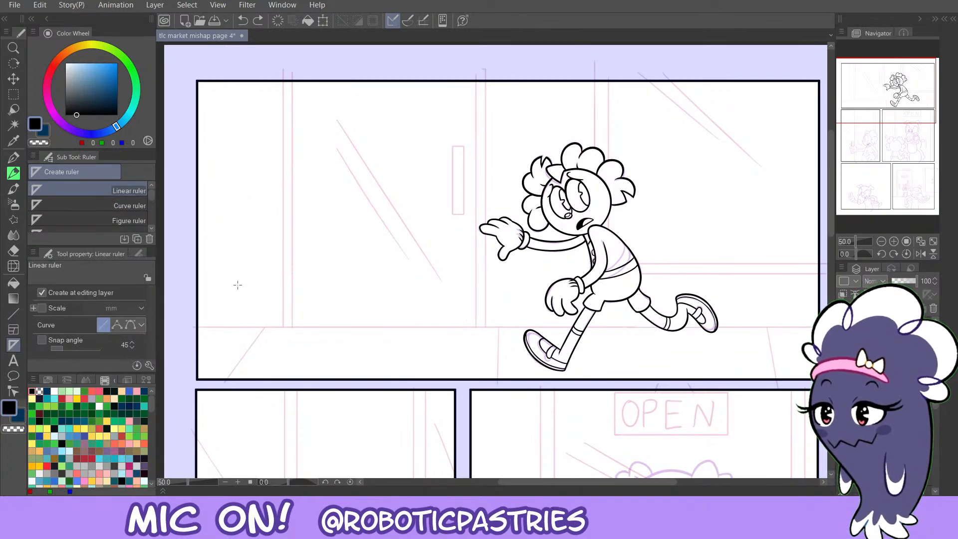
{"action": "key", "text": "Tab"}
{"action": "left_click_drag", "start_coordinate": [176, 327], "coordinate": [808, 328]}
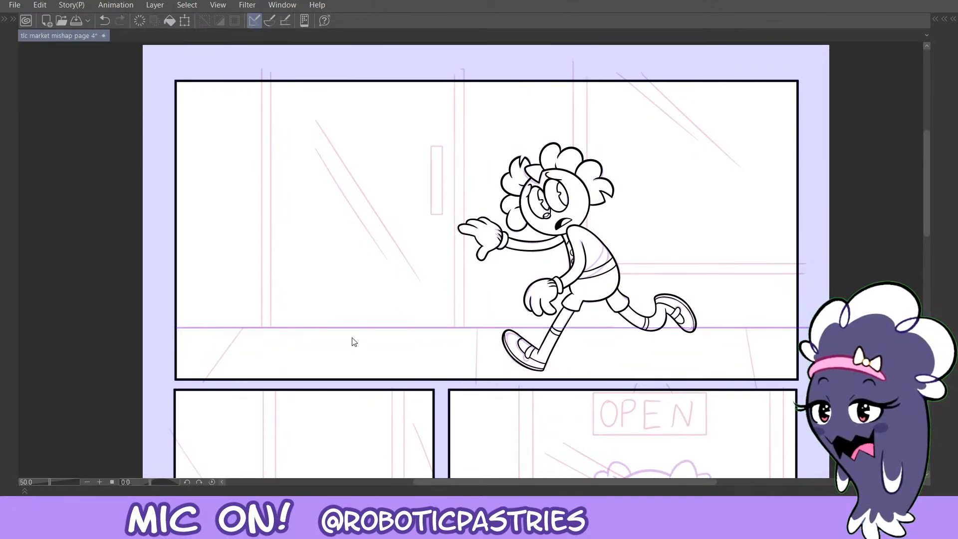
{"action": "key", "text": "ctrl+z"}
{"action": "key", "text": "ctrl+y"}
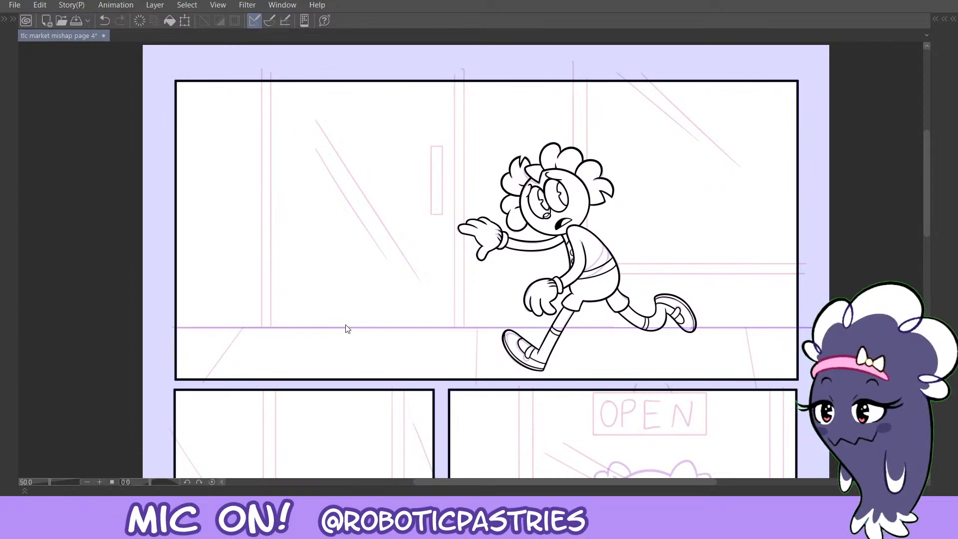
{"action": "left_click", "coordinate": [391, 332]}
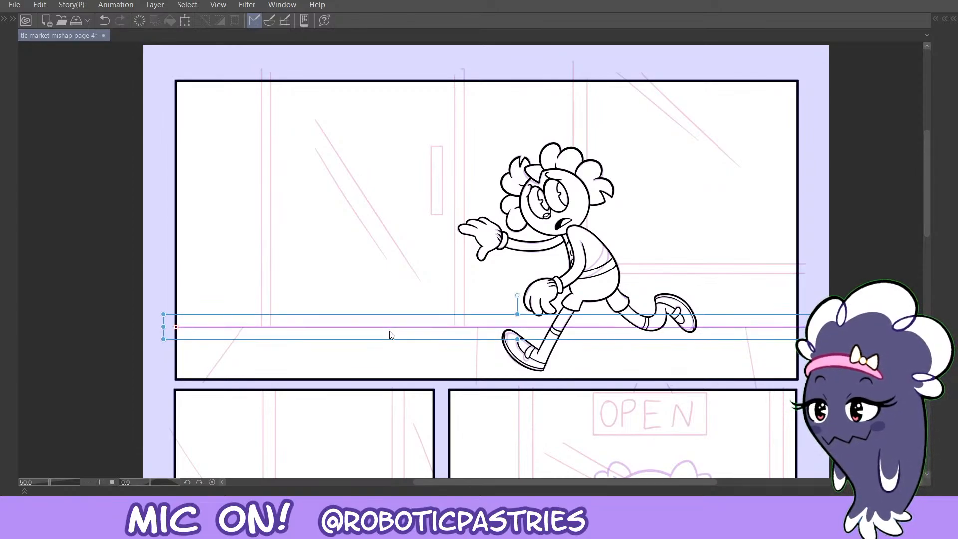
Ink the floor line along the ruler from one side of the top panel to the other.
{"action": "key", "text": "p"}
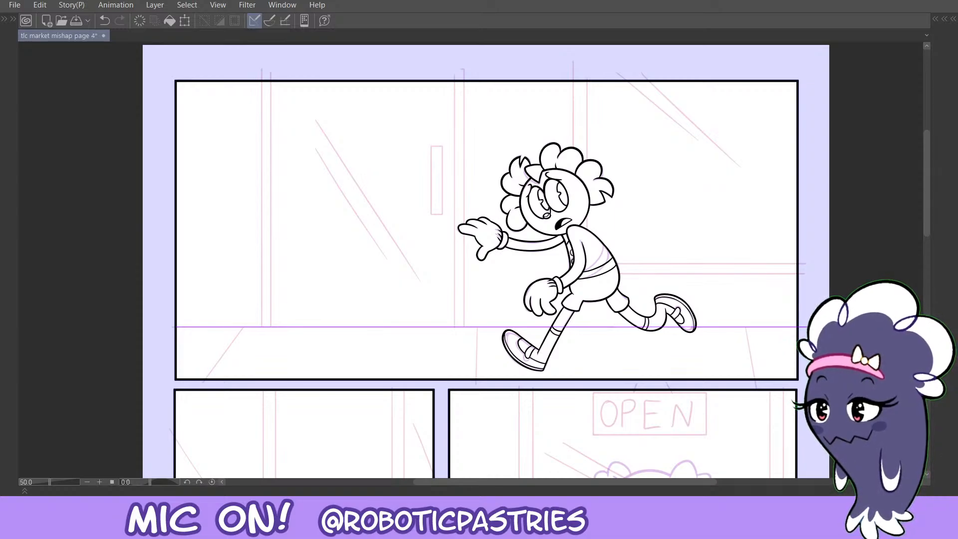
{"action": "mouse_move", "coordinate": [174, 327]}
{"action": "left_mouse_down"}
{"action": "mouse_move", "coordinate": [798, 327]}
{"action": "mouse_move", "coordinate": [137, 304]}
{"action": "mouse_move", "coordinate": [343, 323]}
{"action": "mouse_move", "coordinate": [801, 320]}
{"action": "left_mouse_up"}
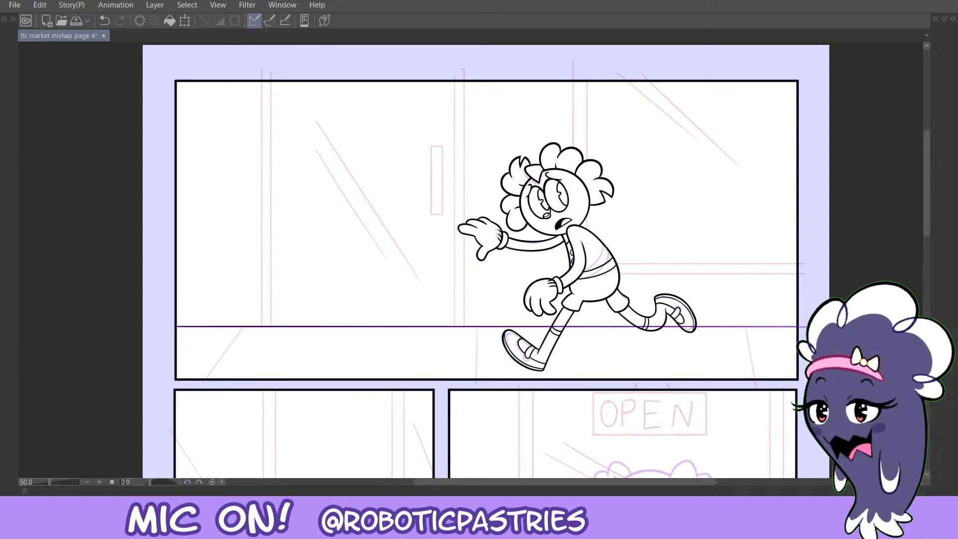
{"action": "left_click_drag", "start_coordinate": [682, 333], "coordinate": [802, 327]}
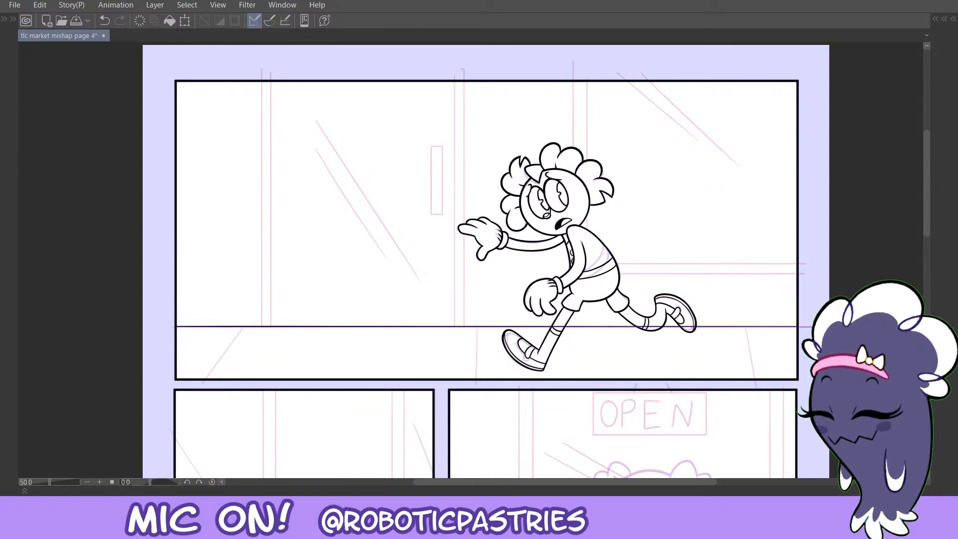
{"action": "key", "text": "ctrl+z"}
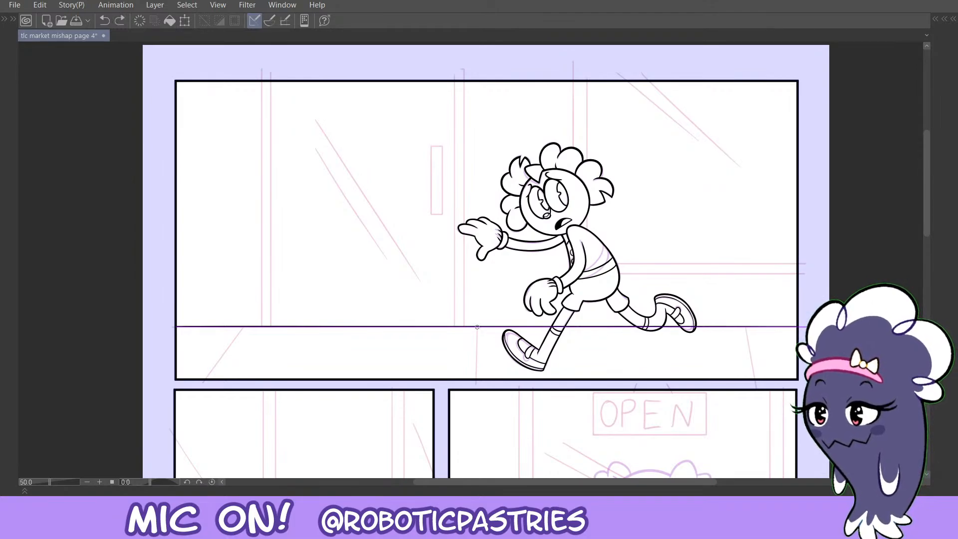
{"action": "key", "text": "ctrl+y"}
{"action": "left_click", "coordinate": [410, 328], "text": "ctrl"}
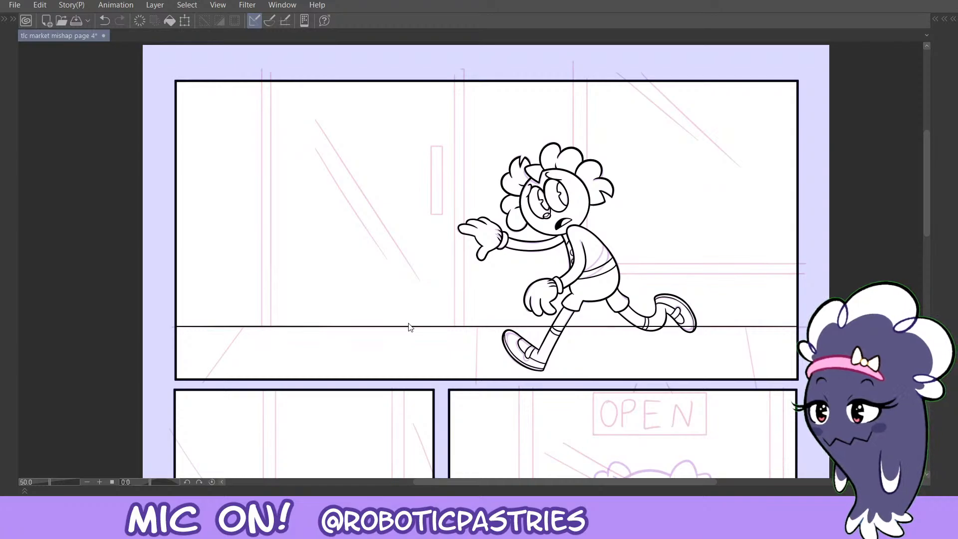
{"action": "key", "text": "ctrl+z"}
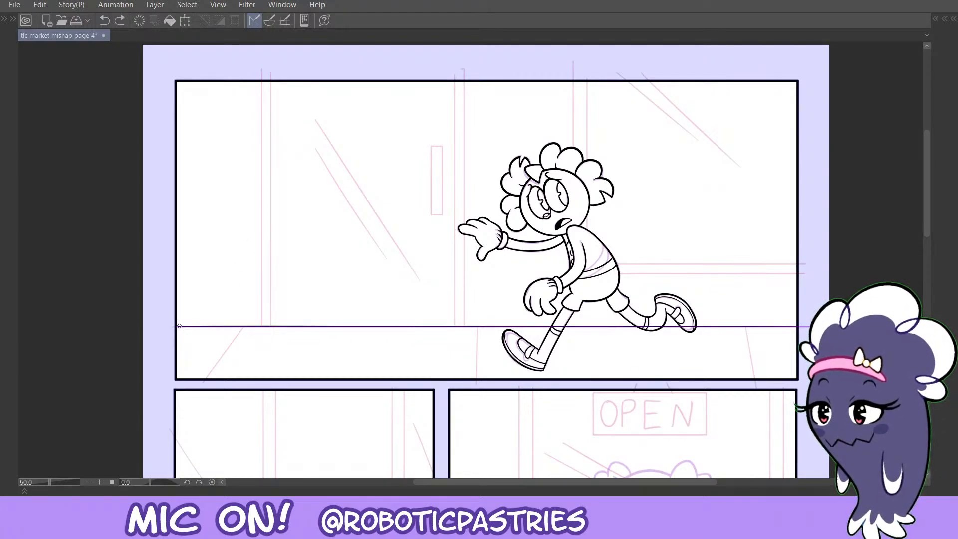
Go over the inked floor line with further pen strokes along the ruler.
{"action": "left_click_drag", "start_coordinate": [710, 325], "coordinate": [699, 326]}
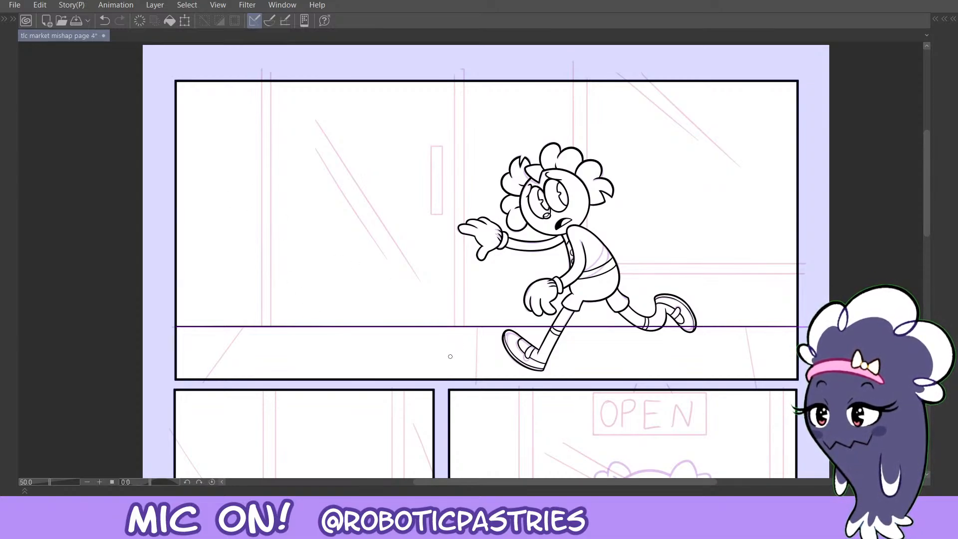
{"action": "key", "text": "o"}
{"action": "left_click", "coordinate": [444, 328]}
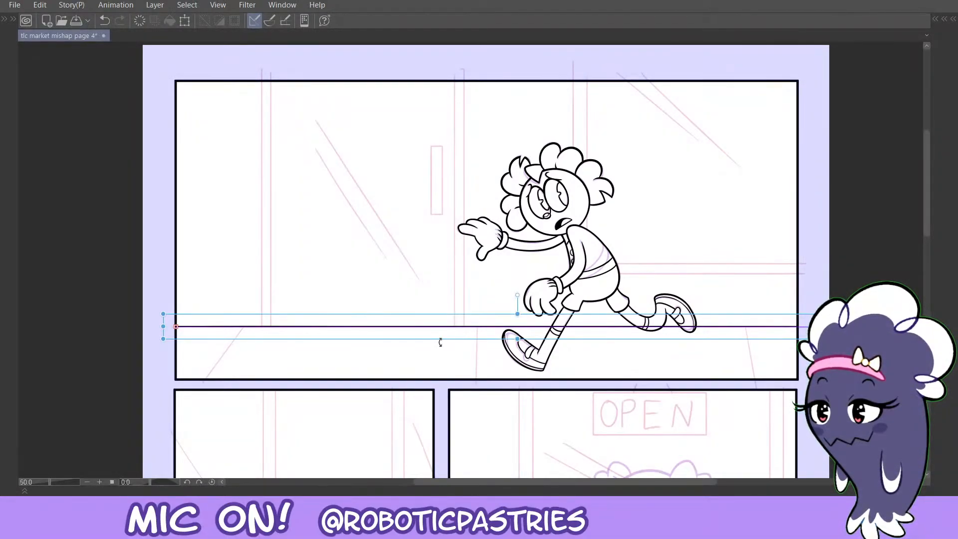
{"action": "key", "text": "ctrl+z"}
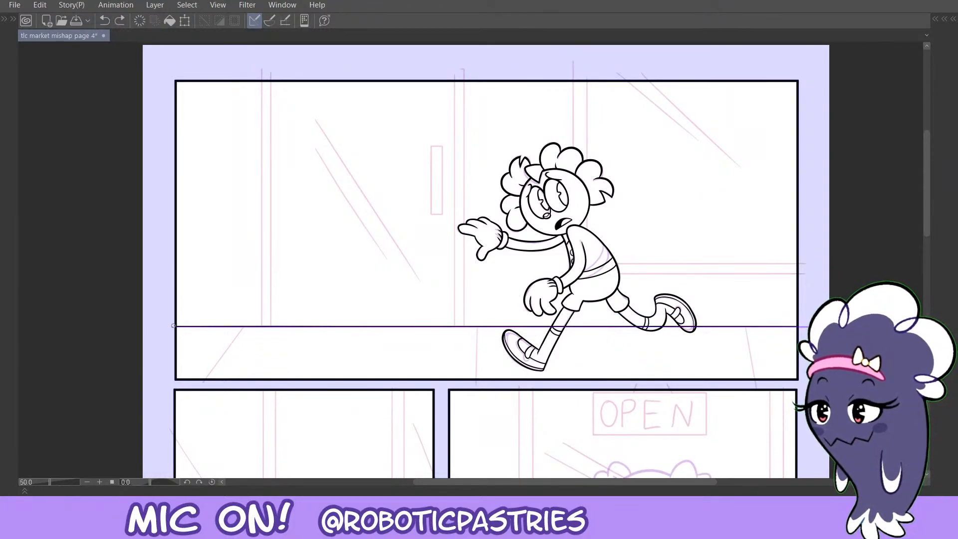
{"action": "left_click_drag", "start_coordinate": [175, 326], "coordinate": [194, 325]}
{"action": "key", "text": "ctrl+z"}
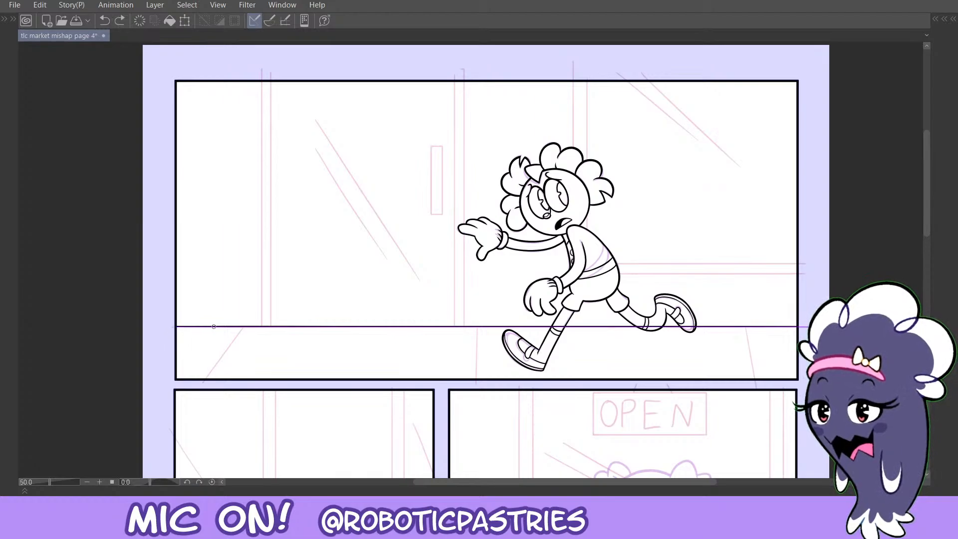
{"action": "key", "text": "ctrl+y"}
{"action": "key", "text": "ctrl+z"}
{"action": "key", "text": "ctrl+y"}
{"action": "key", "text": "ctrl+z"}
{"action": "key", "text": "ctrl+y"}
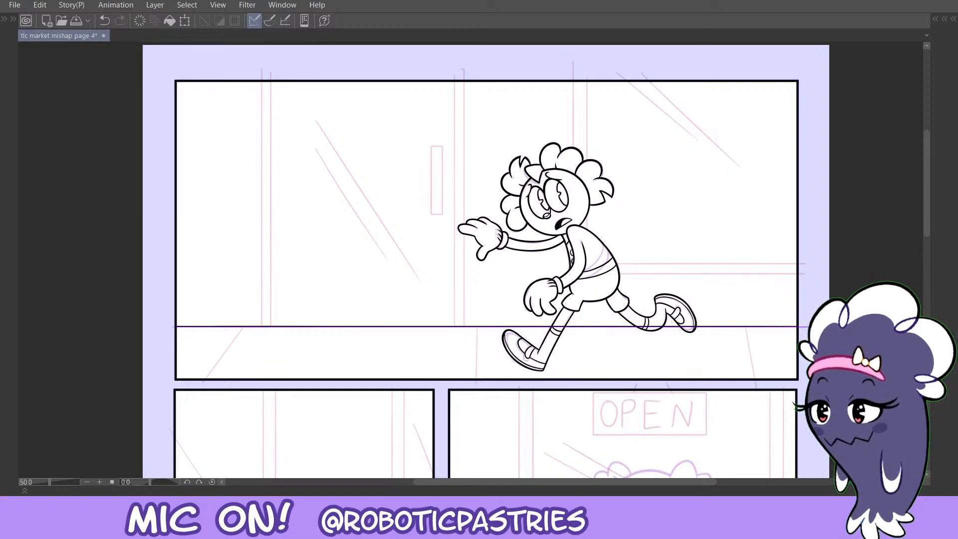
Delete the linear ruler lying on the top panel's floor line.
{"action": "left_click", "coordinate": [459, 325]}
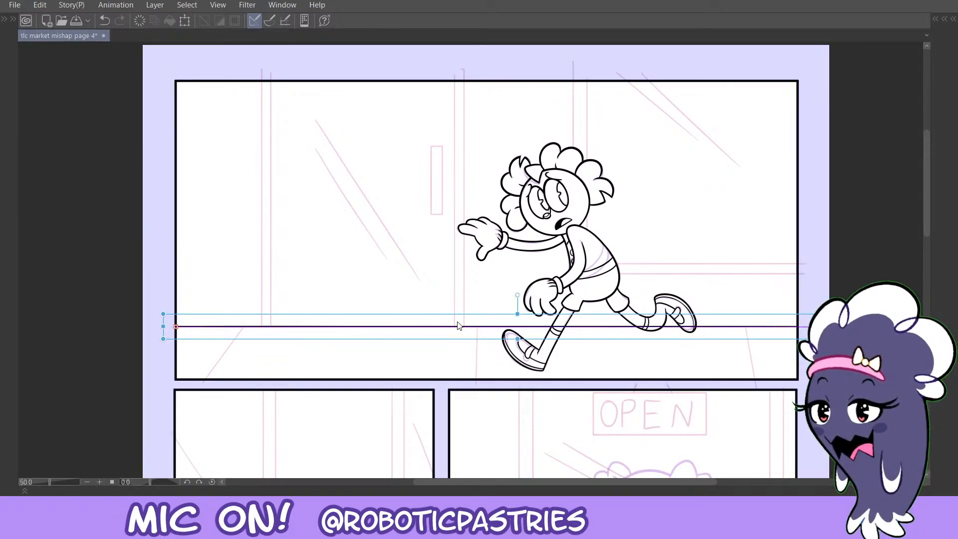
{"action": "key", "text": "ctrl+d"}
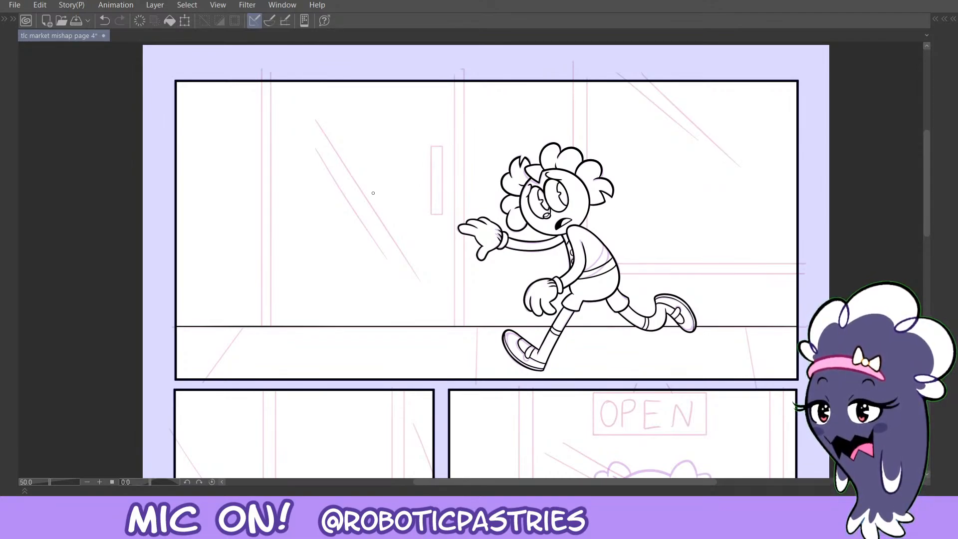
Place a vertical linear ruler along the first sketched upright line in the top panel, from the panel border down to the floor line.
{"action": "key", "text": "Tab"}
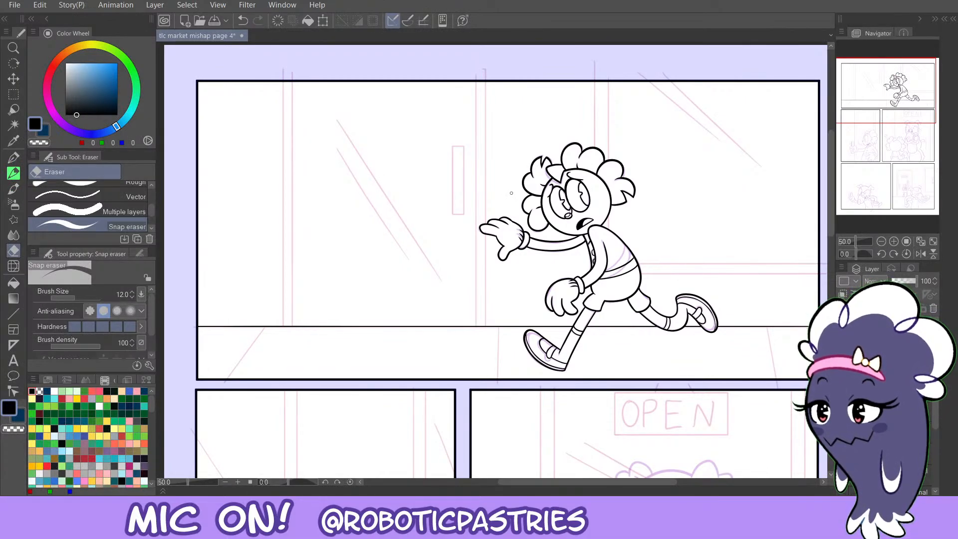
{"action": "key", "text": "u"}
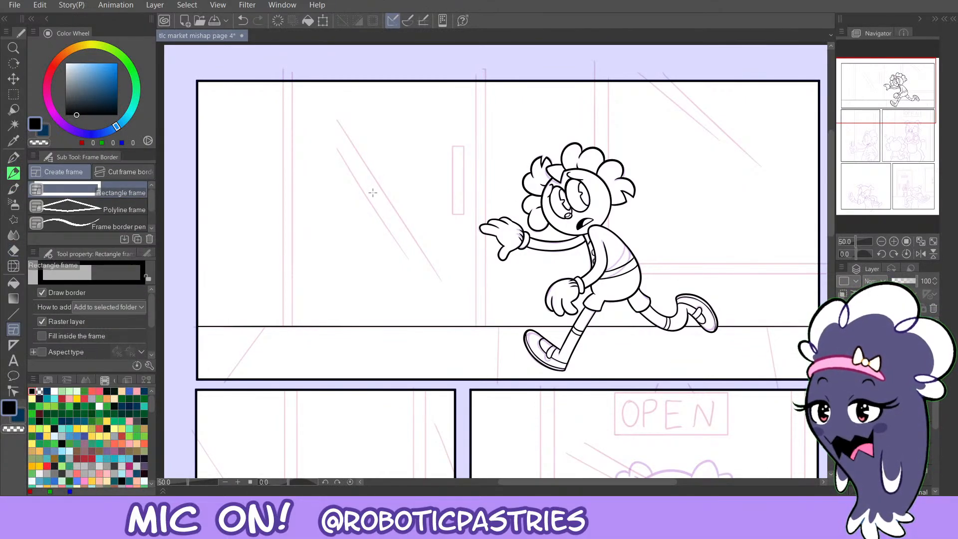
{"action": "key", "text": "u"}
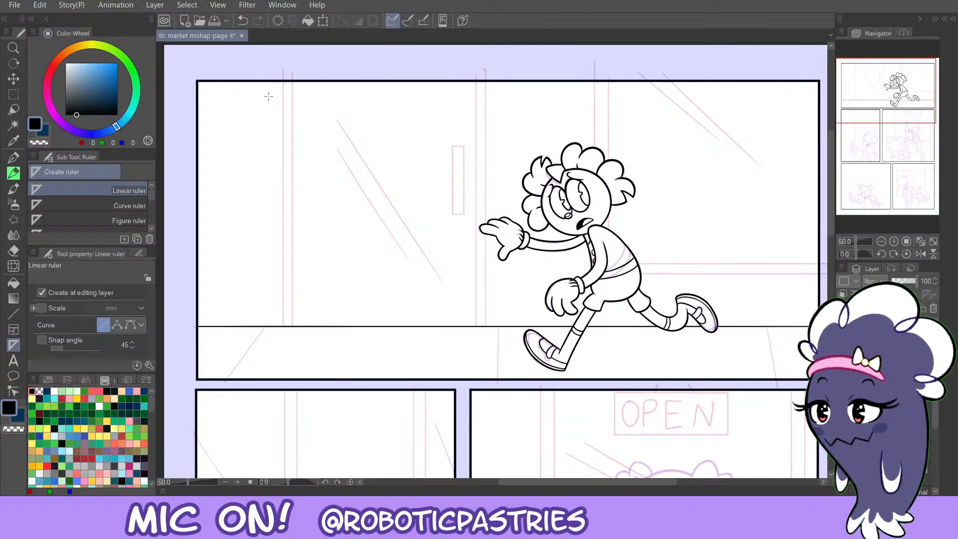
{"action": "left_click_drag", "start_coordinate": [282, 80], "coordinate": [281, 326]}
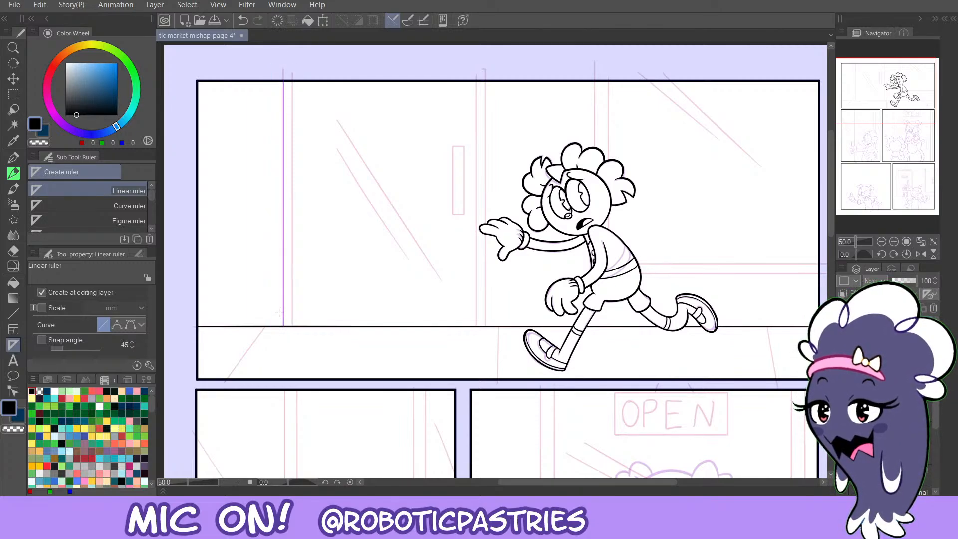
Ink the first upright of the glass front along the ruler with the G-pen, from the panel border to the floor line.
{"action": "key", "text": "p"}
{"action": "left_click_drag", "start_coordinate": [286, 85], "coordinate": [301, 285]}
{"action": "key", "text": "ctrl+z"}
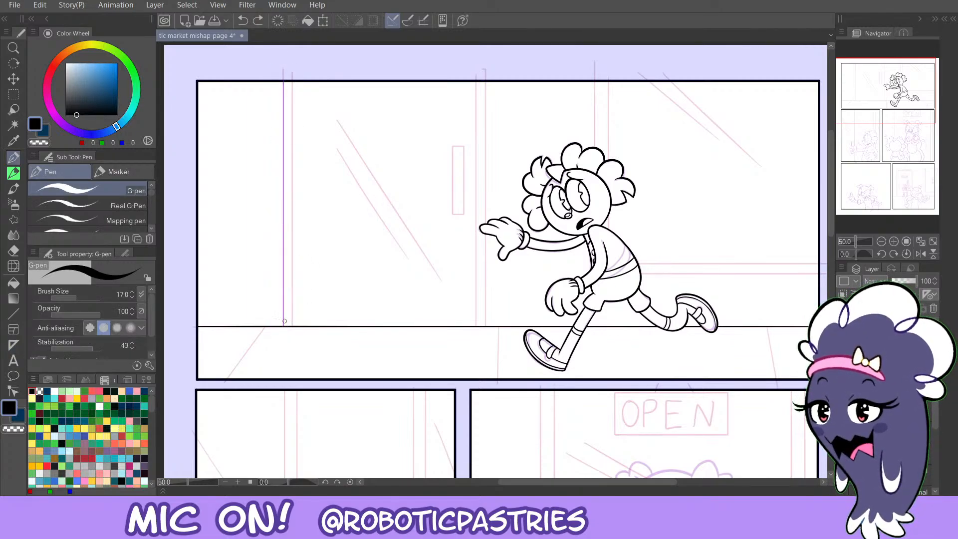
{"action": "mouse_move", "coordinate": [284, 321]}
{"action": "left_mouse_down"}
{"action": "mouse_move", "coordinate": [292, 49]}
{"action": "mouse_move", "coordinate": [290, 358]}
{"action": "left_mouse_up"}
{"action": "key", "text": "ctrl+z"}
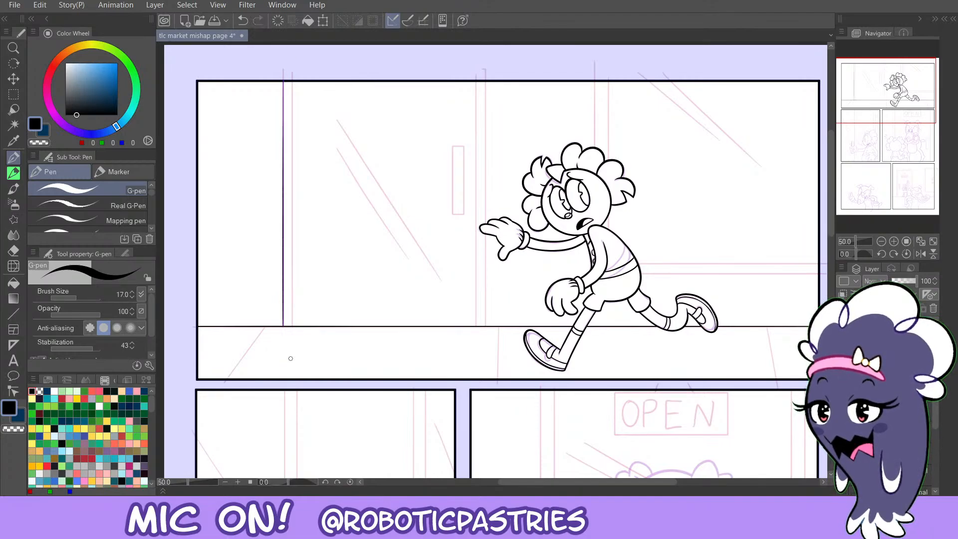
{"action": "left_click_drag", "start_coordinate": [282, 294], "coordinate": [291, 43]}
{"action": "left_click_drag", "start_coordinate": [284, 82], "coordinate": [291, 294]}
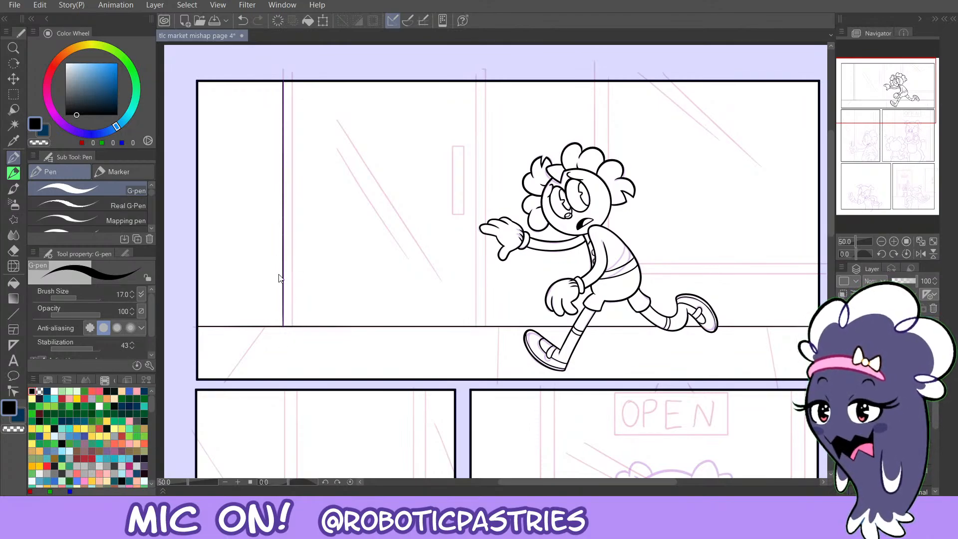
Shift the vertical ruler sideways onto the second sketched line of the first upright pair.
{"action": "left_click", "coordinate": [284, 290], "text": "ctrl"}
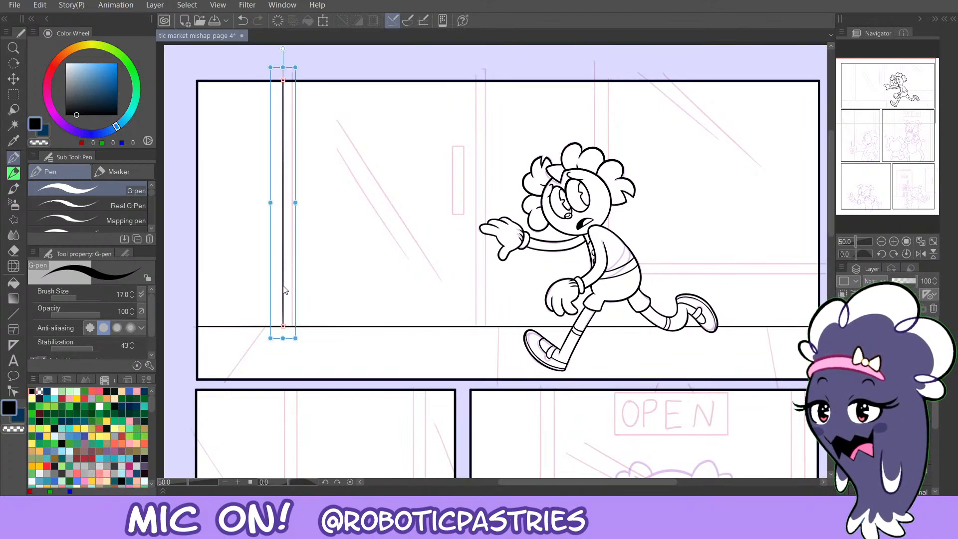
{"action": "key", "text": "Right"}
{"action": "key", "text": "Right"}
{"action": "key", "text": "Right"}
{"action": "key", "text": "Right"}
{"action": "key", "text": "Right"}
{"action": "key", "text": "Right"}
{"action": "key", "text": "Right"}
{"action": "key", "text": "Right"}
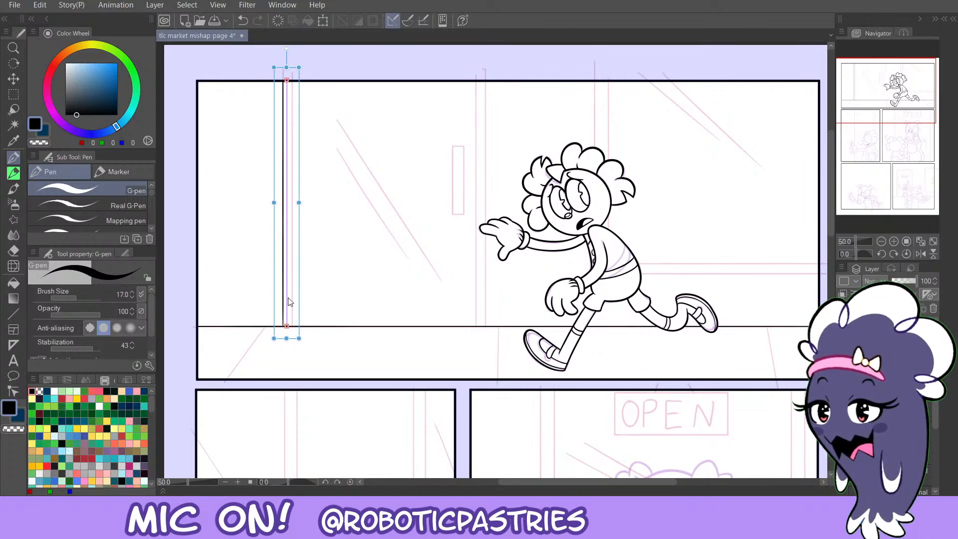
{"action": "key", "text": "ctrl+z"}
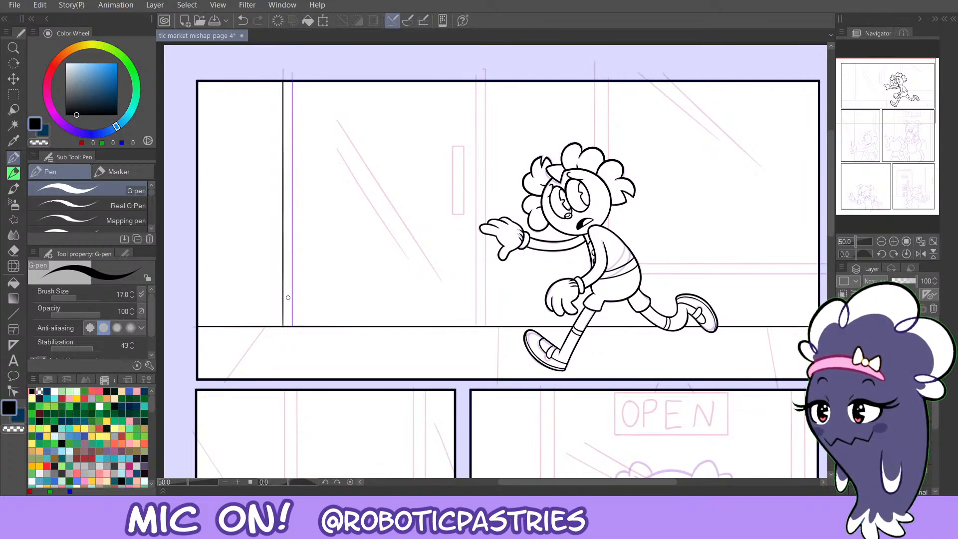
Ink the second line of the first upright pair along the ruler with repeated pen strokes.
{"action": "left_click_drag", "start_coordinate": [292, 81], "coordinate": [292, 326]}
{"action": "key", "text": "ctrl+z"}
{"action": "left_click_drag", "start_coordinate": [292, 80], "coordinate": [292, 327]}
{"action": "left_click_drag", "start_coordinate": [292, 210], "coordinate": [294, 329]}
{"action": "left_click_drag", "start_coordinate": [294, 329], "coordinate": [296, 134]}
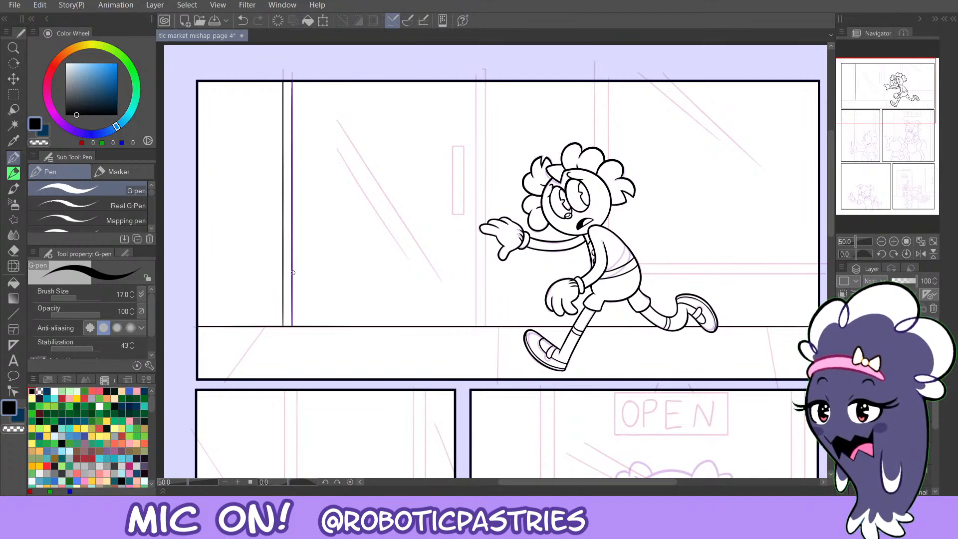
{"action": "left_click_drag", "start_coordinate": [293, 297], "coordinate": [292, 307]}
{"action": "mouse_move", "coordinate": [285, 166]}
{"action": "left_mouse_down"}
{"action": "mouse_move", "coordinate": [292, 83]}
{"action": "mouse_move", "coordinate": [296, 339]}
{"action": "left_mouse_up"}
{"action": "key", "text": "ctrl+z"}
Move the vertical ruler across the panel onto the first line of the second upright pair, beside the door handle.
{"action": "left_click", "coordinate": [292, 292], "text": "ctrl"}
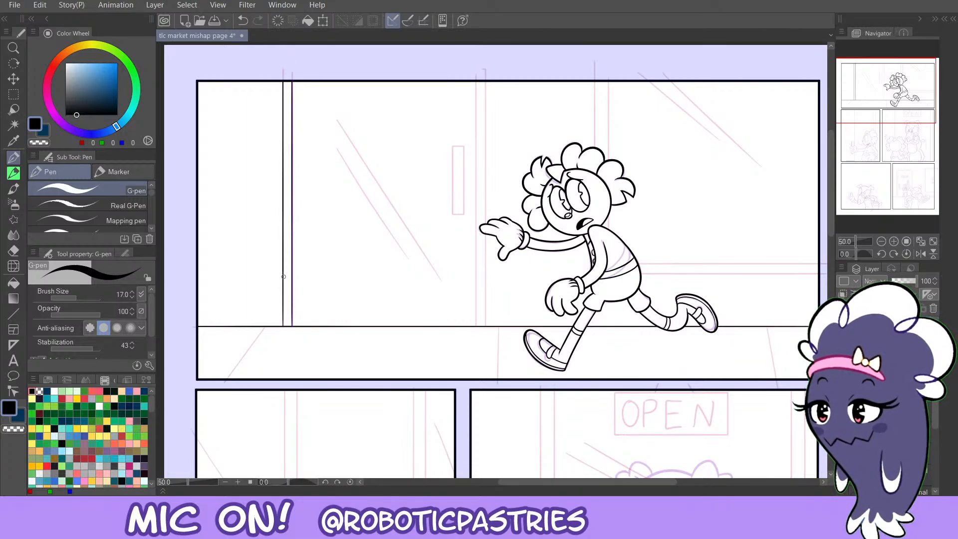
{"action": "left_click", "coordinate": [289, 250], "text": "ctrl"}
{"action": "left_click_drag", "start_coordinate": [289, 250], "coordinate": [466, 255]}
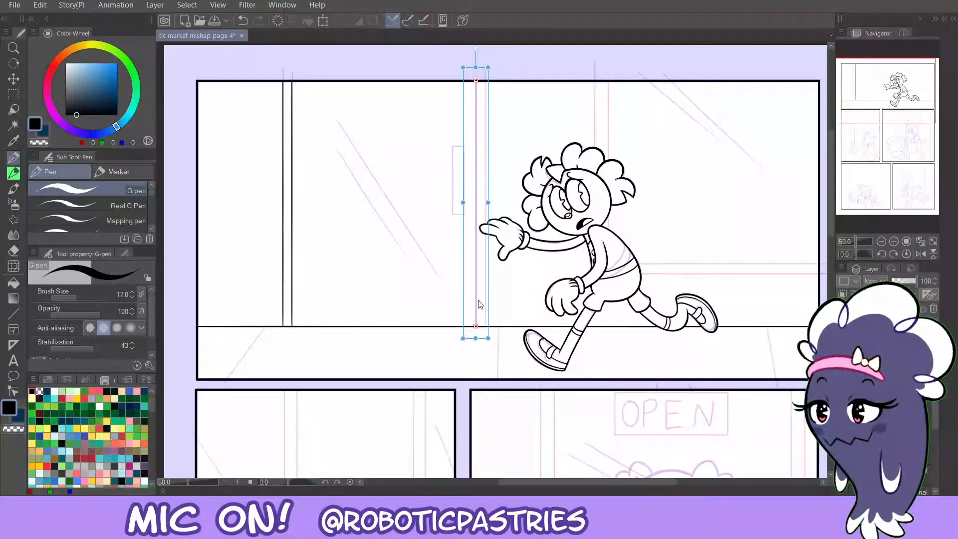
Ink the upright line beside the door handle along the ruler, from the panel border to the floor line.
{"action": "left_click_drag", "start_coordinate": [475, 330], "coordinate": [470, 58]}
{"action": "left_click_drag", "start_coordinate": [477, 109], "coordinate": [485, 387]}
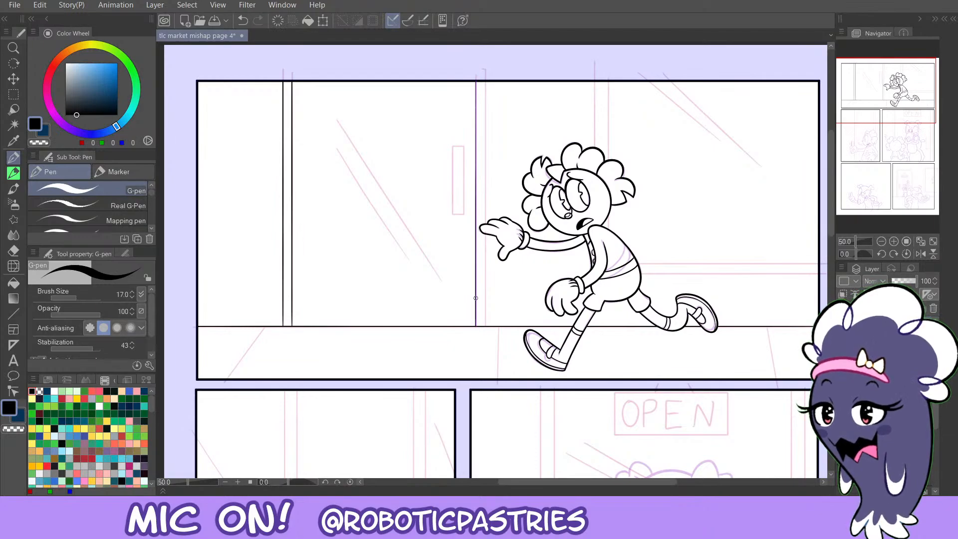
{"action": "left_click_drag", "start_coordinate": [476, 246], "coordinate": [485, 43]}
{"action": "key", "text": "ctrl+z"}
{"action": "mouse_move", "coordinate": [476, 95]}
{"action": "left_mouse_down"}
{"action": "mouse_move", "coordinate": [478, 67]}
{"action": "mouse_move", "coordinate": [474, 293]}
{"action": "left_mouse_up"}
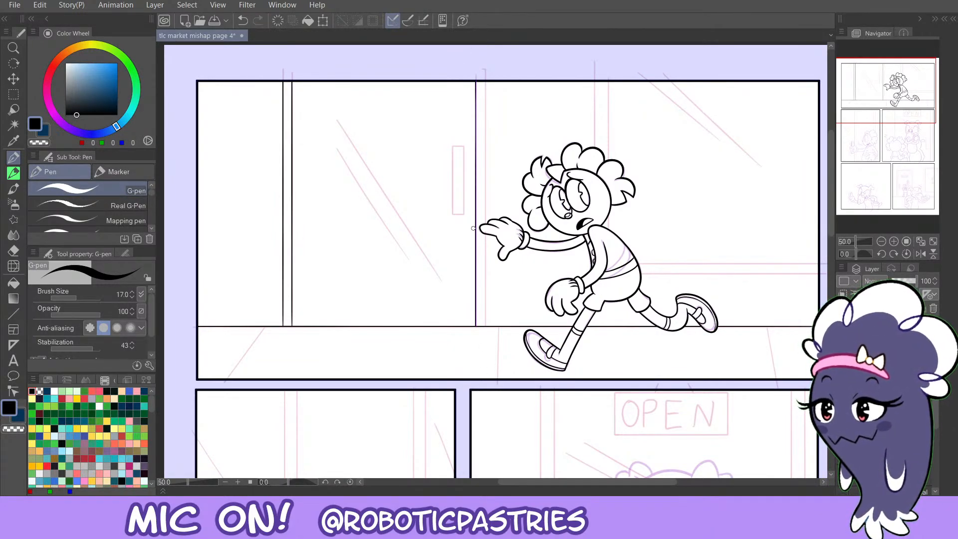
{"action": "left_click_drag", "start_coordinate": [476, 190], "coordinate": [476, 226]}
{"action": "key", "text": "ctrl+z"}
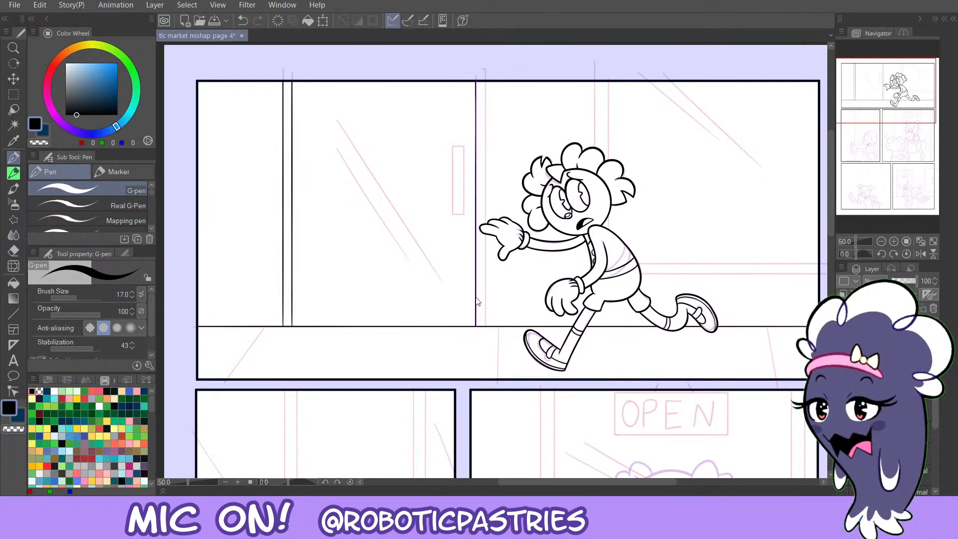
Shift the ruler sideways onto the second line of the upright pair behind the character's outstretched hand.
{"action": "left_click", "coordinate": [475, 300], "text": "ctrl"}
{"action": "key", "text": "ctrl+c"}
{"action": "key", "text": "ctrl+v"}
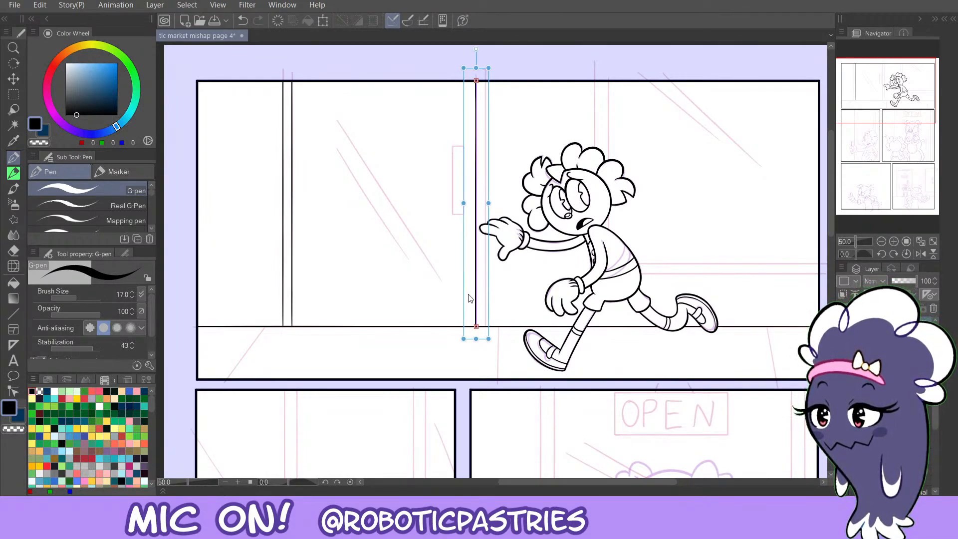
{"action": "key", "text": "Right"}
{"action": "key", "text": "Right"}
{"action": "key", "text": "Right"}
{"action": "key", "text": "Right"}
{"action": "key", "text": "Right"}
{"action": "key", "text": "Right"}
{"action": "key", "text": "Right"}
{"action": "key", "text": "Right"}
{"action": "key", "text": "Right"}
{"action": "key", "text": "Right"}
{"action": "key", "text": "Right"}
{"action": "key", "text": "Right"}
{"action": "key", "text": "Right"}
{"action": "key", "text": "Right"}
{"action": "key", "text": "Right"}
{"action": "key", "text": "Right"}
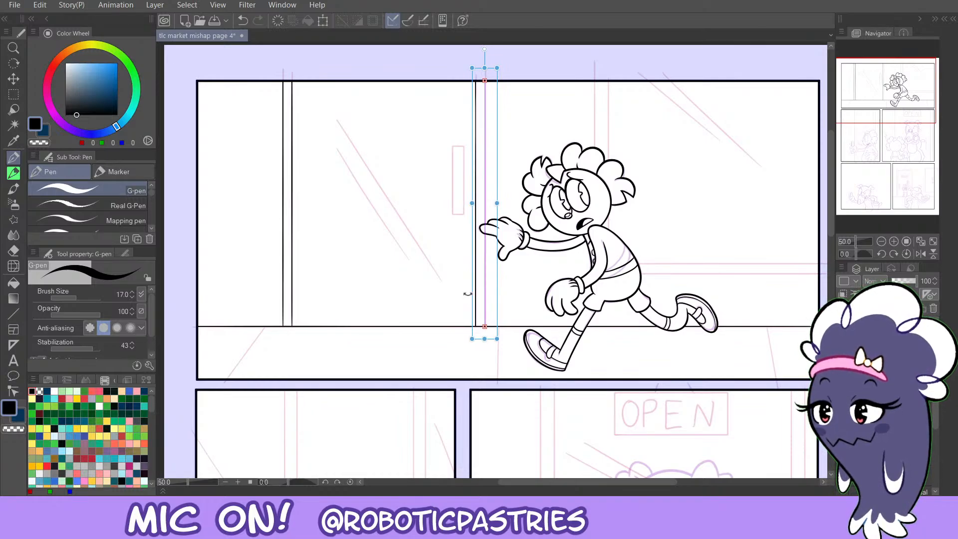
{"action": "left_click", "coordinate": [468, 294], "text": "ctrl"}
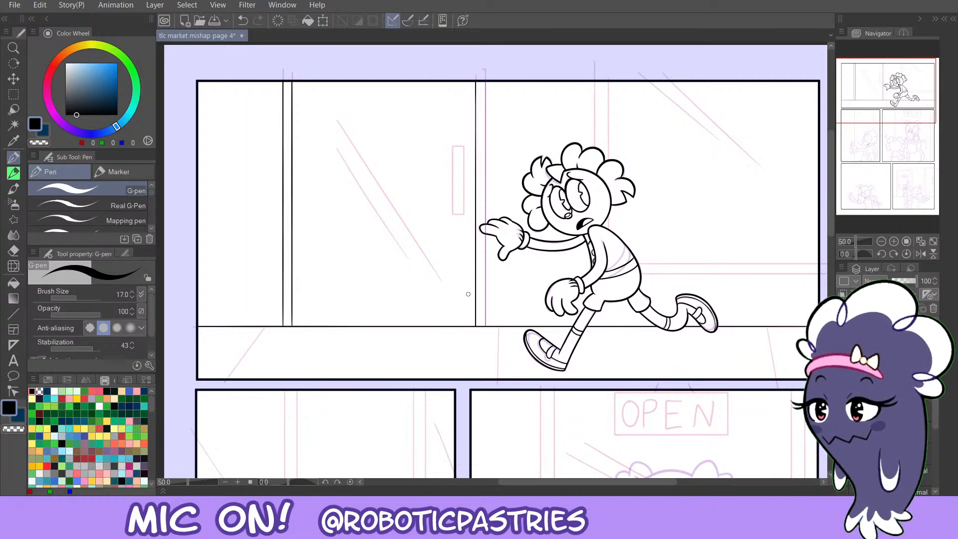
Ink the upright line behind the character's outstretched hand along the ruler, from the panel border down to the floor line.
{"action": "left_click_drag", "start_coordinate": [486, 181], "coordinate": [486, 65]}
{"action": "left_click_drag", "start_coordinate": [487, 132], "coordinate": [500, 364]}
{"action": "key", "text": "ctrl+z"}
{"action": "key", "text": "ctrl+z"}
{"action": "left_click_drag", "start_coordinate": [485, 320], "coordinate": [485, 70]}
{"action": "key", "text": "ctrl+z"}
{"action": "left_click_drag", "start_coordinate": [486, 127], "coordinate": [483, 58]}
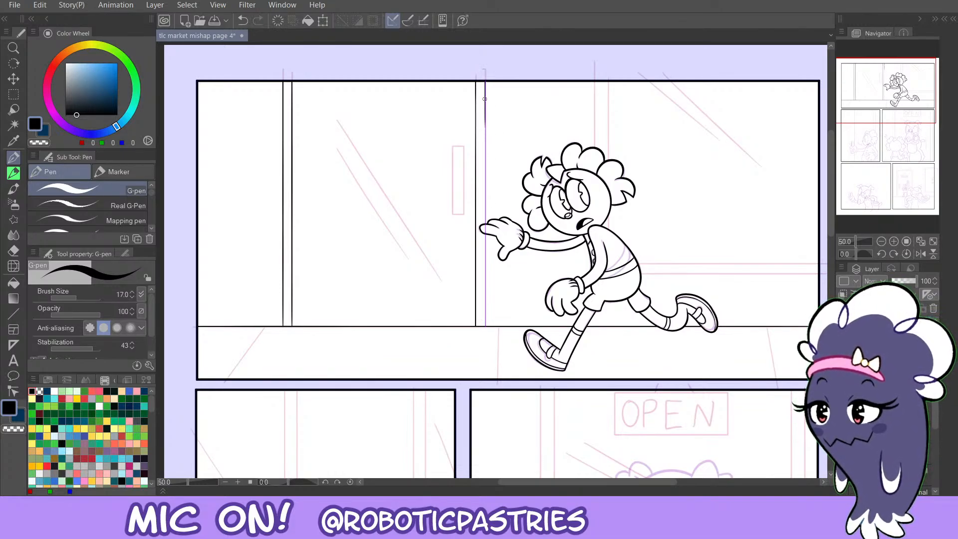
{"action": "left_click_drag", "start_coordinate": [485, 99], "coordinate": [487, 326]}
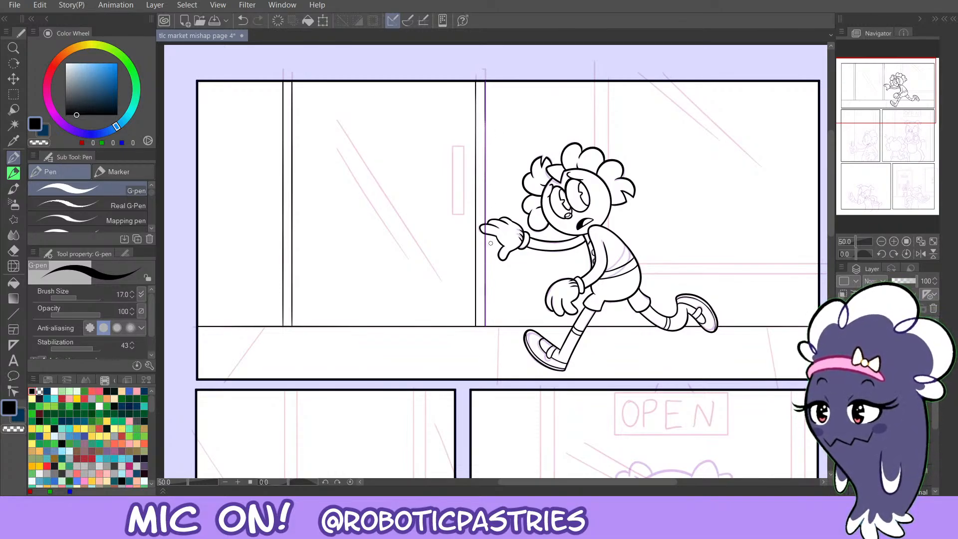
Try to thicken the upright line behind the character's hand with short extra strokes along the ruler.
{"action": "left_click_drag", "start_coordinate": [483, 232], "coordinate": [486, 108]}
{"action": "key", "text": "ctrl+z"}
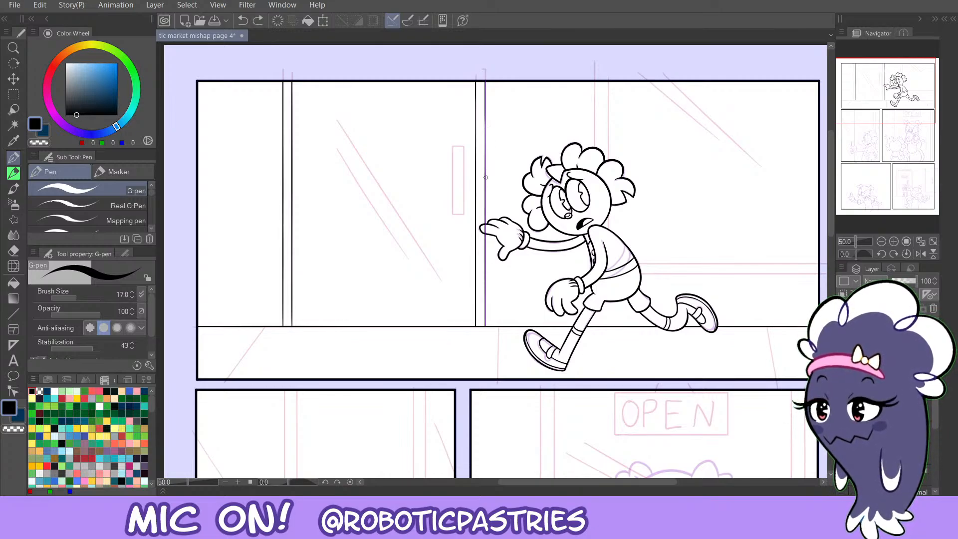
{"action": "mouse_move", "coordinate": [485, 178]}
{"action": "left_mouse_down"}
{"action": "mouse_move", "coordinate": [485, 115]}
{"action": "mouse_move", "coordinate": [482, 147]}
{"action": "left_mouse_up"}
{"action": "key", "text": "ctrl+z"}
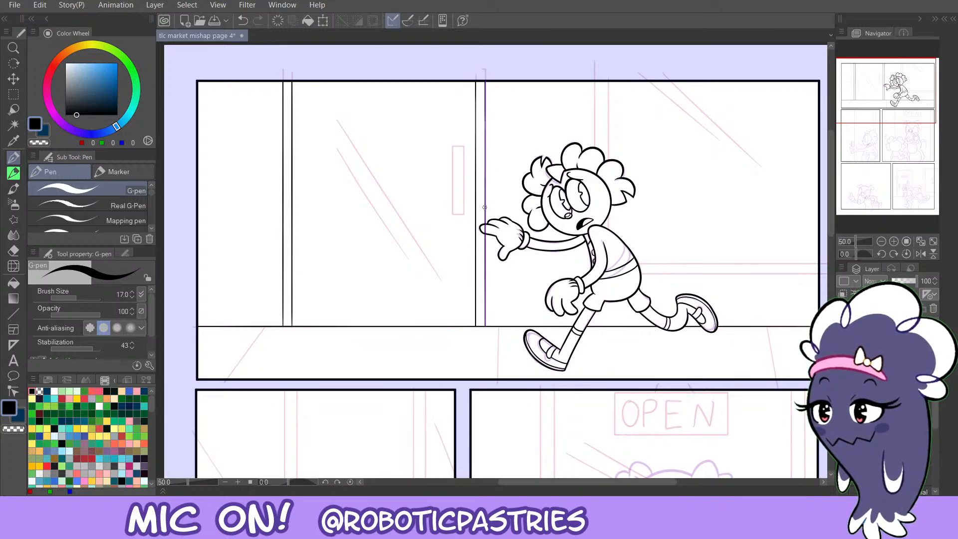
{"action": "left_click_drag", "start_coordinate": [485, 111], "coordinate": [486, 181]}
{"action": "key", "text": "ctrl+z"}
{"action": "left_click_drag", "start_coordinate": [486, 120], "coordinate": [486, 155]}
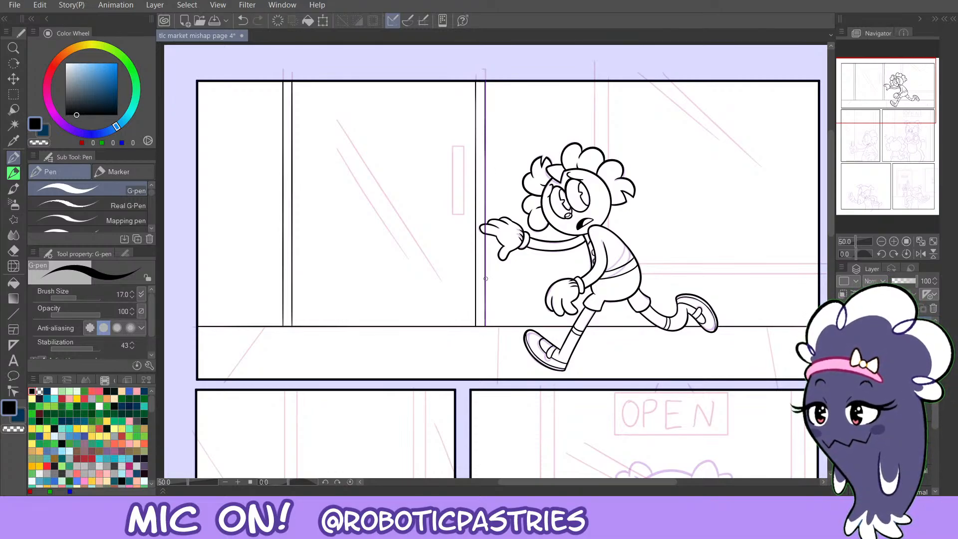
{"action": "key", "text": "ctrl+z"}
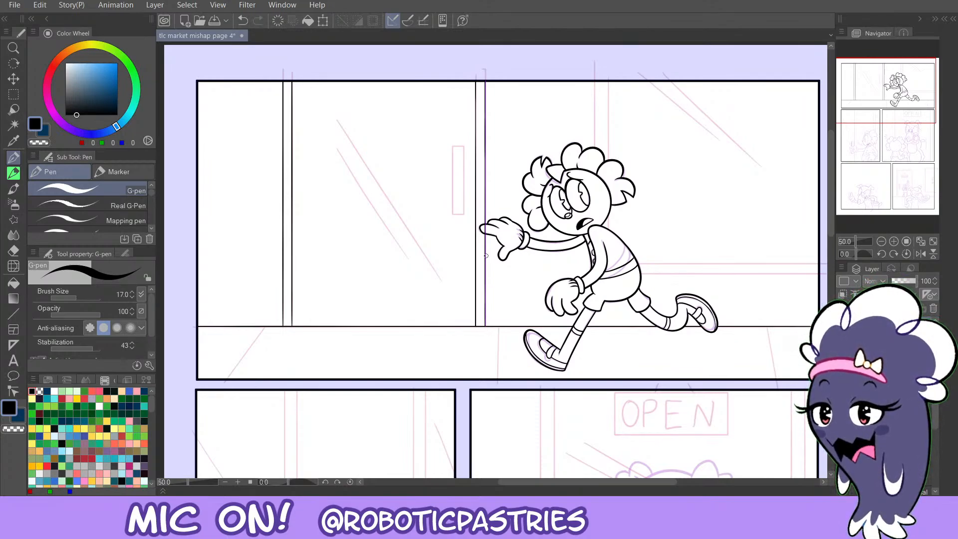
{"action": "left_click", "coordinate": [482, 260], "text": "ctrl"}
{"action": "key", "text": "Delete"}
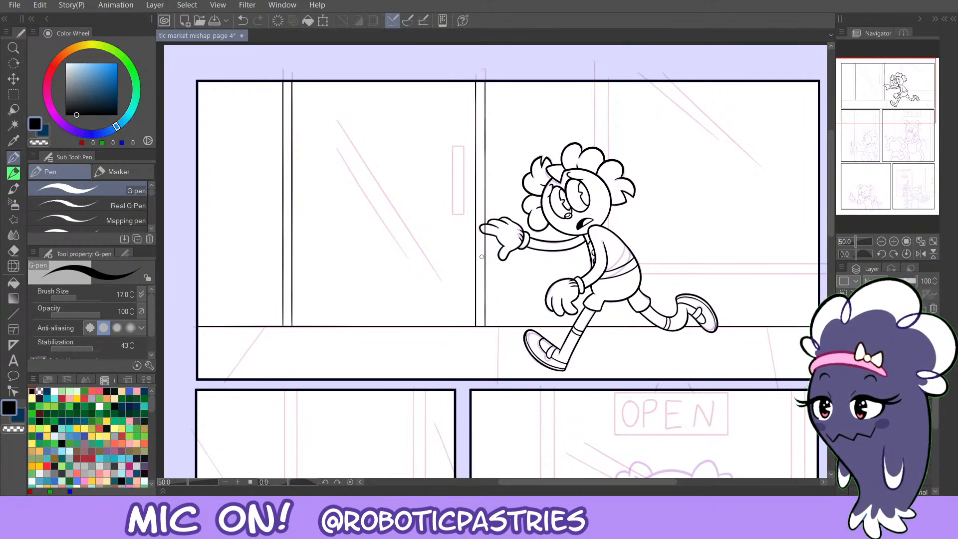
{"action": "key", "text": "ctrl+z"}
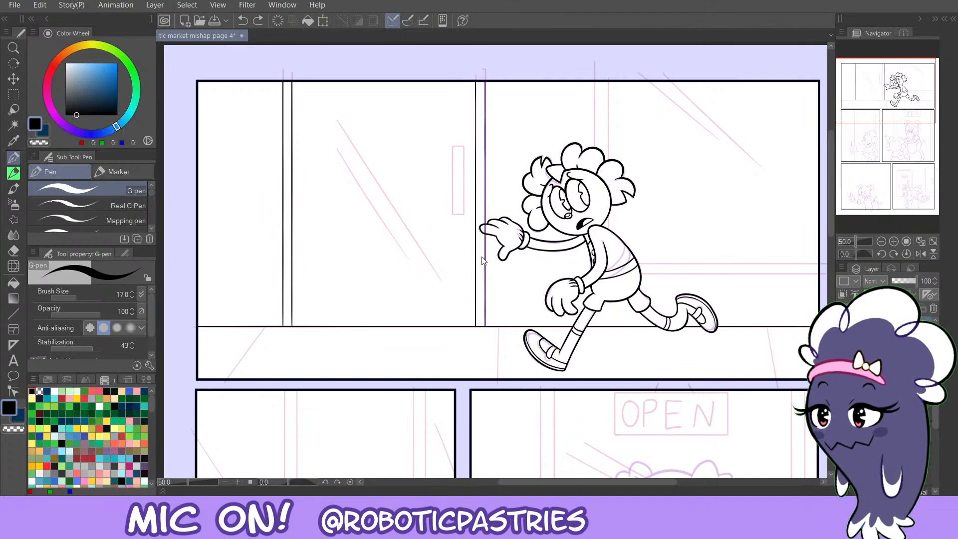
Go over the upright line behind the character's hand once more along the ruler, and delete the ruler.
{"action": "left_click_drag", "start_coordinate": [483, 256], "coordinate": [484, 69]}
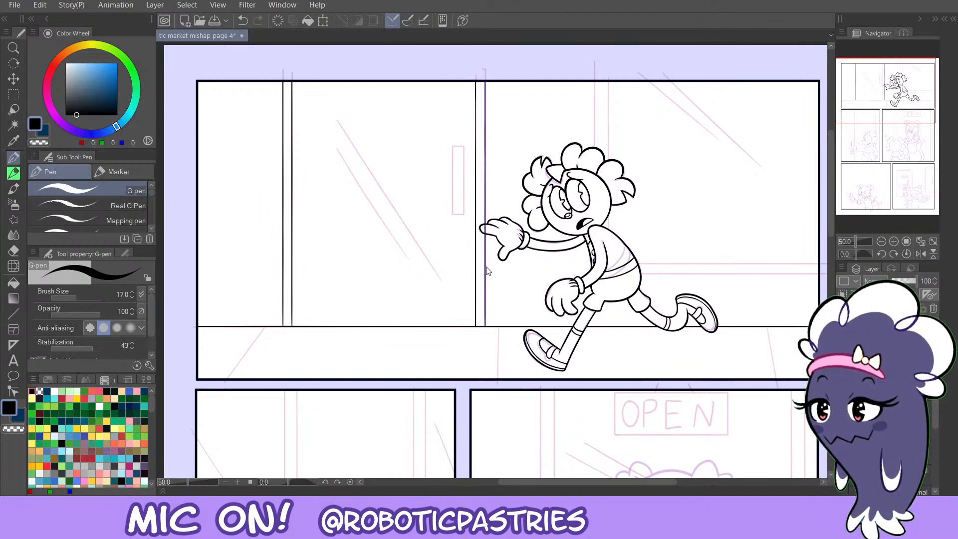
{"action": "left_click", "coordinate": [478, 286], "text": "ctrl"}
{"action": "key", "text": "Delete"}
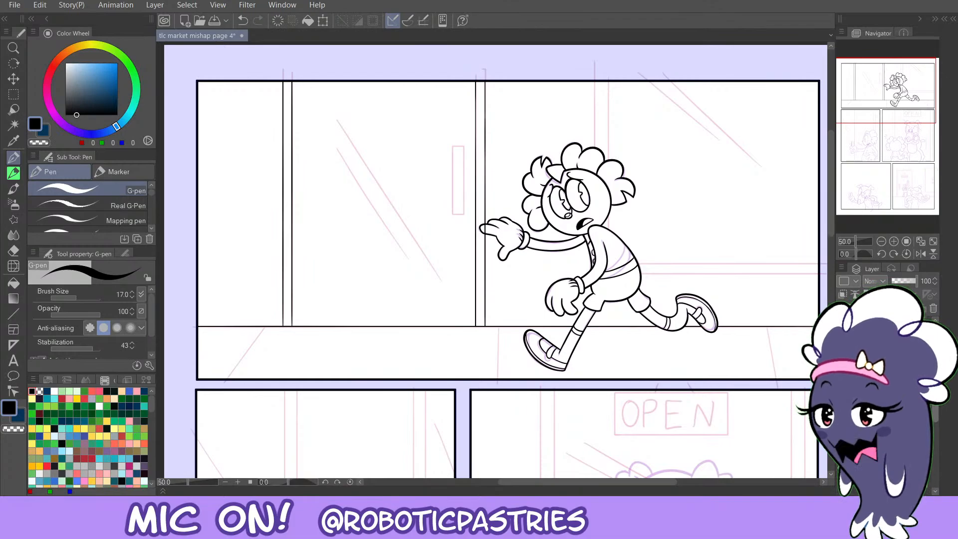
Lower the sketch layer's opacity to 18 and make the inking layer active again.
{"action": "left_click", "coordinate": [889, 422]}
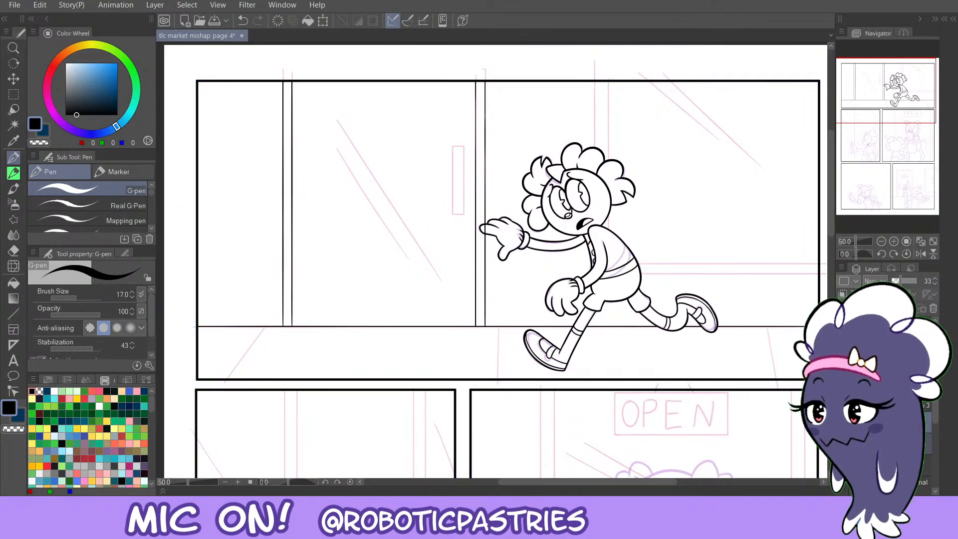
{"action": "left_click_drag", "start_coordinate": [898, 281], "coordinate": [894, 280]}
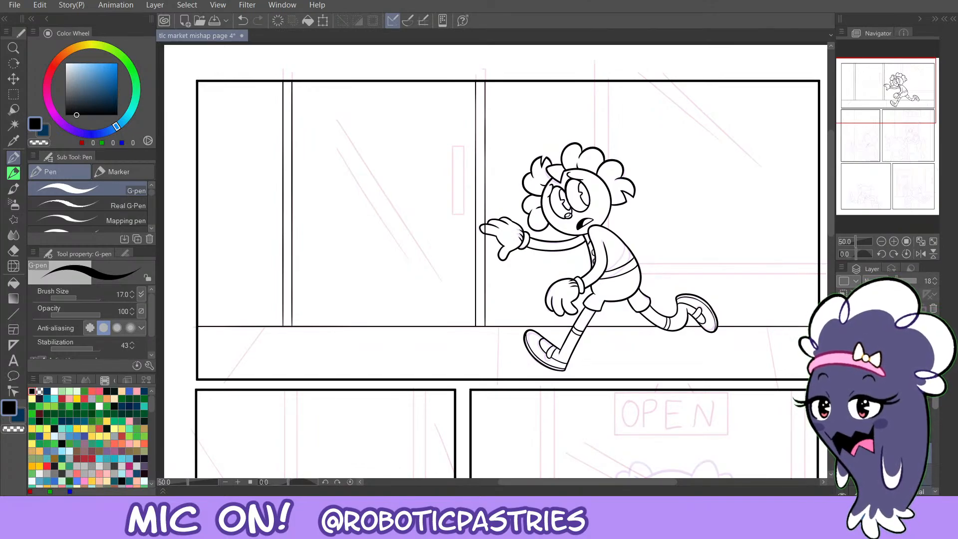
{"action": "left_click", "coordinate": [890, 379]}
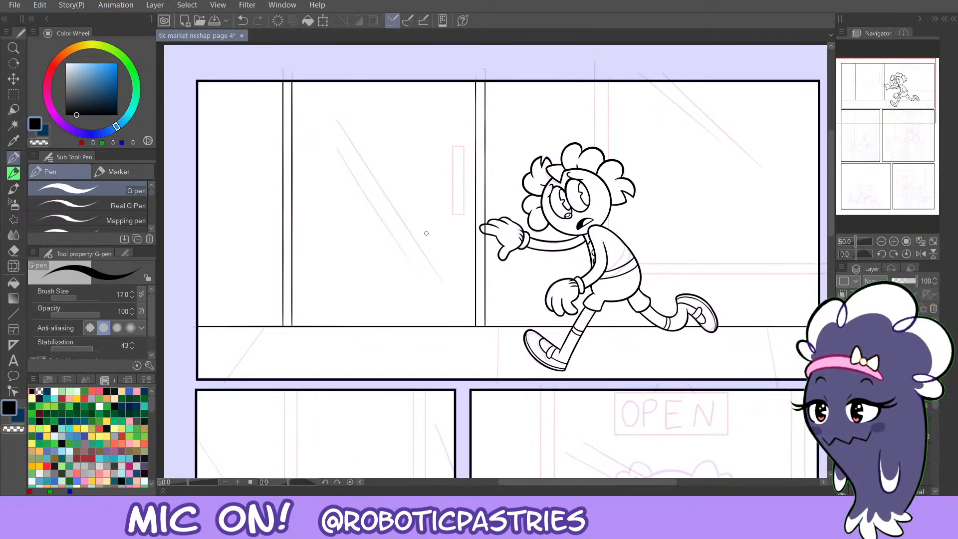
Try to thicken the upper part of the first inked upright line with freehand G-pen strokes.
{"action": "key", "text": "e"}
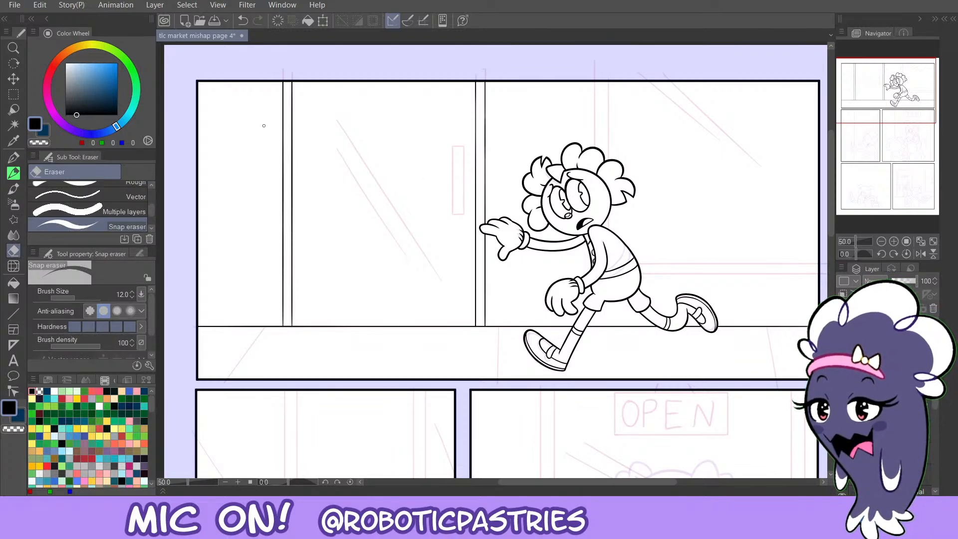
{"action": "key", "text": "p"}
{"action": "left_click_drag", "start_coordinate": [282, 79], "coordinate": [283, 159]}
{"action": "key", "text": "ctrl+z"}
{"action": "mouse_move", "coordinate": [282, 99]}
{"action": "left_mouse_down"}
{"action": "mouse_move", "coordinate": [283, 163]}
{"action": "mouse_move", "coordinate": [282, 120]}
{"action": "mouse_move", "coordinate": [283, 144]}
{"action": "left_mouse_up"}
{"action": "key", "text": "ctrl+z"}
{"action": "key", "text": "ctrl+z"}
{"action": "left_click_drag", "start_coordinate": [284, 81], "coordinate": [283, 170]}
{"action": "key", "text": "ctrl+z"}
{"action": "key", "text": "ctrl+z"}
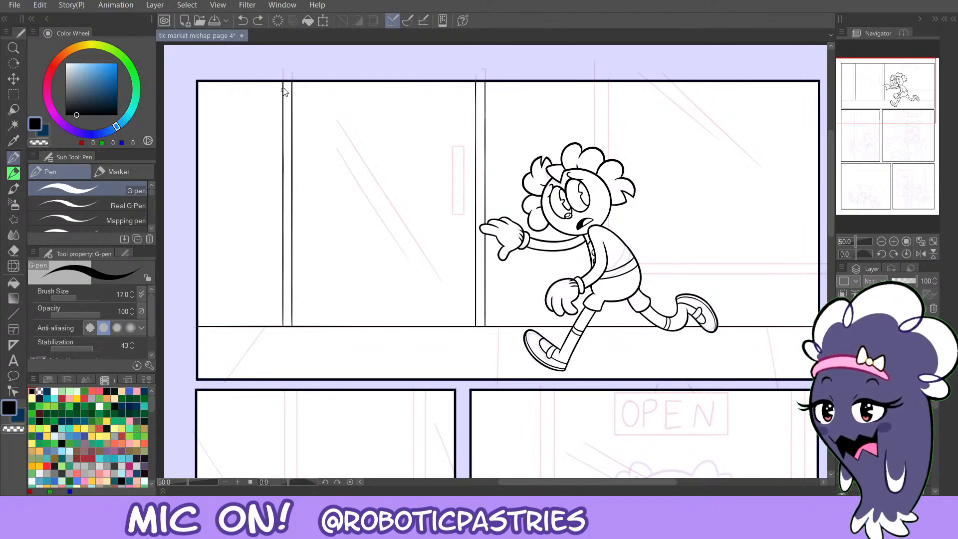
{"action": "key", "text": "ctrl+z"}
{"action": "mouse_move", "coordinate": [283, 89]}
{"action": "left_mouse_down"}
{"action": "mouse_move", "coordinate": [283, 178]}
{"action": "mouse_move", "coordinate": [283, 167]}
{"action": "left_mouse_up"}
{"action": "key", "text": "ctrl+z"}
{"action": "key", "text": "ctrl+z"}
{"action": "key", "text": "ctrl+z"}
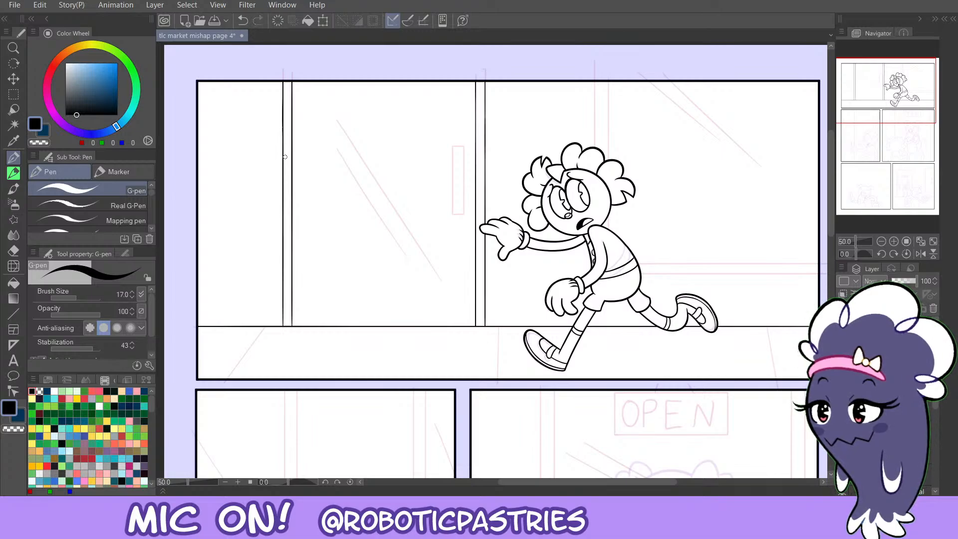
Undo the last freehand strokes and retry thickening the leftmost upright line's upper part with long G-pen strokes.
{"action": "key", "text": "ctrl+z"}
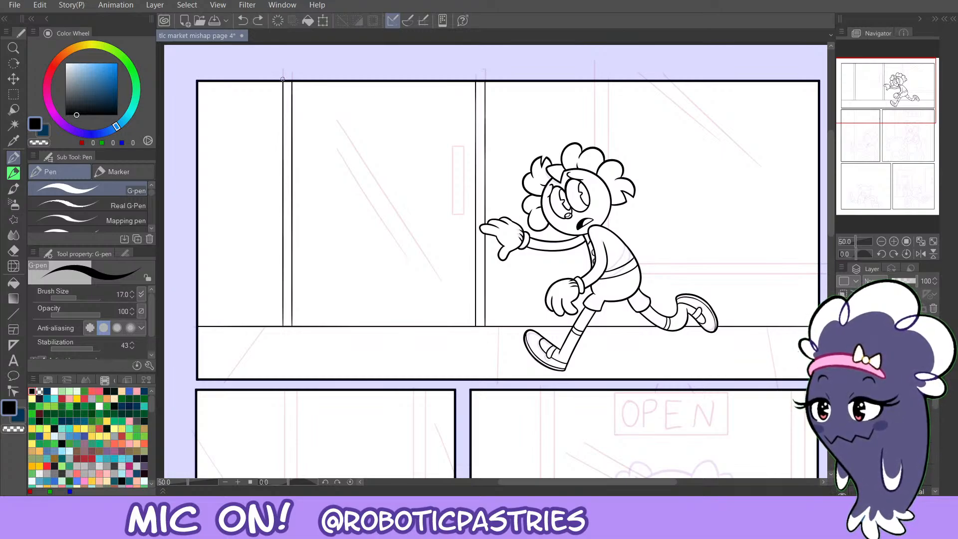
{"action": "key", "text": "ctrl+z"}
{"action": "left_click_drag", "start_coordinate": [284, 106], "coordinate": [284, 179]}
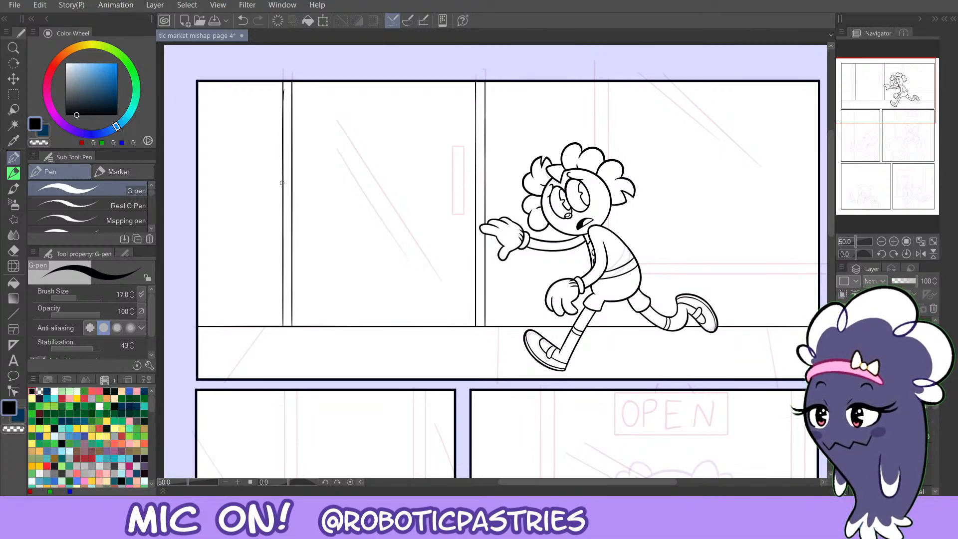
{"action": "key", "text": "ctrl+z"}
{"action": "left_click_drag", "start_coordinate": [284, 93], "coordinate": [282, 176]}
{"action": "key", "text": "ctrl+z"}
{"action": "left_click_drag", "start_coordinate": [283, 93], "coordinate": [283, 167]}
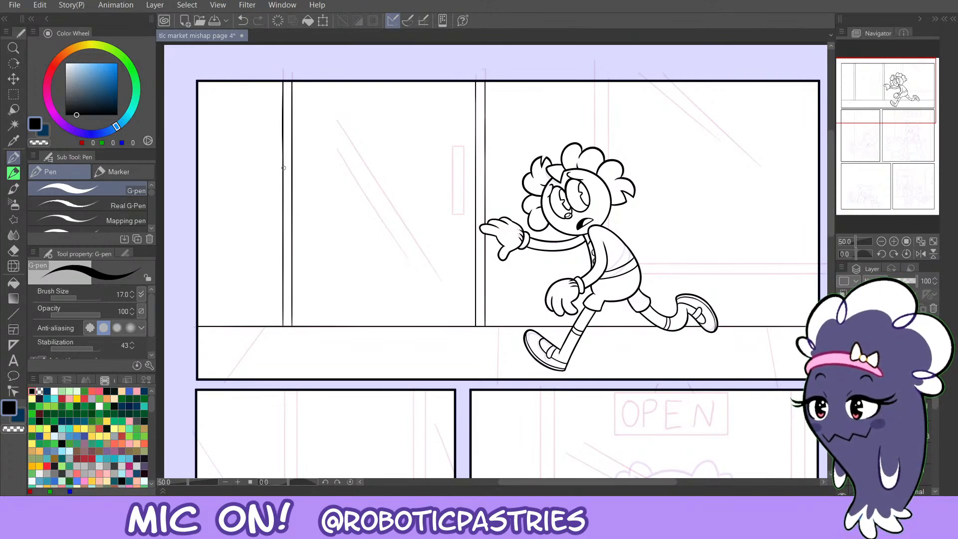
{"action": "key", "text": "ctrl+z"}
{"action": "left_click_drag", "start_coordinate": [284, 81], "coordinate": [283, 168]}
{"action": "key", "text": "ctrl+z"}
{"action": "key", "text": "ctrl+z"}
Thicken the upper part of the leftmost upright line with a freehand stroke and trim its outer edge with the transparent colour.
{"action": "left_click_drag", "start_coordinate": [283, 83], "coordinate": [283, 192]}
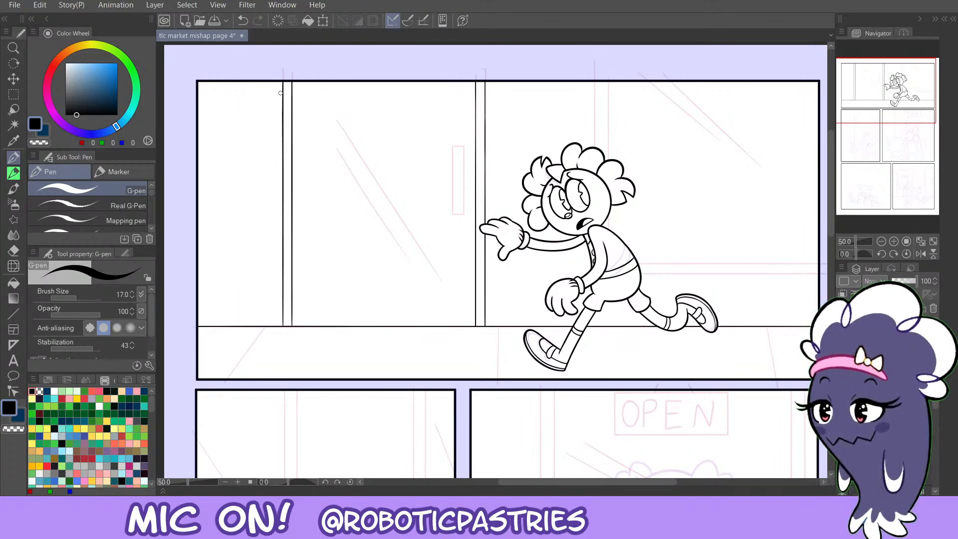
{"action": "key", "text": "c"}
{"action": "key", "text": "ctrl+z"}
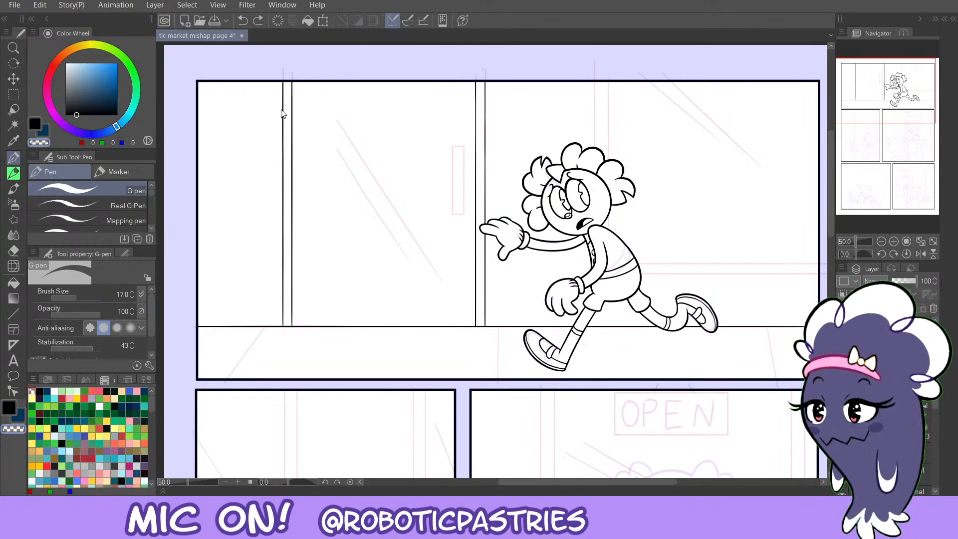
{"action": "left_click_drag", "start_coordinate": [280, 86], "coordinate": [280, 172]}
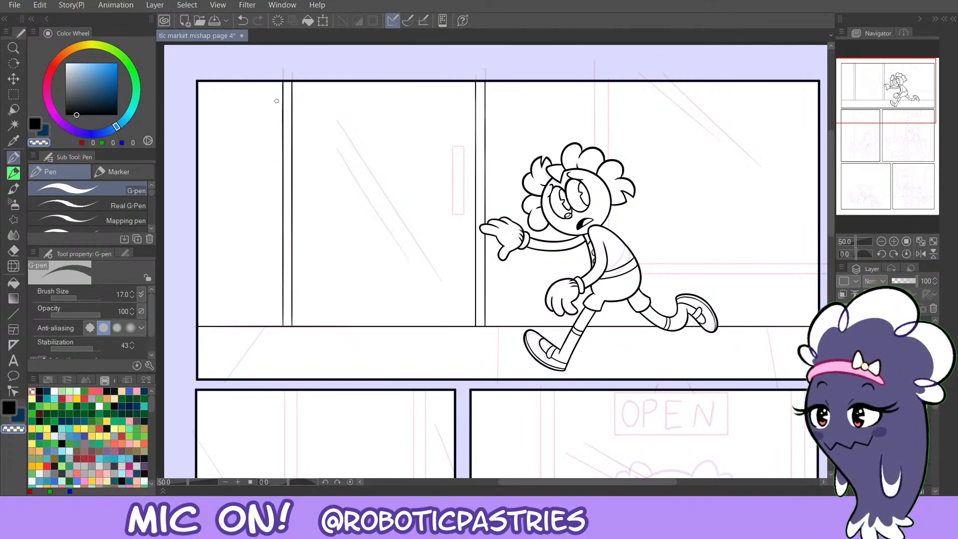
{"action": "key", "text": "c"}
Discard a freehand stroke on the third upright line and place a linear ruler along it, from the panel's upper border to the floor line.
{"action": "left_click_drag", "start_coordinate": [475, 91], "coordinate": [475, 160]}
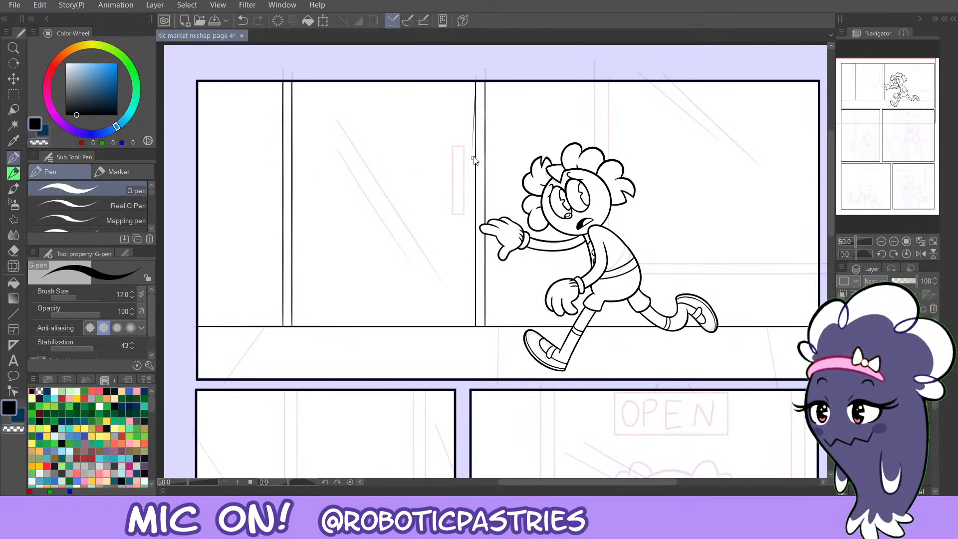
{"action": "key", "text": "ctrl+z"}
{"action": "key", "text": "u"}
{"action": "key", "text": "u"}
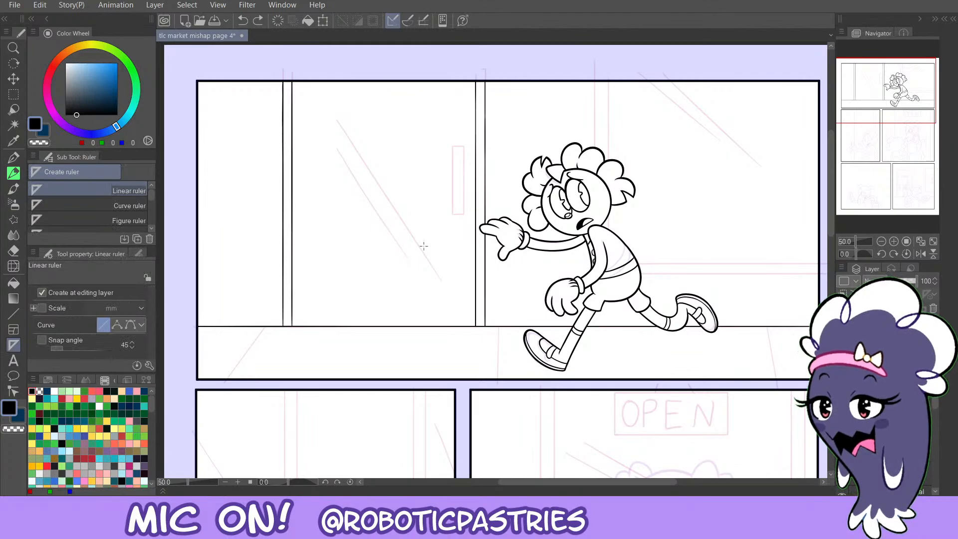
{"action": "left_click", "coordinate": [894, 241]}
{"action": "left_click_drag", "start_coordinate": [867, 111], "coordinate": [858, 104]}
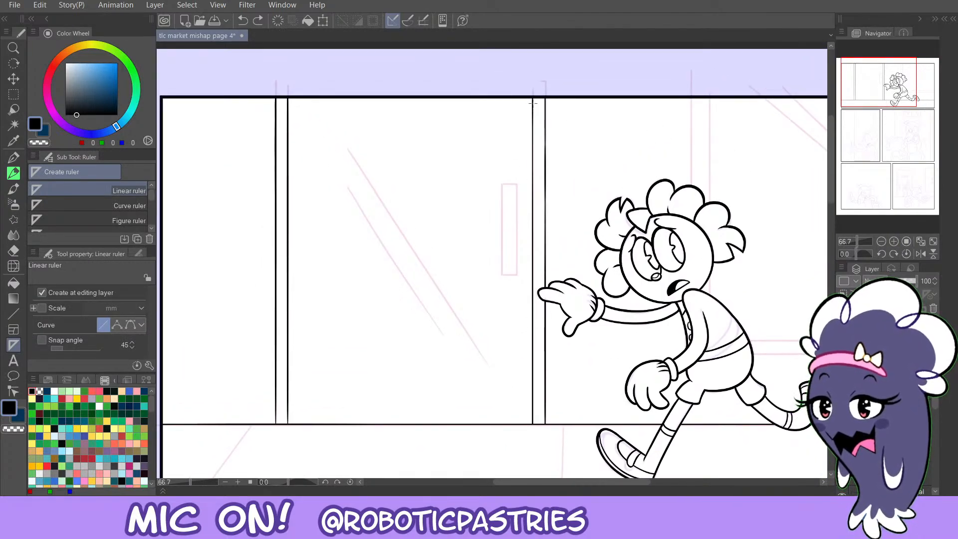
{"action": "left_click_drag", "start_coordinate": [532, 97], "coordinate": [519, 428]}
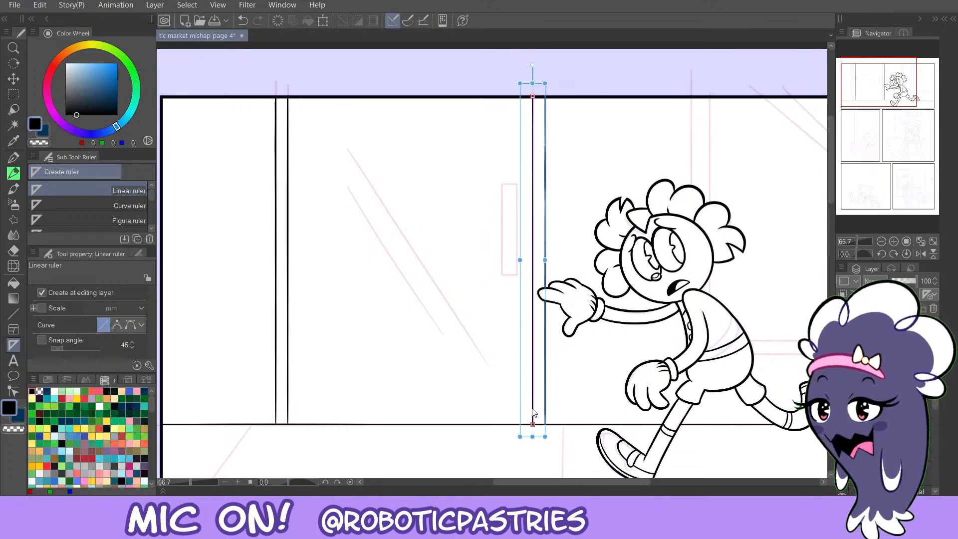
{"action": "key", "text": "p"}
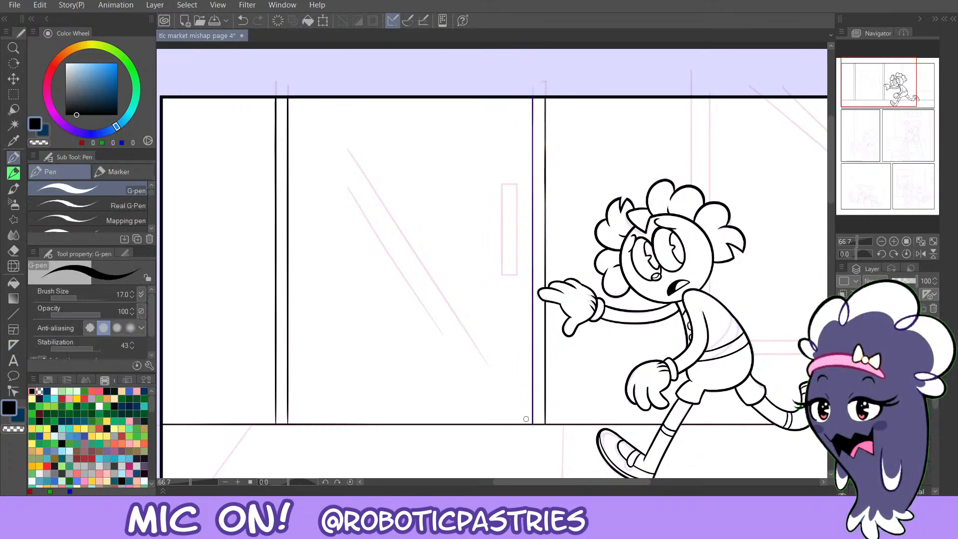
Go over the third upright line with G-pen strokes along the ruler, redoing poor strokes, and remove the ruler.
{"action": "mouse_move", "coordinate": [532, 424]}
{"action": "left_mouse_down"}
{"action": "mouse_move", "coordinate": [539, 121]}
{"action": "mouse_move", "coordinate": [520, 429]}
{"action": "mouse_move", "coordinate": [532, 314]}
{"action": "mouse_move", "coordinate": [534, 93]}
{"action": "left_mouse_up"}
{"action": "key", "text": "ctrl+z"}
{"action": "key", "text": "ctrl+z"}
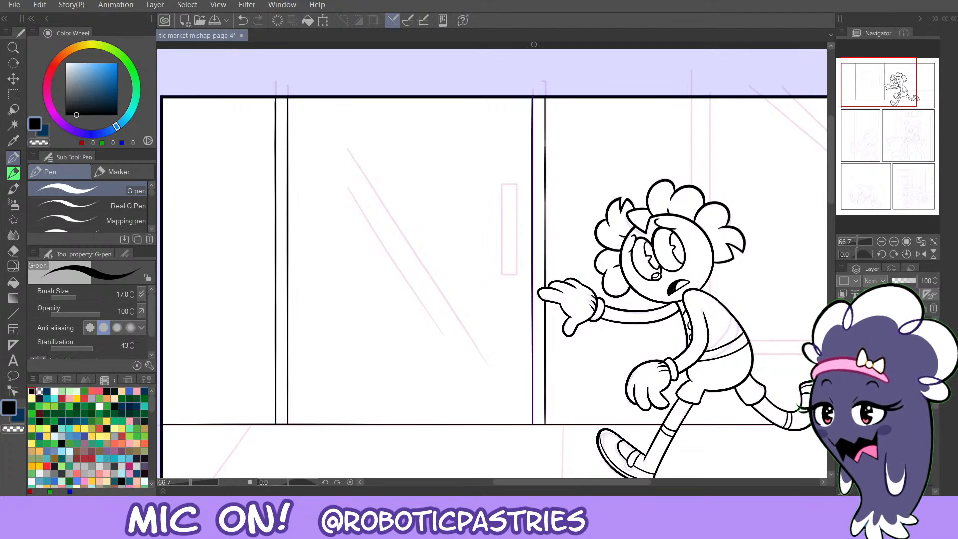
{"action": "key", "text": "ctrl+z"}
{"action": "left_click_drag", "start_coordinate": [536, 269], "coordinate": [538, 55]}
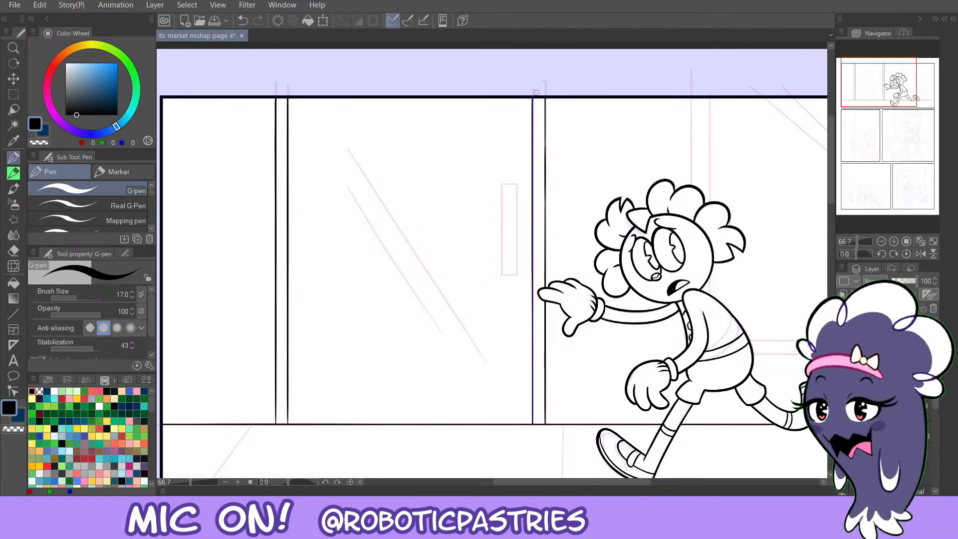
{"action": "left_click_drag", "start_coordinate": [534, 135], "coordinate": [533, 456]}
{"action": "key", "text": "ctrl+z"}
{"action": "left_click_drag", "start_coordinate": [533, 424], "coordinate": [535, 240]}
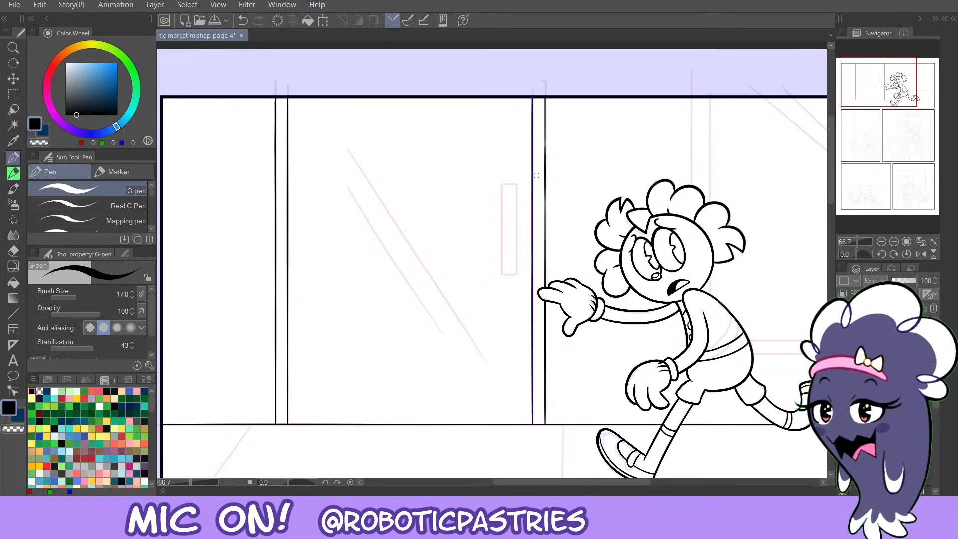
{"action": "key", "text": "ctrl+z"}
{"action": "mouse_move", "coordinate": [534, 422]}
{"action": "left_mouse_down"}
{"action": "mouse_move", "coordinate": [525, 255]}
{"action": "mouse_move", "coordinate": [536, 419]}
{"action": "left_mouse_up"}
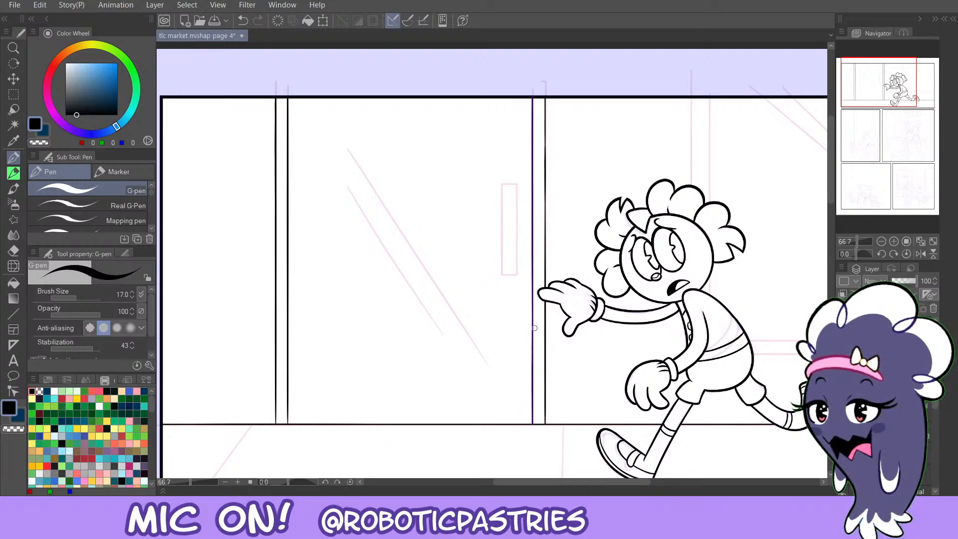
{"action": "key", "text": "ctrl+z"}
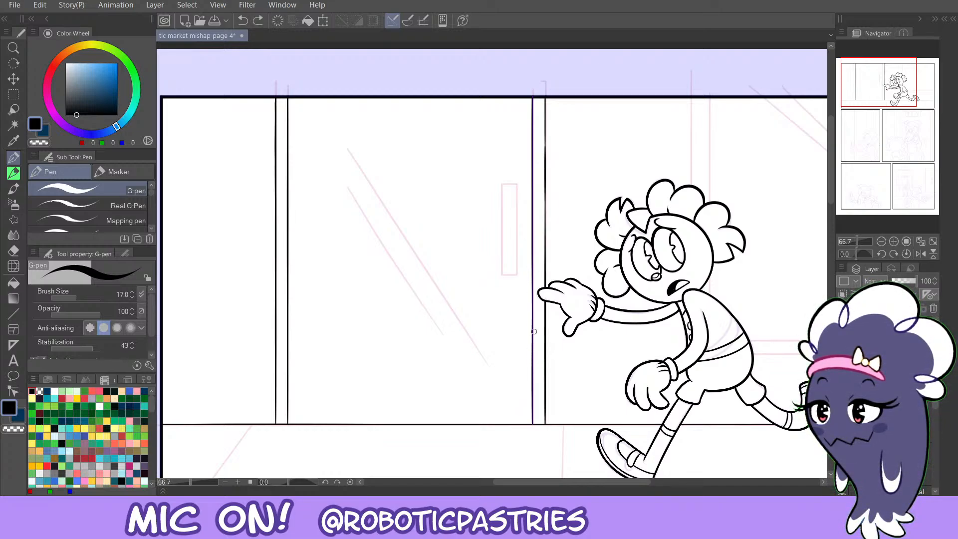
{"action": "mouse_move", "coordinate": [534, 331]}
{"action": "left_mouse_down"}
{"action": "mouse_move", "coordinate": [532, 99]}
{"action": "mouse_move", "coordinate": [538, 181]}
{"action": "left_mouse_up"}
{"action": "key", "text": "ctrl+z"}
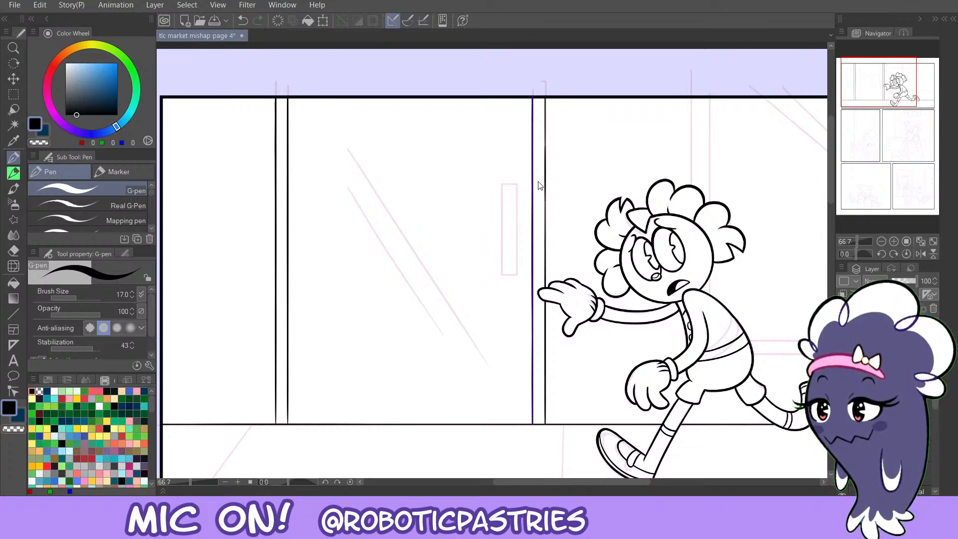
{"action": "key", "text": "ctrl+t"}
{"action": "key", "text": "Return"}
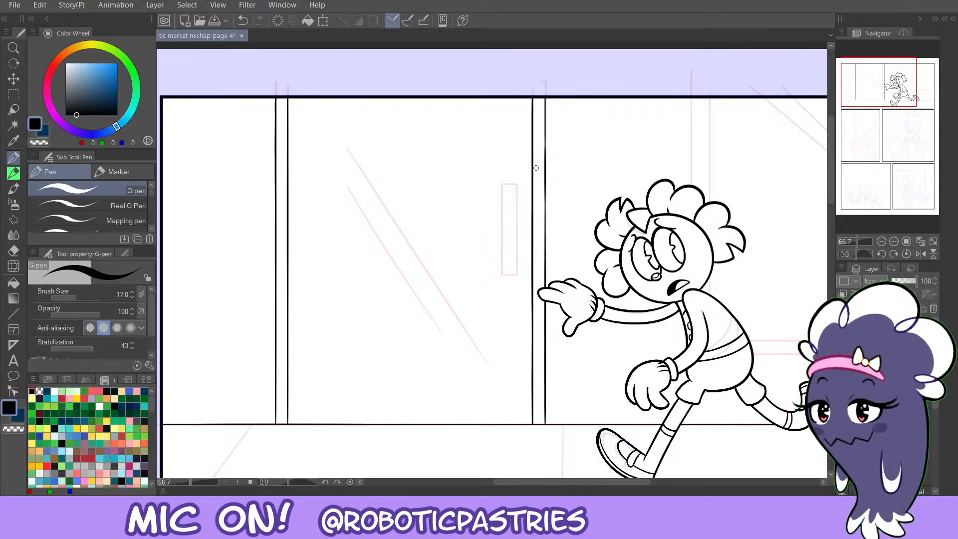
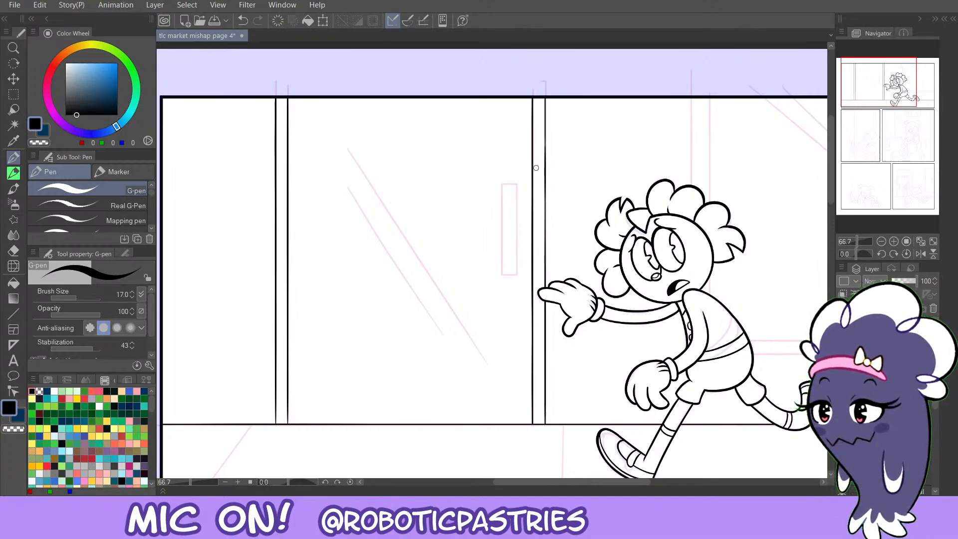
Try to thicken the upper part of the upright line behind the character's hand with freehand G-pen strokes.
{"action": "left_click", "coordinate": [881, 241]}
{"action": "mouse_move", "coordinate": [887, 96]}
{"action": "left_mouse_down"}
{"action": "mouse_move", "coordinate": [882, 111]}
{"action": "mouse_move", "coordinate": [873, 92]}
{"action": "left_mouse_up"}
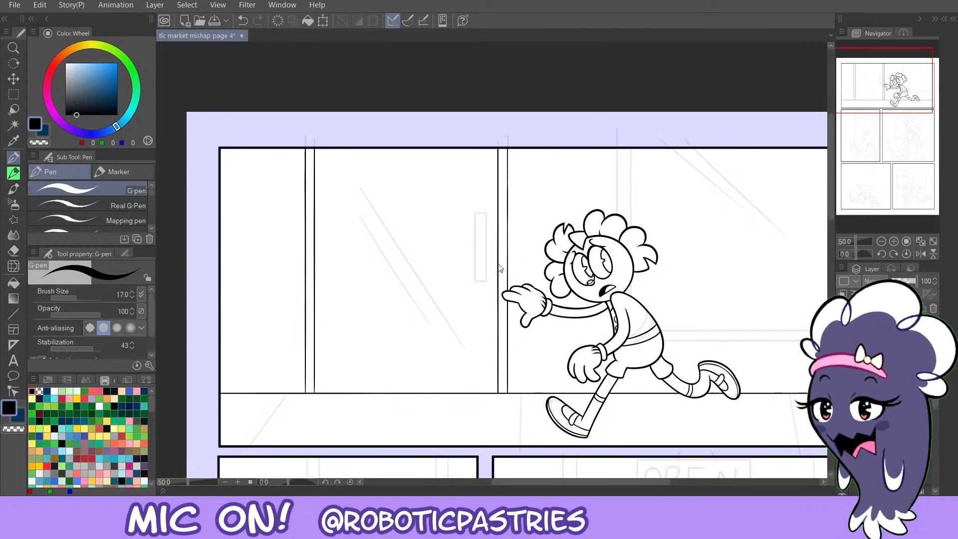
{"action": "key", "text": "ctrl+z"}
{"action": "key", "text": "p"}
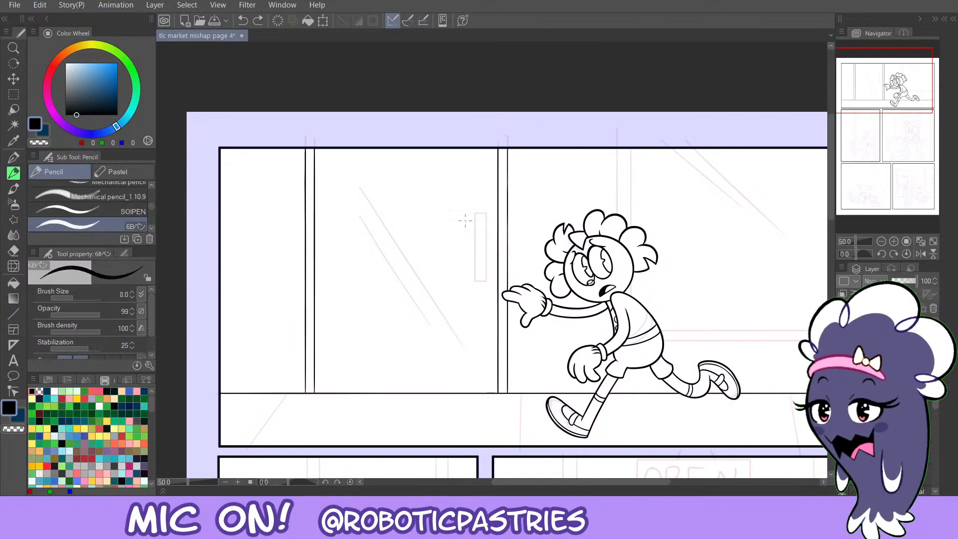
{"action": "key", "text": "p"}
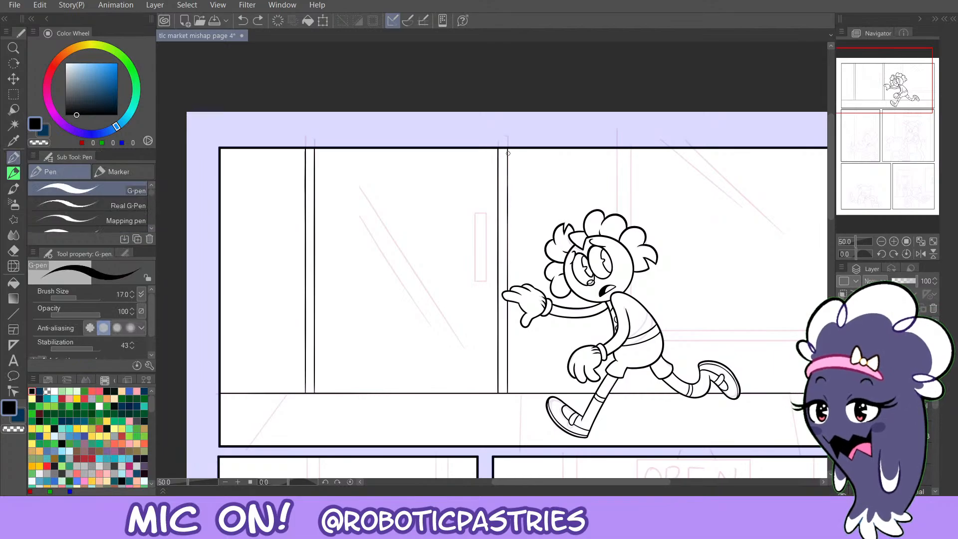
{"action": "left_click_drag", "start_coordinate": [508, 153], "coordinate": [508, 228]}
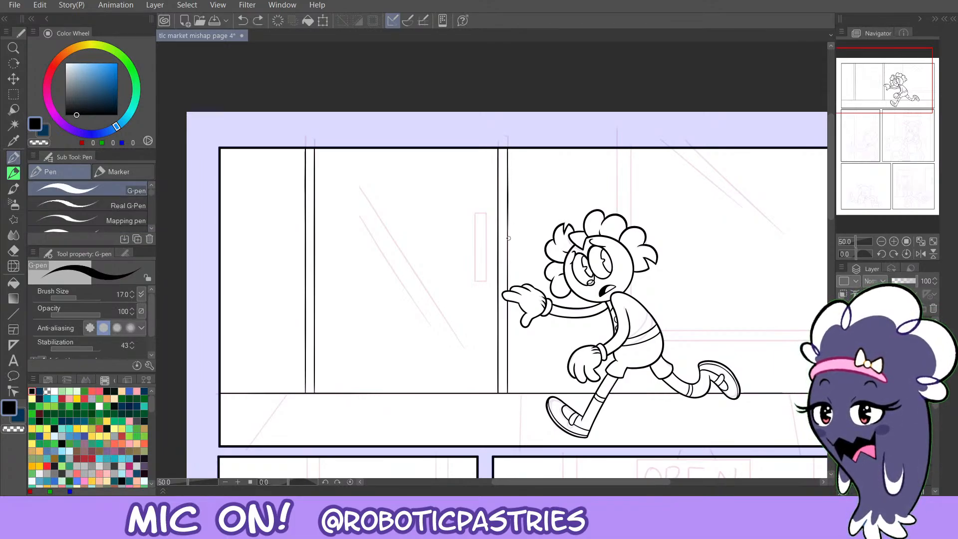
{"action": "key", "text": "ctrl+z"}
{"action": "left_click_drag", "start_coordinate": [507, 148], "coordinate": [507, 217]}
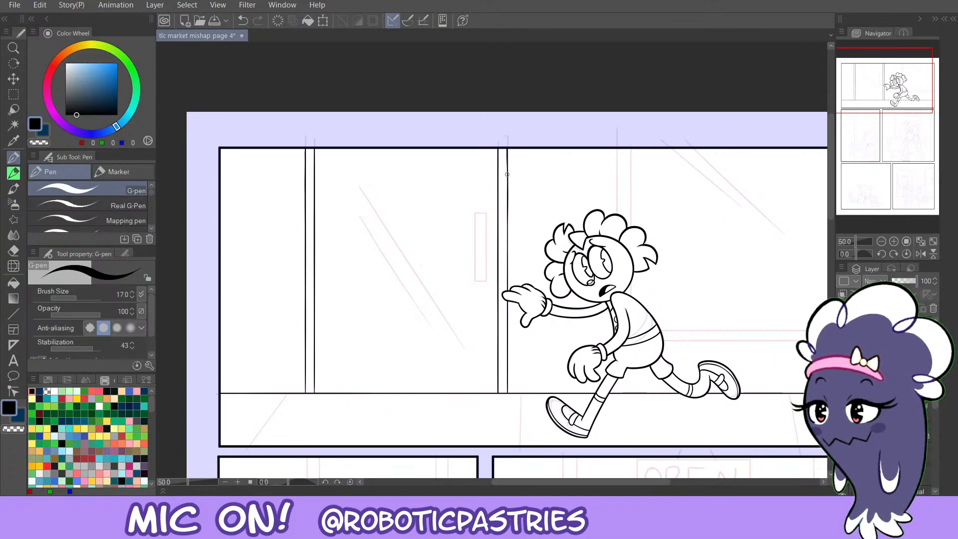
{"action": "left_click_drag", "start_coordinate": [507, 174], "coordinate": [508, 229]}
{"action": "key", "text": "ctrl+z"}
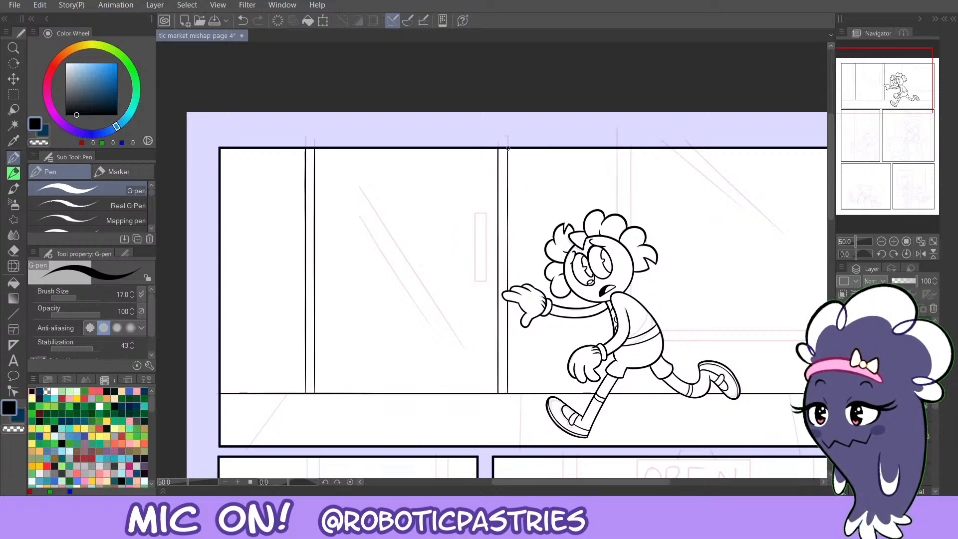
{"action": "left_click_drag", "start_coordinate": [508, 148], "coordinate": [508, 240]}
{"action": "key", "text": "ctrl+z"}
{"action": "left_click_drag", "start_coordinate": [508, 149], "coordinate": [509, 244]}
{"action": "key", "text": "ctrl+z"}
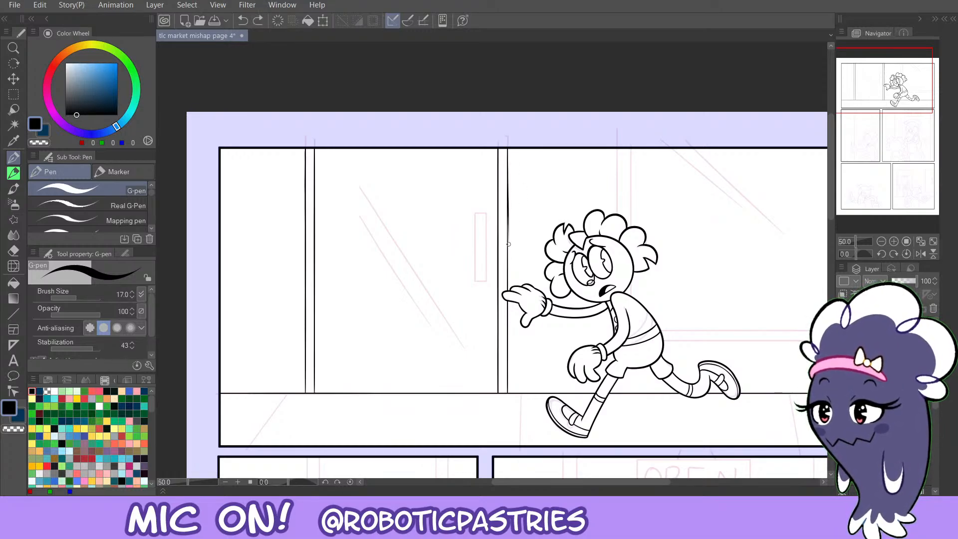
{"action": "key", "text": "ctrl+z"}
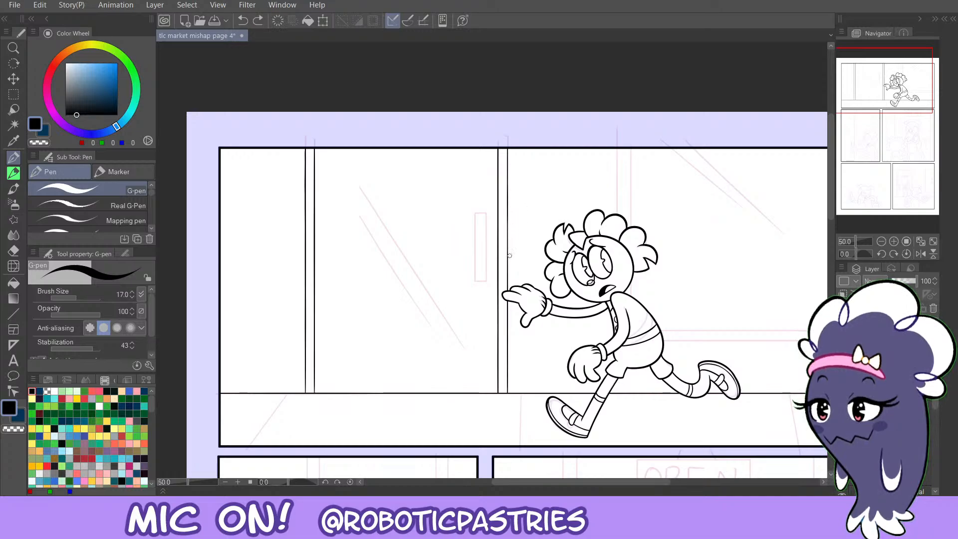
Try short freehand touch-up strokes just above and below the character's hand on the upright line behind it.
{"action": "mouse_move", "coordinate": [507, 255]}
{"action": "left_mouse_down"}
{"action": "mouse_move", "coordinate": [509, 156]}
{"action": "mouse_move", "coordinate": [507, 212]}
{"action": "left_mouse_up"}
{"action": "key", "text": "ctrl+z"}
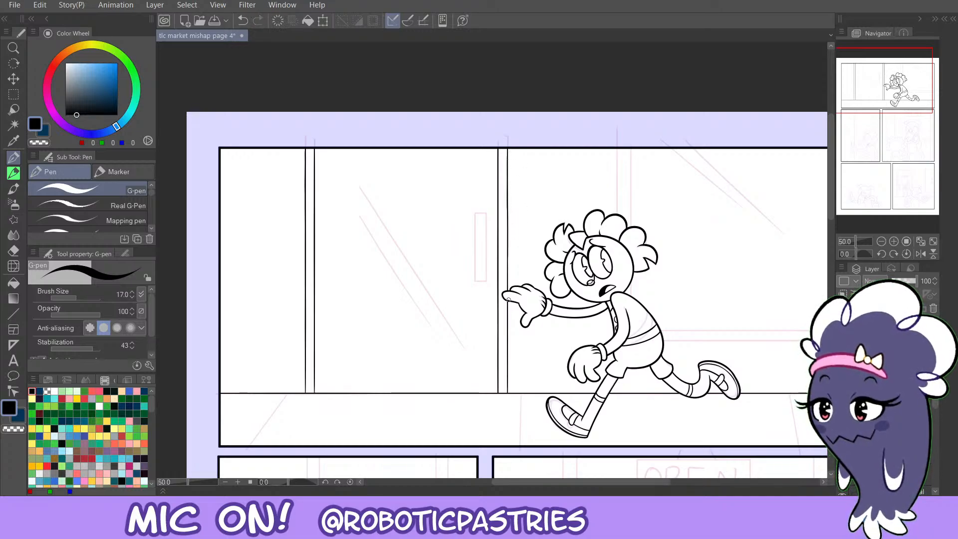
{"action": "left_click_drag", "start_coordinate": [508, 299], "coordinate": [509, 349]}
{"action": "key", "text": "ctrl+z"}
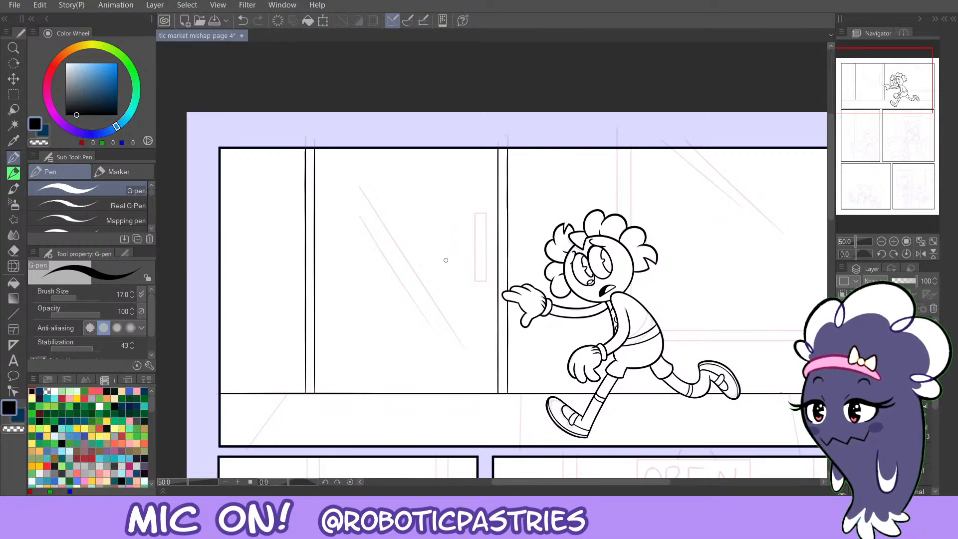
Try to place a linear ruler along the long edge of the sketched door handle.
{"action": "key", "text": "u"}
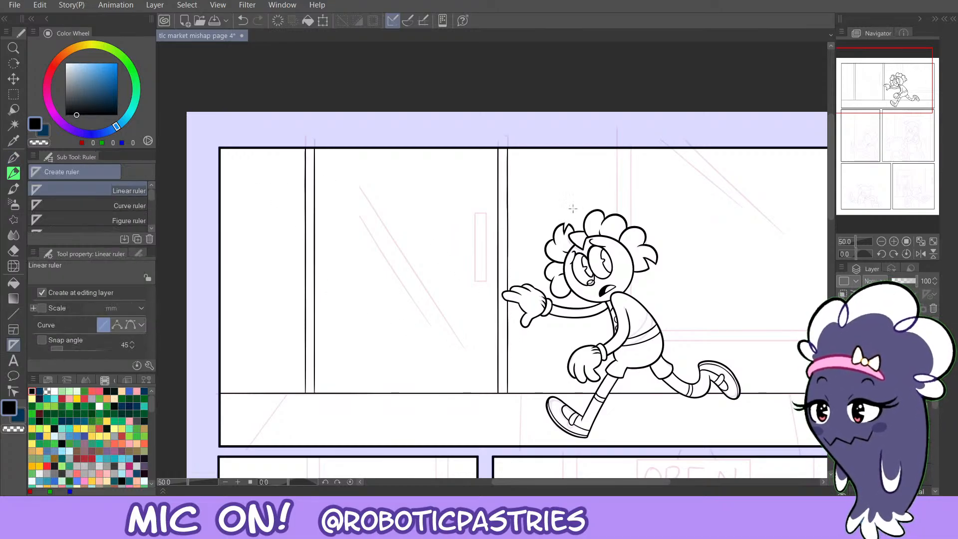
{"action": "key", "text": "Tab"}
{"action": "left_click_drag", "start_coordinate": [451, 285], "coordinate": [452, 275]}
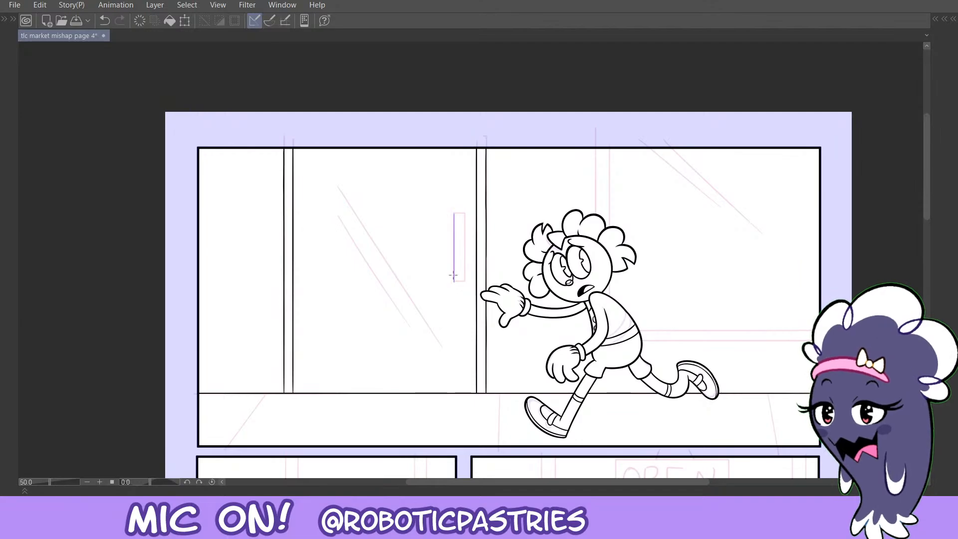
{"action": "key", "text": "ctrl+z"}
{"action": "key", "text": "Tab"}
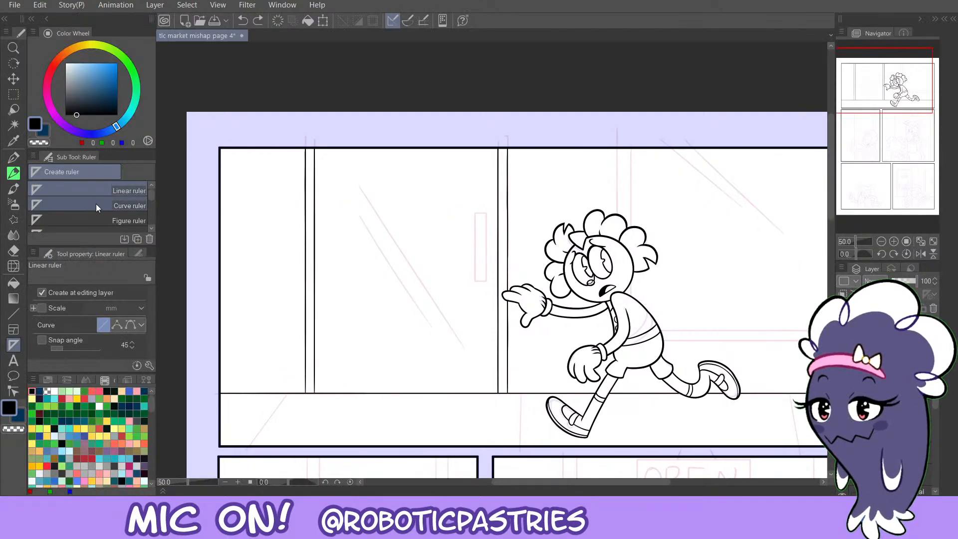
Place a rectangular figure ruler over the sketched door handle and switch back to the G-pen.
{"action": "left_click", "coordinate": [118, 218]}
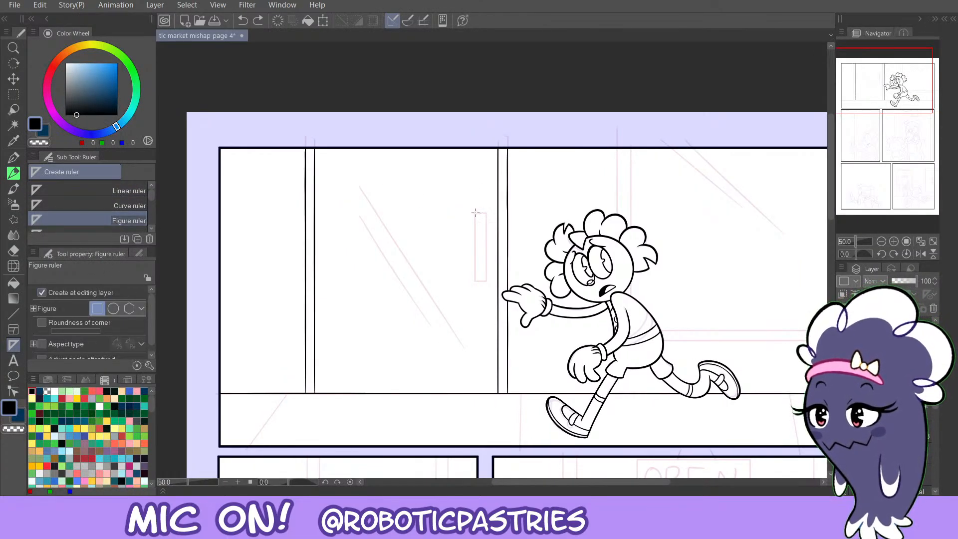
{"action": "left_click_drag", "start_coordinate": [475, 213], "coordinate": [486, 282]}
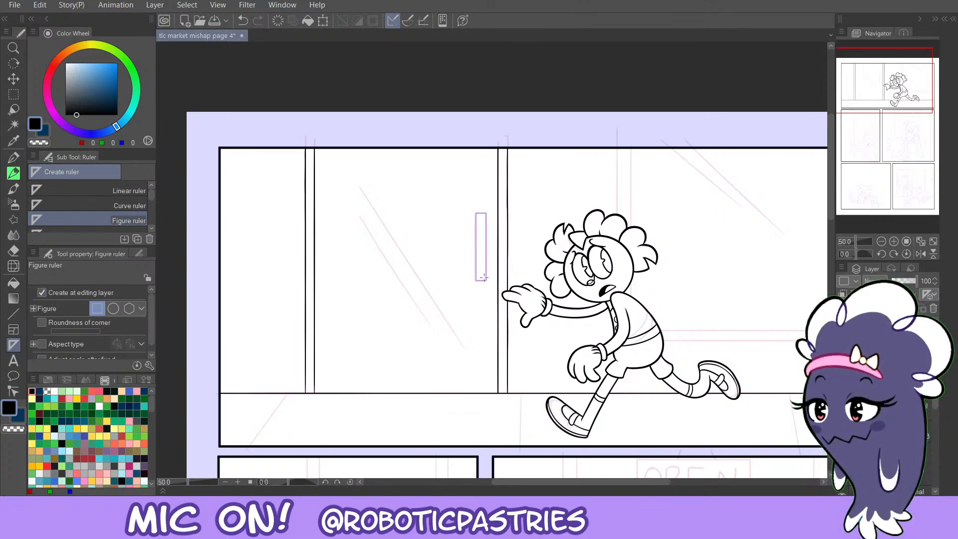
{"action": "key", "text": "p"}
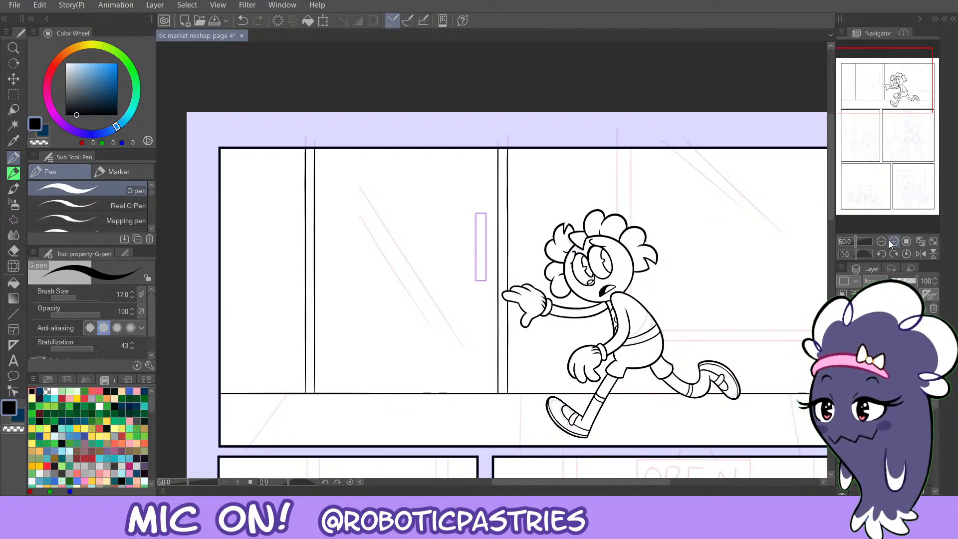
Ink the door handle's outline along the rectangular ruler with the G-pen and remove the ruler.
{"action": "key", "text": "ctrl+plus"}
{"action": "mouse_move", "coordinate": [471, 285]}
{"action": "left_mouse_down"}
{"action": "mouse_move", "coordinate": [487, 215]}
{"action": "mouse_move", "coordinate": [460, 199]}
{"action": "mouse_move", "coordinate": [470, 288]}
{"action": "left_mouse_up"}
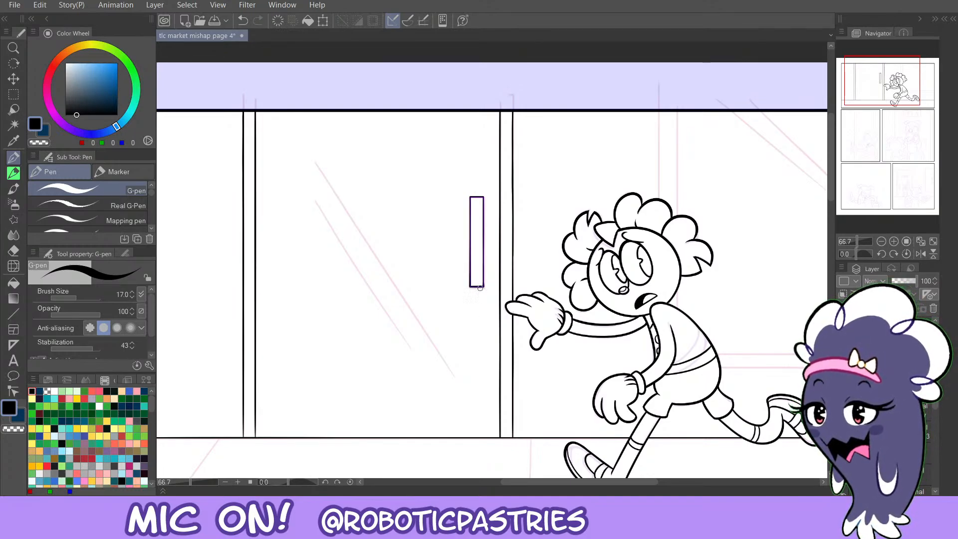
{"action": "key", "text": "ctrl+z"}
{"action": "mouse_move", "coordinate": [482, 288]}
{"action": "left_mouse_down"}
{"action": "mouse_move", "coordinate": [487, 212]}
{"action": "mouse_move", "coordinate": [470, 229]}
{"action": "mouse_move", "coordinate": [470, 277]}
{"action": "left_mouse_up"}
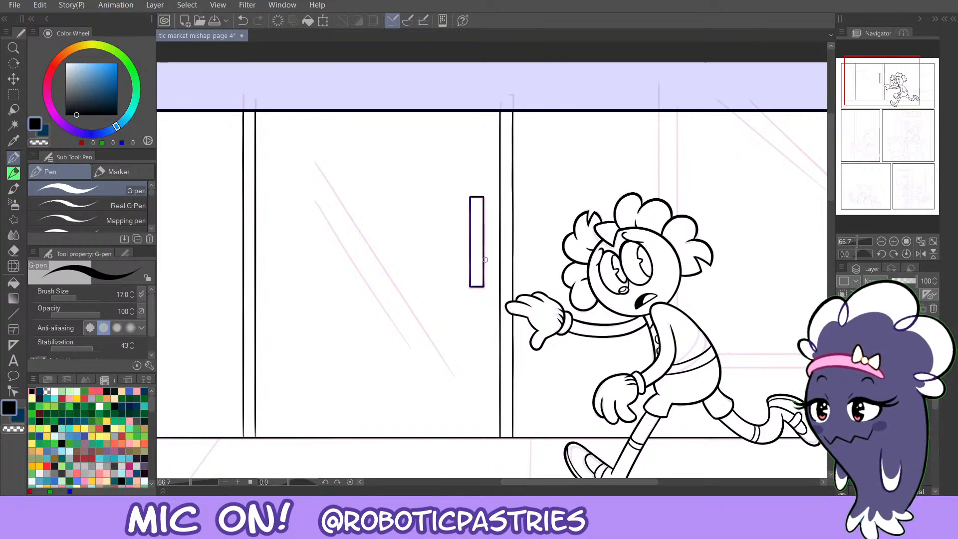
{"action": "left_click", "coordinate": [470, 232], "text": "ctrl+shift"}
{"action": "left_click", "coordinate": [469, 252], "text": "ctrl+shift"}
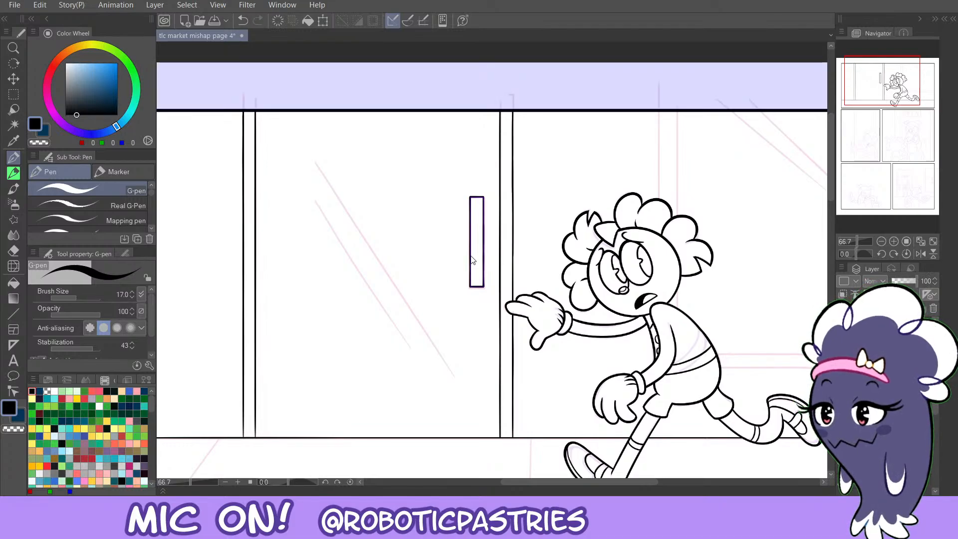
{"action": "key", "text": "ctrl+t"}
{"action": "key", "text": "Escape"}
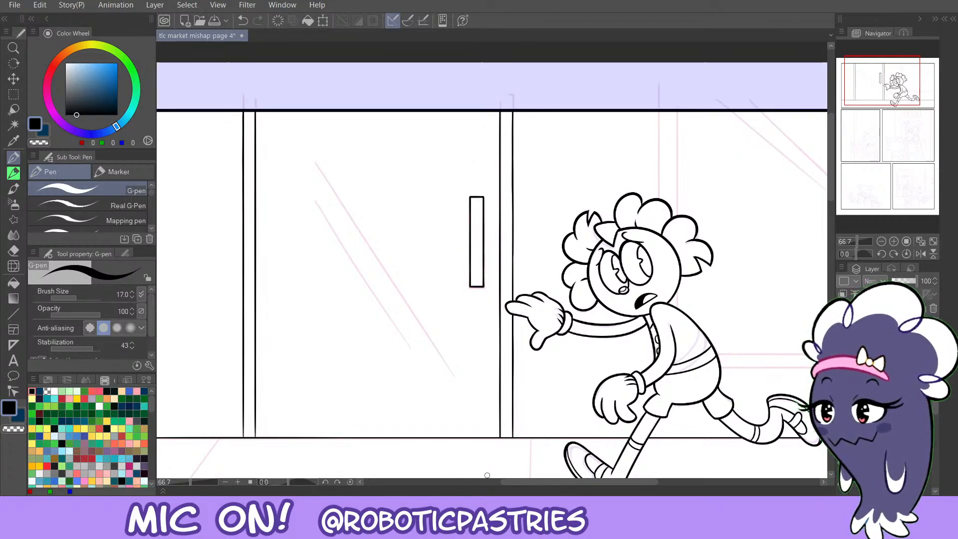
Place a vertical linear ruler along the left sketched window-frame line above the character's hair and nudge it upward.
{"action": "left_click_drag", "start_coordinate": [509, 482], "coordinate": [566, 478]}
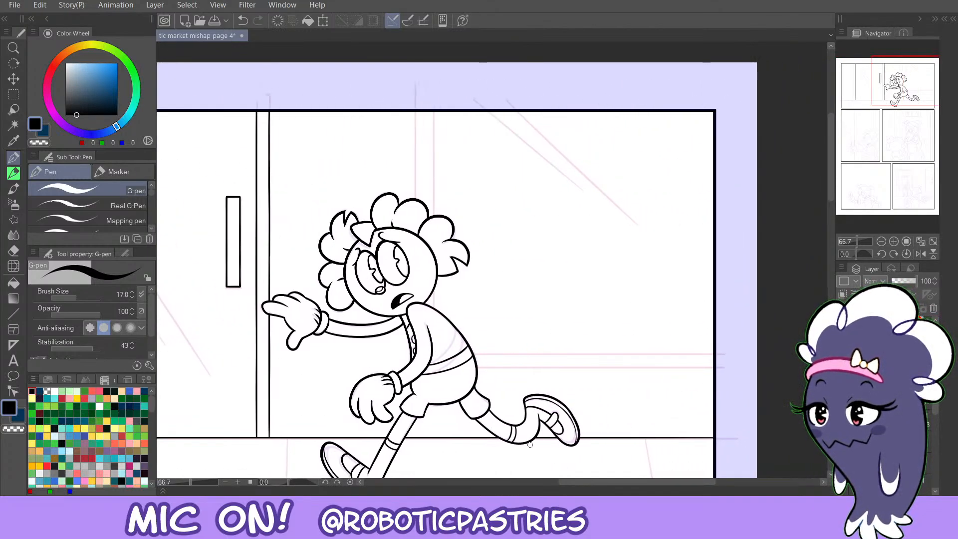
{"action": "key", "text": "u"}
{"action": "key", "text": "u"}
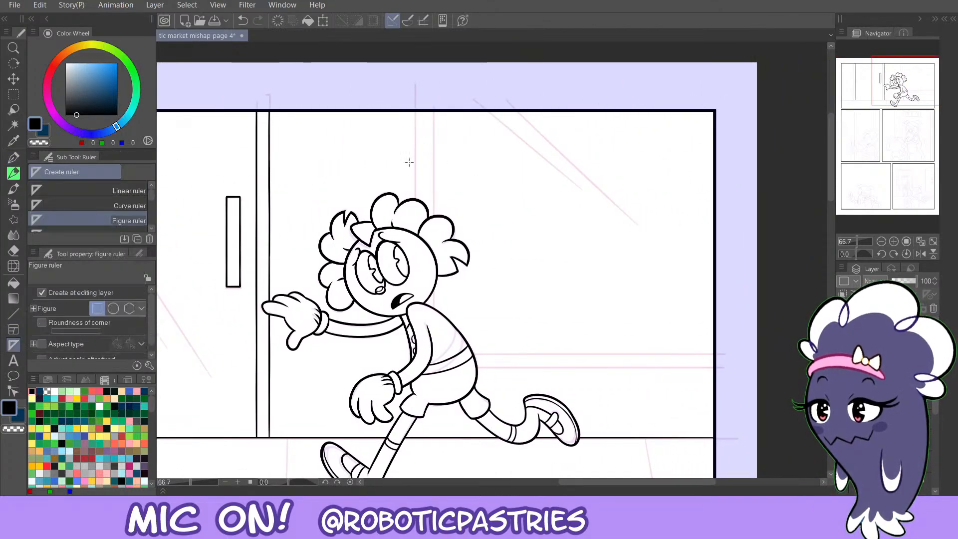
{"action": "left_click", "coordinate": [133, 192]}
{"action": "left_click_drag", "start_coordinate": [416, 110], "coordinate": [416, 215]}
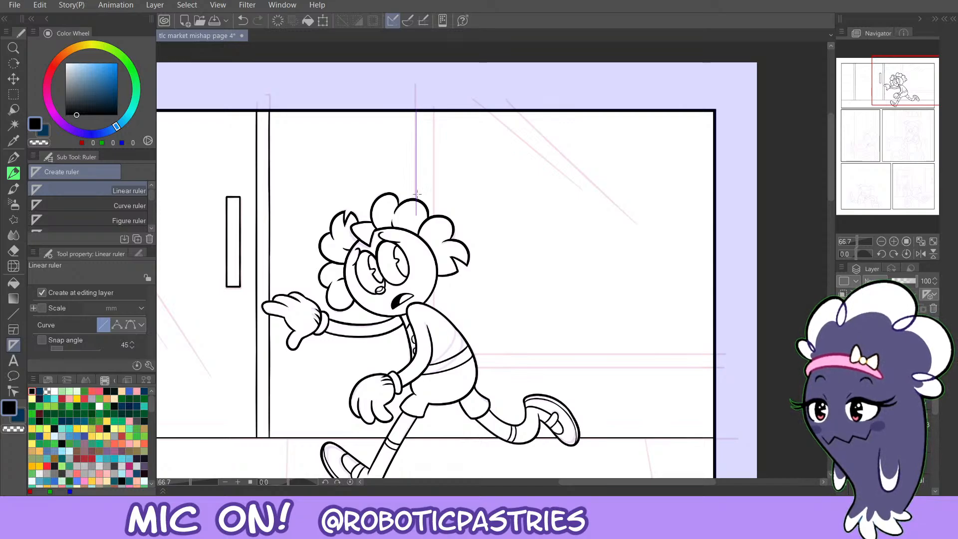
{"action": "left_click", "coordinate": [416, 191], "text": "ctrl"}
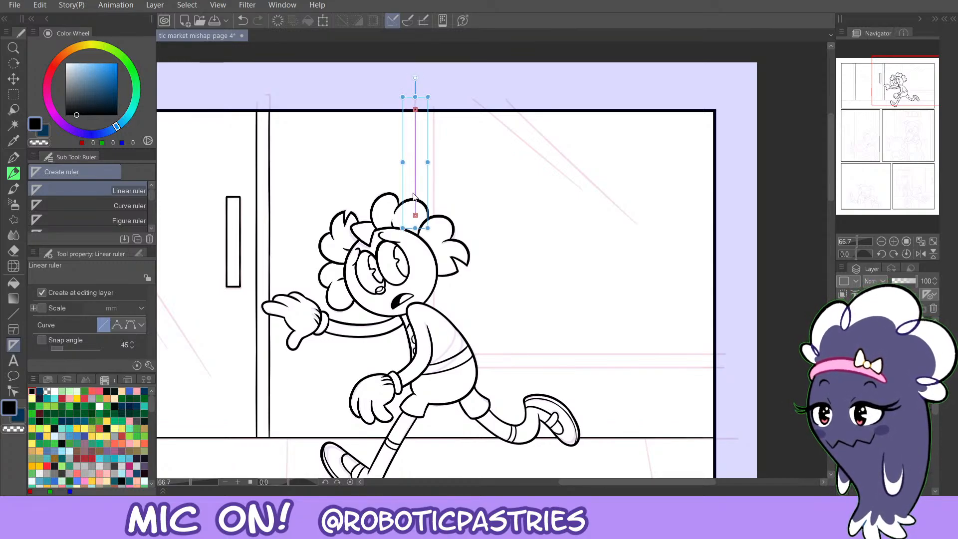
{"action": "key", "text": "Up"}
{"action": "key", "text": "Up"}
{"action": "key", "text": "Up"}
{"action": "key", "text": "Up"}
{"action": "key", "text": "Up"}
{"action": "key", "text": "Up"}
{"action": "key", "text": "Up"}
{"action": "key", "text": "Up"}
{"action": "key", "text": "Up"}
{"action": "key", "text": "Up"}
{"action": "key", "text": "Up"}
{"action": "key", "text": "Up"}
{"action": "key", "text": "Up"}
{"action": "key", "text": "Up"}
{"action": "key", "text": "Up"}
{"action": "key", "text": "Up"}
{"action": "key", "text": "Up"}
{"action": "key", "text": "Up"}
{"action": "key", "text": "Up"}
{"action": "key", "text": "Up"}
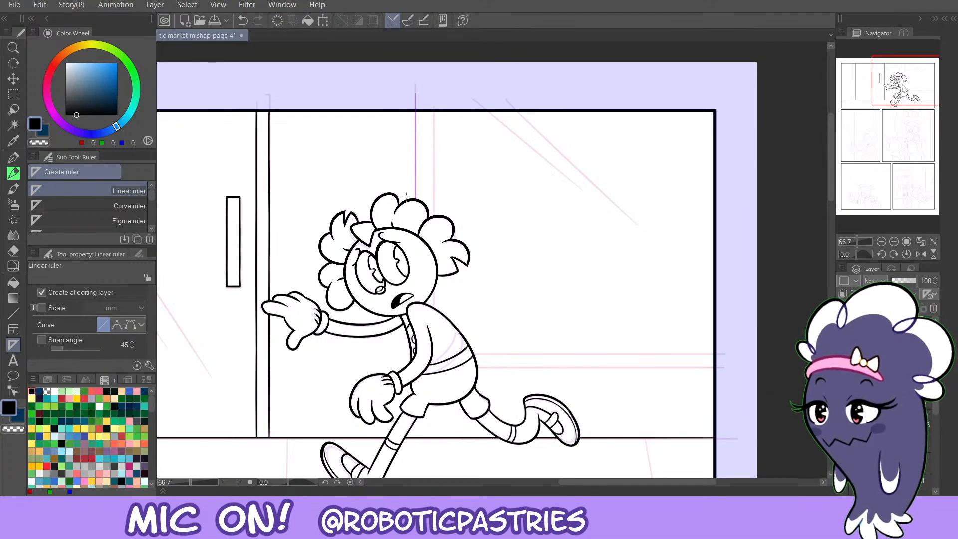
Ink the left window-frame line along the ruler with the G-pen, from the panel's top border to the character's hair.
{"action": "key", "text": "p"}
{"action": "left_click_drag", "start_coordinate": [415, 108], "coordinate": [415, 199]}
{"action": "key", "text": "ctrl+z"}
{"action": "key", "text": "ctrl+y"}
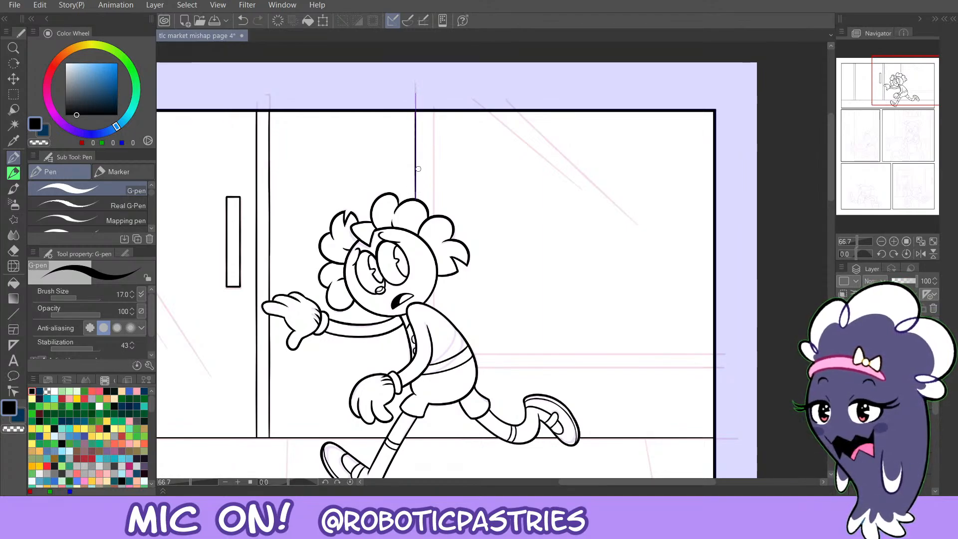
{"action": "key", "text": "ctrl+z"}
{"action": "mouse_move", "coordinate": [415, 198]}
{"action": "left_mouse_down"}
{"action": "mouse_move", "coordinate": [416, 98]}
{"action": "mouse_move", "coordinate": [415, 196]}
{"action": "left_mouse_up"}
{"action": "key", "text": "ctrl+z"}
{"action": "key", "text": "ctrl+z"}
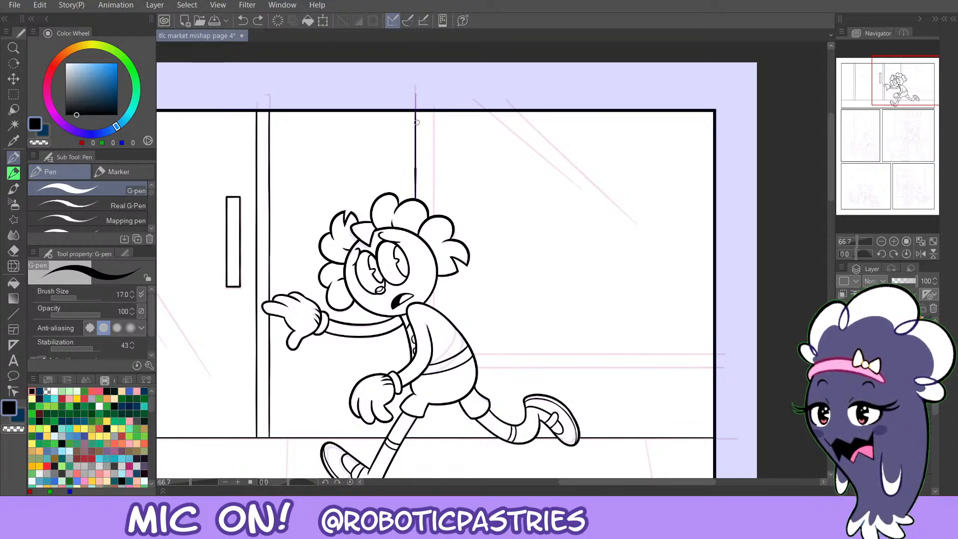
Try repeated G-pen passes over the left window-frame line to thicken it, undoing each pass.
{"action": "left_click_drag", "start_coordinate": [417, 123], "coordinate": [416, 113]}
{"action": "key", "text": "ctrl+z"}
{"action": "left_click_drag", "start_coordinate": [417, 178], "coordinate": [416, 113]}
{"action": "key", "text": "ctrl+z"}
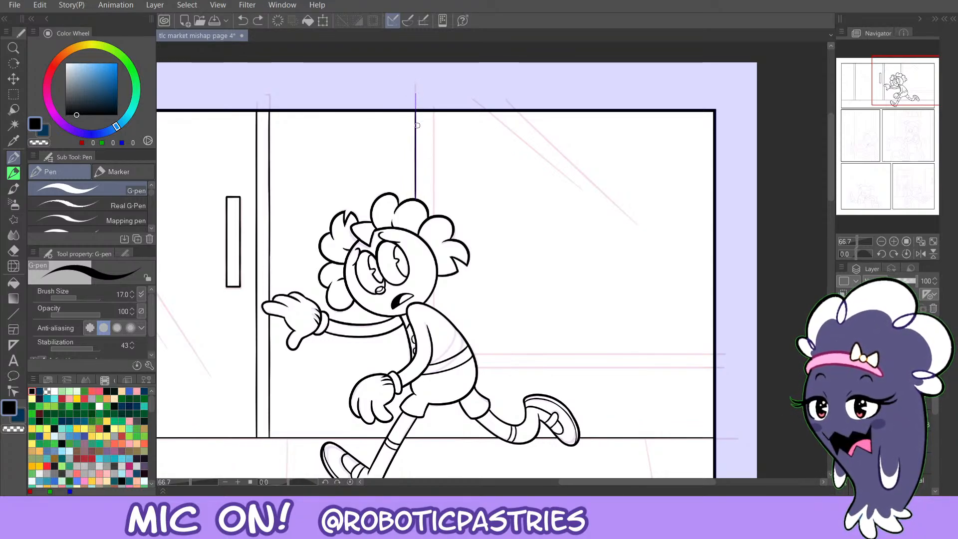
{"action": "left_click_drag", "start_coordinate": [417, 198], "coordinate": [415, 114]}
{"action": "key", "text": "ctrl+z"}
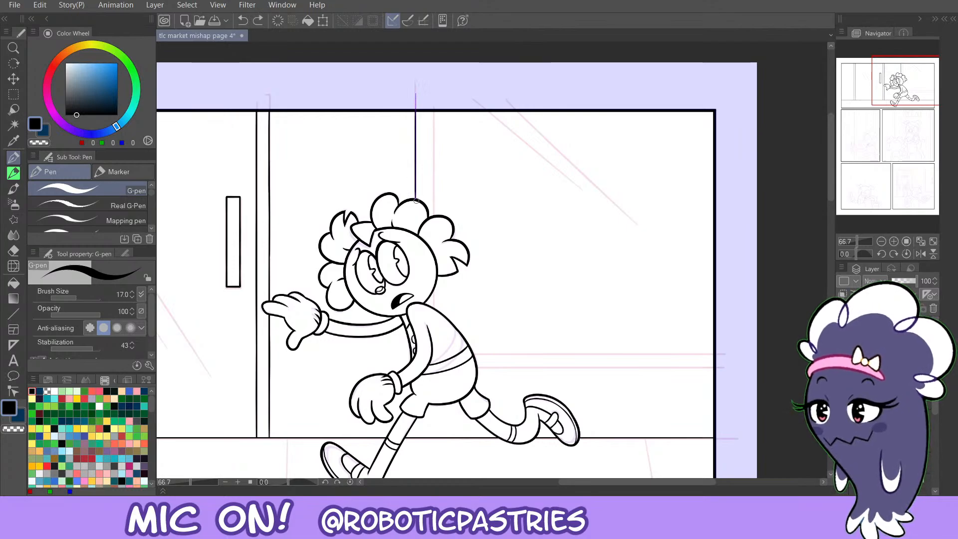
{"action": "left_click_drag", "start_coordinate": [417, 180], "coordinate": [415, 83]}
{"action": "key", "text": "ctrl+z"}
{"action": "key", "text": "ctrl+z"}
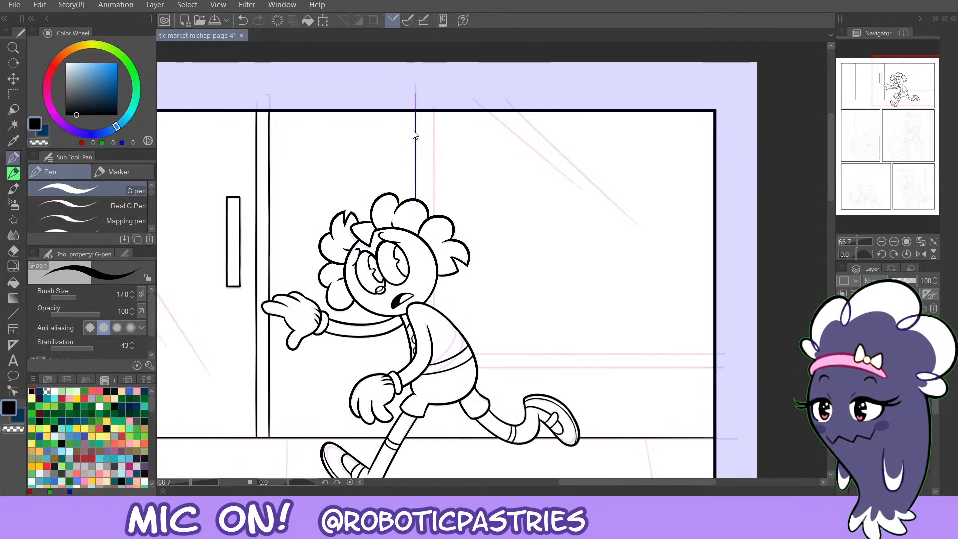
{"action": "key", "text": "ctrl+z"}
Move the vertical ruler onto the right sketched window-frame line above the character's hair.
{"action": "key", "text": "ctrl+t"}
{"action": "left_click_drag", "start_coordinate": [402, 160], "coordinate": [420, 176]}
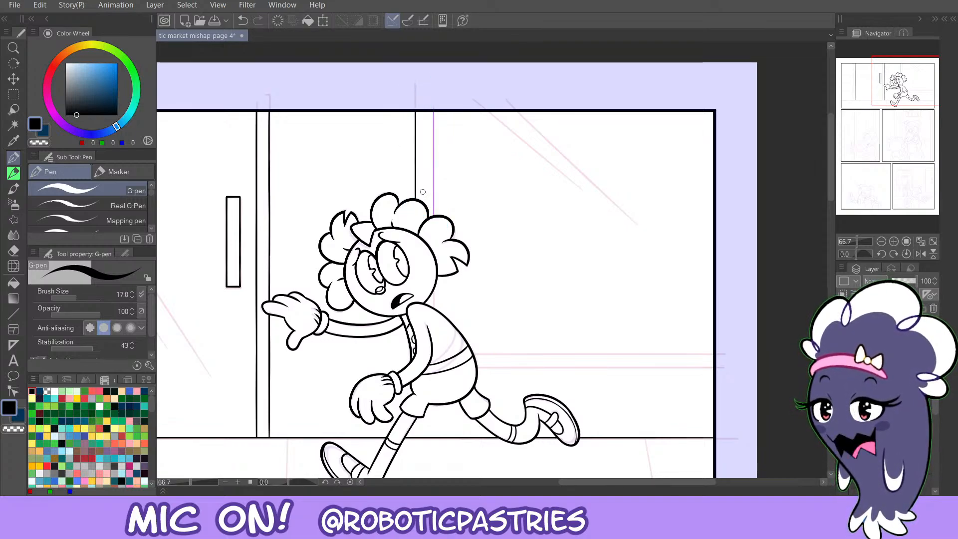
{"action": "key", "text": "ctrl"}
{"action": "key", "text": "ctrl"}
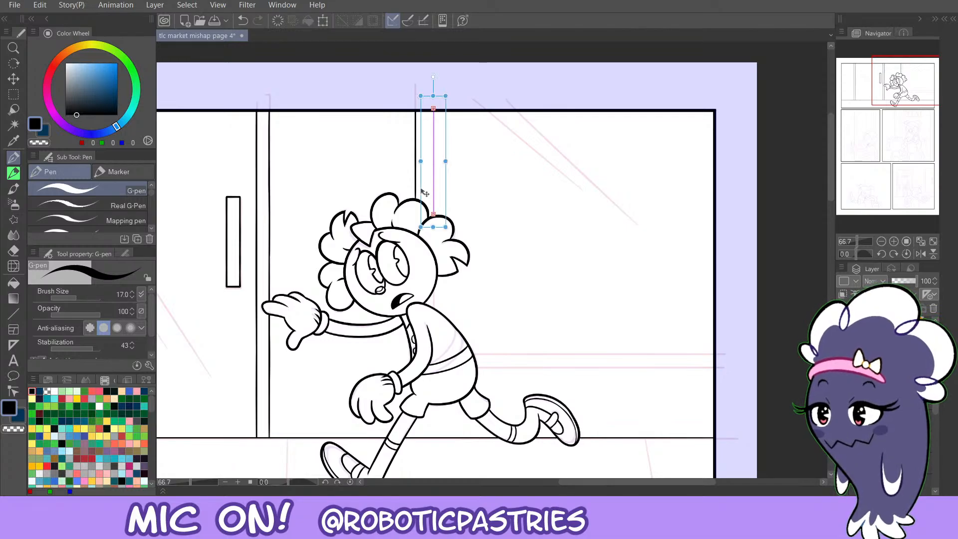
{"action": "left_click_drag", "start_coordinate": [422, 179], "coordinate": [422, 181]}
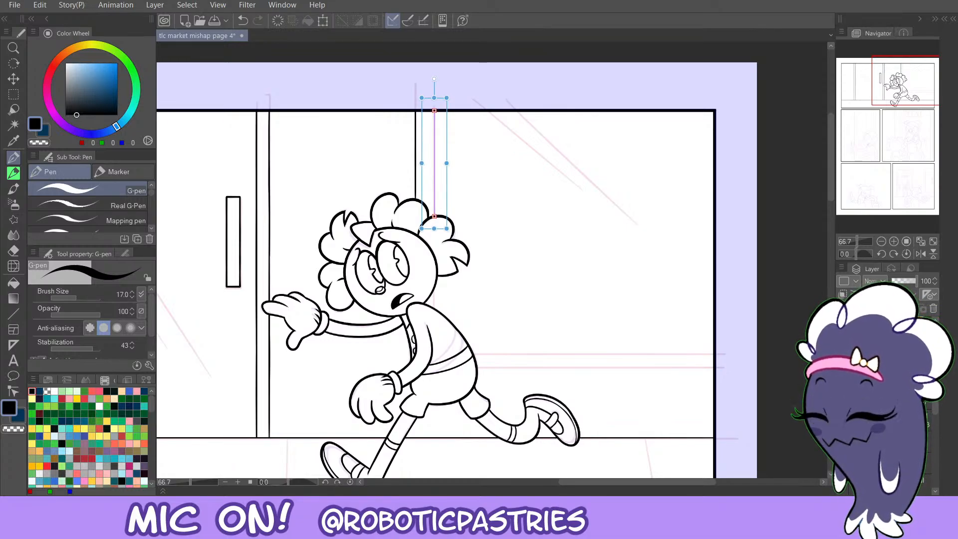
{"action": "key", "text": "ctrl"}
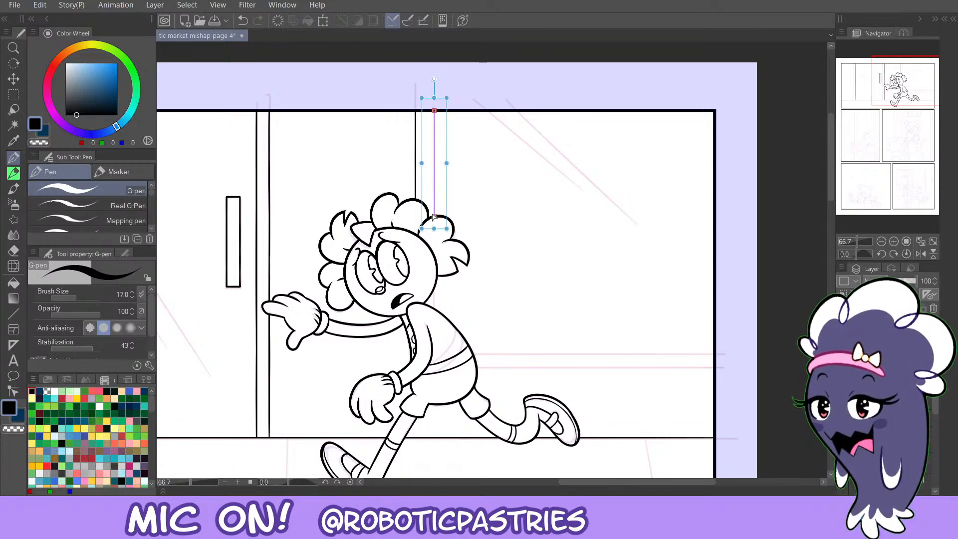
Ink the right window-frame line along the ruler with the G-pen, from the hair up to the panel's top border.
{"action": "mouse_move", "coordinate": [435, 217]}
{"action": "left_mouse_down"}
{"action": "mouse_move", "coordinate": [432, 75]}
{"action": "mouse_move", "coordinate": [437, 230]}
{"action": "mouse_move", "coordinate": [435, 89]}
{"action": "mouse_move", "coordinate": [434, 219]}
{"action": "mouse_move", "coordinate": [432, 123]}
{"action": "left_mouse_up"}
{"action": "key", "text": "ctrl+z"}
{"action": "key", "text": "ctrl+z"}
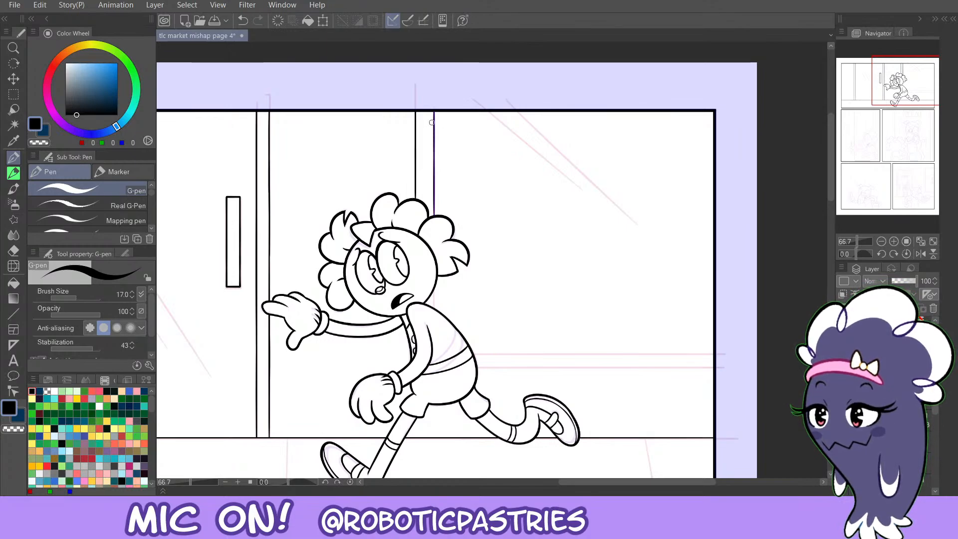
{"action": "key", "text": "ctrl+z"}
{"action": "mouse_move", "coordinate": [434, 170]}
{"action": "left_mouse_down"}
{"action": "mouse_move", "coordinate": [434, 95]}
{"action": "mouse_move", "coordinate": [432, 126]}
{"action": "left_mouse_up"}
{"action": "key", "text": "ctrl+z"}
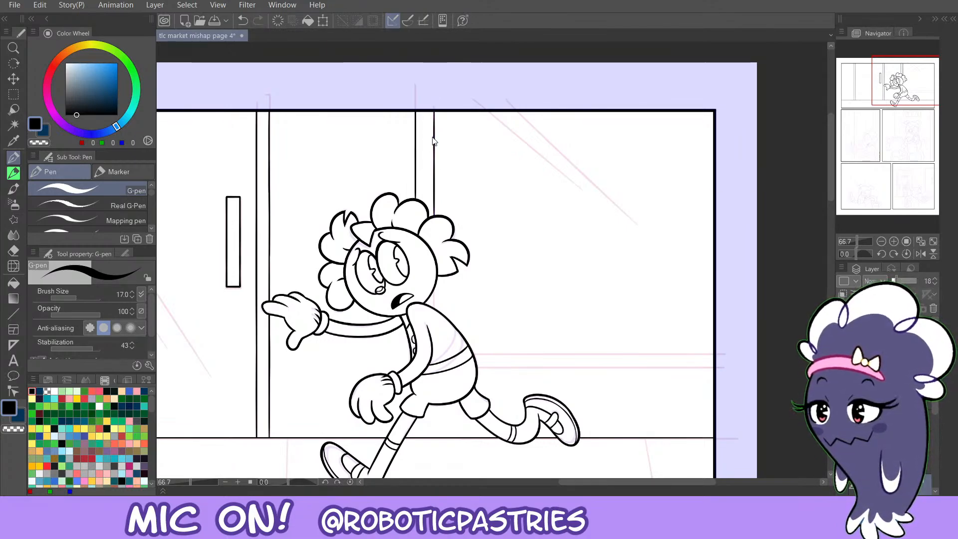
Remove the ruler from the right window-frame line and undo the removal.
{"action": "left_click", "coordinate": [426, 150], "text": "ctrl+shift"}
{"action": "left_click", "coordinate": [433, 137], "text": "ctrl+shift"}
{"action": "left_click", "coordinate": [429, 159], "text": "ctrl"}
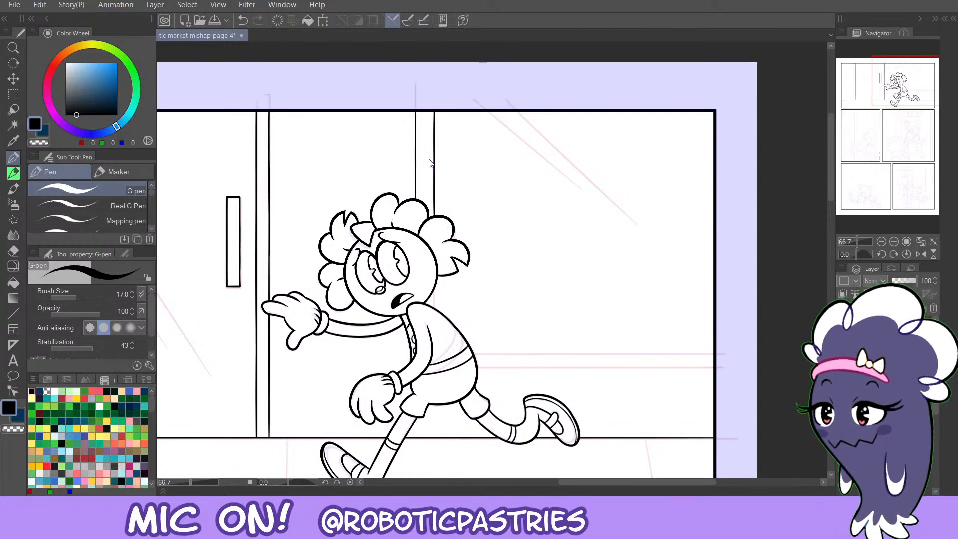
{"action": "left_click_drag", "start_coordinate": [888, 91], "coordinate": [890, 99]}
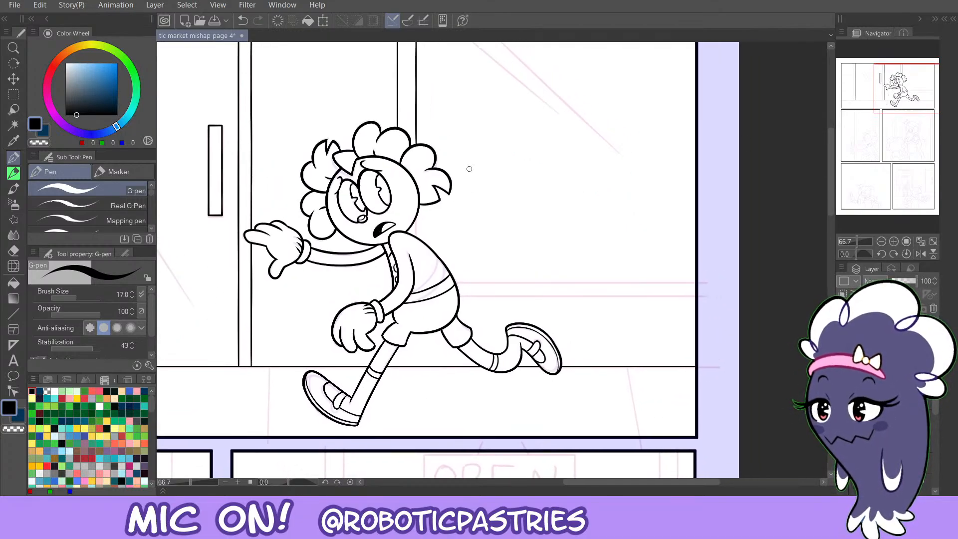
{"action": "key", "text": "ctrl+z"}
Extend the ruler down to the character's shoulder and ink the frame-line segment beside the cheek, trimming its excess with the Snap eraser.
{"action": "left_click", "coordinate": [418, 149], "text": "ctrl"}
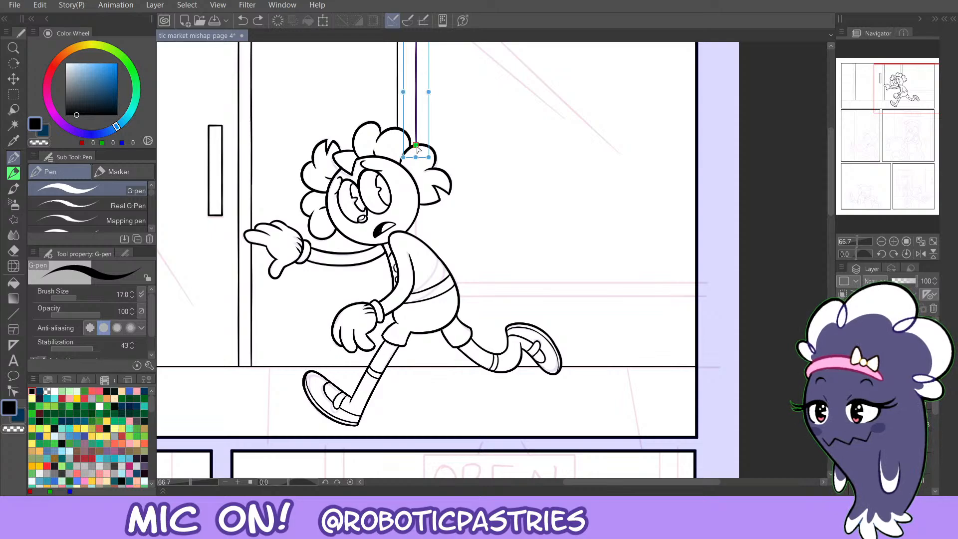
{"action": "left_click_drag", "start_coordinate": [416, 157], "coordinate": [416, 244]}
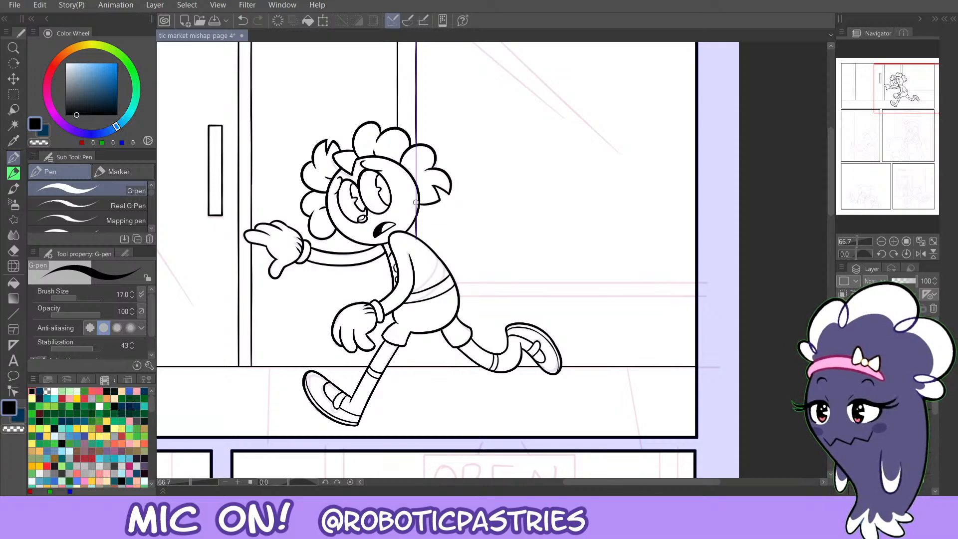
{"action": "key", "text": "ctrl+z"}
{"action": "left_click_drag", "start_coordinate": [417, 222], "coordinate": [416, 239]}
{"action": "key", "text": "e"}
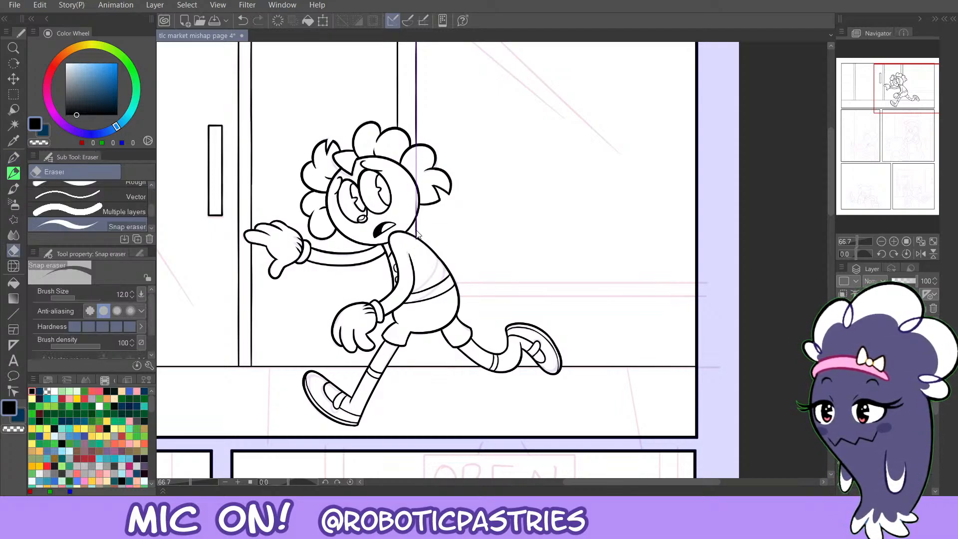
{"action": "left_click", "coordinate": [415, 239]}
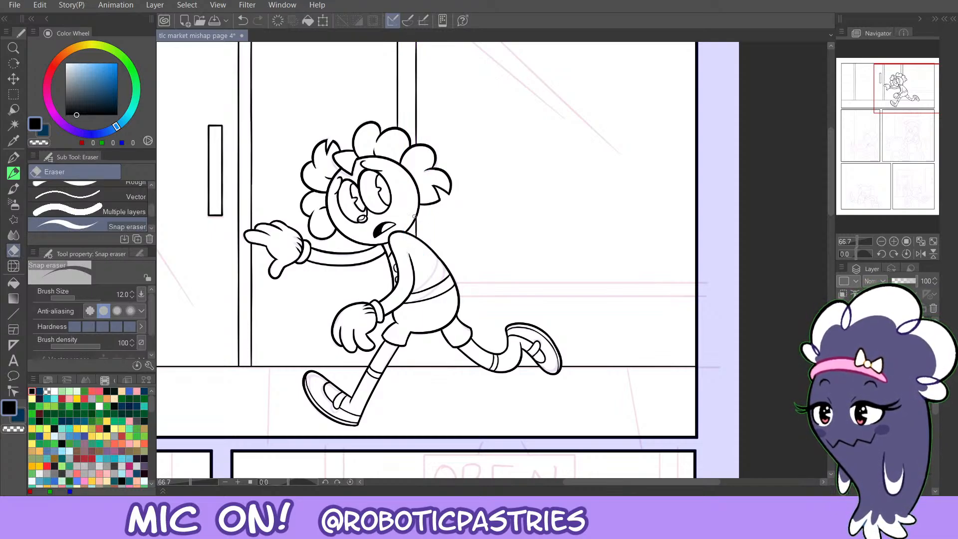
Try a G-pen touch-up on the right window-frame line just above the character's hair.
{"action": "key", "text": "p"}
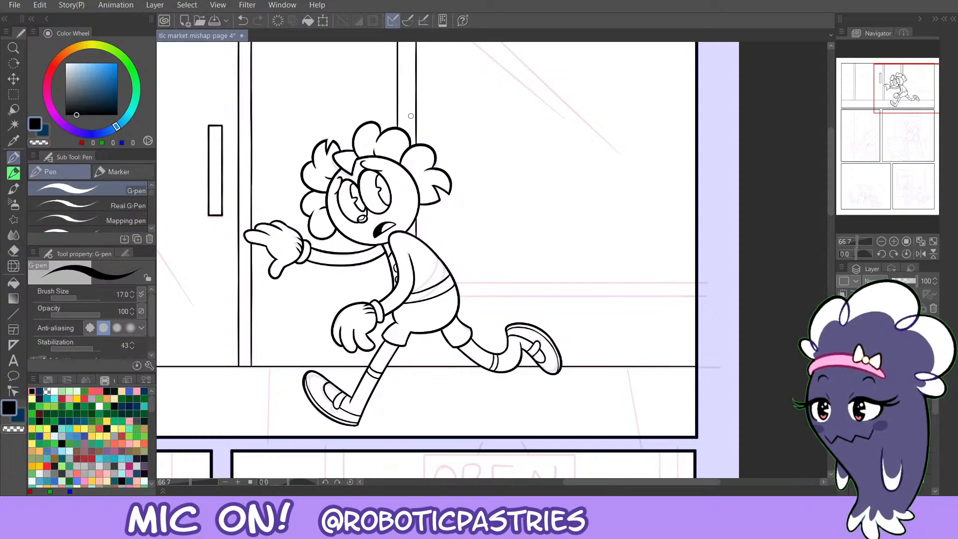
{"action": "key", "text": "ctrl+z"}
{"action": "left_click_drag", "start_coordinate": [415, 145], "coordinate": [417, 126]}
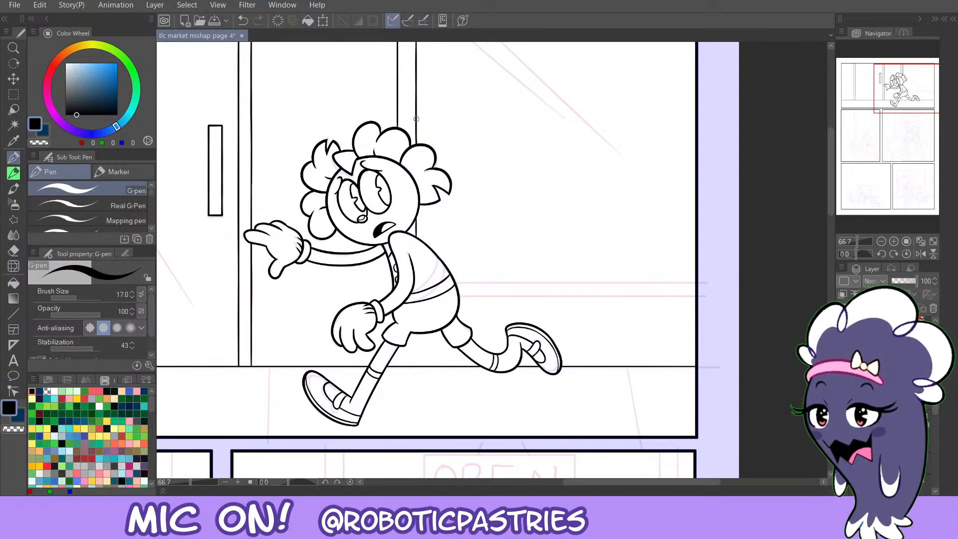
{"action": "key", "text": "ctrl+z"}
Place a horizontal linear ruler along the upper sketched windowsill line, from the character's back past the panel's right border.
{"action": "key", "text": "u"}
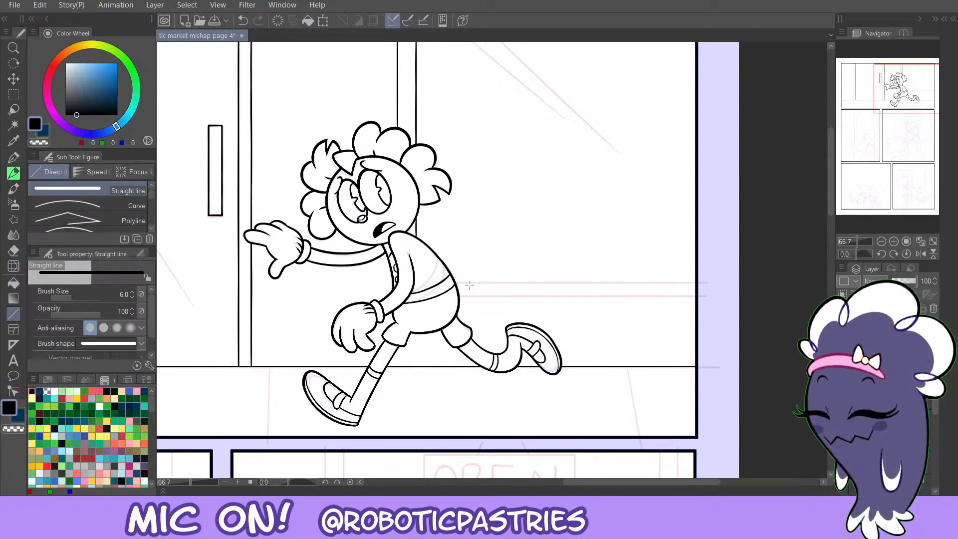
{"action": "left_click_drag", "start_coordinate": [455, 282], "coordinate": [756, 282]}
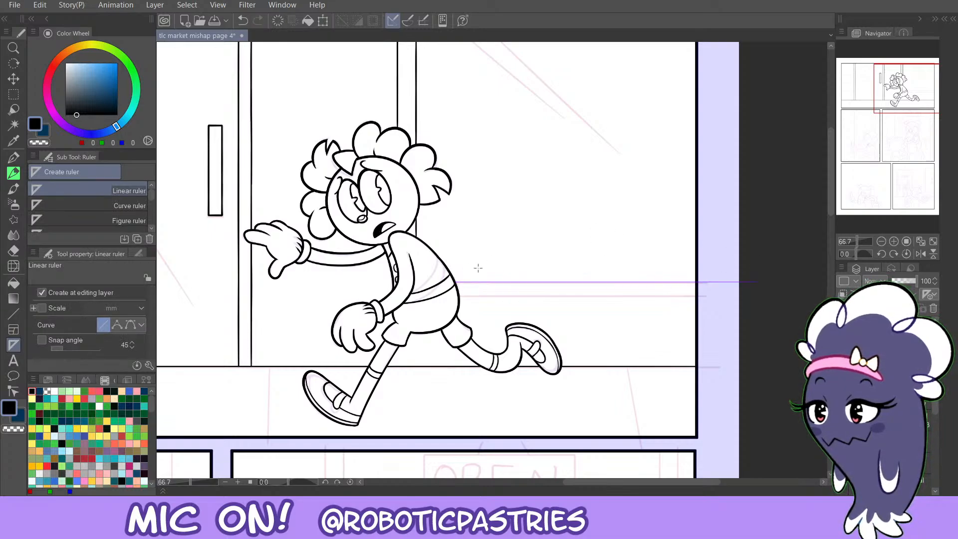
{"action": "left_click", "coordinate": [468, 283], "text": "ctrl"}
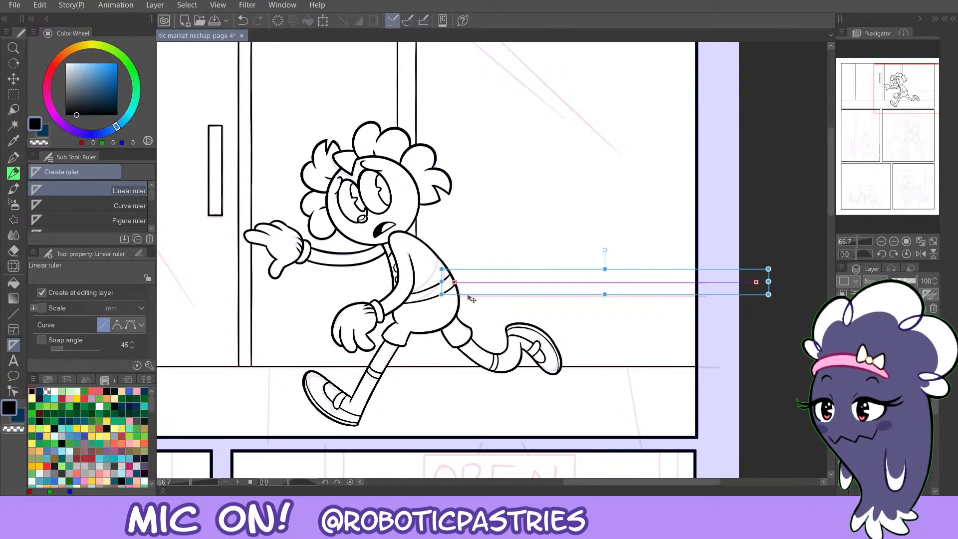
{"action": "left_click", "coordinate": [467, 294], "text": "ctrl"}
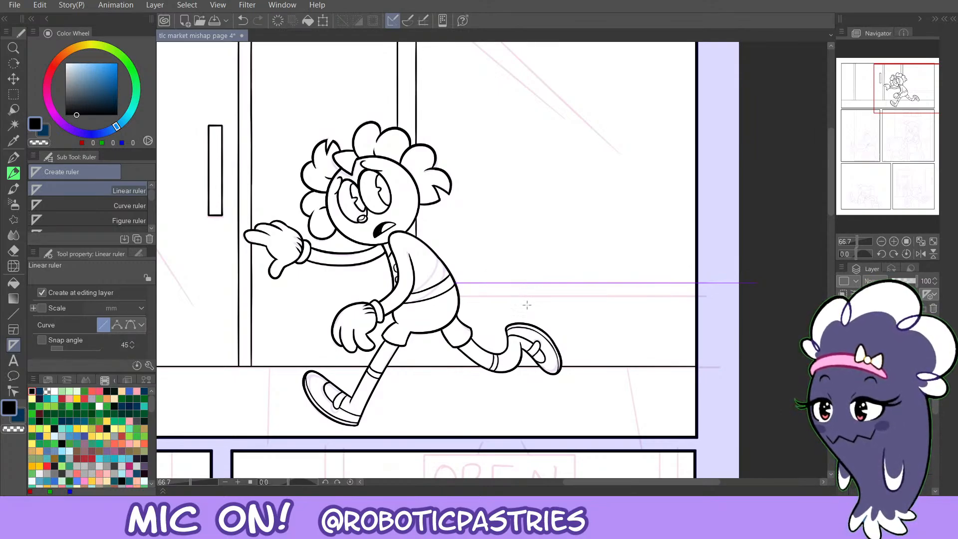
Ink the upper windowsill line along the ruler with the G-pen, between the panel's right border and the character's back.
{"action": "key", "text": "p"}
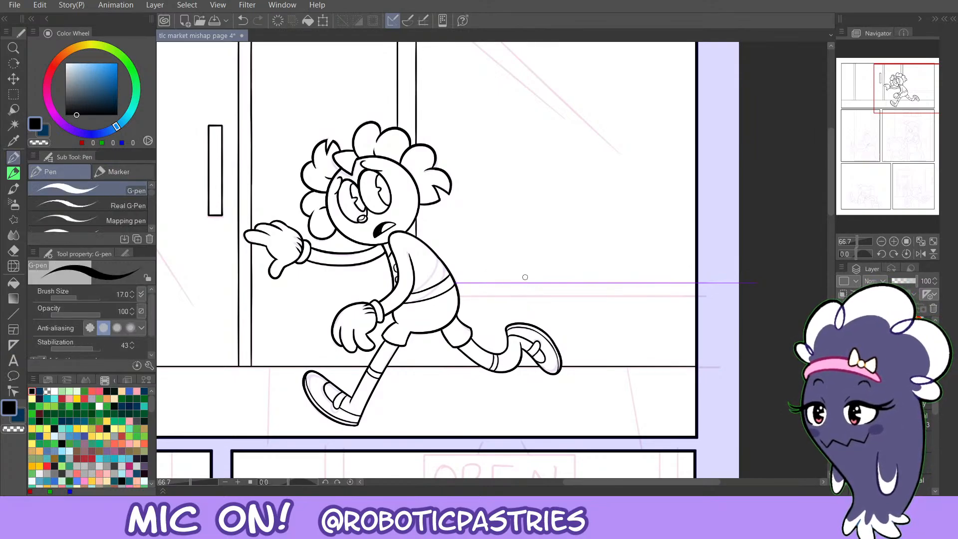
{"action": "mouse_move", "coordinate": [677, 283]}
{"action": "left_mouse_down"}
{"action": "mouse_move", "coordinate": [542, 294]}
{"action": "mouse_move", "coordinate": [429, 287]}
{"action": "left_mouse_up"}
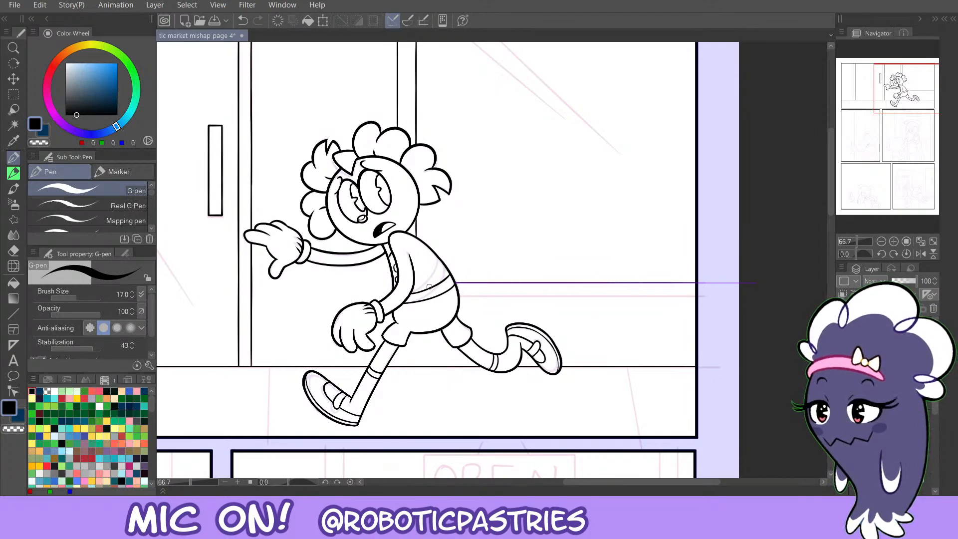
{"action": "left_click_drag", "start_coordinate": [547, 292], "coordinate": [658, 250]}
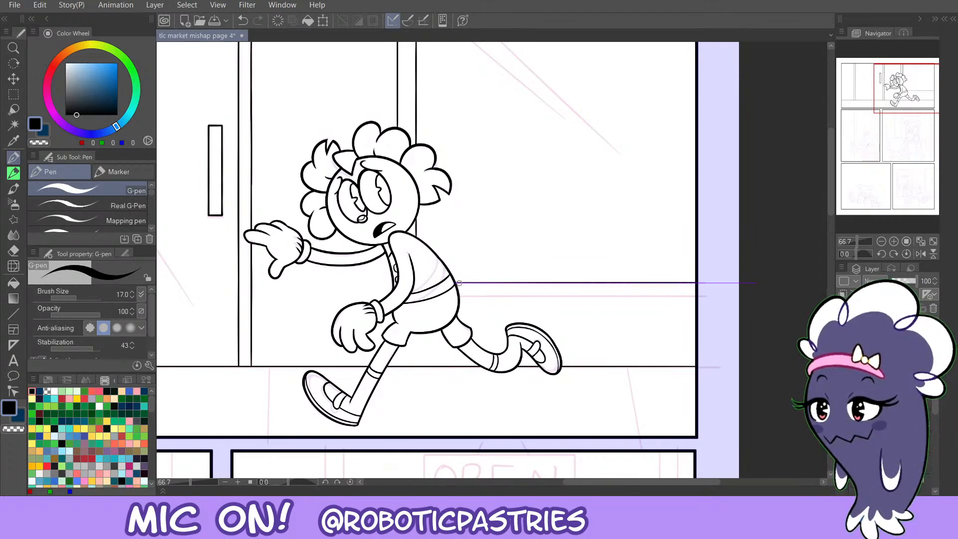
Re-ink the upper windowsill line along the ruler with the G-pen, from the character's back toward the panel's right border.
{"action": "mouse_move", "coordinate": [459, 283]}
{"action": "left_mouse_down"}
{"action": "mouse_move", "coordinate": [571, 289]}
{"action": "mouse_move", "coordinate": [649, 272]}
{"action": "left_mouse_up"}
{"action": "key", "text": "ctrl+z"}
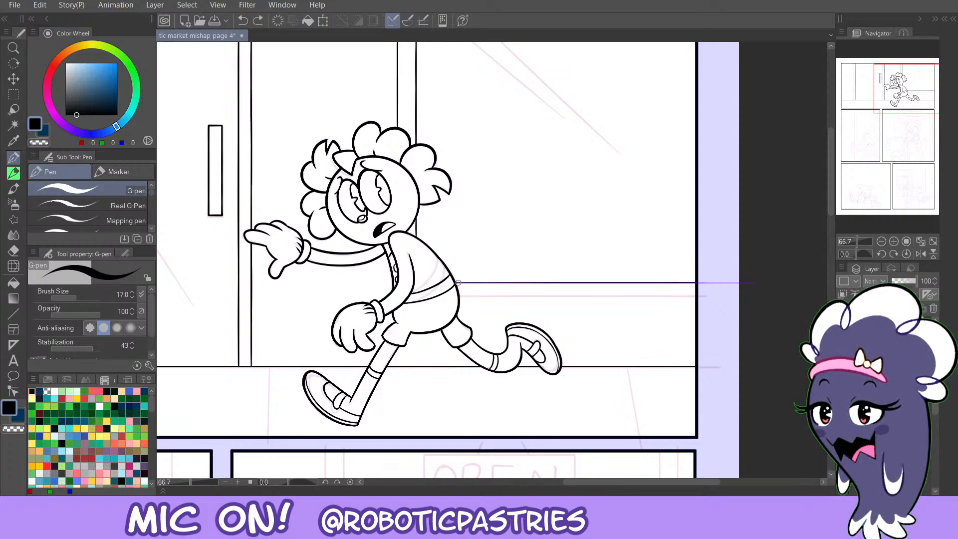
{"action": "left_click_drag", "start_coordinate": [459, 283], "coordinate": [746, 288]}
{"action": "key", "text": "ctrl+z"}
{"action": "left_click_drag", "start_coordinate": [459, 281], "coordinate": [587, 281]}
Move the horizontal ruler down onto the lower sketched windowsill line.
{"action": "key", "text": "ctrl+t"}
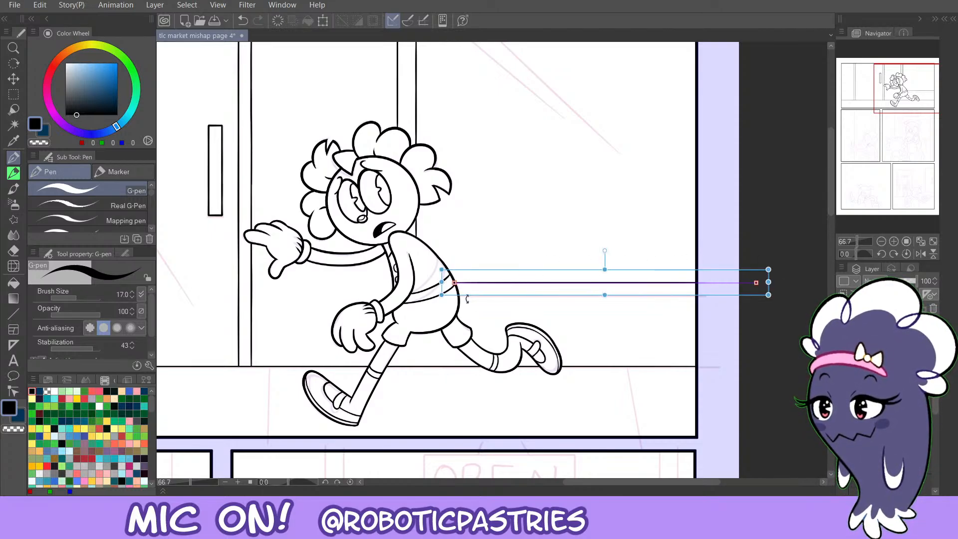
{"action": "left_click_drag", "start_coordinate": [473, 307], "coordinate": [474, 315]}
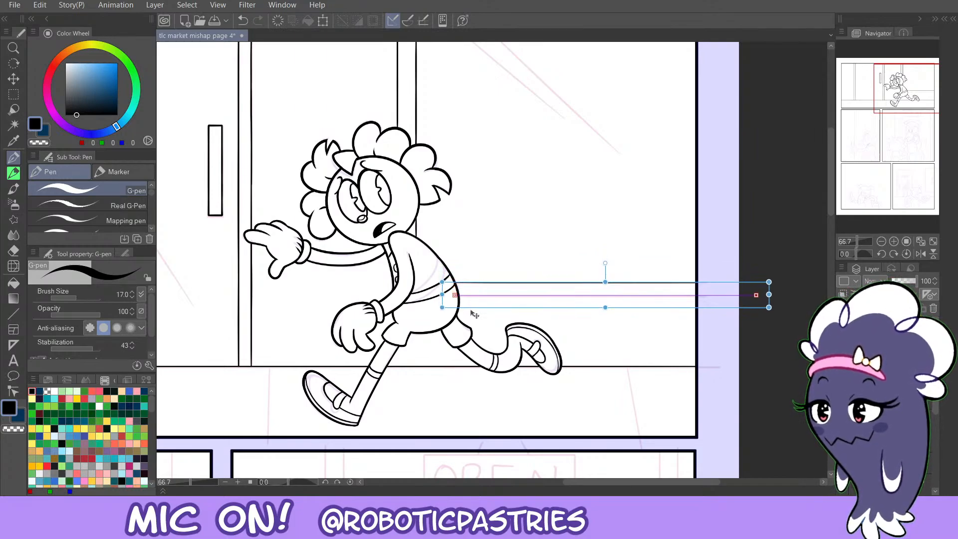
{"action": "key", "text": "Return"}
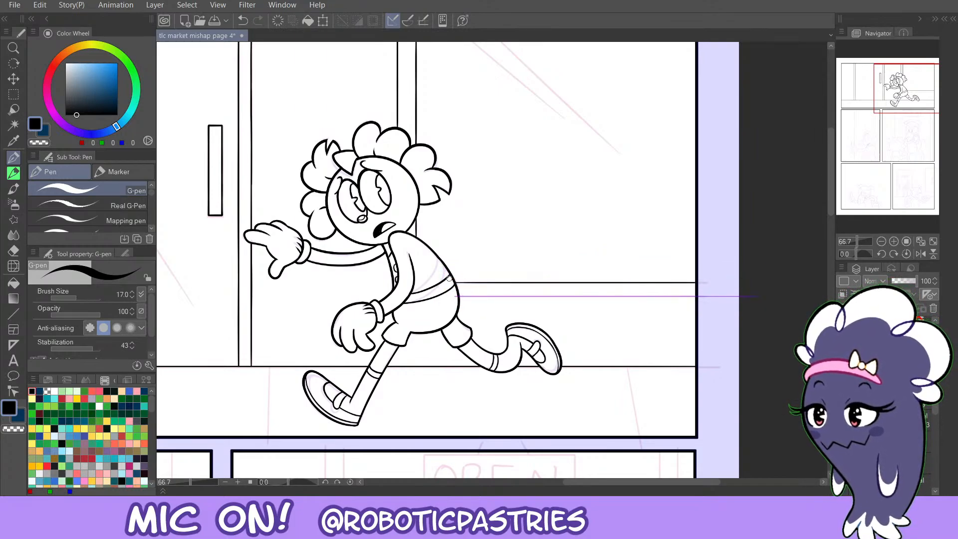
Ink the lower windowsill line along the ruler with the G-pen, from the character's back to the panel's right border.
{"action": "left_click_drag", "start_coordinate": [459, 296], "coordinate": [738, 296]}
{"action": "key", "text": "ctrl+z"}
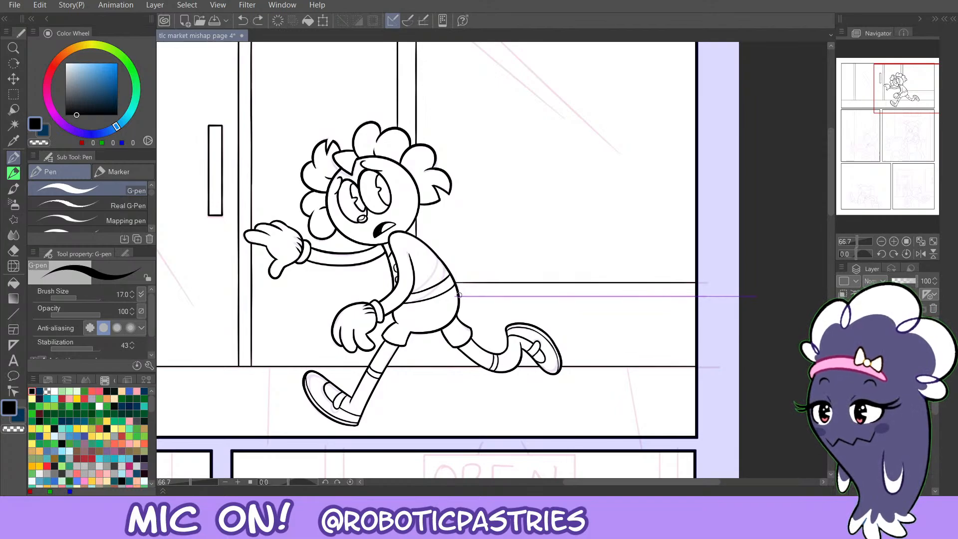
{"action": "mouse_move", "coordinate": [464, 296]}
{"action": "left_mouse_down"}
{"action": "mouse_move", "coordinate": [761, 300]}
{"action": "mouse_move", "coordinate": [647, 306]}
{"action": "mouse_move", "coordinate": [710, 298]}
{"action": "mouse_move", "coordinate": [621, 289]}
{"action": "mouse_move", "coordinate": [436, 298]}
{"action": "mouse_move", "coordinate": [459, 294]}
{"action": "left_mouse_up"}
{"action": "key", "text": "ctrl+z"}
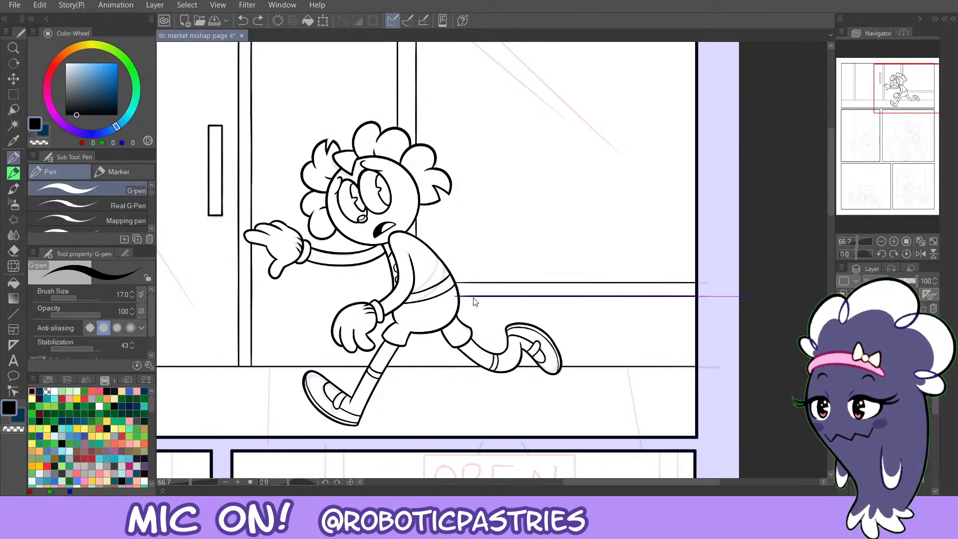
Return the ruler to the upper windowsill line and ink over that line again with the G-pen.
{"action": "left_click", "coordinate": [473, 296], "text": "ctrl"}
{"action": "mouse_move", "coordinate": [465, 310]}
{"action": "left_mouse_down"}
{"action": "mouse_move", "coordinate": [464, 297]}
{"action": "mouse_move", "coordinate": [500, 281]}
{"action": "mouse_move", "coordinate": [768, 276]}
{"action": "left_mouse_up"}
{"action": "key", "text": "ctrl+z"}
{"action": "key", "text": "ctrl+z"}
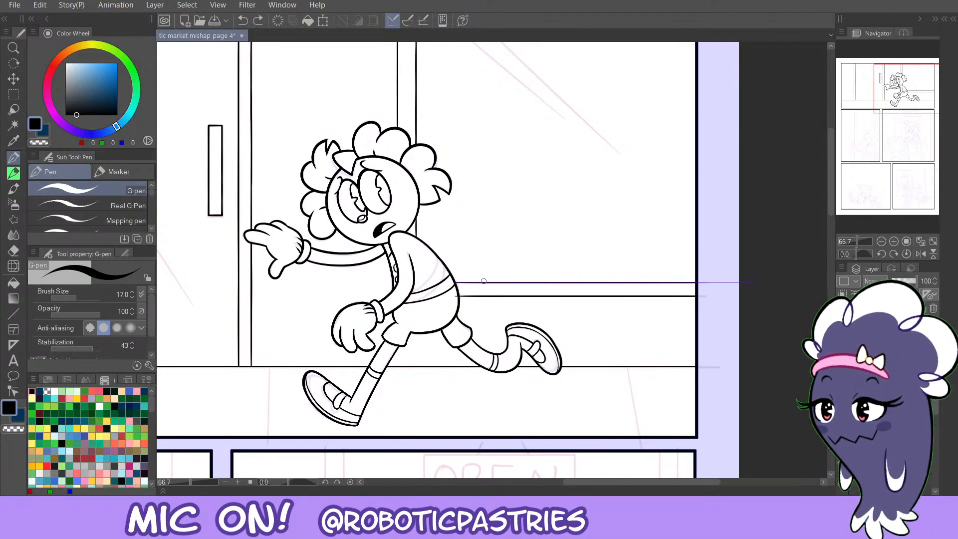
{"action": "mouse_move", "coordinate": [457, 281]}
{"action": "left_mouse_down"}
{"action": "mouse_move", "coordinate": [671, 284]}
{"action": "mouse_move", "coordinate": [759, 267]}
{"action": "left_mouse_up"}
{"action": "key", "text": "ctrl+z"}
{"action": "left_click_drag", "start_coordinate": [455, 281], "coordinate": [762, 275]}
Delete the horizontal windowsill ruler and return to the G-pen for the storefront door's glass.
{"action": "left_click", "coordinate": [519, 284], "text": "ctrl"}
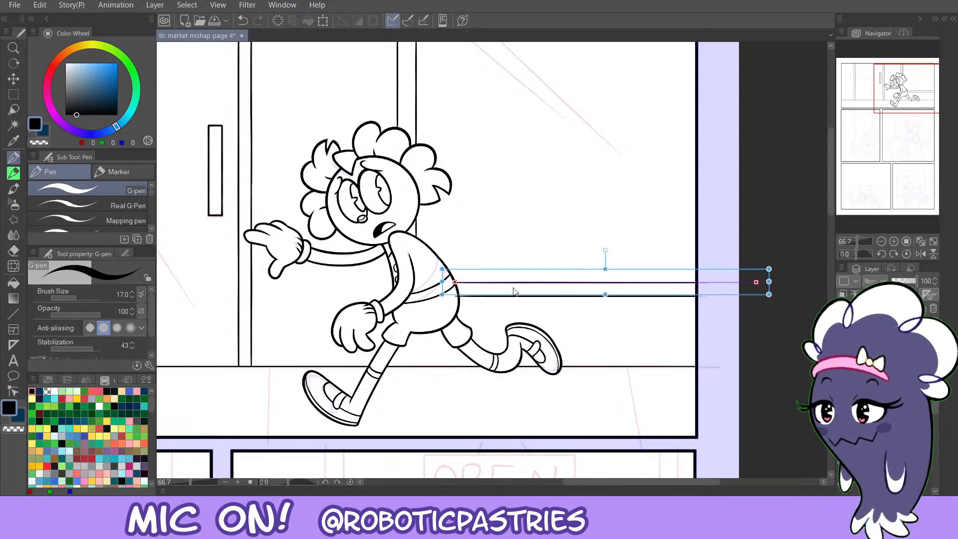
{"action": "key", "text": "Delete"}
{"action": "key", "text": "e"}
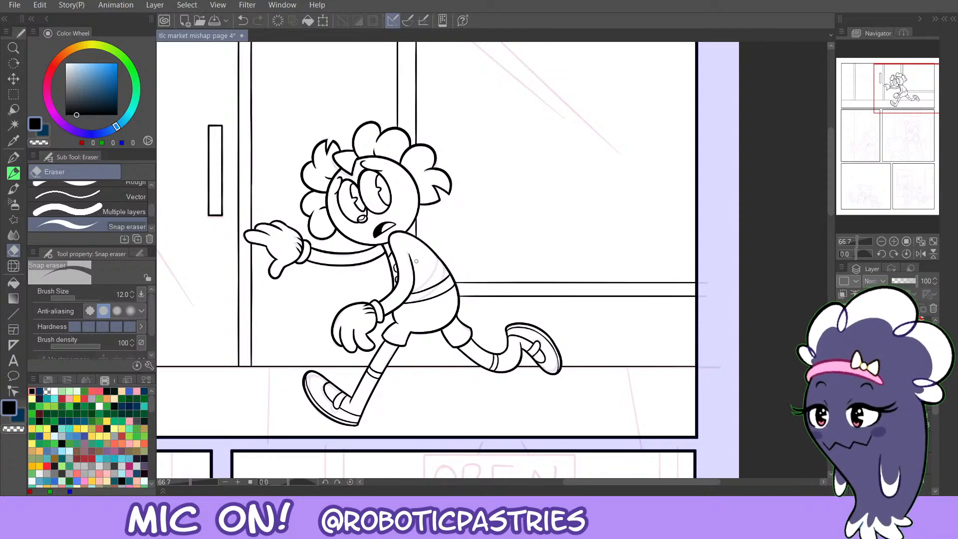
{"action": "left_click_drag", "start_coordinate": [892, 120], "coordinate": [849, 102]}
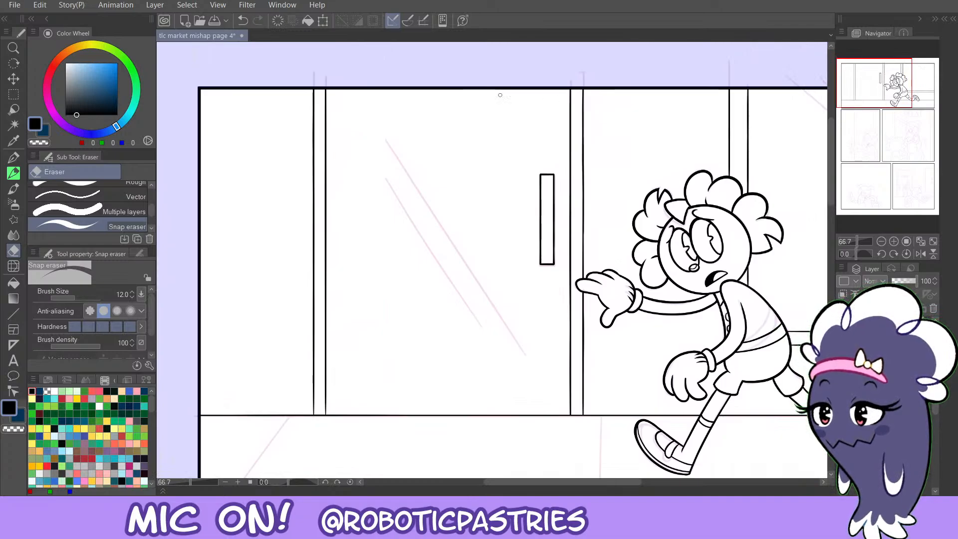
{"action": "left_click", "coordinate": [14, 157]}
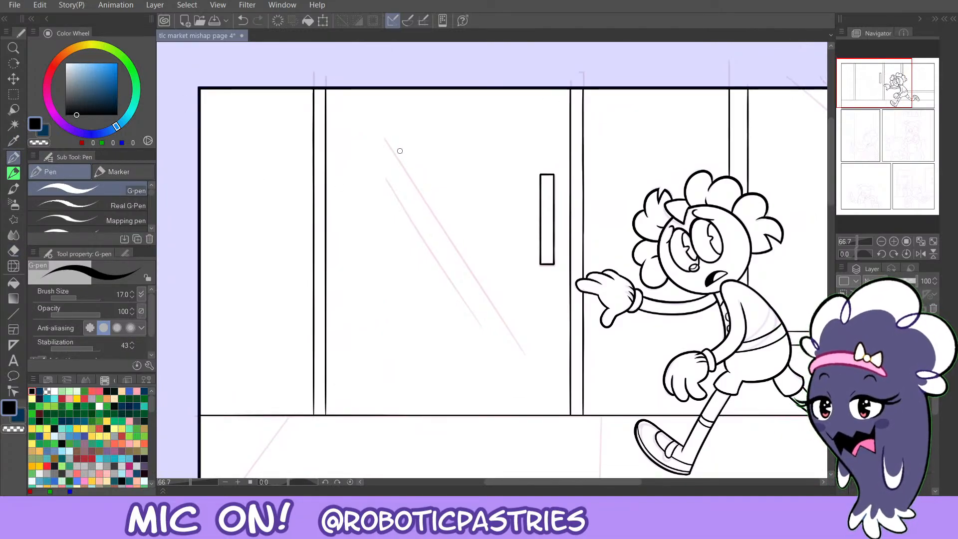
{"action": "mouse_move", "coordinate": [387, 139]}
{"action": "left_mouse_down"}
{"action": "mouse_move", "coordinate": [528, 353]}
{"action": "mouse_move", "coordinate": [391, 148]}
{"action": "left_mouse_up"}
{"action": "key", "text": "ctrl+z"}
{"action": "key", "text": "ctrl+z"}
{"action": "mouse_move", "coordinate": [522, 344]}
{"action": "left_mouse_down"}
{"action": "mouse_move", "coordinate": [464, 341]}
{"action": "mouse_move", "coordinate": [505, 317]}
{"action": "mouse_move", "coordinate": [431, 197]}
{"action": "left_mouse_up"}
{"action": "key", "text": "ctrl+z"}
{"action": "key", "text": "ctrl+z"}
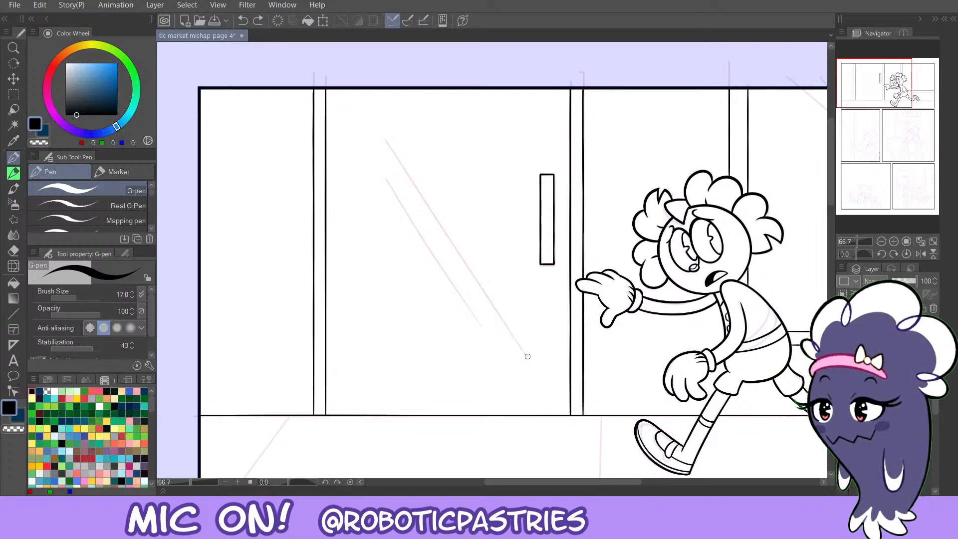
{"action": "left_click_drag", "start_coordinate": [527, 356], "coordinate": [385, 140]}
{"action": "key", "text": "ctrl+z"}
{"action": "left_click_drag", "start_coordinate": [527, 357], "coordinate": [387, 137]}
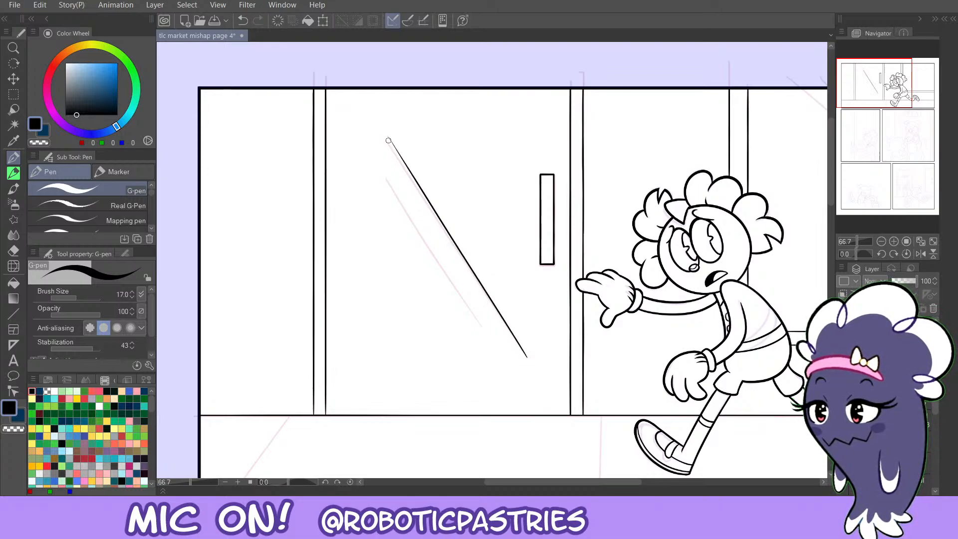
{"action": "key", "text": "ctrl+z"}
{"action": "mouse_move", "coordinate": [528, 358]}
{"action": "left_mouse_down"}
{"action": "mouse_move", "coordinate": [443, 214]}
{"action": "mouse_move", "coordinate": [384, 139]}
{"action": "left_mouse_up"}
{"action": "key", "text": "ctrl+z"}
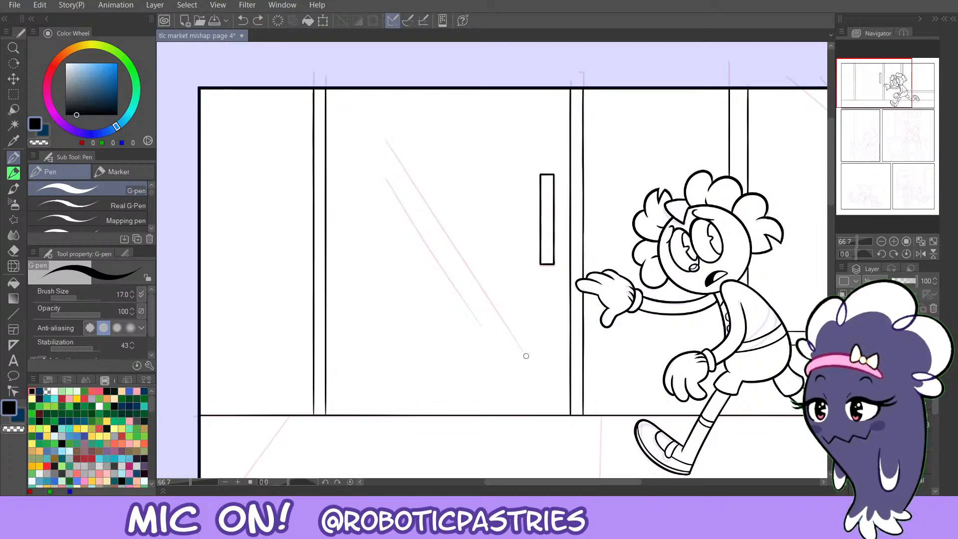
{"action": "left_click_drag", "start_coordinate": [528, 358], "coordinate": [384, 139]}
{"action": "key", "text": "ctrl+z"}
{"action": "left_click_drag", "start_coordinate": [527, 355], "coordinate": [384, 140]}
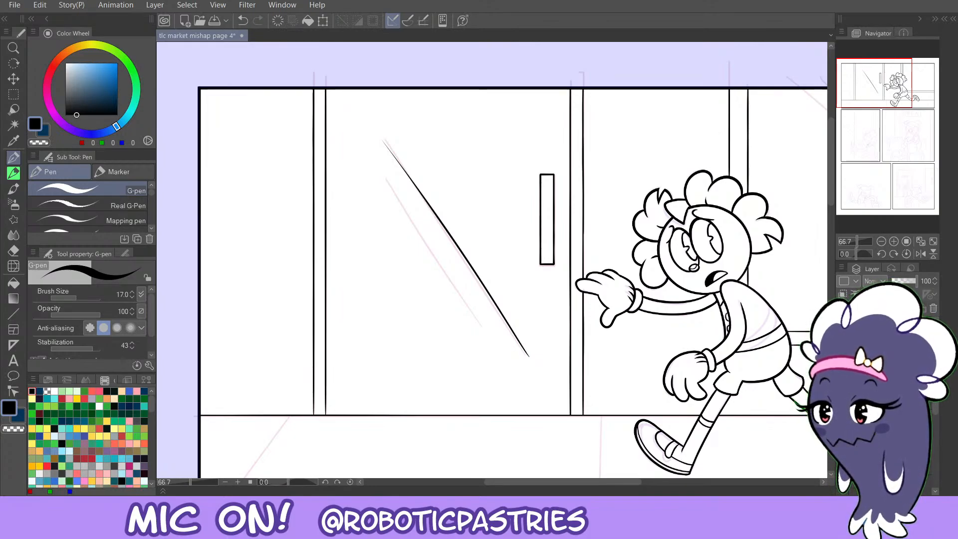
{"action": "key", "text": "ctrl+z"}
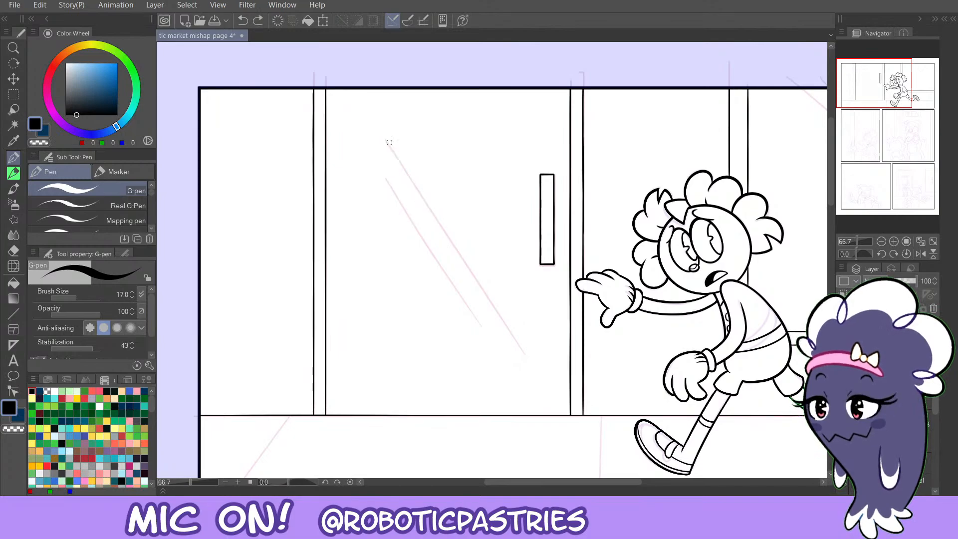
Ink the longer diagonal reflection line on the door's glass with the G-pen and clean it up with the transparent colour.
{"action": "mouse_move", "coordinate": [385, 140]}
{"action": "left_mouse_down"}
{"action": "mouse_move", "coordinate": [536, 370]}
{"action": "mouse_move", "coordinate": [380, 133]}
{"action": "left_mouse_up"}
{"action": "key", "text": "ctrl+z"}
{"action": "key", "text": "ctrl+z"}
{"action": "key", "text": "ctrl+z"}
{"action": "key", "text": "c"}
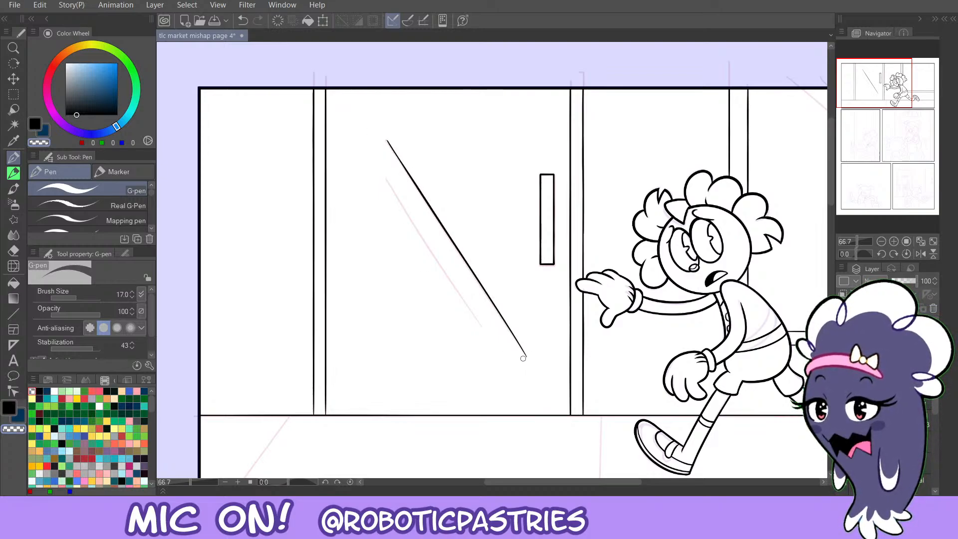
{"action": "key", "text": "c"}
Ink the shorter diagonal reflection line below the long one on the door's glass with the G-pen.
{"action": "mouse_move", "coordinate": [385, 179]}
{"action": "left_mouse_down"}
{"action": "mouse_move", "coordinate": [498, 352]}
{"action": "mouse_move", "coordinate": [380, 167]}
{"action": "mouse_move", "coordinate": [504, 352]}
{"action": "mouse_move", "coordinate": [380, 173]}
{"action": "left_mouse_up"}
{"action": "key", "text": "ctrl+z"}
{"action": "key", "text": "ctrl+z"}
{"action": "key", "text": "ctrl+z"}
{"action": "key", "text": "ctrl+z"}
{"action": "key", "text": "ctrl+z"}
{"action": "key", "text": "ctrl+z"}
{"action": "key", "text": "ctrl+z"}
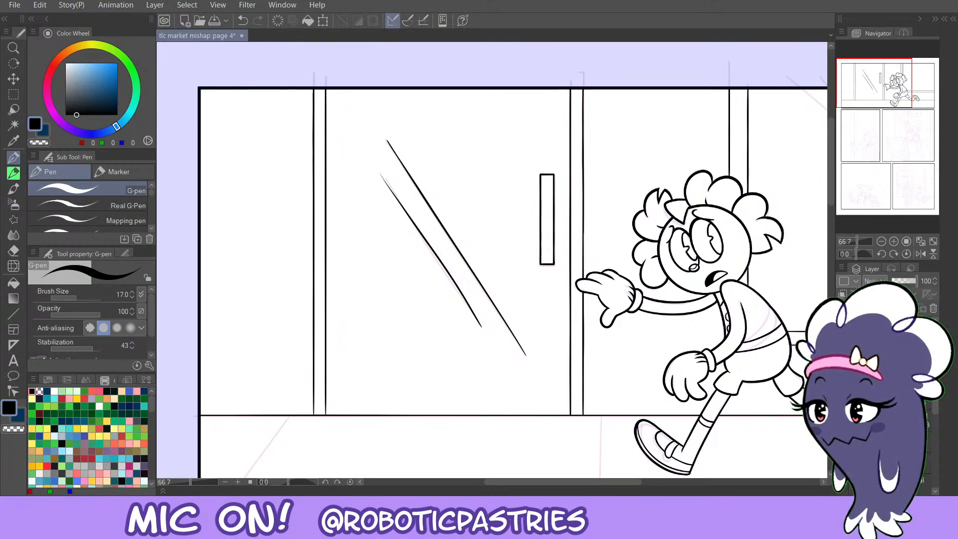
{"action": "mouse_move", "coordinate": [382, 175]}
{"action": "left_mouse_down"}
{"action": "mouse_move", "coordinate": [401, 212]}
{"action": "mouse_move", "coordinate": [394, 195]}
{"action": "left_mouse_up"}
{"action": "key", "text": "ctrl+z"}
{"action": "key", "text": "ctrl+z"}
{"action": "key", "text": "ctrl+z"}
{"action": "key", "text": "ctrl+z"}
{"action": "key", "text": "ctrl+z"}
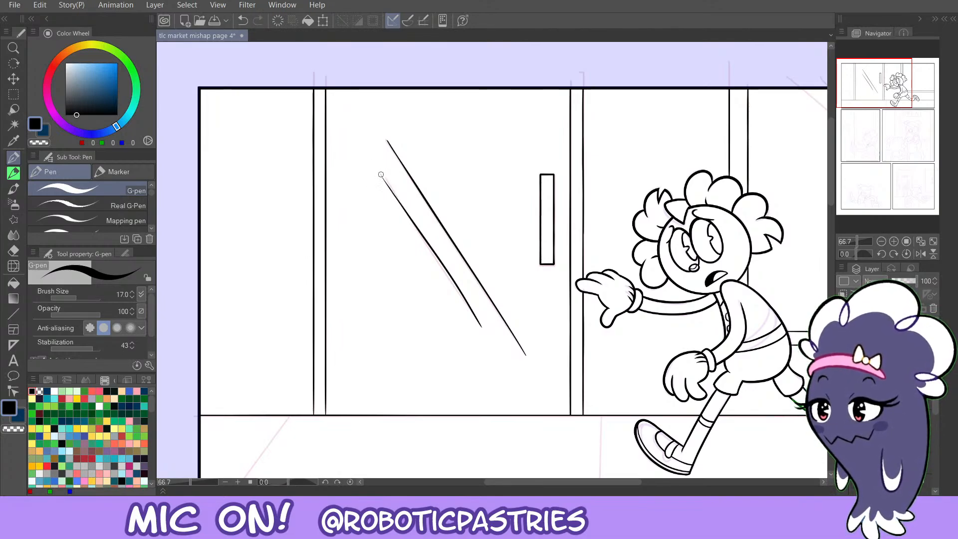
Trim the upper end of the door's shorter reflection line with the Snap eraser.
{"action": "key", "text": "e"}
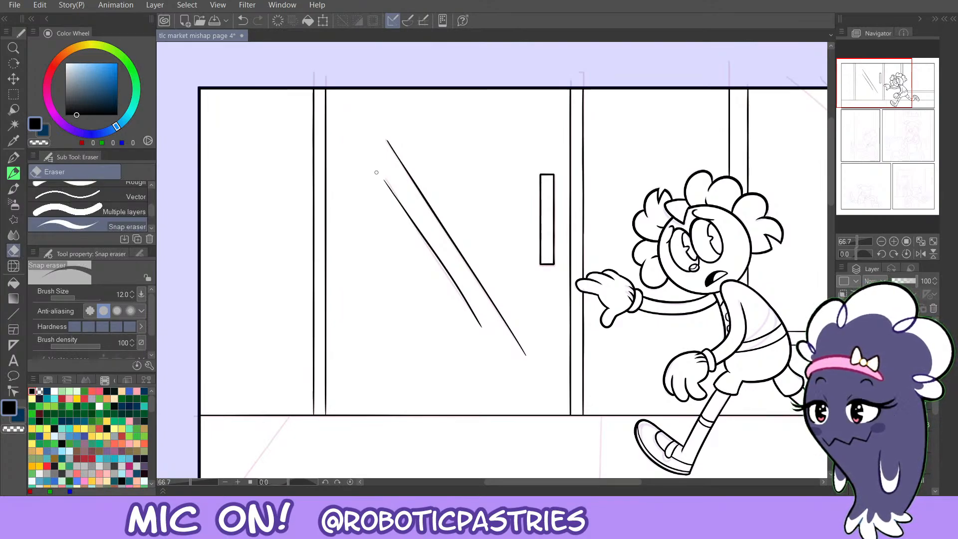
{"action": "left_click_drag", "start_coordinate": [480, 328], "coordinate": [461, 296]}
{"action": "key", "text": "ctrl+z"}
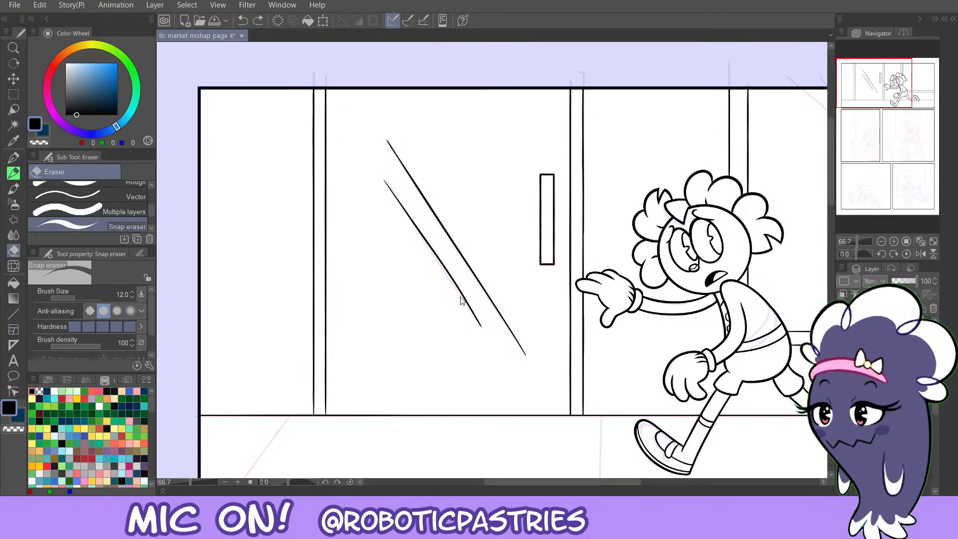
{"action": "mouse_move", "coordinate": [481, 328]}
{"action": "left_mouse_down"}
{"action": "mouse_move", "coordinate": [441, 270]}
{"action": "mouse_move", "coordinate": [469, 308]}
{"action": "left_mouse_up"}
{"action": "key", "text": "ctrl+z"}
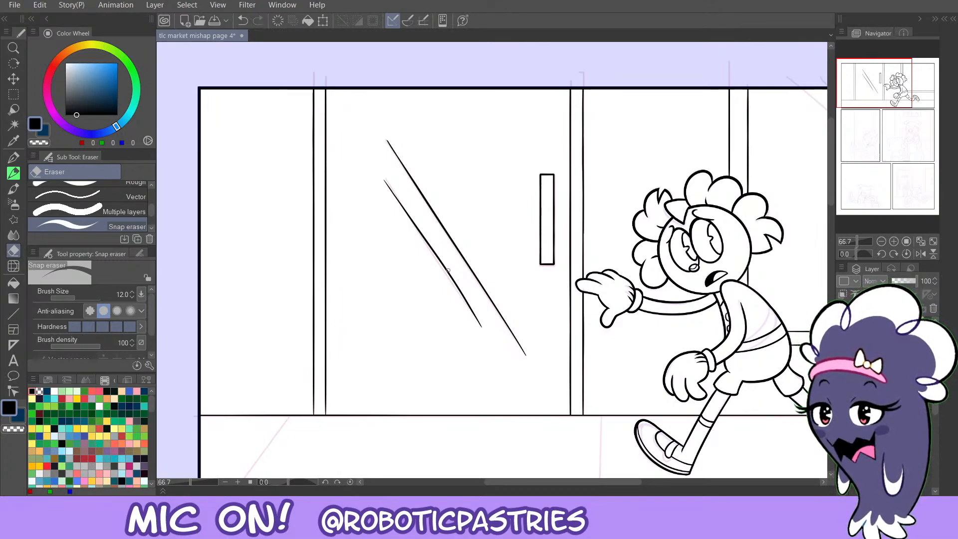
Ink the shorter diagonal reflection line on the window behind the character with the G-pen, trimming its lower end with the transparent colour.
{"action": "key", "text": "p"}
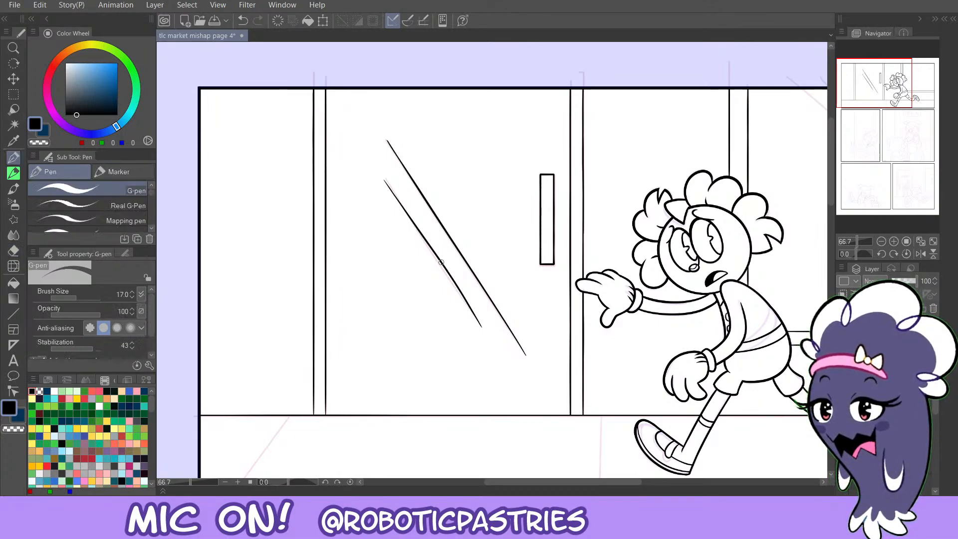
{"action": "left_click_drag", "start_coordinate": [868, 110], "coordinate": [900, 99]}
{"action": "mouse_move", "coordinate": [452, 71]}
{"action": "left_mouse_down"}
{"action": "mouse_move", "coordinate": [569, 156]}
{"action": "mouse_move", "coordinate": [452, 65]}
{"action": "mouse_move", "coordinate": [583, 184]}
{"action": "left_mouse_up"}
{"action": "key", "text": "ctrl+z"}
{"action": "key", "text": "ctrl+z"}
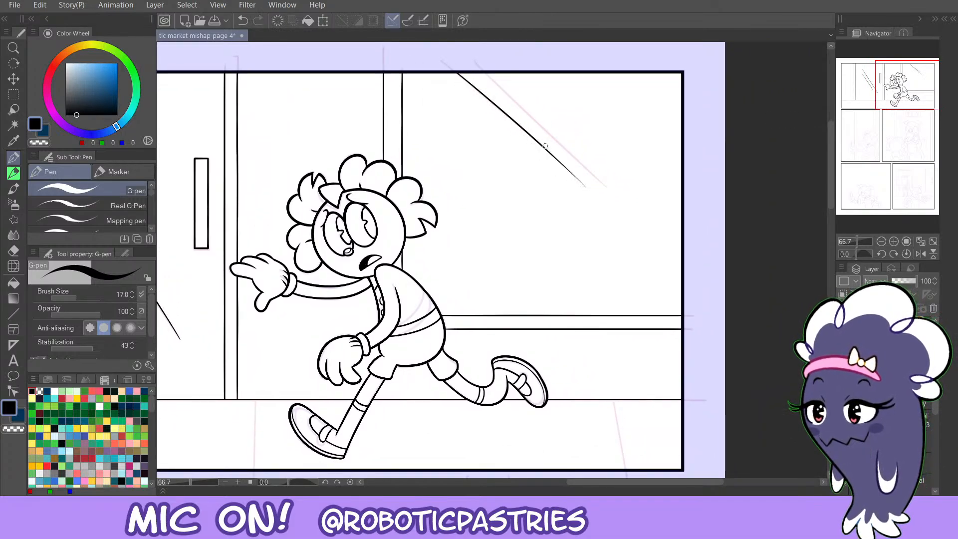
{"action": "key", "text": "ctrl+z"}
{"action": "left_click_drag", "start_coordinate": [453, 68], "coordinate": [565, 169]}
{"action": "key", "text": "ctrl+z"}
{"action": "key", "text": "ctrl+z"}
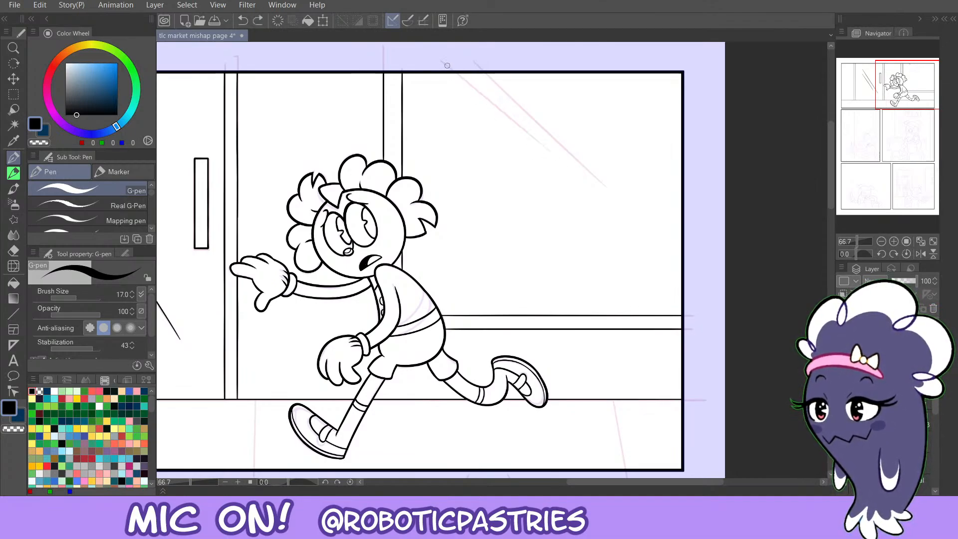
{"action": "mouse_move", "coordinate": [445, 65]}
{"action": "left_mouse_down"}
{"action": "mouse_move", "coordinate": [569, 166]}
{"action": "mouse_move", "coordinate": [489, 74]}
{"action": "mouse_move", "coordinate": [529, 134]}
{"action": "mouse_move", "coordinate": [564, 163]}
{"action": "left_mouse_up"}
{"action": "key", "text": "ctrl+z"}
{"action": "key", "text": "ctrl+z"}
{"action": "key", "text": "c"}
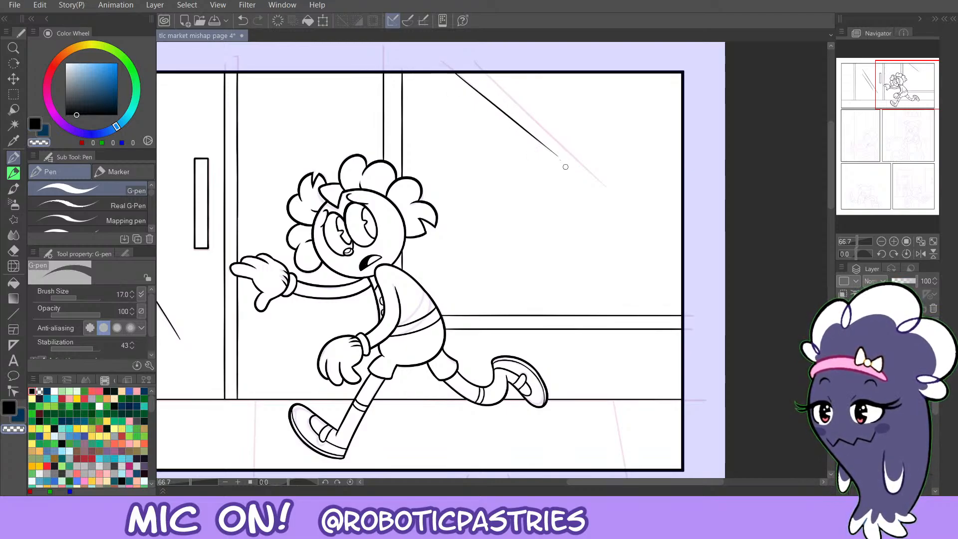
{"action": "key", "text": "c"}
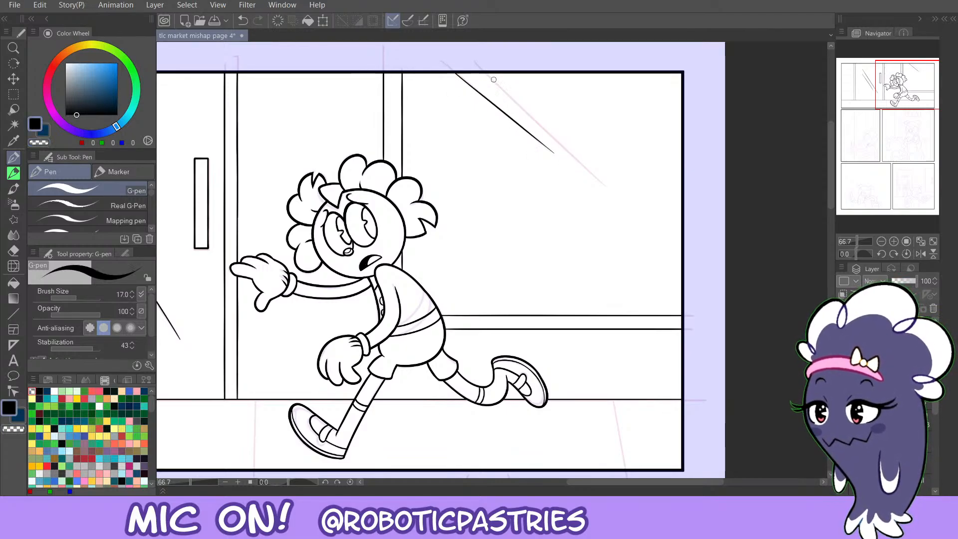
{"action": "mouse_move", "coordinate": [486, 75]}
{"action": "left_mouse_down"}
{"action": "mouse_move", "coordinate": [630, 218]}
{"action": "mouse_move", "coordinate": [483, 75]}
{"action": "left_mouse_up"}
{"action": "key", "text": "ctrl+z"}
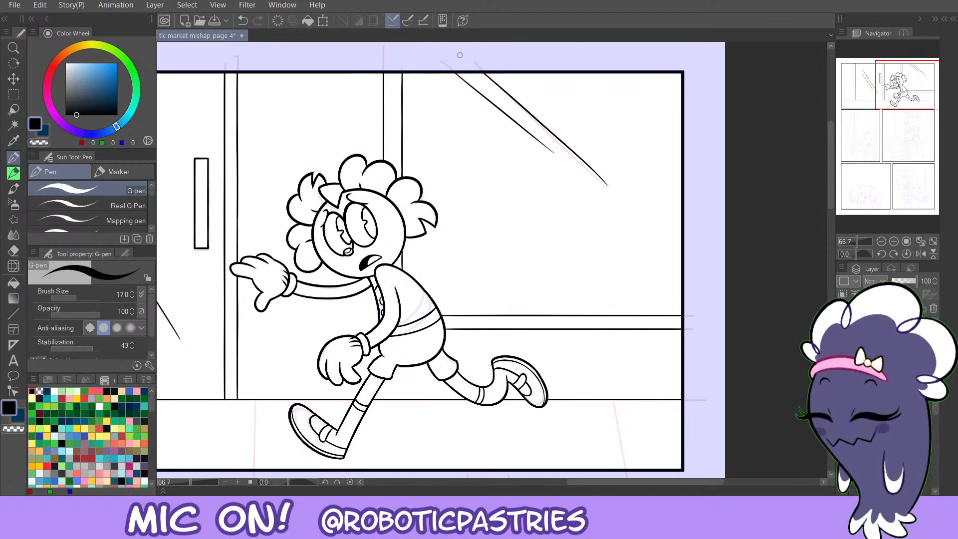
{"action": "key", "text": "ctrl+z"}
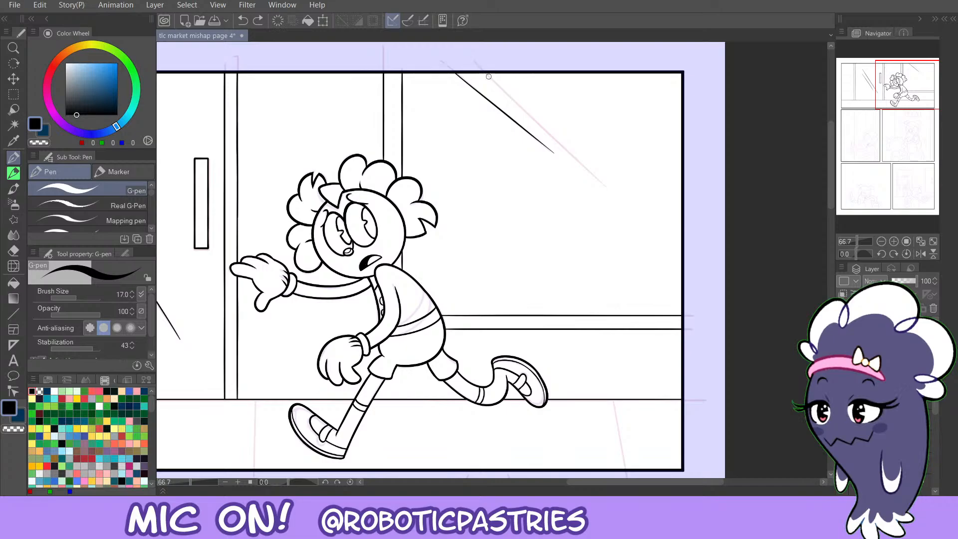
{"action": "key", "text": "ctrl+z"}
{"action": "left_click_drag", "start_coordinate": [483, 75], "coordinate": [611, 209]}
{"action": "key", "text": "ctrl+z"}
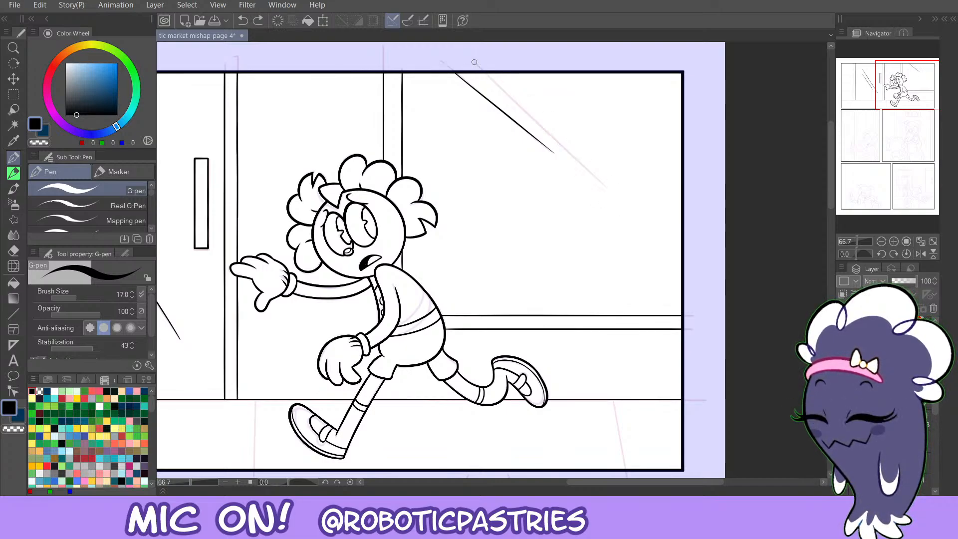
{"action": "left_click_drag", "start_coordinate": [485, 74], "coordinate": [617, 197]}
{"action": "key", "text": "ctrl+z"}
{"action": "left_click_drag", "start_coordinate": [481, 74], "coordinate": [605, 188]}
{"action": "key", "text": "ctrl+z"}
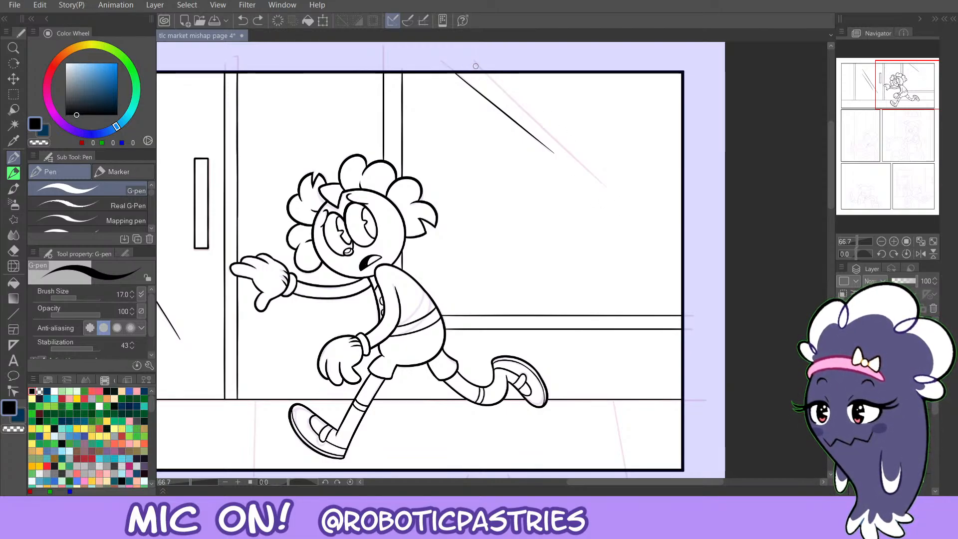
{"action": "left_click_drag", "start_coordinate": [482, 74], "coordinate": [620, 210]}
{"action": "key", "text": "ctrl+z"}
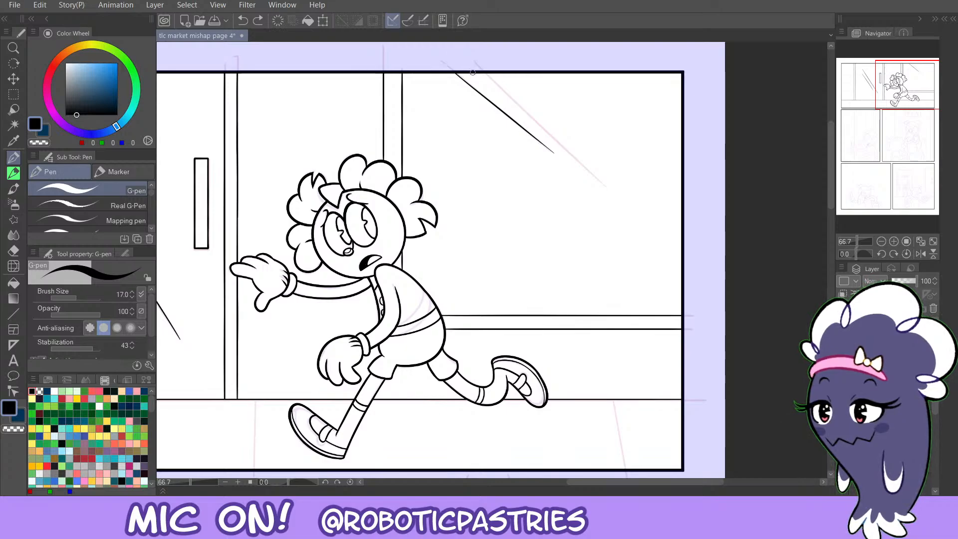
{"action": "left_click_drag", "start_coordinate": [483, 73], "coordinate": [623, 202]}
{"action": "key", "text": "ctrl+z"}
{"action": "left_click_drag", "start_coordinate": [486, 74], "coordinate": [634, 211]}
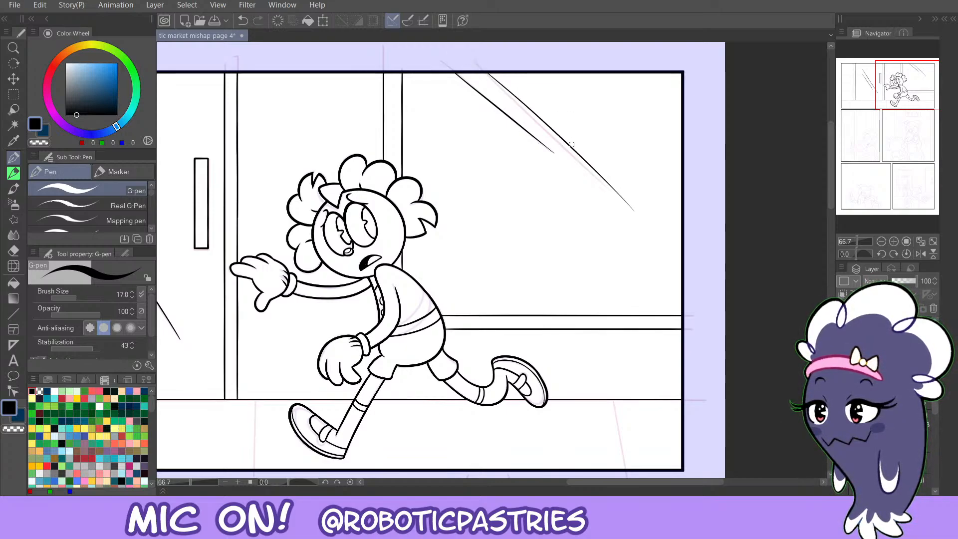
{"action": "key", "text": "ctrl+z"}
{"action": "left_click_drag", "start_coordinate": [484, 74], "coordinate": [630, 215]}
{"action": "key", "text": "ctrl+z"}
Ink the longer diagonal reflection line on the window from the panel's top border, and trim its lower end with the Snap eraser.
{"action": "mouse_move", "coordinate": [486, 73]}
{"action": "left_mouse_down"}
{"action": "mouse_move", "coordinate": [619, 208]}
{"action": "mouse_move", "coordinate": [469, 58]}
{"action": "mouse_move", "coordinate": [617, 191]}
{"action": "mouse_move", "coordinate": [451, 49]}
{"action": "mouse_move", "coordinate": [621, 203]}
{"action": "left_mouse_up"}
{"action": "key", "text": "ctrl+z"}
{"action": "key", "text": "ctrl+z"}
{"action": "key", "text": "ctrl+z"}
{"action": "key", "text": "ctrl+z"}
{"action": "key", "text": "ctrl+z"}
{"action": "key", "text": "ctrl+z"}
{"action": "key", "text": "ctrl+z"}
{"action": "key", "text": "ctrl+z"}
{"action": "key", "text": "ctrl+z"}
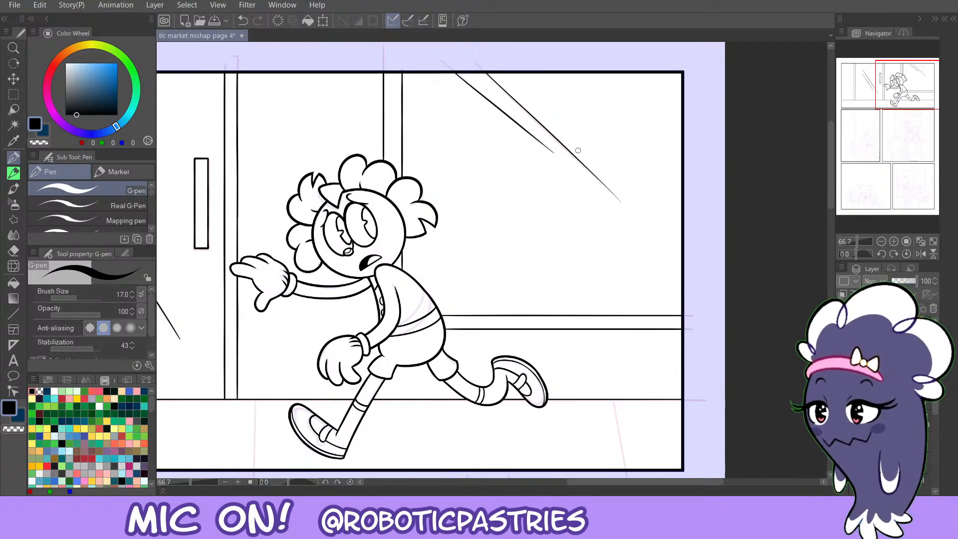
{"action": "key", "text": "ctrl+z"}
{"action": "left_click_drag", "start_coordinate": [484, 73], "coordinate": [621, 200]}
{"action": "key", "text": "e"}
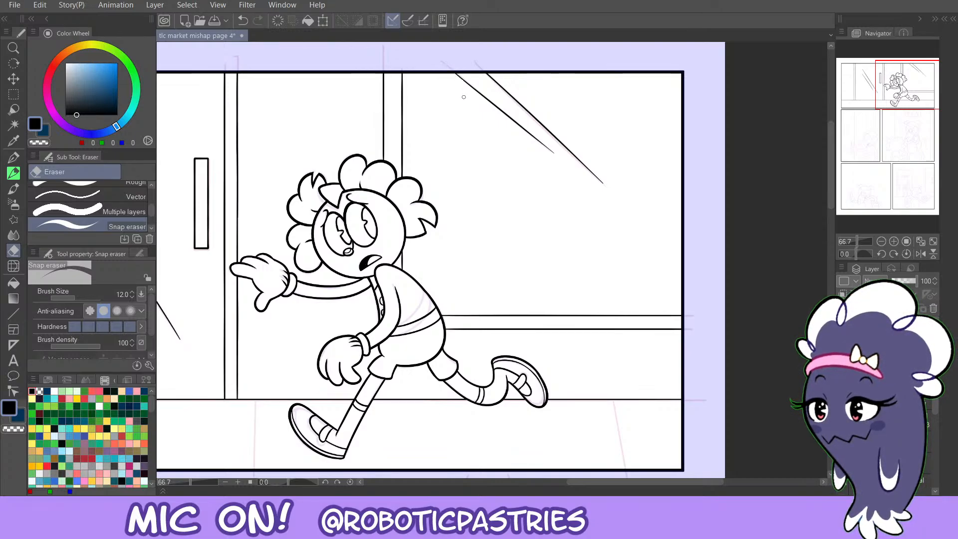
Lay a linear ruler along the leftmost slanted floor guide in the top panel and ink that line with the G-pen.
{"action": "key", "text": "p"}
{"action": "left_click_drag", "start_coordinate": [896, 98], "coordinate": [843, 114]}
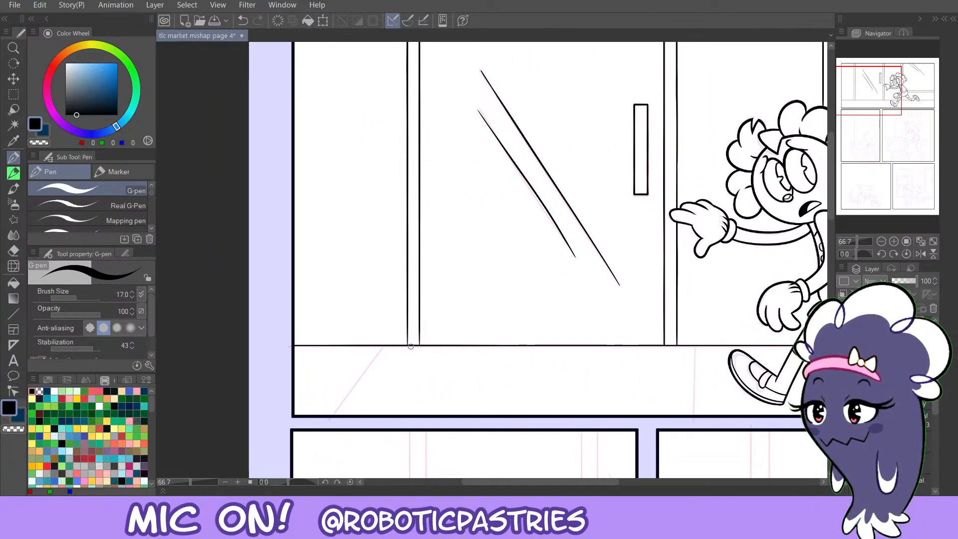
{"action": "key", "text": "u"}
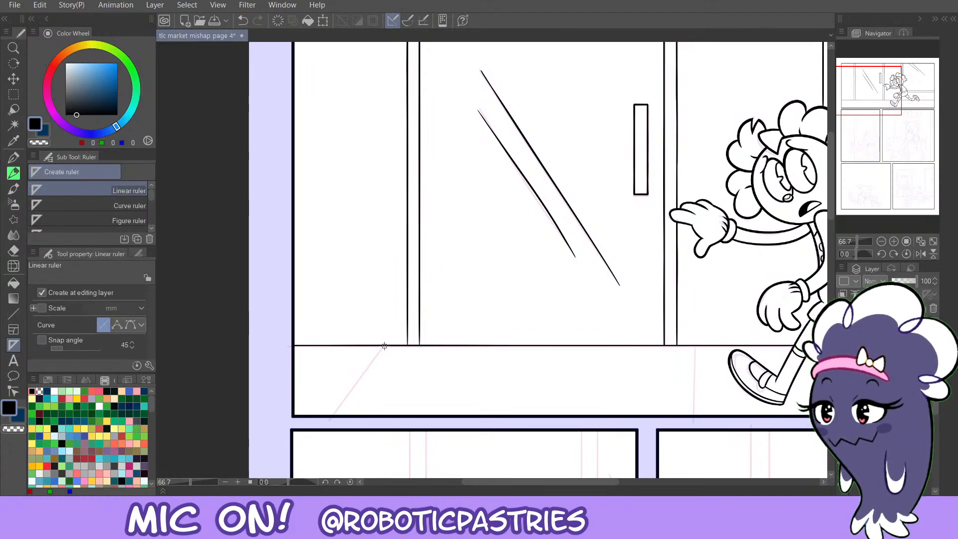
{"action": "left_click_drag", "start_coordinate": [384, 346], "coordinate": [333, 413]}
{"action": "key", "text": "p"}
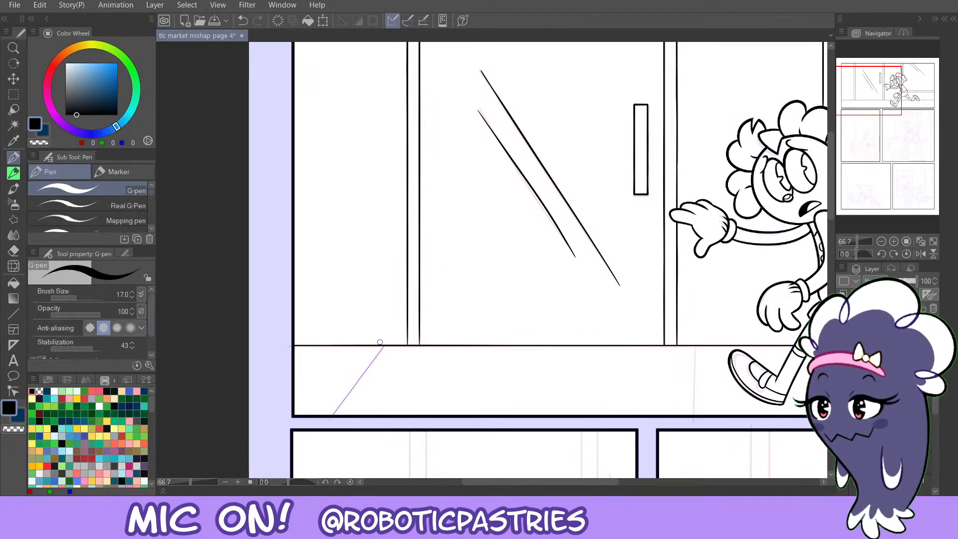
{"action": "mouse_move", "coordinate": [383, 346]}
{"action": "left_mouse_down"}
{"action": "mouse_move", "coordinate": [330, 432]}
{"action": "mouse_move", "coordinate": [382, 348]}
{"action": "left_mouse_up"}
{"action": "key", "text": "ctrl+z"}
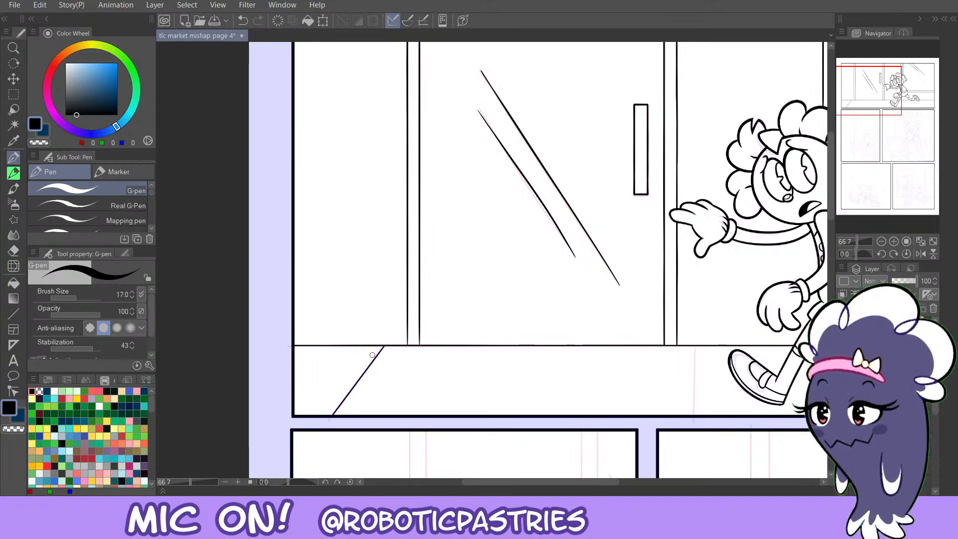
Move the ruler onto the vertical floor guide near the character's front foot, adjust its lower end and ink the line.
{"action": "left_click", "coordinate": [354, 389], "text": "ctrl"}
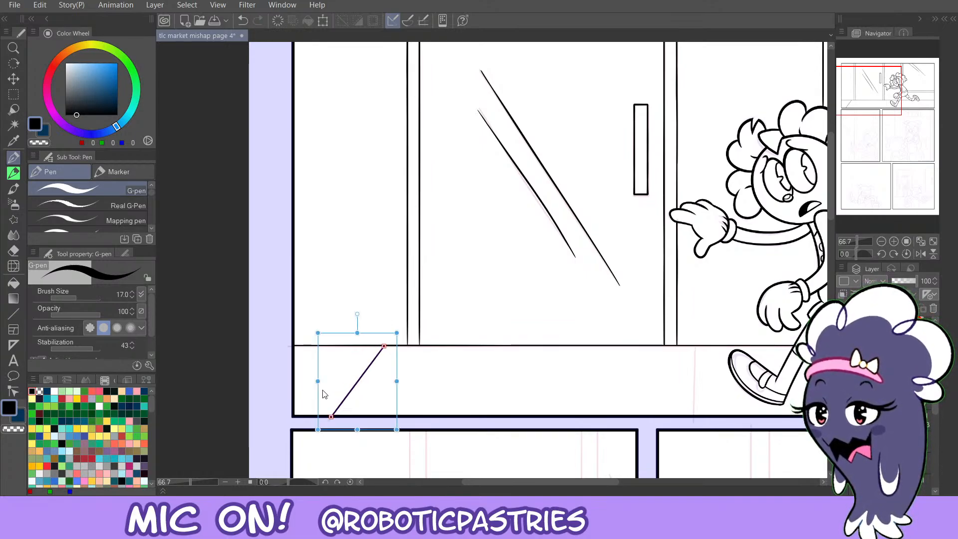
{"action": "mouse_move", "coordinate": [323, 394]}
{"action": "left_mouse_down"}
{"action": "mouse_move", "coordinate": [658, 395]}
{"action": "mouse_move", "coordinate": [632, 396]}
{"action": "mouse_move", "coordinate": [679, 427]}
{"action": "mouse_move", "coordinate": [695, 425]}
{"action": "left_mouse_up"}
{"action": "left_click_drag", "start_coordinate": [695, 343], "coordinate": [693, 438]}
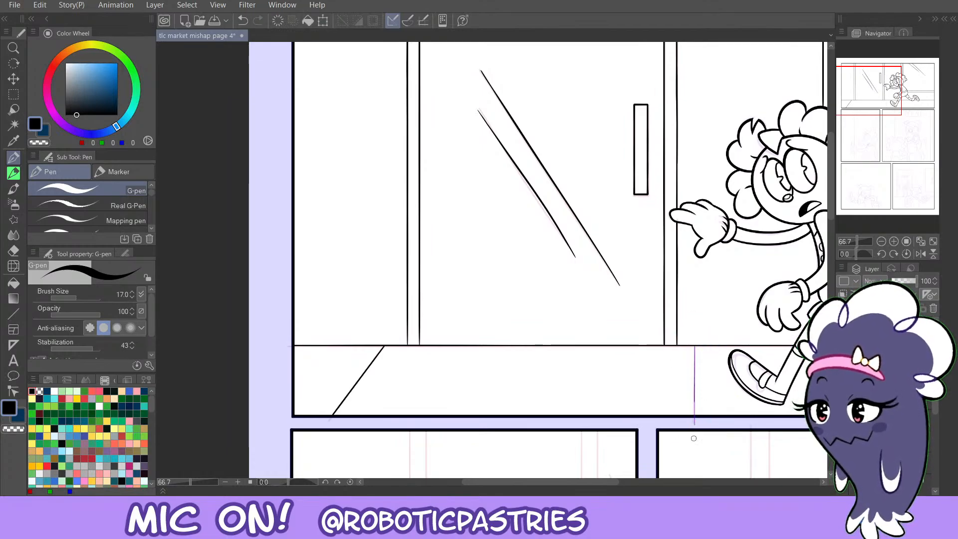
{"action": "key", "text": "ctrl+z"}
{"action": "left_click_drag", "start_coordinate": [695, 344], "coordinate": [697, 429]}
{"action": "key", "text": "ctrl+z"}
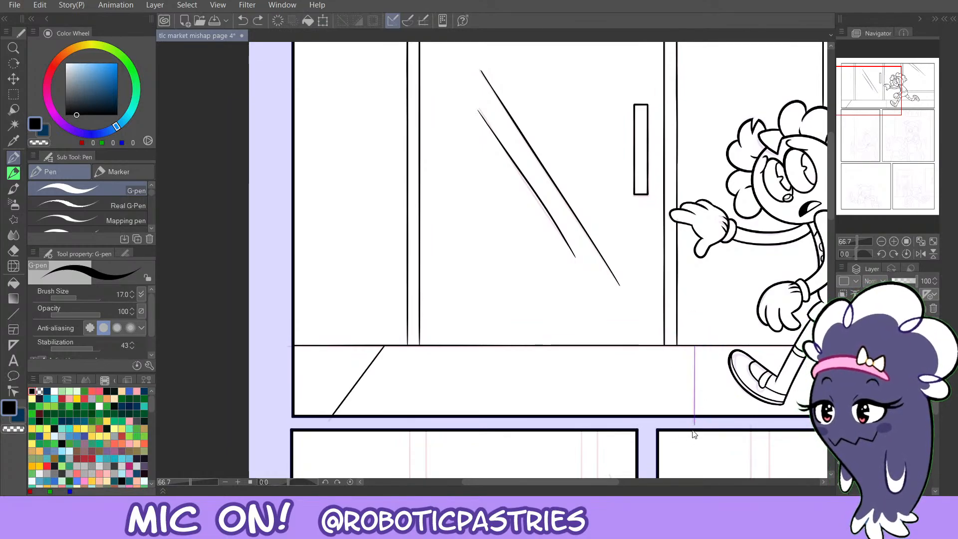
{"action": "left_click", "coordinate": [694, 428]}
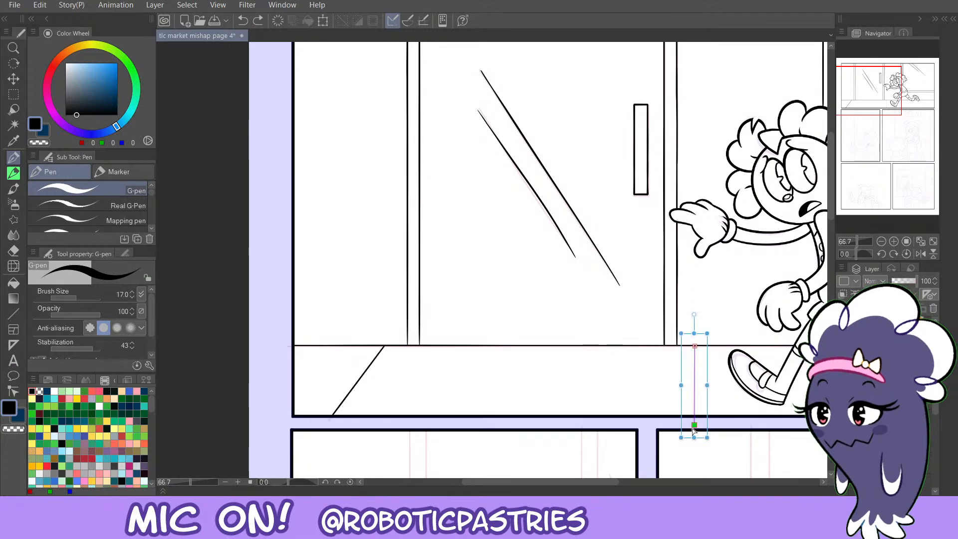
{"action": "left_click_drag", "start_coordinate": [692, 428], "coordinate": [691, 428]}
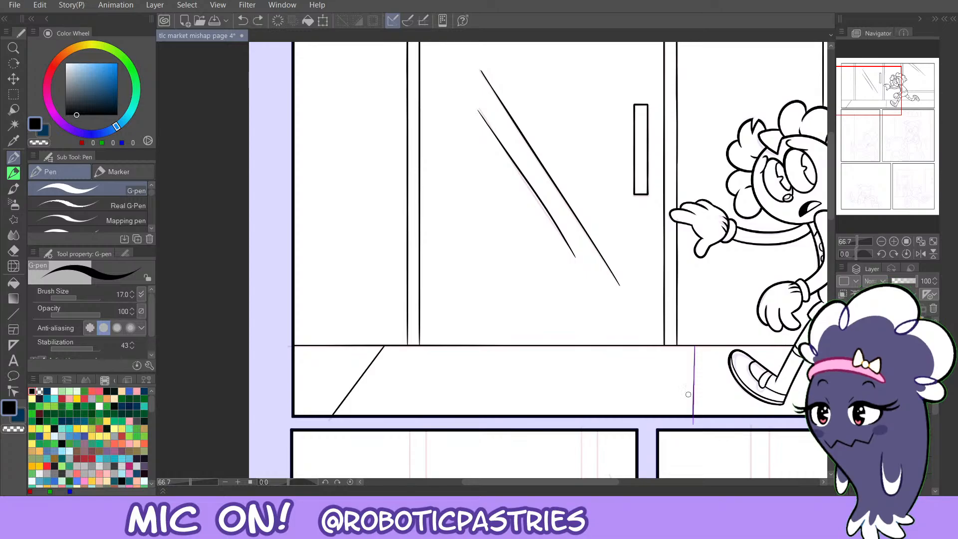
{"action": "left_click_drag", "start_coordinate": [693, 407], "coordinate": [693, 346]}
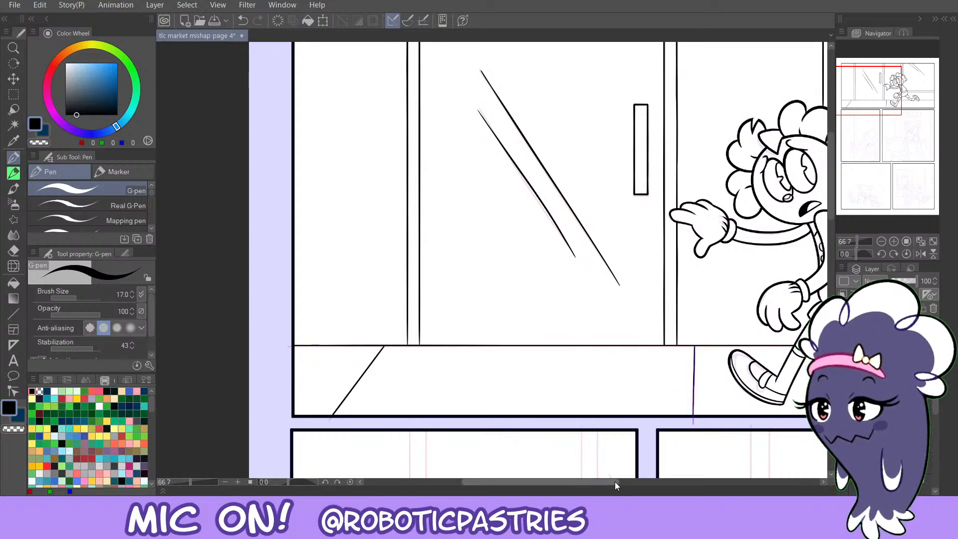
Try to ink the slanted floor line behind the character along the repositioned ruler, then delete the ruler.
{"action": "left_click_drag", "start_coordinate": [614, 481], "coordinate": [713, 475]}
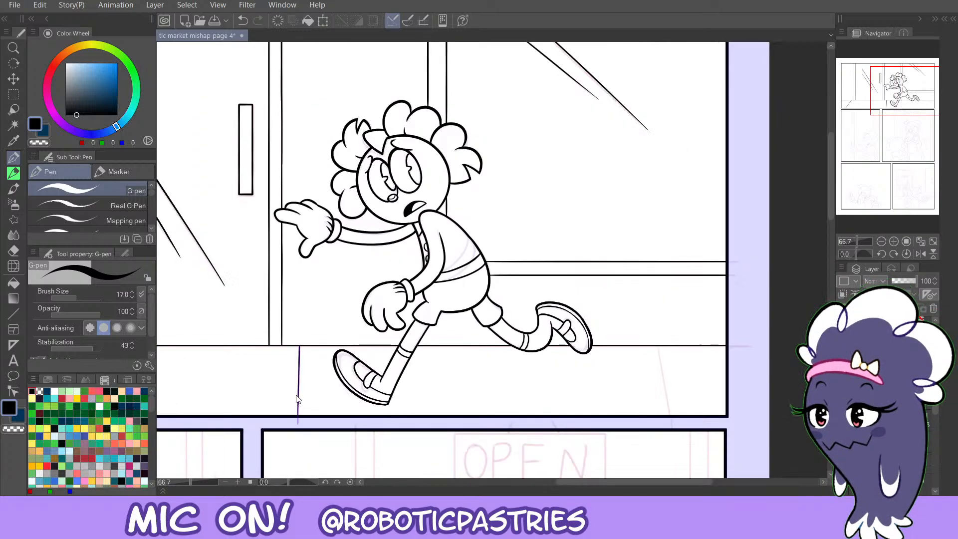
{"action": "left_click", "coordinate": [298, 385], "text": "ctrl"}
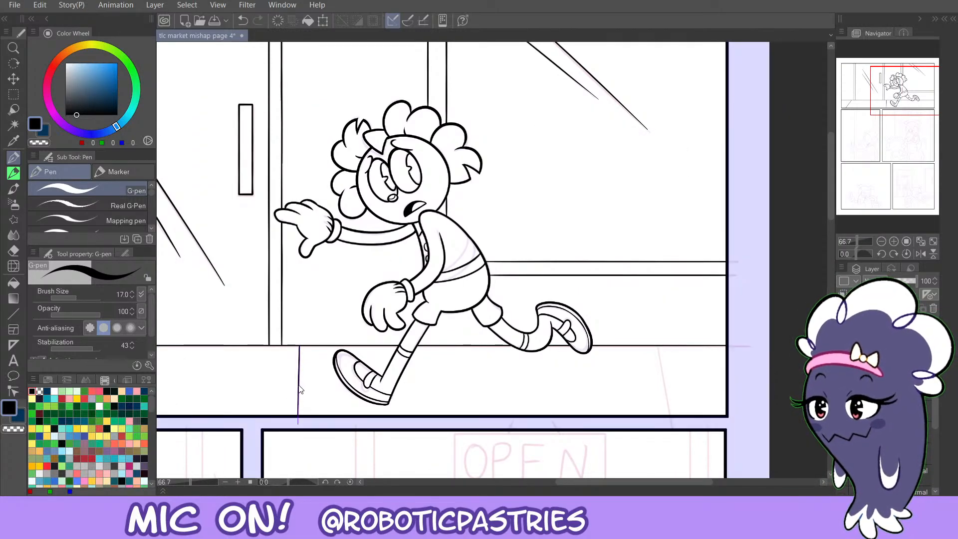
{"action": "left_click_drag", "start_coordinate": [290, 374], "coordinate": [646, 373]}
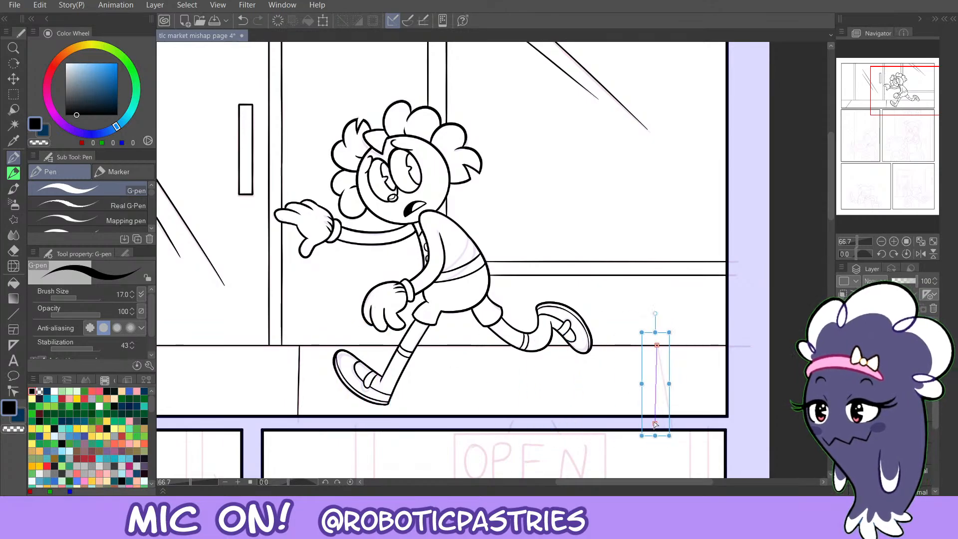
{"action": "mouse_move", "coordinate": [654, 424]}
{"action": "left_mouse_down"}
{"action": "mouse_move", "coordinate": [673, 431]}
{"action": "mouse_move", "coordinate": [657, 347]}
{"action": "mouse_move", "coordinate": [669, 415]}
{"action": "left_mouse_up"}
{"action": "key", "text": "ctrl+z"}
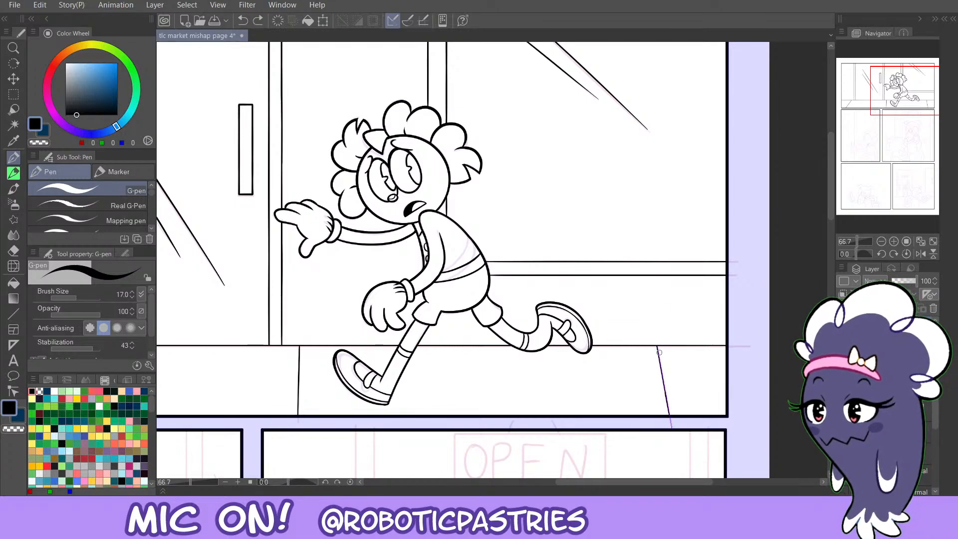
{"action": "left_click_drag", "start_coordinate": [659, 352], "coordinate": [656, 324]}
{"action": "key", "text": "ctrl+z"}
{"action": "left_click_drag", "start_coordinate": [670, 417], "coordinate": [656, 323]}
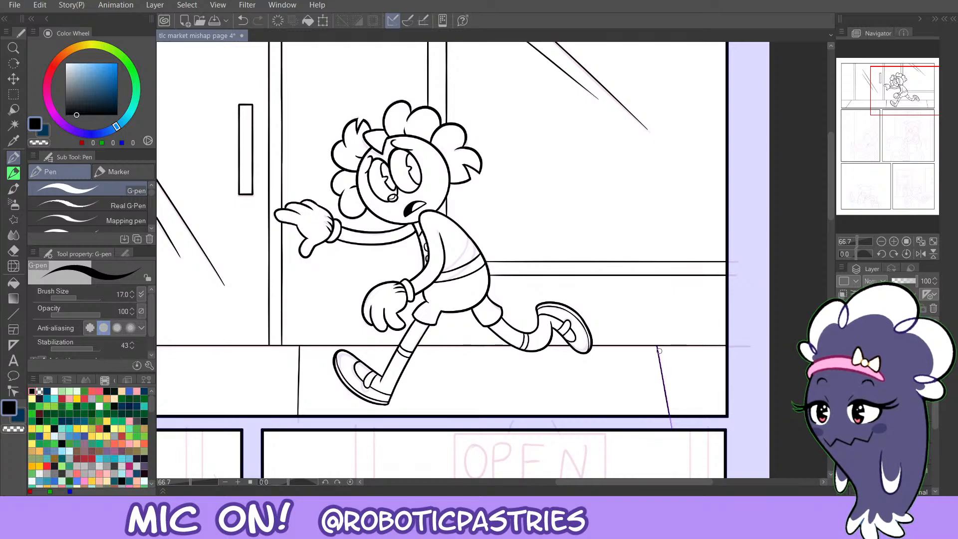
{"action": "left_click", "coordinate": [663, 382], "text": "ctrl"}
{"action": "key", "text": "Delete"}
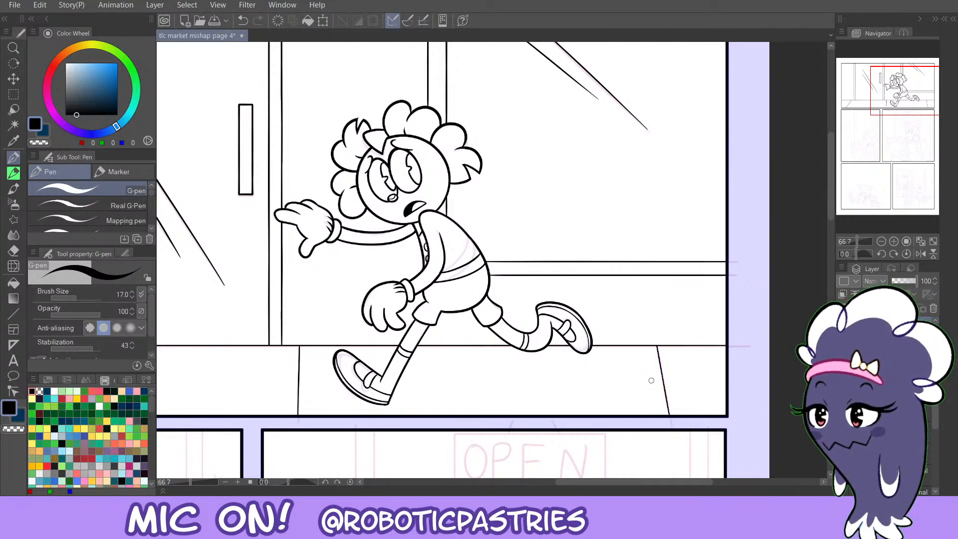
Shift the lower end of the ruler on the slanted floor guide behind the character and delete the ruler.
{"action": "left_click_drag", "start_coordinate": [899, 92], "coordinate": [911, 123]}
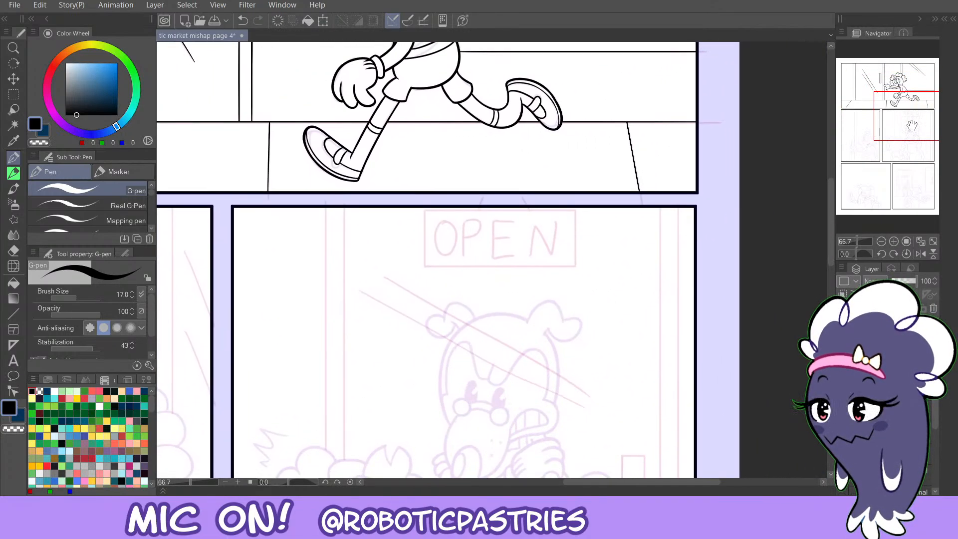
{"action": "left_click", "coordinate": [641, 206], "text": "ctrl"}
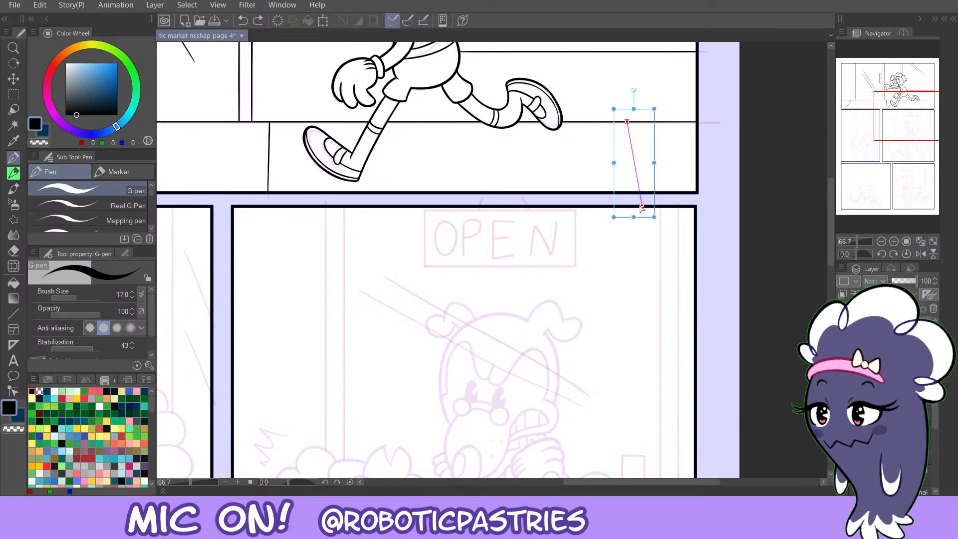
{"action": "left_click_drag", "start_coordinate": [641, 213], "coordinate": [643, 202]}
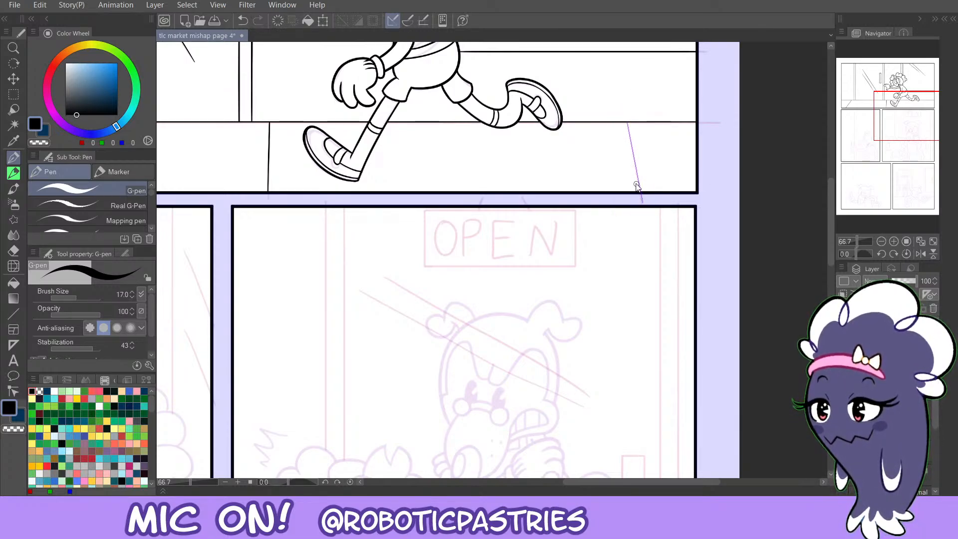
{"action": "left_click", "coordinate": [636, 179], "text": "ctrl"}
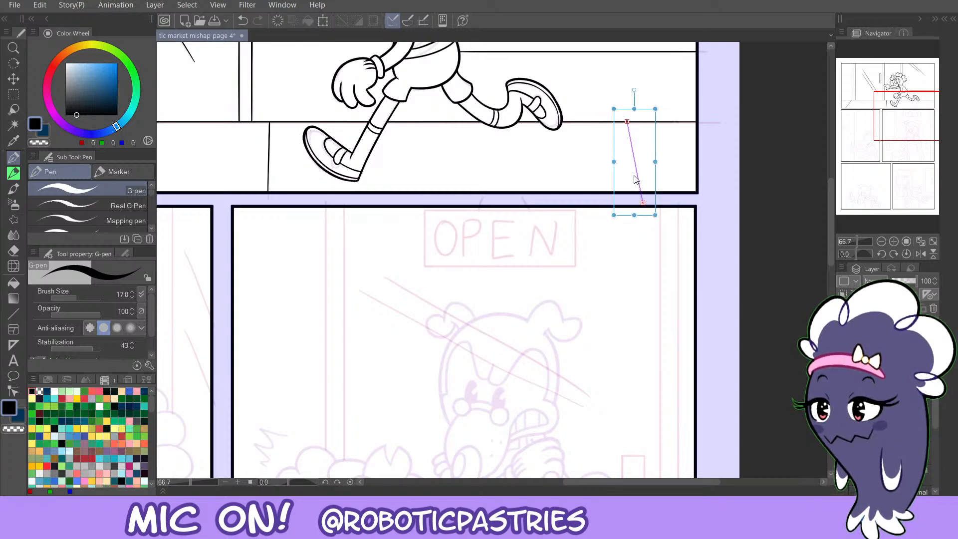
{"action": "key", "text": "Delete"}
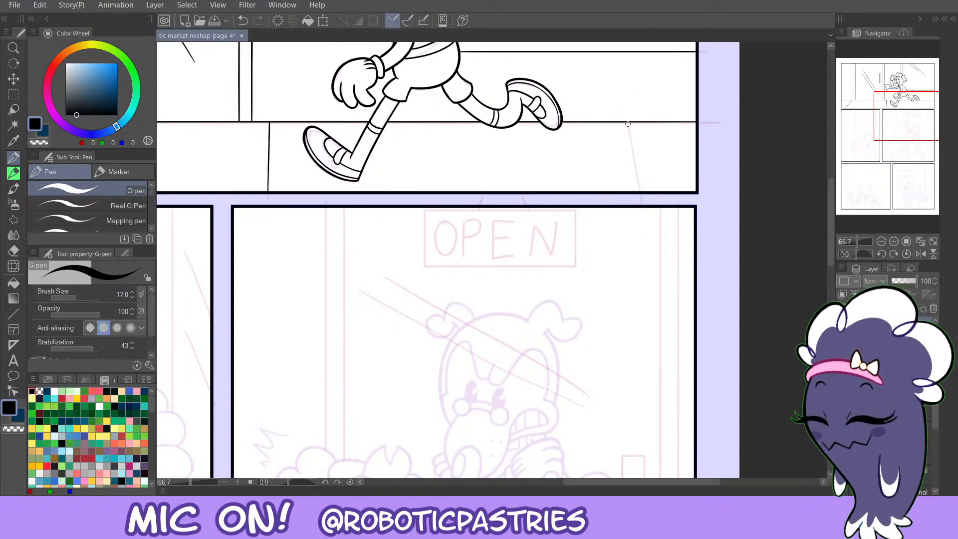
Ink the slanted floor line behind the character freehand, redoing the stroke until it follows the sketch guide.
{"action": "left_click_drag", "start_coordinate": [627, 124], "coordinate": [652, 225]}
{"action": "key", "text": "ctrl+z"}
{"action": "left_click_drag", "start_coordinate": [627, 123], "coordinate": [643, 205]}
{"action": "key", "text": "ctrl+z"}
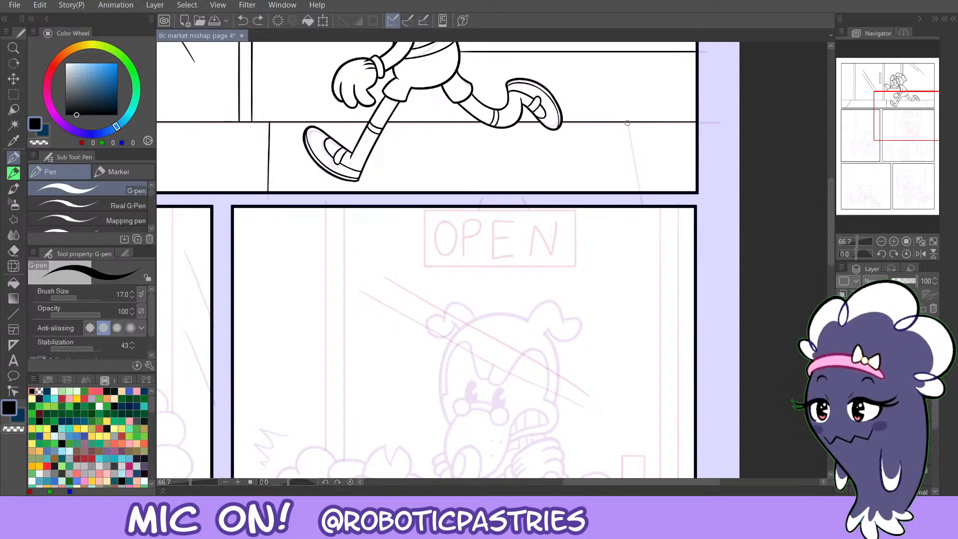
{"action": "left_click_drag", "start_coordinate": [628, 124], "coordinate": [644, 219]}
{"action": "key", "text": "ctrl+z"}
{"action": "left_click_drag", "start_coordinate": [627, 123], "coordinate": [644, 215]}
{"action": "key", "text": "ctrl+z"}
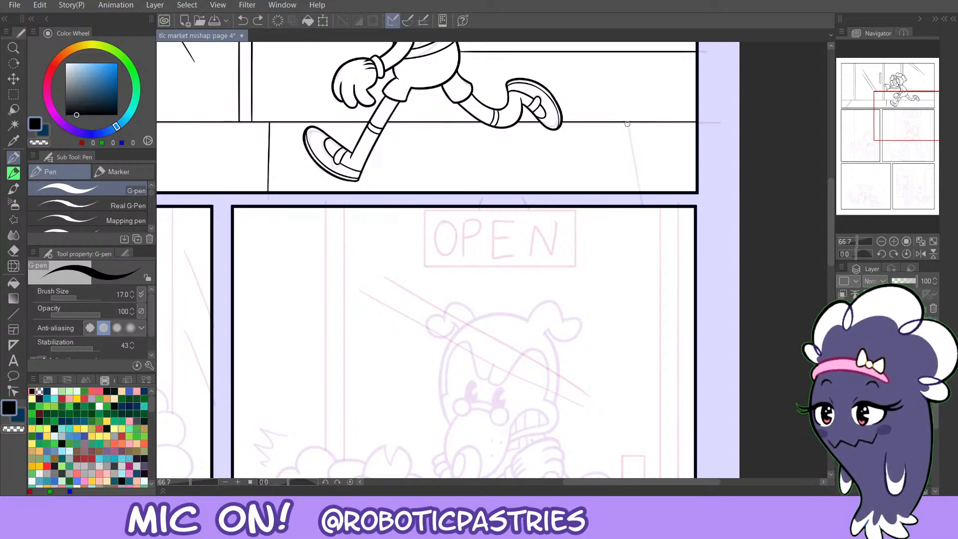
{"action": "left_click_drag", "start_coordinate": [628, 123], "coordinate": [646, 216]}
{"action": "key", "text": "ctrl+z"}
{"action": "key", "text": "ctrl+z"}
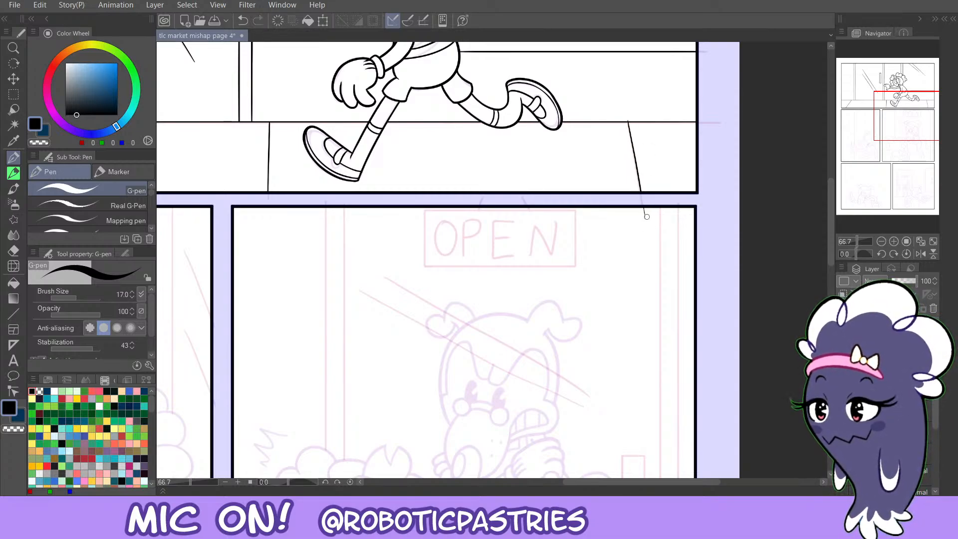
Erase the part of the slanted floor line that runs past the top panel's lower border.
{"action": "key", "text": "c"}
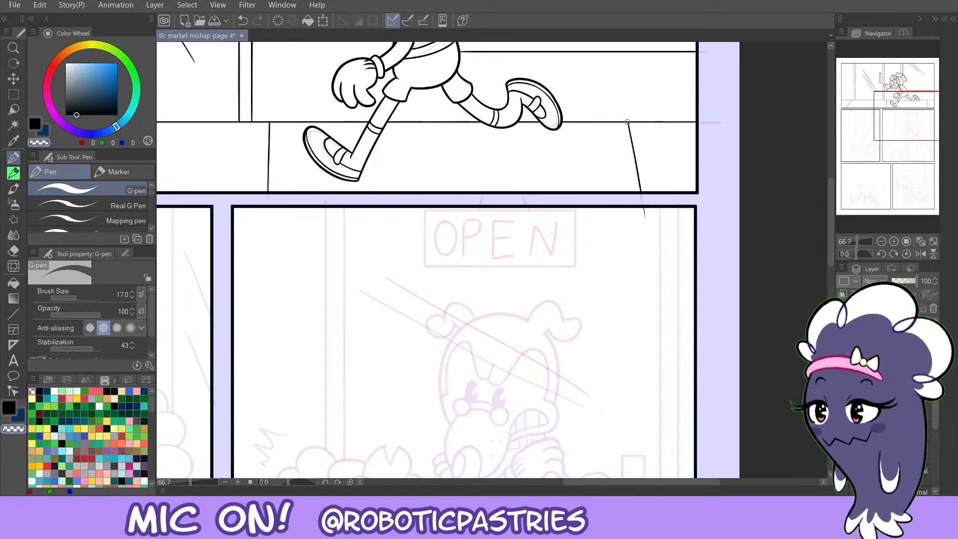
{"action": "key", "text": "e"}
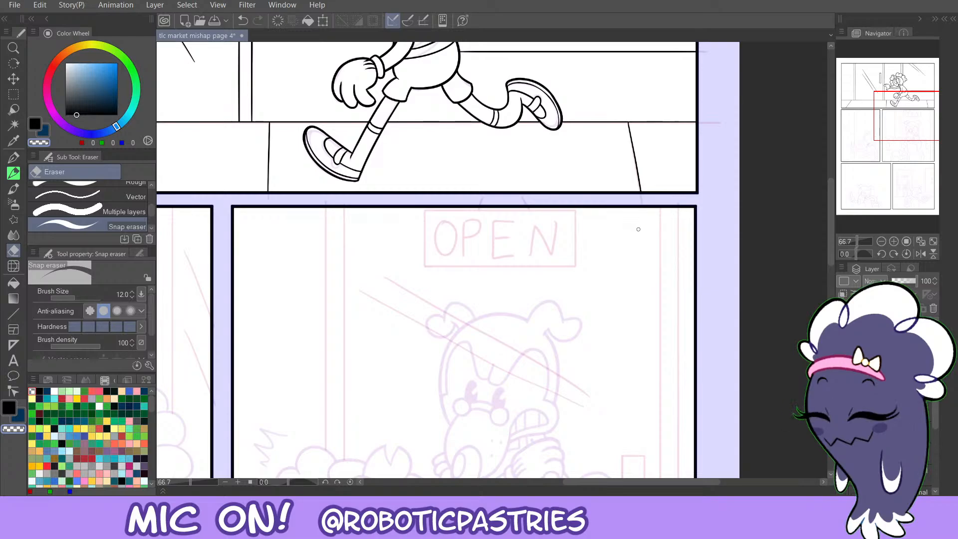
{"action": "key", "text": "minus"}
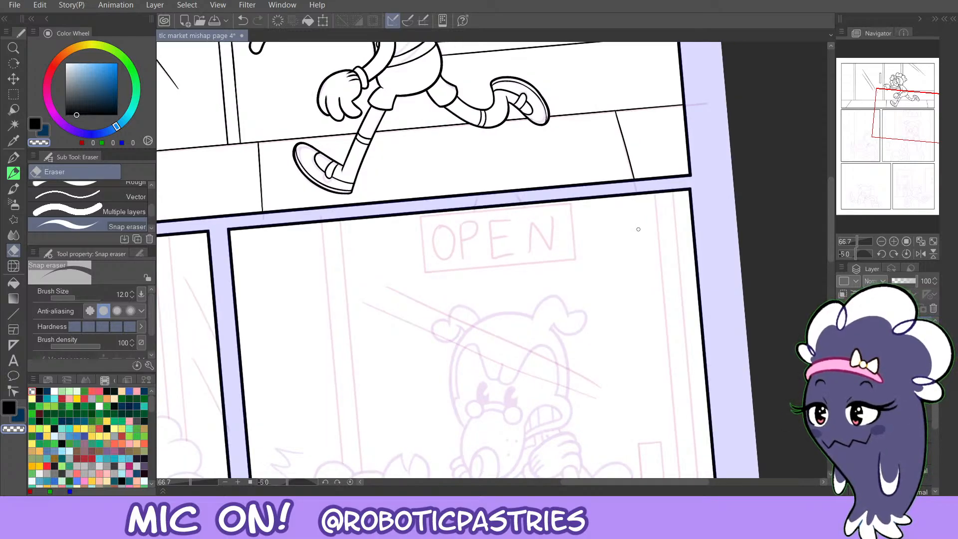
{"action": "key", "text": "minus"}
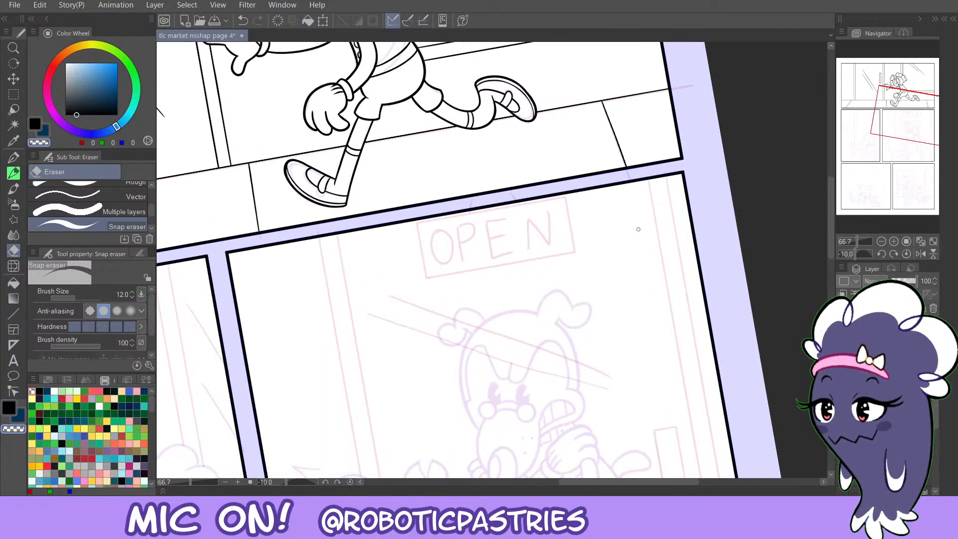
{"action": "left_click", "coordinate": [906, 253]}
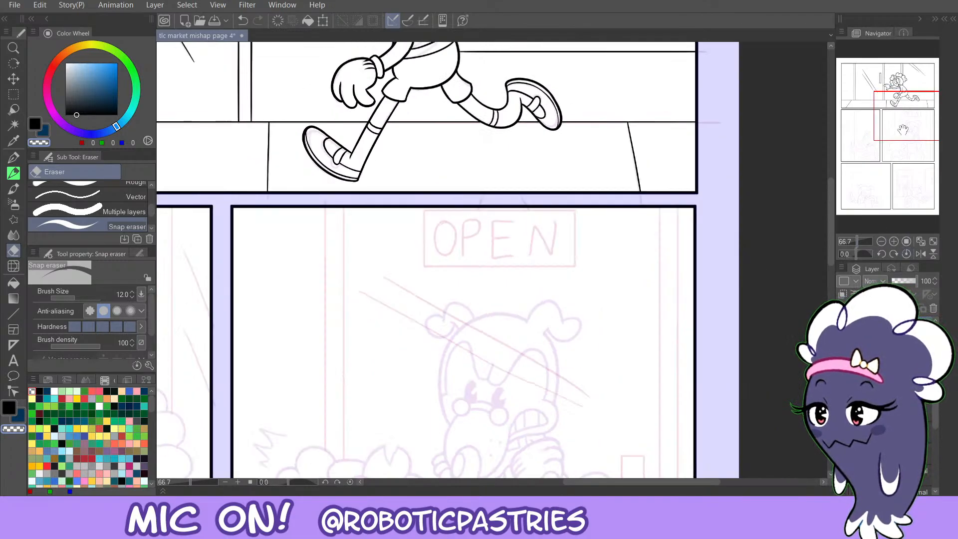
Place two vertical linear rulers over the pair of door-frame sketch lines behind the character's head in the second row's first panel.
{"action": "left_click_drag", "start_coordinate": [900, 127], "coordinate": [857, 141]}
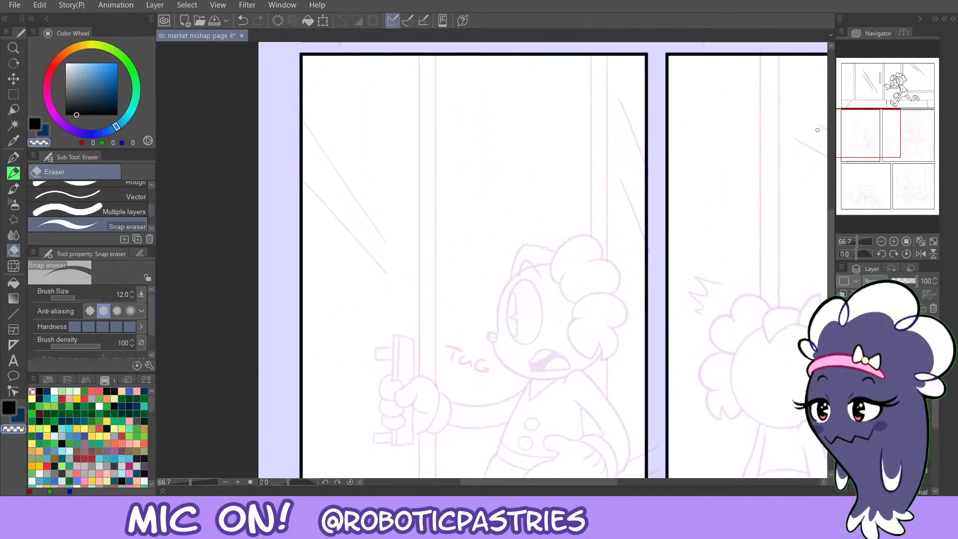
{"action": "key", "text": "p"}
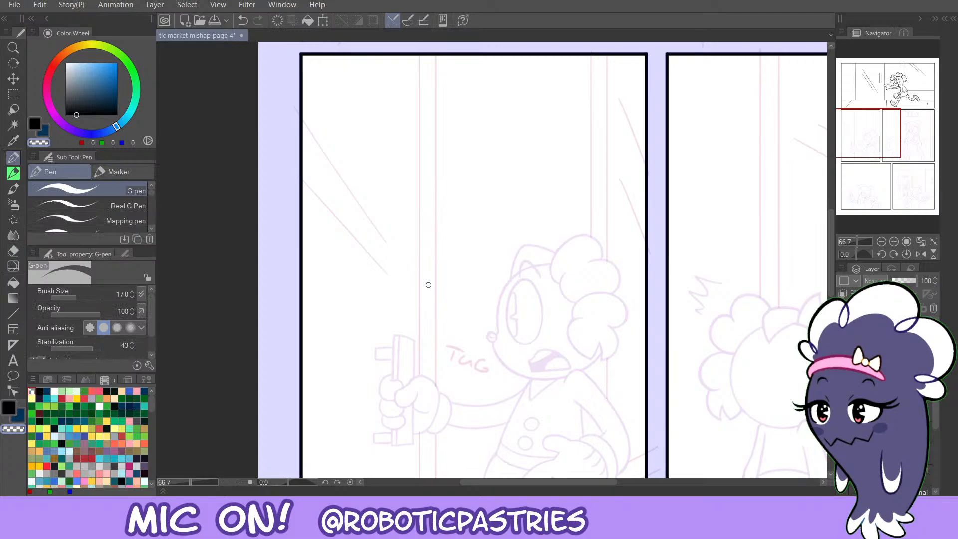
{"action": "key", "text": "c"}
{"action": "key", "text": "x"}
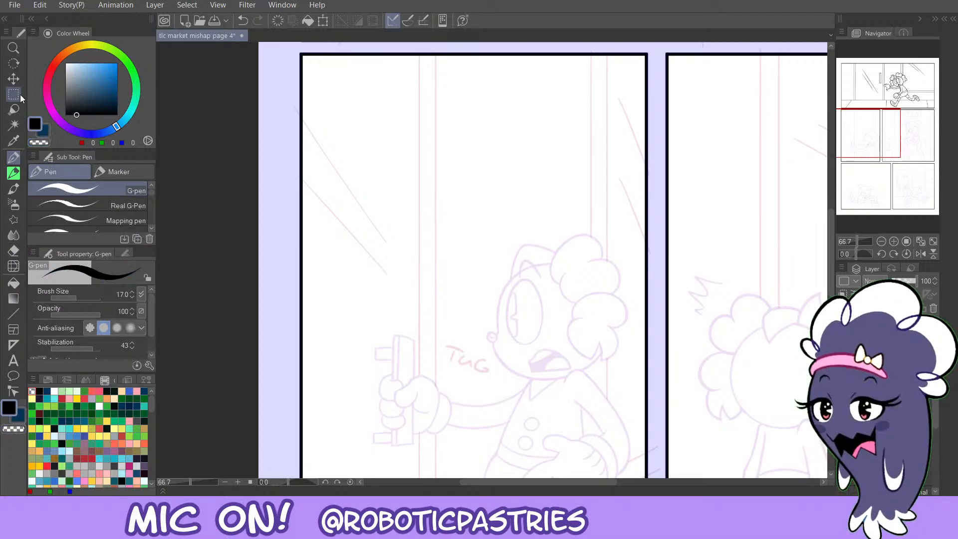
{"action": "key", "text": "u"}
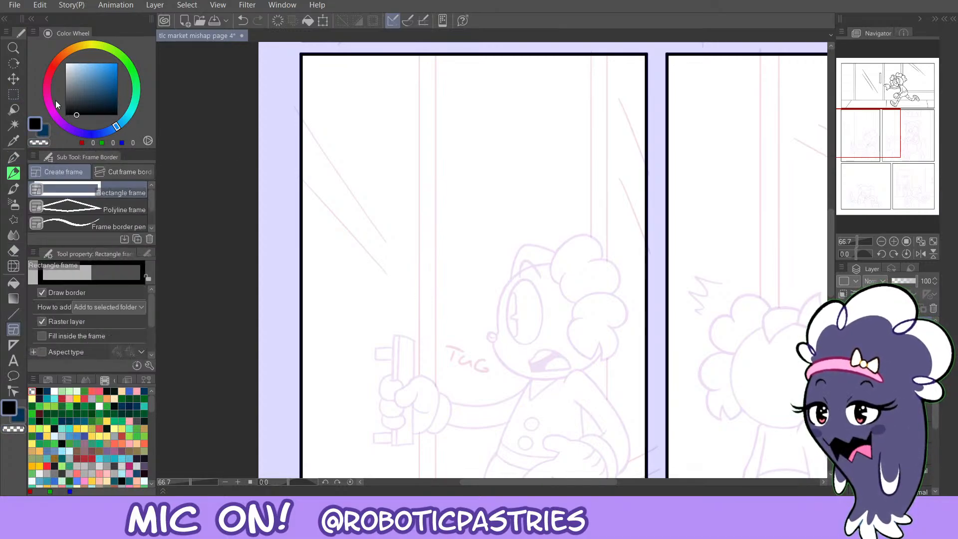
{"action": "key", "text": "u"}
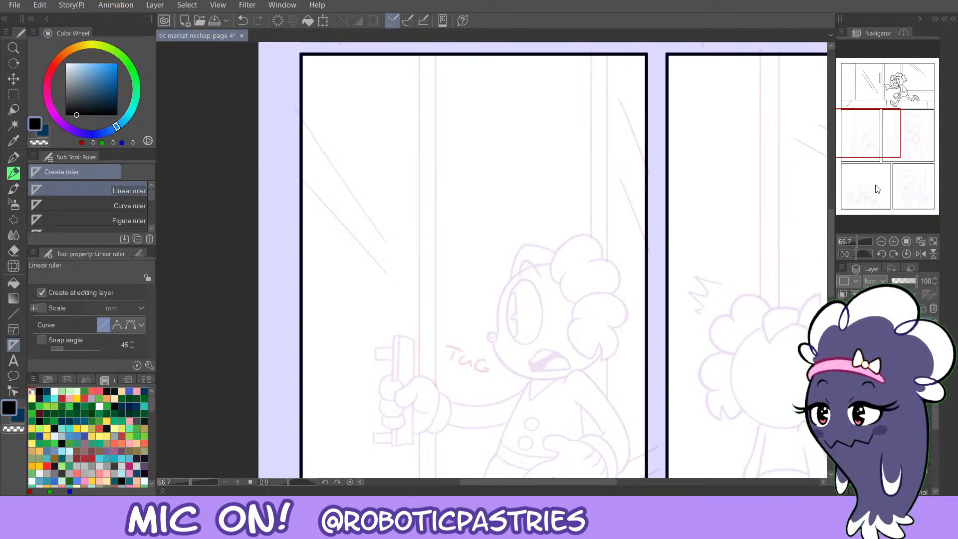
{"action": "left_click", "coordinate": [881, 240]}
{"action": "mouse_move", "coordinate": [865, 144]}
{"action": "left_mouse_down"}
{"action": "mouse_move", "coordinate": [891, 94]}
{"action": "mouse_move", "coordinate": [857, 148]}
{"action": "left_mouse_up"}
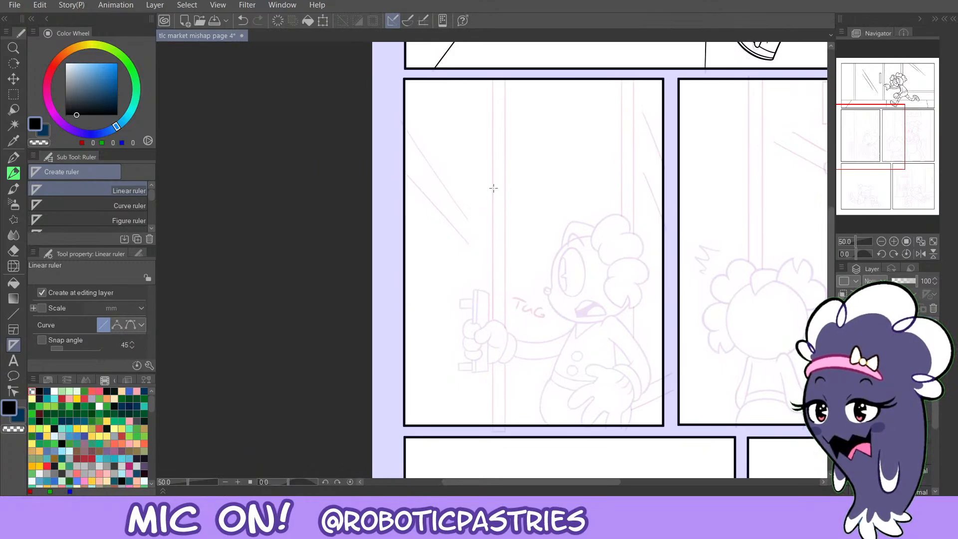
{"action": "left_click_drag", "start_coordinate": [621, 76], "coordinate": [599, 366]}
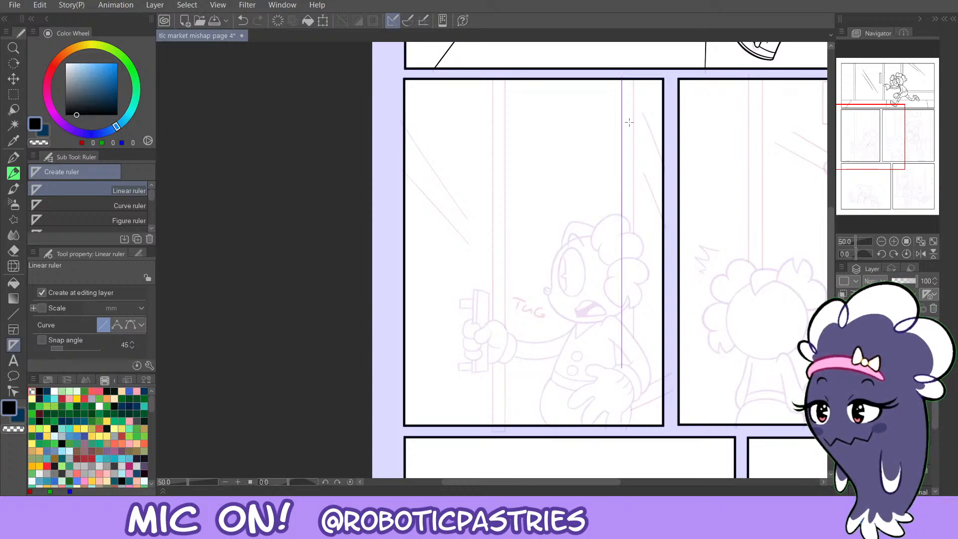
{"action": "left_click_drag", "start_coordinate": [634, 77], "coordinate": [623, 343]}
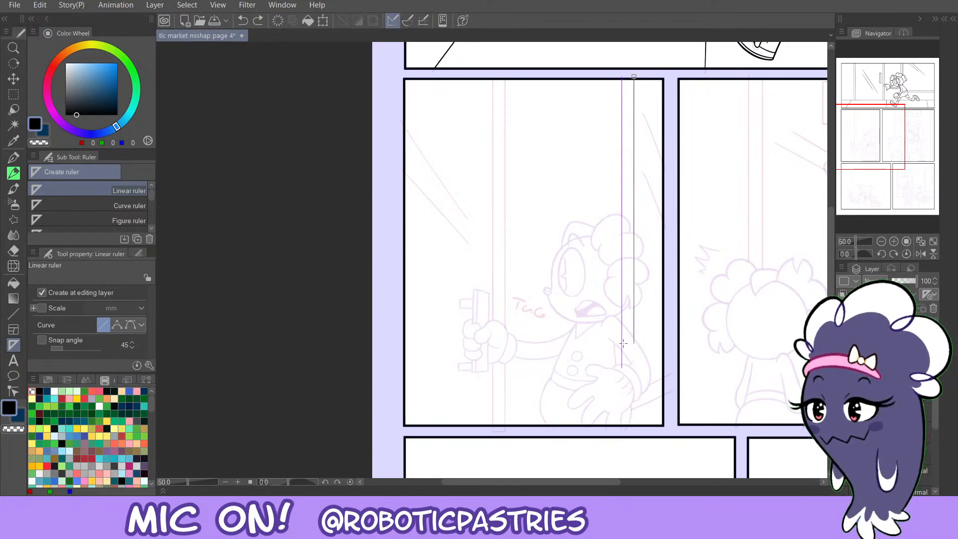
Ink the two vertical door-frame lines behind the character's head along the rulers with the G-pen, redoing the first stroke.
{"action": "key", "text": "p"}
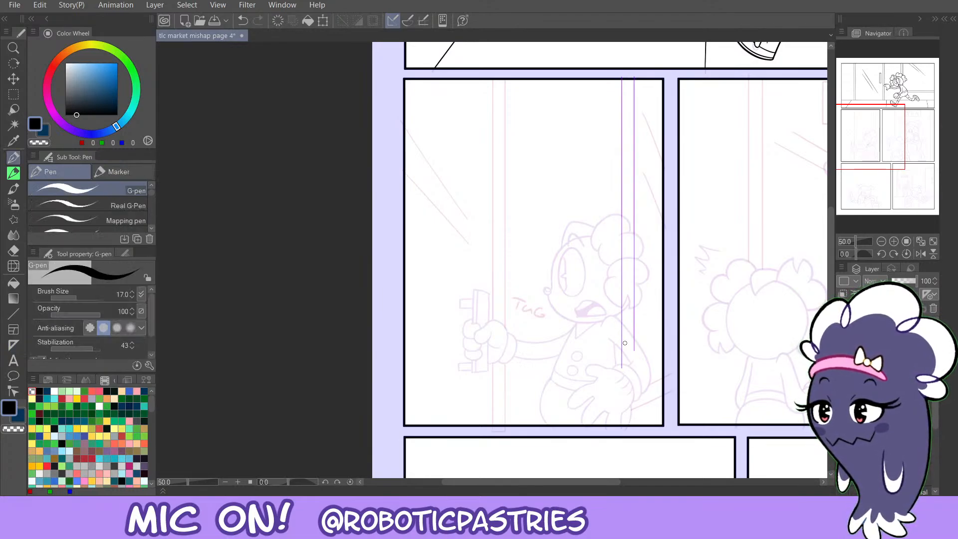
{"action": "mouse_move", "coordinate": [620, 90]}
{"action": "left_mouse_down"}
{"action": "mouse_move", "coordinate": [620, 370]}
{"action": "mouse_move", "coordinate": [627, 88]}
{"action": "left_mouse_up"}
{"action": "key", "text": "ctrl+z"}
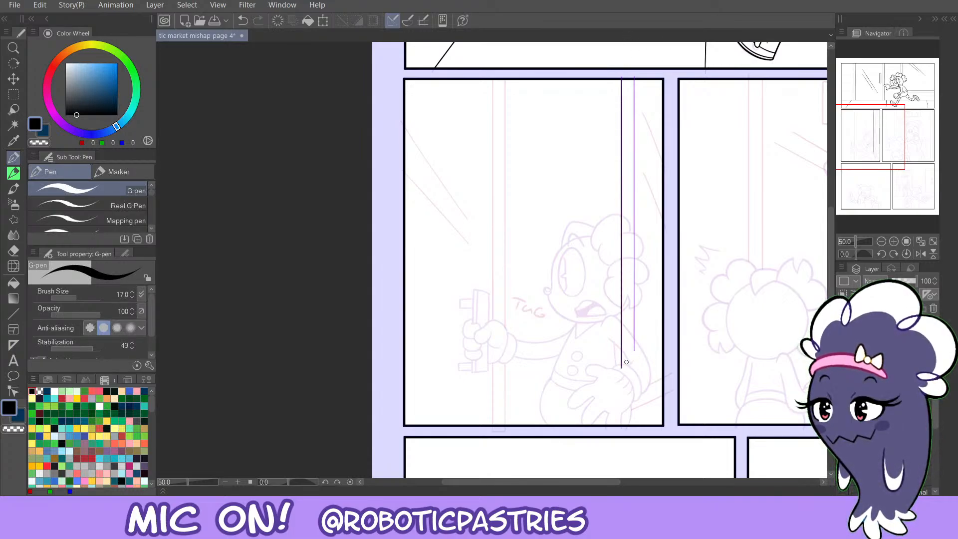
{"action": "left_click_drag", "start_coordinate": [637, 149], "coordinate": [642, 392]}
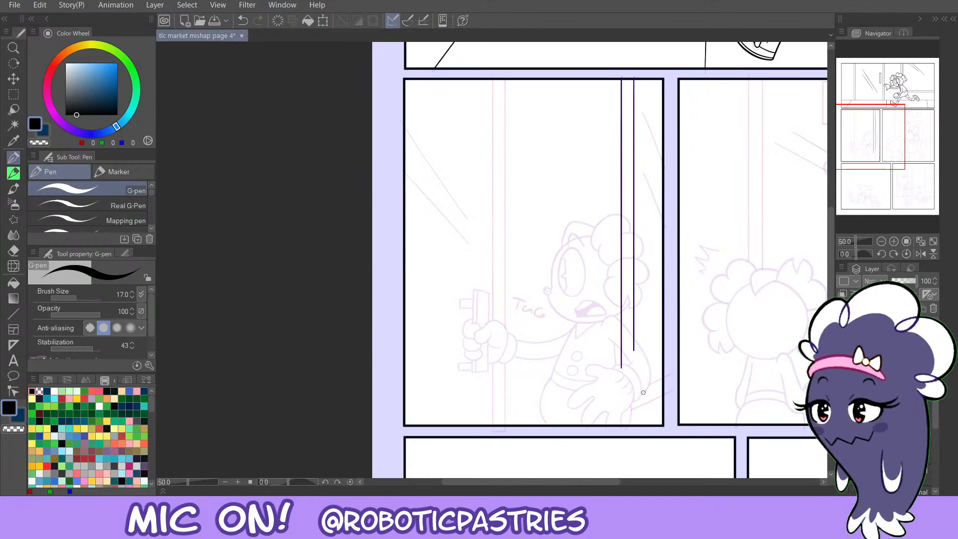
{"action": "left_click_drag", "start_coordinate": [636, 349], "coordinate": [644, 39]}
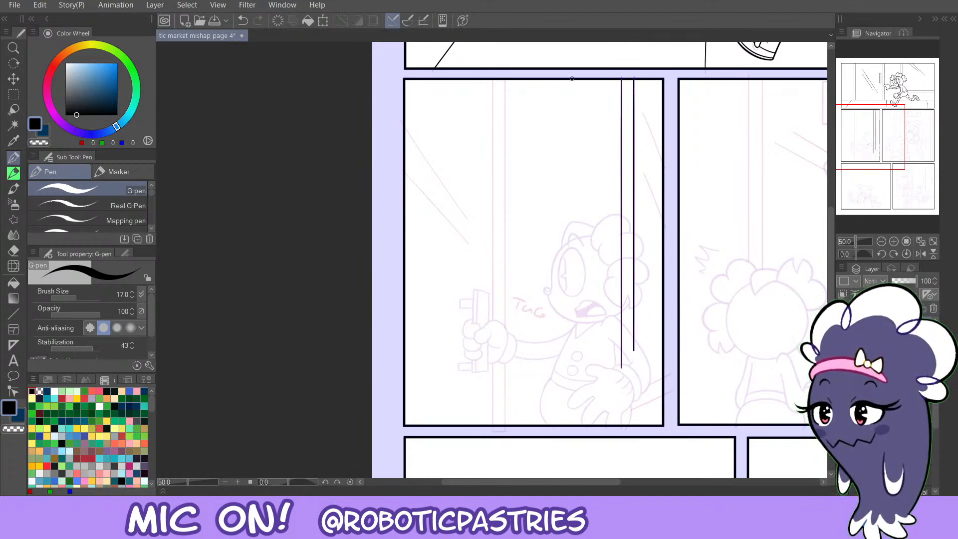
{"action": "left_click_drag", "start_coordinate": [620, 327], "coordinate": [616, 196]}
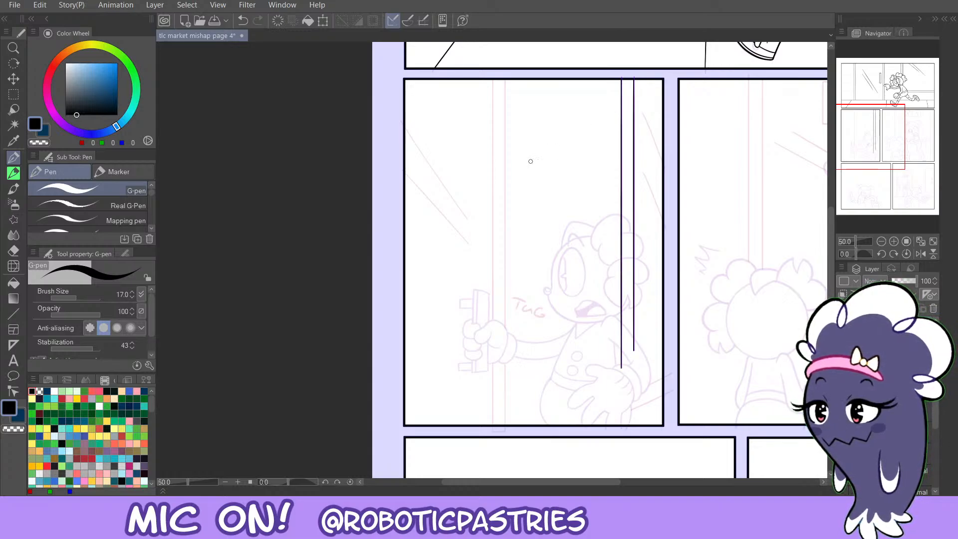
Delete both rulers from the door-frame lines behind the character's head.
{"action": "left_click", "coordinate": [621, 355], "text": "ctrl"}
{"action": "left_click", "coordinate": [594, 380], "text": "ctrl"}
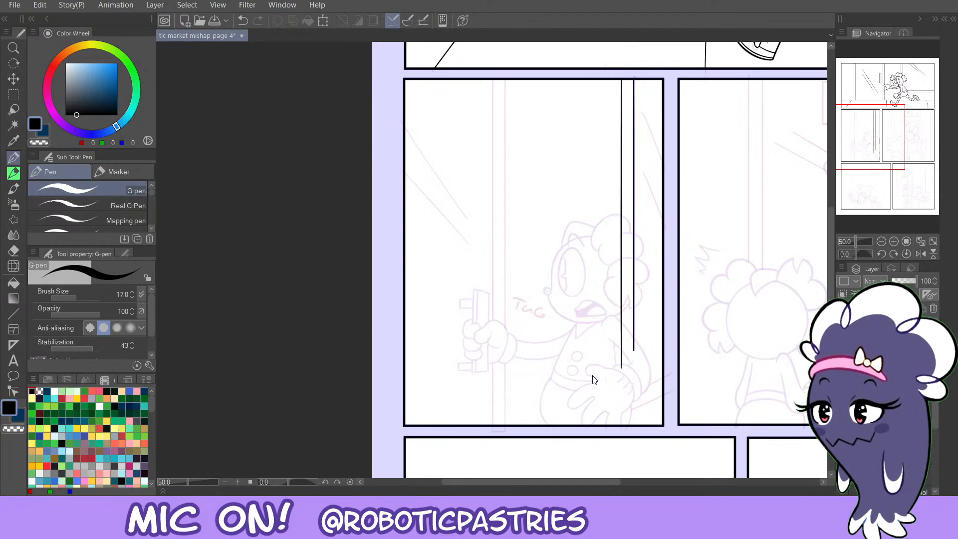
{"action": "left_click", "coordinate": [634, 335], "text": "ctrl"}
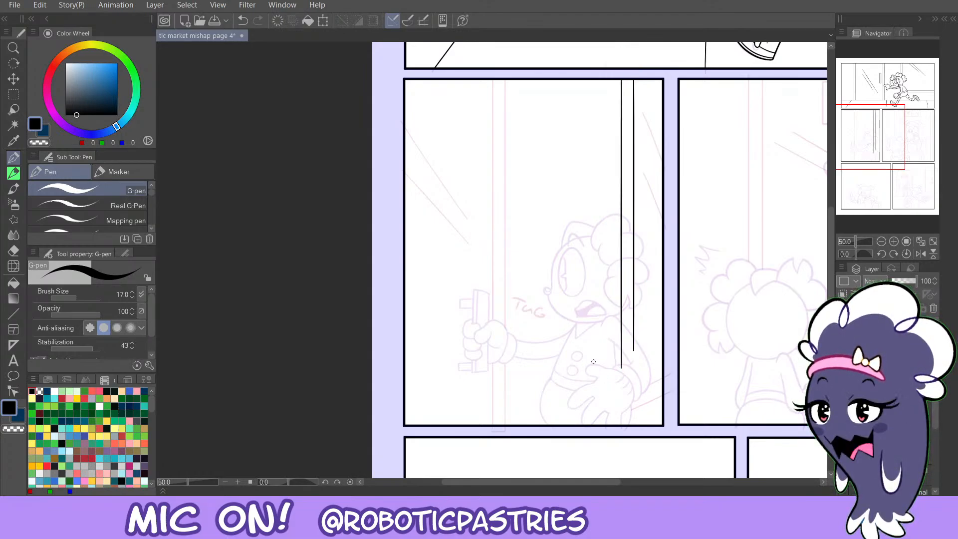
Clear the parts of the two door-frame lines that cross the character's hair, using rectangular selections, and deselect.
{"action": "key", "text": "e"}
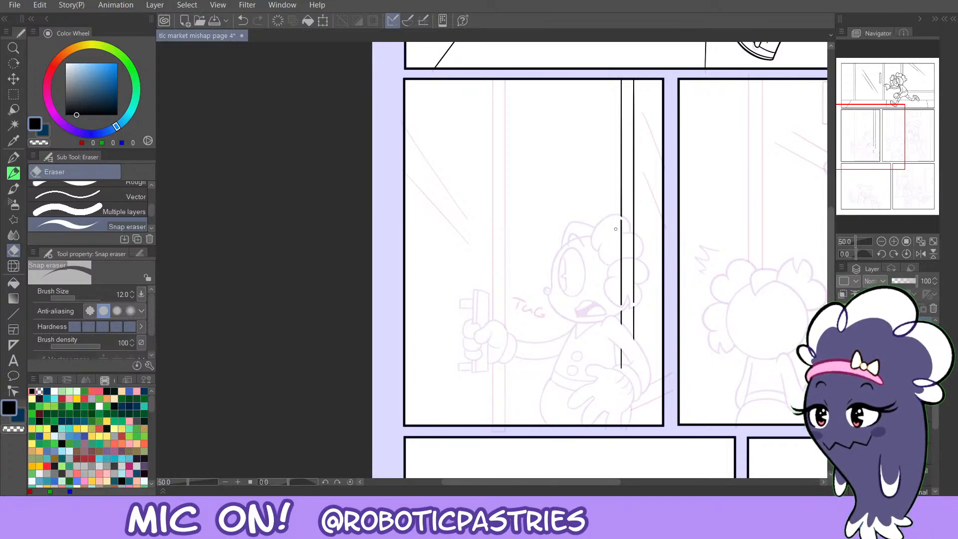
{"action": "key", "text": "m"}
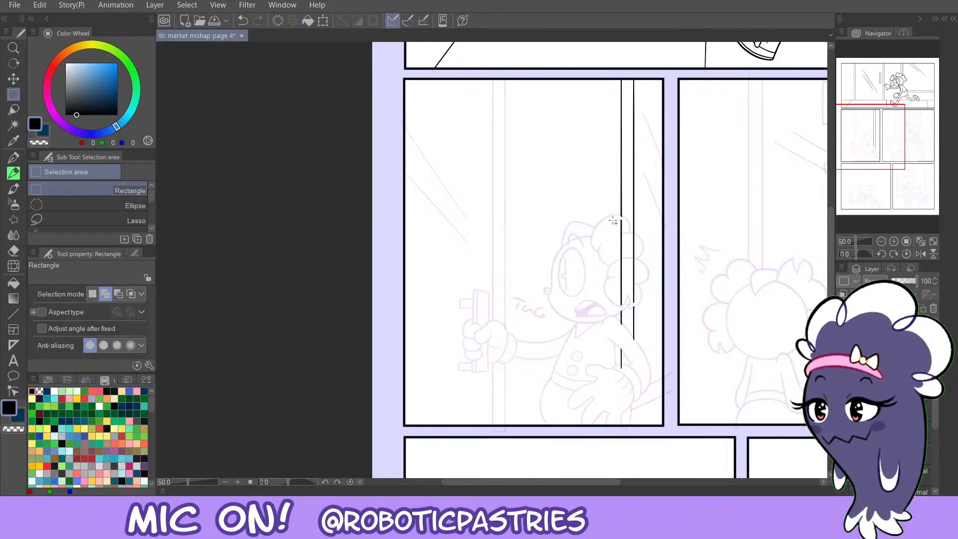
{"action": "left_click_drag", "start_coordinate": [613, 218], "coordinate": [624, 308]}
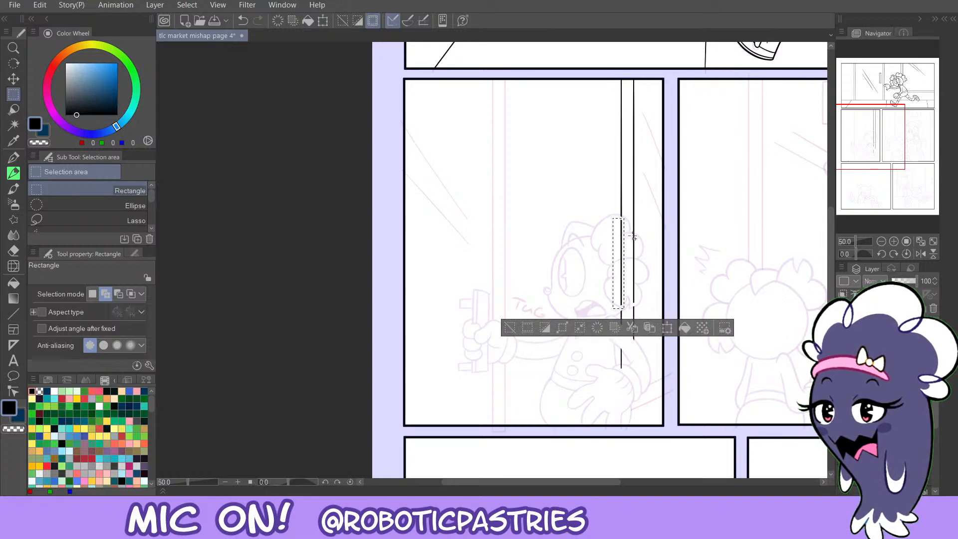
{"action": "left_click_drag", "start_coordinate": [631, 236], "coordinate": [637, 308]}
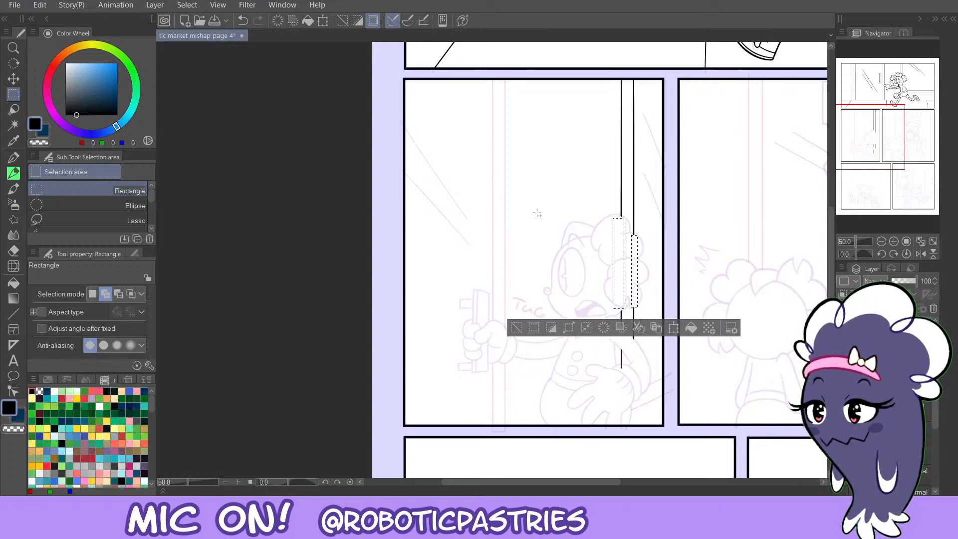
{"action": "key", "text": "Delete"}
{"action": "key", "text": "ctrl+d"}
{"action": "key", "text": "e"}
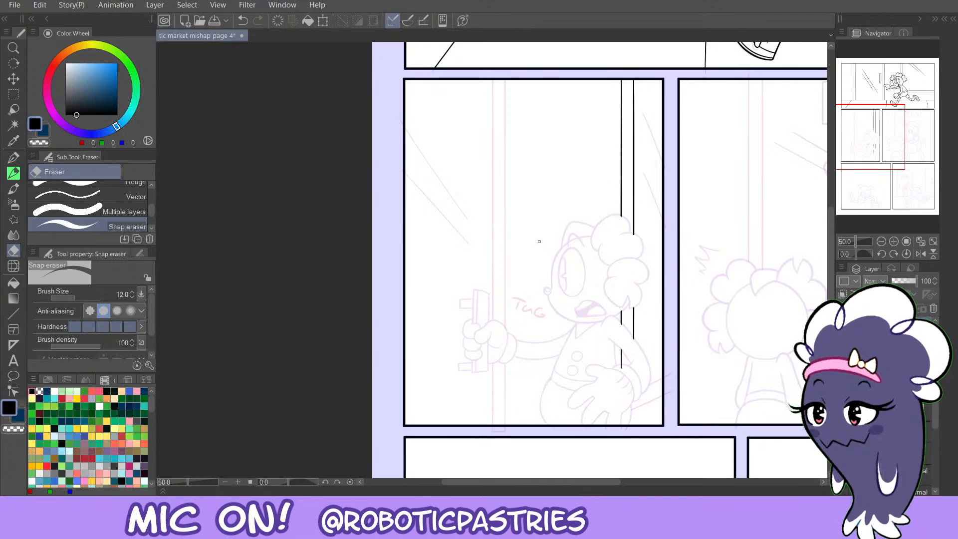
Place a vertical linear ruler on the door-frame line nearer the character, beside the hand on the handle, over the panel's full height.
{"action": "left_click", "coordinate": [893, 241]}
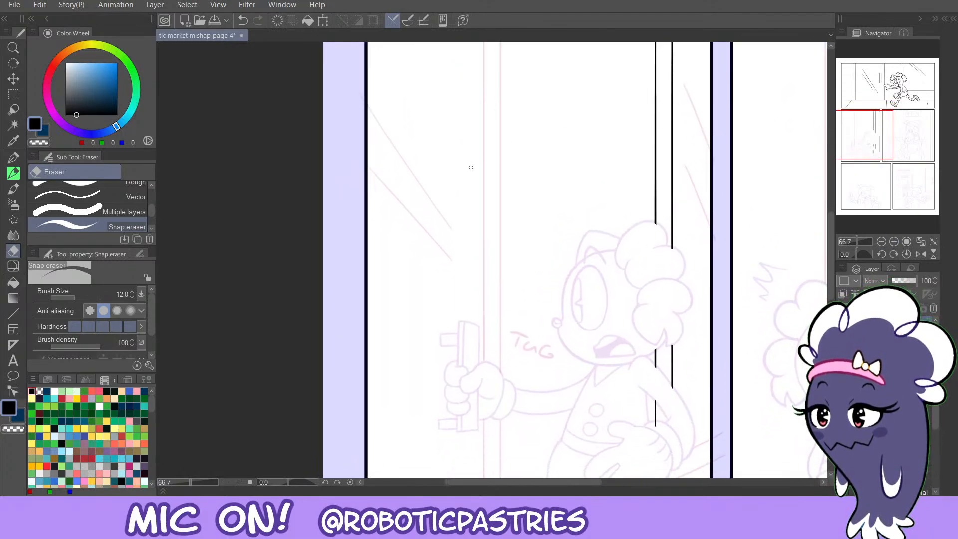
{"action": "key", "text": "p"}
{"action": "key", "text": "u"}
{"action": "key", "text": "u"}
{"action": "key", "text": "u"}
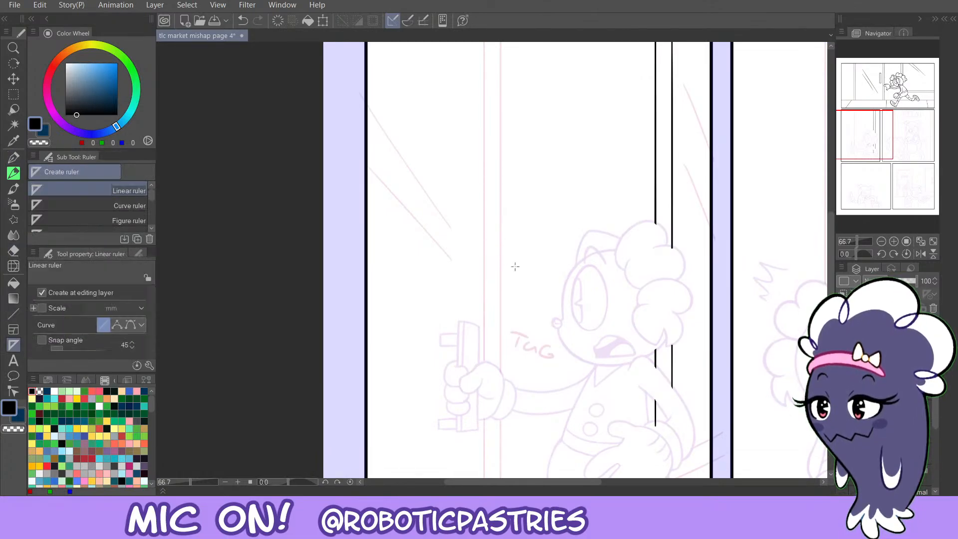
{"action": "mouse_move", "coordinate": [859, 140]}
{"action": "left_mouse_down"}
{"action": "mouse_move", "coordinate": [859, 128]}
{"action": "mouse_move", "coordinate": [852, 139]}
{"action": "left_mouse_up"}
{"action": "left_click_drag", "start_coordinate": [558, 55], "coordinate": [542, 443]}
{"action": "key", "text": "ctrl+z"}
{"action": "scroll", "coordinate": [860, 249], "scroll_direction": "down", "scroll_amount": 1}
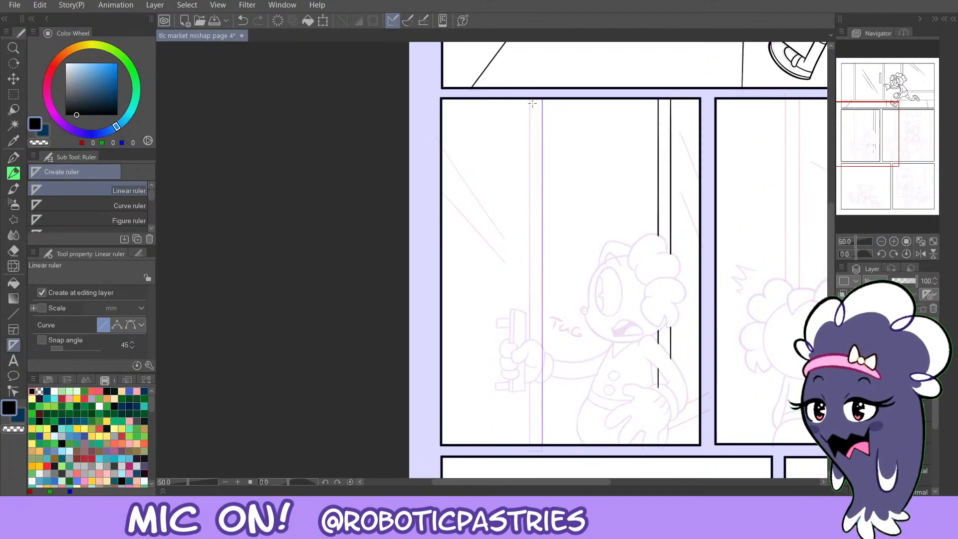
Place a parallel full-height ruler on the door-frame line closest to the handle, redoing it until it matches the sketch.
{"action": "left_click_drag", "start_coordinate": [528, 99], "coordinate": [528, 442]}
{"action": "key", "text": "ctrl+z"}
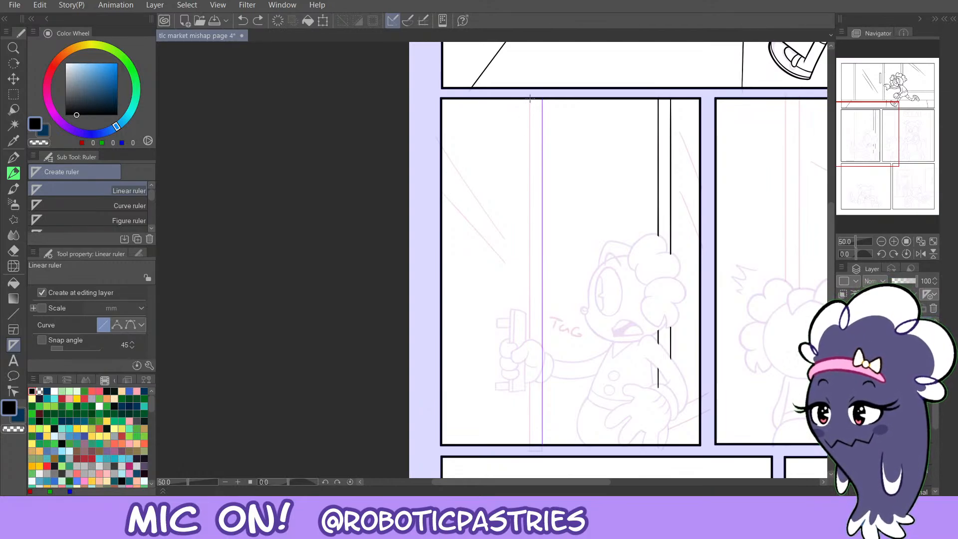
{"action": "left_click_drag", "start_coordinate": [530, 98], "coordinate": [530, 444]}
{"action": "key", "text": "ctrl+d"}
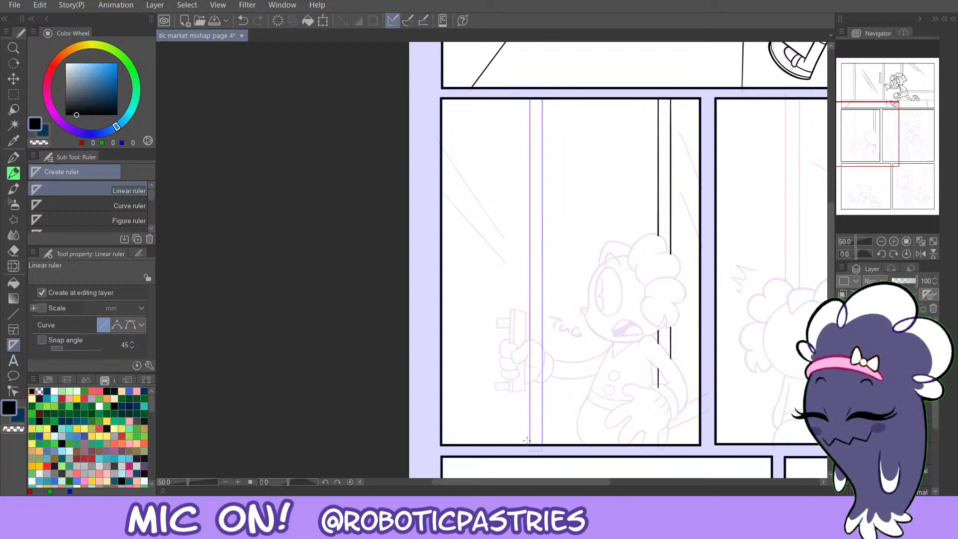
Ink both full-height door-frame lines by the character's hand along the rulers, redoing strokes on the line nearer the character.
{"action": "key", "text": "p"}
{"action": "mouse_move", "coordinate": [530, 99]}
{"action": "left_mouse_down"}
{"action": "mouse_move", "coordinate": [550, 458]}
{"action": "mouse_move", "coordinate": [517, 263]}
{"action": "mouse_move", "coordinate": [525, 94]}
{"action": "left_mouse_up"}
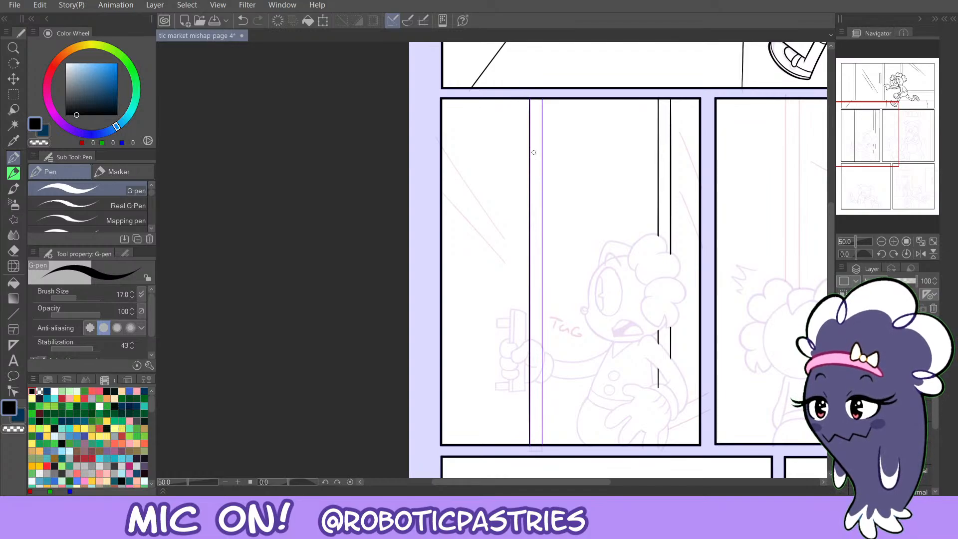
{"action": "mouse_move", "coordinate": [544, 443]}
{"action": "left_mouse_down"}
{"action": "mouse_move", "coordinate": [535, 69]}
{"action": "mouse_move", "coordinate": [543, 178]}
{"action": "left_mouse_up"}
{"action": "key", "text": "ctrl+z"}
{"action": "key", "text": "ctrl+z"}
{"action": "left_click_drag", "start_coordinate": [541, 106], "coordinate": [543, 192]}
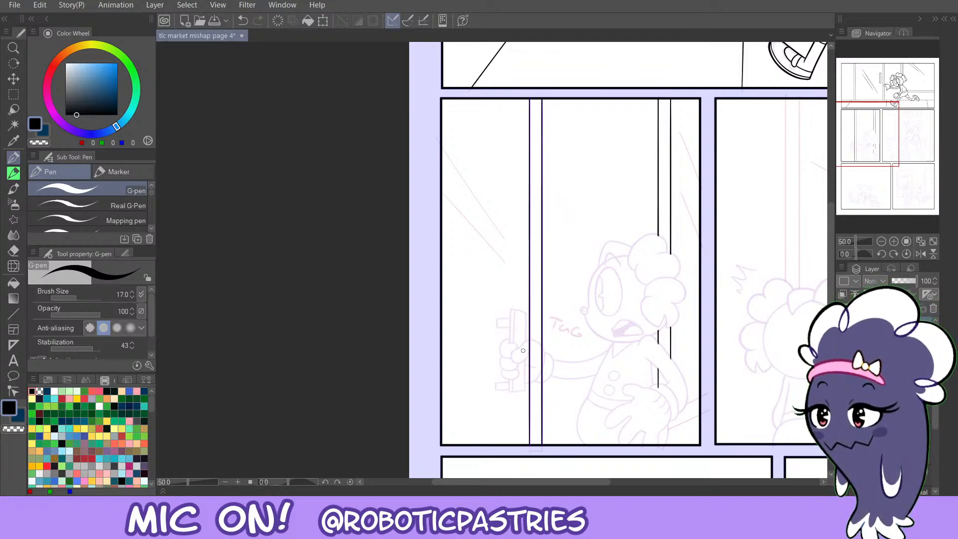
{"action": "left_click_drag", "start_coordinate": [543, 339], "coordinate": [557, 49]}
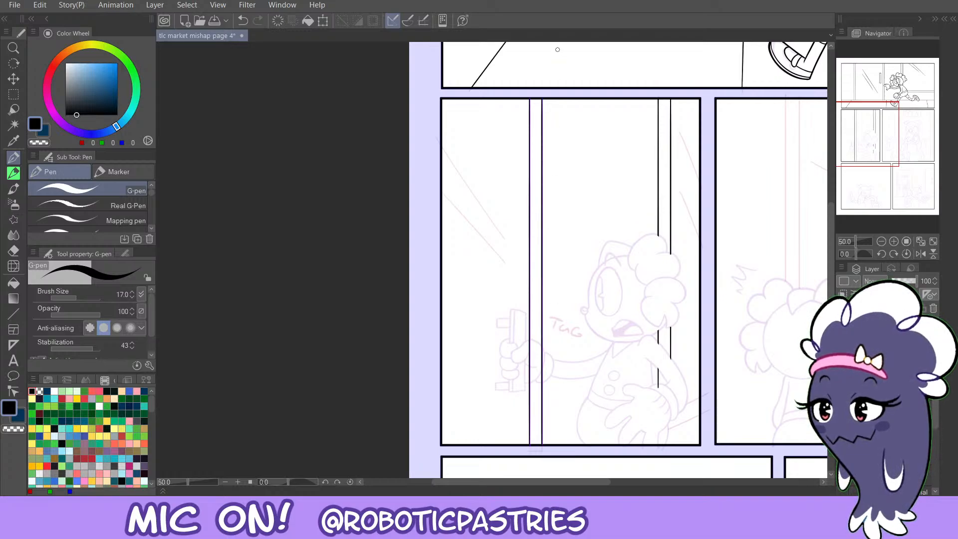
{"action": "key", "text": "ctrl+z"}
{"action": "left_click_drag", "start_coordinate": [543, 225], "coordinate": [544, 74]}
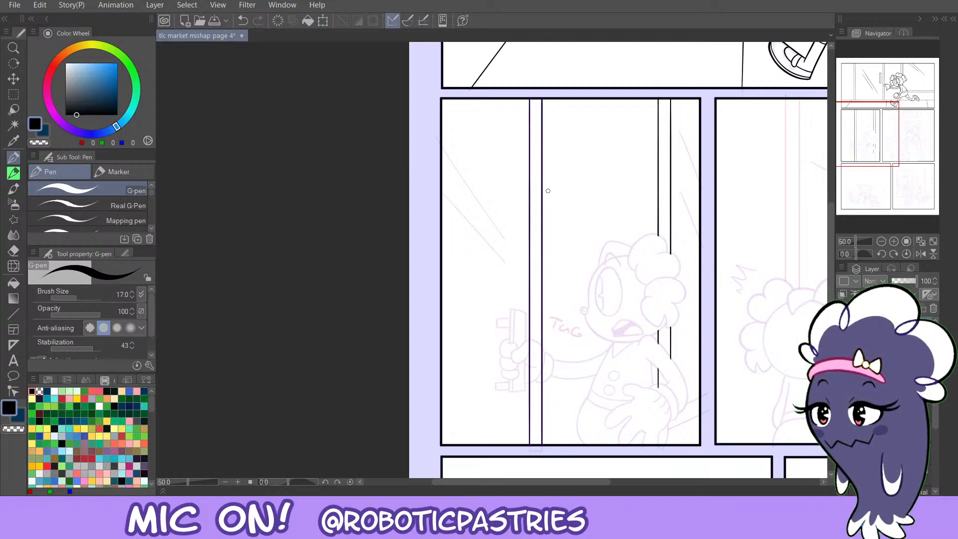
{"action": "key", "text": "ctrl+z"}
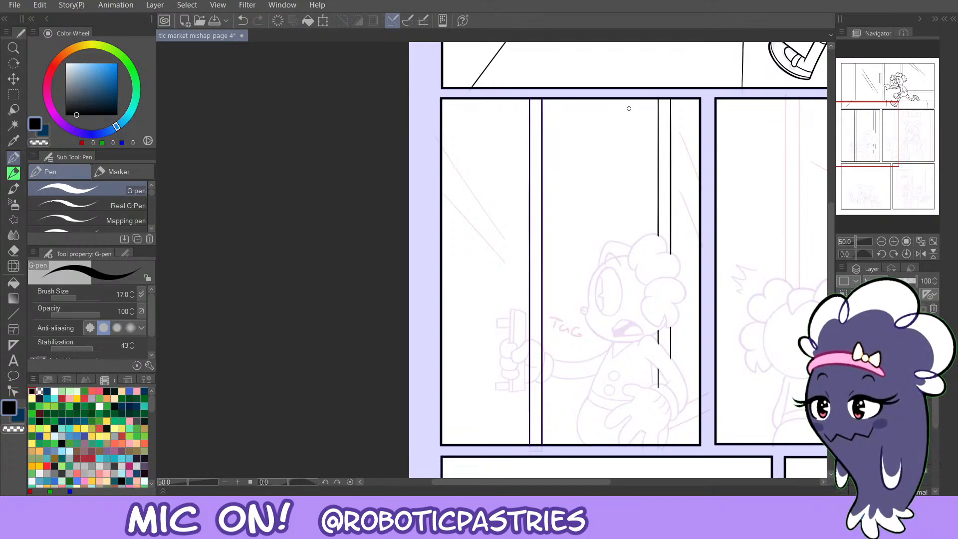
Delete the two rulers by the door handle and erase the parts of the inked lines that cross the character's hand.
{"action": "left_click", "coordinate": [530, 317], "text": "ctrl"}
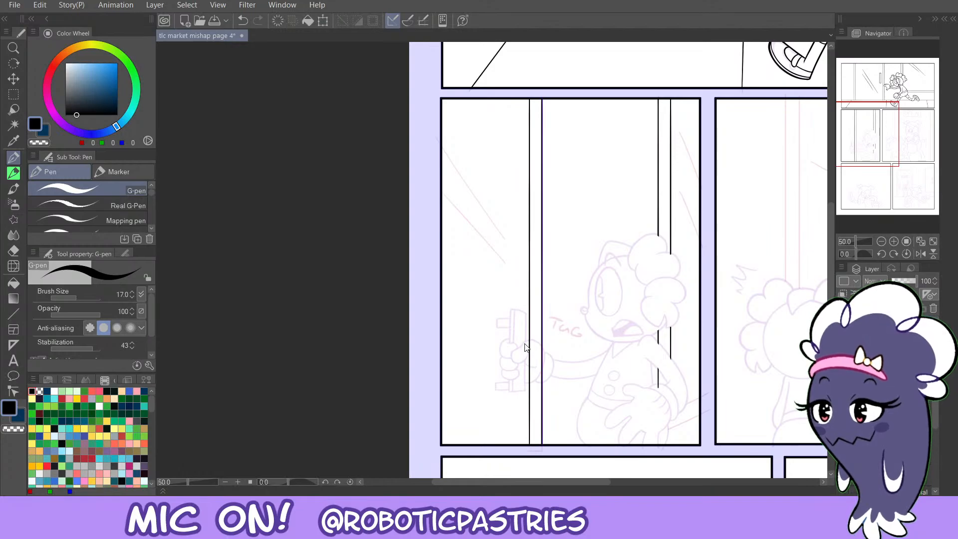
{"action": "left_click", "coordinate": [535, 347], "text": "ctrl"}
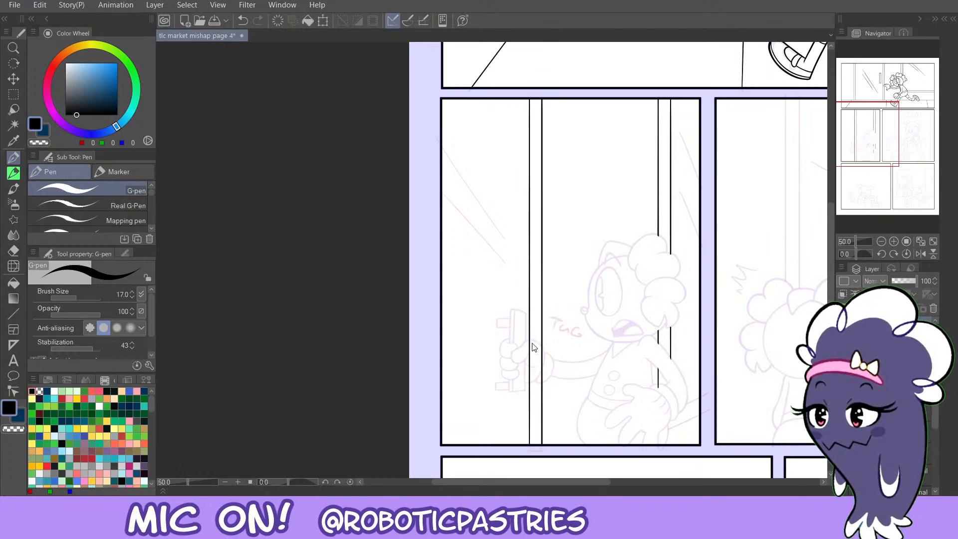
{"action": "key", "text": "e"}
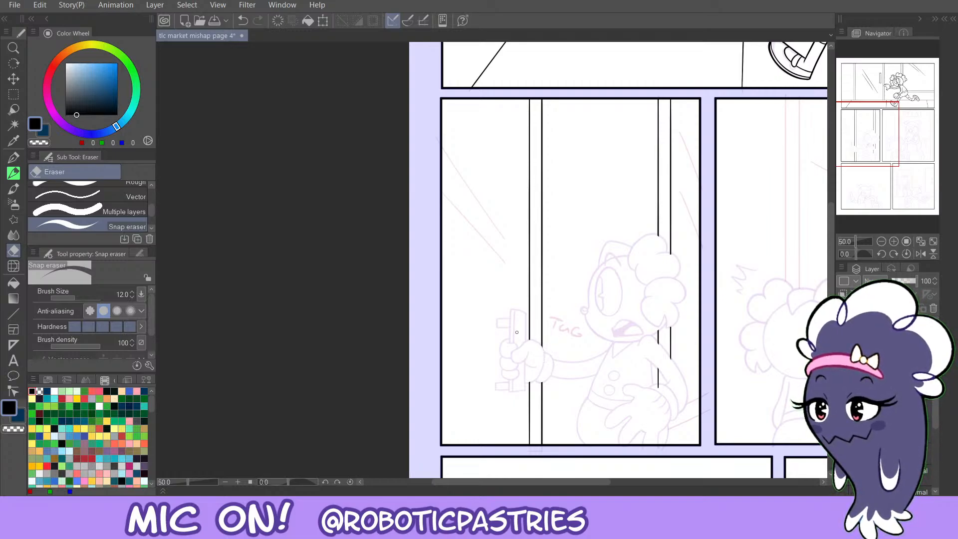
Thicken the upper part of the door-frame line closest to the handle with the G-pen, redoing the stroke until it sits cleanly.
{"action": "key", "text": "p"}
{"action": "key", "text": "ctrl+z"}
{"action": "mouse_move", "coordinate": [529, 97]}
{"action": "left_mouse_down"}
{"action": "mouse_move", "coordinate": [533, 201]}
{"action": "mouse_move", "coordinate": [529, 97]}
{"action": "mouse_move", "coordinate": [530, 193]}
{"action": "left_mouse_up"}
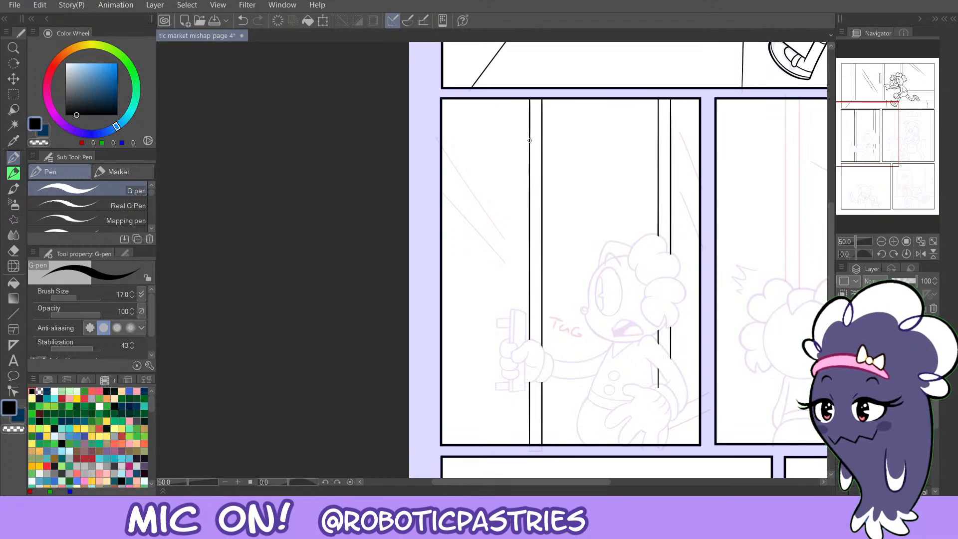
{"action": "key", "text": "ctrl+z"}
{"action": "left_click_drag", "start_coordinate": [532, 178], "coordinate": [533, 181]}
{"action": "key", "text": "ctrl+z"}
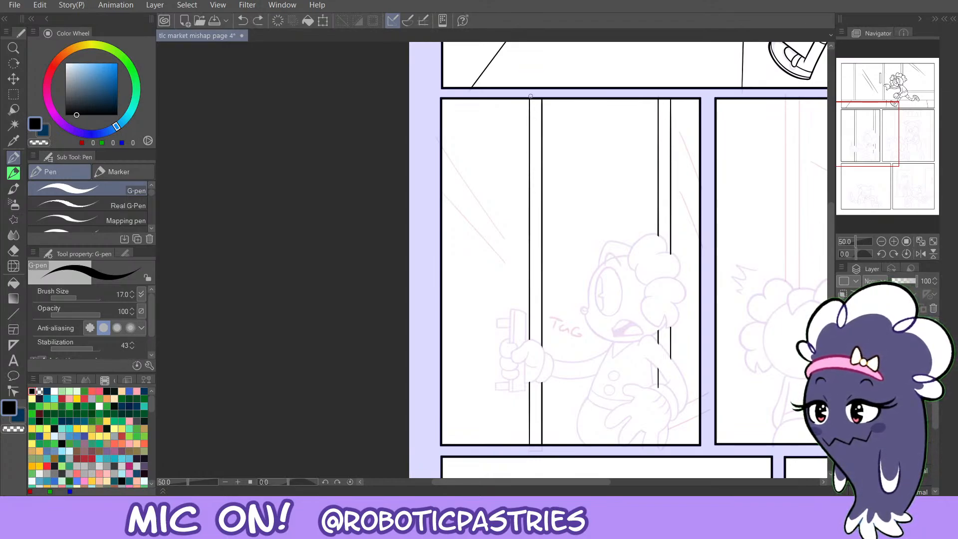
{"action": "left_click_drag", "start_coordinate": [529, 99], "coordinate": [532, 181]}
{"action": "left_click_drag", "start_coordinate": [530, 103], "coordinate": [530, 199]}
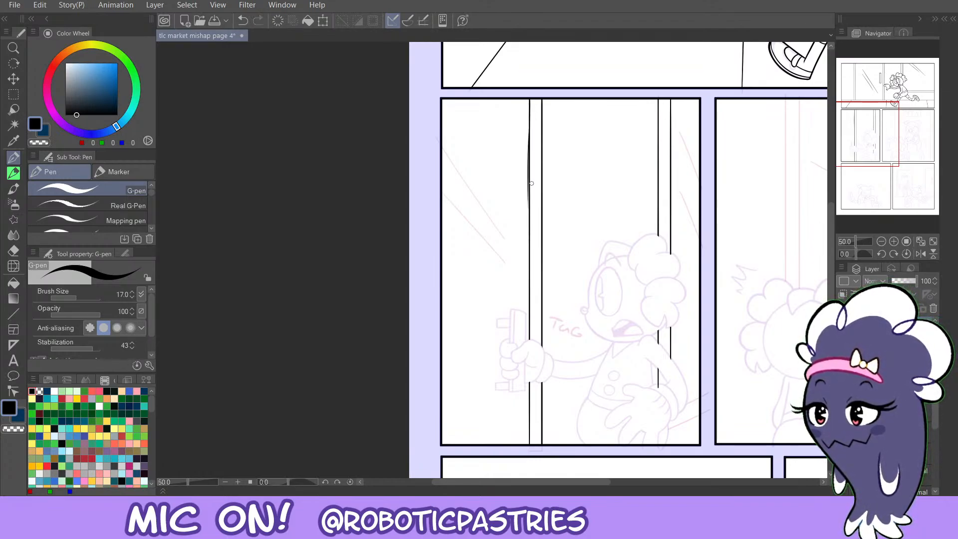
{"action": "key", "text": "ctrl+z"}
{"action": "left_click_drag", "start_coordinate": [530, 102], "coordinate": [535, 194]}
{"action": "key", "text": "ctrl+z"}
{"action": "key", "text": "ctrl+z"}
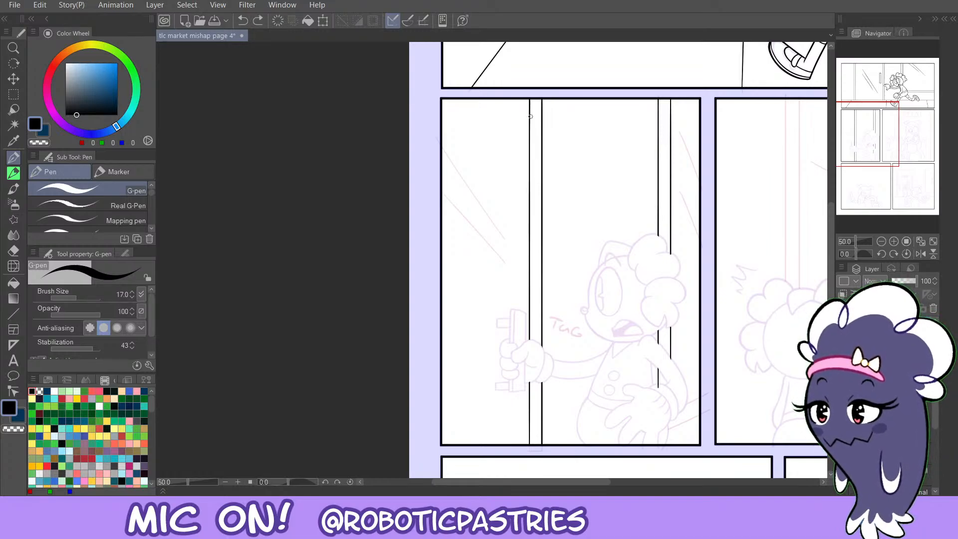
{"action": "left_click_drag", "start_coordinate": [530, 106], "coordinate": [529, 205]}
{"action": "key", "text": "ctrl+z"}
{"action": "left_click_drag", "start_coordinate": [530, 105], "coordinate": [532, 208]}
{"action": "key", "text": "ctrl+z"}
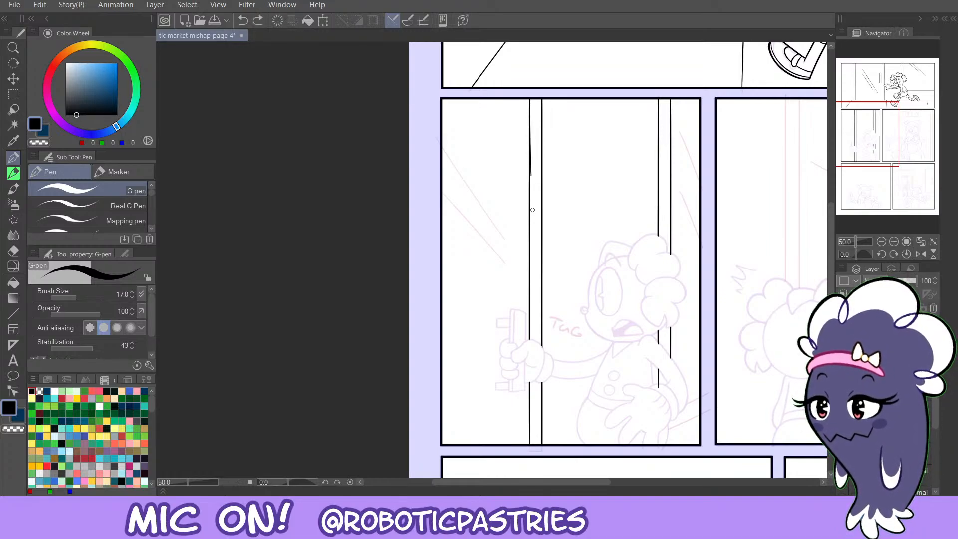
{"action": "key", "text": "ctrl+z"}
{"action": "left_click_drag", "start_coordinate": [530, 105], "coordinate": [531, 179]}
{"action": "key", "text": "ctrl+z"}
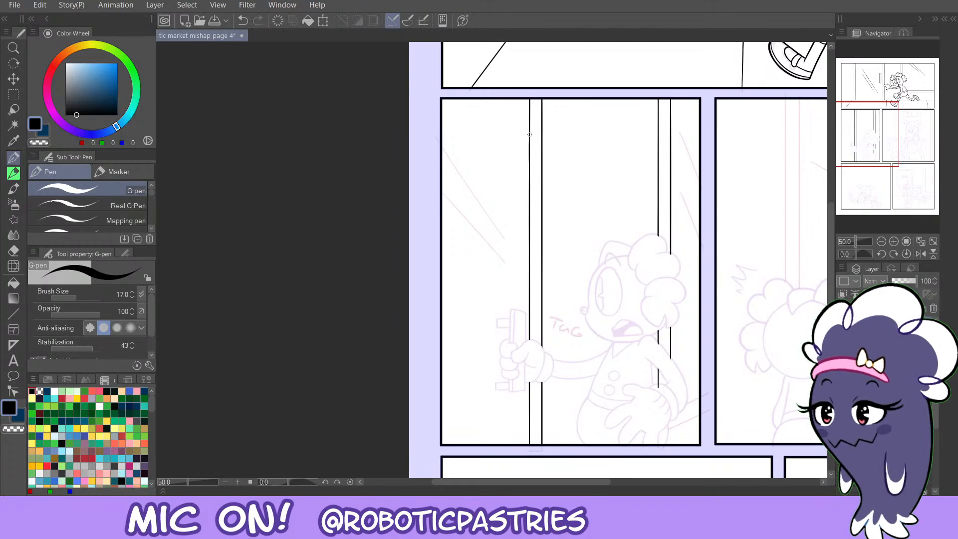
{"action": "scroll", "coordinate": [877, 171], "scroll_direction": "up", "scroll_amount": 1}
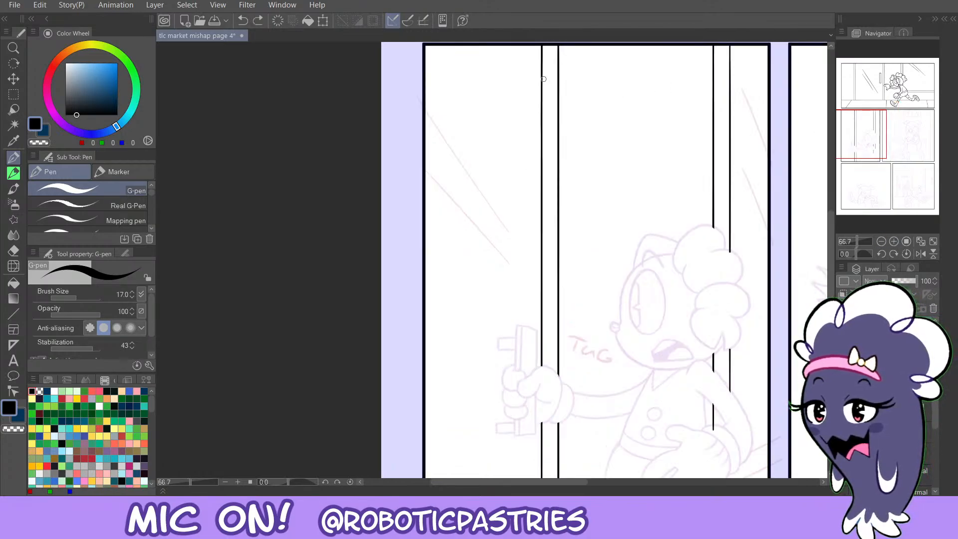
{"action": "left_click_drag", "start_coordinate": [543, 79], "coordinate": [544, 229]}
{"action": "key", "text": "ctrl+z"}
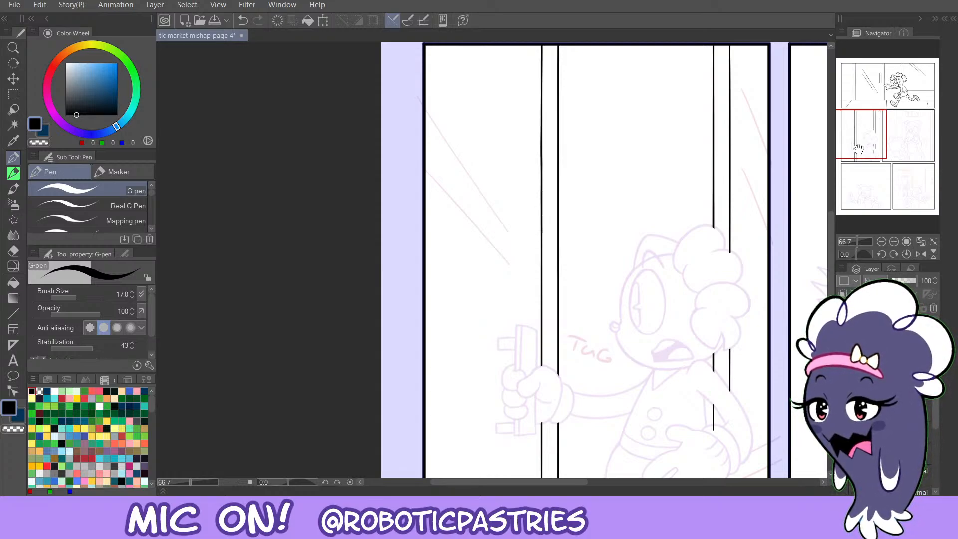
Ink the upper diagonal glass reflection line from the panel's left border over the sketch, redoing it until straight, and trim its overshooting end.
{"action": "left_click_drag", "start_coordinate": [857, 144], "coordinate": [849, 149]}
{"action": "left_click_drag", "start_coordinate": [578, 214], "coordinate": [493, 121]}
{"action": "key", "text": "ctrl+z"}
{"action": "left_click_drag", "start_coordinate": [856, 142], "coordinate": [853, 132]}
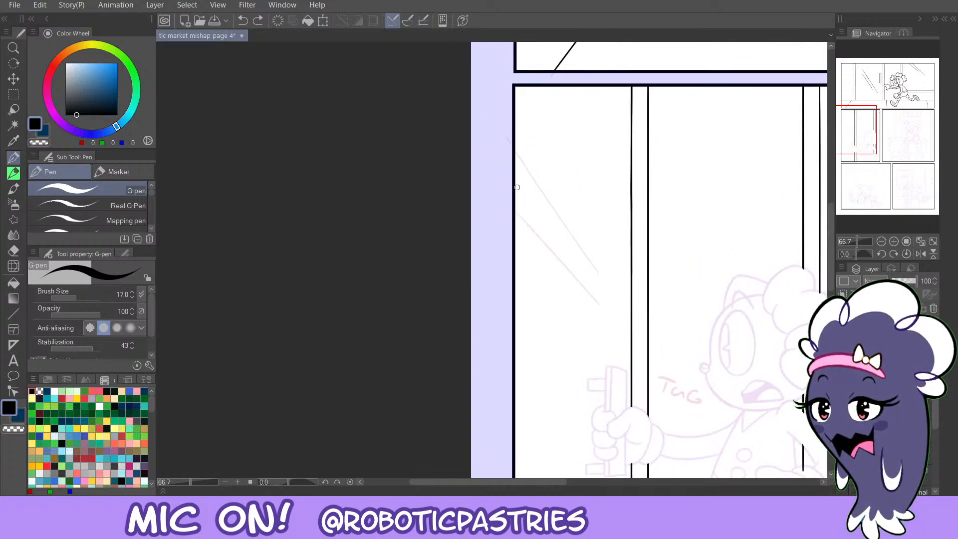
{"action": "left_click_drag", "start_coordinate": [510, 139], "coordinate": [604, 302]}
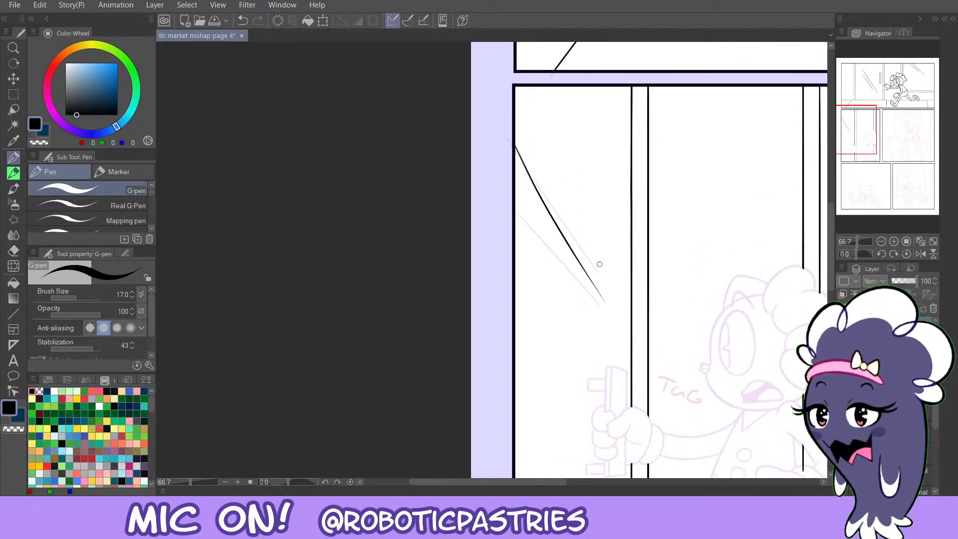
{"action": "key", "text": "ctrl+z"}
{"action": "mouse_move", "coordinate": [597, 269]}
{"action": "left_mouse_down"}
{"action": "mouse_move", "coordinate": [483, 123]}
{"action": "mouse_move", "coordinate": [528, 172]}
{"action": "mouse_move", "coordinate": [614, 303]}
{"action": "mouse_move", "coordinate": [498, 134]}
{"action": "mouse_move", "coordinate": [604, 298]}
{"action": "left_mouse_up"}
{"action": "key", "text": "ctrl+z"}
{"action": "key", "text": "ctrl+z"}
{"action": "key", "text": "ctrl+z"}
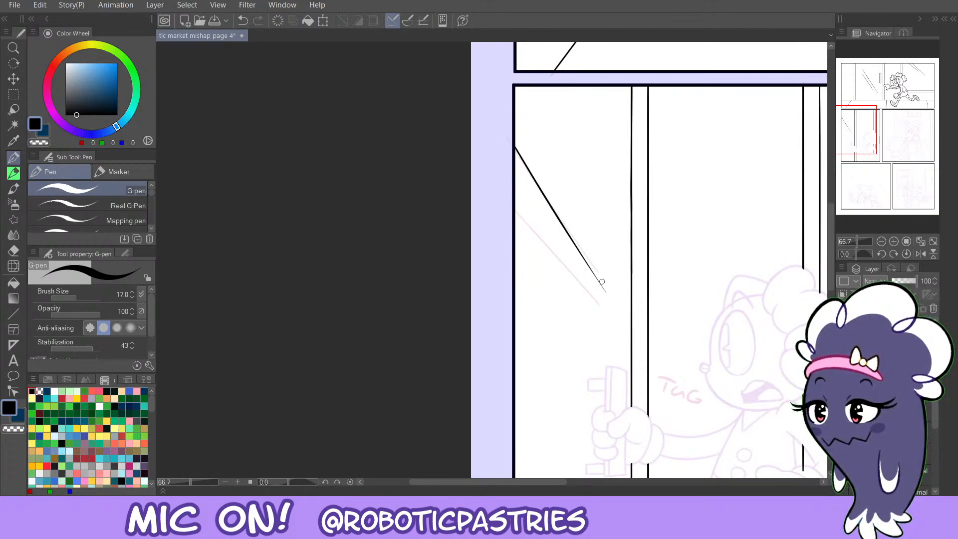
{"action": "key", "text": "ctrl+z"}
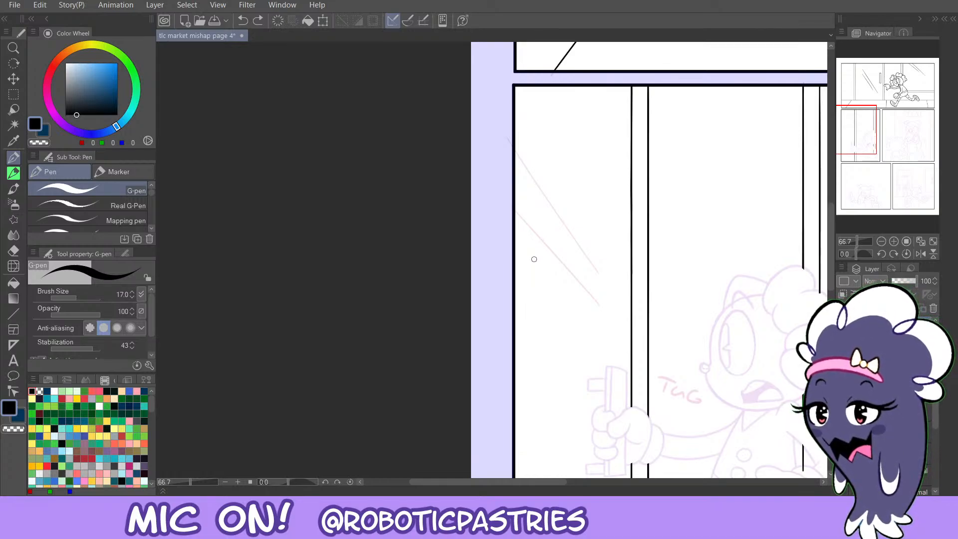
{"action": "left_click_drag", "start_coordinate": [514, 149], "coordinate": [603, 298]}
{"action": "key", "text": "ctrl+z"}
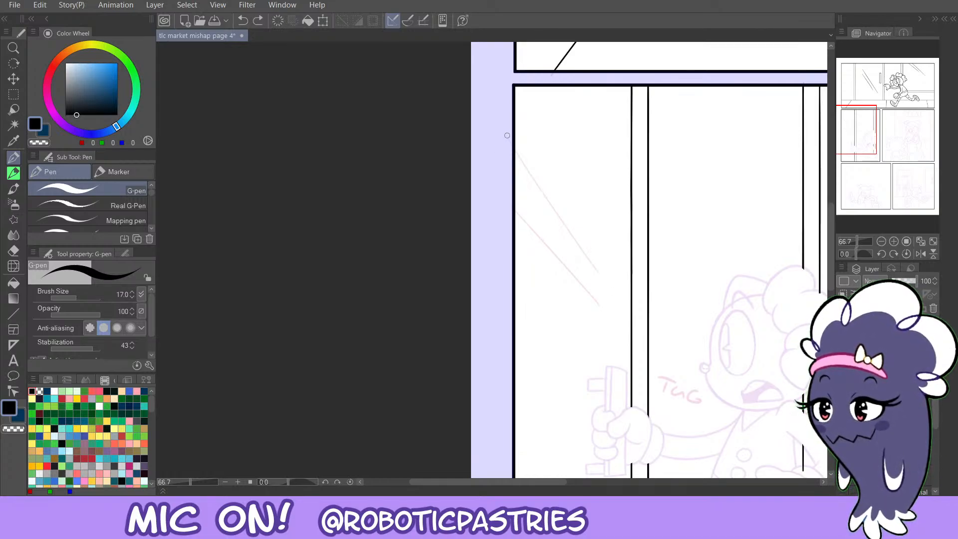
{"action": "left_click_drag", "start_coordinate": [515, 146], "coordinate": [603, 291]}
{"action": "key", "text": "ctrl+z"}
{"action": "left_click_drag", "start_coordinate": [516, 149], "coordinate": [605, 287]}
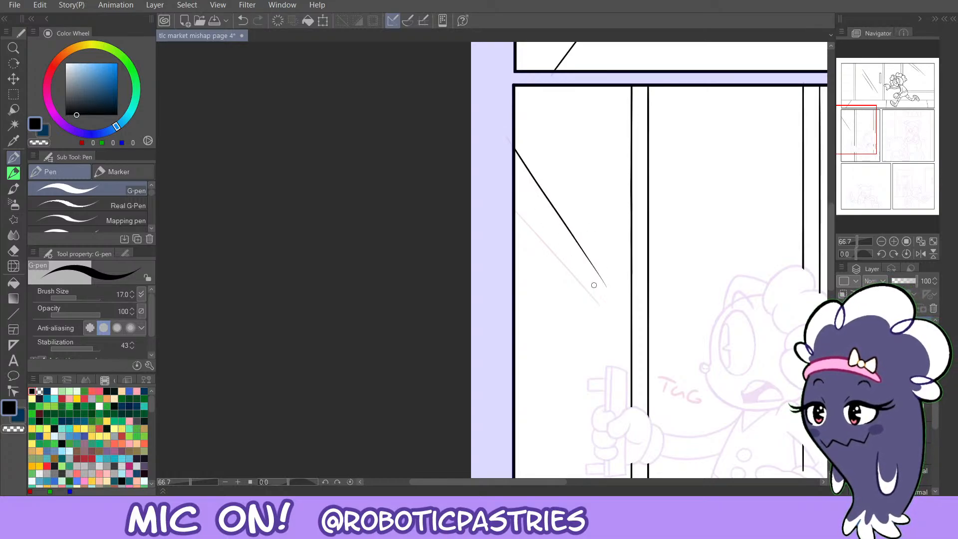
{"action": "key", "text": "c"}
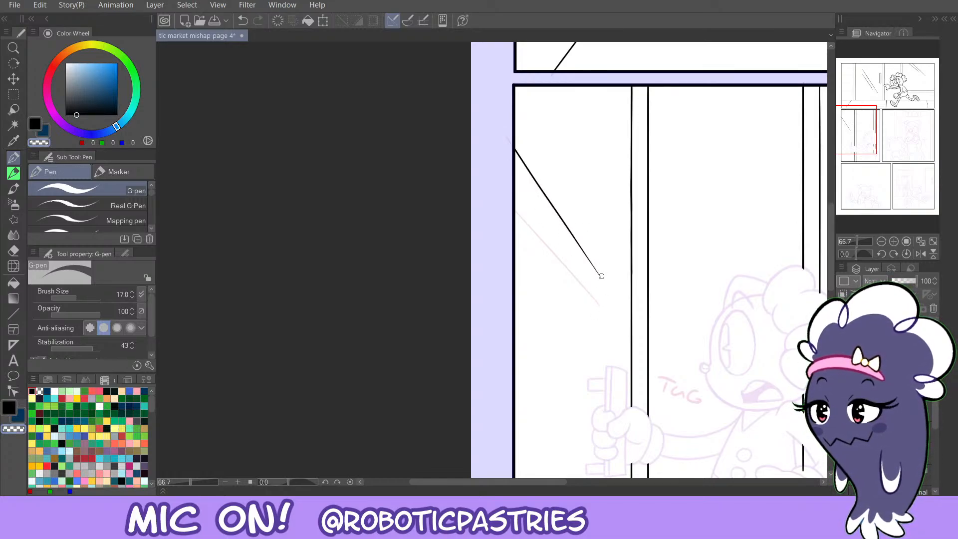
{"action": "key", "text": "c"}
Ink the lower diagonal glass reflection line from the panel's left border, redoing the stroke until it follows the sketch.
{"action": "left_click_drag", "start_coordinate": [516, 209], "coordinate": [618, 334]}
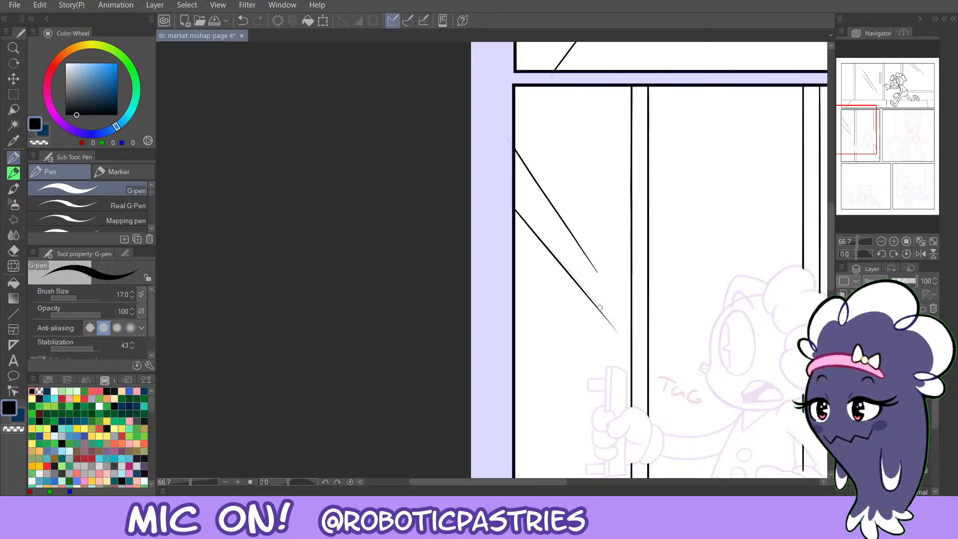
{"action": "key", "text": "ctrl+z"}
{"action": "left_click_drag", "start_coordinate": [514, 206], "coordinate": [620, 331]}
{"action": "key", "text": "ctrl+z"}
{"action": "mouse_move", "coordinate": [514, 205]}
{"action": "left_mouse_down"}
{"action": "mouse_move", "coordinate": [618, 333]}
{"action": "mouse_move", "coordinate": [516, 210]}
{"action": "mouse_move", "coordinate": [615, 326]}
{"action": "left_mouse_up"}
{"action": "key", "text": "ctrl+z"}
{"action": "key", "text": "ctrl+z"}
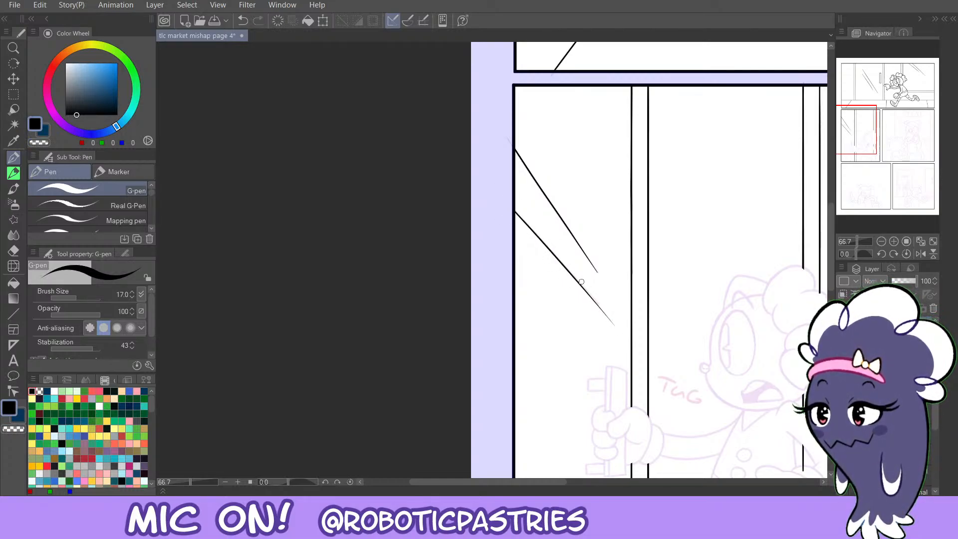
{"action": "key", "text": "ctrl+z"}
{"action": "mouse_move", "coordinate": [516, 208]}
{"action": "left_mouse_down"}
{"action": "mouse_move", "coordinate": [619, 333]}
{"action": "mouse_move", "coordinate": [579, 278]}
{"action": "mouse_move", "coordinate": [612, 316]}
{"action": "left_mouse_up"}
{"action": "key", "text": "ctrl+z"}
{"action": "key", "text": "ctrl+z"}
{"action": "mouse_move", "coordinate": [511, 204]}
{"action": "left_mouse_down"}
{"action": "mouse_move", "coordinate": [611, 326]}
{"action": "mouse_move", "coordinate": [611, 315]}
{"action": "left_mouse_up"}
Set the Snap eraser's brush size to 27.1 and shorten the tips of both diagonal reflection lines.
{"action": "key", "text": "c"}
{"action": "key", "text": "e"}
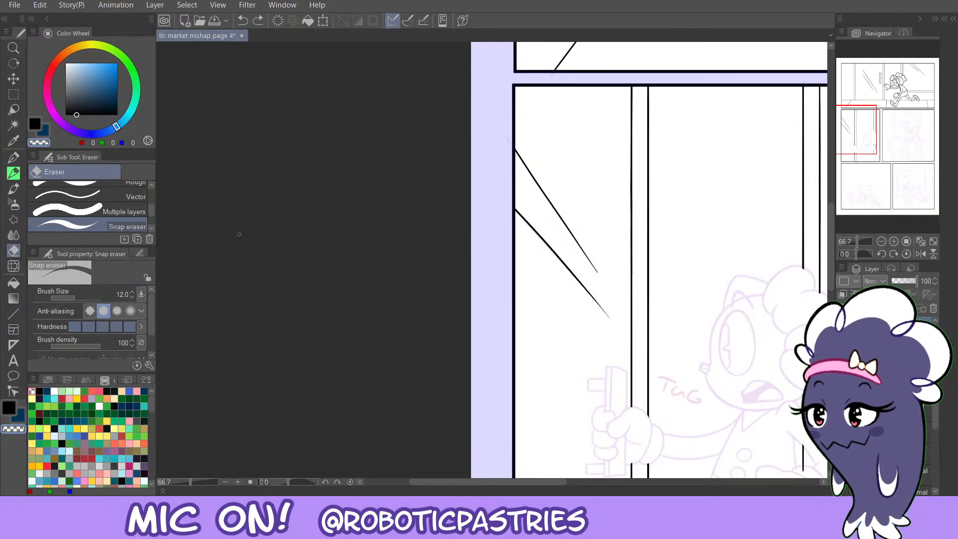
{"action": "left_click", "coordinate": [83, 295]}
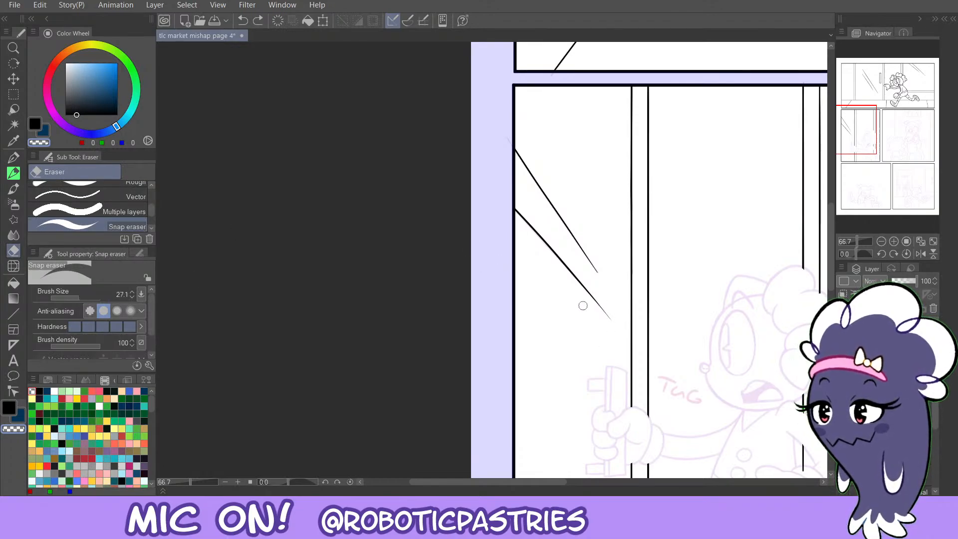
{"action": "left_click_drag", "start_coordinate": [607, 311], "coordinate": [604, 301]}
{"action": "left_click_drag", "start_coordinate": [600, 269], "coordinate": [599, 275]}
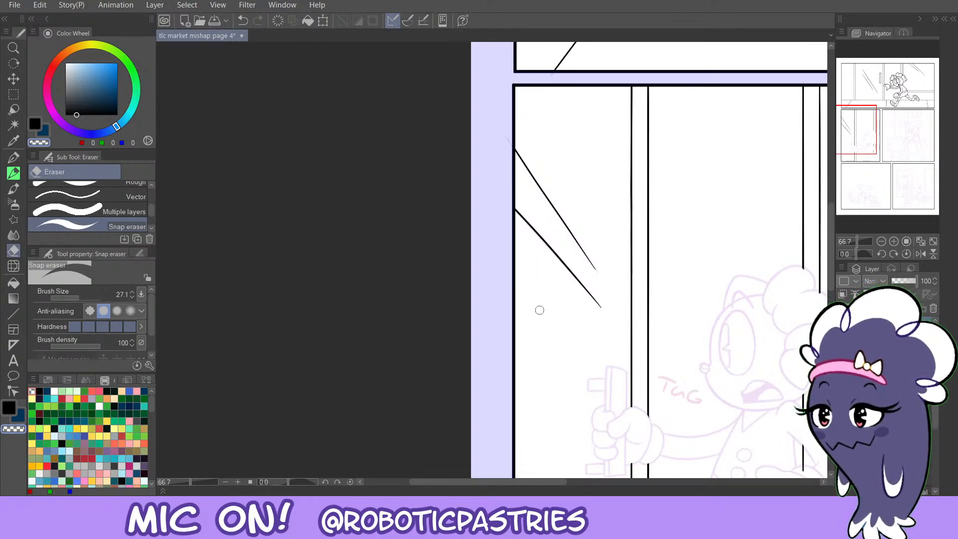
Hand-letter the sound effect "TUG" in black with the G-pen over its sketch between the door frame and the character's face.
{"action": "key", "text": "p"}
{"action": "mouse_move", "coordinate": [855, 135]}
{"action": "left_mouse_down"}
{"action": "mouse_move", "coordinate": [872, 129]}
{"action": "mouse_move", "coordinate": [871, 158]}
{"action": "mouse_move", "coordinate": [871, 149]}
{"action": "left_mouse_up"}
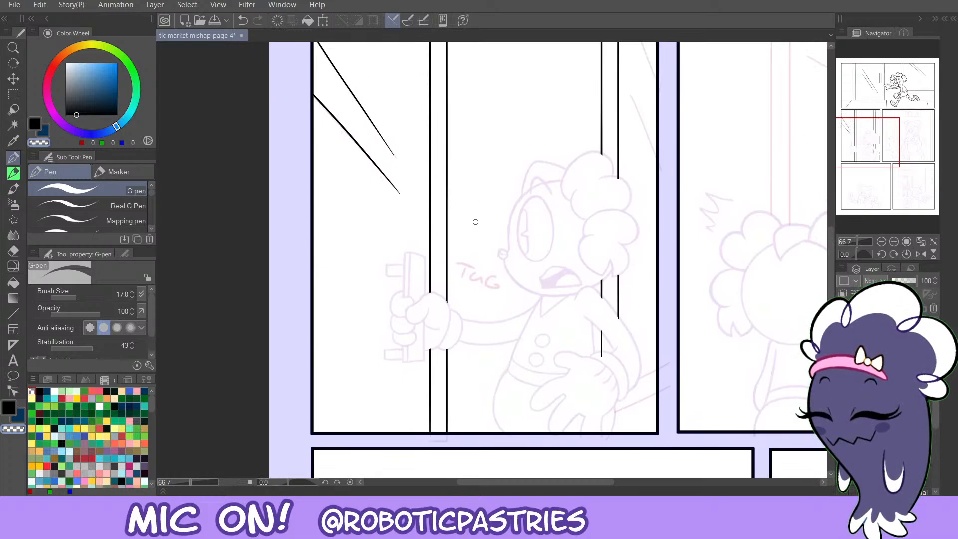
{"action": "mouse_move", "coordinate": [473, 268]}
{"action": "left_mouse_down"}
{"action": "mouse_move", "coordinate": [459, 262]}
{"action": "mouse_move", "coordinate": [472, 266]}
{"action": "left_mouse_up"}
{"action": "key", "text": "ctrl+z"}
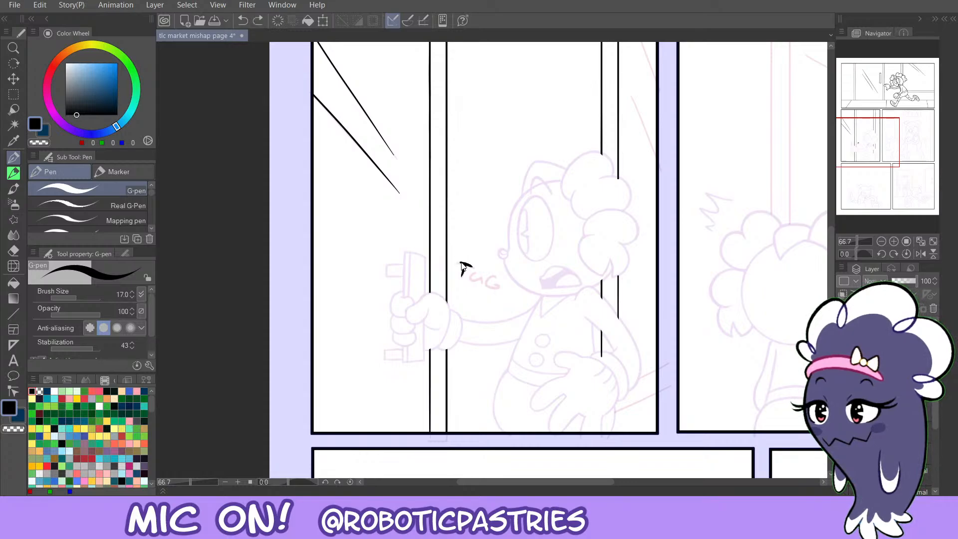
{"action": "mouse_move", "coordinate": [461, 267]}
{"action": "left_mouse_down"}
{"action": "mouse_move", "coordinate": [460, 258]}
{"action": "mouse_move", "coordinate": [499, 287]}
{"action": "left_mouse_up"}
{"action": "key", "text": "ctrl+z"}
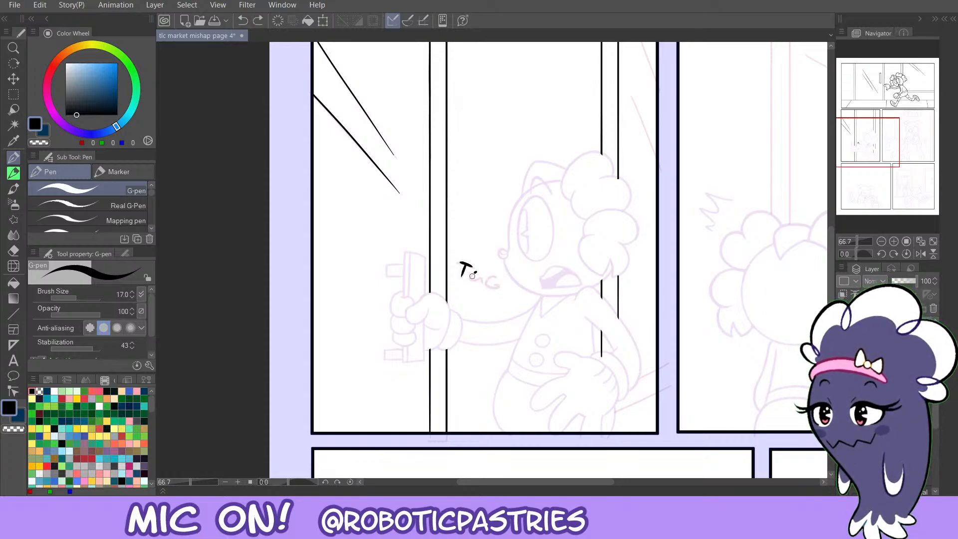
{"action": "key", "text": "ctrl+z"}
{"action": "left_click_drag", "start_coordinate": [472, 270], "coordinate": [484, 274]}
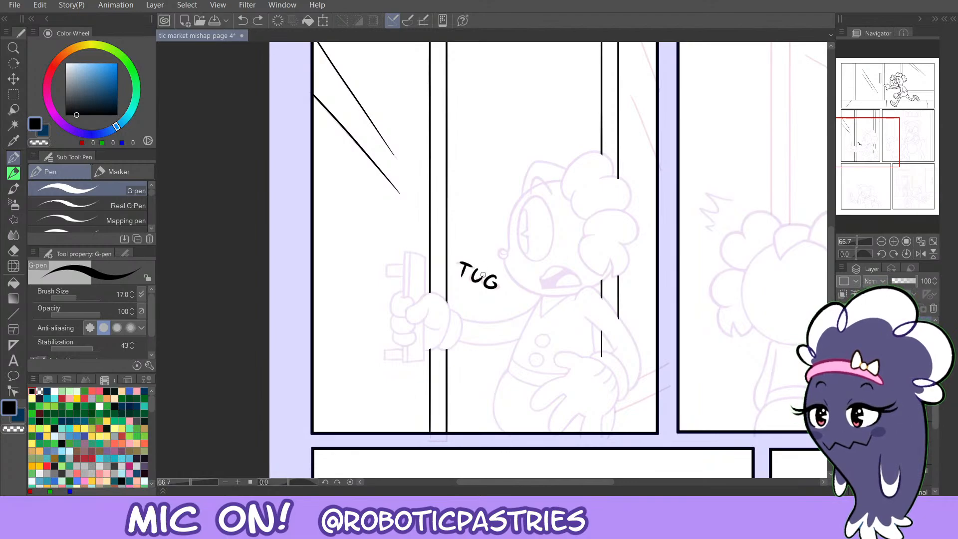
{"action": "left_click_drag", "start_coordinate": [473, 282], "coordinate": [473, 279]}
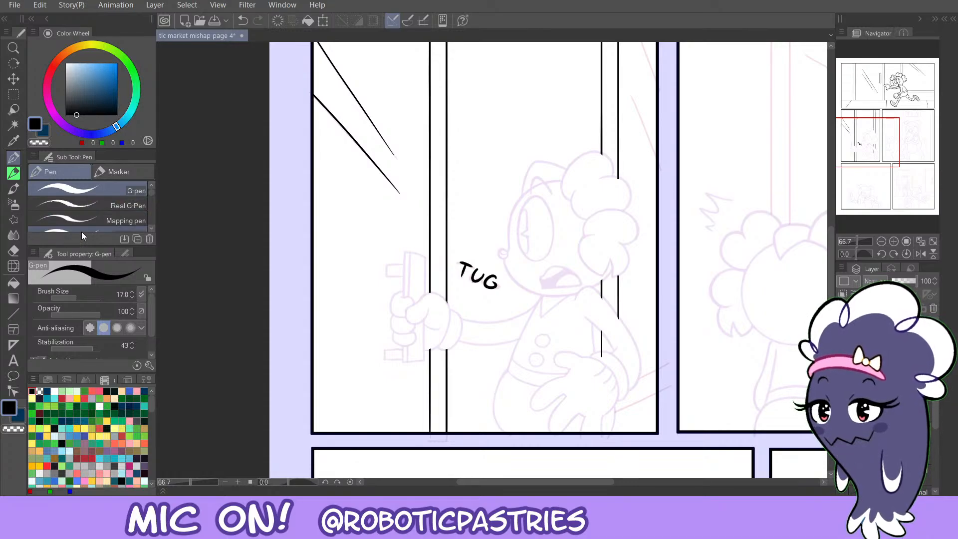
Clean up the letter shapes of "TUG" using the pen with transparent colour.
{"action": "key", "text": "c"}
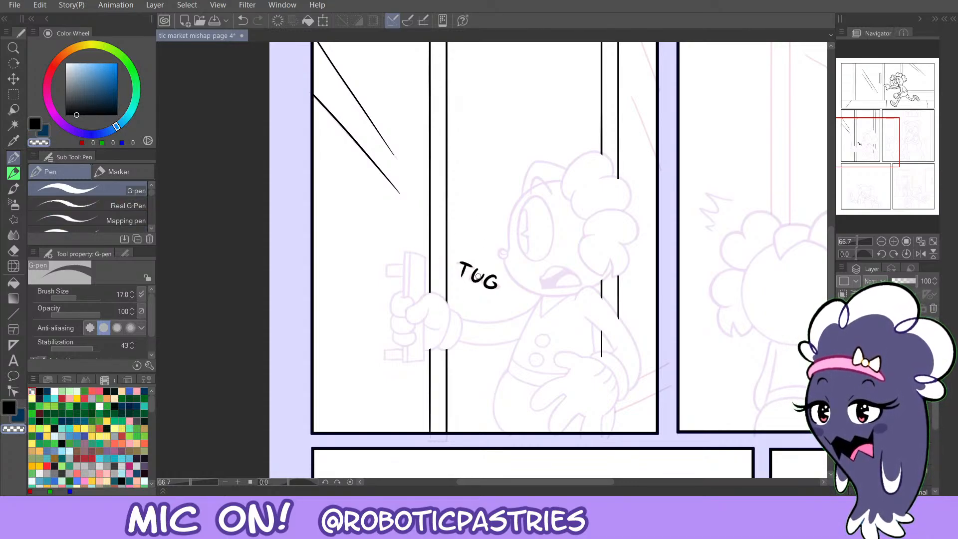
{"action": "key", "text": "ctrl+z"}
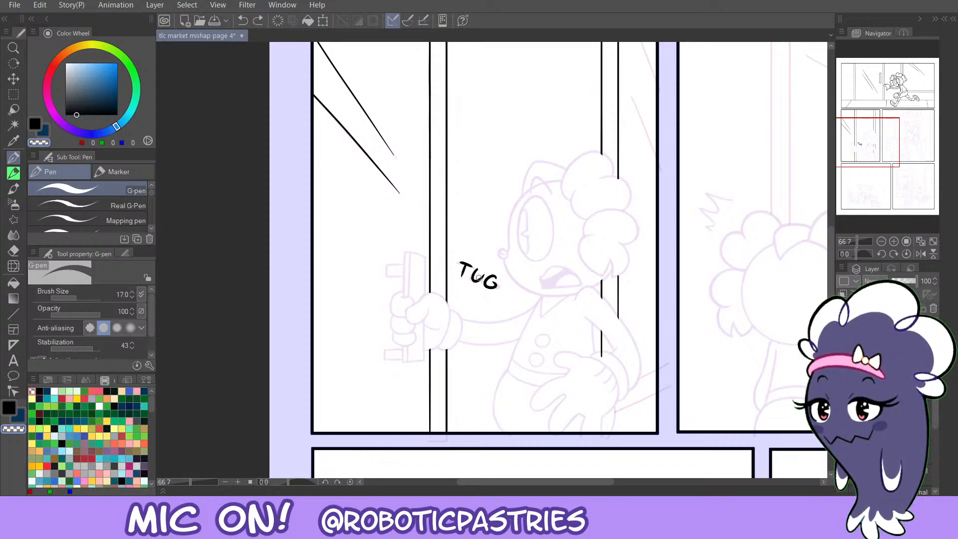
{"action": "left_click_drag", "start_coordinate": [482, 271], "coordinate": [481, 277]}
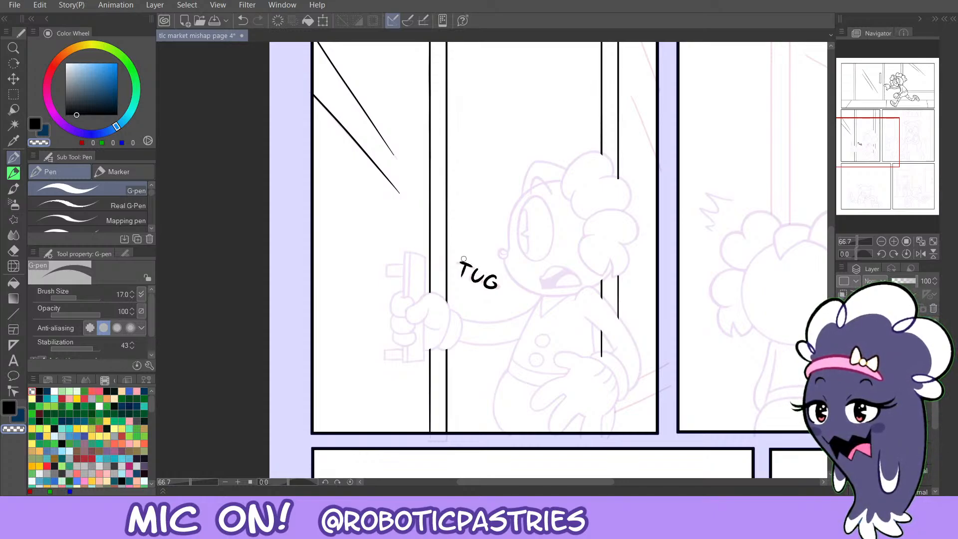
{"action": "key", "text": "c"}
{"action": "mouse_move", "coordinate": [466, 263]}
{"action": "left_mouse_down"}
{"action": "mouse_move", "coordinate": [462, 278]}
{"action": "mouse_move", "coordinate": [465, 263]}
{"action": "left_mouse_up"}
{"action": "key", "text": "ctrl+z"}
{"action": "key", "text": "ctrl+z"}
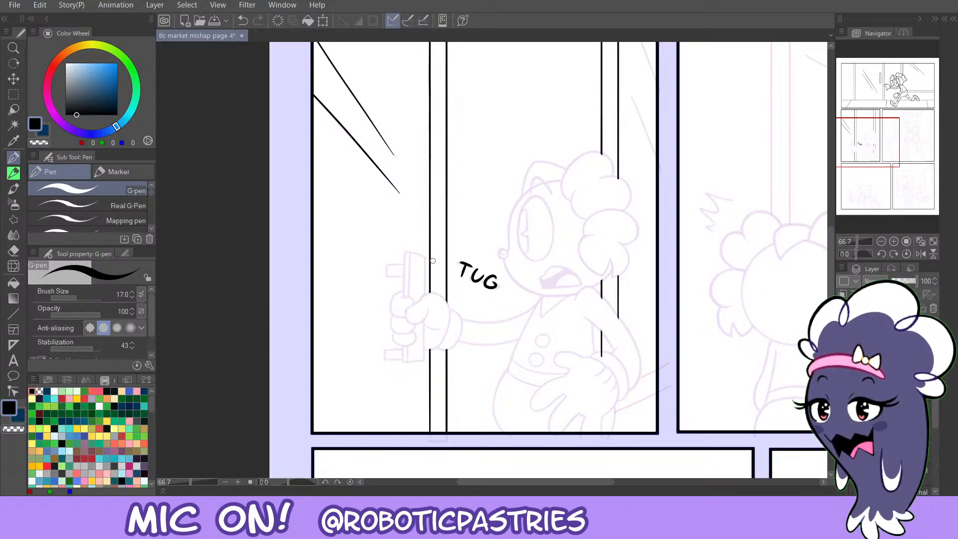
Try to trim the tip of the upper diagonal reflection line beside the door frame with transparent colour.
{"action": "key", "text": "c"}
{"action": "left_click_drag", "start_coordinate": [396, 158], "coordinate": [377, 127]}
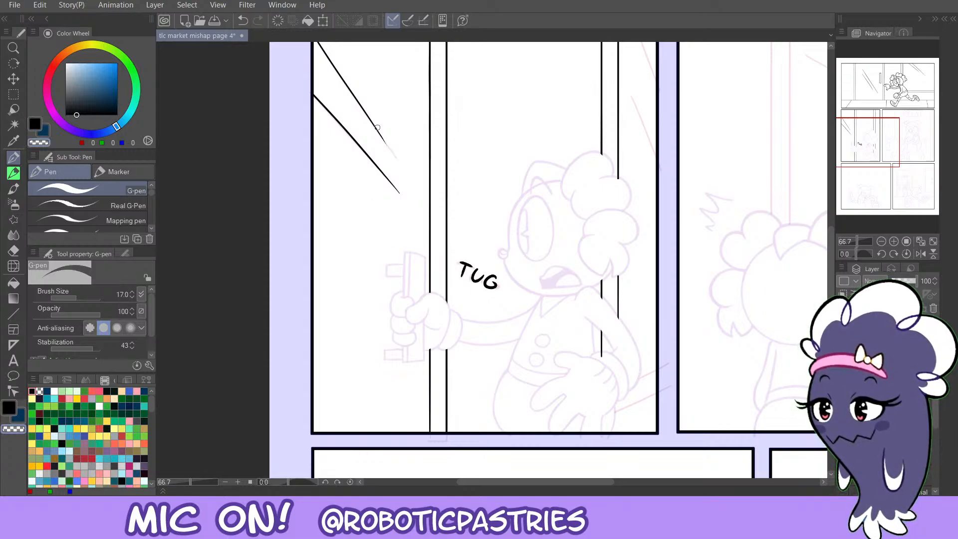
{"action": "key", "text": "ctrl+z"}
{"action": "key", "text": "c"}
{"action": "left_click_drag", "start_coordinate": [396, 159], "coordinate": [377, 127]}
{"action": "key", "text": "ctrl+z"}
{"action": "key", "text": "ctrl+z"}
Ink the two short diagonal reflection lines at the panel's right border, redoing strokes to match the sketch, and trim the lower one's tip.
{"action": "left_click_drag", "start_coordinate": [869, 156], "coordinate": [876, 127]}
{"action": "left_click_drag", "start_coordinate": [542, 289], "coordinate": [515, 224]}
{"action": "key", "text": "ctrl+z"}
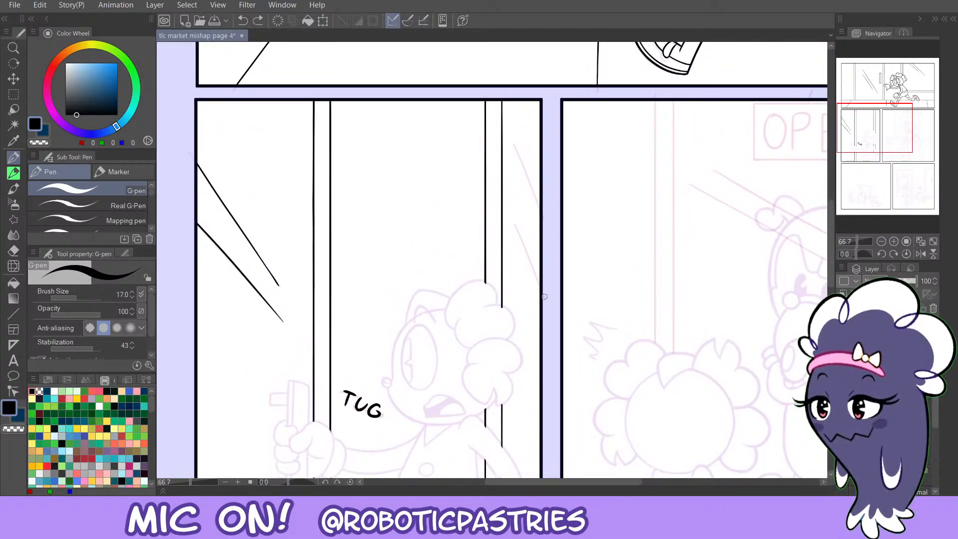
{"action": "left_click_drag", "start_coordinate": [541, 284], "coordinate": [515, 223]}
{"action": "key", "text": "ctrl+z"}
{"action": "mouse_move", "coordinate": [541, 283]}
{"action": "left_mouse_down"}
{"action": "mouse_move", "coordinate": [513, 222]}
{"action": "mouse_move", "coordinate": [518, 151]}
{"action": "left_mouse_up"}
{"action": "key", "text": "ctrl+z"}
{"action": "key", "text": "ctrl+z"}
{"action": "left_click_drag", "start_coordinate": [540, 205], "coordinate": [518, 147]}
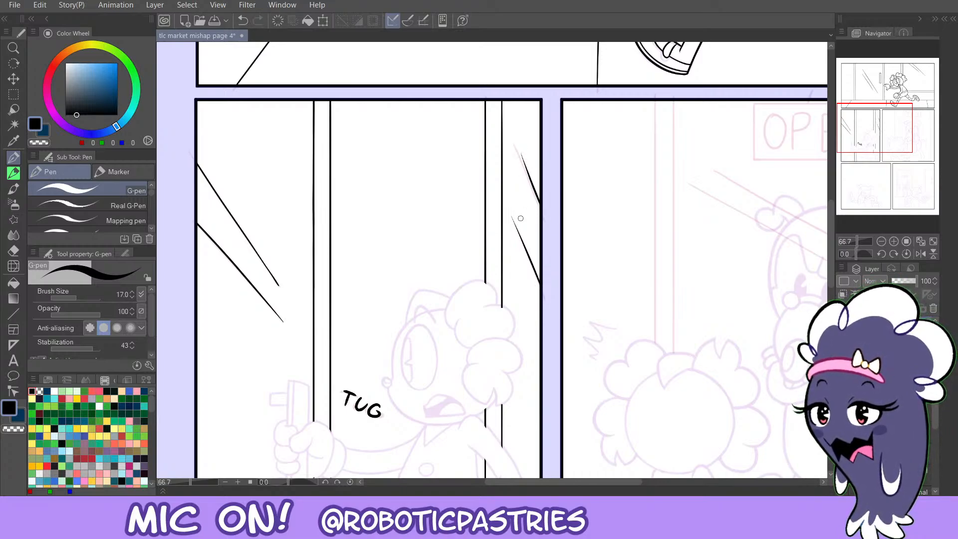
{"action": "key", "text": "ctrl+z"}
{"action": "left_click_drag", "start_coordinate": [540, 203], "coordinate": [514, 145]}
{"action": "key", "text": "c"}
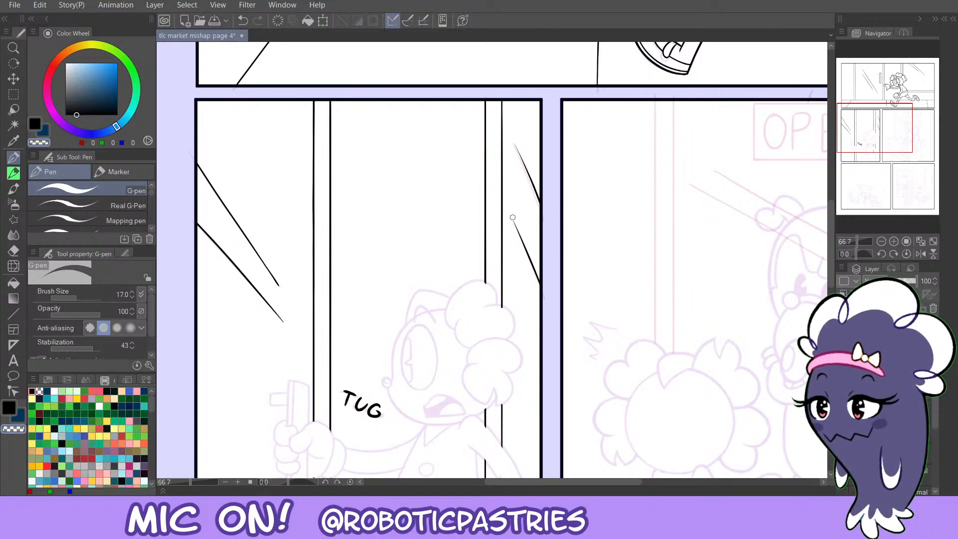
Ink the upper short diagonal line in black between the character's arm and the panel's right border, near the lower corner.
{"action": "scroll", "coordinate": [765, 181], "scroll_direction": "down", "scroll_amount": 5}
{"action": "scroll", "coordinate": [766, 180], "scroll_direction": "left", "scroll_amount": 3}
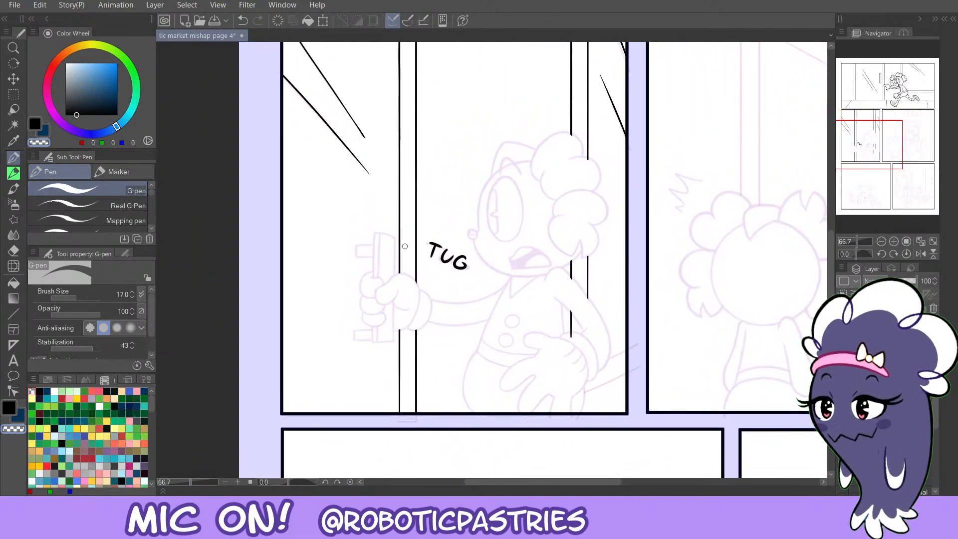
{"action": "key", "text": "c"}
{"action": "mouse_move", "coordinate": [599, 363]}
{"action": "left_mouse_down"}
{"action": "mouse_move", "coordinate": [644, 342]}
{"action": "mouse_move", "coordinate": [601, 362]}
{"action": "left_mouse_up"}
{"action": "key", "text": "ctrl+z"}
{"action": "key", "text": "ctrl+z"}
{"action": "key", "text": "ctrl+z"}
{"action": "key", "text": "ctrl+z"}
{"action": "key", "text": "ctrl+z"}
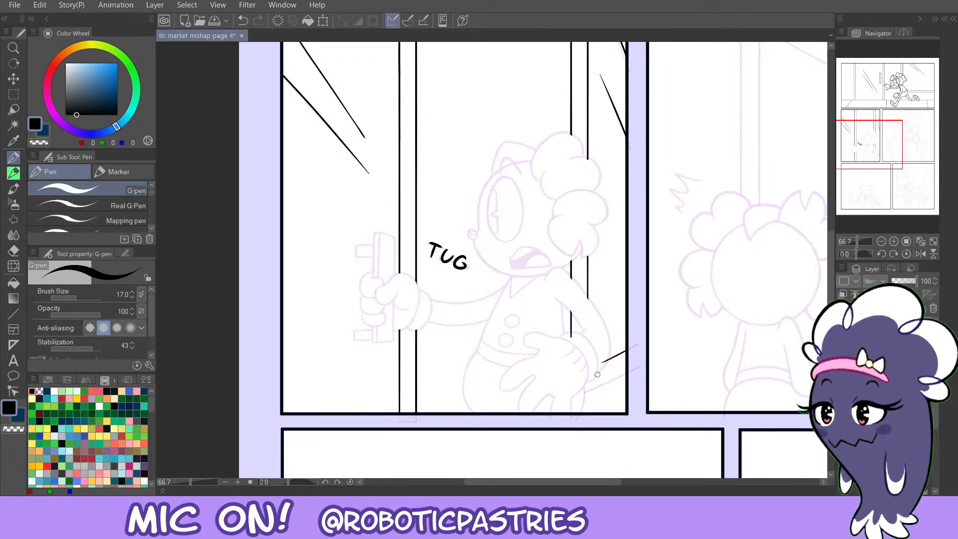
Ink the lower parallel diagonal line from the character's hip to the panel's right border, redoing strokes to match the sketch.
{"action": "left_click_drag", "start_coordinate": [581, 395], "coordinate": [630, 371]}
{"action": "key", "text": "ctrl+z"}
{"action": "mouse_move", "coordinate": [579, 396]}
{"action": "left_mouse_down"}
{"action": "mouse_move", "coordinate": [632, 371]}
{"action": "mouse_move", "coordinate": [598, 366]}
{"action": "mouse_move", "coordinate": [632, 346]}
{"action": "left_mouse_up"}
{"action": "key", "text": "ctrl+z"}
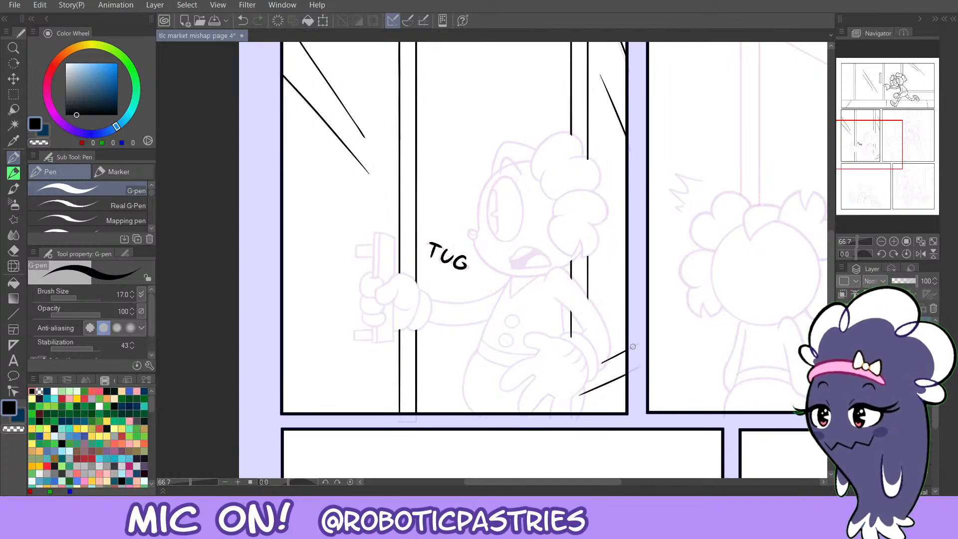
{"action": "key", "text": "ctrl+z"}
{"action": "left_click_drag", "start_coordinate": [600, 387], "coordinate": [623, 374]}
{"action": "key", "text": "ctrl+z"}
{"action": "key", "text": "ctrl+z"}
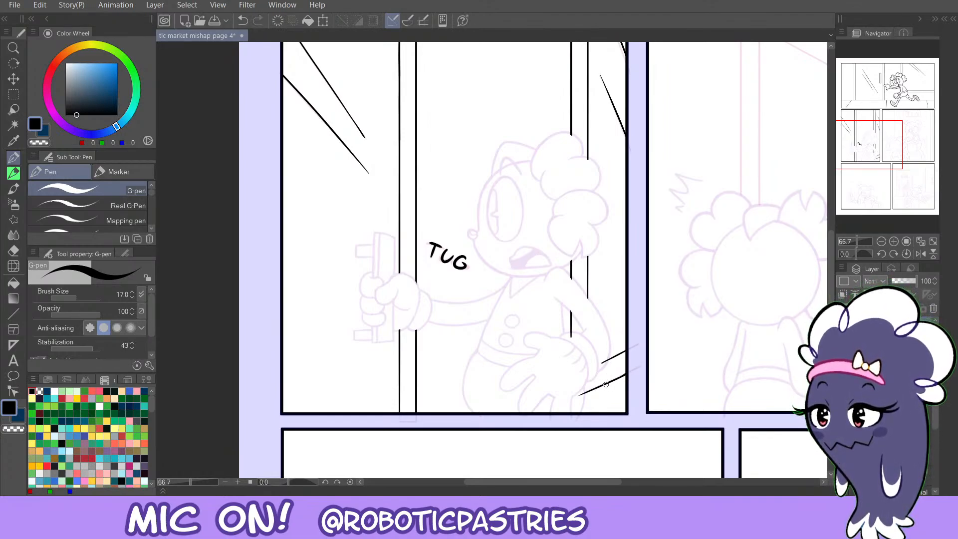
{"action": "key", "text": "ctrl+z"}
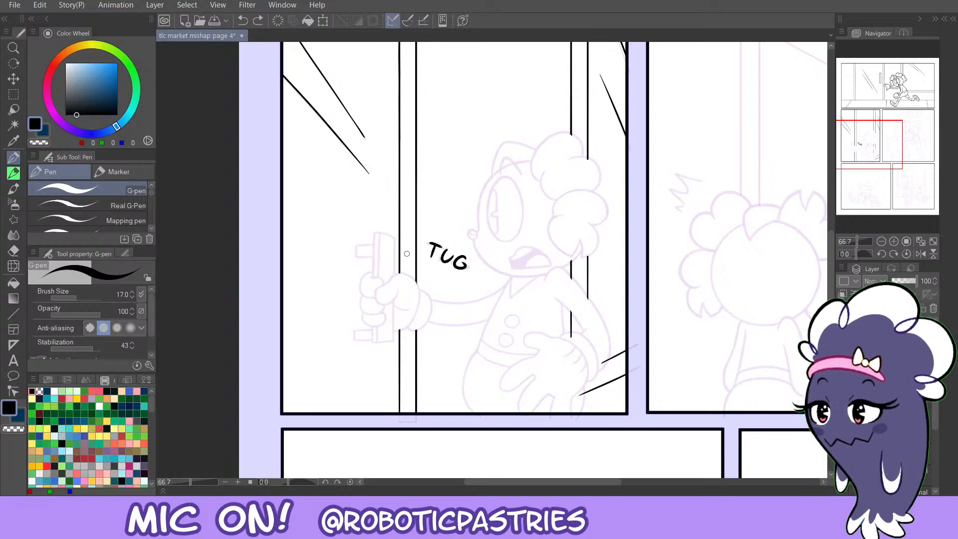
Trim the lower end of the vertical frame line above the character's resting hand with the Snap eraser.
{"action": "key", "text": "e"}
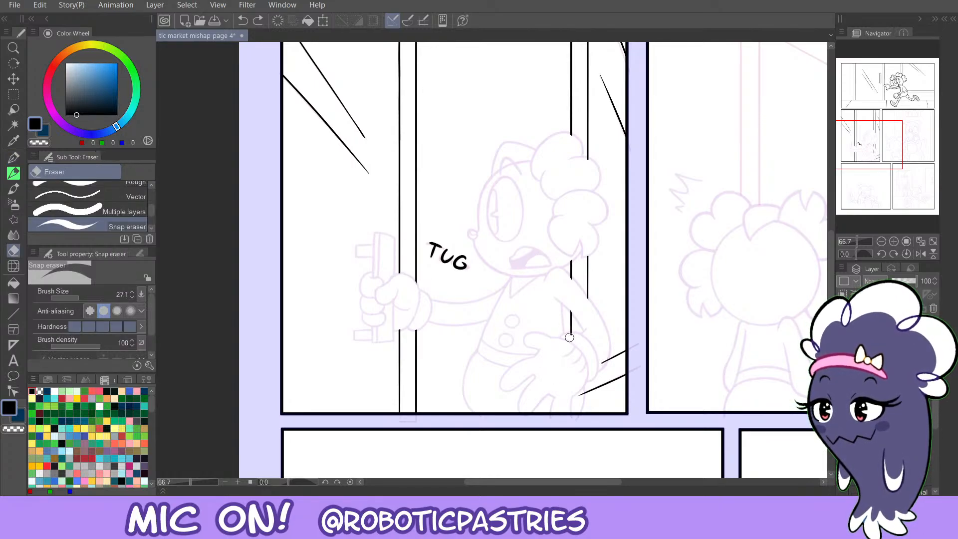
{"action": "mouse_move", "coordinate": [568, 335]}
{"action": "left_mouse_down"}
{"action": "mouse_move", "coordinate": [571, 344]}
{"action": "mouse_move", "coordinate": [566, 337]}
{"action": "left_mouse_up"}
{"action": "key", "text": "ctrl+z"}
{"action": "key", "text": "p"}
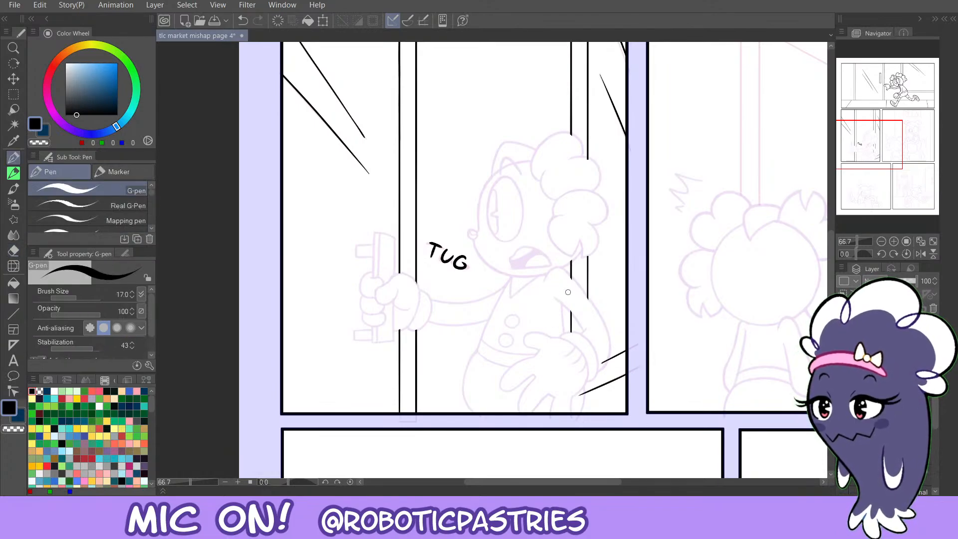
Try to touch up the frame lines where they meet the character's shoulder, using transparent colour and a black stroke.
{"action": "key", "text": "c"}
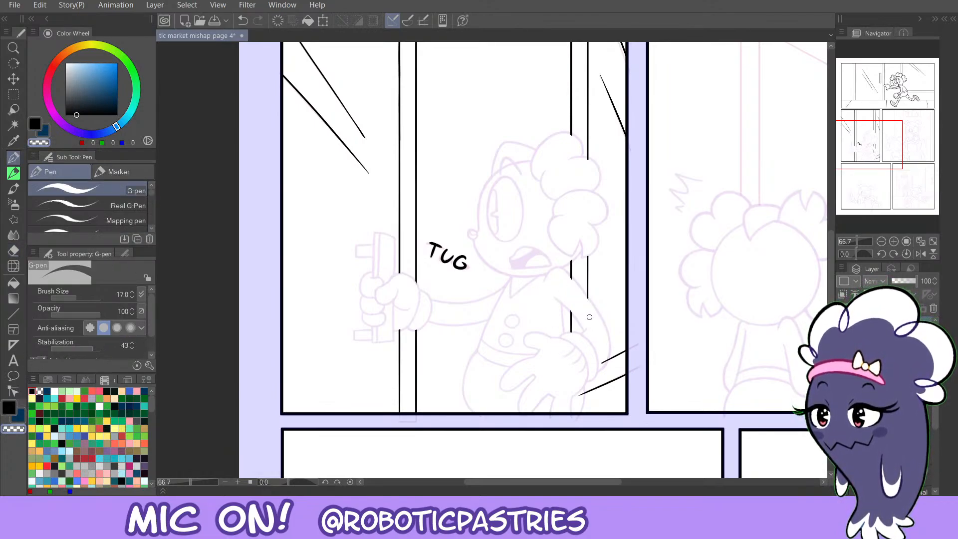
{"action": "left_click_drag", "start_coordinate": [583, 294], "coordinate": [590, 304]}
{"action": "key", "text": "ctrl+z"}
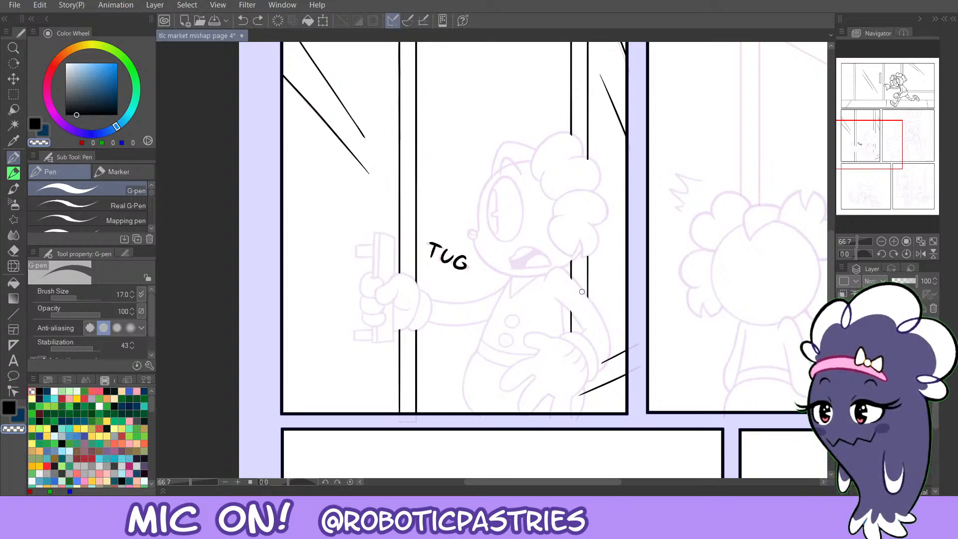
{"action": "key", "text": "c"}
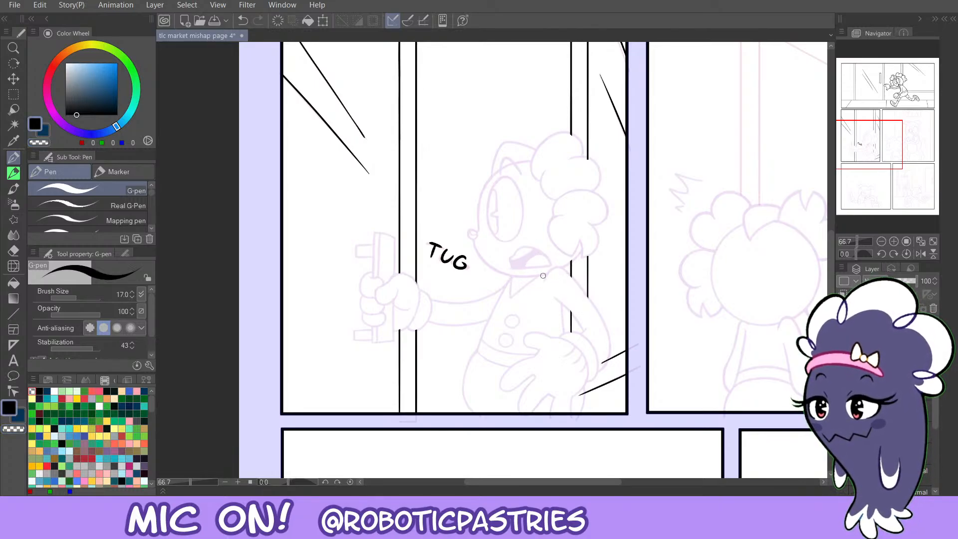
{"action": "mouse_move", "coordinate": [542, 282]}
{"action": "left_mouse_down"}
{"action": "mouse_move", "coordinate": [552, 263]}
{"action": "mouse_move", "coordinate": [595, 304]}
{"action": "left_mouse_up"}
{"action": "key", "text": "ctrl+z"}
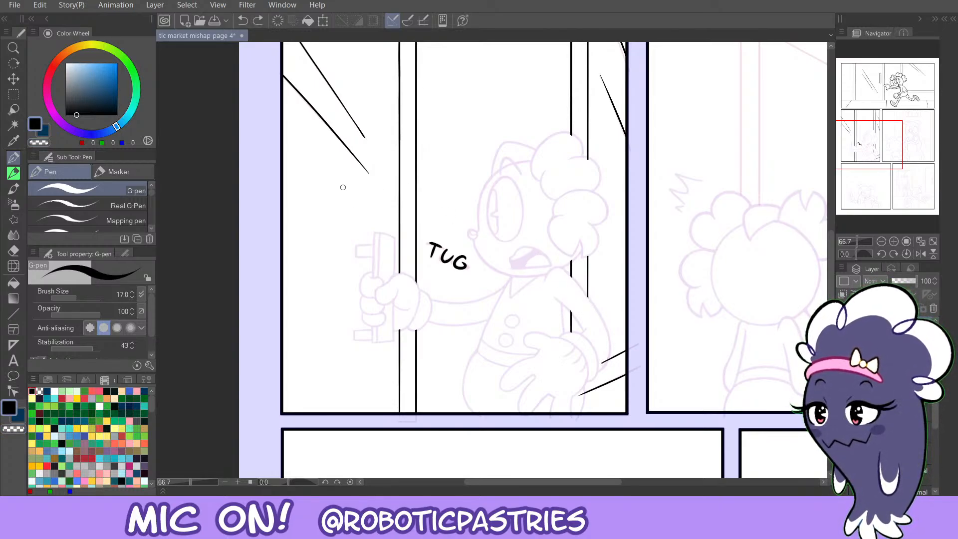
Ink the left vertical edge of the door handle over its sketch, redoing the stroke until it is straight.
{"action": "left_click_drag", "start_coordinate": [374, 231], "coordinate": [374, 308]}
{"action": "key", "text": "ctrl+z"}
{"action": "left_click_drag", "start_coordinate": [375, 231], "coordinate": [373, 308]}
{"action": "key", "text": "ctrl+z"}
{"action": "key", "text": "ctrl+z"}
{"action": "left_click_drag", "start_coordinate": [375, 231], "coordinate": [373, 308]}
{"action": "key", "text": "ctrl+z"}
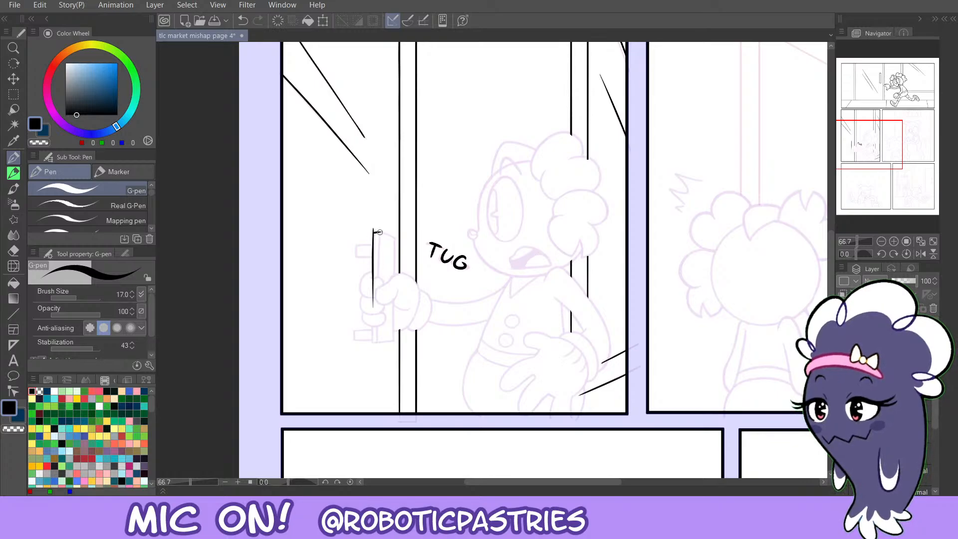
Ink the door handle's top and upper right edge, and trim the corner overshoot with transparent colour.
{"action": "mouse_move", "coordinate": [378, 231]}
{"action": "left_mouse_down"}
{"action": "mouse_move", "coordinate": [402, 246]}
{"action": "mouse_move", "coordinate": [393, 236]}
{"action": "mouse_move", "coordinate": [394, 299]}
{"action": "left_mouse_up"}
{"action": "key", "text": "ctrl+z"}
{"action": "key", "text": "ctrl+z"}
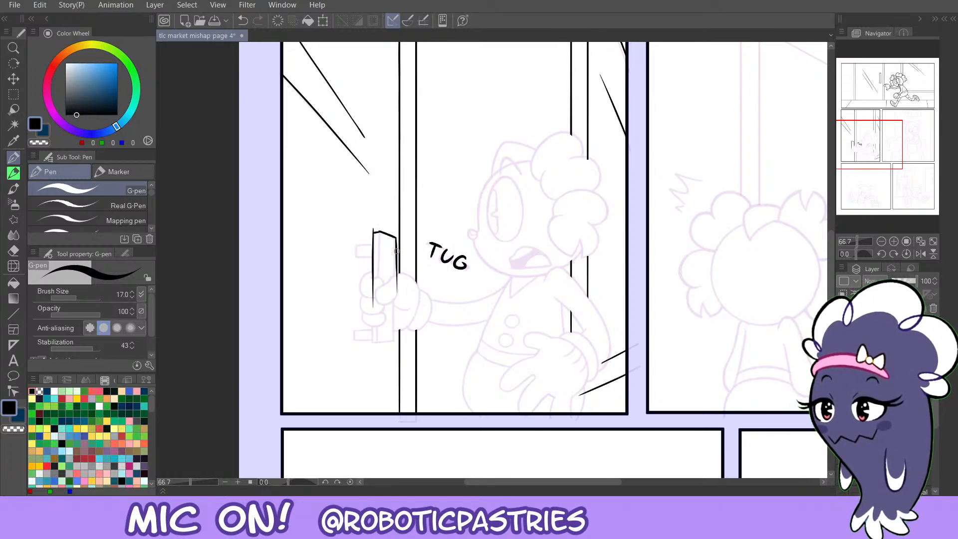
{"action": "key", "text": "ctrl+z"}
{"action": "left_click_drag", "start_coordinate": [395, 238], "coordinate": [393, 304]}
{"action": "key", "text": "ctrl+z"}
{"action": "key", "text": "ctrl+z"}
{"action": "key", "text": "c"}
{"action": "left_click_drag", "start_coordinate": [397, 236], "coordinate": [397, 244]}
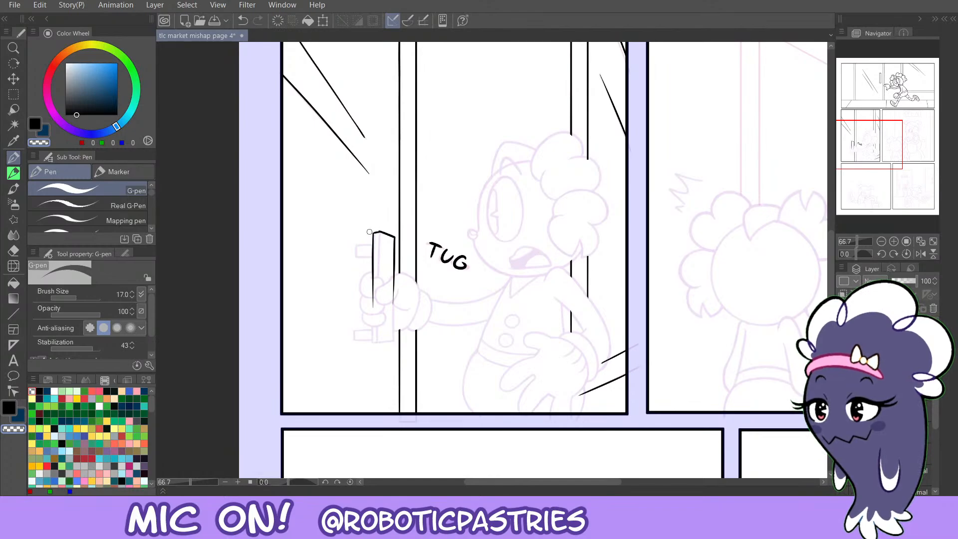
Ink the inner vertical line of the door handle in black to show its side face.
{"action": "key", "text": "c"}
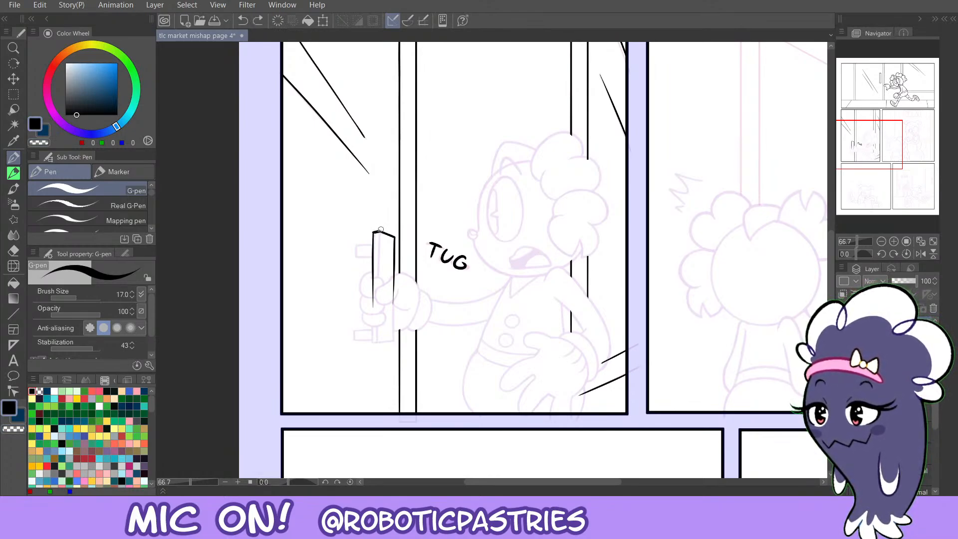
{"action": "left_click_drag", "start_coordinate": [378, 239], "coordinate": [379, 302]}
{"action": "key", "text": "ctrl+z"}
{"action": "key", "text": "ctrl+z"}
{"action": "key", "text": "ctrl+y"}
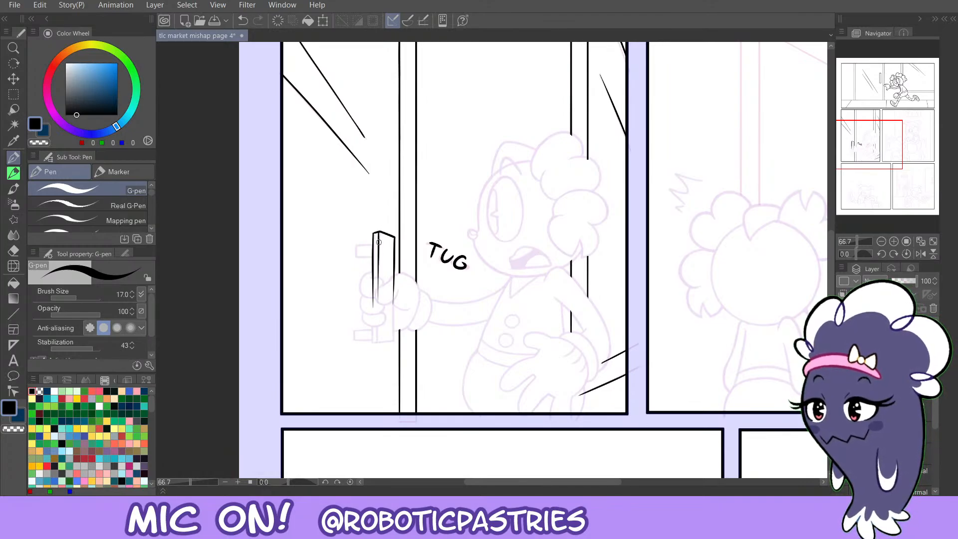
{"action": "left_click_drag", "start_coordinate": [378, 253], "coordinate": [378, 287]}
{"action": "key", "text": "ctrl+z"}
{"action": "left_click_drag", "start_coordinate": [378, 250], "coordinate": [379, 297]}
{"action": "key", "text": "ctrl+z"}
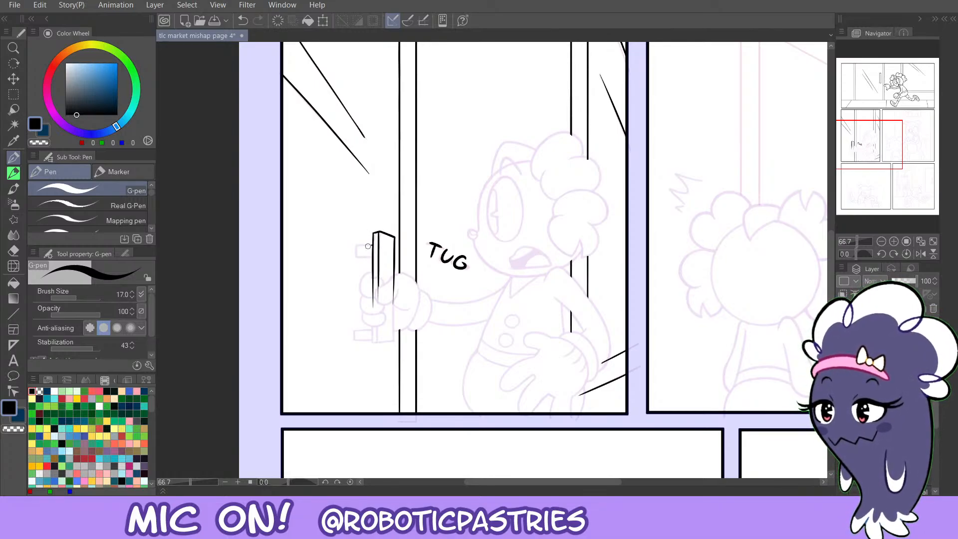
Ink the small rectangular upper bracket on the left side of the door handle, redoing strokes to match the sketch.
{"action": "key", "text": "ctrl+z"}
{"action": "mouse_move", "coordinate": [371, 245]}
{"action": "left_mouse_down"}
{"action": "mouse_move", "coordinate": [350, 245]}
{"action": "mouse_move", "coordinate": [358, 258]}
{"action": "left_mouse_up"}
{"action": "key", "text": "ctrl+z"}
{"action": "key", "text": "ctrl+z"}
{"action": "key", "text": "ctrl+z"}
{"action": "key", "text": "ctrl+z"}
{"action": "key", "text": "ctrl+z"}
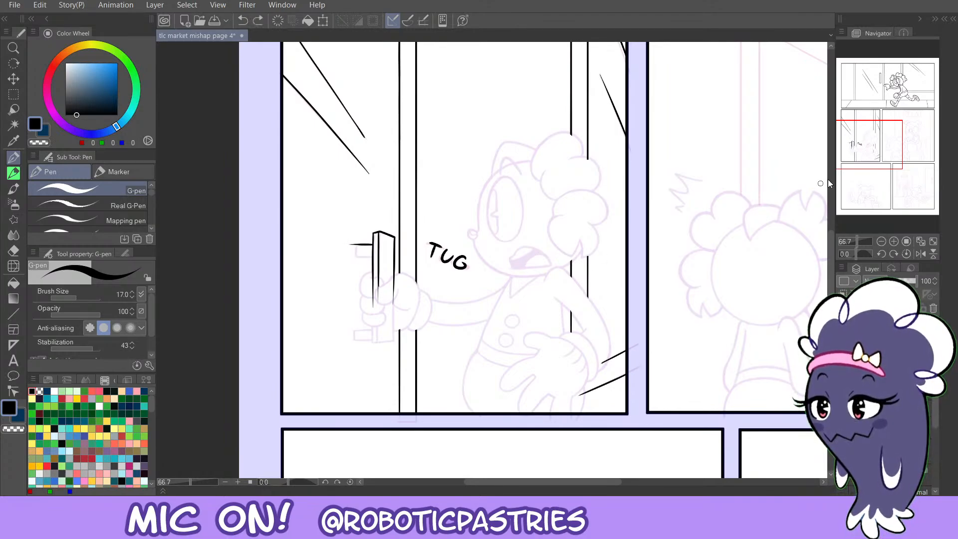
{"action": "mouse_move", "coordinate": [865, 153]}
{"action": "left_mouse_down"}
{"action": "mouse_move", "coordinate": [867, 169]}
{"action": "mouse_move", "coordinate": [886, 158]}
{"action": "mouse_move", "coordinate": [873, 153]}
{"action": "left_mouse_up"}
{"action": "mouse_move", "coordinate": [288, 241]}
{"action": "left_mouse_down"}
{"action": "mouse_move", "coordinate": [289, 257]}
{"action": "mouse_move", "coordinate": [279, 253]}
{"action": "mouse_move", "coordinate": [285, 241]}
{"action": "mouse_move", "coordinate": [290, 257]}
{"action": "left_mouse_up"}
{"action": "key", "text": "ctrl+z"}
{"action": "key", "text": "ctrl+z"}
{"action": "key", "text": "ctrl+z"}
{"action": "key", "text": "ctrl+z"}
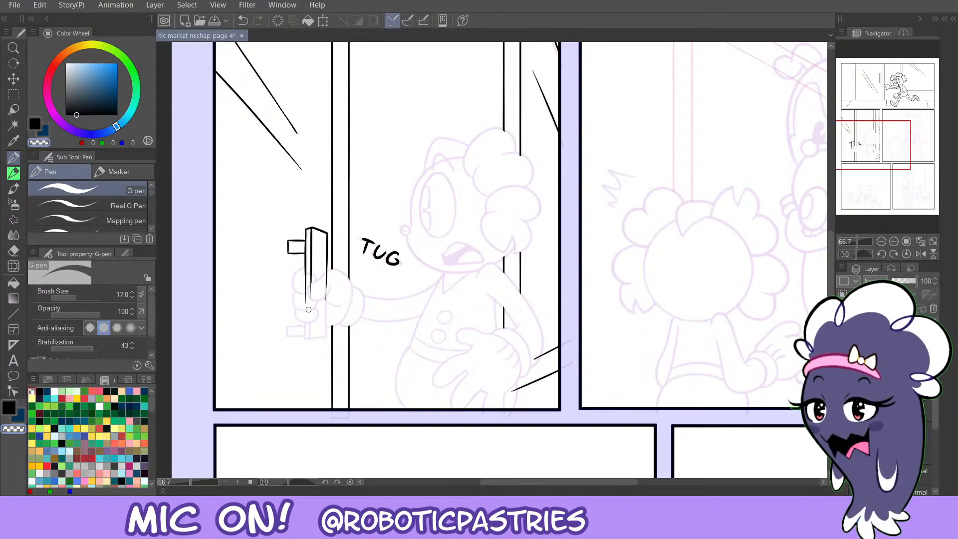
Extend the door handle's left edge in black past the gripping hand to the handle's lower end.
{"action": "key", "text": "c"}
{"action": "left_click_drag", "start_coordinate": [304, 340], "coordinate": [303, 302]}
{"action": "key", "text": "ctrl+z"}
{"action": "left_click_drag", "start_coordinate": [306, 340], "coordinate": [307, 305]}
{"action": "key", "text": "ctrl+z"}
{"action": "key", "text": "ctrl+z"}
{"action": "left_click_drag", "start_coordinate": [305, 340], "coordinate": [306, 308]}
{"action": "key", "text": "ctrl+z"}
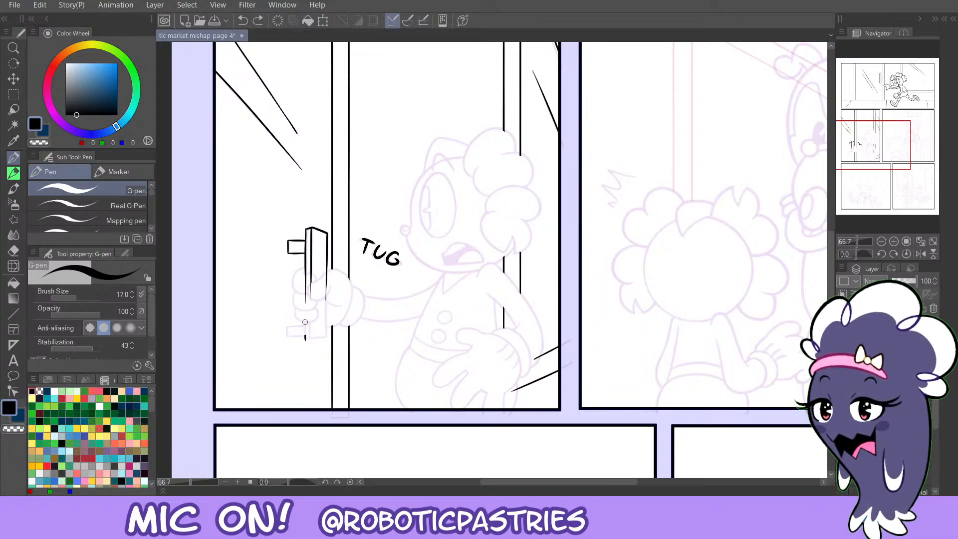
{"action": "mouse_move", "coordinate": [305, 340]}
{"action": "left_mouse_down"}
{"action": "mouse_move", "coordinate": [306, 312]}
{"action": "mouse_move", "coordinate": [323, 338]}
{"action": "left_mouse_up"}
{"action": "key", "text": "ctrl+z"}
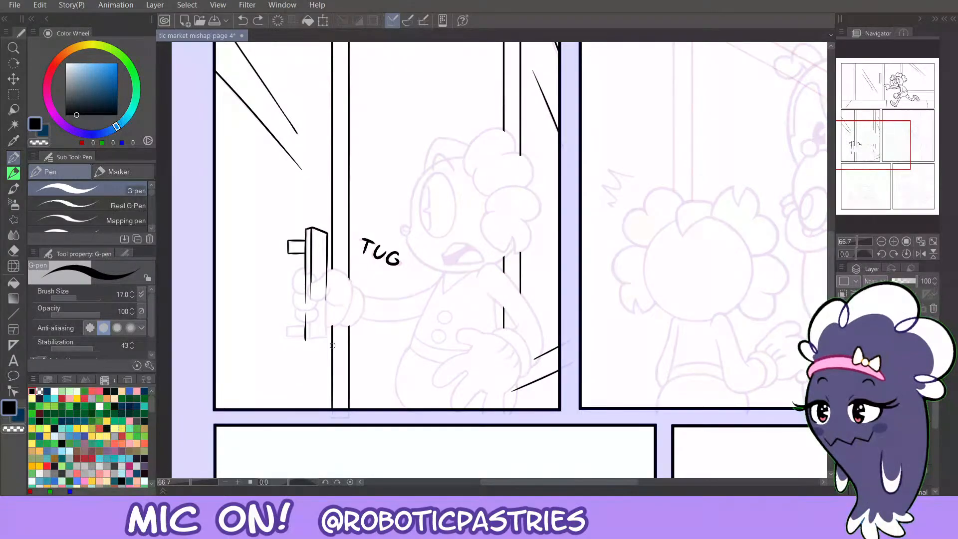
Erase the door handle's left and inner lines where they cross the gripping fingers, using the Snap eraser.
{"action": "key", "text": "e"}
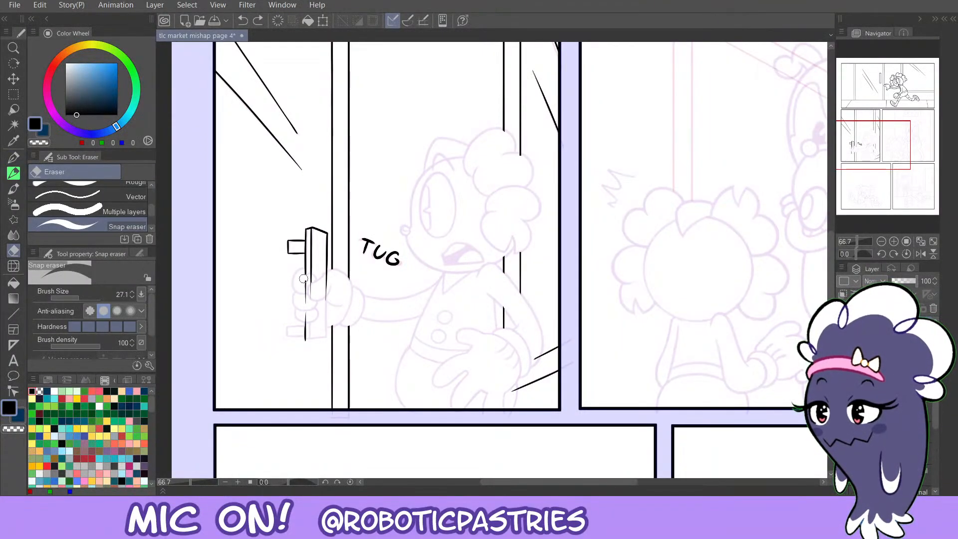
{"action": "mouse_move", "coordinate": [309, 277]}
{"action": "left_mouse_down"}
{"action": "mouse_move", "coordinate": [307, 300]}
{"action": "mouse_move", "coordinate": [308, 284]}
{"action": "mouse_move", "coordinate": [329, 273]}
{"action": "mouse_move", "coordinate": [323, 299]}
{"action": "left_mouse_up"}
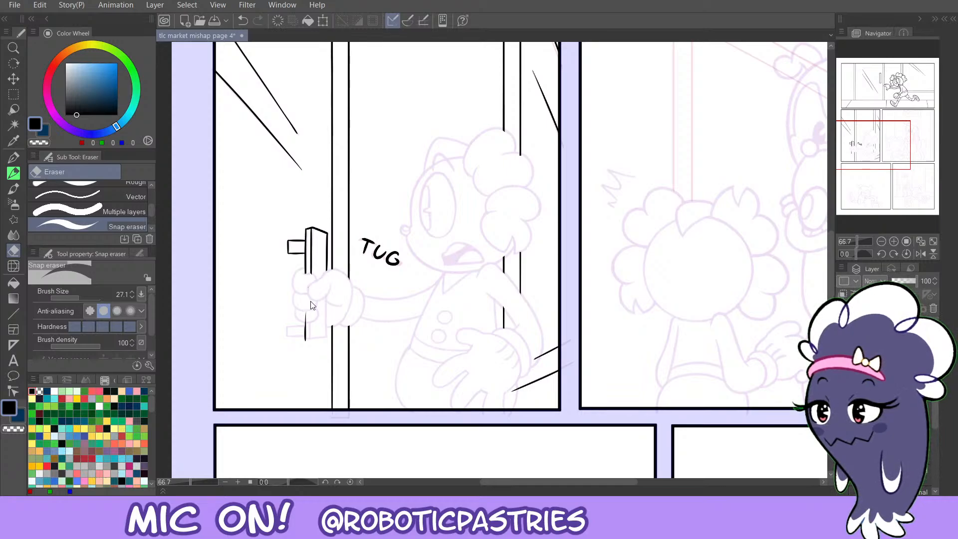
{"action": "key", "text": "ctrl+z"}
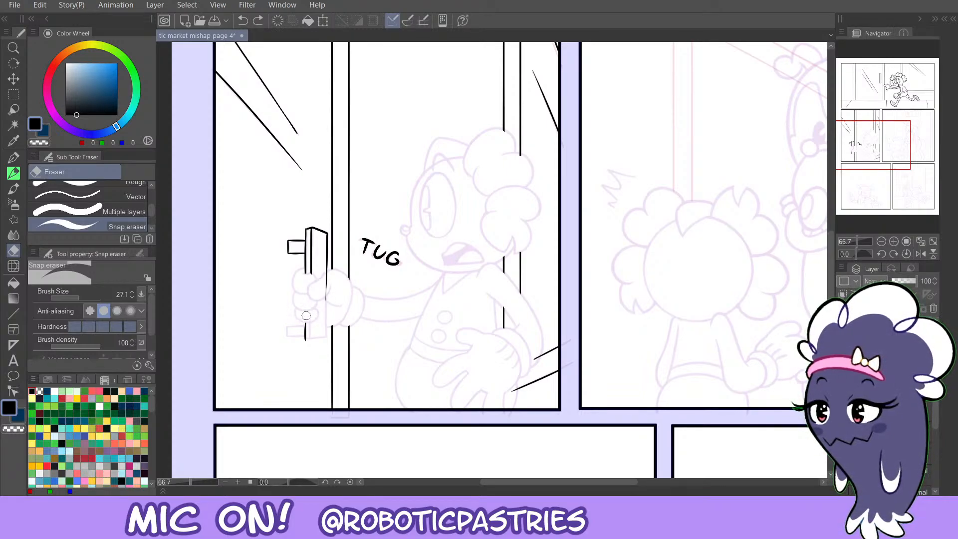
{"action": "left_click_drag", "start_coordinate": [305, 319], "coordinate": [310, 314]}
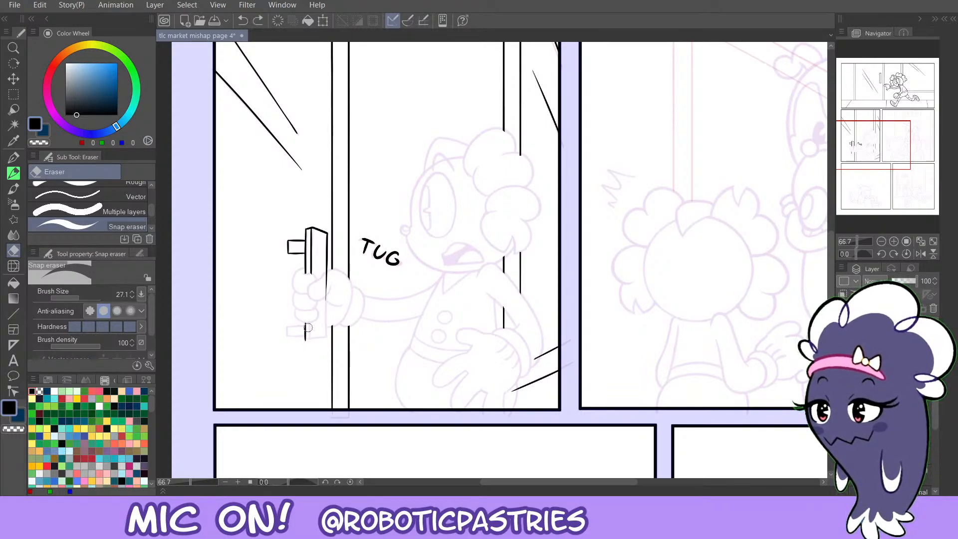
{"action": "key", "text": "p"}
{"action": "key", "text": "ctrl+z"}
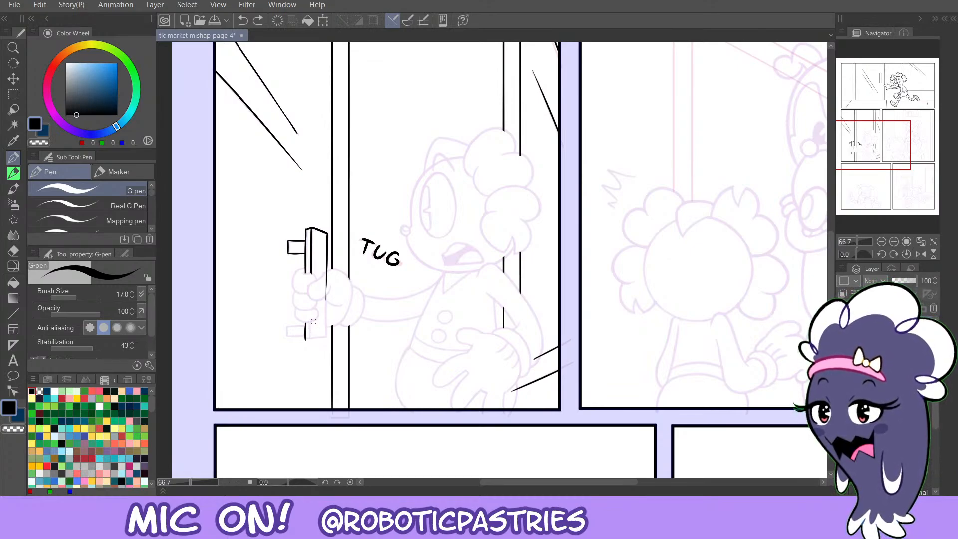
Ink the door handle's right edge below the gripping hand down to its lower end, redoing strokes to align with the upper part.
{"action": "left_click_drag", "start_coordinate": [326, 315], "coordinate": [325, 341]}
{"action": "key", "text": "ctrl+z"}
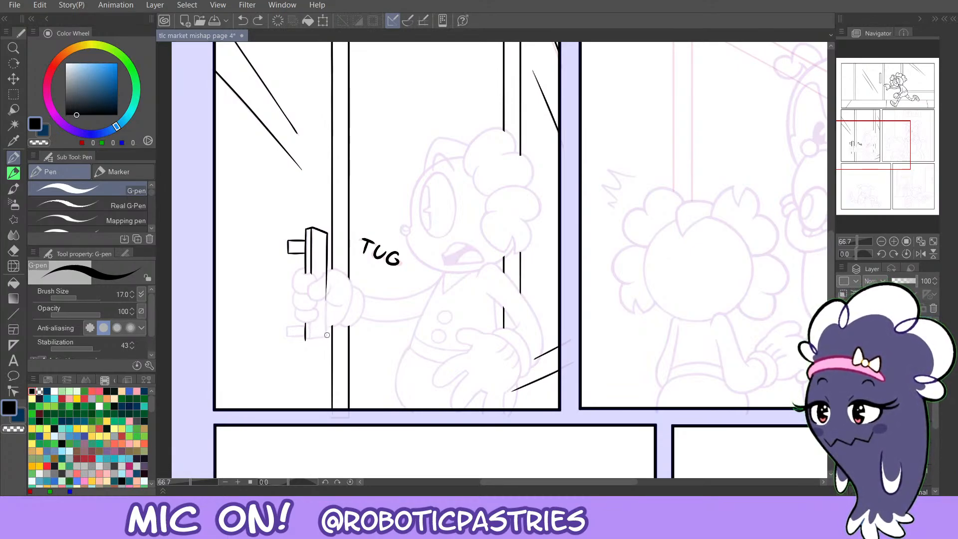
{"action": "left_click_drag", "start_coordinate": [328, 273], "coordinate": [327, 341]}
{"action": "key", "text": "ctrl+z"}
{"action": "mouse_move", "coordinate": [327, 273]}
{"action": "left_mouse_down"}
{"action": "mouse_move", "coordinate": [325, 347]}
{"action": "mouse_move", "coordinate": [323, 274]}
{"action": "mouse_move", "coordinate": [325, 347]}
{"action": "mouse_move", "coordinate": [326, 286]}
{"action": "left_mouse_up"}
{"action": "key", "text": "ctrl+z"}
{"action": "key", "text": "ctrl+z"}
{"action": "key", "text": "ctrl+z"}
{"action": "key", "text": "ctrl+z"}
{"action": "mouse_move", "coordinate": [325, 342]}
{"action": "left_mouse_down"}
{"action": "mouse_move", "coordinate": [325, 300]}
{"action": "mouse_move", "coordinate": [326, 347]}
{"action": "left_mouse_up"}
{"action": "key", "text": "e"}
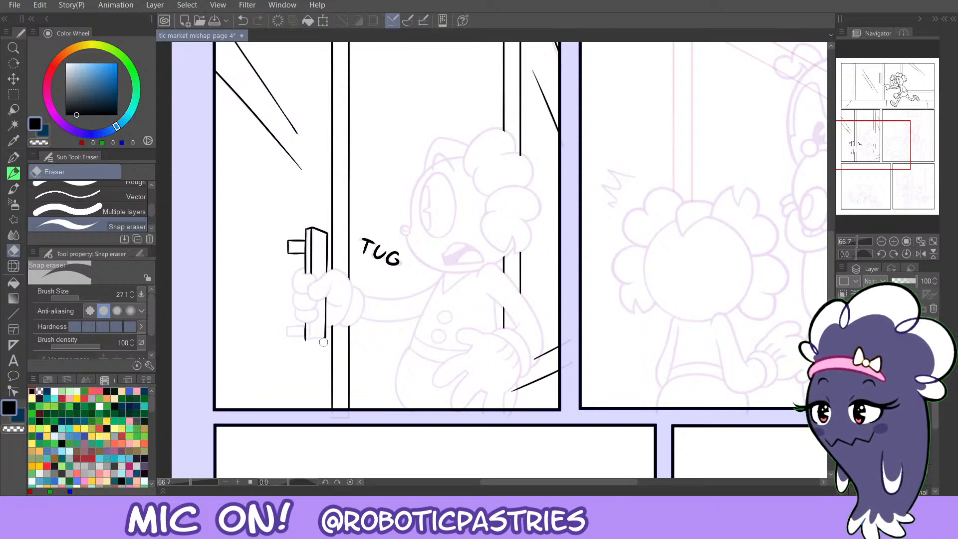
{"action": "key", "text": "p"}
{"action": "mouse_move", "coordinate": [324, 337]}
{"action": "left_mouse_down"}
{"action": "mouse_move", "coordinate": [326, 297]}
{"action": "mouse_move", "coordinate": [325, 354]}
{"action": "left_mouse_up"}
{"action": "key", "text": "ctrl+z"}
{"action": "key", "text": "ctrl+z"}
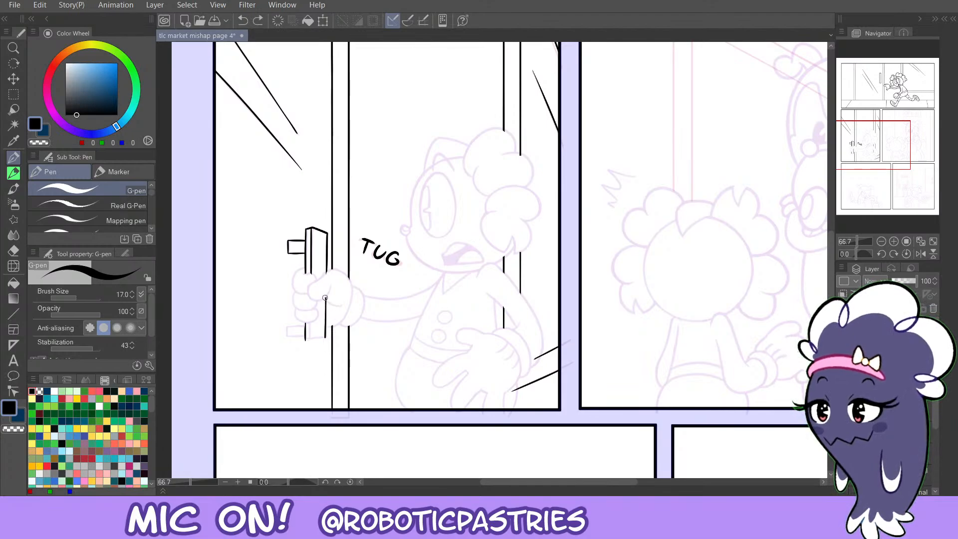
{"action": "left_click_drag", "start_coordinate": [326, 297], "coordinate": [326, 345]}
{"action": "key", "text": "ctrl+z"}
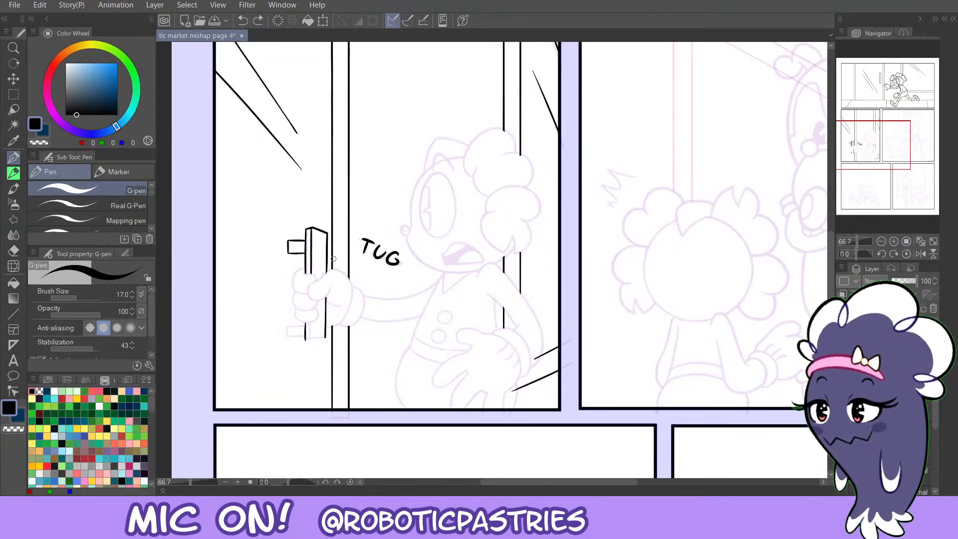
Ink the bottom edge of the door handle, joining its left and right sides below the hand.
{"action": "mouse_move", "coordinate": [327, 298]}
{"action": "left_mouse_down"}
{"action": "mouse_move", "coordinate": [328, 345]}
{"action": "mouse_move", "coordinate": [328, 325]}
{"action": "mouse_move", "coordinate": [312, 313]}
{"action": "mouse_move", "coordinate": [304, 340]}
{"action": "mouse_move", "coordinate": [325, 337]}
{"action": "mouse_move", "coordinate": [302, 340]}
{"action": "mouse_move", "coordinate": [332, 335]}
{"action": "mouse_move", "coordinate": [326, 336]}
{"action": "left_mouse_up"}
{"action": "key", "text": "ctrl+z"}
{"action": "key", "text": "ctrl+z"}
{"action": "key", "text": "ctrl+z"}
{"action": "key", "text": "ctrl+z"}
{"action": "key", "text": "ctrl+z"}
{"action": "key", "text": "ctrl+z"}
{"action": "key", "text": "ctrl+z"}
{"action": "key", "text": "ctrl+z"}
{"action": "key", "text": "ctrl+z"}
{"action": "key", "text": "ctrl+z"}
{"action": "key", "text": "c"}
{"action": "key", "text": "ctrl+z"}
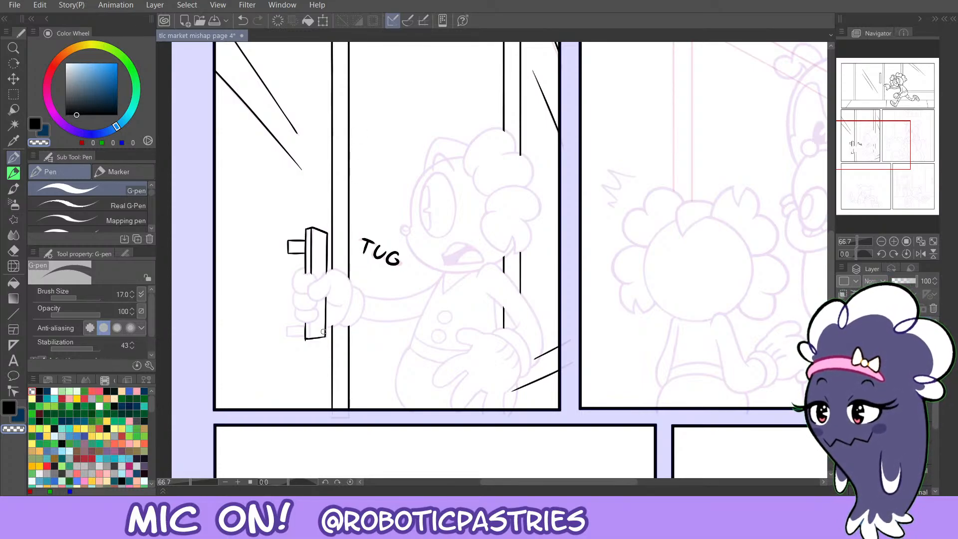
Ink the inner vertical line on the door handle's lower part and tidy the bottom corner with transparent colour.
{"action": "key", "text": "ctrl+z"}
{"action": "mouse_move", "coordinate": [305, 339]}
{"action": "left_mouse_down"}
{"action": "mouse_move", "coordinate": [326, 337]}
{"action": "mouse_move", "coordinate": [298, 340]}
{"action": "mouse_move", "coordinate": [308, 340]}
{"action": "mouse_move", "coordinate": [310, 316]}
{"action": "mouse_move", "coordinate": [303, 345]}
{"action": "mouse_move", "coordinate": [307, 334]}
{"action": "mouse_move", "coordinate": [312, 341]}
{"action": "left_mouse_up"}
{"action": "key", "text": "ctrl+z"}
{"action": "key", "text": "ctrl+z"}
{"action": "key", "text": "ctrl+z"}
{"action": "key", "text": "c"}
{"action": "key", "text": "ctrl+z"}
{"action": "key", "text": "ctrl+z"}
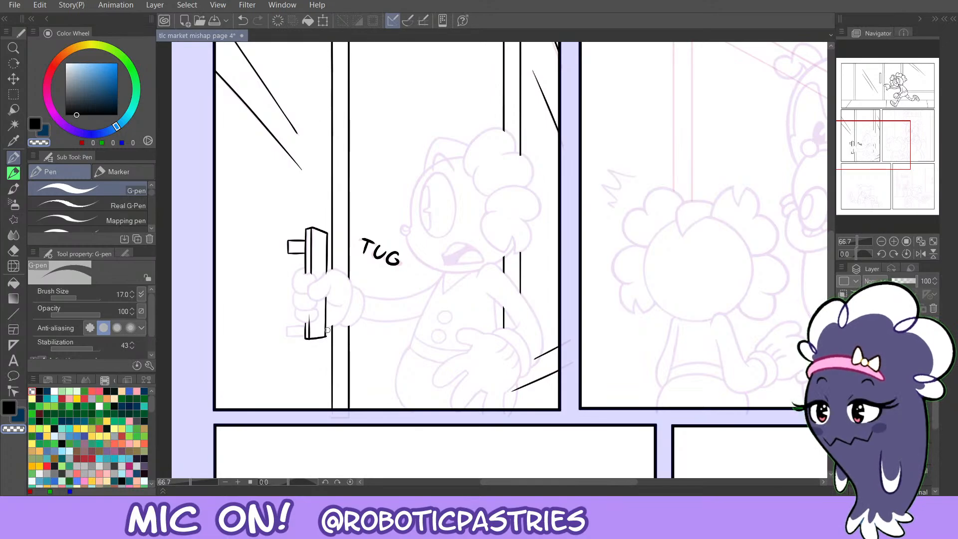
Refine the door handle's lower right edge with the pen and trim its bottom corner with transparent colour.
{"action": "key", "text": "c"}
{"action": "mouse_move", "coordinate": [326, 299]}
{"action": "left_mouse_down"}
{"action": "mouse_move", "coordinate": [325, 317]}
{"action": "mouse_move", "coordinate": [305, 332]}
{"action": "left_mouse_up"}
{"action": "key", "text": "ctrl+z"}
{"action": "key", "text": "c"}
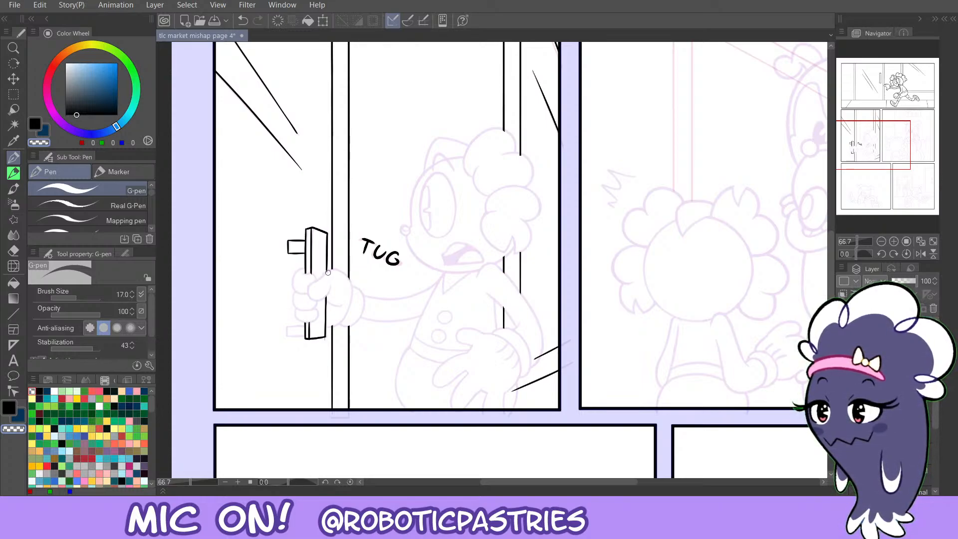
{"action": "key", "text": "c"}
{"action": "mouse_move", "coordinate": [320, 277]}
{"action": "left_mouse_down"}
{"action": "mouse_move", "coordinate": [307, 299]}
{"action": "mouse_move", "coordinate": [328, 288]}
{"action": "mouse_move", "coordinate": [310, 284]}
{"action": "mouse_move", "coordinate": [313, 299]}
{"action": "left_mouse_up"}
{"action": "key", "text": "ctrl+z"}
{"action": "key", "text": "ctrl+z"}
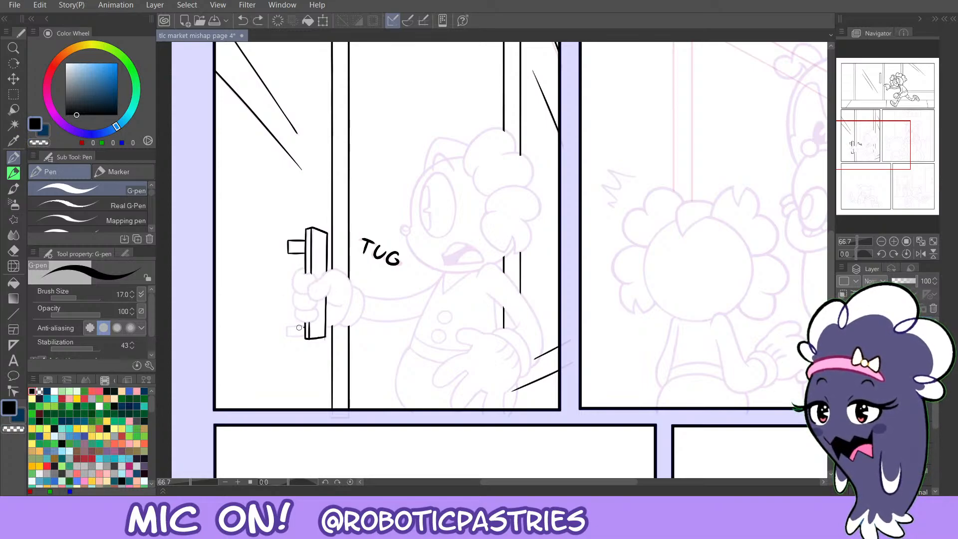
{"action": "key", "text": "c"}
{"action": "left_click_drag", "start_coordinate": [326, 338], "coordinate": [325, 340]}
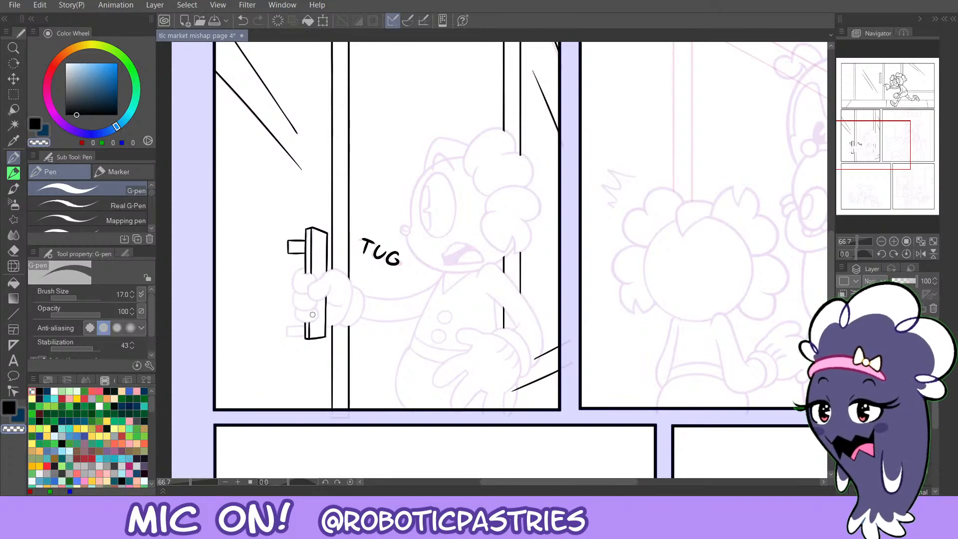
Ink the top edge of the door handle's lower mounting bracket, redoing the stroke over the sketch below the gripping hand.
{"action": "key", "text": "c"}
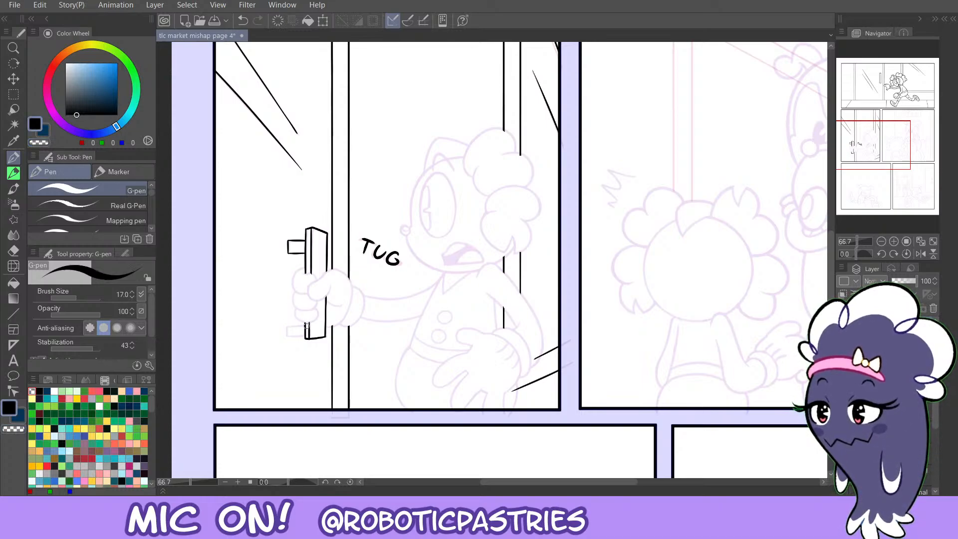
{"action": "mouse_move", "coordinate": [306, 326]}
{"action": "left_mouse_down"}
{"action": "mouse_move", "coordinate": [270, 330]}
{"action": "mouse_move", "coordinate": [277, 327]}
{"action": "left_mouse_up"}
{"action": "key", "text": "ctrl+z"}
{"action": "key", "text": "ctrl+z"}
{"action": "key", "text": "ctrl+z"}
{"action": "key", "text": "ctrl+z"}
{"action": "key", "text": "ctrl+z"}
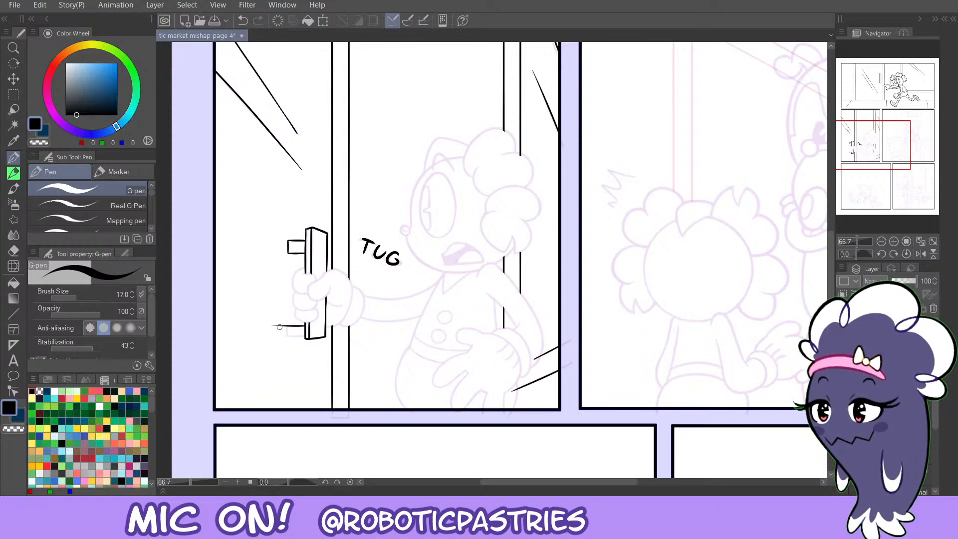
{"action": "key", "text": "ctrl+z"}
Ink the bottom and outer edges of the door handle's lower mounting bracket to close its shape.
{"action": "mouse_move", "coordinate": [306, 336]}
{"action": "left_mouse_down"}
{"action": "mouse_move", "coordinate": [276, 337]}
{"action": "mouse_move", "coordinate": [286, 346]}
{"action": "mouse_move", "coordinate": [274, 337]}
{"action": "mouse_move", "coordinate": [287, 337]}
{"action": "mouse_move", "coordinate": [272, 336]}
{"action": "mouse_move", "coordinate": [284, 342]}
{"action": "left_mouse_up"}
{"action": "key", "text": "ctrl+z"}
{"action": "key", "text": "ctrl+z"}
{"action": "key", "text": "ctrl+z"}
{"action": "key", "text": "ctrl+z"}
{"action": "key", "text": "ctrl+z"}
{"action": "key", "text": "ctrl+z"}
{"action": "key", "text": "ctrl+z"}
{"action": "key", "text": "ctrl+z"}
{"action": "key", "text": "ctrl+z"}
Trim the overshooting line ends around the door handle's lower bracket with transparent colour.
{"action": "key", "text": "c"}
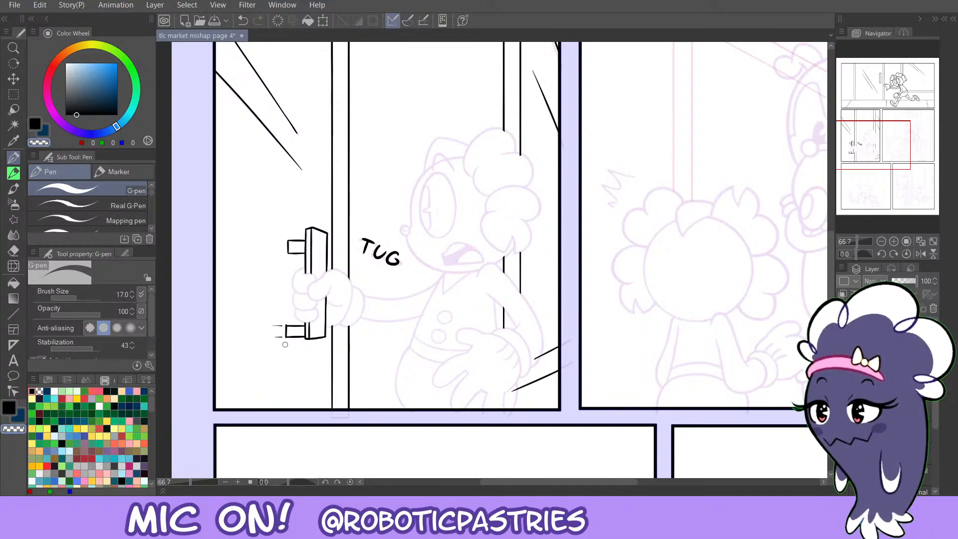
{"action": "mouse_move", "coordinate": [286, 325]}
{"action": "left_mouse_down"}
{"action": "mouse_move", "coordinate": [269, 341]}
{"action": "mouse_move", "coordinate": [307, 323]}
{"action": "mouse_move", "coordinate": [306, 340]}
{"action": "mouse_move", "coordinate": [306, 319]}
{"action": "left_mouse_up"}
{"action": "key", "text": "c"}
{"action": "key", "text": "ctrl+z"}
{"action": "key", "text": "ctrl+z"}
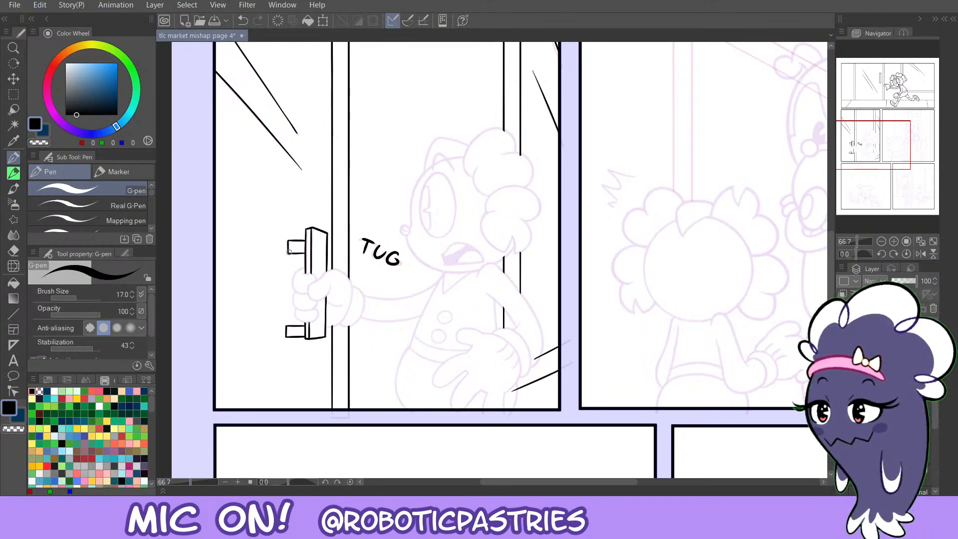
Touch up the upper bracket's lower edge and the door handle's upper left edge with the pen.
{"action": "key", "text": "ctrl+z"}
{"action": "mouse_move", "coordinate": [289, 253]}
{"action": "left_mouse_down"}
{"action": "mouse_move", "coordinate": [307, 252]}
{"action": "mouse_move", "coordinate": [312, 228]}
{"action": "mouse_move", "coordinate": [305, 267]}
{"action": "left_mouse_up"}
{"action": "key", "text": "ctrl+z"}
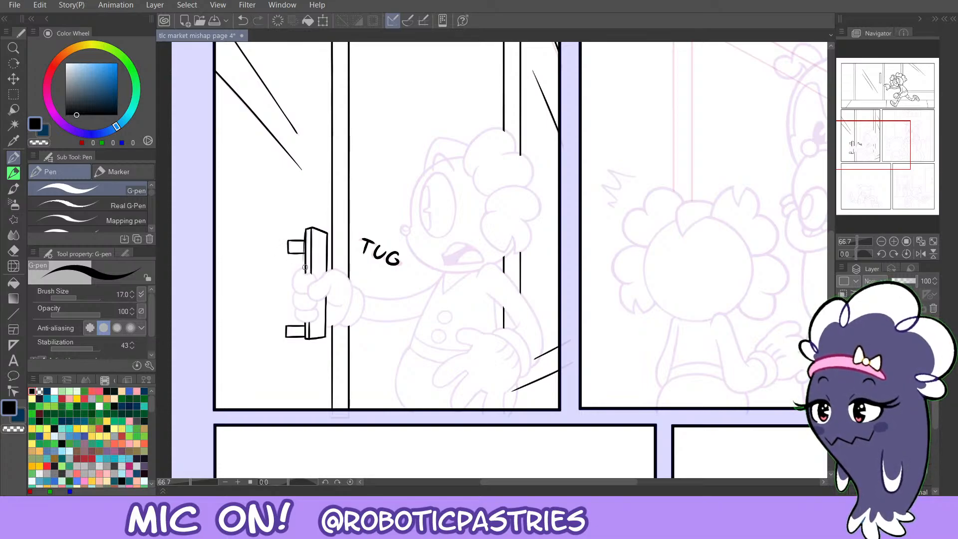
{"action": "key", "text": "ctrl+z"}
{"action": "left_click_drag", "start_coordinate": [306, 230], "coordinate": [307, 261]}
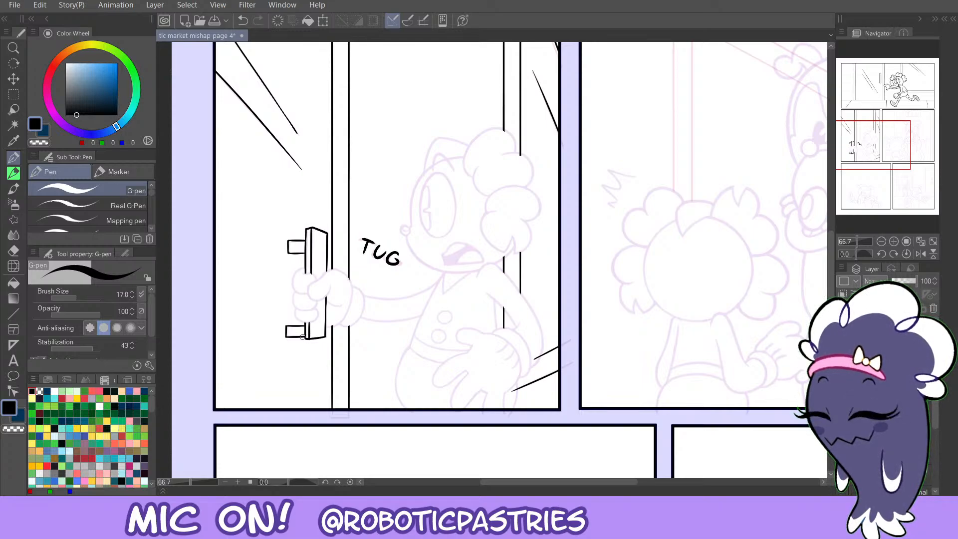
{"action": "key", "text": "c"}
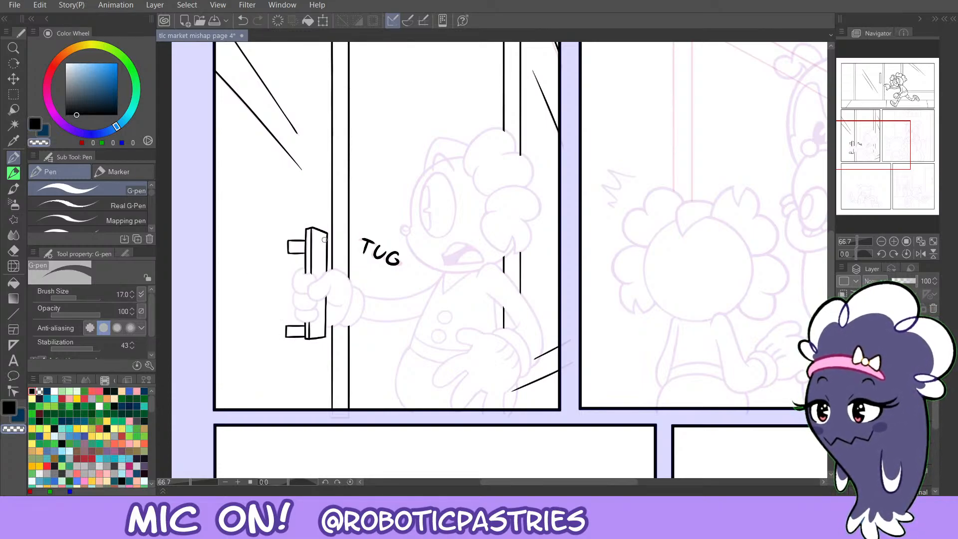
Place a vertical linear ruler along the left line of the sketched left door frame in the second row's second panel.
{"action": "scroll", "coordinate": [325, 240], "scroll_direction": "down", "scroll_amount": 3}
{"action": "scroll", "coordinate": [518, 169], "scroll_direction": "up", "scroll_amount": 2}
{"action": "key", "text": "u"}
{"action": "key", "text": "u"}
{"action": "key", "text": "u"}
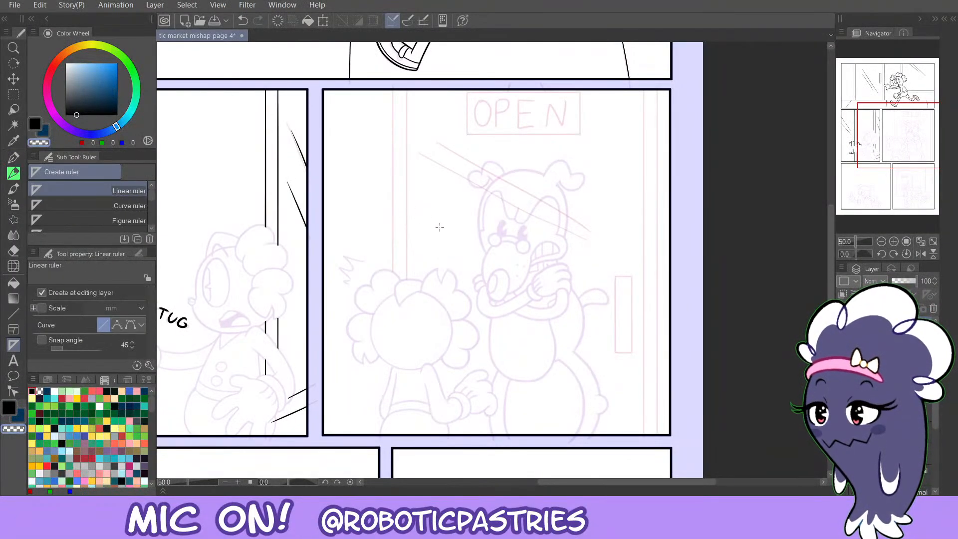
{"action": "left_click_drag", "start_coordinate": [392, 89], "coordinate": [373, 423]}
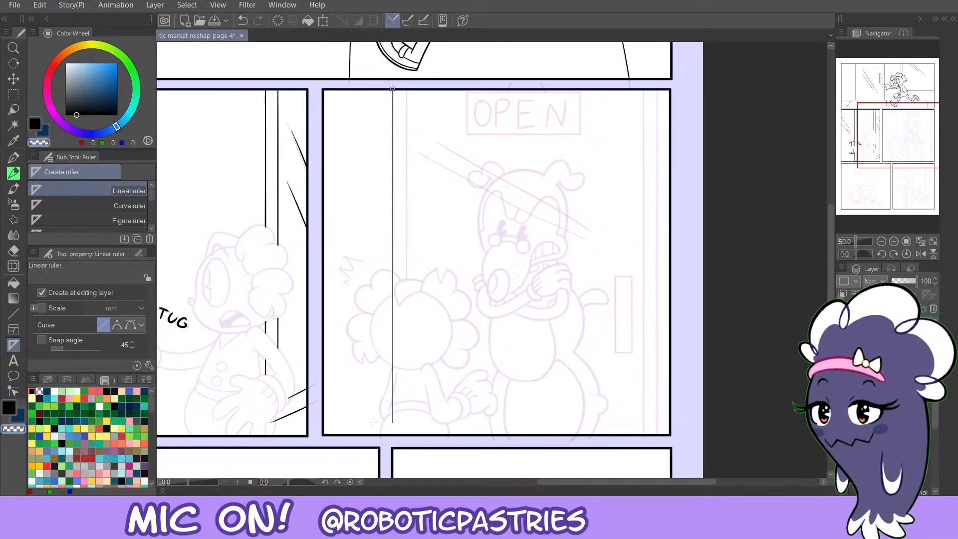
{"action": "left_click", "coordinate": [393, 248], "text": "ctrl"}
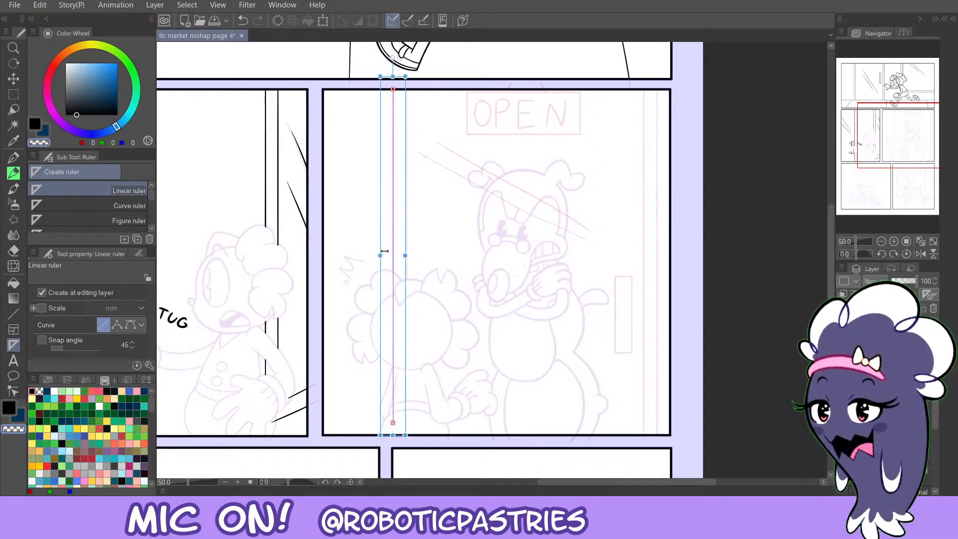
Ink the left door frame's first vertical line along the ruler, from the panel's top border down to the character's hair.
{"action": "key", "text": "p"}
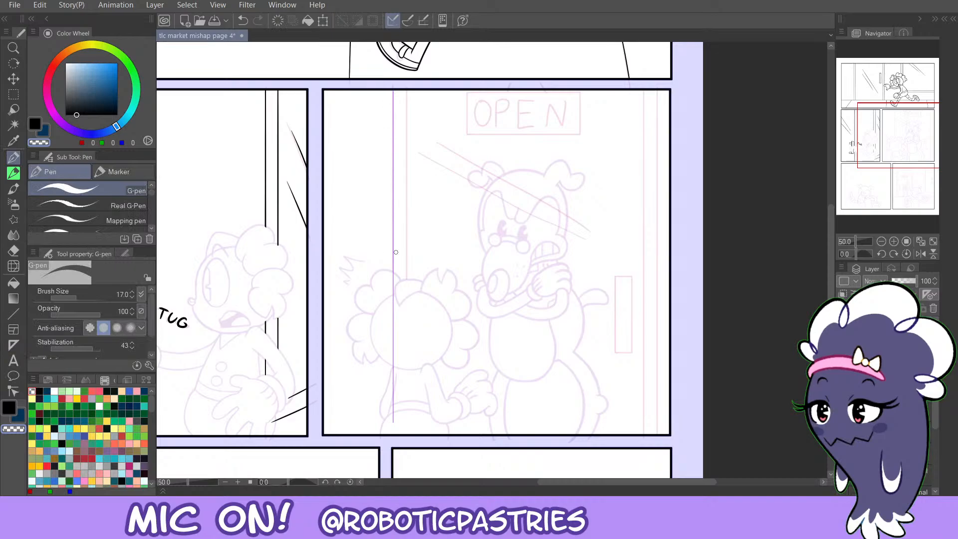
{"action": "mouse_move", "coordinate": [393, 85]}
{"action": "left_mouse_down"}
{"action": "mouse_move", "coordinate": [394, 310]}
{"action": "mouse_move", "coordinate": [392, 92]}
{"action": "left_mouse_up"}
{"action": "key", "text": "ctrl+z"}
{"action": "key", "text": "ctrl+z"}
{"action": "key", "text": "ctrl+z"}
{"action": "key", "text": "ctrl+z"}
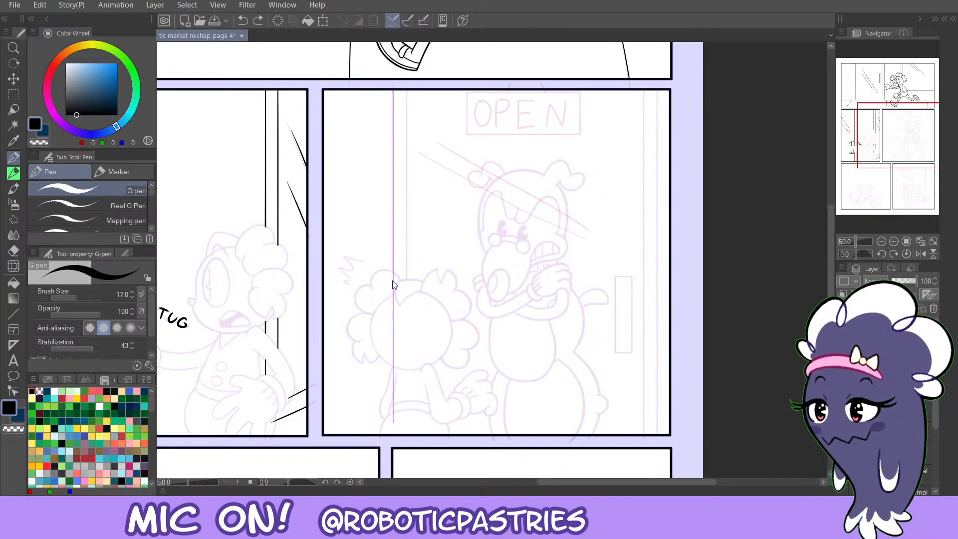
{"action": "mouse_move", "coordinate": [394, 286]}
{"action": "left_mouse_down"}
{"action": "mouse_move", "coordinate": [392, 85]}
{"action": "mouse_move", "coordinate": [394, 310]}
{"action": "mouse_move", "coordinate": [395, 60]}
{"action": "left_mouse_up"}
{"action": "key", "text": "ctrl+z"}
{"action": "key", "text": "ctrl+z"}
{"action": "key", "text": "ctrl+z"}
{"action": "left_click_drag", "start_coordinate": [394, 288], "coordinate": [393, 218]}
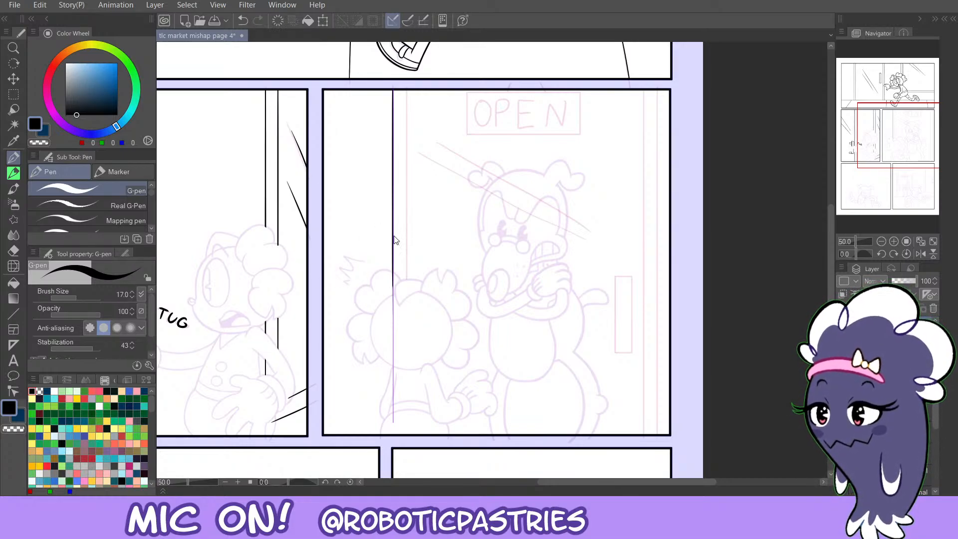
Shift the ruler onto the left door frame's second line, ink it down to the hair, and delete the ruler.
{"action": "key", "text": "ctrl+t"}
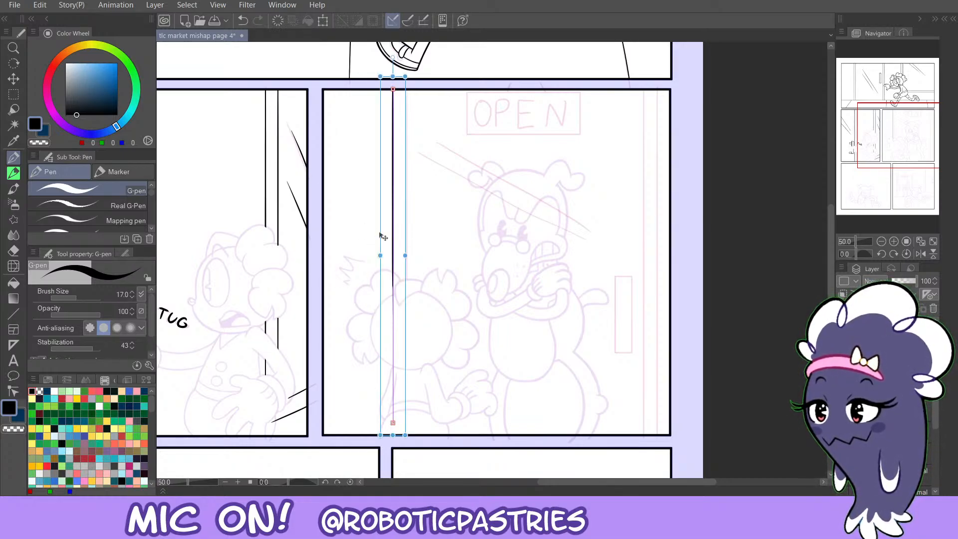
{"action": "left_click_drag", "start_coordinate": [383, 237], "coordinate": [395, 236]}
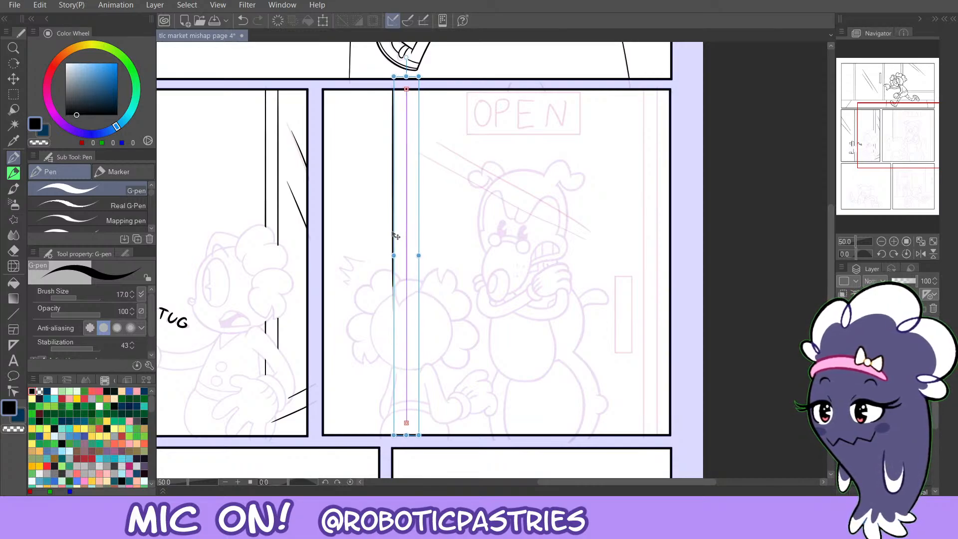
{"action": "key", "text": "Return"}
{"action": "mouse_move", "coordinate": [407, 285]}
{"action": "left_mouse_down"}
{"action": "mouse_move", "coordinate": [411, 76]}
{"action": "mouse_move", "coordinate": [409, 287]}
{"action": "left_mouse_up"}
{"action": "key", "text": "ctrl+z"}
{"action": "key", "text": "ctrl+z"}
{"action": "mouse_move", "coordinate": [407, 242]}
{"action": "left_mouse_down"}
{"action": "mouse_move", "coordinate": [406, 214]}
{"action": "mouse_move", "coordinate": [407, 287]}
{"action": "mouse_move", "coordinate": [407, 232]}
{"action": "left_mouse_up"}
{"action": "key", "text": "ctrl+z"}
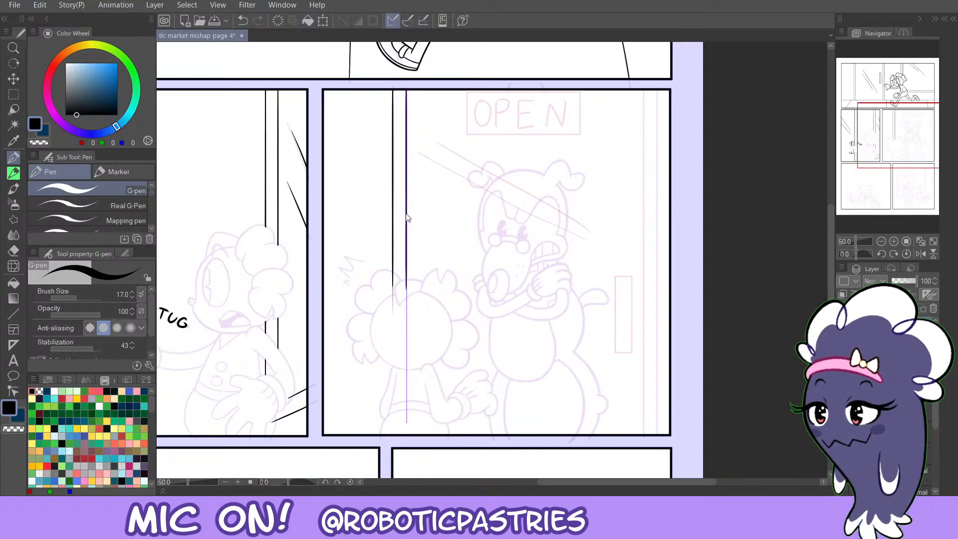
{"action": "left_click", "coordinate": [407, 230], "text": "ctrl"}
{"action": "key", "text": "Delete"}
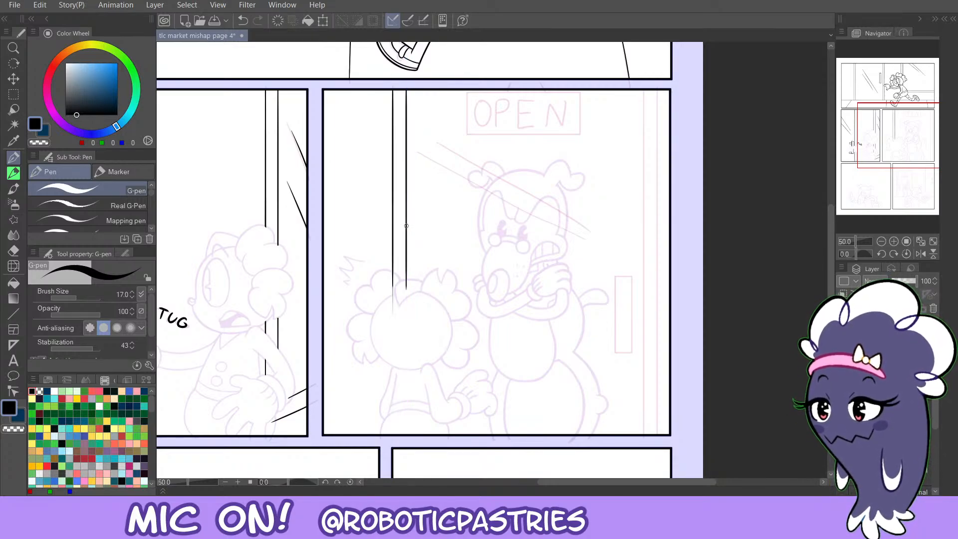
Try to touch up the upper ends of the left door frame's two vertical lines with the pen.
{"action": "mouse_move", "coordinate": [392, 88]}
{"action": "left_mouse_down"}
{"action": "mouse_move", "coordinate": [393, 114]}
{"action": "mouse_move", "coordinate": [392, 97]}
{"action": "mouse_move", "coordinate": [406, 103]}
{"action": "left_mouse_up"}
{"action": "key", "text": "ctrl+z"}
{"action": "key", "text": "ctrl+z"}
{"action": "key", "text": "ctrl+z"}
{"action": "key", "text": "ctrl+z"}
{"action": "key", "text": "ctrl+z"}
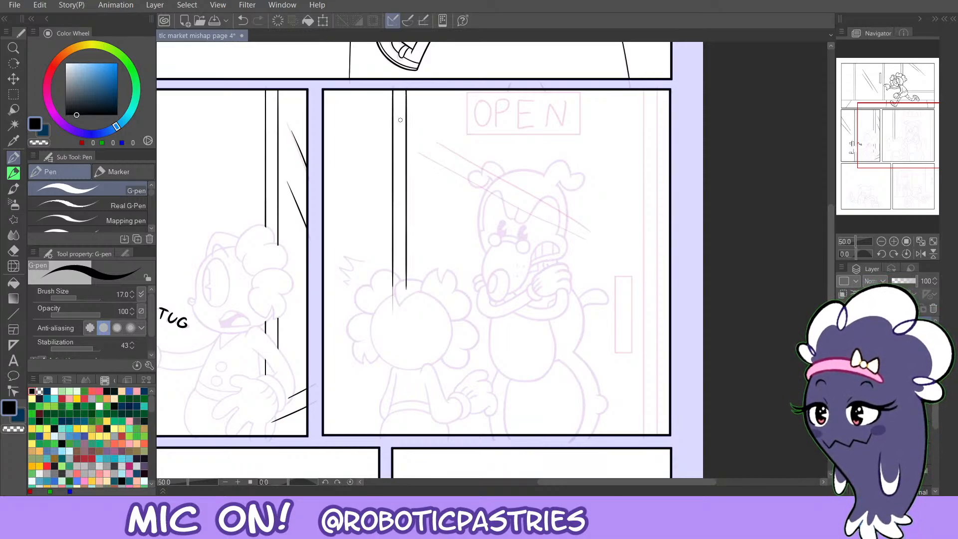
Place a vertical linear ruler on the right door frame's inner line and ink it over the panel's full height.
{"action": "key", "text": "u"}
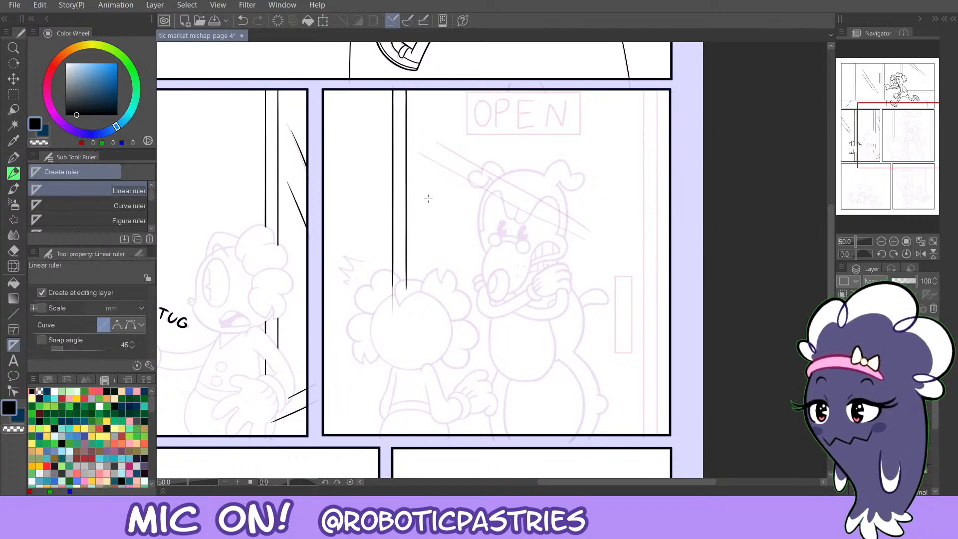
{"action": "left_click_drag", "start_coordinate": [643, 88], "coordinate": [628, 432]}
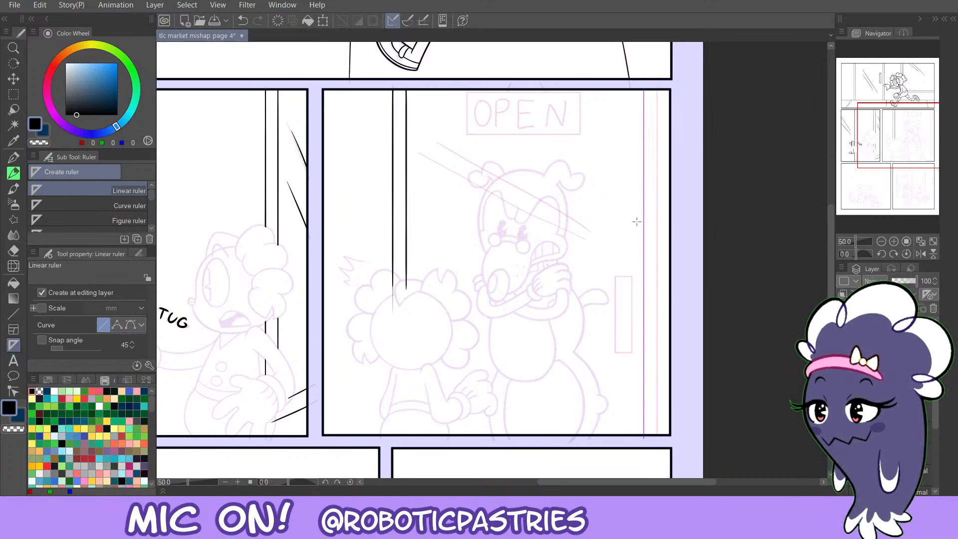
{"action": "key", "text": "p"}
{"action": "left_click_drag", "start_coordinate": [642, 103], "coordinate": [641, 454]}
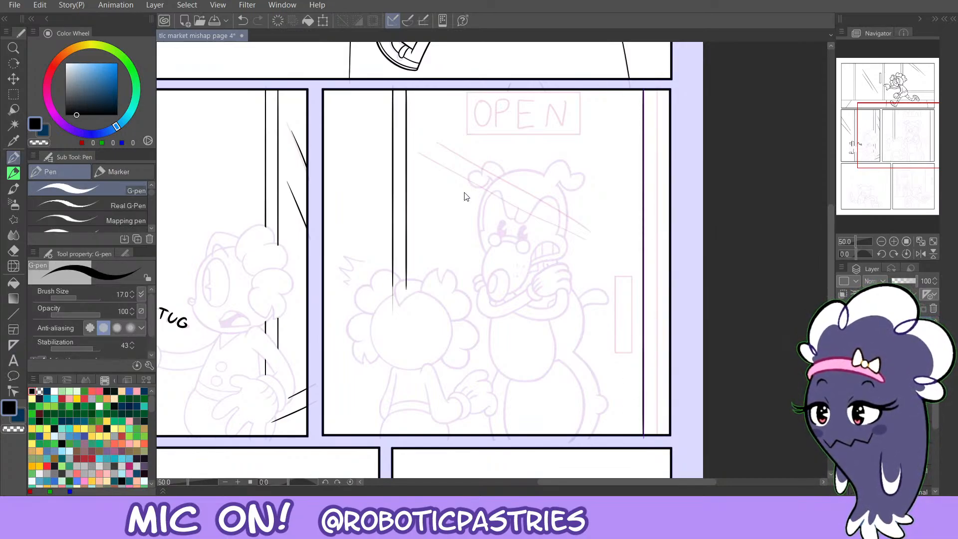
{"action": "key", "text": "ctrl+z"}
{"action": "left_click_drag", "start_coordinate": [646, 443], "coordinate": [645, 91]}
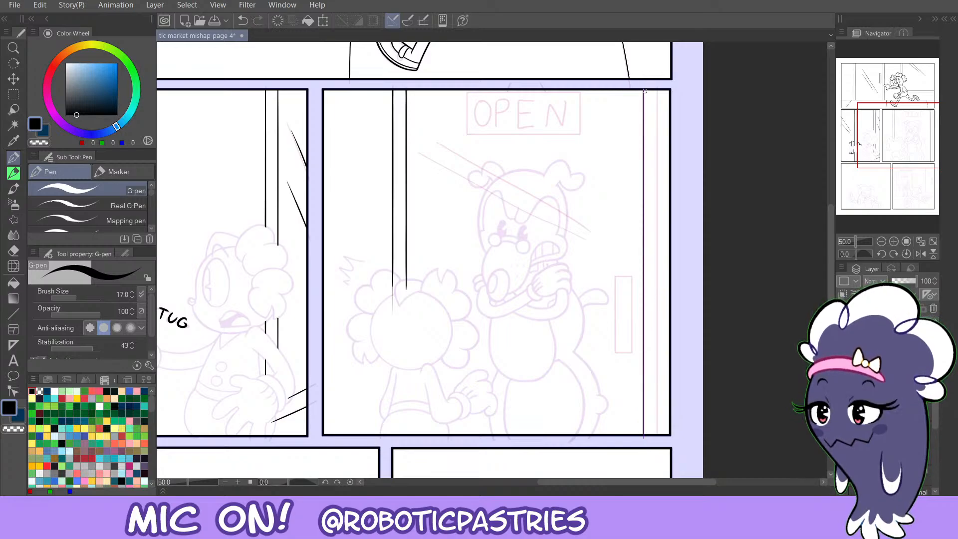
{"action": "mouse_move", "coordinate": [643, 435]}
{"action": "left_mouse_down"}
{"action": "mouse_move", "coordinate": [652, 91]}
{"action": "mouse_move", "coordinate": [644, 350]}
{"action": "left_mouse_up"}
{"action": "mouse_move", "coordinate": [645, 406]}
{"action": "left_mouse_down"}
{"action": "mouse_move", "coordinate": [644, 435]}
{"action": "mouse_move", "coordinate": [650, 331]}
{"action": "left_mouse_up"}
{"action": "key", "text": "ctrl+z"}
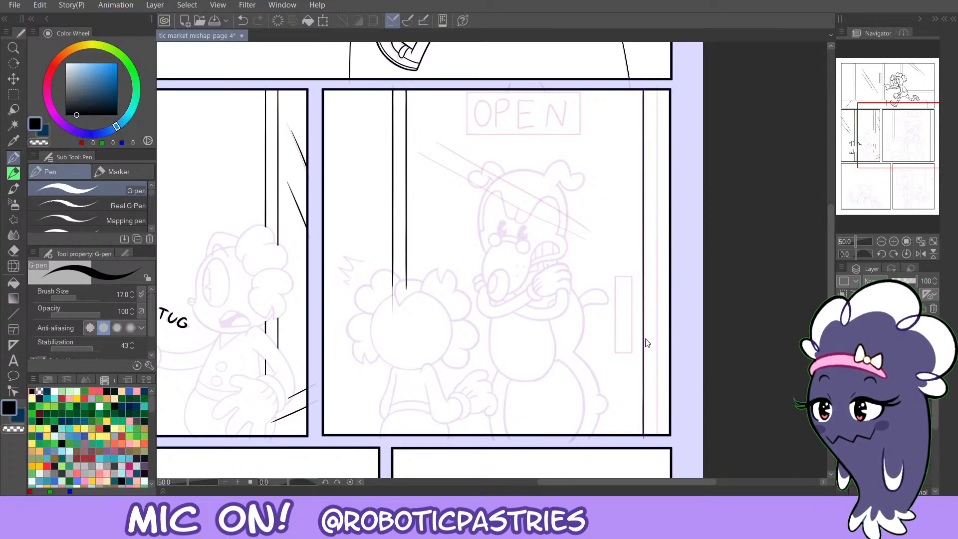
Shift the ruler onto the right door frame's outer line and ink it over the panel's full height.
{"action": "key", "text": "ctrl+t"}
{"action": "left_click_drag", "start_coordinate": [628, 311], "coordinate": [643, 313]}
{"action": "key", "text": "Return"}
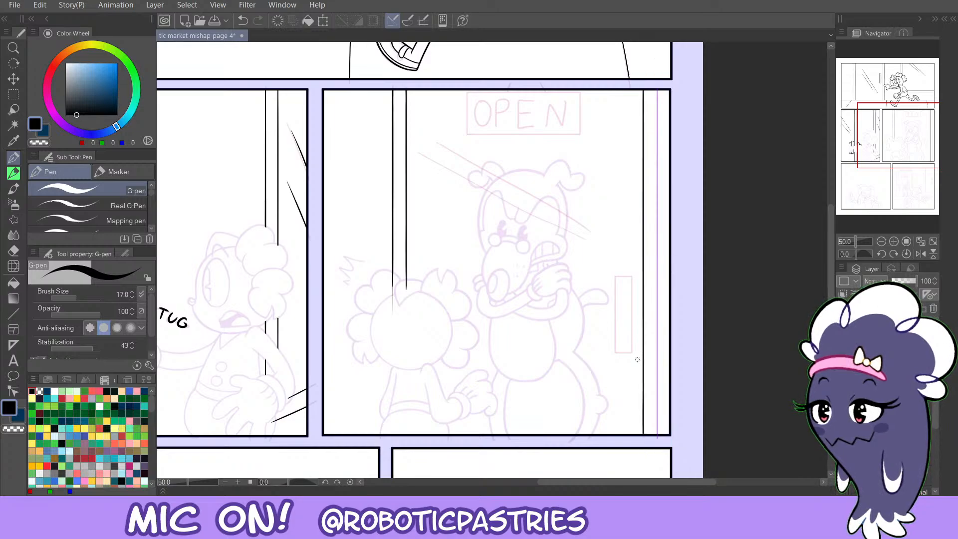
{"action": "mouse_move", "coordinate": [658, 435]}
{"action": "left_mouse_down"}
{"action": "mouse_move", "coordinate": [668, 165]}
{"action": "mouse_move", "coordinate": [656, 95]}
{"action": "left_mouse_up"}
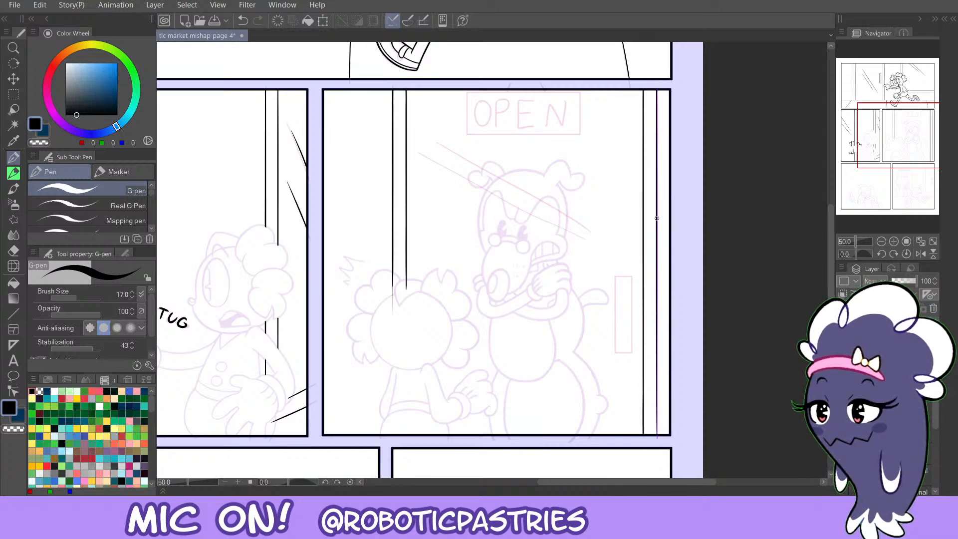
{"action": "mouse_move", "coordinate": [657, 385]}
{"action": "left_mouse_down"}
{"action": "mouse_move", "coordinate": [662, 459]}
{"action": "mouse_move", "coordinate": [657, 93]}
{"action": "mouse_move", "coordinate": [657, 161]}
{"action": "left_mouse_up"}
{"action": "key", "text": "ctrl+z"}
{"action": "left_click_drag", "start_coordinate": [657, 439], "coordinate": [657, 356]}
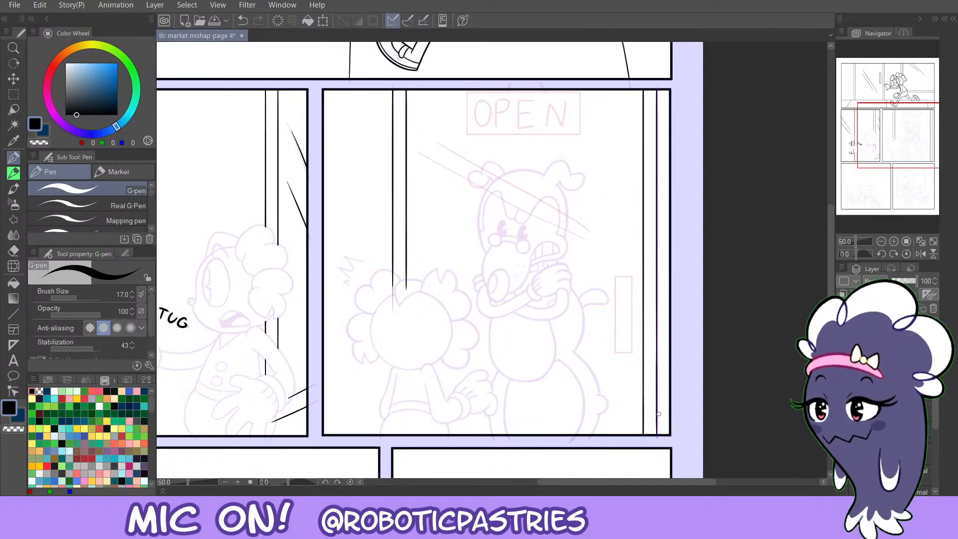
{"action": "key", "text": "ctrl+z"}
{"action": "left_click_drag", "start_coordinate": [657, 407], "coordinate": [657, 377]}
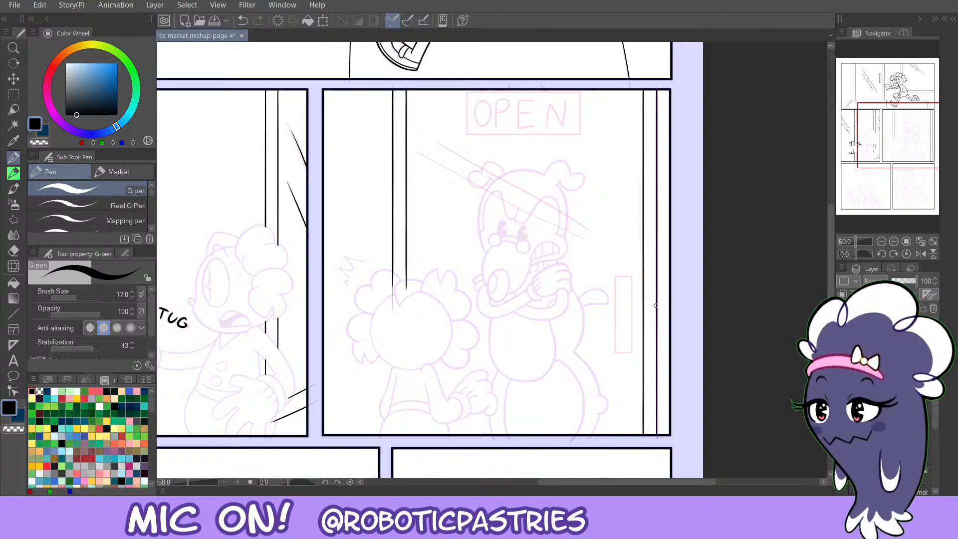
{"action": "key", "text": "ctrl+z"}
{"action": "left_click", "coordinate": [656, 142], "text": "ctrl"}
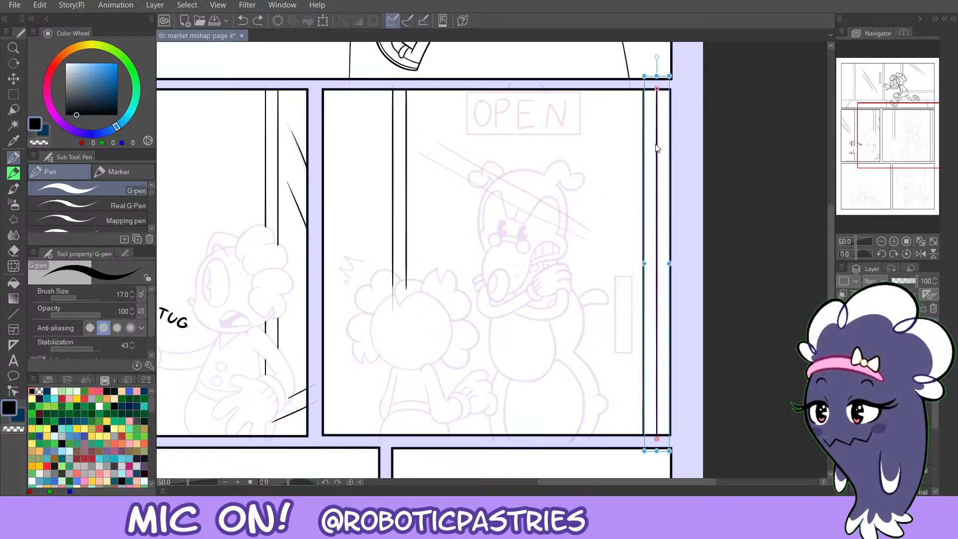
{"action": "key", "text": "Delete"}
{"action": "key", "text": "ctrl+z"}
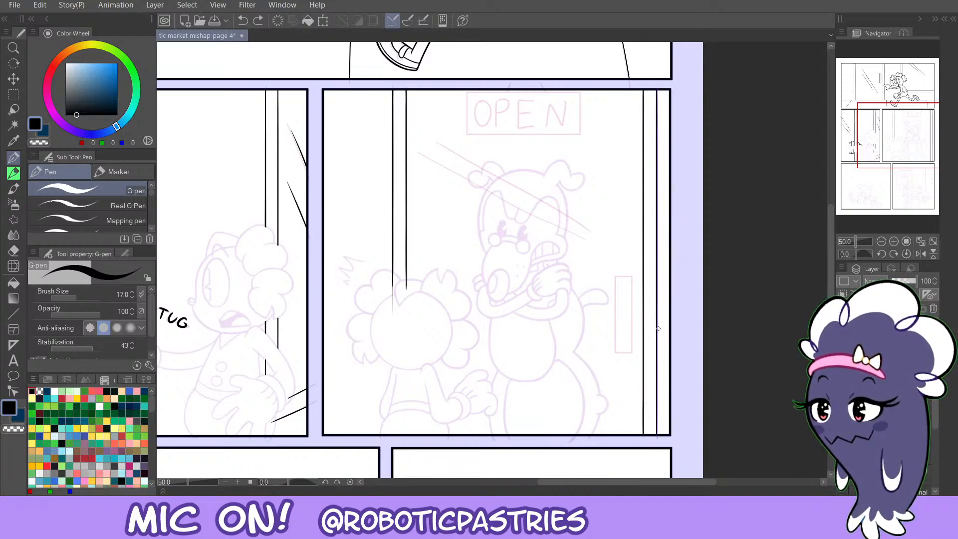
Restroke the lower part of the right door frame's outer line along the ruler to even out its thickness.
{"action": "mouse_move", "coordinate": [656, 389]}
{"action": "left_mouse_down"}
{"action": "mouse_move", "coordinate": [662, 423]}
{"action": "mouse_move", "coordinate": [656, 283]}
{"action": "left_mouse_up"}
{"action": "key", "text": "ctrl+z"}
{"action": "key", "text": "ctrl+z"}
{"action": "left_click_drag", "start_coordinate": [657, 438], "coordinate": [657, 357]}
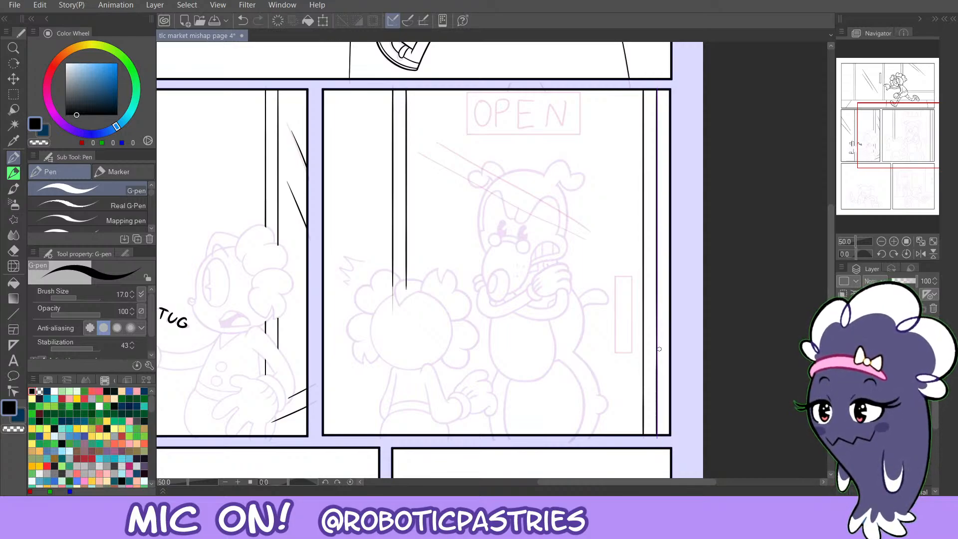
{"action": "key", "text": "ctrl+z"}
{"action": "left_click_drag", "start_coordinate": [657, 425], "coordinate": [657, 326]}
{"action": "left_click_drag", "start_coordinate": [657, 391], "coordinate": [657, 353]}
{"action": "key", "text": "ctrl+z"}
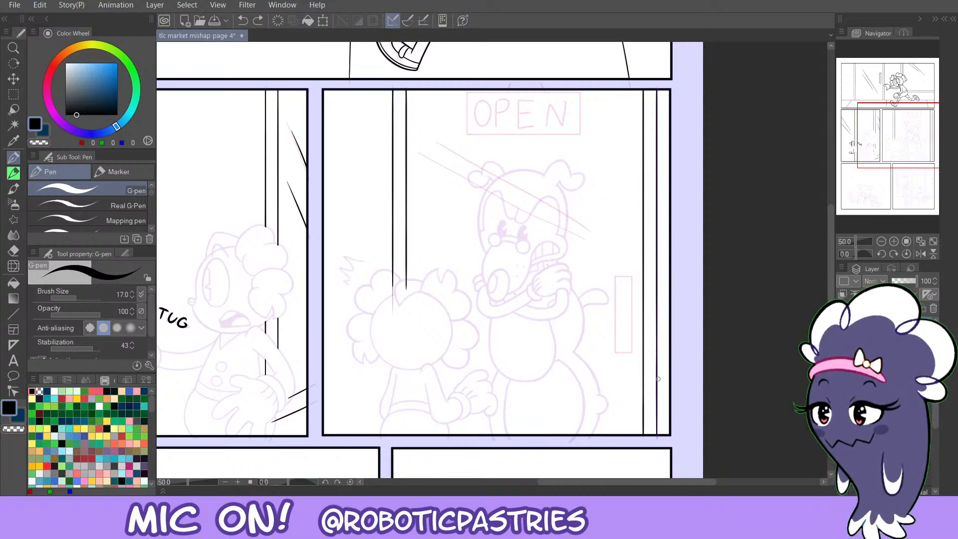
{"action": "left_click_drag", "start_coordinate": [657, 390], "coordinate": [657, 336]}
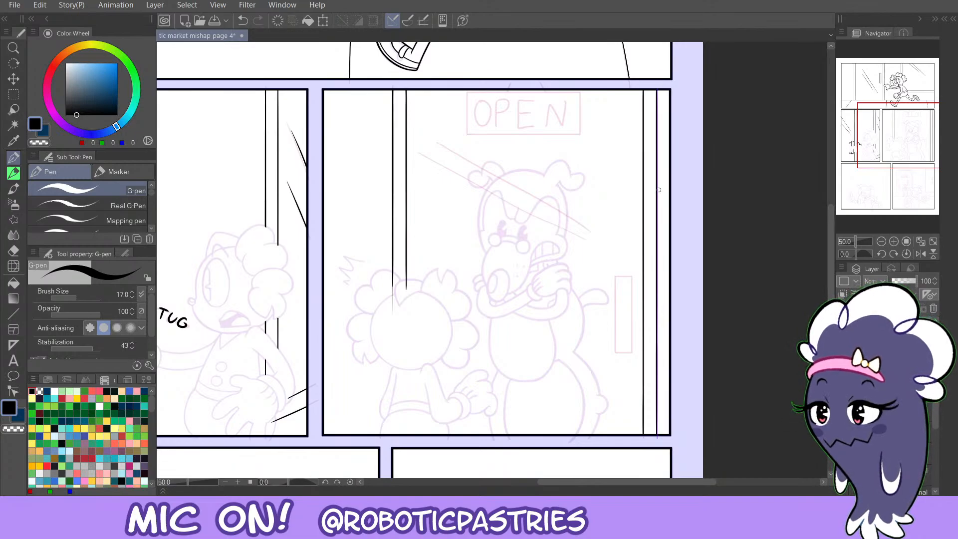
Bring back the ruler and retrace the right door frame's outer line from the panel's top border downward.
{"action": "left_click", "coordinate": [657, 234], "text": "ctrl"}
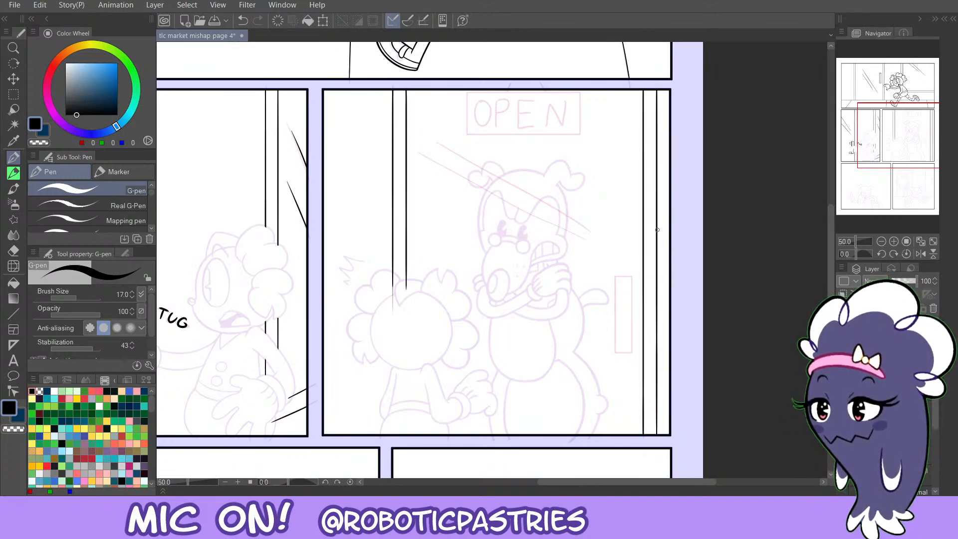
{"action": "key", "text": "ctrl+z"}
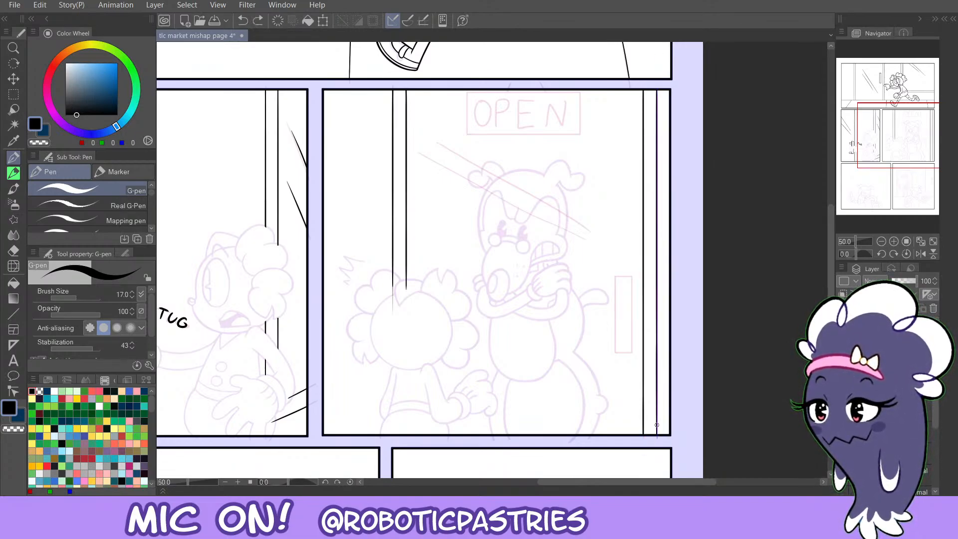
{"action": "left_click_drag", "start_coordinate": [656, 424], "coordinate": [657, 438]}
{"action": "key", "text": "ctrl+z"}
{"action": "left_click_drag", "start_coordinate": [657, 91], "coordinate": [658, 408]}
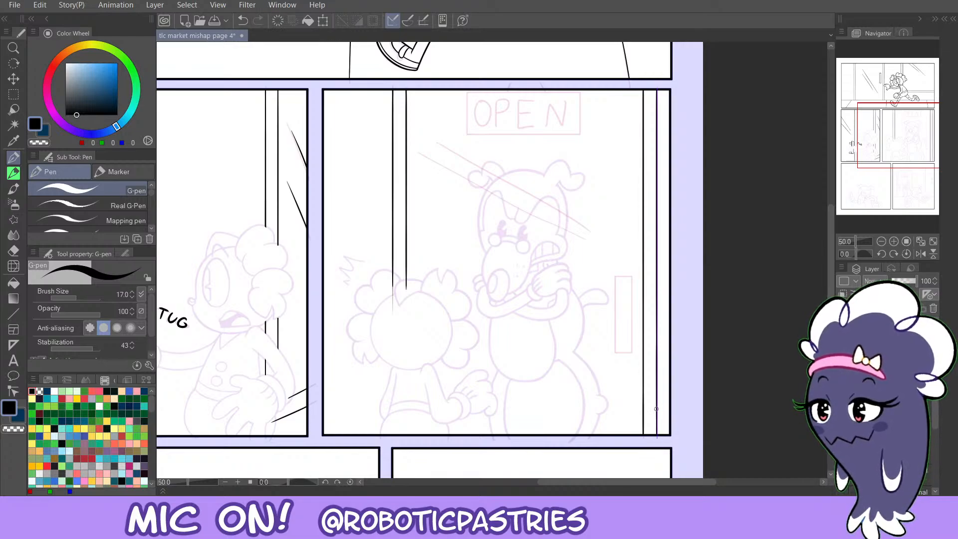
Redo the ink stroke along the right door frame's outer line over the panel's full height and remove the ruler.
{"action": "key", "text": "ctrl+z"}
{"action": "left_click_drag", "start_coordinate": [656, 91], "coordinate": [657, 433]}
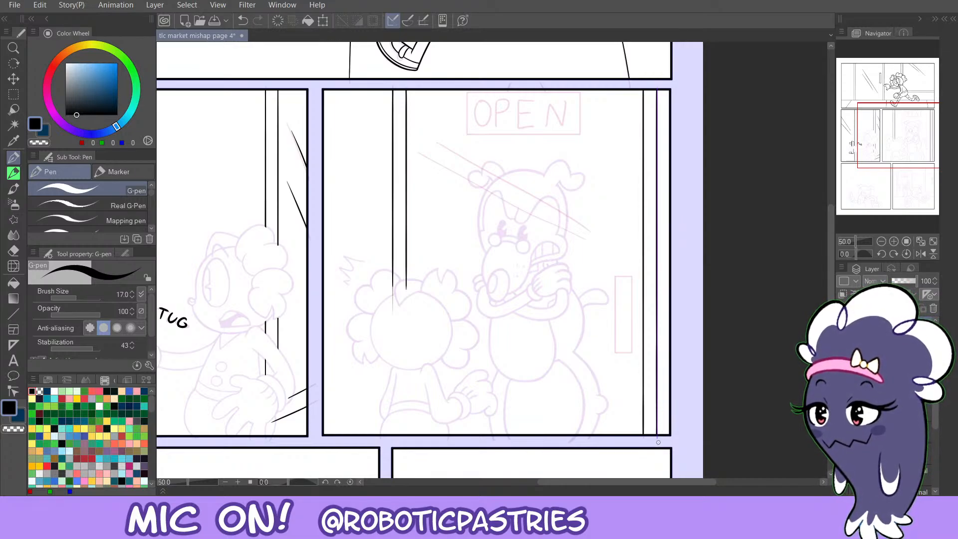
{"action": "key", "text": "ctrl+z"}
{"action": "left_click", "coordinate": [657, 424]}
{"action": "key", "text": "ctrl+z"}
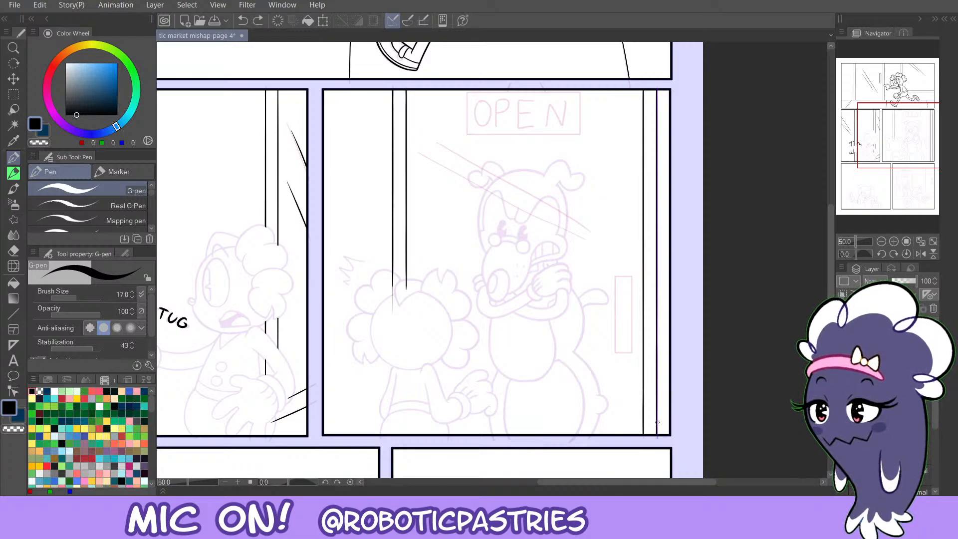
{"action": "left_click", "coordinate": [657, 423]}
{"action": "key", "text": "ctrl+z"}
{"action": "key", "text": "y"}
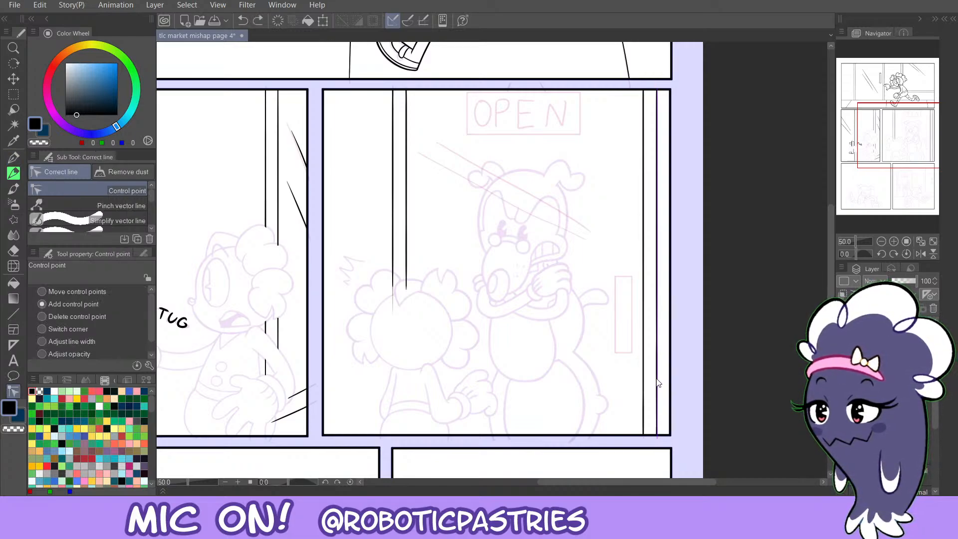
{"action": "left_click", "coordinate": [650, 385]}
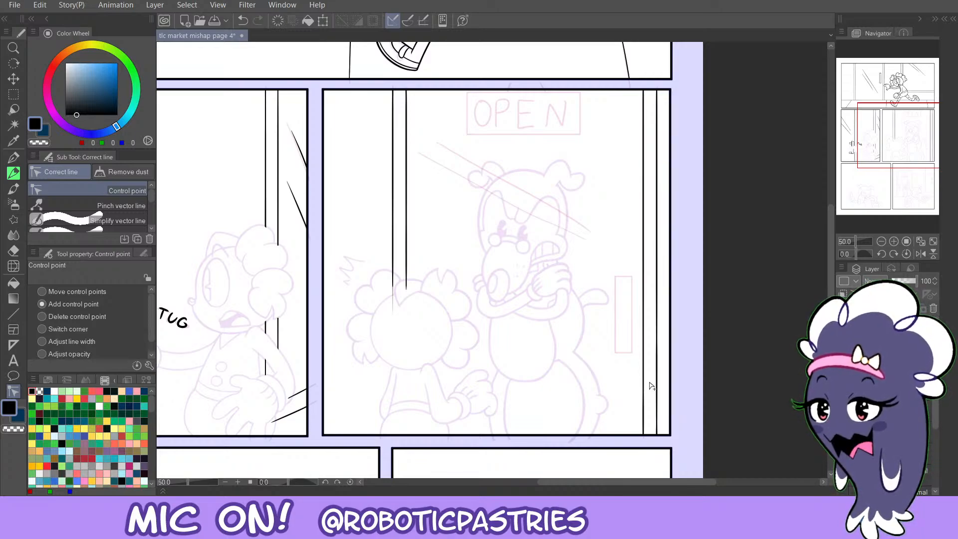
Place a rectangular figure ruler over the sketched door handle and fit it to the sketch.
{"action": "key", "text": "u"}
{"action": "key", "text": "u"}
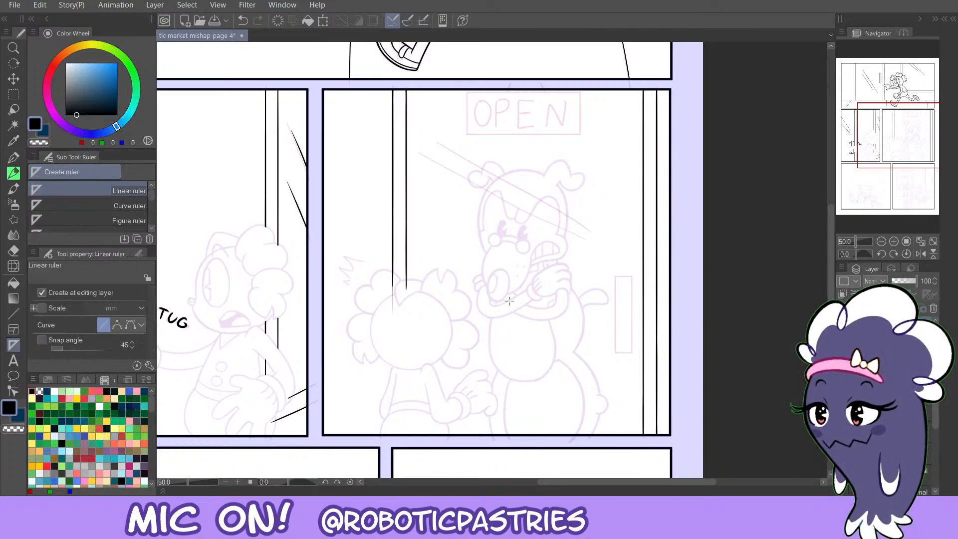
{"action": "left_click", "coordinate": [115, 220]}
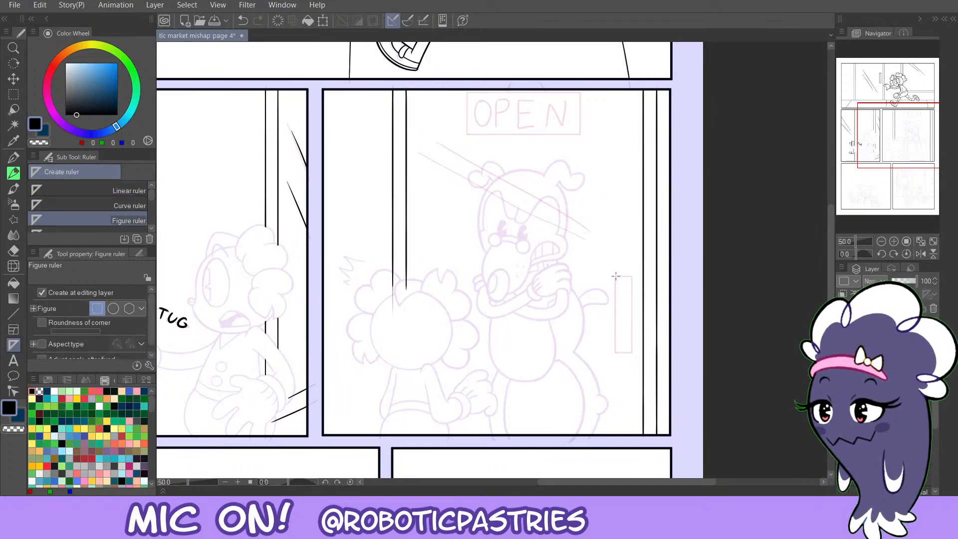
{"action": "mouse_move", "coordinate": [615, 276]}
{"action": "left_mouse_down"}
{"action": "mouse_move", "coordinate": [632, 352]}
{"action": "mouse_move", "coordinate": [604, 366]}
{"action": "left_mouse_up"}
{"action": "left_click", "coordinate": [625, 353], "text": "ctrl"}
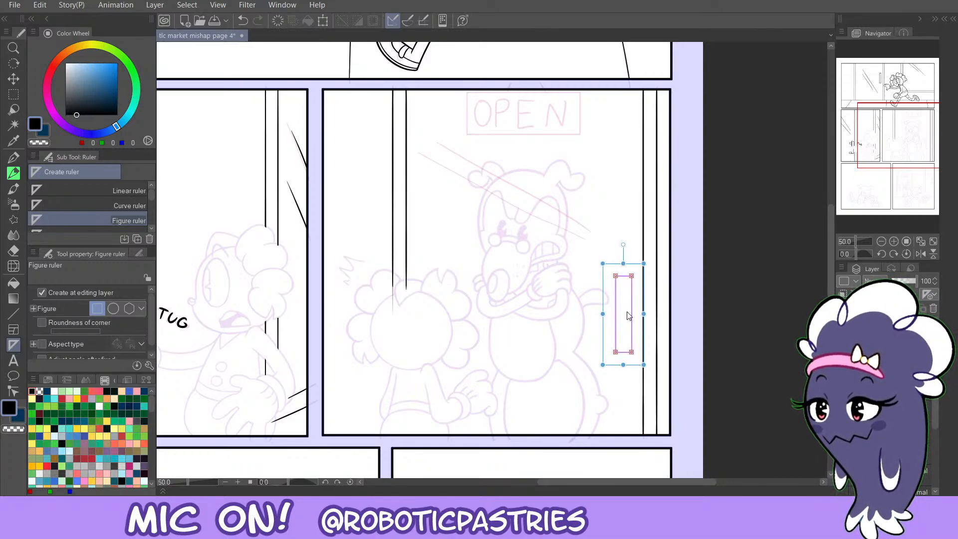
{"action": "left_click_drag", "start_coordinate": [645, 261], "coordinate": [644, 262]}
{"action": "left_click_drag", "start_coordinate": [606, 301], "coordinate": [604, 323]}
{"action": "key", "text": "Return"}
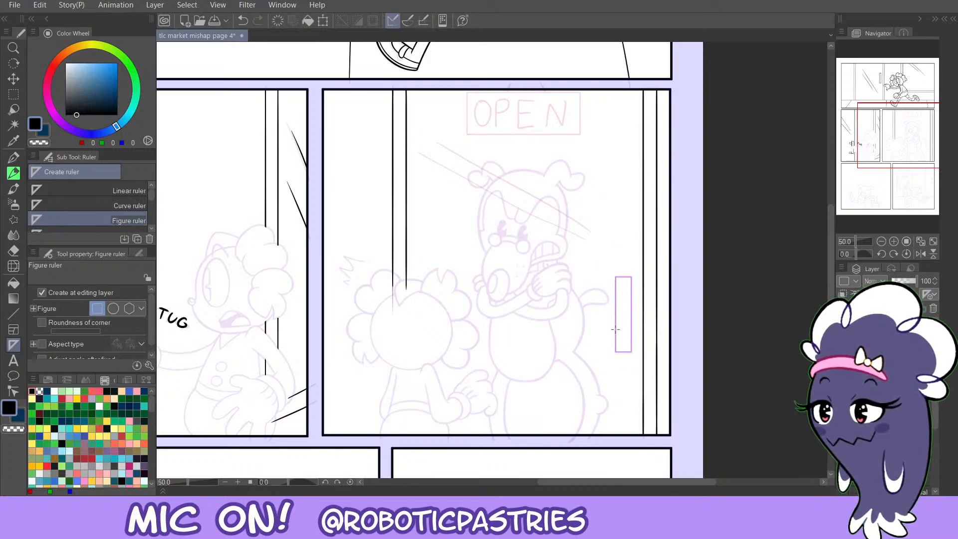
Ink all four sides of the door handle with the G-pen along the rectangular ruler.
{"action": "key", "text": "p"}
{"action": "mouse_move", "coordinate": [615, 337]}
{"action": "left_mouse_down"}
{"action": "mouse_move", "coordinate": [611, 273]}
{"action": "mouse_move", "coordinate": [612, 383]}
{"action": "left_mouse_up"}
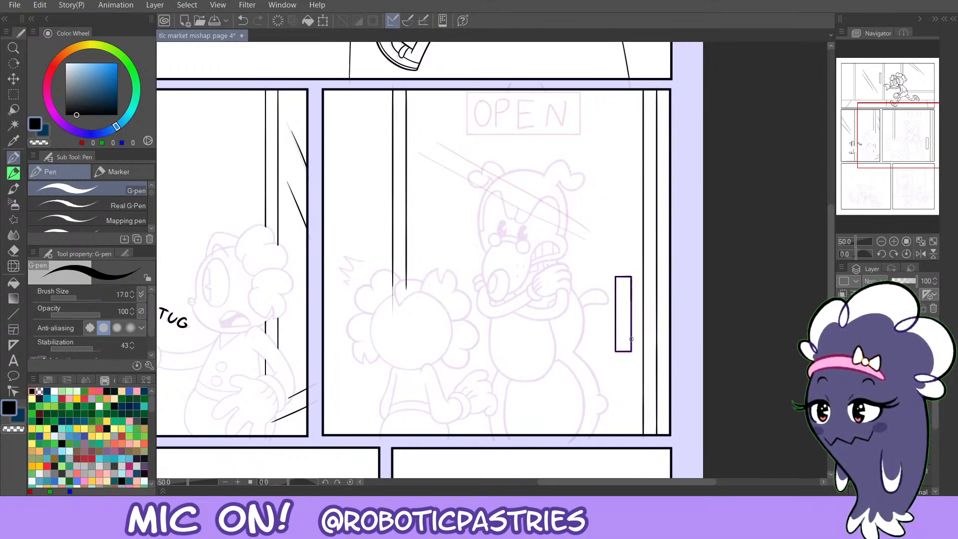
{"action": "left_click_drag", "start_coordinate": [631, 340], "coordinate": [616, 352]}
{"action": "key", "text": "ctrl+z"}
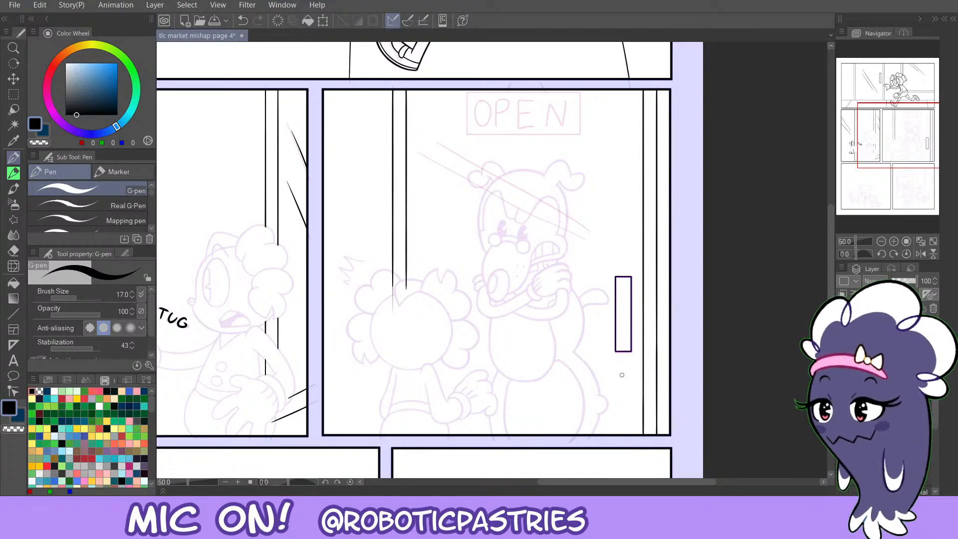
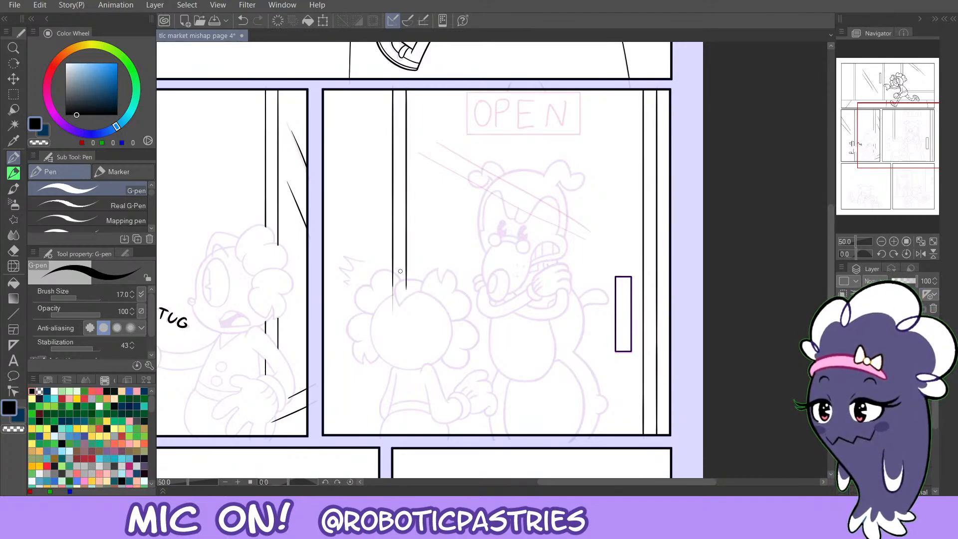
Erase the lower ends of the left door frame's two lines where they run into the character's hair.
{"action": "key", "text": "e"}
{"action": "mouse_move", "coordinate": [393, 275]}
{"action": "left_mouse_down"}
{"action": "mouse_move", "coordinate": [392, 321]}
{"action": "mouse_move", "coordinate": [405, 283]}
{"action": "left_mouse_up"}
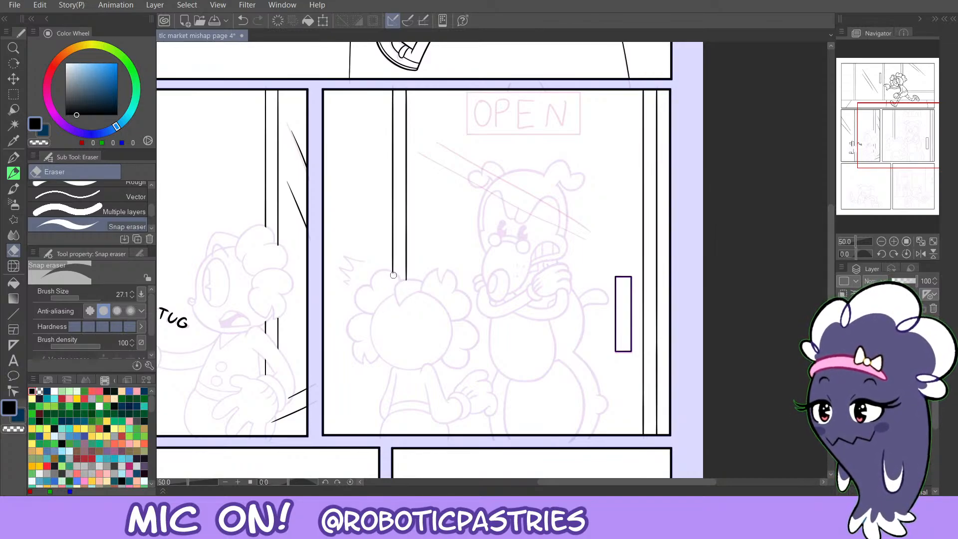
Ink the upper diagonal glass reflection line over the sketch, restroking it until it is straight and tapered.
{"action": "key", "text": "p"}
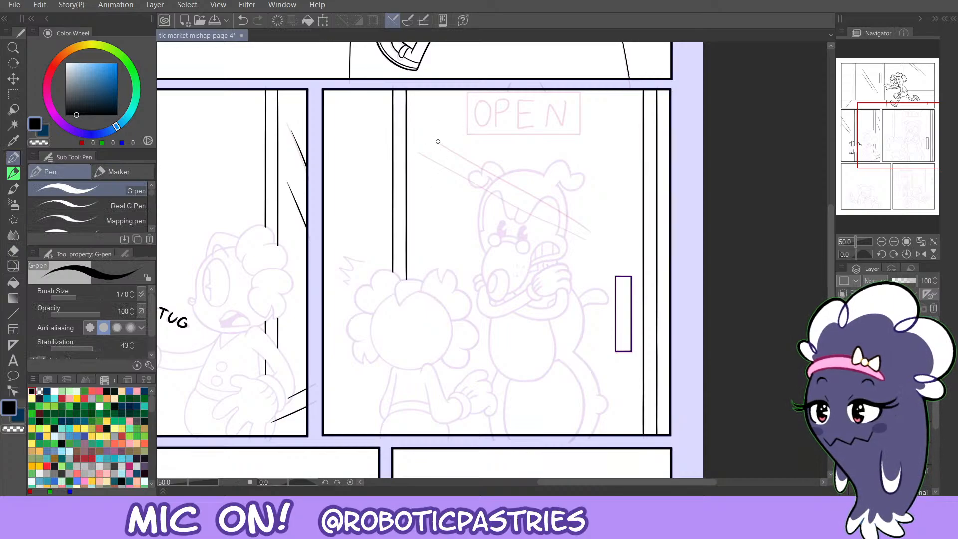
{"action": "mouse_move", "coordinate": [438, 141]}
{"action": "left_mouse_down"}
{"action": "mouse_move", "coordinate": [625, 252]}
{"action": "mouse_move", "coordinate": [434, 132]}
{"action": "mouse_move", "coordinate": [614, 245]}
{"action": "left_mouse_up"}
{"action": "key", "text": "ctrl+z"}
{"action": "key", "text": "ctrl+z"}
{"action": "key", "text": "ctrl+z"}
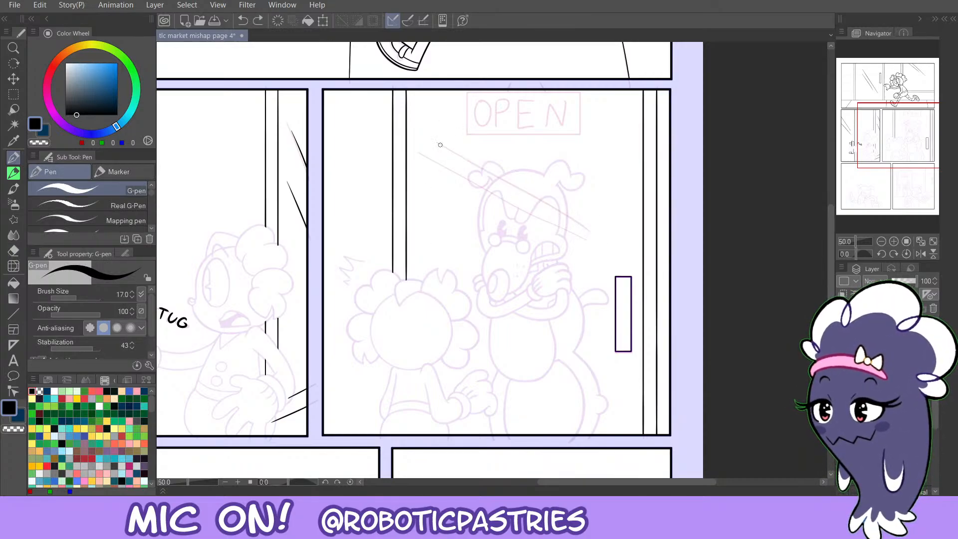
{"action": "left_click_drag", "start_coordinate": [440, 145], "coordinate": [611, 247]}
{"action": "key", "text": "ctrl+z"}
{"action": "left_click_drag", "start_coordinate": [434, 140], "coordinate": [599, 241]}
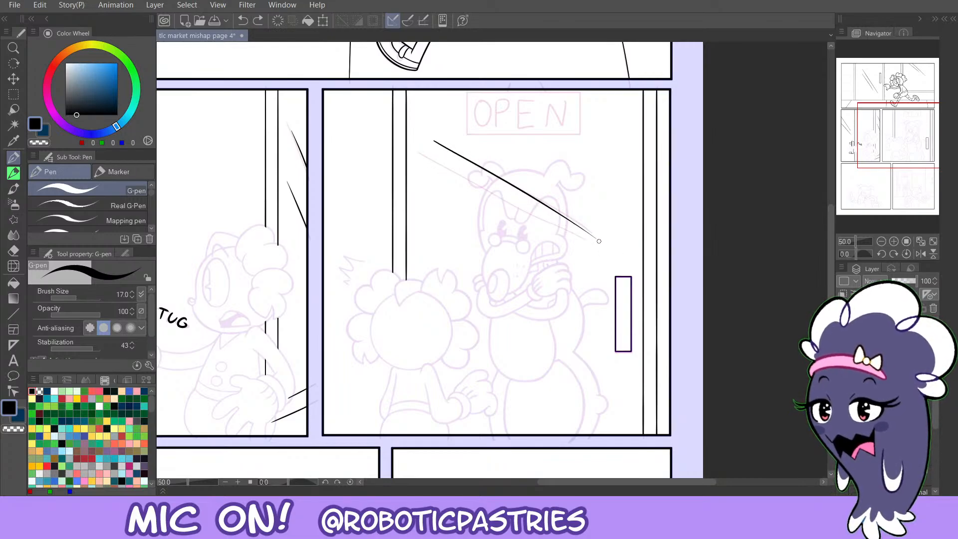
{"action": "key", "text": "ctrl+z"}
{"action": "left_click_drag", "start_coordinate": [436, 141], "coordinate": [617, 253]}
{"action": "key", "text": "ctrl+z"}
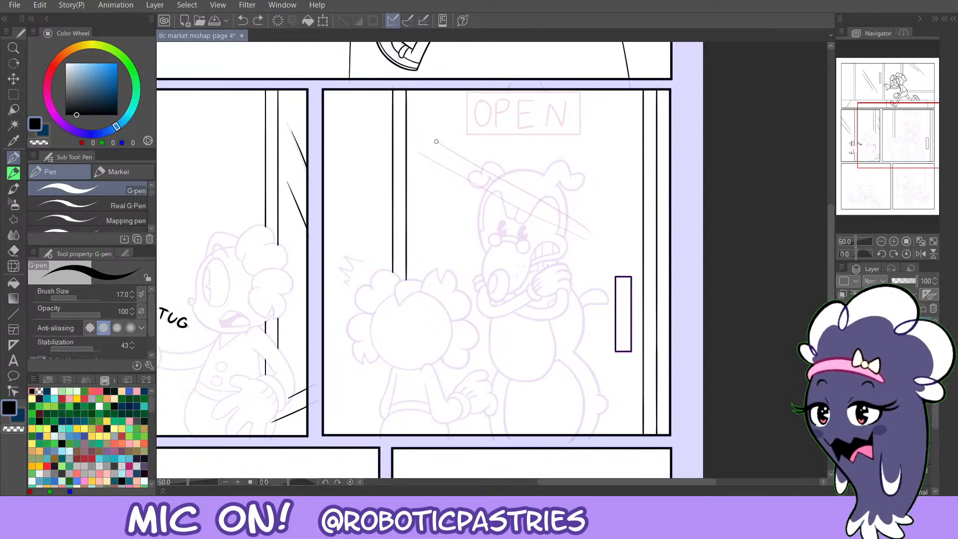
{"action": "left_click_drag", "start_coordinate": [436, 142], "coordinate": [603, 239]}
{"action": "key", "text": "ctrl+z"}
{"action": "left_click_drag", "start_coordinate": [435, 141], "coordinate": [604, 239]}
Ink the lower diagonal reflection line parallel to the first and trim the lower ends of both lines with the eraser.
{"action": "left_click_drag", "start_coordinate": [436, 159], "coordinate": [602, 257]}
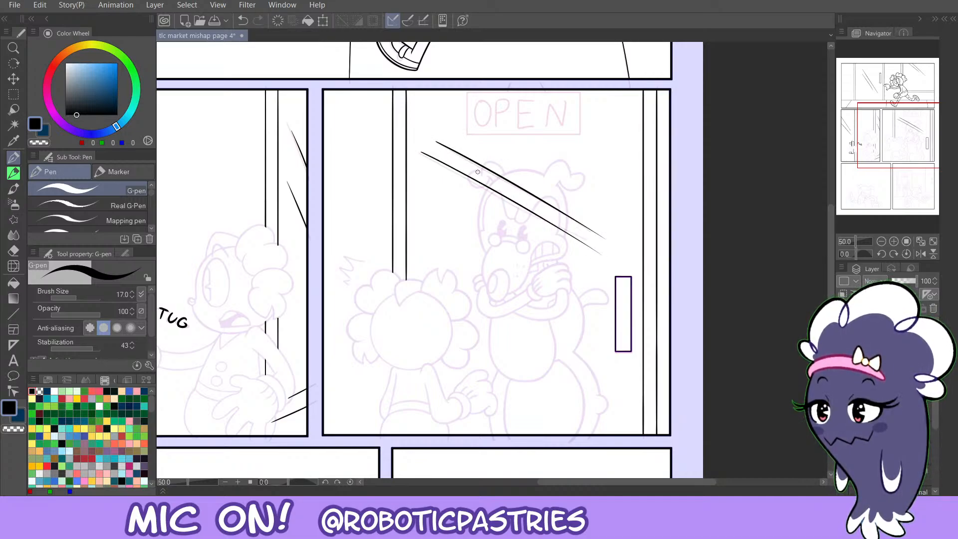
{"action": "key", "text": "ctrl+z"}
{"action": "left_click_drag", "start_coordinate": [420, 152], "coordinate": [596, 247]}
{"action": "key", "text": "ctrl+z"}
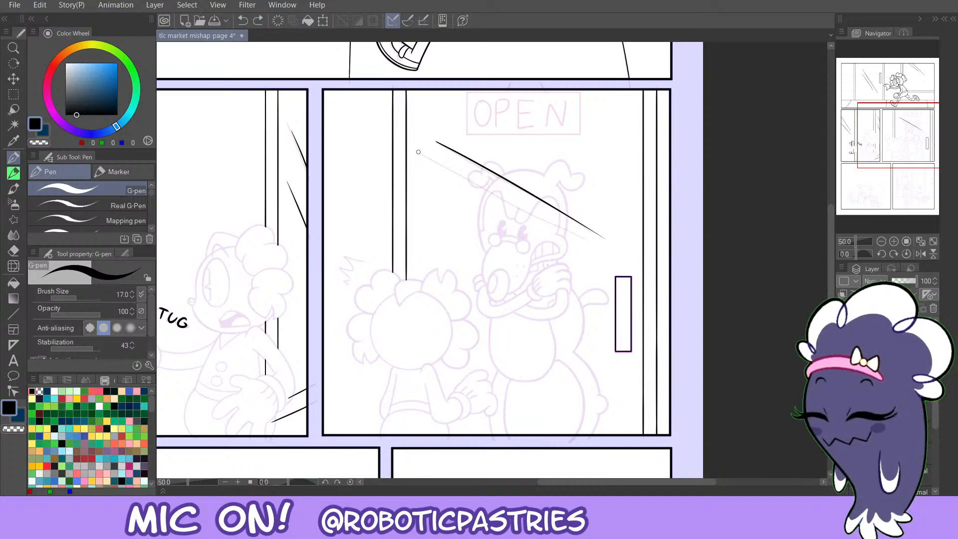
{"action": "left_click_drag", "start_coordinate": [420, 152], "coordinate": [588, 245]}
{"action": "key", "text": "ctrl+z"}
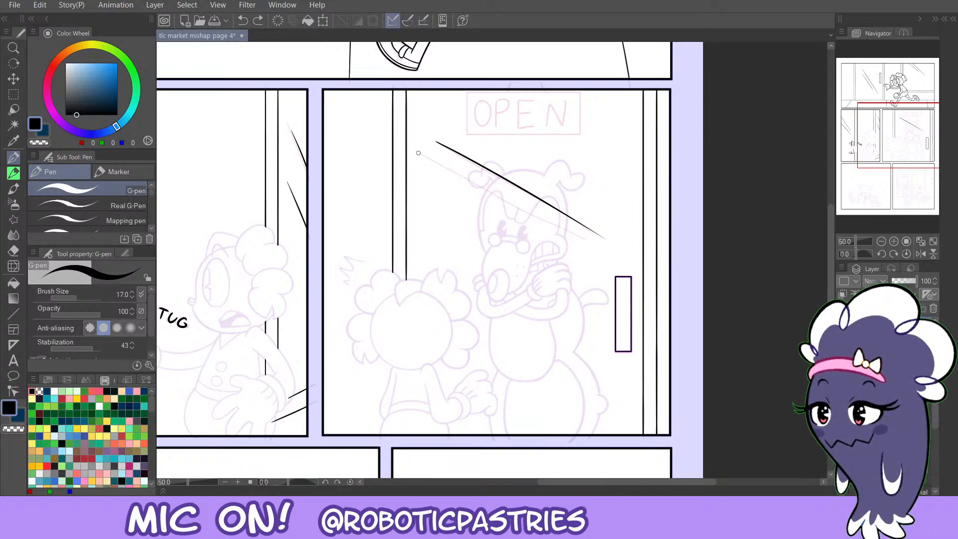
{"action": "left_click_drag", "start_coordinate": [417, 153], "coordinate": [596, 249]}
{"action": "key", "text": "ctrl+z"}
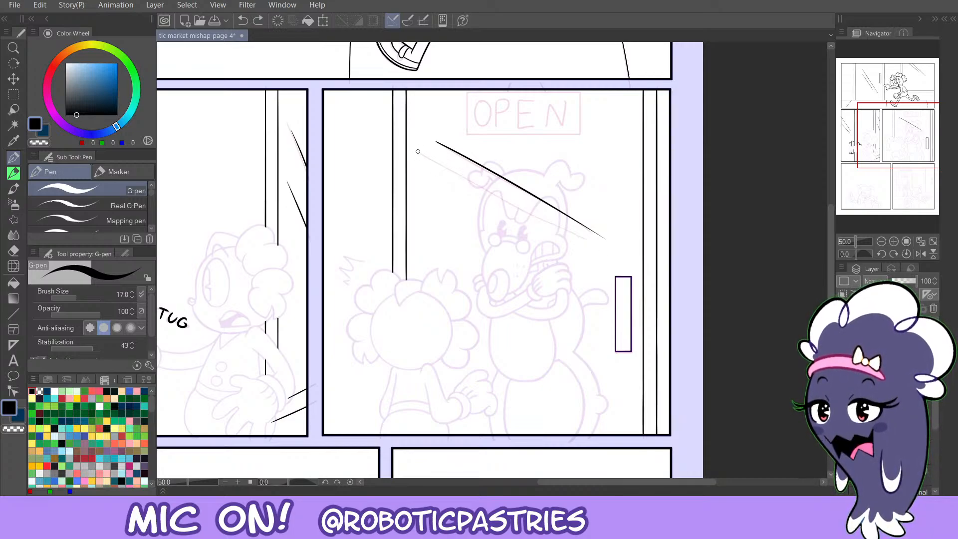
{"action": "left_click_drag", "start_coordinate": [415, 149], "coordinate": [598, 251]}
{"action": "key", "text": "ctrl+z"}
{"action": "mouse_move", "coordinate": [415, 148]}
{"action": "left_mouse_down"}
{"action": "mouse_move", "coordinate": [587, 242]}
{"action": "mouse_move", "coordinate": [402, 140]}
{"action": "mouse_move", "coordinate": [601, 252]}
{"action": "left_mouse_up"}
{"action": "key", "text": "ctrl+z"}
{"action": "key", "text": "ctrl+z"}
{"action": "key", "text": "ctrl+z"}
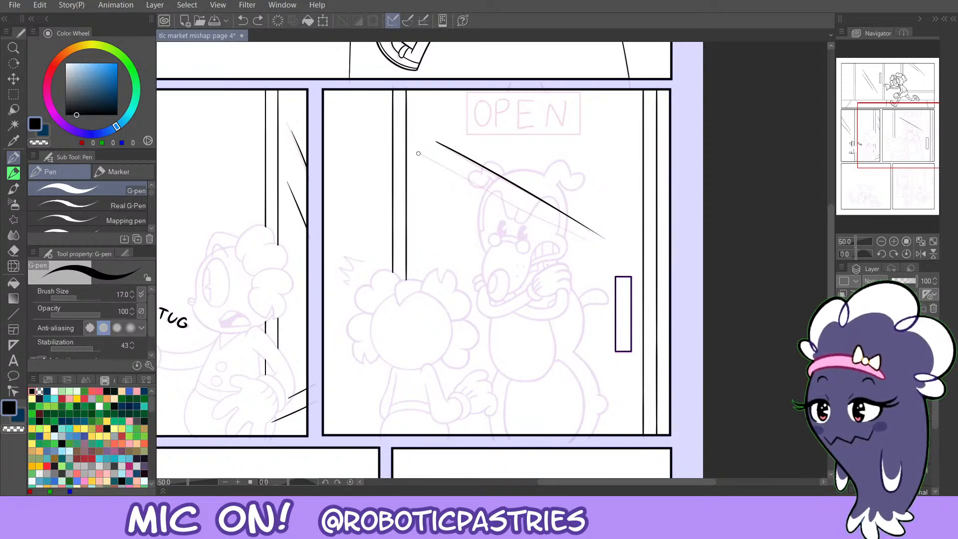
{"action": "left_click_drag", "start_coordinate": [418, 153], "coordinate": [600, 249]}
{"action": "key", "text": "e"}
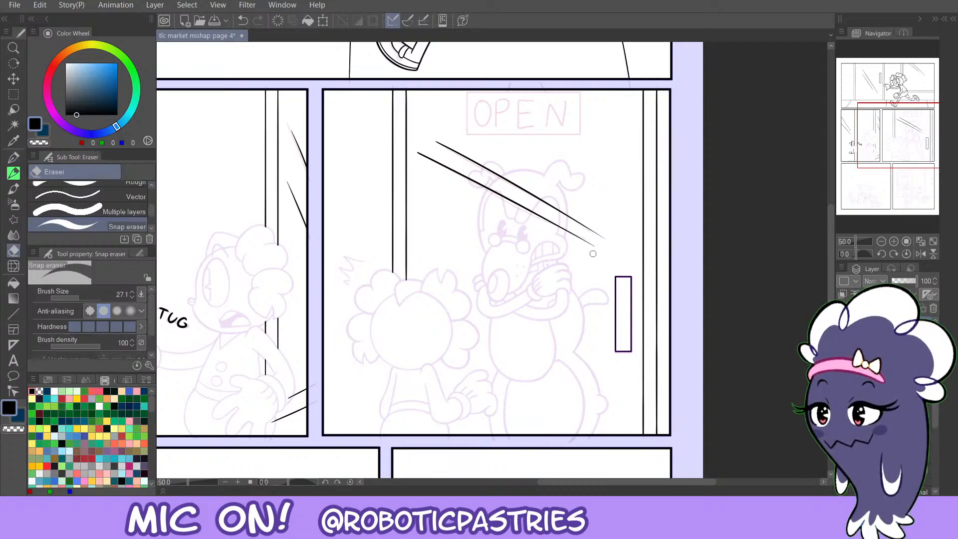
{"action": "mouse_move", "coordinate": [592, 245]}
{"action": "left_mouse_down"}
{"action": "mouse_move", "coordinate": [581, 243]}
{"action": "mouse_move", "coordinate": [607, 237]}
{"action": "left_mouse_up"}
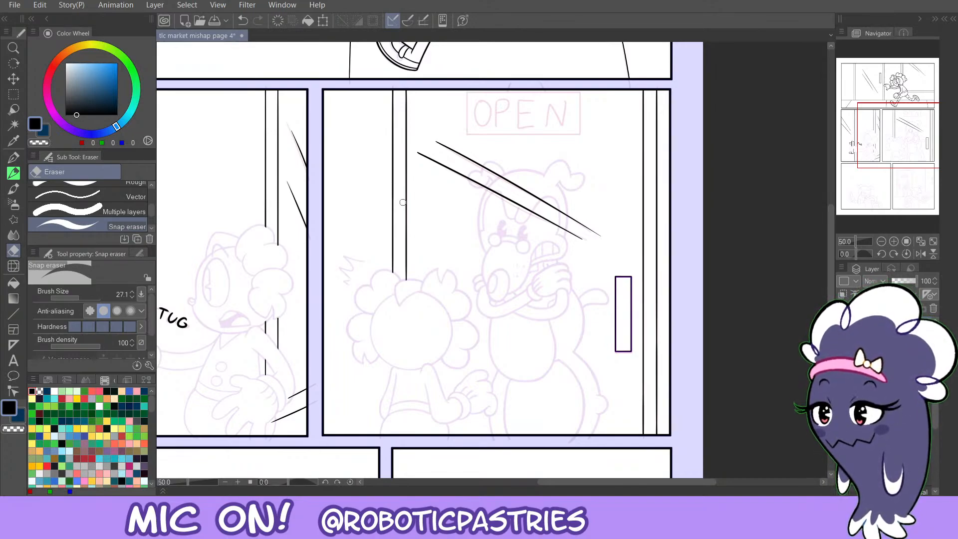
{"action": "left_click_drag", "start_coordinate": [472, 95], "coordinate": [470, 137]}
{"action": "key", "text": "ctrl+z"}
{"action": "key", "text": "c"}
{"action": "key", "text": "ctrl+z"}
{"action": "key", "text": "c"}
{"action": "key", "text": "c"}
{"action": "key", "text": "c"}
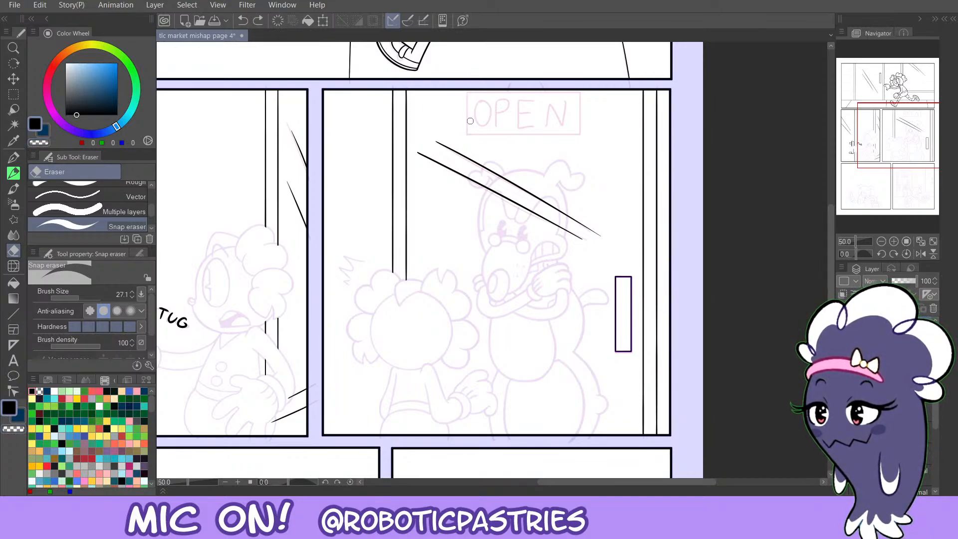
Ink the OPEN sign's left side as a vertical line from the panel border to just past the sign's bottom edge.
{"action": "key", "text": "p"}
{"action": "key", "text": "ctrl+z"}
{"action": "left_click_drag", "start_coordinate": [468, 94], "coordinate": [468, 145]}
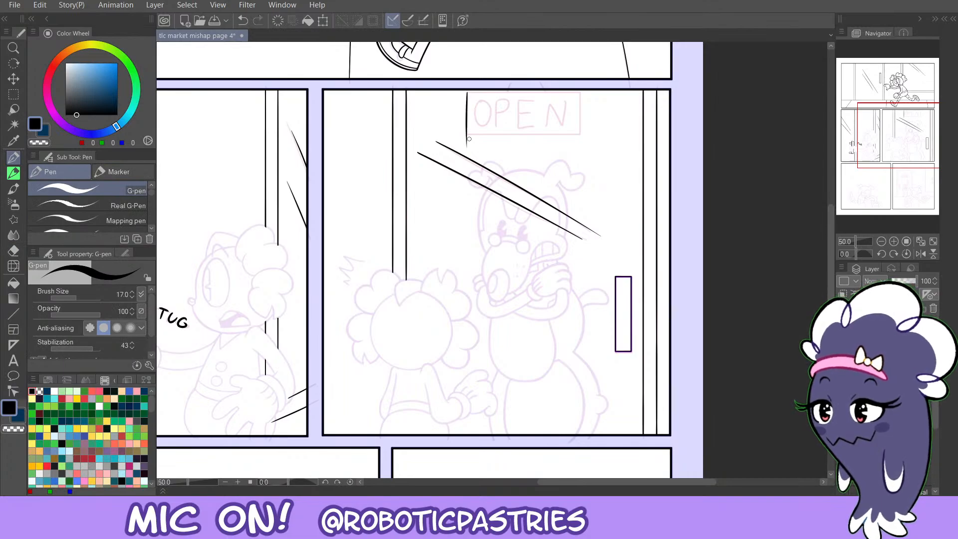
{"action": "key", "text": "ctrl+z"}
{"action": "left_click_drag", "start_coordinate": [467, 91], "coordinate": [467, 148]}
{"action": "key", "text": "ctrl+z"}
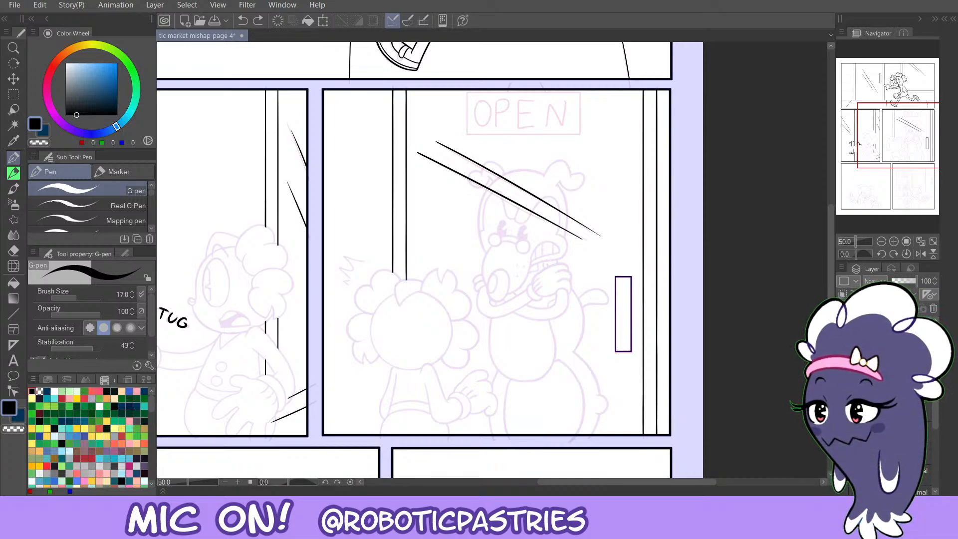
{"action": "left_click_drag", "start_coordinate": [466, 91], "coordinate": [466, 145]}
{"action": "key", "text": "ctrl+z"}
{"action": "key", "text": "ctrl+z"}
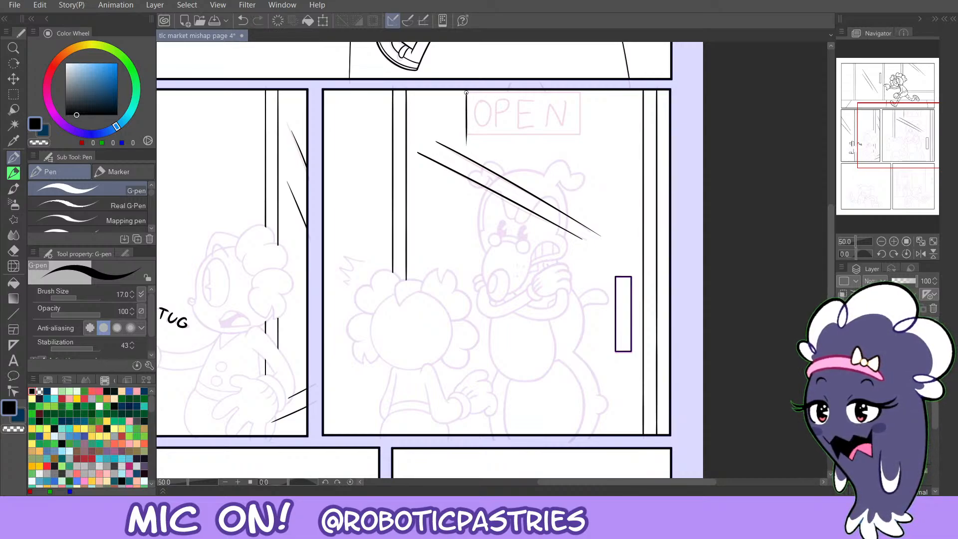
Try to ink the OPEN sign's top edge freehand just below the panel border.
{"action": "left_click_drag", "start_coordinate": [466, 92], "coordinate": [572, 94]}
{"action": "key", "text": "ctrl+z"}
{"action": "left_click_drag", "start_coordinate": [467, 92], "coordinate": [602, 98]}
{"action": "key", "text": "ctrl+z"}
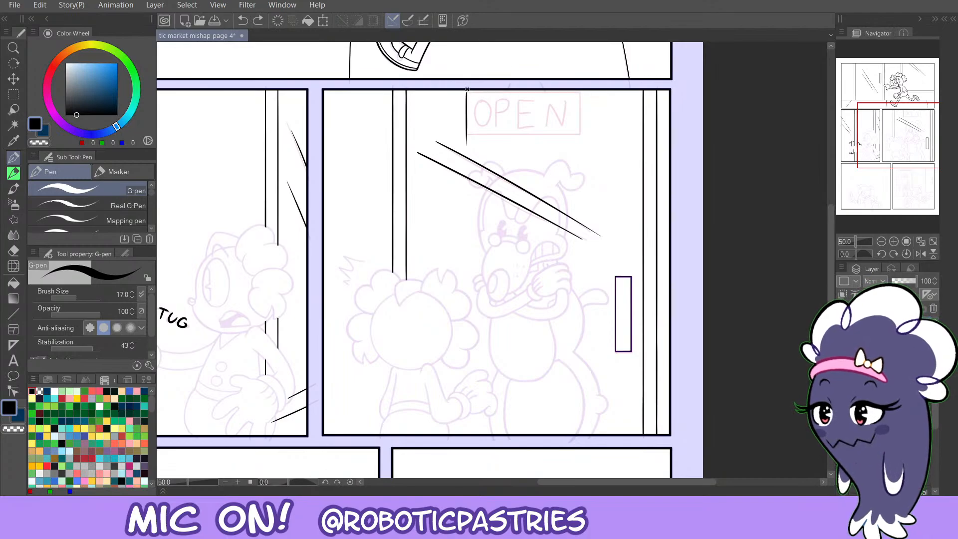
{"action": "mouse_move", "coordinate": [467, 93]}
{"action": "left_mouse_down"}
{"action": "mouse_move", "coordinate": [615, 98]}
{"action": "mouse_move", "coordinate": [581, 152]}
{"action": "left_mouse_up"}
{"action": "key", "text": "ctrl+z"}
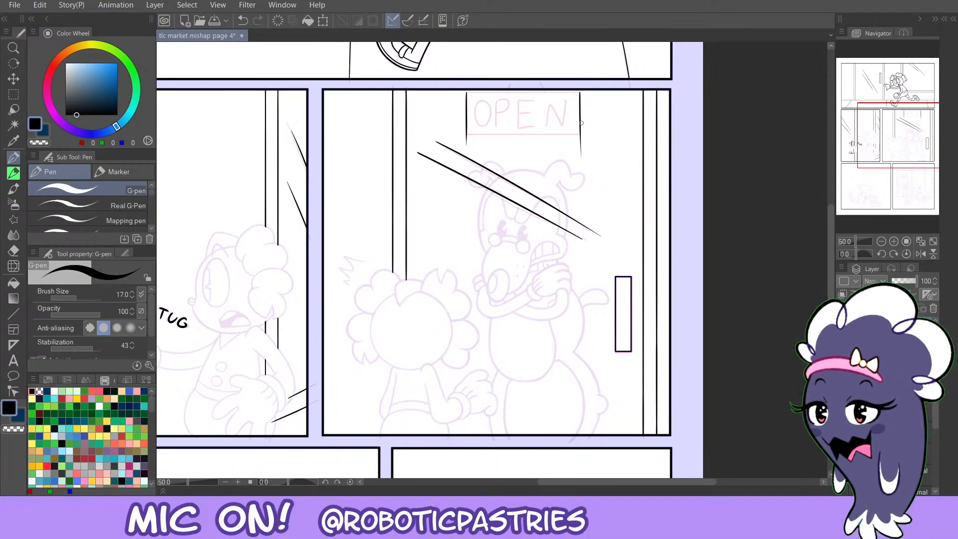
Ink the OPEN sign's right side as a vertical line and erase the parts of both sides extending below its bottom edge.
{"action": "key", "text": "ctrl+z"}
{"action": "left_click_drag", "start_coordinate": [578, 91], "coordinate": [582, 152]}
{"action": "key", "text": "ctrl+z"}
{"action": "key", "text": "ctrl+z"}
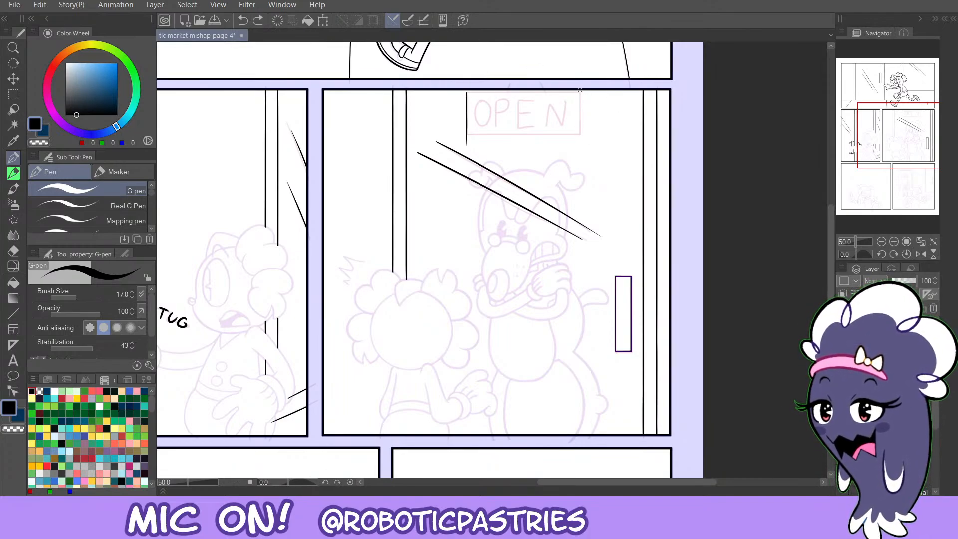
{"action": "left_click_drag", "start_coordinate": [578, 88], "coordinate": [580, 151]}
{"action": "key", "text": "ctrl+z"}
{"action": "left_click_drag", "start_coordinate": [578, 91], "coordinate": [582, 150]}
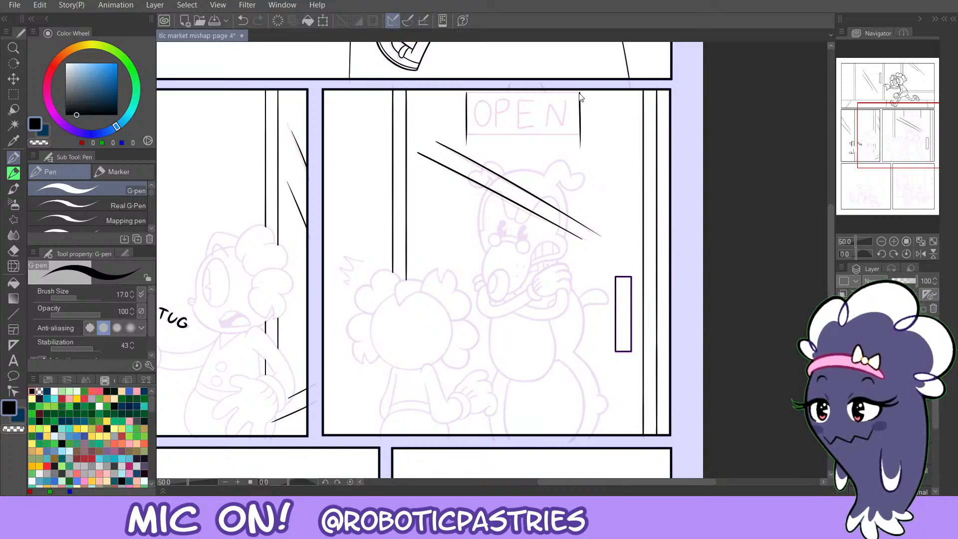
{"action": "key", "text": "e"}
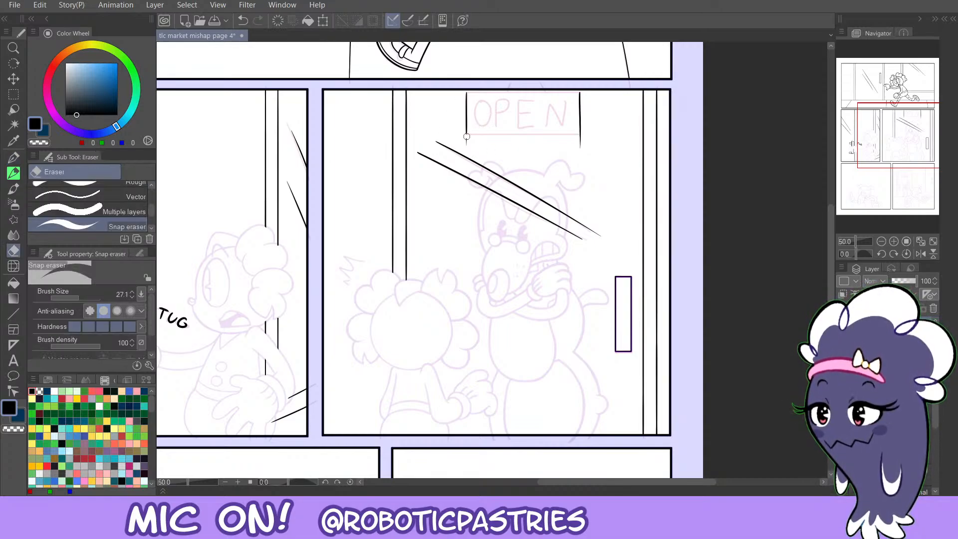
{"action": "left_click_drag", "start_coordinate": [580, 136], "coordinate": [581, 161]}
Ink the OPEN sign's bottom edge with the G-pen as a horizontal line running past its right side.
{"action": "key", "text": "p"}
{"action": "left_click_drag", "start_coordinate": [467, 133], "coordinate": [621, 139]}
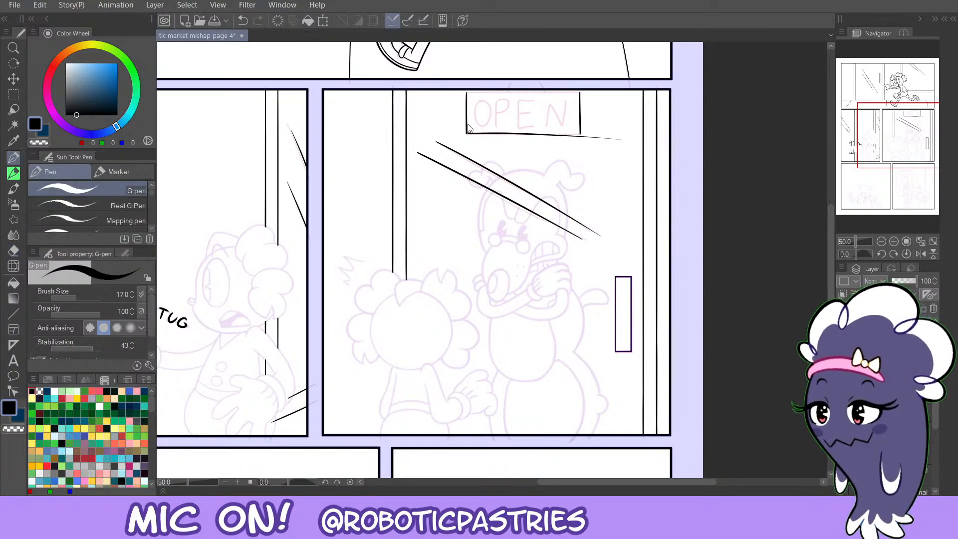
{"action": "key", "text": "ctrl+z"}
{"action": "left_click_drag", "start_coordinate": [466, 133], "coordinate": [619, 136]}
{"action": "key", "text": "ctrl+z"}
{"action": "left_click_drag", "start_coordinate": [466, 133], "coordinate": [613, 135]}
{"action": "key", "text": "ctrl+z"}
{"action": "key", "text": "ctrl+z"}
{"action": "key", "text": "ctrl+z"}
{"action": "left_click_drag", "start_coordinate": [467, 133], "coordinate": [618, 134]}
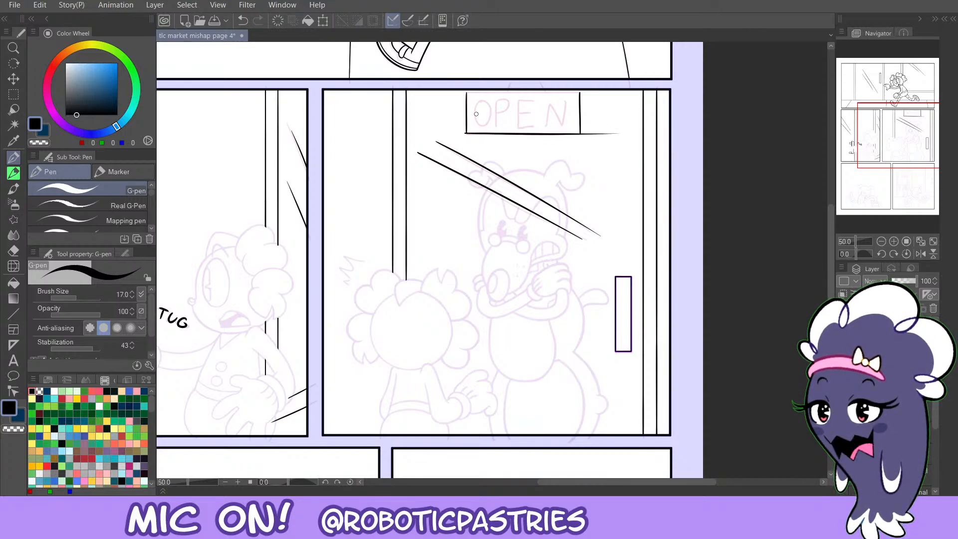
Erase the part of the bottom edge line extending past the OPEN sign's right side.
{"action": "key", "text": "e"}
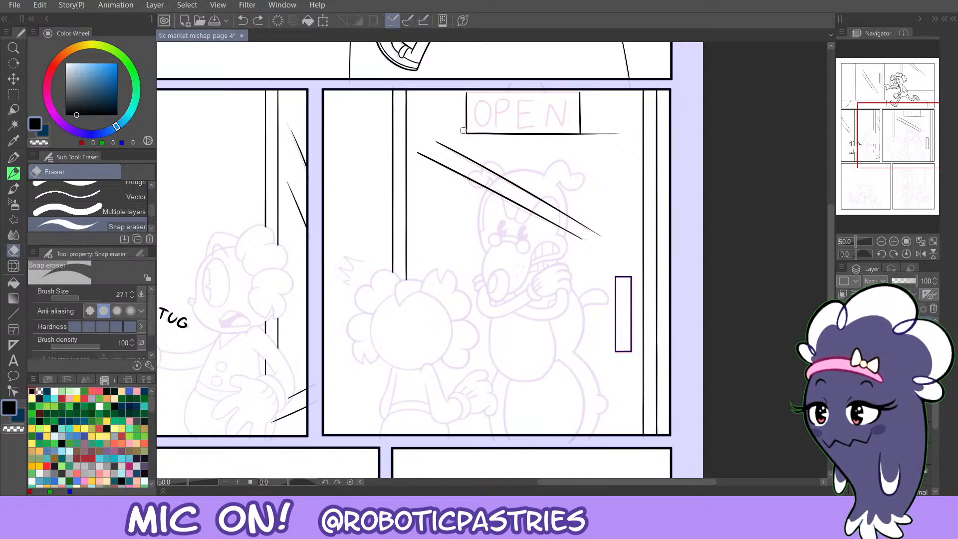
{"action": "left_click_drag", "start_coordinate": [583, 131], "coordinate": [604, 133]}
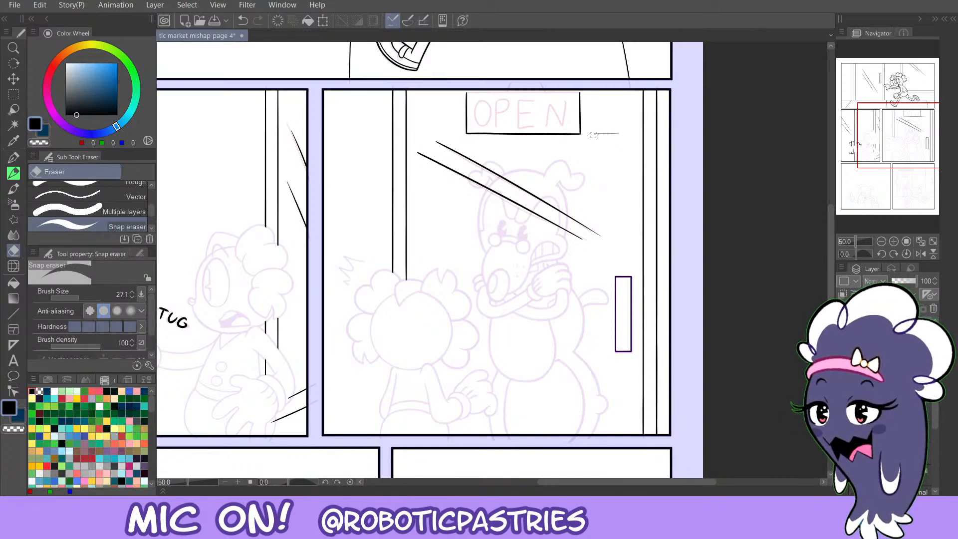
{"action": "left_click", "coordinate": [610, 133]}
Try to ink the OPEN sign's top edge as a horizontal line from its left corner past the right side.
{"action": "key", "text": "p"}
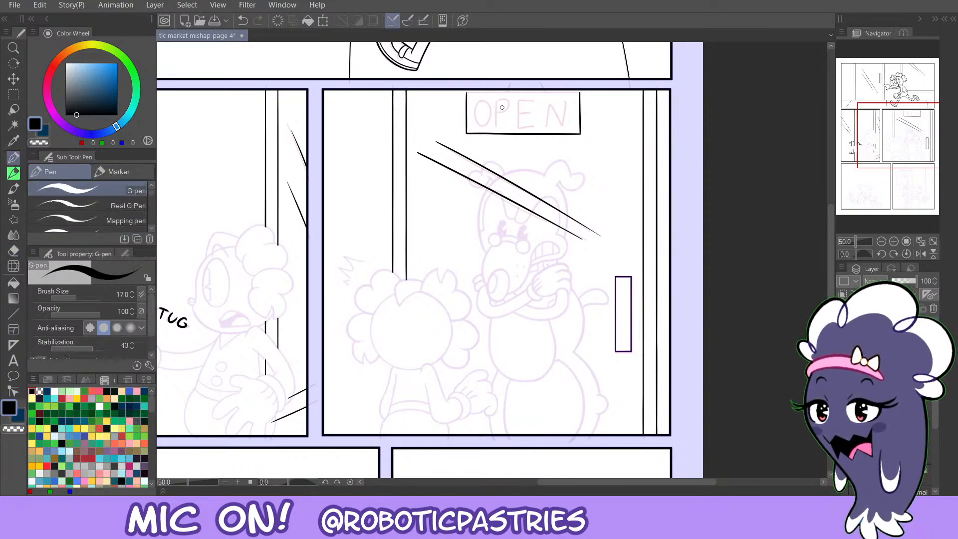
{"action": "left_click_drag", "start_coordinate": [467, 93], "coordinate": [602, 96]}
{"action": "key", "text": "ctrl+z"}
{"action": "key", "text": "ctrl+z"}
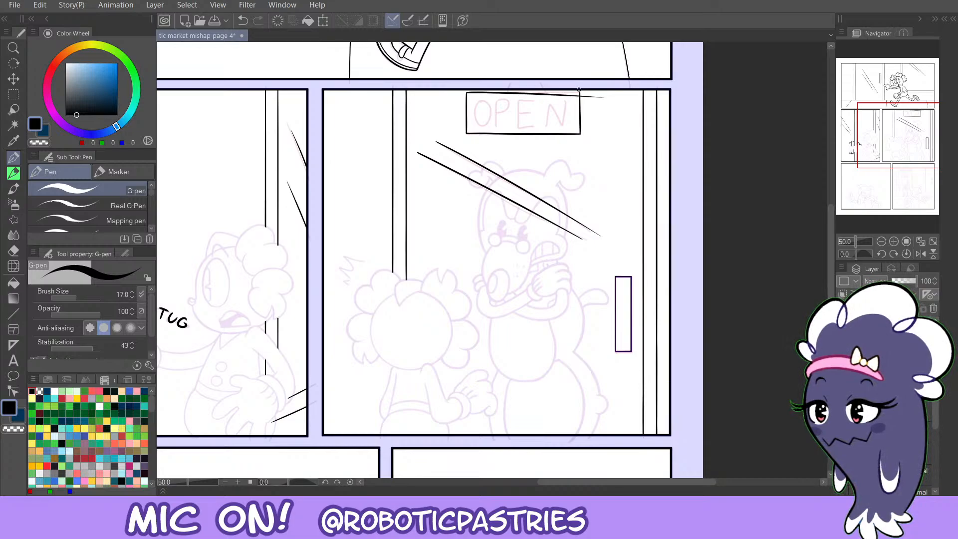
{"action": "key", "text": "ctrl+z"}
{"action": "left_click_drag", "start_coordinate": [469, 92], "coordinate": [602, 94]}
{"action": "key", "text": "ctrl+z"}
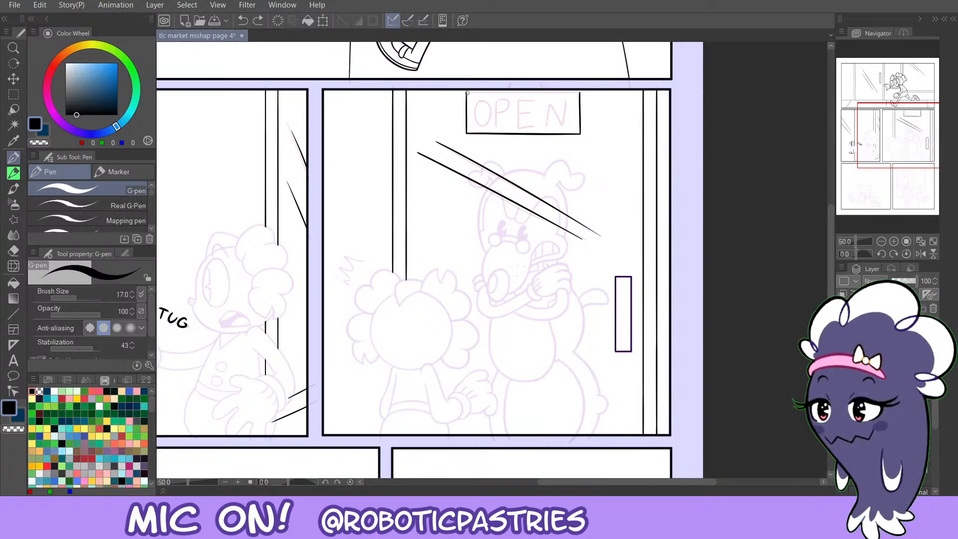
{"action": "left_click_drag", "start_coordinate": [466, 92], "coordinate": [602, 93]}
{"action": "key", "text": "ctrl+z"}
{"action": "left_click_drag", "start_coordinate": [466, 92], "coordinate": [603, 94]}
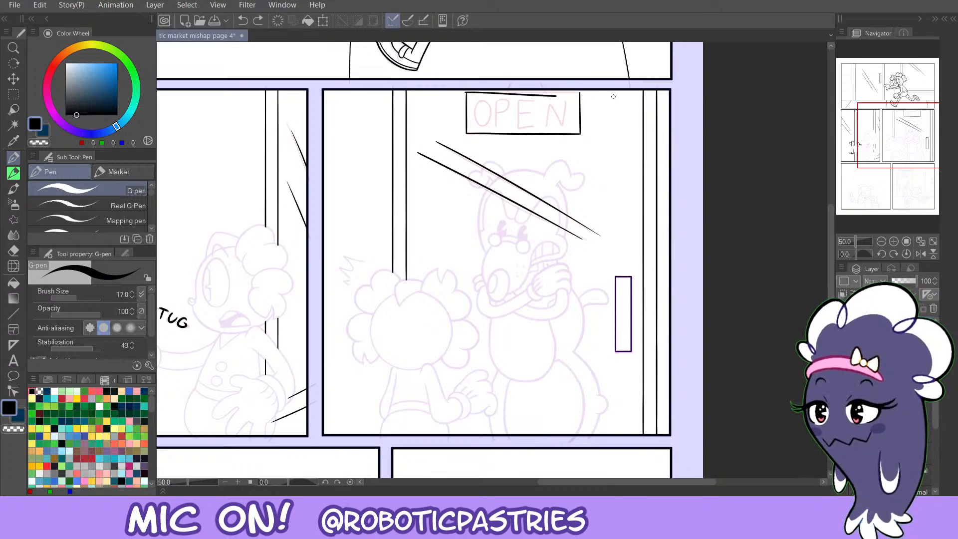
{"action": "key", "text": "ctrl+z"}
{"action": "key", "text": "ctrl+y"}
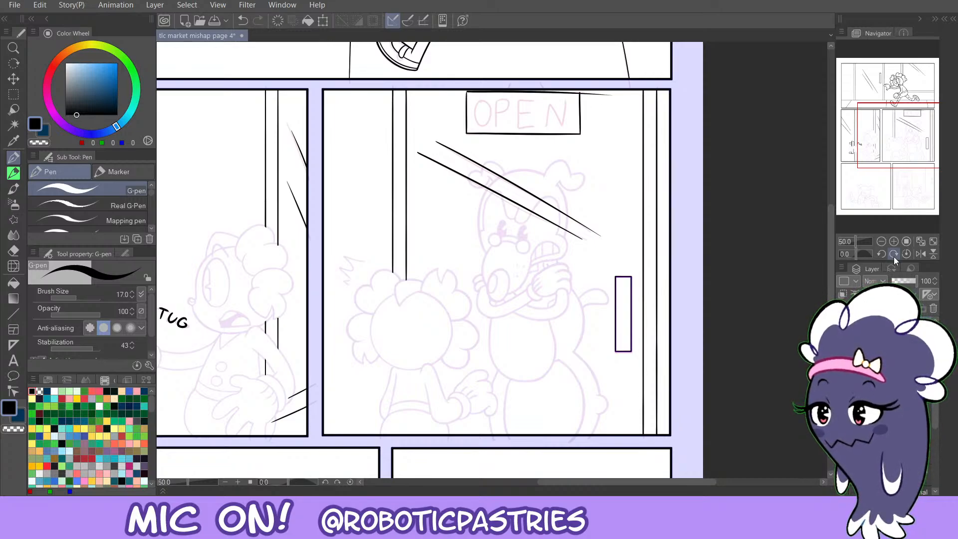
Try to ink the OPEN sign's top edge with the canvas flipped horizontally, then restore the view and undo the stroke.
{"action": "left_click", "coordinate": [920, 253]}
{"action": "key", "text": "ctrl+z"}
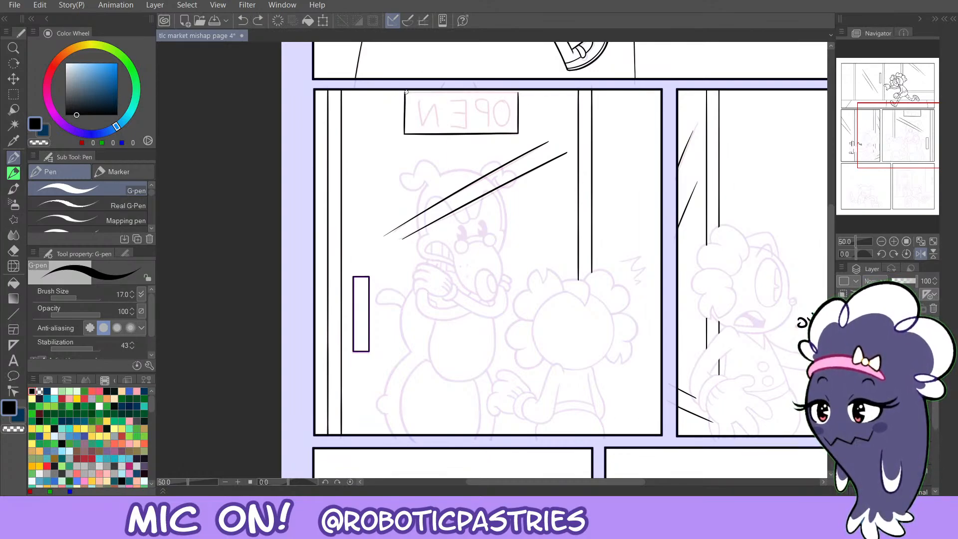
{"action": "mouse_move", "coordinate": [406, 92]}
{"action": "left_mouse_down"}
{"action": "mouse_move", "coordinate": [516, 92]}
{"action": "mouse_move", "coordinate": [384, 93]}
{"action": "mouse_move", "coordinate": [407, 91]}
{"action": "left_mouse_up"}
{"action": "key", "text": "ctrl+z"}
{"action": "key", "text": "ctrl+z"}
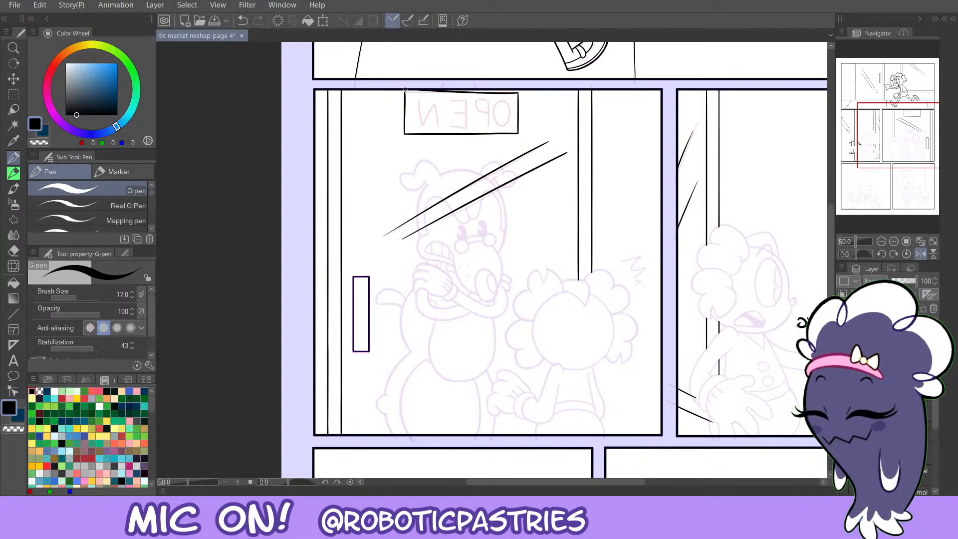
{"action": "left_click_drag", "start_coordinate": [405, 92], "coordinate": [548, 94]}
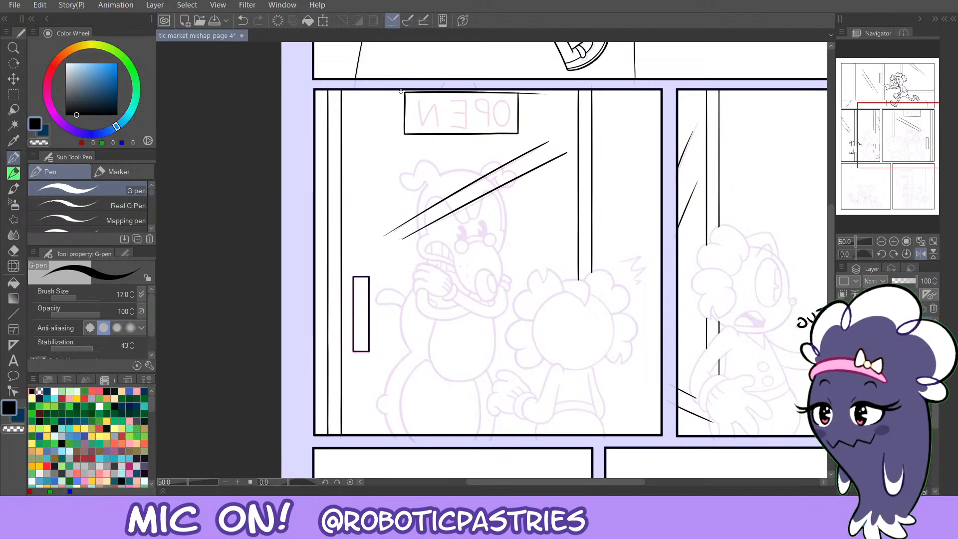
{"action": "key", "text": "ctrl+z"}
{"action": "key", "text": "ctrl+y"}
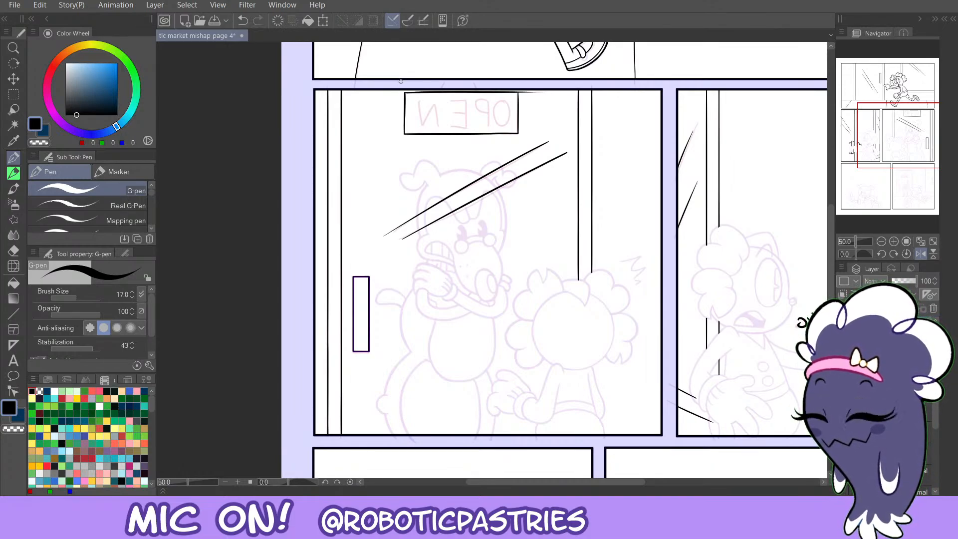
{"action": "key", "text": "ctrl+z"}
{"action": "mouse_move", "coordinate": [404, 92]}
{"action": "left_mouse_down"}
{"action": "mouse_move", "coordinate": [552, 99]}
{"action": "mouse_move", "coordinate": [393, 94]}
{"action": "mouse_move", "coordinate": [554, 93]}
{"action": "left_mouse_up"}
{"action": "key", "text": "ctrl+z"}
{"action": "key", "text": "ctrl+z"}
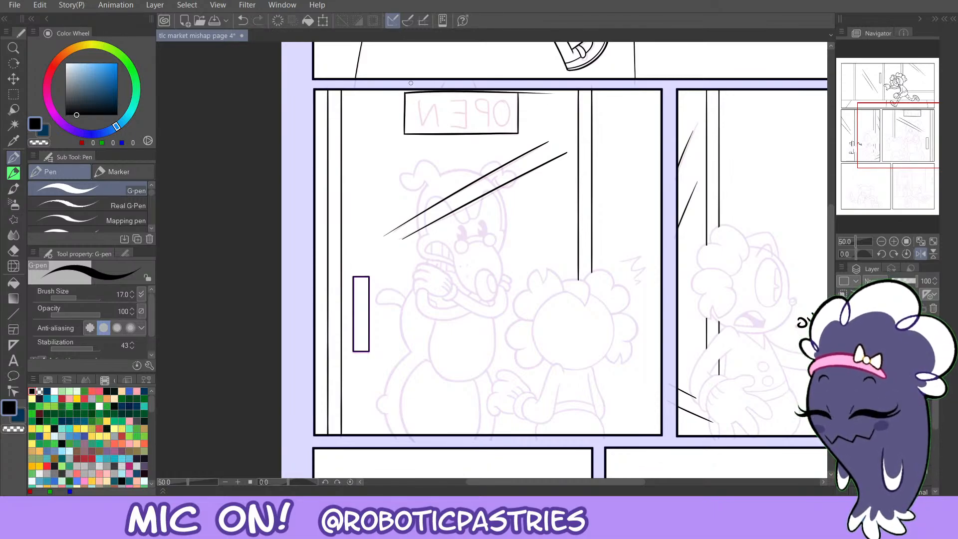
{"action": "key", "text": "ctrl+z"}
{"action": "left_click_drag", "start_coordinate": [404, 93], "coordinate": [541, 93]}
{"action": "key", "text": "ctrl+z"}
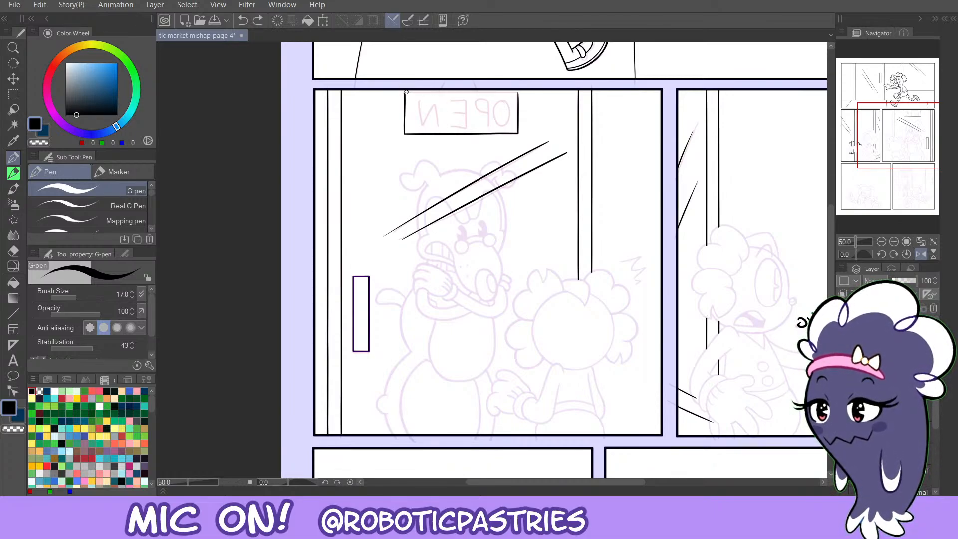
{"action": "left_click_drag", "start_coordinate": [404, 92], "coordinate": [557, 95]}
{"action": "left_click_drag", "start_coordinate": [406, 92], "coordinate": [559, 92]}
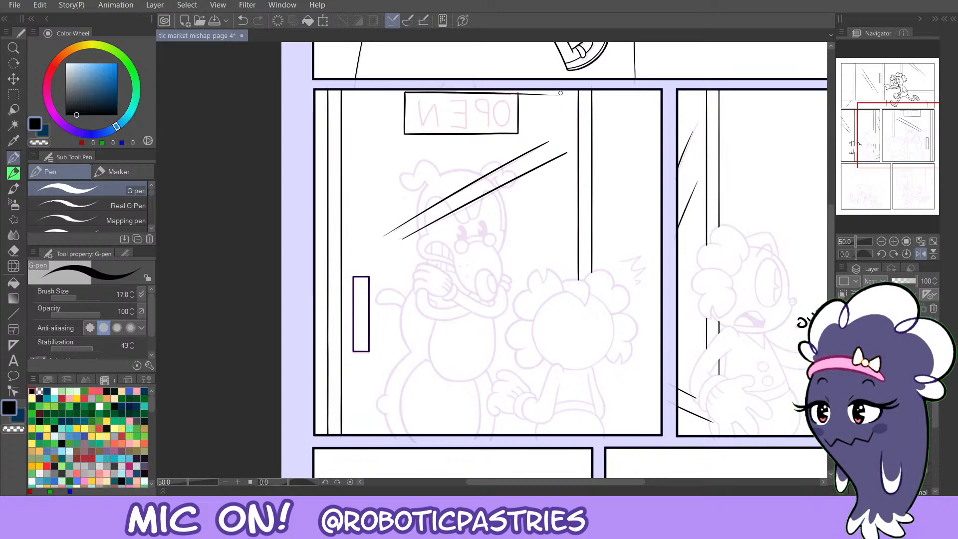
{"action": "left_click", "coordinate": [907, 252]}
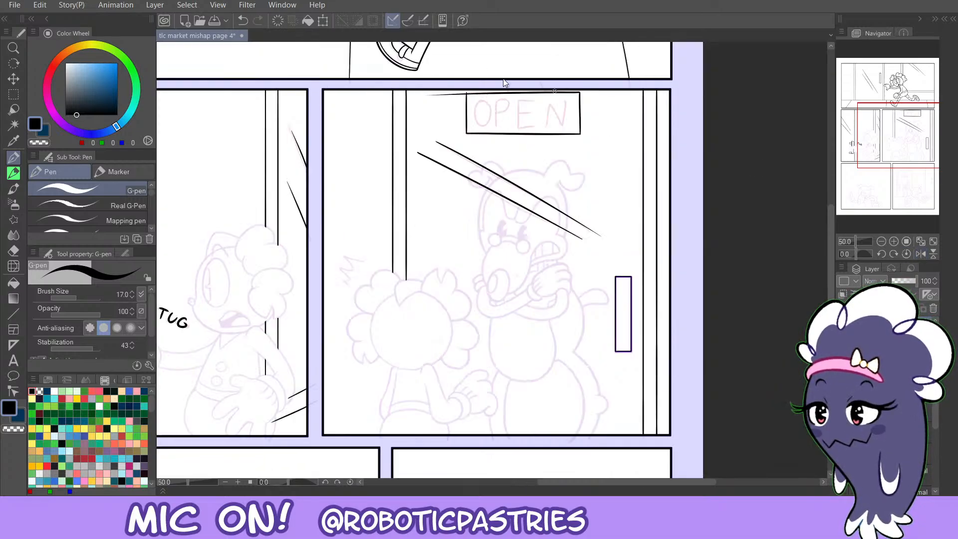
{"action": "key", "text": "ctrl+z"}
Ink the OPEN sign's top edge at 66.7% zoom as a straight line just below the panel border, extending to the door frame.
{"action": "left_click", "coordinate": [892, 241]}
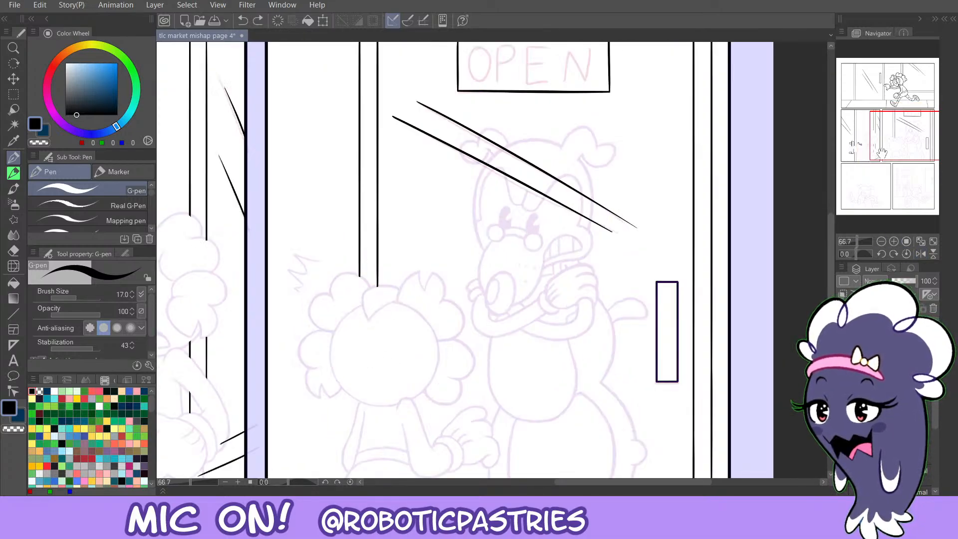
{"action": "left_click_drag", "start_coordinate": [881, 151], "coordinate": [883, 136]}
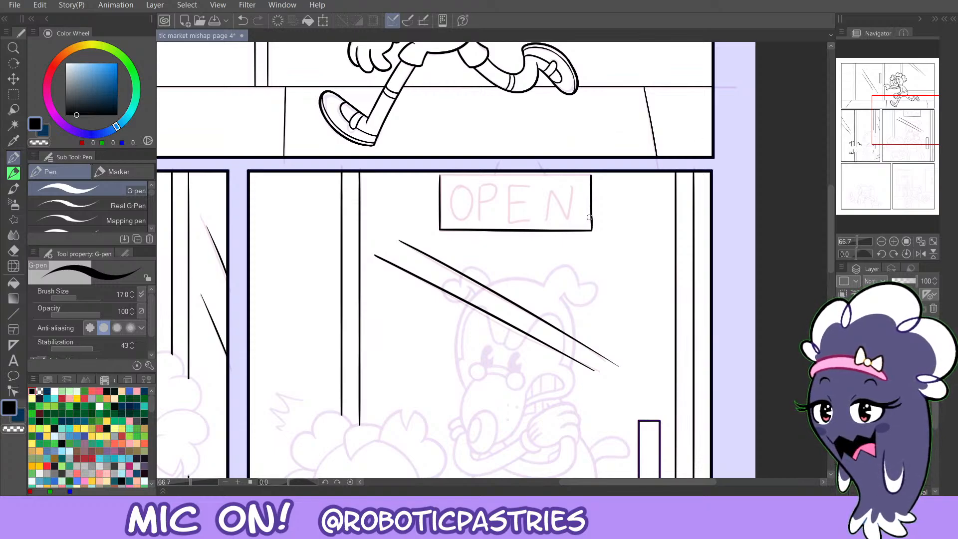
{"action": "left_click_drag", "start_coordinate": [591, 199], "coordinate": [592, 231]}
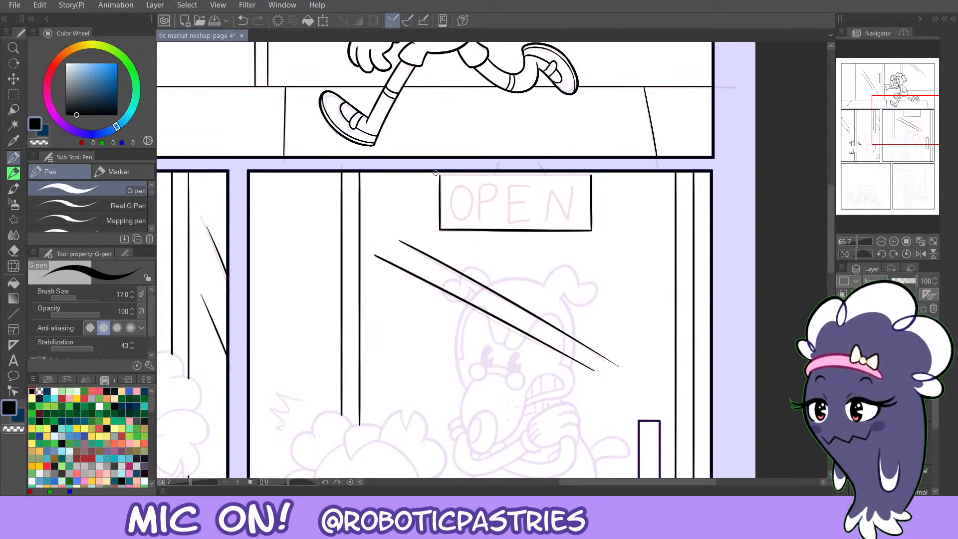
{"action": "left_click_drag", "start_coordinate": [486, 177], "coordinate": [623, 177]}
{"action": "key", "text": "ctrl+z"}
{"action": "key", "text": "ctrl+z"}
{"action": "mouse_move", "coordinate": [550, 177]}
{"action": "left_mouse_down"}
{"action": "mouse_move", "coordinate": [467, 174]}
{"action": "mouse_move", "coordinate": [622, 170]}
{"action": "mouse_move", "coordinate": [465, 175]}
{"action": "mouse_move", "coordinate": [631, 176]}
{"action": "left_mouse_up"}
{"action": "key", "text": "ctrl+z"}
{"action": "key", "text": "ctrl+z"}
{"action": "key", "text": "ctrl+z"}
{"action": "mouse_move", "coordinate": [441, 175]}
{"action": "left_mouse_down"}
{"action": "mouse_move", "coordinate": [662, 175]}
{"action": "mouse_move", "coordinate": [446, 175]}
{"action": "mouse_move", "coordinate": [661, 183]}
{"action": "left_mouse_up"}
{"action": "key", "text": "ctrl+z"}
{"action": "key", "text": "ctrl+z"}
{"action": "key", "text": "ctrl+z"}
{"action": "left_click_drag", "start_coordinate": [441, 175], "coordinate": [663, 178]}
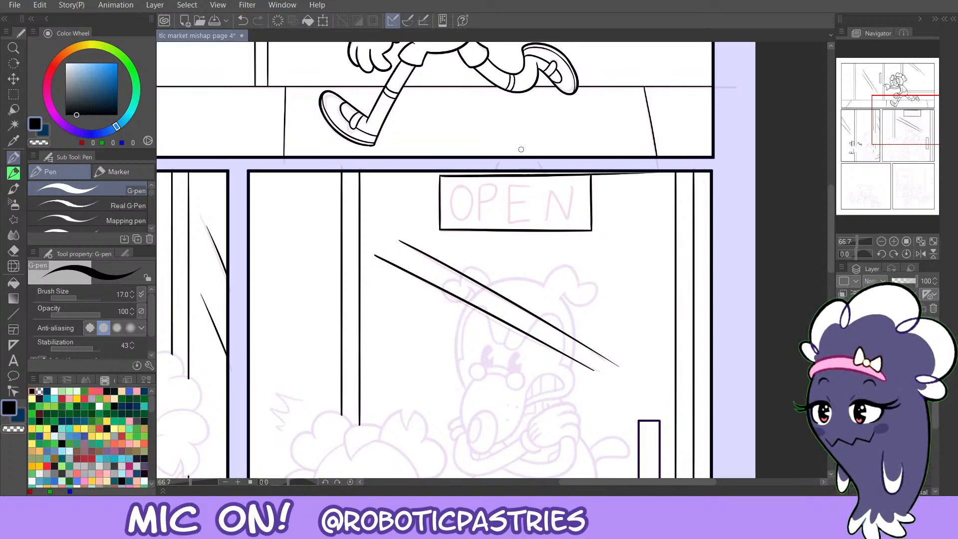
{"action": "key", "text": "ctrl+z"}
{"action": "left_click_drag", "start_coordinate": [441, 175], "coordinate": [674, 182]}
{"action": "key", "text": "ctrl+z"}
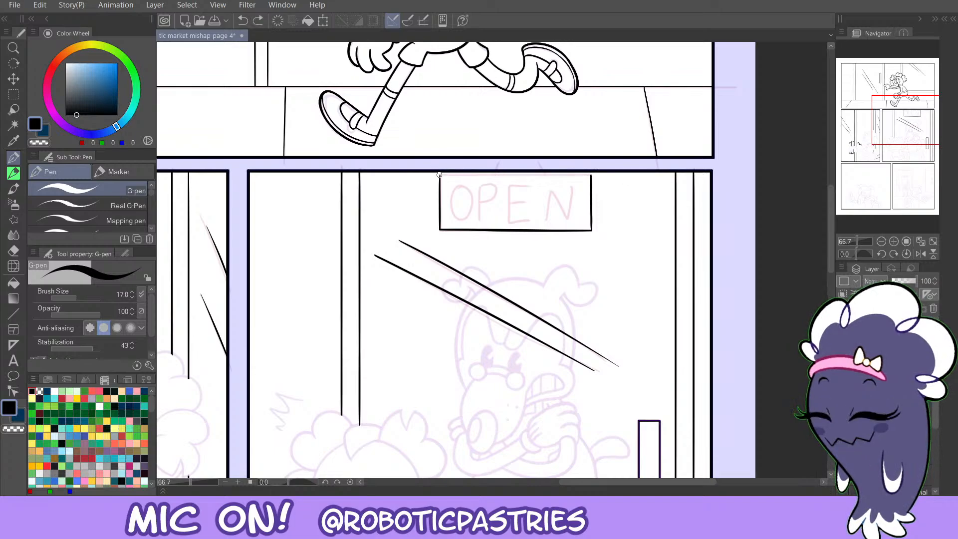
{"action": "left_click_drag", "start_coordinate": [438, 174], "coordinate": [680, 173]}
Erase the part of the top edge line between the OPEN sign's right side and the door frame line.
{"action": "key", "text": "e"}
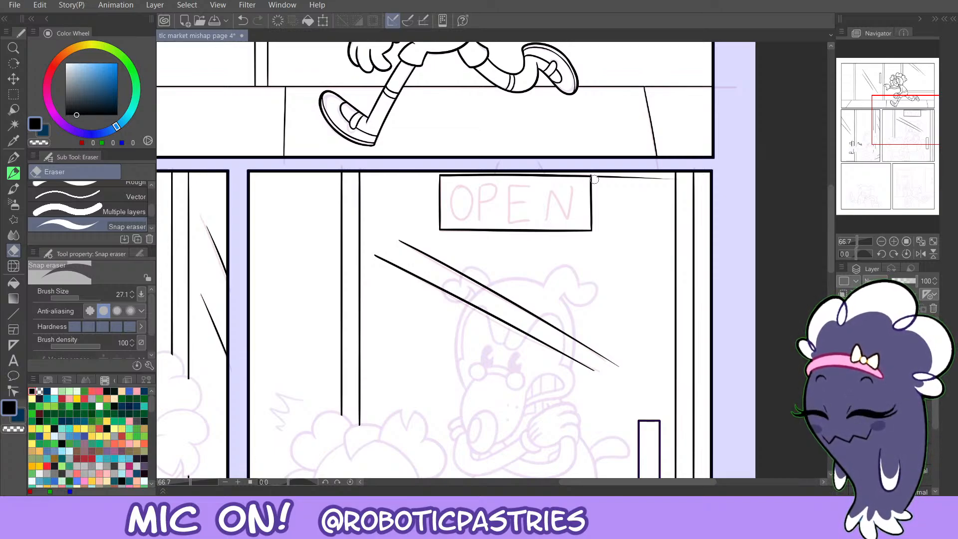
{"action": "key", "text": "ctrl+z"}
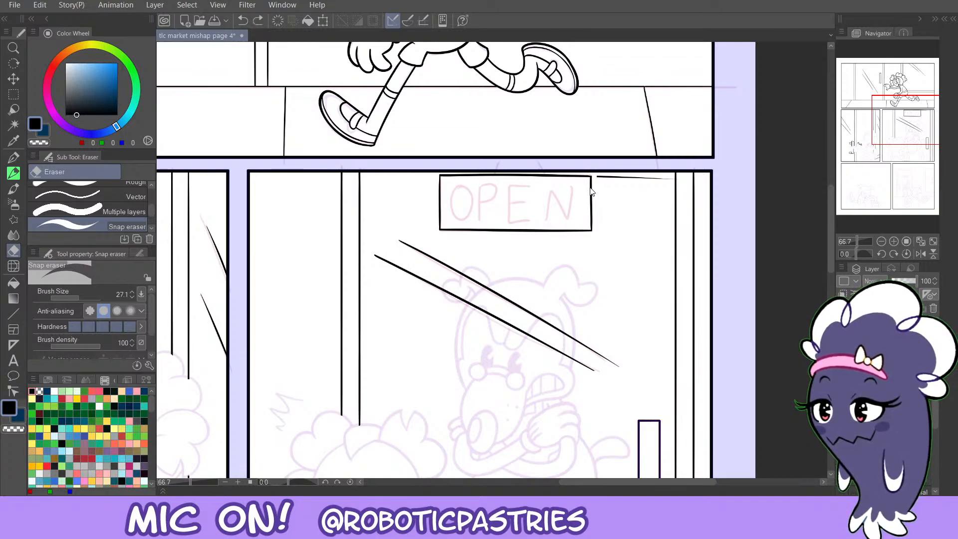
{"action": "left_click_drag", "start_coordinate": [589, 173], "coordinate": [593, 173]}
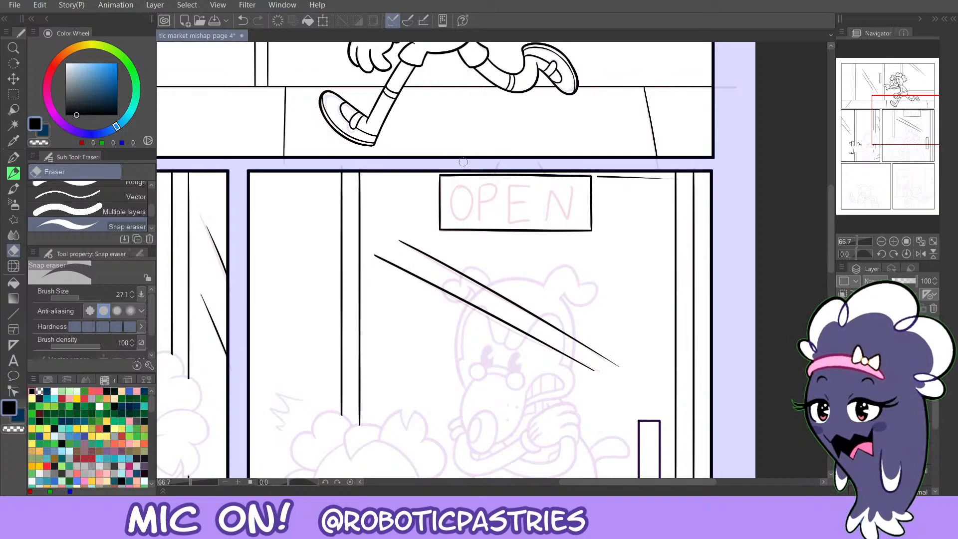
{"action": "mouse_move", "coordinate": [451, 171]}
{"action": "left_mouse_down"}
{"action": "mouse_move", "coordinate": [675, 180]}
{"action": "mouse_move", "coordinate": [599, 171]}
{"action": "left_mouse_up"}
{"action": "key", "text": "ctrl+z"}
{"action": "key", "text": "ctrl+z"}
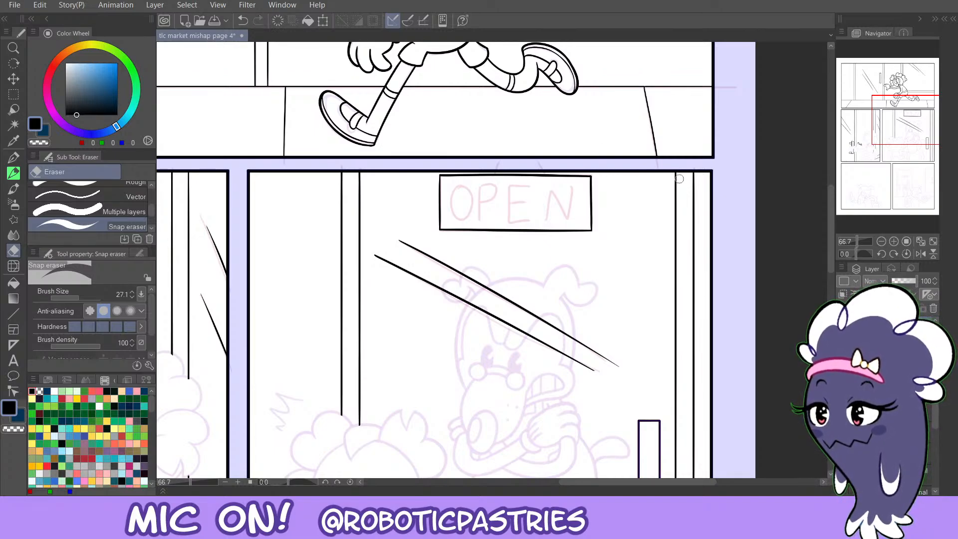
{"action": "key", "text": "ctrl+z"}
{"action": "left_click_drag", "start_coordinate": [677, 180], "coordinate": [677, 169]}
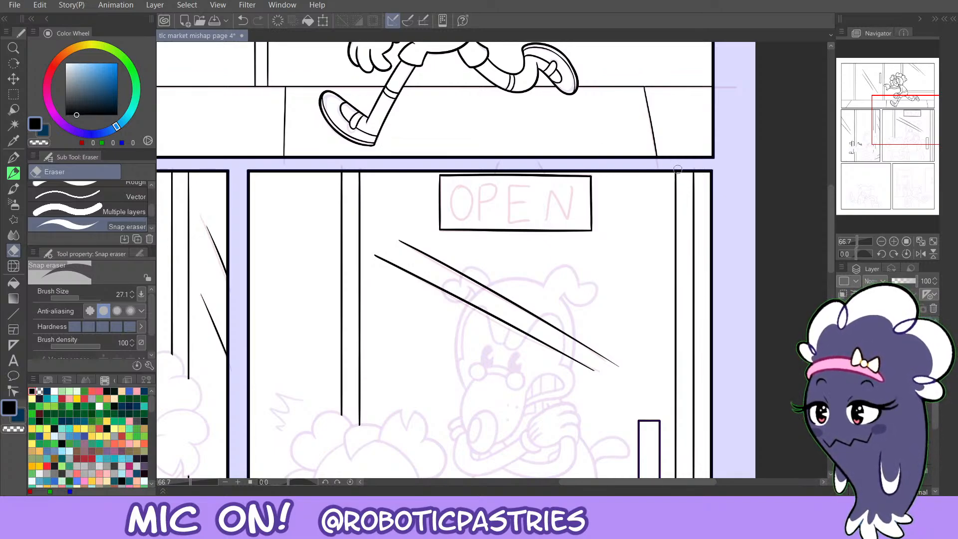
Try to clean the narrow gap between the OPEN sign's top edge and the panel border using the G-pen with transparent colour.
{"action": "key", "text": "p"}
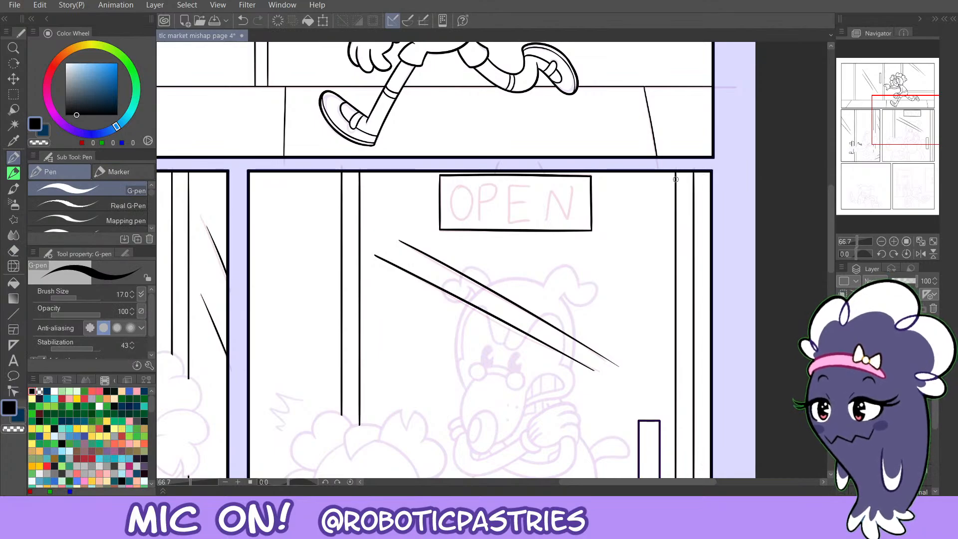
{"action": "key", "text": "c"}
{"action": "left_click_drag", "start_coordinate": [442, 172], "coordinate": [589, 175]}
{"action": "key", "text": "ctrl+z"}
{"action": "left_click_drag", "start_coordinate": [444, 172], "coordinate": [582, 173]}
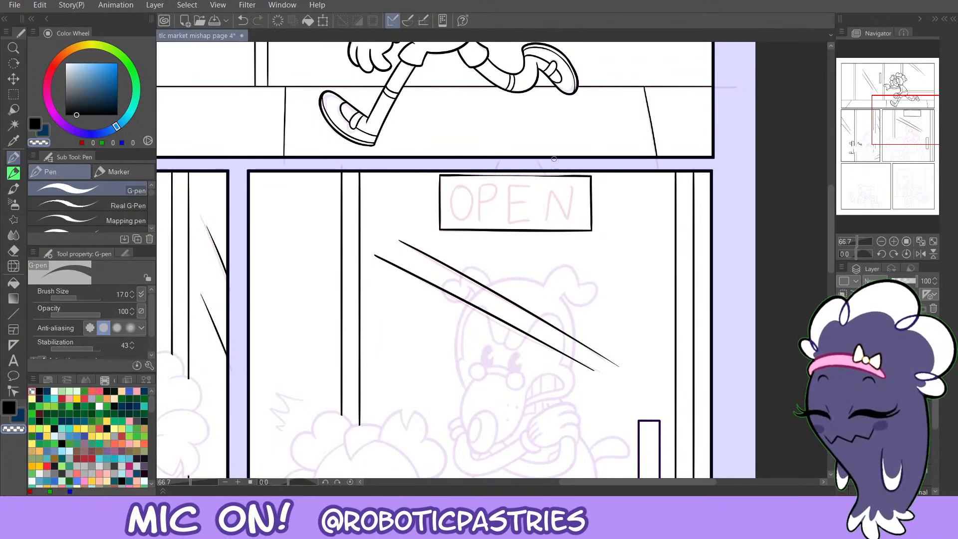
{"action": "key", "text": "ctrl+z"}
{"action": "left_click_drag", "start_coordinate": [450, 172], "coordinate": [564, 173]}
{"action": "key", "text": "ctrl+z"}
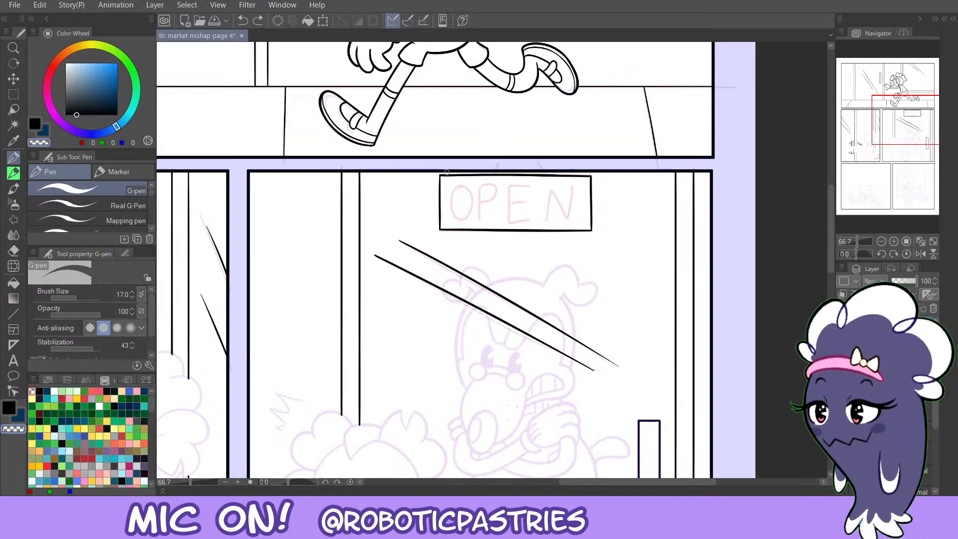
{"action": "left_click_drag", "start_coordinate": [449, 171], "coordinate": [581, 174]}
{"action": "key", "text": "ctrl+z"}
{"action": "left_click_drag", "start_coordinate": [448, 171], "coordinate": [579, 174]}
{"action": "key", "text": "ctrl+z"}
{"action": "left_click_drag", "start_coordinate": [482, 171], "coordinate": [542, 174]}
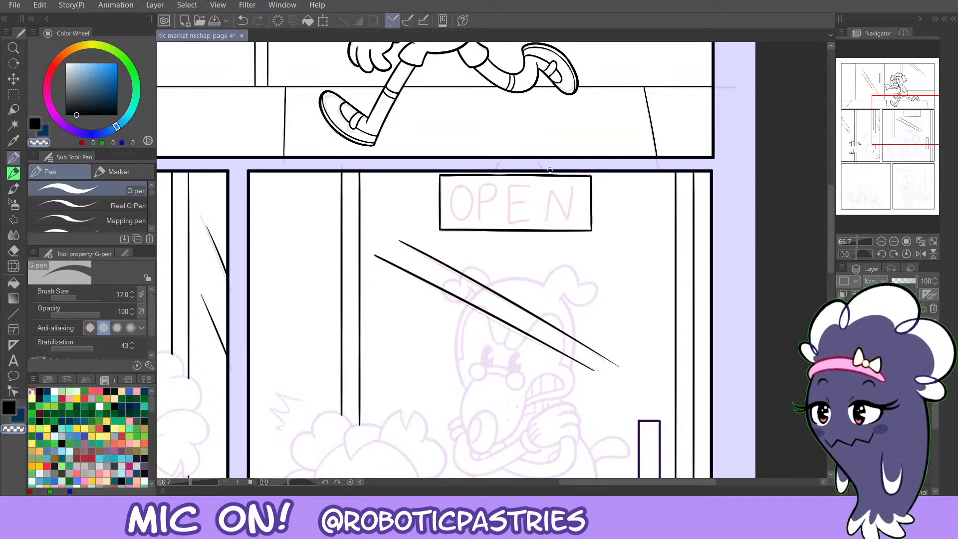
{"action": "key", "text": "c"}
{"action": "mouse_move", "coordinate": [484, 174]}
{"action": "left_mouse_down"}
{"action": "mouse_move", "coordinate": [539, 172]}
{"action": "mouse_move", "coordinate": [519, 173]}
{"action": "left_mouse_up"}
{"action": "key", "text": "ctrl+z"}
{"action": "key", "text": "c"}
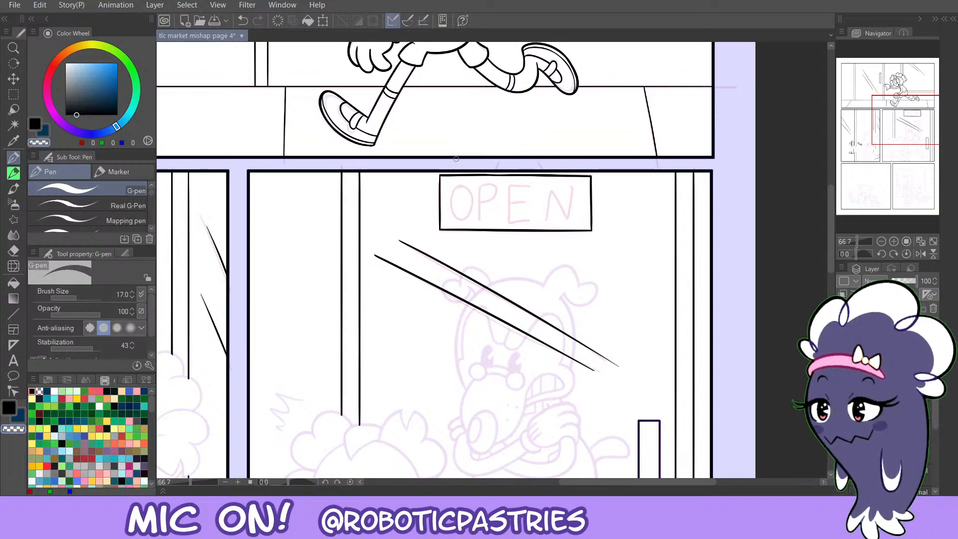
{"action": "key", "text": "ctrl+z"}
Ink the letter O on the sign in the dark drawing colour, following the sketched lettering.
{"action": "mouse_move", "coordinate": [449, 196]}
{"action": "left_mouse_down"}
{"action": "mouse_move", "coordinate": [467, 222]}
{"action": "mouse_move", "coordinate": [452, 194]}
{"action": "left_mouse_up"}
{"action": "key", "text": "c"}
{"action": "mouse_move", "coordinate": [451, 194]}
{"action": "left_mouse_down"}
{"action": "mouse_move", "coordinate": [455, 222]}
{"action": "mouse_move", "coordinate": [472, 195]}
{"action": "mouse_move", "coordinate": [459, 190]}
{"action": "mouse_move", "coordinate": [448, 203]}
{"action": "mouse_move", "coordinate": [471, 221]}
{"action": "mouse_move", "coordinate": [468, 191]}
{"action": "mouse_move", "coordinate": [452, 212]}
{"action": "mouse_move", "coordinate": [473, 206]}
{"action": "mouse_move", "coordinate": [458, 189]}
{"action": "left_mouse_up"}
{"action": "key", "text": "ctrl+z"}
{"action": "key", "text": "ctrl+z"}
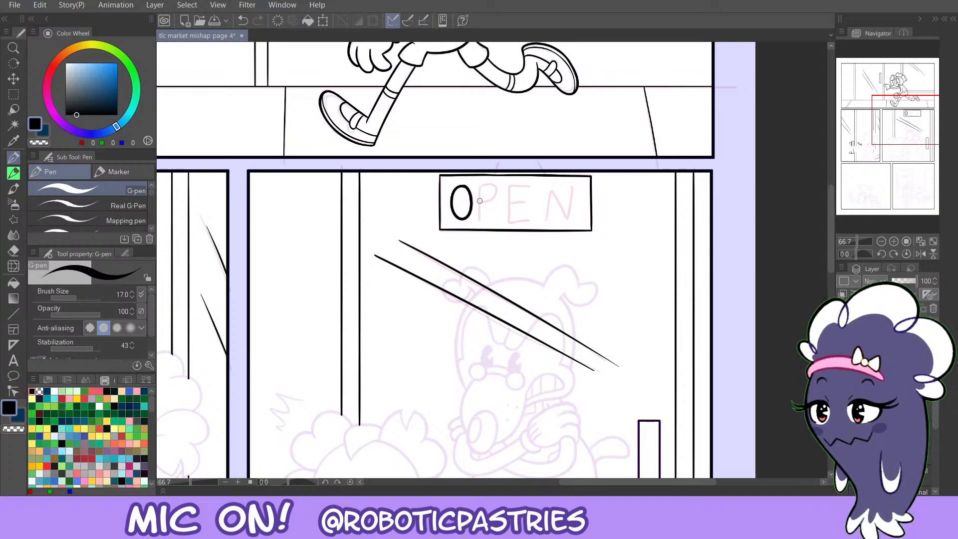
Ink the letter P beside the O on the sign, redoing strokes until stem and bowl follow the sketch.
{"action": "mouse_move", "coordinate": [478, 220]}
{"action": "left_mouse_down"}
{"action": "mouse_move", "coordinate": [480, 183]}
{"action": "mouse_move", "coordinate": [486, 202]}
{"action": "mouse_move", "coordinate": [488, 184]}
{"action": "mouse_move", "coordinate": [479, 200]}
{"action": "mouse_move", "coordinate": [455, 192]}
{"action": "mouse_move", "coordinate": [490, 186]}
{"action": "mouse_move", "coordinate": [482, 202]}
{"action": "mouse_move", "coordinate": [481, 189]}
{"action": "mouse_move", "coordinate": [498, 194]}
{"action": "mouse_move", "coordinate": [481, 197]}
{"action": "mouse_move", "coordinate": [479, 188]}
{"action": "left_mouse_up"}
{"action": "key", "text": "ctrl+z"}
{"action": "key", "text": "ctrl+z"}
{"action": "key", "text": "ctrl+z"}
{"action": "key", "text": "ctrl+z"}
{"action": "key", "text": "ctrl+z"}
{"action": "key", "text": "ctrl+z"}
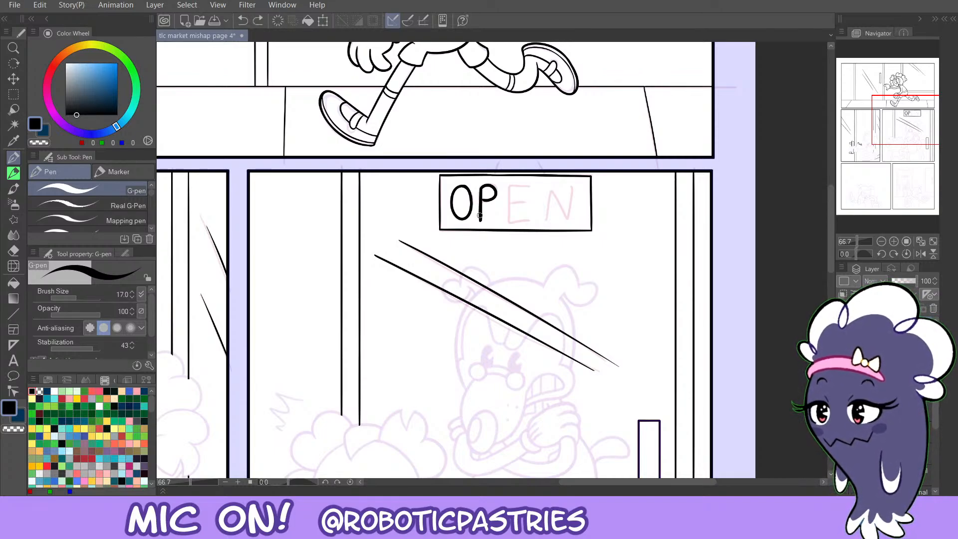
{"action": "left_click_drag", "start_coordinate": [481, 199], "coordinate": [481, 200]}
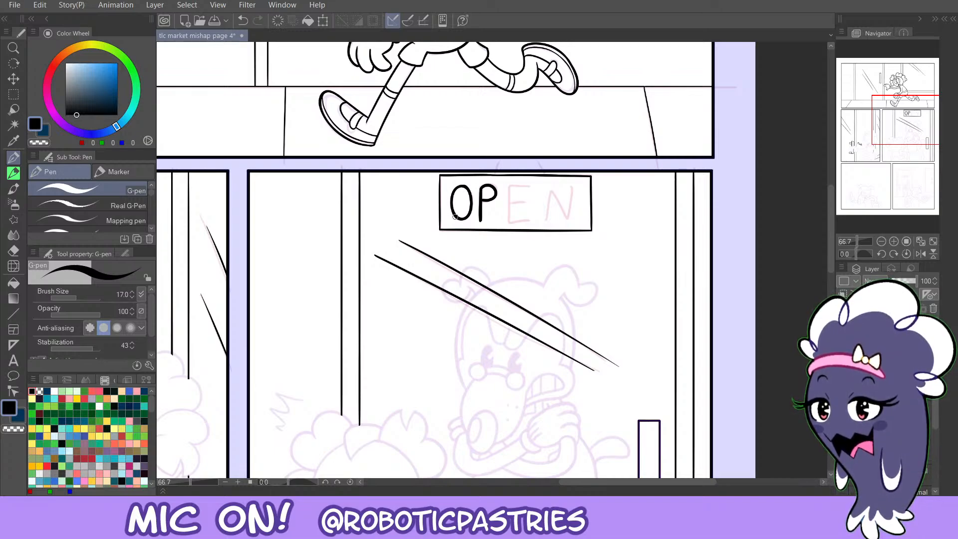
Touch up the curve of the letter O on the OPEN sign with the G-pen, retrying strokes as needed.
{"action": "key", "text": "ctrl+z"}
{"action": "mouse_move", "coordinate": [471, 195]}
{"action": "left_mouse_down"}
{"action": "mouse_move", "coordinate": [455, 214]}
{"action": "mouse_move", "coordinate": [471, 192]}
{"action": "mouse_move", "coordinate": [453, 200]}
{"action": "left_mouse_up"}
{"action": "key", "text": "ctrl+z"}
{"action": "key", "text": "ctrl+z"}
{"action": "key", "text": "ctrl+z"}
{"action": "key", "text": "ctrl+z"}
{"action": "key", "text": "ctrl+z"}
Refine the stem of the letter P on the sign, alternating between the drawing colour and transparent colour.
{"action": "key", "text": "c"}
{"action": "key", "text": "c"}
{"action": "key", "text": "ctrl+z"}
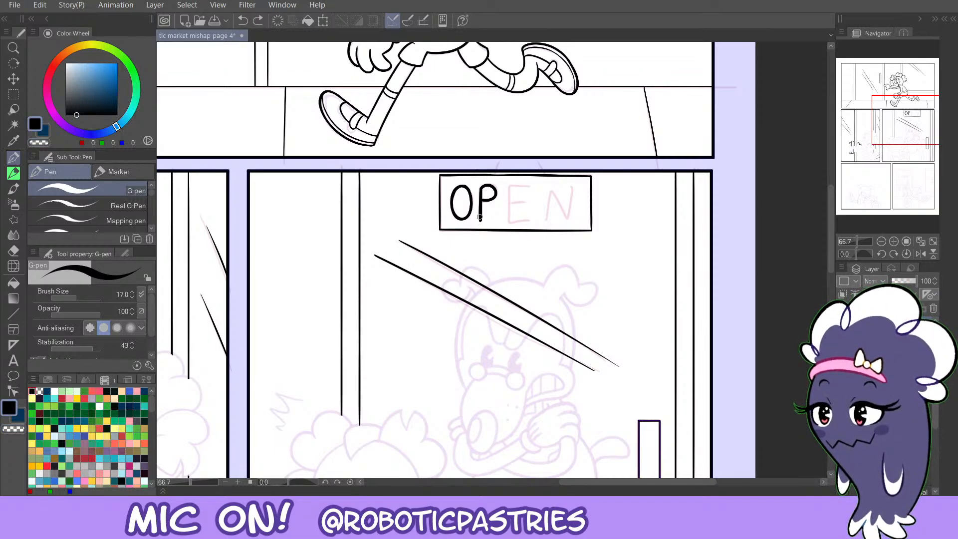
{"action": "key", "text": "ctrl+z"}
{"action": "left_click_drag", "start_coordinate": [480, 198], "coordinate": [480, 209]}
{"action": "key", "text": "ctrl+z"}
{"action": "key", "text": "c"}
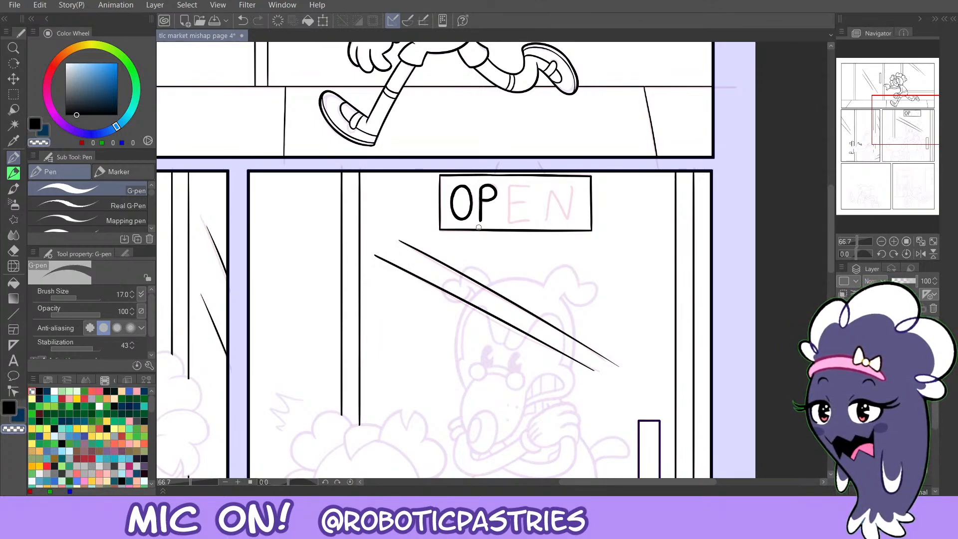
Ink the vertical stem and top bar of the letter E beside the P on the sign.
{"action": "key", "text": "c"}
{"action": "left_click_drag", "start_coordinate": [508, 183], "coordinate": [509, 221]}
{"action": "key", "text": "ctrl+z"}
{"action": "key", "text": "ctrl+z"}
{"action": "key", "text": "ctrl+z"}
{"action": "left_click_drag", "start_coordinate": [511, 184], "coordinate": [531, 183]}
{"action": "key", "text": "ctrl+z"}
{"action": "key", "text": "ctrl+z"}
{"action": "key", "text": "ctrl+z"}
{"action": "key", "text": "ctrl+z"}
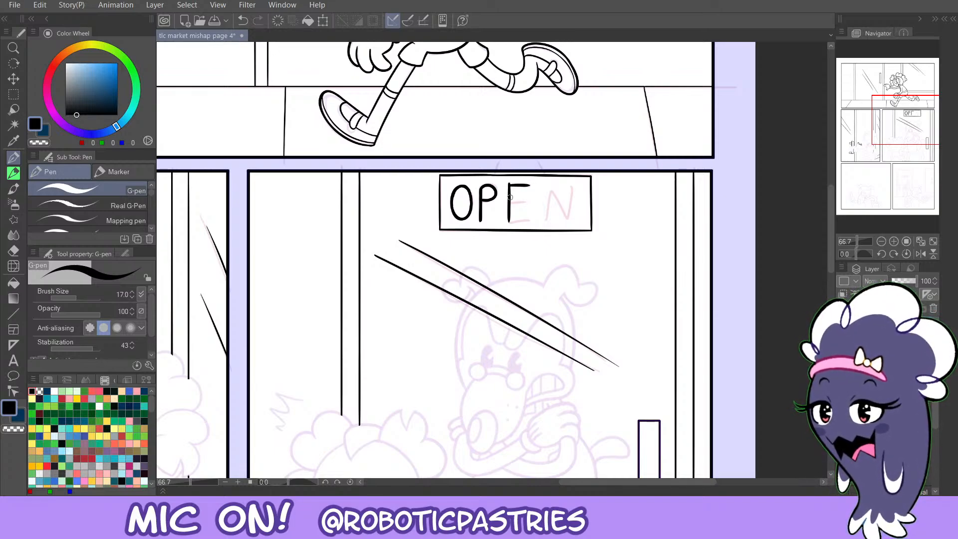
Ink the middle bar of the letter E, redoing it and tidying its ends with transparent colour.
{"action": "key", "text": "c"}
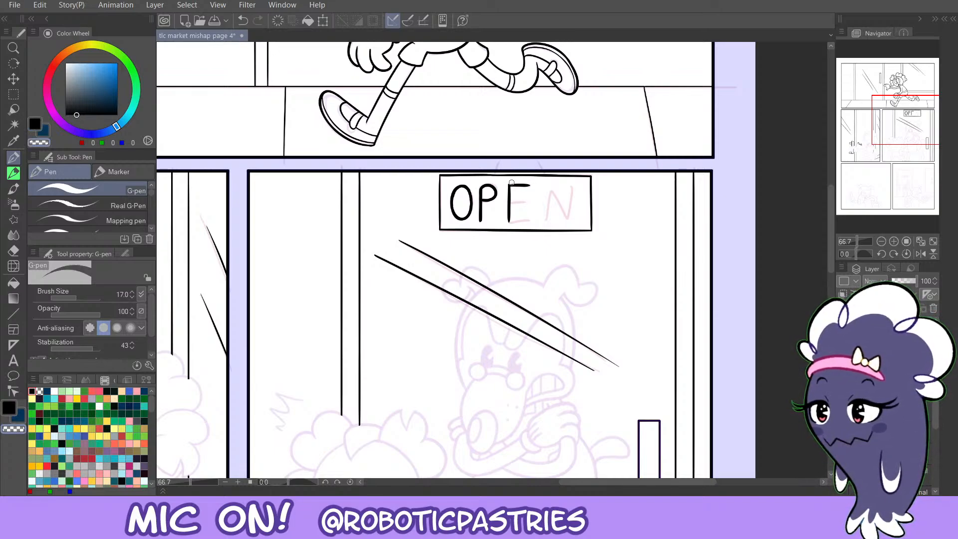
{"action": "key", "text": "c"}
{"action": "mouse_move", "coordinate": [510, 184]}
{"action": "left_mouse_down"}
{"action": "mouse_move", "coordinate": [522, 184]}
{"action": "mouse_move", "coordinate": [529, 200]}
{"action": "left_mouse_up"}
{"action": "key", "text": "ctrl+z"}
{"action": "key", "text": "ctrl+z"}
{"action": "key", "text": "ctrl+z"}
{"action": "key", "text": "c"}
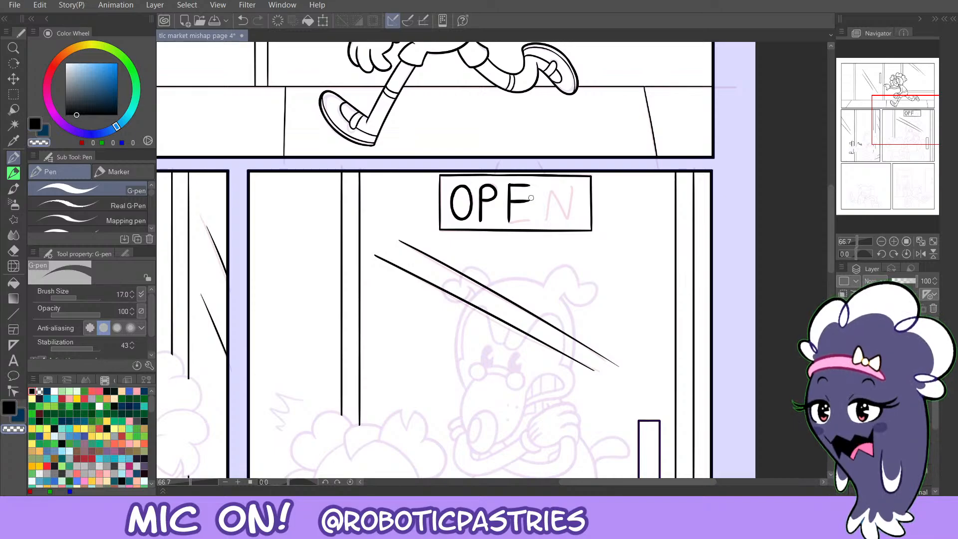
{"action": "key", "text": "c"}
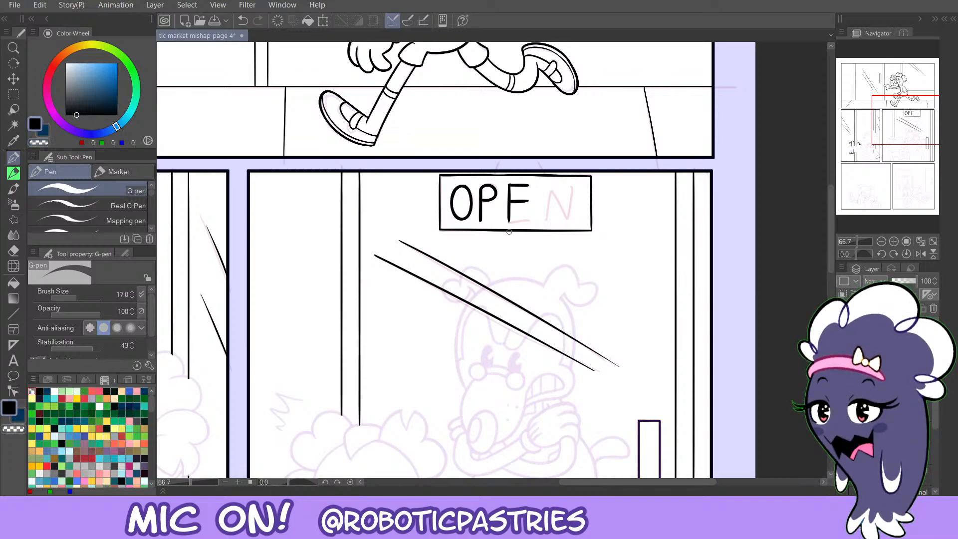
Ink the bottom bar of the letter E, redoing the stroke until it completes the letter.
{"action": "mouse_move", "coordinate": [509, 220]}
{"action": "left_mouse_down"}
{"action": "mouse_move", "coordinate": [533, 220]}
{"action": "mouse_move", "coordinate": [512, 221]}
{"action": "left_mouse_up"}
{"action": "key", "text": "ctrl+z"}
{"action": "key", "text": "ctrl+z"}
{"action": "key", "text": "ctrl+z"}
{"action": "key", "text": "ctrl+z"}
{"action": "key", "text": "ctrl+z"}
{"action": "key", "text": "c"}
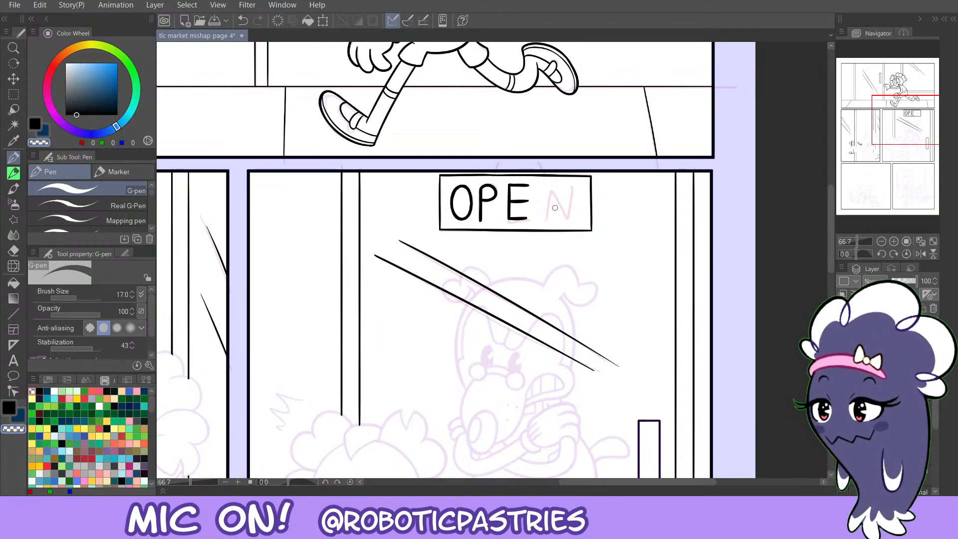
Try to ink the letter N on the sign over the sketched lettering.
{"action": "key", "text": "c"}
{"action": "mouse_move", "coordinate": [546, 221]}
{"action": "left_mouse_down"}
{"action": "mouse_move", "coordinate": [551, 187]}
{"action": "mouse_move", "coordinate": [564, 216]}
{"action": "mouse_move", "coordinate": [548, 187]}
{"action": "mouse_move", "coordinate": [564, 219]}
{"action": "left_mouse_up"}
{"action": "key", "text": "ctrl+z"}
{"action": "left_click_drag", "start_coordinate": [564, 220], "coordinate": [571, 189]}
{"action": "key", "text": "ctrl+z"}
{"action": "key", "text": "ctrl+z"}
{"action": "key", "text": "ctrl+z"}
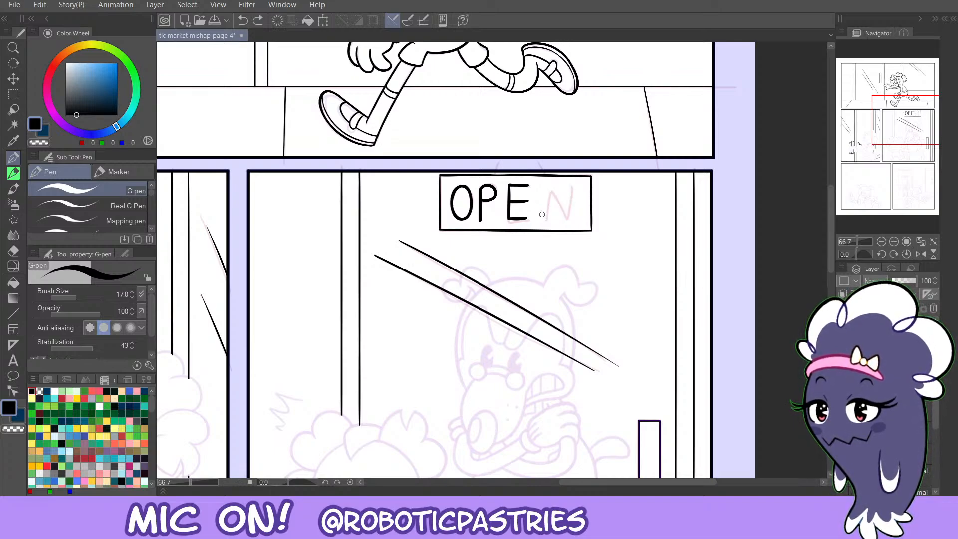
{"action": "mouse_move", "coordinate": [542, 221]}
{"action": "left_mouse_down"}
{"action": "mouse_move", "coordinate": [547, 190]}
{"action": "mouse_move", "coordinate": [566, 216]}
{"action": "mouse_move", "coordinate": [570, 188]}
{"action": "left_mouse_up"}
{"action": "key", "text": "ctrl+z"}
{"action": "key", "text": "ctrl+z"}
{"action": "key", "text": "ctrl+z"}
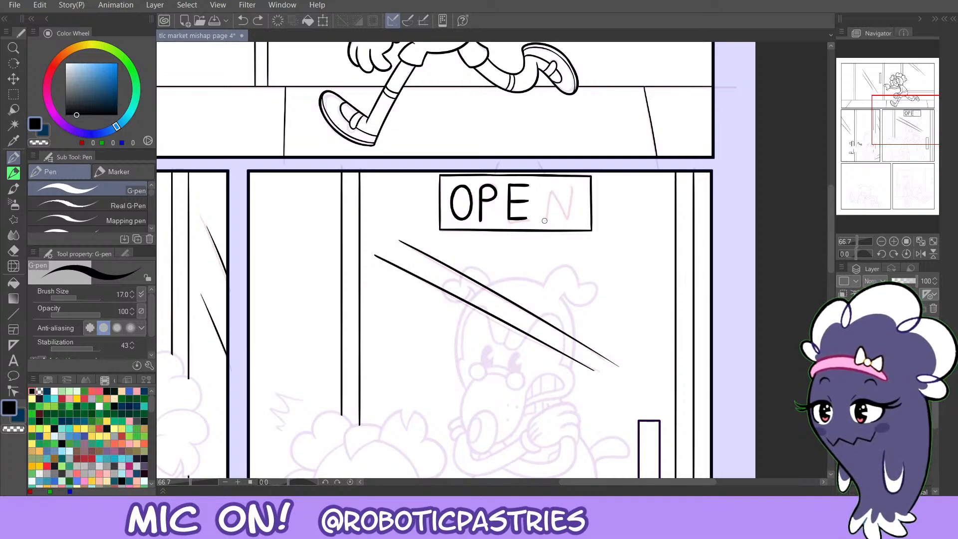
Ink the letter N slightly closer to the E, redoing its stem, diagonal and second stem until evenly shaped.
{"action": "mouse_move", "coordinate": [543, 220]}
{"action": "left_mouse_down"}
{"action": "mouse_move", "coordinate": [551, 190]}
{"action": "mouse_move", "coordinate": [568, 217]}
{"action": "mouse_move", "coordinate": [572, 187]}
{"action": "mouse_move", "coordinate": [541, 206]}
{"action": "mouse_move", "coordinate": [544, 185]}
{"action": "left_mouse_up"}
{"action": "key", "text": "ctrl+z"}
{"action": "key", "text": "ctrl+z"}
{"action": "key", "text": "ctrl+z"}
{"action": "left_click_drag", "start_coordinate": [544, 186], "coordinate": [560, 220]}
{"action": "left_click_drag", "start_coordinate": [559, 219], "coordinate": [561, 183]}
{"action": "key", "text": "ctrl+z"}
{"action": "key", "text": "ctrl+z"}
{"action": "key", "text": "ctrl+z"}
{"action": "mouse_move", "coordinate": [542, 219]}
{"action": "left_mouse_down"}
{"action": "mouse_move", "coordinate": [545, 185]}
{"action": "mouse_move", "coordinate": [558, 211]}
{"action": "mouse_move", "coordinate": [563, 182]}
{"action": "left_mouse_up"}
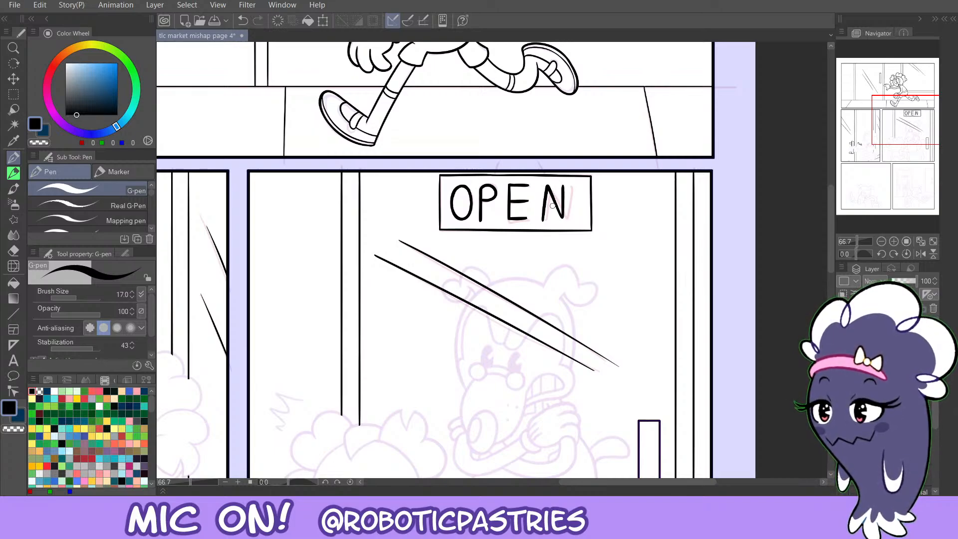
{"action": "key", "text": "ctrl+z"}
{"action": "left_click_drag", "start_coordinate": [543, 220], "coordinate": [547, 184]}
{"action": "key", "text": "ctrl+z"}
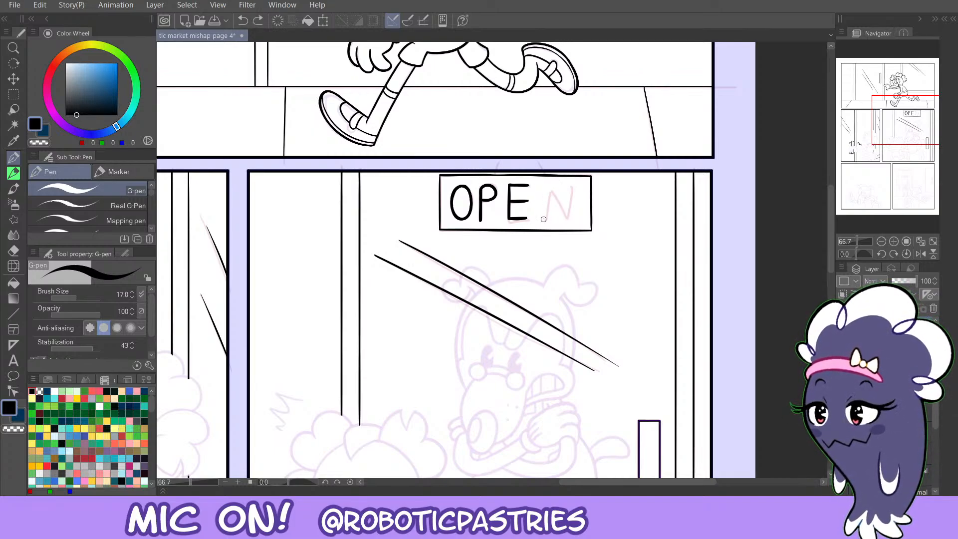
{"action": "mouse_move", "coordinate": [543, 219]}
{"action": "left_mouse_down"}
{"action": "mouse_move", "coordinate": [555, 197]}
{"action": "mouse_move", "coordinate": [565, 218]}
{"action": "mouse_move", "coordinate": [567, 184]}
{"action": "mouse_move", "coordinate": [565, 216]}
{"action": "mouse_move", "coordinate": [548, 189]}
{"action": "left_mouse_up"}
{"action": "key", "text": "ctrl+z"}
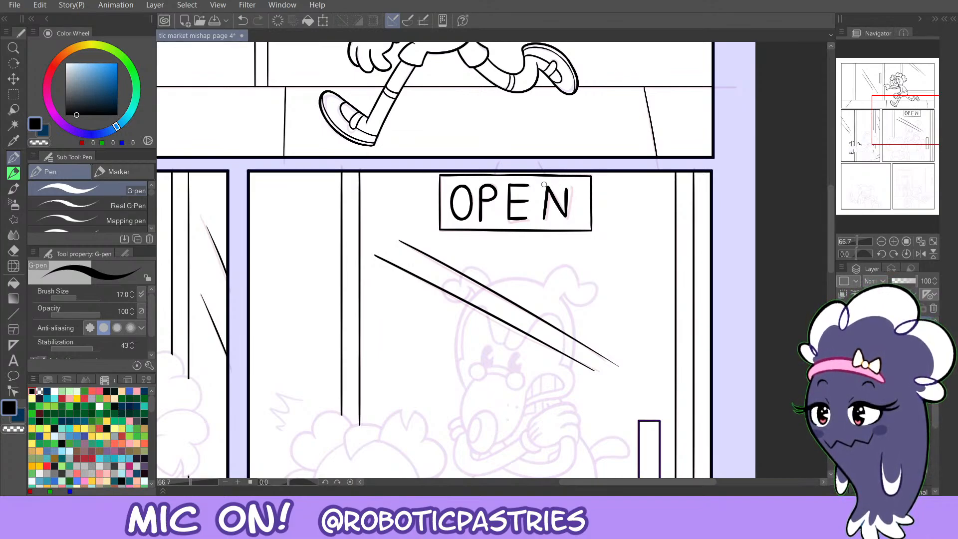
Select the OPEN lettering with a rectangular selection, shift it slightly to centre it inside the sign, and deselect.
{"action": "key", "text": "m"}
{"action": "left_click_drag", "start_coordinate": [443, 177], "coordinate": [577, 228]}
{"action": "key", "text": "ctrl+z"}
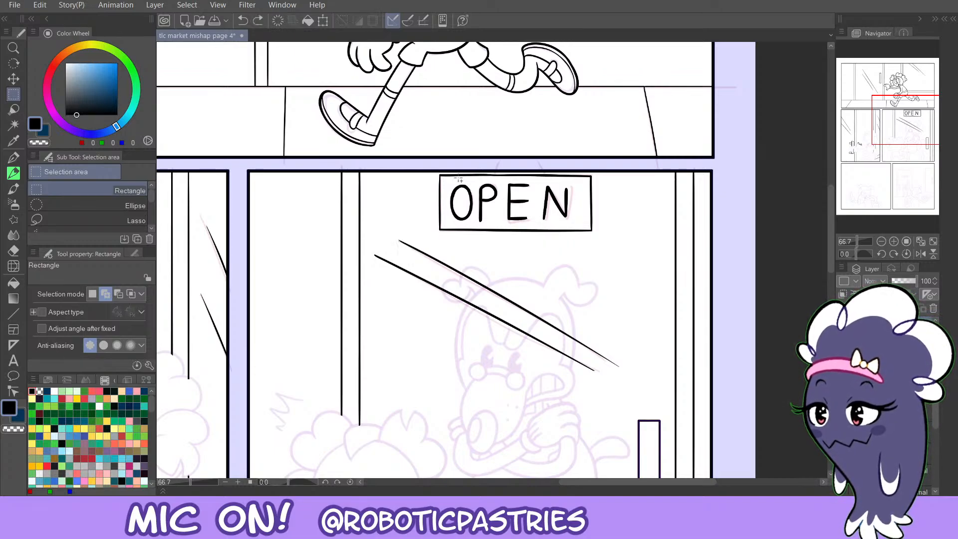
{"action": "left_click_drag", "start_coordinate": [449, 179], "coordinate": [574, 228]}
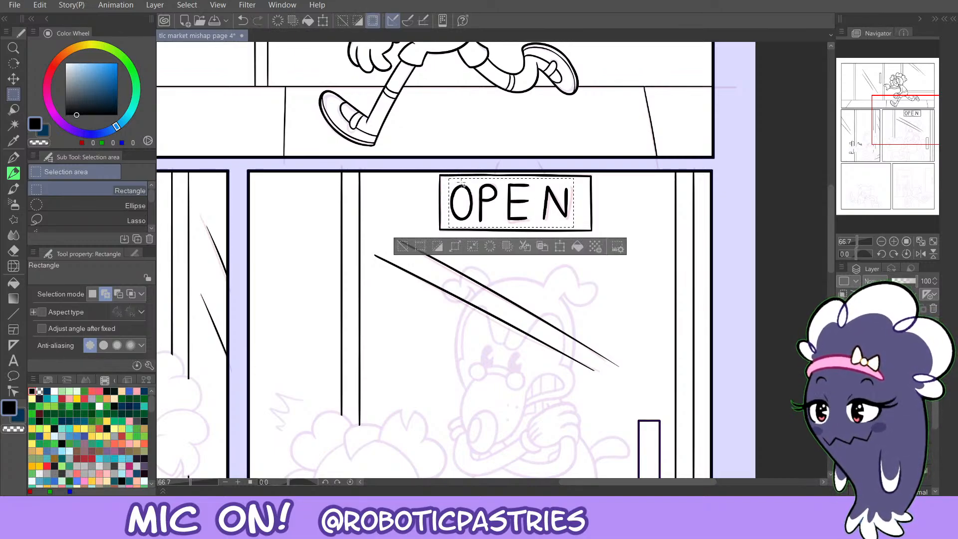
{"action": "key", "text": "k"}
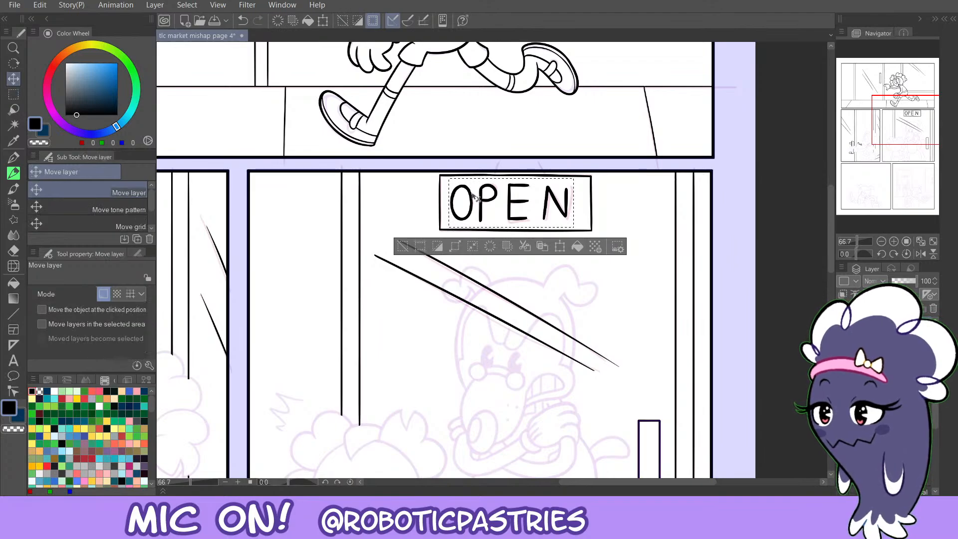
{"action": "left_click_drag", "start_coordinate": [460, 201], "coordinate": [462, 205]}
{"action": "key", "text": "ctrl+z"}
{"action": "key", "text": "ctrl+d"}
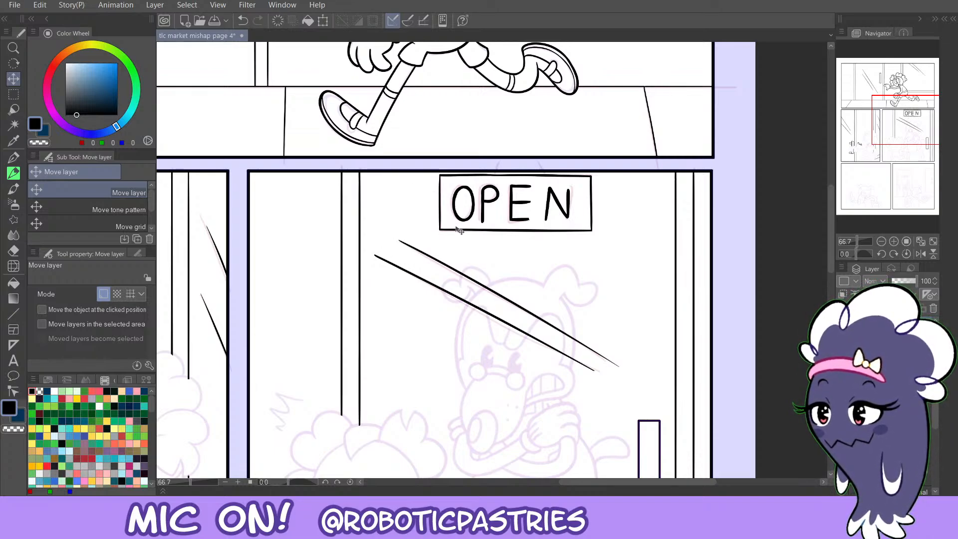
Try small G-pen touch-up strokes on the P and O of the repositioned lettering.
{"action": "key", "text": "p"}
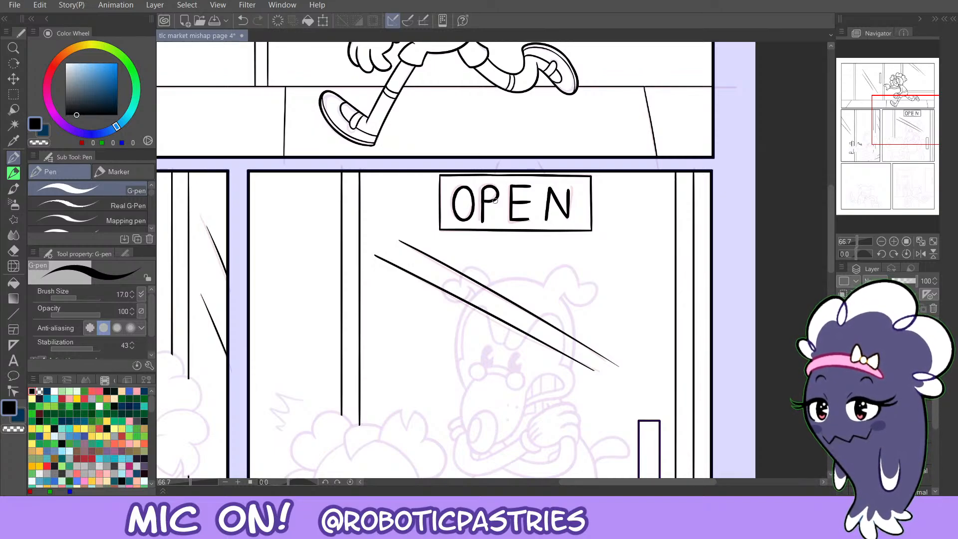
{"action": "key", "text": "ctrl+z"}
{"action": "key", "text": "ctrl+y"}
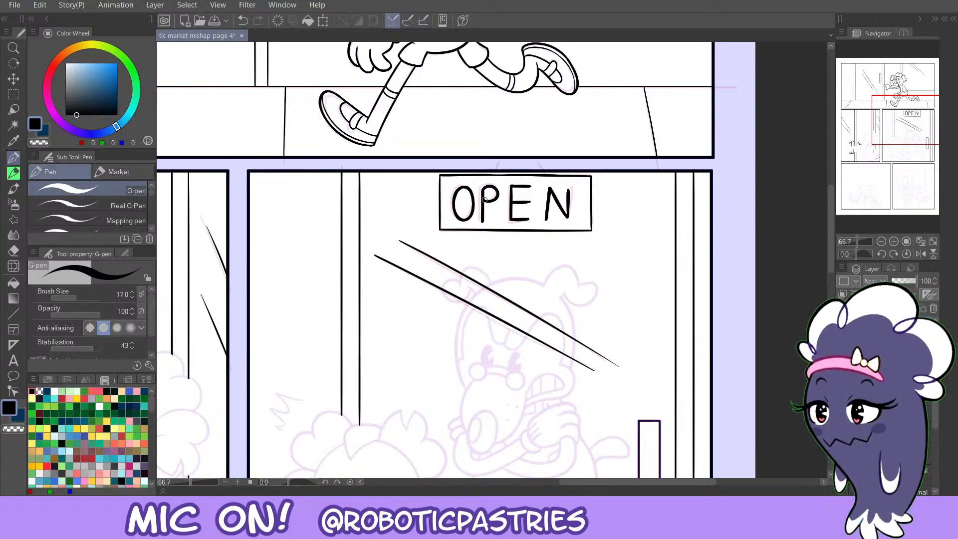
{"action": "key", "text": "ctrl+z"}
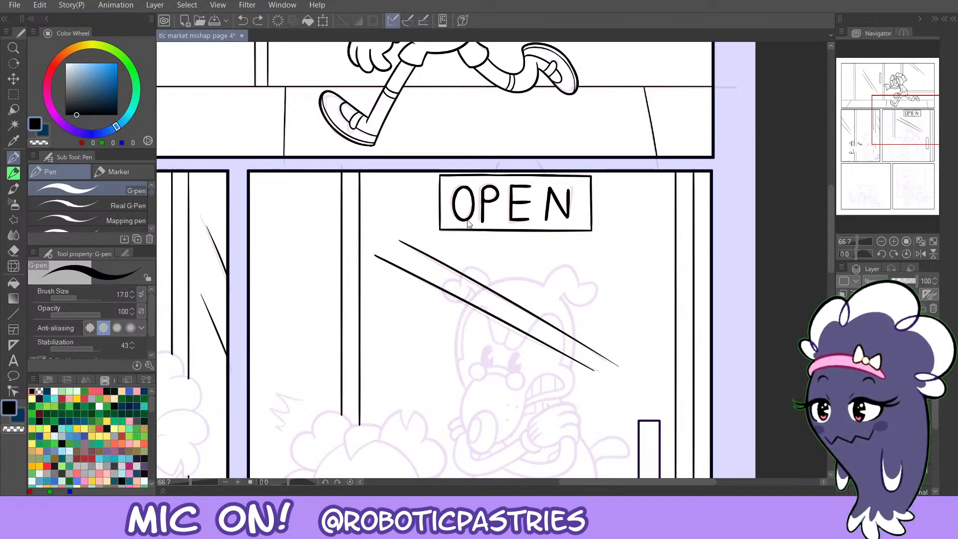
{"action": "left_click_drag", "start_coordinate": [468, 187], "coordinate": [474, 204]}
{"action": "key", "text": "ctrl+z"}
{"action": "key", "text": "ctrl+z"}
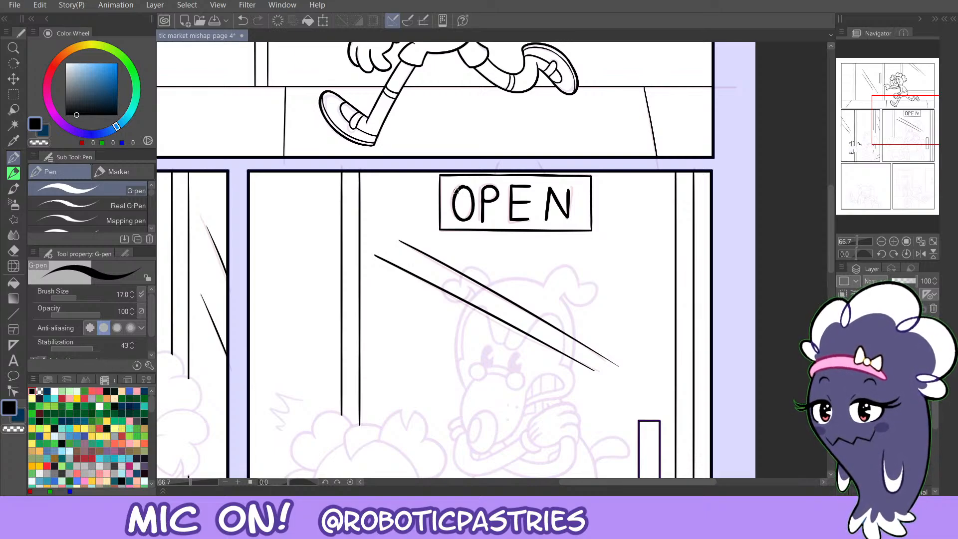
{"action": "key", "text": "ctrl+z"}
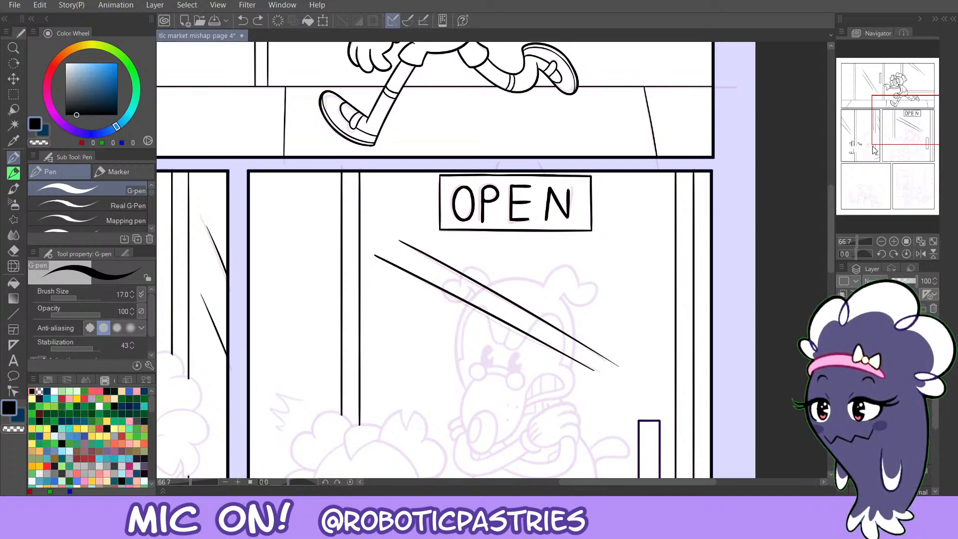
Place a horizontal linear ruler along the sketched floor line in the last panel of the third row.
{"action": "left_click_drag", "start_coordinate": [880, 125], "coordinate": [891, 189]}
{"action": "key", "text": "u"}
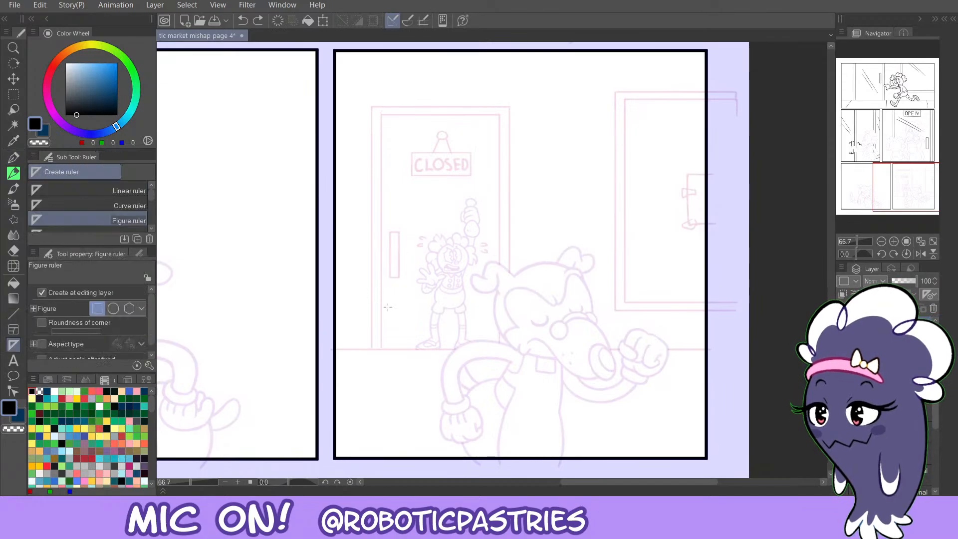
{"action": "left_click", "coordinate": [129, 190]}
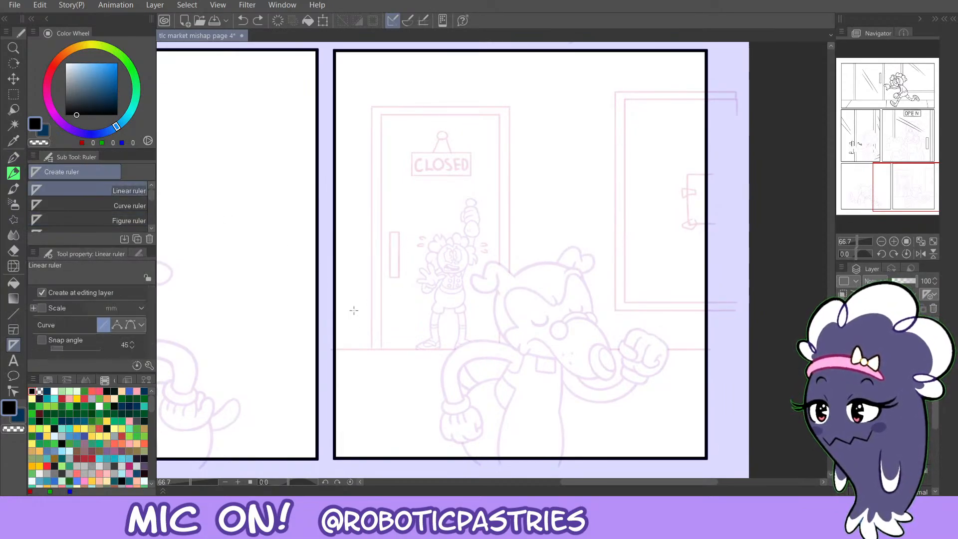
{"action": "left_click_drag", "start_coordinate": [445, 342], "coordinate": [717, 350]}
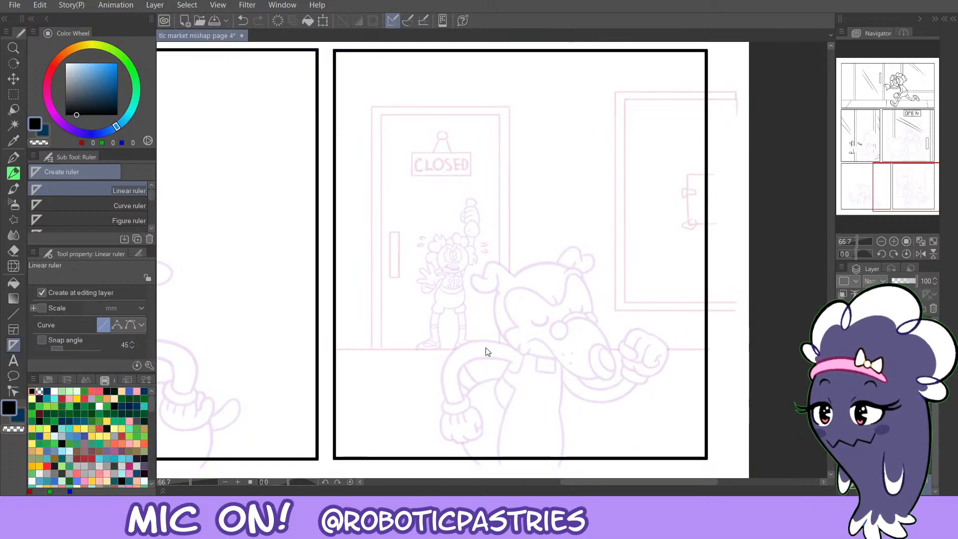
{"action": "left_click", "coordinate": [411, 349], "text": "ctrl"}
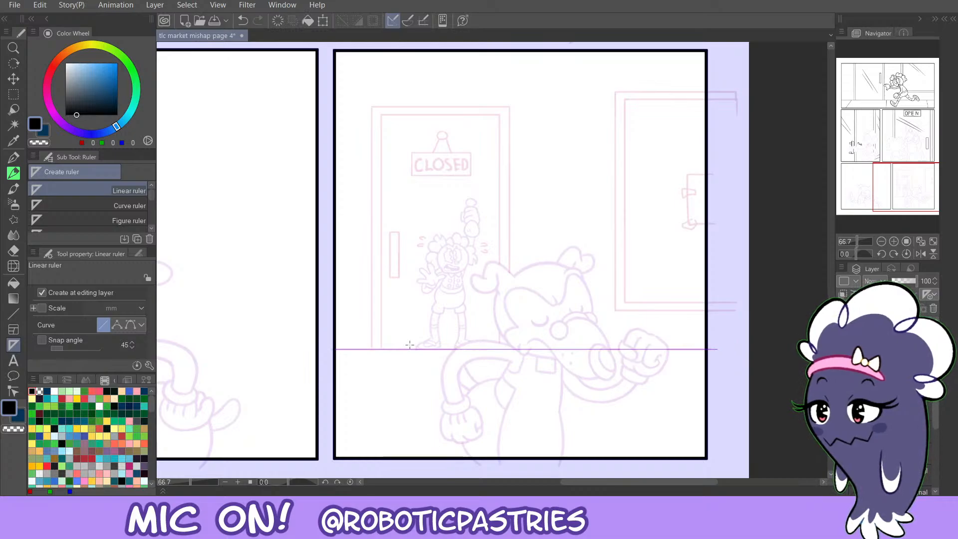
Ink the floor line across the whole panel along the ruler with the G-pen, then remove the ruler.
{"action": "key", "text": "p"}
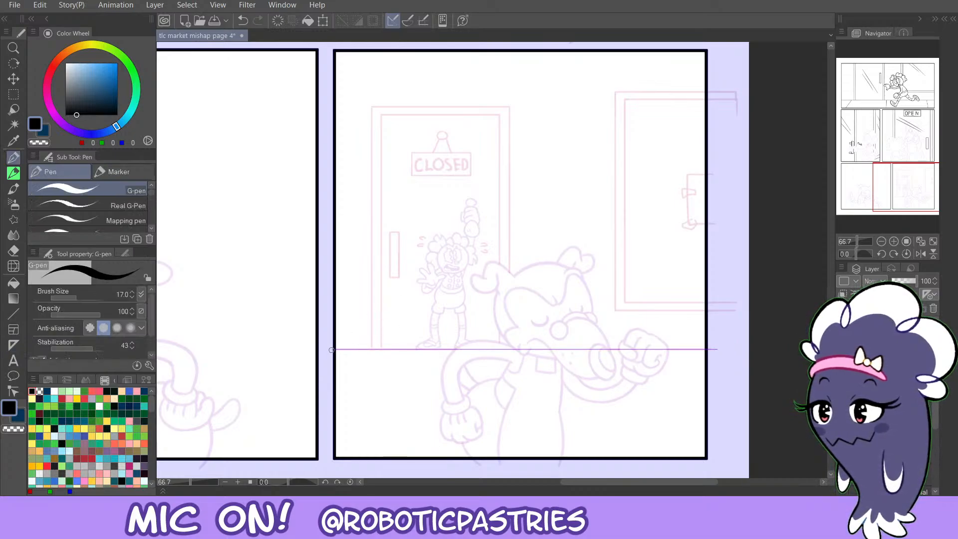
{"action": "mouse_move", "coordinate": [331, 350]}
{"action": "left_mouse_down"}
{"action": "mouse_move", "coordinate": [753, 348]}
{"action": "mouse_move", "coordinate": [397, 344]}
{"action": "mouse_move", "coordinate": [769, 335]}
{"action": "mouse_move", "coordinate": [302, 344]}
{"action": "left_mouse_up"}
{"action": "key", "text": "ctrl+z"}
{"action": "key", "text": "ctrl+z"}
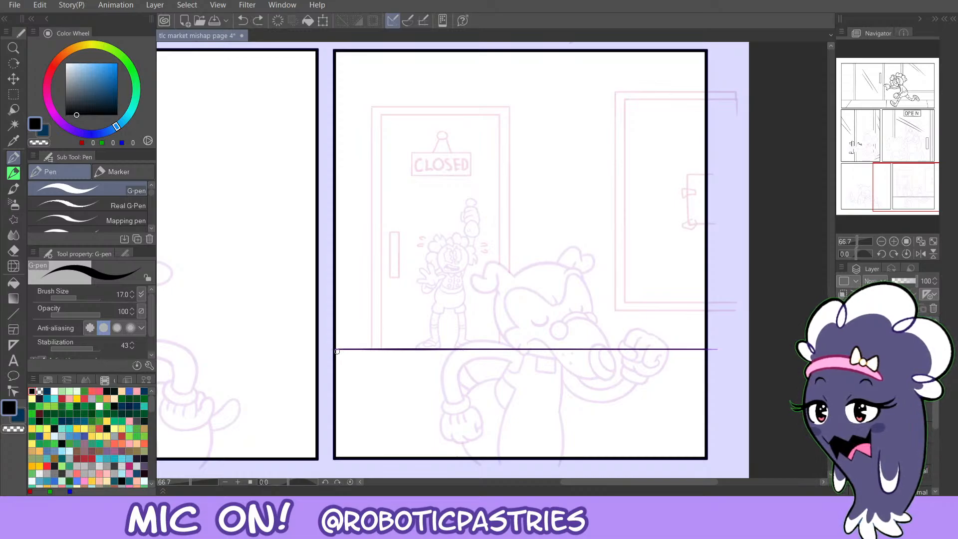
{"action": "key", "text": "ctrl+z"}
{"action": "mouse_move", "coordinate": [365, 349]}
{"action": "left_mouse_down"}
{"action": "mouse_move", "coordinate": [314, 349]}
{"action": "mouse_move", "coordinate": [333, 349]}
{"action": "left_mouse_up"}
{"action": "key", "text": "ctrl+z"}
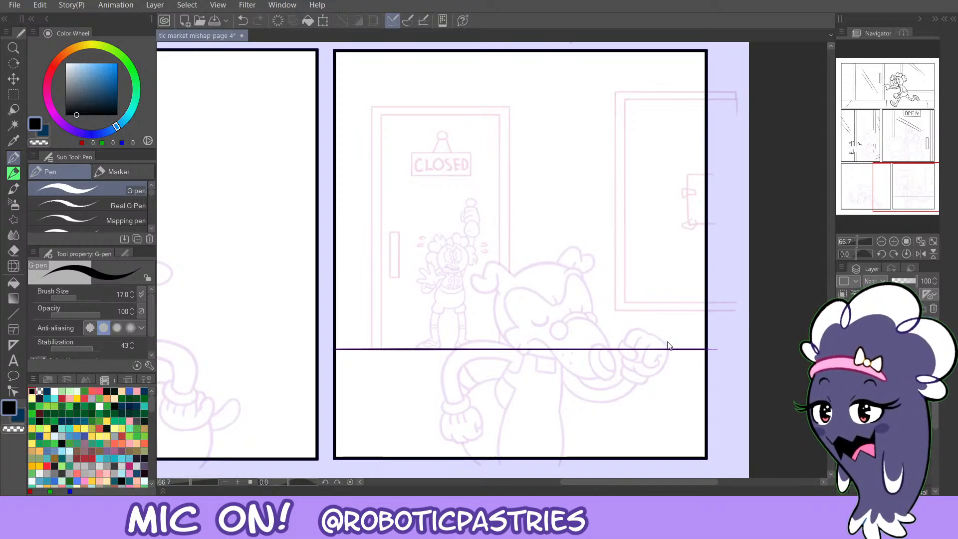
{"action": "key", "text": "ctrl+z"}
{"action": "key", "text": "ctrl+z"}
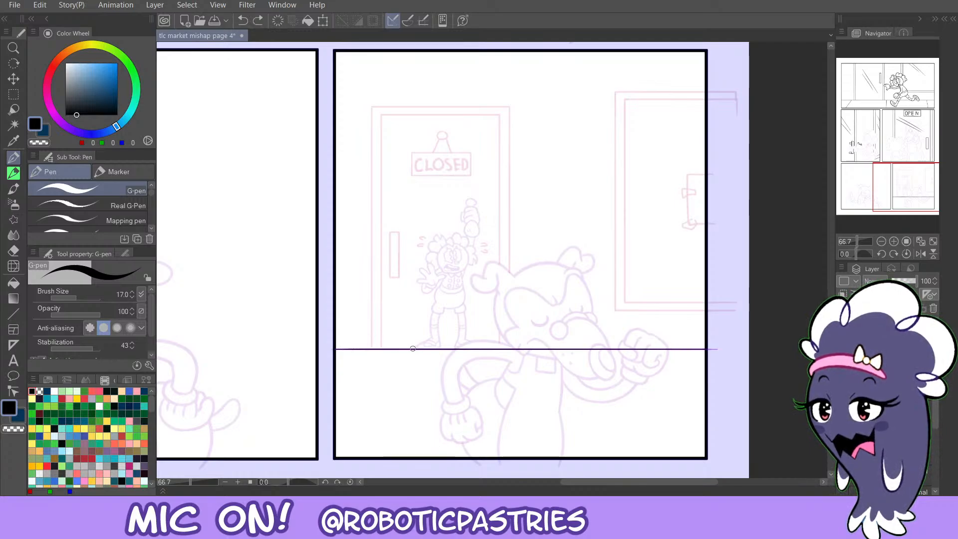
{"action": "left_click", "coordinate": [674, 352]}
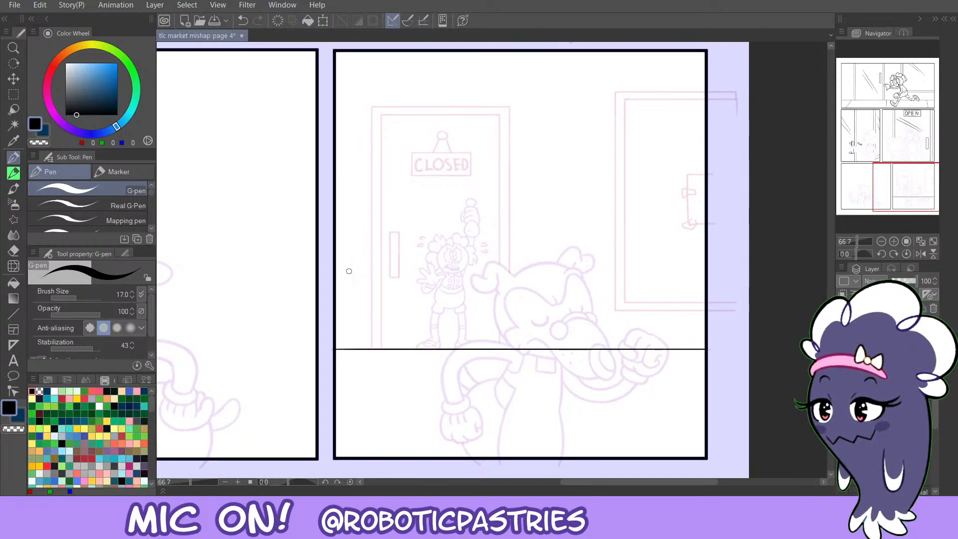
Try to thicken the left end of the floor line where it meets the panel border.
{"action": "key", "text": "ctrl+z"}
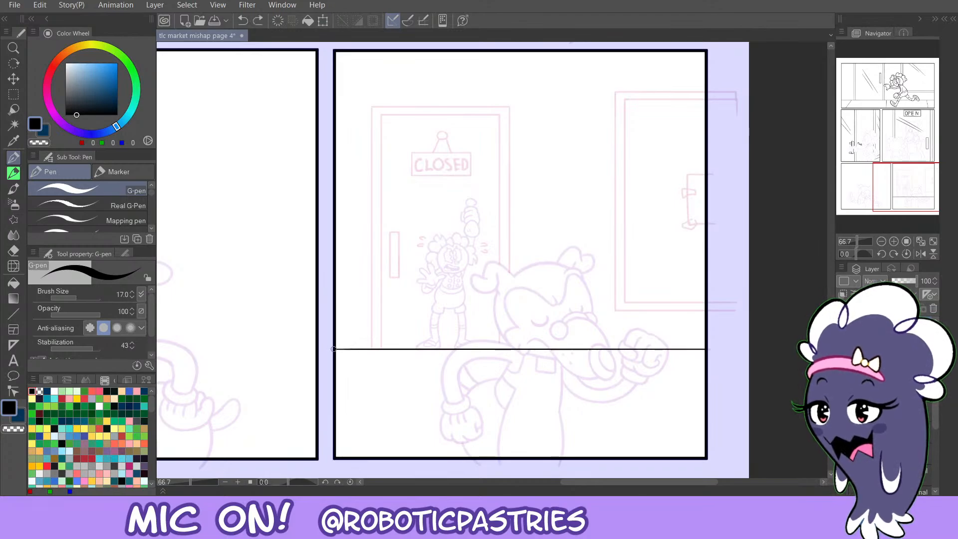
{"action": "key", "text": "ctrl+z"}
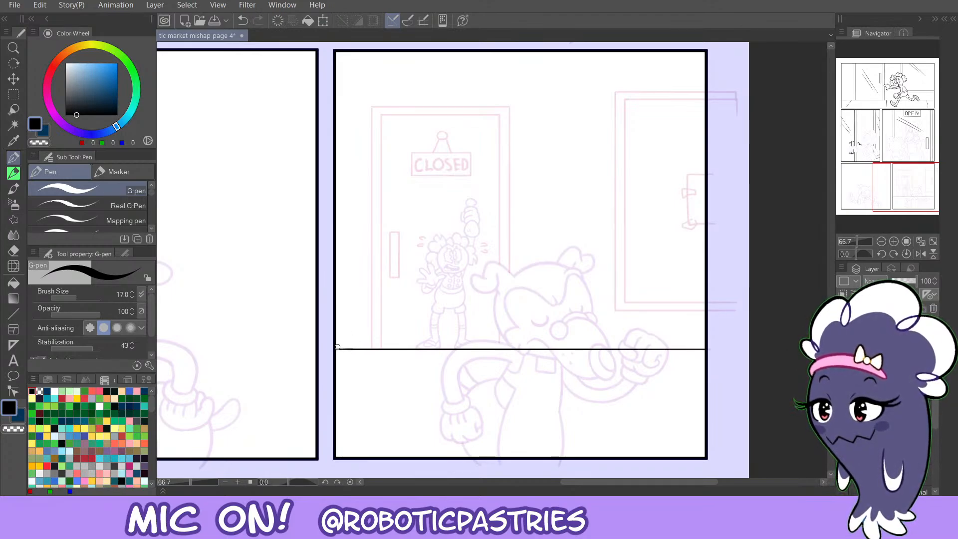
{"action": "key", "text": "ctrl+z"}
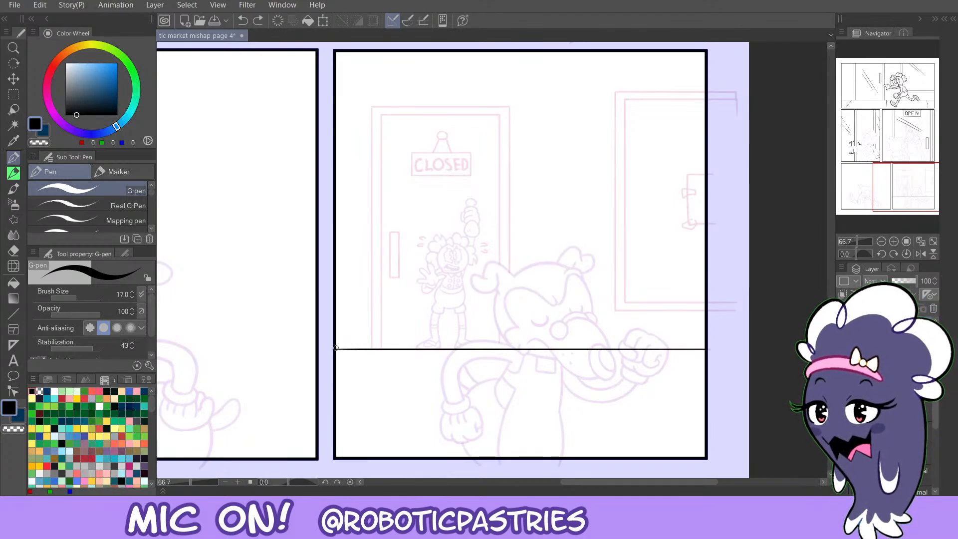
{"action": "left_click_drag", "start_coordinate": [336, 349], "coordinate": [361, 349]}
{"action": "key", "text": "ctrl+z"}
{"action": "key", "text": "ctrl+z"}
{"action": "key", "text": "ctrl+z"}
{"action": "key", "text": "ctrl+z"}
{"action": "key", "text": "ctrl+z"}
{"action": "key", "text": "ctrl+z"}
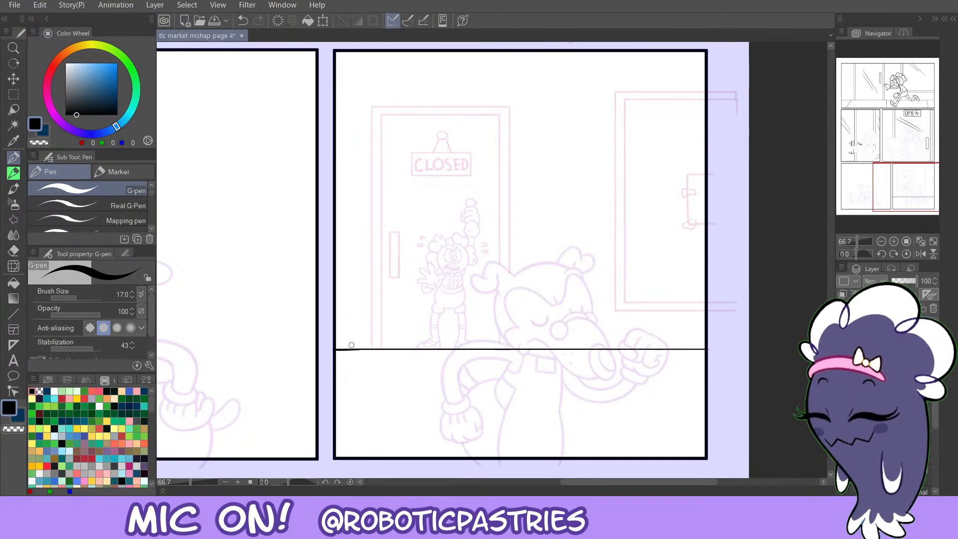
{"action": "key", "text": "ctrl+z"}
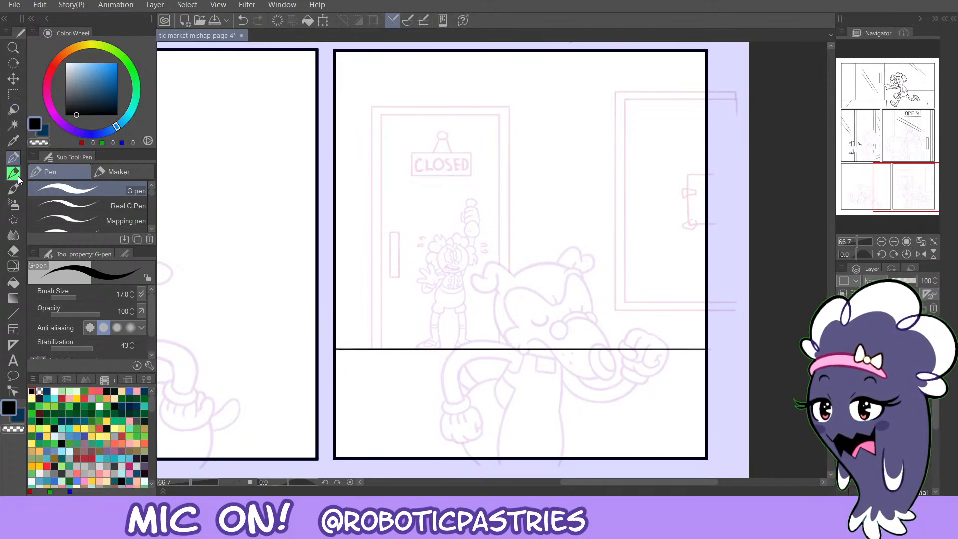
Place a rectangular figure ruler over the outer outline of the sketched CLOSED door frame in the last panel.
{"action": "key", "text": "u"}
{"action": "key", "text": "u"}
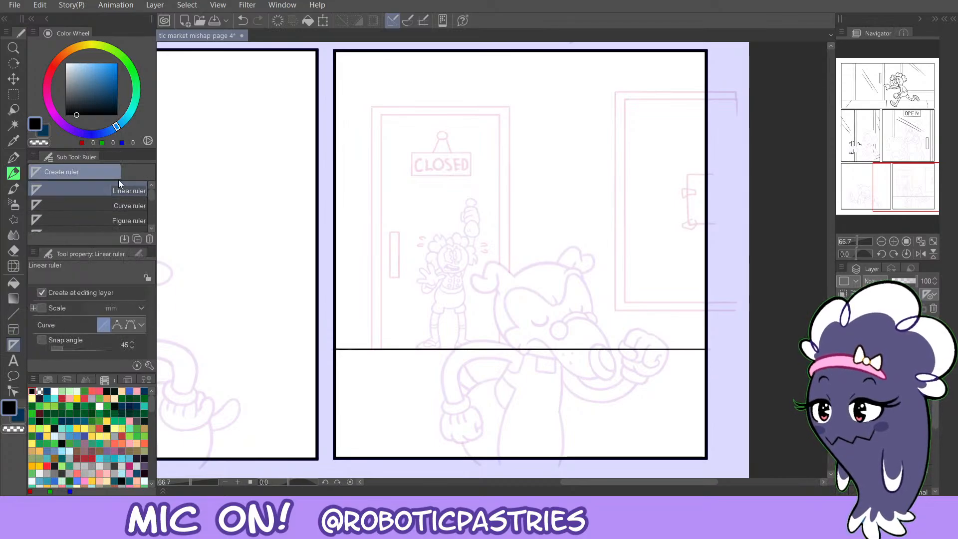
{"action": "left_click", "coordinate": [102, 218]}
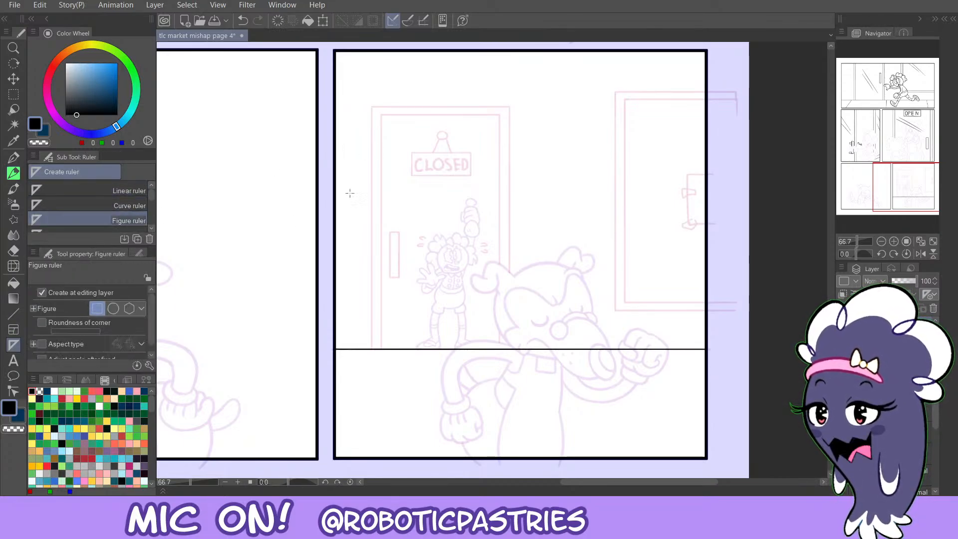
{"action": "left_click_drag", "start_coordinate": [372, 107], "coordinate": [508, 345]}
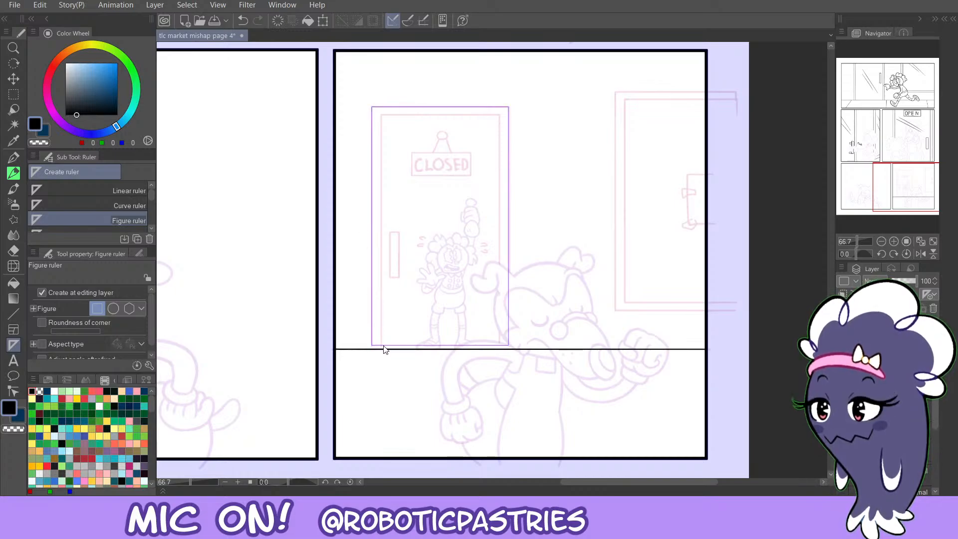
Widen the rectangular ruler slightly to match the sketched frame and extend its bottom edge below the floor line.
{"action": "key", "text": "ctrl+t"}
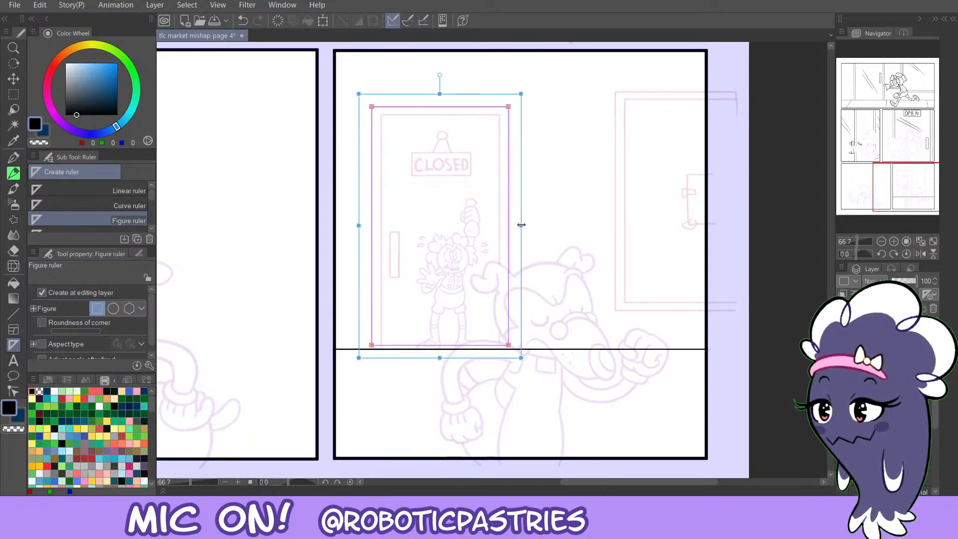
{"action": "left_click_drag", "start_coordinate": [521, 224], "coordinate": [522, 224]}
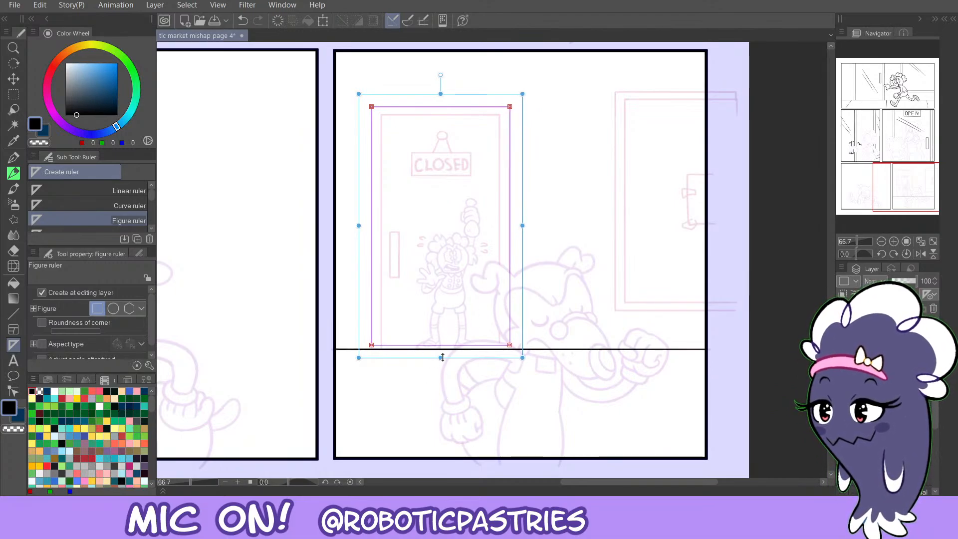
{"action": "left_click_drag", "start_coordinate": [442, 357], "coordinate": [442, 373]}
{"action": "key", "text": "Return"}
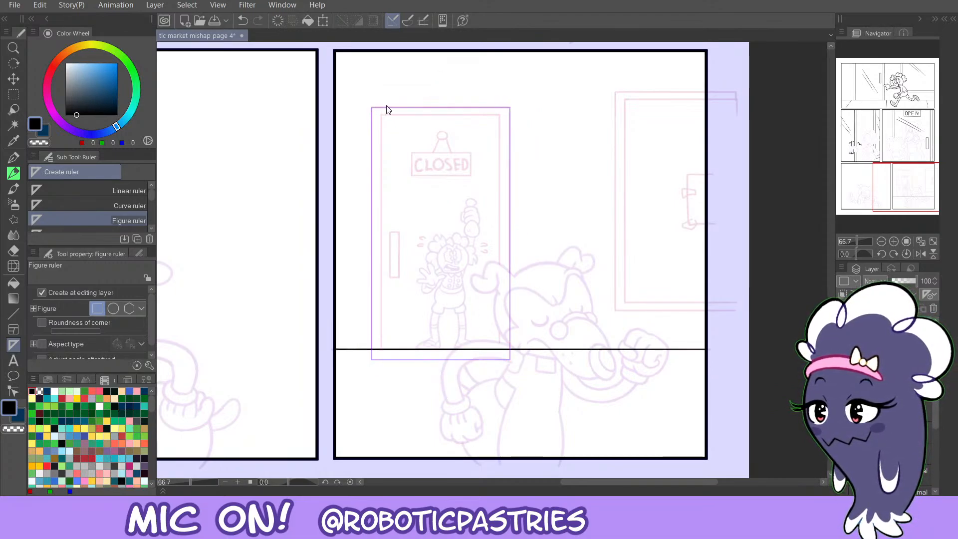
{"action": "key", "text": "ctrl+t"}
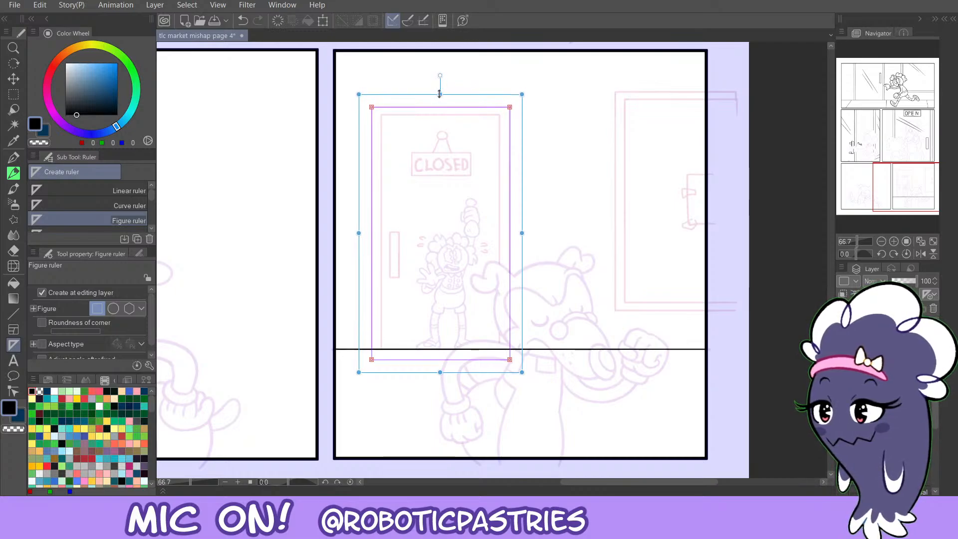
{"action": "key", "text": "Return"}
Ink the sides and top of the outer door frame along the ruler with the G-pen, ending at the floor line.
{"action": "left_click", "coordinate": [13, 157]}
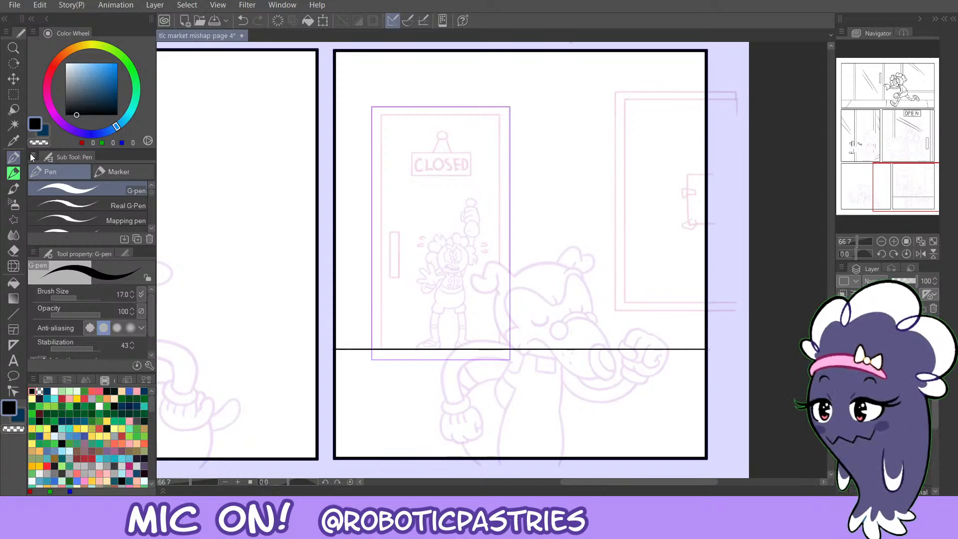
{"action": "mouse_move", "coordinate": [371, 339]}
{"action": "left_mouse_down"}
{"action": "mouse_move", "coordinate": [370, 156]}
{"action": "mouse_move", "coordinate": [394, 98]}
{"action": "mouse_move", "coordinate": [491, 109]}
{"action": "mouse_move", "coordinate": [527, 256]}
{"action": "mouse_move", "coordinate": [512, 347]}
{"action": "mouse_move", "coordinate": [513, 107]}
{"action": "mouse_move", "coordinate": [511, 321]}
{"action": "mouse_move", "coordinate": [511, 195]}
{"action": "mouse_move", "coordinate": [491, 102]}
{"action": "mouse_move", "coordinate": [390, 115]}
{"action": "mouse_move", "coordinate": [379, 316]}
{"action": "left_mouse_up"}
{"action": "key", "text": "ctrl+z"}
{"action": "left_click_drag", "start_coordinate": [371, 348], "coordinate": [372, 179]}
{"action": "key", "text": "ctrl+z"}
{"action": "key", "text": "ctrl+z"}
{"action": "key", "text": "ctrl+z"}
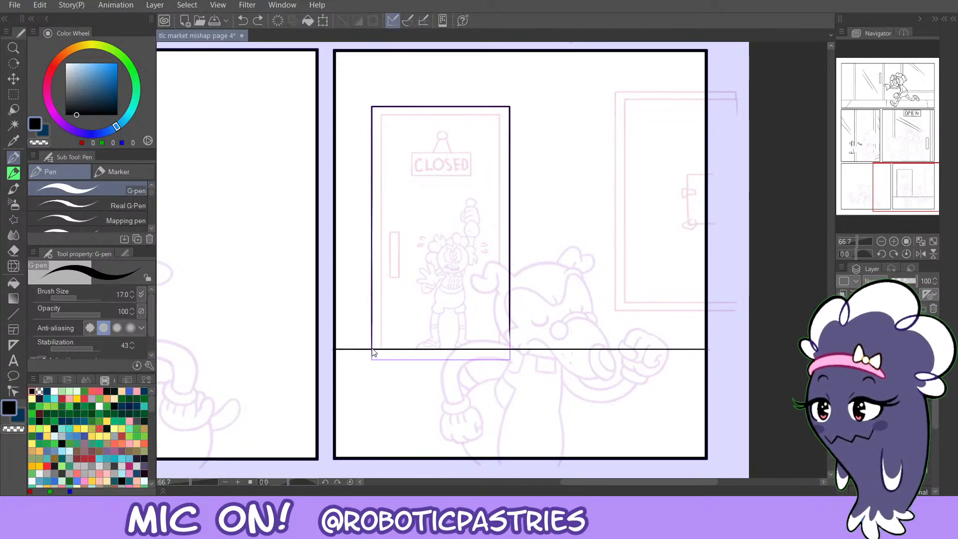
{"action": "left_click_drag", "start_coordinate": [372, 349], "coordinate": [371, 338]}
{"action": "left_click_drag", "start_coordinate": [370, 298], "coordinate": [372, 107]}
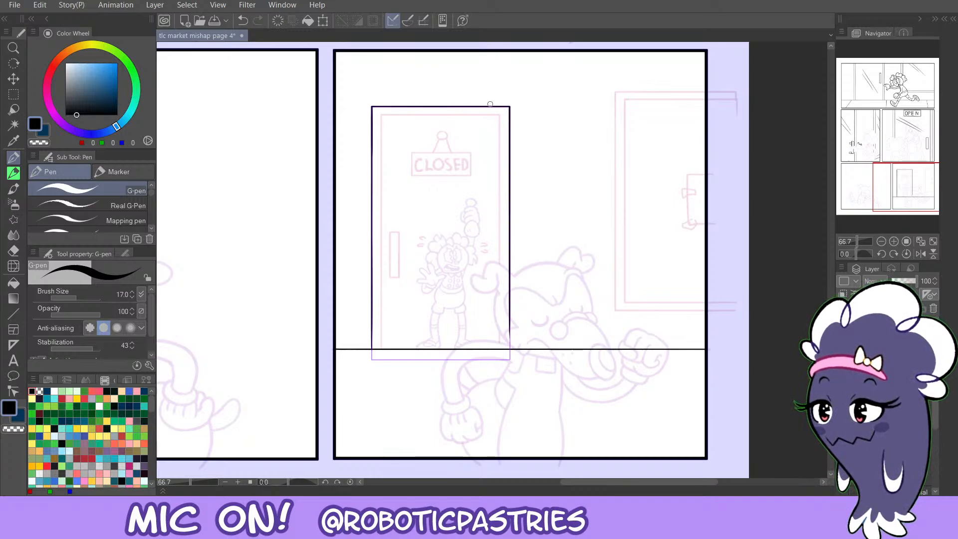
{"action": "mouse_move", "coordinate": [477, 104]}
{"action": "left_mouse_down"}
{"action": "mouse_move", "coordinate": [361, 101]}
{"action": "mouse_move", "coordinate": [507, 103]}
{"action": "left_mouse_up"}
{"action": "key", "text": "ctrl+z"}
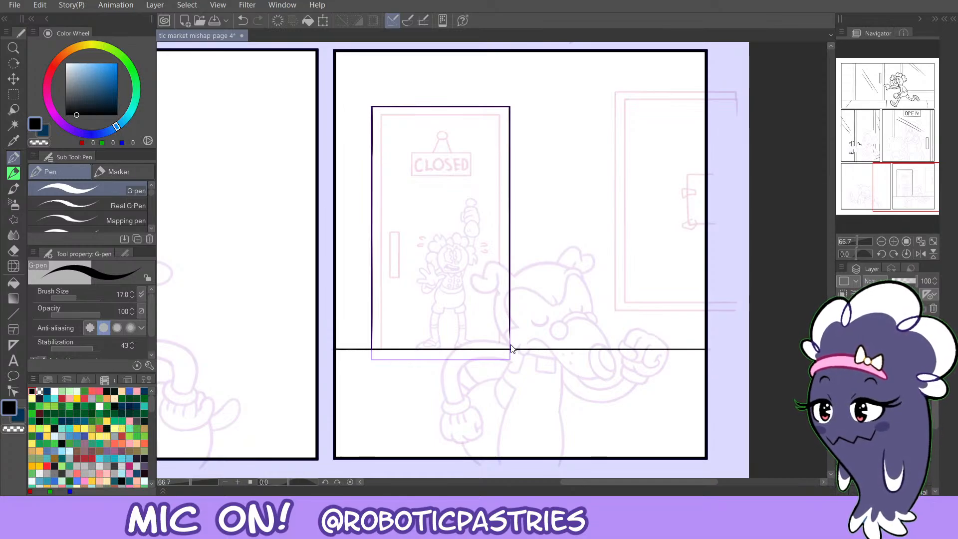
Shrink the rectangular ruler onto the sketched inner door outline and save the page.
{"action": "key", "text": "ctrl+t"}
{"action": "left_click_drag", "start_coordinate": [360, 93], "coordinate": [368, 103]}
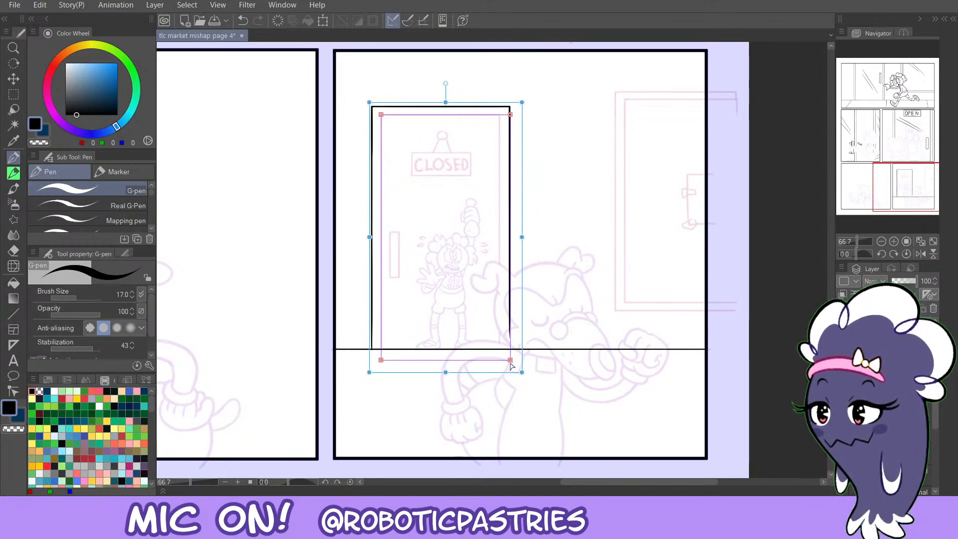
{"action": "left_click_drag", "start_coordinate": [520, 371], "coordinate": [509, 369]}
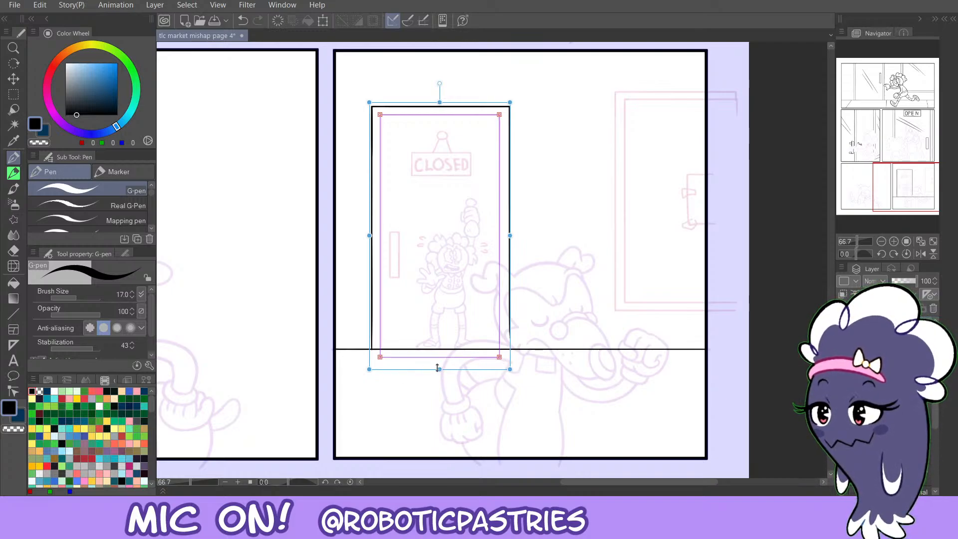
{"action": "key", "text": "Return"}
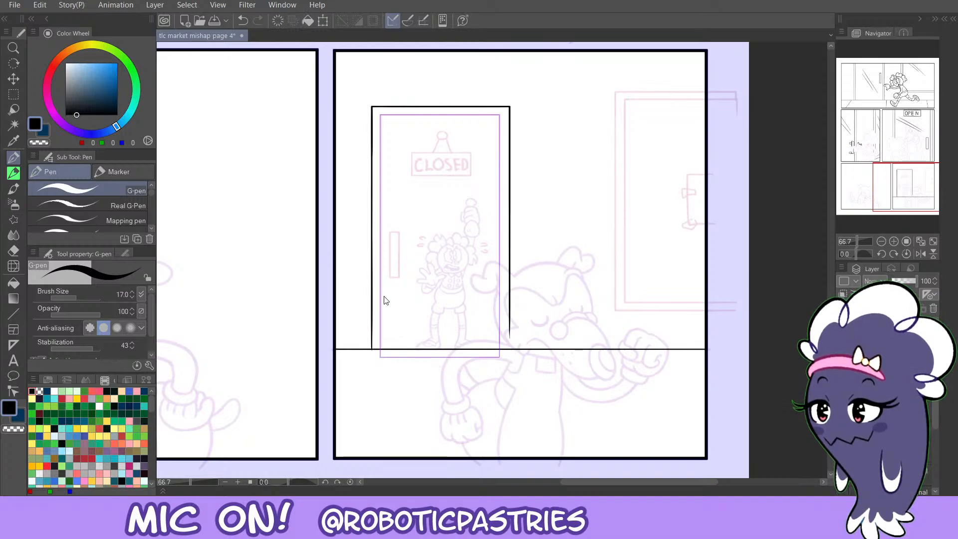
{"action": "key", "text": "ctrl+t"}
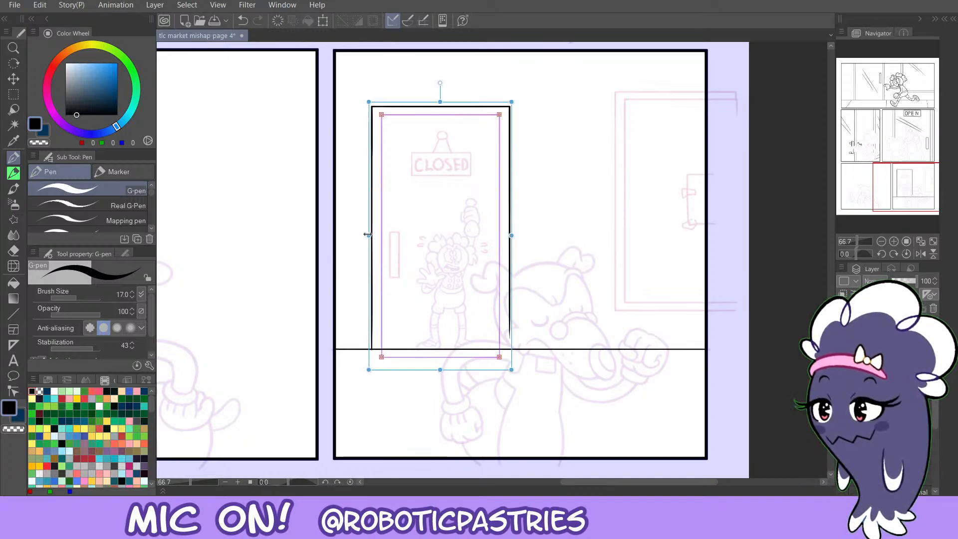
{"action": "key", "text": "Return"}
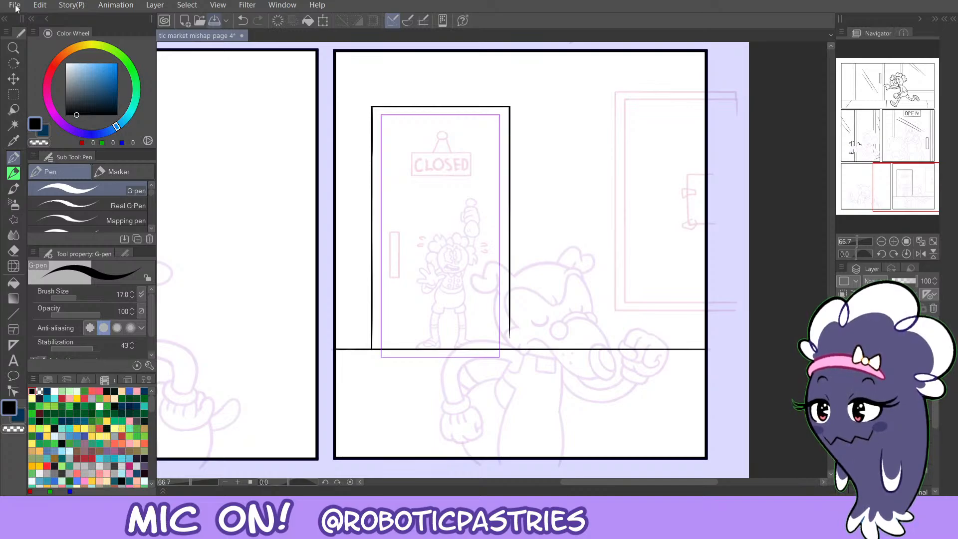
{"action": "key", "text": "ctrl+s"}
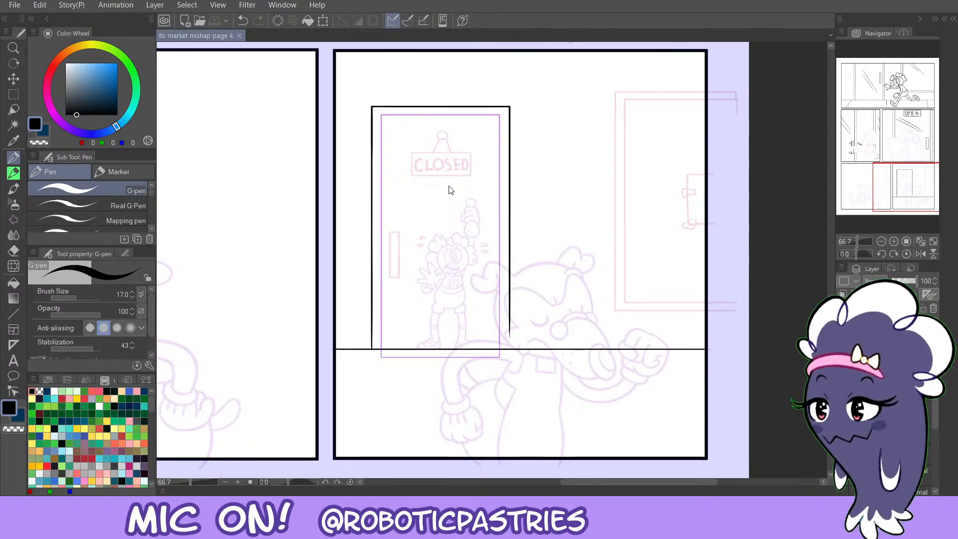
Open comic page 3, examine how the CLOSED door in its bottom panel is drawn, and close that page again.
{"action": "double_click", "coordinate": [353, 293]}
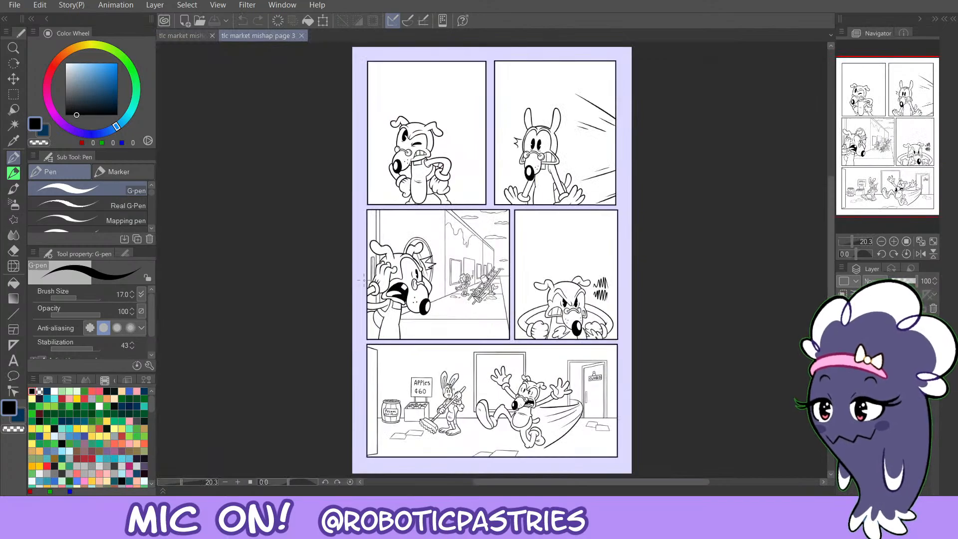
{"action": "left_click", "coordinate": [894, 242]}
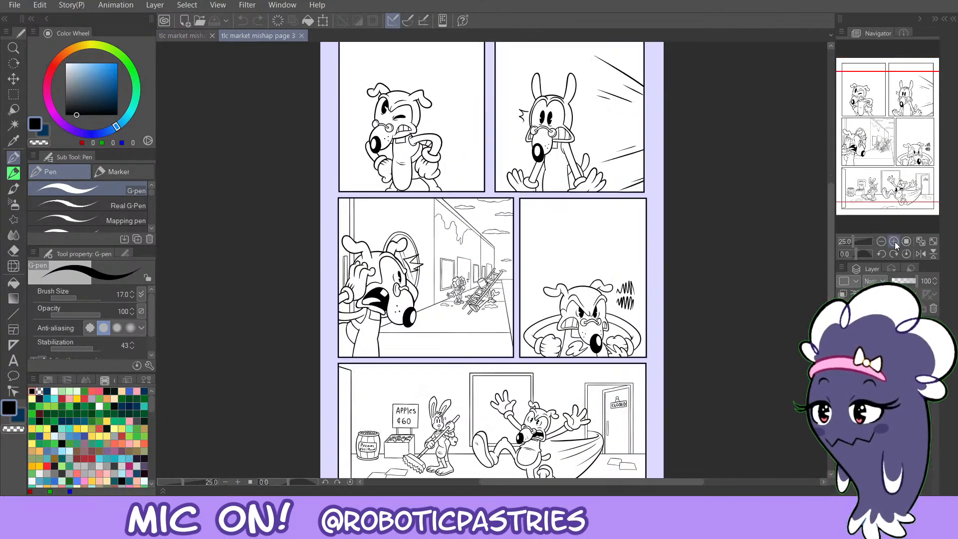
{"action": "left_click", "coordinate": [895, 243]}
{"action": "left_click_drag", "start_coordinate": [881, 164], "coordinate": [885, 232]}
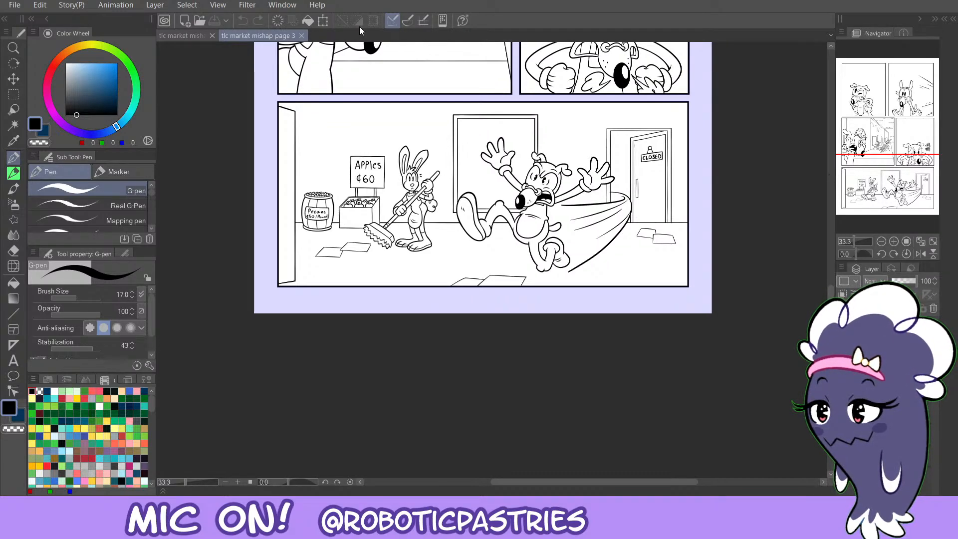
{"action": "left_click", "coordinate": [301, 36]}
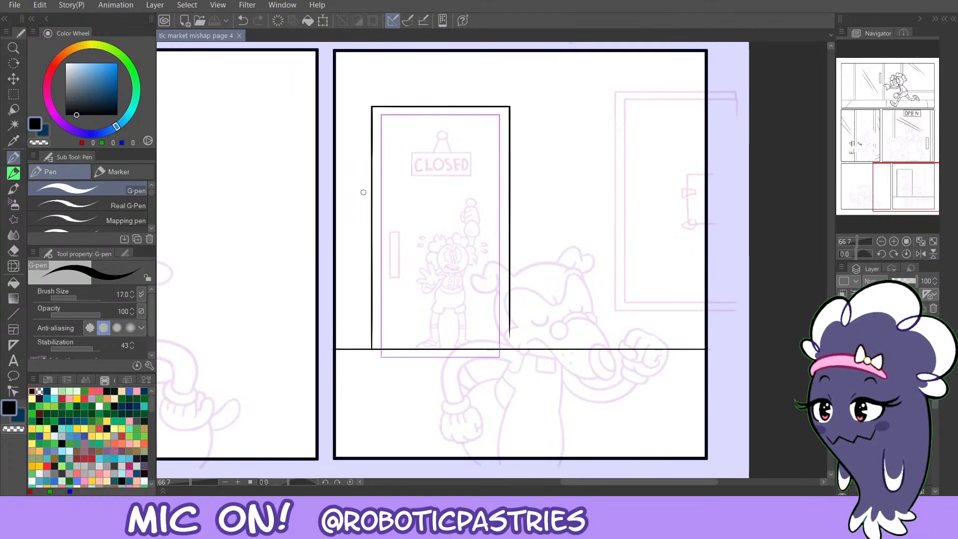
Raise the ruler's bottom edge to just above the floor line and fine-tune its left edge against the door frame.
{"action": "left_click", "coordinate": [413, 357], "text": "ctrl"}
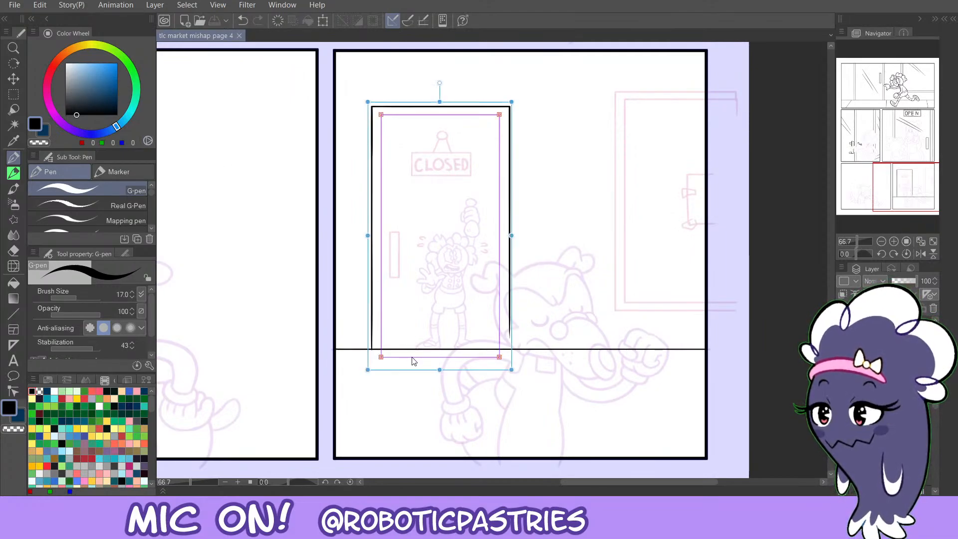
{"action": "mouse_move", "coordinate": [439, 370]}
{"action": "left_mouse_down"}
{"action": "mouse_move", "coordinate": [433, 349]}
{"action": "mouse_move", "coordinate": [429, 355]}
{"action": "mouse_move", "coordinate": [440, 355]}
{"action": "left_mouse_up"}
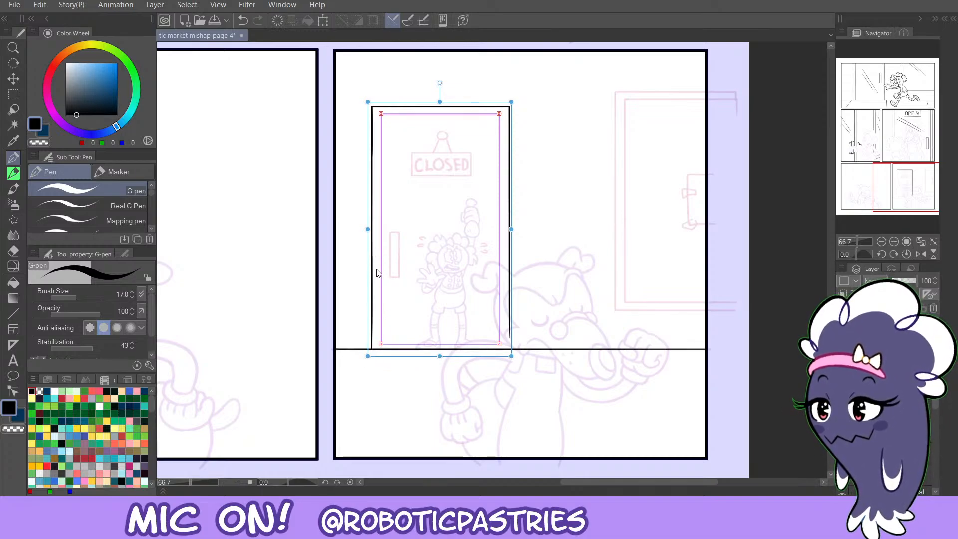
{"action": "key", "text": "Return"}
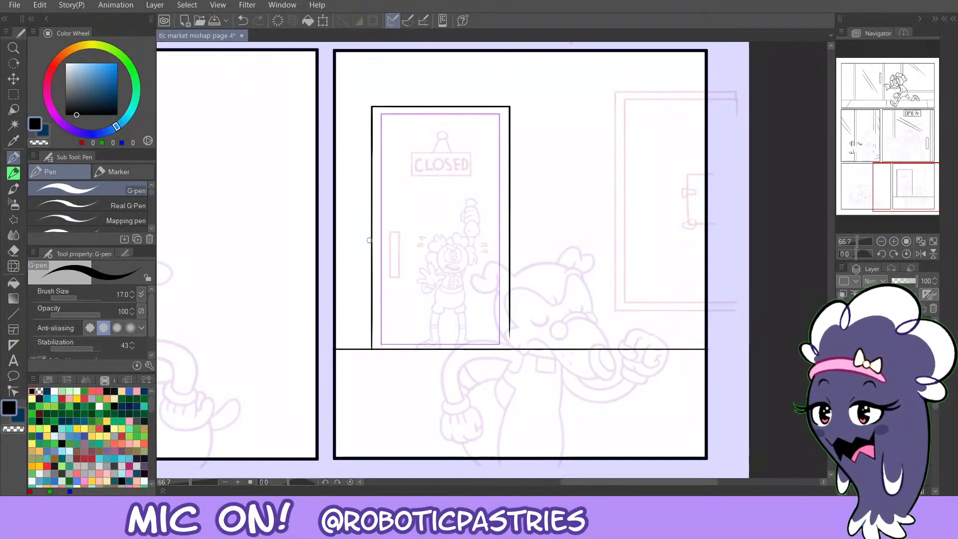
{"action": "key", "text": "ctrl+t"}
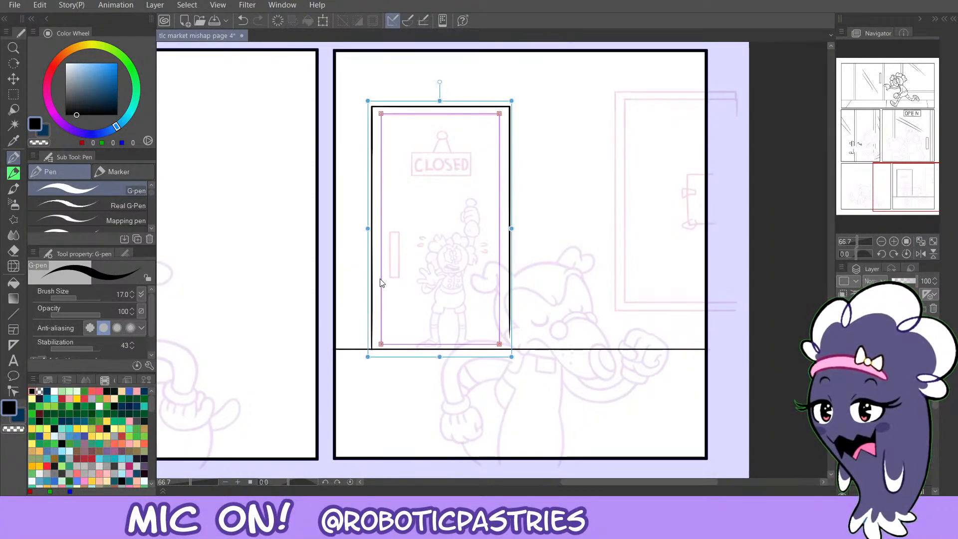
{"action": "left_click_drag", "start_coordinate": [368, 227], "coordinate": [366, 225]}
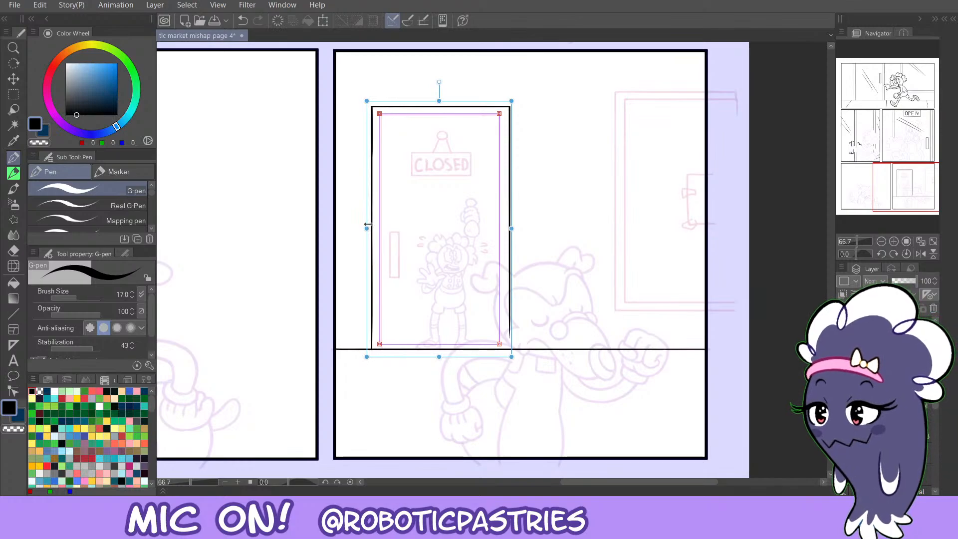
{"action": "left_click_drag", "start_coordinate": [367, 225], "coordinate": [368, 225]}
{"action": "key", "text": "Return"}
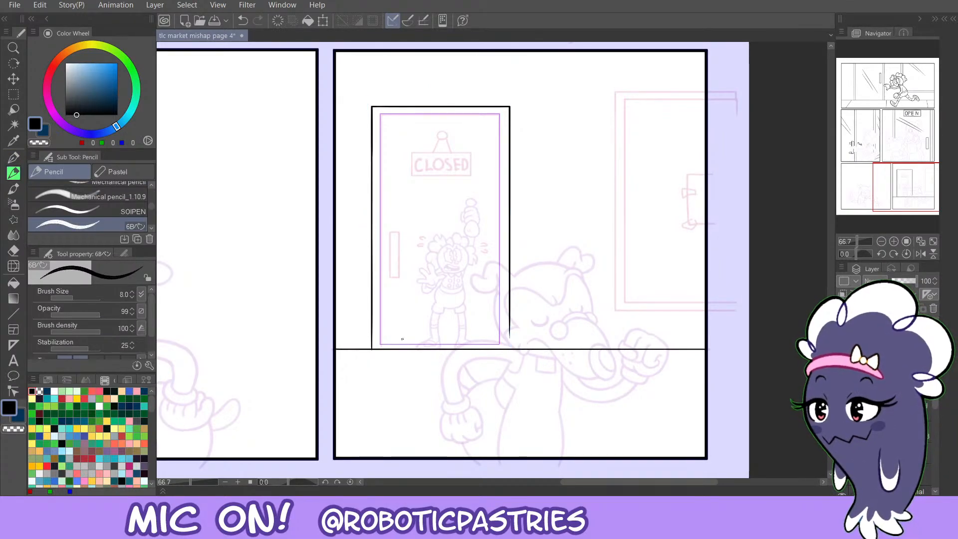
Ink the inner door outline along the rectangular ruler with the G-pen, undoing uneven strokes.
{"action": "left_click_drag", "start_coordinate": [381, 345], "coordinate": [378, 252]}
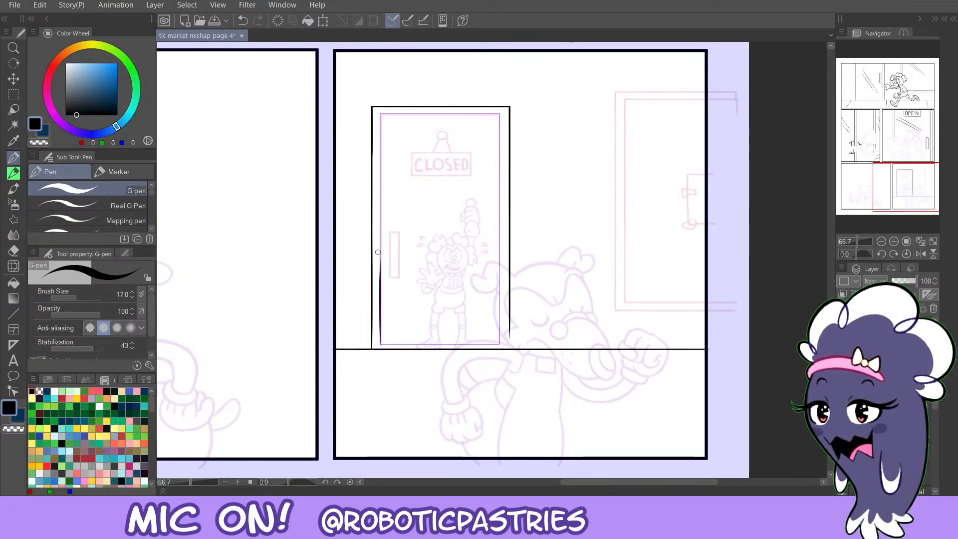
{"action": "key", "text": "ctrl+z"}
{"action": "mouse_move", "coordinate": [380, 343]}
{"action": "left_mouse_down"}
{"action": "mouse_move", "coordinate": [380, 119]}
{"action": "mouse_move", "coordinate": [434, 107]}
{"action": "mouse_move", "coordinate": [511, 185]}
{"action": "mouse_move", "coordinate": [501, 345]}
{"action": "left_mouse_up"}
{"action": "key", "text": "ctrl+z"}
{"action": "mouse_move", "coordinate": [500, 280]}
{"action": "left_mouse_down"}
{"action": "mouse_move", "coordinate": [495, 147]}
{"action": "mouse_move", "coordinate": [445, 103]}
{"action": "mouse_move", "coordinate": [377, 163]}
{"action": "mouse_move", "coordinate": [380, 345]}
{"action": "mouse_move", "coordinate": [388, 141]}
{"action": "left_mouse_up"}
{"action": "key", "text": "ctrl+z"}
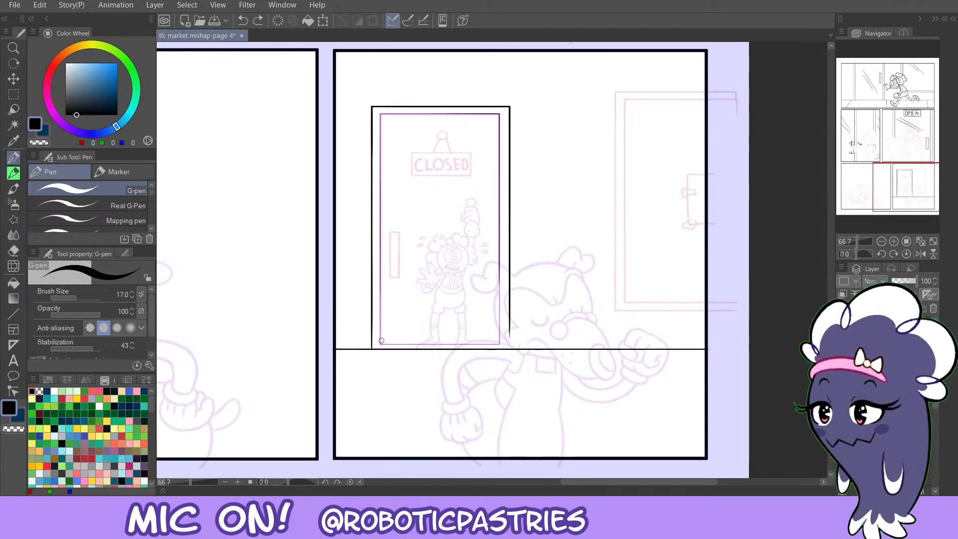
Ink the left and bottom edges of the inner door outline along the rectangular ruler, undoing and redrawing uneven strokes.
{"action": "mouse_move", "coordinate": [381, 339]}
{"action": "left_mouse_down"}
{"action": "mouse_move", "coordinate": [381, 197]}
{"action": "mouse_move", "coordinate": [395, 115]}
{"action": "mouse_move", "coordinate": [441, 101]}
{"action": "left_mouse_up"}
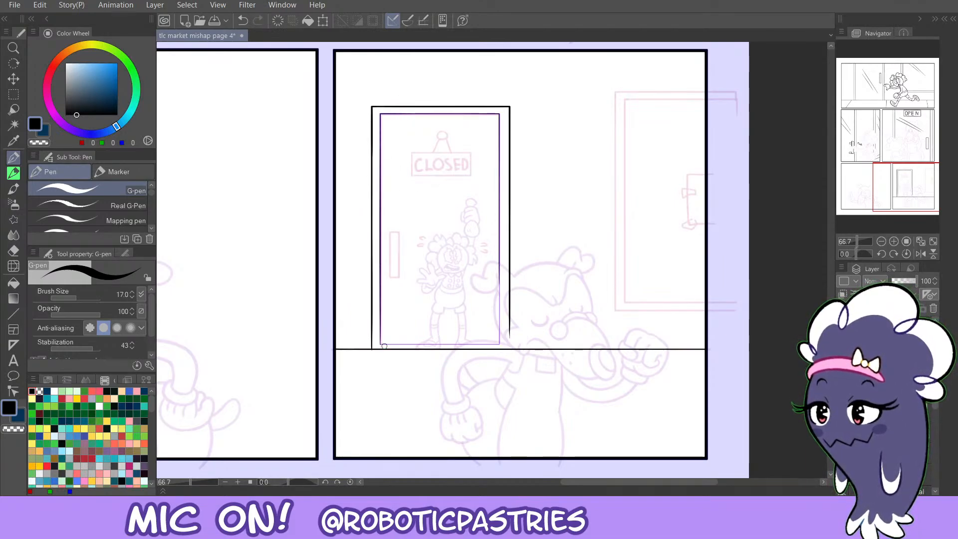
{"action": "left_click_drag", "start_coordinate": [380, 342], "coordinate": [378, 282]}
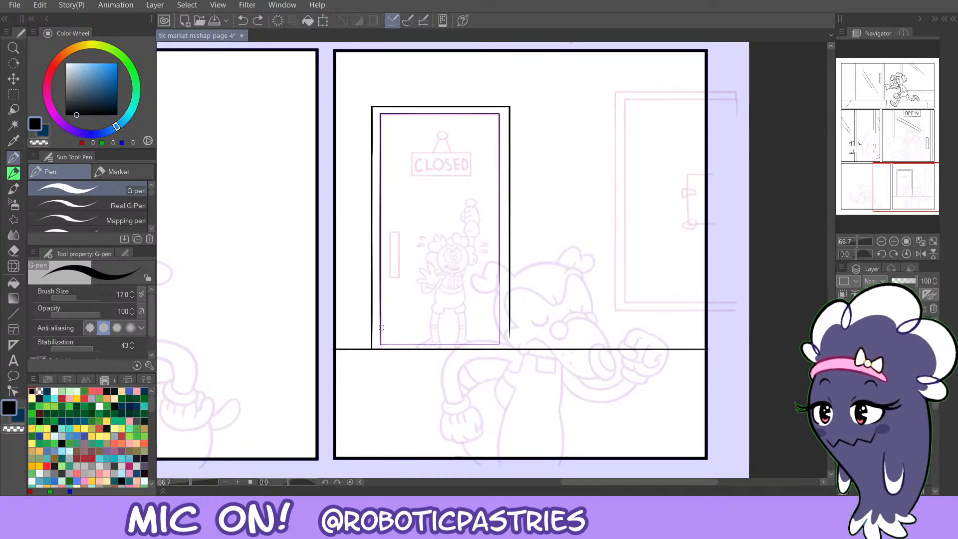
{"action": "key", "text": "ctrl+z"}
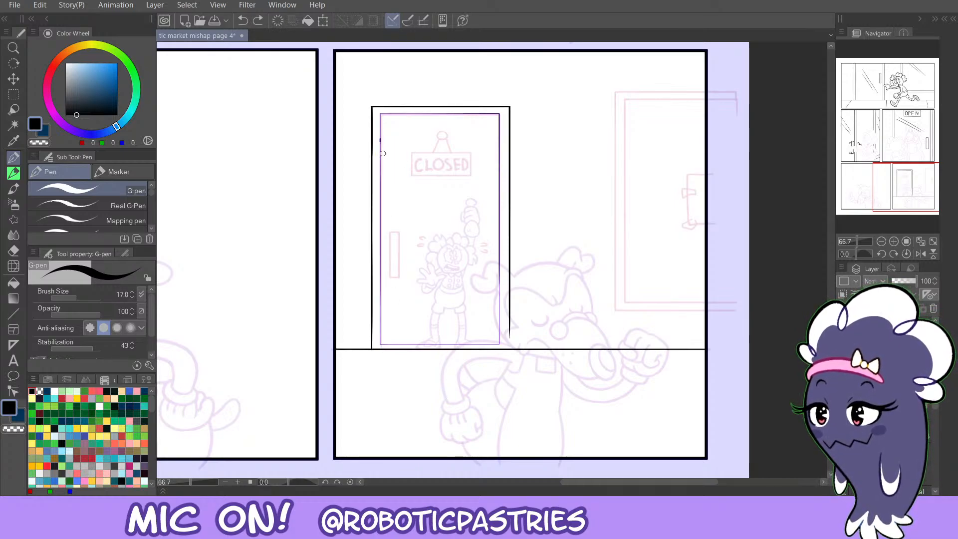
{"action": "left_click_drag", "start_coordinate": [382, 153], "coordinate": [382, 325]}
{"action": "left_click_drag", "start_coordinate": [496, 343], "coordinate": [497, 344]}
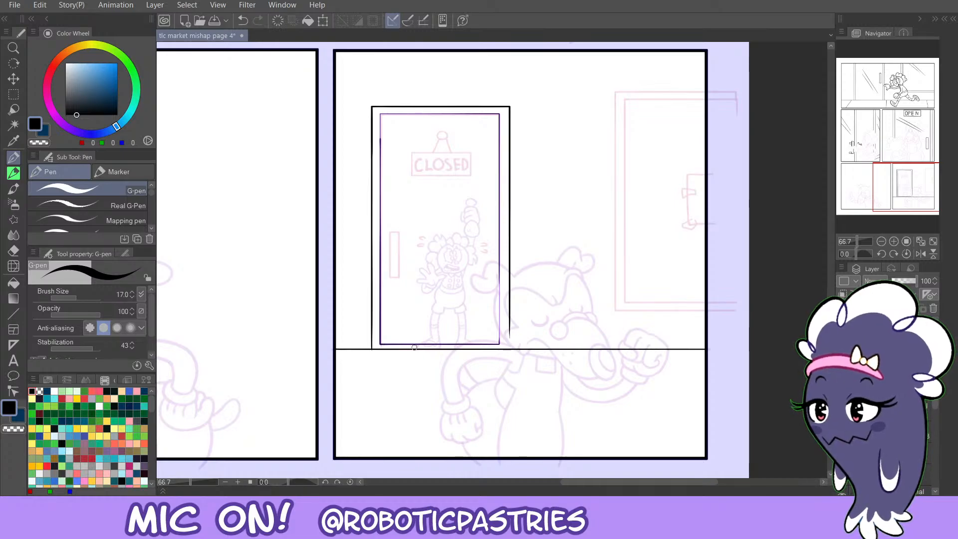
{"action": "key", "text": "ctrl+z"}
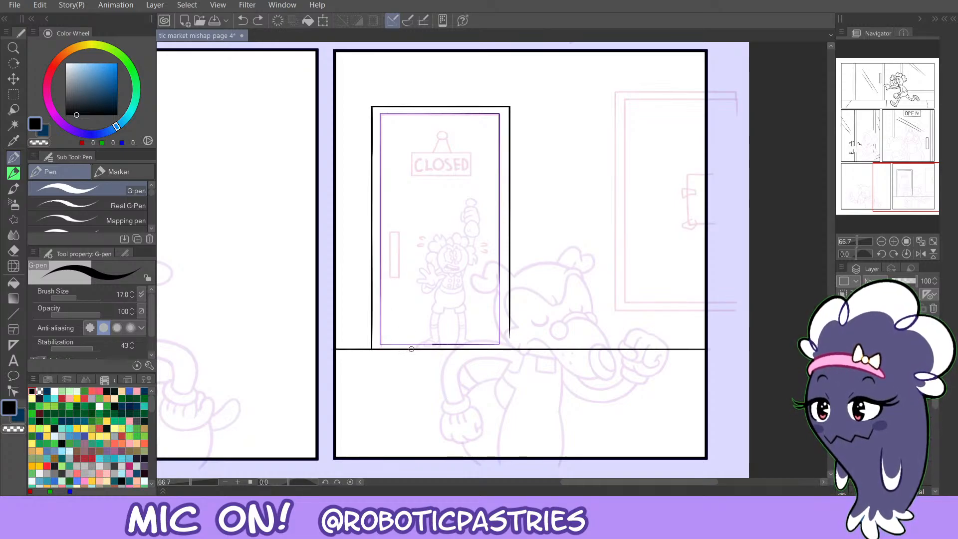
{"action": "mouse_move", "coordinate": [411, 349]}
{"action": "left_mouse_down"}
{"action": "mouse_move", "coordinate": [384, 316]}
{"action": "mouse_move", "coordinate": [384, 258]}
{"action": "left_mouse_up"}
{"action": "key", "text": "ctrl+z"}
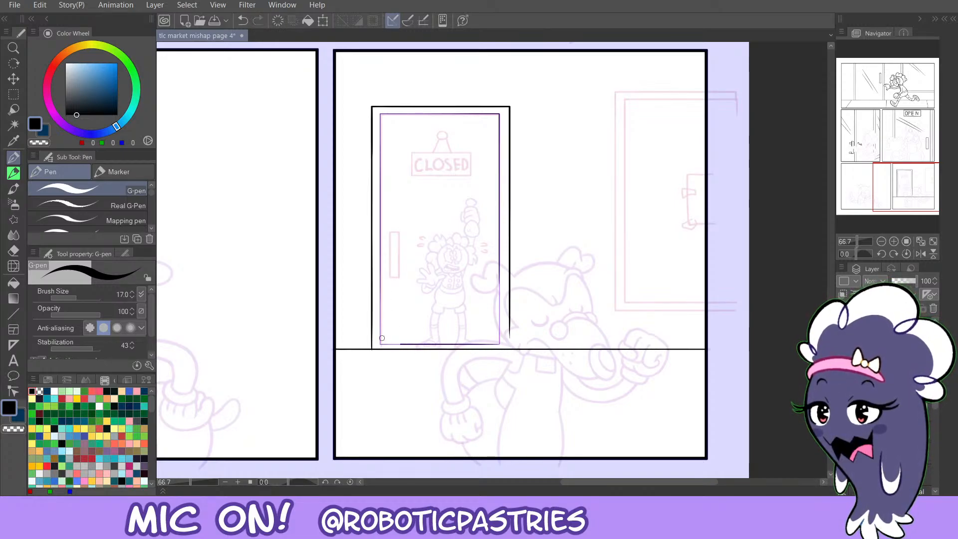
{"action": "mouse_move", "coordinate": [382, 338]}
{"action": "left_mouse_down"}
{"action": "mouse_move", "coordinate": [378, 297]}
{"action": "mouse_move", "coordinate": [410, 92]}
{"action": "left_mouse_up"}
{"action": "key", "text": "ctrl+z"}
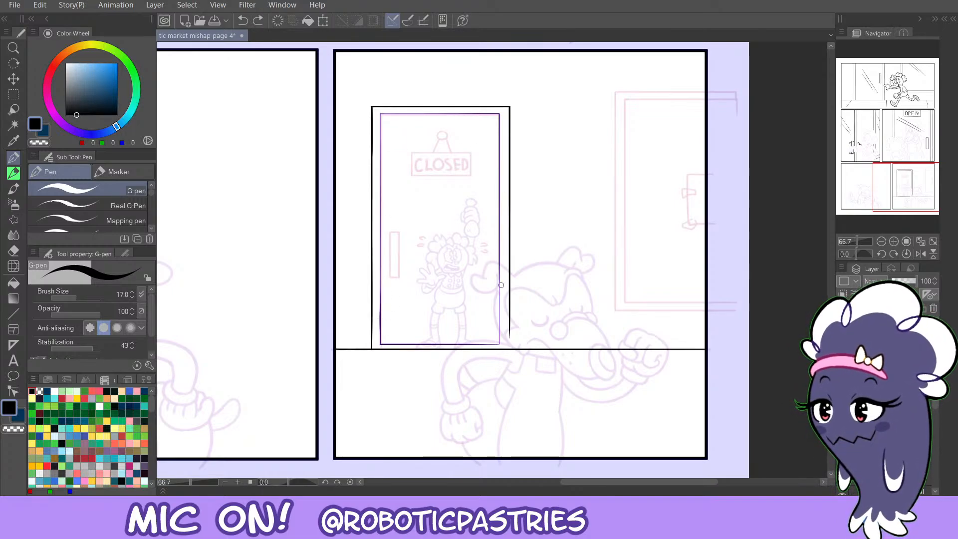
Thicken the top and left edges of the inner door outline along the ruler, undoing strokes that come out uneven.
{"action": "mouse_move", "coordinate": [464, 113]}
{"action": "left_mouse_down"}
{"action": "mouse_move", "coordinate": [381, 117]}
{"action": "mouse_move", "coordinate": [383, 302]}
{"action": "left_mouse_up"}
{"action": "key", "text": "ctrl+z"}
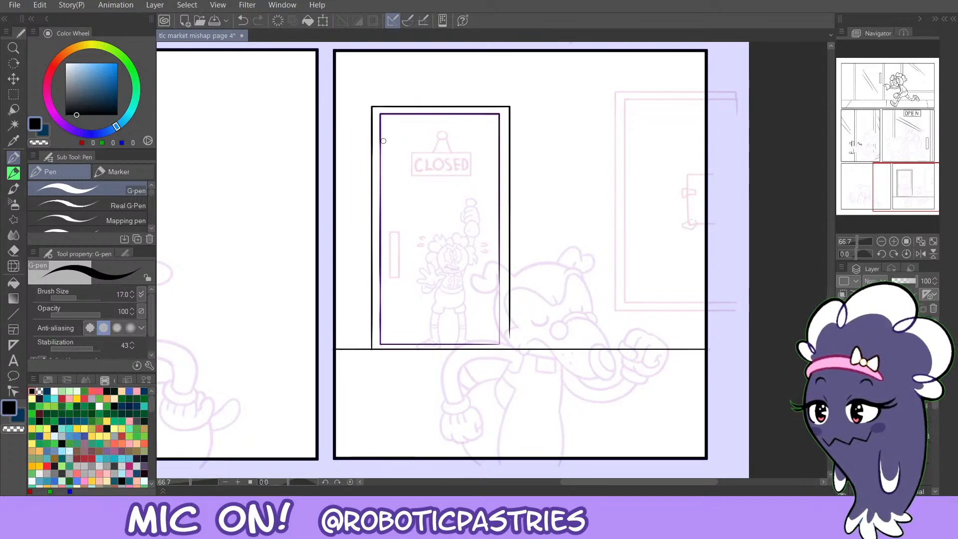
{"action": "key", "text": "ctrl+z"}
{"action": "left_click_drag", "start_coordinate": [383, 140], "coordinate": [385, 330]}
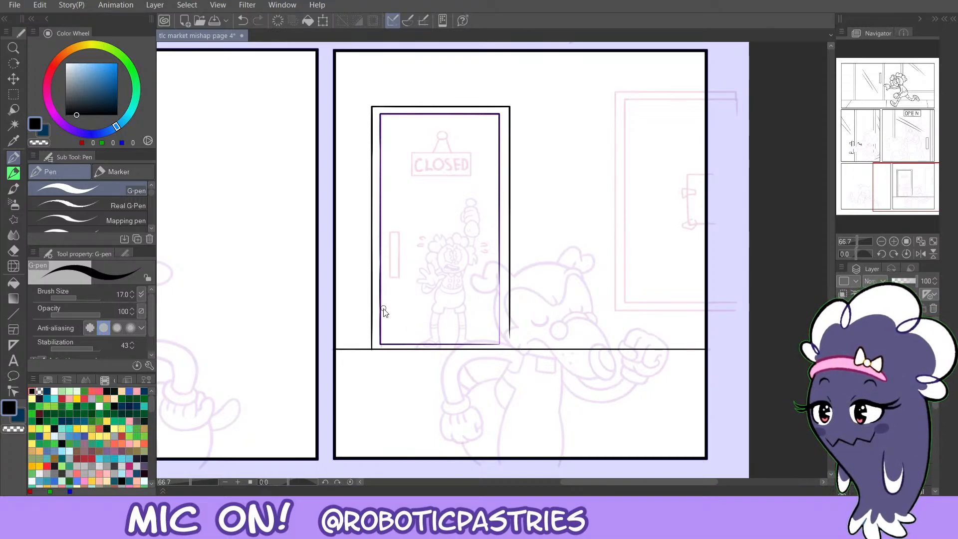
{"action": "key", "text": "ctrl+z"}
{"action": "left_click_drag", "start_coordinate": [380, 325], "coordinate": [378, 245]}
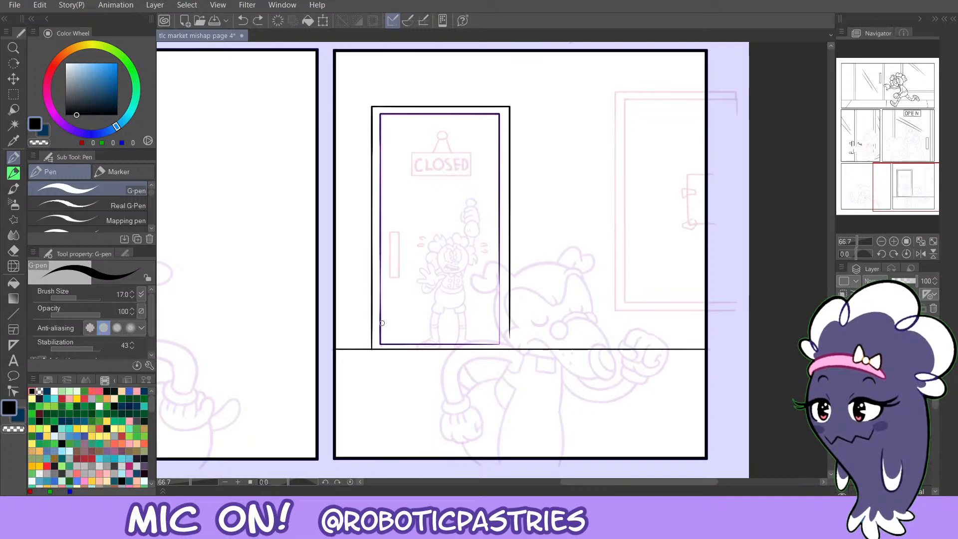
{"action": "key", "text": "ctrl+z"}
{"action": "key", "text": "ctrl+z"}
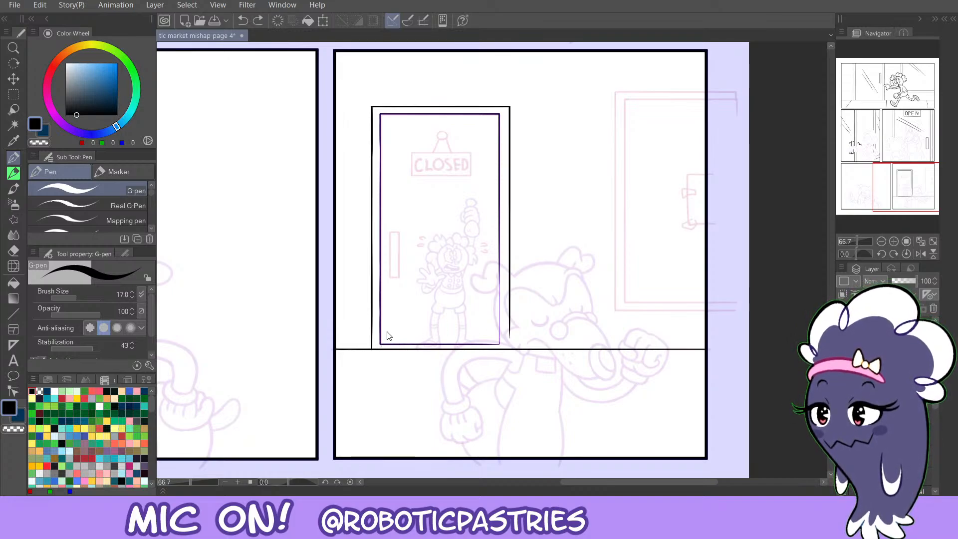
{"action": "left_click_drag", "start_coordinate": [387, 332], "coordinate": [385, 325]}
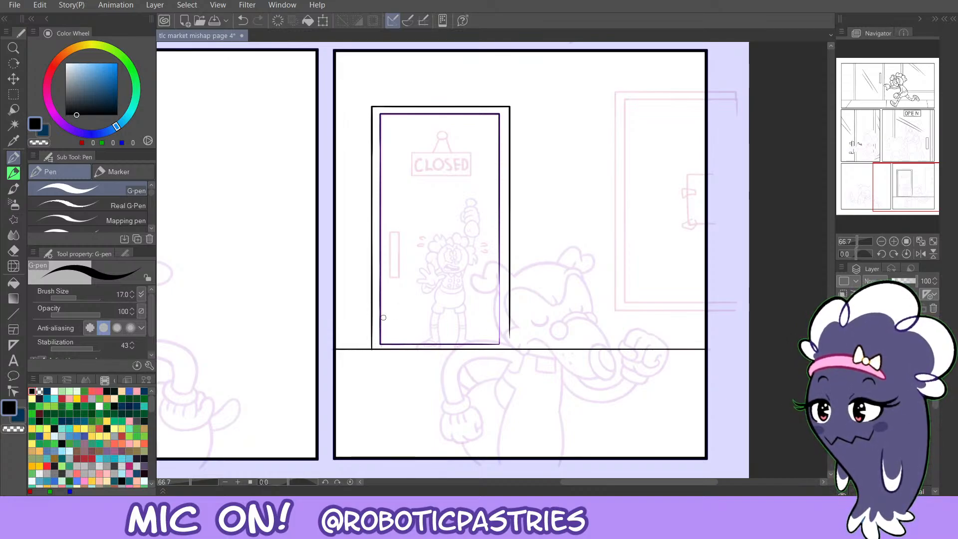
Test touch-up strokes on the inner door outline's side edges, undo them, and remove the rectangular ruler.
{"action": "left_click_drag", "start_coordinate": [875, 167], "coordinate": [844, 71]}
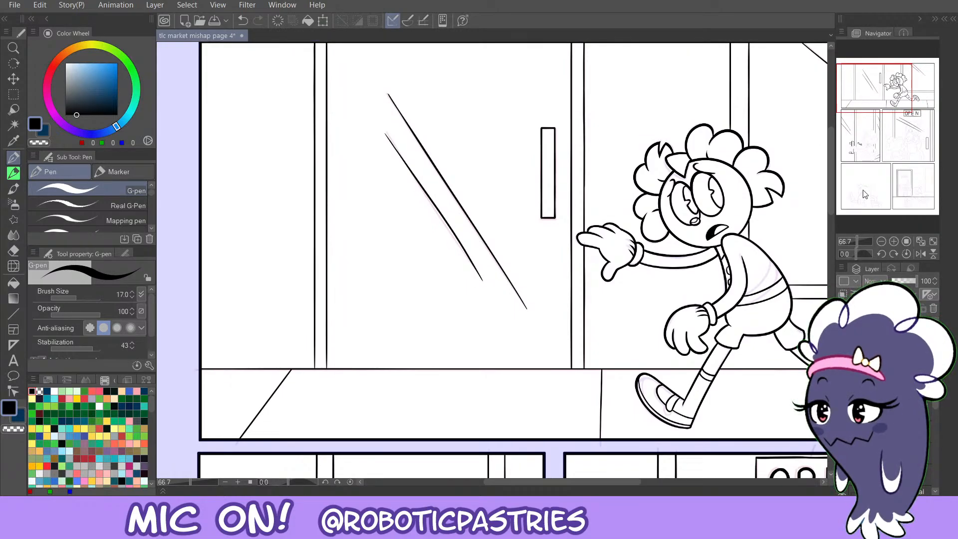
{"action": "left_click_drag", "start_coordinate": [882, 107], "coordinate": [911, 210]}
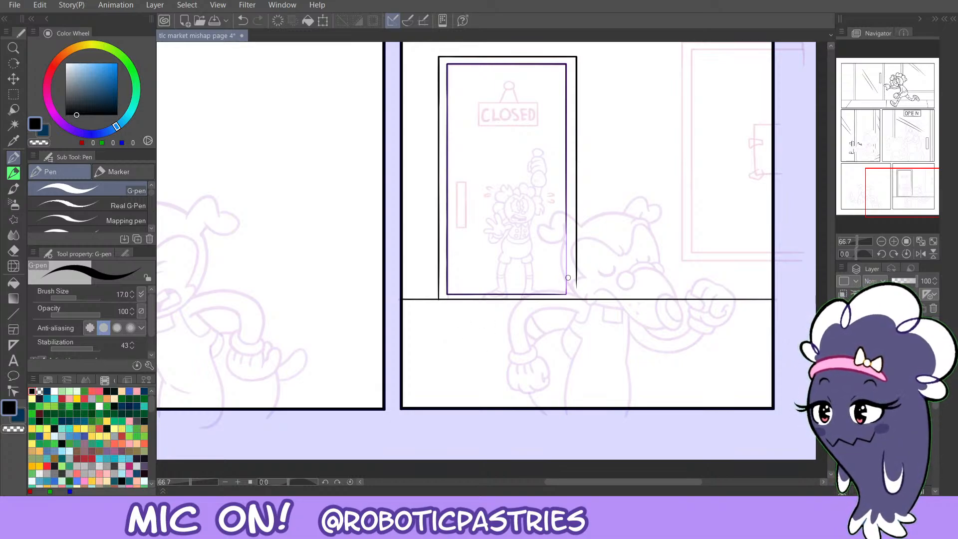
{"action": "left_click_drag", "start_coordinate": [566, 295], "coordinate": [567, 261]}
{"action": "key", "text": "ctrl+z"}
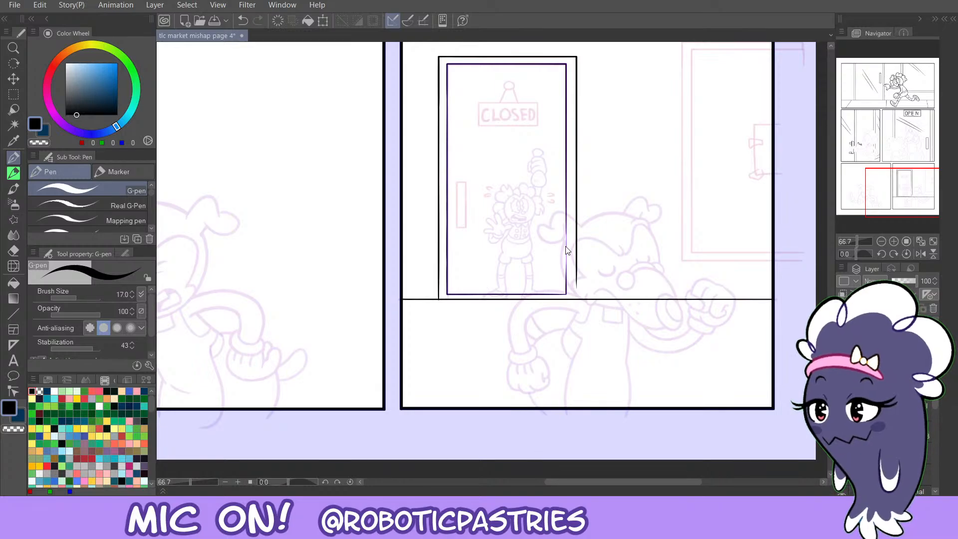
{"action": "mouse_move", "coordinate": [447, 93]}
{"action": "left_mouse_down"}
{"action": "mouse_move", "coordinate": [447, 150]}
{"action": "mouse_move", "coordinate": [447, 102]}
{"action": "left_mouse_up"}
{"action": "key", "text": "ctrl+z"}
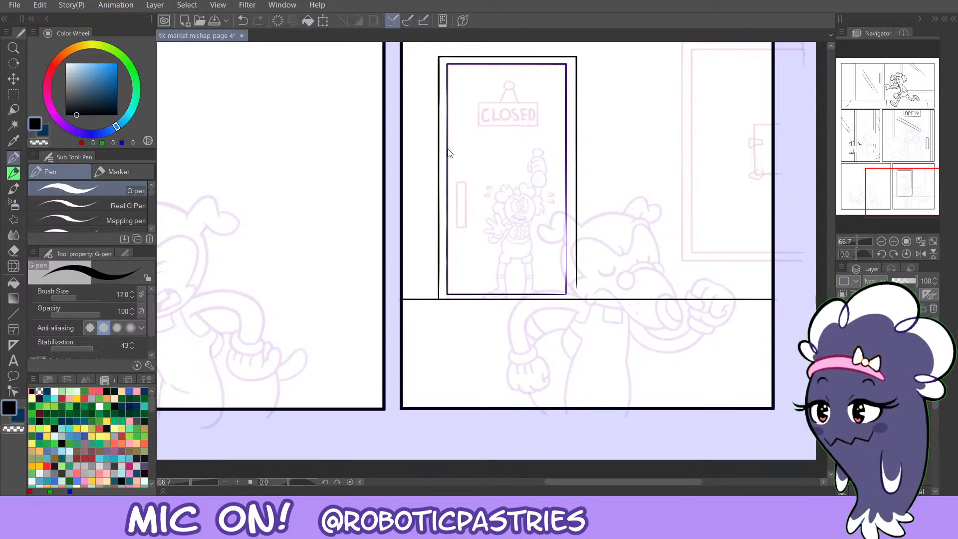
{"action": "key", "text": "ctrl+t"}
{"action": "key", "text": "Return"}
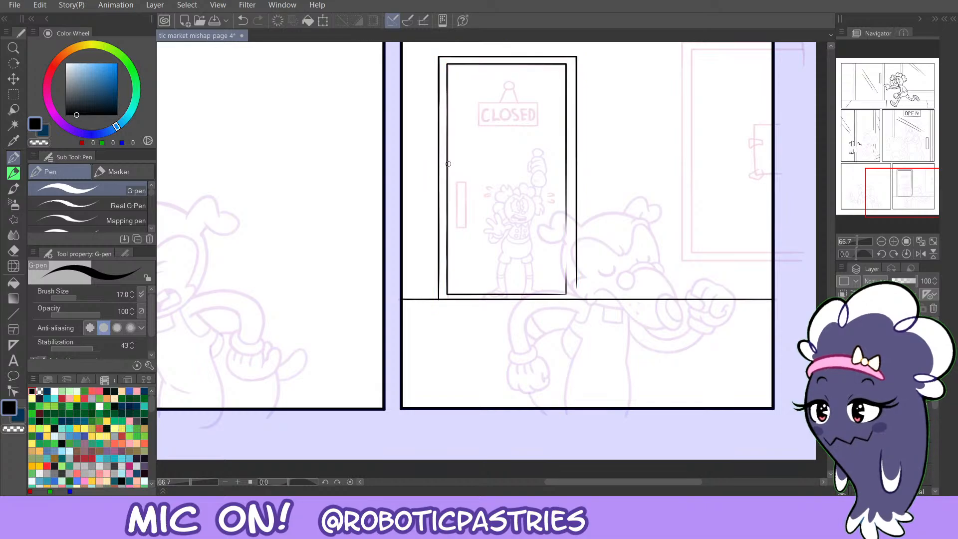
Create a rectangular figure ruler over the sketched door handle and ink the handle along it with the G-pen.
{"action": "key", "text": "u"}
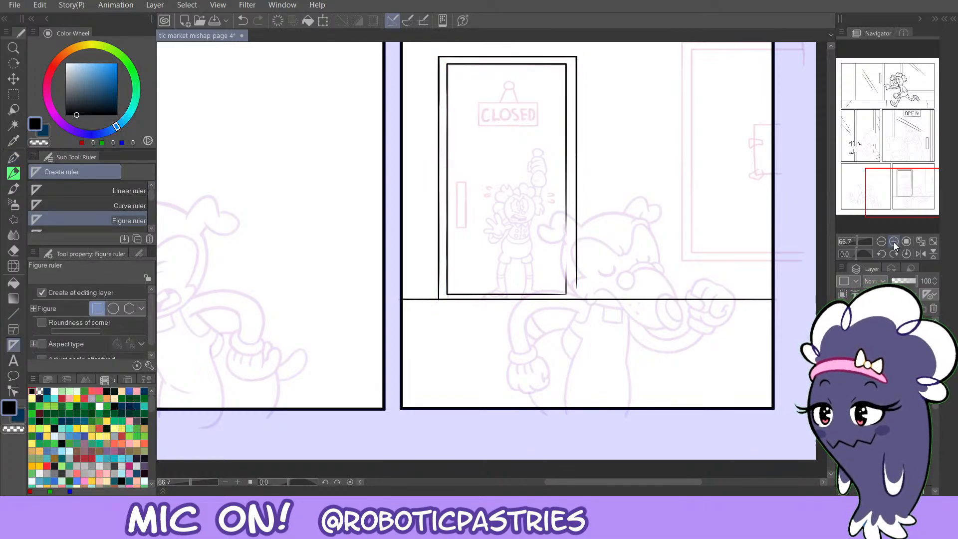
{"action": "key", "text": "ctrl+plus"}
{"action": "left_click_drag", "start_coordinate": [439, 142], "coordinate": [446, 223]}
{"action": "left_click", "coordinate": [13, 157]}
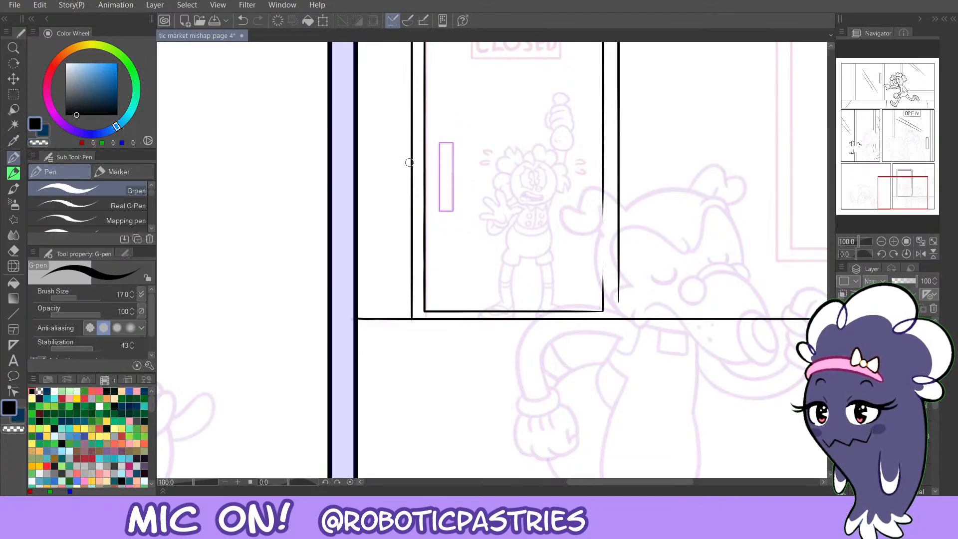
{"action": "mouse_move", "coordinate": [439, 144]}
{"action": "left_mouse_down"}
{"action": "mouse_move", "coordinate": [438, 202]}
{"action": "mouse_move", "coordinate": [445, 133]}
{"action": "mouse_move", "coordinate": [444, 202]}
{"action": "left_mouse_up"}
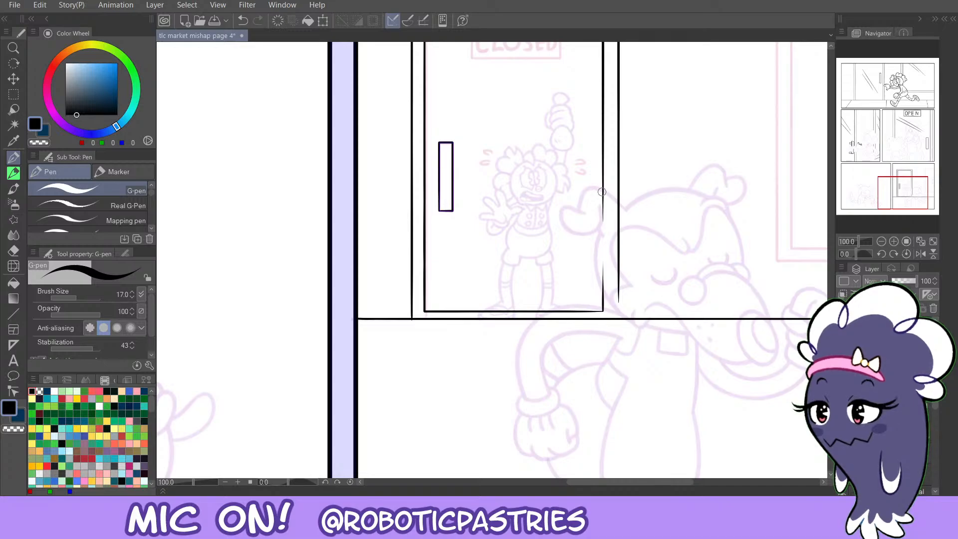
Try to move and stretch the door handle's rectangular ruler to fit the sketched CLOSED sign, and discard that ruler.
{"action": "left_click_drag", "start_coordinate": [893, 196], "coordinate": [896, 181]}
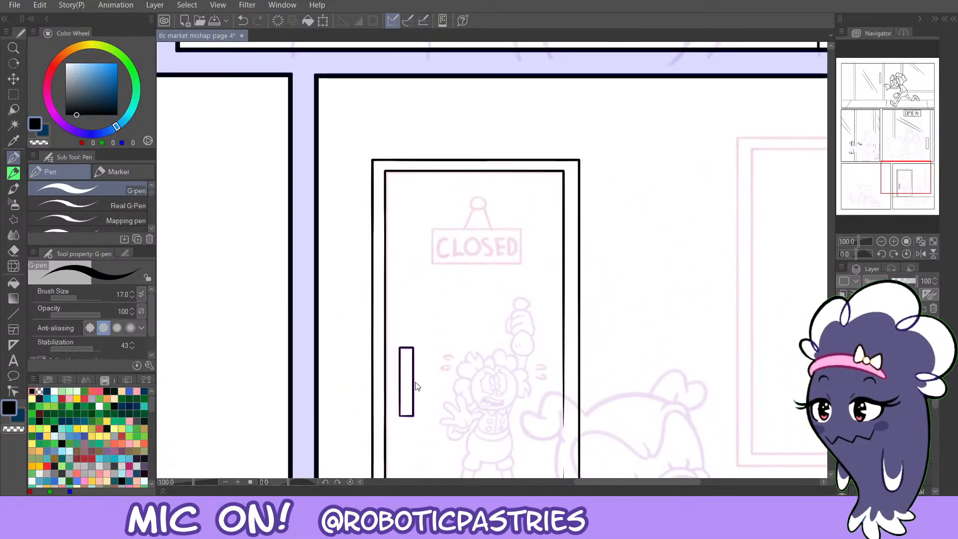
{"action": "left_click", "coordinate": [401, 397], "text": "ctrl"}
{"action": "left_click_drag", "start_coordinate": [389, 377], "coordinate": [424, 254]}
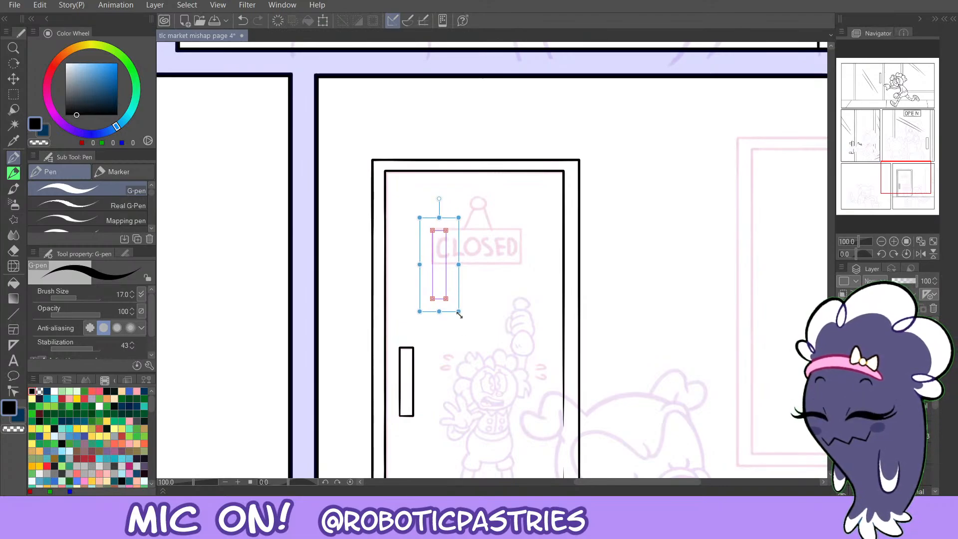
{"action": "left_click_drag", "start_coordinate": [458, 312], "coordinate": [637, 261]}
{"action": "left_click_drag", "start_coordinate": [440, 268], "coordinate": [383, 274]}
{"action": "left_click_drag", "start_coordinate": [579, 245], "coordinate": [600, 246]}
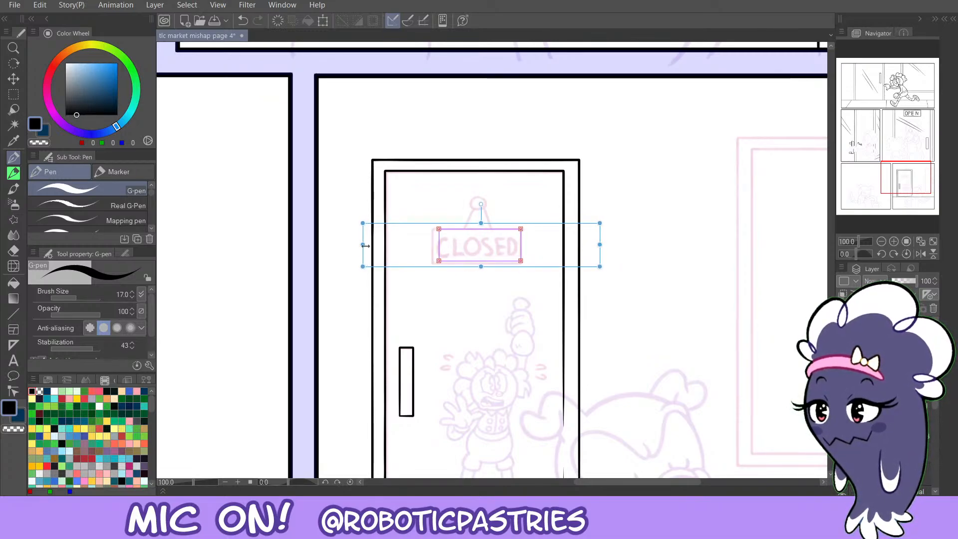
{"action": "left_click_drag", "start_coordinate": [363, 245], "coordinate": [345, 244]}
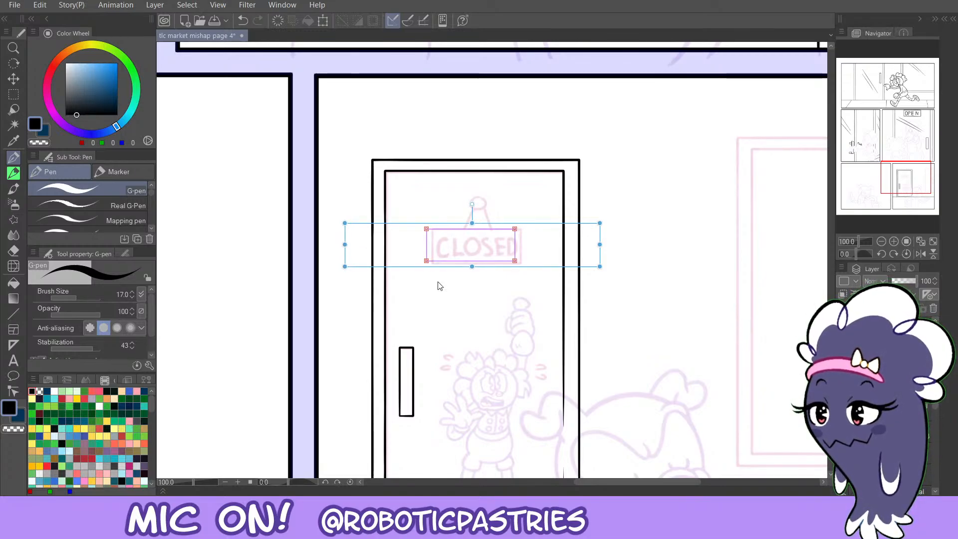
{"action": "key", "text": "Return"}
Create a new rectangular figure ruler around the sketched CLOSED sign and fit its bottom edge to the sketch.
{"action": "key", "text": "u"}
{"action": "key", "text": "u"}
{"action": "key", "text": "u"}
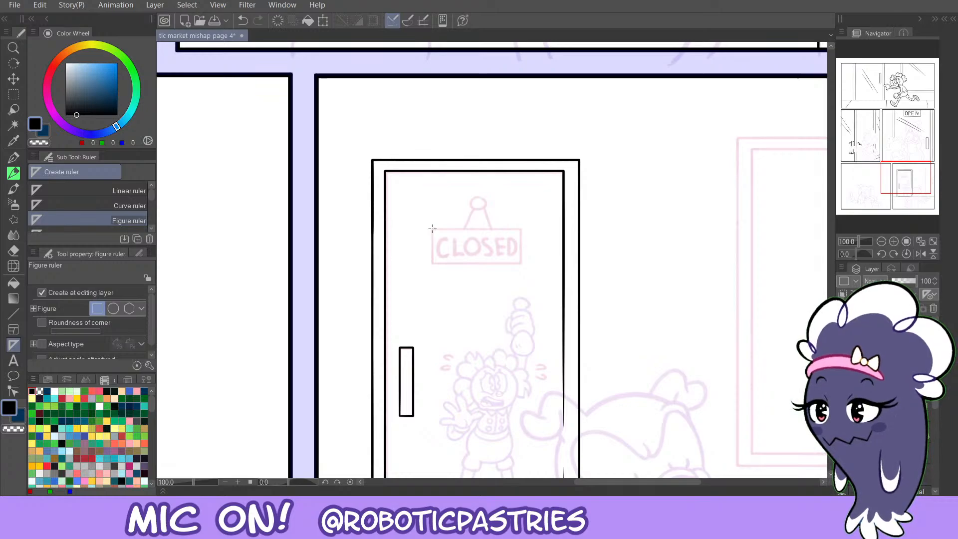
{"action": "left_click_drag", "start_coordinate": [463, 250], "coordinate": [521, 262]}
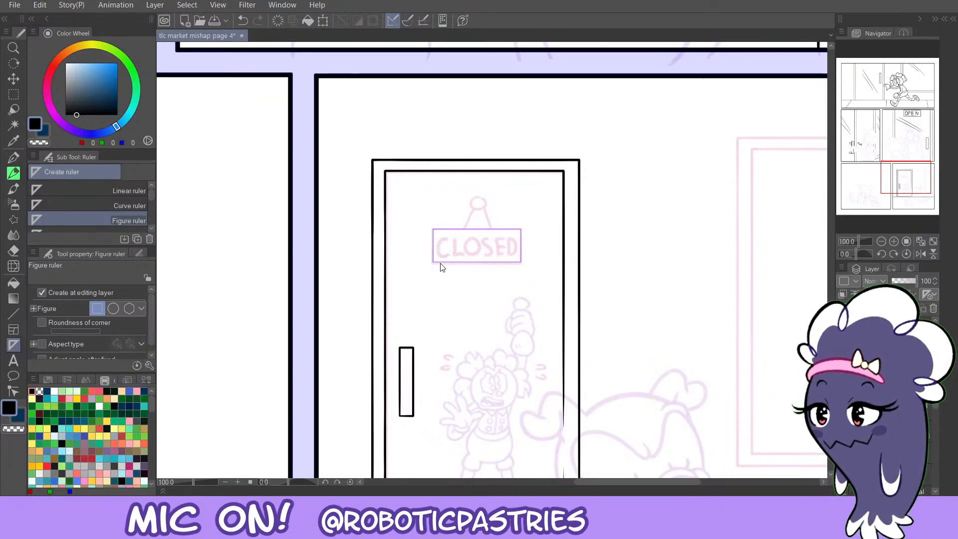
{"action": "left_click", "coordinate": [521, 262], "text": "ctrl"}
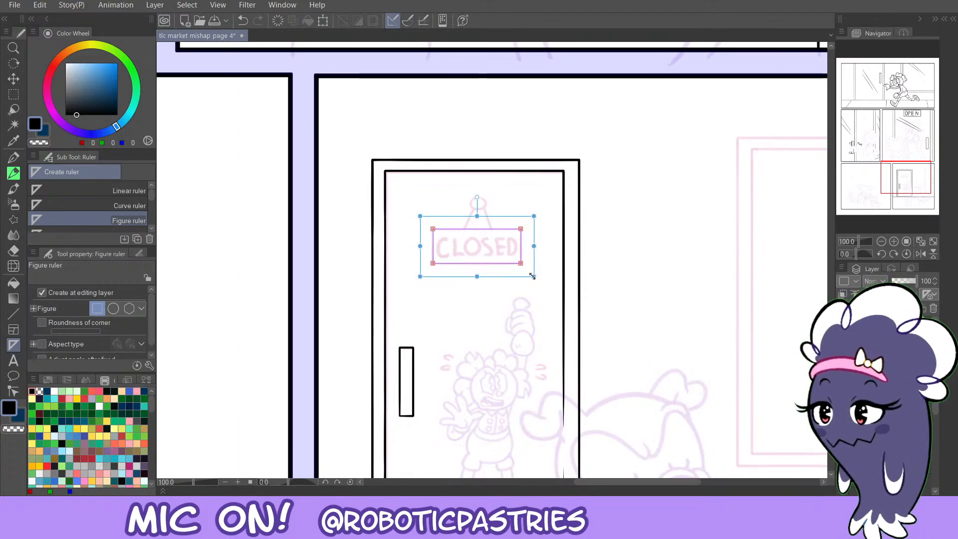
{"action": "left_click", "coordinate": [404, 212], "text": "ctrl"}
Ink the CLOSED sign's border along the rectangular ruler with the G-pen and delete the ruler.
{"action": "key", "text": "p"}
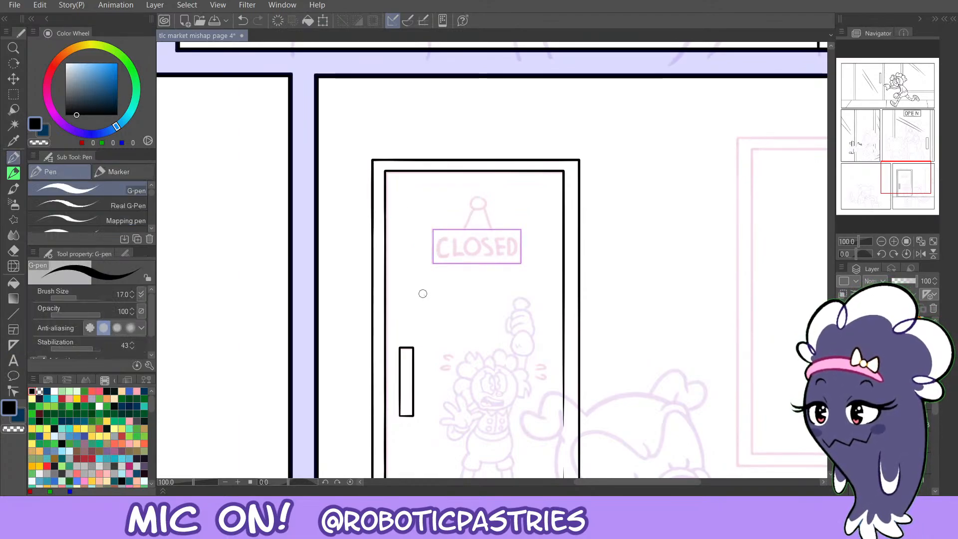
{"action": "key", "text": "ctrl+z"}
{"action": "mouse_move", "coordinate": [432, 263]}
{"action": "left_mouse_down"}
{"action": "mouse_move", "coordinate": [520, 235]}
{"action": "mouse_move", "coordinate": [432, 250]}
{"action": "left_mouse_up"}
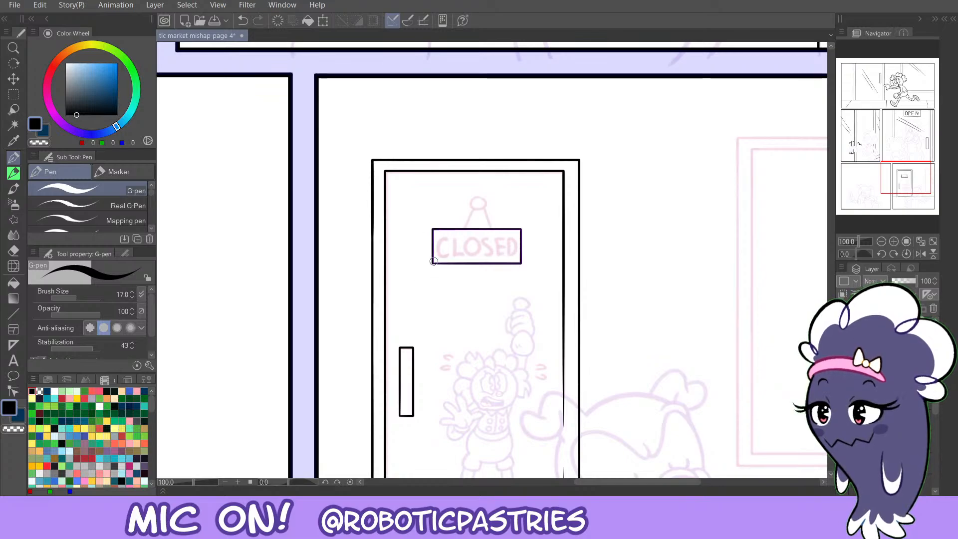
{"action": "left_click", "coordinate": [473, 230], "text": "ctrl"}
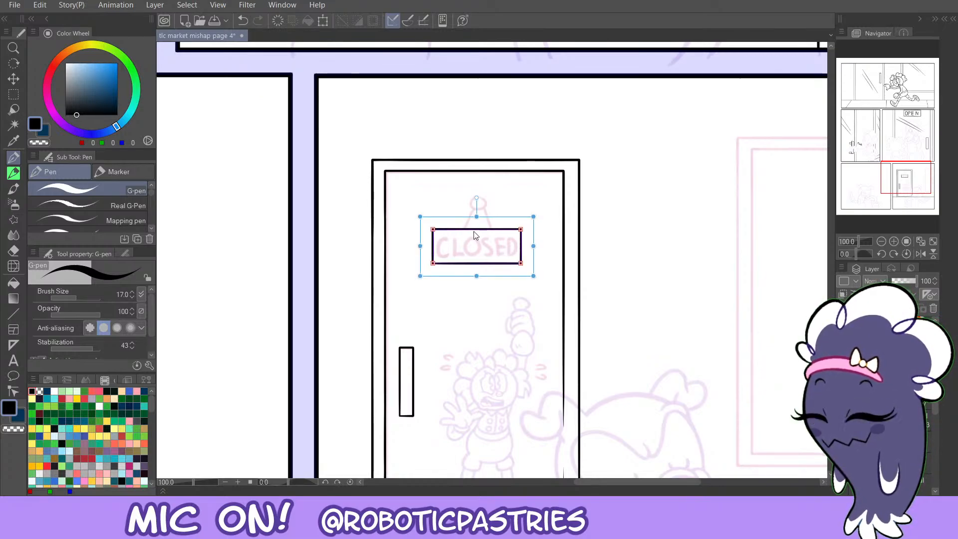
{"action": "key", "text": "Delete"}
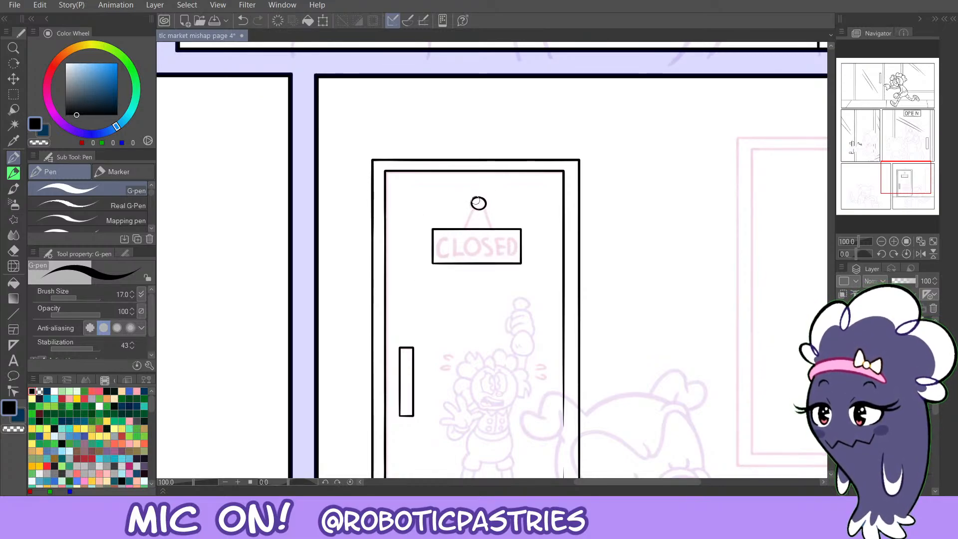
Ink the small round nail above the CLOSED sign freehand with the G-pen, undoing uneven strokes.
{"action": "left_click_drag", "start_coordinate": [481, 199], "coordinate": [476, 198]}
{"action": "key", "text": "ctrl+z"}
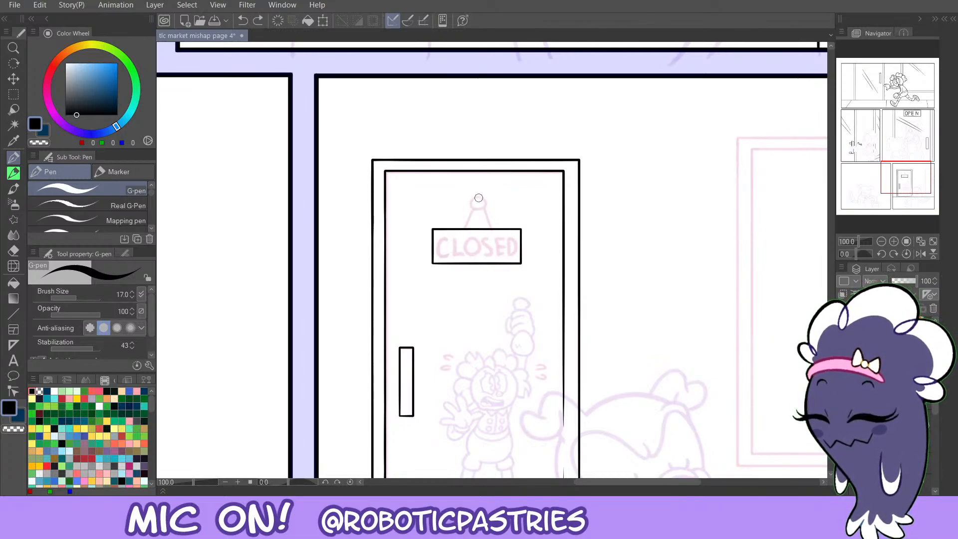
{"action": "mouse_move", "coordinate": [479, 198]}
{"action": "left_mouse_down"}
{"action": "mouse_move", "coordinate": [480, 208]}
{"action": "mouse_move", "coordinate": [479, 199]}
{"action": "left_mouse_up"}
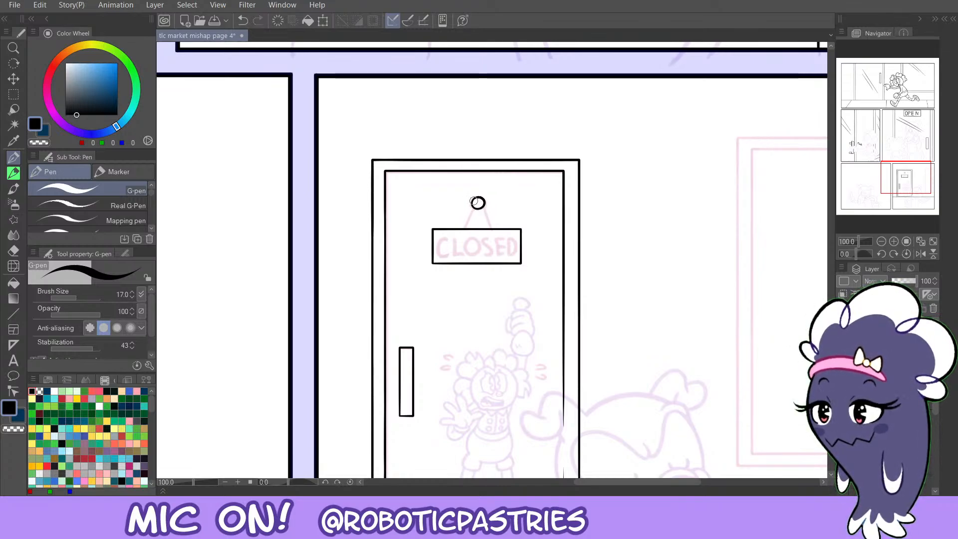
{"action": "key", "text": "c"}
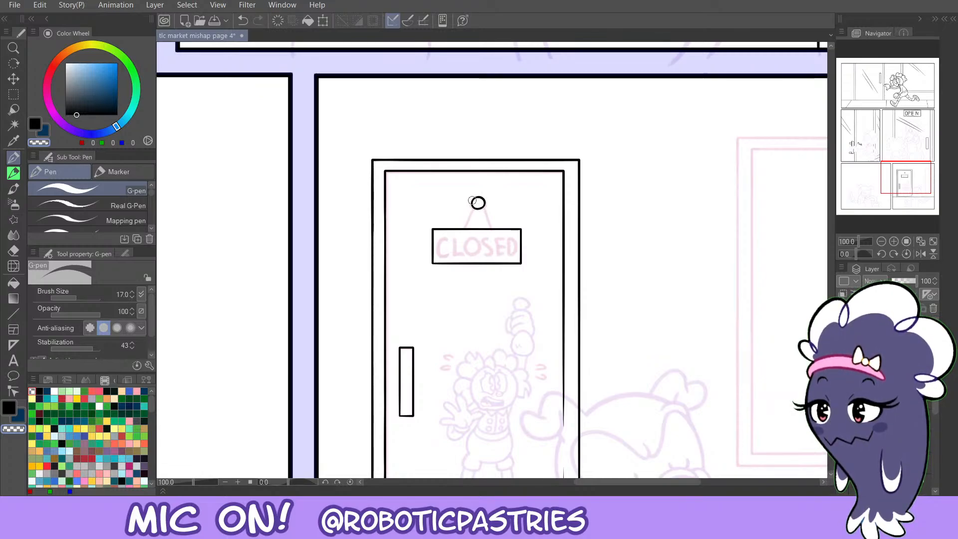
{"action": "key", "text": "c"}
{"action": "key", "text": "ctrl+z"}
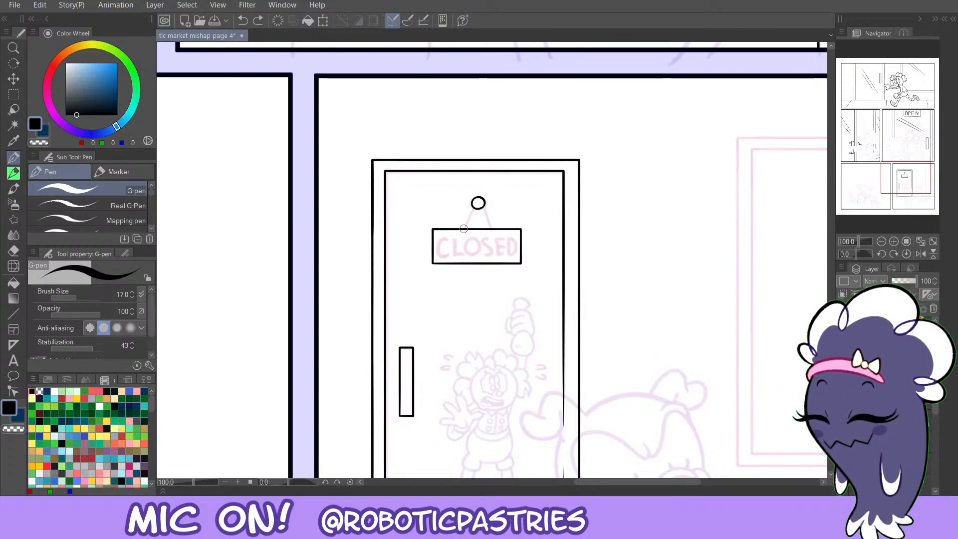
Ink the two slanted strings joining the round nail to the CLOSED sign with the G-pen, redoing uneven strokes.
{"action": "left_click_drag", "start_coordinate": [464, 229], "coordinate": [473, 210]}
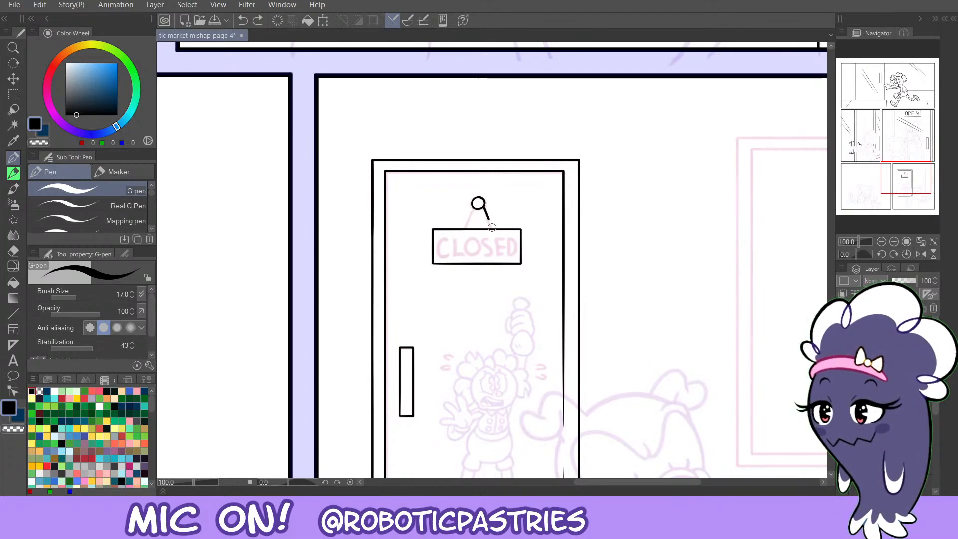
{"action": "key", "text": "ctrl+z"}
{"action": "left_click_drag", "start_coordinate": [491, 227], "coordinate": [491, 229]}
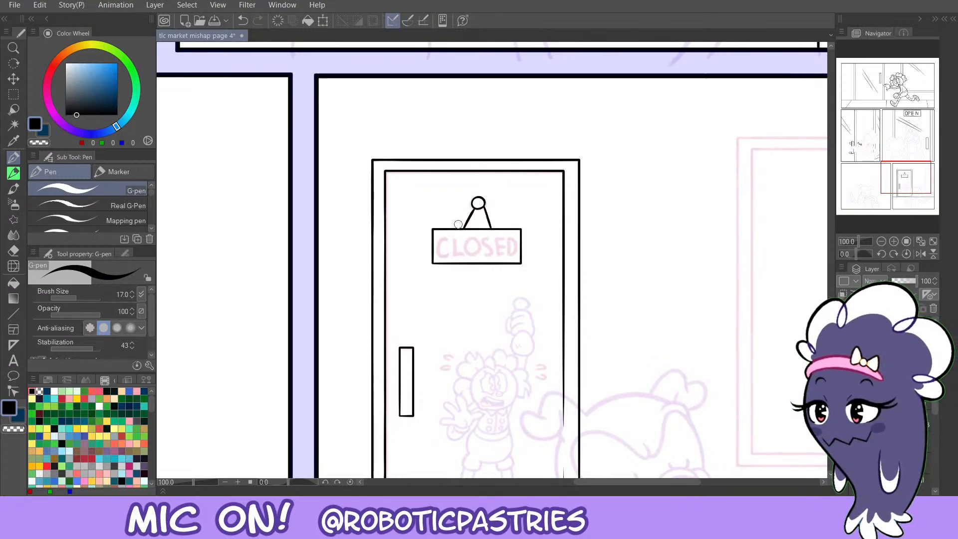
{"action": "key", "text": "ctrl+z"}
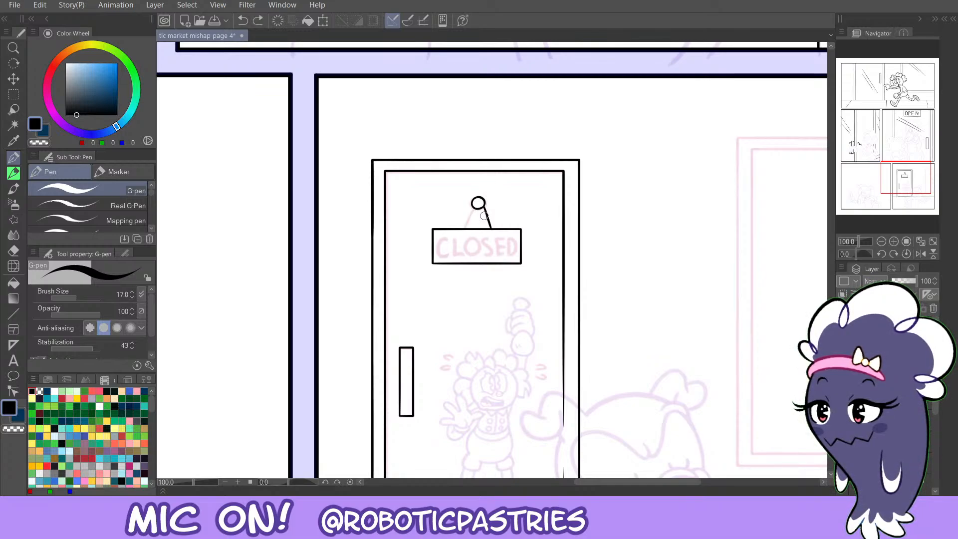
{"action": "key", "text": "c"}
{"action": "left_click_drag", "start_coordinate": [484, 216], "coordinate": [487, 227]}
{"action": "key", "text": "c"}
{"action": "key", "text": "ctrl+z"}
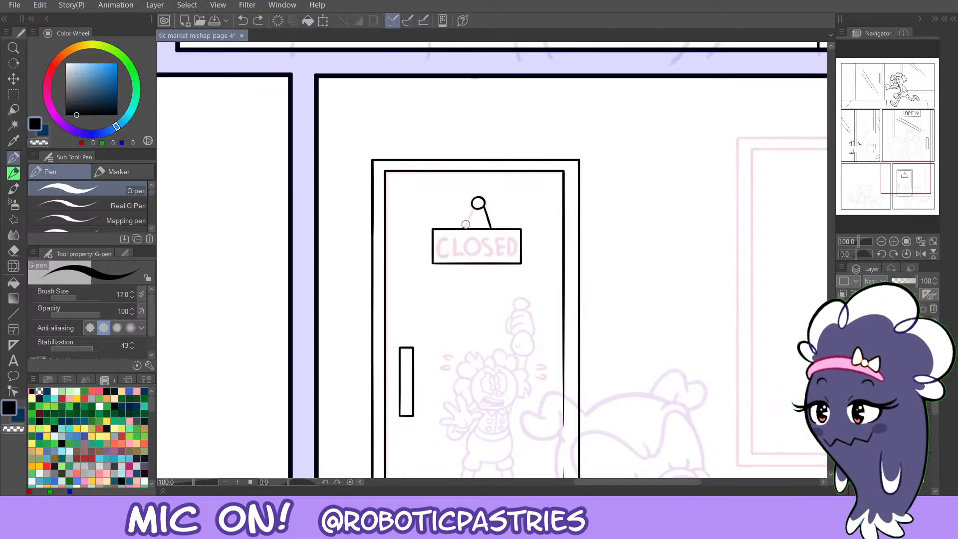
{"action": "left_click_drag", "start_coordinate": [462, 229], "coordinate": [473, 206]}
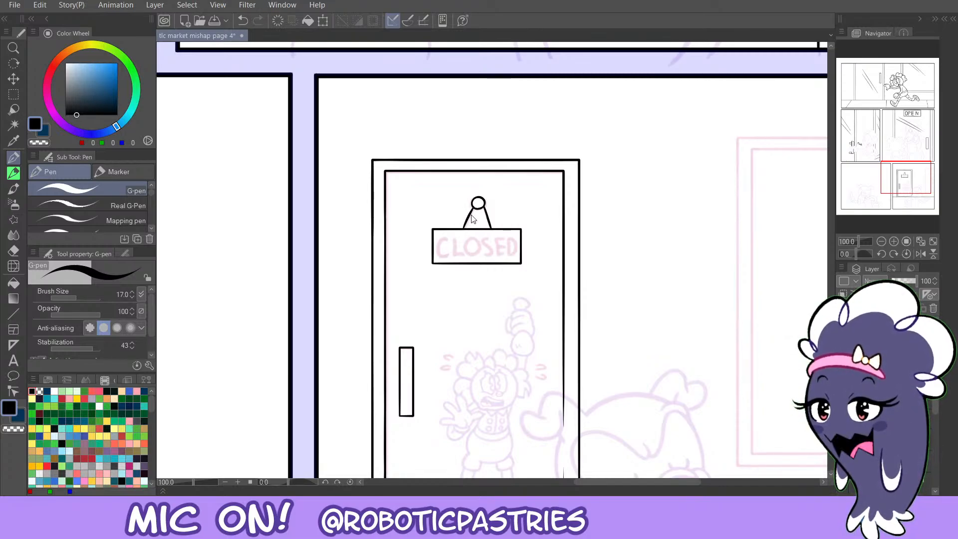
{"action": "left_click_drag", "start_coordinate": [472, 207], "coordinate": [472, 207]}
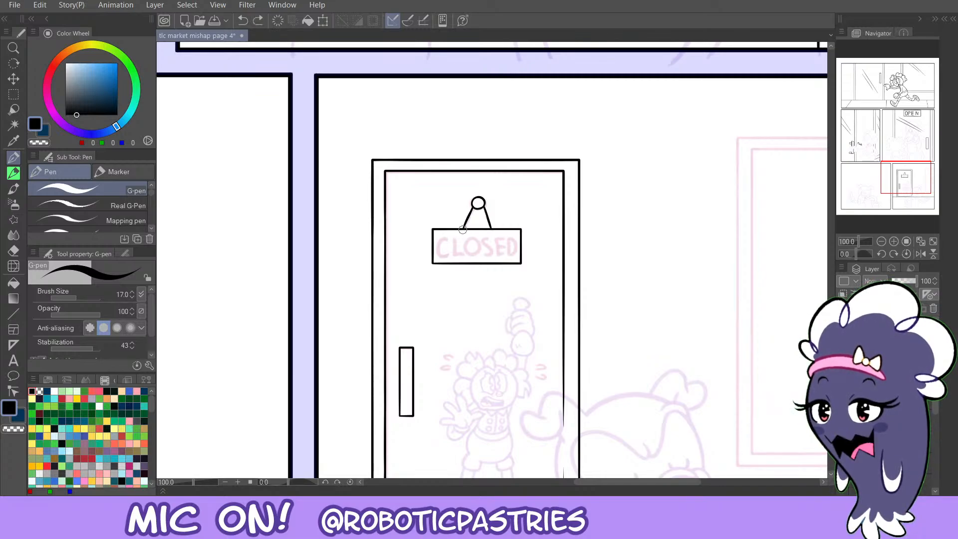
Letter C, L, O and S over the sketched text on the hanging sign with the G-pen, redoing and trimming uneven strokes.
{"action": "left_click", "coordinate": [894, 241]}
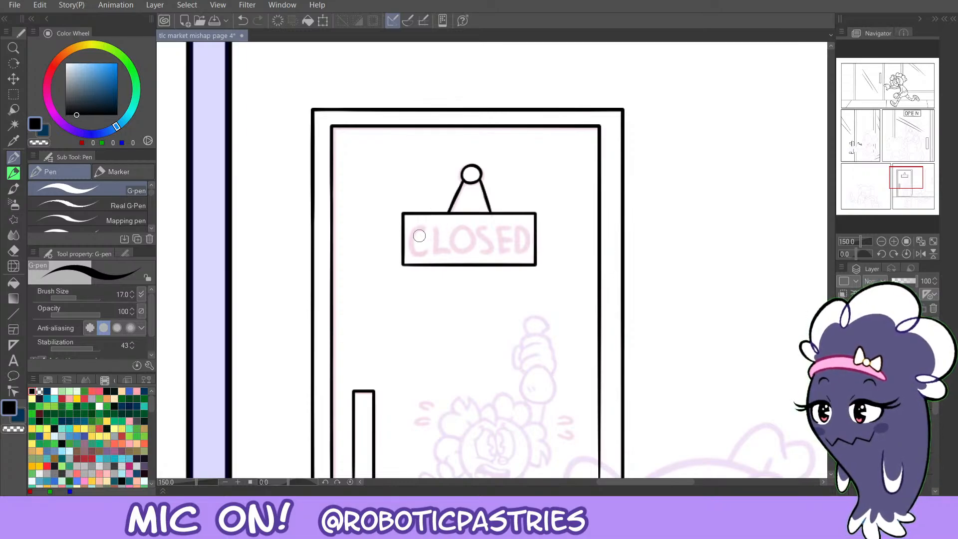
{"action": "mouse_move", "coordinate": [423, 229]}
{"action": "left_mouse_down"}
{"action": "mouse_move", "coordinate": [418, 256]}
{"action": "mouse_move", "coordinate": [417, 236]}
{"action": "mouse_move", "coordinate": [423, 254]}
{"action": "mouse_move", "coordinate": [414, 239]}
{"action": "mouse_move", "coordinate": [426, 254]}
{"action": "mouse_move", "coordinate": [475, 239]}
{"action": "mouse_move", "coordinate": [465, 228]}
{"action": "mouse_move", "coordinate": [475, 241]}
{"action": "mouse_move", "coordinate": [458, 224]}
{"action": "mouse_move", "coordinate": [472, 252]}
{"action": "mouse_move", "coordinate": [459, 227]}
{"action": "mouse_move", "coordinate": [490, 252]}
{"action": "mouse_move", "coordinate": [477, 255]}
{"action": "mouse_move", "coordinate": [494, 245]}
{"action": "mouse_move", "coordinate": [481, 229]}
{"action": "mouse_move", "coordinate": [490, 246]}
{"action": "mouse_move", "coordinate": [478, 247]}
{"action": "mouse_move", "coordinate": [493, 243]}
{"action": "mouse_move", "coordinate": [480, 233]}
{"action": "mouse_move", "coordinate": [493, 228]}
{"action": "left_mouse_up"}
{"action": "key", "text": "ctrl+z"}
{"action": "key", "text": "ctrl+z"}
{"action": "key", "text": "ctrl+z"}
{"action": "key", "text": "ctrl+z"}
{"action": "key", "text": "ctrl+z"}
{"action": "key", "text": "ctrl+z"}
{"action": "key", "text": "ctrl+z"}
{"action": "key", "text": "c"}
{"action": "key", "text": "c"}
{"action": "key", "text": "ctrl+z"}
{"action": "key", "text": "ctrl+z"}
{"action": "key", "text": "ctrl+z"}
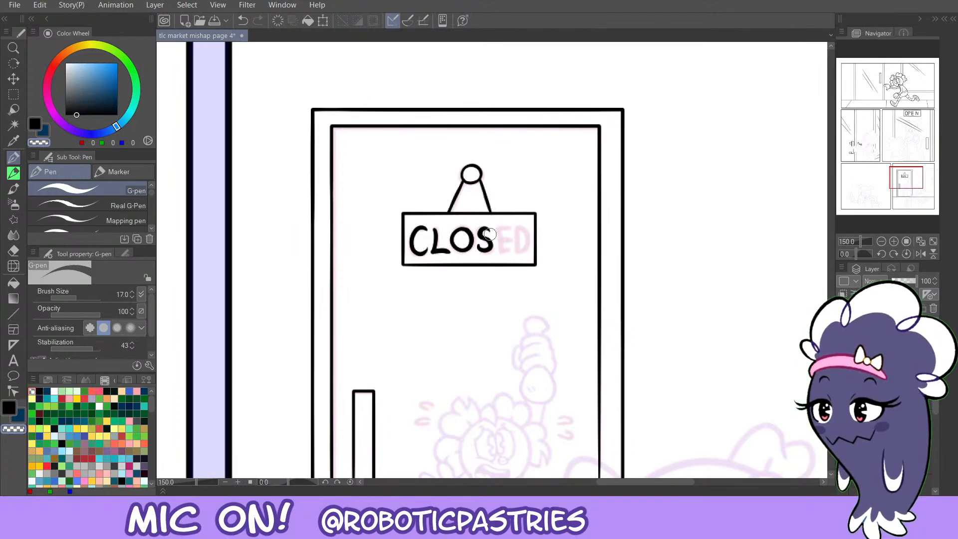
Complete the sign's word CLOSED by inking the letters E and D with the G-pen.
{"action": "mouse_move", "coordinate": [513, 227]}
{"action": "left_mouse_down"}
{"action": "mouse_move", "coordinate": [492, 234]}
{"action": "mouse_move", "coordinate": [506, 255]}
{"action": "mouse_move", "coordinate": [497, 244]}
{"action": "mouse_move", "coordinate": [511, 250]}
{"action": "mouse_move", "coordinate": [510, 239]}
{"action": "left_mouse_up"}
{"action": "key", "text": "ctrl+z"}
{"action": "key", "text": "ctrl+z"}
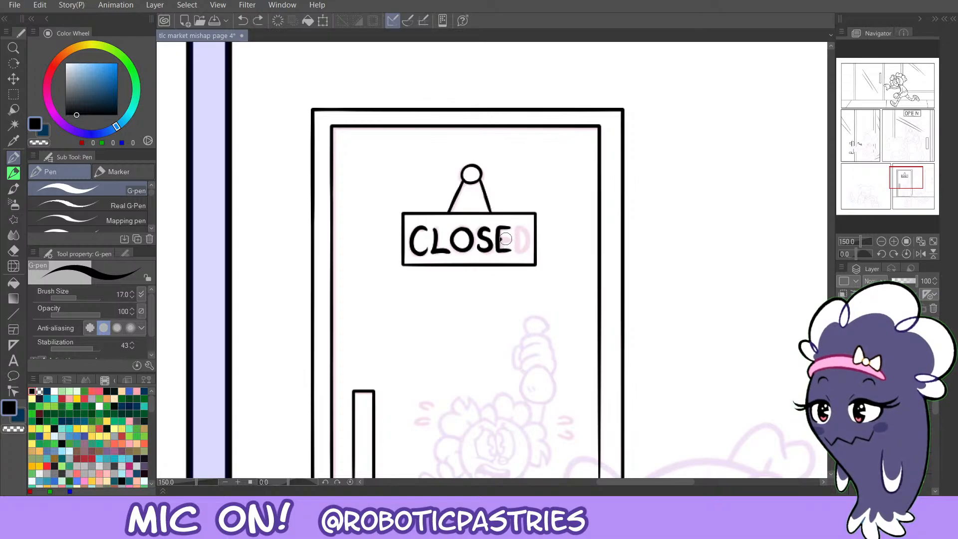
{"action": "mouse_move", "coordinate": [517, 227]}
{"action": "left_mouse_down"}
{"action": "mouse_move", "coordinate": [516, 252]}
{"action": "mouse_move", "coordinate": [533, 234]}
{"action": "mouse_move", "coordinate": [518, 228]}
{"action": "left_mouse_up"}
{"action": "key", "text": "ctrl+z"}
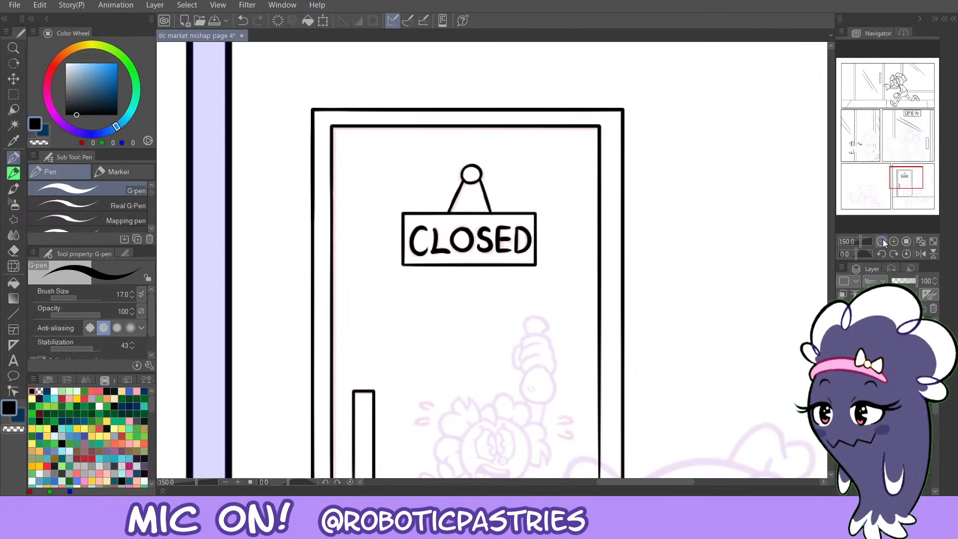
Create a rectangular figure ruler over the outer outline of the sketched frame at the panel's right border and fit its bottom edge.
{"action": "left_click", "coordinate": [881, 241]}
{"action": "left_click_drag", "start_coordinate": [906, 177], "coordinate": [926, 180]}
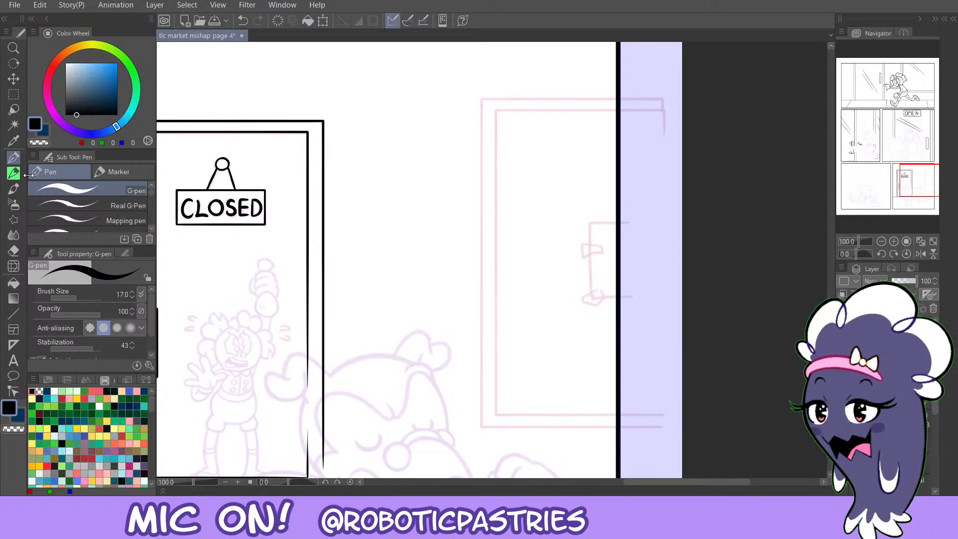
{"action": "key", "text": "u"}
{"action": "key", "text": "u"}
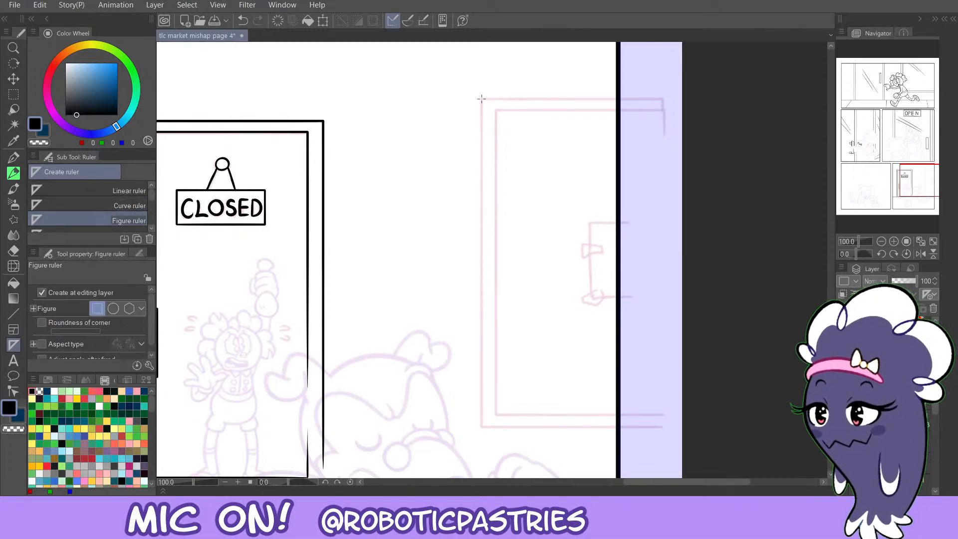
{"action": "left_click_drag", "start_coordinate": [481, 99], "coordinate": [661, 425]}
{"action": "left_click", "coordinate": [531, 425], "text": "ctrl"}
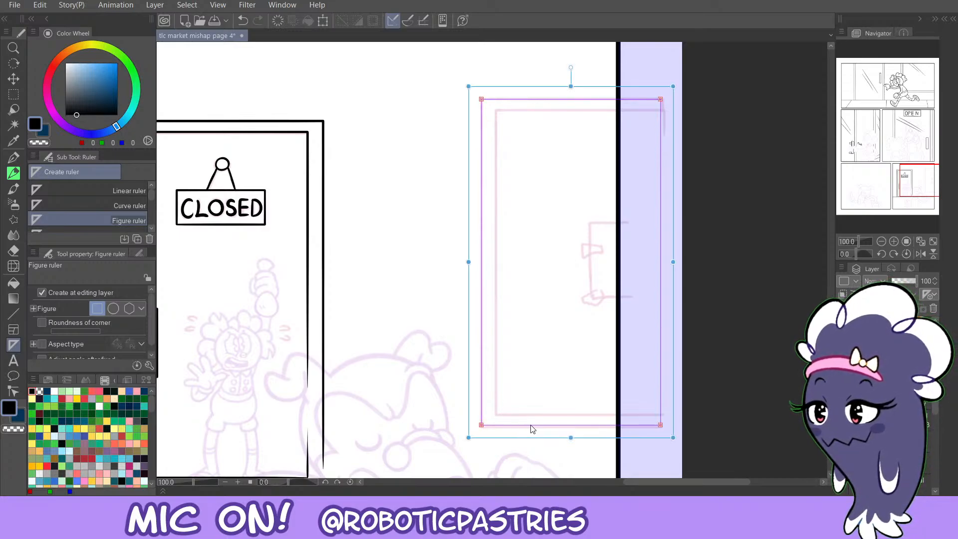
{"action": "left_click_drag", "start_coordinate": [572, 438], "coordinate": [475, 261]}
Ink the outer outline of the frame beside the panel's right border along the rectangular ruler with the G-pen, redoing faulty strokes.
{"action": "key", "text": "p"}
{"action": "key", "text": "ctrl+z"}
{"action": "mouse_move", "coordinate": [633, 422]}
{"action": "left_mouse_down"}
{"action": "mouse_move", "coordinate": [502, 411]}
{"action": "mouse_move", "coordinate": [486, 88]}
{"action": "mouse_move", "coordinate": [577, 76]}
{"action": "left_mouse_up"}
{"action": "key", "text": "ctrl+z"}
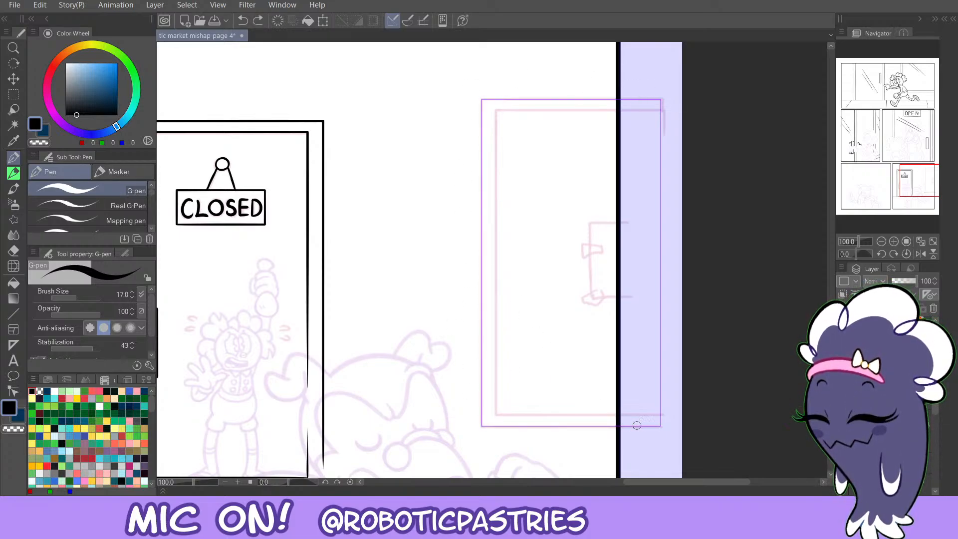
{"action": "mouse_move", "coordinate": [611, 434]}
{"action": "left_mouse_down"}
{"action": "mouse_move", "coordinate": [488, 428]}
{"action": "mouse_move", "coordinate": [530, 80]}
{"action": "mouse_move", "coordinate": [558, 64]}
{"action": "left_mouse_up"}
{"action": "key", "text": "ctrl+z"}
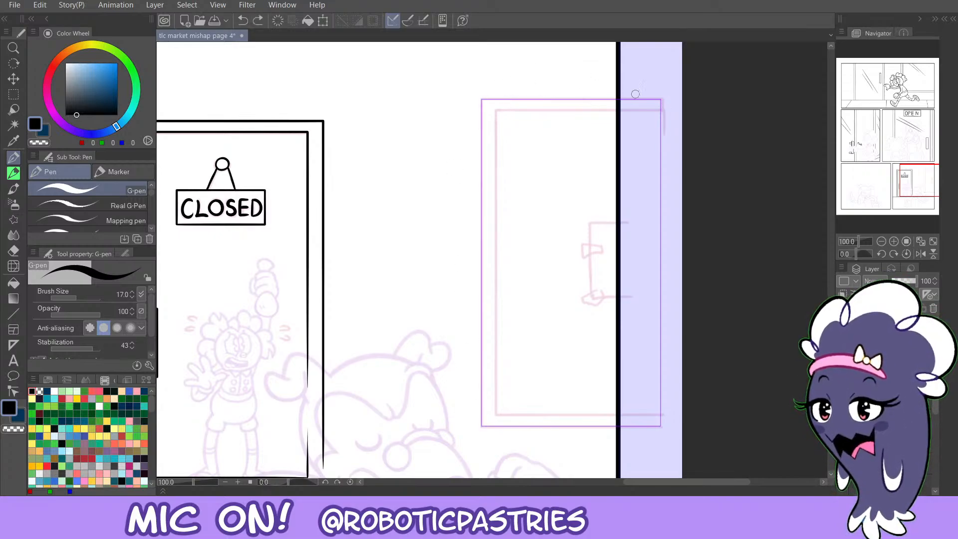
{"action": "mouse_move", "coordinate": [633, 94]}
{"action": "left_mouse_down"}
{"action": "mouse_move", "coordinate": [474, 113]}
{"action": "mouse_move", "coordinate": [508, 429]}
{"action": "mouse_move", "coordinate": [629, 378]}
{"action": "left_mouse_up"}
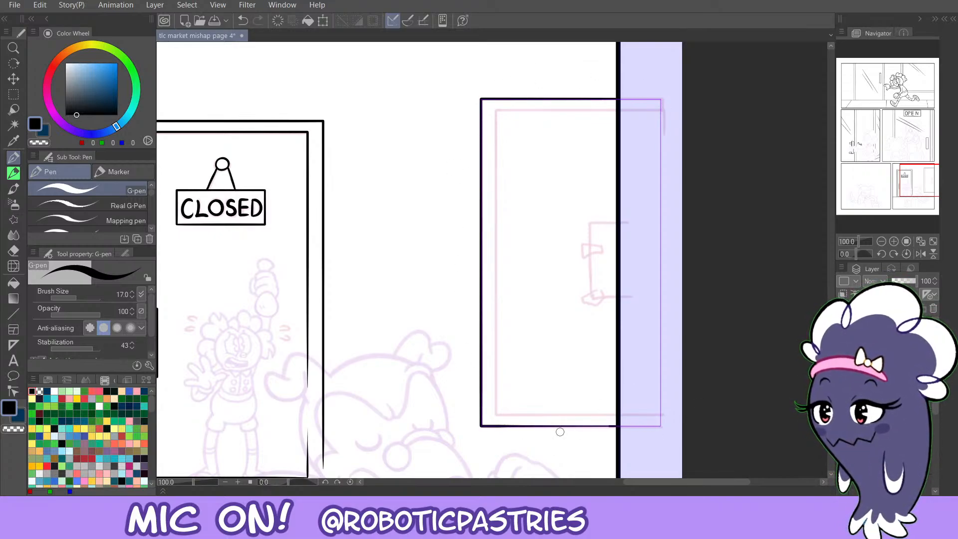
{"action": "key", "text": "ctrl+z"}
{"action": "mouse_move", "coordinate": [638, 431]}
{"action": "left_mouse_down"}
{"action": "mouse_move", "coordinate": [498, 420]}
{"action": "mouse_move", "coordinate": [661, 419]}
{"action": "mouse_move", "coordinate": [503, 422]}
{"action": "left_mouse_up"}
{"action": "key", "text": "ctrl+z"}
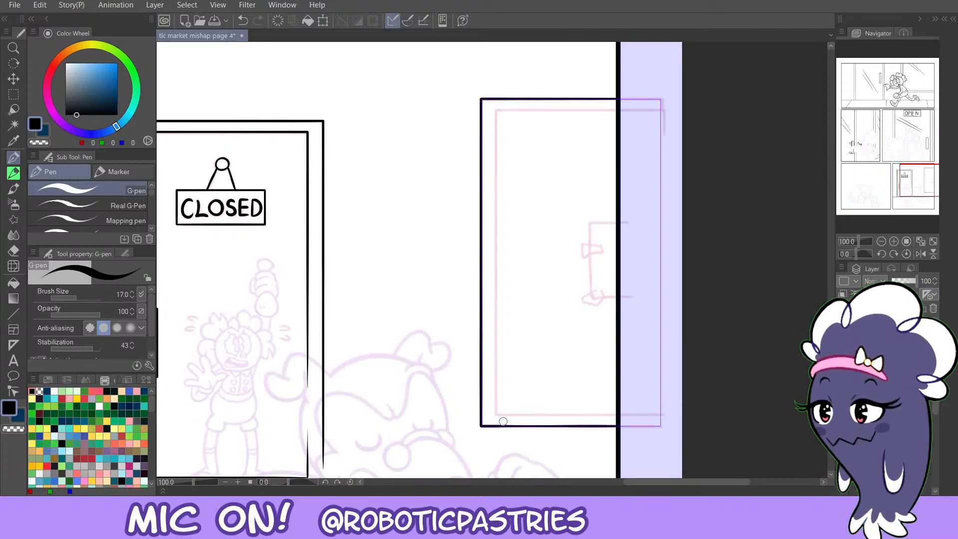
{"action": "key", "text": "ctrl"}
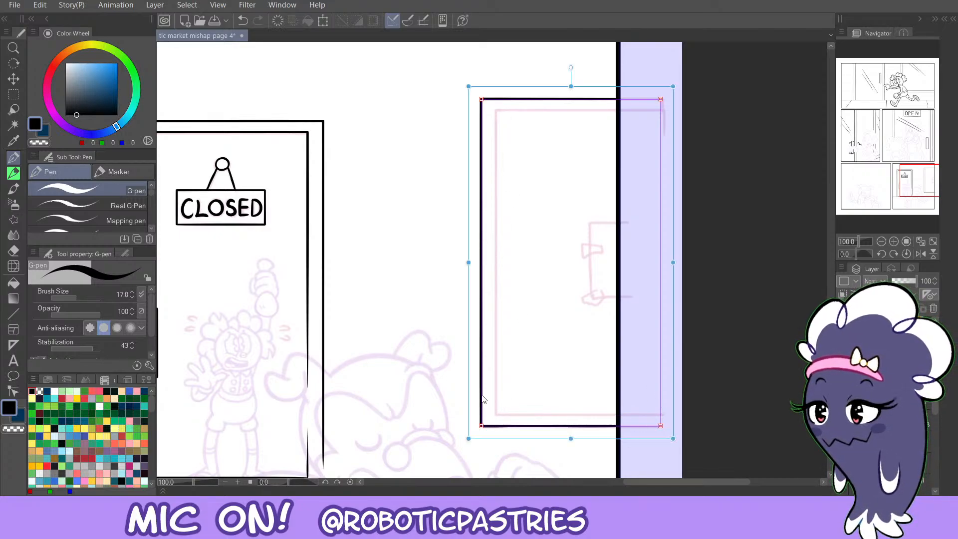
Resize the rectangular ruler around the window so it matches the sketched inner frame.
{"action": "key", "text": "ctrl"}
{"action": "left_click_drag", "start_coordinate": [468, 438], "coordinate": [483, 427]}
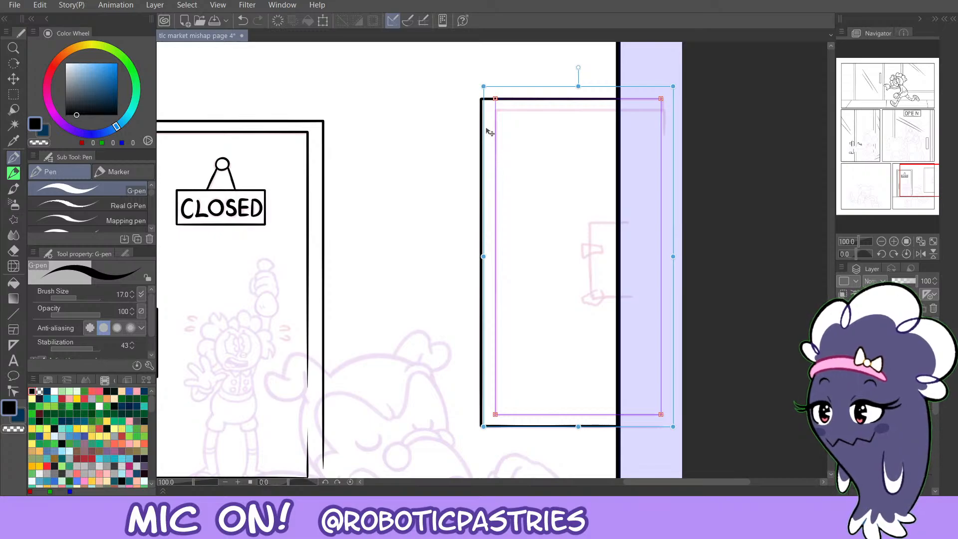
{"action": "left_click_drag", "start_coordinate": [483, 84], "coordinate": [484, 98]}
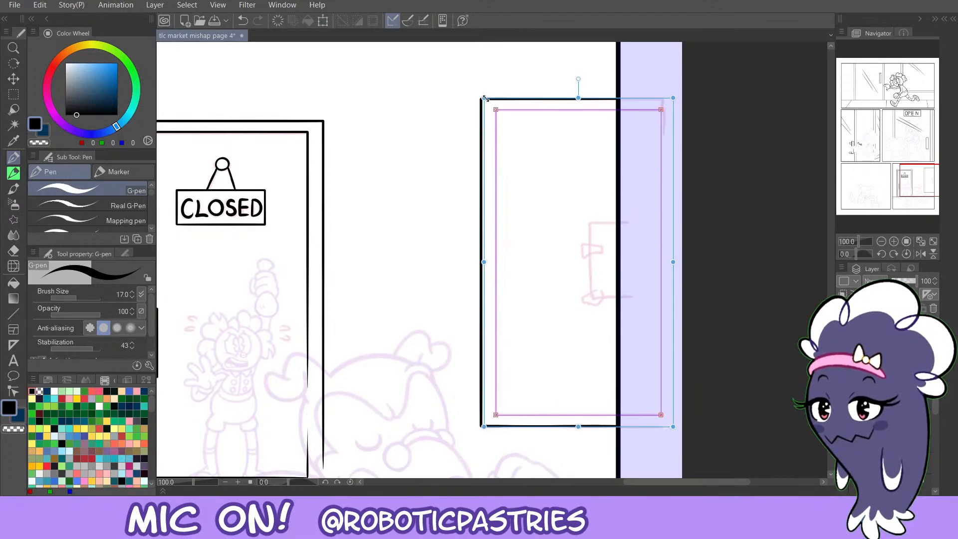
{"action": "key", "text": "Return"}
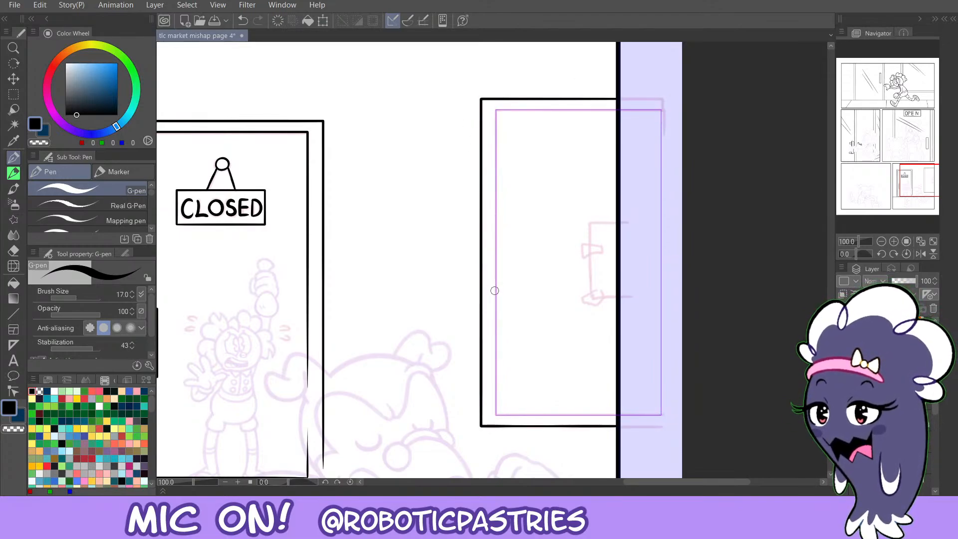
Ink the window's inner frame along the rectangular ruler with the G-pen, down its left edge and across its bottom edge.
{"action": "mouse_move", "coordinate": [497, 294]}
{"action": "left_mouse_down"}
{"action": "mouse_move", "coordinate": [484, 122]}
{"action": "mouse_move", "coordinate": [535, 104]}
{"action": "mouse_move", "coordinate": [655, 127]}
{"action": "mouse_move", "coordinate": [579, 108]}
{"action": "mouse_move", "coordinate": [500, 113]}
{"action": "mouse_move", "coordinate": [486, 214]}
{"action": "mouse_move", "coordinate": [496, 386]}
{"action": "mouse_move", "coordinate": [523, 412]}
{"action": "mouse_move", "coordinate": [648, 397]}
{"action": "mouse_move", "coordinate": [599, 408]}
{"action": "mouse_move", "coordinate": [627, 411]}
{"action": "mouse_move", "coordinate": [594, 419]}
{"action": "mouse_move", "coordinate": [518, 421]}
{"action": "mouse_move", "coordinate": [483, 392]}
{"action": "mouse_move", "coordinate": [497, 166]}
{"action": "mouse_move", "coordinate": [515, 110]}
{"action": "mouse_move", "coordinate": [623, 117]}
{"action": "mouse_move", "coordinate": [645, 135]}
{"action": "mouse_move", "coordinate": [531, 101]}
{"action": "mouse_move", "coordinate": [484, 160]}
{"action": "mouse_move", "coordinate": [496, 340]}
{"action": "left_mouse_up"}
{"action": "key", "text": "ctrl+z"}
{"action": "key", "text": "ctrl+z"}
{"action": "key", "text": "ctrl+z"}
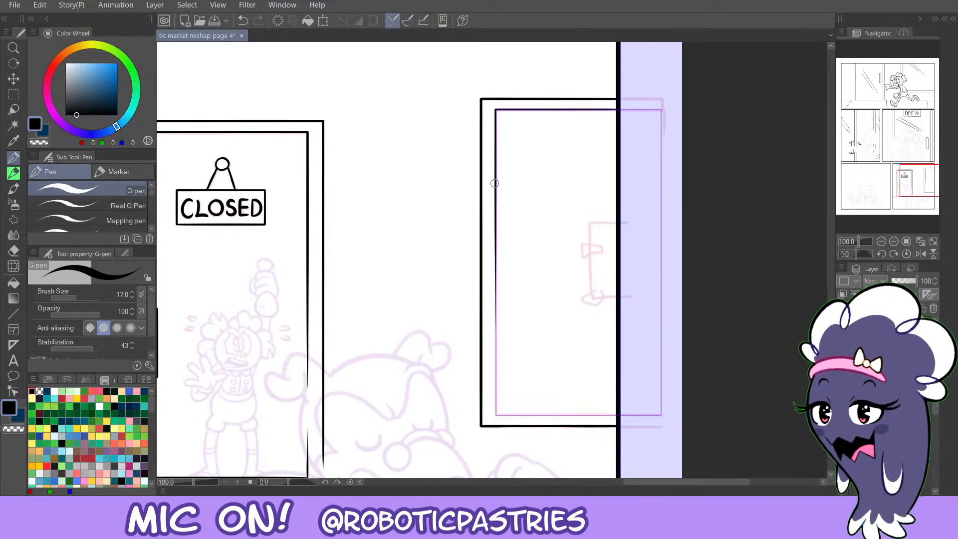
{"action": "mouse_move", "coordinate": [494, 183]}
{"action": "left_mouse_down"}
{"action": "mouse_move", "coordinate": [496, 387]}
{"action": "mouse_move", "coordinate": [564, 418]}
{"action": "left_mouse_up"}
{"action": "key", "text": "ctrl+z"}
{"action": "mouse_move", "coordinate": [632, 412]}
{"action": "left_mouse_down"}
{"action": "mouse_move", "coordinate": [578, 416]}
{"action": "mouse_move", "coordinate": [493, 303]}
{"action": "mouse_move", "coordinate": [498, 201]}
{"action": "left_mouse_up"}
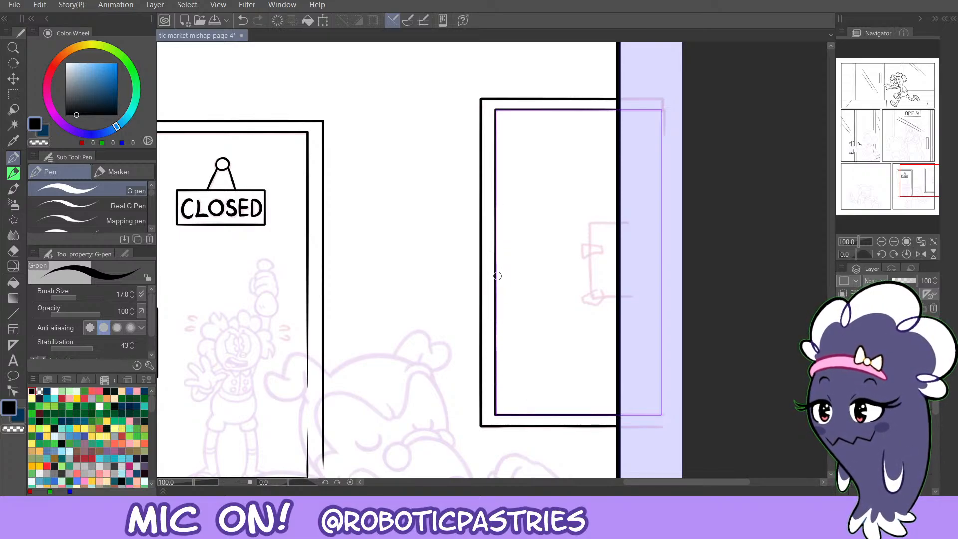
Retrace the top and left edges of the window's inner frame for a firmer line and clear the rectangular ruler.
{"action": "mouse_move", "coordinate": [494, 144]}
{"action": "left_mouse_down"}
{"action": "mouse_move", "coordinate": [672, 109]}
{"action": "mouse_move", "coordinate": [613, 122]}
{"action": "mouse_move", "coordinate": [627, 113]}
{"action": "mouse_move", "coordinate": [490, 114]}
{"action": "mouse_move", "coordinate": [494, 150]}
{"action": "left_mouse_up"}
{"action": "key", "text": "ctrl+z"}
{"action": "mouse_move", "coordinate": [634, 111]}
{"action": "left_mouse_down"}
{"action": "mouse_move", "coordinate": [494, 202]}
{"action": "mouse_move", "coordinate": [495, 170]}
{"action": "left_mouse_up"}
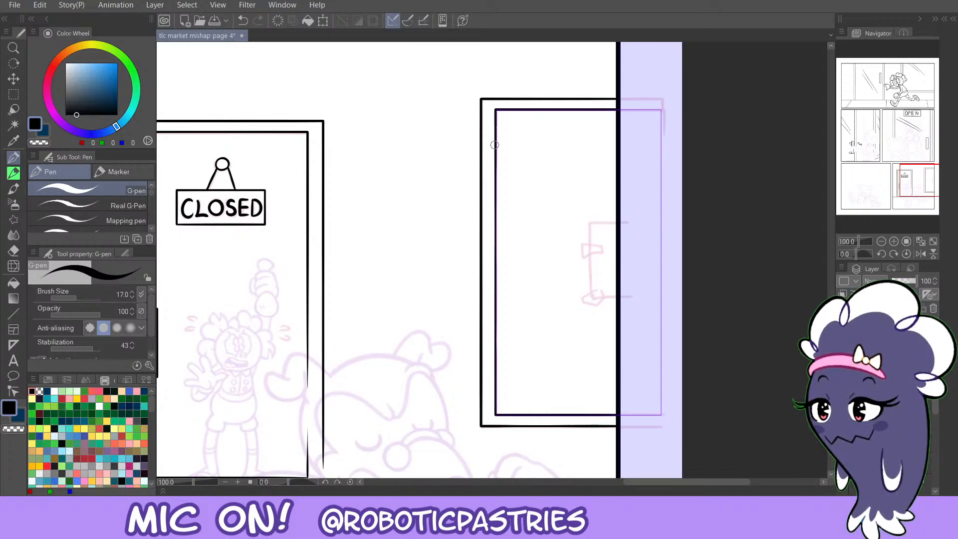
{"action": "key", "text": "ctrl+z"}
{"action": "mouse_move", "coordinate": [631, 109]}
{"action": "left_mouse_down"}
{"action": "mouse_move", "coordinate": [541, 107]}
{"action": "mouse_move", "coordinate": [503, 243]}
{"action": "left_mouse_up"}
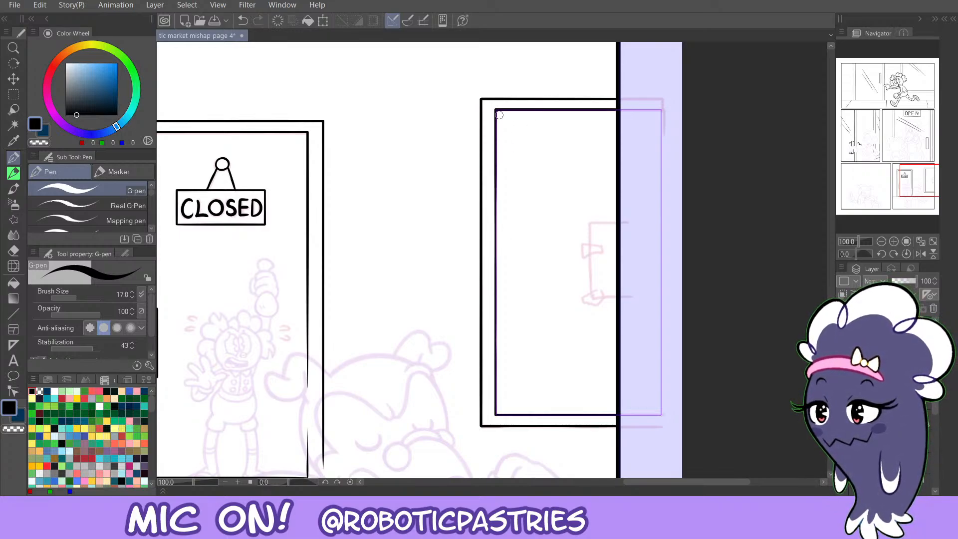
{"action": "key", "text": "ctrl+z"}
{"action": "mouse_move", "coordinate": [624, 107]}
{"action": "left_mouse_down"}
{"action": "mouse_move", "coordinate": [587, 104]}
{"action": "mouse_move", "coordinate": [494, 290]}
{"action": "left_mouse_up"}
{"action": "left_click_drag", "start_coordinate": [497, 252], "coordinate": [497, 313]}
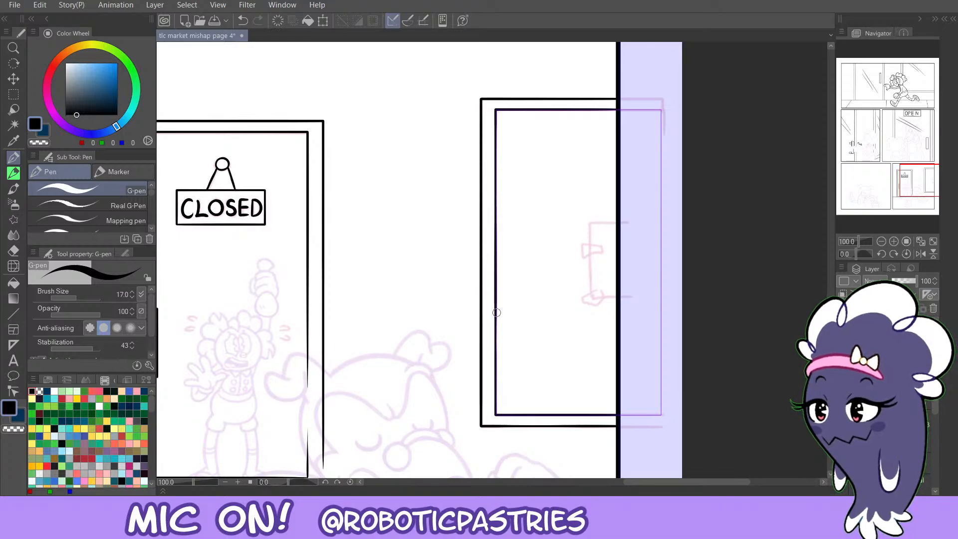
{"action": "key", "text": "ctrl+z"}
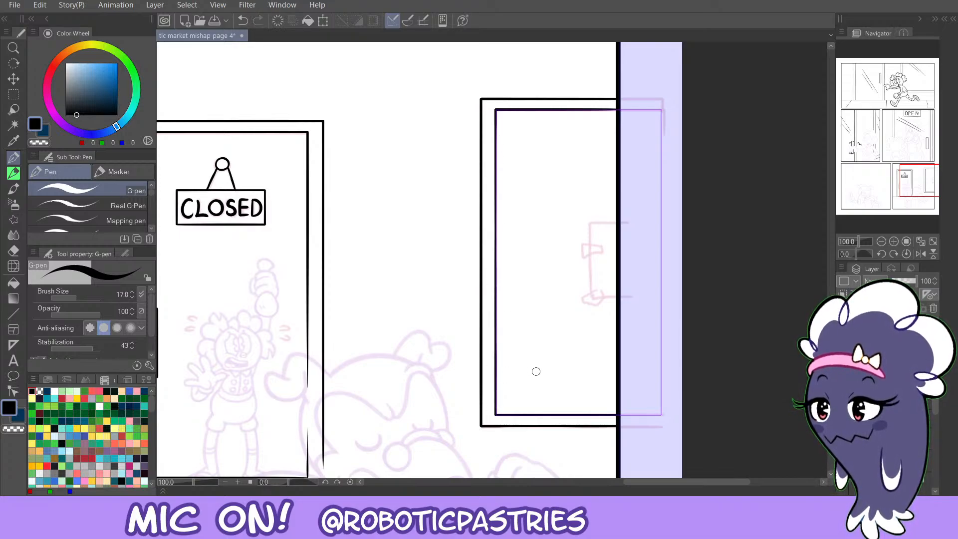
{"action": "key", "text": "ctrl+t"}
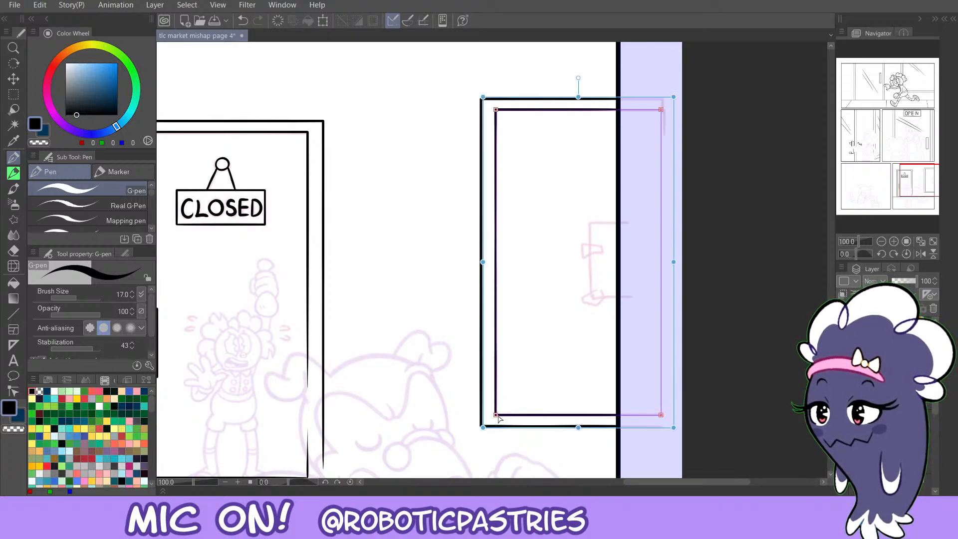
{"action": "key", "text": "Return"}
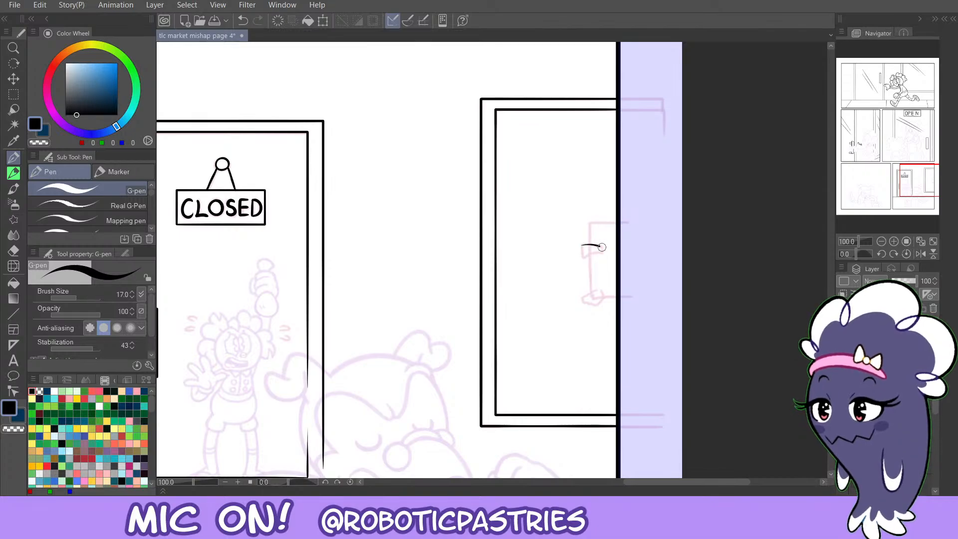
Ink the two small tape pieces over the sketched notice in the window, redoing uneven strokes.
{"action": "key", "text": "ctrl+z"}
{"action": "key", "text": "ctrl+z"}
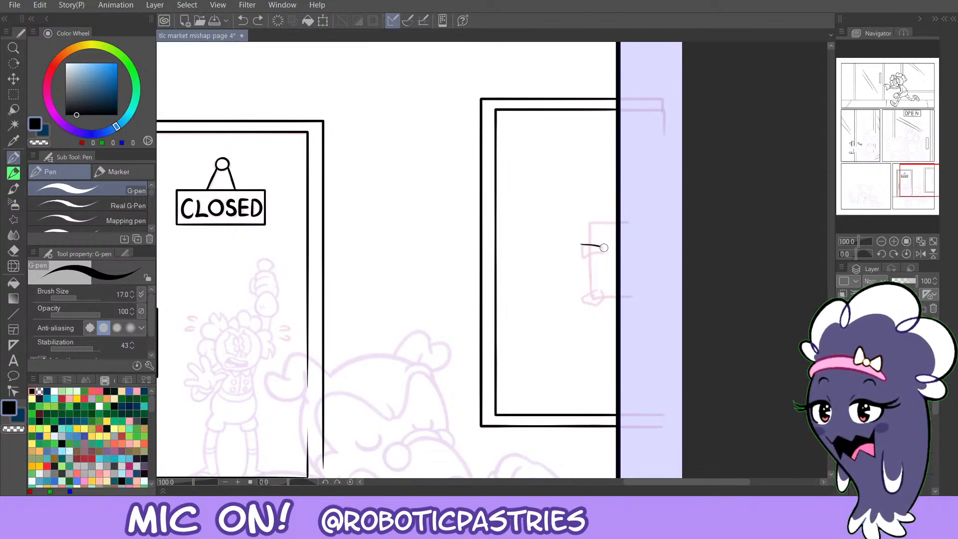
{"action": "key", "text": "ctrl+z"}
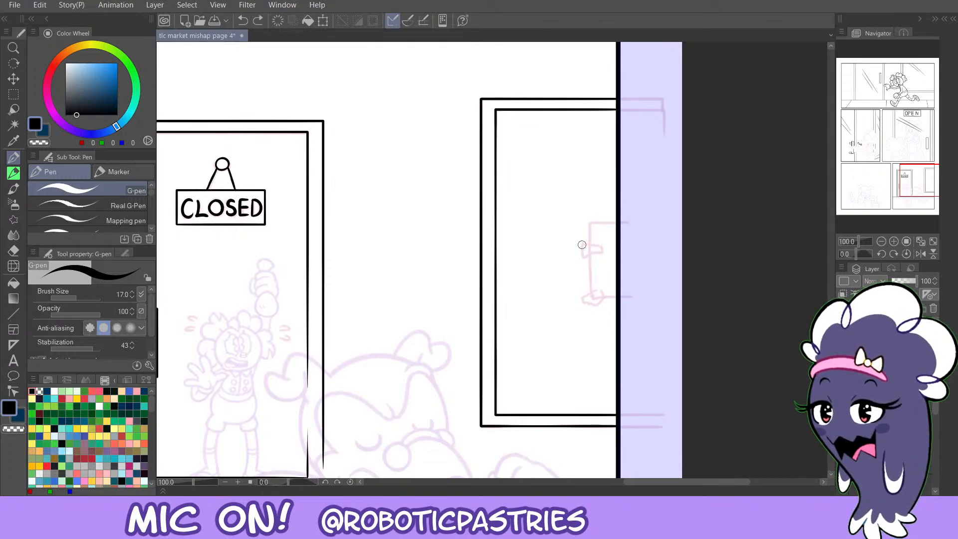
{"action": "key", "text": "ctrl+z"}
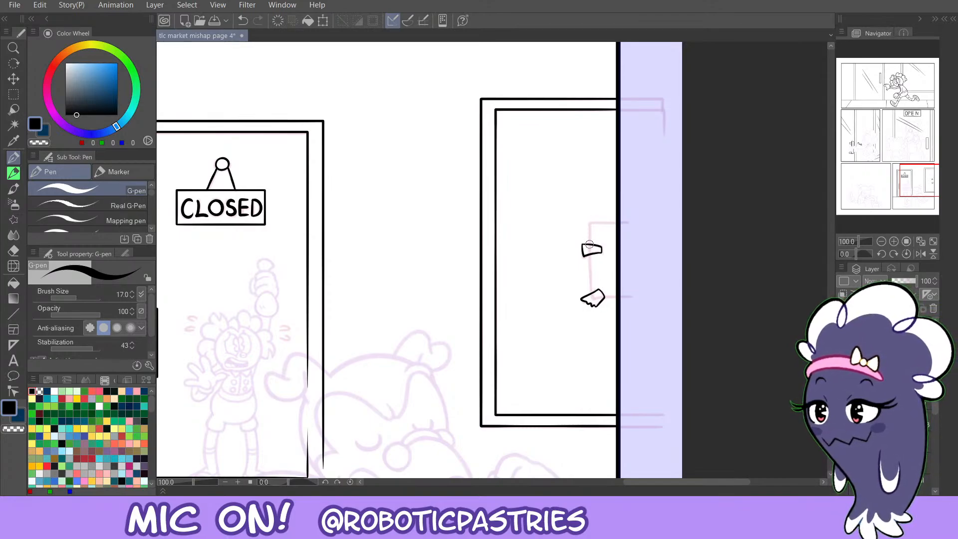
Ink the notice's outline from the upper tape piece up to its corner and across the top to the panel border.
{"action": "key", "text": "ctrl+z"}
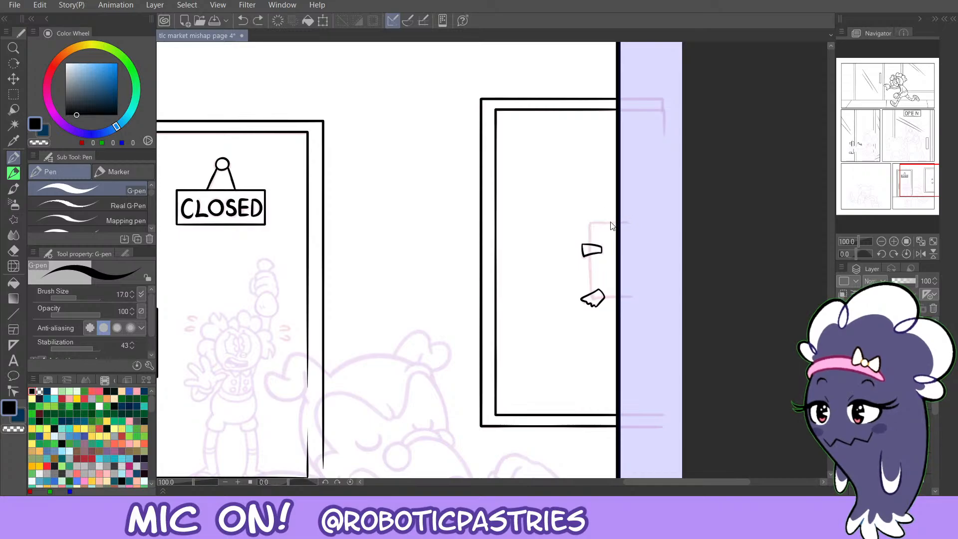
{"action": "key", "text": "ctrl+z"}
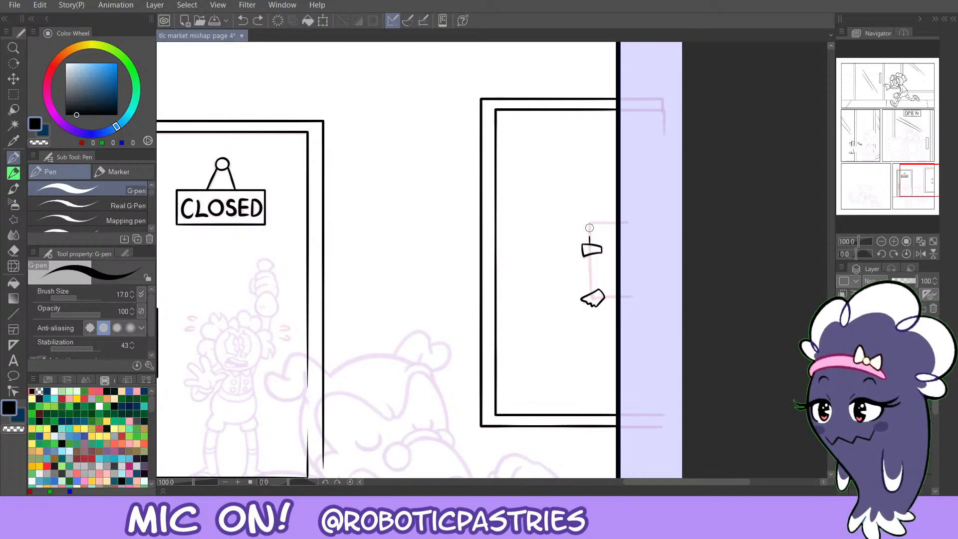
{"action": "mouse_move", "coordinate": [589, 228]}
{"action": "left_mouse_down"}
{"action": "mouse_move", "coordinate": [590, 246]}
{"action": "mouse_move", "coordinate": [646, 226]}
{"action": "left_mouse_up"}
{"action": "key", "text": "ctrl+z"}
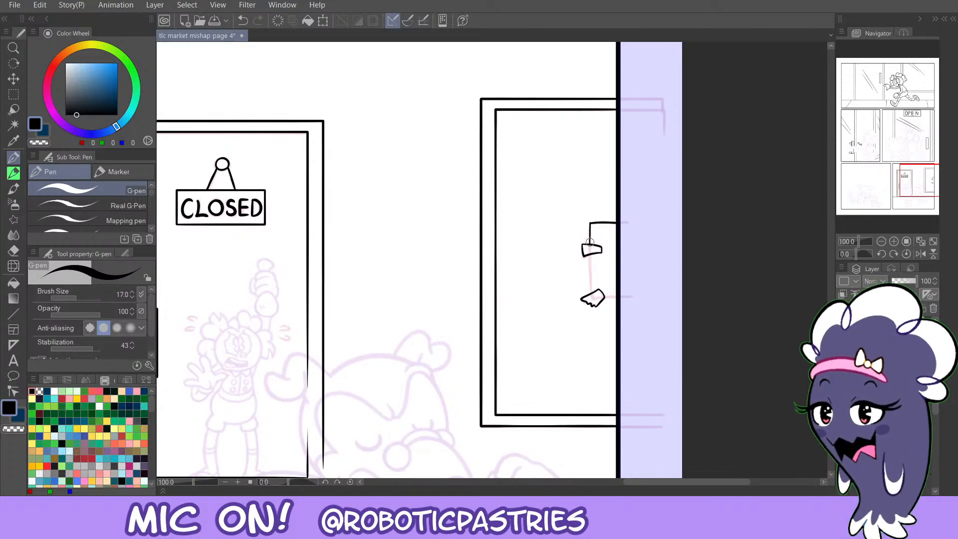
{"action": "key", "text": "ctrl+z"}
Ink the notice's left edge between the two tape pieces and its bottom edge up to the panel border.
{"action": "mouse_move", "coordinate": [590, 245]}
{"action": "left_mouse_down"}
{"action": "mouse_move", "coordinate": [590, 218]}
{"action": "mouse_move", "coordinate": [591, 299]}
{"action": "left_mouse_up"}
{"action": "key", "text": "ctrl+z"}
{"action": "key", "text": "ctrl+z"}
{"action": "key", "text": "ctrl+z"}
{"action": "key", "text": "ctrl+z"}
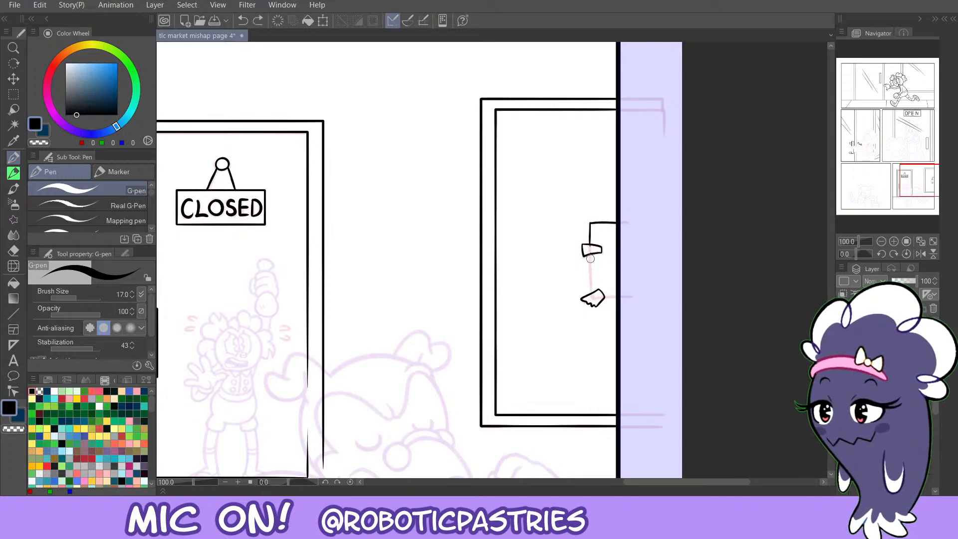
{"action": "left_click_drag", "start_coordinate": [590, 259], "coordinate": [592, 299]}
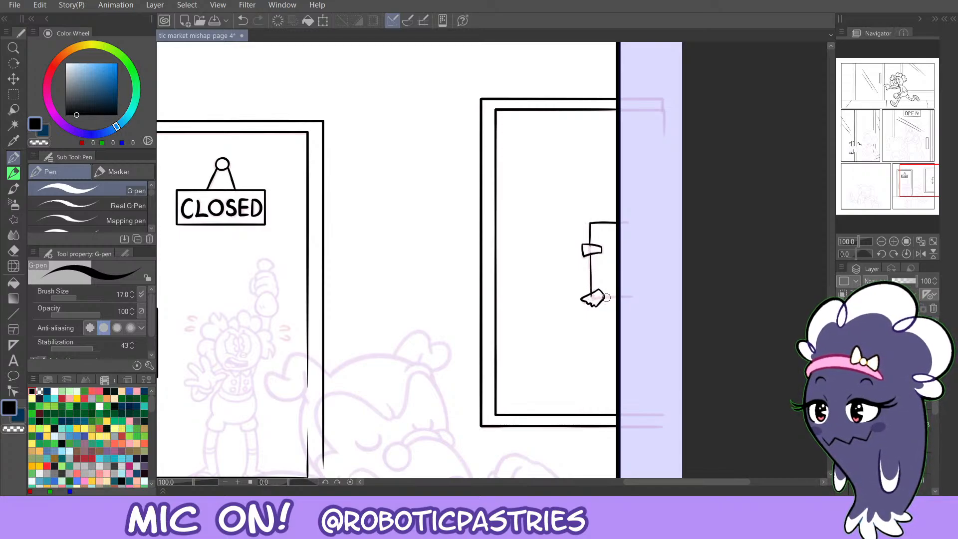
{"action": "left_click_drag", "start_coordinate": [604, 299], "coordinate": [623, 296]}
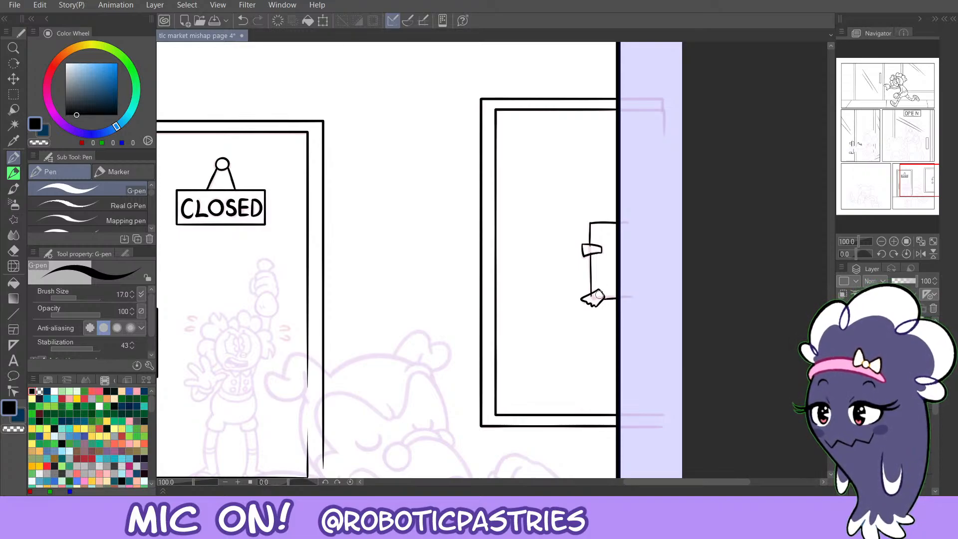
{"action": "key", "text": "ctrl+z"}
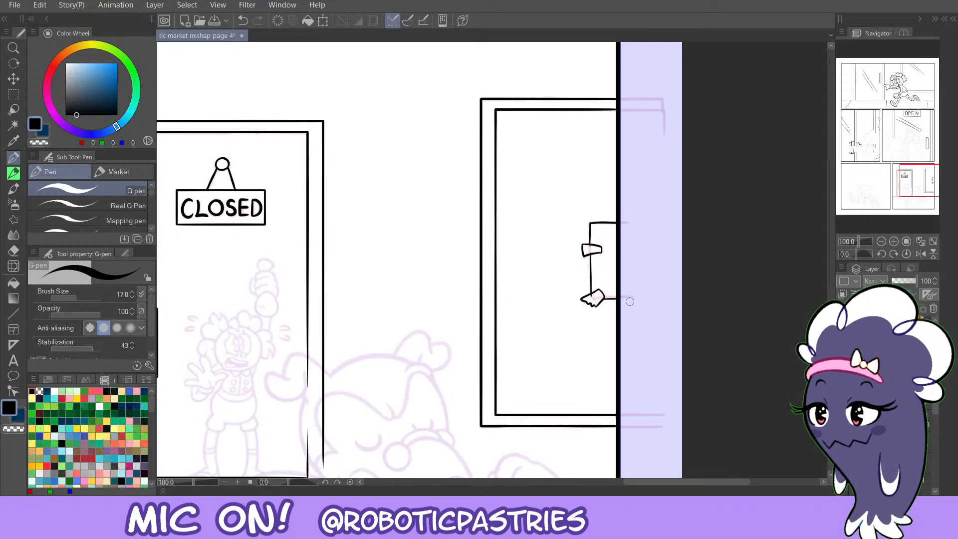
{"action": "key", "text": "c"}
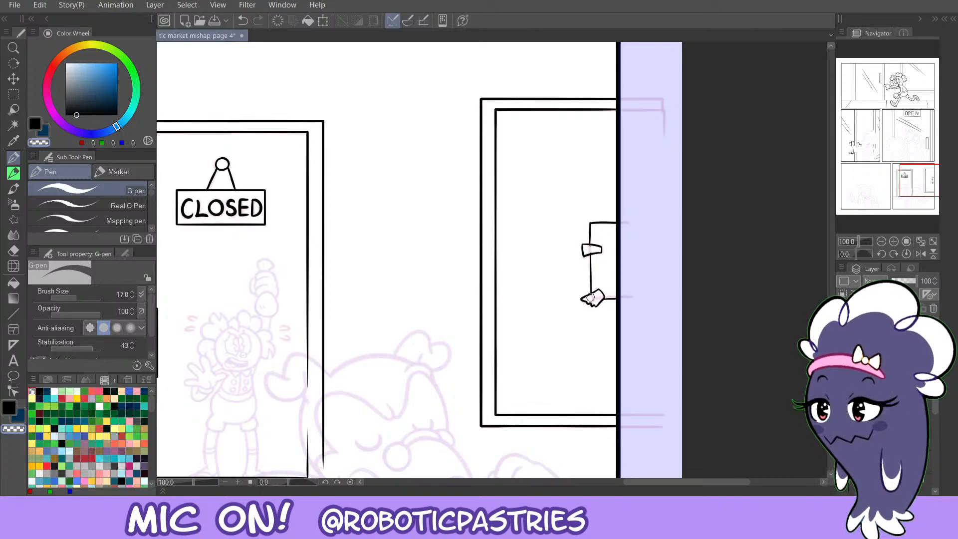
{"action": "key", "text": "ctrl+z"}
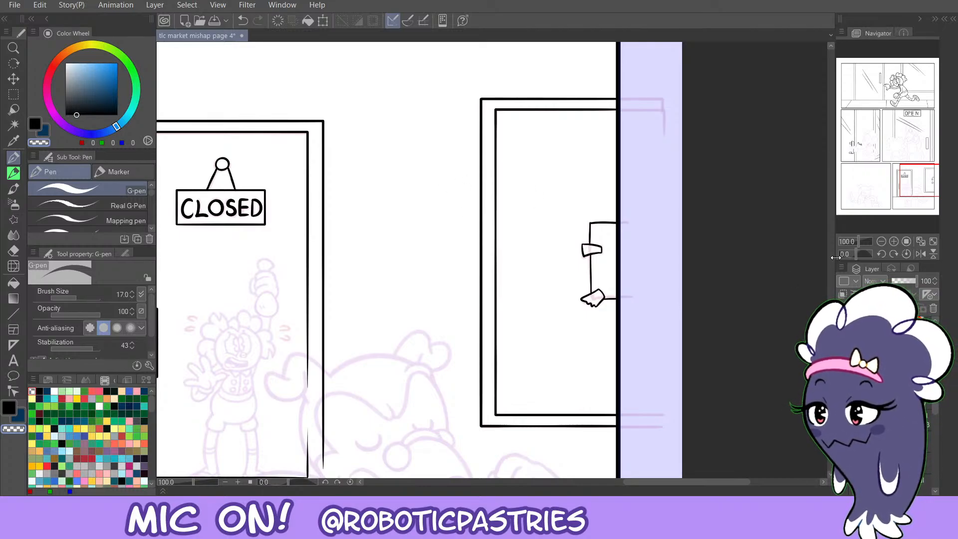
Open the "tlc market mishap page 3" file to check its finished panels as reference, and return to page 4.
{"action": "left_click", "coordinate": [882, 243]}
{"action": "left_click", "coordinate": [882, 243]}
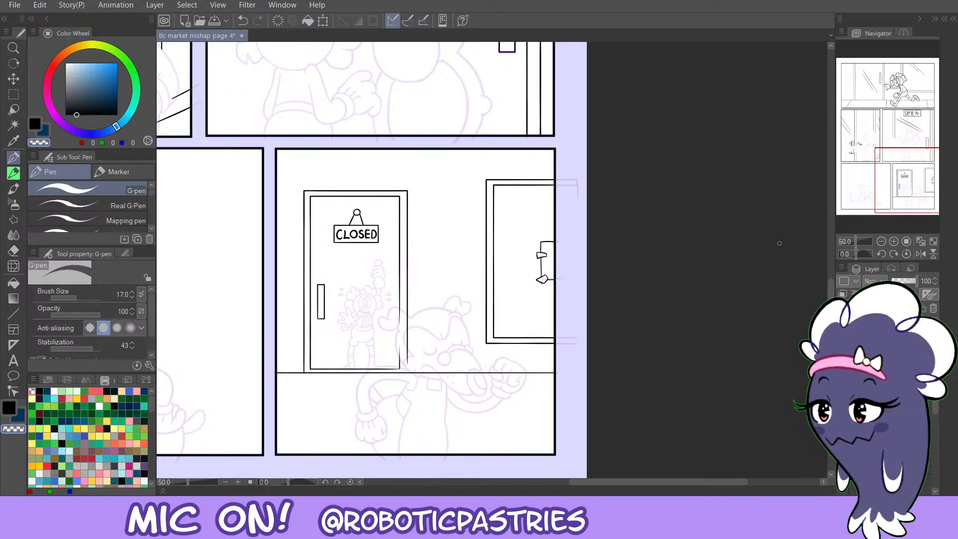
{"action": "left_click_drag", "start_coordinate": [896, 184], "coordinate": [873, 190]}
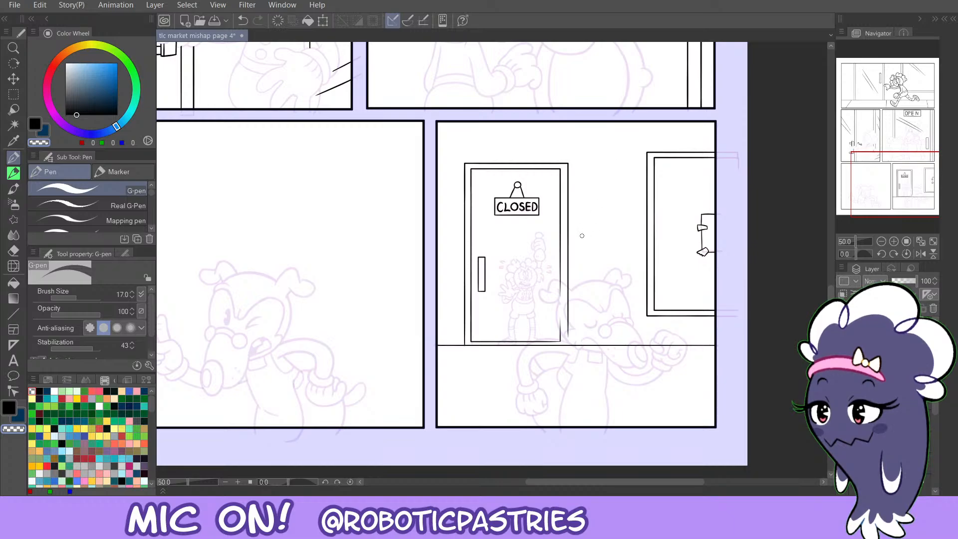
{"action": "left_click", "coordinate": [21, 7]}
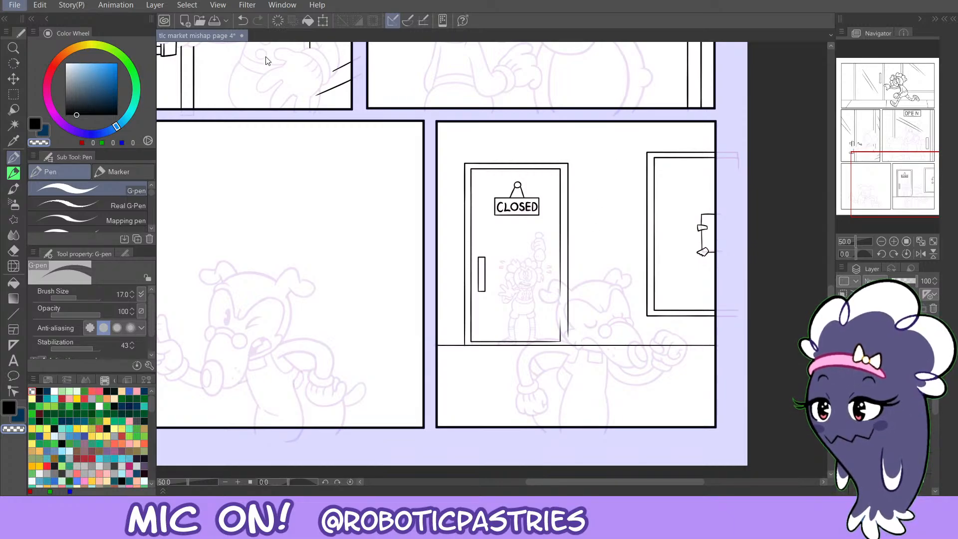
{"action": "left_click", "coordinate": [299, 60]}
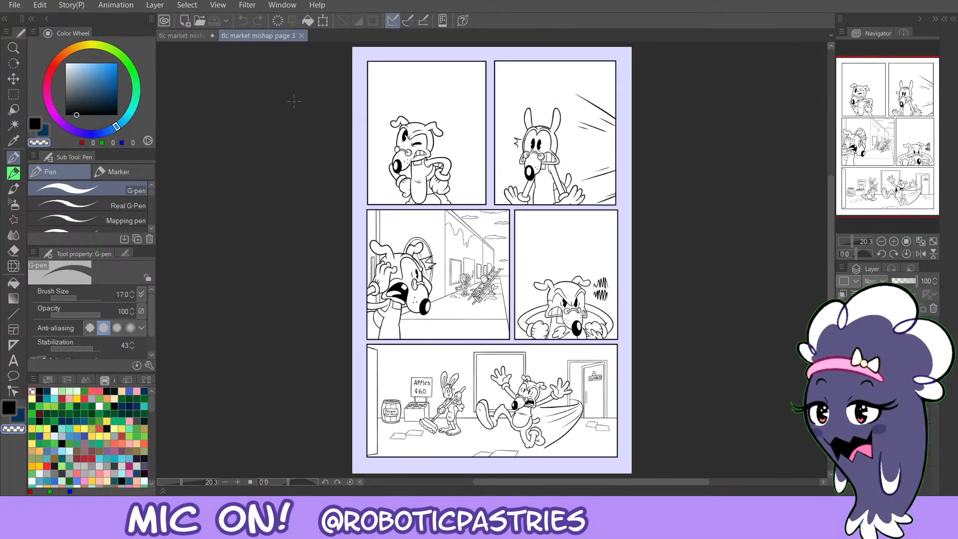
{"action": "left_click", "coordinate": [187, 37]}
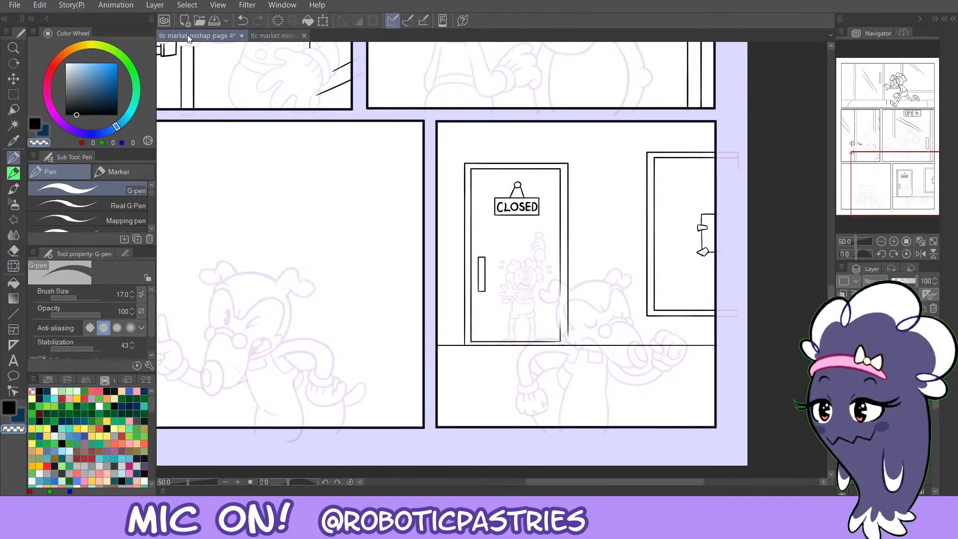
Ink a straight horizontal line on the ground just below the closed door as the top edge of a paving slab.
{"action": "key", "text": "ctrl+z"}
{"action": "key", "text": "c"}
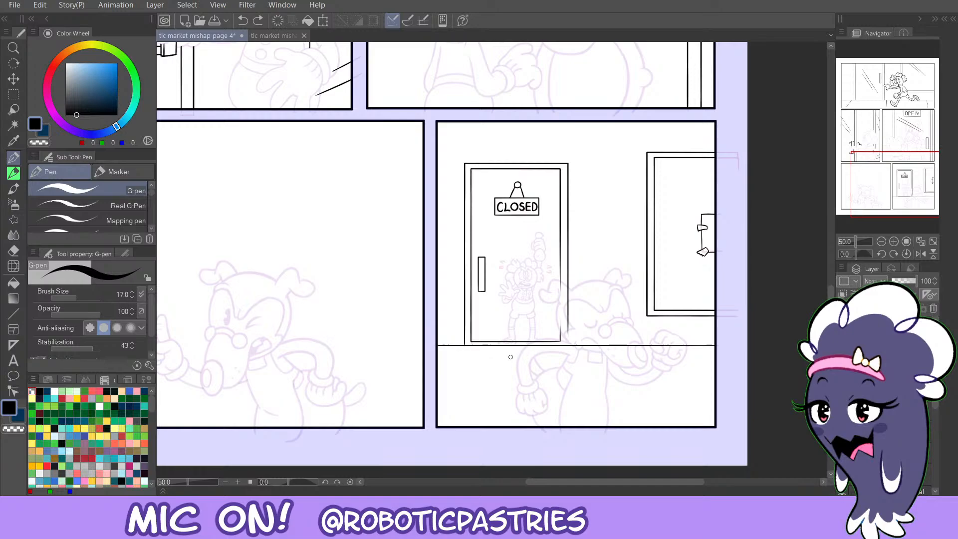
{"action": "double_click", "coordinate": [893, 241]}
{"action": "left_click_drag", "start_coordinate": [892, 213], "coordinate": [896, 229]}
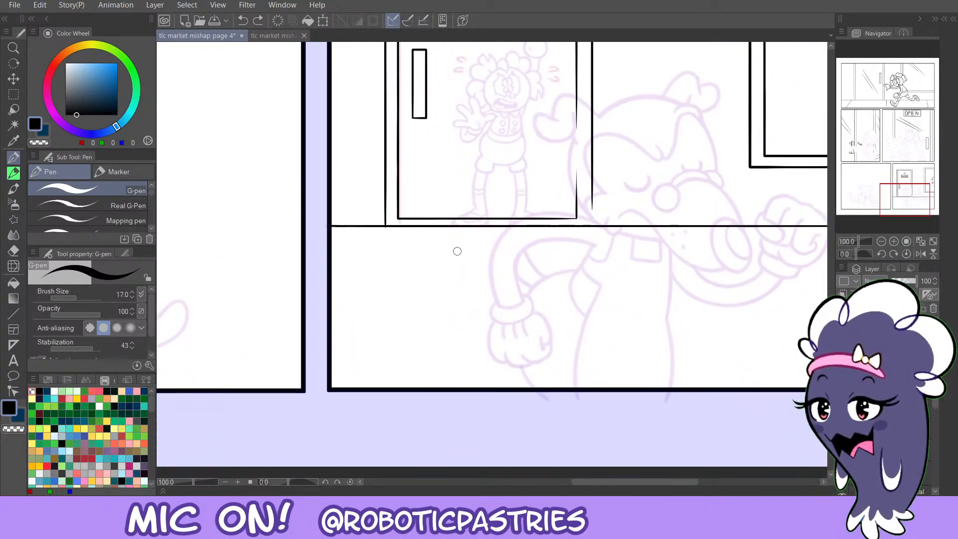
{"action": "mouse_move", "coordinate": [499, 247]}
{"action": "left_mouse_down"}
{"action": "mouse_move", "coordinate": [431, 252]}
{"action": "mouse_move", "coordinate": [469, 246]}
{"action": "mouse_move", "coordinate": [424, 242]}
{"action": "left_mouse_up"}
{"action": "key", "text": "ctrl+z"}
{"action": "key", "text": "ctrl+z"}
{"action": "key", "text": "ctrl+z"}
{"action": "mouse_move", "coordinate": [501, 242]}
{"action": "left_mouse_down"}
{"action": "mouse_move", "coordinate": [417, 236]}
{"action": "mouse_move", "coordinate": [467, 246]}
{"action": "mouse_move", "coordinate": [414, 244]}
{"action": "left_mouse_up"}
{"action": "key", "text": "ctrl+z"}
{"action": "key", "text": "ctrl+z"}
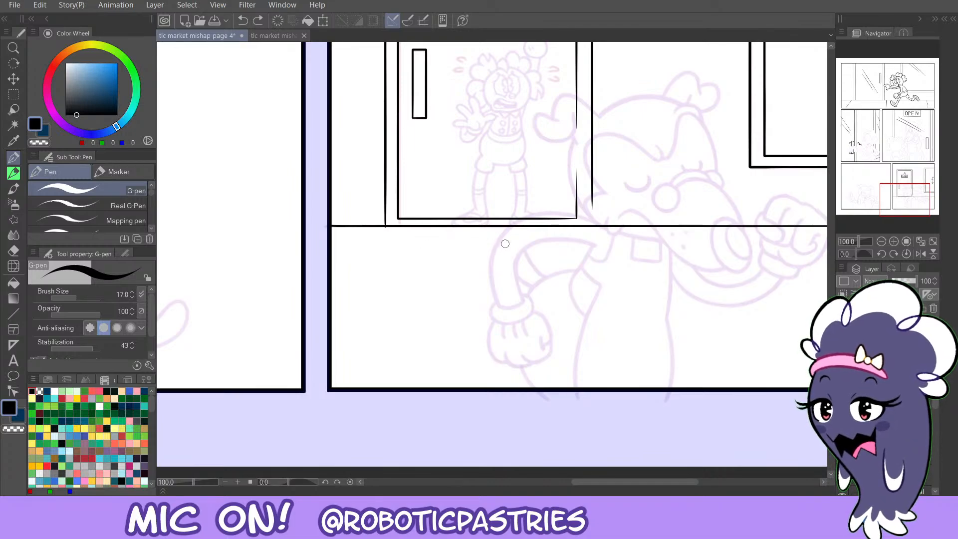
{"action": "left_click_drag", "start_coordinate": [504, 242], "coordinate": [428, 245]}
{"action": "key", "text": "ctrl+z"}
{"action": "mouse_move", "coordinate": [501, 242]}
{"action": "left_mouse_down"}
{"action": "mouse_move", "coordinate": [434, 244]}
{"action": "mouse_move", "coordinate": [506, 243]}
{"action": "left_mouse_up"}
{"action": "key", "text": "ctrl+z"}
{"action": "key", "text": "ctrl+z"}
{"action": "left_click_drag", "start_coordinate": [427, 241], "coordinate": [521, 242]}
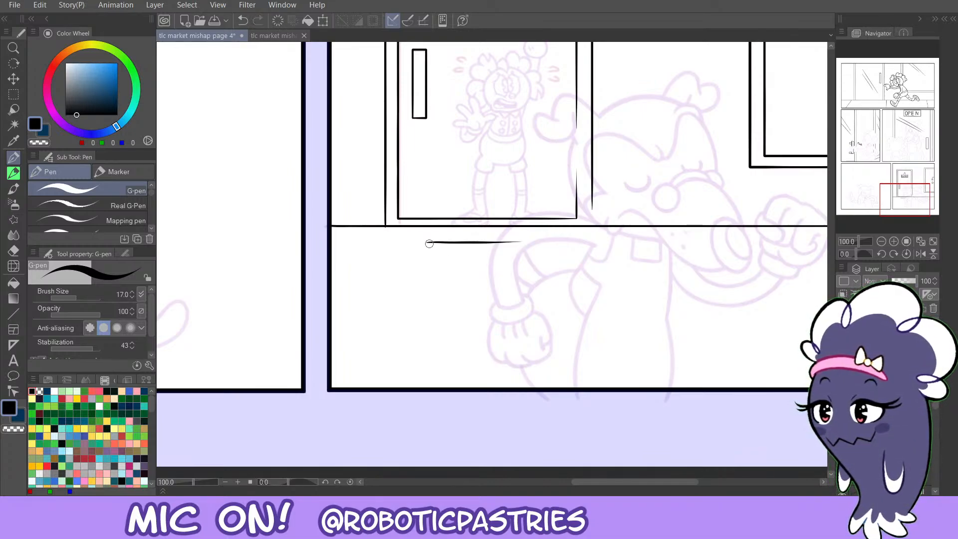
Ink the paving slab's slanted left side and its bottom edge parallel to the top one.
{"action": "left_click_drag", "start_coordinate": [411, 275], "coordinate": [471, 280]}
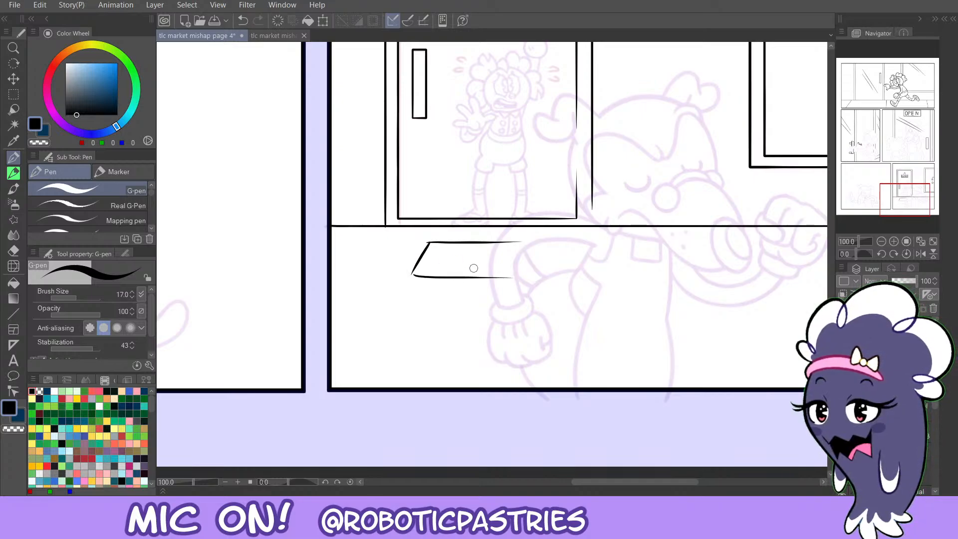
{"action": "key", "text": "ctrl+z"}
{"action": "left_click_drag", "start_coordinate": [411, 274], "coordinate": [471, 280]}
{"action": "key", "text": "ctrl+z"}
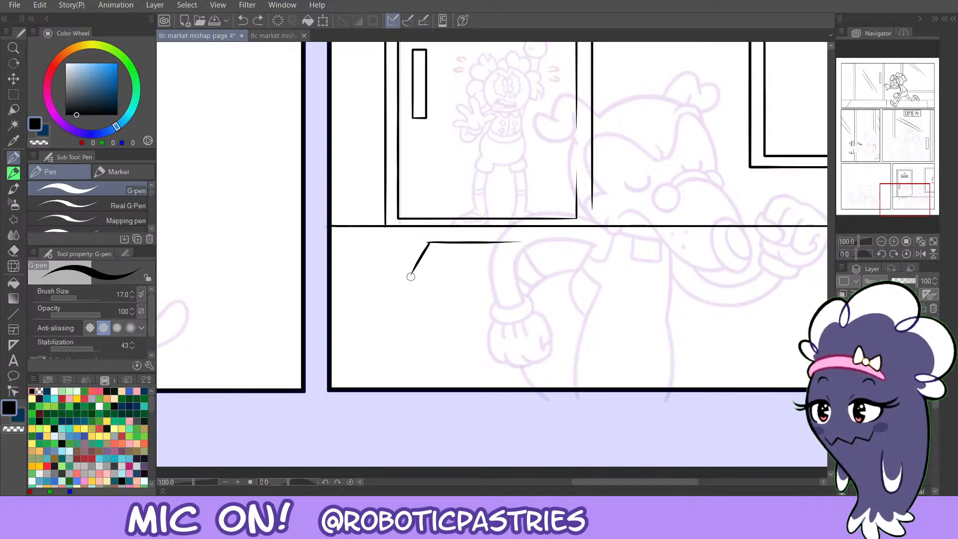
{"action": "left_click_drag", "start_coordinate": [411, 274], "coordinate": [527, 273]}
{"action": "key", "text": "ctrl+z"}
{"action": "left_click_drag", "start_coordinate": [411, 276], "coordinate": [529, 275]}
{"action": "key", "text": "e"}
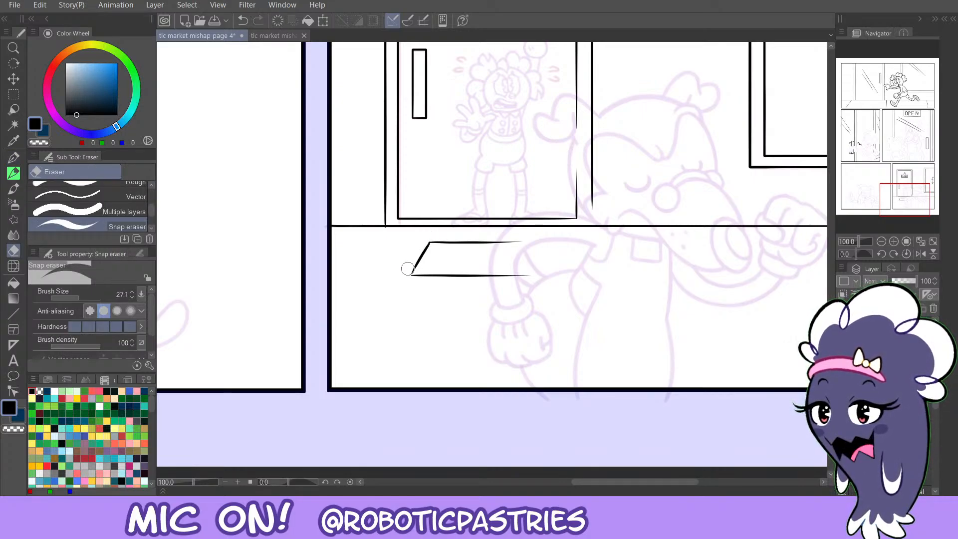
Ink a second paving slab's slanted left side and short bottom edge, overlapping the lower edge of the slab below the door.
{"action": "key", "text": "p"}
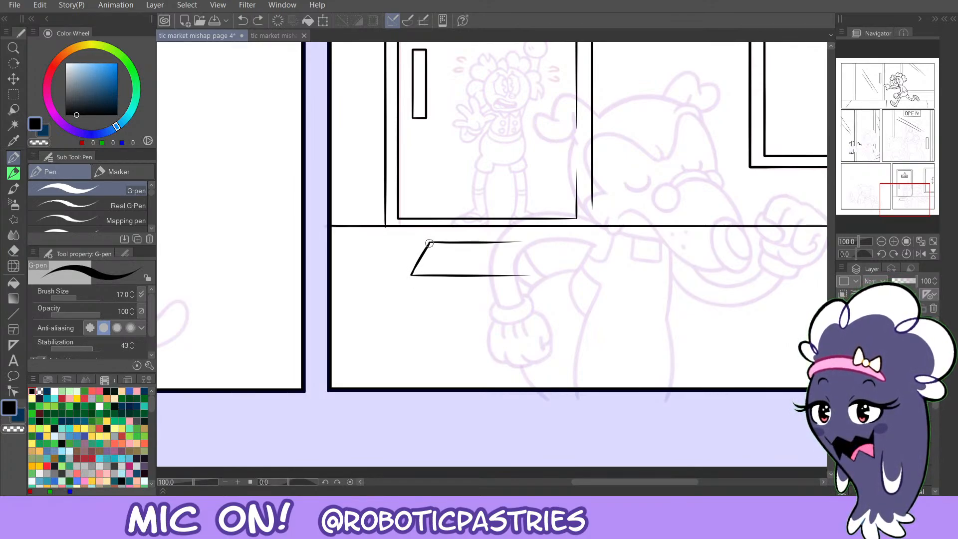
{"action": "key", "text": "ctrl+z"}
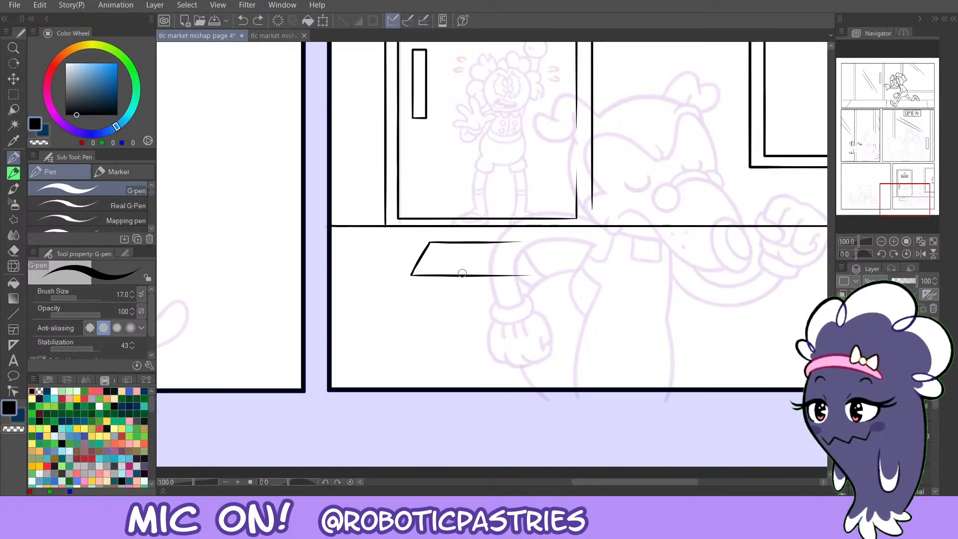
{"action": "mouse_move", "coordinate": [490, 268]}
{"action": "left_mouse_down"}
{"action": "mouse_move", "coordinate": [457, 297]}
{"action": "mouse_move", "coordinate": [506, 305]}
{"action": "mouse_move", "coordinate": [459, 302]}
{"action": "mouse_move", "coordinate": [470, 290]}
{"action": "left_mouse_up"}
{"action": "key", "text": "ctrl+z"}
{"action": "key", "text": "ctrl+z"}
{"action": "key", "text": "ctrl+z"}
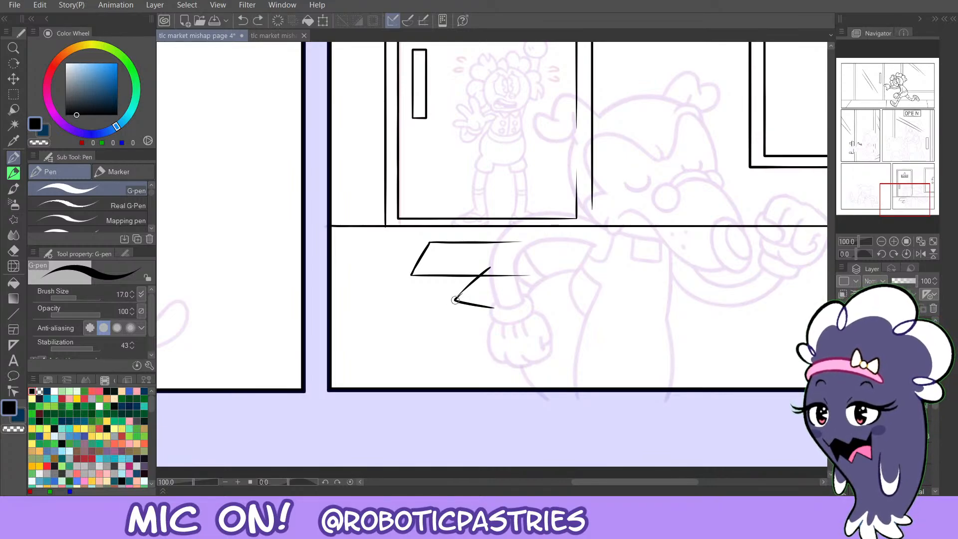
Erase the first slab's bottom edge where it runs past the second slab, and trim the tapered end of its top edge.
{"action": "key", "text": "c"}
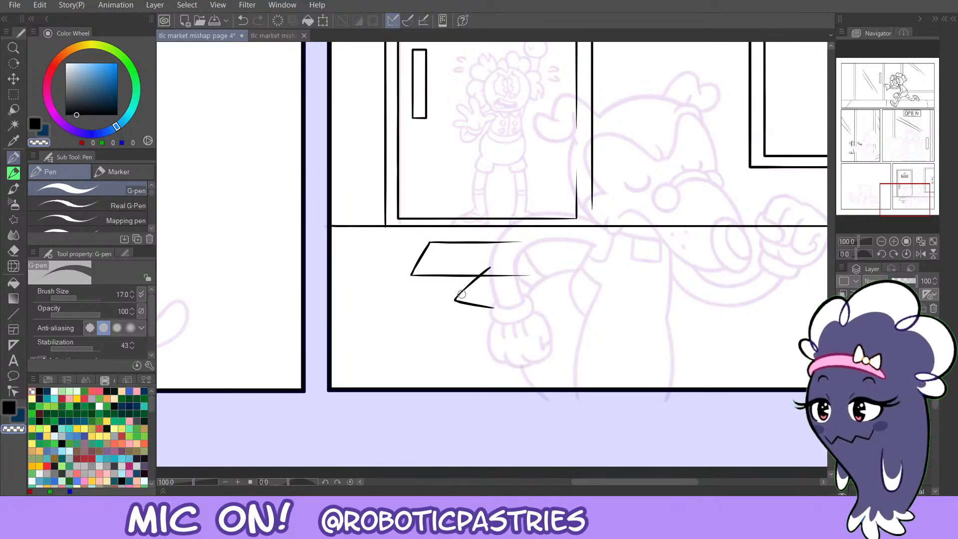
{"action": "key", "text": "c"}
{"action": "key", "text": "ctrl+z"}
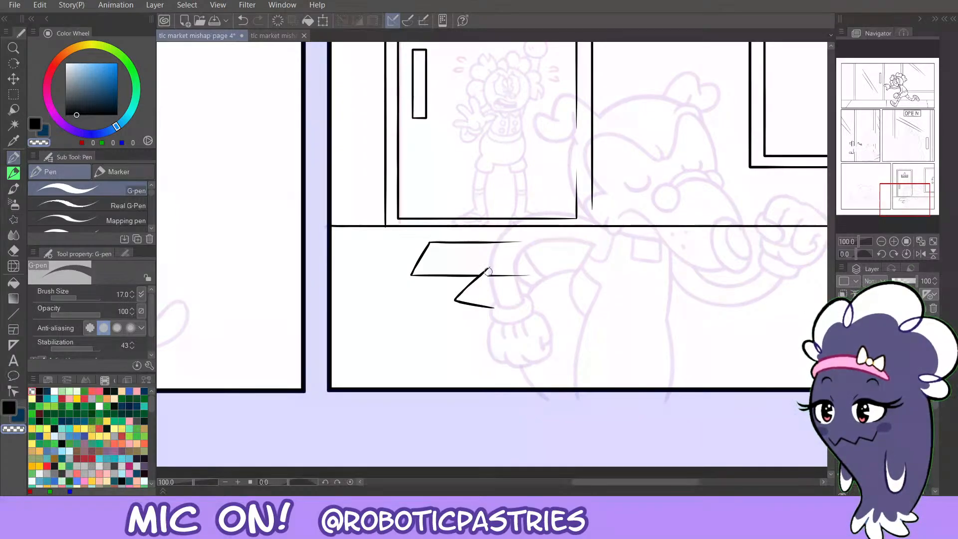
{"action": "key", "text": "e"}
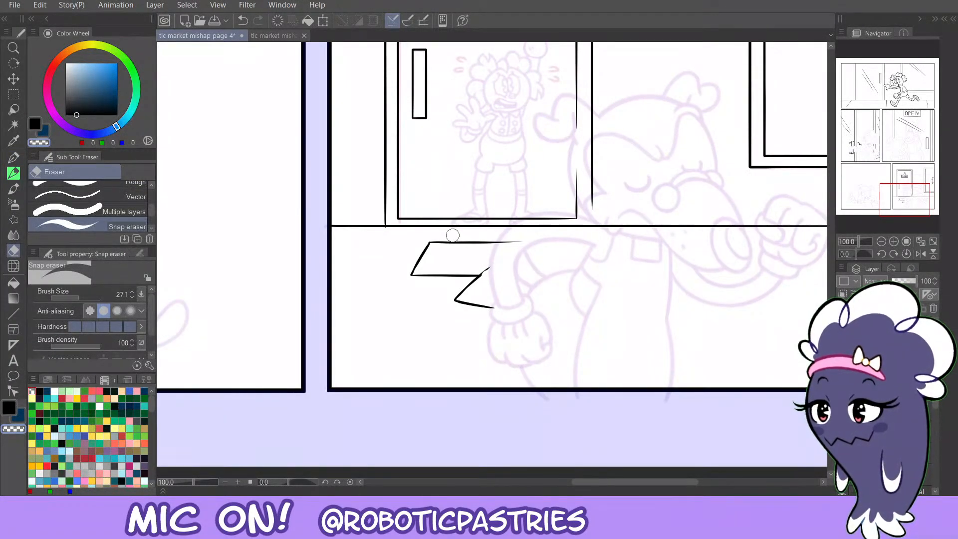
{"action": "key", "text": "ctrl+z"}
{"action": "left_click_drag", "start_coordinate": [487, 271], "coordinate": [530, 275]}
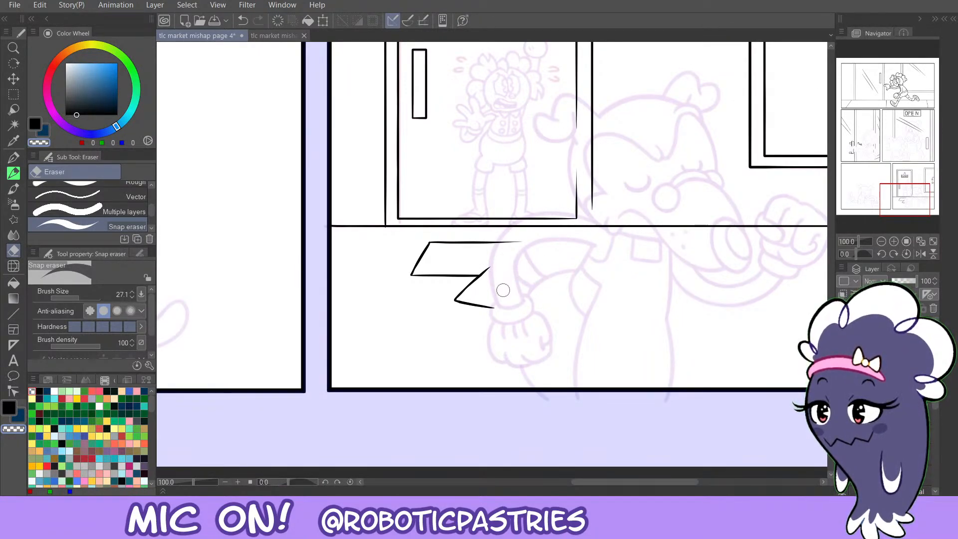
{"action": "key", "text": "p"}
{"action": "key", "text": "e"}
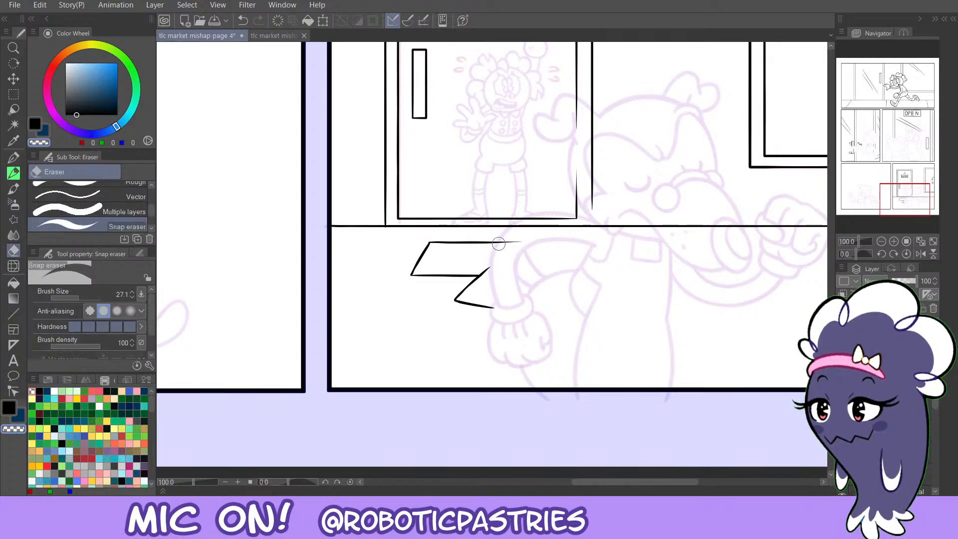
{"action": "left_click_drag", "start_coordinate": [501, 242], "coordinate": [527, 241]}
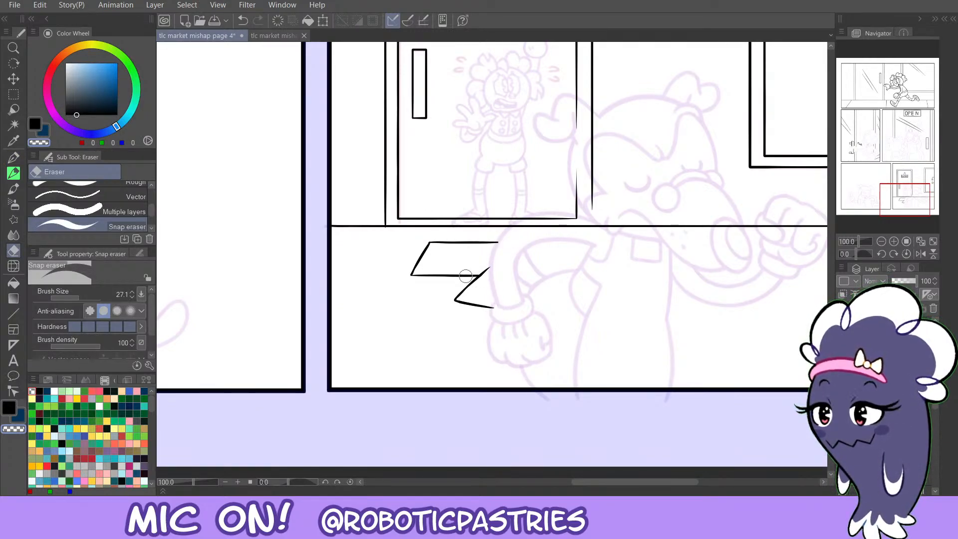
{"action": "key", "text": "p"}
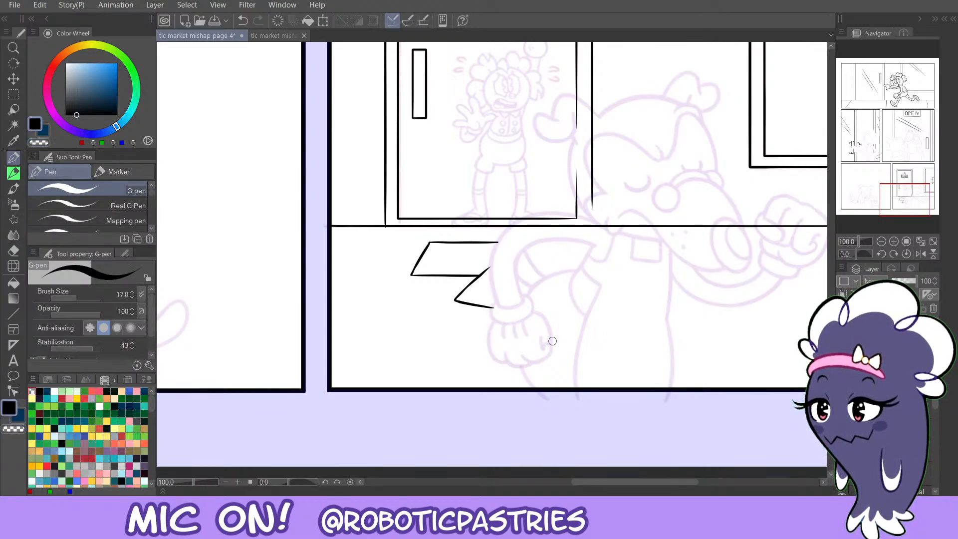
{"action": "left_click_drag", "start_coordinate": [894, 204], "coordinate": [906, 207]}
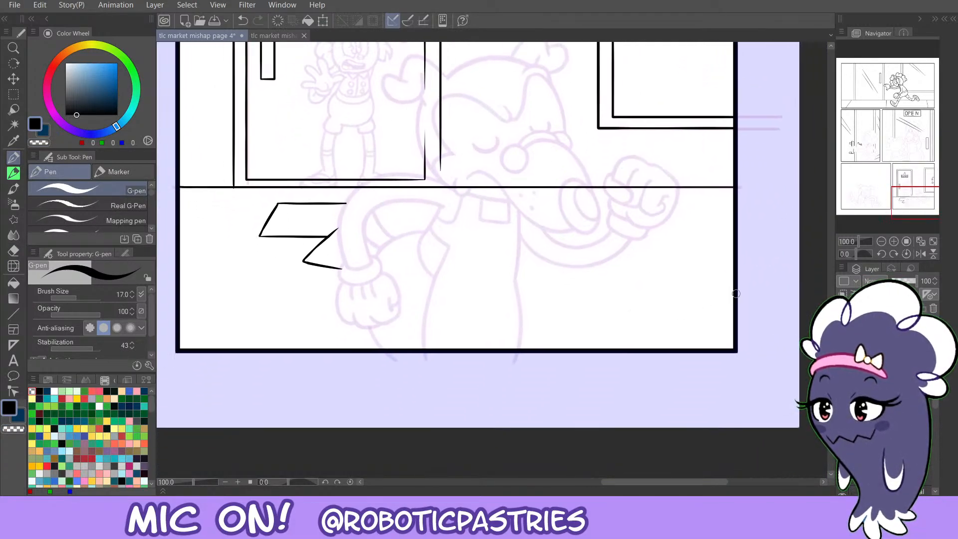
{"action": "mouse_move", "coordinate": [736, 293]}
{"action": "left_mouse_down"}
{"action": "mouse_move", "coordinate": [674, 279]}
{"action": "mouse_move", "coordinate": [694, 279]}
{"action": "mouse_move", "coordinate": [684, 276]}
{"action": "mouse_move", "coordinate": [665, 283]}
{"action": "left_mouse_up"}
{"action": "key", "text": "ctrl+z"}
{"action": "key", "text": "ctrl+z"}
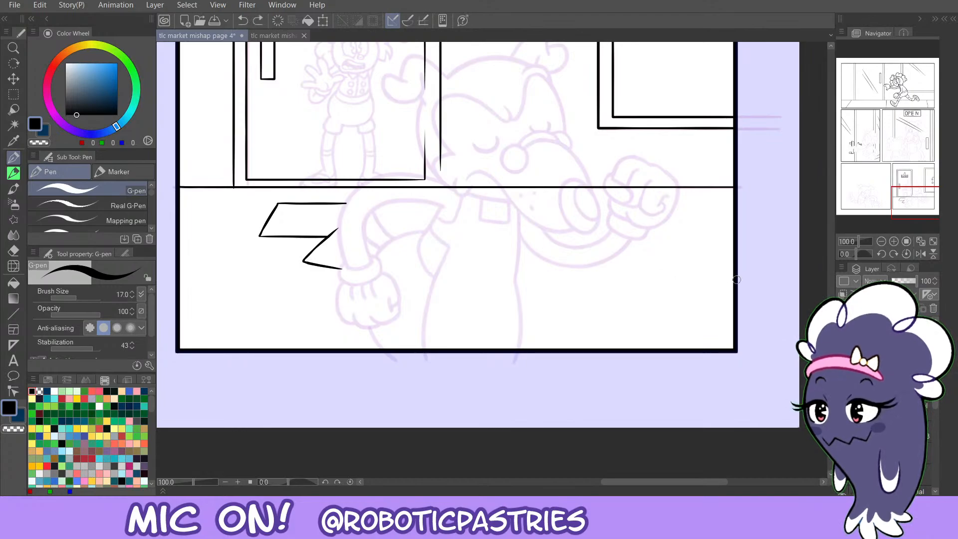
{"action": "mouse_move", "coordinate": [736, 280]}
{"action": "left_mouse_down"}
{"action": "mouse_move", "coordinate": [693, 270]}
{"action": "mouse_move", "coordinate": [652, 284]}
{"action": "left_mouse_up"}
{"action": "key", "text": "ctrl+z"}
{"action": "key", "text": "ctrl+z"}
{"action": "mouse_move", "coordinate": [719, 265]}
{"action": "left_mouse_down"}
{"action": "mouse_move", "coordinate": [656, 269]}
{"action": "mouse_move", "coordinate": [654, 278]}
{"action": "mouse_move", "coordinate": [675, 266]}
{"action": "left_mouse_up"}
{"action": "key", "text": "ctrl+z"}
{"action": "key", "text": "ctrl+z"}
{"action": "mouse_move", "coordinate": [716, 292]}
{"action": "left_mouse_down"}
{"action": "mouse_move", "coordinate": [689, 285]}
{"action": "mouse_move", "coordinate": [697, 288]}
{"action": "mouse_move", "coordinate": [636, 286]}
{"action": "left_mouse_up"}
{"action": "key", "text": "ctrl+z"}
{"action": "key", "text": "ctrl+z"}
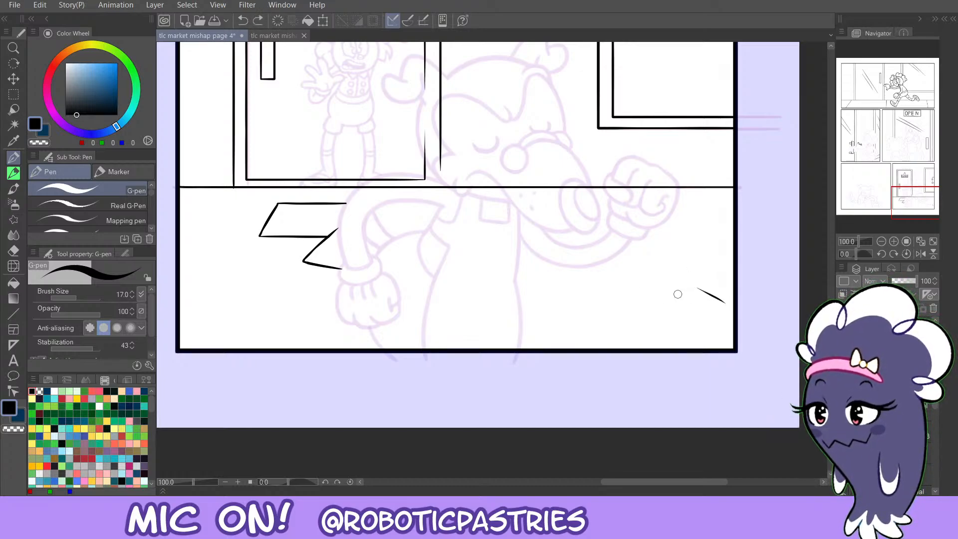
Check the ground slabs in the "tlc market mishap page 3" file for reference, and return to page 4.
{"action": "left_click", "coordinate": [275, 37]}
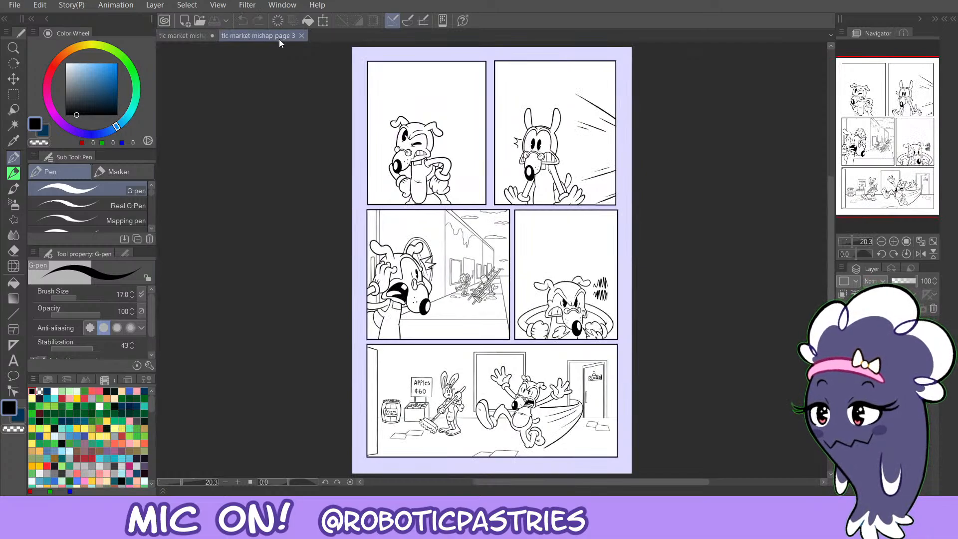
{"action": "left_click", "coordinate": [185, 37]}
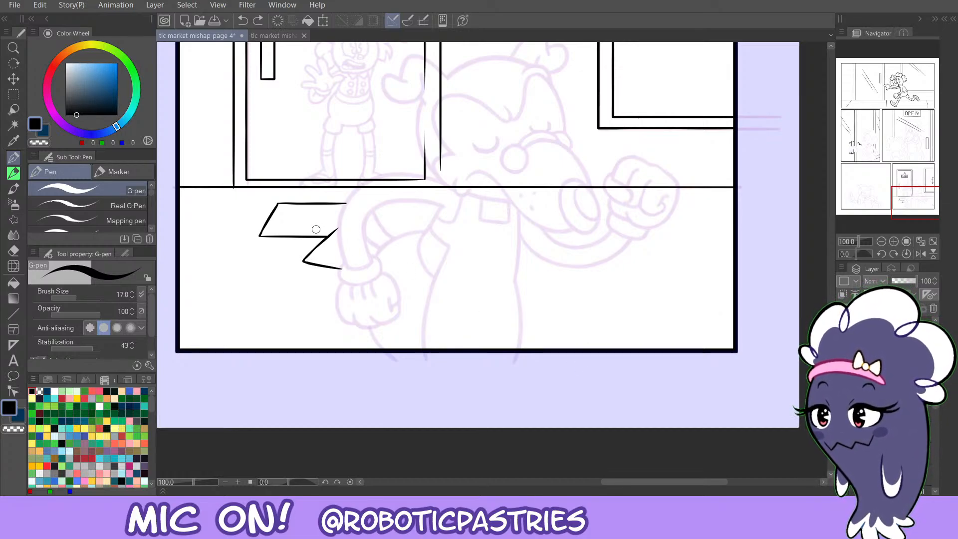
{"action": "key", "text": "m"}
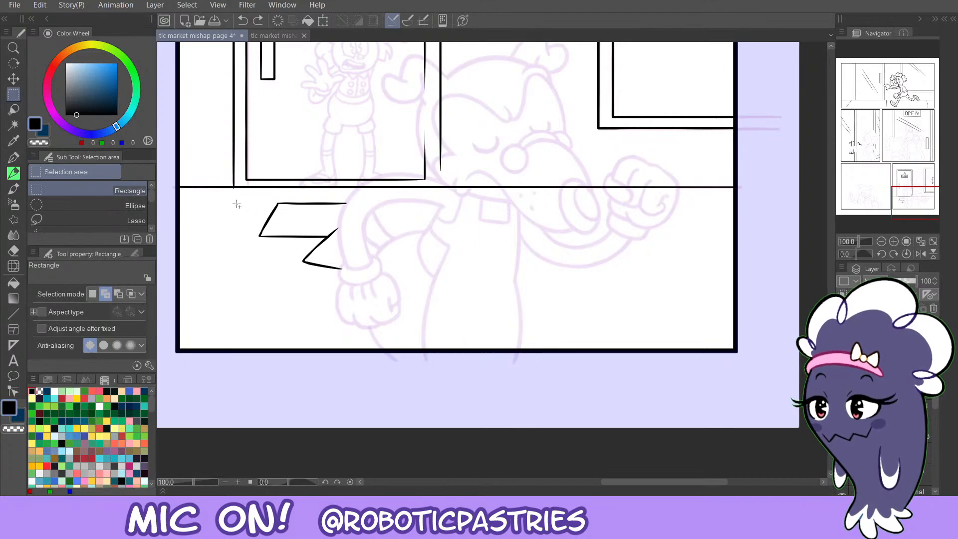
{"action": "left_click_drag", "start_coordinate": [236, 204], "coordinate": [362, 297]}
{"action": "key", "text": "p"}
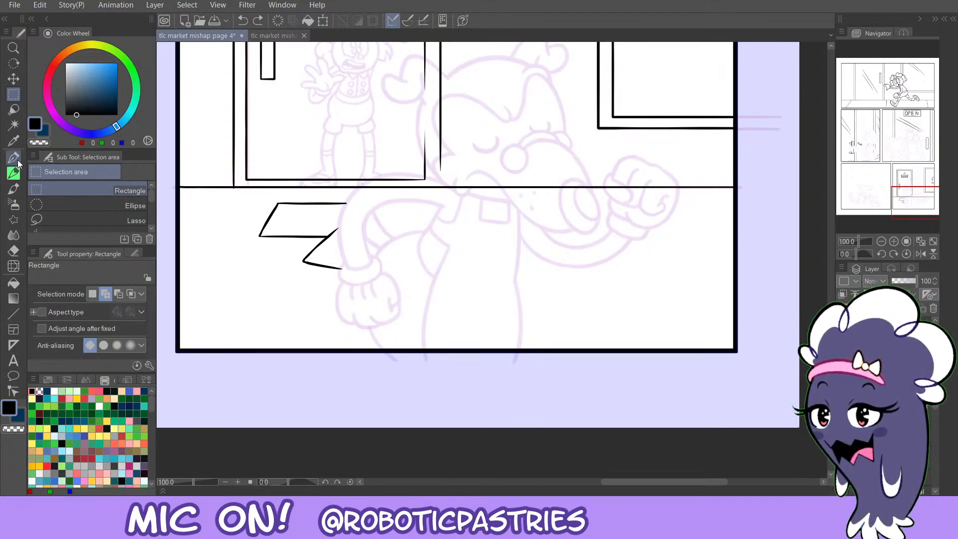
{"action": "mouse_move", "coordinate": [736, 283]}
{"action": "left_mouse_down"}
{"action": "mouse_move", "coordinate": [673, 281]}
{"action": "mouse_move", "coordinate": [664, 264]}
{"action": "mouse_move", "coordinate": [710, 283]}
{"action": "mouse_move", "coordinate": [679, 272]}
{"action": "left_mouse_up"}
{"action": "key", "text": "ctrl+z"}
{"action": "key", "text": "ctrl+z"}
{"action": "key", "text": "ctrl+z"}
{"action": "key", "text": "ctrl+z"}
{"action": "left_click_drag", "start_coordinate": [739, 297], "coordinate": [677, 276]}
{"action": "key", "text": "ctrl+z"}
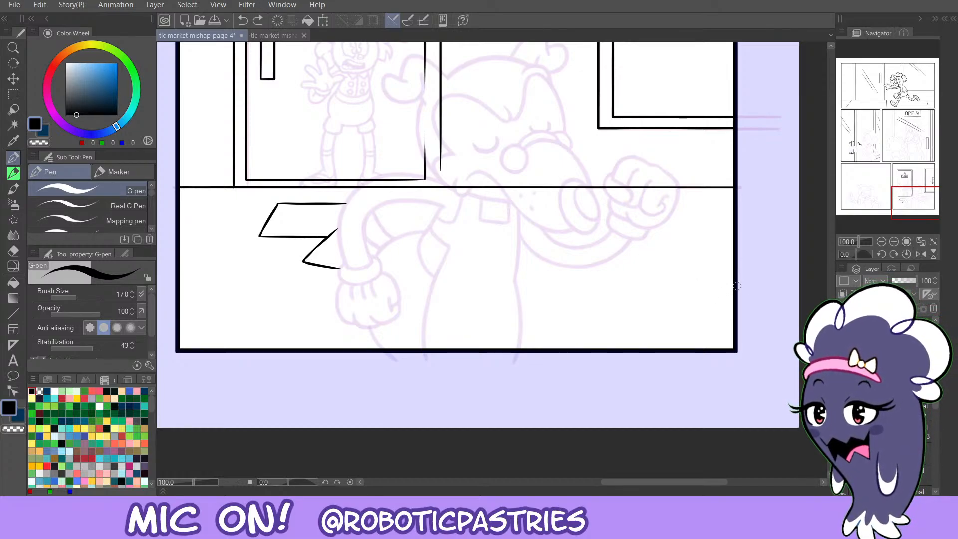
{"action": "mouse_move", "coordinate": [737, 288]}
{"action": "left_mouse_down"}
{"action": "mouse_move", "coordinate": [662, 272]}
{"action": "mouse_move", "coordinate": [744, 290]}
{"action": "left_mouse_up"}
{"action": "key", "text": "ctrl+z"}
{"action": "key", "text": "ctrl+z"}
{"action": "key", "text": "ctrl+z"}
{"action": "key", "text": "ctrl+z"}
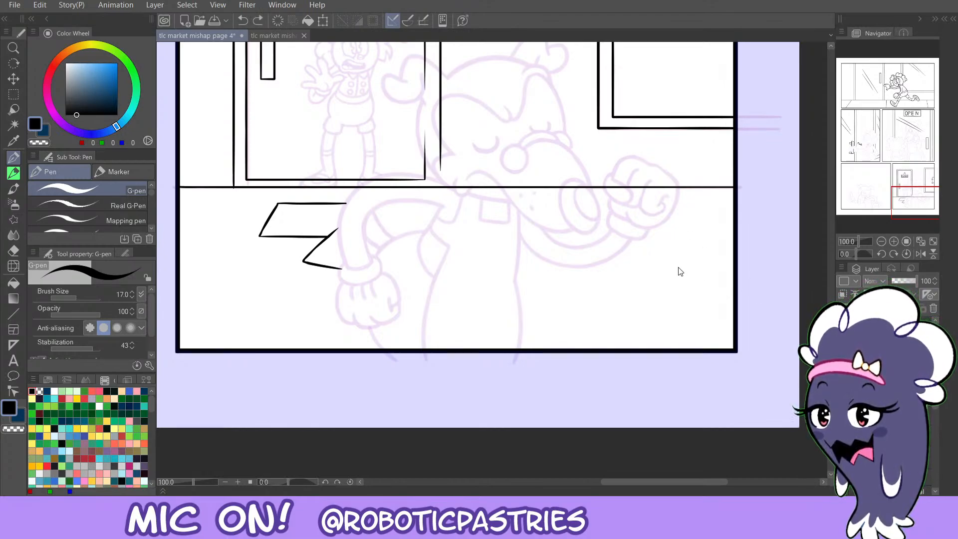
Try to ink a paving slab's top edge, slanted side and bottom edge against the last panel's right border.
{"action": "left_click_drag", "start_coordinate": [672, 269], "coordinate": [742, 281]}
{"action": "key", "text": "ctrl+z"}
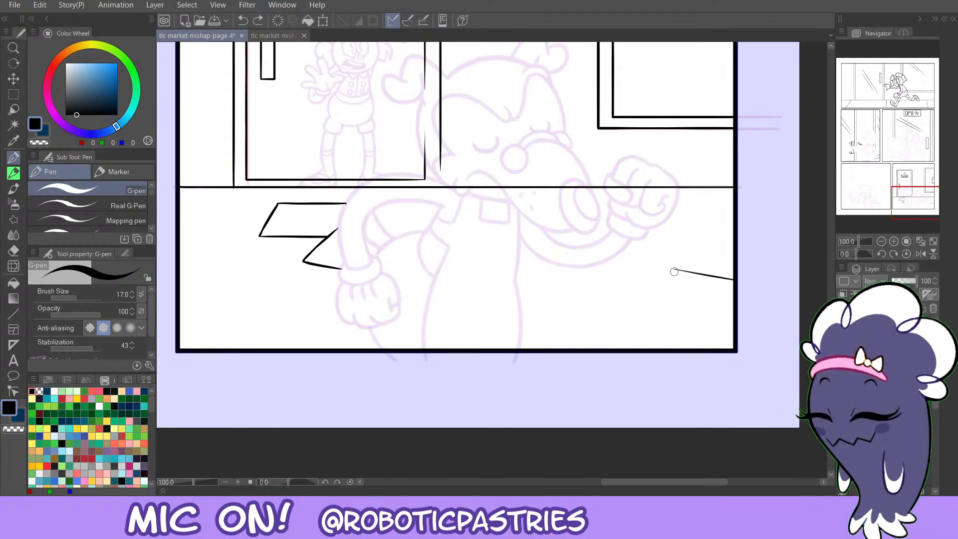
{"action": "left_click_drag", "start_coordinate": [675, 270], "coordinate": [646, 285]}
{"action": "left_click_drag", "start_coordinate": [737, 293], "coordinate": [664, 314]}
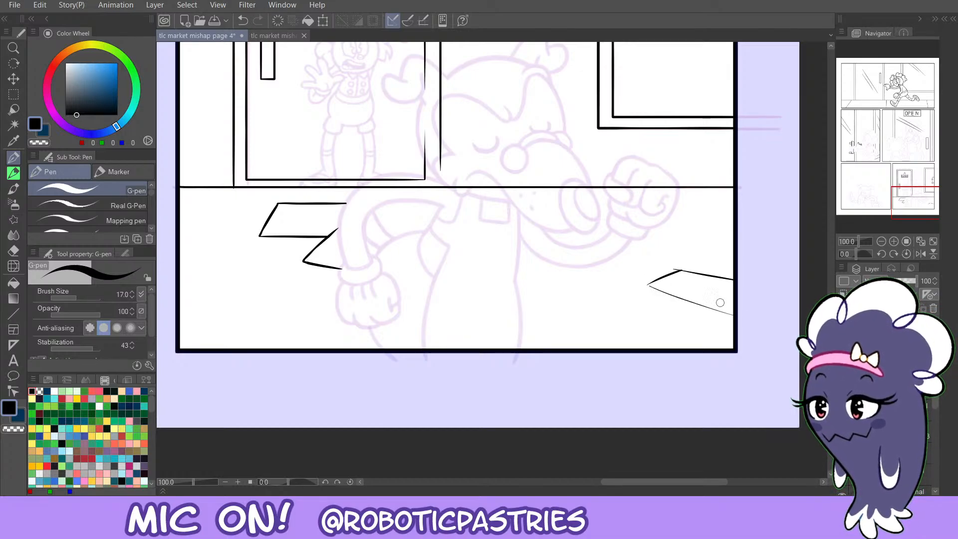
{"action": "key", "text": "ctrl+z"}
{"action": "mouse_move", "coordinate": [739, 294]}
{"action": "left_mouse_down"}
{"action": "mouse_move", "coordinate": [698, 315]}
{"action": "mouse_move", "coordinate": [647, 287]}
{"action": "left_mouse_up"}
{"action": "key", "text": "ctrl+z"}
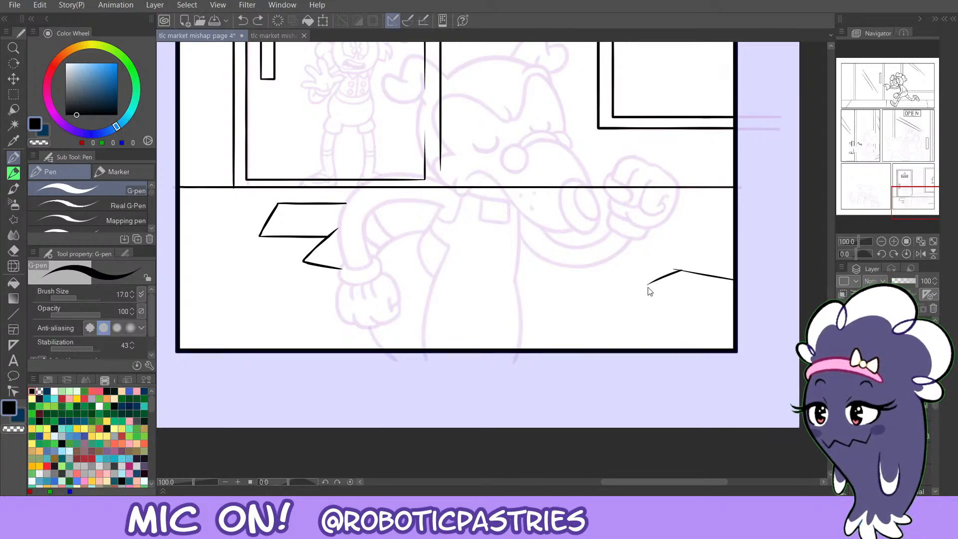
{"action": "key", "text": "ctrl+z"}
{"action": "left_click_drag", "start_coordinate": [738, 285], "coordinate": [671, 265]}
{"action": "key", "text": "ctrl+z"}
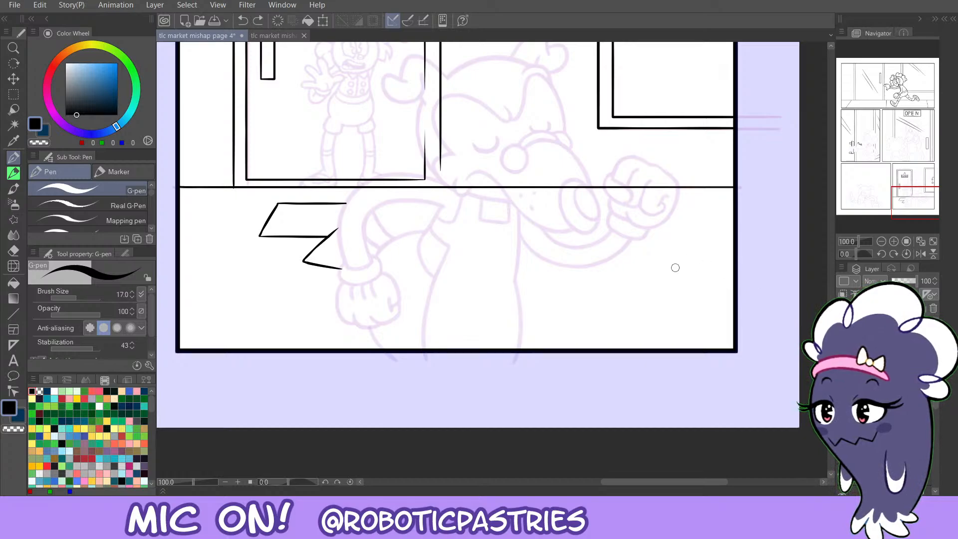
Ink a small paving slab cut off by the panel's right border, with a slanted left side and sloping top and bottom edges.
{"action": "key", "text": "ctrl+z"}
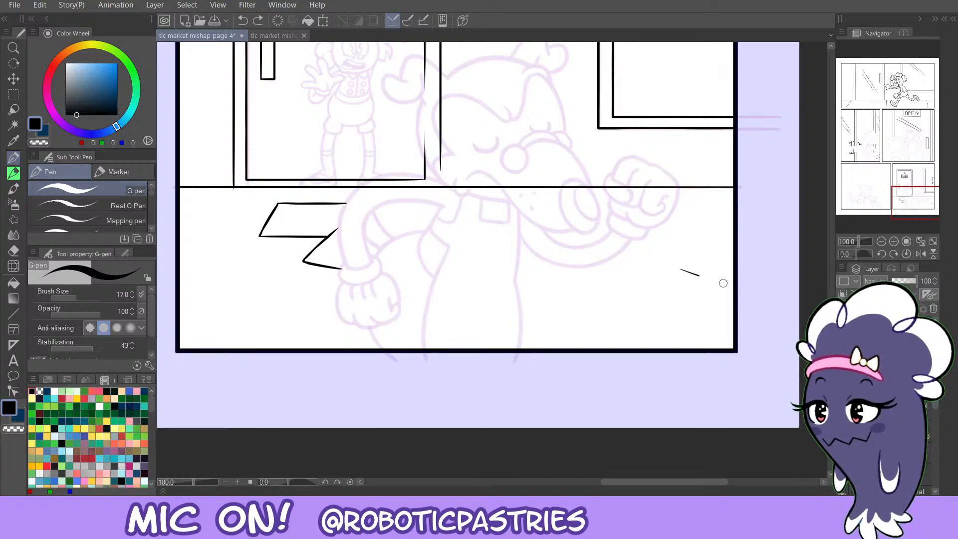
{"action": "key", "text": "ctrl+y"}
{"action": "left_click_drag", "start_coordinate": [680, 270], "coordinate": [658, 287]}
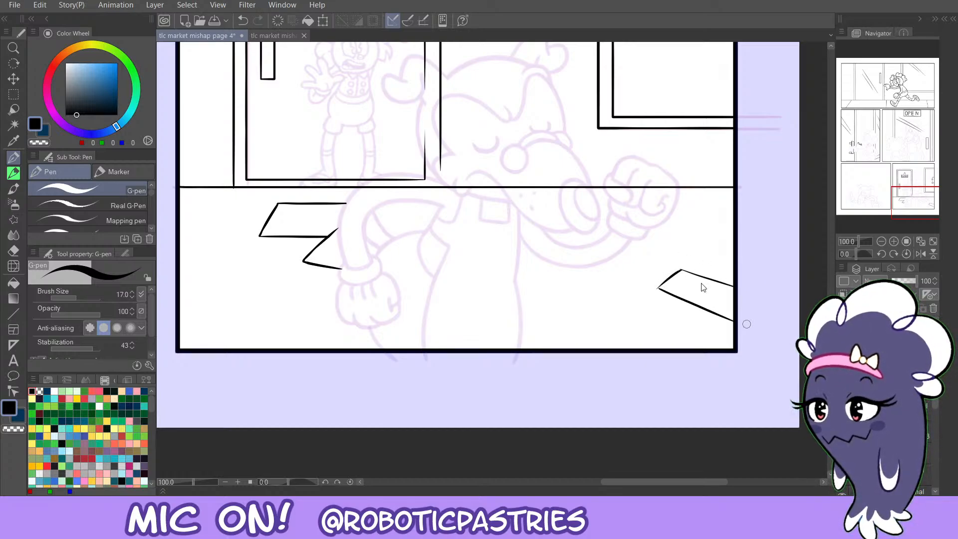
{"action": "key", "text": "ctrl+z"}
{"action": "key", "text": "ctrl+z"}
{"action": "mouse_move", "coordinate": [734, 286]}
{"action": "left_mouse_down"}
{"action": "mouse_move", "coordinate": [696, 276]}
{"action": "mouse_move", "coordinate": [669, 294]}
{"action": "mouse_move", "coordinate": [732, 321]}
{"action": "left_mouse_up"}
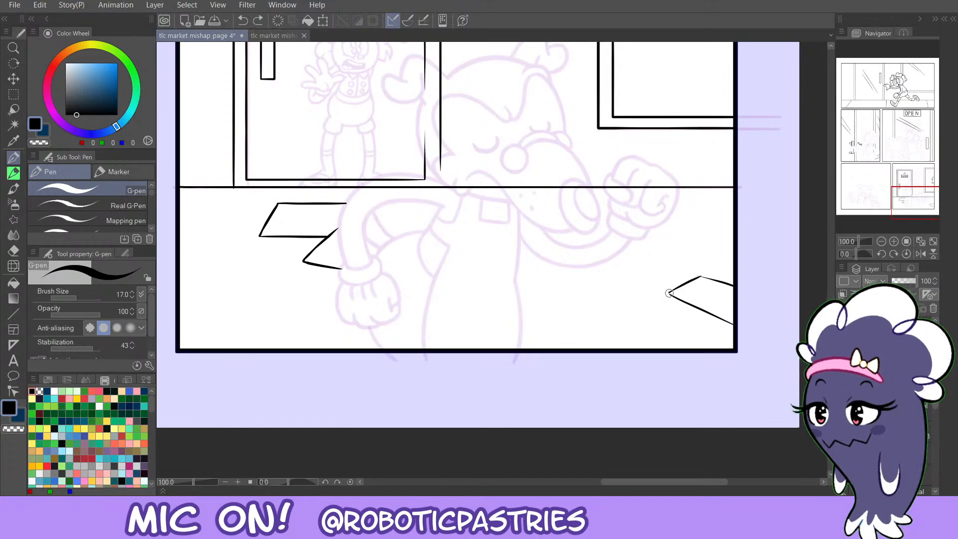
{"action": "key", "text": "c"}
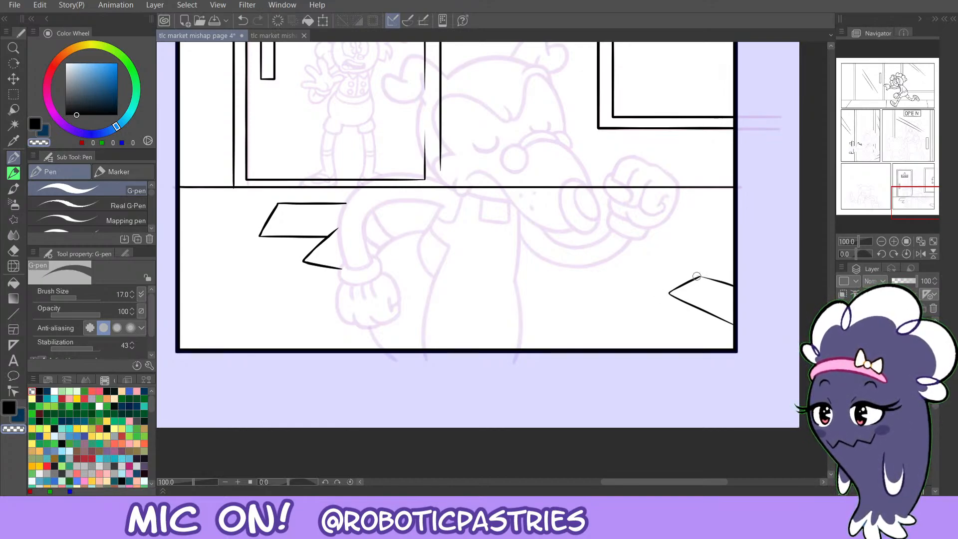
{"action": "key", "text": "c"}
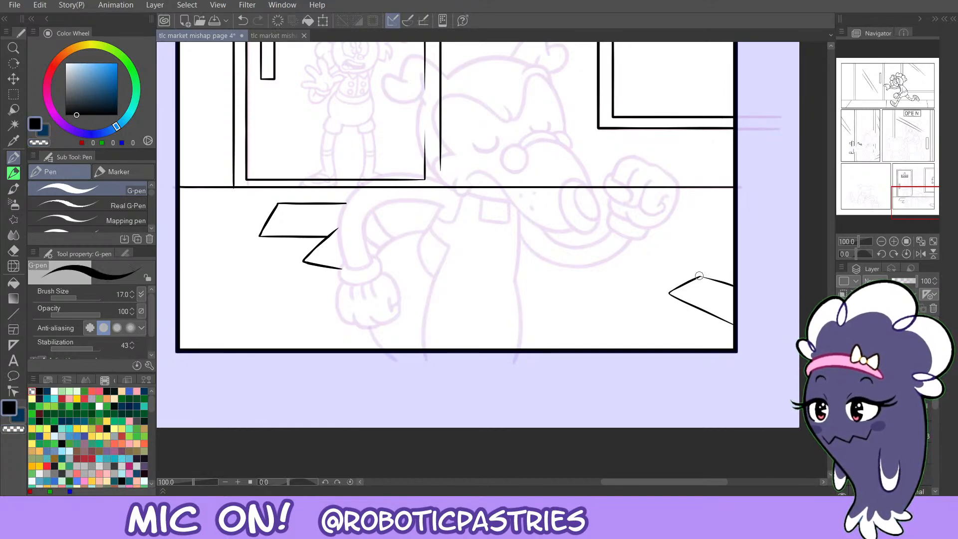
{"action": "left_click_drag", "start_coordinate": [699, 275], "coordinate": [730, 282]}
{"action": "key", "text": "ctrl+z"}
{"action": "key", "text": "ctrl+z"}
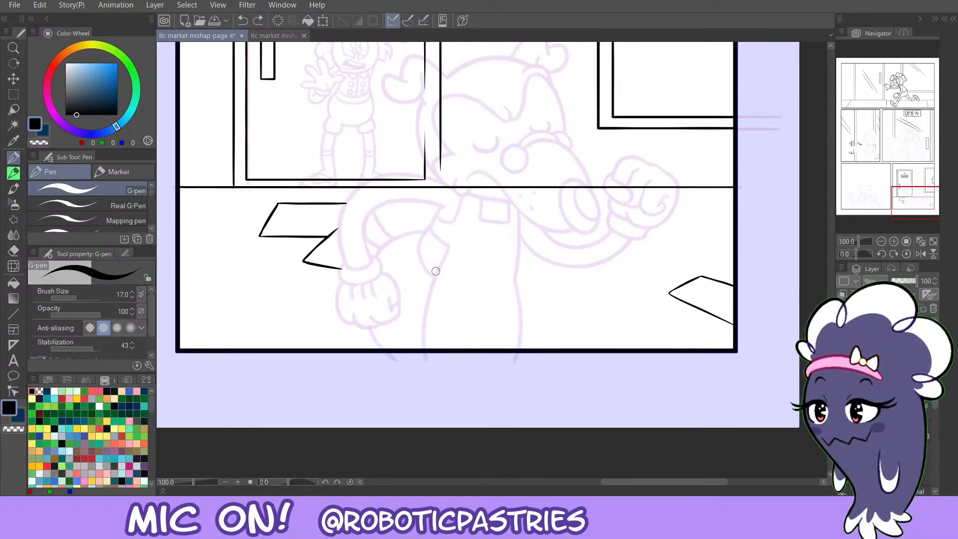
Delete the paving slabs below the door and at the panel's right border, and clear the selection.
{"action": "key", "text": "m"}
{"action": "mouse_move", "coordinate": [250, 203]}
{"action": "left_mouse_down"}
{"action": "mouse_move", "coordinate": [331, 278]}
{"action": "mouse_move", "coordinate": [333, 259]}
{"action": "mouse_move", "coordinate": [392, 291]}
{"action": "left_mouse_up"}
{"action": "mouse_move", "coordinate": [653, 247]}
{"action": "left_mouse_down"}
{"action": "mouse_move", "coordinate": [759, 331]}
{"action": "mouse_move", "coordinate": [762, 359]}
{"action": "left_mouse_up"}
{"action": "key", "text": "Delete"}
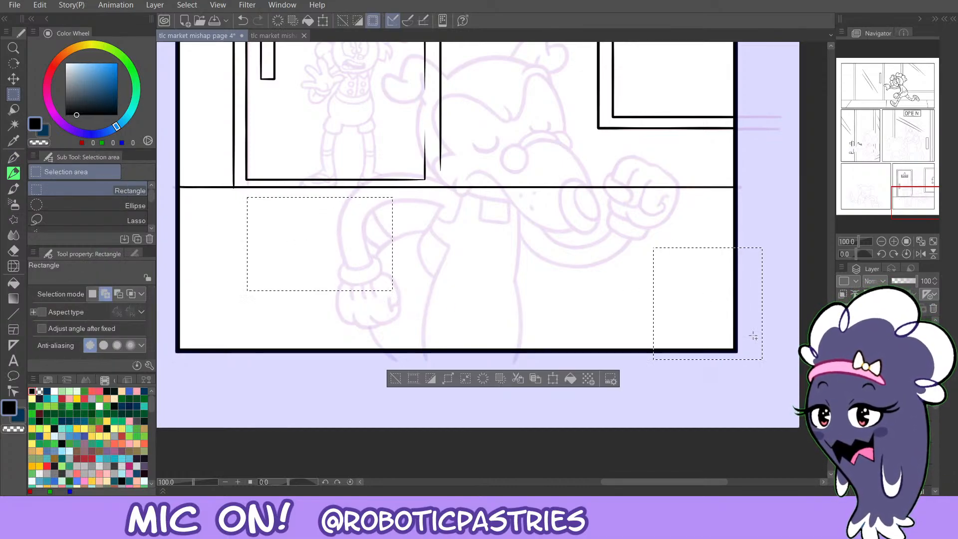
{"action": "key", "text": "ctrl+d"}
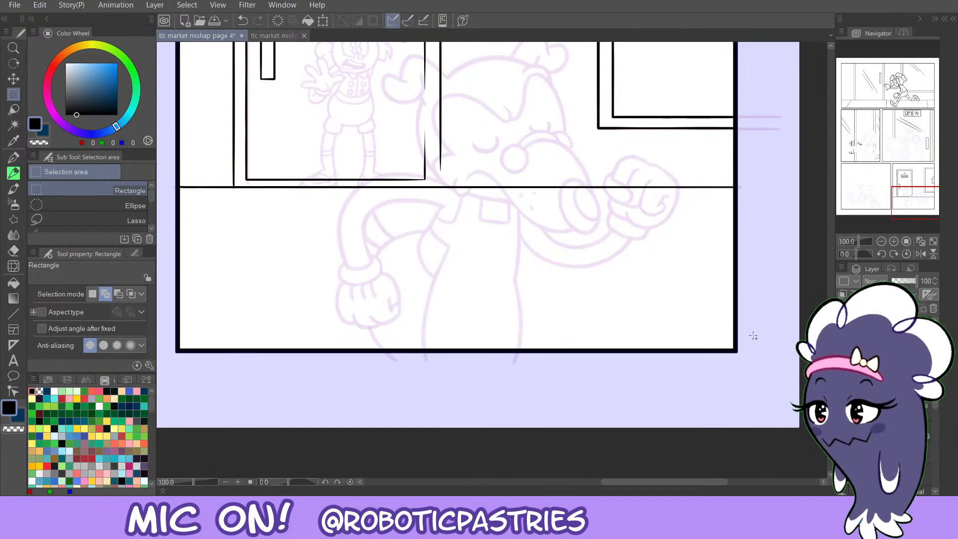
Ink the topmost curl of the character's hair in the "TUG" panel with the G-pen.
{"action": "key", "text": "p"}
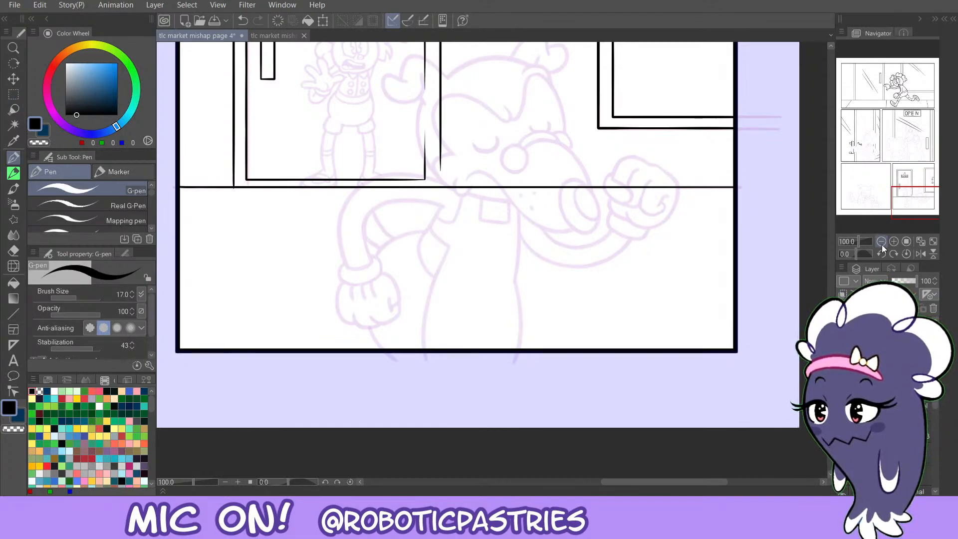
{"action": "scroll", "coordinate": [904, 213], "scroll_direction": "down", "scroll_amount": 1}
{"action": "left_click_drag", "start_coordinate": [905, 213], "coordinate": [855, 146]}
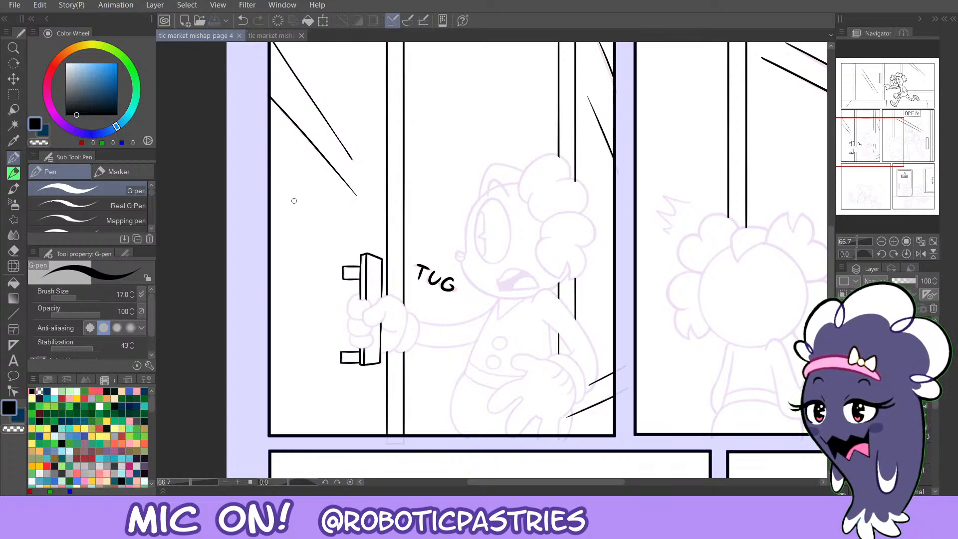
{"action": "left_click", "coordinate": [894, 241]}
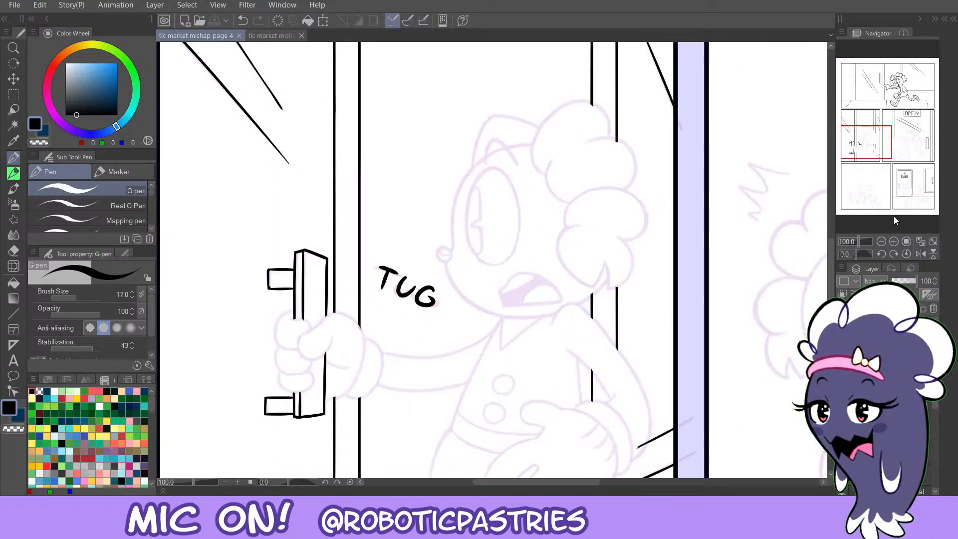
{"action": "left_click", "coordinate": [873, 155]}
{"action": "left_click_drag", "start_coordinate": [874, 156], "coordinate": [874, 153]}
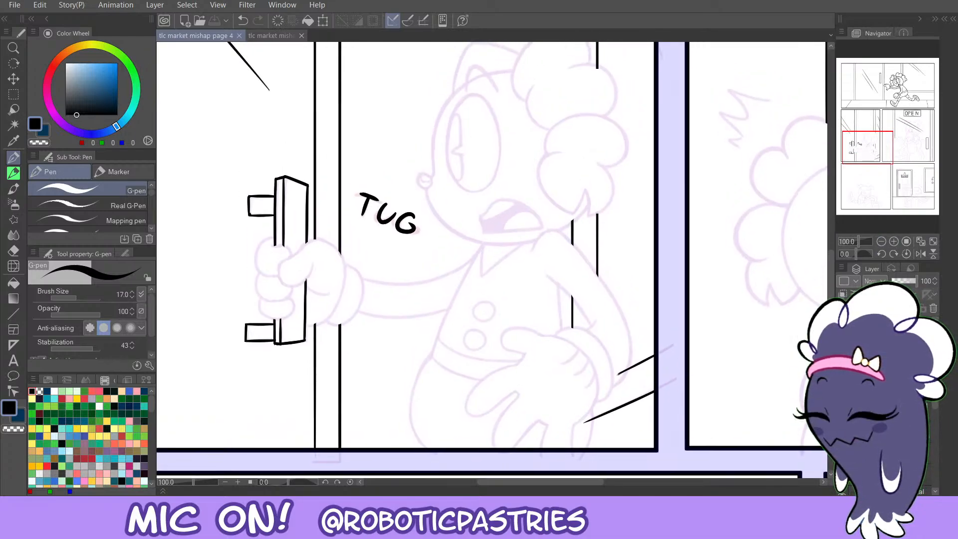
{"action": "scroll", "coordinate": [456, 156], "scroll_direction": "up", "scroll_amount": 3}
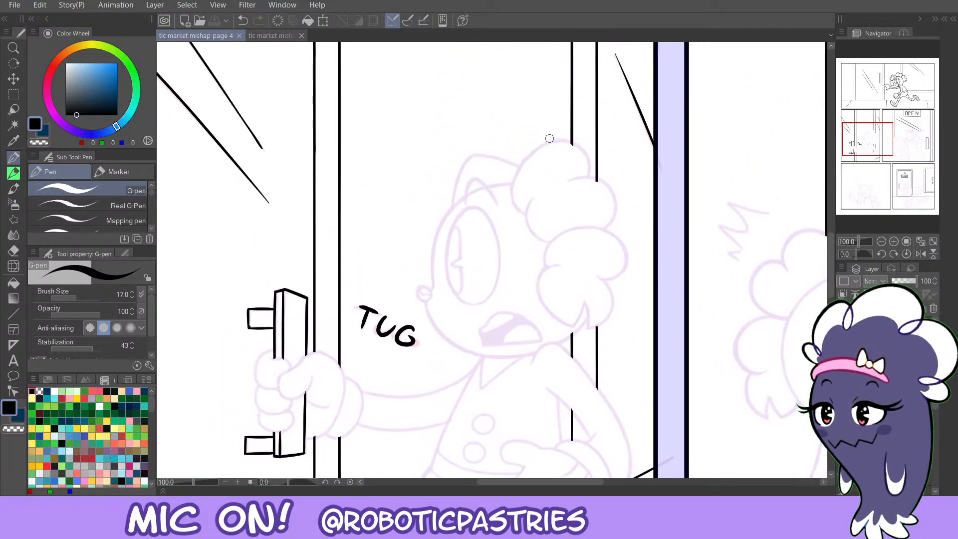
{"action": "mouse_move", "coordinate": [527, 212]}
{"action": "left_mouse_down"}
{"action": "mouse_move", "coordinate": [555, 137]}
{"action": "mouse_move", "coordinate": [565, 142]}
{"action": "mouse_move", "coordinate": [509, 202]}
{"action": "mouse_move", "coordinate": [542, 136]}
{"action": "mouse_move", "coordinate": [582, 150]}
{"action": "left_mouse_up"}
{"action": "key", "text": "ctrl+z"}
{"action": "key", "text": "ctrl+z"}
{"action": "mouse_move", "coordinate": [528, 214]}
{"action": "left_mouse_down"}
{"action": "mouse_move", "coordinate": [512, 189]}
{"action": "mouse_move", "coordinate": [591, 179]}
{"action": "mouse_move", "coordinate": [613, 233]}
{"action": "mouse_move", "coordinate": [595, 236]}
{"action": "left_mouse_up"}
{"action": "key", "text": "c"}
{"action": "key", "text": "c"}
{"action": "key", "text": "ctrl+z"}
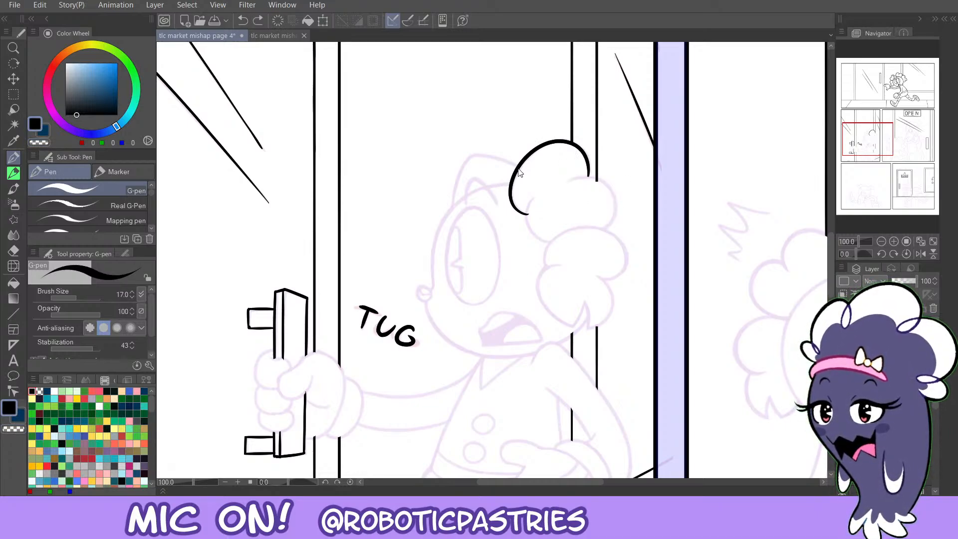
Ink the top and outer side of the second hair curl, trimming its lower end where the third curl overlaps.
{"action": "mouse_move", "coordinate": [570, 178]}
{"action": "left_mouse_down"}
{"action": "mouse_move", "coordinate": [579, 175]}
{"action": "mouse_move", "coordinate": [596, 235]}
{"action": "left_mouse_up"}
{"action": "key", "text": "ctrl+z"}
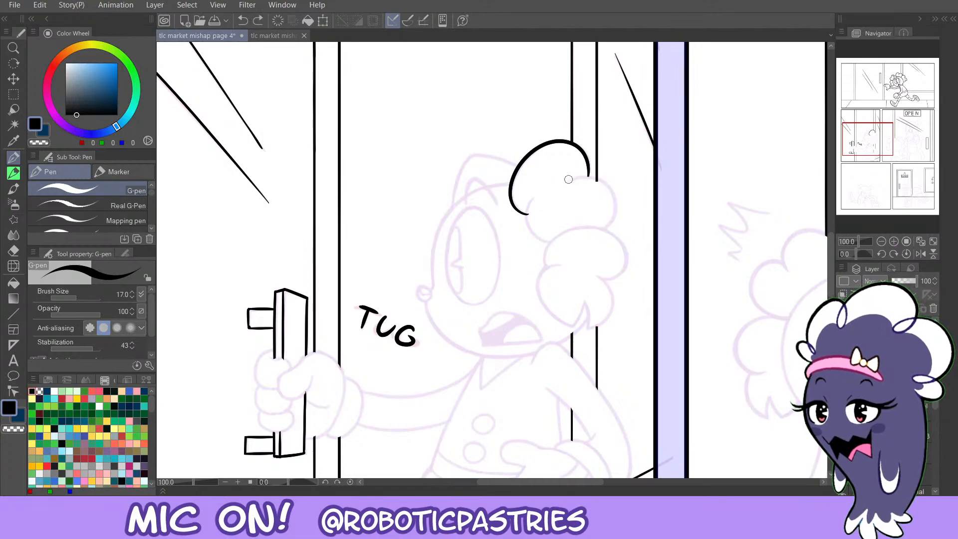
{"action": "mouse_move", "coordinate": [567, 181]}
{"action": "left_mouse_down"}
{"action": "mouse_move", "coordinate": [620, 207]}
{"action": "mouse_move", "coordinate": [596, 232]}
{"action": "left_mouse_up"}
{"action": "key", "text": "c"}
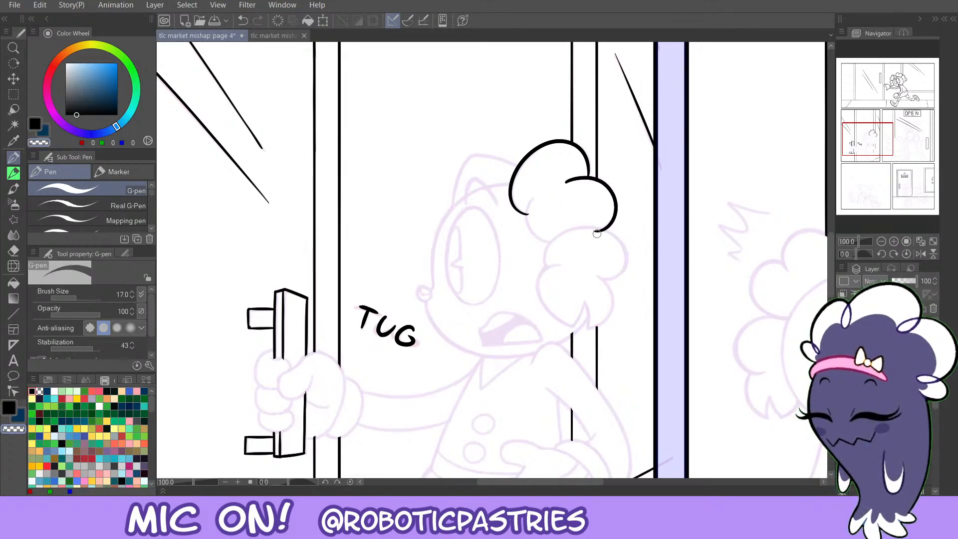
{"action": "left_click", "coordinate": [599, 233]}
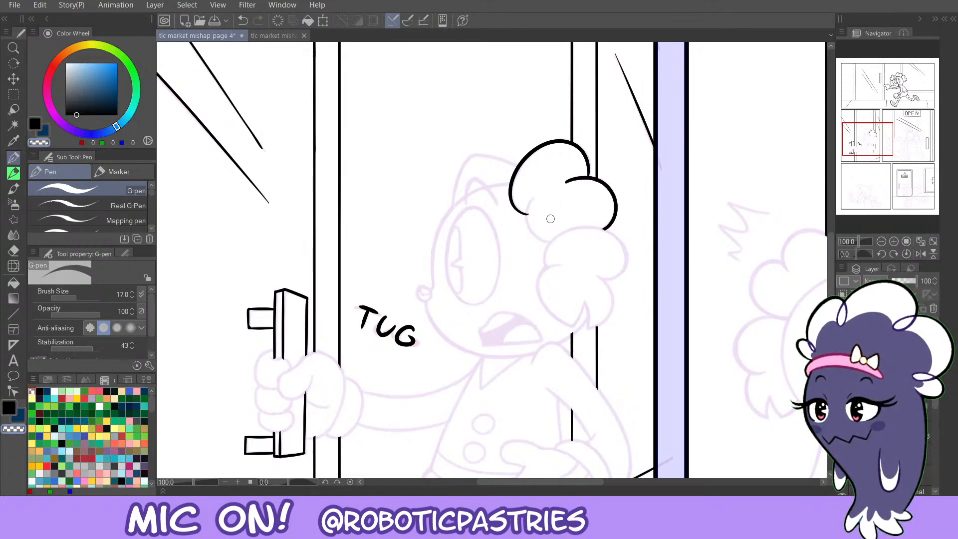
{"action": "key", "text": "c"}
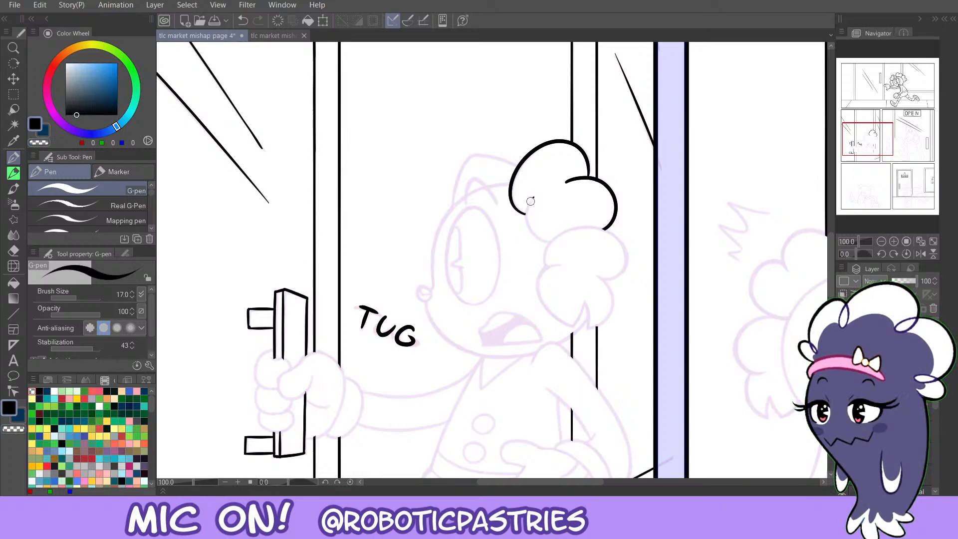
Ink the second curl's inner side where it meets the topmost curl, and trim the line's lower end.
{"action": "mouse_move", "coordinate": [526, 208]}
{"action": "left_mouse_down"}
{"action": "mouse_move", "coordinate": [553, 234]}
{"action": "mouse_move", "coordinate": [546, 242]}
{"action": "mouse_move", "coordinate": [531, 205]}
{"action": "left_mouse_up"}
{"action": "key", "text": "ctrl+z"}
{"action": "key", "text": "ctrl+z"}
{"action": "key", "text": "c"}
{"action": "key", "text": "ctrl+z"}
{"action": "key", "text": "ctrl+z"}
{"action": "key", "text": "c"}
{"action": "mouse_move", "coordinate": [557, 243]}
{"action": "left_mouse_down"}
{"action": "mouse_move", "coordinate": [530, 231]}
{"action": "mouse_move", "coordinate": [539, 192]}
{"action": "left_mouse_up"}
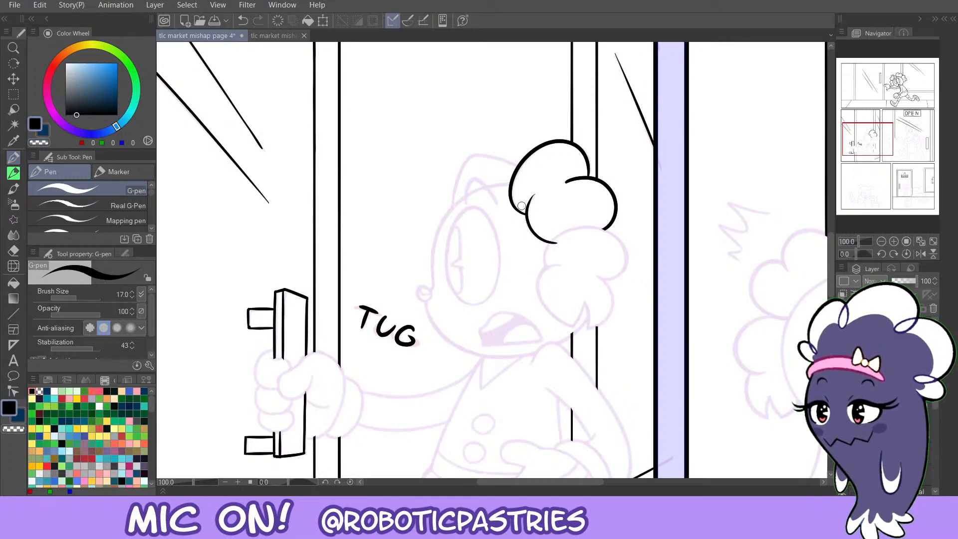
{"action": "key", "text": "c"}
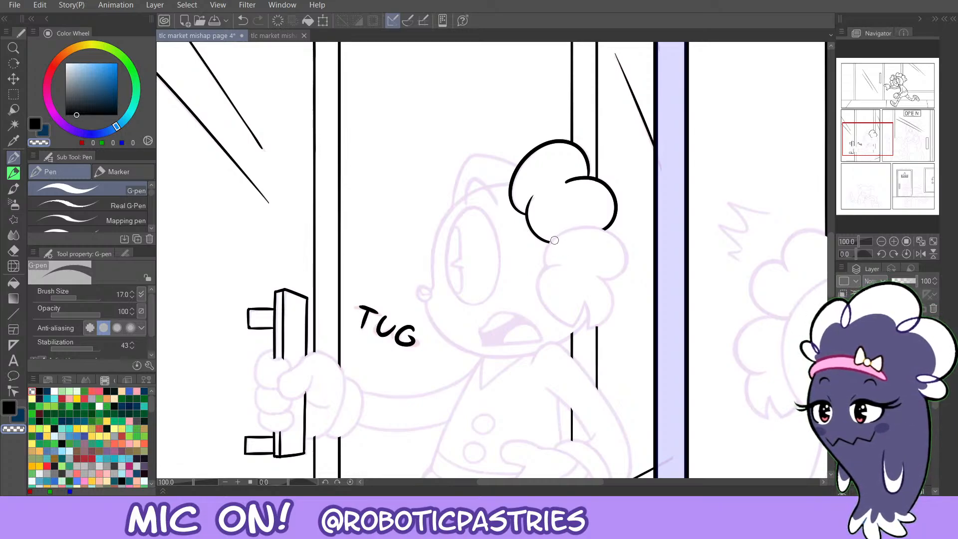
Ink the rounded third hair curl directly below the second one, leaving its underside open.
{"action": "key", "text": "c"}
{"action": "mouse_move", "coordinate": [545, 268]}
{"action": "left_mouse_down"}
{"action": "mouse_move", "coordinate": [587, 222]}
{"action": "mouse_move", "coordinate": [630, 268]}
{"action": "mouse_move", "coordinate": [586, 275]}
{"action": "mouse_move", "coordinate": [549, 242]}
{"action": "mouse_move", "coordinate": [613, 232]}
{"action": "mouse_move", "coordinate": [618, 275]}
{"action": "left_mouse_up"}
{"action": "key", "text": "ctrl+z"}
{"action": "key", "text": "ctrl+z"}
{"action": "mouse_move", "coordinate": [545, 268]}
{"action": "left_mouse_down"}
{"action": "mouse_move", "coordinate": [594, 223]}
{"action": "mouse_move", "coordinate": [628, 270]}
{"action": "mouse_move", "coordinate": [543, 260]}
{"action": "mouse_move", "coordinate": [572, 223]}
{"action": "mouse_move", "coordinate": [633, 256]}
{"action": "mouse_move", "coordinate": [584, 279]}
{"action": "mouse_move", "coordinate": [542, 250]}
{"action": "mouse_move", "coordinate": [590, 223]}
{"action": "mouse_move", "coordinate": [629, 263]}
{"action": "mouse_move", "coordinate": [545, 268]}
{"action": "mouse_move", "coordinate": [548, 239]}
{"action": "mouse_move", "coordinate": [610, 229]}
{"action": "mouse_move", "coordinate": [622, 278]}
{"action": "mouse_move", "coordinate": [590, 276]}
{"action": "left_mouse_up"}
{"action": "key", "text": "ctrl+z"}
{"action": "key", "text": "ctrl+z"}
{"action": "key", "text": "ctrl+z"}
{"action": "key", "text": "c"}
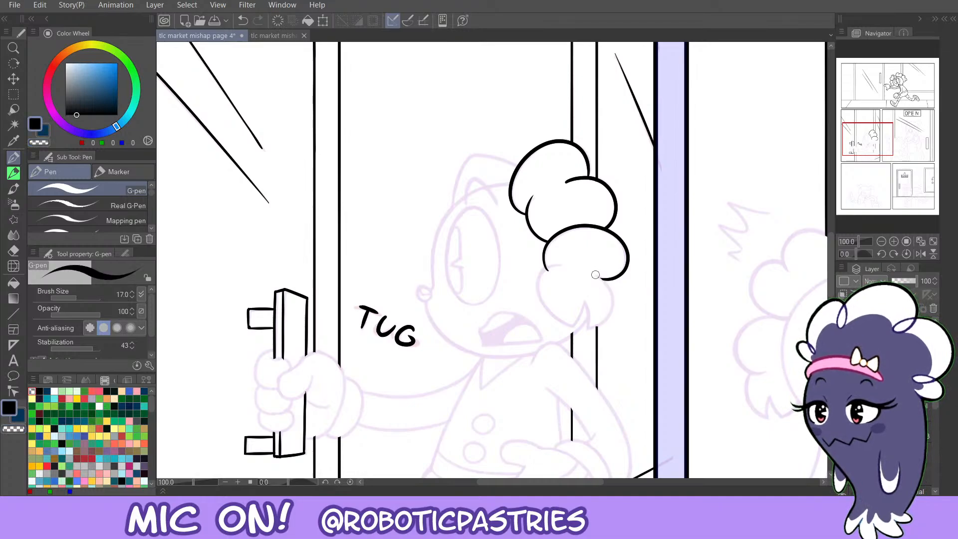
Ink the lowest hair curl as a rounded shape closing the underside of the third curl.
{"action": "mouse_move", "coordinate": [600, 275]}
{"action": "left_mouse_down"}
{"action": "mouse_move", "coordinate": [615, 309]}
{"action": "mouse_move", "coordinate": [581, 328]}
{"action": "mouse_move", "coordinate": [554, 295]}
{"action": "mouse_move", "coordinate": [563, 264]}
{"action": "mouse_move", "coordinate": [539, 278]}
{"action": "mouse_move", "coordinate": [548, 314]}
{"action": "mouse_move", "coordinate": [609, 327]}
{"action": "mouse_move", "coordinate": [598, 277]}
{"action": "left_mouse_up"}
{"action": "key", "text": "ctrl+z"}
{"action": "key", "text": "c"}
{"action": "key", "text": "c"}
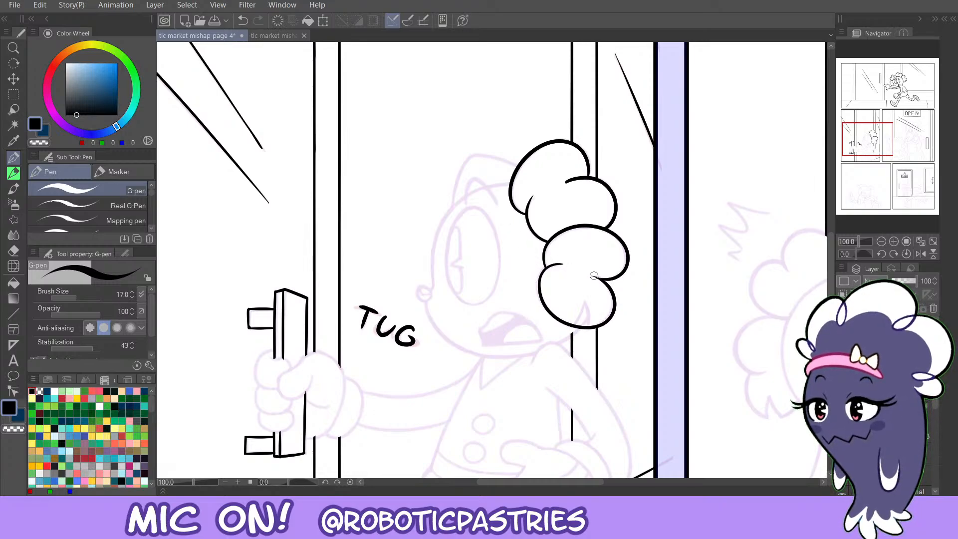
{"action": "key", "text": "c"}
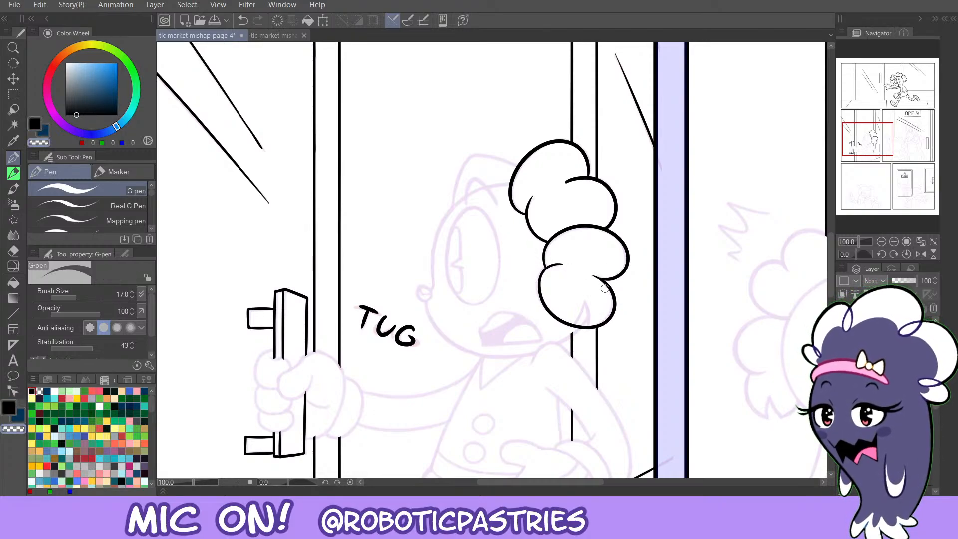
{"action": "mouse_move", "coordinate": [568, 263]}
{"action": "left_mouse_down"}
{"action": "mouse_move", "coordinate": [551, 274]}
{"action": "mouse_move", "coordinate": [549, 263]}
{"action": "left_mouse_up"}
{"action": "key", "text": "ctrl+z"}
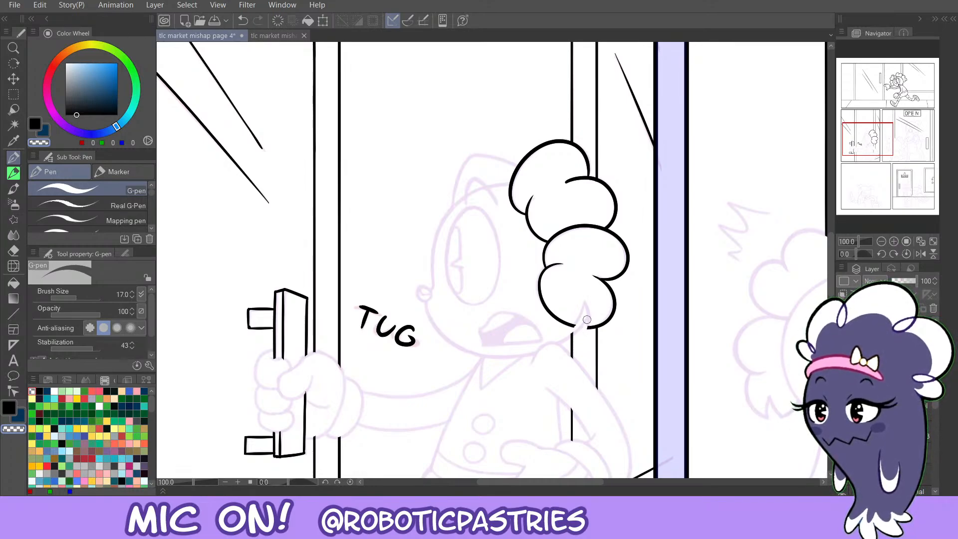
Cut a pointed notch into the underside of the lowest curl and erase the excess line around it.
{"action": "key", "text": "ctrl+z"}
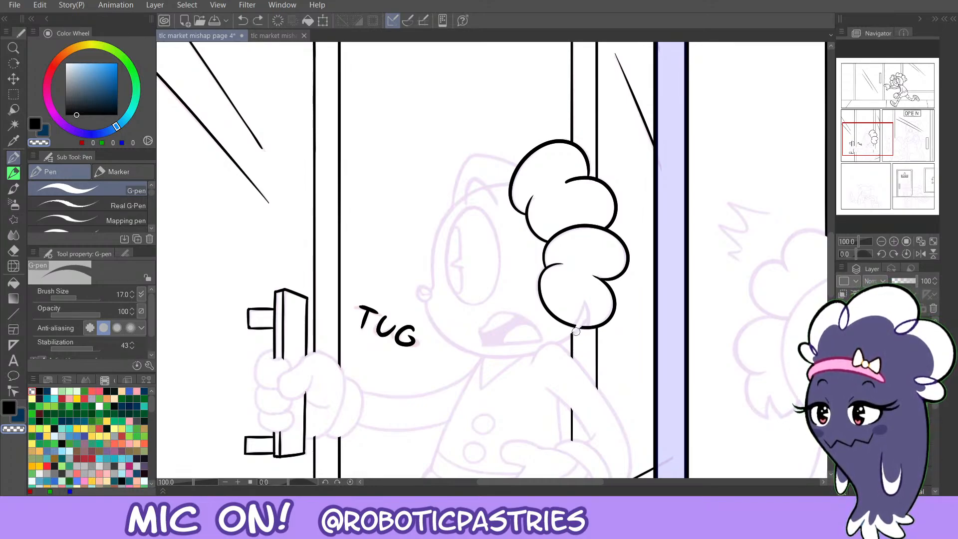
{"action": "left_click_drag", "start_coordinate": [581, 336], "coordinate": [578, 339]}
{"action": "key", "text": "c"}
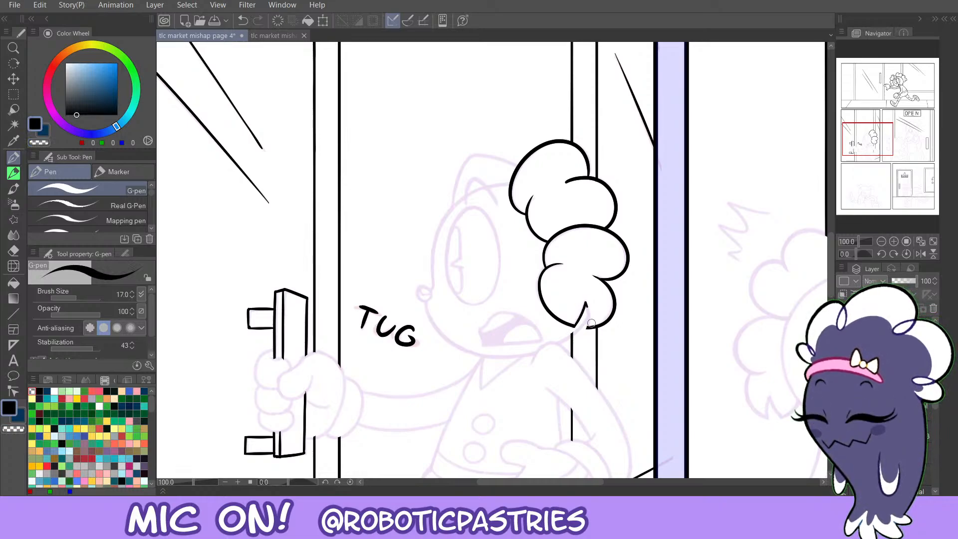
{"action": "key", "text": "ctrl+z"}
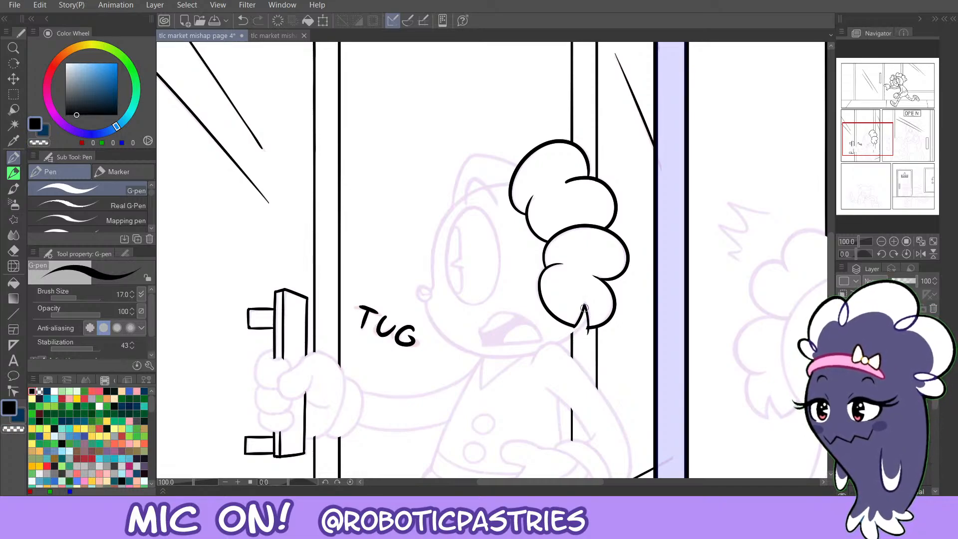
{"action": "key", "text": "ctrl+z"}
{"action": "key", "text": "c"}
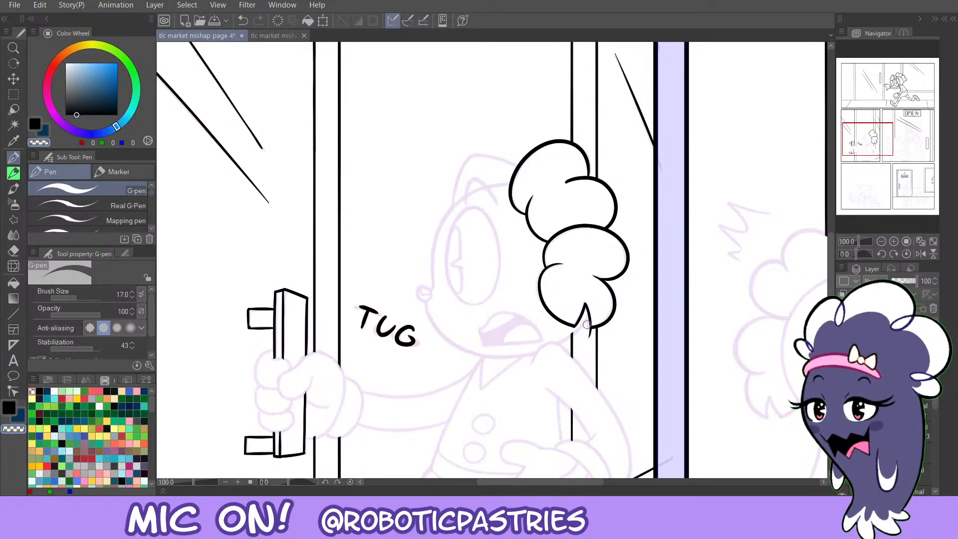
{"action": "left_click_drag", "start_coordinate": [588, 324], "coordinate": [581, 342]}
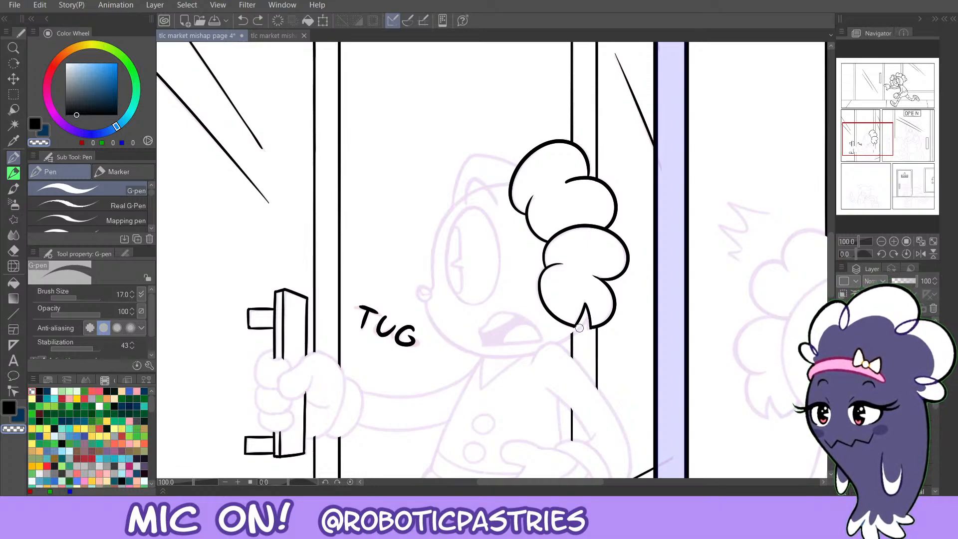
{"action": "key", "text": "ctrl+z"}
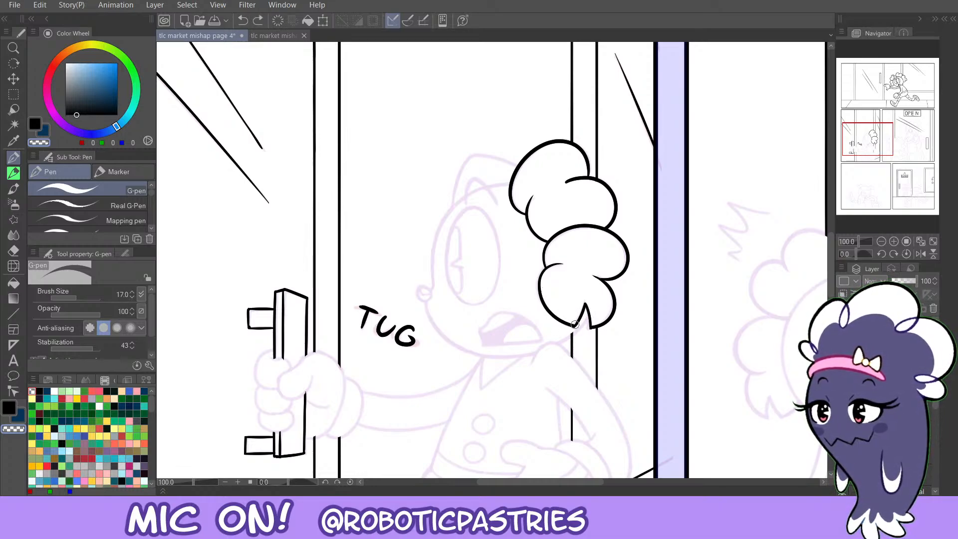
{"action": "left_click_drag", "start_coordinate": [541, 312], "coordinate": [538, 304]}
{"action": "key", "text": "c"}
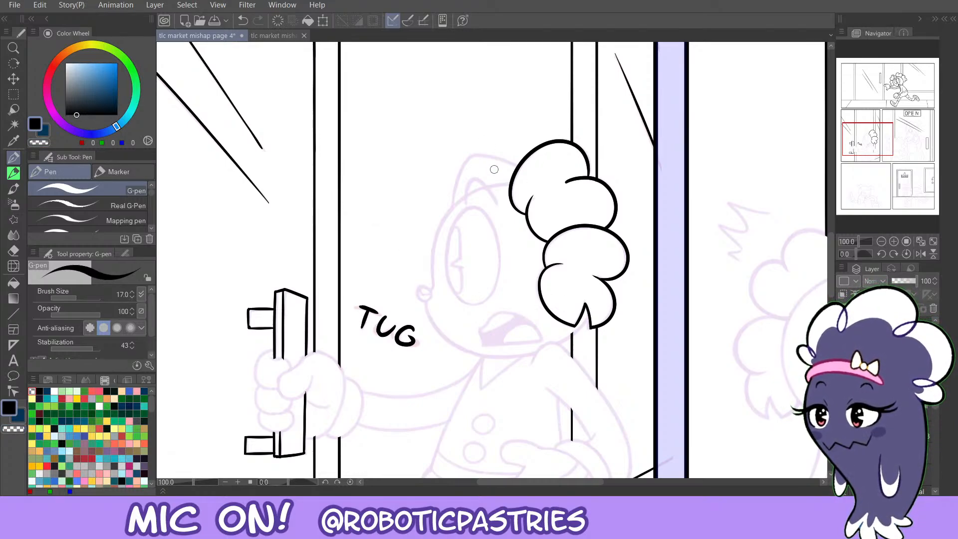
Ink the pointed ear on top of the head beside the topmost curl, and mirror the canvas view.
{"action": "mouse_move", "coordinate": [518, 165]}
{"action": "left_mouse_down"}
{"action": "mouse_move", "coordinate": [456, 182]}
{"action": "mouse_move", "coordinate": [459, 203]}
{"action": "mouse_move", "coordinate": [481, 150]}
{"action": "mouse_move", "coordinate": [452, 208]}
{"action": "left_mouse_up"}
{"action": "key", "text": "ctrl+z"}
{"action": "key", "text": "ctrl+z"}
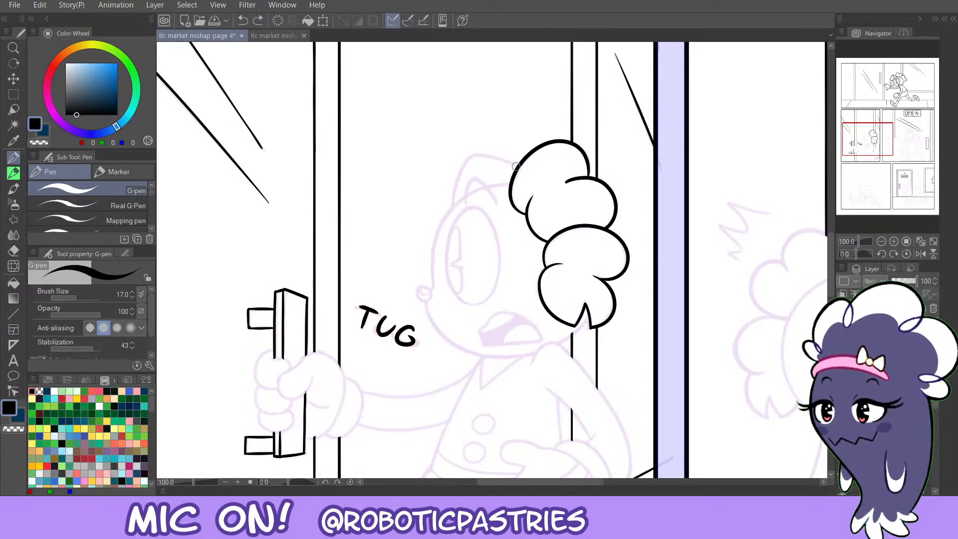
{"action": "mouse_move", "coordinate": [518, 165]}
{"action": "left_mouse_down"}
{"action": "mouse_move", "coordinate": [465, 158]}
{"action": "mouse_move", "coordinate": [458, 210]}
{"action": "mouse_move", "coordinate": [466, 162]}
{"action": "mouse_move", "coordinate": [521, 166]}
{"action": "mouse_move", "coordinate": [488, 155]}
{"action": "mouse_move", "coordinate": [452, 209]}
{"action": "left_mouse_up"}
{"action": "key", "text": "ctrl+z"}
{"action": "key", "text": "ctrl+z"}
{"action": "left_click", "coordinate": [920, 253]}
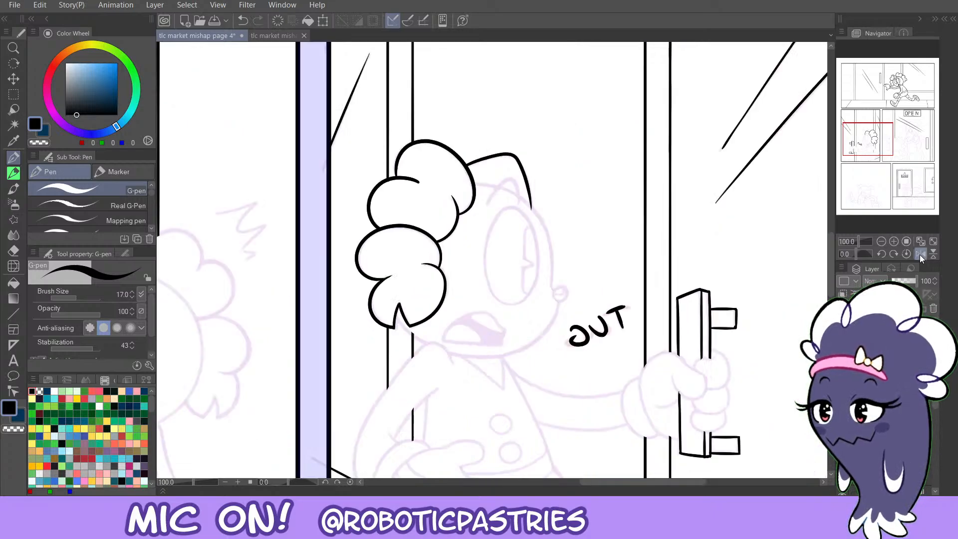
{"action": "key", "text": "c"}
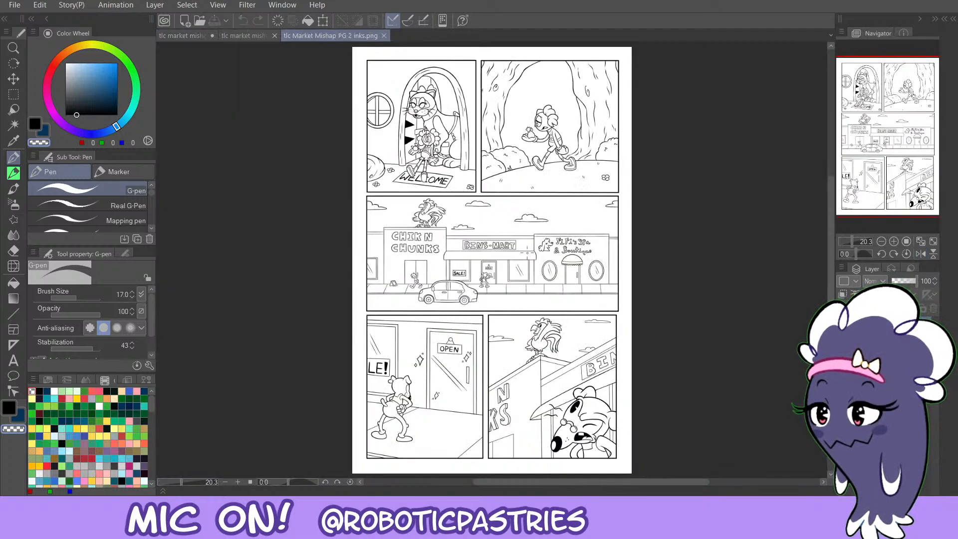
Check the walking character's head in the "tlc Market Mishap PG 2 inks.png" file for reference, and return to page 4.
{"action": "left_click", "coordinate": [906, 242]}
{"action": "left_click_drag", "start_coordinate": [882, 143], "coordinate": [899, 105]}
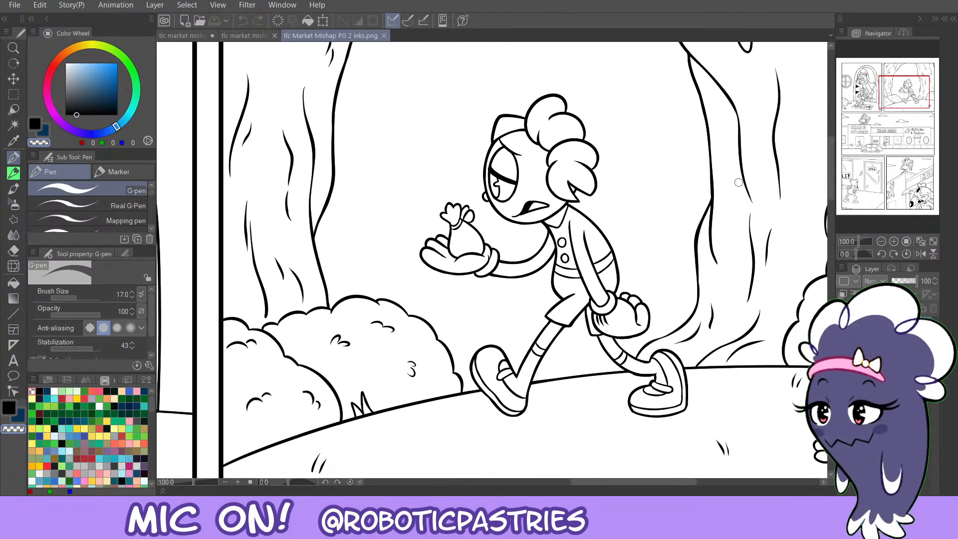
{"action": "left_click", "coordinate": [247, 36]}
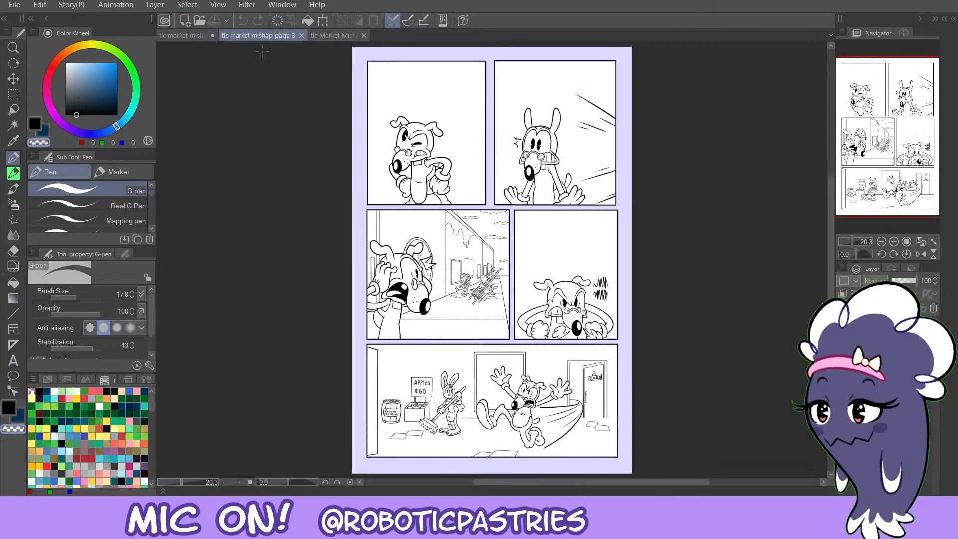
{"action": "left_click", "coordinate": [205, 37]}
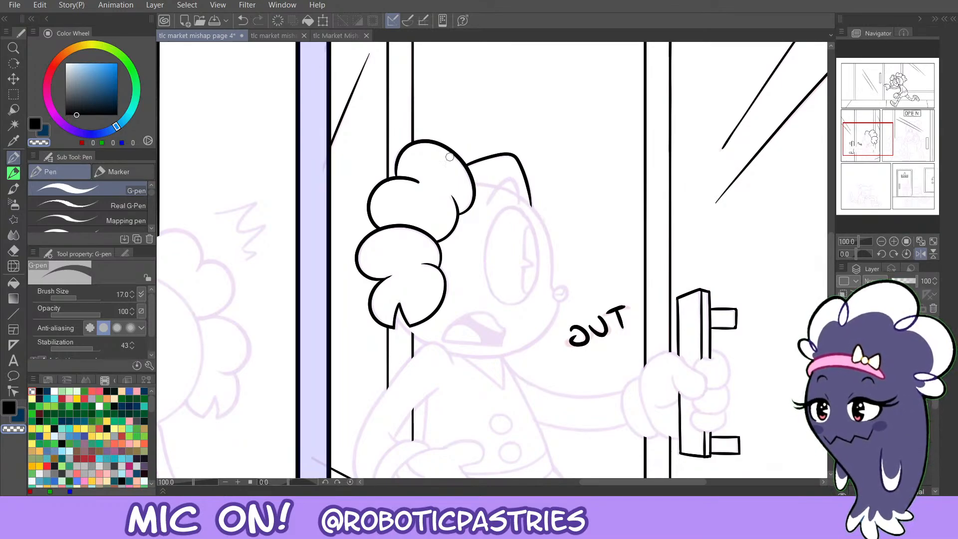
Ink the curved front outline of the head from the topmost curl past the ear down to the cheek.
{"action": "key", "text": "c"}
{"action": "mouse_move", "coordinate": [468, 164]}
{"action": "left_mouse_down"}
{"action": "mouse_move", "coordinate": [518, 159]}
{"action": "mouse_move", "coordinate": [463, 168]}
{"action": "mouse_move", "coordinate": [473, 161]}
{"action": "mouse_move", "coordinate": [460, 159]}
{"action": "mouse_move", "coordinate": [463, 159]}
{"action": "left_mouse_up"}
{"action": "key", "text": "ctrl+z"}
{"action": "key", "text": "ctrl+z"}
{"action": "key", "text": "ctrl+z"}
{"action": "key", "text": "ctrl+z"}
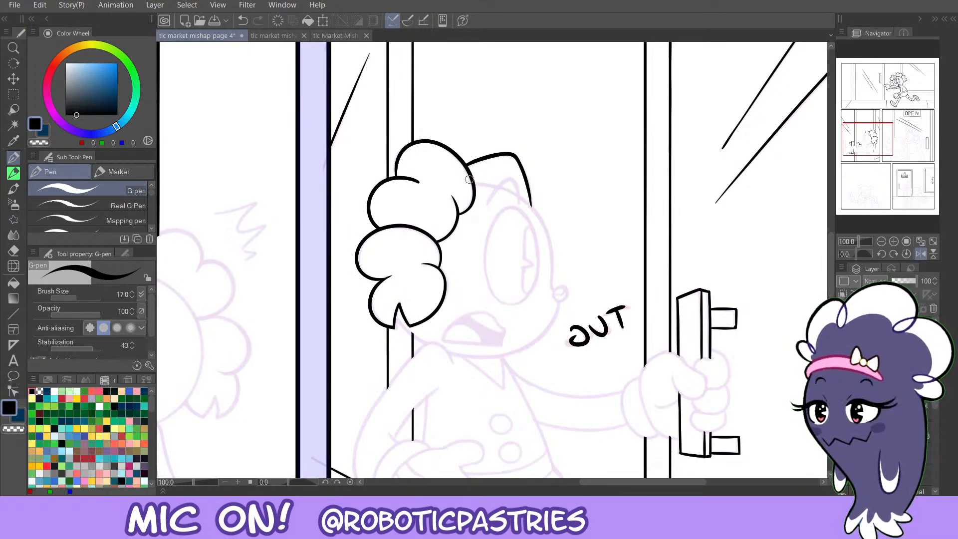
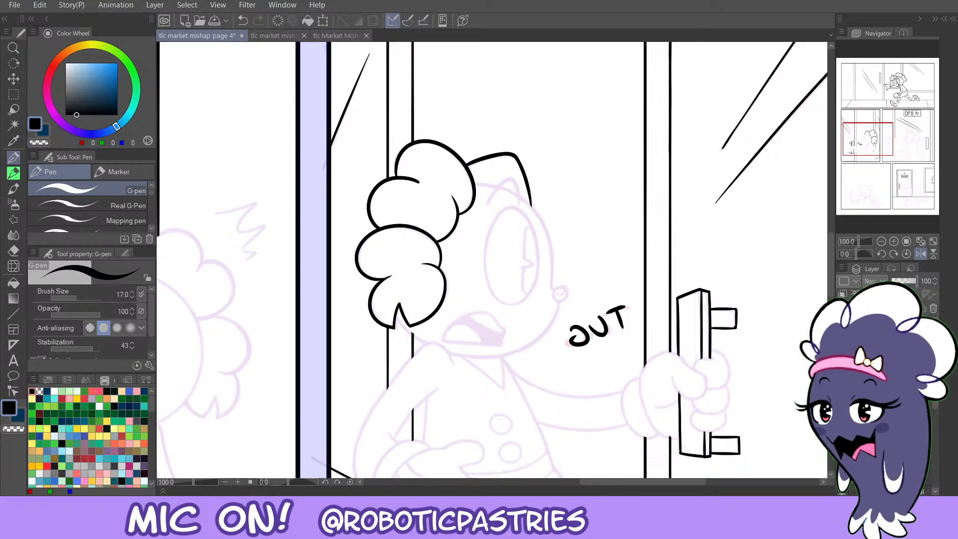
{"action": "mouse_move", "coordinate": [475, 182]}
{"action": "left_mouse_down"}
{"action": "mouse_move", "coordinate": [545, 237]}
{"action": "mouse_move", "coordinate": [520, 197]}
{"action": "mouse_move", "coordinate": [554, 295]}
{"action": "mouse_move", "coordinate": [530, 332]}
{"action": "left_mouse_up"}
{"action": "key", "text": "ctrl+z"}
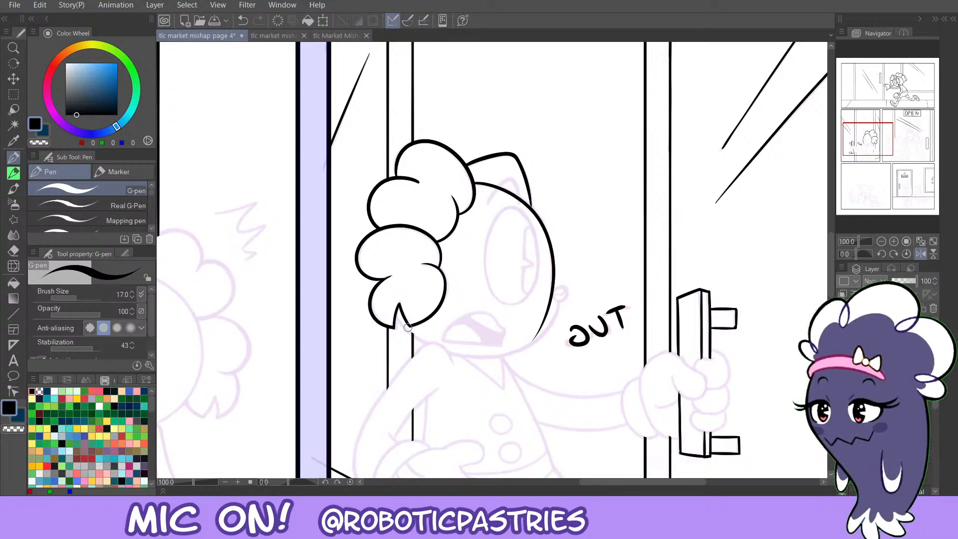
Redraw the head outline as one curve from the notched lowest curl around the chin and front to the topmost curl, and unmirror the canvas view.
{"action": "mouse_move", "coordinate": [399, 315]}
{"action": "left_mouse_down"}
{"action": "mouse_move", "coordinate": [424, 344]}
{"action": "mouse_move", "coordinate": [467, 352]}
{"action": "left_mouse_up"}
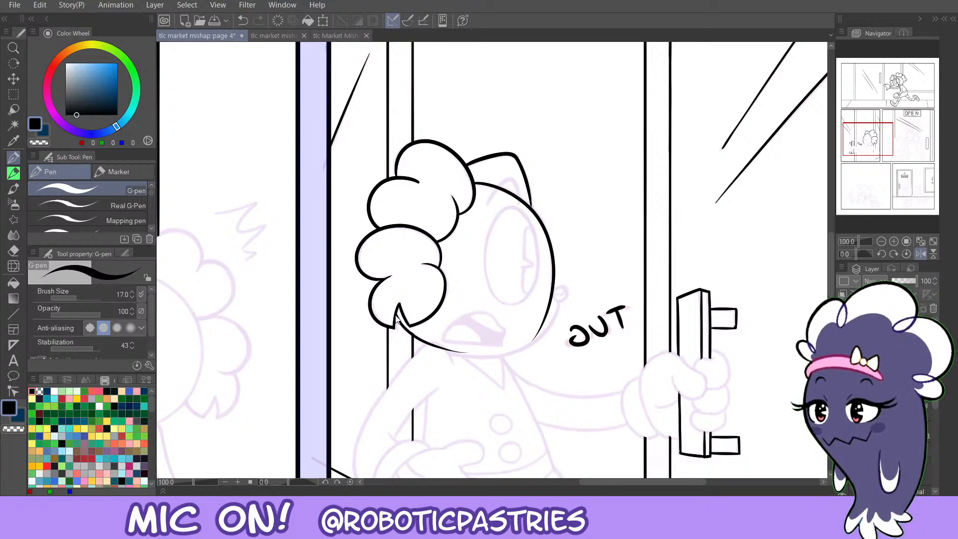
{"action": "key", "text": "ctrl+z"}
{"action": "left_click_drag", "start_coordinate": [398, 314], "coordinate": [475, 352]}
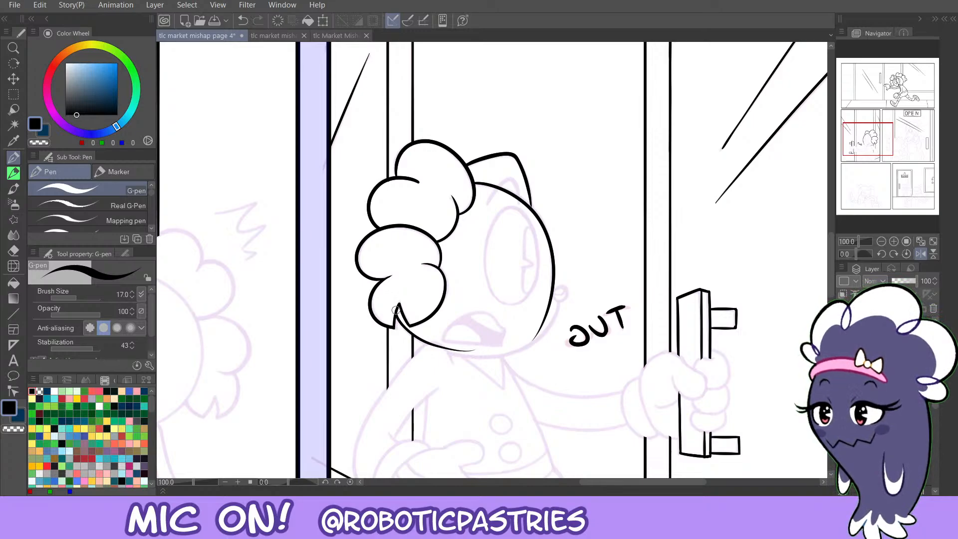
{"action": "key", "text": "ctrl+z"}
{"action": "mouse_move", "coordinate": [398, 314]}
{"action": "left_mouse_down"}
{"action": "mouse_move", "coordinate": [450, 360]}
{"action": "mouse_move", "coordinate": [546, 308]}
{"action": "left_mouse_up"}
{"action": "key", "text": "ctrl+z"}
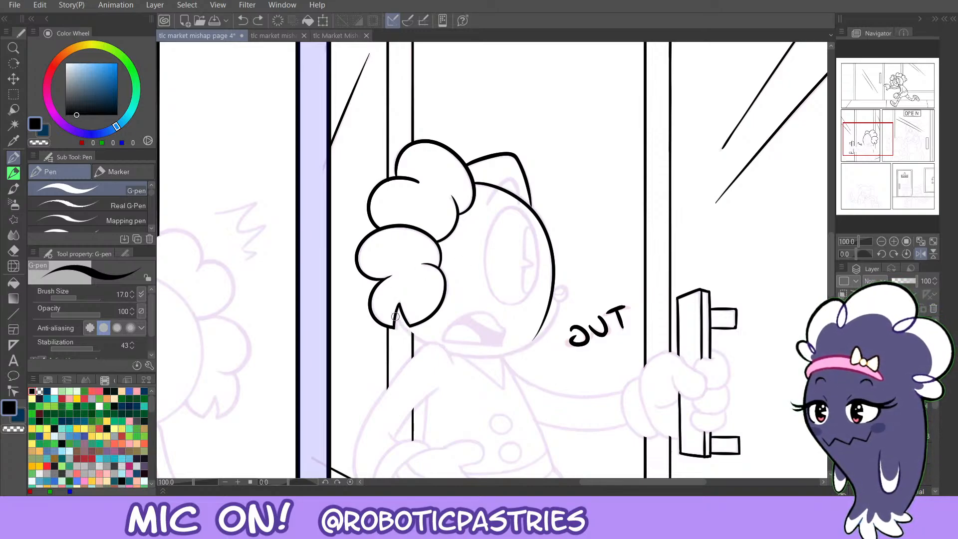
{"action": "mouse_move", "coordinate": [395, 319]}
{"action": "left_mouse_down"}
{"action": "mouse_move", "coordinate": [441, 356]}
{"action": "mouse_move", "coordinate": [552, 312]}
{"action": "left_mouse_up"}
{"action": "key", "text": "ctrl+z"}
{"action": "key", "text": "ctrl+z"}
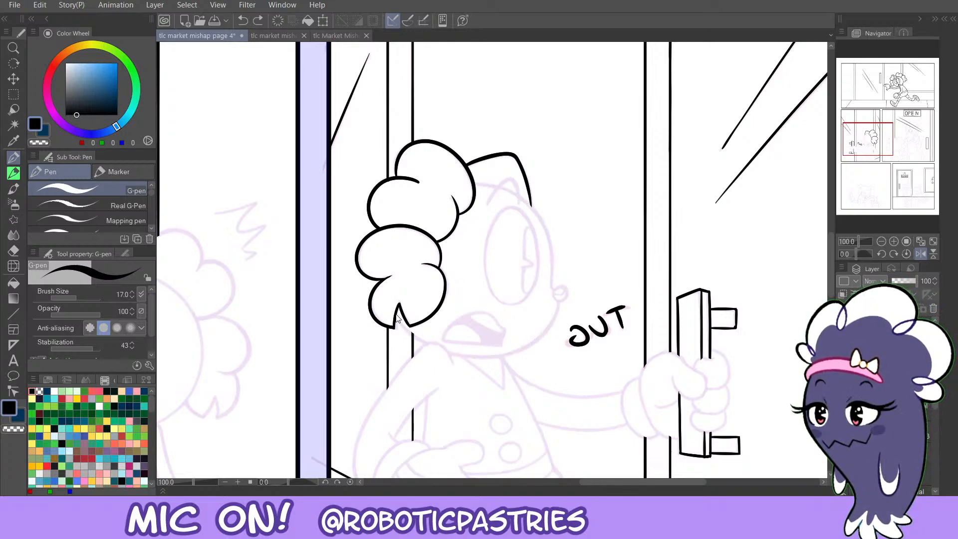
{"action": "mouse_move", "coordinate": [397, 308]}
{"action": "left_mouse_down"}
{"action": "mouse_move", "coordinate": [403, 328]}
{"action": "mouse_move", "coordinate": [481, 363]}
{"action": "mouse_move", "coordinate": [552, 274]}
{"action": "left_mouse_up"}
{"action": "key", "text": "ctrl+z"}
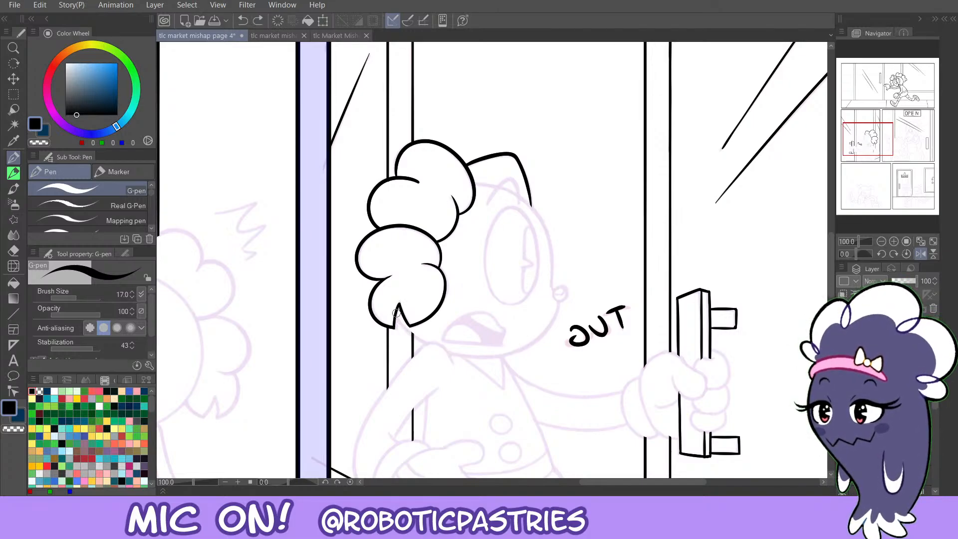
{"action": "mouse_move", "coordinate": [396, 313]}
{"action": "left_mouse_down"}
{"action": "mouse_move", "coordinate": [423, 345]}
{"action": "mouse_move", "coordinate": [474, 183]}
{"action": "left_mouse_up"}
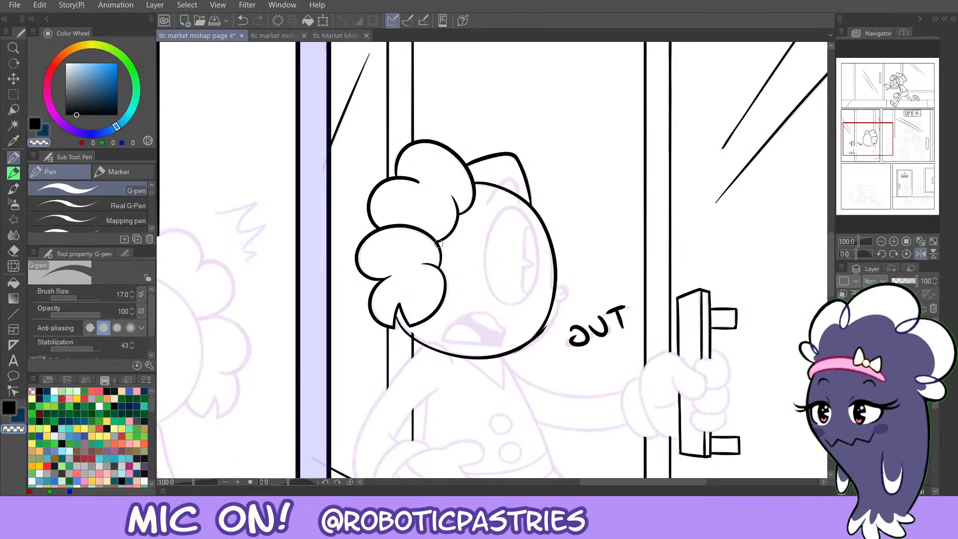
{"action": "left_click", "coordinate": [906, 251]}
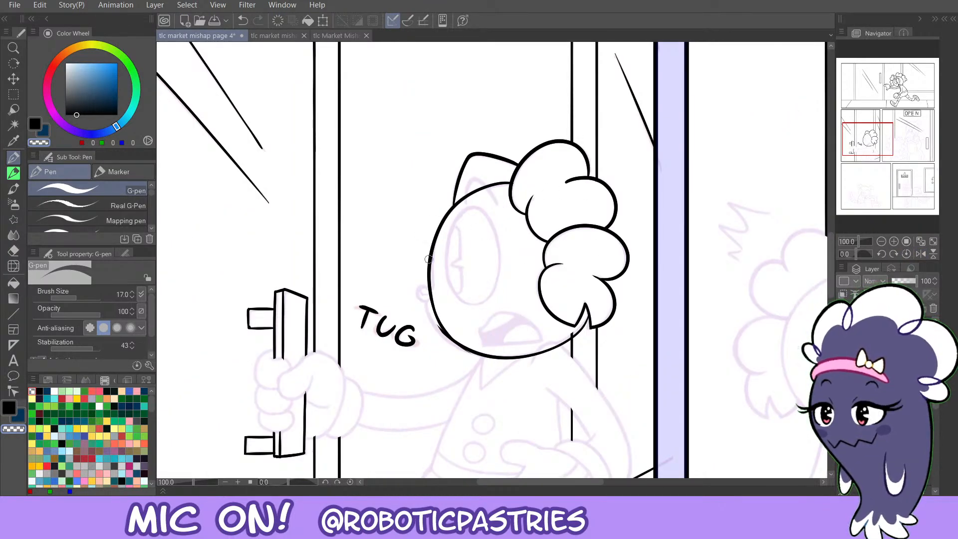
{"action": "key", "text": "c"}
{"action": "key", "text": "ctrl+z"}
{"action": "left_click_drag", "start_coordinate": [588, 315], "coordinate": [538, 362]}
{"action": "key", "text": "ctrl+z"}
{"action": "mouse_move", "coordinate": [589, 313]}
{"action": "left_mouse_down"}
{"action": "mouse_move", "coordinate": [541, 358]}
{"action": "mouse_move", "coordinate": [590, 316]}
{"action": "mouse_move", "coordinate": [529, 356]}
{"action": "left_mouse_up"}
{"action": "key", "text": "ctrl+z"}
{"action": "key", "text": "c"}
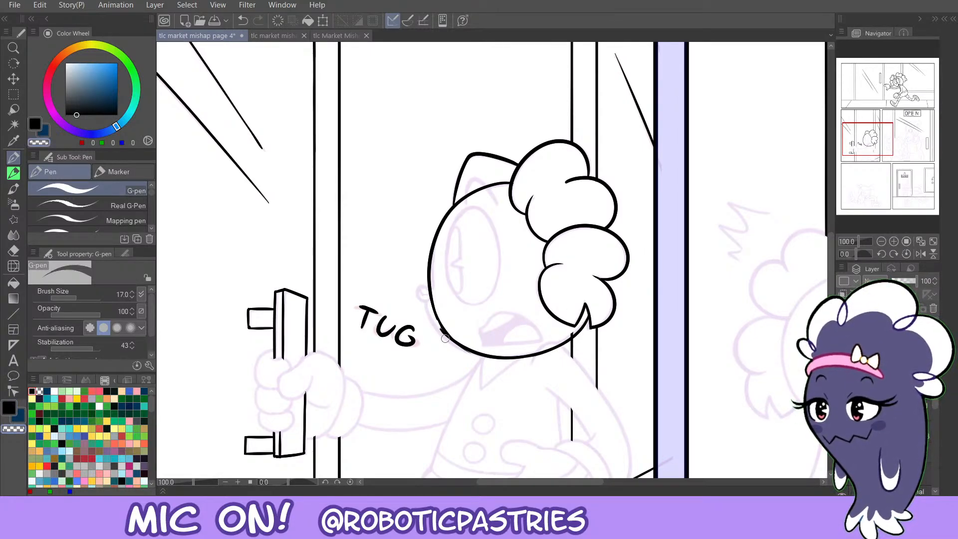
Clean up the rough bump on the head outline at the lower cheek so the line runs smoothly into the chin.
{"action": "key", "text": "ctrl+z"}
{"action": "mouse_move", "coordinate": [439, 323]}
{"action": "left_mouse_down"}
{"action": "mouse_move", "coordinate": [454, 341]}
{"action": "mouse_move", "coordinate": [437, 325]}
{"action": "mouse_move", "coordinate": [473, 357]}
{"action": "left_mouse_up"}
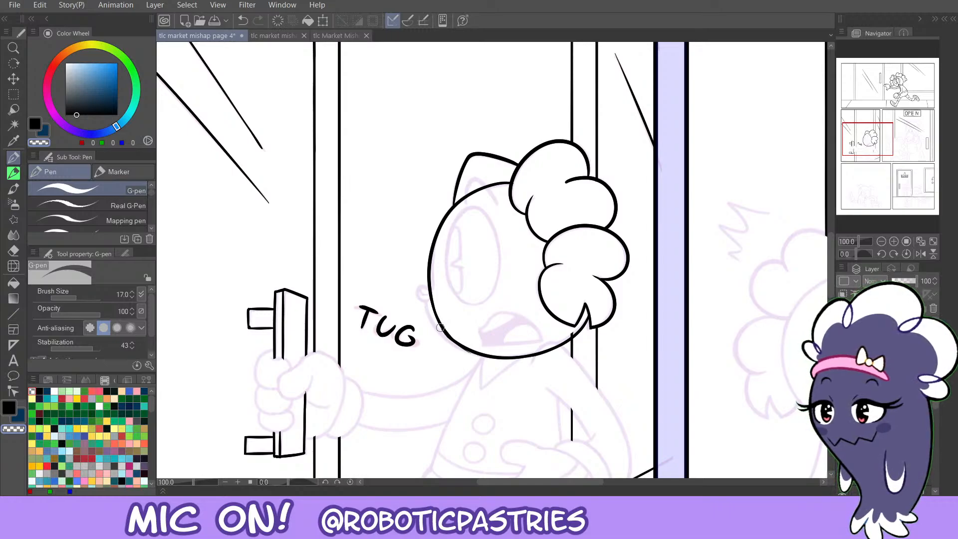
{"action": "key", "text": "c"}
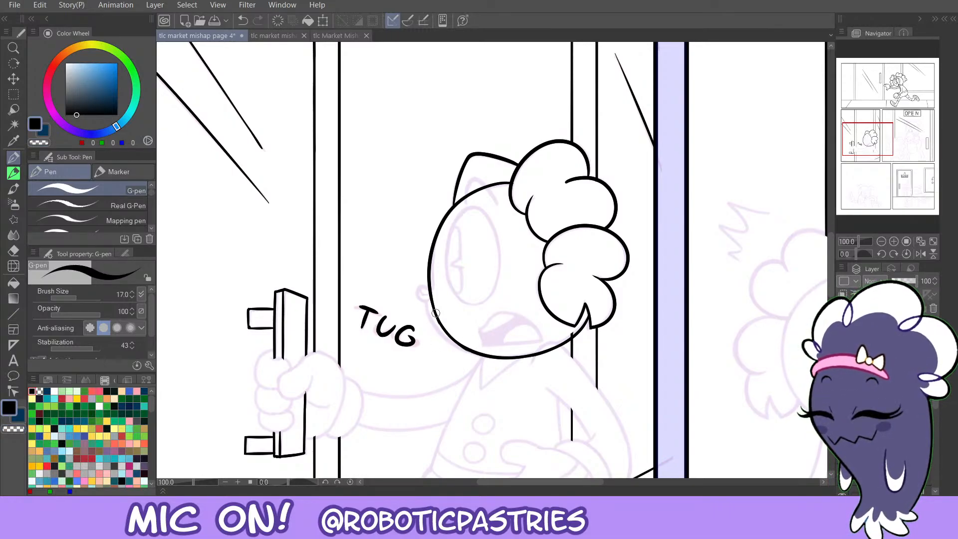
{"action": "key", "text": "c"}
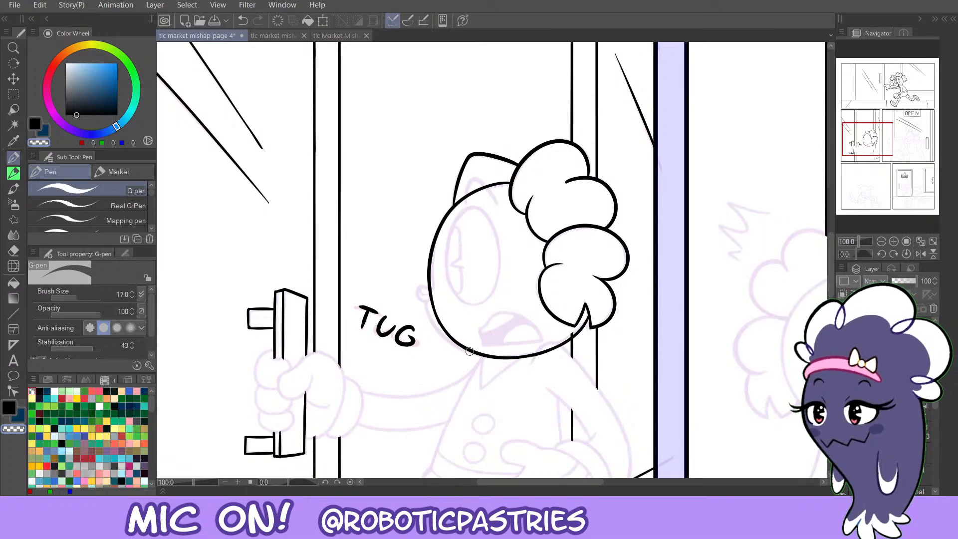
{"action": "key", "text": "c"}
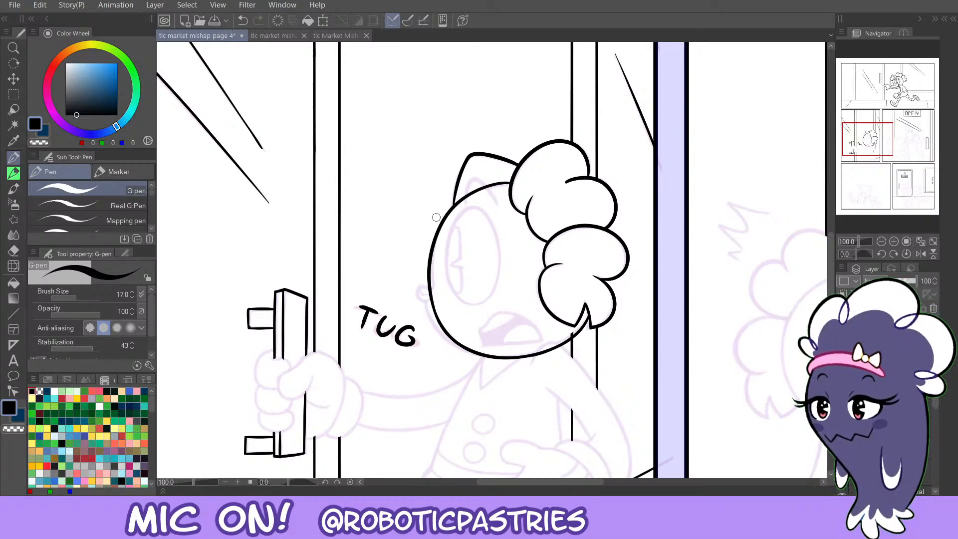
Check the walking character in the "tlc Market Mishap PG 2 inks.png" file and rework the jaw line where it meets the notched lowest curl.
{"action": "left_click", "coordinate": [327, 37]}
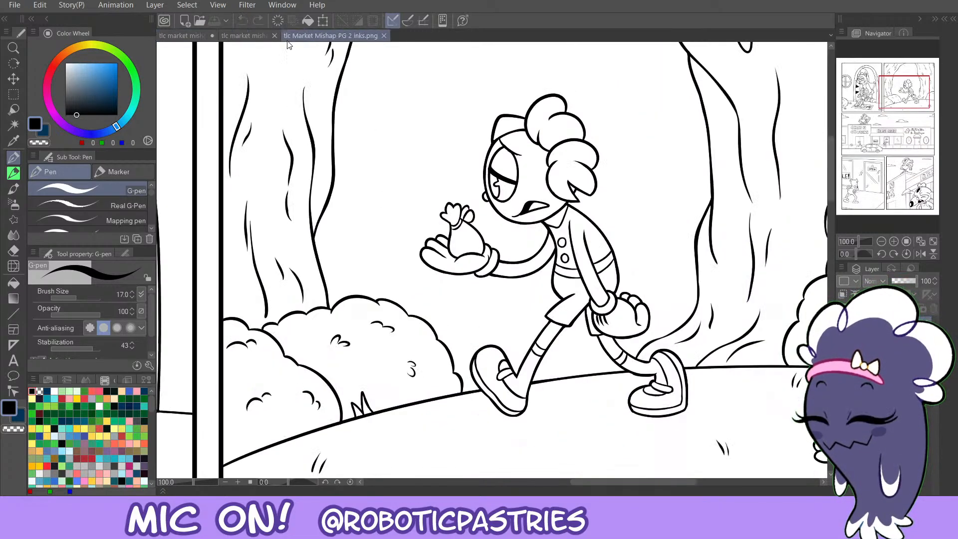
{"action": "left_click", "coordinate": [183, 37]}
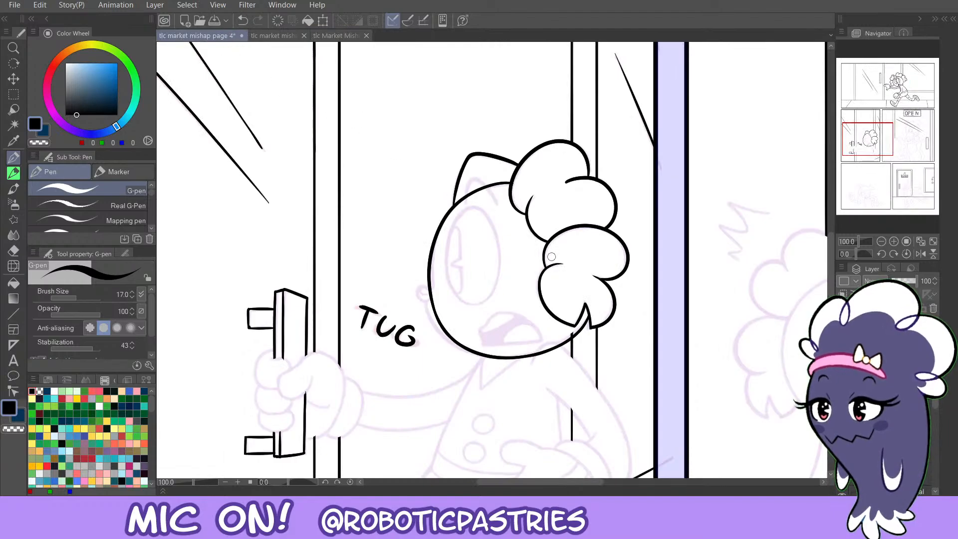
{"action": "key", "text": "ctrl+z"}
{"action": "mouse_move", "coordinate": [571, 337]}
{"action": "left_mouse_down"}
{"action": "mouse_move", "coordinate": [589, 313]}
{"action": "mouse_move", "coordinate": [573, 342]}
{"action": "mouse_move", "coordinate": [589, 323]}
{"action": "left_mouse_up"}
{"action": "key", "text": "ctrl+z"}
{"action": "key", "text": "ctrl+z"}
{"action": "key", "text": "ctrl+z"}
{"action": "key", "text": "c"}
{"action": "key", "text": "ctrl+z"}
{"action": "left_click_drag", "start_coordinate": [553, 356], "coordinate": [588, 326]}
{"action": "key", "text": "ctrl+z"}
{"action": "key", "text": "ctrl+z"}
{"action": "left_click_drag", "start_coordinate": [555, 358], "coordinate": [586, 324]}
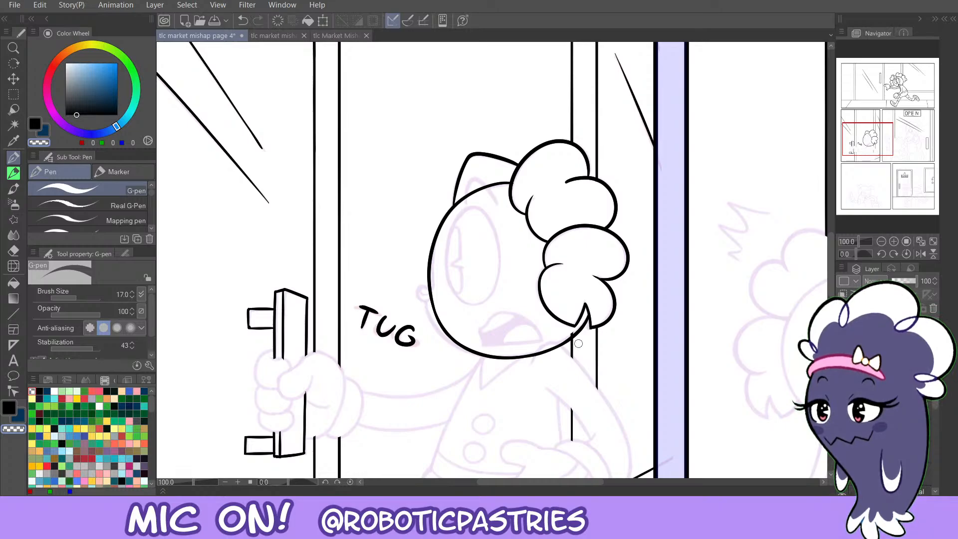
{"action": "mouse_move", "coordinate": [553, 352]}
{"action": "left_mouse_down"}
{"action": "mouse_move", "coordinate": [561, 348]}
{"action": "mouse_move", "coordinate": [527, 374]}
{"action": "left_mouse_up"}
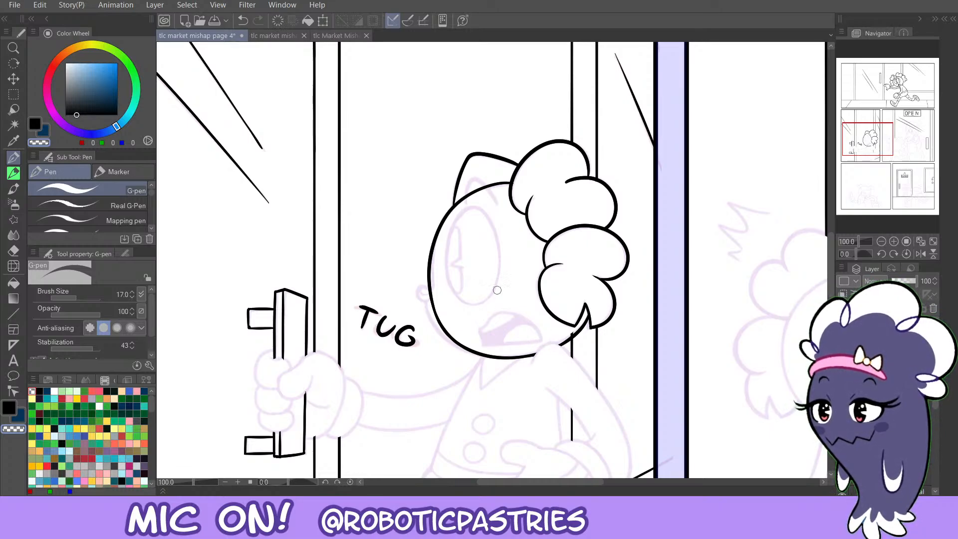
Ink the small round nose on the front edge of the face.
{"action": "key", "text": "c"}
{"action": "mouse_move", "coordinate": [428, 289]}
{"action": "left_mouse_down"}
{"action": "mouse_move", "coordinate": [429, 301]}
{"action": "mouse_move", "coordinate": [423, 289]}
{"action": "left_mouse_up"}
{"action": "key", "text": "ctrl+z"}
{"action": "key", "text": "ctrl+z"}
{"action": "key", "text": "ctrl+z"}
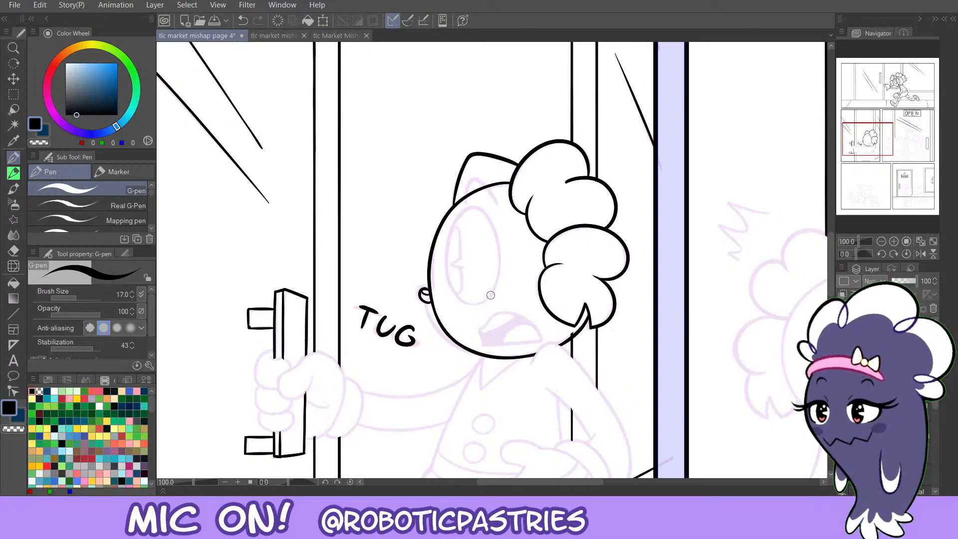
Ink the front side and top of the character's tall oval eye.
{"action": "mouse_move", "coordinate": [491, 295]}
{"action": "left_mouse_down"}
{"action": "mouse_move", "coordinate": [457, 215]}
{"action": "mouse_move", "coordinate": [500, 271]}
{"action": "mouse_move", "coordinate": [475, 307]}
{"action": "mouse_move", "coordinate": [446, 257]}
{"action": "mouse_move", "coordinate": [494, 213]}
{"action": "mouse_move", "coordinate": [494, 285]}
{"action": "mouse_move", "coordinate": [464, 307]}
{"action": "mouse_move", "coordinate": [446, 243]}
{"action": "mouse_move", "coordinate": [492, 218]}
{"action": "mouse_move", "coordinate": [498, 280]}
{"action": "left_mouse_up"}
{"action": "key", "text": "ctrl+z"}
{"action": "key", "text": "ctrl+z"}
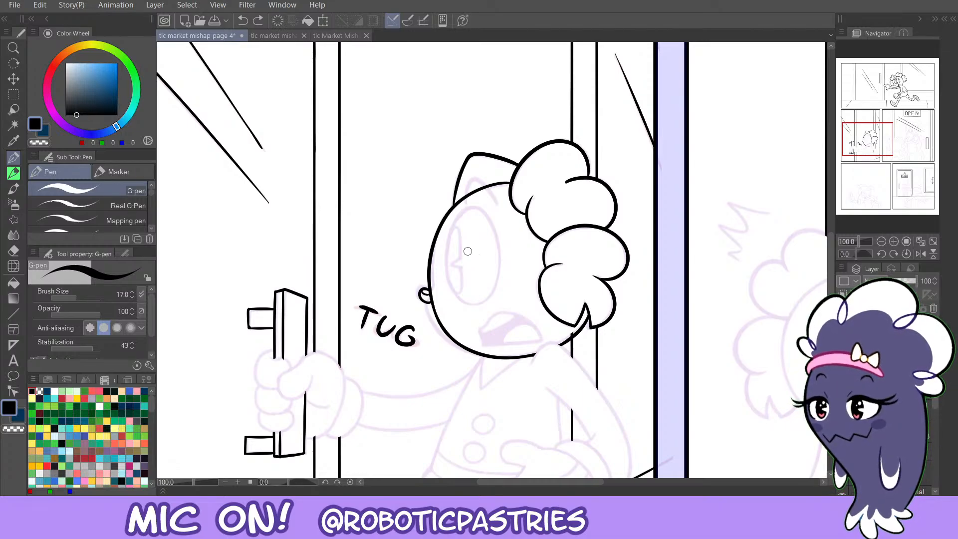
{"action": "mouse_move", "coordinate": [466, 304]}
{"action": "left_mouse_down"}
{"action": "mouse_move", "coordinate": [499, 279]}
{"action": "mouse_move", "coordinate": [473, 202]}
{"action": "mouse_move", "coordinate": [443, 285]}
{"action": "mouse_move", "coordinate": [482, 306]}
{"action": "mouse_move", "coordinate": [497, 232]}
{"action": "mouse_move", "coordinate": [439, 249]}
{"action": "mouse_move", "coordinate": [461, 302]}
{"action": "mouse_move", "coordinate": [493, 291]}
{"action": "mouse_move", "coordinate": [489, 299]}
{"action": "mouse_move", "coordinate": [446, 289]}
{"action": "mouse_move", "coordinate": [470, 204]}
{"action": "mouse_move", "coordinate": [486, 260]}
{"action": "left_mouse_up"}
{"action": "key", "text": "ctrl+z"}
{"action": "key", "text": "ctrl+z"}
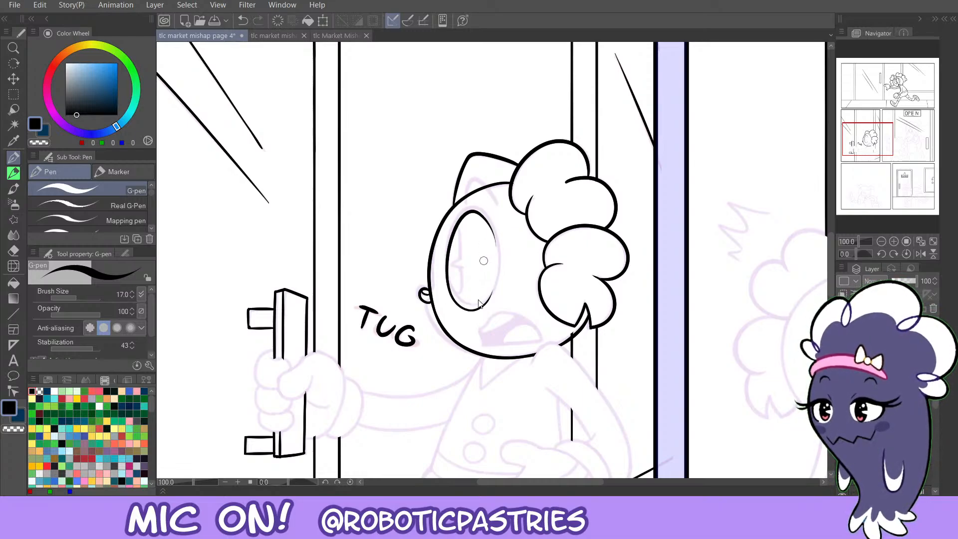
Close the eye oval along its back edge and refine the curve of its outline.
{"action": "key", "text": "ctrl+z"}
{"action": "mouse_move", "coordinate": [494, 295]}
{"action": "left_mouse_down"}
{"action": "mouse_move", "coordinate": [486, 301]}
{"action": "mouse_move", "coordinate": [476, 203]}
{"action": "mouse_move", "coordinate": [497, 269]}
{"action": "mouse_move", "coordinate": [446, 266]}
{"action": "mouse_move", "coordinate": [492, 268]}
{"action": "mouse_move", "coordinate": [449, 294]}
{"action": "mouse_move", "coordinate": [499, 254]}
{"action": "mouse_move", "coordinate": [489, 283]}
{"action": "mouse_move", "coordinate": [493, 228]}
{"action": "mouse_move", "coordinate": [485, 302]}
{"action": "mouse_move", "coordinate": [486, 213]}
{"action": "mouse_move", "coordinate": [497, 276]}
{"action": "left_mouse_up"}
{"action": "key", "text": "ctrl+z"}
{"action": "key", "text": "ctrl+z"}
{"action": "key", "text": "ctrl+z"}
{"action": "key", "text": "ctrl+z"}
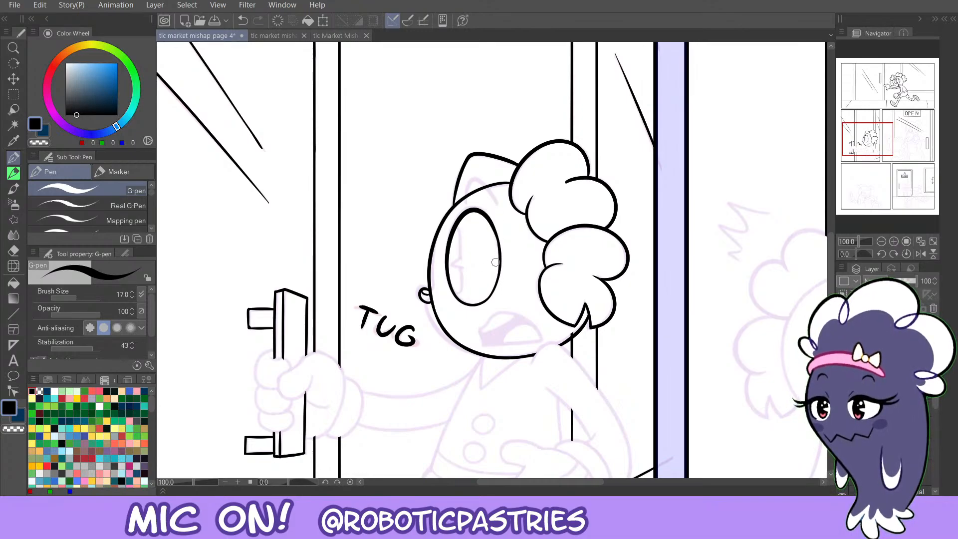
{"action": "key", "text": "ctrl+z"}
{"action": "left_click_drag", "start_coordinate": [490, 222], "coordinate": [498, 284]}
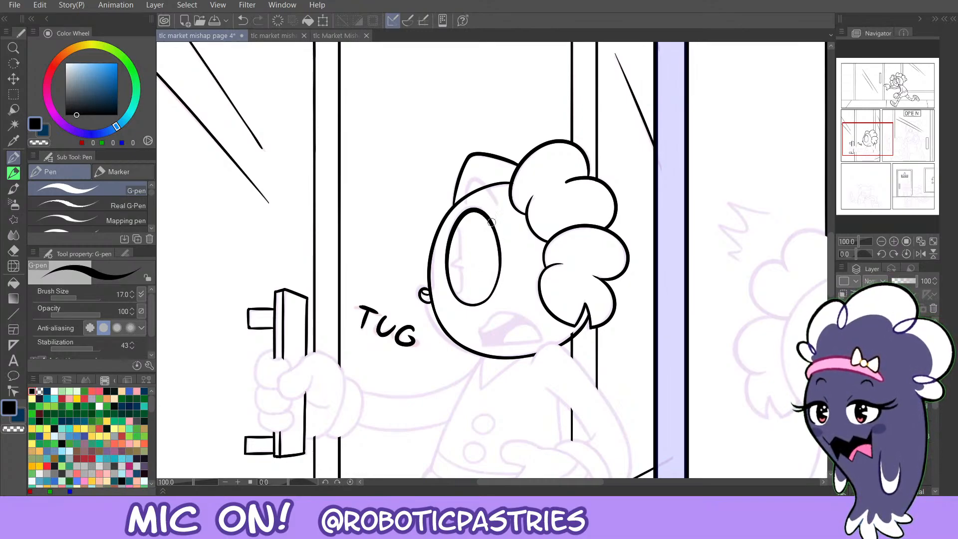
{"action": "mouse_move", "coordinate": [491, 222]}
{"action": "left_mouse_down"}
{"action": "mouse_move", "coordinate": [497, 289]}
{"action": "mouse_move", "coordinate": [487, 218]}
{"action": "left_mouse_up"}
{"action": "key", "text": "ctrl+z"}
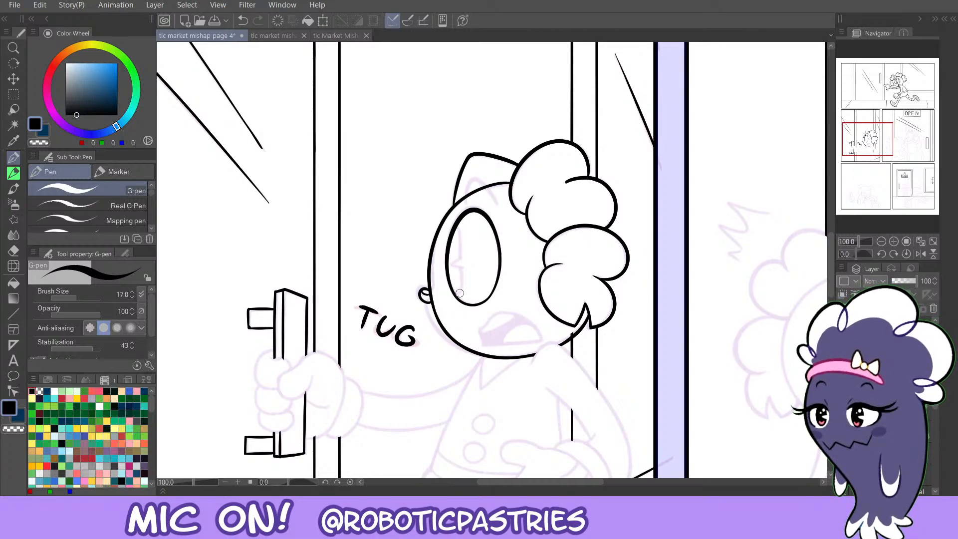
Ink the narrow pupil along the eye's front edge with a wedge-shaped notch in its middle, and erase the excess line at the notch.
{"action": "mouse_move", "coordinate": [459, 293]}
{"action": "left_mouse_down"}
{"action": "mouse_move", "coordinate": [455, 223]}
{"action": "mouse_move", "coordinate": [457, 272]}
{"action": "left_mouse_up"}
{"action": "key", "text": "ctrl+z"}
{"action": "key", "text": "ctrl+z"}
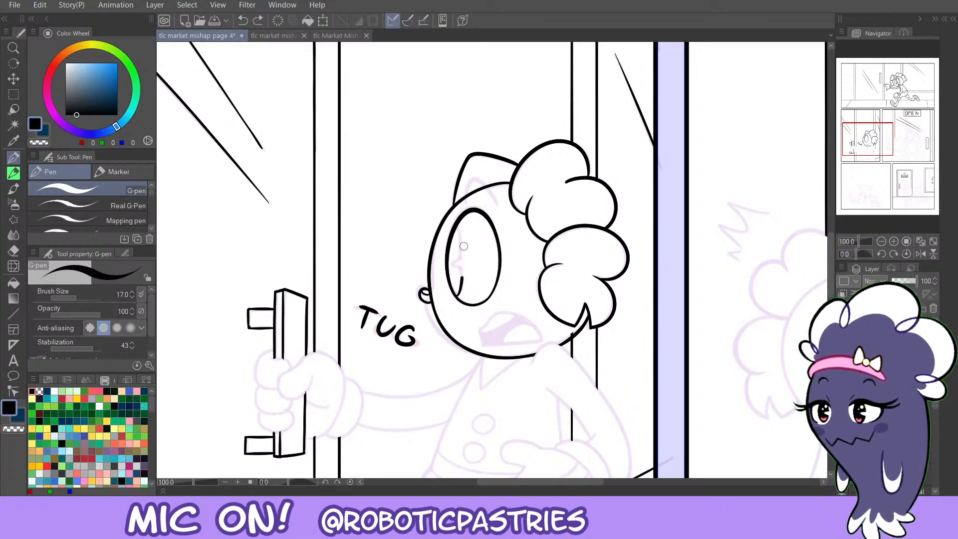
{"action": "mouse_move", "coordinate": [456, 232]}
{"action": "left_mouse_down"}
{"action": "mouse_move", "coordinate": [462, 280]}
{"action": "mouse_move", "coordinate": [465, 266]}
{"action": "left_mouse_up"}
{"action": "key", "text": "c"}
{"action": "key", "text": "c"}
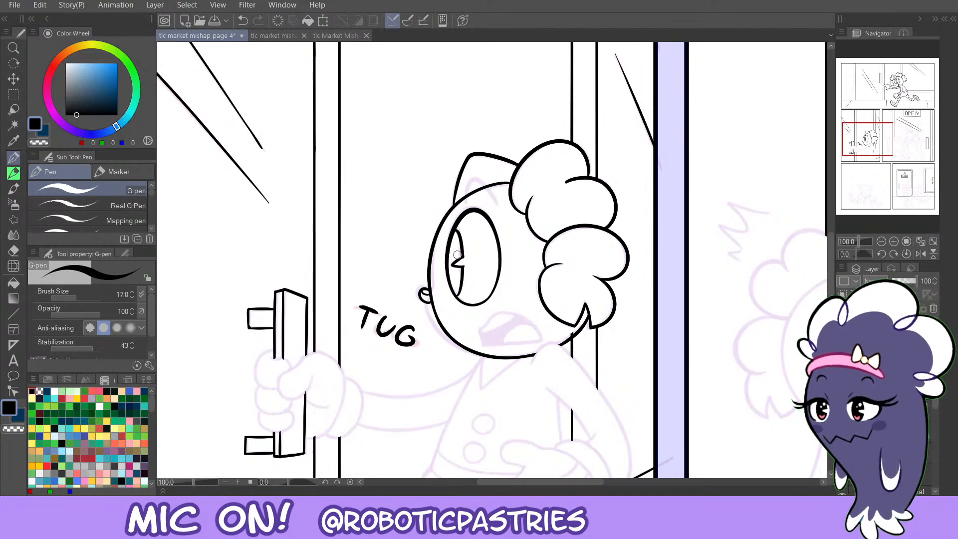
{"action": "key", "text": "c"}
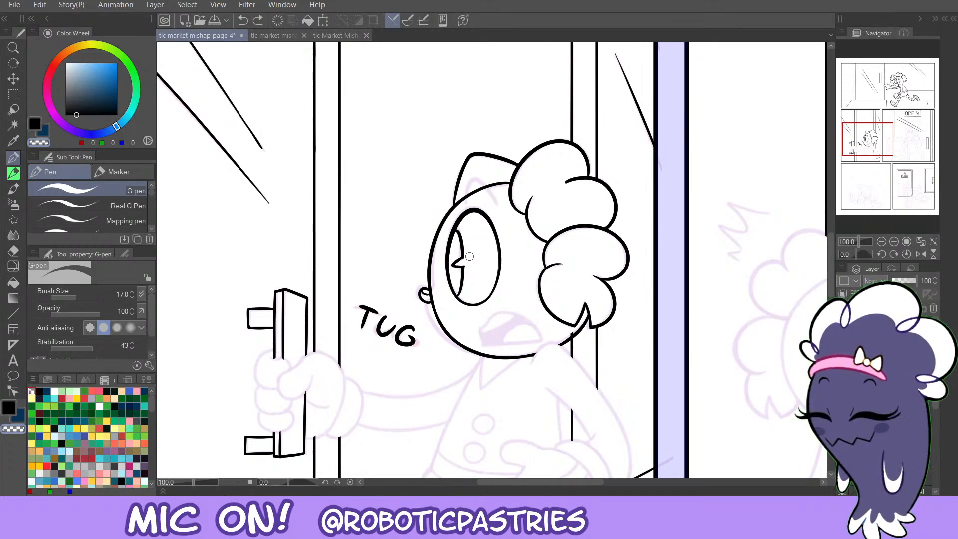
{"action": "left_click_drag", "start_coordinate": [456, 265], "coordinate": [458, 266]}
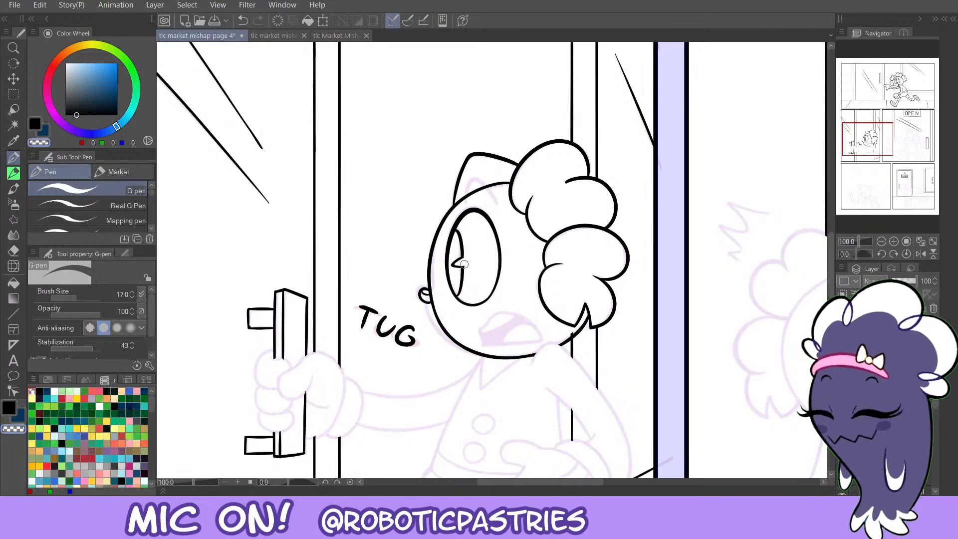
Ink the short curved eyebrow above the eye, across the top edge of the head.
{"action": "key", "text": "c"}
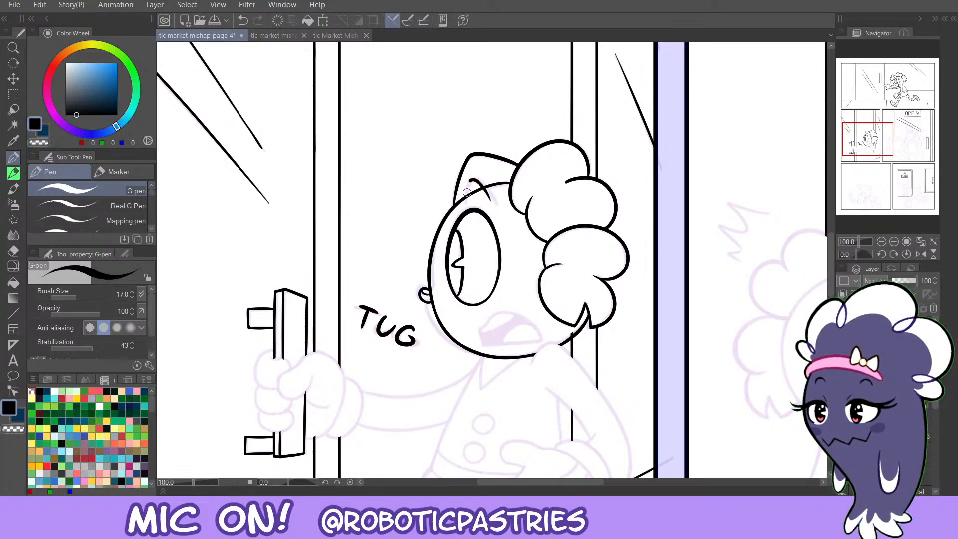
{"action": "key", "text": "ctrl+z"}
{"action": "left_click_drag", "start_coordinate": [492, 202], "coordinate": [468, 188]}
{"action": "key", "text": "ctrl+z"}
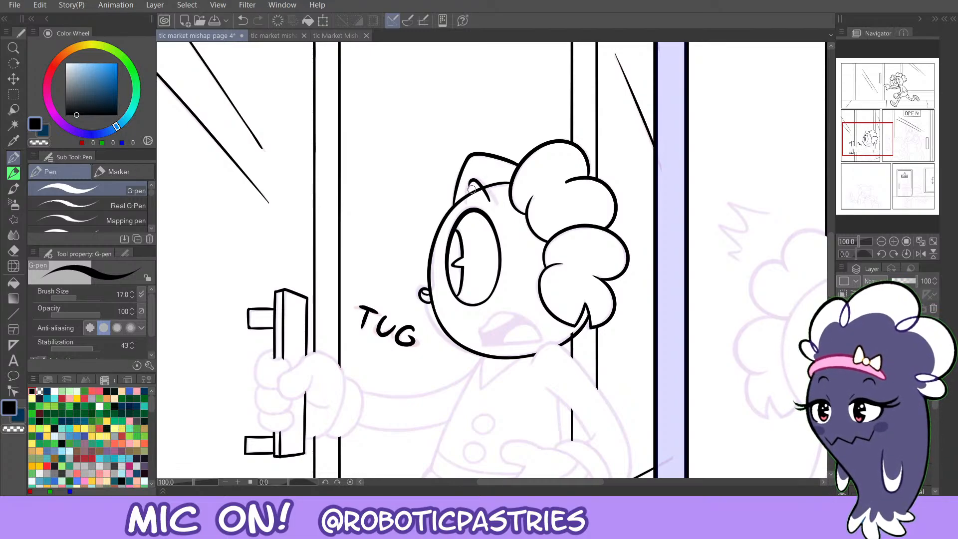
Ink the curved upper lip of the open mouth, with its back corner and short front edge.
{"action": "mouse_move", "coordinate": [480, 328]}
{"action": "left_mouse_down"}
{"action": "mouse_move", "coordinate": [498, 310]}
{"action": "mouse_move", "coordinate": [545, 333]}
{"action": "mouse_move", "coordinate": [490, 349]}
{"action": "mouse_move", "coordinate": [492, 317]}
{"action": "mouse_move", "coordinate": [521, 317]}
{"action": "mouse_move", "coordinate": [541, 343]}
{"action": "mouse_move", "coordinate": [492, 347]}
{"action": "left_mouse_up"}
{"action": "key", "text": "ctrl+z"}
{"action": "key", "text": "ctrl+plus"}
{"action": "scroll", "coordinate": [466, 253], "scroll_direction": "down", "scroll_amount": 4}
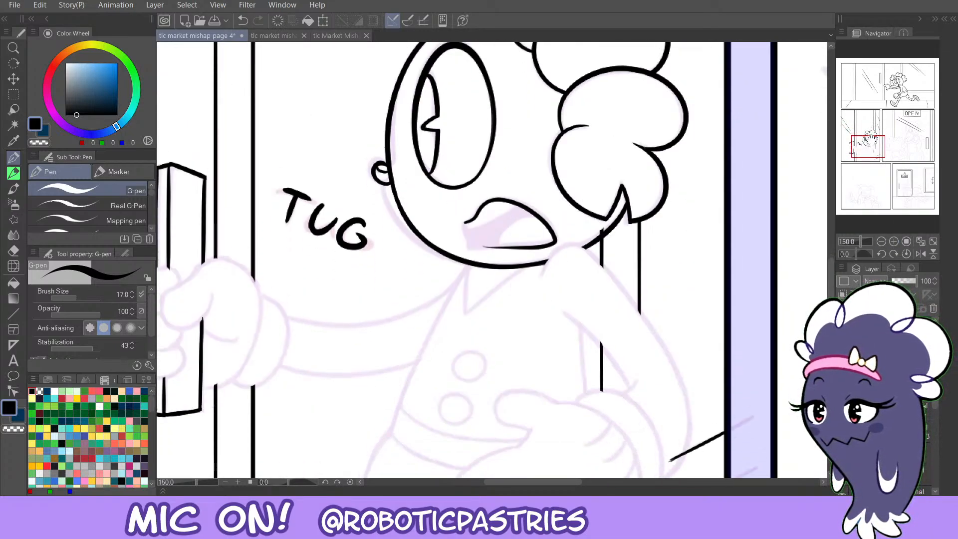
{"action": "key", "text": "ctrl+z"}
{"action": "key", "text": "ctrl+z"}
{"action": "mouse_move", "coordinate": [466, 253]}
{"action": "left_mouse_down"}
{"action": "mouse_move", "coordinate": [503, 226]}
{"action": "mouse_move", "coordinate": [556, 262]}
{"action": "mouse_move", "coordinate": [474, 279]}
{"action": "mouse_move", "coordinate": [476, 243]}
{"action": "mouse_move", "coordinate": [491, 226]}
{"action": "mouse_move", "coordinate": [543, 245]}
{"action": "mouse_move", "coordinate": [558, 273]}
{"action": "mouse_move", "coordinate": [472, 281]}
{"action": "mouse_move", "coordinate": [470, 253]}
{"action": "mouse_move", "coordinate": [483, 231]}
{"action": "mouse_move", "coordinate": [529, 231]}
{"action": "mouse_move", "coordinate": [560, 269]}
{"action": "mouse_move", "coordinate": [470, 280]}
{"action": "mouse_move", "coordinate": [553, 273]}
{"action": "left_mouse_up"}
{"action": "key", "text": "ctrl+z"}
{"action": "key", "text": "ctrl+z"}
{"action": "key", "text": "c"}
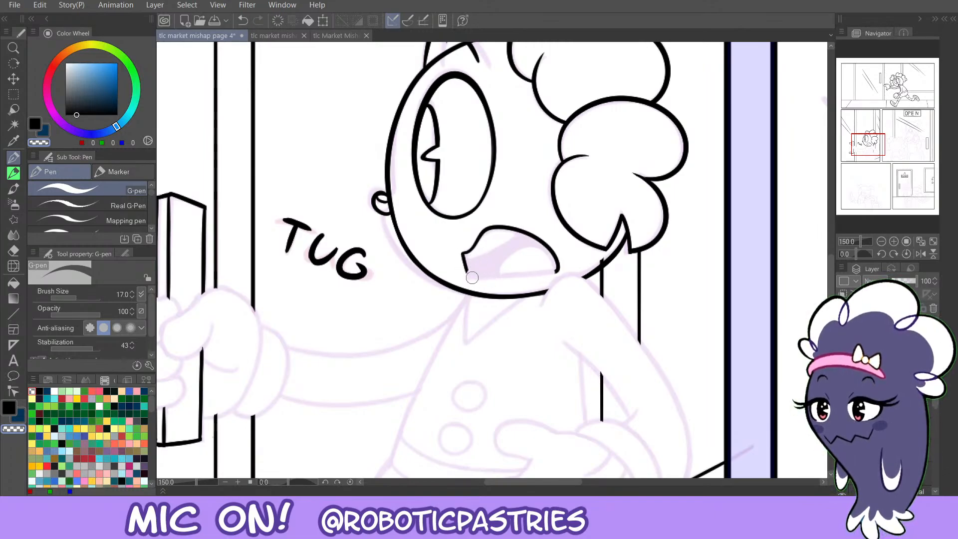
Close the mouth with a lower lip line from front to back and tidy its front corner.
{"action": "key", "text": "c"}
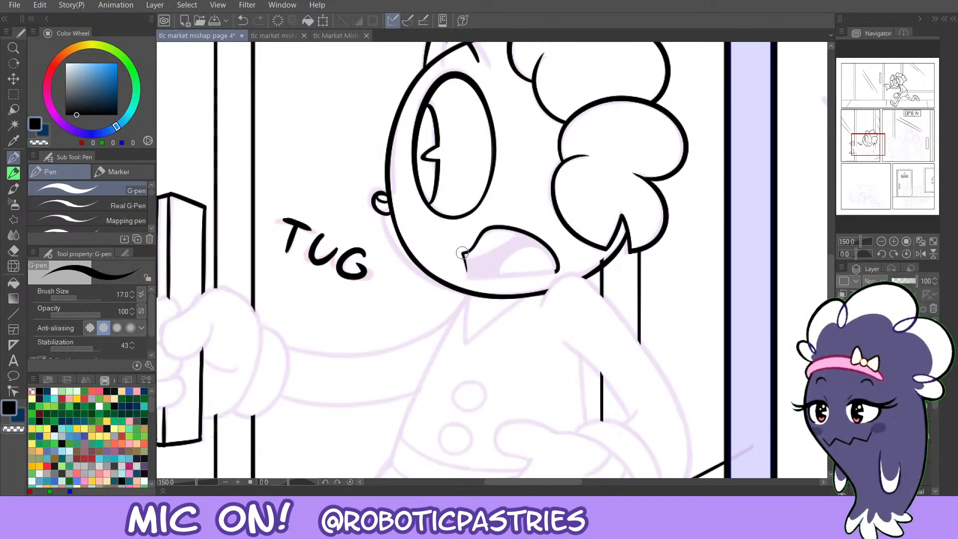
{"action": "left_click_drag", "start_coordinate": [466, 277], "coordinate": [559, 269]}
{"action": "key", "text": "ctrl+z"}
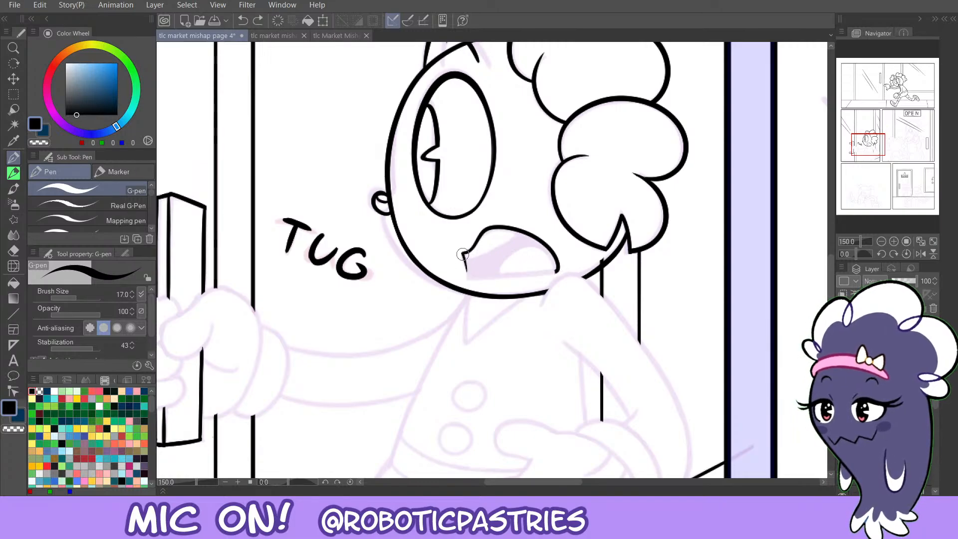
{"action": "left_click_drag", "start_coordinate": [467, 276], "coordinate": [560, 273]}
{"action": "key", "text": "ctrl+z"}
{"action": "mouse_move", "coordinate": [464, 254]}
{"action": "left_mouse_down"}
{"action": "mouse_move", "coordinate": [468, 278]}
{"action": "mouse_move", "coordinate": [575, 275]}
{"action": "mouse_move", "coordinate": [467, 279]}
{"action": "mouse_move", "coordinate": [463, 255]}
{"action": "mouse_move", "coordinate": [467, 281]}
{"action": "mouse_move", "coordinate": [499, 279]}
{"action": "left_mouse_up"}
{"action": "key", "text": "ctrl+z"}
{"action": "key", "text": "ctrl+z"}
{"action": "key", "text": "c"}
{"action": "mouse_move", "coordinate": [459, 253]}
{"action": "left_mouse_down"}
{"action": "mouse_move", "coordinate": [465, 283]}
{"action": "mouse_move", "coordinate": [509, 279]}
{"action": "left_mouse_up"}
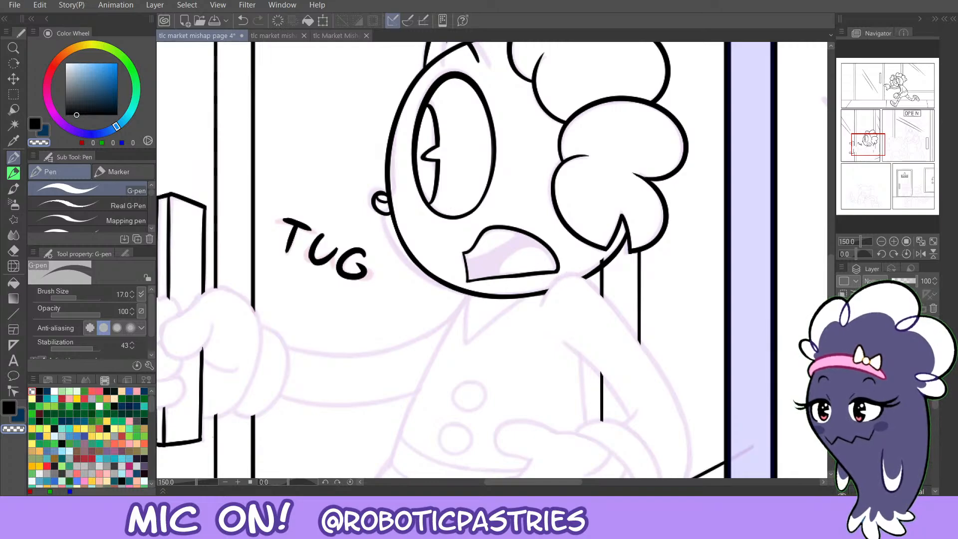
Ink the upper teeth line and the rounded tongue inside the open mouth.
{"action": "key", "text": "c"}
{"action": "mouse_move", "coordinate": [464, 254]}
{"action": "left_mouse_down"}
{"action": "mouse_move", "coordinate": [467, 283]}
{"action": "mouse_move", "coordinate": [527, 232]}
{"action": "mouse_move", "coordinate": [468, 256]}
{"action": "mouse_move", "coordinate": [463, 284]}
{"action": "mouse_move", "coordinate": [554, 254]}
{"action": "mouse_move", "coordinate": [492, 274]}
{"action": "mouse_move", "coordinate": [552, 252]}
{"action": "mouse_move", "coordinate": [494, 274]}
{"action": "mouse_move", "coordinate": [508, 258]}
{"action": "mouse_move", "coordinate": [552, 254]}
{"action": "left_mouse_up"}
{"action": "key", "text": "ctrl+z"}
{"action": "key", "text": "ctrl+z"}
{"action": "key", "text": "ctrl+z"}
{"action": "key", "text": "ctrl+z"}
{"action": "key", "text": "c"}
{"action": "key", "text": "c"}
{"action": "key", "text": "ctrl+z"}
{"action": "key", "text": "ctrl+z"}
{"action": "key", "text": "ctrl+z"}
{"action": "key", "text": "ctrl+z"}
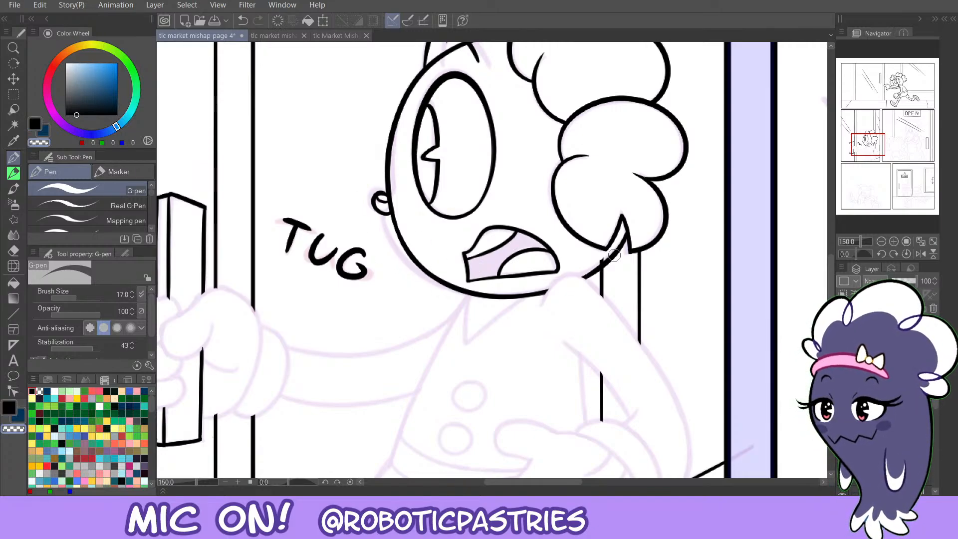
{"action": "left_click_drag", "start_coordinate": [867, 149], "coordinate": [869, 150]}
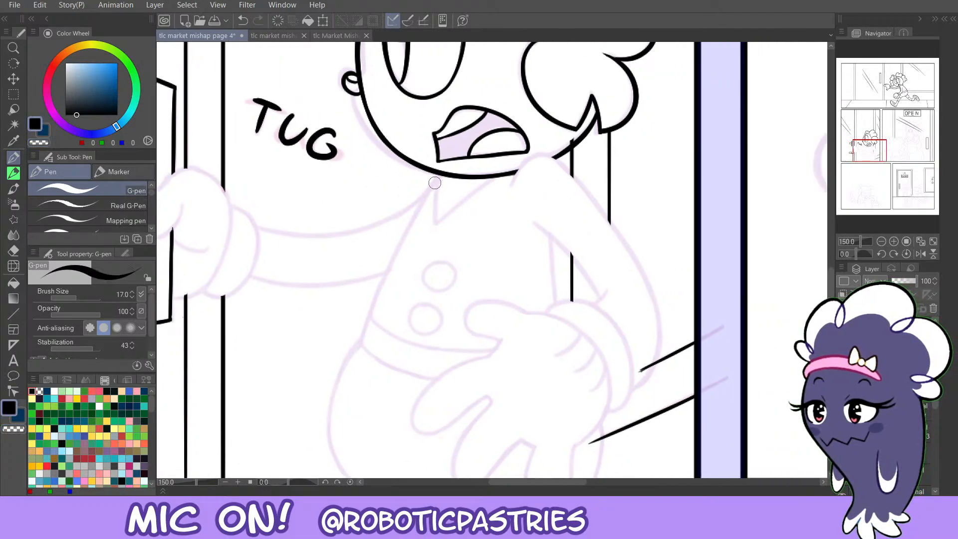
Ink the front edge of the torso as one curved line from beneath the chin down past the waist.
{"action": "left_click_drag", "start_coordinate": [434, 183], "coordinate": [367, 383]}
{"action": "key", "text": "ctrl+z"}
{"action": "left_click_drag", "start_coordinate": [437, 179], "coordinate": [353, 369]}
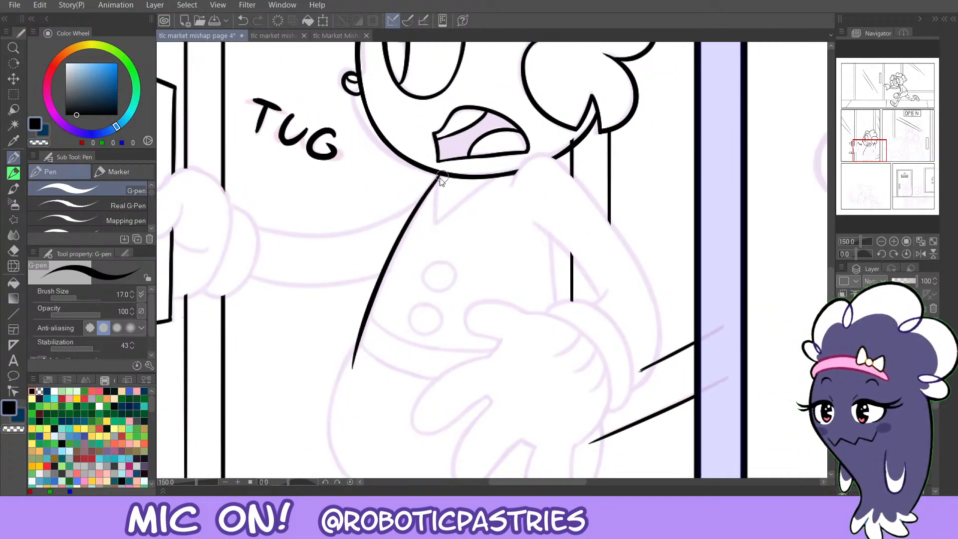
{"action": "key", "text": "ctrl+z"}
{"action": "mouse_move", "coordinate": [438, 178]}
{"action": "left_mouse_down"}
{"action": "mouse_move", "coordinate": [358, 366]}
{"action": "mouse_move", "coordinate": [397, 247]}
{"action": "mouse_move", "coordinate": [353, 386]}
{"action": "left_mouse_up"}
{"action": "key", "text": "ctrl+z"}
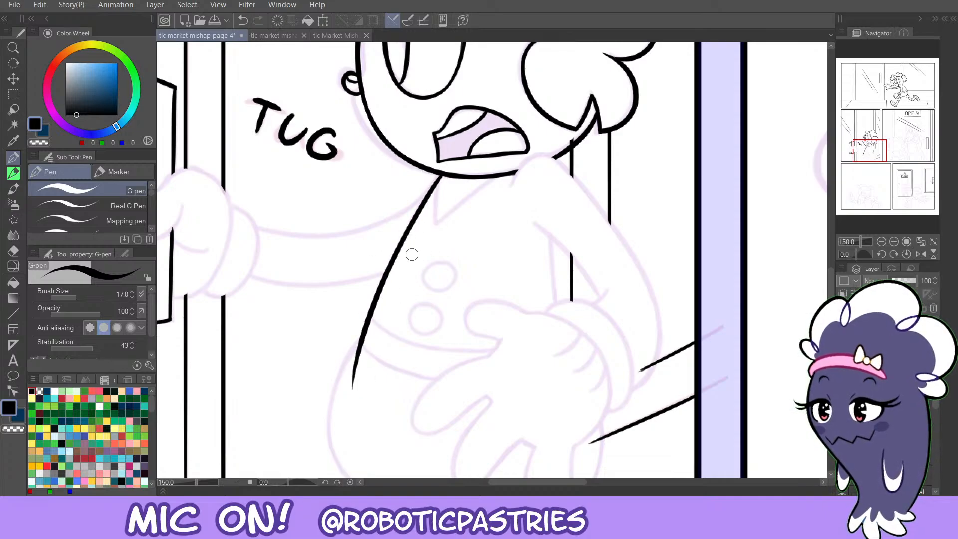
Ink the pointed collar beneath the chin, running from the neck to a tip and back up to the jaw.
{"action": "mouse_move", "coordinate": [433, 210]}
{"action": "left_mouse_down"}
{"action": "mouse_move", "coordinate": [460, 207]}
{"action": "mouse_move", "coordinate": [484, 173]}
{"action": "mouse_move", "coordinate": [440, 222]}
{"action": "mouse_move", "coordinate": [514, 170]}
{"action": "left_mouse_up"}
{"action": "key", "text": "ctrl+z"}
{"action": "key", "text": "ctrl+z"}
{"action": "mouse_move", "coordinate": [437, 178]}
{"action": "left_mouse_down"}
{"action": "mouse_move", "coordinate": [438, 218]}
{"action": "mouse_move", "coordinate": [515, 171]}
{"action": "mouse_move", "coordinate": [458, 207]}
{"action": "left_mouse_up"}
{"action": "key", "text": "ctrl+z"}
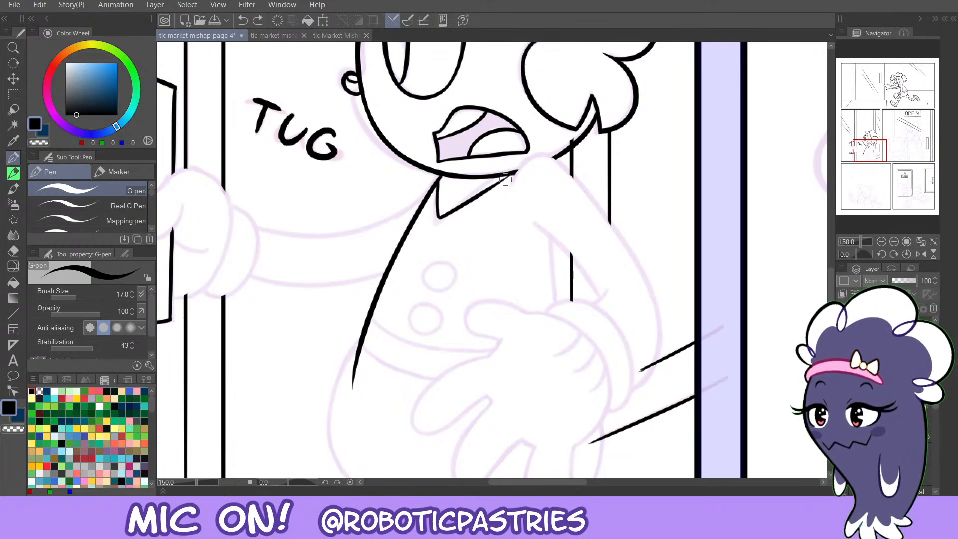
{"action": "mouse_move", "coordinate": [507, 177]}
{"action": "left_mouse_down"}
{"action": "mouse_move", "coordinate": [464, 204]}
{"action": "mouse_move", "coordinate": [507, 177]}
{"action": "left_mouse_up"}
{"action": "key", "text": "ctrl+z"}
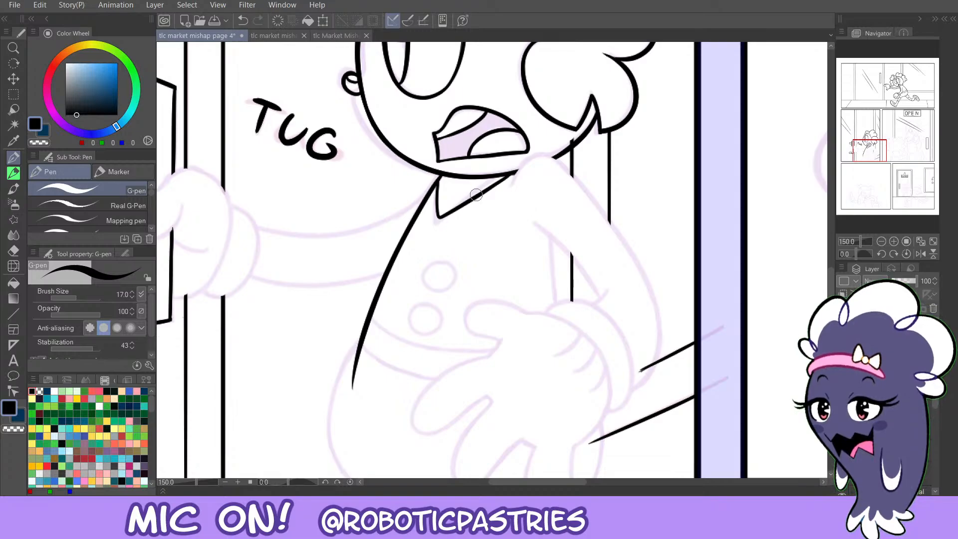
{"action": "key", "text": "ctrl+z"}
{"action": "mouse_move", "coordinate": [419, 210]}
{"action": "left_mouse_down"}
{"action": "mouse_move", "coordinate": [437, 182]}
{"action": "mouse_move", "coordinate": [438, 194]}
{"action": "left_mouse_up"}
{"action": "key", "text": "ctrl+z"}
{"action": "key", "text": "ctrl+z"}
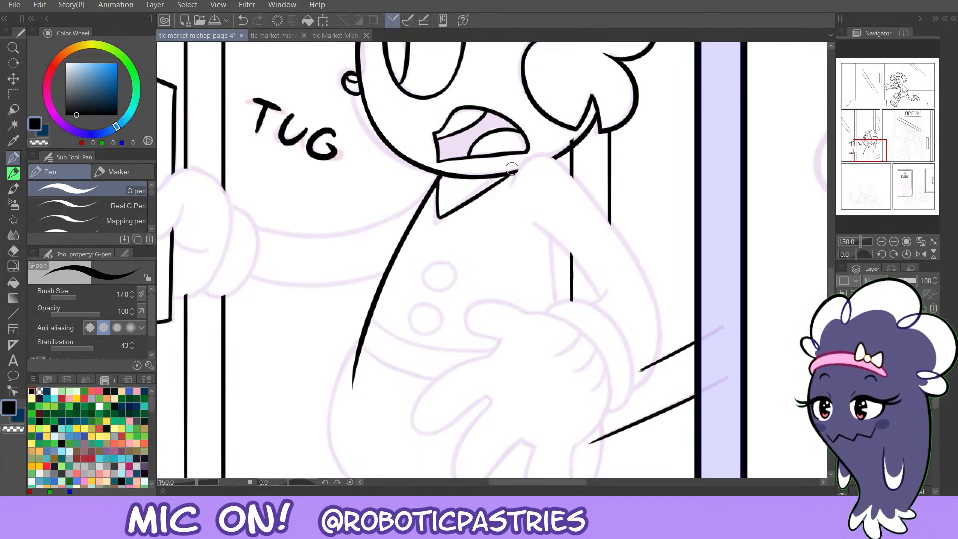
Ink the rounded shoulder beside the collar and carry the outer arm line down towards the elbow in one curve.
{"action": "key", "text": "ctrl+z"}
{"action": "mouse_move", "coordinate": [510, 187]}
{"action": "left_mouse_down"}
{"action": "mouse_move", "coordinate": [551, 152]}
{"action": "mouse_move", "coordinate": [597, 201]}
{"action": "left_mouse_up"}
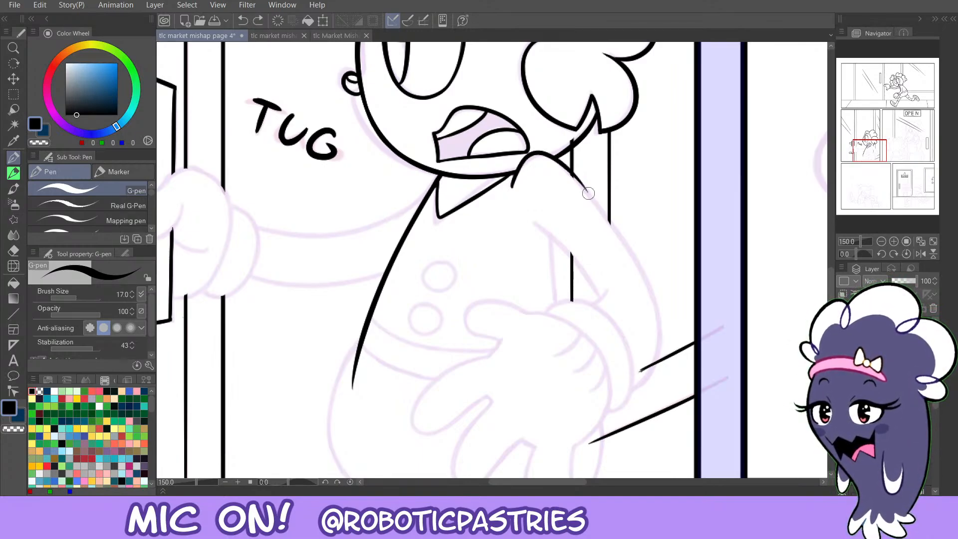
{"action": "key", "text": "ctrl+z"}
{"action": "left_click_drag", "start_coordinate": [509, 188], "coordinate": [600, 204]}
{"action": "left_click_drag", "start_coordinate": [648, 274], "coordinate": [654, 286]}
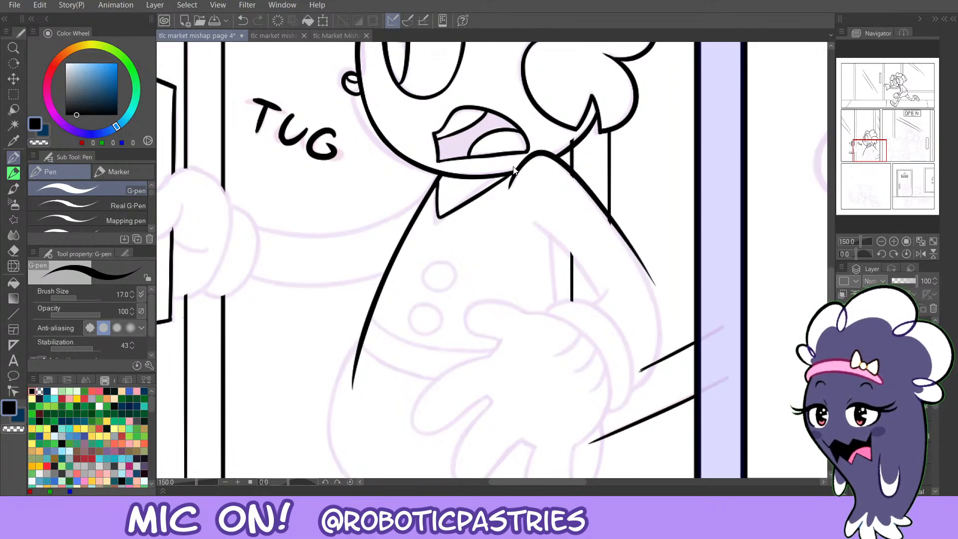
{"action": "key", "text": "ctrl+z"}
{"action": "mouse_move", "coordinate": [509, 188]}
{"action": "left_mouse_down"}
{"action": "mouse_move", "coordinate": [544, 155]}
{"action": "mouse_move", "coordinate": [631, 241]}
{"action": "mouse_move", "coordinate": [667, 365]}
{"action": "left_mouse_up"}
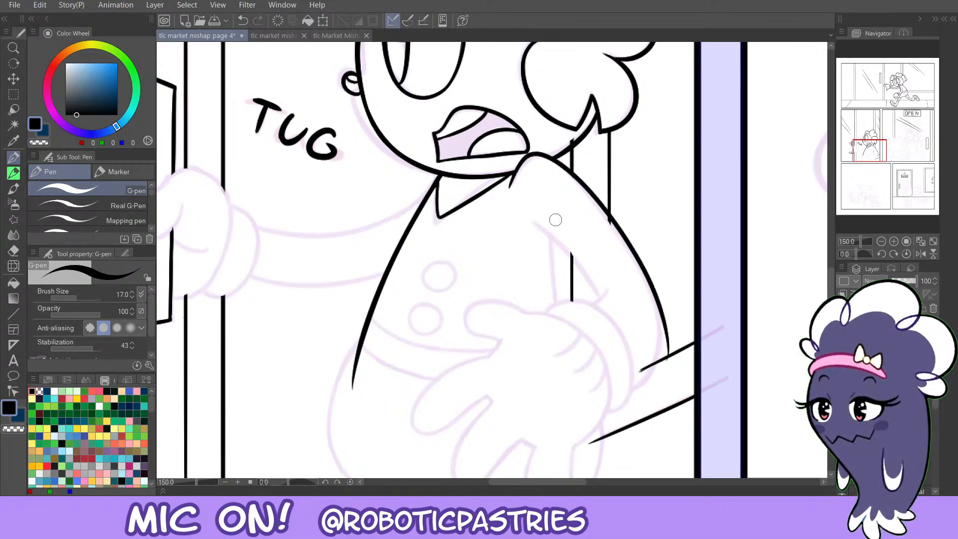
{"action": "key", "text": "ctrl+z"}
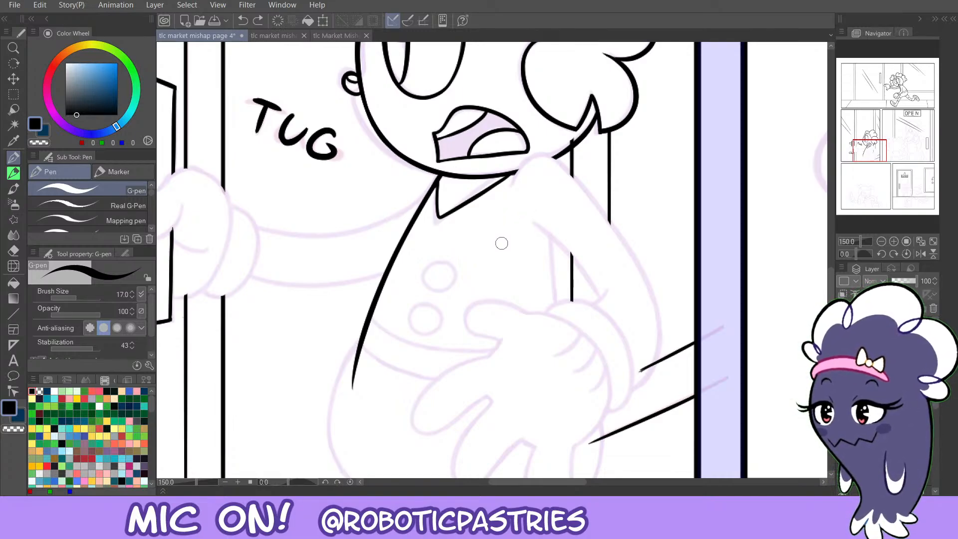
{"action": "mouse_move", "coordinate": [511, 189]}
{"action": "left_mouse_down"}
{"action": "mouse_move", "coordinate": [556, 157]}
{"action": "mouse_move", "coordinate": [639, 254]}
{"action": "left_mouse_up"}
{"action": "key", "text": "ctrl+z"}
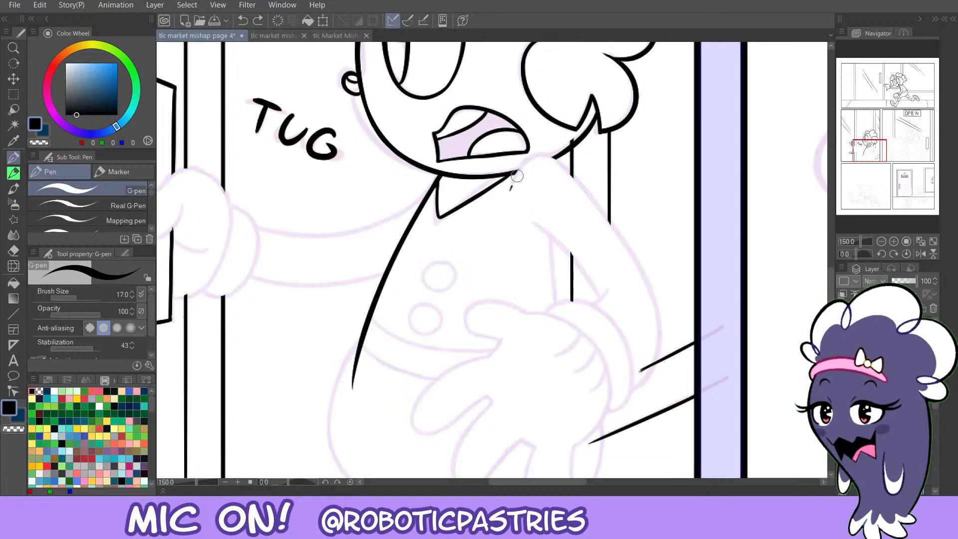
{"action": "key", "text": "ctrl+z"}
{"action": "mouse_move", "coordinate": [512, 186]}
{"action": "left_mouse_down"}
{"action": "mouse_move", "coordinate": [538, 151]}
{"action": "mouse_move", "coordinate": [530, 157]}
{"action": "mouse_move", "coordinate": [644, 265]}
{"action": "left_mouse_up"}
{"action": "key", "text": "ctrl+z"}
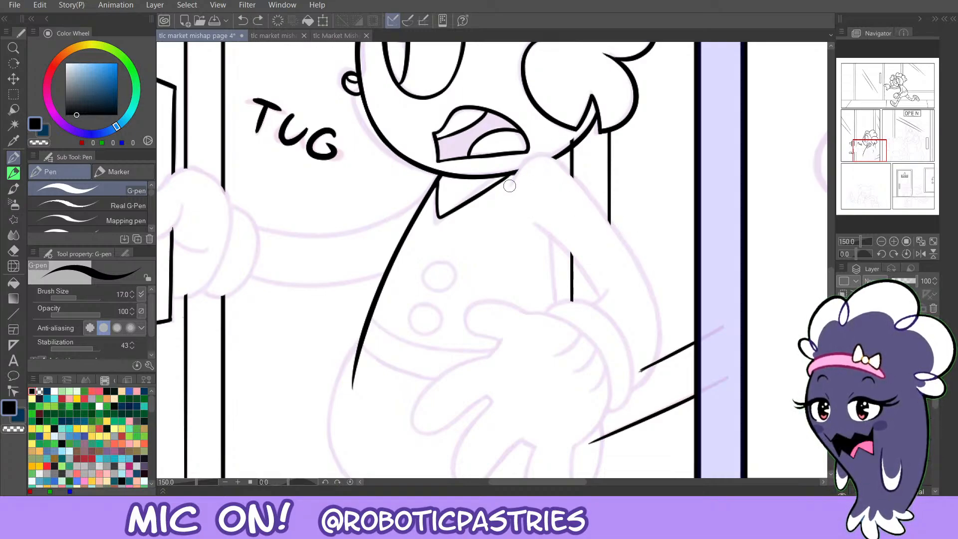
{"action": "mouse_move", "coordinate": [511, 190]}
{"action": "left_mouse_down"}
{"action": "mouse_move", "coordinate": [550, 158]}
{"action": "mouse_move", "coordinate": [641, 257]}
{"action": "left_mouse_up"}
{"action": "key", "text": "ctrl+z"}
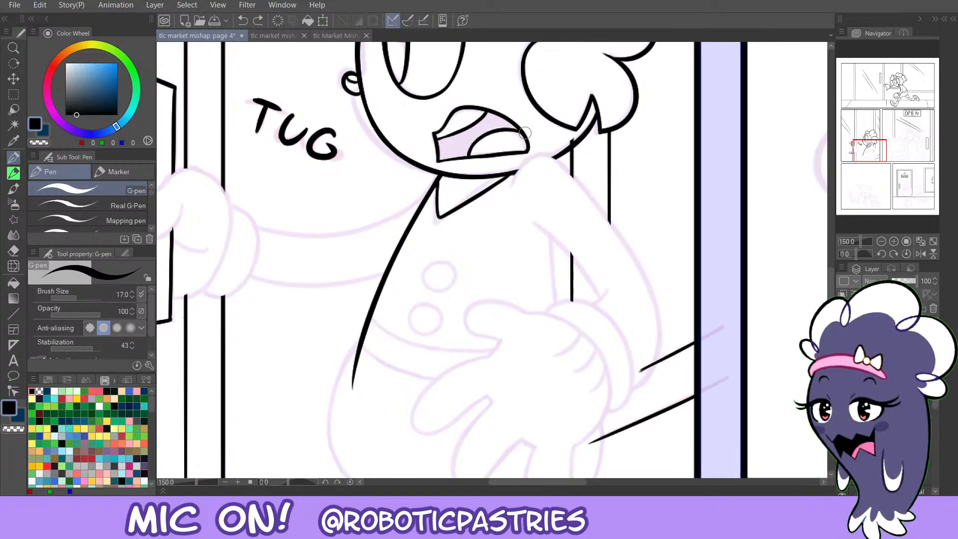
{"action": "mouse_move", "coordinate": [510, 187]}
{"action": "left_mouse_down"}
{"action": "mouse_move", "coordinate": [605, 207]}
{"action": "mouse_move", "coordinate": [641, 267]}
{"action": "left_mouse_up"}
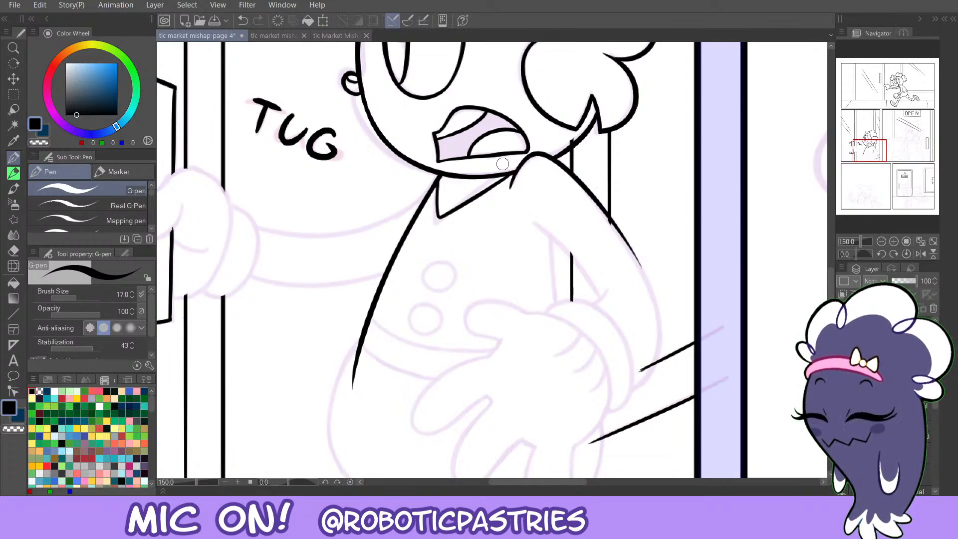
{"action": "key", "text": "ctrl+z"}
{"action": "mouse_move", "coordinate": [508, 191]}
{"action": "left_mouse_down"}
{"action": "mouse_move", "coordinate": [549, 158]}
{"action": "mouse_move", "coordinate": [626, 233]}
{"action": "mouse_move", "coordinate": [670, 335]}
{"action": "left_mouse_up"}
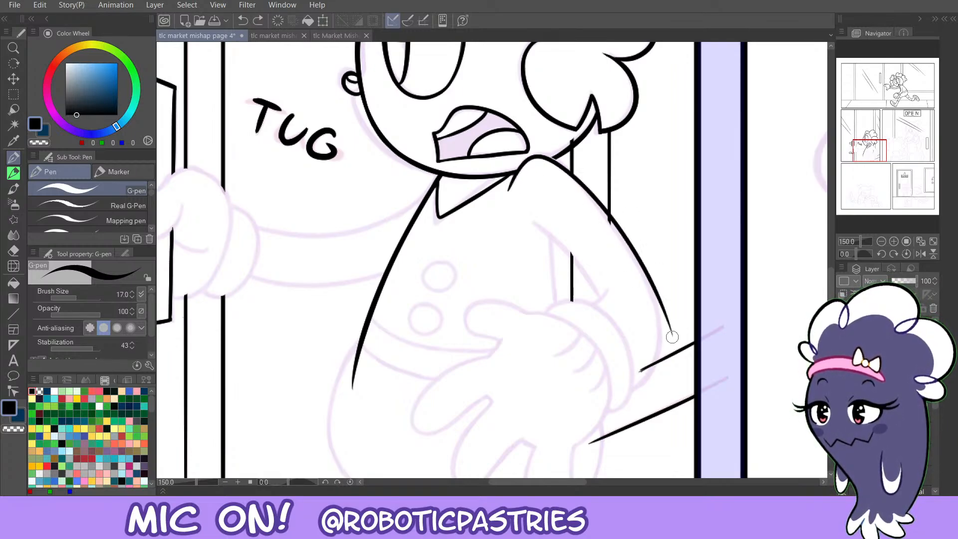
Ink the rounded bend of the elbow from the cuff end up into the outer arm line.
{"action": "mouse_move", "coordinate": [632, 391]}
{"action": "left_mouse_down"}
{"action": "mouse_move", "coordinate": [664, 342]}
{"action": "mouse_move", "coordinate": [617, 230]}
{"action": "left_mouse_up"}
{"action": "key", "text": "ctrl+z"}
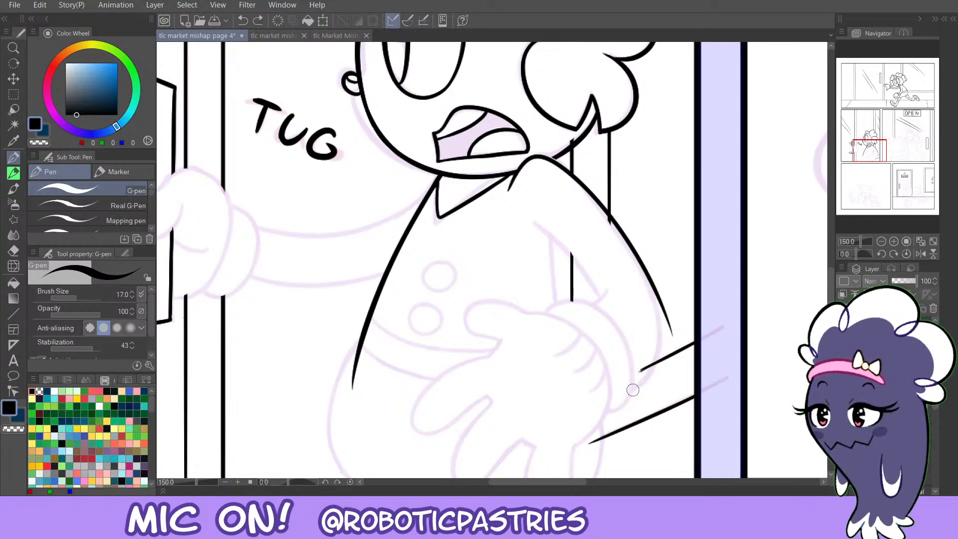
{"action": "mouse_move", "coordinate": [628, 394]}
{"action": "left_mouse_down"}
{"action": "mouse_move", "coordinate": [661, 327]}
{"action": "mouse_move", "coordinate": [622, 237]}
{"action": "mouse_move", "coordinate": [674, 329]}
{"action": "mouse_move", "coordinate": [641, 238]}
{"action": "left_mouse_up"}
Erase the stray line outside the elbow curve using the transparent colour, and return to black ink.
{"action": "key", "text": "c"}
{"action": "key", "text": "ctrl+z"}
{"action": "mouse_move", "coordinate": [668, 322]}
{"action": "left_mouse_down"}
{"action": "mouse_move", "coordinate": [605, 195]}
{"action": "mouse_move", "coordinate": [661, 298]}
{"action": "left_mouse_up"}
{"action": "key", "text": "ctrl+z"}
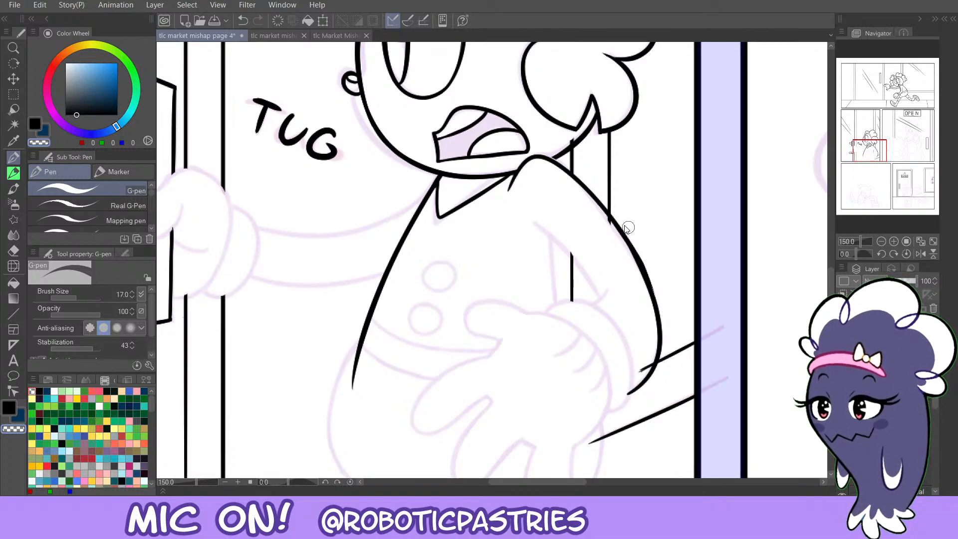
{"action": "left_click_drag", "start_coordinate": [625, 230], "coordinate": [665, 312]}
{"action": "key", "text": "ctrl+z"}
{"action": "left_click_drag", "start_coordinate": [627, 225], "coordinate": [666, 313]}
{"action": "key", "text": "c"}
Thicken and smooth the shoulder and outer arm line from the top of the shoulder towards the elbow.
{"action": "left_click_drag", "start_coordinate": [539, 156], "coordinate": [596, 198]}
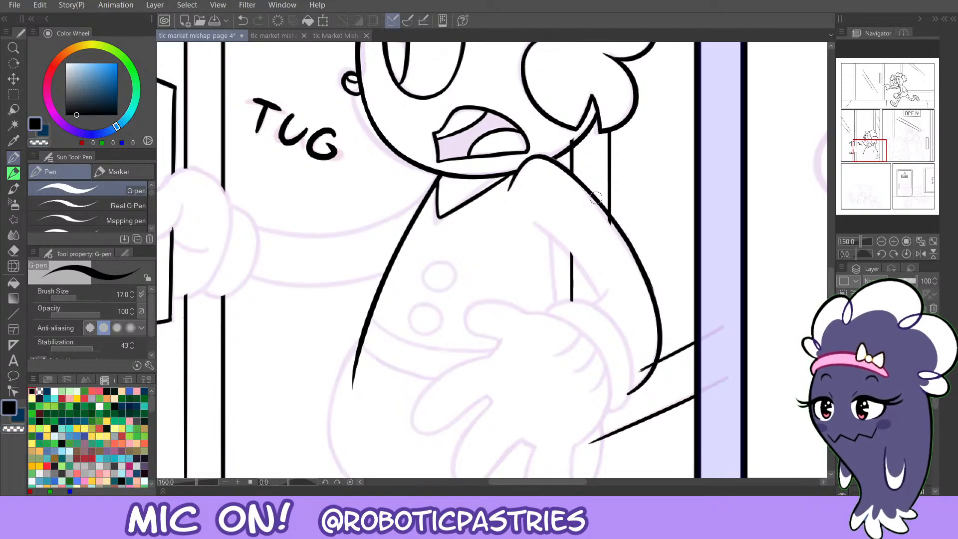
{"action": "key", "text": "ctrl+z"}
{"action": "left_click_drag", "start_coordinate": [539, 155], "coordinate": [606, 207]}
{"action": "key", "text": "ctrl+z"}
{"action": "mouse_move", "coordinate": [539, 155]}
{"action": "left_mouse_down"}
{"action": "mouse_move", "coordinate": [605, 209]}
{"action": "mouse_move", "coordinate": [636, 261]}
{"action": "left_mouse_up"}
{"action": "key", "text": "ctrl+z"}
{"action": "left_click_drag", "start_coordinate": [549, 163], "coordinate": [653, 300]}
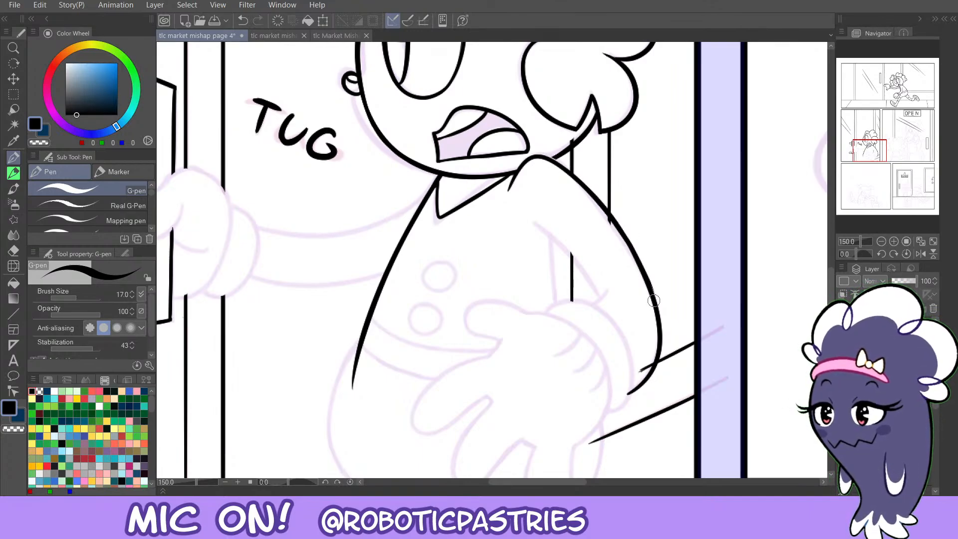
{"action": "left_click_drag", "start_coordinate": [569, 147], "coordinate": [554, 157]}
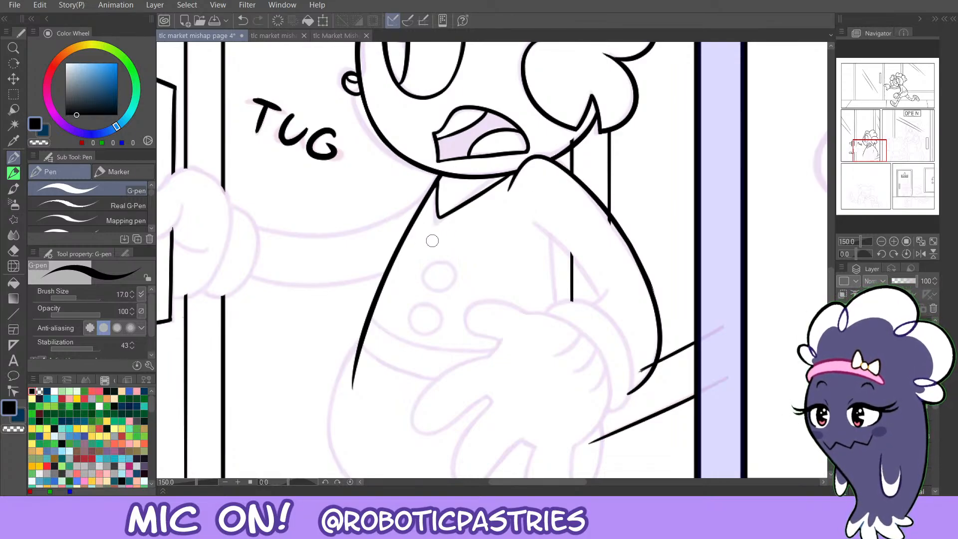
Ink the inner arm line from the armpit down to the cuff, with a short hooked crease at its end.
{"action": "left_click_drag", "start_coordinate": [534, 224], "coordinate": [610, 309]}
{"action": "key", "text": "ctrl+z"}
{"action": "left_click_drag", "start_coordinate": [533, 222], "coordinate": [606, 307]}
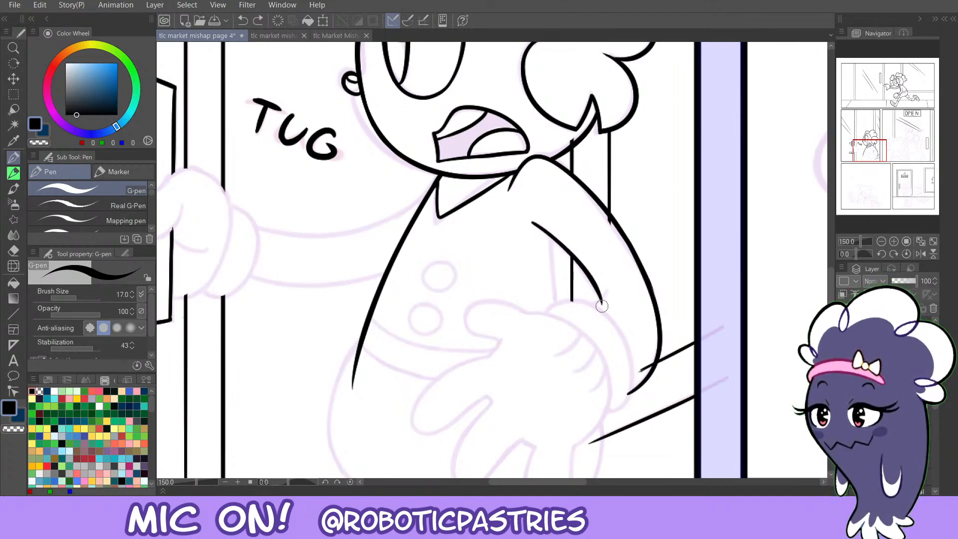
{"action": "key", "text": "ctrl+z"}
{"action": "mouse_move", "coordinate": [531, 221]}
{"action": "left_mouse_down"}
{"action": "mouse_move", "coordinate": [559, 241]}
{"action": "mouse_move", "coordinate": [599, 298]}
{"action": "mouse_move", "coordinate": [592, 305]}
{"action": "mouse_move", "coordinate": [608, 288]}
{"action": "left_mouse_up"}
{"action": "key", "text": "c"}
{"action": "key", "text": "c"}
{"action": "key", "text": "ctrl+z"}
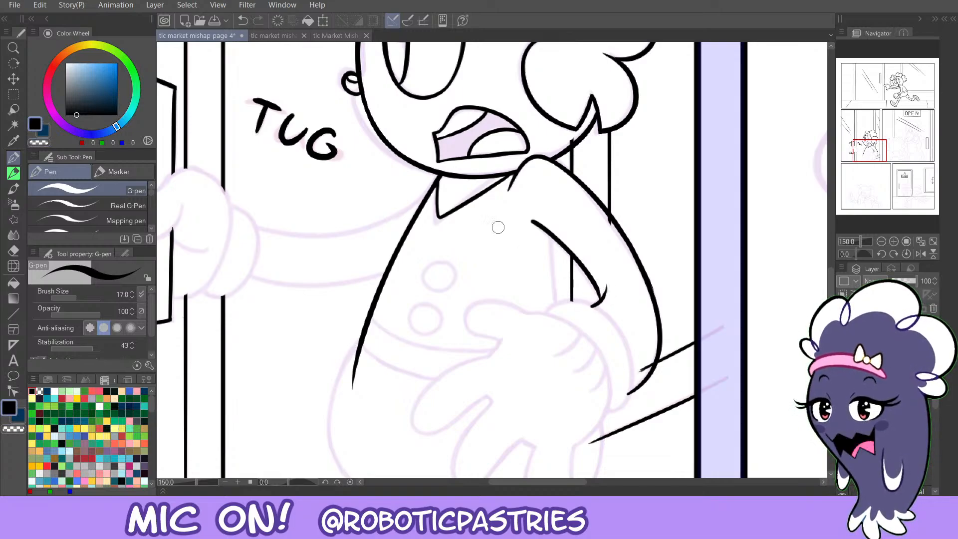
{"action": "key", "text": "c"}
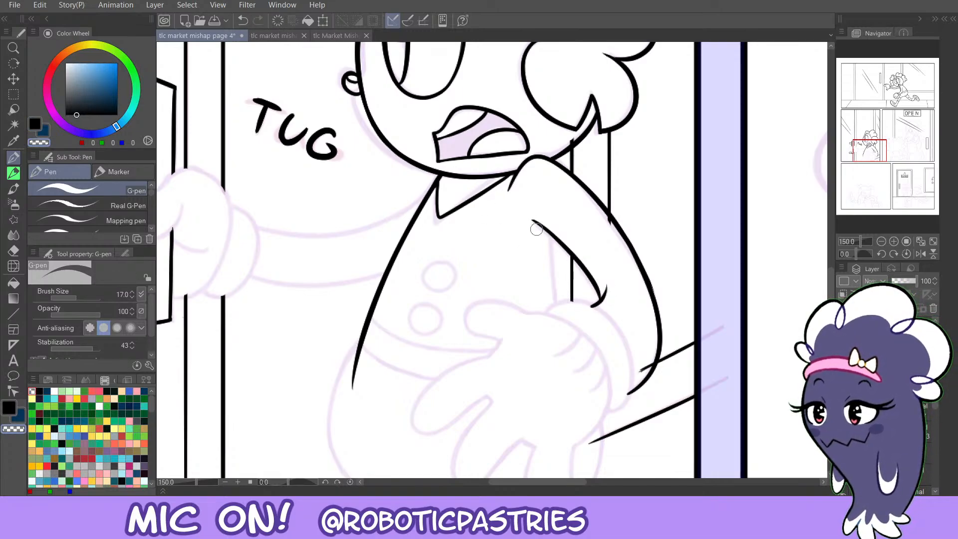
{"action": "key", "text": "c"}
Retrace the inner arm line from the armpit to the bend to give it more weight.
{"action": "left_click_drag", "start_coordinate": [552, 239], "coordinate": [557, 302]}
{"action": "key", "text": "ctrl+z"}
{"action": "left_click_drag", "start_coordinate": [535, 222], "coordinate": [588, 277]}
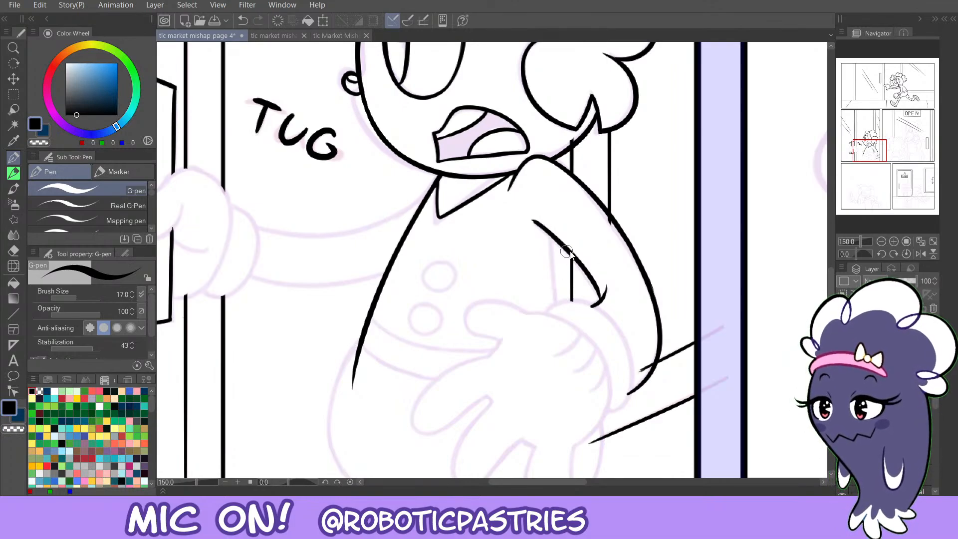
{"action": "key", "text": "ctrl+z"}
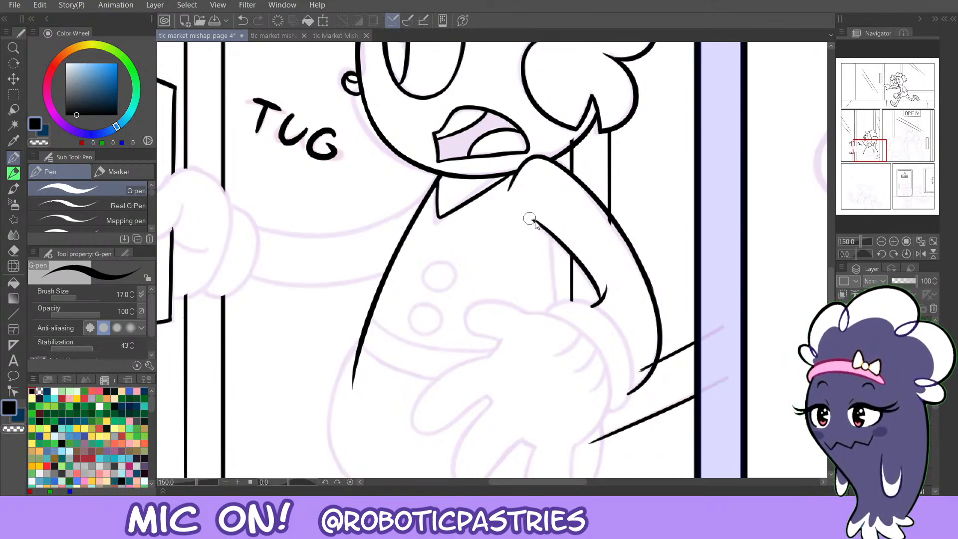
{"action": "left_click_drag", "start_coordinate": [528, 216], "coordinate": [591, 279]}
{"action": "left_click_drag", "start_coordinate": [532, 220], "coordinate": [602, 296]}
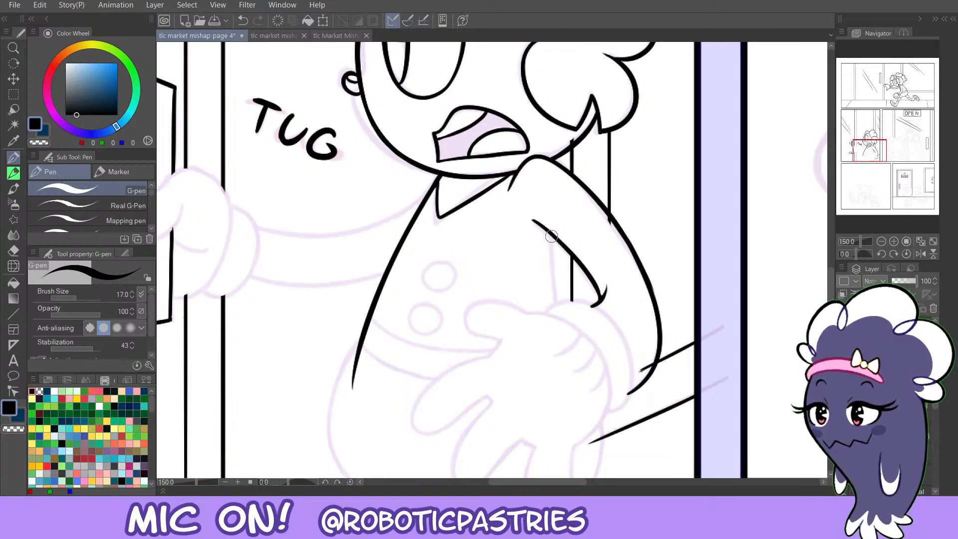
Ink the back edge of the torso in the gap beneath the arm and trim its overshoot at the cuff.
{"action": "left_click_drag", "start_coordinate": [549, 246], "coordinate": [566, 295]}
{"action": "key", "text": "ctrl+z"}
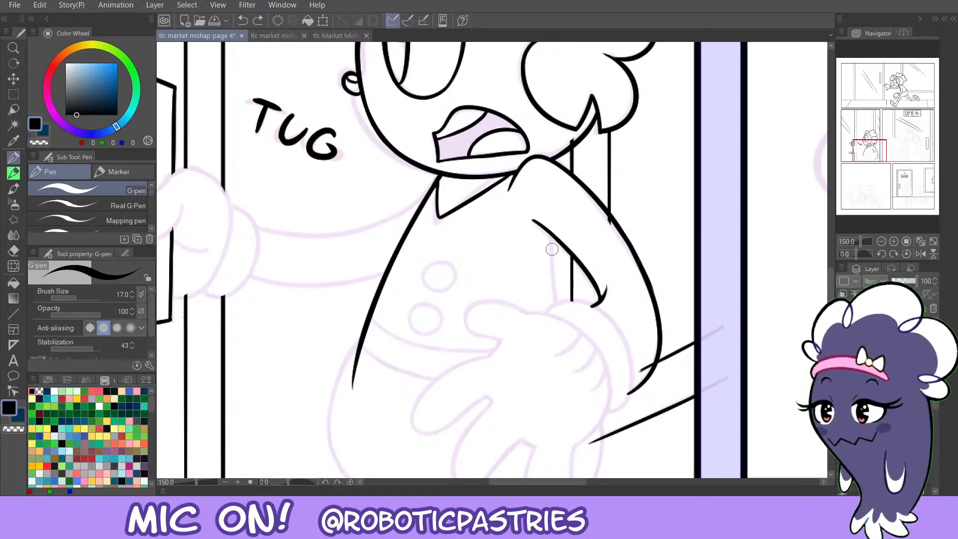
{"action": "left_click_drag", "start_coordinate": [552, 236], "coordinate": [568, 328]}
{"action": "key", "text": "ctrl+z"}
{"action": "left_click_drag", "start_coordinate": [551, 236], "coordinate": [559, 327]}
{"action": "key", "text": "ctrl+z"}
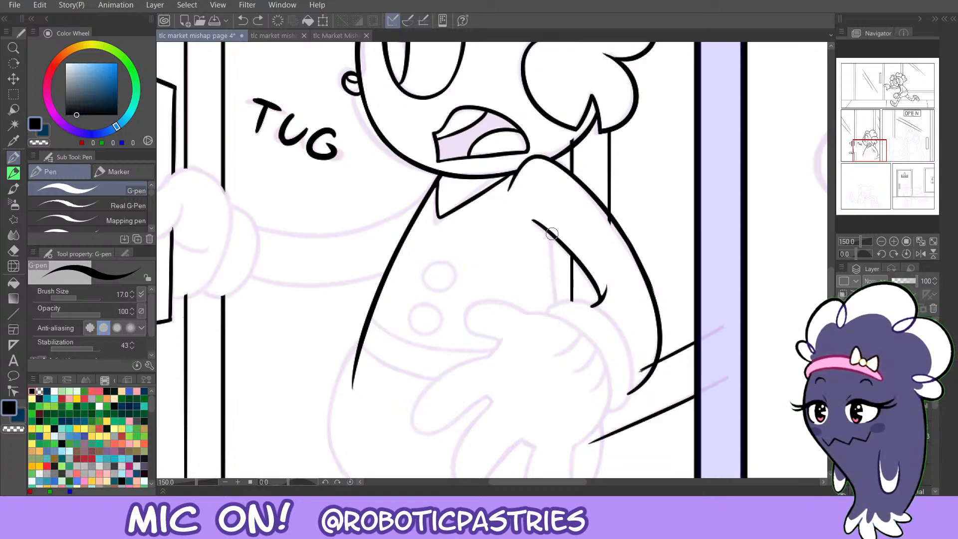
{"action": "left_click_drag", "start_coordinate": [551, 237], "coordinate": [559, 330]}
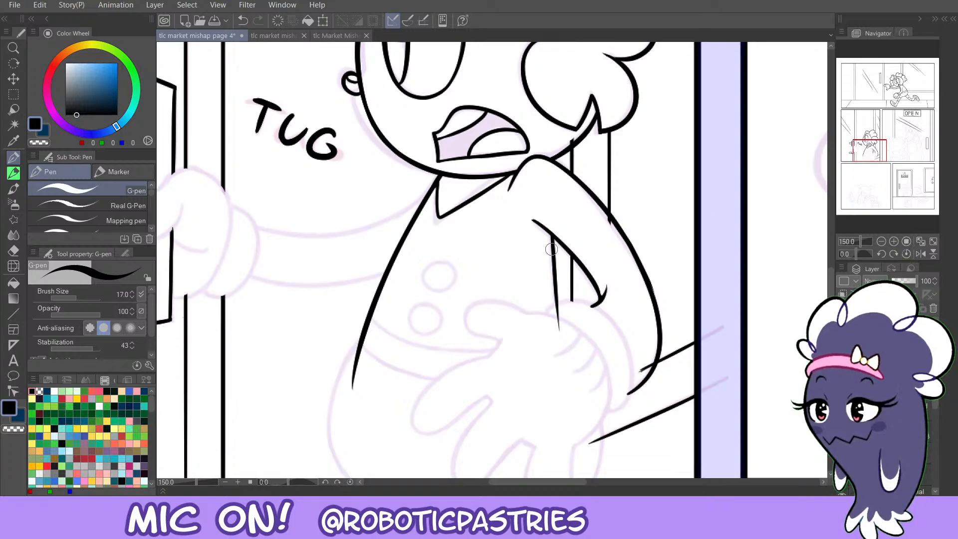
{"action": "key", "text": "ctrl+z"}
{"action": "left_click_drag", "start_coordinate": [551, 236], "coordinate": [561, 321]}
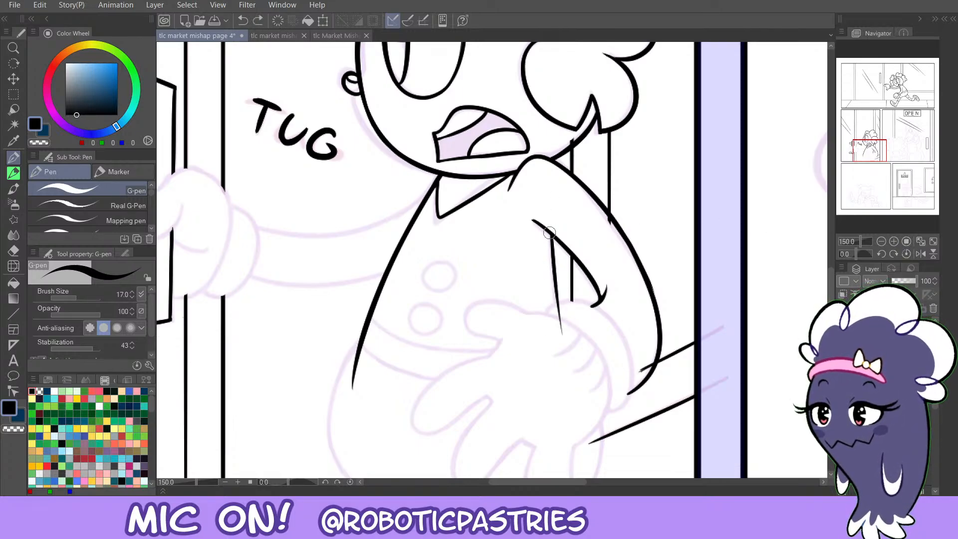
{"action": "left_click_drag", "start_coordinate": [551, 237], "coordinate": [557, 325]}
{"action": "key", "text": "ctrl+z"}
{"action": "left_click_drag", "start_coordinate": [552, 237], "coordinate": [561, 326]}
{"action": "key", "text": "e"}
{"action": "key", "text": "p"}
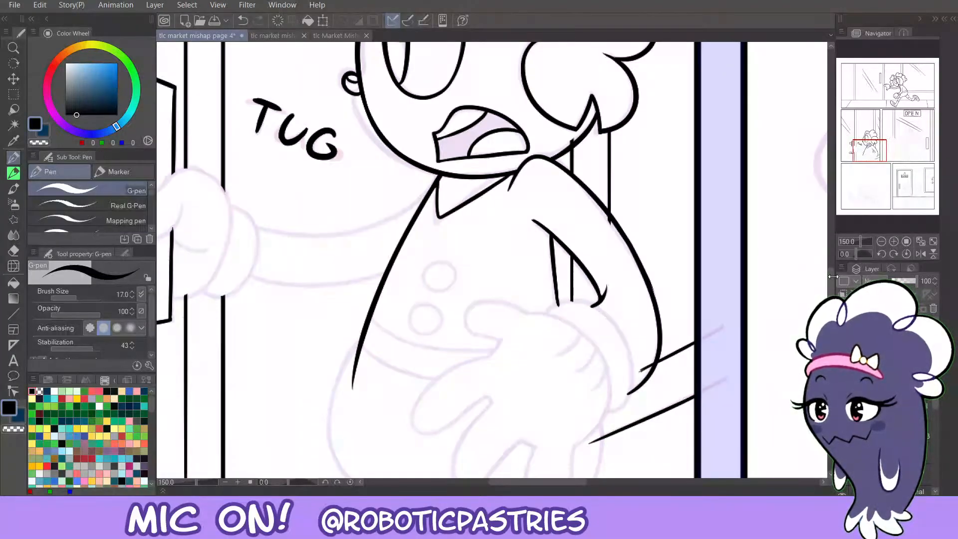
Erase the end of the torso's front line where it extends below the shirt hem.
{"action": "left_click_drag", "start_coordinate": [829, 280], "coordinate": [827, 287]}
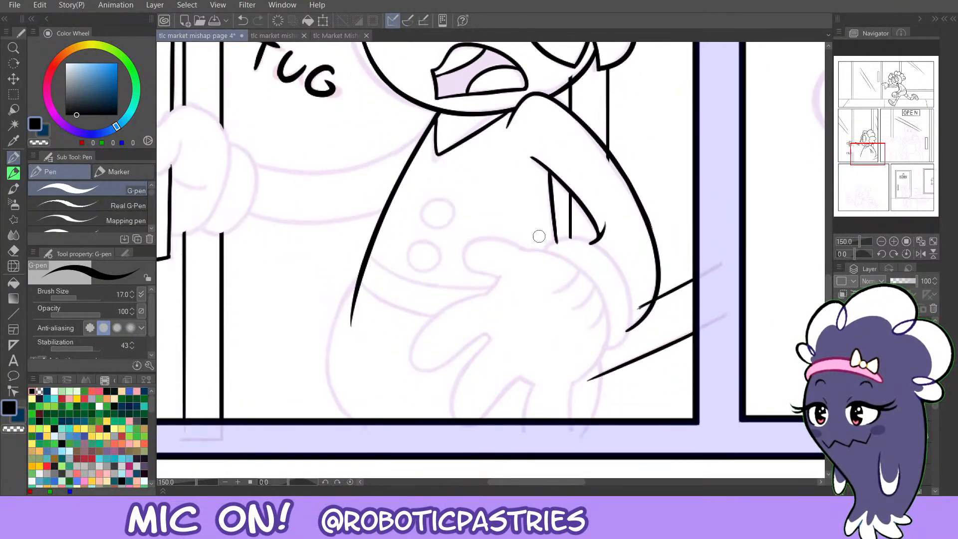
{"action": "key", "text": "e"}
{"action": "left_click_drag", "start_coordinate": [362, 292], "coordinate": [346, 330]}
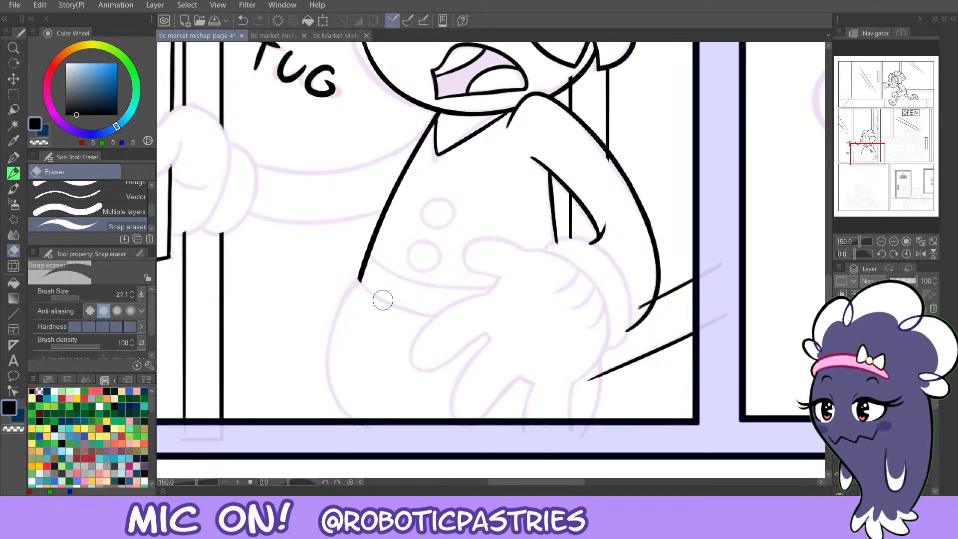
Ink the outer edge of the glove cuff on the lowered hand, curving from the torso's back edge around past the sleeve end.
{"action": "key", "text": "p"}
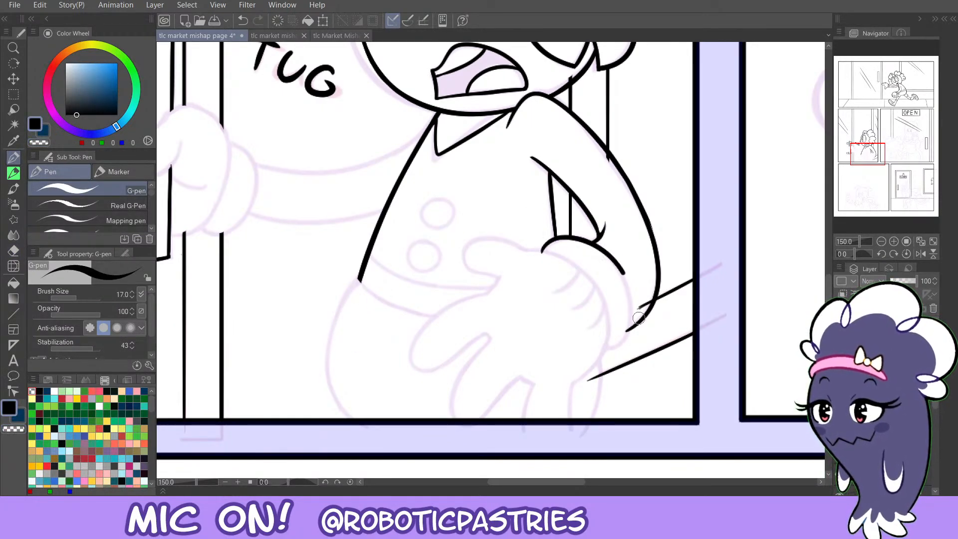
{"action": "left_click_drag", "start_coordinate": [629, 312], "coordinate": [603, 349]}
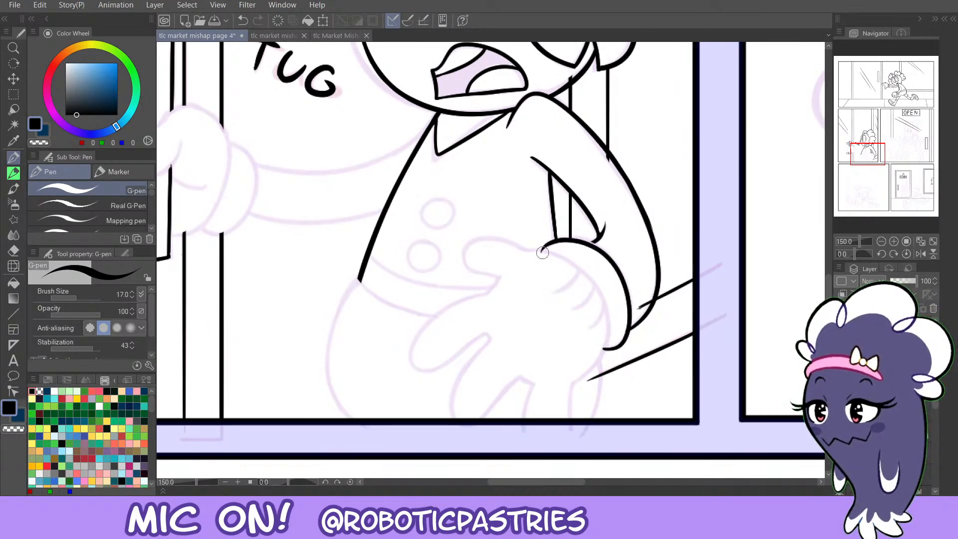
{"action": "key", "text": "ctrl+z"}
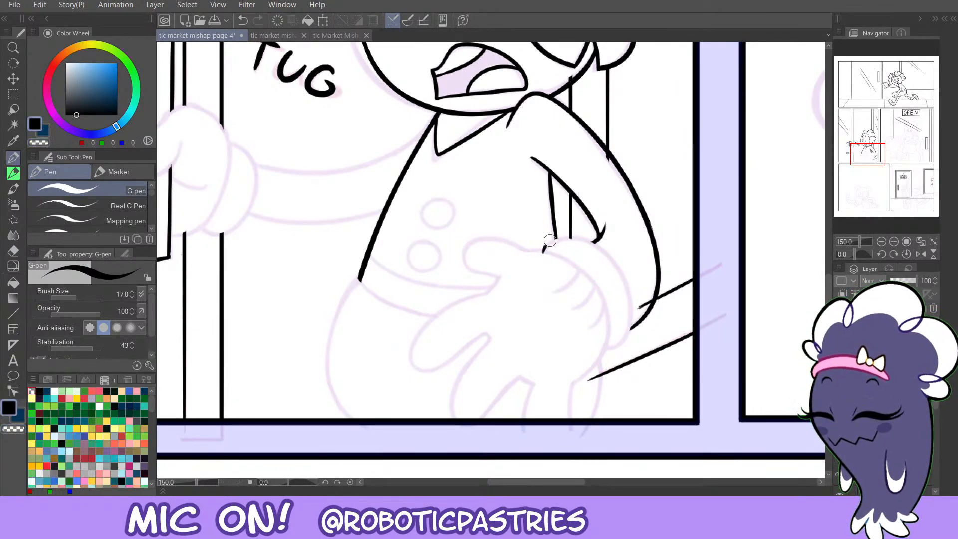
{"action": "mouse_move", "coordinate": [544, 245]}
{"action": "left_mouse_down"}
{"action": "mouse_move", "coordinate": [599, 246]}
{"action": "mouse_move", "coordinate": [635, 326]}
{"action": "mouse_move", "coordinate": [598, 355]}
{"action": "left_mouse_up"}
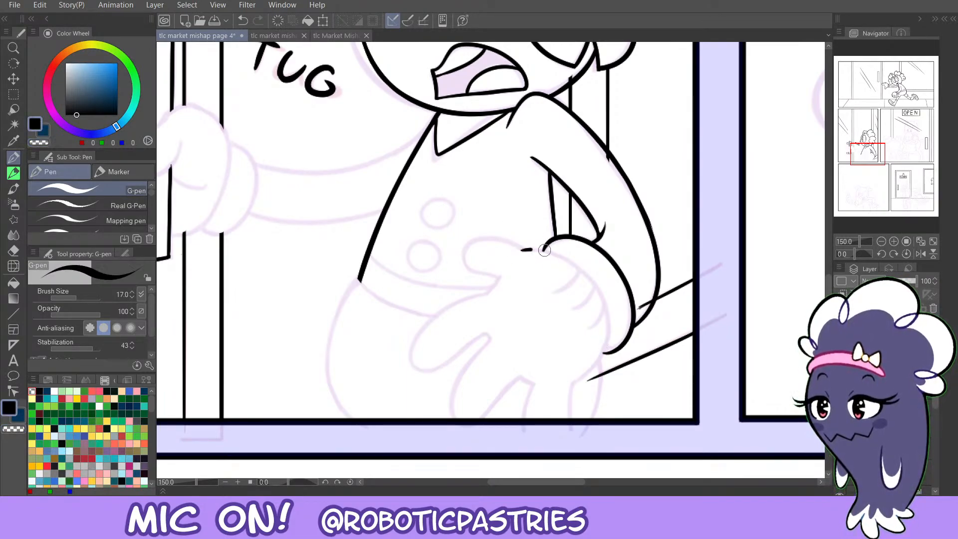
Ink the long curve separating the glove cuff from the back of the hand, from the thumb's base to the hand's lower edge.
{"action": "mouse_move", "coordinate": [544, 250]}
{"action": "left_mouse_down"}
{"action": "mouse_move", "coordinate": [611, 317]}
{"action": "mouse_move", "coordinate": [579, 374]}
{"action": "left_mouse_up"}
{"action": "key", "text": "ctrl+z"}
{"action": "mouse_move", "coordinate": [522, 249]}
{"action": "left_mouse_down"}
{"action": "mouse_move", "coordinate": [606, 298]}
{"action": "mouse_move", "coordinate": [560, 384]}
{"action": "left_mouse_up"}
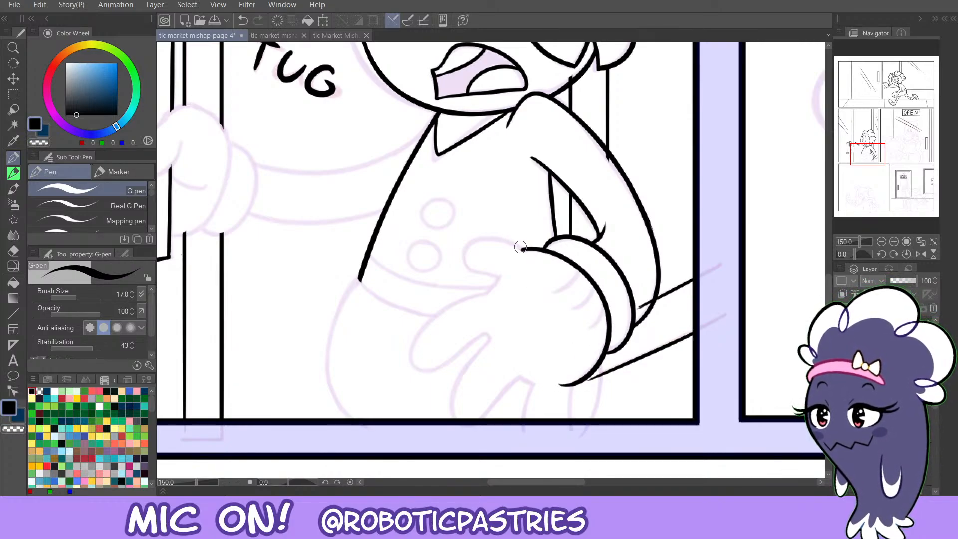
{"action": "key", "text": "ctrl+z"}
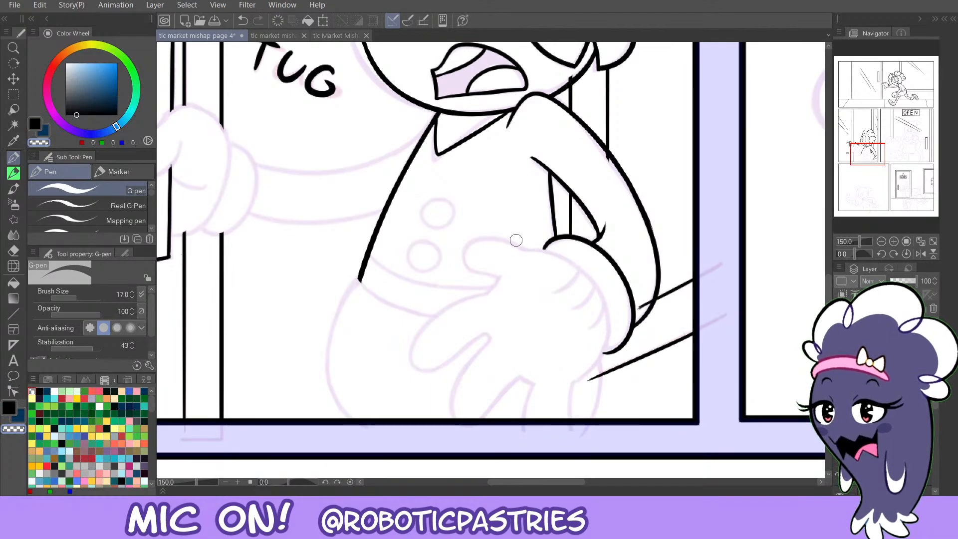
{"action": "mouse_move", "coordinate": [521, 250]}
{"action": "left_mouse_down"}
{"action": "mouse_move", "coordinate": [604, 302]}
{"action": "mouse_move", "coordinate": [565, 381]}
{"action": "left_mouse_up"}
{"action": "key", "text": "ctrl+z"}
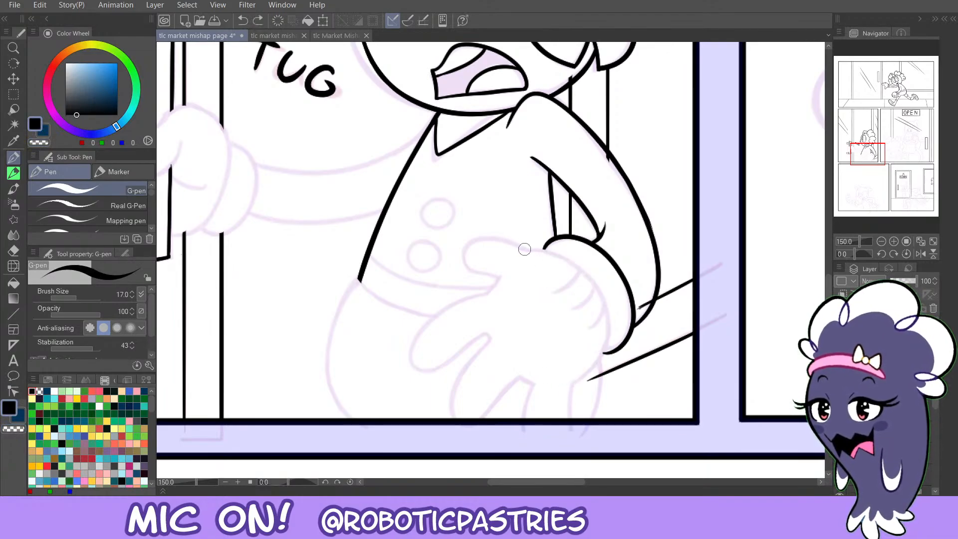
{"action": "mouse_move", "coordinate": [521, 250]}
{"action": "left_mouse_down"}
{"action": "mouse_move", "coordinate": [576, 263]}
{"action": "mouse_move", "coordinate": [597, 362]}
{"action": "mouse_move", "coordinate": [565, 380]}
{"action": "left_mouse_up"}
{"action": "key", "text": "ctrl+z"}
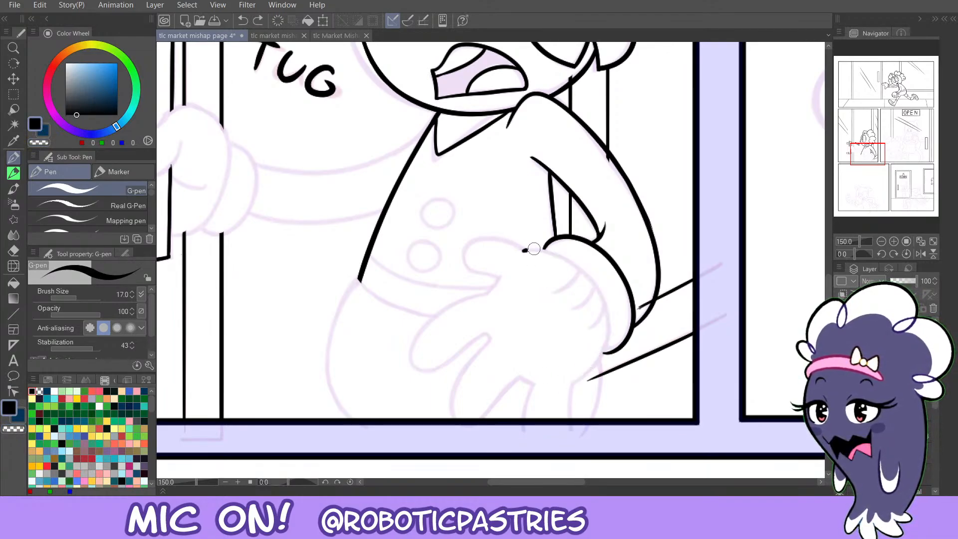
{"action": "mouse_move", "coordinate": [534, 248]}
{"action": "left_mouse_down"}
{"action": "mouse_move", "coordinate": [577, 381]}
{"action": "mouse_move", "coordinate": [559, 383]}
{"action": "left_mouse_up"}
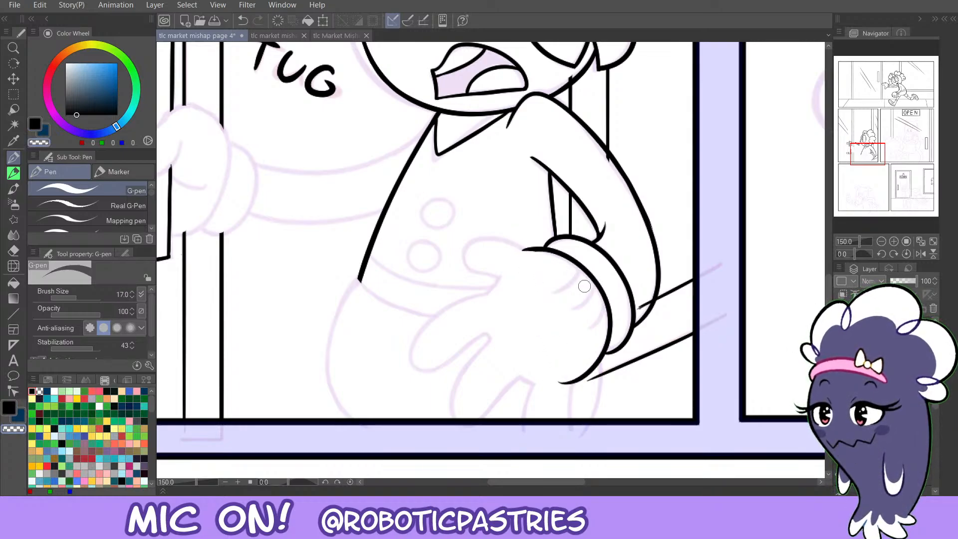
Ink short curved creases on the back of the hand along the inner edge of the cuff.
{"action": "key", "text": "c"}
{"action": "mouse_move", "coordinate": [581, 268]}
{"action": "left_mouse_down"}
{"action": "mouse_move", "coordinate": [559, 295]}
{"action": "mouse_move", "coordinate": [566, 289]}
{"action": "mouse_move", "coordinate": [593, 328]}
{"action": "left_mouse_up"}
{"action": "key", "text": "ctrl+z"}
{"action": "key", "text": "ctrl+z"}
{"action": "key", "text": "c"}
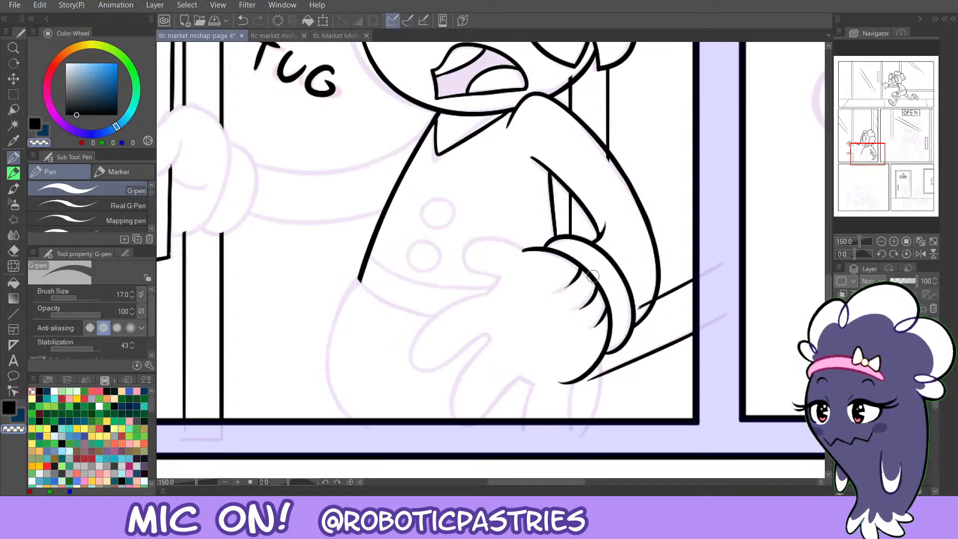
{"action": "key", "text": "c"}
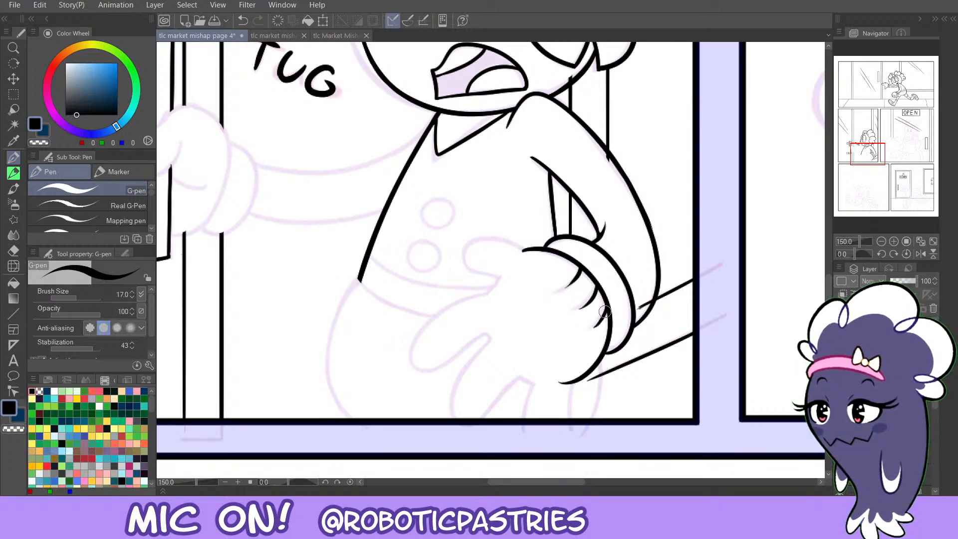
Ink the hand's outer edge from the end of the cuff curve down to the panel's bottom border.
{"action": "key", "text": "c"}
{"action": "mouse_move", "coordinate": [565, 380]}
{"action": "left_mouse_down"}
{"action": "mouse_move", "coordinate": [573, 439]}
{"action": "mouse_move", "coordinate": [569, 394]}
{"action": "mouse_move", "coordinate": [575, 430]}
{"action": "left_mouse_up"}
{"action": "key", "text": "c"}
{"action": "key", "text": "ctrl+z"}
Ink the angular gap between the two lowest fingers, with both sides running down to the panel's bottom border.
{"action": "left_click_drag", "start_coordinate": [534, 385], "coordinate": [521, 450]}
{"action": "key", "text": "ctrl+z"}
{"action": "left_click_drag", "start_coordinate": [535, 384], "coordinate": [521, 442]}
{"action": "key", "text": "ctrl+z"}
{"action": "key", "text": "ctrl+z"}
{"action": "mouse_move", "coordinate": [533, 384]}
{"action": "left_mouse_down"}
{"action": "mouse_move", "coordinate": [520, 446]}
{"action": "mouse_move", "coordinate": [524, 409]}
{"action": "mouse_move", "coordinate": [524, 438]}
{"action": "left_mouse_up"}
{"action": "key", "text": "ctrl+z"}
{"action": "left_click_drag", "start_coordinate": [522, 377], "coordinate": [533, 385]}
{"action": "key", "text": "ctrl+z"}
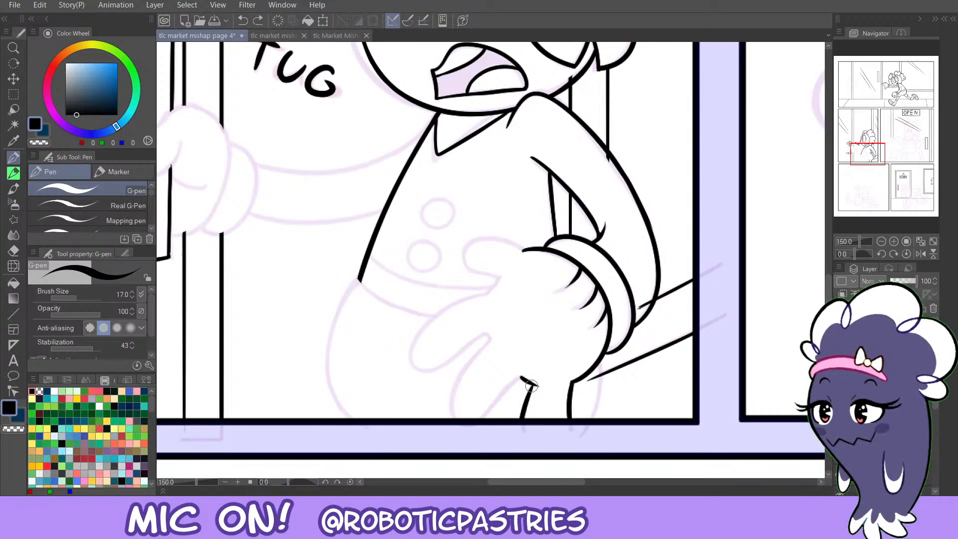
{"action": "key", "text": "c"}
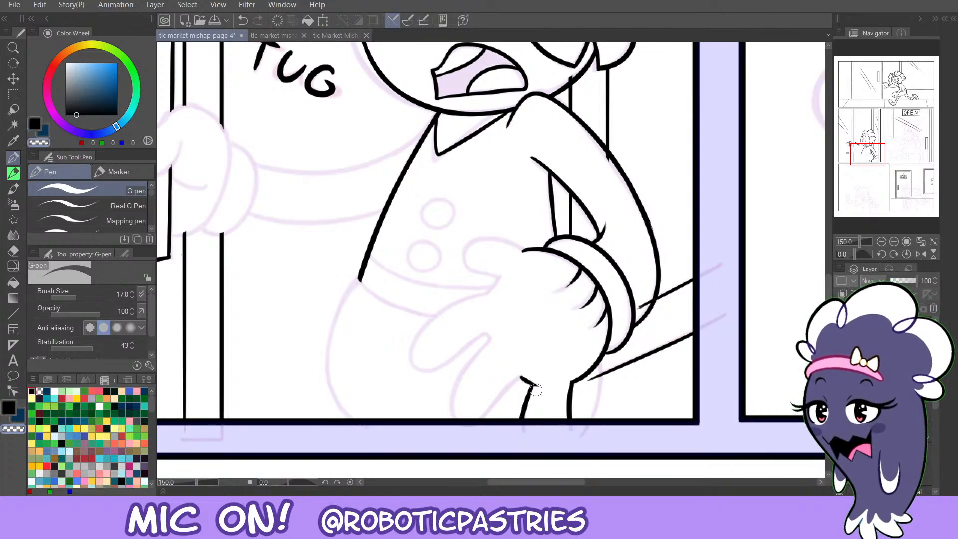
{"action": "key", "text": "c"}
{"action": "left_click_drag", "start_coordinate": [521, 378], "coordinate": [487, 419]}
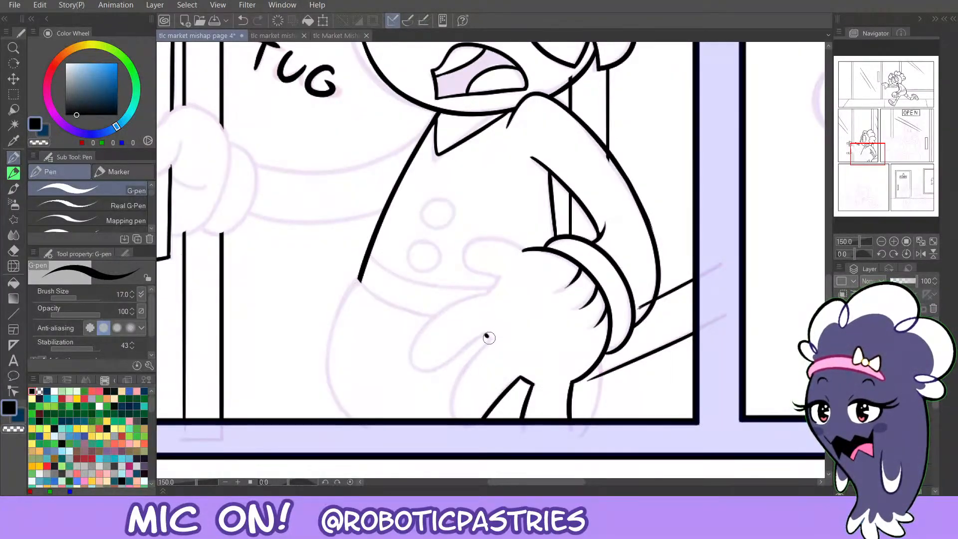
Ink the curved edge of the middle finger down to the panel border and the underside of the index finger from their shared notch.
{"action": "mouse_move", "coordinate": [489, 338]}
{"action": "left_mouse_down"}
{"action": "mouse_move", "coordinate": [446, 407]}
{"action": "mouse_move", "coordinate": [463, 432]}
{"action": "mouse_move", "coordinate": [469, 357]}
{"action": "mouse_move", "coordinate": [489, 334]}
{"action": "mouse_move", "coordinate": [456, 384]}
{"action": "mouse_move", "coordinate": [455, 438]}
{"action": "mouse_move", "coordinate": [459, 382]}
{"action": "mouse_move", "coordinate": [491, 338]}
{"action": "left_mouse_up"}
{"action": "key", "text": "ctrl+z"}
{"action": "key", "text": "ctrl+z"}
{"action": "key", "text": "ctrl+z"}
{"action": "key", "text": "ctrl+z"}
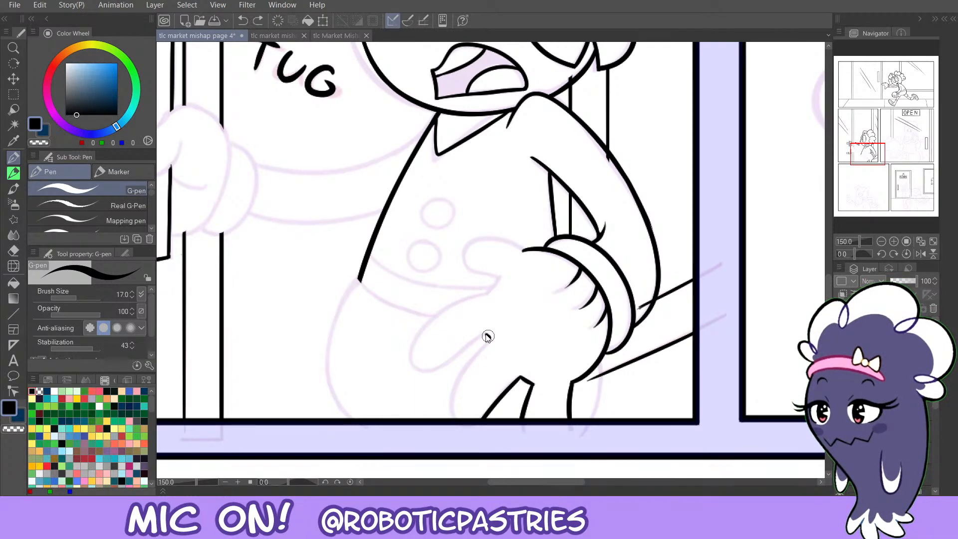
{"action": "mouse_move", "coordinate": [488, 337]}
{"action": "left_mouse_down"}
{"action": "mouse_move", "coordinate": [468, 372]}
{"action": "mouse_move", "coordinate": [456, 412]}
{"action": "left_mouse_up"}
{"action": "key", "text": "ctrl+z"}
{"action": "left_click_drag", "start_coordinate": [490, 339], "coordinate": [453, 413]}
{"action": "key", "text": "ctrl+z"}
{"action": "mouse_move", "coordinate": [490, 339]}
{"action": "left_mouse_down"}
{"action": "mouse_move", "coordinate": [463, 366]}
{"action": "mouse_move", "coordinate": [460, 424]}
{"action": "left_mouse_up"}
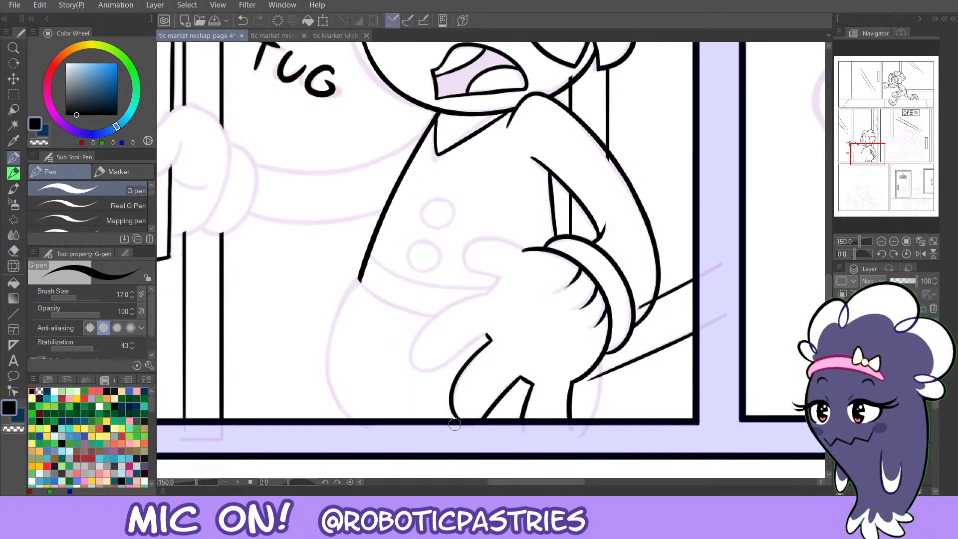
{"action": "key", "text": "ctrl+z"}
{"action": "mouse_move", "coordinate": [489, 340]}
{"action": "left_mouse_down"}
{"action": "mouse_move", "coordinate": [453, 410]}
{"action": "mouse_move", "coordinate": [471, 420]}
{"action": "mouse_move", "coordinate": [454, 390]}
{"action": "mouse_move", "coordinate": [482, 349]}
{"action": "left_mouse_up"}
{"action": "key", "text": "ctrl+z"}
{"action": "mouse_move", "coordinate": [458, 418]}
{"action": "left_mouse_down"}
{"action": "mouse_move", "coordinate": [489, 339]}
{"action": "mouse_move", "coordinate": [469, 361]}
{"action": "mouse_move", "coordinate": [459, 422]}
{"action": "mouse_move", "coordinate": [487, 340]}
{"action": "left_mouse_up"}
{"action": "key", "text": "ctrl+z"}
{"action": "key", "text": "ctrl+z"}
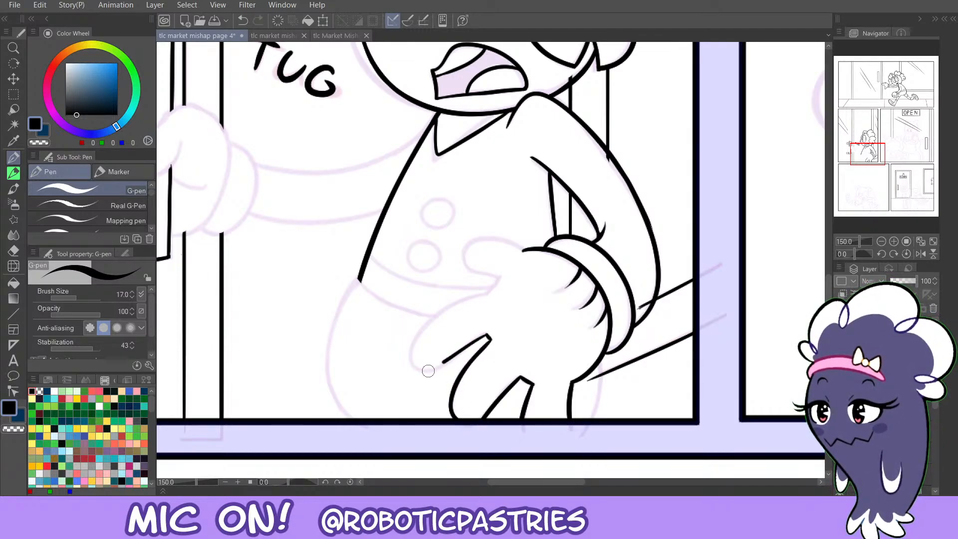
Flip the canvas view horizontally and ink the rounded outline of the index finger.
{"action": "left_click", "coordinate": [920, 253]}
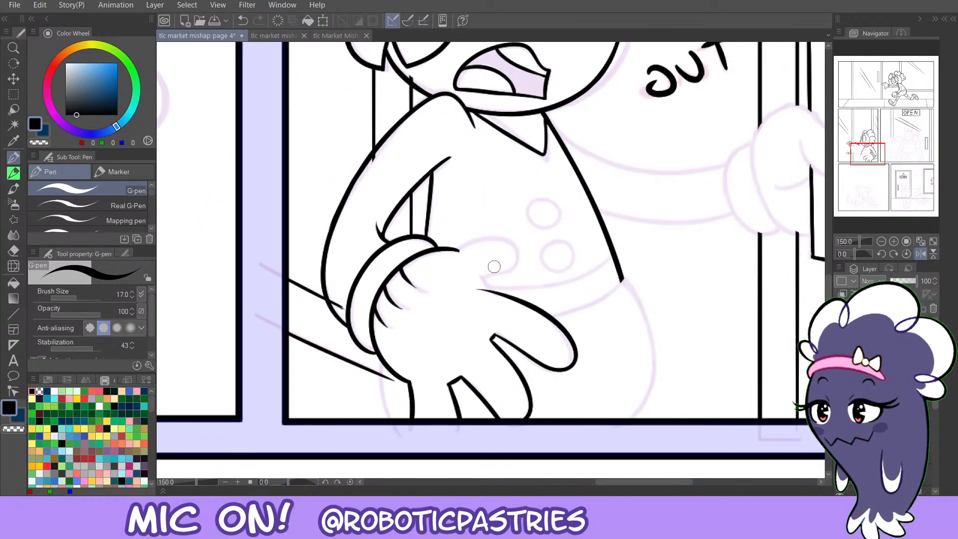
{"action": "mouse_move", "coordinate": [477, 289]}
{"action": "left_mouse_down"}
{"action": "mouse_move", "coordinate": [568, 330]}
{"action": "mouse_move", "coordinate": [560, 373]}
{"action": "mouse_move", "coordinate": [497, 335]}
{"action": "left_mouse_up"}
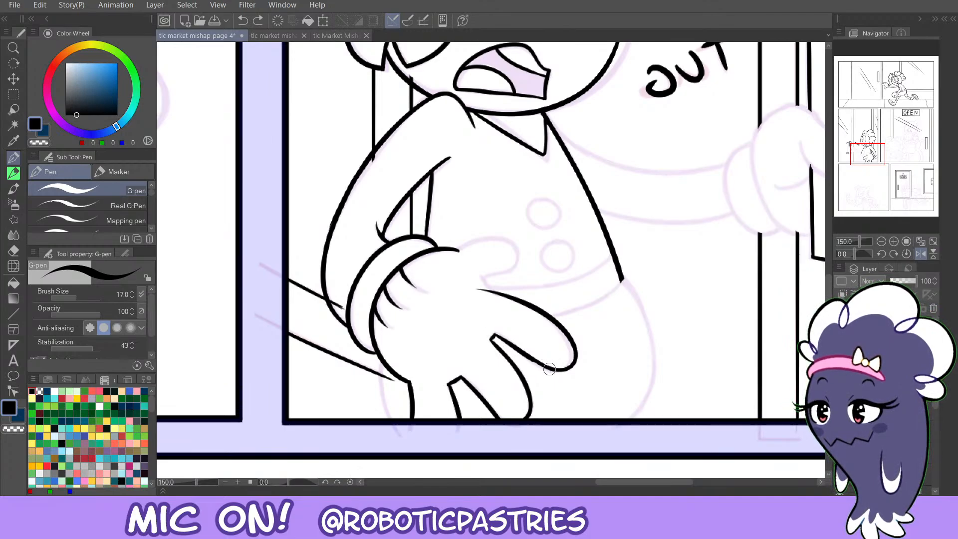
{"action": "mouse_move", "coordinate": [507, 342]}
{"action": "left_mouse_down"}
{"action": "mouse_move", "coordinate": [538, 364]}
{"action": "mouse_move", "coordinate": [572, 367]}
{"action": "left_mouse_up"}
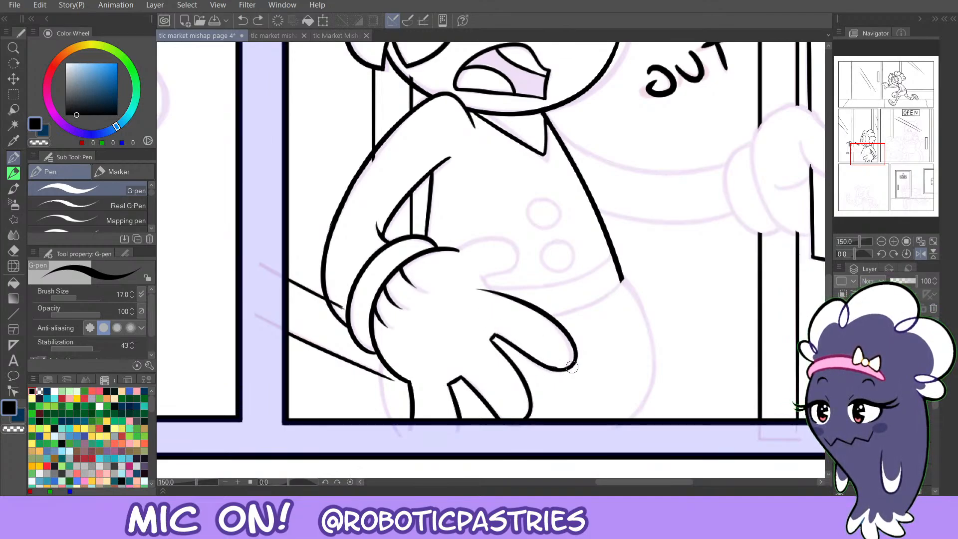
Clean up the start of the index finger's upper line and connect it to the base of the thumb with a short stroke.
{"action": "key", "text": "c"}
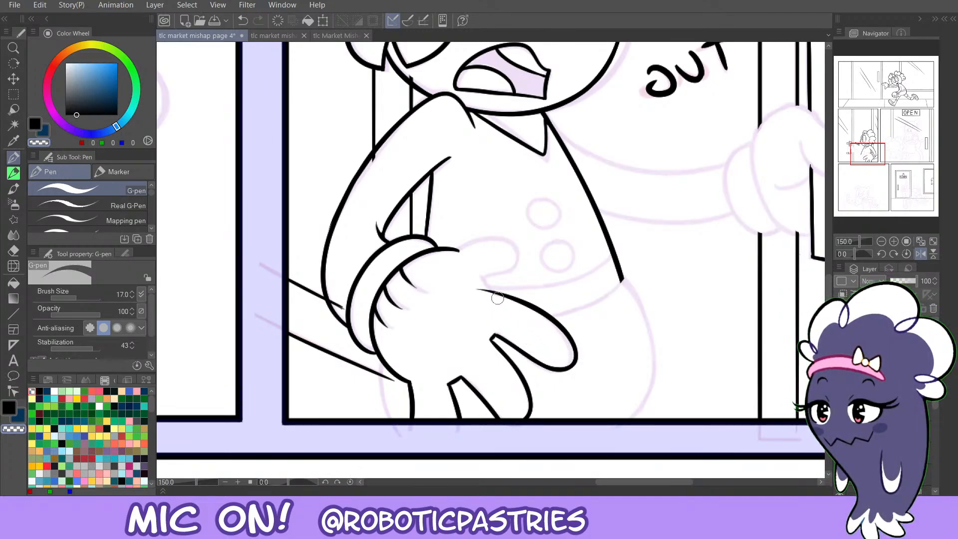
{"action": "mouse_move", "coordinate": [472, 289]}
{"action": "left_mouse_down"}
{"action": "mouse_move", "coordinate": [490, 300]}
{"action": "mouse_move", "coordinate": [470, 266]}
{"action": "mouse_move", "coordinate": [501, 298]}
{"action": "mouse_move", "coordinate": [470, 285]}
{"action": "mouse_move", "coordinate": [502, 300]}
{"action": "mouse_move", "coordinate": [478, 284]}
{"action": "mouse_move", "coordinate": [511, 293]}
{"action": "left_mouse_up"}
{"action": "key", "text": "c"}
{"action": "key", "text": "c"}
{"action": "key", "text": "c"}
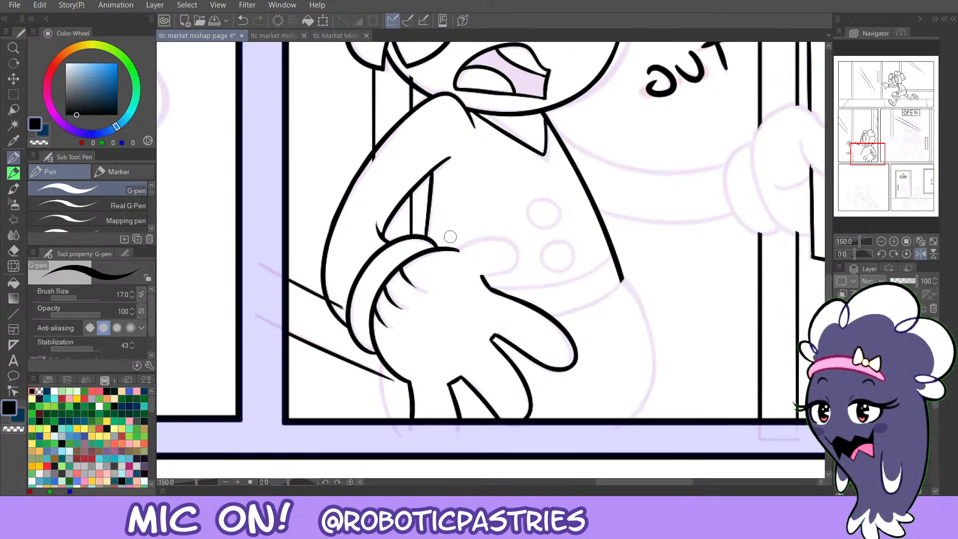
Ink the rounded thumb from the end of the cuff curve around to the notch above the index finger.
{"action": "key", "text": "c"}
{"action": "key", "text": "c"}
{"action": "key", "text": "ctrl+z"}
{"action": "key", "text": "c"}
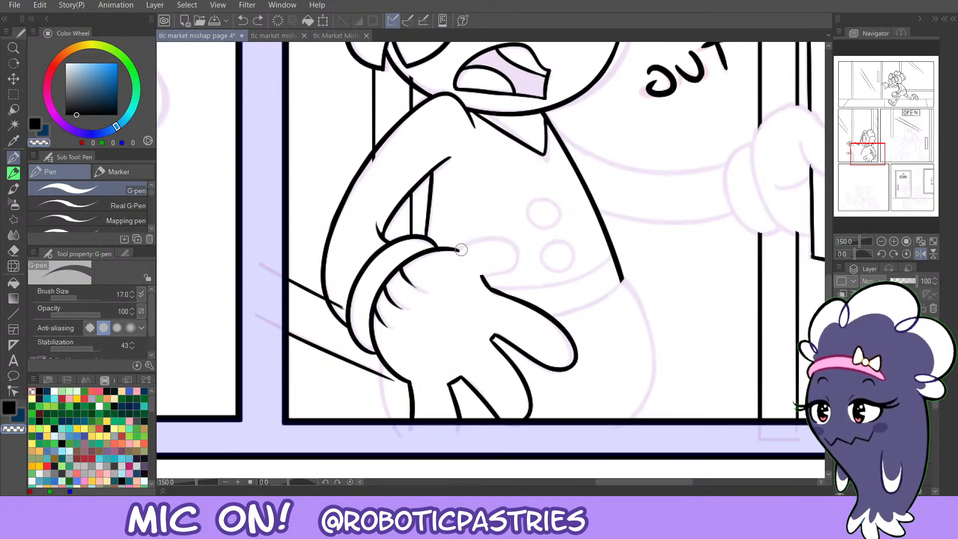
{"action": "key", "text": "c"}
{"action": "mouse_move", "coordinate": [459, 249]}
{"action": "left_mouse_down"}
{"action": "mouse_move", "coordinate": [522, 259]}
{"action": "mouse_move", "coordinate": [483, 276]}
{"action": "mouse_move", "coordinate": [520, 255]}
{"action": "mouse_move", "coordinate": [469, 241]}
{"action": "mouse_move", "coordinate": [455, 248]}
{"action": "mouse_move", "coordinate": [494, 236]}
{"action": "mouse_move", "coordinate": [523, 269]}
{"action": "mouse_move", "coordinate": [479, 274]}
{"action": "mouse_move", "coordinate": [504, 275]}
{"action": "mouse_move", "coordinate": [520, 247]}
{"action": "mouse_move", "coordinate": [458, 248]}
{"action": "left_mouse_up"}
{"action": "key", "text": "ctrl+z"}
{"action": "key", "text": "ctrl+z"}
{"action": "key", "text": "ctrl+z"}
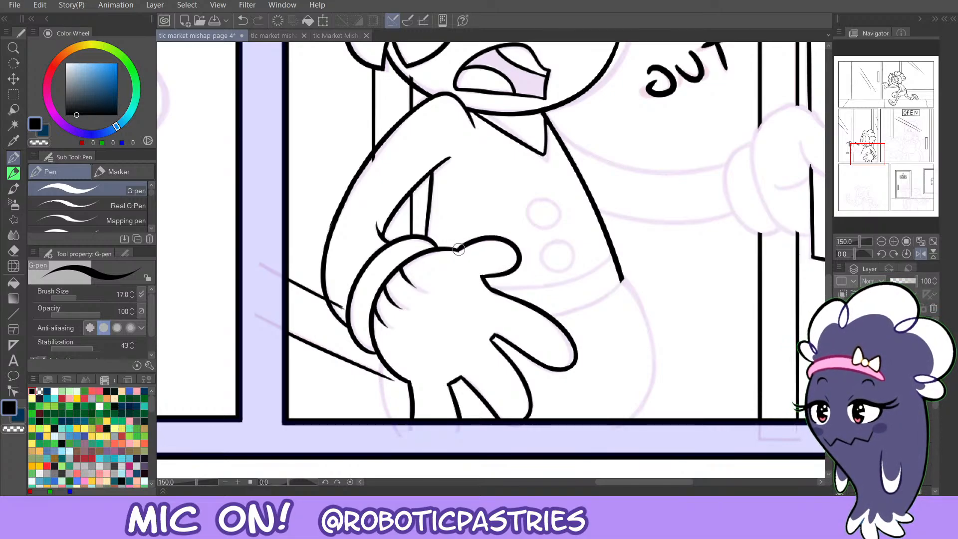
Trim the line along the upper edge of the thumb.
{"action": "key", "text": "c"}
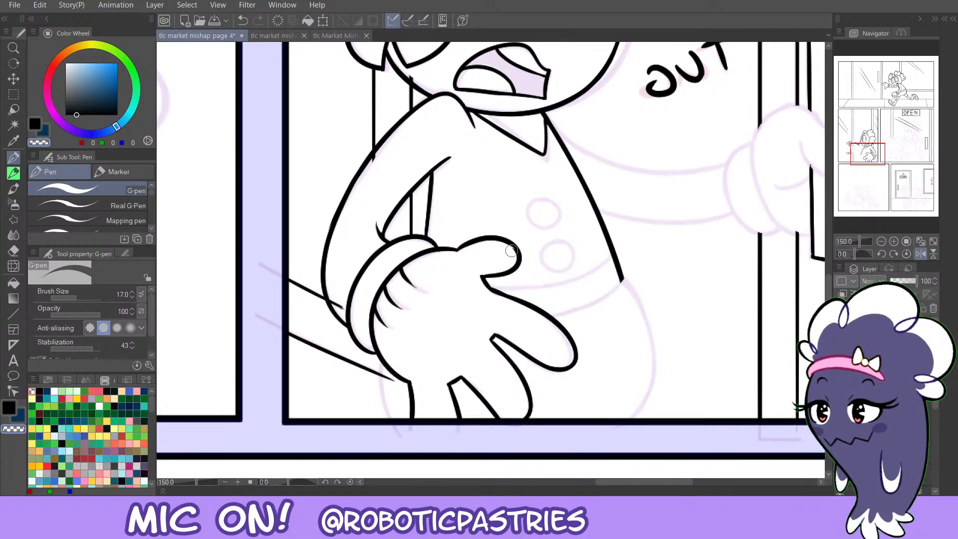
{"action": "key", "text": "ctrl+z"}
{"action": "mouse_move", "coordinate": [482, 243]}
{"action": "left_mouse_down"}
{"action": "mouse_move", "coordinate": [457, 250]}
{"action": "mouse_move", "coordinate": [485, 242]}
{"action": "mouse_move", "coordinate": [473, 237]}
{"action": "left_mouse_up"}
{"action": "key", "text": "c"}
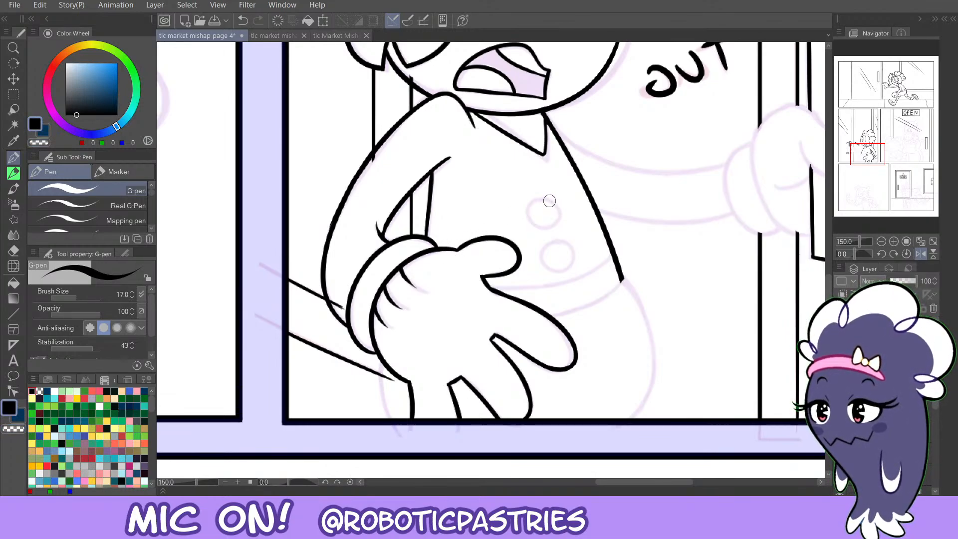
Ink the two round buttons on the front of the shirt.
{"action": "mouse_move", "coordinate": [549, 201]}
{"action": "left_mouse_down"}
{"action": "mouse_move", "coordinate": [536, 228]}
{"action": "mouse_move", "coordinate": [552, 199]}
{"action": "mouse_move", "coordinate": [530, 219]}
{"action": "mouse_move", "coordinate": [561, 216]}
{"action": "mouse_move", "coordinate": [539, 198]}
{"action": "left_mouse_up"}
{"action": "key", "text": "ctrl+z"}
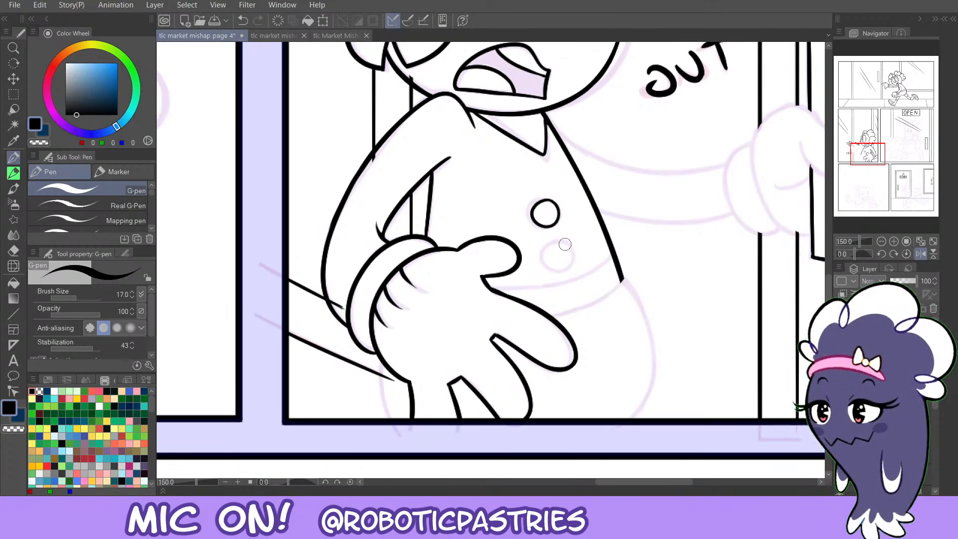
{"action": "mouse_move", "coordinate": [565, 244]}
{"action": "left_mouse_down"}
{"action": "mouse_move", "coordinate": [574, 248]}
{"action": "mouse_move", "coordinate": [543, 250]}
{"action": "mouse_move", "coordinate": [554, 240]}
{"action": "mouse_move", "coordinate": [575, 255]}
{"action": "mouse_move", "coordinate": [544, 257]}
{"action": "mouse_move", "coordinate": [557, 241]}
{"action": "left_mouse_up"}
{"action": "key", "text": "ctrl+z"}
{"action": "key", "text": "ctrl+z"}
{"action": "key", "text": "ctrl+z"}
{"action": "key", "text": "ctrl+z"}
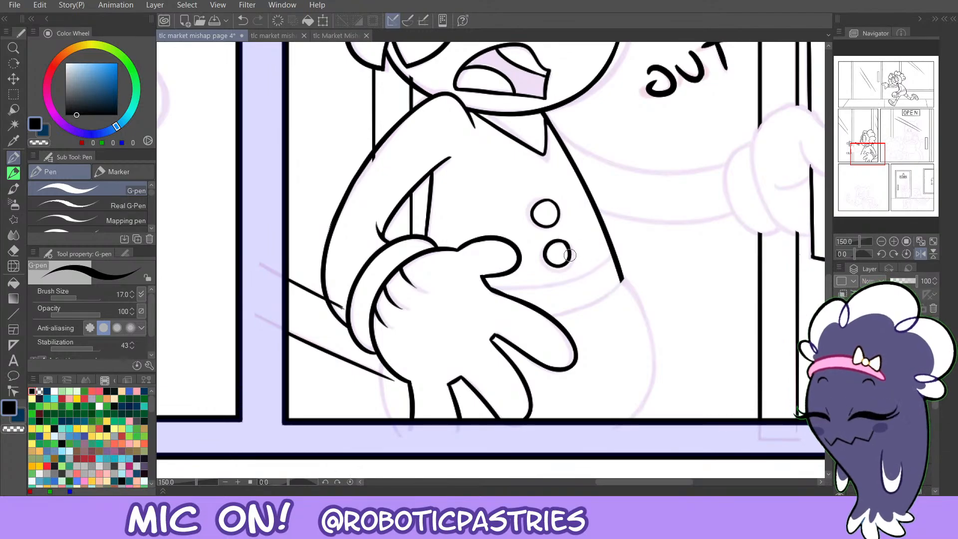
Touch up the outlines of the two shirt buttons and trim their uneven edges.
{"action": "key", "text": "c"}
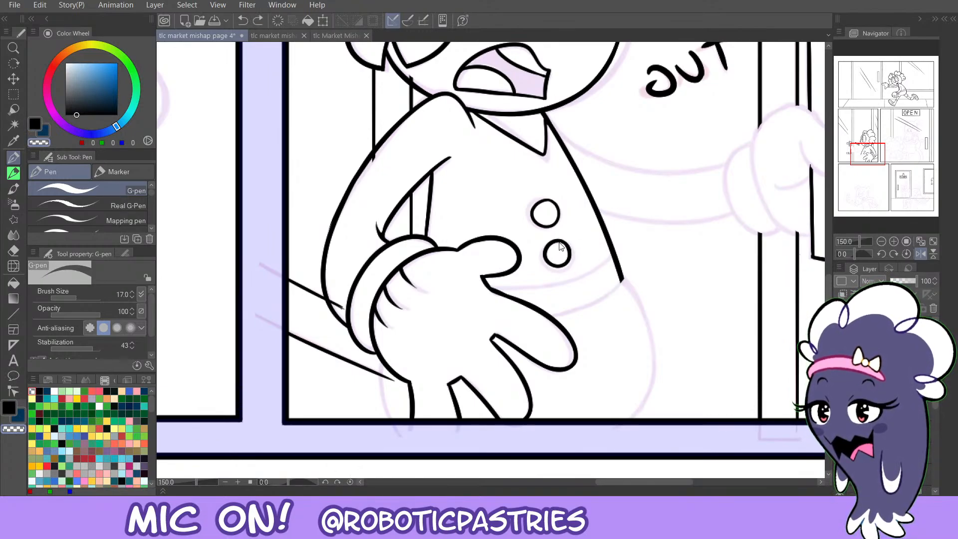
{"action": "key", "text": "c"}
{"action": "left_click_drag", "start_coordinate": [555, 242], "coordinate": [561, 242]}
{"action": "key", "text": "c"}
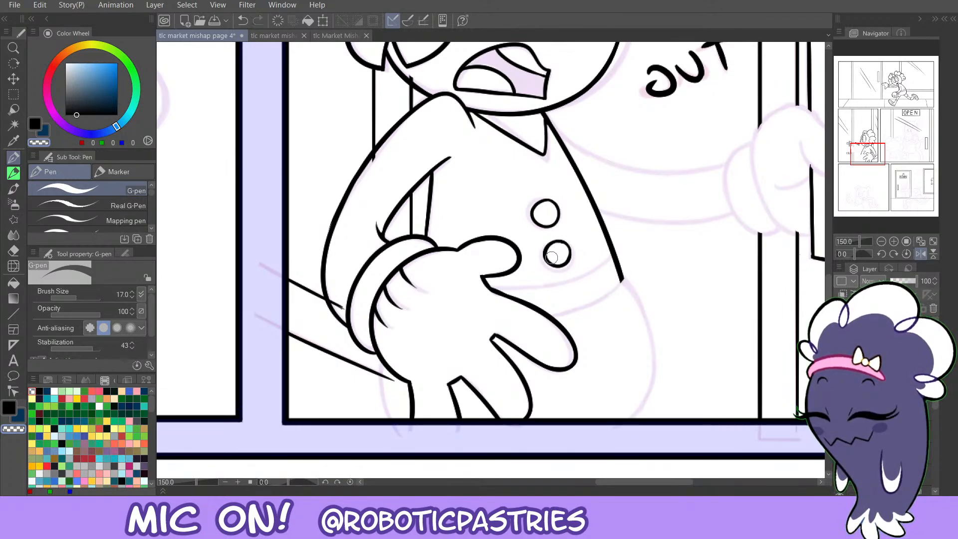
{"action": "key", "text": "ctrl+z"}
{"action": "key", "text": "c"}
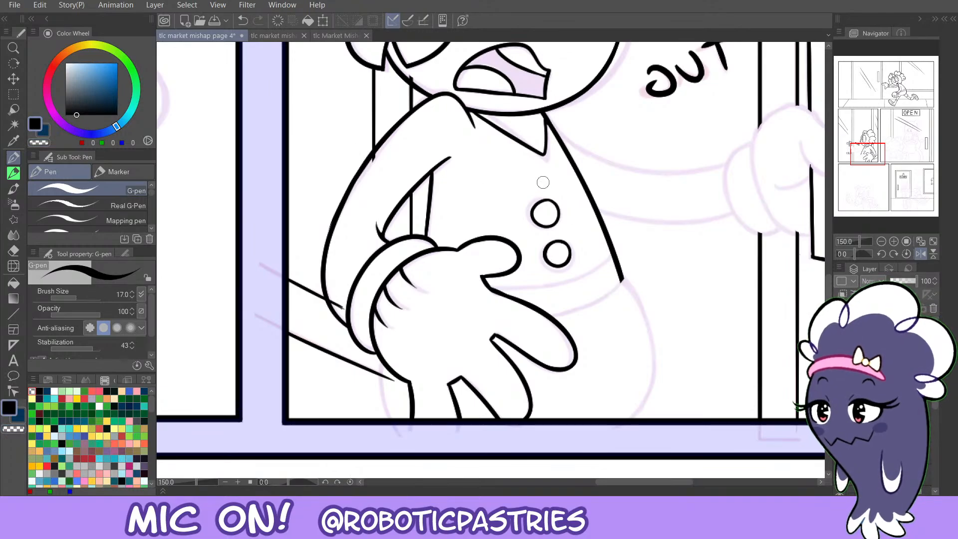
{"action": "key", "text": "c"}
{"action": "key", "text": "c"}
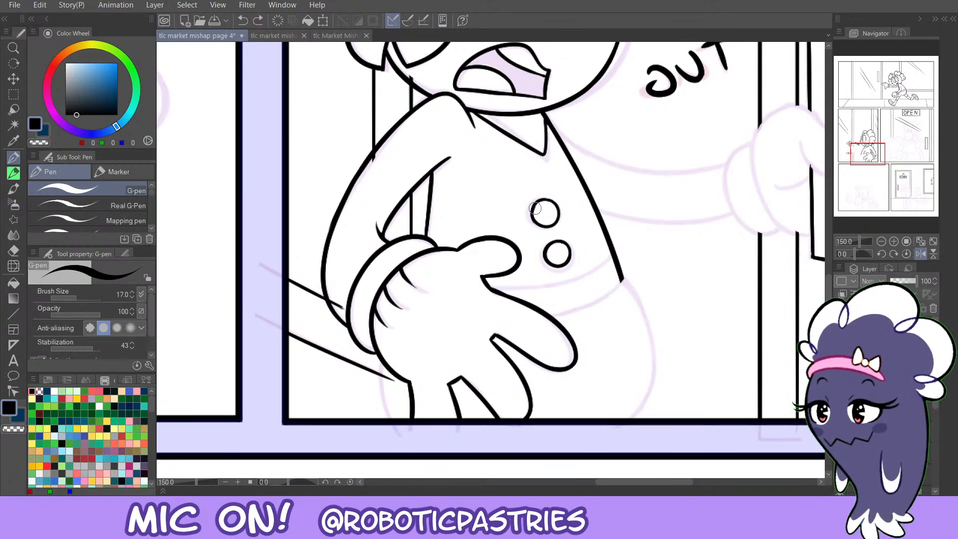
{"action": "key", "text": "c"}
{"action": "left_click_drag", "start_coordinate": [528, 210], "coordinate": [537, 224]}
Ink the upper line of the shirt's hem band from the notch below the thumb to the torso's front line.
{"action": "key", "text": "c"}
{"action": "left_click_drag", "start_coordinate": [555, 288], "coordinate": [606, 251]}
{"action": "key", "text": "ctrl+z"}
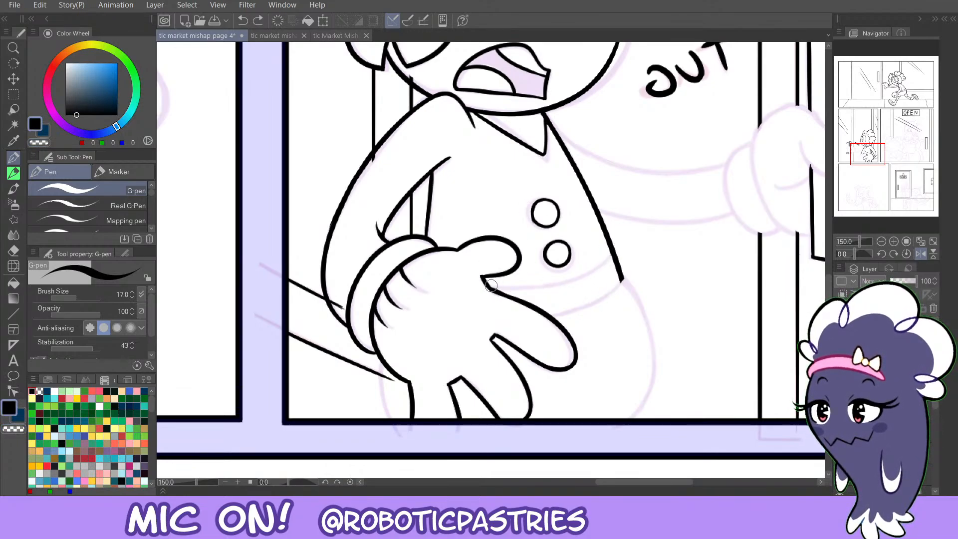
{"action": "mouse_move", "coordinate": [534, 289]}
{"action": "left_mouse_down"}
{"action": "mouse_move", "coordinate": [614, 250]}
{"action": "mouse_move", "coordinate": [517, 290]}
{"action": "mouse_move", "coordinate": [484, 286]}
{"action": "mouse_move", "coordinate": [553, 286]}
{"action": "mouse_move", "coordinate": [616, 252]}
{"action": "mouse_move", "coordinate": [488, 287]}
{"action": "left_mouse_up"}
{"action": "key", "text": "ctrl+z"}
{"action": "key", "text": "ctrl+z"}
{"action": "key", "text": "ctrl+z"}
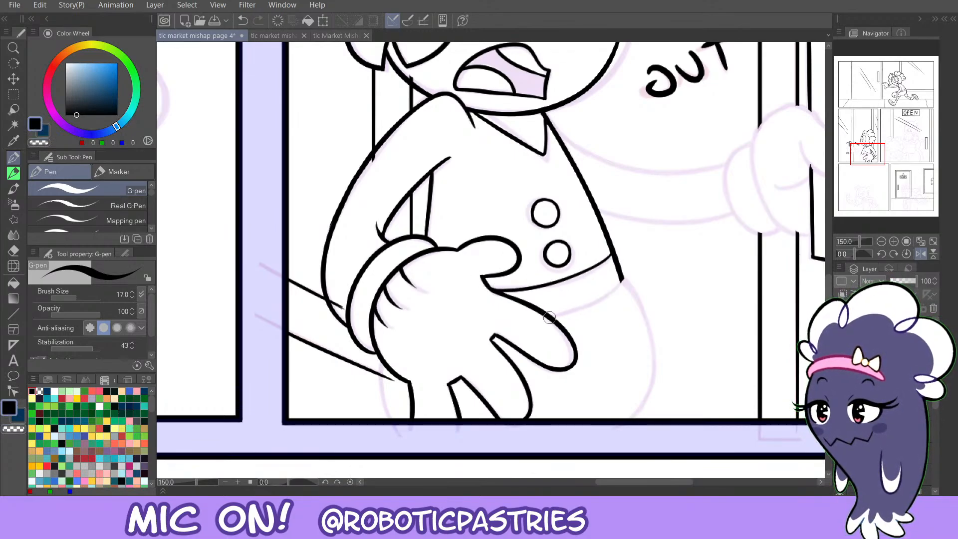
Ink the bottom edge of the shirt's hem from the index finger to the lower end of the torso's front line.
{"action": "mouse_move", "coordinate": [552, 317]}
{"action": "left_mouse_down"}
{"action": "mouse_move", "coordinate": [623, 270]}
{"action": "mouse_move", "coordinate": [540, 315]}
{"action": "mouse_move", "coordinate": [625, 273]}
{"action": "left_mouse_up"}
{"action": "key", "text": "ctrl+z"}
{"action": "key", "text": "ctrl+z"}
{"action": "key", "text": "c"}
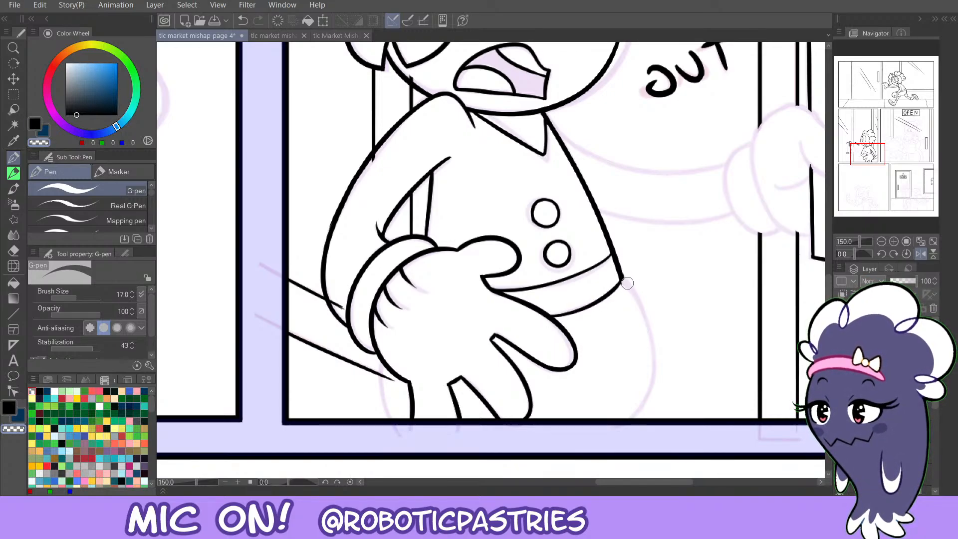
Ink the front curve of the lower body from the shirt hem's front corner down to the panel's bottom border.
{"action": "key", "text": "c"}
{"action": "left_click_drag", "start_coordinate": [627, 283], "coordinate": [595, 421]}
{"action": "key", "text": "ctrl+z"}
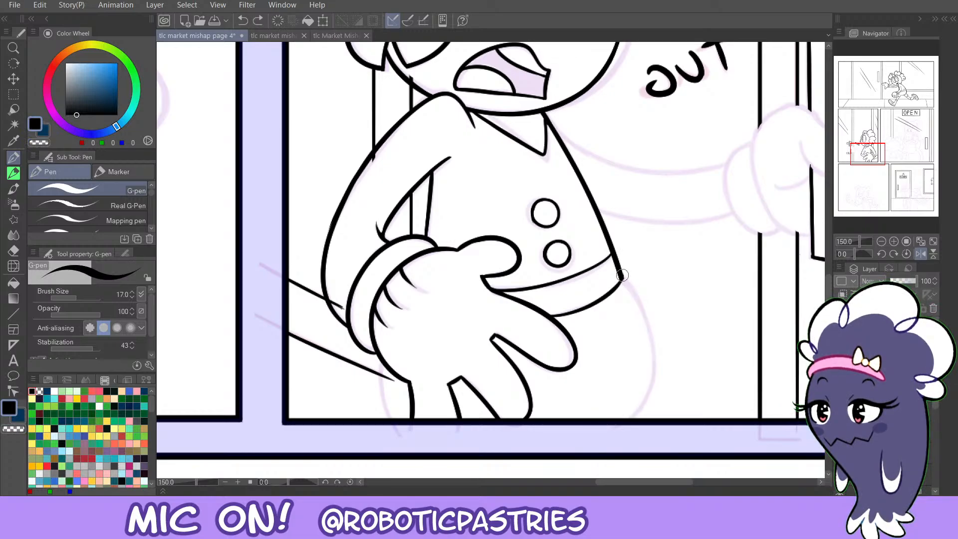
{"action": "mouse_move", "coordinate": [624, 278]}
{"action": "left_mouse_down"}
{"action": "mouse_move", "coordinate": [658, 366]}
{"action": "mouse_move", "coordinate": [617, 417]}
{"action": "left_mouse_up"}
{"action": "key", "text": "ctrl+z"}
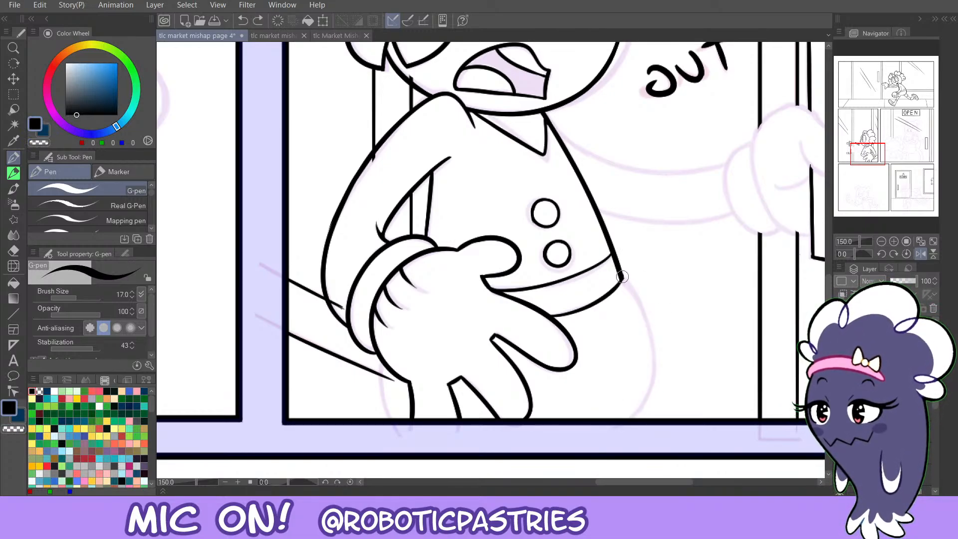
{"action": "mouse_move", "coordinate": [621, 276]}
{"action": "left_mouse_down"}
{"action": "mouse_move", "coordinate": [643, 310]}
{"action": "mouse_move", "coordinate": [610, 399]}
{"action": "left_mouse_up"}
{"action": "key", "text": "ctrl+z"}
{"action": "mouse_move", "coordinate": [621, 277]}
{"action": "left_mouse_down"}
{"action": "mouse_move", "coordinate": [655, 345]}
{"action": "mouse_move", "coordinate": [596, 395]}
{"action": "left_mouse_up"}
{"action": "key", "text": "c"}
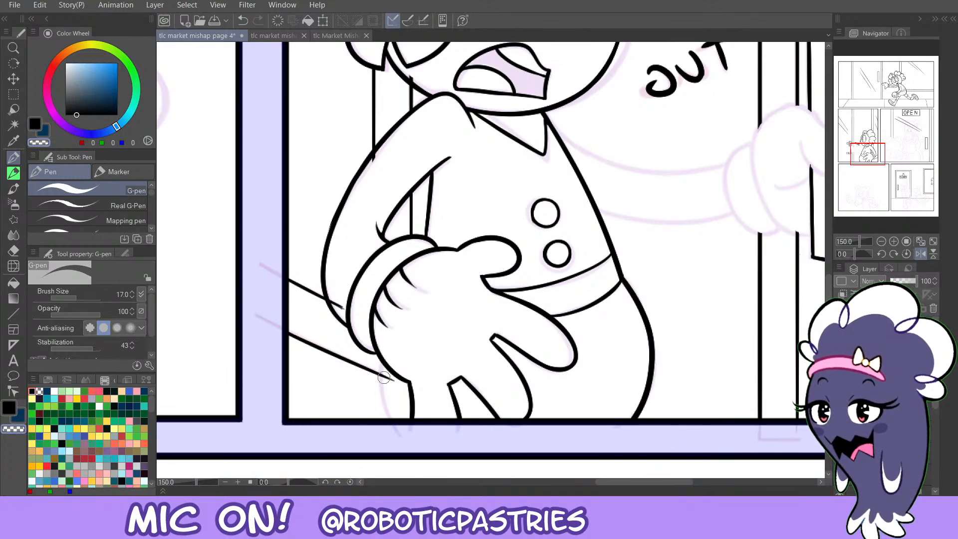
Ink the back curve of the lower body from beneath the near wrist's cuff down to the panel border.
{"action": "key", "text": "c"}
{"action": "mouse_move", "coordinate": [380, 363]}
{"action": "left_mouse_down"}
{"action": "mouse_move", "coordinate": [412, 438]}
{"action": "mouse_move", "coordinate": [387, 415]}
{"action": "mouse_move", "coordinate": [404, 419]}
{"action": "mouse_move", "coordinate": [410, 440]}
{"action": "left_mouse_up"}
{"action": "key", "text": "ctrl+z"}
{"action": "key", "text": "ctrl+z"}
{"action": "left_click_drag", "start_coordinate": [382, 362], "coordinate": [415, 427]}
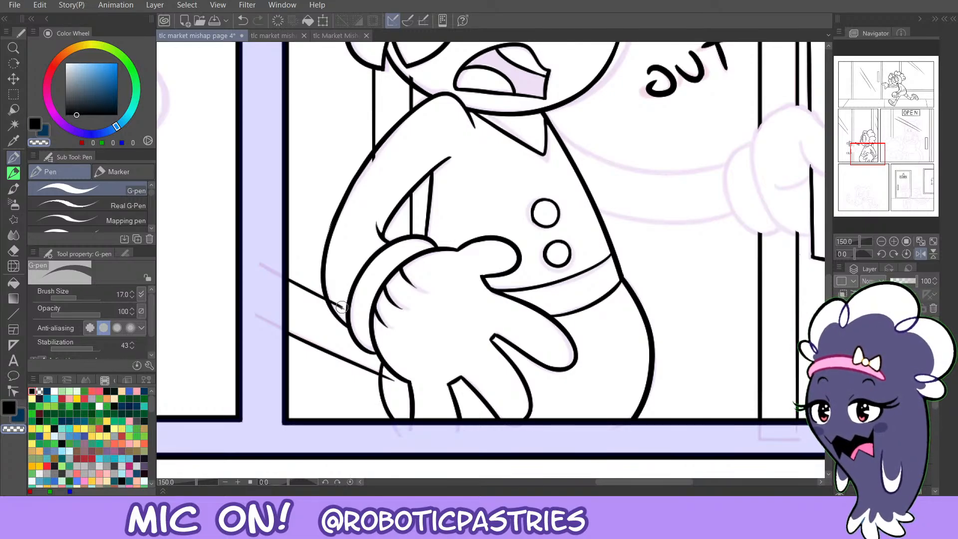
{"action": "key", "text": "ctrl+z"}
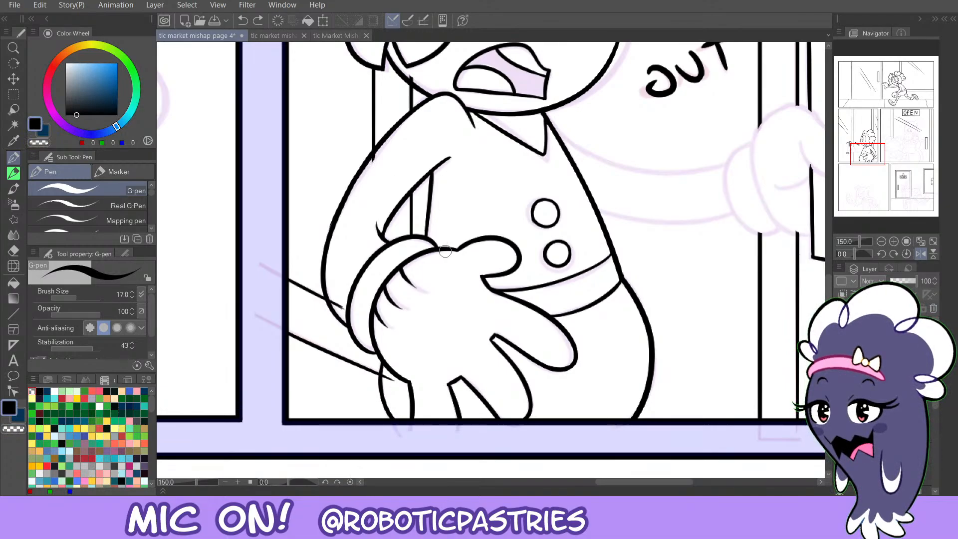
Trim the short crease lines on the near hand beside its cuff.
{"action": "key", "text": "c"}
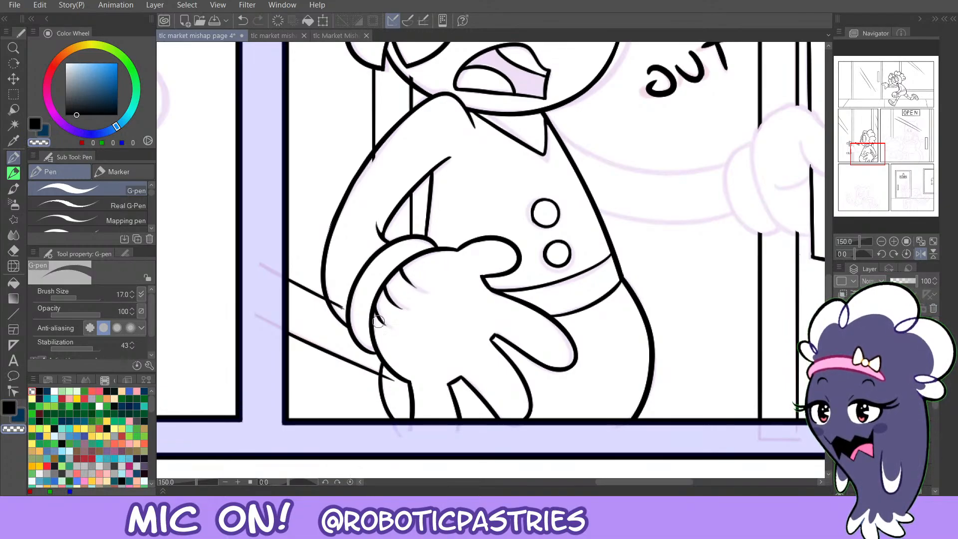
{"action": "left_click_drag", "start_coordinate": [390, 330], "coordinate": [414, 293]}
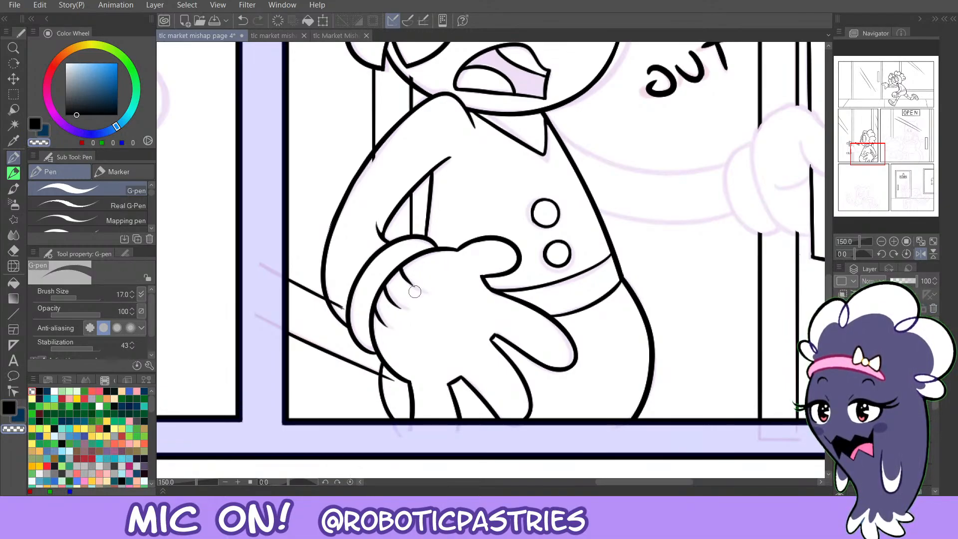
{"action": "key", "text": "c"}
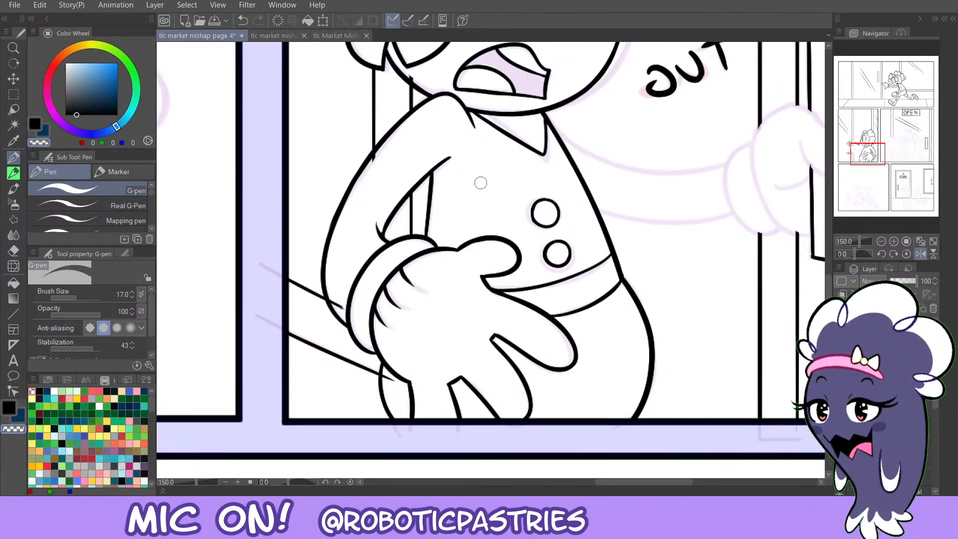
{"action": "mouse_move", "coordinate": [481, 167]}
{"action": "left_mouse_down"}
{"action": "mouse_move", "coordinate": [528, 192]}
{"action": "mouse_move", "coordinate": [510, 190]}
{"action": "left_mouse_up"}
{"action": "key", "text": "ctrl+z"}
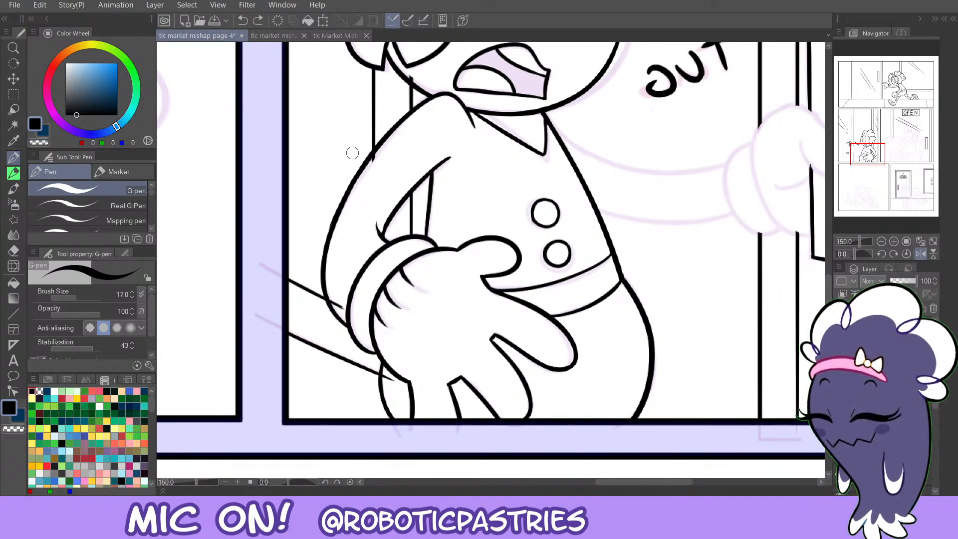
Erase the ends of the two diagonal background lines where they overlap the near sleeve and the lower body.
{"action": "key", "text": "e"}
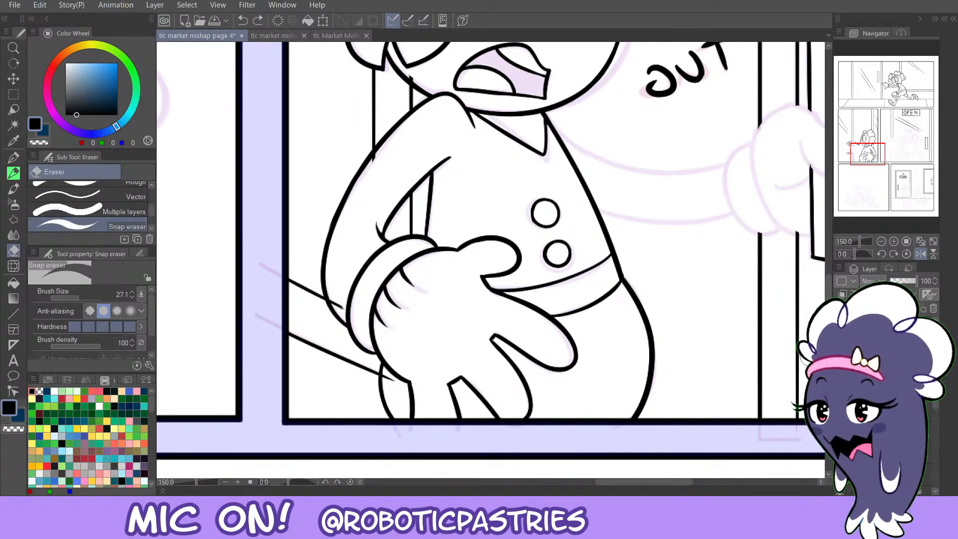
{"action": "left_click_drag", "start_coordinate": [382, 363], "coordinate": [387, 378]}
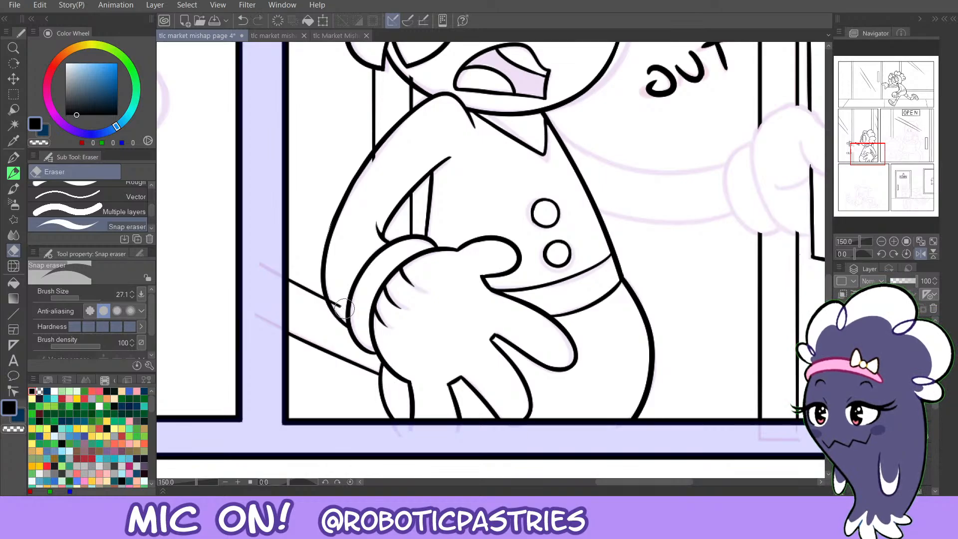
{"action": "left_click_drag", "start_coordinate": [344, 308], "coordinate": [334, 294]}
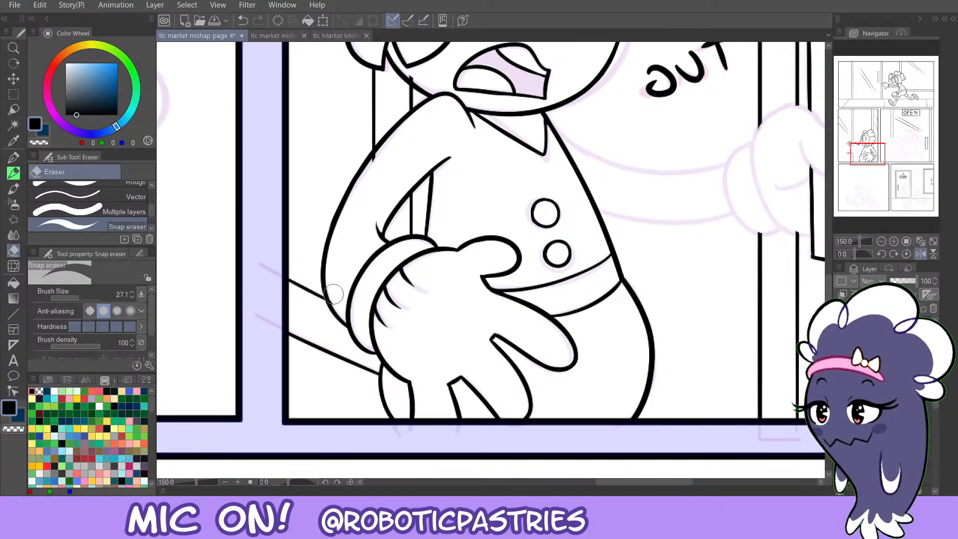
Ink the upper line of the outstretched arm from the shirt collar to the far cuff.
{"action": "left_click", "coordinate": [19, 153]}
{"action": "left_click_drag", "start_coordinate": [873, 152], "coordinate": [859, 151]}
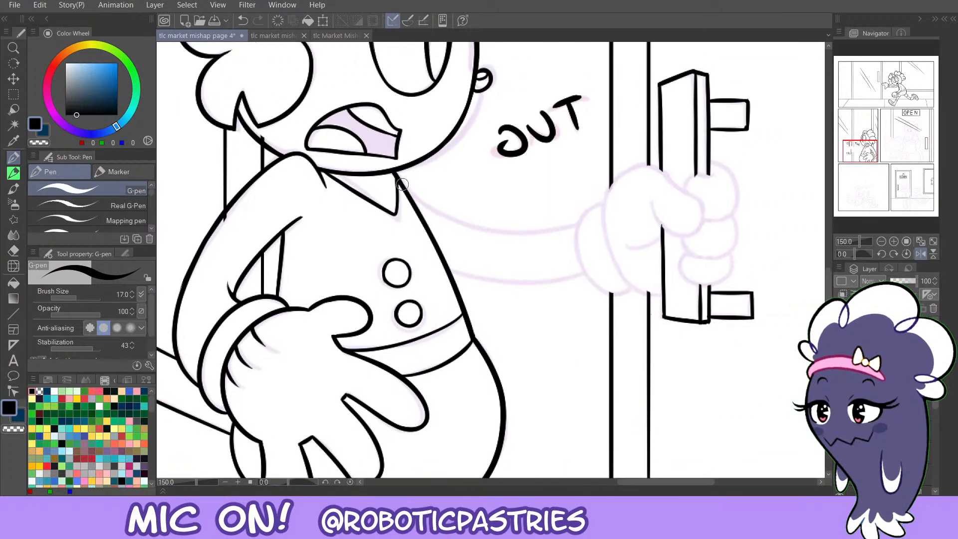
{"action": "mouse_move", "coordinate": [402, 185]}
{"action": "left_mouse_down"}
{"action": "mouse_move", "coordinate": [568, 233]}
{"action": "mouse_move", "coordinate": [597, 210]}
{"action": "left_mouse_up"}
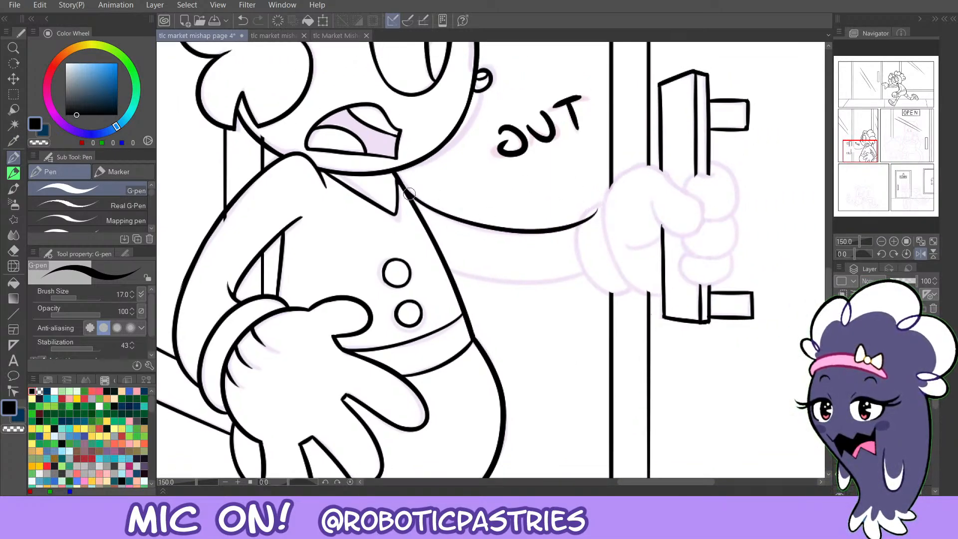
{"action": "mouse_move", "coordinate": [443, 263]}
{"action": "left_mouse_down"}
{"action": "mouse_move", "coordinate": [467, 279]}
{"action": "mouse_move", "coordinate": [604, 262]}
{"action": "left_mouse_up"}
{"action": "key", "text": "ctrl+z"}
{"action": "left_click_drag", "start_coordinate": [446, 265], "coordinate": [607, 259]}
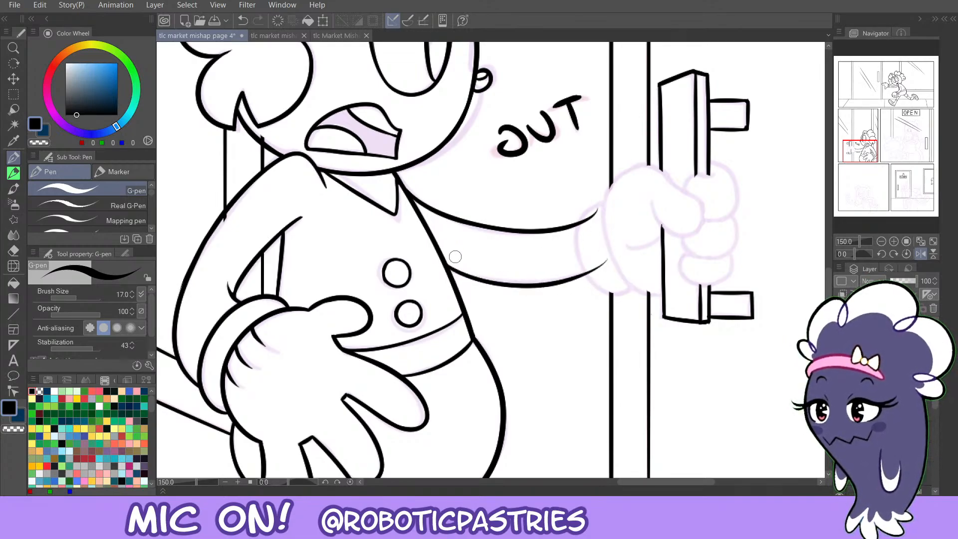
{"action": "key", "text": "ctrl+z"}
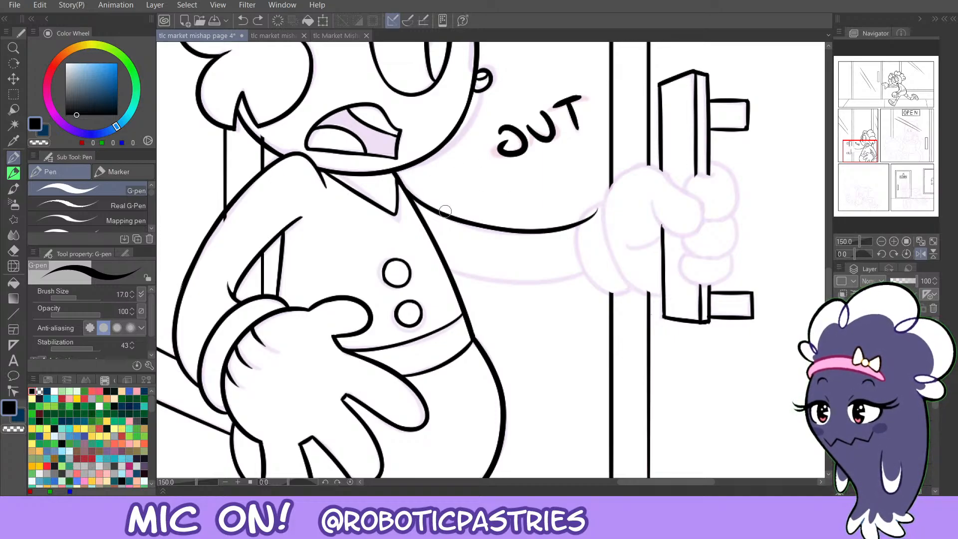
Trim the upper arm line's end at the far wrist and ink the outer edge of that cuff.
{"action": "key", "text": "c"}
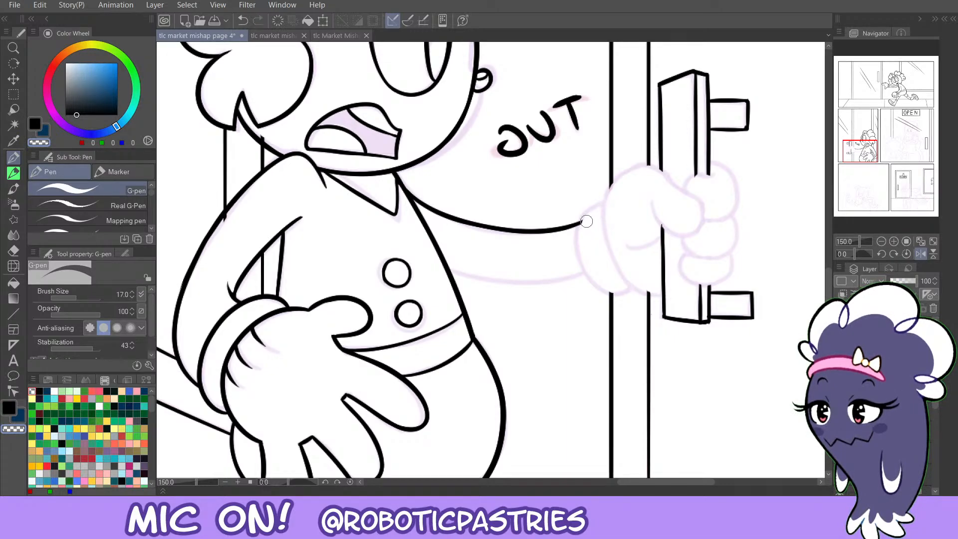
{"action": "key", "text": "c"}
{"action": "mouse_move", "coordinate": [602, 202]}
{"action": "left_mouse_down"}
{"action": "mouse_move", "coordinate": [581, 215]}
{"action": "mouse_move", "coordinate": [594, 272]}
{"action": "left_mouse_up"}
{"action": "key", "text": "ctrl+z"}
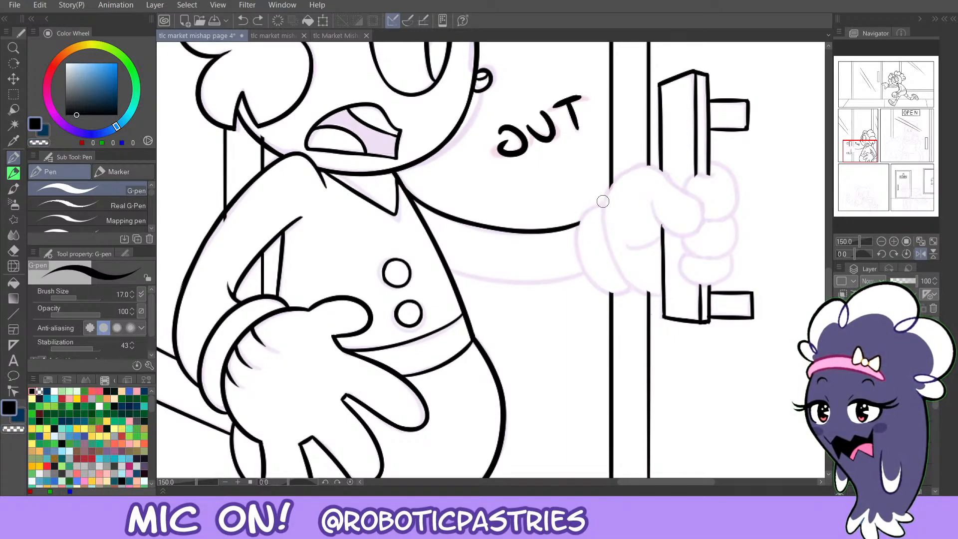
{"action": "mouse_move", "coordinate": [603, 196]}
{"action": "left_mouse_down"}
{"action": "mouse_move", "coordinate": [577, 248]}
{"action": "mouse_move", "coordinate": [592, 274]}
{"action": "mouse_move", "coordinate": [578, 220]}
{"action": "mouse_move", "coordinate": [590, 280]}
{"action": "mouse_move", "coordinate": [586, 212]}
{"action": "mouse_move", "coordinate": [588, 279]}
{"action": "mouse_move", "coordinate": [603, 291]}
{"action": "left_mouse_up"}
{"action": "key", "text": "ctrl+z"}
{"action": "key", "text": "ctrl+z"}
{"action": "key", "text": "ctrl+z"}
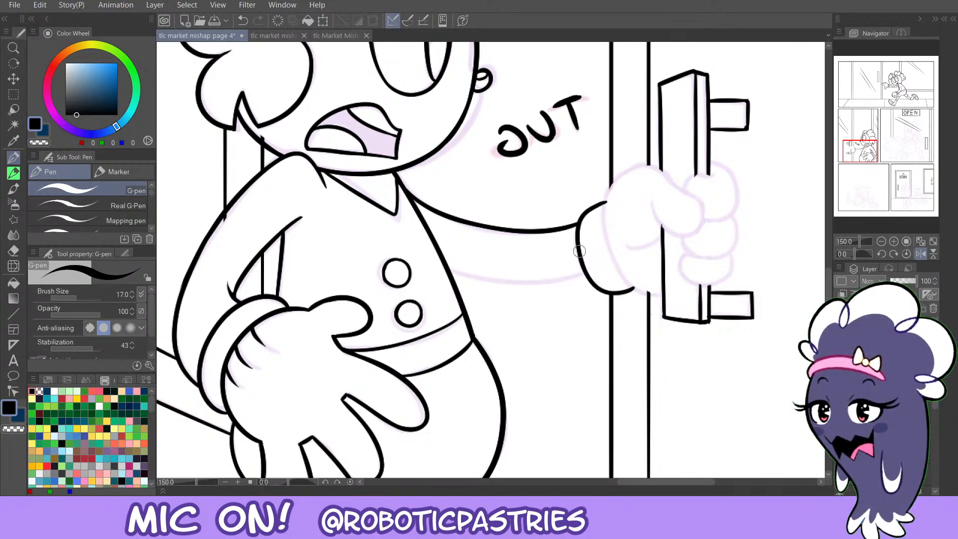
{"action": "mouse_move", "coordinate": [580, 251]}
{"action": "left_mouse_down"}
{"action": "mouse_move", "coordinate": [598, 295]}
{"action": "mouse_move", "coordinate": [639, 291]}
{"action": "mouse_move", "coordinate": [594, 285]}
{"action": "mouse_move", "coordinate": [580, 238]}
{"action": "left_mouse_up"}
{"action": "key", "text": "ctrl+z"}
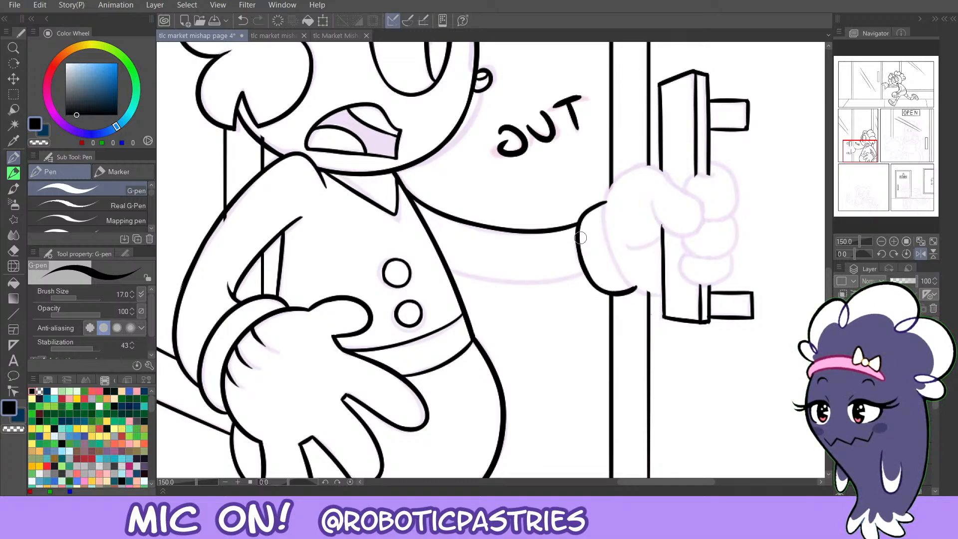
Ink the lower line of the outstretched arm from the torso's front line to the cuff, with clean ends.
{"action": "mouse_move", "coordinate": [442, 263]}
{"action": "left_mouse_down"}
{"action": "mouse_move", "coordinate": [515, 286]}
{"action": "mouse_move", "coordinate": [593, 271]}
{"action": "left_mouse_up"}
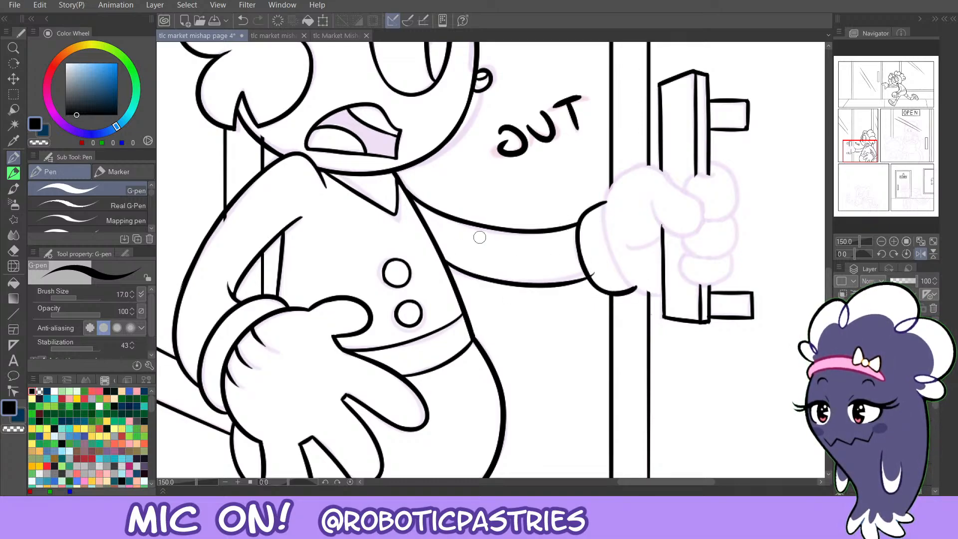
{"action": "key", "text": "ctrl+z"}
{"action": "mouse_move", "coordinate": [439, 256]}
{"action": "left_mouse_down"}
{"action": "mouse_move", "coordinate": [483, 277]}
{"action": "mouse_move", "coordinate": [583, 272]}
{"action": "mouse_move", "coordinate": [529, 283]}
{"action": "mouse_move", "coordinate": [449, 264]}
{"action": "mouse_move", "coordinate": [470, 274]}
{"action": "mouse_move", "coordinate": [585, 274]}
{"action": "left_mouse_up"}
{"action": "key", "text": "ctrl+z"}
{"action": "key", "text": "ctrl+z"}
{"action": "key", "text": "c"}
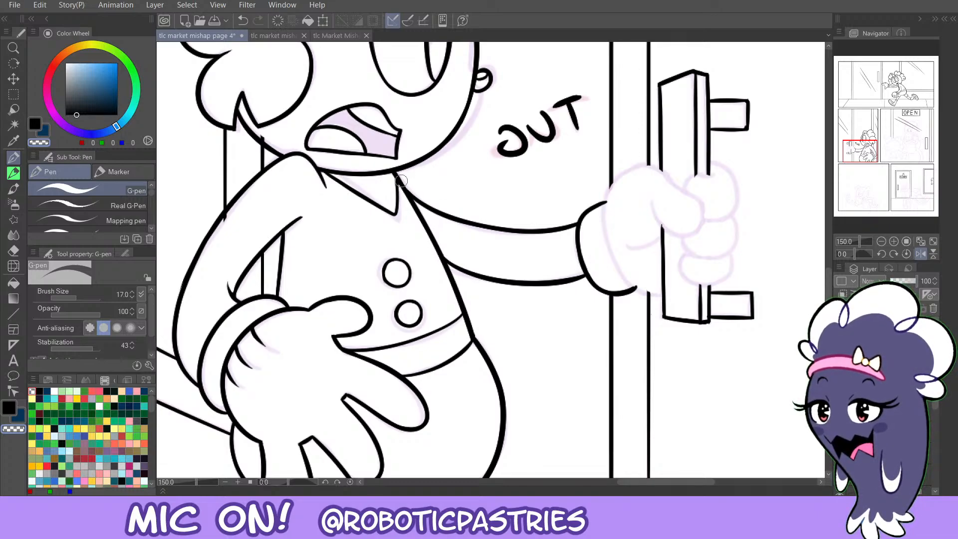
Thicken the torso's front line from the chin down to the underside of the outstretched arm.
{"action": "key", "text": "c"}
{"action": "key", "text": "ctrl+z"}
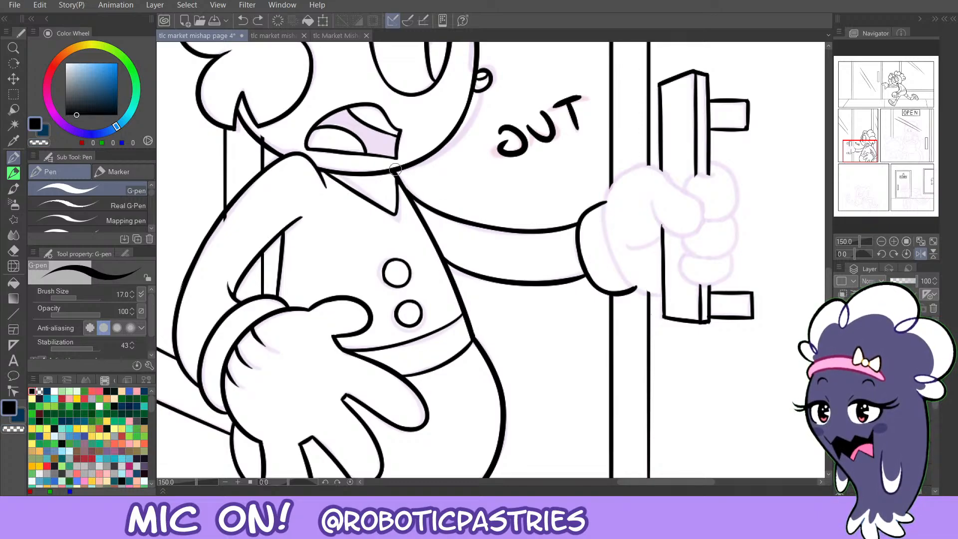
{"action": "left_click_drag", "start_coordinate": [395, 169], "coordinate": [441, 248]}
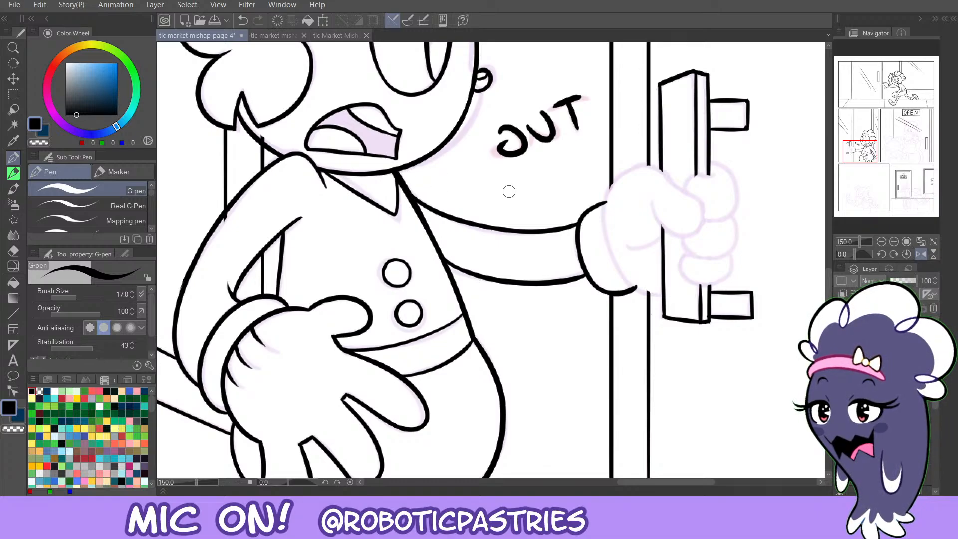
Ink the back of the gripping hand, its thumb and the top finger wrapped around the door handle.
{"action": "key", "text": "c"}
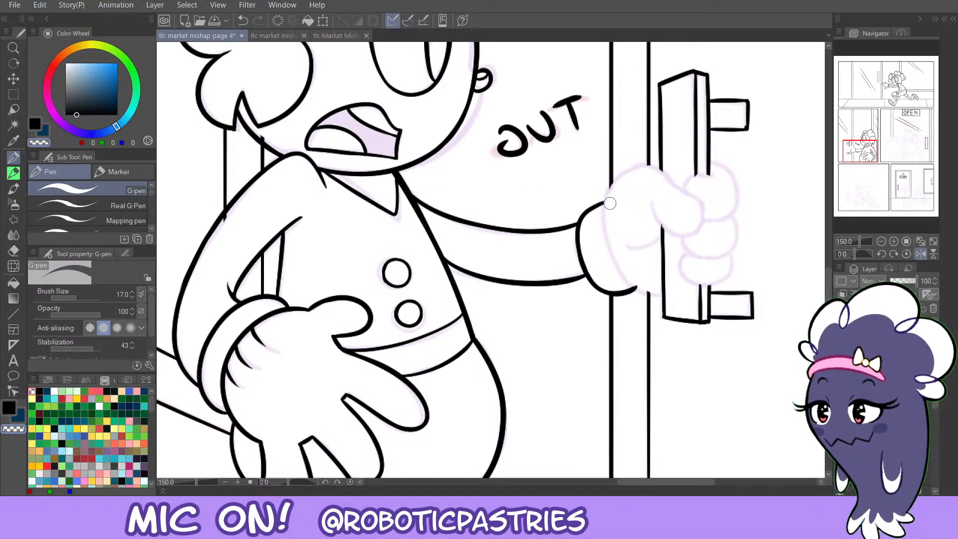
{"action": "key", "text": "c"}
{"action": "mouse_move", "coordinate": [603, 233]}
{"action": "left_mouse_down"}
{"action": "mouse_move", "coordinate": [603, 201]}
{"action": "mouse_move", "coordinate": [633, 167]}
{"action": "mouse_move", "coordinate": [653, 166]}
{"action": "mouse_move", "coordinate": [705, 207]}
{"action": "mouse_move", "coordinate": [681, 239]}
{"action": "mouse_move", "coordinate": [653, 204]}
{"action": "left_mouse_up"}
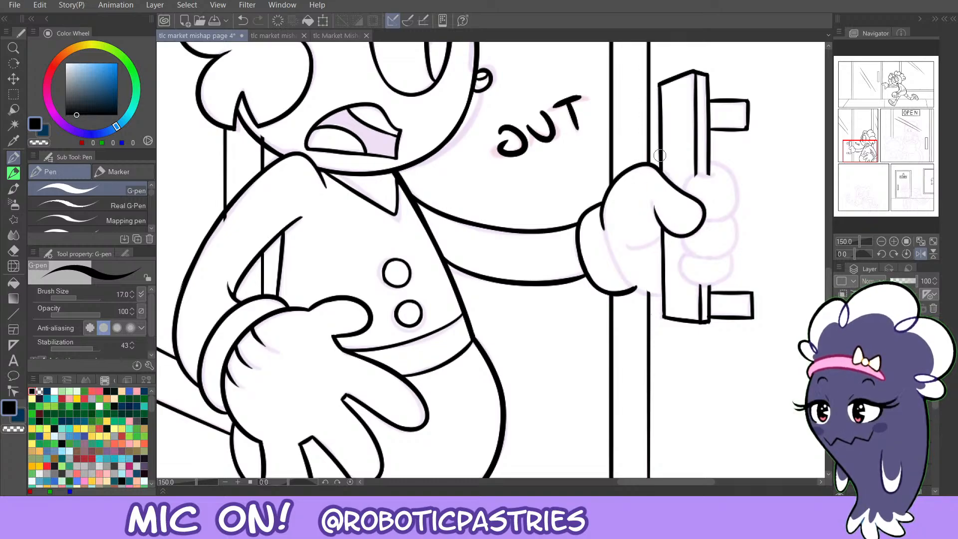
{"action": "mouse_move", "coordinate": [604, 198]}
{"action": "left_mouse_down"}
{"action": "mouse_move", "coordinate": [637, 161]}
{"action": "mouse_move", "coordinate": [683, 192]}
{"action": "mouse_move", "coordinate": [639, 155]}
{"action": "mouse_move", "coordinate": [676, 185]}
{"action": "mouse_move", "coordinate": [649, 164]}
{"action": "mouse_move", "coordinate": [604, 195]}
{"action": "mouse_move", "coordinate": [602, 223]}
{"action": "mouse_move", "coordinate": [608, 192]}
{"action": "mouse_move", "coordinate": [740, 192]}
{"action": "mouse_move", "coordinate": [726, 222]}
{"action": "mouse_move", "coordinate": [705, 223]}
{"action": "mouse_move", "coordinate": [697, 175]}
{"action": "mouse_move", "coordinate": [719, 173]}
{"action": "left_mouse_up"}
{"action": "key", "text": "ctrl+z"}
{"action": "key", "text": "ctrl+z"}
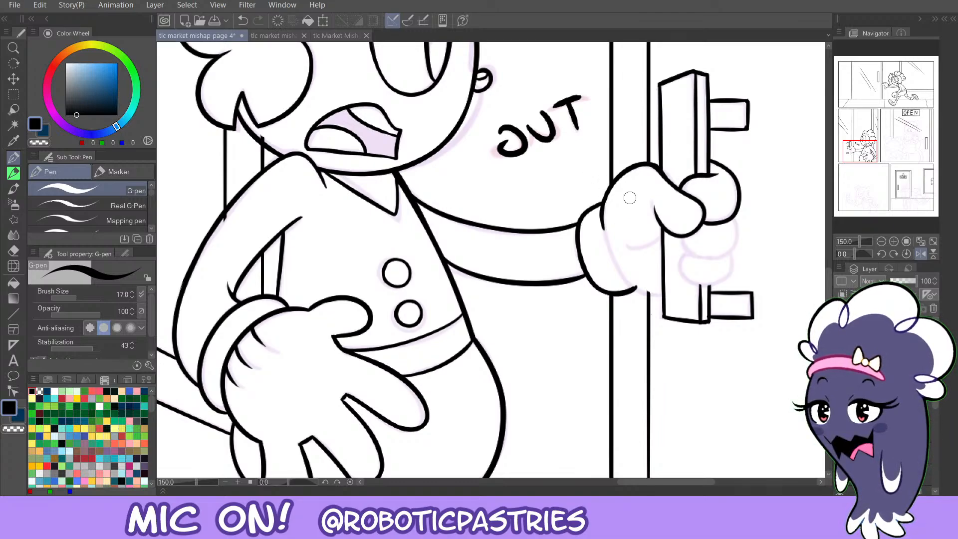
Ink the wrist line along the inside of the far cuff and the palm's lower edge up to the door handle.
{"action": "left_click_drag", "start_coordinate": [602, 218], "coordinate": [615, 253]}
{"action": "key", "text": "ctrl+z"}
{"action": "mouse_move", "coordinate": [603, 218]}
{"action": "left_mouse_down"}
{"action": "mouse_move", "coordinate": [639, 292]}
{"action": "mouse_move", "coordinate": [658, 289]}
{"action": "left_mouse_up"}
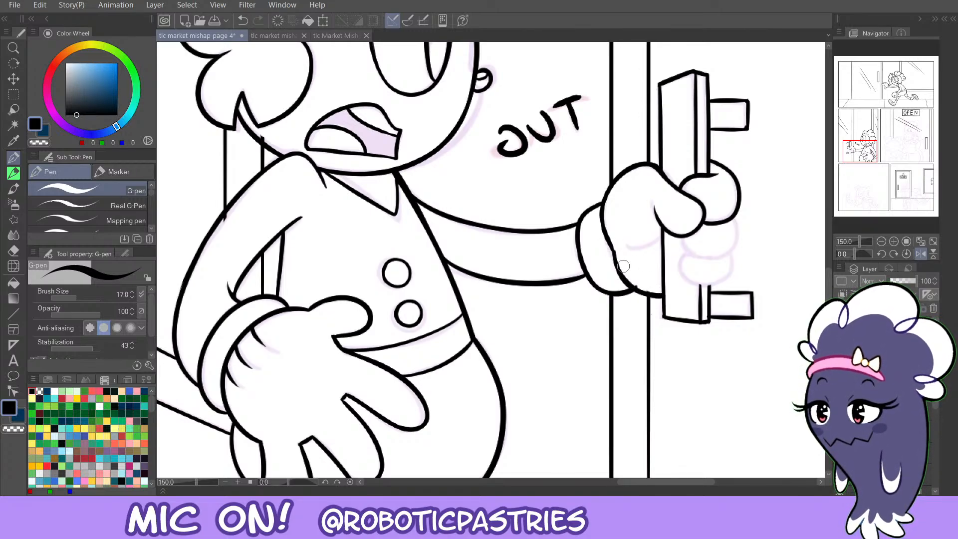
{"action": "key", "text": "c"}
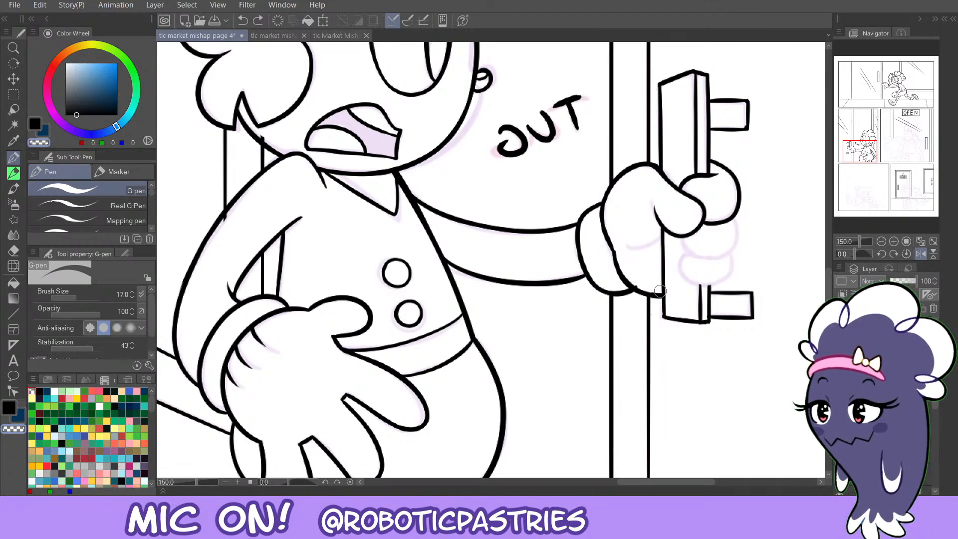
{"action": "key", "text": "ctrl+z"}
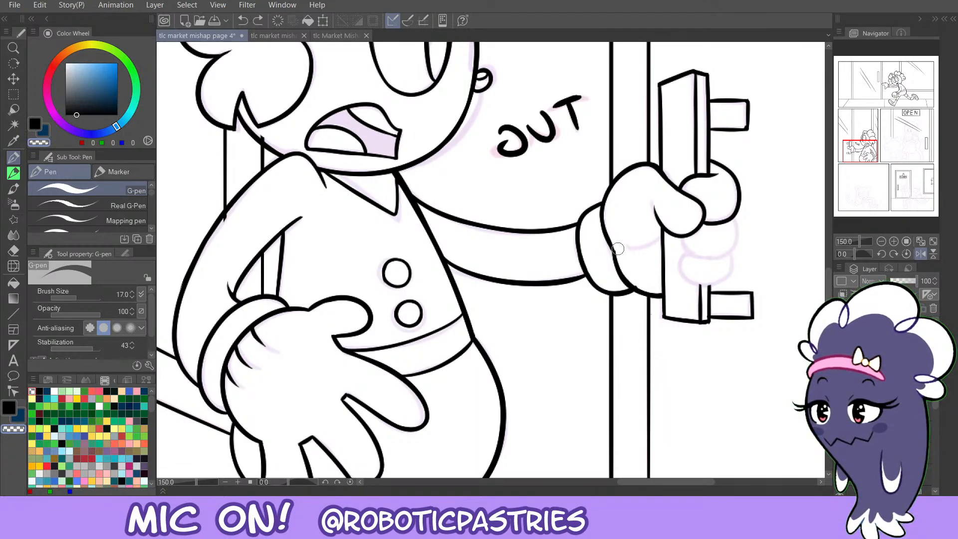
{"action": "mouse_move", "coordinate": [626, 275]}
{"action": "left_mouse_down"}
{"action": "mouse_move", "coordinate": [667, 294]}
{"action": "mouse_move", "coordinate": [620, 249]}
{"action": "left_mouse_up"}
{"action": "key", "text": "ctrl+z"}
{"action": "key", "text": "c"}
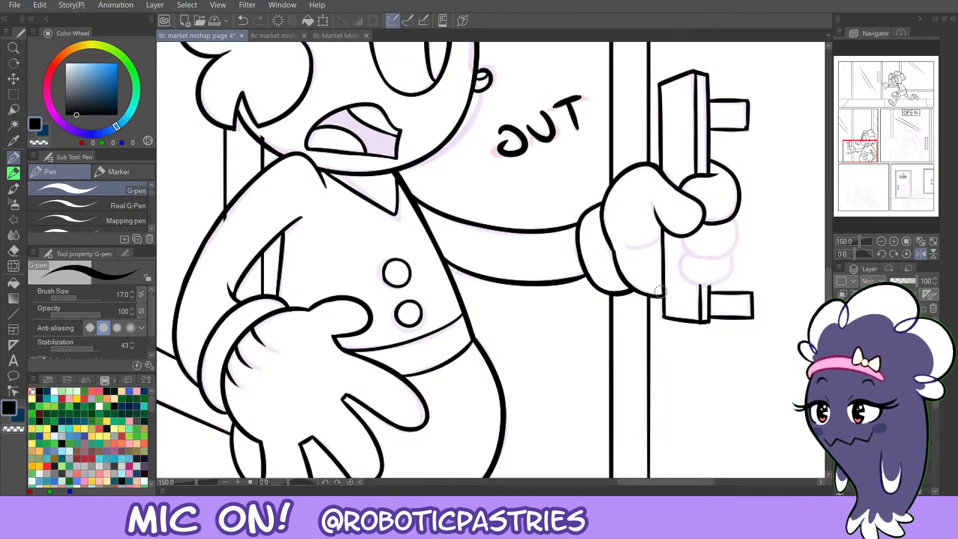
Ink the short crease at the base of the gripping thumb and the curved crease across the palm.
{"action": "mouse_move", "coordinate": [660, 291]}
{"action": "left_mouse_down"}
{"action": "mouse_move", "coordinate": [623, 277]}
{"action": "mouse_move", "coordinate": [661, 289]}
{"action": "left_mouse_up"}
{"action": "key", "text": "ctrl+z"}
{"action": "key", "text": "ctrl+z"}
{"action": "key", "text": "c"}
{"action": "key", "text": "c"}
{"action": "key", "text": "ctrl+z"}
{"action": "mouse_move", "coordinate": [630, 248]}
{"action": "left_mouse_down"}
{"action": "mouse_move", "coordinate": [662, 237]}
{"action": "mouse_move", "coordinate": [625, 245]}
{"action": "mouse_move", "coordinate": [630, 236]}
{"action": "left_mouse_up"}
{"action": "key", "text": "ctrl+z"}
{"action": "key", "text": "ctrl+z"}
{"action": "left_click_drag", "start_coordinate": [653, 206], "coordinate": [659, 223]}
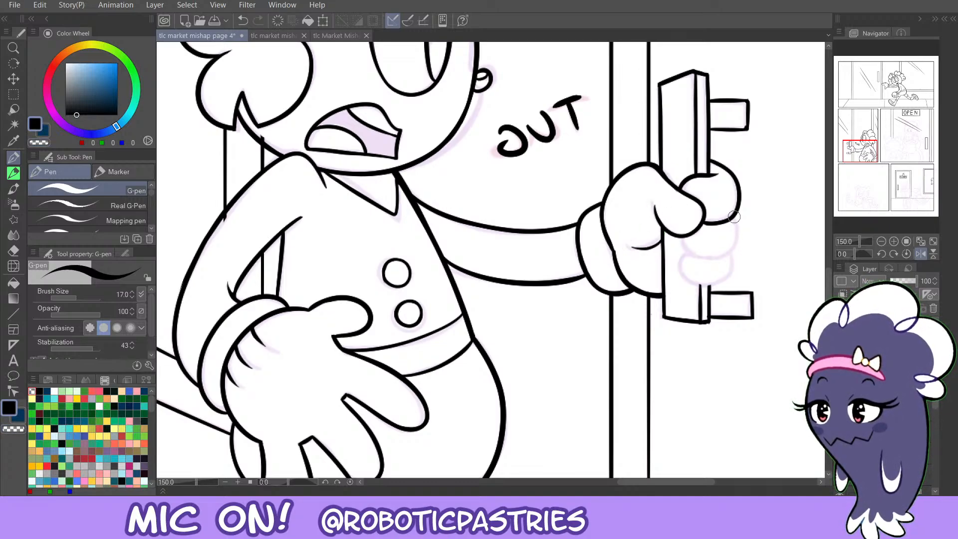
Ink the middle finger of the gripping hand, directly beneath the top finger.
{"action": "mouse_move", "coordinate": [734, 218]}
{"action": "left_mouse_down"}
{"action": "mouse_move", "coordinate": [737, 237]}
{"action": "mouse_move", "coordinate": [692, 256]}
{"action": "mouse_move", "coordinate": [682, 239]}
{"action": "mouse_move", "coordinate": [700, 259]}
{"action": "mouse_move", "coordinate": [732, 218]}
{"action": "left_mouse_up"}
{"action": "key", "text": "ctrl+z"}
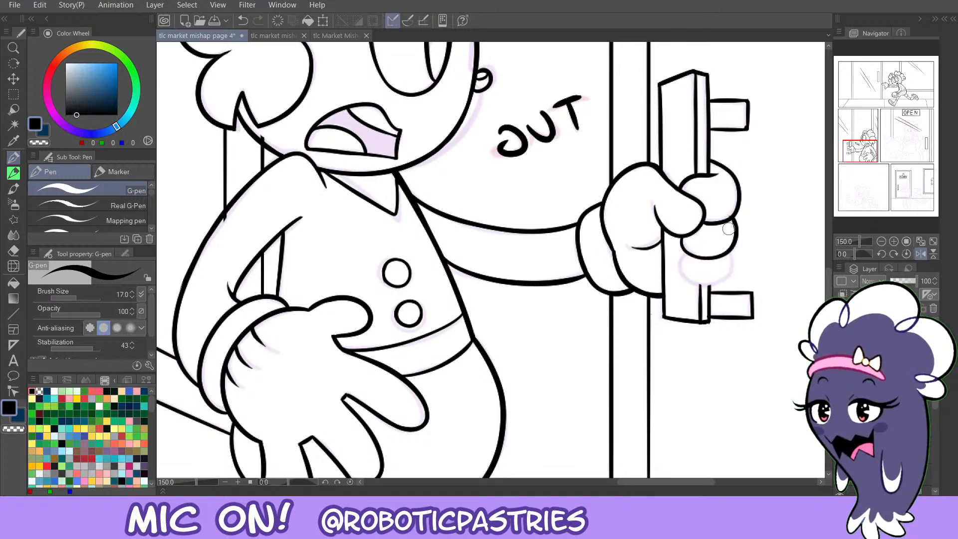
{"action": "key", "text": "c"}
{"action": "key", "text": "c"}
Ink the lowest finger of the gripping hand around the door handle.
{"action": "mouse_move", "coordinate": [680, 240]}
{"action": "left_mouse_down"}
{"action": "mouse_move", "coordinate": [704, 260]}
{"action": "mouse_move", "coordinate": [729, 259]}
{"action": "mouse_move", "coordinate": [728, 252]}
{"action": "mouse_move", "coordinate": [682, 276]}
{"action": "mouse_move", "coordinate": [686, 256]}
{"action": "mouse_move", "coordinate": [693, 284]}
{"action": "mouse_move", "coordinate": [732, 256]}
{"action": "left_mouse_up"}
{"action": "key", "text": "ctrl+z"}
{"action": "key", "text": "ctrl+z"}
{"action": "key", "text": "ctrl+z"}
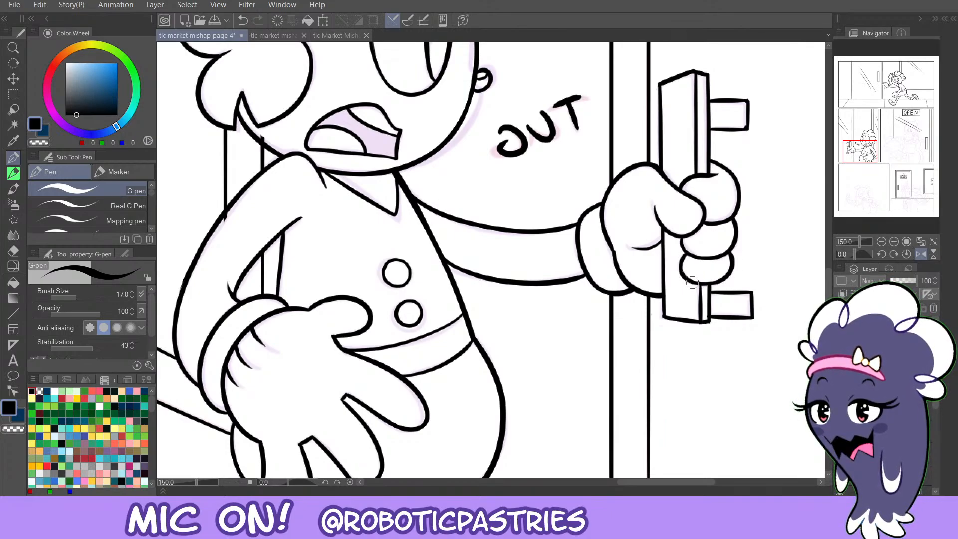
{"action": "key", "text": "ctrl+z"}
{"action": "left_click_drag", "start_coordinate": [692, 281], "coordinate": [728, 275]}
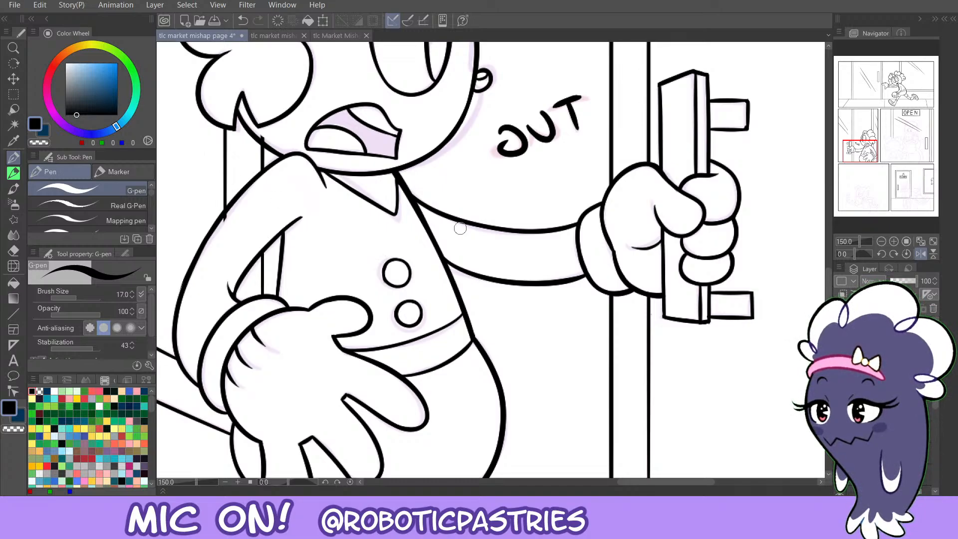
Return the canvas to its unmirrored view and check the inked character and gripping hand in the "TUG" panel.
{"action": "left_click", "coordinate": [920, 253]}
{"action": "left_click_drag", "start_coordinate": [877, 155], "coordinate": [872, 151]}
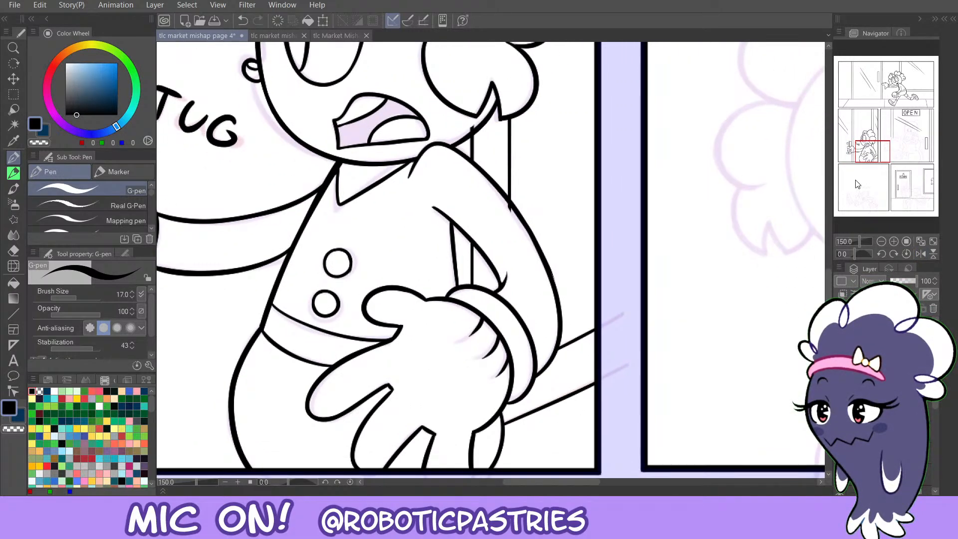
{"action": "key", "text": "e"}
{"action": "left_click", "coordinate": [888, 389]}
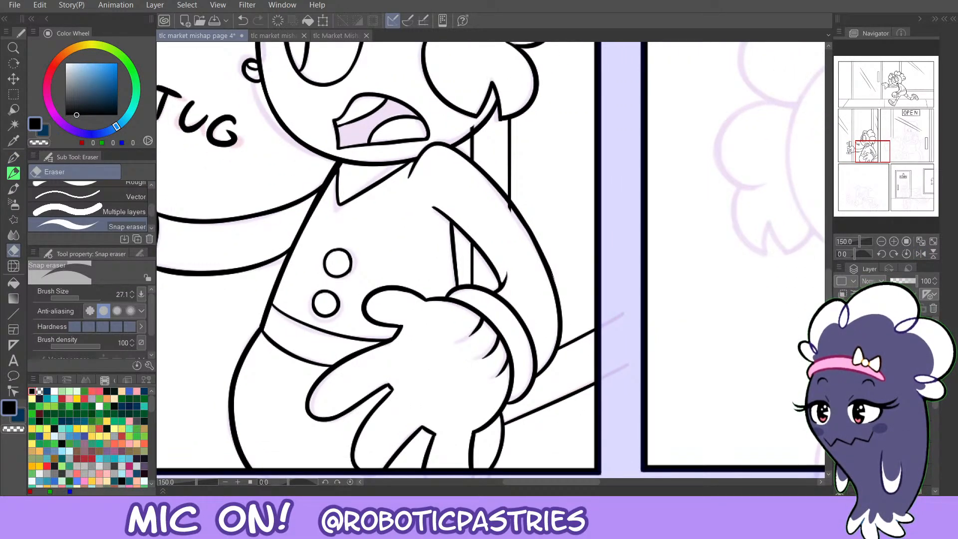
{"action": "left_click", "coordinate": [839, 389]}
{"action": "left_click", "coordinate": [840, 389]}
{"action": "left_click", "coordinate": [840, 389]}
{"action": "left_click", "coordinate": [839, 390]}
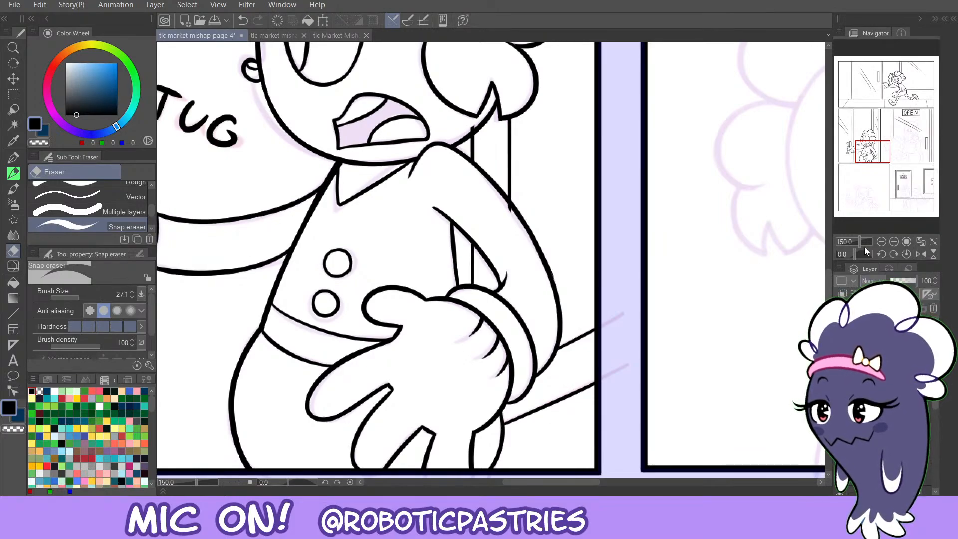
{"action": "left_click_drag", "start_coordinate": [865, 151], "coordinate": [857, 151]}
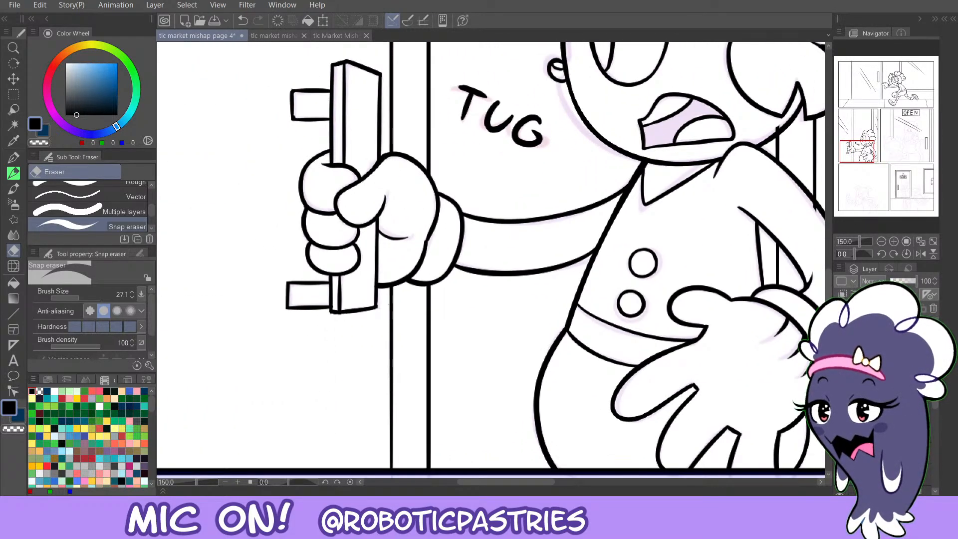
{"action": "left_click", "coordinate": [839, 389]}
{"action": "left_click", "coordinate": [840, 389]}
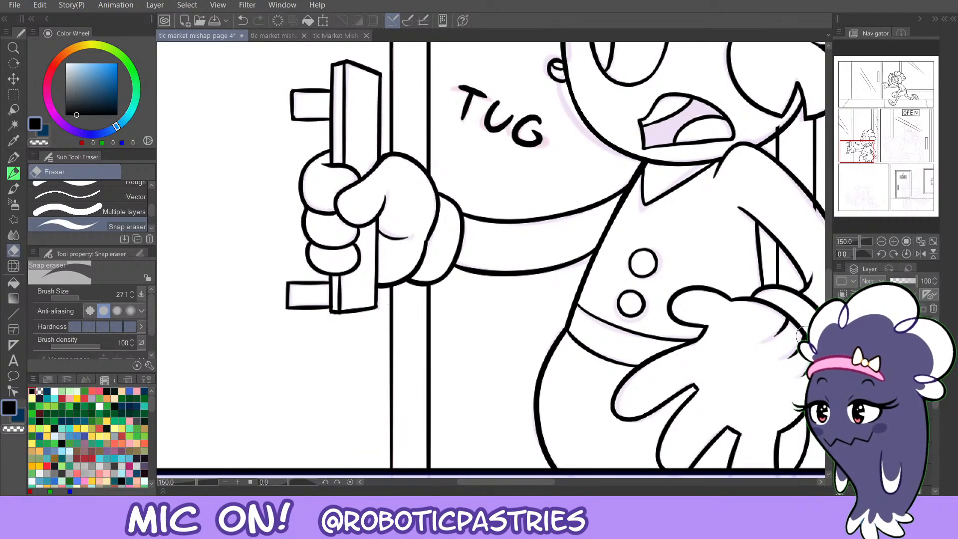
{"action": "key", "text": "p"}
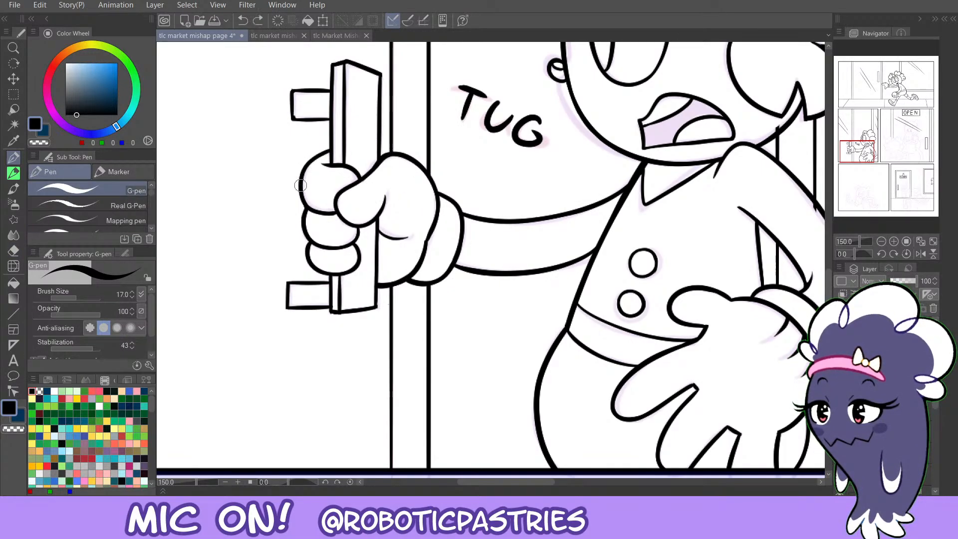
{"action": "key", "text": "ctrl+z"}
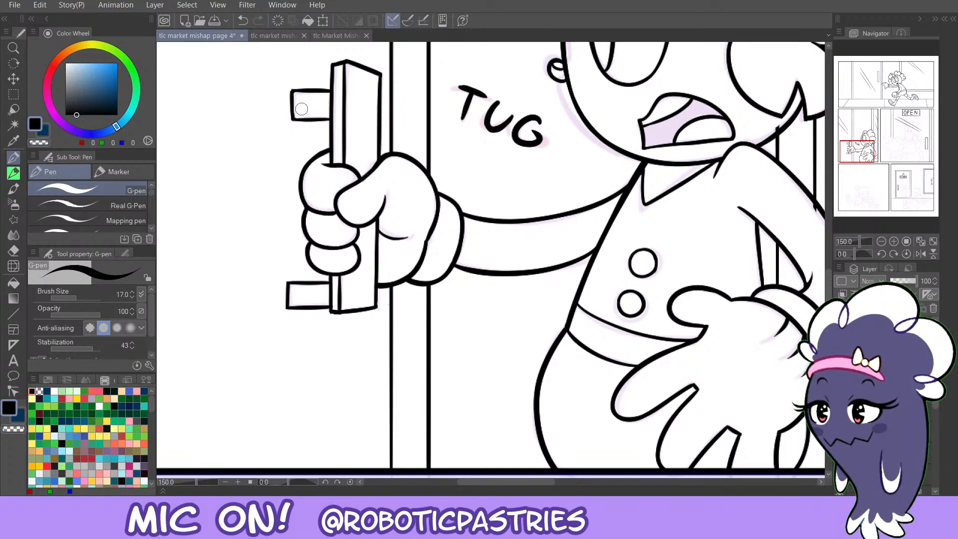
Ink the jagged zigzag effect line above the curly-haired character's head in the panel to the right of "TUG".
{"action": "left_click_drag", "start_coordinate": [598, 269], "coordinate": [382, 230]}
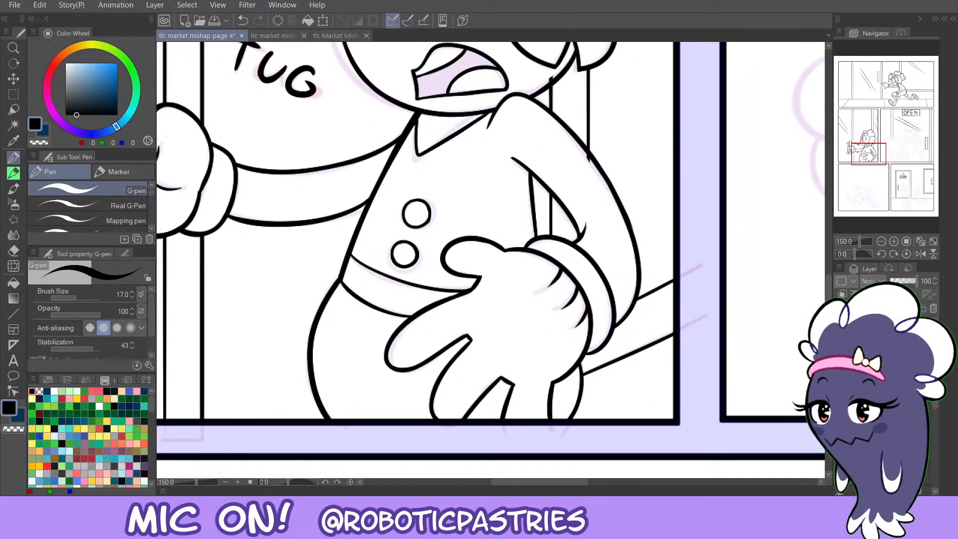
{"action": "key", "text": "e"}
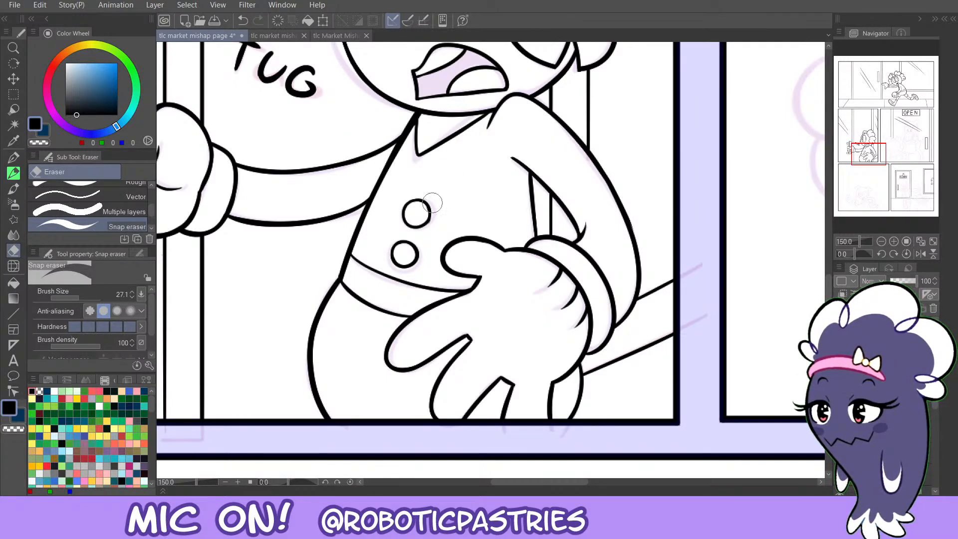
{"action": "left_click_drag", "start_coordinate": [242, 136], "coordinate": [202, 479]}
{"action": "mouse_move", "coordinate": [871, 143]}
{"action": "left_mouse_down"}
{"action": "mouse_move", "coordinate": [893, 158]}
{"action": "mouse_move", "coordinate": [879, 143]}
{"action": "left_mouse_up"}
{"action": "left_click", "coordinate": [882, 242]}
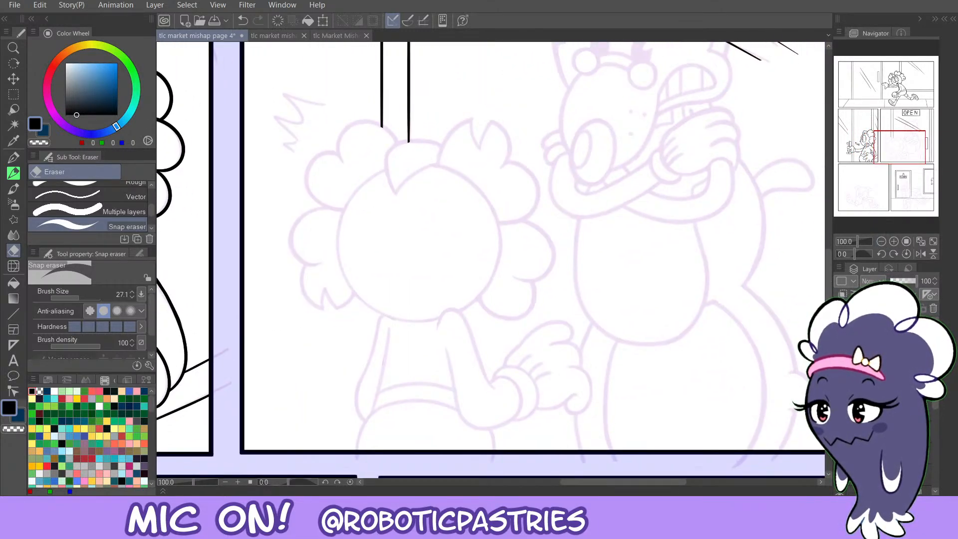
{"action": "left_click", "coordinate": [881, 241]}
{"action": "left_click_drag", "start_coordinate": [865, 160], "coordinate": [892, 149]}
{"action": "left_click", "coordinate": [893, 242]}
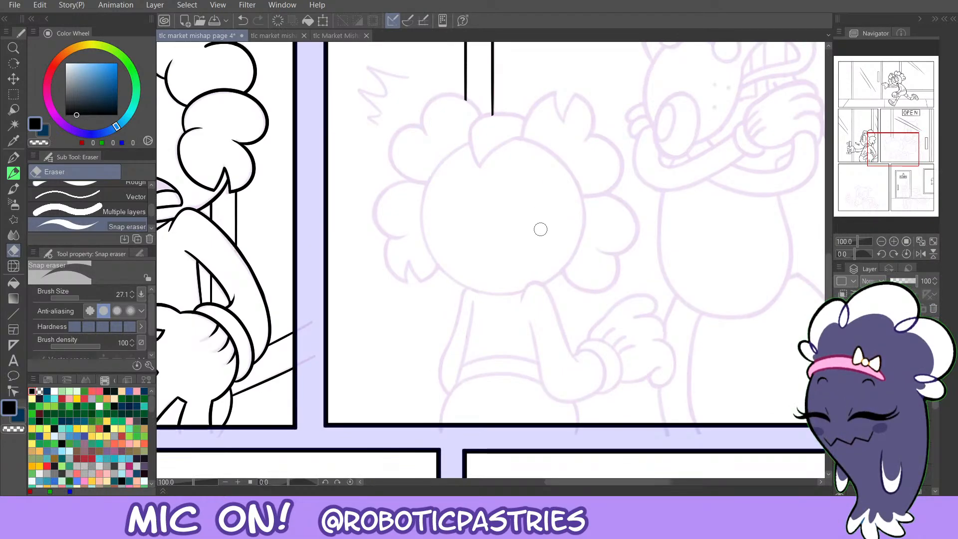
{"action": "key", "text": "p"}
{"action": "mouse_move", "coordinate": [378, 126]}
{"action": "left_mouse_down"}
{"action": "mouse_move", "coordinate": [360, 93]}
{"action": "mouse_move", "coordinate": [387, 96]}
{"action": "mouse_move", "coordinate": [376, 93]}
{"action": "mouse_move", "coordinate": [371, 65]}
{"action": "mouse_move", "coordinate": [387, 86]}
{"action": "mouse_move", "coordinate": [358, 88]}
{"action": "mouse_move", "coordinate": [380, 111]}
{"action": "mouse_move", "coordinate": [359, 111]}
{"action": "mouse_move", "coordinate": [373, 135]}
{"action": "left_mouse_up"}
{"action": "key", "text": "ctrl+z"}
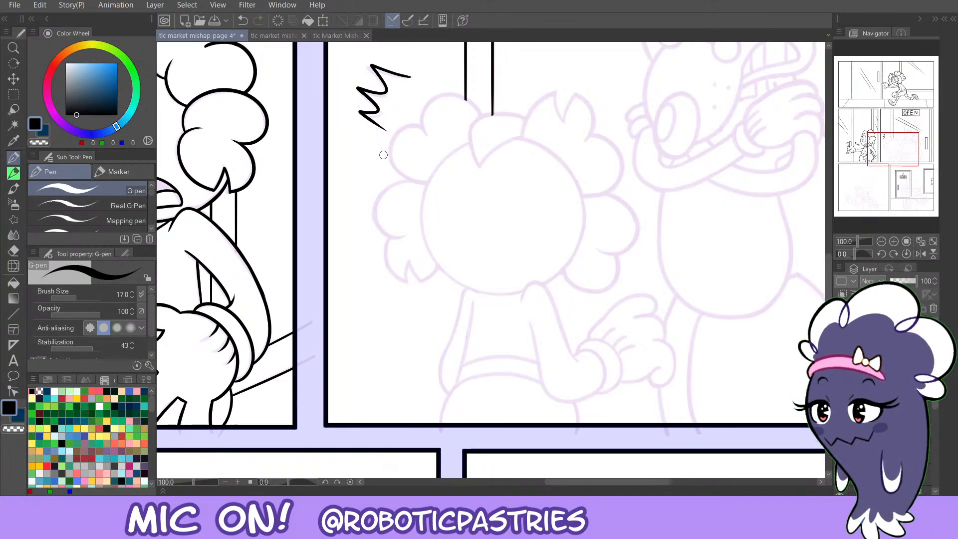
Erase the lowest stroke of the zigzag effect line, redraw it, and clean up the corner where it begins.
{"action": "key", "text": "c"}
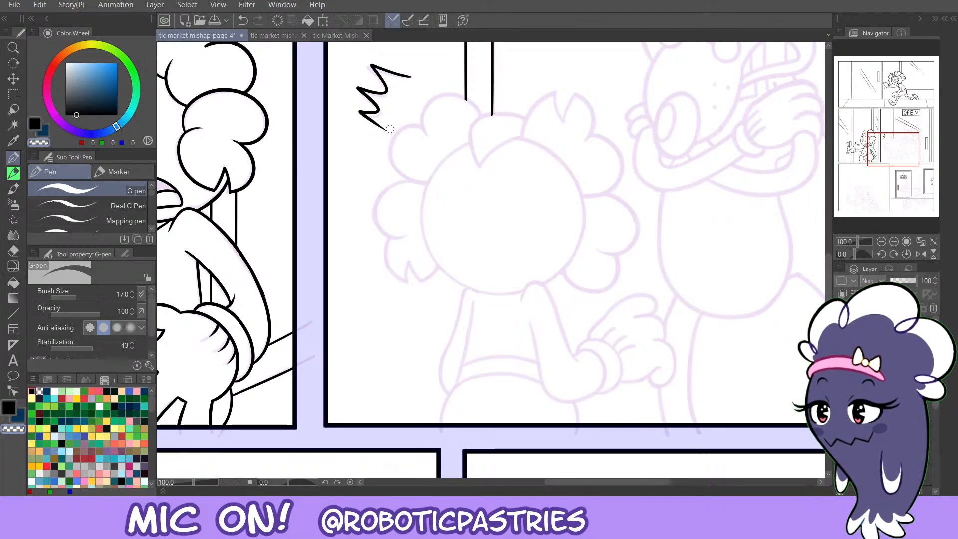
{"action": "key", "text": "ctrl+z"}
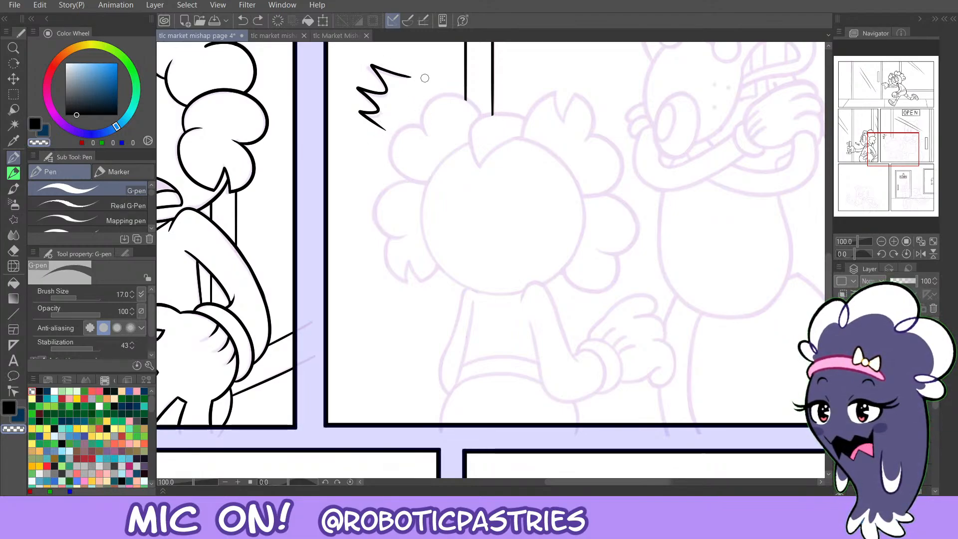
{"action": "left_click_drag", "start_coordinate": [414, 76], "coordinate": [375, 60]}
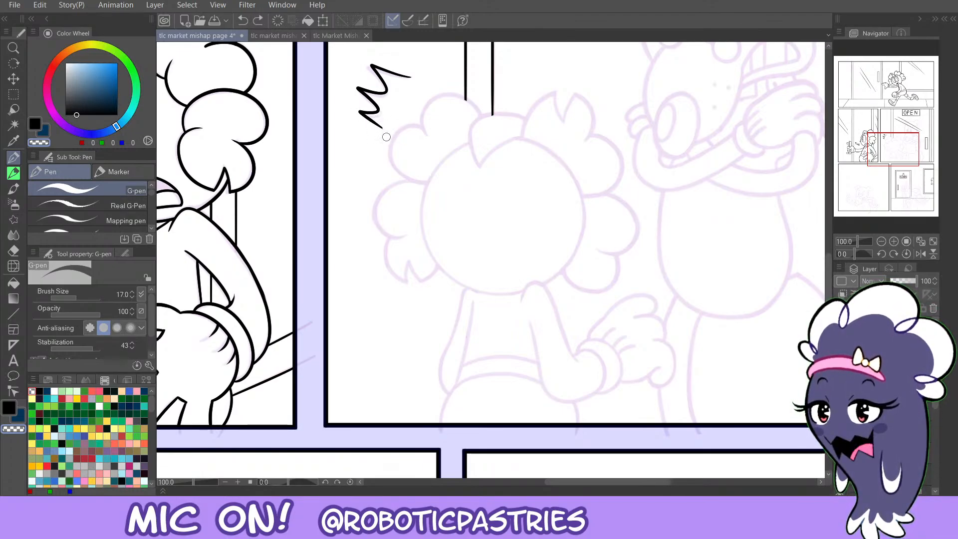
{"action": "left_click_drag", "start_coordinate": [385, 131], "coordinate": [377, 125]}
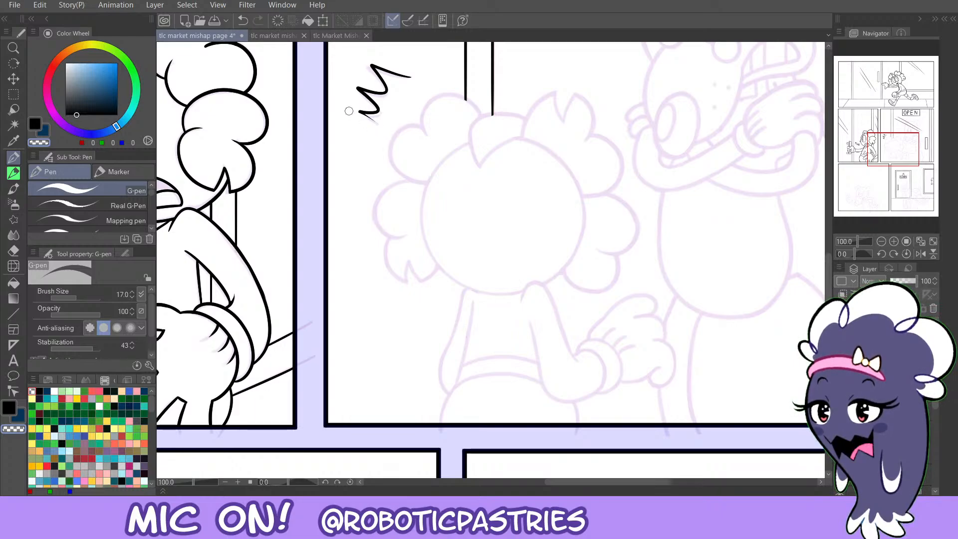
{"action": "key", "text": "ctrl+z"}
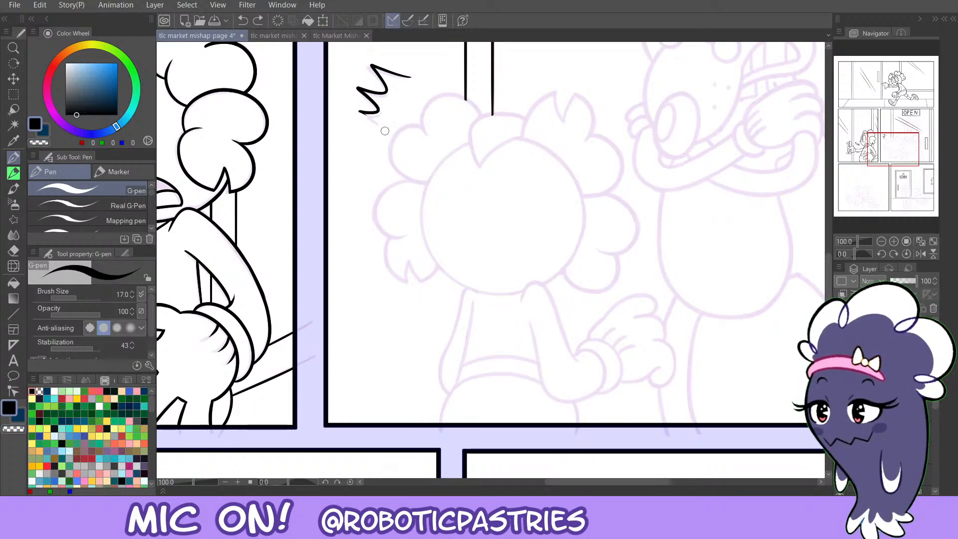
{"action": "key", "text": "c"}
{"action": "left_click_drag", "start_coordinate": [359, 111], "coordinate": [364, 118]}
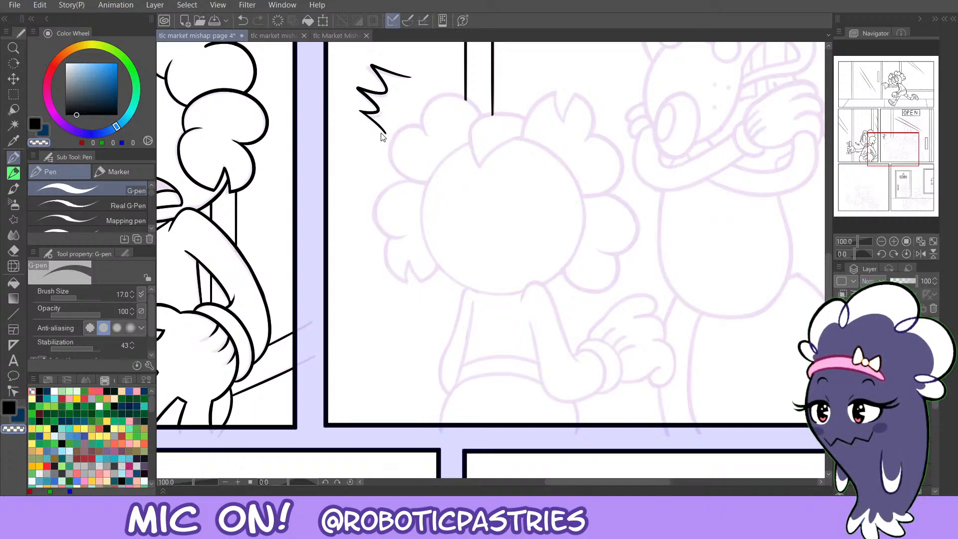
Trim the zigzag's remaining corners to sharp points using the transparent pen.
{"action": "mouse_move", "coordinate": [381, 128]}
{"action": "left_mouse_down"}
{"action": "mouse_move", "coordinate": [355, 109]}
{"action": "mouse_move", "coordinate": [391, 142]}
{"action": "mouse_move", "coordinate": [365, 114]}
{"action": "left_mouse_up"}
{"action": "key", "text": "ctrl+z"}
{"action": "key", "text": "ctrl+z"}
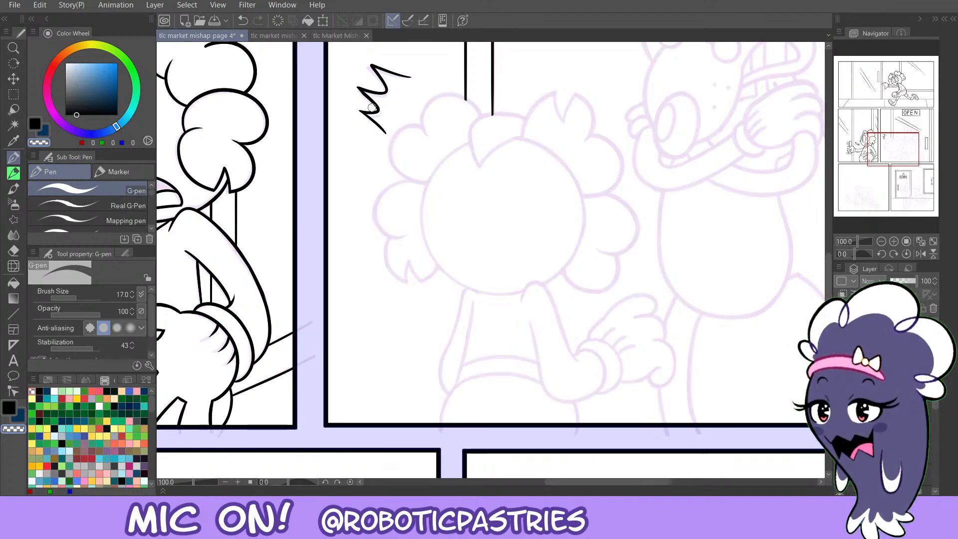
{"action": "left_click_drag", "start_coordinate": [371, 111], "coordinate": [356, 87]}
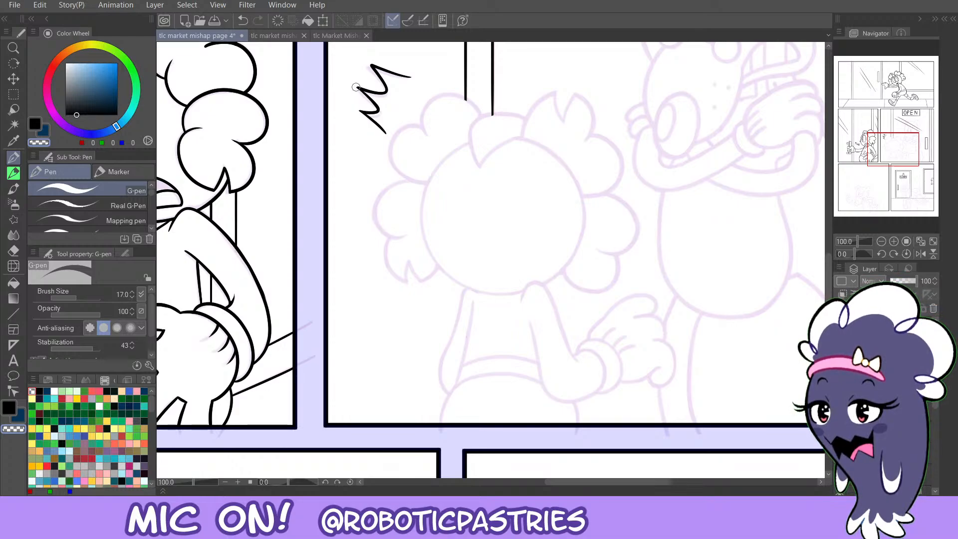
{"action": "key", "text": "c"}
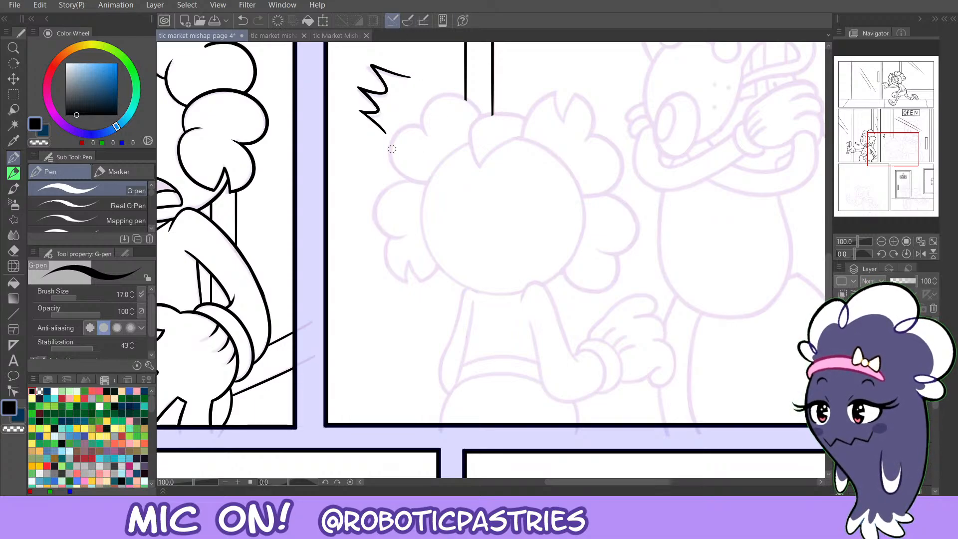
{"action": "mouse_move", "coordinate": [391, 149]}
{"action": "left_mouse_down"}
{"action": "mouse_move", "coordinate": [432, 247]}
{"action": "mouse_move", "coordinate": [458, 233]}
{"action": "left_mouse_up"}
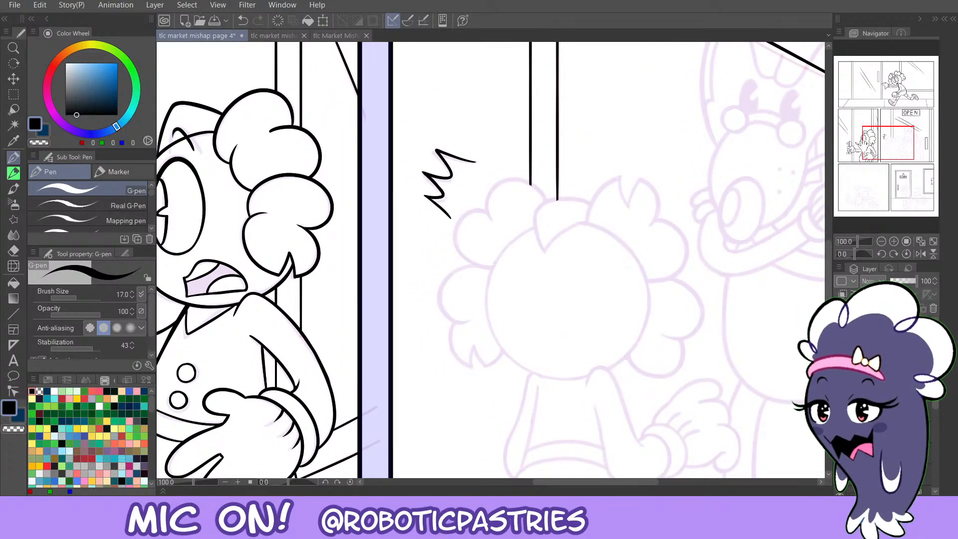
{"action": "left_click_drag", "start_coordinate": [490, 265], "coordinate": [457, 233]}
{"action": "key", "text": "ctrl+z"}
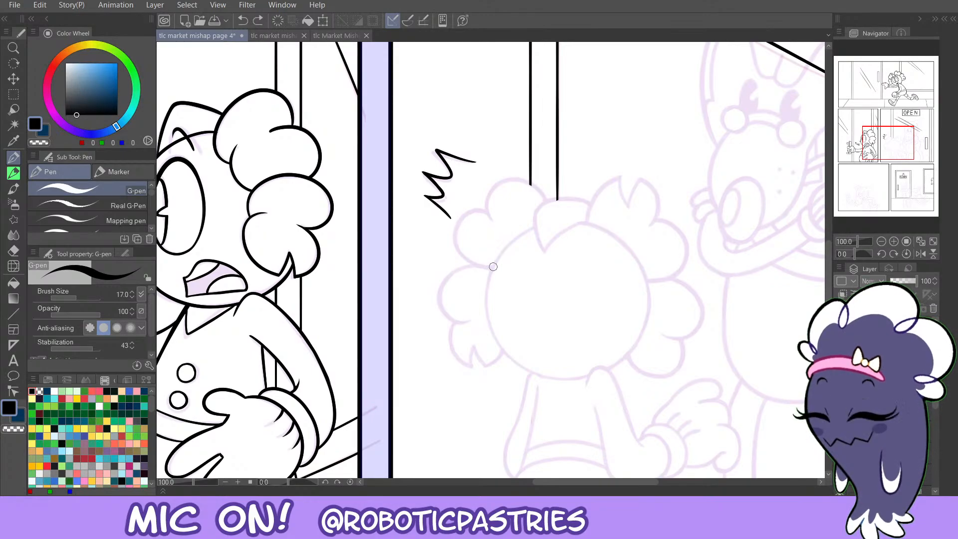
{"action": "mouse_move", "coordinate": [494, 269]}
{"action": "left_mouse_down"}
{"action": "mouse_move", "coordinate": [457, 223]}
{"action": "mouse_move", "coordinate": [491, 217]}
{"action": "mouse_move", "coordinate": [483, 268]}
{"action": "mouse_move", "coordinate": [454, 229]}
{"action": "mouse_move", "coordinate": [485, 212]}
{"action": "mouse_move", "coordinate": [494, 220]}
{"action": "mouse_move", "coordinate": [487, 200]}
{"action": "mouse_move", "coordinate": [544, 210]}
{"action": "left_mouse_up"}
{"action": "key", "text": "ctrl+z"}
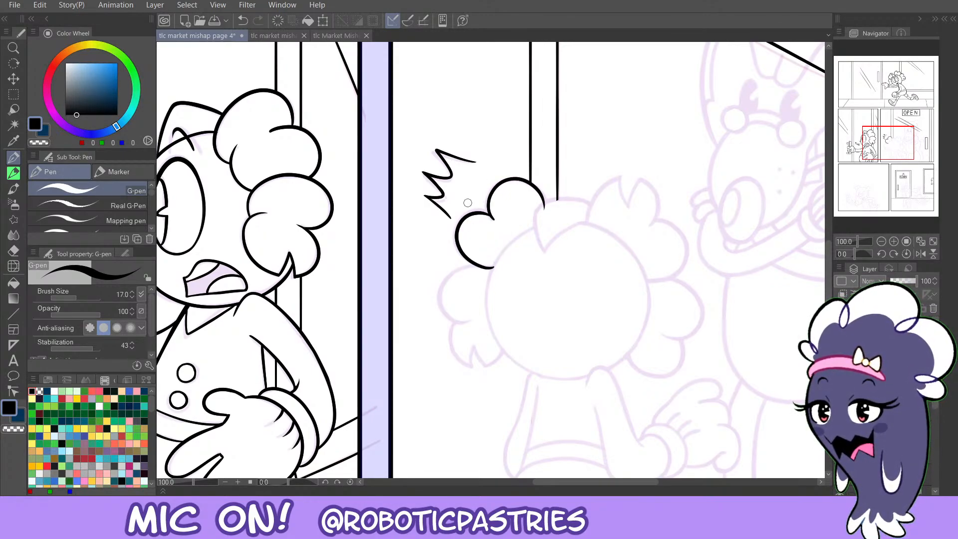
{"action": "key", "text": "ctrl+z"}
{"action": "key", "text": "ctrl+z"}
{"action": "mouse_move", "coordinate": [494, 269]}
{"action": "left_mouse_down"}
{"action": "mouse_move", "coordinate": [472, 207]}
{"action": "mouse_move", "coordinate": [484, 213]}
{"action": "mouse_move", "coordinate": [487, 198]}
{"action": "mouse_move", "coordinate": [544, 204]}
{"action": "left_mouse_up"}
{"action": "key", "text": "ctrl+z"}
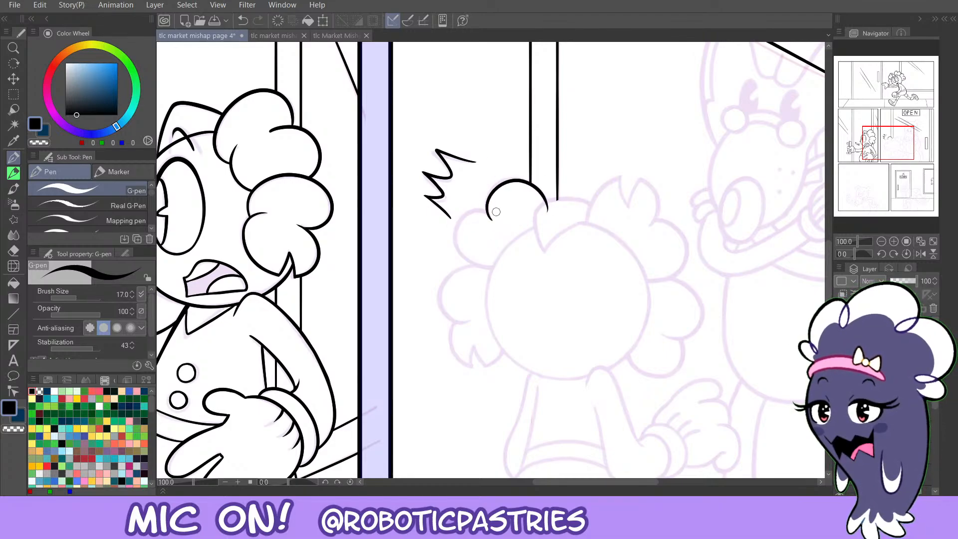
{"action": "key", "text": "ctrl+z"}
{"action": "mouse_move", "coordinate": [492, 220]}
{"action": "left_mouse_down"}
{"action": "mouse_move", "coordinate": [531, 183]}
{"action": "mouse_move", "coordinate": [545, 205]}
{"action": "mouse_move", "coordinate": [489, 213]}
{"action": "mouse_move", "coordinate": [490, 186]}
{"action": "mouse_move", "coordinate": [549, 210]}
{"action": "left_mouse_up"}
{"action": "key", "text": "ctrl+z"}
{"action": "key", "text": "ctrl+z"}
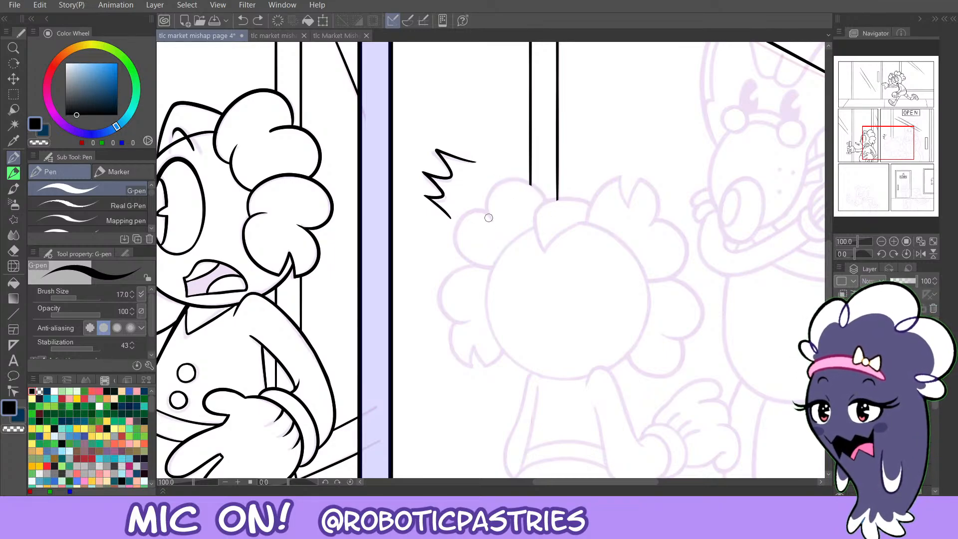
Ink the upper-left curl of the hair on the character seen from behind, and trim both of its ends.
{"action": "mouse_move", "coordinate": [486, 204]}
{"action": "left_mouse_down"}
{"action": "mouse_move", "coordinate": [524, 178]}
{"action": "mouse_move", "coordinate": [547, 210]}
{"action": "left_mouse_up"}
{"action": "key", "text": "c"}
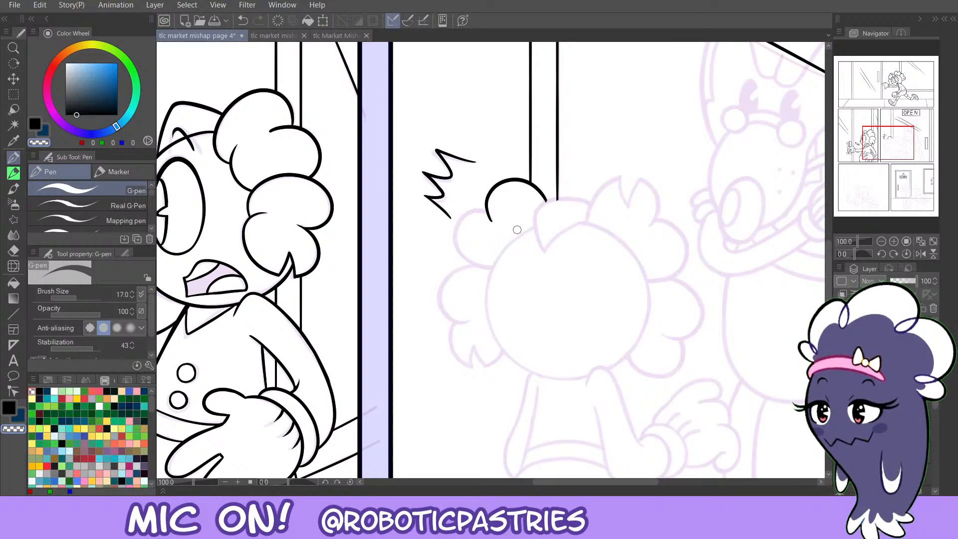
{"action": "key", "text": "c"}
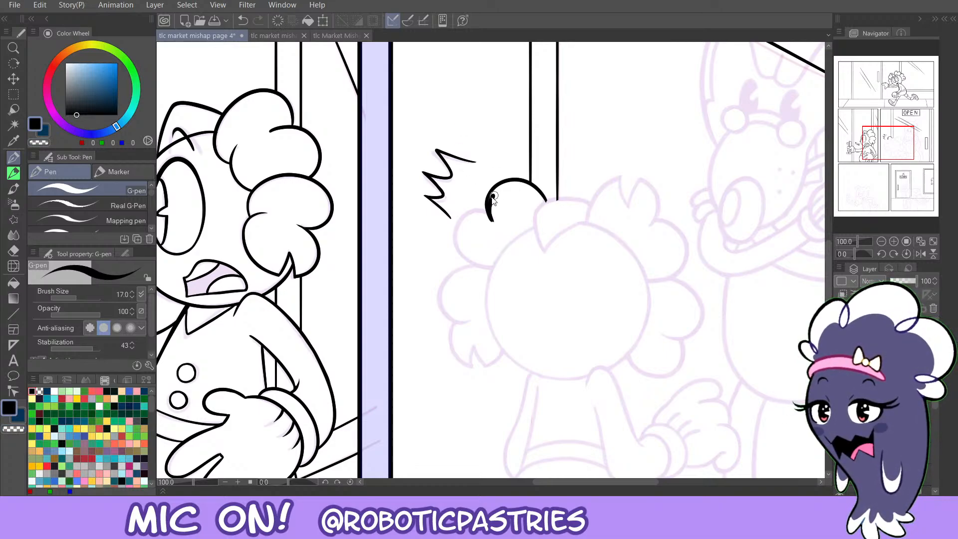
{"action": "key", "text": "c"}
{"action": "key", "text": "ctrl+z"}
{"action": "key", "text": "c"}
{"action": "left_click_drag", "start_coordinate": [497, 192], "coordinate": [489, 217]}
{"action": "key", "text": "c"}
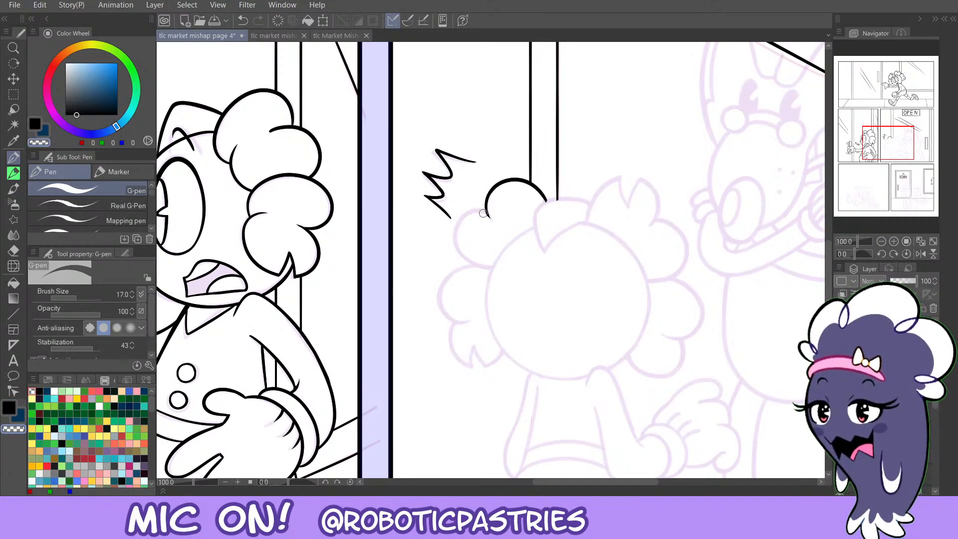
{"action": "key", "text": "c"}
{"action": "key", "text": "ctrl+z"}
{"action": "mouse_move", "coordinate": [490, 267]}
{"action": "left_mouse_down"}
{"action": "mouse_move", "coordinate": [457, 243]}
{"action": "mouse_move", "coordinate": [480, 210]}
{"action": "mouse_move", "coordinate": [460, 219]}
{"action": "mouse_move", "coordinate": [467, 261]}
{"action": "mouse_move", "coordinate": [497, 264]}
{"action": "mouse_move", "coordinate": [478, 268]}
{"action": "mouse_move", "coordinate": [452, 231]}
{"action": "mouse_move", "coordinate": [482, 210]}
{"action": "mouse_move", "coordinate": [457, 232]}
{"action": "mouse_move", "coordinate": [484, 270]}
{"action": "mouse_move", "coordinate": [456, 242]}
{"action": "mouse_move", "coordinate": [487, 213]}
{"action": "left_mouse_up"}
{"action": "key", "text": "ctrl+z"}
{"action": "key", "text": "ctrl+z"}
{"action": "key", "text": "ctrl+z"}
{"action": "key", "text": "ctrl+z"}
{"action": "key", "text": "ctrl+z"}
Ink the outer edge of the central hair tuft, from its pointed tip up and over the head.
{"action": "key", "text": "c"}
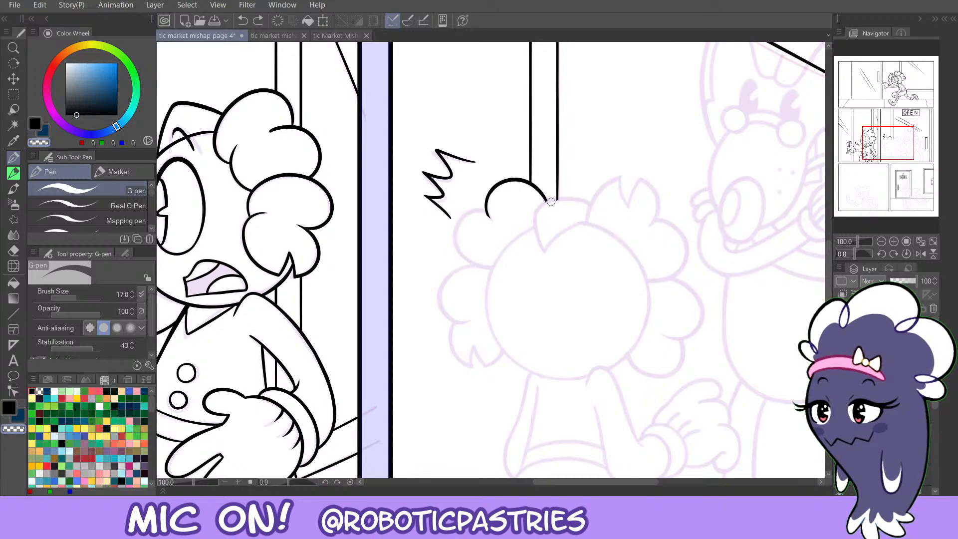
{"action": "key", "text": "c"}
{"action": "mouse_move", "coordinate": [543, 250]}
{"action": "left_mouse_down"}
{"action": "mouse_move", "coordinate": [538, 205]}
{"action": "mouse_move", "coordinate": [591, 203]}
{"action": "left_mouse_up"}
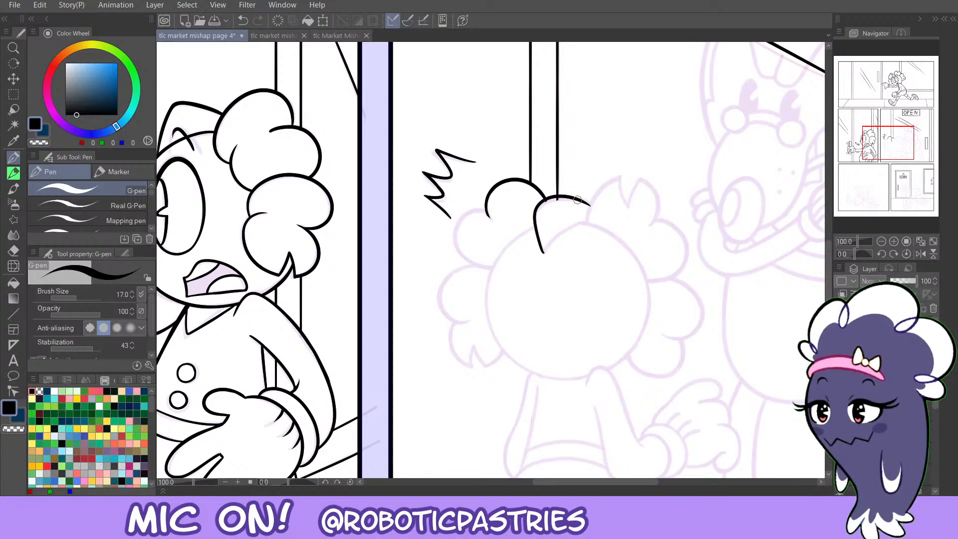
{"action": "key", "text": "ctrl+z"}
{"action": "mouse_move", "coordinate": [534, 223]}
{"action": "left_mouse_down"}
{"action": "mouse_move", "coordinate": [538, 204]}
{"action": "mouse_move", "coordinate": [588, 202]}
{"action": "left_mouse_up"}
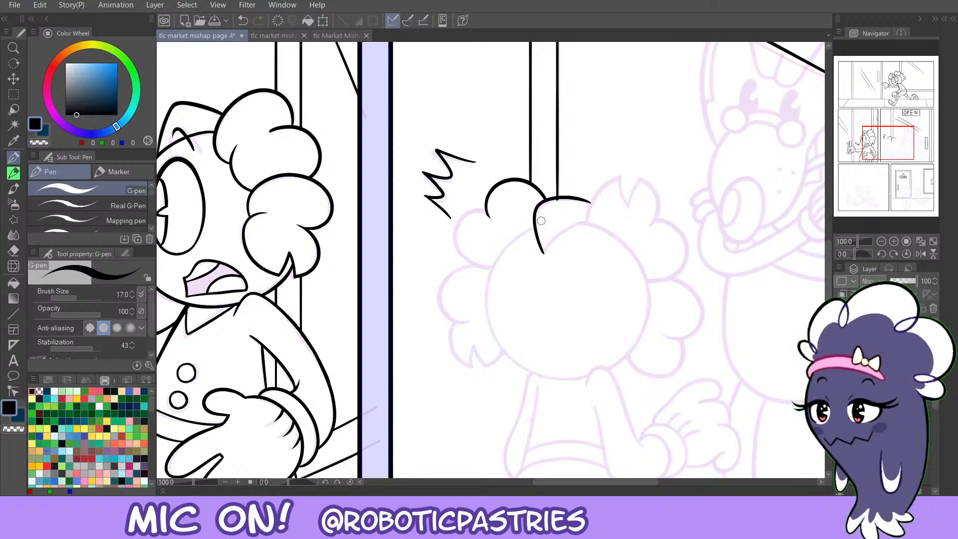
Ink the lower edge of the central hair tuft from its pointed tip up to the neighbouring curl, and trim the line's end.
{"action": "left_click_drag", "start_coordinate": [546, 248], "coordinate": [589, 222]}
{"action": "key", "text": "ctrl+z"}
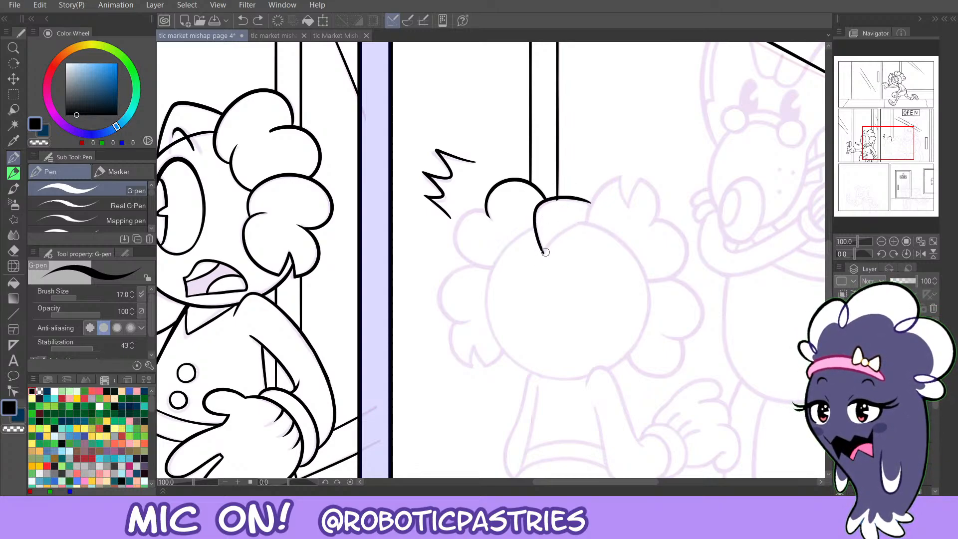
{"action": "left_click_drag", "start_coordinate": [543, 252], "coordinate": [589, 222]}
{"action": "key", "text": "c"}
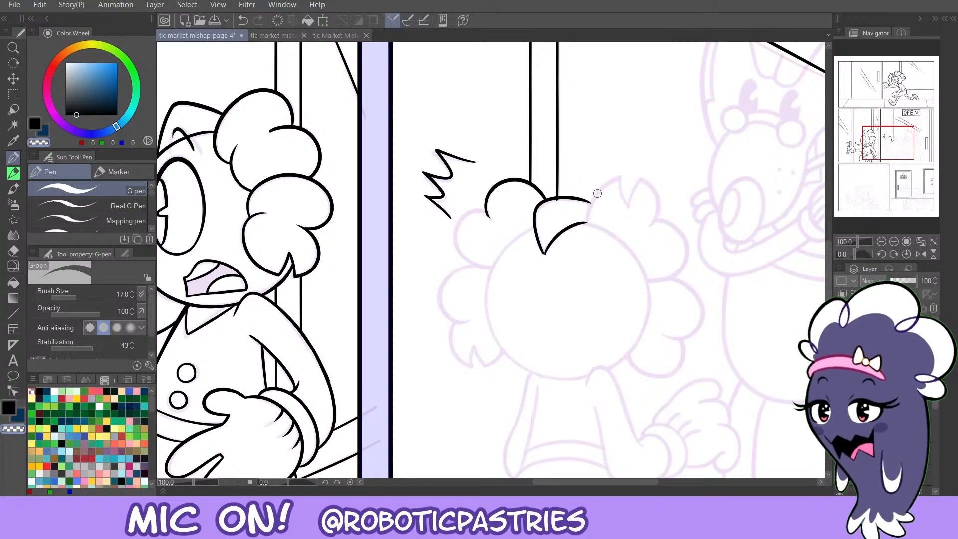
{"action": "key", "text": "c"}
{"action": "key", "text": "c"}
{"action": "key", "text": "c"}
{"action": "key", "text": "ctrl+z"}
{"action": "key", "text": "c"}
{"action": "key", "text": "ctrl+z"}
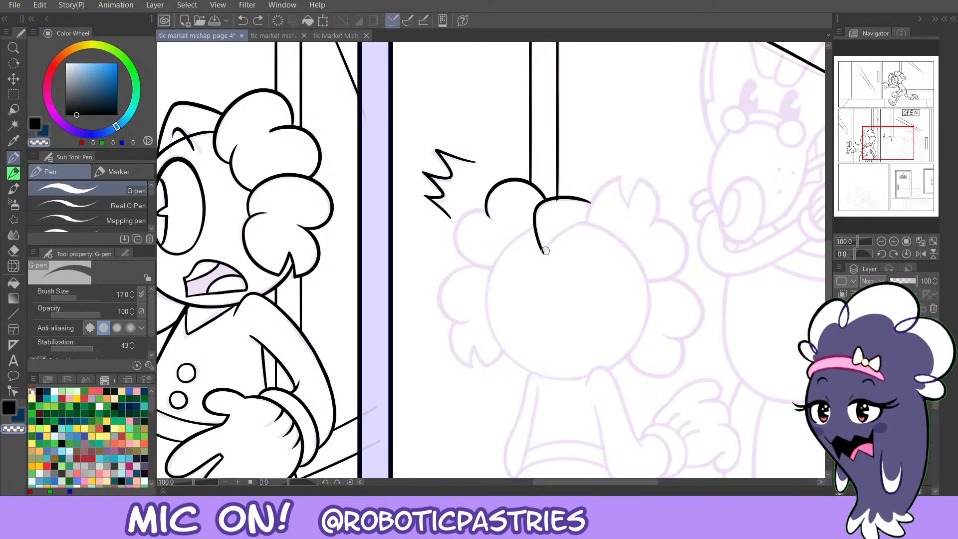
{"action": "key", "text": "c"}
{"action": "mouse_move", "coordinate": [545, 249]}
{"action": "left_mouse_down"}
{"action": "mouse_move", "coordinate": [559, 231]}
{"action": "mouse_move", "coordinate": [592, 221]}
{"action": "left_mouse_up"}
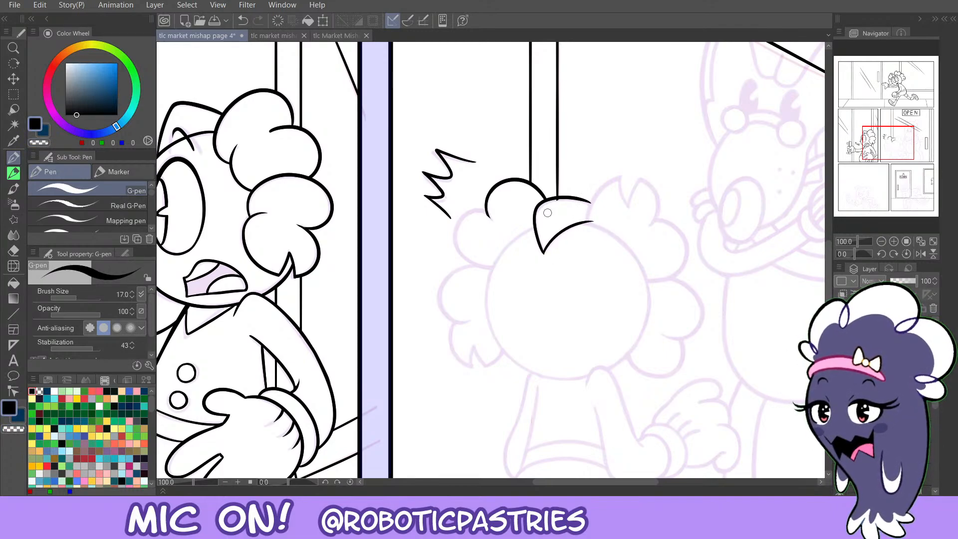
{"action": "key", "text": "c"}
{"action": "key", "text": "c"}
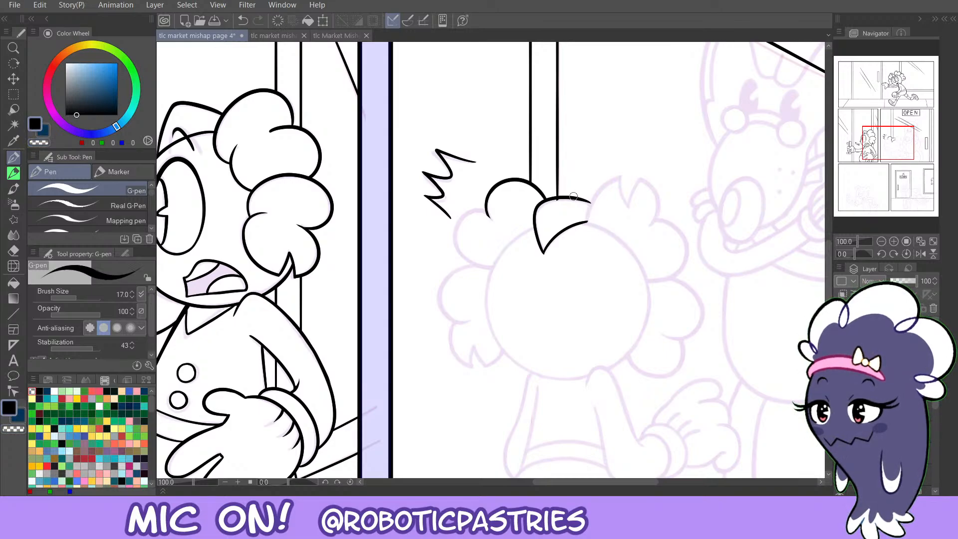
Extend the upper edge of the central hair tuft toward the upper-right curl and trim its end.
{"action": "key", "text": "ctrl+z"}
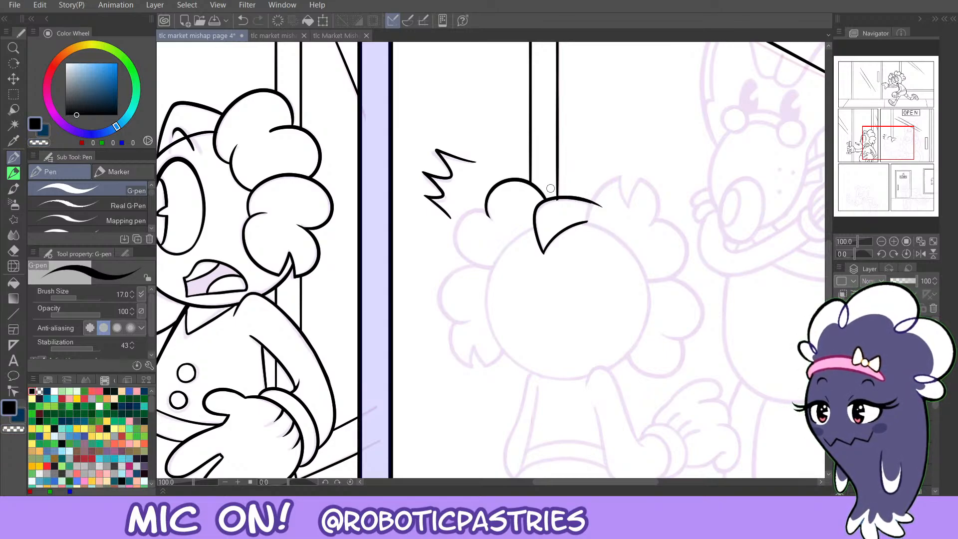
{"action": "key", "text": "ctrl+z"}
{"action": "key", "text": "ctrl+z"}
{"action": "left_click_drag", "start_coordinate": [564, 198], "coordinate": [599, 203]}
{"action": "key", "text": "ctrl+z"}
{"action": "key", "text": "ctrl+z"}
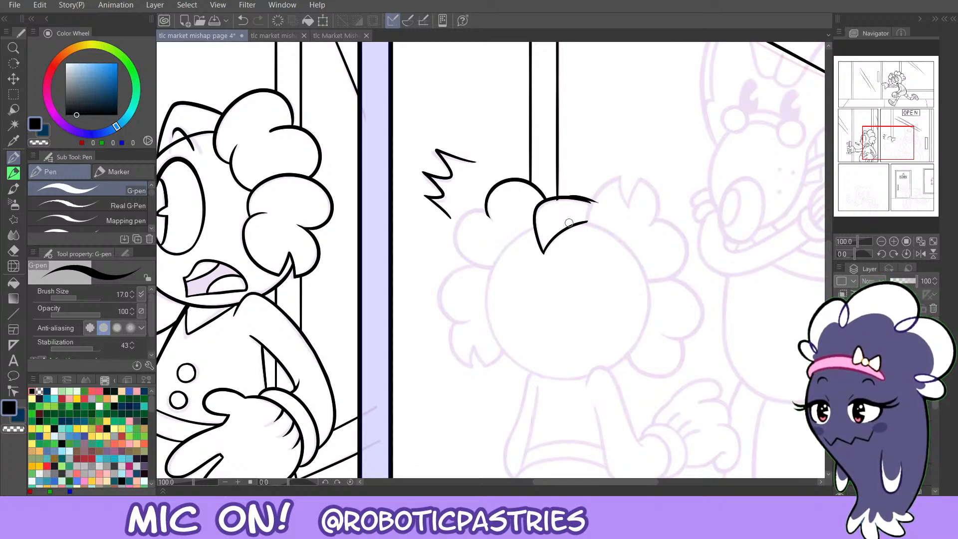
{"action": "key", "text": "ctrl+z"}
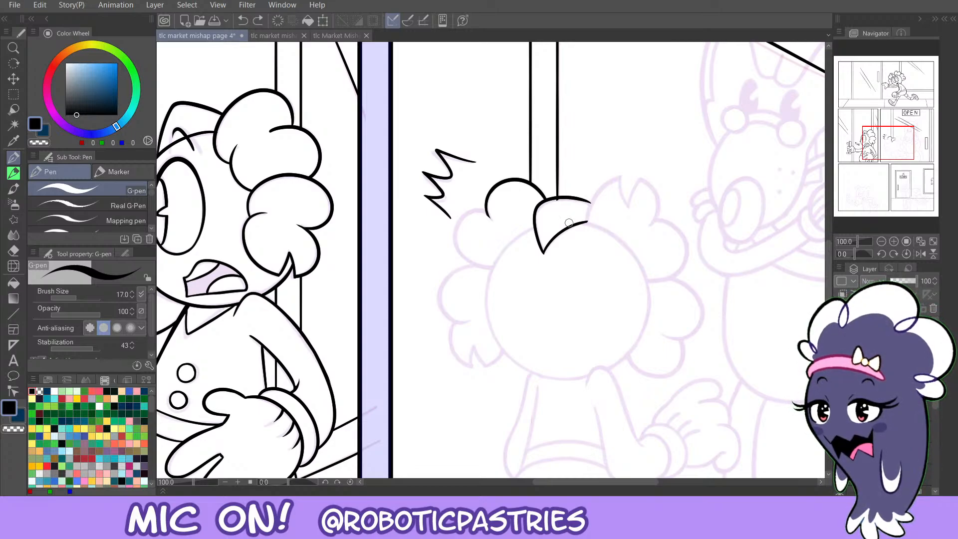
{"action": "key", "text": "ctrl+z"}
{"action": "left_click_drag", "start_coordinate": [563, 198], "coordinate": [601, 207]}
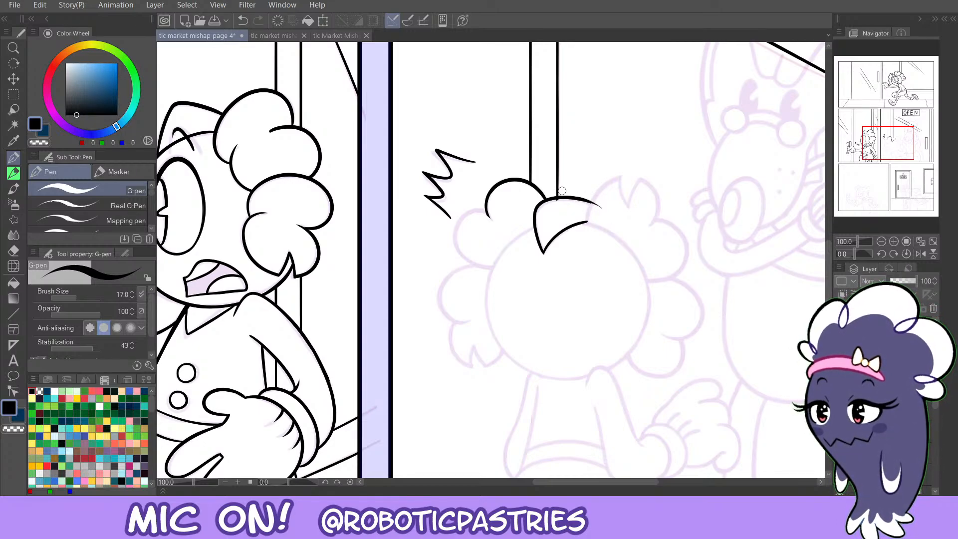
{"action": "key", "text": "c"}
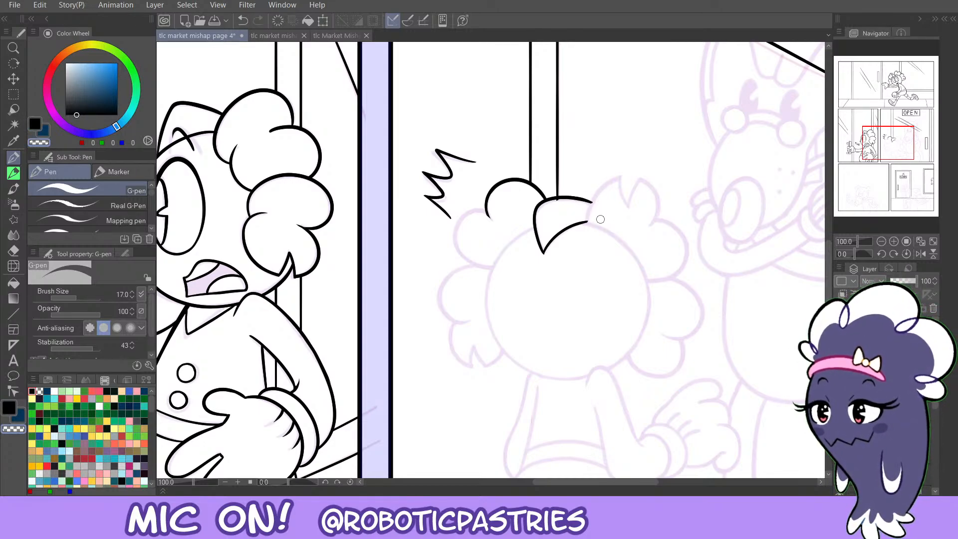
Ink the two outer arcs of the notched upper-right hair curl, leaving a gap between them for the notch.
{"action": "key", "text": "c"}
{"action": "mouse_move", "coordinate": [588, 222]}
{"action": "left_mouse_down"}
{"action": "mouse_move", "coordinate": [615, 178]}
{"action": "mouse_move", "coordinate": [626, 180]}
{"action": "mouse_move", "coordinate": [603, 179]}
{"action": "mouse_move", "coordinate": [628, 181]}
{"action": "left_mouse_up"}
{"action": "key", "text": "ctrl+z"}
{"action": "key", "text": "ctrl+z"}
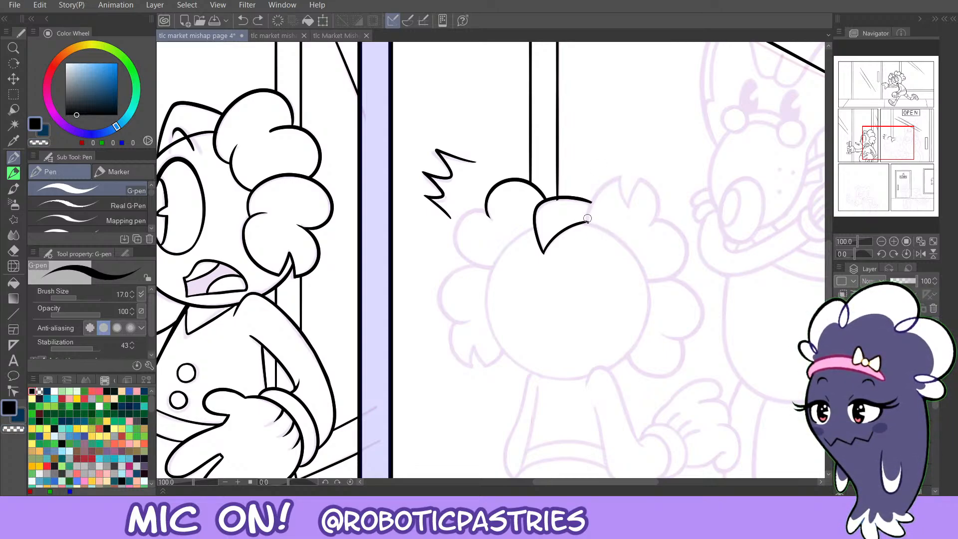
{"action": "left_click_drag", "start_coordinate": [588, 222], "coordinate": [630, 176]}
{"action": "left_click_drag", "start_coordinate": [657, 217], "coordinate": [630, 176]}
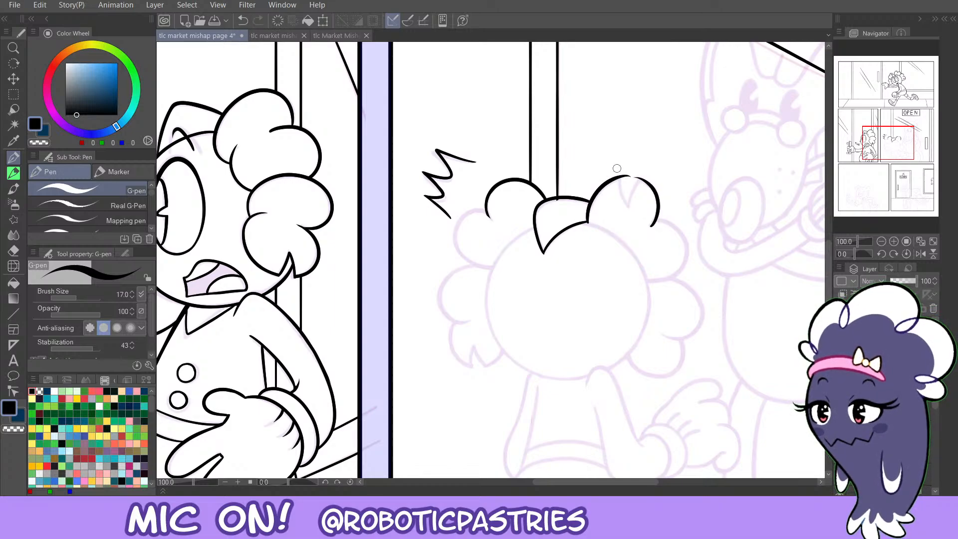
{"action": "key", "text": "ctrl+z"}
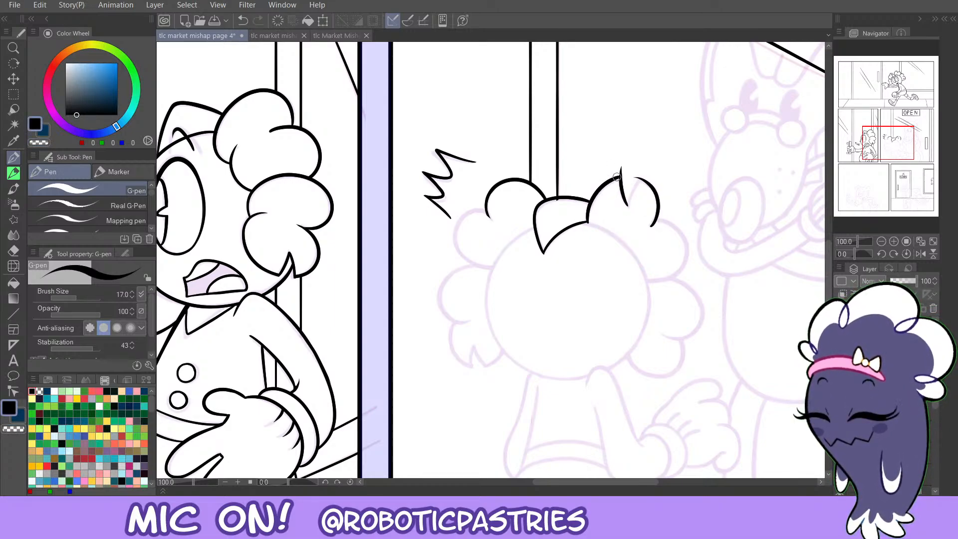
Trim the overshoot on the notch's inner stroke, join it to the curl's first arc, and clean up the opposite arc's end.
{"action": "key", "text": "c"}
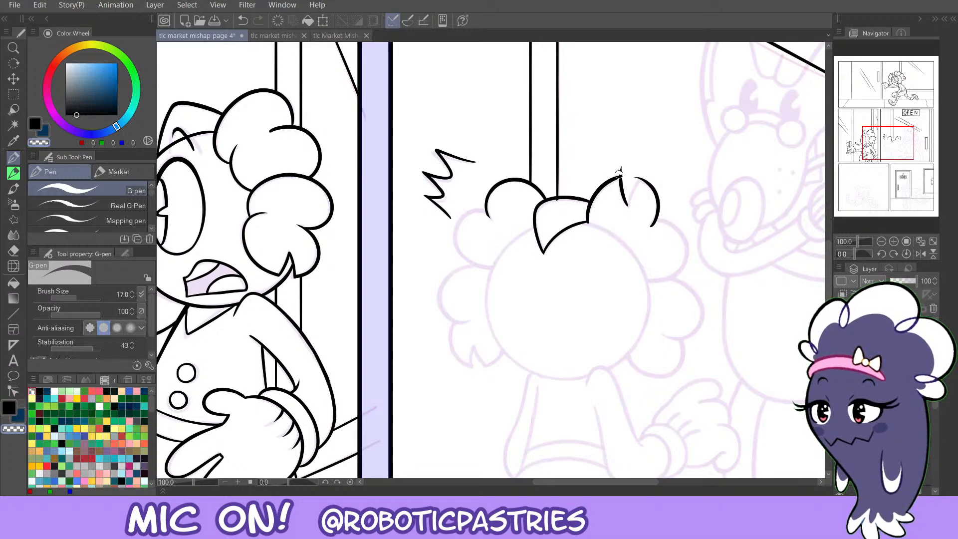
{"action": "key", "text": "c"}
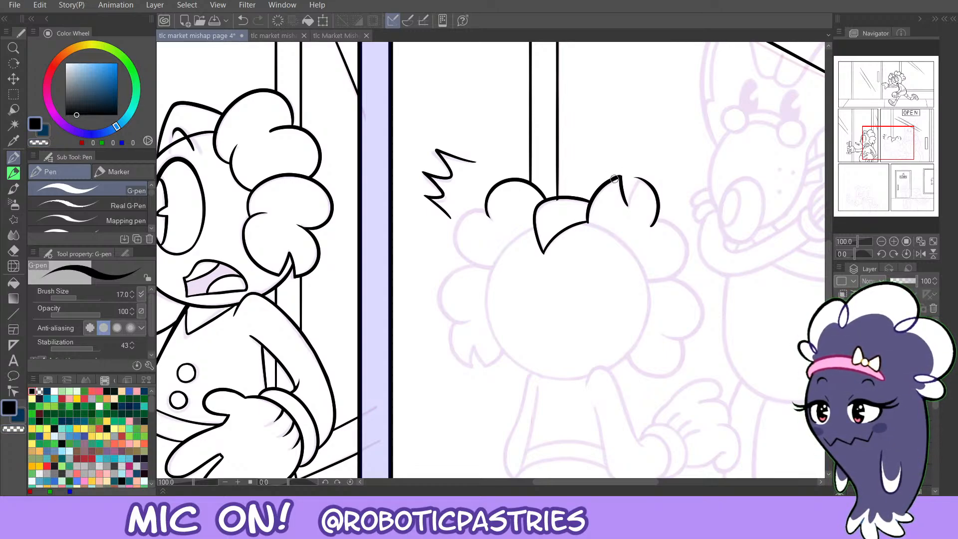
{"action": "left_click_drag", "start_coordinate": [615, 177], "coordinate": [622, 176]}
{"action": "key", "text": "c"}
{"action": "left_click_drag", "start_coordinate": [639, 176], "coordinate": [634, 180]}
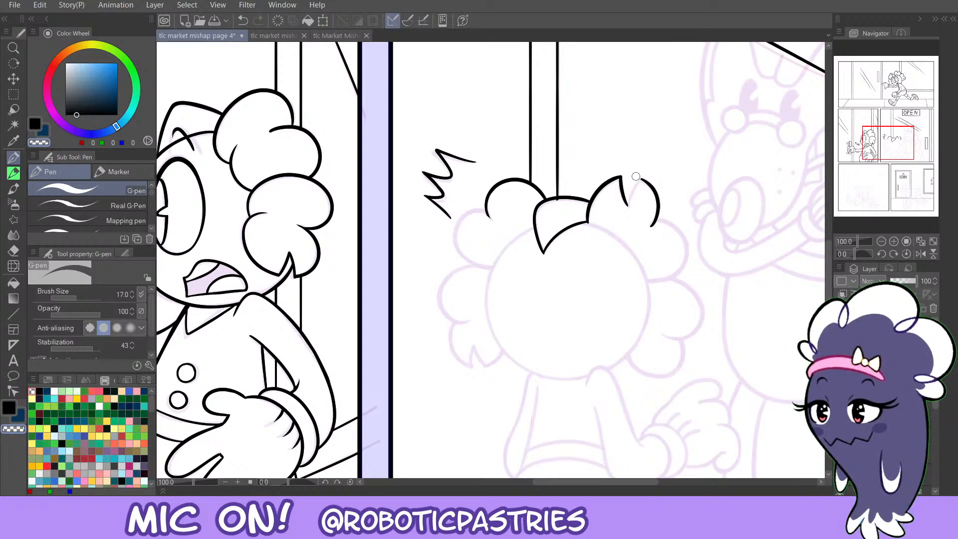
{"action": "key", "text": "c"}
{"action": "key", "text": "c"}
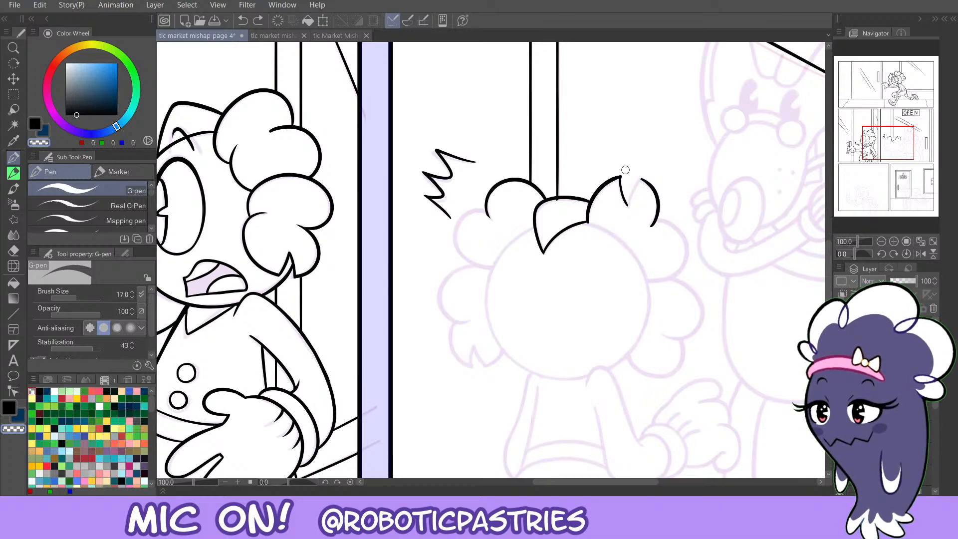
{"action": "key", "text": "c"}
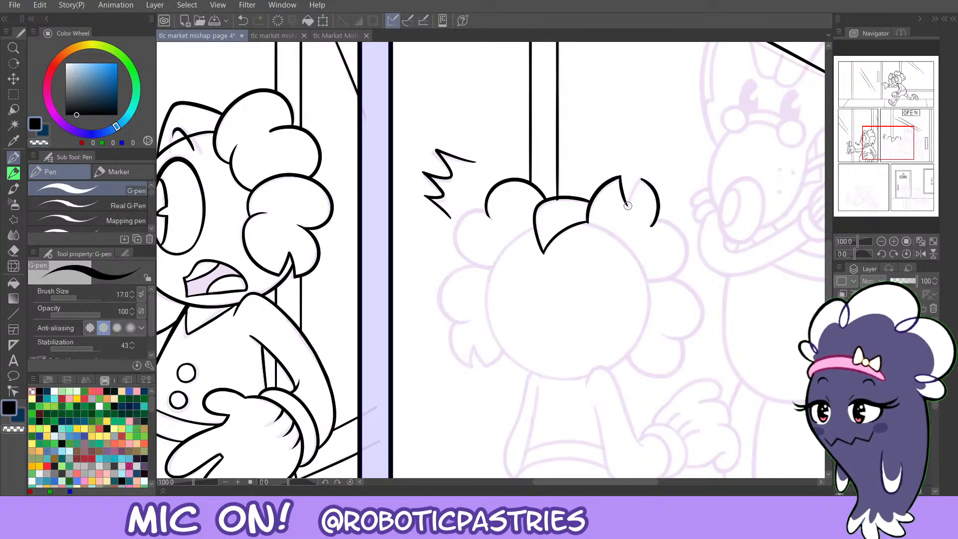
Ink the other side of the notch in the upper-right curl, mirror the canvas view, and trim the protruding line end.
{"action": "left_click_drag", "start_coordinate": [627, 204], "coordinate": [645, 169]}
{"action": "key", "text": "ctrl+z"}
{"action": "key", "text": "ctrl+z"}
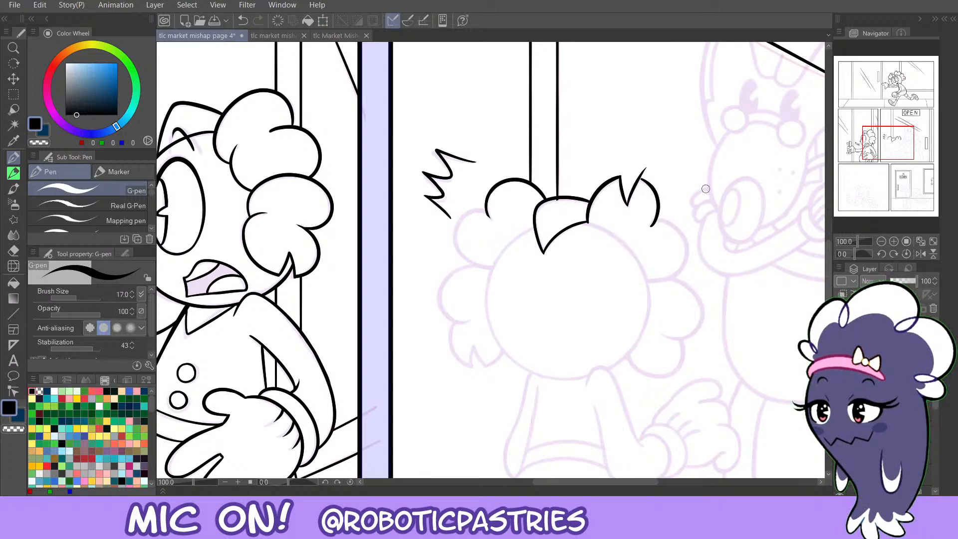
{"action": "left_click", "coordinate": [920, 253]}
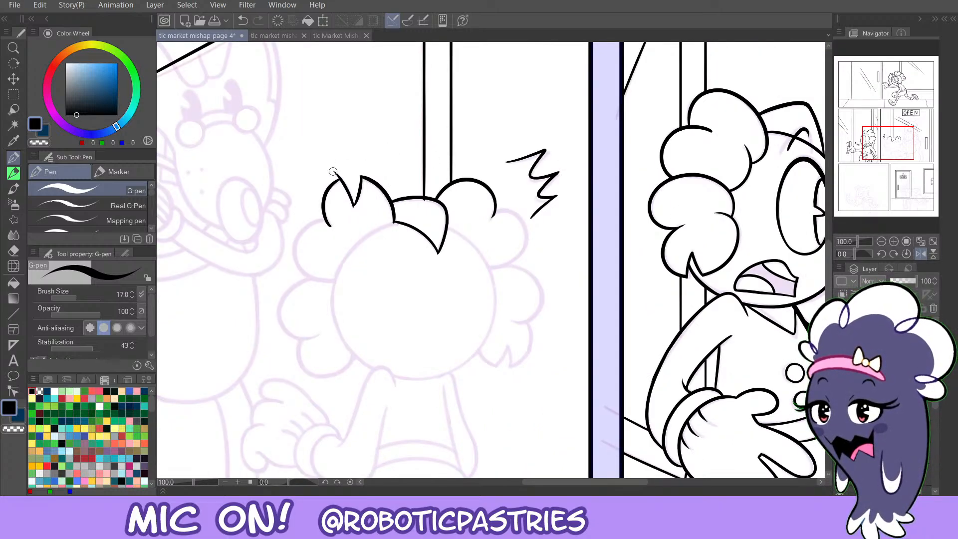
{"action": "key", "text": "c"}
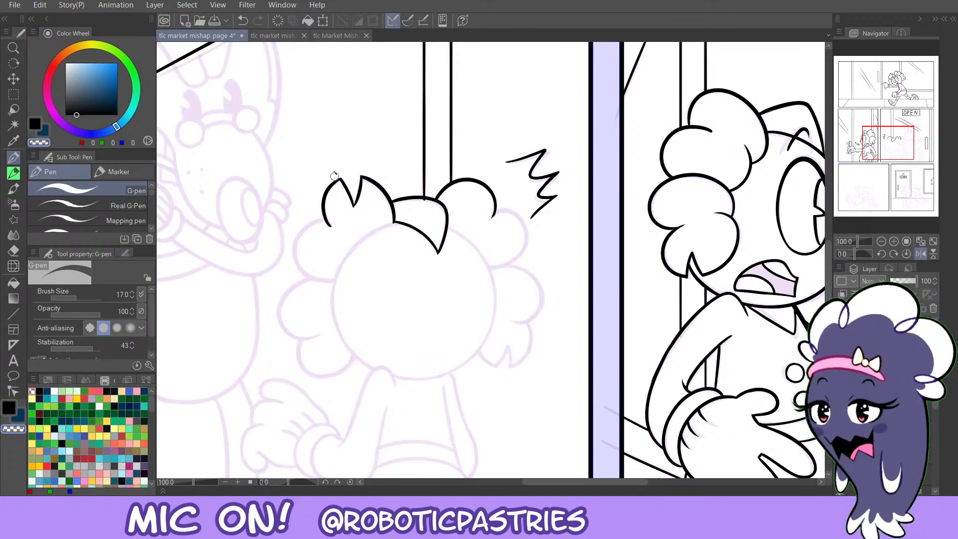
{"action": "key", "text": "c"}
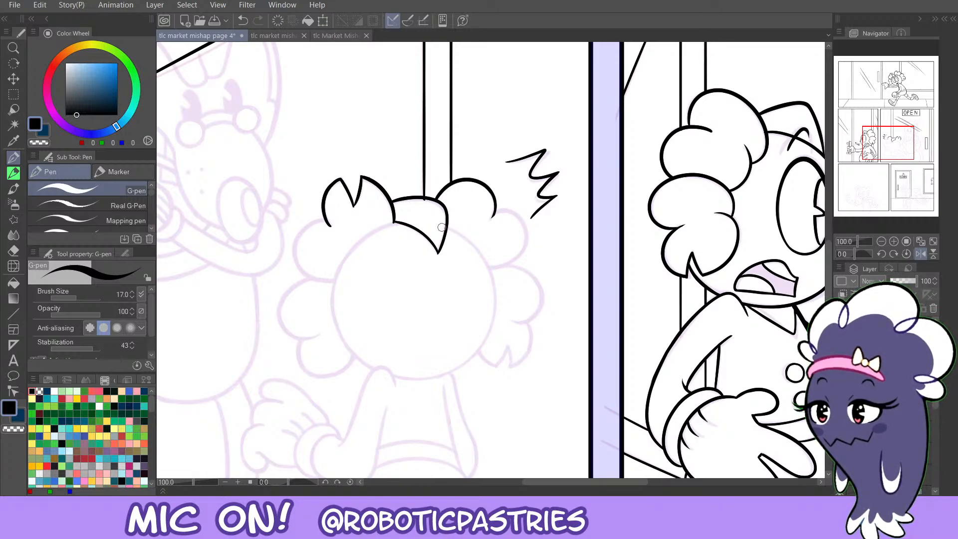
Ink the next hair curl down on the side facing the zigzag effect line.
{"action": "mouse_move", "coordinate": [494, 212]}
{"action": "left_mouse_down"}
{"action": "mouse_move", "coordinate": [522, 259]}
{"action": "mouse_move", "coordinate": [482, 269]}
{"action": "left_mouse_up"}
{"action": "key", "text": "ctrl+z"}
{"action": "mouse_move", "coordinate": [496, 211]}
{"action": "left_mouse_down"}
{"action": "mouse_move", "coordinate": [529, 248]}
{"action": "mouse_move", "coordinate": [475, 268]}
{"action": "left_mouse_up"}
{"action": "key", "text": "ctrl+z"}
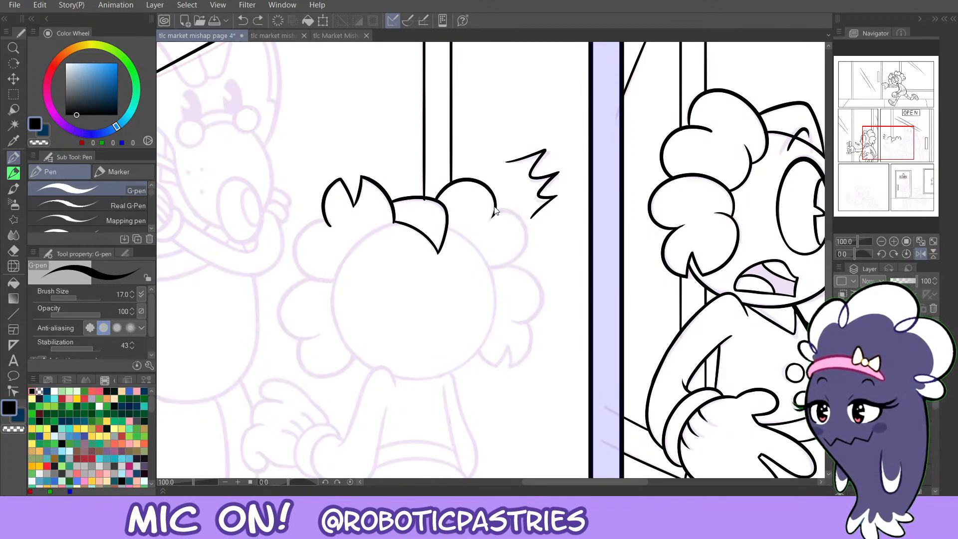
{"action": "key", "text": "ctrl+y"}
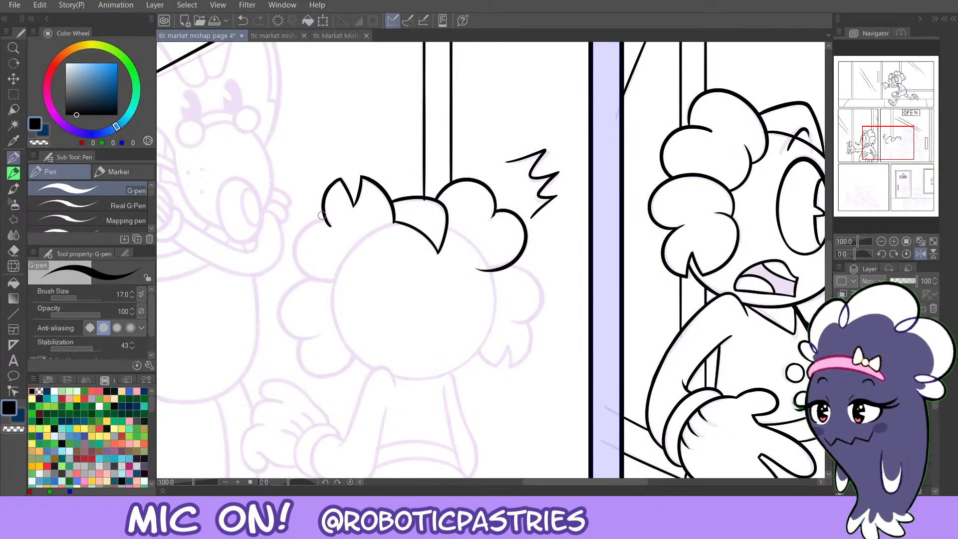
Ink the hair curl below the notched one and clean up the corner where the two curls meet.
{"action": "mouse_move", "coordinate": [330, 224]}
{"action": "left_mouse_down"}
{"action": "mouse_move", "coordinate": [292, 253]}
{"action": "mouse_move", "coordinate": [337, 269]}
{"action": "mouse_move", "coordinate": [324, 282]}
{"action": "mouse_move", "coordinate": [289, 244]}
{"action": "mouse_move", "coordinate": [325, 220]}
{"action": "mouse_move", "coordinate": [296, 240]}
{"action": "mouse_move", "coordinate": [321, 289]}
{"action": "mouse_move", "coordinate": [318, 276]}
{"action": "mouse_move", "coordinate": [306, 279]}
{"action": "mouse_move", "coordinate": [302, 225]}
{"action": "mouse_move", "coordinate": [326, 221]}
{"action": "mouse_move", "coordinate": [297, 248]}
{"action": "mouse_move", "coordinate": [340, 277]}
{"action": "mouse_move", "coordinate": [295, 263]}
{"action": "left_mouse_up"}
{"action": "key", "text": "ctrl+z"}
{"action": "key", "text": "ctrl+z"}
{"action": "key", "text": "ctrl+z"}
{"action": "key", "text": "ctrl+z"}
{"action": "key", "text": "ctrl+z"}
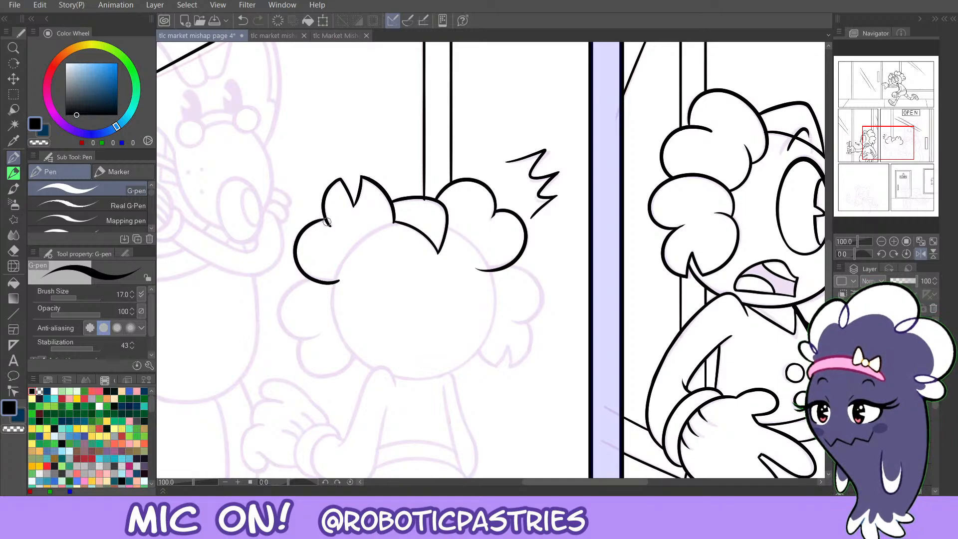
{"action": "left_click_drag", "start_coordinate": [321, 220], "coordinate": [311, 228]}
{"action": "key", "text": "c"}
{"action": "key", "text": "c"}
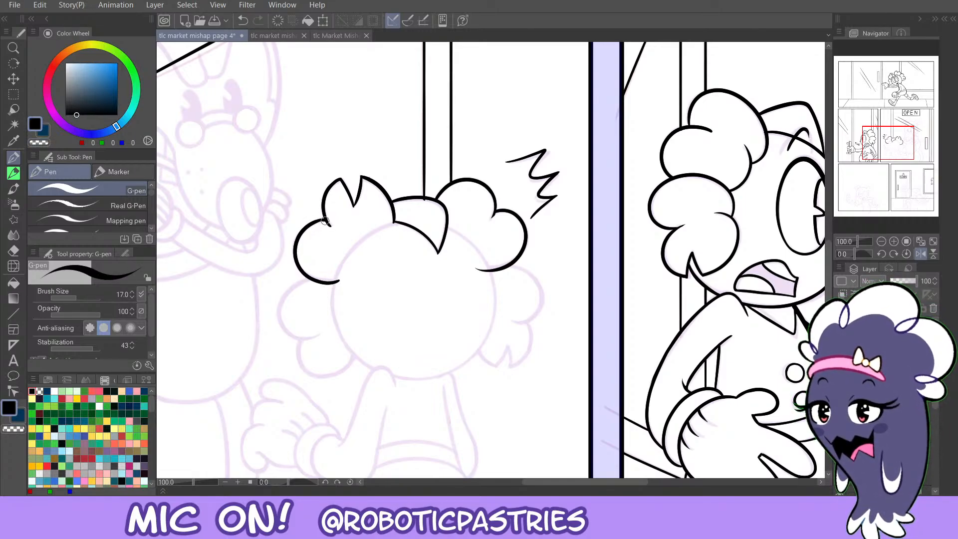
{"action": "key", "text": "c"}
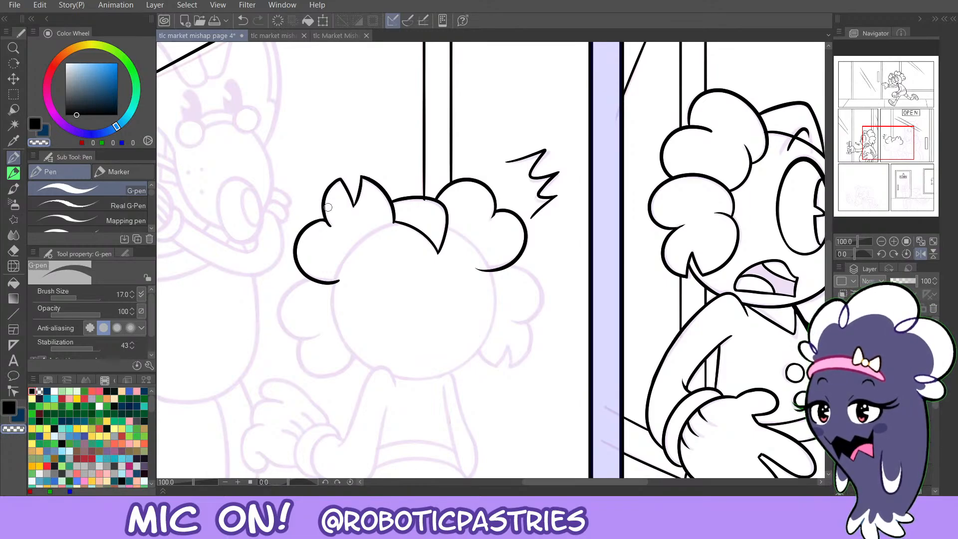
{"action": "left_click_drag", "start_coordinate": [328, 207], "coordinate": [331, 218]}
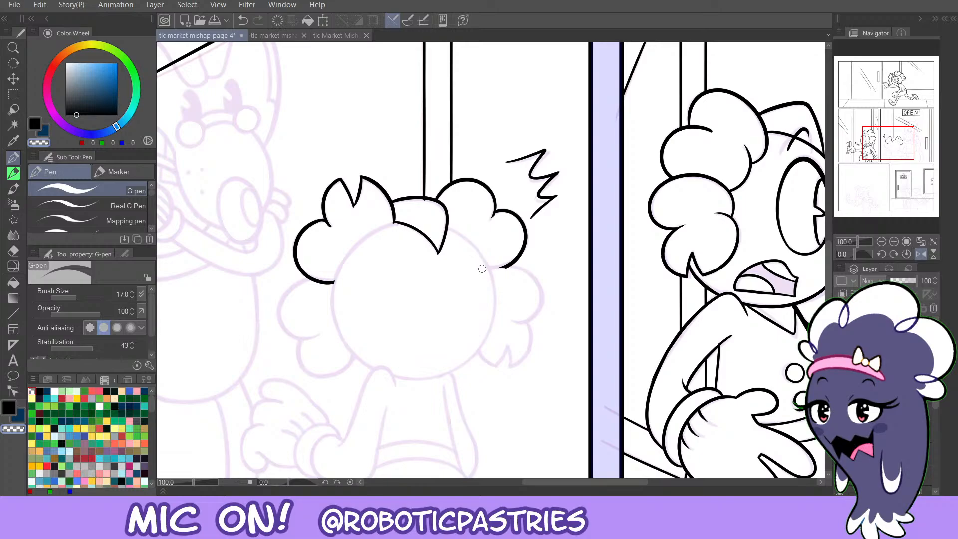
Erase the lower end of the curl nearest the zigzag and redraw it to meet the head outline, with the view unmirrored at 150%.
{"action": "left_click_drag", "start_coordinate": [501, 267], "coordinate": [519, 249]}
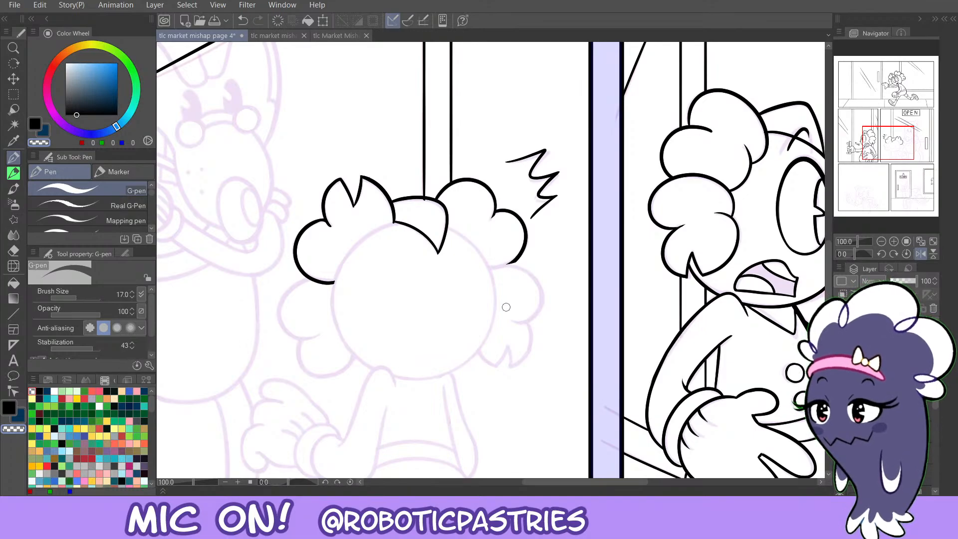
{"action": "key", "text": "ctrl+z"}
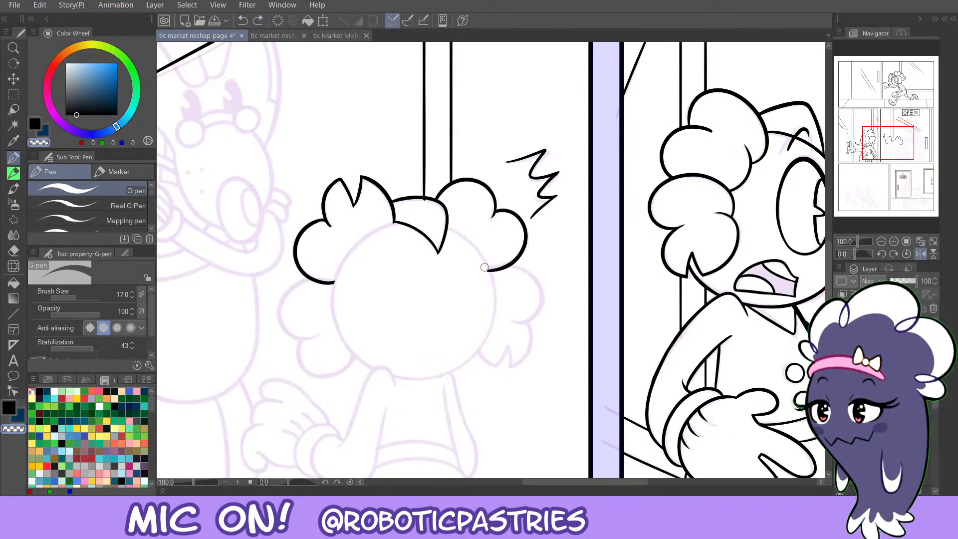
{"action": "key", "text": "c"}
{"action": "key", "text": "c"}
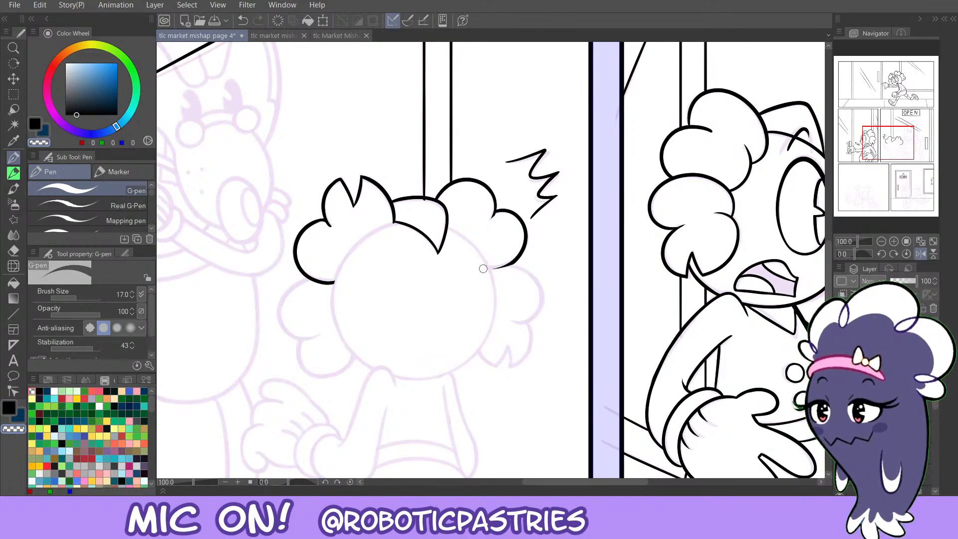
{"action": "left_click_drag", "start_coordinate": [488, 271], "coordinate": [526, 249]}
{"action": "key", "text": "c"}
{"action": "key", "text": "ctrl+z"}
{"action": "key", "text": "ctrl+z"}
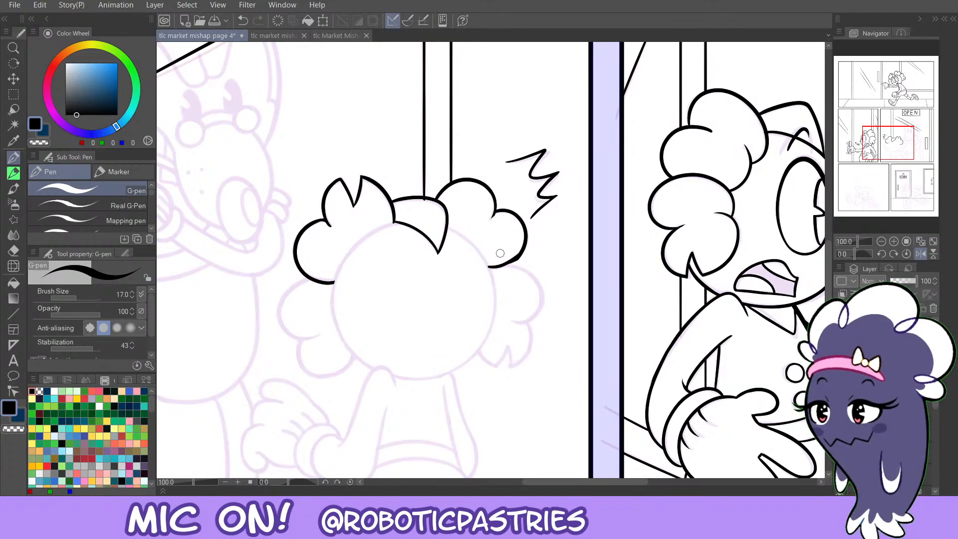
{"action": "left_click", "coordinate": [893, 241]}
{"action": "left_click", "coordinate": [918, 255]}
{"action": "key", "text": "ctrl+z"}
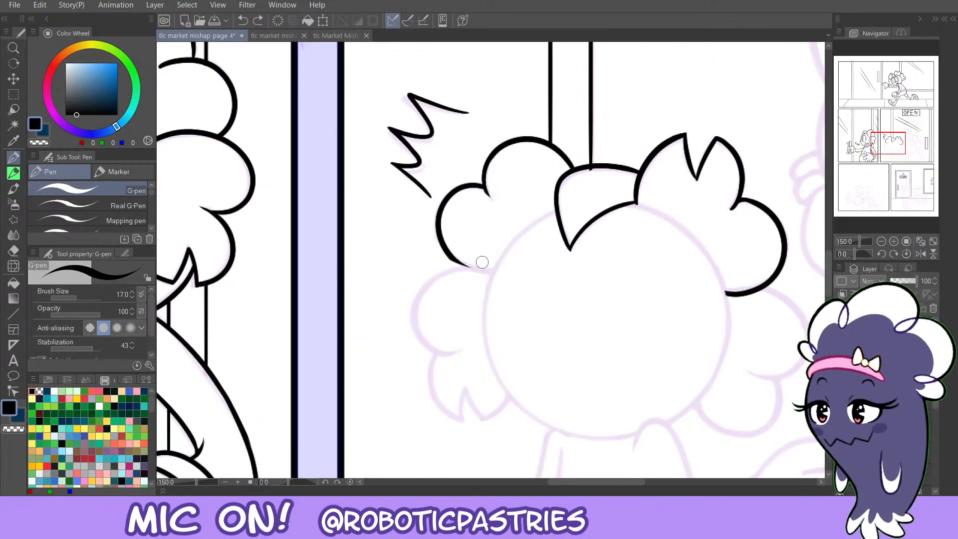
{"action": "mouse_move", "coordinate": [500, 271]}
{"action": "left_mouse_down"}
{"action": "mouse_move", "coordinate": [459, 263]}
{"action": "mouse_move", "coordinate": [445, 247]}
{"action": "left_mouse_up"}
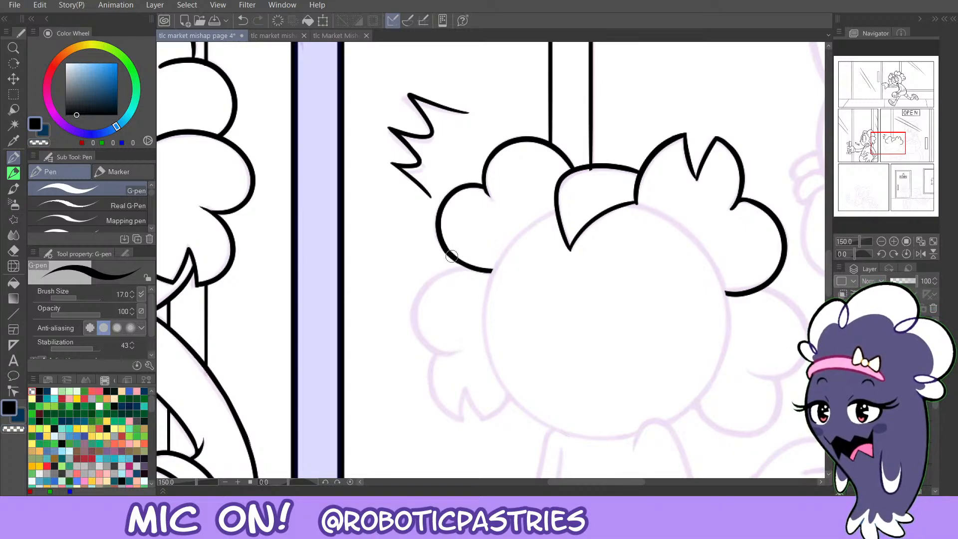
{"action": "scroll", "coordinate": [442, 259], "scroll_direction": "down", "scroll_amount": 3}
{"action": "scroll", "coordinate": [491, 259], "scroll_direction": "right", "scroll_amount": 3}
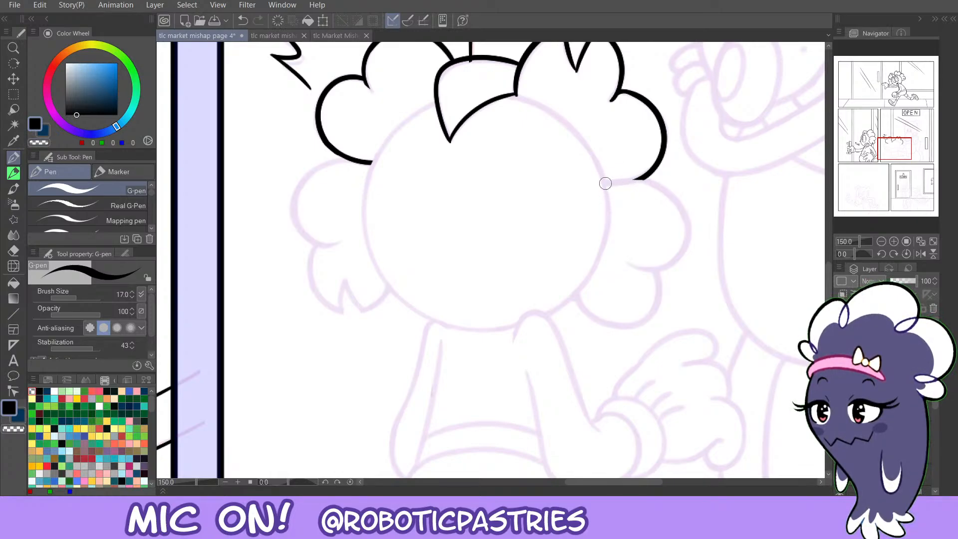
Ink the two lower hair curls beside the other character's sketched body and clean up the corners where the curls meet.
{"action": "mouse_move", "coordinate": [605, 184]}
{"action": "left_mouse_down"}
{"action": "mouse_move", "coordinate": [683, 207]}
{"action": "mouse_move", "coordinate": [609, 243]}
{"action": "left_mouse_up"}
{"action": "key", "text": "ctrl+z"}
{"action": "mouse_move", "coordinate": [606, 183]}
{"action": "left_mouse_down"}
{"action": "mouse_move", "coordinate": [684, 222]}
{"action": "mouse_move", "coordinate": [610, 238]}
{"action": "left_mouse_up"}
{"action": "key", "text": "ctrl+z"}
{"action": "mouse_move", "coordinate": [605, 186]}
{"action": "left_mouse_down"}
{"action": "mouse_move", "coordinate": [667, 272]}
{"action": "mouse_move", "coordinate": [619, 255]}
{"action": "mouse_move", "coordinate": [661, 299]}
{"action": "mouse_move", "coordinate": [583, 316]}
{"action": "mouse_move", "coordinate": [579, 272]}
{"action": "mouse_move", "coordinate": [568, 294]}
{"action": "left_mouse_up"}
{"action": "key", "text": "c"}
{"action": "left_click_drag", "start_coordinate": [622, 249], "coordinate": [632, 269]}
{"action": "key", "text": "ctrl+z"}
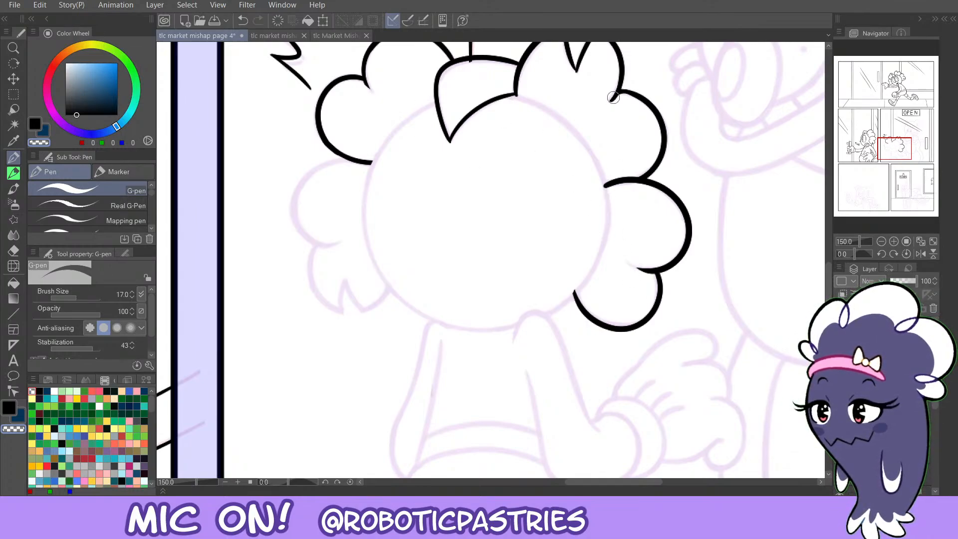
{"action": "key", "text": "c"}
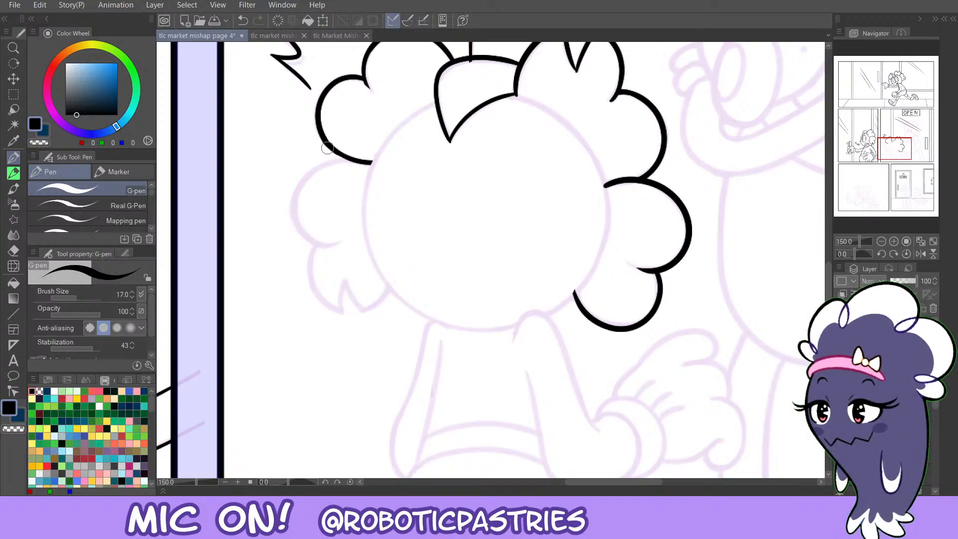
Ink the two lower hair curls on the side facing the vertical panel border, ending at the sketched head outline.
{"action": "mouse_move", "coordinate": [370, 163]}
{"action": "left_mouse_down"}
{"action": "mouse_move", "coordinate": [330, 155]}
{"action": "mouse_move", "coordinate": [303, 192]}
{"action": "mouse_move", "coordinate": [320, 156]}
{"action": "mouse_move", "coordinate": [293, 231]}
{"action": "left_mouse_up"}
{"action": "key", "text": "ctrl+z"}
{"action": "key", "text": "c"}
{"action": "key", "text": "c"}
{"action": "key", "text": "ctrl+z"}
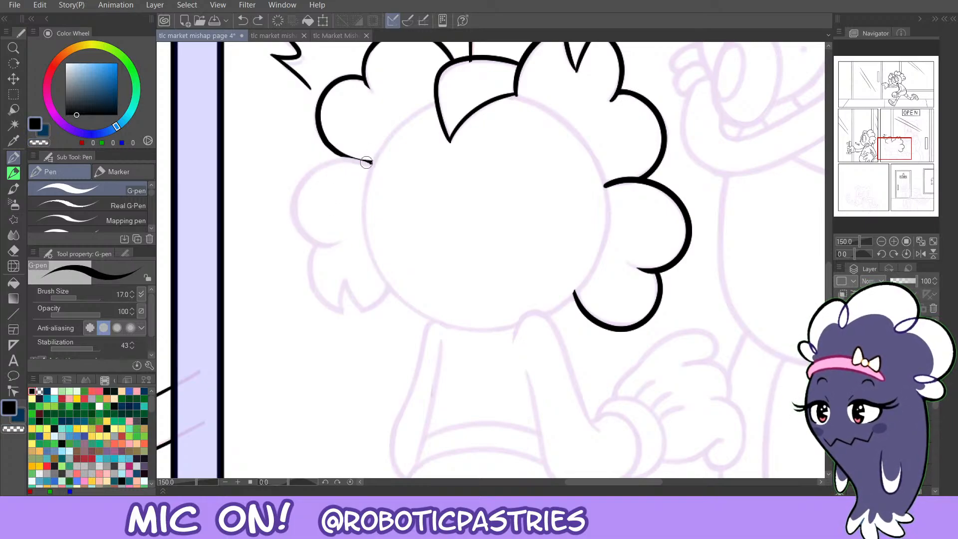
{"action": "left_click_drag", "start_coordinate": [372, 163], "coordinate": [303, 230]}
{"action": "key", "text": "ctrl+z"}
{"action": "mouse_move", "coordinate": [372, 163]}
{"action": "left_mouse_down"}
{"action": "mouse_move", "coordinate": [346, 158]}
{"action": "mouse_move", "coordinate": [337, 236]}
{"action": "mouse_move", "coordinate": [312, 291]}
{"action": "mouse_move", "coordinate": [389, 289]}
{"action": "mouse_move", "coordinate": [347, 313]}
{"action": "mouse_move", "coordinate": [313, 267]}
{"action": "mouse_move", "coordinate": [325, 249]}
{"action": "mouse_move", "coordinate": [316, 303]}
{"action": "mouse_move", "coordinate": [392, 285]}
{"action": "left_mouse_up"}
{"action": "key", "text": "ctrl+z"}
{"action": "key", "text": "ctrl+z"}
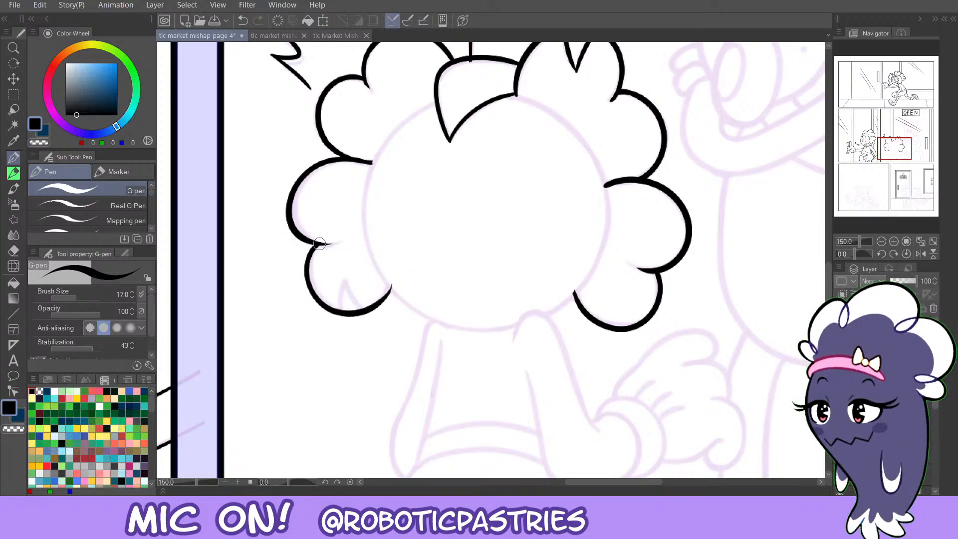
Cut a pointed notch into the lowest curl near the panel border, ink both sides of it, and trim the protruding line ends.
{"action": "key", "text": "c"}
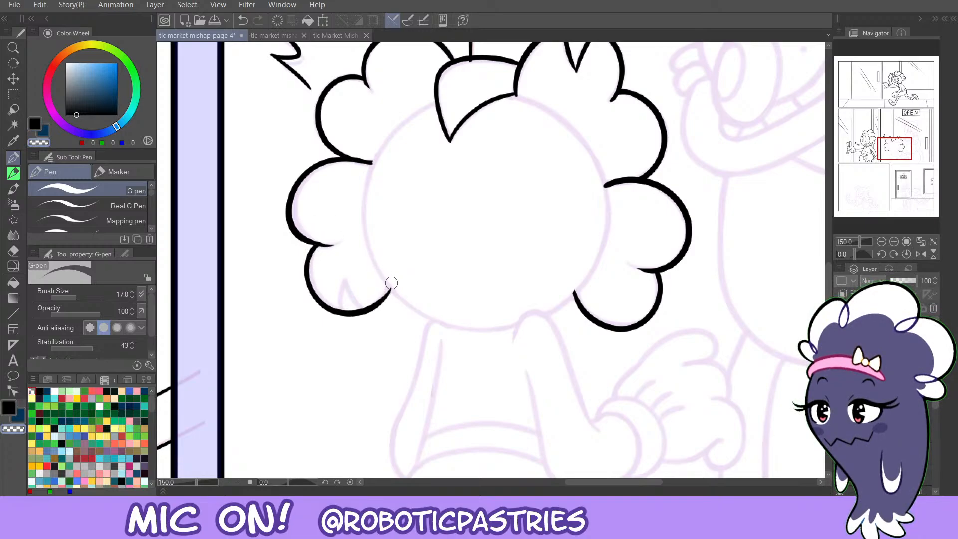
{"action": "mouse_move", "coordinate": [347, 312]}
{"action": "left_mouse_down"}
{"action": "mouse_move", "coordinate": [363, 325]}
{"action": "mouse_move", "coordinate": [344, 301]}
{"action": "mouse_move", "coordinate": [343, 317]}
{"action": "mouse_move", "coordinate": [346, 273]}
{"action": "mouse_move", "coordinate": [342, 284]}
{"action": "mouse_move", "coordinate": [374, 324]}
{"action": "left_mouse_up"}
{"action": "key", "text": "c"}
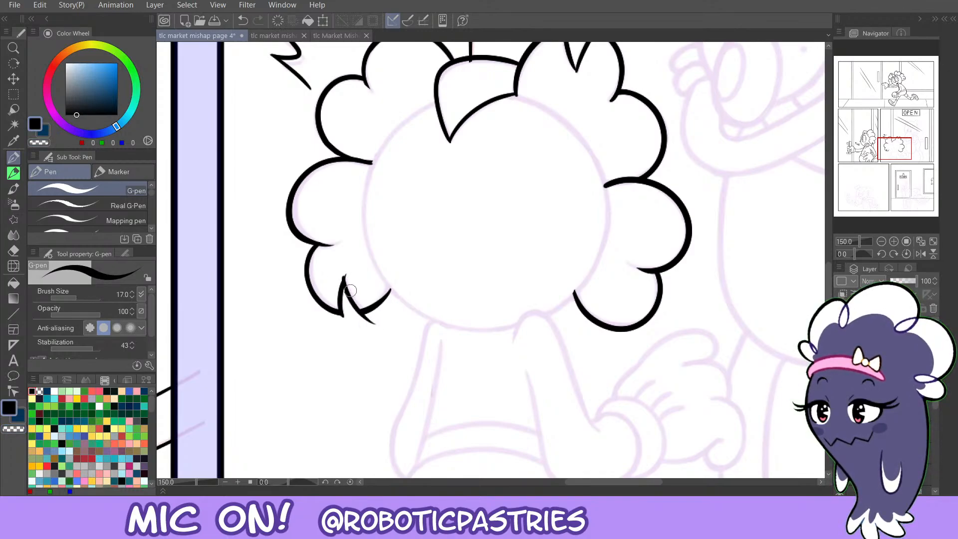
{"action": "key", "text": "ctrl+z"}
{"action": "left_click_drag", "start_coordinate": [344, 275], "coordinate": [377, 322]}
{"action": "key", "text": "c"}
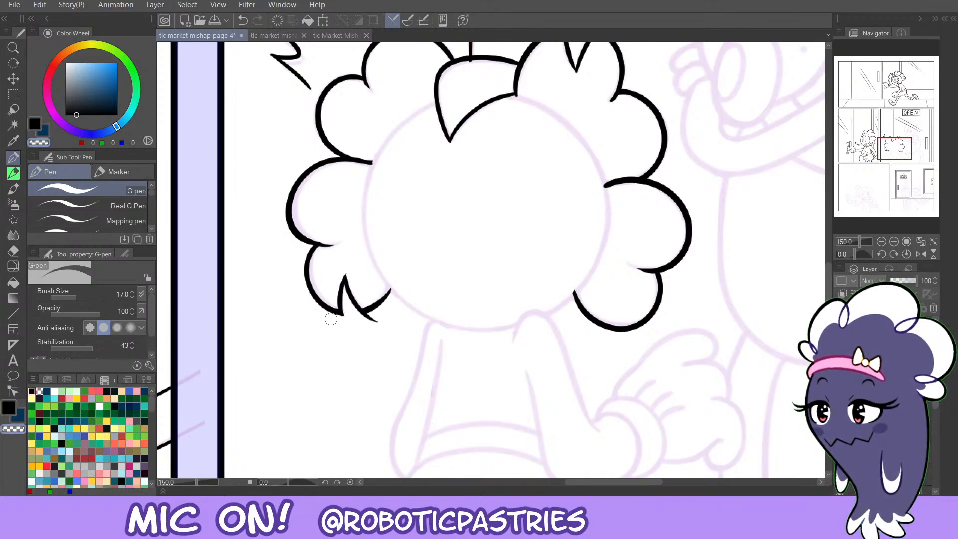
{"action": "mouse_move", "coordinate": [368, 309]}
{"action": "left_mouse_down"}
{"action": "mouse_move", "coordinate": [343, 266]}
{"action": "mouse_move", "coordinate": [338, 310]}
{"action": "mouse_move", "coordinate": [341, 277]}
{"action": "mouse_move", "coordinate": [357, 305]}
{"action": "left_mouse_up"}
{"action": "key", "text": "ctrl+z"}
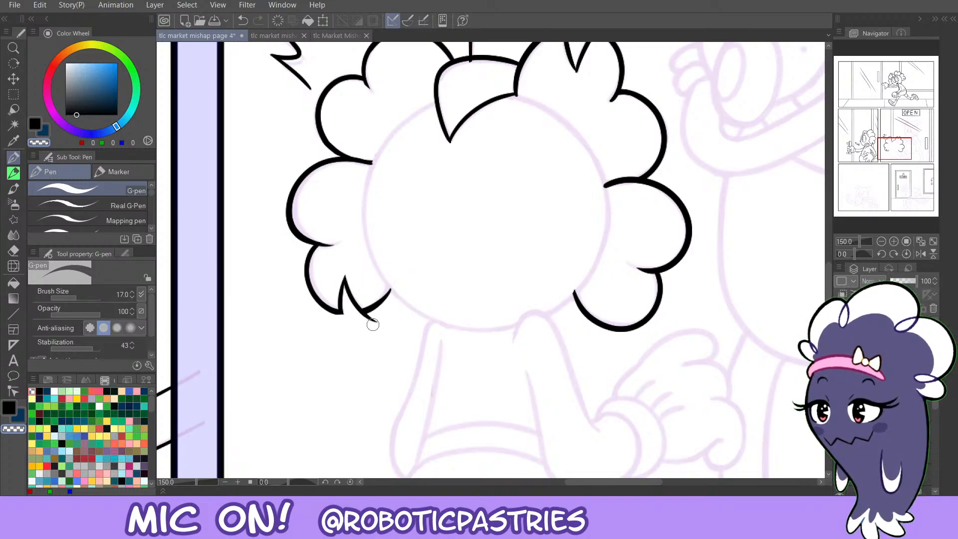
{"action": "key", "text": "ctrl+z"}
{"action": "key", "text": "ctrl+z"}
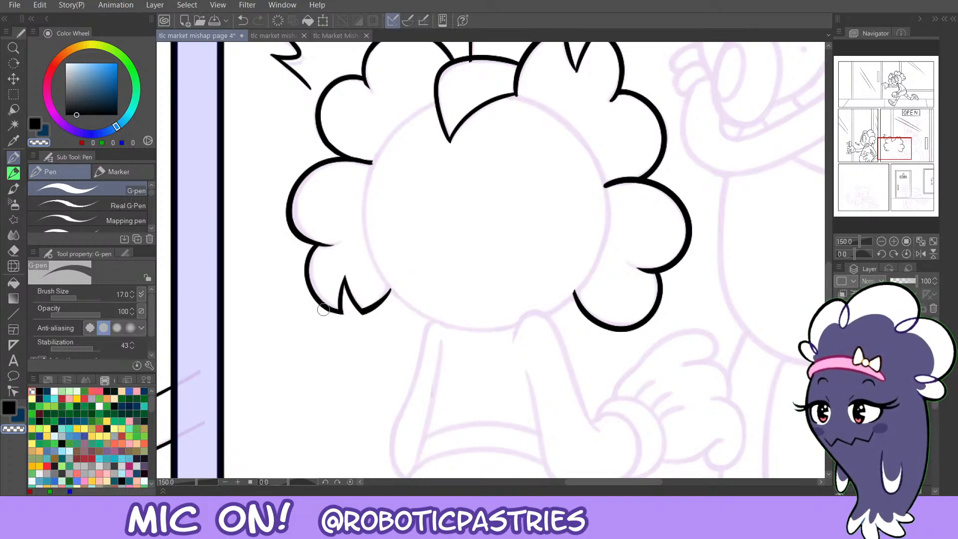
{"action": "key", "text": "ctrl+z"}
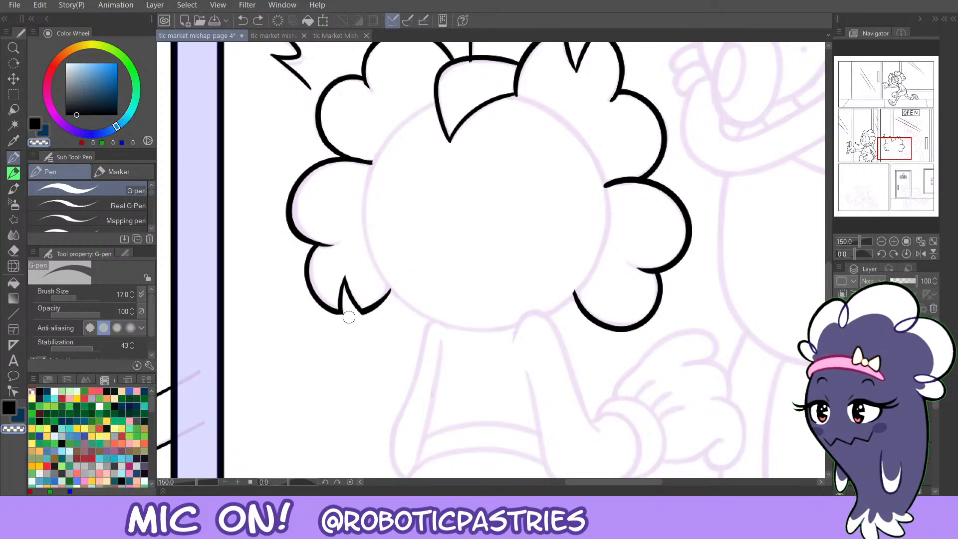
{"action": "left_click_drag", "start_coordinate": [315, 308], "coordinate": [342, 312]}
{"action": "key", "text": "ctrl+z"}
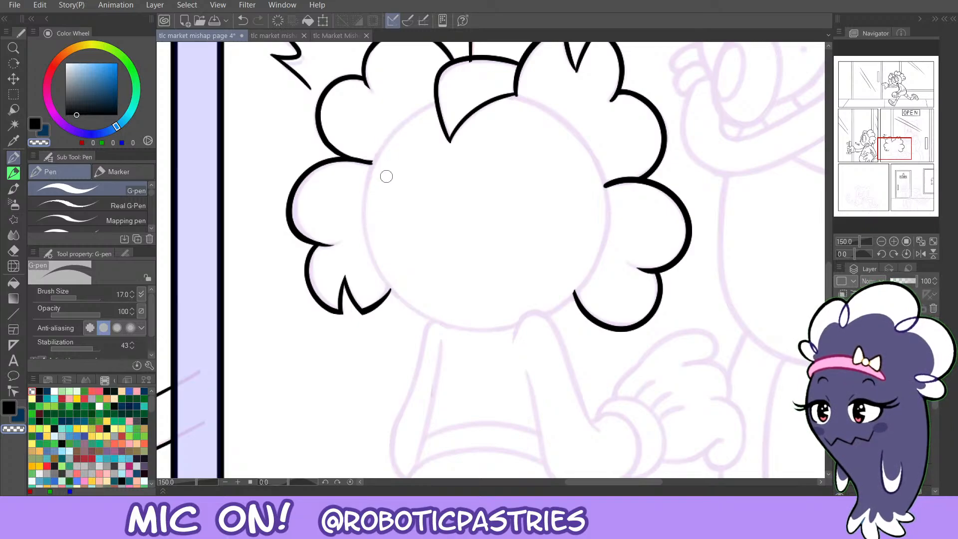
Create an ellipse figure ruler over the head and resize it to match the sketched head circle.
{"action": "key", "text": "u"}
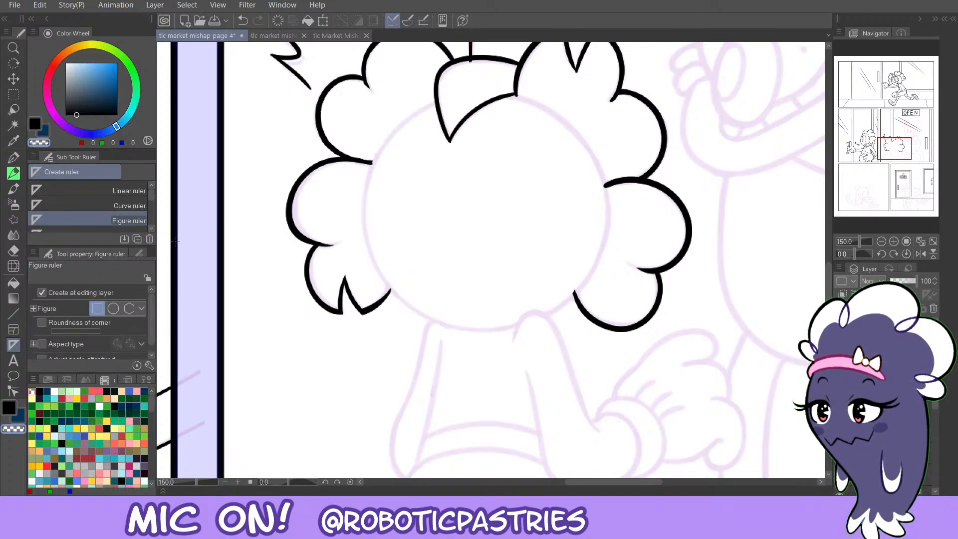
{"action": "left_click", "coordinate": [114, 308]}
{"action": "left_click_drag", "start_coordinate": [373, 101], "coordinate": [587, 322]}
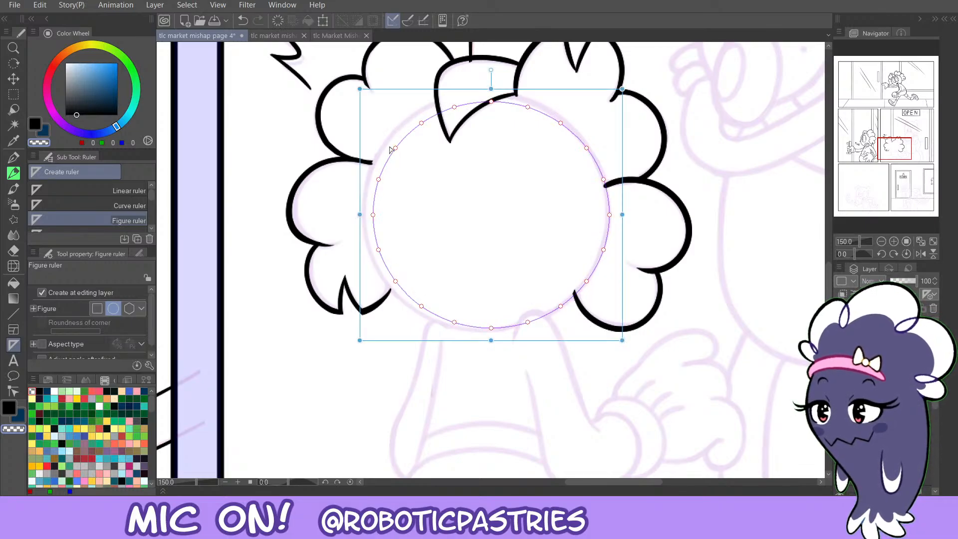
{"action": "left_click_drag", "start_coordinate": [360, 89], "coordinate": [352, 81]}
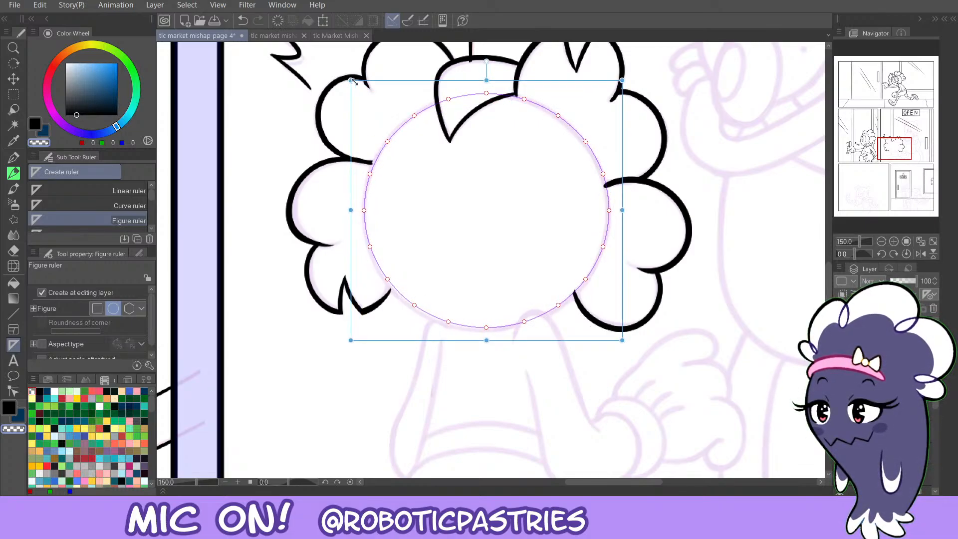
{"action": "left_click_drag", "start_coordinate": [479, 341], "coordinate": [483, 344]}
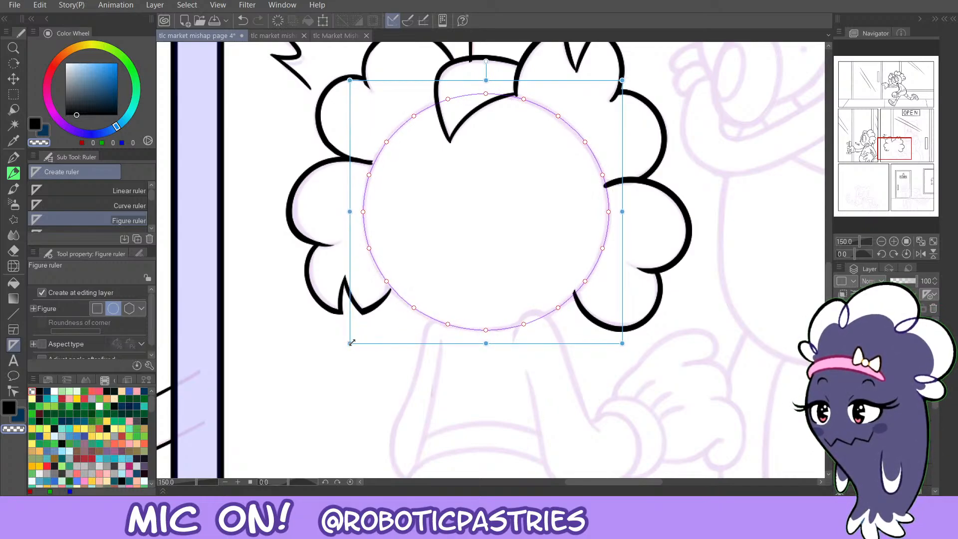
Ink the head outline along the ruler with the G-pen, from the raised shoulder past the notched curl up to the pointed hair tuft.
{"action": "key", "text": "p"}
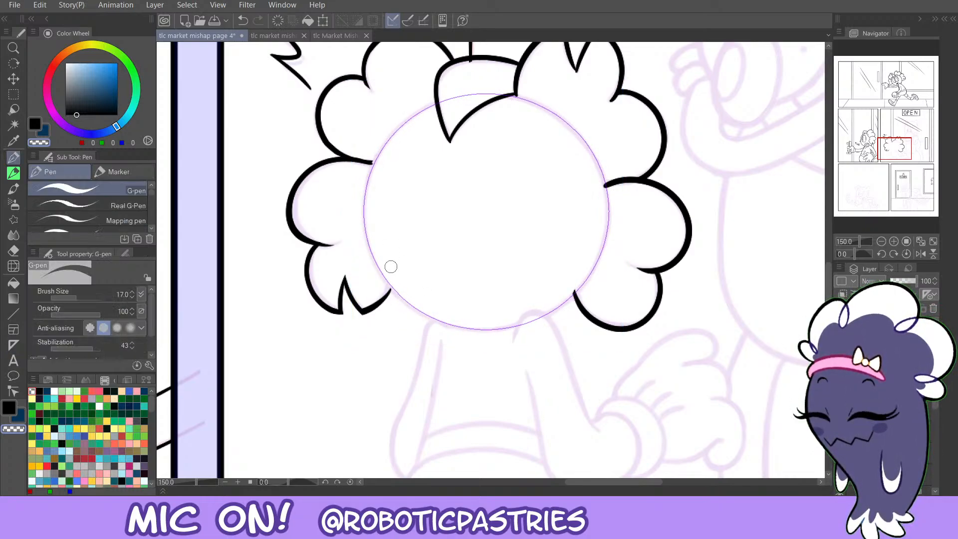
{"action": "mouse_move", "coordinate": [494, 329]}
{"action": "left_mouse_down"}
{"action": "mouse_move", "coordinate": [381, 283]}
{"action": "mouse_move", "coordinate": [367, 145]}
{"action": "left_mouse_up"}
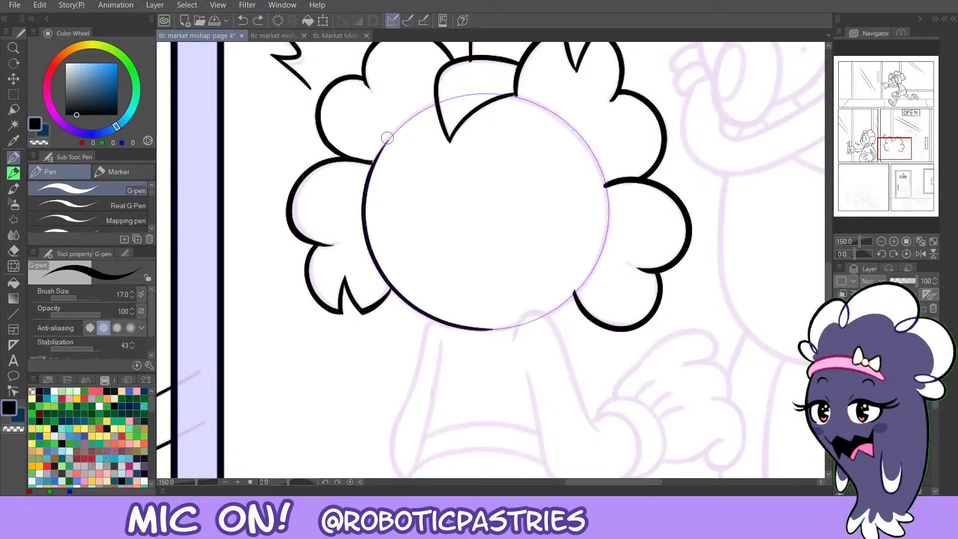
{"action": "key", "text": "ctrl+z"}
{"action": "mouse_move", "coordinate": [517, 322]}
{"action": "left_mouse_down"}
{"action": "mouse_move", "coordinate": [401, 313]}
{"action": "mouse_move", "coordinate": [356, 169]}
{"action": "mouse_move", "coordinate": [466, 116]}
{"action": "mouse_move", "coordinate": [422, 120]}
{"action": "mouse_move", "coordinate": [441, 101]}
{"action": "mouse_move", "coordinate": [359, 218]}
{"action": "mouse_move", "coordinate": [500, 353]}
{"action": "mouse_move", "coordinate": [447, 274]}
{"action": "mouse_move", "coordinate": [468, 325]}
{"action": "mouse_move", "coordinate": [350, 220]}
{"action": "mouse_move", "coordinate": [434, 100]}
{"action": "left_mouse_up"}
{"action": "key", "text": "ctrl+z"}
{"action": "key", "text": "ctrl+z"}
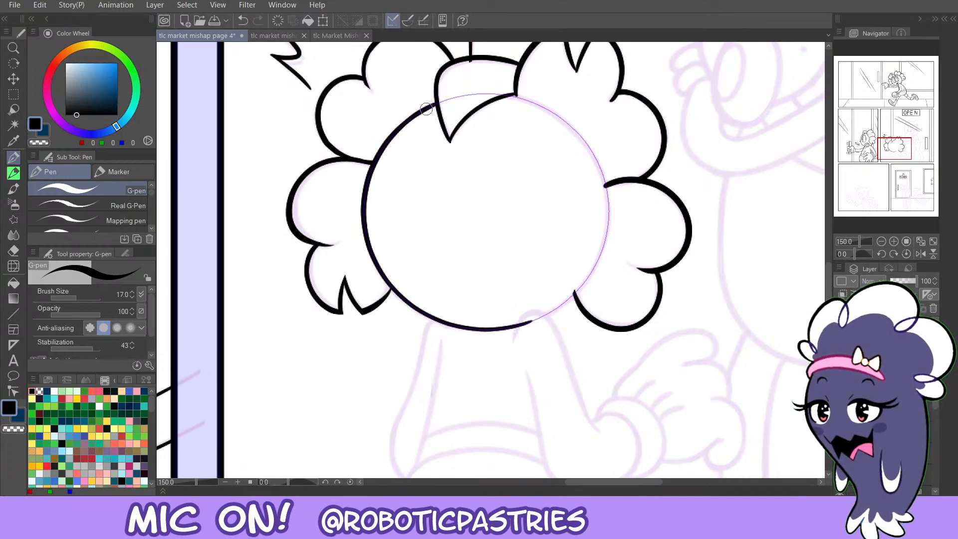
Ink the other half of the head outline along the ruler, from the hair tuft down to the raised shoulder, and remove the ruler.
{"action": "mouse_move", "coordinate": [401, 113]}
{"action": "left_mouse_down"}
{"action": "mouse_move", "coordinate": [521, 93]}
{"action": "mouse_move", "coordinate": [588, 146]}
{"action": "left_mouse_up"}
{"action": "key", "text": "ctrl+z"}
{"action": "key", "text": "ctrl"}
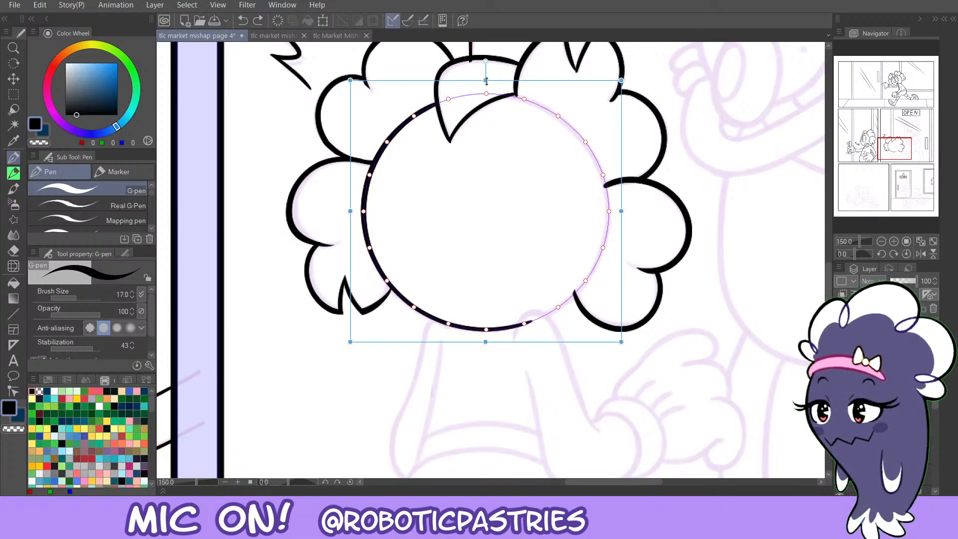
{"action": "left_click_drag", "start_coordinate": [516, 94], "coordinate": [594, 165]}
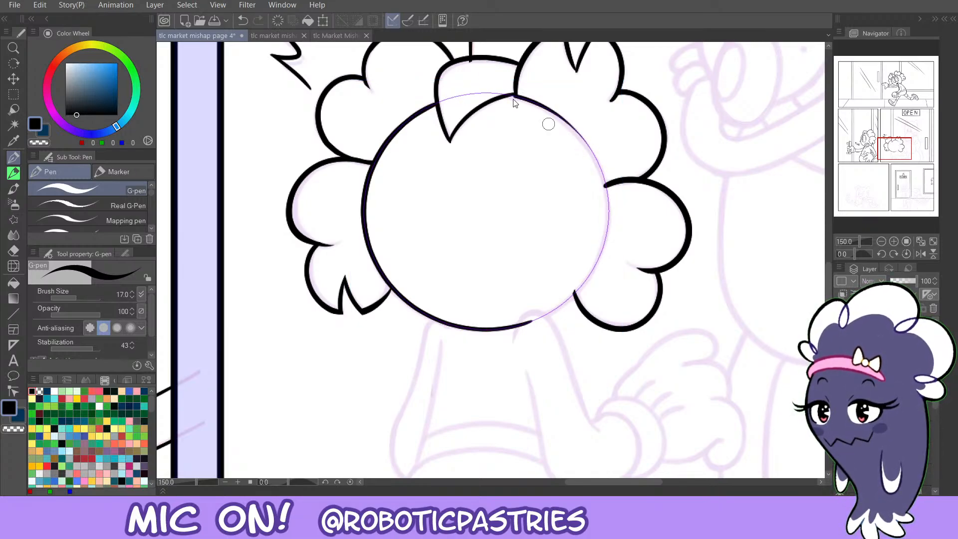
{"action": "key", "text": "ctrl+z"}
{"action": "left_click_drag", "start_coordinate": [512, 95], "coordinate": [582, 138]}
{"action": "key", "text": "ctrl+z"}
{"action": "mouse_move", "coordinate": [511, 95]}
{"action": "left_mouse_down"}
{"action": "mouse_move", "coordinate": [595, 143]}
{"action": "mouse_move", "coordinate": [532, 301]}
{"action": "left_mouse_up"}
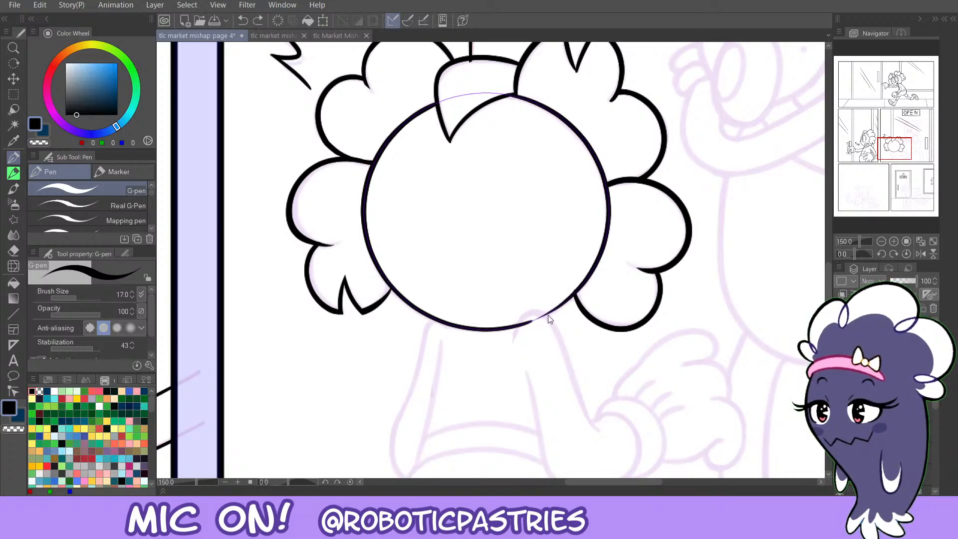
{"action": "left_click_drag", "start_coordinate": [538, 320], "coordinate": [611, 243]}
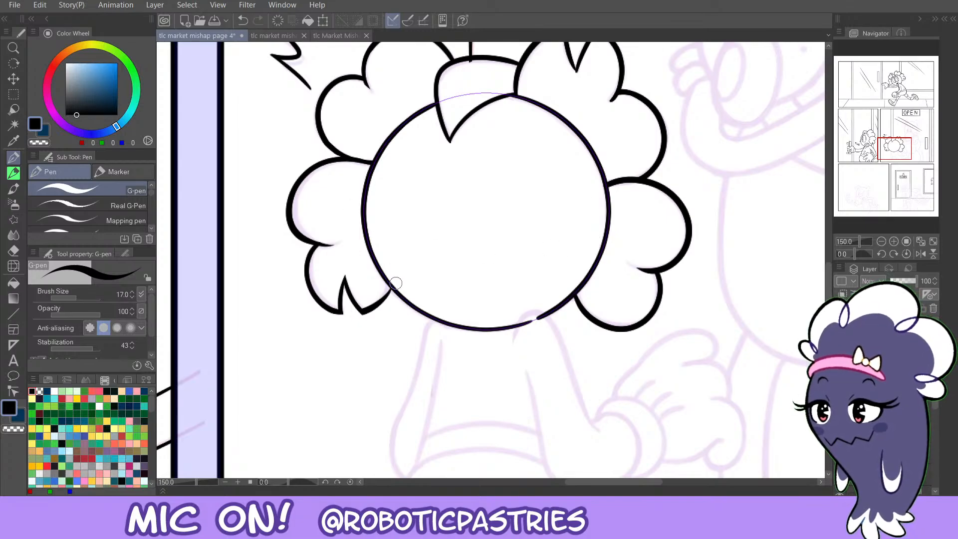
{"action": "left_click", "coordinate": [367, 229], "text": "ctrl"}
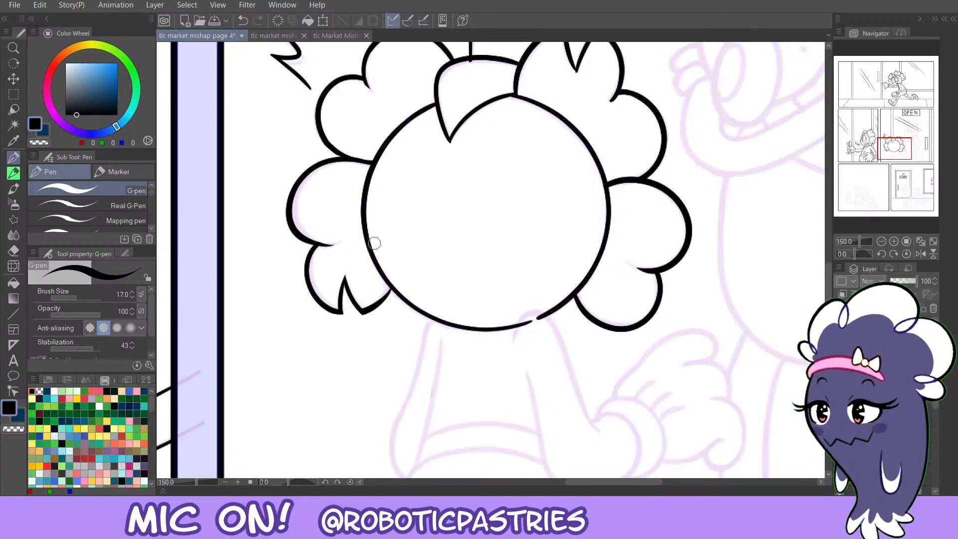
Retouch the end of the notched curl so its line joins the inked head circle.
{"action": "key", "text": "ctrl+z"}
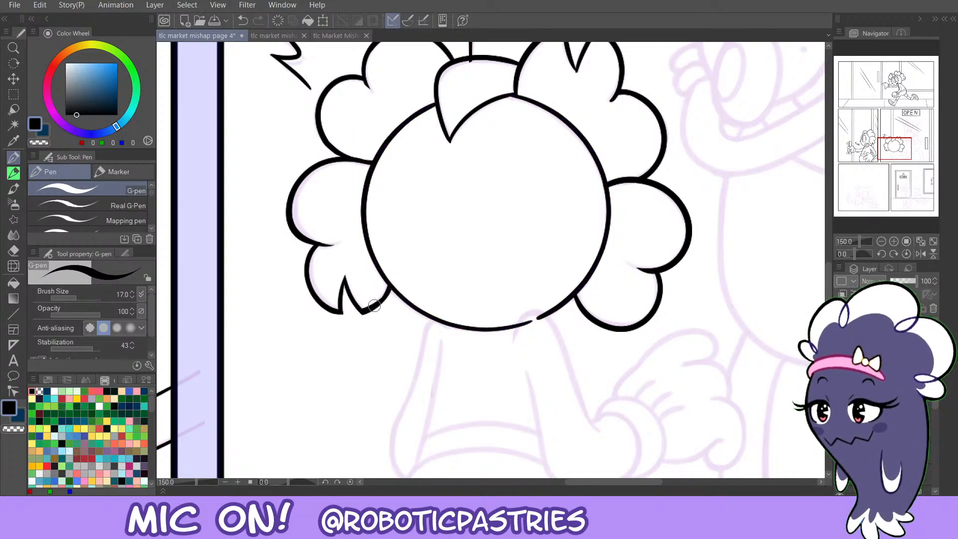
{"action": "mouse_move", "coordinate": [389, 284]}
{"action": "left_mouse_down"}
{"action": "mouse_move", "coordinate": [369, 311]}
{"action": "mouse_move", "coordinate": [375, 303]}
{"action": "left_mouse_up"}
{"action": "key", "text": "ctrl+z"}
{"action": "key", "text": "ctrl+z"}
{"action": "key", "text": "ctrl+z"}
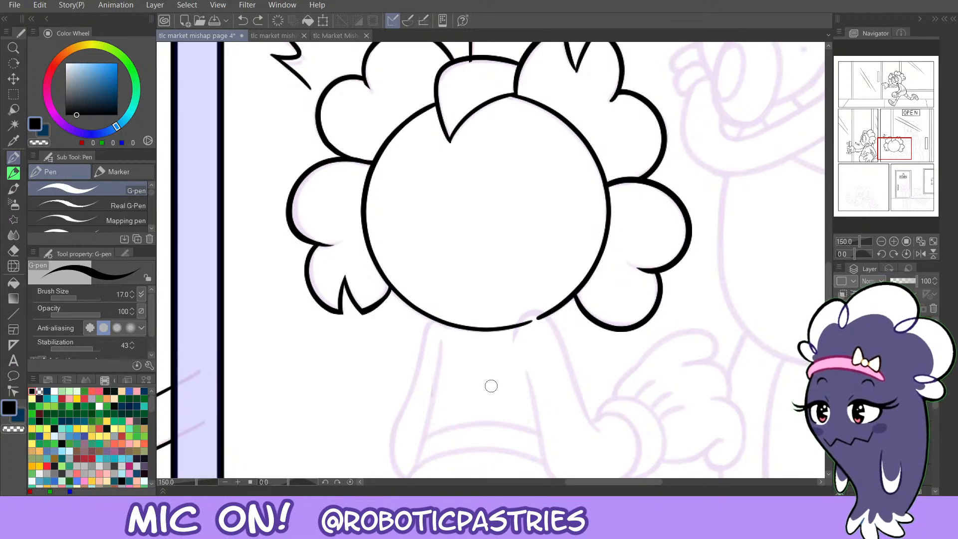
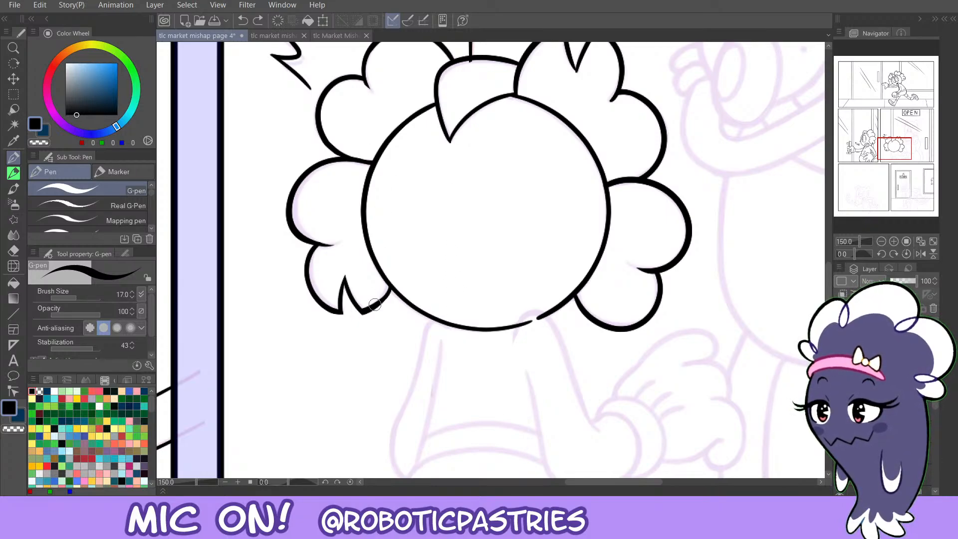
Refine the line weight of the notched curl's short edge between its tip and the head outline, alternating ink and erasing.
{"action": "key", "text": "c"}
{"action": "left_click_drag", "start_coordinate": [365, 308], "coordinate": [386, 287]}
{"action": "key", "text": "ctrl+z"}
{"action": "key", "text": "c"}
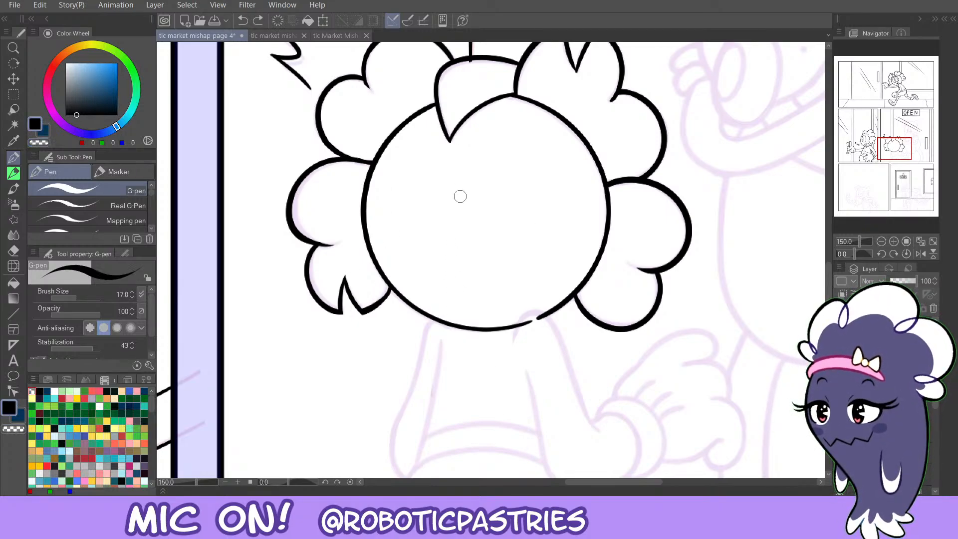
{"action": "left_click_drag", "start_coordinate": [456, 192], "coordinate": [421, 199]}
{"action": "key", "text": "ctrl+z"}
{"action": "key", "text": "c"}
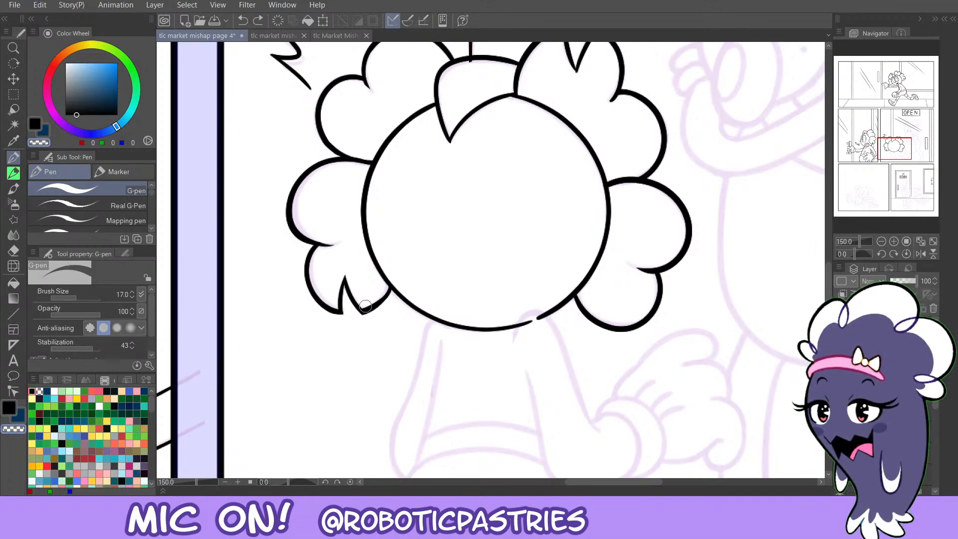
{"action": "mouse_move", "coordinate": [376, 301]}
{"action": "left_mouse_down"}
{"action": "mouse_move", "coordinate": [365, 306]}
{"action": "mouse_move", "coordinate": [384, 288]}
{"action": "left_mouse_up"}
{"action": "key", "text": "ctrl+z"}
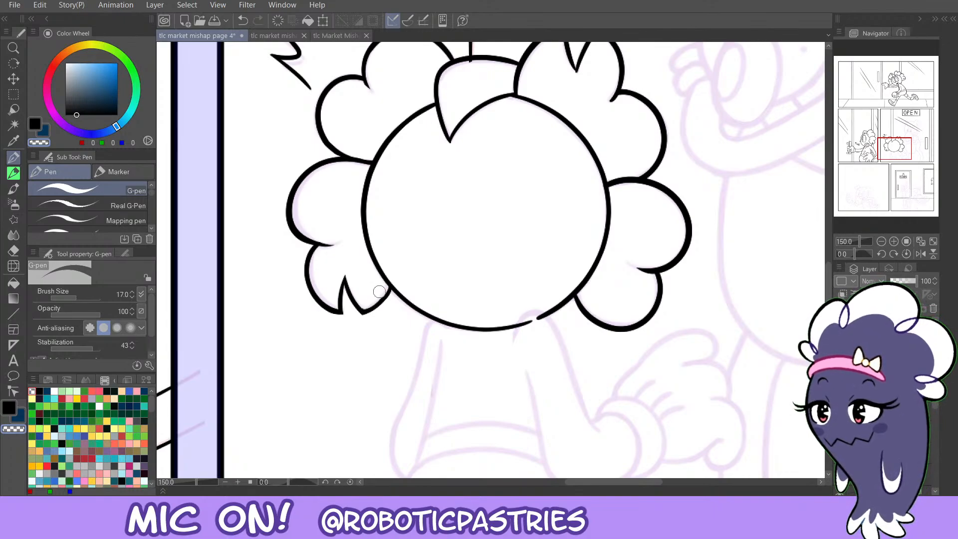
{"action": "key", "text": "ctrl+z"}
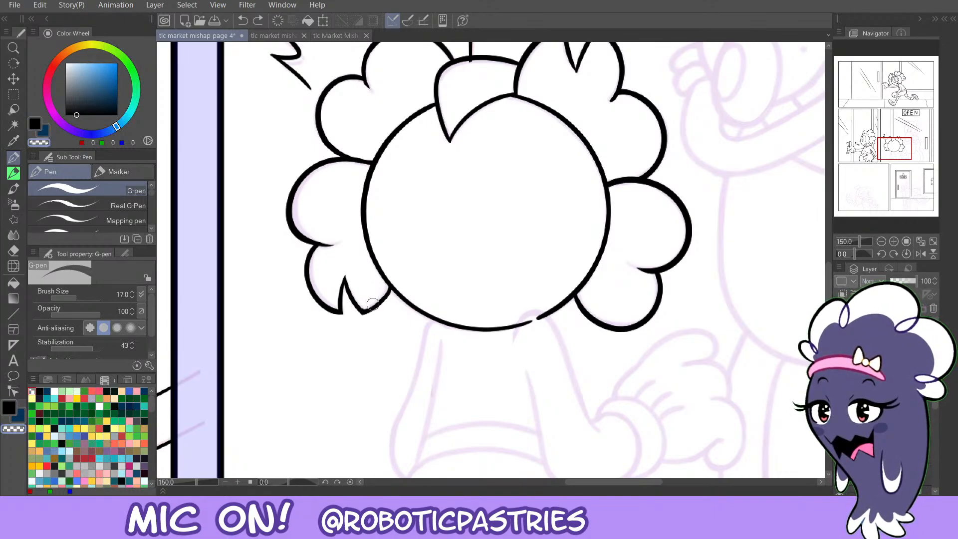
{"action": "key", "text": "c"}
{"action": "mouse_move", "coordinate": [374, 302]}
{"action": "left_mouse_down"}
{"action": "mouse_move", "coordinate": [367, 306]}
{"action": "mouse_move", "coordinate": [390, 287]}
{"action": "mouse_move", "coordinate": [362, 311]}
{"action": "left_mouse_up"}
{"action": "key", "text": "ctrl+z"}
{"action": "key", "text": "ctrl+z"}
{"action": "key", "text": "ctrl+z"}
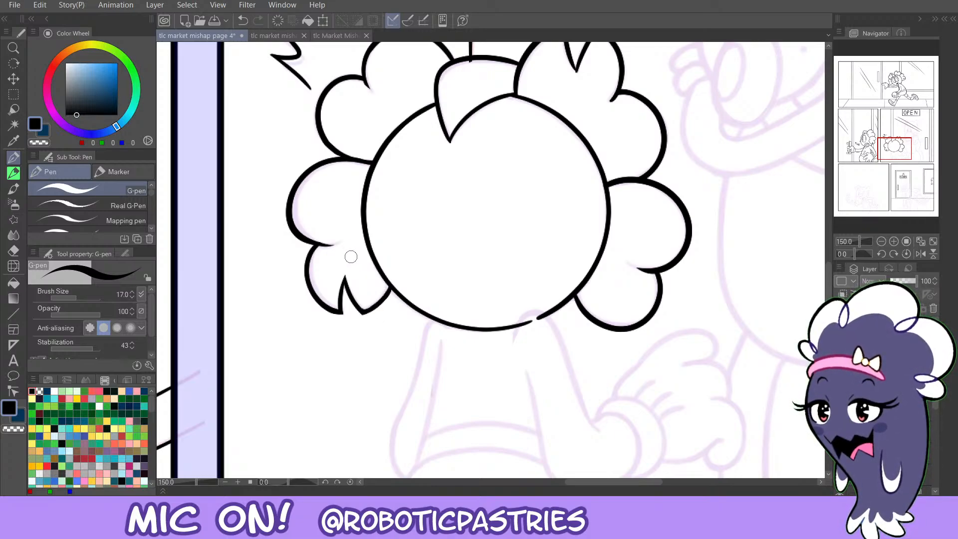
Erase the part of the head outline that crosses the sketched raised shoulder.
{"action": "key", "text": "c"}
{"action": "mouse_move", "coordinate": [537, 310]}
{"action": "left_mouse_down"}
{"action": "mouse_move", "coordinate": [531, 322]}
{"action": "mouse_move", "coordinate": [551, 334]}
{"action": "mouse_move", "coordinate": [543, 314]}
{"action": "mouse_move", "coordinate": [556, 351]}
{"action": "mouse_move", "coordinate": [546, 312]}
{"action": "mouse_move", "coordinate": [578, 386]}
{"action": "left_mouse_up"}
{"action": "key", "text": "c"}
{"action": "key", "text": "ctrl+z"}
{"action": "key", "text": "ctrl+z"}
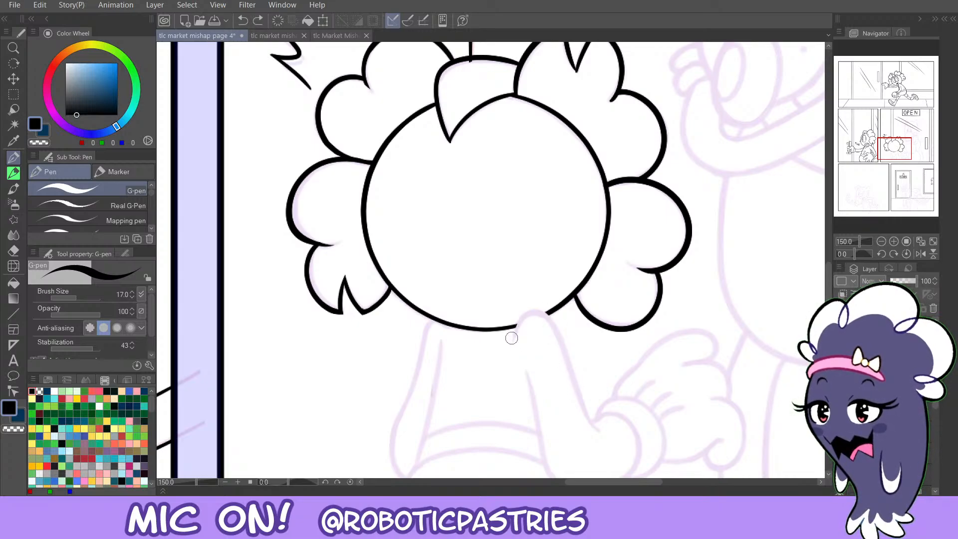
Ink the rounded shoulder overlapping the head and the outer arm line down to the sketched glove cuff.
{"action": "mouse_move", "coordinate": [512, 340]}
{"action": "left_mouse_down"}
{"action": "mouse_move", "coordinate": [555, 326]}
{"action": "mouse_move", "coordinate": [605, 433]}
{"action": "mouse_move", "coordinate": [578, 384]}
{"action": "left_mouse_up"}
{"action": "key", "text": "ctrl+z"}
{"action": "mouse_move", "coordinate": [607, 433]}
{"action": "left_mouse_down"}
{"action": "mouse_move", "coordinate": [535, 243]}
{"action": "mouse_move", "coordinate": [532, 259]}
{"action": "mouse_move", "coordinate": [513, 220]}
{"action": "left_mouse_up"}
{"action": "key", "text": "ctrl+z"}
{"action": "key", "text": "c"}
{"action": "key", "text": "ctrl+z"}
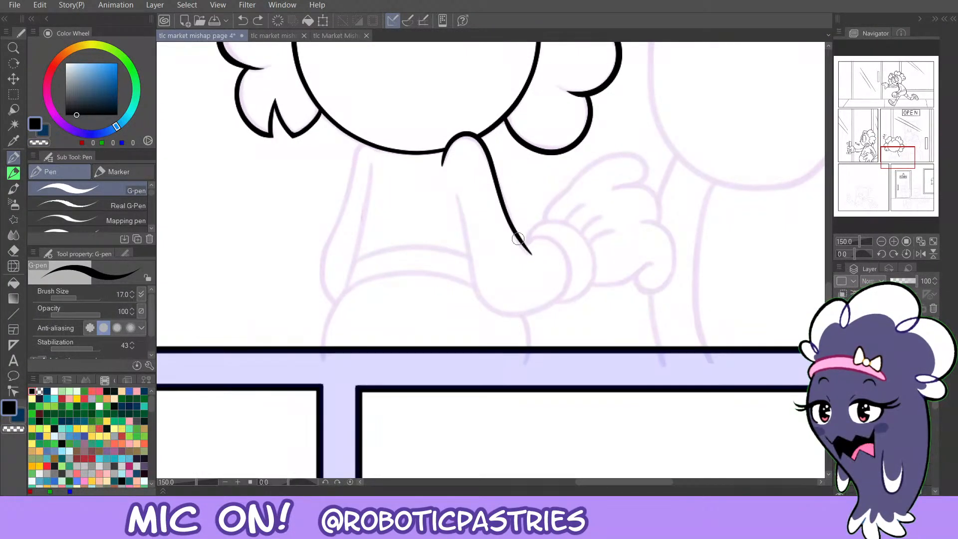
{"action": "left_click_drag", "start_coordinate": [535, 256], "coordinate": [512, 226]}
{"action": "key", "text": "ctrl+z"}
{"action": "key", "text": "ctrl+z"}
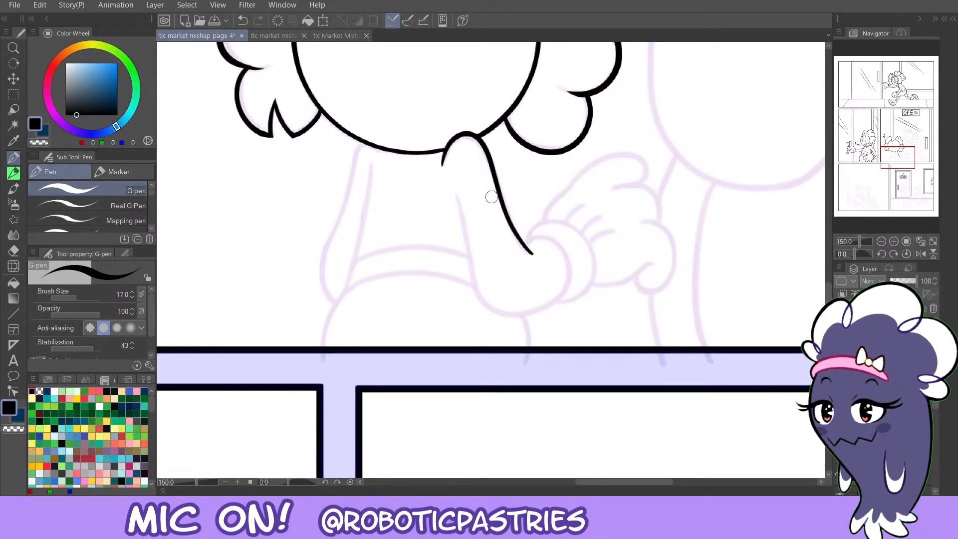
Ink the underside of the arm around the elbow to the glove cuff and thin the line's upper part.
{"action": "mouse_move", "coordinate": [455, 186]}
{"action": "left_mouse_down"}
{"action": "mouse_move", "coordinate": [465, 250]}
{"action": "mouse_move", "coordinate": [560, 299]}
{"action": "mouse_move", "coordinate": [571, 288]}
{"action": "left_mouse_up"}
{"action": "key", "text": "ctrl+z"}
{"action": "key", "text": "c"}
{"action": "left_click_drag", "start_coordinate": [453, 182], "coordinate": [461, 252]}
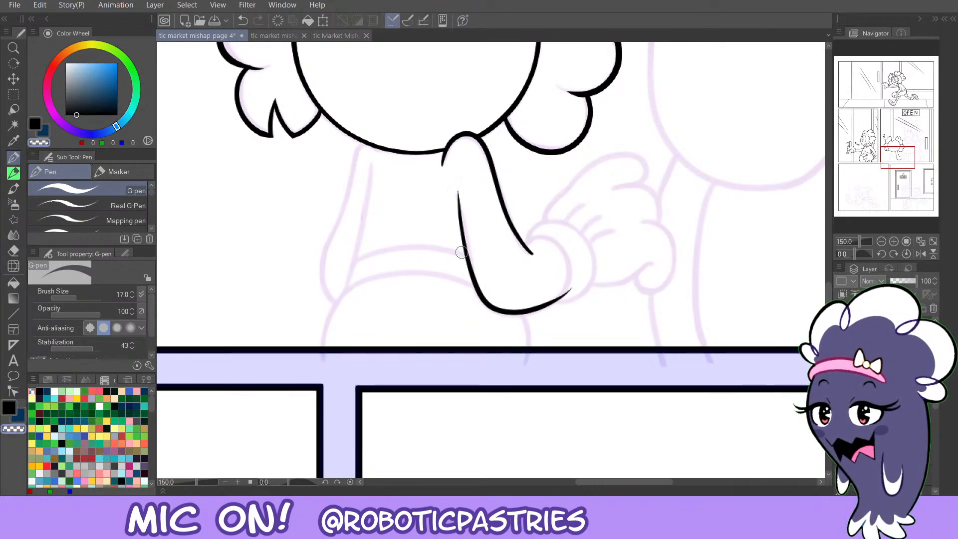
Redo the thinning of the arm underside's upper line and ink the glove cuff's inner curve from the outer arm line to the underside.
{"action": "key", "text": "ctrl+z"}
{"action": "left_click_drag", "start_coordinate": [455, 182], "coordinate": [456, 231]}
{"action": "key", "text": "c"}
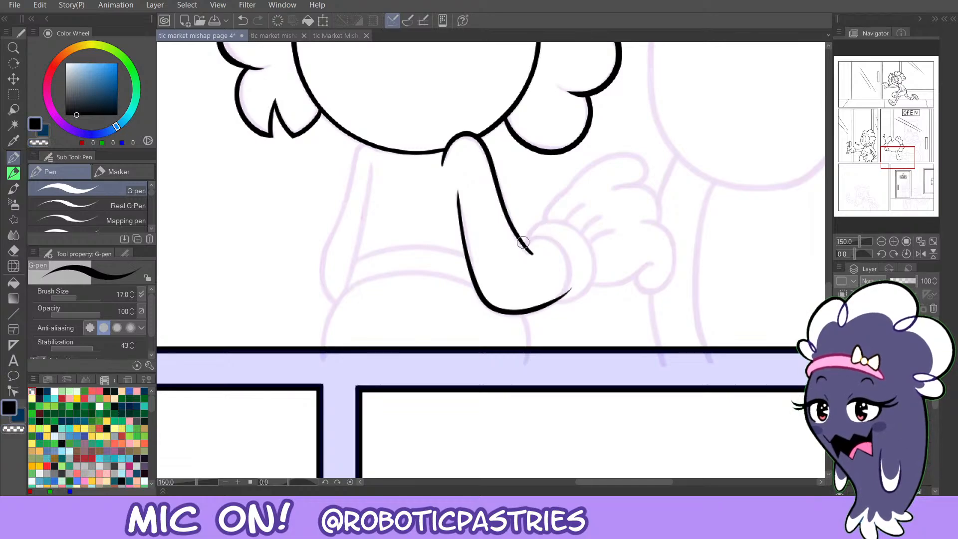
{"action": "mouse_move", "coordinate": [523, 243]}
{"action": "left_mouse_down"}
{"action": "mouse_move", "coordinate": [545, 237]}
{"action": "mouse_move", "coordinate": [567, 257]}
{"action": "mouse_move", "coordinate": [556, 302]}
{"action": "left_mouse_up"}
{"action": "key", "text": "ctrl+z"}
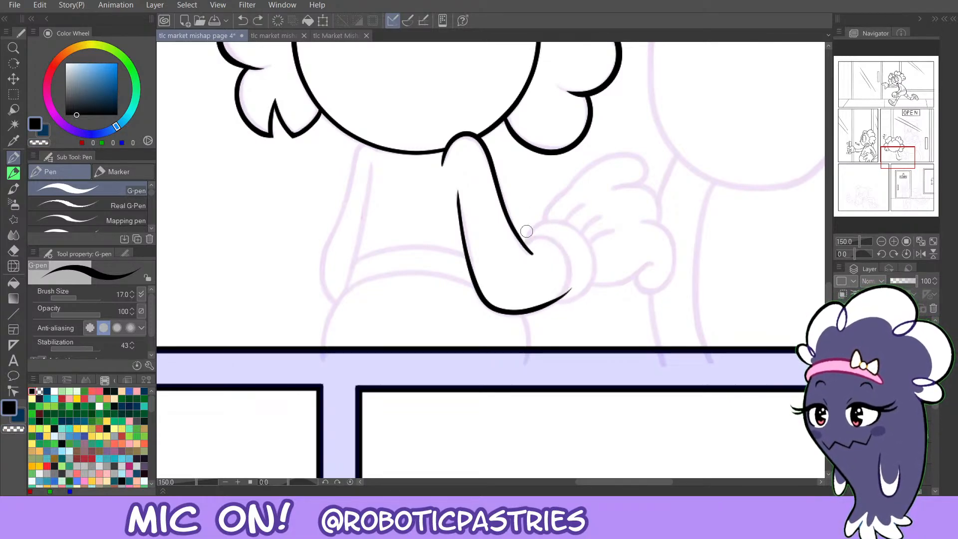
{"action": "mouse_move", "coordinate": [525, 244]}
{"action": "left_mouse_down"}
{"action": "mouse_move", "coordinate": [558, 246]}
{"action": "mouse_move", "coordinate": [568, 275]}
{"action": "mouse_move", "coordinate": [556, 302]}
{"action": "left_mouse_up"}
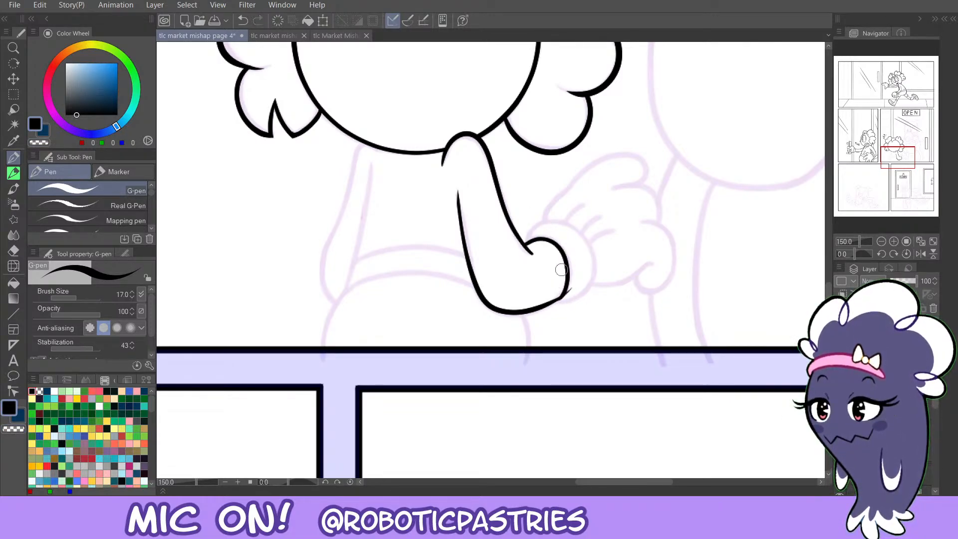
Clean up the corner where the cuff's inner curve meets the arm's underside, erasing the overshooting tip and rounding the join.
{"action": "key", "text": "c"}
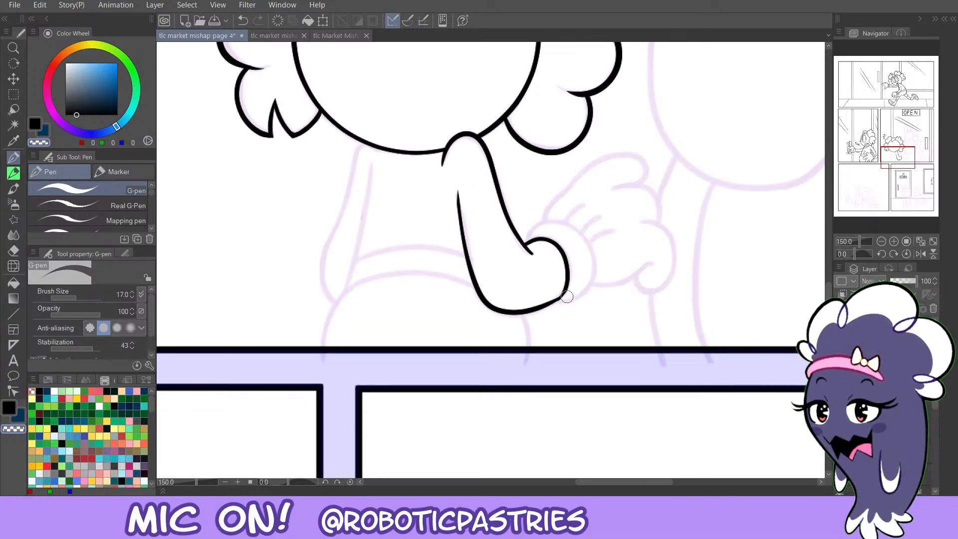
{"action": "key", "text": "c"}
{"action": "key", "text": "ctrl+z"}
{"action": "mouse_move", "coordinate": [566, 291]}
{"action": "left_mouse_down"}
{"action": "mouse_move", "coordinate": [543, 310]}
{"action": "mouse_move", "coordinate": [540, 302]}
{"action": "left_mouse_up"}
{"action": "key", "text": "ctrl+z"}
{"action": "key", "text": "c"}
{"action": "key", "text": "ctrl+z"}
{"action": "key", "text": "ctrl+z"}
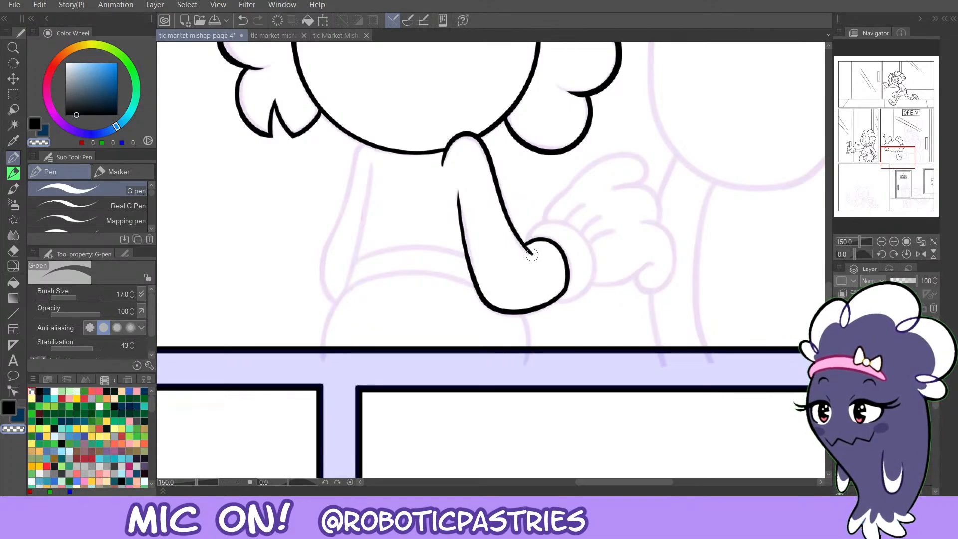
Refine the end of the outer arm line where it tucks into the cuff's inner curve, alternating ink and erasing.
{"action": "key", "text": "c"}
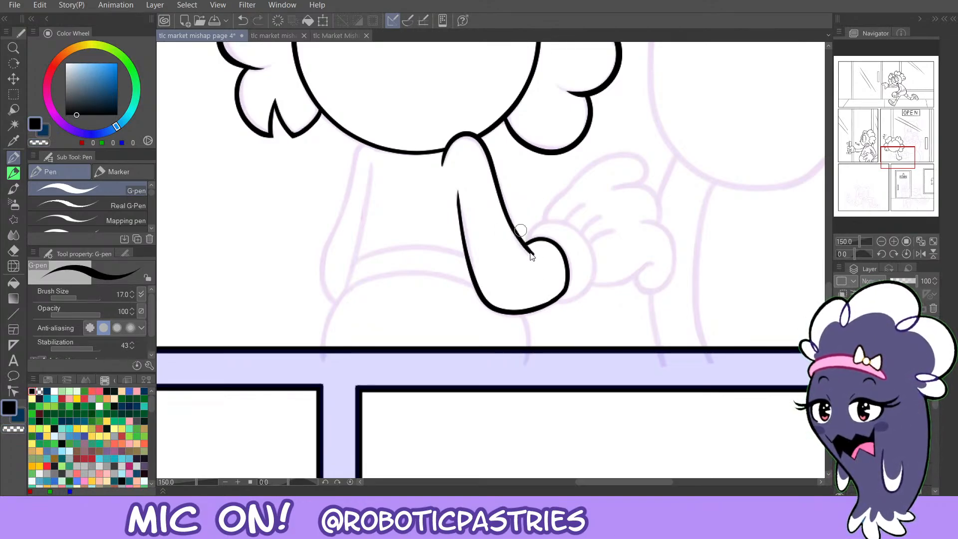
{"action": "left_click_drag", "start_coordinate": [523, 242], "coordinate": [531, 253]}
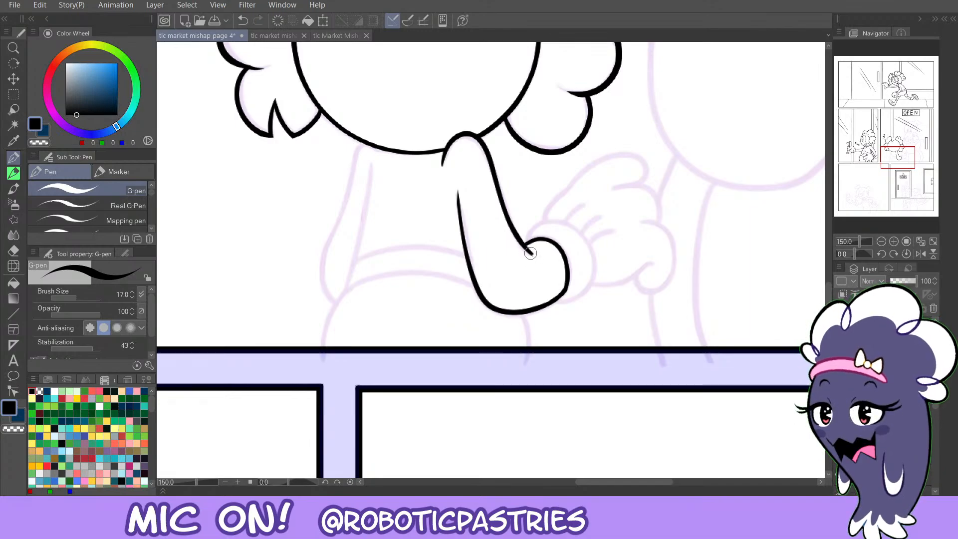
{"action": "key", "text": "c"}
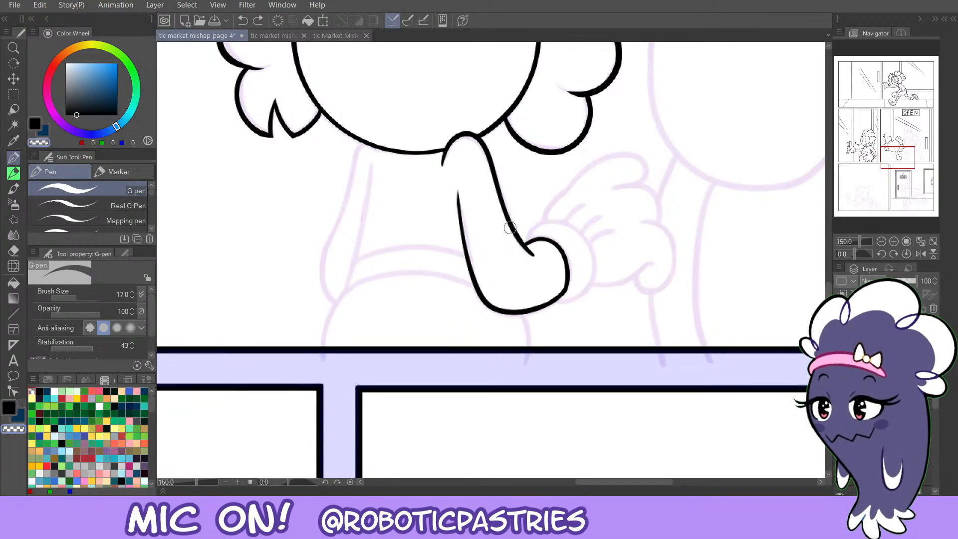
{"action": "key", "text": "c"}
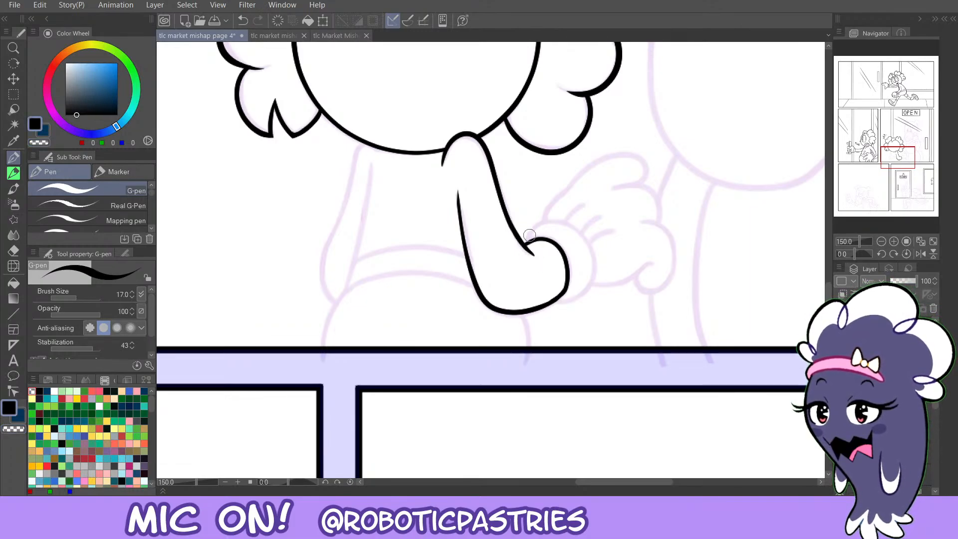
Try to ink the glove cuff's outer curve between the outer arm line and the arm's underside.
{"action": "mouse_move", "coordinate": [527, 240]}
{"action": "left_mouse_down"}
{"action": "mouse_move", "coordinate": [540, 218]}
{"action": "mouse_move", "coordinate": [586, 245]}
{"action": "left_mouse_up"}
{"action": "key", "text": "ctrl+z"}
{"action": "mouse_move", "coordinate": [527, 240]}
{"action": "left_mouse_down"}
{"action": "mouse_move", "coordinate": [553, 216]}
{"action": "mouse_move", "coordinate": [592, 249]}
{"action": "left_mouse_up"}
{"action": "key", "text": "ctrl+z"}
{"action": "mouse_move", "coordinate": [552, 302]}
{"action": "left_mouse_down"}
{"action": "mouse_move", "coordinate": [593, 292]}
{"action": "mouse_move", "coordinate": [566, 224]}
{"action": "mouse_move", "coordinate": [529, 230]}
{"action": "mouse_move", "coordinate": [584, 228]}
{"action": "mouse_move", "coordinate": [587, 292]}
{"action": "mouse_move", "coordinate": [577, 226]}
{"action": "mouse_move", "coordinate": [534, 234]}
{"action": "mouse_move", "coordinate": [592, 273]}
{"action": "left_mouse_up"}
{"action": "key", "text": "ctrl+z"}
{"action": "key", "text": "ctrl+z"}
{"action": "key", "text": "ctrl+z"}
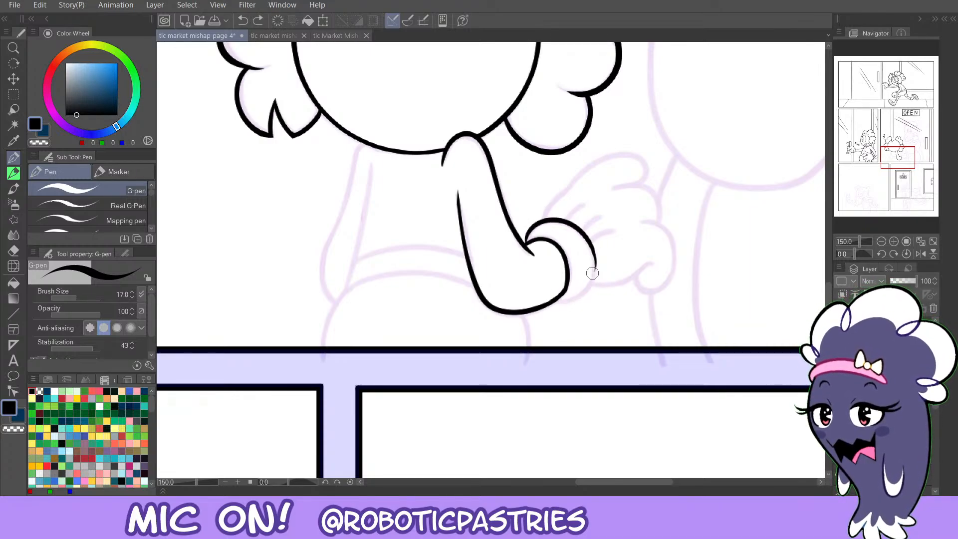
{"action": "mouse_move", "coordinate": [554, 301]}
{"action": "left_mouse_down"}
{"action": "mouse_move", "coordinate": [591, 290]}
{"action": "mouse_move", "coordinate": [596, 245]}
{"action": "left_mouse_up"}
{"action": "key", "text": "ctrl+z"}
{"action": "key", "text": "ctrl+z"}
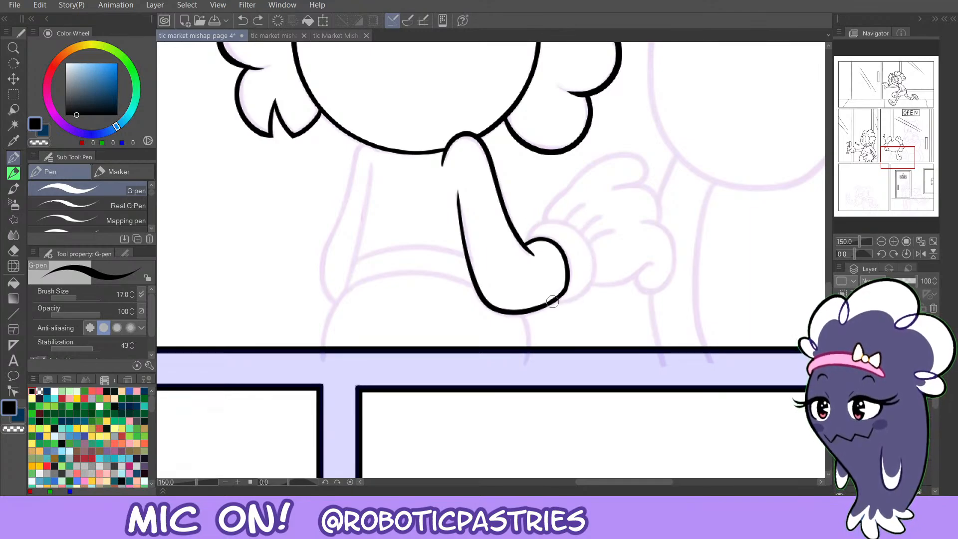
{"action": "mouse_move", "coordinate": [552, 301]}
{"action": "left_mouse_down"}
{"action": "mouse_move", "coordinate": [594, 285]}
{"action": "mouse_move", "coordinate": [589, 243]}
{"action": "left_mouse_up"}
{"action": "left_click_drag", "start_coordinate": [527, 243], "coordinate": [545, 220]}
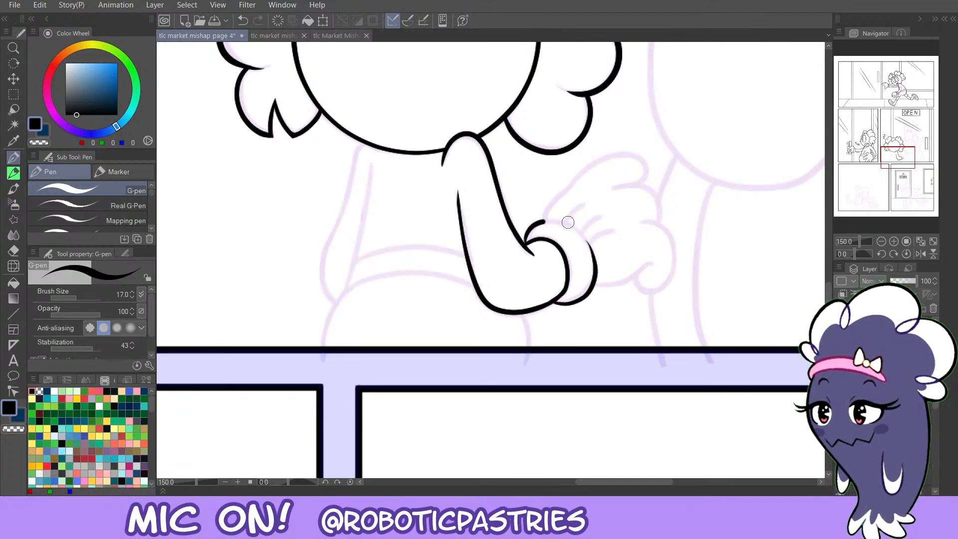
{"action": "key", "text": "ctrl+z"}
{"action": "key", "text": "ctrl+z"}
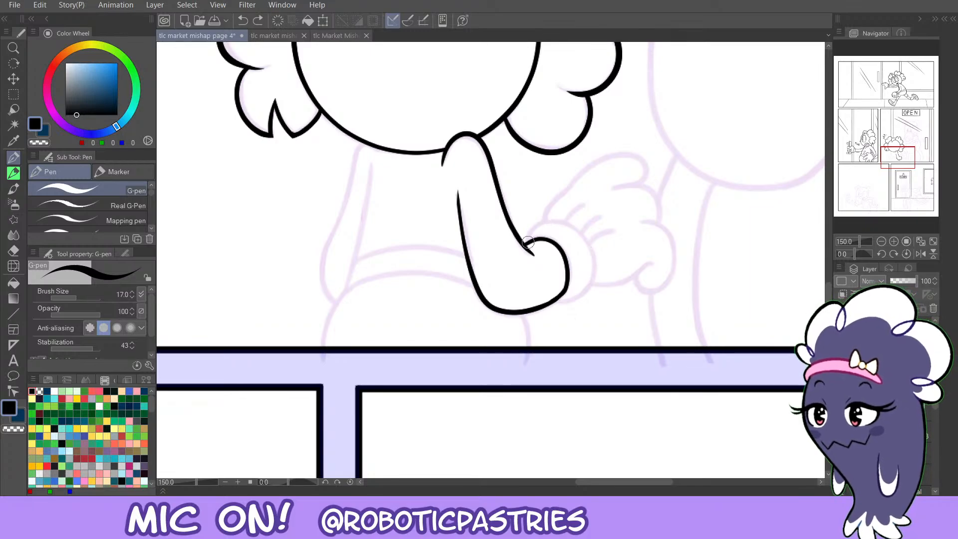
Try to ink the rounded glove cuff around the wrist of the bent arm.
{"action": "mouse_move", "coordinate": [526, 243]}
{"action": "left_mouse_down"}
{"action": "mouse_move", "coordinate": [564, 221]}
{"action": "mouse_move", "coordinate": [592, 272]}
{"action": "left_mouse_up"}
{"action": "key", "text": "ctrl+z"}
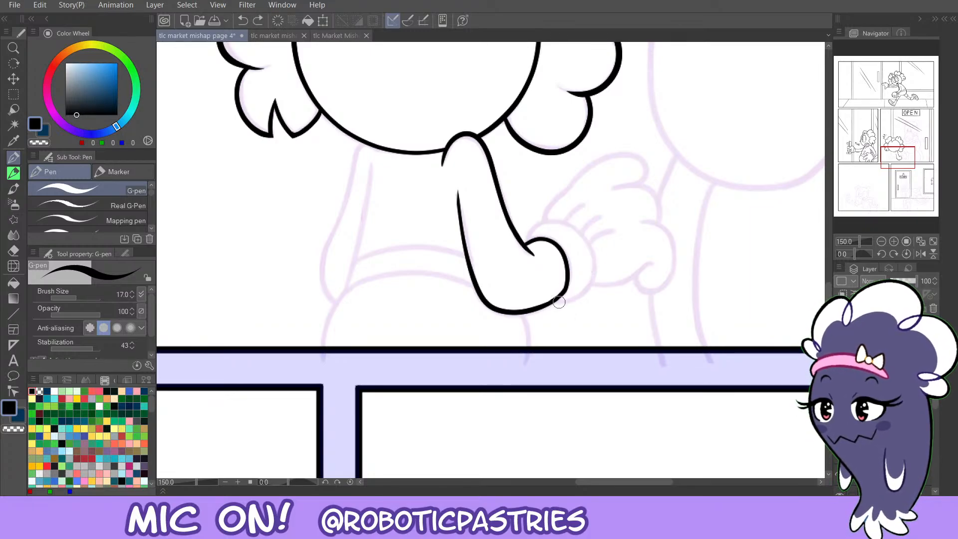
{"action": "mouse_move", "coordinate": [559, 302]}
{"action": "left_mouse_down"}
{"action": "mouse_move", "coordinate": [603, 267]}
{"action": "mouse_move", "coordinate": [554, 219]}
{"action": "mouse_move", "coordinate": [534, 224]}
{"action": "mouse_move", "coordinate": [575, 293]}
{"action": "left_mouse_up"}
{"action": "key", "text": "ctrl+z"}
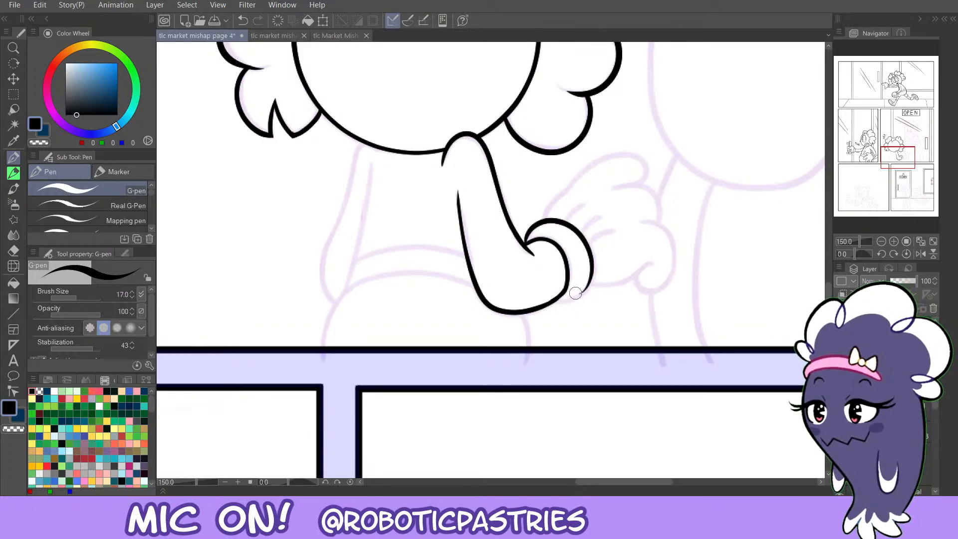
{"action": "key", "text": "ctrl+z"}
{"action": "left_click_drag", "start_coordinate": [579, 227], "coordinate": [556, 302]}
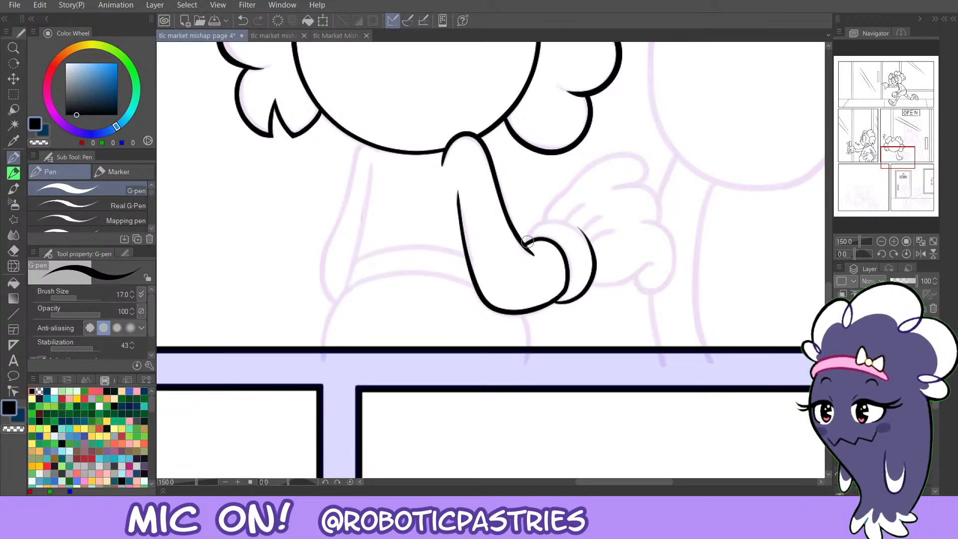
{"action": "mouse_move", "coordinate": [526, 243]}
{"action": "left_mouse_down"}
{"action": "mouse_move", "coordinate": [532, 224]}
{"action": "mouse_move", "coordinate": [559, 218]}
{"action": "mouse_move", "coordinate": [592, 265]}
{"action": "left_mouse_up"}
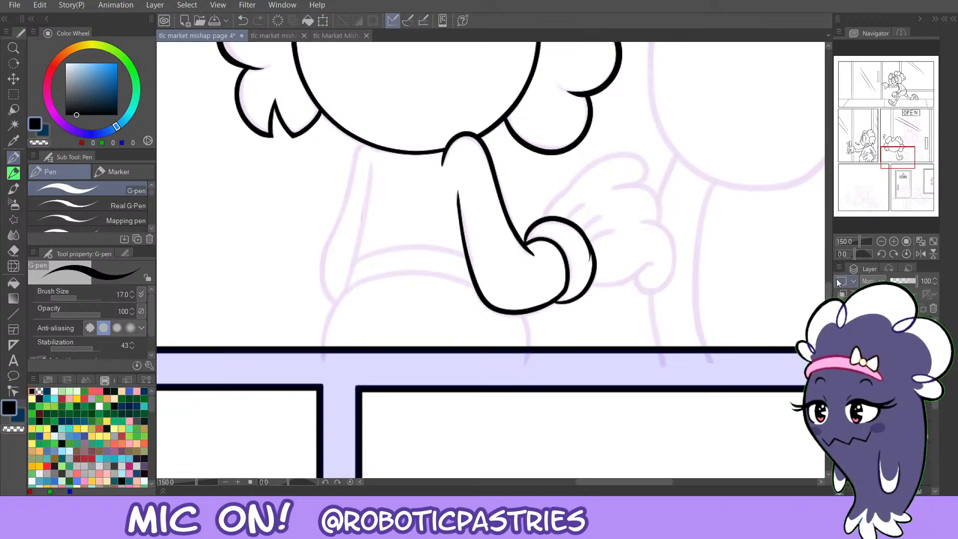
Mirror the canvas view horizontally and try inking the glove cuff outline in that orientation.
{"action": "left_click", "coordinate": [920, 254]}
{"action": "key", "text": "ctrl+z"}
{"action": "key", "text": "ctrl+z"}
{"action": "mouse_move", "coordinate": [386, 255]}
{"action": "left_mouse_down"}
{"action": "mouse_move", "coordinate": [385, 276]}
{"action": "mouse_move", "coordinate": [423, 302]}
{"action": "left_mouse_up"}
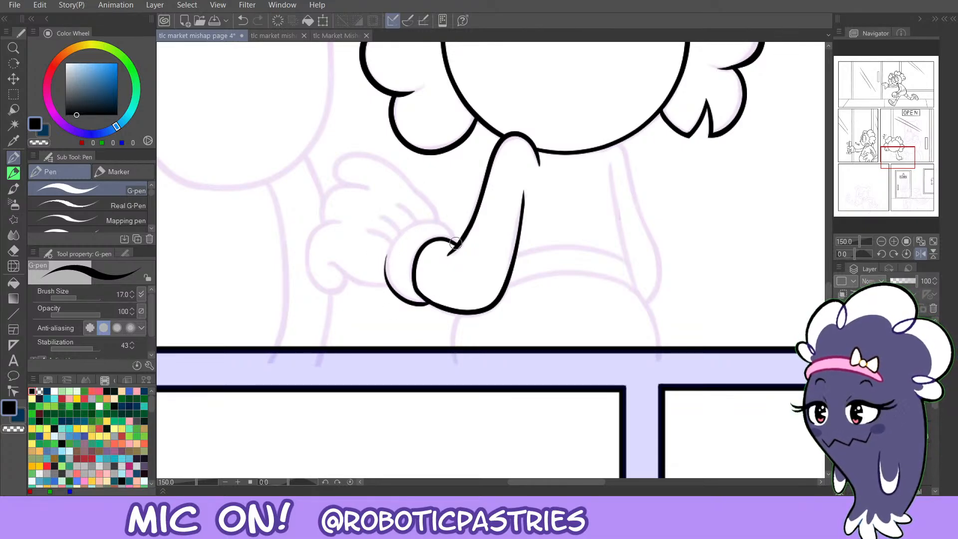
{"action": "left_click_drag", "start_coordinate": [455, 242], "coordinate": [388, 247]}
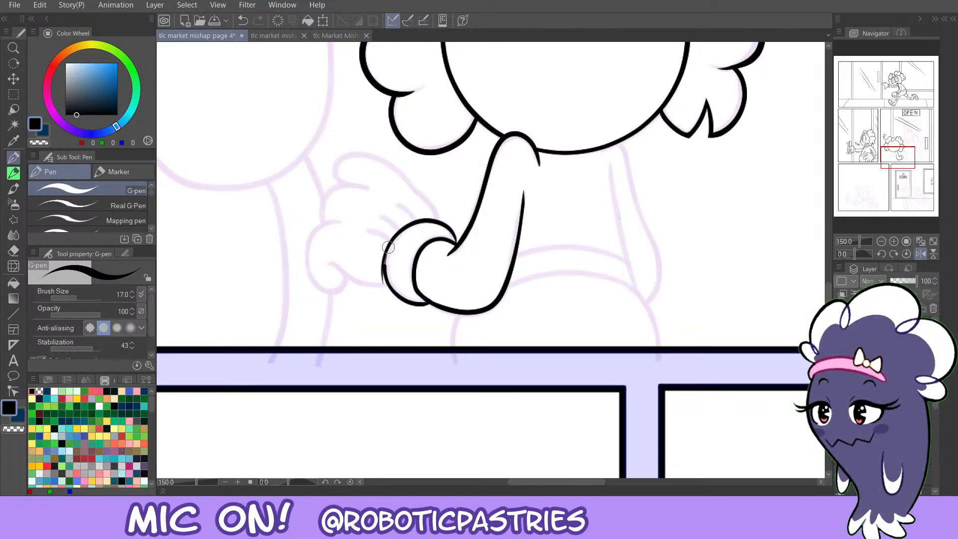
{"action": "key", "text": "ctrl+z"}
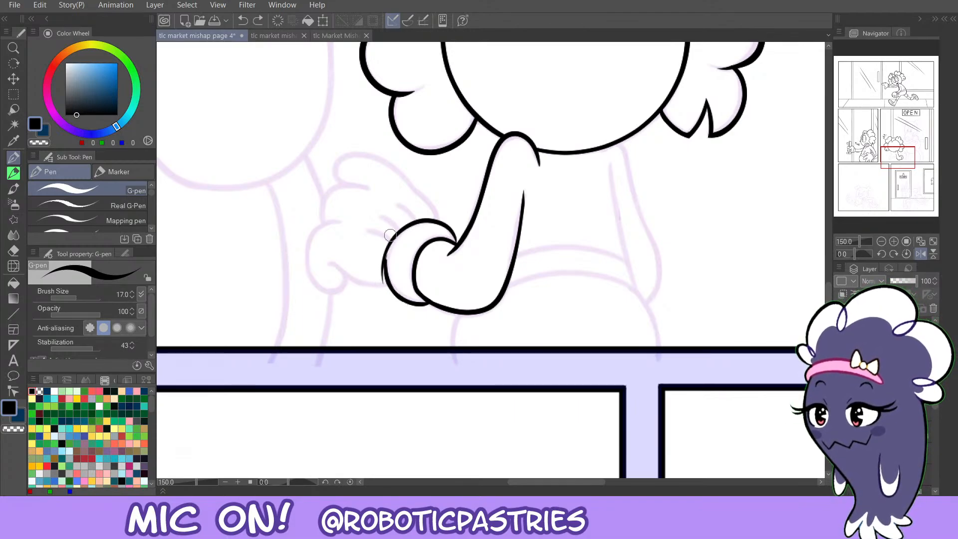
{"action": "left_click_drag", "start_coordinate": [390, 235], "coordinate": [407, 221]}
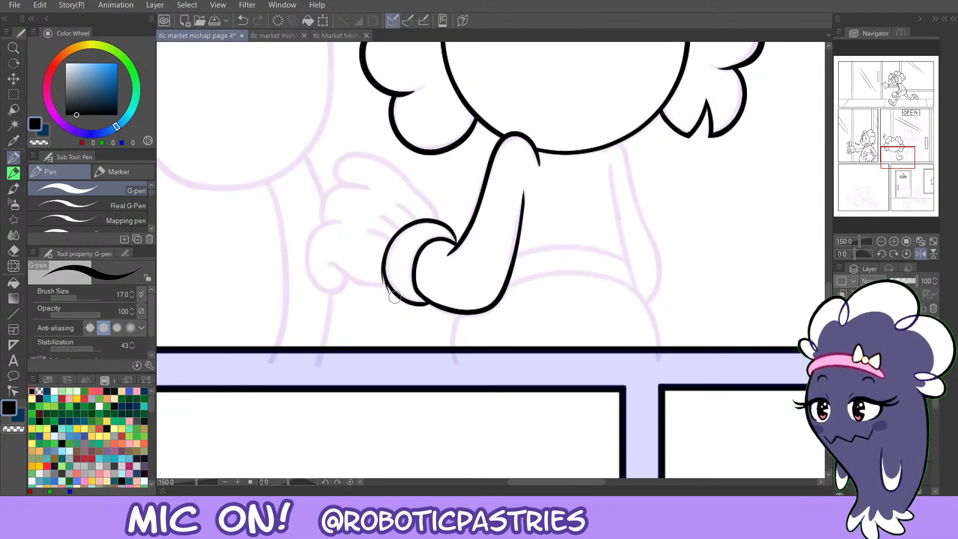
{"action": "key", "text": "ctrl+z"}
{"action": "key", "text": "ctrl+z"}
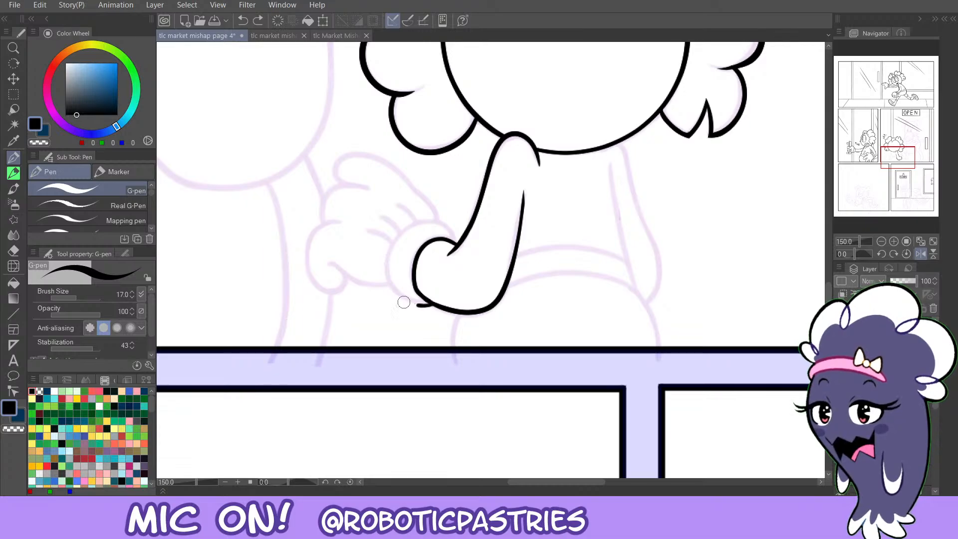
Ink the outer edge of the glove cuff from the underside of the forearm up toward the hand.
{"action": "mouse_move", "coordinate": [428, 306]}
{"action": "left_mouse_down"}
{"action": "mouse_move", "coordinate": [381, 270]}
{"action": "mouse_move", "coordinate": [441, 218]}
{"action": "mouse_move", "coordinate": [417, 214]}
{"action": "left_mouse_up"}
{"action": "key", "text": "ctrl+z"}
{"action": "key", "text": "ctrl+z"}
{"action": "mouse_move", "coordinate": [455, 245]}
{"action": "left_mouse_down"}
{"action": "mouse_move", "coordinate": [412, 221]}
{"action": "mouse_move", "coordinate": [397, 281]}
{"action": "mouse_move", "coordinate": [408, 228]}
{"action": "mouse_move", "coordinate": [439, 218]}
{"action": "mouse_move", "coordinate": [399, 241]}
{"action": "mouse_move", "coordinate": [428, 304]}
{"action": "mouse_move", "coordinate": [395, 278]}
{"action": "mouse_move", "coordinate": [409, 303]}
{"action": "mouse_move", "coordinate": [406, 289]}
{"action": "mouse_move", "coordinate": [407, 299]}
{"action": "mouse_move", "coordinate": [399, 295]}
{"action": "left_mouse_up"}
{"action": "key", "text": "ctrl+z"}
{"action": "key", "text": "ctrl+z"}
{"action": "key", "text": "ctrl+z"}
{"action": "key", "text": "ctrl+z"}
{"action": "key", "text": "ctrl+z"}
{"action": "key", "text": "ctrl+z"}
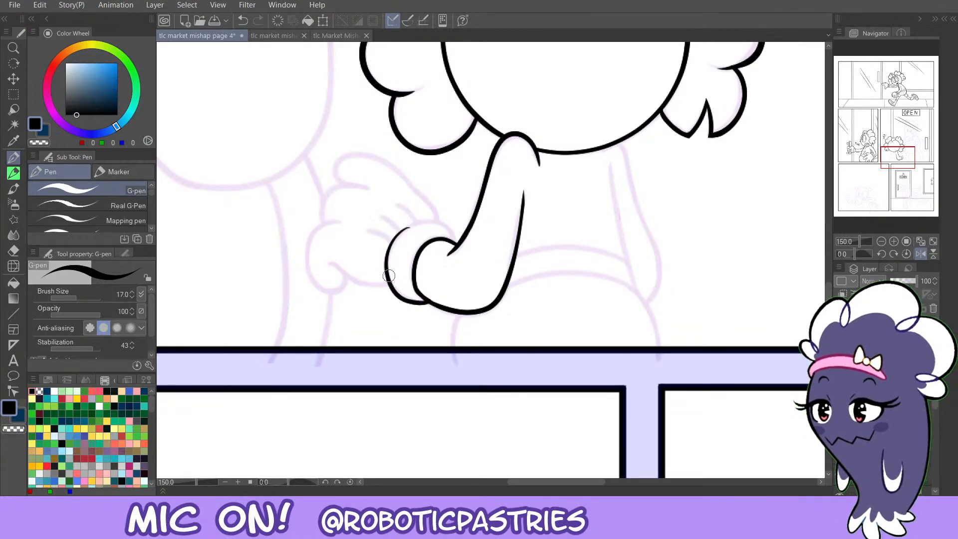
Ink the cuff's upper curve to join the arm and clean up its line with the transparent color.
{"action": "mouse_move", "coordinate": [388, 259]}
{"action": "left_mouse_down"}
{"action": "mouse_move", "coordinate": [454, 235]}
{"action": "mouse_move", "coordinate": [449, 227]}
{"action": "mouse_move", "coordinate": [393, 244]}
{"action": "mouse_move", "coordinate": [400, 229]}
{"action": "mouse_move", "coordinate": [388, 265]}
{"action": "mouse_move", "coordinate": [439, 224]}
{"action": "mouse_move", "coordinate": [431, 220]}
{"action": "mouse_move", "coordinate": [384, 271]}
{"action": "mouse_move", "coordinate": [388, 259]}
{"action": "mouse_move", "coordinate": [388, 272]}
{"action": "mouse_move", "coordinate": [388, 245]}
{"action": "mouse_move", "coordinate": [431, 218]}
{"action": "mouse_move", "coordinate": [387, 272]}
{"action": "left_mouse_up"}
{"action": "key", "text": "ctrl+z"}
{"action": "key", "text": "ctrl+z"}
{"action": "key", "text": "ctrl+z"}
{"action": "key", "text": "ctrl+z"}
{"action": "key", "text": "ctrl+z"}
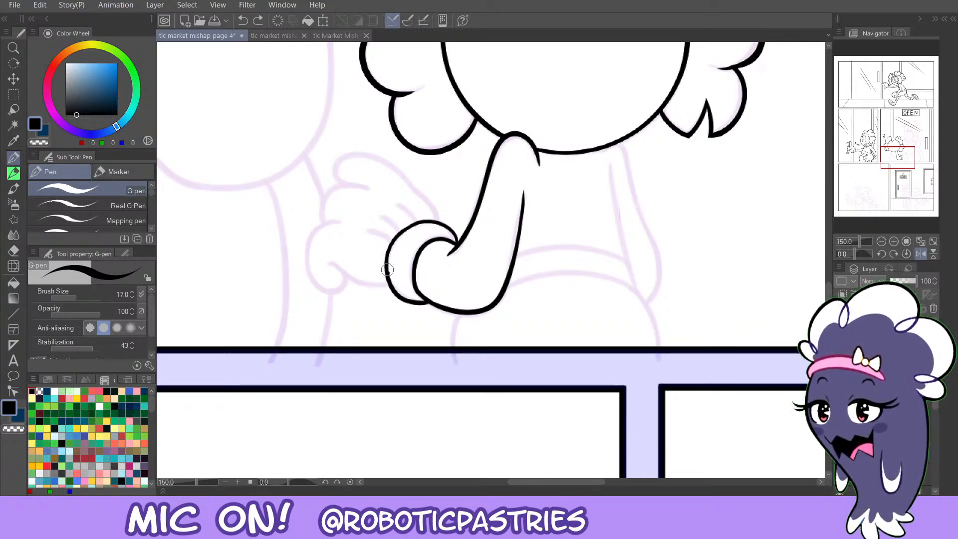
{"action": "mouse_move", "coordinate": [388, 269]}
{"action": "left_mouse_down"}
{"action": "mouse_move", "coordinate": [409, 220]}
{"action": "mouse_move", "coordinate": [421, 220]}
{"action": "mouse_move", "coordinate": [402, 230]}
{"action": "mouse_move", "coordinate": [386, 264]}
{"action": "left_mouse_up"}
{"action": "key", "text": "ctrl+z"}
{"action": "key", "text": "c"}
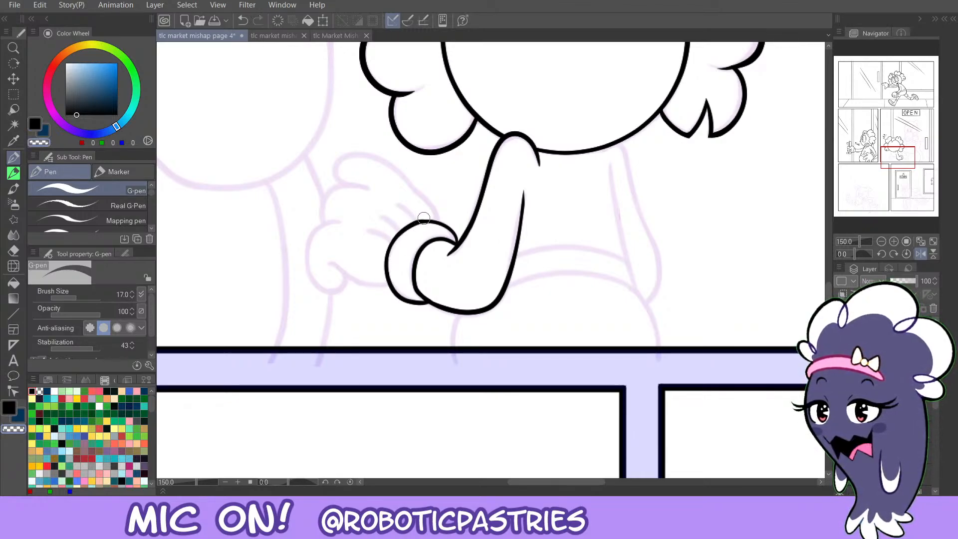
{"action": "mouse_move", "coordinate": [421, 218]}
{"action": "left_mouse_down"}
{"action": "mouse_move", "coordinate": [402, 229]}
{"action": "mouse_move", "coordinate": [408, 222]}
{"action": "left_mouse_up"}
{"action": "key", "text": "c"}
Ink the short line for the back of the hand, rising from the top of the cuff.
{"action": "mouse_move", "coordinate": [456, 241]}
{"action": "left_mouse_down"}
{"action": "mouse_move", "coordinate": [426, 220]}
{"action": "mouse_move", "coordinate": [417, 223]}
{"action": "mouse_move", "coordinate": [460, 243]}
{"action": "mouse_move", "coordinate": [413, 224]}
{"action": "mouse_move", "coordinate": [402, 182]}
{"action": "mouse_move", "coordinate": [440, 221]}
{"action": "mouse_move", "coordinate": [405, 185]}
{"action": "left_mouse_up"}
{"action": "key", "text": "ctrl+z"}
{"action": "key", "text": "ctrl+z"}
{"action": "key", "text": "ctrl+z"}
{"action": "key", "text": "ctrl+z"}
{"action": "key", "text": "ctrl+z"}
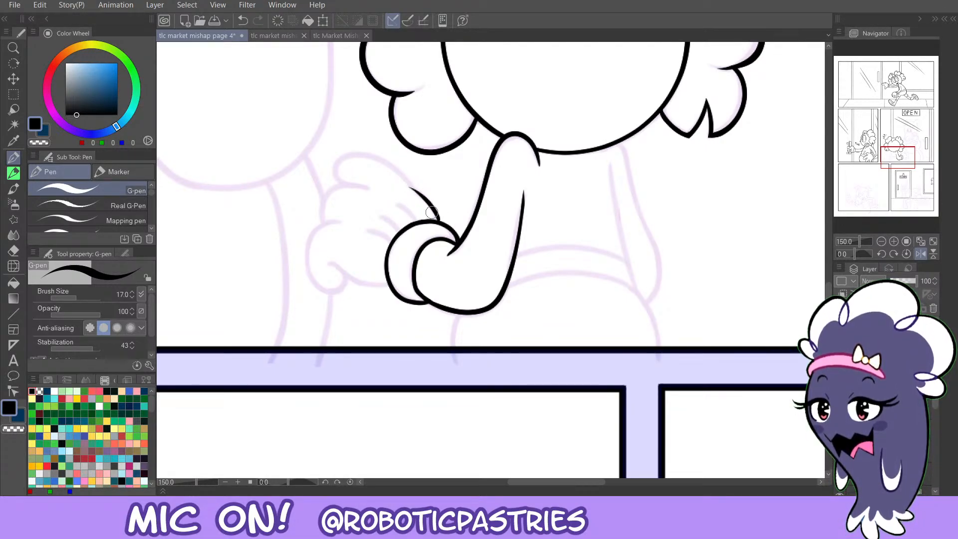
{"action": "key", "text": "ctrl+z"}
{"action": "left_click_drag", "start_coordinate": [439, 221], "coordinate": [408, 184]}
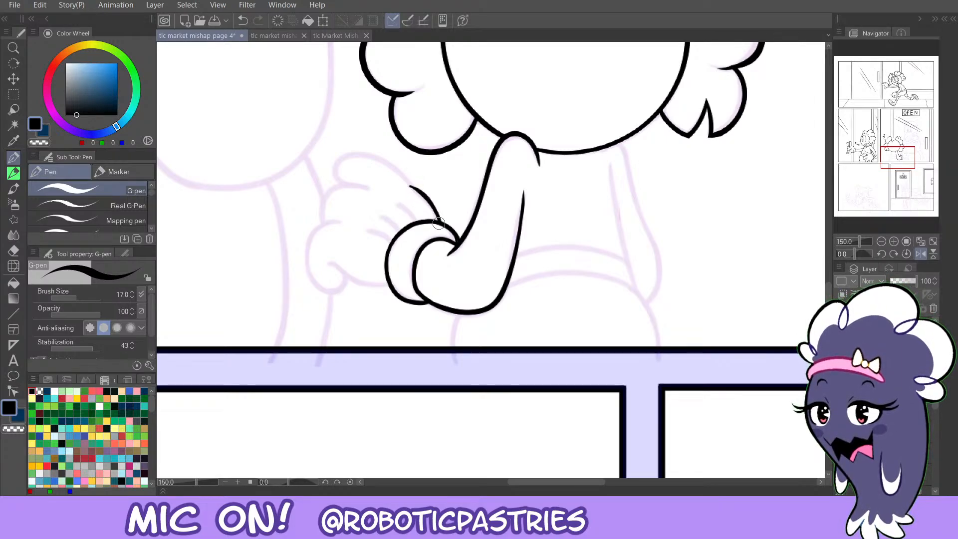
{"action": "left_click_drag", "start_coordinate": [439, 221], "coordinate": [404, 183]}
{"action": "key", "text": "ctrl+z"}
{"action": "mouse_move", "coordinate": [438, 222]}
{"action": "left_mouse_down"}
{"action": "mouse_move", "coordinate": [372, 155]}
{"action": "mouse_move", "coordinate": [330, 169]}
{"action": "mouse_move", "coordinate": [352, 186]}
{"action": "mouse_move", "coordinate": [362, 151]}
{"action": "mouse_move", "coordinate": [411, 188]}
{"action": "left_mouse_up"}
{"action": "key", "text": "ctrl+z"}
{"action": "key", "text": "ctrl+z"}
Ink the uppermost finger joining the back of the hand, plus the curved second finger beneath it.
{"action": "mouse_move", "coordinate": [343, 182]}
{"action": "left_mouse_down"}
{"action": "mouse_move", "coordinate": [335, 164]}
{"action": "mouse_move", "coordinate": [378, 157]}
{"action": "mouse_move", "coordinate": [414, 187]}
{"action": "left_mouse_up"}
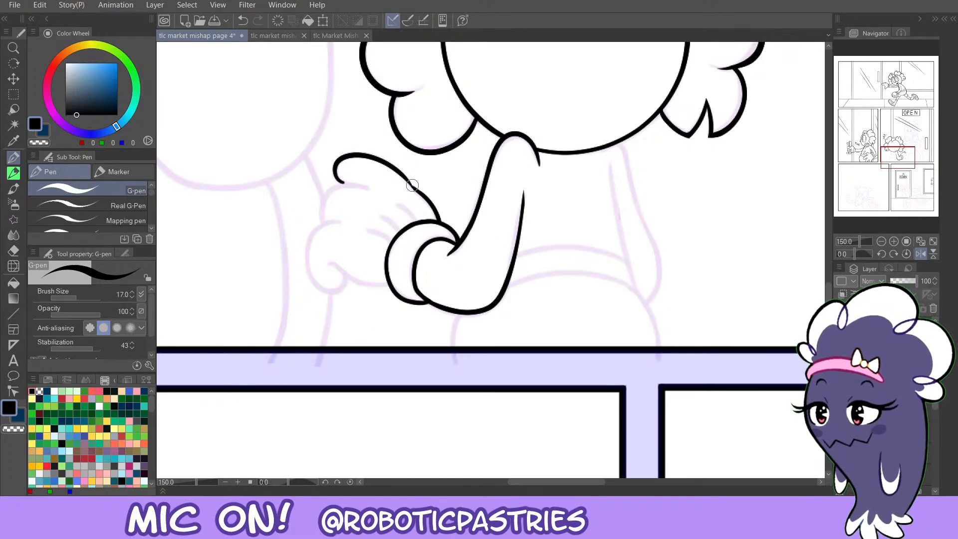
{"action": "mouse_move", "coordinate": [364, 186]}
{"action": "left_mouse_down"}
{"action": "mouse_move", "coordinate": [324, 223]}
{"action": "mouse_move", "coordinate": [376, 188]}
{"action": "mouse_move", "coordinate": [320, 214]}
{"action": "mouse_move", "coordinate": [323, 224]}
{"action": "mouse_move", "coordinate": [336, 183]}
{"action": "mouse_move", "coordinate": [377, 189]}
{"action": "left_mouse_up"}
{"action": "key", "text": "ctrl+z"}
{"action": "key", "text": "ctrl+z"}
{"action": "key", "text": "ctrl+z"}
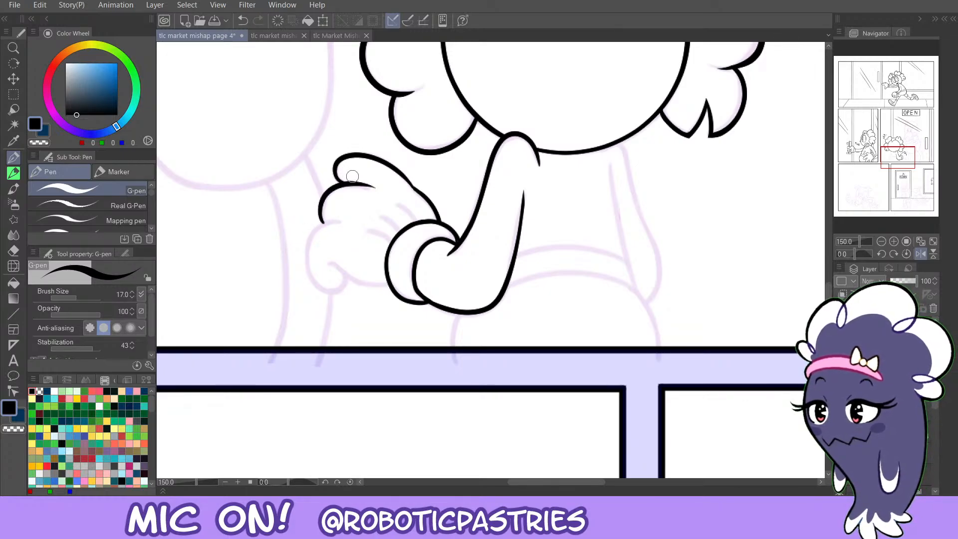
{"action": "key", "text": "c"}
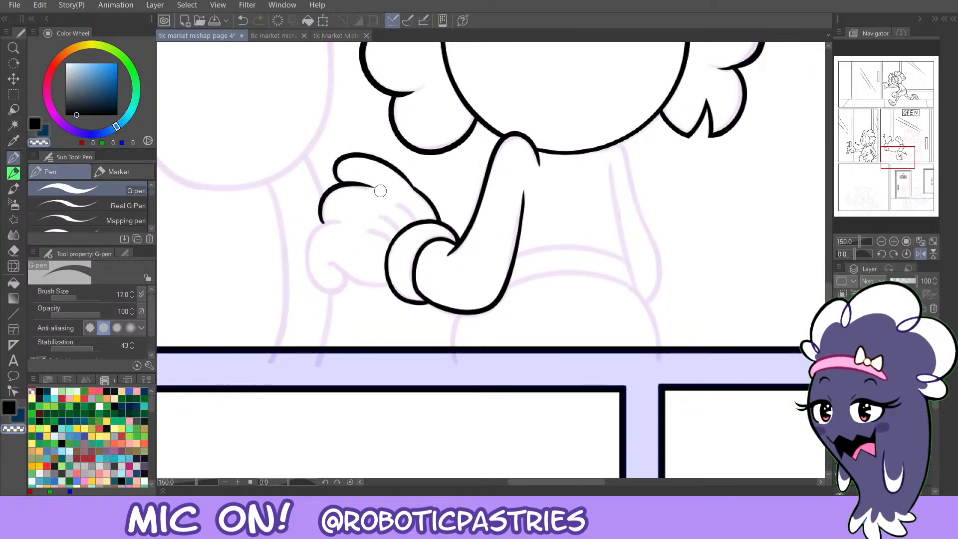
{"action": "key", "text": "c"}
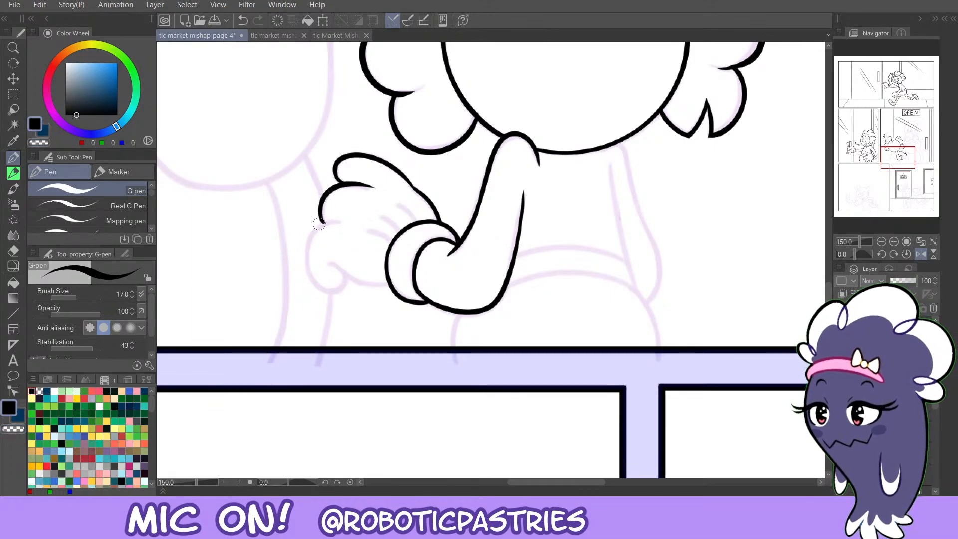
Ink the large rounded outline of the lowest finger, starting below the second finger and hooking at its tip.
{"action": "key", "text": "c"}
{"action": "key", "text": "c"}
{"action": "mouse_move", "coordinate": [322, 223]}
{"action": "left_mouse_down"}
{"action": "mouse_move", "coordinate": [319, 292]}
{"action": "mouse_move", "coordinate": [332, 297]}
{"action": "mouse_move", "coordinate": [312, 241]}
{"action": "left_mouse_up"}
{"action": "key", "text": "ctrl+z"}
{"action": "key", "text": "ctrl+z"}
{"action": "mouse_move", "coordinate": [343, 273]}
{"action": "left_mouse_down"}
{"action": "mouse_move", "coordinate": [347, 284]}
{"action": "mouse_move", "coordinate": [321, 289]}
{"action": "mouse_move", "coordinate": [325, 220]}
{"action": "mouse_move", "coordinate": [335, 220]}
{"action": "mouse_move", "coordinate": [322, 236]}
{"action": "mouse_move", "coordinate": [343, 220]}
{"action": "left_mouse_up"}
{"action": "key", "text": "c"}
{"action": "key", "text": "ctrl+z"}
{"action": "key", "text": "c"}
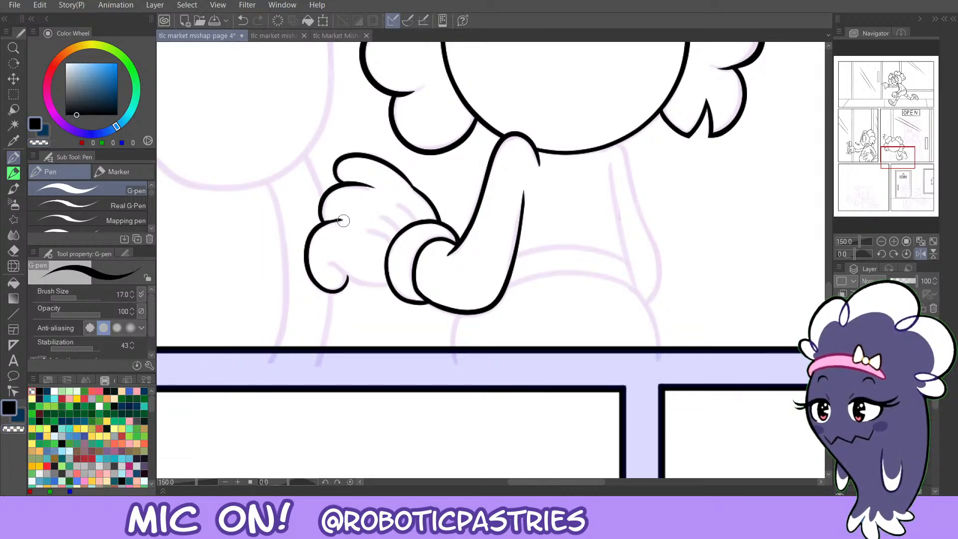
Ink the curled fingertip and the hand's underside to the cuff, and add the short finger creases beside the cuff.
{"action": "mouse_move", "coordinate": [334, 264]}
{"action": "left_mouse_down"}
{"action": "mouse_move", "coordinate": [354, 282]}
{"action": "mouse_move", "coordinate": [388, 283]}
{"action": "mouse_move", "coordinate": [350, 273]}
{"action": "mouse_move", "coordinate": [330, 291]}
{"action": "mouse_move", "coordinate": [322, 284]}
{"action": "mouse_move", "coordinate": [336, 290]}
{"action": "mouse_move", "coordinate": [344, 278]}
{"action": "left_mouse_up"}
{"action": "key", "text": "ctrl+z"}
{"action": "key", "text": "c"}
{"action": "key", "text": "c"}
{"action": "key", "text": "ctrl+z"}
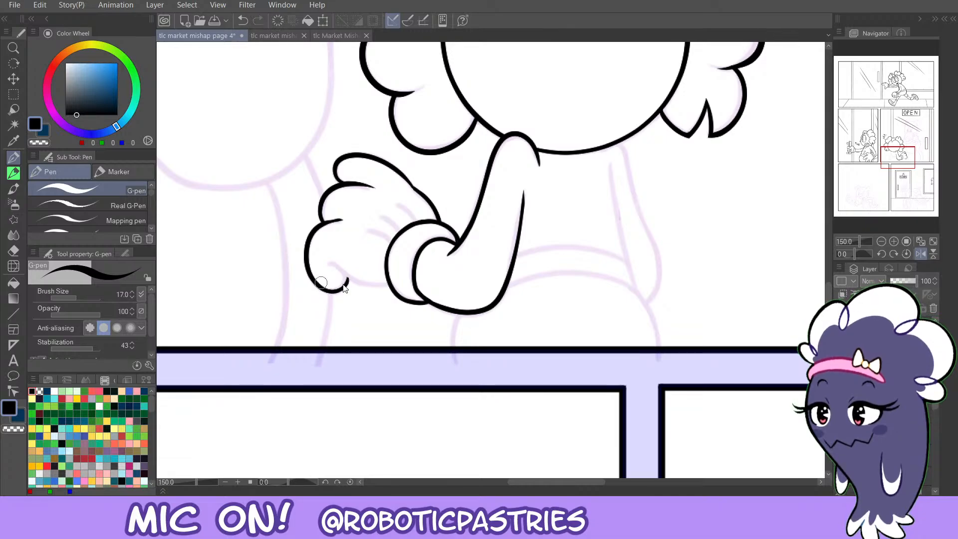
{"action": "key", "text": "ctrl+z"}
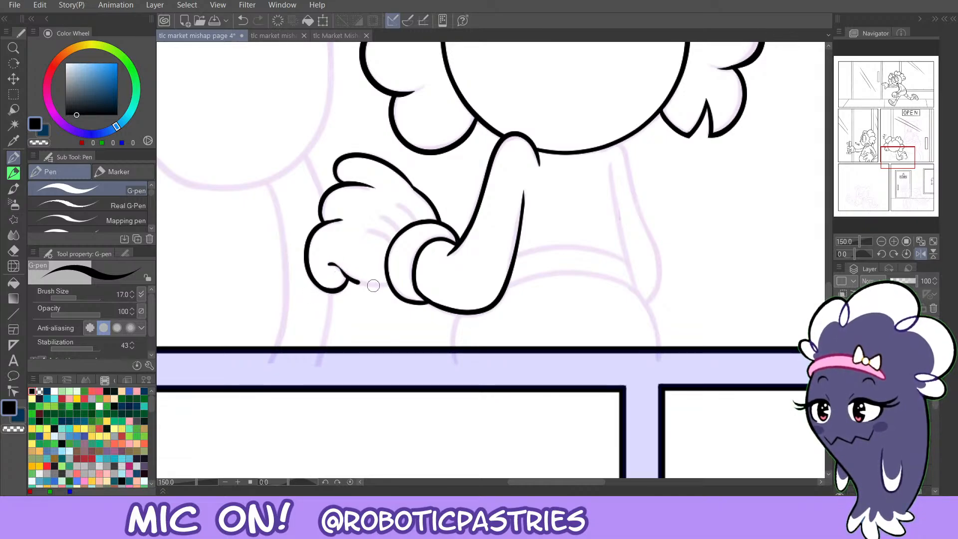
{"action": "mouse_move", "coordinate": [373, 285]}
{"action": "left_mouse_down"}
{"action": "mouse_move", "coordinate": [389, 284]}
{"action": "mouse_move", "coordinate": [346, 273]}
{"action": "left_mouse_up"}
{"action": "key", "text": "ctrl+z"}
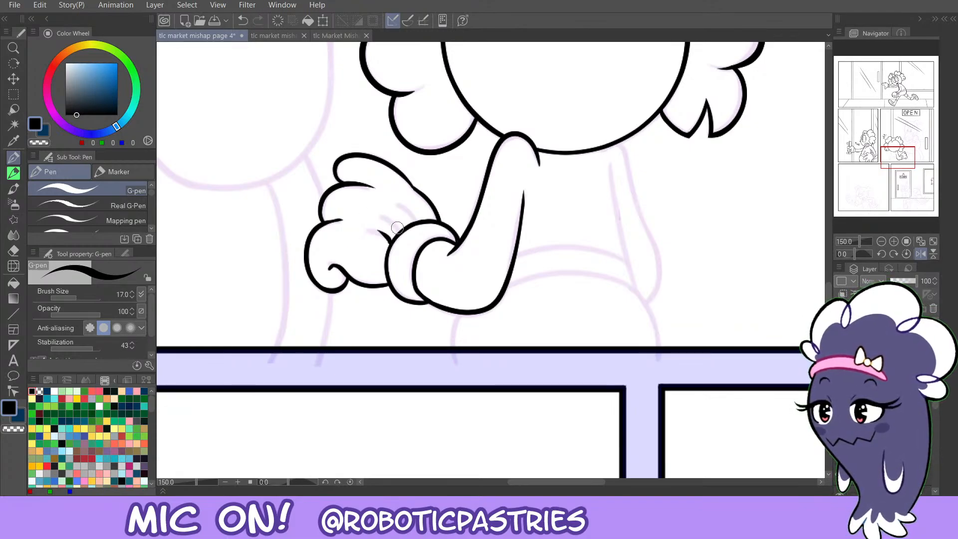
{"action": "key", "text": "ctrl+z"}
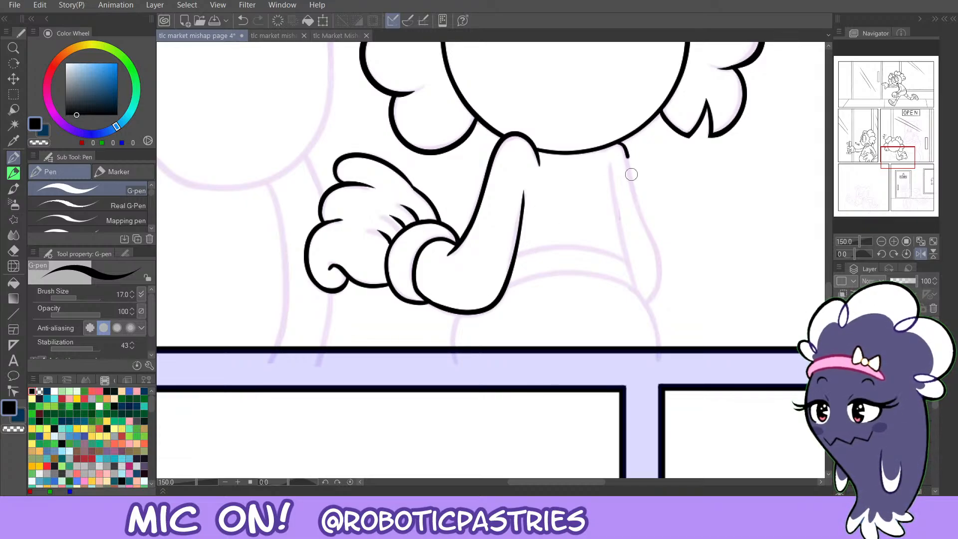
Ink the outer and inner lines of the far arm from the shoulder, trimming the inner line's lower end.
{"action": "mouse_move", "coordinate": [626, 157]}
{"action": "left_mouse_down"}
{"action": "mouse_move", "coordinate": [645, 300]}
{"action": "mouse_move", "coordinate": [661, 285]}
{"action": "mouse_move", "coordinate": [614, 145]}
{"action": "left_mouse_up"}
{"action": "key", "text": "ctrl+z"}
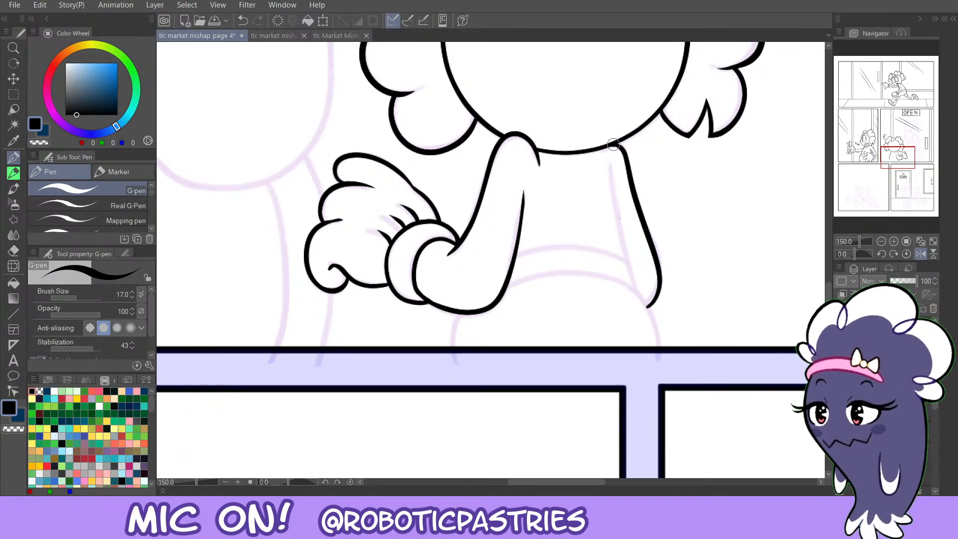
{"action": "left_click_drag", "start_coordinate": [609, 162], "coordinate": [636, 295]}
{"action": "key", "text": "ctrl+z"}
{"action": "key", "text": "ctrl+z"}
{"action": "key", "text": "c"}
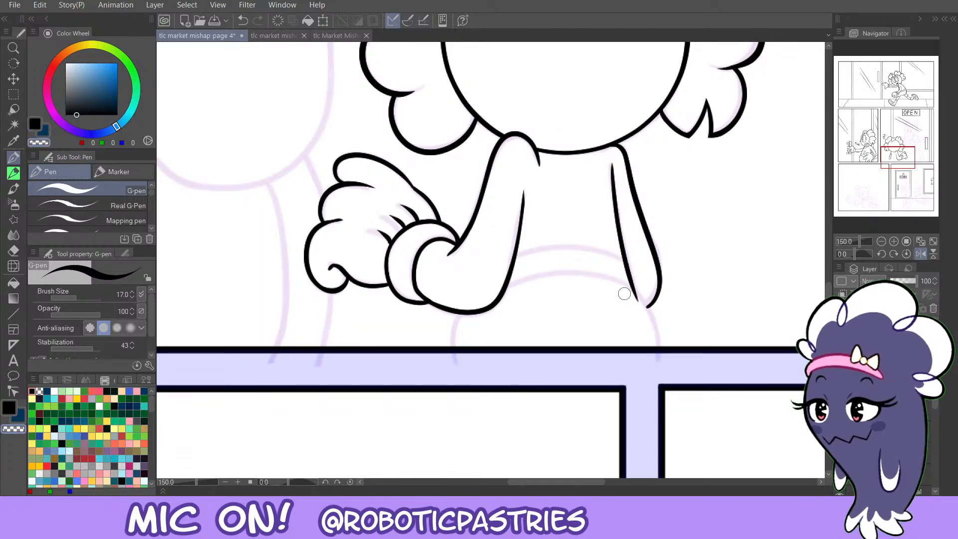
{"action": "key", "text": "c"}
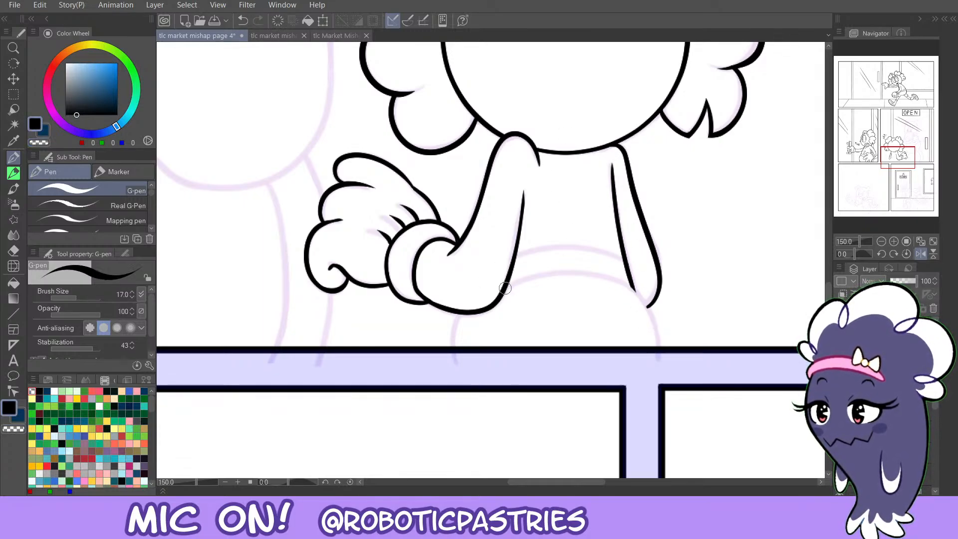
Ink the short body line from beneath the bent elbow down to the panel border.
{"action": "mouse_move", "coordinate": [506, 287]}
{"action": "left_mouse_down"}
{"action": "mouse_move", "coordinate": [563, 277]}
{"action": "mouse_move", "coordinate": [661, 345]}
{"action": "left_mouse_up"}
{"action": "key", "text": "ctrl+z"}
{"action": "left_click_drag", "start_coordinate": [457, 316], "coordinate": [453, 344]}
{"action": "key", "text": "ctrl+z"}
{"action": "key", "text": "ctrl+z"}
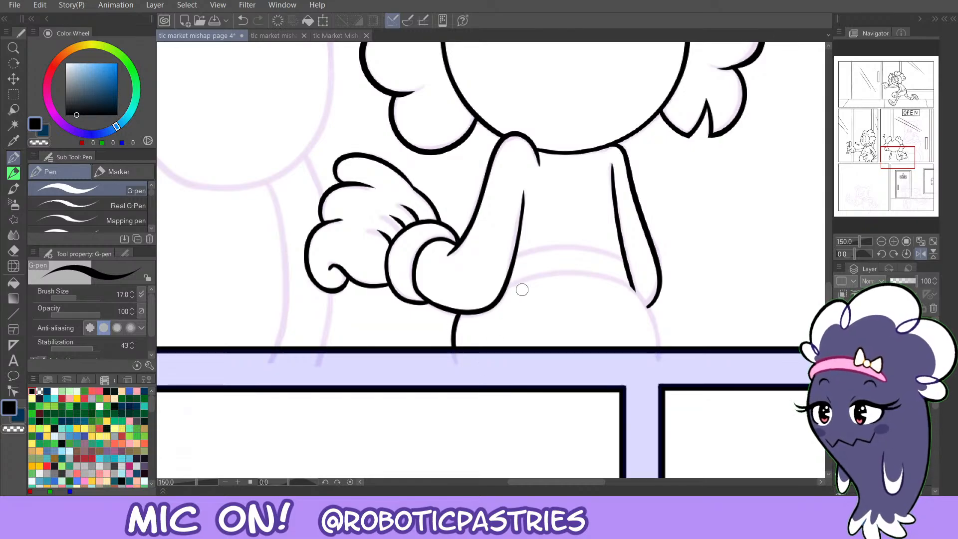
Try to ink the hip curve as one stroke from the bent elbow across to the panel border.
{"action": "mouse_move", "coordinate": [508, 283]}
{"action": "left_mouse_down"}
{"action": "mouse_move", "coordinate": [613, 274]}
{"action": "mouse_move", "coordinate": [660, 346]}
{"action": "left_mouse_up"}
{"action": "key", "text": "ctrl+z"}
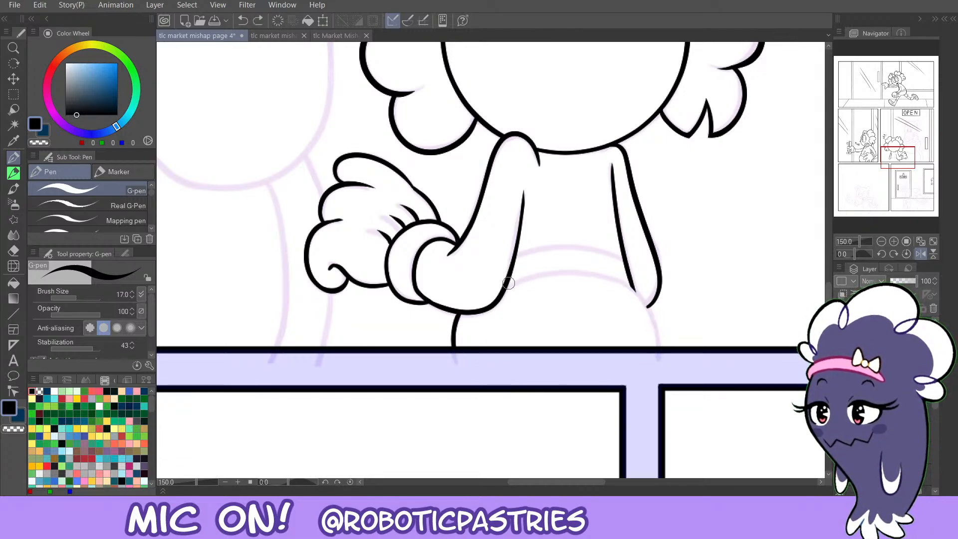
{"action": "mouse_move", "coordinate": [507, 283]}
{"action": "left_mouse_down"}
{"action": "mouse_move", "coordinate": [602, 278]}
{"action": "mouse_move", "coordinate": [669, 382]}
{"action": "left_mouse_up"}
{"action": "key", "text": "ctrl+z"}
{"action": "mouse_move", "coordinate": [507, 284]}
{"action": "left_mouse_down"}
{"action": "mouse_move", "coordinate": [655, 304]}
{"action": "mouse_move", "coordinate": [658, 385]}
{"action": "left_mouse_up"}
{"action": "key", "text": "ctrl+z"}
{"action": "mouse_move", "coordinate": [508, 285]}
{"action": "left_mouse_down"}
{"action": "mouse_move", "coordinate": [547, 274]}
{"action": "mouse_move", "coordinate": [657, 324]}
{"action": "mouse_move", "coordinate": [656, 352]}
{"action": "mouse_move", "coordinate": [597, 273]}
{"action": "mouse_move", "coordinate": [502, 293]}
{"action": "mouse_move", "coordinate": [557, 272]}
{"action": "mouse_move", "coordinate": [663, 336]}
{"action": "mouse_move", "coordinate": [657, 366]}
{"action": "mouse_move", "coordinate": [592, 270]}
{"action": "mouse_move", "coordinate": [510, 281]}
{"action": "mouse_move", "coordinate": [619, 283]}
{"action": "mouse_move", "coordinate": [659, 364]}
{"action": "left_mouse_up"}
{"action": "key", "text": "ctrl+z"}
{"action": "key", "text": "ctrl+z"}
{"action": "key", "text": "ctrl+z"}
{"action": "key", "text": "ctrl+z"}
{"action": "key", "text": "ctrl+z"}
{"action": "mouse_move", "coordinate": [508, 275]}
{"action": "left_mouse_down"}
{"action": "mouse_move", "coordinate": [589, 272]}
{"action": "mouse_move", "coordinate": [657, 367]}
{"action": "mouse_move", "coordinate": [556, 262]}
{"action": "mouse_move", "coordinate": [505, 278]}
{"action": "mouse_move", "coordinate": [662, 355]}
{"action": "left_mouse_up"}
{"action": "key", "text": "ctrl+z"}
{"action": "key", "text": "ctrl+z"}
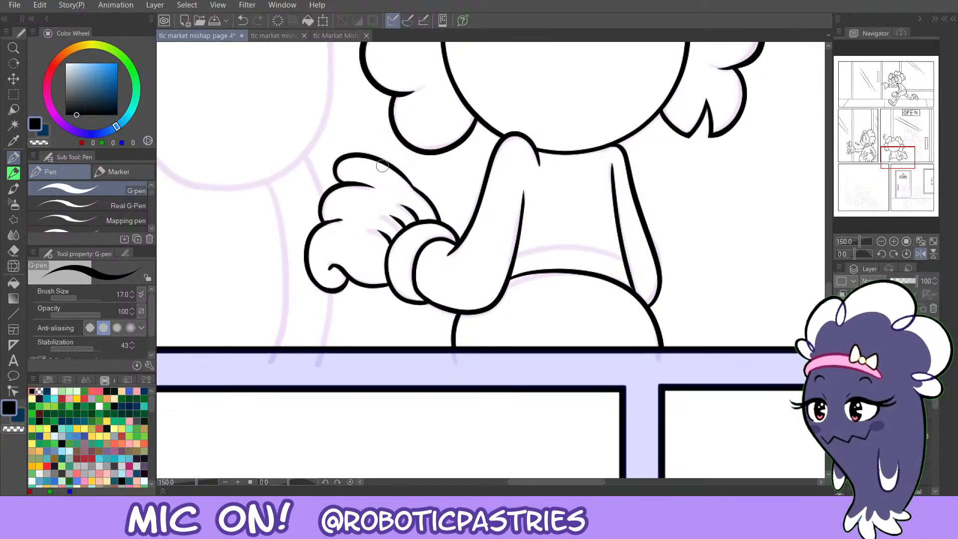
Unmirror the canvas view and replace the single hip curve with a short side line from the far arm to the panel border.
{"action": "left_click", "coordinate": [920, 254]}
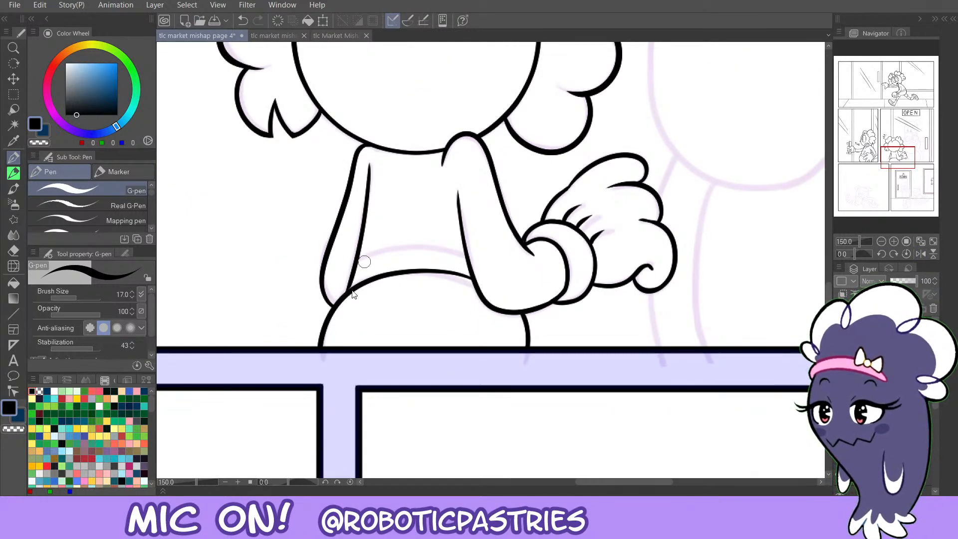
{"action": "key", "text": "ctrl+z"}
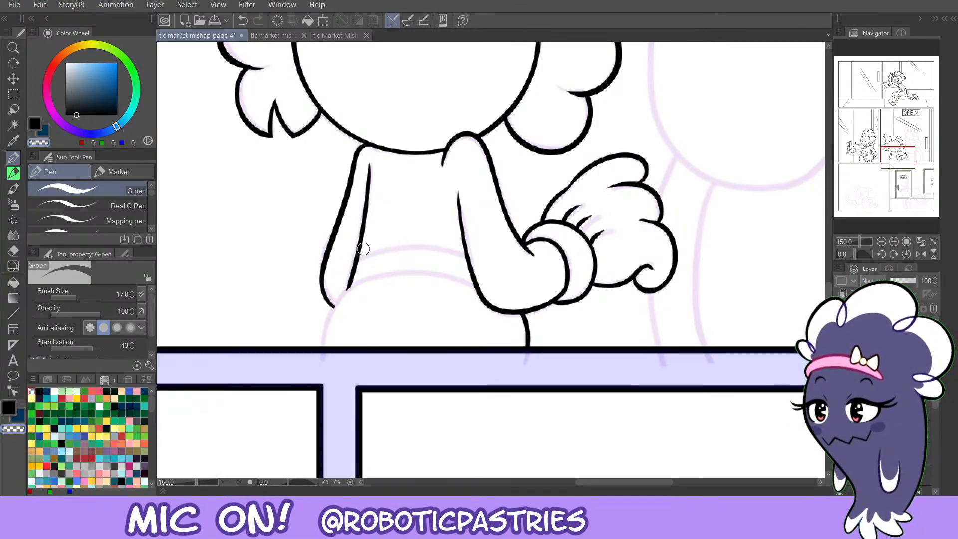
{"action": "mouse_move", "coordinate": [350, 287]}
{"action": "left_mouse_down"}
{"action": "mouse_move", "coordinate": [328, 322]}
{"action": "mouse_move", "coordinate": [336, 356]}
{"action": "mouse_move", "coordinate": [327, 320]}
{"action": "mouse_move", "coordinate": [351, 290]}
{"action": "mouse_move", "coordinate": [331, 349]}
{"action": "left_mouse_up"}
{"action": "key", "text": "ctrl+z"}
{"action": "key", "text": "ctrl+z"}
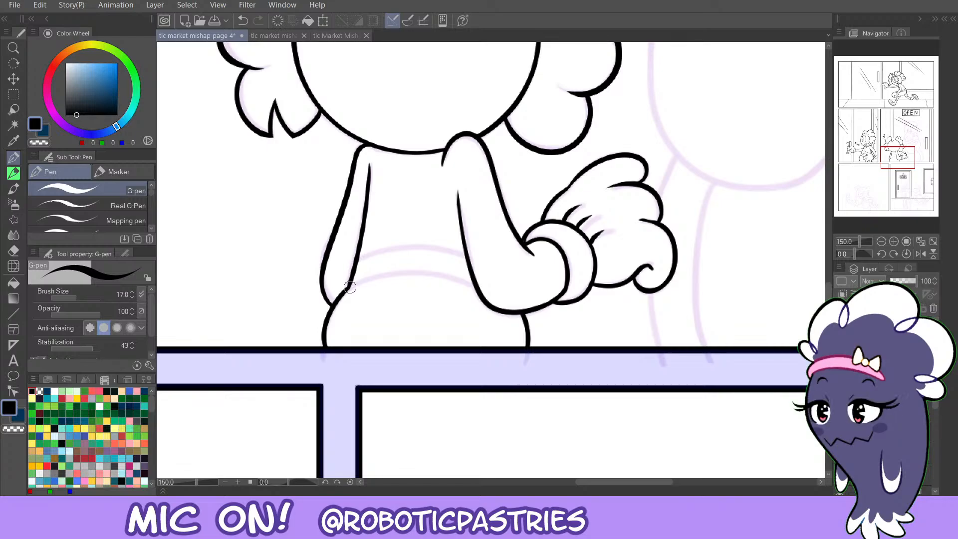
Ink the lower and upper curves of the waistband between the two arms.
{"action": "left_click_drag", "start_coordinate": [351, 285], "coordinate": [484, 293]}
{"action": "key", "text": "ctrl+z"}
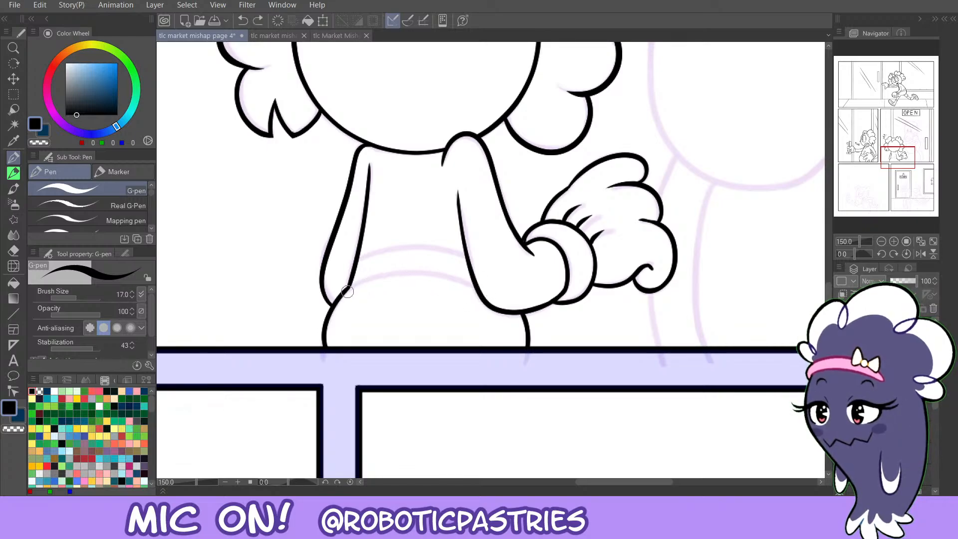
{"action": "mouse_move", "coordinate": [347, 288]}
{"action": "left_mouse_down"}
{"action": "mouse_move", "coordinate": [420, 274]}
{"action": "mouse_move", "coordinate": [480, 291]}
{"action": "left_mouse_up"}
{"action": "key", "text": "ctrl+z"}
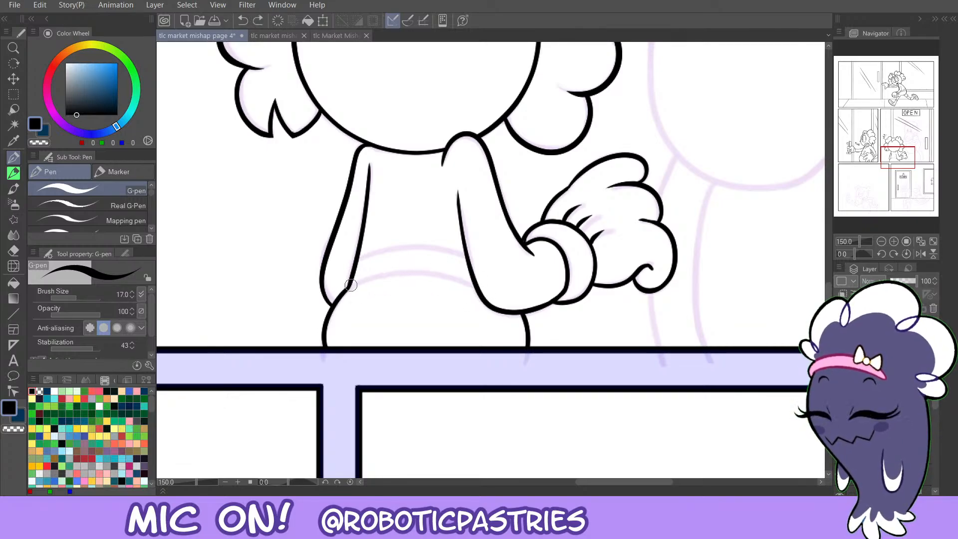
{"action": "mouse_move", "coordinate": [348, 287]}
{"action": "left_mouse_down"}
{"action": "mouse_move", "coordinate": [436, 275]}
{"action": "mouse_move", "coordinate": [480, 291]}
{"action": "left_mouse_up"}
{"action": "mouse_move", "coordinate": [356, 267]}
{"action": "left_mouse_down"}
{"action": "mouse_move", "coordinate": [470, 264]}
{"action": "mouse_move", "coordinate": [380, 254]}
{"action": "mouse_move", "coordinate": [354, 271]}
{"action": "mouse_move", "coordinate": [474, 267]}
{"action": "left_mouse_up"}
{"action": "key", "text": "ctrl+z"}
{"action": "key", "text": "ctrl+z"}
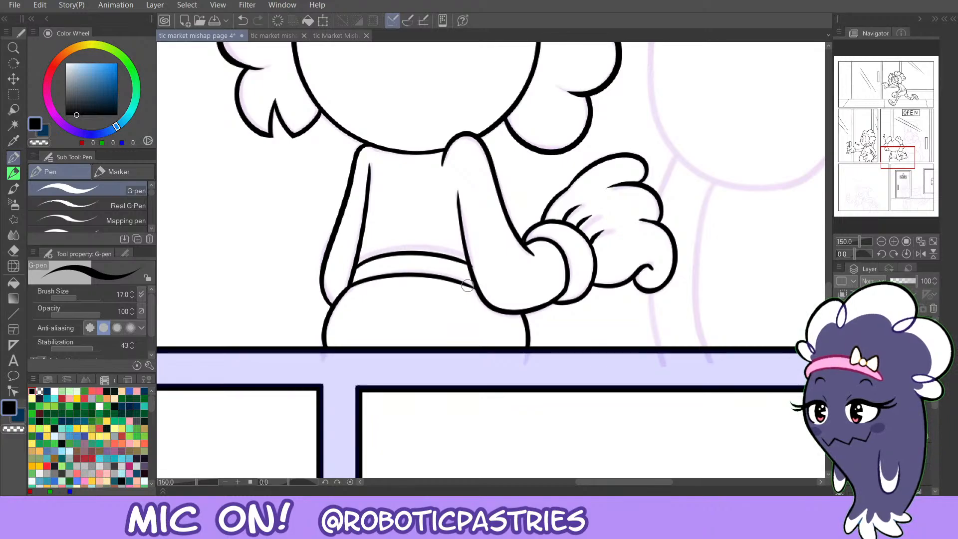
Hide the inked background linework behind the sketched dog character in the doorway panel.
{"action": "key", "text": "c"}
{"action": "key", "text": "ctrl+minus"}
{"action": "key", "text": "c"}
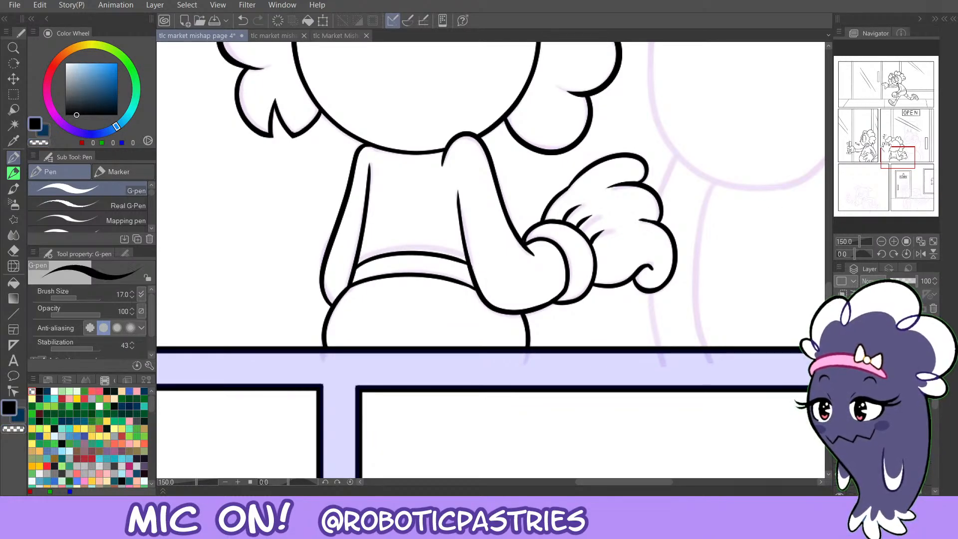
{"action": "left_click_drag", "start_coordinate": [894, 158], "coordinate": [908, 145]}
{"action": "key", "text": "e"}
{"action": "left_click", "coordinate": [891, 364]}
{"action": "key", "text": "p"}
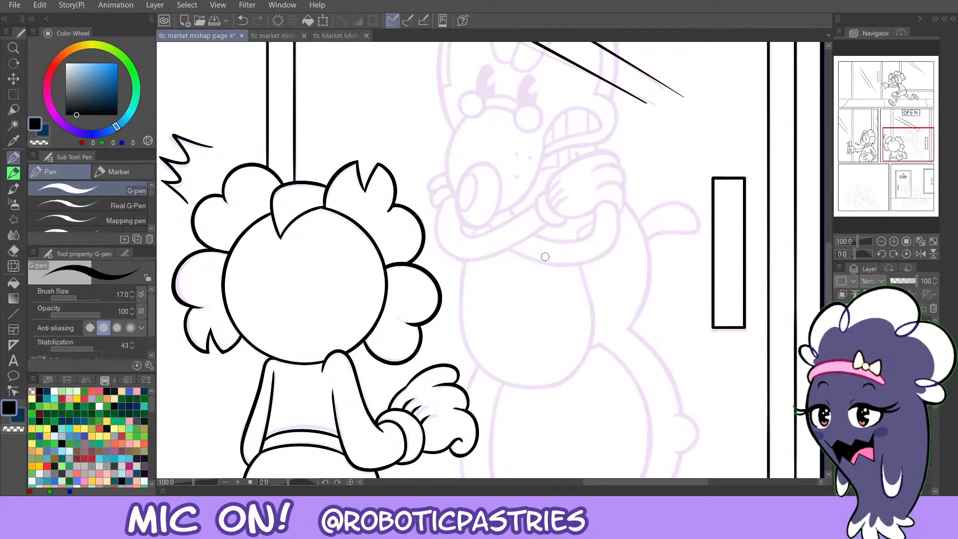
{"action": "left_click", "coordinate": [894, 241]}
{"action": "left_click_drag", "start_coordinate": [905, 146], "coordinate": [898, 130]}
{"action": "left_click", "coordinate": [840, 364]}
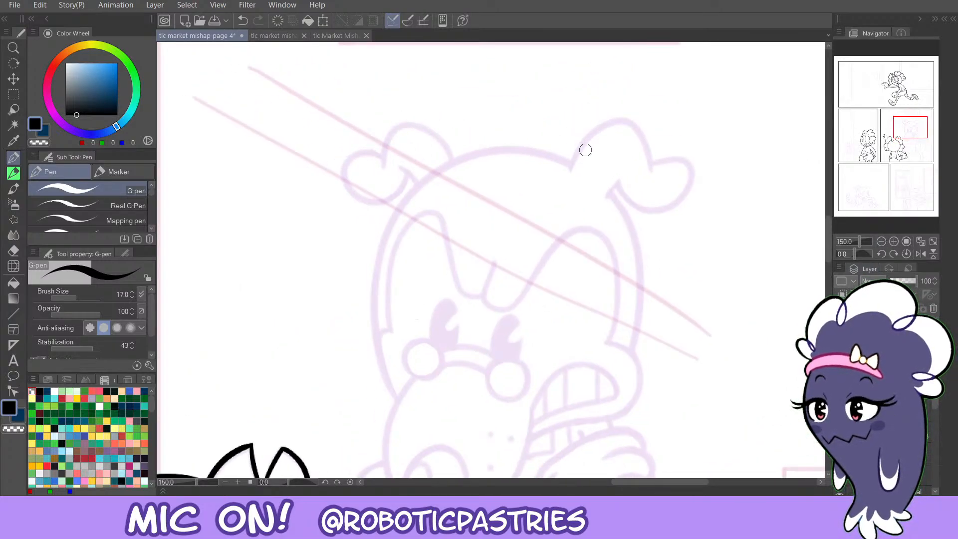
Ink the larger folded ear of the dog character, from its raised arch to the rounded drooping tip.
{"action": "mouse_move", "coordinate": [565, 175]}
{"action": "left_mouse_down"}
{"action": "mouse_move", "coordinate": [592, 123]}
{"action": "mouse_move", "coordinate": [644, 154]}
{"action": "left_mouse_up"}
{"action": "key", "text": "ctrl+z"}
{"action": "mouse_move", "coordinate": [564, 173]}
{"action": "left_mouse_down"}
{"action": "mouse_move", "coordinate": [605, 122]}
{"action": "mouse_move", "coordinate": [644, 122]}
{"action": "left_mouse_up"}
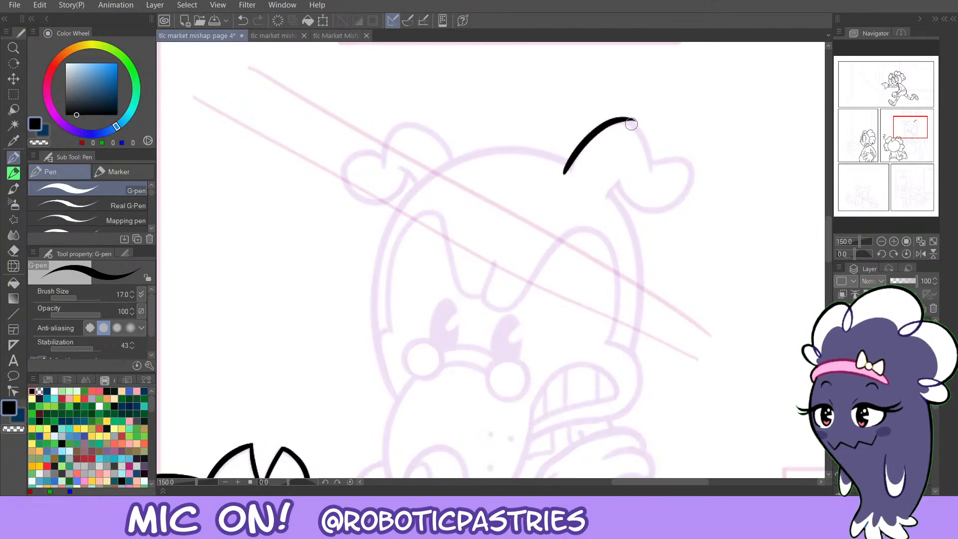
{"action": "key", "text": "ctrl+z"}
{"action": "mouse_move", "coordinate": [567, 173]}
{"action": "left_mouse_down"}
{"action": "mouse_move", "coordinate": [649, 142]}
{"action": "mouse_move", "coordinate": [654, 169]}
{"action": "mouse_move", "coordinate": [707, 171]}
{"action": "mouse_move", "coordinate": [604, 157]}
{"action": "mouse_move", "coordinate": [623, 196]}
{"action": "mouse_move", "coordinate": [677, 155]}
{"action": "mouse_move", "coordinate": [648, 172]}
{"action": "mouse_move", "coordinate": [697, 184]}
{"action": "left_mouse_up"}
{"action": "key", "text": "ctrl+z"}
{"action": "key", "text": "ctrl+z"}
{"action": "left_click_drag", "start_coordinate": [673, 214], "coordinate": [643, 214]}
{"action": "key", "text": "ctrl+z"}
{"action": "mouse_move", "coordinate": [647, 174]}
{"action": "left_mouse_down"}
{"action": "mouse_move", "coordinate": [690, 191]}
{"action": "mouse_move", "coordinate": [633, 214]}
{"action": "mouse_move", "coordinate": [619, 160]}
{"action": "mouse_move", "coordinate": [659, 219]}
{"action": "mouse_move", "coordinate": [684, 157]}
{"action": "mouse_move", "coordinate": [644, 174]}
{"action": "left_mouse_up"}
{"action": "key", "text": "ctrl+z"}
Clean up the larger ear's inner curve and ink the short crease at its base.
{"action": "key", "text": "c"}
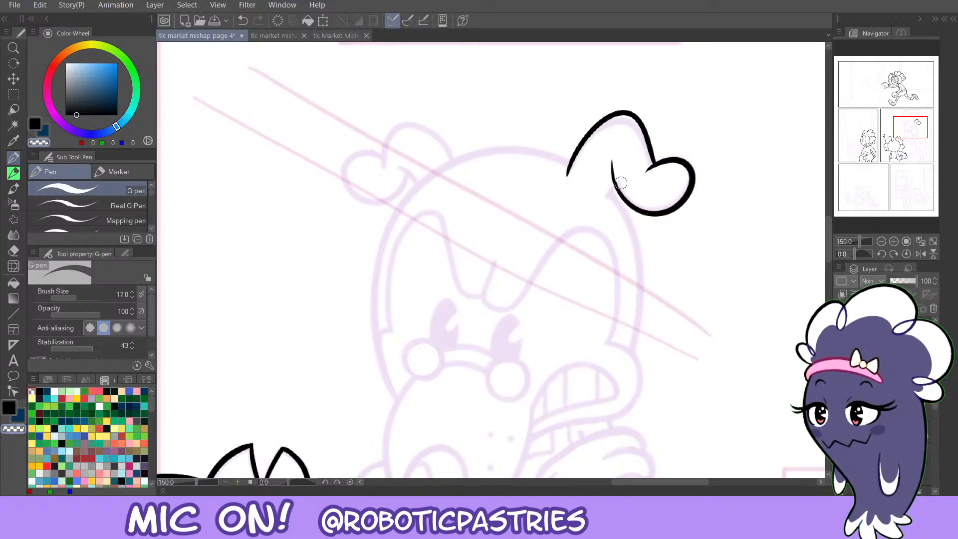
{"action": "key", "text": "c"}
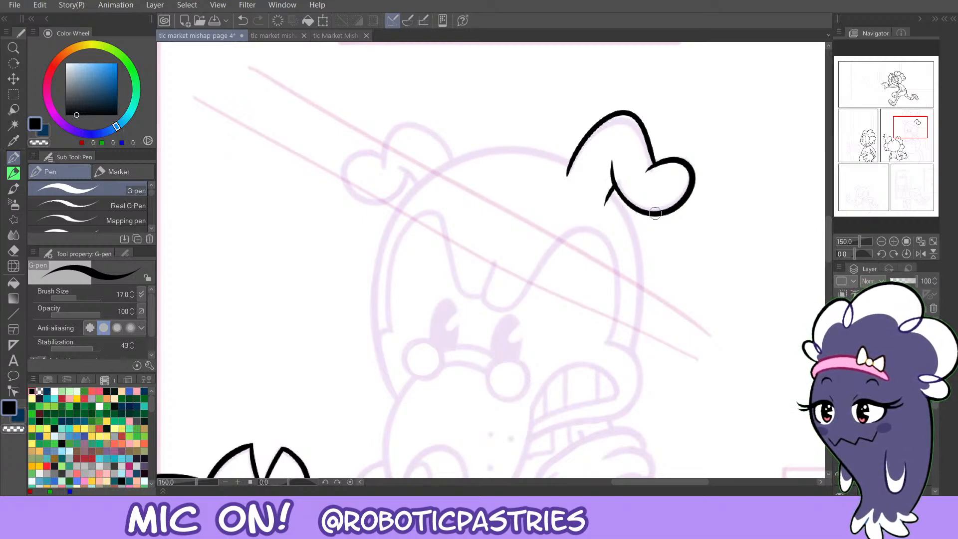
{"action": "left_click_drag", "start_coordinate": [623, 199], "coordinate": [675, 210]}
{"action": "key", "text": "ctrl+z"}
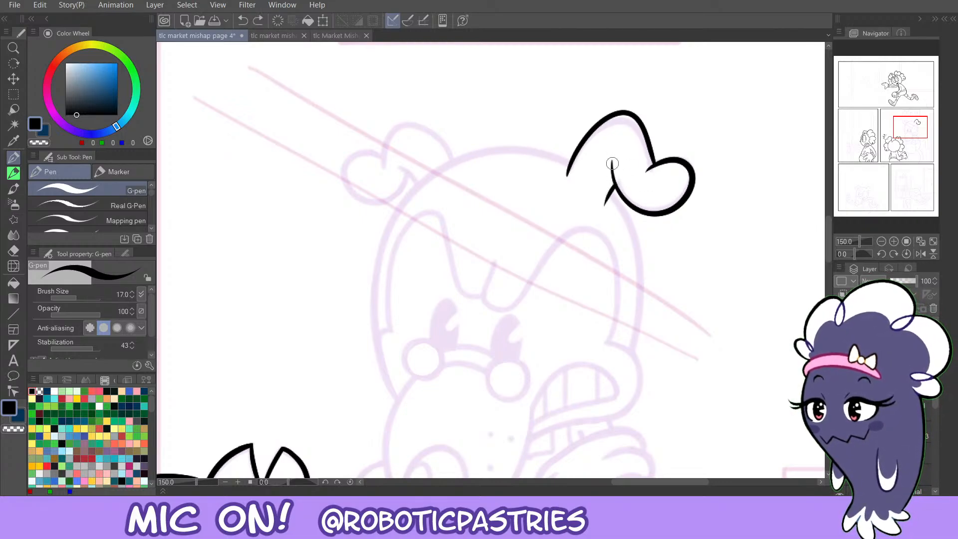
{"action": "mouse_move", "coordinate": [612, 164]}
{"action": "left_mouse_down"}
{"action": "mouse_move", "coordinate": [626, 206]}
{"action": "mouse_move", "coordinate": [673, 208]}
{"action": "left_mouse_up"}
{"action": "key", "text": "ctrl+z"}
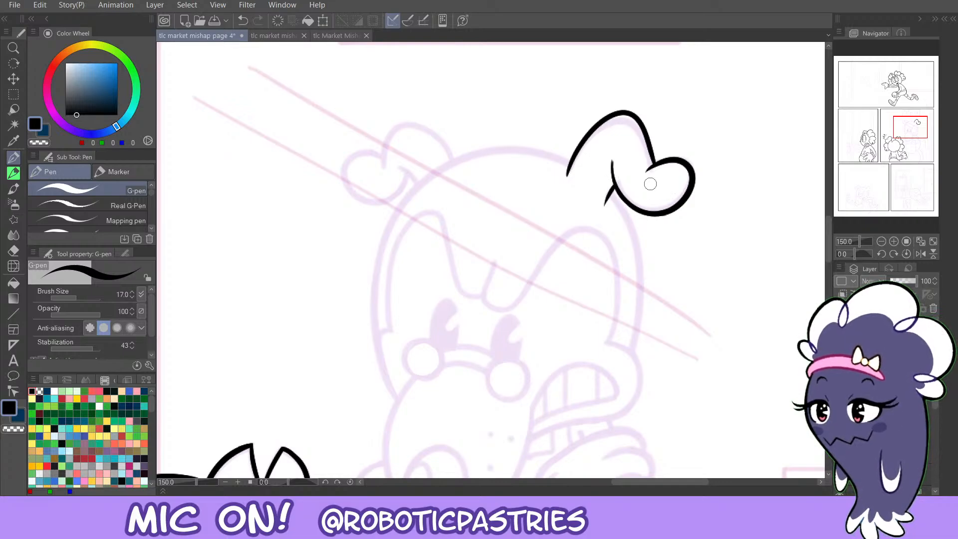
Ink the smaller folded ear on the opposite side of the head, with its rounded tip and short base crease.
{"action": "mouse_move", "coordinate": [458, 160]}
{"action": "left_mouse_down"}
{"action": "mouse_move", "coordinate": [400, 130]}
{"action": "mouse_move", "coordinate": [401, 162]}
{"action": "mouse_move", "coordinate": [414, 116]}
{"action": "mouse_move", "coordinate": [383, 174]}
{"action": "mouse_move", "coordinate": [345, 146]}
{"action": "mouse_move", "coordinate": [366, 202]}
{"action": "mouse_move", "coordinate": [404, 175]}
{"action": "mouse_move", "coordinate": [357, 148]}
{"action": "mouse_move", "coordinate": [352, 197]}
{"action": "mouse_move", "coordinate": [410, 180]}
{"action": "mouse_move", "coordinate": [371, 152]}
{"action": "mouse_move", "coordinate": [340, 190]}
{"action": "mouse_move", "coordinate": [400, 199]}
{"action": "mouse_move", "coordinate": [396, 170]}
{"action": "mouse_move", "coordinate": [336, 162]}
{"action": "mouse_move", "coordinate": [377, 204]}
{"action": "mouse_move", "coordinate": [405, 171]}
{"action": "mouse_move", "coordinate": [420, 188]}
{"action": "mouse_move", "coordinate": [399, 195]}
{"action": "left_mouse_up"}
{"action": "key", "text": "ctrl+z"}
{"action": "key", "text": "ctrl+z"}
{"action": "key", "text": "ctrl+z"}
{"action": "key", "text": "ctrl+z"}
{"action": "key", "text": "ctrl+z"}
{"action": "key", "text": "ctrl+z"}
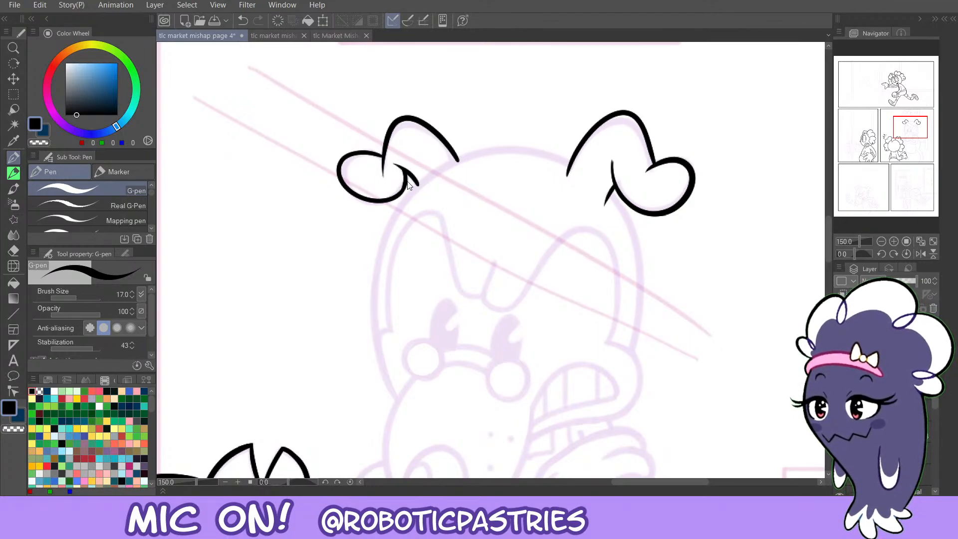
{"action": "key", "text": "c"}
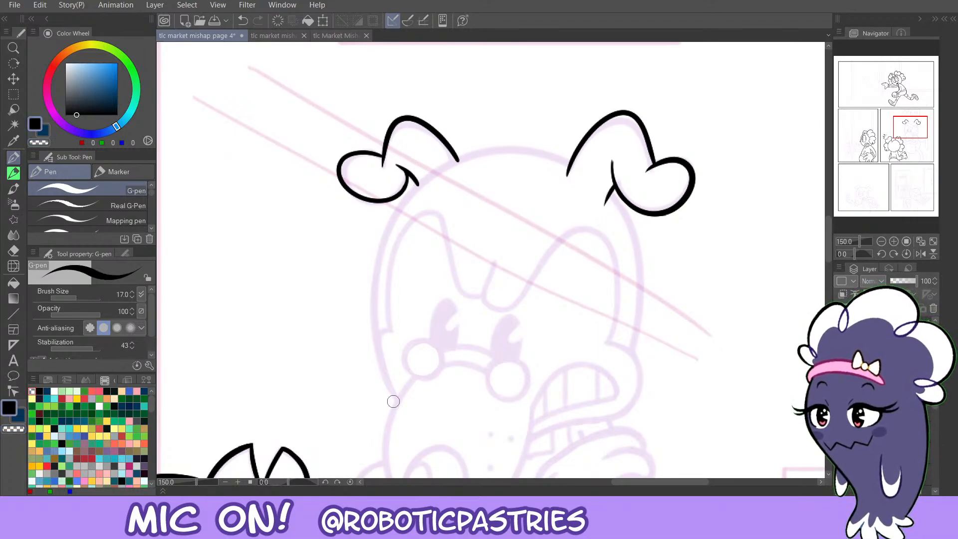
Ink the curved side of the head from the larger ear's base down to the cheek.
{"action": "key", "text": "ctrl+minus"}
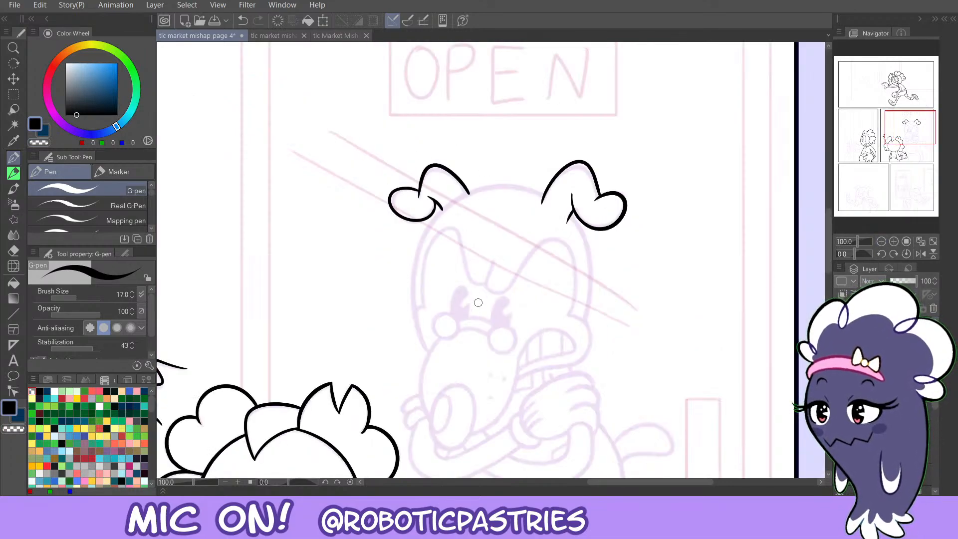
{"action": "left_click_drag", "start_coordinate": [682, 235], "coordinate": [688, 182]}
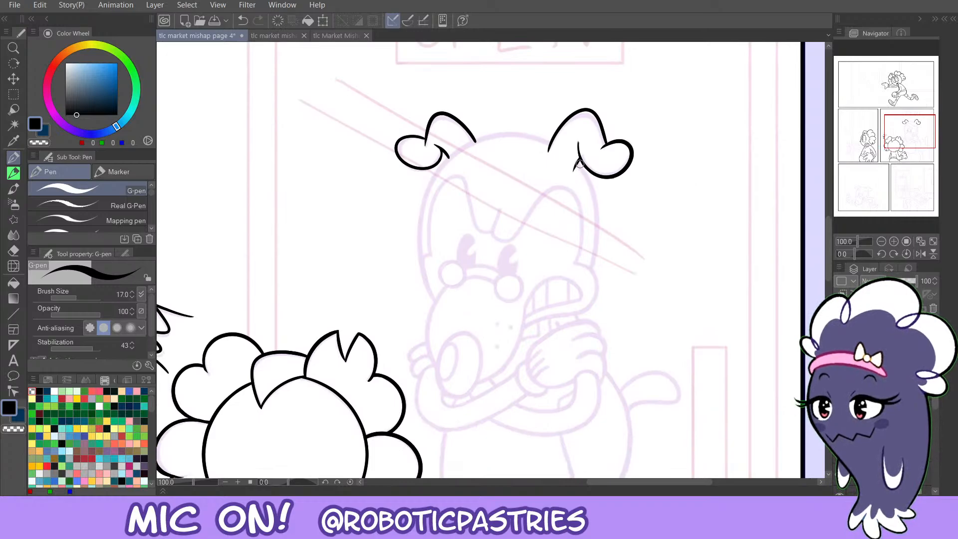
{"action": "mouse_move", "coordinate": [575, 163]}
{"action": "left_mouse_down"}
{"action": "mouse_move", "coordinate": [592, 259]}
{"action": "mouse_move", "coordinate": [578, 268]}
{"action": "mouse_move", "coordinate": [588, 271]}
{"action": "left_mouse_up"}
{"action": "key", "text": "ctrl+z"}
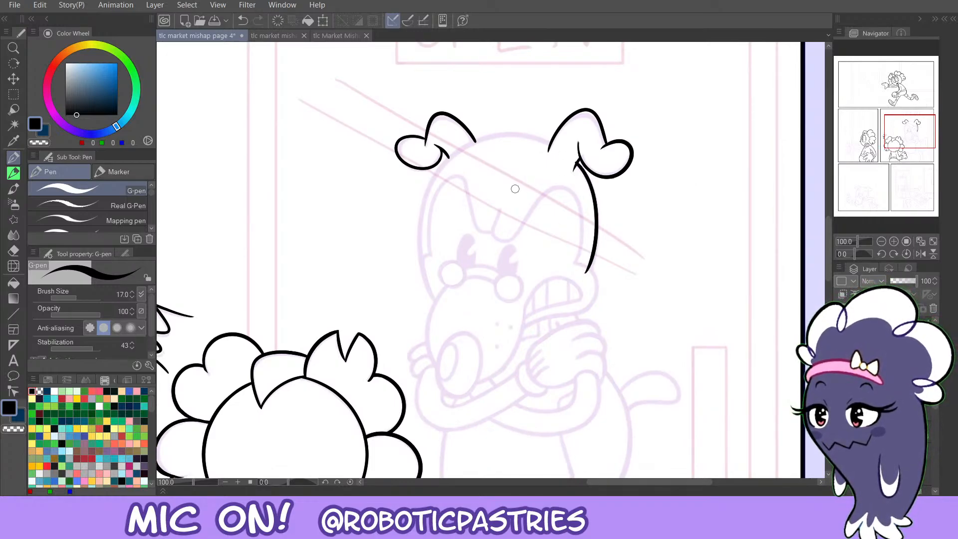
{"action": "left_click_drag", "start_coordinate": [435, 302], "coordinate": [442, 169]}
{"action": "key", "text": "ctrl+z"}
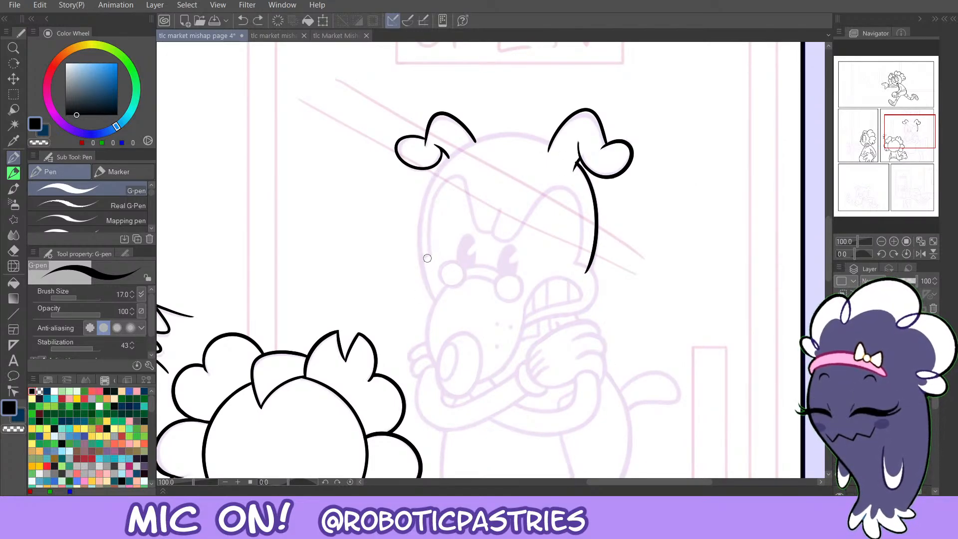
Check the inked art on page 3 and page 2, and return to page 4.
{"action": "left_click", "coordinate": [278, 36]}
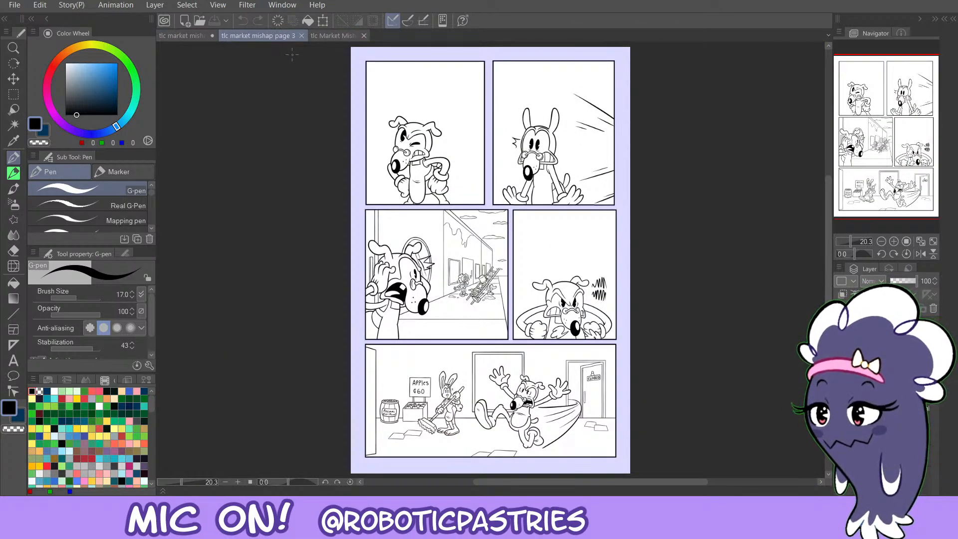
{"action": "left_click", "coordinate": [334, 36]}
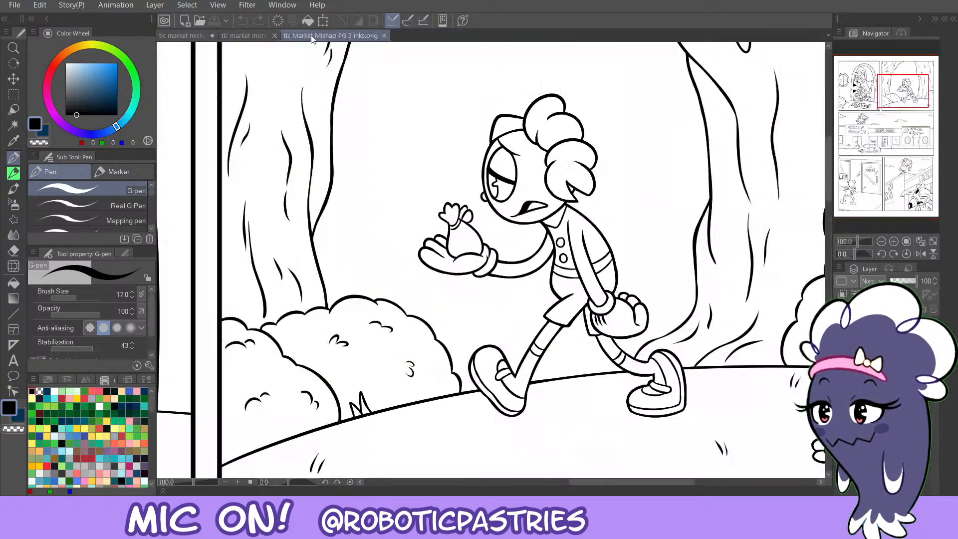
{"action": "left_click", "coordinate": [189, 35]}
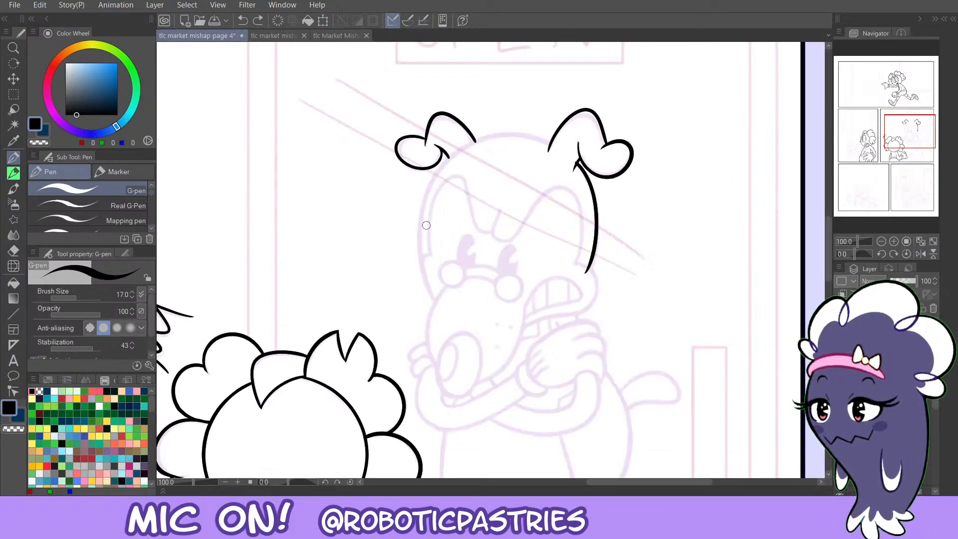
Try to ink the round cheek bump and the curved bridge above the muzzle.
{"action": "key", "text": "ctrl+z"}
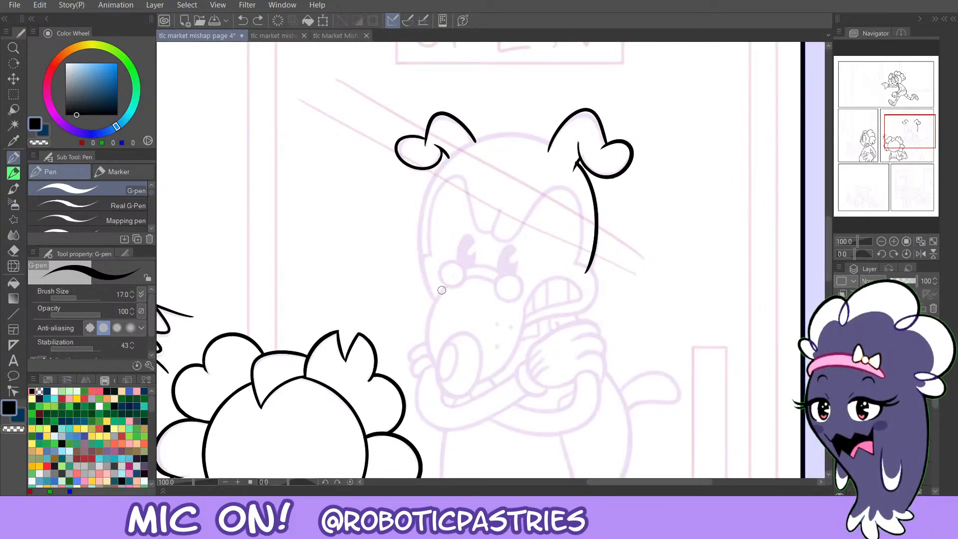
{"action": "left_click_drag", "start_coordinate": [411, 286], "coordinate": [435, 282]}
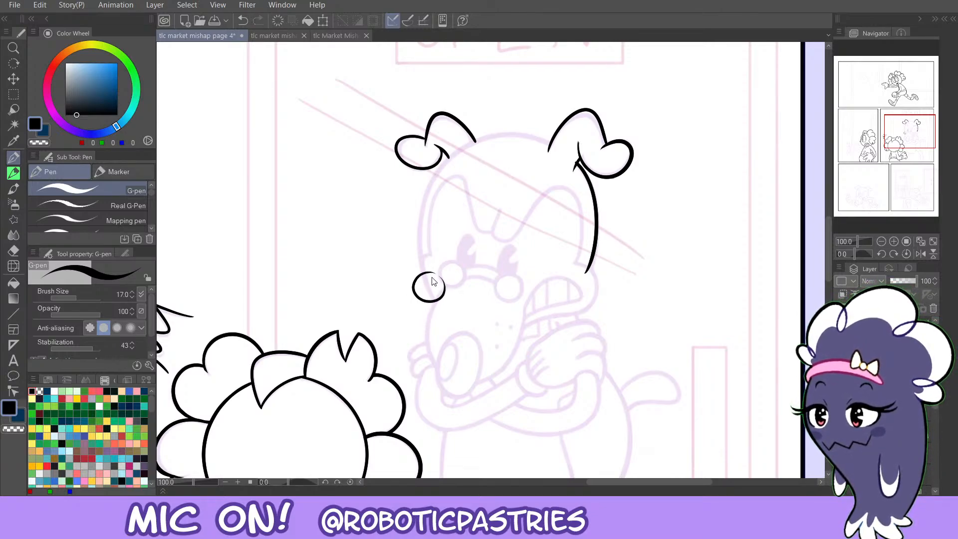
{"action": "key", "text": "ctrl+z"}
{"action": "left_click_drag", "start_coordinate": [505, 283], "coordinate": [506, 288]}
{"action": "key", "text": "ctrl+z"}
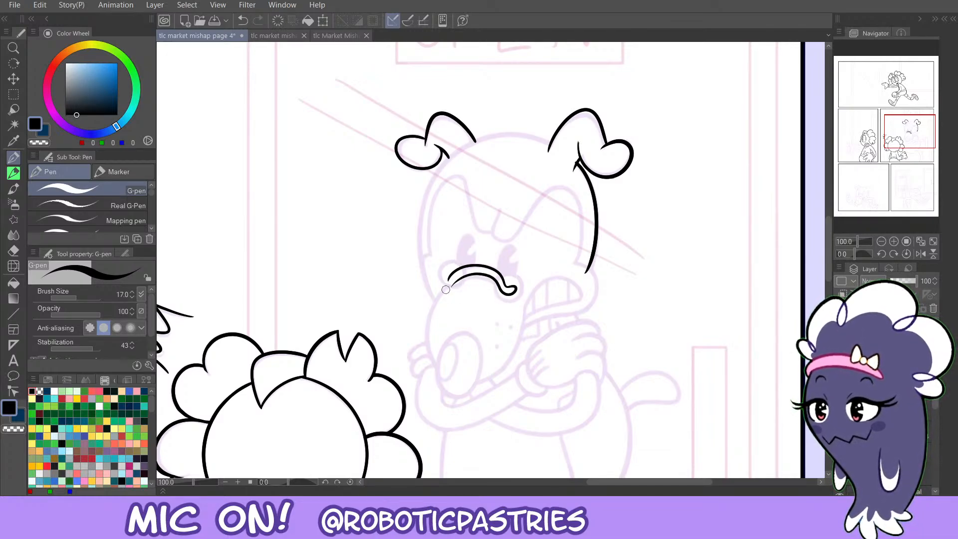
{"action": "key", "text": "ctrl+z"}
Ink the muzzle outline as one rounded curve from beneath one eye around to the mouth.
{"action": "mouse_move", "coordinate": [435, 287]}
{"action": "left_mouse_down"}
{"action": "mouse_move", "coordinate": [426, 315]}
{"action": "mouse_move", "coordinate": [451, 390]}
{"action": "mouse_move", "coordinate": [518, 326]}
{"action": "mouse_move", "coordinate": [428, 347]}
{"action": "mouse_move", "coordinate": [507, 384]}
{"action": "mouse_move", "coordinate": [527, 288]}
{"action": "left_mouse_up"}
{"action": "key", "text": "ctrl+z"}
{"action": "key", "text": "ctrl+z"}
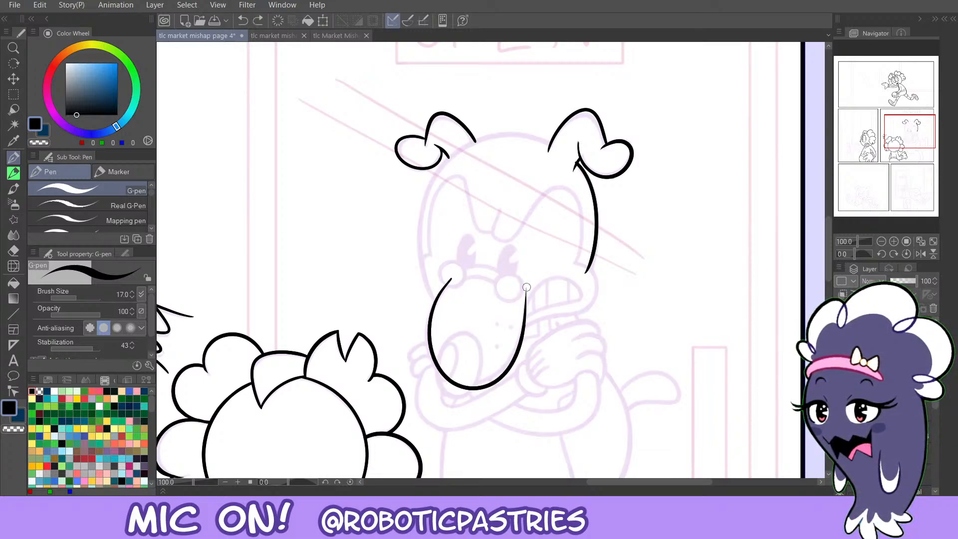
{"action": "key", "text": "ctrl+z"}
{"action": "mouse_move", "coordinate": [451, 278]}
{"action": "left_mouse_down"}
{"action": "mouse_move", "coordinate": [437, 297]}
{"action": "mouse_move", "coordinate": [501, 383]}
{"action": "mouse_move", "coordinate": [530, 287]}
{"action": "left_mouse_up"}
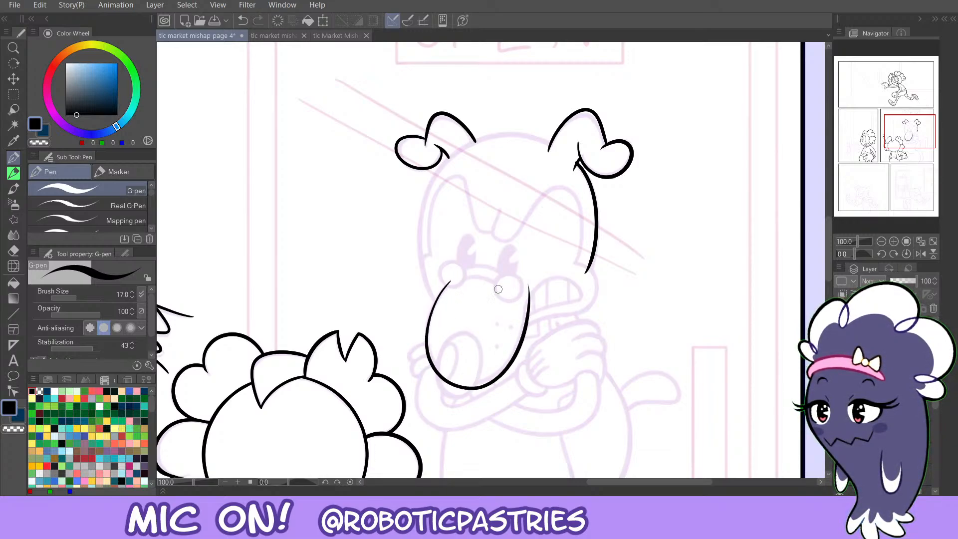
{"action": "key", "text": "ctrl+z"}
{"action": "mouse_move", "coordinate": [421, 341]}
{"action": "left_mouse_down"}
{"action": "mouse_move", "coordinate": [477, 394]}
{"action": "mouse_move", "coordinate": [530, 287]}
{"action": "left_mouse_up"}
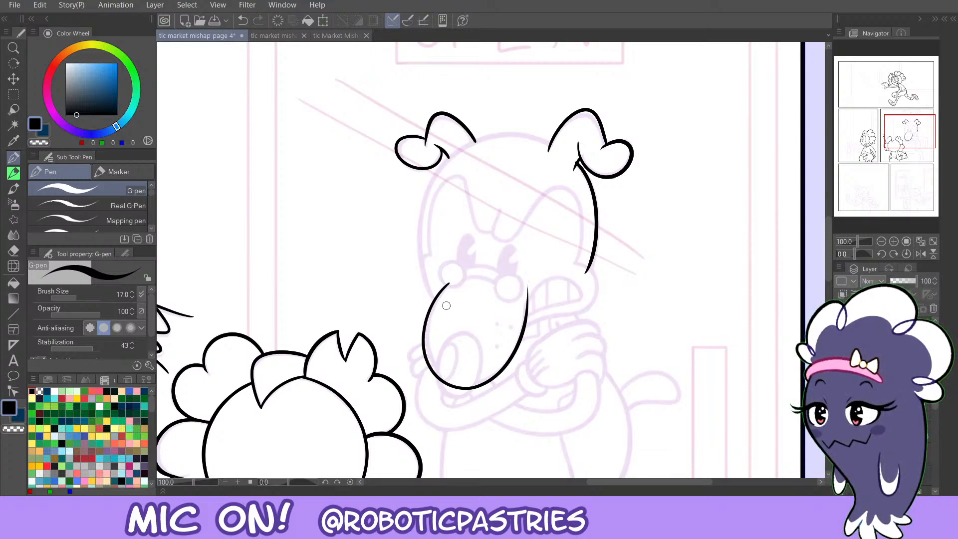
{"action": "key", "text": "ctrl+z"}
{"action": "mouse_move", "coordinate": [427, 326]}
{"action": "left_mouse_down"}
{"action": "mouse_move", "coordinate": [454, 389]}
{"action": "mouse_move", "coordinate": [516, 354]}
{"action": "mouse_move", "coordinate": [543, 279]}
{"action": "mouse_move", "coordinate": [580, 290]}
{"action": "mouse_move", "coordinate": [579, 302]}
{"action": "mouse_move", "coordinate": [528, 313]}
{"action": "left_mouse_up"}
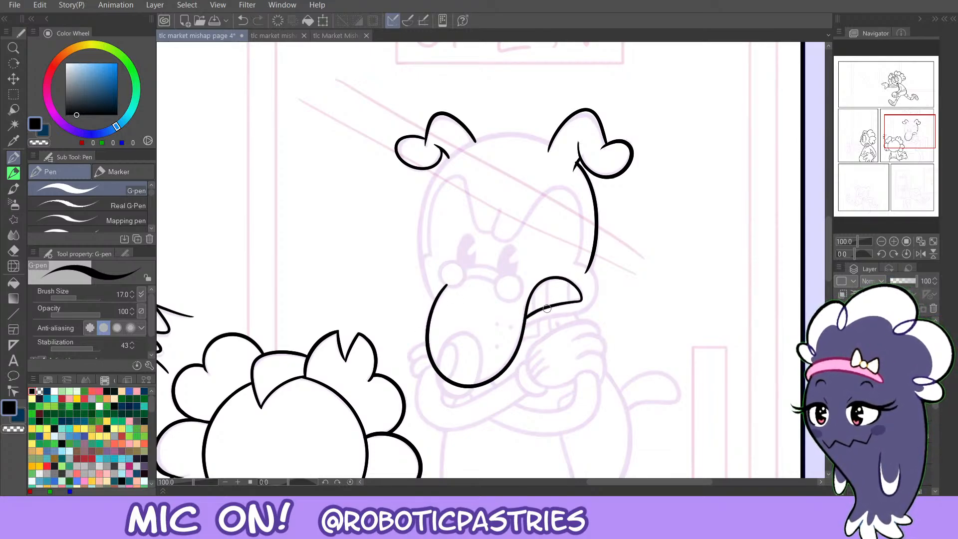
Trim the lower end of the head's side line and ink the outer lip curve around the open mouth.
{"action": "key", "text": "ctrl+z"}
{"action": "key", "text": "c"}
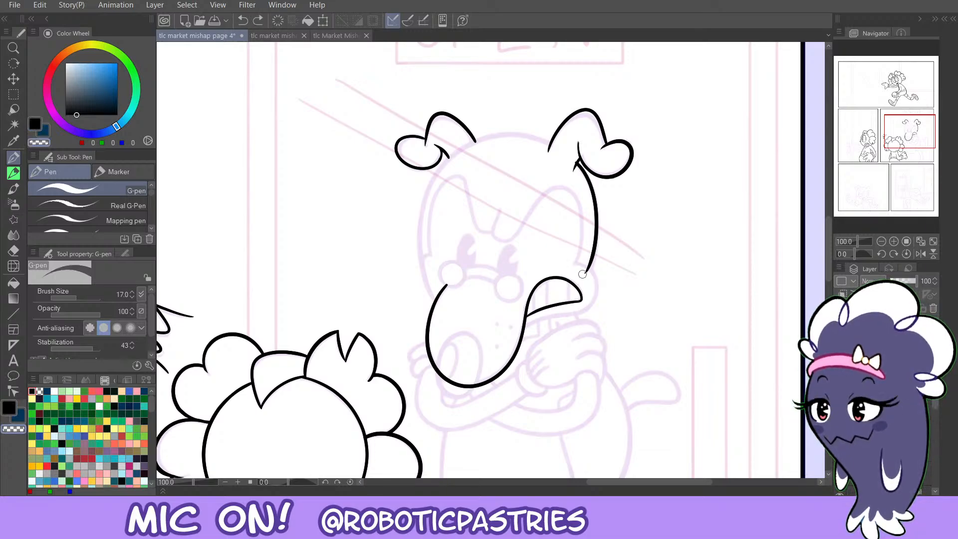
{"action": "left_click_drag", "start_coordinate": [582, 268], "coordinate": [585, 272]}
{"action": "key", "text": "c"}
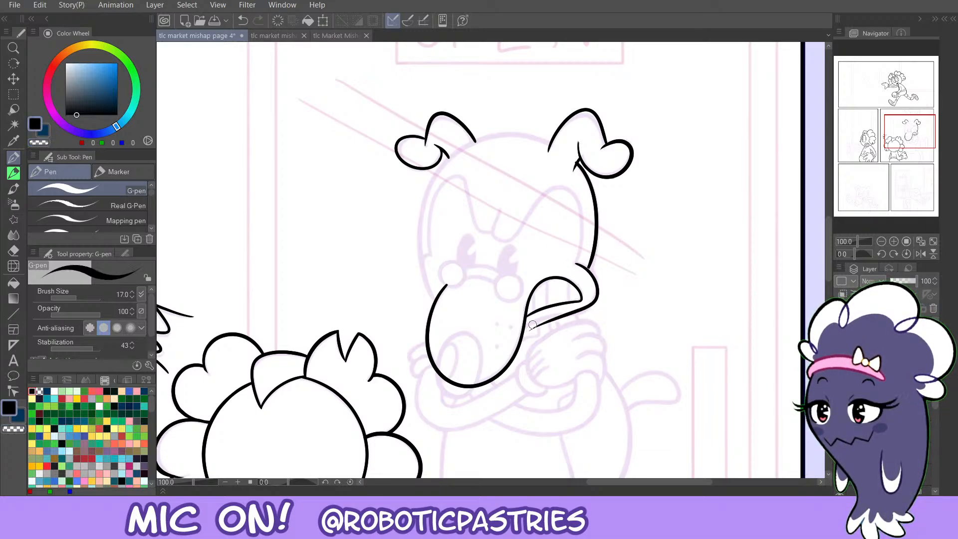
{"action": "key", "text": "ctrl+z"}
{"action": "key", "text": "ctrl+z"}
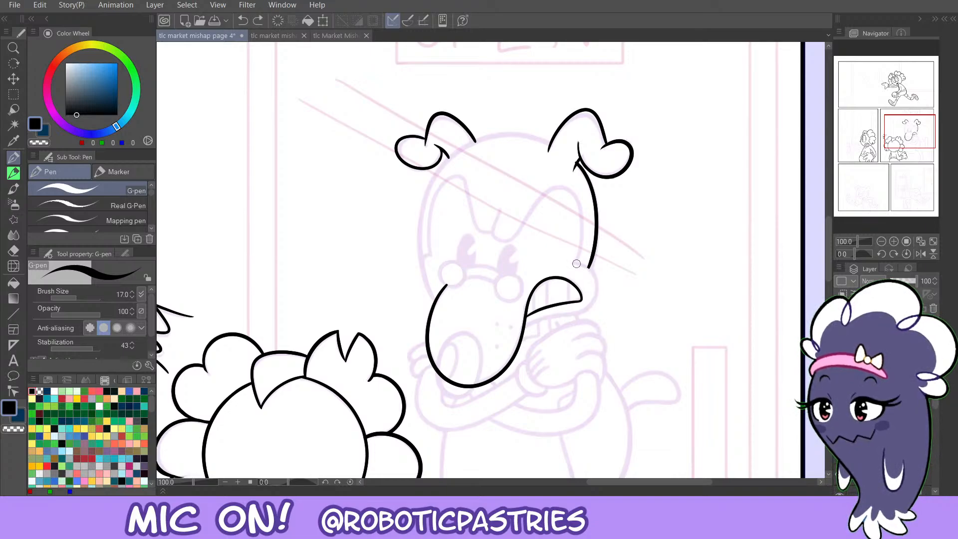
{"action": "mouse_move", "coordinate": [598, 296]}
{"action": "left_mouse_down"}
{"action": "mouse_move", "coordinate": [529, 327]}
{"action": "mouse_move", "coordinate": [597, 302]}
{"action": "mouse_move", "coordinate": [575, 262]}
{"action": "left_mouse_up"}
{"action": "key", "text": "ctrl+z"}
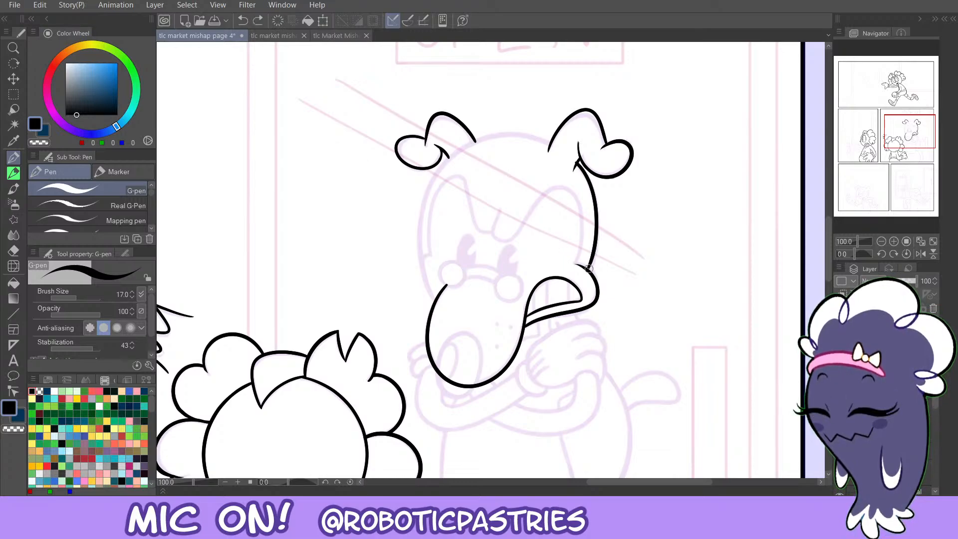
Retouch the lower part of the head's side line where it meets the corner of the mouth.
{"action": "left_click_drag", "start_coordinate": [597, 242], "coordinate": [588, 272]}
{"action": "key", "text": "ctrl+z"}
{"action": "key", "text": "ctrl+z"}
{"action": "key", "text": "ctrl+z"}
{"action": "key", "text": "ctrl+z"}
{"action": "key", "text": "ctrl+z"}
{"action": "key", "text": "ctrl+z"}
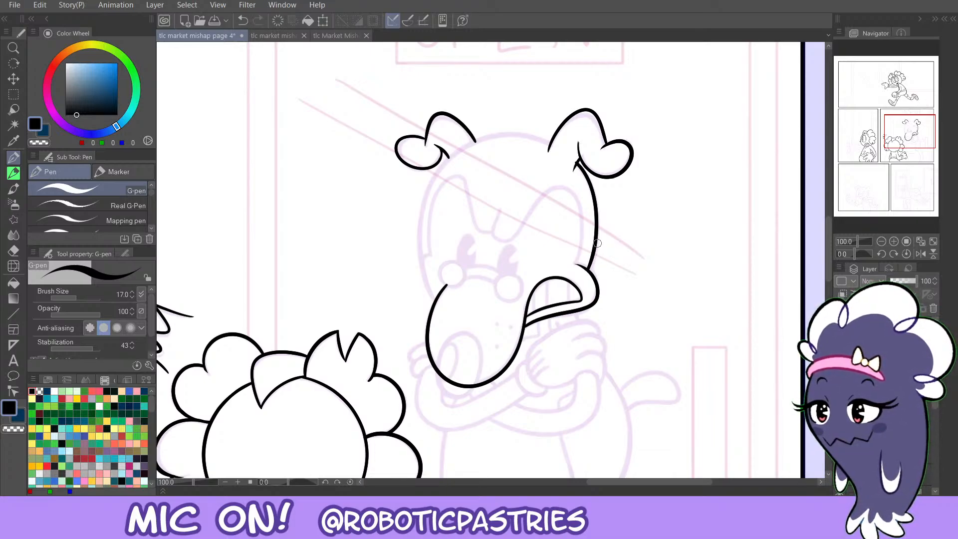
Clean up the overlapping strokes where the head's side line meets the base of the larger ear.
{"action": "key", "text": "c"}
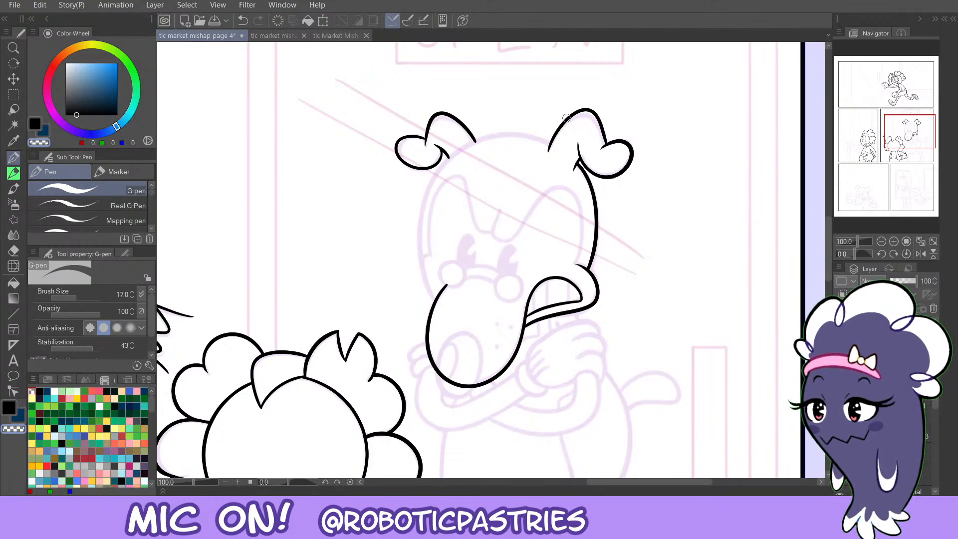
{"action": "key", "text": "c"}
{"action": "left_click_drag", "start_coordinate": [578, 143], "coordinate": [583, 166]}
{"action": "key", "text": "ctrl+z"}
{"action": "key", "text": "ctrl+z"}
{"action": "key", "text": "ctrl+z"}
{"action": "key", "text": "ctrl+z"}
{"action": "key", "text": "ctrl+z"}
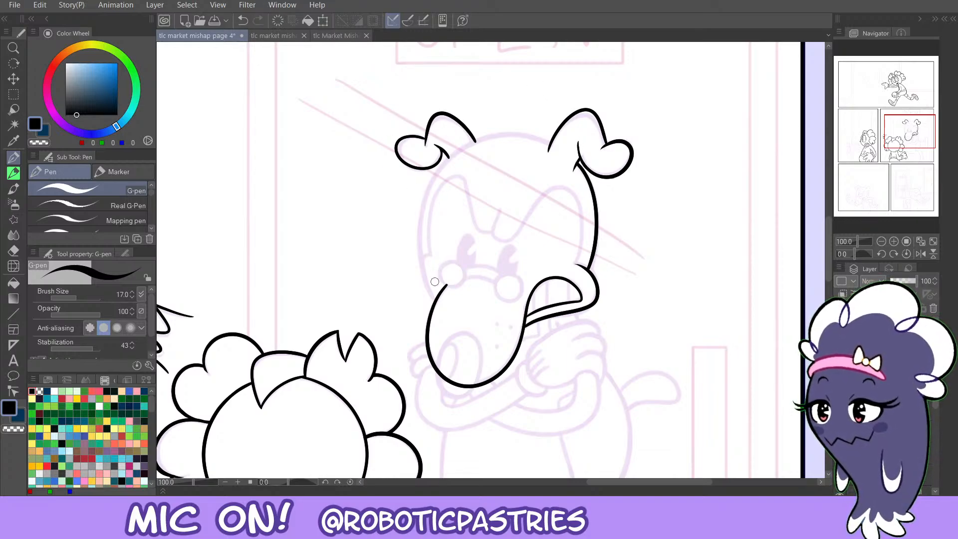
Check the dog's face on page 3 for reference and ink the curved bridge above the muzzle on page 4.
{"action": "left_click", "coordinate": [271, 36]}
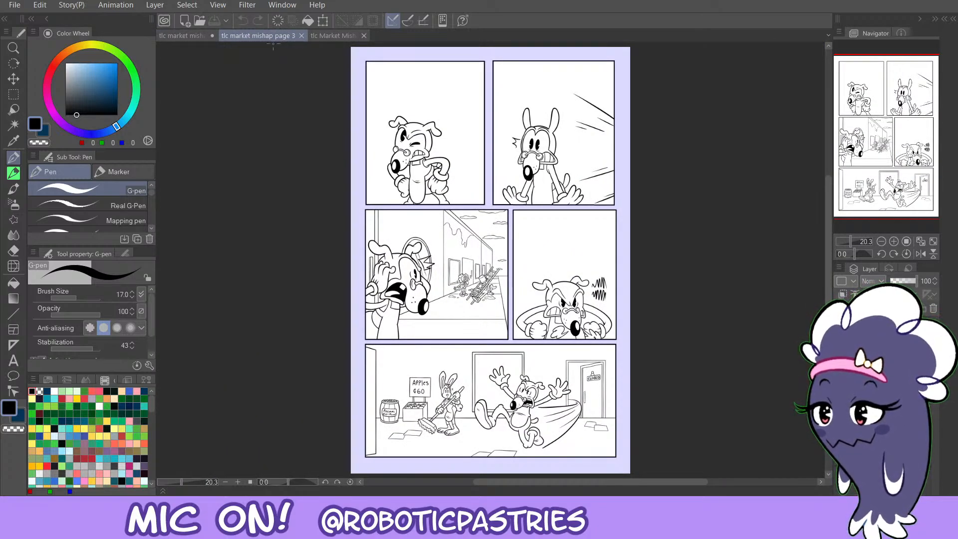
{"action": "left_click", "coordinate": [200, 38]}
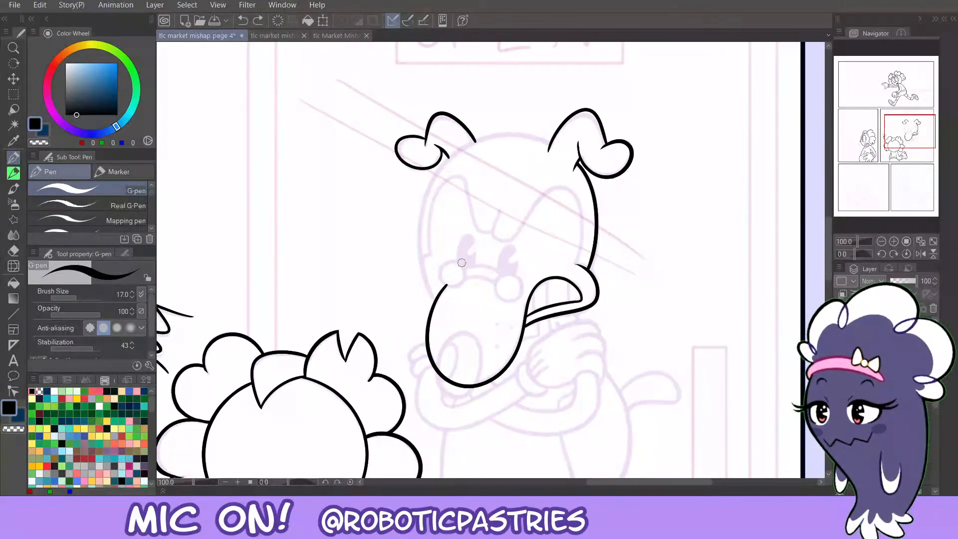
{"action": "mouse_move", "coordinate": [458, 275]}
{"action": "left_mouse_down"}
{"action": "mouse_move", "coordinate": [483, 269]}
{"action": "mouse_move", "coordinate": [511, 290]}
{"action": "mouse_move", "coordinate": [448, 273]}
{"action": "mouse_move", "coordinate": [464, 282]}
{"action": "left_mouse_up"}
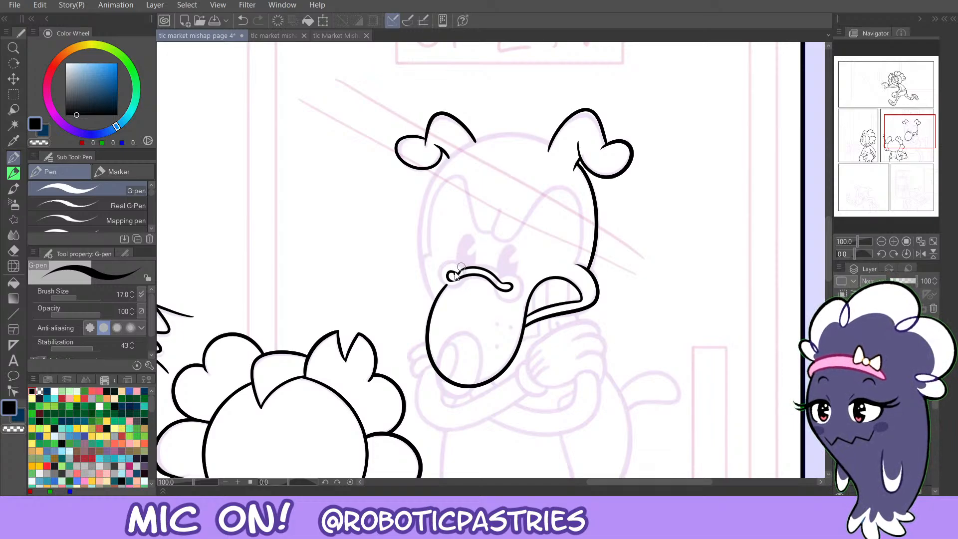
Ink the round bump at the end of the bridge, joining the upper edge of the muzzle.
{"action": "key", "text": "ctrl+z"}
{"action": "mouse_move", "coordinate": [458, 272]}
{"action": "left_mouse_down"}
{"action": "mouse_move", "coordinate": [429, 281]}
{"action": "mouse_move", "coordinate": [442, 288]}
{"action": "mouse_move", "coordinate": [460, 267]}
{"action": "mouse_move", "coordinate": [437, 296]}
{"action": "mouse_move", "coordinate": [426, 274]}
{"action": "mouse_move", "coordinate": [448, 262]}
{"action": "left_mouse_up"}
{"action": "key", "text": "ctrl+z"}
{"action": "key", "text": "ctrl+z"}
{"action": "key", "text": "ctrl+z"}
{"action": "key", "text": "ctrl+z"}
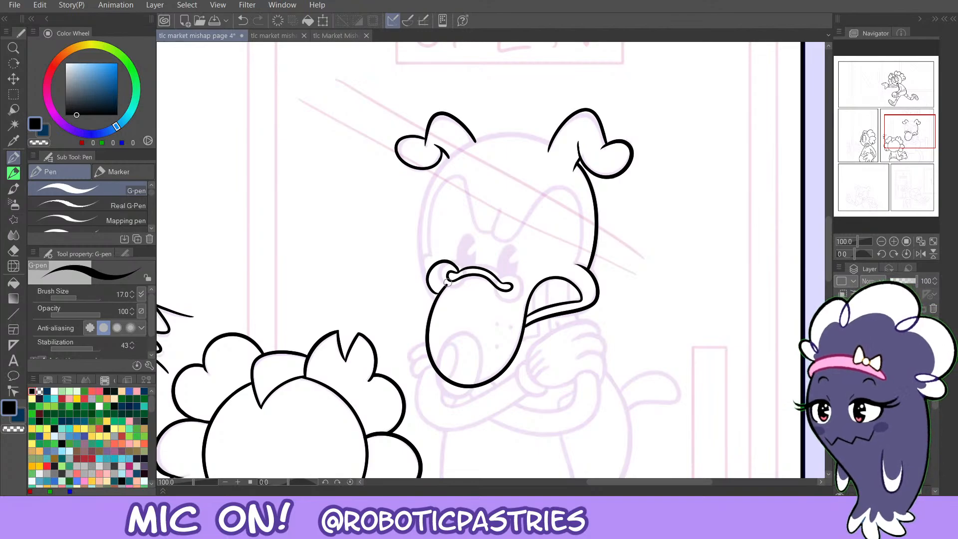
Check pages 2 and 3 for reference and redraw the round bump at the smaller-ear end of the muzzle bridge on page 4.
{"action": "left_click", "coordinate": [331, 35]}
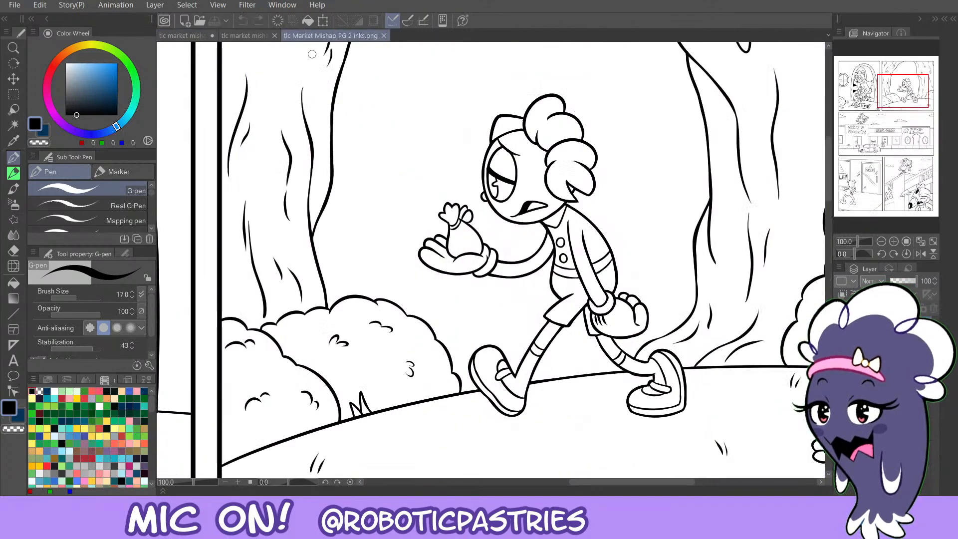
{"action": "left_click", "coordinate": [253, 38]}
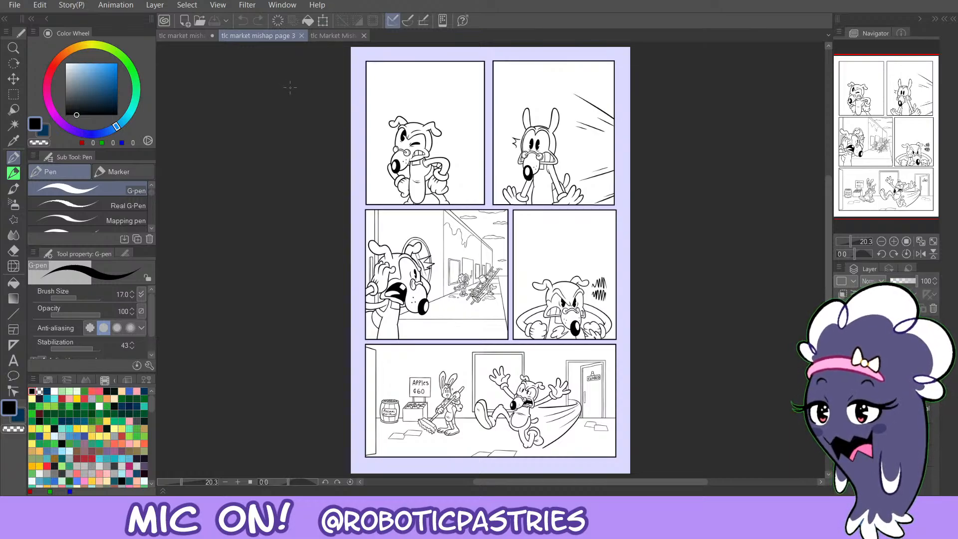
{"action": "mouse_move", "coordinate": [449, 276]}
{"action": "left_mouse_down"}
{"action": "mouse_move", "coordinate": [490, 271]}
{"action": "mouse_move", "coordinate": [514, 284]}
{"action": "mouse_move", "coordinate": [449, 275]}
{"action": "mouse_move", "coordinate": [460, 276]}
{"action": "left_mouse_up"}
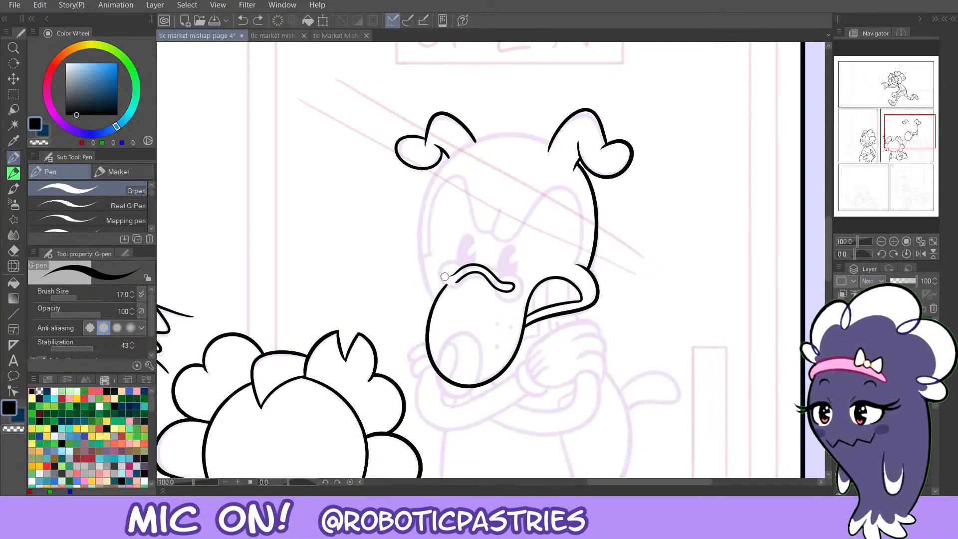
{"action": "mouse_move", "coordinate": [450, 267]}
{"action": "left_mouse_down"}
{"action": "mouse_move", "coordinate": [453, 293]}
{"action": "mouse_move", "coordinate": [460, 288]}
{"action": "mouse_move", "coordinate": [441, 308]}
{"action": "left_mouse_up"}
{"action": "key", "text": "ctrl+z"}
{"action": "key", "text": "e"}
{"action": "key", "text": "ctrl+z"}
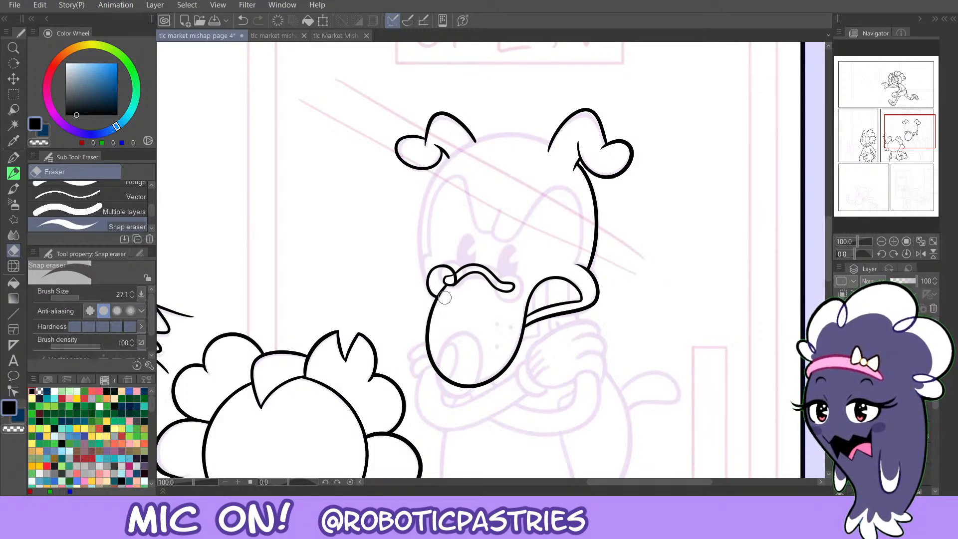
Erase the overlapping strokes where the bridge's end runs into the redrawn bump.
{"action": "left_click", "coordinate": [450, 288]}
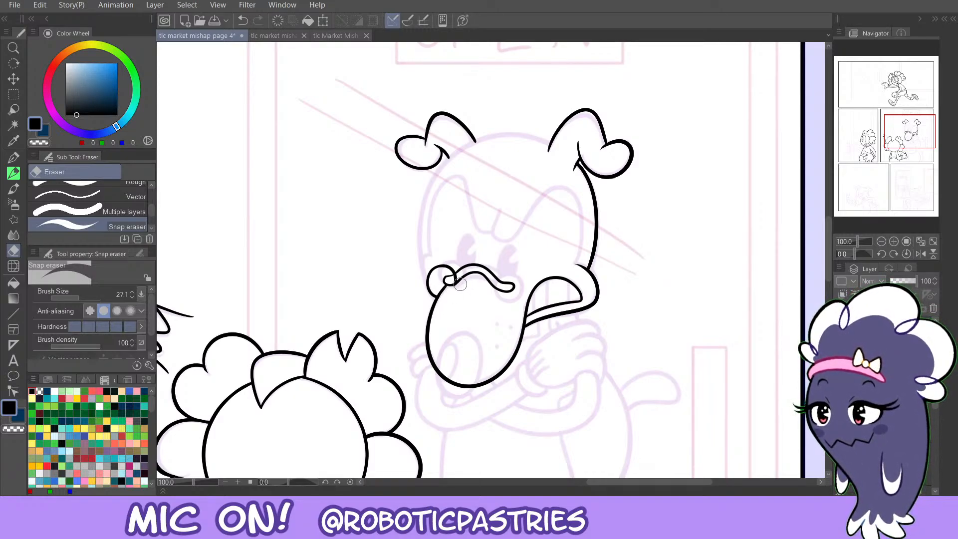
{"action": "key", "text": "ctrl+z"}
{"action": "left_click", "coordinate": [459, 281]}
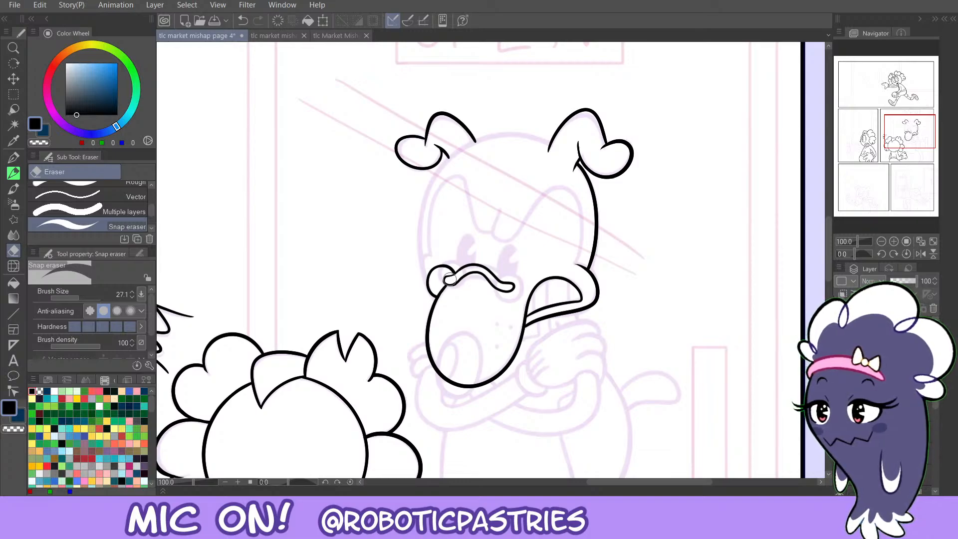
{"action": "key", "text": "p"}
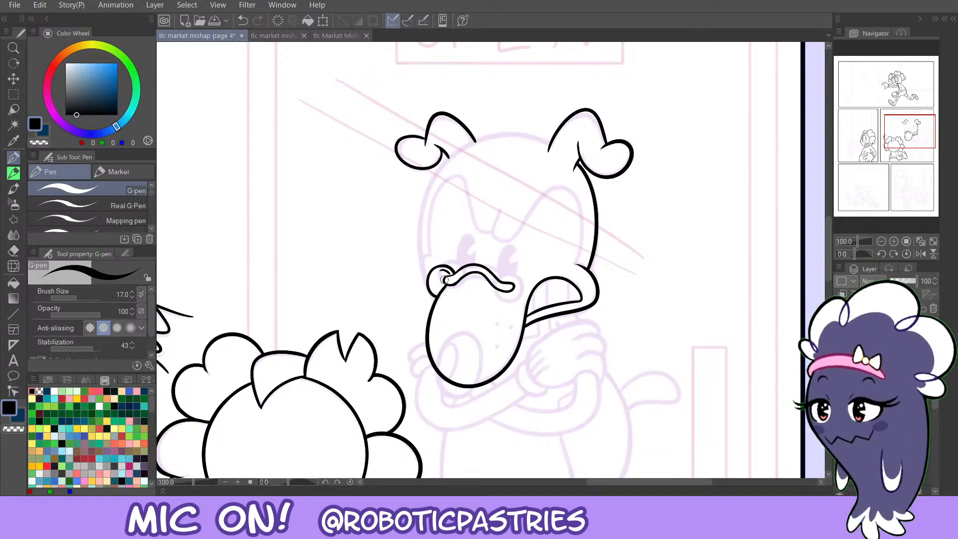
{"action": "key", "text": "ctrl+z"}
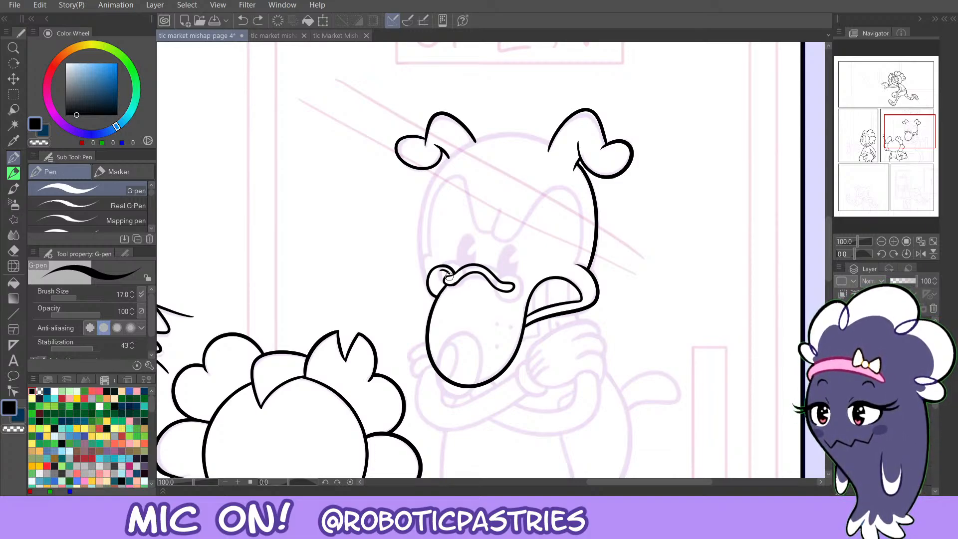
Ink the round bump at the opposite end of the bridge, between the muzzle and the open mouth.
{"action": "mouse_move", "coordinate": [449, 276]}
{"action": "left_mouse_down"}
{"action": "mouse_move", "coordinate": [455, 269]}
{"action": "mouse_move", "coordinate": [502, 299]}
{"action": "mouse_move", "coordinate": [530, 277]}
{"action": "mouse_move", "coordinate": [501, 275]}
{"action": "mouse_move", "coordinate": [531, 280]}
{"action": "mouse_move", "coordinate": [501, 302]}
{"action": "mouse_move", "coordinate": [513, 272]}
{"action": "mouse_move", "coordinate": [504, 302]}
{"action": "mouse_move", "coordinate": [510, 275]}
{"action": "mouse_move", "coordinate": [531, 306]}
{"action": "mouse_move", "coordinate": [515, 271]}
{"action": "mouse_move", "coordinate": [498, 284]}
{"action": "mouse_move", "coordinate": [536, 285]}
{"action": "mouse_move", "coordinate": [512, 277]}
{"action": "mouse_move", "coordinate": [503, 298]}
{"action": "mouse_move", "coordinate": [511, 274]}
{"action": "left_mouse_up"}
{"action": "key", "text": "ctrl+z"}
{"action": "key", "text": "ctrl+z"}
{"action": "key", "text": "ctrl+z"}
{"action": "key", "text": "ctrl+z"}
{"action": "key", "text": "ctrl+z"}
{"action": "key", "text": "ctrl+z"}
{"action": "key", "text": "ctrl+z"}
{"action": "key", "text": "ctrl+z"}
{"action": "key", "text": "ctrl+z"}
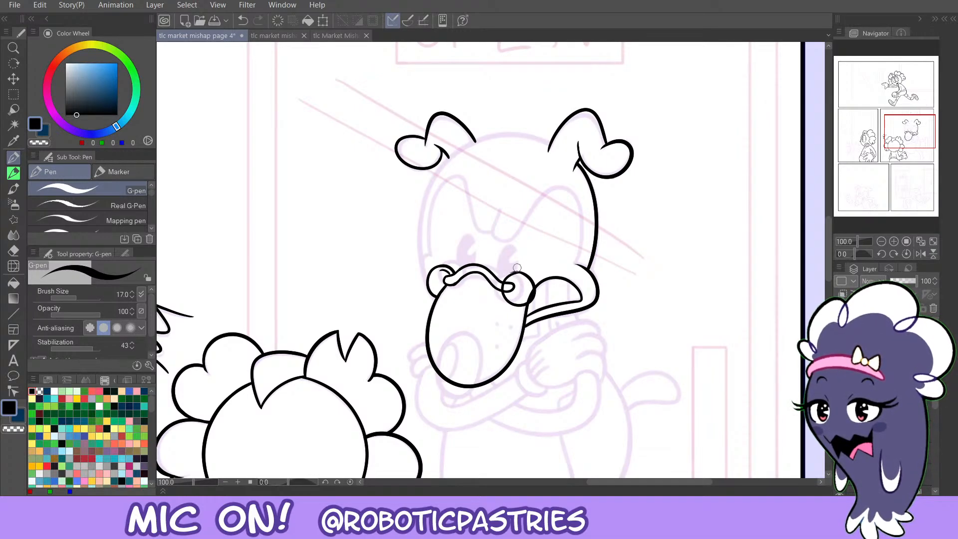
Erase the thick overlapping ink where the new bump touches the edge of the mouth.
{"action": "key", "text": "c"}
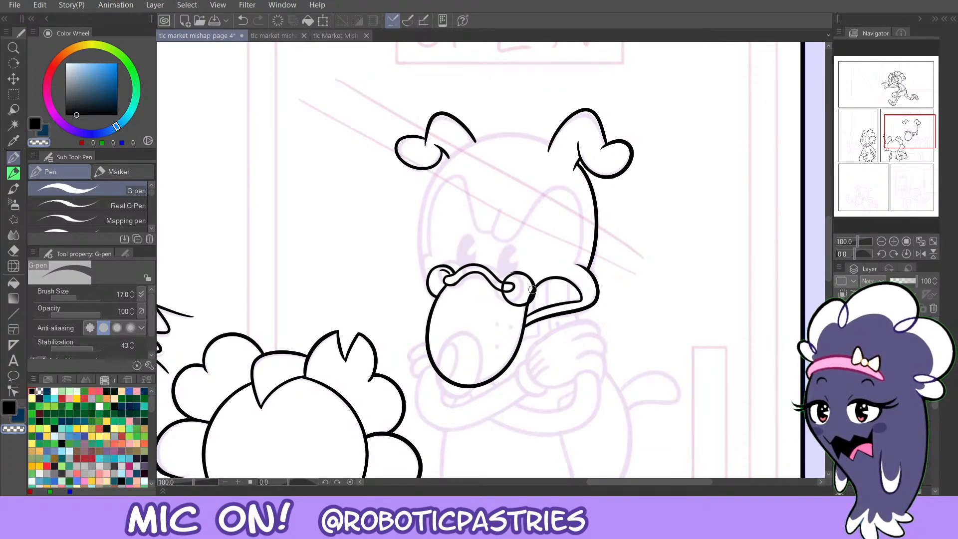
{"action": "key", "text": "ctrl+z"}
{"action": "mouse_move", "coordinate": [524, 295]}
{"action": "left_mouse_down"}
{"action": "mouse_move", "coordinate": [529, 281]}
{"action": "mouse_move", "coordinate": [520, 278]}
{"action": "mouse_move", "coordinate": [521, 300]}
{"action": "left_mouse_up"}
{"action": "key", "text": "ctrl+z"}
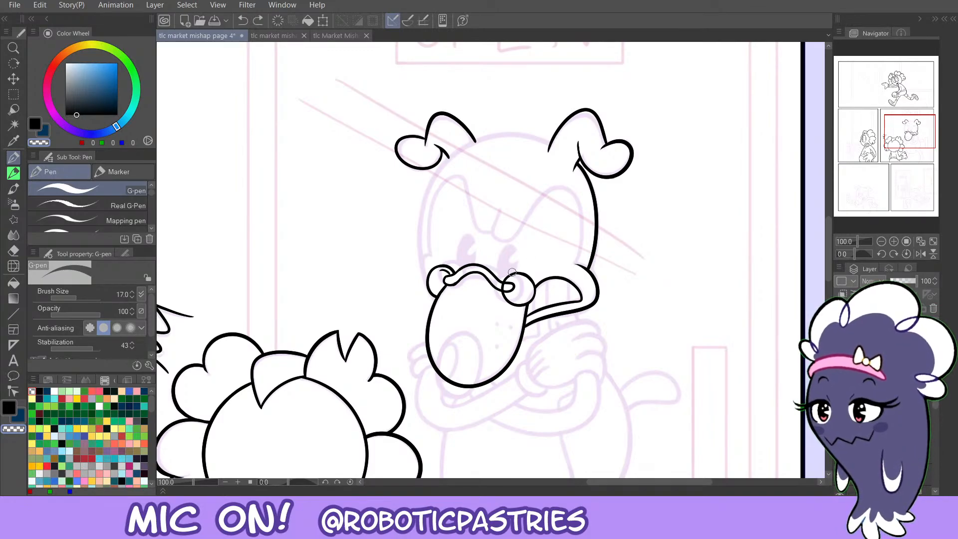
{"action": "key", "text": "ctrl+z"}
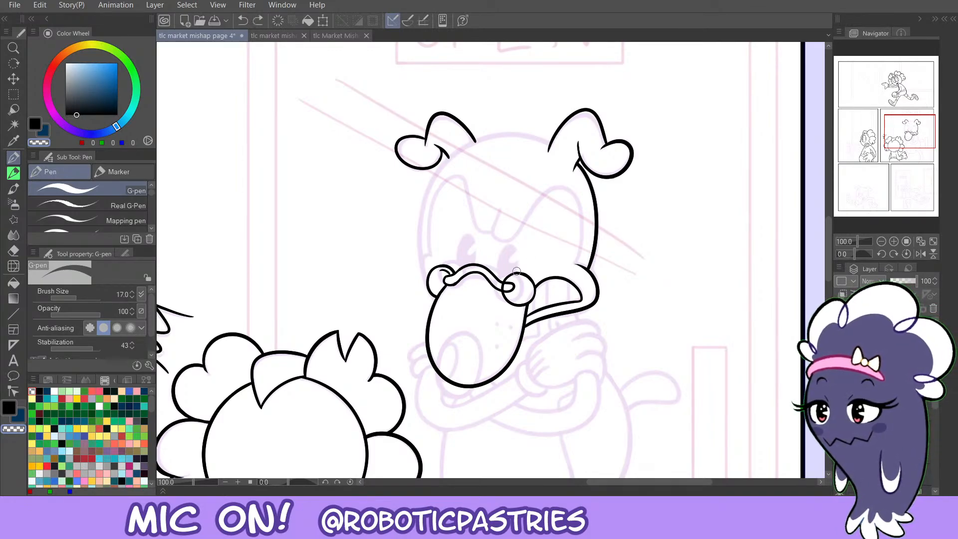
{"action": "left_click_drag", "start_coordinate": [516, 270], "coordinate": [534, 278]}
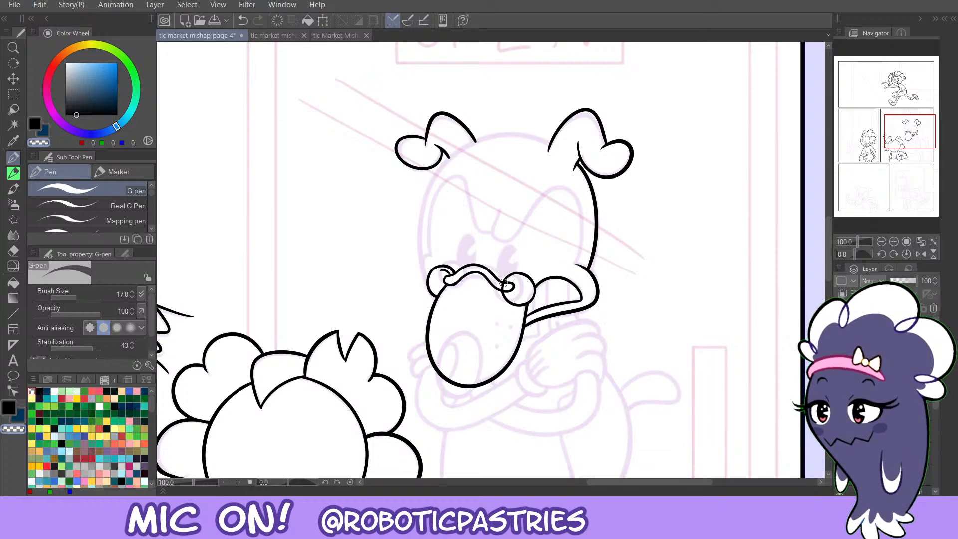
Clean up and reink the end of the bridge line where it curls into the bump beside the mouth.
{"action": "key", "text": "ctrl+z"}
{"action": "left_click_drag", "start_coordinate": [501, 283], "coordinate": [496, 279]}
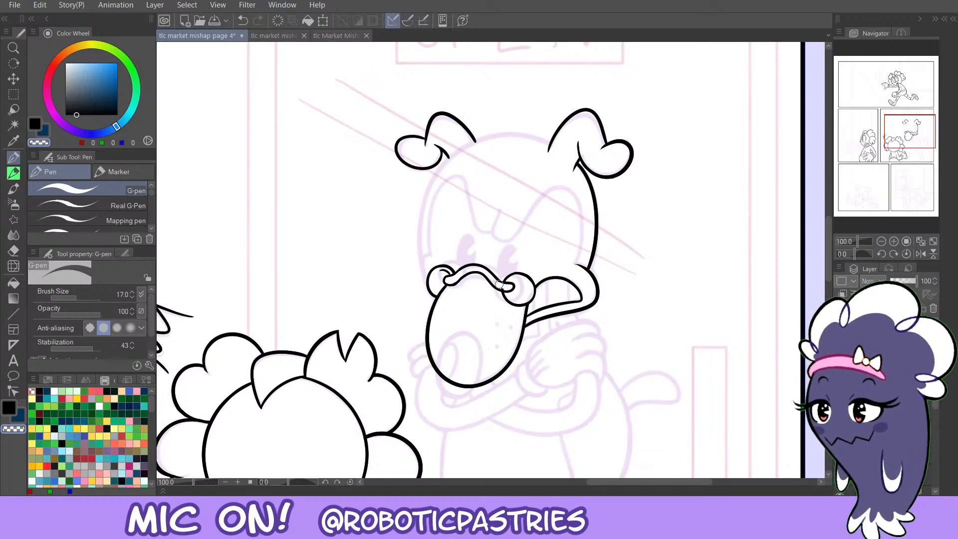
{"action": "key", "text": "ctrl+z"}
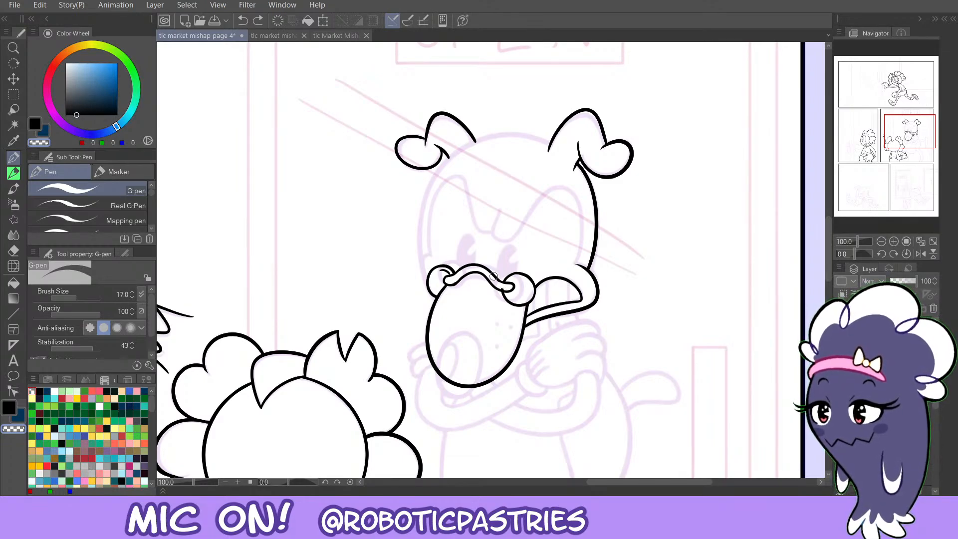
{"action": "left_click_drag", "start_coordinate": [492, 275], "coordinate": [502, 290]}
{"action": "key", "text": "ctrl+z"}
{"action": "key", "text": "ctrl+z"}
{"action": "key", "text": "c"}
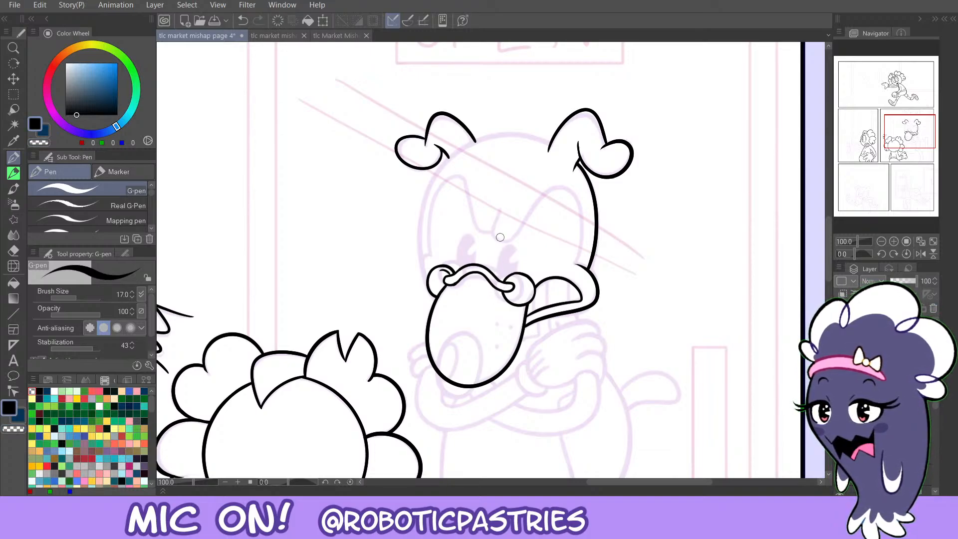
{"action": "key", "text": "ctrl+z"}
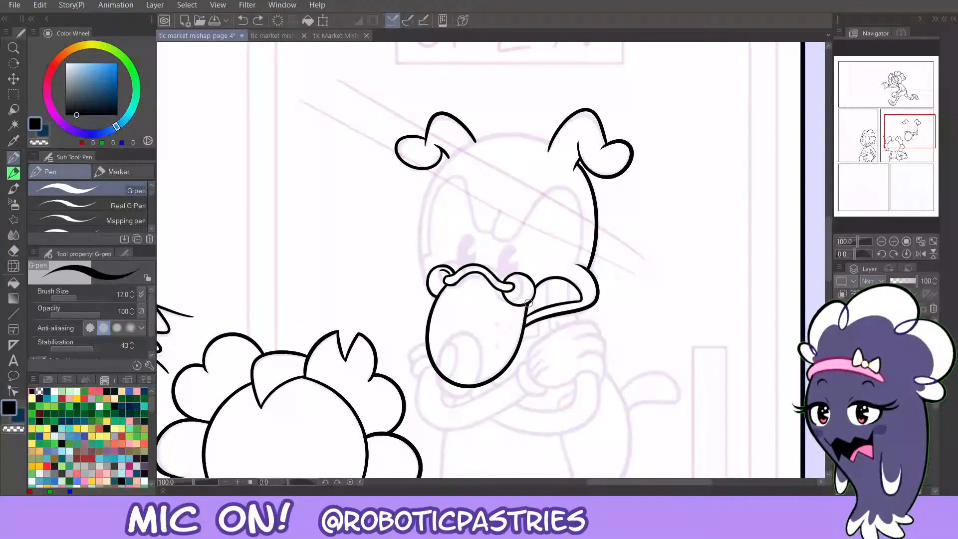
Refine the outer edge of the bump beside the mouth and trim where it joins the muzzle.
{"action": "mouse_move", "coordinate": [530, 275]}
{"action": "left_mouse_down"}
{"action": "mouse_move", "coordinate": [525, 301]}
{"action": "mouse_move", "coordinate": [533, 285]}
{"action": "mouse_move", "coordinate": [510, 275]}
{"action": "mouse_move", "coordinate": [522, 273]}
{"action": "mouse_move", "coordinate": [534, 297]}
{"action": "mouse_move", "coordinate": [524, 273]}
{"action": "mouse_move", "coordinate": [507, 278]}
{"action": "mouse_move", "coordinate": [534, 280]}
{"action": "mouse_move", "coordinate": [533, 301]}
{"action": "mouse_move", "coordinate": [524, 272]}
{"action": "mouse_move", "coordinate": [509, 274]}
{"action": "mouse_move", "coordinate": [535, 299]}
{"action": "left_mouse_up"}
{"action": "key", "text": "ctrl+z"}
{"action": "key", "text": "ctrl+z"}
{"action": "key", "text": "c"}
{"action": "key", "text": "ctrl+z"}
{"action": "key", "text": "c"}
{"action": "key", "text": "ctrl+z"}
{"action": "key", "text": "ctrl+z"}
{"action": "key", "text": "ctrl+z"}
{"action": "key", "text": "ctrl+z"}
{"action": "key", "text": "c"}
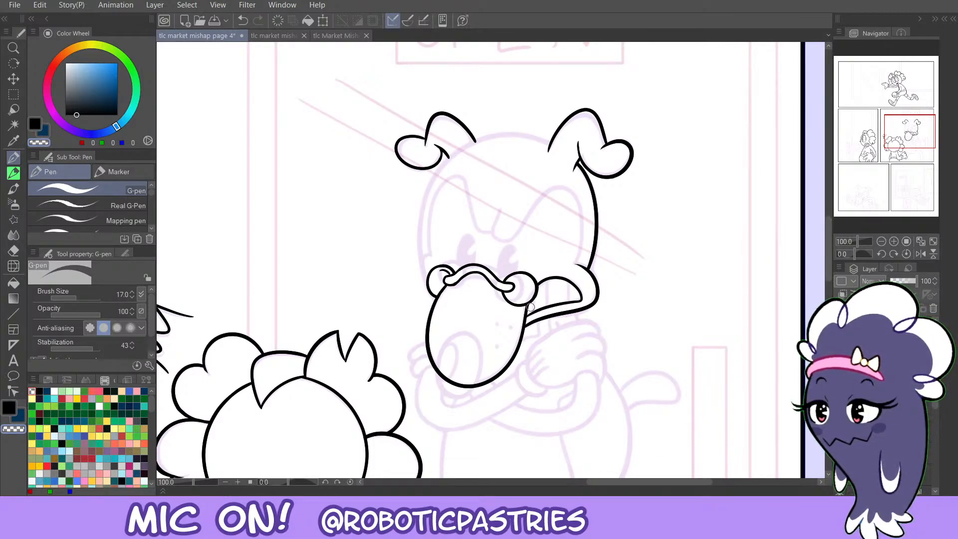
Add a small inner curve to the bump beside the mouth and tidy the matching curve in the other bump.
{"action": "key", "text": "c"}
{"action": "left_click_drag", "start_coordinate": [516, 278], "coordinate": [530, 283]}
{"action": "key", "text": "ctrl+z"}
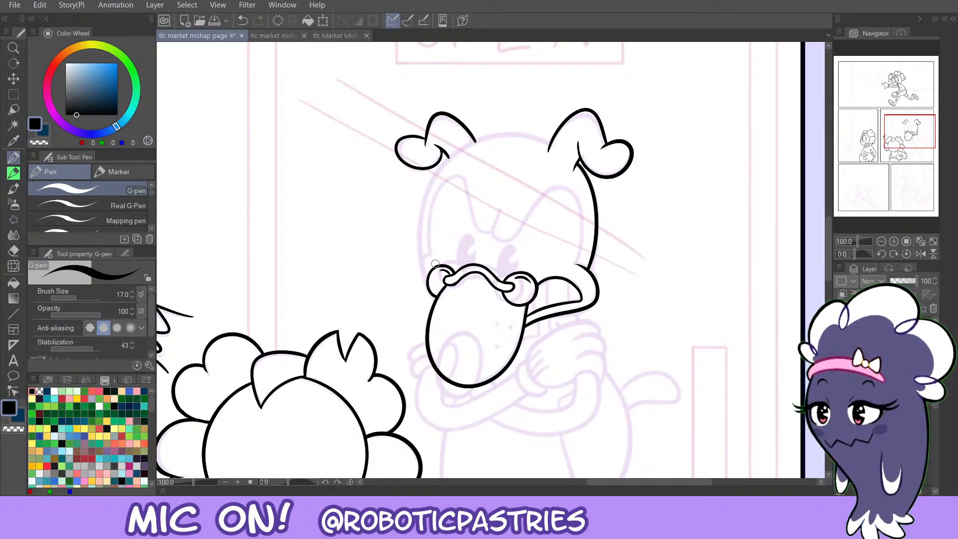
{"action": "key", "text": "c"}
{"action": "left_click_drag", "start_coordinate": [437, 270], "coordinate": [450, 269]}
{"action": "key", "text": "ctrl+z"}
{"action": "key", "text": "ctrl+z"}
{"action": "key", "text": "ctrl+z"}
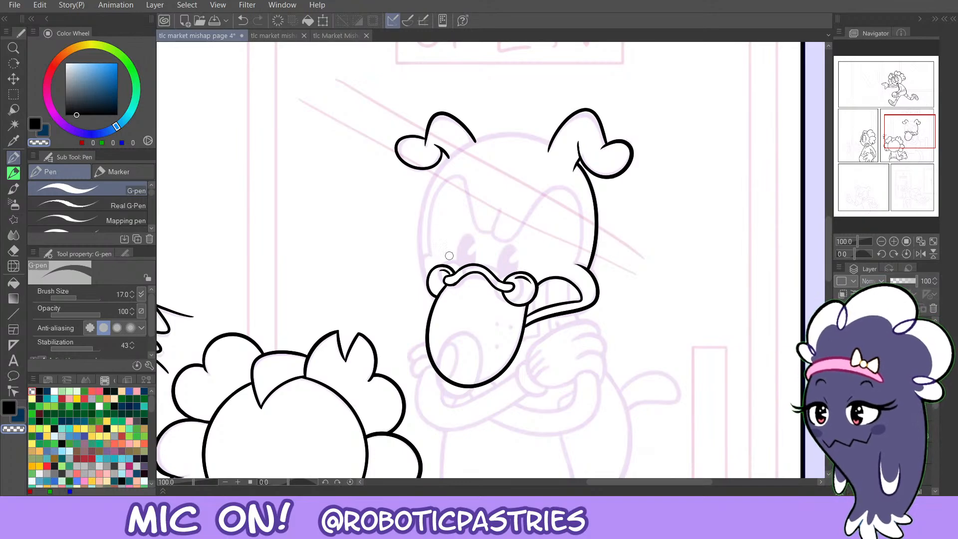
{"action": "key", "text": "c"}
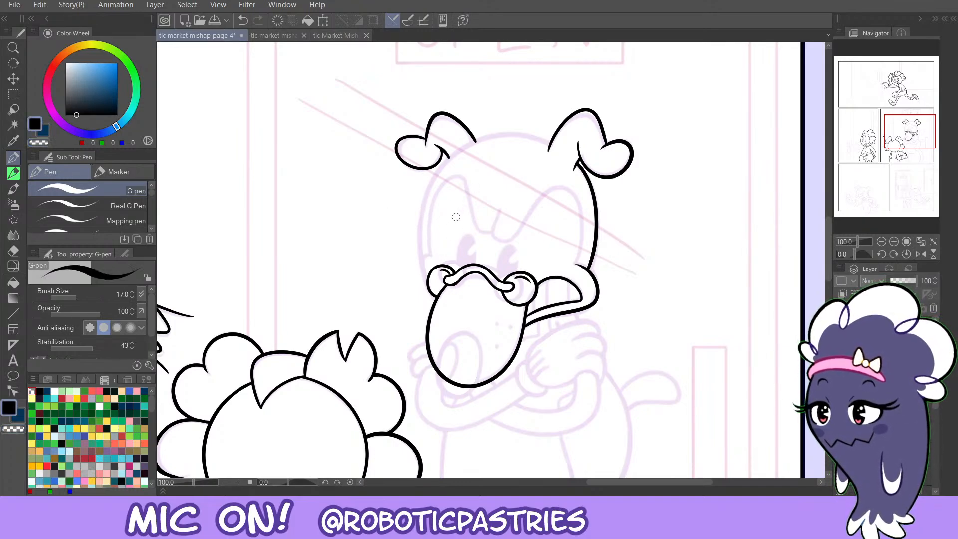
{"action": "left_click_drag", "start_coordinate": [498, 212], "coordinate": [492, 234]}
{"action": "key", "text": "ctrl+z"}
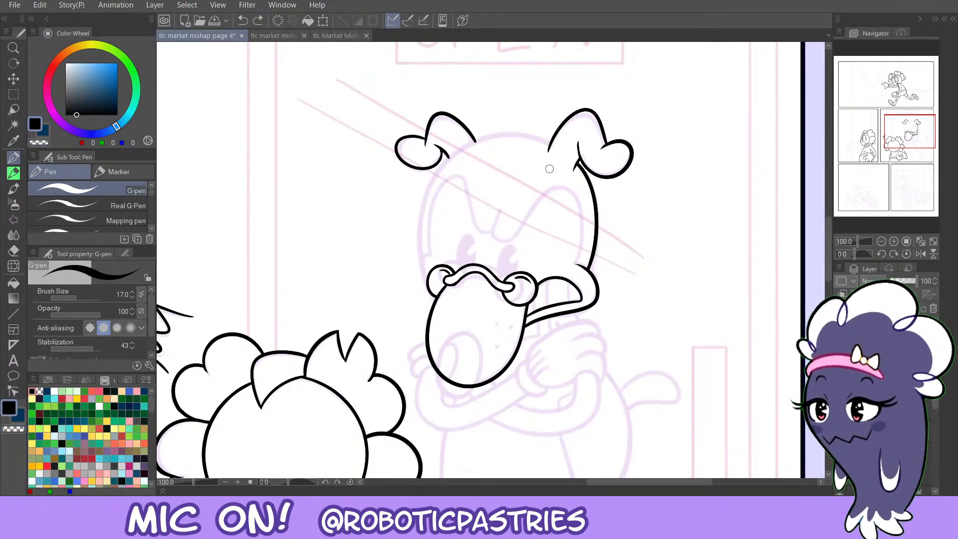
{"action": "mouse_move", "coordinate": [535, 184]}
{"action": "left_mouse_down"}
{"action": "mouse_move", "coordinate": [556, 168]}
{"action": "mouse_move", "coordinate": [579, 183]}
{"action": "left_mouse_up"}
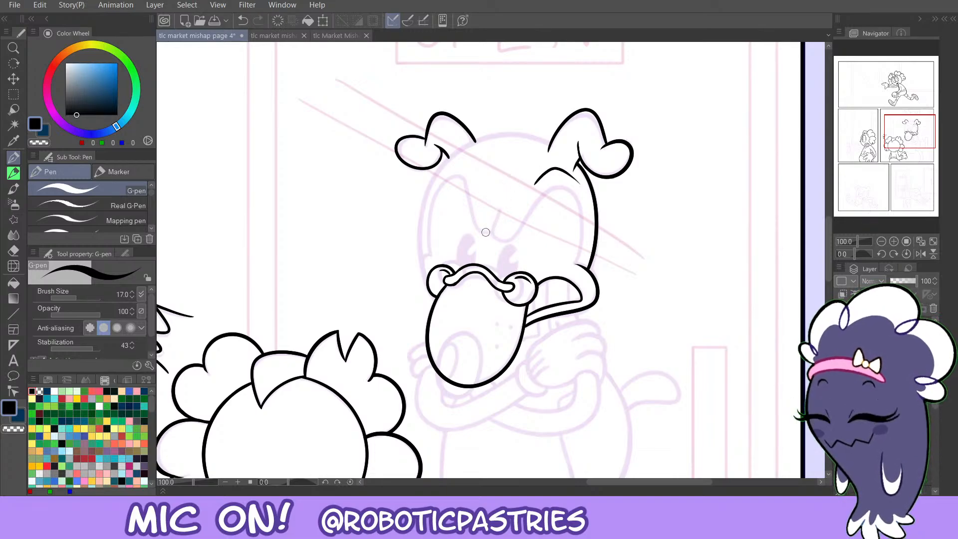
Check page 3 for reference and ink the angry eye outline on the larger-ear side, from the brow crease to the mouth corner.
{"action": "left_click", "coordinate": [276, 37]}
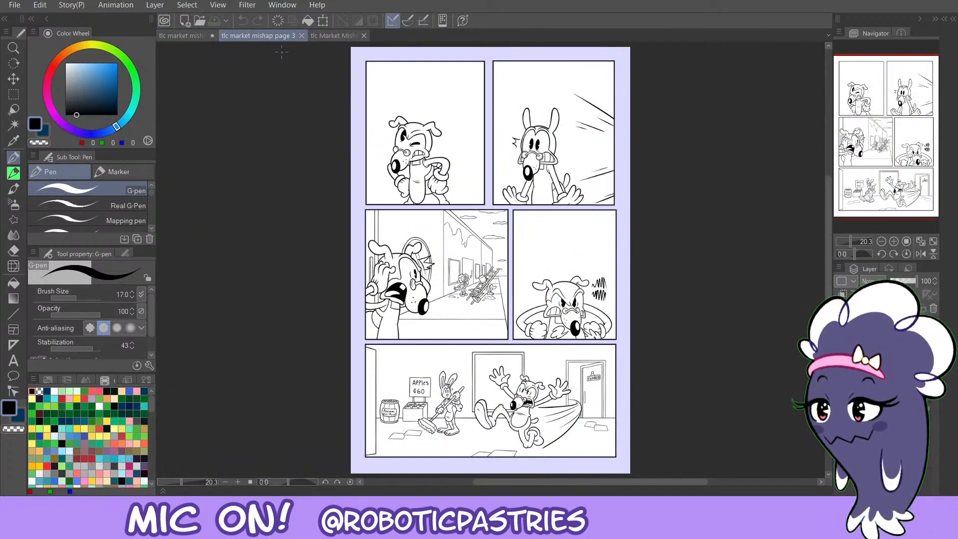
{"action": "left_click", "coordinate": [182, 36]}
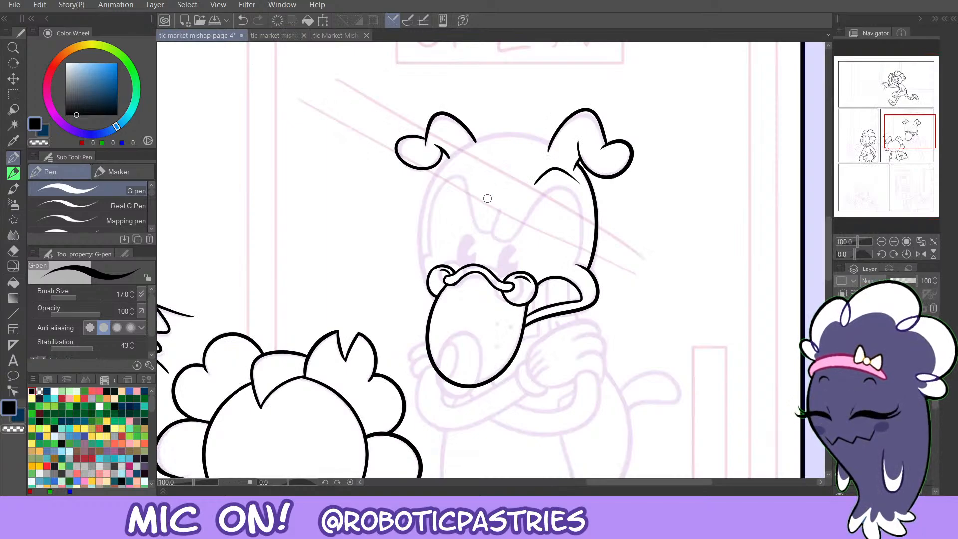
{"action": "mouse_move", "coordinate": [493, 224]}
{"action": "left_mouse_down"}
{"action": "mouse_move", "coordinate": [551, 185]}
{"action": "mouse_move", "coordinate": [589, 215]}
{"action": "mouse_move", "coordinate": [586, 267]}
{"action": "left_mouse_up"}
{"action": "key", "text": "ctrl+z"}
{"action": "mouse_move", "coordinate": [491, 213]}
{"action": "left_mouse_down"}
{"action": "mouse_move", "coordinate": [496, 236]}
{"action": "mouse_move", "coordinate": [528, 194]}
{"action": "mouse_move", "coordinate": [568, 186]}
{"action": "mouse_move", "coordinate": [584, 265]}
{"action": "left_mouse_up"}
{"action": "key", "text": "ctrl+z"}
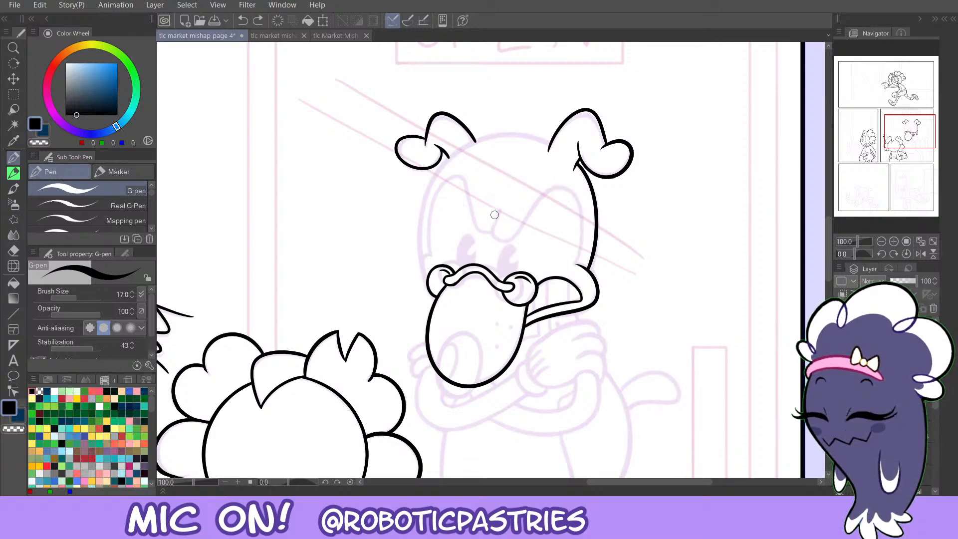
{"action": "mouse_move", "coordinate": [493, 213]}
{"action": "left_mouse_down"}
{"action": "mouse_move", "coordinate": [500, 240]}
{"action": "mouse_move", "coordinate": [555, 185]}
{"action": "mouse_move", "coordinate": [588, 225]}
{"action": "mouse_move", "coordinate": [579, 268]}
{"action": "left_mouse_up"}
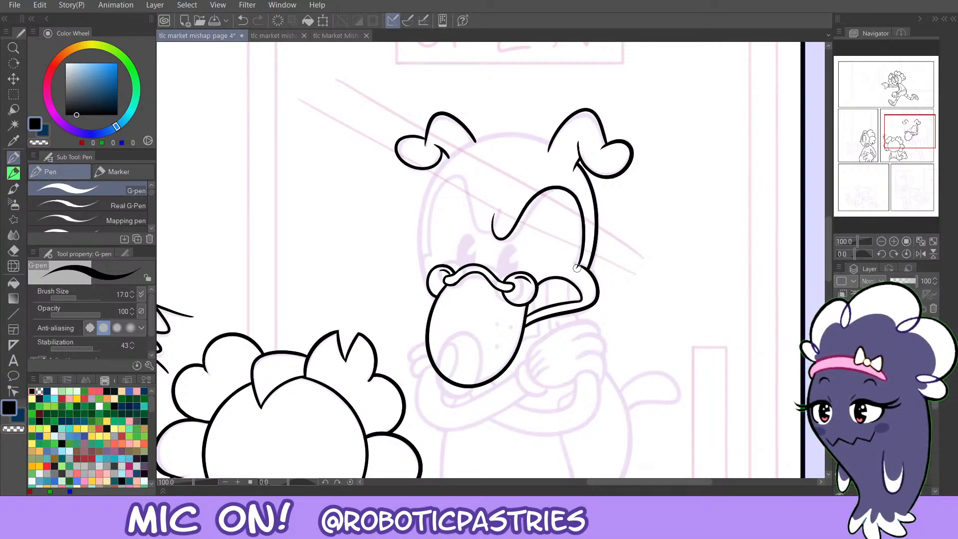
Trim the lower end of the eye outline where it meets the top of the mouth corner.
{"action": "key", "text": "c"}
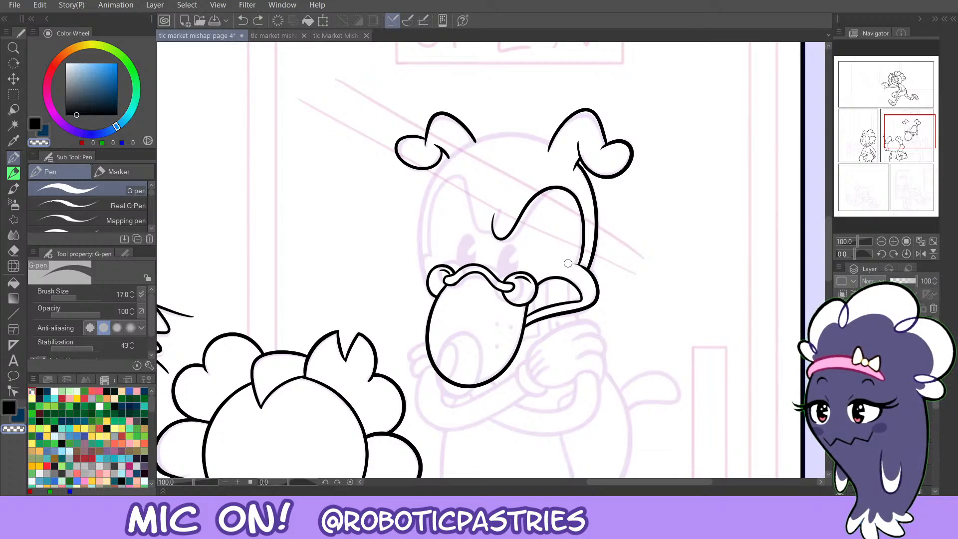
{"action": "key", "text": "c"}
{"action": "mouse_move", "coordinate": [568, 264]}
{"action": "left_mouse_down"}
{"action": "mouse_move", "coordinate": [585, 268]}
{"action": "mouse_move", "coordinate": [577, 265]}
{"action": "left_mouse_up"}
{"action": "key", "text": "c"}
{"action": "key", "text": "ctrl+z"}
{"action": "key", "text": "ctrl+z"}
{"action": "key", "text": "ctrl+z"}
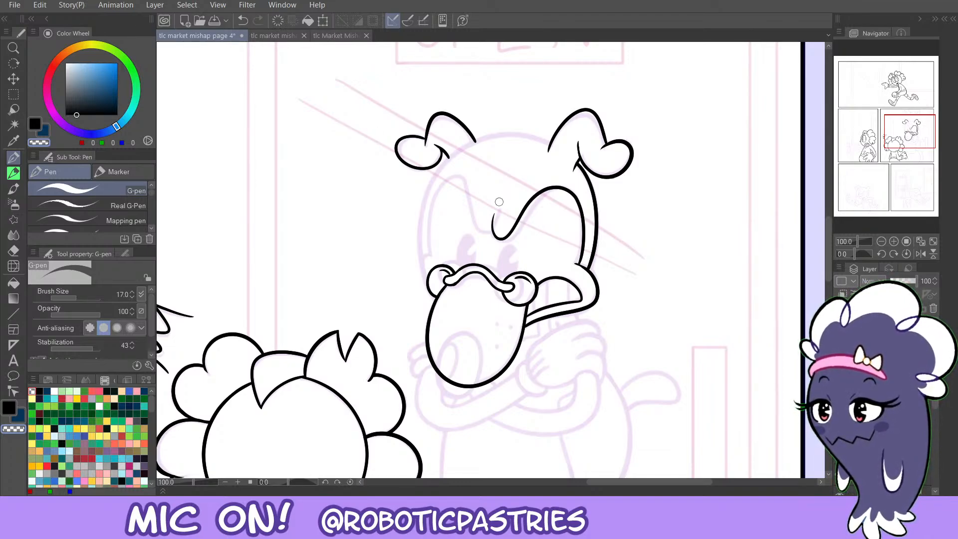
{"action": "left_click_drag", "start_coordinate": [493, 236], "coordinate": [468, 192]}
{"action": "key", "text": "ctrl+z"}
{"action": "key", "text": "c"}
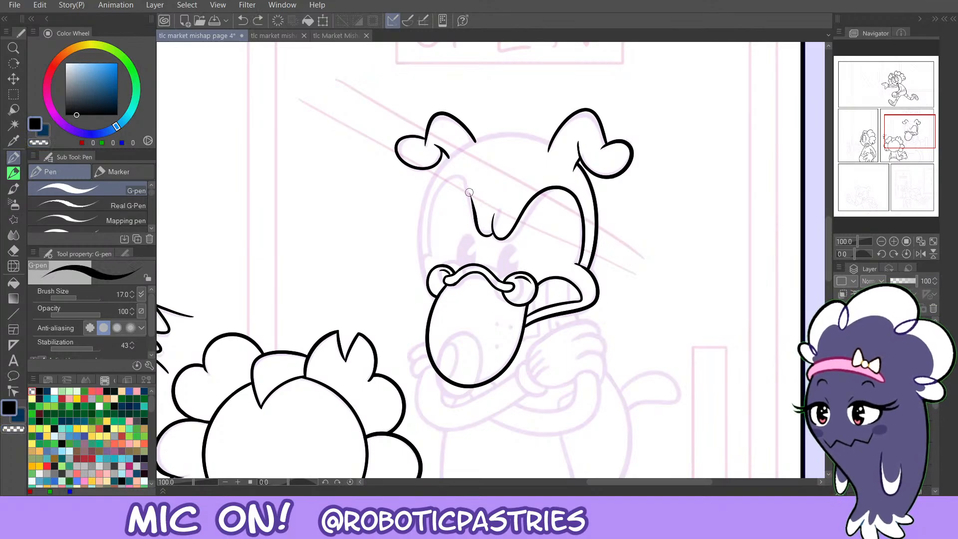
{"action": "key", "text": "ctrl+z"}
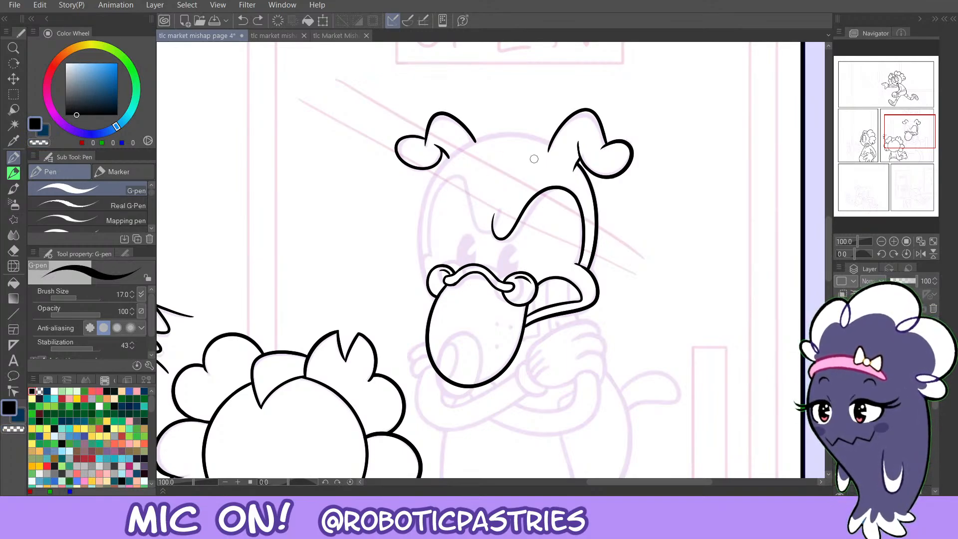
Ink the brow wrinkle above the outlined eye and the curved upper outline of the other eye, meeting at the brow crease.
{"action": "left_click_drag", "start_coordinate": [526, 185], "coordinate": [562, 174]}
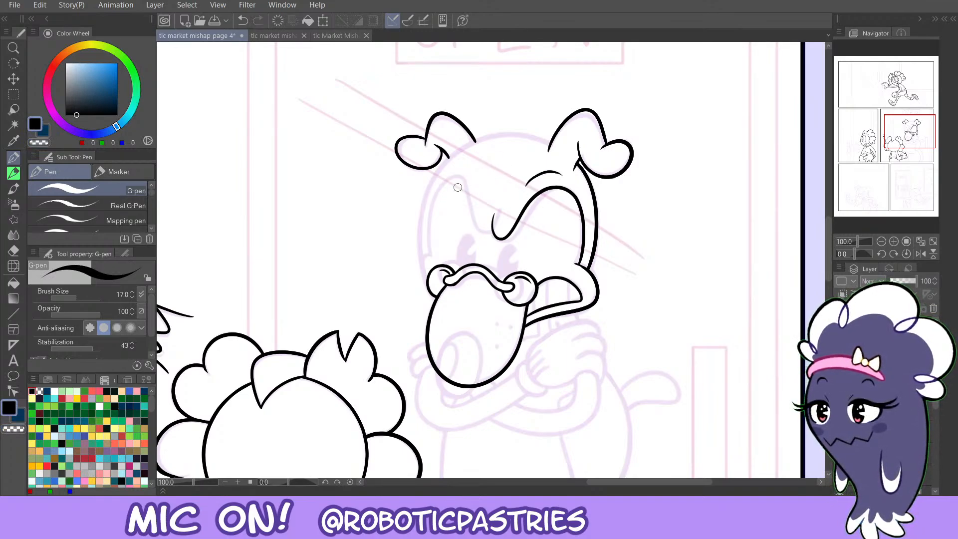
{"action": "mouse_move", "coordinate": [433, 195]}
{"action": "left_mouse_down"}
{"action": "mouse_move", "coordinate": [462, 179]}
{"action": "mouse_move", "coordinate": [472, 217]}
{"action": "mouse_move", "coordinate": [491, 230]}
{"action": "mouse_move", "coordinate": [479, 235]}
{"action": "mouse_move", "coordinate": [471, 199]}
{"action": "mouse_move", "coordinate": [445, 171]}
{"action": "mouse_move", "coordinate": [431, 207]}
{"action": "left_mouse_up"}
{"action": "key", "text": "ctrl+z"}
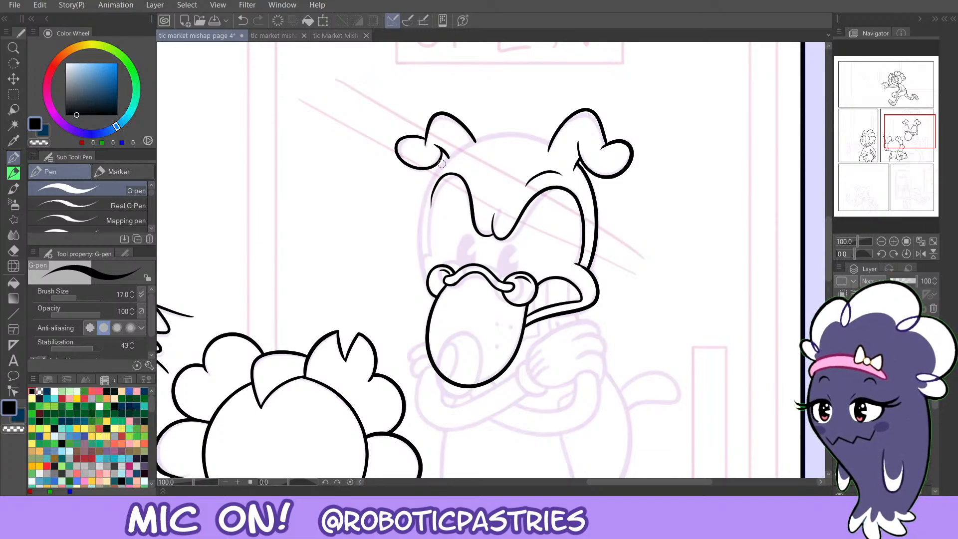
Ink a short curved brow wrinkle above the eye on the smaller-ear side and touch up the end of that eye's outline.
{"action": "left_click_drag", "start_coordinate": [454, 162], "coordinate": [479, 192]}
{"action": "key", "text": "ctrl+z"}
{"action": "left_click_drag", "start_coordinate": [456, 162], "coordinate": [481, 193]}
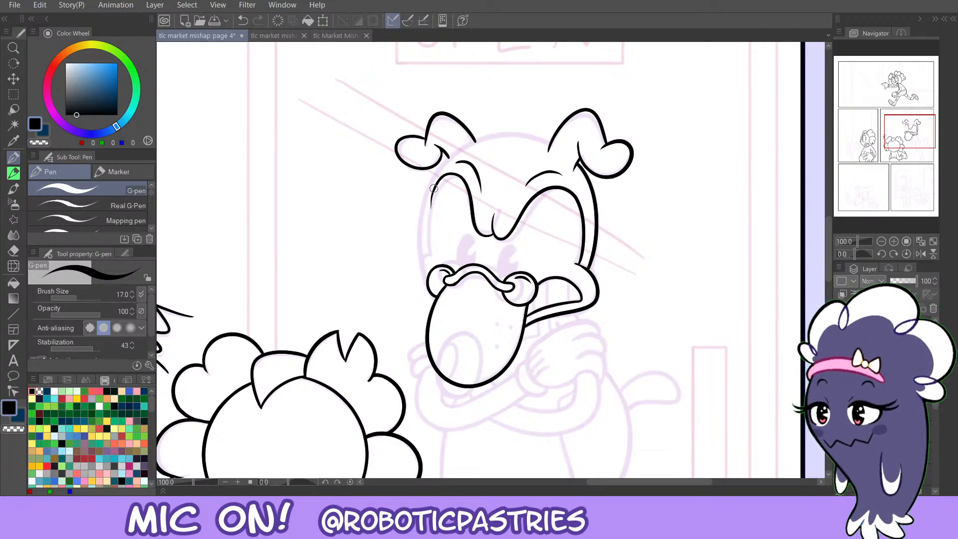
{"action": "key", "text": "c"}
{"action": "key", "text": "c"}
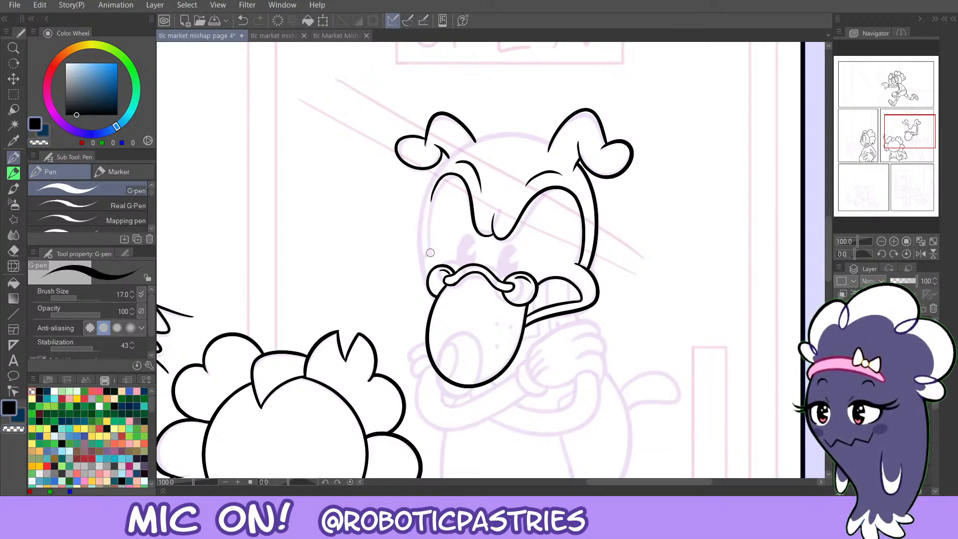
Check page 3 for reference and taper the loose outer end of the eye outline on the smaller-ear side.
{"action": "left_click_drag", "start_coordinate": [429, 251], "coordinate": [428, 193]}
{"action": "key", "text": "ctrl+z"}
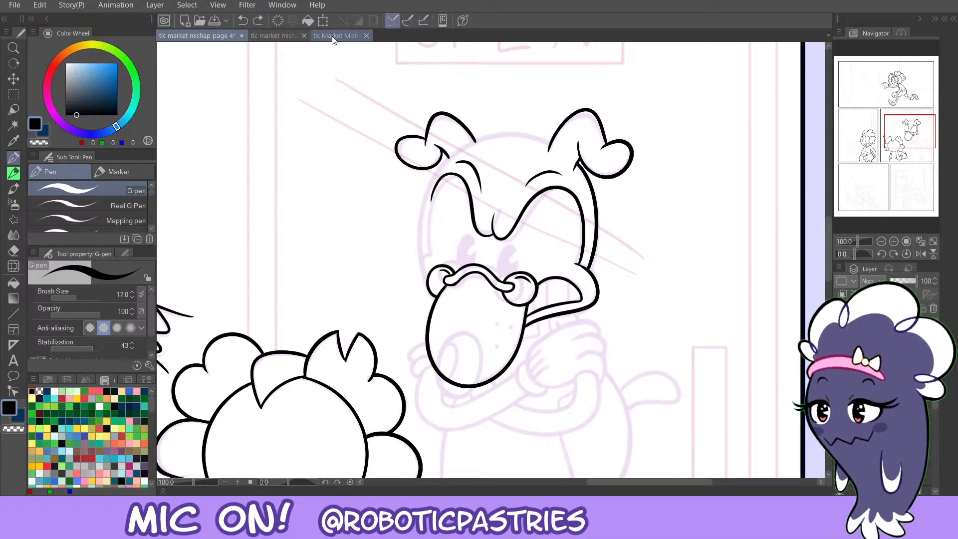
{"action": "left_click", "coordinate": [267, 36]}
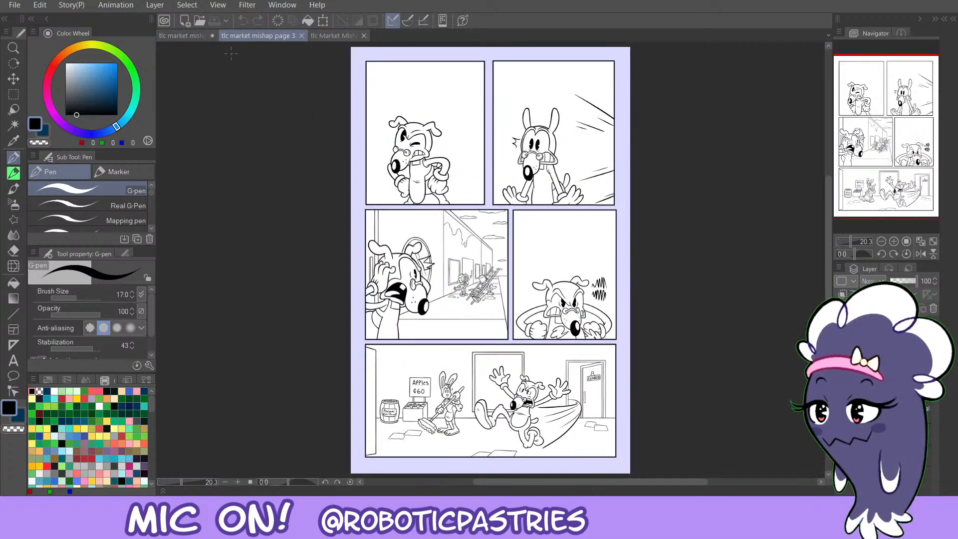
{"action": "left_click", "coordinate": [183, 36]}
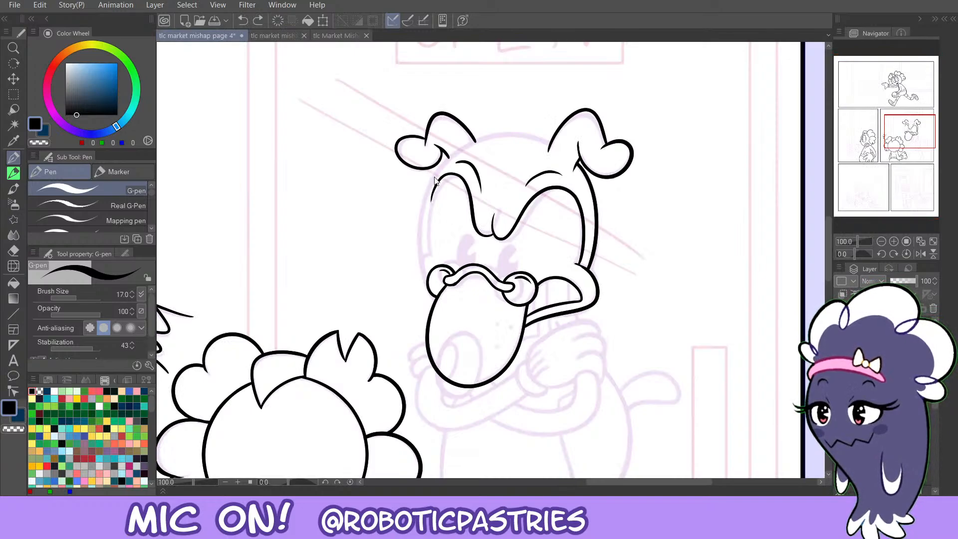
{"action": "key", "text": "c"}
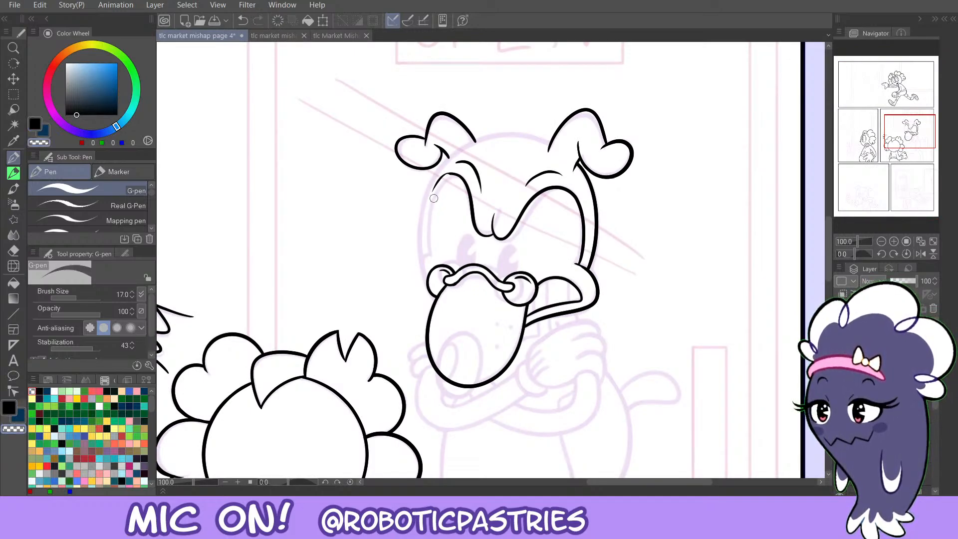
{"action": "left_click_drag", "start_coordinate": [444, 182], "coordinate": [427, 217]}
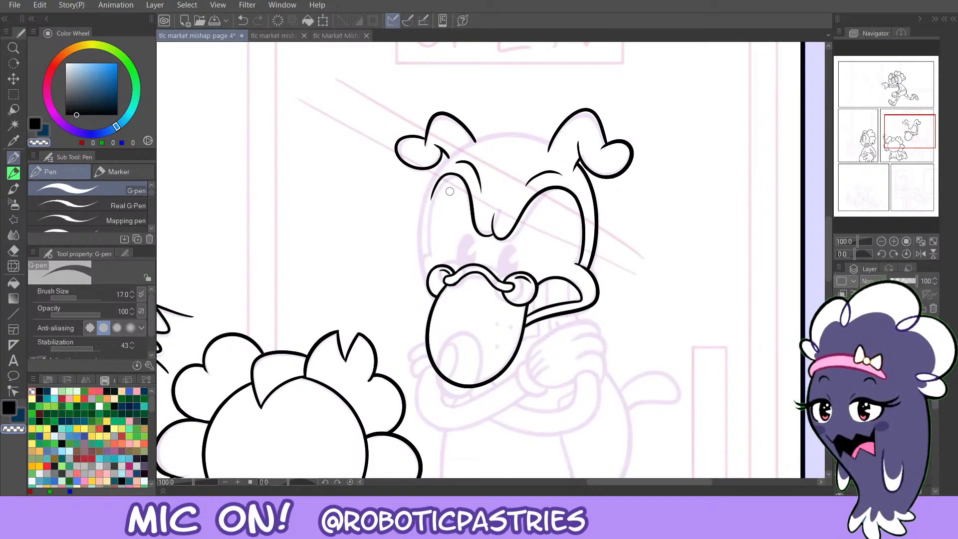
Flip the canvas view horizontally and ink the outer side of the smaller-ear eye down to the cheek.
{"action": "left_click", "coordinate": [919, 255]}
{"action": "key", "text": "c"}
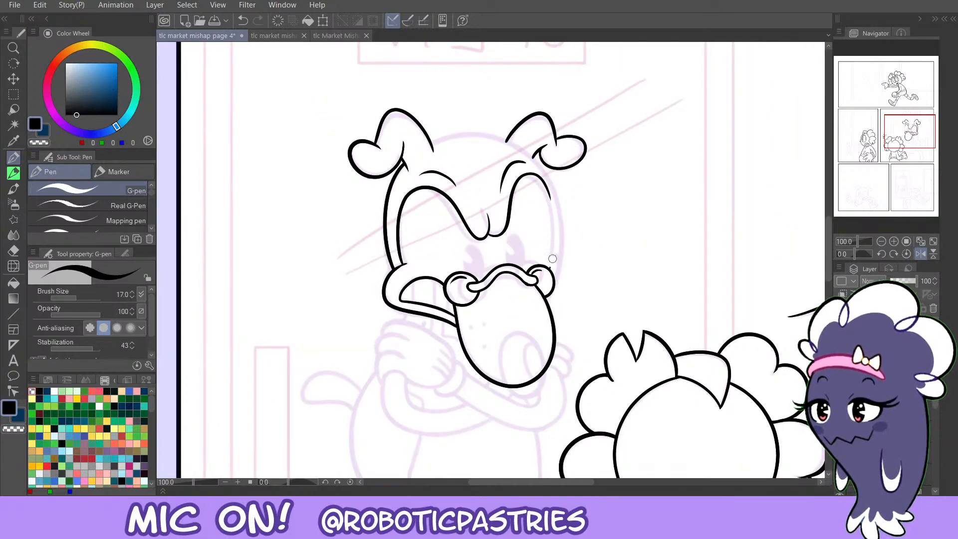
{"action": "mouse_move", "coordinate": [551, 260]}
{"action": "left_mouse_down"}
{"action": "mouse_move", "coordinate": [542, 180]}
{"action": "mouse_move", "coordinate": [550, 262]}
{"action": "mouse_move", "coordinate": [555, 224]}
{"action": "mouse_move", "coordinate": [539, 177]}
{"action": "mouse_move", "coordinate": [550, 235]}
{"action": "left_mouse_up"}
{"action": "key", "text": "ctrl+z"}
{"action": "key", "text": "ctrl+z"}
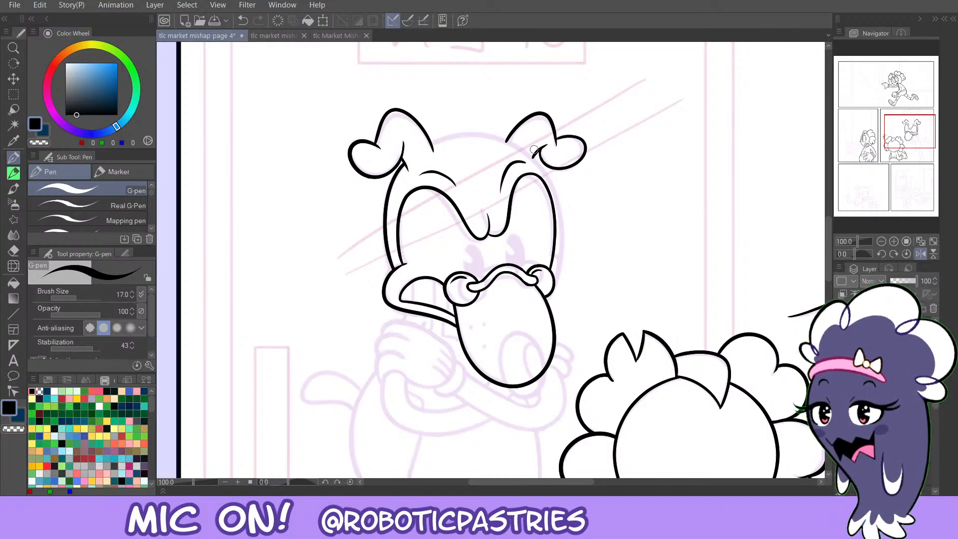
Erase the brow wrinkle above the smaller-ear eye and rework the wrinkle above the other eye into a longer arch.
{"action": "key", "text": "e"}
{"action": "mouse_move", "coordinate": [500, 194]}
{"action": "left_mouse_down"}
{"action": "mouse_move", "coordinate": [500, 178]}
{"action": "mouse_move", "coordinate": [525, 165]}
{"action": "left_mouse_up"}
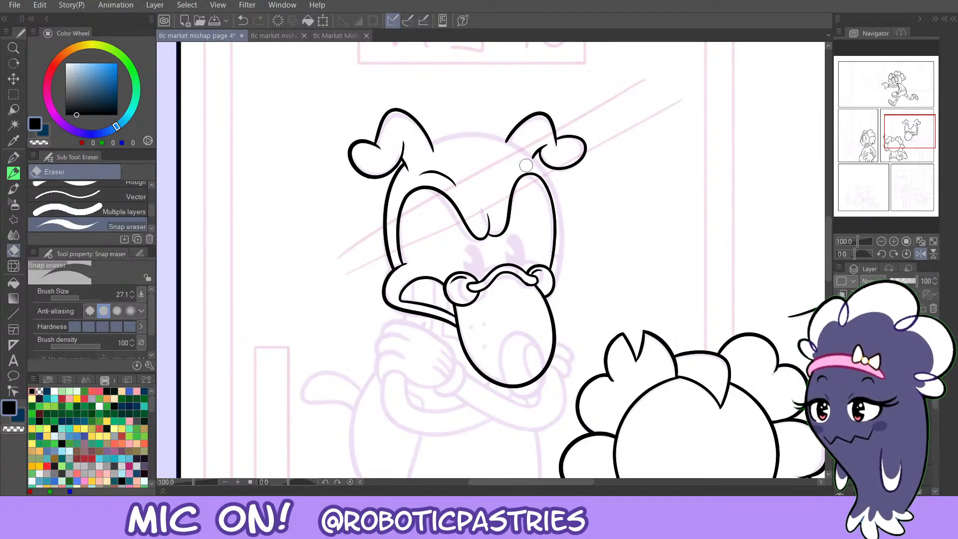
{"action": "key", "text": "p"}
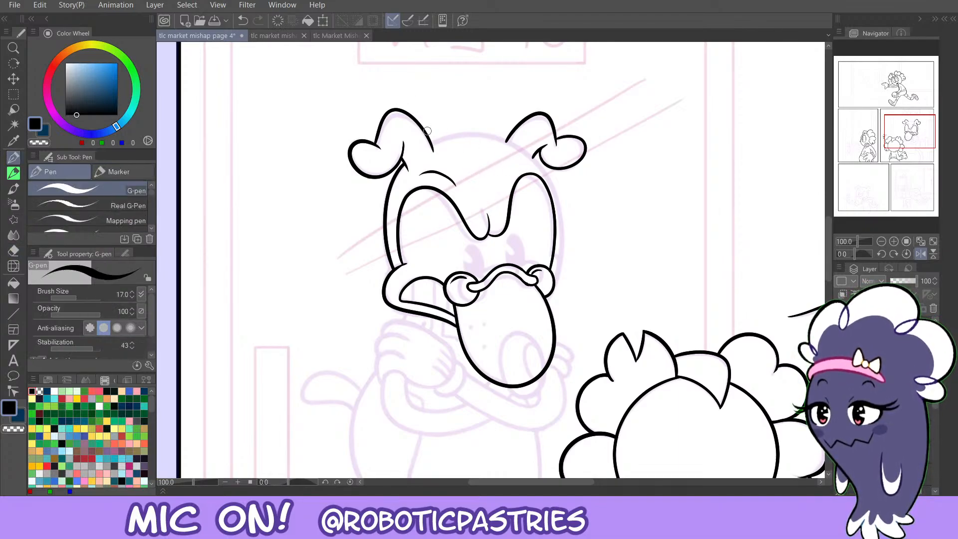
{"action": "mouse_move", "coordinate": [408, 185]}
{"action": "left_mouse_down"}
{"action": "mouse_move", "coordinate": [437, 170]}
{"action": "mouse_move", "coordinate": [418, 173]}
{"action": "mouse_move", "coordinate": [447, 175]}
{"action": "mouse_move", "coordinate": [421, 172]}
{"action": "mouse_move", "coordinate": [443, 175]}
{"action": "mouse_move", "coordinate": [437, 170]}
{"action": "mouse_move", "coordinate": [458, 186]}
{"action": "mouse_move", "coordinate": [422, 168]}
{"action": "mouse_move", "coordinate": [454, 185]}
{"action": "left_mouse_up"}
{"action": "key", "text": "ctrl+z"}
{"action": "key", "text": "ctrl+z"}
{"action": "key", "text": "ctrl+z"}
{"action": "key", "text": "c"}
{"action": "key", "text": "c"}
{"action": "key", "text": "ctrl+z"}
{"action": "key", "text": "ctrl+z"}
{"action": "key", "text": "ctrl+z"}
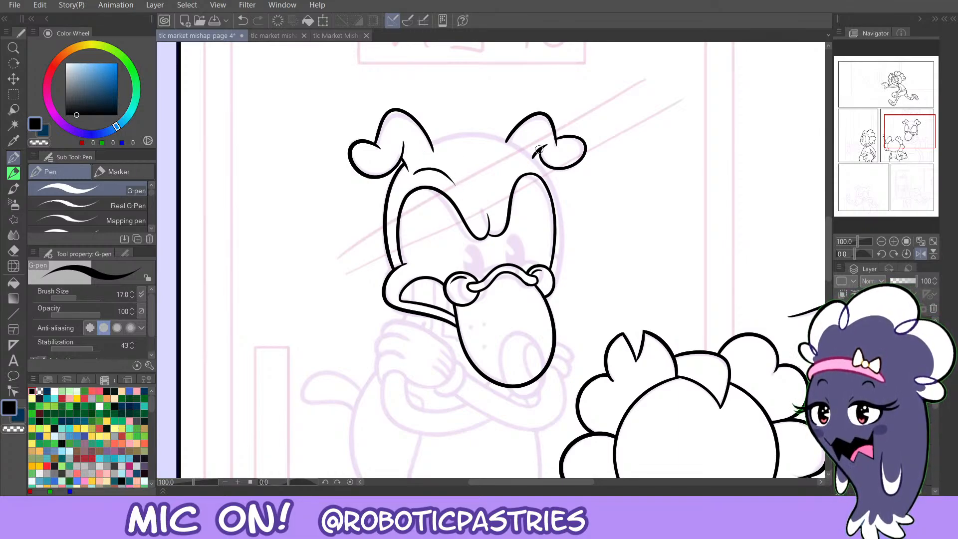
Ink a new arched brow wrinkle close above the eye on the smaller-ear side.
{"action": "mouse_move", "coordinate": [521, 166]}
{"action": "left_mouse_down"}
{"action": "mouse_move", "coordinate": [543, 167]}
{"action": "mouse_move", "coordinate": [548, 186]}
{"action": "left_mouse_up"}
{"action": "key", "text": "ctrl+z"}
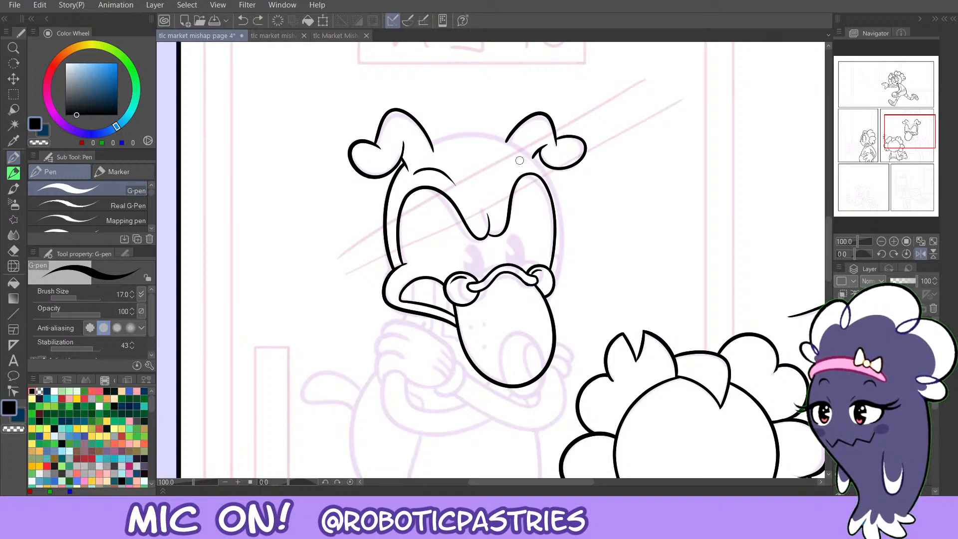
{"action": "mouse_move", "coordinate": [514, 169]}
{"action": "left_mouse_down"}
{"action": "mouse_move", "coordinate": [547, 170]}
{"action": "mouse_move", "coordinate": [551, 186]}
{"action": "mouse_move", "coordinate": [542, 165]}
{"action": "mouse_move", "coordinate": [550, 188]}
{"action": "mouse_move", "coordinate": [511, 171]}
{"action": "mouse_move", "coordinate": [550, 187]}
{"action": "left_mouse_up"}
{"action": "key", "text": "ctrl+z"}
{"action": "key", "text": "ctrl+z"}
{"action": "key", "text": "ctrl+z"}
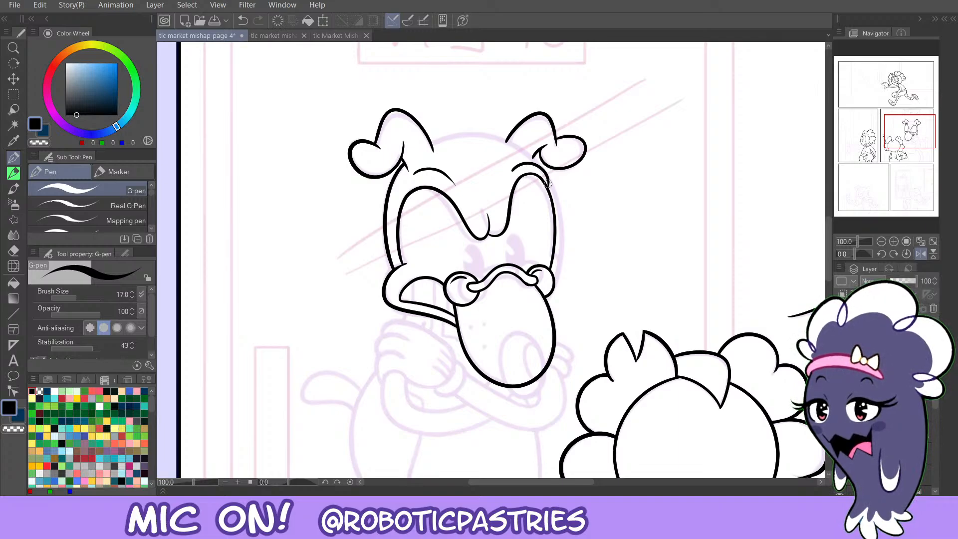
Extend the outer end of the new brow wrinkle down to the side of the eye outline and clean up the join.
{"action": "key", "text": "ctrl+z"}
{"action": "mouse_move", "coordinate": [547, 187]}
{"action": "left_mouse_down"}
{"action": "mouse_move", "coordinate": [544, 173]}
{"action": "mouse_move", "coordinate": [548, 185]}
{"action": "mouse_move", "coordinate": [521, 165]}
{"action": "mouse_move", "coordinate": [509, 175]}
{"action": "mouse_move", "coordinate": [530, 166]}
{"action": "left_mouse_up"}
{"action": "key", "text": "ctrl+z"}
{"action": "key", "text": "c"}
{"action": "key", "text": "ctrl+z"}
{"action": "key", "text": "ctrl+z"}
{"action": "key", "text": "c"}
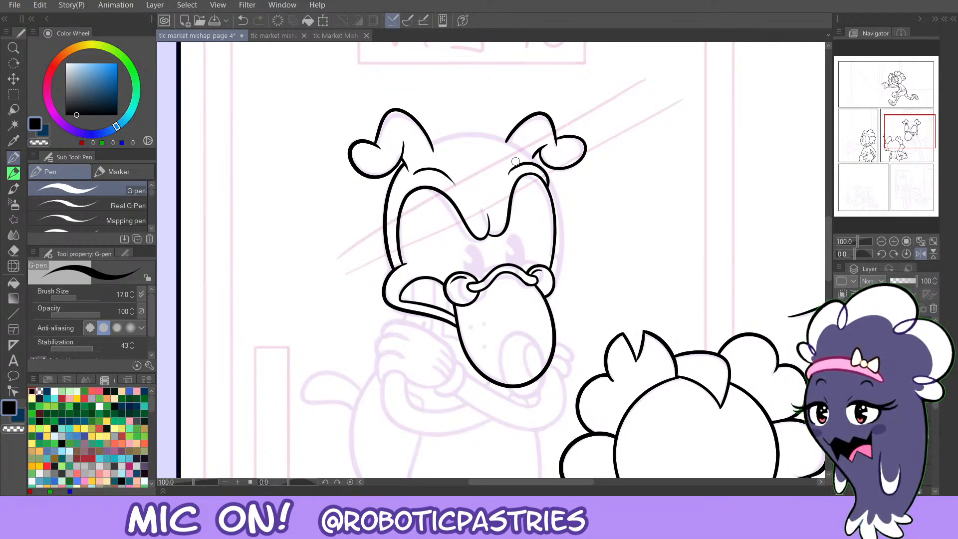
Refine the inner end of the brow wrinkle above the smaller-ear eye into a tapered tip.
{"action": "key", "text": "c"}
{"action": "left_click_drag", "start_coordinate": [509, 176], "coordinate": [514, 164]}
{"action": "key", "text": "ctrl+z"}
{"action": "key", "text": "ctrl+z"}
{"action": "key", "text": "c"}
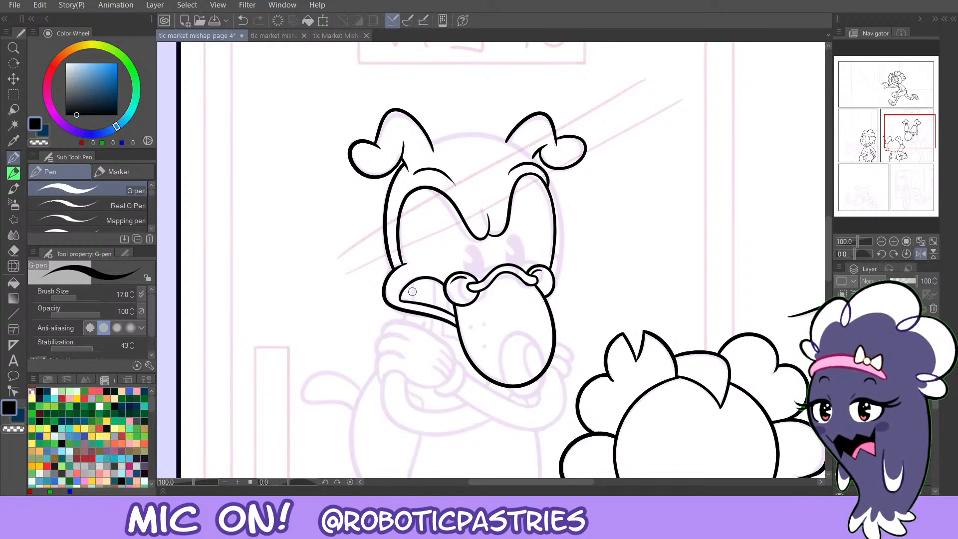
Ink the first tooth divider near the mouth corner and trim its overshoot at the lower lip.
{"action": "key", "text": "ctrl+z"}
{"action": "left_click_drag", "start_coordinate": [415, 280], "coordinate": [414, 303]}
{"action": "key", "text": "ctrl+z"}
{"action": "key", "text": "ctrl+z"}
{"action": "key", "text": "ctrl+z"}
{"action": "key", "text": "ctrl+z"}
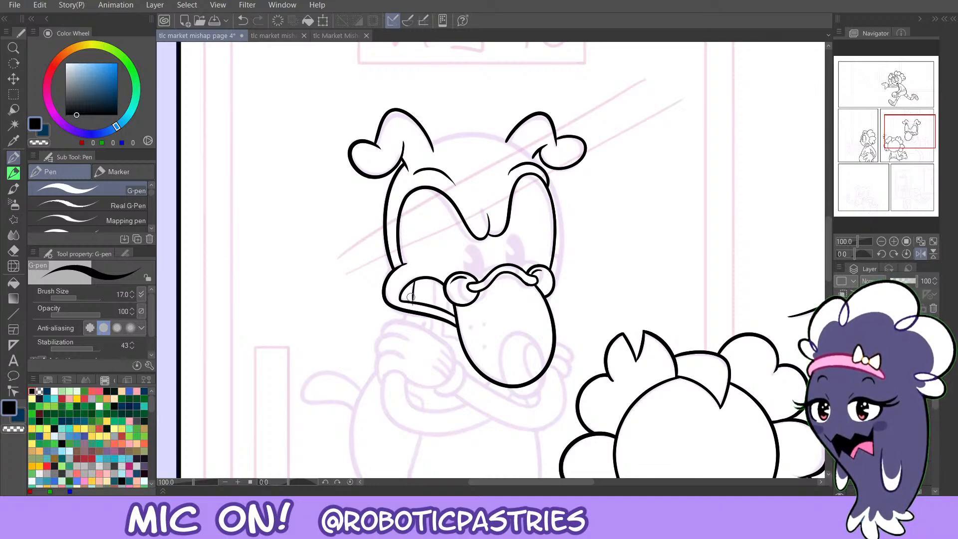
{"action": "key", "text": "c"}
{"action": "left_click_drag", "start_coordinate": [406, 304], "coordinate": [419, 306]}
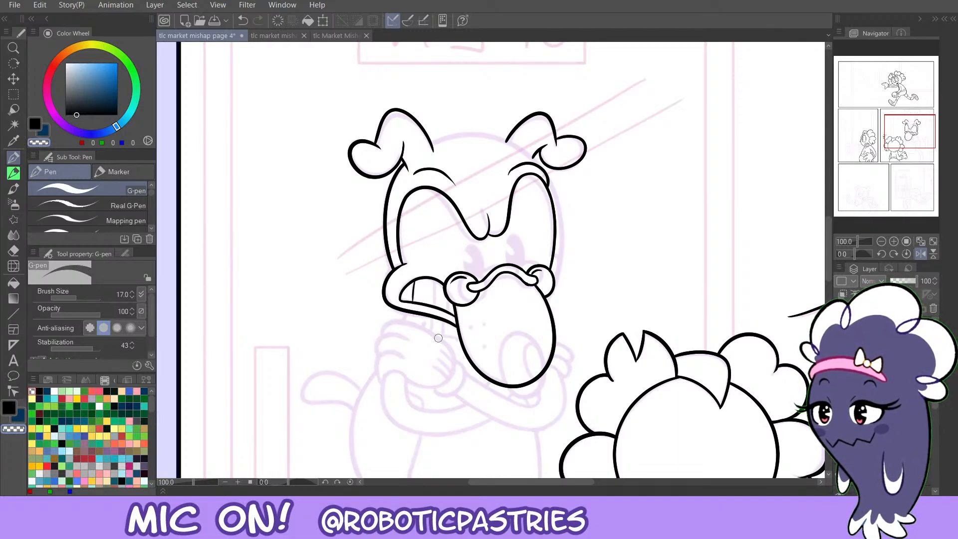
{"action": "key", "text": "ctrl+z"}
{"action": "key", "text": "ctrl+z"}
Ink the remaining tooth dividers across the open mouth toward the muzzle.
{"action": "key", "text": "c"}
{"action": "mouse_move", "coordinate": [414, 282]}
{"action": "left_mouse_down"}
{"action": "mouse_move", "coordinate": [414, 306]}
{"action": "mouse_move", "coordinate": [415, 286]}
{"action": "mouse_move", "coordinate": [433, 309]}
{"action": "mouse_move", "coordinate": [435, 279]}
{"action": "mouse_move", "coordinate": [446, 313]}
{"action": "left_mouse_up"}
{"action": "key", "text": "ctrl+z"}
{"action": "key", "text": "ctrl+z"}
{"action": "key", "text": "ctrl+z"}
{"action": "key", "text": "ctrl+z"}
{"action": "key", "text": "ctrl+z"}
{"action": "key", "text": "ctrl+z"}
{"action": "key", "text": "ctrl+z"}
{"action": "key", "text": "ctrl+z"}
{"action": "key", "text": "ctrl+z"}
{"action": "key", "text": "ctrl+z"}
{"action": "key", "text": "ctrl+z"}
{"action": "key", "text": "ctrl+z"}
{"action": "key", "text": "ctrl+z"}
{"action": "key", "text": "ctrl+z"}
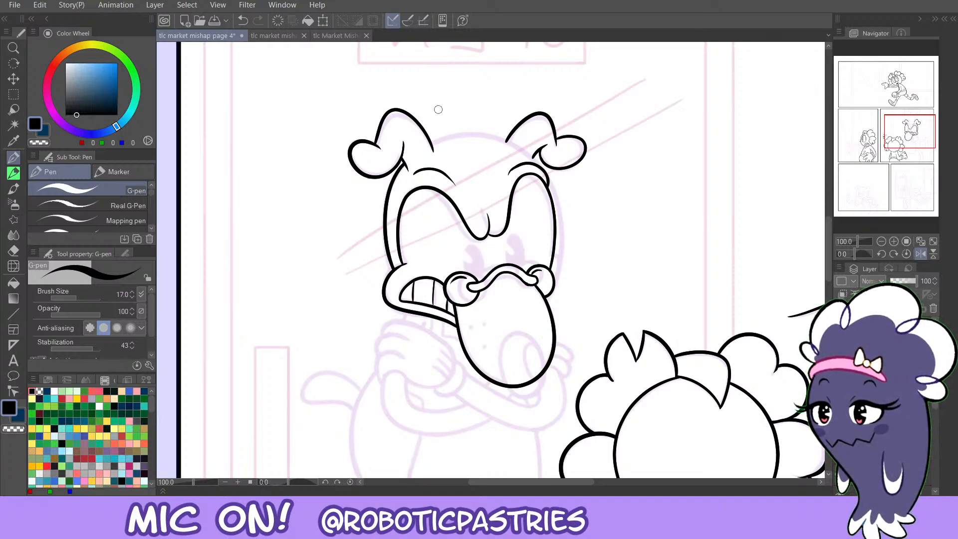
Ink the curved top of the head from the larger ear across to the base of the smaller ear.
{"action": "mouse_move", "coordinate": [431, 144]}
{"action": "left_mouse_down"}
{"action": "mouse_move", "coordinate": [457, 137]}
{"action": "mouse_move", "coordinate": [541, 170]}
{"action": "left_mouse_up"}
{"action": "key", "text": "ctrl+z"}
{"action": "mouse_move", "coordinate": [430, 143]}
{"action": "left_mouse_down"}
{"action": "mouse_move", "coordinate": [471, 133]}
{"action": "mouse_move", "coordinate": [541, 166]}
{"action": "left_mouse_up"}
{"action": "key", "text": "ctrl+z"}
{"action": "mouse_move", "coordinate": [427, 142]}
{"action": "left_mouse_down"}
{"action": "mouse_move", "coordinate": [481, 135]}
{"action": "mouse_move", "coordinate": [532, 158]}
{"action": "left_mouse_up"}
{"action": "key", "text": "ctrl+z"}
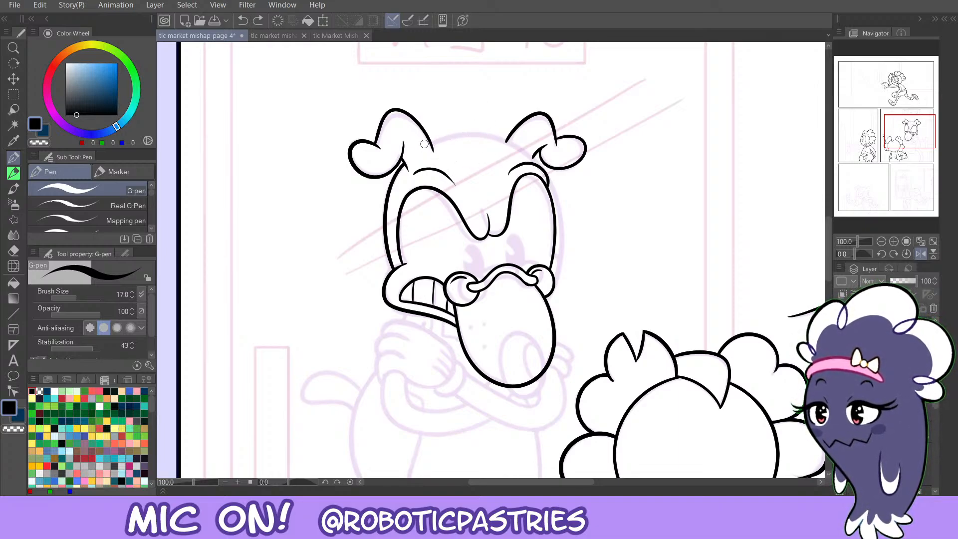
{"action": "mouse_move", "coordinate": [430, 145]}
{"action": "left_mouse_down"}
{"action": "mouse_move", "coordinate": [490, 134]}
{"action": "mouse_move", "coordinate": [536, 169]}
{"action": "left_mouse_up"}
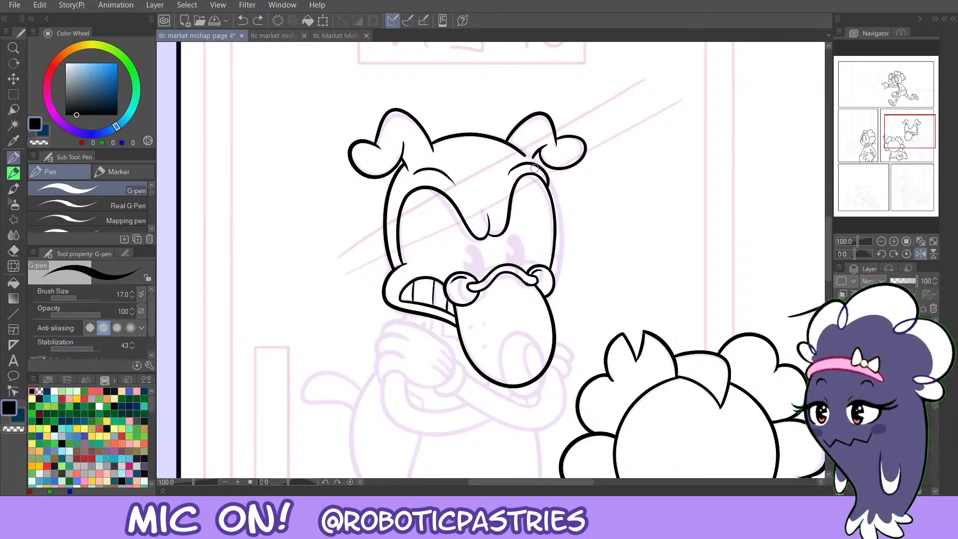
{"action": "key", "text": "ctrl+z"}
{"action": "mouse_move", "coordinate": [428, 145]}
{"action": "left_mouse_down"}
{"action": "mouse_move", "coordinate": [459, 136]}
{"action": "mouse_move", "coordinate": [541, 164]}
{"action": "left_mouse_up"}
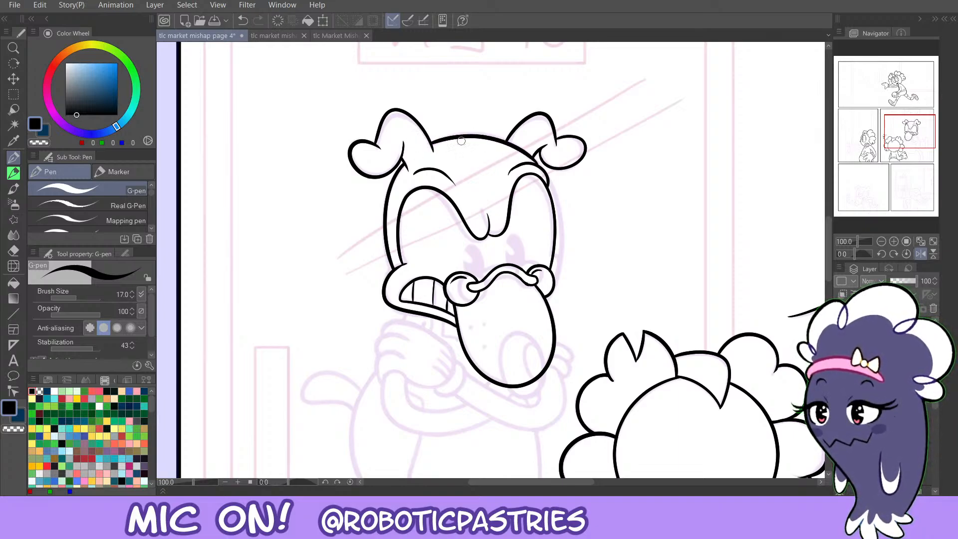
{"action": "key", "text": "ctrl+z"}
{"action": "mouse_move", "coordinate": [433, 147]}
{"action": "left_mouse_down"}
{"action": "mouse_move", "coordinate": [487, 136]}
{"action": "mouse_move", "coordinate": [538, 164]}
{"action": "mouse_move", "coordinate": [501, 144]}
{"action": "mouse_move", "coordinate": [541, 168]}
{"action": "left_mouse_up"}
{"action": "key", "text": "ctrl+z"}
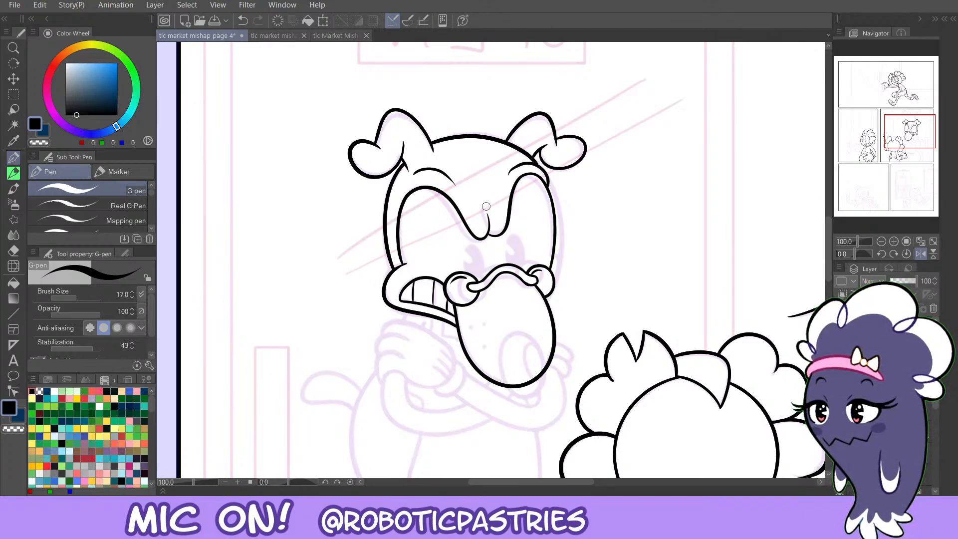
Ink the tall oval pupil outline on the larger-ear side, resting on the top of the muzzle.
{"action": "mouse_move", "coordinate": [464, 262]}
{"action": "left_mouse_down"}
{"action": "mouse_move", "coordinate": [482, 265]}
{"action": "mouse_move", "coordinate": [481, 281]}
{"action": "mouse_move", "coordinate": [527, 267]}
{"action": "mouse_move", "coordinate": [522, 236]}
{"action": "mouse_move", "coordinate": [527, 271]}
{"action": "left_mouse_up"}
{"action": "key", "text": "ctrl+z"}
{"action": "key", "text": "ctrl+z"}
{"action": "key", "text": "ctrl+z"}
{"action": "key", "text": "ctrl+z"}
{"action": "key", "text": "ctrl+z"}
{"action": "key", "text": "ctrl+z"}
{"action": "key", "text": "ctrl+z"}
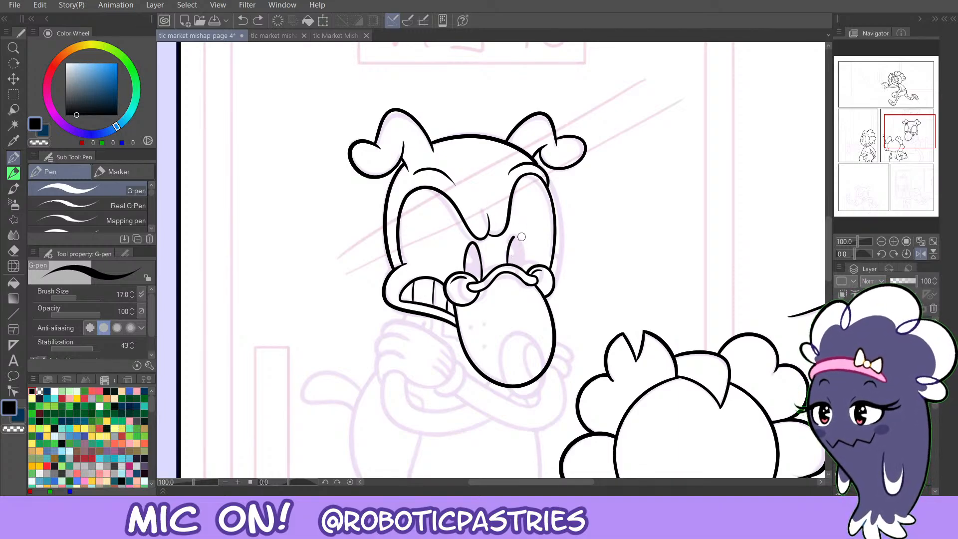
Ink the matching oval pupil outline in the smaller-ear eye and clean its base where it meets the muzzle.
{"action": "key", "text": "ctrl+z"}
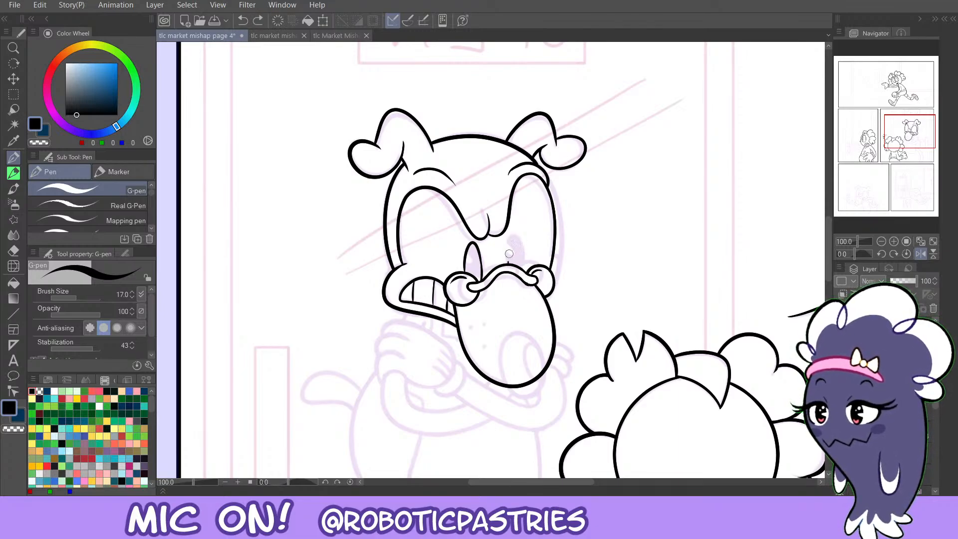
{"action": "left_click_drag", "start_coordinate": [509, 253], "coordinate": [525, 264]}
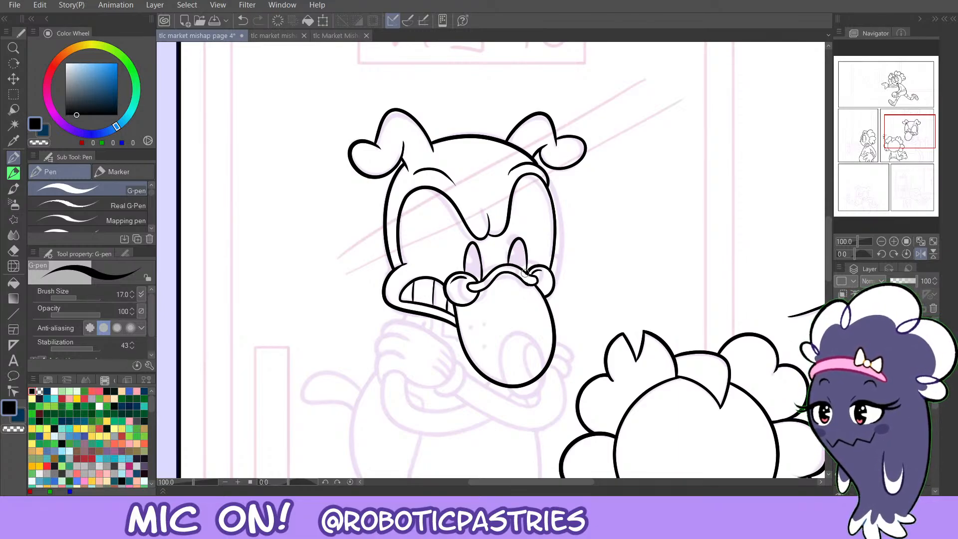
{"action": "key", "text": "ctrl+z"}
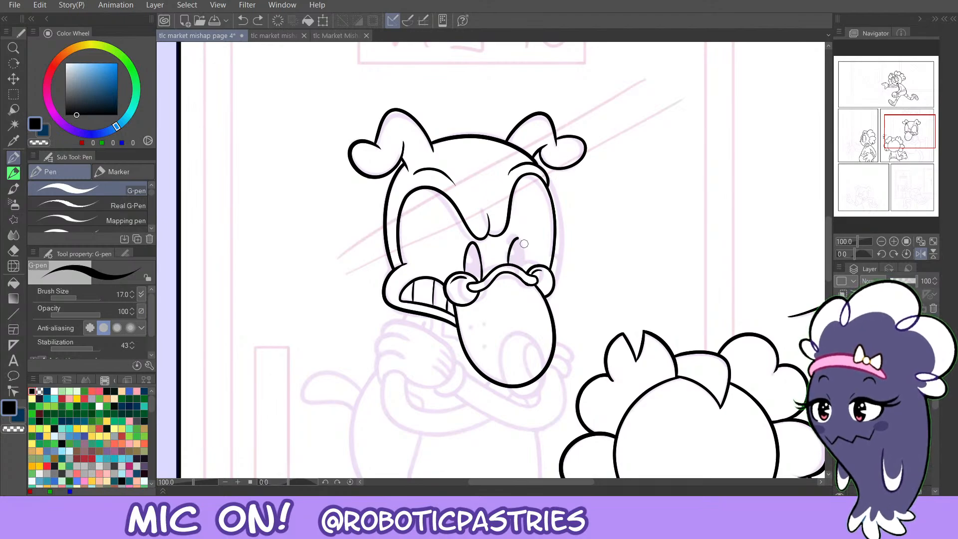
{"action": "key", "text": "ctrl+z"}
{"action": "left_click_drag", "start_coordinate": [521, 236], "coordinate": [527, 274]}
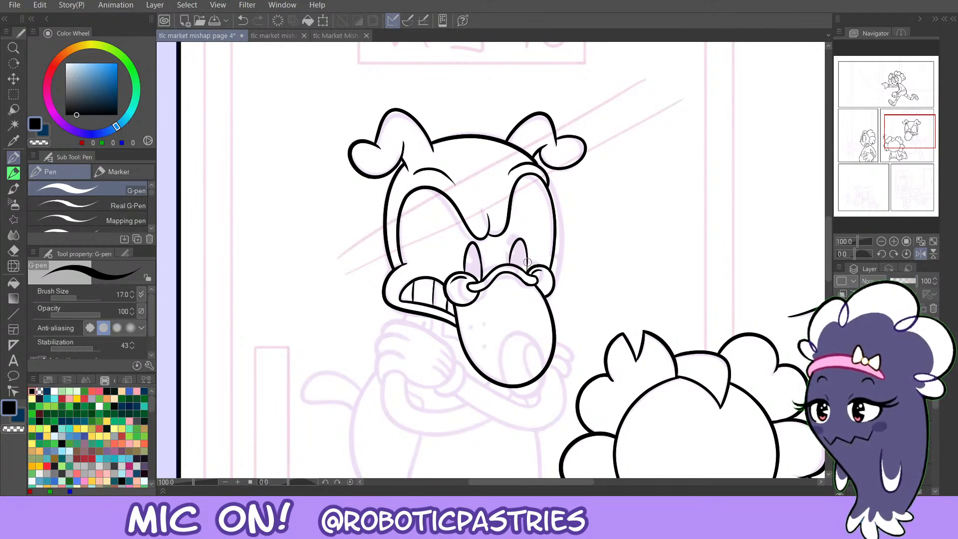
{"action": "key", "text": "ctrl+z"}
{"action": "key", "text": "ctrl+z"}
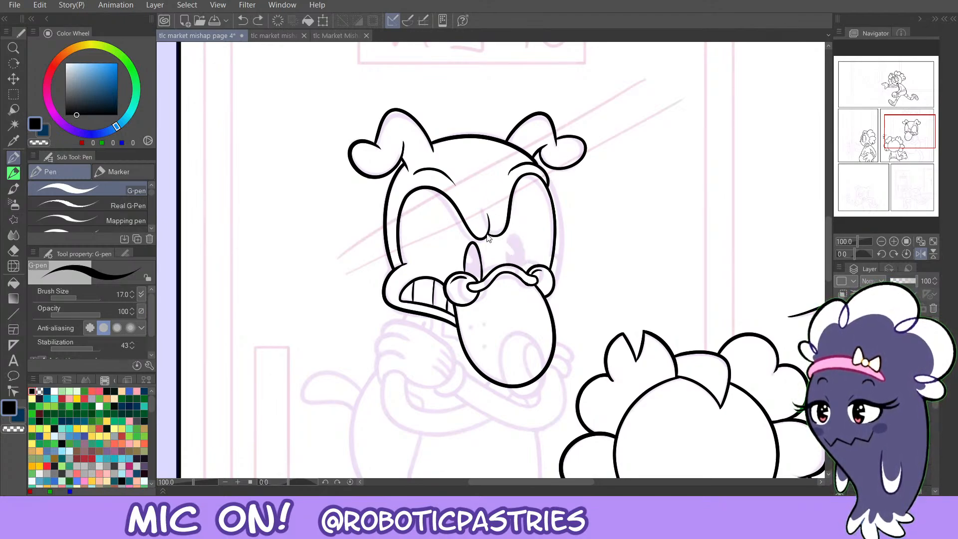
{"action": "left_click_drag", "start_coordinate": [519, 237], "coordinate": [507, 270]}
{"action": "key", "text": "c"}
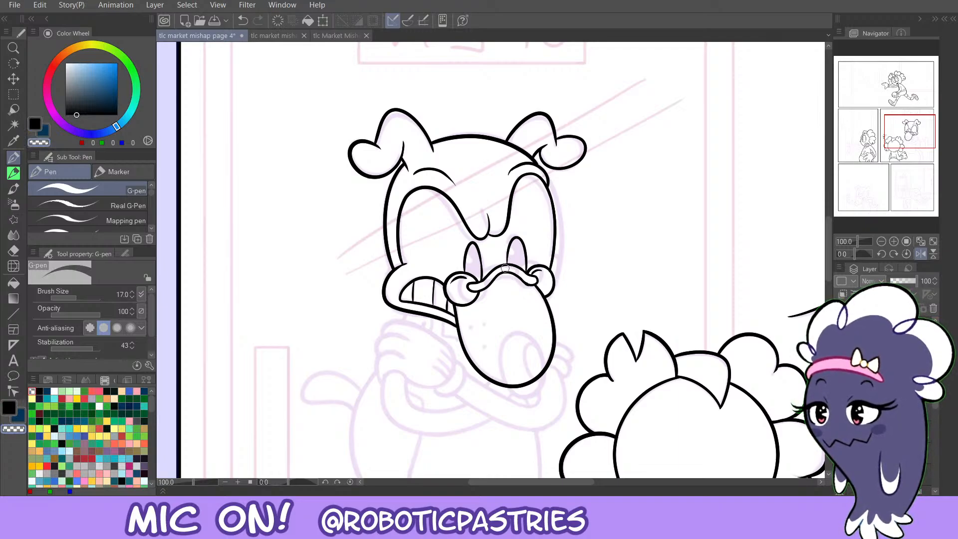
{"action": "key", "text": "c"}
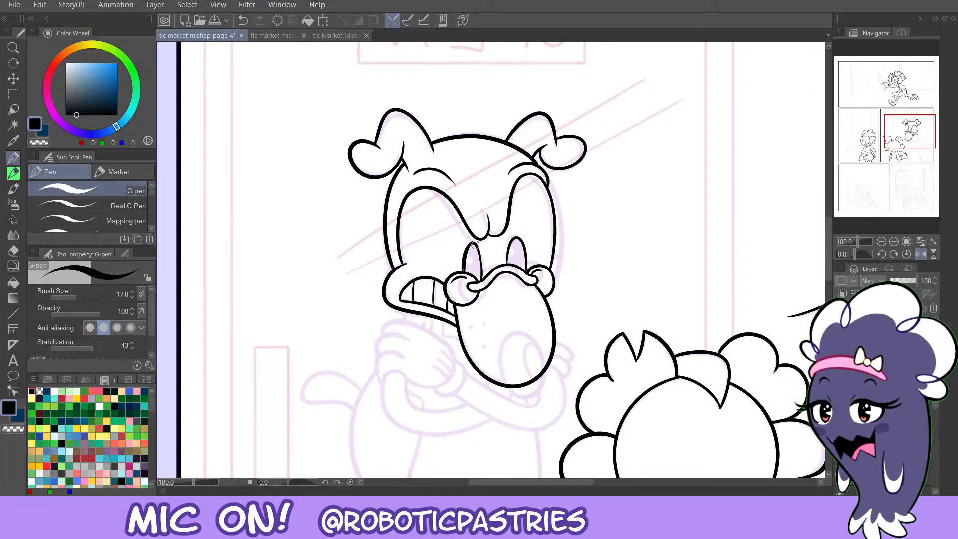
Touch up the curve and line weight of the pupil outline on the larger-ear side.
{"action": "mouse_move", "coordinate": [474, 244]}
{"action": "left_mouse_down"}
{"action": "mouse_move", "coordinate": [492, 217]}
{"action": "mouse_move", "coordinate": [480, 237]}
{"action": "mouse_move", "coordinate": [481, 280]}
{"action": "mouse_move", "coordinate": [477, 243]}
{"action": "mouse_move", "coordinate": [481, 278]}
{"action": "mouse_move", "coordinate": [496, 259]}
{"action": "mouse_move", "coordinate": [507, 263]}
{"action": "mouse_move", "coordinate": [512, 241]}
{"action": "mouse_move", "coordinate": [507, 264]}
{"action": "left_mouse_up"}
{"action": "key", "text": "ctrl+z"}
{"action": "key", "text": "ctrl+z"}
{"action": "key", "text": "ctrl+z"}
{"action": "key", "text": "ctrl+z"}
{"action": "key", "text": "ctrl+z"}
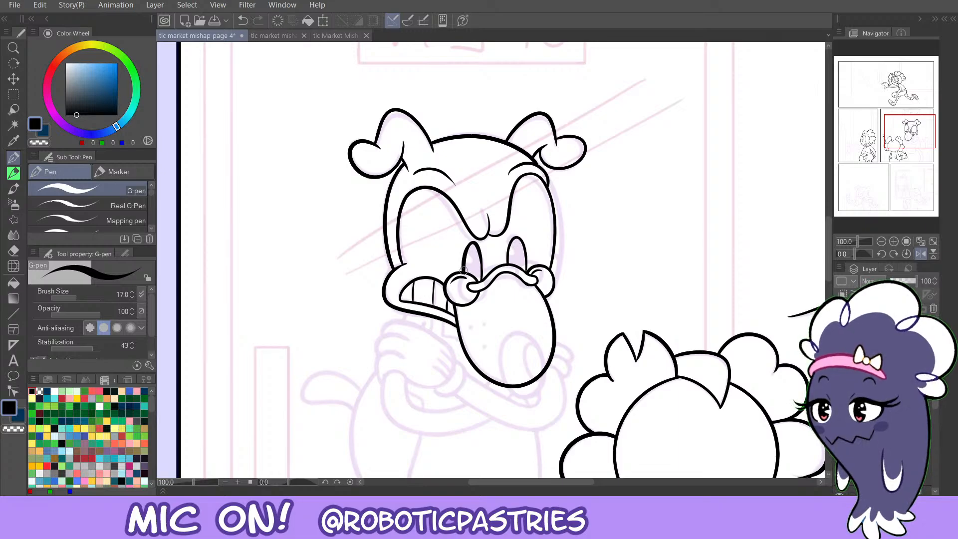
Check page 3 for reference and work a pie-cut notch into the outer edge of the larger-ear pupil.
{"action": "left_click", "coordinate": [273, 36]}
{"action": "left_click", "coordinate": [211, 37]}
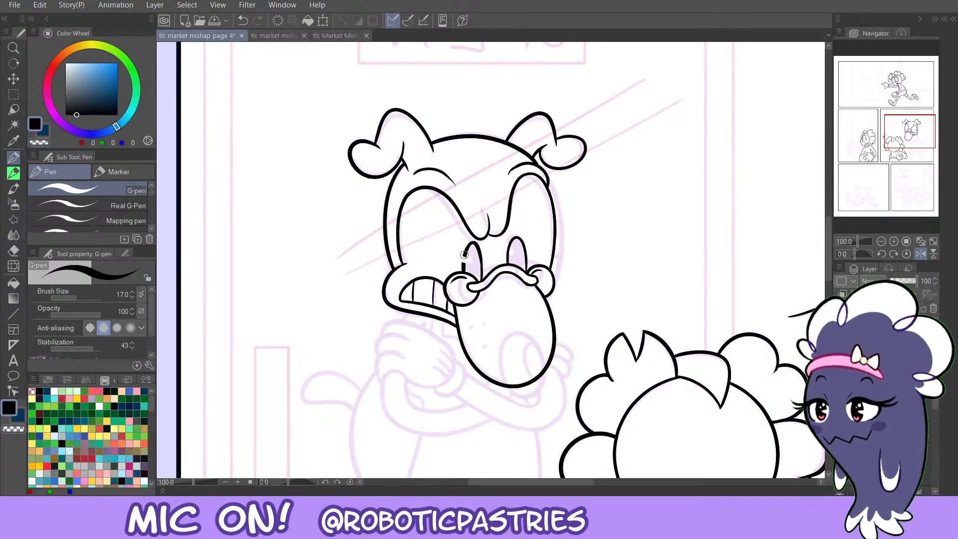
{"action": "mouse_move", "coordinate": [464, 255]}
{"action": "left_mouse_down"}
{"action": "mouse_move", "coordinate": [463, 265]}
{"action": "mouse_move", "coordinate": [464, 254]}
{"action": "left_mouse_up"}
{"action": "key", "text": "ctrl+z"}
{"action": "key", "text": "c"}
{"action": "key", "text": "ctrl+z"}
{"action": "key", "text": "c"}
{"action": "key", "text": "c"}
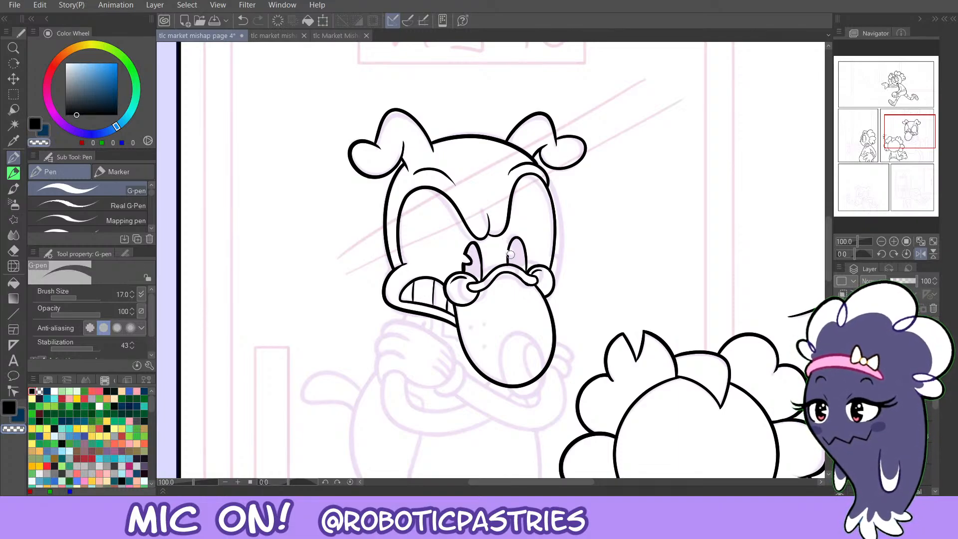
Add the matching pie-cut notch to the other pupil and ink three whisker dots on the muzzle.
{"action": "key", "text": "c"}
{"action": "mouse_move", "coordinate": [509, 248]}
{"action": "left_mouse_down"}
{"action": "mouse_move", "coordinate": [508, 258]}
{"action": "mouse_move", "coordinate": [508, 243]}
{"action": "left_mouse_up"}
{"action": "key", "text": "c"}
{"action": "key", "text": "c"}
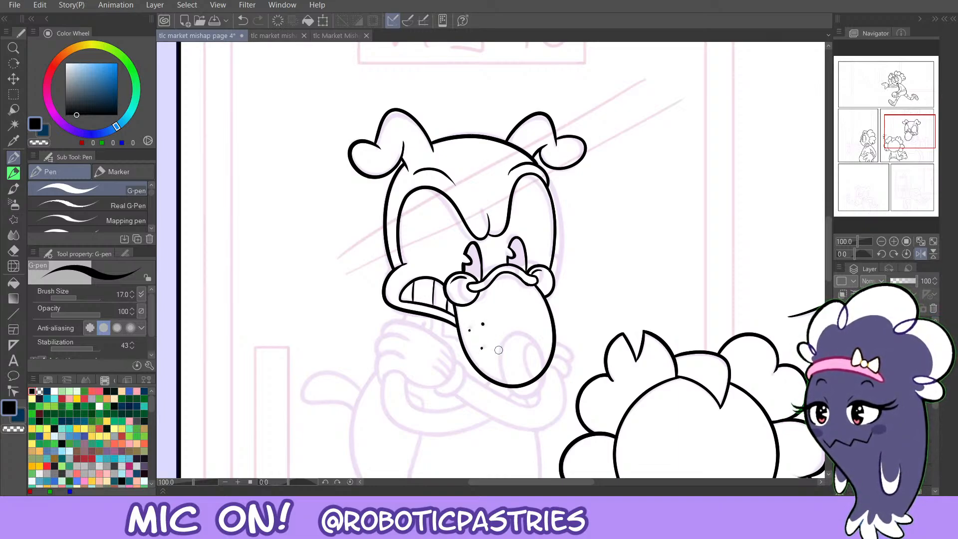
{"action": "mouse_move", "coordinate": [534, 341]}
{"action": "left_mouse_down"}
{"action": "mouse_move", "coordinate": [527, 408]}
{"action": "mouse_move", "coordinate": [517, 343]}
{"action": "mouse_move", "coordinate": [503, 361]}
{"action": "mouse_move", "coordinate": [541, 379]}
{"action": "mouse_move", "coordinate": [530, 332]}
{"action": "mouse_move", "coordinate": [513, 394]}
{"action": "mouse_move", "coordinate": [526, 339]}
{"action": "mouse_move", "coordinate": [502, 350]}
{"action": "mouse_move", "coordinate": [546, 362]}
{"action": "mouse_move", "coordinate": [532, 329]}
{"action": "mouse_move", "coordinate": [502, 377]}
{"action": "mouse_move", "coordinate": [533, 331]}
{"action": "mouse_move", "coordinate": [516, 328]}
{"action": "mouse_move", "coordinate": [519, 396]}
{"action": "mouse_move", "coordinate": [539, 348]}
{"action": "mouse_move", "coordinate": [499, 362]}
{"action": "mouse_move", "coordinate": [541, 386]}
{"action": "mouse_move", "coordinate": [521, 327]}
{"action": "left_mouse_up"}
{"action": "key", "text": "ctrl+z"}
{"action": "key", "text": "ctrl+z"}
{"action": "key", "text": "ctrl+z"}
{"action": "key", "text": "ctrl+z"}
{"action": "key", "text": "ctrl+z"}
{"action": "key", "text": "ctrl+z"}
{"action": "key", "text": "ctrl+z"}
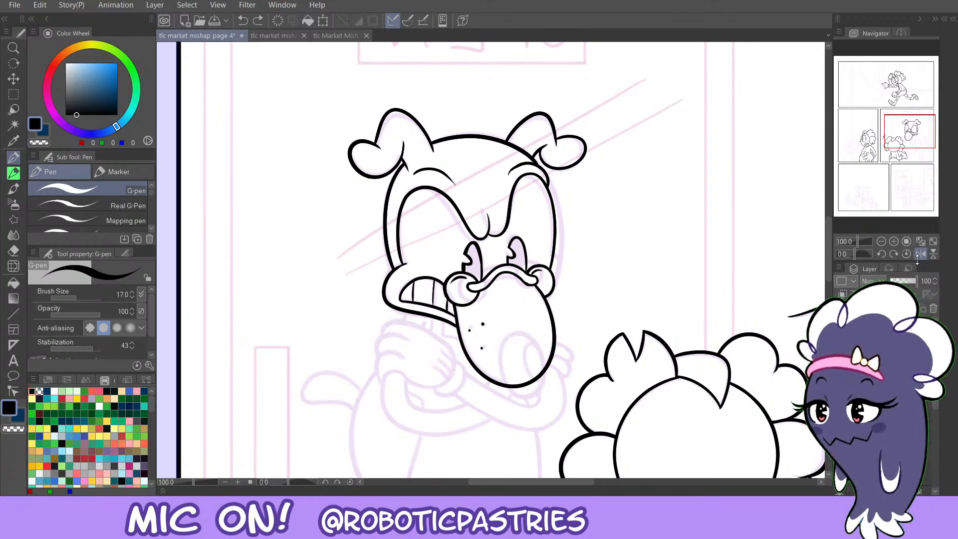
Flip the canvas view back to its original orientation.
{"action": "left_click", "coordinate": [917, 255]}
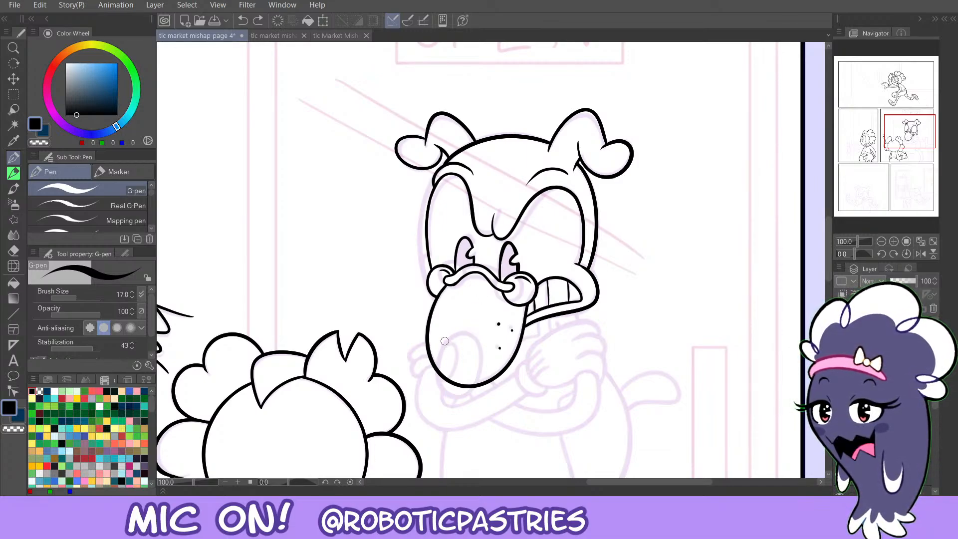
Ink the oval nose over the muzzle's lower tip and erase the muzzle line crossing inside it.
{"action": "mouse_move", "coordinate": [444, 341]}
{"action": "left_mouse_down"}
{"action": "mouse_move", "coordinate": [447, 403]}
{"action": "mouse_move", "coordinate": [488, 352]}
{"action": "mouse_move", "coordinate": [438, 350]}
{"action": "mouse_move", "coordinate": [455, 402]}
{"action": "mouse_move", "coordinate": [483, 346]}
{"action": "mouse_move", "coordinate": [441, 337]}
{"action": "mouse_move", "coordinate": [442, 363]}
{"action": "left_mouse_up"}
{"action": "key", "text": "ctrl+z"}
{"action": "key", "text": "ctrl+z"}
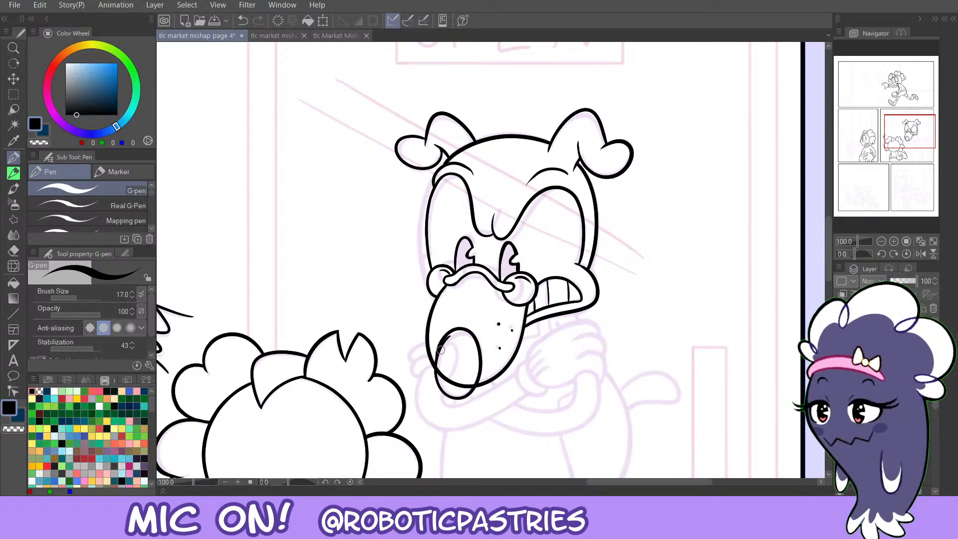
{"action": "key", "text": "ctrl+z"}
{"action": "mouse_move", "coordinate": [474, 329]}
{"action": "left_mouse_down"}
{"action": "mouse_move", "coordinate": [438, 352]}
{"action": "mouse_move", "coordinate": [450, 400]}
{"action": "mouse_move", "coordinate": [484, 363]}
{"action": "mouse_move", "coordinate": [457, 337]}
{"action": "left_mouse_up"}
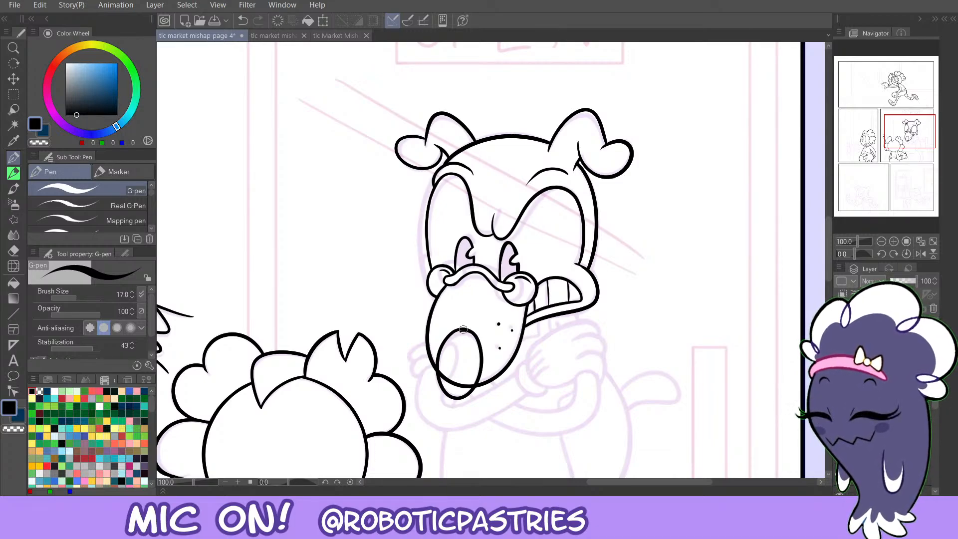
{"action": "key", "text": "e"}
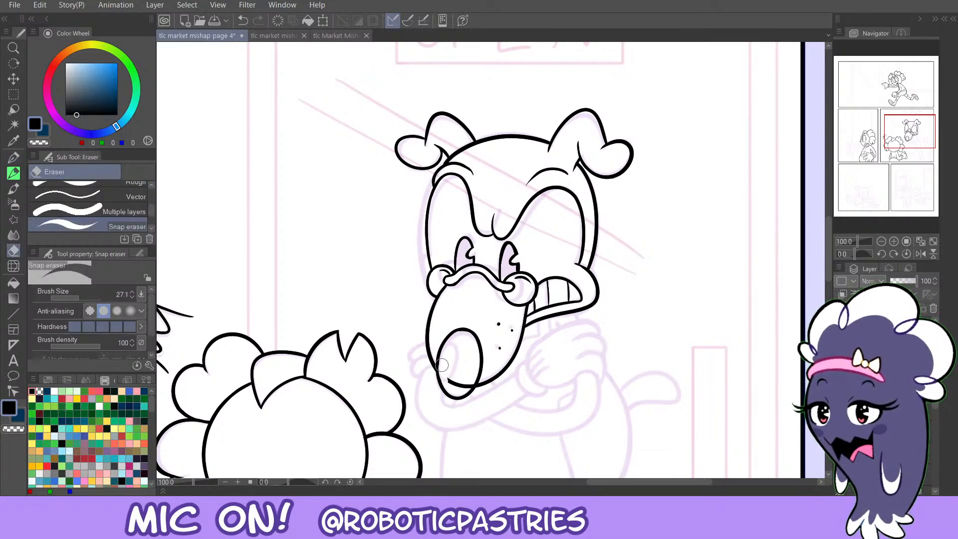
{"action": "left_click_drag", "start_coordinate": [451, 383], "coordinate": [467, 385]}
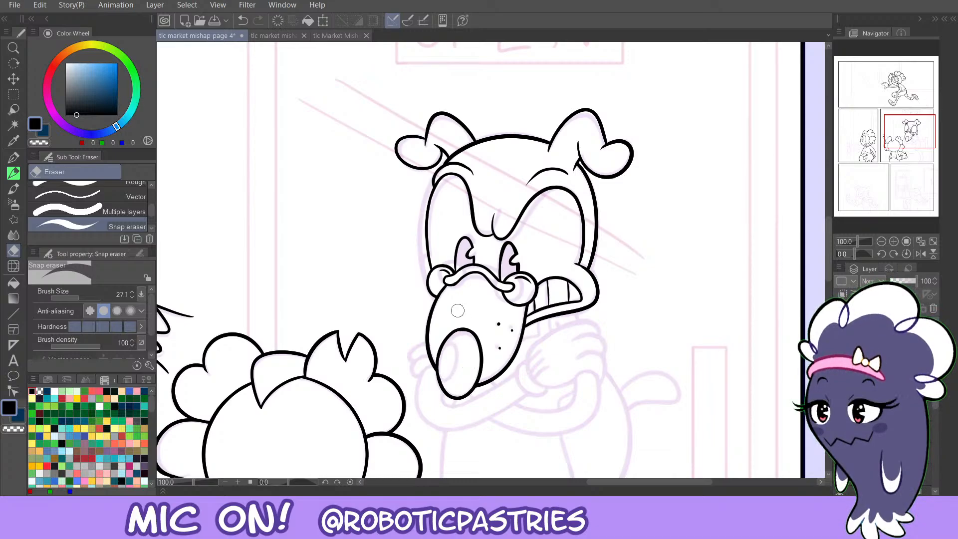
Refine the weight of the nose outline and ink the small inner oval along the nose's outer side.
{"action": "key", "text": "p"}
{"action": "key", "text": "ctrl+z"}
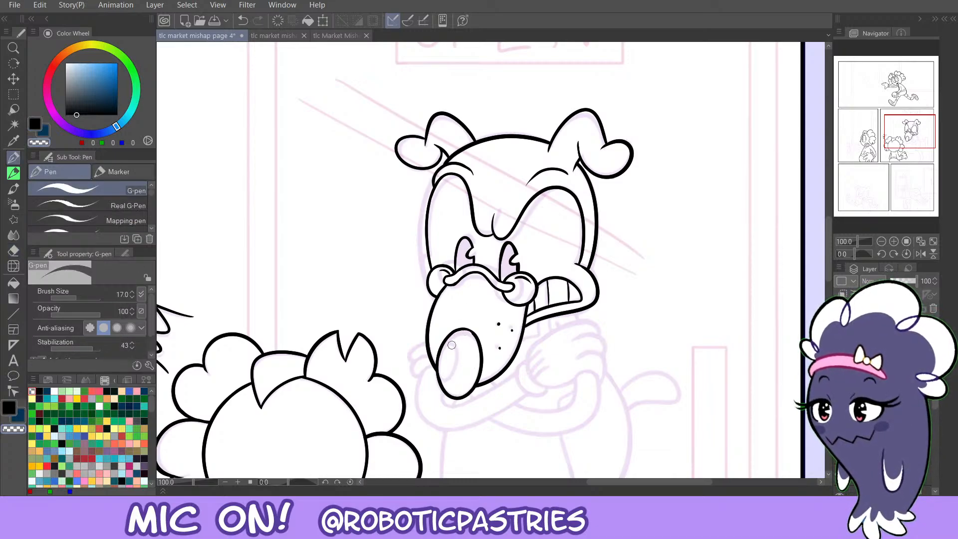
{"action": "mouse_move", "coordinate": [451, 341]}
{"action": "left_mouse_down"}
{"action": "mouse_move", "coordinate": [461, 329]}
{"action": "mouse_move", "coordinate": [452, 343]}
{"action": "left_mouse_up"}
{"action": "key", "text": "ctrl+z"}
{"action": "key", "text": "ctrl+z"}
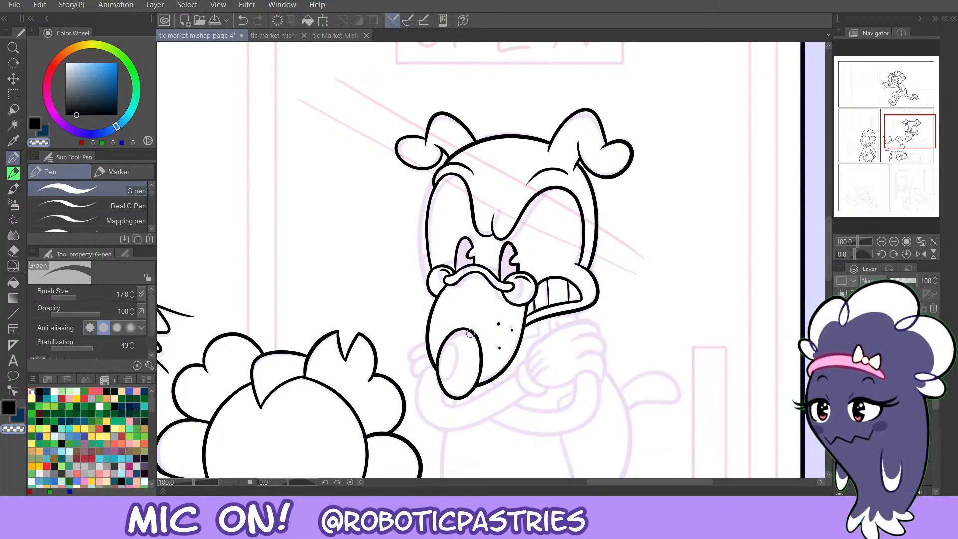
{"action": "left_click_drag", "start_coordinate": [468, 334], "coordinate": [457, 330]}
{"action": "mouse_move", "coordinate": [439, 364]}
{"action": "left_mouse_down"}
{"action": "mouse_move", "coordinate": [447, 338]}
{"action": "mouse_move", "coordinate": [445, 385]}
{"action": "mouse_move", "coordinate": [440, 356]}
{"action": "left_mouse_up"}
{"action": "key", "text": "ctrl+z"}
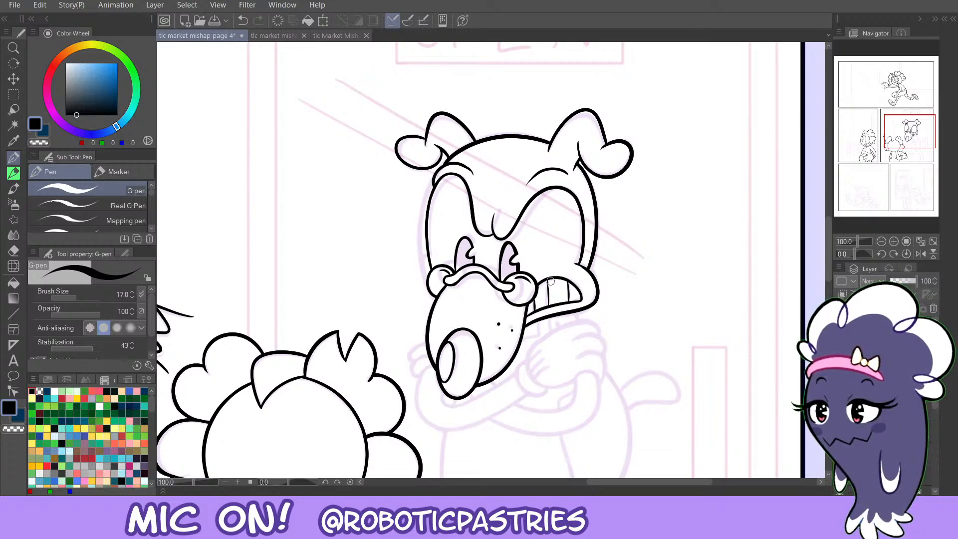
Ink and clean up the short lines beneath the jaw, just above the crossed arms.
{"action": "mouse_move", "coordinate": [521, 333]}
{"action": "left_mouse_down"}
{"action": "mouse_move", "coordinate": [538, 317]}
{"action": "mouse_move", "coordinate": [538, 334]}
{"action": "mouse_move", "coordinate": [525, 334]}
{"action": "mouse_move", "coordinate": [537, 337]}
{"action": "mouse_move", "coordinate": [538, 321]}
{"action": "mouse_move", "coordinate": [539, 335]}
{"action": "mouse_move", "coordinate": [522, 339]}
{"action": "mouse_move", "coordinate": [537, 334]}
{"action": "mouse_move", "coordinate": [541, 315]}
{"action": "mouse_move", "coordinate": [552, 330]}
{"action": "mouse_move", "coordinate": [586, 336]}
{"action": "mouse_move", "coordinate": [556, 325]}
{"action": "mouse_move", "coordinate": [557, 334]}
{"action": "mouse_move", "coordinate": [552, 315]}
{"action": "mouse_move", "coordinate": [582, 328]}
{"action": "mouse_move", "coordinate": [518, 217]}
{"action": "left_mouse_up"}
{"action": "key", "text": "ctrl+z"}
{"action": "key", "text": "ctrl+z"}
{"action": "key", "text": "ctrl+z"}
{"action": "key", "text": "ctrl+z"}
{"action": "key", "text": "ctrl+z"}
{"action": "key", "text": "ctrl+z"}
{"action": "key", "text": "c"}
{"action": "key", "text": "e"}
{"action": "key", "text": "p"}
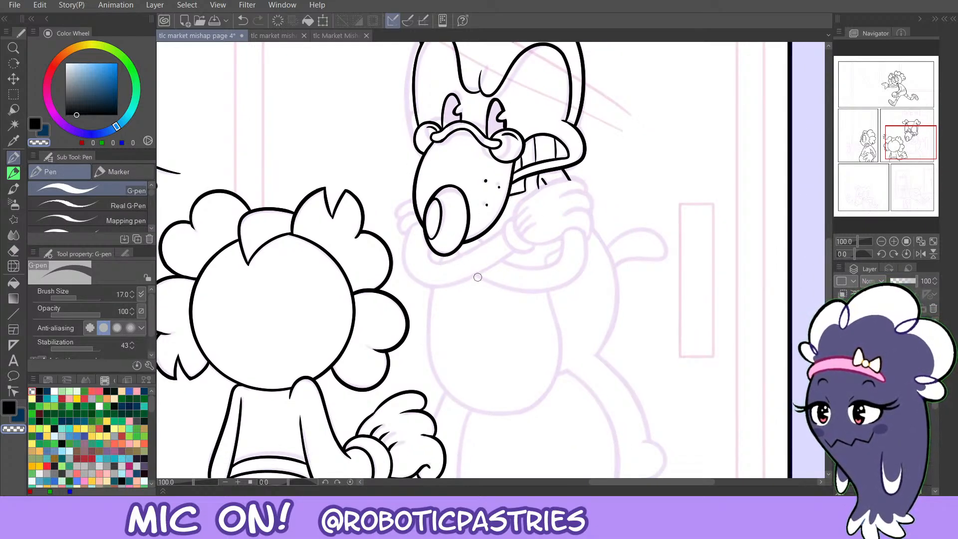
Ink the underside of the dog's crossed arm on the larger-ear side, curving up around the elbow.
{"action": "mouse_move", "coordinate": [470, 271]}
{"action": "left_mouse_down"}
{"action": "mouse_move", "coordinate": [508, 288]}
{"action": "mouse_move", "coordinate": [580, 216]}
{"action": "mouse_move", "coordinate": [546, 267]}
{"action": "mouse_move", "coordinate": [478, 258]}
{"action": "mouse_move", "coordinate": [562, 256]}
{"action": "mouse_move", "coordinate": [558, 227]}
{"action": "mouse_move", "coordinate": [580, 219]}
{"action": "mouse_move", "coordinate": [578, 210]}
{"action": "mouse_move", "coordinate": [581, 235]}
{"action": "left_mouse_up"}
{"action": "key", "text": "ctrl+z"}
{"action": "key", "text": "ctrl+z"}
{"action": "key", "text": "e"}
{"action": "key", "text": "p"}
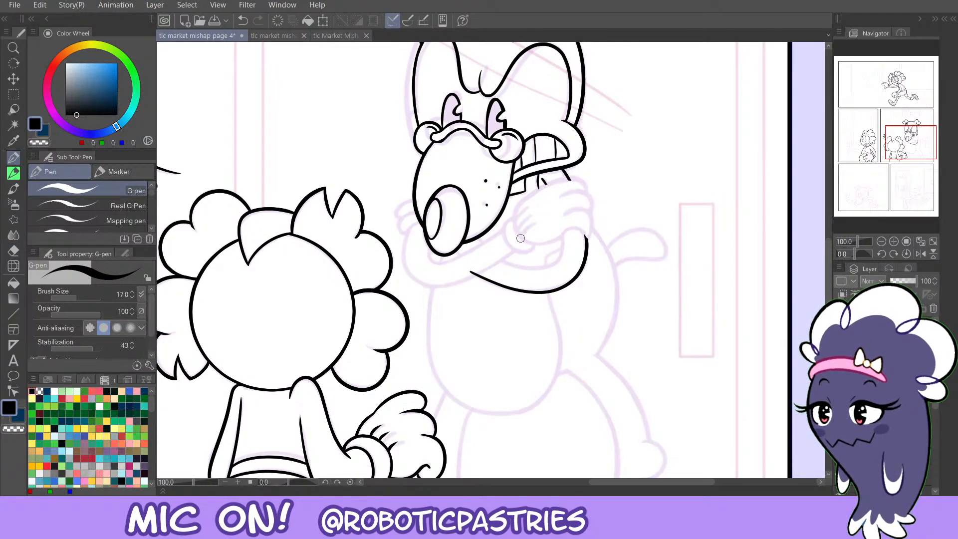
Ink the gloved hand's lower edge flowing into the arm and outline the rounded fingers gripping it.
{"action": "mouse_move", "coordinate": [520, 238]}
{"action": "left_mouse_down"}
{"action": "mouse_move", "coordinate": [542, 246]}
{"action": "mouse_move", "coordinate": [588, 239]}
{"action": "left_mouse_up"}
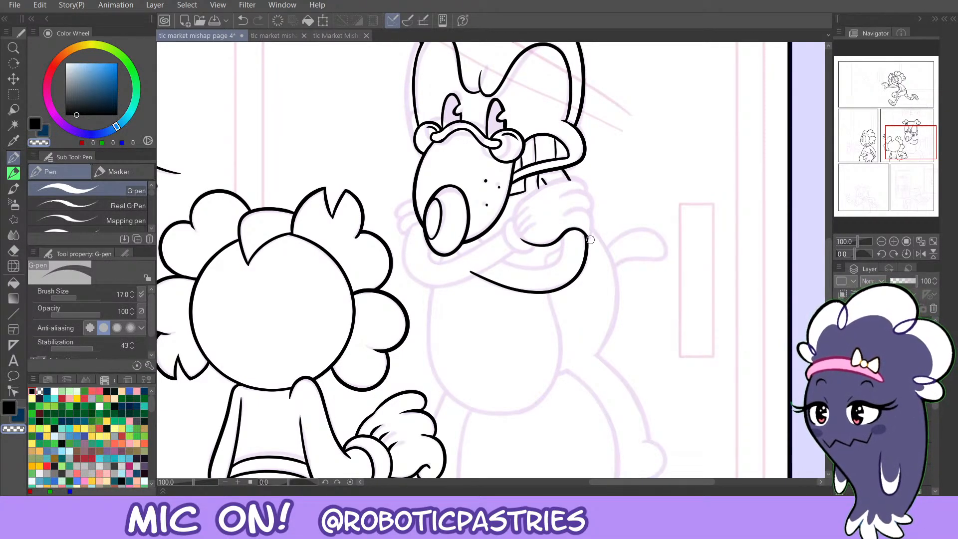
{"action": "mouse_move", "coordinate": [587, 242]}
{"action": "left_mouse_down"}
{"action": "mouse_move", "coordinate": [591, 213]}
{"action": "mouse_move", "coordinate": [565, 211]}
{"action": "mouse_move", "coordinate": [585, 210]}
{"action": "mouse_move", "coordinate": [589, 239]}
{"action": "left_mouse_up"}
{"action": "key", "text": "ctrl+z"}
{"action": "mouse_move", "coordinate": [564, 194]}
{"action": "left_mouse_down"}
{"action": "mouse_move", "coordinate": [579, 187]}
{"action": "mouse_move", "coordinate": [590, 209]}
{"action": "left_mouse_up"}
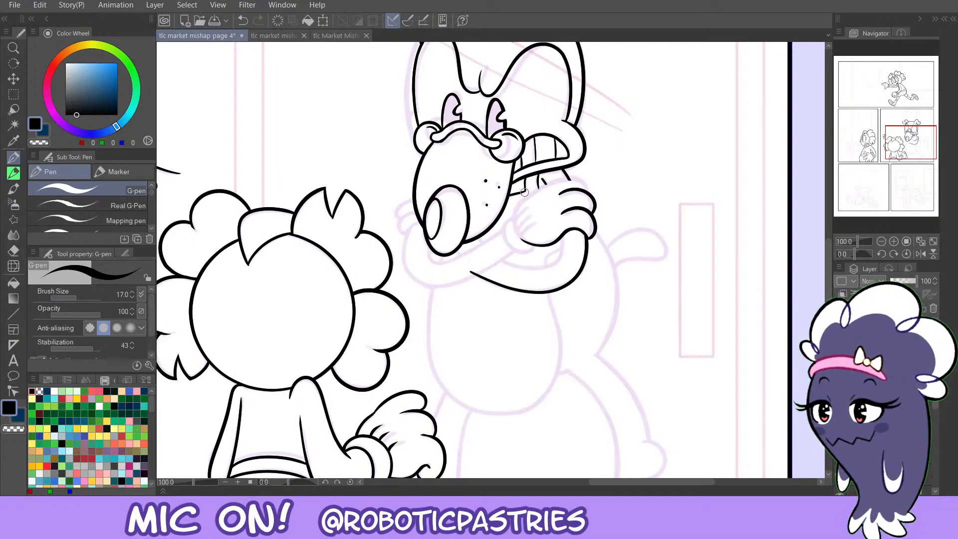
Try to ink the upper edge of the gloved hand between the wrist and the top finger.
{"action": "mouse_move", "coordinate": [514, 221]}
{"action": "left_mouse_down"}
{"action": "mouse_move", "coordinate": [538, 188]}
{"action": "mouse_move", "coordinate": [587, 184]}
{"action": "mouse_move", "coordinate": [521, 196]}
{"action": "mouse_move", "coordinate": [515, 205]}
{"action": "mouse_move", "coordinate": [587, 192]}
{"action": "mouse_move", "coordinate": [507, 211]}
{"action": "mouse_move", "coordinate": [521, 195]}
{"action": "mouse_move", "coordinate": [590, 189]}
{"action": "left_mouse_up"}
{"action": "key", "text": "ctrl+z"}
{"action": "key", "text": "ctrl+z"}
{"action": "key", "text": "ctrl+z"}
{"action": "key", "text": "ctrl+z"}
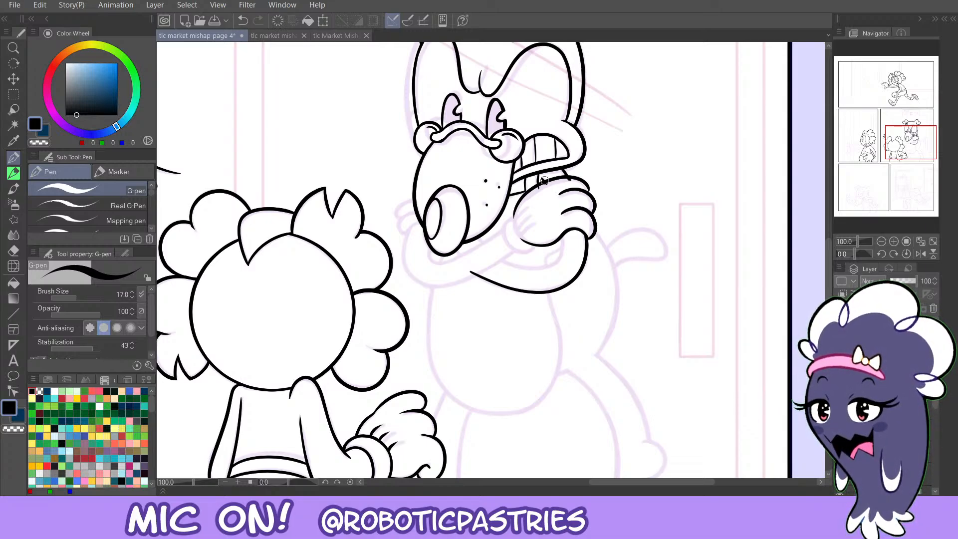
{"action": "key", "text": "ctrl+z"}
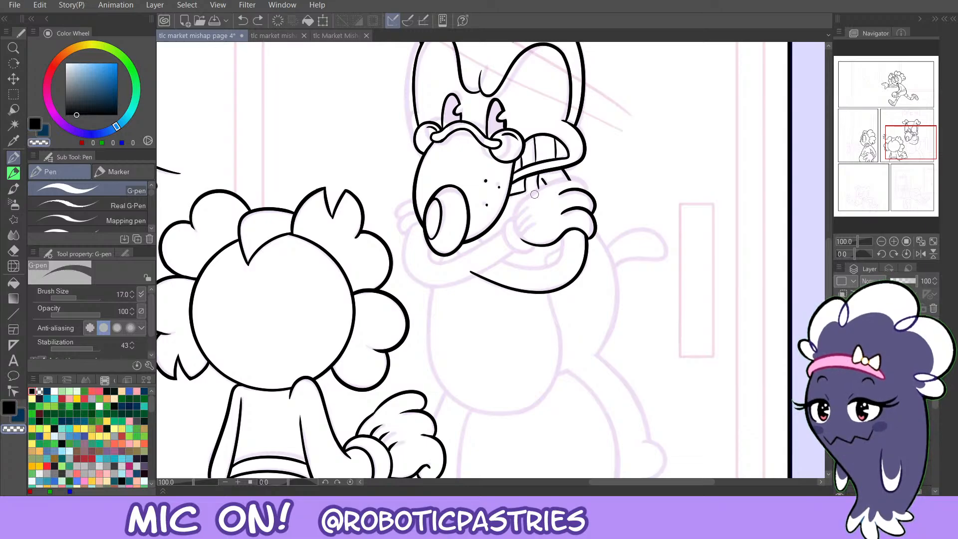
{"action": "left_click_drag", "start_coordinate": [539, 176], "coordinate": [545, 184]}
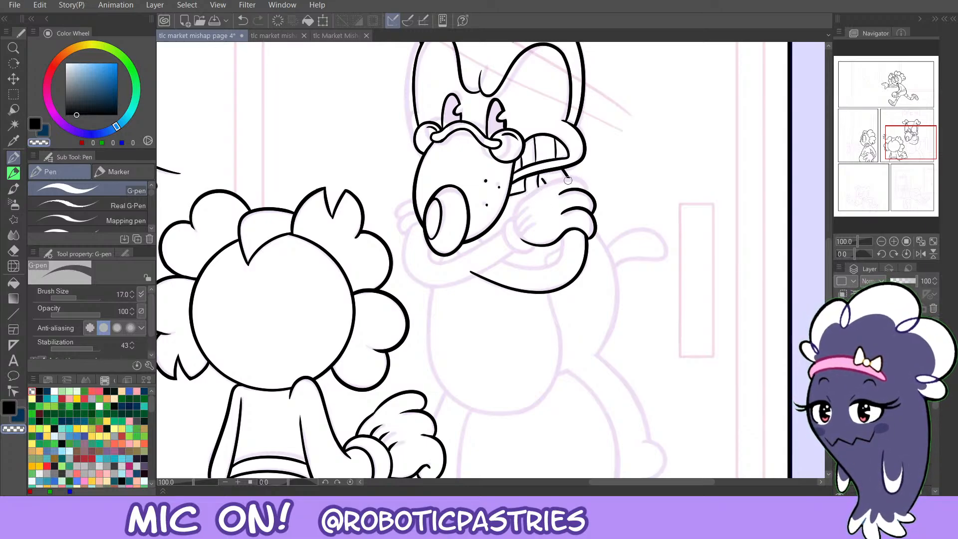
{"action": "mouse_move", "coordinate": [512, 225]}
{"action": "left_mouse_down"}
{"action": "mouse_move", "coordinate": [565, 178]}
{"action": "mouse_move", "coordinate": [589, 193]}
{"action": "mouse_move", "coordinate": [575, 177]}
{"action": "mouse_move", "coordinate": [528, 203]}
{"action": "mouse_move", "coordinate": [513, 227]}
{"action": "mouse_move", "coordinate": [515, 206]}
{"action": "mouse_move", "coordinate": [554, 181]}
{"action": "mouse_move", "coordinate": [589, 192]}
{"action": "left_mouse_up"}
{"action": "key", "text": "ctrl+z"}
{"action": "key", "text": "ctrl+z"}
{"action": "key", "text": "ctrl+z"}
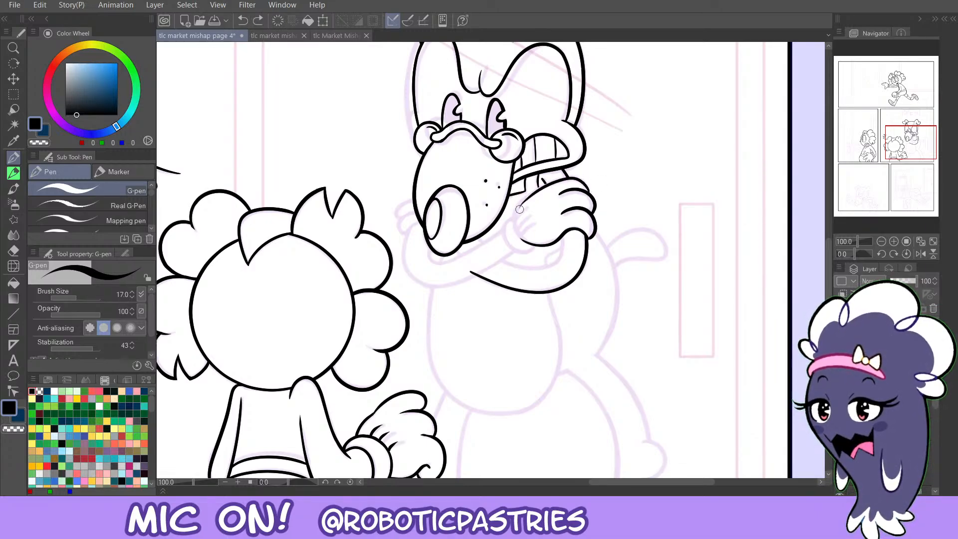
Flip the canvas view horizontally and ink the back of the gloved hand with short glove crease lines.
{"action": "left_click", "coordinate": [921, 253]}
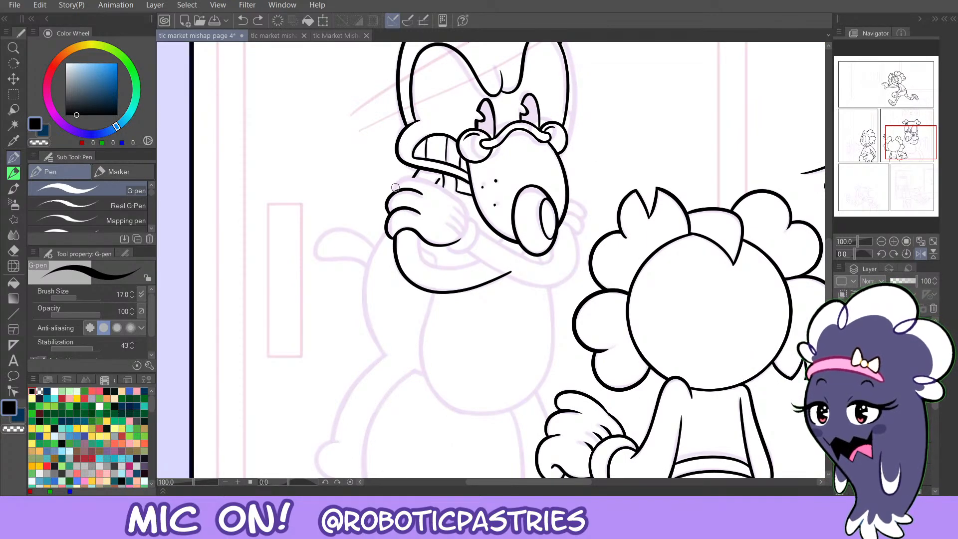
{"action": "mouse_move", "coordinate": [395, 182]}
{"action": "left_mouse_down"}
{"action": "mouse_move", "coordinate": [429, 178]}
{"action": "mouse_move", "coordinate": [469, 210]}
{"action": "mouse_move", "coordinate": [463, 234]}
{"action": "left_mouse_up"}
{"action": "key", "text": "ctrl+z"}
{"action": "mouse_move", "coordinate": [395, 190]}
{"action": "left_mouse_down"}
{"action": "mouse_move", "coordinate": [437, 182]}
{"action": "mouse_move", "coordinate": [470, 214]}
{"action": "mouse_move", "coordinate": [449, 248]}
{"action": "left_mouse_up"}
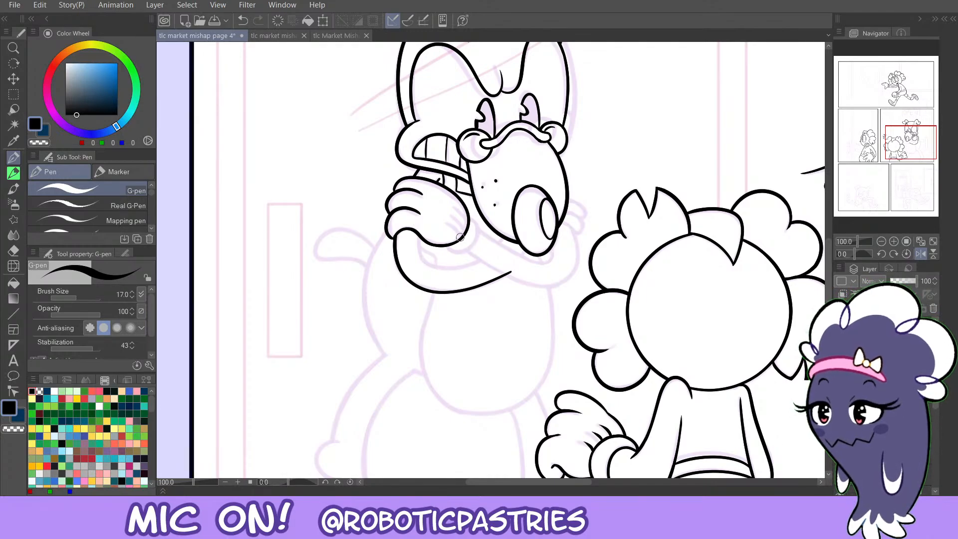
{"action": "left_click_drag", "start_coordinate": [465, 228], "coordinate": [457, 211]}
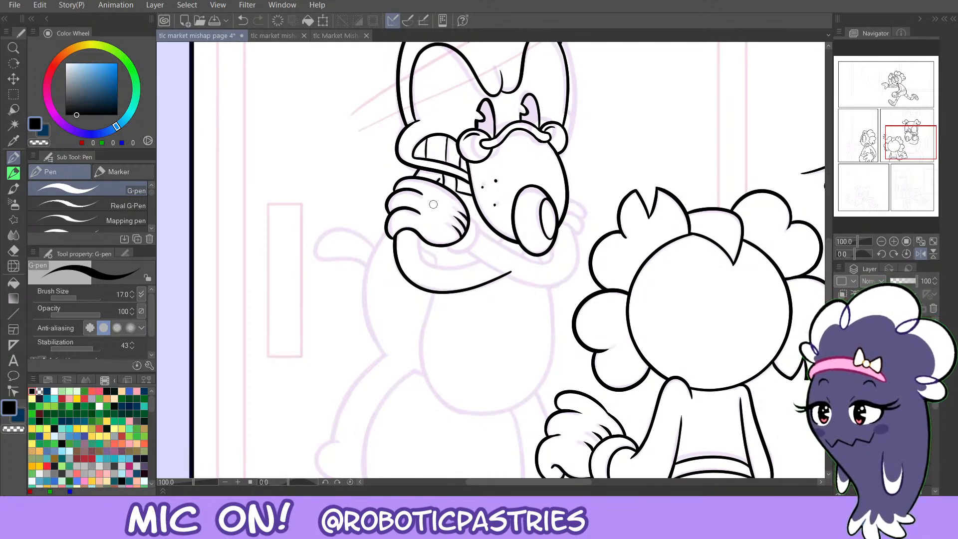
{"action": "key", "text": "ctrl+z"}
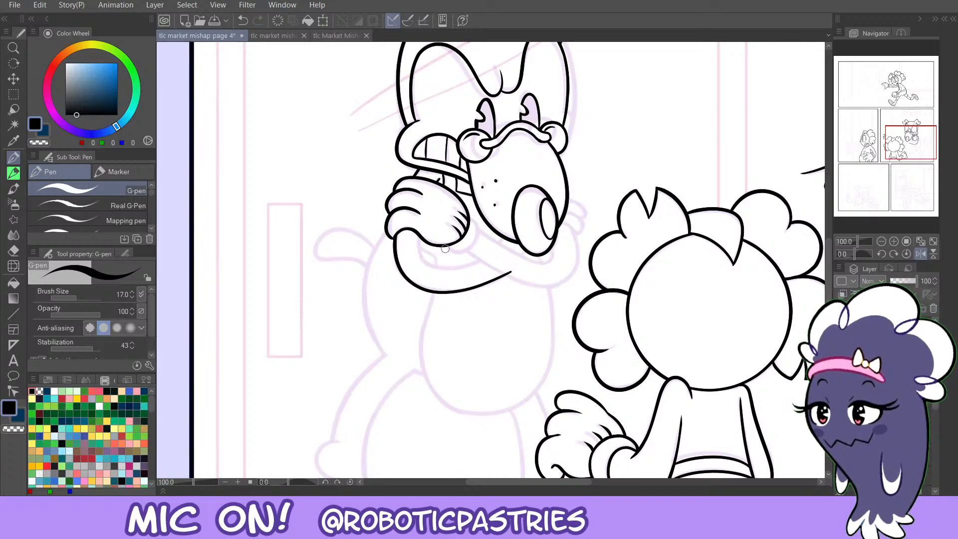
Ink the rounded glove cuff around the wrist behind the gripping hand.
{"action": "mouse_move", "coordinate": [450, 254]}
{"action": "left_mouse_down"}
{"action": "mouse_move", "coordinate": [478, 241]}
{"action": "mouse_move", "coordinate": [468, 218]}
{"action": "mouse_move", "coordinate": [476, 241]}
{"action": "mouse_move", "coordinate": [452, 251]}
{"action": "mouse_move", "coordinate": [448, 244]}
{"action": "mouse_move", "coordinate": [449, 251]}
{"action": "mouse_move", "coordinate": [477, 246]}
{"action": "mouse_move", "coordinate": [475, 220]}
{"action": "mouse_move", "coordinate": [454, 254]}
{"action": "mouse_move", "coordinate": [470, 238]}
{"action": "left_mouse_up"}
{"action": "key", "text": "ctrl+z"}
{"action": "key", "text": "ctrl+z"}
{"action": "key", "text": "ctrl+z"}
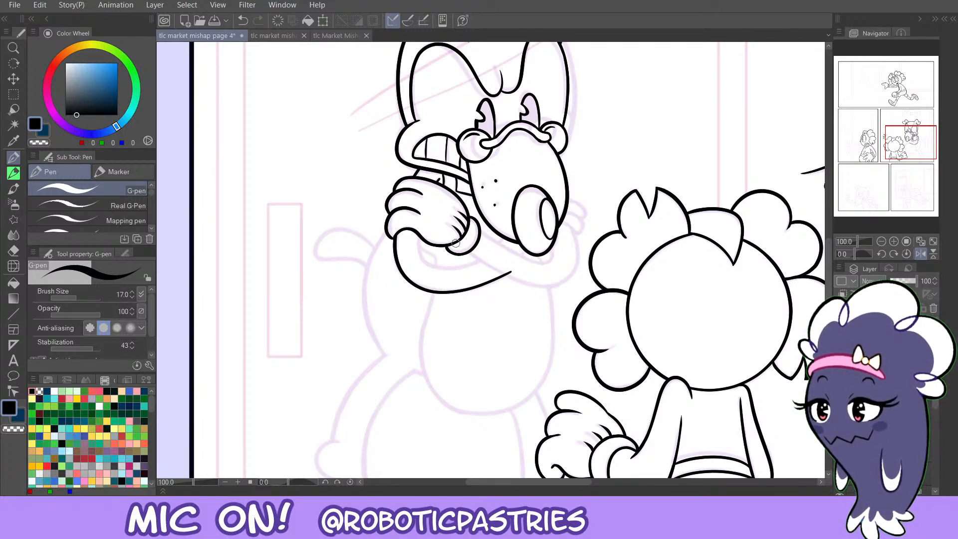
{"action": "key", "text": "c"}
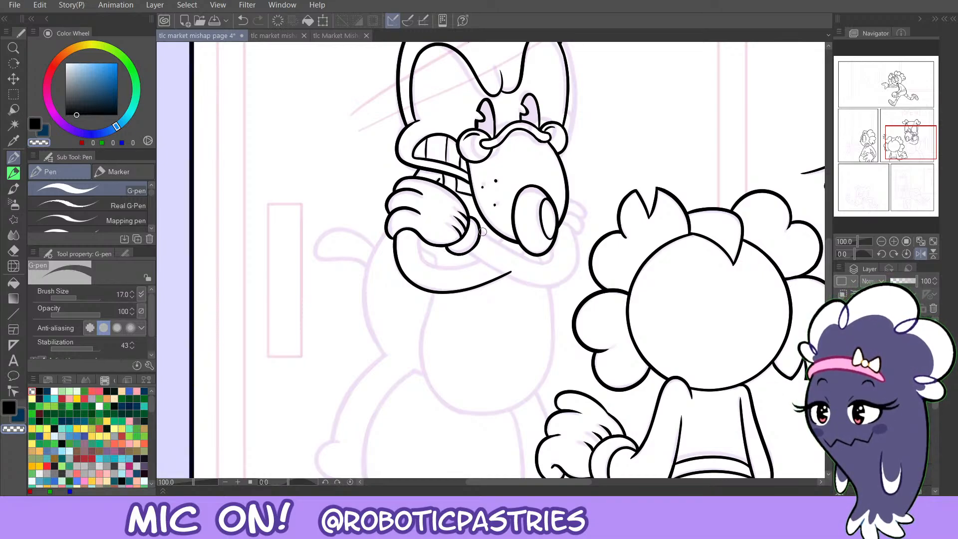
{"action": "key", "text": "ctrl+z"}
{"action": "key", "text": "c"}
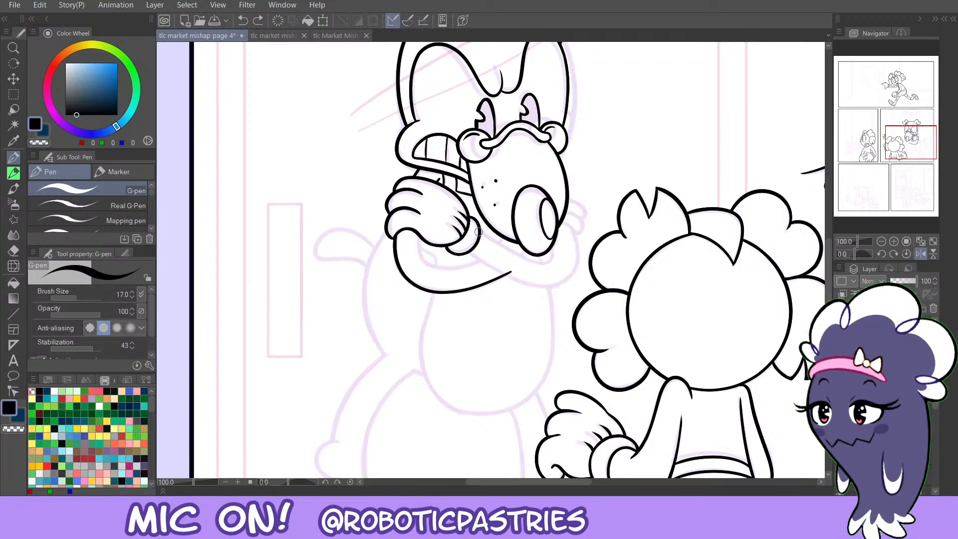
Ink the upper edge of the gripping hand's forearm, running from the glove cuff to beneath the nose.
{"action": "mouse_move", "coordinate": [496, 244]}
{"action": "left_mouse_down"}
{"action": "mouse_move", "coordinate": [531, 262]}
{"action": "mouse_move", "coordinate": [551, 248]}
{"action": "left_mouse_up"}
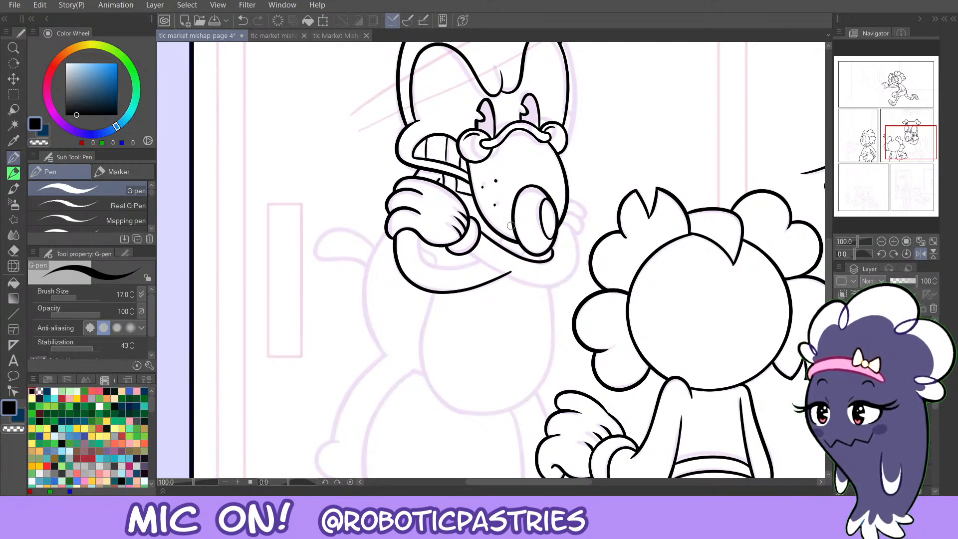
{"action": "key", "text": "ctrl+z"}
{"action": "mouse_move", "coordinate": [481, 233]}
{"action": "left_mouse_down"}
{"action": "mouse_move", "coordinate": [514, 255]}
{"action": "mouse_move", "coordinate": [551, 260]}
{"action": "mouse_move", "coordinate": [553, 239]}
{"action": "left_mouse_up"}
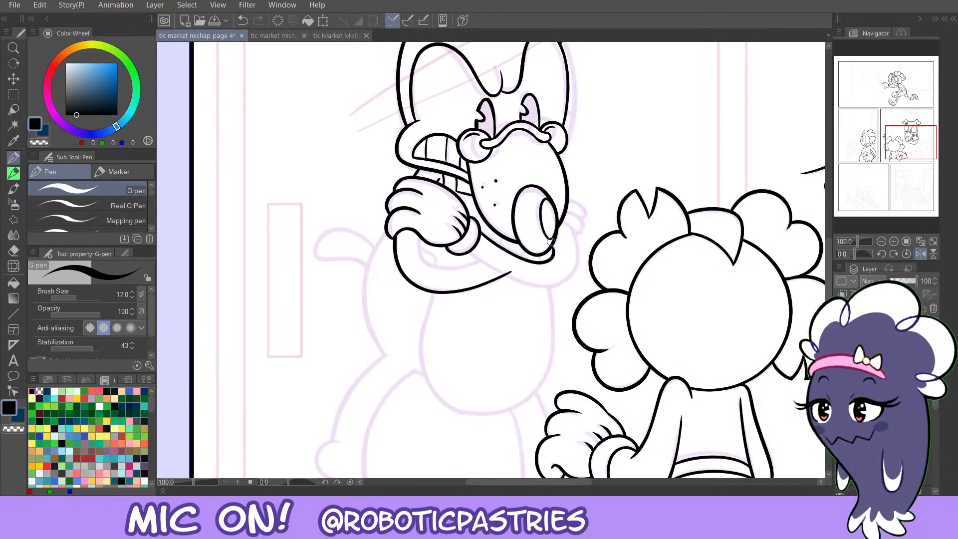
{"action": "key", "text": "ctrl+z"}
Try to ink the gripping arm's outer edge from the elbow back toward the crossed forearm.
{"action": "mouse_move", "coordinate": [478, 230]}
{"action": "left_mouse_down"}
{"action": "mouse_move", "coordinate": [520, 259]}
{"action": "mouse_move", "coordinate": [546, 262]}
{"action": "mouse_move", "coordinate": [551, 246]}
{"action": "mouse_move", "coordinate": [554, 259]}
{"action": "mouse_move", "coordinate": [552, 250]}
{"action": "mouse_move", "coordinate": [580, 253]}
{"action": "mouse_move", "coordinate": [550, 288]}
{"action": "left_mouse_up"}
{"action": "key", "text": "ctrl+z"}
{"action": "mouse_move", "coordinate": [572, 229]}
{"action": "left_mouse_down"}
{"action": "mouse_move", "coordinate": [579, 268]}
{"action": "mouse_move", "coordinate": [511, 274]}
{"action": "left_mouse_up"}
{"action": "key", "text": "ctrl+z"}
Clean up the forearm line end below the nose and touch up the glove cuff's outline.
{"action": "key", "text": "c"}
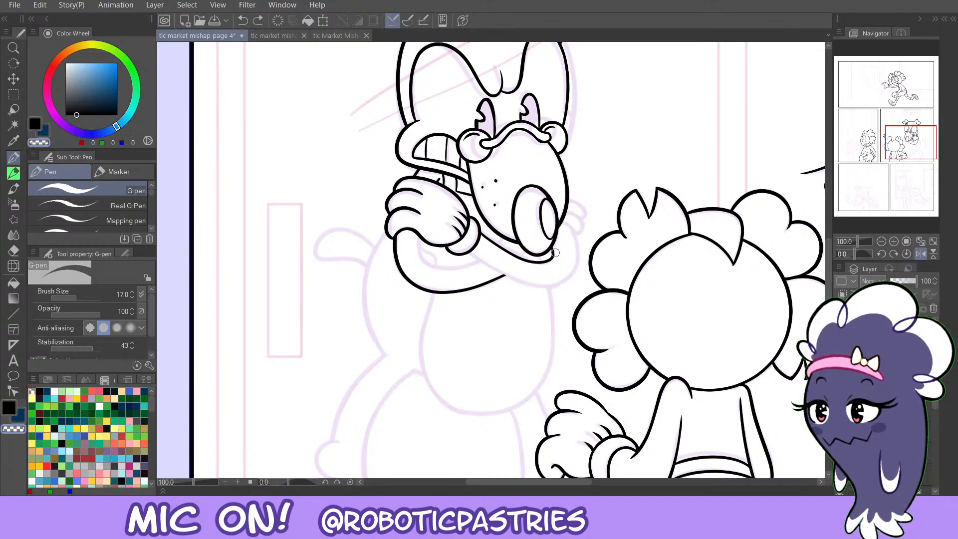
{"action": "mouse_move", "coordinate": [555, 253]}
{"action": "left_mouse_down"}
{"action": "mouse_move", "coordinate": [550, 266]}
{"action": "mouse_move", "coordinate": [539, 258]}
{"action": "left_mouse_up"}
{"action": "key", "text": "ctrl+z"}
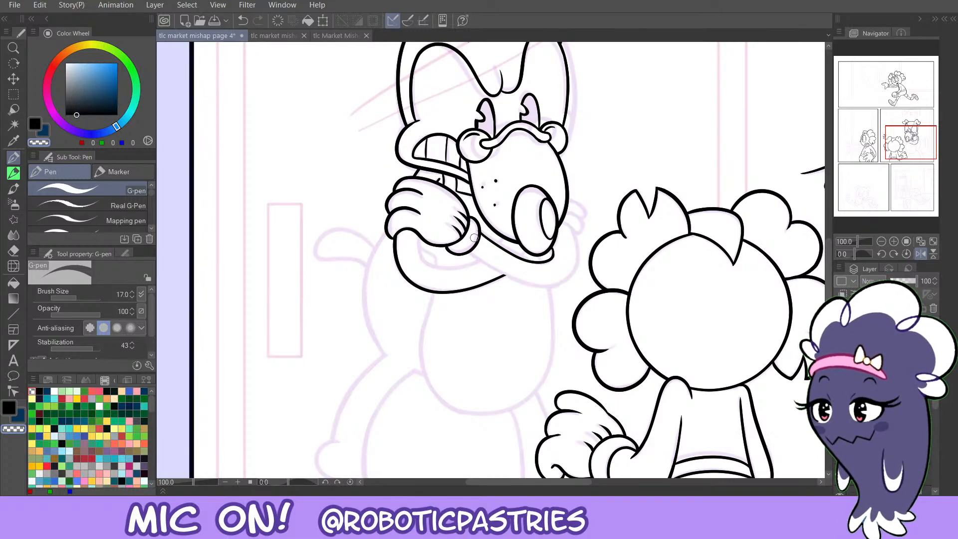
{"action": "key", "text": "ctrl+z"}
{"action": "mouse_move", "coordinate": [473, 220]}
{"action": "left_mouse_down"}
{"action": "mouse_move", "coordinate": [473, 244]}
{"action": "mouse_move", "coordinate": [477, 227]}
{"action": "left_mouse_up"}
{"action": "key", "text": "c"}
{"action": "key", "text": "ctrl+z"}
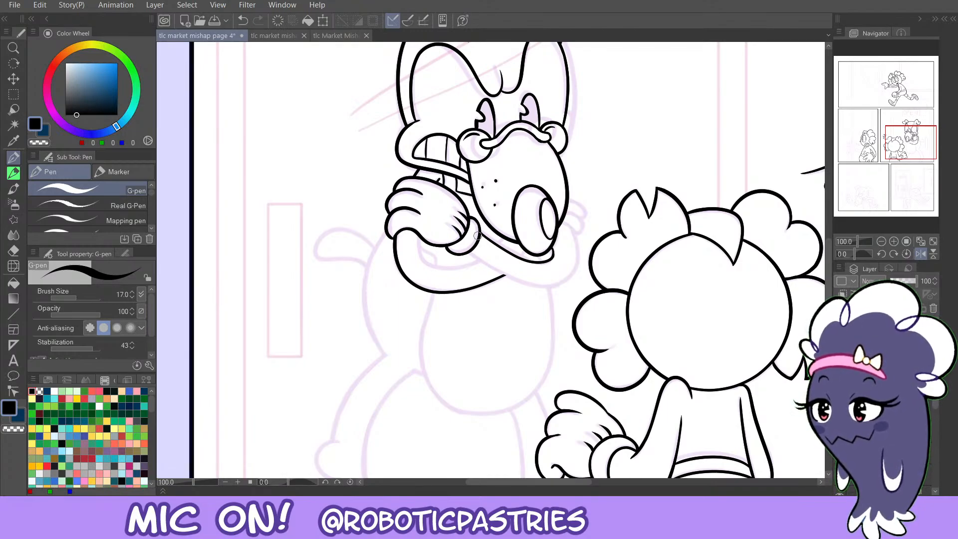
{"action": "left_click_drag", "start_coordinate": [479, 235], "coordinate": [470, 217]}
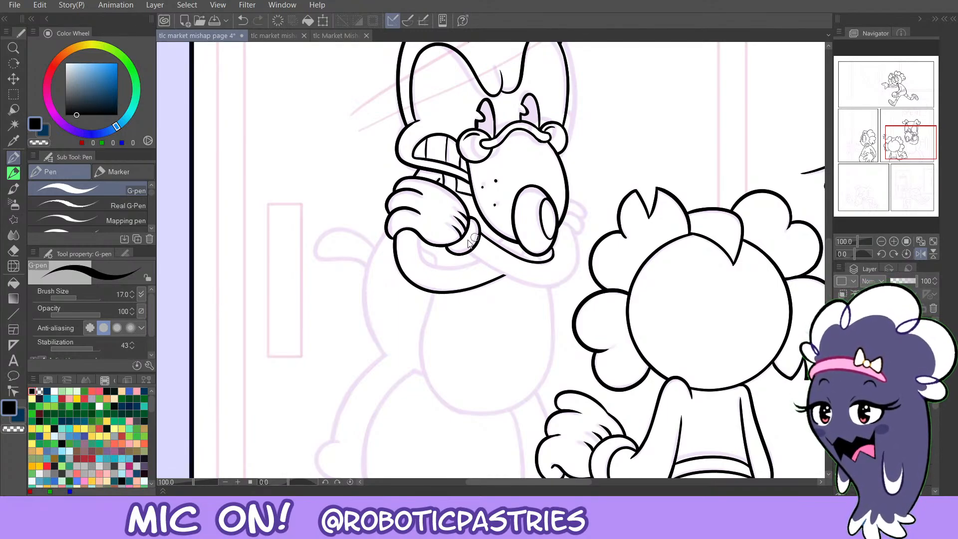
Try to ink the gripping forearm's underside in separate strokes from the cuff and from the elbow.
{"action": "left_click_drag", "start_coordinate": [470, 253], "coordinate": [540, 285]}
{"action": "key", "text": "ctrl+z"}
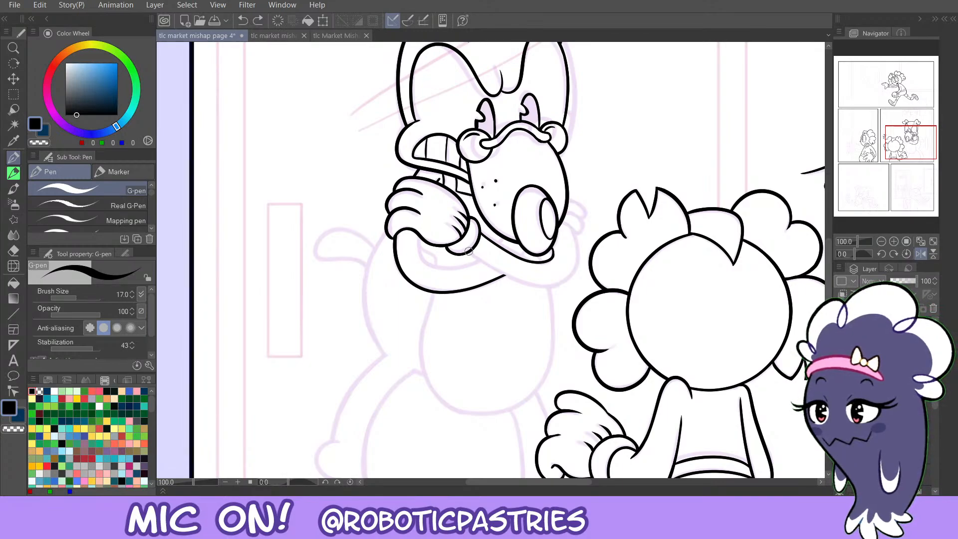
{"action": "mouse_move", "coordinate": [468, 252]}
{"action": "left_mouse_down"}
{"action": "mouse_move", "coordinate": [557, 289]}
{"action": "mouse_move", "coordinate": [575, 239]}
{"action": "mouse_move", "coordinate": [532, 289]}
{"action": "mouse_move", "coordinate": [509, 279]}
{"action": "left_mouse_up"}
{"action": "key", "text": "ctrl+z"}
{"action": "key", "text": "ctrl+z"}
{"action": "mouse_move", "coordinate": [572, 229]}
{"action": "left_mouse_down"}
{"action": "mouse_move", "coordinate": [581, 255]}
{"action": "mouse_move", "coordinate": [472, 263]}
{"action": "mouse_move", "coordinate": [468, 252]}
{"action": "mouse_move", "coordinate": [503, 276]}
{"action": "mouse_move", "coordinate": [578, 245]}
{"action": "mouse_move", "coordinate": [565, 279]}
{"action": "mouse_move", "coordinate": [518, 285]}
{"action": "left_mouse_up"}
{"action": "key", "text": "ctrl+z"}
{"action": "key", "text": "ctrl+z"}
{"action": "key", "text": "ctrl+z"}
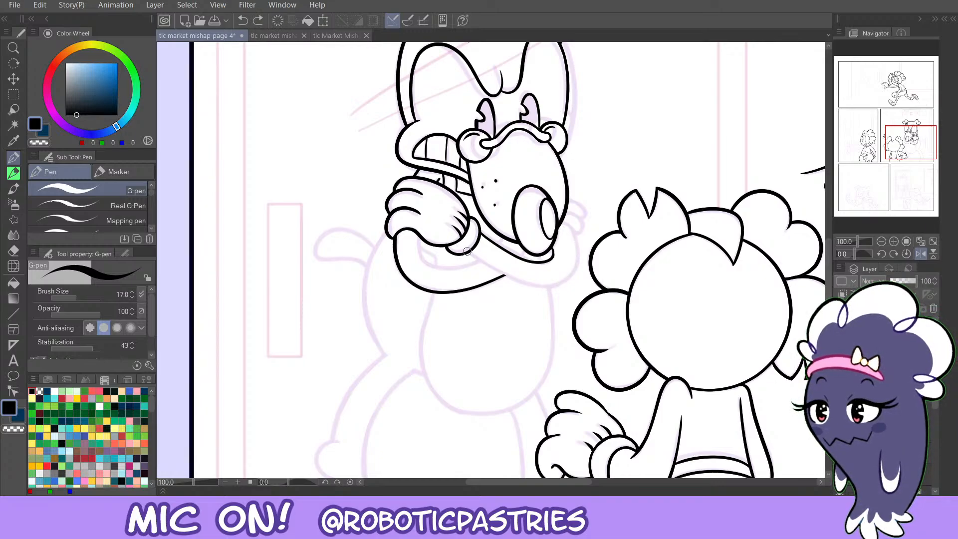
Try to ink the forearm's underside and elbow as one continuous curve from the cuff up beside the muzzle.
{"action": "mouse_move", "coordinate": [467, 251]}
{"action": "left_mouse_down"}
{"action": "mouse_move", "coordinate": [528, 284]}
{"action": "mouse_move", "coordinate": [574, 275]}
{"action": "mouse_move", "coordinate": [576, 237]}
{"action": "left_mouse_up"}
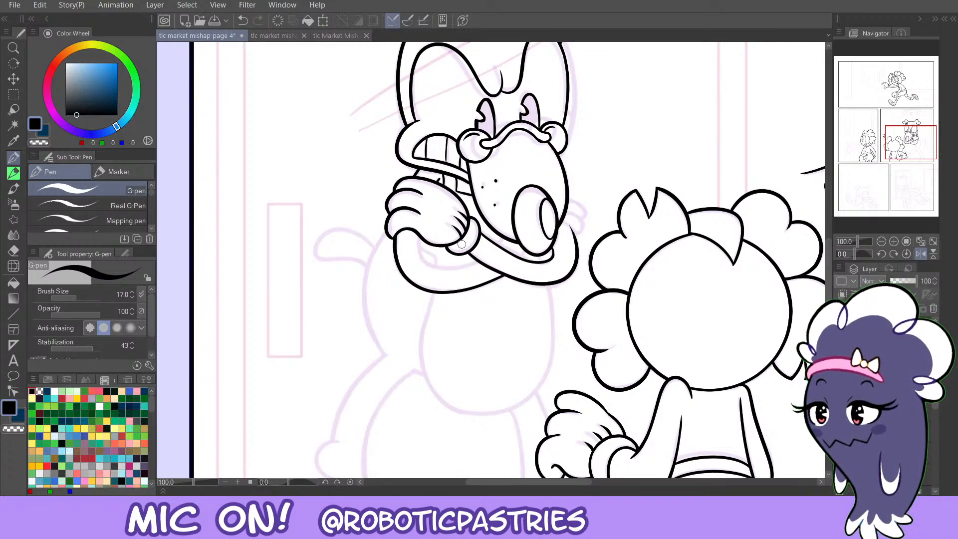
{"action": "key", "text": "ctrl+z"}
{"action": "mouse_move", "coordinate": [467, 251]}
{"action": "left_mouse_down"}
{"action": "mouse_move", "coordinate": [507, 276]}
{"action": "mouse_move", "coordinate": [570, 278]}
{"action": "mouse_move", "coordinate": [571, 227]}
{"action": "left_mouse_up"}
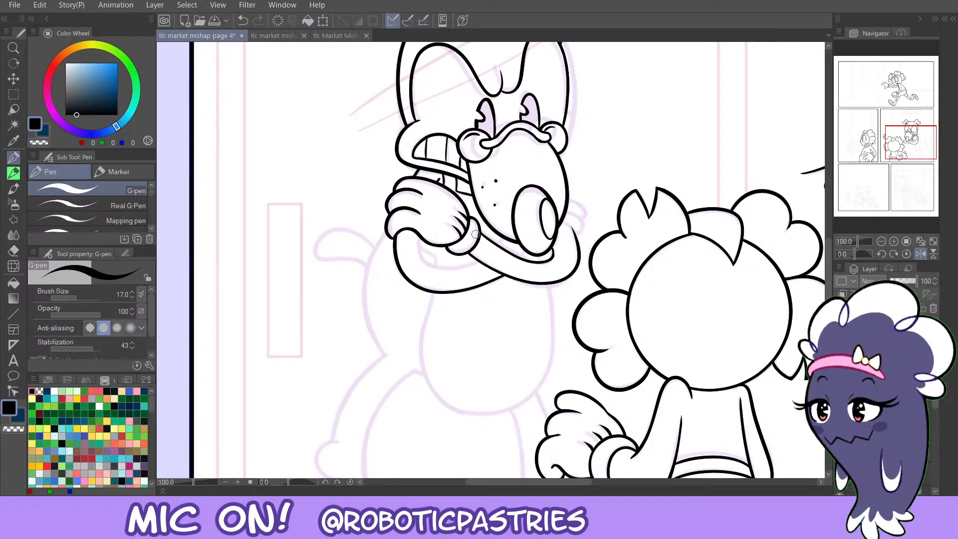
{"action": "key", "text": "ctrl+z"}
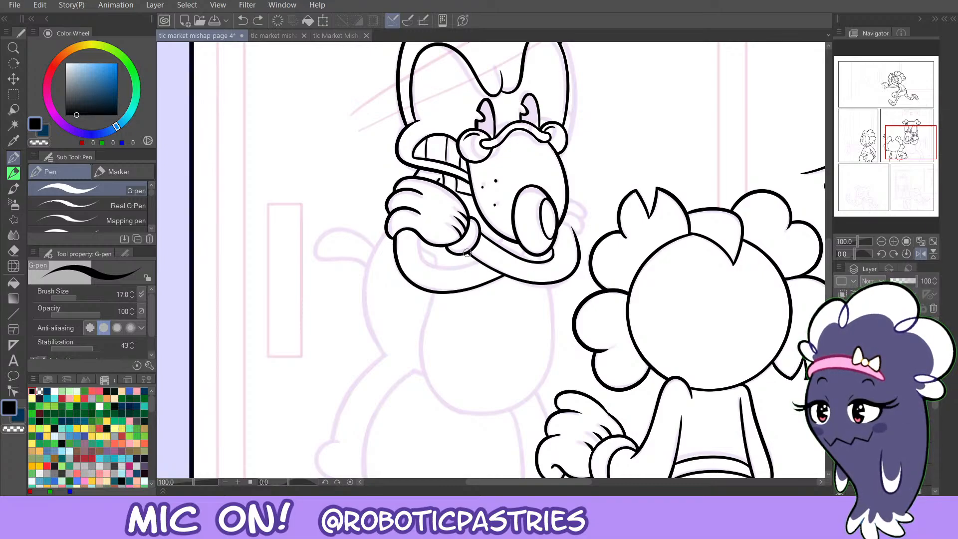
{"action": "key", "text": "ctrl+z"}
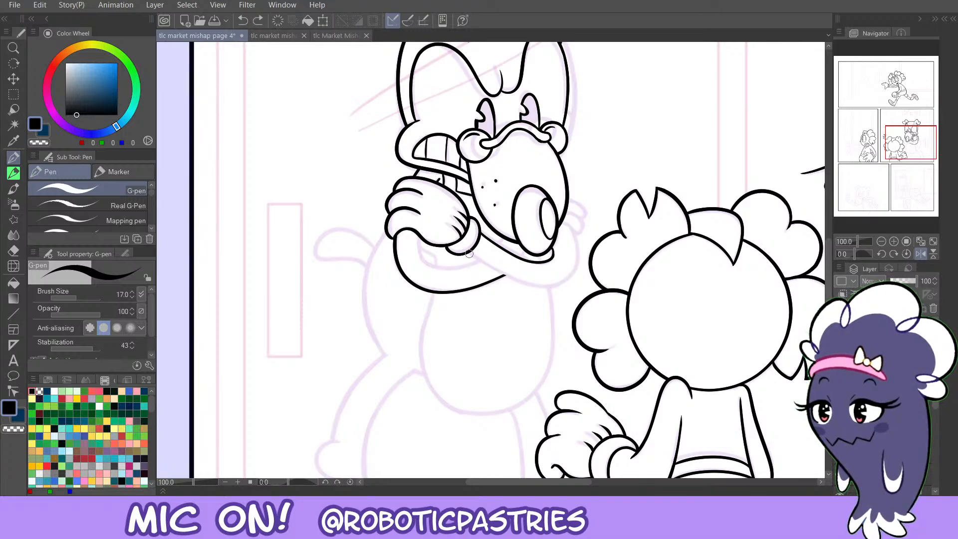
{"action": "left_click_drag", "start_coordinate": [469, 253], "coordinate": [568, 277]}
{"action": "key", "text": "ctrl+z"}
{"action": "mouse_move", "coordinate": [468, 251]}
{"action": "left_mouse_down"}
{"action": "mouse_move", "coordinate": [576, 237]}
{"action": "mouse_move", "coordinate": [568, 222]}
{"action": "left_mouse_up"}
Flip the canvas view back to its original orientation and undo the last forearm stroke.
{"action": "left_click", "coordinate": [920, 254]}
{"action": "key", "text": "ctrl+z"}
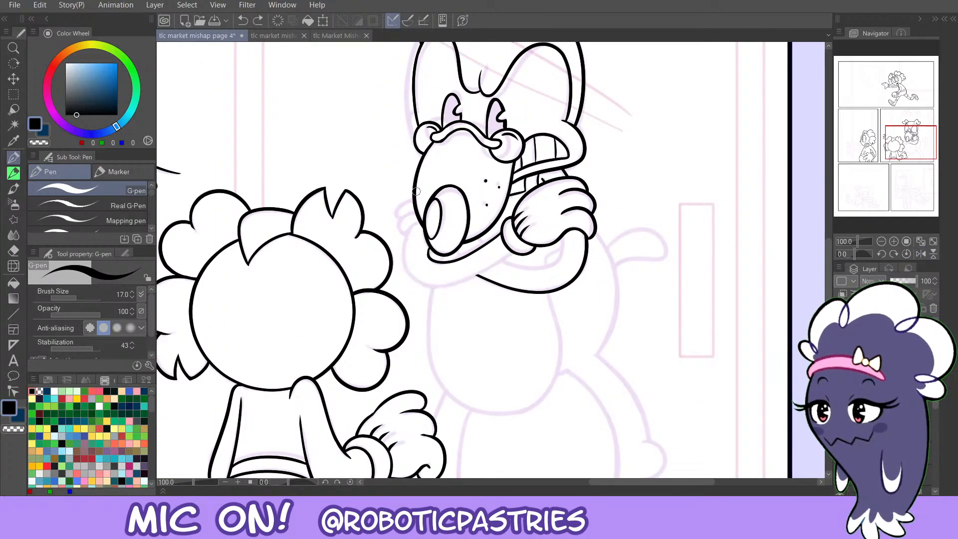
Try to ink the elbow's outer curve downward from beside the muzzle to the forearm's underside.
{"action": "left_click_drag", "start_coordinate": [409, 225], "coordinate": [414, 288]}
{"action": "key", "text": "ctrl+z"}
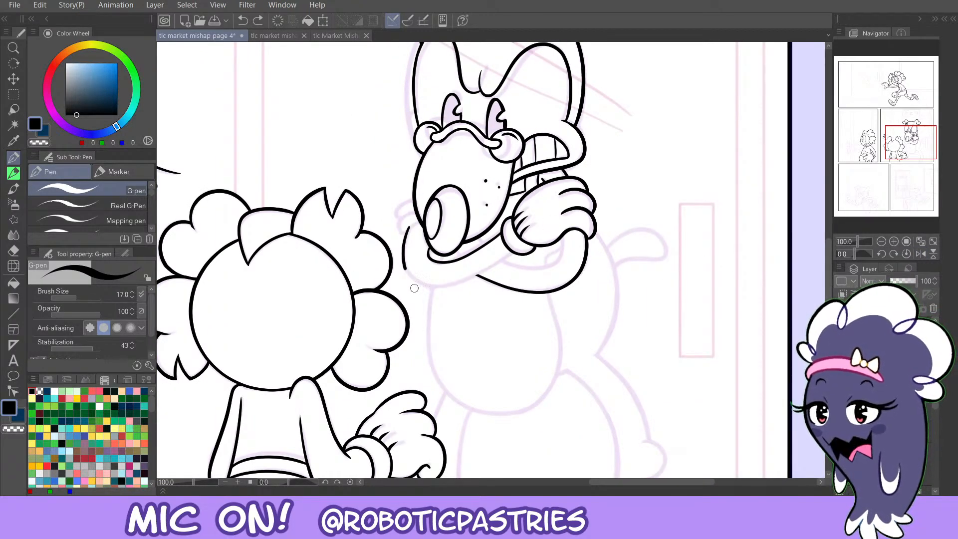
{"action": "key", "text": "ctrl+z"}
{"action": "mouse_move", "coordinate": [410, 225]}
{"action": "left_mouse_down"}
{"action": "mouse_move", "coordinate": [405, 260]}
{"action": "mouse_move", "coordinate": [433, 289]}
{"action": "left_mouse_up"}
{"action": "key", "text": "ctrl+z"}
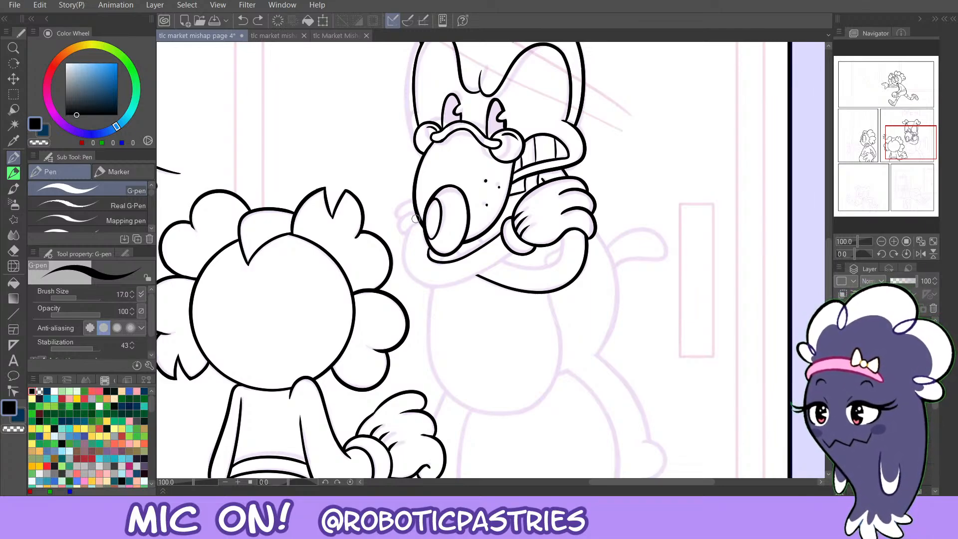
Ink the lowest fingertip of the far hand beside the muzzle and undo the elbow curve drawn beneath it.
{"action": "mouse_move", "coordinate": [405, 235]}
{"action": "left_mouse_down"}
{"action": "mouse_move", "coordinate": [413, 212]}
{"action": "mouse_move", "coordinate": [402, 236]}
{"action": "mouse_move", "coordinate": [400, 219]}
{"action": "mouse_move", "coordinate": [417, 211]}
{"action": "mouse_move", "coordinate": [399, 219]}
{"action": "mouse_move", "coordinate": [400, 233]}
{"action": "mouse_move", "coordinate": [412, 279]}
{"action": "mouse_move", "coordinate": [426, 273]}
{"action": "mouse_move", "coordinate": [402, 263]}
{"action": "mouse_move", "coordinate": [452, 290]}
{"action": "mouse_move", "coordinate": [519, 251]}
{"action": "mouse_move", "coordinate": [403, 266]}
{"action": "mouse_move", "coordinate": [458, 285]}
{"action": "mouse_move", "coordinate": [498, 262]}
{"action": "left_mouse_up"}
{"action": "key", "text": "ctrl+z"}
{"action": "key", "text": "ctrl+z"}
{"action": "key", "text": "c"}
{"action": "key", "text": "c"}
{"action": "key", "text": "ctrl+z"}
{"action": "key", "text": "ctrl+z"}
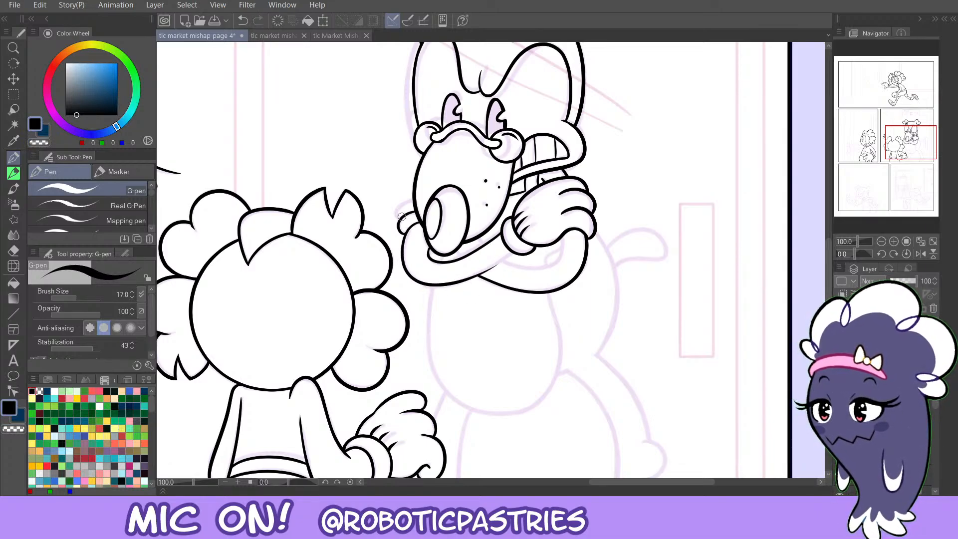
{"action": "key", "text": "ctrl+z"}
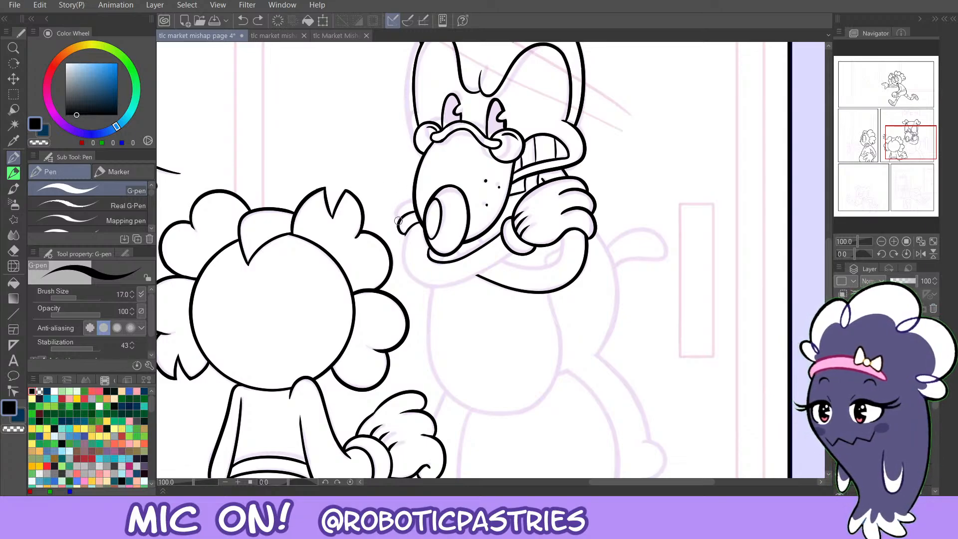
Ink the remaining fingers of the far hand, stacked above the lowest fingertip beside the muzzle.
{"action": "mouse_move", "coordinate": [398, 221]}
{"action": "left_mouse_down"}
{"action": "mouse_move", "coordinate": [416, 199]}
{"action": "mouse_move", "coordinate": [396, 217]}
{"action": "mouse_move", "coordinate": [413, 199]}
{"action": "mouse_move", "coordinate": [398, 207]}
{"action": "left_mouse_up"}
{"action": "key", "text": "ctrl+z"}
{"action": "key", "text": "ctrl+z"}
{"action": "key", "text": "ctrl+z"}
{"action": "key", "text": "ctrl+z"}
{"action": "key", "text": "ctrl+z"}
{"action": "key", "text": "ctrl+z"}
{"action": "key", "text": "ctrl+z"}
{"action": "key", "text": "ctrl+z"}
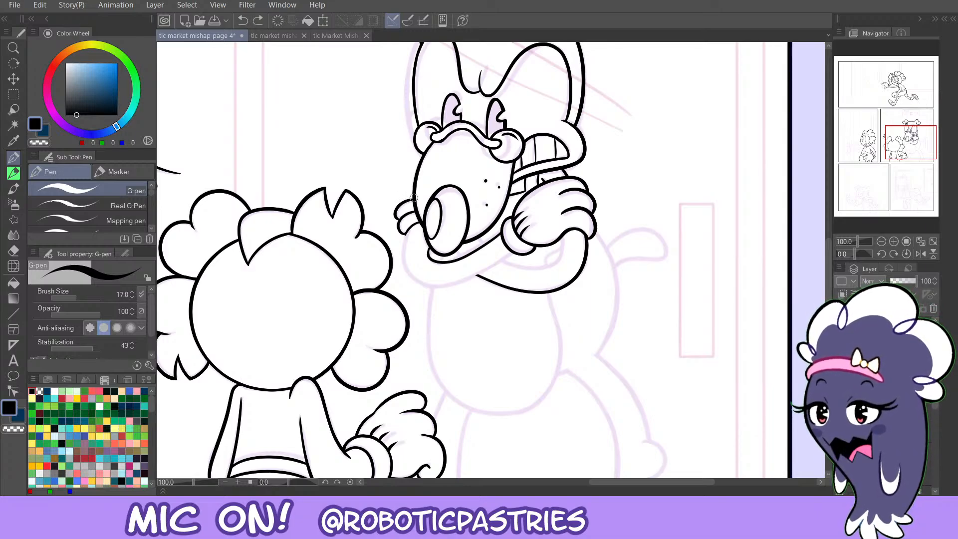
{"action": "key", "text": "ctrl+z"}
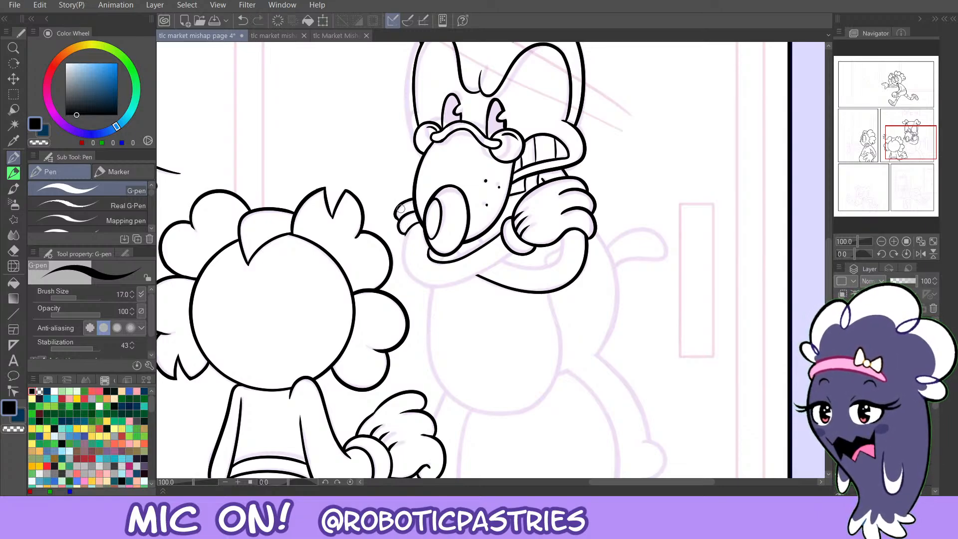
Flip the canvas view horizontally and try to ink the elbow's outer curve down from the far hand's fingertips.
{"action": "left_click_drag", "start_coordinate": [410, 224], "coordinate": [410, 270]}
{"action": "key", "text": "ctrl+z"}
{"action": "key", "text": "h"}
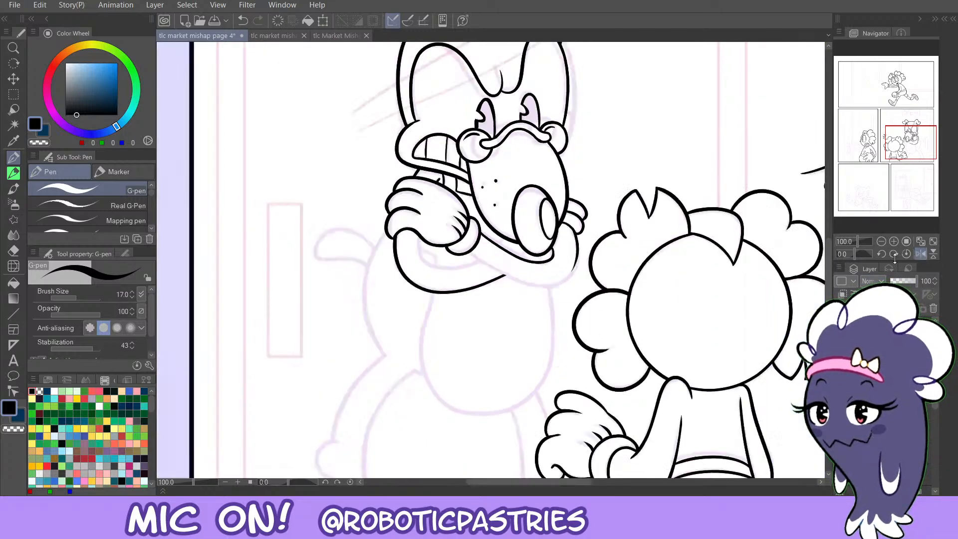
{"action": "key", "text": "ctrl+z"}
{"action": "left_click_drag", "start_coordinate": [577, 232], "coordinate": [550, 287]}
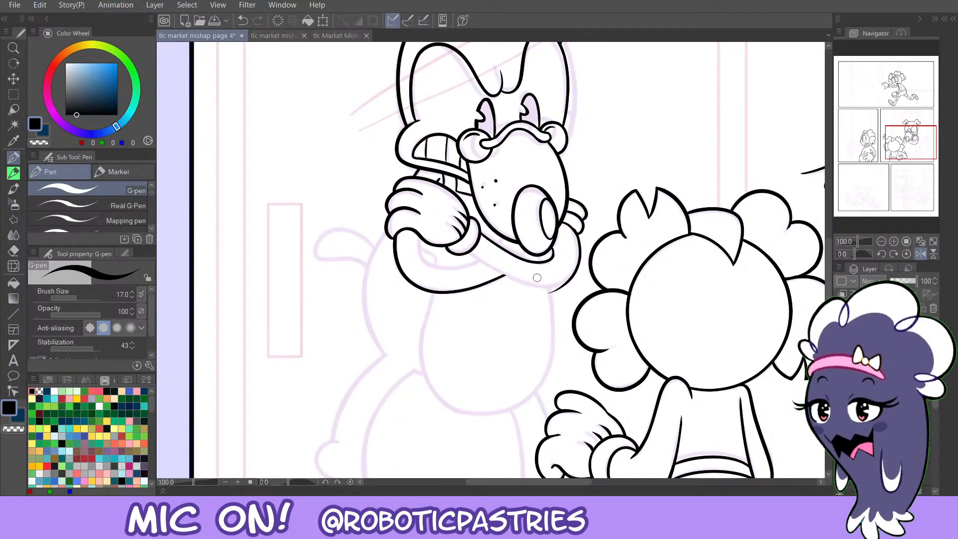
{"action": "key", "text": "ctrl+z"}
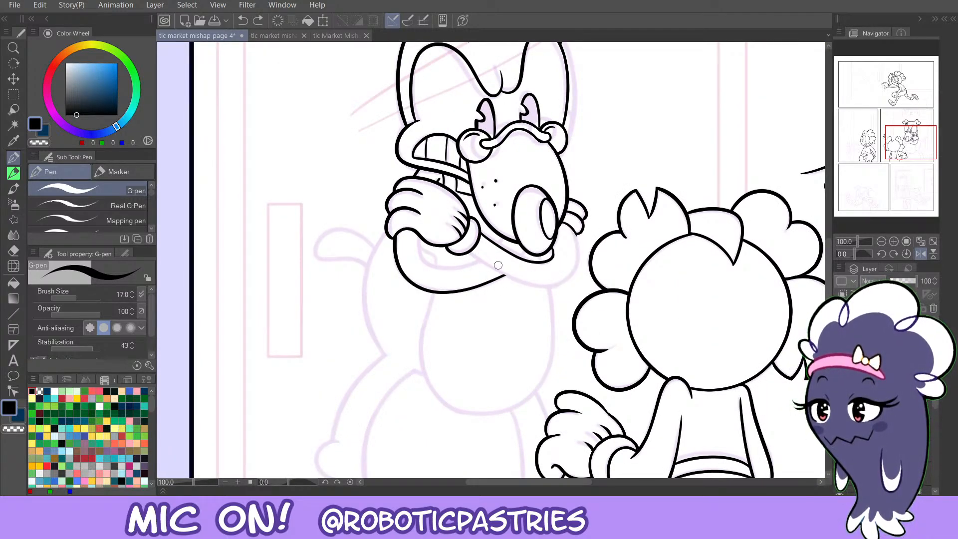
Ink the gripping forearm's underside and elbow as one curve from the glove cuff up to the far hand.
{"action": "left_click_drag", "start_coordinate": [482, 263], "coordinate": [572, 246]}
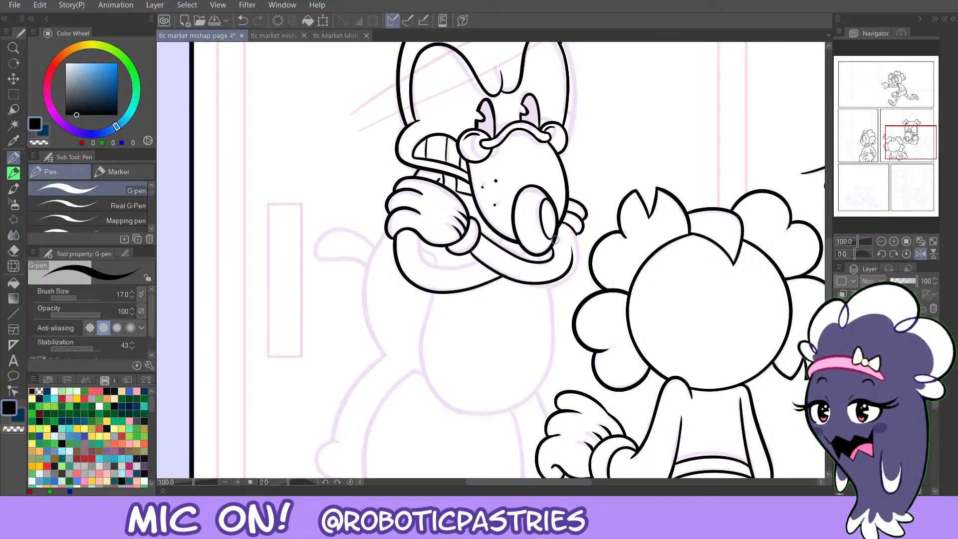
{"action": "key", "text": "ctrl+z"}
{"action": "mouse_move", "coordinate": [468, 249]}
{"action": "left_mouse_down"}
{"action": "mouse_move", "coordinate": [506, 279]}
{"action": "mouse_move", "coordinate": [578, 270]}
{"action": "mouse_move", "coordinate": [576, 236]}
{"action": "left_mouse_up"}
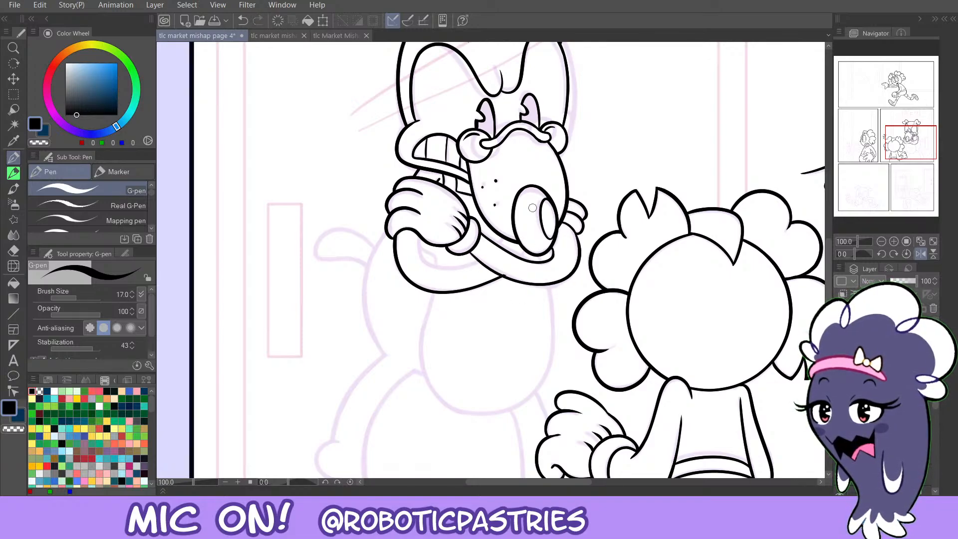
{"action": "key", "text": "ctrl+z"}
{"action": "mouse_move", "coordinate": [468, 252]}
{"action": "left_mouse_down"}
{"action": "mouse_move", "coordinate": [498, 274]}
{"action": "mouse_move", "coordinate": [568, 283]}
{"action": "mouse_move", "coordinate": [575, 235]}
{"action": "left_mouse_up"}
{"action": "key", "text": "ctrl+z"}
{"action": "mouse_move", "coordinate": [467, 247]}
{"action": "left_mouse_down"}
{"action": "mouse_move", "coordinate": [526, 284]}
{"action": "mouse_move", "coordinate": [576, 268]}
{"action": "mouse_move", "coordinate": [573, 228]}
{"action": "mouse_move", "coordinate": [571, 279]}
{"action": "mouse_move", "coordinate": [490, 269]}
{"action": "mouse_move", "coordinate": [462, 243]}
{"action": "mouse_move", "coordinate": [509, 280]}
{"action": "mouse_move", "coordinate": [567, 281]}
{"action": "mouse_move", "coordinate": [577, 232]}
{"action": "left_mouse_up"}
{"action": "key", "text": "ctrl+z"}
Clean up the elbow line's join with the far hand's fingertips, alternating between transparent and black ink.
{"action": "key", "text": "ctrl+z"}
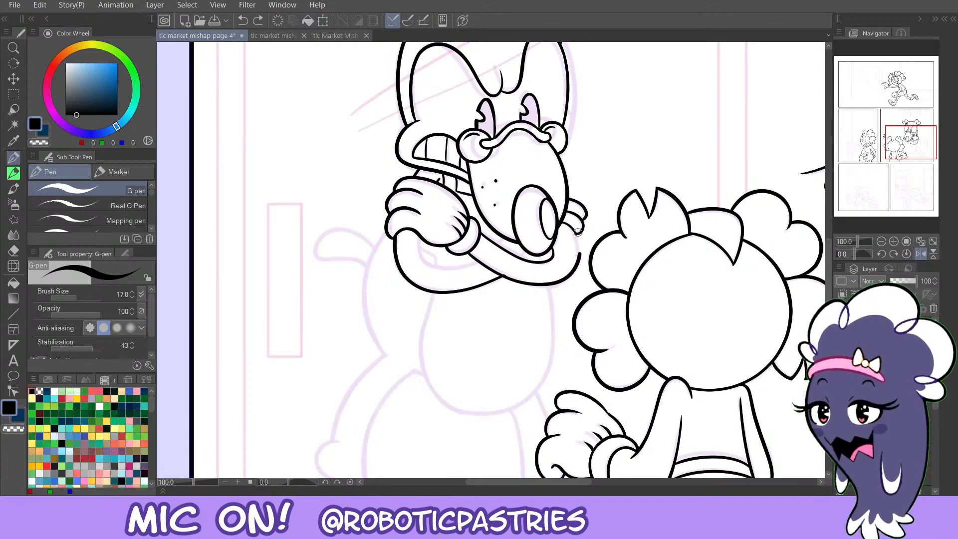
{"action": "key", "text": "c"}
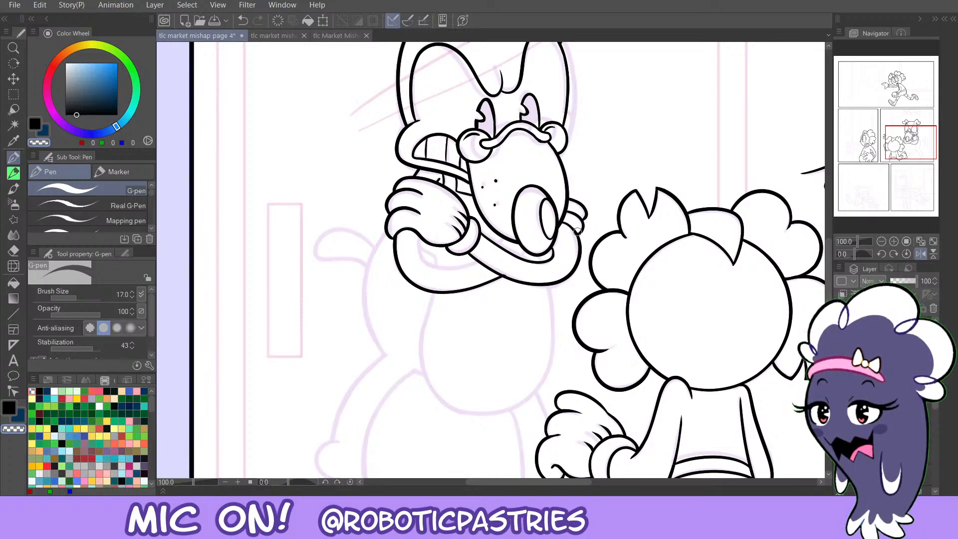
{"action": "key", "text": "c"}
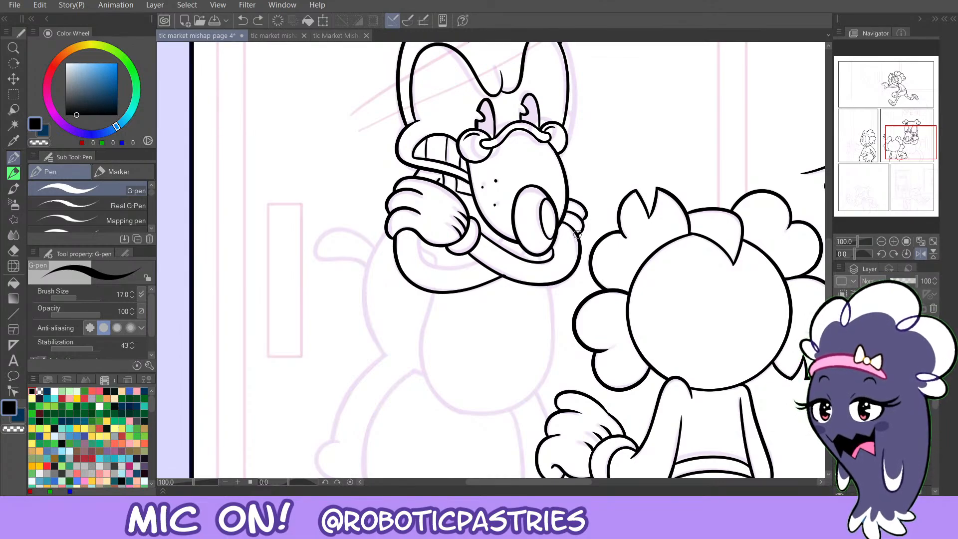
{"action": "key", "text": "ctrl+z"}
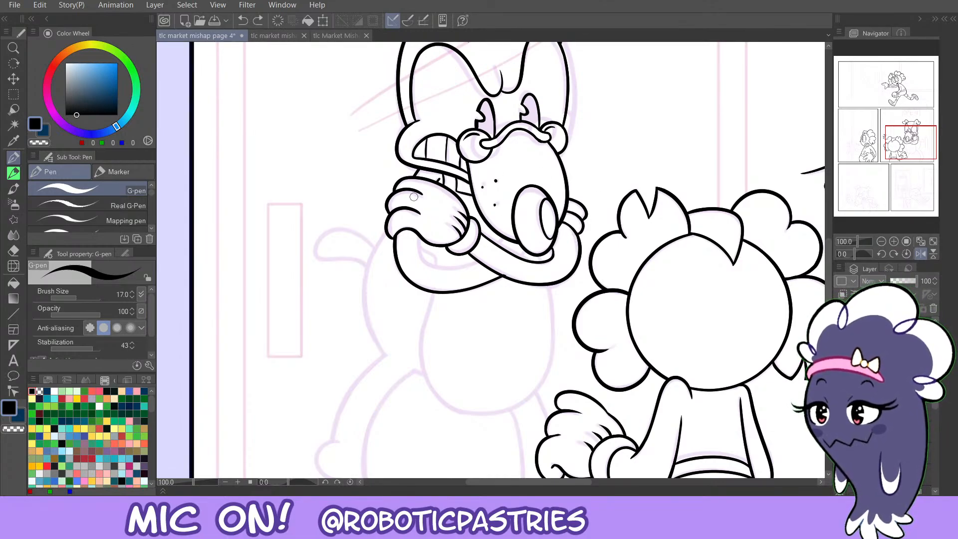
{"action": "key", "text": "c"}
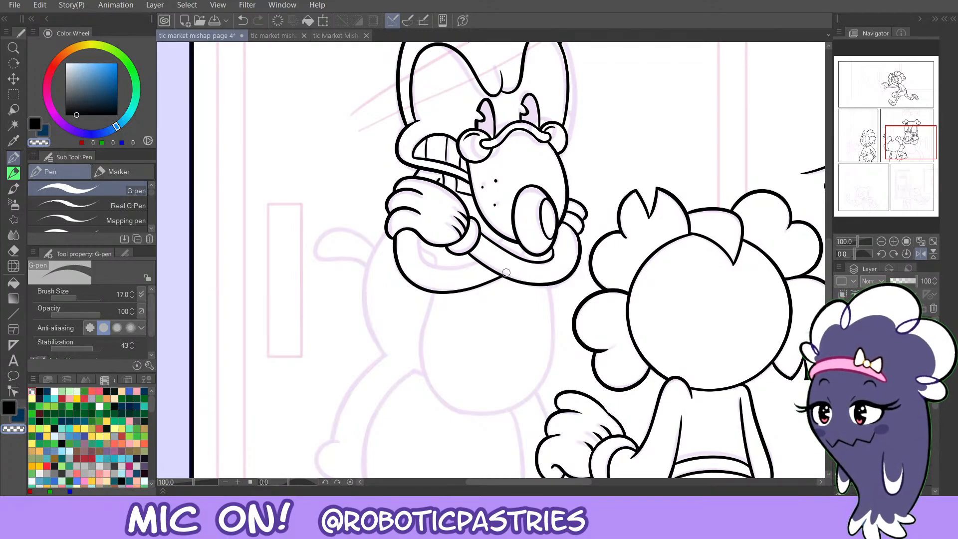
{"action": "key", "text": "c"}
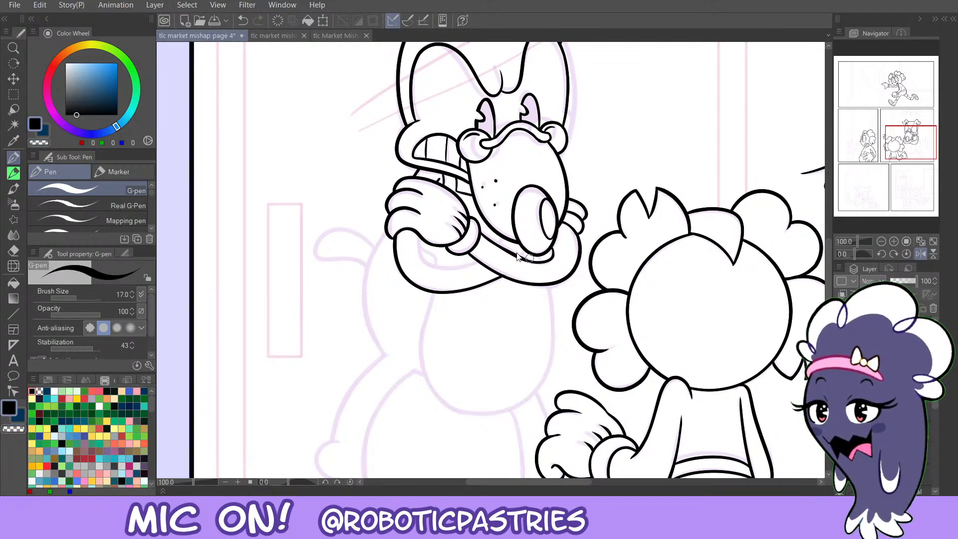
Try to rework the short stretch of the forearm's underside between the glove cuff and the crossing arm.
{"action": "mouse_move", "coordinate": [498, 246]}
{"action": "left_mouse_down"}
{"action": "mouse_move", "coordinate": [549, 266]}
{"action": "mouse_move", "coordinate": [529, 245]}
{"action": "mouse_move", "coordinate": [553, 252]}
{"action": "mouse_move", "coordinate": [549, 259]}
{"action": "mouse_move", "coordinate": [497, 242]}
{"action": "mouse_move", "coordinate": [534, 261]}
{"action": "mouse_move", "coordinate": [481, 232]}
{"action": "mouse_move", "coordinate": [455, 235]}
{"action": "mouse_move", "coordinate": [504, 281]}
{"action": "left_mouse_up"}
{"action": "key", "text": "ctrl+z"}
{"action": "key", "text": "ctrl+z"}
{"action": "key", "text": "ctrl+z"}
{"action": "key", "text": "ctrl+z"}
{"action": "left_click_drag", "start_coordinate": [468, 253], "coordinate": [523, 280]}
{"action": "key", "text": "ctrl+z"}
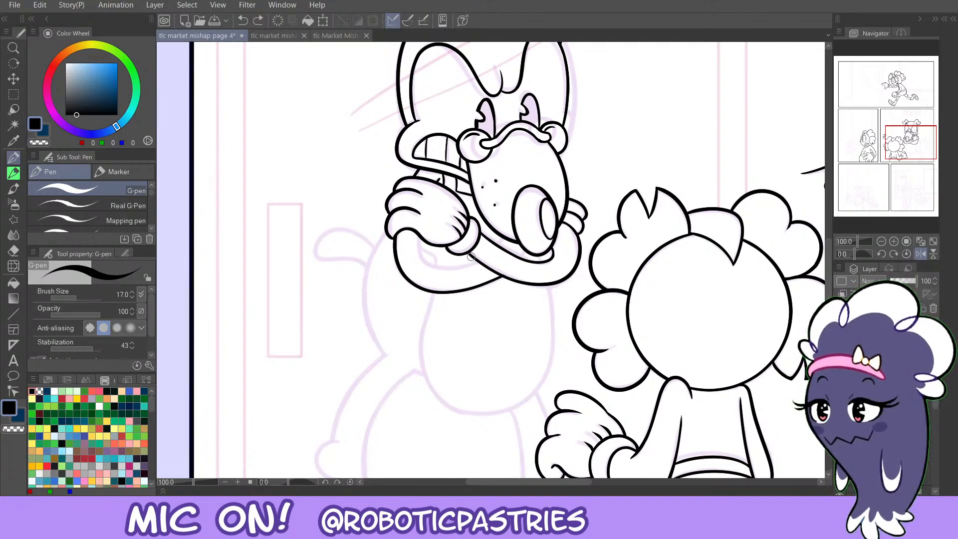
{"action": "left_click_drag", "start_coordinate": [471, 257], "coordinate": [514, 276]}
{"action": "key", "text": "ctrl+z"}
Ink the inner edge of the other bent arm, curving from beneath the gripping glove to the crossing forearm.
{"action": "mouse_move", "coordinate": [418, 234]}
{"action": "left_mouse_down"}
{"action": "mouse_move", "coordinate": [421, 259]}
{"action": "mouse_move", "coordinate": [477, 262]}
{"action": "mouse_move", "coordinate": [439, 265]}
{"action": "mouse_move", "coordinate": [419, 236]}
{"action": "mouse_move", "coordinate": [436, 268]}
{"action": "mouse_move", "coordinate": [429, 246]}
{"action": "mouse_move", "coordinate": [478, 266]}
{"action": "mouse_move", "coordinate": [445, 266]}
{"action": "mouse_move", "coordinate": [419, 251]}
{"action": "mouse_move", "coordinate": [419, 236]}
{"action": "mouse_move", "coordinate": [421, 259]}
{"action": "mouse_move", "coordinate": [465, 270]}
{"action": "mouse_move", "coordinate": [476, 260]}
{"action": "mouse_move", "coordinate": [457, 267]}
{"action": "mouse_move", "coordinate": [419, 237]}
{"action": "left_mouse_up"}
{"action": "key", "text": "ctrl+z"}
{"action": "key", "text": "ctrl+z"}
{"action": "key", "text": "ctrl+z"}
{"action": "key", "text": "ctrl+z"}
{"action": "key", "text": "ctrl+z"}
{"action": "key", "text": "ctrl+z"}
{"action": "key", "text": "ctrl+z"}
{"action": "key", "text": "ctrl+z"}
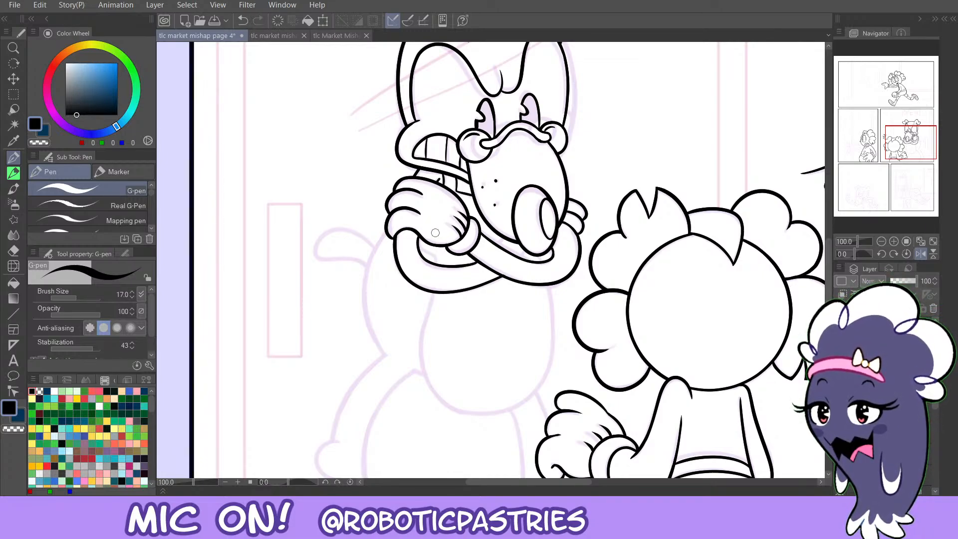
Touch up the start of the bent arm's inner edge beneath the glove's fingers using transparent and black ink.
{"action": "key", "text": "ctrl+z"}
{"action": "mouse_move", "coordinate": [418, 239]}
{"action": "left_mouse_down"}
{"action": "mouse_move", "coordinate": [475, 261]}
{"action": "mouse_move", "coordinate": [422, 260]}
{"action": "mouse_move", "coordinate": [418, 233]}
{"action": "left_mouse_up"}
{"action": "key", "text": "ctrl+z"}
{"action": "key", "text": "c"}
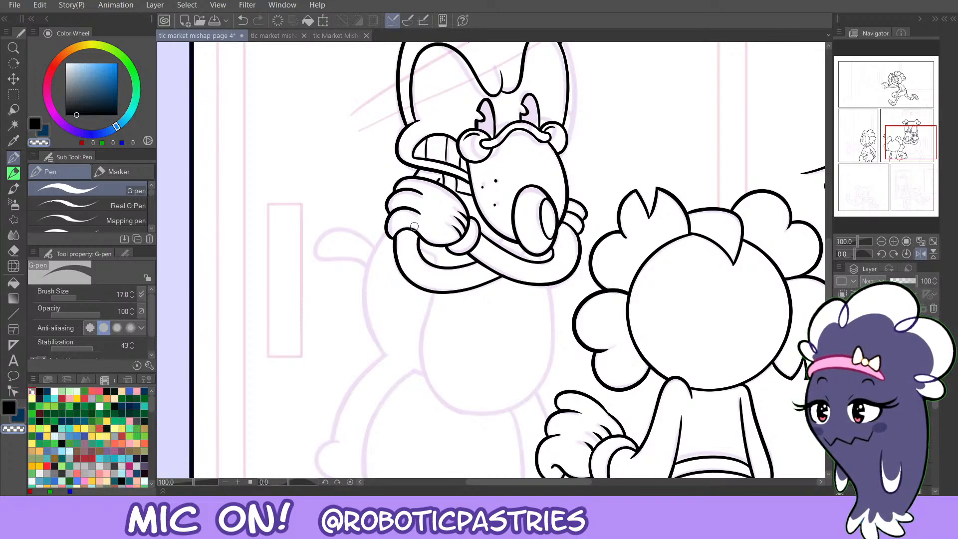
{"action": "key", "text": "c"}
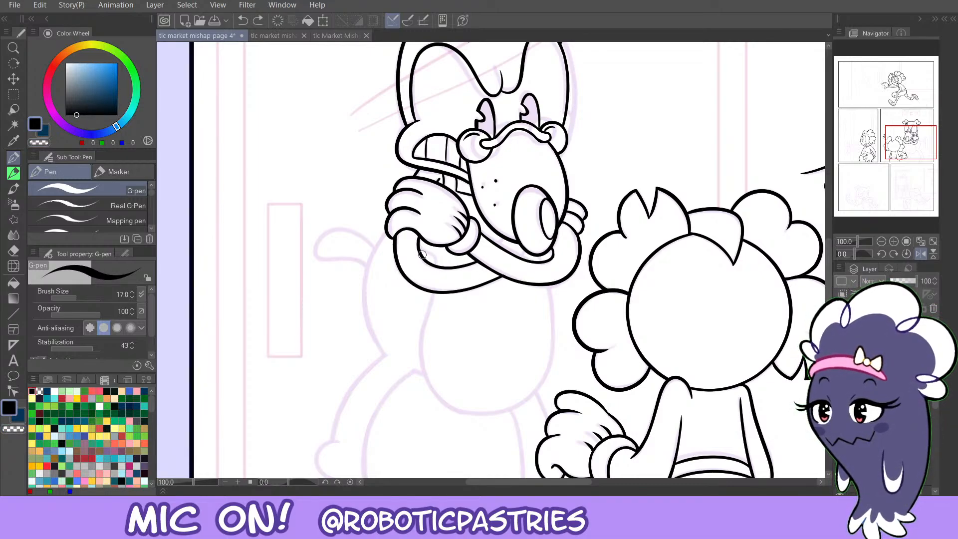
Try new strokes along the forearm's underside where it crosses over the other arm.
{"action": "mouse_move", "coordinate": [460, 255]}
{"action": "left_mouse_down"}
{"action": "mouse_move", "coordinate": [476, 244]}
{"action": "mouse_move", "coordinate": [479, 262]}
{"action": "mouse_move", "coordinate": [541, 285]}
{"action": "left_mouse_up"}
{"action": "key", "text": "ctrl+z"}
{"action": "key", "text": "ctrl+z"}
{"action": "key", "text": "ctrl+z"}
{"action": "mouse_move", "coordinate": [478, 262]}
{"action": "left_mouse_down"}
{"action": "mouse_move", "coordinate": [520, 282]}
{"action": "mouse_move", "coordinate": [503, 276]}
{"action": "mouse_move", "coordinate": [512, 278]}
{"action": "left_mouse_up"}
{"action": "key", "text": "ctrl+z"}
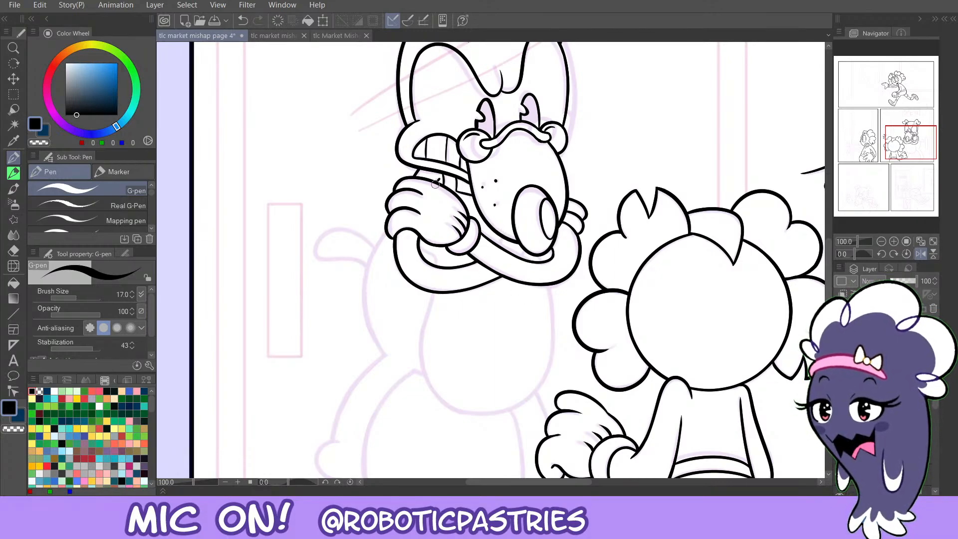
Flip the canvas view back and ink short dividing lines in the narrow gap beneath the muzzle.
{"action": "left_click", "coordinate": [921, 254]}
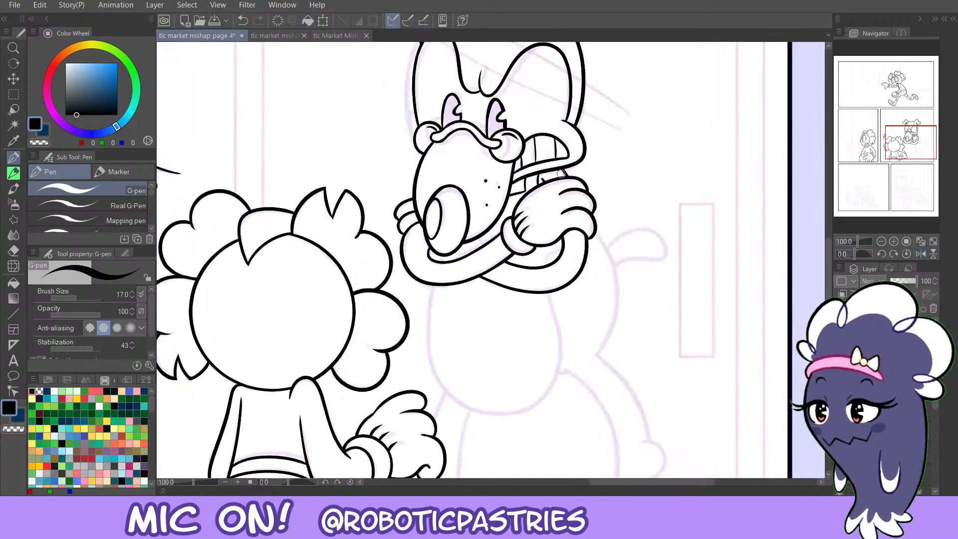
{"action": "key", "text": "ctrl+z"}
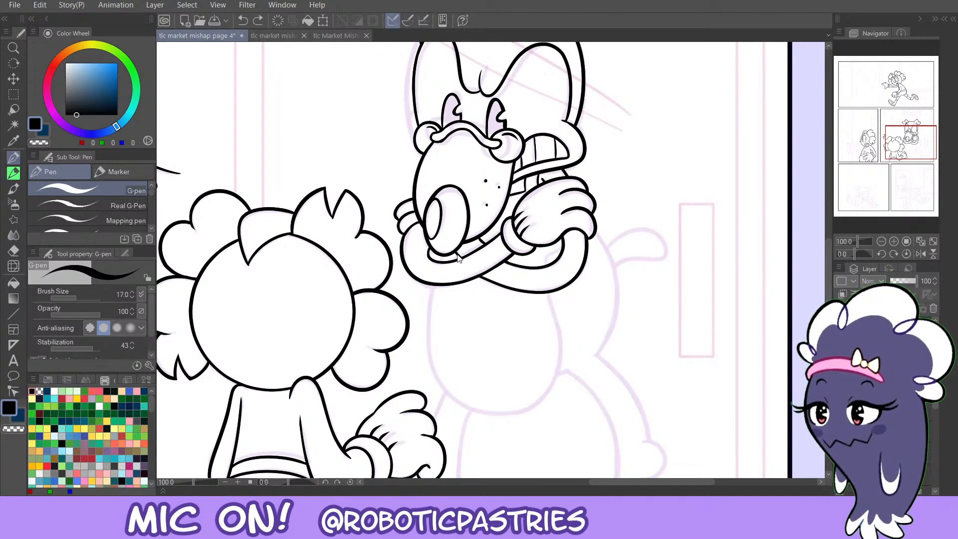
{"action": "left_click_drag", "start_coordinate": [462, 258], "coordinate": [455, 251]}
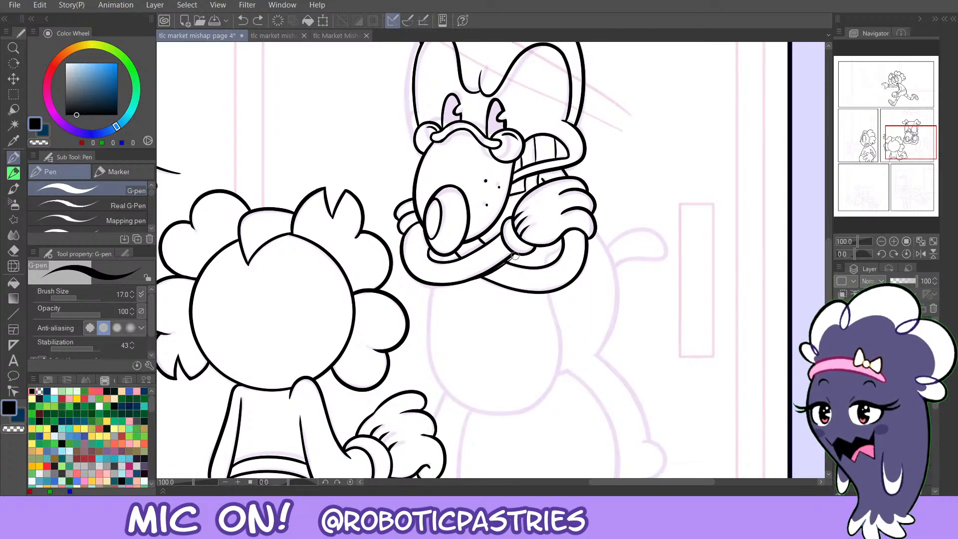
Retouch the line joining the far hand's lowest fingertip to the top of the elbow beside the muzzle.
{"action": "left_click_drag", "start_coordinate": [513, 253], "coordinate": [466, 280]}
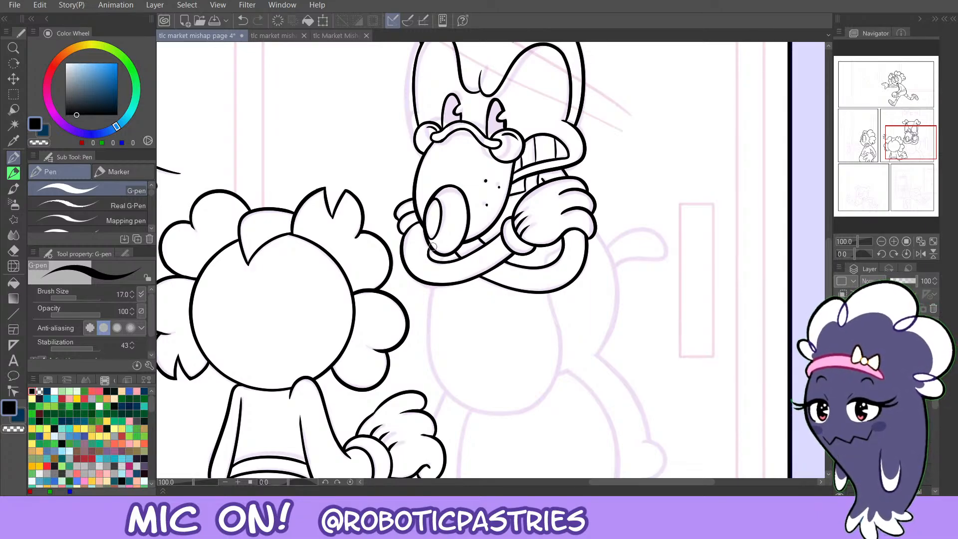
{"action": "key", "text": "ctrl+z"}
{"action": "left_click_drag", "start_coordinate": [424, 221], "coordinate": [405, 241]}
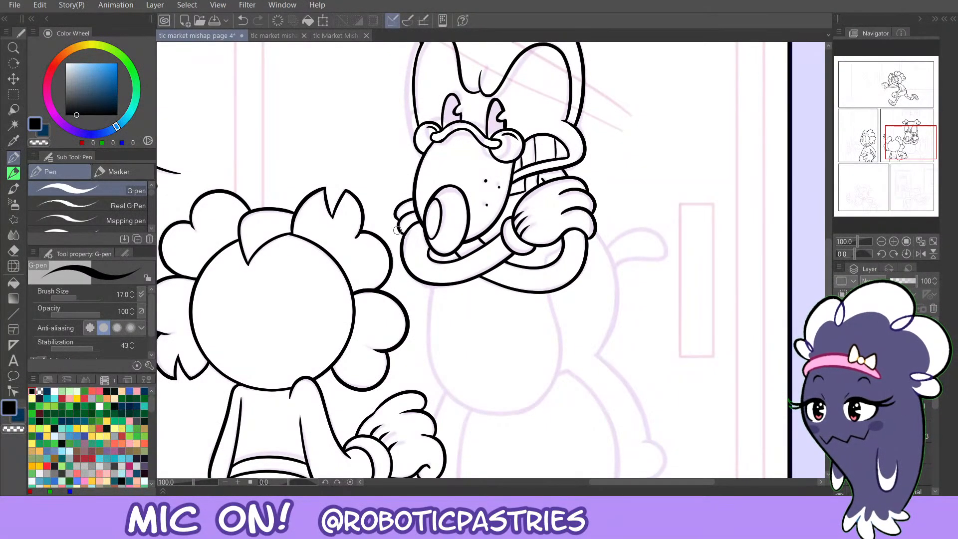
{"action": "key", "text": "ctrl+z"}
{"action": "left_click_drag", "start_coordinate": [421, 218], "coordinate": [405, 240]}
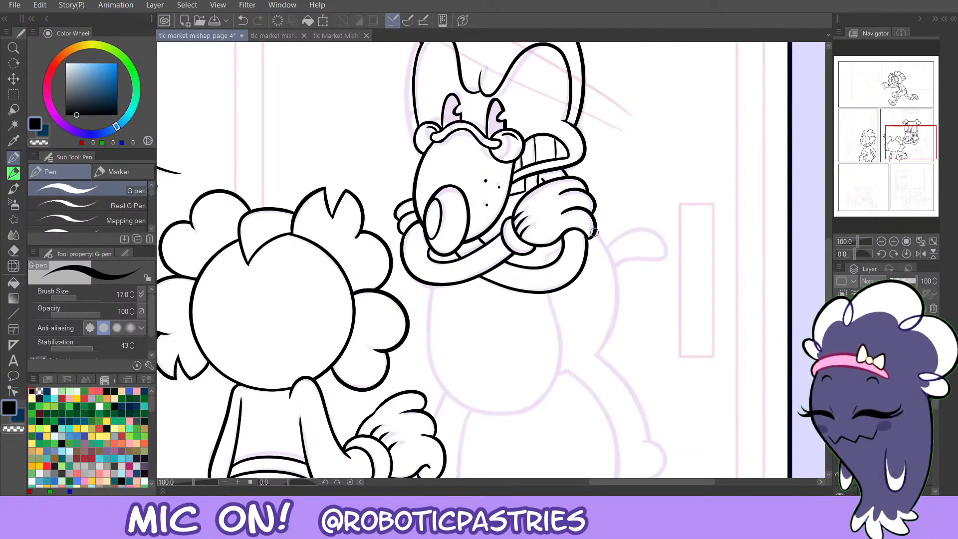
Ink the dog's back as one long curve from beneath the gripping glove down to the hip.
{"action": "mouse_move", "coordinate": [594, 232]}
{"action": "left_mouse_down"}
{"action": "mouse_move", "coordinate": [607, 249]}
{"action": "mouse_move", "coordinate": [589, 355]}
{"action": "left_mouse_up"}
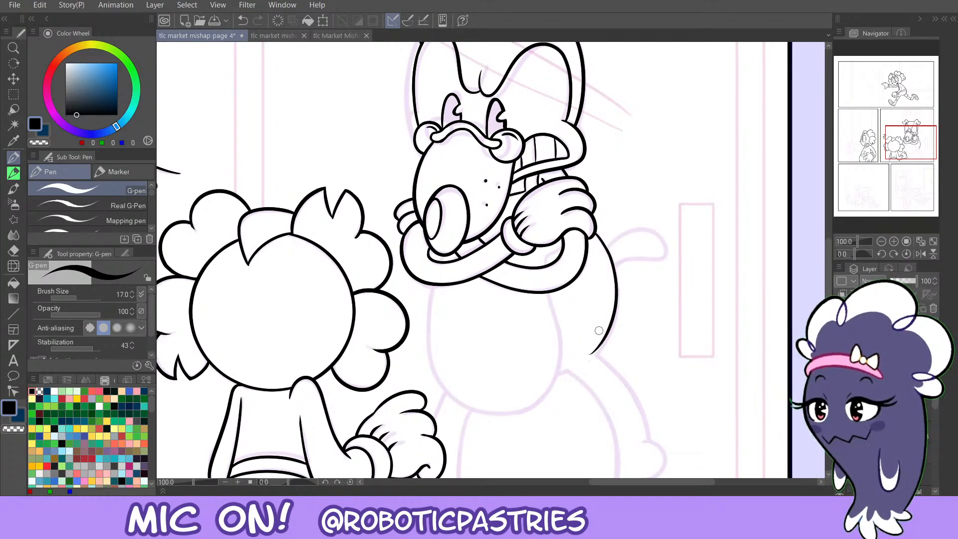
{"action": "key", "text": "ctrl+z"}
{"action": "mouse_move", "coordinate": [593, 232]}
{"action": "left_mouse_down"}
{"action": "mouse_move", "coordinate": [611, 258]}
{"action": "mouse_move", "coordinate": [590, 356]}
{"action": "left_mouse_up"}
{"action": "key", "text": "ctrl+z"}
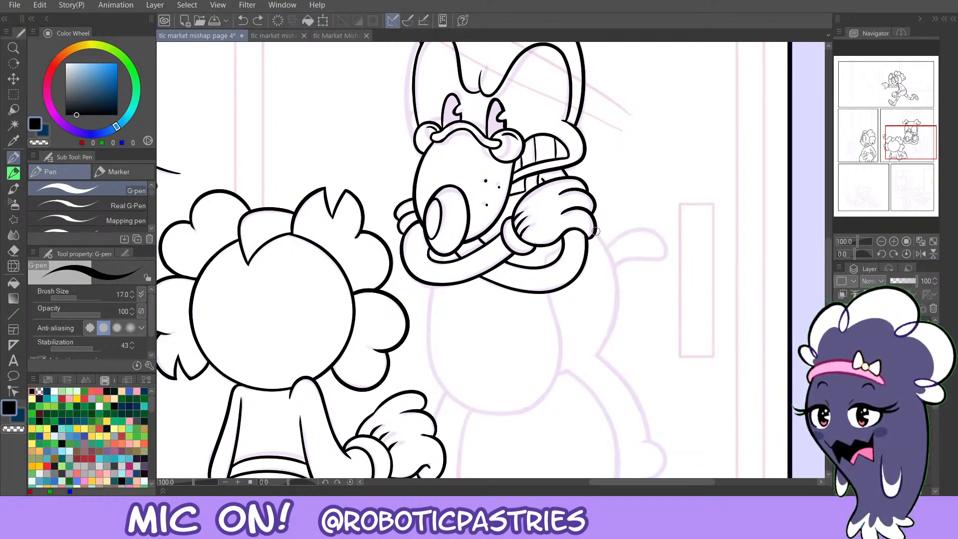
{"action": "mouse_move", "coordinate": [594, 233]}
{"action": "left_mouse_down"}
{"action": "mouse_move", "coordinate": [611, 330]}
{"action": "mouse_move", "coordinate": [591, 354]}
{"action": "left_mouse_up"}
{"action": "key", "text": "ctrl+z"}
{"action": "mouse_move", "coordinate": [595, 233]}
{"action": "left_mouse_down"}
{"action": "mouse_move", "coordinate": [614, 334]}
{"action": "mouse_move", "coordinate": [591, 355]}
{"action": "left_mouse_up"}
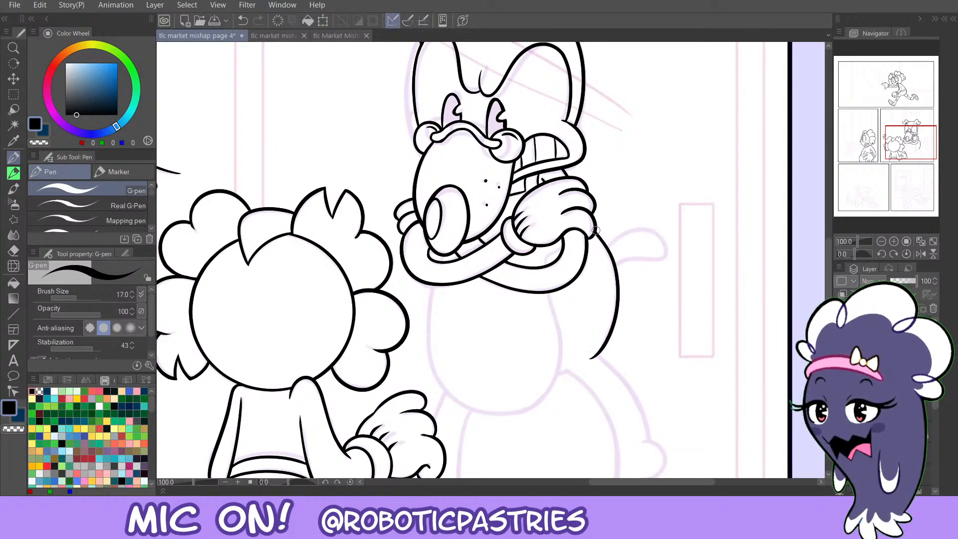
{"action": "key", "text": "ctrl+z"}
{"action": "mouse_move", "coordinate": [595, 232]}
{"action": "left_mouse_down"}
{"action": "mouse_move", "coordinate": [608, 248]}
{"action": "mouse_move", "coordinate": [590, 359]}
{"action": "left_mouse_up"}
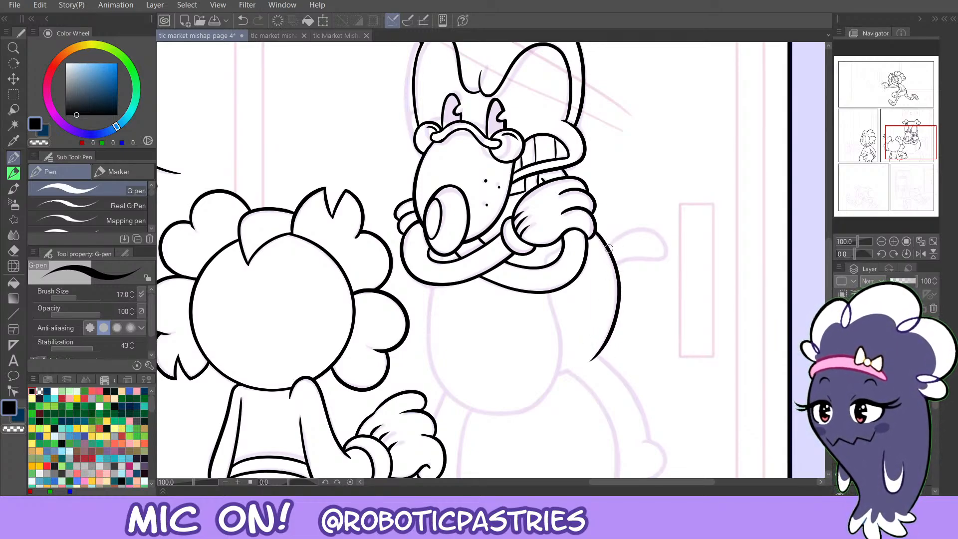
Try to ink the short rounded tail's outline extending from the dog's back.
{"action": "mouse_move", "coordinate": [609, 248]}
{"action": "left_mouse_down"}
{"action": "mouse_move", "coordinate": [671, 254]}
{"action": "mouse_move", "coordinate": [621, 255]}
{"action": "mouse_move", "coordinate": [636, 223]}
{"action": "mouse_move", "coordinate": [663, 253]}
{"action": "mouse_move", "coordinate": [617, 262]}
{"action": "mouse_move", "coordinate": [620, 234]}
{"action": "mouse_move", "coordinate": [664, 248]}
{"action": "mouse_move", "coordinate": [620, 258]}
{"action": "mouse_move", "coordinate": [647, 256]}
{"action": "mouse_move", "coordinate": [668, 239]}
{"action": "mouse_move", "coordinate": [613, 235]}
{"action": "mouse_move", "coordinate": [609, 247]}
{"action": "mouse_move", "coordinate": [653, 227]}
{"action": "mouse_move", "coordinate": [656, 256]}
{"action": "mouse_move", "coordinate": [619, 265]}
{"action": "mouse_move", "coordinate": [615, 237]}
{"action": "mouse_move", "coordinate": [671, 244]}
{"action": "mouse_move", "coordinate": [637, 258]}
{"action": "mouse_move", "coordinate": [663, 234]}
{"action": "mouse_move", "coordinate": [622, 265]}
{"action": "left_mouse_up"}
{"action": "key", "text": "ctrl+z"}
{"action": "key", "text": "ctrl+z"}
{"action": "key", "text": "ctrl+z"}
{"action": "key", "text": "ctrl+z"}
{"action": "key", "text": "ctrl+z"}
{"action": "key", "text": "ctrl+z"}
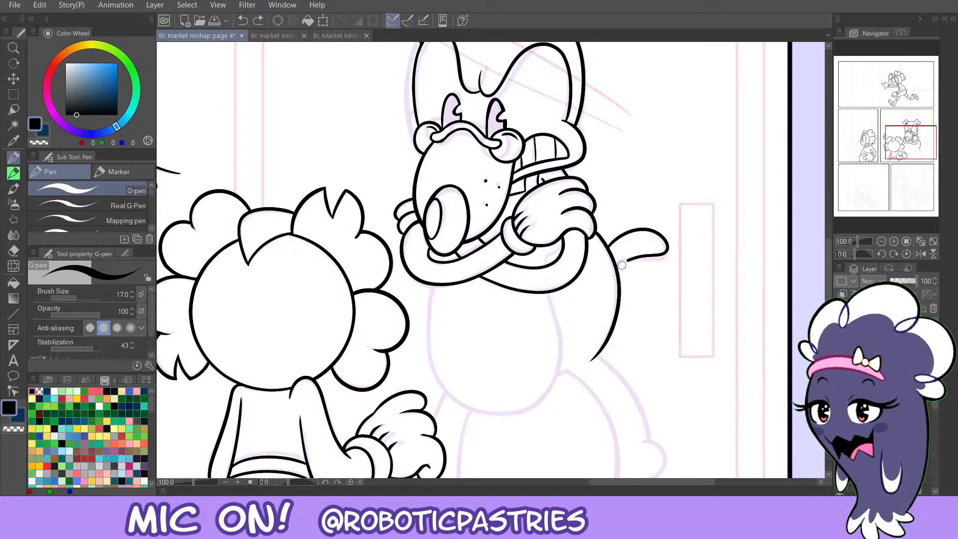
{"action": "key", "text": "ctrl+z"}
Ink the short rounded tail over its sketch and join both ends to the dog's back line.
{"action": "mouse_move", "coordinate": [623, 232]}
{"action": "left_mouse_down"}
{"action": "mouse_move", "coordinate": [666, 254]}
{"action": "mouse_move", "coordinate": [624, 257]}
{"action": "mouse_move", "coordinate": [666, 258]}
{"action": "mouse_move", "coordinate": [643, 224]}
{"action": "mouse_move", "coordinate": [608, 247]}
{"action": "mouse_move", "coordinate": [666, 235]}
{"action": "mouse_move", "coordinate": [616, 265]}
{"action": "left_mouse_up"}
{"action": "key", "text": "ctrl+z"}
{"action": "key", "text": "ctrl+z"}
{"action": "key", "text": "ctrl+z"}
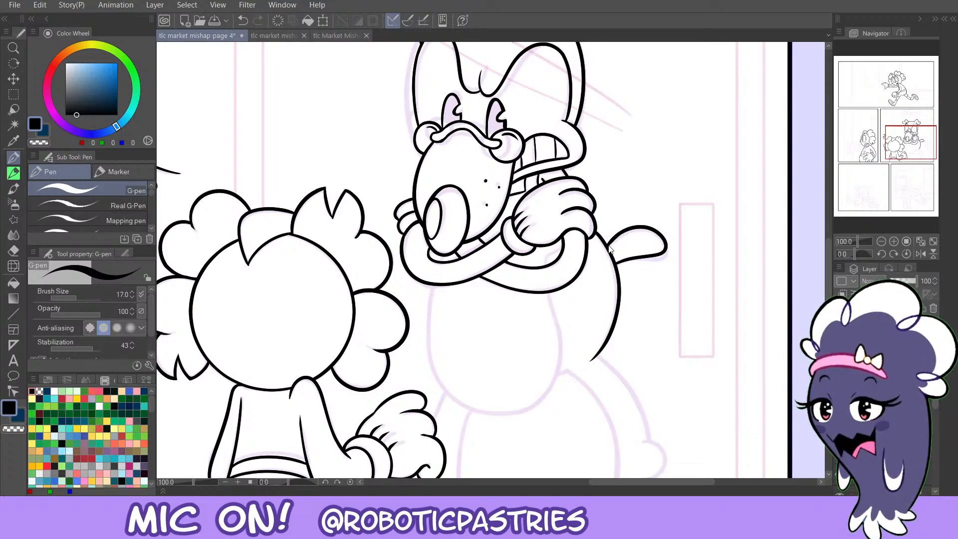
{"action": "key", "text": "ctrl+z"}
{"action": "mouse_move", "coordinate": [631, 255]}
{"action": "left_mouse_down"}
{"action": "mouse_move", "coordinate": [620, 263]}
{"action": "mouse_move", "coordinate": [627, 258]}
{"action": "left_mouse_up"}
{"action": "key", "text": "ctrl+z"}
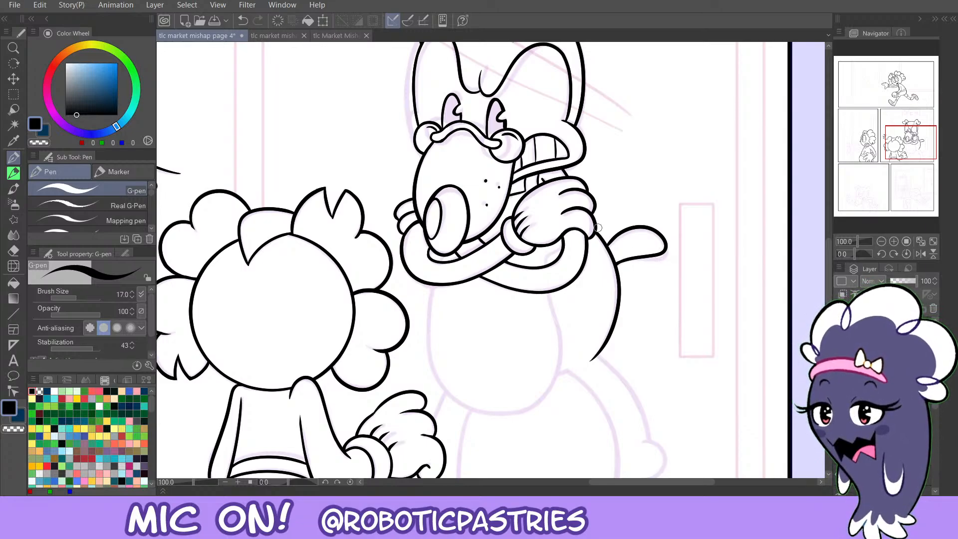
Ink the short line in the narrow gap between the dog's nose and the elbow below it.
{"action": "left_click_drag", "start_coordinate": [894, 138], "coordinate": [892, 142]}
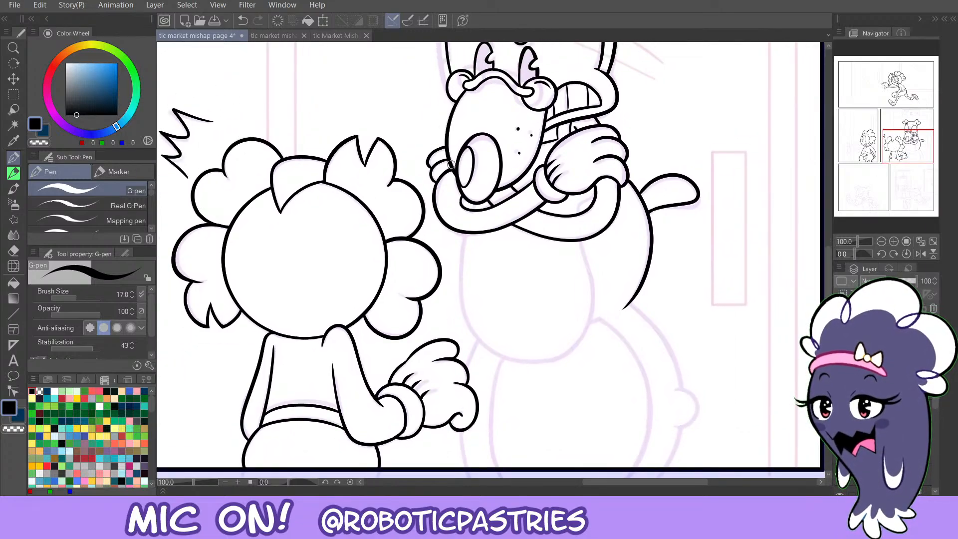
{"action": "mouse_move", "coordinate": [474, 204]}
{"action": "left_mouse_down"}
{"action": "mouse_move", "coordinate": [474, 214]}
{"action": "mouse_move", "coordinate": [465, 201]}
{"action": "mouse_move", "coordinate": [489, 193]}
{"action": "mouse_move", "coordinate": [472, 188]}
{"action": "left_mouse_up"}
{"action": "key", "text": "ctrl+z"}
{"action": "key", "text": "ctrl+z"}
{"action": "key", "text": "ctrl+z"}
{"action": "key", "text": "ctrl+z"}
{"action": "key", "text": "ctrl+z"}
{"action": "key", "text": "ctrl+z"}
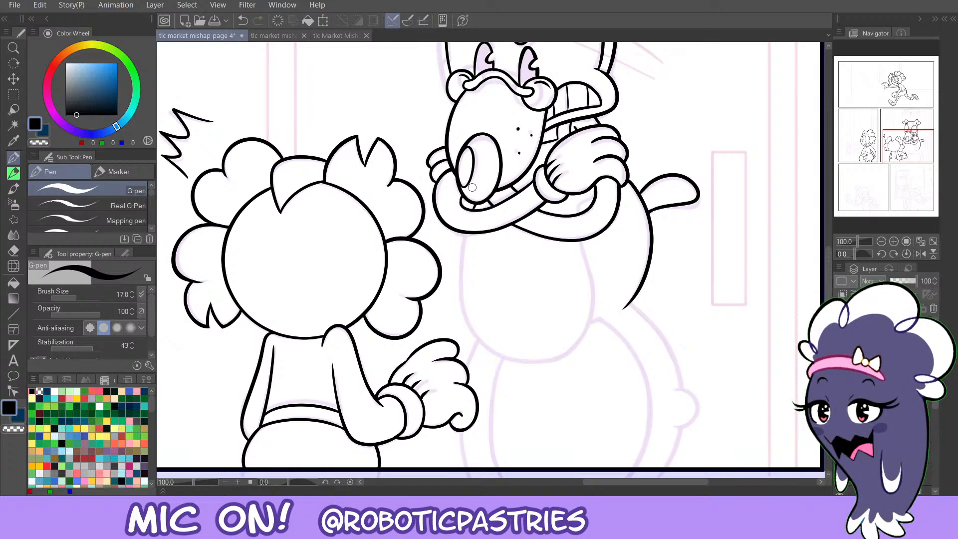
{"action": "key", "text": "ctrl+z"}
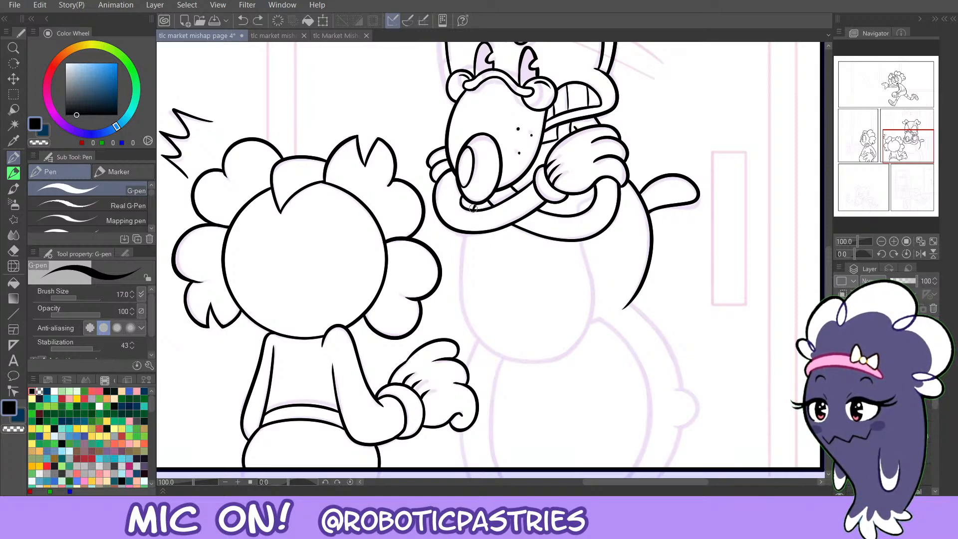
{"action": "mouse_move", "coordinate": [466, 234]}
{"action": "left_mouse_down"}
{"action": "mouse_move", "coordinate": [467, 324]}
{"action": "mouse_move", "coordinate": [516, 360]}
{"action": "left_mouse_up"}
{"action": "key", "text": "ctrl+z"}
{"action": "key", "text": "ctrl+z"}
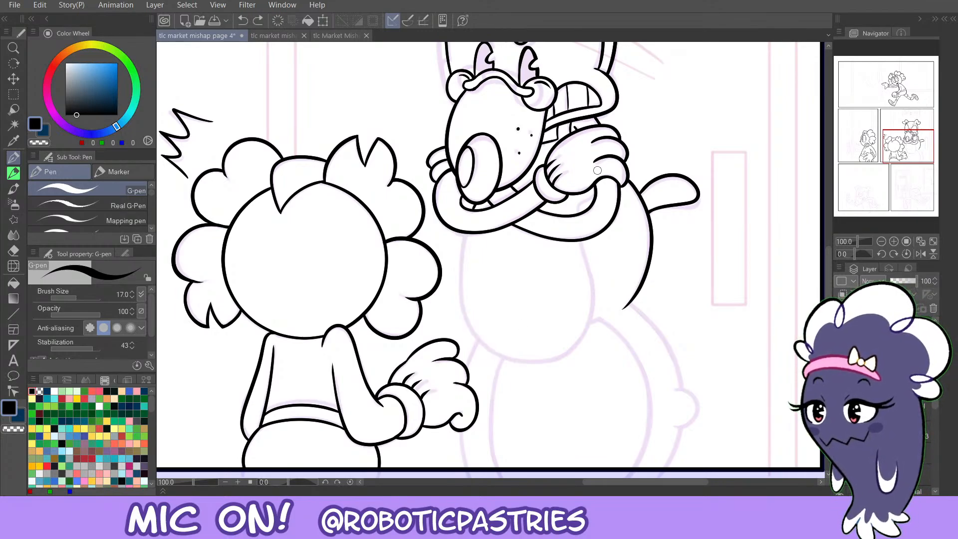
Ink the small detail lines in the gap between the gripping glove and the bent forearm.
{"action": "left_click_drag", "start_coordinate": [593, 192], "coordinate": [575, 206]}
{"action": "key", "text": "ctrl+z"}
{"action": "key", "text": "ctrl+z"}
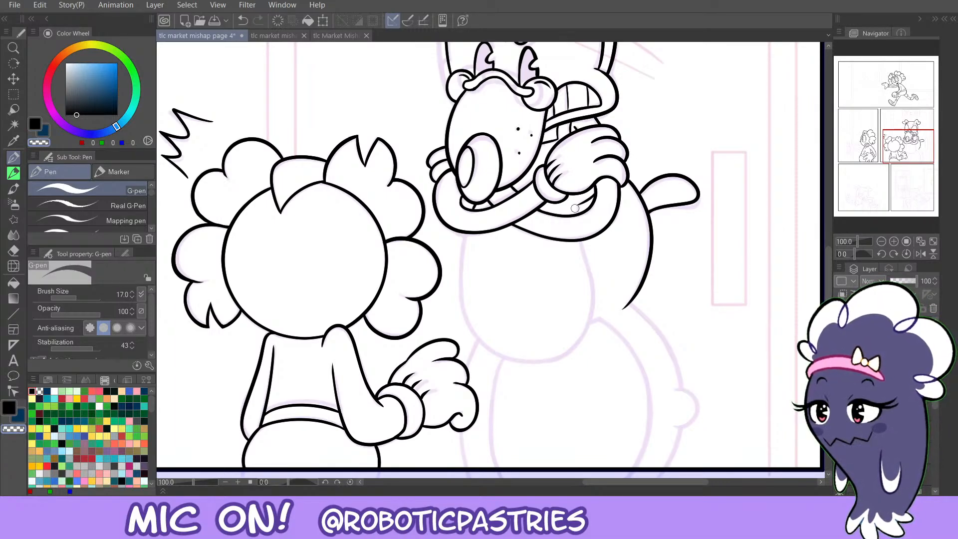
{"action": "key", "text": "ctrl+z"}
{"action": "left_click_drag", "start_coordinate": [579, 204], "coordinate": [580, 207]}
{"action": "key", "text": "ctrl+z"}
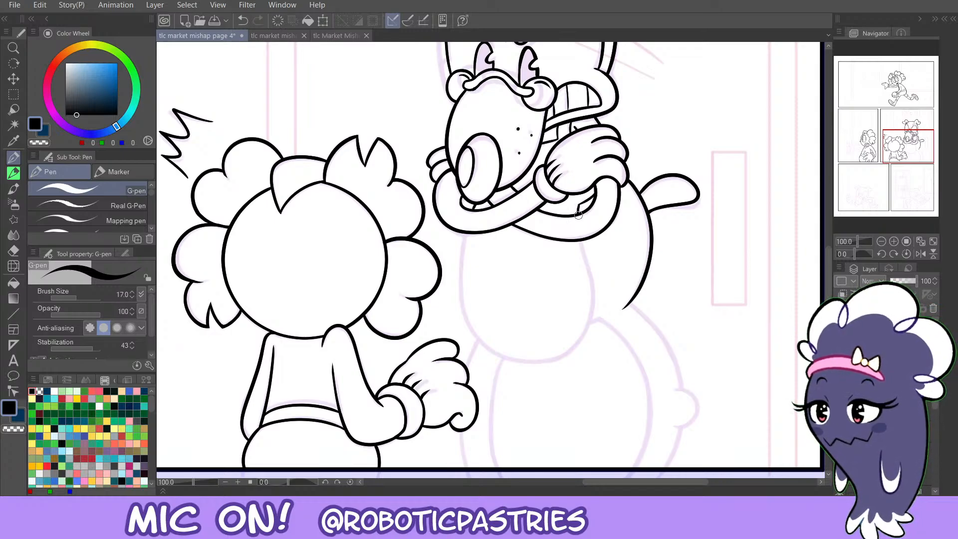
Try to ink both sides of the dog's oval belly patch from beneath the crossed arms.
{"action": "mouse_move", "coordinate": [580, 242]}
{"action": "left_mouse_down"}
{"action": "mouse_move", "coordinate": [591, 333]}
{"action": "mouse_move", "coordinate": [510, 359]}
{"action": "left_mouse_up"}
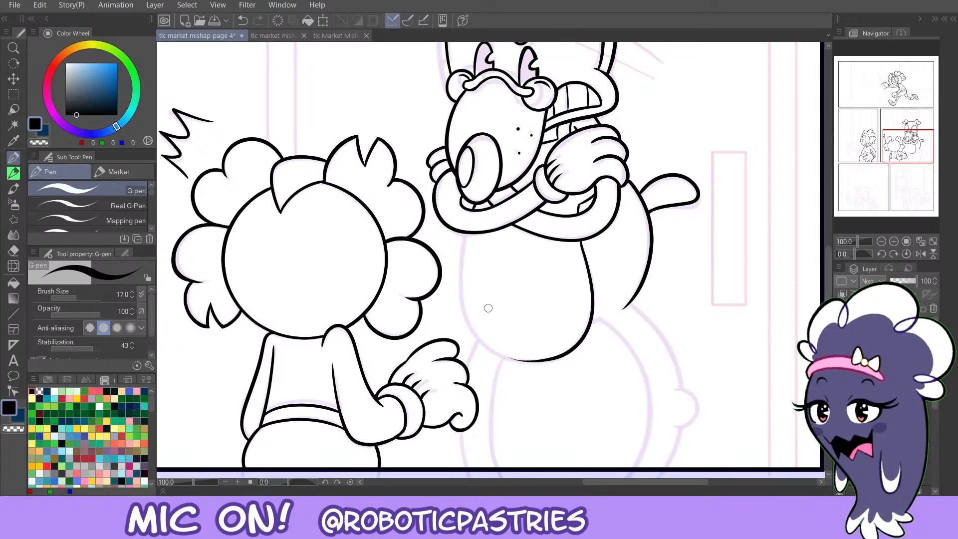
{"action": "key", "text": "ctrl+z"}
{"action": "key", "text": "ctrl+z"}
{"action": "mouse_move", "coordinate": [464, 235]}
{"action": "left_mouse_down"}
{"action": "mouse_move", "coordinate": [464, 319]}
{"action": "mouse_move", "coordinate": [463, 251]}
{"action": "mouse_move", "coordinate": [464, 299]}
{"action": "left_mouse_up"}
{"action": "key", "text": "ctrl+z"}
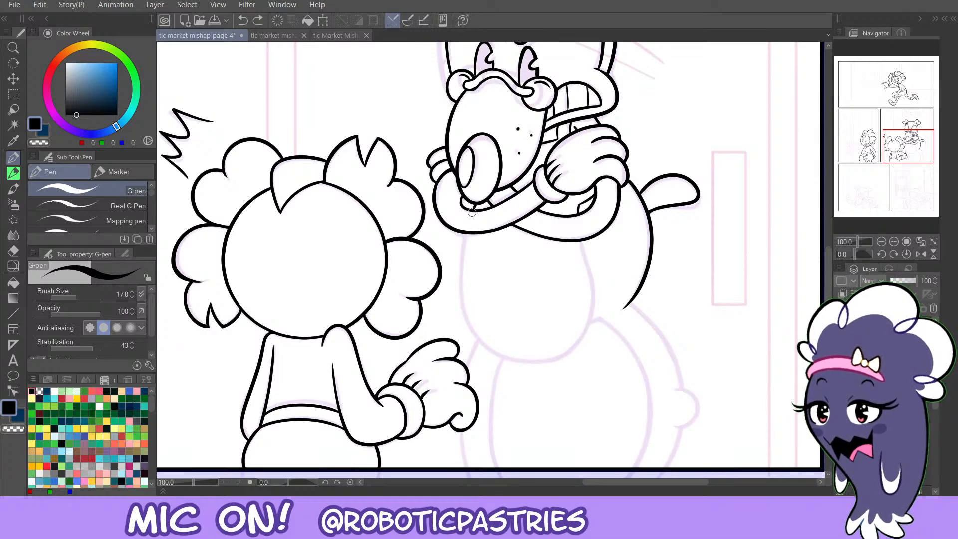
{"action": "mouse_move", "coordinate": [467, 233]}
{"action": "left_mouse_down"}
{"action": "mouse_move", "coordinate": [477, 327]}
{"action": "mouse_move", "coordinate": [461, 296]}
{"action": "mouse_move", "coordinate": [484, 355]}
{"action": "mouse_move", "coordinate": [461, 261]}
{"action": "mouse_move", "coordinate": [503, 359]}
{"action": "left_mouse_up"}
{"action": "key", "text": "ctrl+z"}
{"action": "key", "text": "ctrl+z"}
{"action": "key", "text": "ctrl+z"}
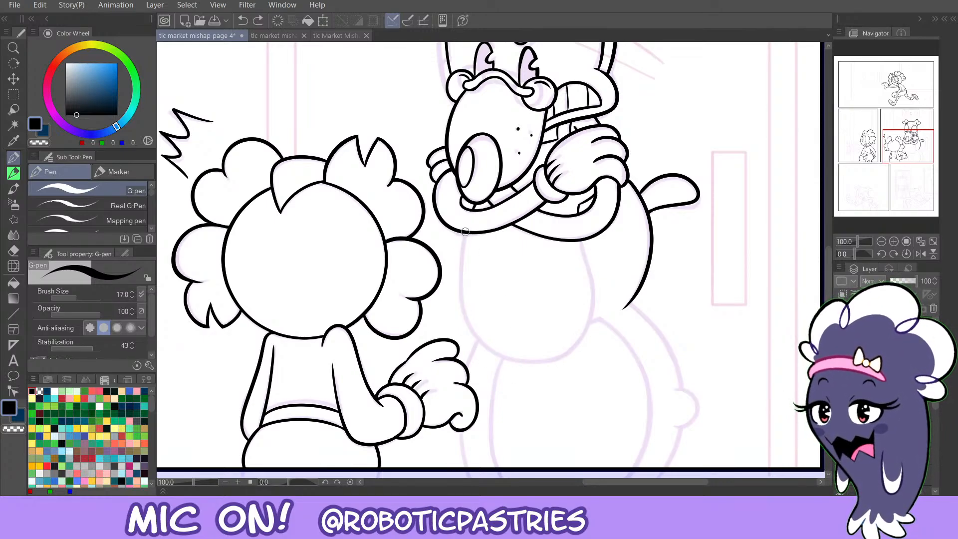
Ink the belly patch's front curve from beneath the elbow around to the bottom, and erase the excess running up the rear side.
{"action": "mouse_move", "coordinate": [467, 229]}
{"action": "left_mouse_down"}
{"action": "mouse_move", "coordinate": [486, 359]}
{"action": "mouse_move", "coordinate": [462, 303]}
{"action": "mouse_move", "coordinate": [536, 369]}
{"action": "left_mouse_up"}
{"action": "key", "text": "ctrl+z"}
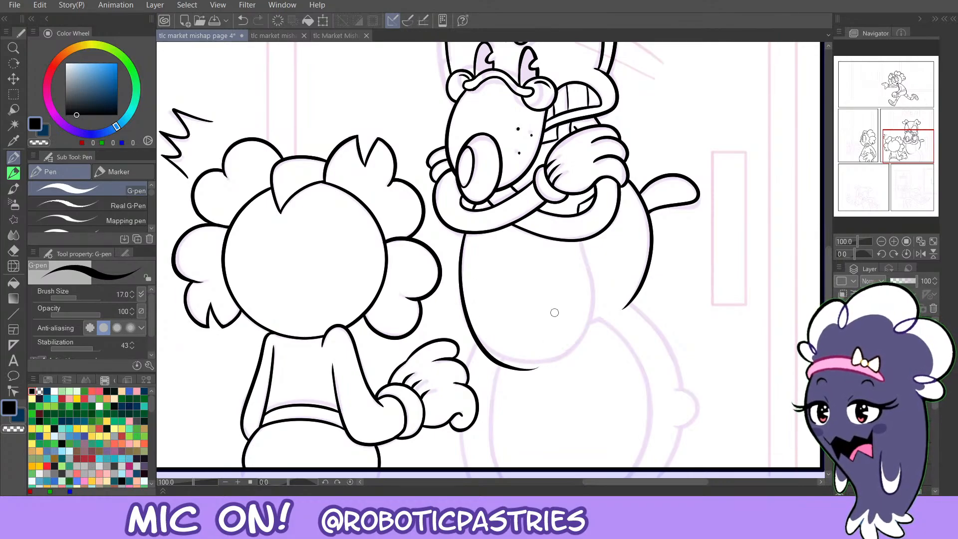
{"action": "key", "text": "ctrl+z"}
{"action": "mouse_move", "coordinate": [581, 244]}
{"action": "left_mouse_down"}
{"action": "mouse_move", "coordinate": [588, 272]}
{"action": "mouse_move", "coordinate": [466, 319]}
{"action": "mouse_move", "coordinate": [463, 240]}
{"action": "mouse_move", "coordinate": [460, 292]}
{"action": "mouse_move", "coordinate": [579, 334]}
{"action": "mouse_move", "coordinate": [587, 275]}
{"action": "left_mouse_up"}
{"action": "key", "text": "ctrl+z"}
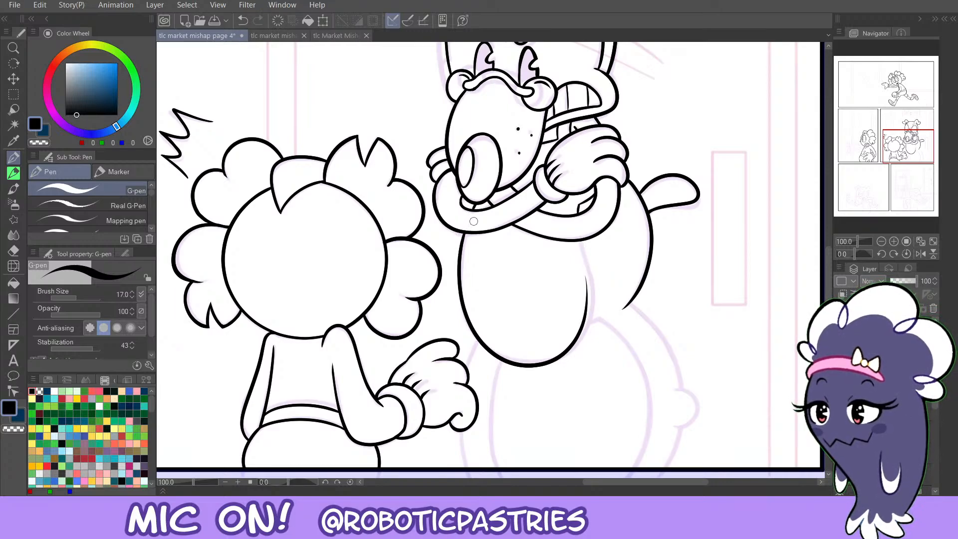
{"action": "key", "text": "c"}
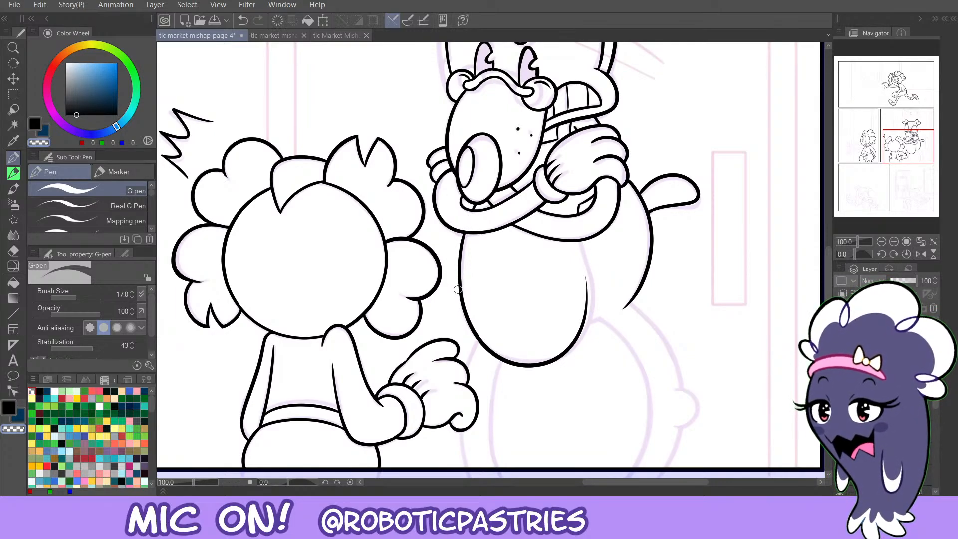
{"action": "key", "text": "ctrl+z"}
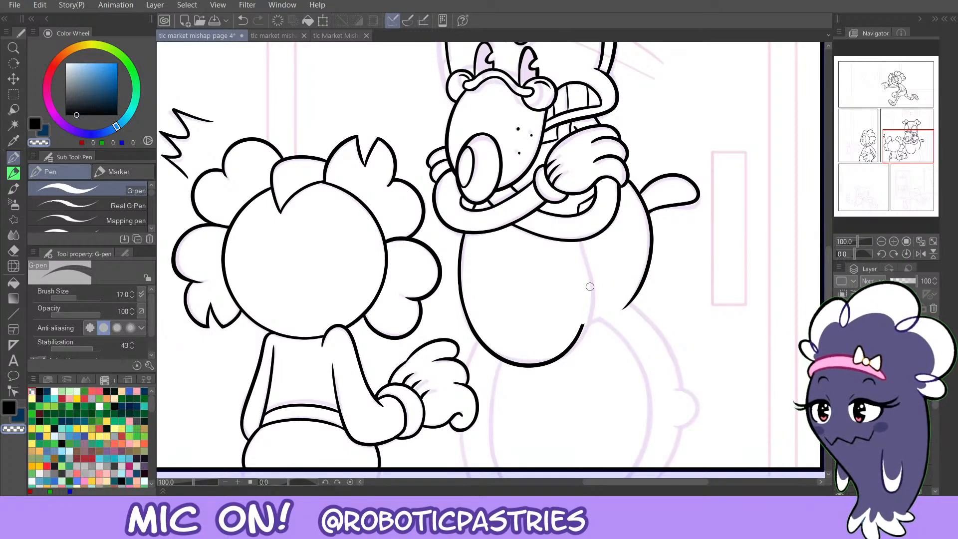
{"action": "key", "text": "e"}
{"action": "left_click_drag", "start_coordinate": [582, 319], "coordinate": [544, 367]}
{"action": "key", "text": "p"}
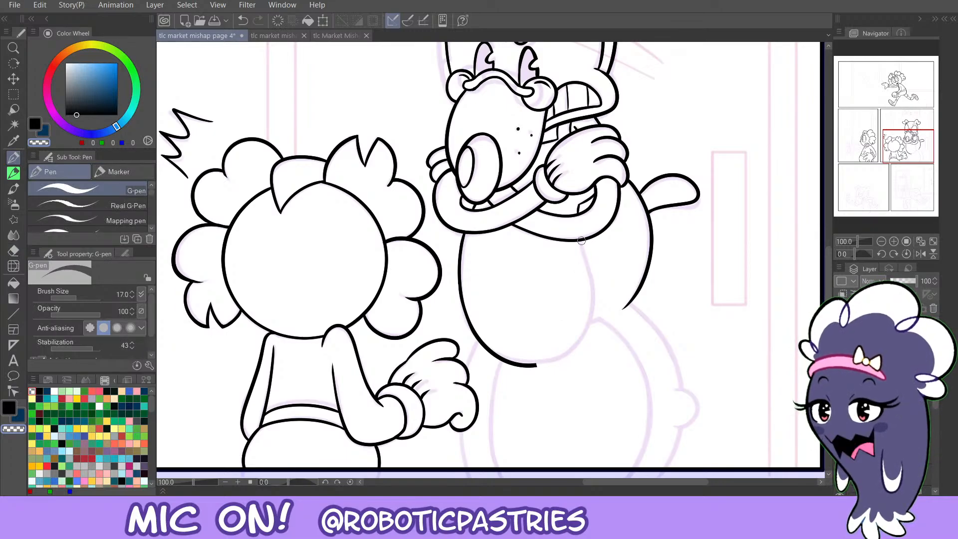
Try to ink the belly patch's rear curve from beneath the forearm down to the bottom line.
{"action": "mouse_move", "coordinate": [580, 241]}
{"action": "left_mouse_down"}
{"action": "mouse_move", "coordinate": [590, 330]}
{"action": "mouse_move", "coordinate": [534, 372]}
{"action": "mouse_move", "coordinate": [514, 370]}
{"action": "left_mouse_up"}
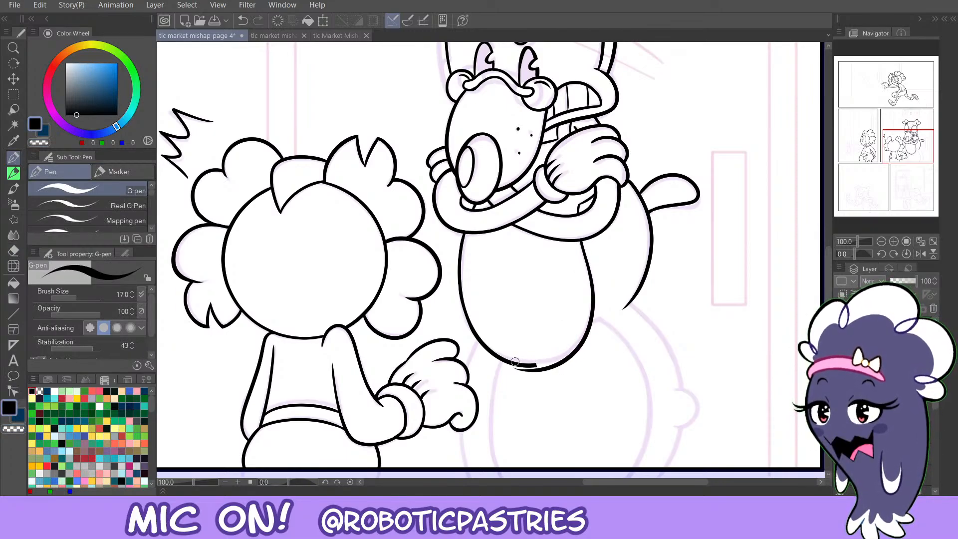
{"action": "key", "text": "ctrl+z"}
{"action": "left_click_drag", "start_coordinate": [579, 241], "coordinate": [597, 308]}
{"action": "key", "text": "ctrl+z"}
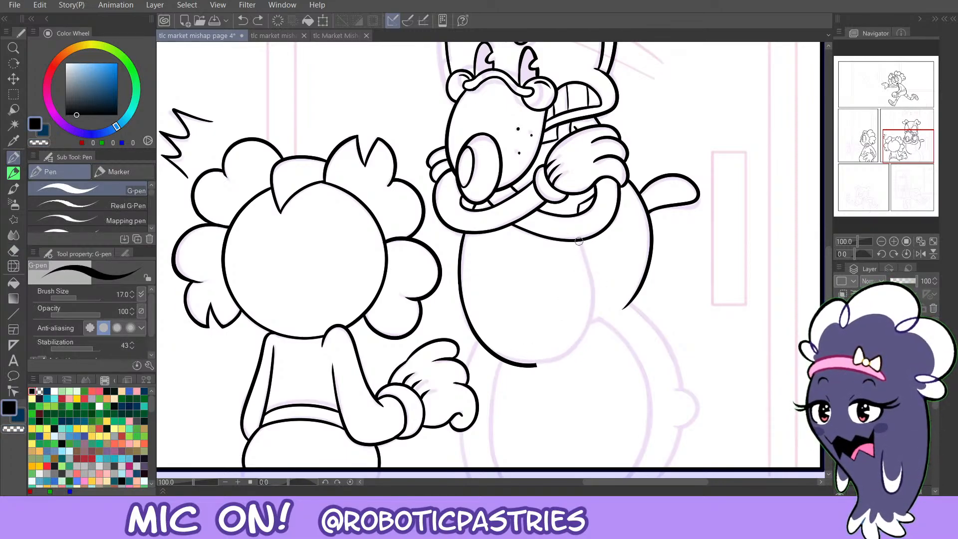
{"action": "left_click_drag", "start_coordinate": [578, 241], "coordinate": [594, 285]}
{"action": "key", "text": "ctrl+z"}
Try to carry the forearm's lower edge onward into the belly patch's rear curve.
{"action": "left_click_drag", "start_coordinate": [515, 224], "coordinate": [578, 241]}
{"action": "key", "text": "ctrl+z"}
{"action": "key", "text": "ctrl+z"}
{"action": "mouse_move", "coordinate": [513, 223]}
{"action": "left_mouse_down"}
{"action": "mouse_move", "coordinate": [531, 234]}
{"action": "mouse_move", "coordinate": [578, 231]}
{"action": "left_mouse_up"}
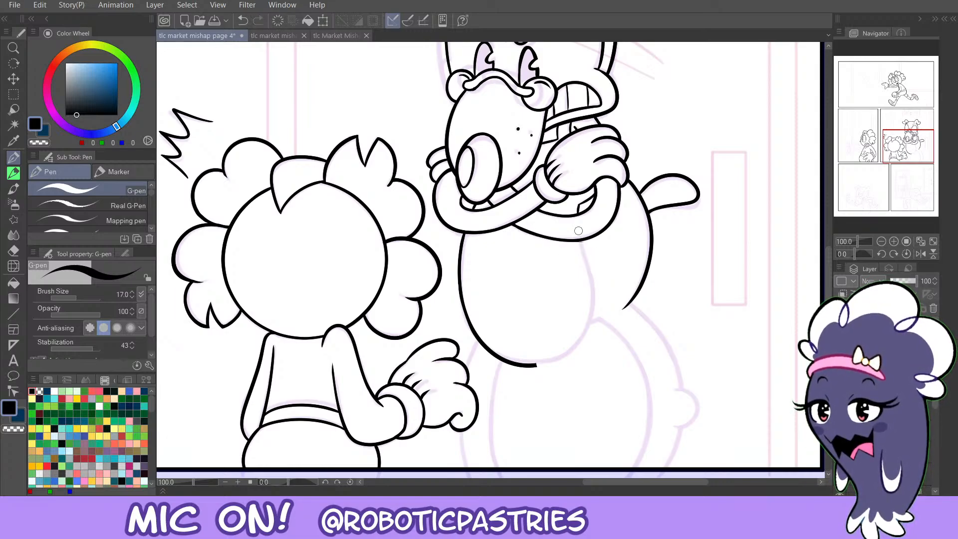
{"action": "key", "text": "ctrl+z"}
{"action": "mouse_move", "coordinate": [515, 223]}
{"action": "left_mouse_down"}
{"action": "mouse_move", "coordinate": [592, 238]}
{"action": "mouse_move", "coordinate": [596, 289]}
{"action": "left_mouse_up"}
{"action": "key", "text": "ctrl+z"}
{"action": "key", "text": "ctrl+z"}
Ink the belly patch's rear curve from the forearm's lower edge down to meet the front curve at the bottom.
{"action": "mouse_move", "coordinate": [579, 236]}
{"action": "left_mouse_down"}
{"action": "mouse_move", "coordinate": [596, 288]}
{"action": "mouse_move", "coordinate": [591, 272]}
{"action": "mouse_move", "coordinate": [529, 355]}
{"action": "left_mouse_up"}
{"action": "key", "text": "ctrl+z"}
{"action": "mouse_move", "coordinate": [578, 240]}
{"action": "left_mouse_down"}
{"action": "mouse_move", "coordinate": [597, 297]}
{"action": "mouse_move", "coordinate": [568, 363]}
{"action": "mouse_move", "coordinate": [519, 368]}
{"action": "left_mouse_up"}
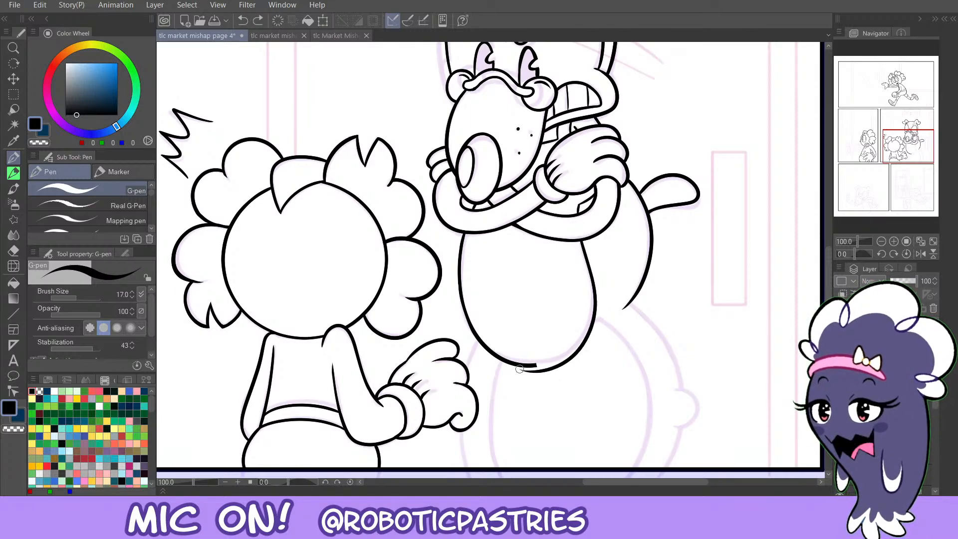
{"action": "key", "text": "ctrl+z"}
{"action": "mouse_move", "coordinate": [581, 241]}
{"action": "left_mouse_down"}
{"action": "mouse_move", "coordinate": [594, 291]}
{"action": "mouse_move", "coordinate": [564, 362]}
{"action": "mouse_move", "coordinate": [517, 368]}
{"action": "left_mouse_up"}
{"action": "key", "text": "ctrl+z"}
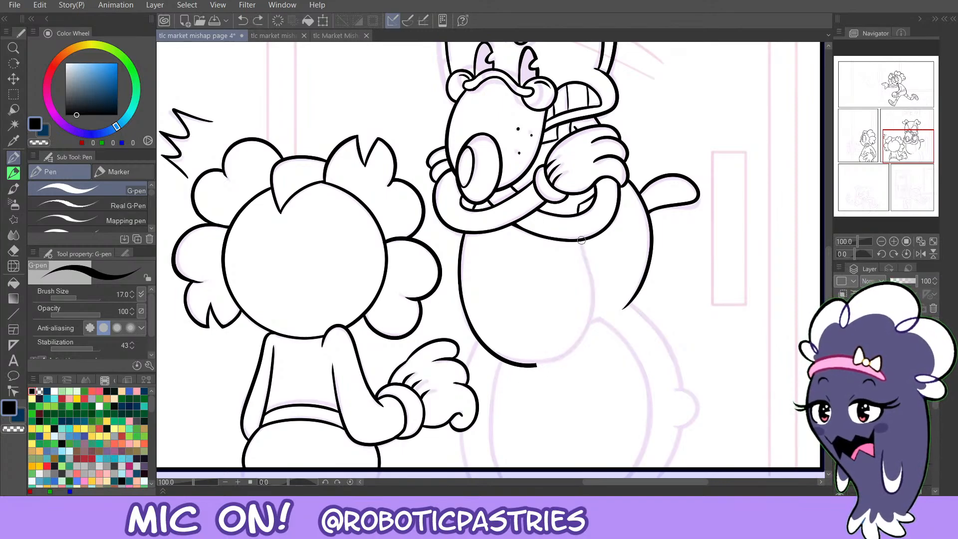
{"action": "mouse_move", "coordinate": [580, 241]}
{"action": "left_mouse_down"}
{"action": "mouse_move", "coordinate": [590, 277]}
{"action": "mouse_move", "coordinate": [577, 341]}
{"action": "mouse_move", "coordinate": [513, 374]}
{"action": "left_mouse_up"}
{"action": "key", "text": "ctrl+z"}
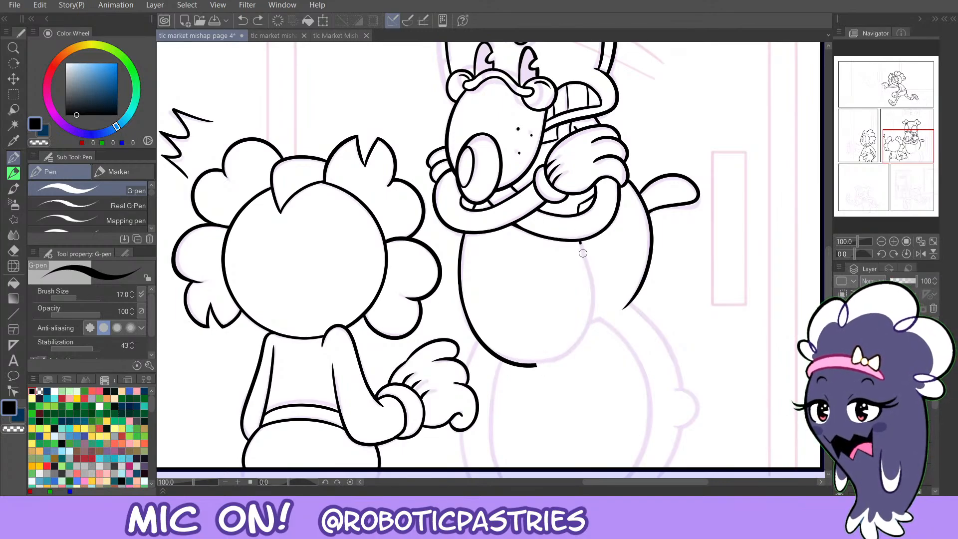
{"action": "mouse_move", "coordinate": [582, 253]}
{"action": "left_mouse_down"}
{"action": "mouse_move", "coordinate": [591, 320]}
{"action": "mouse_move", "coordinate": [549, 370]}
{"action": "mouse_move", "coordinate": [514, 368]}
{"action": "left_mouse_up"}
{"action": "key", "text": "ctrl+z"}
{"action": "mouse_move", "coordinate": [581, 242]}
{"action": "left_mouse_down"}
{"action": "mouse_move", "coordinate": [585, 338]}
{"action": "mouse_move", "coordinate": [533, 367]}
{"action": "left_mouse_up"}
{"action": "key", "text": "ctrl+z"}
{"action": "mouse_move", "coordinate": [581, 239]}
{"action": "left_mouse_down"}
{"action": "mouse_move", "coordinate": [558, 363]}
{"action": "mouse_move", "coordinate": [530, 366]}
{"action": "left_mouse_up"}
Erase the thick lower front section of the belly patch's outline, leaving a gap between the front side and the bottom.
{"action": "key", "text": "c"}
{"action": "mouse_move", "coordinate": [464, 317]}
{"action": "left_mouse_down"}
{"action": "mouse_move", "coordinate": [534, 371]}
{"action": "mouse_move", "coordinate": [567, 355]}
{"action": "left_mouse_up"}
{"action": "key", "text": "ctrl+z"}
{"action": "left_click_drag", "start_coordinate": [462, 311], "coordinate": [545, 377]}
{"action": "key", "text": "c"}
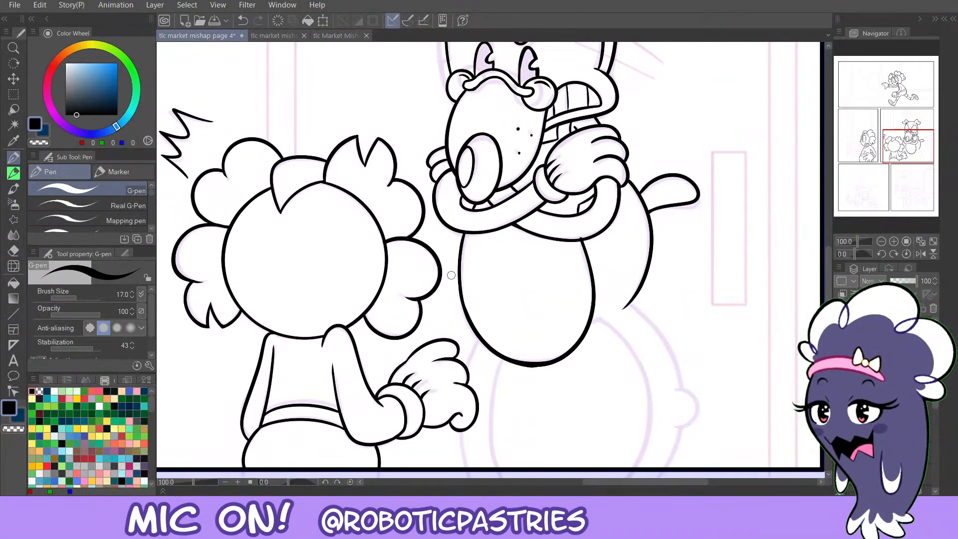
{"action": "key", "text": "c"}
{"action": "key", "text": "ctrl+z"}
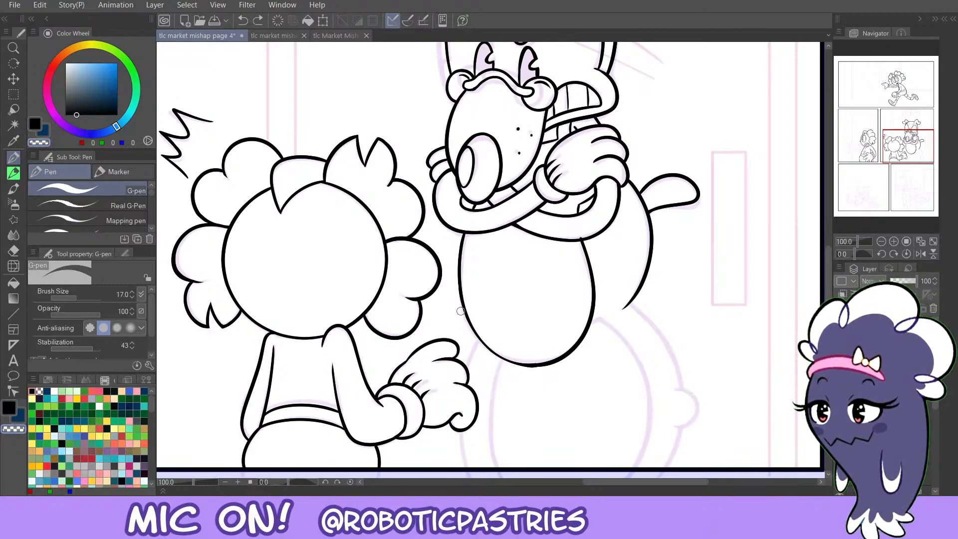
{"action": "mouse_move", "coordinate": [460, 311]}
{"action": "left_mouse_down"}
{"action": "mouse_move", "coordinate": [506, 362]}
{"action": "mouse_move", "coordinate": [563, 356]}
{"action": "left_mouse_up"}
{"action": "key", "text": "c"}
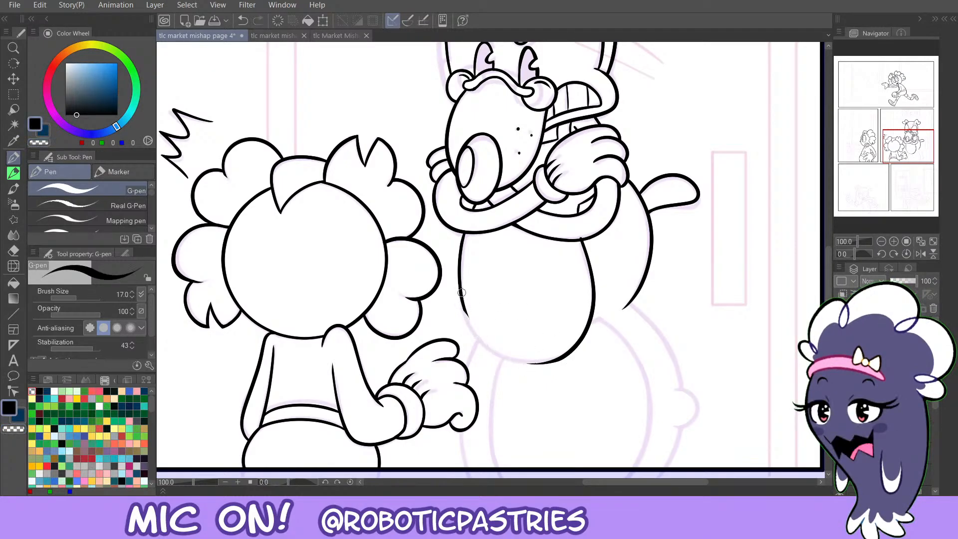
Try to close the belly outline's gap with a curve from the bottom up to the front side.
{"action": "mouse_move", "coordinate": [462, 292]}
{"action": "left_mouse_down"}
{"action": "mouse_move", "coordinate": [498, 354]}
{"action": "mouse_move", "coordinate": [562, 336]}
{"action": "mouse_move", "coordinate": [453, 275]}
{"action": "left_mouse_up"}
{"action": "key", "text": "ctrl+z"}
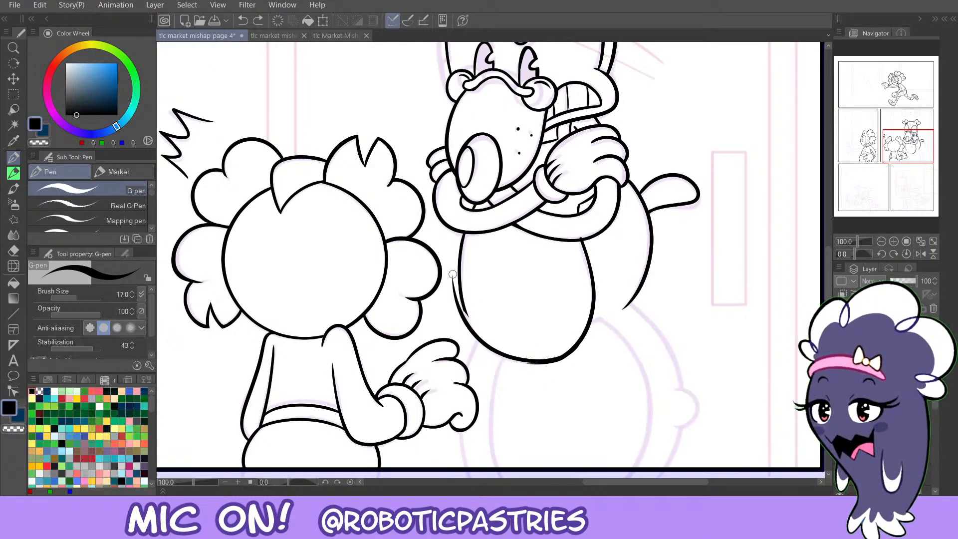
{"action": "key", "text": "ctrl+z"}
{"action": "mouse_move", "coordinate": [563, 358]}
{"action": "left_mouse_down"}
{"action": "mouse_move", "coordinate": [461, 305]}
{"action": "mouse_move", "coordinate": [455, 275]}
{"action": "left_mouse_up"}
{"action": "key", "text": "ctrl+z"}
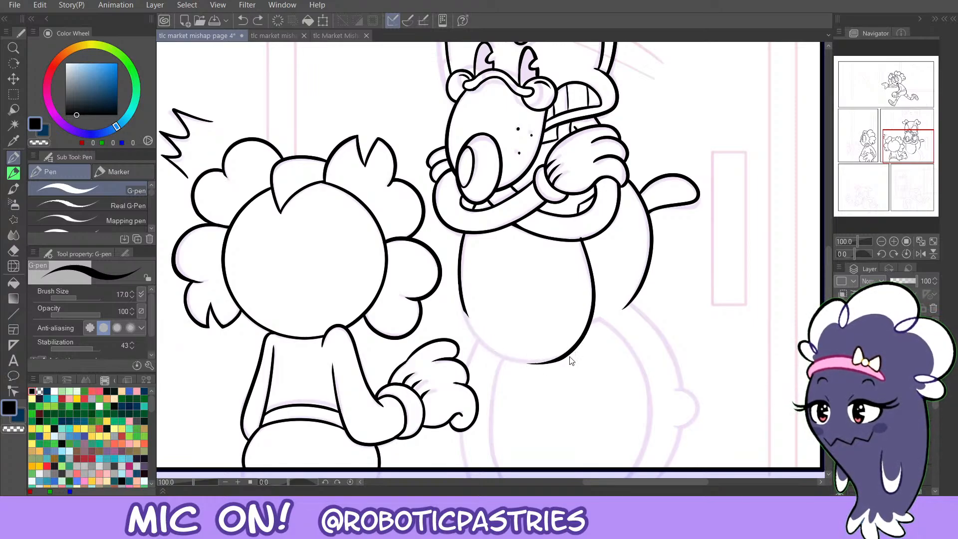
{"action": "mouse_move", "coordinate": [578, 342]}
{"action": "left_mouse_down"}
{"action": "mouse_move", "coordinate": [463, 303]}
{"action": "mouse_move", "coordinate": [460, 275]}
{"action": "left_mouse_up"}
{"action": "key", "text": "ctrl+z"}
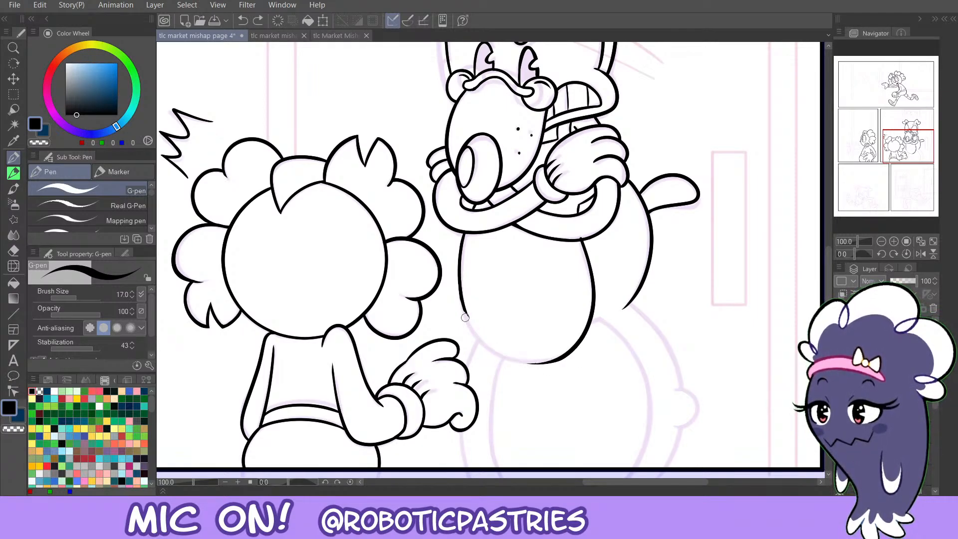
Try to close the belly outline's gap with a curve from the front side down to the bottom.
{"action": "left_click_drag", "start_coordinate": [465, 317], "coordinate": [574, 349]}
{"action": "key", "text": "ctrl+z"}
{"action": "mouse_move", "coordinate": [503, 355]}
{"action": "left_mouse_down"}
{"action": "mouse_move", "coordinate": [457, 271]}
{"action": "mouse_move", "coordinate": [465, 315]}
{"action": "mouse_move", "coordinate": [514, 361]}
{"action": "mouse_move", "coordinate": [564, 358]}
{"action": "left_mouse_up"}
{"action": "key", "text": "ctrl+z"}
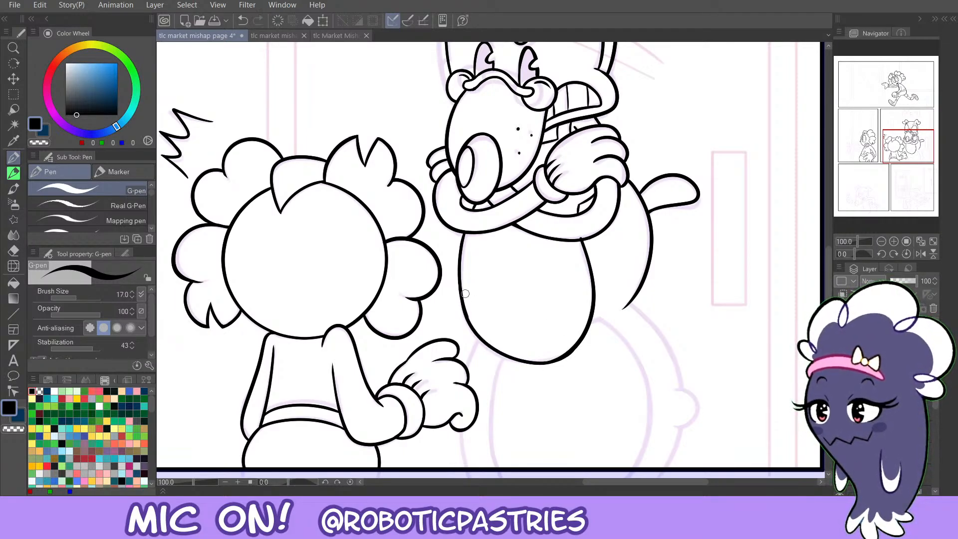
Re-ink the belly patch's bottom curve to join both sides, and trim its join with the rear side.
{"action": "left_click", "coordinate": [894, 241]}
{"action": "left_click", "coordinate": [920, 253]}
{"action": "key", "text": "ctrl+z"}
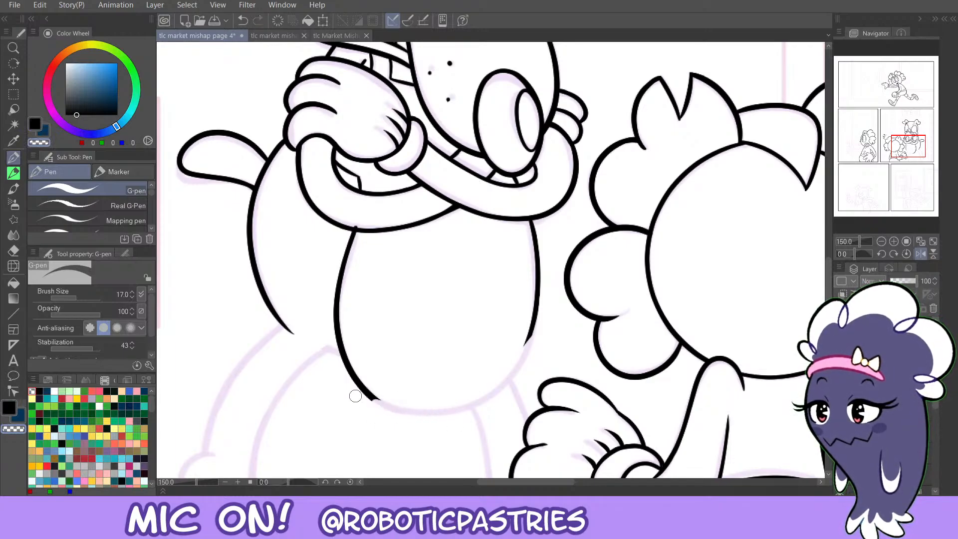
{"action": "key", "text": "ctrl+z"}
{"action": "mouse_move", "coordinate": [355, 381]}
{"action": "left_mouse_down"}
{"action": "mouse_move", "coordinate": [428, 411]}
{"action": "mouse_move", "coordinate": [539, 330]}
{"action": "mouse_move", "coordinate": [535, 278]}
{"action": "mouse_move", "coordinate": [520, 368]}
{"action": "mouse_move", "coordinate": [400, 413]}
{"action": "mouse_move", "coordinate": [336, 352]}
{"action": "mouse_move", "coordinate": [379, 409]}
{"action": "left_mouse_up"}
{"action": "key", "text": "ctrl+z"}
{"action": "key", "text": "c"}
{"action": "mouse_move", "coordinate": [335, 353]}
{"action": "left_mouse_down"}
{"action": "mouse_move", "coordinate": [351, 386]}
{"action": "mouse_move", "coordinate": [372, 394]}
{"action": "left_mouse_up"}
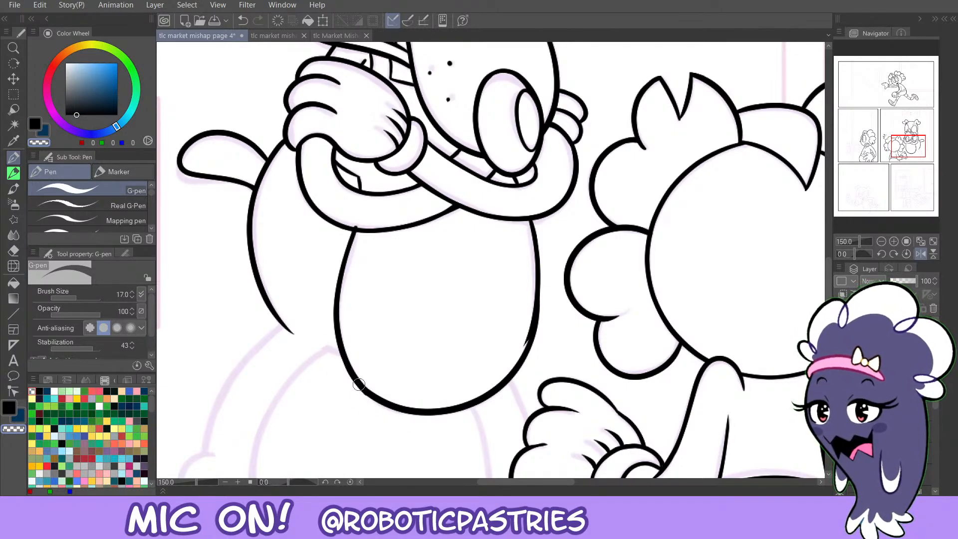
Try to even out the line where the belly patch's bottom curve meets its front side.
{"action": "key", "text": "c"}
{"action": "left_click_drag", "start_coordinate": [518, 366], "coordinate": [533, 309]}
{"action": "key", "text": "ctrl+z"}
{"action": "key", "text": "c"}
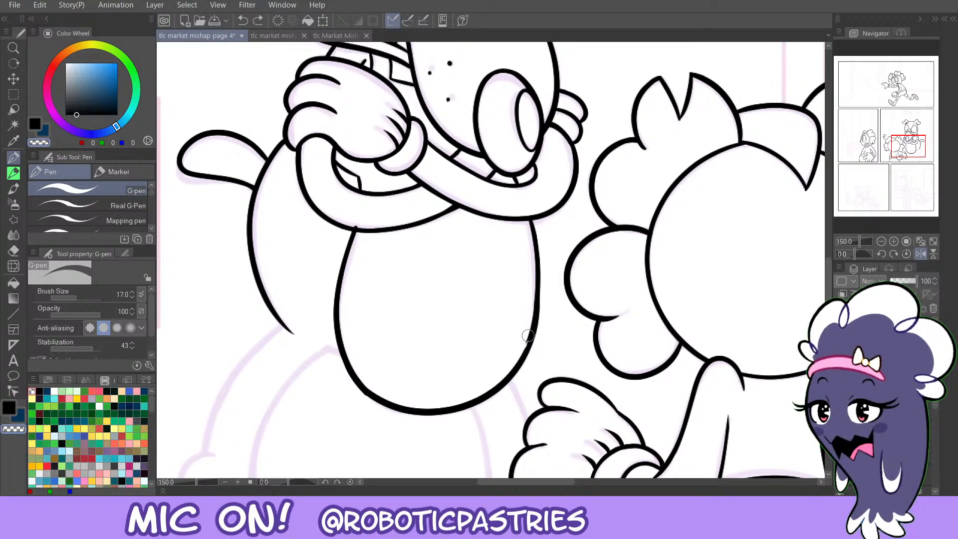
{"action": "key", "text": "c"}
{"action": "left_click_drag", "start_coordinate": [523, 352], "coordinate": [538, 279]}
{"action": "left_click_drag", "start_coordinate": [532, 222], "coordinate": [527, 352]}
{"action": "key", "text": "ctrl+z"}
{"action": "key", "text": "ctrl+z"}
{"action": "key", "text": "ctrl+z"}
Smooth the join between the belly patch's front side and bottom curve, and erase the line overlaps where the belly meets the forearms.
{"action": "left_click_drag", "start_coordinate": [539, 285], "coordinate": [519, 364]}
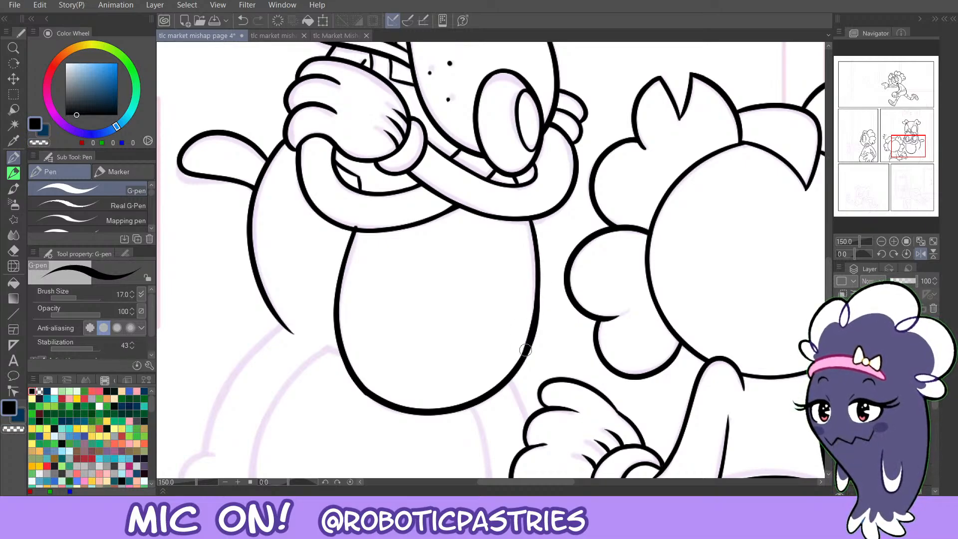
{"action": "key", "text": "ctrl+z"}
{"action": "mouse_move", "coordinate": [536, 294]}
{"action": "left_mouse_down"}
{"action": "mouse_move", "coordinate": [514, 375]}
{"action": "mouse_move", "coordinate": [538, 298]}
{"action": "mouse_move", "coordinate": [533, 323]}
{"action": "mouse_move", "coordinate": [532, 309]}
{"action": "mouse_move", "coordinate": [511, 364]}
{"action": "mouse_move", "coordinate": [531, 324]}
{"action": "mouse_move", "coordinate": [532, 288]}
{"action": "left_mouse_up"}
{"action": "key", "text": "ctrl+z"}
{"action": "key", "text": "c"}
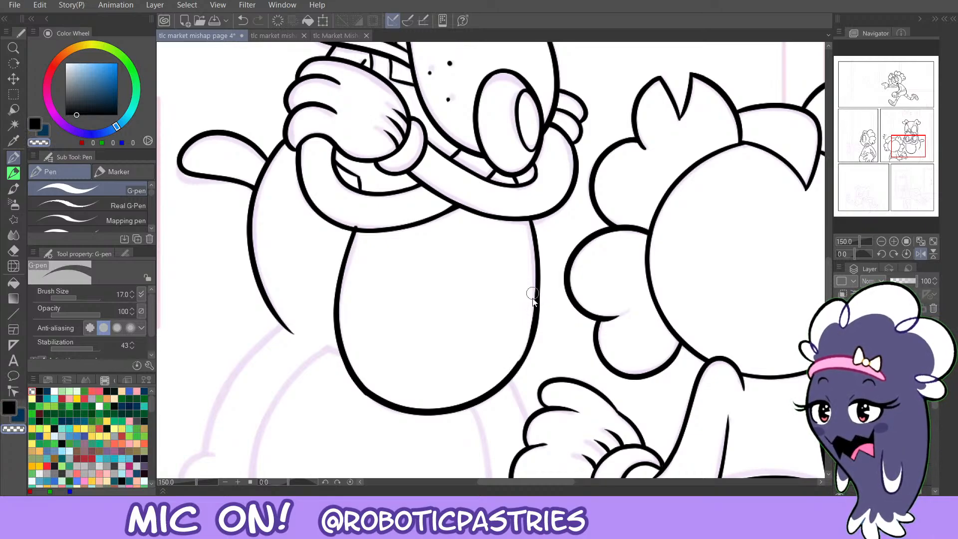
{"action": "key", "text": "ctrl+z"}
{"action": "left_click_drag", "start_coordinate": [509, 366], "coordinate": [534, 310]}
{"action": "key", "text": "c"}
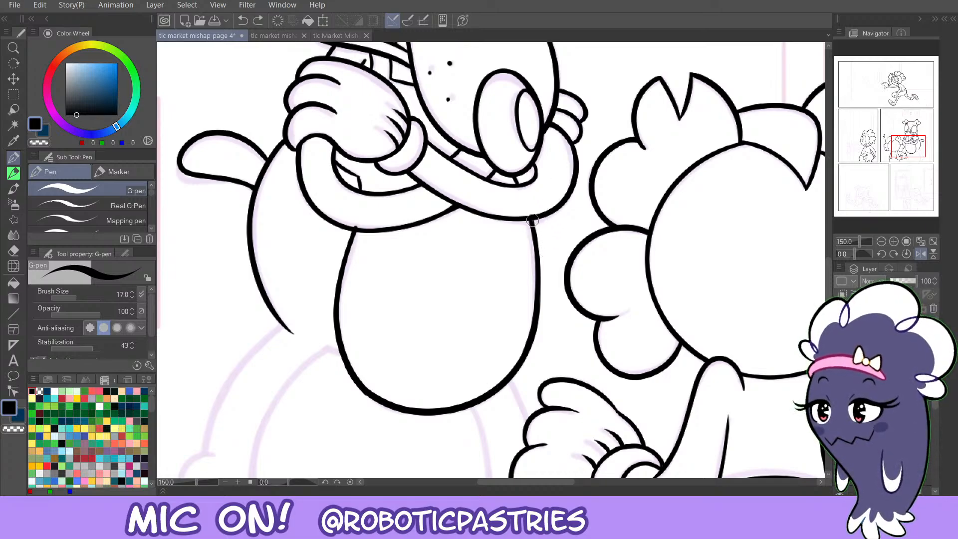
{"action": "key", "text": "c"}
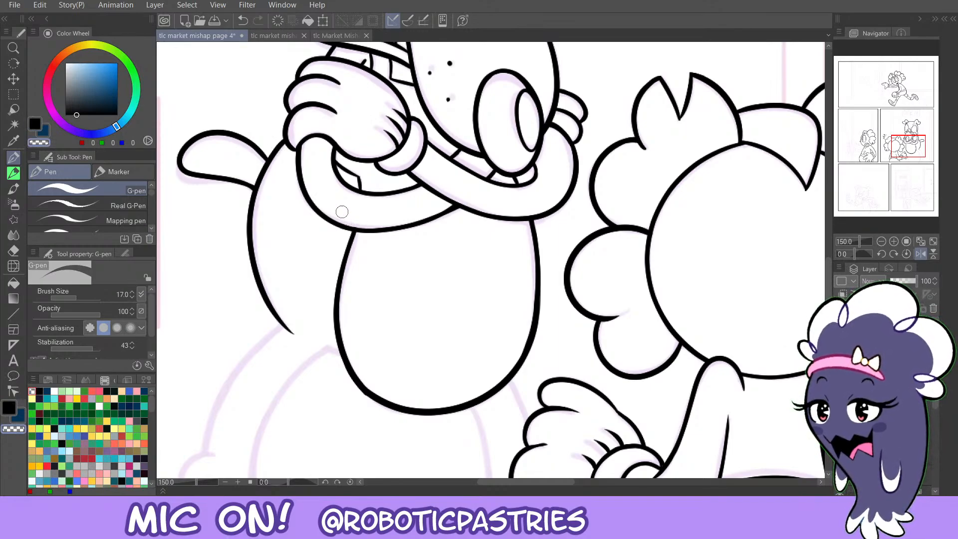
{"action": "key", "text": "c"}
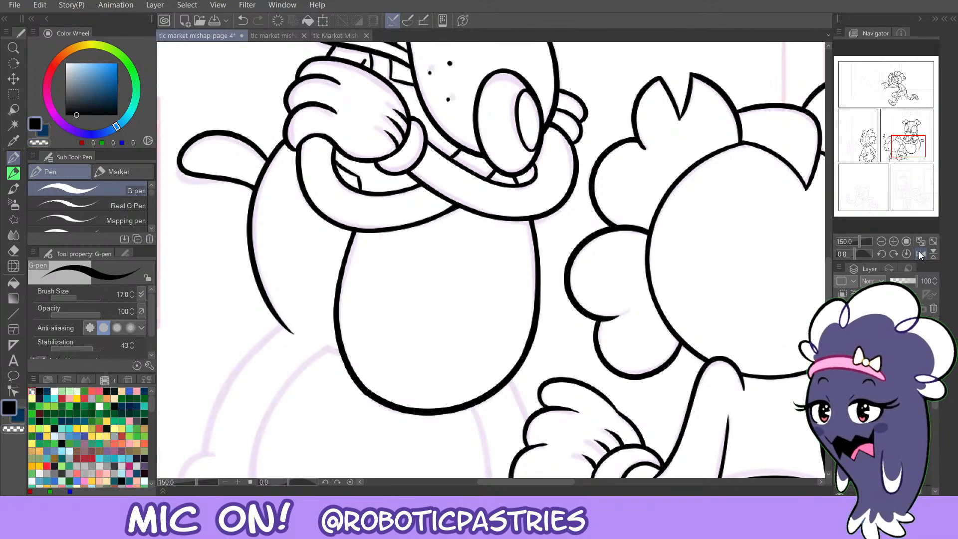
Mirror the canvas view and rework the short collar segment line between the dog's crossed arms.
{"action": "key", "text": "h"}
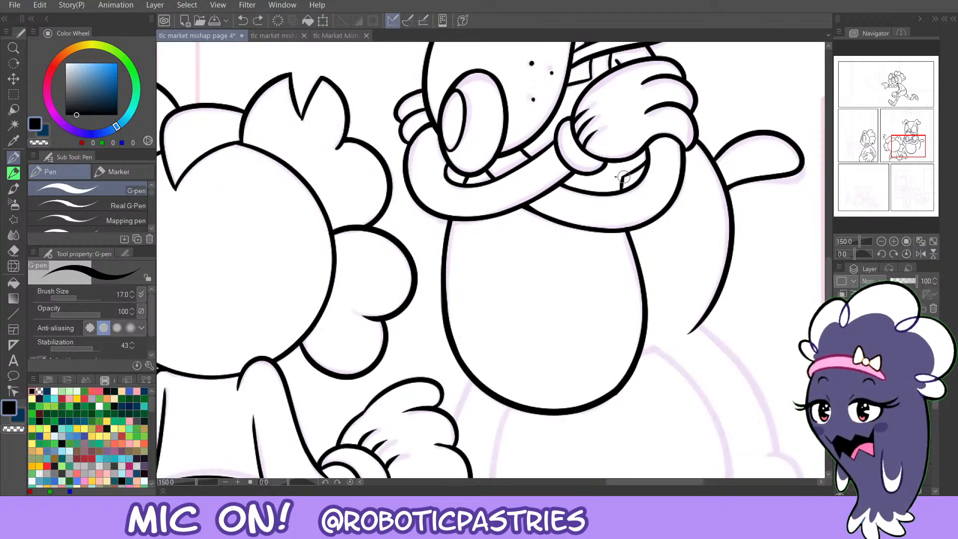
{"action": "key", "text": "c"}
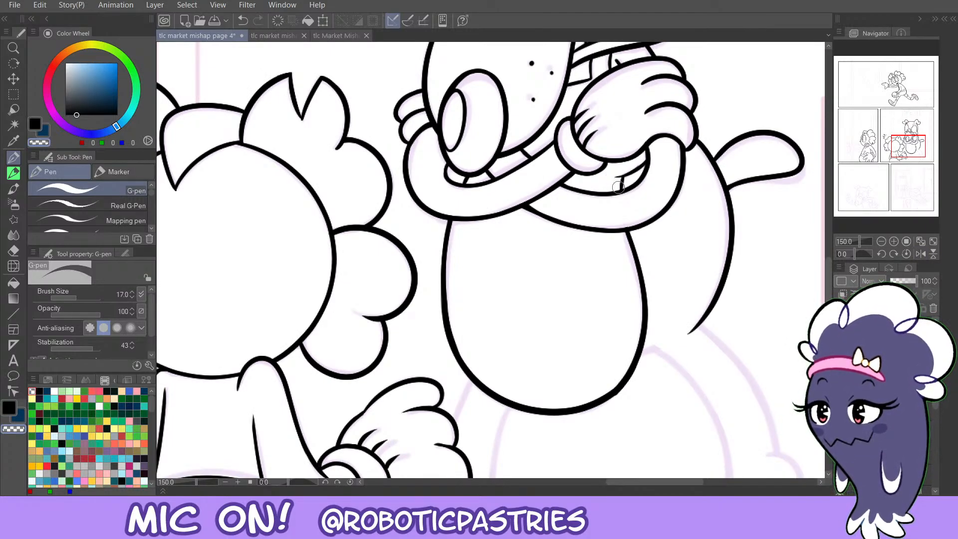
{"action": "key", "text": "c"}
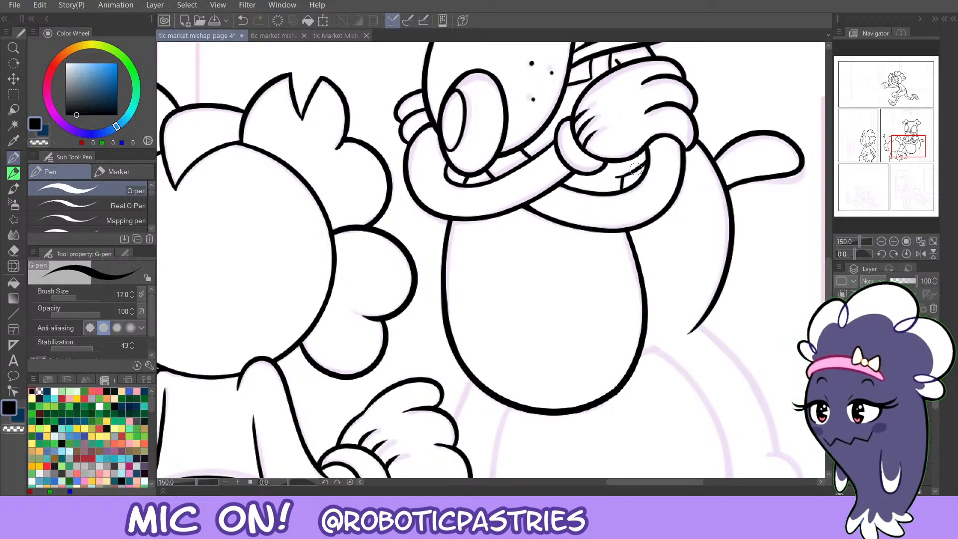
{"action": "left_click", "coordinate": [881, 240]}
{"action": "left_click", "coordinate": [908, 149]}
{"action": "left_click_drag", "start_coordinate": [908, 149], "coordinate": [908, 143]}
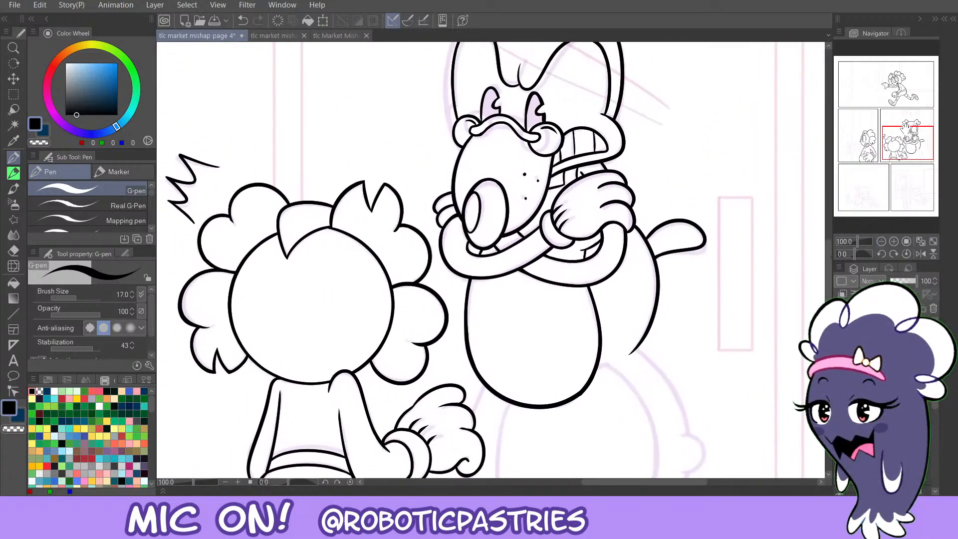
{"action": "key", "text": "c"}
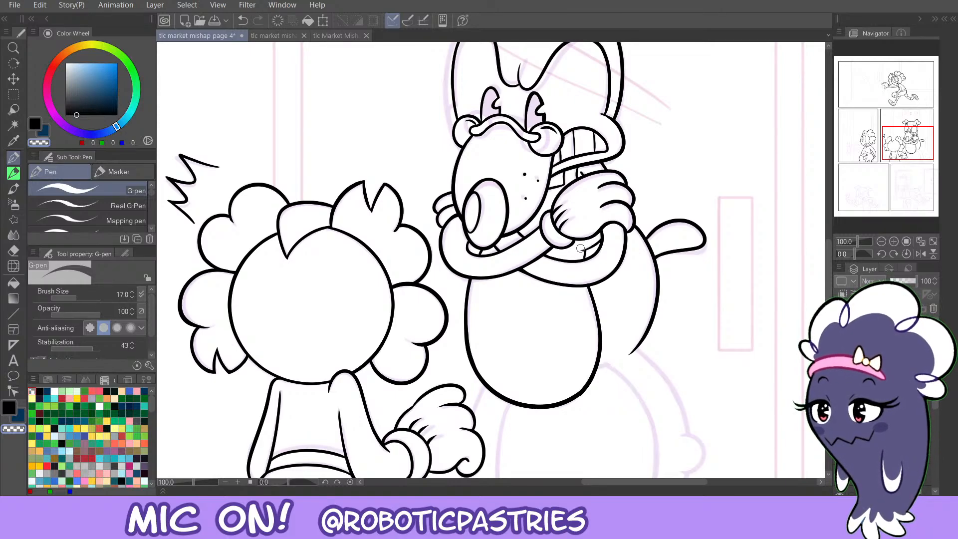
{"action": "key", "text": "c"}
{"action": "left_click_drag", "start_coordinate": [584, 250], "coordinate": [596, 240]}
{"action": "key", "text": "ctrl+z"}
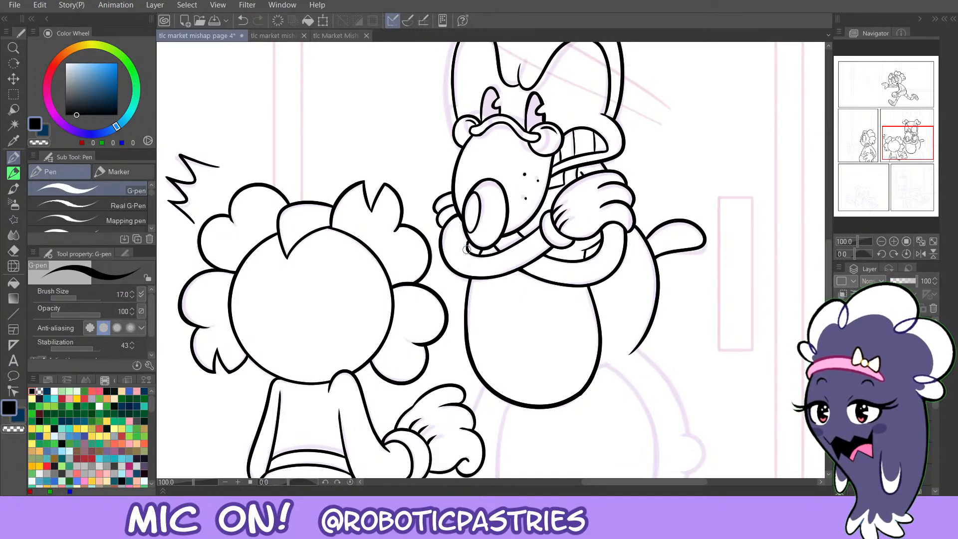
Try to re-ink the short collar line directly beneath the dog's nose.
{"action": "key", "text": "ctrl+z"}
{"action": "mouse_move", "coordinate": [466, 249]}
{"action": "left_mouse_down"}
{"action": "mouse_move", "coordinate": [488, 241]}
{"action": "mouse_move", "coordinate": [500, 253]}
{"action": "mouse_move", "coordinate": [486, 247]}
{"action": "left_mouse_up"}
{"action": "key", "text": "ctrl+z"}
{"action": "key", "text": "ctrl+z"}
{"action": "key", "text": "ctrl+z"}
{"action": "key", "text": "ctrl+z"}
{"action": "mouse_move", "coordinate": [467, 252]}
{"action": "left_mouse_down"}
{"action": "mouse_move", "coordinate": [486, 245]}
{"action": "mouse_move", "coordinate": [476, 254]}
{"action": "mouse_move", "coordinate": [508, 254]}
{"action": "mouse_move", "coordinate": [538, 217]}
{"action": "mouse_move", "coordinate": [512, 246]}
{"action": "mouse_move", "coordinate": [540, 224]}
{"action": "mouse_move", "coordinate": [524, 240]}
{"action": "mouse_move", "coordinate": [484, 250]}
{"action": "mouse_move", "coordinate": [466, 243]}
{"action": "mouse_move", "coordinate": [492, 255]}
{"action": "mouse_move", "coordinate": [503, 243]}
{"action": "mouse_move", "coordinate": [474, 254]}
{"action": "mouse_move", "coordinate": [498, 254]}
{"action": "mouse_move", "coordinate": [529, 230]}
{"action": "mouse_move", "coordinate": [498, 253]}
{"action": "left_mouse_up"}
{"action": "key", "text": "ctrl+z"}
{"action": "key", "text": "ctrl+z"}
{"action": "key", "text": "ctrl+z"}
{"action": "key", "text": "ctrl+z"}
{"action": "key", "text": "ctrl+z"}
{"action": "key", "text": "ctrl+z"}
{"action": "key", "text": "ctrl+z"}
{"action": "key", "text": "ctrl+z"}
{"action": "key", "text": "ctrl+z"}
Try to re-ink the line running from the dog's wrist to beneath its nose, along the collar and crossed forearm.
{"action": "left_click_drag", "start_coordinate": [539, 226], "coordinate": [497, 252]}
{"action": "key", "text": "ctrl+z"}
{"action": "key", "text": "ctrl+z"}
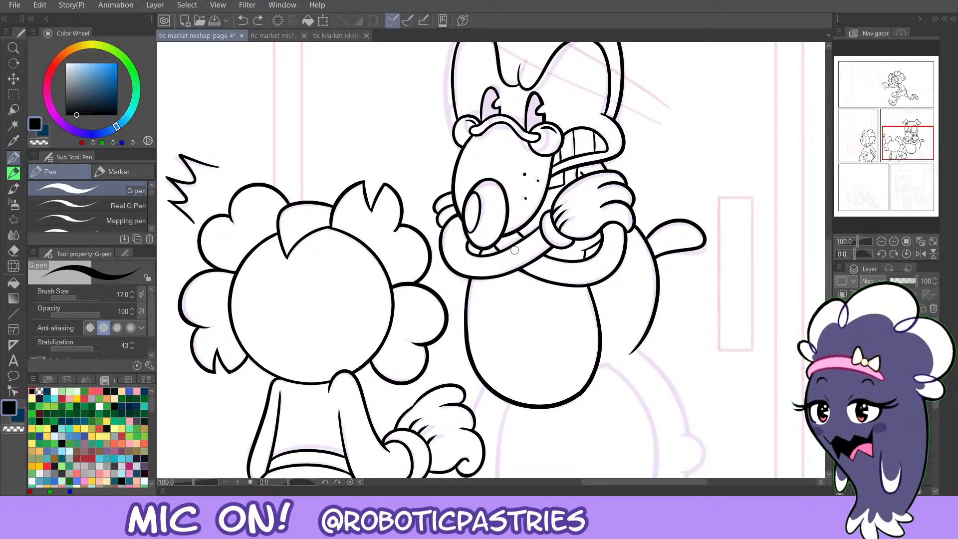
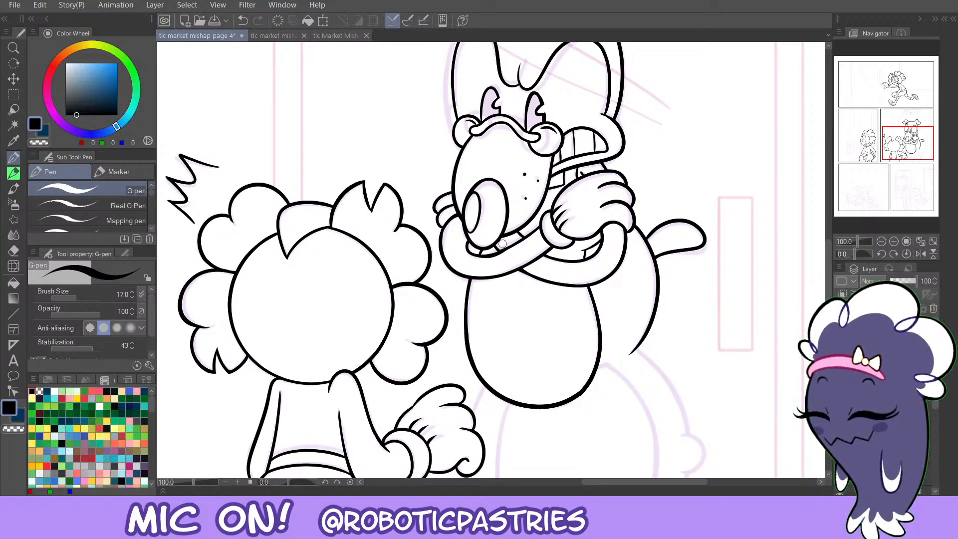
{"action": "key", "text": "ctrl+z"}
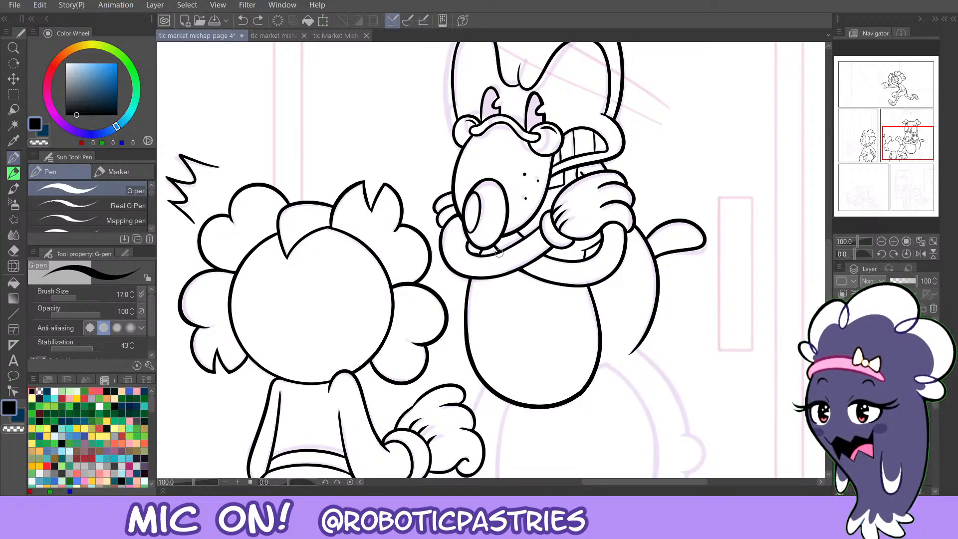
{"action": "left_click_drag", "start_coordinate": [499, 253], "coordinate": [522, 235]}
{"action": "key", "text": "ctrl+z"}
{"action": "mouse_move", "coordinate": [472, 253]}
{"action": "left_mouse_down"}
{"action": "mouse_move", "coordinate": [541, 224]}
{"action": "mouse_move", "coordinate": [503, 254]}
{"action": "left_mouse_up"}
{"action": "key", "text": "ctrl+z"}
{"action": "key", "text": "ctrl+z"}
{"action": "key", "text": "ctrl+z"}
{"action": "left_click_drag", "start_coordinate": [538, 226], "coordinate": [494, 258]}
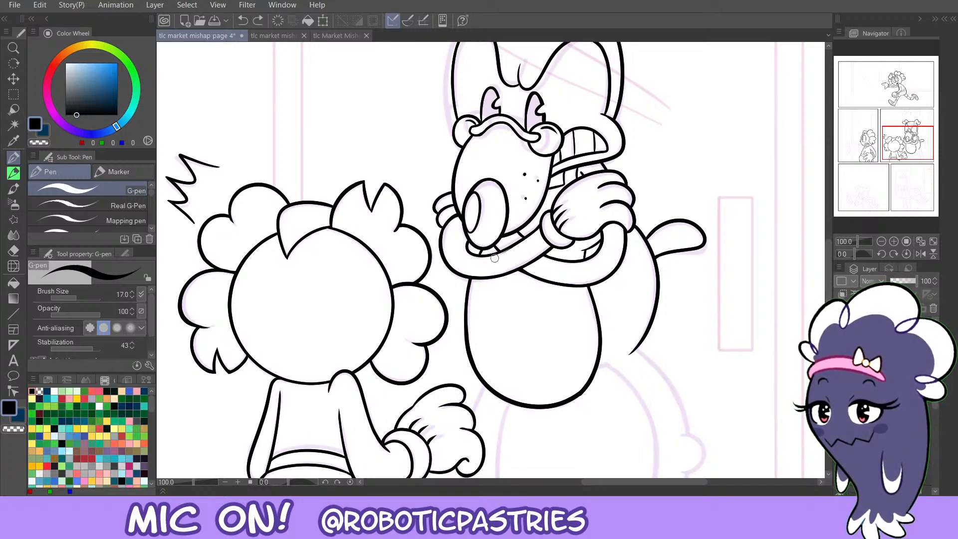
{"action": "key", "text": "ctrl+z"}
{"action": "left_click_drag", "start_coordinate": [538, 226], "coordinate": [497, 256]}
{"action": "key", "text": "ctrl+z"}
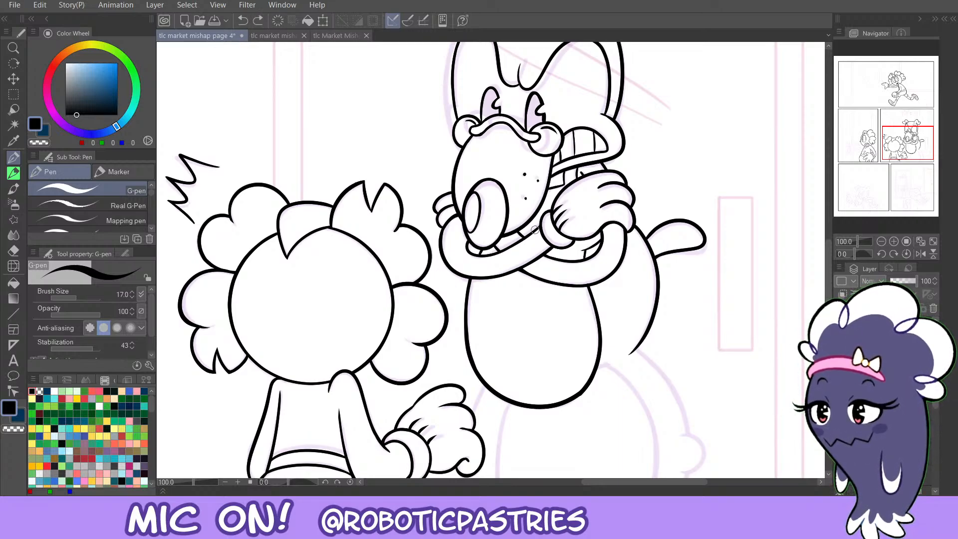
{"action": "left_click_drag", "start_coordinate": [538, 227], "coordinate": [497, 256]}
{"action": "key", "text": "ctrl+z"}
{"action": "left_click_drag", "start_coordinate": [539, 225], "coordinate": [500, 254]}
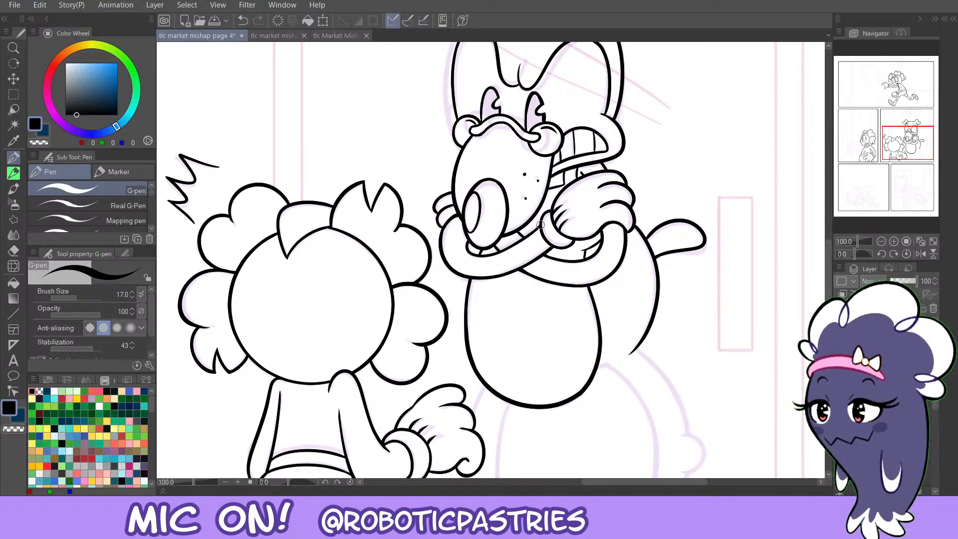
{"action": "mouse_move", "coordinate": [540, 224]}
{"action": "left_mouse_down"}
{"action": "mouse_move", "coordinate": [507, 249]}
{"action": "mouse_move", "coordinate": [537, 226]}
{"action": "mouse_move", "coordinate": [522, 239]}
{"action": "mouse_move", "coordinate": [479, 230]}
{"action": "mouse_move", "coordinate": [469, 252]}
{"action": "mouse_move", "coordinate": [528, 240]}
{"action": "left_mouse_up"}
{"action": "key", "text": "ctrl+z"}
{"action": "key", "text": "ctrl+z"}
{"action": "key", "text": "ctrl+z"}
{"action": "mouse_move", "coordinate": [475, 256]}
{"action": "left_mouse_down"}
{"action": "mouse_move", "coordinate": [530, 238]}
{"action": "mouse_move", "coordinate": [538, 223]}
{"action": "left_mouse_up"}
{"action": "key", "text": "ctrl+z"}
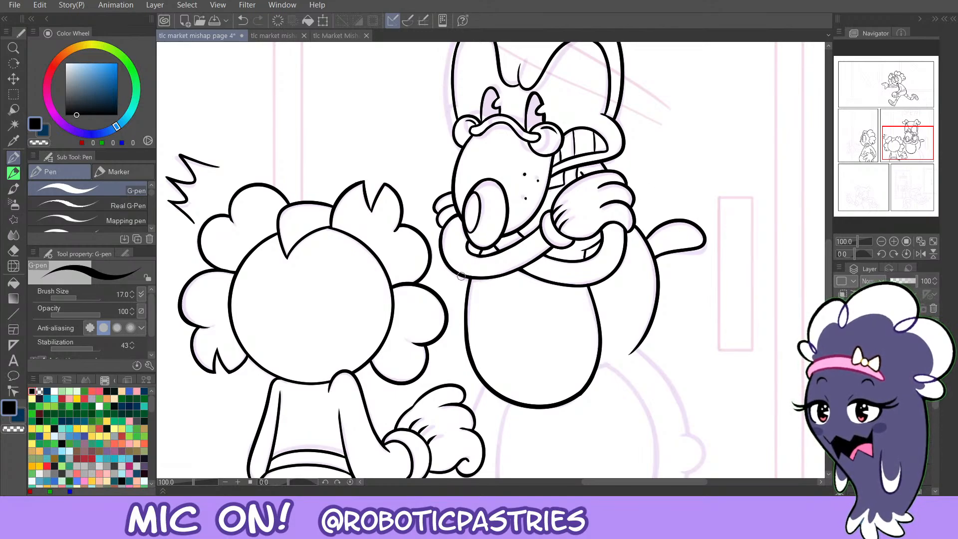
Try to smooth the underside line of the dog's front forearm.
{"action": "left_click_drag", "start_coordinate": [461, 276], "coordinate": [538, 253]}
{"action": "key", "text": "ctrl+z"}
{"action": "left_click_drag", "start_coordinate": [467, 278], "coordinate": [539, 256]}
{"action": "key", "text": "ctrl+z"}
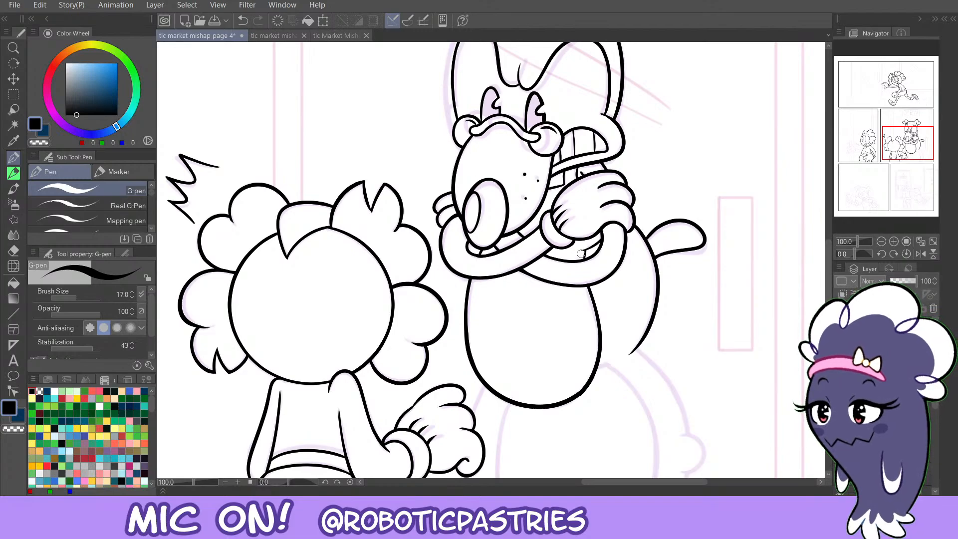
Ink the outer contour of the dog's leg from the end of the back line down to the knee bump.
{"action": "left_click_drag", "start_coordinate": [606, 334], "coordinate": [562, 166]}
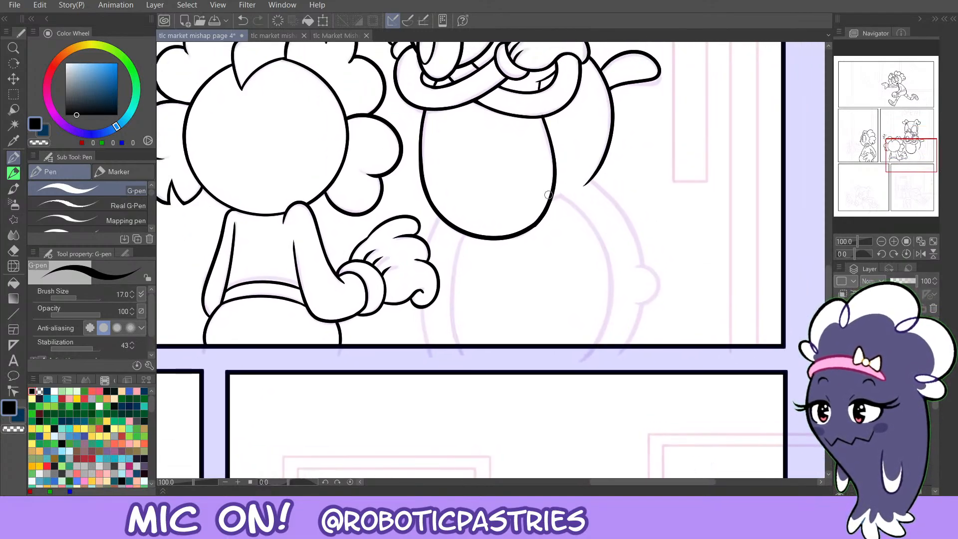
{"action": "mouse_move", "coordinate": [551, 198]}
{"action": "left_mouse_down"}
{"action": "mouse_move", "coordinate": [590, 177]}
{"action": "mouse_move", "coordinate": [633, 252]}
{"action": "left_mouse_up"}
{"action": "key", "text": "ctrl+z"}
{"action": "key", "text": "c"}
{"action": "key", "text": "c"}
{"action": "key", "text": "ctrl+z"}
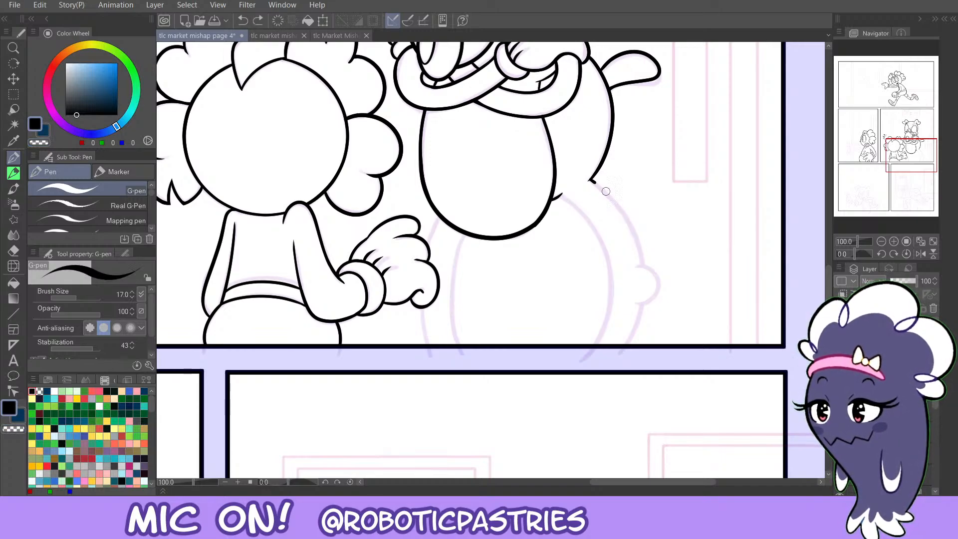
{"action": "left_click_drag", "start_coordinate": [591, 180], "coordinate": [643, 279]}
{"action": "key", "text": "ctrl+z"}
{"action": "mouse_move", "coordinate": [590, 179]}
{"action": "left_mouse_down"}
{"action": "mouse_move", "coordinate": [635, 234]}
{"action": "mouse_move", "coordinate": [643, 276]}
{"action": "left_mouse_up"}
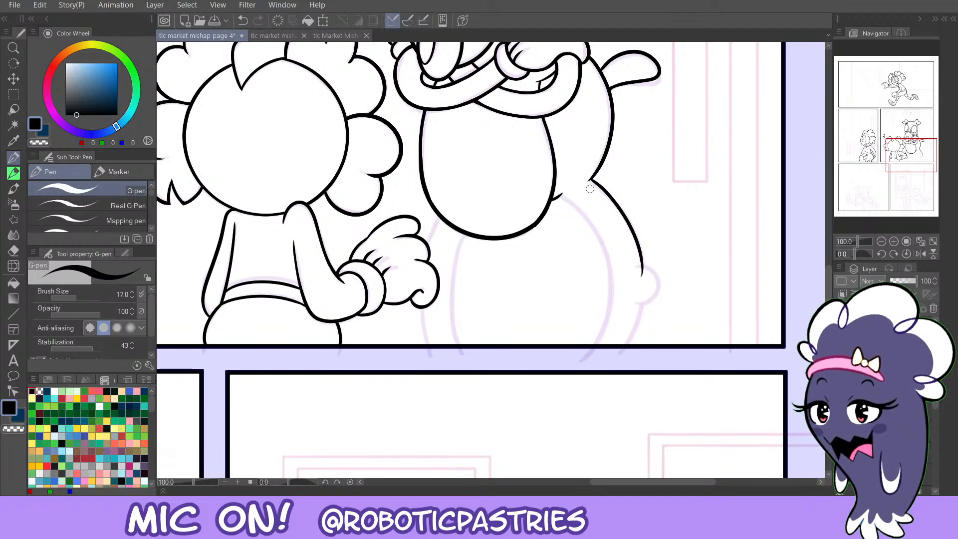
{"action": "key", "text": "c"}
{"action": "key", "text": "c"}
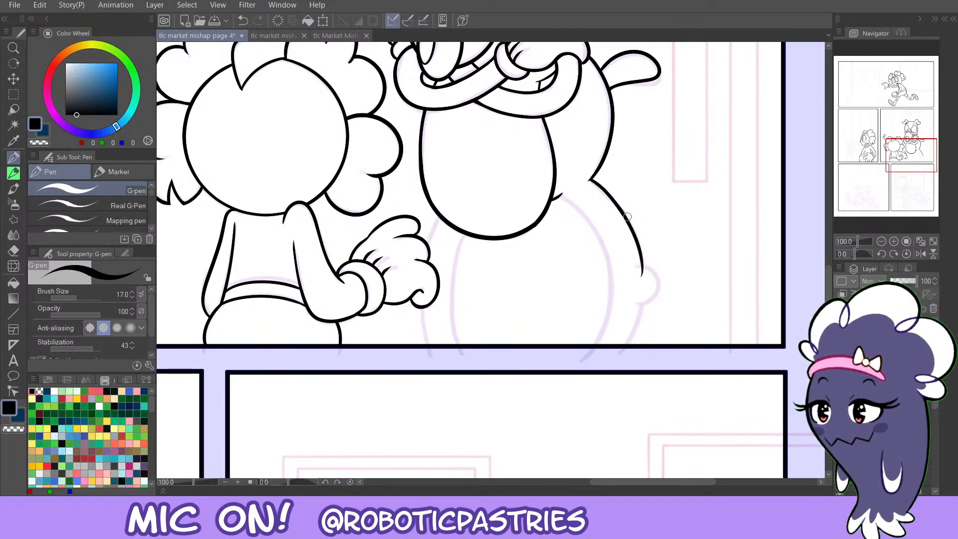
Try to thicken the upper part of the leg's outer contour with a second stroke.
{"action": "left_click_drag", "start_coordinate": [592, 181], "coordinate": [631, 224]}
{"action": "key", "text": "ctrl+z"}
{"action": "left_click_drag", "start_coordinate": [608, 194], "coordinate": [635, 236]}
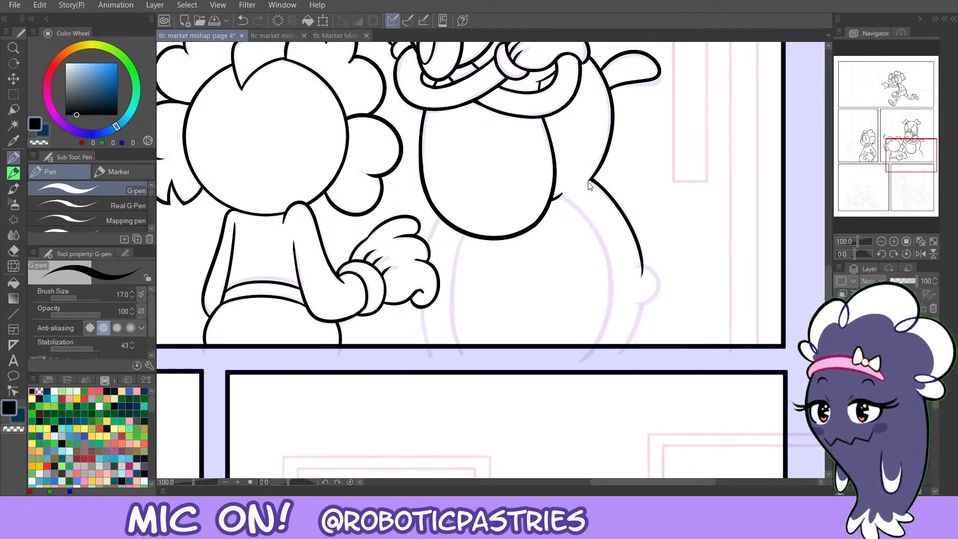
{"action": "key", "text": "ctrl+z"}
{"action": "left_click_drag", "start_coordinate": [592, 180], "coordinate": [644, 253]}
{"action": "key", "text": "ctrl+z"}
{"action": "left_click_drag", "start_coordinate": [593, 180], "coordinate": [633, 226]}
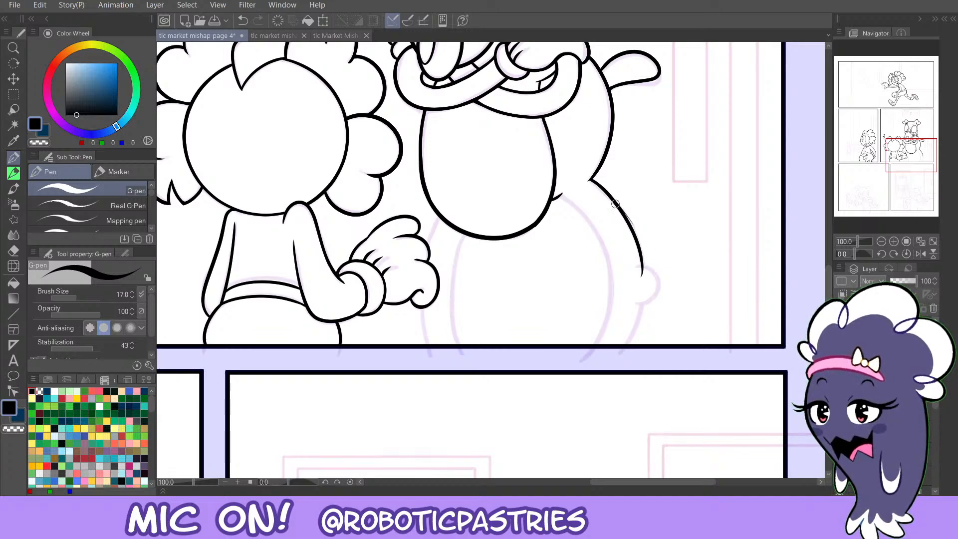
{"action": "key", "text": "ctrl+z"}
{"action": "left_click_drag", "start_coordinate": [591, 178], "coordinate": [635, 226]}
{"action": "key", "text": "ctrl+z"}
Trim the lower end of the outer leg line and ink the small rounded bump below it.
{"action": "key", "text": "c"}
{"action": "mouse_move", "coordinate": [635, 287]}
{"action": "left_mouse_down"}
{"action": "mouse_move", "coordinate": [640, 270]}
{"action": "mouse_move", "coordinate": [650, 304]}
{"action": "mouse_move", "coordinate": [636, 301]}
{"action": "left_mouse_up"}
{"action": "key", "text": "c"}
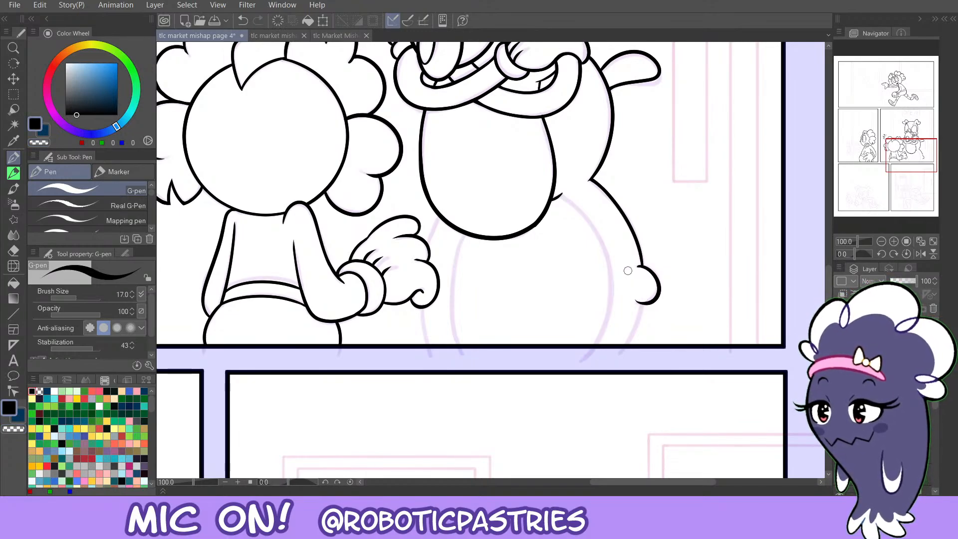
{"action": "key", "text": "ctrl+z"}
{"action": "mouse_move", "coordinate": [638, 266]}
{"action": "left_mouse_down"}
{"action": "mouse_move", "coordinate": [650, 303]}
{"action": "mouse_move", "coordinate": [635, 300]}
{"action": "left_mouse_up"}
{"action": "key", "text": "ctrl+z"}
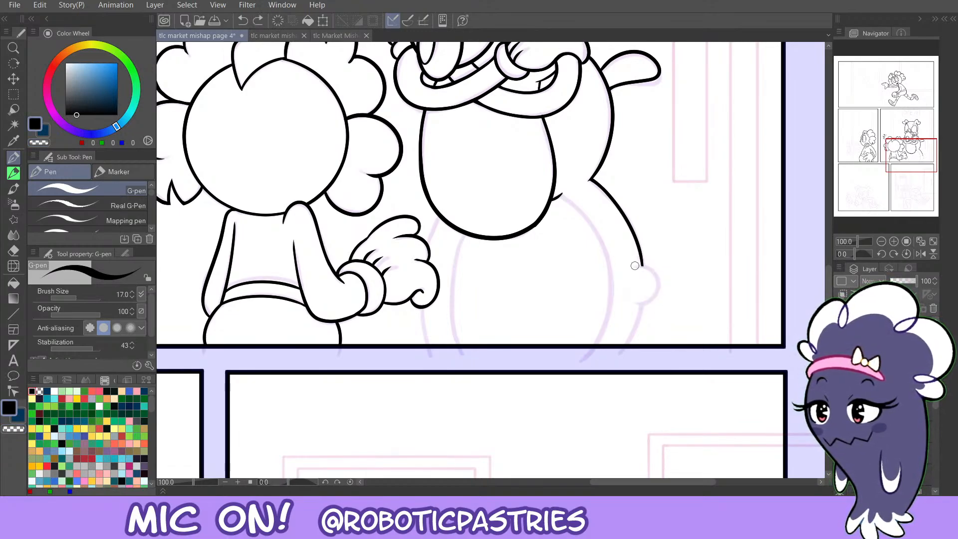
{"action": "mouse_move", "coordinate": [634, 265]}
{"action": "left_mouse_down"}
{"action": "mouse_move", "coordinate": [656, 272]}
{"action": "mouse_move", "coordinate": [640, 304]}
{"action": "mouse_move", "coordinate": [637, 277]}
{"action": "mouse_move", "coordinate": [658, 280]}
{"action": "mouse_move", "coordinate": [638, 304]}
{"action": "mouse_move", "coordinate": [634, 293]}
{"action": "mouse_move", "coordinate": [656, 277]}
{"action": "mouse_move", "coordinate": [631, 302]}
{"action": "left_mouse_up"}
{"action": "key", "text": "ctrl+z"}
{"action": "key", "text": "ctrl+z"}
{"action": "key", "text": "ctrl+z"}
Ink the lower leg line from beneath the bump down to the panel border.
{"action": "mouse_move", "coordinate": [632, 269]}
{"action": "left_mouse_down"}
{"action": "mouse_move", "coordinate": [664, 287]}
{"action": "mouse_move", "coordinate": [630, 299]}
{"action": "mouse_move", "coordinate": [628, 274]}
{"action": "mouse_move", "coordinate": [637, 317]}
{"action": "mouse_move", "coordinate": [643, 308]}
{"action": "mouse_move", "coordinate": [628, 344]}
{"action": "left_mouse_up"}
{"action": "key", "text": "ctrl+z"}
{"action": "left_click_drag", "start_coordinate": [643, 303], "coordinate": [628, 345]}
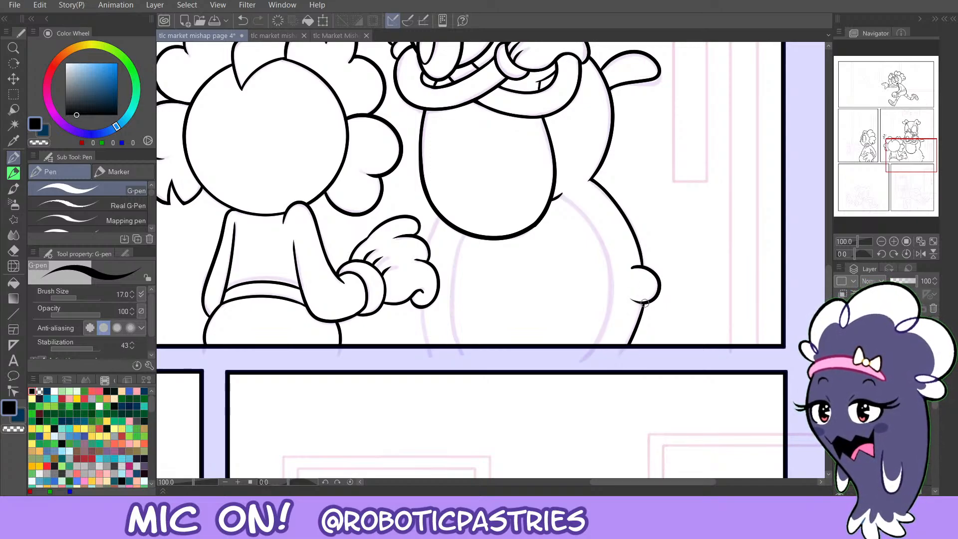
{"action": "key", "text": "ctrl+z"}
{"action": "left_click_drag", "start_coordinate": [643, 303], "coordinate": [620, 357]}
{"action": "key", "text": "ctrl+z"}
{"action": "left_click_drag", "start_coordinate": [643, 303], "coordinate": [639, 319]}
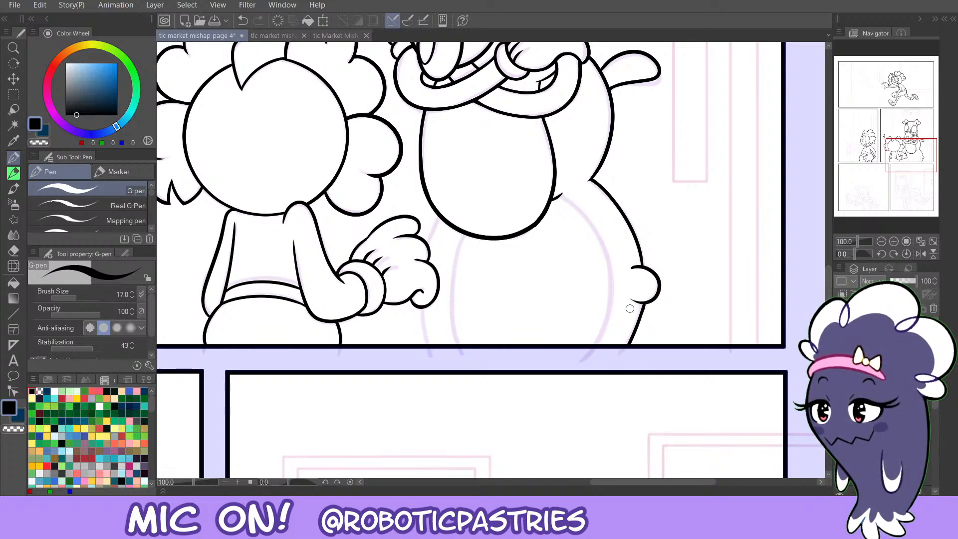
Ink the inner leg curve from the side of the belly patch down to the panel border.
{"action": "mouse_move", "coordinate": [557, 194]}
{"action": "left_mouse_down"}
{"action": "mouse_move", "coordinate": [573, 204]}
{"action": "mouse_move", "coordinate": [601, 344]}
{"action": "left_mouse_up"}
{"action": "key", "text": "ctrl+z"}
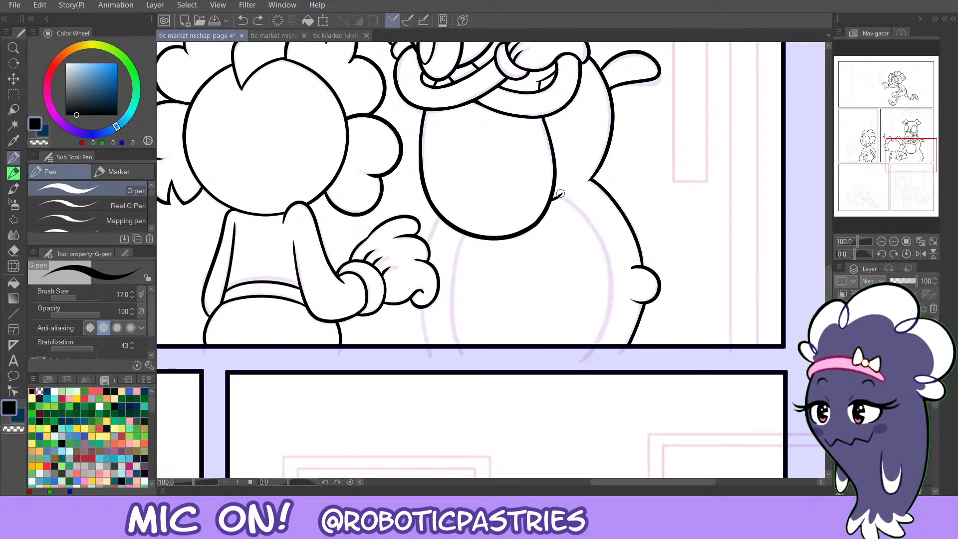
{"action": "mouse_move", "coordinate": [574, 201]}
{"action": "left_mouse_down"}
{"action": "mouse_move", "coordinate": [604, 325]}
{"action": "mouse_move", "coordinate": [599, 344]}
{"action": "left_mouse_up"}
{"action": "key", "text": "ctrl+z"}
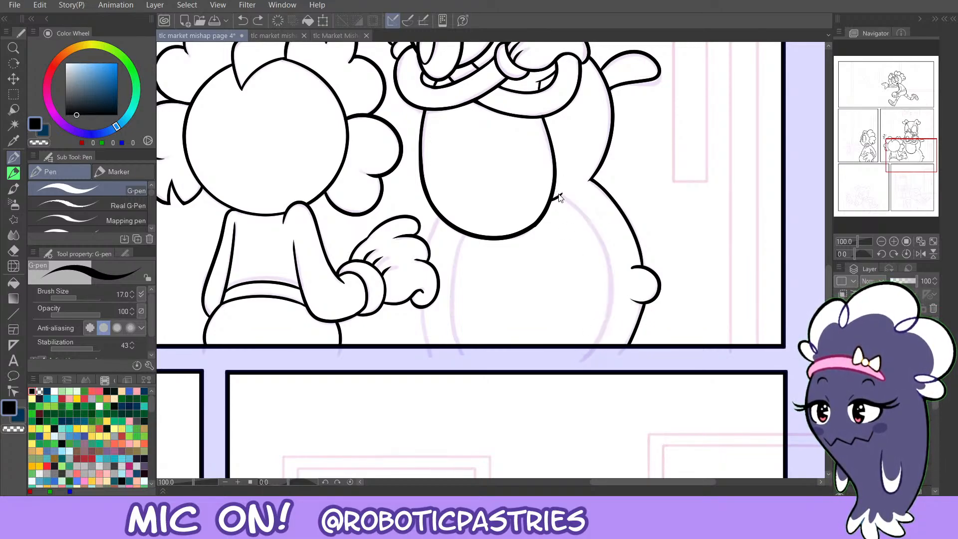
{"action": "left_click_drag", "start_coordinate": [581, 206], "coordinate": [583, 354]}
{"action": "key", "text": "ctrl+z"}
{"action": "mouse_move", "coordinate": [558, 194]}
{"action": "left_mouse_down"}
{"action": "mouse_move", "coordinate": [568, 200]}
{"action": "mouse_move", "coordinate": [606, 329]}
{"action": "mouse_move", "coordinate": [599, 344]}
{"action": "mouse_move", "coordinate": [564, 199]}
{"action": "mouse_move", "coordinate": [615, 273]}
{"action": "mouse_move", "coordinate": [590, 344]}
{"action": "left_mouse_up"}
{"action": "key", "text": "ctrl+z"}
Try to thicken the inner leg curve with a second stroke along its length.
{"action": "left_click_drag", "start_coordinate": [565, 199], "coordinate": [605, 319]}
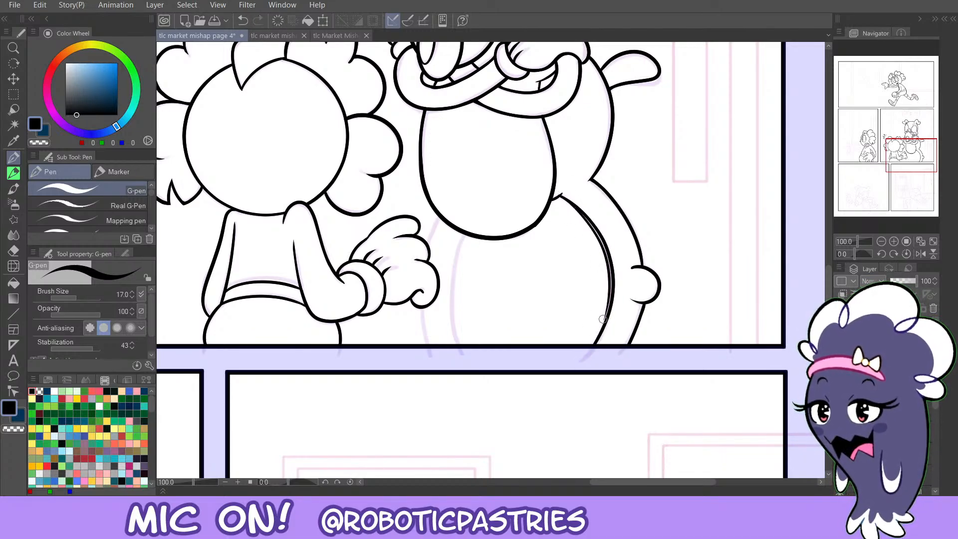
{"action": "key", "text": "ctrl+z"}
{"action": "mouse_move", "coordinate": [562, 196]}
{"action": "left_mouse_down"}
{"action": "mouse_move", "coordinate": [586, 214]}
{"action": "mouse_move", "coordinate": [608, 271]}
{"action": "left_mouse_up"}
{"action": "key", "text": "ctrl+z"}
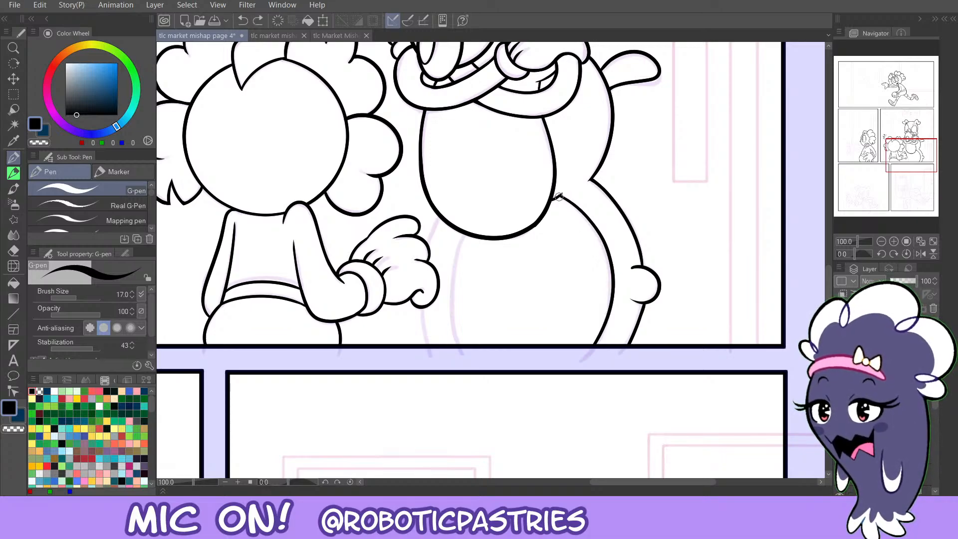
{"action": "mouse_move", "coordinate": [559, 196]}
{"action": "left_mouse_down"}
{"action": "mouse_move", "coordinate": [602, 247]}
{"action": "mouse_move", "coordinate": [615, 289]}
{"action": "mouse_move", "coordinate": [595, 344]}
{"action": "left_mouse_up"}
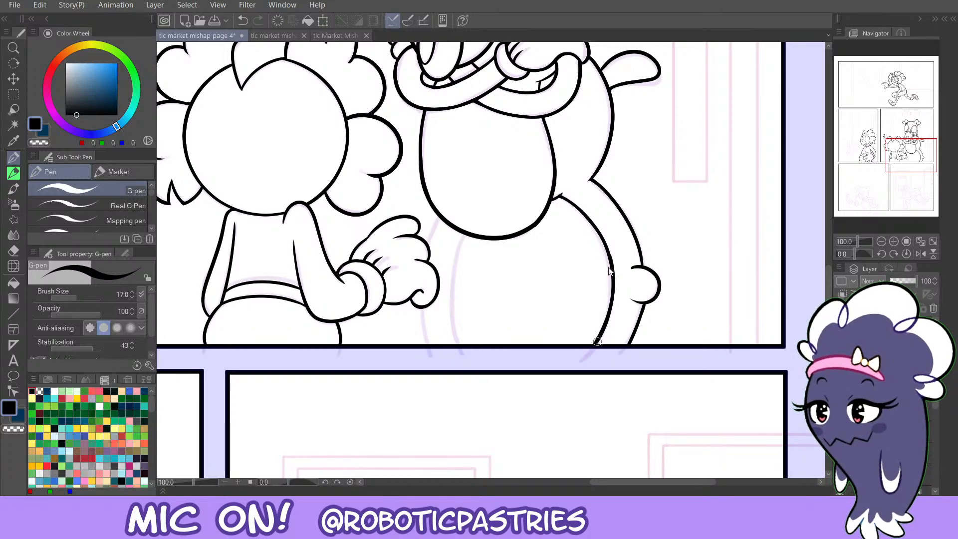
{"action": "key", "text": "ctrl+z"}
{"action": "left_click_drag", "start_coordinate": [592, 223], "coordinate": [599, 337]}
{"action": "key", "text": "ctrl+z"}
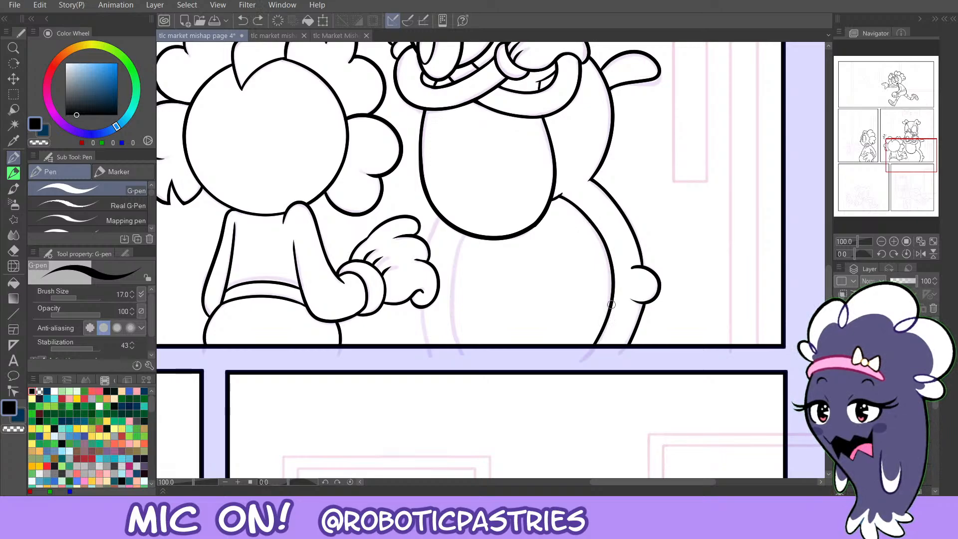
Retrace the middle and lower part of the inner leg curve down to the panel border for an even line.
{"action": "left_click_drag", "start_coordinate": [611, 304], "coordinate": [605, 320]}
{"action": "key", "text": "ctrl+z"}
{"action": "left_click_drag", "start_coordinate": [598, 237], "coordinate": [594, 347]}
{"action": "key", "text": "ctrl+z"}
{"action": "left_click_drag", "start_coordinate": [599, 234], "coordinate": [605, 324]}
{"action": "key", "text": "ctrl+z"}
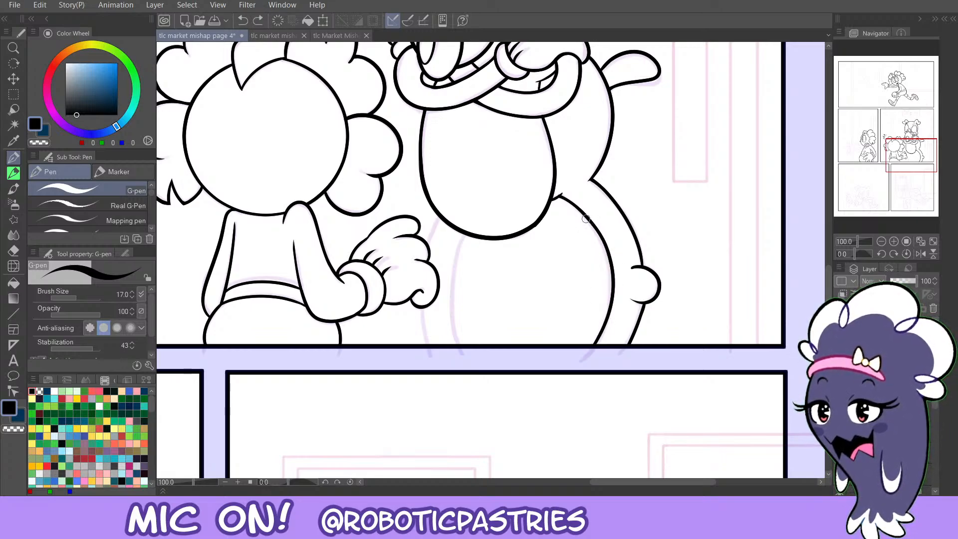
{"action": "mouse_move", "coordinate": [599, 235]}
{"action": "left_mouse_down"}
{"action": "mouse_move", "coordinate": [610, 294]}
{"action": "mouse_move", "coordinate": [601, 332]}
{"action": "left_mouse_up"}
{"action": "key", "text": "ctrl+z"}
{"action": "left_click_drag", "start_coordinate": [615, 296], "coordinate": [600, 338]}
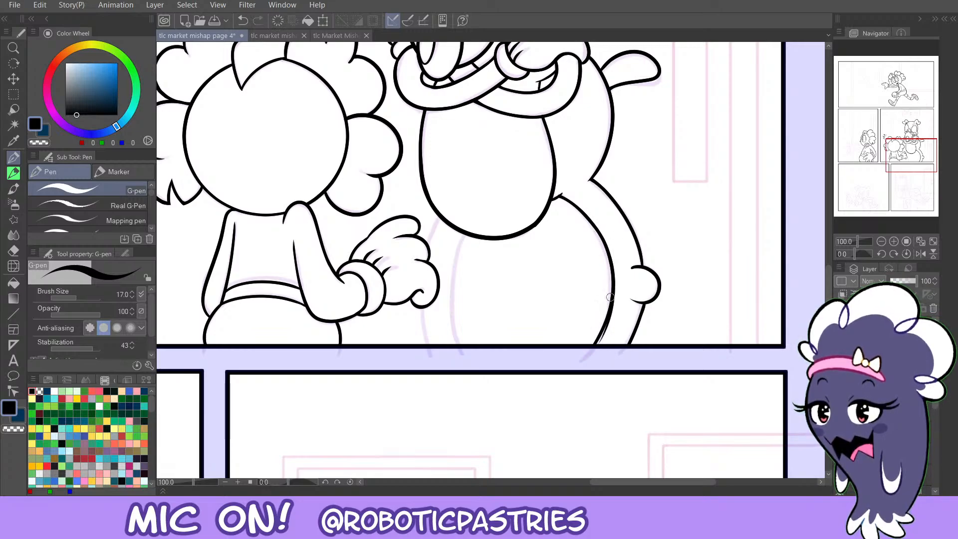
{"action": "key", "text": "ctrl+z"}
{"action": "mouse_move", "coordinate": [599, 233]}
{"action": "left_mouse_down"}
{"action": "mouse_move", "coordinate": [614, 275]}
{"action": "mouse_move", "coordinate": [595, 343]}
{"action": "left_mouse_up"}
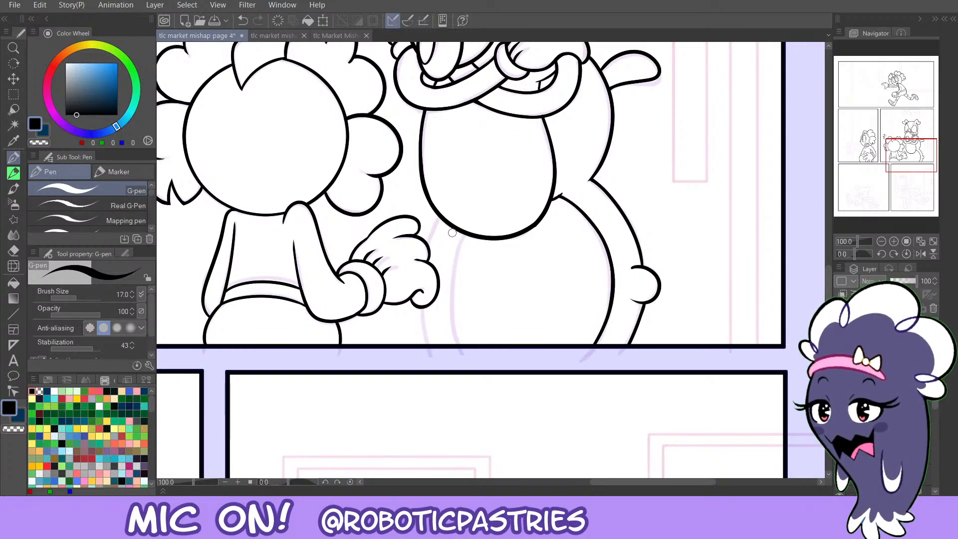
Erase the rough corner where the inner leg curve meets the belly patch.
{"action": "key", "text": "c"}
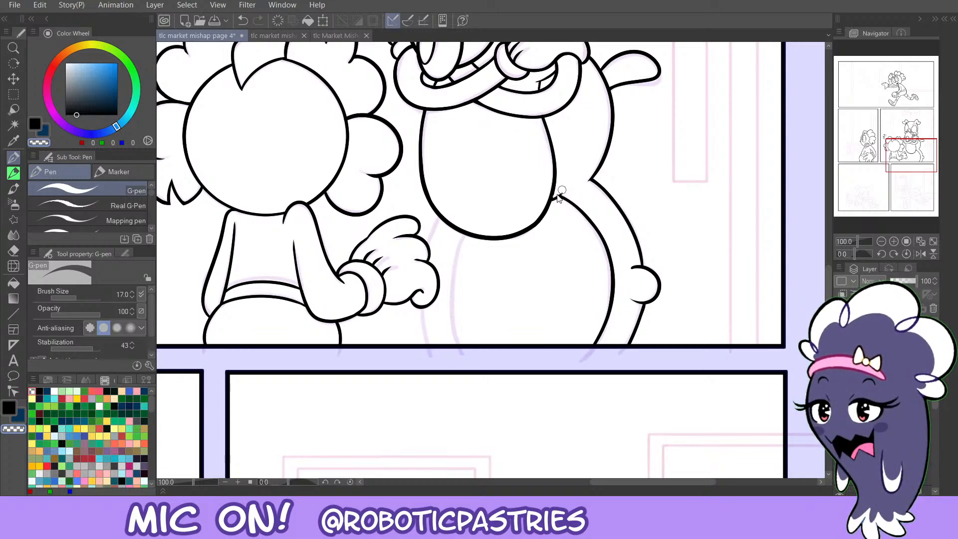
{"action": "key", "text": "ctrl+z"}
{"action": "mouse_move", "coordinate": [562, 190]}
{"action": "left_mouse_down"}
{"action": "mouse_move", "coordinate": [571, 182]}
{"action": "mouse_move", "coordinate": [548, 199]}
{"action": "mouse_move", "coordinate": [564, 192]}
{"action": "left_mouse_up"}
{"action": "key", "text": "c"}
{"action": "key", "text": "c"}
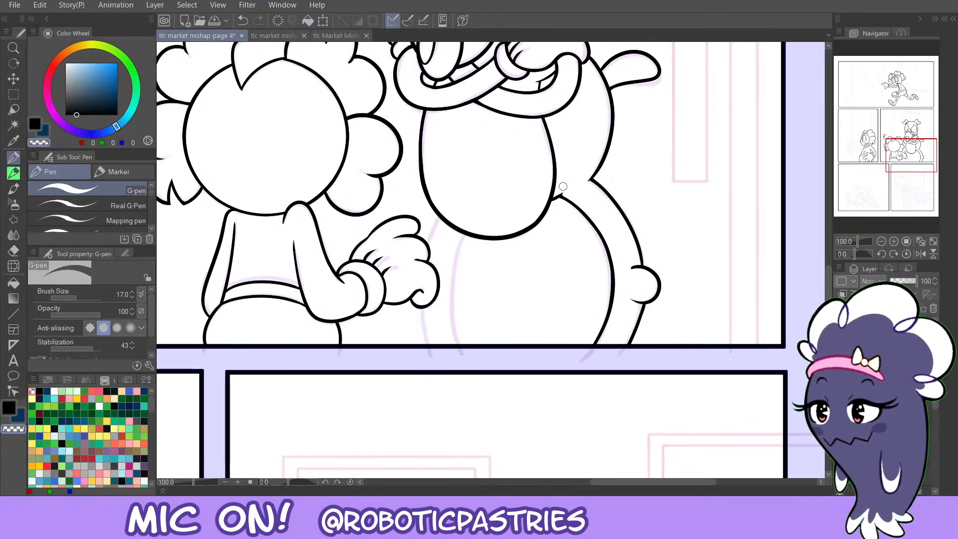
Try to clean up the corner where the inner leg curve meets the side of the belly patch.
{"action": "mouse_move", "coordinate": [555, 195]}
{"action": "left_mouse_down"}
{"action": "mouse_move", "coordinate": [567, 184]}
{"action": "mouse_move", "coordinate": [561, 194]}
{"action": "left_mouse_up"}
{"action": "key", "text": "ctrl+z"}
{"action": "key", "text": "c"}
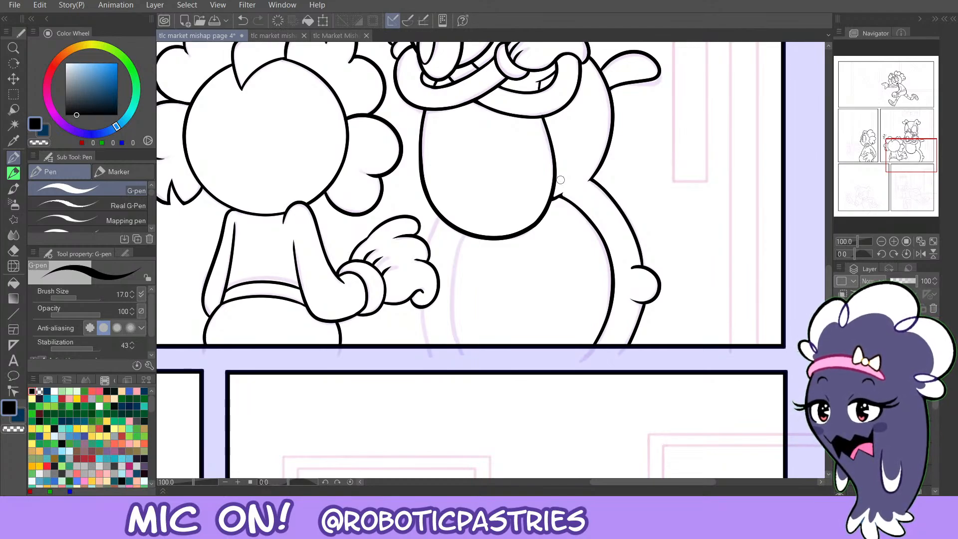
{"action": "key", "text": "ctrl+z"}
{"action": "left_click_drag", "start_coordinate": [553, 197], "coordinate": [564, 192]}
{"action": "key", "text": "ctrl+z"}
{"action": "key", "text": "ctrl+z"}
{"action": "key", "text": "ctrl+z"}
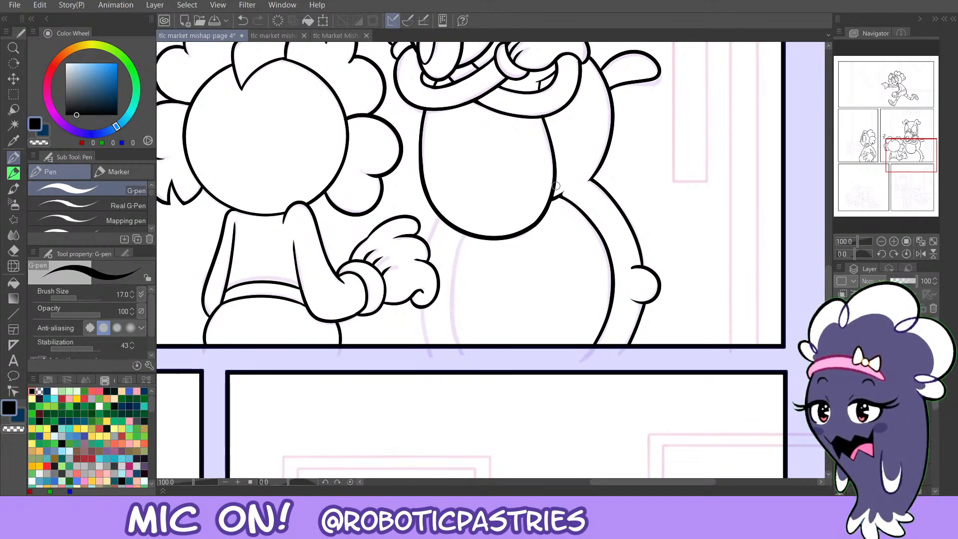
{"action": "key", "text": "ctrl+z"}
Ink the inner line of the dog's other leg from the underside of the belly patch down to the panel border.
{"action": "left_click_drag", "start_coordinate": [460, 229], "coordinate": [448, 324]}
{"action": "key", "text": "ctrl+z"}
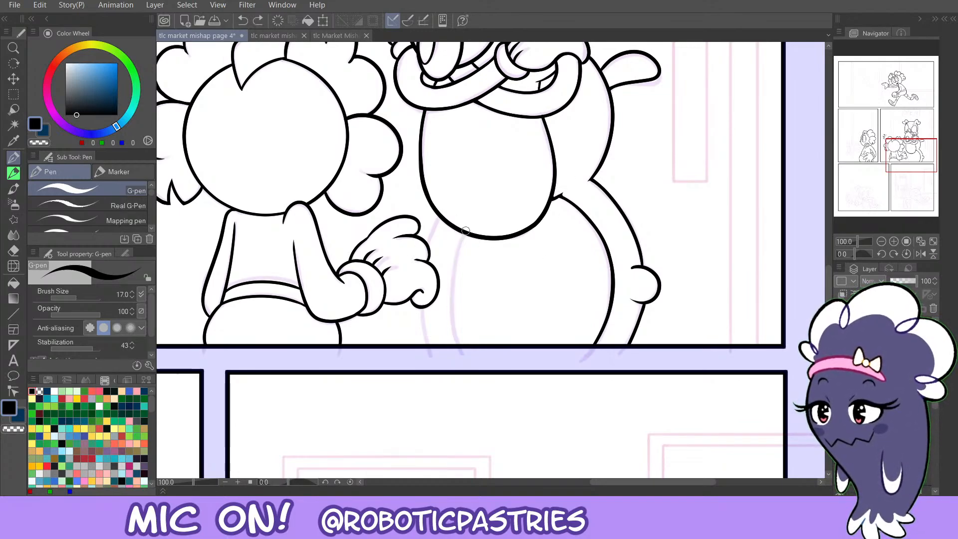
{"action": "left_click_drag", "start_coordinate": [461, 228], "coordinate": [449, 343]}
{"action": "key", "text": "ctrl+z"}
{"action": "mouse_move", "coordinate": [464, 231]}
{"action": "left_mouse_down"}
{"action": "mouse_move", "coordinate": [462, 359]}
{"action": "mouse_move", "coordinate": [462, 245]}
{"action": "mouse_move", "coordinate": [455, 287]}
{"action": "left_mouse_up"}
{"action": "key", "text": "ctrl+z"}
{"action": "key", "text": "ctrl+z"}
{"action": "key", "text": "ctrl+z"}
{"action": "key", "text": "ctrl+z"}
{"action": "left_click_drag", "start_coordinate": [466, 230], "coordinate": [458, 346]}
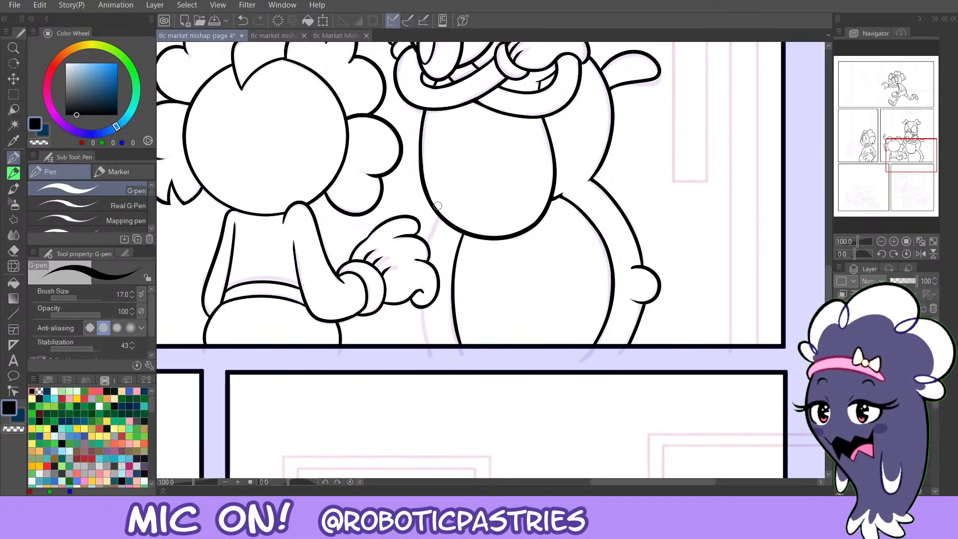
Try to start that leg's outer line and thicken the top of its inner line below the belly patch.
{"action": "left_click_drag", "start_coordinate": [435, 221], "coordinate": [431, 247]}
{"action": "key", "text": "ctrl+z"}
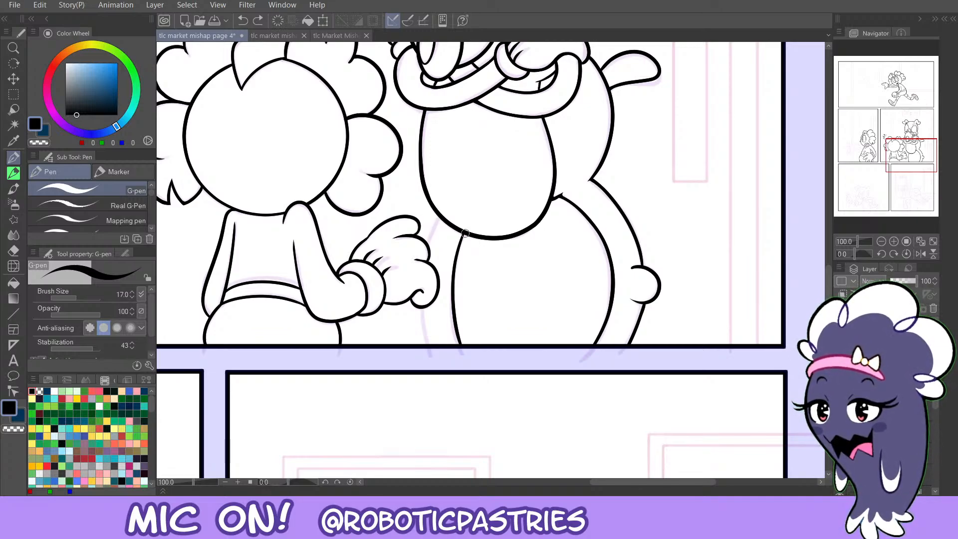
{"action": "left_click_drag", "start_coordinate": [465, 233], "coordinate": [458, 270]}
{"action": "key", "text": "ctrl+z"}
{"action": "key", "text": "ctrl+z"}
{"action": "key", "text": "ctrl+z"}
{"action": "left_click_drag", "start_coordinate": [464, 234], "coordinate": [456, 272]}
{"action": "key", "text": "ctrl+z"}
Ink the lower outer line of that leg from beneath the other character's hand down to the panel border.
{"action": "left_click_drag", "start_coordinate": [423, 308], "coordinate": [438, 364]}
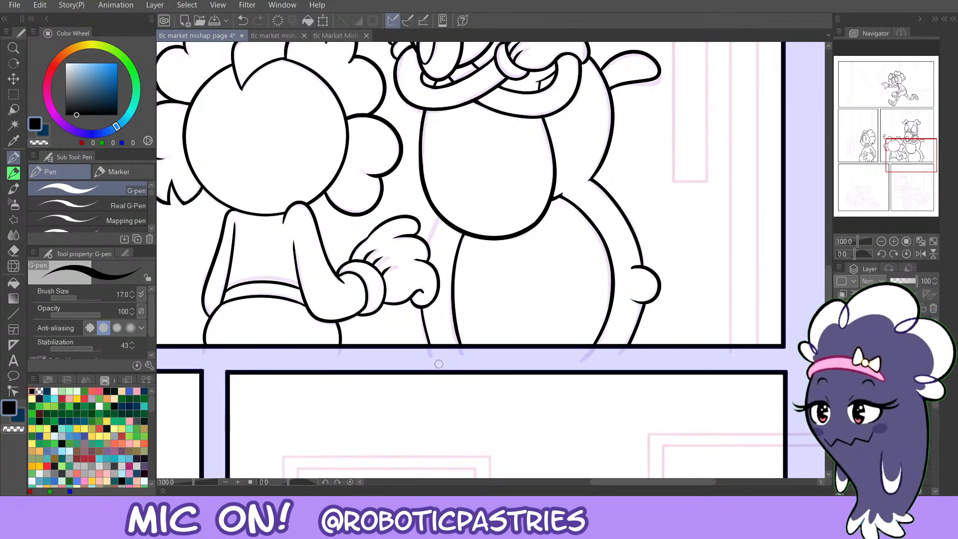
{"action": "key", "text": "ctrl+z"}
{"action": "left_click_drag", "start_coordinate": [422, 308], "coordinate": [438, 369]}
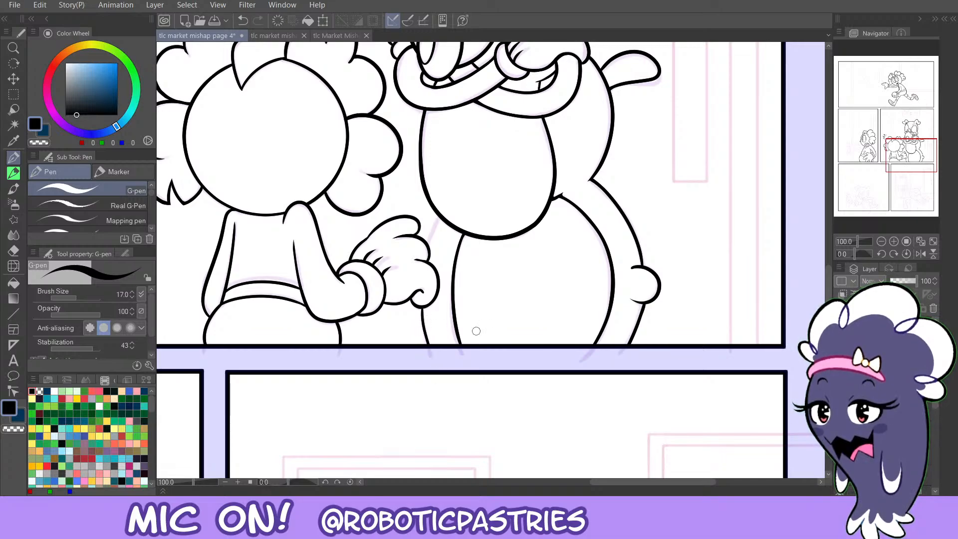
{"action": "key", "text": "ctrl+z"}
{"action": "mouse_move", "coordinate": [422, 305]}
{"action": "left_mouse_down"}
{"action": "mouse_move", "coordinate": [435, 360]}
{"action": "mouse_move", "coordinate": [428, 344]}
{"action": "left_mouse_up"}
{"action": "key", "text": "ctrl+z"}
{"action": "key", "text": "ctrl+z"}
Try to ink the short upper outer leg line between the belly patch and the other character's hand.
{"action": "left_click_drag", "start_coordinate": [438, 215], "coordinate": [427, 253]}
{"action": "key", "text": "ctrl+z"}
{"action": "key", "text": "ctrl+z"}
{"action": "key", "text": "ctrl+z"}
{"action": "key", "text": "ctrl+z"}
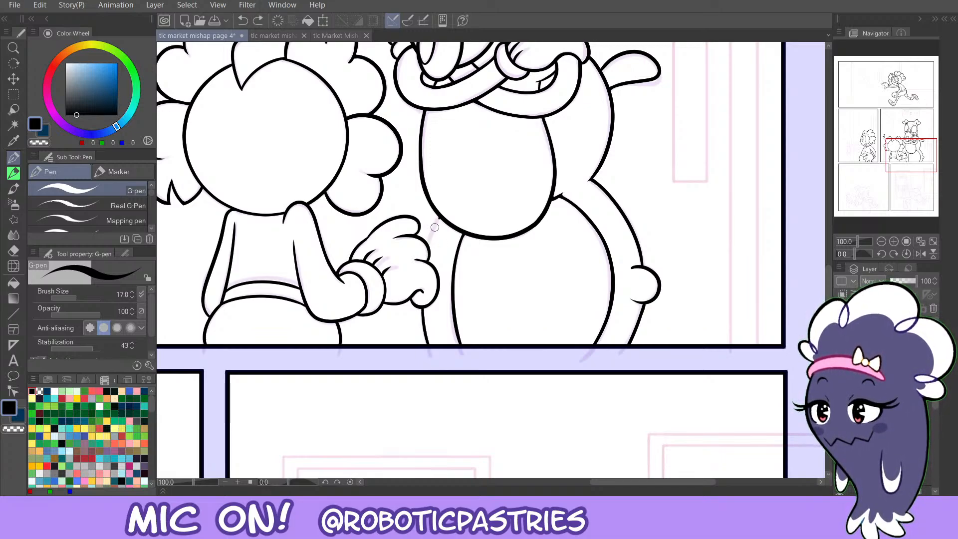
{"action": "left_click_drag", "start_coordinate": [438, 218], "coordinate": [428, 252]}
{"action": "key", "text": "ctrl+z"}
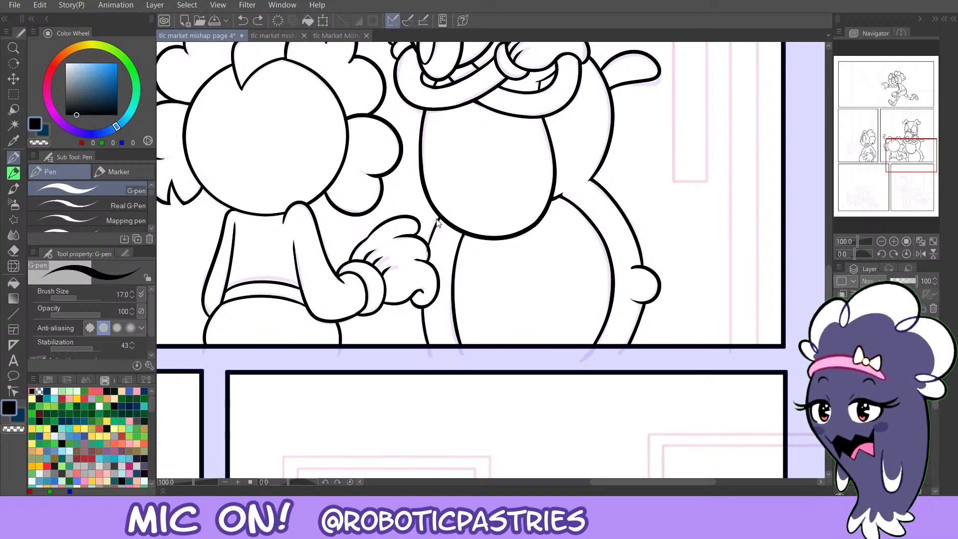
{"action": "key", "text": "ctrl+z"}
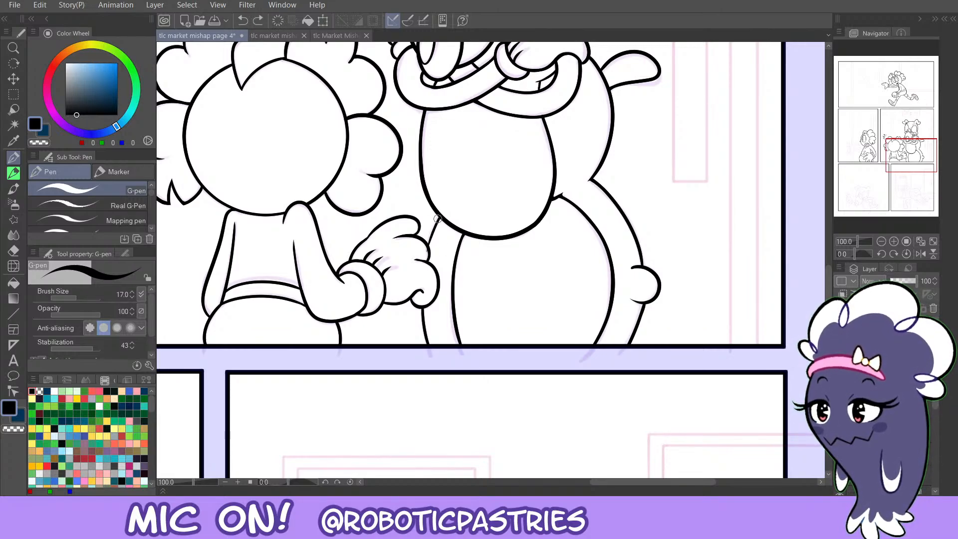
{"action": "mouse_move", "coordinate": [437, 218]}
{"action": "left_mouse_down"}
{"action": "mouse_move", "coordinate": [427, 244]}
{"action": "mouse_move", "coordinate": [439, 215]}
{"action": "left_mouse_up"}
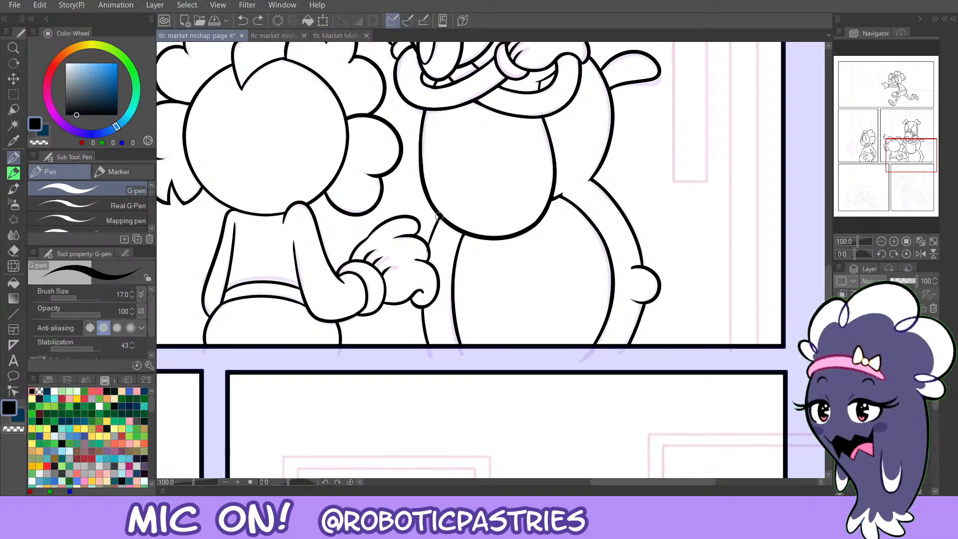
{"action": "left_click_drag", "start_coordinate": [427, 251], "coordinate": [439, 215]}
{"action": "key", "text": "ctrl+z"}
{"action": "key", "text": "ctrl+z"}
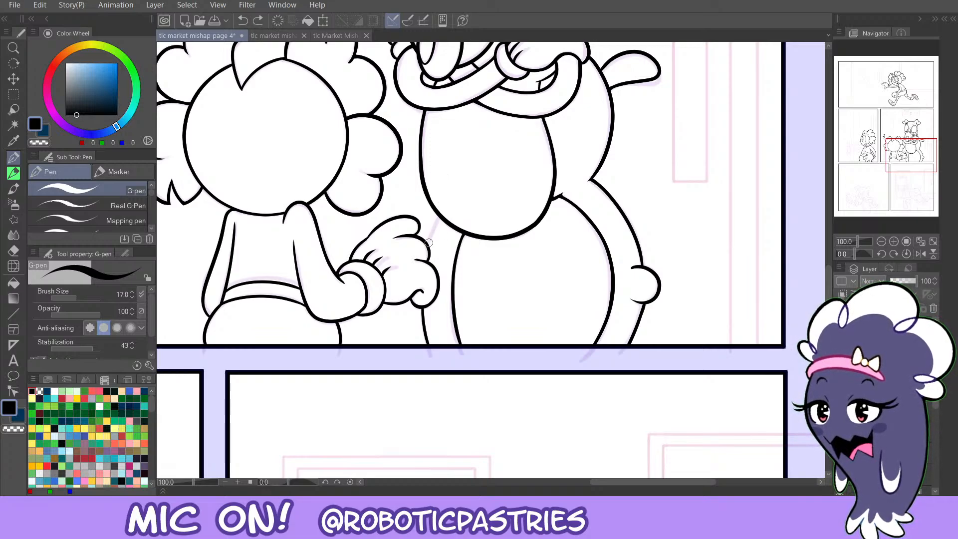
{"action": "key", "text": "ctrl+z"}
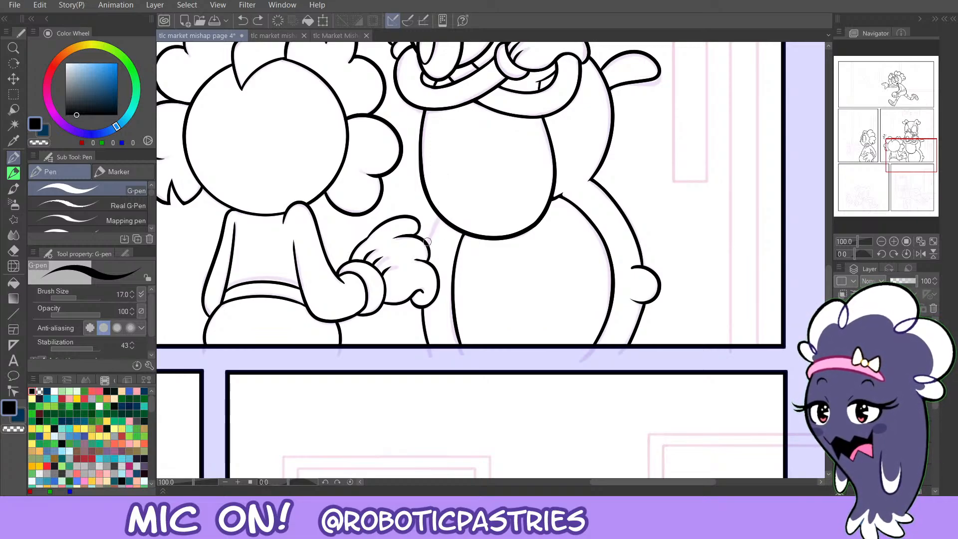
Ink the short outer leg segment joining the belly patch to the other character's hand and tidy its upper tip.
{"action": "key", "text": "ctrl+z"}
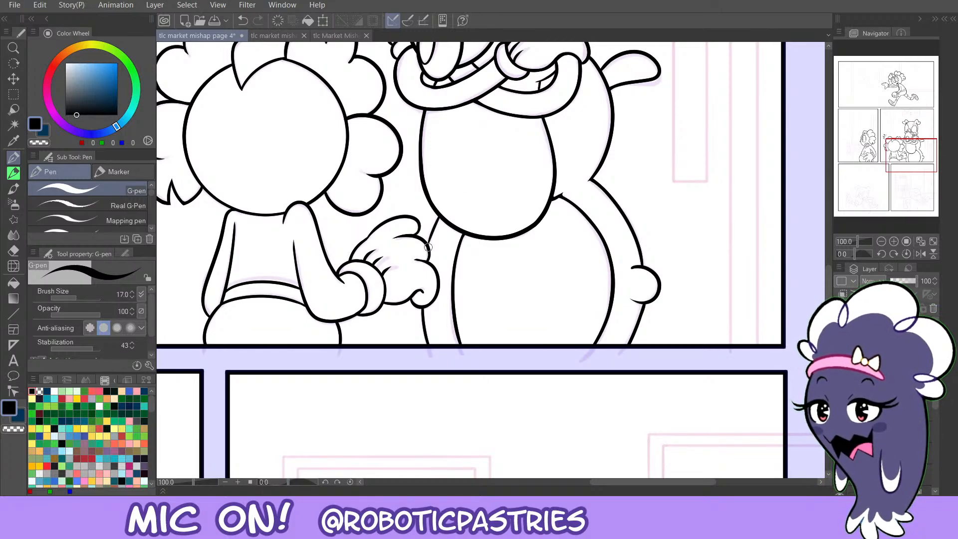
{"action": "key", "text": "ctrl+z"}
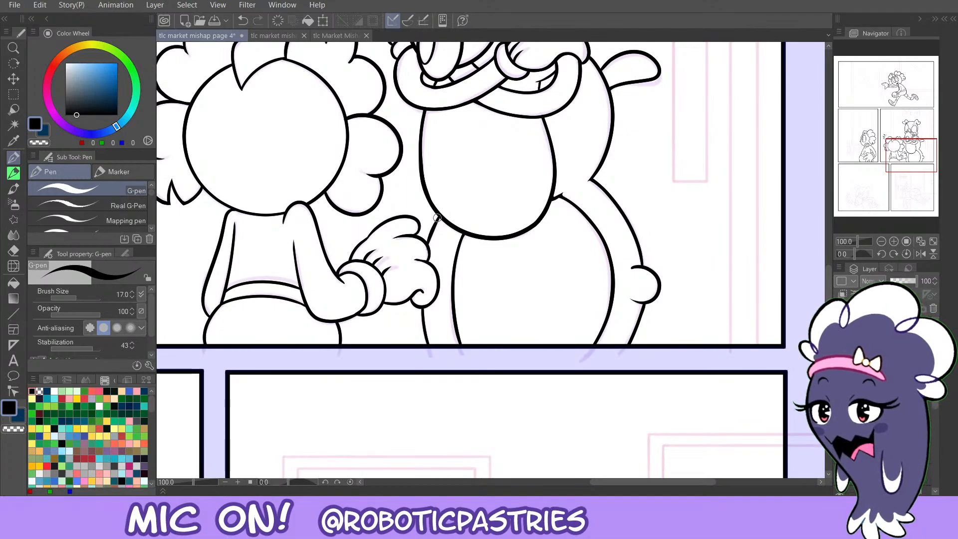
{"action": "key", "text": "ctrl+z"}
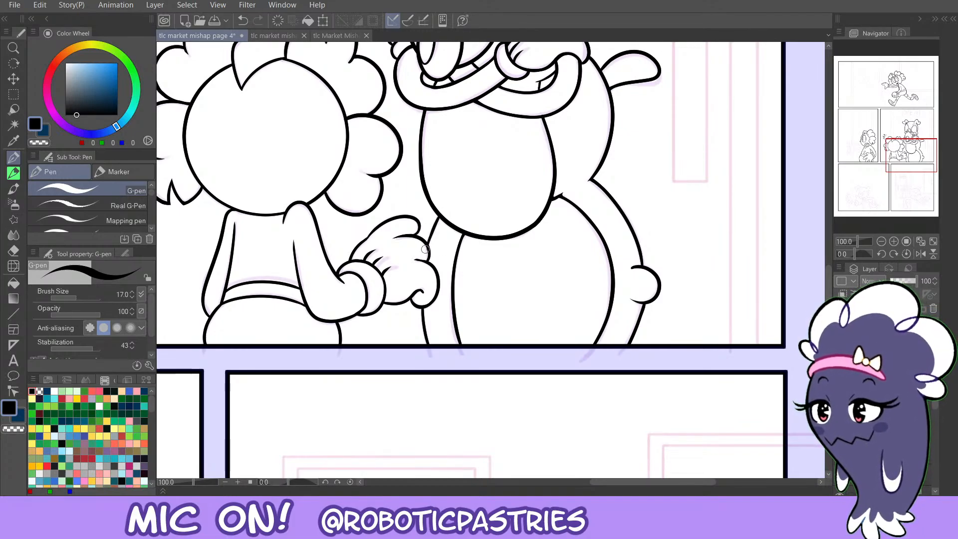
{"action": "key", "text": "c"}
{"action": "key", "text": "c"}
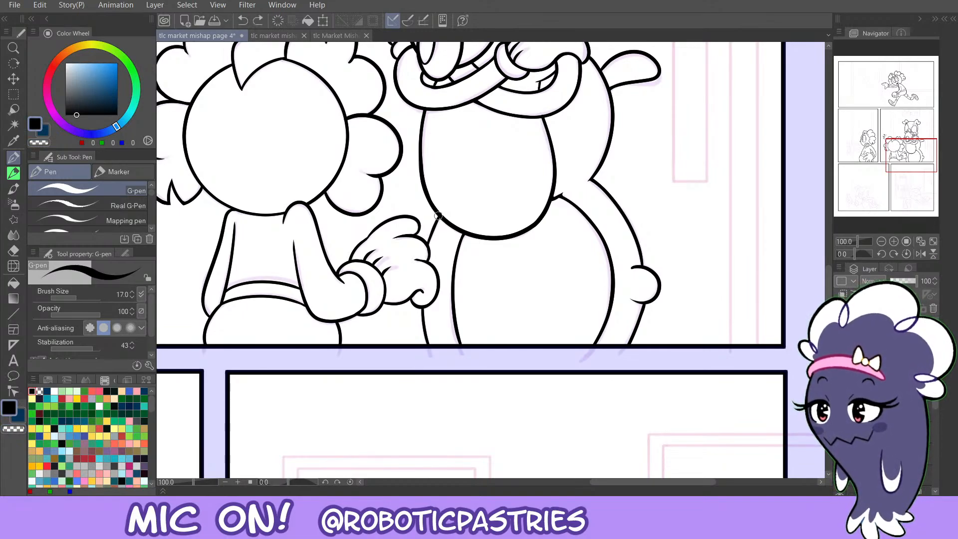
{"action": "key", "text": "c"}
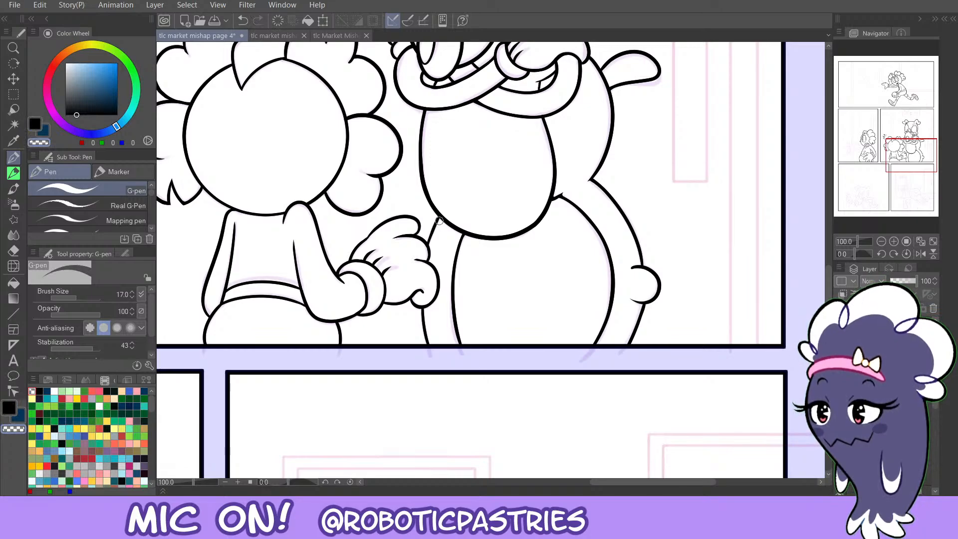
{"action": "key", "text": "c"}
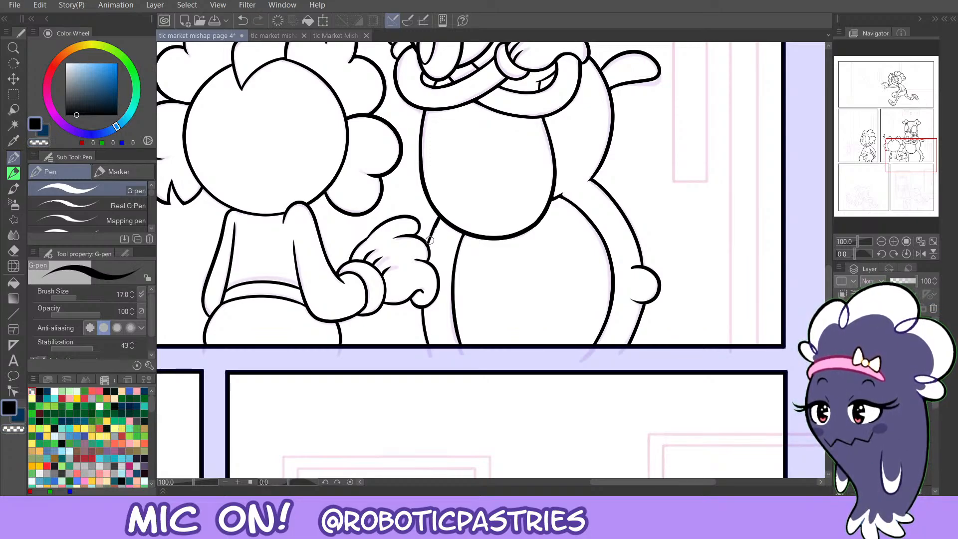
{"action": "left_click_drag", "start_coordinate": [428, 239], "coordinate": [438, 215]}
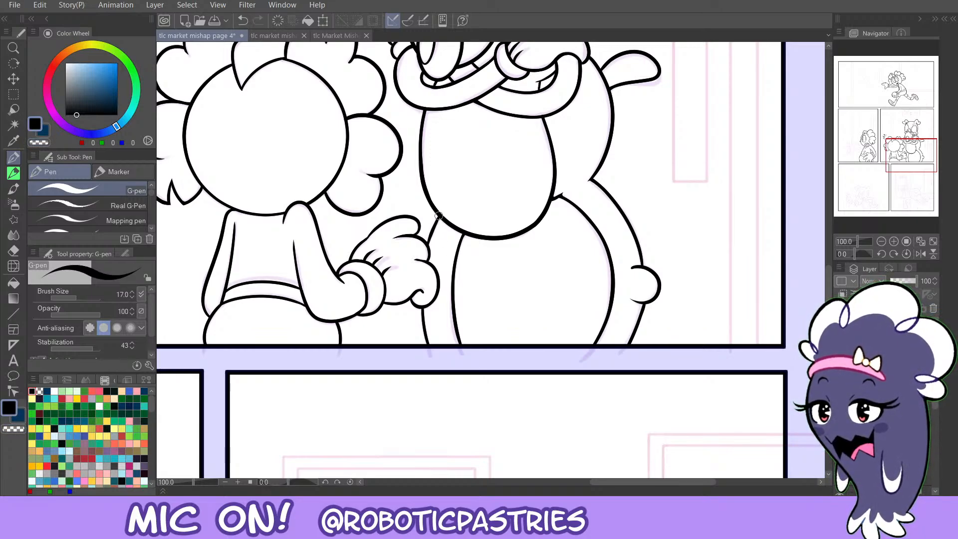
{"action": "key", "text": "ctrl+z"}
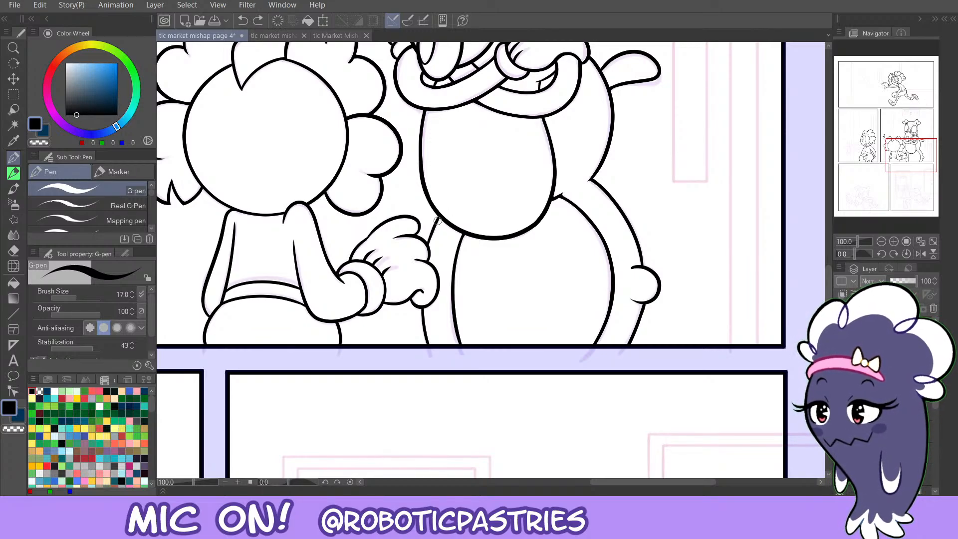
{"action": "left_click_drag", "start_coordinate": [428, 242], "coordinate": [438, 217]}
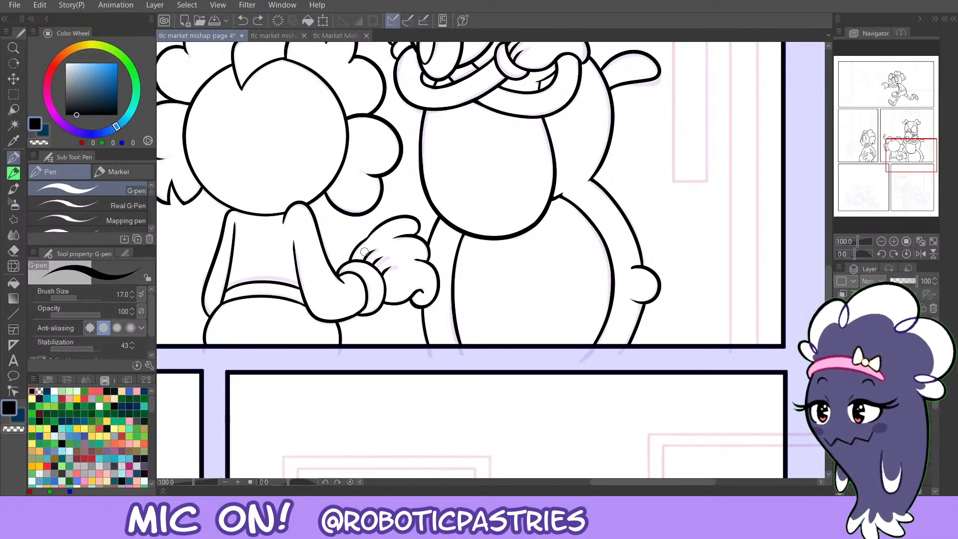
Ink the brow arc above the dog's open eye in the lower-left comic panel.
{"action": "left_click_drag", "start_coordinate": [912, 160], "coordinate": [901, 133]}
{"action": "left_click", "coordinate": [881, 241]}
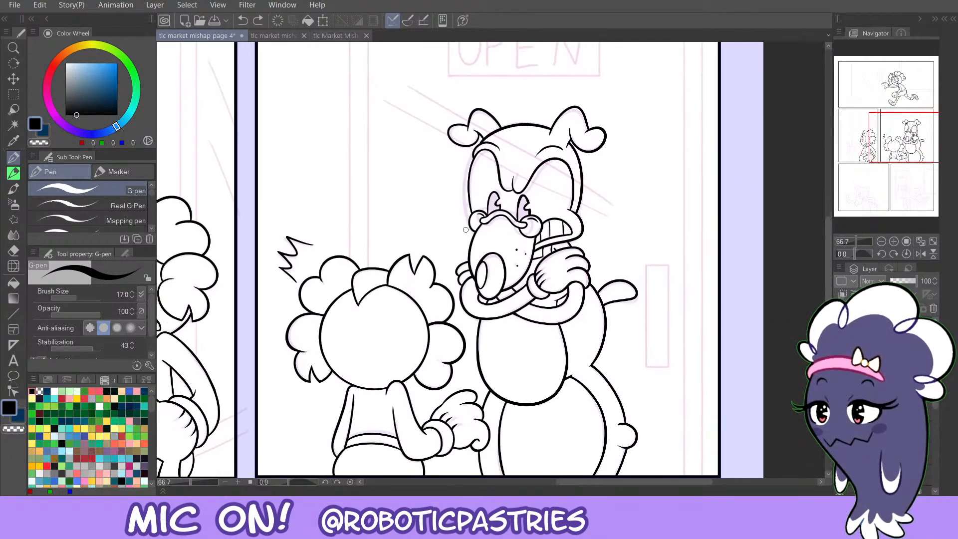
{"action": "left_click_drag", "start_coordinate": [883, 133], "coordinate": [874, 189]}
{"action": "left_click", "coordinate": [893, 242]}
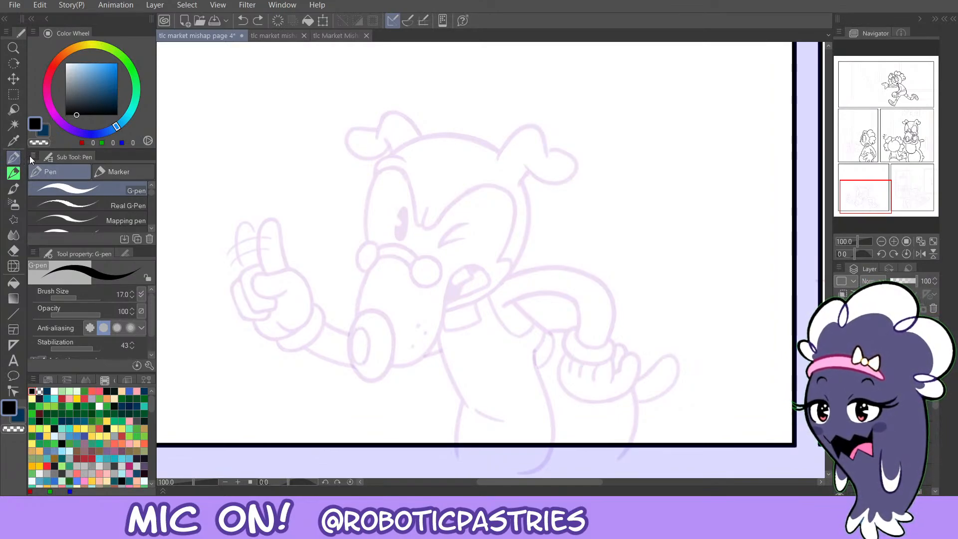
{"action": "mouse_move", "coordinate": [403, 161]}
{"action": "left_mouse_down"}
{"action": "mouse_move", "coordinate": [375, 181]}
{"action": "mouse_move", "coordinate": [374, 164]}
{"action": "mouse_move", "coordinate": [406, 161]}
{"action": "mouse_move", "coordinate": [374, 163]}
{"action": "mouse_move", "coordinate": [408, 164]}
{"action": "left_mouse_up"}
{"action": "key", "text": "ctrl+z"}
{"action": "key", "text": "ctrl+z"}
{"action": "key", "text": "ctrl+z"}
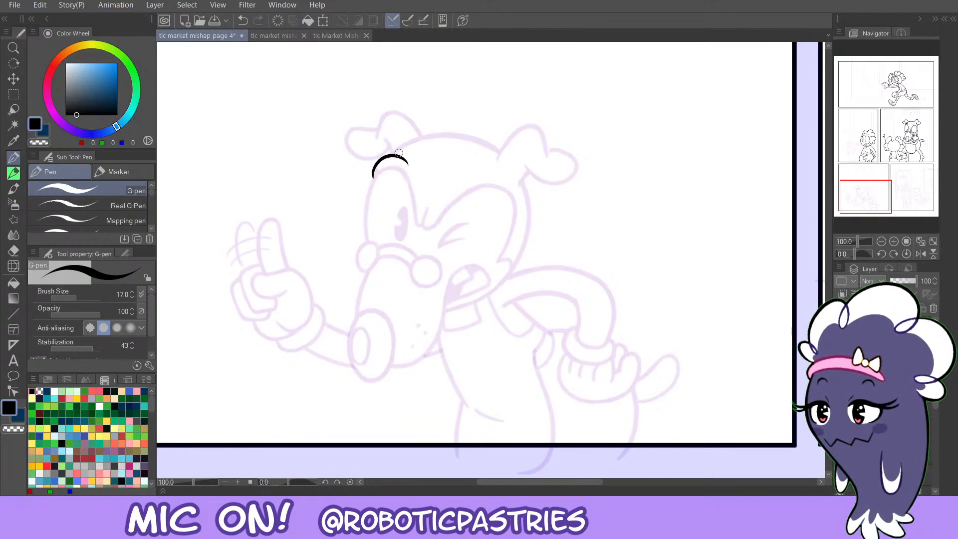
Ink the longer brow arc above the dog's squinting eye, tapering its inner end.
{"action": "mouse_move", "coordinate": [464, 176]}
{"action": "left_mouse_down"}
{"action": "mouse_move", "coordinate": [513, 178]}
{"action": "mouse_move", "coordinate": [481, 165]}
{"action": "mouse_move", "coordinate": [511, 178]}
{"action": "left_mouse_up"}
{"action": "key", "text": "ctrl+z"}
{"action": "key", "text": "ctrl+z"}
{"action": "key", "text": "ctrl+z"}
{"action": "key", "text": "ctrl+z"}
{"action": "key", "text": "ctrl+z"}
{"action": "left_click_drag", "start_coordinate": [453, 180], "coordinate": [506, 178]}
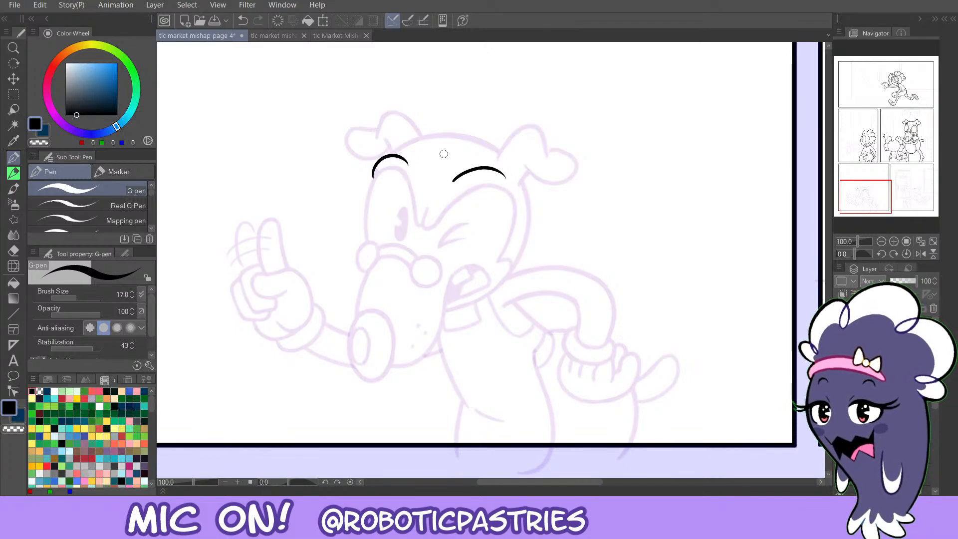
{"action": "key", "text": "c"}
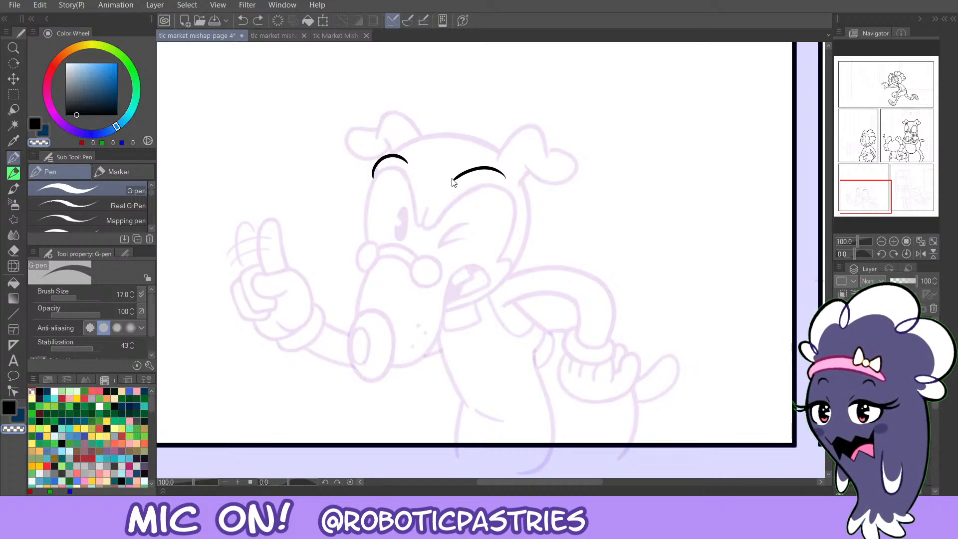
{"action": "key", "text": "c"}
Ink the squinting eye's outline from the hook between the eyes, over the top and down toward the mouth.
{"action": "mouse_move", "coordinate": [427, 209]}
{"action": "left_mouse_down"}
{"action": "mouse_move", "coordinate": [429, 229]}
{"action": "mouse_move", "coordinate": [438, 204]}
{"action": "mouse_move", "coordinate": [420, 226]}
{"action": "mouse_move", "coordinate": [463, 196]}
{"action": "mouse_move", "coordinate": [424, 213]}
{"action": "mouse_move", "coordinate": [429, 231]}
{"action": "mouse_move", "coordinate": [455, 198]}
{"action": "mouse_move", "coordinate": [514, 195]}
{"action": "mouse_move", "coordinate": [499, 262]}
{"action": "left_mouse_up"}
{"action": "key", "text": "ctrl+z"}
{"action": "key", "text": "ctrl+z"}
{"action": "key", "text": "ctrl+z"}
{"action": "key", "text": "ctrl+z"}
{"action": "left_click_drag", "start_coordinate": [425, 207], "coordinate": [489, 269]}
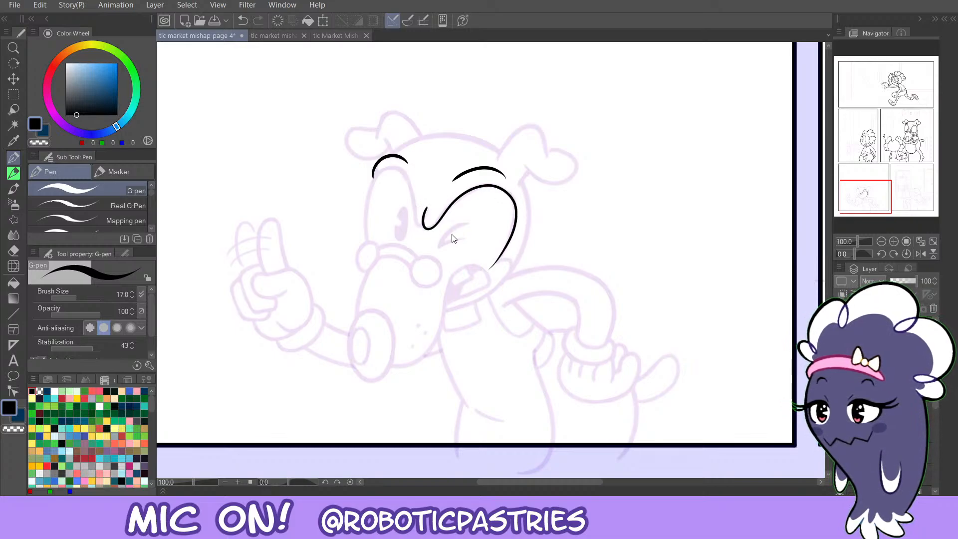
Erase the outer side of the squinting eye's outline, keeping the hook and the top arc.
{"action": "key", "text": "e"}
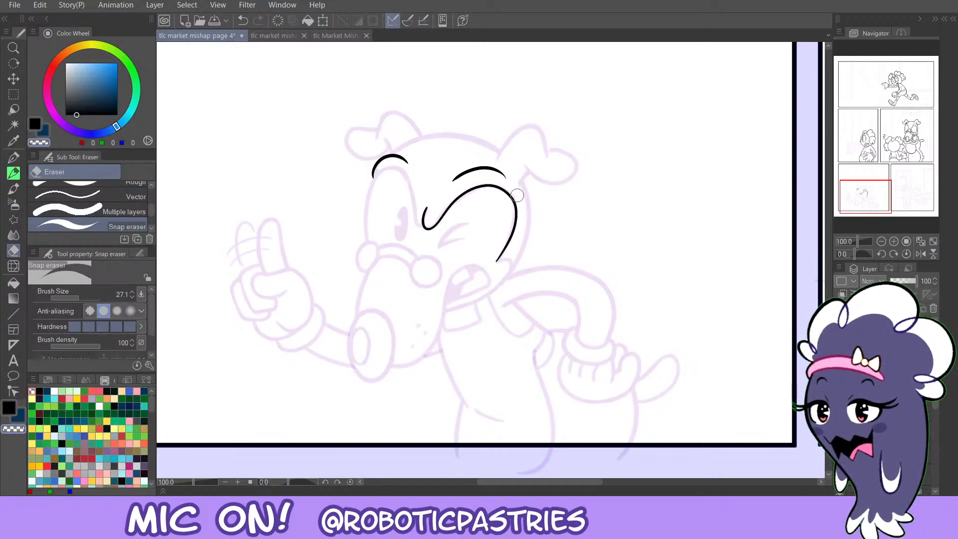
{"action": "left_click_drag", "start_coordinate": [514, 200], "coordinate": [496, 262]}
{"action": "key", "text": "p"}
{"action": "key", "text": "ctrl+z"}
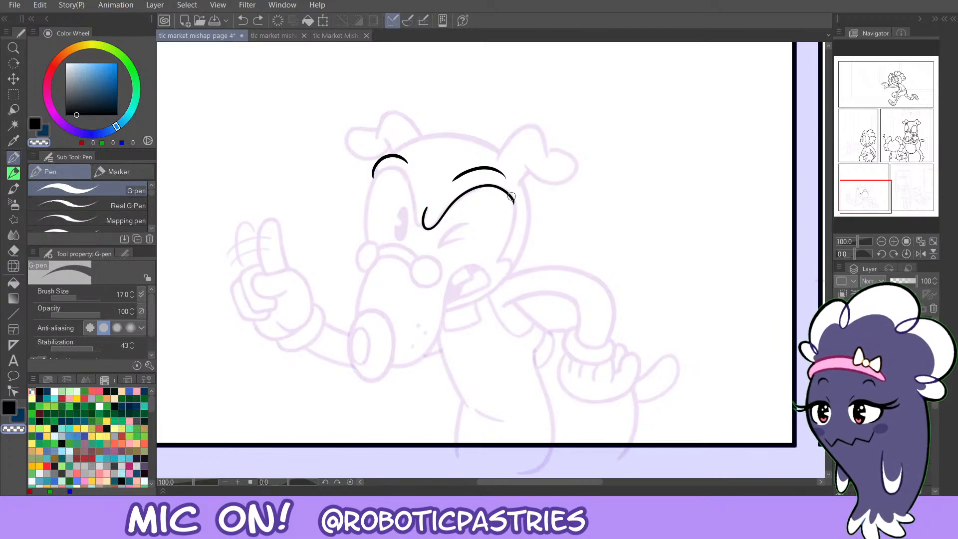
Try to redraw the outer side of the squinting eye's outline from the end of the top arc.
{"action": "key", "text": "c"}
{"action": "mouse_move", "coordinate": [499, 189]}
{"action": "left_mouse_down"}
{"action": "mouse_move", "coordinate": [505, 242]}
{"action": "mouse_move", "coordinate": [491, 261]}
{"action": "mouse_move", "coordinate": [513, 232]}
{"action": "mouse_move", "coordinate": [510, 195]}
{"action": "mouse_move", "coordinate": [500, 191]}
{"action": "mouse_move", "coordinate": [511, 198]}
{"action": "mouse_move", "coordinate": [494, 269]}
{"action": "mouse_move", "coordinate": [514, 227]}
{"action": "mouse_move", "coordinate": [507, 190]}
{"action": "left_mouse_up"}
{"action": "key", "text": "ctrl+z"}
{"action": "key", "text": "ctrl+z"}
{"action": "key", "text": "ctrl+z"}
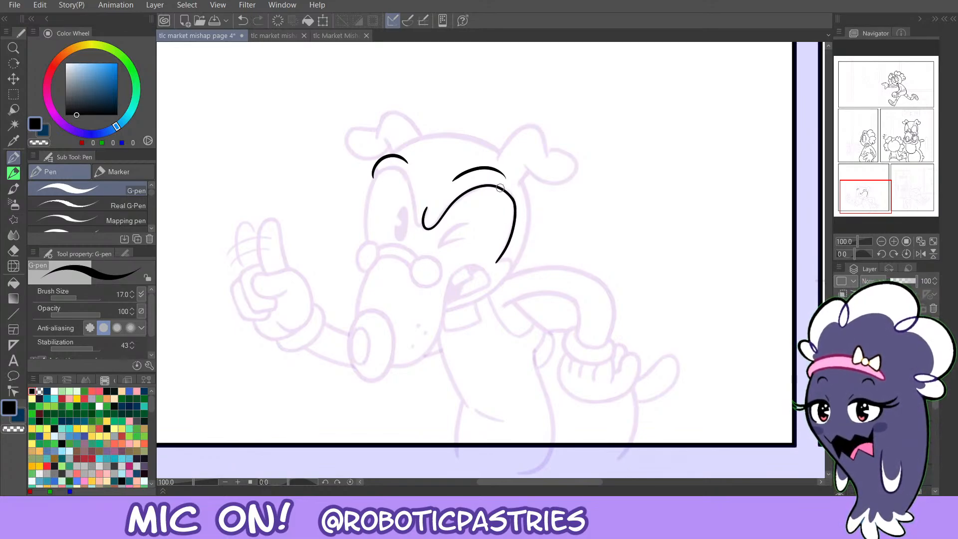
{"action": "key", "text": "ctrl+z"}
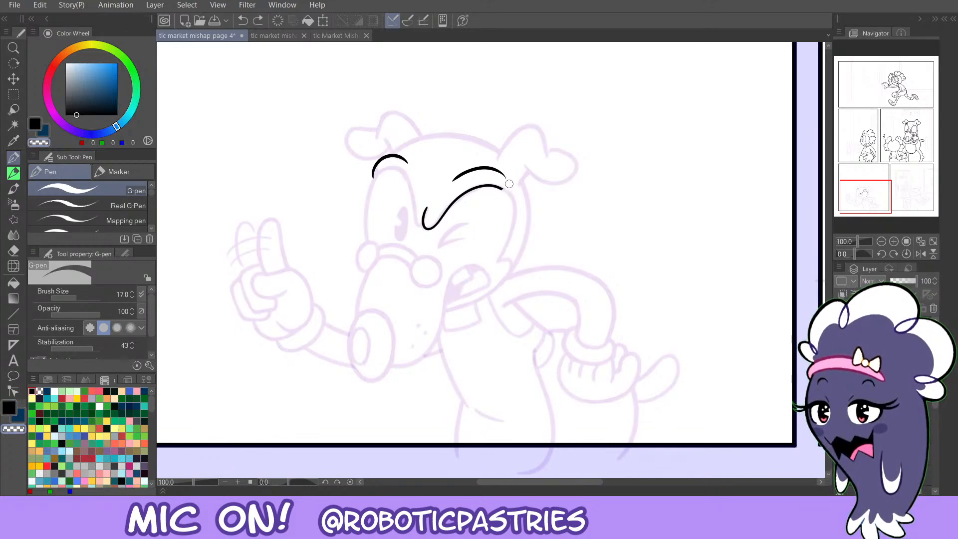
Trim the end of the top arc and redraw the squinting eye's outer side so both join in one smooth curve.
{"action": "left_click_drag", "start_coordinate": [509, 184], "coordinate": [499, 187]}
{"action": "key", "text": "c"}
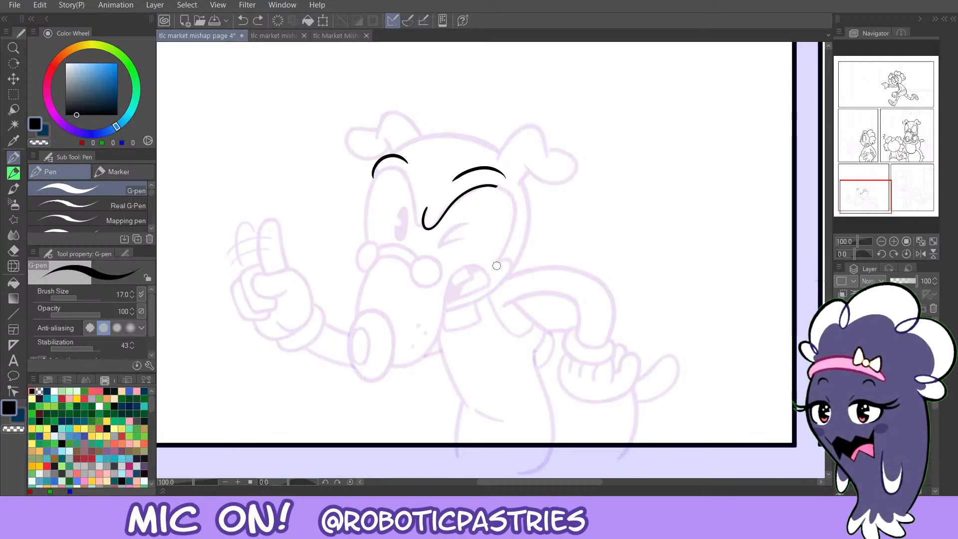
{"action": "mouse_move", "coordinate": [496, 265]}
{"action": "left_mouse_down"}
{"action": "mouse_move", "coordinate": [512, 233]}
{"action": "mouse_move", "coordinate": [507, 190]}
{"action": "mouse_move", "coordinate": [492, 185]}
{"action": "mouse_move", "coordinate": [516, 207]}
{"action": "mouse_move", "coordinate": [495, 265]}
{"action": "mouse_move", "coordinate": [512, 195]}
{"action": "mouse_move", "coordinate": [488, 182]}
{"action": "mouse_move", "coordinate": [518, 221]}
{"action": "mouse_move", "coordinate": [492, 267]}
{"action": "mouse_move", "coordinate": [488, 185]}
{"action": "left_mouse_up"}
{"action": "key", "text": "ctrl+z"}
{"action": "key", "text": "ctrl+z"}
{"action": "key", "text": "ctrl+z"}
{"action": "key", "text": "ctrl+z"}
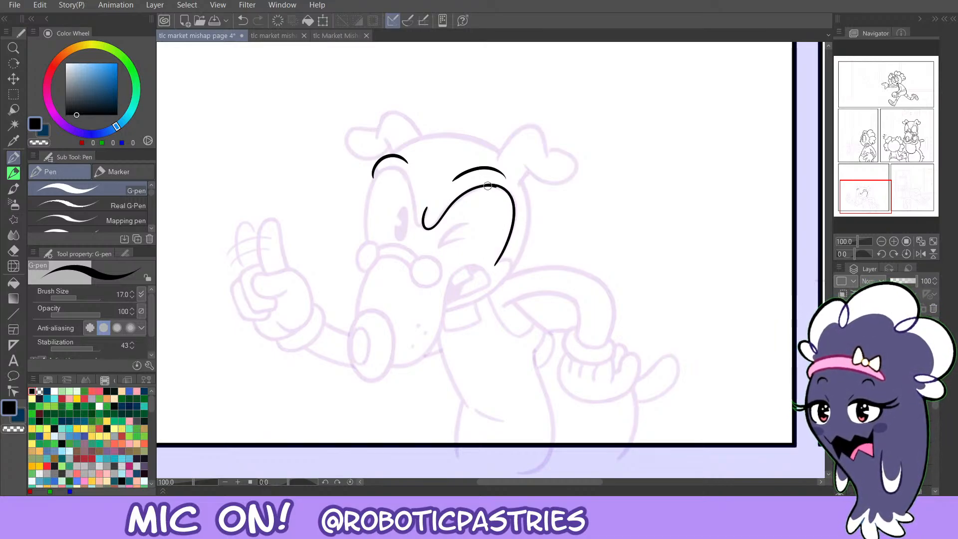
{"action": "key", "text": "ctrl+z"}
{"action": "mouse_move", "coordinate": [491, 186]}
{"action": "left_mouse_down"}
{"action": "mouse_move", "coordinate": [505, 256]}
{"action": "mouse_move", "coordinate": [512, 196]}
{"action": "mouse_move", "coordinate": [487, 186]}
{"action": "left_mouse_up"}
{"action": "key", "text": "ctrl+z"}
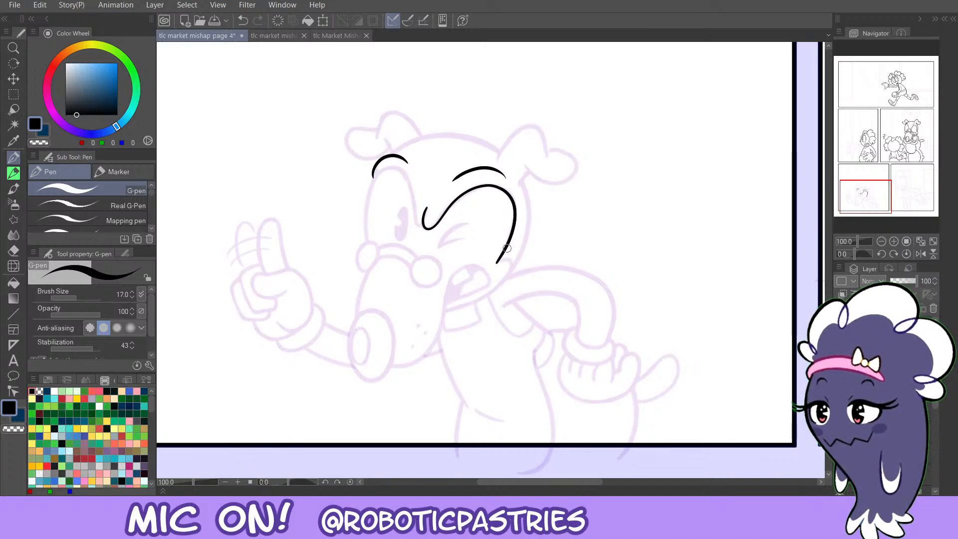
Clean up the lower tip of the squinting eye's outline and ink the small cheek curve beside the mouth's corner.
{"action": "key", "text": "c"}
{"action": "mouse_move", "coordinate": [495, 263]}
{"action": "left_mouse_down"}
{"action": "mouse_move", "coordinate": [517, 209]}
{"action": "mouse_move", "coordinate": [493, 268]}
{"action": "left_mouse_up"}
{"action": "key", "text": "ctrl+z"}
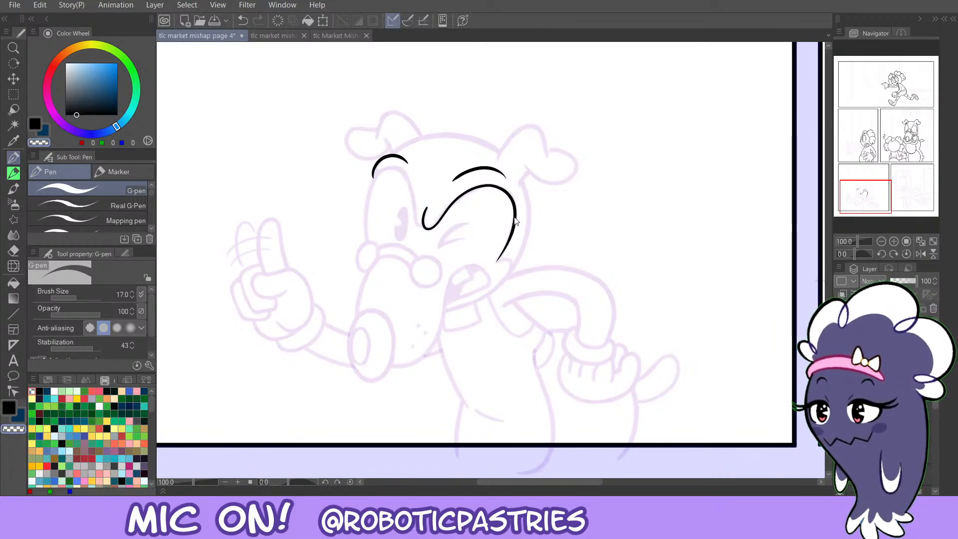
{"action": "key", "text": "ctrl+z"}
{"action": "key", "text": "ctrl+z"}
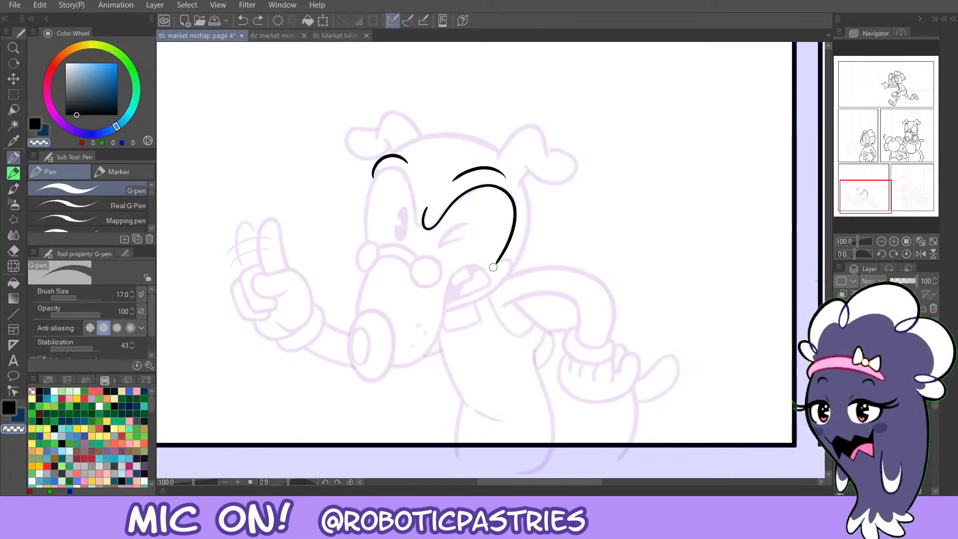
{"action": "left_click_drag", "start_coordinate": [493, 270], "coordinate": [489, 268]}
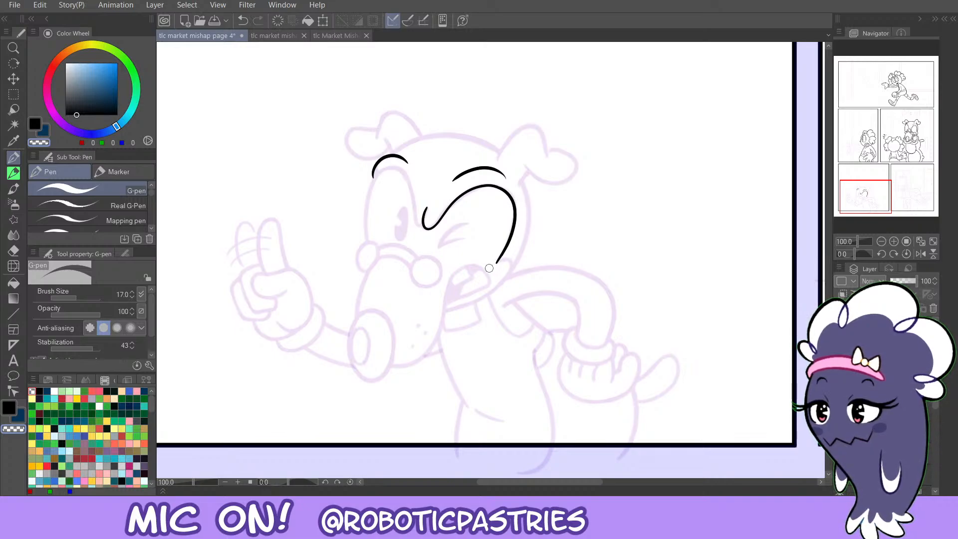
{"action": "key", "text": "ctrl+z"}
{"action": "key", "text": "ctrl+z"}
{"action": "left_click_drag", "start_coordinate": [512, 258], "coordinate": [502, 282]}
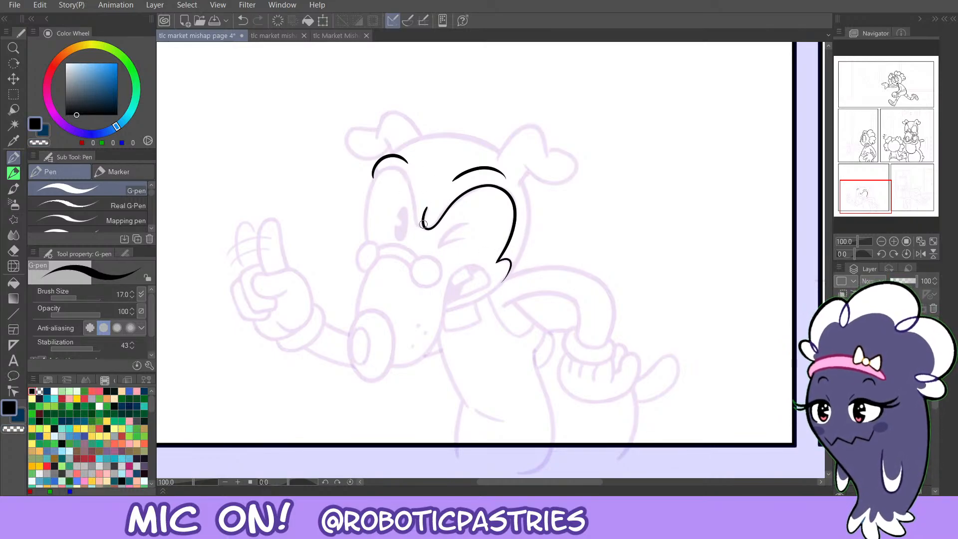
Ink the open eye's inner side and rounded top, starting from the hook between the eyes and ending under the brow.
{"action": "mouse_move", "coordinate": [423, 224]}
{"action": "left_mouse_down"}
{"action": "mouse_move", "coordinate": [396, 172]}
{"action": "mouse_move", "coordinate": [374, 176]}
{"action": "mouse_move", "coordinate": [411, 183]}
{"action": "mouse_move", "coordinate": [418, 229]}
{"action": "mouse_move", "coordinate": [400, 179]}
{"action": "left_mouse_up"}
{"action": "key", "text": "ctrl+z"}
{"action": "key", "text": "ctrl+z"}
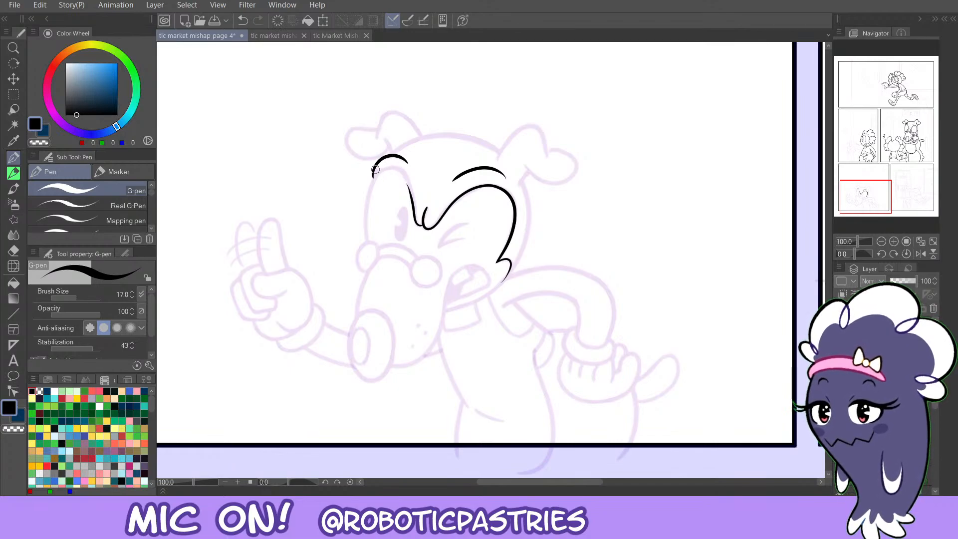
{"action": "mouse_move", "coordinate": [378, 171]}
{"action": "left_mouse_down"}
{"action": "mouse_move", "coordinate": [397, 167]}
{"action": "mouse_move", "coordinate": [420, 225]}
{"action": "left_mouse_up"}
{"action": "key", "text": "ctrl+z"}
{"action": "key", "text": "ctrl+z"}
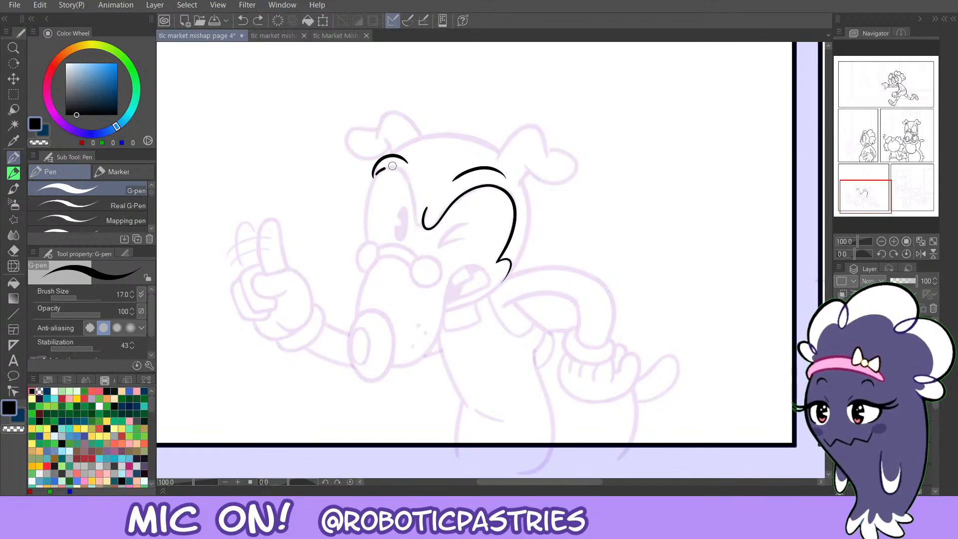
{"action": "mouse_move", "coordinate": [392, 166]}
{"action": "left_mouse_down"}
{"action": "mouse_move", "coordinate": [423, 226]}
{"action": "mouse_move", "coordinate": [403, 170]}
{"action": "mouse_move", "coordinate": [380, 171]}
{"action": "left_mouse_up"}
{"action": "key", "text": "ctrl+z"}
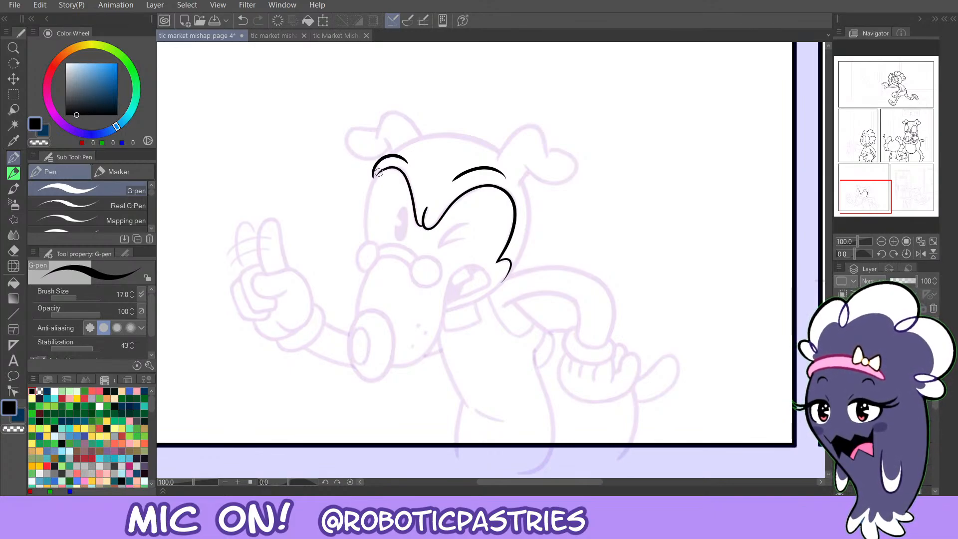
Ink the open eye's outer side from the cheek up to the brow and blend it into the top arc.
{"action": "key", "text": "ctrl+z"}
{"action": "mouse_move", "coordinate": [366, 248]}
{"action": "left_mouse_down"}
{"action": "mouse_move", "coordinate": [366, 198]}
{"action": "mouse_move", "coordinate": [380, 171]}
{"action": "left_mouse_up"}
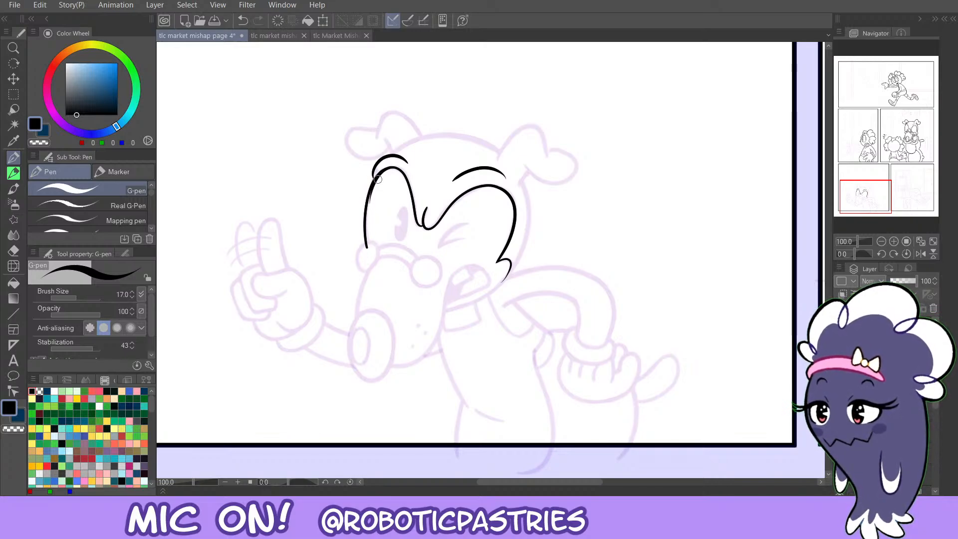
{"action": "key", "text": "ctrl+z"}
{"action": "key", "text": "ctrl+z"}
{"action": "mouse_move", "coordinate": [378, 177]}
{"action": "left_mouse_down"}
{"action": "mouse_move", "coordinate": [366, 215]}
{"action": "mouse_move", "coordinate": [378, 173]}
{"action": "left_mouse_up"}
{"action": "key", "text": "ctrl+z"}
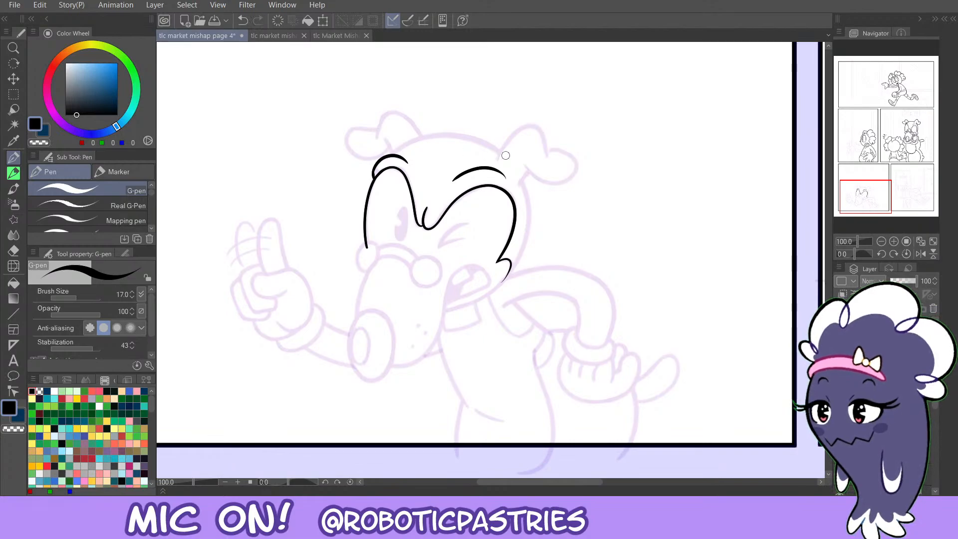
Ink the front edge of the muzzle as one curve from below the open eye down to the nose.
{"action": "left_click_drag", "start_coordinate": [358, 286], "coordinate": [357, 336]}
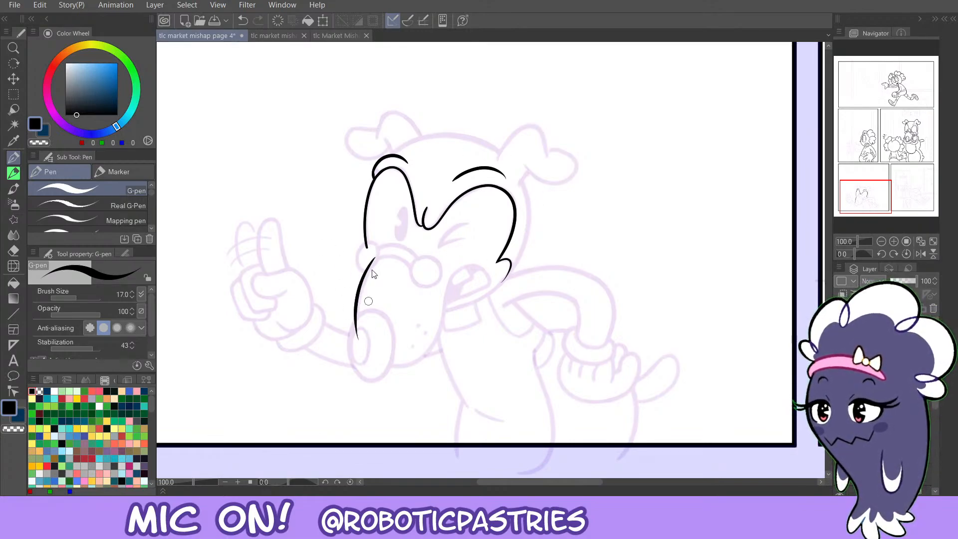
{"action": "key", "text": "ctrl+z"}
{"action": "mouse_move", "coordinate": [381, 256]}
{"action": "left_mouse_down"}
{"action": "mouse_move", "coordinate": [356, 305]}
{"action": "mouse_move", "coordinate": [357, 330]}
{"action": "left_mouse_up"}
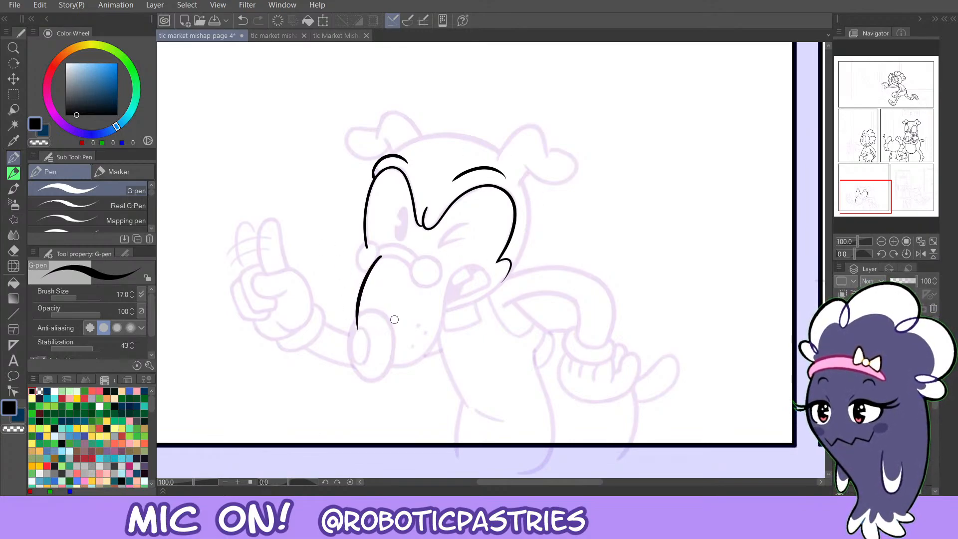
{"action": "key", "text": "ctrl+z"}
{"action": "left_click_drag", "start_coordinate": [381, 256], "coordinate": [355, 335]}
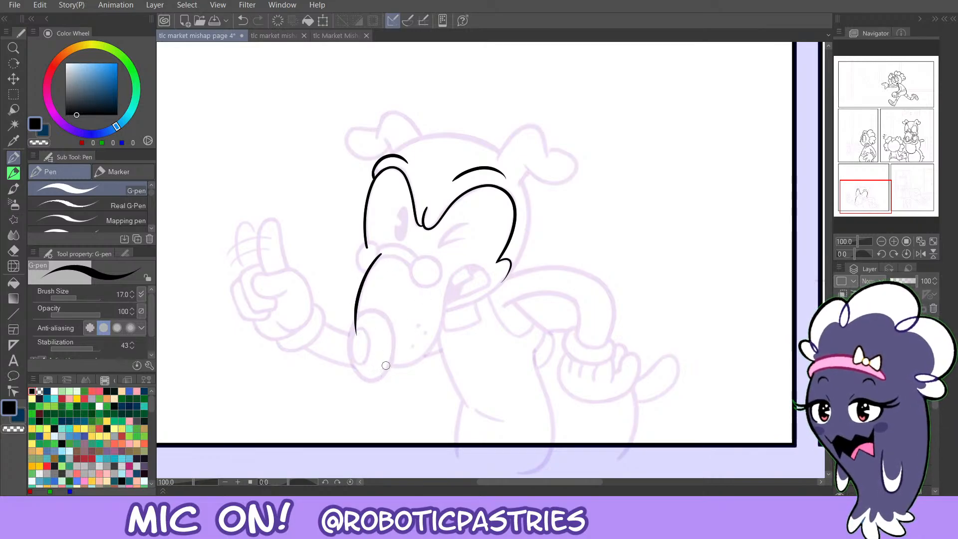
Ink the underside of the muzzle from the nose, curving up and over the open mouth to its corner.
{"action": "mouse_move", "coordinate": [386, 365]}
{"action": "left_mouse_down"}
{"action": "mouse_move", "coordinate": [417, 362]}
{"action": "mouse_move", "coordinate": [458, 266]}
{"action": "mouse_move", "coordinate": [492, 276]}
{"action": "mouse_move", "coordinate": [387, 369]}
{"action": "mouse_move", "coordinate": [445, 328]}
{"action": "mouse_move", "coordinate": [439, 344]}
{"action": "mouse_move", "coordinate": [448, 284]}
{"action": "mouse_move", "coordinate": [484, 267]}
{"action": "mouse_move", "coordinate": [396, 368]}
{"action": "mouse_move", "coordinate": [443, 321]}
{"action": "mouse_move", "coordinate": [460, 270]}
{"action": "mouse_move", "coordinate": [492, 277]}
{"action": "left_mouse_up"}
{"action": "key", "text": "ctrl+z"}
{"action": "key", "text": "ctrl+z"}
{"action": "key", "text": "ctrl+z"}
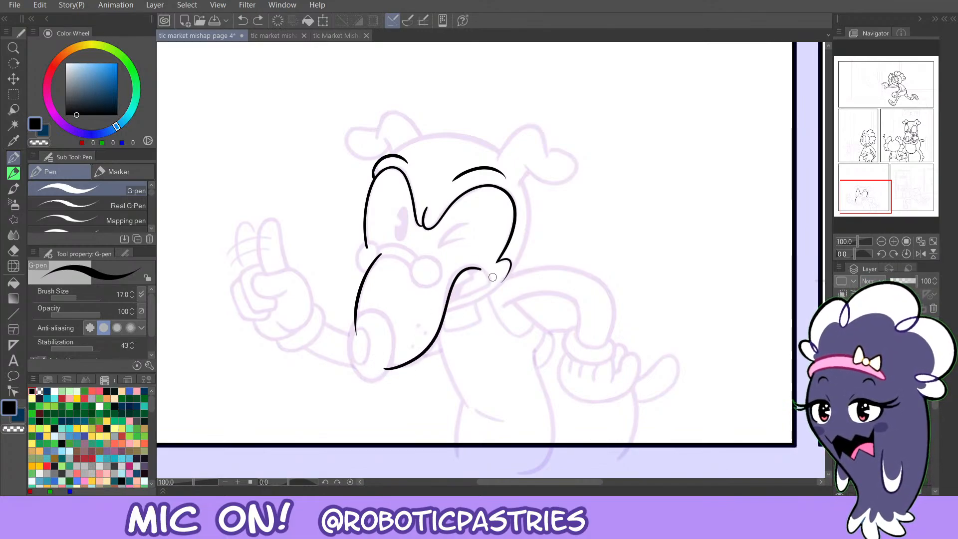
{"action": "key", "text": "ctrl+z"}
{"action": "mouse_move", "coordinate": [386, 367]}
{"action": "left_mouse_down"}
{"action": "mouse_move", "coordinate": [443, 305]}
{"action": "mouse_move", "coordinate": [494, 271]}
{"action": "left_mouse_up"}
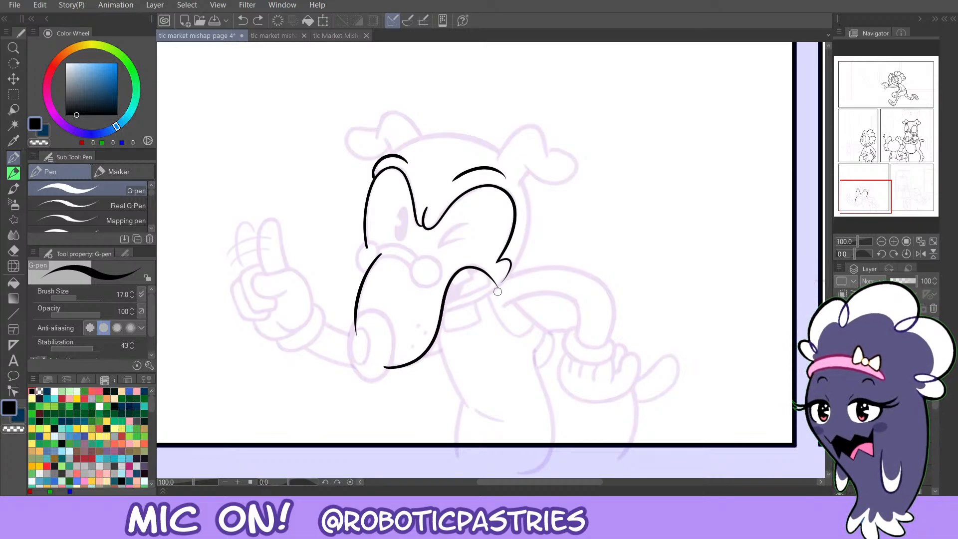
{"action": "key", "text": "ctrl+z"}
{"action": "mouse_move", "coordinate": [385, 367]}
{"action": "left_mouse_down"}
{"action": "mouse_move", "coordinate": [444, 326]}
{"action": "mouse_move", "coordinate": [454, 271]}
{"action": "mouse_move", "coordinate": [493, 280]}
{"action": "left_mouse_up"}
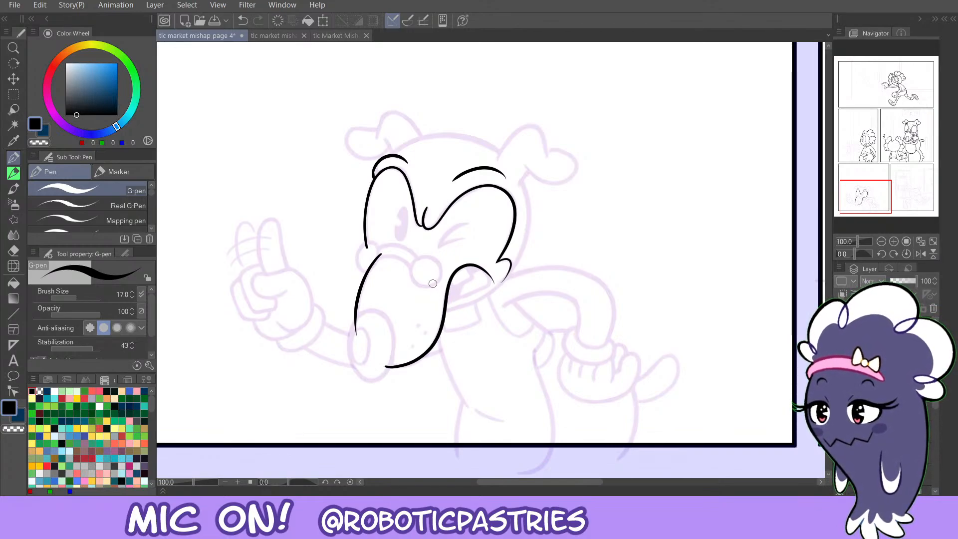
{"action": "key", "text": "ctrl+z"}
{"action": "mouse_move", "coordinate": [382, 366]}
{"action": "left_mouse_down"}
{"action": "mouse_move", "coordinate": [425, 354]}
{"action": "mouse_move", "coordinate": [455, 267]}
{"action": "mouse_move", "coordinate": [494, 284]}
{"action": "left_mouse_up"}
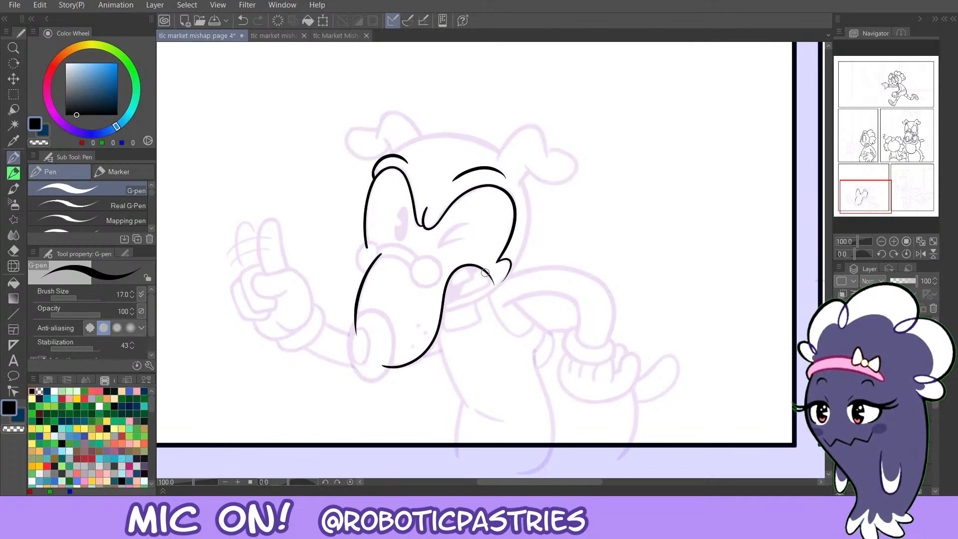
{"action": "key", "text": "ctrl+z"}
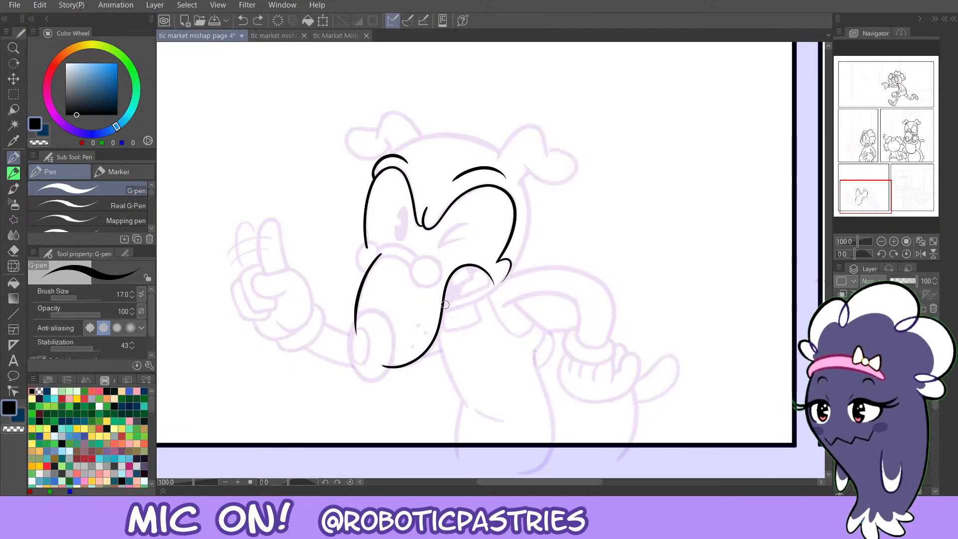
Ink the outer part of the mouth's lower edge inward from the corner and trim its tip.
{"action": "left_click_drag", "start_coordinate": [492, 277], "coordinate": [457, 300]}
{"action": "key", "text": "ctrl+z"}
{"action": "key", "text": "c"}
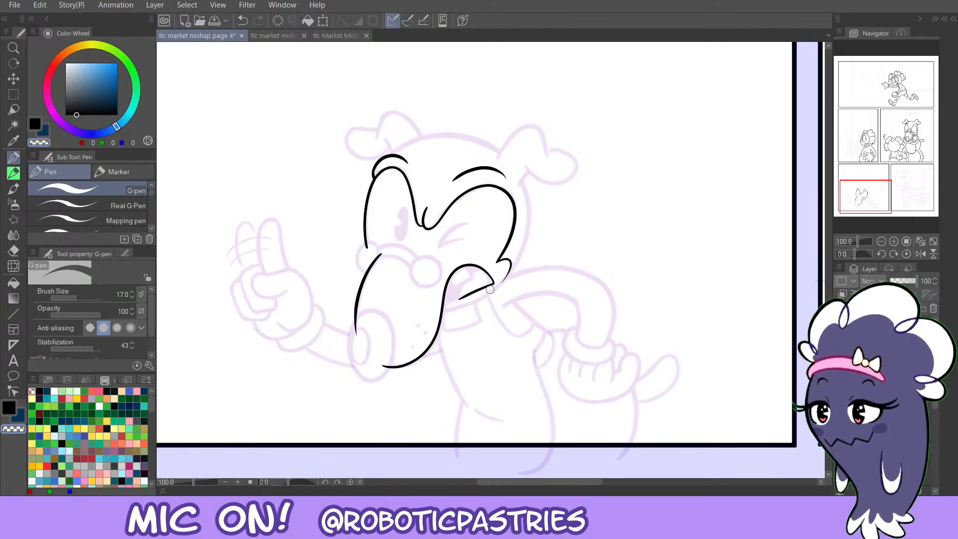
{"action": "key", "text": "c"}
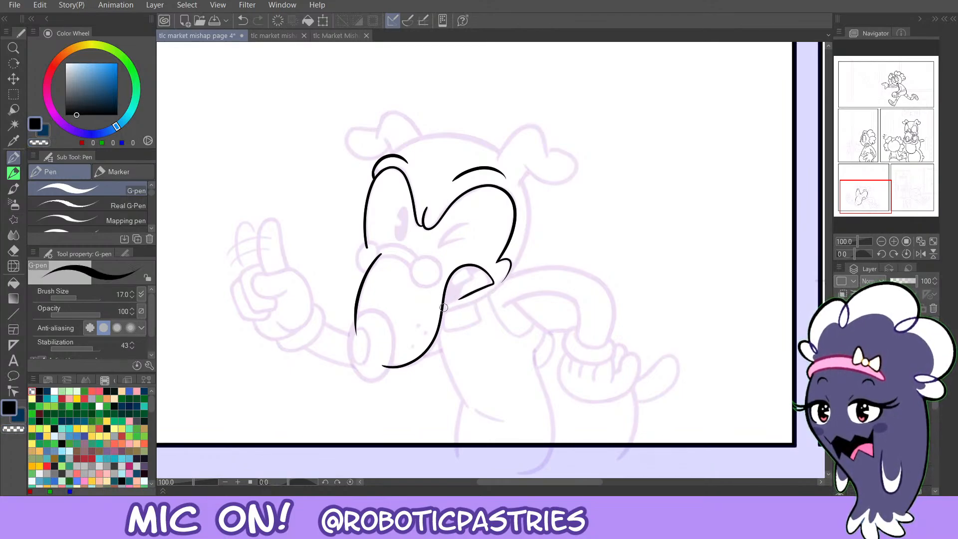
Extend the mouth's lower edge until it joins the back of the muzzle.
{"action": "left_click_drag", "start_coordinate": [443, 308], "coordinate": [474, 294]}
{"action": "key", "text": "ctrl+z"}
{"action": "key", "text": "ctrl+z"}
{"action": "key", "text": "ctrl+z"}
{"action": "key", "text": "ctrl+z"}
{"action": "key", "text": "ctrl+z"}
{"action": "key", "text": "ctrl+z"}
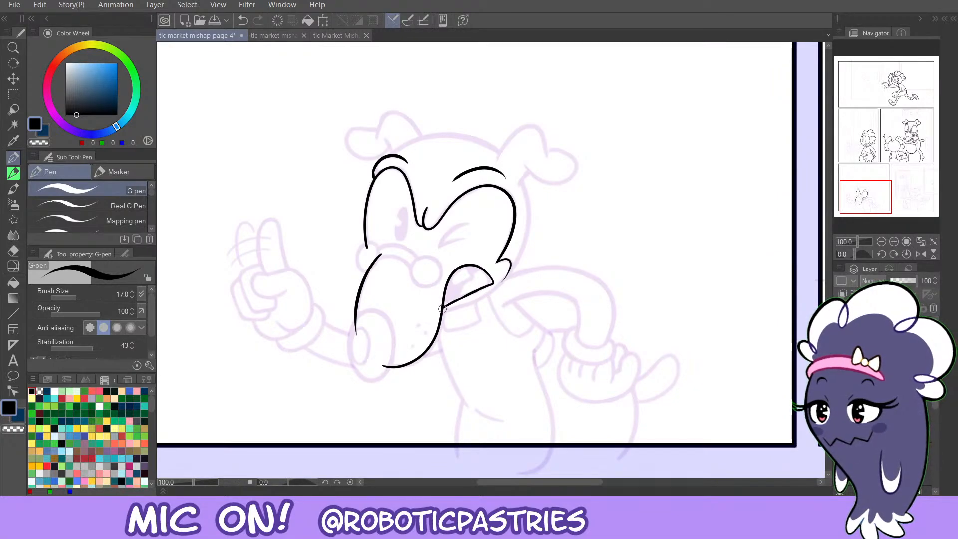
{"action": "key", "text": "ctrl+z"}
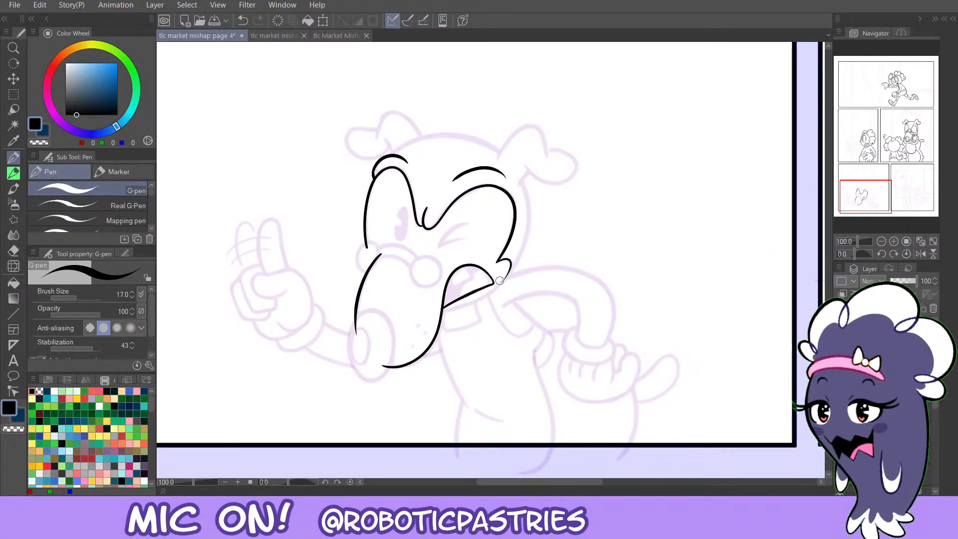
Ink the short crease at the mouth's corner and try a jaw line rising behind the cheek.
{"action": "key", "text": "ctrl+z"}
{"action": "mouse_move", "coordinate": [499, 280]}
{"action": "left_mouse_down"}
{"action": "mouse_move", "coordinate": [488, 291]}
{"action": "mouse_move", "coordinate": [526, 233]}
{"action": "left_mouse_up"}
{"action": "key", "text": "ctrl+z"}
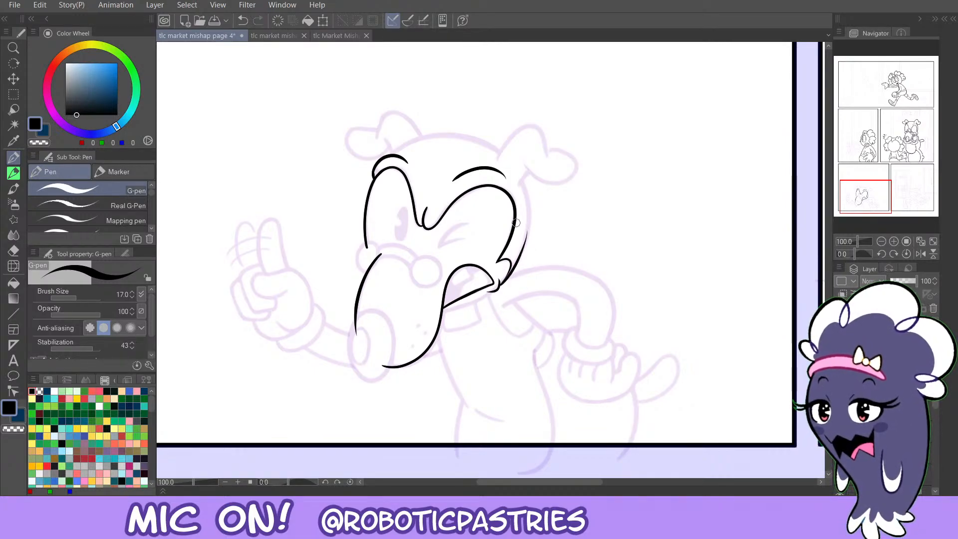
{"action": "key", "text": "ctrl+z"}
{"action": "left_click_drag", "start_coordinate": [499, 285], "coordinate": [521, 214]}
{"action": "key", "text": "ctrl+z"}
Ink the back of the head from below the ear down to the cheek and trim its lower end.
{"action": "mouse_move", "coordinate": [521, 179]}
{"action": "left_mouse_down"}
{"action": "mouse_move", "coordinate": [525, 238]}
{"action": "mouse_move", "coordinate": [507, 277]}
{"action": "mouse_move", "coordinate": [527, 244]}
{"action": "left_mouse_up"}
{"action": "key", "text": "ctrl+z"}
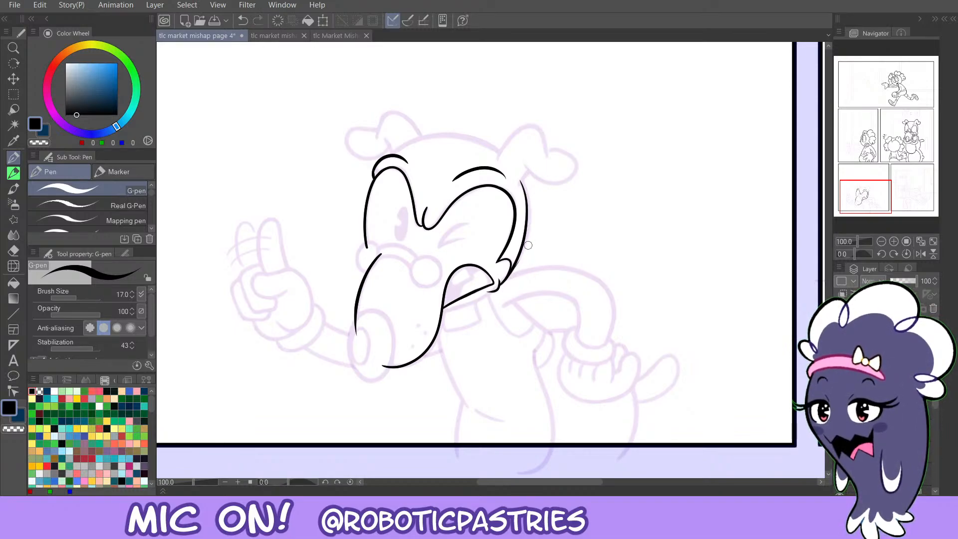
{"action": "key", "text": "ctrl+z"}
{"action": "left_click_drag", "start_coordinate": [499, 288], "coordinate": [525, 244]}
{"action": "key", "text": "ctrl+z"}
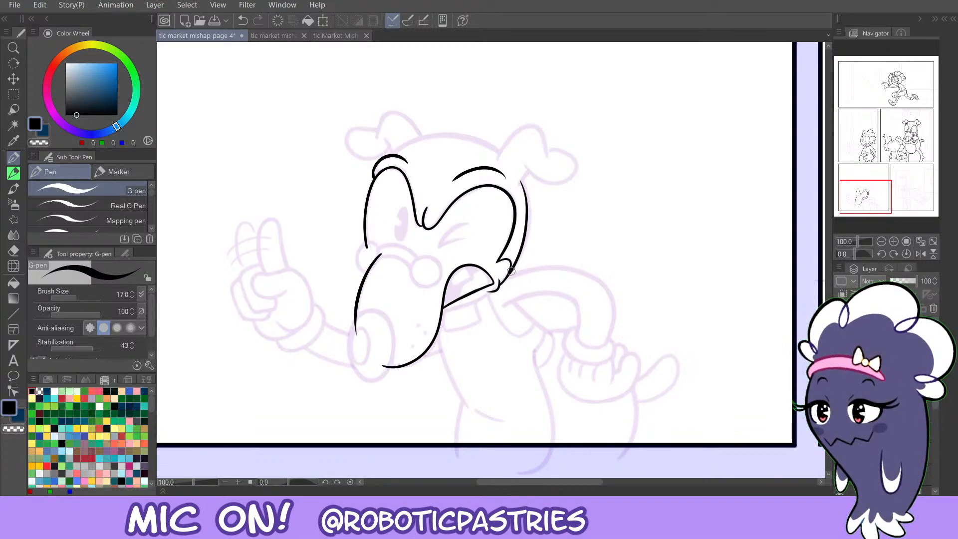
{"action": "key", "text": "c"}
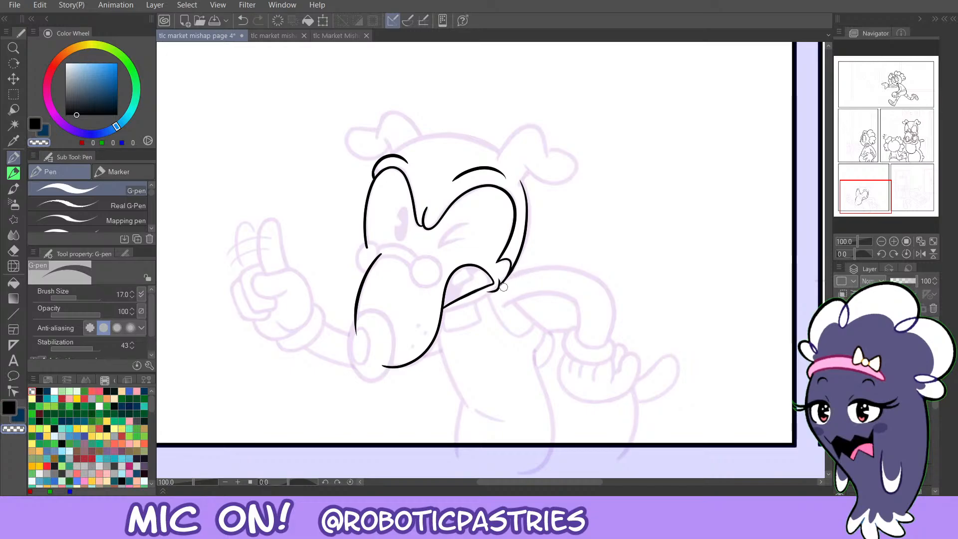
{"action": "key", "text": "c"}
{"action": "key", "text": "ctrl+z"}
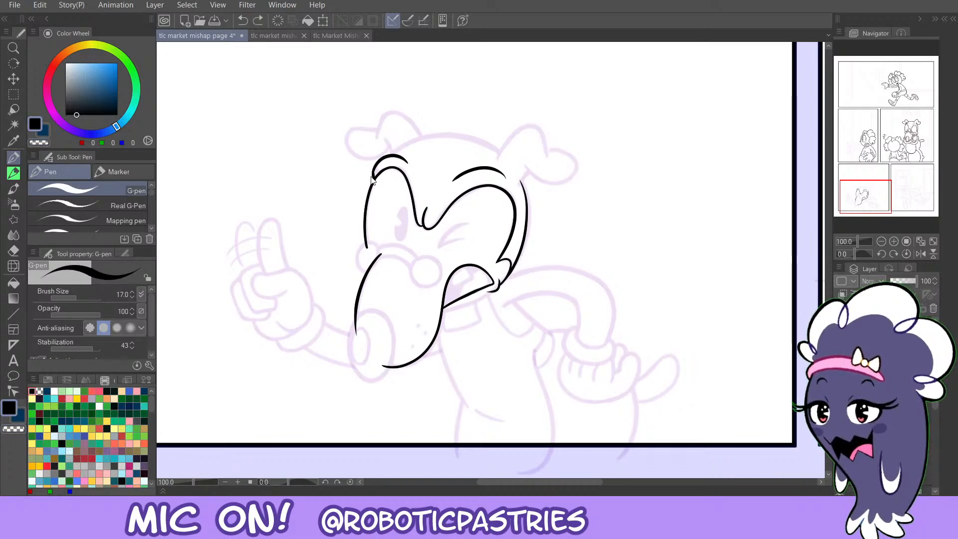
Try to ink the top of the head from the open eye's brow over to the back of the head.
{"action": "mouse_move", "coordinate": [388, 154]}
{"action": "left_mouse_down"}
{"action": "mouse_move", "coordinate": [408, 137]}
{"action": "mouse_move", "coordinate": [523, 204]}
{"action": "left_mouse_up"}
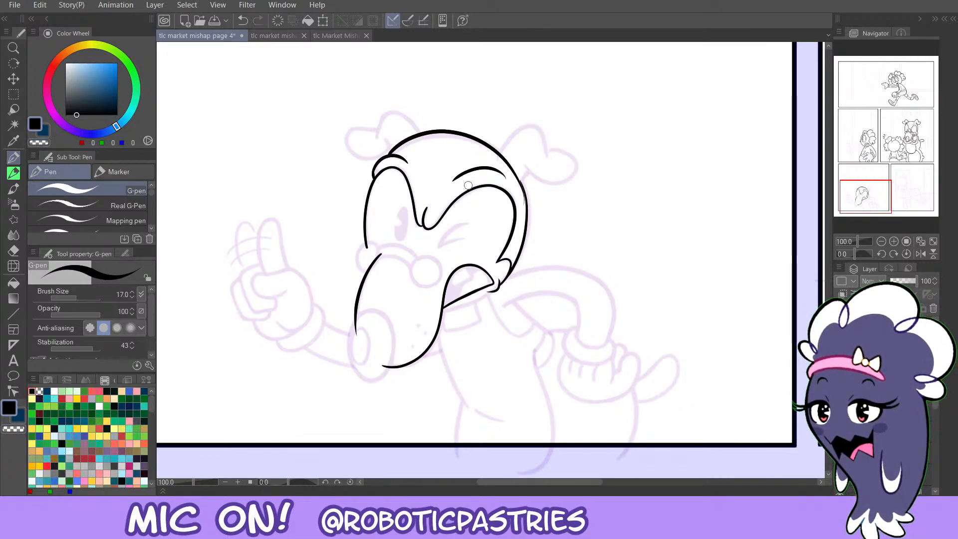
{"action": "key", "text": "ctrl+z"}
{"action": "mouse_move", "coordinate": [387, 149]}
{"action": "left_mouse_down"}
{"action": "mouse_move", "coordinate": [444, 132]}
{"action": "mouse_move", "coordinate": [520, 218]}
{"action": "left_mouse_up"}
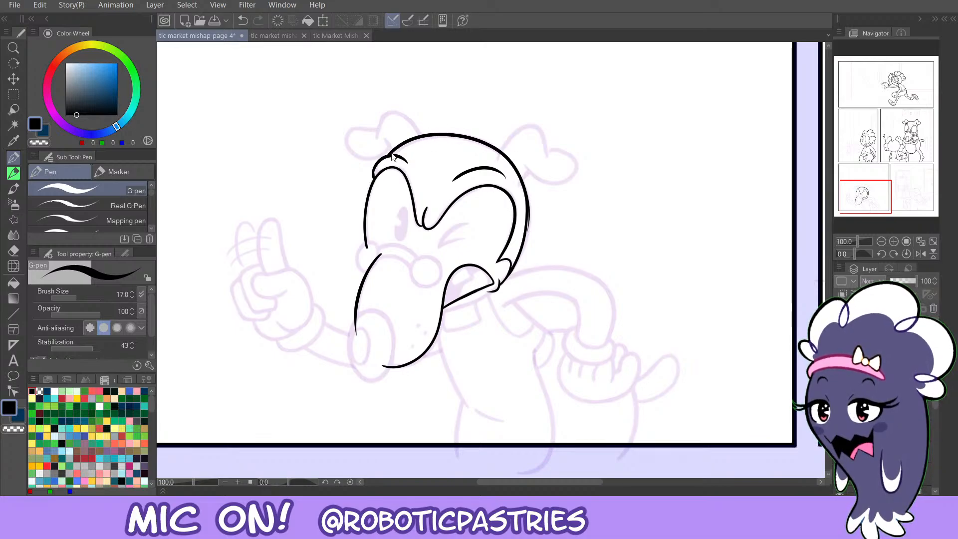
{"action": "key", "text": "ctrl+z"}
{"action": "mouse_move", "coordinate": [387, 149]}
{"action": "left_mouse_down"}
{"action": "mouse_move", "coordinate": [491, 146]}
{"action": "mouse_move", "coordinate": [521, 237]}
{"action": "left_mouse_up"}
{"action": "key", "text": "ctrl+z"}
Erase the line at the back of the head, keeping the cheek curve and the mouth's corner crease.
{"action": "key", "text": "c"}
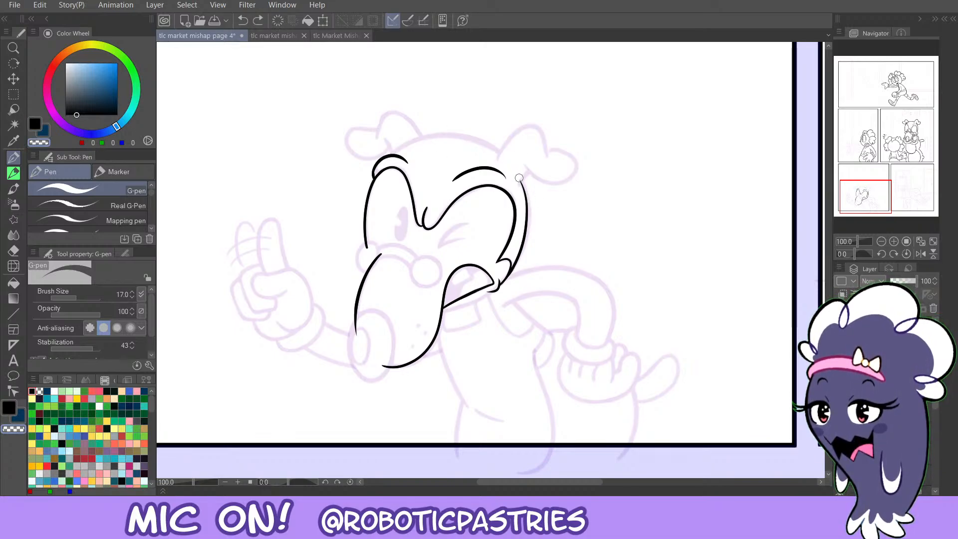
{"action": "mouse_move", "coordinate": [519, 179]}
{"action": "left_mouse_down"}
{"action": "mouse_move", "coordinate": [526, 225]}
{"action": "mouse_move", "coordinate": [529, 213]}
{"action": "mouse_move", "coordinate": [504, 287]}
{"action": "left_mouse_up"}
{"action": "key", "text": "c"}
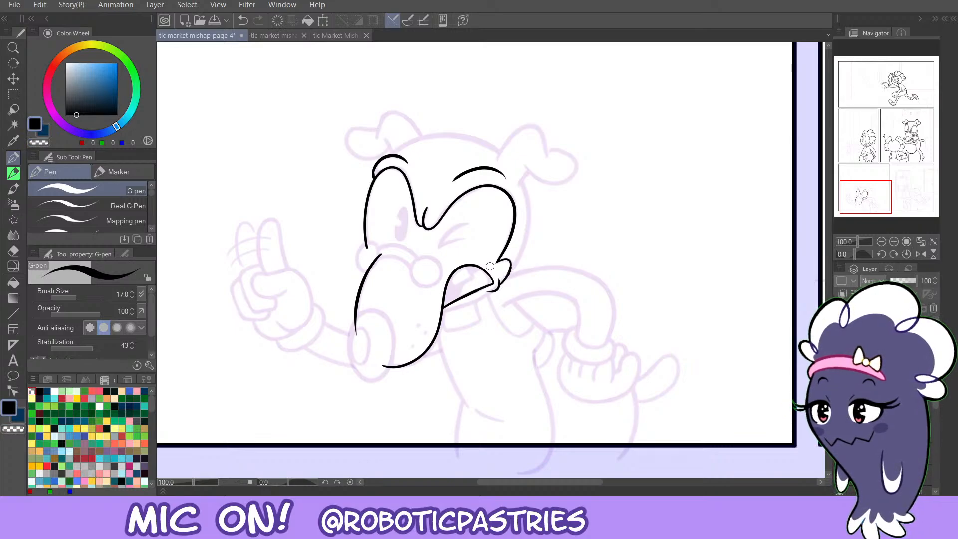
Mirror the canvas and try to ink the head's outline from the cheek up around the back and over the top.
{"action": "left_click", "coordinate": [920, 254]}
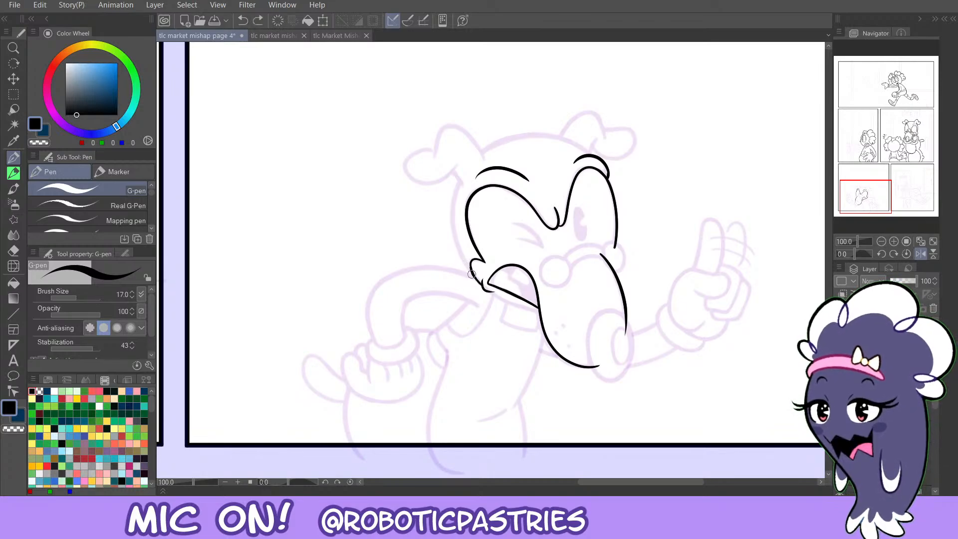
{"action": "mouse_move", "coordinate": [473, 276]}
{"action": "left_mouse_down"}
{"action": "mouse_move", "coordinate": [459, 248]}
{"action": "mouse_move", "coordinate": [460, 175]}
{"action": "mouse_move", "coordinate": [451, 227]}
{"action": "mouse_move", "coordinate": [476, 280]}
{"action": "mouse_move", "coordinate": [457, 244]}
{"action": "mouse_move", "coordinate": [468, 161]}
{"action": "mouse_move", "coordinate": [460, 255]}
{"action": "mouse_move", "coordinate": [452, 203]}
{"action": "mouse_move", "coordinate": [460, 171]}
{"action": "mouse_move", "coordinate": [469, 276]}
{"action": "mouse_move", "coordinate": [479, 277]}
{"action": "mouse_move", "coordinate": [457, 190]}
{"action": "mouse_move", "coordinate": [461, 166]}
{"action": "left_mouse_up"}
{"action": "key", "text": "ctrl+z"}
{"action": "key", "text": "ctrl+z"}
{"action": "key", "text": "ctrl+z"}
{"action": "key", "text": "ctrl+z"}
{"action": "key", "text": "ctrl+z"}
{"action": "key", "text": "ctrl+z"}
{"action": "key", "text": "ctrl+z"}
{"action": "mouse_move", "coordinate": [476, 284]}
{"action": "left_mouse_down"}
{"action": "mouse_move", "coordinate": [452, 203]}
{"action": "mouse_move", "coordinate": [475, 168]}
{"action": "mouse_move", "coordinate": [458, 262]}
{"action": "mouse_move", "coordinate": [477, 280]}
{"action": "mouse_move", "coordinate": [454, 196]}
{"action": "mouse_move", "coordinate": [475, 160]}
{"action": "mouse_move", "coordinate": [539, 134]}
{"action": "mouse_move", "coordinate": [588, 151]}
{"action": "left_mouse_up"}
{"action": "key", "text": "ctrl+z"}
{"action": "key", "text": "ctrl+z"}
{"action": "key", "text": "ctrl+z"}
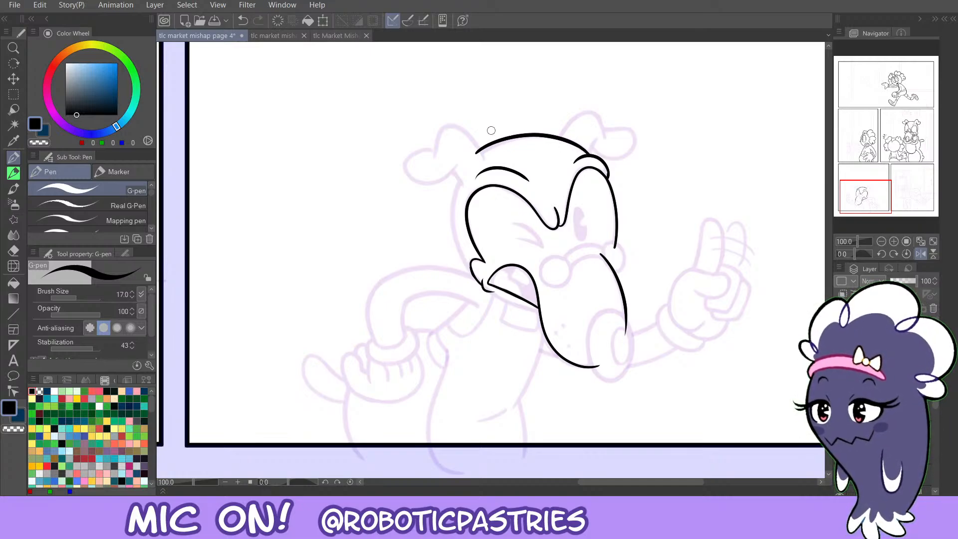
{"action": "key", "text": "ctrl+z"}
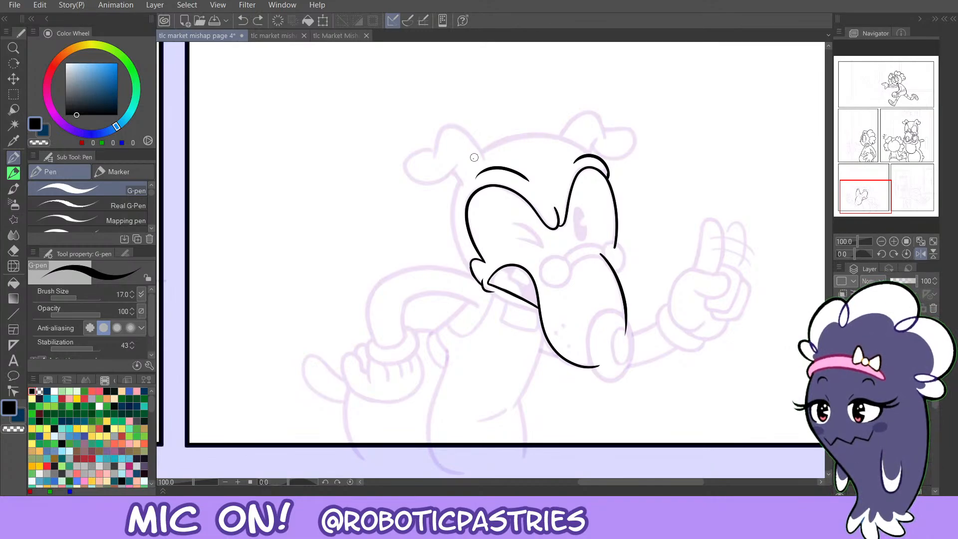
Try to ink the top of the head on the mirrored canvas, from the near ear across to the far brow.
{"action": "mouse_move", "coordinate": [474, 157]}
{"action": "left_mouse_down"}
{"action": "mouse_move", "coordinate": [529, 133]}
{"action": "mouse_move", "coordinate": [592, 152]}
{"action": "left_mouse_up"}
{"action": "key", "text": "ctrl+z"}
{"action": "mouse_move", "coordinate": [474, 158]}
{"action": "left_mouse_down"}
{"action": "mouse_move", "coordinate": [587, 153]}
{"action": "mouse_move", "coordinate": [477, 161]}
{"action": "mouse_move", "coordinate": [582, 143]}
{"action": "mouse_move", "coordinate": [594, 152]}
{"action": "mouse_move", "coordinate": [465, 159]}
{"action": "mouse_move", "coordinate": [466, 166]}
{"action": "left_mouse_up"}
{"action": "key", "text": "ctrl+z"}
{"action": "key", "text": "ctrl+z"}
{"action": "key", "text": "ctrl+z"}
{"action": "key", "text": "ctrl+z"}
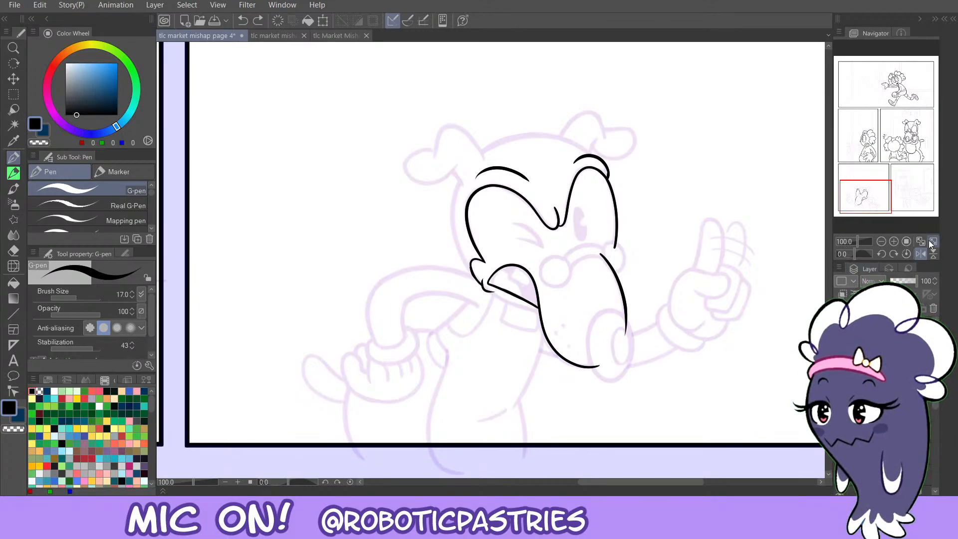
Restore the canvas's original orientation and ink the top of the head from the open eye's brow to the base of the ear.
{"action": "left_click", "coordinate": [920, 254]}
{"action": "mouse_move", "coordinate": [389, 154]}
{"action": "left_mouse_down"}
{"action": "mouse_move", "coordinate": [438, 132]}
{"action": "mouse_move", "coordinate": [520, 170]}
{"action": "left_mouse_up"}
{"action": "key", "text": "ctrl+z"}
{"action": "mouse_move", "coordinate": [391, 154]}
{"action": "left_mouse_down"}
{"action": "mouse_move", "coordinate": [497, 148]}
{"action": "mouse_move", "coordinate": [513, 173]}
{"action": "left_mouse_up"}
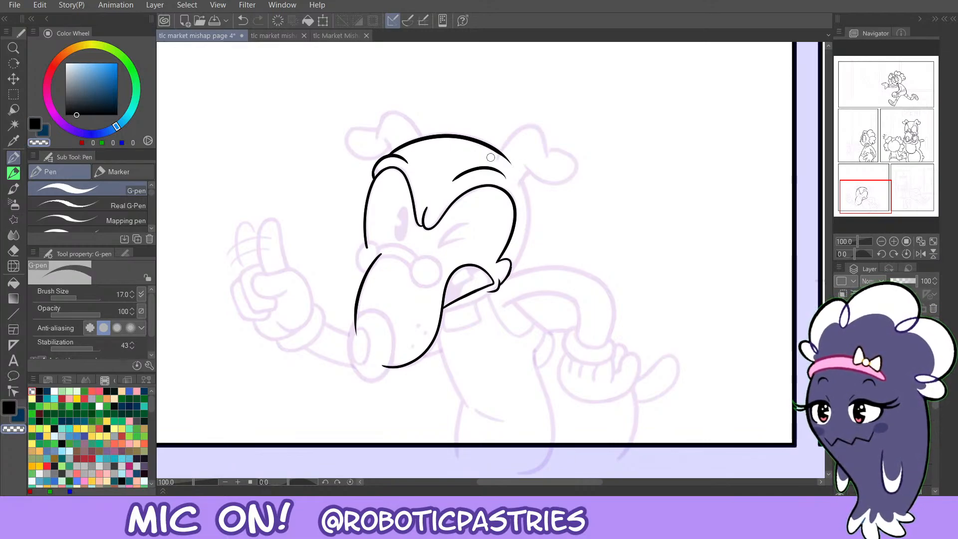
Ink and trim the curve across the top of the head so it ends just before the right ear tuft.
{"action": "key", "text": "ctrl+z"}
{"action": "left_click_drag", "start_coordinate": [459, 139], "coordinate": [514, 172]}
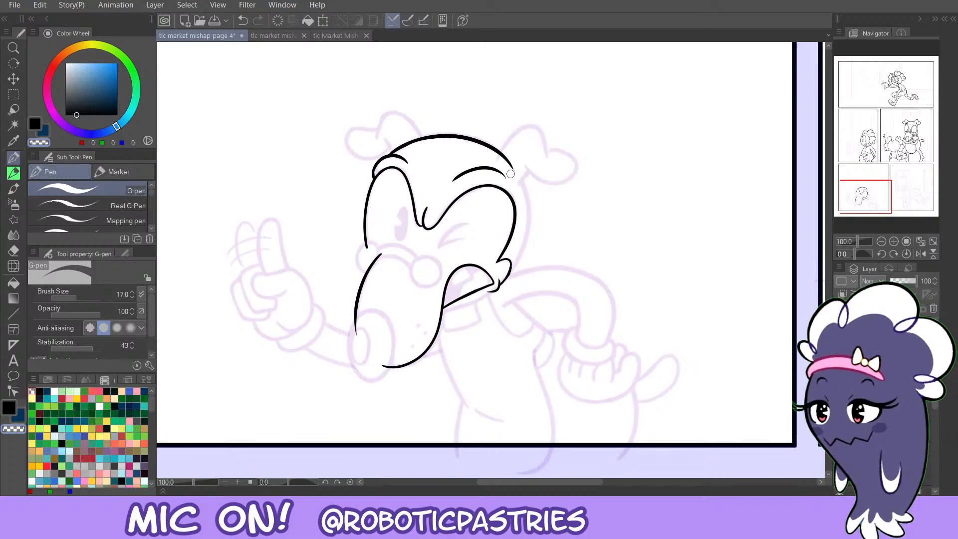
{"action": "key", "text": "ctrl+z"}
{"action": "key", "text": "ctrl+z"}
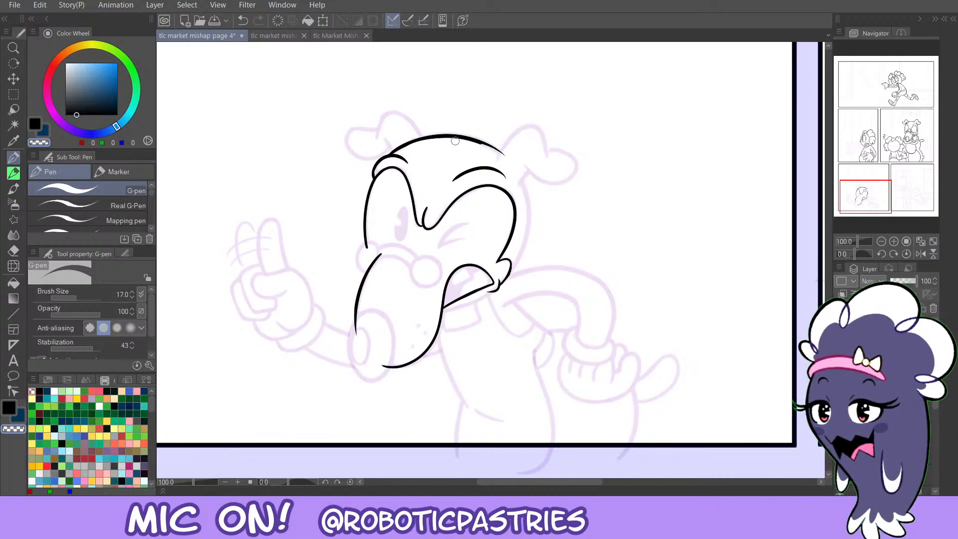
{"action": "mouse_move", "coordinate": [445, 138]}
{"action": "left_mouse_down"}
{"action": "mouse_move", "coordinate": [469, 143]}
{"action": "mouse_move", "coordinate": [517, 181]}
{"action": "left_mouse_up"}
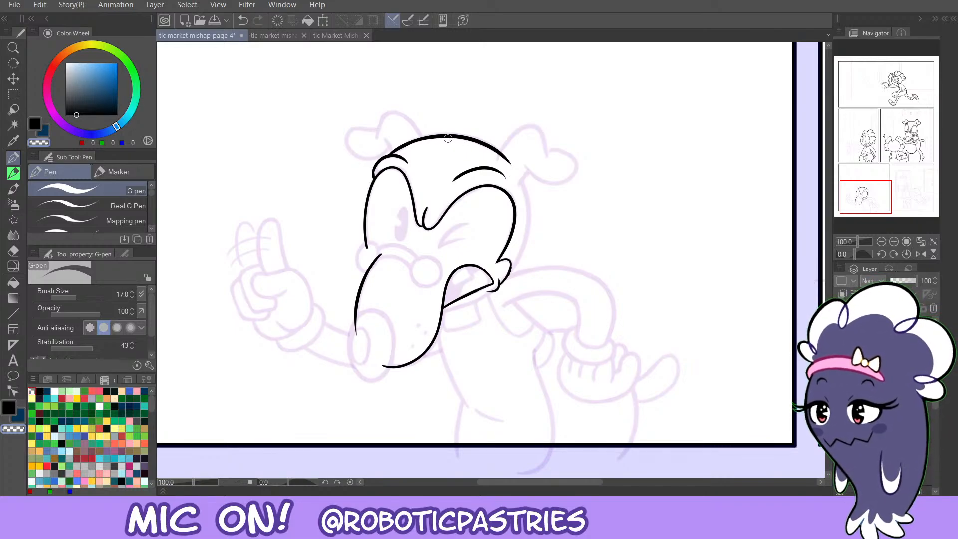
{"action": "left_click_drag", "start_coordinate": [445, 140], "coordinate": [515, 171]}
{"action": "key", "text": "ctrl+z"}
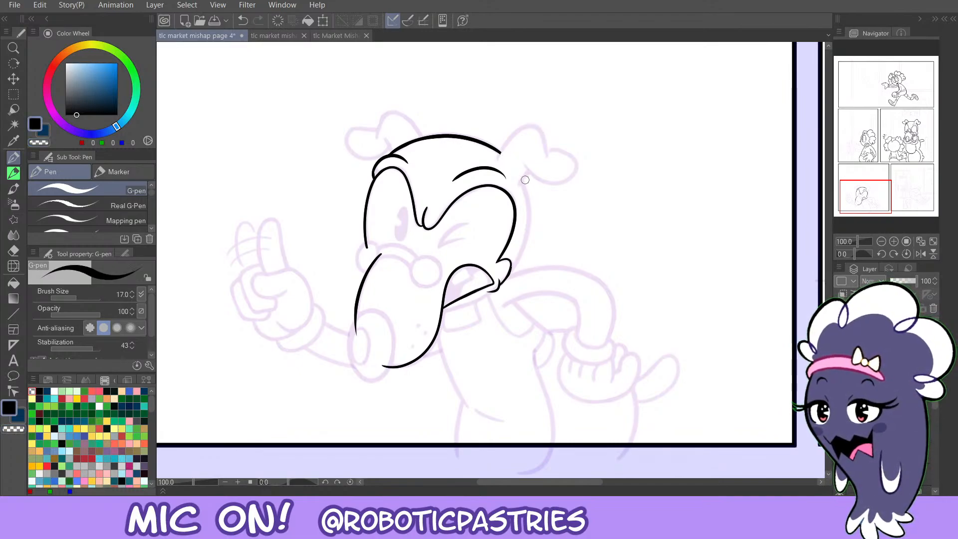
Ink the back of the head from below the right ear tuft to the jaw and erase the overlap at the cheek.
{"action": "mouse_move", "coordinate": [529, 182]}
{"action": "left_mouse_down"}
{"action": "mouse_move", "coordinate": [506, 284]}
{"action": "mouse_move", "coordinate": [512, 177]}
{"action": "mouse_move", "coordinate": [525, 252]}
{"action": "mouse_move", "coordinate": [500, 286]}
{"action": "left_mouse_up"}
{"action": "key", "text": "ctrl+z"}
{"action": "key", "text": "ctrl+z"}
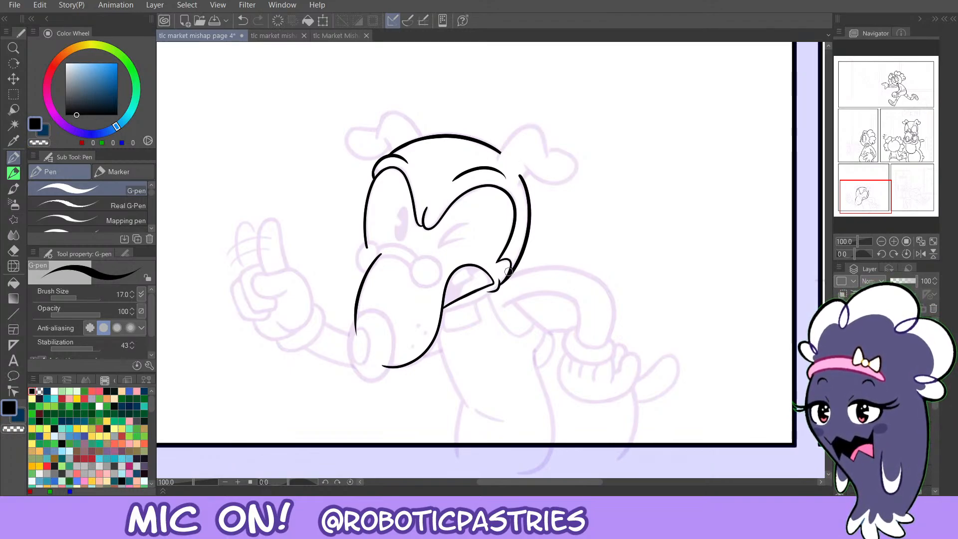
{"action": "key", "text": "c"}
{"action": "left_click_drag", "start_coordinate": [514, 253], "coordinate": [503, 279]}
{"action": "key", "text": "ctrl+z"}
{"action": "key", "text": "c"}
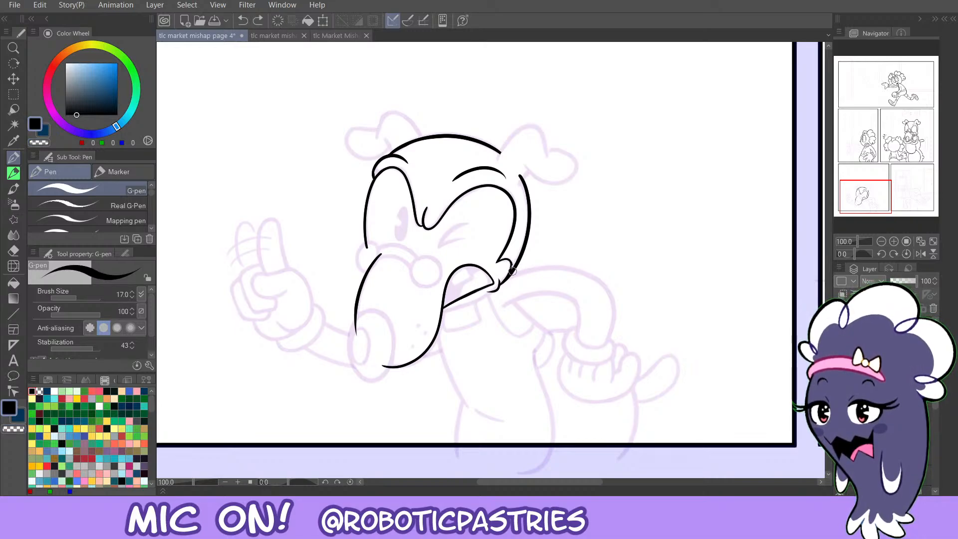
{"action": "key", "text": "c"}
{"action": "left_click_drag", "start_coordinate": [510, 260], "coordinate": [505, 276]}
Ink the two rounded lobes of the right ear tuft over the sketch.
{"action": "mouse_move", "coordinate": [521, 170]}
{"action": "left_mouse_down"}
{"action": "mouse_move", "coordinate": [522, 178]}
{"action": "mouse_move", "coordinate": [573, 150]}
{"action": "mouse_move", "coordinate": [525, 164]}
{"action": "mouse_move", "coordinate": [563, 184]}
{"action": "mouse_move", "coordinate": [540, 154]}
{"action": "mouse_move", "coordinate": [546, 183]}
{"action": "mouse_move", "coordinate": [507, 140]}
{"action": "mouse_move", "coordinate": [498, 165]}
{"action": "mouse_move", "coordinate": [515, 129]}
{"action": "mouse_move", "coordinate": [547, 149]}
{"action": "mouse_move", "coordinate": [497, 164]}
{"action": "mouse_move", "coordinate": [540, 126]}
{"action": "mouse_move", "coordinate": [544, 141]}
{"action": "left_mouse_up"}
{"action": "key", "text": "c"}
{"action": "key", "text": "ctrl+z"}
{"action": "key", "text": "ctrl+z"}
{"action": "key", "text": "ctrl+z"}
{"action": "key", "text": "ctrl+z"}
{"action": "key", "text": "c"}
{"action": "key", "text": "c"}
{"action": "key", "text": "ctrl+z"}
{"action": "key", "text": "ctrl+z"}
{"action": "key", "text": "c"}
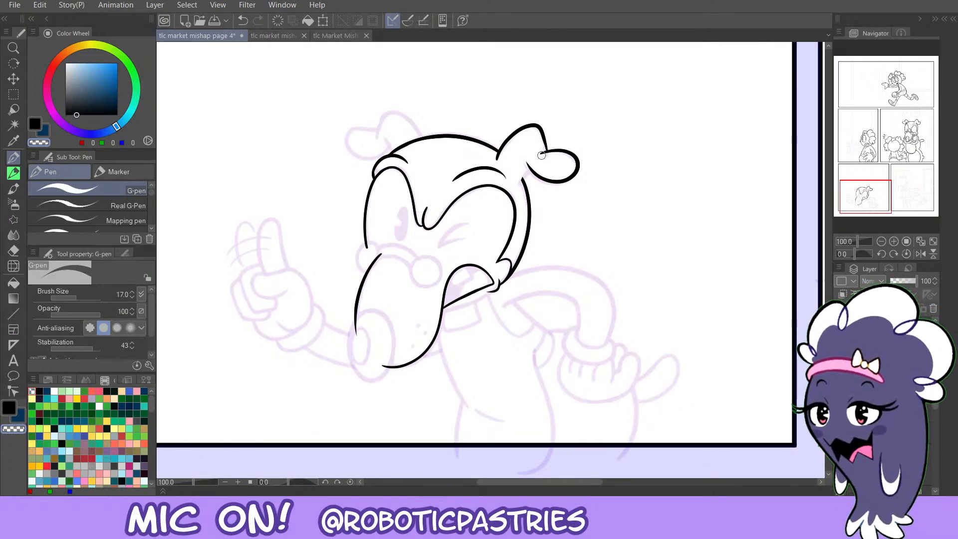
Ink the short line joining the base of the right ear tuft to the back of the head.
{"action": "key", "text": "ctrl+z"}
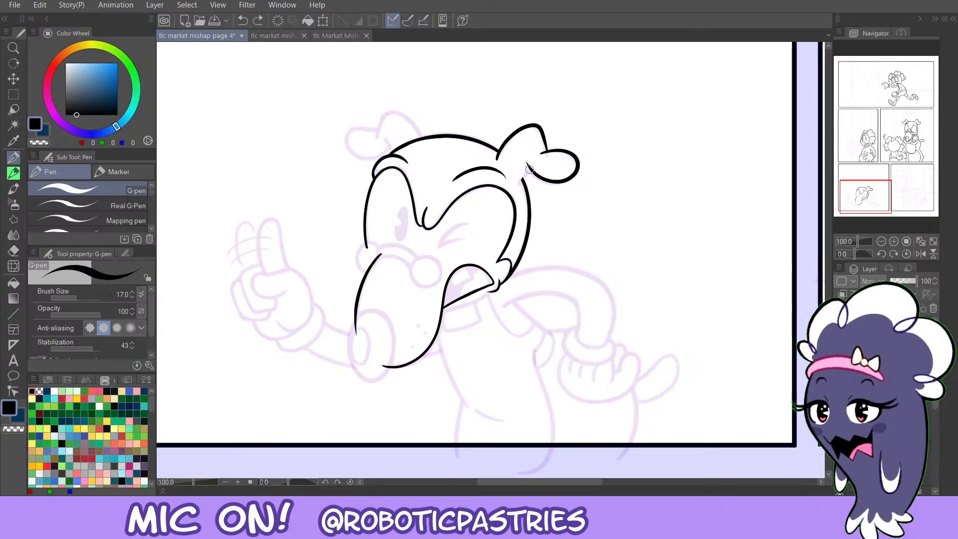
{"action": "mouse_move", "coordinate": [529, 168]}
{"action": "left_mouse_down"}
{"action": "mouse_move", "coordinate": [518, 188]}
{"action": "mouse_move", "coordinate": [529, 169]}
{"action": "left_mouse_up"}
{"action": "key", "text": "ctrl+z"}
{"action": "key", "text": "ctrl+z"}
{"action": "key", "text": "ctrl+z"}
{"action": "key", "text": "ctrl+z"}
{"action": "key", "text": "ctrl+z"}
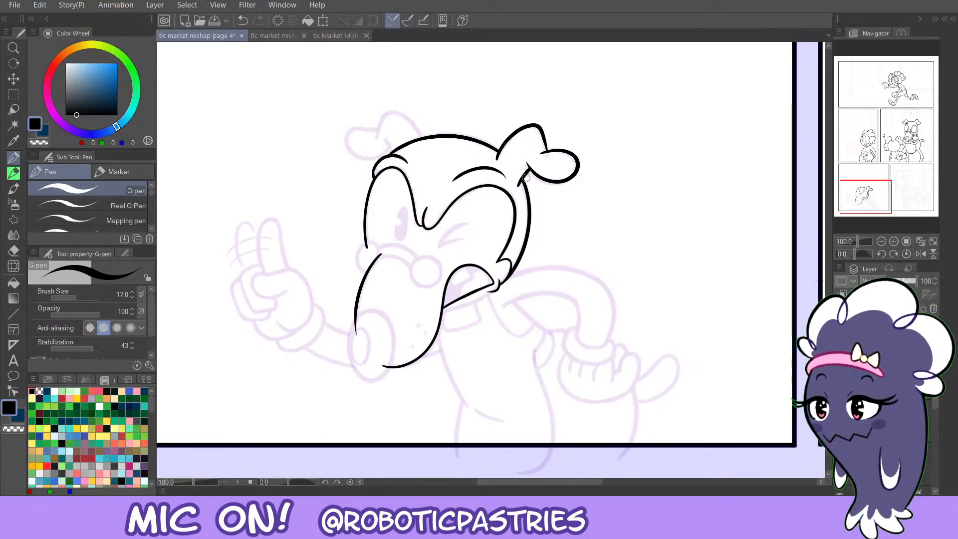
Ink the two-lobed left ear tuft over the sketch, joining it to the top of the head.
{"action": "mouse_move", "coordinate": [423, 135]}
{"action": "left_mouse_down"}
{"action": "mouse_move", "coordinate": [399, 113]}
{"action": "mouse_move", "coordinate": [376, 141]}
{"action": "mouse_move", "coordinate": [349, 131]}
{"action": "mouse_move", "coordinate": [363, 159]}
{"action": "left_mouse_up"}
{"action": "key", "text": "ctrl+z"}
{"action": "key", "text": "ctrl+z"}
{"action": "key", "text": "ctrl+z"}
{"action": "mouse_move", "coordinate": [378, 124]}
{"action": "left_mouse_down"}
{"action": "mouse_move", "coordinate": [347, 131]}
{"action": "mouse_move", "coordinate": [360, 158]}
{"action": "mouse_move", "coordinate": [387, 150]}
{"action": "mouse_move", "coordinate": [352, 134]}
{"action": "mouse_move", "coordinate": [360, 131]}
{"action": "mouse_move", "coordinate": [376, 129]}
{"action": "mouse_move", "coordinate": [347, 141]}
{"action": "mouse_move", "coordinate": [375, 156]}
{"action": "mouse_move", "coordinate": [384, 140]}
{"action": "mouse_move", "coordinate": [393, 150]}
{"action": "mouse_move", "coordinate": [386, 142]}
{"action": "mouse_move", "coordinate": [428, 136]}
{"action": "mouse_move", "coordinate": [397, 114]}
{"action": "mouse_move", "coordinate": [374, 139]}
{"action": "mouse_move", "coordinate": [393, 151]}
{"action": "mouse_move", "coordinate": [426, 136]}
{"action": "mouse_move", "coordinate": [387, 142]}
{"action": "mouse_move", "coordinate": [393, 151]}
{"action": "mouse_move", "coordinate": [373, 156]}
{"action": "mouse_move", "coordinate": [350, 146]}
{"action": "mouse_move", "coordinate": [377, 130]}
{"action": "mouse_move", "coordinate": [347, 134]}
{"action": "mouse_move", "coordinate": [360, 155]}
{"action": "mouse_move", "coordinate": [390, 146]}
{"action": "mouse_move", "coordinate": [342, 132]}
{"action": "mouse_move", "coordinate": [384, 152]}
{"action": "mouse_move", "coordinate": [350, 152]}
{"action": "mouse_move", "coordinate": [381, 134]}
{"action": "mouse_move", "coordinate": [349, 152]}
{"action": "mouse_move", "coordinate": [375, 139]}
{"action": "left_mouse_up"}
{"action": "key", "text": "ctrl+z"}
{"action": "key", "text": "ctrl+z"}
{"action": "key", "text": "ctrl+z"}
{"action": "key", "text": "ctrl+z"}
{"action": "key", "text": "ctrl+z"}
{"action": "key", "text": "ctrl+z"}
{"action": "key", "text": "ctrl+z"}
{"action": "key", "text": "ctrl+z"}
{"action": "key", "text": "ctrl+z"}
{"action": "key", "text": "ctrl+z"}
{"action": "key", "text": "ctrl+z"}
{"action": "key", "text": "ctrl+z"}
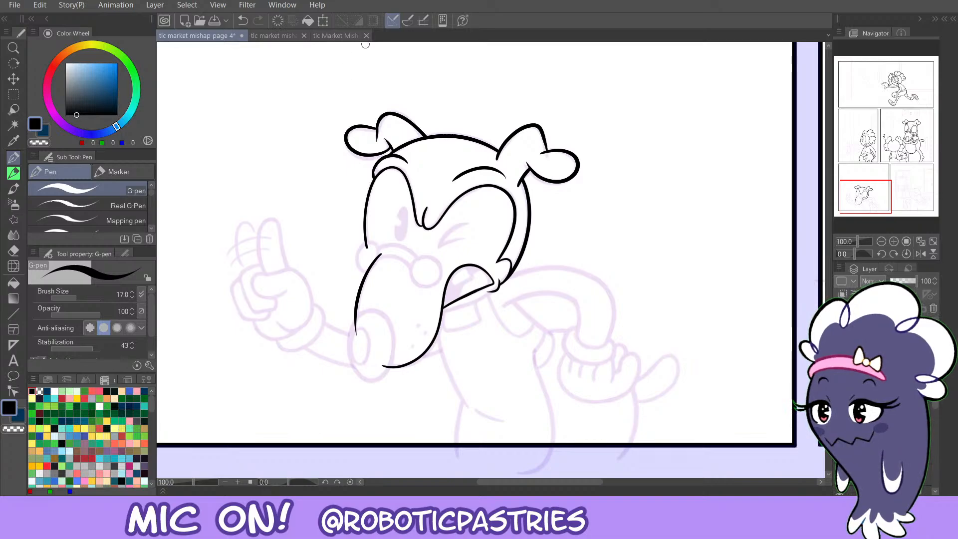
{"action": "key", "text": "ctrl+z"}
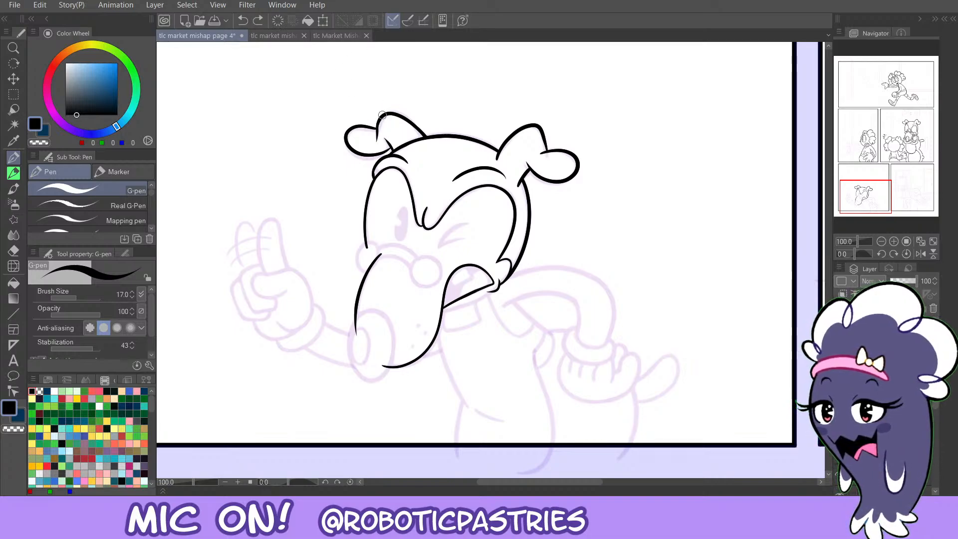
{"action": "left_click_drag", "start_coordinate": [389, 153], "coordinate": [381, 153]}
{"action": "key", "text": "ctrl+z"}
{"action": "key", "text": "ctrl+z"}
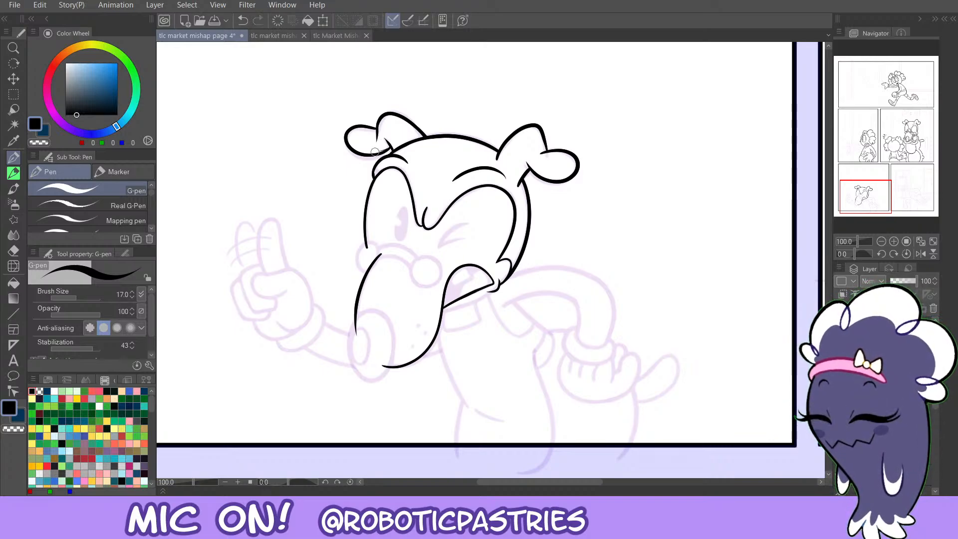
{"action": "key", "text": "ctrl+z"}
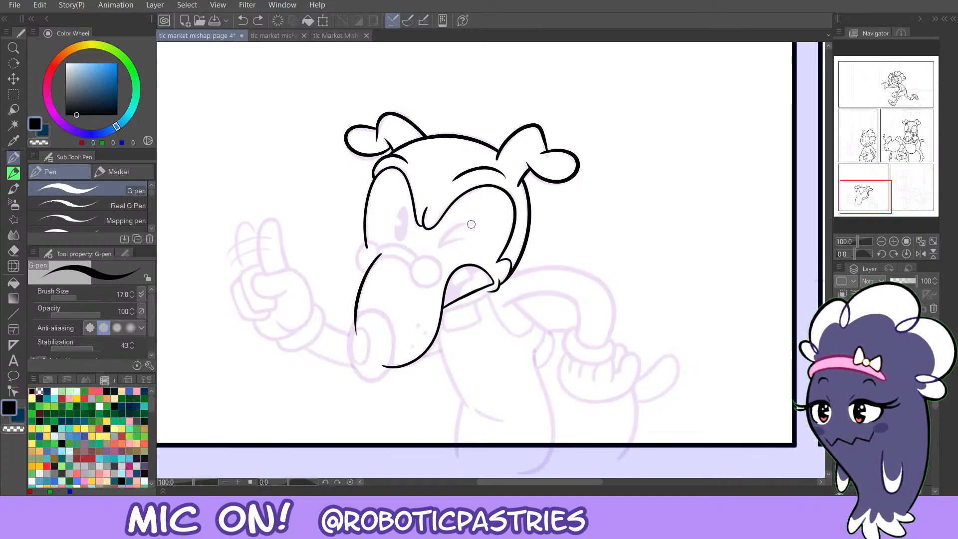
Ink the winking eye's creases and the solid black pupil of the open eye.
{"action": "mouse_move", "coordinate": [471, 224]}
{"action": "left_mouse_down"}
{"action": "mouse_move", "coordinate": [441, 243]}
{"action": "mouse_move", "coordinate": [466, 237]}
{"action": "left_mouse_up"}
{"action": "key", "text": "ctrl+z"}
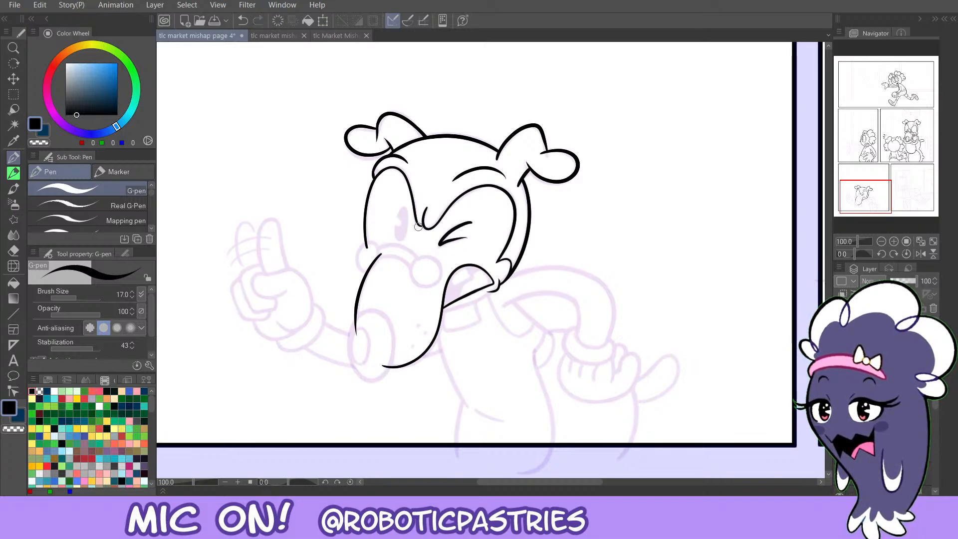
{"action": "mouse_move", "coordinate": [395, 218]}
{"action": "left_mouse_down"}
{"action": "mouse_move", "coordinate": [394, 237]}
{"action": "mouse_move", "coordinate": [405, 206]}
{"action": "mouse_move", "coordinate": [399, 230]}
{"action": "mouse_move", "coordinate": [394, 218]}
{"action": "left_mouse_up"}
{"action": "key", "text": "ctrl+z"}
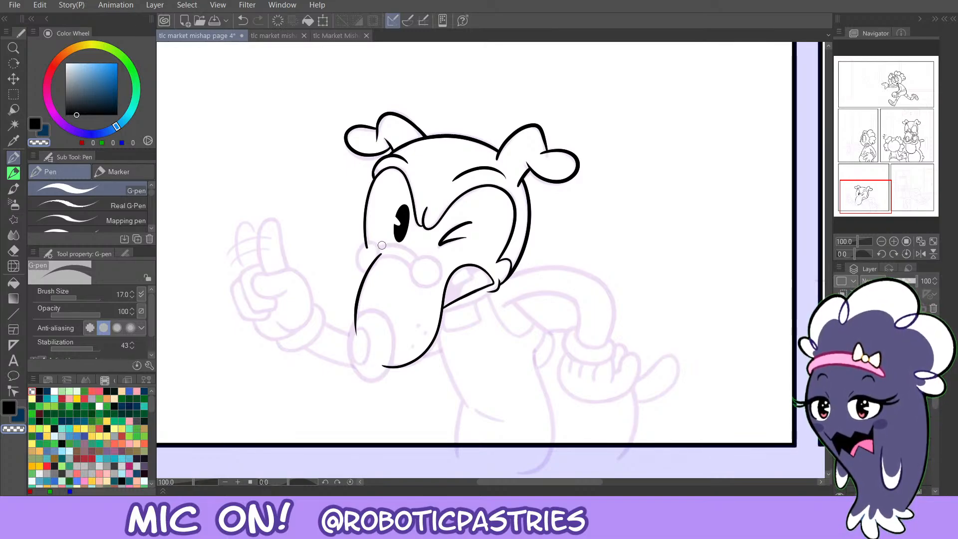
Mirror the canvas view at 150% zoom and ink the curved band over the top of the snout with its rounded ends.
{"action": "left_click", "coordinate": [893, 241]}
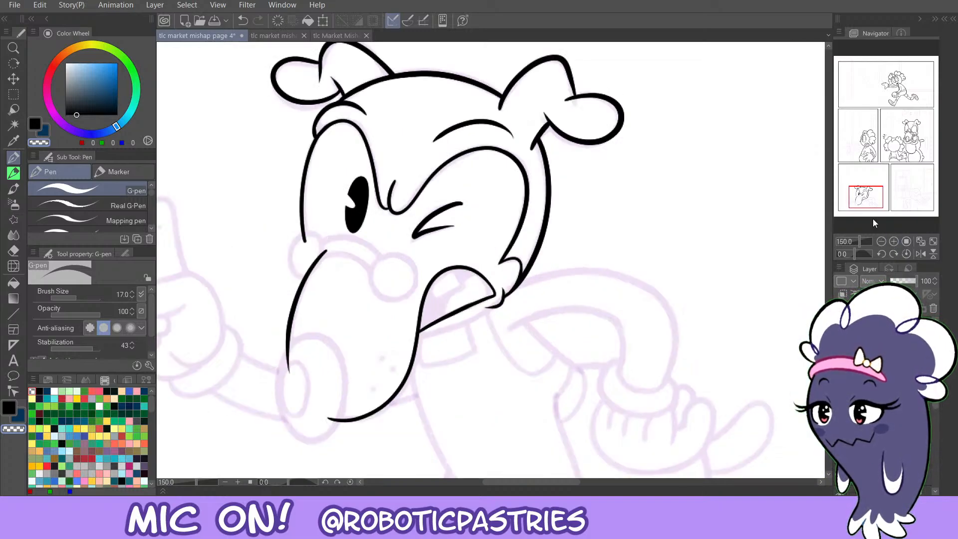
{"action": "left_click", "coordinate": [855, 201]}
{"action": "left_click", "coordinate": [921, 253]}
{"action": "key", "text": "Tab"}
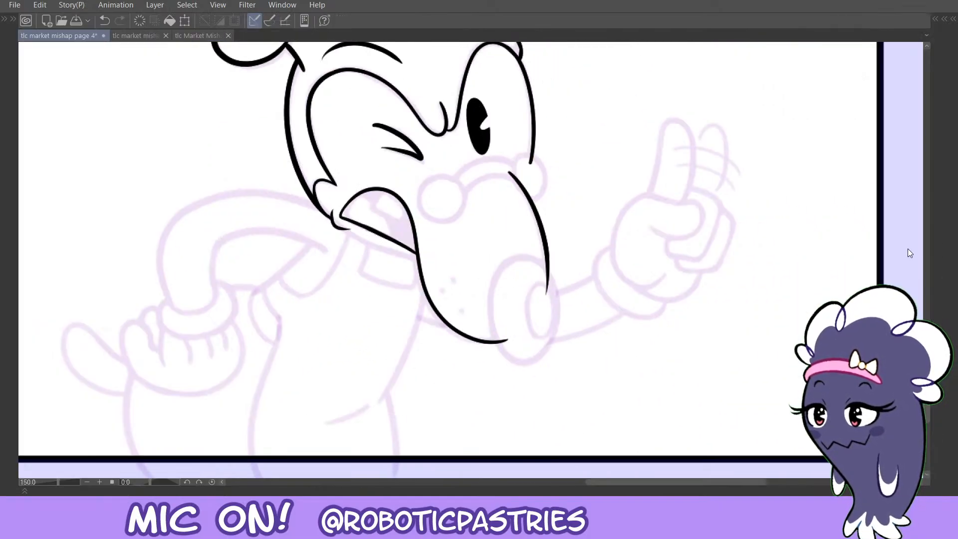
{"action": "mouse_move", "coordinate": [500, 166]}
{"action": "left_mouse_down"}
{"action": "mouse_move", "coordinate": [518, 174]}
{"action": "mouse_move", "coordinate": [499, 166]}
{"action": "left_mouse_up"}
{"action": "key", "text": "ctrl+z"}
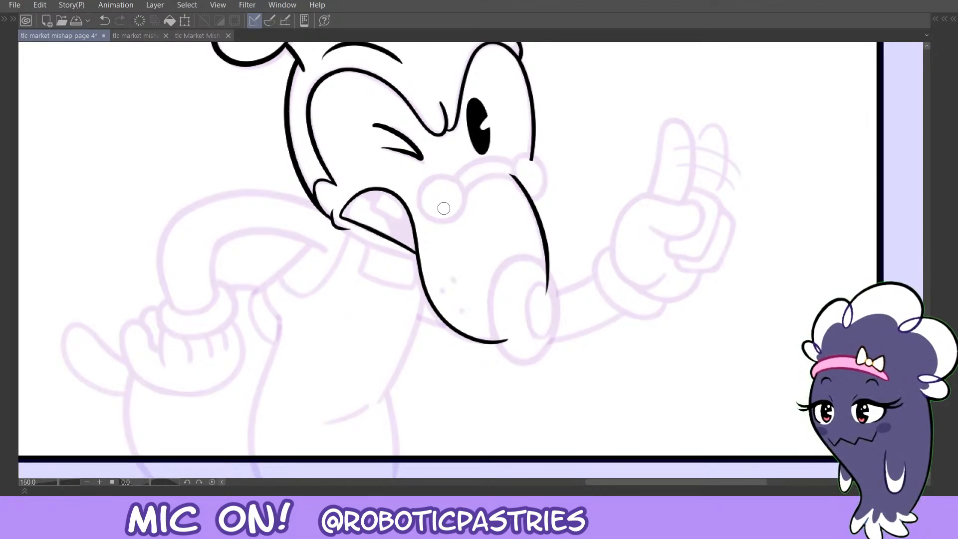
{"action": "mouse_move", "coordinate": [526, 174]}
{"action": "left_mouse_down"}
{"action": "mouse_move", "coordinate": [443, 215]}
{"action": "mouse_move", "coordinate": [463, 203]}
{"action": "mouse_move", "coordinate": [447, 200]}
{"action": "mouse_move", "coordinate": [439, 215]}
{"action": "mouse_move", "coordinate": [483, 177]}
{"action": "mouse_move", "coordinate": [521, 179]}
{"action": "left_mouse_up"}
{"action": "key", "text": "ctrl+z"}
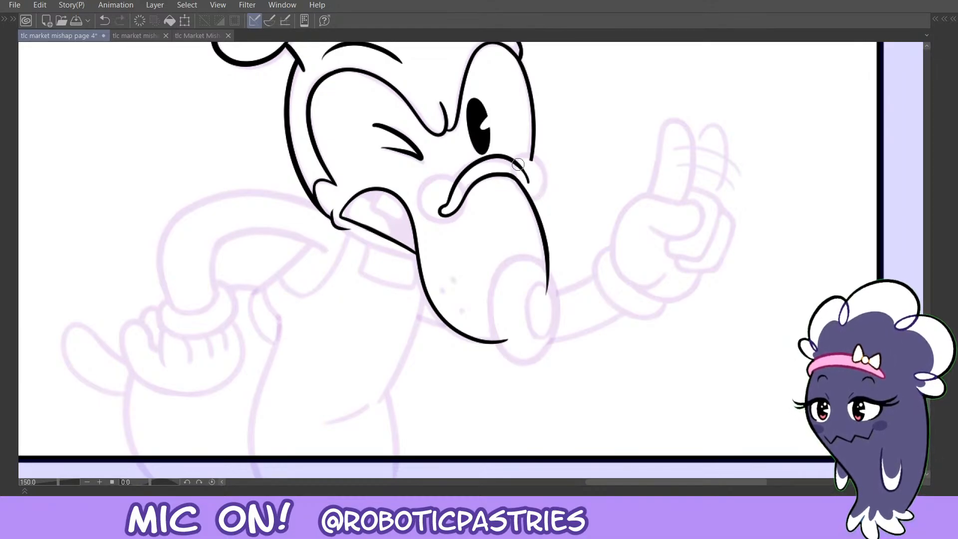
{"action": "mouse_move", "coordinate": [528, 180]}
{"action": "left_mouse_down"}
{"action": "mouse_move", "coordinate": [536, 196]}
{"action": "mouse_move", "coordinate": [526, 180]}
{"action": "left_mouse_up"}
{"action": "key", "text": "ctrl+z"}
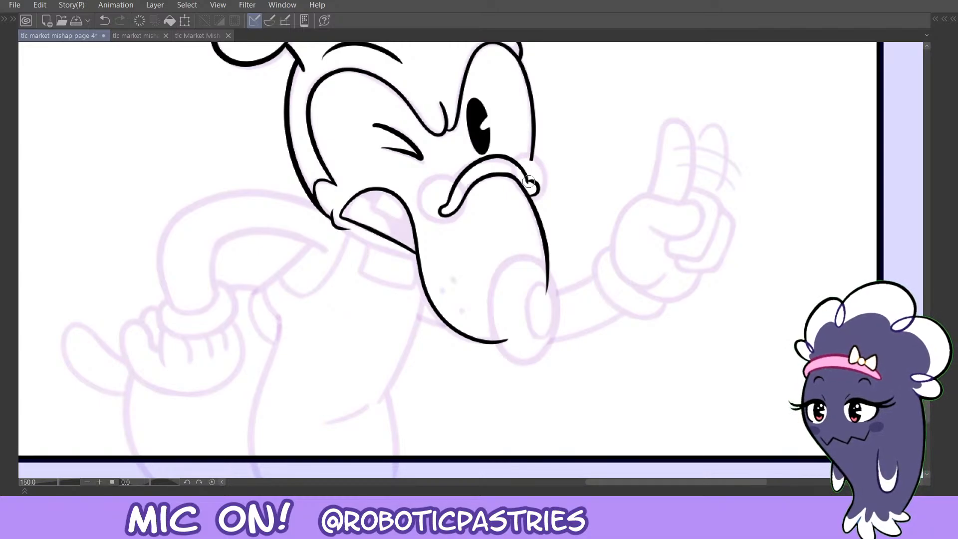
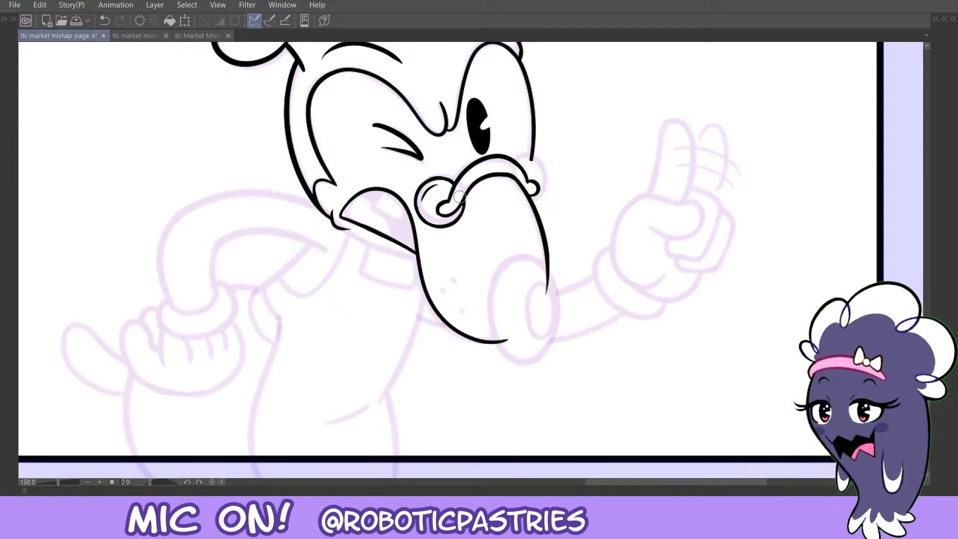
Add the highlight inside the round shape near the winking eye and ink the smaller round shape under the open eye.
{"action": "left_click_drag", "start_coordinate": [422, 199], "coordinate": [433, 186]}
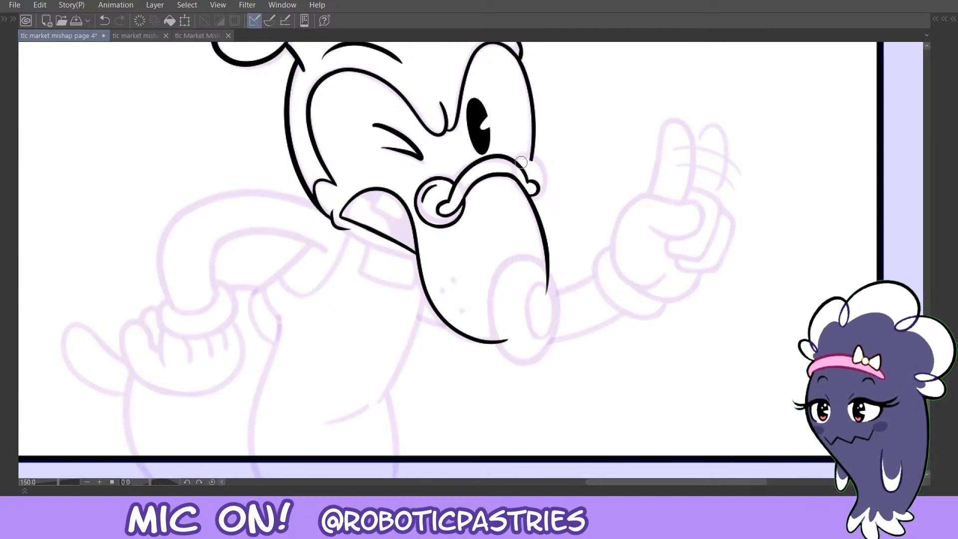
{"action": "mouse_move", "coordinate": [519, 158]}
{"action": "left_mouse_down"}
{"action": "mouse_move", "coordinate": [548, 167]}
{"action": "mouse_move", "coordinate": [541, 200]}
{"action": "mouse_move", "coordinate": [498, 142]}
{"action": "mouse_move", "coordinate": [524, 175]}
{"action": "mouse_move", "coordinate": [514, 154]}
{"action": "mouse_move", "coordinate": [519, 164]}
{"action": "mouse_move", "coordinate": [528, 157]}
{"action": "mouse_move", "coordinate": [519, 164]}
{"action": "mouse_move", "coordinate": [532, 161]}
{"action": "mouse_move", "coordinate": [539, 168]}
{"action": "left_mouse_up"}
{"action": "key", "text": "ctrl+z"}
{"action": "key", "text": "ctrl+z"}
{"action": "key", "text": "ctrl+z"}
{"action": "key", "text": "ctrl+z"}
{"action": "key", "text": "ctrl+z"}
{"action": "mouse_move", "coordinate": [534, 206]}
{"action": "left_mouse_down"}
{"action": "mouse_move", "coordinate": [551, 187]}
{"action": "mouse_move", "coordinate": [543, 194]}
{"action": "left_mouse_up"}
{"action": "key", "text": "ctrl+z"}
{"action": "key", "text": "ctrl+z"}
{"action": "key", "text": "ctrl+z"}
{"action": "key", "text": "ctrl+z"}
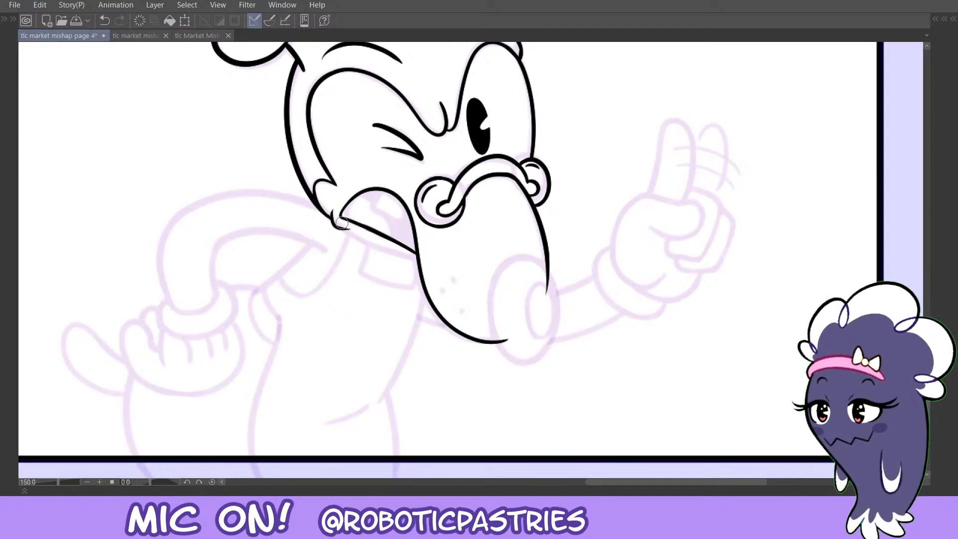
Return the canvas view to unmirrored and erase the snout outline ends that overlap the sketched nose.
{"action": "key", "text": "Tab"}
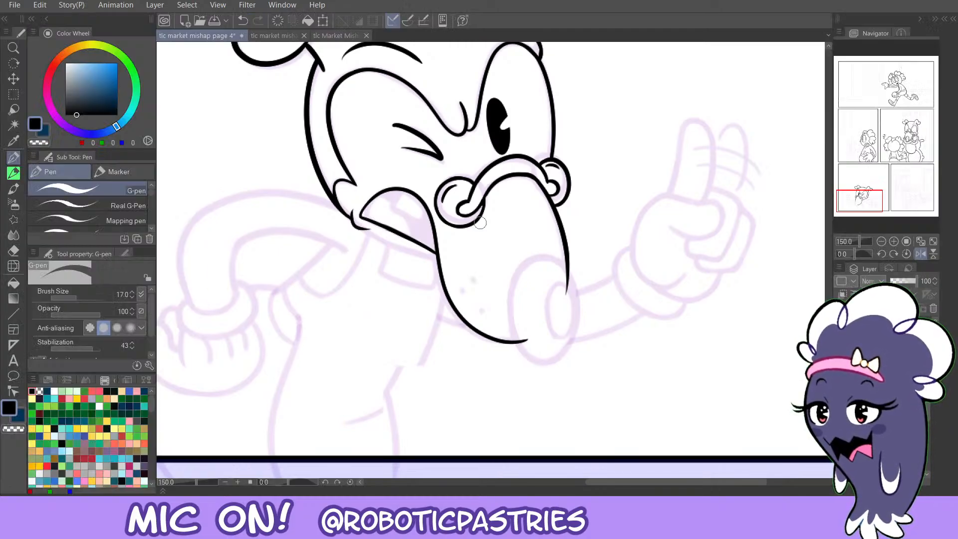
{"action": "left_click", "coordinate": [923, 254]}
{"action": "key", "text": "Tab"}
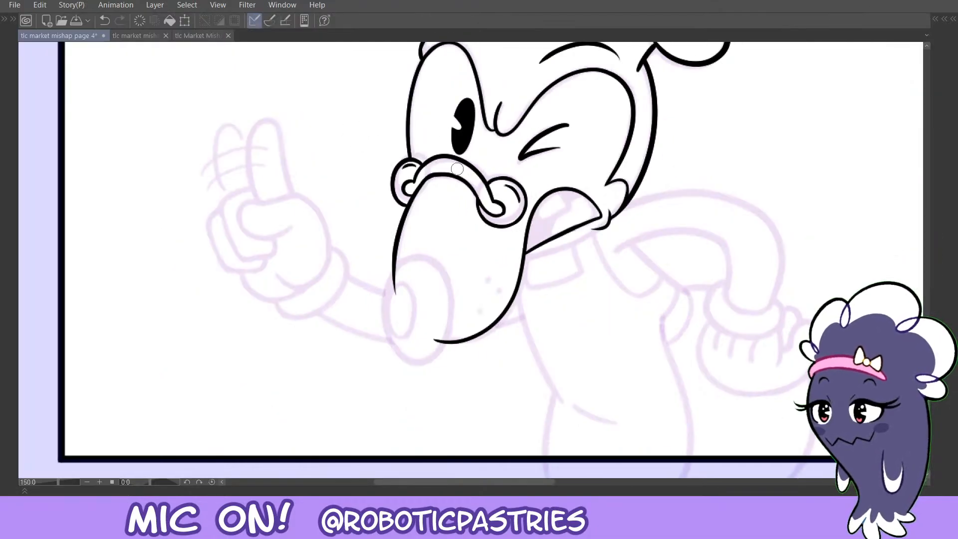
{"action": "left_click_drag", "start_coordinate": [401, 267], "coordinate": [393, 304]}
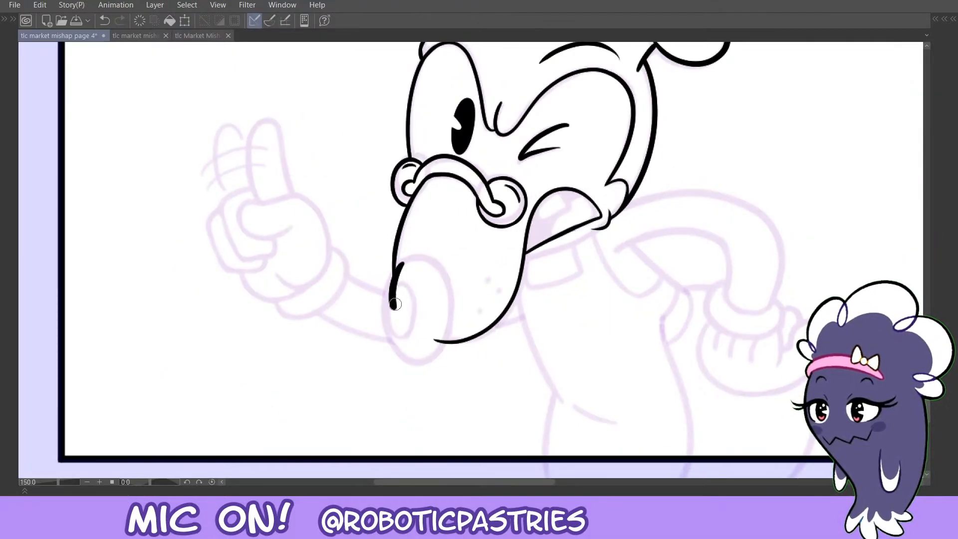
{"action": "key", "text": "ctrl+z"}
{"action": "key", "text": "c"}
{"action": "left_click_drag", "start_coordinate": [401, 262], "coordinate": [394, 305]}
{"action": "left_click_drag", "start_coordinate": [430, 340], "coordinate": [434, 342]}
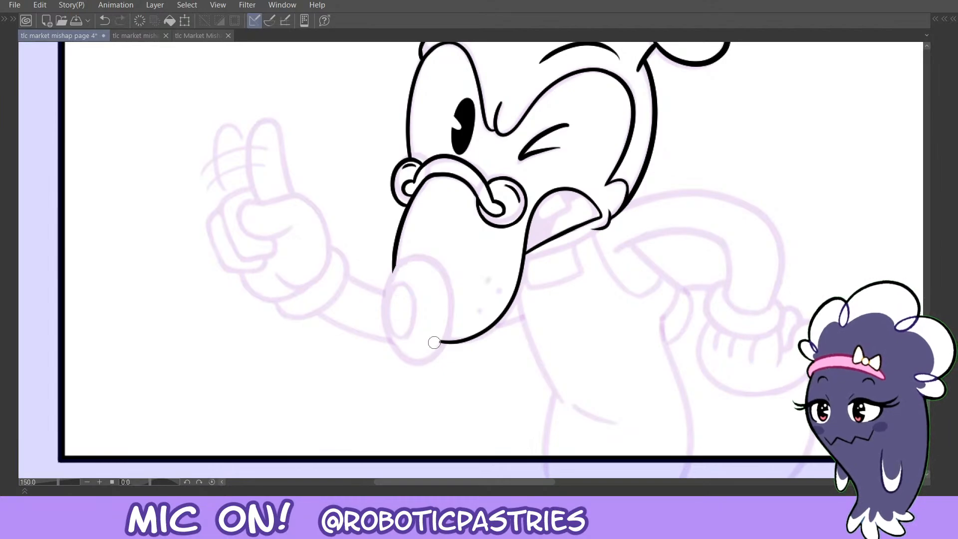
{"action": "left_click_drag", "start_coordinate": [396, 269], "coordinate": [385, 303]}
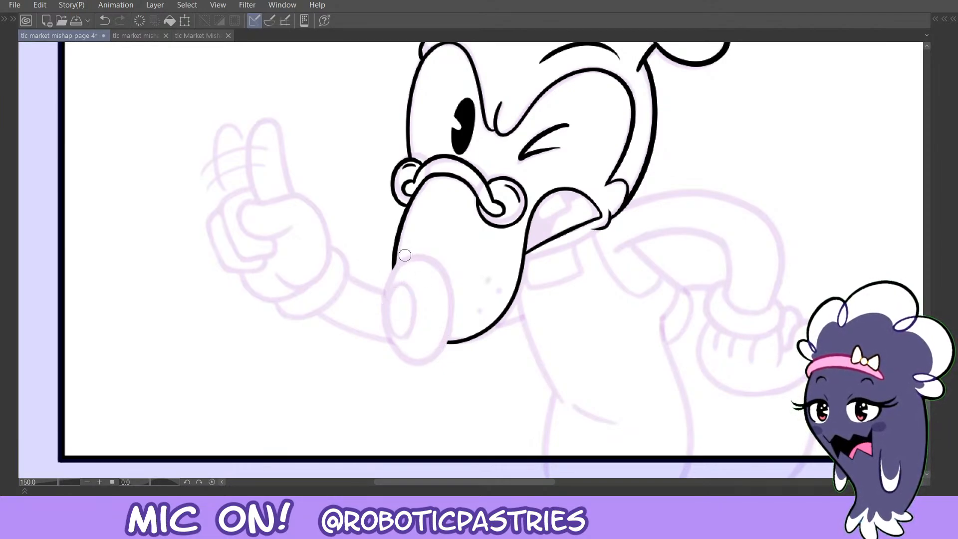
{"action": "key", "text": "c"}
Ink the large oval nose at the tip of the snout and three small dots beside it.
{"action": "mouse_move", "coordinate": [424, 255]}
{"action": "left_mouse_down"}
{"action": "mouse_move", "coordinate": [383, 291]}
{"action": "mouse_move", "coordinate": [451, 281]}
{"action": "mouse_move", "coordinate": [422, 256]}
{"action": "mouse_move", "coordinate": [382, 319]}
{"action": "mouse_move", "coordinate": [429, 254]}
{"action": "mouse_move", "coordinate": [378, 307]}
{"action": "left_mouse_up"}
{"action": "key", "text": "ctrl+z"}
{"action": "key", "text": "ctrl+z"}
{"action": "mouse_move", "coordinate": [390, 346]}
{"action": "left_mouse_down"}
{"action": "mouse_move", "coordinate": [452, 337]}
{"action": "mouse_move", "coordinate": [456, 309]}
{"action": "mouse_move", "coordinate": [426, 363]}
{"action": "mouse_move", "coordinate": [378, 310]}
{"action": "mouse_move", "coordinate": [409, 251]}
{"action": "mouse_move", "coordinate": [385, 323]}
{"action": "mouse_move", "coordinate": [439, 360]}
{"action": "left_mouse_up"}
{"action": "key", "text": "ctrl+z"}
{"action": "key", "text": "ctrl+z"}
{"action": "key", "text": "ctrl+z"}
{"action": "mouse_move", "coordinate": [441, 260]}
{"action": "left_mouse_down"}
{"action": "mouse_move", "coordinate": [435, 352]}
{"action": "mouse_move", "coordinate": [383, 294]}
{"action": "left_mouse_up"}
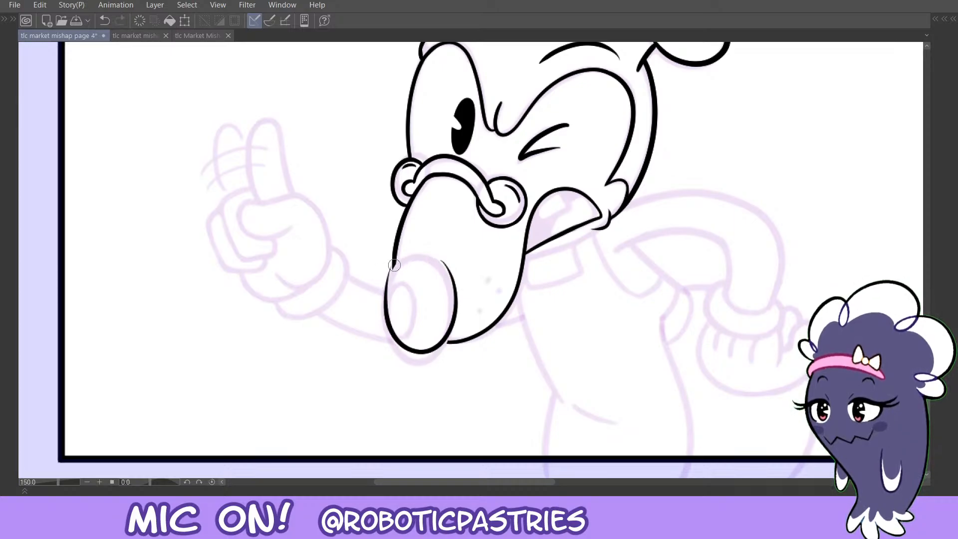
{"action": "key", "text": "ctrl+z"}
{"action": "mouse_move", "coordinate": [404, 257]}
{"action": "left_mouse_down"}
{"action": "mouse_move", "coordinate": [432, 363]}
{"action": "mouse_move", "coordinate": [440, 305]}
{"action": "mouse_move", "coordinate": [410, 254]}
{"action": "mouse_move", "coordinate": [381, 323]}
{"action": "mouse_move", "coordinate": [433, 371]}
{"action": "mouse_move", "coordinate": [454, 273]}
{"action": "mouse_move", "coordinate": [402, 261]}
{"action": "mouse_move", "coordinate": [384, 299]}
{"action": "mouse_move", "coordinate": [410, 364]}
{"action": "mouse_move", "coordinate": [457, 310]}
{"action": "mouse_move", "coordinate": [419, 250]}
{"action": "mouse_move", "coordinate": [394, 265]}
{"action": "mouse_move", "coordinate": [394, 255]}
{"action": "mouse_move", "coordinate": [393, 274]}
{"action": "mouse_move", "coordinate": [396, 249]}
{"action": "mouse_move", "coordinate": [395, 274]}
{"action": "mouse_move", "coordinate": [395, 253]}
{"action": "left_mouse_up"}
{"action": "key", "text": "ctrl+z"}
{"action": "key", "text": "ctrl+z"}
{"action": "key", "text": "ctrl+z"}
{"action": "key", "text": "ctrl+z"}
{"action": "key", "text": "ctrl+z"}
{"action": "key", "text": "ctrl+z"}
{"action": "key", "text": "ctrl+z"}
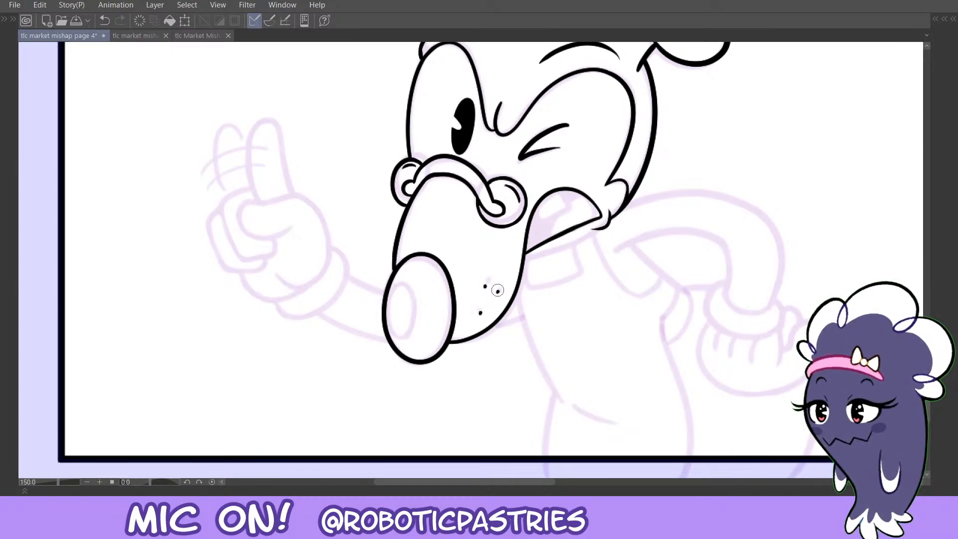
Ink the tooth and the inner mouth line inside the open mouth.
{"action": "mouse_move", "coordinate": [539, 222]}
{"action": "left_mouse_down"}
{"action": "mouse_move", "coordinate": [560, 216]}
{"action": "mouse_move", "coordinate": [561, 189]}
{"action": "mouse_move", "coordinate": [567, 208]}
{"action": "mouse_move", "coordinate": [541, 221]}
{"action": "mouse_move", "coordinate": [535, 209]}
{"action": "left_mouse_up"}
{"action": "key", "text": "ctrl+z"}
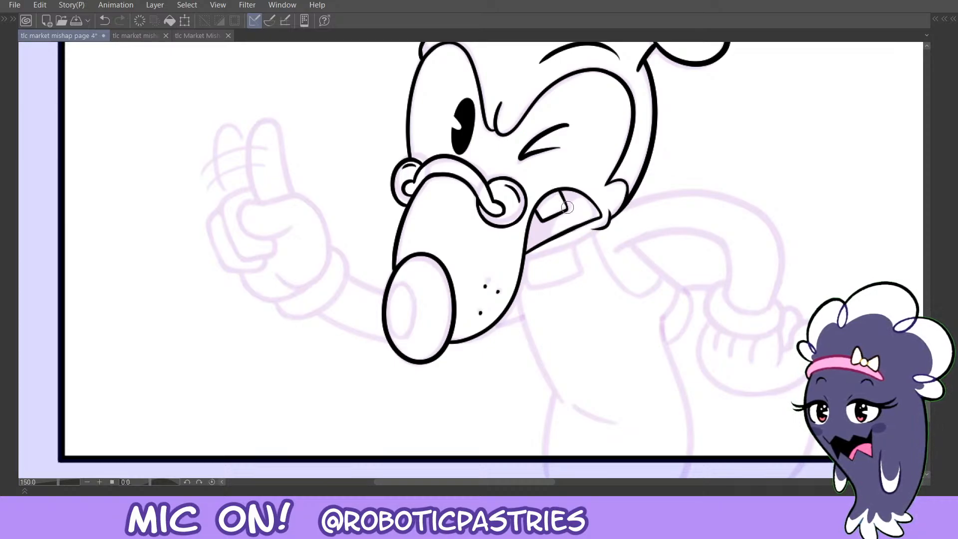
{"action": "mouse_move", "coordinate": [568, 207]}
{"action": "left_mouse_down"}
{"action": "mouse_move", "coordinate": [569, 192]}
{"action": "mouse_move", "coordinate": [546, 240]}
{"action": "mouse_move", "coordinate": [556, 216]}
{"action": "left_mouse_up"}
{"action": "key", "text": "ctrl+z"}
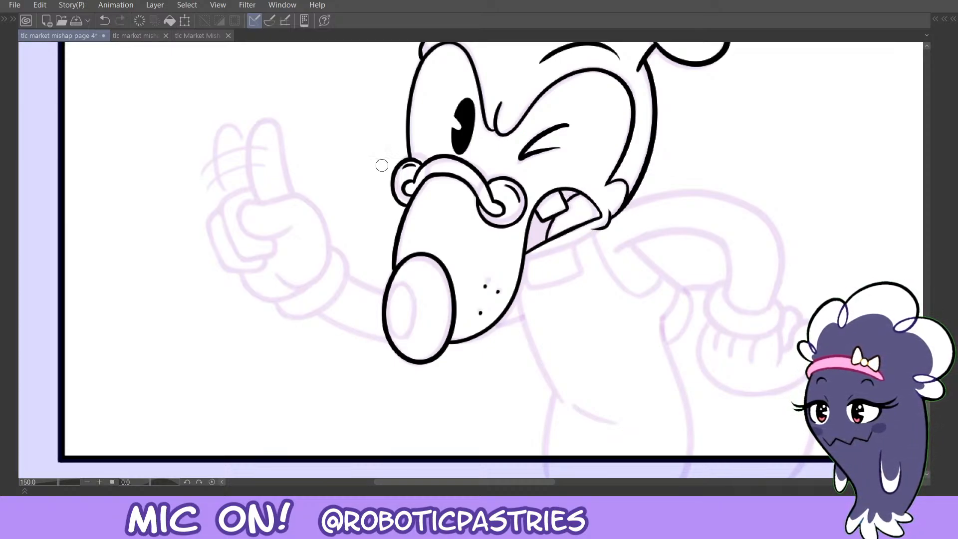
Ink the raised index finger and the repeated finger outline behind it that suggests motion.
{"action": "mouse_move", "coordinate": [254, 199]}
{"action": "left_mouse_down"}
{"action": "mouse_move", "coordinate": [254, 125]}
{"action": "mouse_move", "coordinate": [281, 144]}
{"action": "mouse_move", "coordinate": [290, 191]}
{"action": "mouse_move", "coordinate": [244, 132]}
{"action": "mouse_move", "coordinate": [280, 133]}
{"action": "mouse_move", "coordinate": [292, 200]}
{"action": "mouse_move", "coordinate": [248, 126]}
{"action": "mouse_move", "coordinate": [283, 132]}
{"action": "mouse_move", "coordinate": [292, 197]}
{"action": "mouse_move", "coordinate": [247, 135]}
{"action": "mouse_move", "coordinate": [281, 129]}
{"action": "mouse_move", "coordinate": [290, 199]}
{"action": "left_mouse_up"}
{"action": "key", "text": "ctrl+z"}
{"action": "key", "text": "ctrl+z"}
{"action": "key", "text": "ctrl+z"}
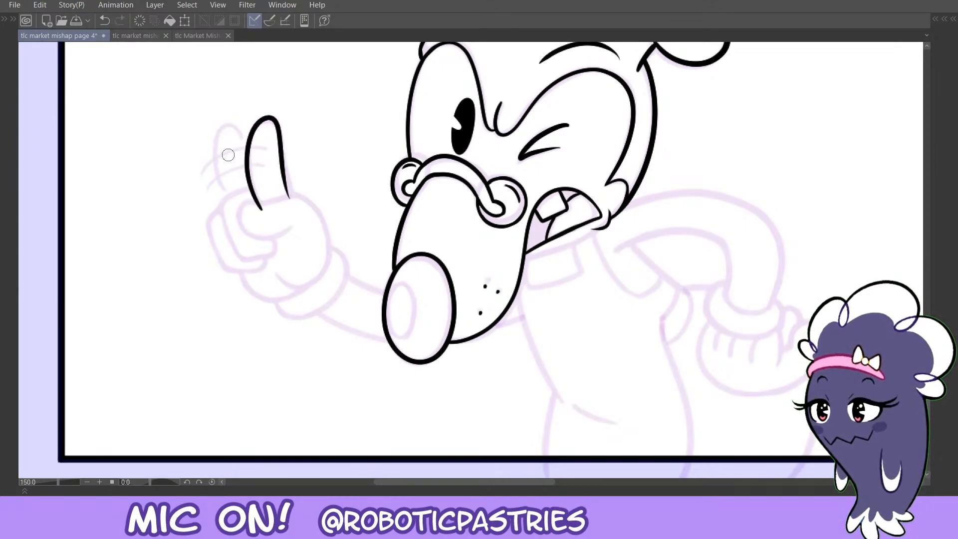
{"action": "left_click_drag", "start_coordinate": [218, 191], "coordinate": [243, 150]}
{"action": "key", "text": "ctrl+z"}
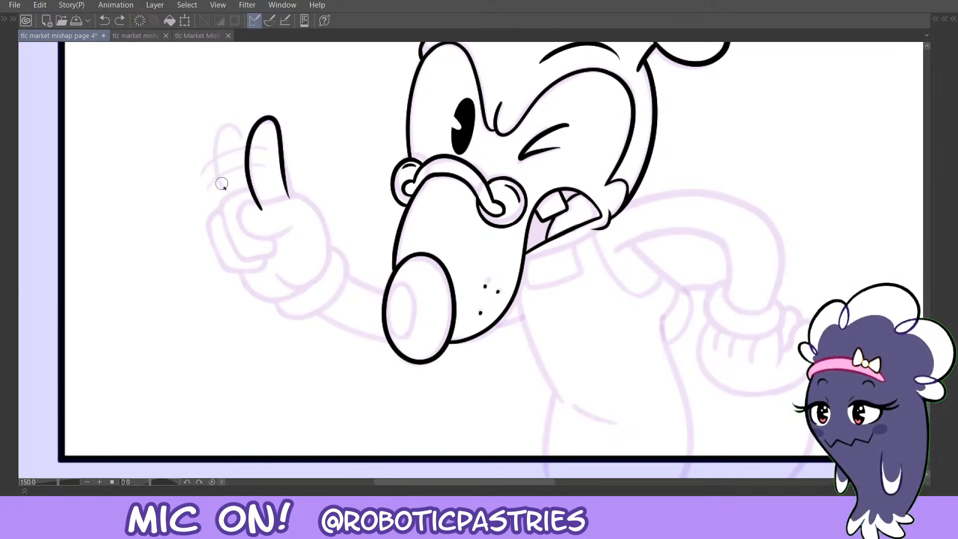
{"action": "left_click_drag", "start_coordinate": [223, 187], "coordinate": [243, 145]}
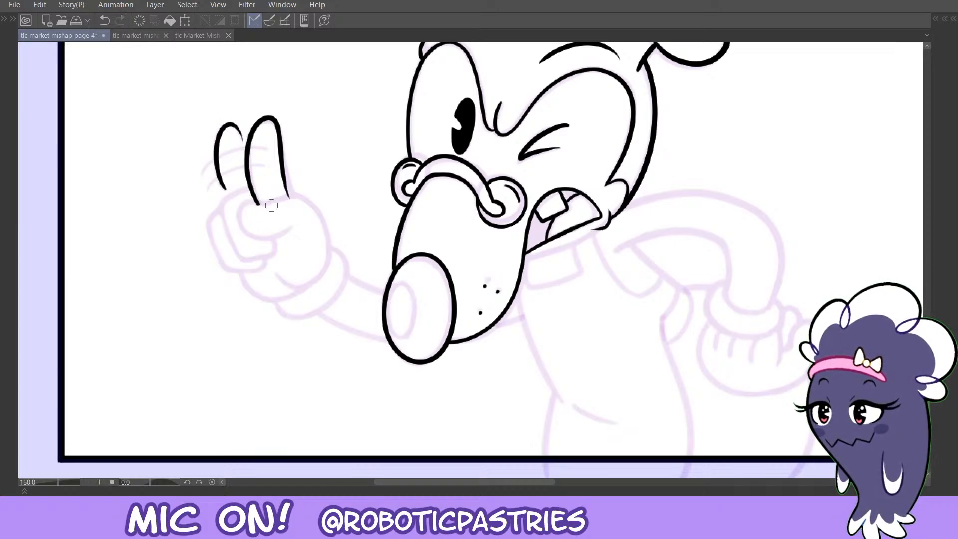
Complete the raised index finger's edge and ink the fist below it with the thumb, palm and outermost folded finger.
{"action": "key", "text": "ctrl+z"}
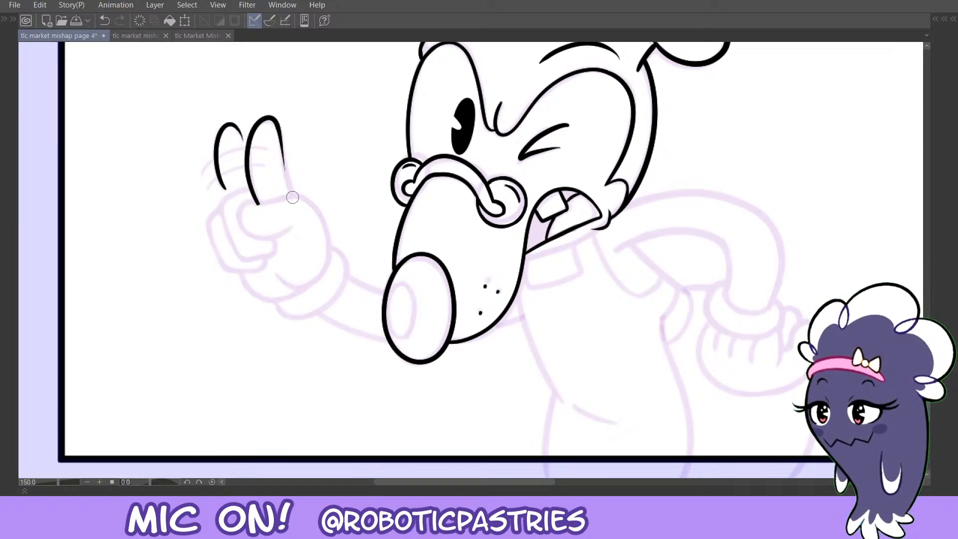
{"action": "left_click_drag", "start_coordinate": [291, 198], "coordinate": [275, 119]}
{"action": "mouse_move", "coordinate": [298, 195]}
{"action": "left_mouse_down"}
{"action": "mouse_move", "coordinate": [247, 200]}
{"action": "mouse_move", "coordinate": [236, 215]}
{"action": "mouse_move", "coordinate": [269, 237]}
{"action": "mouse_move", "coordinate": [251, 235]}
{"action": "mouse_move", "coordinate": [247, 201]}
{"action": "mouse_move", "coordinate": [313, 199]}
{"action": "mouse_move", "coordinate": [334, 250]}
{"action": "mouse_move", "coordinate": [309, 290]}
{"action": "mouse_move", "coordinate": [276, 274]}
{"action": "mouse_move", "coordinate": [245, 283]}
{"action": "mouse_move", "coordinate": [244, 267]}
{"action": "mouse_move", "coordinate": [253, 274]}
{"action": "mouse_move", "coordinate": [219, 270]}
{"action": "mouse_move", "coordinate": [206, 235]}
{"action": "mouse_move", "coordinate": [218, 206]}
{"action": "mouse_move", "coordinate": [204, 224]}
{"action": "left_mouse_up"}
{"action": "key", "text": "ctrl+z"}
{"action": "key", "text": "ctrl+z"}
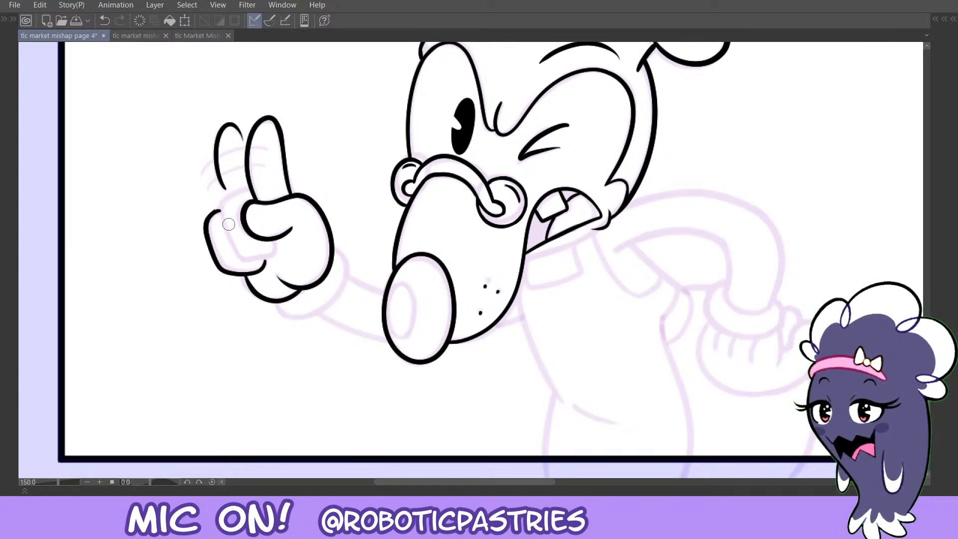
Mirror the canvas view horizontally.
{"action": "key", "text": "Tab"}
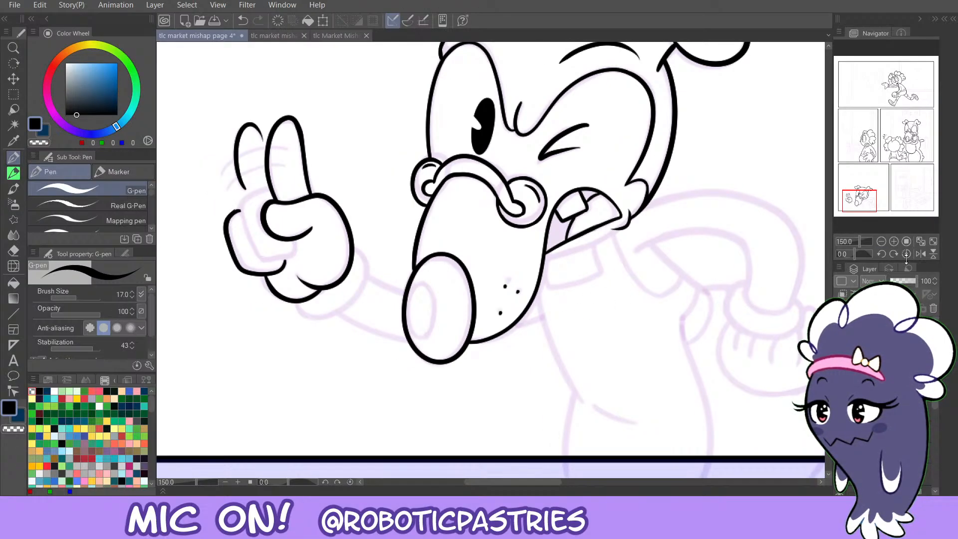
{"action": "left_click", "coordinate": [921, 253]}
{"action": "key", "text": "Tab"}
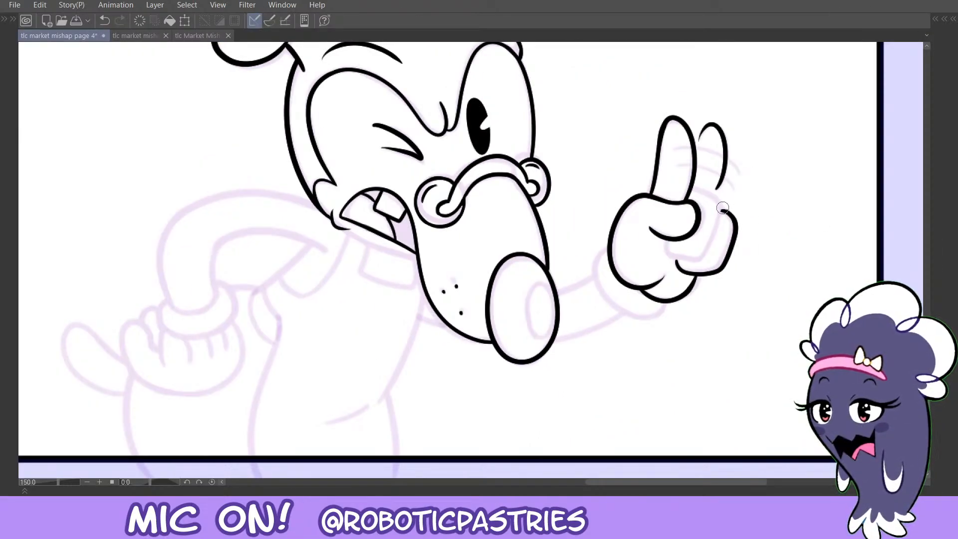
Try to ink the folded finger between the thumb and the outermost finger of the fist.
{"action": "left_click_drag", "start_coordinate": [722, 209], "coordinate": [735, 214]}
{"action": "key", "text": "ctrl+z"}
{"action": "mouse_move", "coordinate": [692, 191]}
{"action": "left_mouse_down"}
{"action": "mouse_move", "coordinate": [719, 202]}
{"action": "mouse_move", "coordinate": [707, 245]}
{"action": "mouse_move", "coordinate": [677, 257]}
{"action": "mouse_move", "coordinate": [716, 214]}
{"action": "left_mouse_up"}
{"action": "key", "text": "ctrl+z"}
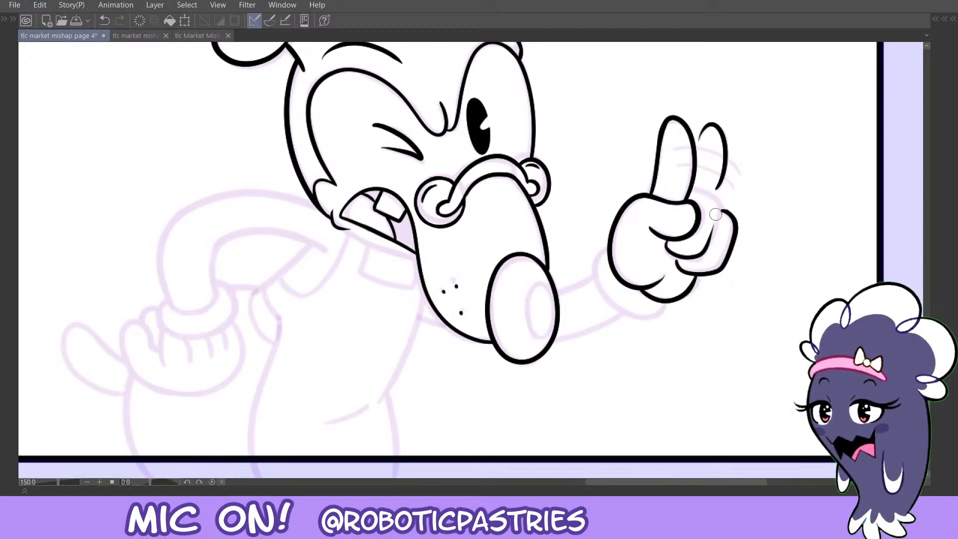
{"action": "key", "text": "ctrl+z"}
{"action": "mouse_move", "coordinate": [667, 242]}
{"action": "left_mouse_down"}
{"action": "mouse_move", "coordinate": [703, 256]}
{"action": "mouse_move", "coordinate": [719, 215]}
{"action": "mouse_move", "coordinate": [706, 244]}
{"action": "left_mouse_up"}
{"action": "key", "text": "ctrl+z"}
{"action": "key", "text": "ctrl+z"}
{"action": "mouse_move", "coordinate": [689, 195]}
{"action": "left_mouse_down"}
{"action": "mouse_move", "coordinate": [713, 196]}
{"action": "mouse_move", "coordinate": [718, 224]}
{"action": "mouse_move", "coordinate": [694, 257]}
{"action": "mouse_move", "coordinate": [666, 250]}
{"action": "mouse_move", "coordinate": [694, 257]}
{"action": "mouse_move", "coordinate": [714, 233]}
{"action": "mouse_move", "coordinate": [719, 203]}
{"action": "mouse_move", "coordinate": [691, 190]}
{"action": "mouse_move", "coordinate": [716, 198]}
{"action": "mouse_move", "coordinate": [715, 236]}
{"action": "mouse_move", "coordinate": [694, 260]}
{"action": "mouse_move", "coordinate": [669, 253]}
{"action": "mouse_move", "coordinate": [670, 241]}
{"action": "mouse_move", "coordinate": [685, 257]}
{"action": "mouse_move", "coordinate": [714, 238]}
{"action": "mouse_move", "coordinate": [715, 200]}
{"action": "mouse_move", "coordinate": [724, 219]}
{"action": "mouse_move", "coordinate": [706, 215]}
{"action": "mouse_move", "coordinate": [721, 210]}
{"action": "mouse_move", "coordinate": [707, 248]}
{"action": "mouse_move", "coordinate": [680, 259]}
{"action": "mouse_move", "coordinate": [665, 238]}
{"action": "mouse_move", "coordinate": [664, 249]}
{"action": "mouse_move", "coordinate": [691, 262]}
{"action": "mouse_move", "coordinate": [714, 237]}
{"action": "mouse_move", "coordinate": [710, 198]}
{"action": "mouse_move", "coordinate": [692, 189]}
{"action": "mouse_move", "coordinate": [723, 205]}
{"action": "mouse_move", "coordinate": [703, 254]}
{"action": "left_mouse_up"}
{"action": "key", "text": "ctrl+z"}
{"action": "key", "text": "ctrl+z"}
{"action": "key", "text": "ctrl+z"}
{"action": "key", "text": "ctrl+z"}
{"action": "key", "text": "ctrl+z"}
{"action": "key", "text": "ctrl+z"}
{"action": "key", "text": "ctrl+z"}
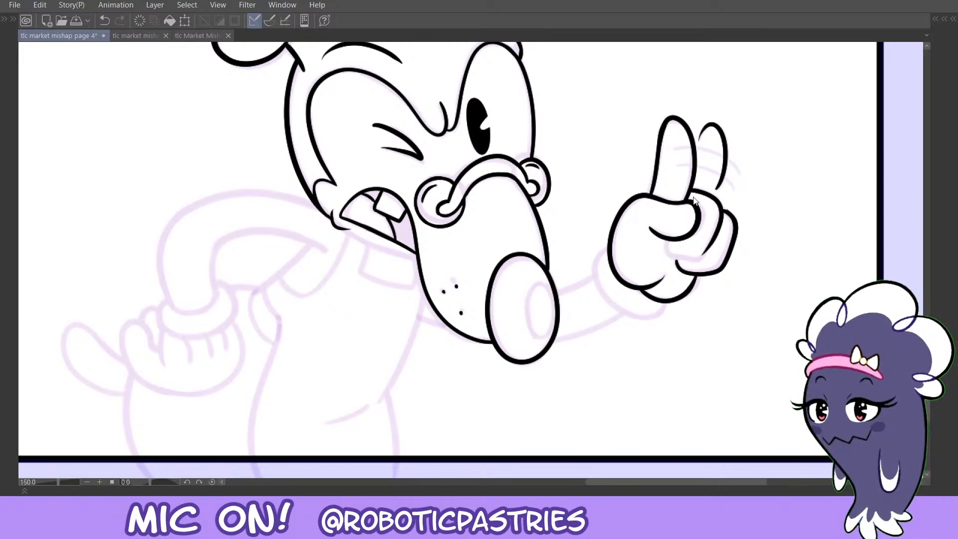
{"action": "key", "text": "ctrl+z"}
{"action": "mouse_move", "coordinate": [688, 194]}
{"action": "left_mouse_down"}
{"action": "mouse_move", "coordinate": [715, 199]}
{"action": "mouse_move", "coordinate": [719, 227]}
{"action": "mouse_move", "coordinate": [699, 258]}
{"action": "mouse_move", "coordinate": [672, 254]}
{"action": "mouse_move", "coordinate": [669, 241]}
{"action": "mouse_move", "coordinate": [676, 258]}
{"action": "mouse_move", "coordinate": [709, 250]}
{"action": "mouse_move", "coordinate": [720, 210]}
{"action": "mouse_move", "coordinate": [693, 192]}
{"action": "left_mouse_up"}
{"action": "key", "text": "ctrl+z"}
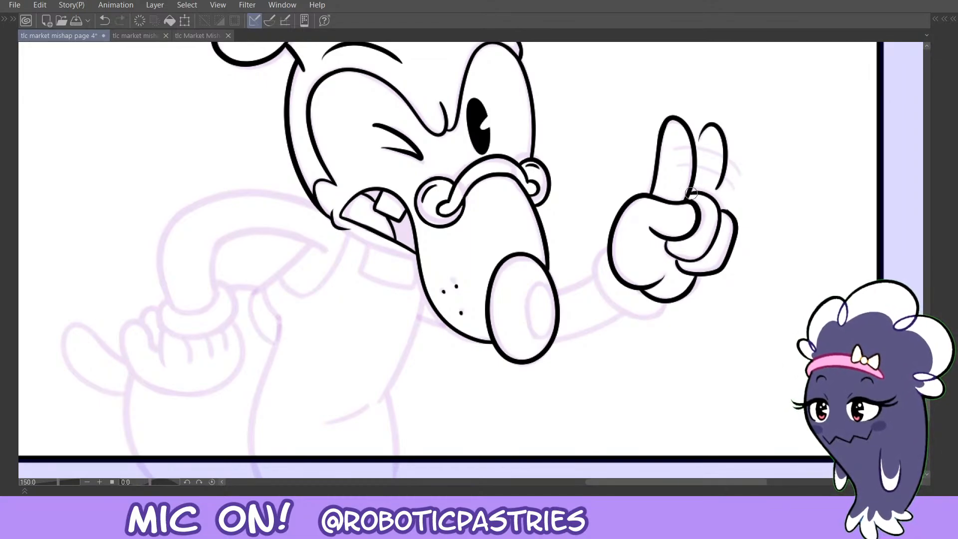
{"action": "key", "text": "ctrl+z"}
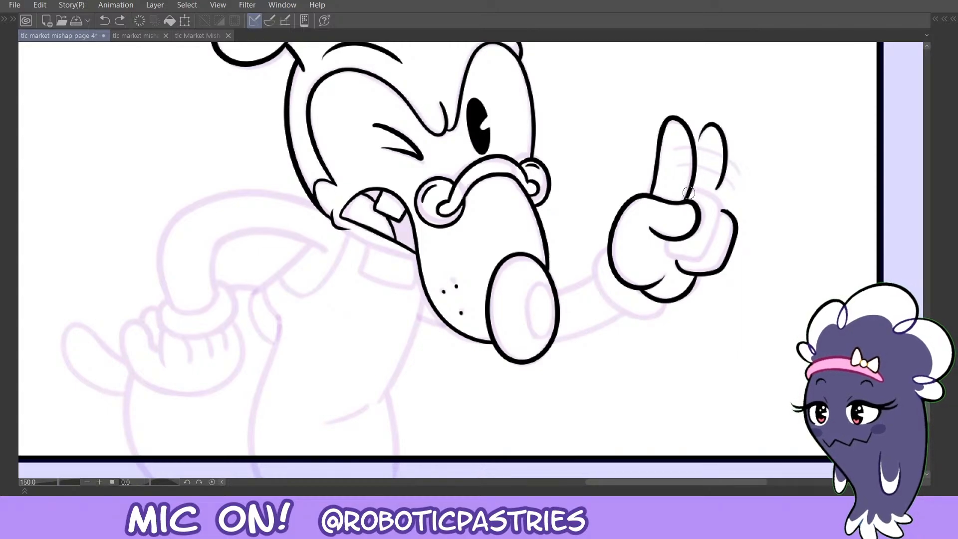
Retrace the outer edge of the raised index finger up to its tip.
{"action": "left_click_drag", "start_coordinate": [648, 199], "coordinate": [665, 124]}
{"action": "key", "text": "ctrl+z"}
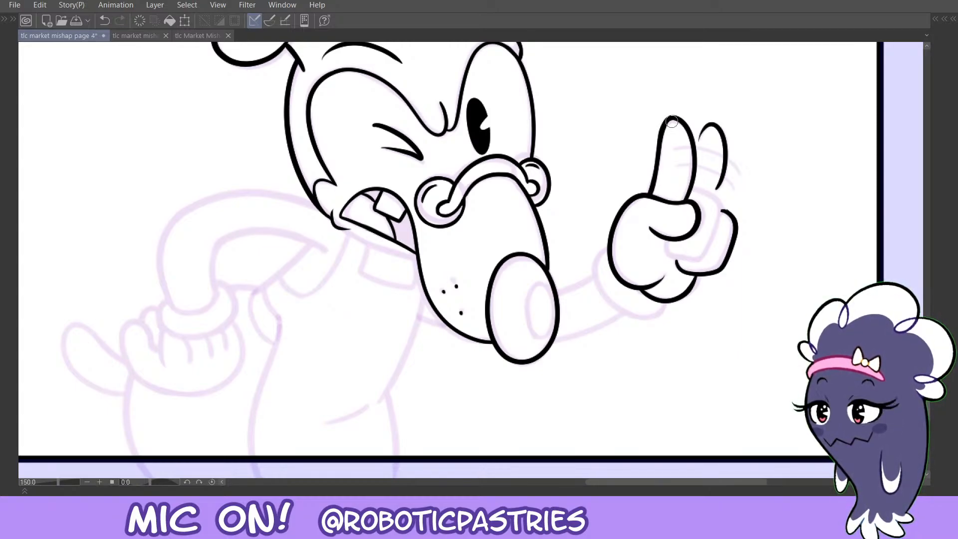
{"action": "key", "text": "ctrl+z"}
{"action": "key", "text": "ctrl+z"}
{"action": "left_click_drag", "start_coordinate": [667, 157], "coordinate": [668, 120]}
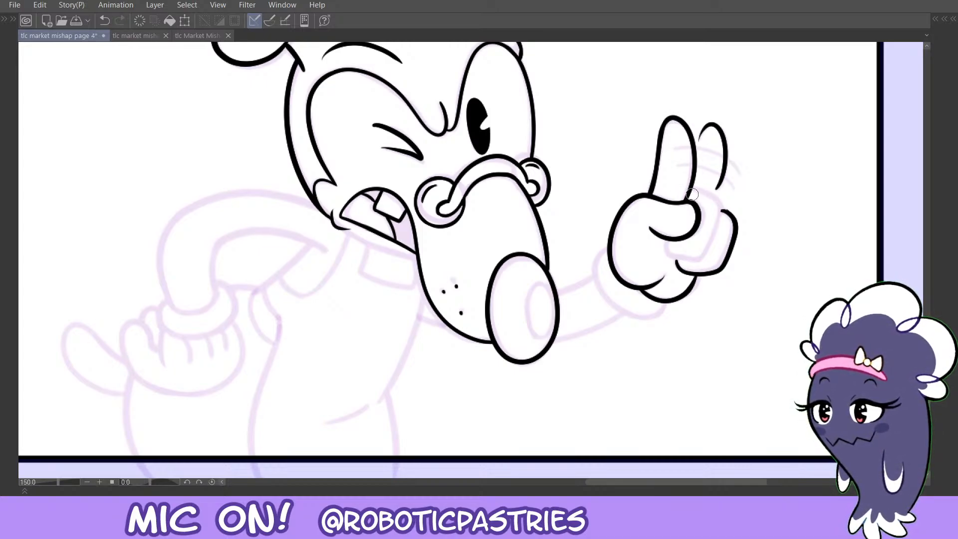
Ink the folded finger that curls between the thumb and the outermost finger.
{"action": "mouse_move", "coordinate": [691, 194]}
{"action": "left_mouse_down"}
{"action": "mouse_move", "coordinate": [708, 249]}
{"action": "mouse_move", "coordinate": [674, 253]}
{"action": "mouse_move", "coordinate": [688, 260]}
{"action": "mouse_move", "coordinate": [717, 203]}
{"action": "mouse_move", "coordinate": [694, 193]}
{"action": "mouse_move", "coordinate": [707, 252]}
{"action": "mouse_move", "coordinate": [666, 254]}
{"action": "mouse_move", "coordinate": [667, 240]}
{"action": "mouse_move", "coordinate": [668, 248]}
{"action": "left_mouse_up"}
{"action": "key", "text": "ctrl+z"}
{"action": "key", "text": "ctrl+z"}
{"action": "key", "text": "ctrl+z"}
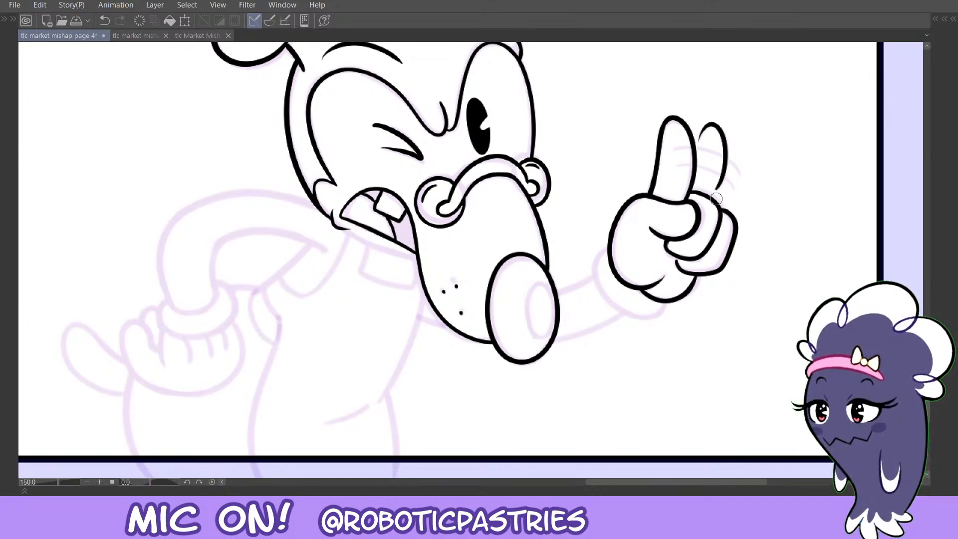
{"action": "key", "text": "ctrl+z"}
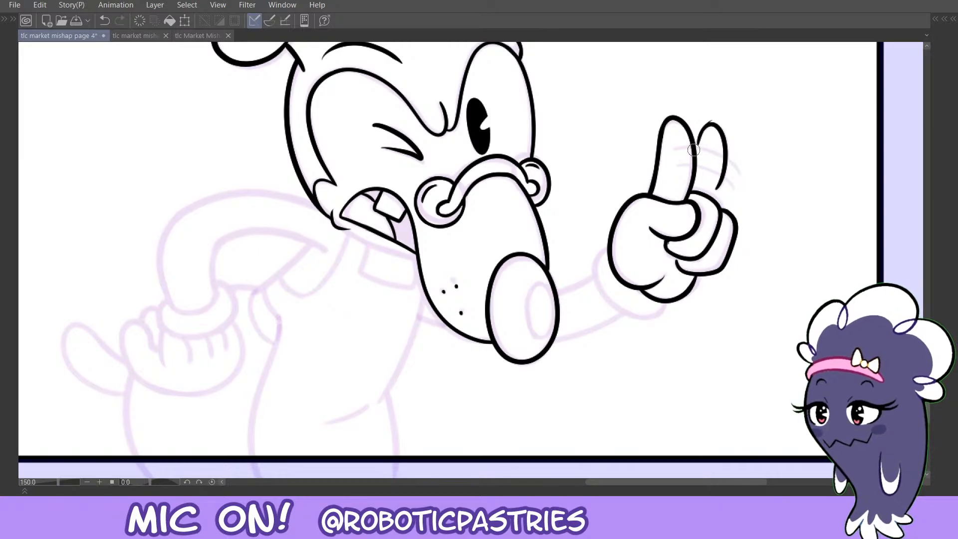
Ink two curved motion lines sweeping across the raised finger and its repeated outline.
{"action": "key", "text": "ctrl+z"}
{"action": "mouse_move", "coordinate": [698, 138]}
{"action": "left_mouse_down"}
{"action": "mouse_move", "coordinate": [713, 125]}
{"action": "mouse_move", "coordinate": [711, 149]}
{"action": "mouse_move", "coordinate": [741, 182]}
{"action": "left_mouse_up"}
{"action": "key", "text": "ctrl+z"}
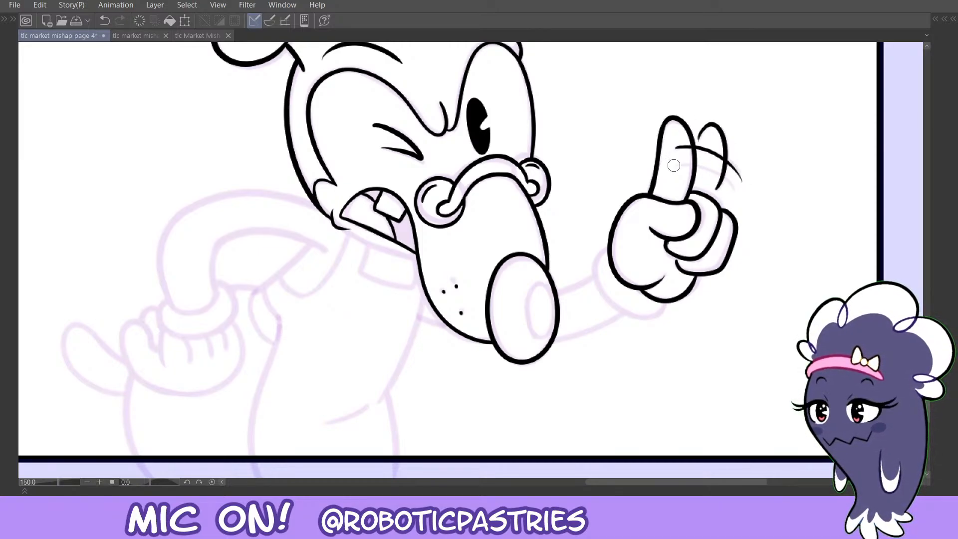
{"action": "left_click_drag", "start_coordinate": [674, 166], "coordinate": [739, 197]}
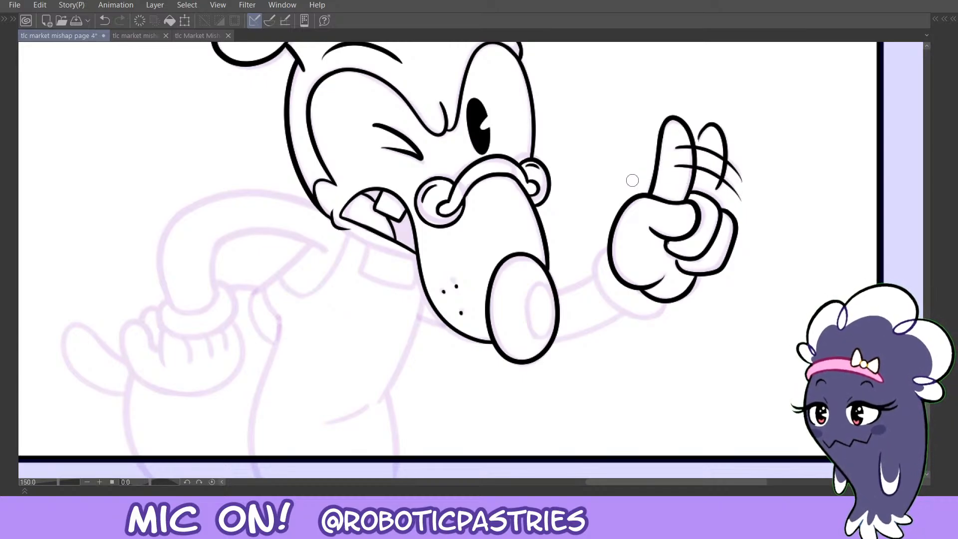
Ink the rounded glove cuff around the wrist below the pointing hand.
{"action": "mouse_move", "coordinate": [609, 249]}
{"action": "left_mouse_down"}
{"action": "mouse_move", "coordinate": [611, 311]}
{"action": "mouse_move", "coordinate": [596, 272]}
{"action": "mouse_move", "coordinate": [659, 314]}
{"action": "mouse_move", "coordinate": [665, 304]}
{"action": "mouse_move", "coordinate": [643, 316]}
{"action": "left_mouse_up"}
{"action": "key", "text": "ctrl+z"}
{"action": "key", "text": "ctrl+z"}
{"action": "left_click_drag", "start_coordinate": [608, 248], "coordinate": [601, 281]}
{"action": "key", "text": "ctrl+z"}
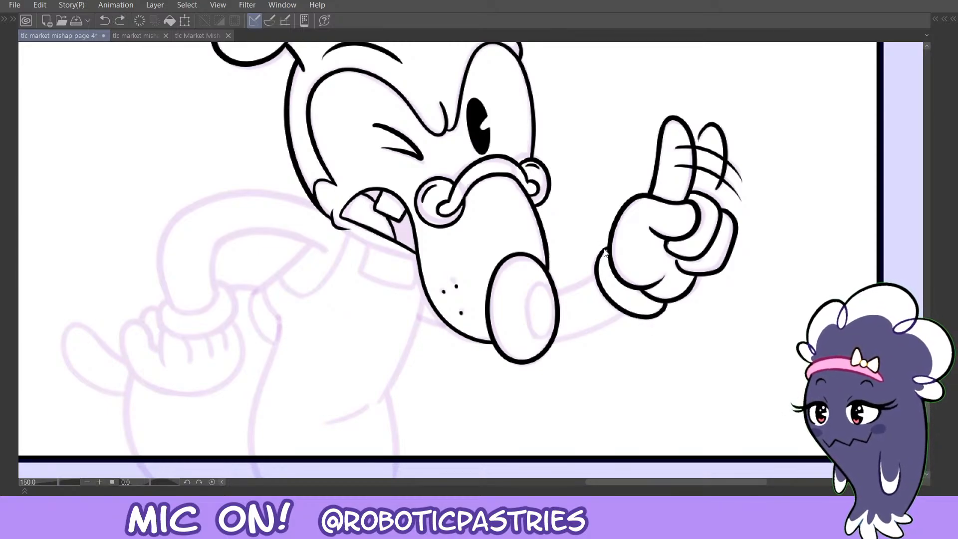
{"action": "mouse_move", "coordinate": [609, 249]}
{"action": "left_mouse_down"}
{"action": "mouse_move", "coordinate": [601, 288]}
{"action": "mouse_move", "coordinate": [608, 298]}
{"action": "mouse_move", "coordinate": [595, 271]}
{"action": "mouse_move", "coordinate": [608, 292]}
{"action": "mouse_move", "coordinate": [593, 281]}
{"action": "mouse_move", "coordinate": [603, 295]}
{"action": "left_mouse_up"}
{"action": "key", "text": "ctrl+z"}
{"action": "key", "text": "ctrl+z"}
{"action": "key", "text": "ctrl+z"}
{"action": "mouse_move", "coordinate": [668, 303]}
{"action": "left_mouse_down"}
{"action": "mouse_move", "coordinate": [624, 319]}
{"action": "mouse_move", "coordinate": [641, 320]}
{"action": "mouse_move", "coordinate": [626, 306]}
{"action": "left_mouse_up"}
{"action": "key", "text": "ctrl+z"}
{"action": "key", "text": "ctrl+z"}
{"action": "key", "text": "ctrl+z"}
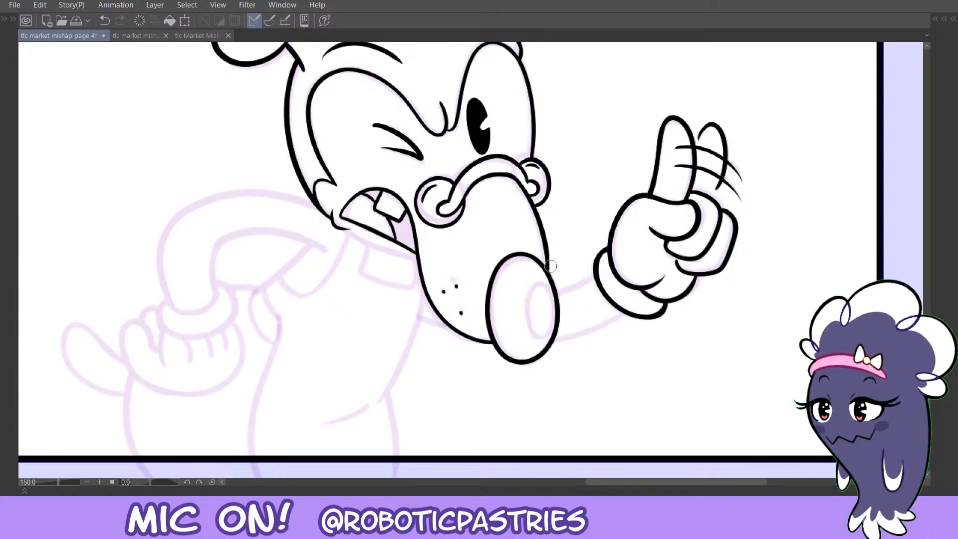
Ink the small highlight oval inside the nose and try an upper forearm line between the nose and the cuff.
{"action": "key", "text": "ctrl+z"}
{"action": "mouse_move", "coordinate": [553, 290]}
{"action": "left_mouse_down"}
{"action": "mouse_move", "coordinate": [561, 319]}
{"action": "mouse_move", "coordinate": [537, 284]}
{"action": "mouse_move", "coordinate": [524, 321]}
{"action": "mouse_move", "coordinate": [529, 303]}
{"action": "mouse_move", "coordinate": [535, 333]}
{"action": "mouse_move", "coordinate": [549, 287]}
{"action": "mouse_move", "coordinate": [539, 284]}
{"action": "mouse_move", "coordinate": [553, 288]}
{"action": "mouse_move", "coordinate": [534, 282]}
{"action": "mouse_move", "coordinate": [556, 300]}
{"action": "mouse_move", "coordinate": [536, 288]}
{"action": "mouse_move", "coordinate": [593, 278]}
{"action": "left_mouse_up"}
{"action": "key", "text": "ctrl+z"}
{"action": "key", "text": "ctrl+z"}
{"action": "key", "text": "ctrl+z"}
{"action": "key", "text": "ctrl+z"}
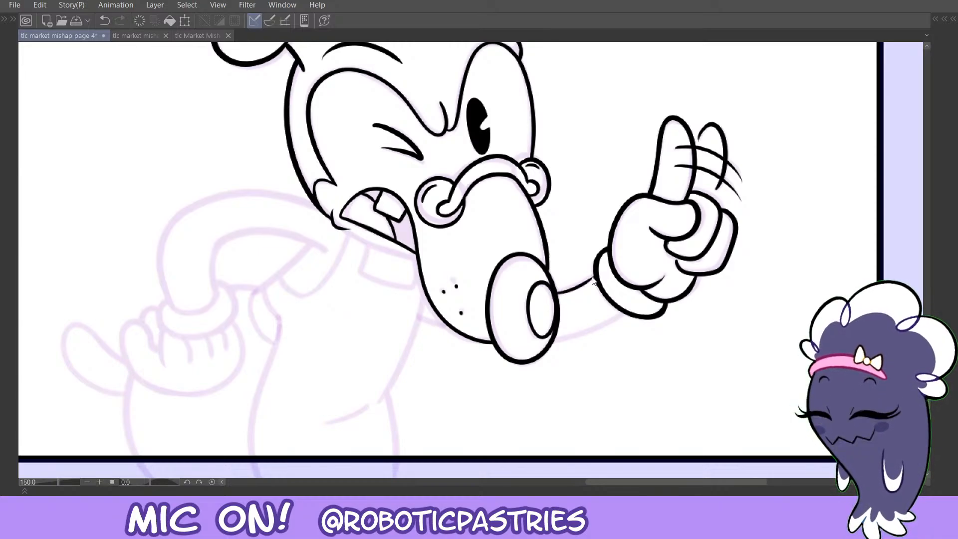
Undo the forearm lines and return the canvas view to unmirrored.
{"action": "key", "text": "ctrl+z"}
{"action": "left_click_drag", "start_coordinate": [629, 314], "coordinate": [548, 342]}
{"action": "key", "text": "ctrl+z"}
{"action": "key", "text": "Tab"}
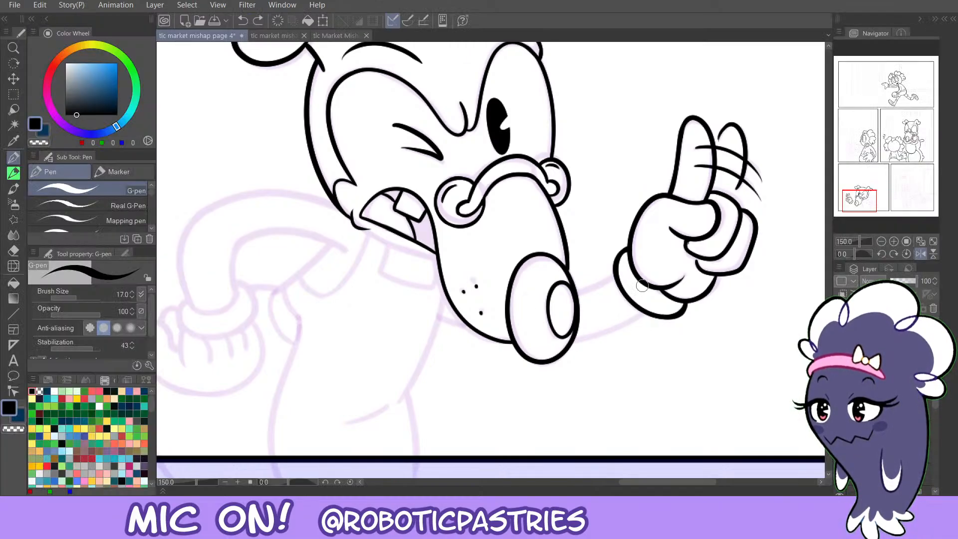
{"action": "left_click", "coordinate": [918, 255]}
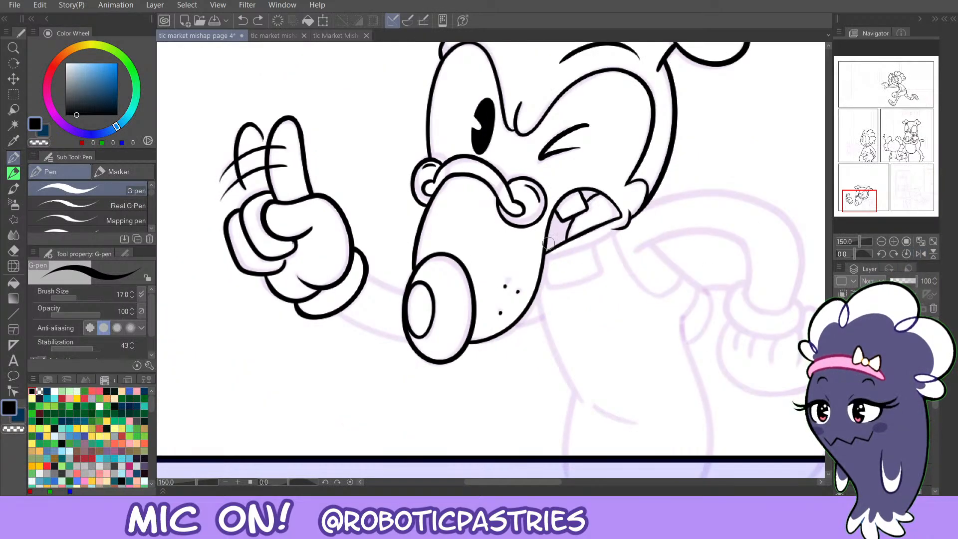
{"action": "key", "text": "Tab"}
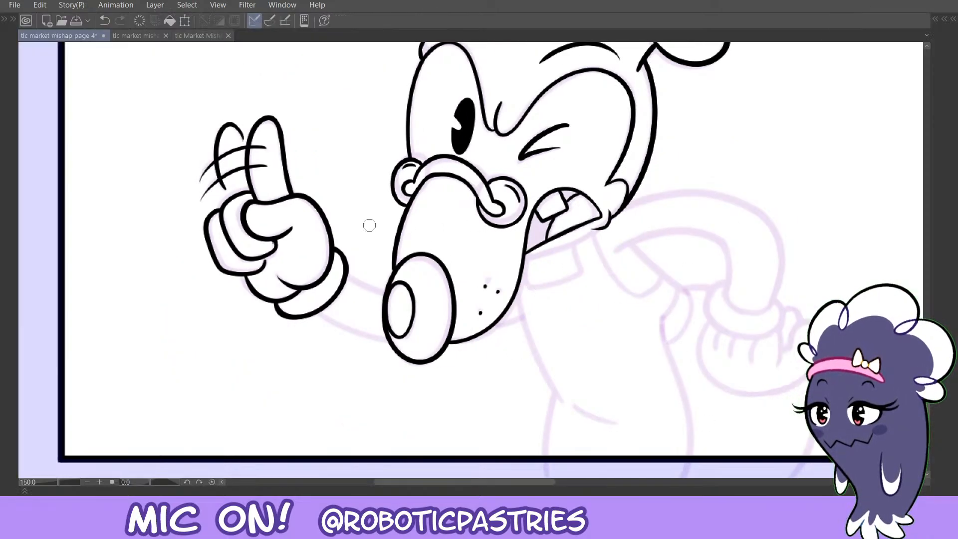
Ink the upper and lower forearm lines from the glove cuff across the nose and snout toward the torso.
{"action": "left_click_drag", "start_coordinate": [340, 271], "coordinate": [383, 292]}
{"action": "key", "text": "ctrl+z"}
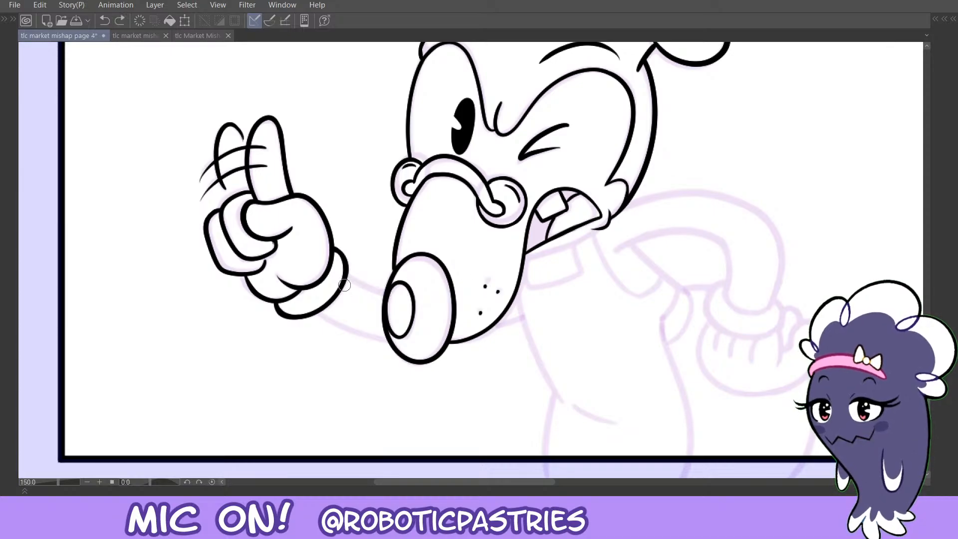
{"action": "left_click_drag", "start_coordinate": [338, 269], "coordinate": [410, 294]}
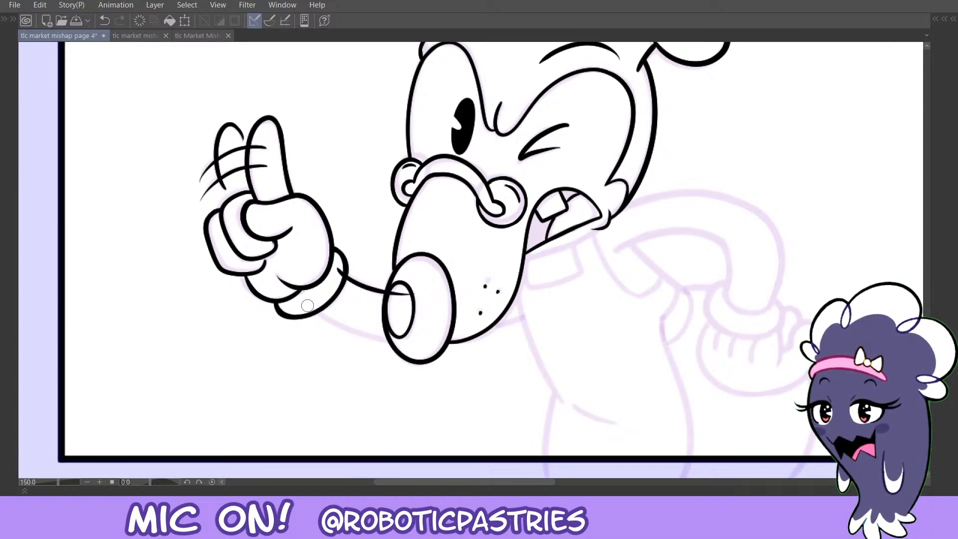
{"action": "mouse_move", "coordinate": [313, 311]}
{"action": "left_mouse_down"}
{"action": "mouse_move", "coordinate": [468, 342]}
{"action": "mouse_move", "coordinate": [552, 293]}
{"action": "left_mouse_up"}
{"action": "key", "text": "ctrl+z"}
{"action": "mouse_move", "coordinate": [321, 314]}
{"action": "left_mouse_down"}
{"action": "mouse_move", "coordinate": [544, 293]}
{"action": "mouse_move", "coordinate": [311, 316]}
{"action": "mouse_move", "coordinate": [371, 337]}
{"action": "mouse_move", "coordinate": [544, 285]}
{"action": "left_mouse_up"}
{"action": "key", "text": "ctrl+z"}
{"action": "key", "text": "ctrl+z"}
Erase the parts of the forearm lines that overlap the glove cuff, the nose and the snout.
{"action": "left_click_drag", "start_coordinate": [310, 307], "coordinate": [320, 306]}
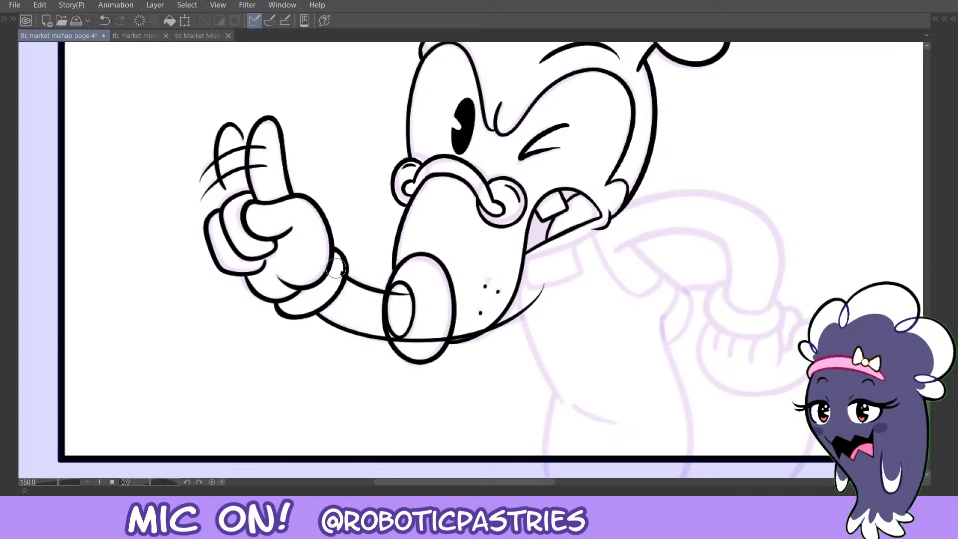
{"action": "left_click_drag", "start_coordinate": [336, 268], "coordinate": [338, 277]}
{"action": "mouse_move", "coordinate": [402, 297]}
{"action": "left_mouse_down"}
{"action": "mouse_move", "coordinate": [397, 339]}
{"action": "mouse_move", "coordinate": [432, 328]}
{"action": "mouse_move", "coordinate": [439, 339]}
{"action": "mouse_move", "coordinate": [485, 321]}
{"action": "left_mouse_up"}
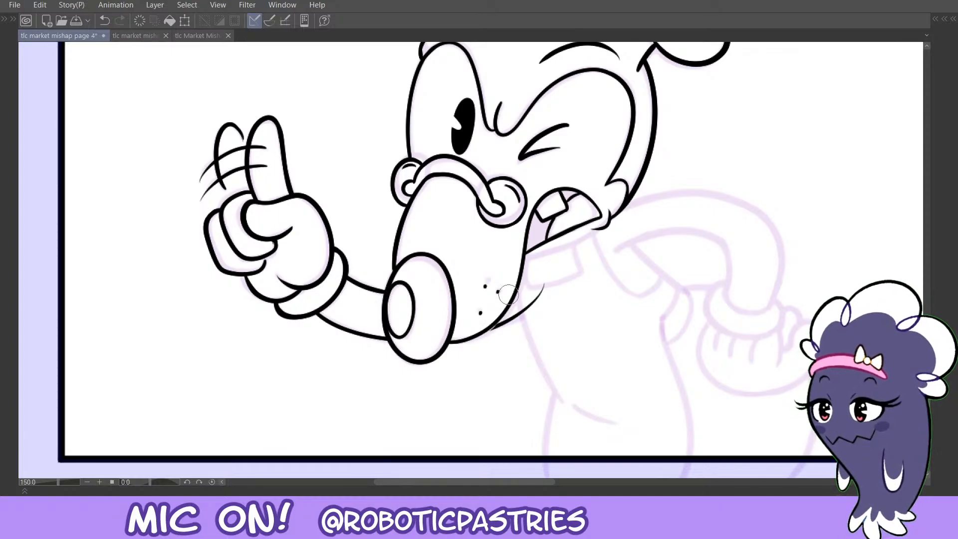
{"action": "key", "text": "ctrl+z"}
{"action": "mouse_move", "coordinate": [429, 343]}
{"action": "left_mouse_down"}
{"action": "mouse_move", "coordinate": [401, 331]}
{"action": "mouse_move", "coordinate": [394, 339]}
{"action": "mouse_move", "coordinate": [397, 294]}
{"action": "mouse_move", "coordinate": [416, 291]}
{"action": "mouse_move", "coordinate": [399, 299]}
{"action": "mouse_move", "coordinate": [405, 293]}
{"action": "left_mouse_up"}
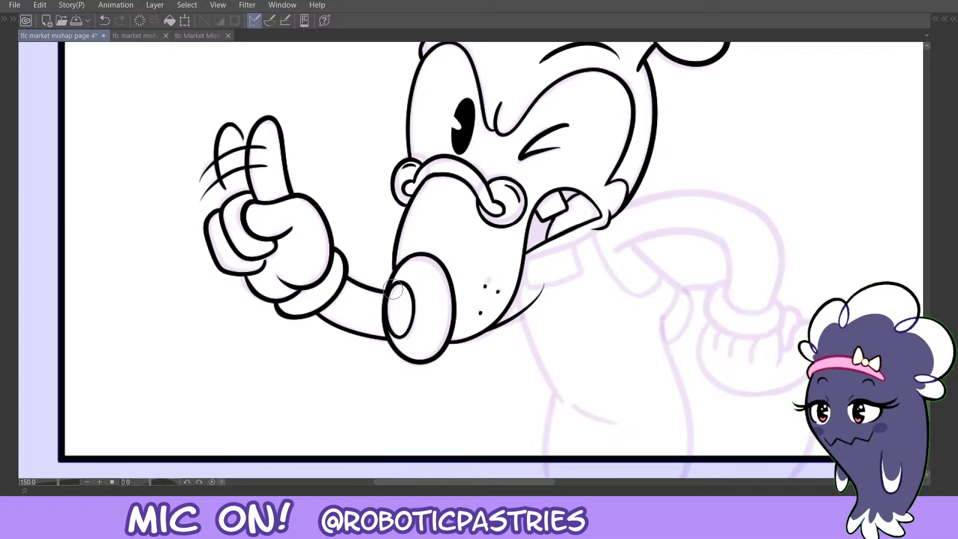
Thicken the piece of arm line behind the snout and erase its tip where it crosses into the torso.
{"action": "mouse_move", "coordinate": [550, 268]}
{"action": "left_mouse_down"}
{"action": "mouse_move", "coordinate": [531, 311]}
{"action": "mouse_move", "coordinate": [523, 293]}
{"action": "mouse_move", "coordinate": [521, 315]}
{"action": "left_mouse_up"}
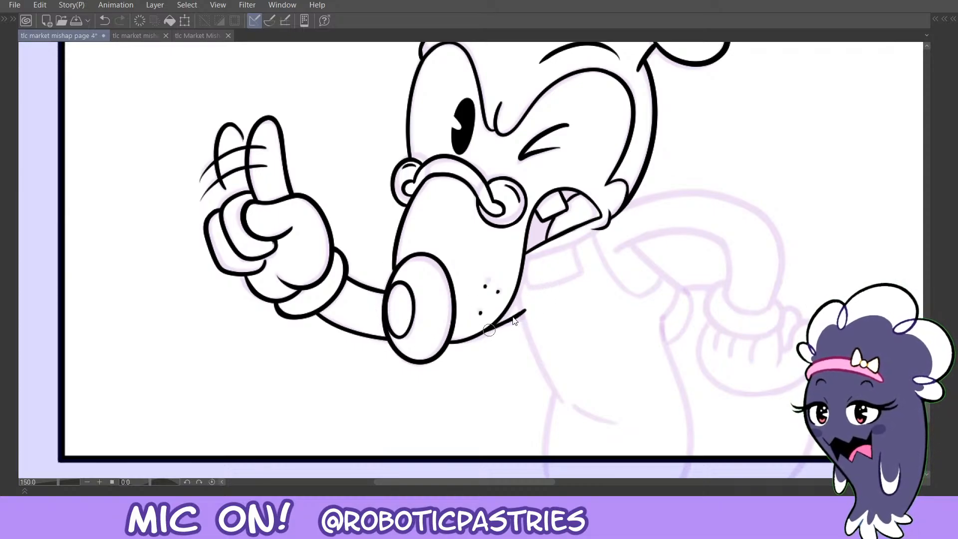
{"action": "key", "text": "ctrl+z"}
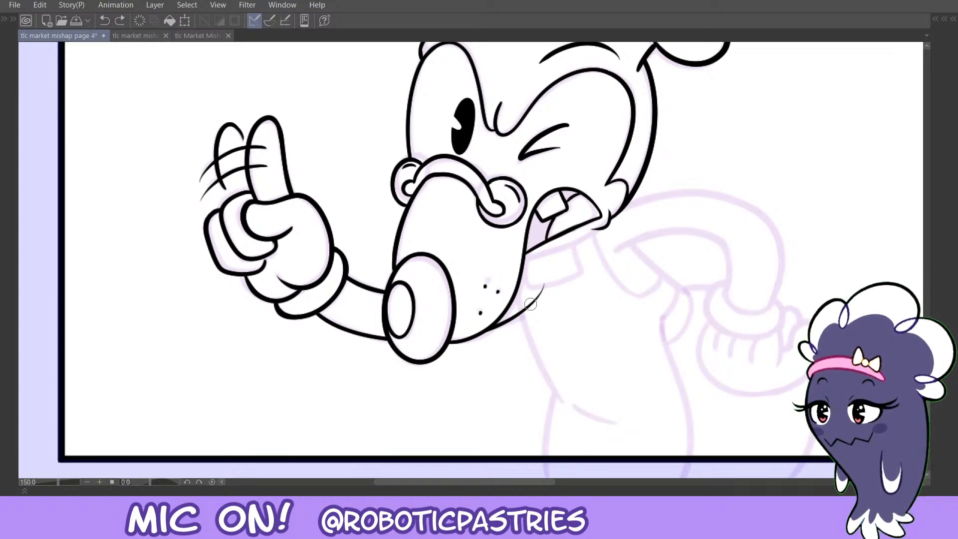
{"action": "mouse_move", "coordinate": [530, 304]}
{"action": "left_mouse_down"}
{"action": "mouse_move", "coordinate": [489, 331]}
{"action": "mouse_move", "coordinate": [536, 298]}
{"action": "mouse_move", "coordinate": [488, 329]}
{"action": "left_mouse_up"}
{"action": "key", "text": "ctrl+z"}
{"action": "key", "text": "ctrl+z"}
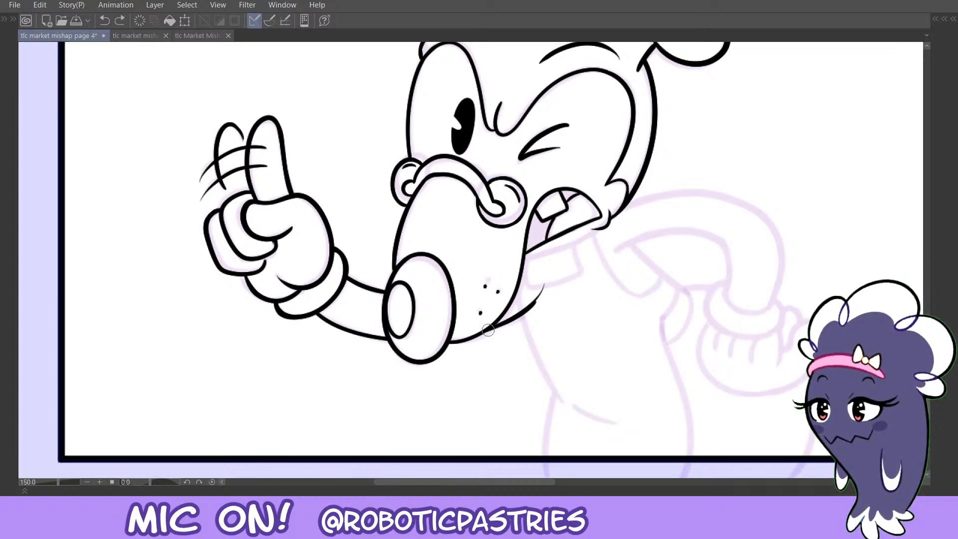
{"action": "key", "text": "e"}
{"action": "mouse_move", "coordinate": [530, 305]}
{"action": "left_mouse_down"}
{"action": "mouse_move", "coordinate": [532, 317]}
{"action": "mouse_move", "coordinate": [546, 289]}
{"action": "left_mouse_up"}
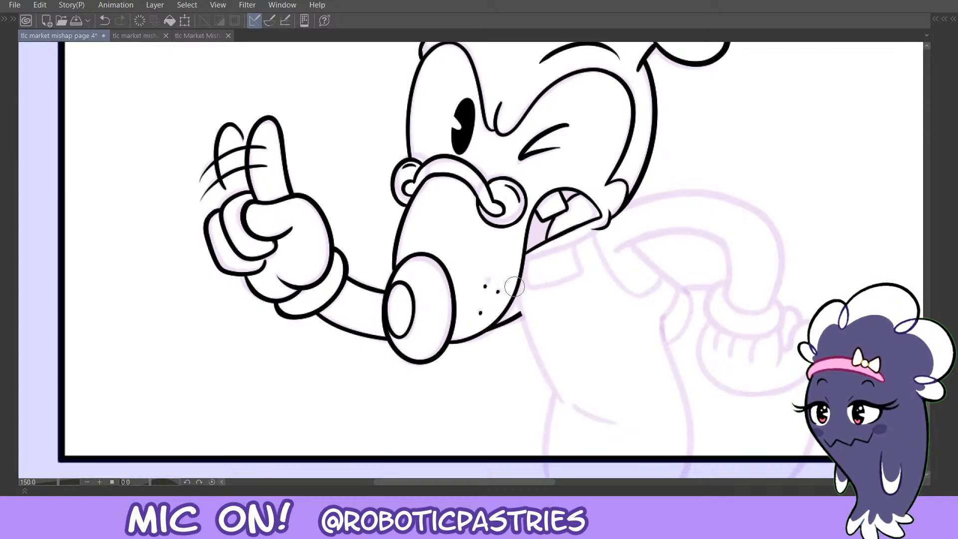
{"action": "key", "text": "ctrl+z"}
Thicken the snout's lower outline from the nose up to the mouth corner.
{"action": "mouse_move", "coordinate": [450, 346]}
{"action": "left_mouse_down"}
{"action": "mouse_move", "coordinate": [481, 338]}
{"action": "mouse_move", "coordinate": [505, 314]}
{"action": "mouse_move", "coordinate": [510, 281]}
{"action": "mouse_move", "coordinate": [469, 344]}
{"action": "mouse_move", "coordinate": [518, 277]}
{"action": "left_mouse_up"}
{"action": "key", "text": "ctrl+z"}
{"action": "key", "text": "ctrl+z"}
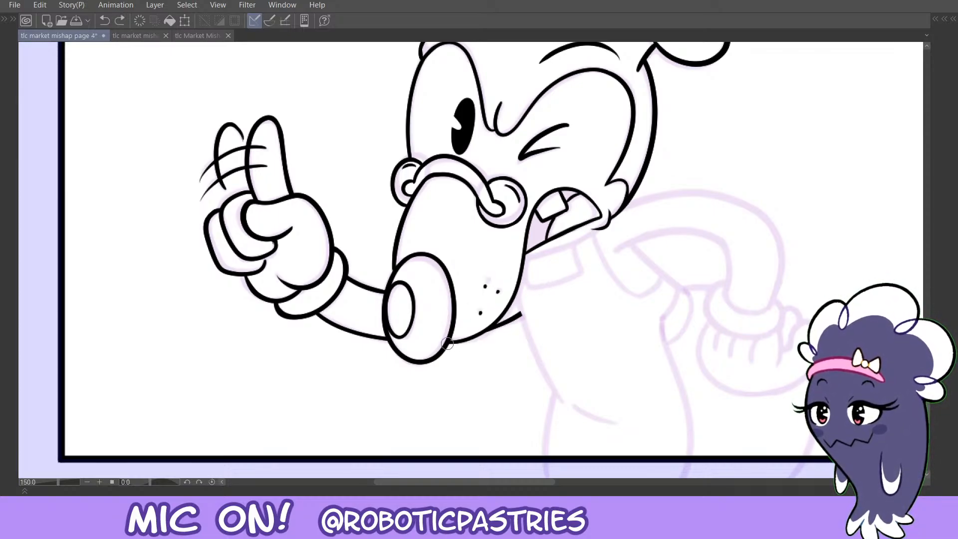
{"action": "mouse_move", "coordinate": [449, 344]}
{"action": "left_mouse_down"}
{"action": "mouse_move", "coordinate": [511, 311]}
{"action": "mouse_move", "coordinate": [512, 259]}
{"action": "mouse_move", "coordinate": [514, 289]}
{"action": "mouse_move", "coordinate": [497, 313]}
{"action": "left_mouse_up"}
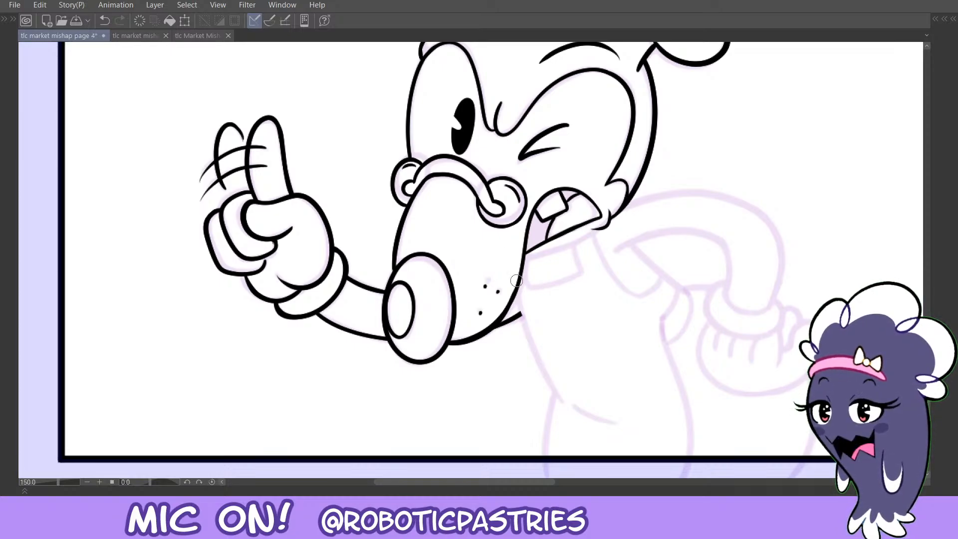
{"action": "key", "text": "ctrl+z"}
{"action": "key", "text": "ctrl+z"}
{"action": "left_click_drag", "start_coordinate": [525, 259], "coordinate": [500, 322]}
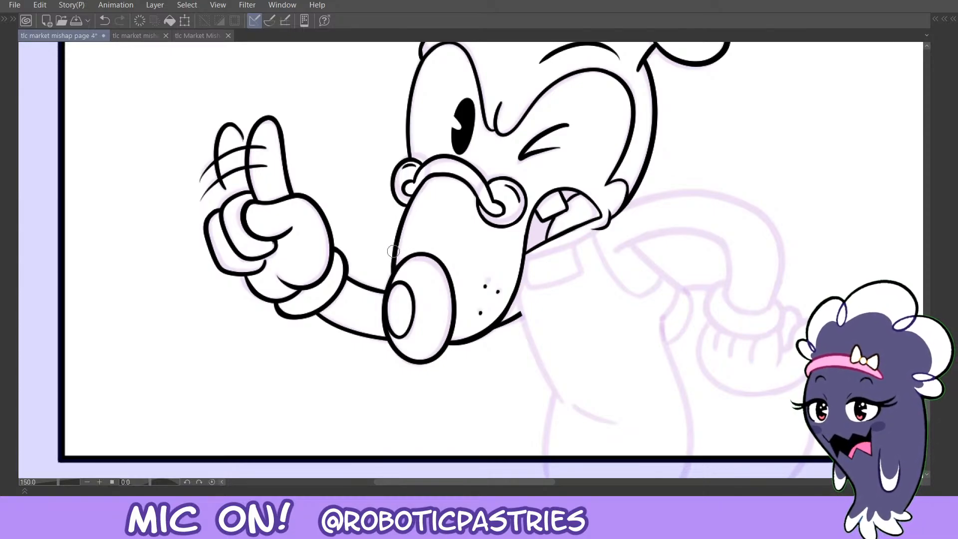
{"action": "key", "text": "ctrl+z"}
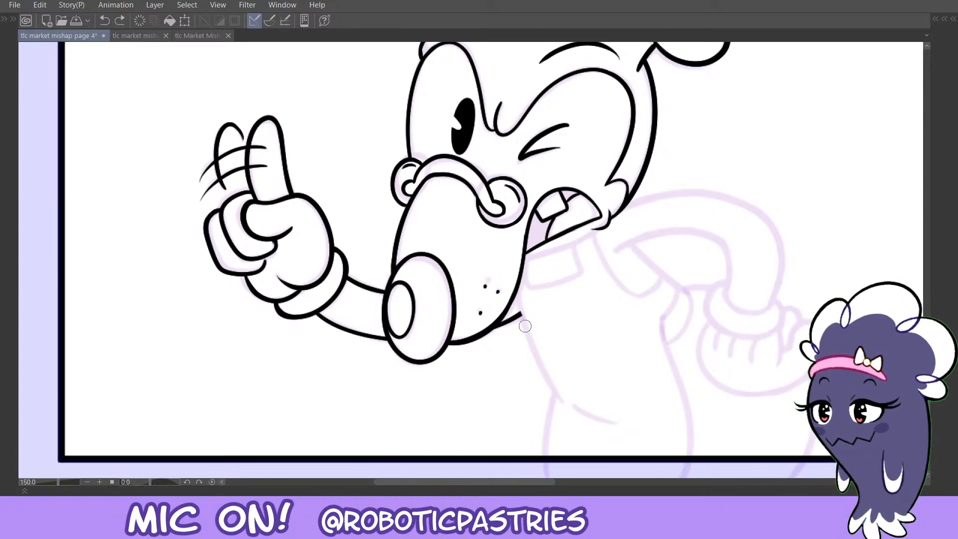
Ink the torso's front line from beneath the snout down to the hip and add the short belly crease.
{"action": "left_click_drag", "start_coordinate": [518, 283], "coordinate": [573, 406]}
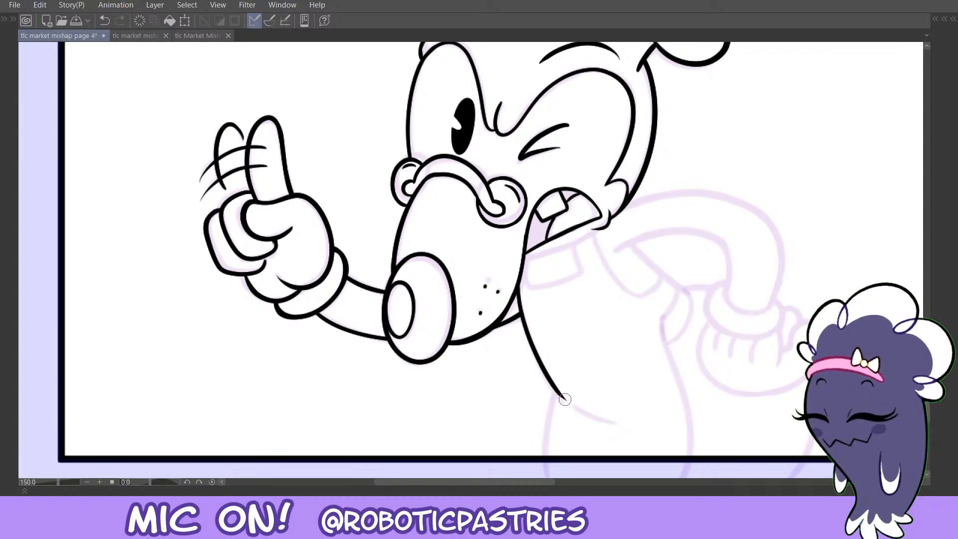
{"action": "key", "text": "ctrl+z"}
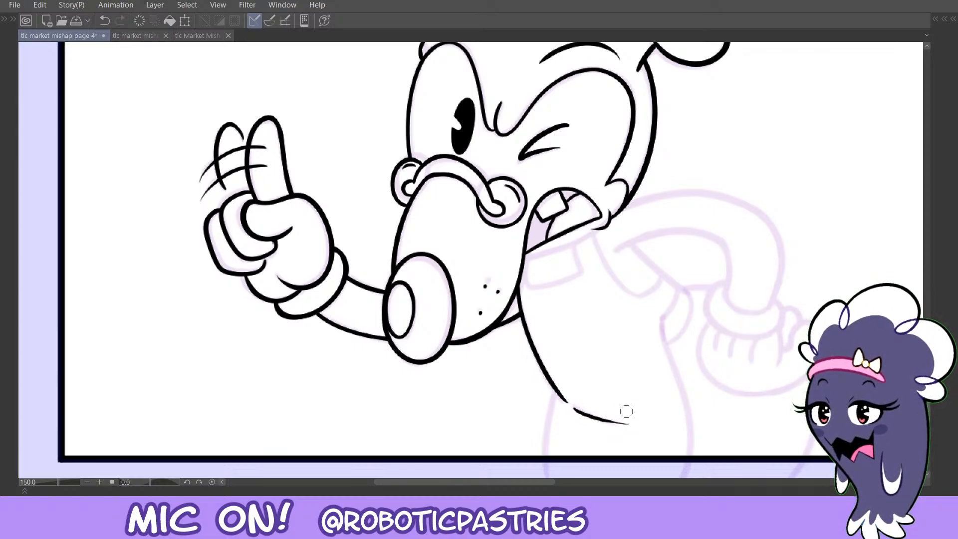
{"action": "left_click_drag", "start_coordinate": [575, 407], "coordinate": [626, 423]}
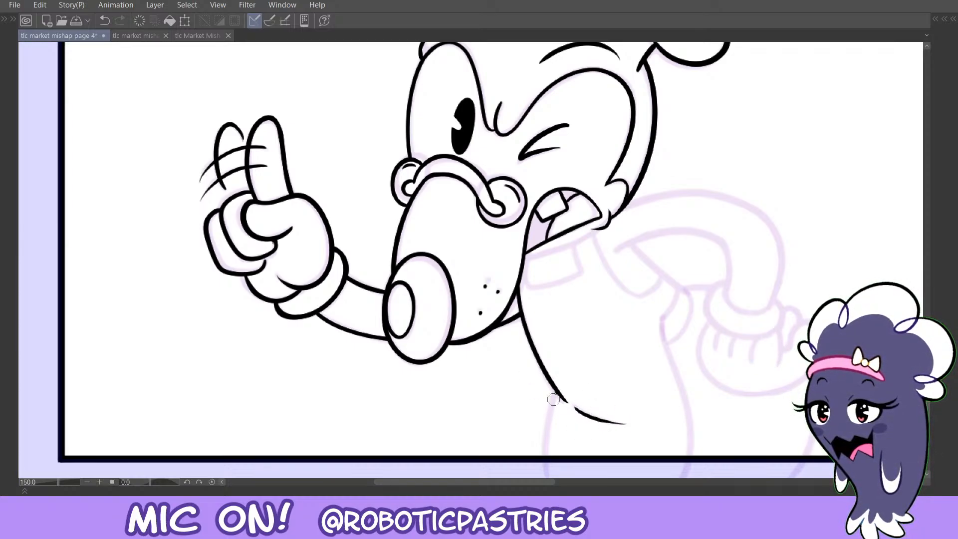
Ink the front line of the lower body from the hip down to the panel's bottom border.
{"action": "left_click_drag", "start_coordinate": [554, 396], "coordinate": [544, 469]}
{"action": "key", "text": "ctrl+z"}
{"action": "mouse_move", "coordinate": [554, 395]}
{"action": "left_mouse_down"}
{"action": "mouse_move", "coordinate": [549, 472]}
{"action": "mouse_move", "coordinate": [542, 450]}
{"action": "left_mouse_up"}
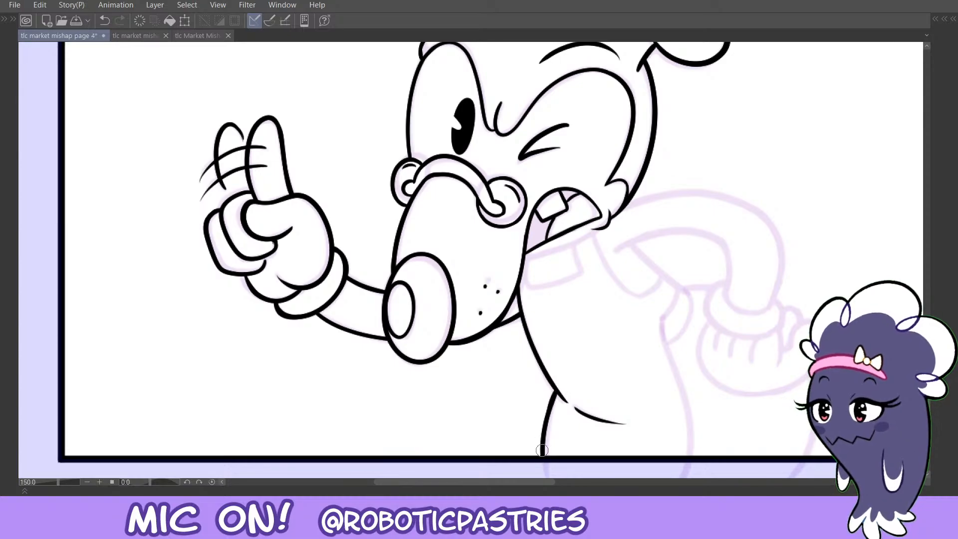
{"action": "key", "text": "ctrl+z"}
{"action": "left_click_drag", "start_coordinate": [555, 395], "coordinate": [545, 455]}
{"action": "left_click_drag", "start_coordinate": [555, 391], "coordinate": [547, 450]}
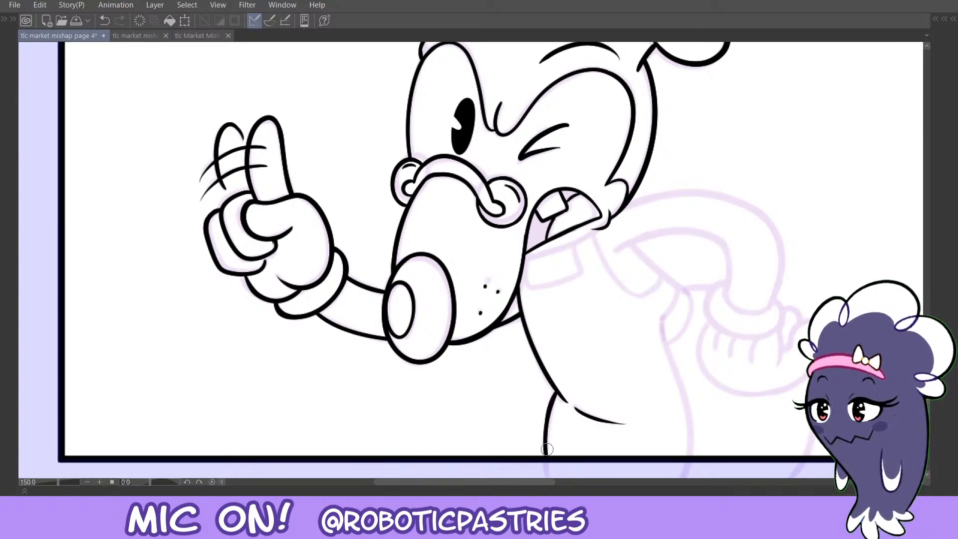
{"action": "key", "text": "ctrl+z"}
{"action": "key", "text": "ctrl+z"}
{"action": "left_click_drag", "start_coordinate": [556, 392], "coordinate": [546, 459]}
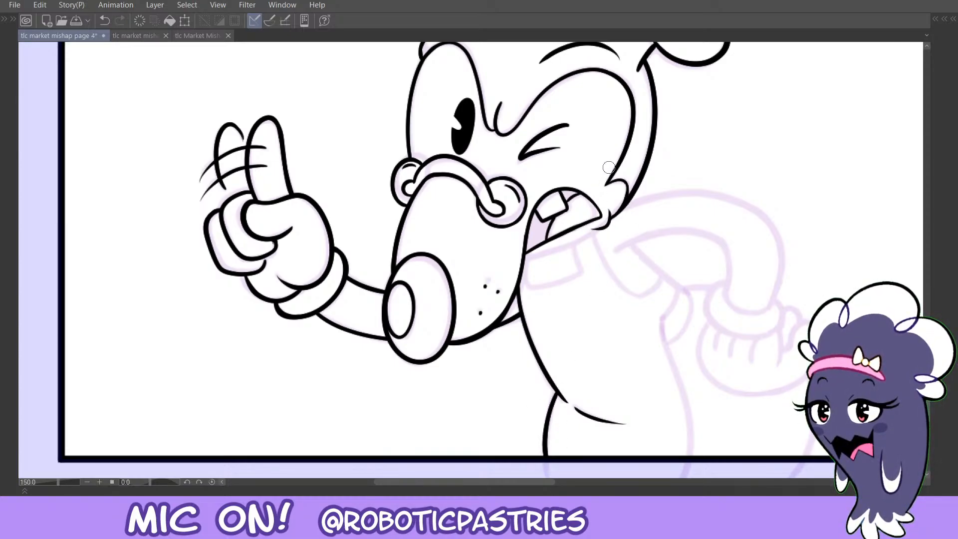
{"action": "key", "text": "ctrl+z"}
Ink the lower lip line beneath the open mouth, from the snout to the cheek.
{"action": "mouse_move", "coordinate": [533, 256]}
{"action": "left_mouse_down"}
{"action": "mouse_move", "coordinate": [599, 224]}
{"action": "mouse_move", "coordinate": [524, 259]}
{"action": "mouse_move", "coordinate": [603, 228]}
{"action": "mouse_move", "coordinate": [603, 214]}
{"action": "left_mouse_up"}
{"action": "key", "text": "ctrl+z"}
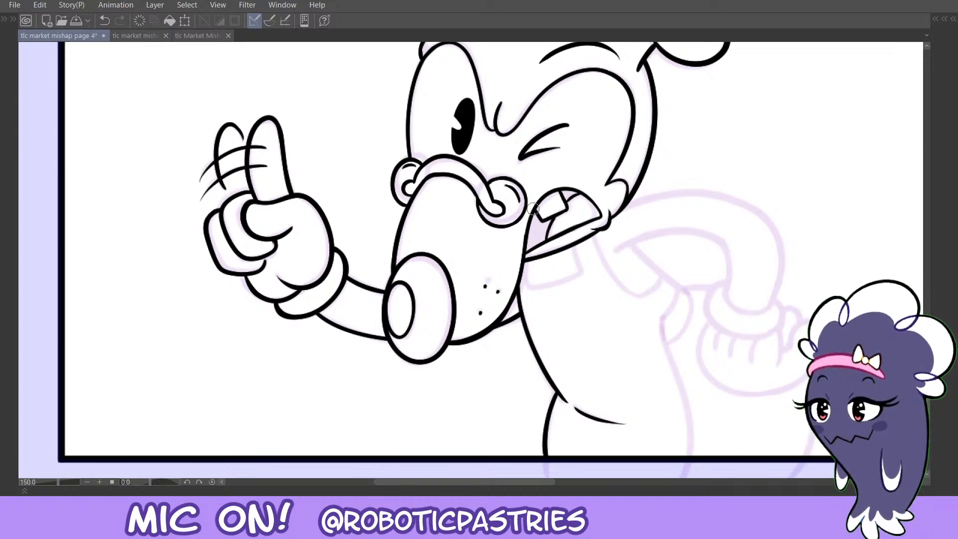
{"action": "key", "text": "ctrl+z"}
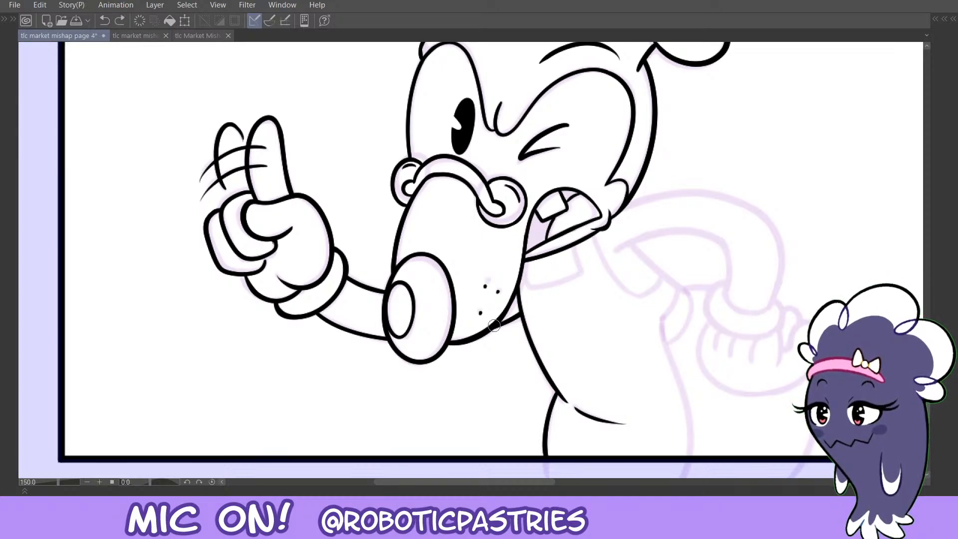
Refine the snout's edge below the mouth and the outer mouth corner, and bring back the hidden palettes.
{"action": "mouse_move", "coordinate": [494, 325]}
{"action": "left_mouse_down"}
{"action": "mouse_move", "coordinate": [520, 286]}
{"action": "mouse_move", "coordinate": [523, 245]}
{"action": "left_mouse_up"}
{"action": "key", "text": "ctrl+z"}
{"action": "mouse_move", "coordinate": [497, 324]}
{"action": "left_mouse_down"}
{"action": "mouse_move", "coordinate": [525, 279]}
{"action": "mouse_move", "coordinate": [526, 251]}
{"action": "left_mouse_up"}
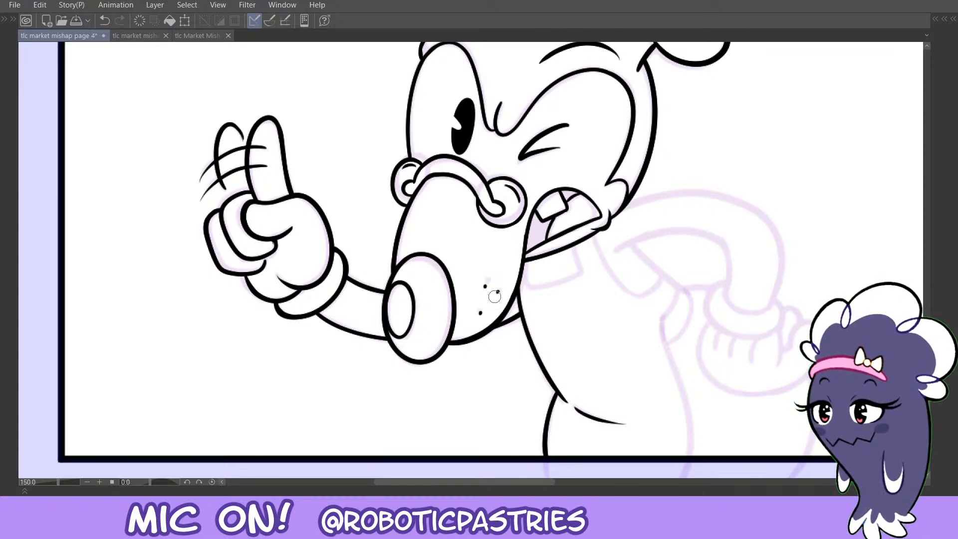
{"action": "key", "text": "ctrl+z"}
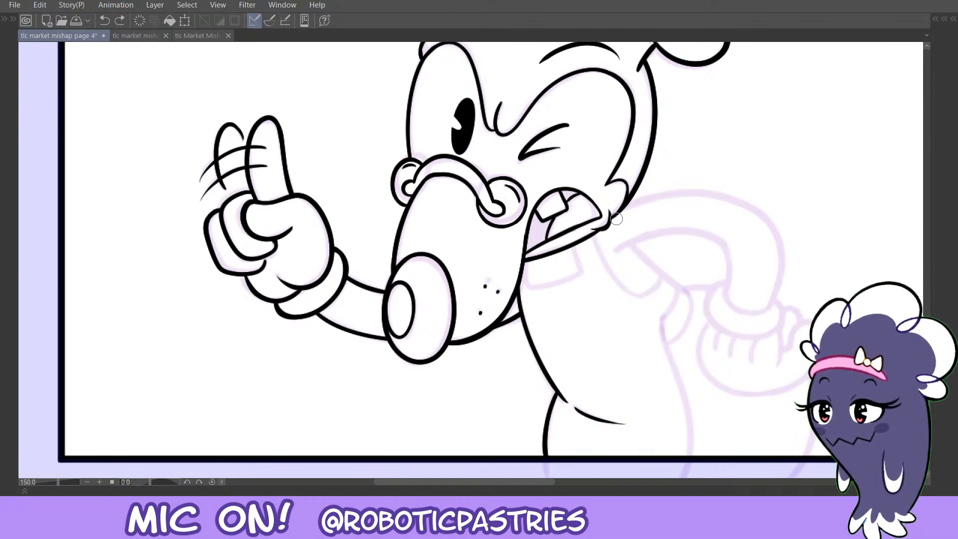
{"action": "left_click_drag", "start_coordinate": [611, 217], "coordinate": [605, 227]}
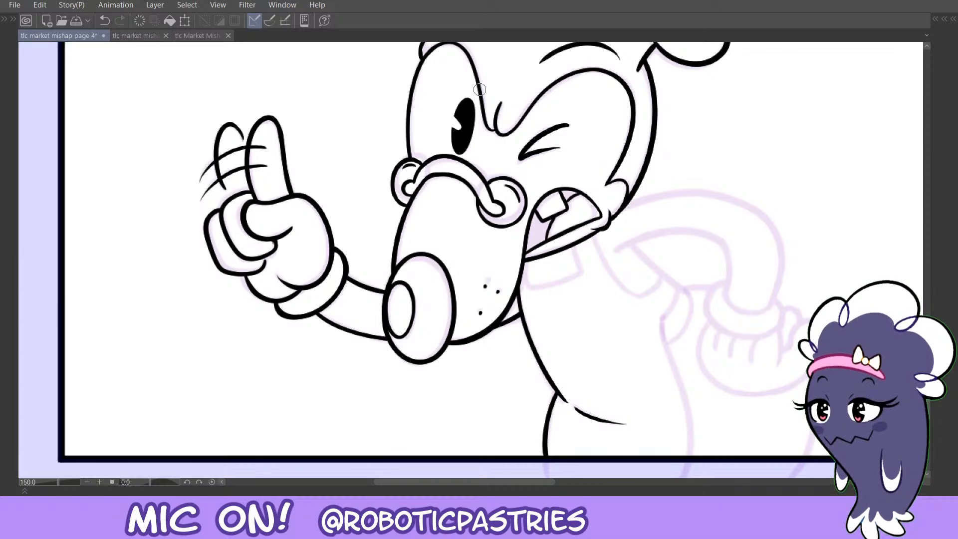
{"action": "key", "text": "Tab"}
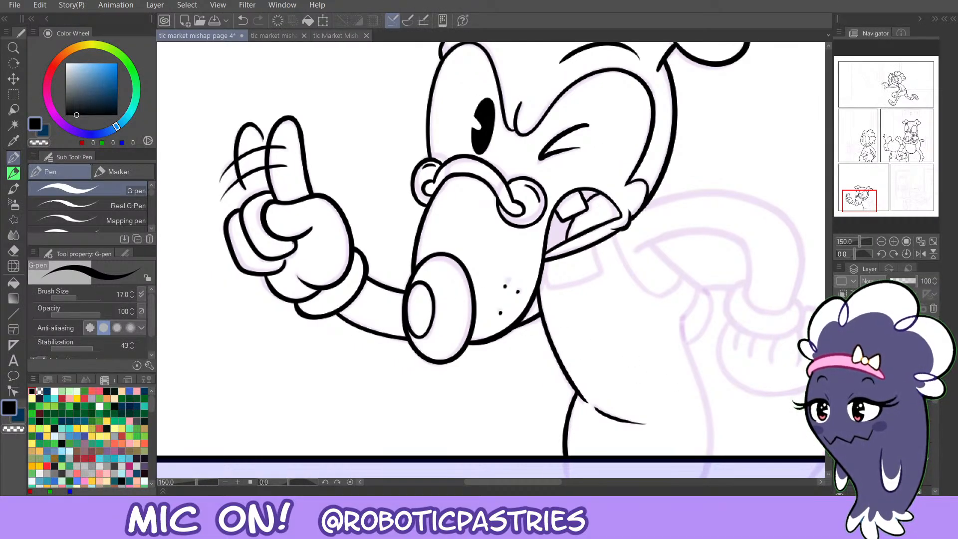
{"action": "key", "text": "e"}
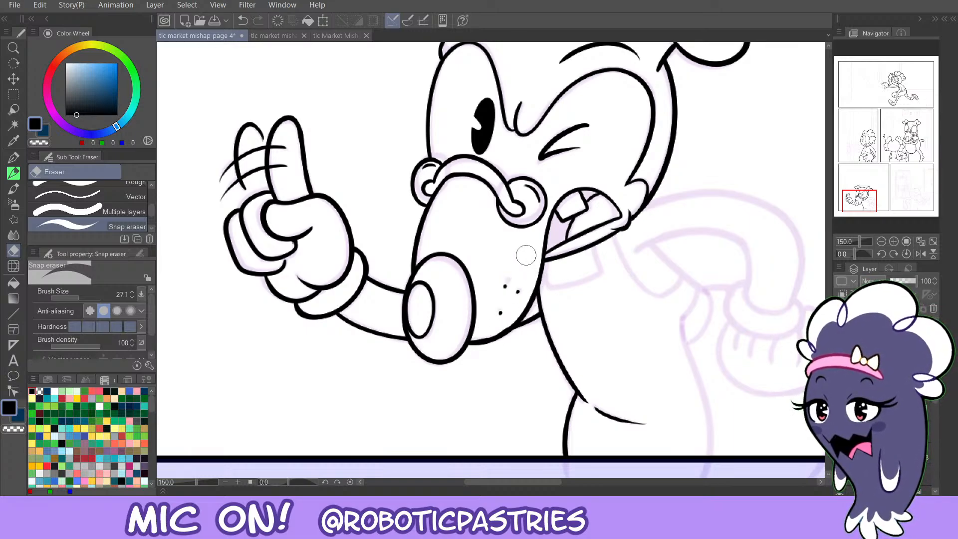
{"action": "key", "text": "ctrl+z"}
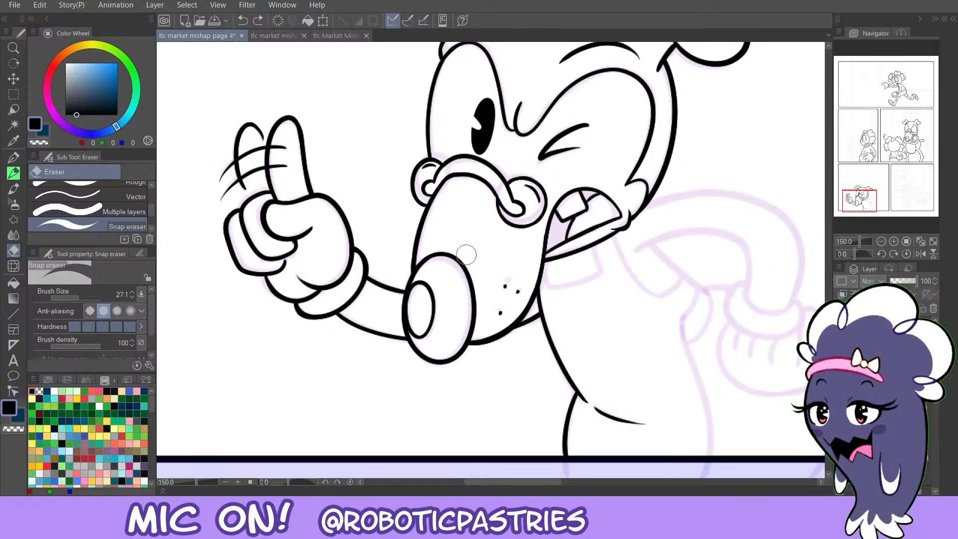
{"action": "key", "text": "c"}
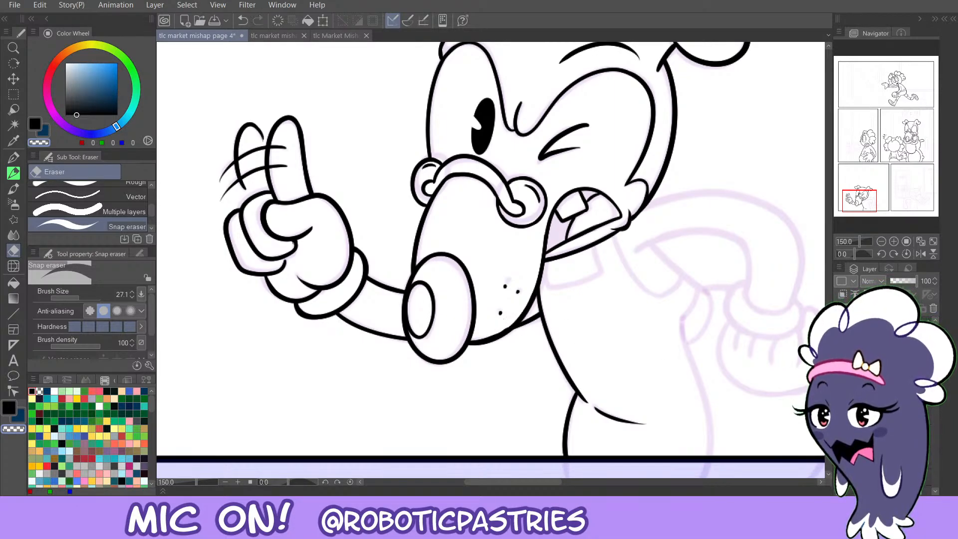
{"action": "mouse_move", "coordinate": [509, 323]}
{"action": "left_mouse_down"}
{"action": "mouse_move", "coordinate": [476, 338]}
{"action": "mouse_move", "coordinate": [508, 317]}
{"action": "mouse_move", "coordinate": [473, 339]}
{"action": "left_mouse_up"}
{"action": "key", "text": "ctrl+z"}
{"action": "key", "text": "ctrl+z"}
{"action": "key", "text": "ctrl+z"}
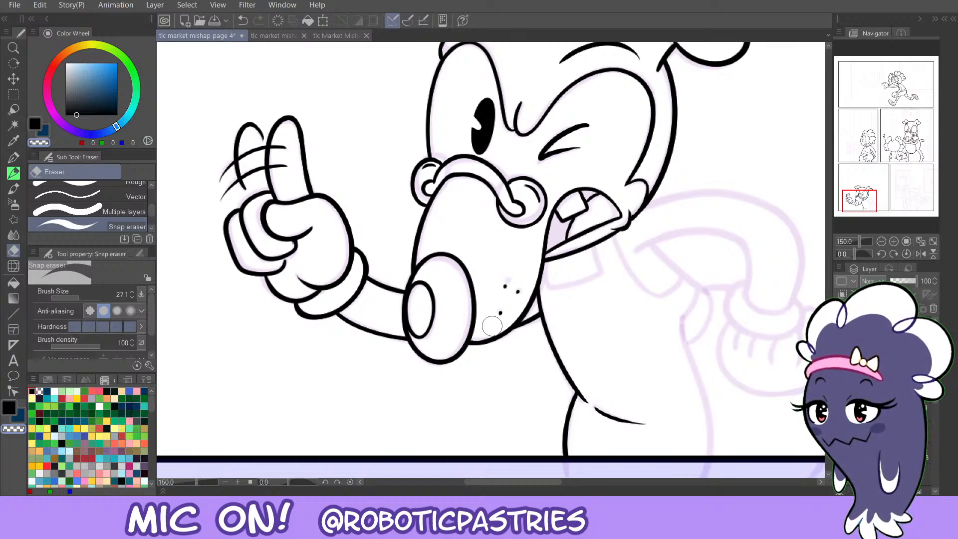
Ink the small angular collar flap directly beneath the lower lip with the G-pen.
{"action": "key", "text": "p"}
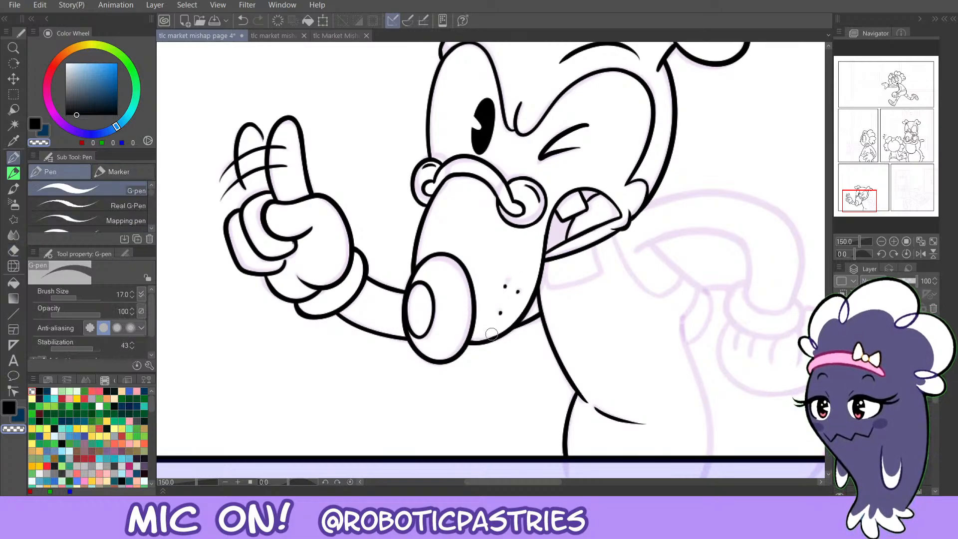
{"action": "mouse_move", "coordinate": [547, 263]}
{"action": "left_mouse_down"}
{"action": "mouse_move", "coordinate": [551, 287]}
{"action": "mouse_move", "coordinate": [548, 275]}
{"action": "mouse_move", "coordinate": [600, 271]}
{"action": "mouse_move", "coordinate": [593, 245]}
{"action": "mouse_move", "coordinate": [600, 267]}
{"action": "mouse_move", "coordinate": [549, 290]}
{"action": "mouse_move", "coordinate": [548, 264]}
{"action": "mouse_move", "coordinate": [556, 295]}
{"action": "mouse_move", "coordinate": [599, 275]}
{"action": "mouse_move", "coordinate": [593, 247]}
{"action": "mouse_move", "coordinate": [600, 272]}
{"action": "mouse_move", "coordinate": [551, 288]}
{"action": "mouse_move", "coordinate": [620, 254]}
{"action": "mouse_move", "coordinate": [625, 268]}
{"action": "left_mouse_up"}
{"action": "key", "text": "ctrl+z"}
{"action": "key", "text": "ctrl+z"}
{"action": "key", "text": "ctrl+z"}
{"action": "key", "text": "ctrl+z"}
{"action": "key", "text": "ctrl+z"}
{"action": "key", "text": "ctrl+z"}
{"action": "key", "text": "ctrl+z"}
{"action": "key", "text": "ctrl+z"}
{"action": "key", "text": "c"}
{"action": "key", "text": "c"}
{"action": "key", "text": "ctrl+z"}
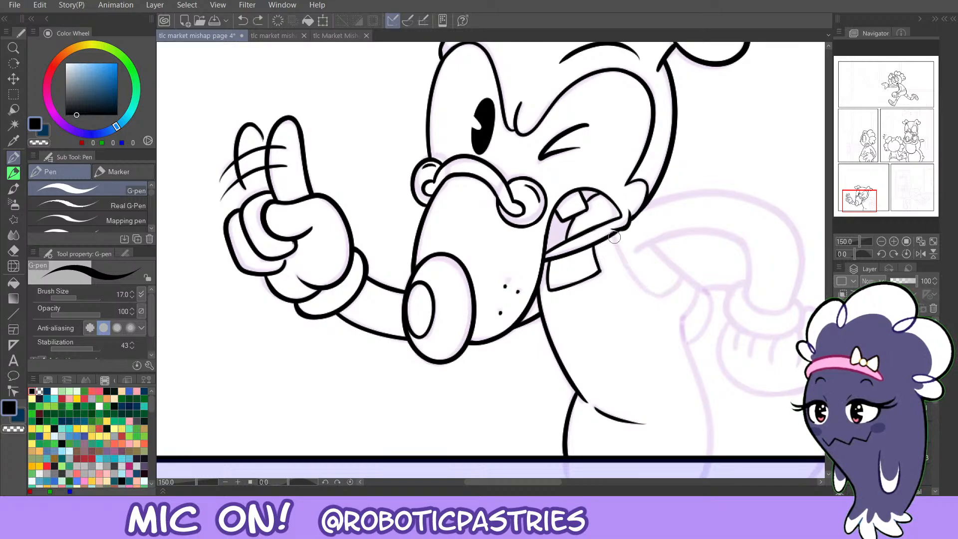
Ink the larger collar flap from the jaw down to its point and the curved fold next to it.
{"action": "mouse_move", "coordinate": [613, 235]}
{"action": "left_mouse_down"}
{"action": "mouse_move", "coordinate": [625, 268]}
{"action": "mouse_move", "coordinate": [679, 274]}
{"action": "mouse_move", "coordinate": [632, 282]}
{"action": "mouse_move", "coordinate": [683, 269]}
{"action": "left_mouse_up"}
{"action": "key", "text": "c"}
{"action": "key", "text": "c"}
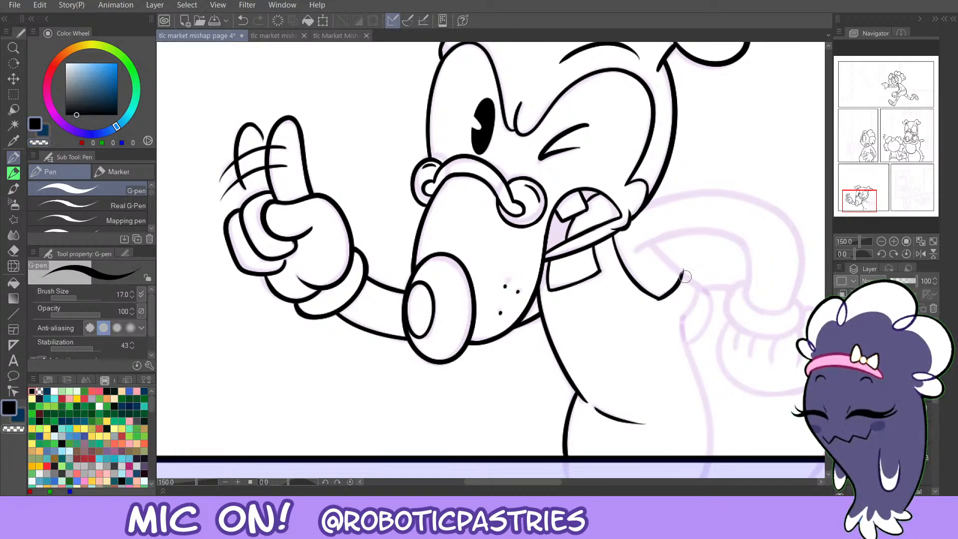
{"action": "key", "text": "ctrl+z"}
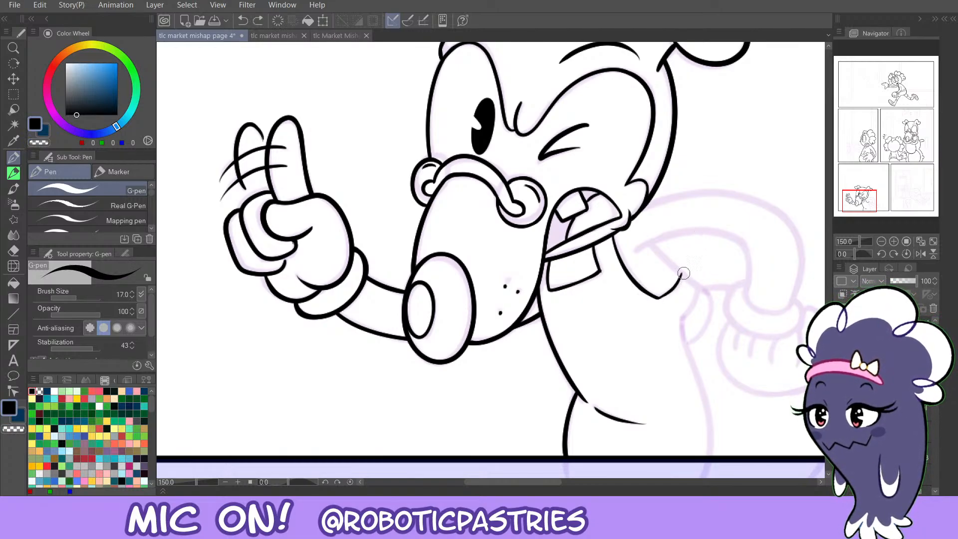
{"action": "mouse_move", "coordinate": [657, 299]}
{"action": "left_mouse_down"}
{"action": "mouse_move", "coordinate": [683, 271]}
{"action": "mouse_move", "coordinate": [703, 292]}
{"action": "mouse_move", "coordinate": [688, 318]}
{"action": "left_mouse_up"}
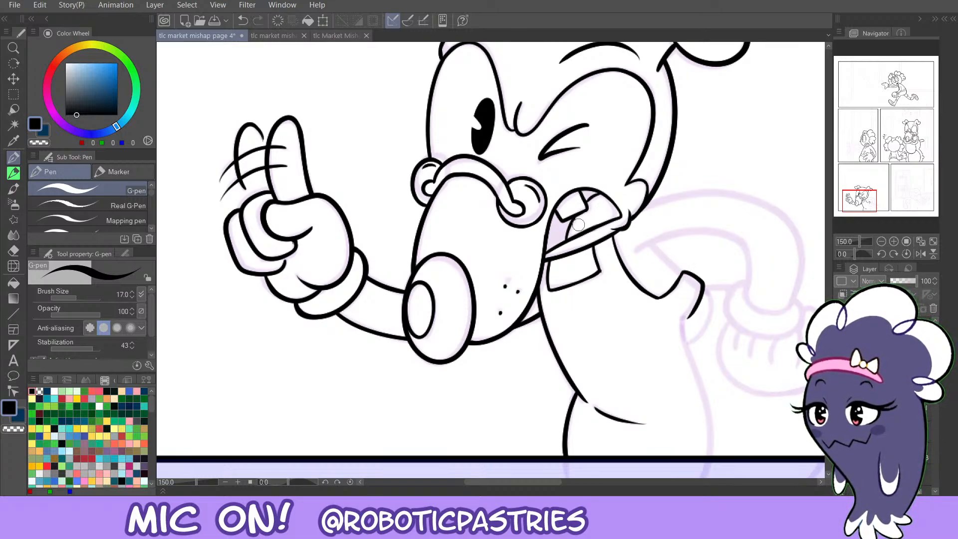
Ink the outer and inner curves of the bent rear arm, from the shoulder down to the wrist.
{"action": "left_click_drag", "start_coordinate": [859, 200], "coordinate": [871, 200]}
{"action": "mouse_move", "coordinate": [409, 204]}
{"action": "left_mouse_down"}
{"action": "mouse_move", "coordinate": [512, 191]}
{"action": "mouse_move", "coordinate": [564, 315]}
{"action": "left_mouse_up"}
{"action": "key", "text": "ctrl+z"}
{"action": "left_click_drag", "start_coordinate": [410, 201], "coordinate": [540, 321]}
{"action": "mouse_move", "coordinate": [398, 250]}
{"action": "left_mouse_down"}
{"action": "mouse_move", "coordinate": [468, 227]}
{"action": "mouse_move", "coordinate": [496, 267]}
{"action": "left_mouse_up"}
{"action": "key", "text": "ctrl+z"}
{"action": "mouse_move", "coordinate": [398, 246]}
{"action": "left_mouse_down"}
{"action": "mouse_move", "coordinate": [431, 230]}
{"action": "mouse_move", "coordinate": [508, 241]}
{"action": "mouse_move", "coordinate": [509, 313]}
{"action": "left_mouse_up"}
{"action": "key", "text": "ctrl+z"}
{"action": "mouse_move", "coordinate": [395, 252]}
{"action": "left_mouse_down"}
{"action": "mouse_move", "coordinate": [486, 227]}
{"action": "mouse_move", "coordinate": [507, 298]}
{"action": "mouse_move", "coordinate": [509, 285]}
{"action": "mouse_move", "coordinate": [508, 295]}
{"action": "mouse_move", "coordinate": [551, 311]}
{"action": "left_mouse_up"}
{"action": "key", "text": "ctrl+z"}
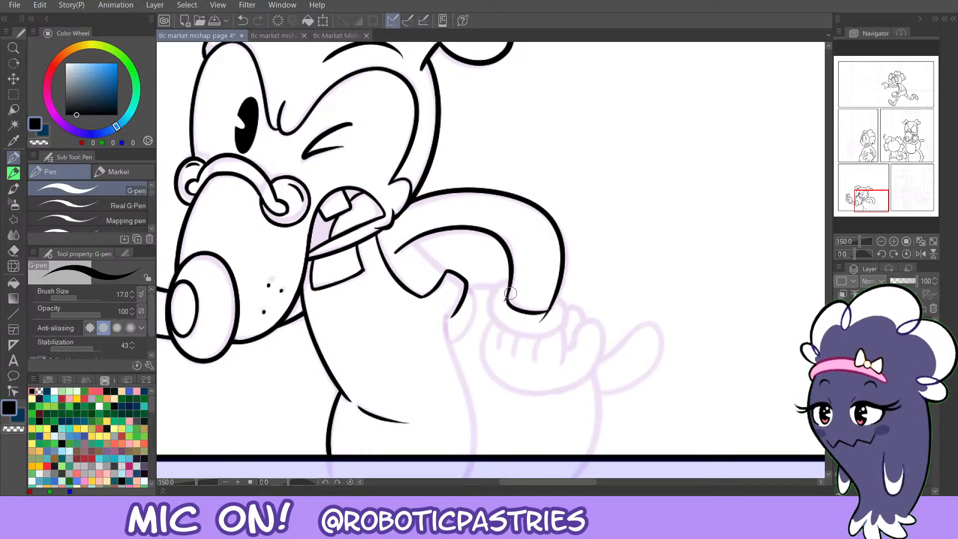
Rework the inner line of the bent arm and ink the curved wrist edge joining both arm lines.
{"action": "key", "text": "ctrl+z"}
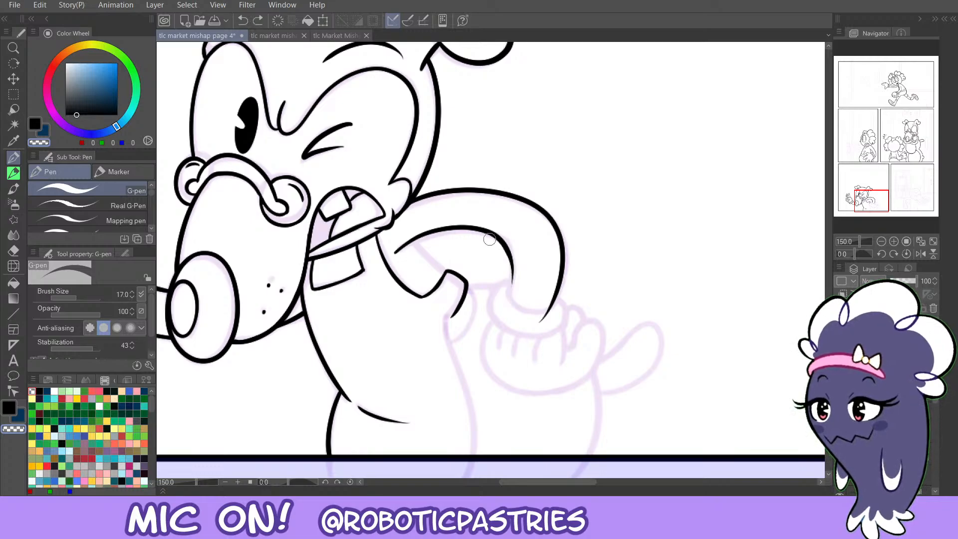
{"action": "mouse_move", "coordinate": [490, 239]}
{"action": "left_mouse_down"}
{"action": "mouse_move", "coordinate": [511, 267]}
{"action": "mouse_move", "coordinate": [503, 244]}
{"action": "mouse_move", "coordinate": [509, 300]}
{"action": "left_mouse_up"}
{"action": "key", "text": "ctrl+z"}
{"action": "key", "text": "ctrl+y"}
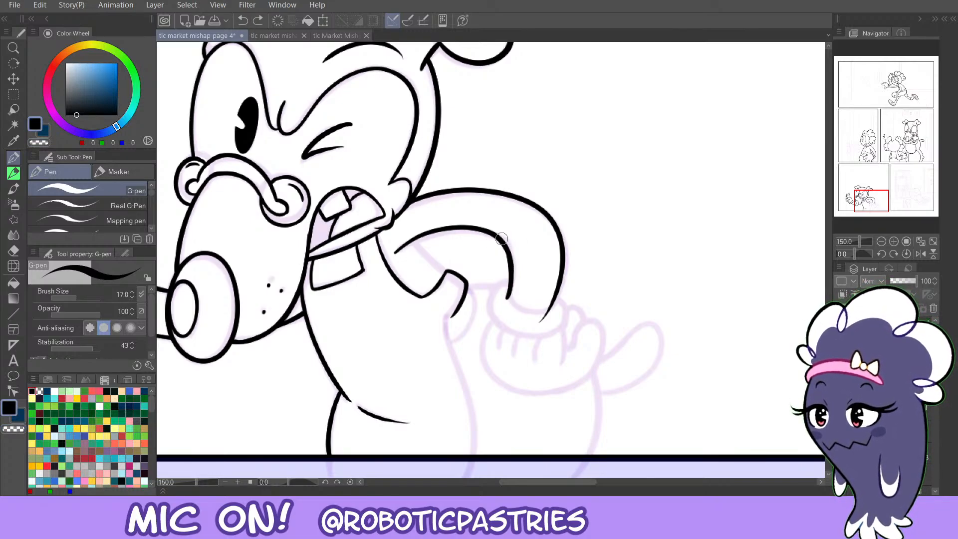
{"action": "key", "text": "ctrl+z"}
{"action": "mouse_move", "coordinate": [504, 240]}
{"action": "left_mouse_down"}
{"action": "mouse_move", "coordinate": [515, 278]}
{"action": "mouse_move", "coordinate": [509, 298]}
{"action": "mouse_move", "coordinate": [512, 289]}
{"action": "mouse_move", "coordinate": [547, 313]}
{"action": "left_mouse_up"}
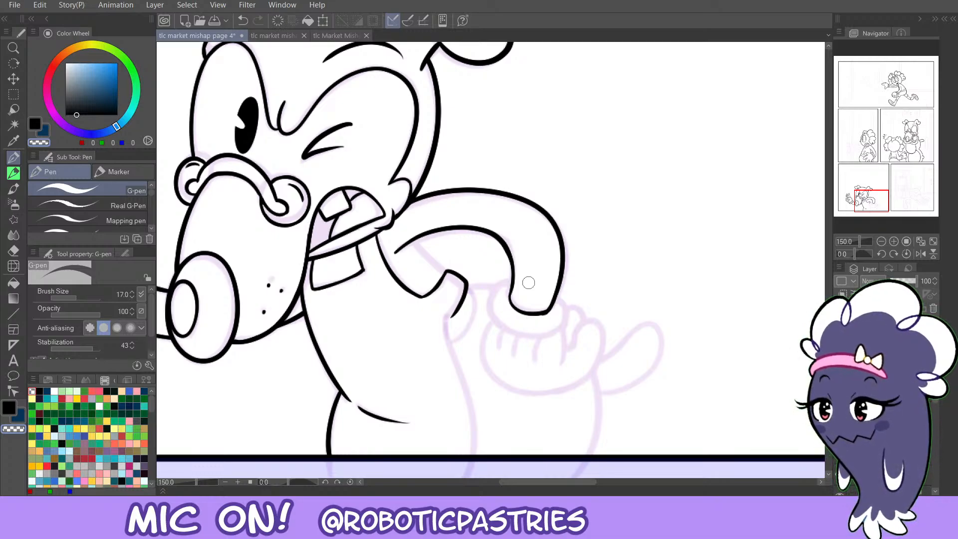
Clean up the corner where the inner arm line meets the wrist edge and even out the wrist curve.
{"action": "left_click_drag", "start_coordinate": [509, 301], "coordinate": [514, 266]}
{"action": "key", "text": "ctrl+z"}
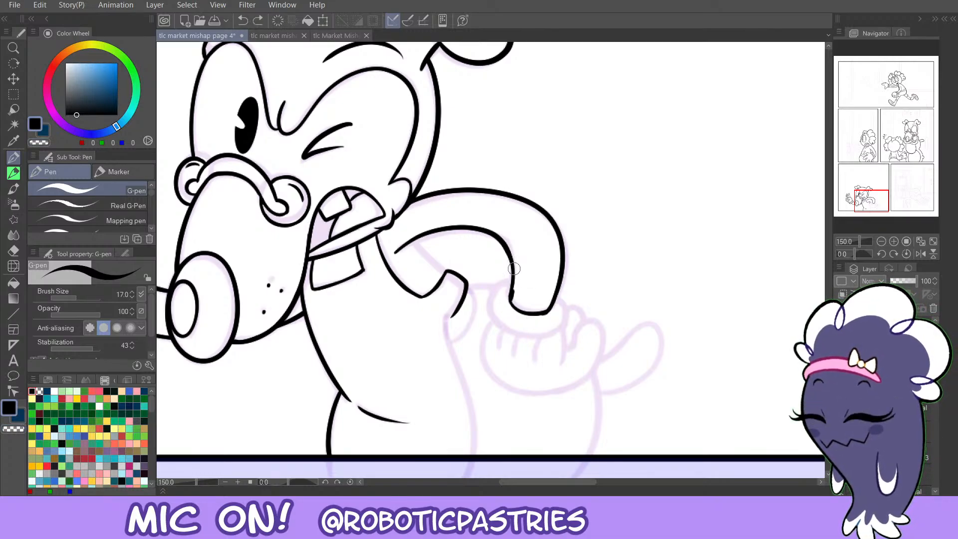
{"action": "key", "text": "ctrl+z"}
{"action": "left_click_drag", "start_coordinate": [509, 301], "coordinate": [510, 263]}
{"action": "key", "text": "c"}
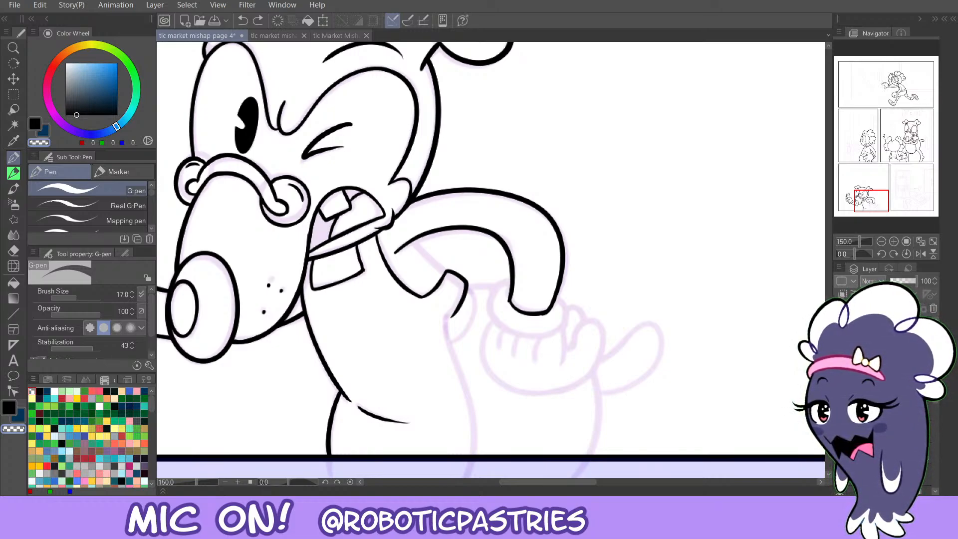
{"action": "mouse_move", "coordinate": [509, 300]}
{"action": "left_mouse_down"}
{"action": "mouse_move", "coordinate": [526, 321]}
{"action": "mouse_move", "coordinate": [540, 312]}
{"action": "left_mouse_up"}
{"action": "key", "text": "c"}
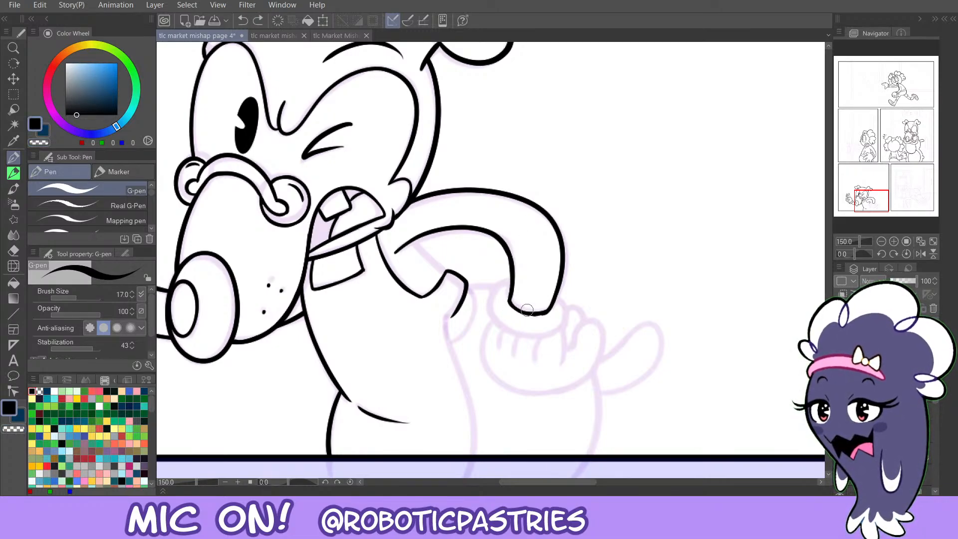
{"action": "key", "text": "c"}
{"action": "key", "text": "c"}
{"action": "left_click_drag", "start_coordinate": [510, 301], "coordinate": [548, 313]}
{"action": "key", "text": "ctrl+z"}
{"action": "key", "text": "ctrl+z"}
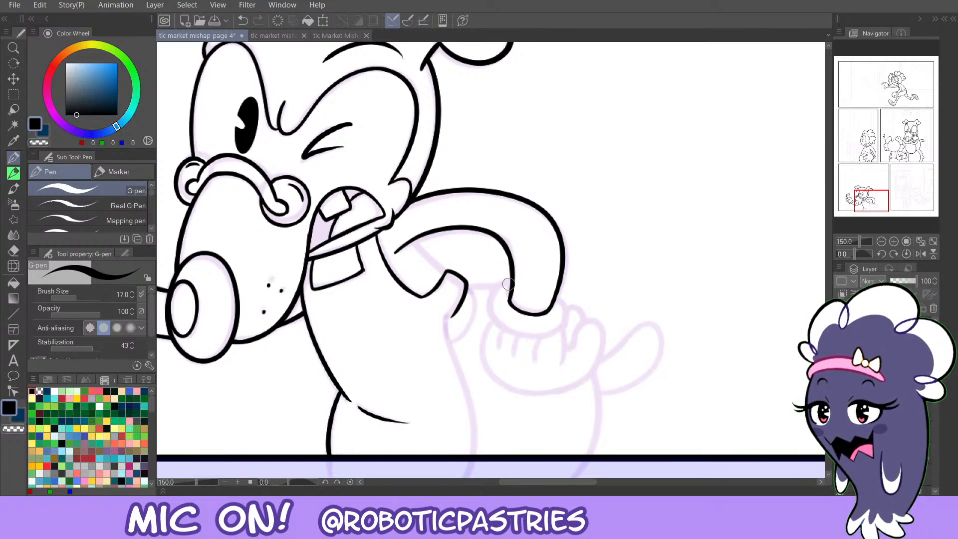
Ink the inner side of the rear hand's glove cuff, curving from the inner arm line beneath the wrist.
{"action": "mouse_move", "coordinate": [497, 286]}
{"action": "left_mouse_down"}
{"action": "mouse_move", "coordinate": [492, 322]}
{"action": "mouse_move", "coordinate": [510, 332]}
{"action": "mouse_move", "coordinate": [502, 285]}
{"action": "mouse_move", "coordinate": [508, 332]}
{"action": "left_mouse_up"}
{"action": "key", "text": "ctrl+z"}
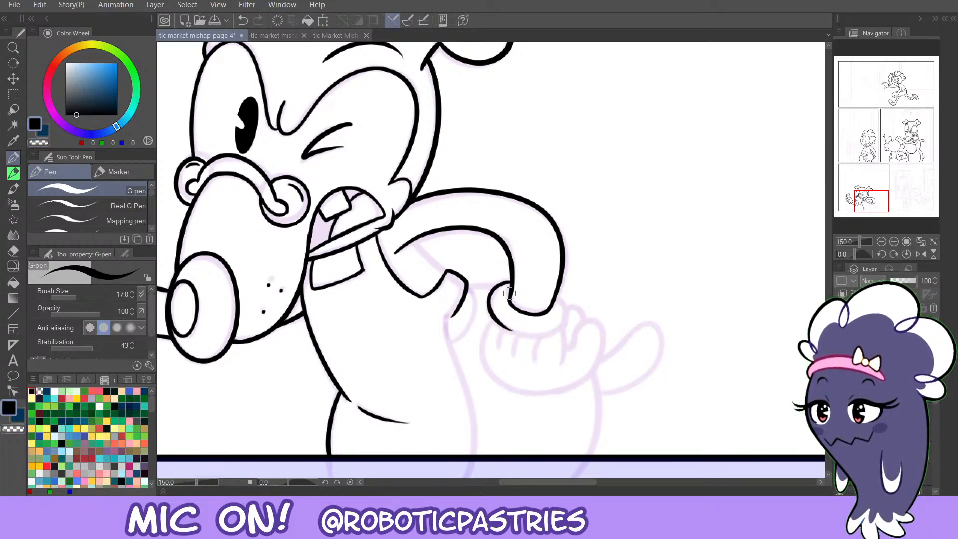
{"action": "key", "text": "ctrl+z"}
{"action": "mouse_move", "coordinate": [556, 294]}
{"action": "left_mouse_down"}
{"action": "mouse_move", "coordinate": [570, 320]}
{"action": "mouse_move", "coordinate": [508, 326]}
{"action": "left_mouse_up"}
{"action": "key", "text": "ctrl+z"}
{"action": "mouse_move", "coordinate": [511, 282]}
{"action": "left_mouse_down"}
{"action": "mouse_move", "coordinate": [500, 284]}
{"action": "mouse_move", "coordinate": [516, 338]}
{"action": "mouse_move", "coordinate": [491, 286]}
{"action": "mouse_move", "coordinate": [518, 331]}
{"action": "left_mouse_up"}
{"action": "key", "text": "ctrl+z"}
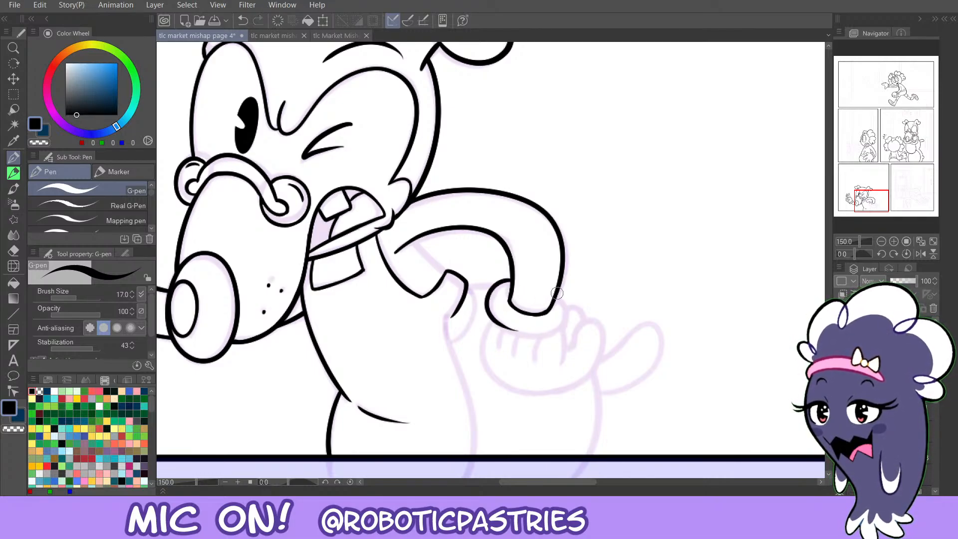
{"action": "left_click_drag", "start_coordinate": [557, 293], "coordinate": [499, 320]}
{"action": "key", "text": "ctrl+z"}
{"action": "key", "text": "ctrl+z"}
{"action": "mouse_move", "coordinate": [510, 281]}
{"action": "left_mouse_down"}
{"action": "mouse_move", "coordinate": [486, 300]}
{"action": "mouse_move", "coordinate": [528, 336]}
{"action": "left_mouse_up"}
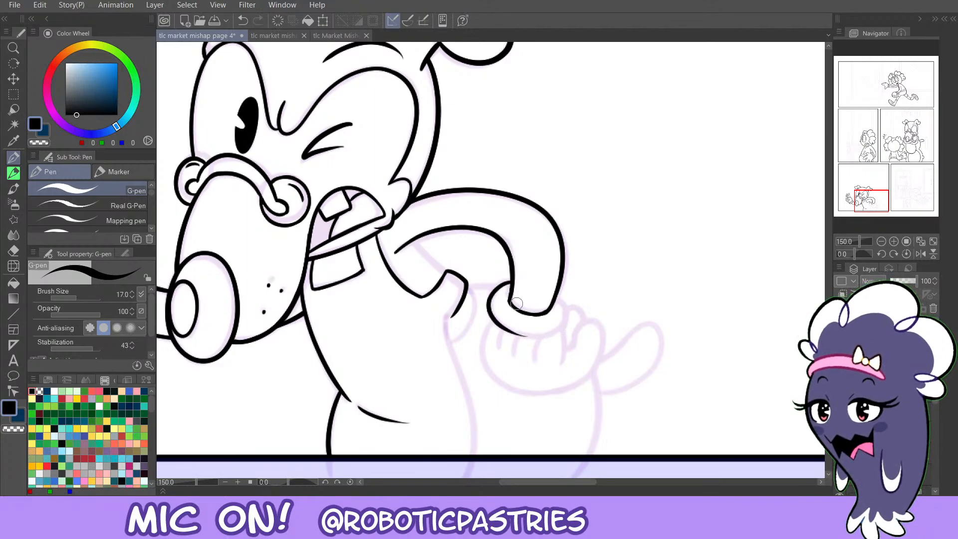
{"action": "key", "text": "ctrl+z"}
{"action": "left_click_drag", "start_coordinate": [510, 282], "coordinate": [522, 335]}
{"action": "key", "text": "ctrl+z"}
{"action": "mouse_move", "coordinate": [557, 289]}
{"action": "left_mouse_down"}
{"action": "mouse_move", "coordinate": [571, 309]}
{"action": "mouse_move", "coordinate": [504, 330]}
{"action": "left_mouse_up"}
{"action": "key", "text": "ctrl+z"}
{"action": "mouse_move", "coordinate": [515, 281]}
{"action": "left_mouse_down"}
{"action": "mouse_move", "coordinate": [485, 300]}
{"action": "mouse_move", "coordinate": [522, 335]}
{"action": "left_mouse_up"}
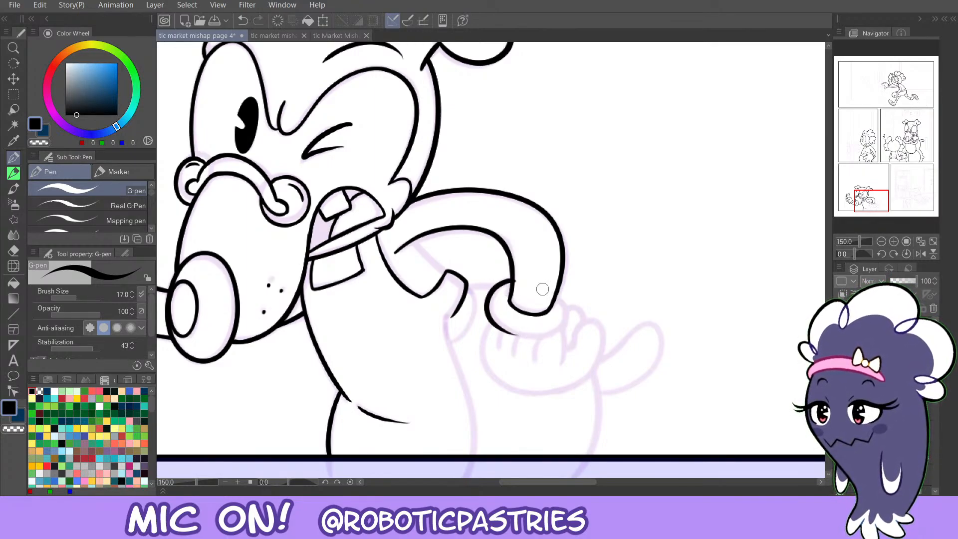
Ink the outer side and lower edge of the glove cuff, closing its ring around the wrist.
{"action": "mouse_move", "coordinate": [557, 292]}
{"action": "left_mouse_down"}
{"action": "mouse_move", "coordinate": [529, 338]}
{"action": "mouse_move", "coordinate": [508, 317]}
{"action": "mouse_move", "coordinate": [565, 330]}
{"action": "mouse_move", "coordinate": [513, 327]}
{"action": "left_mouse_up"}
{"action": "key", "text": "ctrl+z"}
{"action": "key", "text": "ctrl+z"}
{"action": "mouse_move", "coordinate": [557, 288]}
{"action": "left_mouse_down"}
{"action": "mouse_move", "coordinate": [553, 336]}
{"action": "mouse_move", "coordinate": [499, 326]}
{"action": "left_mouse_up"}
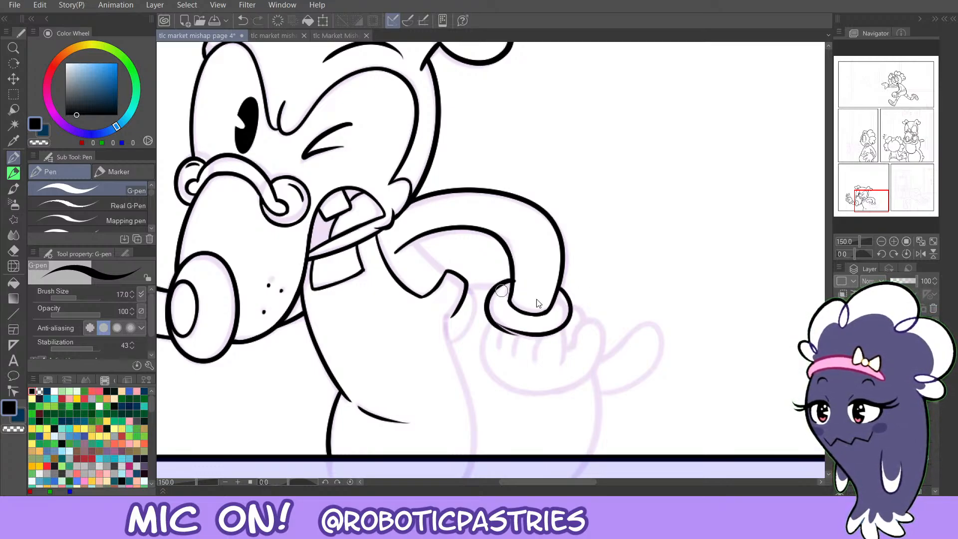
{"action": "key", "text": "ctrl+z"}
{"action": "mouse_move", "coordinate": [558, 287]}
{"action": "left_mouse_down"}
{"action": "mouse_move", "coordinate": [565, 329]}
{"action": "mouse_move", "coordinate": [492, 322]}
{"action": "mouse_move", "coordinate": [512, 299]}
{"action": "mouse_move", "coordinate": [491, 320]}
{"action": "left_mouse_up"}
{"action": "key", "text": "ctrl+z"}
{"action": "key", "text": "c"}
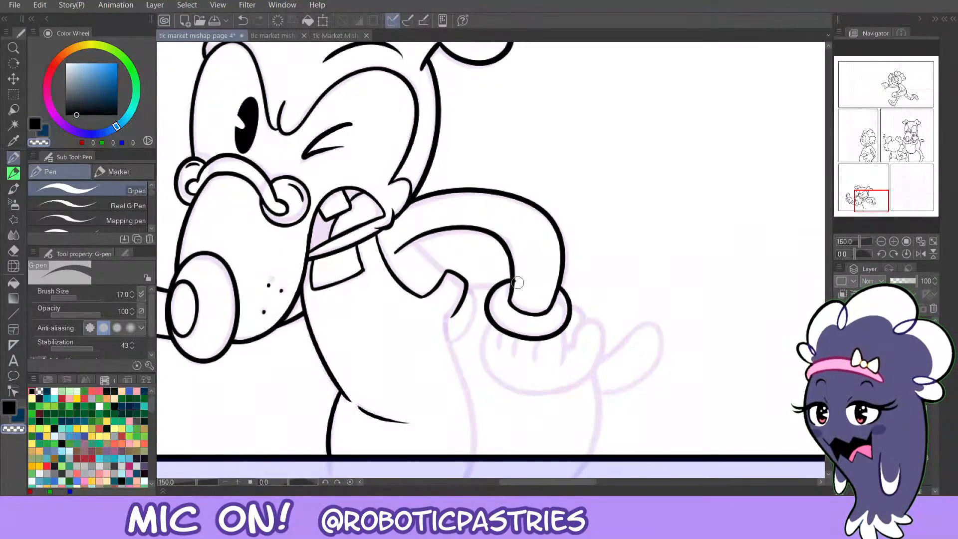
Trim the cuff's end beside the inner arm line and rework that arm line along its bend.
{"action": "mouse_move", "coordinate": [518, 280]}
{"action": "left_mouse_down"}
{"action": "mouse_move", "coordinate": [506, 301]}
{"action": "mouse_move", "coordinate": [510, 282]}
{"action": "mouse_move", "coordinate": [486, 237]}
{"action": "mouse_move", "coordinate": [511, 288]}
{"action": "mouse_move", "coordinate": [504, 303]}
{"action": "mouse_move", "coordinate": [507, 257]}
{"action": "mouse_move", "coordinate": [471, 232]}
{"action": "mouse_move", "coordinate": [501, 247]}
{"action": "mouse_move", "coordinate": [505, 283]}
{"action": "left_mouse_up"}
{"action": "key", "text": "ctrl+z"}
{"action": "key", "text": "ctrl+z"}
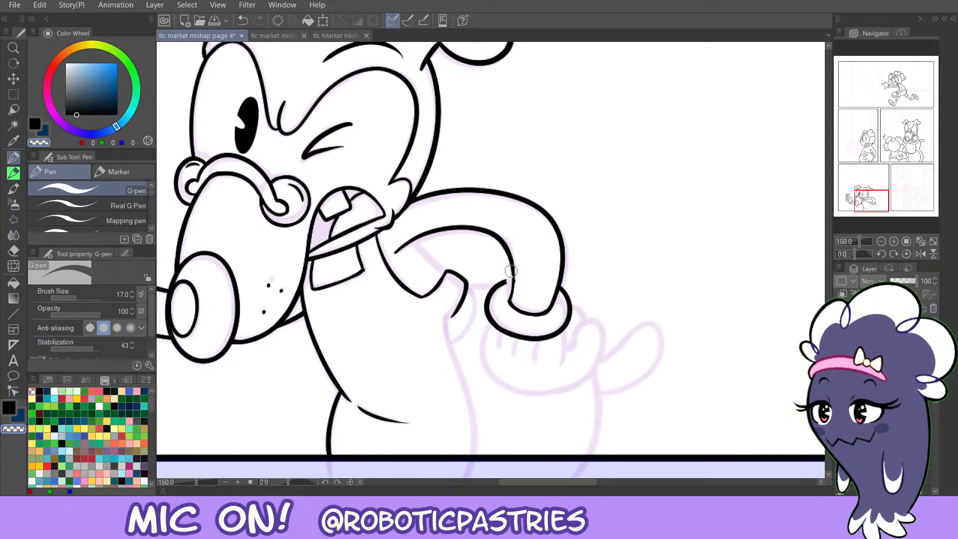
{"action": "key", "text": "c"}
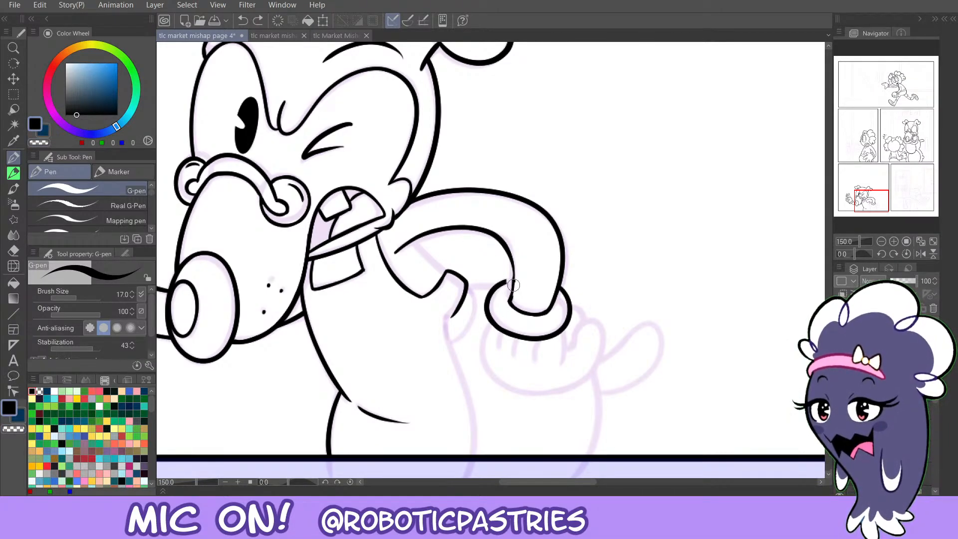
{"action": "left_click_drag", "start_coordinate": [492, 233], "coordinate": [509, 262]}
{"action": "key", "text": "c"}
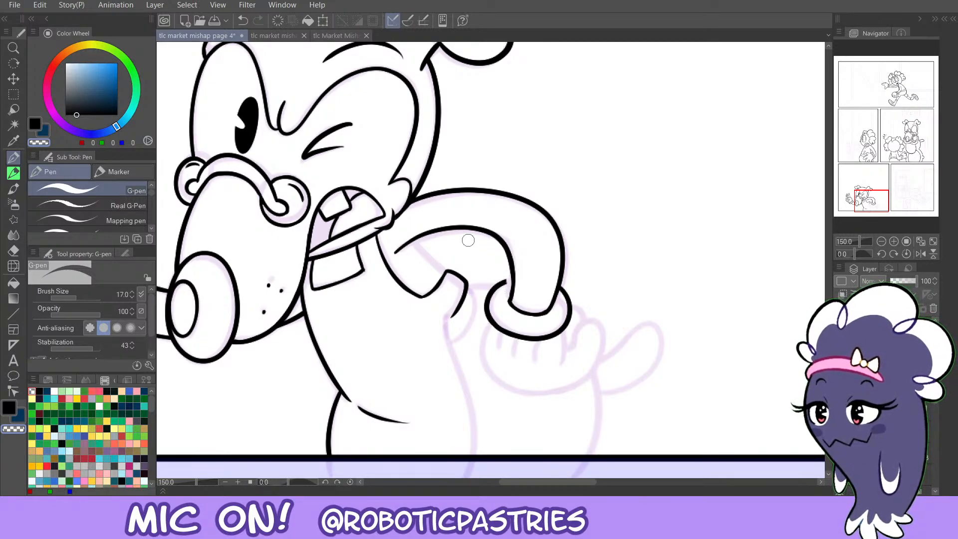
{"action": "mouse_move", "coordinate": [498, 242]}
{"action": "left_mouse_down"}
{"action": "mouse_move", "coordinate": [506, 300]}
{"action": "mouse_move", "coordinate": [512, 279]}
{"action": "mouse_move", "coordinate": [466, 233]}
{"action": "left_mouse_up"}
{"action": "key", "text": "ctrl+z"}
{"action": "key", "text": "ctrl+z"}
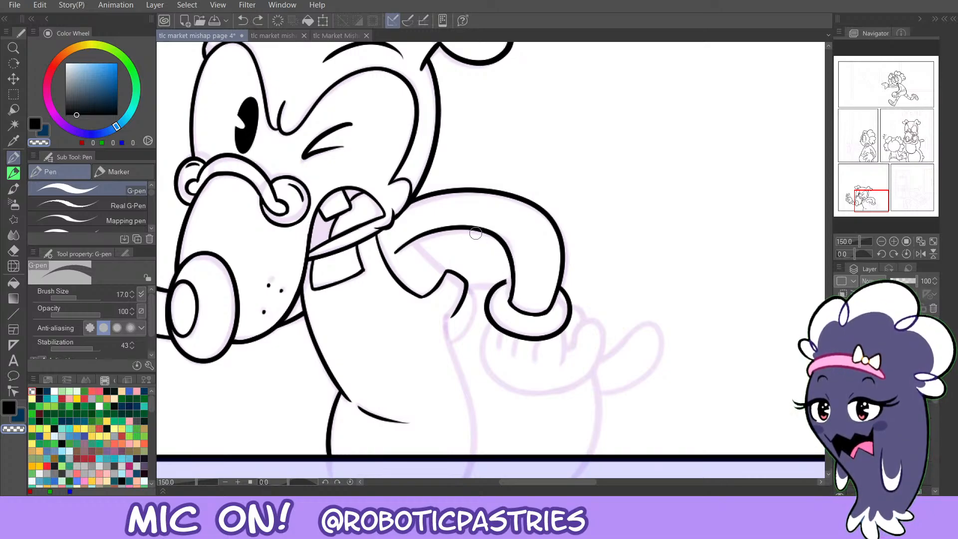
{"action": "key", "text": "ctrl+z"}
{"action": "key", "text": "ctrl+z"}
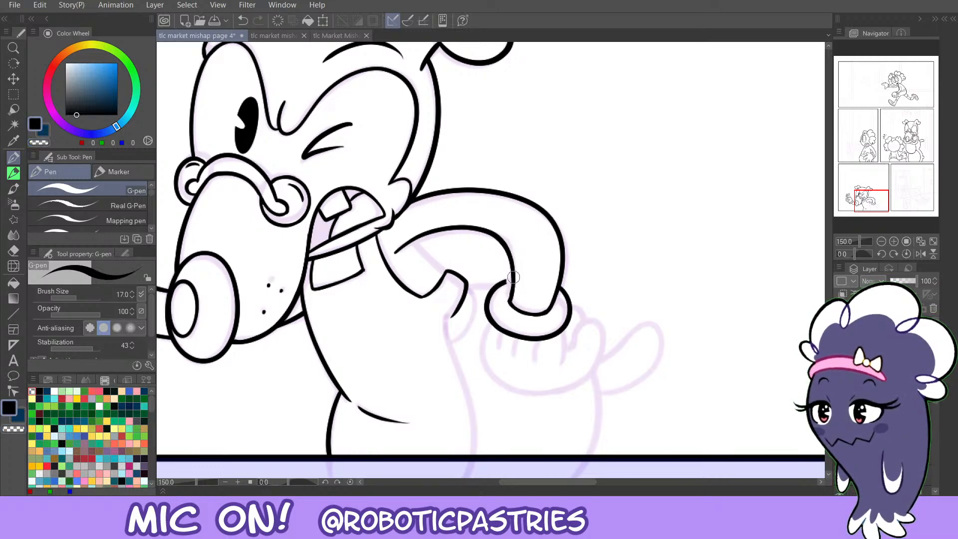
Redraw the corner where the inner arm line runs into the wrist curve inside the glove cuff.
{"action": "mouse_move", "coordinate": [513, 276]}
{"action": "left_mouse_down"}
{"action": "mouse_move", "coordinate": [512, 298]}
{"action": "mouse_move", "coordinate": [553, 306]}
{"action": "mouse_move", "coordinate": [531, 285]}
{"action": "mouse_move", "coordinate": [553, 302]}
{"action": "mouse_move", "coordinate": [535, 312]}
{"action": "mouse_move", "coordinate": [511, 294]}
{"action": "mouse_move", "coordinate": [513, 306]}
{"action": "mouse_move", "coordinate": [553, 301]}
{"action": "mouse_move", "coordinate": [525, 310]}
{"action": "mouse_move", "coordinate": [513, 291]}
{"action": "mouse_move", "coordinate": [527, 313]}
{"action": "mouse_move", "coordinate": [554, 301]}
{"action": "mouse_move", "coordinate": [536, 310]}
{"action": "left_mouse_up"}
{"action": "key", "text": "ctrl+z"}
{"action": "key", "text": "ctrl+z"}
{"action": "key", "text": "ctrl+z"}
{"action": "key", "text": "ctrl+z"}
{"action": "key", "text": "ctrl+z"}
{"action": "key", "text": "ctrl+z"}
{"action": "key", "text": "ctrl+z"}
{"action": "key", "text": "ctrl+z"}
{"action": "key", "text": "ctrl+z"}
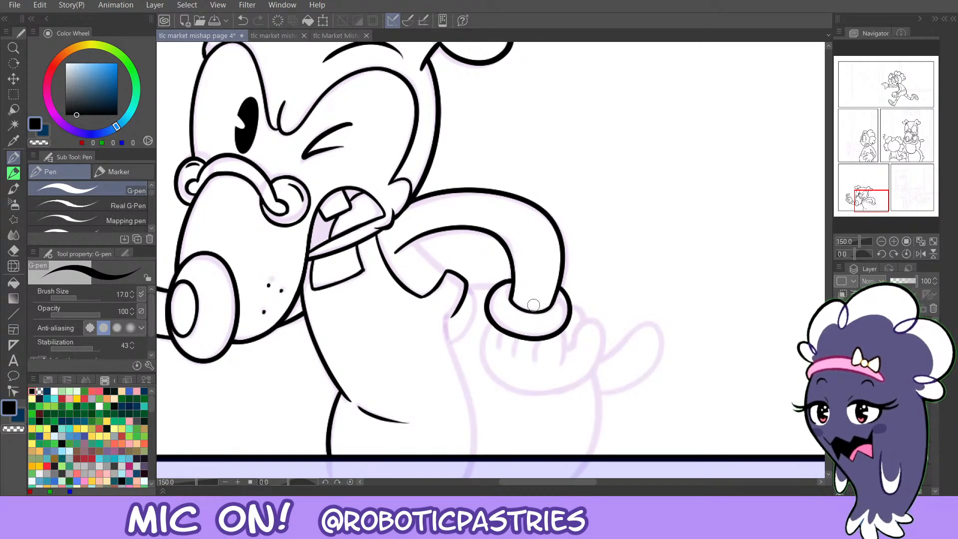
{"action": "key", "text": "c"}
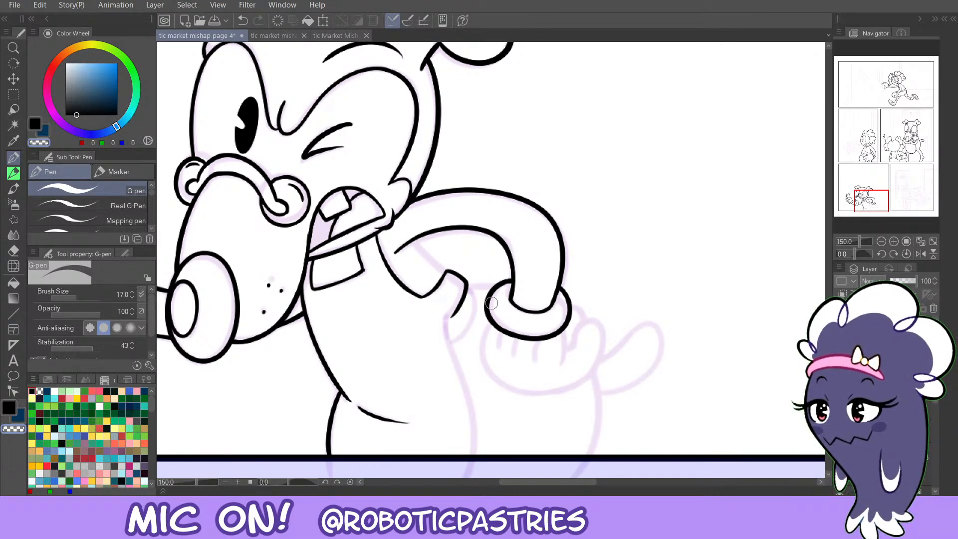
{"action": "key", "text": "ctrl+z"}
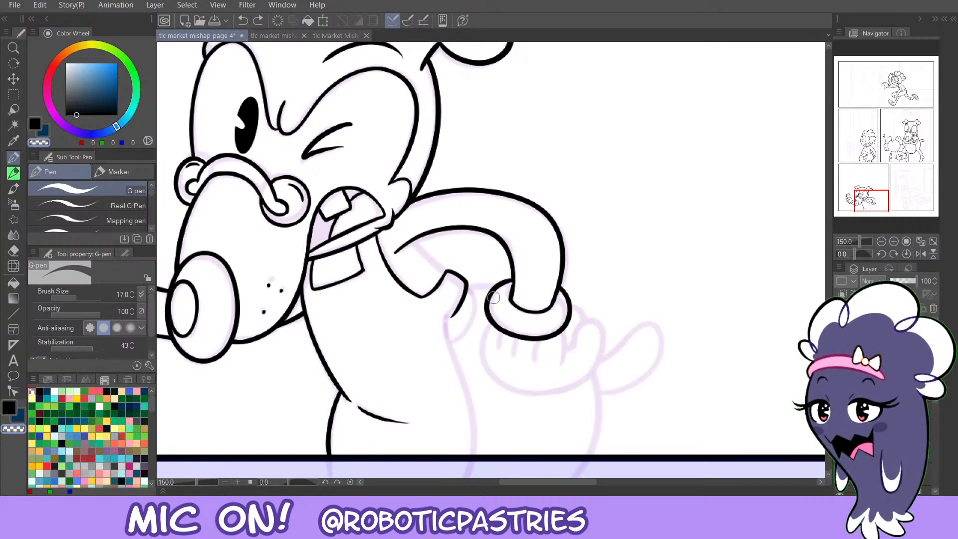
Touch up the inside of the glove cuff's ring along its inner side and lower edge.
{"action": "left_click_drag", "start_coordinate": [506, 293], "coordinate": [512, 284]}
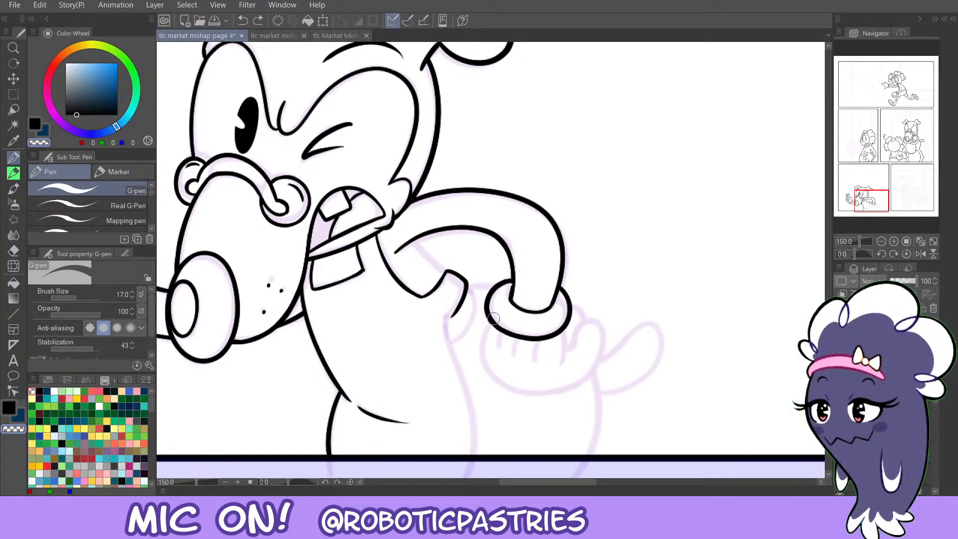
{"action": "key", "text": "ctrl+z"}
{"action": "left_click_drag", "start_coordinate": [508, 325], "coordinate": [494, 315]}
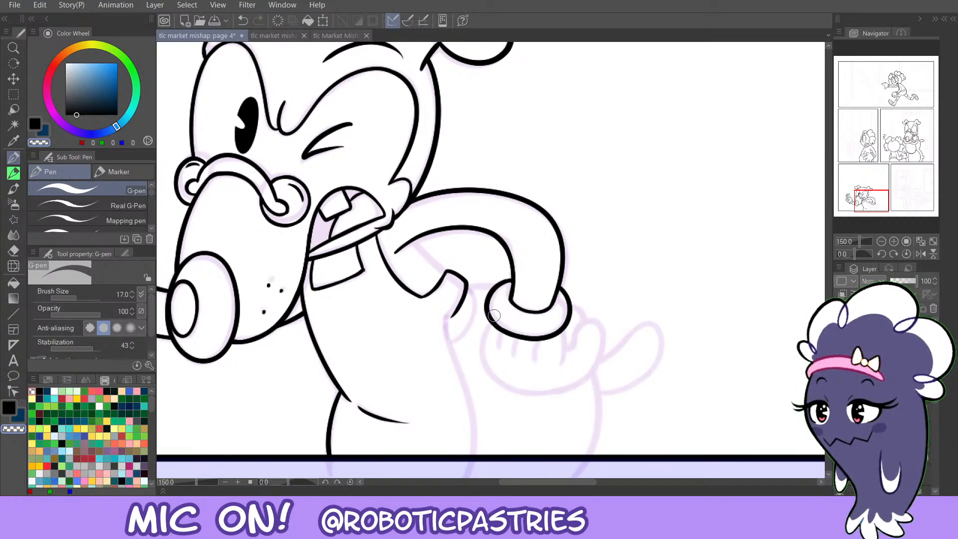
{"action": "key", "text": "ctrl+z"}
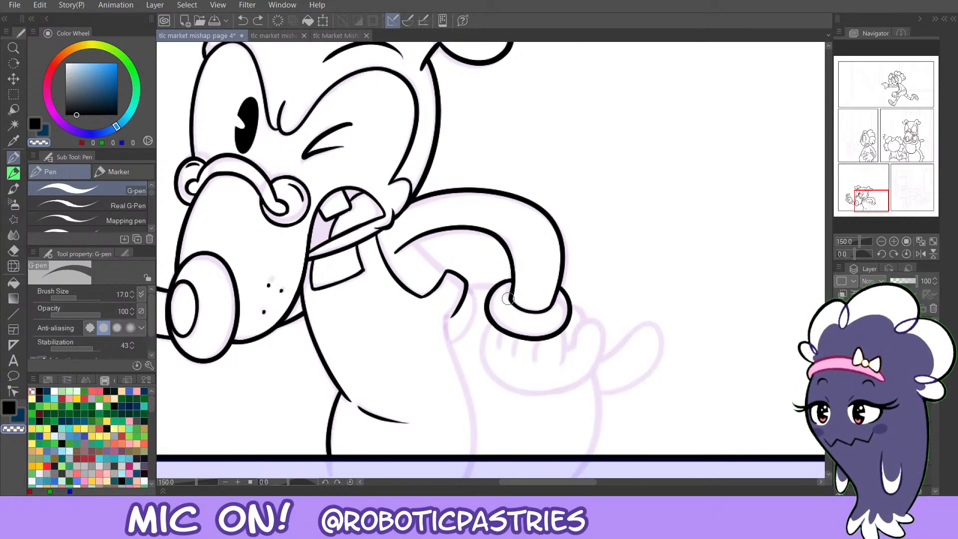
{"action": "left_click_drag", "start_coordinate": [501, 326], "coordinate": [497, 314]}
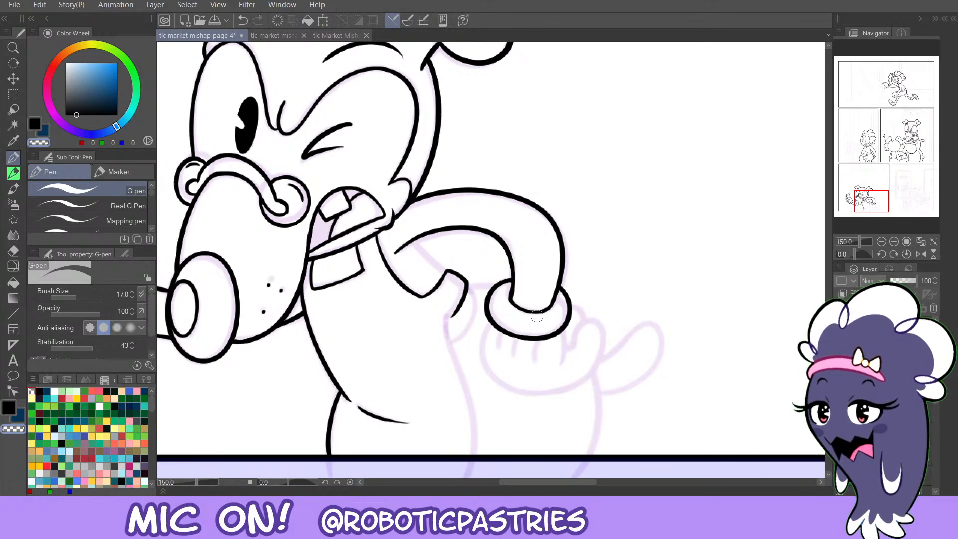
{"action": "key", "text": "ctrl+z"}
{"action": "left_click_drag", "start_coordinate": [506, 329], "coordinate": [547, 327]}
{"action": "key", "text": "ctrl+z"}
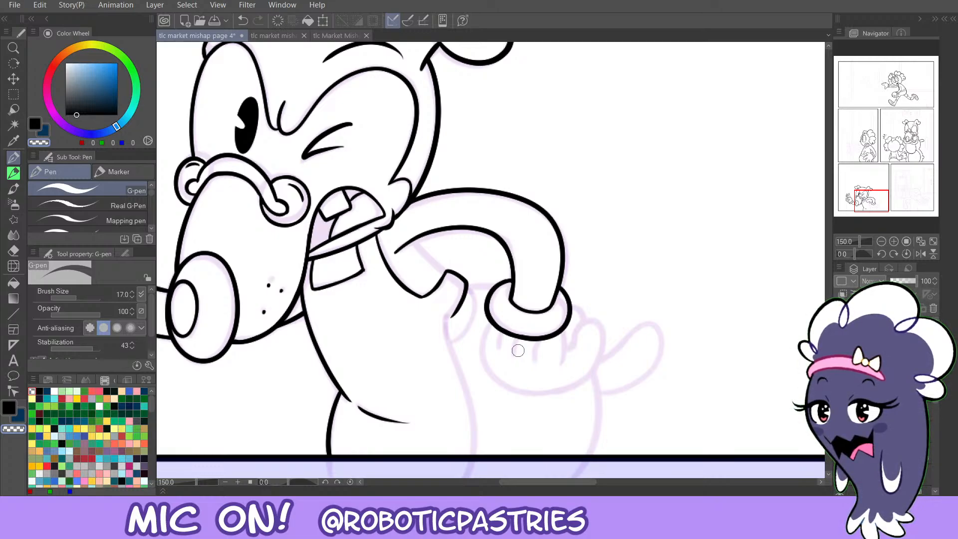
{"action": "key", "text": "c"}
{"action": "left_click_drag", "start_coordinate": [486, 296], "coordinate": [504, 339]}
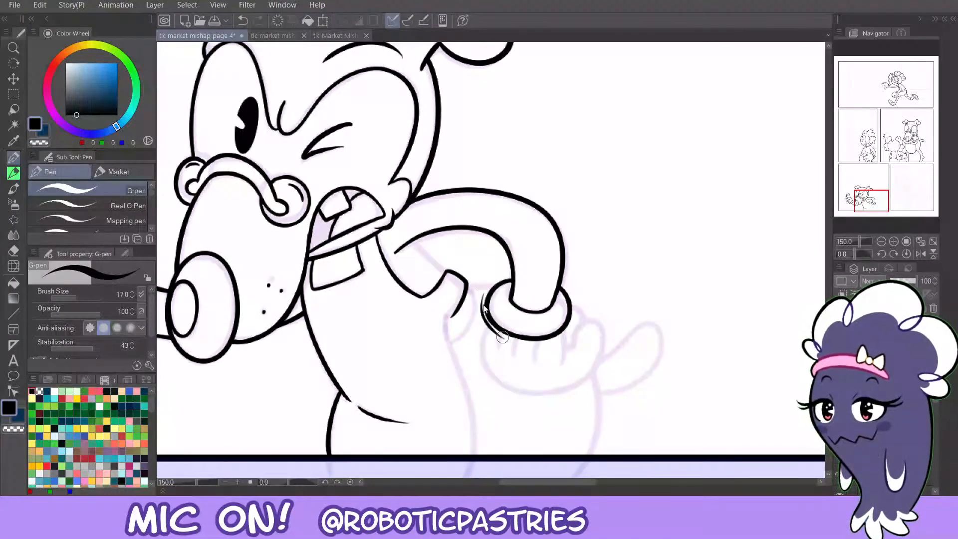
{"action": "key", "text": "ctrl+z"}
{"action": "key", "text": "c"}
{"action": "left_click_drag", "start_coordinate": [487, 292], "coordinate": [492, 335]}
{"action": "key", "text": "ctrl+z"}
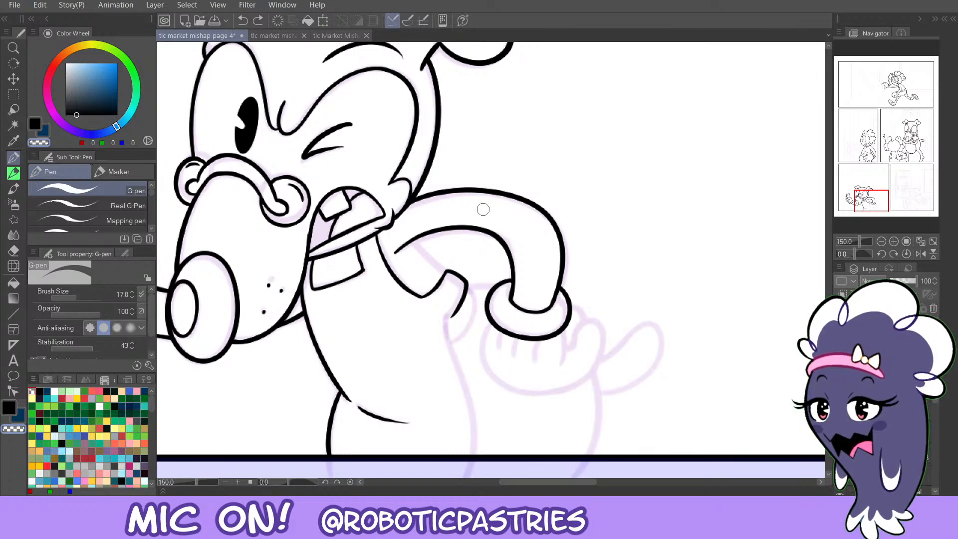
Ink the short curved thumb crease running down from the outer side of the glove cuff.
{"action": "key", "text": "c"}
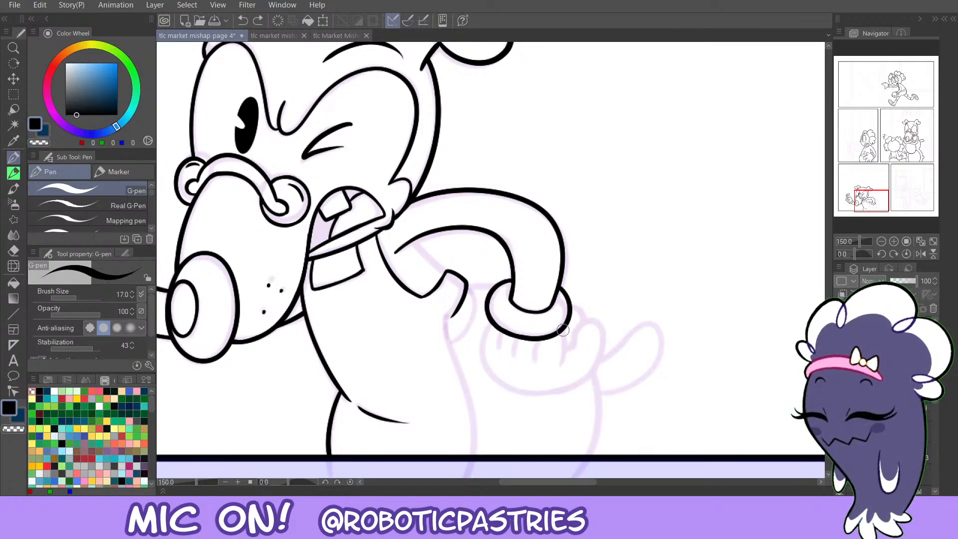
{"action": "left_click_drag", "start_coordinate": [563, 330], "coordinate": [560, 372]}
{"action": "key", "text": "ctrl+z"}
{"action": "key", "text": "ctrl+z"}
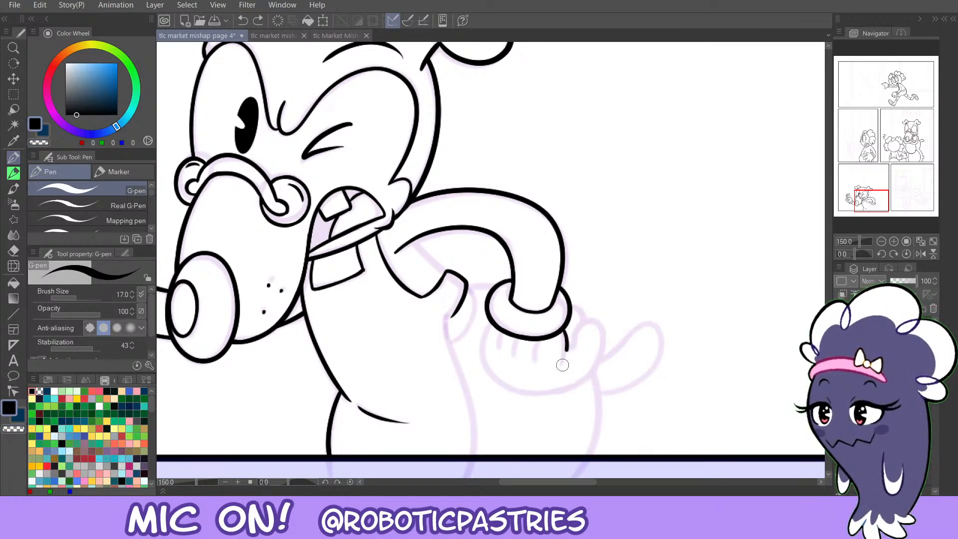
{"action": "key", "text": "ctrl+z"}
{"action": "mouse_move", "coordinate": [564, 330]}
{"action": "left_mouse_down"}
{"action": "mouse_move", "coordinate": [557, 375]}
{"action": "mouse_move", "coordinate": [568, 349]}
{"action": "mouse_move", "coordinate": [558, 367]}
{"action": "left_mouse_up"}
{"action": "key", "text": "ctrl+z"}
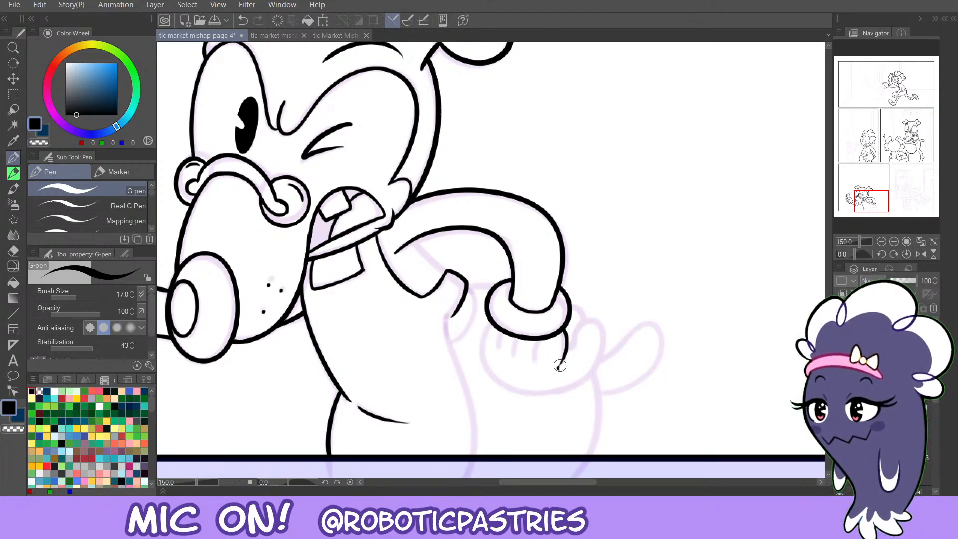
{"action": "left_click_drag", "start_coordinate": [559, 368], "coordinate": [567, 351]}
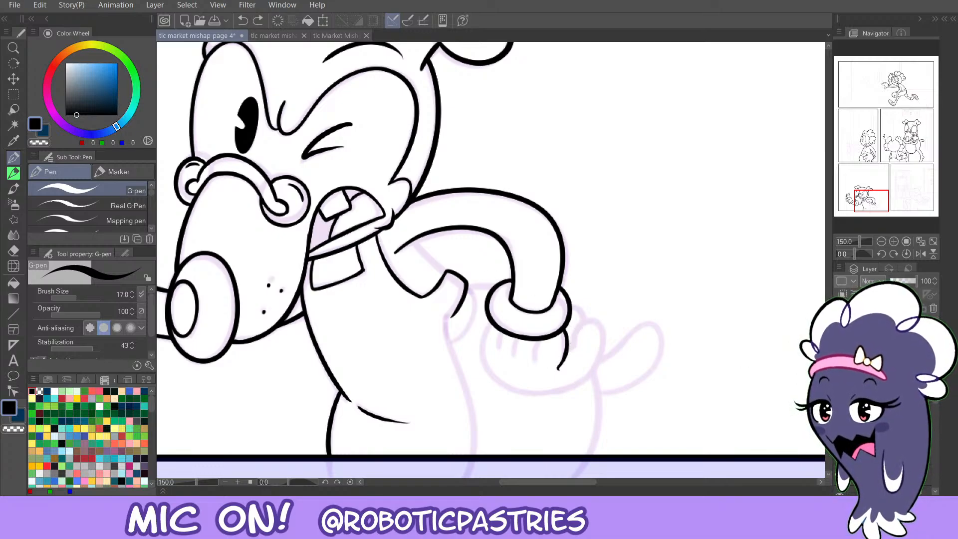
Flip the canvas view horizontally and ink three short finger lines hanging below the glove cuff.
{"action": "left_click", "coordinate": [921, 253]}
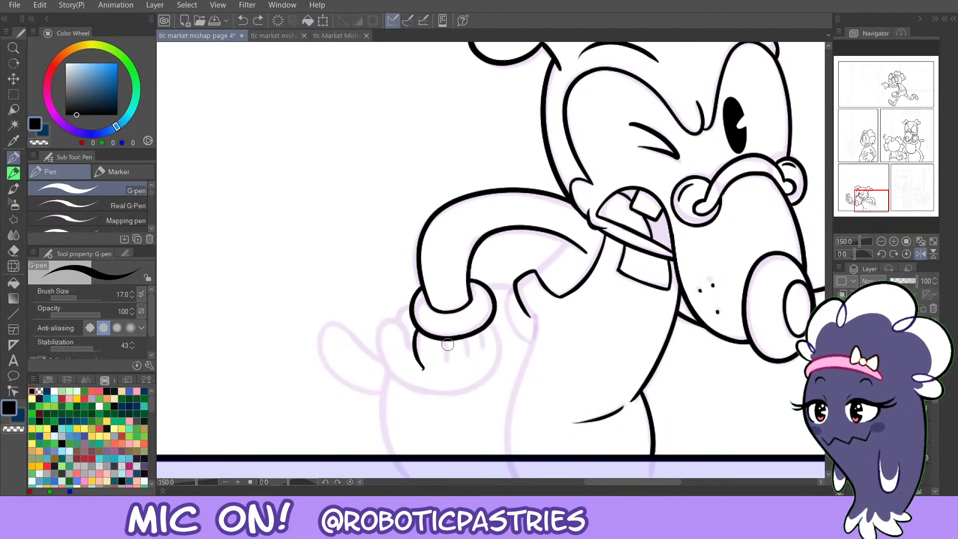
{"action": "mouse_move", "coordinate": [453, 338]}
{"action": "left_mouse_down"}
{"action": "mouse_move", "coordinate": [458, 352]}
{"action": "mouse_move", "coordinate": [486, 343]}
{"action": "mouse_move", "coordinate": [473, 353]}
{"action": "mouse_move", "coordinate": [484, 340]}
{"action": "mouse_move", "coordinate": [469, 352]}
{"action": "left_mouse_up"}
{"action": "key", "text": "ctrl+z"}
{"action": "key", "text": "ctrl+z"}
{"action": "key", "text": "ctrl+z"}
{"action": "key", "text": "c"}
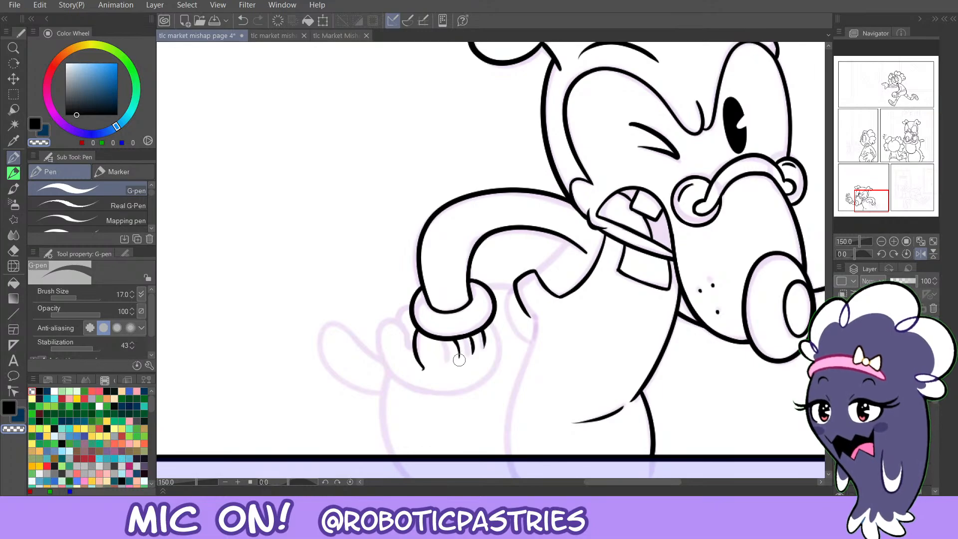
{"action": "key", "text": "c"}
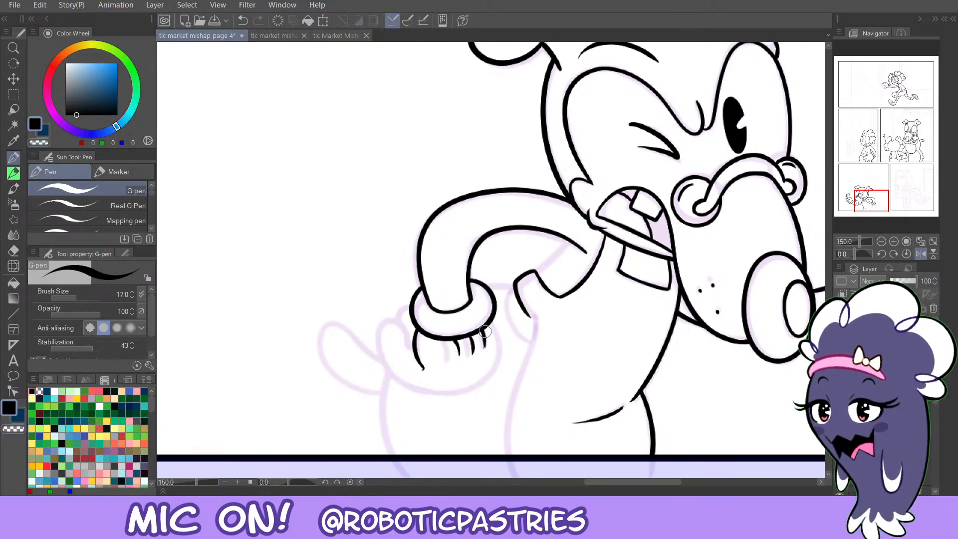
{"action": "key", "text": "ctrl+z"}
{"action": "left_click_drag", "start_coordinate": [458, 340], "coordinate": [459, 356]}
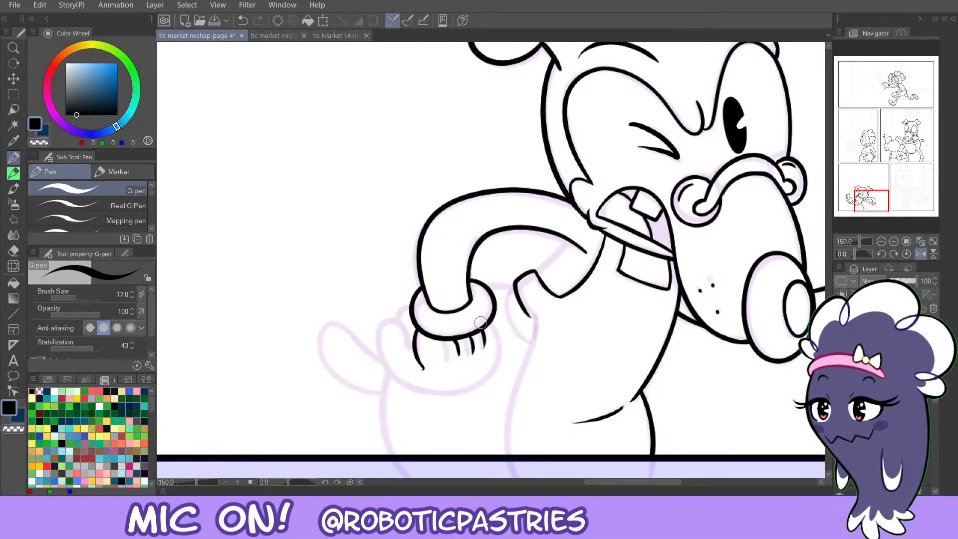
{"action": "key", "text": "ctrl+z"}
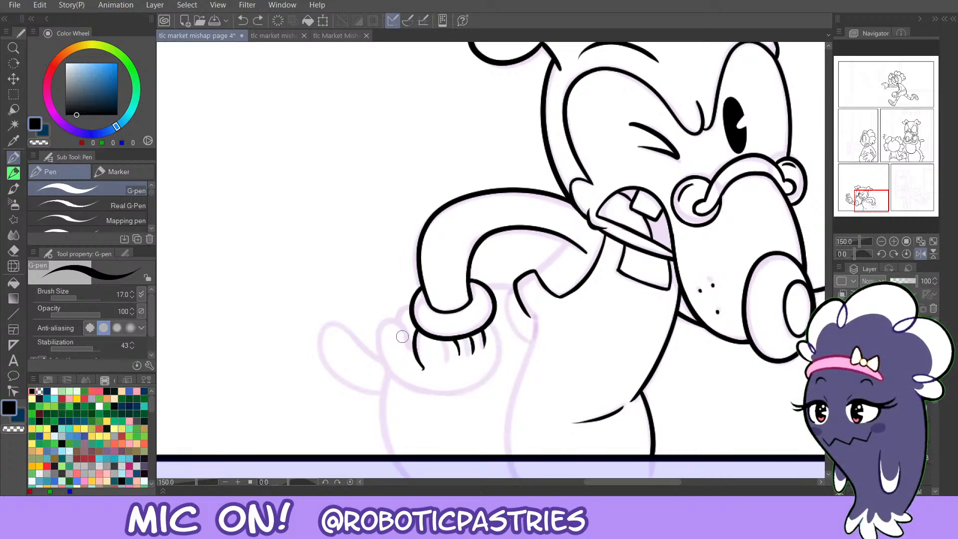
{"action": "mouse_move", "coordinate": [403, 333]}
{"action": "left_mouse_down"}
{"action": "mouse_move", "coordinate": [384, 324]}
{"action": "mouse_move", "coordinate": [410, 378]}
{"action": "left_mouse_up"}
{"action": "mouse_move", "coordinate": [406, 328]}
{"action": "left_mouse_down"}
{"action": "mouse_move", "coordinate": [380, 337]}
{"action": "mouse_move", "coordinate": [406, 382]}
{"action": "left_mouse_up"}
{"action": "key", "text": "ctrl+z"}
{"action": "mouse_move", "coordinate": [409, 348]}
{"action": "left_mouse_down"}
{"action": "mouse_move", "coordinate": [379, 347]}
{"action": "mouse_move", "coordinate": [407, 381]}
{"action": "mouse_move", "coordinate": [379, 357]}
{"action": "mouse_move", "coordinate": [391, 320]}
{"action": "mouse_move", "coordinate": [408, 346]}
{"action": "mouse_move", "coordinate": [408, 334]}
{"action": "mouse_move", "coordinate": [395, 380]}
{"action": "mouse_move", "coordinate": [400, 361]}
{"action": "mouse_move", "coordinate": [418, 393]}
{"action": "mouse_move", "coordinate": [450, 388]}
{"action": "left_mouse_up"}
{"action": "key", "text": "ctrl+z"}
{"action": "key", "text": "ctrl+z"}
{"action": "key", "text": "ctrl+z"}
{"action": "mouse_move", "coordinate": [487, 314]}
{"action": "left_mouse_down"}
{"action": "mouse_move", "coordinate": [501, 348]}
{"action": "mouse_move", "coordinate": [480, 389]}
{"action": "left_mouse_up"}
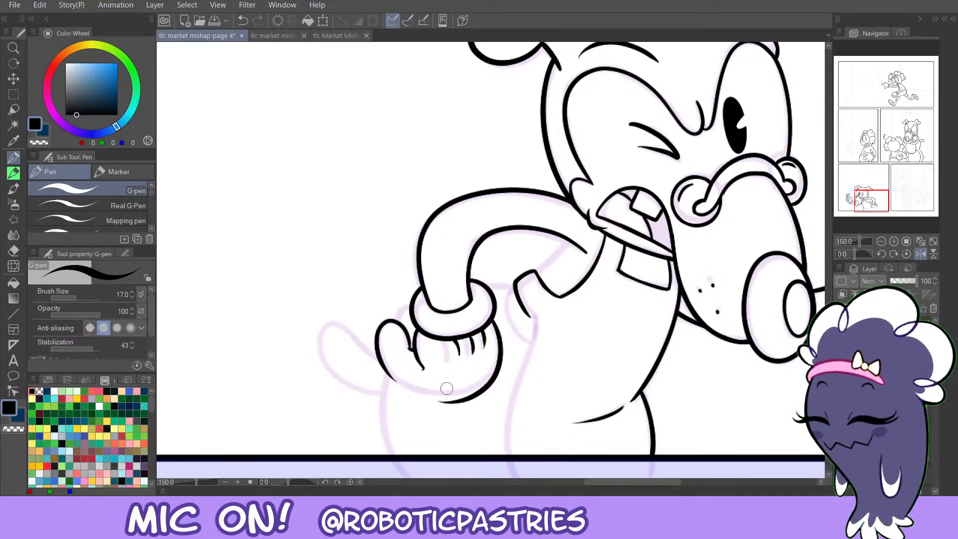
{"action": "key", "text": "ctrl+z"}
{"action": "left_click_drag", "start_coordinate": [487, 312], "coordinate": [479, 390]}
{"action": "key", "text": "ctrl+z"}
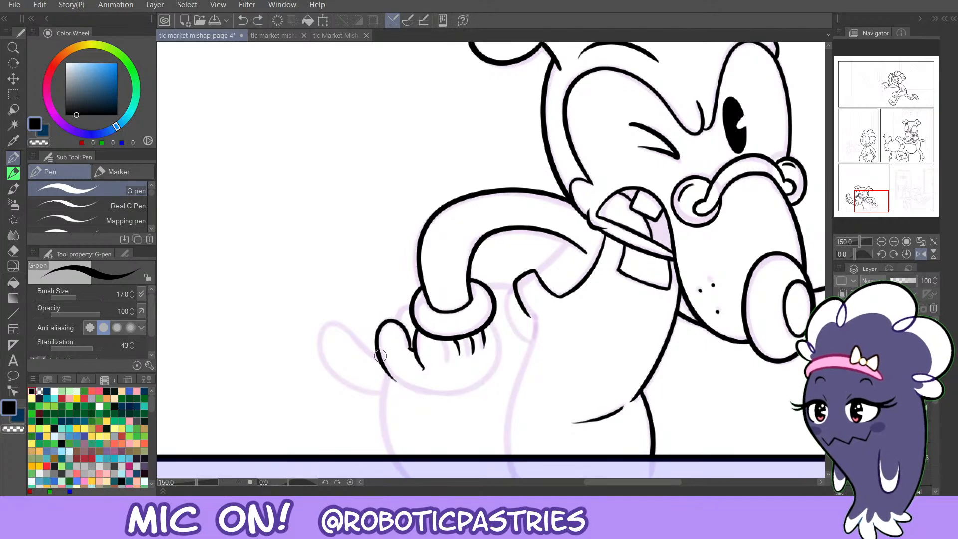
{"action": "mouse_move", "coordinate": [383, 363]}
{"action": "left_mouse_down"}
{"action": "mouse_move", "coordinate": [418, 392]}
{"action": "mouse_move", "coordinate": [433, 391]}
{"action": "left_mouse_up"}
{"action": "key", "text": "ctrl+z"}
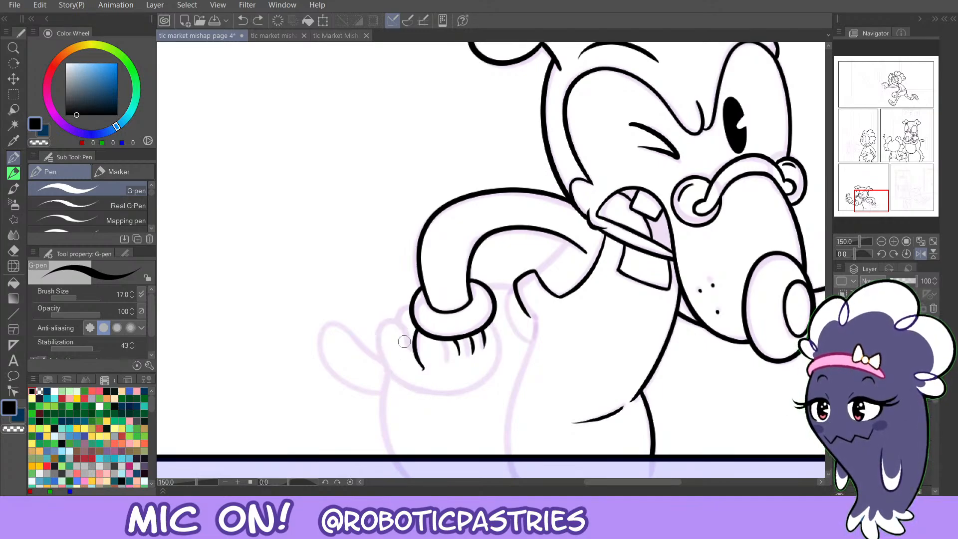
Ink the glove's outline from the thumb around the palm and curled fingers back to the cuff, and trim its finger side.
{"action": "mouse_move", "coordinate": [414, 335]}
{"action": "left_mouse_down"}
{"action": "mouse_move", "coordinate": [383, 356]}
{"action": "mouse_move", "coordinate": [402, 377]}
{"action": "mouse_move", "coordinate": [488, 380]}
{"action": "mouse_move", "coordinate": [501, 360]}
{"action": "mouse_move", "coordinate": [488, 323]}
{"action": "left_mouse_up"}
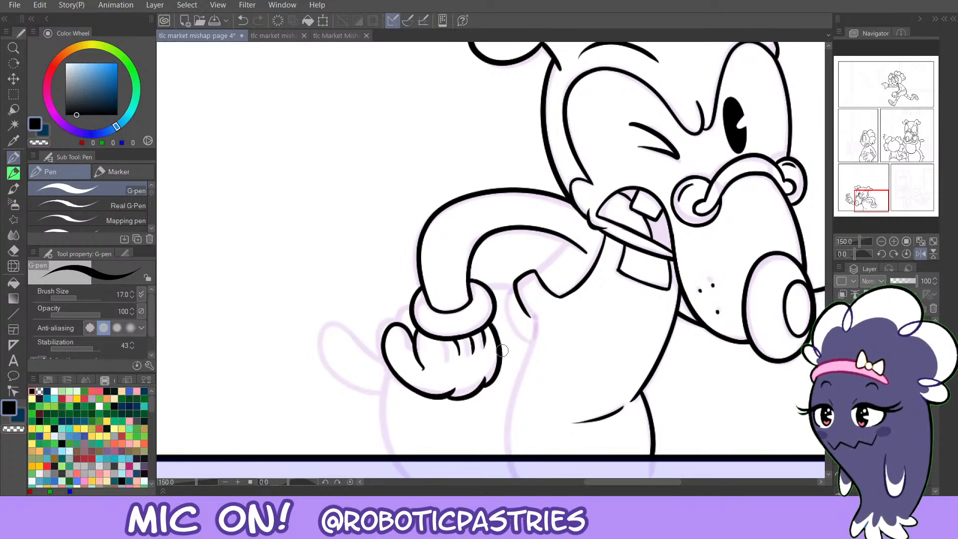
{"action": "key", "text": "c"}
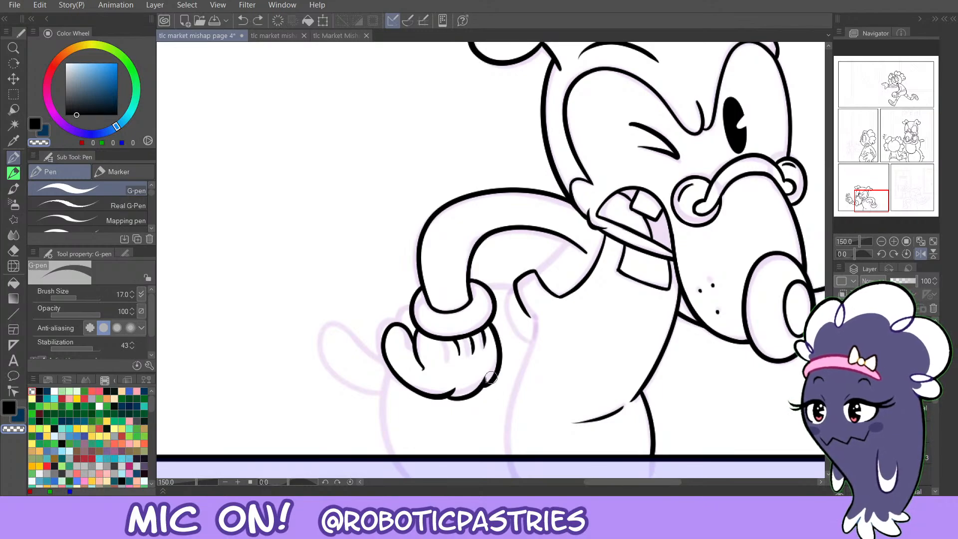
{"action": "left_click_drag", "start_coordinate": [490, 378], "coordinate": [489, 329]}
{"action": "key", "text": "c"}
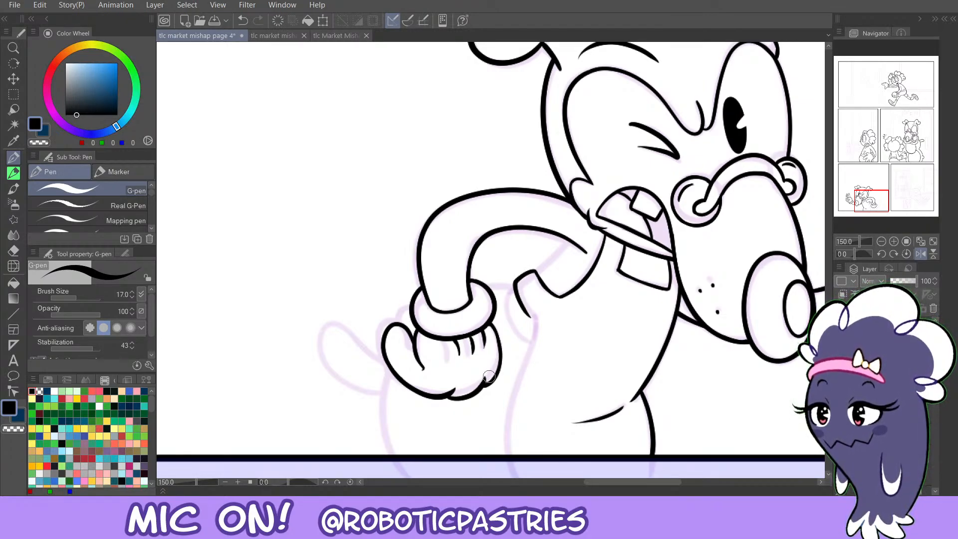
Touch up the glove's outer edge and the notches between its curled fingers, thickening the line and trimming excess ink.
{"action": "key", "text": "c"}
{"action": "key", "text": "c"}
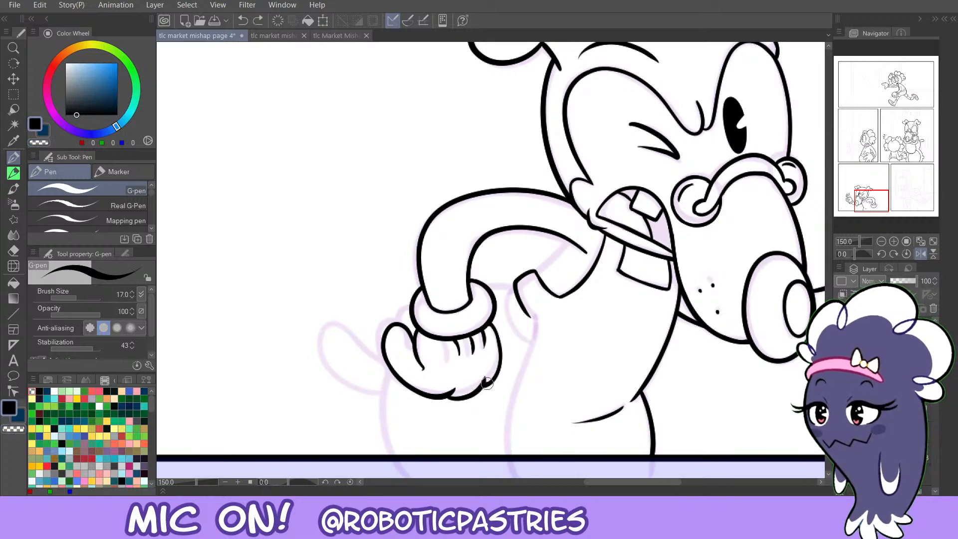
{"action": "mouse_move", "coordinate": [501, 352]}
{"action": "left_mouse_down"}
{"action": "mouse_move", "coordinate": [490, 324]}
{"action": "mouse_move", "coordinate": [503, 352]}
{"action": "left_mouse_up"}
{"action": "key", "text": "ctrl+z"}
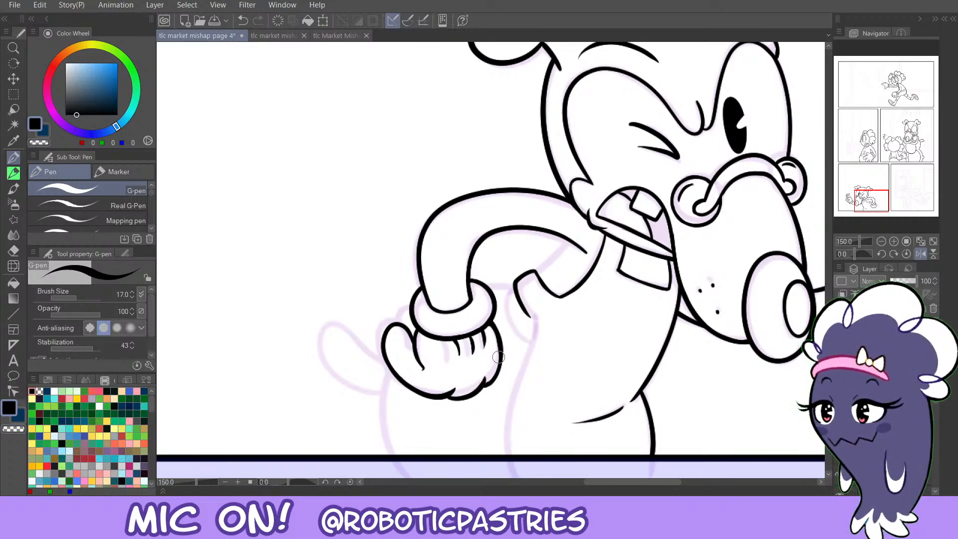
{"action": "key", "text": "ctrl+z"}
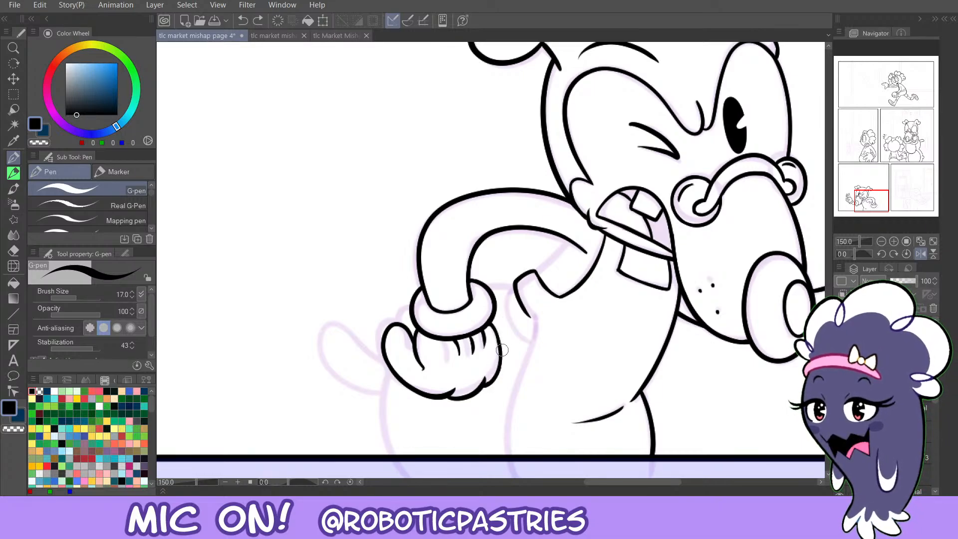
{"action": "mouse_move", "coordinate": [501, 349]}
{"action": "left_mouse_down"}
{"action": "mouse_move", "coordinate": [492, 326]}
{"action": "mouse_move", "coordinate": [501, 369]}
{"action": "mouse_move", "coordinate": [492, 382]}
{"action": "left_mouse_up"}
{"action": "key", "text": "ctrl+z"}
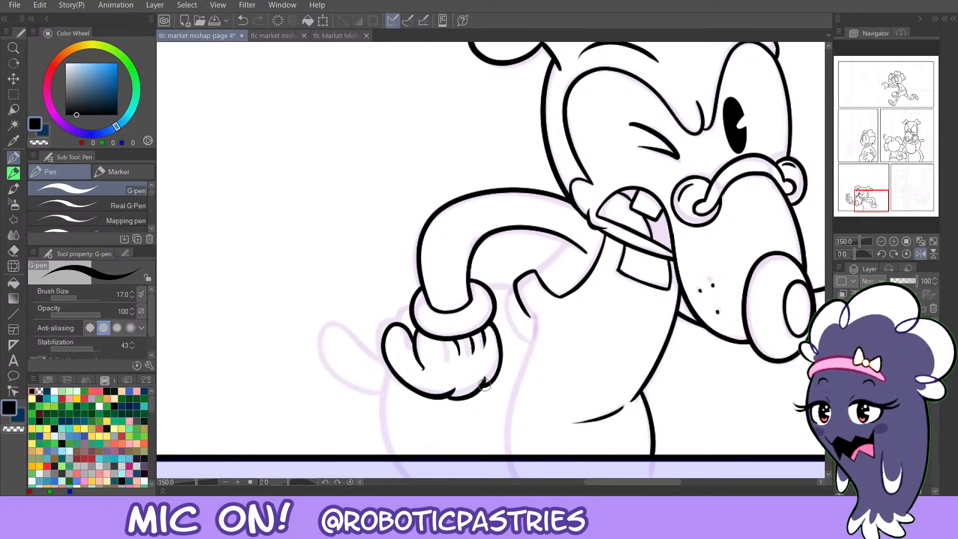
{"action": "key", "text": "c"}
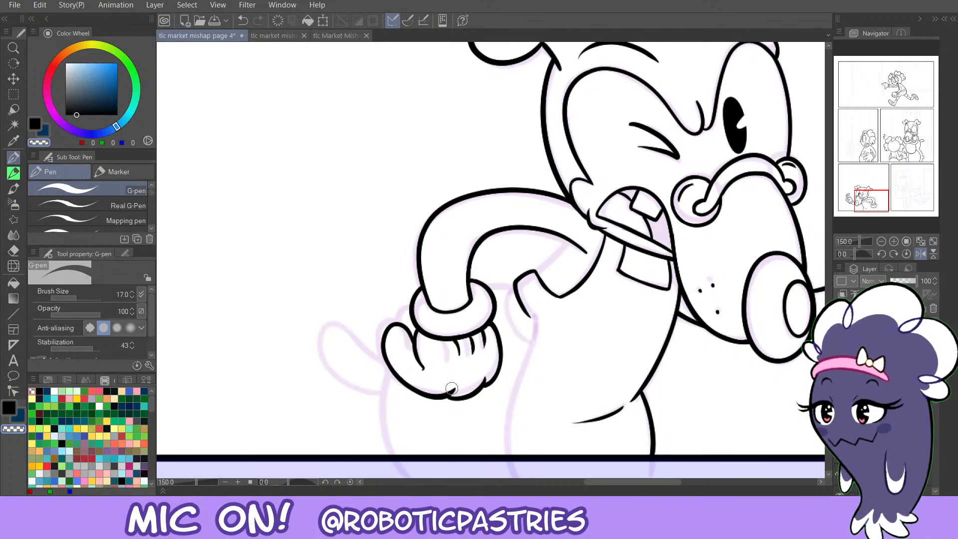
{"action": "key", "text": "c"}
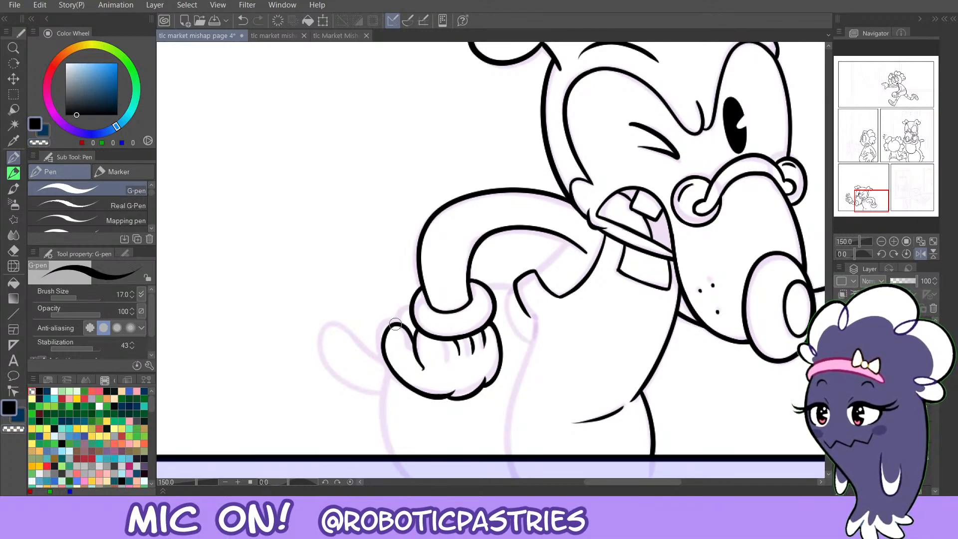
Ink the small rounded finger bump between the thumb's tip and the glove cuff.
{"action": "key", "text": "ctrl+z"}
{"action": "mouse_move", "coordinate": [395, 323]}
{"action": "left_mouse_down"}
{"action": "mouse_move", "coordinate": [405, 303]}
{"action": "mouse_move", "coordinate": [398, 315]}
{"action": "left_mouse_up"}
{"action": "key", "text": "ctrl+z"}
{"action": "key", "text": "ctrl+z"}
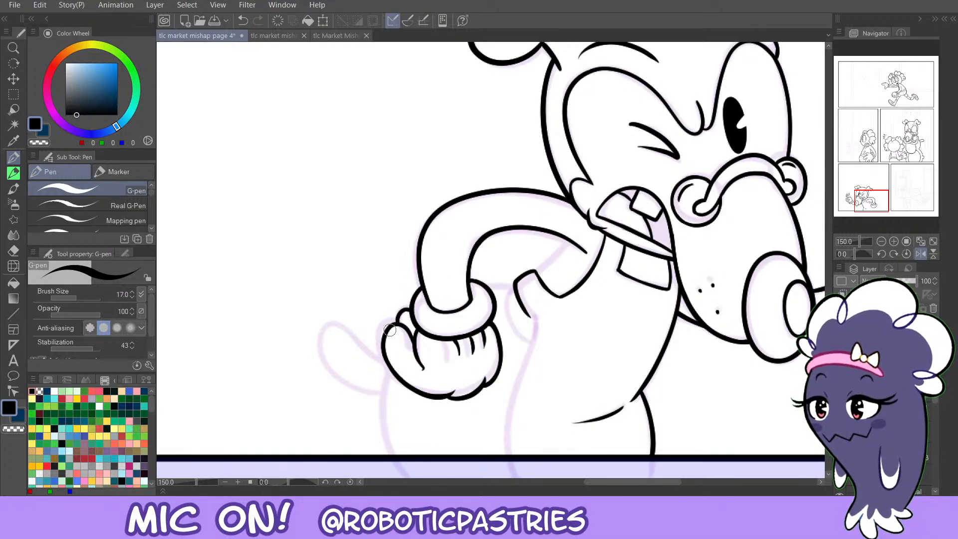
{"action": "key", "text": "c"}
{"action": "key", "text": "c"}
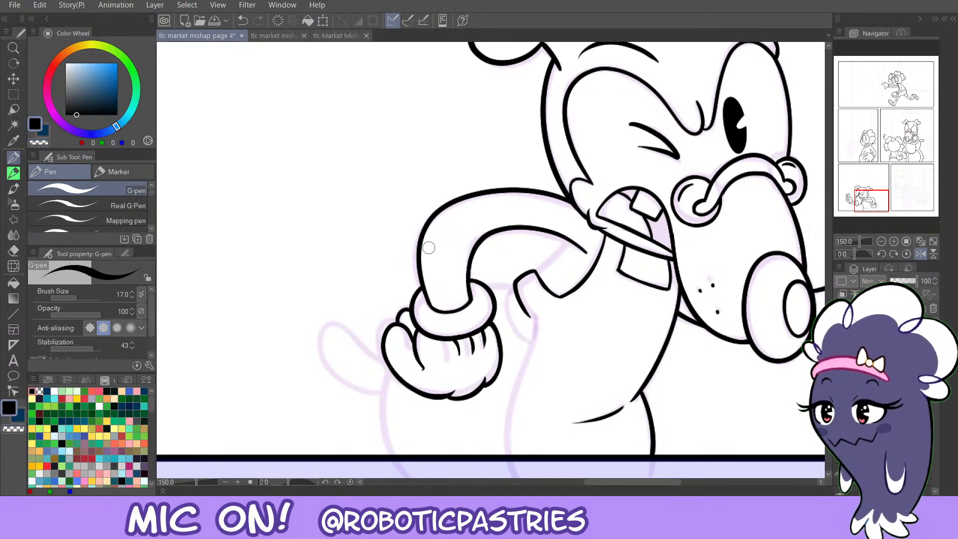
Ink the short back line joining the shirt sleeve's edge to the underside of the rear arm.
{"action": "left_click_drag", "start_coordinate": [539, 273], "coordinate": [569, 242]}
{"action": "key", "text": "ctrl+z"}
{"action": "key", "text": "ctrl+z"}
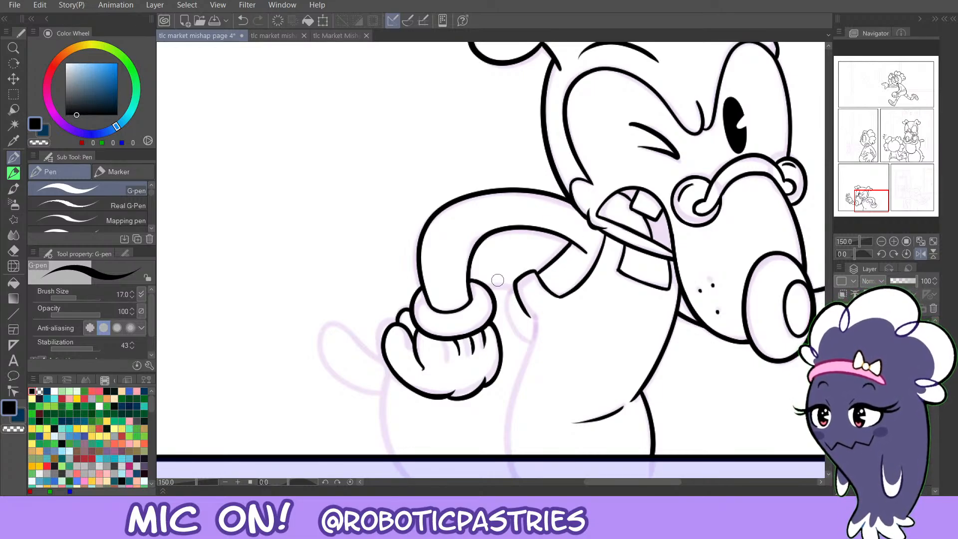
Ink the short line from the glove cuff to the sleeve and the curved edge running down behind the sleeve.
{"action": "mouse_move", "coordinate": [515, 287]}
{"action": "left_mouse_down"}
{"action": "mouse_move", "coordinate": [487, 285]}
{"action": "mouse_move", "coordinate": [514, 287]}
{"action": "mouse_move", "coordinate": [517, 332]}
{"action": "mouse_move", "coordinate": [531, 321]}
{"action": "mouse_move", "coordinate": [534, 345]}
{"action": "mouse_move", "coordinate": [505, 300]}
{"action": "mouse_move", "coordinate": [538, 344]}
{"action": "mouse_move", "coordinate": [520, 283]}
{"action": "left_mouse_up"}
{"action": "key", "text": "ctrl+z"}
{"action": "key", "text": "ctrl+z"}
{"action": "key", "text": "ctrl+z"}
{"action": "key", "text": "c"}
{"action": "key", "text": "c"}
{"action": "key", "text": "c"}
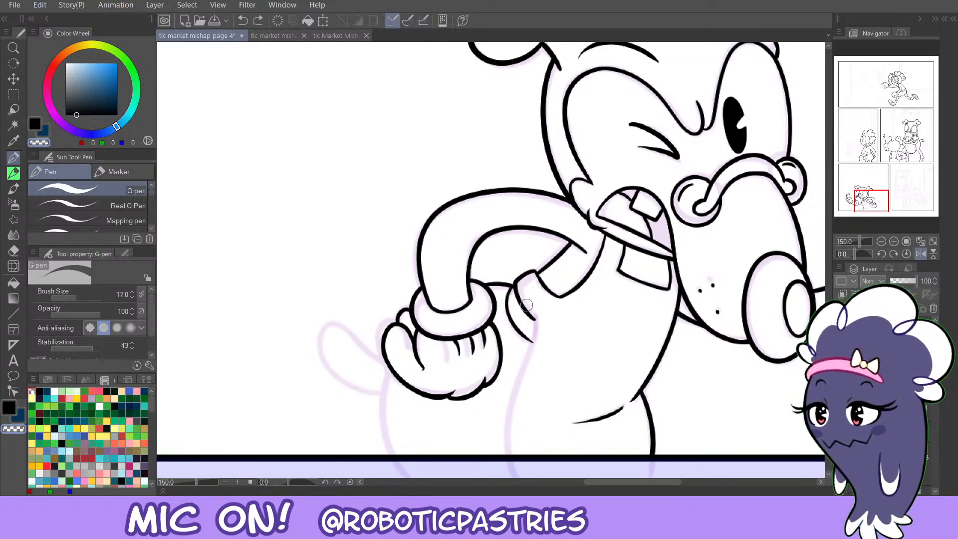
{"action": "key", "text": "ctrl+z"}
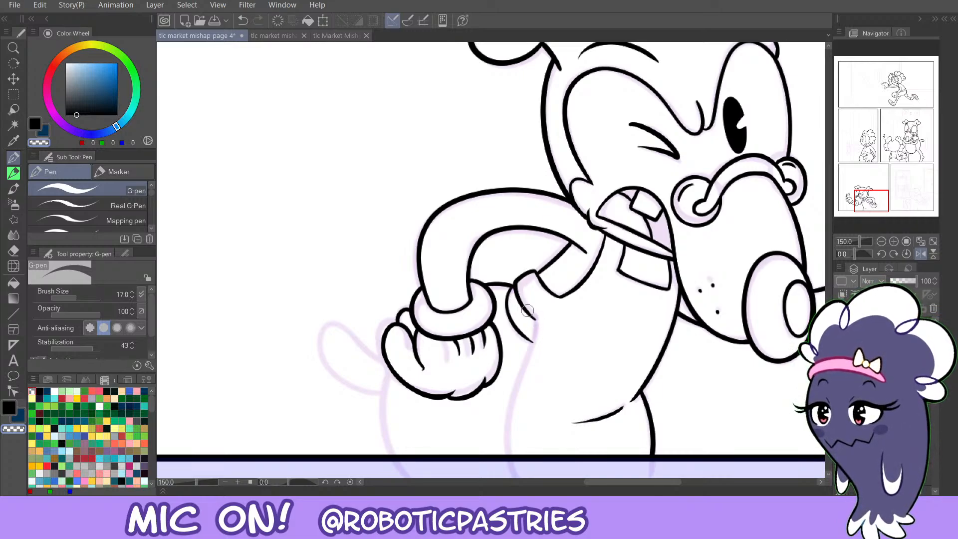
Ink the torso's rear side line from the sleeve's lower corner down to the panel border, joining it cleanly to the sleeve.
{"action": "key", "text": "c"}
{"action": "left_click_drag", "start_coordinate": [536, 320], "coordinate": [522, 369]}
{"action": "key", "text": "ctrl+z"}
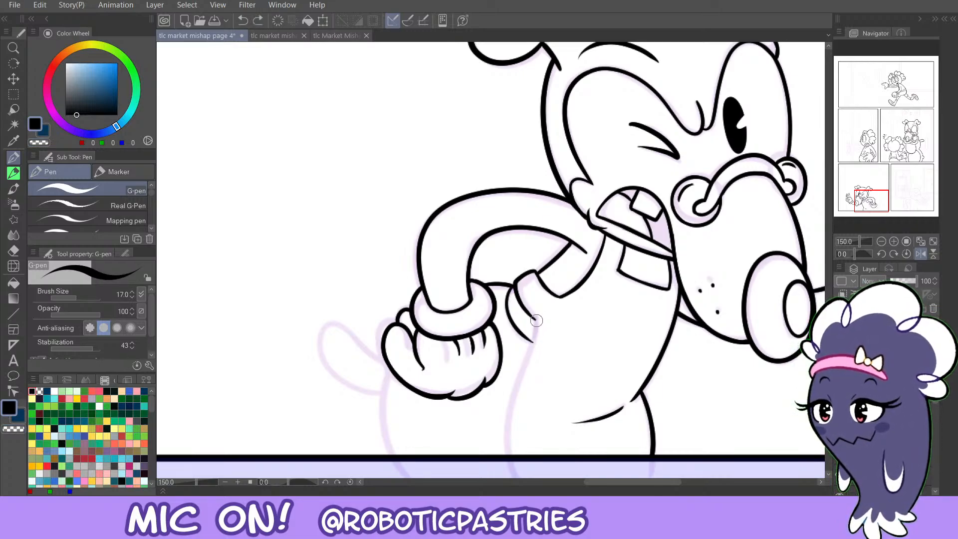
{"action": "left_click_drag", "start_coordinate": [535, 320], "coordinate": [507, 455]}
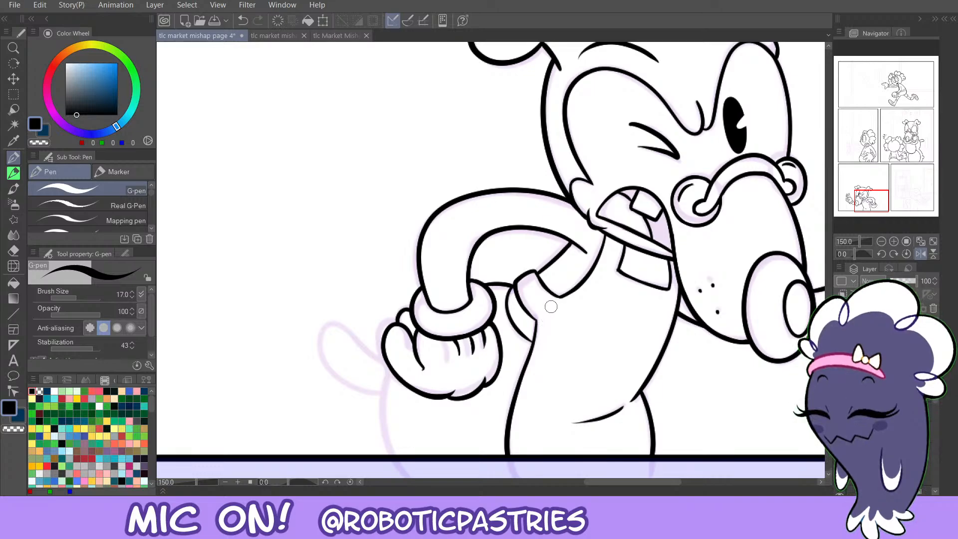
{"action": "key", "text": "ctrl+z"}
{"action": "key", "text": "c"}
{"action": "left_click_drag", "start_coordinate": [537, 331], "coordinate": [517, 381]}
{"action": "key", "text": "c"}
{"action": "key", "text": "ctrl+z"}
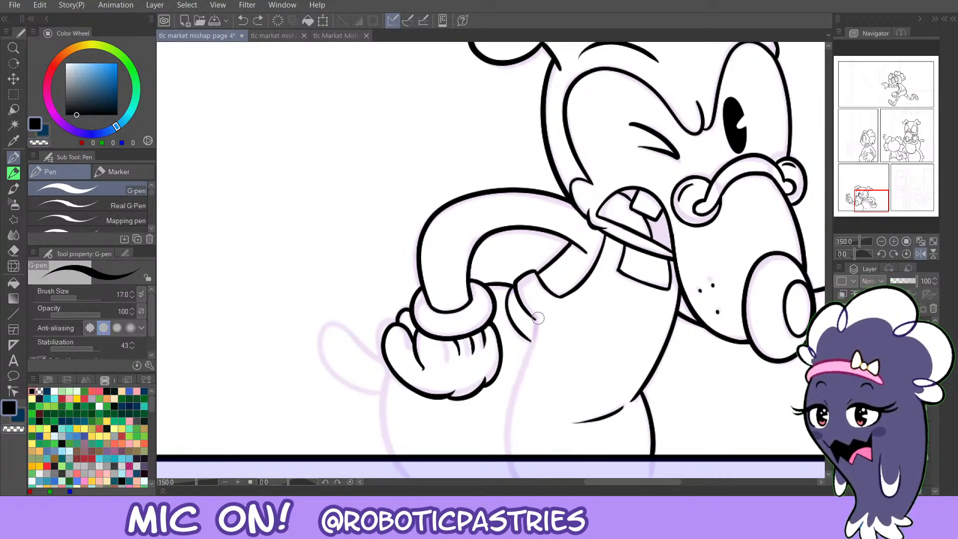
{"action": "left_click_drag", "start_coordinate": [532, 345], "coordinate": [507, 455]}
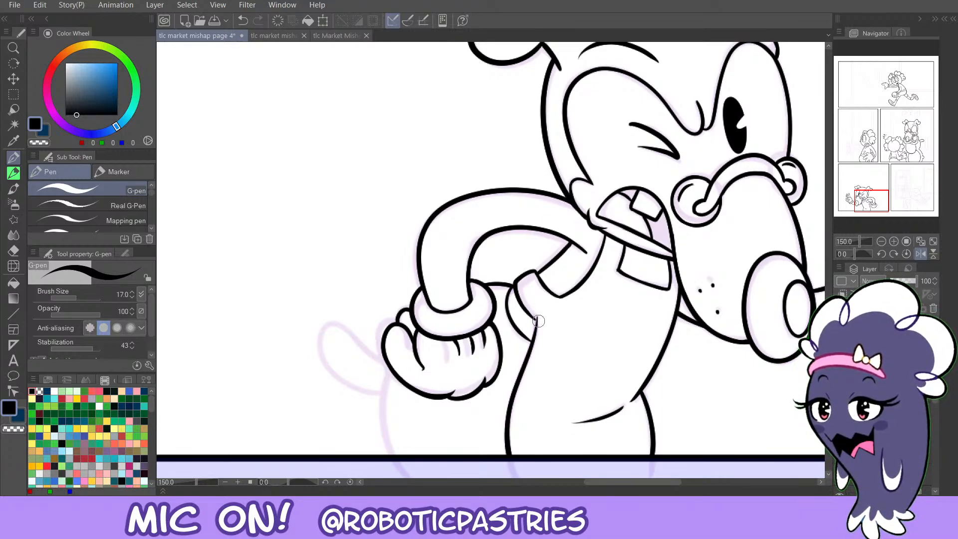
{"action": "key", "text": "ctrl+z"}
{"action": "key", "text": "ctrl+z"}
{"action": "mouse_move", "coordinate": [521, 305]}
{"action": "left_mouse_down"}
{"action": "mouse_move", "coordinate": [536, 320]}
{"action": "mouse_move", "coordinate": [529, 352]}
{"action": "left_mouse_up"}
{"action": "key", "text": "ctrl+z"}
{"action": "left_click_drag", "start_coordinate": [538, 314], "coordinate": [526, 359]}
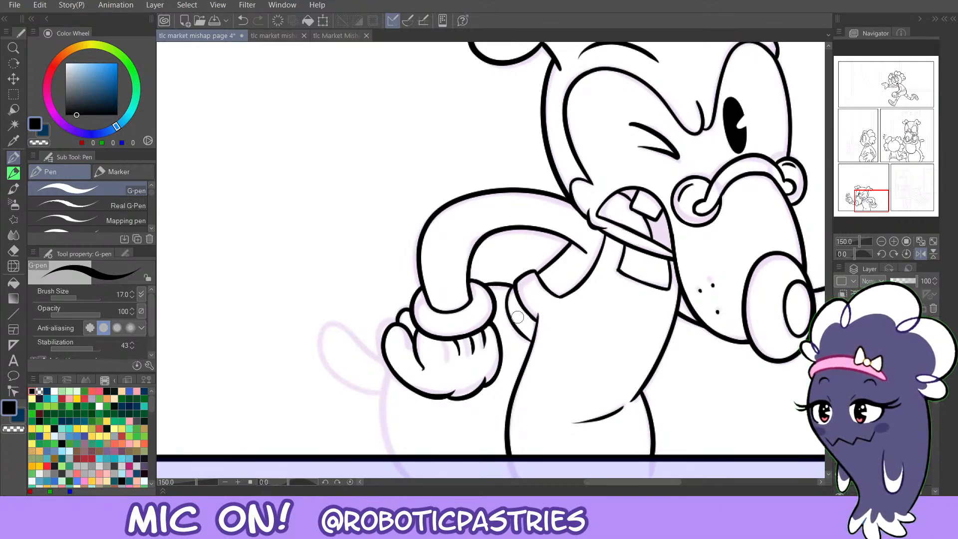
Ink the curved rear body outline from beneath the glove's thumb down to the panel border.
{"action": "mouse_move", "coordinate": [389, 370]}
{"action": "left_mouse_down"}
{"action": "mouse_move", "coordinate": [383, 403]}
{"action": "mouse_move", "coordinate": [403, 469]}
{"action": "left_mouse_up"}
{"action": "key", "text": "ctrl+z"}
{"action": "left_click_drag", "start_coordinate": [390, 371], "coordinate": [401, 472]}
{"action": "key", "text": "ctrl+z"}
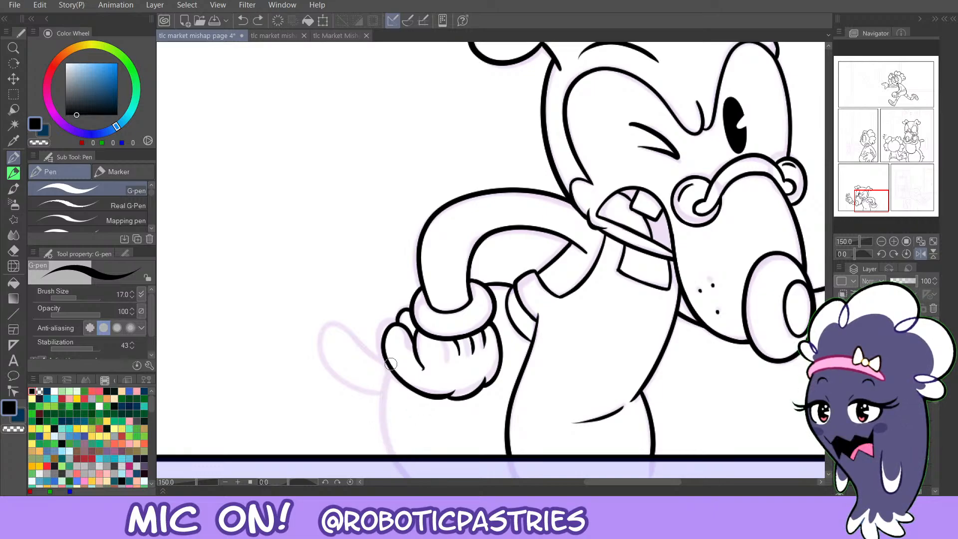
{"action": "mouse_move", "coordinate": [391, 364]}
{"action": "left_mouse_down"}
{"action": "mouse_move", "coordinate": [382, 422]}
{"action": "mouse_move", "coordinate": [423, 471]}
{"action": "left_mouse_up"}
{"action": "key", "text": "ctrl+z"}
{"action": "mouse_move", "coordinate": [389, 369]}
{"action": "left_mouse_down"}
{"action": "mouse_move", "coordinate": [382, 406]}
{"action": "mouse_move", "coordinate": [401, 469]}
{"action": "left_mouse_up"}
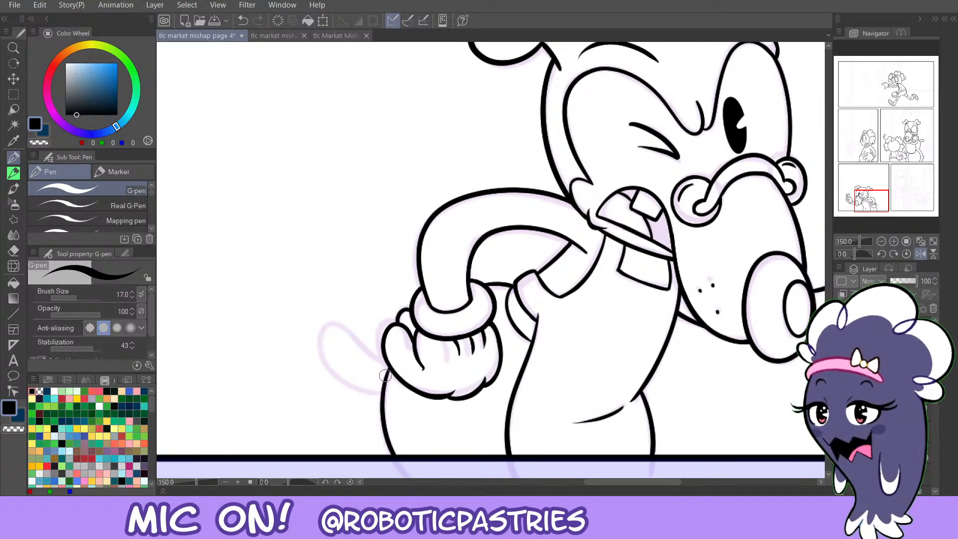
{"action": "key", "text": "ctrl+z"}
{"action": "mouse_move", "coordinate": [389, 370]}
{"action": "left_mouse_down"}
{"action": "mouse_move", "coordinate": [384, 393]}
{"action": "mouse_move", "coordinate": [389, 381]}
{"action": "left_mouse_up"}
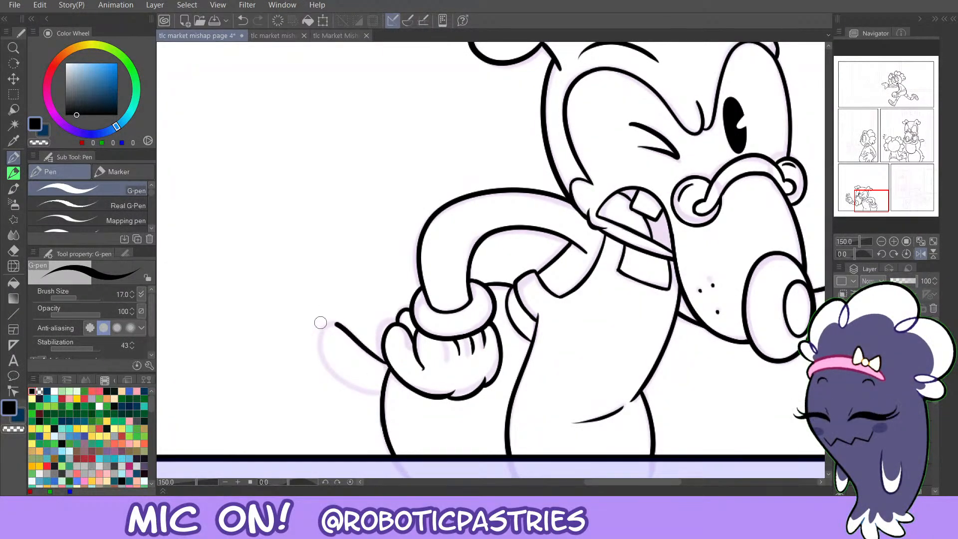
Flip the canvas view back and ink the rounded tail sticking out behind the glove.
{"action": "left_click", "coordinate": [921, 254]}
{"action": "key", "text": "ctrl+z"}
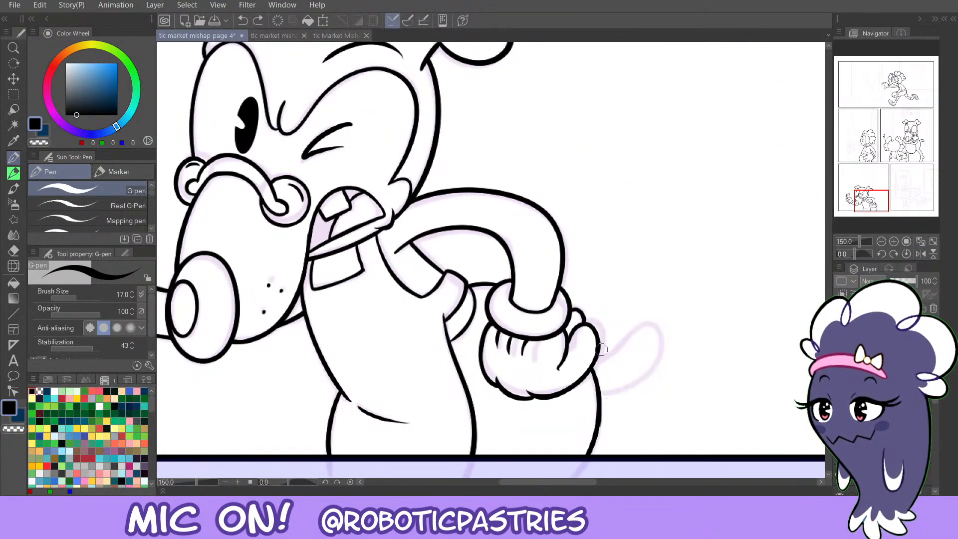
{"action": "mouse_move", "coordinate": [597, 359]}
{"action": "left_mouse_down"}
{"action": "mouse_move", "coordinate": [656, 318]}
{"action": "mouse_move", "coordinate": [639, 377]}
{"action": "mouse_move", "coordinate": [600, 392]}
{"action": "mouse_move", "coordinate": [622, 393]}
{"action": "mouse_move", "coordinate": [657, 329]}
{"action": "mouse_move", "coordinate": [594, 364]}
{"action": "mouse_move", "coordinate": [631, 343]}
{"action": "left_mouse_up"}
{"action": "key", "text": "ctrl+z"}
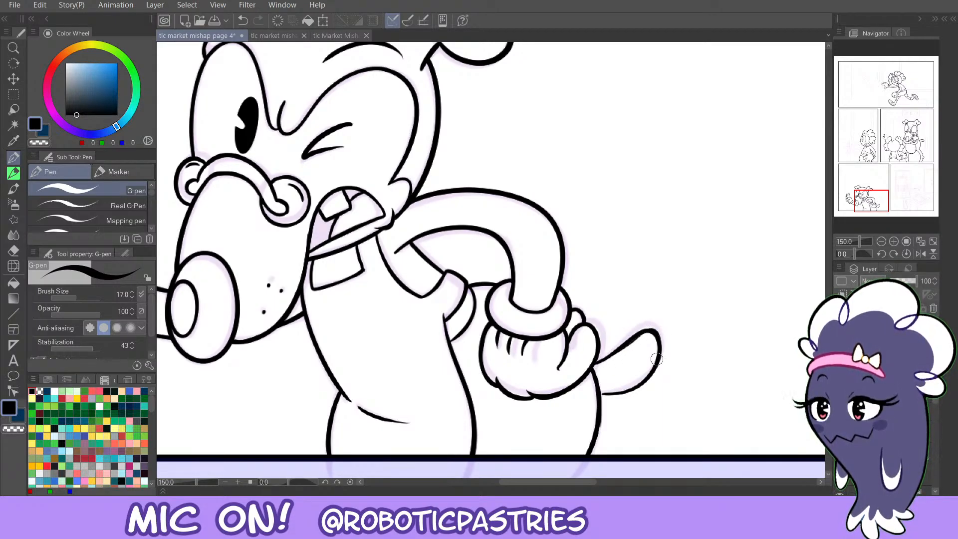
{"action": "key", "text": "ctrl+z"}
{"action": "mouse_move", "coordinate": [599, 392]}
{"action": "left_mouse_down"}
{"action": "mouse_move", "coordinate": [643, 380]}
{"action": "mouse_move", "coordinate": [628, 344]}
{"action": "left_mouse_up"}
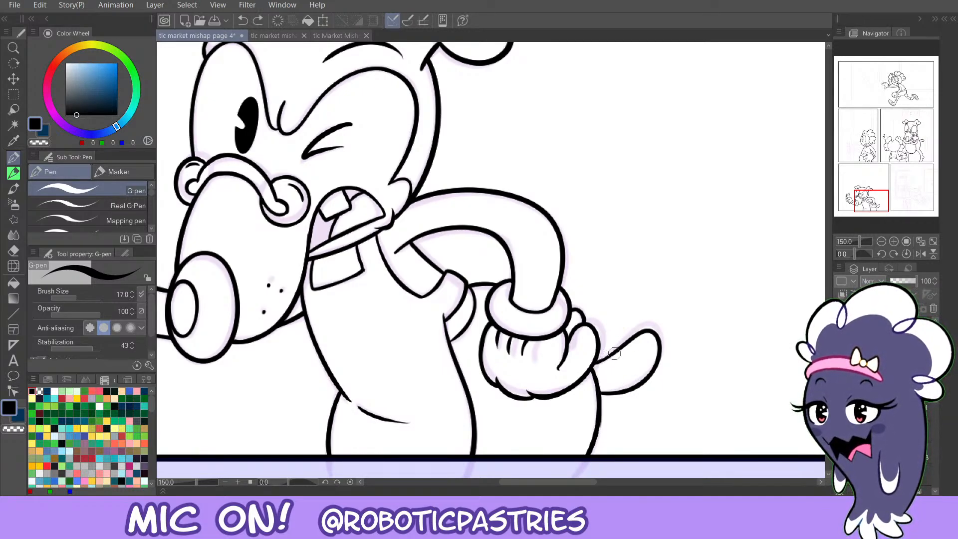
{"action": "mouse_move", "coordinate": [598, 360]}
{"action": "left_mouse_down"}
{"action": "mouse_move", "coordinate": [650, 331]}
{"action": "mouse_move", "coordinate": [660, 343]}
{"action": "mouse_move", "coordinate": [650, 329]}
{"action": "mouse_move", "coordinate": [600, 360]}
{"action": "mouse_move", "coordinate": [647, 331]}
{"action": "mouse_move", "coordinate": [660, 354]}
{"action": "mouse_move", "coordinate": [653, 333]}
{"action": "left_mouse_up"}
{"action": "key", "text": "ctrl+z"}
{"action": "key", "text": "ctrl+z"}
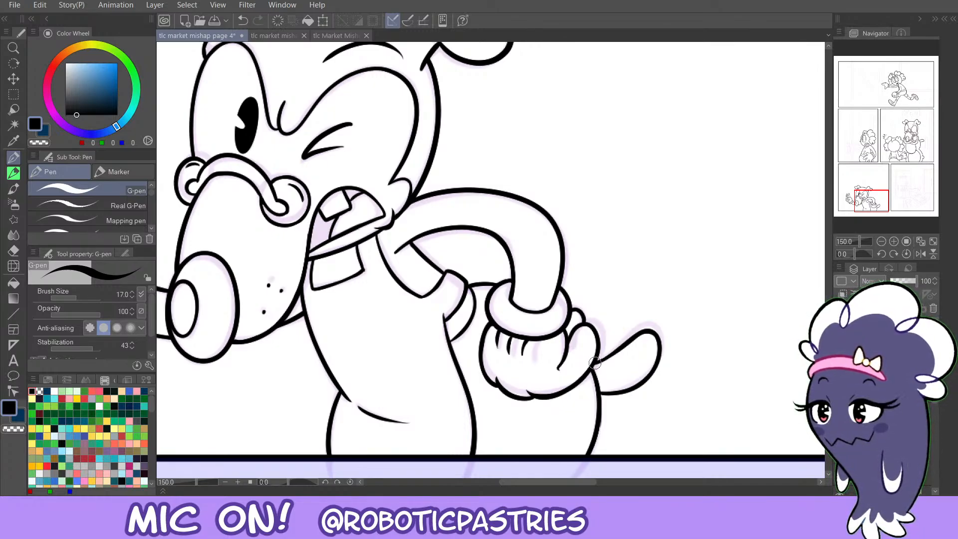
{"action": "key", "text": "ctrl+z"}
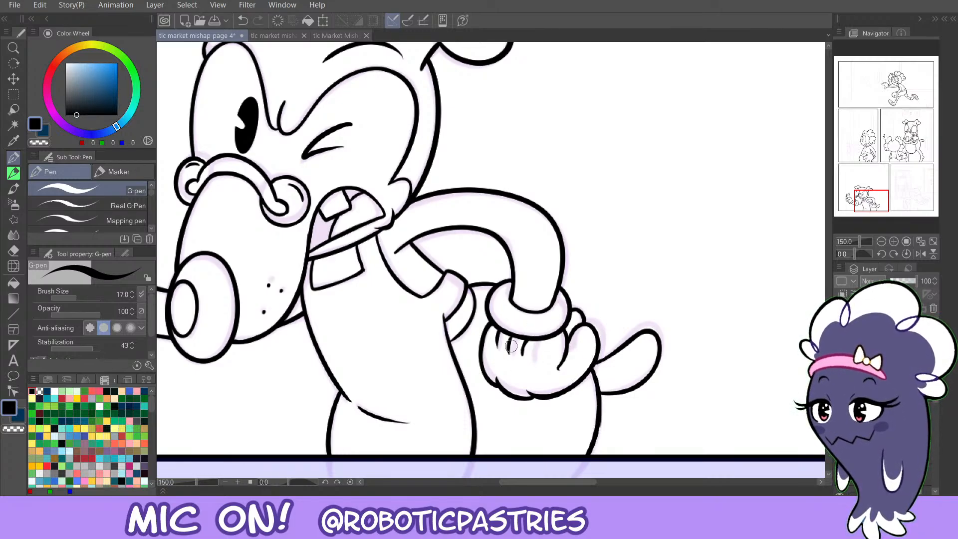
Trim the ends of the short finger lines hanging below the glove cuff.
{"action": "key", "text": "c"}
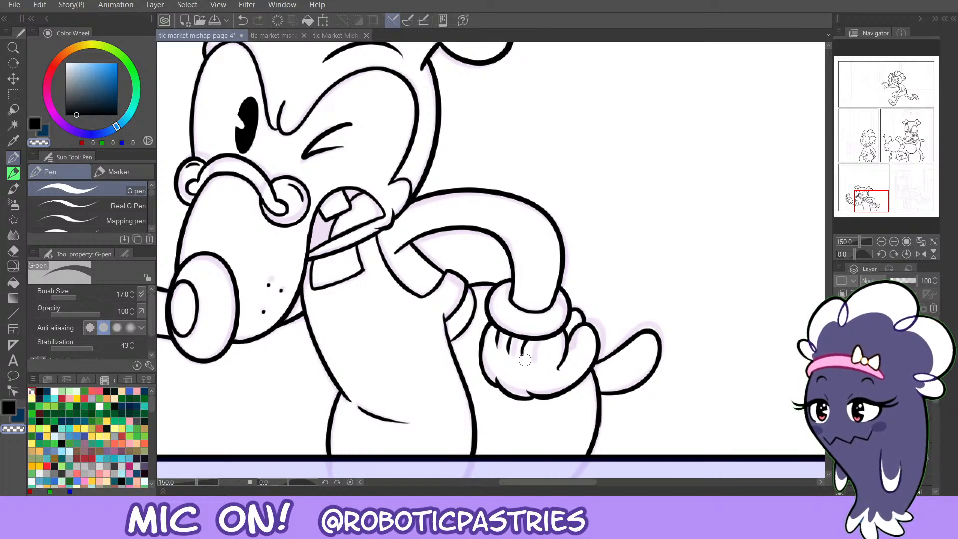
{"action": "left_click_drag", "start_coordinate": [524, 360], "coordinate": [527, 347]}
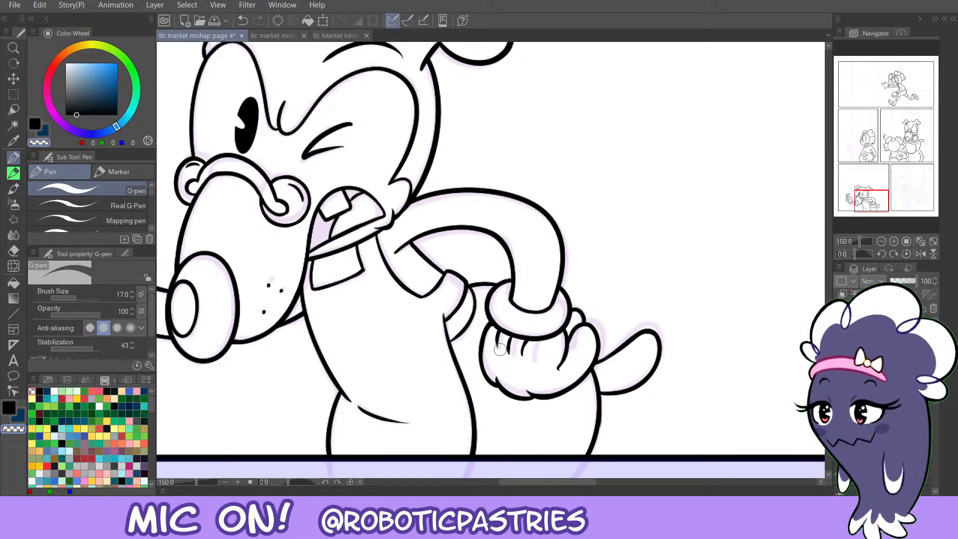
{"action": "key", "text": "c"}
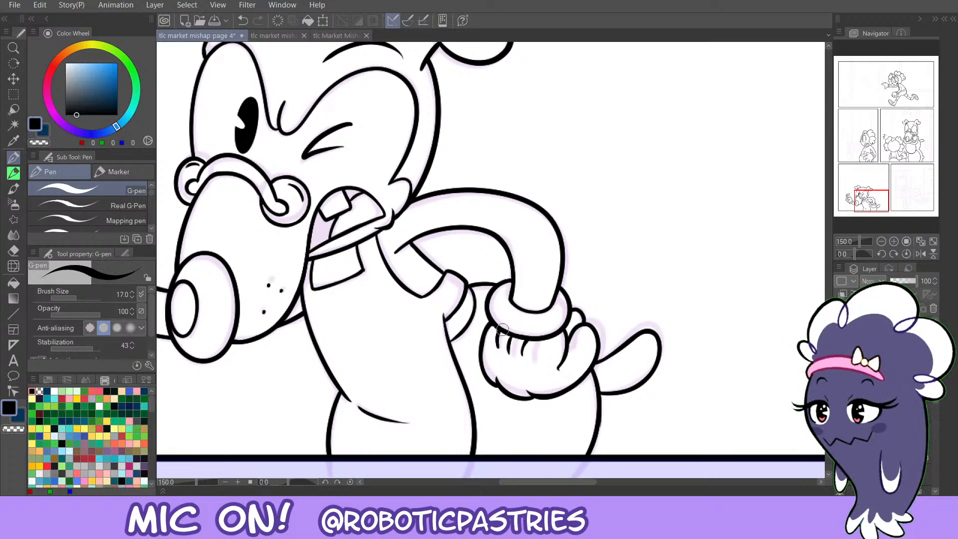
Ink a short crease under the winking eye and another beside the open eye.
{"action": "left_click_drag", "start_coordinate": [870, 203], "coordinate": [863, 199]}
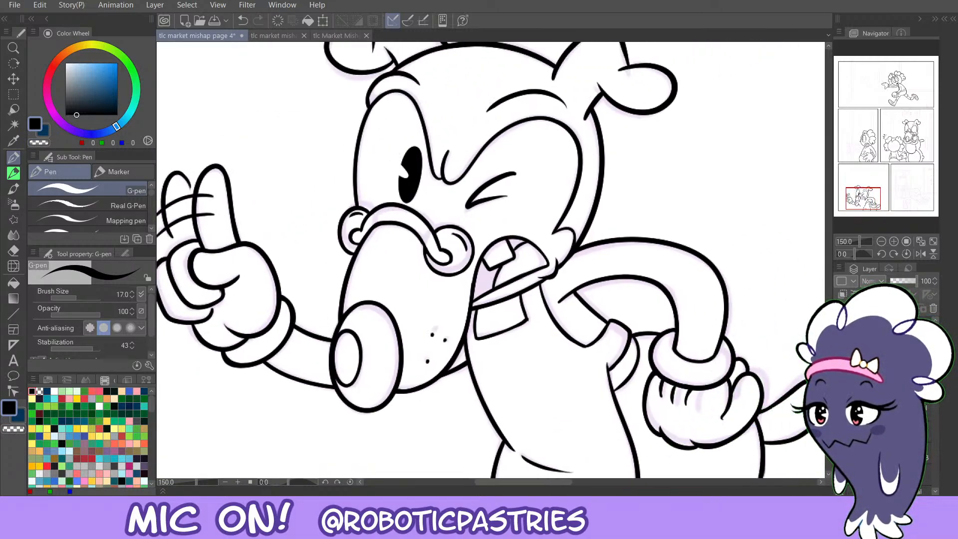
{"action": "mouse_move", "coordinate": [477, 206]}
{"action": "left_mouse_down"}
{"action": "mouse_move", "coordinate": [458, 196]}
{"action": "mouse_move", "coordinate": [499, 268]}
{"action": "left_mouse_up"}
{"action": "left_click_drag", "start_coordinate": [401, 235], "coordinate": [402, 247]}
{"action": "key", "text": "ctrl+z"}
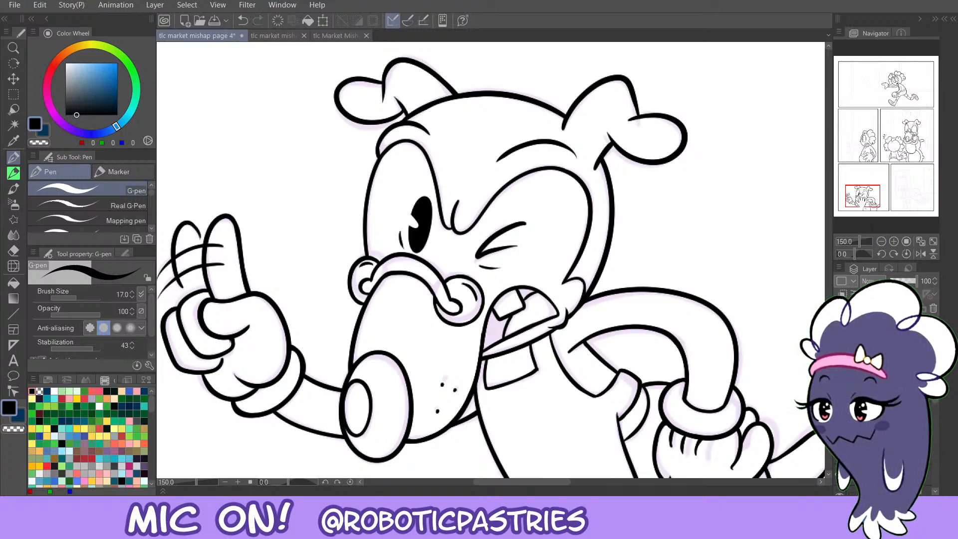
Ink the closed-eyed character's mouth line and snout outline in one sweeping curve in the page's lower-right panel.
{"action": "left_click", "coordinate": [881, 241]}
{"action": "left_click", "coordinate": [903, 162]}
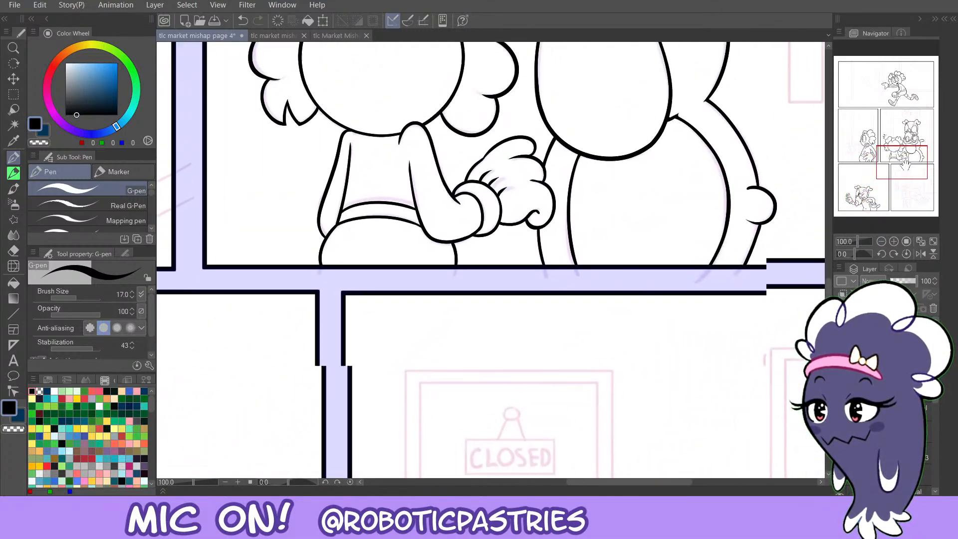
{"action": "left_click_drag", "start_coordinate": [903, 163], "coordinate": [911, 132]}
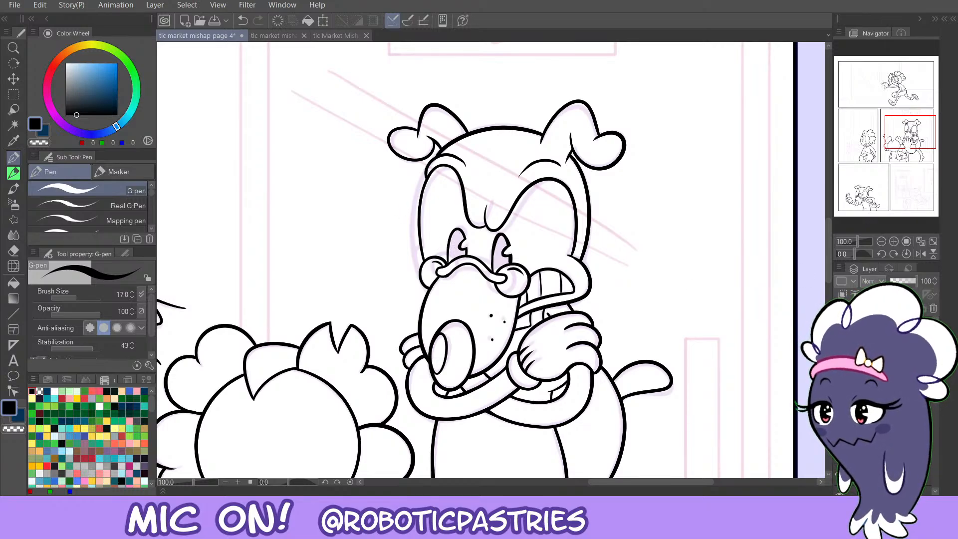
{"action": "left_click_drag", "start_coordinate": [910, 143], "coordinate": [911, 208]}
{"action": "left_click", "coordinate": [893, 241]}
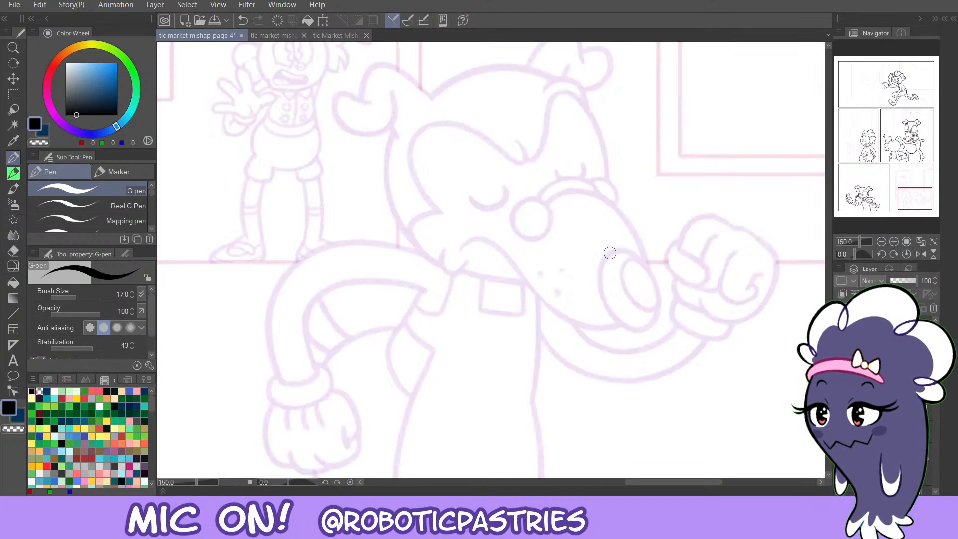
{"action": "mouse_move", "coordinate": [644, 246]}
{"action": "left_mouse_down"}
{"action": "mouse_move", "coordinate": [606, 315]}
{"action": "mouse_move", "coordinate": [631, 247]}
{"action": "left_mouse_up"}
{"action": "key", "text": "ctrl+z"}
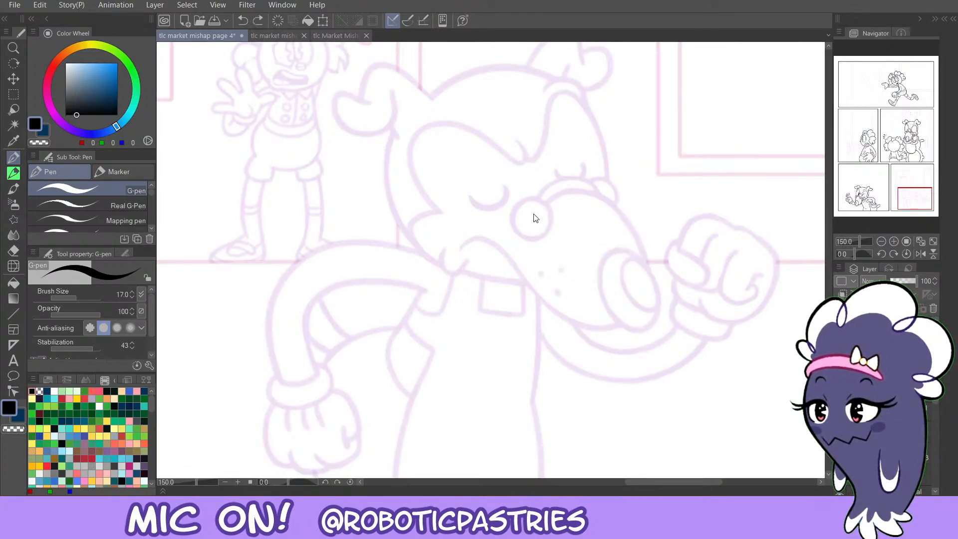
{"action": "key", "text": "ctrl+y"}
{"action": "key", "text": "ctrl+z"}
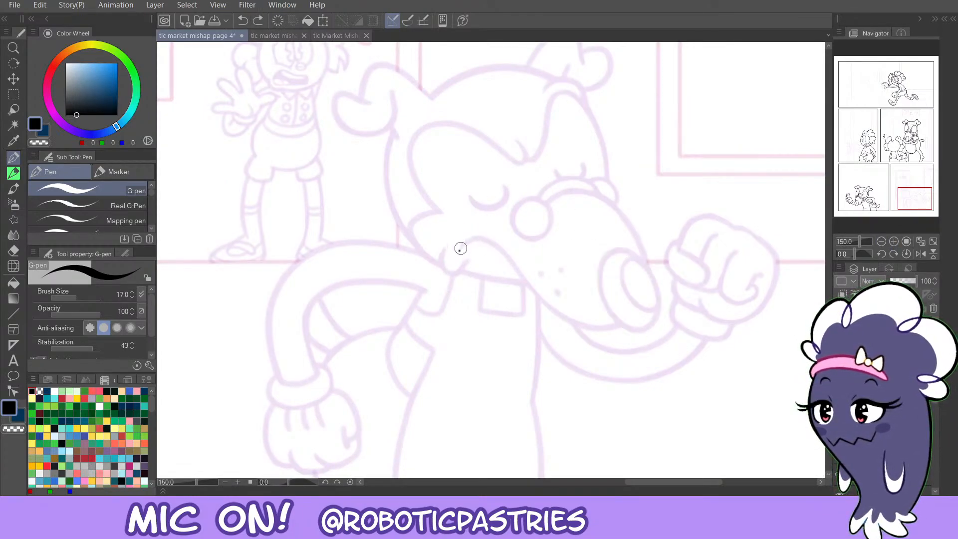
{"action": "mouse_move", "coordinate": [460, 248]}
{"action": "left_mouse_down"}
{"action": "mouse_move", "coordinate": [483, 239]}
{"action": "mouse_move", "coordinate": [559, 317]}
{"action": "mouse_move", "coordinate": [648, 316]}
{"action": "mouse_move", "coordinate": [576, 188]}
{"action": "left_mouse_up"}
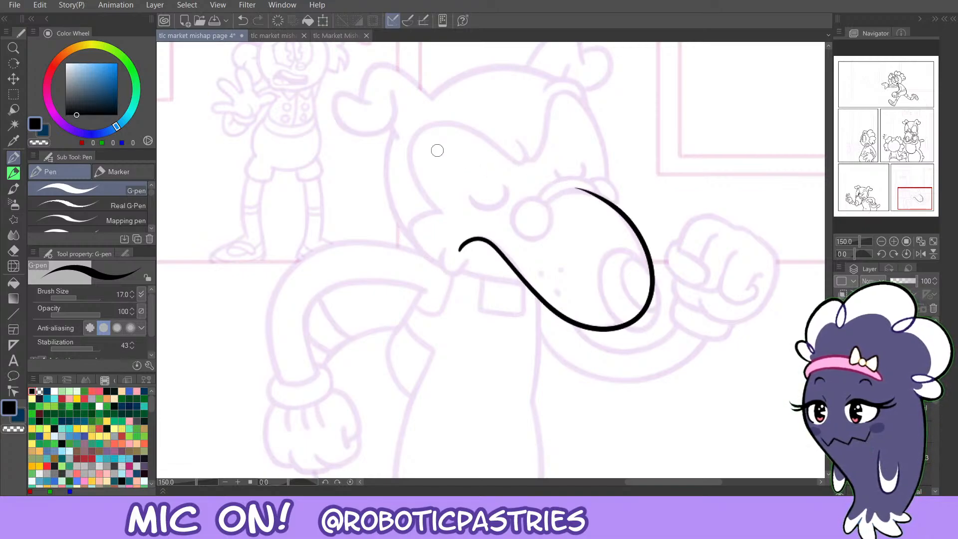
Try several new sweeping strokes for the closed-eyed character's mouth line and snout outline.
{"action": "key", "text": "ctrl+z"}
{"action": "mouse_move", "coordinate": [457, 255]}
{"action": "left_mouse_down"}
{"action": "mouse_move", "coordinate": [480, 239]}
{"action": "mouse_move", "coordinate": [543, 305]}
{"action": "mouse_move", "coordinate": [645, 228]}
{"action": "mouse_move", "coordinate": [584, 192]}
{"action": "left_mouse_up"}
{"action": "key", "text": "ctrl+z"}
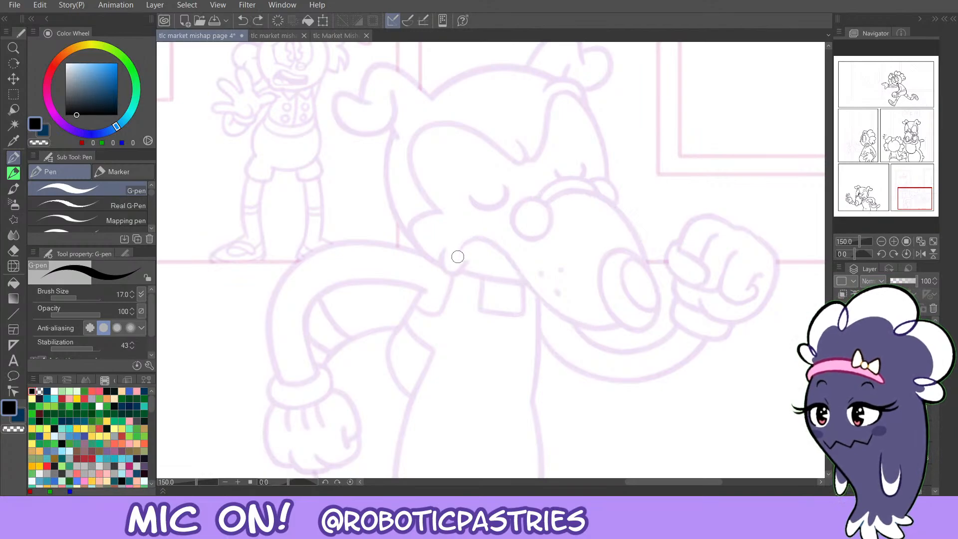
{"action": "mouse_move", "coordinate": [457, 256]}
{"action": "left_mouse_down"}
{"action": "mouse_move", "coordinate": [495, 249]}
{"action": "mouse_move", "coordinate": [462, 244]}
{"action": "mouse_move", "coordinate": [477, 237]}
{"action": "mouse_move", "coordinate": [536, 306]}
{"action": "mouse_move", "coordinate": [607, 339]}
{"action": "mouse_move", "coordinate": [655, 260]}
{"action": "mouse_move", "coordinate": [569, 194]}
{"action": "left_mouse_up"}
{"action": "key", "text": "ctrl+z"}
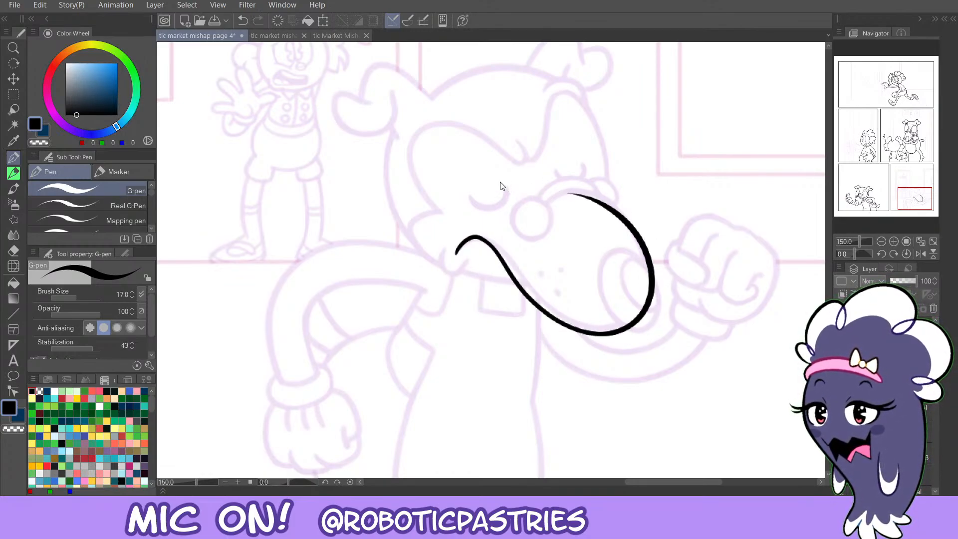
{"action": "key", "text": "ctrl+z"}
{"action": "mouse_move", "coordinate": [483, 238]}
{"action": "left_mouse_down"}
{"action": "mouse_move", "coordinate": [568, 328]}
{"action": "mouse_move", "coordinate": [648, 310]}
{"action": "mouse_move", "coordinate": [565, 190]}
{"action": "left_mouse_up"}
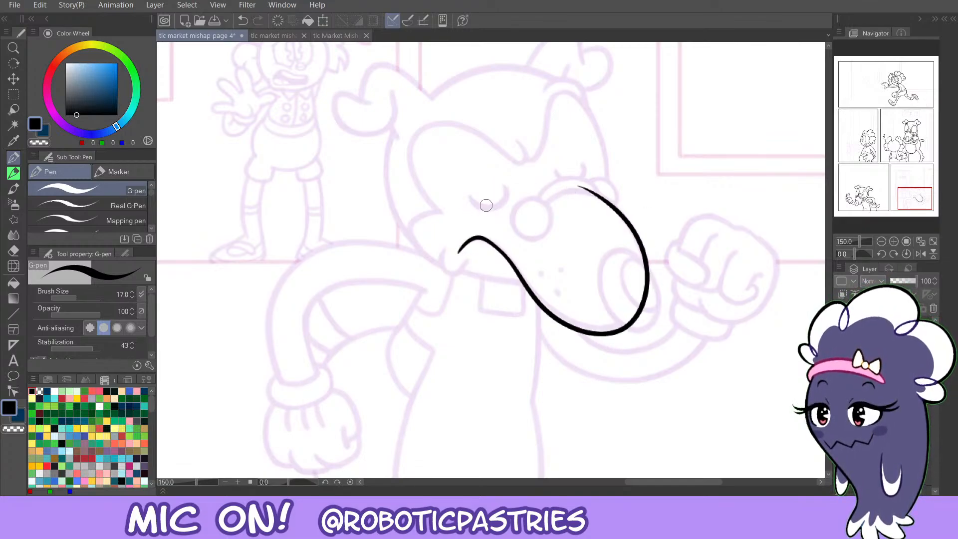
{"action": "key", "text": "c"}
{"action": "left_click_drag", "start_coordinate": [470, 243], "coordinate": [462, 258]}
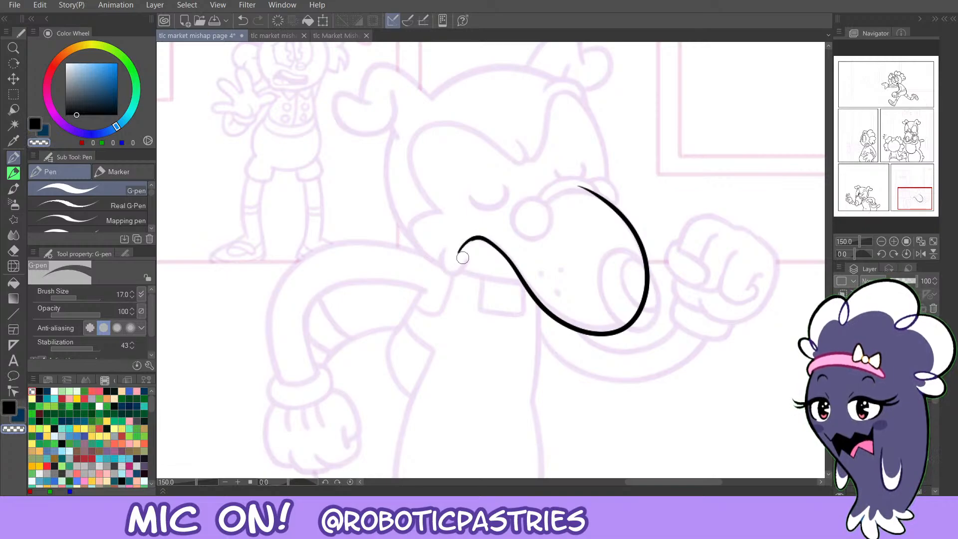
{"action": "key", "text": "ctrl+z"}
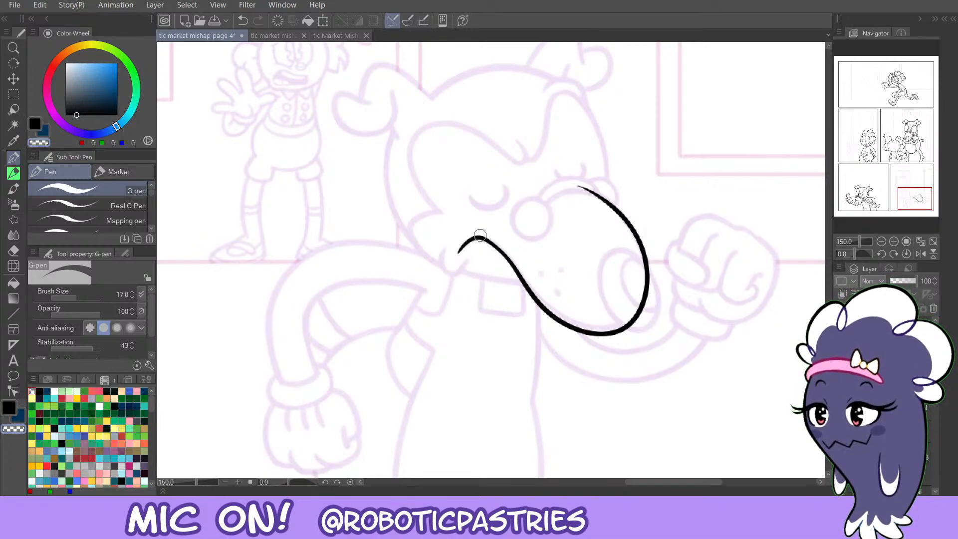
{"action": "key", "text": "ctrl+z"}
{"action": "key", "text": "c"}
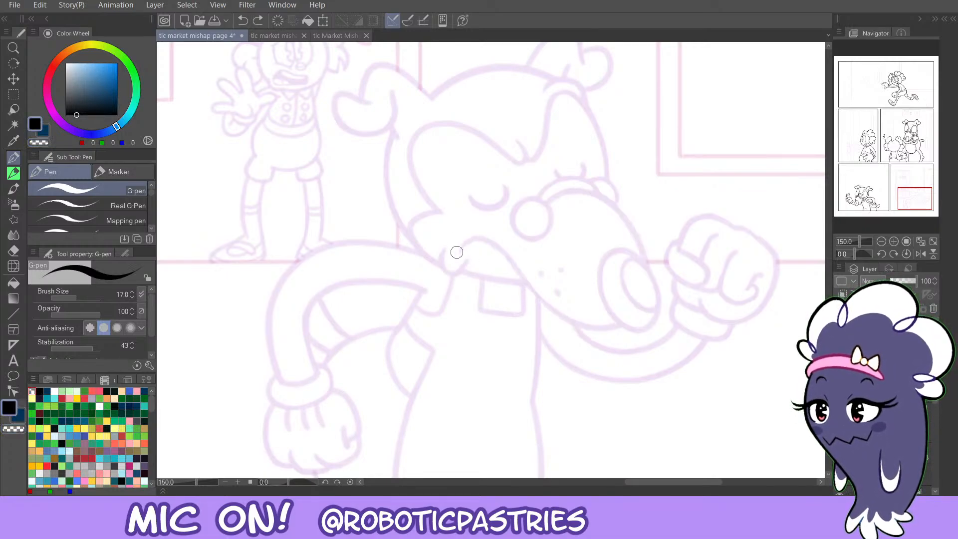
{"action": "mouse_move", "coordinate": [457, 256]}
{"action": "left_mouse_down"}
{"action": "mouse_move", "coordinate": [479, 236]}
{"action": "mouse_move", "coordinate": [502, 259]}
{"action": "mouse_move", "coordinate": [465, 242]}
{"action": "mouse_move", "coordinate": [485, 238]}
{"action": "mouse_move", "coordinate": [537, 297]}
{"action": "mouse_move", "coordinate": [604, 338]}
{"action": "mouse_move", "coordinate": [663, 273]}
{"action": "mouse_move", "coordinate": [540, 189]}
{"action": "left_mouse_up"}
{"action": "key", "text": "ctrl+z"}
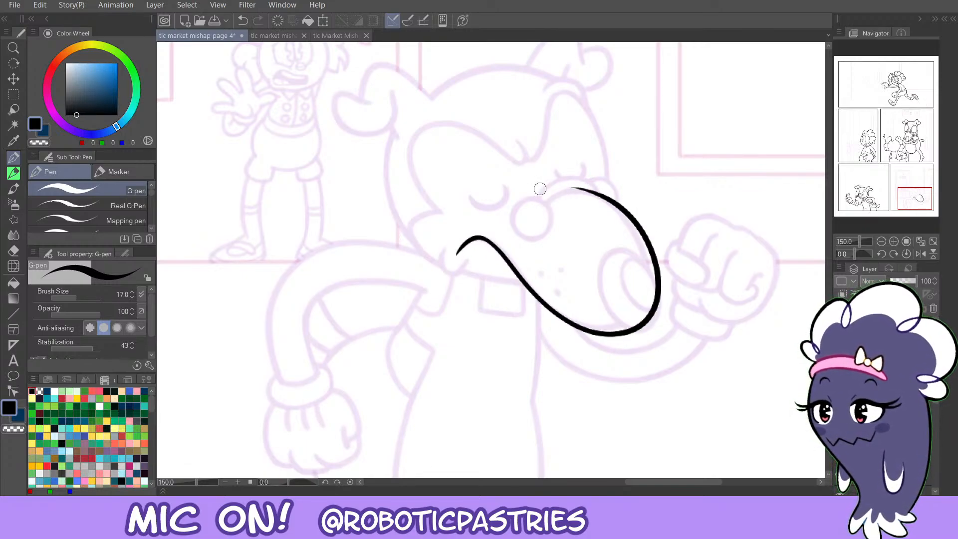
Flip the canvas view horizontally and ink the mouth line and underside of the snout as one curve ending partway up the snout.
{"action": "left_click", "coordinate": [921, 255]}
{"action": "left_click_drag", "start_coordinate": [547, 483], "coordinate": [538, 483]}
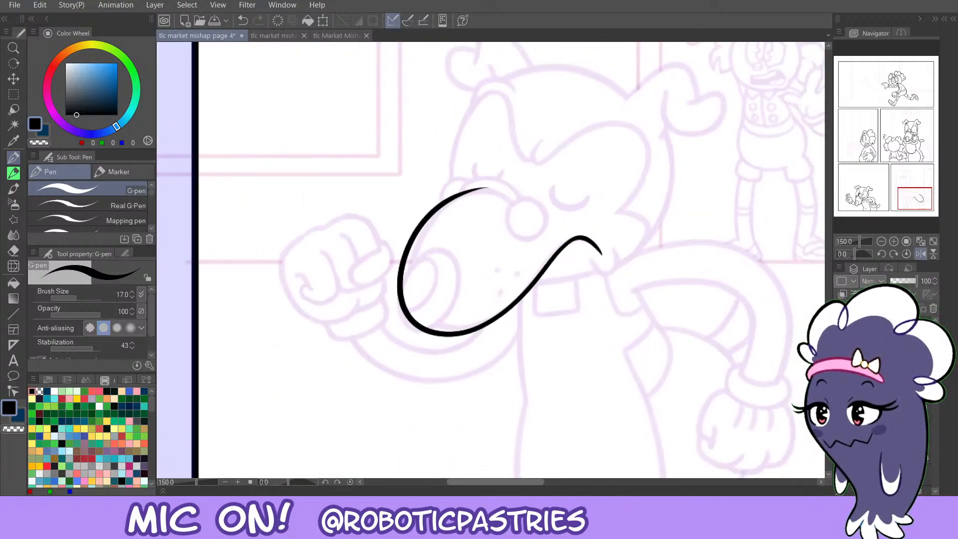
{"action": "key", "text": "ctrl+z"}
{"action": "mouse_move", "coordinate": [411, 251]}
{"action": "left_mouse_down"}
{"action": "mouse_move", "coordinate": [515, 298]}
{"action": "mouse_move", "coordinate": [583, 241]}
{"action": "mouse_move", "coordinate": [604, 257]}
{"action": "mouse_move", "coordinate": [598, 250]}
{"action": "left_mouse_up"}
{"action": "key", "text": "ctrl+z"}
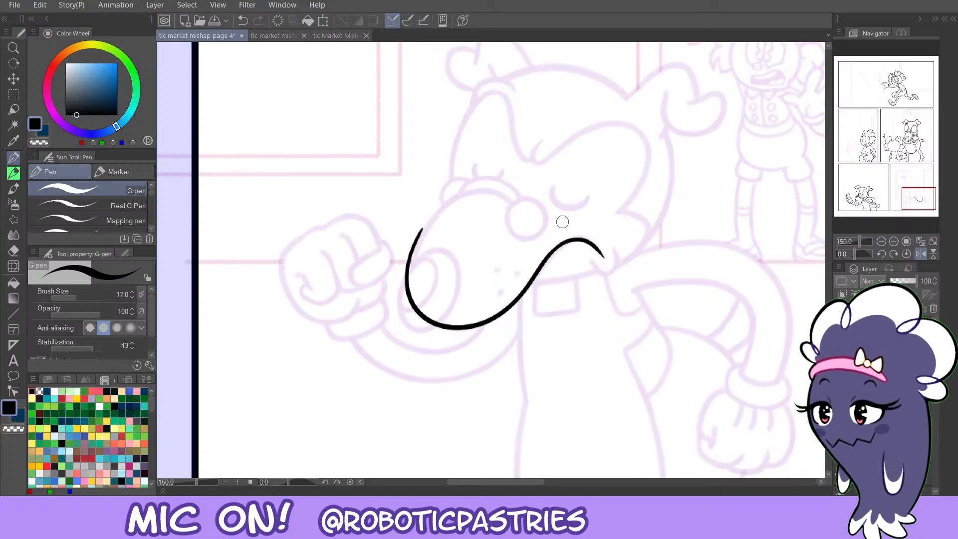
Refine the end of the mouth line into a small pointed corner.
{"action": "key", "text": "c"}
{"action": "left_click_drag", "start_coordinate": [606, 251], "coordinate": [602, 259]}
{"action": "key", "text": "c"}
{"action": "key", "text": "ctrl+z"}
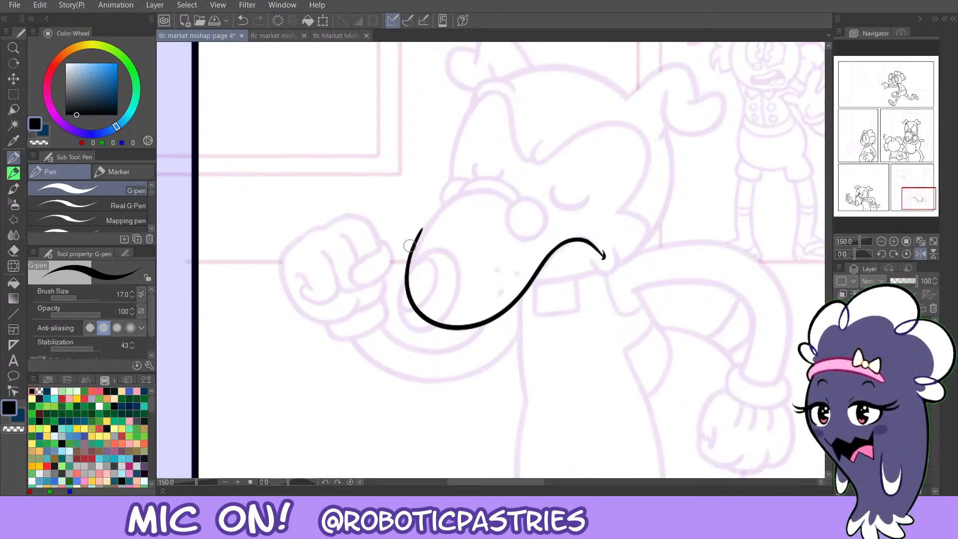
Ink the upper snout outline and erase the part of the contour that crosses the sketched nose.
{"action": "key", "text": "e"}
{"action": "left_click_drag", "start_coordinate": [418, 219], "coordinate": [408, 297]}
{"action": "key", "text": "p"}
{"action": "mouse_move", "coordinate": [513, 199]}
{"action": "left_mouse_down"}
{"action": "mouse_move", "coordinate": [466, 188]}
{"action": "mouse_move", "coordinate": [402, 289]}
{"action": "mouse_move", "coordinate": [421, 223]}
{"action": "mouse_move", "coordinate": [503, 190]}
{"action": "mouse_move", "coordinate": [424, 249]}
{"action": "mouse_move", "coordinate": [421, 281]}
{"action": "mouse_move", "coordinate": [411, 252]}
{"action": "mouse_move", "coordinate": [480, 190]}
{"action": "mouse_move", "coordinate": [418, 232]}
{"action": "mouse_move", "coordinate": [420, 294]}
{"action": "mouse_move", "coordinate": [406, 285]}
{"action": "mouse_move", "coordinate": [421, 272]}
{"action": "mouse_move", "coordinate": [426, 320]}
{"action": "left_mouse_up"}
{"action": "key", "text": "ctrl+z"}
{"action": "key", "text": "ctrl+z"}
{"action": "key", "text": "ctrl+z"}
{"action": "key", "text": "ctrl+z"}
{"action": "key", "text": "e"}
{"action": "left_click_drag", "start_coordinate": [428, 260], "coordinate": [408, 290]}
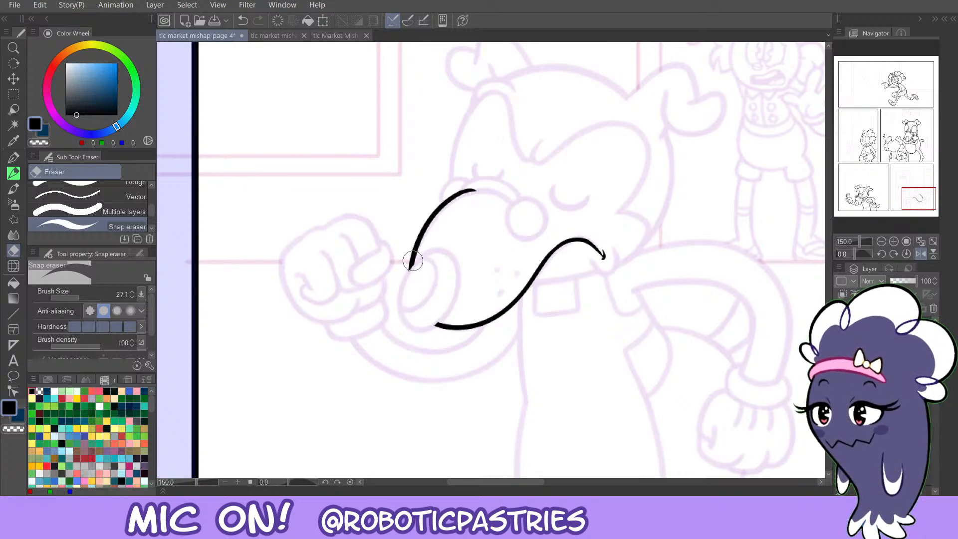
Ink the glasses' curved bridge over the snout and the round near lens with a short highlight arc inside.
{"action": "key", "text": "p"}
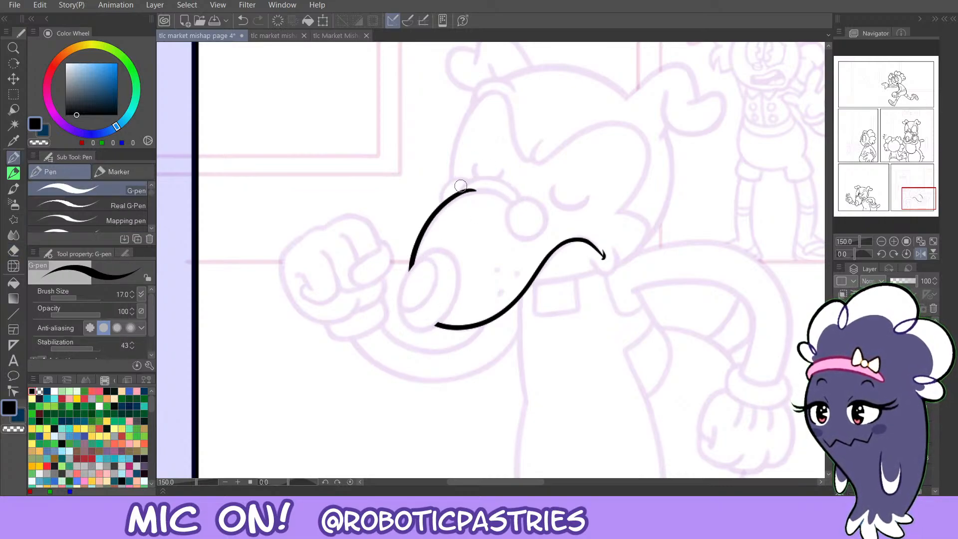
{"action": "mouse_move", "coordinate": [461, 185]}
{"action": "left_mouse_down"}
{"action": "mouse_move", "coordinate": [510, 186]}
{"action": "mouse_move", "coordinate": [517, 202]}
{"action": "mouse_move", "coordinate": [482, 190]}
{"action": "mouse_move", "coordinate": [519, 215]}
{"action": "mouse_move", "coordinate": [491, 178]}
{"action": "mouse_move", "coordinate": [462, 190]}
{"action": "mouse_move", "coordinate": [479, 177]}
{"action": "mouse_move", "coordinate": [518, 216]}
{"action": "mouse_move", "coordinate": [468, 187]}
{"action": "mouse_move", "coordinate": [548, 227]}
{"action": "mouse_move", "coordinate": [508, 209]}
{"action": "left_mouse_up"}
{"action": "key", "text": "ctrl+z"}
{"action": "key", "text": "ctrl+z"}
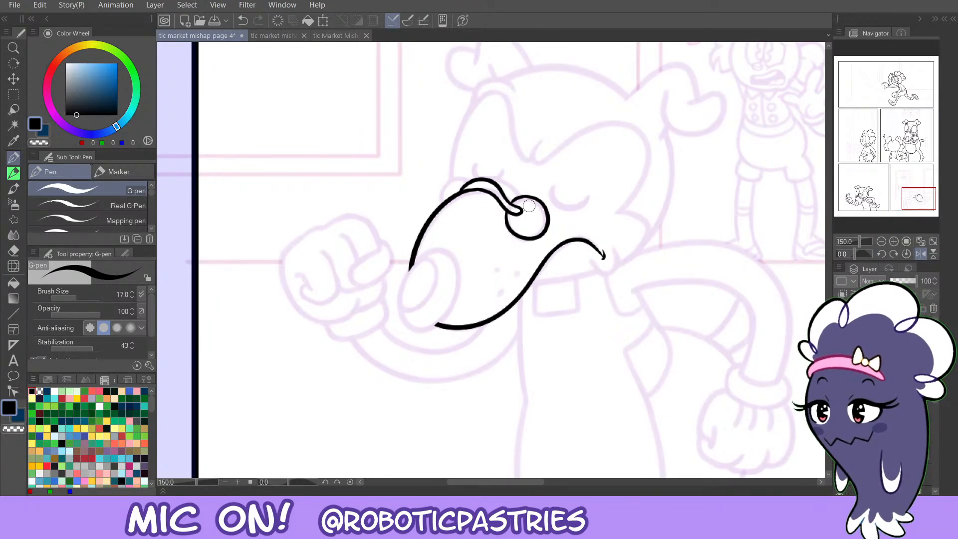
{"action": "left_click_drag", "start_coordinate": [519, 200], "coordinate": [544, 218]}
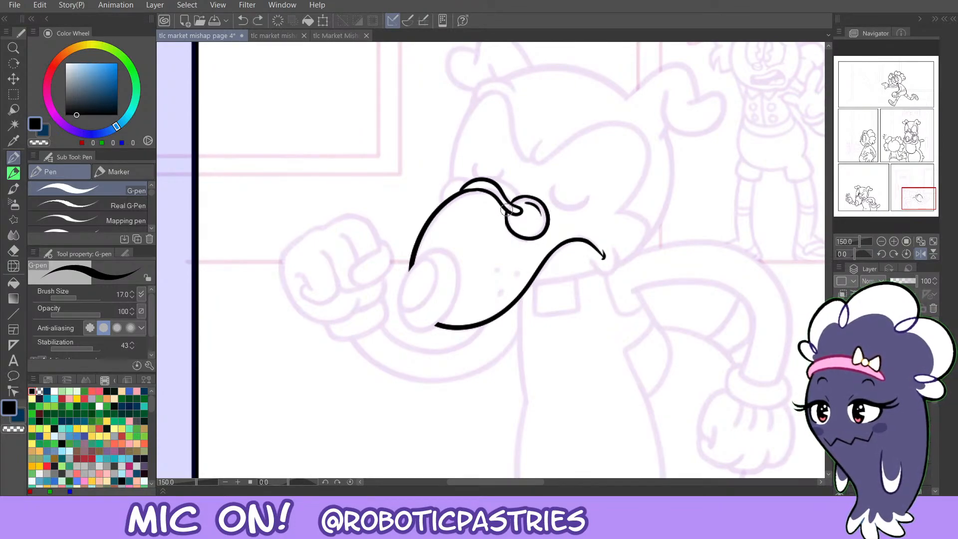
{"action": "key", "text": "ctrl+z"}
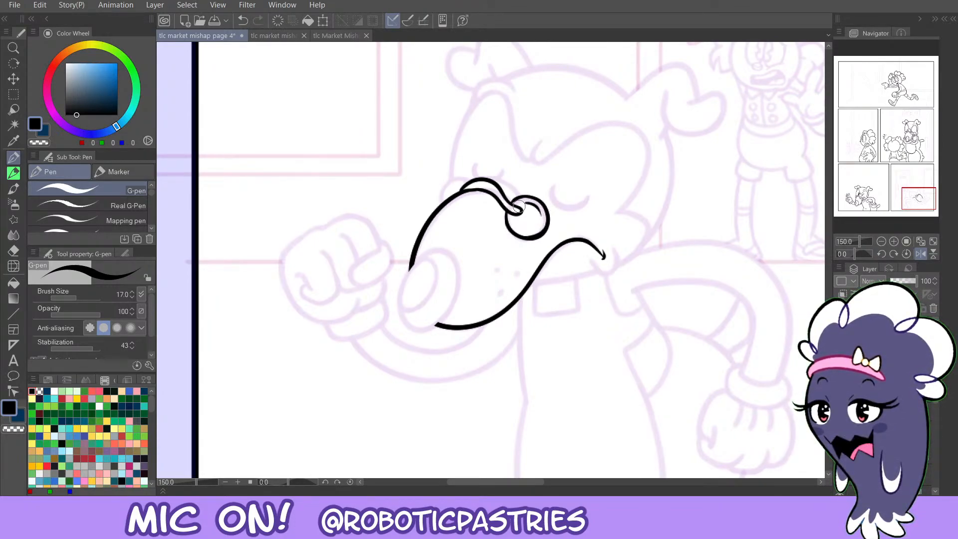
{"action": "left_click_drag", "start_coordinate": [512, 203], "coordinate": [515, 199]}
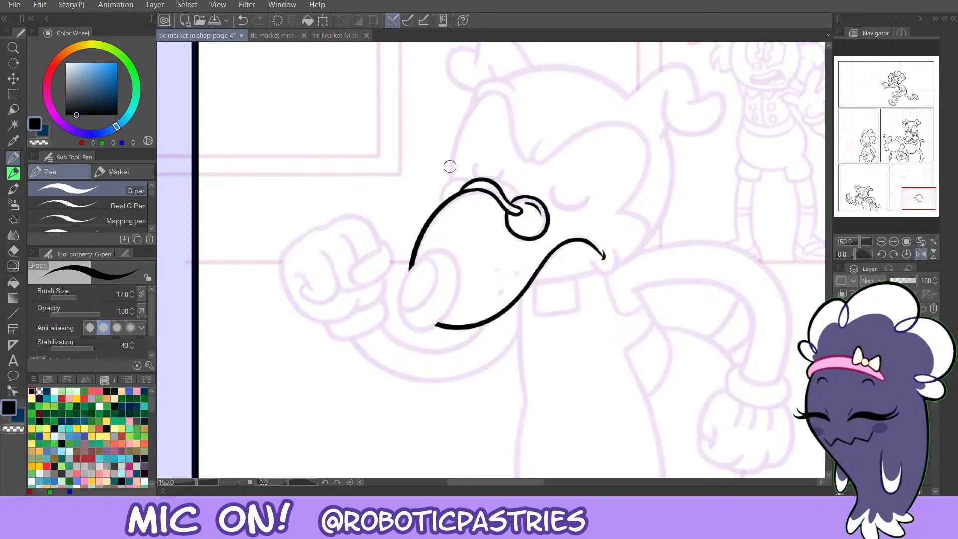
Ink the partly hidden far lens of the glasses behind the top of the snout.
{"action": "mouse_move", "coordinate": [459, 179]}
{"action": "left_mouse_down"}
{"action": "mouse_move", "coordinate": [441, 205]}
{"action": "mouse_move", "coordinate": [471, 184]}
{"action": "mouse_move", "coordinate": [449, 182]}
{"action": "left_mouse_up"}
{"action": "key", "text": "ctrl+z"}
{"action": "key", "text": "ctrl+z"}
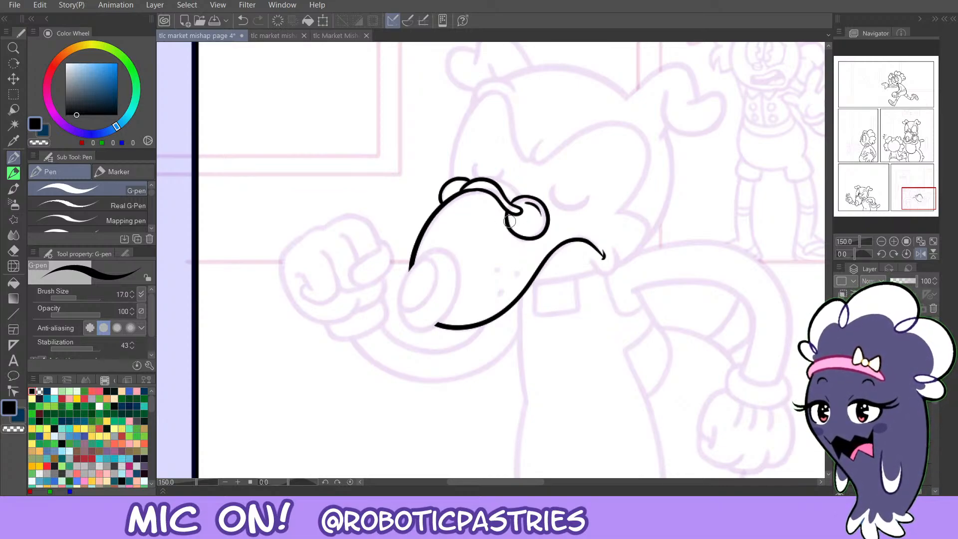
Touch up the near lens and ink a small highlight arc inside the far lens.
{"action": "key", "text": "c"}
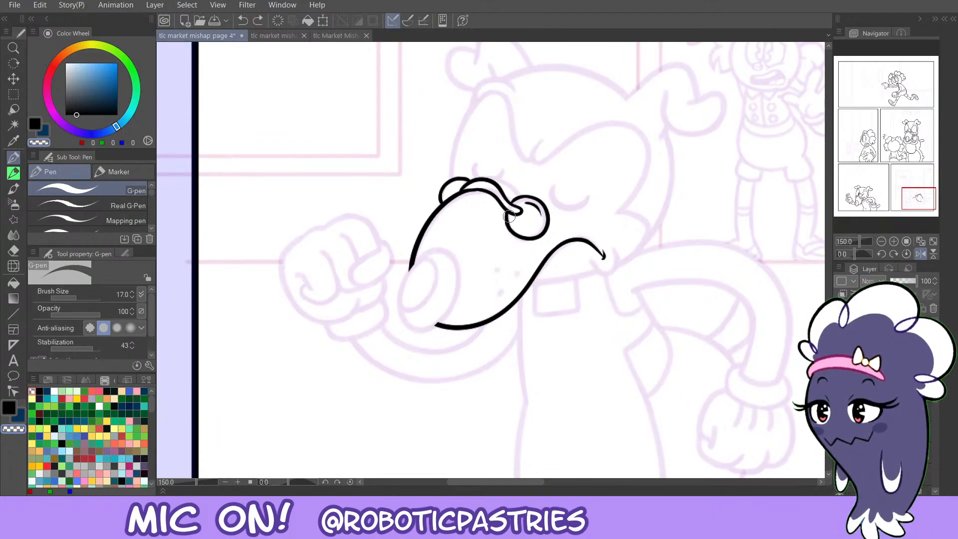
{"action": "key", "text": "c"}
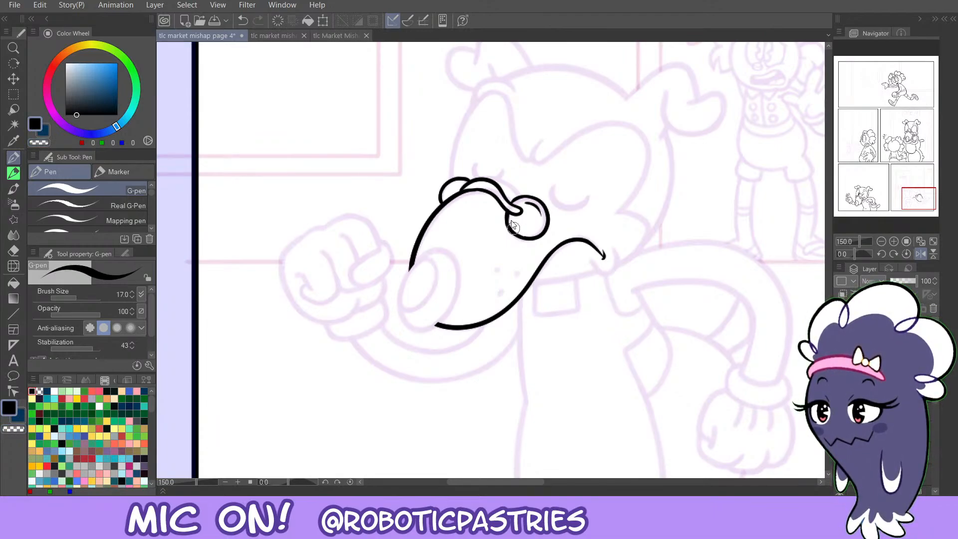
{"action": "key", "text": "c"}
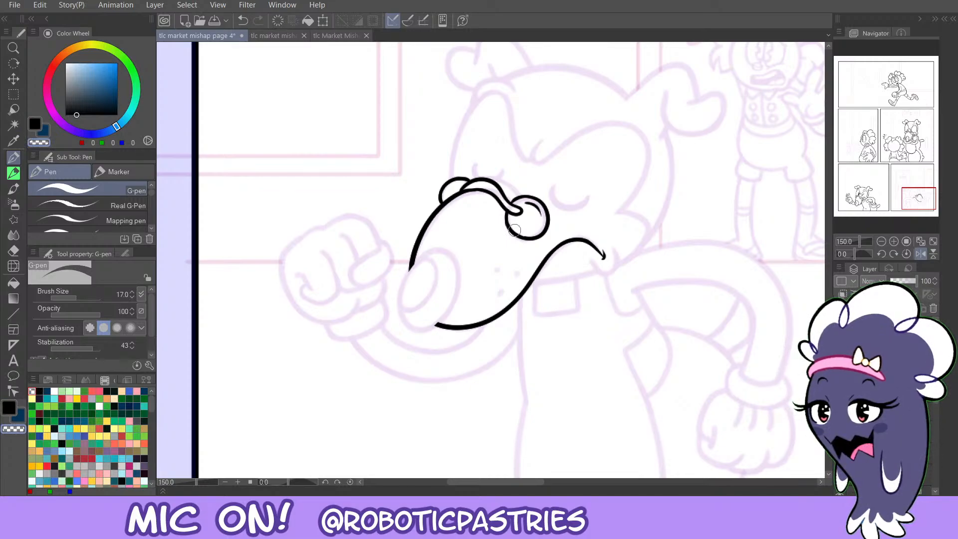
{"action": "key", "text": "c"}
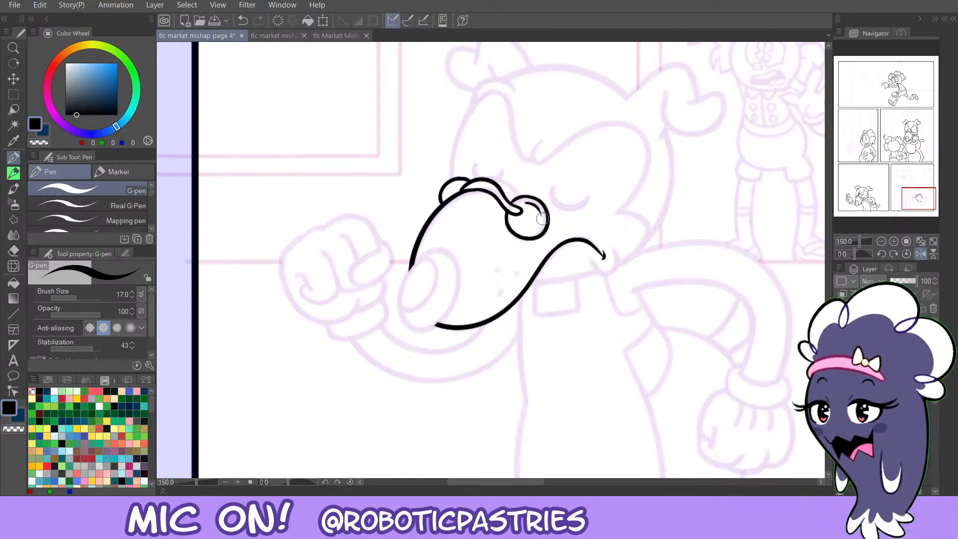
{"action": "left_click_drag", "start_coordinate": [531, 201], "coordinate": [525, 202]}
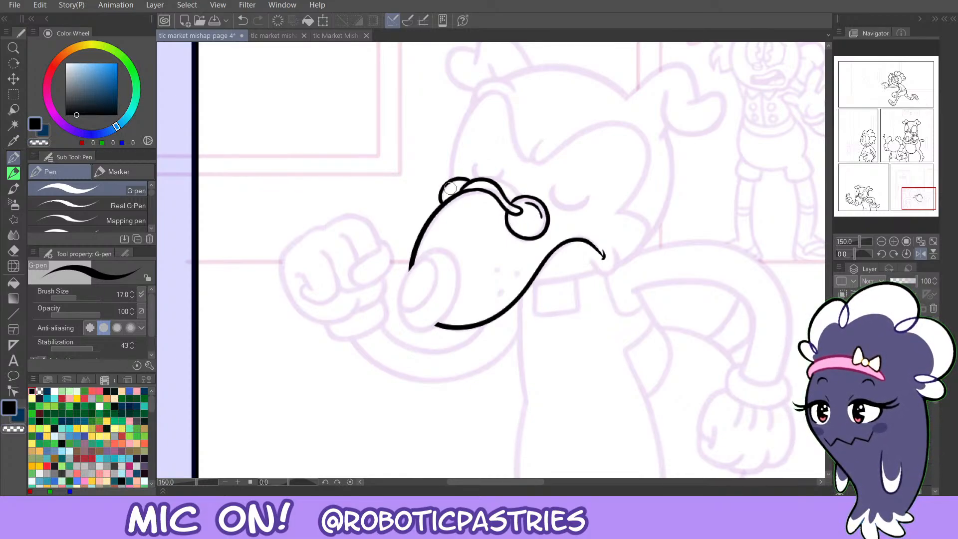
{"action": "key", "text": "ctrl+z"}
{"action": "left_click_drag", "start_coordinate": [450, 189], "coordinate": [462, 185]}
{"action": "key", "text": "ctrl+z"}
{"action": "key", "text": "ctrl+z"}
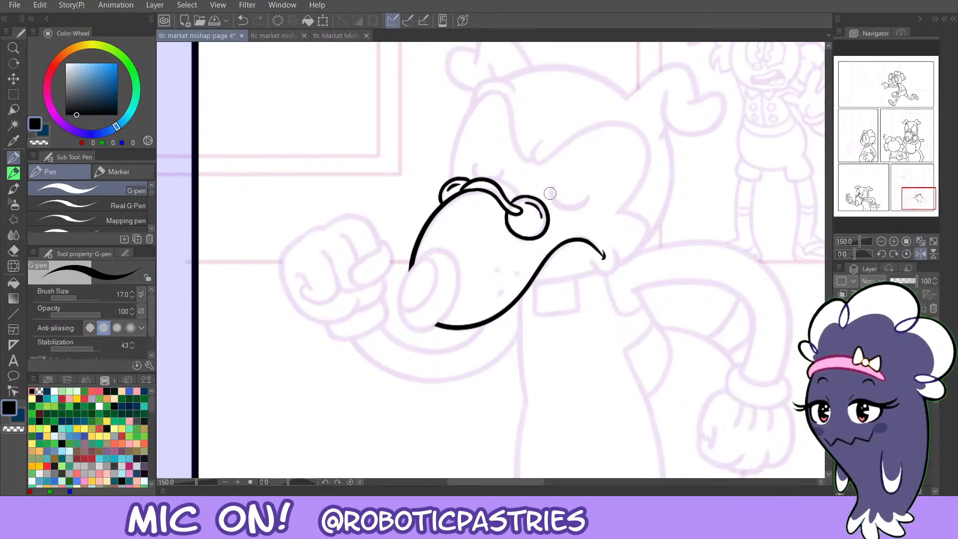
Ink the near closed eye as a thick downward-curving arc beside the round lens.
{"action": "mouse_move", "coordinate": [552, 187]}
{"action": "left_mouse_down"}
{"action": "mouse_move", "coordinate": [560, 209]}
{"action": "mouse_move", "coordinate": [587, 194]}
{"action": "mouse_move", "coordinate": [580, 209]}
{"action": "mouse_move", "coordinate": [588, 196]}
{"action": "mouse_move", "coordinate": [576, 208]}
{"action": "mouse_move", "coordinate": [553, 188]}
{"action": "left_mouse_up"}
{"action": "key", "text": "ctrl+z"}
{"action": "key", "text": "ctrl+z"}
{"action": "key", "text": "ctrl+z"}
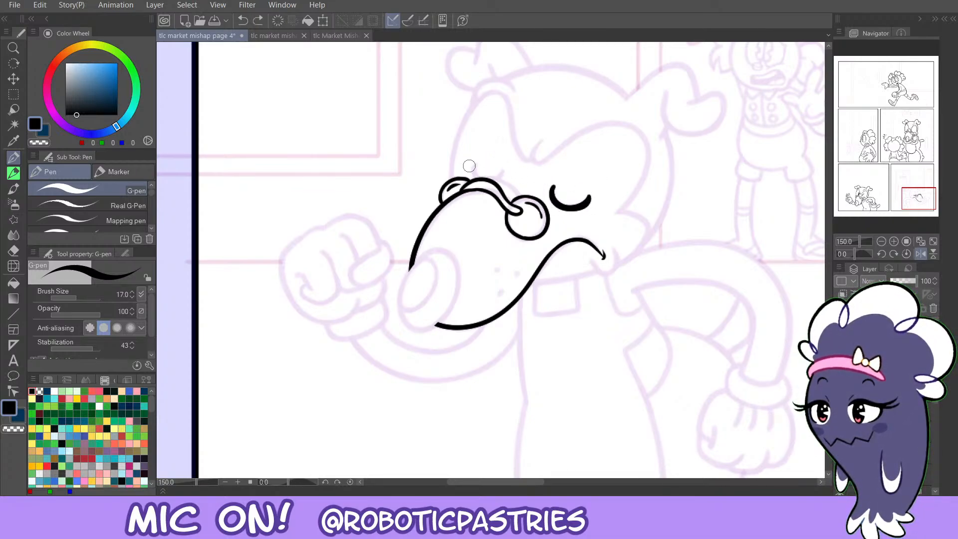
Ink the two short raised ends of the far closed eye just above the glasses' bridge.
{"action": "key", "text": "c"}
{"action": "mouse_move", "coordinate": [487, 184]}
{"action": "left_mouse_down"}
{"action": "mouse_move", "coordinate": [517, 210]}
{"action": "mouse_move", "coordinate": [474, 180]}
{"action": "mouse_move", "coordinate": [489, 179]}
{"action": "mouse_move", "coordinate": [525, 211]}
{"action": "mouse_move", "coordinate": [500, 185]}
{"action": "left_mouse_up"}
{"action": "key", "text": "ctrl+z"}
{"action": "key", "text": "c"}
{"action": "key", "text": "ctrl+z"}
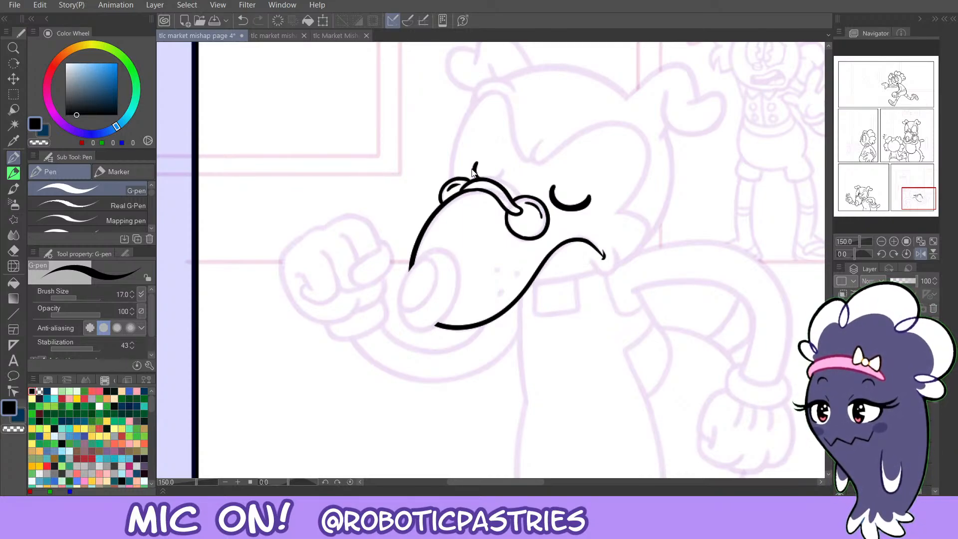
{"action": "key", "text": "ctrl+z"}
{"action": "left_click_drag", "start_coordinate": [472, 172], "coordinate": [474, 158]}
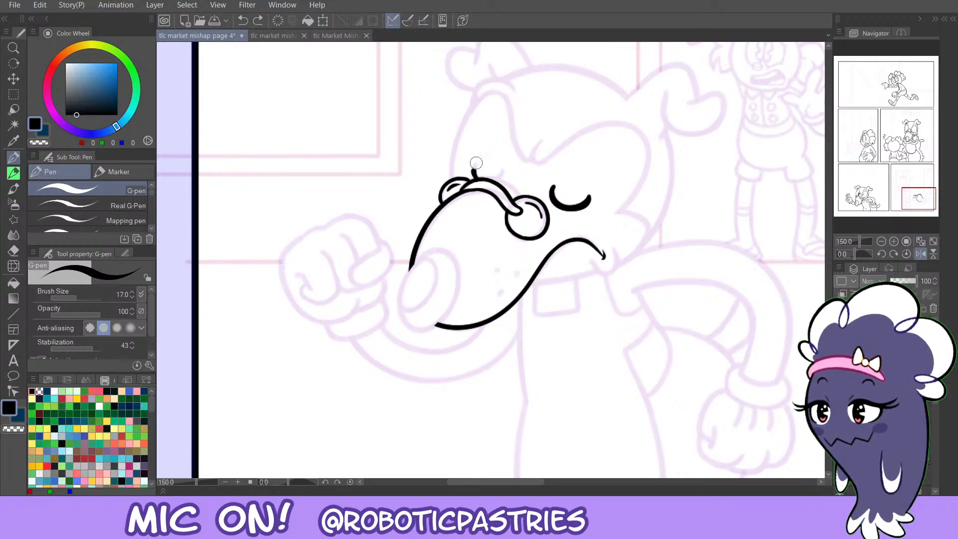
{"action": "key", "text": "ctrl+z"}
{"action": "left_click_drag", "start_coordinate": [476, 161], "coordinate": [473, 172]}
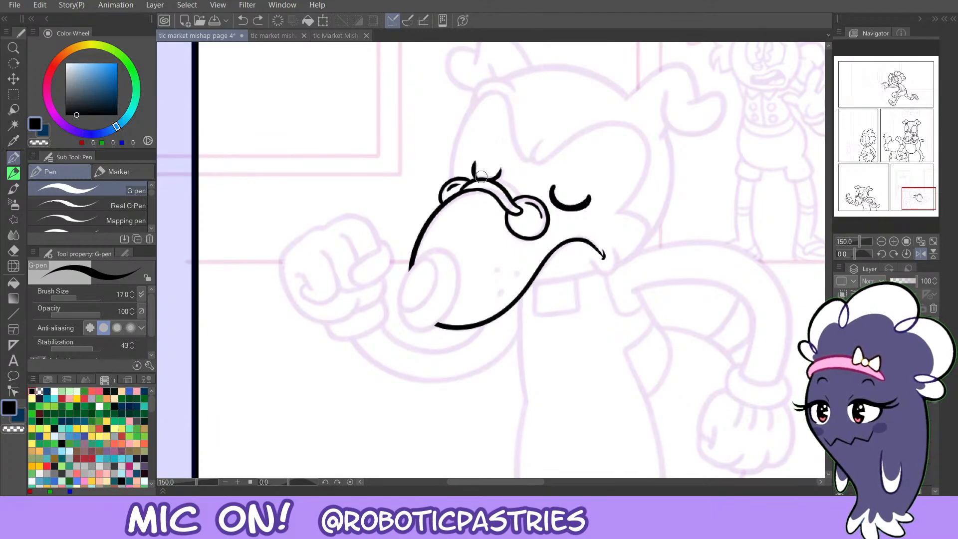
Join and thicken the far closed eye's strokes into one arc resting on the glasses' bridge.
{"action": "left_click_drag", "start_coordinate": [473, 161], "coordinate": [500, 168]}
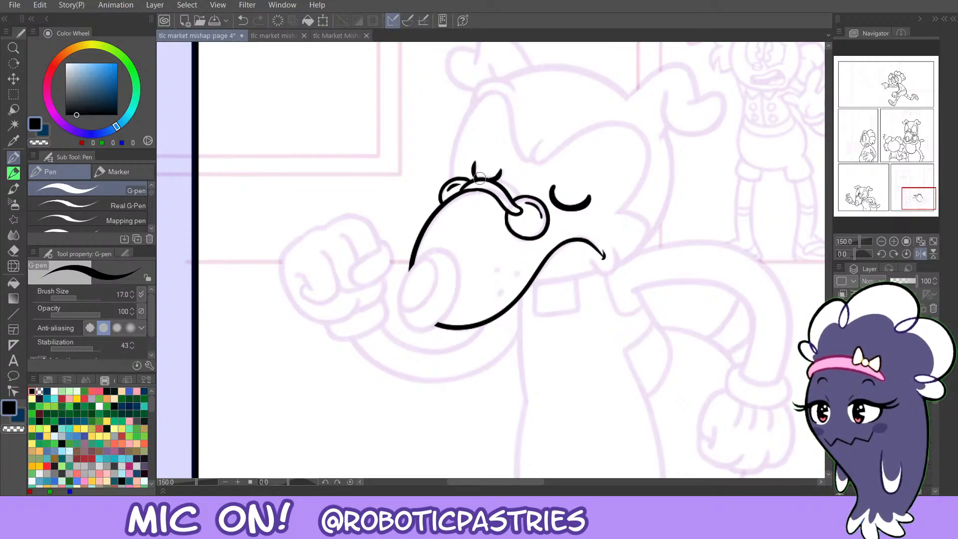
{"action": "key", "text": "ctrl+z"}
{"action": "left_click_drag", "start_coordinate": [479, 178], "coordinate": [478, 165]}
{"action": "key", "text": "ctrl+z"}
{"action": "key", "text": "c"}
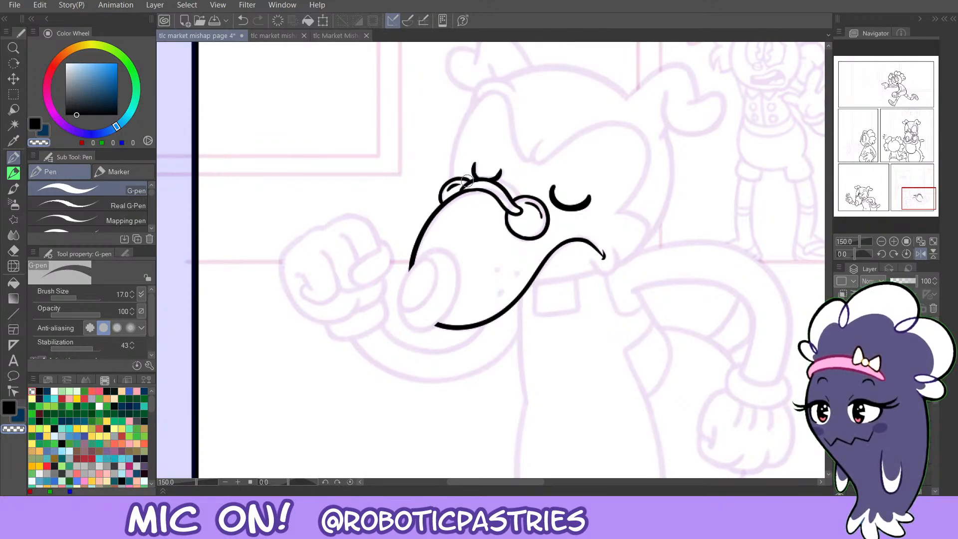
Ink a small rounded curve around the mouth corner and add three whisker dots on the snout.
{"action": "key", "text": "c"}
{"action": "mouse_move", "coordinate": [592, 259]}
{"action": "left_mouse_down"}
{"action": "mouse_move", "coordinate": [612, 275]}
{"action": "mouse_move", "coordinate": [613, 247]}
{"action": "mouse_move", "coordinate": [611, 278]}
{"action": "mouse_move", "coordinate": [618, 253]}
{"action": "left_mouse_up"}
{"action": "key", "text": "ctrl+z"}
{"action": "key", "text": "ctrl+z"}
{"action": "key", "text": "ctrl+z"}
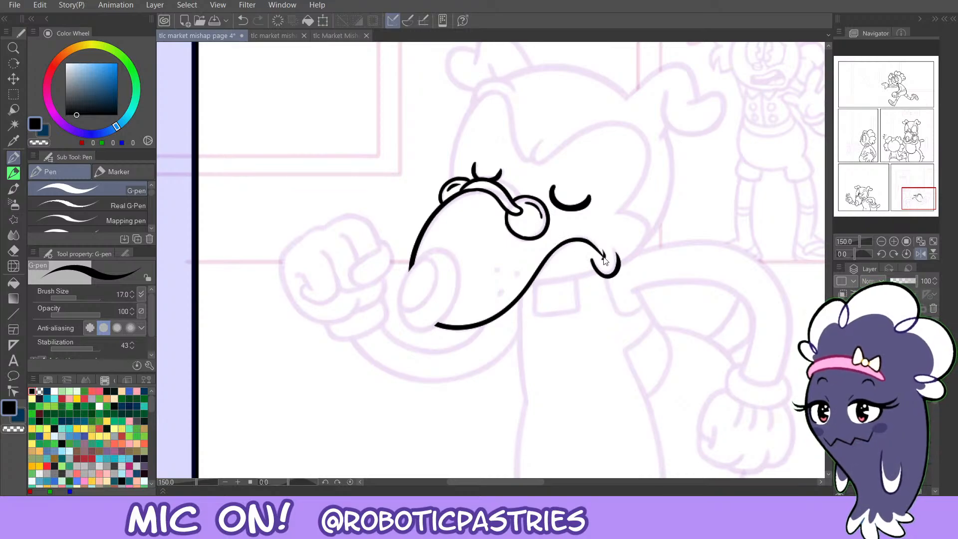
{"action": "key", "text": "ctrl+z"}
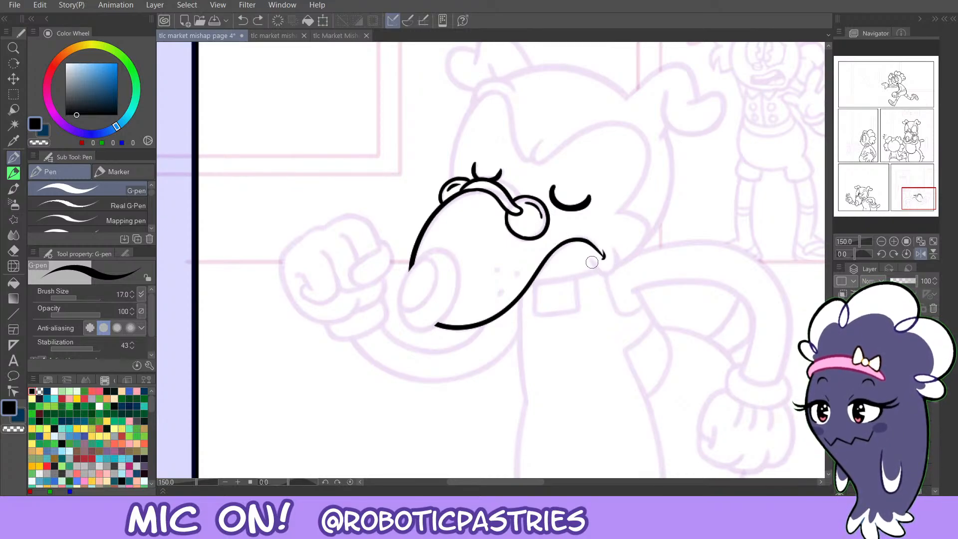
{"action": "mouse_move", "coordinate": [592, 262]}
{"action": "left_mouse_down"}
{"action": "mouse_move", "coordinate": [606, 277]}
{"action": "mouse_move", "coordinate": [606, 245]}
{"action": "left_mouse_up"}
Trim the snout outline's two open ends where they meet the sketched nose.
{"action": "key", "text": "c"}
{"action": "mouse_move", "coordinate": [412, 274]}
{"action": "left_mouse_down"}
{"action": "mouse_move", "coordinate": [418, 261]}
{"action": "mouse_move", "coordinate": [415, 274]}
{"action": "left_mouse_up"}
{"action": "left_click_drag", "start_coordinate": [433, 327], "coordinate": [442, 319]}
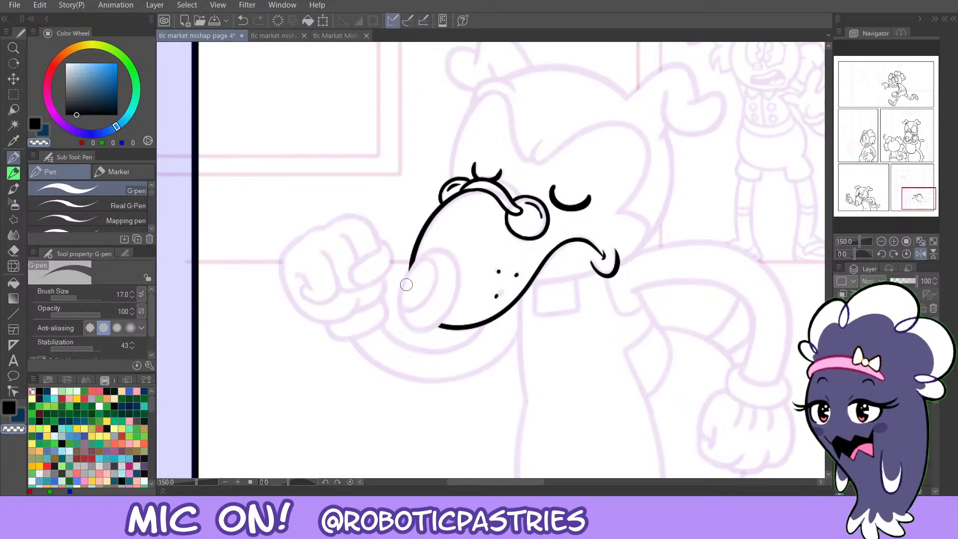
Ink the large oval nose at the tip of the snout, closing the gap in the outline.
{"action": "key", "text": "c"}
{"action": "mouse_move", "coordinate": [422, 251]}
{"action": "left_mouse_down"}
{"action": "mouse_move", "coordinate": [404, 327]}
{"action": "mouse_move", "coordinate": [455, 300]}
{"action": "mouse_move", "coordinate": [431, 247]}
{"action": "mouse_move", "coordinate": [400, 282]}
{"action": "mouse_move", "coordinate": [421, 334]}
{"action": "mouse_move", "coordinate": [457, 268]}
{"action": "mouse_move", "coordinate": [414, 265]}
{"action": "mouse_move", "coordinate": [400, 298]}
{"action": "mouse_move", "coordinate": [428, 334]}
{"action": "mouse_move", "coordinate": [456, 273]}
{"action": "mouse_move", "coordinate": [419, 246]}
{"action": "mouse_move", "coordinate": [402, 307]}
{"action": "mouse_move", "coordinate": [440, 334]}
{"action": "mouse_move", "coordinate": [455, 267]}
{"action": "mouse_move", "coordinate": [414, 267]}
{"action": "mouse_move", "coordinate": [402, 288]}
{"action": "mouse_move", "coordinate": [416, 339]}
{"action": "mouse_move", "coordinate": [461, 289]}
{"action": "mouse_move", "coordinate": [436, 247]}
{"action": "mouse_move", "coordinate": [404, 276]}
{"action": "left_mouse_up"}
{"action": "key", "text": "ctrl+z"}
{"action": "key", "text": "ctrl+z"}
{"action": "key", "text": "ctrl+z"}
{"action": "key", "text": "ctrl+z"}
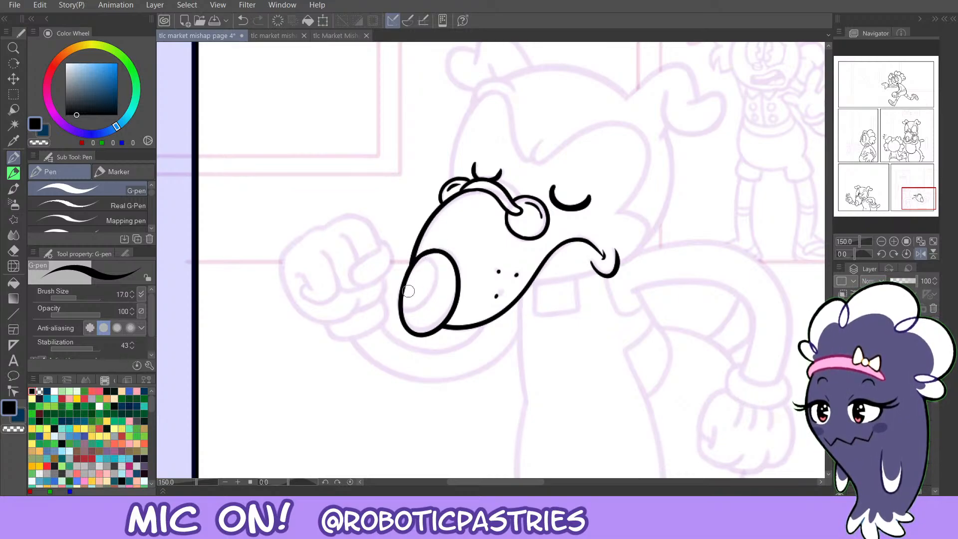
Try short extra strokes along the upper and outer edge of the oval nose.
{"action": "left_click_drag", "start_coordinate": [419, 259], "coordinate": [439, 252]}
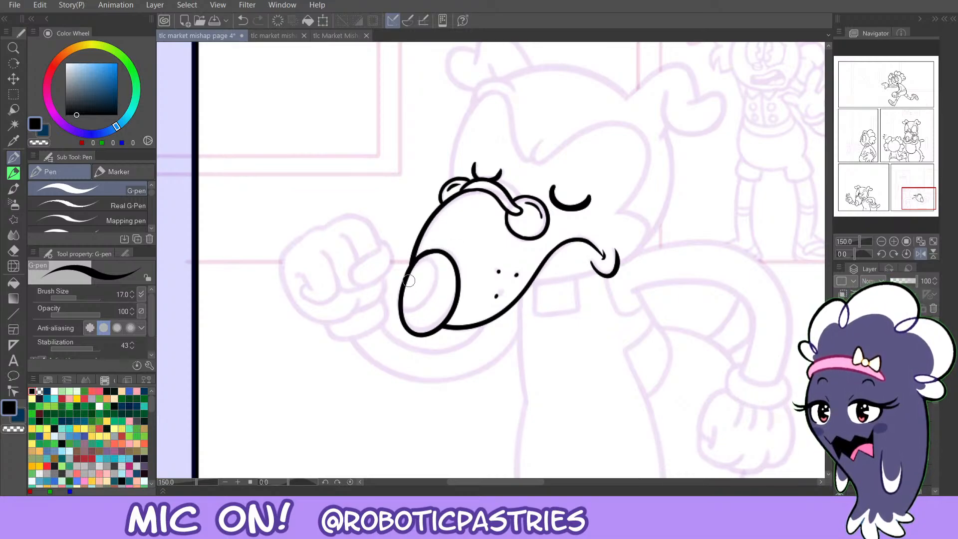
{"action": "mouse_move", "coordinate": [405, 291]}
{"action": "left_mouse_down"}
{"action": "mouse_move", "coordinate": [430, 306]}
{"action": "mouse_move", "coordinate": [420, 262]}
{"action": "mouse_move", "coordinate": [411, 276]}
{"action": "mouse_move", "coordinate": [435, 283]}
{"action": "mouse_move", "coordinate": [407, 306]}
{"action": "left_mouse_up"}
{"action": "key", "text": "ctrl+z"}
{"action": "key", "text": "ctrl+z"}
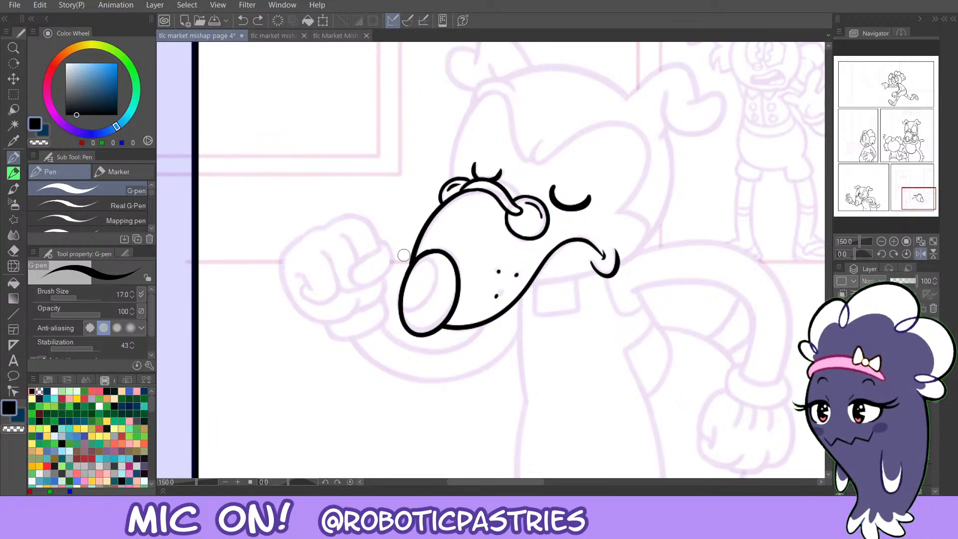
Ink the inner highlight curve inside the oval nose and thicken the nose's lower rim.
{"action": "mouse_move", "coordinate": [409, 266]}
{"action": "left_mouse_down"}
{"action": "mouse_move", "coordinate": [401, 330]}
{"action": "mouse_move", "coordinate": [451, 309]}
{"action": "left_mouse_up"}
{"action": "key", "text": "ctrl+z"}
{"action": "mouse_move", "coordinate": [414, 258]}
{"action": "left_mouse_down"}
{"action": "mouse_move", "coordinate": [400, 302]}
{"action": "mouse_move", "coordinate": [423, 341]}
{"action": "mouse_move", "coordinate": [456, 301]}
{"action": "mouse_move", "coordinate": [410, 278]}
{"action": "mouse_move", "coordinate": [413, 269]}
{"action": "mouse_move", "coordinate": [408, 314]}
{"action": "mouse_move", "coordinate": [434, 265]}
{"action": "mouse_move", "coordinate": [407, 279]}
{"action": "mouse_move", "coordinate": [417, 259]}
{"action": "mouse_move", "coordinate": [436, 273]}
{"action": "mouse_move", "coordinate": [412, 315]}
{"action": "mouse_move", "coordinate": [410, 284]}
{"action": "mouse_move", "coordinate": [420, 314]}
{"action": "mouse_move", "coordinate": [429, 258]}
{"action": "mouse_move", "coordinate": [413, 269]}
{"action": "left_mouse_up"}
{"action": "key", "text": "ctrl+z"}
{"action": "key", "text": "ctrl+z"}
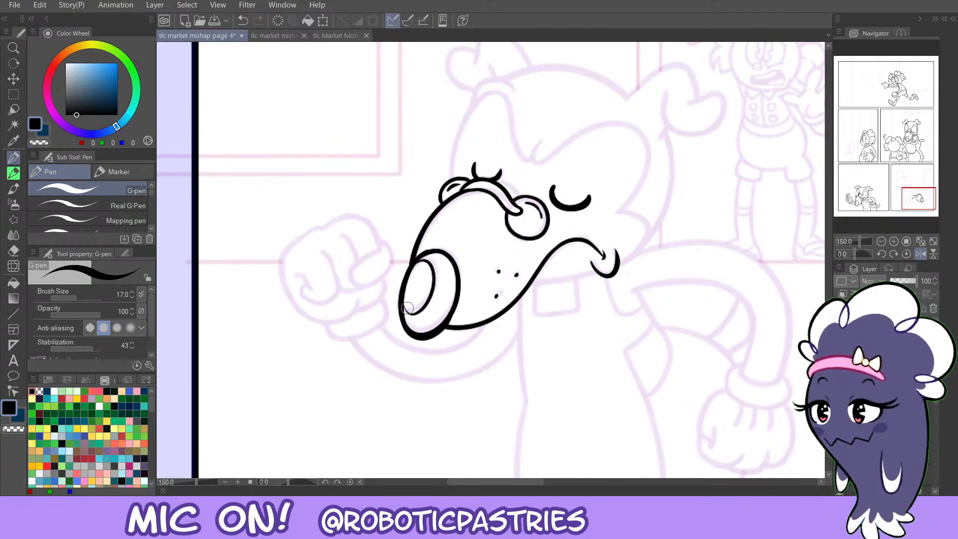
{"action": "key", "text": "ctrl+z"}
{"action": "left_click_drag", "start_coordinate": [413, 316], "coordinate": [405, 290]}
{"action": "key", "text": "ctrl+z"}
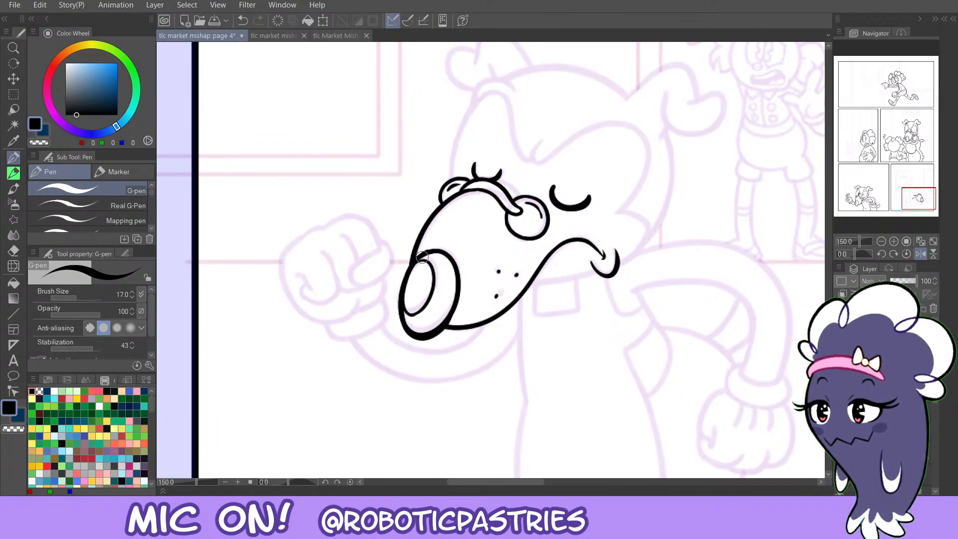
{"action": "key", "text": "ctrl+z"}
{"action": "left_click_drag", "start_coordinate": [424, 252], "coordinate": [448, 256]}
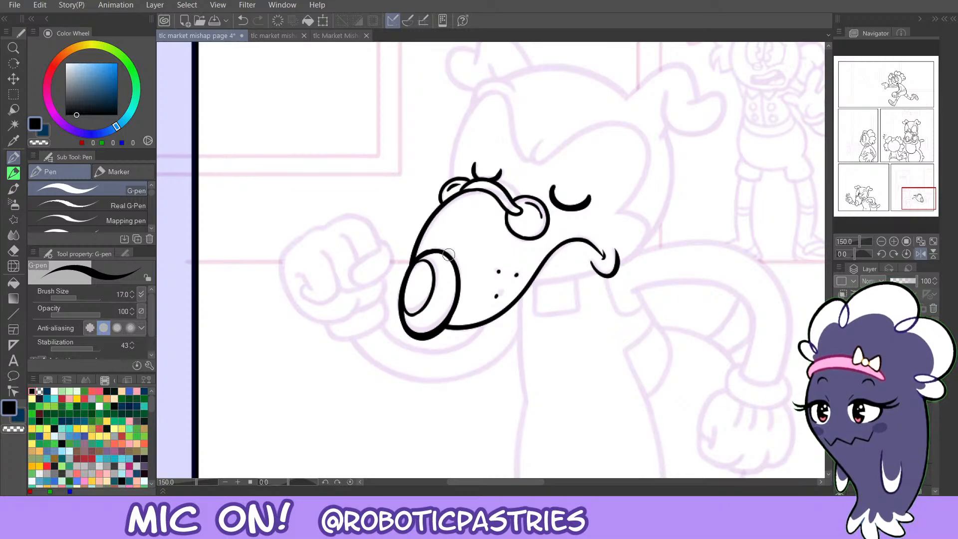
Try a curved lower-jaw line from the underside of the snout to the mouth corner.
{"action": "left_click_drag", "start_coordinate": [529, 286], "coordinate": [601, 273]}
{"action": "key", "text": "ctrl+z"}
{"action": "key", "text": "ctrl+z"}
{"action": "key", "text": "ctrl+z"}
{"action": "key", "text": "ctrl+z"}
{"action": "key", "text": "ctrl+z"}
{"action": "key", "text": "ctrl+z"}
{"action": "key", "text": "ctrl+z"}
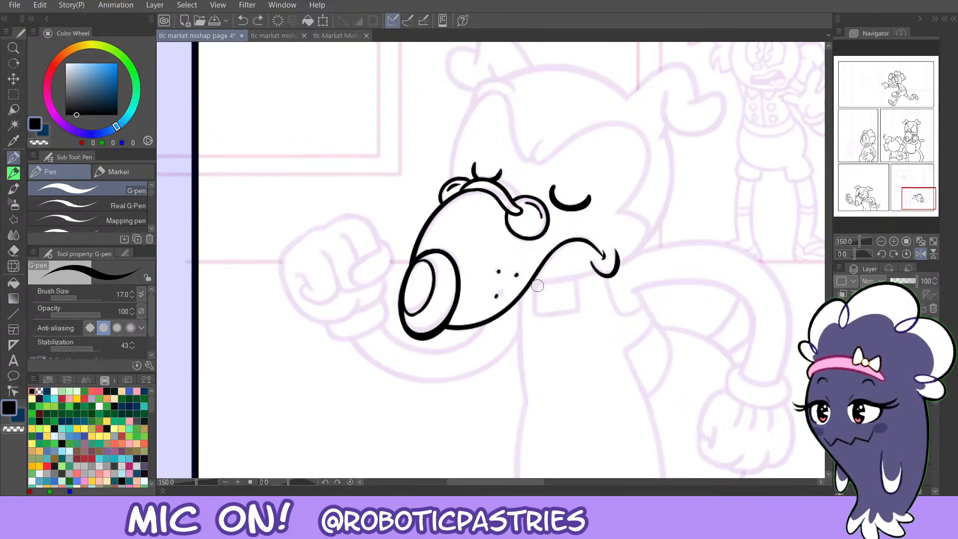
{"action": "left_click_drag", "start_coordinate": [529, 285], "coordinate": [601, 273]}
{"action": "key", "text": "ctrl+z"}
{"action": "key", "text": "ctrl+z"}
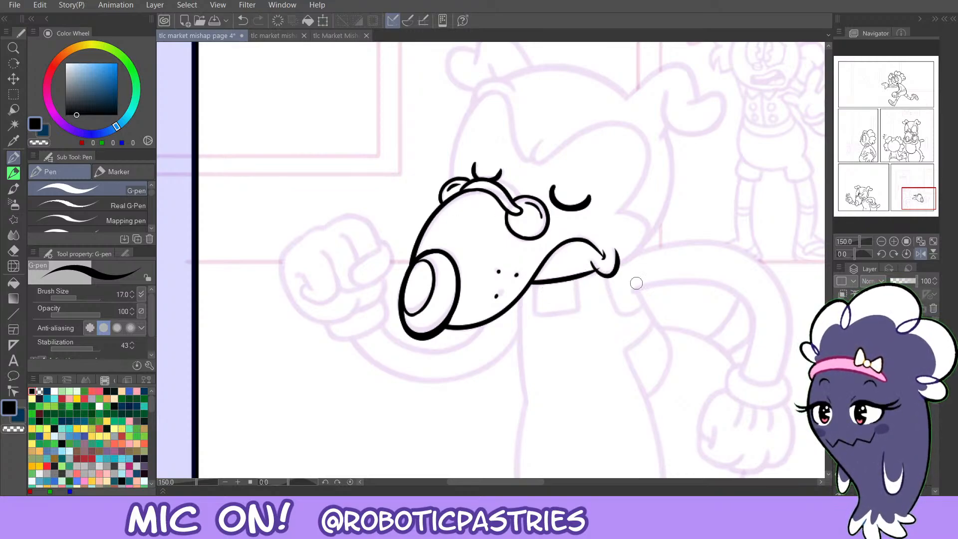
{"action": "left_click", "coordinate": [920, 253]}
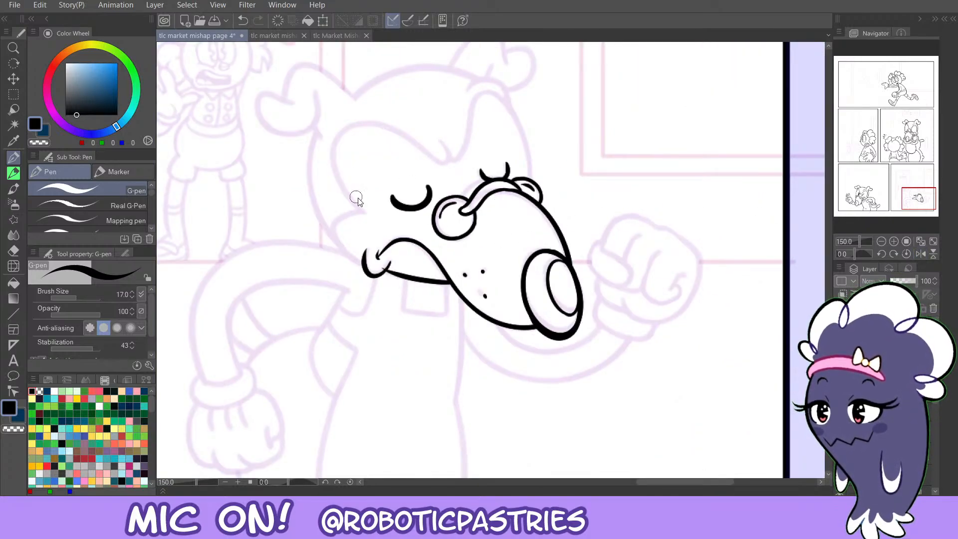
{"action": "key", "text": "ctrl+z"}
Ink the arched top edge of the near ear, from the ear fold to the head.
{"action": "mouse_move", "coordinate": [358, 101]}
{"action": "left_mouse_down"}
{"action": "mouse_move", "coordinate": [293, 65]}
{"action": "mouse_move", "coordinate": [283, 98]}
{"action": "mouse_move", "coordinate": [268, 91]}
{"action": "mouse_move", "coordinate": [260, 122]}
{"action": "mouse_move", "coordinate": [313, 136]}
{"action": "mouse_move", "coordinate": [319, 96]}
{"action": "mouse_move", "coordinate": [303, 64]}
{"action": "mouse_move", "coordinate": [287, 107]}
{"action": "left_mouse_up"}
{"action": "key", "text": "ctrl+z"}
{"action": "key", "text": "ctrl+z"}
{"action": "key", "text": "ctrl+z"}
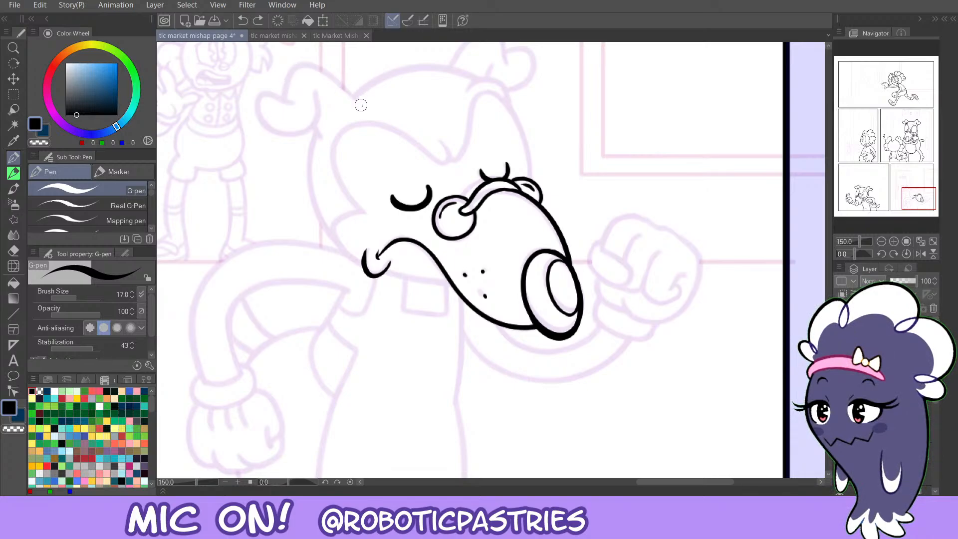
{"action": "left_click_drag", "start_coordinate": [359, 101], "coordinate": [286, 64]}
{"action": "key", "text": "ctrl+z"}
{"action": "mouse_move", "coordinate": [283, 100]}
{"action": "left_mouse_down"}
{"action": "mouse_move", "coordinate": [300, 60]}
{"action": "mouse_move", "coordinate": [359, 104]}
{"action": "left_mouse_up"}
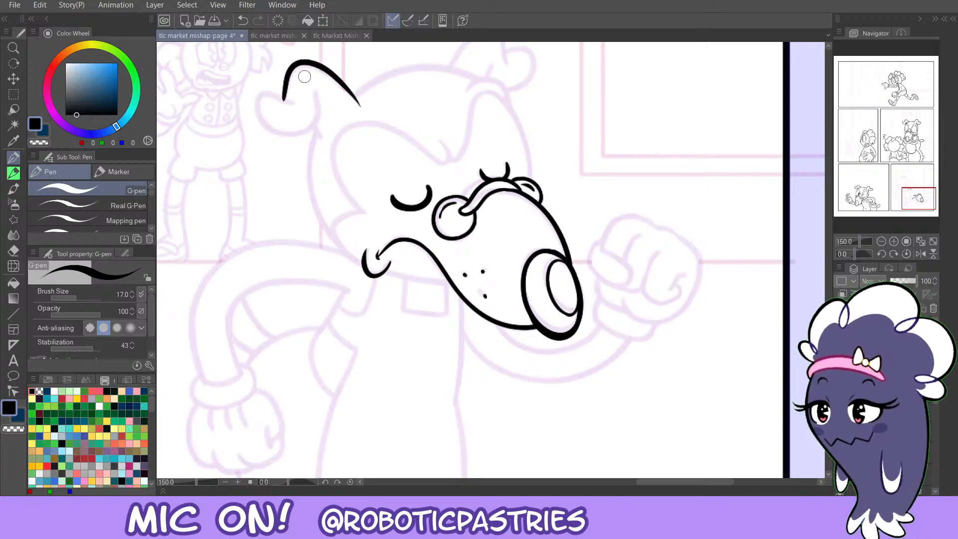
Ink the near ear's rounded folded flap and inner crease, cleaning up the stroke end inside the fold.
{"action": "mouse_move", "coordinate": [299, 105]}
{"action": "left_mouse_down"}
{"action": "mouse_move", "coordinate": [250, 93]}
{"action": "mouse_move", "coordinate": [295, 142]}
{"action": "mouse_move", "coordinate": [322, 98]}
{"action": "mouse_move", "coordinate": [300, 89]}
{"action": "mouse_move", "coordinate": [248, 108]}
{"action": "mouse_move", "coordinate": [296, 142]}
{"action": "mouse_move", "coordinate": [322, 97]}
{"action": "mouse_move", "coordinate": [301, 112]}
{"action": "left_mouse_up"}
{"action": "key", "text": "ctrl+z"}
{"action": "key", "text": "c"}
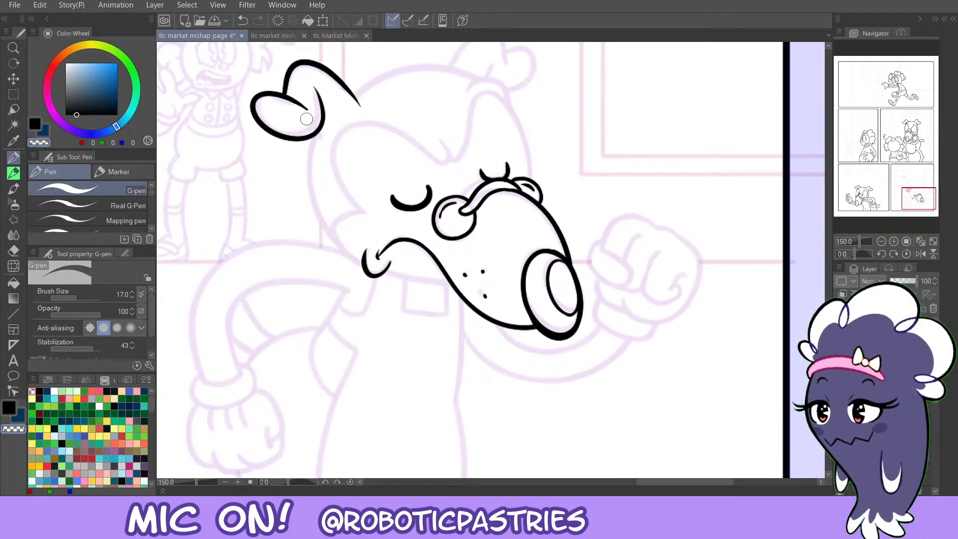
{"action": "key", "text": "c"}
Ink the arched top edge of the far ear down to the head.
{"action": "left_click", "coordinate": [921, 254]}
{"action": "left_click_drag", "start_coordinate": [920, 194], "coordinate": [923, 193]}
{"action": "key", "text": "c"}
{"action": "key", "text": "c"}
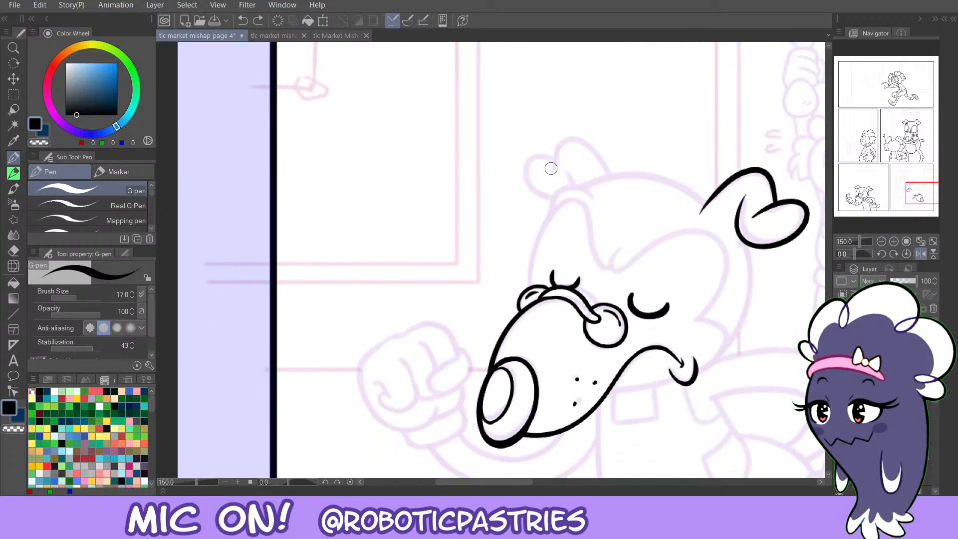
{"action": "mouse_move", "coordinate": [553, 171]}
{"action": "left_mouse_down"}
{"action": "mouse_move", "coordinate": [576, 134]}
{"action": "mouse_move", "coordinate": [615, 175]}
{"action": "left_mouse_up"}
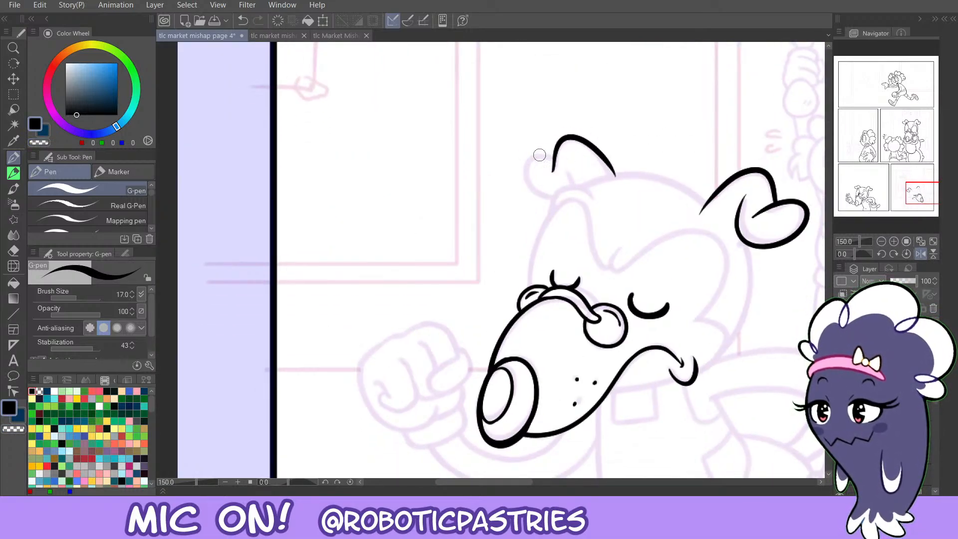
{"action": "key", "text": "ctrl+z"}
{"action": "mouse_move", "coordinate": [550, 173]}
{"action": "left_mouse_down"}
{"action": "mouse_move", "coordinate": [572, 135]}
{"action": "mouse_move", "coordinate": [612, 183]}
{"action": "mouse_move", "coordinate": [563, 133]}
{"action": "mouse_move", "coordinate": [550, 176]}
{"action": "mouse_move", "coordinate": [541, 161]}
{"action": "mouse_move", "coordinate": [578, 133]}
{"action": "mouse_move", "coordinate": [615, 177]}
{"action": "left_mouse_up"}
{"action": "key", "text": "ctrl+z"}
{"action": "key", "text": "ctrl+z"}
Ink the far ear's rounded folded tip and short inner crease, trimming their stroke ends.
{"action": "mouse_move", "coordinate": [552, 160]}
{"action": "left_mouse_down"}
{"action": "mouse_move", "coordinate": [556, 200]}
{"action": "mouse_move", "coordinate": [524, 179]}
{"action": "mouse_move", "coordinate": [545, 150]}
{"action": "mouse_move", "coordinate": [574, 183]}
{"action": "left_mouse_up"}
{"action": "key", "text": "ctrl+z"}
{"action": "key", "text": "ctrl+z"}
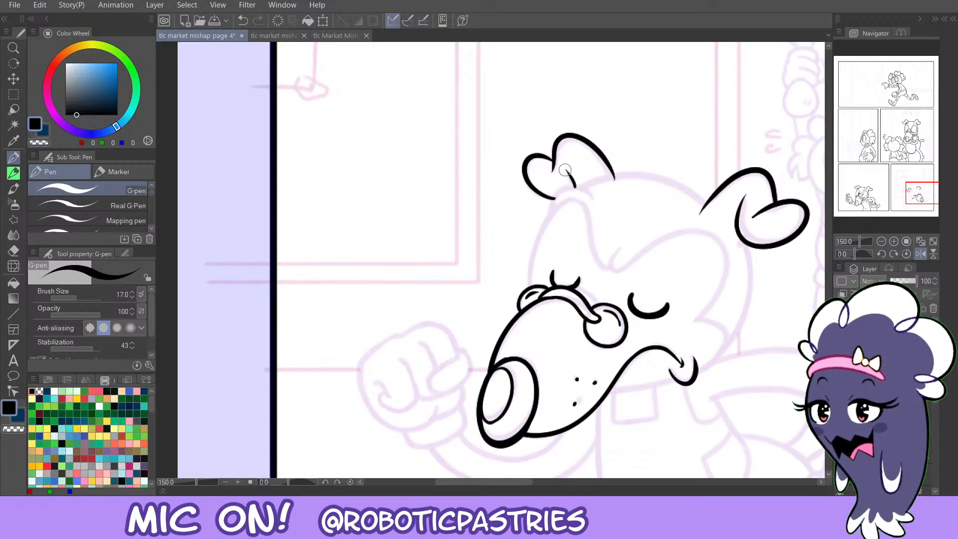
{"action": "key", "text": "c"}
{"action": "left_click_drag", "start_coordinate": [564, 173], "coordinate": [564, 168]}
{"action": "key", "text": "c"}
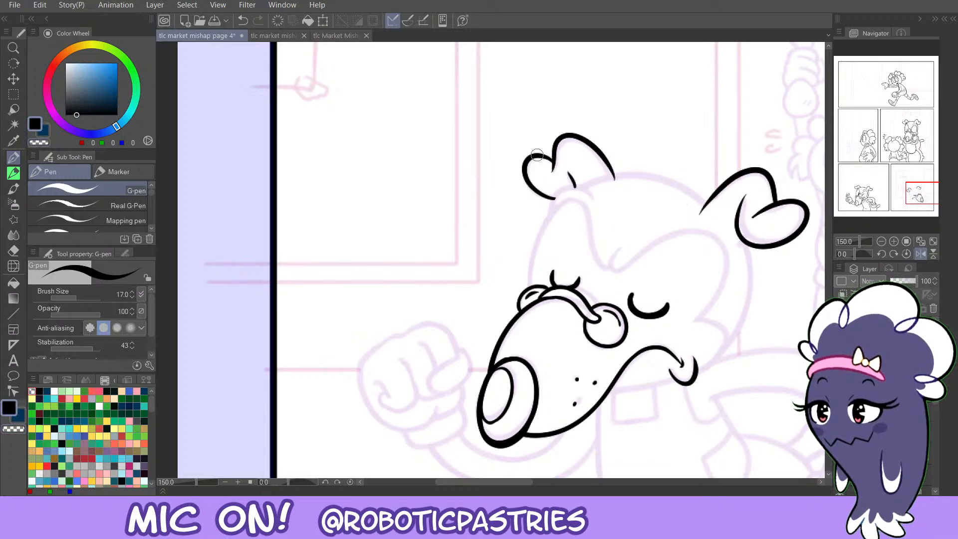
{"action": "key", "text": "c"}
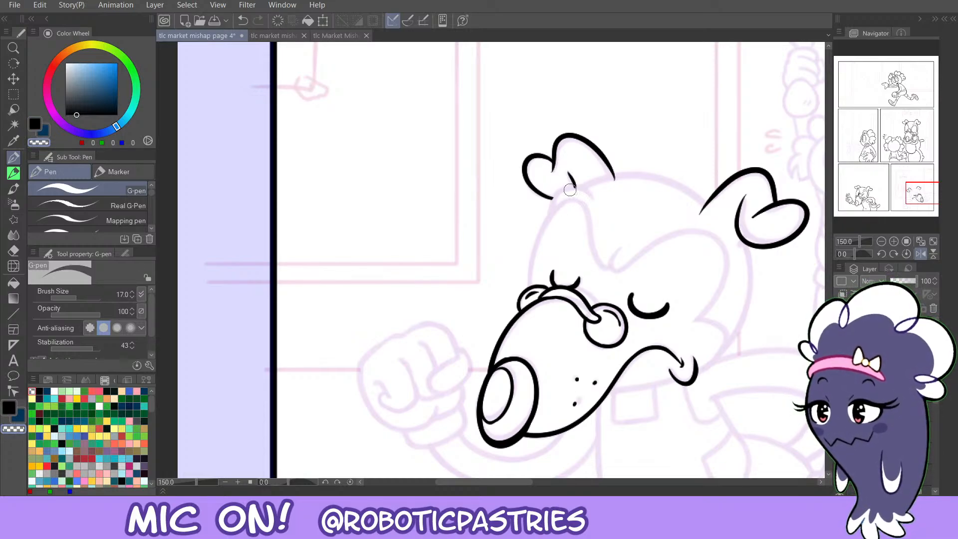
{"action": "key", "text": "c"}
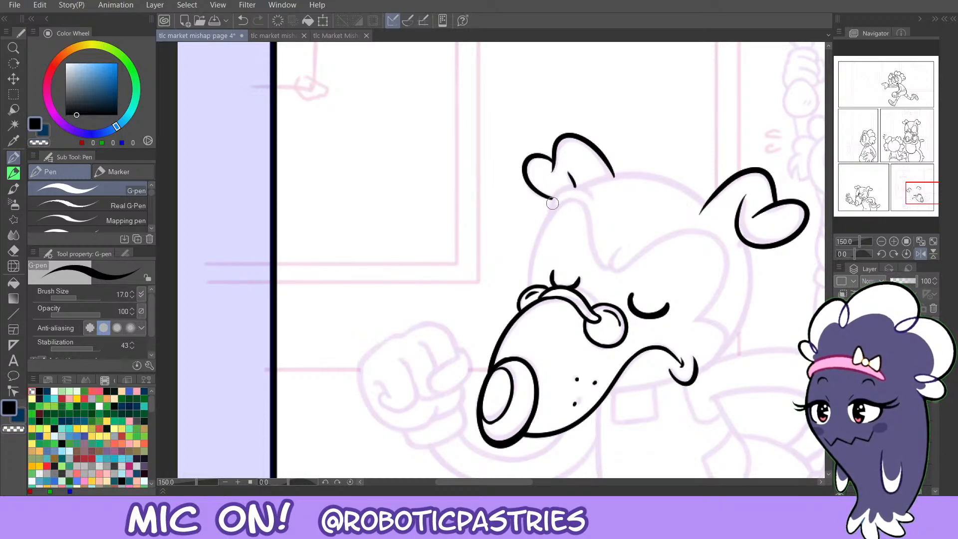
{"action": "key", "text": "c"}
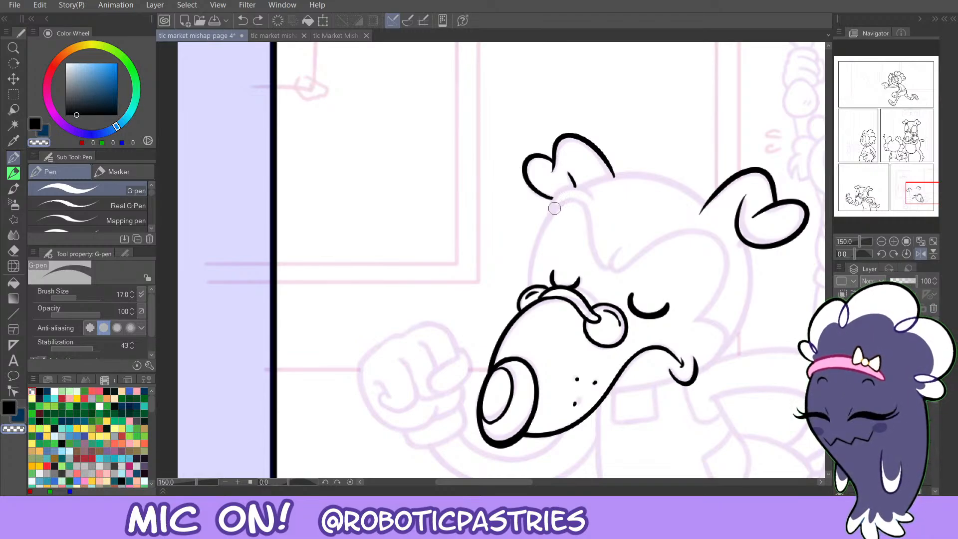
Ink the small arched line across the base of the far ear and erase the crease overlapping it.
{"action": "left_click_drag", "start_coordinate": [575, 188], "coordinate": [574, 196]}
{"action": "key", "text": "c"}
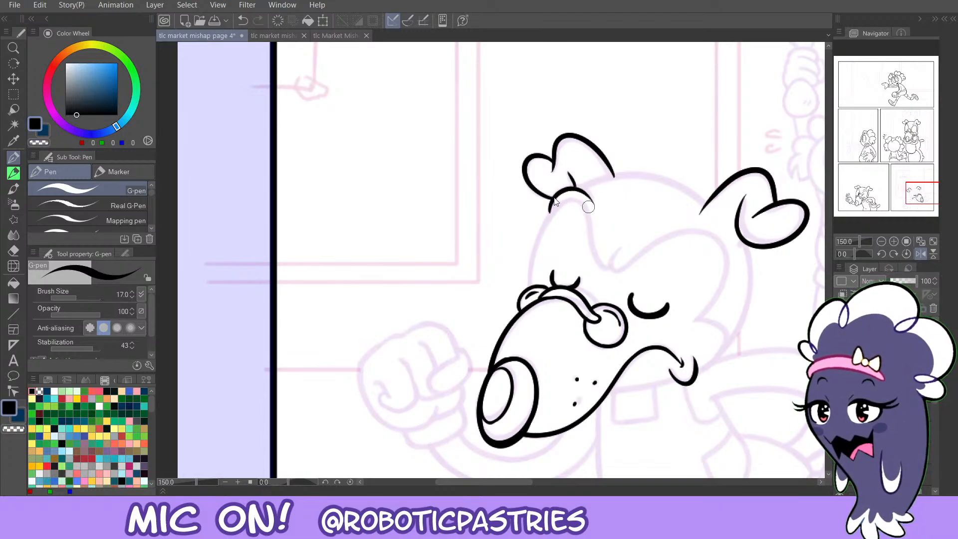
{"action": "key", "text": "ctrl+z"}
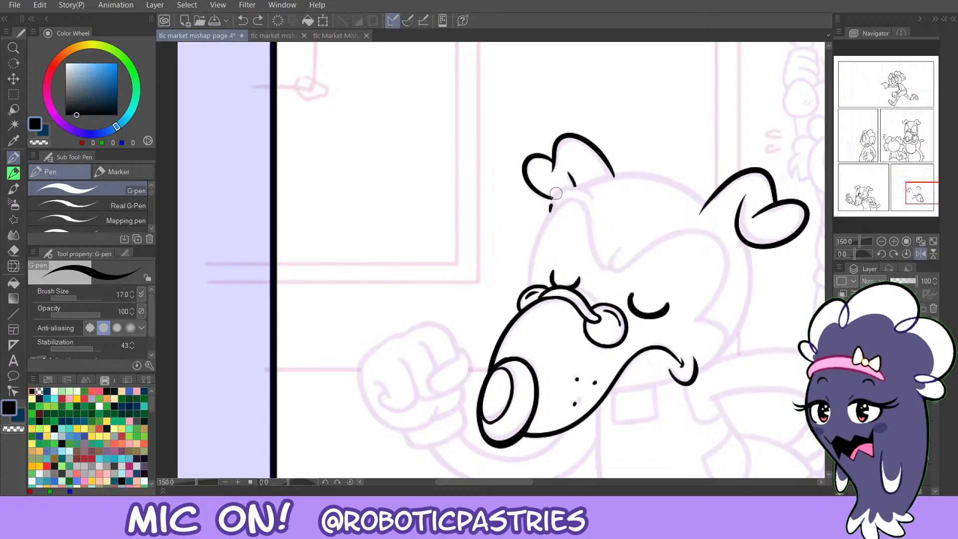
{"action": "mouse_move", "coordinate": [555, 193]}
{"action": "left_mouse_down"}
{"action": "mouse_move", "coordinate": [594, 188]}
{"action": "mouse_move", "coordinate": [600, 207]}
{"action": "left_mouse_up"}
{"action": "key", "text": "ctrl+z"}
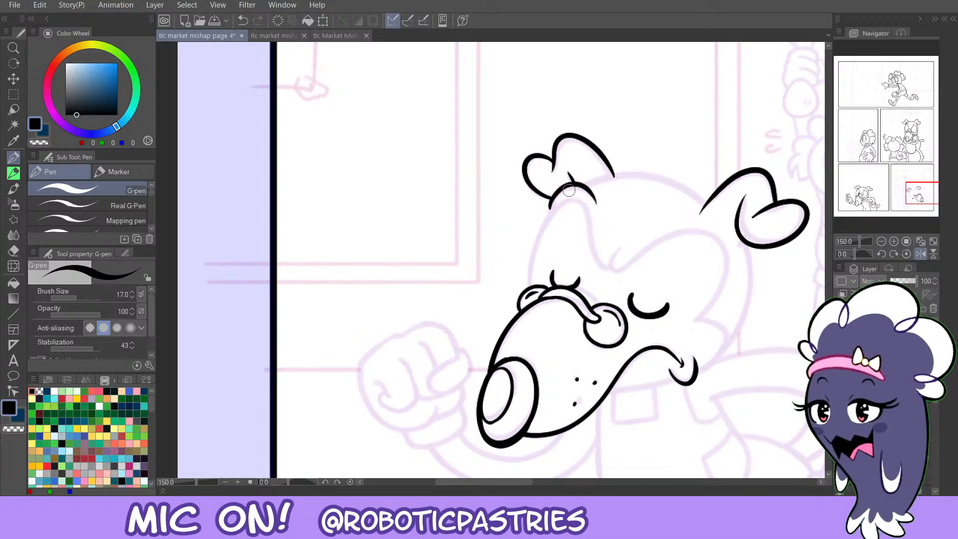
{"action": "key", "text": "ctrl+z"}
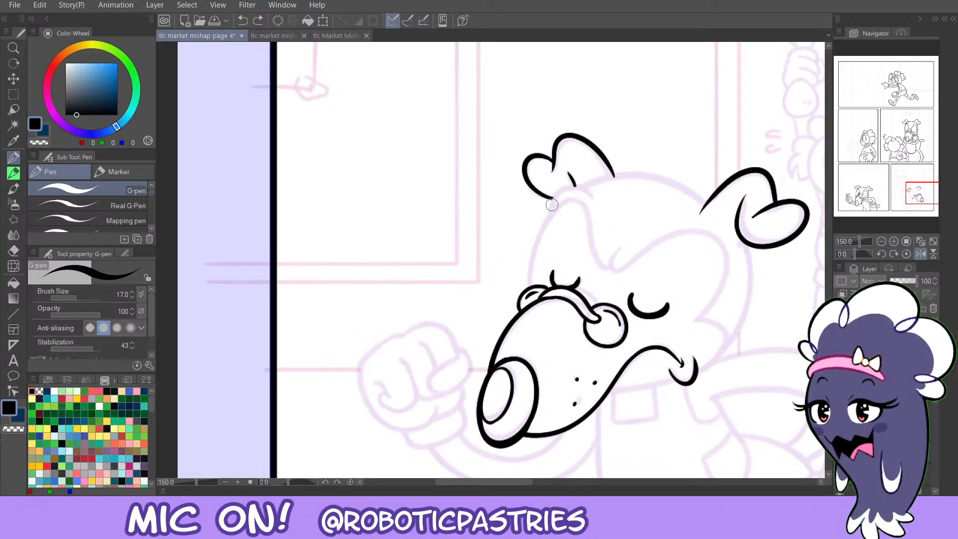
{"action": "mouse_move", "coordinate": [566, 186]}
{"action": "left_mouse_down"}
{"action": "mouse_move", "coordinate": [595, 207]}
{"action": "mouse_move", "coordinate": [553, 197]}
{"action": "mouse_move", "coordinate": [592, 195]}
{"action": "mouse_move", "coordinate": [553, 202]}
{"action": "mouse_move", "coordinate": [594, 203]}
{"action": "left_mouse_up"}
{"action": "key", "text": "ctrl+z"}
{"action": "key", "text": "ctrl+z"}
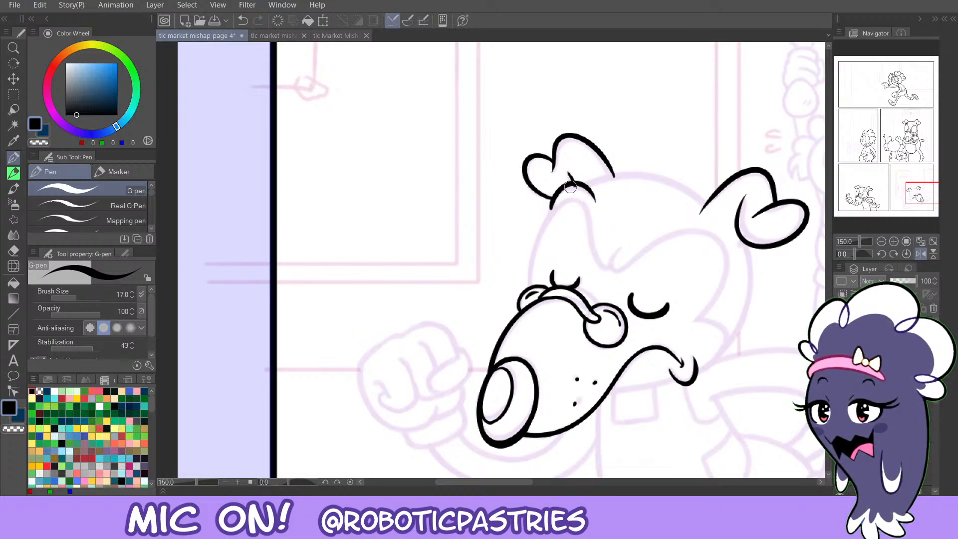
{"action": "key", "text": "c"}
{"action": "key", "text": "ctrl+z"}
{"action": "key", "text": "c"}
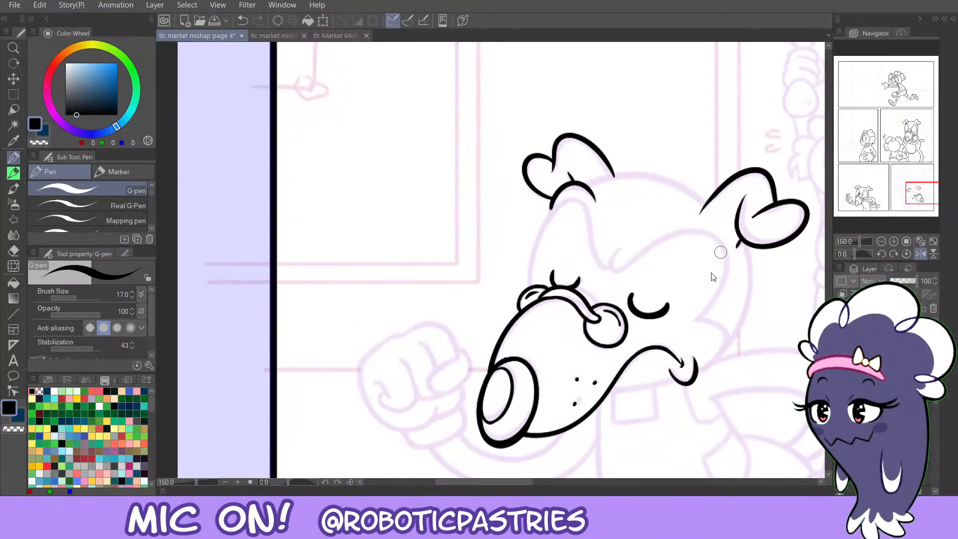
Try a long curved cheek line from the near ear's base toward the mouth corner.
{"action": "key", "text": "ctrl+z"}
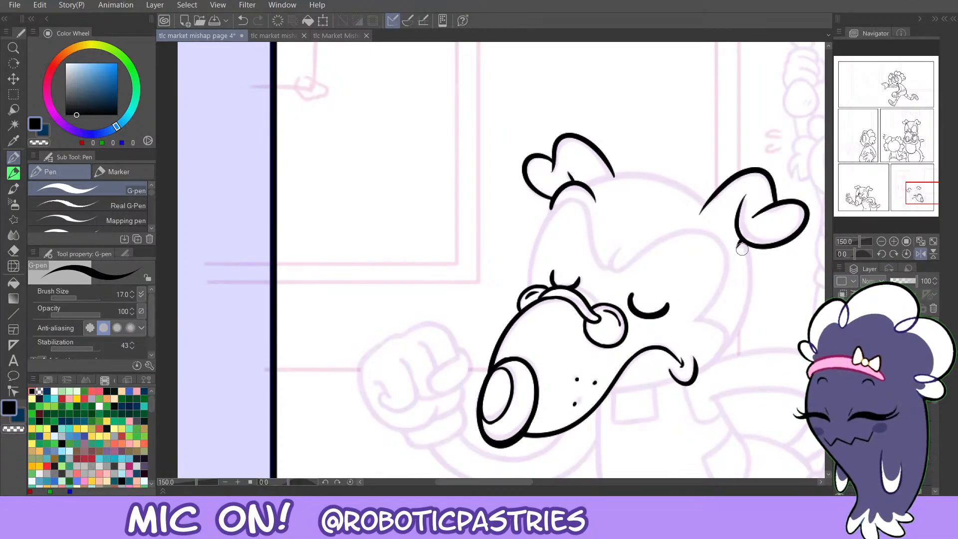
{"action": "mouse_move", "coordinate": [746, 242]}
{"action": "left_mouse_down"}
{"action": "mouse_move", "coordinate": [737, 313]}
{"action": "mouse_move", "coordinate": [698, 374]}
{"action": "mouse_move", "coordinate": [717, 362]}
{"action": "mouse_move", "coordinate": [751, 280]}
{"action": "mouse_move", "coordinate": [737, 244]}
{"action": "mouse_move", "coordinate": [746, 322]}
{"action": "mouse_move", "coordinate": [694, 375]}
{"action": "mouse_move", "coordinate": [709, 358]}
{"action": "left_mouse_up"}
{"action": "key", "text": "ctrl+z"}
{"action": "key", "text": "ctrl+z"}
{"action": "key", "text": "ctrl+z"}
{"action": "key", "text": "ctrl+z"}
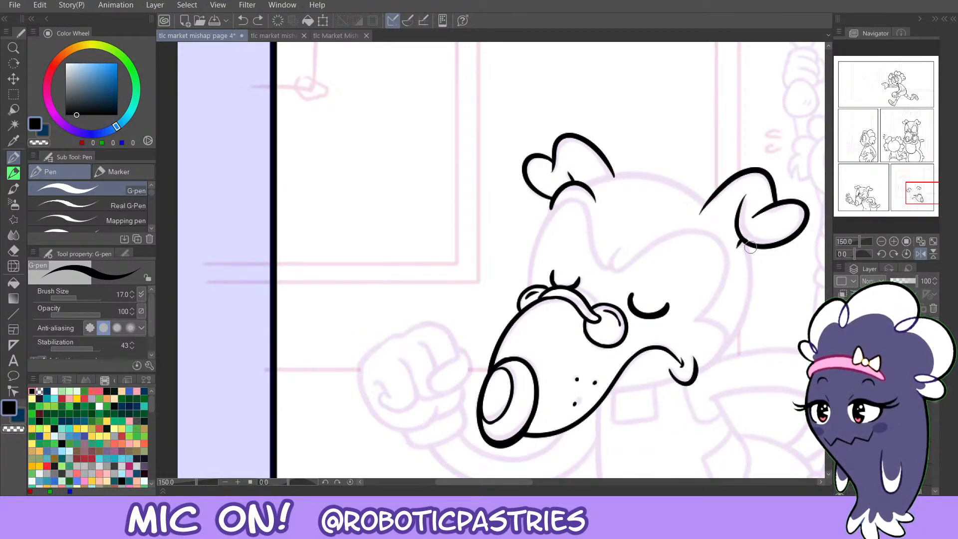
{"action": "mouse_move", "coordinate": [751, 247]}
{"action": "left_mouse_down"}
{"action": "mouse_move", "coordinate": [745, 325]}
{"action": "mouse_move", "coordinate": [718, 349]}
{"action": "mouse_move", "coordinate": [744, 304]}
{"action": "mouse_move", "coordinate": [745, 241]}
{"action": "mouse_move", "coordinate": [737, 332]}
{"action": "mouse_move", "coordinate": [702, 364]}
{"action": "left_mouse_up"}
{"action": "key", "text": "ctrl+z"}
{"action": "key", "text": "ctrl+z"}
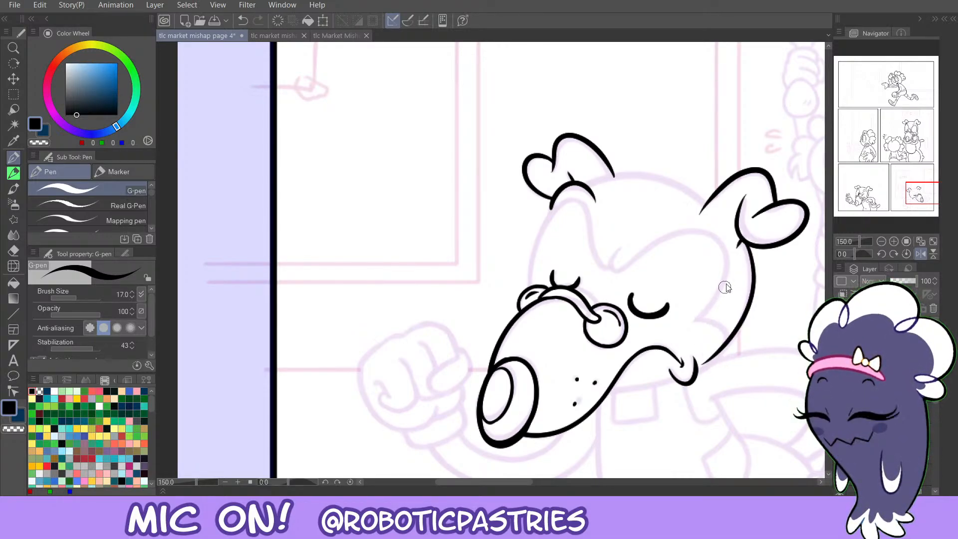
{"action": "key", "text": "ctrl+z"}
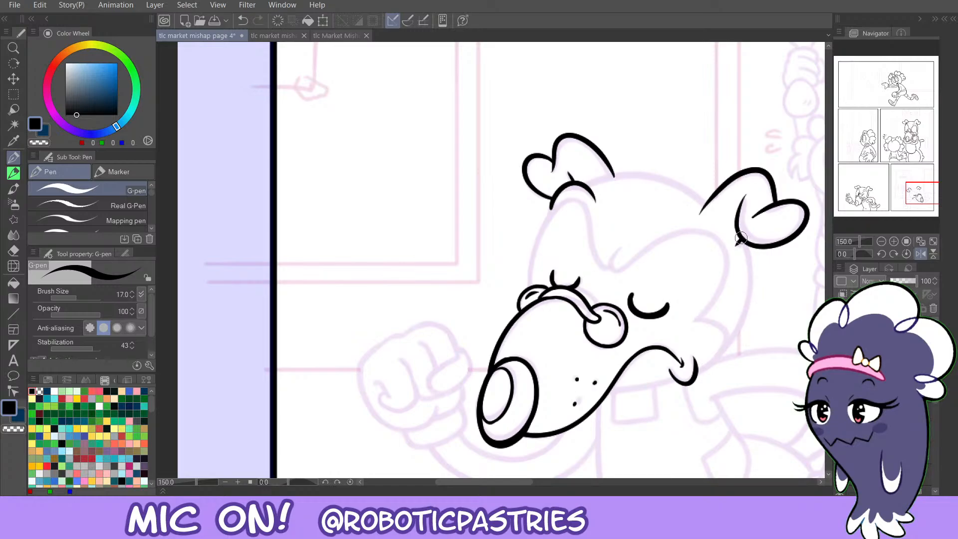
Erase the inner and lower edge of the near ear's flap, re-ink it slimmer and add a short tick at its base.
{"action": "key", "text": "c"}
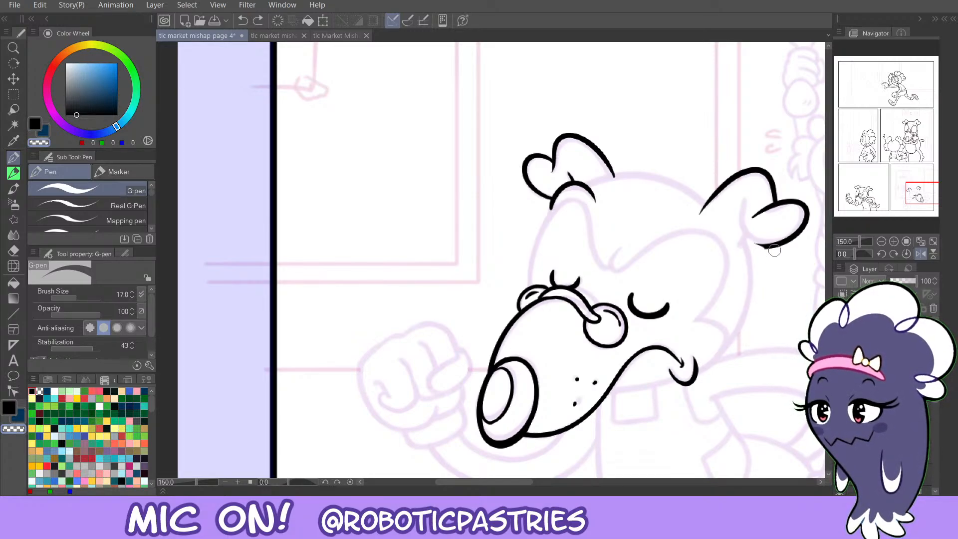
{"action": "left_click_drag", "start_coordinate": [775, 251], "coordinate": [792, 248]}
{"action": "key", "text": "c"}
{"action": "key", "text": "ctrl+z"}
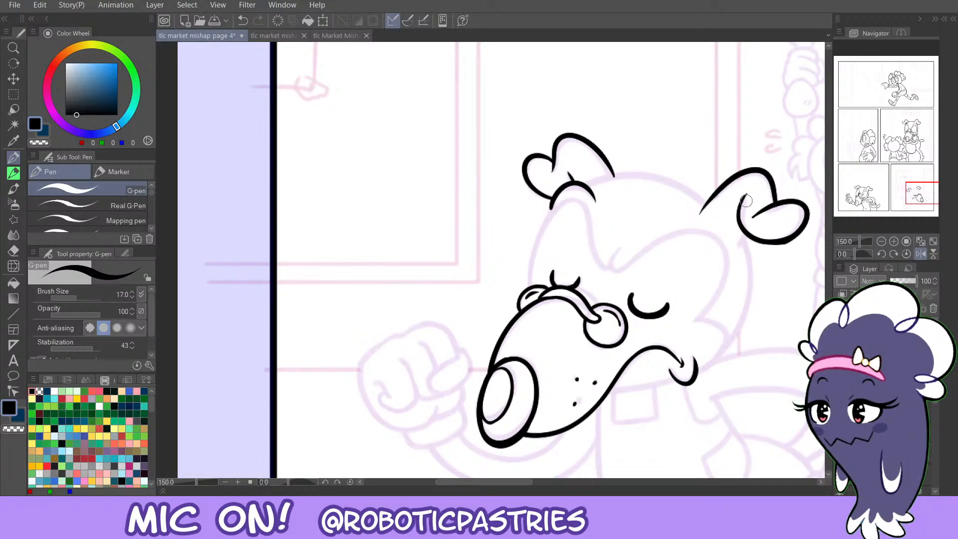
{"action": "key", "text": "ctrl+z"}
{"action": "key", "text": "c"}
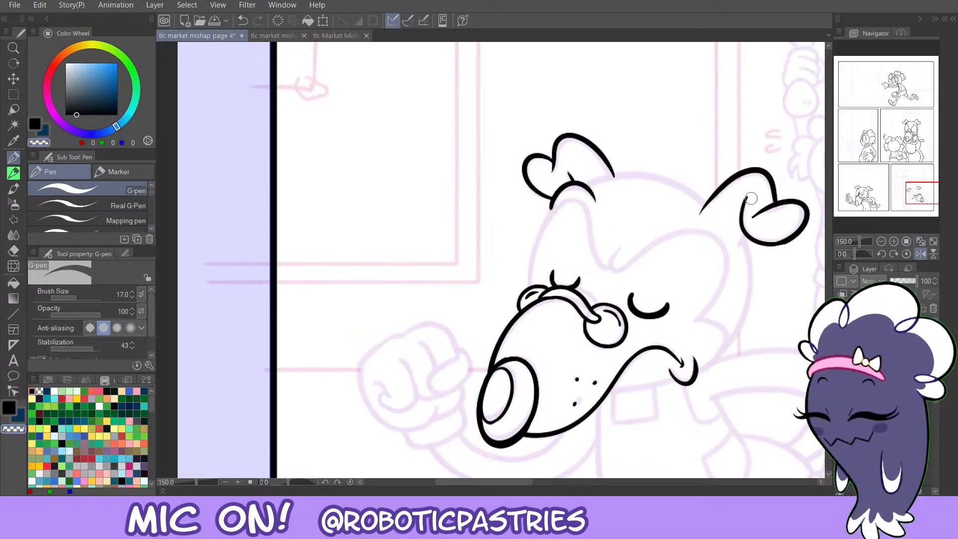
{"action": "key", "text": "c"}
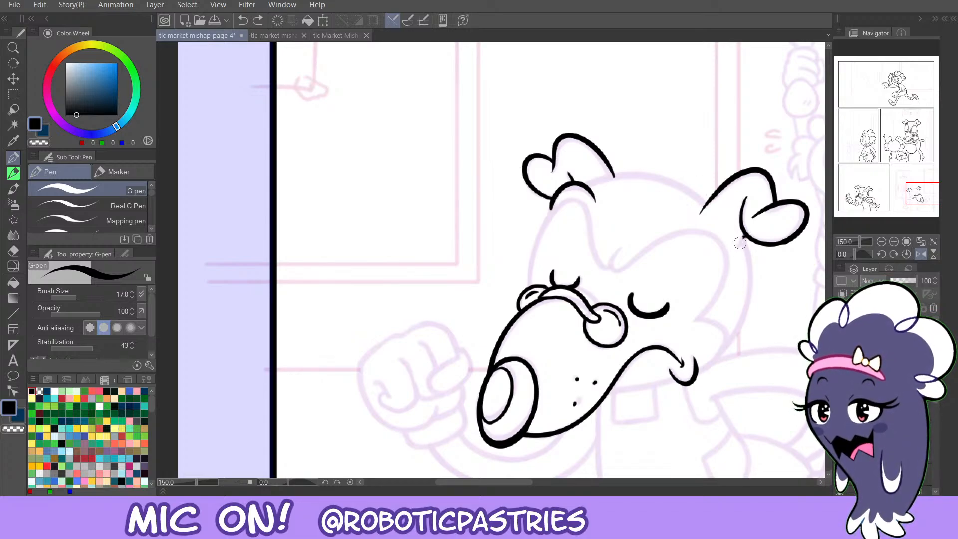
{"action": "key", "text": "c"}
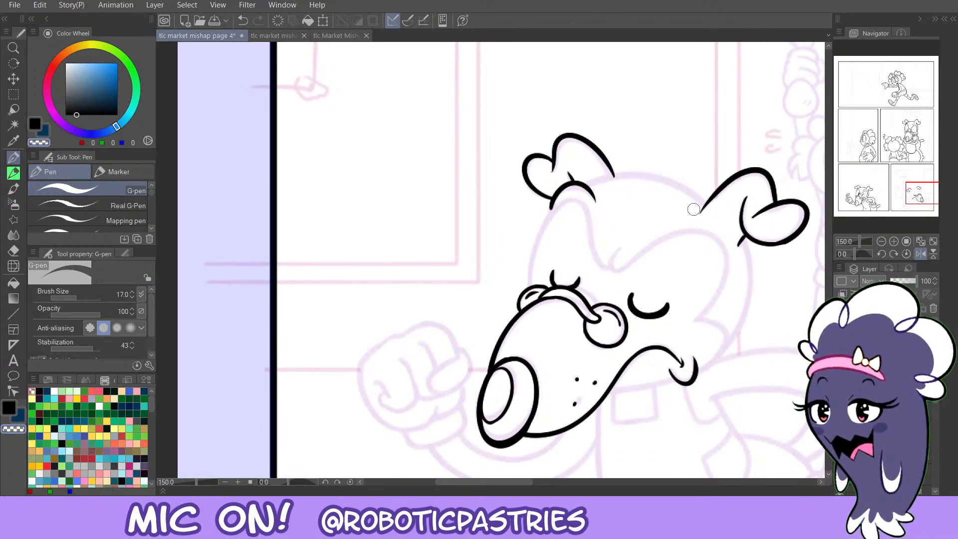
{"action": "key", "text": "c"}
{"action": "key", "text": "ctrl+z"}
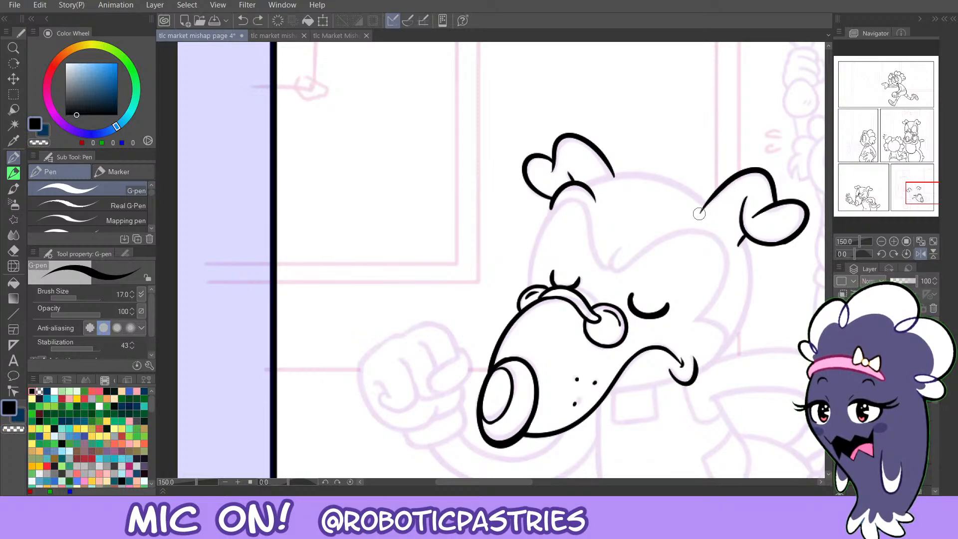
Ink the long curved cheek line from the near ear's base down to the mouth corner.
{"action": "left_click_drag", "start_coordinate": [743, 237], "coordinate": [729, 327]}
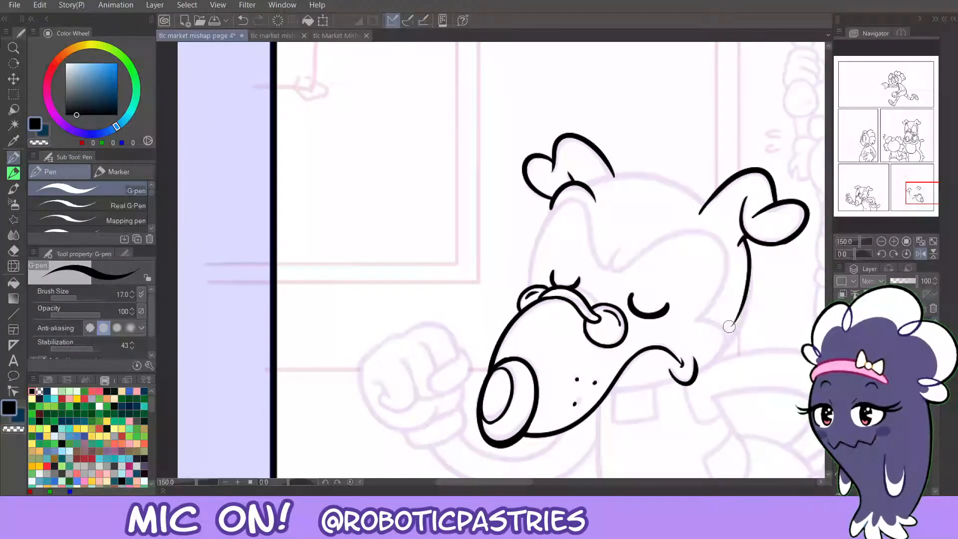
{"action": "key", "text": "ctrl+z"}
{"action": "mouse_move", "coordinate": [744, 238]}
{"action": "left_mouse_down"}
{"action": "mouse_move", "coordinate": [703, 366]}
{"action": "mouse_move", "coordinate": [718, 354]}
{"action": "mouse_move", "coordinate": [747, 266]}
{"action": "mouse_move", "coordinate": [740, 326]}
{"action": "mouse_move", "coordinate": [700, 365]}
{"action": "mouse_move", "coordinate": [747, 320]}
{"action": "mouse_move", "coordinate": [742, 238]}
{"action": "left_mouse_up"}
{"action": "key", "text": "ctrl+z"}
{"action": "key", "text": "ctrl+z"}
{"action": "key", "text": "ctrl+z"}
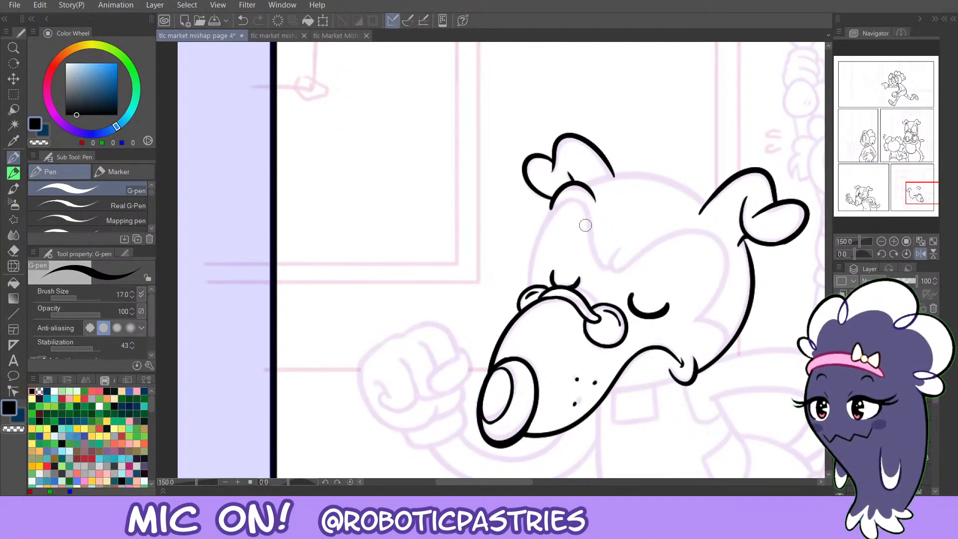
{"action": "left_click", "coordinate": [920, 253]}
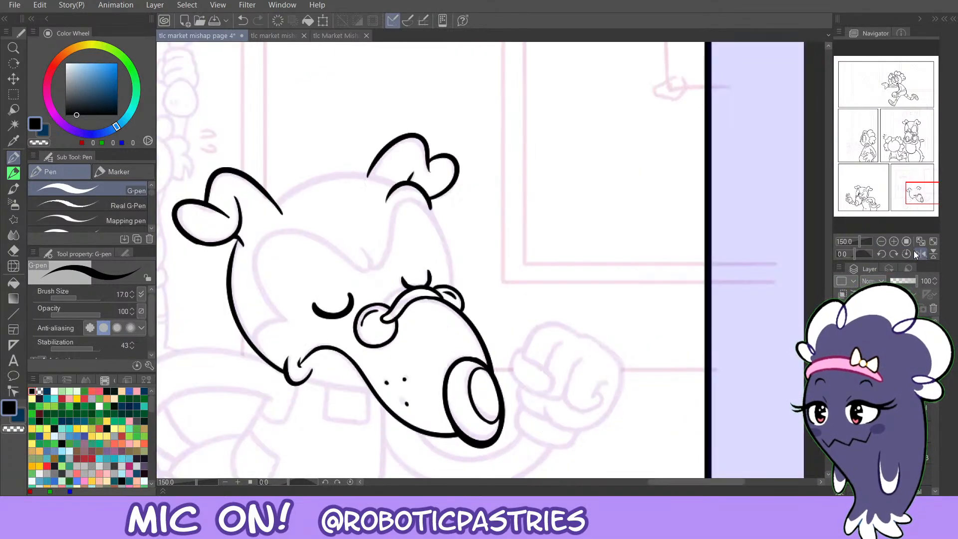
Undo the long curved cheek line between the near ear's base and the mouth corner.
{"action": "left_click_drag", "start_coordinate": [663, 482], "coordinate": [644, 482]}
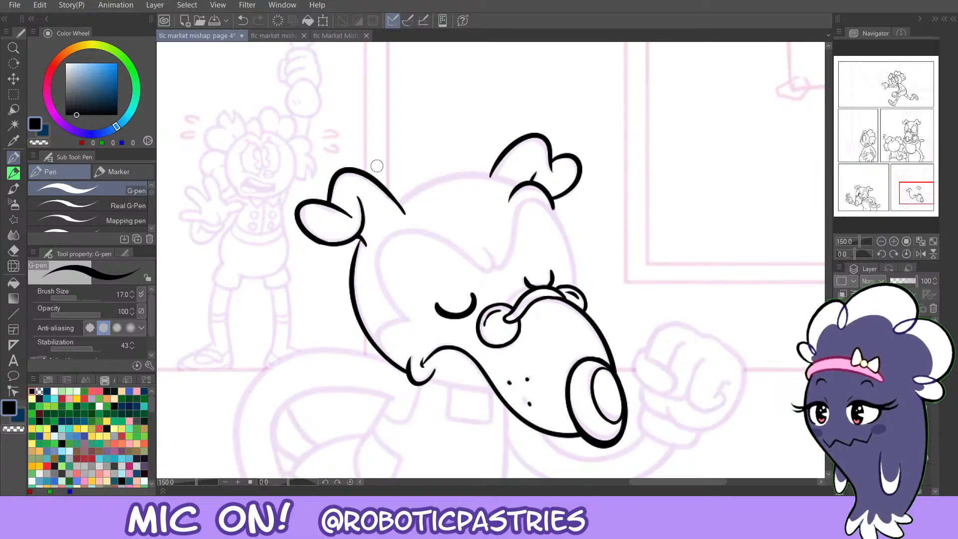
{"action": "key", "text": "ctrl+z"}
{"action": "key", "text": "ctrl+z"}
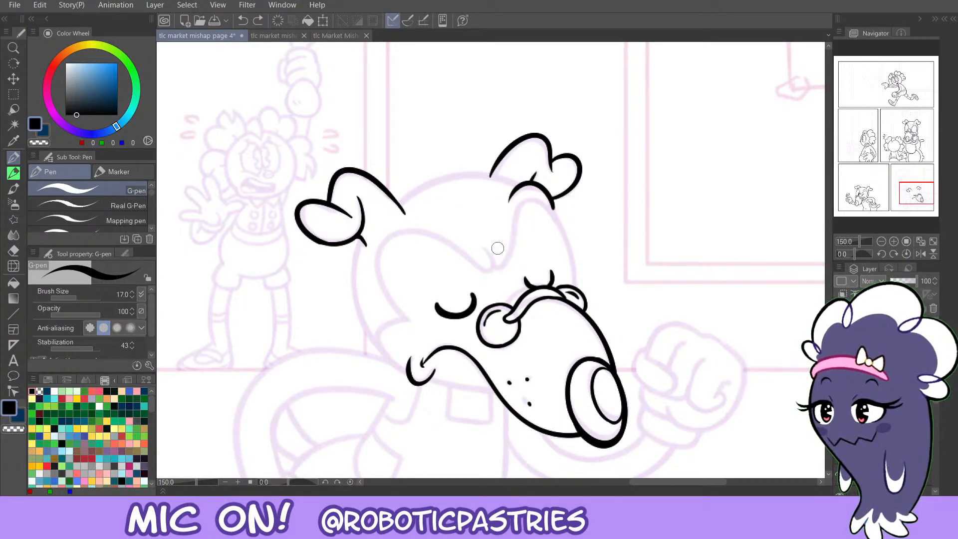
Try several versions of the near eye patch's outline, from the cheek over the brow to the crease between the eyes.
{"action": "mouse_move", "coordinate": [486, 248]}
{"action": "left_mouse_down"}
{"action": "mouse_move", "coordinate": [441, 241]}
{"action": "mouse_move", "coordinate": [380, 272]}
{"action": "mouse_move", "coordinate": [412, 322]}
{"action": "left_mouse_up"}
{"action": "key", "text": "ctrl+z"}
{"action": "mouse_move", "coordinate": [439, 244]}
{"action": "left_mouse_down"}
{"action": "mouse_move", "coordinate": [496, 264]}
{"action": "mouse_move", "coordinate": [478, 243]}
{"action": "left_mouse_up"}
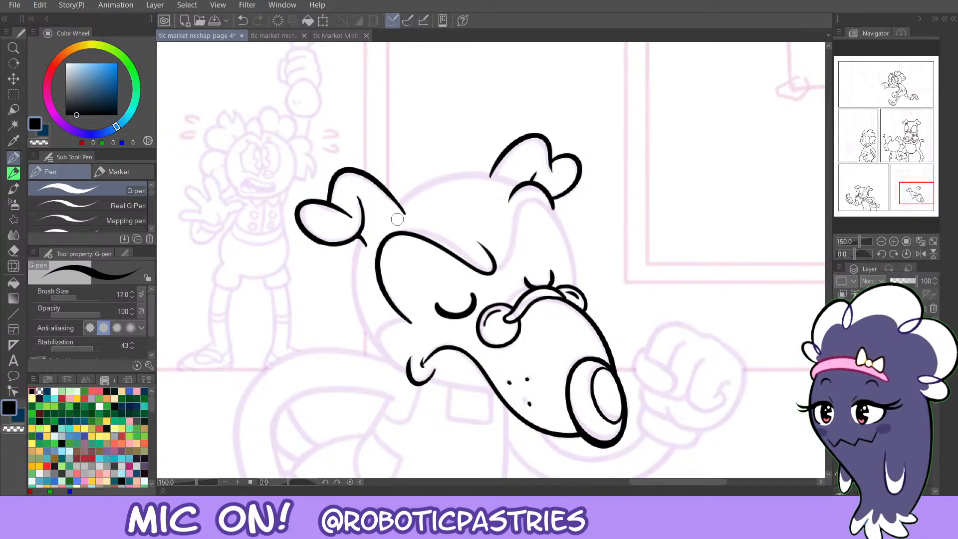
{"action": "key", "text": "ctrl+z"}
{"action": "key", "text": "ctrl+z"}
{"action": "mouse_move", "coordinate": [412, 321]}
{"action": "left_mouse_down"}
{"action": "mouse_move", "coordinate": [390, 294]}
{"action": "mouse_move", "coordinate": [394, 237]}
{"action": "mouse_move", "coordinate": [438, 260]}
{"action": "mouse_move", "coordinate": [404, 306]}
{"action": "mouse_move", "coordinate": [378, 275]}
{"action": "mouse_move", "coordinate": [445, 239]}
{"action": "mouse_move", "coordinate": [477, 267]}
{"action": "left_mouse_up"}
{"action": "key", "text": "ctrl+z"}
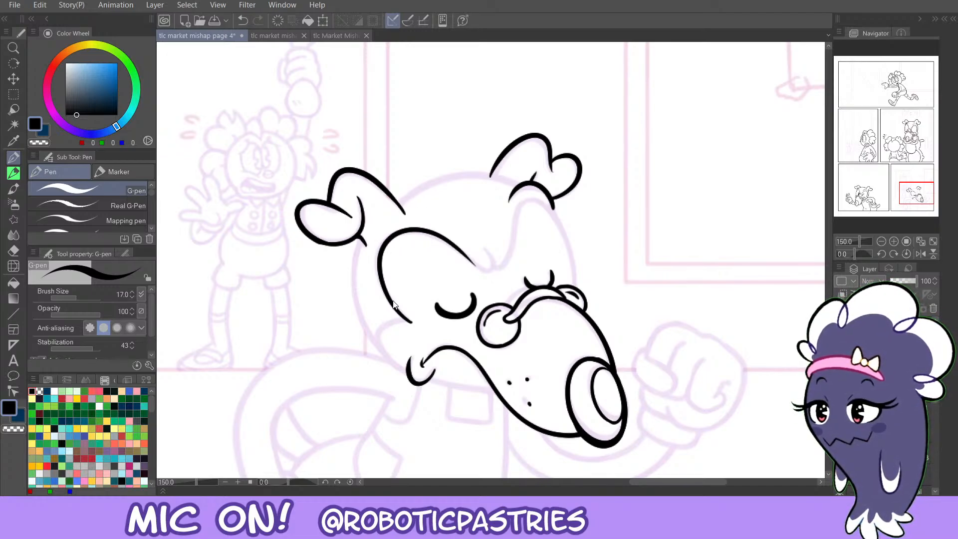
{"action": "key", "text": "ctrl+z"}
{"action": "mouse_move", "coordinate": [406, 320]}
{"action": "left_mouse_down"}
{"action": "mouse_move", "coordinate": [370, 249]}
{"action": "mouse_move", "coordinate": [431, 233]}
{"action": "mouse_move", "coordinate": [489, 274]}
{"action": "left_mouse_up"}
{"action": "key", "text": "ctrl+z"}
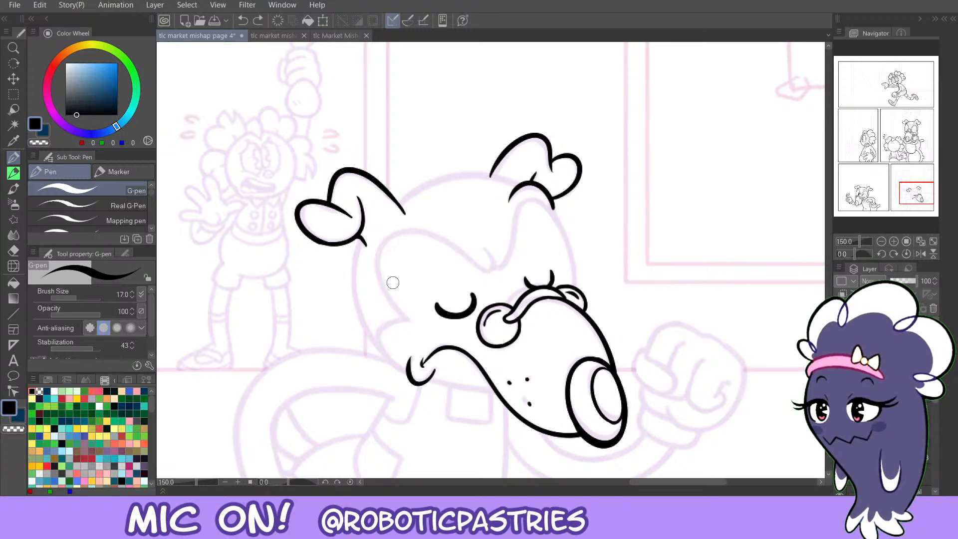
{"action": "mouse_move", "coordinate": [406, 315]}
{"action": "left_mouse_down"}
{"action": "mouse_move", "coordinate": [376, 275]}
{"action": "mouse_move", "coordinate": [413, 225]}
{"action": "mouse_move", "coordinate": [491, 268]}
{"action": "left_mouse_up"}
{"action": "key", "text": "ctrl+z"}
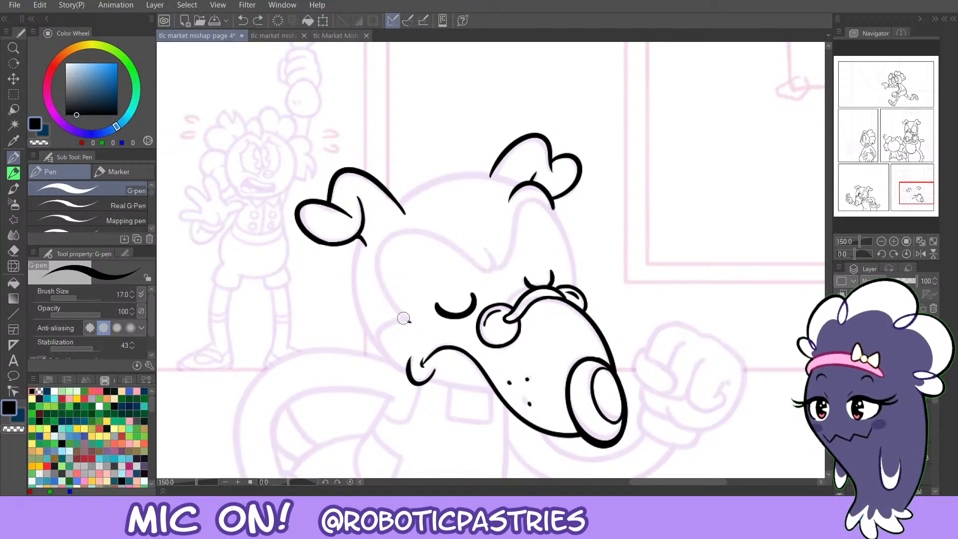
Ink the near eye patch's outline from the cheek over the brow and tidy its meeting point with the hooked crease between the eyes.
{"action": "mouse_move", "coordinate": [403, 318]}
{"action": "left_mouse_down"}
{"action": "mouse_move", "coordinate": [412, 227]}
{"action": "mouse_move", "coordinate": [496, 270]}
{"action": "left_mouse_up"}
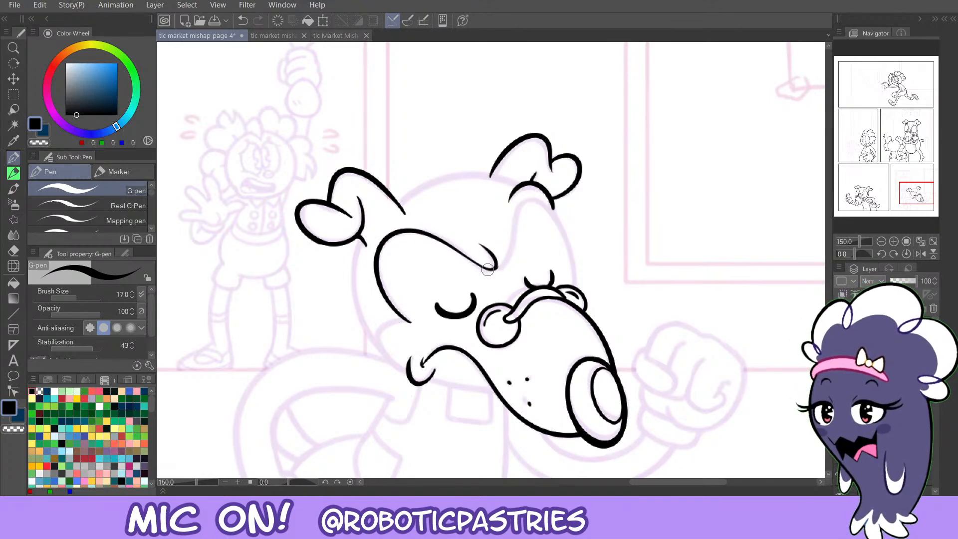
{"action": "key", "text": "ctrl+z"}
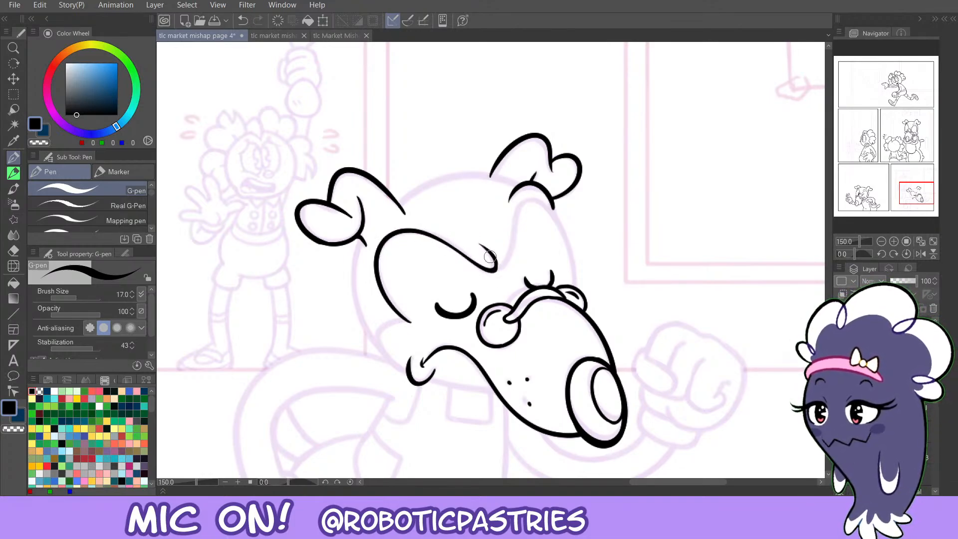
{"action": "left_click_drag", "start_coordinate": [490, 257], "coordinate": [488, 268]}
{"action": "key", "text": "c"}
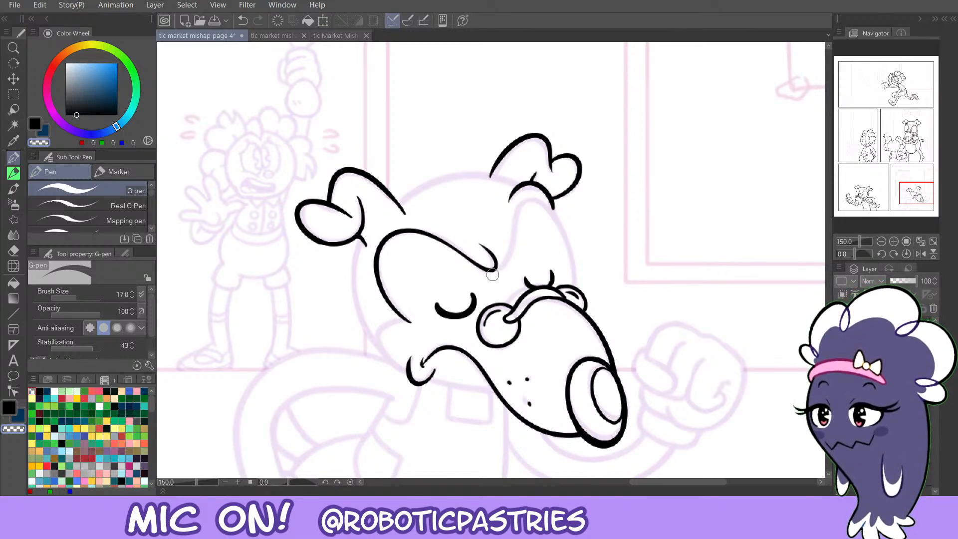
{"action": "key", "text": "c"}
Ink the far eye patch's outline from the brow crease up to the far ear and down the face's far edge to the muzzle.
{"action": "mouse_move", "coordinate": [497, 269]}
{"action": "left_mouse_down"}
{"action": "mouse_move", "coordinate": [526, 198]}
{"action": "mouse_move", "coordinate": [561, 228]}
{"action": "mouse_move", "coordinate": [573, 277]}
{"action": "left_mouse_up"}
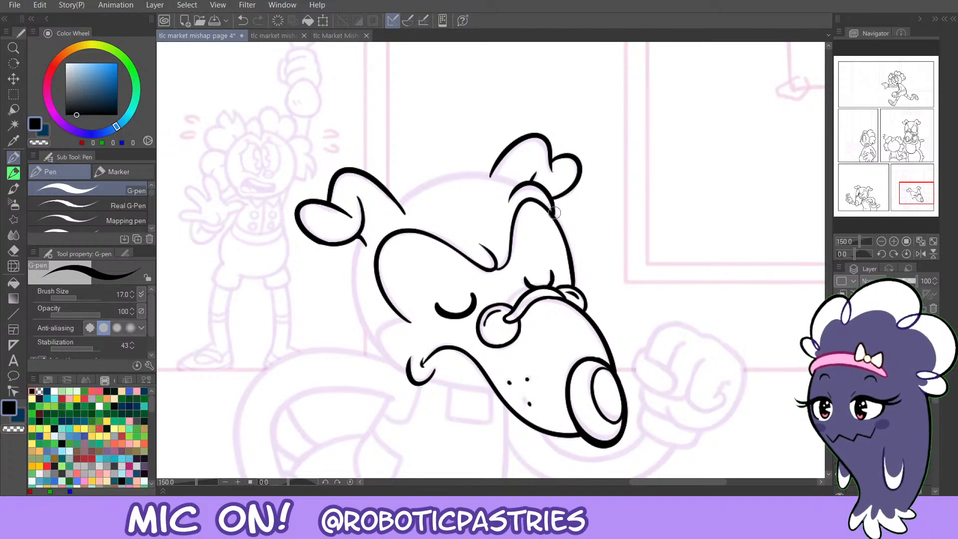
{"action": "key", "text": "ctrl+z"}
{"action": "key", "text": "ctrl+z"}
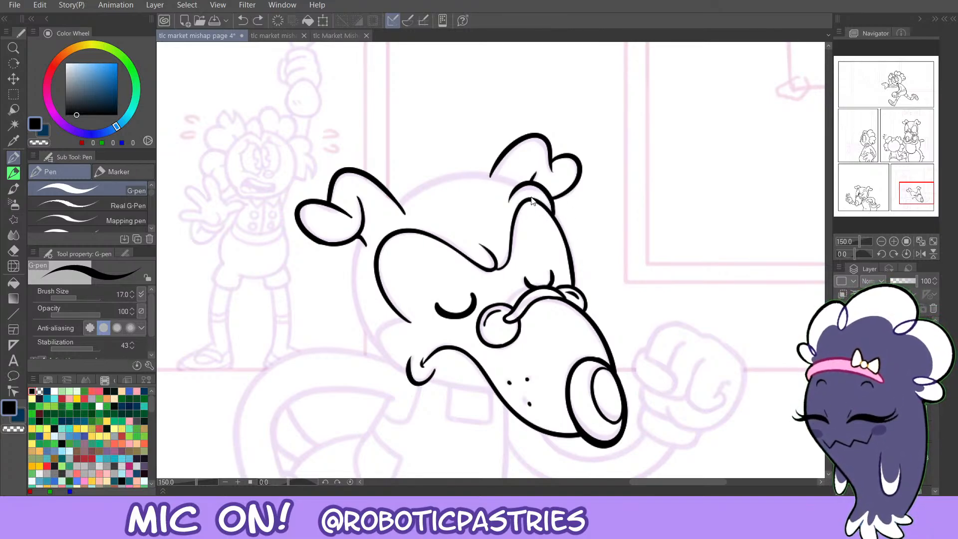
{"action": "left_click_drag", "start_coordinate": [544, 205], "coordinate": [569, 261]}
{"action": "key", "text": "ctrl+z"}
{"action": "left_click_drag", "start_coordinate": [547, 207], "coordinate": [571, 261]}
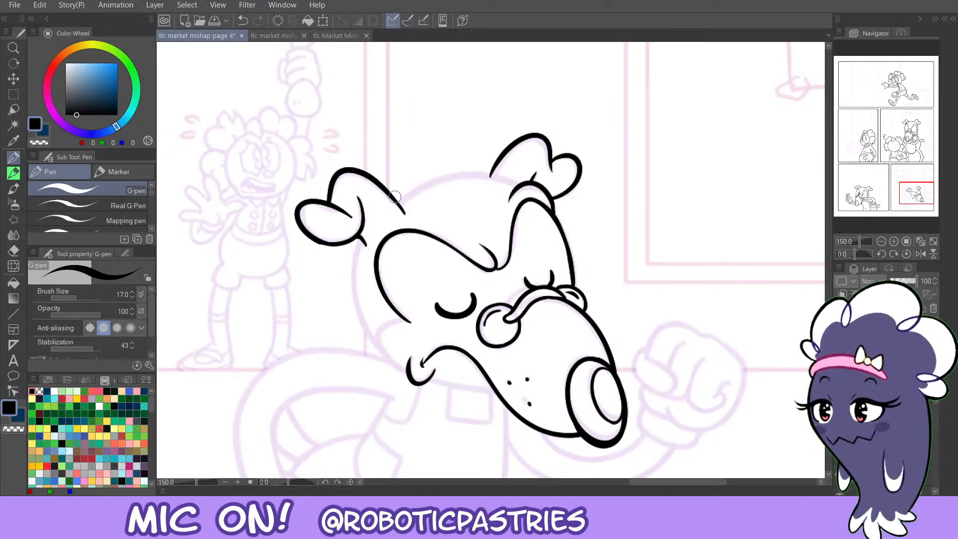
Try contour strokes for the crown and the back of the head around the near ear.
{"action": "mouse_move", "coordinate": [395, 203]}
{"action": "left_mouse_down"}
{"action": "mouse_move", "coordinate": [445, 174]}
{"action": "mouse_move", "coordinate": [536, 188]}
{"action": "left_mouse_up"}
{"action": "mouse_move", "coordinate": [352, 334]}
{"action": "left_mouse_down"}
{"action": "mouse_move", "coordinate": [476, 279]}
{"action": "mouse_move", "coordinate": [455, 254]}
{"action": "left_mouse_up"}
{"action": "key", "text": "ctrl+z"}
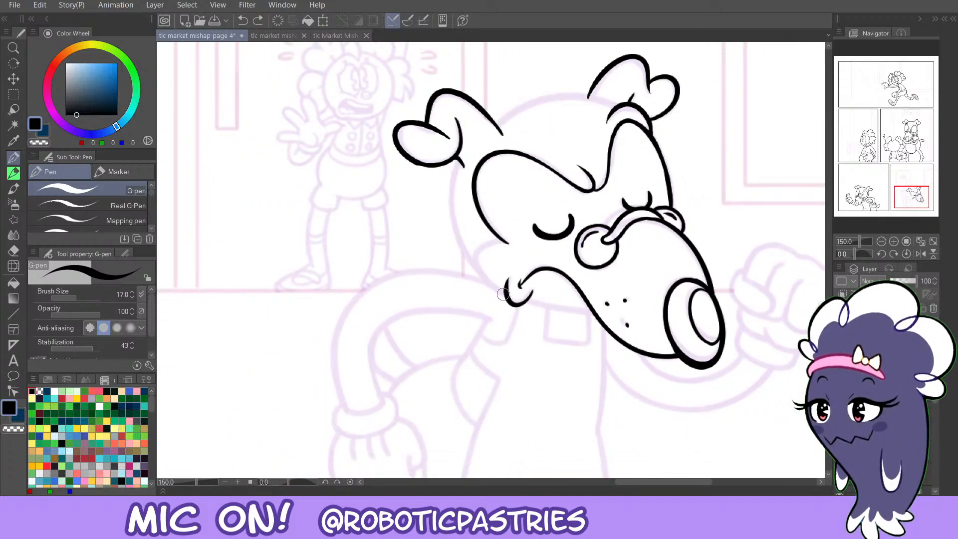
{"action": "mouse_move", "coordinate": [505, 292]}
{"action": "left_mouse_down"}
{"action": "mouse_move", "coordinate": [468, 255]}
{"action": "mouse_move", "coordinate": [462, 159]}
{"action": "mouse_move", "coordinate": [485, 275]}
{"action": "mouse_move", "coordinate": [502, 279]}
{"action": "mouse_move", "coordinate": [491, 285]}
{"action": "mouse_move", "coordinate": [451, 181]}
{"action": "mouse_move", "coordinate": [458, 157]}
{"action": "left_mouse_up"}
{"action": "key", "text": "ctrl+z"}
{"action": "key", "text": "ctrl+z"}
{"action": "key", "text": "ctrl+z"}
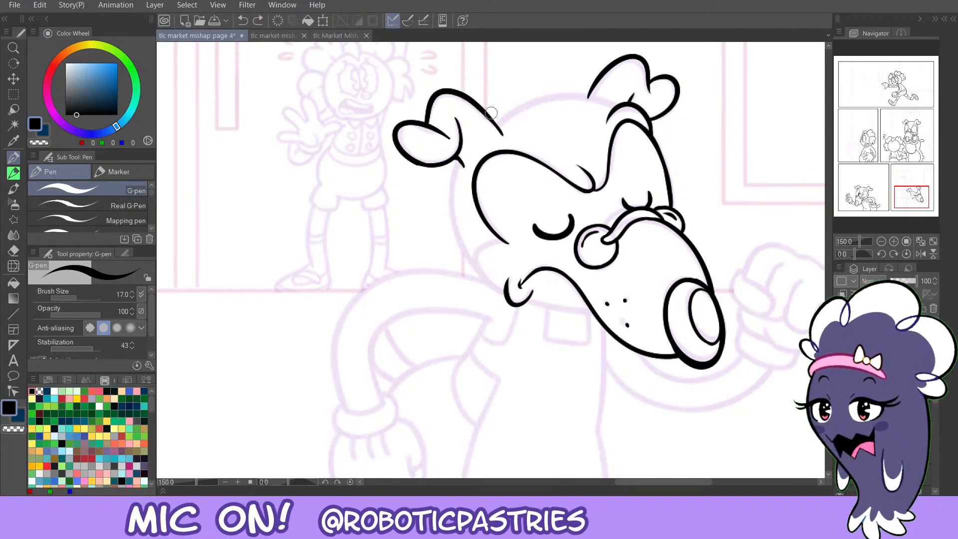
Mirror the canvas and ink the head outline from the far ear over the crown, around the near cheek and along the jaw beneath the muzzle.
{"action": "key", "text": "h"}
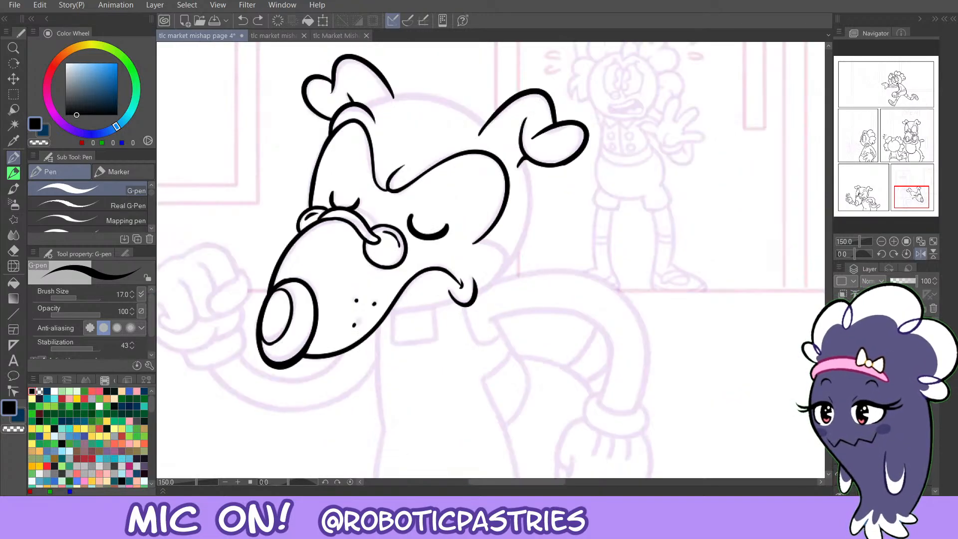
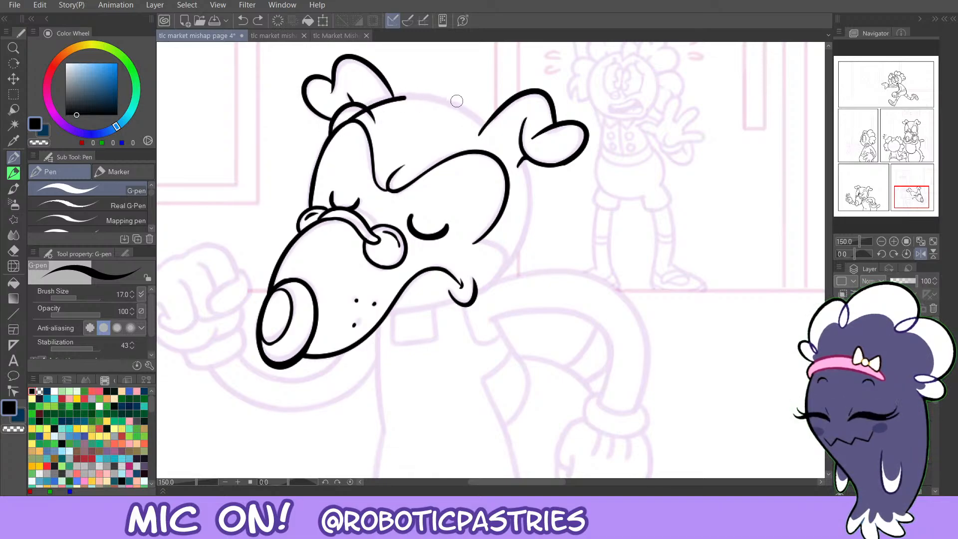
{"action": "mouse_move", "coordinate": [367, 109]}
{"action": "left_mouse_down"}
{"action": "mouse_move", "coordinate": [494, 122]}
{"action": "mouse_move", "coordinate": [511, 277]}
{"action": "mouse_move", "coordinate": [444, 274]}
{"action": "left_mouse_up"}
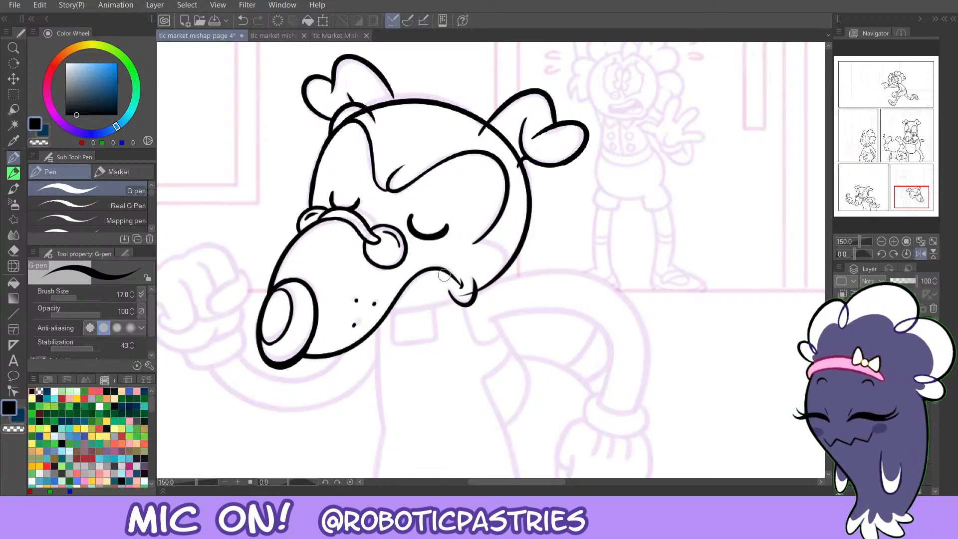
{"action": "left_click_drag", "start_coordinate": [438, 302], "coordinate": [343, 126]}
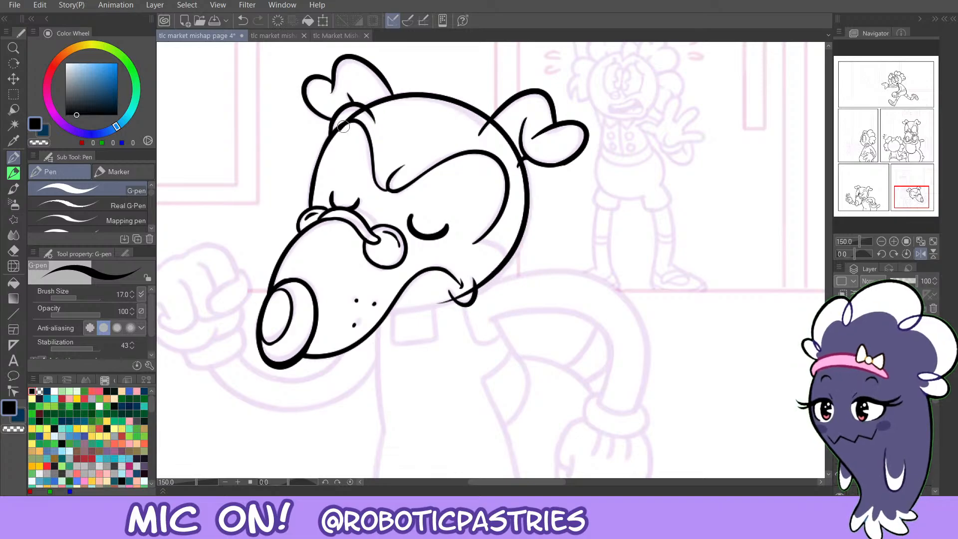
{"action": "mouse_move", "coordinate": [382, 315]}
{"action": "left_mouse_down"}
{"action": "mouse_move", "coordinate": [457, 283]}
{"action": "mouse_move", "coordinate": [463, 298]}
{"action": "mouse_move", "coordinate": [363, 308]}
{"action": "mouse_move", "coordinate": [383, 312]}
{"action": "mouse_move", "coordinate": [477, 285]}
{"action": "mouse_move", "coordinate": [367, 309]}
{"action": "left_mouse_up"}
{"action": "key", "text": "ctrl+z"}
{"action": "key", "text": "ctrl+z"}
{"action": "key", "text": "ctrl+z"}
Try erasing the head outline where it crosses the near ear's base.
{"action": "key", "text": "e"}
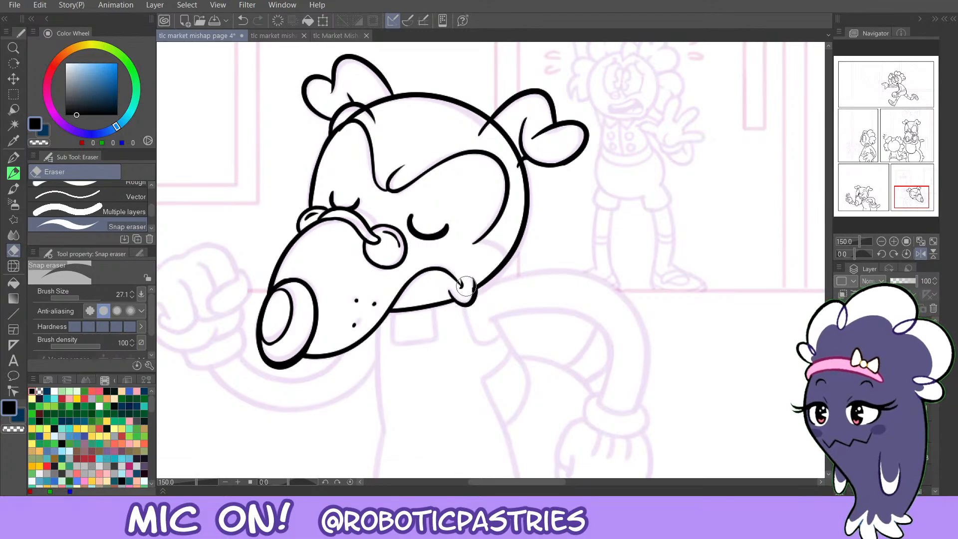
{"action": "left_click_drag", "start_coordinate": [491, 127], "coordinate": [510, 145]}
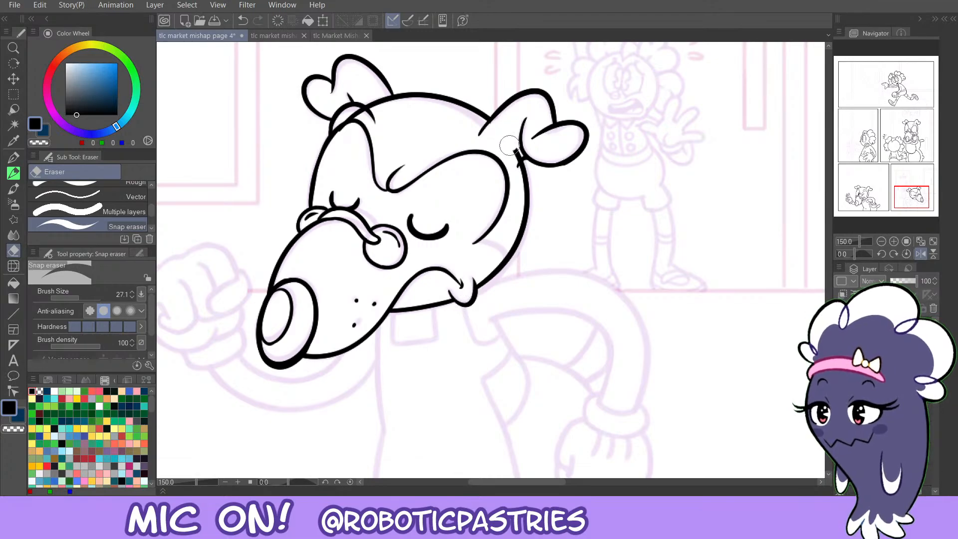
{"action": "key", "text": "ctrl+z"}
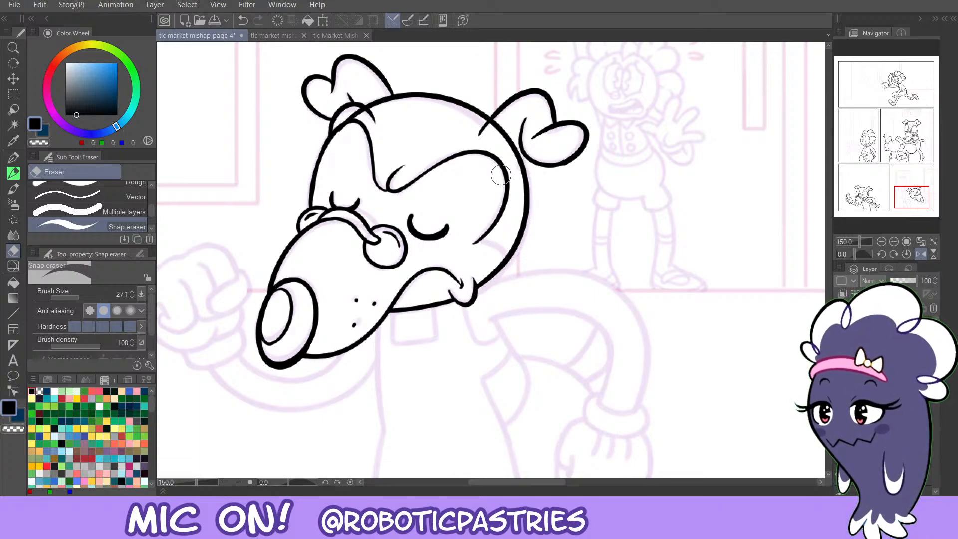
Re-ink the short tick where the near ear's base meets the head outline.
{"action": "key", "text": "p"}
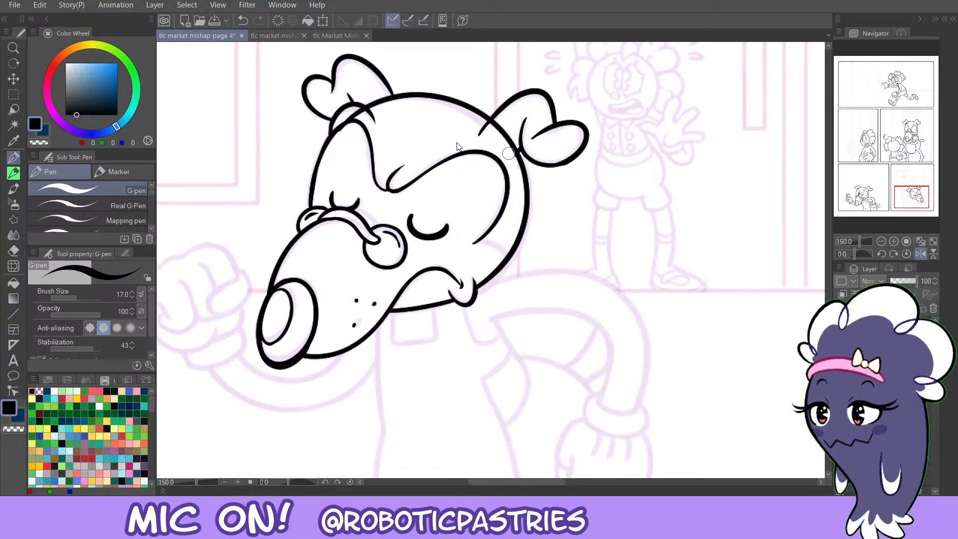
{"action": "left_click_drag", "start_coordinate": [913, 131], "coordinate": [910, 195]}
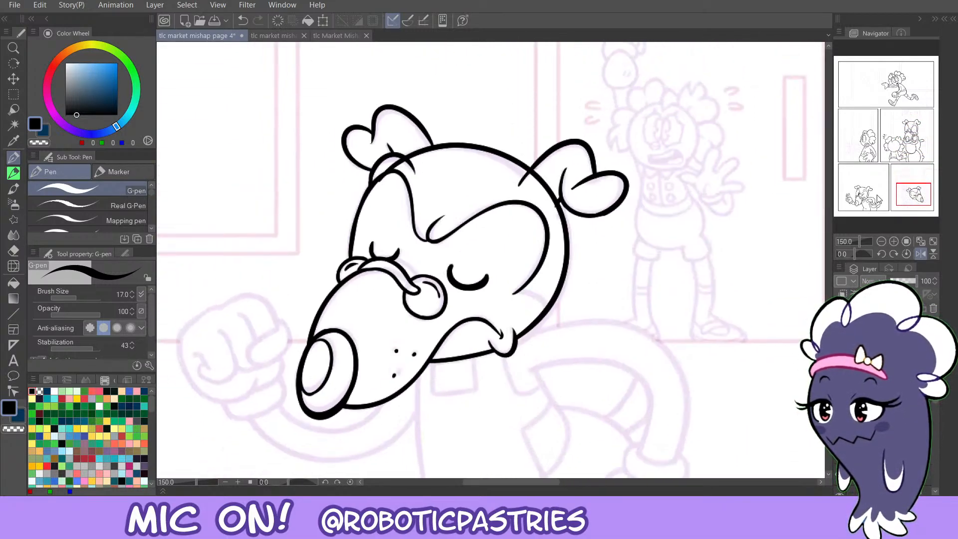
{"action": "key", "text": "ctrl+z"}
{"action": "key", "text": "ctrl+z"}
{"action": "left_click_drag", "start_coordinate": [561, 194], "coordinate": [550, 211]}
{"action": "key", "text": "ctrl+z"}
Erase the head outline crossing the near ear's opening and touch up the lower edge of the ear's flap.
{"action": "key", "text": "e"}
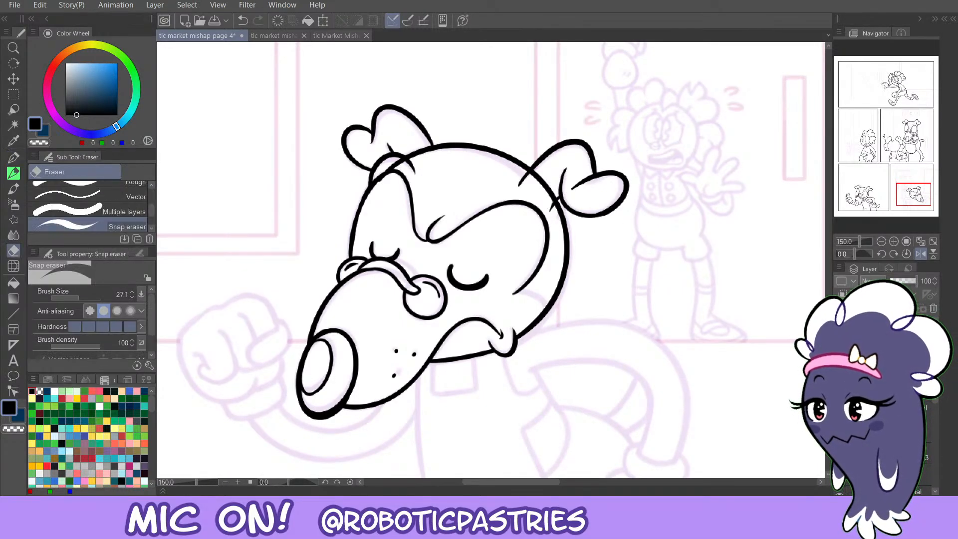
{"action": "left_click_drag", "start_coordinate": [537, 177], "coordinate": [549, 194]}
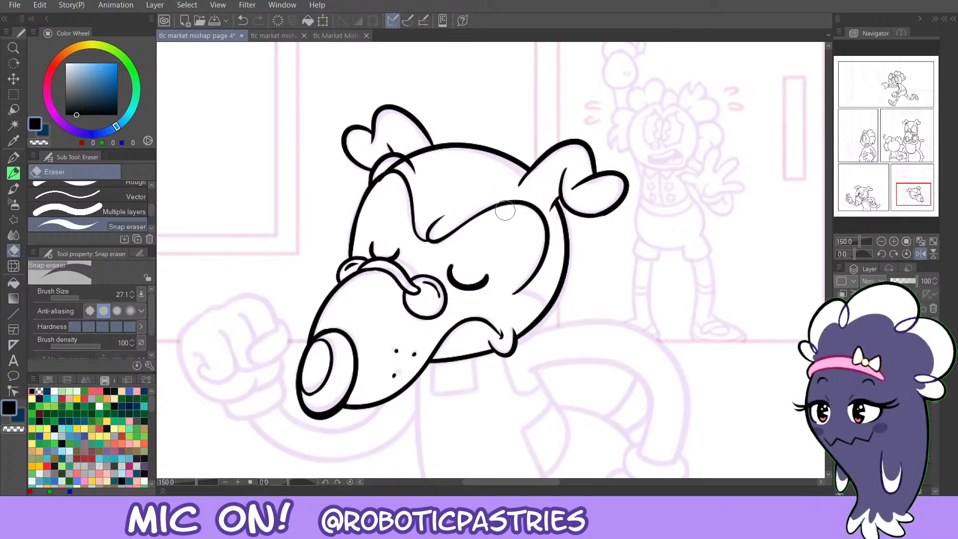
{"action": "key", "text": "p"}
{"action": "left_click_drag", "start_coordinate": [560, 198], "coordinate": [586, 216]}
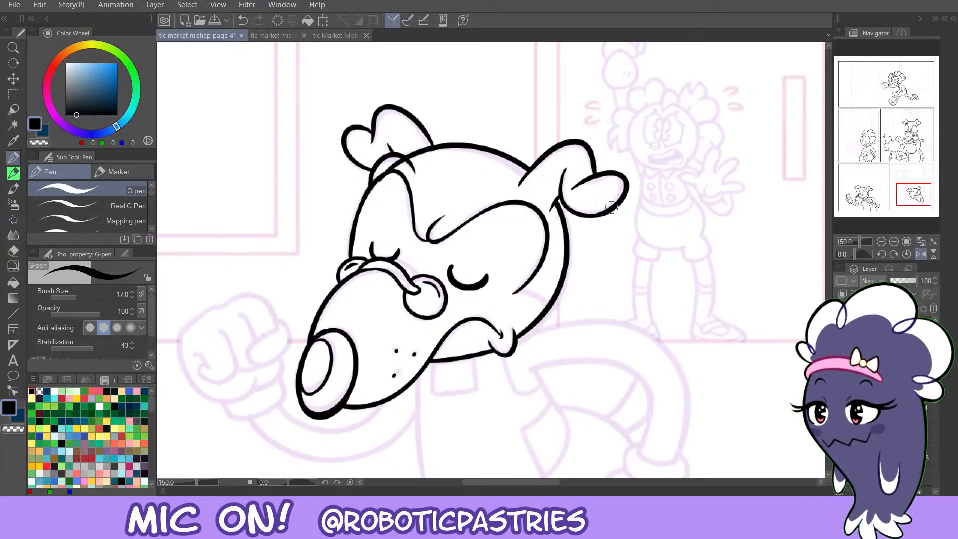
Restore the unmirrored view and ink the short curved cheek line joining the near eye patch's lower end to the head outline.
{"action": "left_click", "coordinate": [920, 254]}
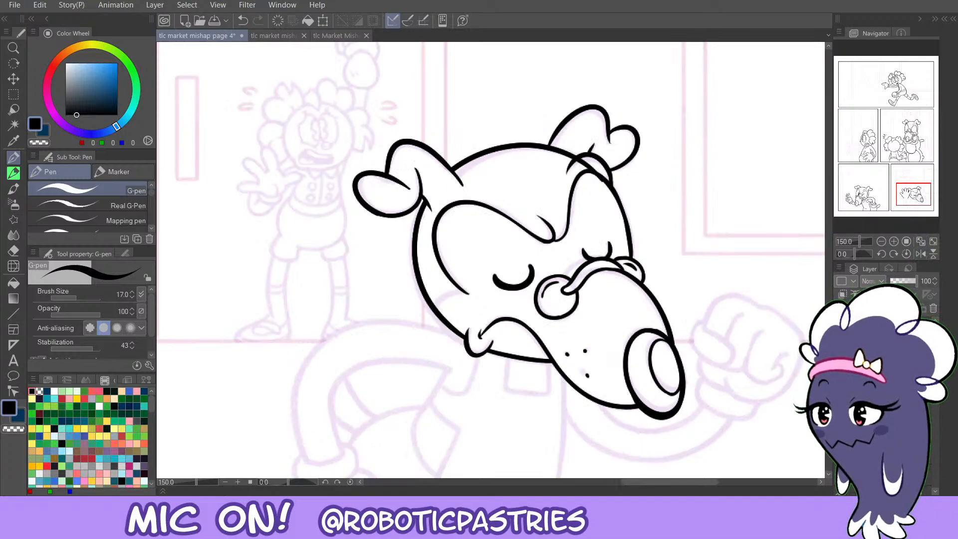
{"action": "left_click_drag", "start_coordinate": [917, 199], "coordinate": [912, 204]}
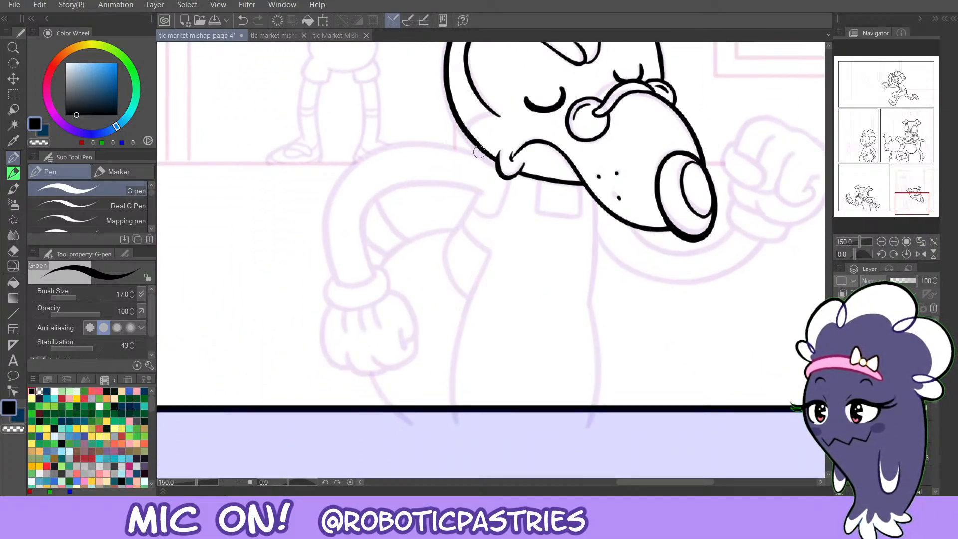
{"action": "mouse_move", "coordinate": [505, 118]}
{"action": "left_mouse_down"}
{"action": "mouse_move", "coordinate": [487, 116]}
{"action": "mouse_move", "coordinate": [499, 109]}
{"action": "left_mouse_up"}
{"action": "key", "text": "c"}
{"action": "key", "text": "c"}
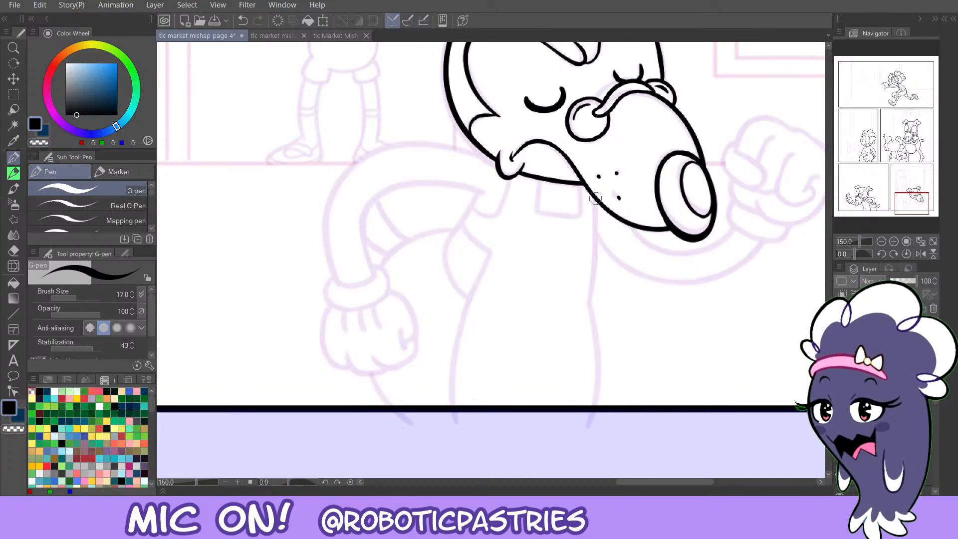
Ink the upper part of the torso's far edge, from under the muzzle down to the waist.
{"action": "mouse_move", "coordinate": [595, 198]}
{"action": "left_mouse_down"}
{"action": "mouse_move", "coordinate": [585, 295]}
{"action": "mouse_move", "coordinate": [601, 250]}
{"action": "mouse_move", "coordinate": [588, 316]}
{"action": "left_mouse_up"}
{"action": "key", "text": "ctrl+z"}
{"action": "key", "text": "ctrl+z"}
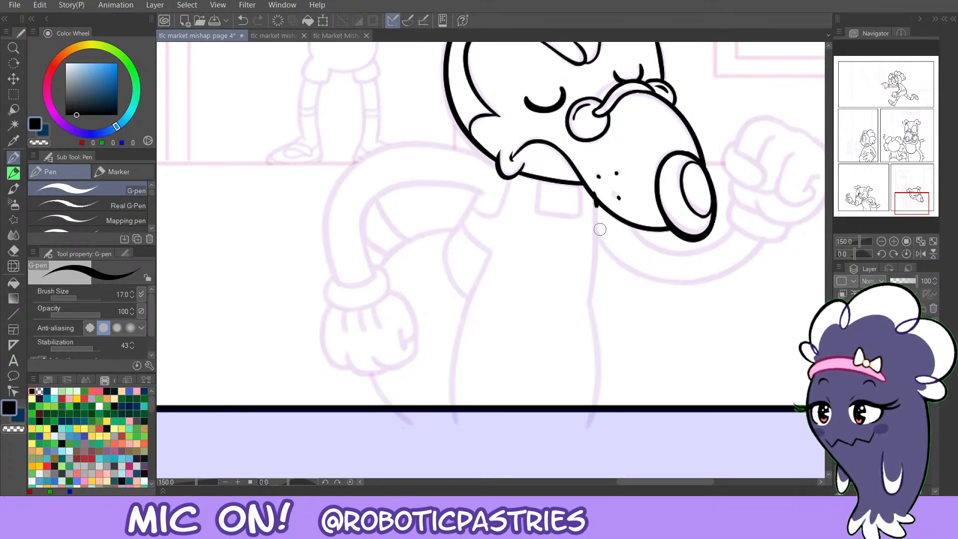
{"action": "left_click_drag", "start_coordinate": [600, 229], "coordinate": [581, 335]}
{"action": "key", "text": "ctrl+z"}
{"action": "mouse_move", "coordinate": [595, 194]}
{"action": "left_mouse_down"}
{"action": "mouse_move", "coordinate": [599, 278]}
{"action": "mouse_move", "coordinate": [585, 332]}
{"action": "mouse_move", "coordinate": [599, 273]}
{"action": "mouse_move", "coordinate": [583, 325]}
{"action": "left_mouse_up"}
{"action": "key", "text": "ctrl+z"}
{"action": "key", "text": "ctrl+z"}
{"action": "key", "text": "ctrl+z"}
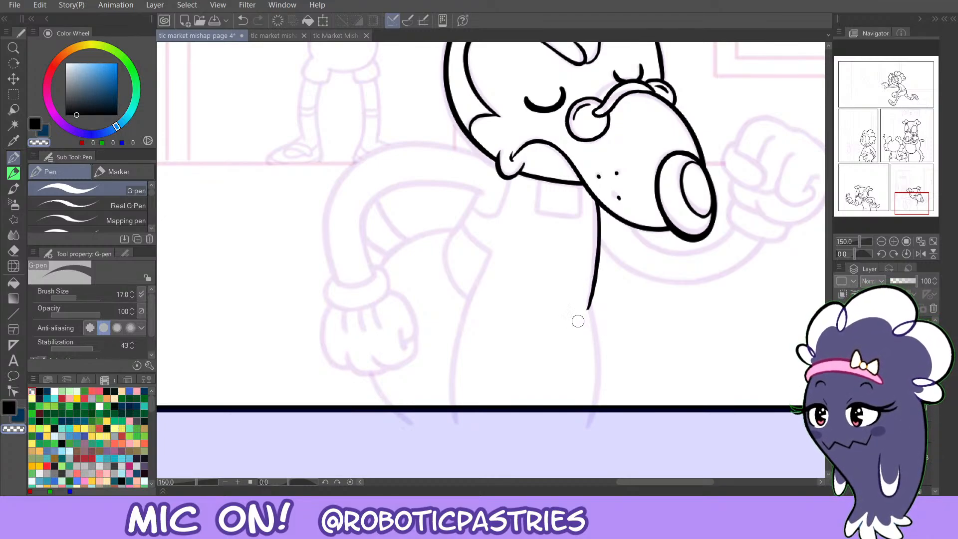
Ink the lower part of the torso's far edge, bulging from the waist to the panel's bottom border.
{"action": "left_click_drag", "start_coordinate": [589, 306], "coordinate": [591, 404]}
{"action": "key", "text": "ctrl+z"}
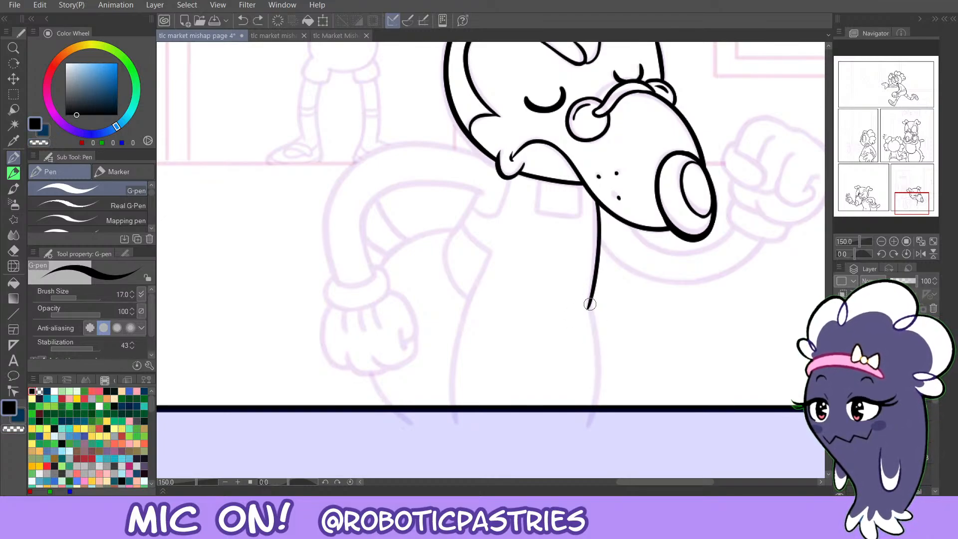
{"action": "left_click_drag", "start_coordinate": [589, 304], "coordinate": [592, 404]}
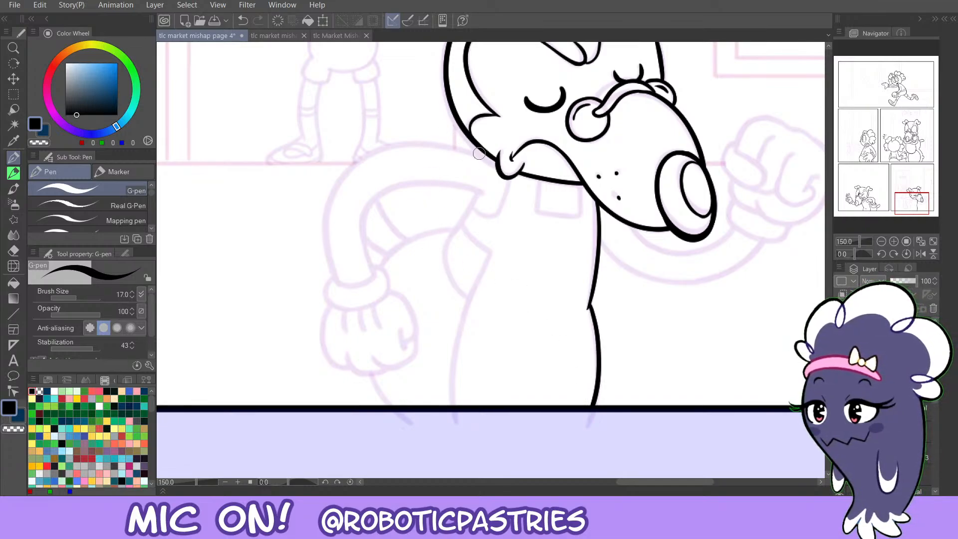
Ink the near arm's outer contour as one long arc between the glove cuff and the jaw.
{"action": "mouse_move", "coordinate": [494, 162]}
{"action": "left_mouse_down"}
{"action": "mouse_move", "coordinate": [412, 142]}
{"action": "mouse_move", "coordinate": [340, 198]}
{"action": "left_mouse_up"}
{"action": "key", "text": "ctrl+z"}
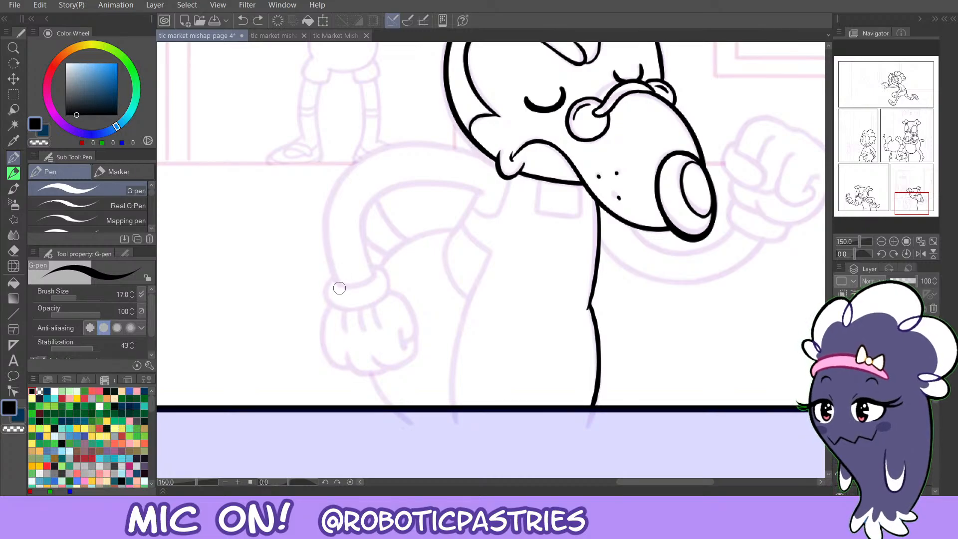
{"action": "mouse_move", "coordinate": [339, 287]}
{"action": "left_mouse_down"}
{"action": "mouse_move", "coordinate": [325, 239]}
{"action": "mouse_move", "coordinate": [366, 147]}
{"action": "mouse_move", "coordinate": [474, 150]}
{"action": "mouse_move", "coordinate": [464, 143]}
{"action": "mouse_move", "coordinate": [499, 160]}
{"action": "left_mouse_up"}
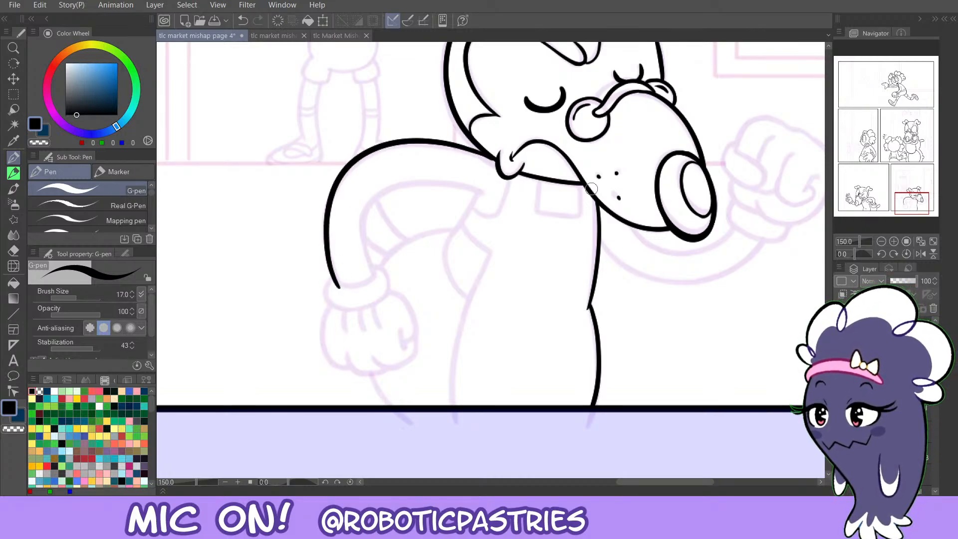
Mirror the view and ink the near arm's inner contour as one smooth arc from the shoulder to the glove cuff.
{"action": "left_click", "coordinate": [920, 254]}
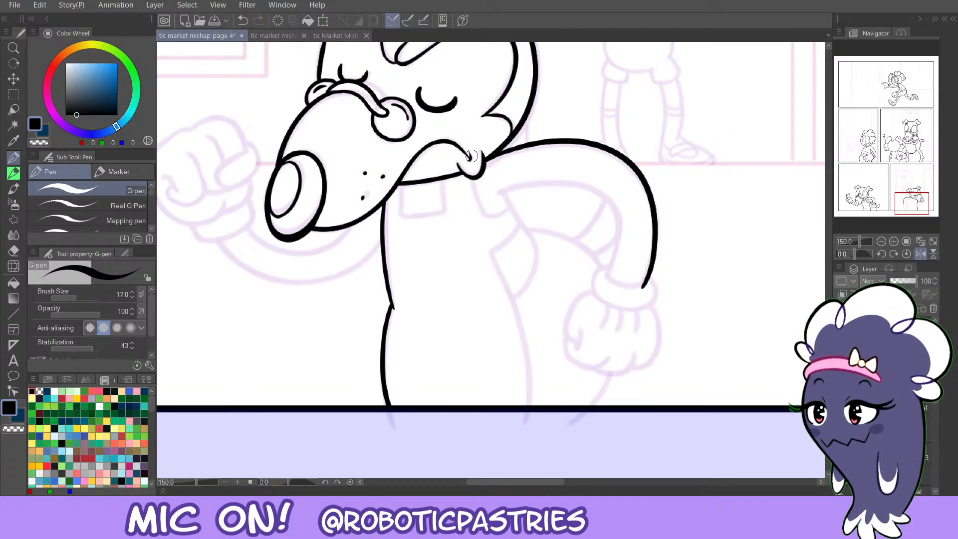
{"action": "key", "text": "ctrl+z"}
{"action": "mouse_move", "coordinate": [499, 193]}
{"action": "left_mouse_down"}
{"action": "mouse_move", "coordinate": [540, 172]}
{"action": "mouse_move", "coordinate": [624, 237]}
{"action": "mouse_move", "coordinate": [618, 289]}
{"action": "left_mouse_up"}
{"action": "key", "text": "ctrl+z"}
{"action": "mouse_move", "coordinate": [488, 198]}
{"action": "left_mouse_down"}
{"action": "mouse_move", "coordinate": [591, 192]}
{"action": "mouse_move", "coordinate": [619, 279]}
{"action": "left_mouse_up"}
{"action": "key", "text": "ctrl+z"}
{"action": "mouse_move", "coordinate": [488, 196]}
{"action": "left_mouse_down"}
{"action": "mouse_move", "coordinate": [548, 180]}
{"action": "mouse_move", "coordinate": [616, 208]}
{"action": "mouse_move", "coordinate": [606, 291]}
{"action": "mouse_move", "coordinate": [621, 235]}
{"action": "mouse_move", "coordinate": [577, 179]}
{"action": "mouse_move", "coordinate": [482, 189]}
{"action": "mouse_move", "coordinate": [550, 178]}
{"action": "mouse_move", "coordinate": [630, 217]}
{"action": "mouse_move", "coordinate": [621, 268]}
{"action": "left_mouse_up"}
{"action": "key", "text": "ctrl+z"}
{"action": "key", "text": "ctrl+z"}
{"action": "key", "text": "ctrl+z"}
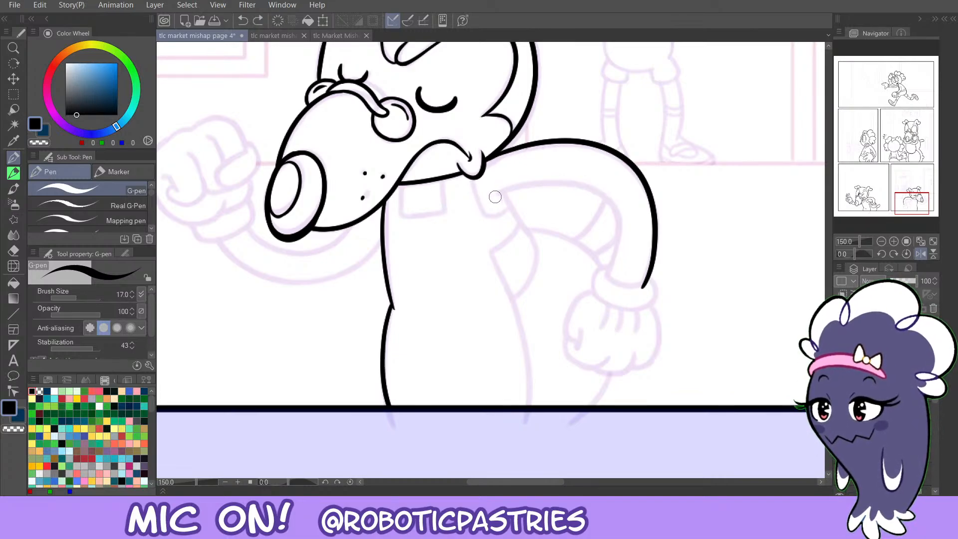
{"action": "mouse_move", "coordinate": [495, 197]}
{"action": "left_mouse_down"}
{"action": "mouse_move", "coordinate": [552, 180]}
{"action": "mouse_move", "coordinate": [611, 203]}
{"action": "mouse_move", "coordinate": [610, 280]}
{"action": "left_mouse_up"}
{"action": "key", "text": "ctrl+z"}
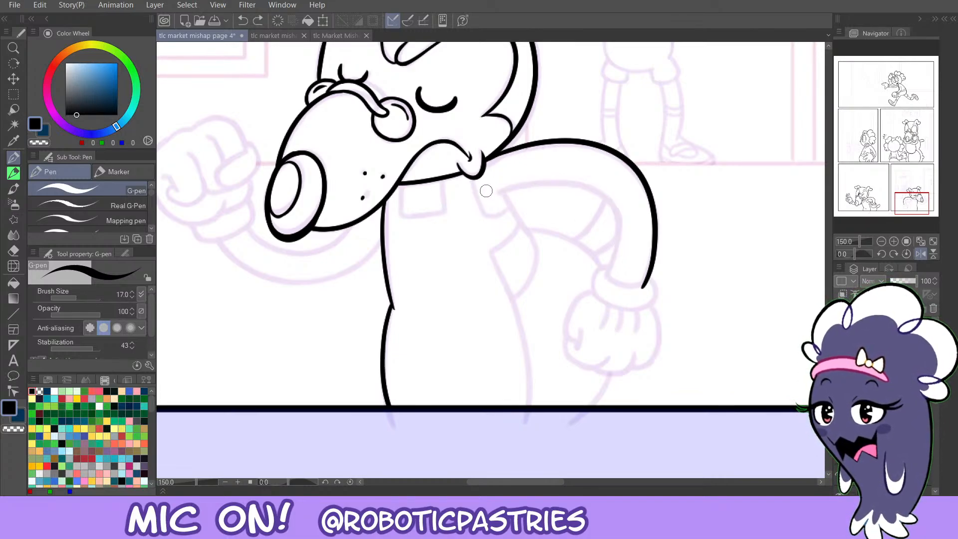
{"action": "mouse_move", "coordinate": [490, 196]}
{"action": "left_mouse_down"}
{"action": "mouse_move", "coordinate": [552, 179]}
{"action": "mouse_move", "coordinate": [615, 209]}
{"action": "mouse_move", "coordinate": [609, 268]}
{"action": "left_mouse_up"}
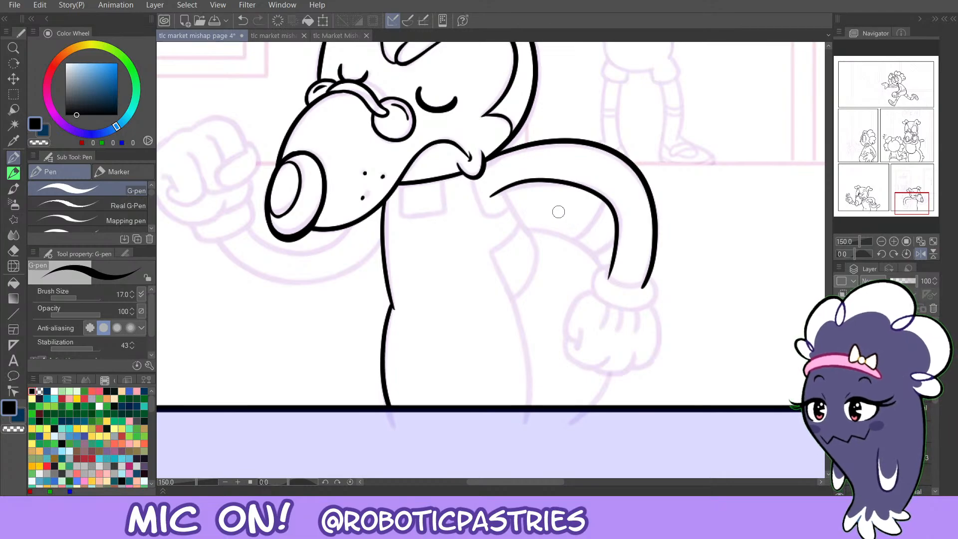
{"action": "key", "text": "ctrl+z"}
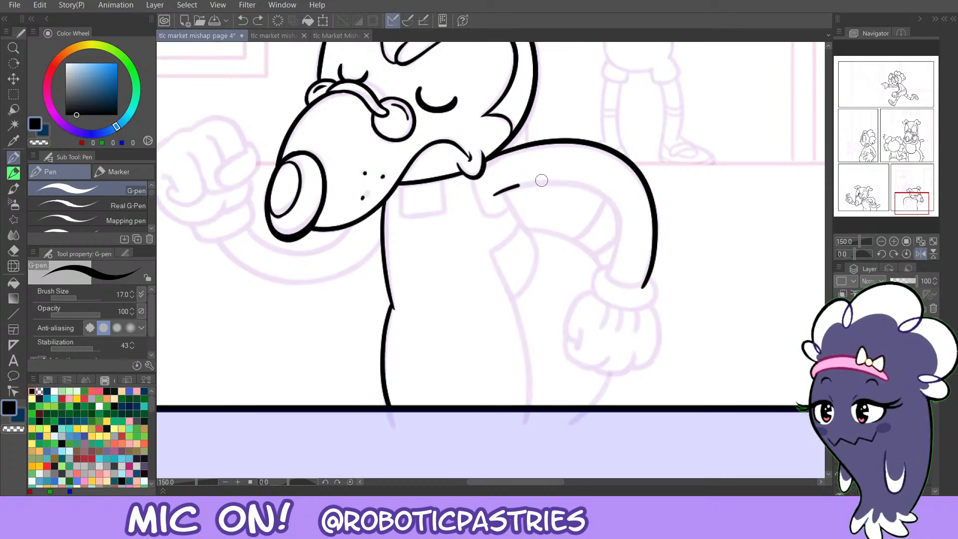
{"action": "mouse_move", "coordinate": [541, 181]}
{"action": "left_mouse_down"}
{"action": "mouse_move", "coordinate": [601, 193]}
{"action": "mouse_move", "coordinate": [619, 246]}
{"action": "mouse_move", "coordinate": [608, 275]}
{"action": "left_mouse_up"}
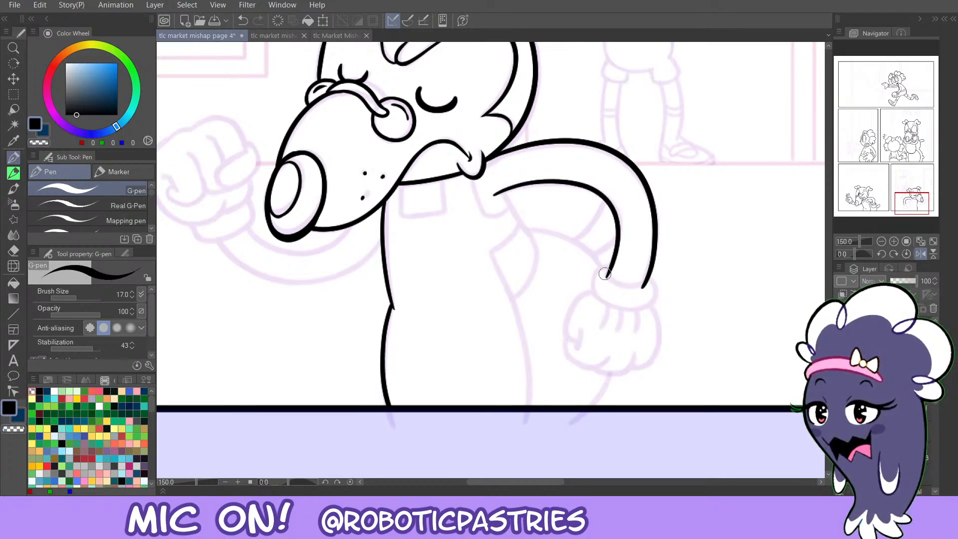
Ink the near glove's cuff as a rounded band around the wrist and clean up the line ends there.
{"action": "key", "text": "c"}
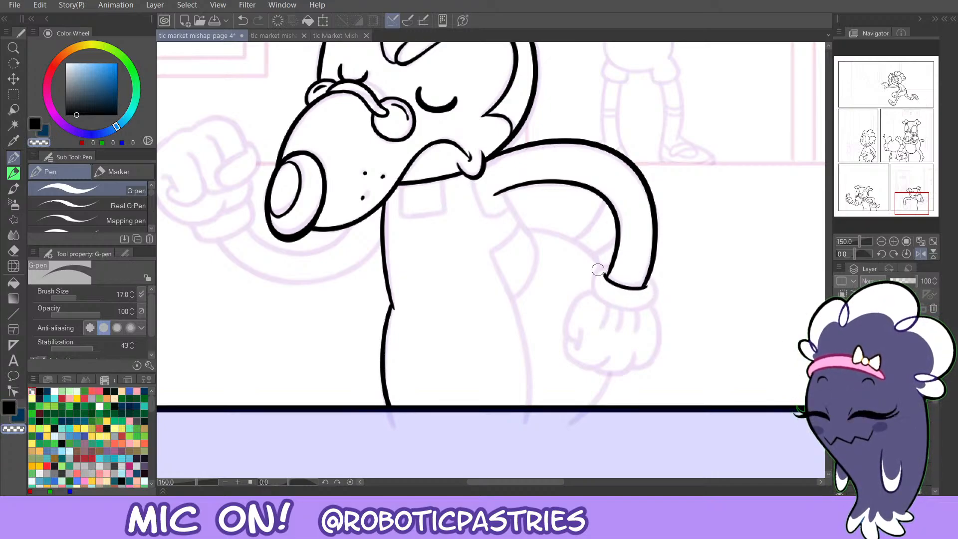
{"action": "key", "text": "c"}
{"action": "left_click_drag", "start_coordinate": [604, 265], "coordinate": [591, 271]}
{"action": "key", "text": "ctrl+z"}
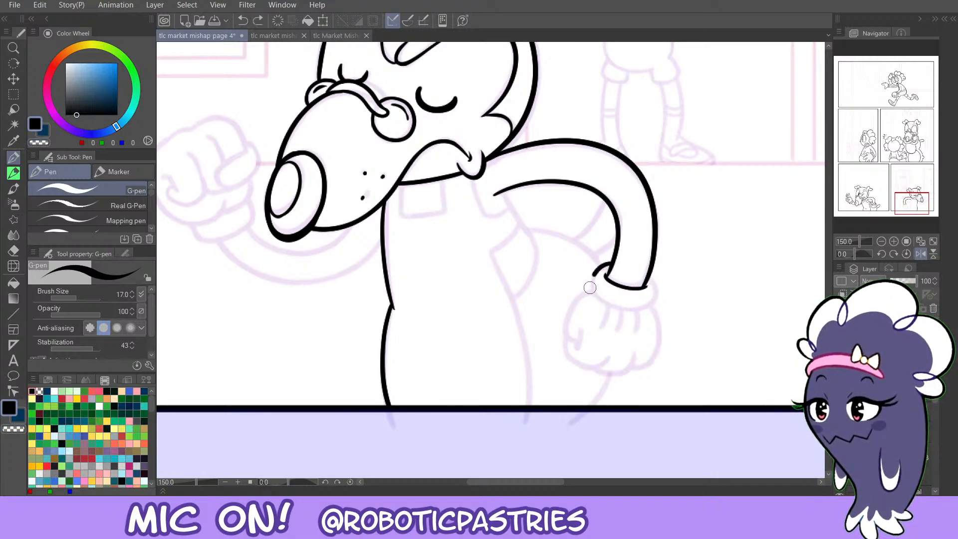
{"action": "left_click_drag", "start_coordinate": [659, 293], "coordinate": [593, 295]}
{"action": "key", "text": "ctrl+z"}
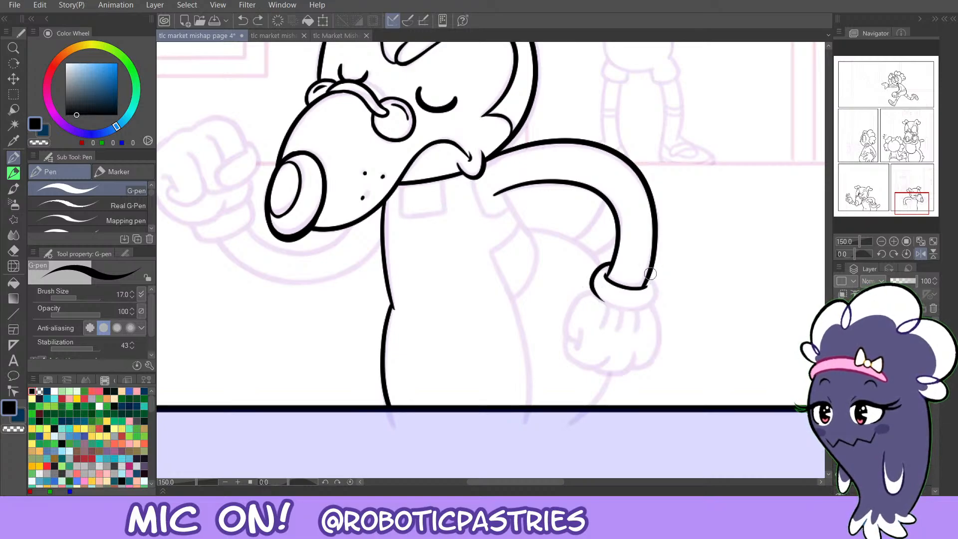
{"action": "left_click_drag", "start_coordinate": [657, 296], "coordinate": [591, 292]}
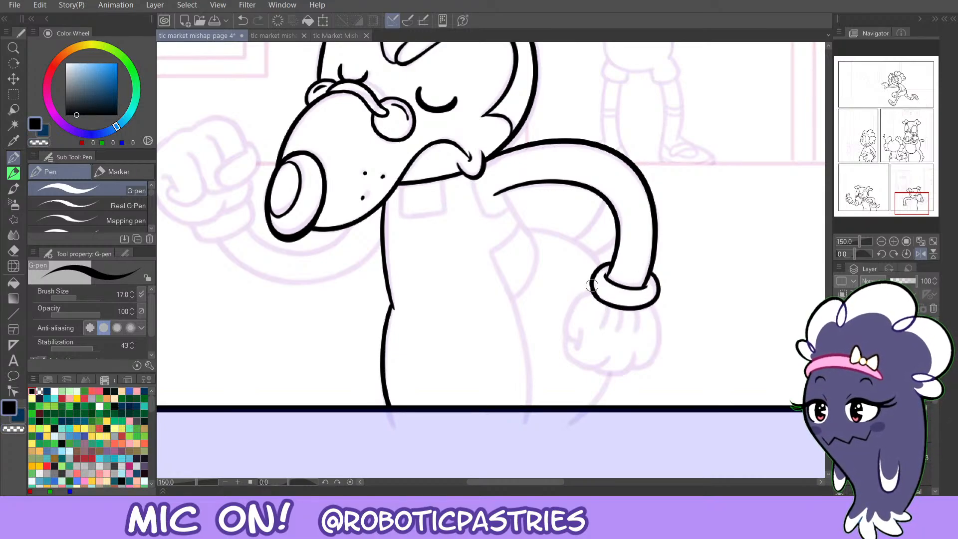
{"action": "key", "text": "c"}
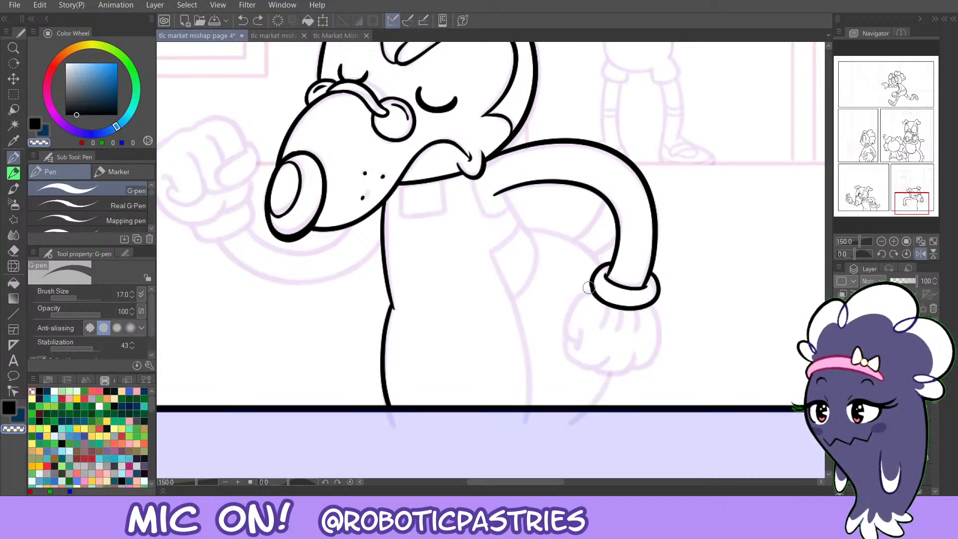
{"action": "key", "text": "c"}
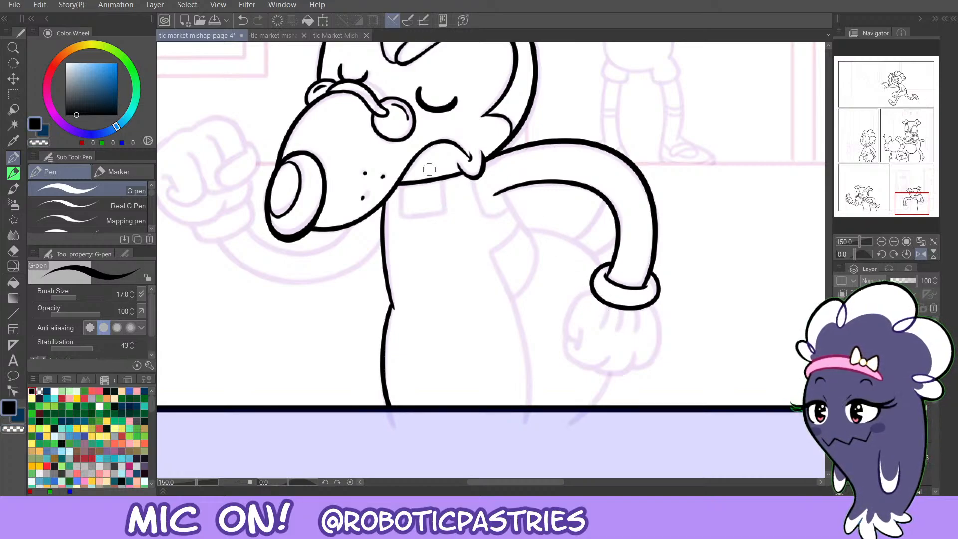
Ink the square collar patch under the jaw and the matching collar flap beside the near shoulder.
{"action": "key", "text": "c"}
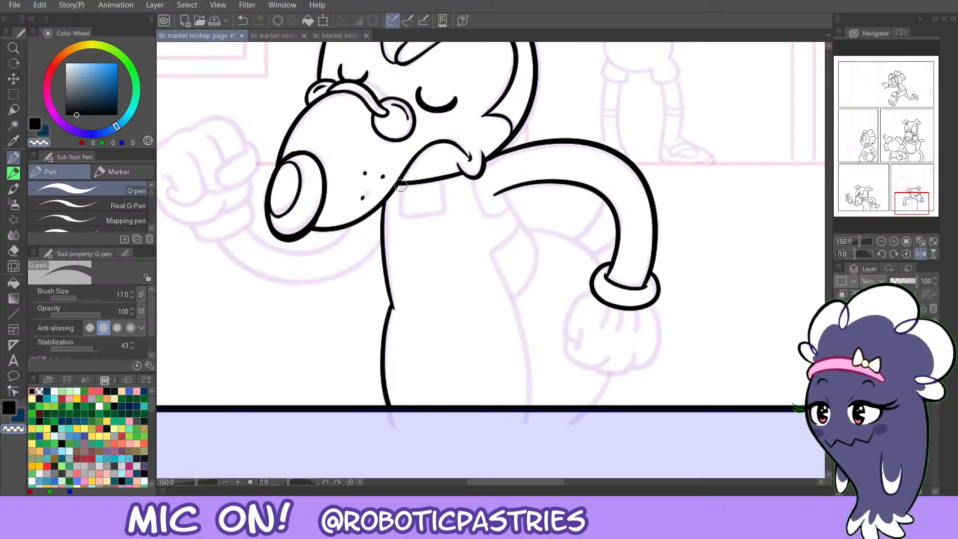
{"action": "key", "text": "c"}
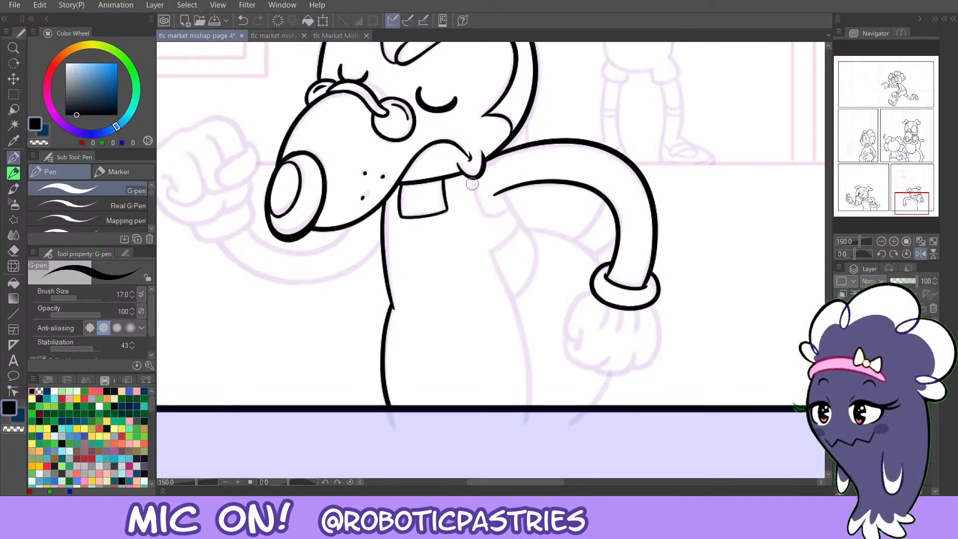
{"action": "key", "text": "ctrl+z"}
{"action": "mouse_move", "coordinate": [511, 207]}
{"action": "left_mouse_down"}
{"action": "mouse_move", "coordinate": [482, 212]}
{"action": "mouse_move", "coordinate": [472, 178]}
{"action": "mouse_move", "coordinate": [541, 255]}
{"action": "left_mouse_up"}
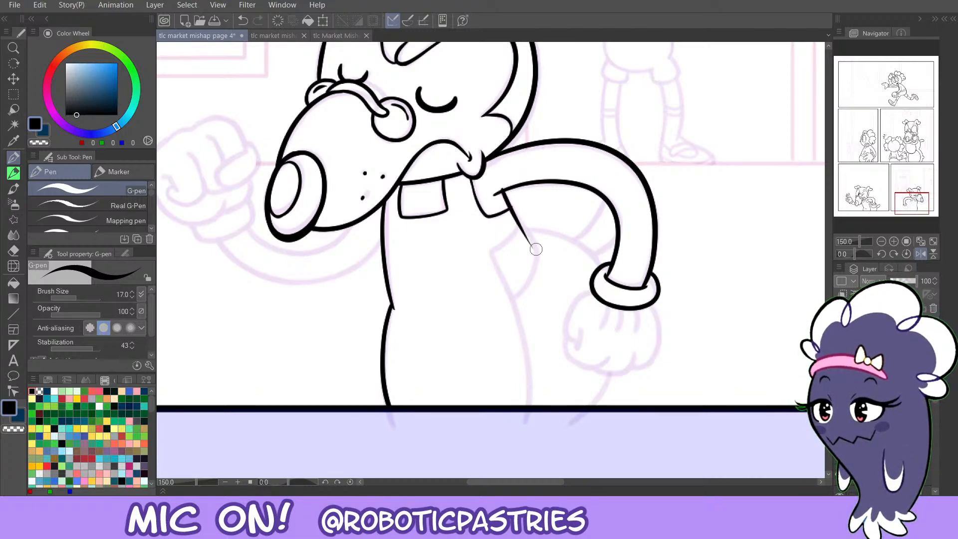
{"action": "key", "text": "ctrl+z"}
{"action": "key", "text": "c"}
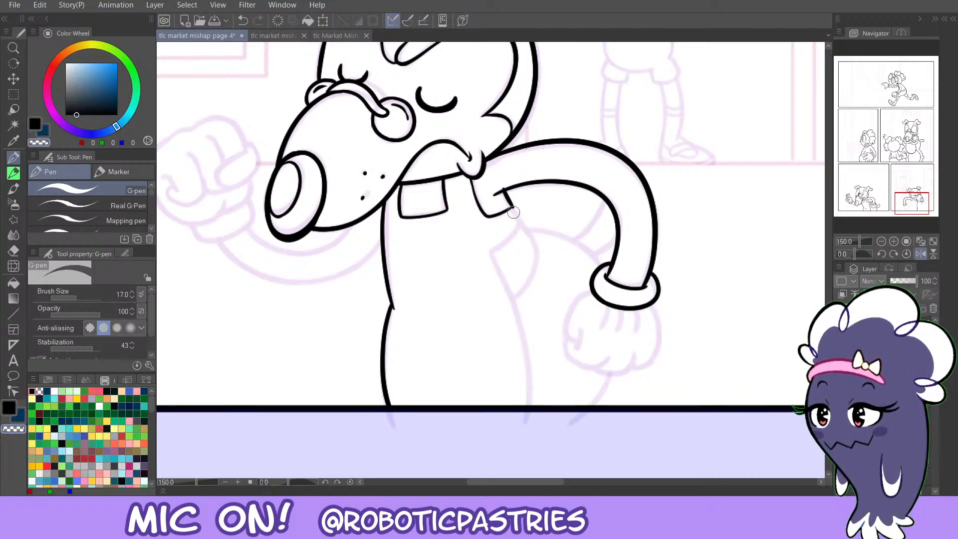
{"action": "key", "text": "c"}
Ink the angular flap on the torso's near side below the armpit and trim its overshooting line ends.
{"action": "left_click_drag", "start_coordinate": [523, 222], "coordinate": [483, 254]}
{"action": "key", "text": "c"}
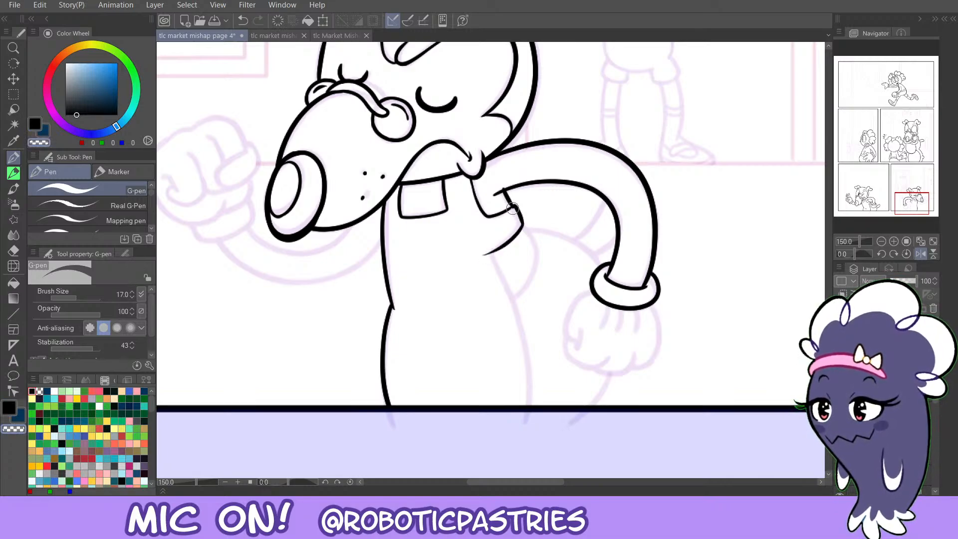
{"action": "key", "text": "c"}
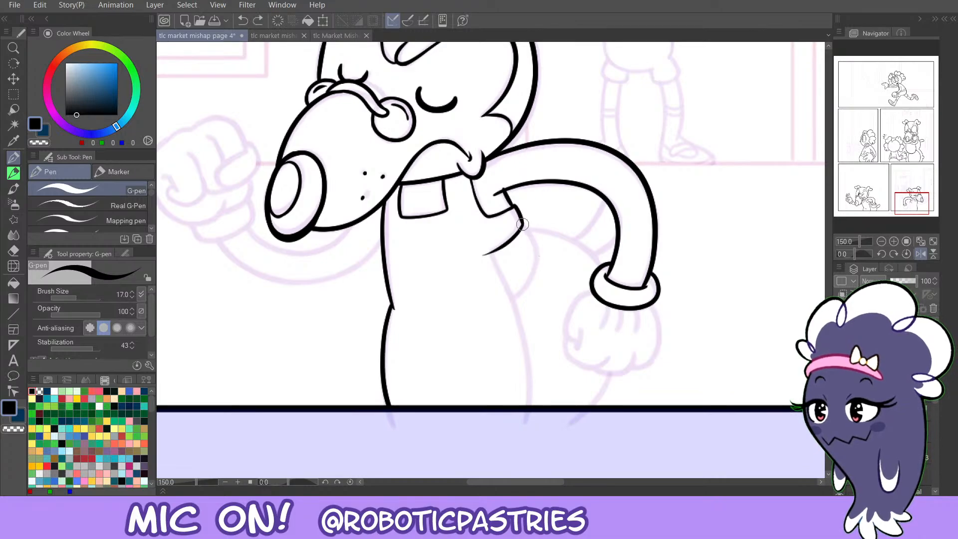
{"action": "key", "text": "c"}
{"action": "key", "text": "ctrl+z"}
{"action": "key", "text": "c"}
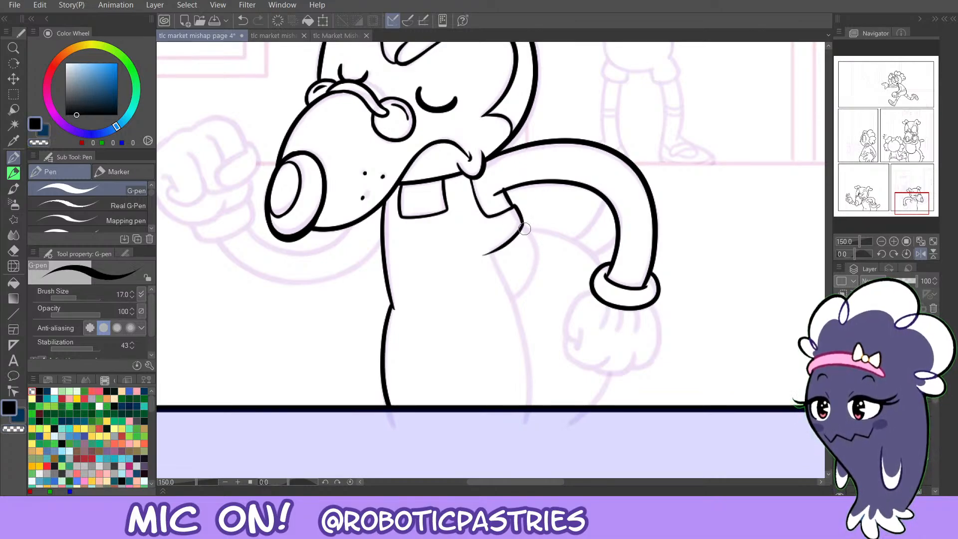
{"action": "mouse_move", "coordinate": [519, 223]}
{"action": "left_mouse_down"}
{"action": "mouse_move", "coordinate": [538, 260]}
{"action": "mouse_move", "coordinate": [522, 289]}
{"action": "left_mouse_up"}
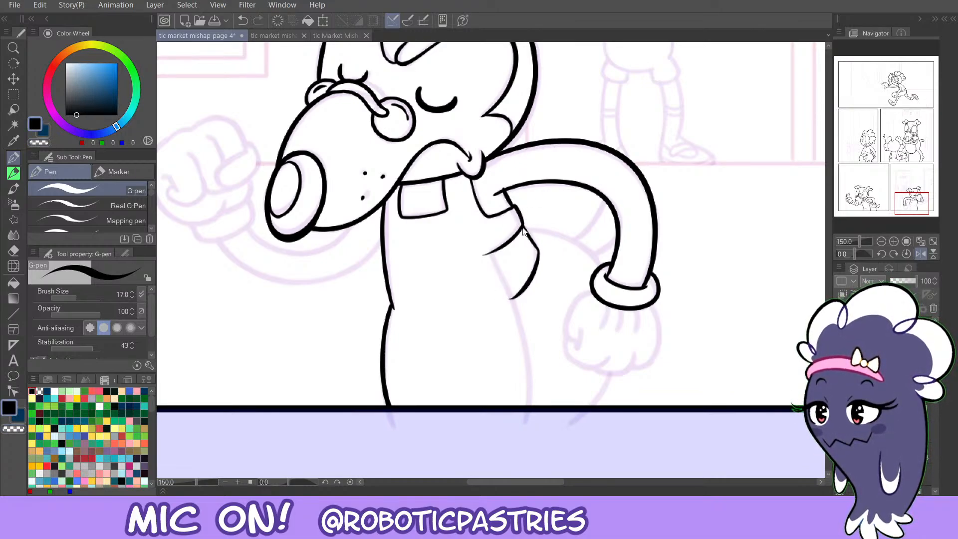
{"action": "key", "text": "c"}
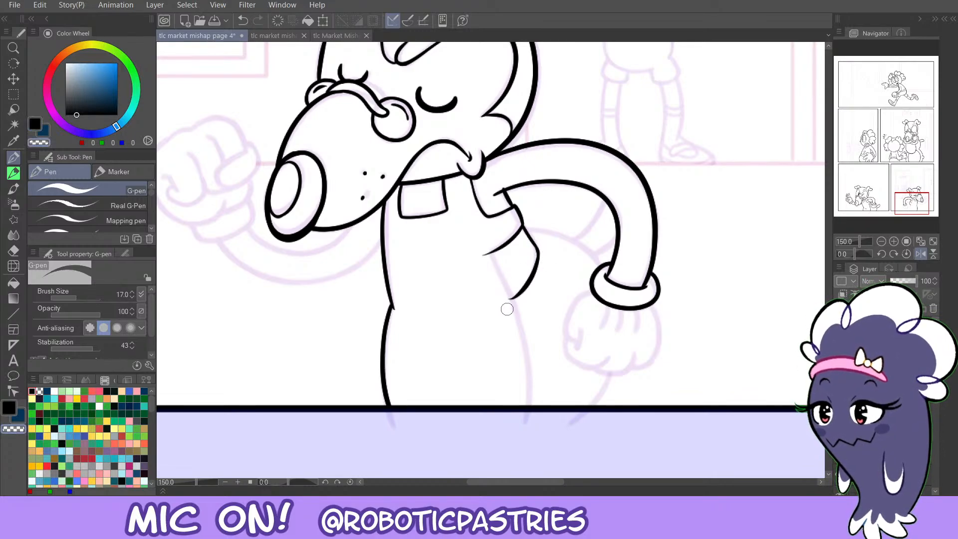
{"action": "key", "text": "c"}
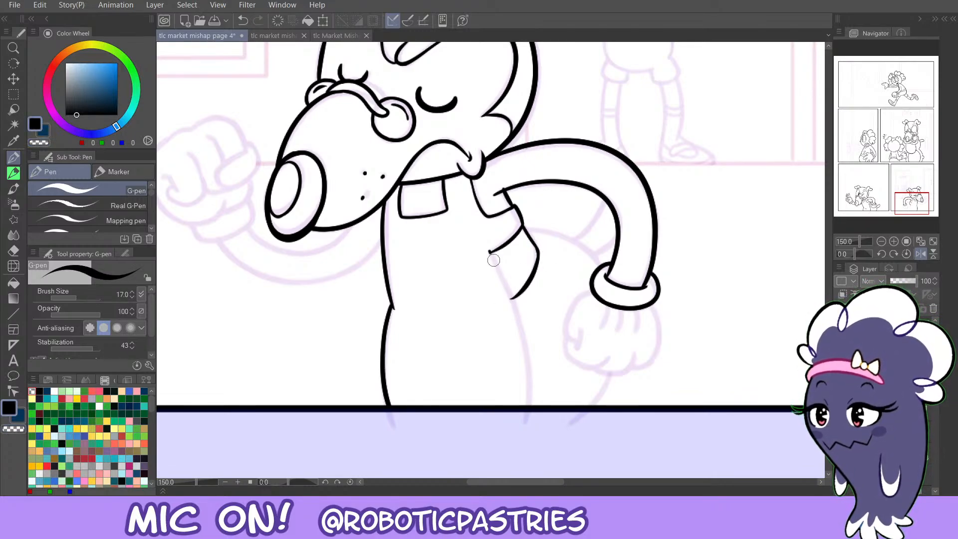
Ink the torso's near edge from the side flap's inner corner down to the panel's bottom border.
{"action": "key", "text": "ctrl+z"}
{"action": "mouse_move", "coordinate": [506, 286]}
{"action": "left_mouse_down"}
{"action": "mouse_move", "coordinate": [528, 387]}
{"action": "mouse_move", "coordinate": [509, 429]}
{"action": "left_mouse_up"}
{"action": "key", "text": "ctrl+z"}
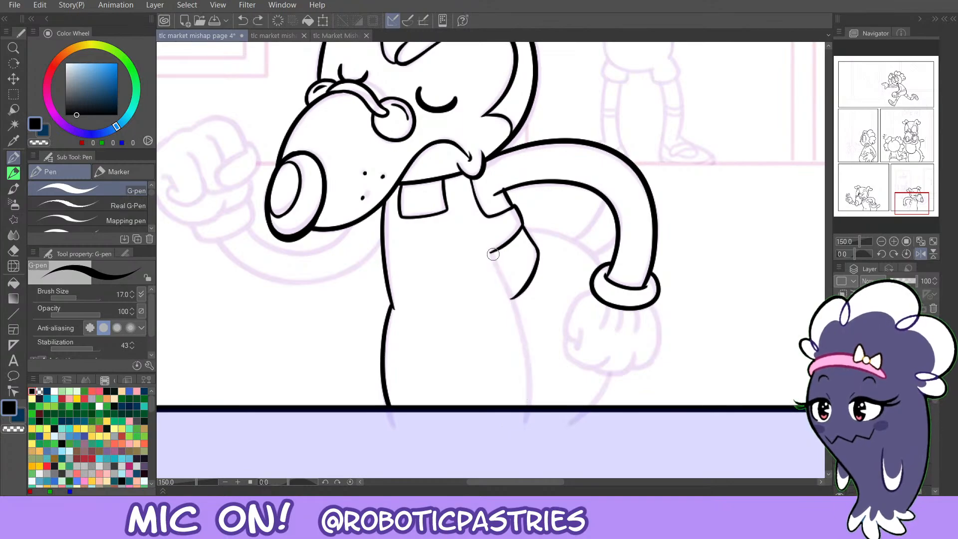
{"action": "key", "text": "c"}
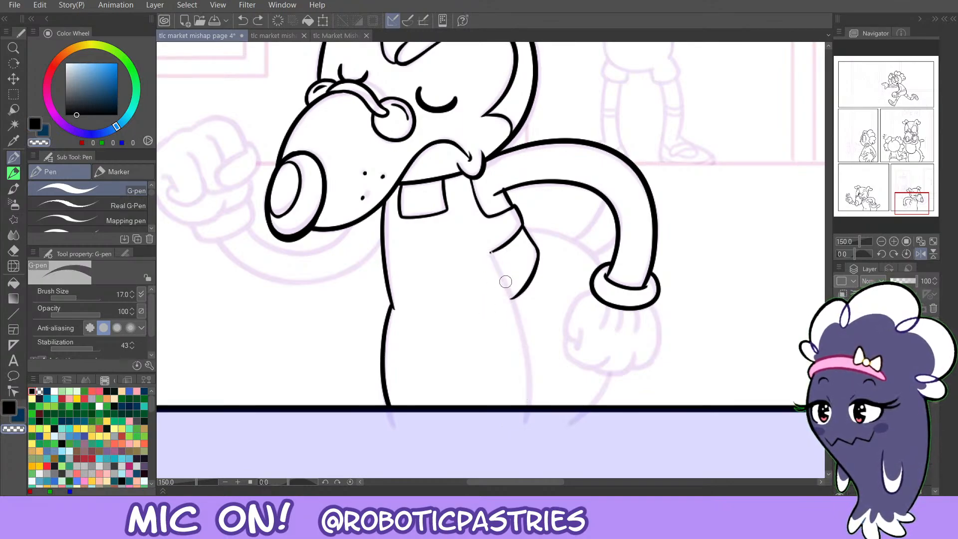
{"action": "key", "text": "ctrl+z"}
{"action": "key", "text": "c"}
{"action": "mouse_move", "coordinate": [491, 253]}
{"action": "left_mouse_down"}
{"action": "mouse_move", "coordinate": [523, 332]}
{"action": "mouse_move", "coordinate": [512, 417]}
{"action": "mouse_move", "coordinate": [530, 355]}
{"action": "mouse_move", "coordinate": [491, 253]}
{"action": "mouse_move", "coordinate": [529, 338]}
{"action": "mouse_move", "coordinate": [519, 439]}
{"action": "left_mouse_up"}
{"action": "key", "text": "ctrl+z"}
{"action": "key", "text": "ctrl+z"}
{"action": "key", "text": "ctrl+z"}
{"action": "mouse_move", "coordinate": [530, 406]}
{"action": "left_mouse_down"}
{"action": "mouse_move", "coordinate": [491, 252]}
{"action": "mouse_move", "coordinate": [518, 302]}
{"action": "mouse_move", "coordinate": [508, 430]}
{"action": "left_mouse_up"}
{"action": "key", "text": "ctrl+z"}
{"action": "left_click_drag", "start_coordinate": [492, 252], "coordinate": [510, 296]}
Ink the near glove's closed fist below the cuff, including its thumb and finger creases.
{"action": "key", "text": "c"}
{"action": "key", "text": "c"}
{"action": "mouse_move", "coordinate": [592, 292]}
{"action": "left_mouse_down"}
{"action": "mouse_move", "coordinate": [577, 348]}
{"action": "mouse_move", "coordinate": [632, 372]}
{"action": "mouse_move", "coordinate": [661, 344]}
{"action": "mouse_move", "coordinate": [656, 302]}
{"action": "mouse_move", "coordinate": [604, 324]}
{"action": "mouse_move", "coordinate": [637, 325]}
{"action": "mouse_move", "coordinate": [638, 334]}
{"action": "left_mouse_up"}
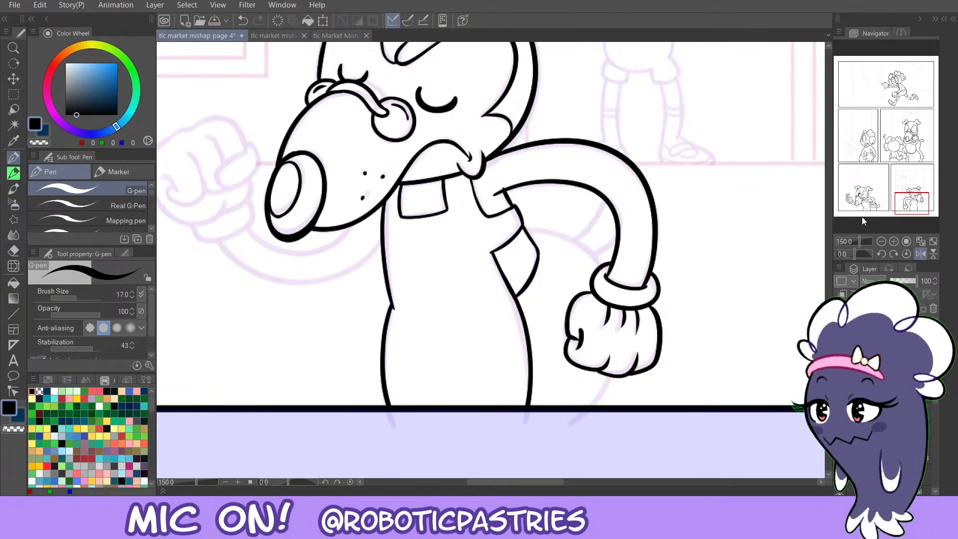
Ink the far arm's lower contour as a long arc from the torso edge up to the raised wrist.
{"action": "left_click_drag", "start_coordinate": [911, 202], "coordinate": [922, 202]}
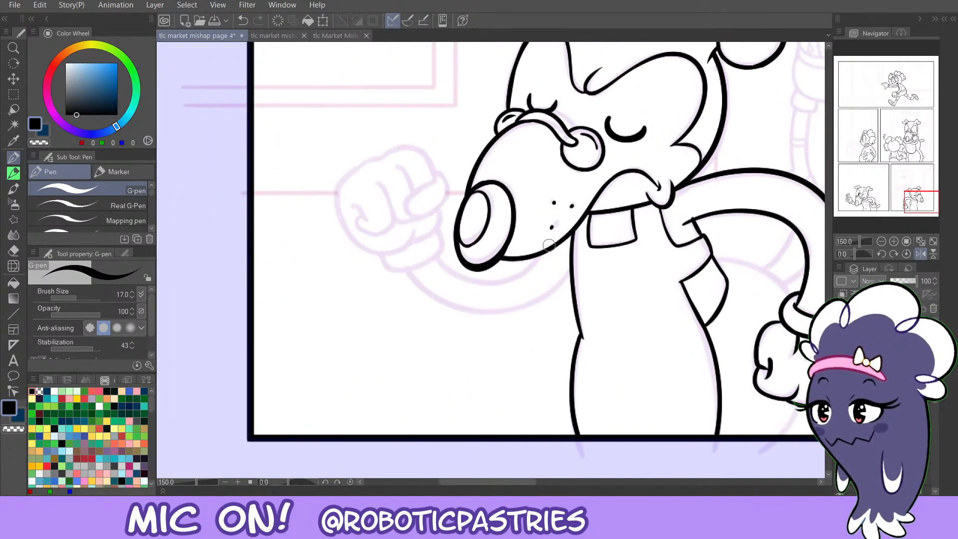
{"action": "mouse_move", "coordinate": [570, 270]}
{"action": "left_mouse_down"}
{"action": "mouse_move", "coordinate": [468, 315]}
{"action": "mouse_move", "coordinate": [416, 288]}
{"action": "mouse_move", "coordinate": [524, 308]}
{"action": "mouse_move", "coordinate": [569, 262]}
{"action": "mouse_move", "coordinate": [510, 316]}
{"action": "mouse_move", "coordinate": [415, 262]}
{"action": "left_mouse_up"}
{"action": "key", "text": "ctrl+z"}
{"action": "key", "text": "ctrl+z"}
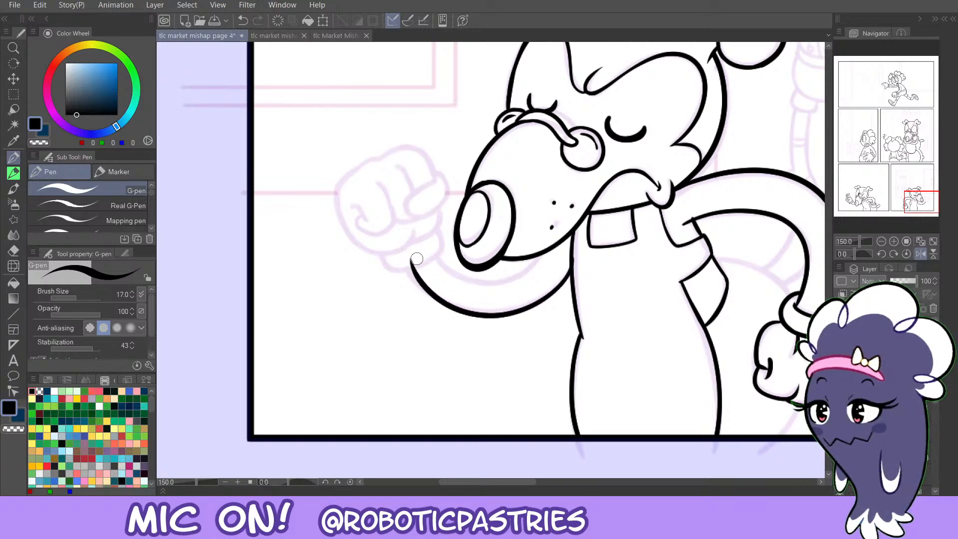
{"action": "key", "text": "ctrl+z"}
{"action": "mouse_move", "coordinate": [573, 263]}
{"action": "left_mouse_down"}
{"action": "mouse_move", "coordinate": [437, 308]}
{"action": "mouse_move", "coordinate": [393, 241]}
{"action": "left_mouse_up"}
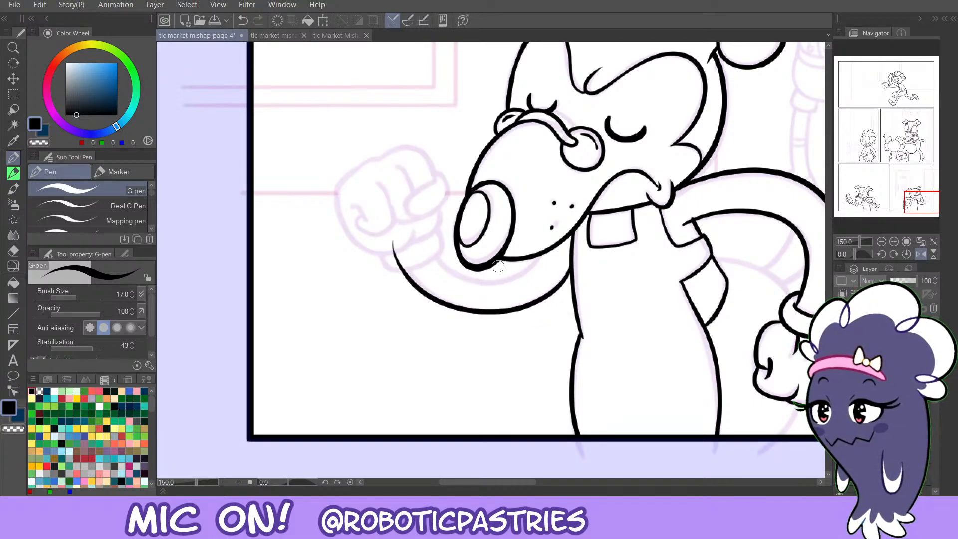
Ink the far arm's upper contour beneath the muzzle and trim both arm lines where they meet the cuff.
{"action": "mouse_move", "coordinate": [539, 254]}
{"action": "left_mouse_down"}
{"action": "mouse_move", "coordinate": [434, 261]}
{"action": "mouse_move", "coordinate": [427, 232]}
{"action": "left_mouse_up"}
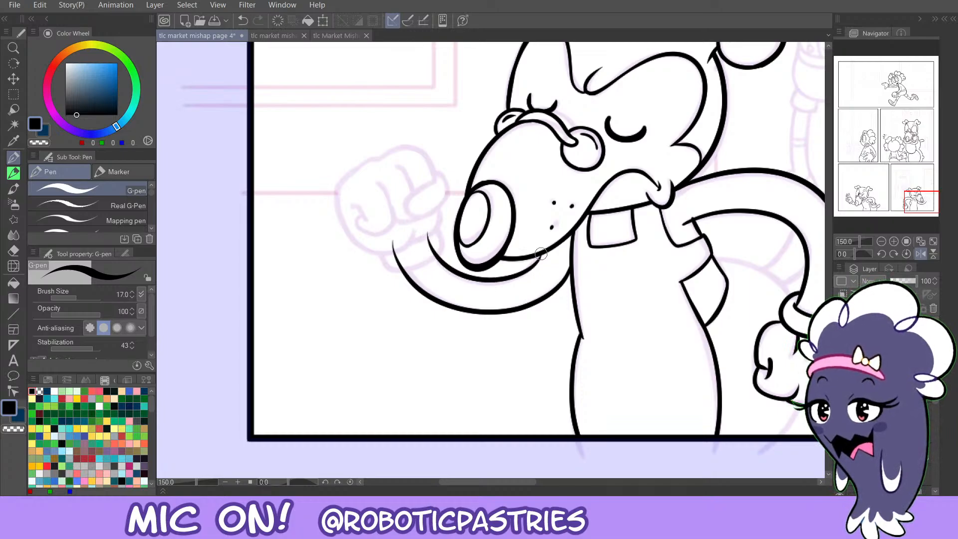
{"action": "key", "text": "c"}
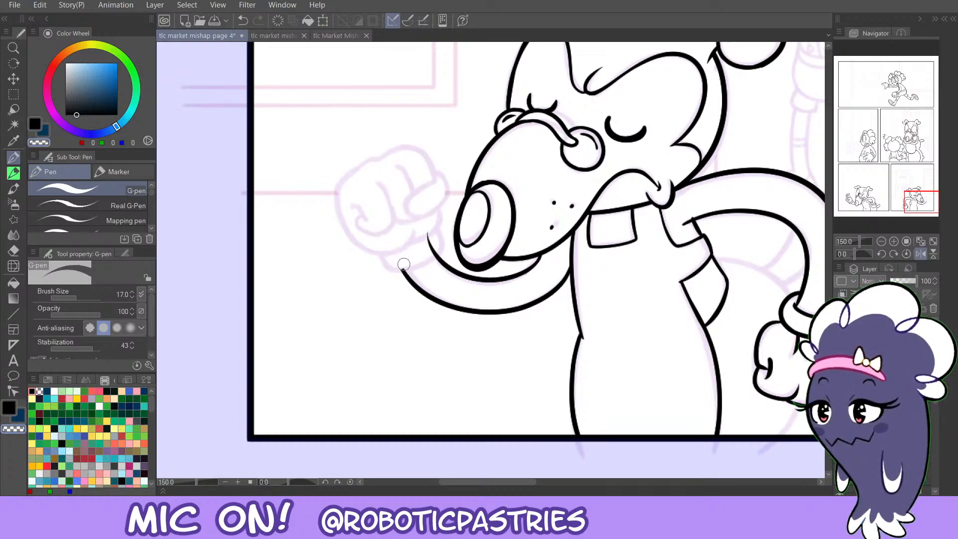
{"action": "left_click_drag", "start_coordinate": [438, 250], "coordinate": [426, 231]}
{"action": "key", "text": "c"}
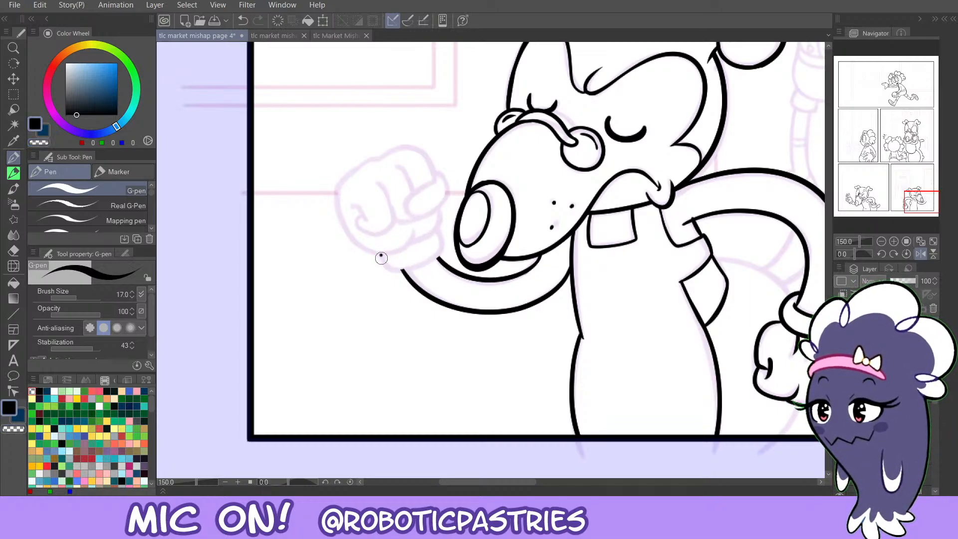
Ink the far glove's cuff as a curved band across the wrist and clean up its end.
{"action": "mouse_move", "coordinate": [381, 257]}
{"action": "left_mouse_down"}
{"action": "mouse_move", "coordinate": [397, 272]}
{"action": "mouse_move", "coordinate": [440, 254]}
{"action": "mouse_move", "coordinate": [435, 225]}
{"action": "left_mouse_up"}
{"action": "key", "text": "ctrl+z"}
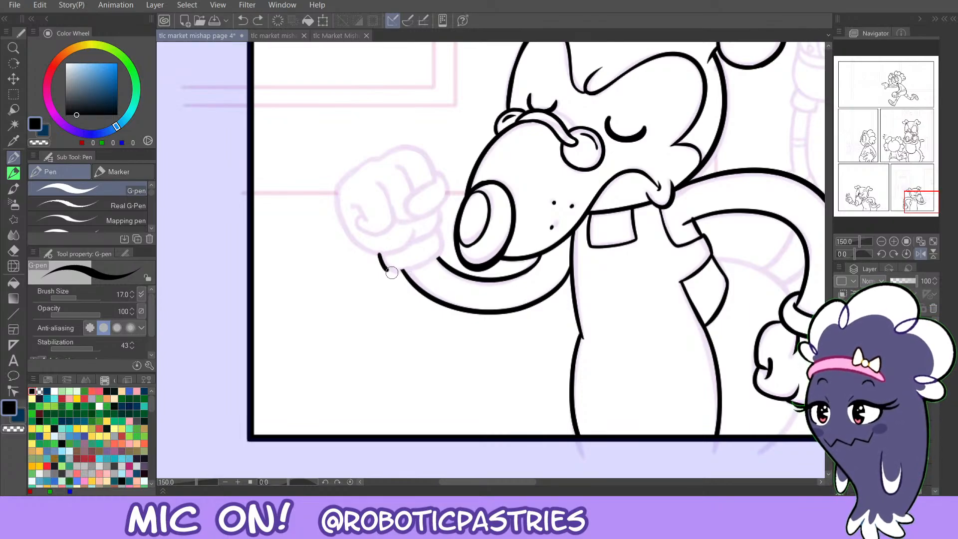
{"action": "mouse_move", "coordinate": [391, 272]}
{"action": "left_mouse_down"}
{"action": "mouse_move", "coordinate": [435, 261]}
{"action": "mouse_move", "coordinate": [444, 238]}
{"action": "left_mouse_up"}
{"action": "key", "text": "c"}
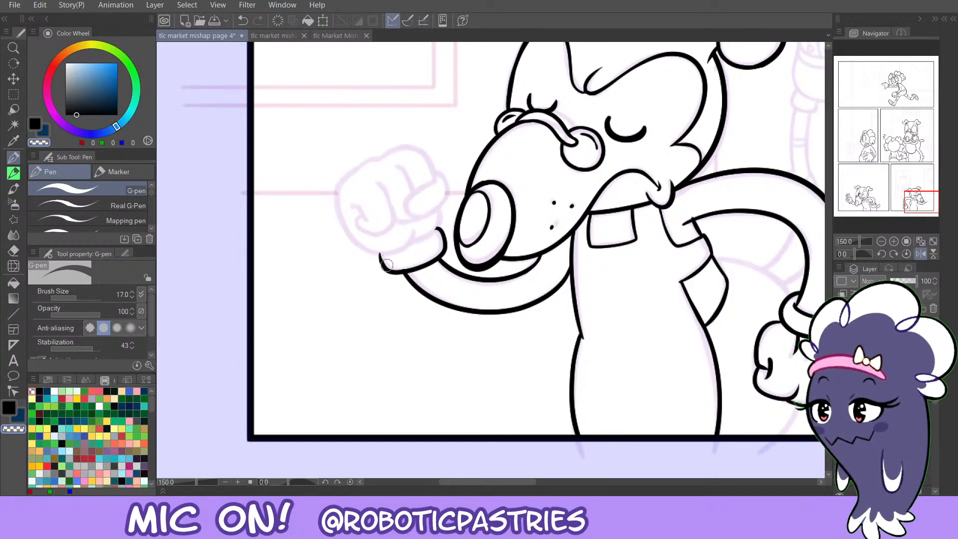
{"action": "key", "text": "c"}
Ink the outer outline of the far glove's raised fist above the cuff and restore the unmirrored view.
{"action": "mouse_move", "coordinate": [418, 229]}
{"action": "left_mouse_down"}
{"action": "mouse_move", "coordinate": [406, 246]}
{"action": "mouse_move", "coordinate": [344, 219]}
{"action": "mouse_move", "coordinate": [346, 178]}
{"action": "mouse_move", "coordinate": [381, 159]}
{"action": "mouse_move", "coordinate": [433, 174]}
{"action": "mouse_move", "coordinate": [409, 197]}
{"action": "mouse_move", "coordinate": [446, 174]}
{"action": "mouse_move", "coordinate": [428, 217]}
{"action": "mouse_move", "coordinate": [406, 201]}
{"action": "mouse_move", "coordinate": [432, 174]}
{"action": "left_mouse_up"}
{"action": "key", "text": "ctrl+z"}
{"action": "key", "text": "ctrl+z"}
{"action": "key", "text": "ctrl+z"}
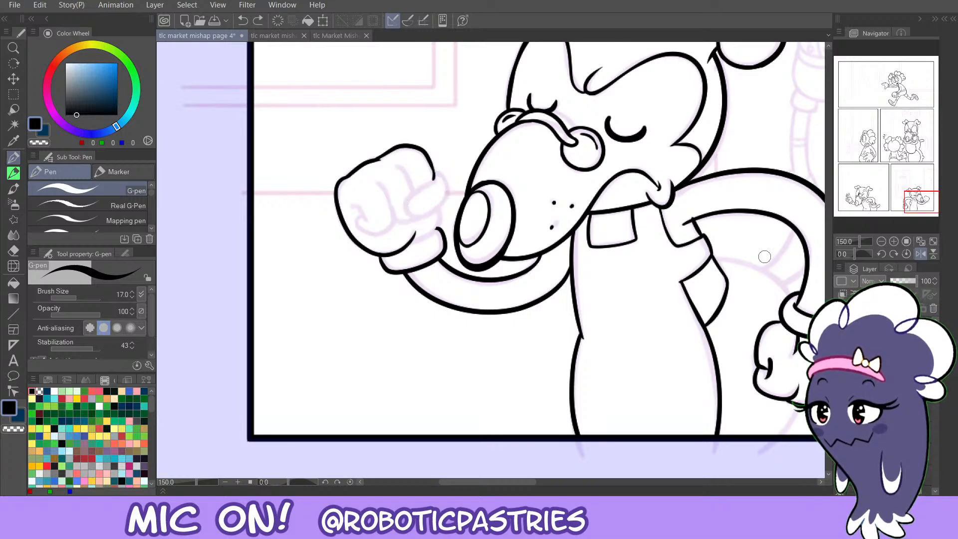
{"action": "left_click", "coordinate": [919, 253]}
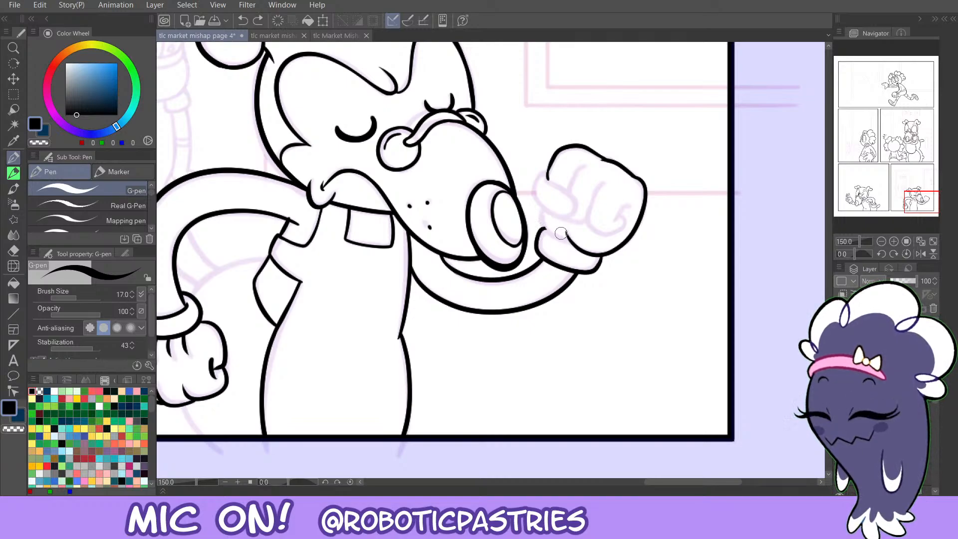
Ink the thumb of the raised fist and the first dividing line between its fingers.
{"action": "mouse_move", "coordinate": [539, 230]}
{"action": "left_mouse_down"}
{"action": "mouse_move", "coordinate": [540, 181]}
{"action": "mouse_move", "coordinate": [575, 202]}
{"action": "mouse_move", "coordinate": [560, 214]}
{"action": "mouse_move", "coordinate": [541, 200]}
{"action": "mouse_move", "coordinate": [561, 213]}
{"action": "mouse_move", "coordinate": [542, 176]}
{"action": "mouse_move", "coordinate": [536, 212]}
{"action": "left_mouse_up"}
{"action": "key", "text": "ctrl+z"}
{"action": "left_click_drag", "start_coordinate": [547, 177], "coordinate": [536, 215]}
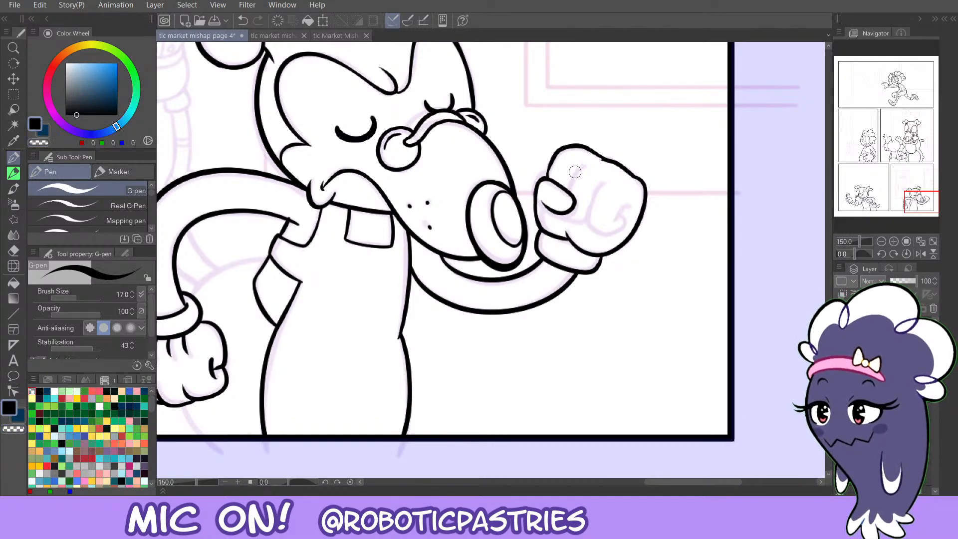
{"action": "left_click_drag", "start_coordinate": [579, 165], "coordinate": [566, 192]}
{"action": "key", "text": "ctrl+z"}
{"action": "mouse_move", "coordinate": [590, 162]}
{"action": "left_mouse_down"}
{"action": "mouse_move", "coordinate": [573, 172]}
{"action": "mouse_move", "coordinate": [565, 215]}
{"action": "mouse_move", "coordinate": [585, 216]}
{"action": "left_mouse_up"}
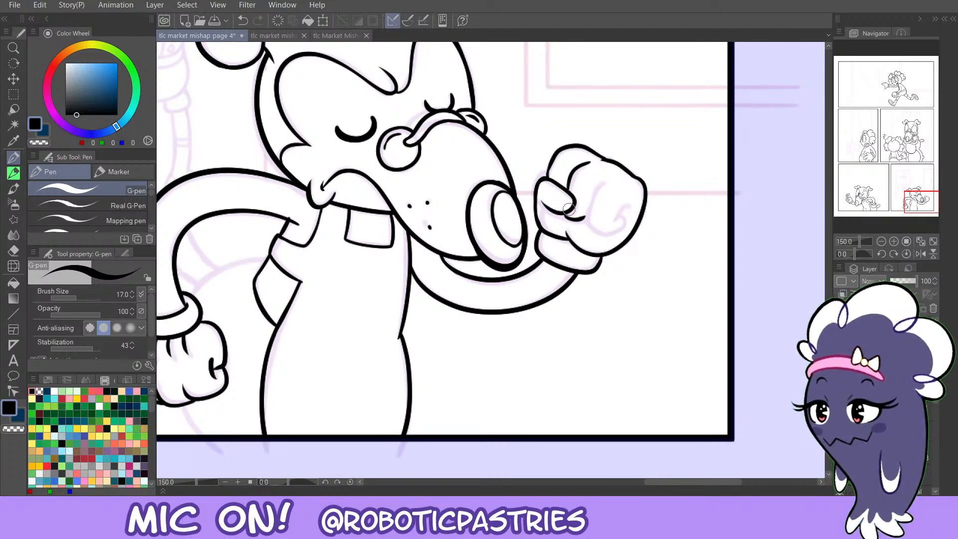
Redraw the short crease beneath the raised fist's thumb, where the first finger folds into the palm.
{"action": "key", "text": "ctrl+z"}
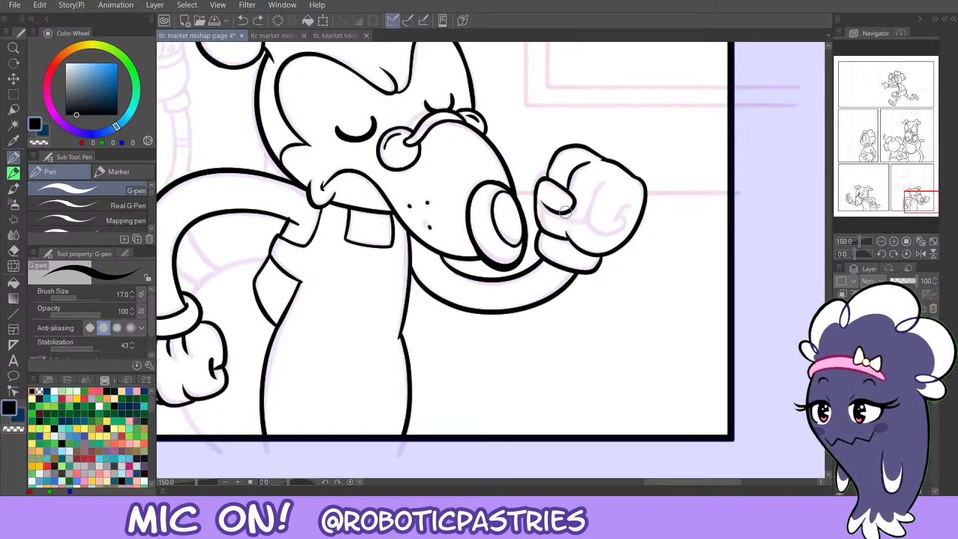
{"action": "left_click_drag", "start_coordinate": [566, 214], "coordinate": [582, 220]}
{"action": "key", "text": "ctrl+z"}
{"action": "key", "text": "ctrl+z"}
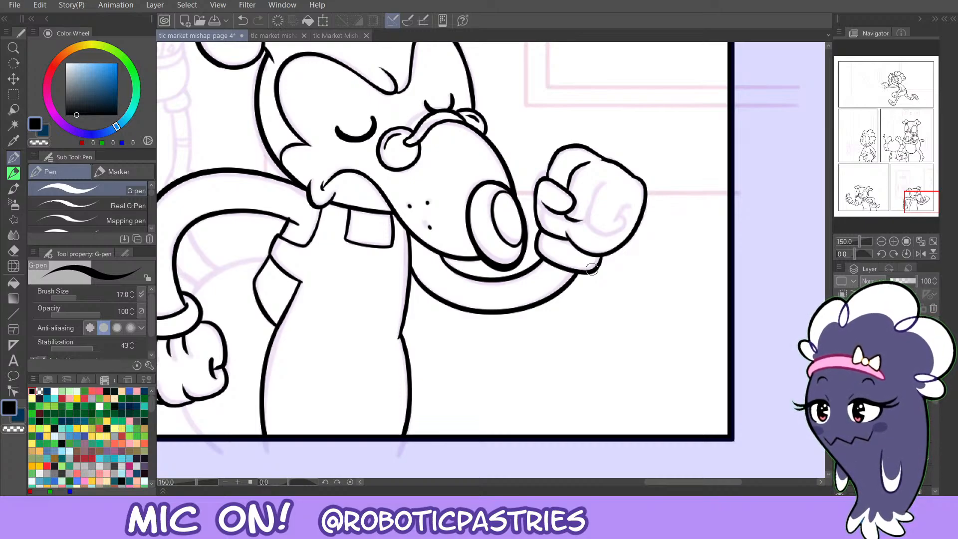
{"action": "key", "text": "ctrl+z"}
{"action": "left_click_drag", "start_coordinate": [565, 214], "coordinate": [589, 221]}
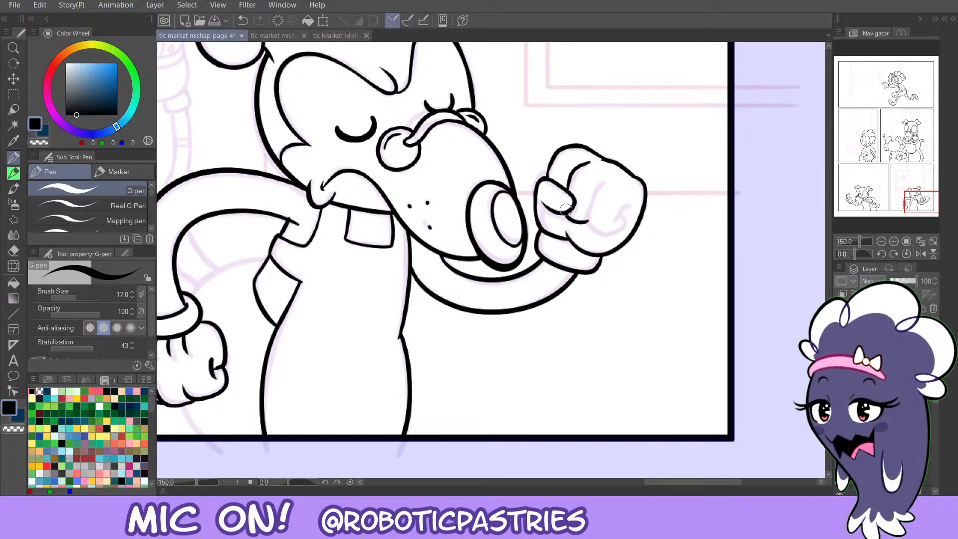
{"action": "key", "text": "c"}
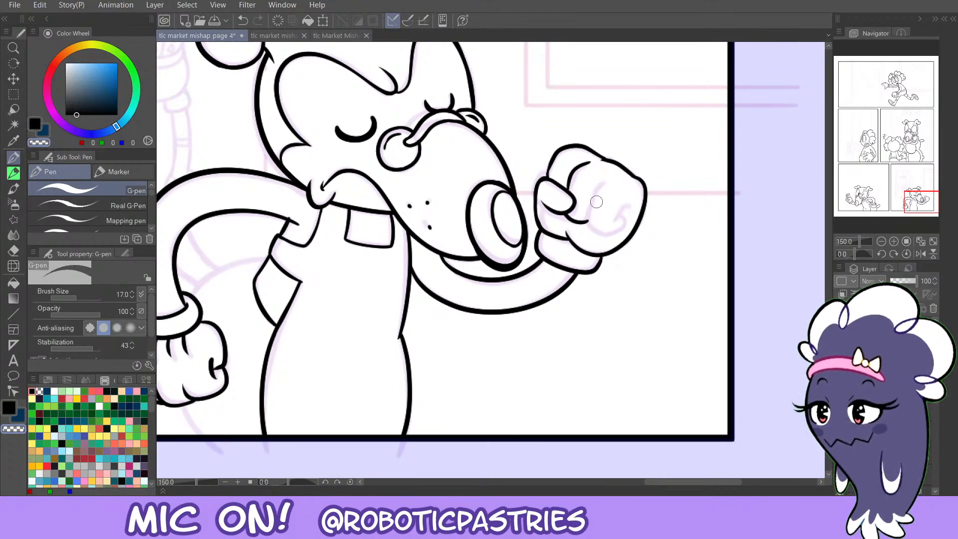
{"action": "key", "text": "c"}
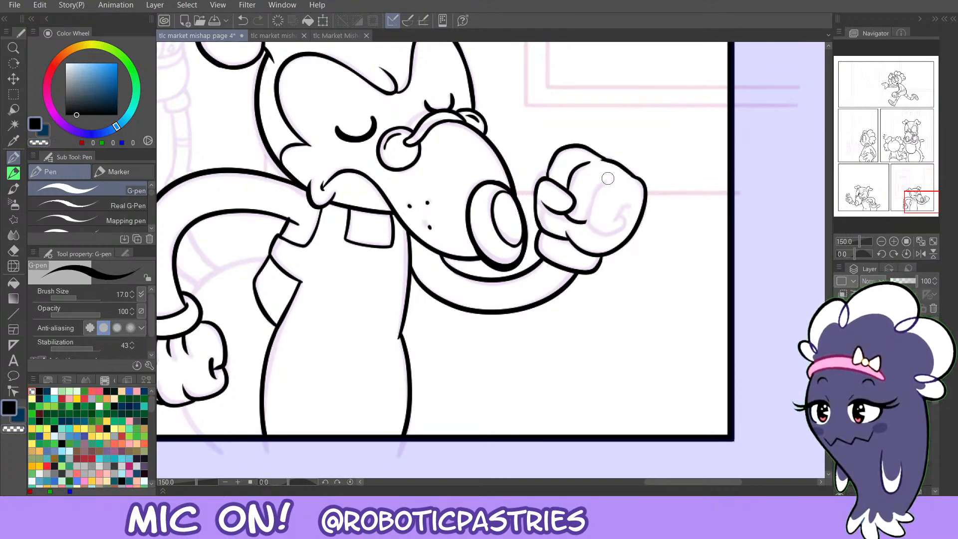
Ink the remaining finger lines of the raised fist, including the curled fold of the outermost finger.
{"action": "mouse_move", "coordinate": [607, 178]}
{"action": "left_mouse_down"}
{"action": "mouse_move", "coordinate": [588, 229]}
{"action": "mouse_move", "coordinate": [617, 233]}
{"action": "mouse_move", "coordinate": [629, 204]}
{"action": "mouse_move", "coordinate": [616, 221]}
{"action": "mouse_move", "coordinate": [615, 214]}
{"action": "mouse_move", "coordinate": [617, 221]}
{"action": "mouse_move", "coordinate": [629, 203]}
{"action": "mouse_move", "coordinate": [616, 225]}
{"action": "mouse_move", "coordinate": [619, 209]}
{"action": "mouse_move", "coordinate": [627, 228]}
{"action": "mouse_move", "coordinate": [609, 235]}
{"action": "mouse_move", "coordinate": [621, 214]}
{"action": "mouse_move", "coordinate": [620, 235]}
{"action": "mouse_move", "coordinate": [587, 224]}
{"action": "mouse_move", "coordinate": [587, 215]}
{"action": "mouse_move", "coordinate": [588, 227]}
{"action": "mouse_move", "coordinate": [610, 237]}
{"action": "mouse_move", "coordinate": [625, 220]}
{"action": "left_mouse_up"}
{"action": "key", "text": "ctrl+z"}
{"action": "key", "text": "ctrl+z"}
{"action": "key", "text": "ctrl+z"}
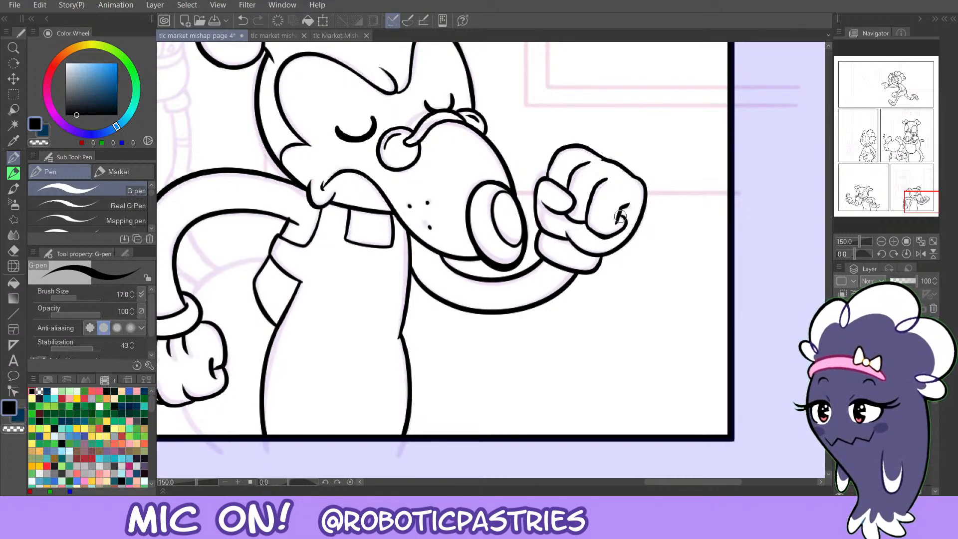
{"action": "key", "text": "c"}
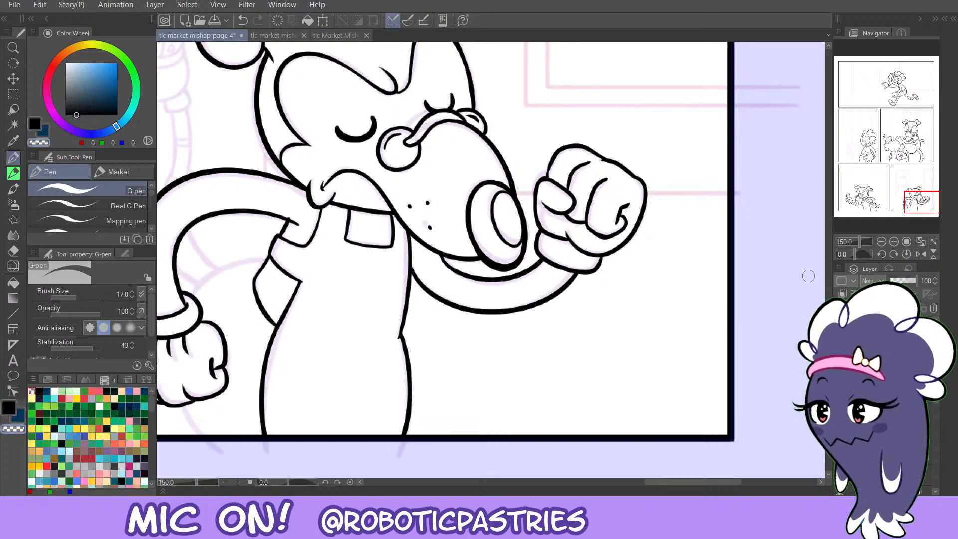
Mirror the view and ink the arc behind the character's back, from the torso edge to the lowered glove's cuff.
{"action": "left_click_drag", "start_coordinate": [905, 201], "coordinate": [902, 224]}
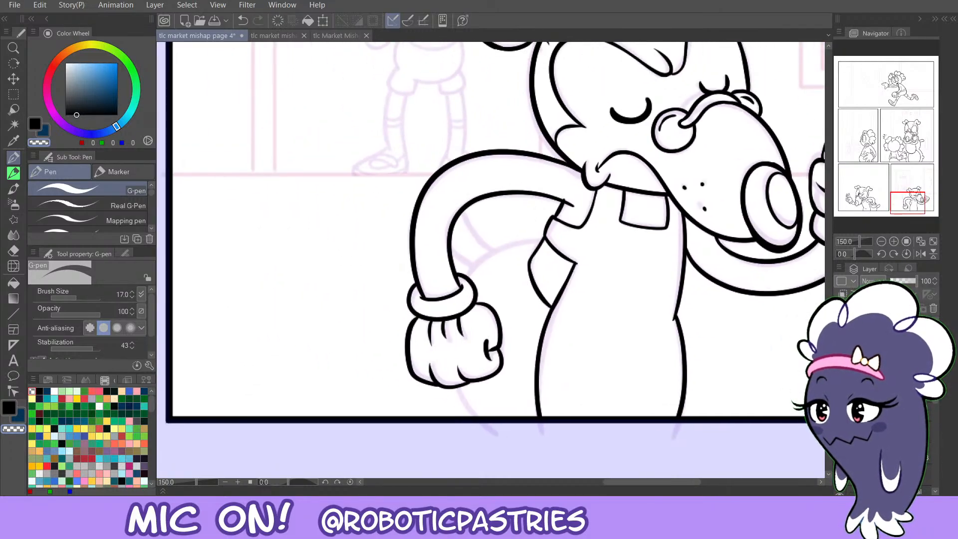
{"action": "left_click", "coordinate": [920, 254]}
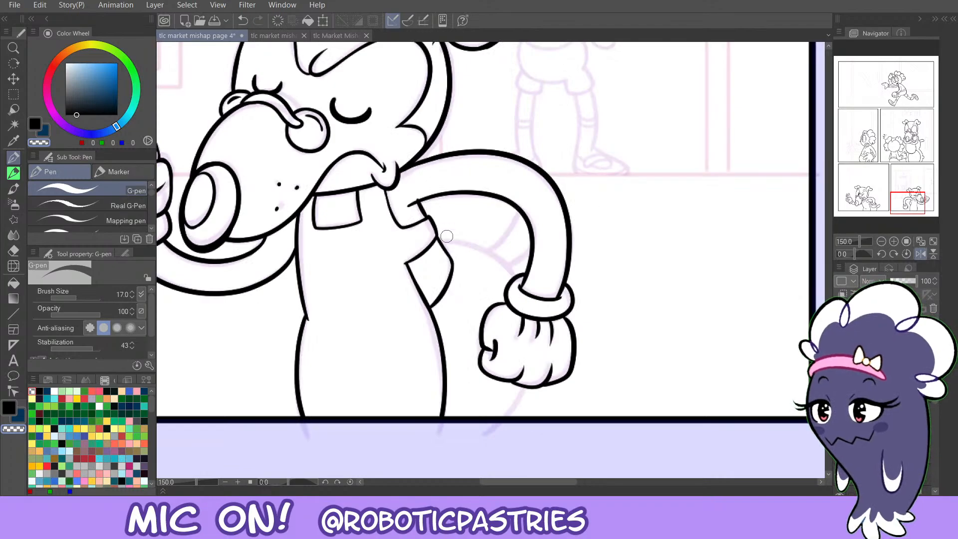
{"action": "key", "text": "c"}
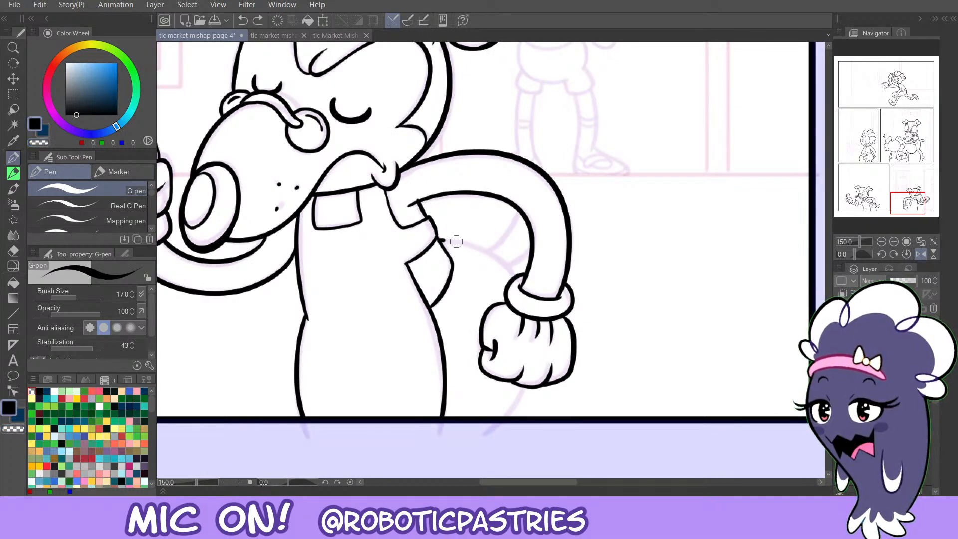
{"action": "left_click_drag", "start_coordinate": [439, 241], "coordinate": [519, 297]}
{"action": "key", "text": "ctrl+z"}
{"action": "mouse_move", "coordinate": [439, 240]}
{"action": "left_mouse_down"}
{"action": "mouse_move", "coordinate": [505, 264]}
{"action": "mouse_move", "coordinate": [523, 305]}
{"action": "left_mouse_up"}
{"action": "key", "text": "ctrl+z"}
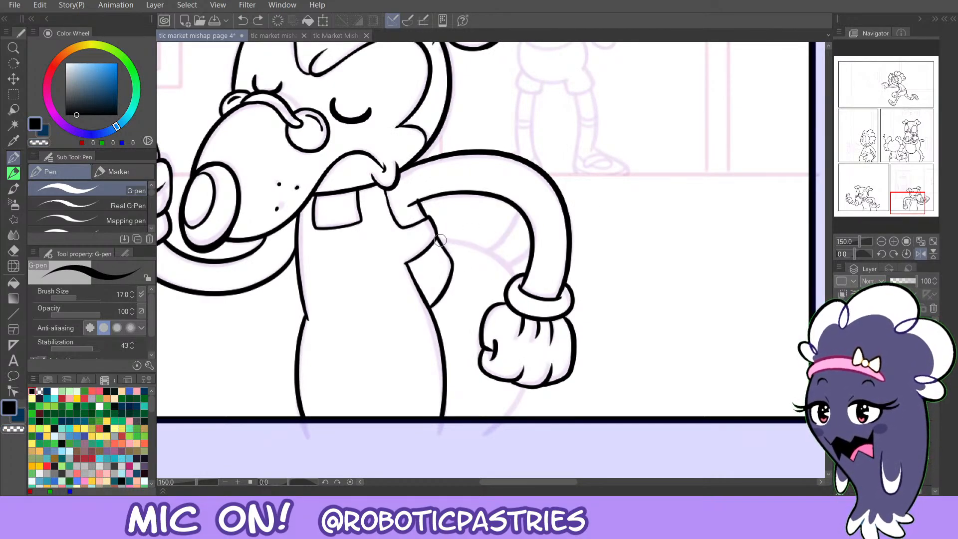
{"action": "key", "text": "ctrl+y"}
Continue the arc behind the back from beneath the lowered glove to the panel border and trim its overlap at the cuff.
{"action": "left_click_drag", "start_coordinate": [521, 390], "coordinate": [480, 423]}
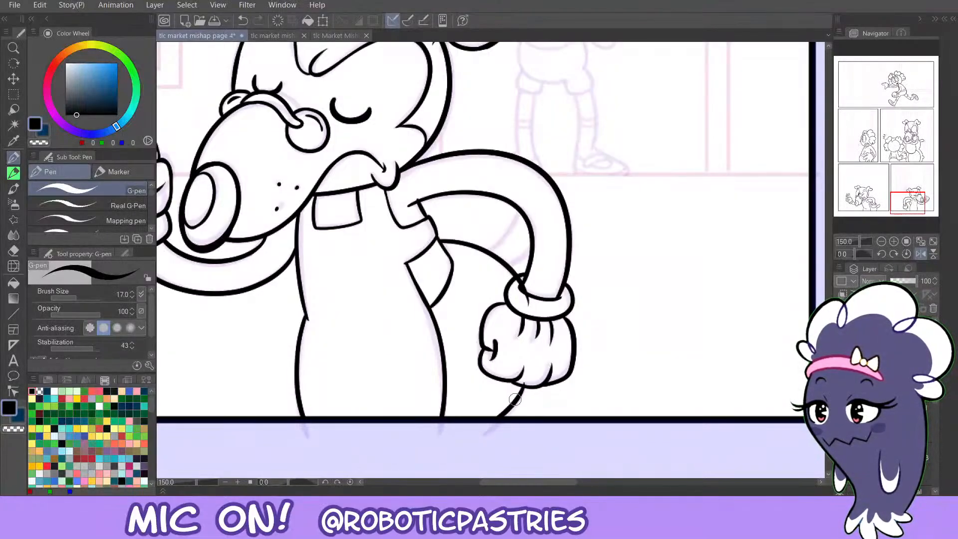
{"action": "key", "text": "ctrl+z"}
{"action": "left_click_drag", "start_coordinate": [525, 384], "coordinate": [492, 427]}
{"action": "key", "text": "ctrl+z"}
{"action": "key", "text": "ctrl+z"}
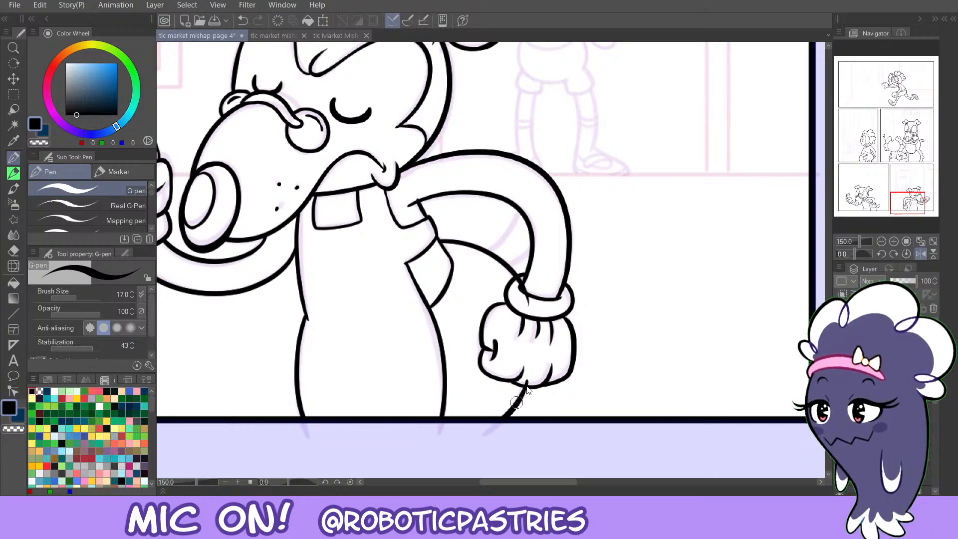
{"action": "key", "text": "ctrl+z"}
{"action": "left_click_drag", "start_coordinate": [526, 385], "coordinate": [493, 425]}
{"action": "key", "text": "e"}
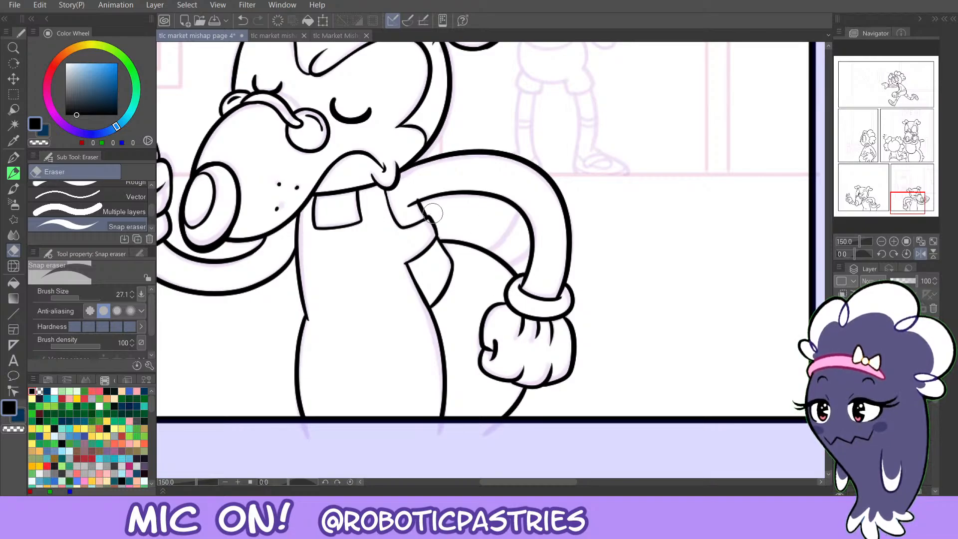
Ink two short lines joining the arc behind the back to the bent arm's inner contour and trim their overlapping ends.
{"action": "key", "text": "p"}
{"action": "left_click_drag", "start_coordinate": [492, 253], "coordinate": [522, 202]}
{"action": "key", "text": "ctrl+z"}
{"action": "left_click_drag", "start_coordinate": [508, 266], "coordinate": [535, 229]}
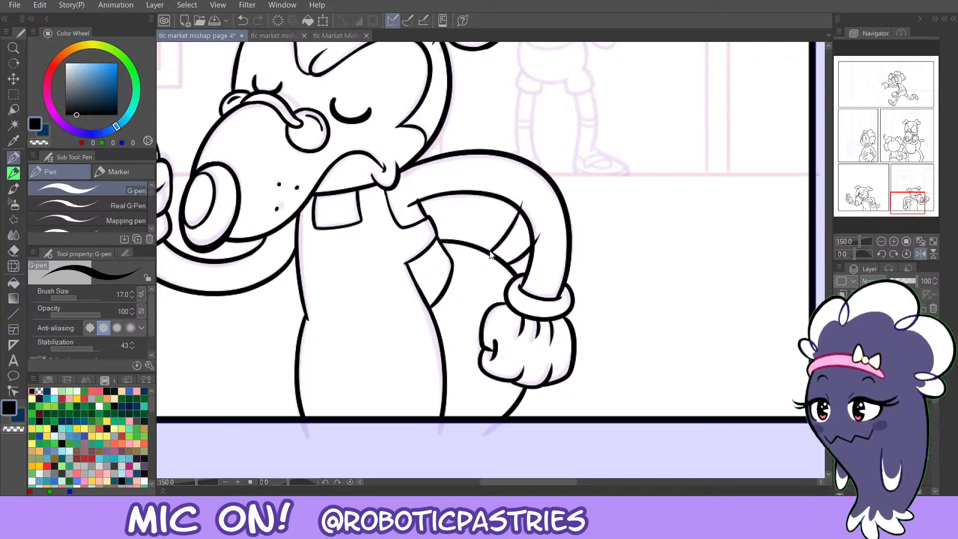
{"action": "key", "text": "ctrl+z"}
{"action": "key", "text": "ctrl+z"}
{"action": "left_click_drag", "start_coordinate": [491, 252], "coordinate": [520, 202]}
{"action": "key", "text": "ctrl+z"}
{"action": "left_click_drag", "start_coordinate": [492, 251], "coordinate": [523, 202]}
{"action": "key", "text": "ctrl+z"}
{"action": "left_click_drag", "start_coordinate": [508, 266], "coordinate": [534, 232]}
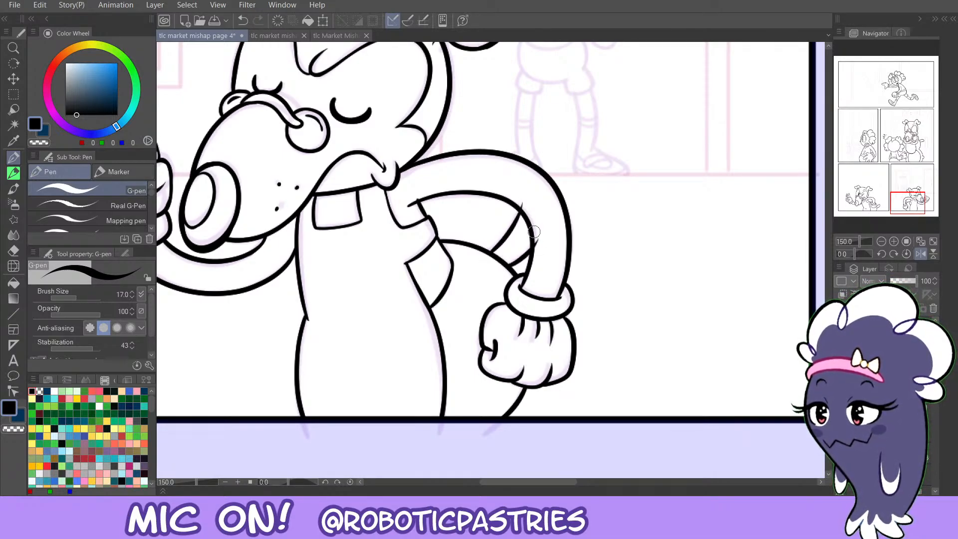
{"action": "key", "text": "e"}
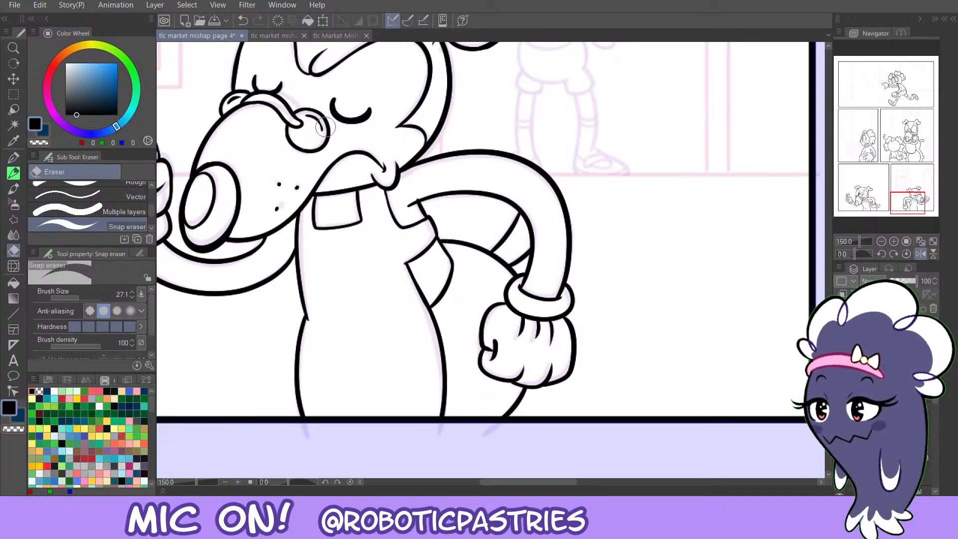
Touch up the strap line below the cheek and the spot where the bent arm's inner contour meets the shoulder.
{"action": "key", "text": "p"}
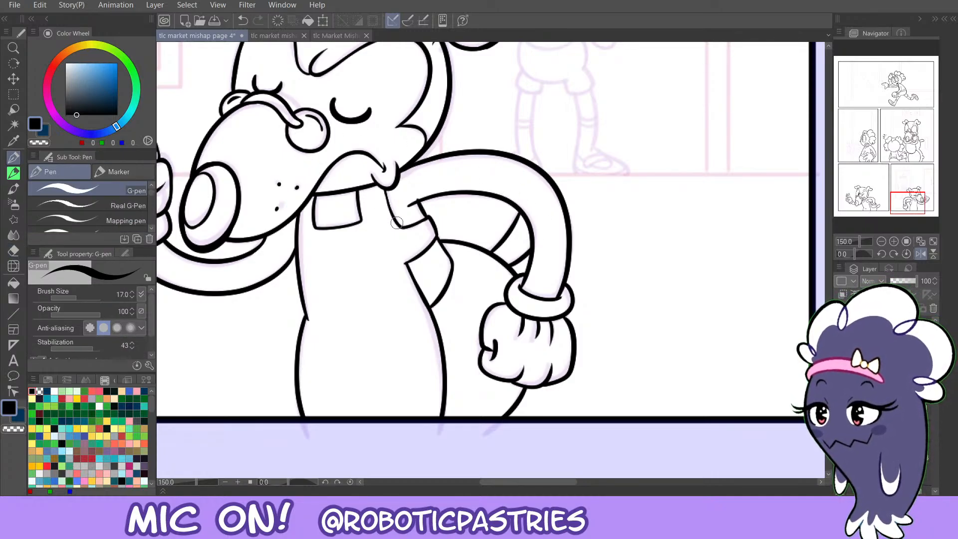
{"action": "left_click_drag", "start_coordinate": [385, 192], "coordinate": [401, 227]}
{"action": "key", "text": "ctrl+z"}
{"action": "key", "text": "ctrl+z"}
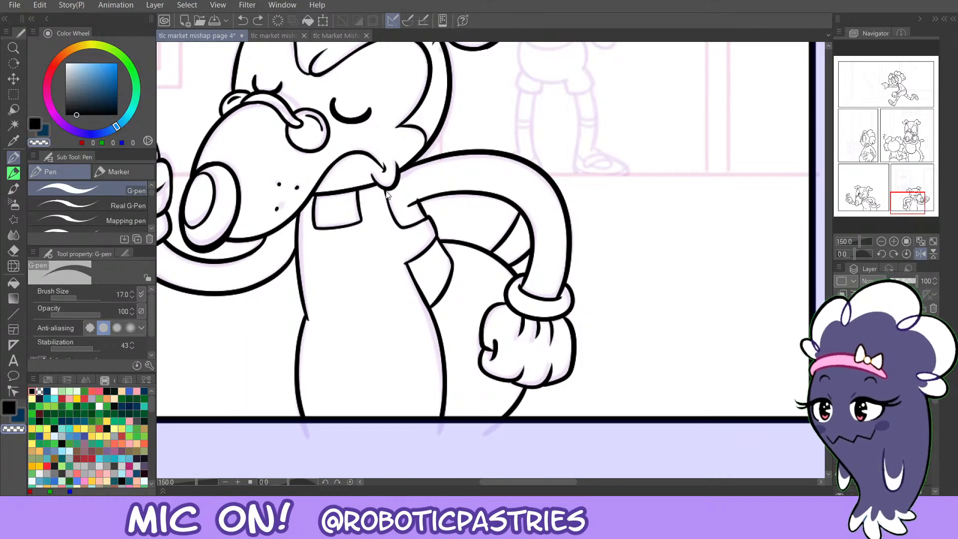
{"action": "left_click_drag", "start_coordinate": [385, 189], "coordinate": [403, 225]}
{"action": "key", "text": "ctrl+z"}
{"action": "key", "text": "c"}
{"action": "mouse_move", "coordinate": [386, 190]}
{"action": "left_mouse_down"}
{"action": "mouse_move", "coordinate": [403, 224]}
{"action": "mouse_move", "coordinate": [410, 200]}
{"action": "left_mouse_up"}
{"action": "key", "text": "ctrl+z"}
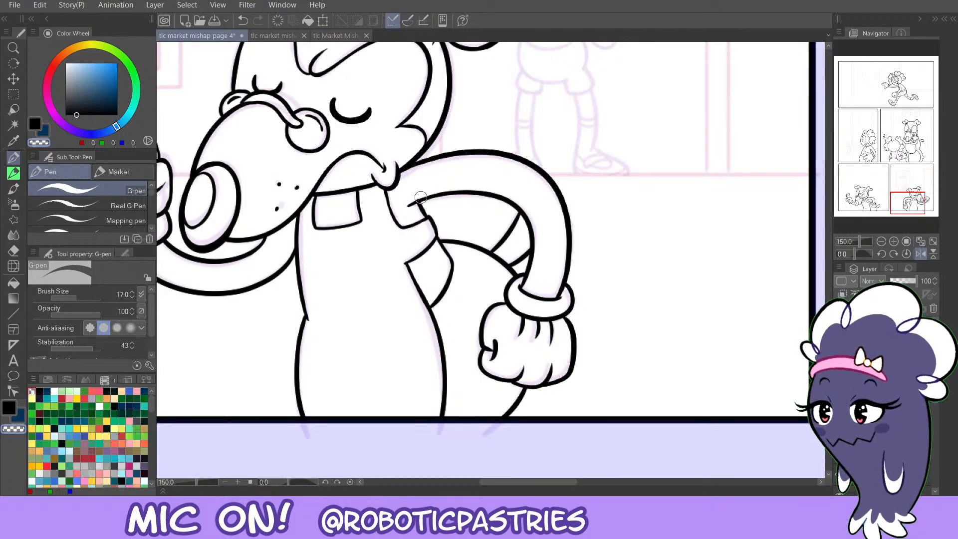
Restore the unmirrored view at 100% zoom and examine the whole inked figure in the panel.
{"action": "left_click", "coordinate": [881, 244]}
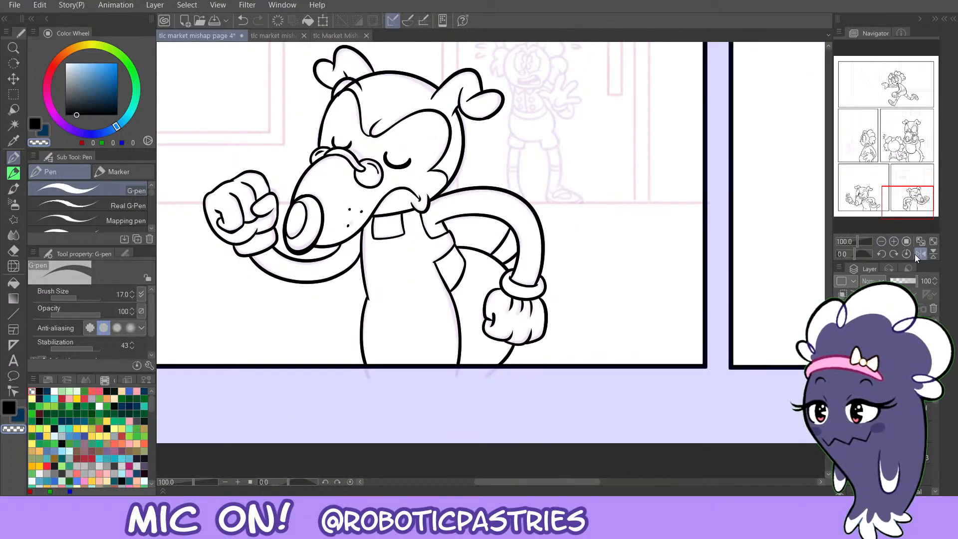
{"action": "left_click", "coordinate": [918, 255]}
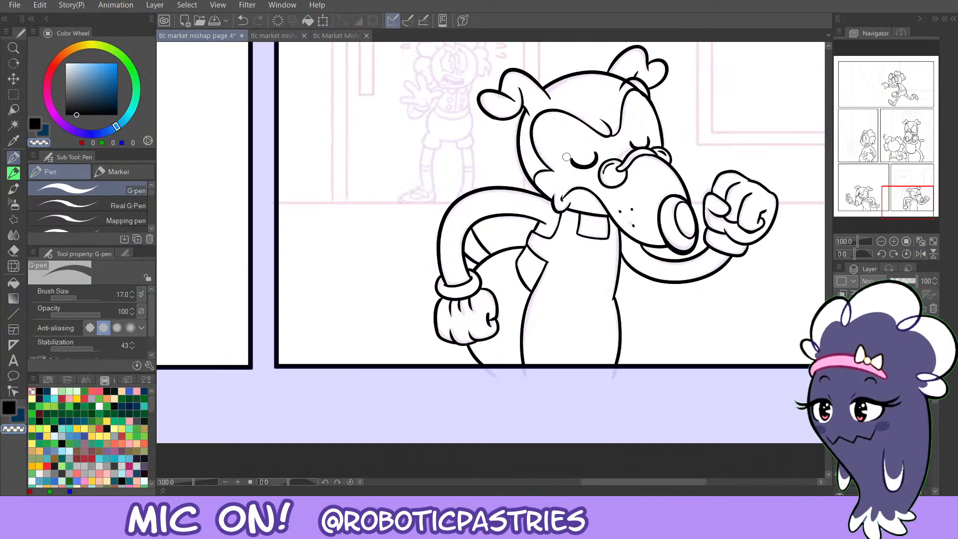
{"action": "left_click_drag", "start_coordinate": [775, 219], "coordinate": [665, 245]}
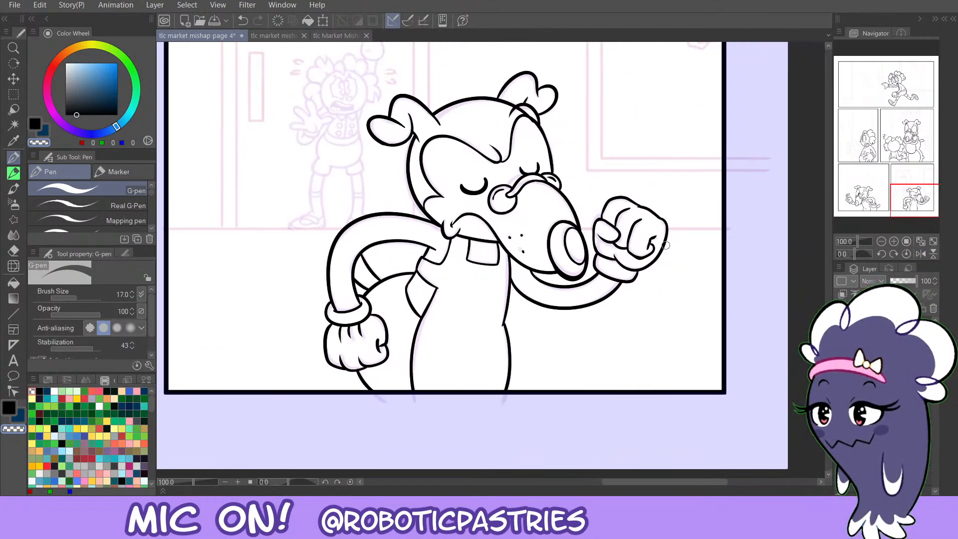
{"action": "key", "text": "c"}
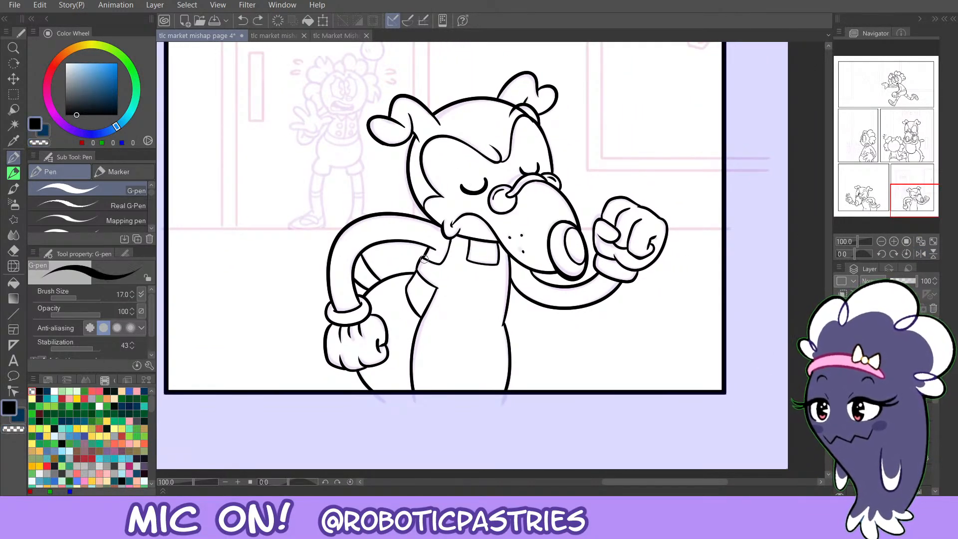
{"action": "key", "text": "ctrl+z"}
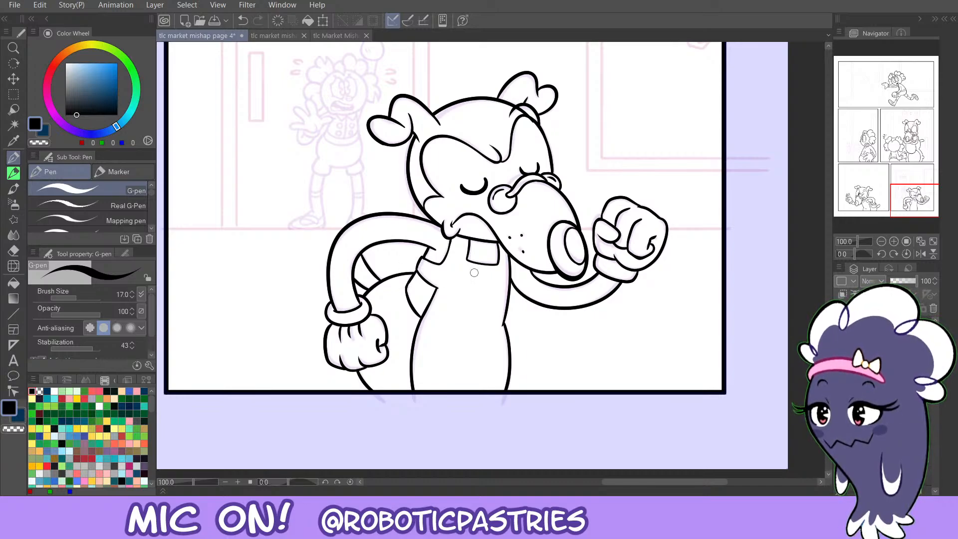
{"action": "mouse_move", "coordinate": [510, 255]}
{"action": "left_mouse_down"}
{"action": "mouse_move", "coordinate": [504, 324]}
{"action": "mouse_move", "coordinate": [509, 254]}
{"action": "left_mouse_up"}
{"action": "key", "text": "ctrl+z"}
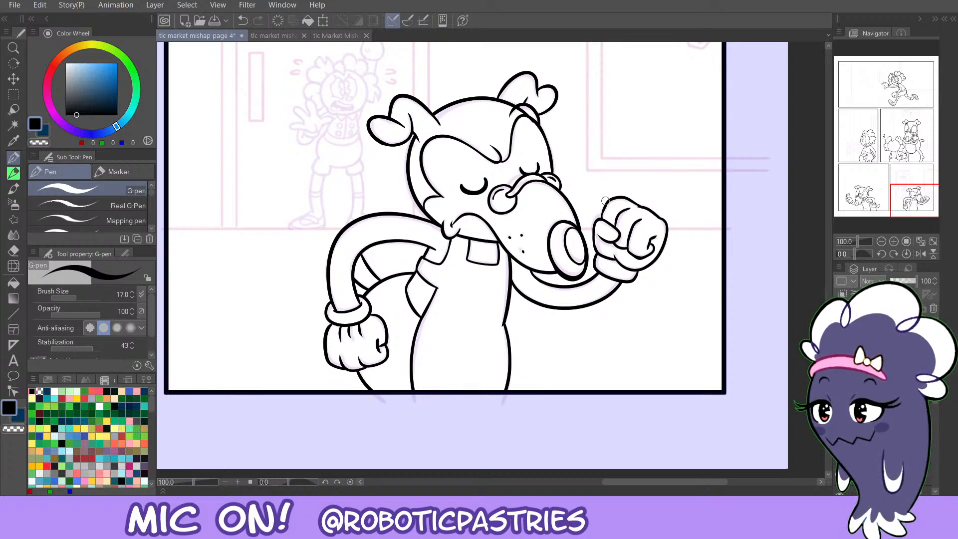
{"action": "key", "text": "ctrl+z"}
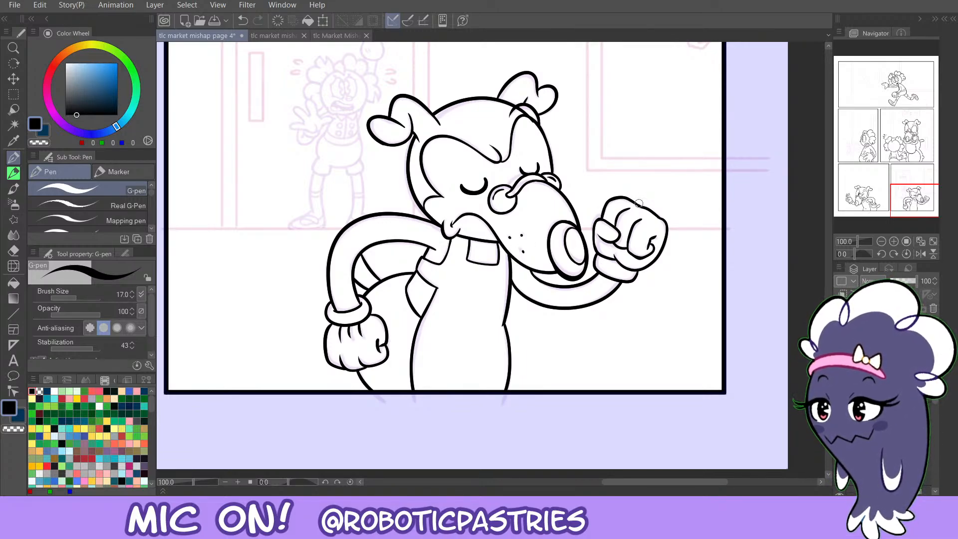
{"action": "key", "text": "ctrl+z"}
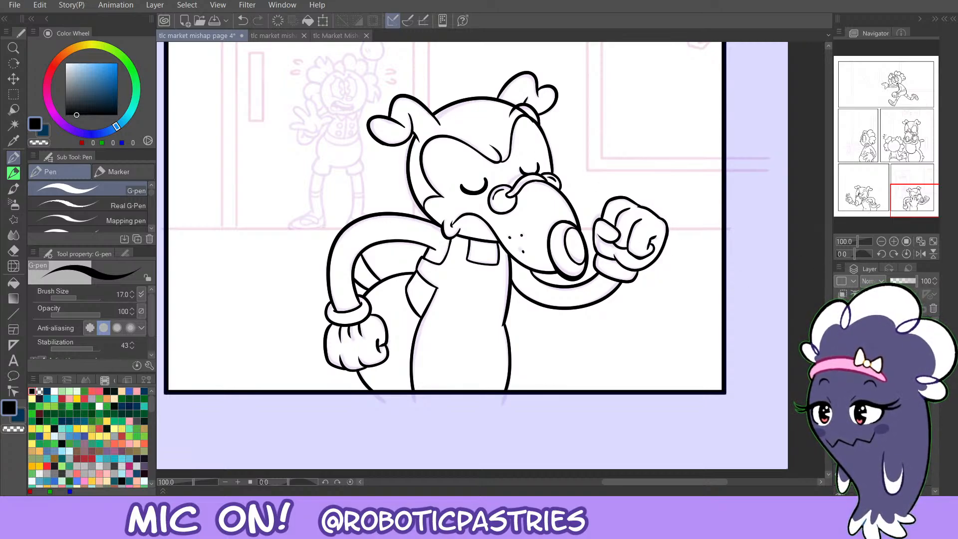
{"action": "mouse_move", "coordinate": [913, 201]}
{"action": "left_mouse_down"}
{"action": "mouse_move", "coordinate": [903, 191]}
{"action": "mouse_move", "coordinate": [902, 203]}
{"action": "left_mouse_up"}
{"action": "left_click", "coordinate": [894, 242]}
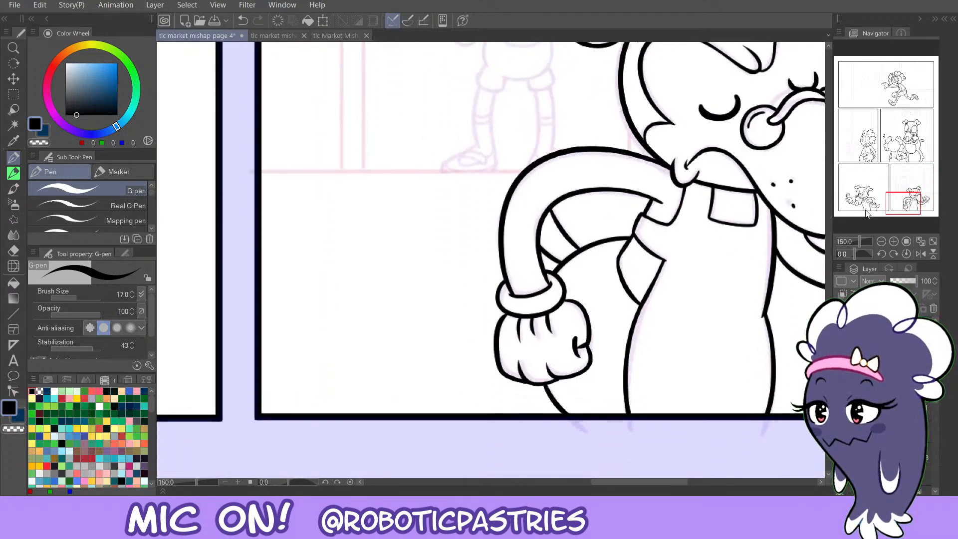
{"action": "mouse_move", "coordinate": [548, 283]}
{"action": "left_mouse_down"}
{"action": "mouse_move", "coordinate": [541, 211]}
{"action": "mouse_move", "coordinate": [563, 196]}
{"action": "mouse_move", "coordinate": [542, 264]}
{"action": "mouse_move", "coordinate": [555, 200]}
{"action": "mouse_move", "coordinate": [592, 187]}
{"action": "left_mouse_up"}
{"action": "key", "text": "ctrl+z"}
{"action": "mouse_move", "coordinate": [550, 211]}
{"action": "left_mouse_down"}
{"action": "mouse_move", "coordinate": [616, 192]}
{"action": "mouse_move", "coordinate": [579, 183]}
{"action": "left_mouse_up"}
{"action": "key", "text": "ctrl+z"}
{"action": "key", "text": "c"}
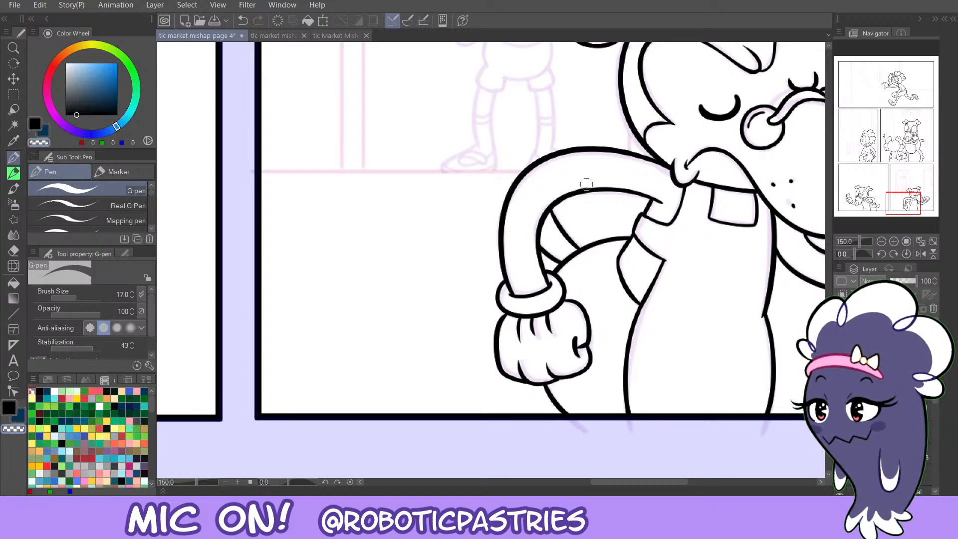
Ink the upper and outer knuckle contour of the background character's raised fist over the sketch.
{"action": "left_click_drag", "start_coordinate": [890, 203], "coordinate": [891, 191]}
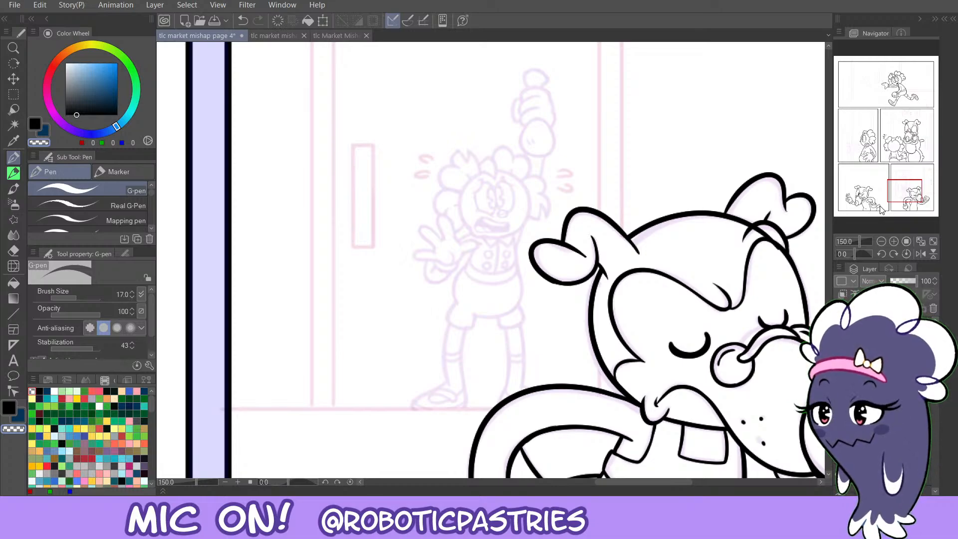
{"action": "left_click", "coordinate": [893, 241]}
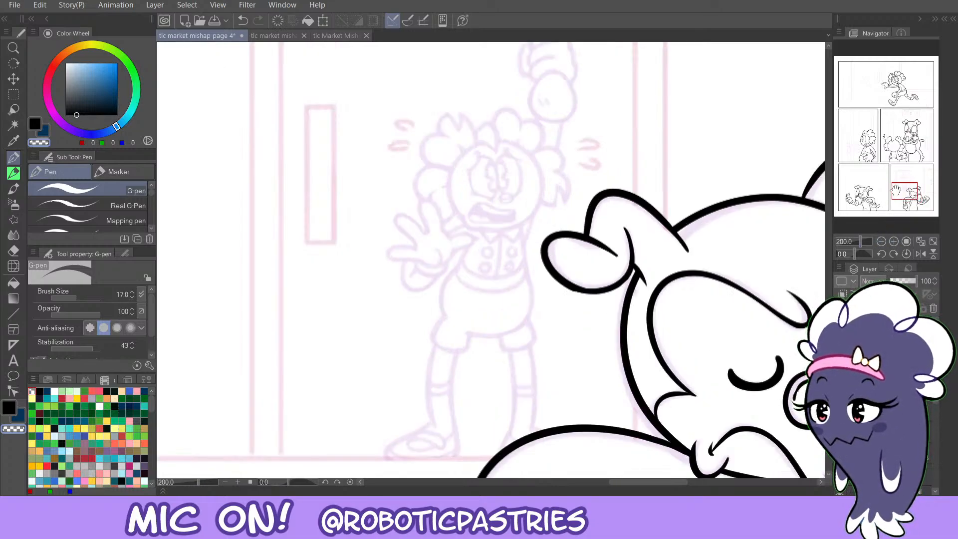
{"action": "left_click_drag", "start_coordinate": [895, 189], "coordinate": [896, 183]}
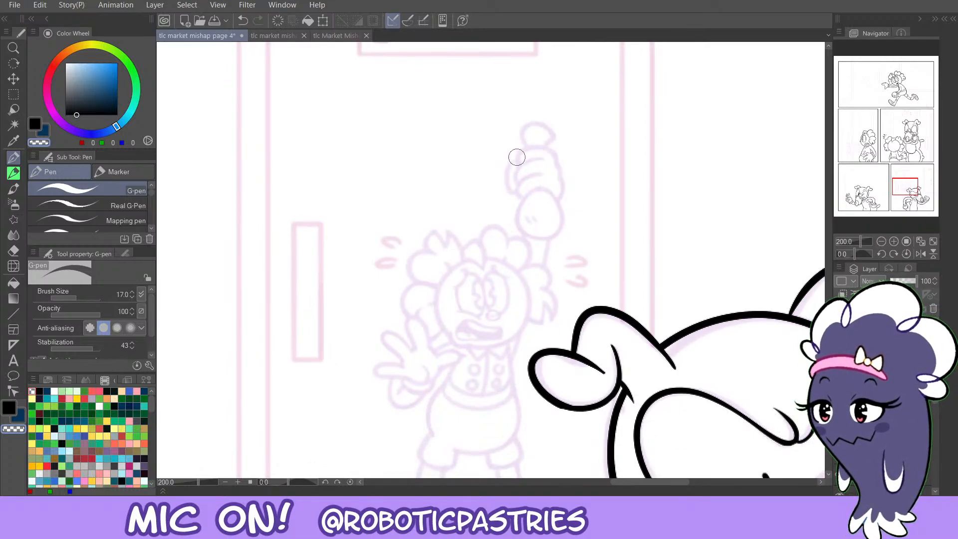
{"action": "key", "text": "ctrl+z"}
{"action": "mouse_move", "coordinate": [517, 163]}
{"action": "left_mouse_down"}
{"action": "mouse_move", "coordinate": [523, 149]}
{"action": "mouse_move", "coordinate": [554, 149]}
{"action": "mouse_move", "coordinate": [560, 199]}
{"action": "left_mouse_up"}
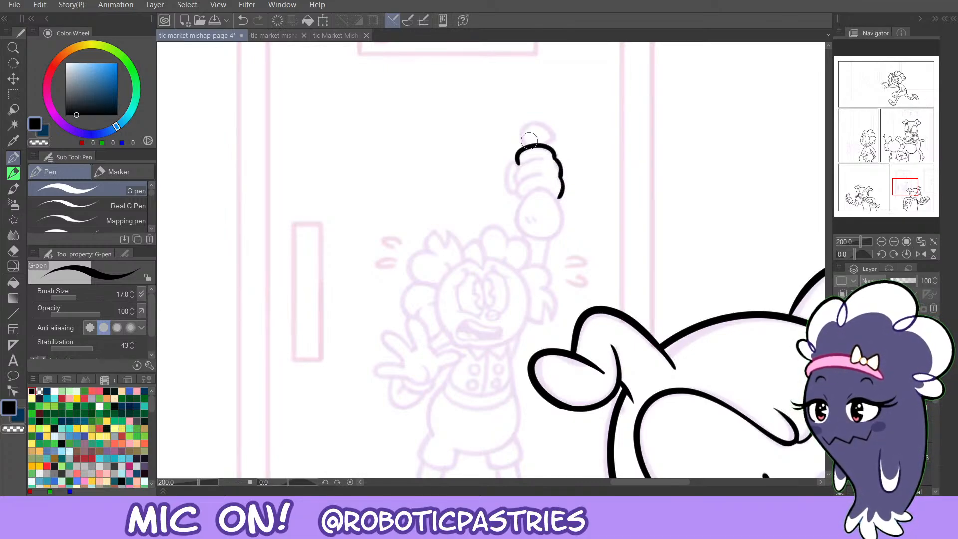
{"action": "key", "text": "c"}
{"action": "key", "text": "c"}
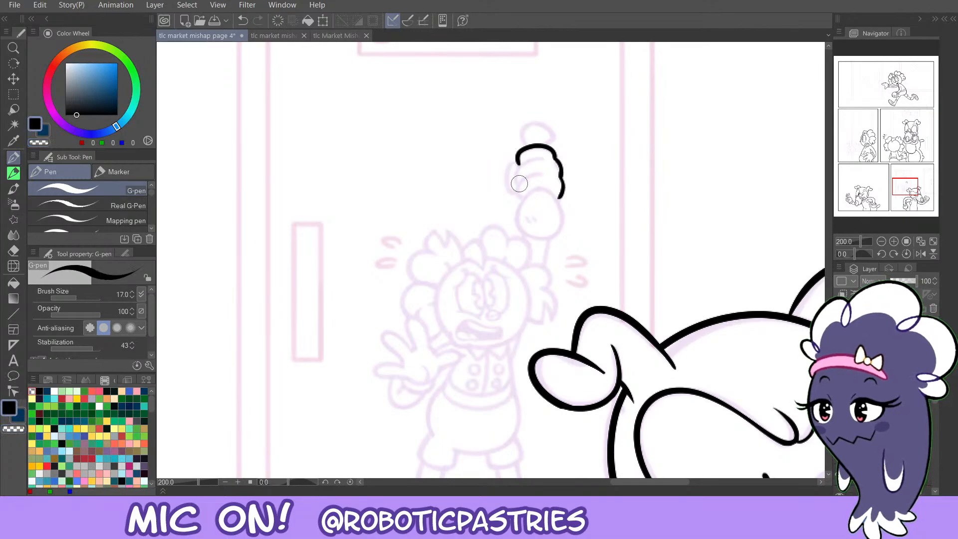
Ink the curled finger curves along the inner side of the raised fist.
{"action": "mouse_move", "coordinate": [517, 183]}
{"action": "left_mouse_down"}
{"action": "mouse_move", "coordinate": [544, 158]}
{"action": "mouse_move", "coordinate": [523, 180]}
{"action": "mouse_move", "coordinate": [522, 197]}
{"action": "mouse_move", "coordinate": [518, 174]}
{"action": "mouse_move", "coordinate": [521, 193]}
{"action": "mouse_move", "coordinate": [541, 174]}
{"action": "mouse_move", "coordinate": [521, 185]}
{"action": "left_mouse_up"}
{"action": "key", "text": "ctrl+z"}
{"action": "key", "text": "ctrl+z"}
{"action": "key", "text": "ctrl+z"}
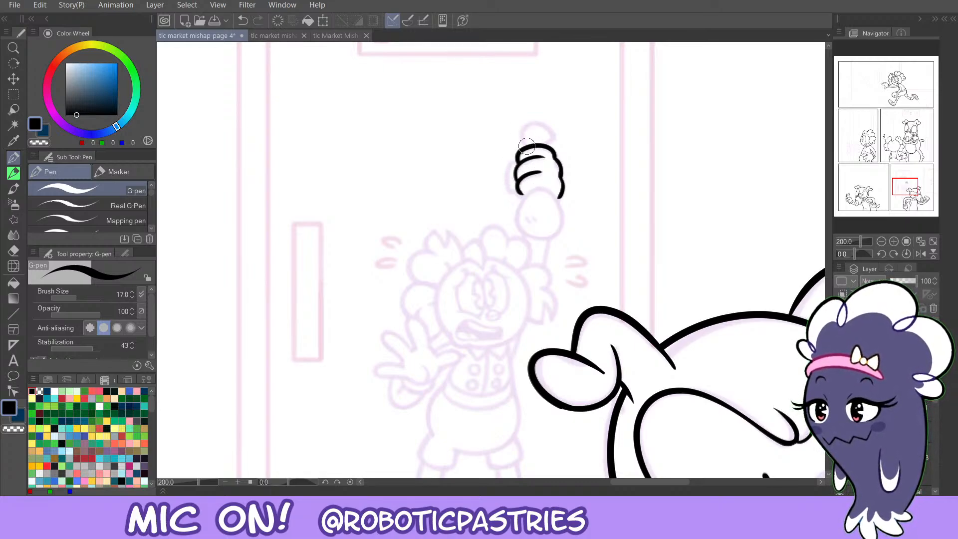
Ink the held pouch's gathered top above the raised fist and its rounded body below the fingers.
{"action": "mouse_move", "coordinate": [520, 149]}
{"action": "left_mouse_down"}
{"action": "mouse_move", "coordinate": [525, 129]}
{"action": "mouse_move", "coordinate": [552, 127]}
{"action": "mouse_move", "coordinate": [553, 136]}
{"action": "mouse_move", "coordinate": [545, 144]}
{"action": "mouse_move", "coordinate": [524, 128]}
{"action": "mouse_move", "coordinate": [526, 138]}
{"action": "mouse_move", "coordinate": [526, 126]}
{"action": "mouse_move", "coordinate": [548, 143]}
{"action": "left_mouse_up"}
{"action": "key", "text": "ctrl+z"}
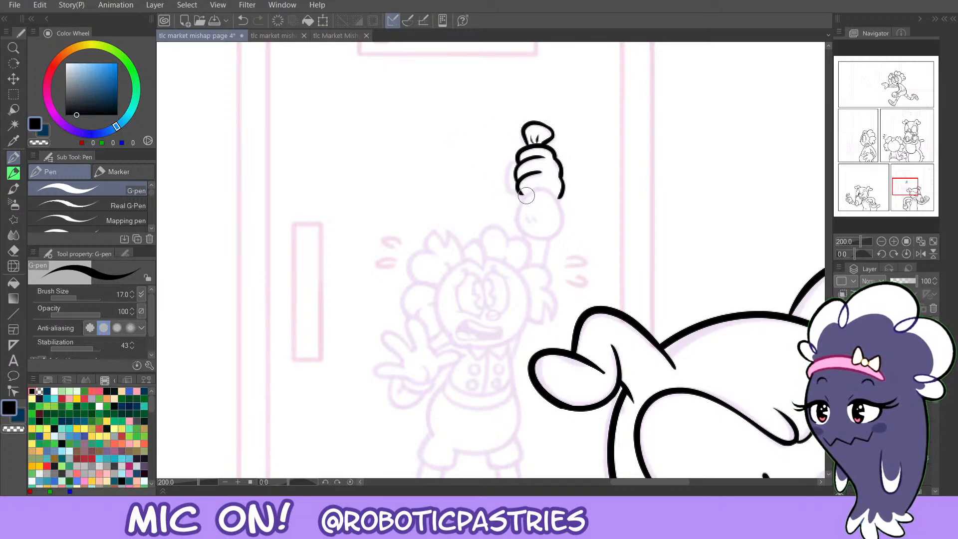
{"action": "mouse_move", "coordinate": [519, 191]}
{"action": "left_mouse_down"}
{"action": "mouse_move", "coordinate": [552, 191]}
{"action": "mouse_move", "coordinate": [565, 220]}
{"action": "mouse_move", "coordinate": [538, 243]}
{"action": "mouse_move", "coordinate": [518, 219]}
{"action": "mouse_move", "coordinate": [529, 191]}
{"action": "mouse_move", "coordinate": [515, 216]}
{"action": "mouse_move", "coordinate": [523, 235]}
{"action": "mouse_move", "coordinate": [560, 232]}
{"action": "mouse_move", "coordinate": [552, 195]}
{"action": "left_mouse_up"}
{"action": "key", "text": "ctrl+z"}
{"action": "key", "text": "ctrl+z"}
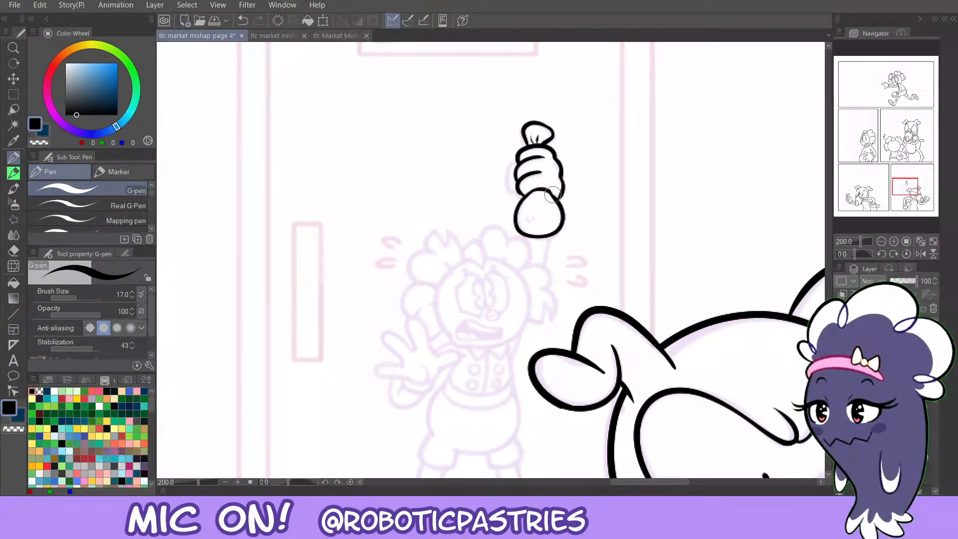
{"action": "key", "text": "c"}
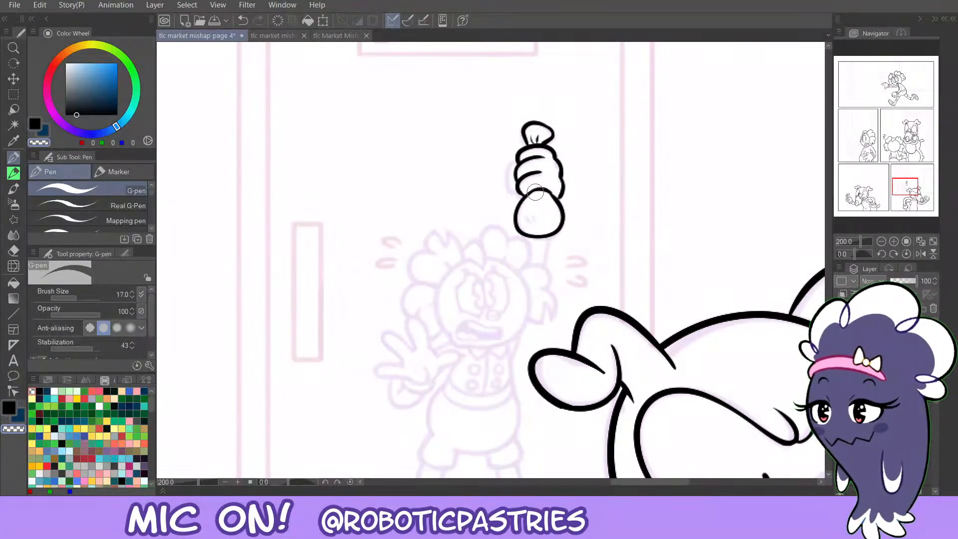
Ink the crease on the raised sleeve's round cuff, the two alarm marks beside the head, and the raised fist's thumb.
{"action": "key", "text": "c"}
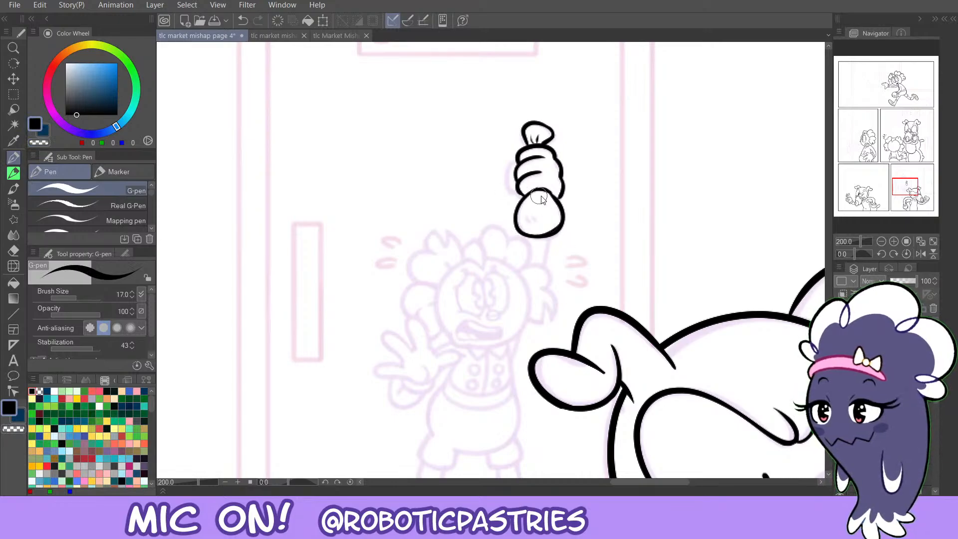
{"action": "key", "text": "ctrl+z"}
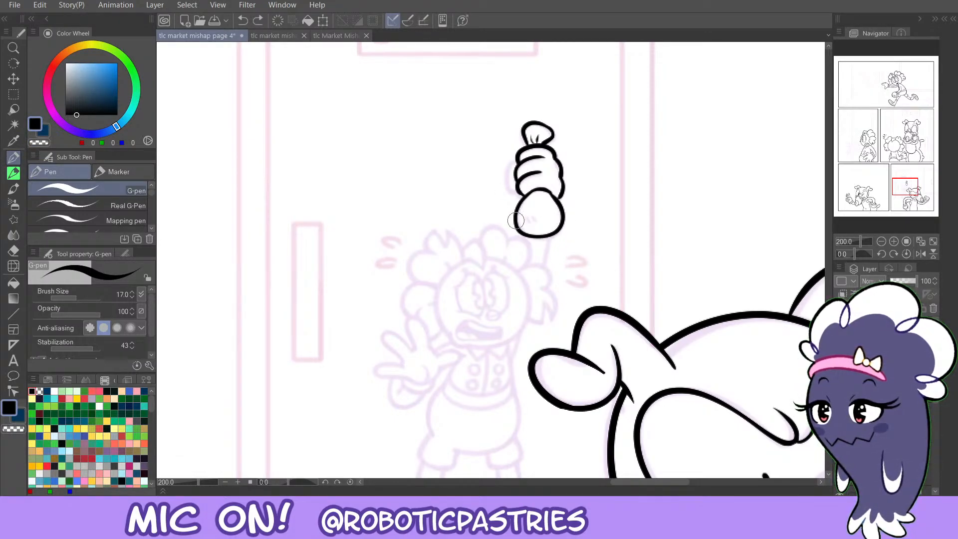
{"action": "left_click_drag", "start_coordinate": [530, 216], "coordinate": [535, 223]}
{"action": "mouse_move", "coordinate": [564, 260]}
{"action": "left_mouse_down"}
{"action": "mouse_move", "coordinate": [584, 260]}
{"action": "mouse_move", "coordinate": [568, 265]}
{"action": "mouse_move", "coordinate": [587, 282]}
{"action": "mouse_move", "coordinate": [570, 280]}
{"action": "left_mouse_up"}
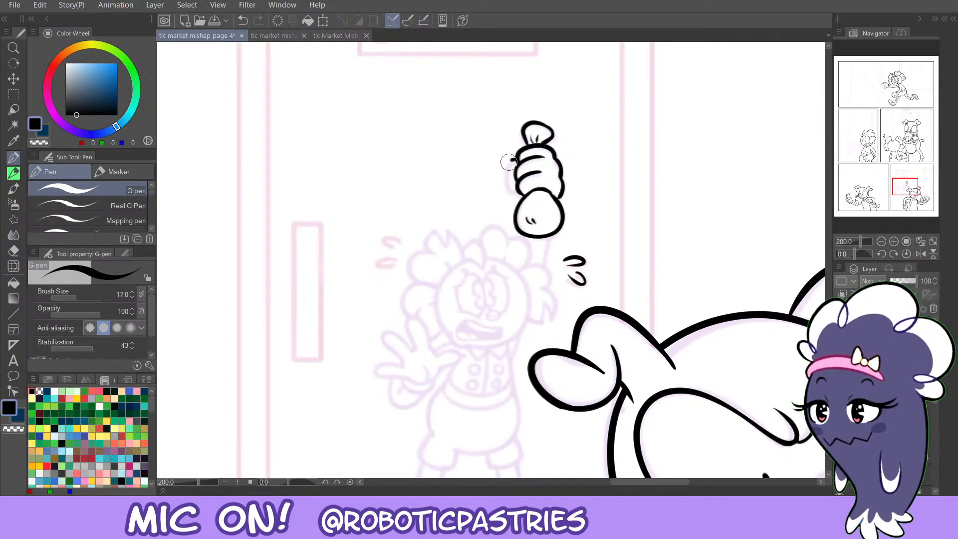
{"action": "mouse_move", "coordinate": [509, 161]}
{"action": "left_mouse_down"}
{"action": "mouse_move", "coordinate": [509, 190]}
{"action": "mouse_move", "coordinate": [519, 180]}
{"action": "mouse_move", "coordinate": [509, 189]}
{"action": "left_mouse_up"}
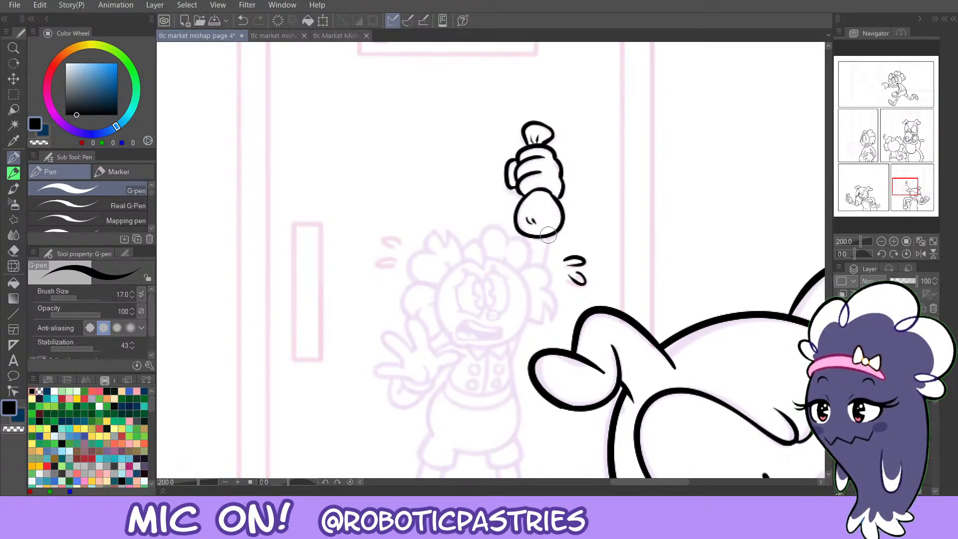
Ink the two short arm lines running down from the raised sleeve's cuff toward the hair.
{"action": "left_click_drag", "start_coordinate": [548, 236], "coordinate": [543, 274]}
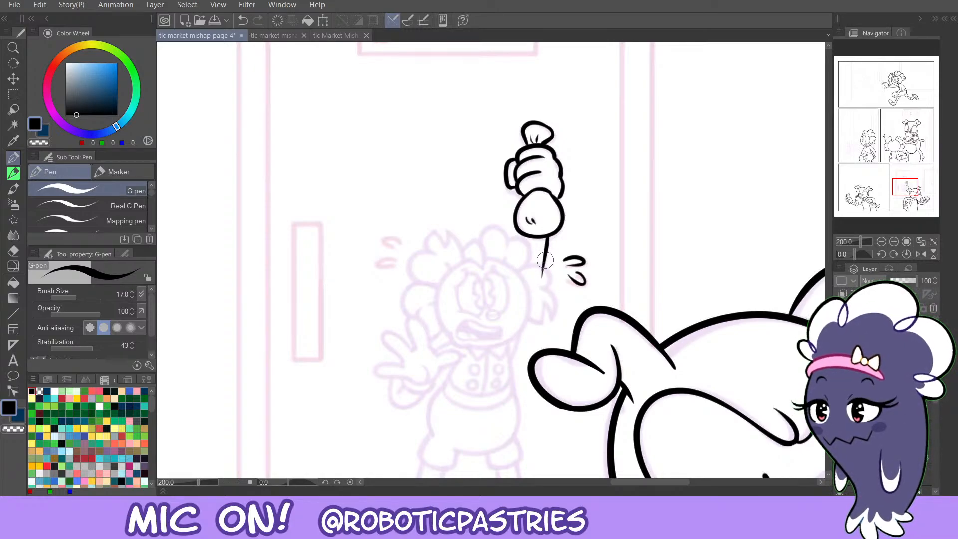
{"action": "key", "text": "ctrl+z"}
{"action": "mouse_move", "coordinate": [548, 239]}
{"action": "left_mouse_down"}
{"action": "mouse_move", "coordinate": [540, 281]}
{"action": "mouse_move", "coordinate": [525, 246]}
{"action": "left_mouse_up"}
{"action": "key", "text": "ctrl+z"}
{"action": "key", "text": "c"}
{"action": "key", "text": "c"}
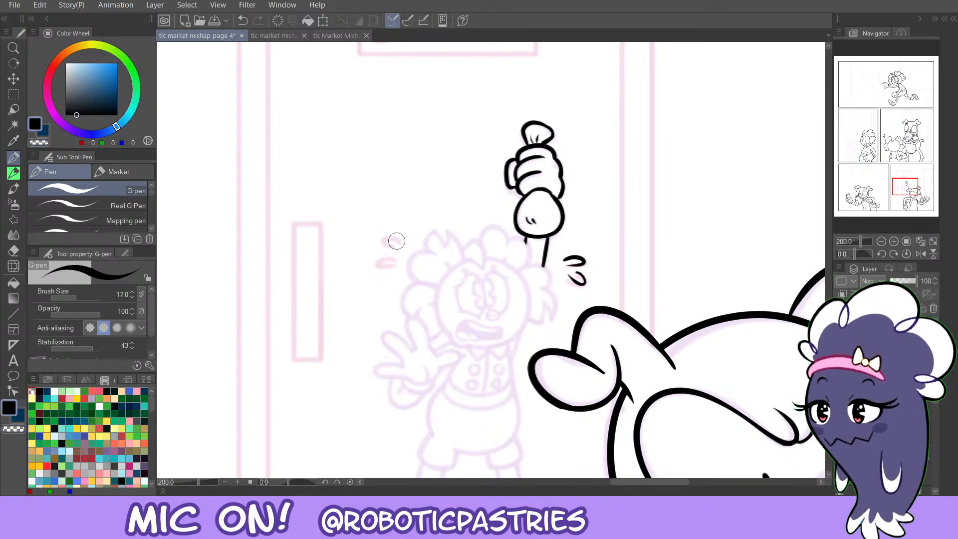
Ink the pair of small alarm marks on the left side of the small character's head.
{"action": "mouse_move", "coordinate": [400, 242]}
{"action": "left_mouse_down"}
{"action": "mouse_move", "coordinate": [383, 243]}
{"action": "mouse_move", "coordinate": [394, 246]}
{"action": "mouse_move", "coordinate": [380, 265]}
{"action": "mouse_move", "coordinate": [395, 267]}
{"action": "mouse_move", "coordinate": [382, 241]}
{"action": "mouse_move", "coordinate": [394, 245]}
{"action": "mouse_move", "coordinate": [381, 264]}
{"action": "mouse_move", "coordinate": [395, 261]}
{"action": "left_mouse_up"}
{"action": "key", "text": "ctrl+z"}
{"action": "key", "text": "ctrl+z"}
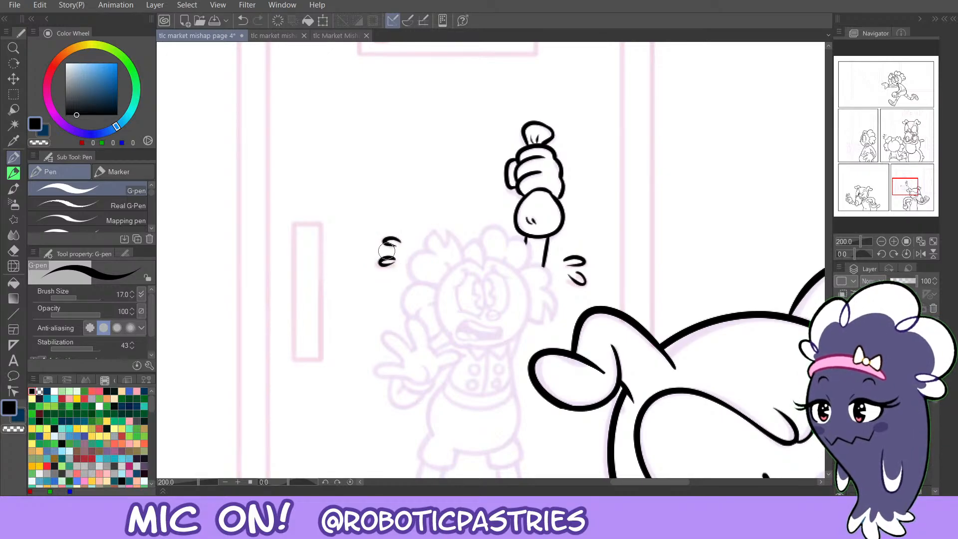
Ink the rounded hair curls from the top of the head down its right side, following the sketch.
{"action": "mouse_move", "coordinate": [482, 244]}
{"action": "left_mouse_down"}
{"action": "mouse_move", "coordinate": [496, 224]}
{"action": "mouse_move", "coordinate": [507, 233]}
{"action": "left_mouse_up"}
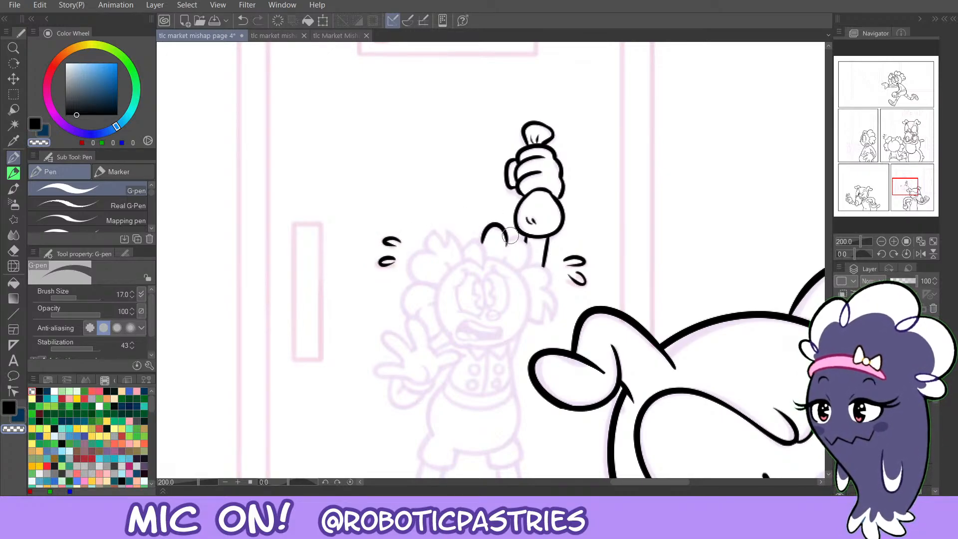
{"action": "mouse_move", "coordinate": [508, 240]}
{"action": "left_mouse_down"}
{"action": "mouse_move", "coordinate": [517, 271]}
{"action": "mouse_move", "coordinate": [531, 254]}
{"action": "mouse_move", "coordinate": [508, 239]}
{"action": "mouse_move", "coordinate": [529, 244]}
{"action": "mouse_move", "coordinate": [516, 271]}
{"action": "left_mouse_up"}
{"action": "key", "text": "ctrl+z"}
{"action": "key", "text": "ctrl+z"}
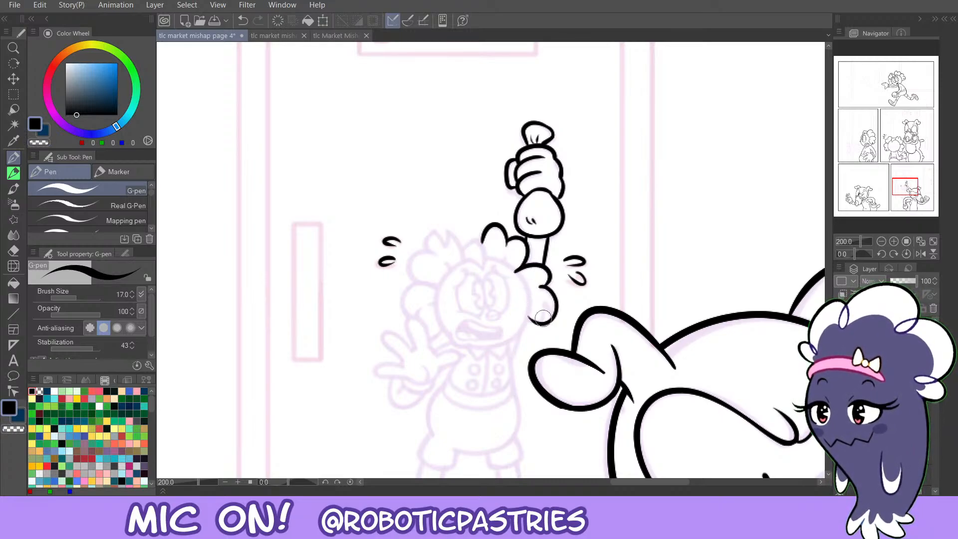
Shape the lowest right hair curl into a jagged tip and erase the excess lines where the curls meet.
{"action": "key", "text": "c"}
{"action": "key", "text": "c"}
{"action": "left_click_drag", "start_coordinate": [536, 321], "coordinate": [550, 318]}
{"action": "key", "text": "c"}
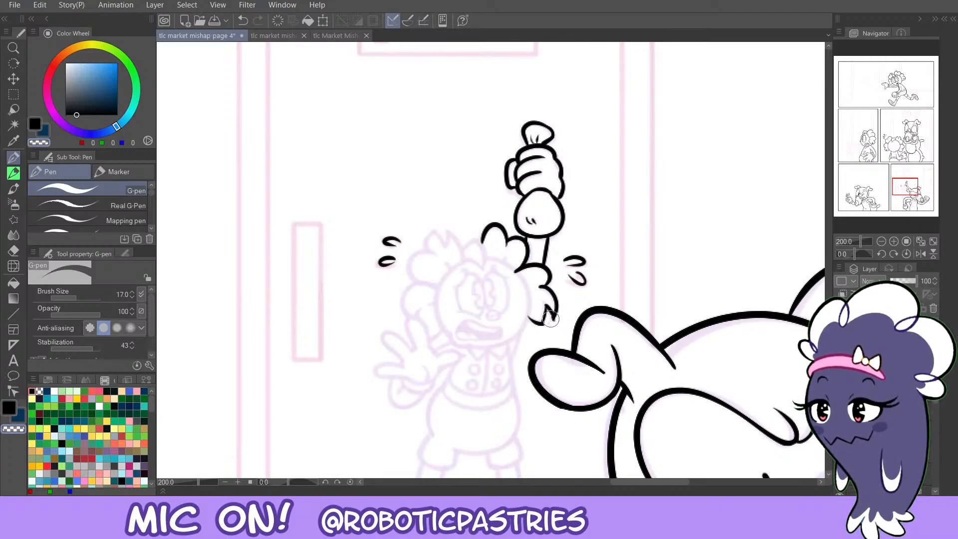
{"action": "key", "text": "c"}
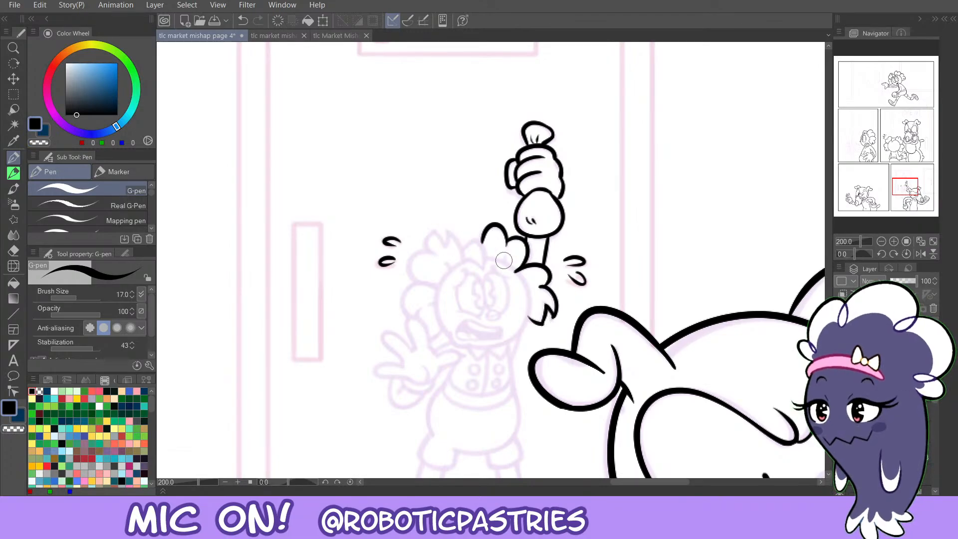
{"action": "key", "text": "c"}
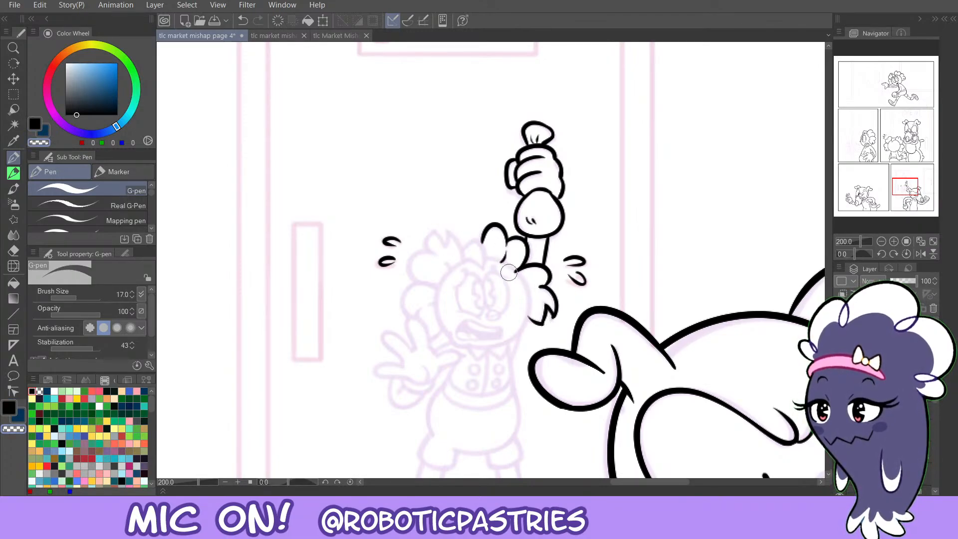
Ink the large rounded hair curl on the upper left side of the head.
{"action": "left_click", "coordinate": [893, 242]}
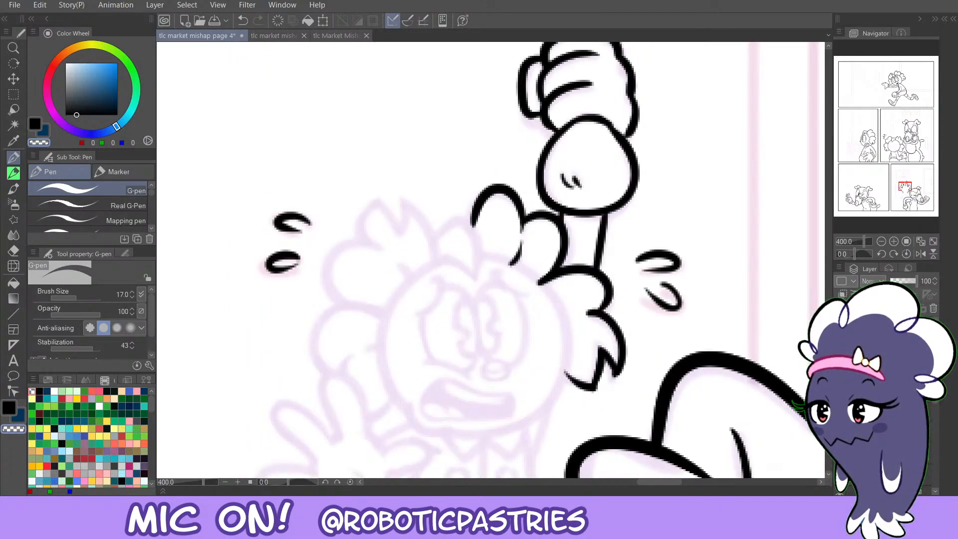
{"action": "left_click_drag", "start_coordinate": [479, 319], "coordinate": [506, 240]}
{"action": "key", "text": "c"}
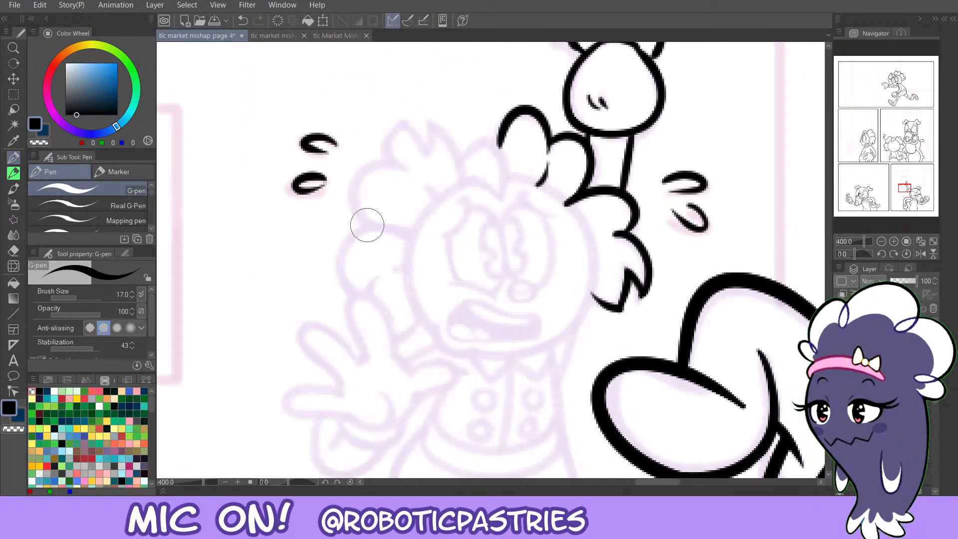
{"action": "mouse_move", "coordinate": [369, 224]}
{"action": "left_mouse_down"}
{"action": "mouse_move", "coordinate": [347, 209]}
{"action": "mouse_move", "coordinate": [388, 162]}
{"action": "mouse_move", "coordinate": [354, 214]}
{"action": "mouse_move", "coordinate": [370, 159]}
{"action": "mouse_move", "coordinate": [403, 163]}
{"action": "left_mouse_up"}
{"action": "key", "text": "ctrl+z"}
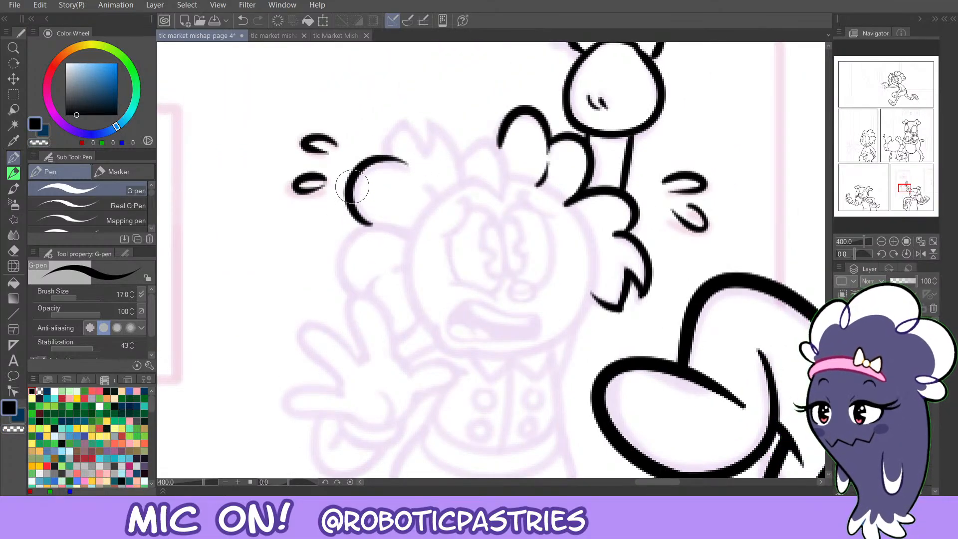
{"action": "key", "text": "ctrl+z"}
{"action": "mouse_move", "coordinate": [373, 225]}
{"action": "left_mouse_down"}
{"action": "mouse_move", "coordinate": [361, 167]}
{"action": "mouse_move", "coordinate": [409, 167]}
{"action": "left_mouse_up"}
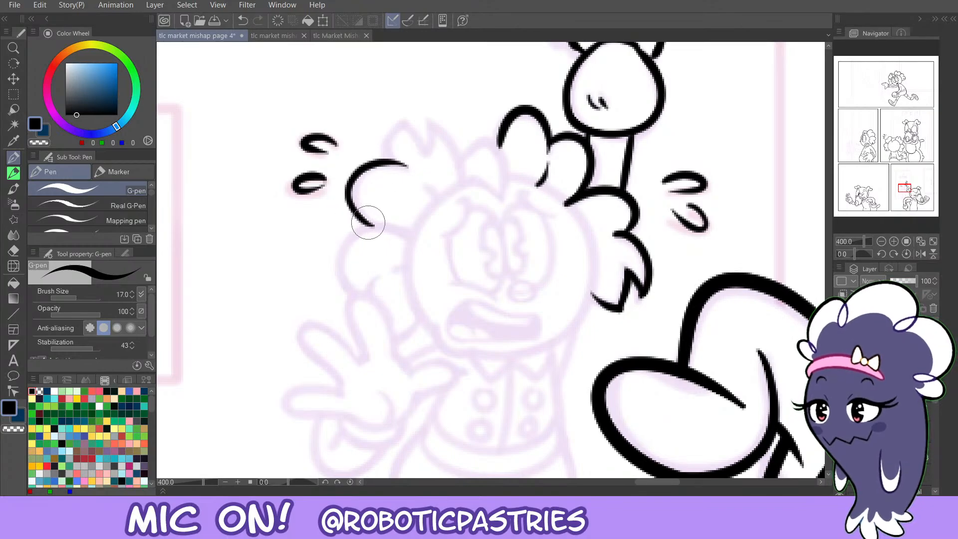
{"action": "key", "text": "ctrl+z"}
{"action": "mouse_move", "coordinate": [373, 226]}
{"action": "left_mouse_down"}
{"action": "mouse_move", "coordinate": [385, 155]}
{"action": "mouse_move", "coordinate": [418, 174]}
{"action": "mouse_move", "coordinate": [403, 165]}
{"action": "mouse_move", "coordinate": [462, 170]}
{"action": "mouse_move", "coordinate": [449, 182]}
{"action": "left_mouse_up"}
Ink the taller hair curl rising beside the upper left curl, clearing the overlap between them.
{"action": "key", "text": "c"}
{"action": "key", "text": "c"}
{"action": "key", "text": "c"}
{"action": "key", "text": "c"}
{"action": "key", "text": "ctrl+z"}
{"action": "mouse_move", "coordinate": [386, 162]}
{"action": "left_mouse_down"}
{"action": "mouse_move", "coordinate": [394, 130]}
{"action": "mouse_move", "coordinate": [454, 143]}
{"action": "mouse_move", "coordinate": [459, 193]}
{"action": "left_mouse_up"}
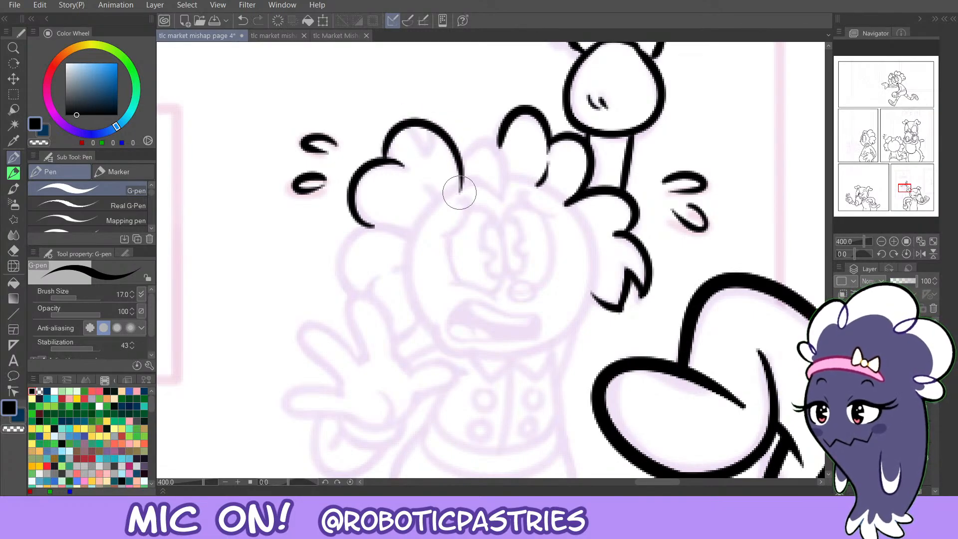
{"action": "key", "text": "ctrl+z"}
{"action": "mouse_move", "coordinate": [386, 150]}
{"action": "left_mouse_down"}
{"action": "mouse_move", "coordinate": [434, 117]}
{"action": "mouse_move", "coordinate": [456, 193]}
{"action": "left_mouse_up"}
{"action": "key", "text": "c"}
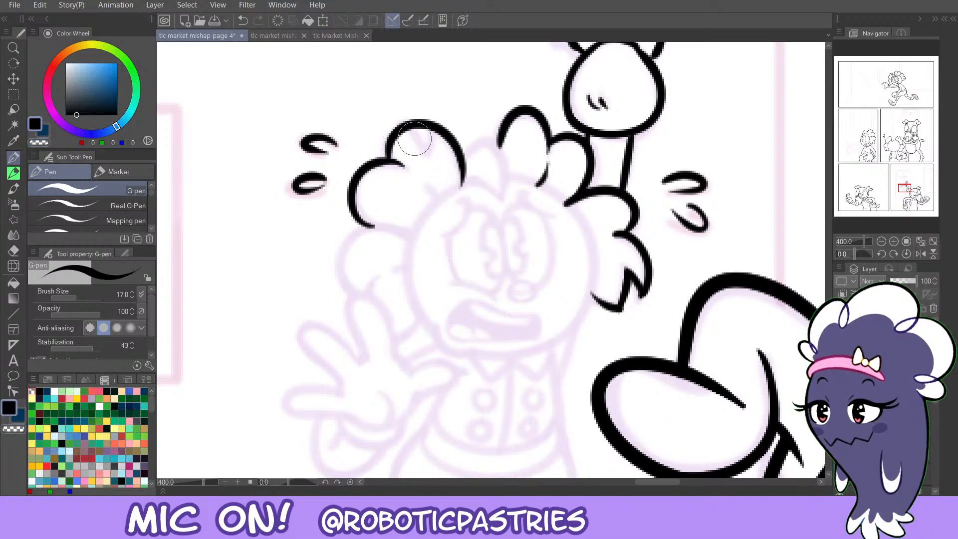
Cut a jagged notch into the top of the tall left hair curl and clean up its points.
{"action": "mouse_move", "coordinate": [408, 116]}
{"action": "left_mouse_down"}
{"action": "mouse_move", "coordinate": [430, 145]}
{"action": "mouse_move", "coordinate": [426, 128]}
{"action": "mouse_move", "coordinate": [408, 122]}
{"action": "mouse_move", "coordinate": [428, 156]}
{"action": "mouse_move", "coordinate": [432, 122]}
{"action": "mouse_move", "coordinate": [429, 155]}
{"action": "mouse_move", "coordinate": [403, 125]}
{"action": "mouse_move", "coordinate": [429, 152]}
{"action": "left_mouse_up"}
{"action": "key", "text": "ctrl+z"}
{"action": "key", "text": "c"}
{"action": "key", "text": "c"}
{"action": "key", "text": "ctrl+z"}
{"action": "key", "text": "c"}
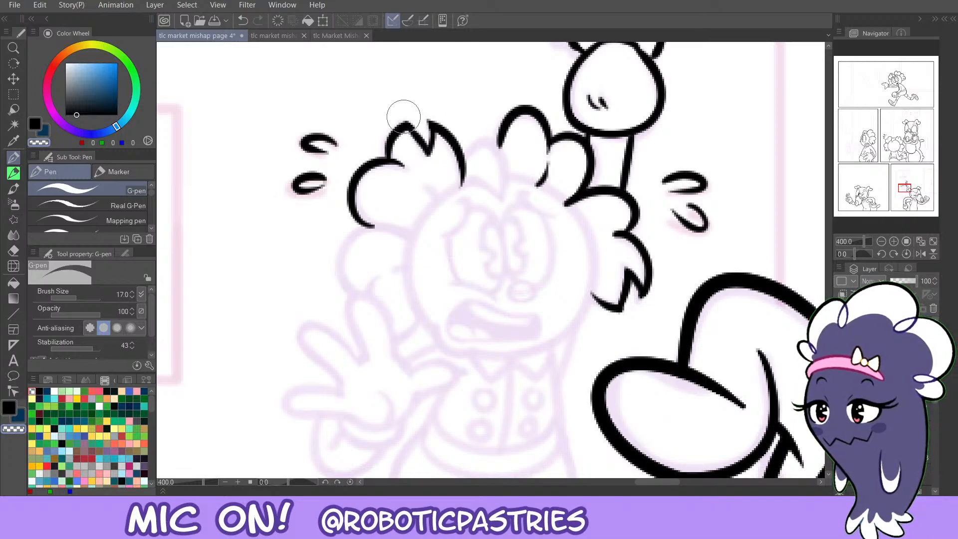
{"action": "key", "text": "c"}
Ink the small inner curl line and the pointed front lock above the forehead.
{"action": "mouse_move", "coordinate": [435, 203]}
{"action": "left_mouse_down"}
{"action": "mouse_move", "coordinate": [422, 180]}
{"action": "mouse_move", "coordinate": [486, 138]}
{"action": "mouse_move", "coordinate": [506, 163]}
{"action": "mouse_move", "coordinate": [504, 202]}
{"action": "mouse_move", "coordinate": [466, 177]}
{"action": "mouse_move", "coordinate": [502, 204]}
{"action": "mouse_move", "coordinate": [506, 163]}
{"action": "mouse_move", "coordinate": [488, 141]}
{"action": "mouse_move", "coordinate": [462, 155]}
{"action": "mouse_move", "coordinate": [493, 144]}
{"action": "mouse_move", "coordinate": [500, 200]}
{"action": "mouse_move", "coordinate": [468, 180]}
{"action": "left_mouse_up"}
{"action": "key", "text": "ctrl+z"}
{"action": "key", "text": "ctrl+z"}
{"action": "key", "text": "c"}
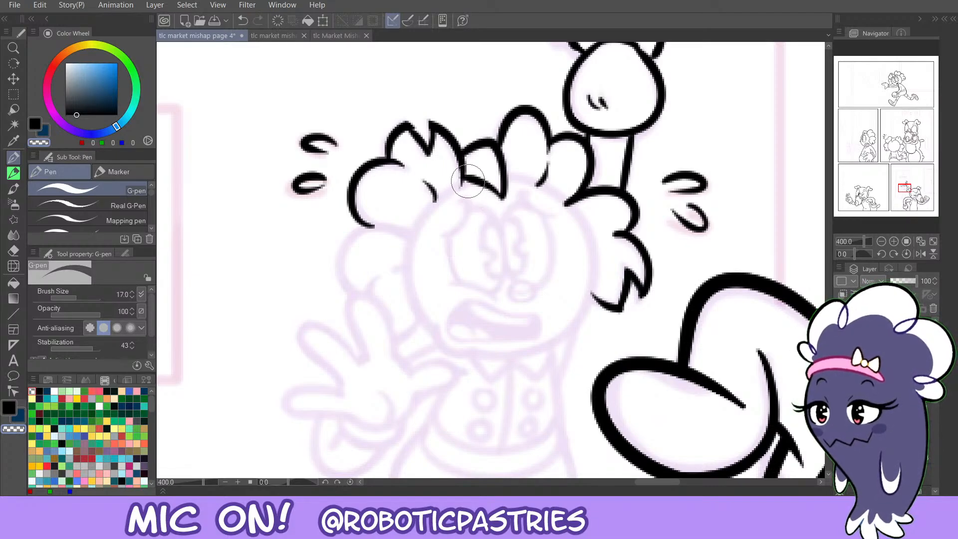
{"action": "key", "text": "ctrl+z"}
Ink the right side of the face outline, curving from the front lock down to the chin.
{"action": "mouse_move", "coordinate": [471, 173]}
{"action": "left_mouse_down"}
{"action": "mouse_move", "coordinate": [597, 251]}
{"action": "mouse_move", "coordinate": [596, 271]}
{"action": "left_mouse_up"}
{"action": "key", "text": "ctrl+z"}
{"action": "key", "text": "c"}
{"action": "key", "text": "ctrl+z"}
{"action": "key", "text": "c"}
{"action": "mouse_move", "coordinate": [522, 182]}
{"action": "left_mouse_down"}
{"action": "mouse_move", "coordinate": [560, 206]}
{"action": "mouse_move", "coordinate": [568, 228]}
{"action": "mouse_move", "coordinate": [529, 178]}
{"action": "mouse_move", "coordinate": [569, 207]}
{"action": "mouse_move", "coordinate": [588, 235]}
{"action": "mouse_move", "coordinate": [504, 352]}
{"action": "left_mouse_up"}
{"action": "key", "text": "c"}
{"action": "key", "text": "ctrl+z"}
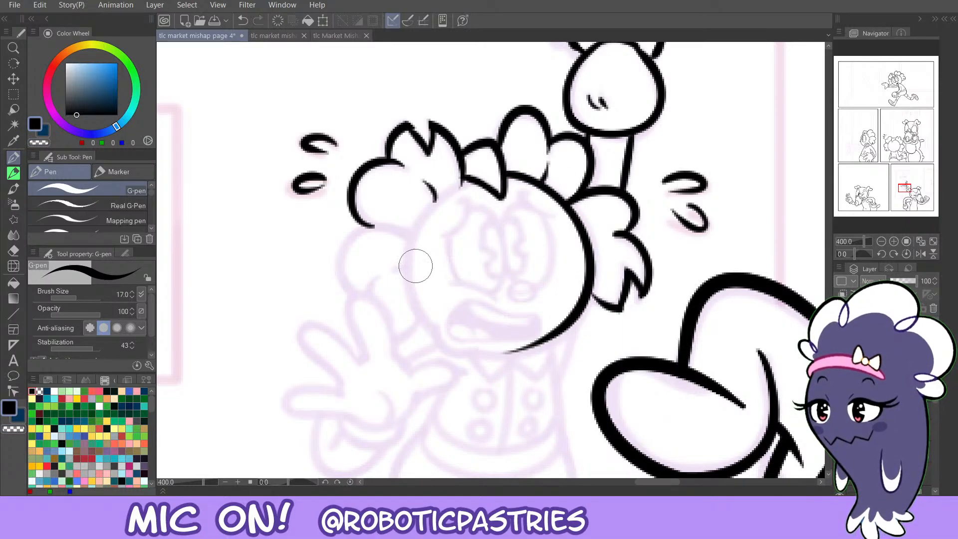
Ink the left side of the face outline from the hairline down to the cheek above the mouth.
{"action": "mouse_move", "coordinate": [474, 183]}
{"action": "left_mouse_down"}
{"action": "mouse_move", "coordinate": [434, 211]}
{"action": "mouse_move", "coordinate": [436, 246]}
{"action": "mouse_move", "coordinate": [459, 193]}
{"action": "mouse_move", "coordinate": [434, 208]}
{"action": "mouse_move", "coordinate": [480, 183]}
{"action": "mouse_move", "coordinate": [432, 327]}
{"action": "mouse_move", "coordinate": [427, 257]}
{"action": "mouse_move", "coordinate": [408, 282]}
{"action": "mouse_move", "coordinate": [436, 333]}
{"action": "mouse_move", "coordinate": [412, 283]}
{"action": "left_mouse_up"}
{"action": "key", "text": "ctrl+z"}
{"action": "key", "text": "c"}
{"action": "key", "text": "c"}
{"action": "key", "text": "c"}
{"action": "mouse_move", "coordinate": [433, 328]}
{"action": "left_mouse_down"}
{"action": "mouse_move", "coordinate": [426, 308]}
{"action": "mouse_move", "coordinate": [441, 207]}
{"action": "left_mouse_up"}
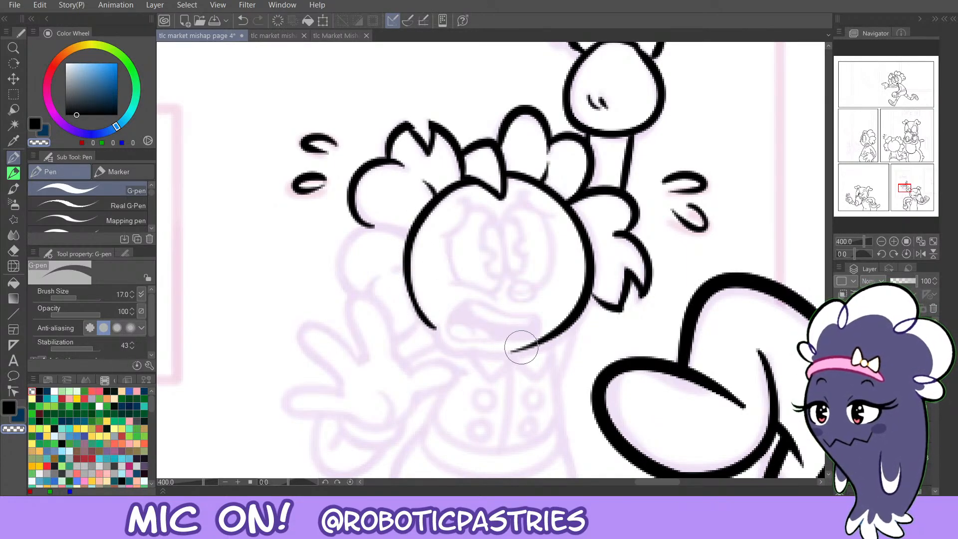
Erase the lower end of the right face outline to open a gap for the chin.
{"action": "left_click_drag", "start_coordinate": [518, 349], "coordinate": [573, 244]}
{"action": "key", "text": "c"}
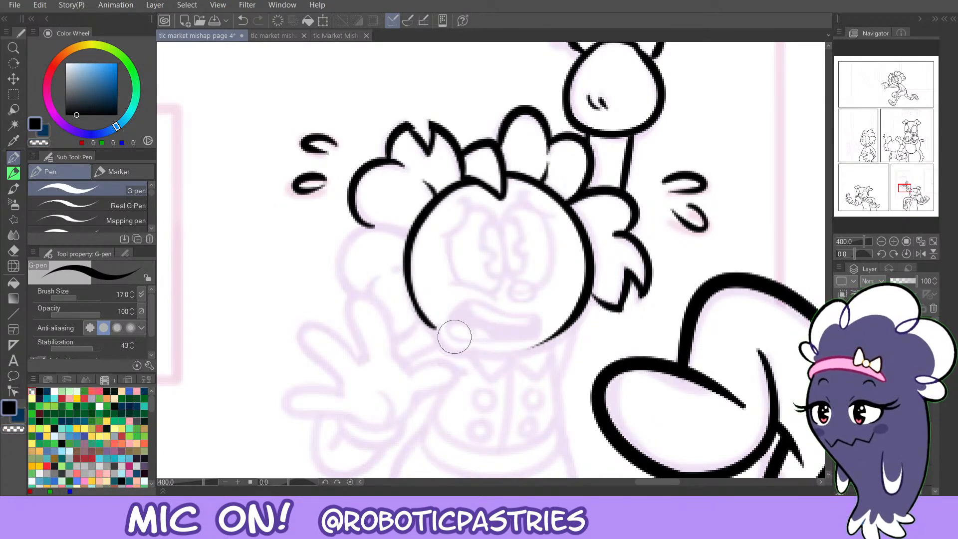
{"action": "key", "text": "c"}
{"action": "left_click_drag", "start_coordinate": [528, 347], "coordinate": [549, 326]}
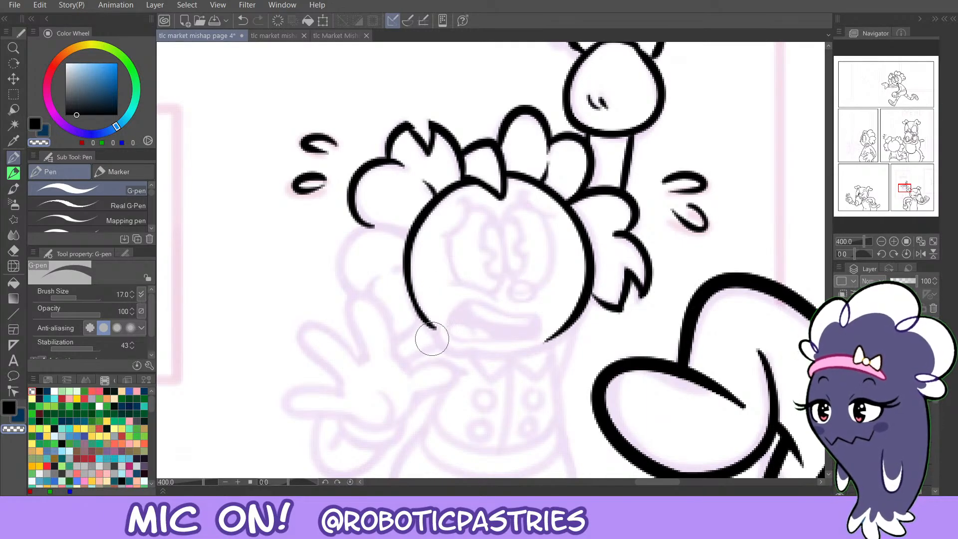
Ink the small rounded chin corner below the left cheek line.
{"action": "key", "text": "c"}
{"action": "left_click_drag", "start_coordinate": [435, 325], "coordinate": [472, 349]}
{"action": "key", "text": "ctrl+z"}
{"action": "mouse_move", "coordinate": [432, 322]}
{"action": "left_mouse_down"}
{"action": "mouse_move", "coordinate": [473, 349]}
{"action": "mouse_move", "coordinate": [411, 293]}
{"action": "left_mouse_up"}
{"action": "key", "text": "ctrl+z"}
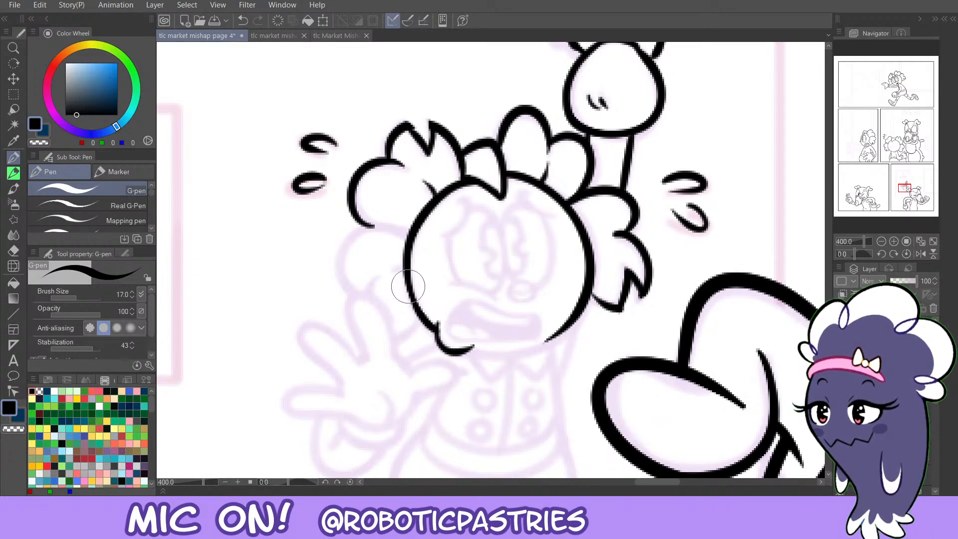
Ink the jaw line from the chin corner up to the right cheek and trim the overlapping line ends.
{"action": "mouse_move", "coordinate": [470, 351]}
{"action": "left_mouse_down"}
{"action": "mouse_move", "coordinate": [496, 353]}
{"action": "mouse_move", "coordinate": [586, 305]}
{"action": "left_mouse_up"}
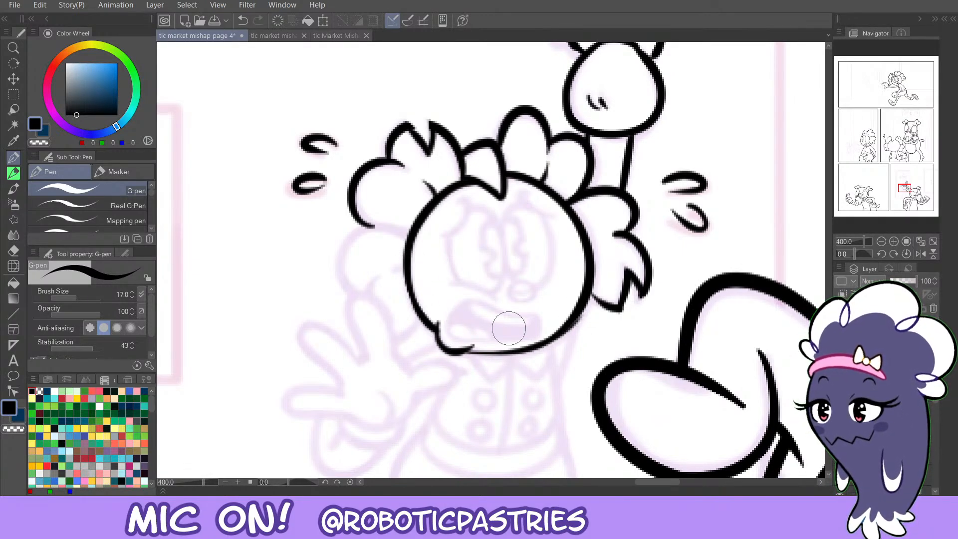
{"action": "key", "text": "ctrl+z"}
{"action": "left_click_drag", "start_coordinate": [473, 353], "coordinate": [587, 307]}
{"action": "key", "text": "ctrl+z"}
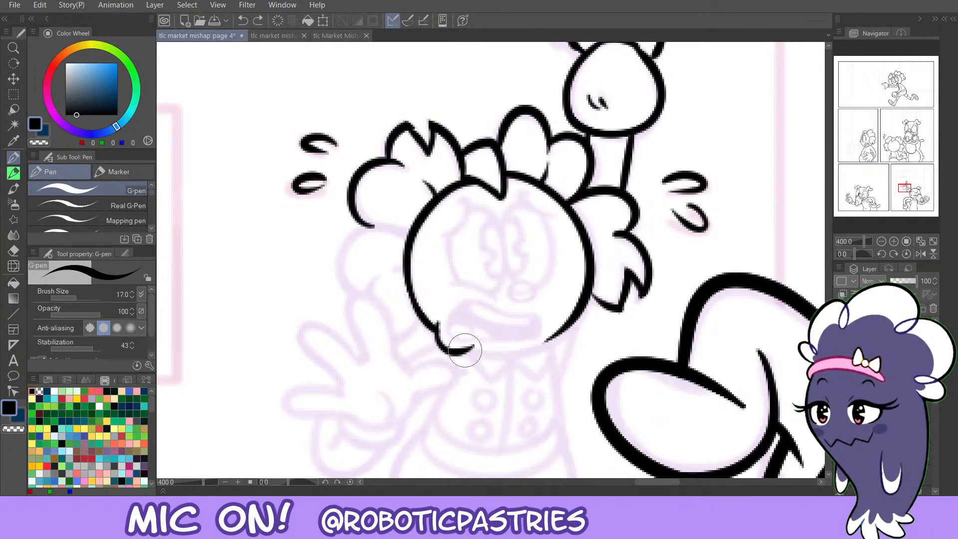
{"action": "mouse_move", "coordinate": [467, 352]}
{"action": "left_mouse_down"}
{"action": "mouse_move", "coordinate": [586, 319]}
{"action": "mouse_move", "coordinate": [591, 294]}
{"action": "left_mouse_up"}
{"action": "key", "text": "ctrl+z"}
{"action": "mouse_move", "coordinate": [467, 352]}
{"action": "left_mouse_down"}
{"action": "mouse_move", "coordinate": [540, 348]}
{"action": "mouse_move", "coordinate": [588, 268]}
{"action": "left_mouse_up"}
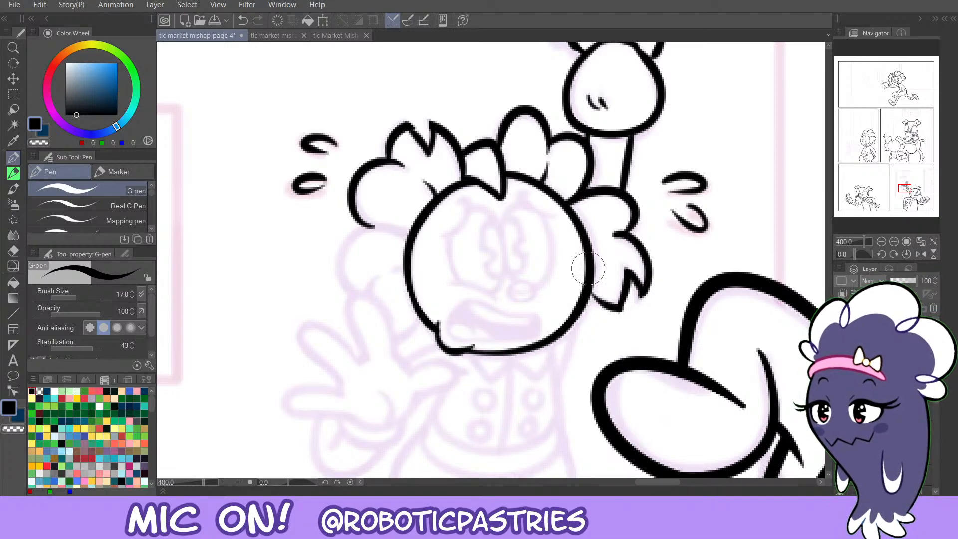
{"action": "key", "text": "ctrl+z"}
{"action": "mouse_move", "coordinate": [468, 353]}
{"action": "left_mouse_down"}
{"action": "mouse_move", "coordinate": [521, 351]}
{"action": "mouse_move", "coordinate": [590, 282]}
{"action": "left_mouse_up"}
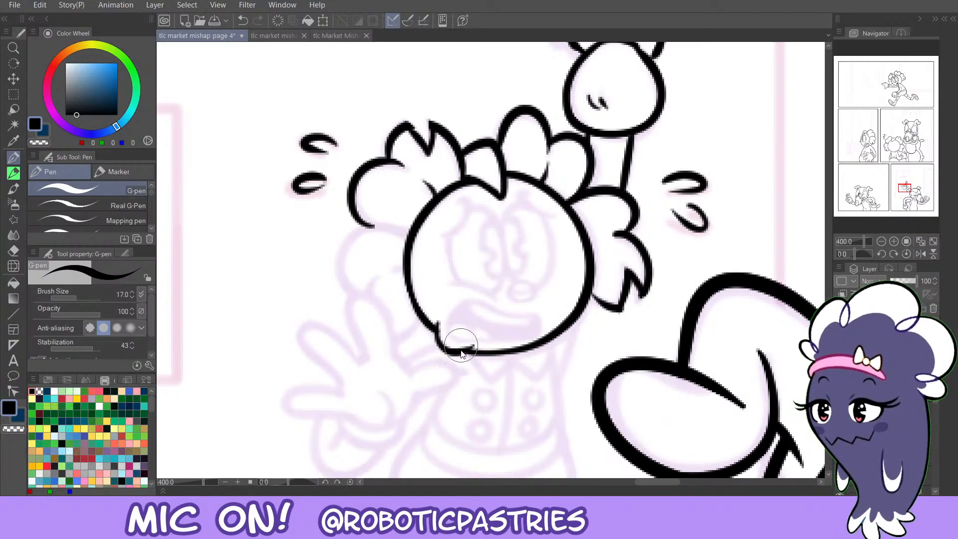
{"action": "key", "text": "ctrl+z"}
{"action": "mouse_move", "coordinate": [456, 352]}
{"action": "left_mouse_down"}
{"action": "mouse_move", "coordinate": [560, 325]}
{"action": "mouse_move", "coordinate": [588, 287]}
{"action": "left_mouse_up"}
{"action": "key", "text": "ctrl+z"}
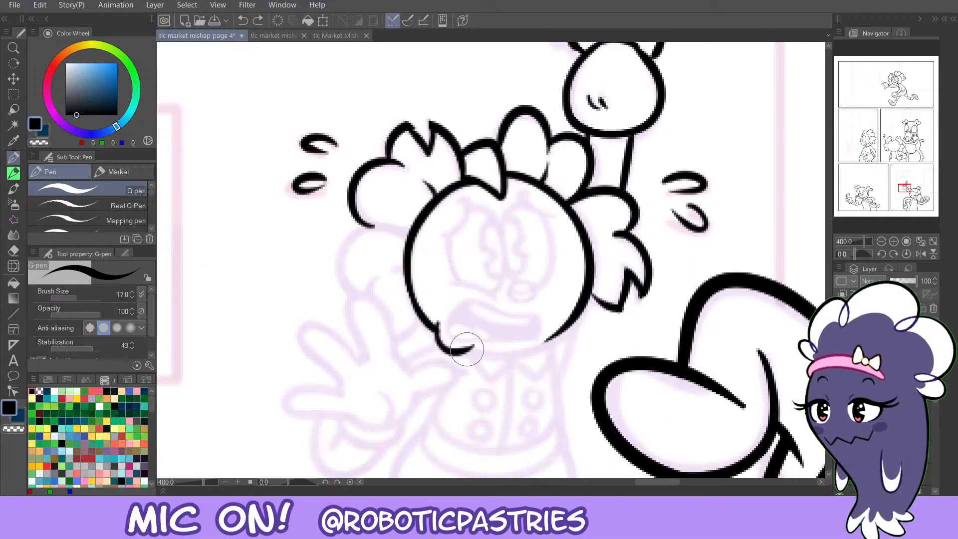
{"action": "mouse_move", "coordinate": [467, 350]}
{"action": "left_mouse_down"}
{"action": "mouse_move", "coordinate": [567, 325]}
{"action": "mouse_move", "coordinate": [588, 285]}
{"action": "left_mouse_up"}
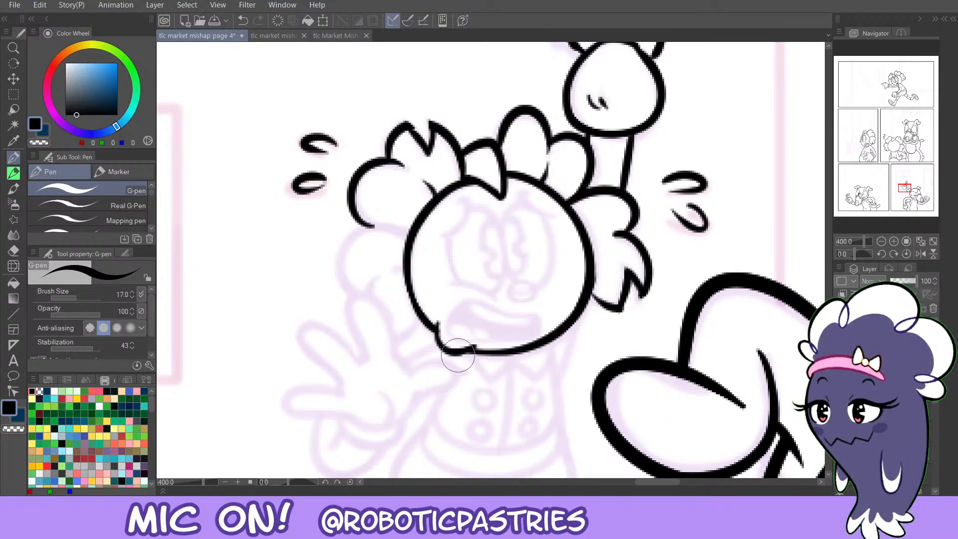
{"action": "key", "text": "c"}
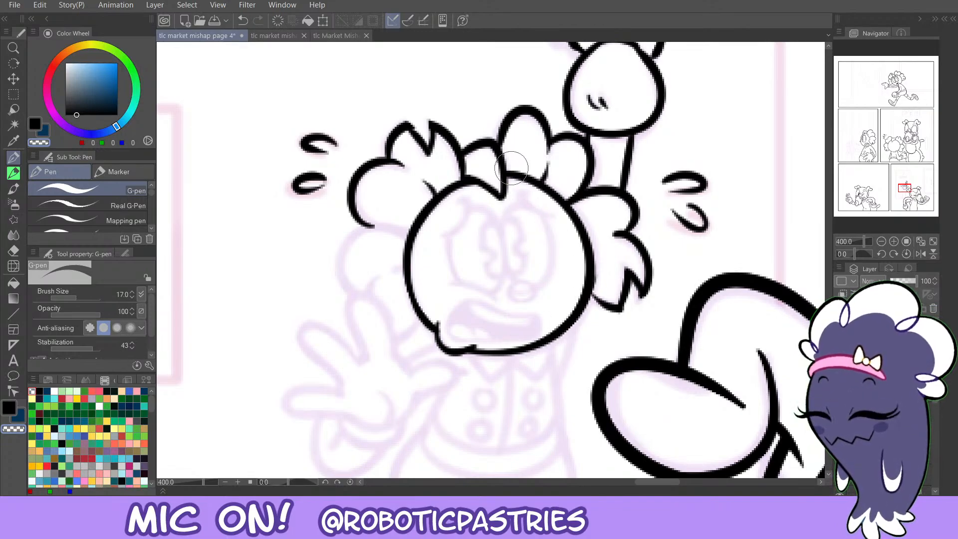
{"action": "key", "text": "c"}
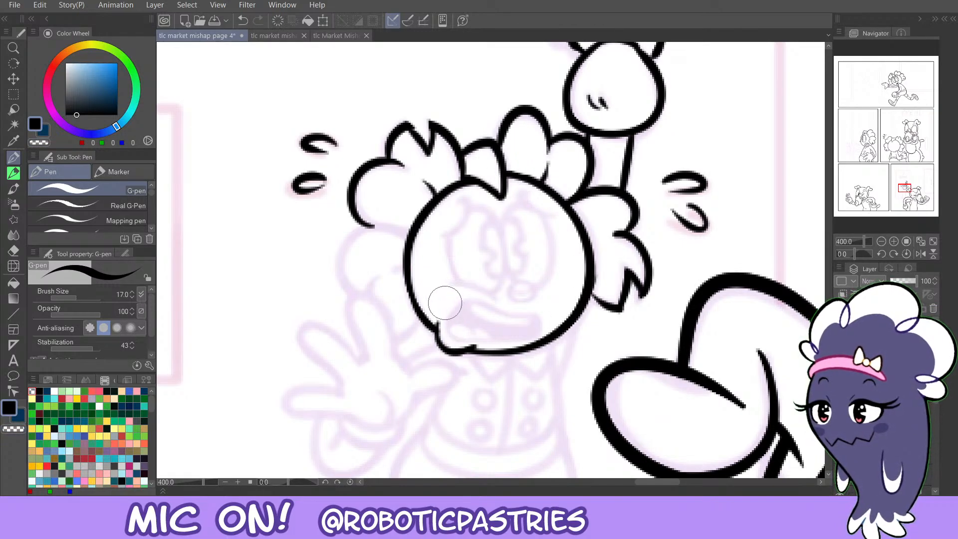
Ink the frightened open mouth inside the lower face, following the sketch.
{"action": "mouse_move", "coordinate": [449, 321]}
{"action": "left_mouse_down"}
{"action": "mouse_move", "coordinate": [477, 297]}
{"action": "mouse_move", "coordinate": [543, 328]}
{"action": "mouse_move", "coordinate": [527, 339]}
{"action": "mouse_move", "coordinate": [474, 335]}
{"action": "mouse_move", "coordinate": [453, 314]}
{"action": "mouse_move", "coordinate": [456, 338]}
{"action": "mouse_move", "coordinate": [494, 340]}
{"action": "left_mouse_up"}
{"action": "key", "text": "ctrl+z"}
{"action": "key", "text": "ctrl+z"}
{"action": "left_click_drag", "start_coordinate": [451, 302], "coordinate": [439, 332]}
{"action": "key", "text": "c"}
{"action": "mouse_move", "coordinate": [499, 322]}
{"action": "left_mouse_down"}
{"action": "mouse_move", "coordinate": [538, 344]}
{"action": "mouse_move", "coordinate": [549, 329]}
{"action": "mouse_move", "coordinate": [526, 347]}
{"action": "mouse_move", "coordinate": [548, 332]}
{"action": "mouse_move", "coordinate": [541, 345]}
{"action": "mouse_move", "coordinate": [524, 346]}
{"action": "mouse_move", "coordinate": [548, 347]}
{"action": "mouse_move", "coordinate": [552, 334]}
{"action": "mouse_move", "coordinate": [550, 350]}
{"action": "mouse_move", "coordinate": [470, 348]}
{"action": "left_mouse_up"}
{"action": "key", "text": "c"}
{"action": "key", "text": "ctrl+z"}
{"action": "key", "text": "ctrl+z"}
{"action": "key", "text": "c"}
{"action": "left_click", "coordinate": [881, 241]}
{"action": "left_click", "coordinate": [881, 241]}
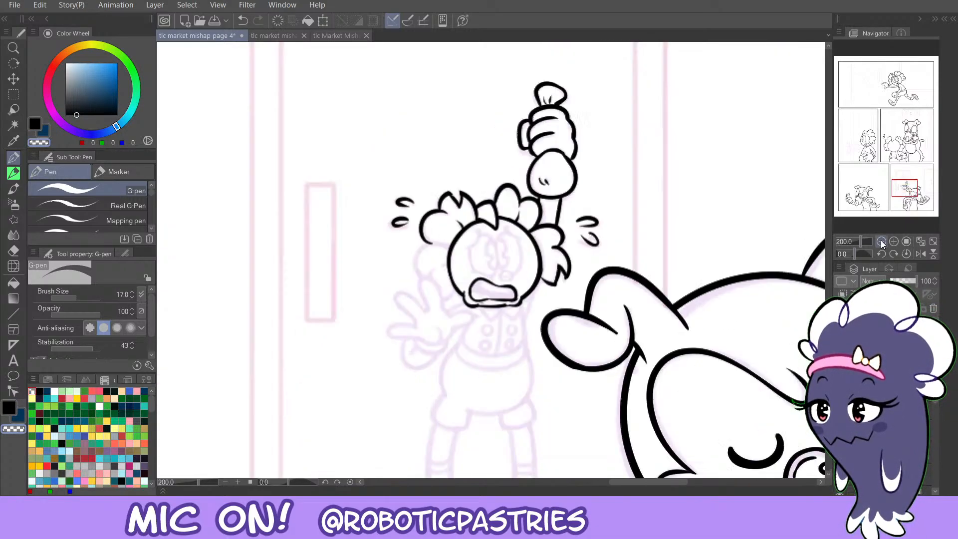
{"action": "left_click", "coordinate": [881, 240]}
{"action": "key", "text": "ctrl+z"}
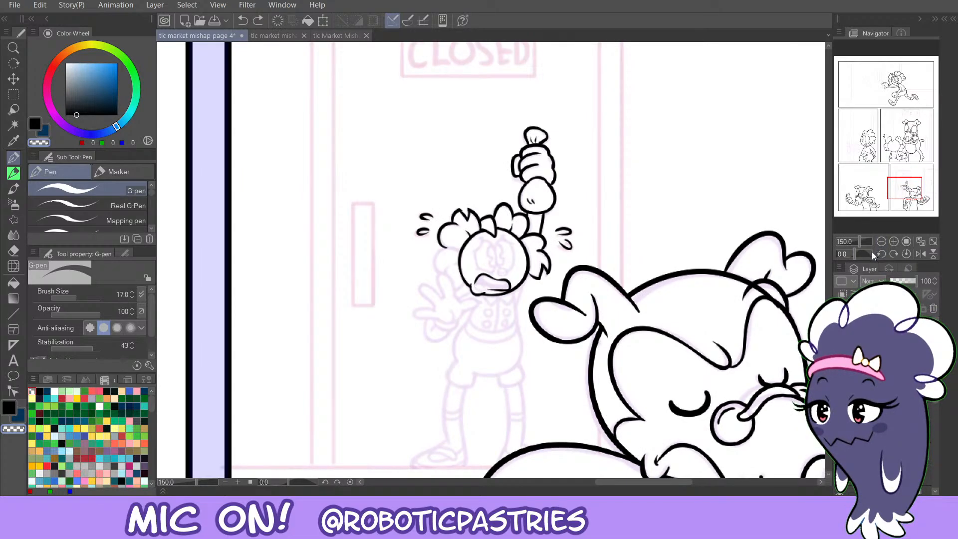
Erase the bumpy chin corner and re-ink it as a smooth curve joining the left cheek line to the jaw.
{"action": "left_click", "coordinate": [893, 241]}
{"action": "left_click", "coordinate": [893, 241]}
{"action": "left_click", "coordinate": [893, 241]}
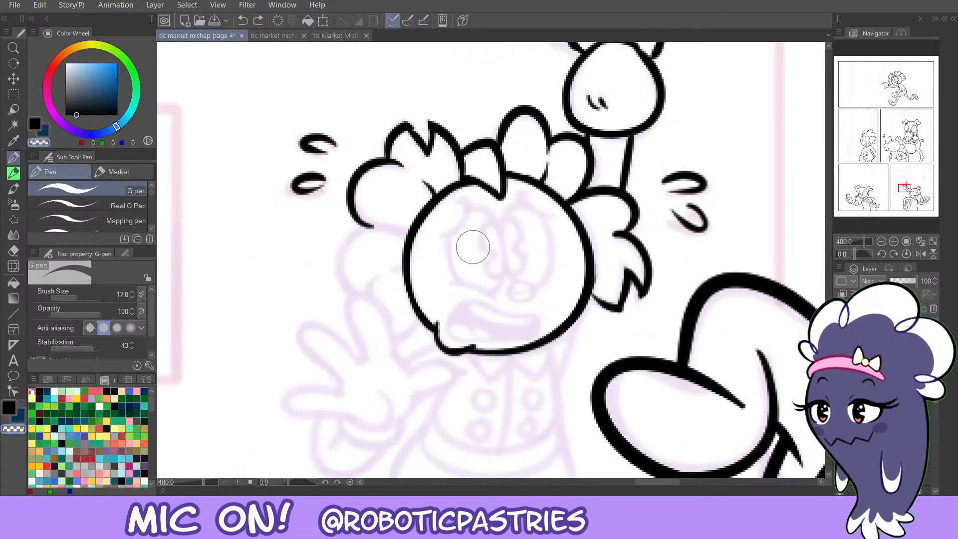
{"action": "key", "text": "c"}
{"action": "mouse_move", "coordinate": [440, 321]}
{"action": "left_mouse_down"}
{"action": "mouse_move", "coordinate": [441, 349]}
{"action": "mouse_move", "coordinate": [475, 340]}
{"action": "mouse_move", "coordinate": [443, 339]}
{"action": "mouse_move", "coordinate": [447, 313]}
{"action": "left_mouse_up"}
{"action": "key", "text": "ctrl+z"}
{"action": "key", "text": "c"}
{"action": "key", "text": "c"}
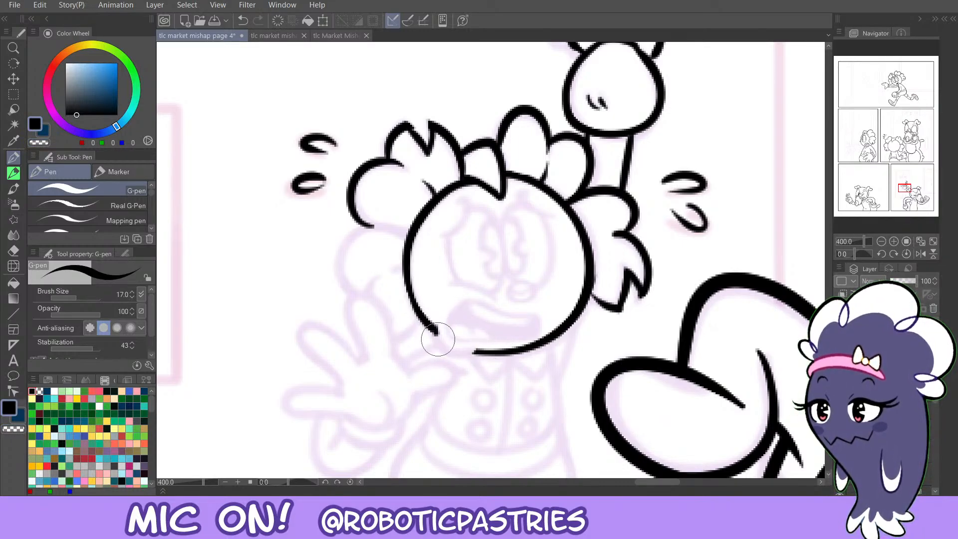
{"action": "left_click_drag", "start_coordinate": [437, 331], "coordinate": [475, 341]}
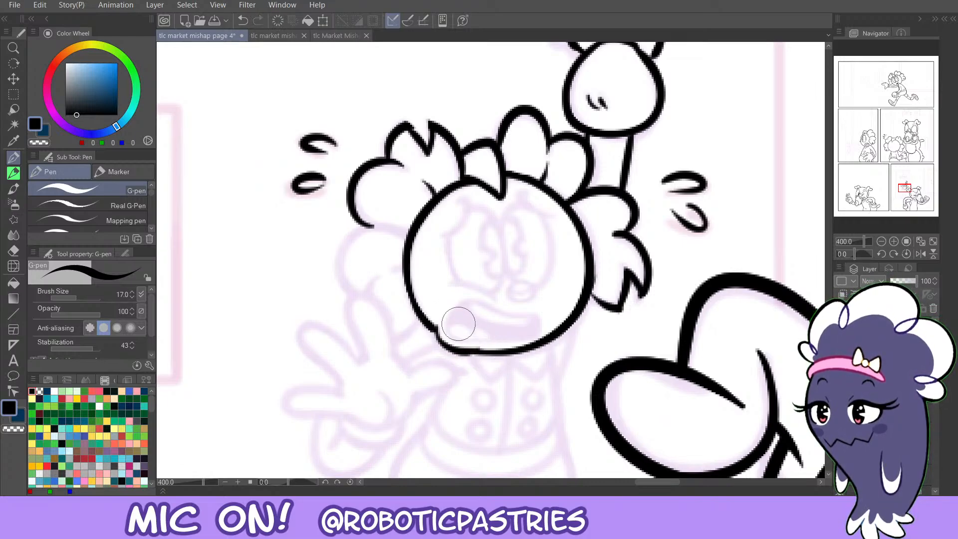
Ink the open mouth with its tongue and upper teeth, and the small oval nose above it.
{"action": "mouse_move", "coordinate": [449, 319]}
{"action": "left_mouse_down"}
{"action": "mouse_move", "coordinate": [472, 301]}
{"action": "mouse_move", "coordinate": [499, 313]}
{"action": "mouse_move", "coordinate": [531, 310]}
{"action": "mouse_move", "coordinate": [545, 322]}
{"action": "mouse_move", "coordinate": [538, 339]}
{"action": "mouse_move", "coordinate": [479, 337]}
{"action": "mouse_move", "coordinate": [450, 321]}
{"action": "mouse_move", "coordinate": [448, 336]}
{"action": "mouse_move", "coordinate": [502, 339]}
{"action": "mouse_move", "coordinate": [493, 323]}
{"action": "mouse_move", "coordinate": [535, 340]}
{"action": "left_mouse_up"}
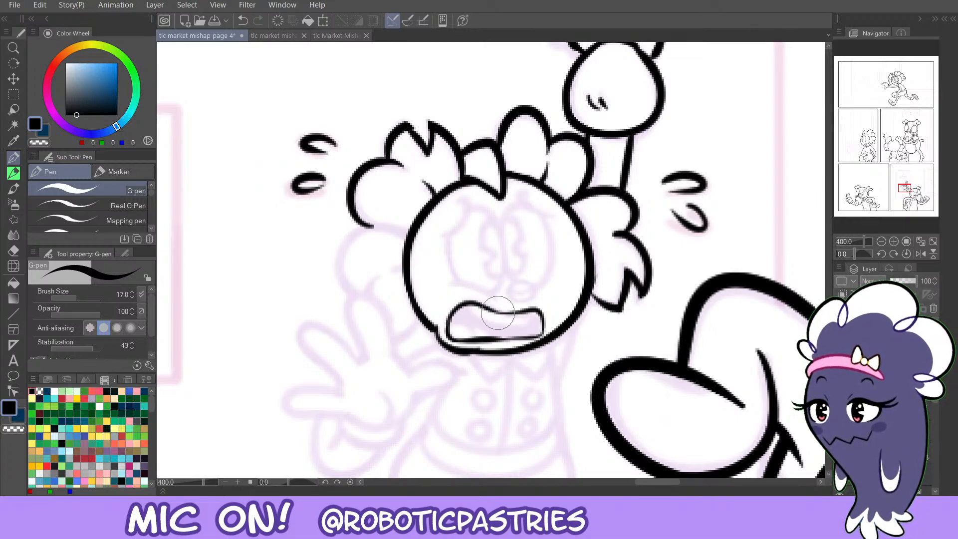
{"action": "key", "text": "ctrl+z"}
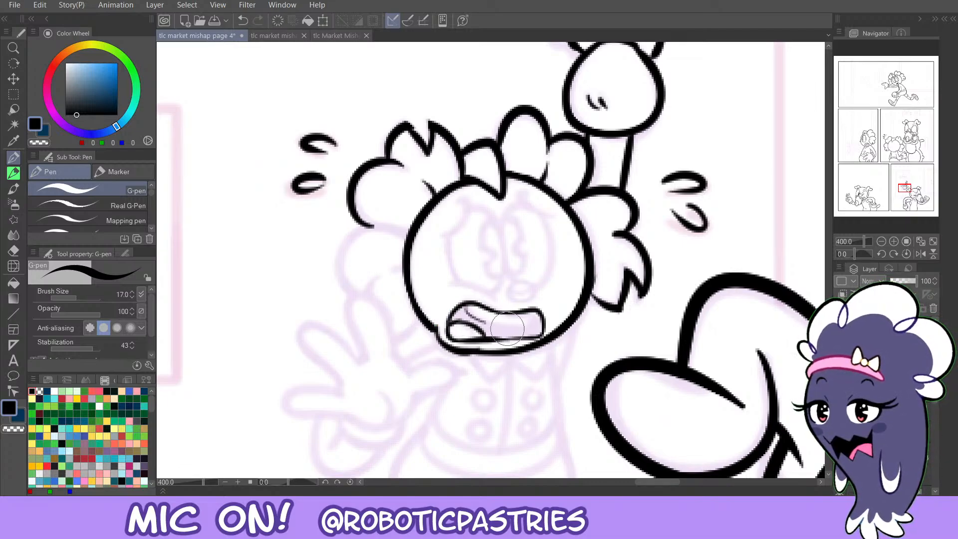
{"action": "mouse_move", "coordinate": [507, 328]}
{"action": "left_mouse_down"}
{"action": "mouse_move", "coordinate": [536, 311]}
{"action": "mouse_move", "coordinate": [500, 324]}
{"action": "mouse_move", "coordinate": [465, 306]}
{"action": "mouse_move", "coordinate": [496, 325]}
{"action": "mouse_move", "coordinate": [540, 318]}
{"action": "left_mouse_up"}
{"action": "key", "text": "ctrl+z"}
{"action": "key", "text": "ctrl+z"}
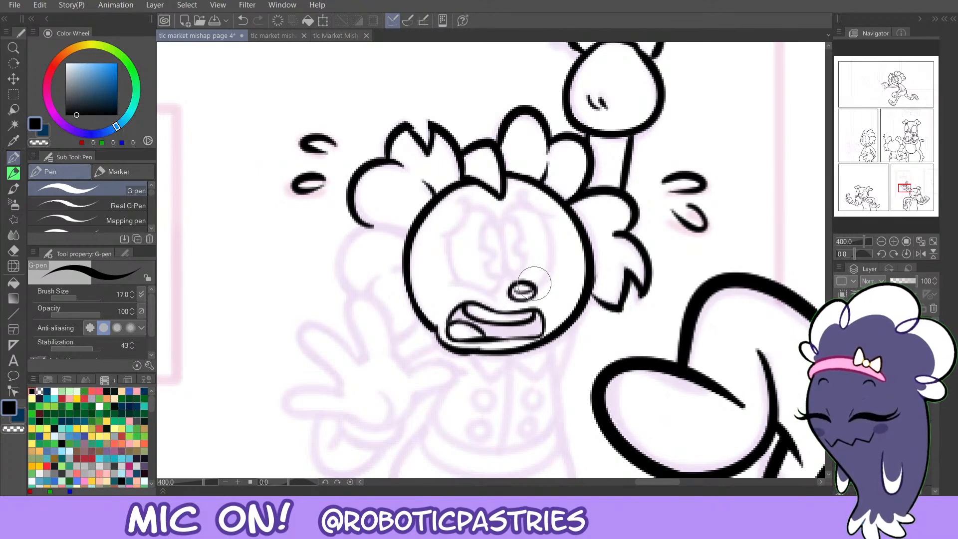
{"action": "key", "text": "c"}
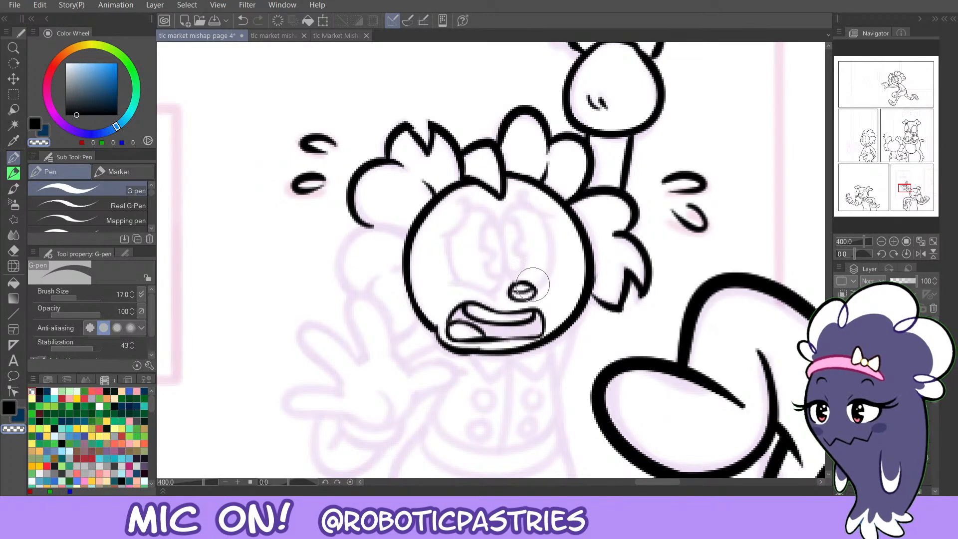
{"action": "key", "text": "c"}
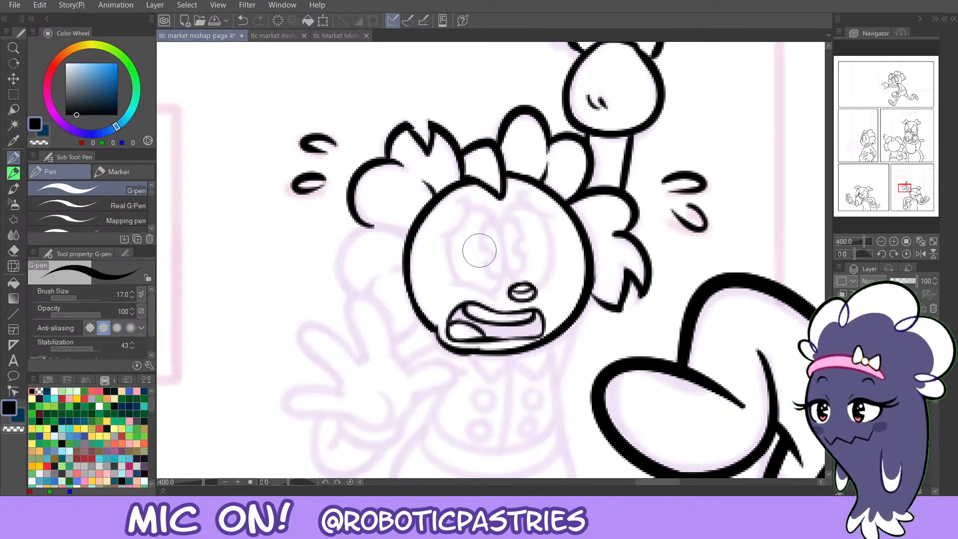
Ink the left eye following the sketch: the lower lid line, outer edge, worried brow and rounded inner outline.
{"action": "mouse_move", "coordinate": [449, 287]}
{"action": "left_mouse_down"}
{"action": "mouse_move", "coordinate": [487, 292]}
{"action": "mouse_move", "coordinate": [454, 252]}
{"action": "mouse_move", "coordinate": [477, 290]}
{"action": "mouse_move", "coordinate": [496, 300]}
{"action": "left_mouse_up"}
{"action": "key", "text": "ctrl+z"}
{"action": "left_click_drag", "start_coordinate": [450, 272], "coordinate": [452, 234]}
{"action": "key", "text": "ctrl+z"}
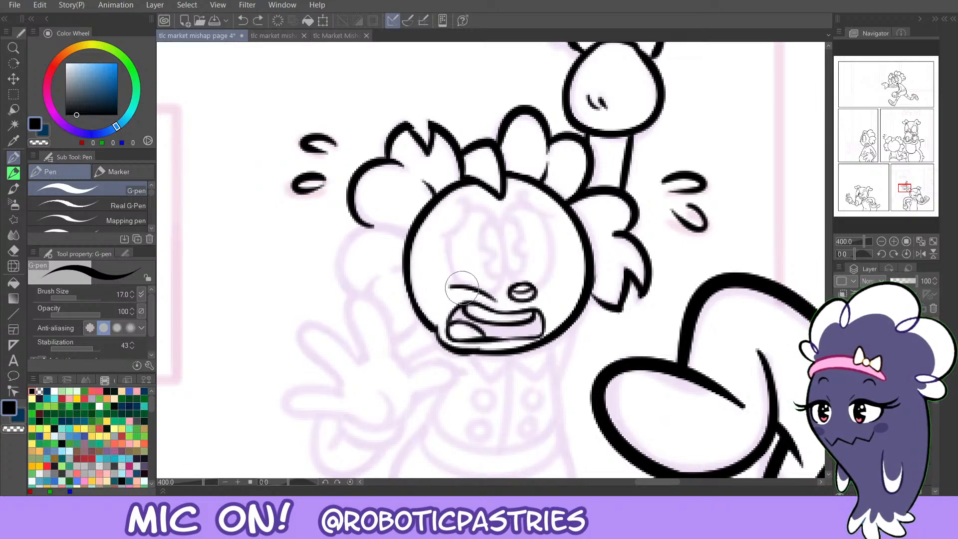
{"action": "mouse_move", "coordinate": [458, 286]}
{"action": "left_mouse_down"}
{"action": "mouse_move", "coordinate": [451, 233]}
{"action": "mouse_move", "coordinate": [459, 287]}
{"action": "left_mouse_up"}
{"action": "key", "text": "ctrl+z"}
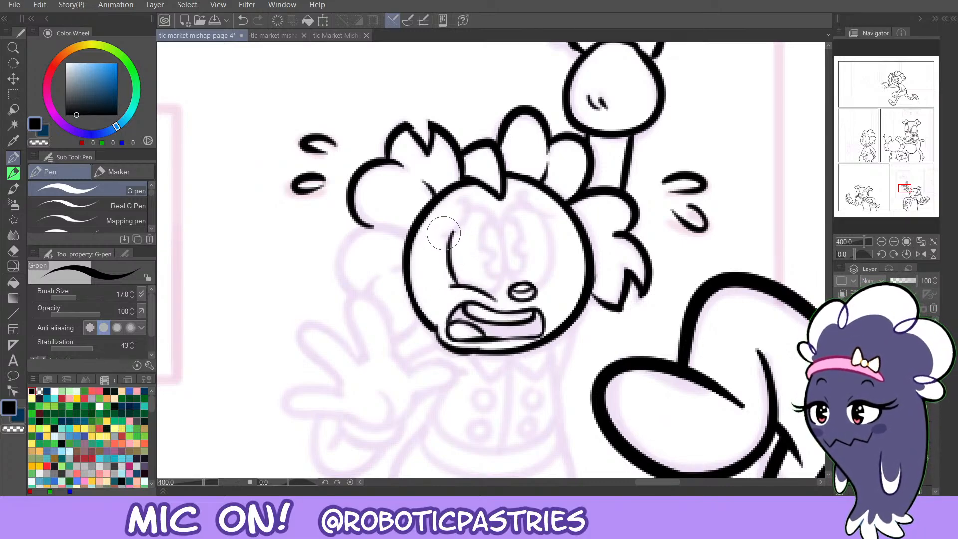
{"action": "mouse_move", "coordinate": [443, 235]}
{"action": "left_mouse_down"}
{"action": "mouse_move", "coordinate": [464, 222]}
{"action": "mouse_move", "coordinate": [464, 199]}
{"action": "left_mouse_up"}
{"action": "key", "text": "ctrl+z"}
{"action": "mouse_move", "coordinate": [438, 235]}
{"action": "left_mouse_down"}
{"action": "mouse_move", "coordinate": [464, 202]}
{"action": "mouse_move", "coordinate": [505, 262]}
{"action": "mouse_move", "coordinate": [499, 289]}
{"action": "mouse_move", "coordinate": [503, 275]}
{"action": "left_mouse_up"}
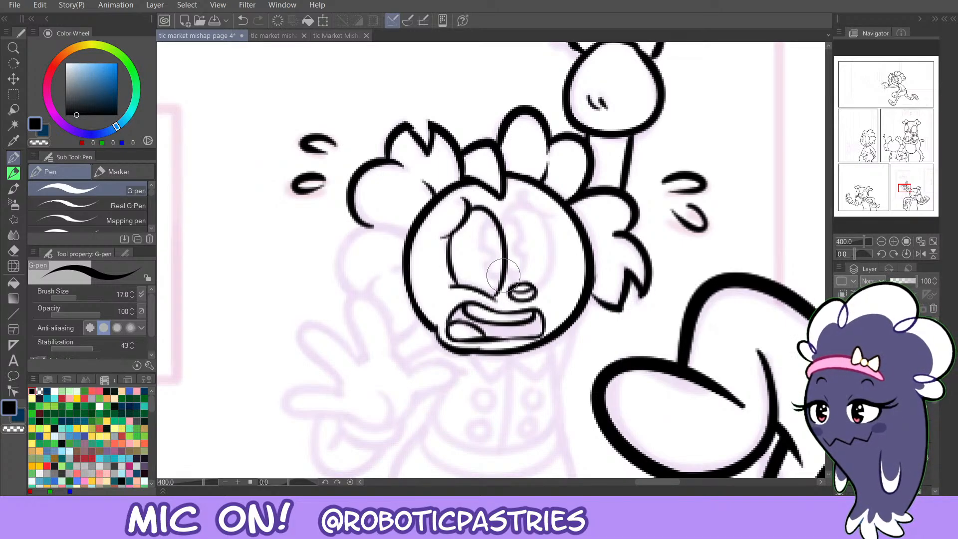
Ink the right eye's inner and upper outline with the worried brow above it.
{"action": "mouse_move", "coordinate": [502, 225]}
{"action": "left_mouse_down"}
{"action": "mouse_move", "coordinate": [535, 216]}
{"action": "mouse_move", "coordinate": [519, 187]}
{"action": "mouse_move", "coordinate": [506, 200]}
{"action": "mouse_move", "coordinate": [524, 187]}
{"action": "mouse_move", "coordinate": [511, 200]}
{"action": "mouse_move", "coordinate": [521, 189]}
{"action": "mouse_move", "coordinate": [532, 202]}
{"action": "mouse_move", "coordinate": [555, 260]}
{"action": "mouse_move", "coordinate": [537, 288]}
{"action": "mouse_move", "coordinate": [553, 244]}
{"action": "mouse_move", "coordinate": [545, 217]}
{"action": "left_mouse_up"}
{"action": "key", "text": "ctrl+z"}
{"action": "key", "text": "ctrl+z"}
{"action": "key", "text": "c"}
{"action": "key", "text": "c"}
{"action": "key", "text": "ctrl+z"}
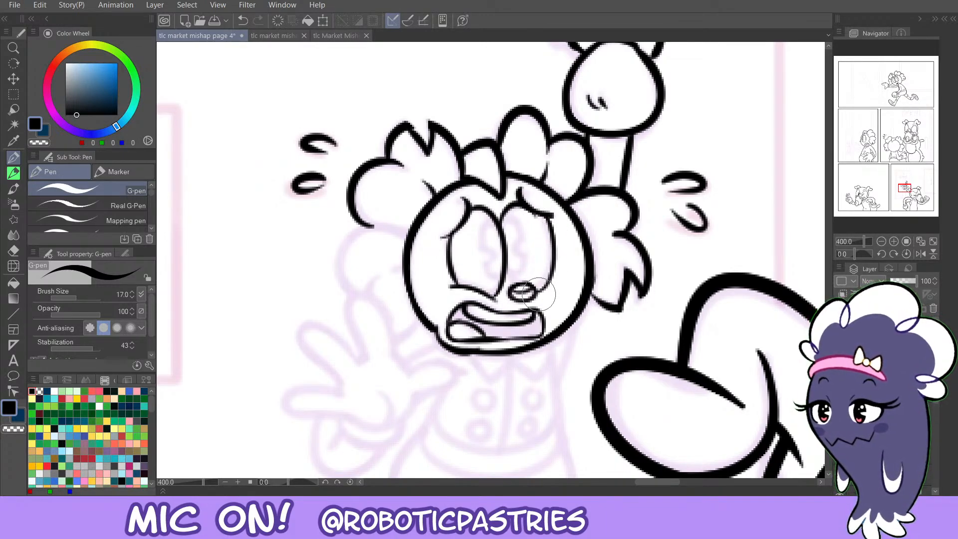
Ink the outer edge of the right eye, curving down beside the nose.
{"action": "mouse_move", "coordinate": [538, 294]}
{"action": "left_mouse_down"}
{"action": "mouse_move", "coordinate": [554, 262]}
{"action": "mouse_move", "coordinate": [551, 277]}
{"action": "mouse_move", "coordinate": [553, 244]}
{"action": "left_mouse_up"}
{"action": "key", "text": "ctrl+z"}
{"action": "key", "text": "ctrl+z"}
{"action": "key", "text": "ctrl+z"}
{"action": "key", "text": "ctrl+z"}
{"action": "left_click_drag", "start_coordinate": [540, 293], "coordinate": [553, 243]}
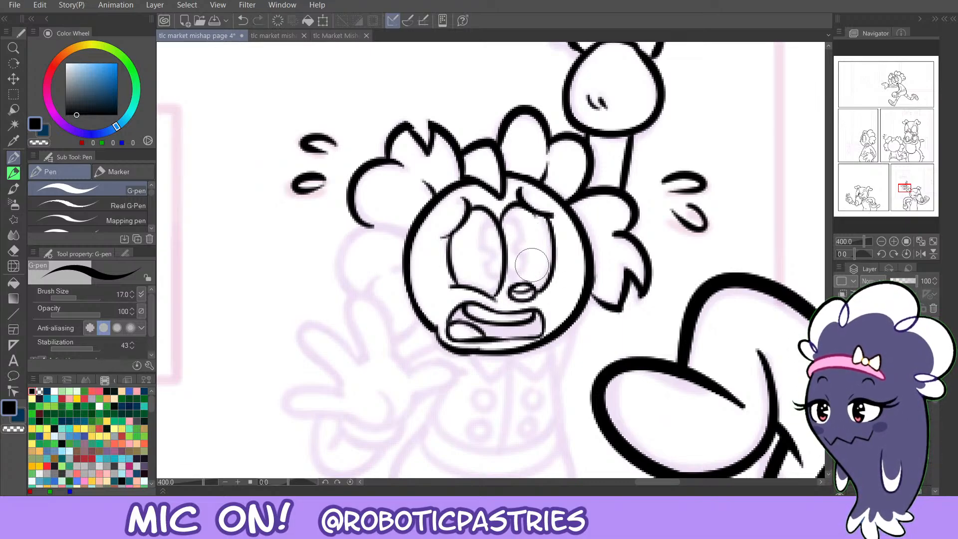
{"action": "left_click_drag", "start_coordinate": [538, 296], "coordinate": [526, 291]}
{"action": "key", "text": "ctrl+z"}
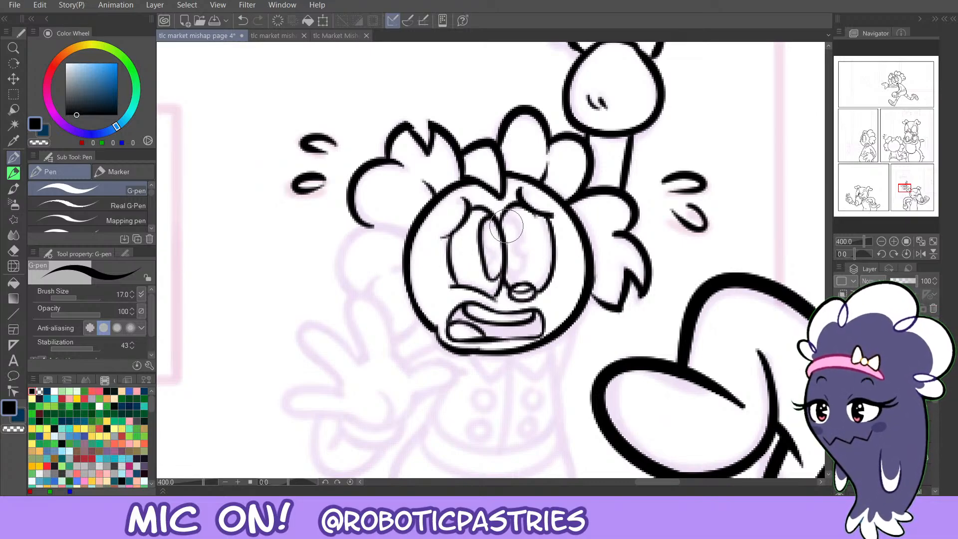
Open a gap in the left eye's oval pupil and ink a clean pie-cut notch there.
{"action": "key", "text": "c"}
{"action": "key", "text": "c"}
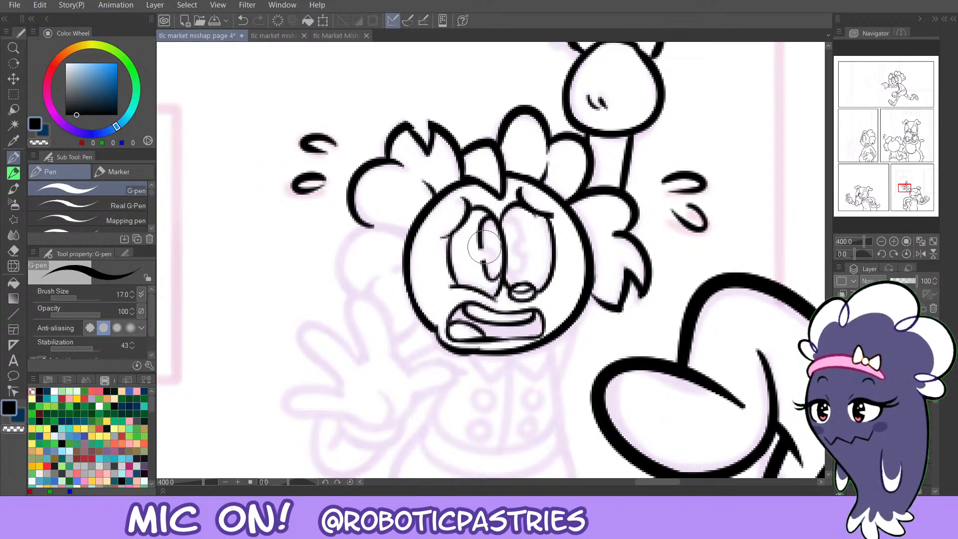
{"action": "key", "text": "c"}
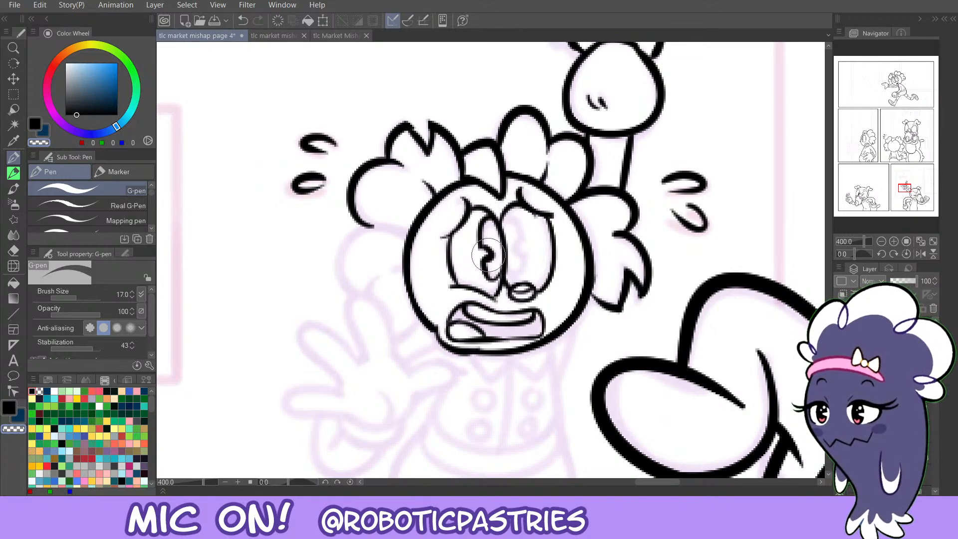
{"action": "key", "text": "c"}
{"action": "key", "text": "c"}
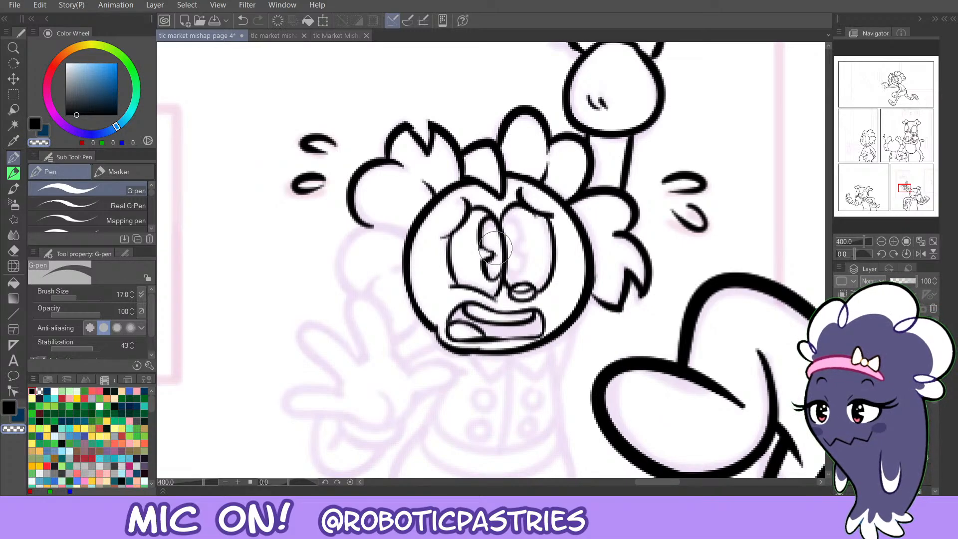
{"action": "key", "text": "c"}
{"action": "key", "text": "c"}
{"action": "key", "text": "c"}
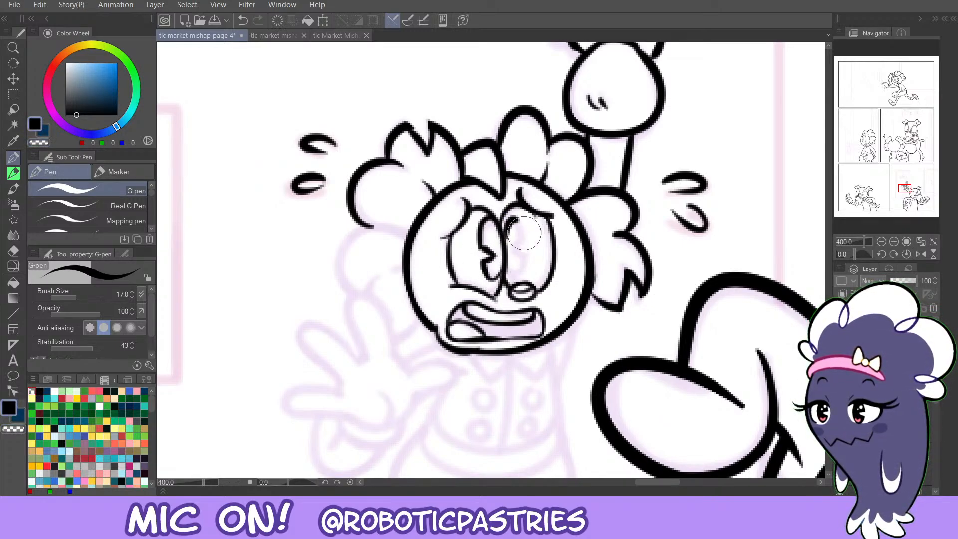
{"action": "left_click_drag", "start_coordinate": [521, 223], "coordinate": [522, 259]}
{"action": "key", "text": "ctrl+z"}
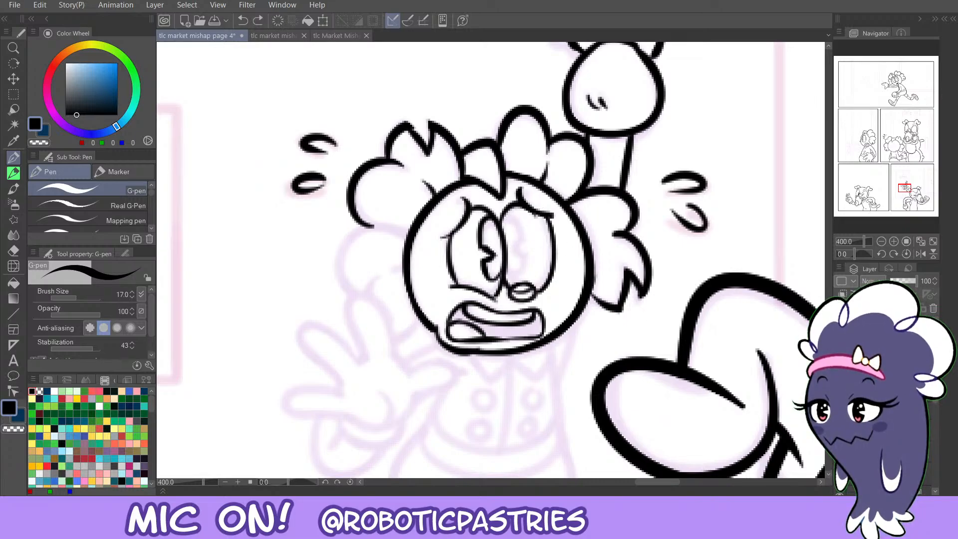
{"action": "left_click", "coordinate": [840, 389]}
{"action": "left_click", "coordinate": [840, 389]}
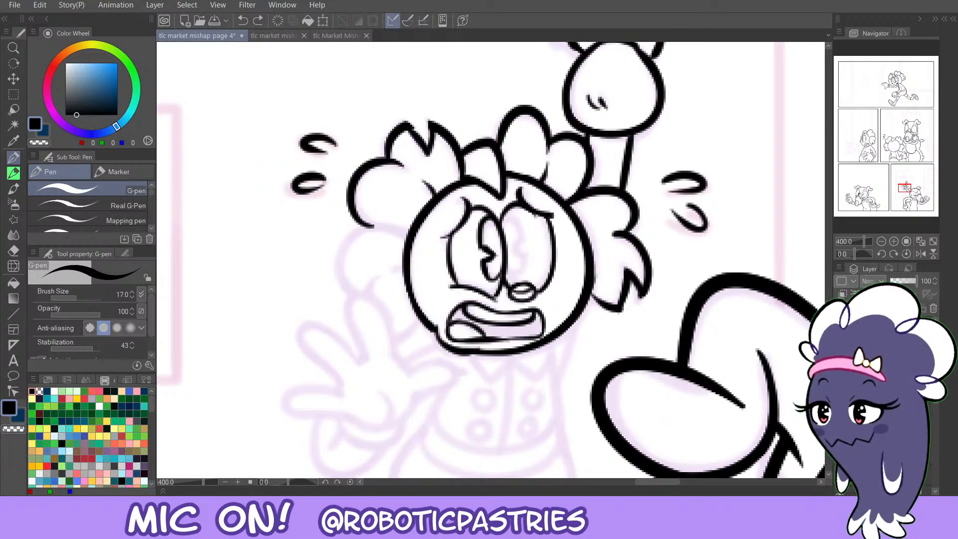
Erase the right eye's outer edge and redraw it as a bolder curve from the brow down.
{"action": "key", "text": "c"}
{"action": "left_click_drag", "start_coordinate": [554, 224], "coordinate": [554, 275]}
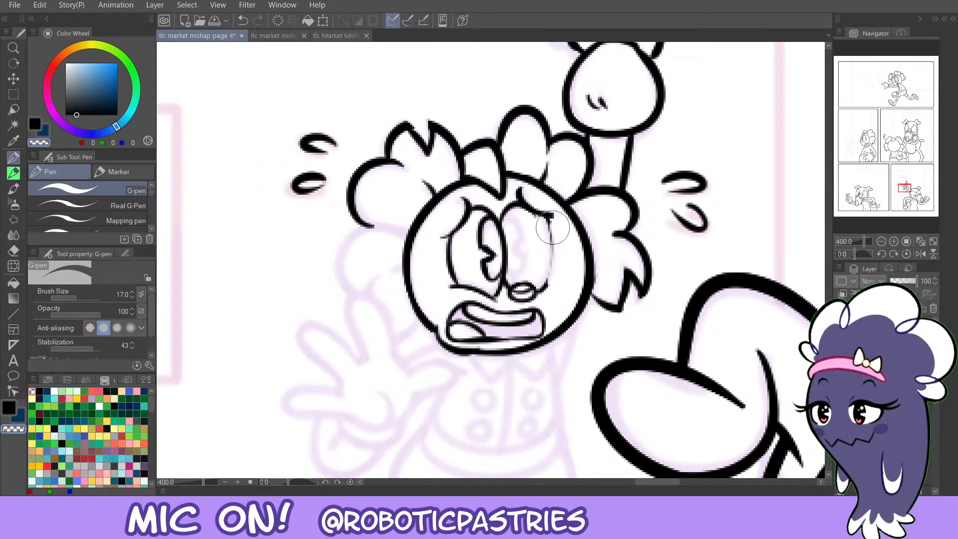
{"action": "key", "text": "c"}
{"action": "mouse_move", "coordinate": [542, 216]}
{"action": "left_mouse_down"}
{"action": "mouse_move", "coordinate": [550, 263]}
{"action": "mouse_move", "coordinate": [539, 285]}
{"action": "mouse_move", "coordinate": [550, 232]}
{"action": "mouse_move", "coordinate": [540, 213]}
{"action": "mouse_move", "coordinate": [554, 249]}
{"action": "mouse_move", "coordinate": [549, 286]}
{"action": "left_mouse_up"}
{"action": "key", "text": "ctrl+z"}
{"action": "key", "text": "ctrl+z"}
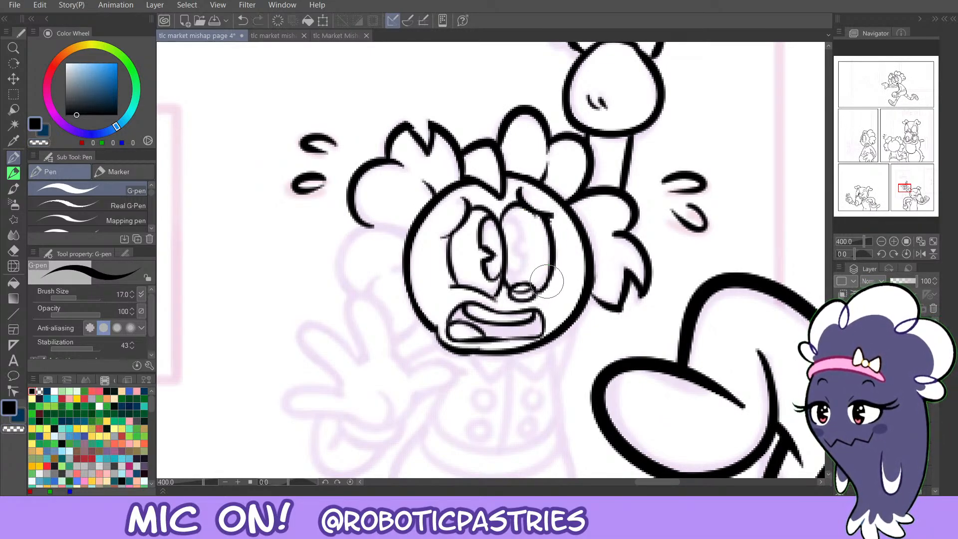
Erase the right eye's brow and outer edge, and re-ink the brow with a finer line.
{"action": "key", "text": "c"}
{"action": "key", "text": "c"}
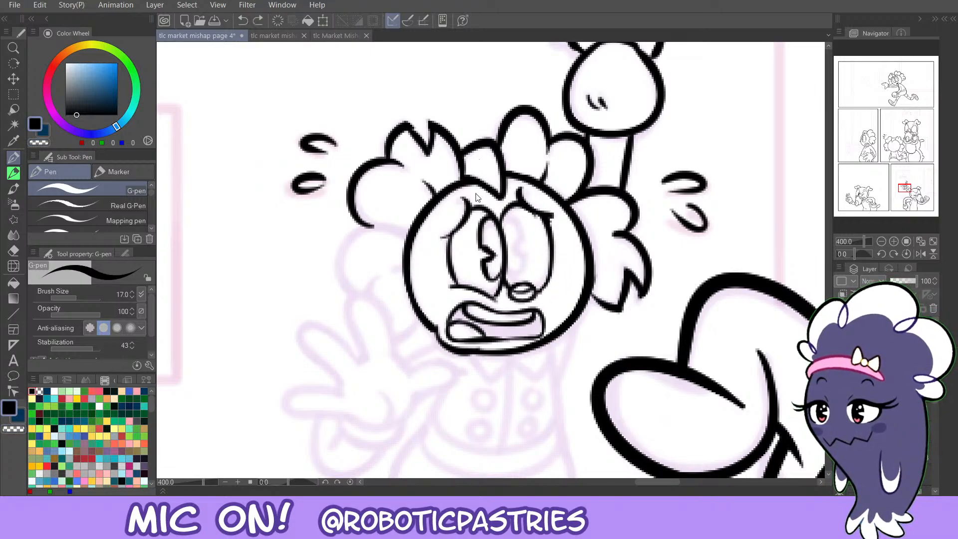
{"action": "key", "text": "c"}
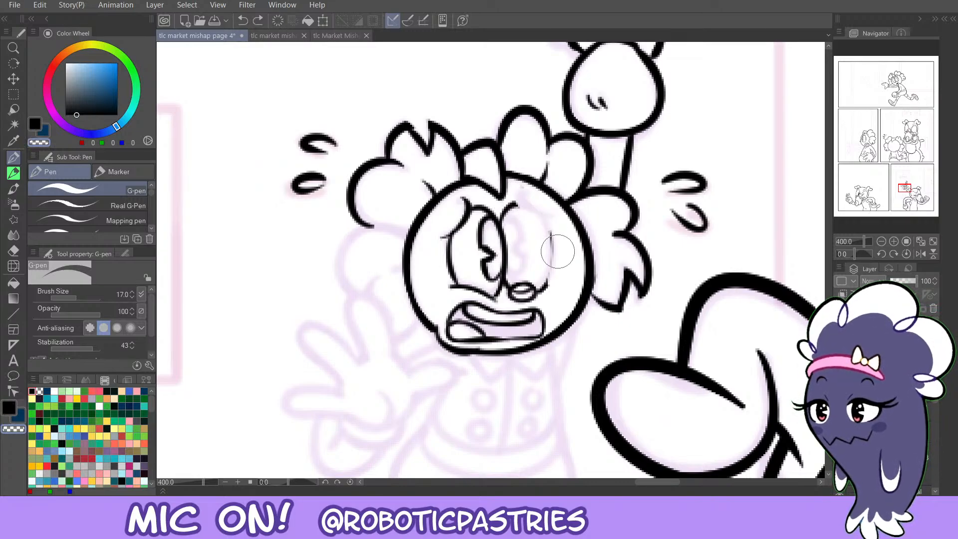
{"action": "key", "text": "c"}
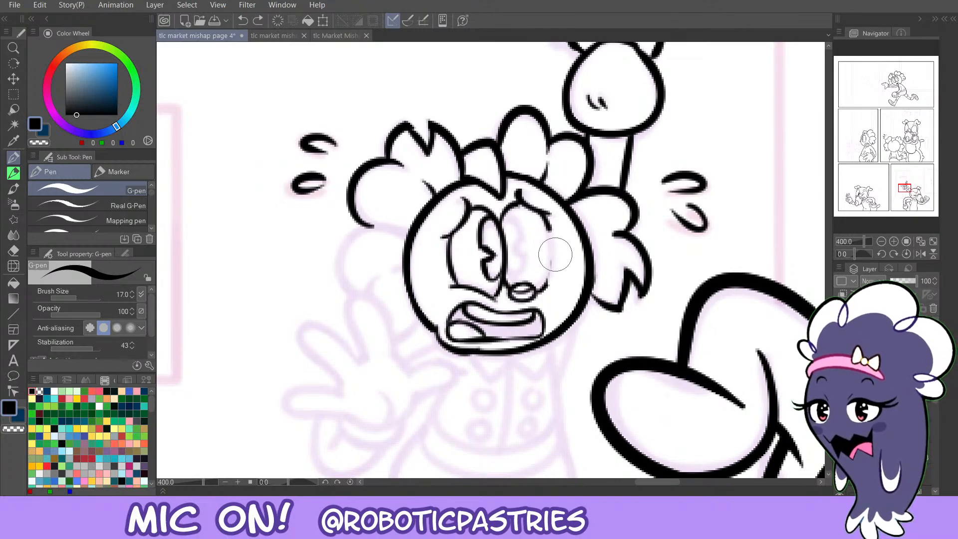
Clear the remains of the right eye's outer edge, re-ink it as one smooth curve and trim its thickness.
{"action": "left_click_drag", "start_coordinate": [556, 254], "coordinate": [537, 290]}
{"action": "key", "text": "ctrl+z"}
{"action": "key", "text": "c"}
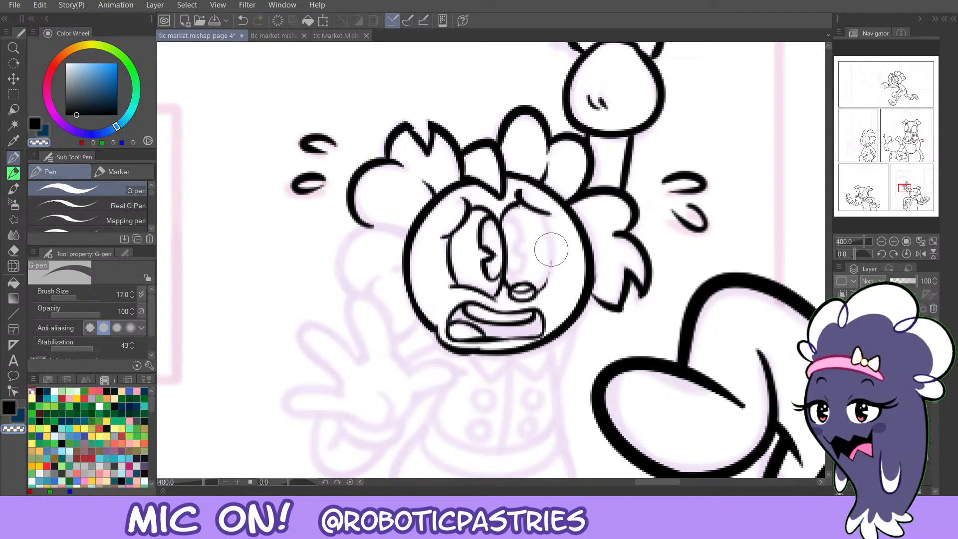
{"action": "key", "text": "c"}
{"action": "left_click_drag", "start_coordinate": [530, 206], "coordinate": [543, 293]}
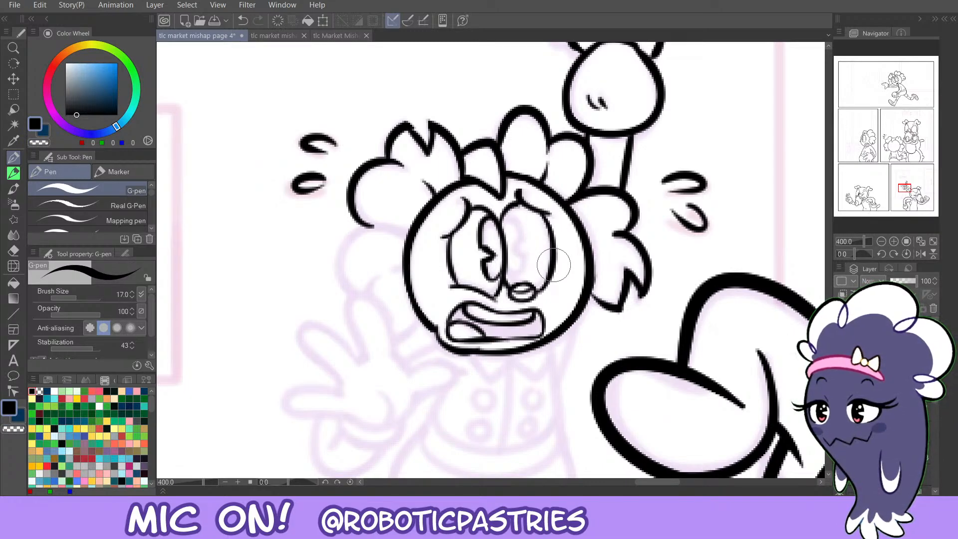
{"action": "key", "text": "c"}
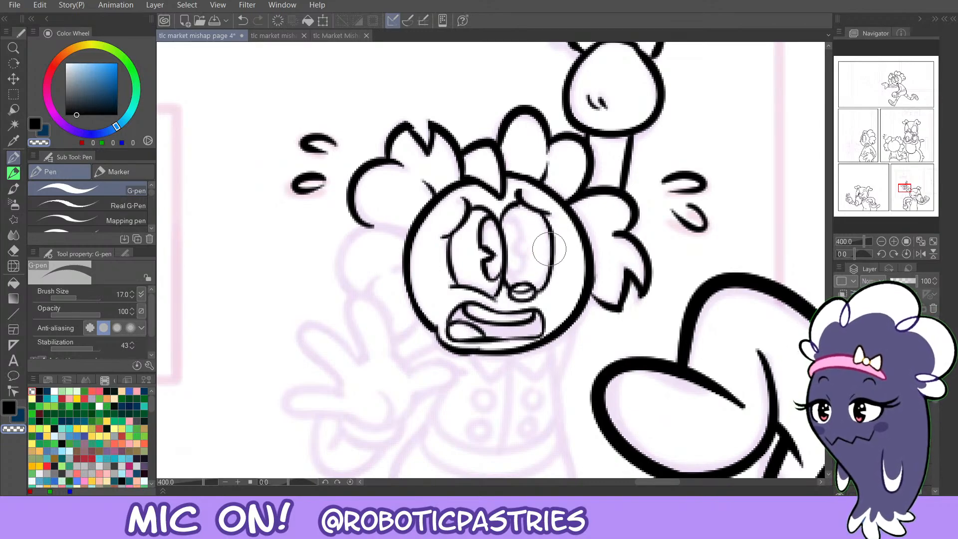
{"action": "key", "text": "c"}
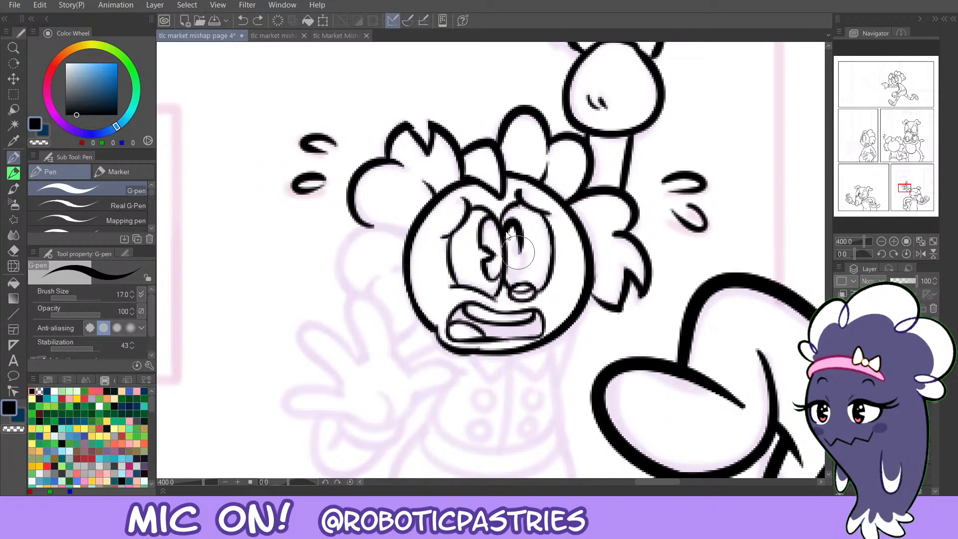
Ink the narrow oval pupil in the right eye with a notch on its outer side.
{"action": "key", "text": "ctrl+z"}
{"action": "mouse_move", "coordinate": [505, 233]}
{"action": "left_mouse_down"}
{"action": "mouse_move", "coordinate": [518, 251]}
{"action": "mouse_move", "coordinate": [511, 231]}
{"action": "mouse_move", "coordinate": [507, 238]}
{"action": "mouse_move", "coordinate": [517, 216]}
{"action": "left_mouse_up"}
{"action": "key", "text": "ctrl+z"}
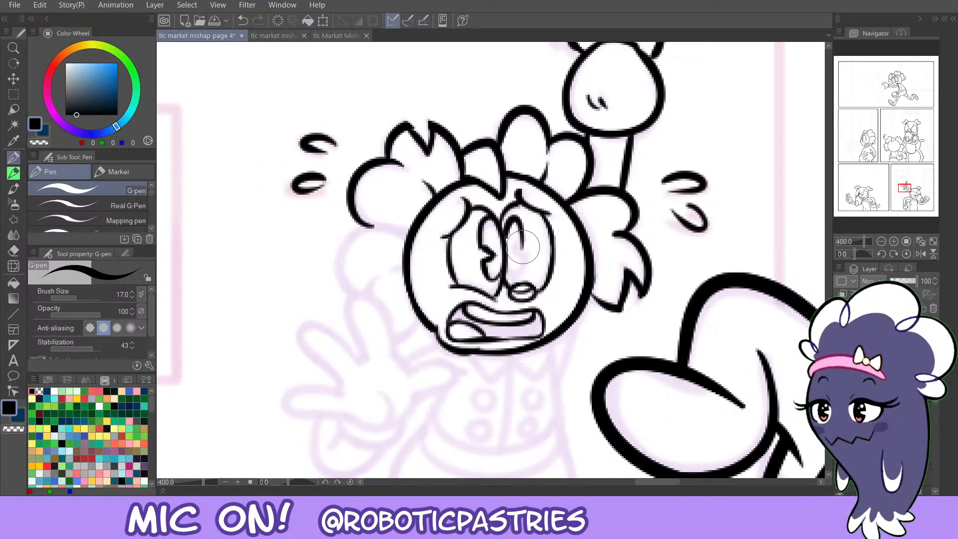
{"action": "key", "text": "ctrl+z"}
{"action": "key", "text": "c"}
{"action": "left_click_drag", "start_coordinate": [524, 253], "coordinate": [519, 249]}
{"action": "key", "text": "c"}
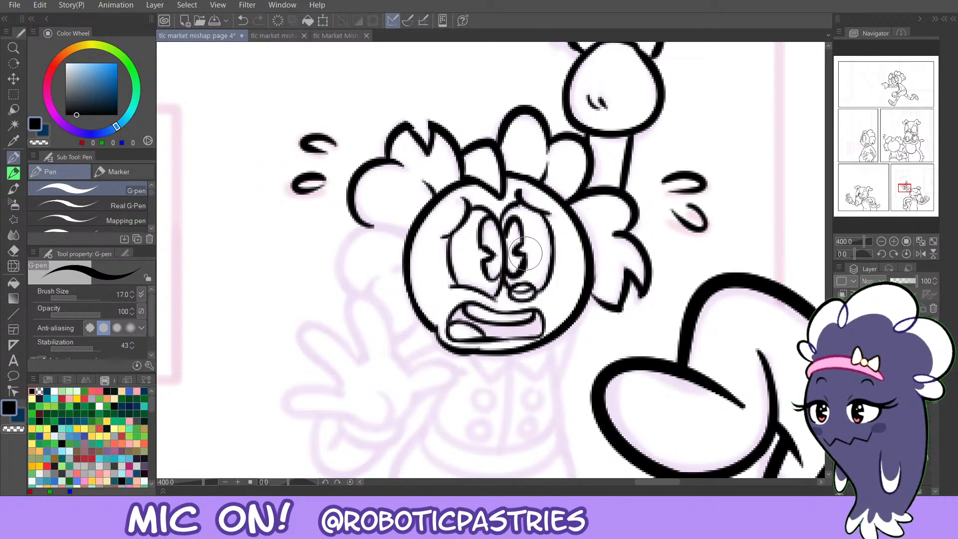
Refine the right pupil's notch and thin the outer edge of the left eye.
{"action": "key", "text": "c"}
{"action": "left_click_drag", "start_coordinate": [524, 253], "coordinate": [527, 272]}
{"action": "key", "text": "c"}
{"action": "key", "text": "c"}
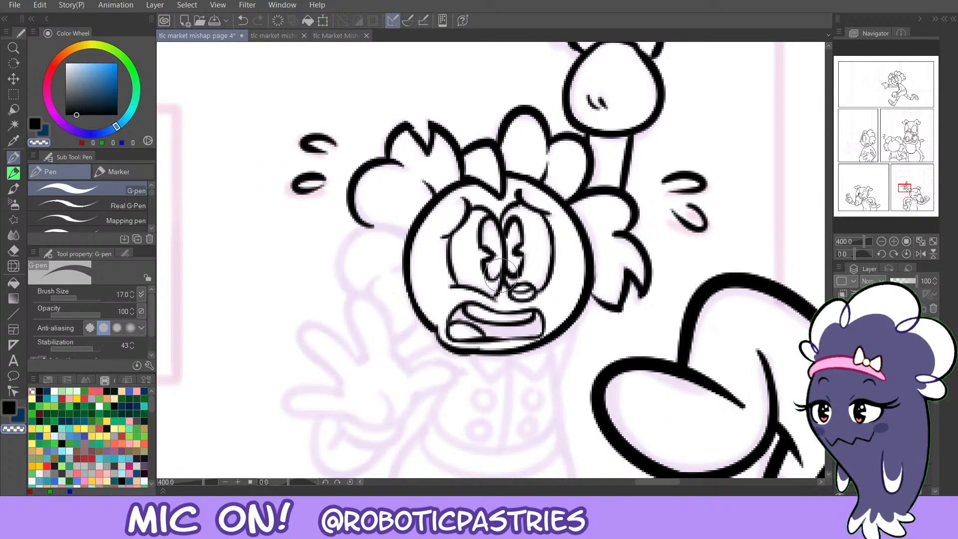
{"action": "key", "text": "c"}
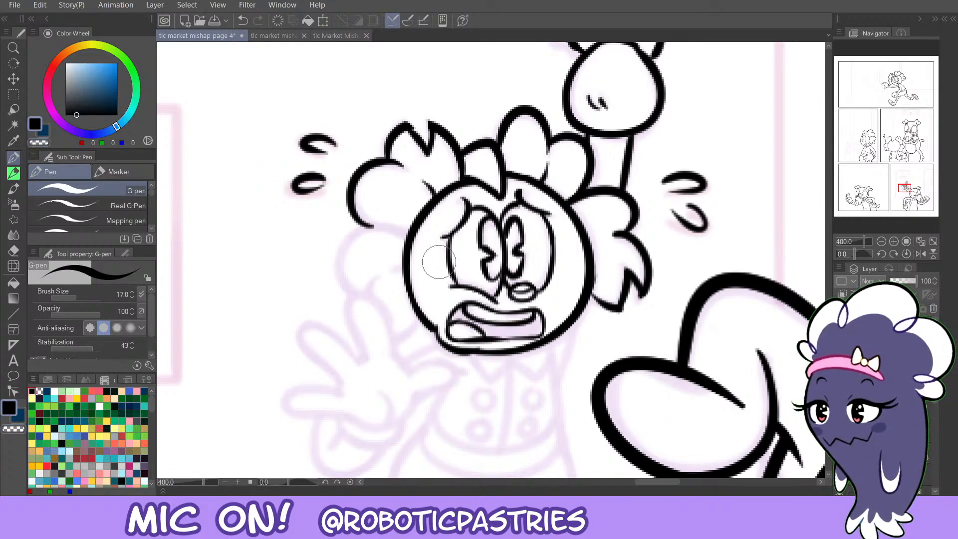
Ink the rounded hair curl beside the left cheek, with a short line where it meets the face.
{"action": "mouse_move", "coordinate": [408, 235]}
{"action": "left_mouse_down"}
{"action": "mouse_move", "coordinate": [358, 230]}
{"action": "mouse_move", "coordinate": [367, 281]}
{"action": "left_mouse_up"}
{"action": "key", "text": "ctrl+z"}
{"action": "mouse_move", "coordinate": [411, 235]}
{"action": "left_mouse_down"}
{"action": "mouse_move", "coordinate": [349, 242]}
{"action": "mouse_move", "coordinate": [367, 287]}
{"action": "left_mouse_up"}
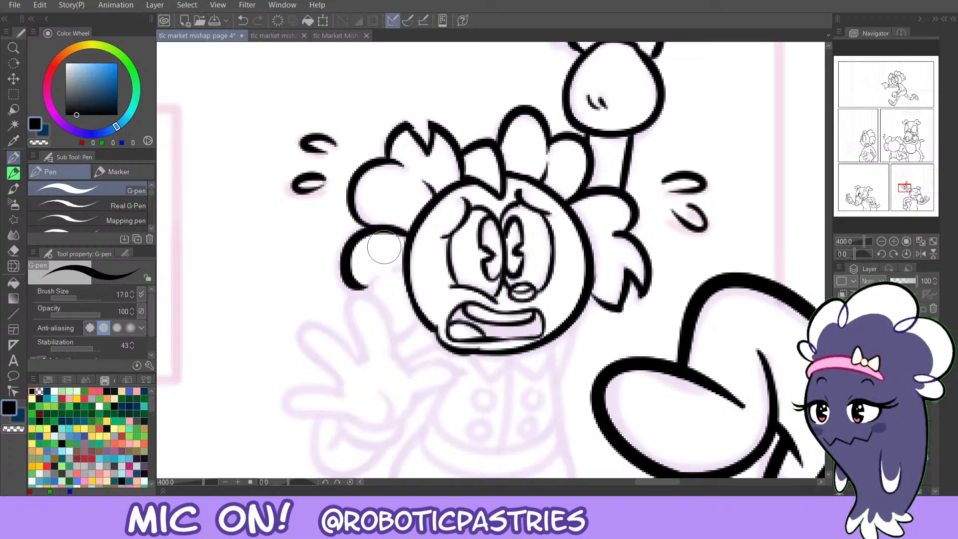
{"action": "key", "text": "ctrl+z"}
{"action": "mouse_move", "coordinate": [408, 233]}
{"action": "left_mouse_down"}
{"action": "mouse_move", "coordinate": [366, 228]}
{"action": "mouse_move", "coordinate": [357, 291]}
{"action": "left_mouse_up"}
{"action": "left_click_drag", "start_coordinate": [406, 267], "coordinate": [387, 271]}
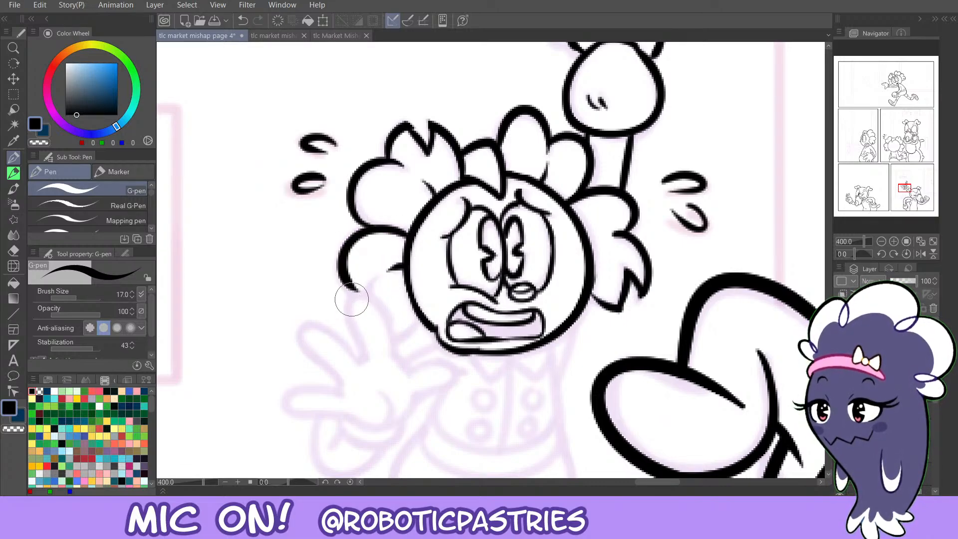
Ink the tips of the lower hair tuft between the left curl and the jaw with two short curved strokes.
{"action": "key", "text": "c"}
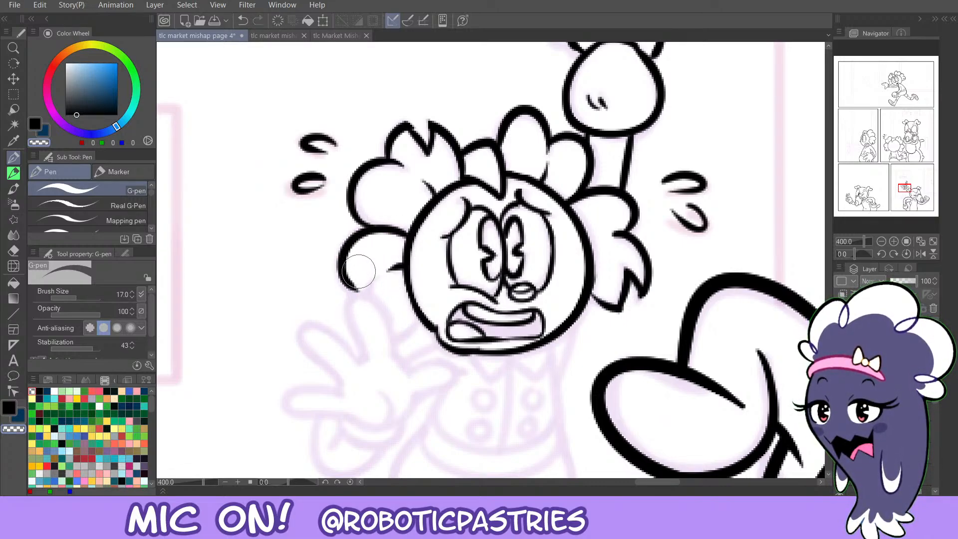
{"action": "key", "text": "c"}
{"action": "left_click_drag", "start_coordinate": [376, 278], "coordinate": [367, 306]}
{"action": "key", "text": "ctrl+z"}
{"action": "key", "text": "ctrl+z"}
{"action": "left_click_drag", "start_coordinate": [422, 325], "coordinate": [391, 332]}
{"action": "key", "text": "ctrl+z"}
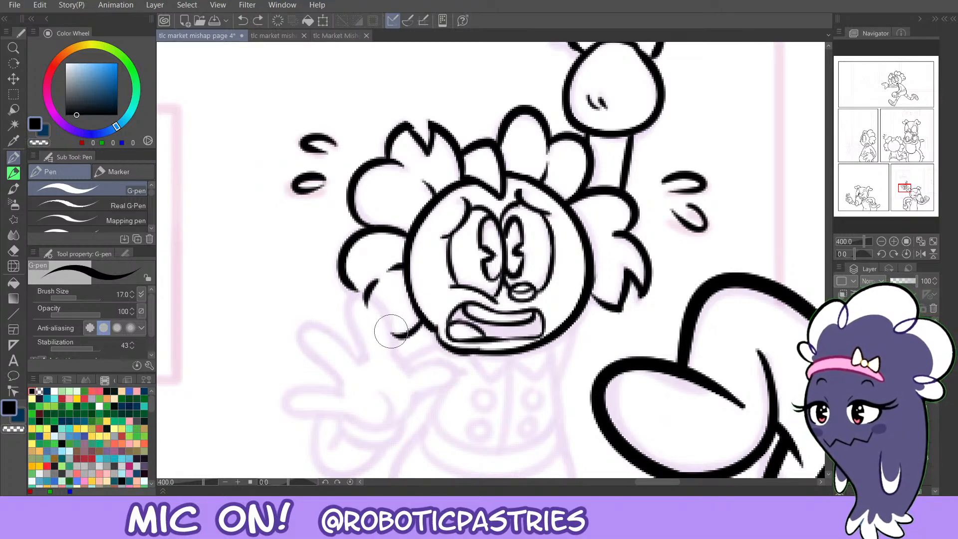
Erase the bottom edge of the right hair tuft and re-ink it as a smooth curve meeting the face.
{"action": "key", "text": "c"}
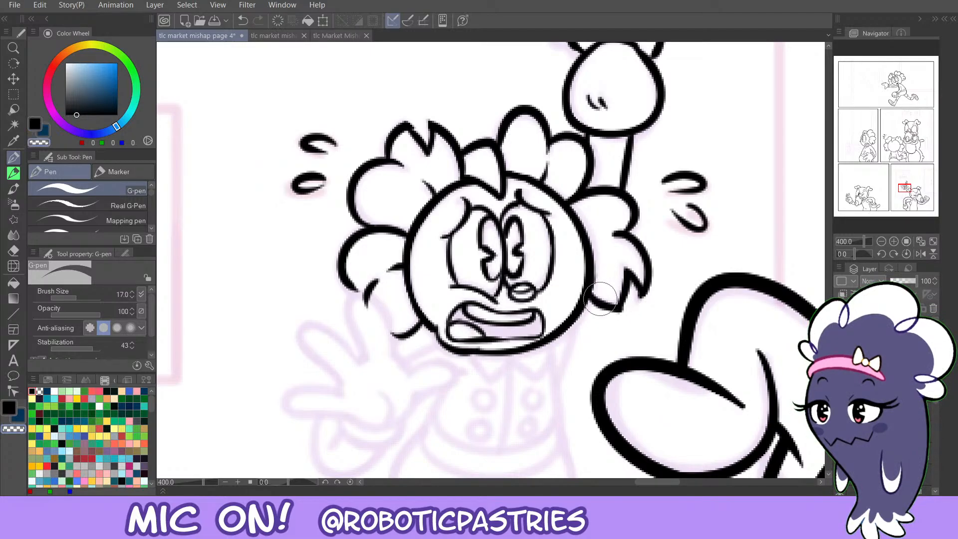
{"action": "left_click_drag", "start_coordinate": [613, 305], "coordinate": [595, 305]}
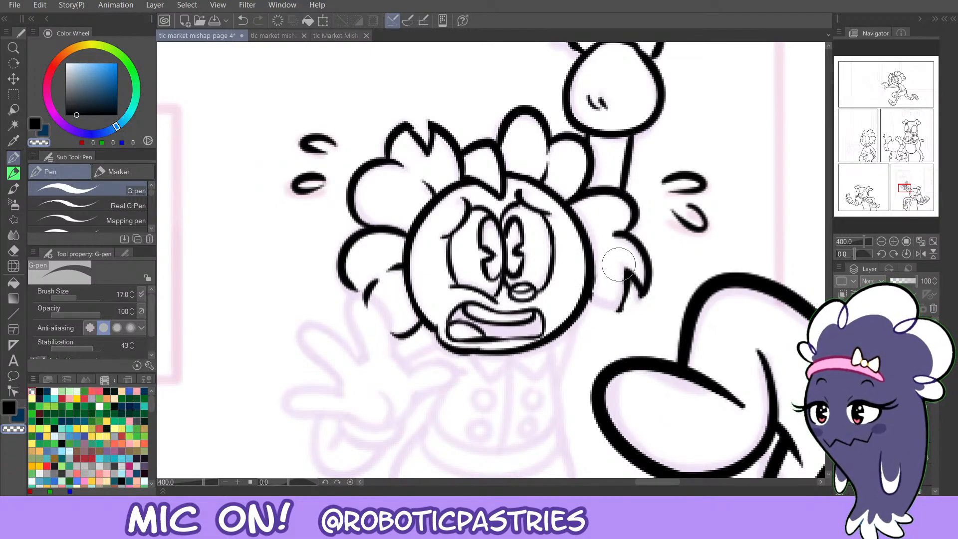
{"action": "key", "text": "c"}
{"action": "mouse_move", "coordinate": [623, 305]}
{"action": "left_mouse_down"}
{"action": "mouse_move", "coordinate": [590, 295]}
{"action": "mouse_move", "coordinate": [626, 302]}
{"action": "left_mouse_up"}
{"action": "key", "text": "ctrl+z"}
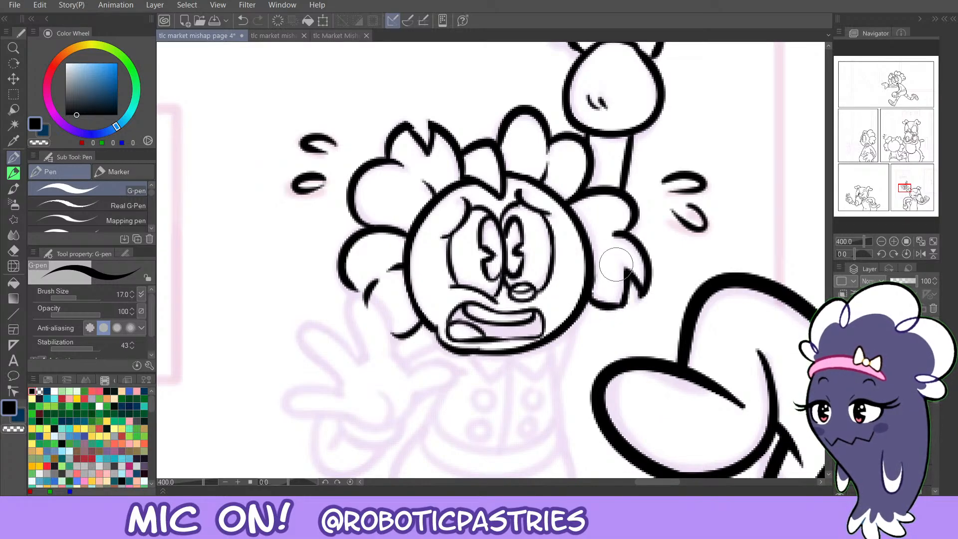
Trim the thickness of the outer edge of the large hair curl on the left side of the head.
{"action": "left_click_drag", "start_coordinate": [828, 382], "coordinate": [828, 383]}
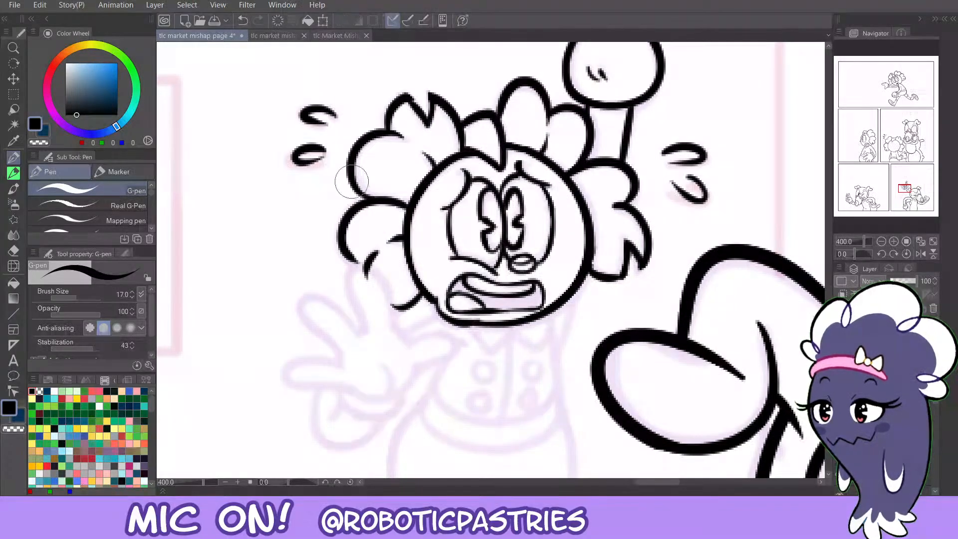
{"action": "key", "text": "c"}
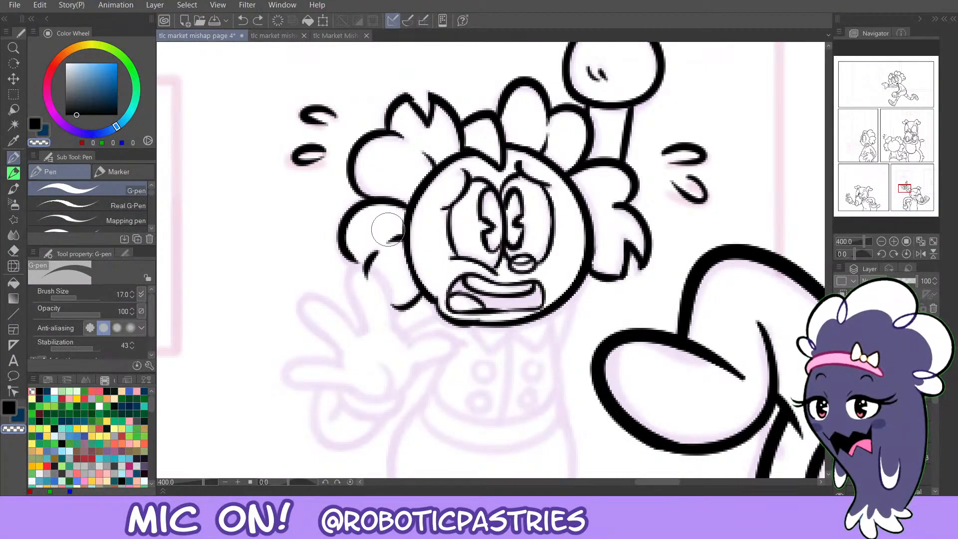
{"action": "mouse_move", "coordinate": [397, 236]}
{"action": "left_mouse_down"}
{"action": "mouse_move", "coordinate": [385, 240]}
{"action": "mouse_move", "coordinate": [395, 237]}
{"action": "left_mouse_up"}
{"action": "key", "text": "ctrl+z"}
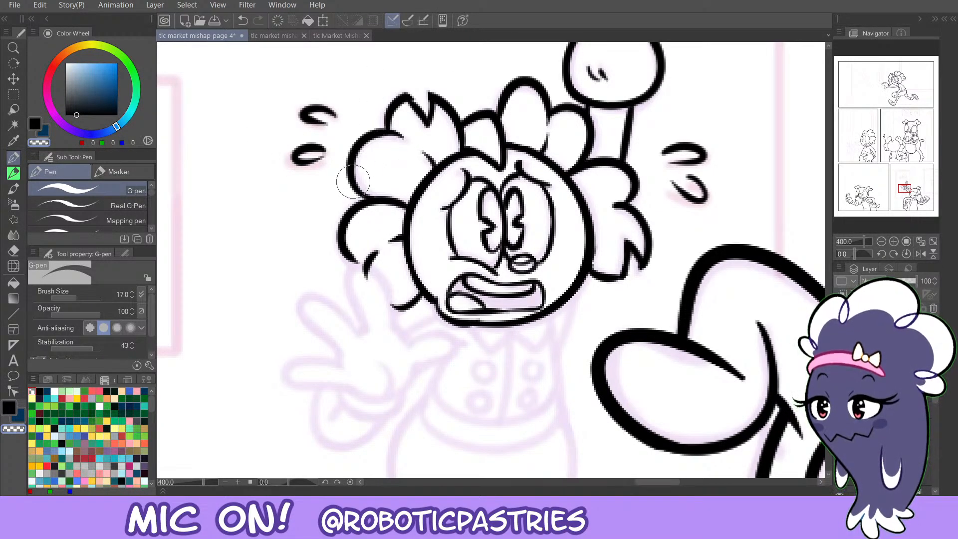
{"action": "mouse_move", "coordinate": [353, 190]}
{"action": "left_mouse_down"}
{"action": "mouse_move", "coordinate": [341, 170]}
{"action": "mouse_move", "coordinate": [374, 199]}
{"action": "mouse_move", "coordinate": [351, 168]}
{"action": "mouse_move", "coordinate": [384, 201]}
{"action": "mouse_move", "coordinate": [354, 183]}
{"action": "mouse_move", "coordinate": [353, 163]}
{"action": "left_mouse_up"}
{"action": "key", "text": "c"}
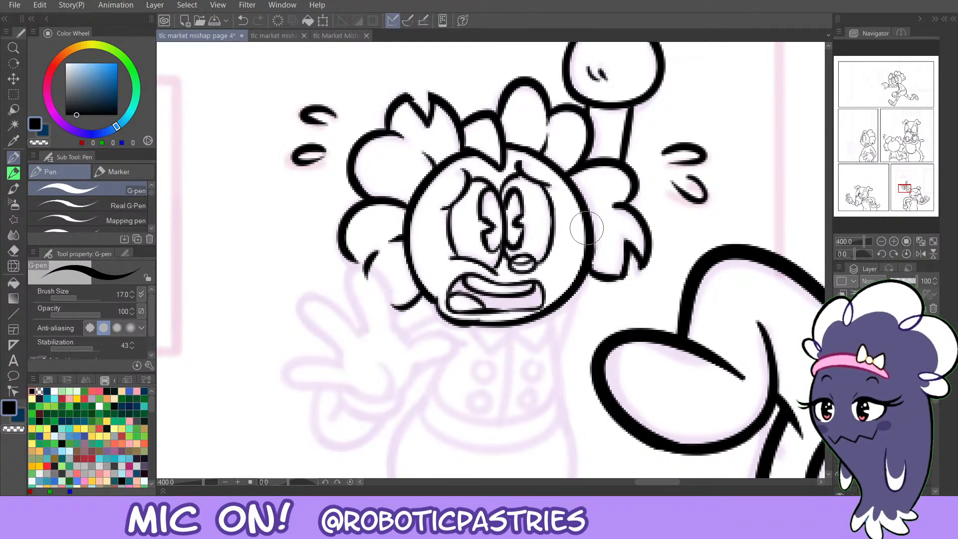
Try to ink the underside of the raised arm as a line from beneath the right hair tuft to the torso.
{"action": "key", "text": "c"}
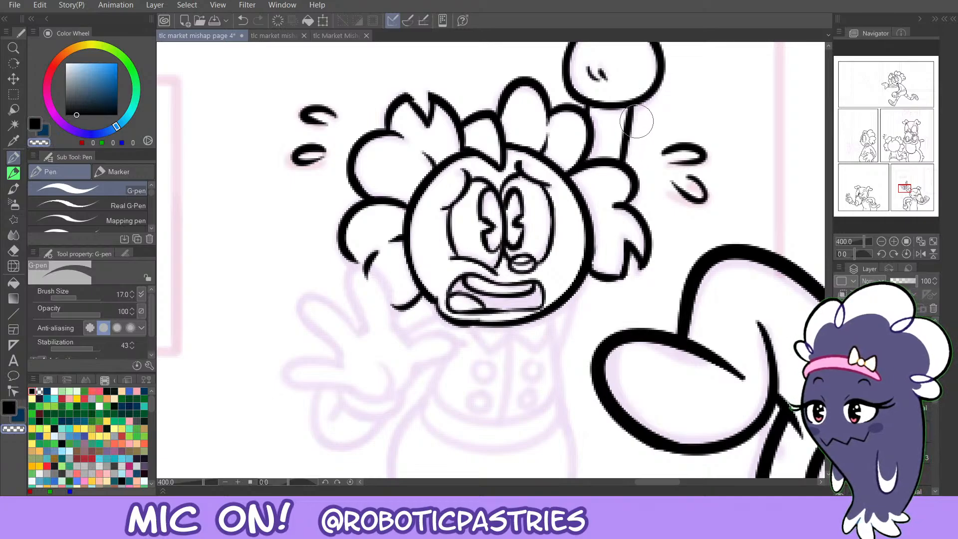
{"action": "key", "text": "c"}
{"action": "left_click_drag", "start_coordinate": [592, 280], "coordinate": [565, 342]}
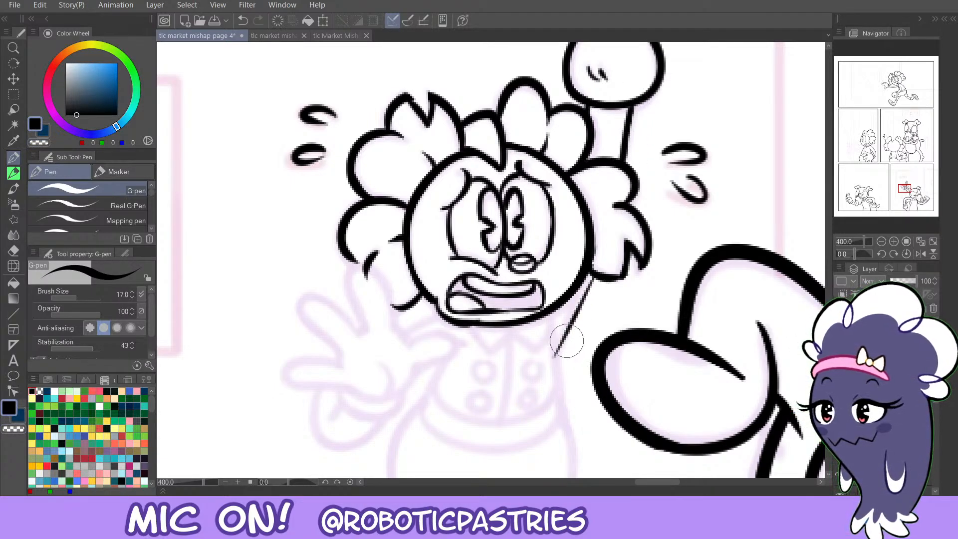
{"action": "key", "text": "ctrl+z"}
{"action": "left_click_drag", "start_coordinate": [593, 281], "coordinate": [558, 345]}
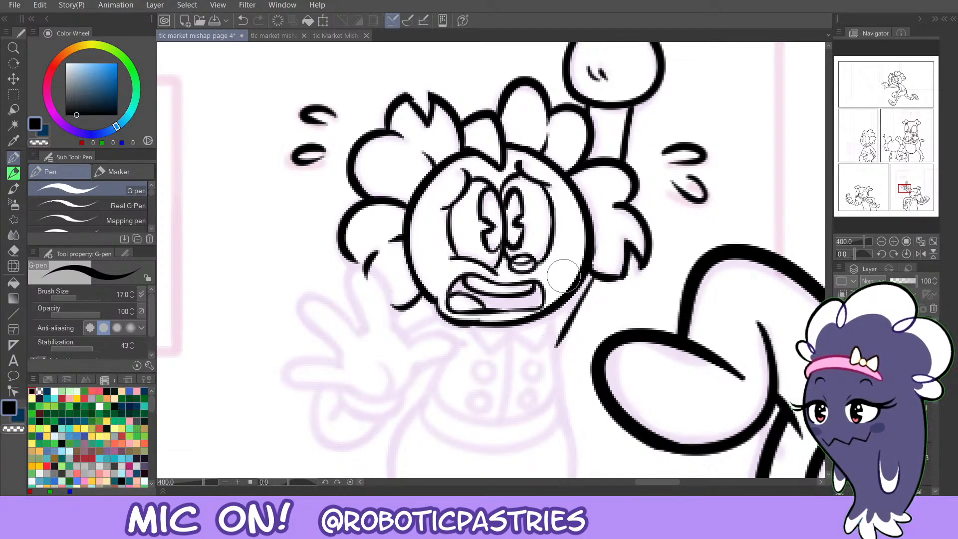
{"action": "key", "text": "ctrl+z"}
{"action": "left_click_drag", "start_coordinate": [594, 275], "coordinate": [555, 347]}
{"action": "key", "text": "ctrl+z"}
{"action": "left_click_drag", "start_coordinate": [597, 278], "coordinate": [560, 339]}
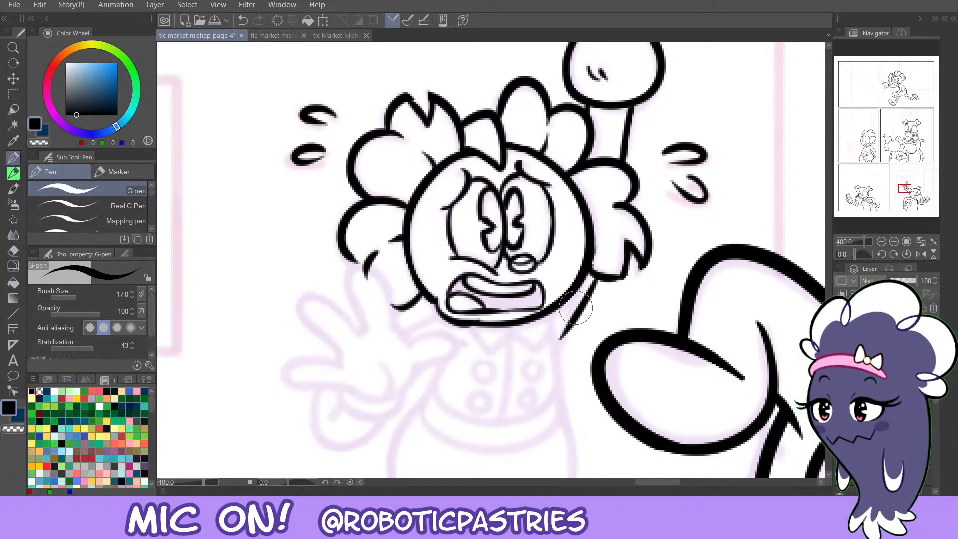
Erase the raised arm's underside line and clean up the bottom edge of the right hair tuft near the face.
{"action": "left_click_drag", "start_coordinate": [587, 272], "coordinate": [618, 278]}
{"action": "key", "text": "ctrl+z"}
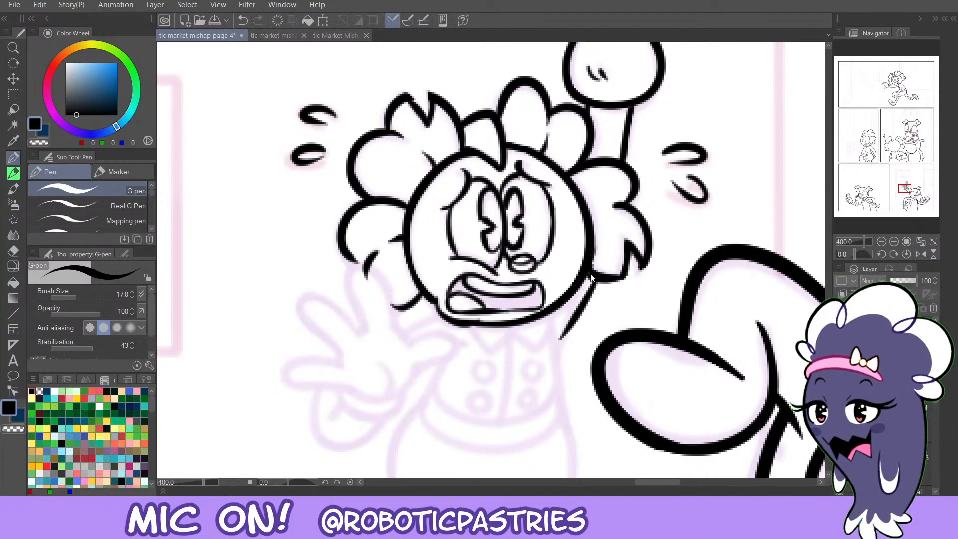
{"action": "key", "text": "c"}
{"action": "left_click_drag", "start_coordinate": [608, 279], "coordinate": [621, 267]}
{"action": "key", "text": "c"}
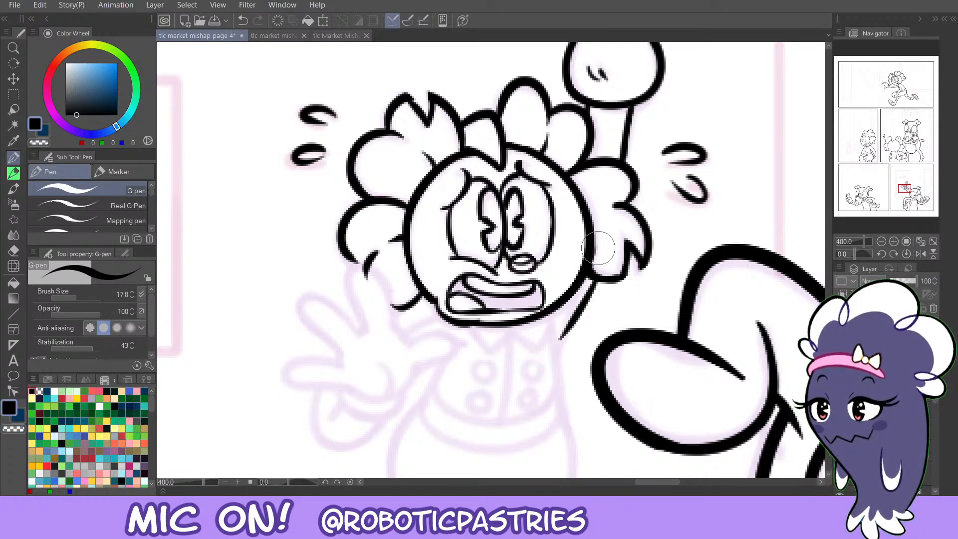
{"action": "key", "text": "c"}
{"action": "key", "text": "c"}
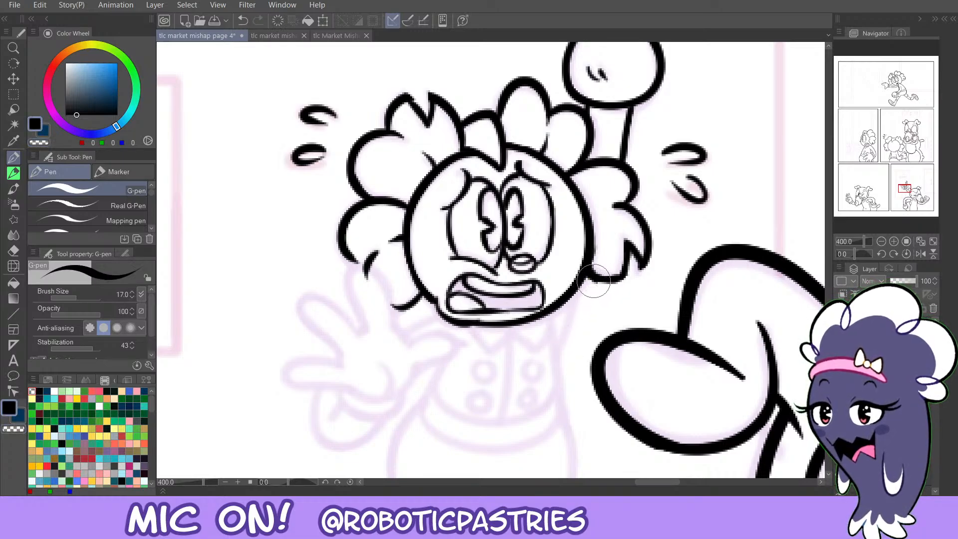
Try to re-ink the raised arm's underside with a straighter stroke from the hair tuft toward the torso.
{"action": "left_click_drag", "start_coordinate": [591, 280], "coordinate": [553, 353]}
{"action": "key", "text": "ctrl+z"}
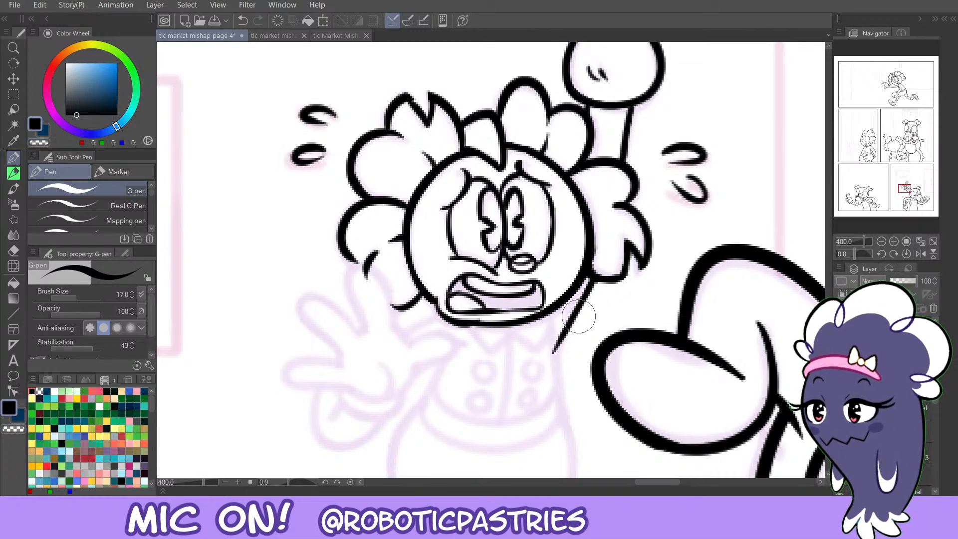
{"action": "key", "text": "ctrl+z"}
{"action": "mouse_move", "coordinate": [592, 282]}
{"action": "left_mouse_down"}
{"action": "mouse_move", "coordinate": [560, 350]}
{"action": "mouse_move", "coordinate": [601, 265]}
{"action": "left_mouse_up"}
{"action": "key", "text": "ctrl+z"}
Mirror the canvas view and re-ink the raised arm's outer line between the fist and the hair, closer to the head.
{"action": "left_click", "coordinate": [920, 253]}
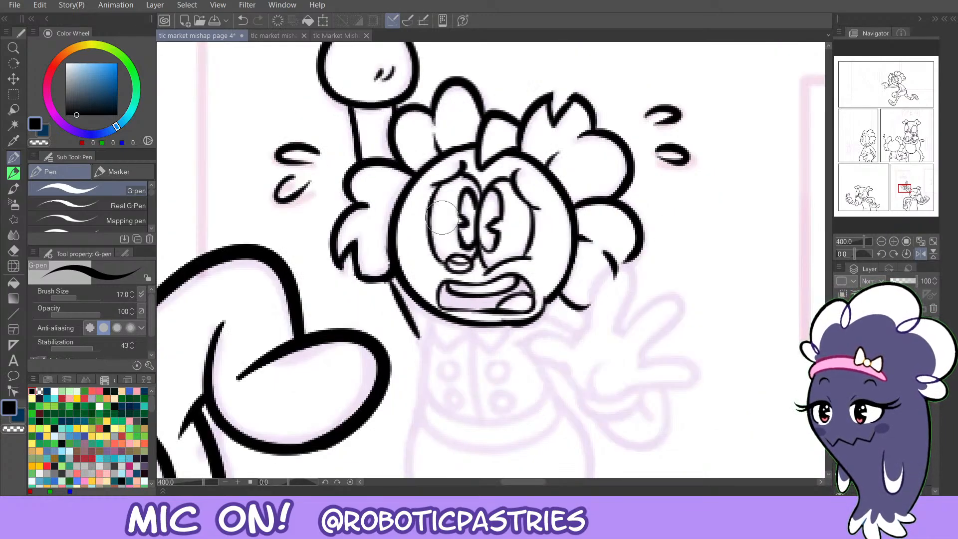
{"action": "key", "text": "ctrl+z"}
{"action": "key", "text": "c"}
{"action": "mouse_move", "coordinate": [362, 159]}
{"action": "left_mouse_down"}
{"action": "mouse_move", "coordinate": [352, 108]}
{"action": "mouse_move", "coordinate": [370, 170]}
{"action": "left_mouse_up"}
{"action": "key", "text": "c"}
{"action": "key", "text": "ctrl+z"}
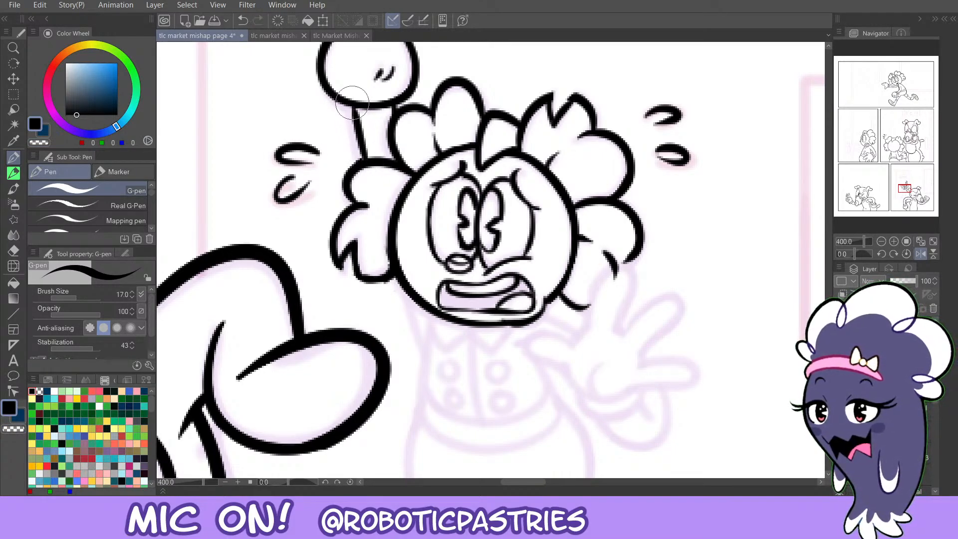
{"action": "key", "text": "c"}
{"action": "mouse_move", "coordinate": [385, 115]}
{"action": "left_mouse_down"}
{"action": "mouse_move", "coordinate": [391, 109]}
{"action": "mouse_move", "coordinate": [379, 182]}
{"action": "left_mouse_up"}
{"action": "key", "text": "c"}
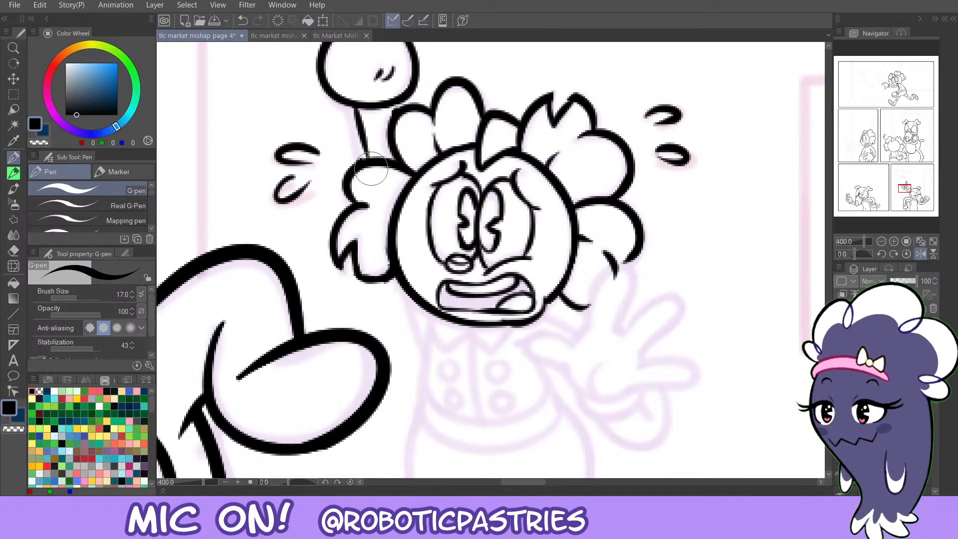
Redo the raised arm's outer line as one clean stroke from the fist to the hair and trim its thickness.
{"action": "key", "text": "ctrl+z"}
{"action": "key", "text": "ctrl+y"}
{"action": "key", "text": "ctrl+z"}
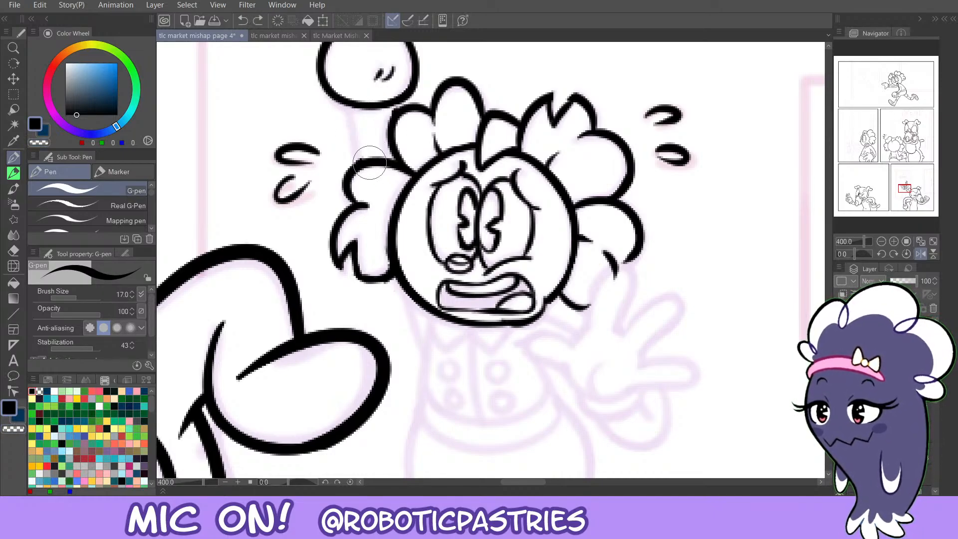
{"action": "key", "text": "ctrl+y"}
{"action": "key", "text": "ctrl+z"}
{"action": "left_click_drag", "start_coordinate": [351, 104], "coordinate": [370, 160]}
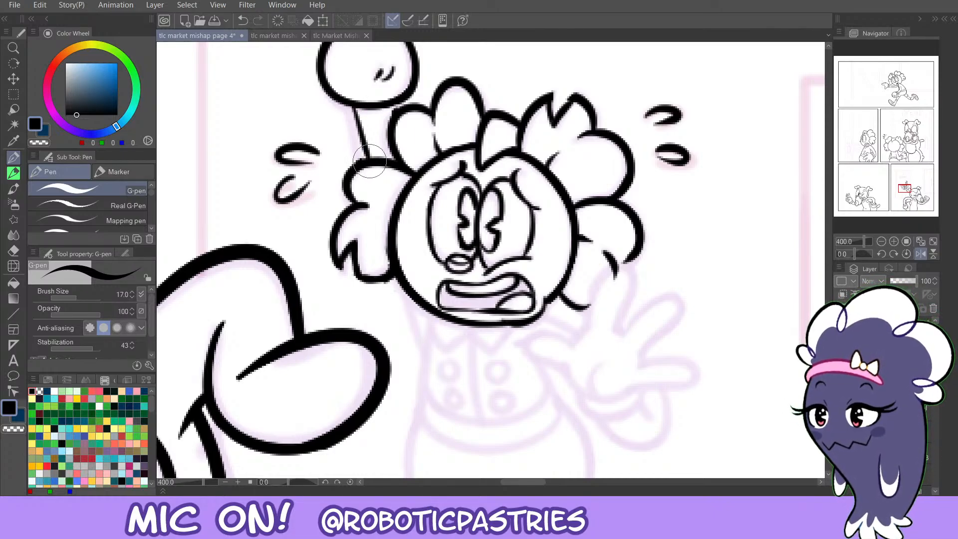
{"action": "key", "text": "ctrl+z"}
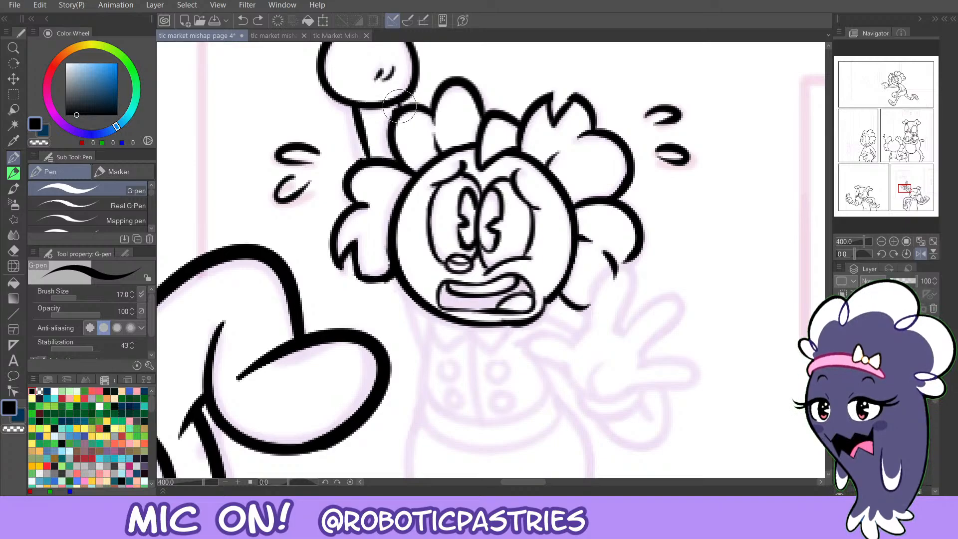
{"action": "key", "text": "c"}
{"action": "left_click_drag", "start_coordinate": [363, 122], "coordinate": [368, 159]}
{"action": "key", "text": "c"}
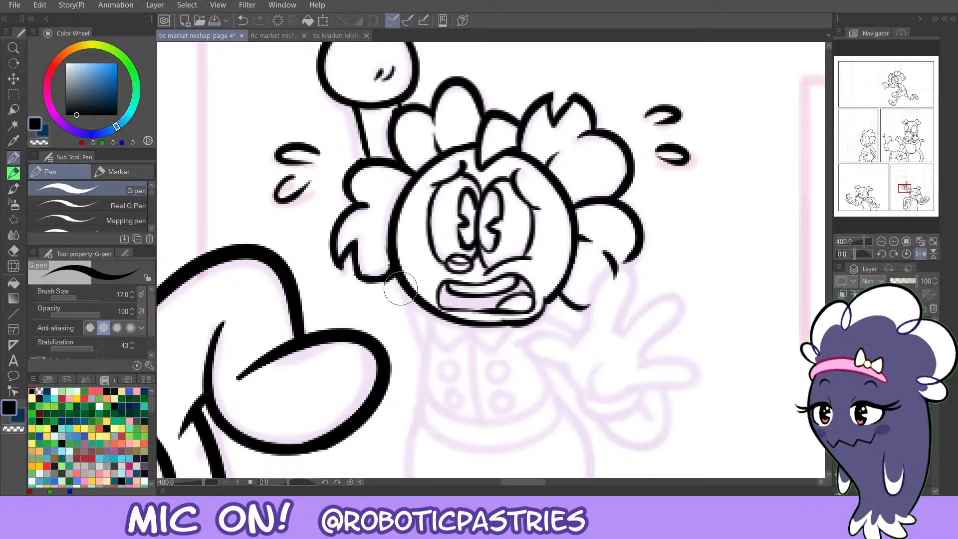
Try to ink the raised arm's underside together with the side edge of the torso below the face.
{"action": "left_click_drag", "start_coordinate": [391, 278], "coordinate": [420, 333]}
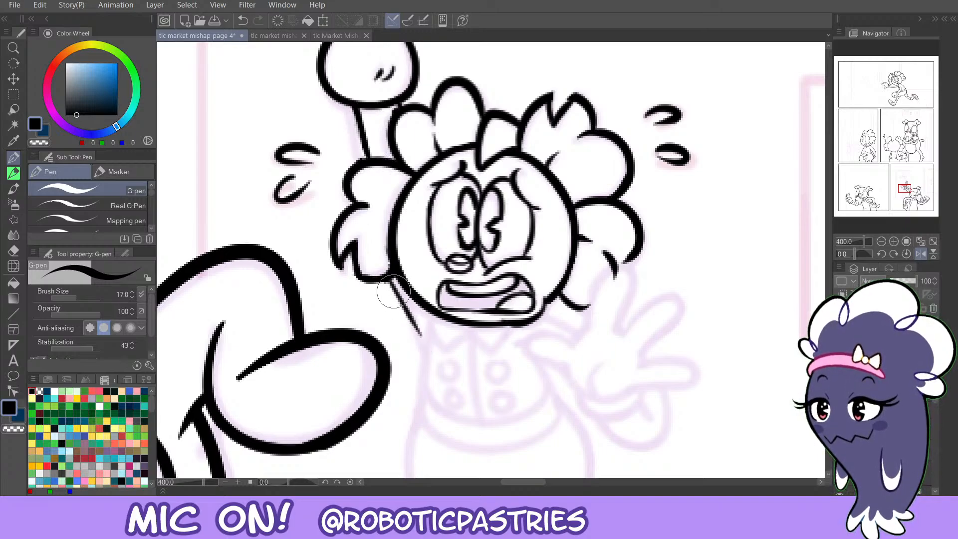
{"action": "key", "text": "ctrl+z"}
{"action": "mouse_move", "coordinate": [391, 280]}
{"action": "left_mouse_down"}
{"action": "mouse_move", "coordinate": [419, 335]}
{"action": "mouse_move", "coordinate": [403, 310]}
{"action": "mouse_move", "coordinate": [419, 336]}
{"action": "mouse_move", "coordinate": [425, 393]}
{"action": "left_mouse_up"}
{"action": "key", "text": "ctrl+z"}
{"action": "key", "text": "ctrl+z"}
{"action": "left_click_drag", "start_coordinate": [429, 315], "coordinate": [431, 414]}
{"action": "key", "text": "ctrl+z"}
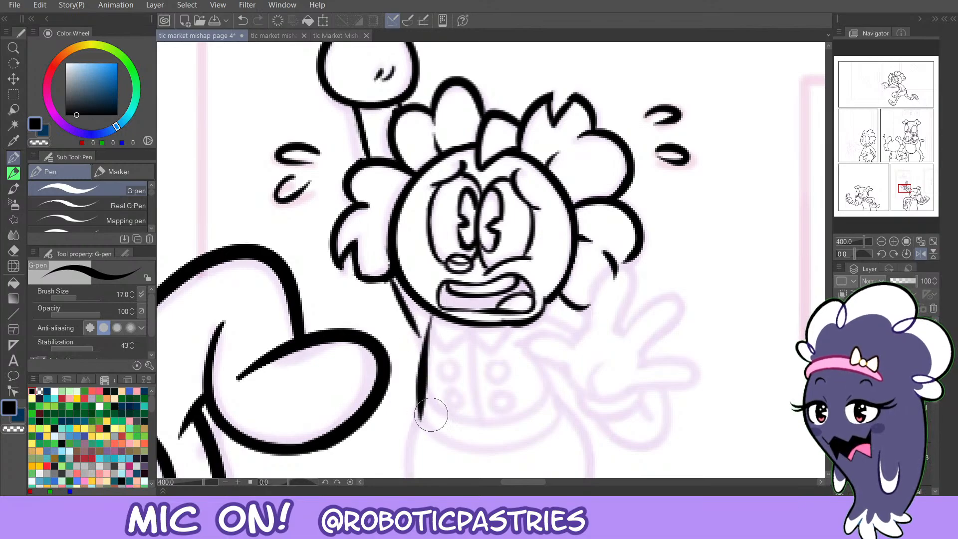
{"action": "key", "text": "ctrl+z"}
{"action": "left_click_drag", "start_coordinate": [431, 315], "coordinate": [419, 419]}
{"action": "key", "text": "ctrl+z"}
{"action": "key", "text": "ctrl+z"}
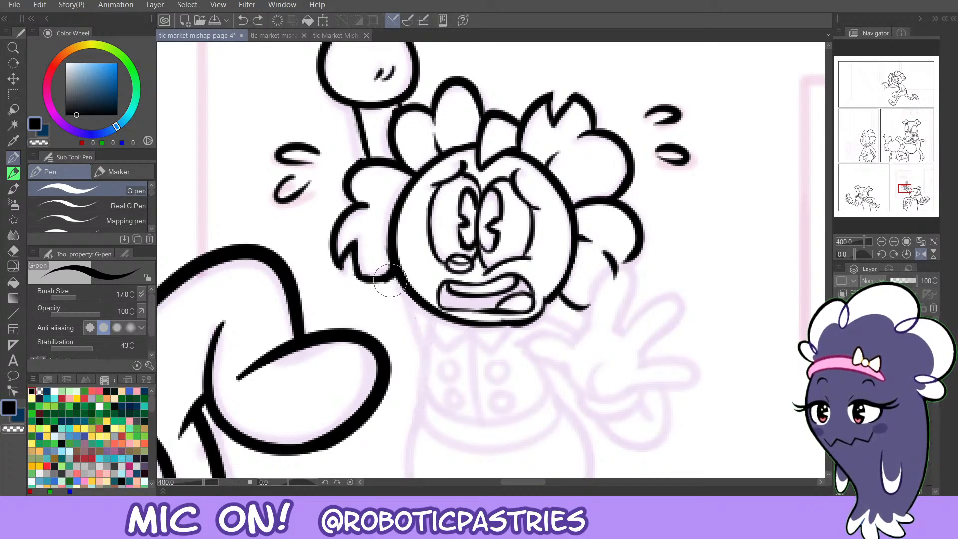
Unmirror the canvas view, hide the palettes and ink the raised arm's underside from the hair tuft to the torso.
{"action": "left_click_drag", "start_coordinate": [390, 280], "coordinate": [406, 340]}
{"action": "key", "text": "ctrl+z"}
{"action": "left_click_drag", "start_coordinate": [392, 281], "coordinate": [420, 350]}
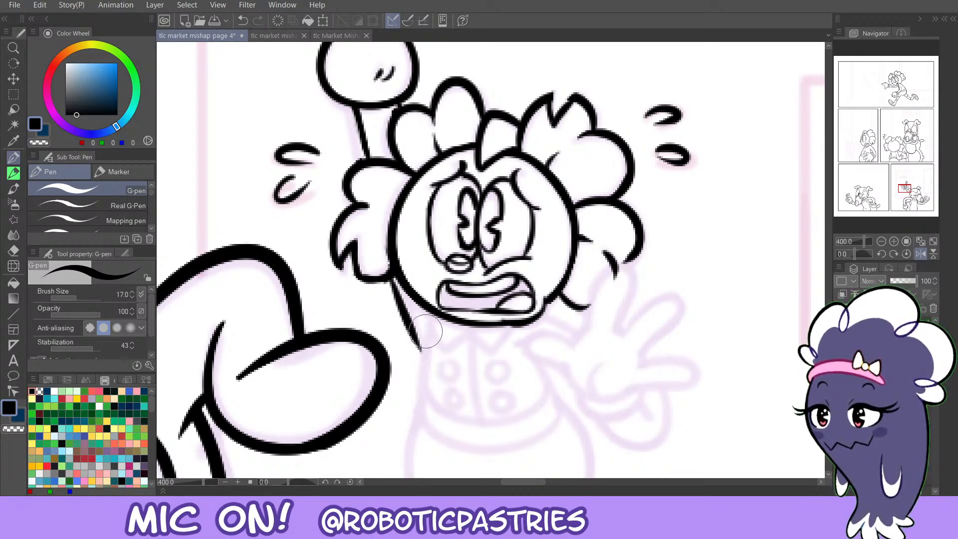
{"action": "left_click", "coordinate": [923, 254]}
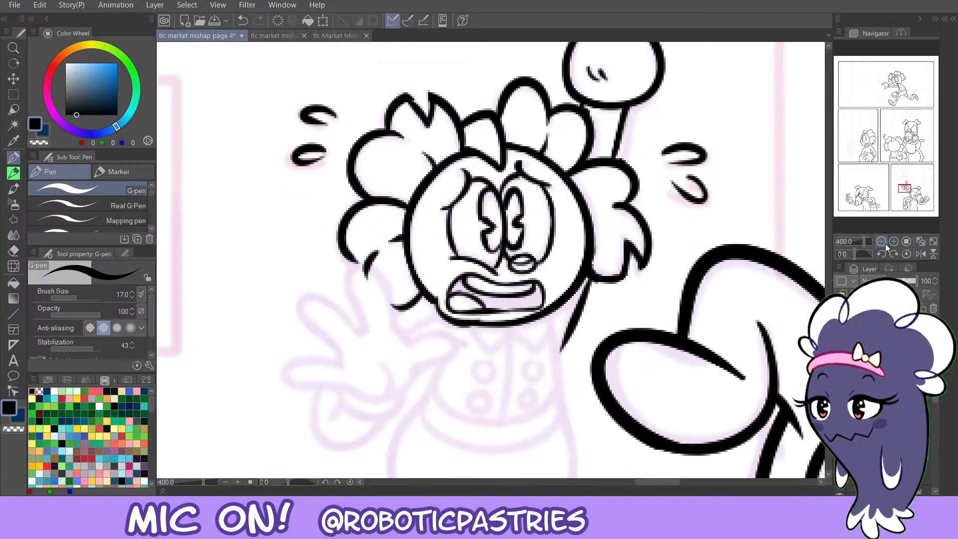
{"action": "key", "text": "Tab"}
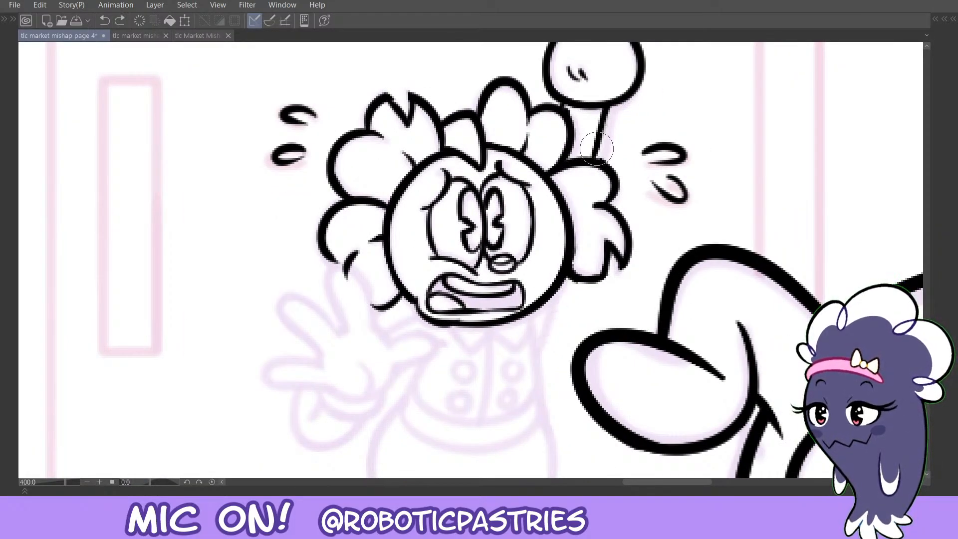
{"action": "left_click_drag", "start_coordinate": [563, 300], "coordinate": [532, 350]}
{"action": "key", "text": "ctrl+z"}
{"action": "left_click_drag", "start_coordinate": [562, 280], "coordinate": [537, 346]}
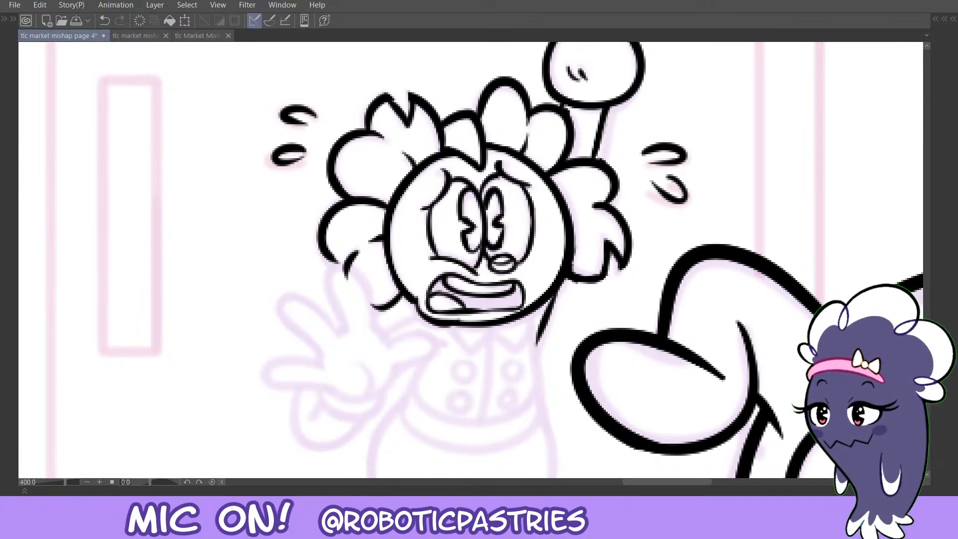
Ink the short upper line of the other arm, running from beneath the jaw toward the open hand.
{"action": "scroll", "coordinate": [471, 259], "scroll_direction": "down", "scroll_amount": 5}
{"action": "scroll", "coordinate": [471, 260], "scroll_direction": "up", "scroll_amount": 2}
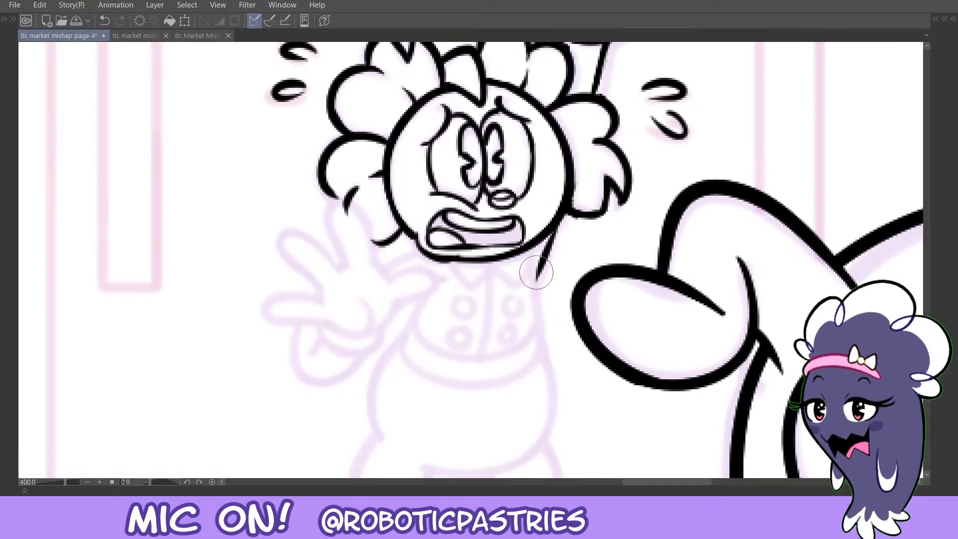
{"action": "left_click_drag", "start_coordinate": [536, 256], "coordinate": [533, 319]}
{"action": "key", "text": "ctrl+z"}
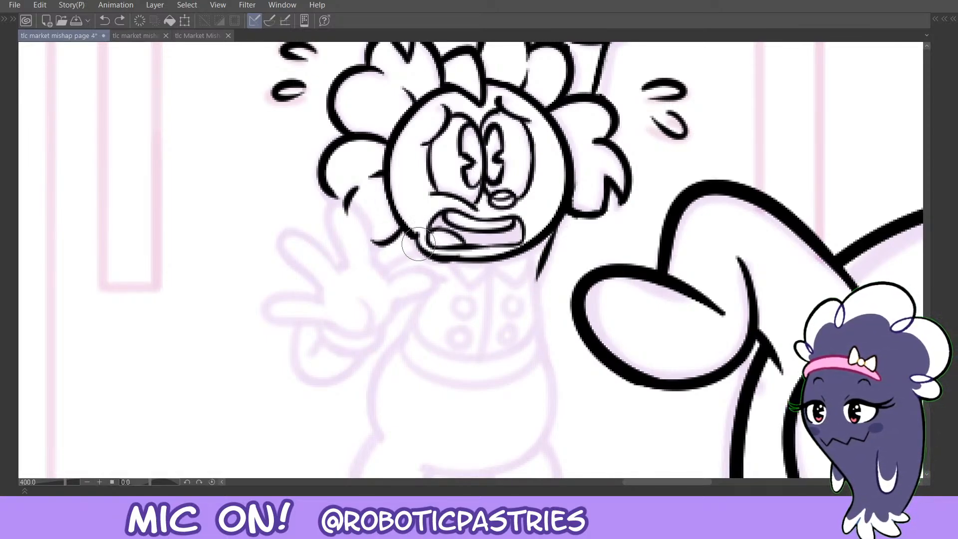
{"action": "left_click_drag", "start_coordinate": [421, 249], "coordinate": [381, 282]}
{"action": "key", "text": "ctrl+z"}
{"action": "left_click_drag", "start_coordinate": [419, 249], "coordinate": [377, 282]}
{"action": "key", "text": "ctrl+z"}
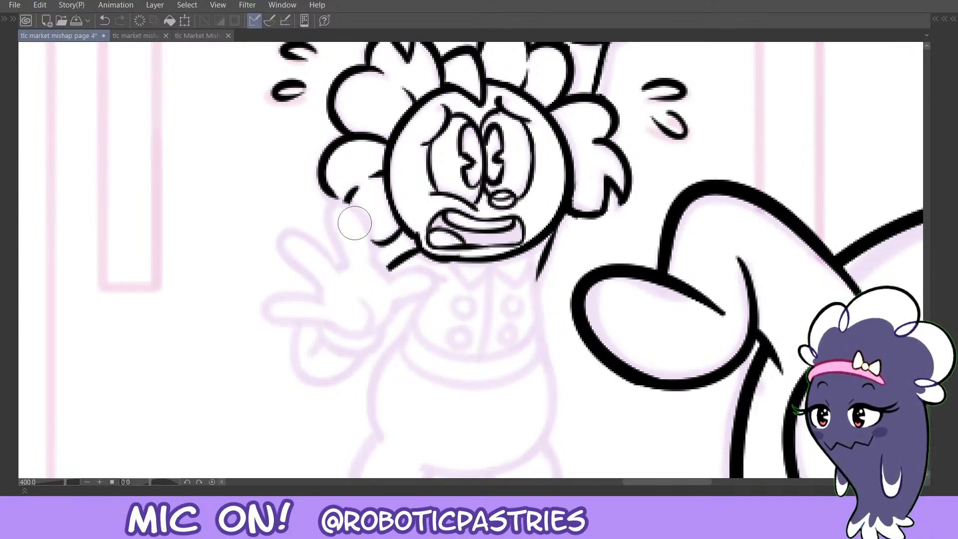
Ink the open hand's finger nearest the hair, the thumb and the palm edge beneath the thumb.
{"action": "mouse_move", "coordinate": [342, 256]}
{"action": "left_mouse_down"}
{"action": "mouse_move", "coordinate": [355, 208]}
{"action": "mouse_move", "coordinate": [367, 259]}
{"action": "left_mouse_up"}
{"action": "key", "text": "ctrl+z"}
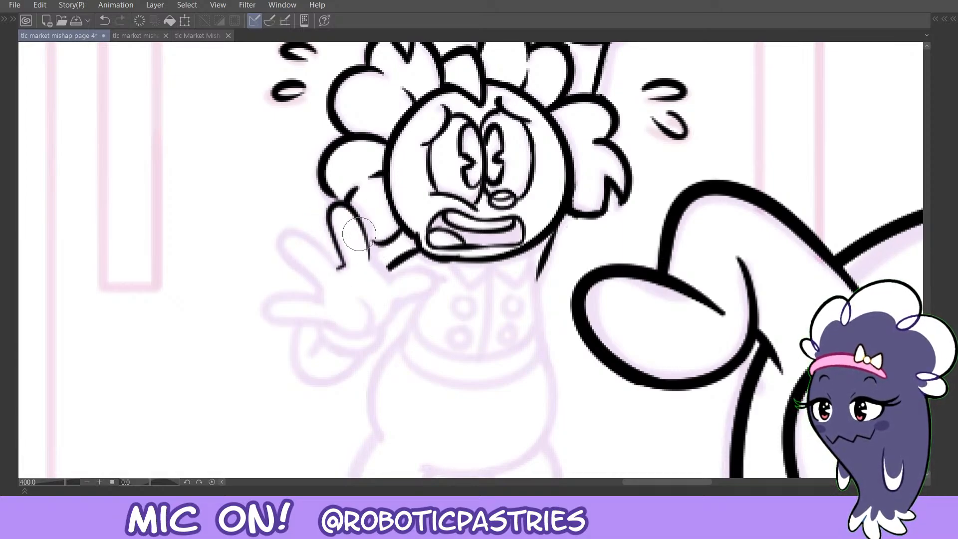
{"action": "key", "text": "ctrl+z"}
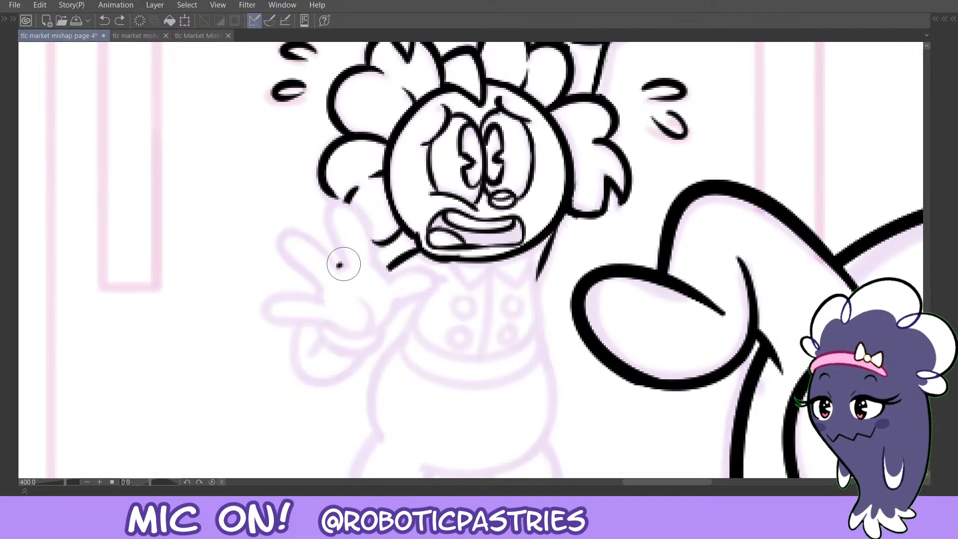
{"action": "mouse_move", "coordinate": [331, 236]}
{"action": "left_mouse_down"}
{"action": "mouse_move", "coordinate": [358, 212]}
{"action": "mouse_move", "coordinate": [386, 278]}
{"action": "mouse_move", "coordinate": [355, 206]}
{"action": "mouse_move", "coordinate": [377, 238]}
{"action": "mouse_move", "coordinate": [340, 214]}
{"action": "mouse_move", "coordinate": [384, 277]}
{"action": "mouse_move", "coordinate": [423, 267]}
{"action": "mouse_move", "coordinate": [434, 296]}
{"action": "mouse_move", "coordinate": [395, 308]}
{"action": "mouse_move", "coordinate": [396, 275]}
{"action": "mouse_move", "coordinate": [392, 282]}
{"action": "mouse_move", "coordinate": [418, 270]}
{"action": "mouse_move", "coordinate": [438, 291]}
{"action": "mouse_move", "coordinate": [374, 321]}
{"action": "left_mouse_up"}
{"action": "key", "text": "ctrl+z"}
{"action": "key", "text": "ctrl+z"}
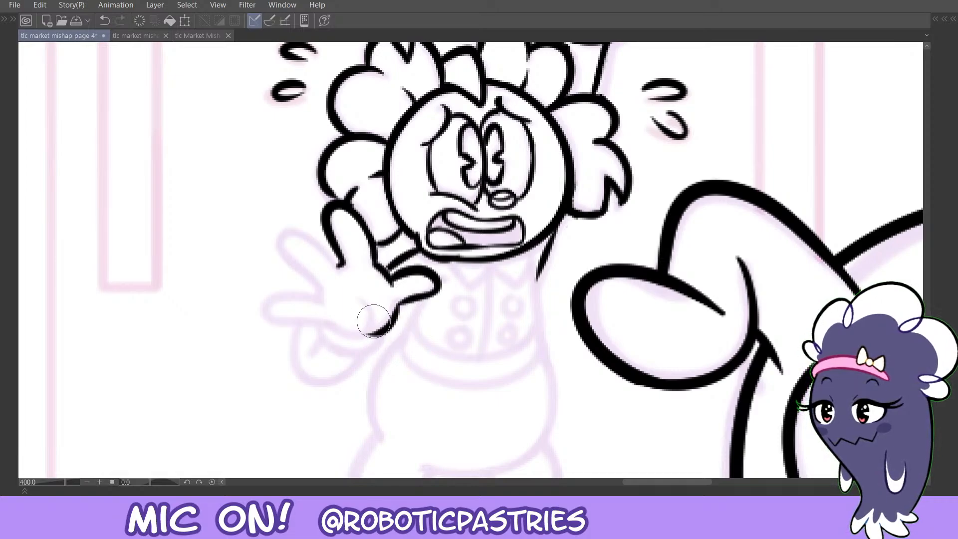
Ink the open hand's two remaining outstretched fingers and the rounded base of the palm.
{"action": "mouse_move", "coordinate": [339, 266]}
{"action": "left_mouse_down"}
{"action": "mouse_move", "coordinate": [284, 235]}
{"action": "mouse_move", "coordinate": [296, 269]}
{"action": "mouse_move", "coordinate": [321, 292]}
{"action": "left_mouse_up"}
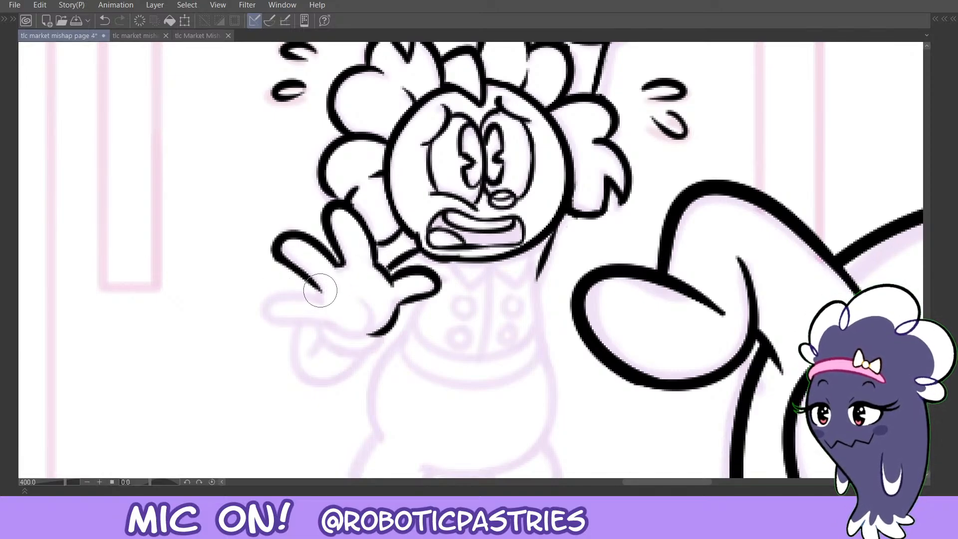
{"action": "mouse_move", "coordinate": [300, 292]}
{"action": "left_mouse_down"}
{"action": "mouse_move", "coordinate": [305, 316]}
{"action": "mouse_move", "coordinate": [314, 294]}
{"action": "mouse_move", "coordinate": [270, 322]}
{"action": "mouse_move", "coordinate": [371, 323]}
{"action": "left_mouse_up"}
{"action": "key", "text": "ctrl+z"}
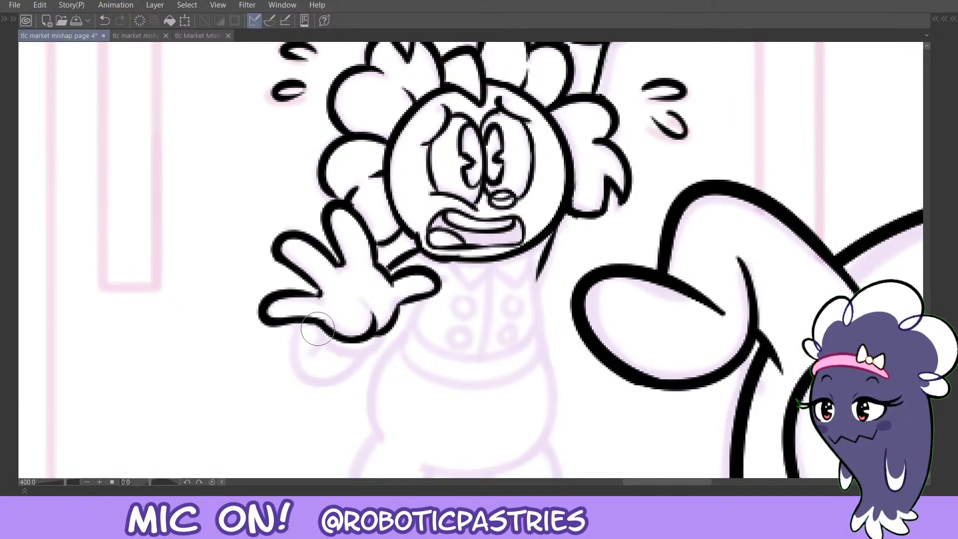
Ink the curved glove cuff beneath the open hand's palm, redoing its stroke until it wraps the wrist.
{"action": "key", "text": "ctrl+z"}
{"action": "mouse_move", "coordinate": [367, 360]}
{"action": "left_mouse_down"}
{"action": "mouse_move", "coordinate": [388, 330]}
{"action": "mouse_move", "coordinate": [388, 343]}
{"action": "mouse_move", "coordinate": [324, 348]}
{"action": "mouse_move", "coordinate": [323, 319]}
{"action": "mouse_move", "coordinate": [333, 352]}
{"action": "mouse_move", "coordinate": [391, 341]}
{"action": "mouse_move", "coordinate": [322, 341]}
{"action": "mouse_move", "coordinate": [324, 329]}
{"action": "mouse_move", "coordinate": [342, 357]}
{"action": "mouse_move", "coordinate": [386, 333]}
{"action": "left_mouse_up"}
{"action": "key", "text": "ctrl+z"}
{"action": "key", "text": "ctrl+z"}
{"action": "key", "text": "ctrl+z"}
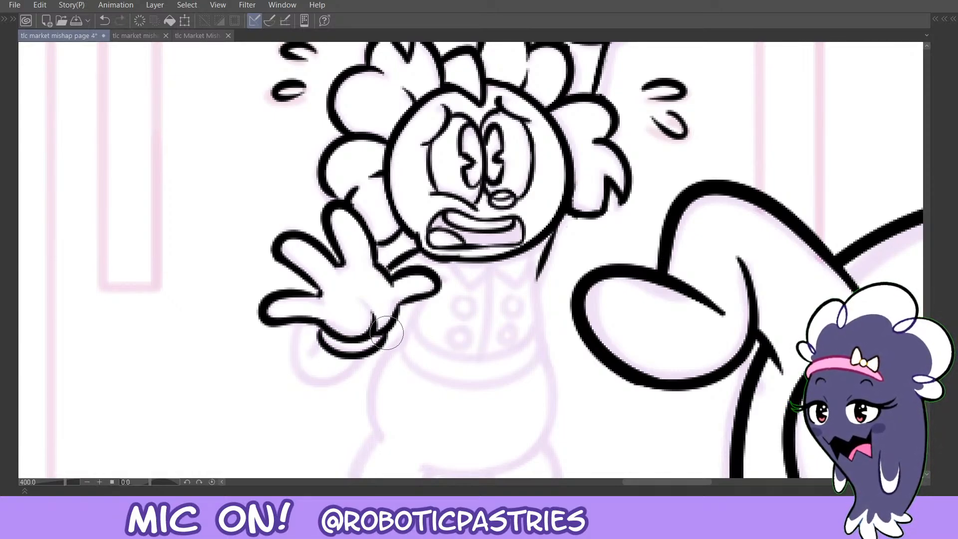
{"action": "mouse_move", "coordinate": [320, 333]}
{"action": "left_mouse_down"}
{"action": "mouse_move", "coordinate": [381, 340]}
{"action": "mouse_move", "coordinate": [358, 361]}
{"action": "mouse_move", "coordinate": [343, 358]}
{"action": "left_mouse_up"}
{"action": "key", "text": "ctrl+z"}
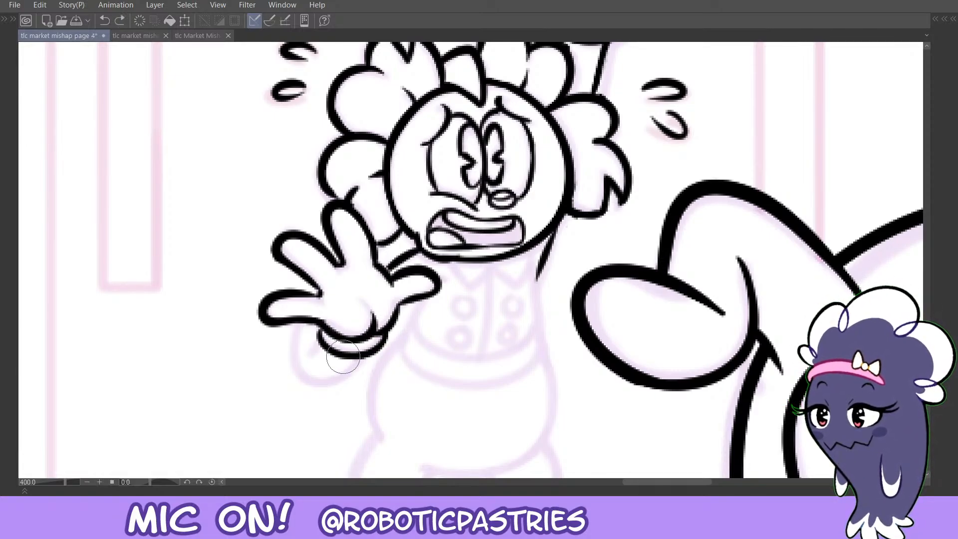
{"action": "key", "text": "ctrl+z"}
{"action": "mouse_move", "coordinate": [385, 333]}
{"action": "left_mouse_down"}
{"action": "mouse_move", "coordinate": [372, 356]}
{"action": "mouse_move", "coordinate": [329, 344]}
{"action": "left_mouse_up"}
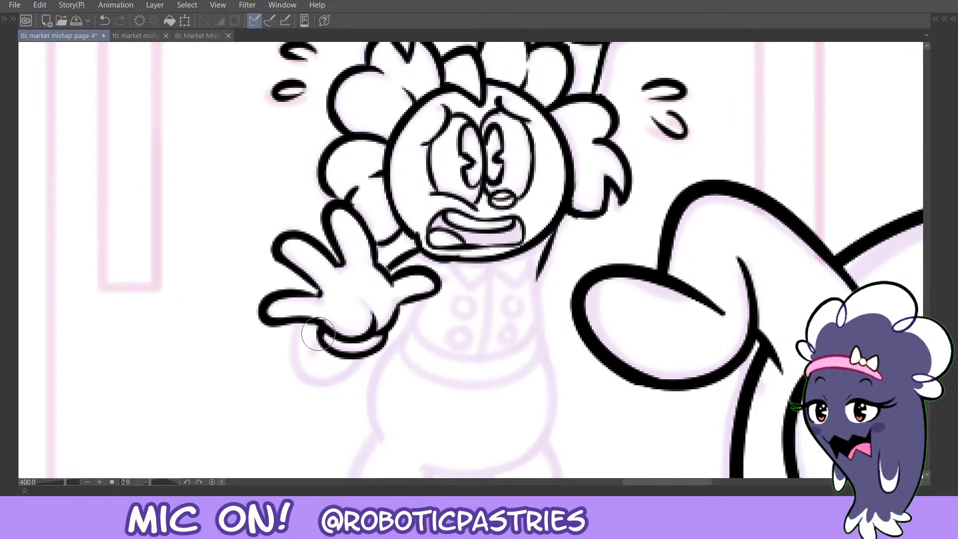
{"action": "key", "text": "ctrl+z"}
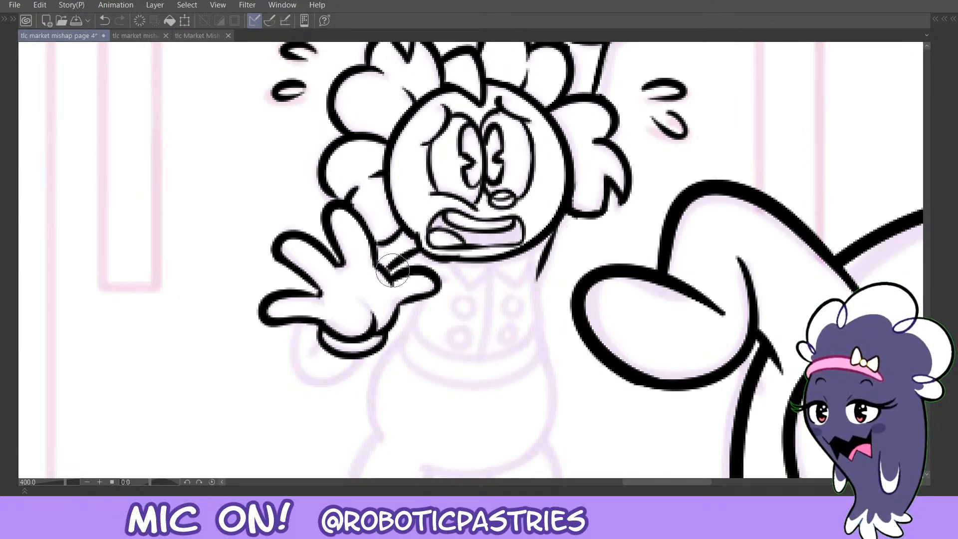
Rework the short arm line between the jaw and the open hand's thumb.
{"action": "key", "text": "ctrl+z"}
{"action": "mouse_move", "coordinate": [416, 252]}
{"action": "left_mouse_down"}
{"action": "mouse_move", "coordinate": [380, 270]}
{"action": "mouse_move", "coordinate": [416, 243]}
{"action": "left_mouse_up"}
{"action": "key", "text": "ctrl+z"}
{"action": "key", "text": "e"}
{"action": "key", "text": "ctrl+z"}
Ink the outline of the bent elbow that rounds out below the open hand's glove cuff.
{"action": "mouse_move", "coordinate": [302, 326]}
{"action": "left_mouse_down"}
{"action": "mouse_move", "coordinate": [294, 361]}
{"action": "mouse_move", "coordinate": [351, 373]}
{"action": "mouse_move", "coordinate": [365, 358]}
{"action": "mouse_move", "coordinate": [303, 374]}
{"action": "mouse_move", "coordinate": [301, 328]}
{"action": "mouse_move", "coordinate": [291, 359]}
{"action": "mouse_move", "coordinate": [356, 372]}
{"action": "left_mouse_up"}
{"action": "key", "text": "ctrl+z"}
{"action": "key", "text": "ctrl+z"}
{"action": "key", "text": "ctrl+z"}
{"action": "mouse_move", "coordinate": [302, 327]}
{"action": "left_mouse_down"}
{"action": "mouse_move", "coordinate": [298, 373]}
{"action": "mouse_move", "coordinate": [354, 374]}
{"action": "mouse_move", "coordinate": [382, 344]}
{"action": "left_mouse_up"}
{"action": "mouse_move", "coordinate": [301, 373]}
{"action": "left_mouse_down"}
{"action": "mouse_move", "coordinate": [296, 331]}
{"action": "mouse_move", "coordinate": [309, 321]}
{"action": "mouse_move", "coordinate": [293, 355]}
{"action": "mouse_move", "coordinate": [312, 376]}
{"action": "mouse_move", "coordinate": [299, 371]}
{"action": "mouse_move", "coordinate": [295, 333]}
{"action": "left_mouse_up"}
{"action": "key", "text": "ctrl+z"}
{"action": "key", "text": "ctrl+z"}
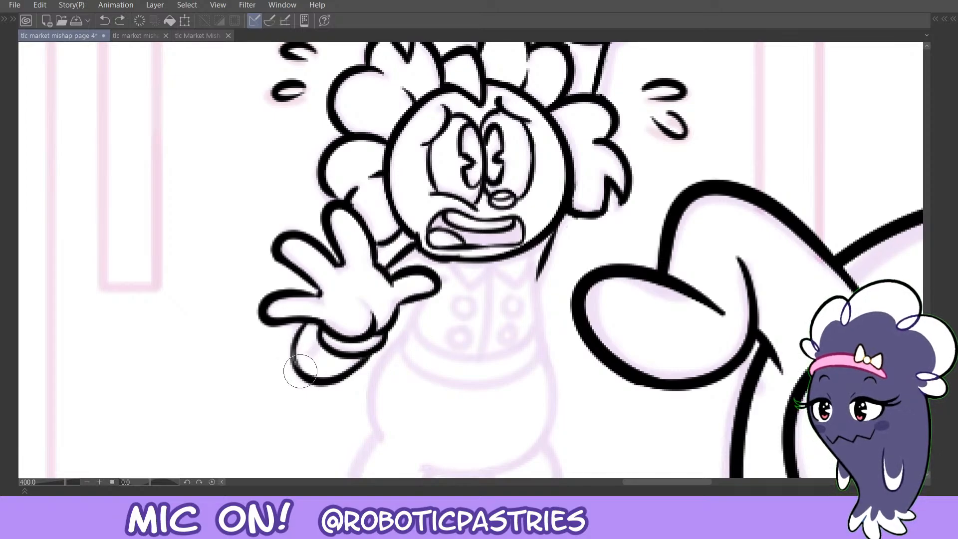
Close the elbow outline and add a small crease line inside it beside the glove cuff.
{"action": "mouse_move", "coordinate": [300, 372]}
{"action": "left_mouse_down"}
{"action": "mouse_move", "coordinate": [301, 326]}
{"action": "mouse_move", "coordinate": [310, 324]}
{"action": "mouse_move", "coordinate": [306, 343]}
{"action": "mouse_move", "coordinate": [316, 339]}
{"action": "mouse_move", "coordinate": [297, 359]}
{"action": "mouse_move", "coordinate": [322, 339]}
{"action": "mouse_move", "coordinate": [304, 356]}
{"action": "mouse_move", "coordinate": [320, 327]}
{"action": "mouse_move", "coordinate": [323, 346]}
{"action": "left_mouse_up"}
{"action": "key", "text": "ctrl+z"}
{"action": "key", "text": "ctrl+z"}
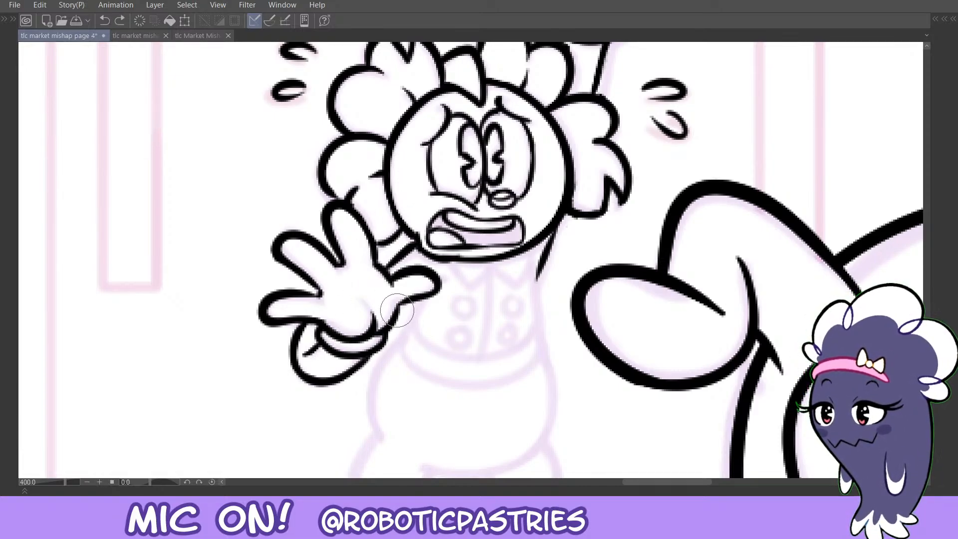
{"action": "left_click_drag", "start_coordinate": [397, 310], "coordinate": [399, 310]}
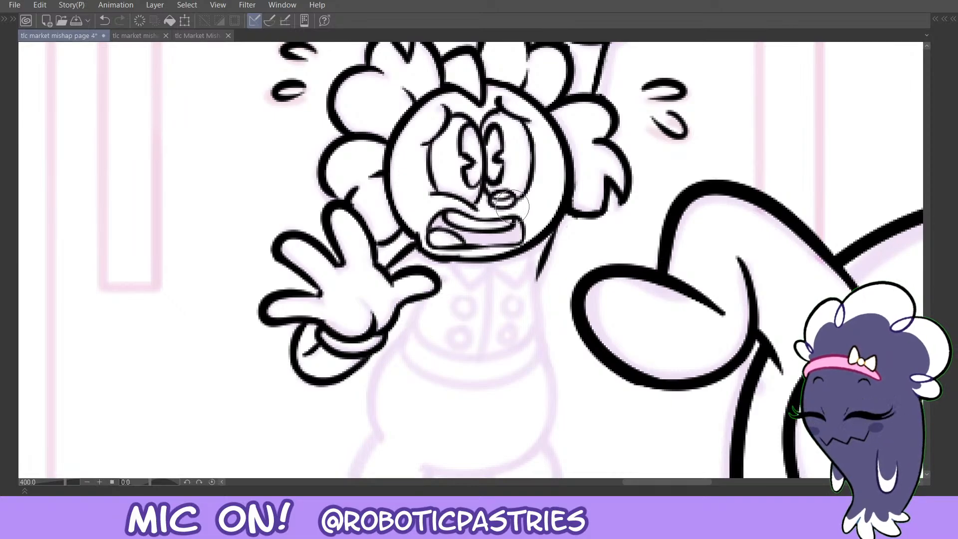
{"action": "key", "text": "ctrl+z"}
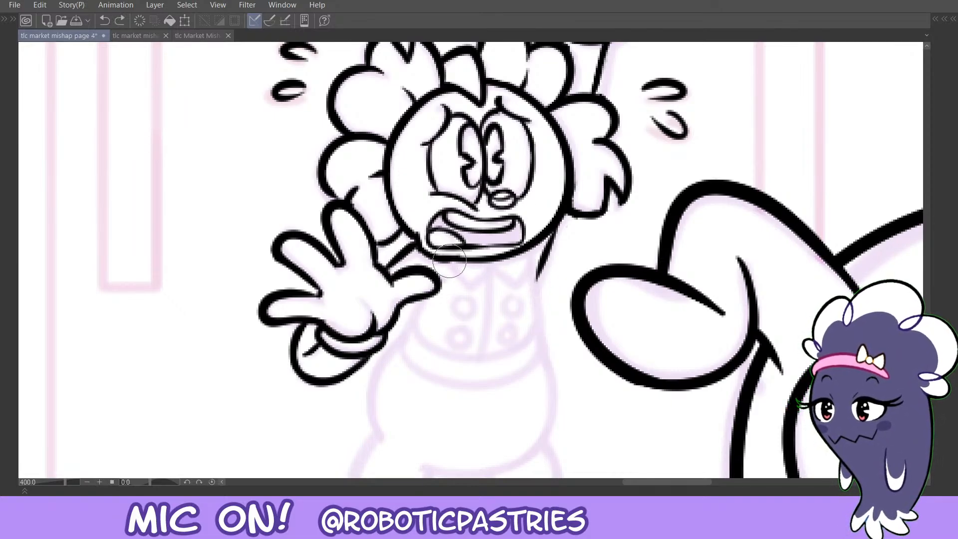
Ink the two pointed collar flaps beneath the chin.
{"action": "mouse_move", "coordinate": [450, 261]}
{"action": "left_mouse_down"}
{"action": "mouse_move", "coordinate": [463, 286]}
{"action": "mouse_move", "coordinate": [487, 261]}
{"action": "mouse_move", "coordinate": [465, 287]}
{"action": "mouse_move", "coordinate": [487, 261]}
{"action": "mouse_move", "coordinate": [510, 283]}
{"action": "mouse_move", "coordinate": [529, 254]}
{"action": "left_mouse_up"}
{"action": "key", "text": "ctrl+z"}
{"action": "key", "text": "ctrl+z"}
{"action": "mouse_move", "coordinate": [446, 262]}
{"action": "left_mouse_down"}
{"action": "mouse_move", "coordinate": [463, 288]}
{"action": "mouse_move", "coordinate": [489, 262]}
{"action": "mouse_move", "coordinate": [509, 281]}
{"action": "mouse_move", "coordinate": [526, 271]}
{"action": "mouse_move", "coordinate": [530, 246]}
{"action": "mouse_move", "coordinate": [539, 351]}
{"action": "left_mouse_up"}
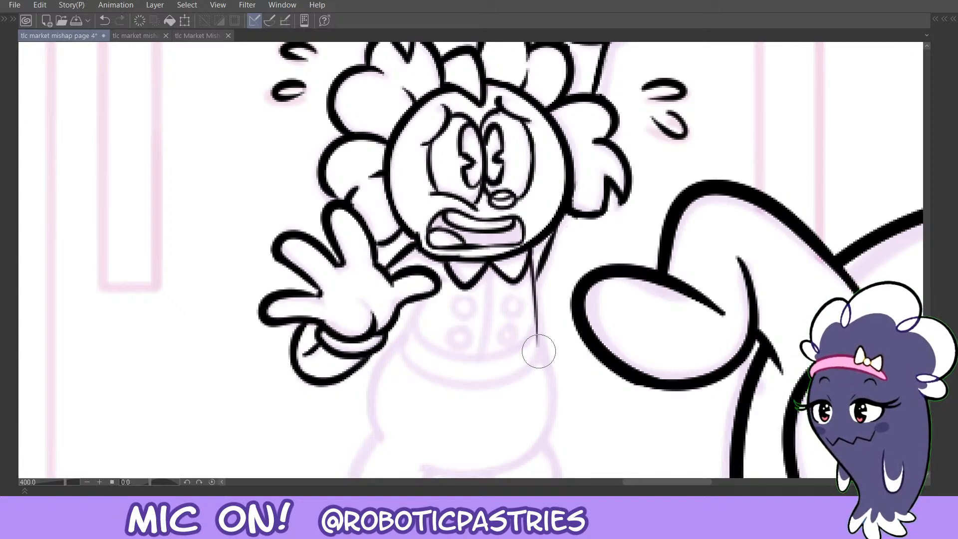
Mirror the canvas view and ink the torso's side edge below the raised arm as one clean stroke.
{"action": "key", "text": "ctrl+z"}
{"action": "left_click_drag", "start_coordinate": [530, 247], "coordinate": [538, 345]}
{"action": "key", "text": "Tab"}
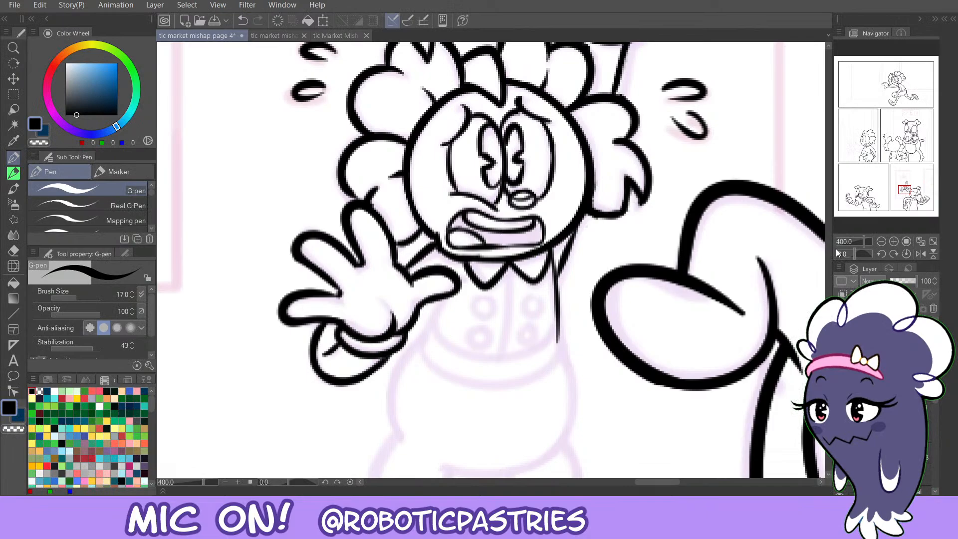
{"action": "left_click", "coordinate": [920, 255]}
{"action": "key", "text": "Tab"}
{"action": "key", "text": "ctrl+z"}
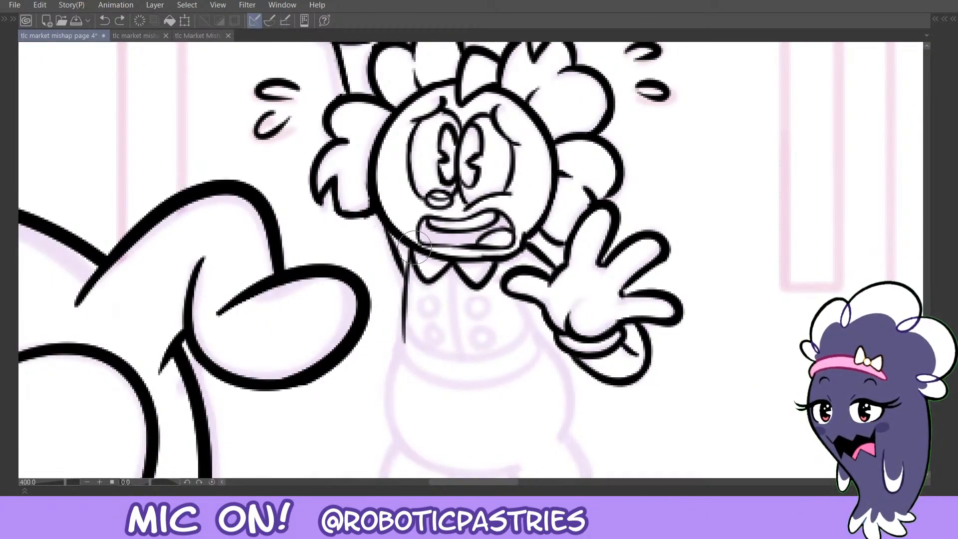
{"action": "mouse_move", "coordinate": [411, 247]}
{"action": "left_mouse_down"}
{"action": "mouse_move", "coordinate": [404, 317]}
{"action": "mouse_move", "coordinate": [405, 353]}
{"action": "left_mouse_up"}
Ink the jacket's centre seam, its curved lower hem and the short side edge next to the open hand.
{"action": "left_click_drag", "start_coordinate": [453, 268], "coordinate": [467, 375]}
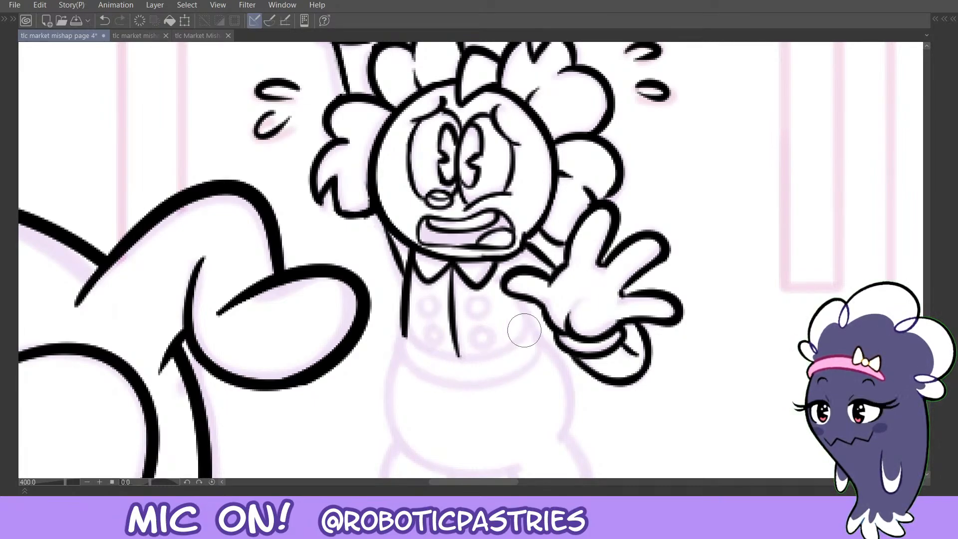
{"action": "mouse_move", "coordinate": [524, 329]}
{"action": "left_mouse_down"}
{"action": "mouse_move", "coordinate": [436, 356]}
{"action": "mouse_move", "coordinate": [403, 335]}
{"action": "mouse_move", "coordinate": [429, 359]}
{"action": "mouse_move", "coordinate": [512, 349]}
{"action": "mouse_move", "coordinate": [527, 321]}
{"action": "left_mouse_up"}
{"action": "key", "text": "ctrl+z"}
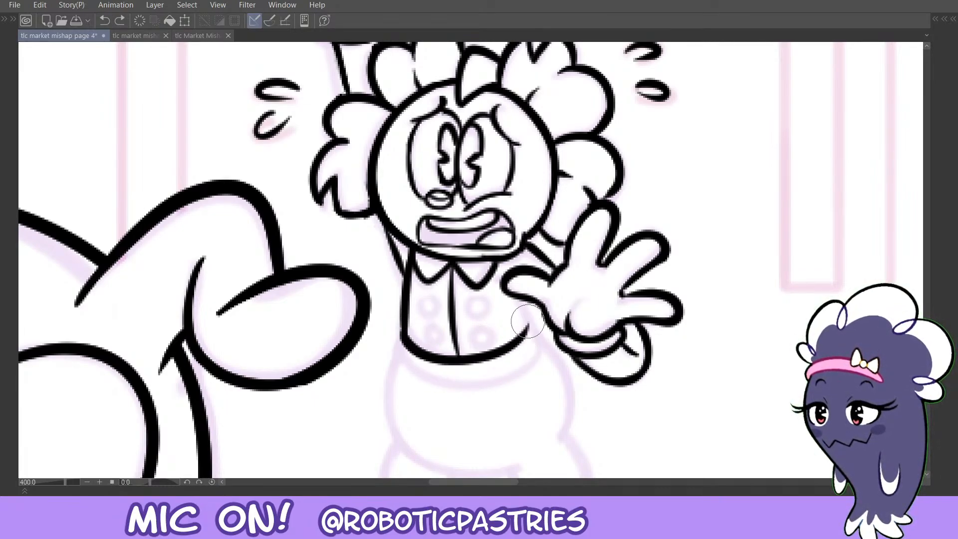
{"action": "key", "text": "ctrl+z"}
{"action": "mouse_move", "coordinate": [406, 331]}
{"action": "left_mouse_down"}
{"action": "mouse_move", "coordinate": [417, 346]}
{"action": "mouse_move", "coordinate": [516, 306]}
{"action": "mouse_move", "coordinate": [541, 339]}
{"action": "left_mouse_up"}
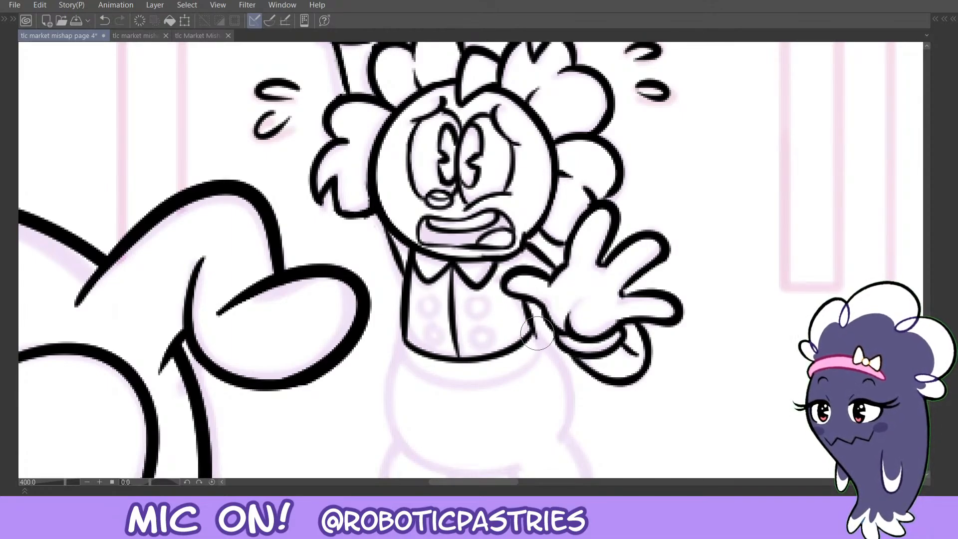
{"action": "key", "text": "ctrl+z"}
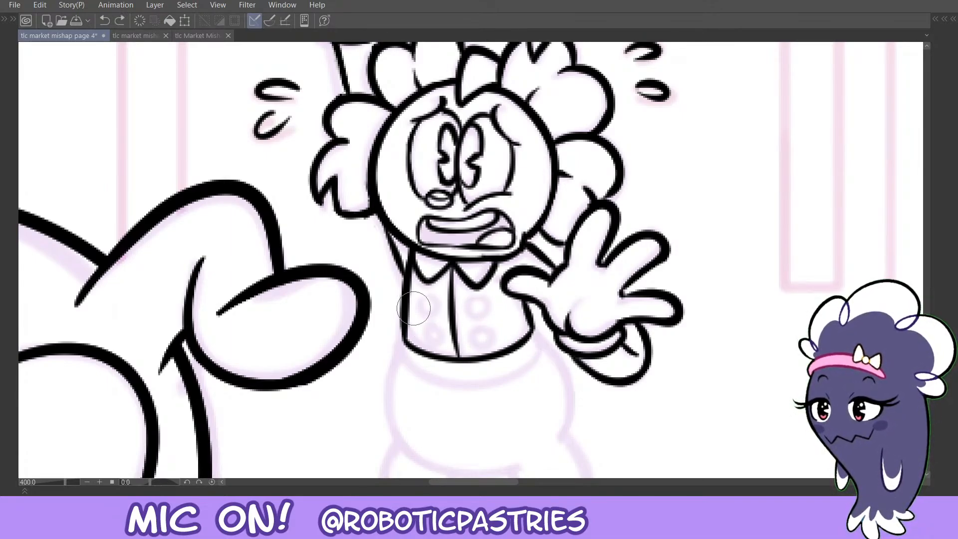
Ink the jacket's four round buttons, two on each side of the centre seam.
{"action": "mouse_move", "coordinate": [420, 312]}
{"action": "left_mouse_down"}
{"action": "mouse_move", "coordinate": [486, 313]}
{"action": "mouse_move", "coordinate": [428, 300]}
{"action": "mouse_move", "coordinate": [487, 312]}
{"action": "mouse_move", "coordinate": [473, 305]}
{"action": "left_mouse_up"}
{"action": "key", "text": "ctrl+z"}
{"action": "key", "text": "ctrl+z"}
{"action": "key", "text": "ctrl+z"}
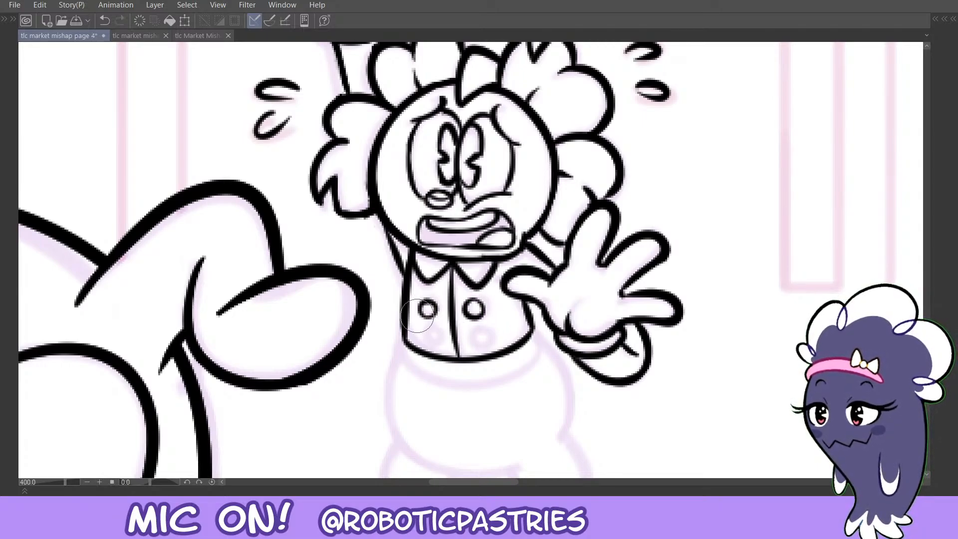
{"action": "mouse_move", "coordinate": [420, 337]}
{"action": "left_mouse_down"}
{"action": "mouse_move", "coordinate": [434, 344]}
{"action": "mouse_move", "coordinate": [425, 333]}
{"action": "left_mouse_up"}
{"action": "mouse_move", "coordinate": [484, 330]}
{"action": "left_mouse_down"}
{"action": "mouse_move", "coordinate": [482, 350]}
{"action": "mouse_move", "coordinate": [478, 329]}
{"action": "mouse_move", "coordinate": [466, 342]}
{"action": "mouse_move", "coordinate": [493, 335]}
{"action": "mouse_move", "coordinate": [475, 349]}
{"action": "mouse_move", "coordinate": [483, 331]}
{"action": "left_mouse_up"}
{"action": "key", "text": "ctrl+z"}
{"action": "key", "text": "ctrl+z"}
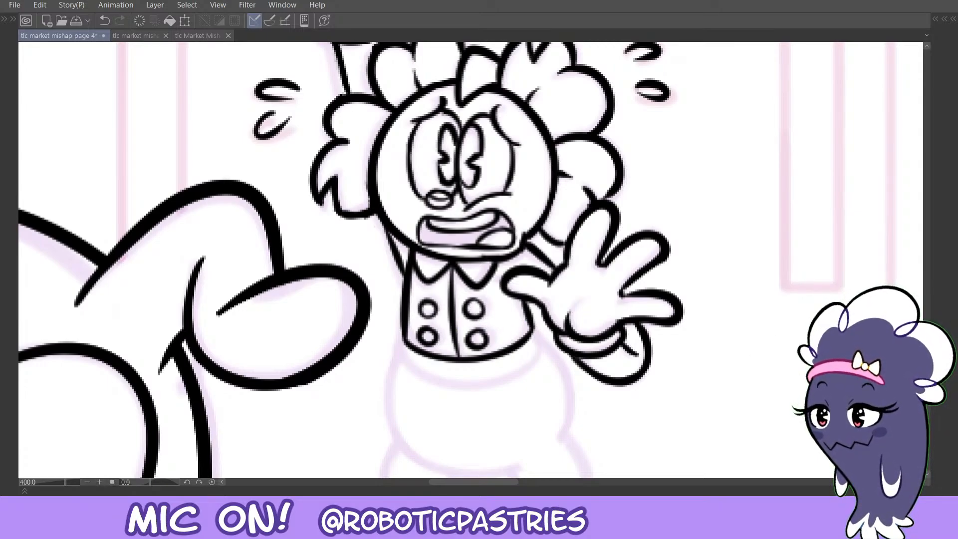
Ink the curved waistband directly beneath the jacket's hem.
{"action": "scroll", "coordinate": [471, 260], "scroll_direction": "down", "scroll_amount": 6}
{"action": "scroll", "coordinate": [470, 260], "scroll_direction": "up", "scroll_amount": 1}
{"action": "mouse_move", "coordinate": [403, 155]}
{"action": "left_mouse_down"}
{"action": "mouse_move", "coordinate": [402, 182]}
{"action": "mouse_move", "coordinate": [479, 204]}
{"action": "mouse_move", "coordinate": [520, 193]}
{"action": "left_mouse_up"}
{"action": "key", "text": "ctrl+z"}
{"action": "key", "text": "ctrl+z"}
{"action": "mouse_move", "coordinate": [533, 144]}
{"action": "left_mouse_down"}
{"action": "mouse_move", "coordinate": [540, 163]}
{"action": "mouse_move", "coordinate": [402, 190]}
{"action": "mouse_move", "coordinate": [401, 173]}
{"action": "mouse_move", "coordinate": [448, 204]}
{"action": "mouse_move", "coordinate": [540, 150]}
{"action": "mouse_move", "coordinate": [466, 209]}
{"action": "mouse_move", "coordinate": [399, 168]}
{"action": "mouse_move", "coordinate": [471, 217]}
{"action": "mouse_move", "coordinate": [488, 215]}
{"action": "left_mouse_up"}
{"action": "key", "text": "ctrl+z"}
{"action": "key", "text": "ctrl+z"}
Ink the two rounded sides of the shorts from the waistband down to the tops of the legs.
{"action": "left_click_drag", "start_coordinate": [546, 163], "coordinate": [543, 265]}
{"action": "key", "text": "ctrl+z"}
{"action": "mouse_move", "coordinate": [540, 159]}
{"action": "left_mouse_down"}
{"action": "mouse_move", "coordinate": [570, 203]}
{"action": "mouse_move", "coordinate": [545, 259]}
{"action": "left_mouse_up"}
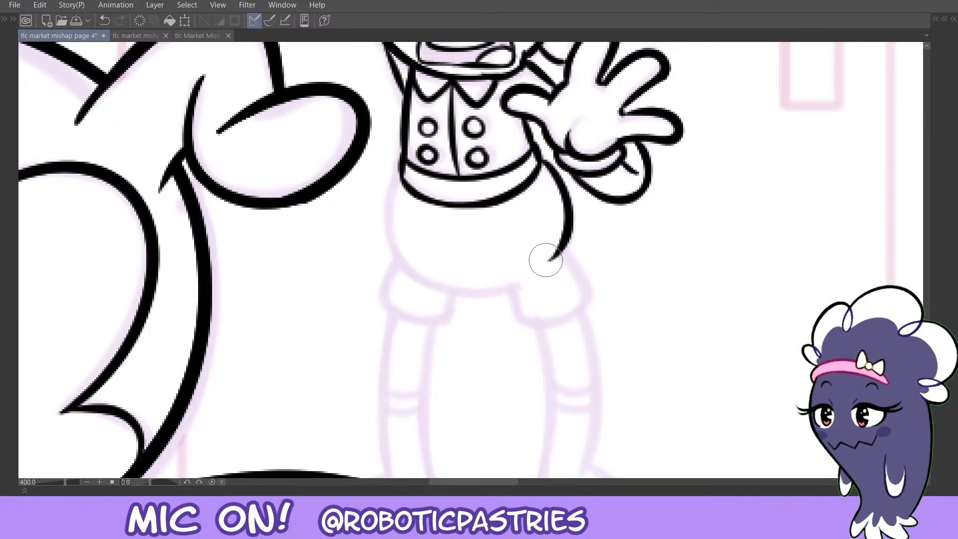
{"action": "key", "text": "ctrl+z"}
{"action": "mouse_move", "coordinate": [539, 150]}
{"action": "left_mouse_down"}
{"action": "mouse_move", "coordinate": [567, 197]}
{"action": "mouse_move", "coordinate": [548, 257]}
{"action": "mouse_move", "coordinate": [538, 156]}
{"action": "mouse_move", "coordinate": [572, 222]}
{"action": "mouse_move", "coordinate": [539, 268]}
{"action": "left_mouse_up"}
{"action": "key", "text": "ctrl+z"}
{"action": "mouse_move", "coordinate": [400, 173]}
{"action": "left_mouse_down"}
{"action": "mouse_move", "coordinate": [389, 241]}
{"action": "mouse_move", "coordinate": [441, 269]}
{"action": "left_mouse_up"}
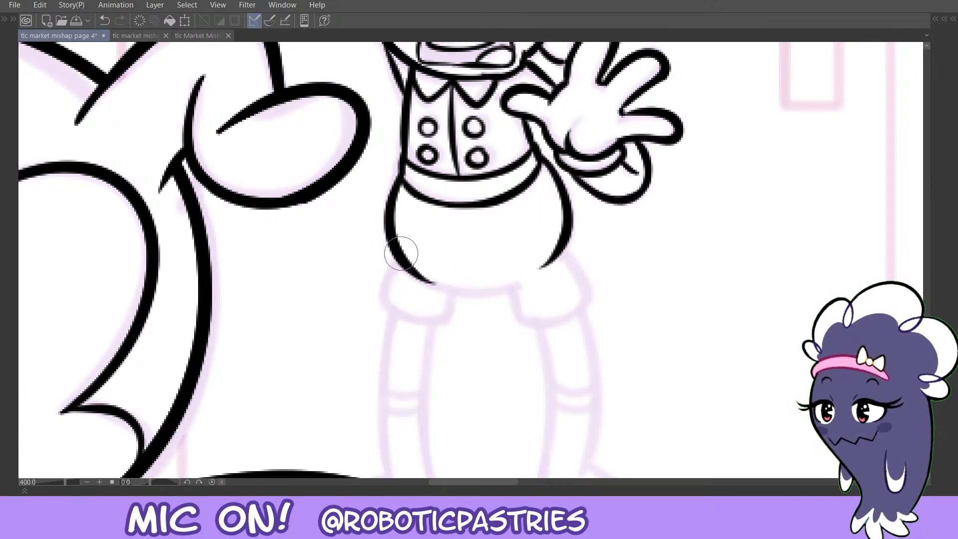
{"action": "key", "text": "ctrl+z"}
{"action": "mouse_move", "coordinate": [400, 172]}
{"action": "left_mouse_down"}
{"action": "mouse_move", "coordinate": [406, 273]}
{"action": "mouse_move", "coordinate": [454, 289]}
{"action": "left_mouse_up"}
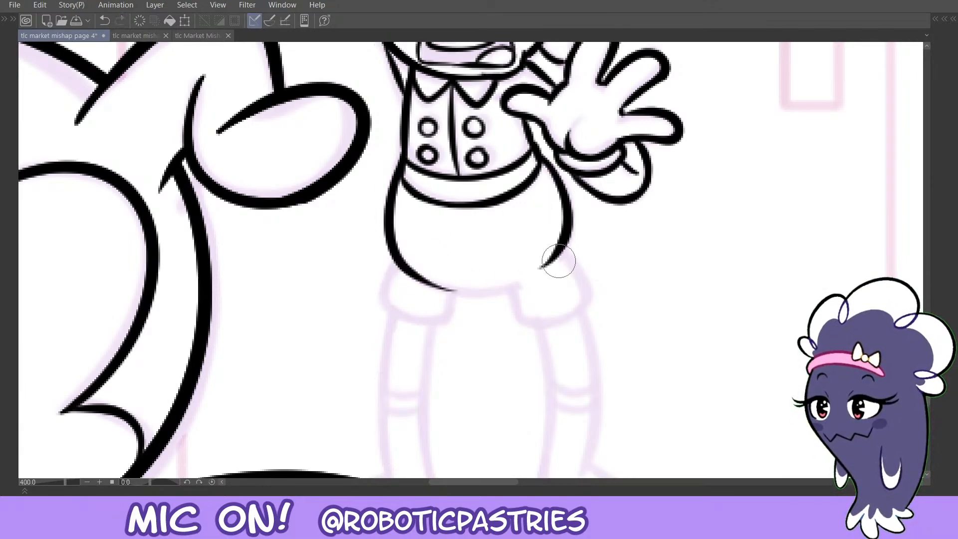
Ink the shorts' bottom edge between the legs and the outlines of both short trouser legs.
{"action": "mouse_move", "coordinate": [576, 306]}
{"action": "left_mouse_down"}
{"action": "mouse_move", "coordinate": [521, 322]}
{"action": "mouse_move", "coordinate": [513, 289]}
{"action": "mouse_move", "coordinate": [522, 319]}
{"action": "mouse_move", "coordinate": [586, 294]}
{"action": "mouse_move", "coordinate": [564, 250]}
{"action": "mouse_move", "coordinate": [588, 287]}
{"action": "mouse_move", "coordinate": [584, 304]}
{"action": "mouse_move", "coordinate": [532, 322]}
{"action": "mouse_move", "coordinate": [514, 285]}
{"action": "left_mouse_up"}
{"action": "key", "text": "ctrl+z"}
{"action": "key", "text": "ctrl+z"}
{"action": "mouse_move", "coordinate": [406, 257]}
{"action": "left_mouse_down"}
{"action": "mouse_move", "coordinate": [533, 280]}
{"action": "mouse_move", "coordinate": [452, 293]}
{"action": "mouse_move", "coordinate": [405, 254]}
{"action": "mouse_move", "coordinate": [526, 279]}
{"action": "mouse_move", "coordinate": [427, 283]}
{"action": "mouse_move", "coordinate": [384, 303]}
{"action": "mouse_move", "coordinate": [387, 309]}
{"action": "mouse_move", "coordinate": [455, 287]}
{"action": "left_mouse_up"}
{"action": "key", "text": "ctrl+z"}
{"action": "key", "text": "ctrl+z"}
{"action": "key", "text": "ctrl+z"}
{"action": "key", "text": "ctrl+z"}
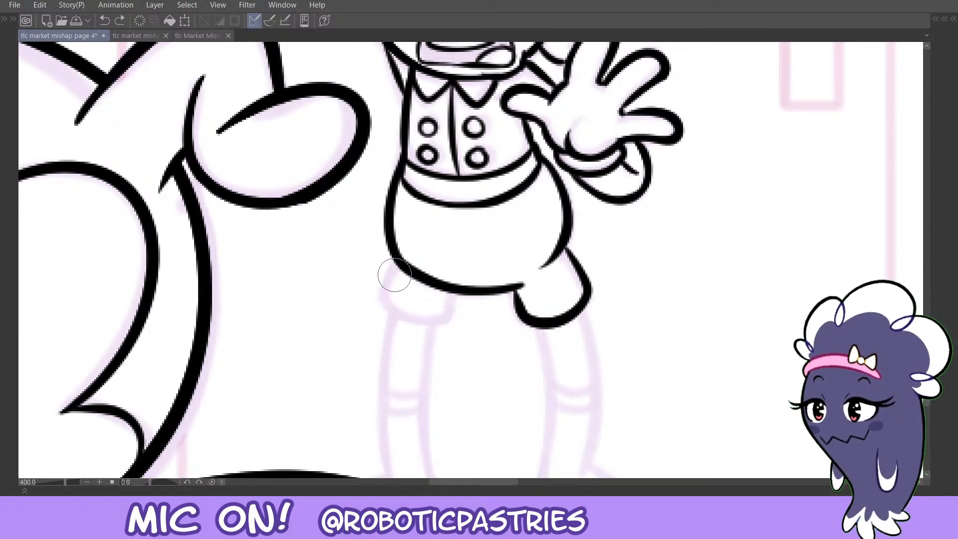
{"action": "mouse_move", "coordinate": [398, 265]}
{"action": "left_mouse_down"}
{"action": "mouse_move", "coordinate": [389, 308]}
{"action": "mouse_move", "coordinate": [443, 318]}
{"action": "mouse_move", "coordinate": [454, 296]}
{"action": "left_mouse_up"}
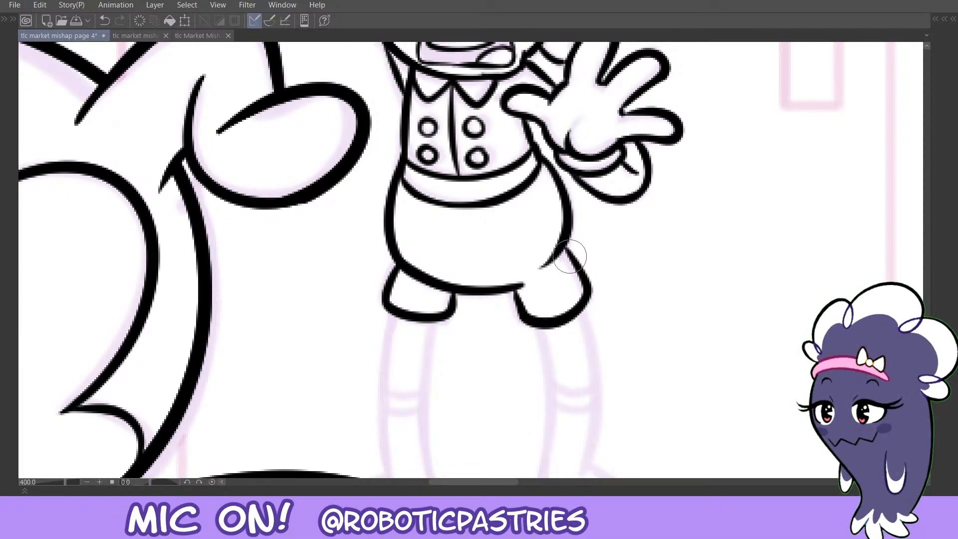
Ink the outer line of the leg nearest the large foreground figure, from the shorts down to the ankle.
{"action": "scroll", "coordinate": [418, 186], "scroll_direction": "down", "scroll_amount": 3}
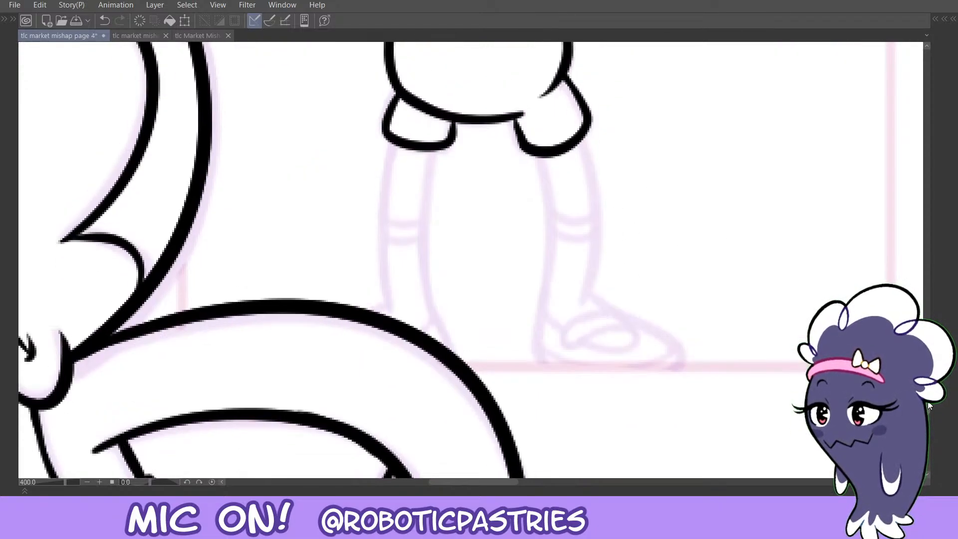
{"action": "mouse_move", "coordinate": [393, 168]}
{"action": "left_mouse_down"}
{"action": "mouse_move", "coordinate": [385, 298]}
{"action": "mouse_move", "coordinate": [396, 346]}
{"action": "mouse_move", "coordinate": [386, 349]}
{"action": "mouse_move", "coordinate": [385, 323]}
{"action": "mouse_move", "coordinate": [377, 330]}
{"action": "left_mouse_up"}
{"action": "key", "text": "ctrl+z"}
{"action": "key", "text": "ctrl+z"}
{"action": "key", "text": "ctrl+z"}
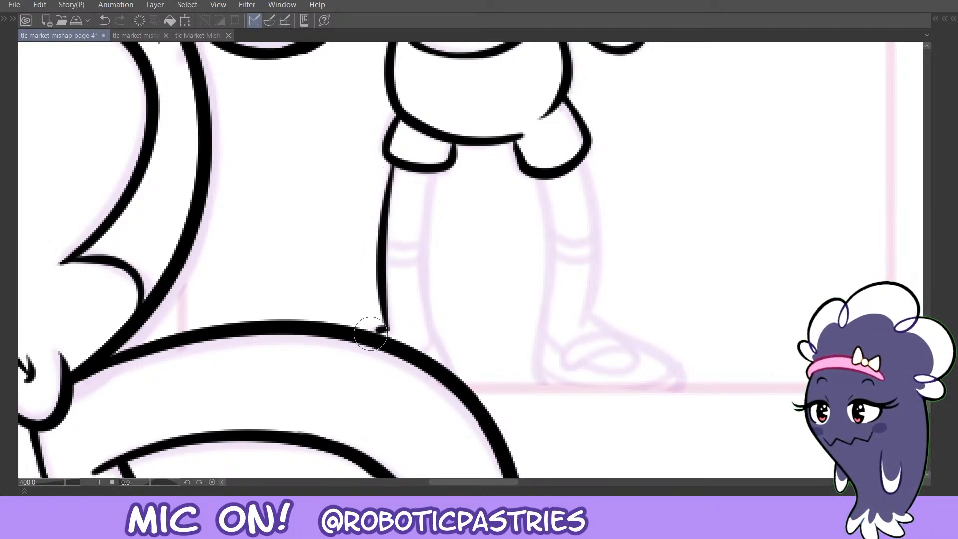
{"action": "mouse_move", "coordinate": [395, 165]}
{"action": "left_mouse_down"}
{"action": "mouse_move", "coordinate": [383, 239]}
{"action": "mouse_move", "coordinate": [385, 218]}
{"action": "left_mouse_up"}
{"action": "key", "text": "ctrl+z"}
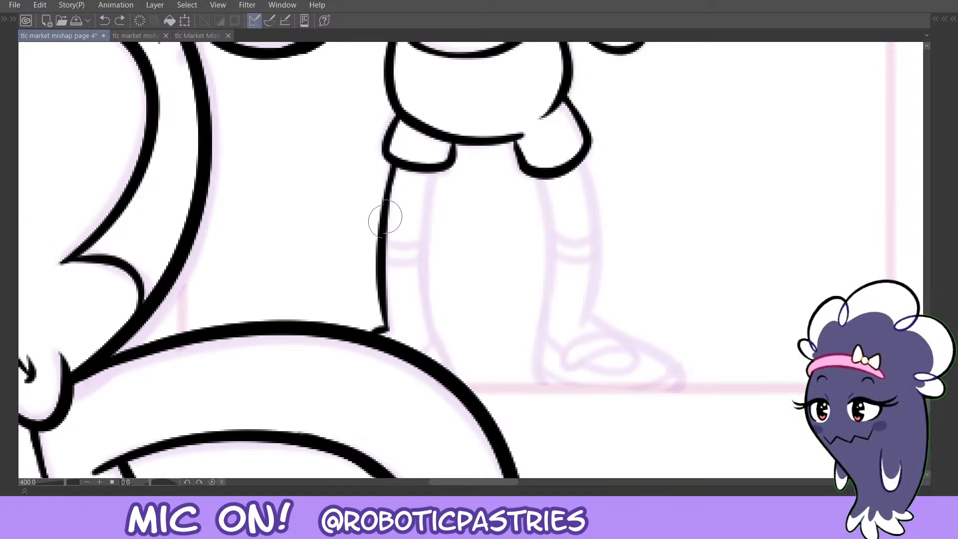
Ink the same leg's inner line down to the shoe and add the two sock bands across the shin.
{"action": "mouse_move", "coordinate": [433, 168]}
{"action": "left_mouse_down"}
{"action": "mouse_move", "coordinate": [421, 297]}
{"action": "mouse_move", "coordinate": [428, 344]}
{"action": "left_mouse_up"}
{"action": "key", "text": "ctrl+z"}
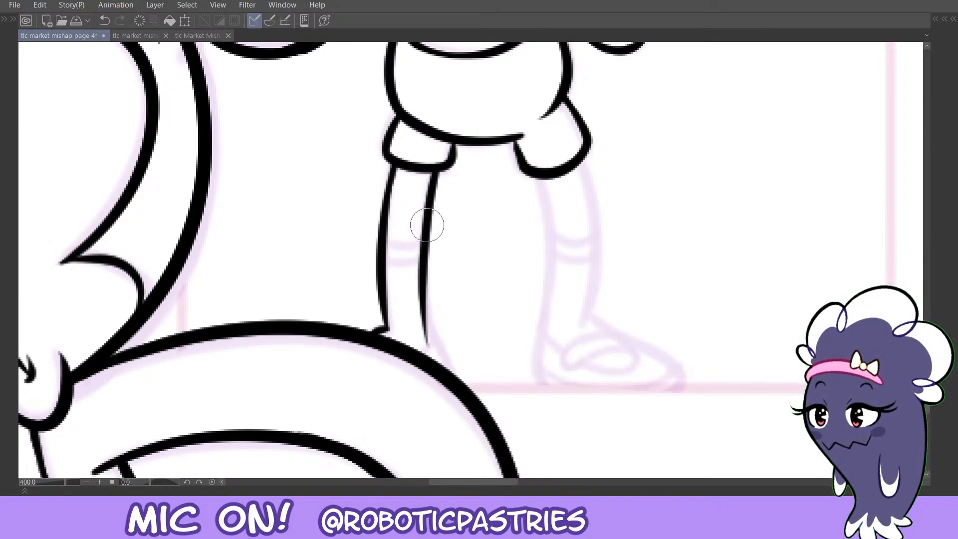
{"action": "key", "text": "ctrl+z"}
{"action": "mouse_move", "coordinate": [438, 166]}
{"action": "left_mouse_down"}
{"action": "mouse_move", "coordinate": [432, 329]}
{"action": "mouse_move", "coordinate": [451, 373]}
{"action": "mouse_move", "coordinate": [416, 352]}
{"action": "left_mouse_up"}
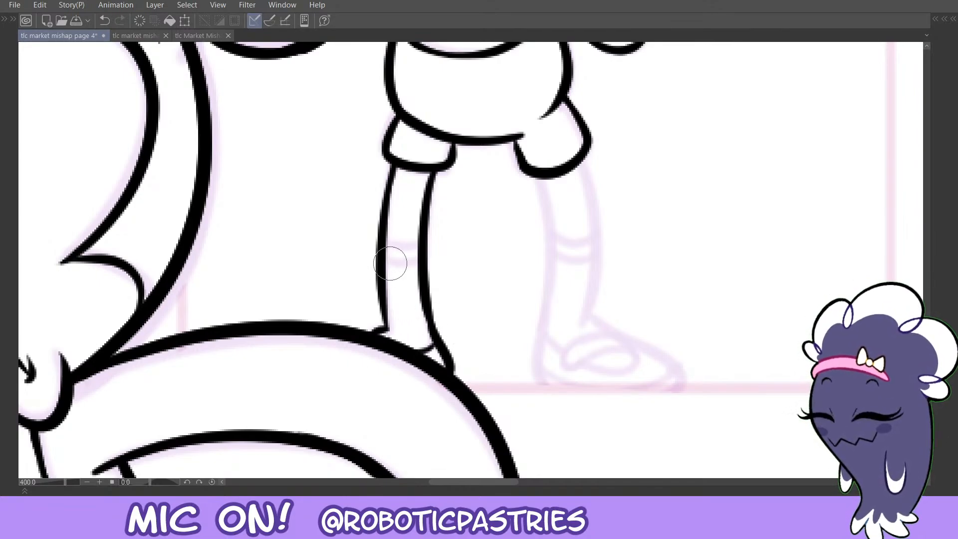
{"action": "mouse_move", "coordinate": [386, 266]}
{"action": "left_mouse_down"}
{"action": "mouse_move", "coordinate": [421, 269]}
{"action": "mouse_move", "coordinate": [418, 252]}
{"action": "left_mouse_up"}
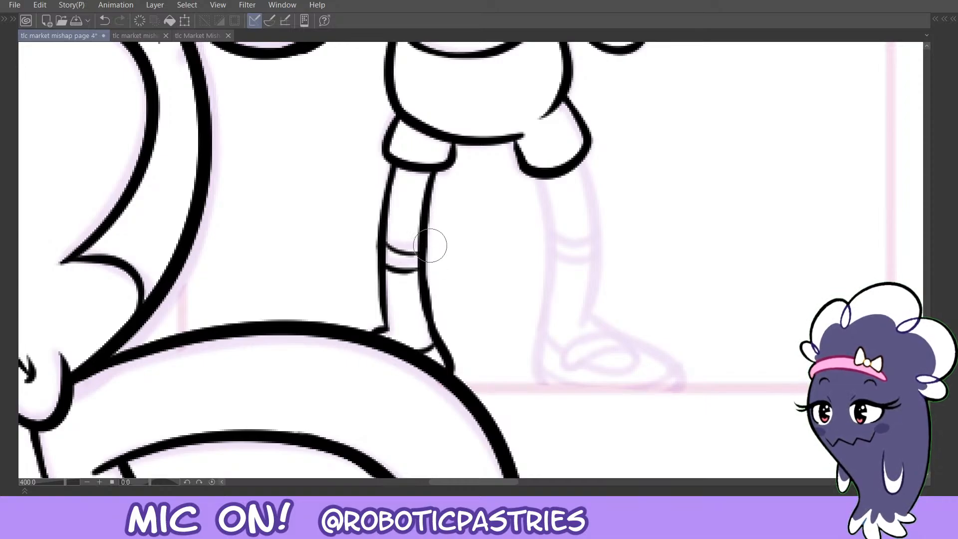
Ink the inner line of the other leg from the shorts down around the back of the shoe.
{"action": "mouse_move", "coordinate": [539, 165]}
{"action": "left_mouse_down"}
{"action": "mouse_move", "coordinate": [546, 369]}
{"action": "mouse_move", "coordinate": [537, 357]}
{"action": "left_mouse_up"}
{"action": "key", "text": "ctrl+z"}
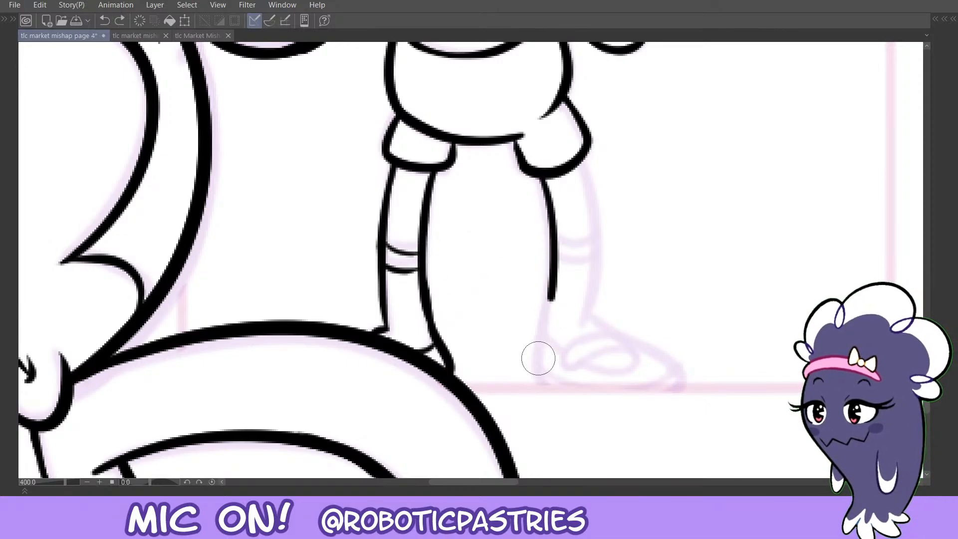
{"action": "key", "text": "ctrl+z"}
{"action": "left_click_drag", "start_coordinate": [539, 167], "coordinate": [539, 366]}
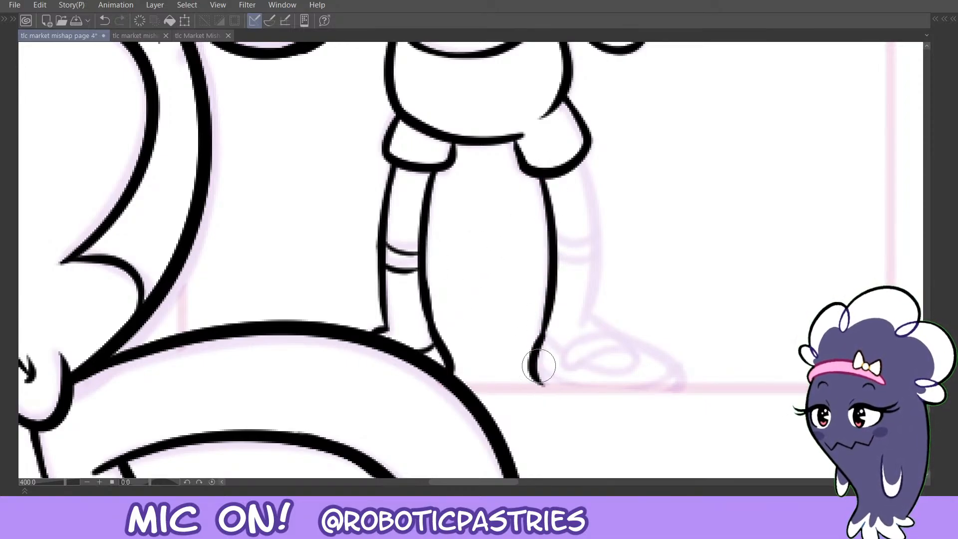
Re-ink the curve of the shoe's heel where the inner line of the small character's second leg ends.
{"action": "left_click_drag", "start_coordinate": [583, 167], "coordinate": [600, 304]}
{"action": "key", "text": "ctrl+z"}
{"action": "key", "text": "ctrl+z"}
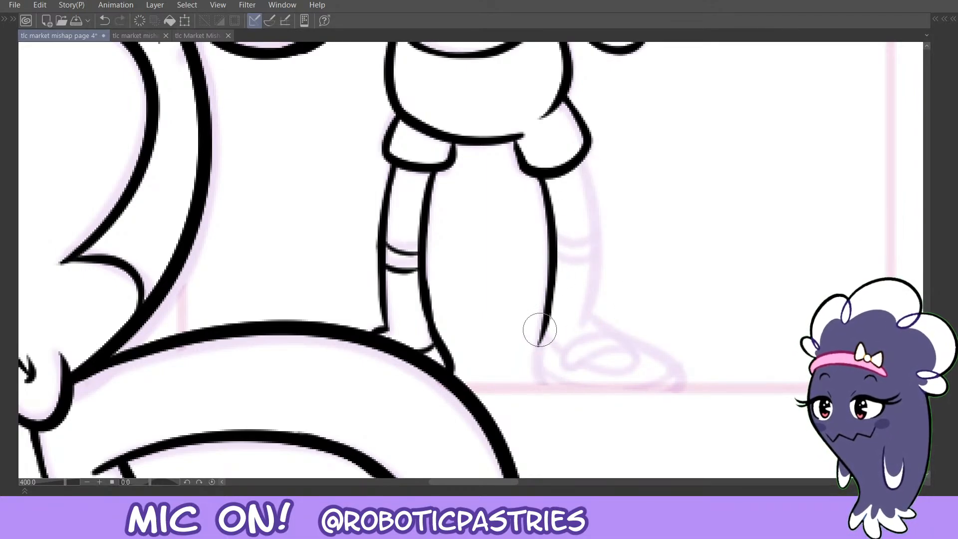
{"action": "mouse_move", "coordinate": [540, 330]}
{"action": "left_mouse_down"}
{"action": "mouse_move", "coordinate": [539, 389]}
{"action": "mouse_move", "coordinate": [551, 315]}
{"action": "mouse_move", "coordinate": [542, 369]}
{"action": "left_mouse_up"}
{"action": "key", "text": "ctrl+z"}
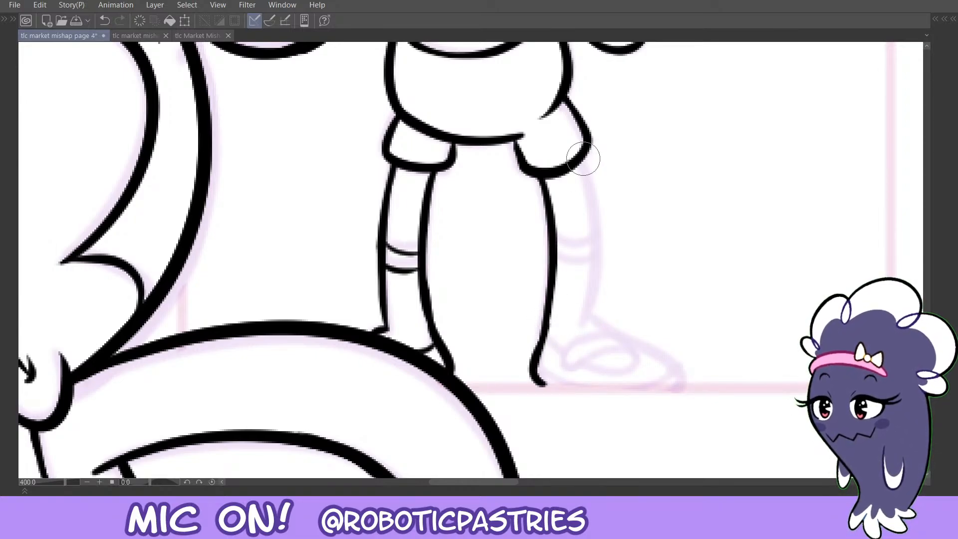
Ink the same leg's outer line from the shorts to the ankle and the shoe's upper edge around the toe.
{"action": "left_click_drag", "start_coordinate": [583, 158], "coordinate": [590, 331]}
{"action": "key", "text": "ctrl+z"}
{"action": "mouse_move", "coordinate": [581, 165]}
{"action": "left_mouse_down"}
{"action": "mouse_move", "coordinate": [581, 327]}
{"action": "mouse_move", "coordinate": [668, 388]}
{"action": "left_mouse_up"}
{"action": "key", "text": "ctrl+z"}
{"action": "left_click_drag", "start_coordinate": [584, 320], "coordinate": [669, 394]}
{"action": "left_click_drag", "start_coordinate": [592, 302], "coordinate": [580, 327]}
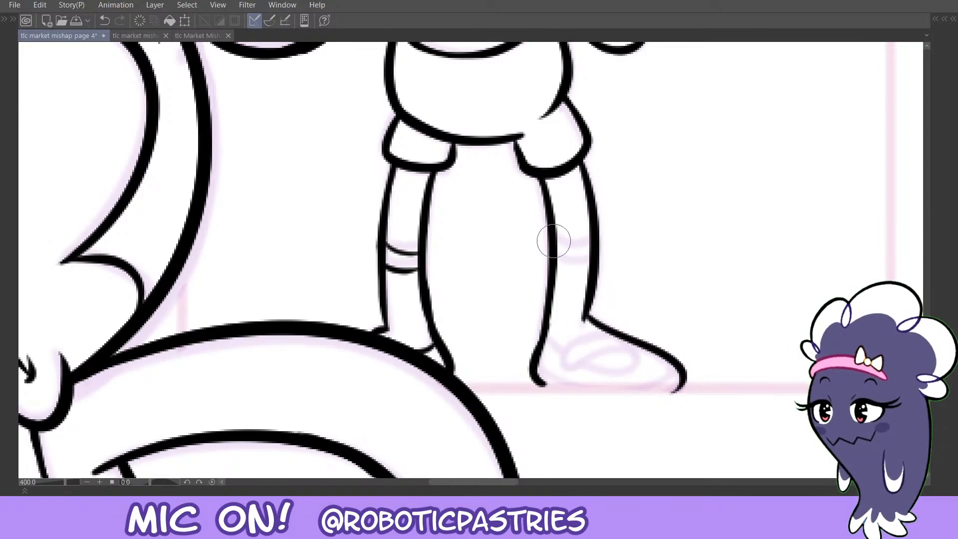
Ink the two sock bands across the shin of the leg with the fully outlined shoe, matching the other leg.
{"action": "mouse_move", "coordinate": [554, 241]}
{"action": "left_mouse_down"}
{"action": "mouse_move", "coordinate": [595, 239]}
{"action": "mouse_move", "coordinate": [555, 258]}
{"action": "left_mouse_up"}
{"action": "key", "text": "ctrl+z"}
{"action": "key", "text": "ctrl+z"}
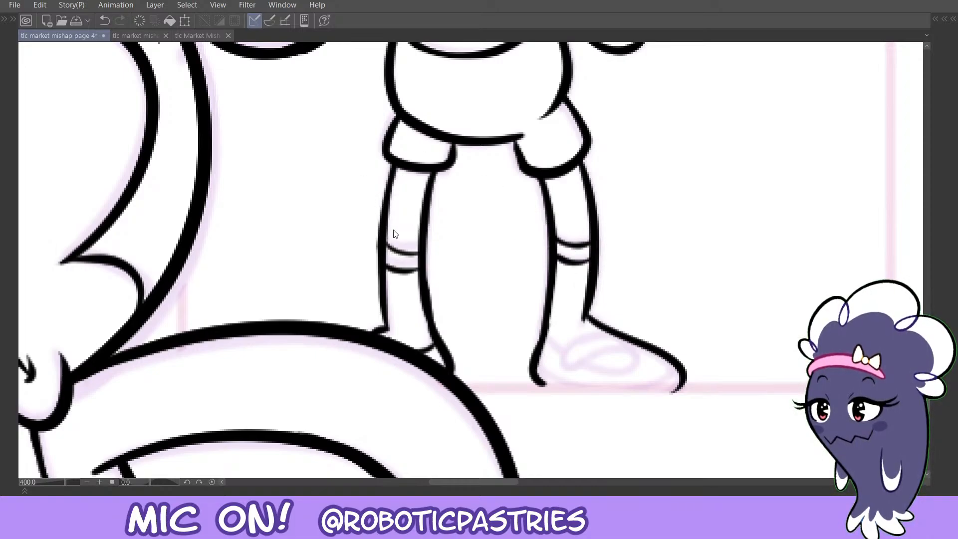
{"action": "key", "text": "ctrl+z"}
{"action": "key", "text": "ctrl+z"}
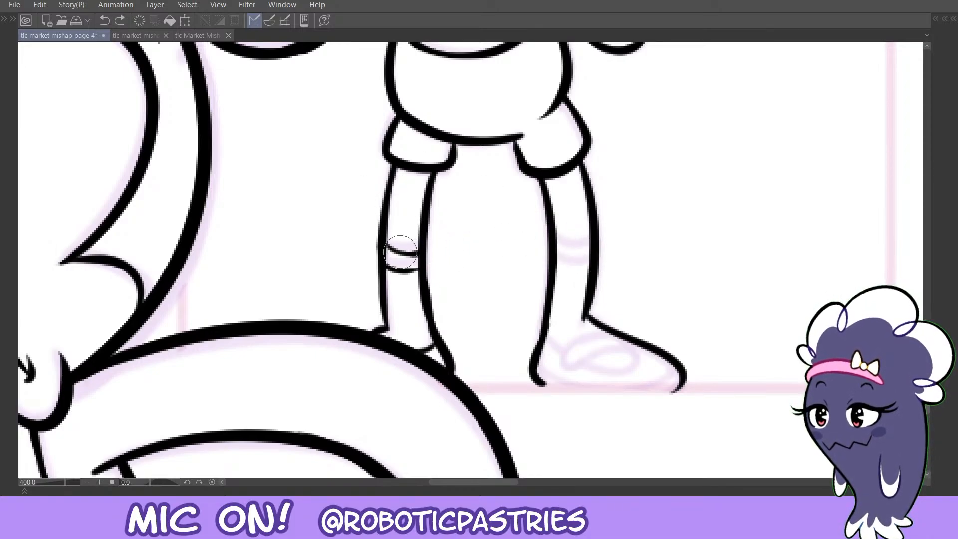
{"action": "key", "text": "ctrl+y"}
{"action": "key", "text": "ctrl+y"}
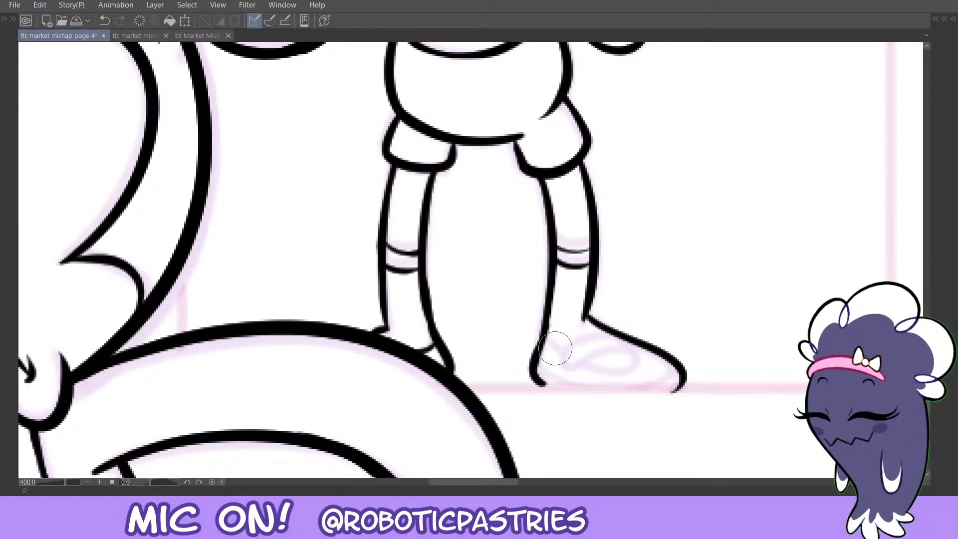
Ink the shoe's opening and looped strap over the sketch, and add the sole line from the heel.
{"action": "mouse_move", "coordinate": [567, 352]}
{"action": "left_mouse_down"}
{"action": "mouse_move", "coordinate": [621, 339]}
{"action": "mouse_move", "coordinate": [578, 364]}
{"action": "mouse_move", "coordinate": [619, 343]}
{"action": "left_mouse_up"}
{"action": "key", "text": "ctrl+z"}
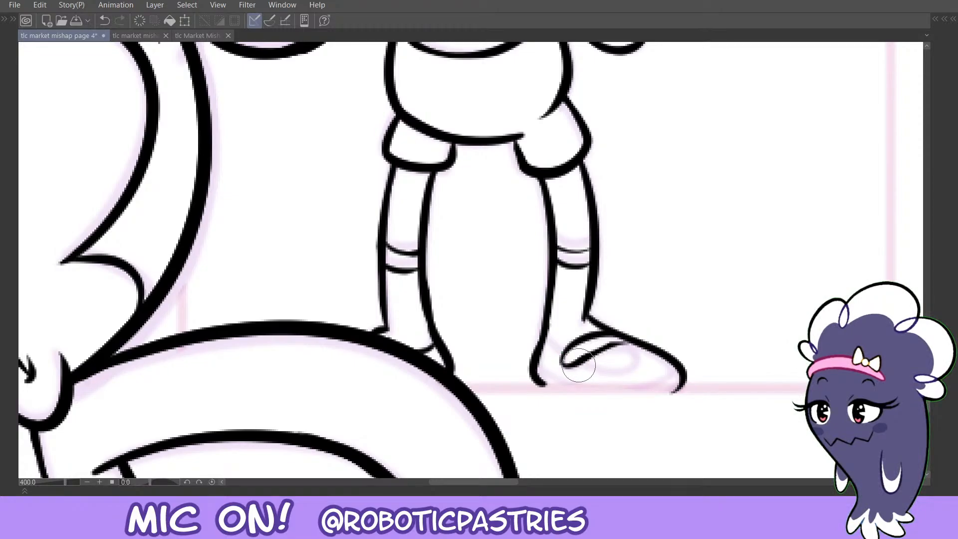
{"action": "key", "text": "ctrl+z"}
{"action": "key", "text": "ctrl+z"}
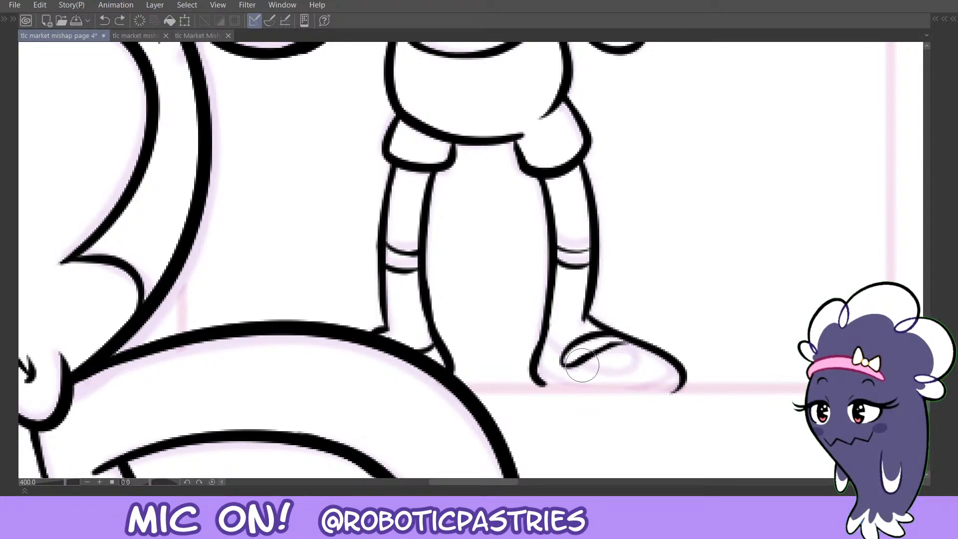
{"action": "key", "text": "ctrl+z"}
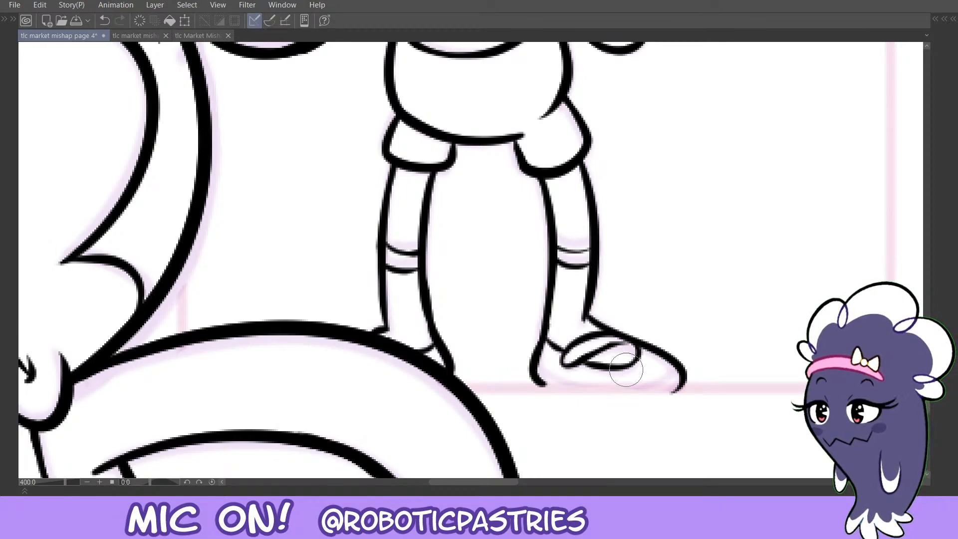
{"action": "mouse_move", "coordinate": [626, 368]}
{"action": "left_mouse_down"}
{"action": "mouse_move", "coordinate": [619, 350]}
{"action": "mouse_move", "coordinate": [640, 346]}
{"action": "left_mouse_up"}
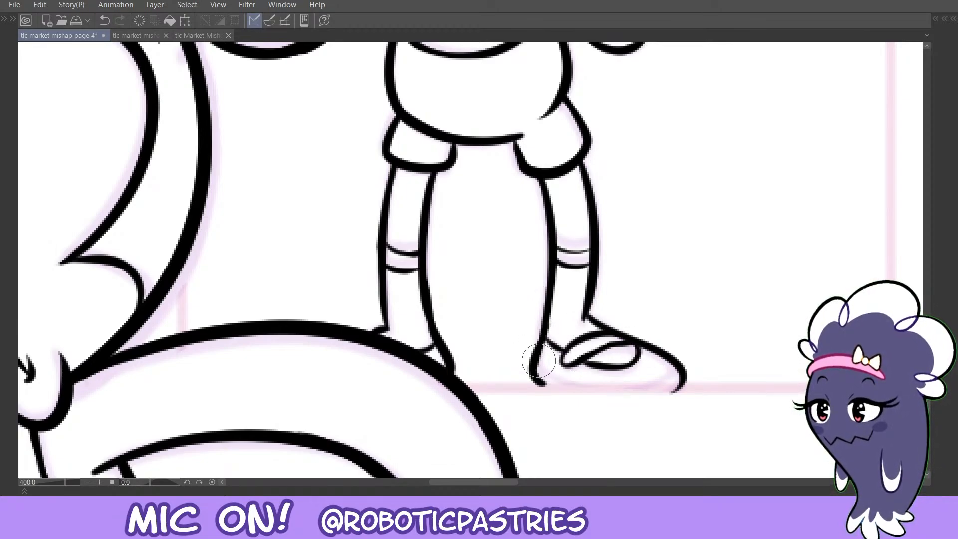
{"action": "left_click_drag", "start_coordinate": [539, 359], "coordinate": [577, 379]}
Erase the parts of the small character's shoes that extend below the bottom line of the door with the Snap eraser.
{"action": "key", "text": "Tab"}
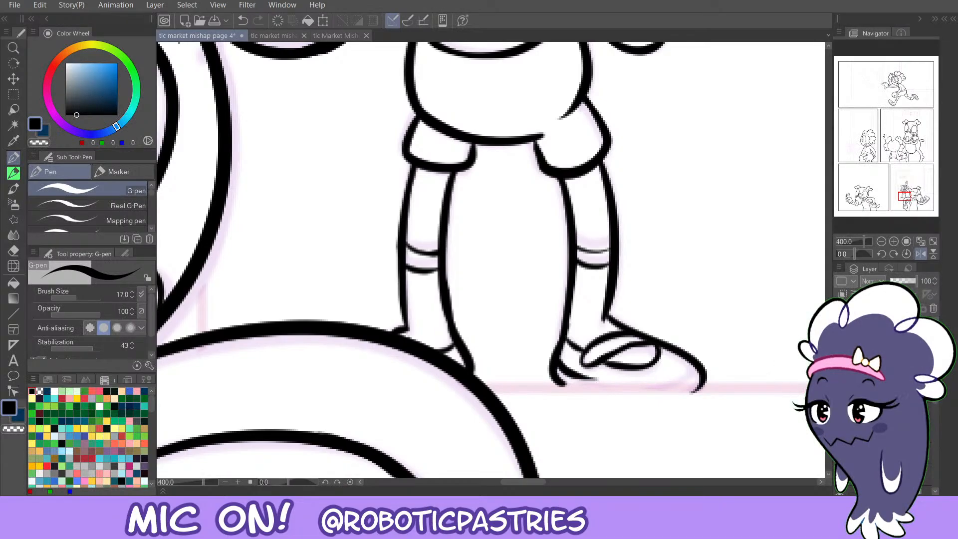
{"action": "key", "text": "e"}
{"action": "mouse_move", "coordinate": [558, 372]}
{"action": "left_mouse_down"}
{"action": "mouse_move", "coordinate": [625, 378]}
{"action": "mouse_move", "coordinate": [599, 375]}
{"action": "mouse_move", "coordinate": [681, 366]}
{"action": "mouse_move", "coordinate": [714, 391]}
{"action": "left_mouse_up"}
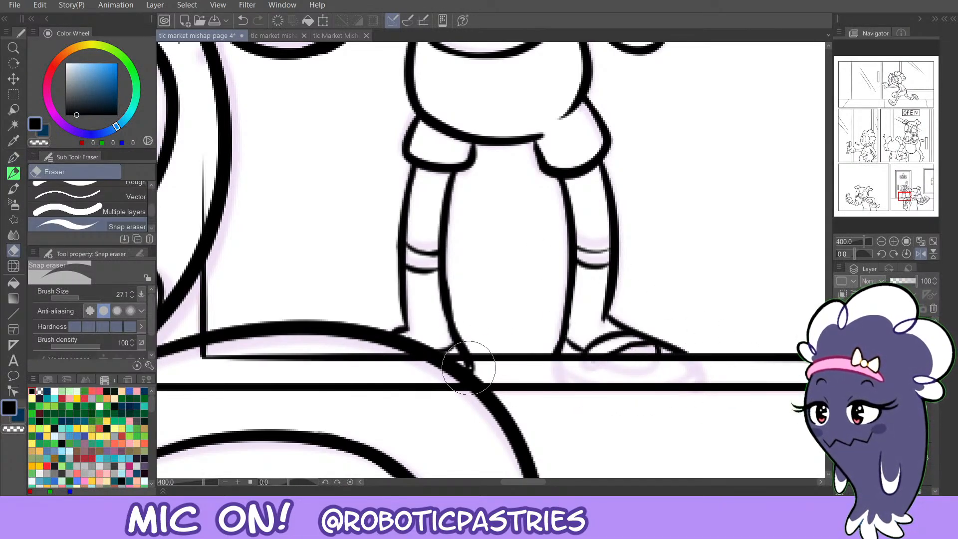
{"action": "left_click_drag", "start_coordinate": [469, 368], "coordinate": [471, 363]}
{"action": "key", "text": "ctrl+z"}
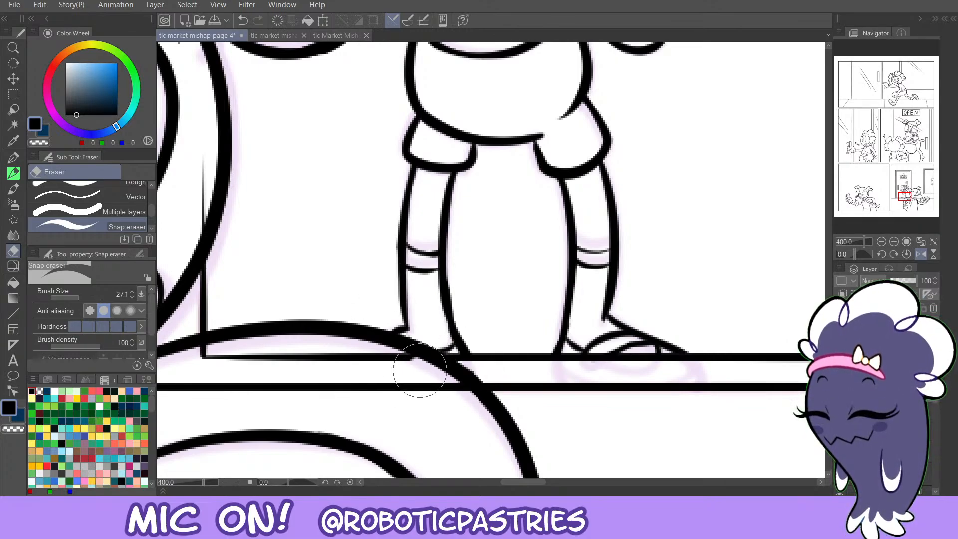
Erase the door and floor lines that run across the large foreground figure's arm, head, muzzle and fist.
{"action": "mouse_move", "coordinate": [445, 389]}
{"action": "left_mouse_down"}
{"action": "mouse_move", "coordinate": [359, 354]}
{"action": "mouse_move", "coordinate": [358, 372]}
{"action": "mouse_move", "coordinate": [189, 386]}
{"action": "mouse_move", "coordinate": [205, 352]}
{"action": "left_mouse_up"}
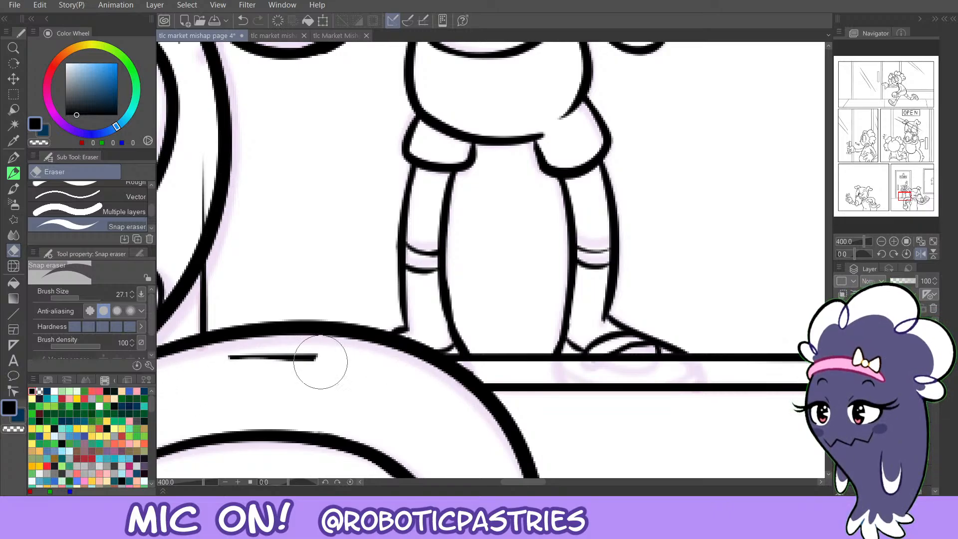
{"action": "left_click", "coordinate": [881, 242]}
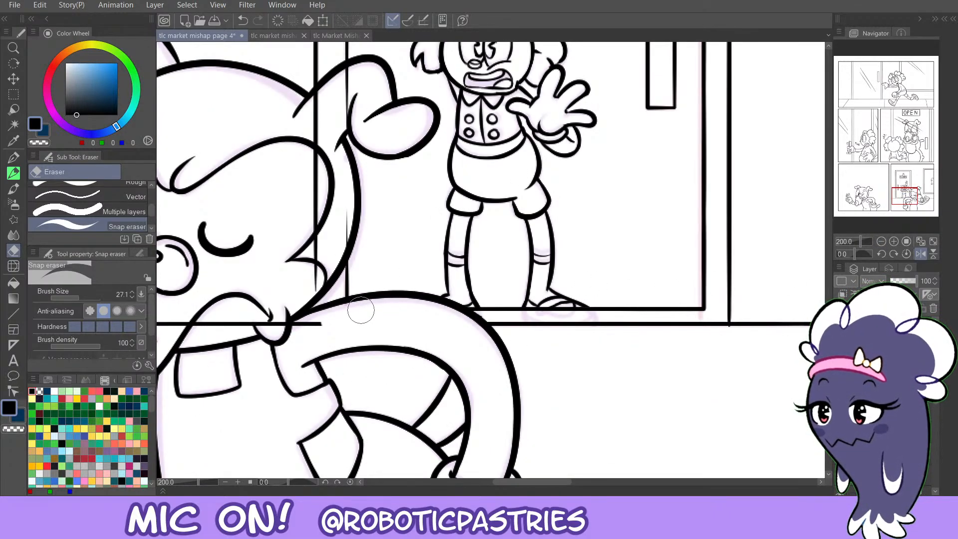
{"action": "mouse_move", "coordinate": [300, 333]}
{"action": "left_mouse_down"}
{"action": "mouse_move", "coordinate": [295, 296]}
{"action": "mouse_move", "coordinate": [343, 222]}
{"action": "mouse_move", "coordinate": [334, 250]}
{"action": "mouse_move", "coordinate": [310, 154]}
{"action": "mouse_move", "coordinate": [316, 110]}
{"action": "mouse_move", "coordinate": [350, 74]}
{"action": "mouse_move", "coordinate": [344, 127]}
{"action": "left_mouse_up"}
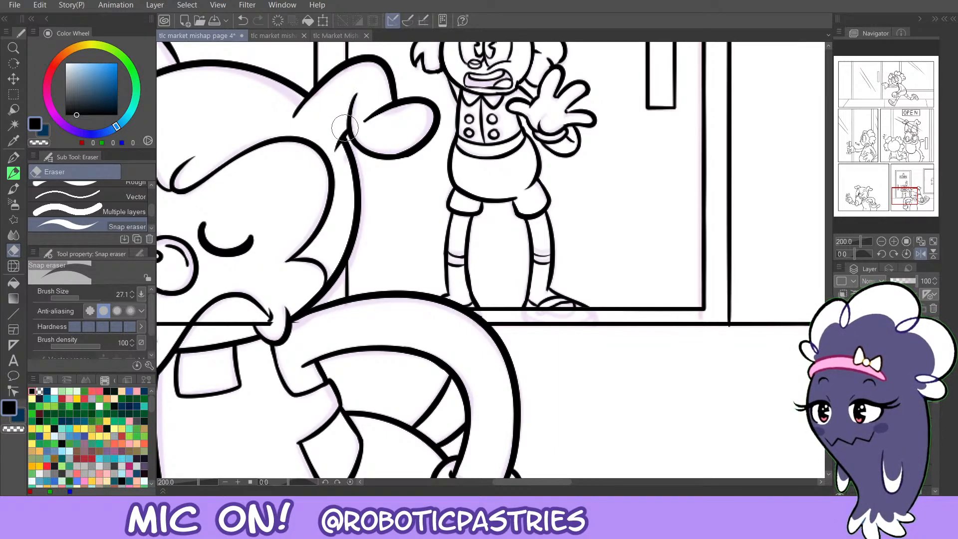
{"action": "left_click_drag", "start_coordinate": [898, 198], "coordinate": [918, 197]}
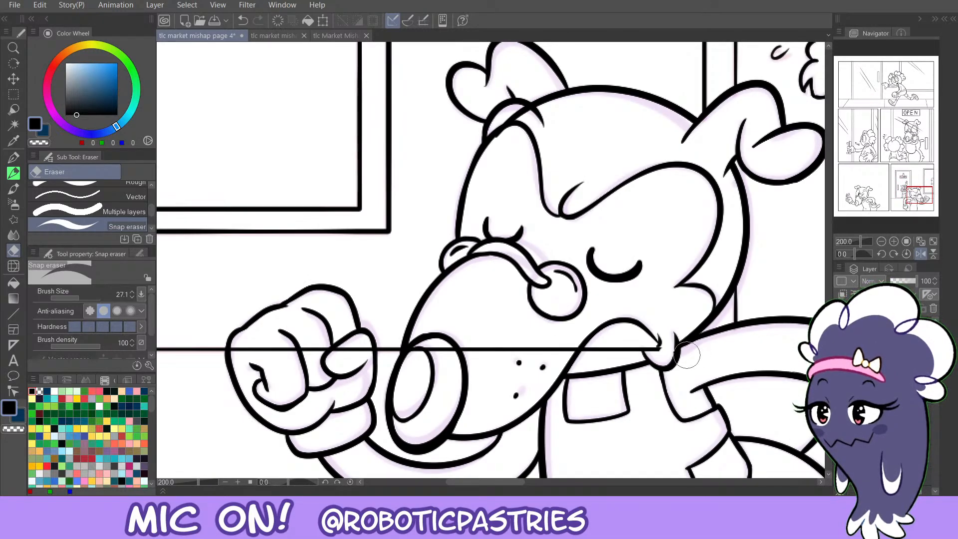
{"action": "mouse_move", "coordinate": [599, 340]}
{"action": "left_mouse_down"}
{"action": "mouse_move", "coordinate": [530, 339]}
{"action": "mouse_move", "coordinate": [572, 349]}
{"action": "mouse_move", "coordinate": [413, 345]}
{"action": "left_mouse_up"}
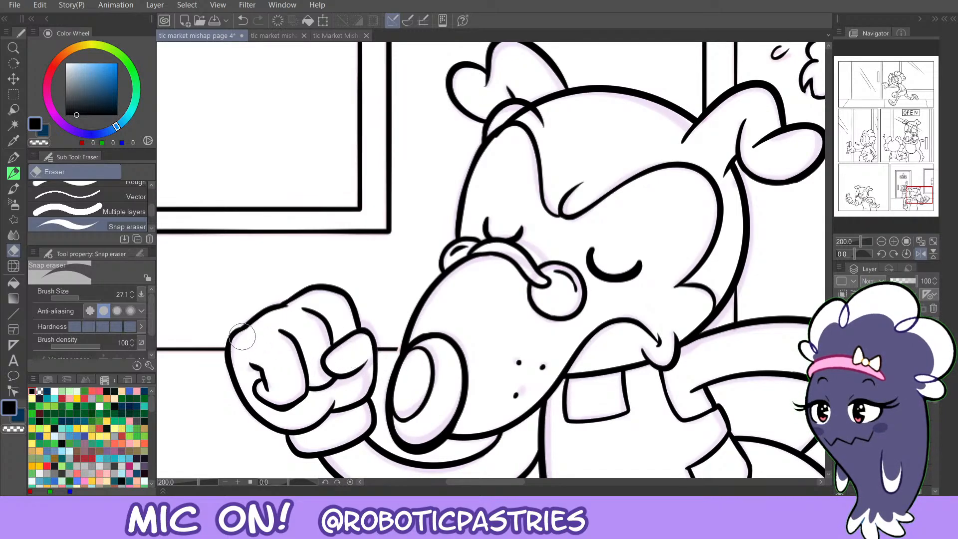
{"action": "left_click", "coordinate": [882, 242]}
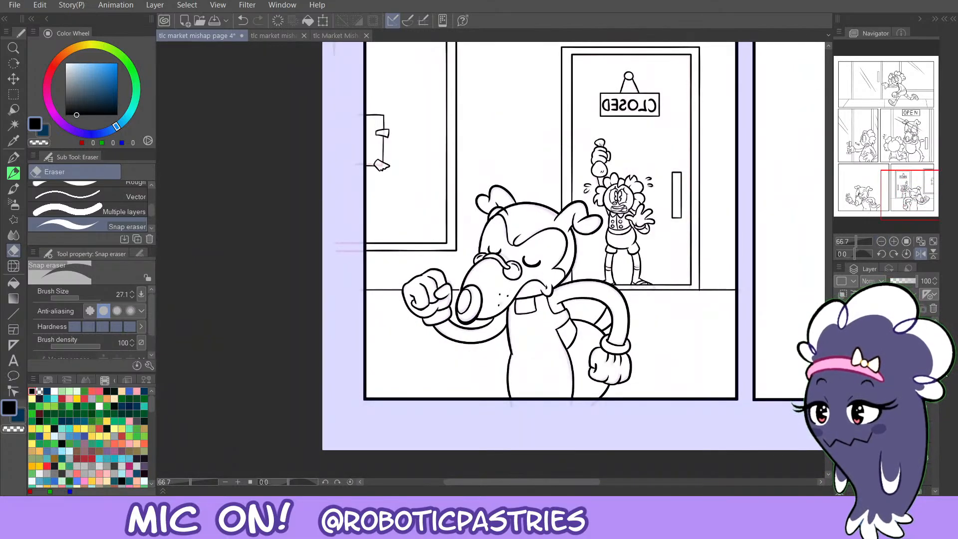
{"action": "left_click", "coordinate": [906, 251]}
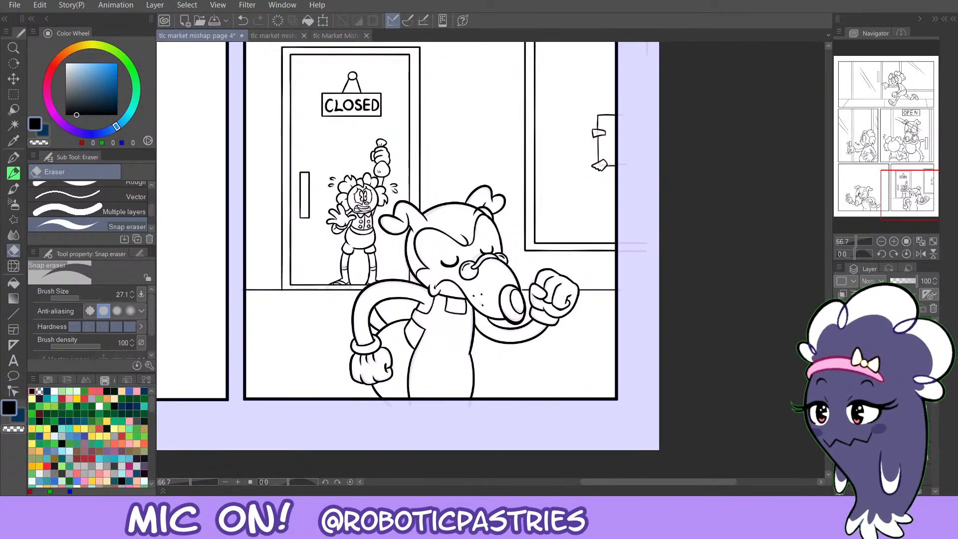
{"action": "left_click_drag", "start_coordinate": [911, 194], "coordinate": [906, 193]}
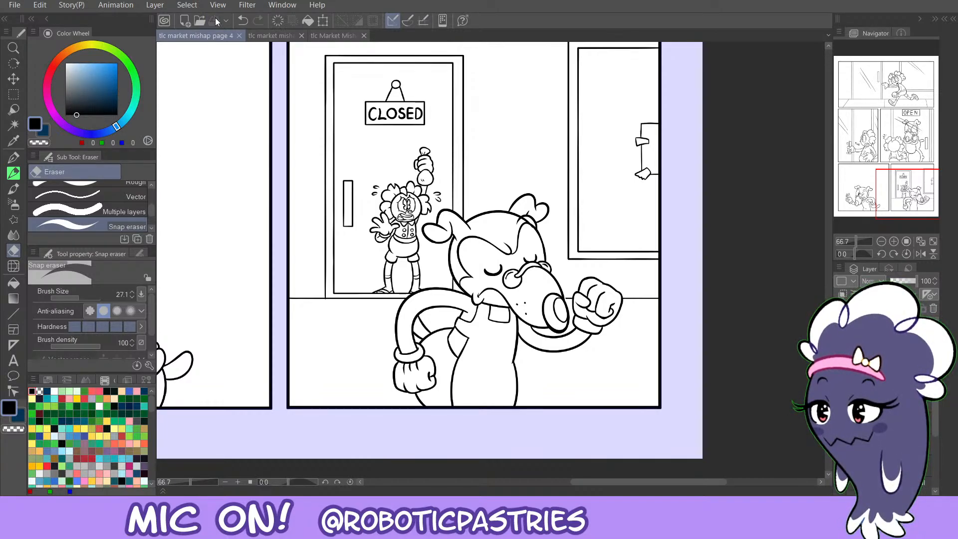
Fill the large dog character's nose with black in the last panel, leaving its highlight white.
{"action": "key", "text": "g"}
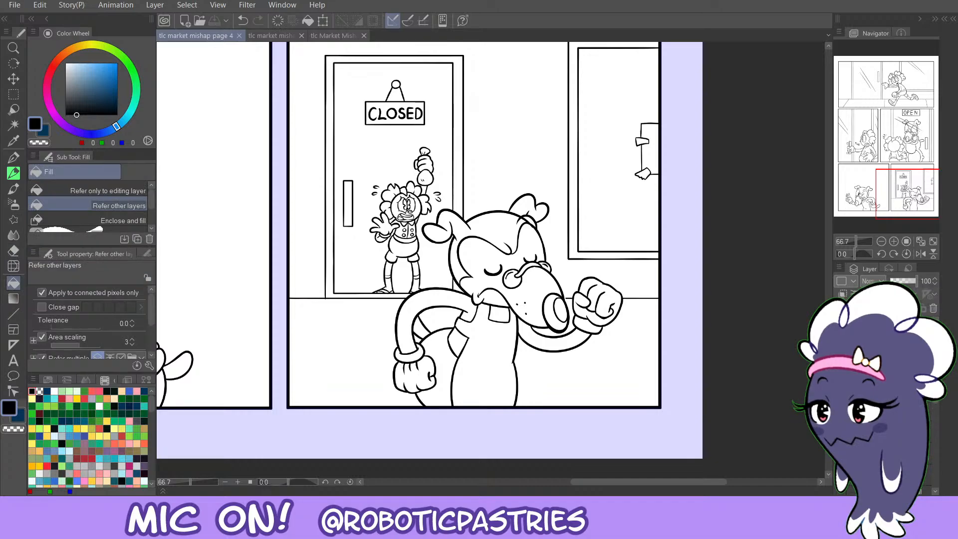
{"action": "left_click", "coordinate": [553, 314]}
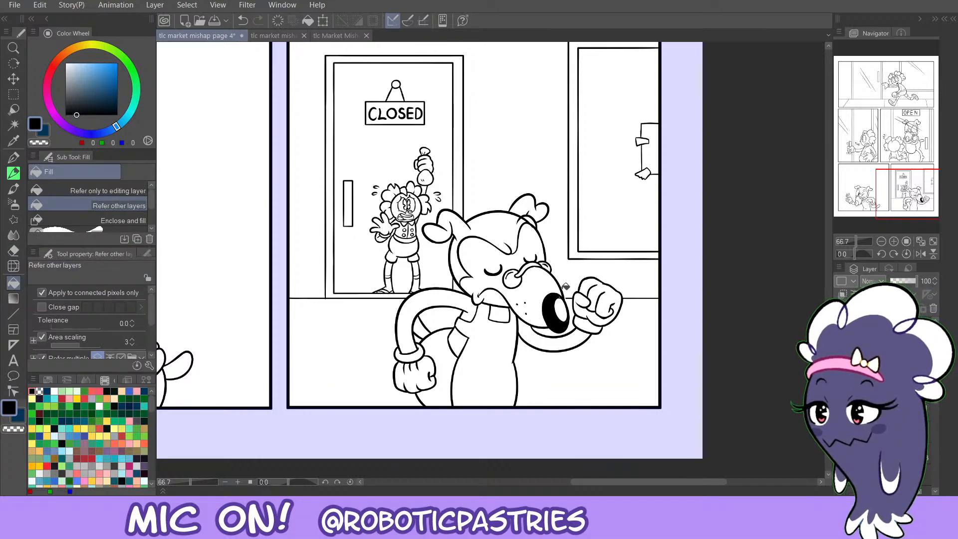
{"action": "key", "text": "p"}
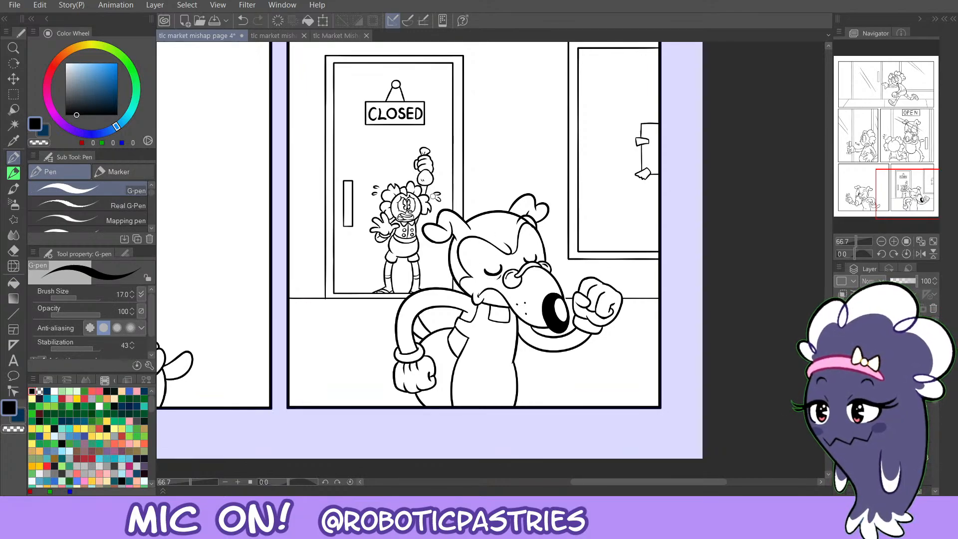
Fill the dog character's nose and both pupils with black in the panel with the OPEN sign.
{"action": "left_click", "coordinate": [881, 242]}
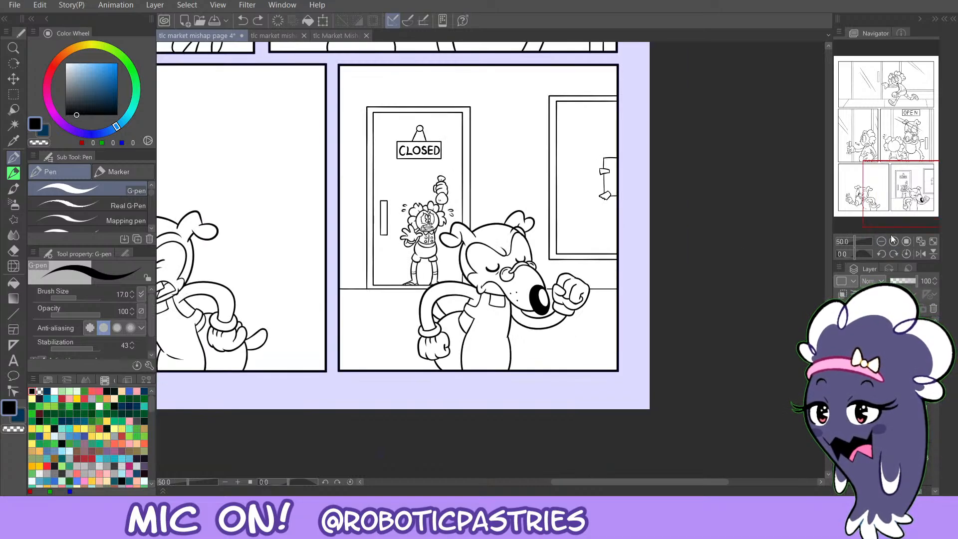
{"action": "left_click_drag", "start_coordinate": [902, 209], "coordinate": [880, 165]}
{"action": "key", "text": "g"}
{"action": "left_click", "coordinate": [583, 196]}
{"action": "left_click", "coordinate": [583, 142]}
{"action": "left_click", "coordinate": [604, 143]}
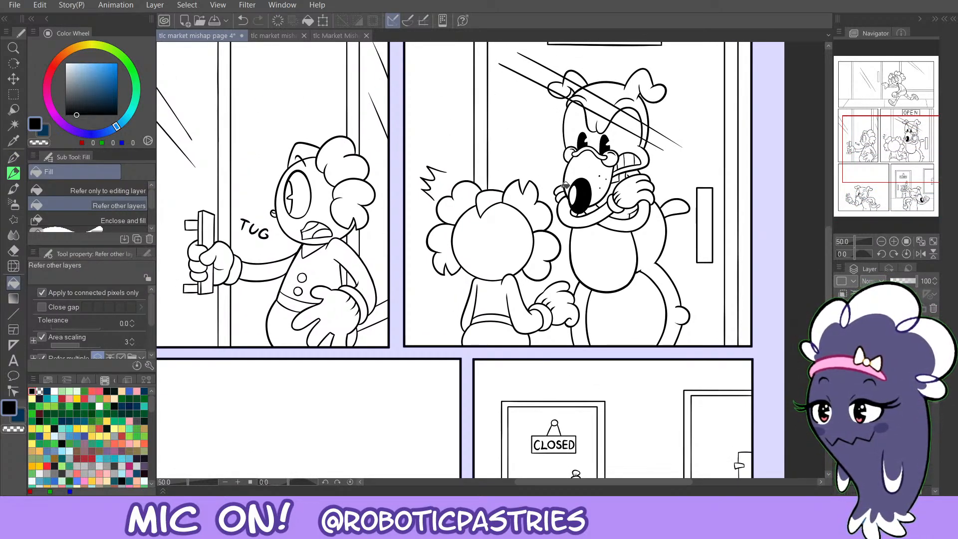
{"action": "key", "text": "p"}
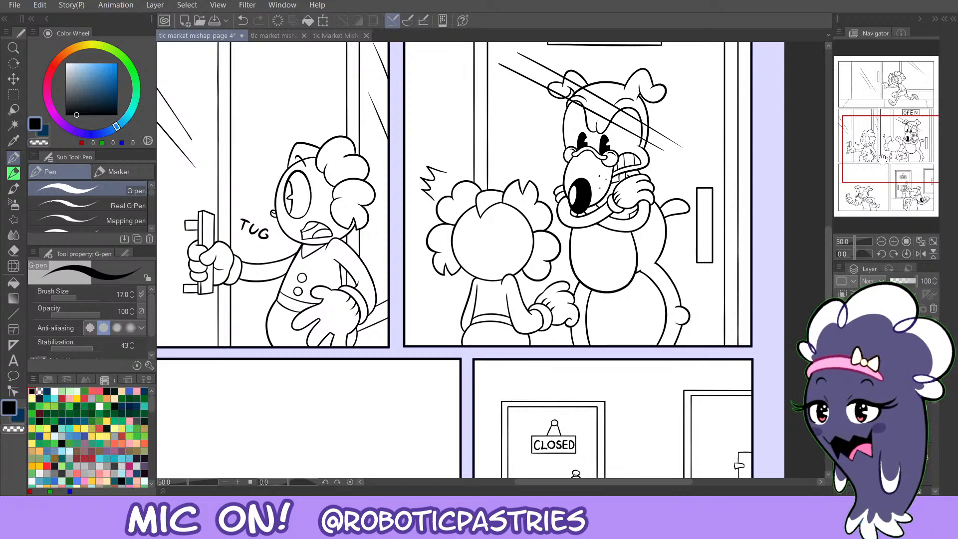
Fill the winking dog character's nose with black in the first panel of the bottom row.
{"action": "left_click_drag", "start_coordinate": [880, 158], "coordinate": [875, 120]}
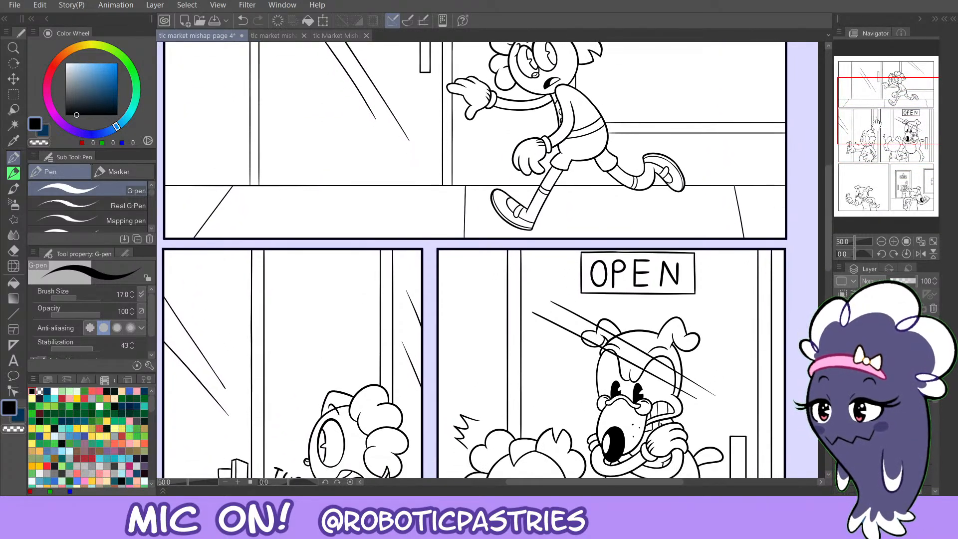
{"action": "left_click", "coordinate": [921, 241]}
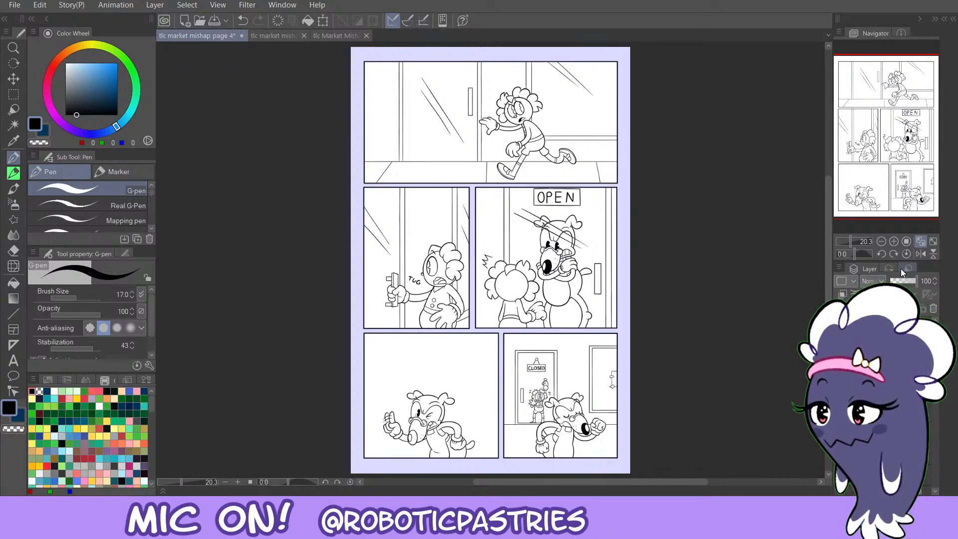
{"action": "left_click", "coordinate": [893, 240]}
{"action": "key", "text": "g"}
{"action": "left_click", "coordinate": [409, 431]}
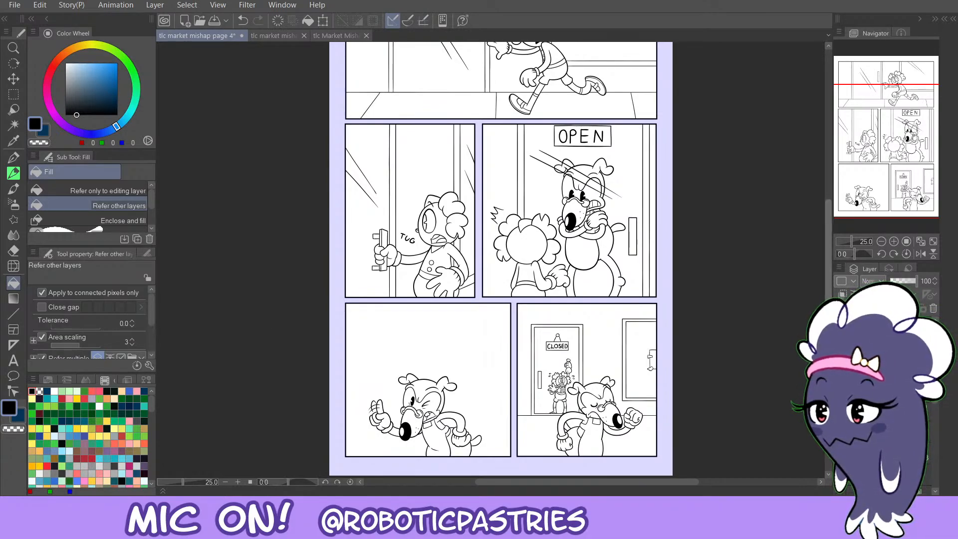
Look over the inked panels of page 4 from the running scene down to the bottom row.
{"action": "scroll", "coordinate": [823, 295], "scroll_direction": "up", "scroll_amount": 3}
{"action": "scroll", "coordinate": [828, 295], "scroll_direction": "down", "scroll_amount": 2}
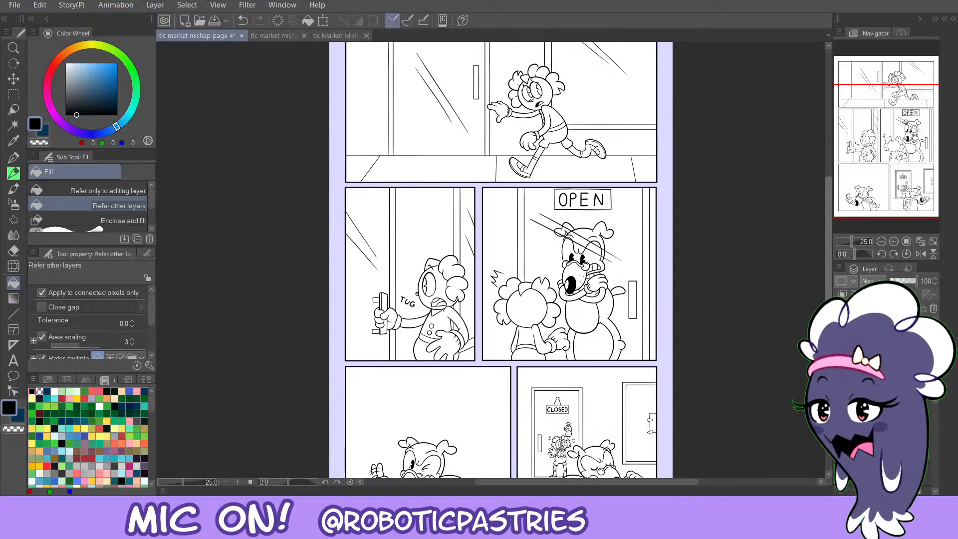
{"action": "scroll", "coordinate": [828, 295], "scroll_direction": "down", "scroll_amount": 2}
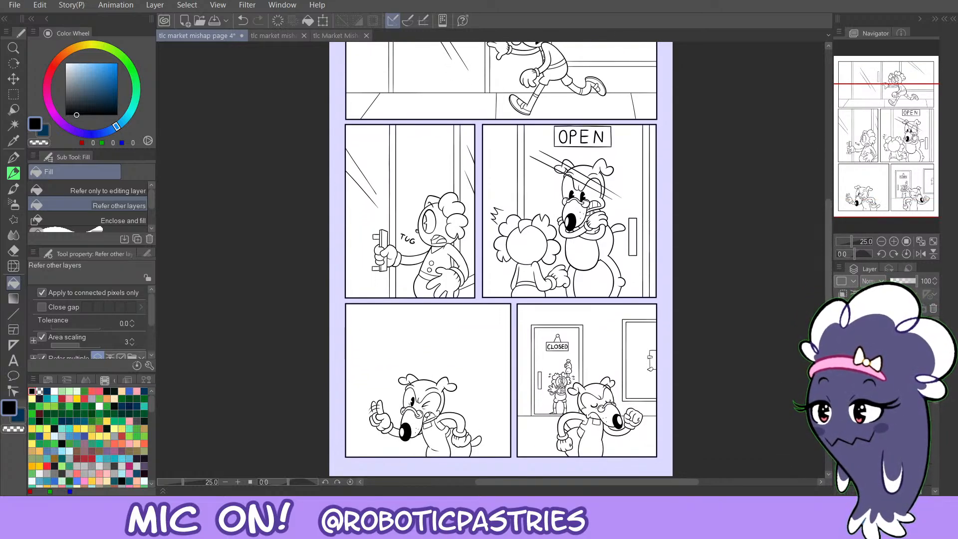
{"action": "left_click", "coordinate": [894, 241]}
{"action": "left_click_drag", "start_coordinate": [893, 173], "coordinate": [888, 195]}
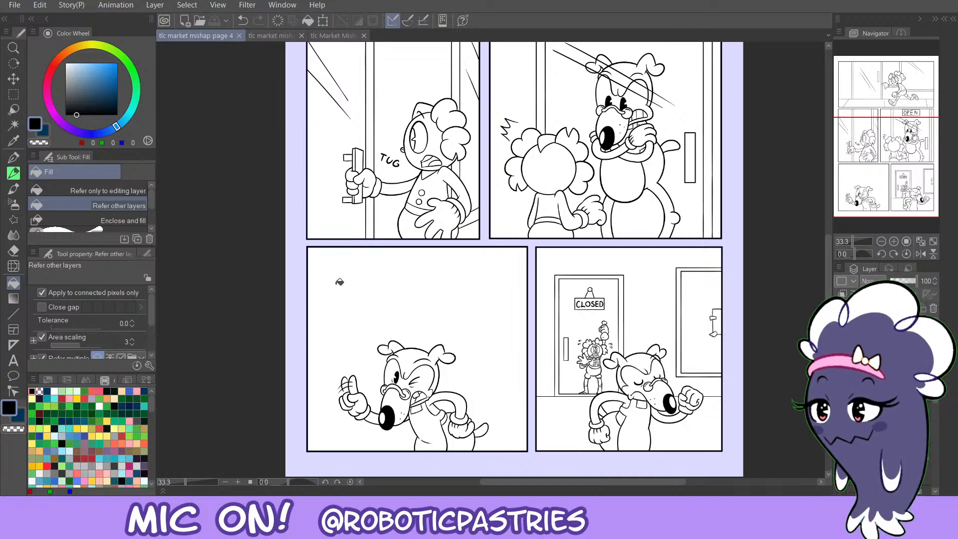
{"action": "left_click_drag", "start_coordinate": [893, 173], "coordinate": [879, 103]}
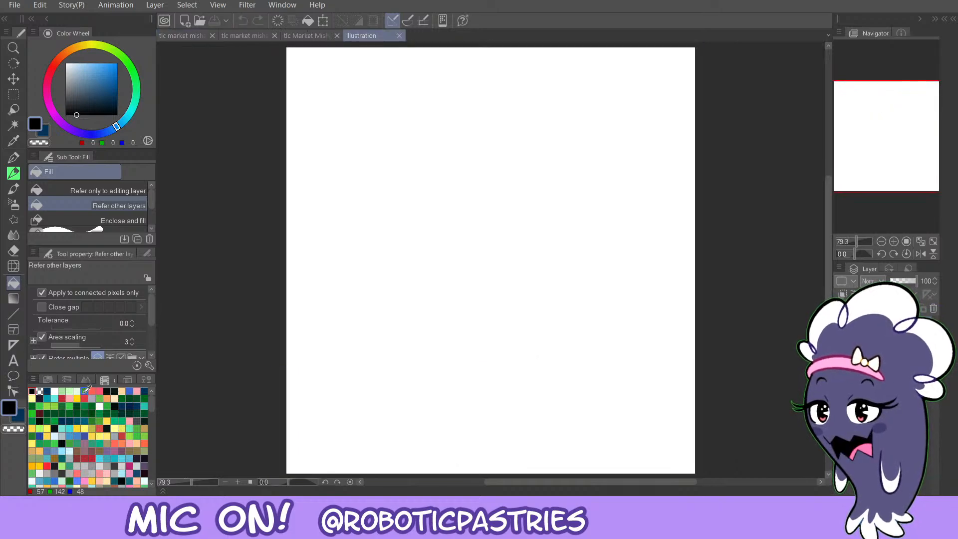
Set the drawing colour to green (57, 142, 48) and choose the 6B pencil.
{"action": "left_click", "coordinate": [84, 391]}
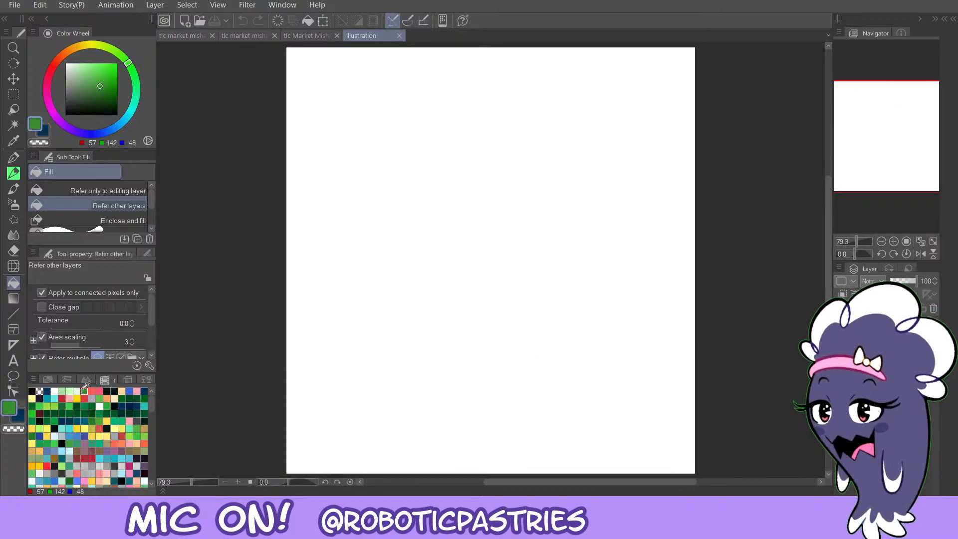
{"action": "left_click", "coordinate": [15, 172]}
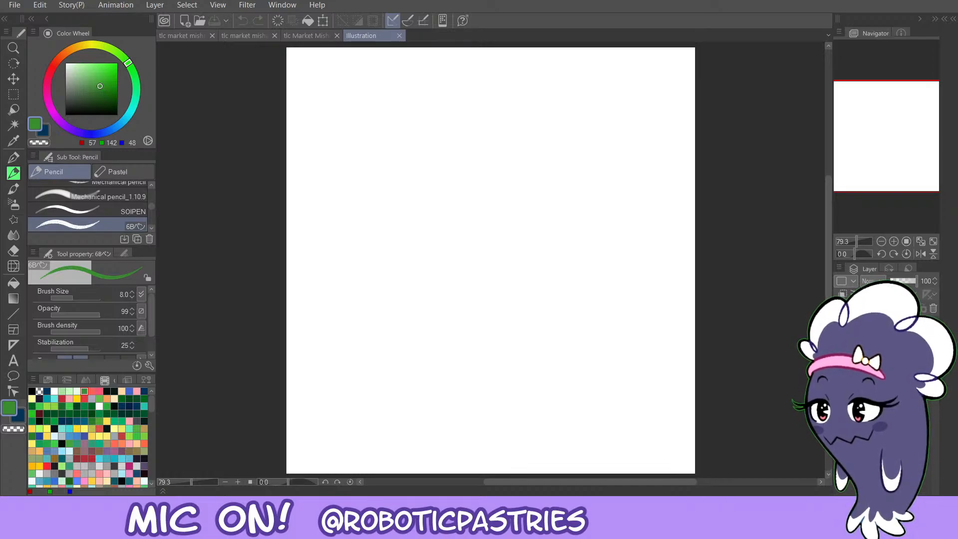
Look over comic page 4 with the whole page fitted in view.
{"action": "left_click", "coordinate": [180, 34]}
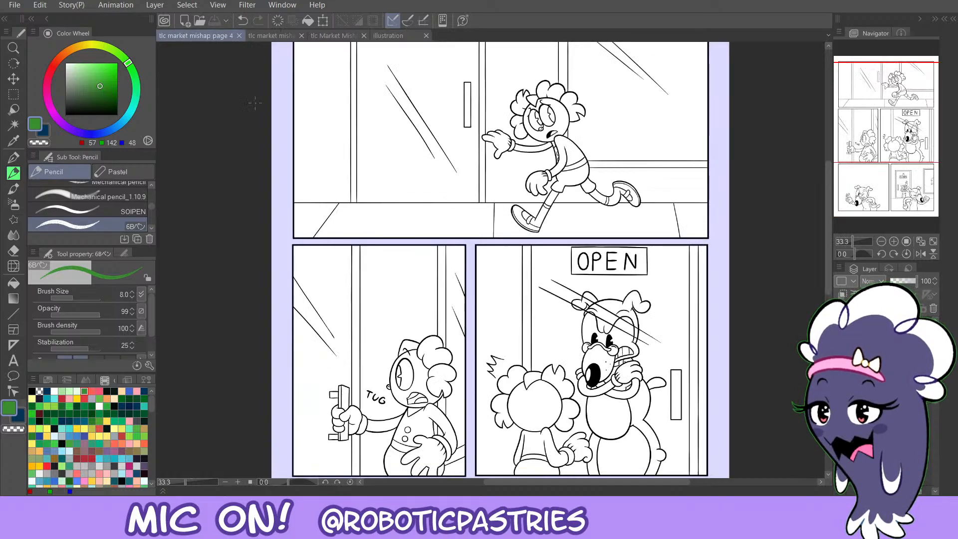
{"action": "left_click", "coordinate": [880, 241]}
{"action": "left_click", "coordinate": [884, 128]}
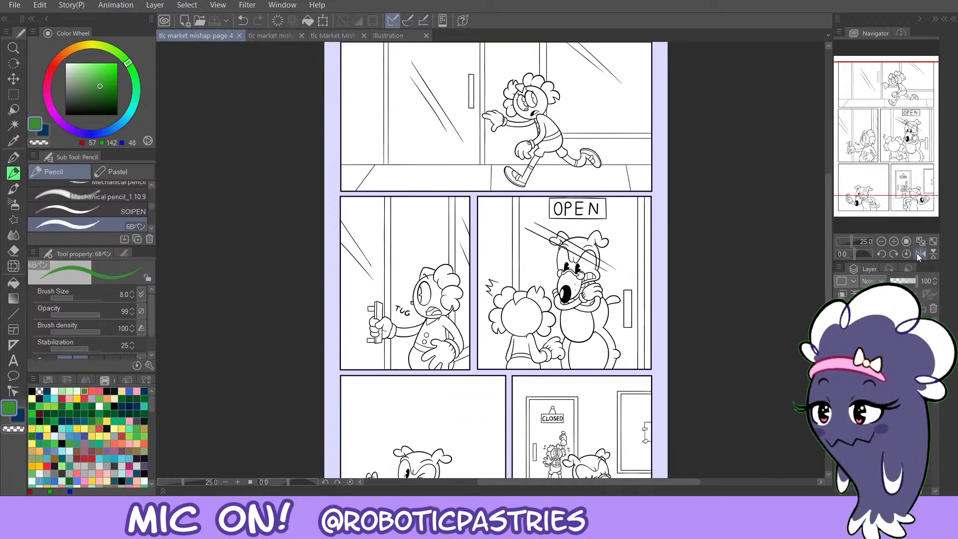
{"action": "left_click", "coordinate": [922, 242]}
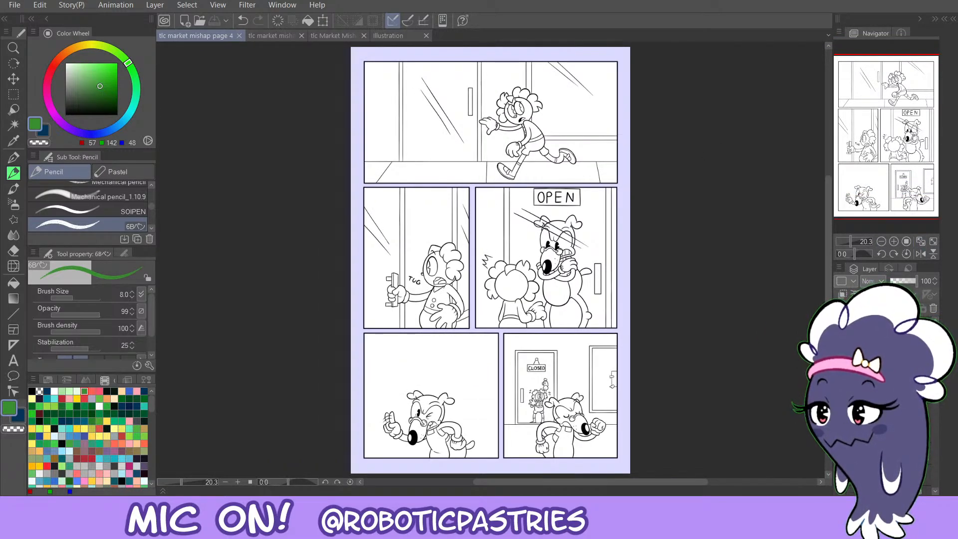
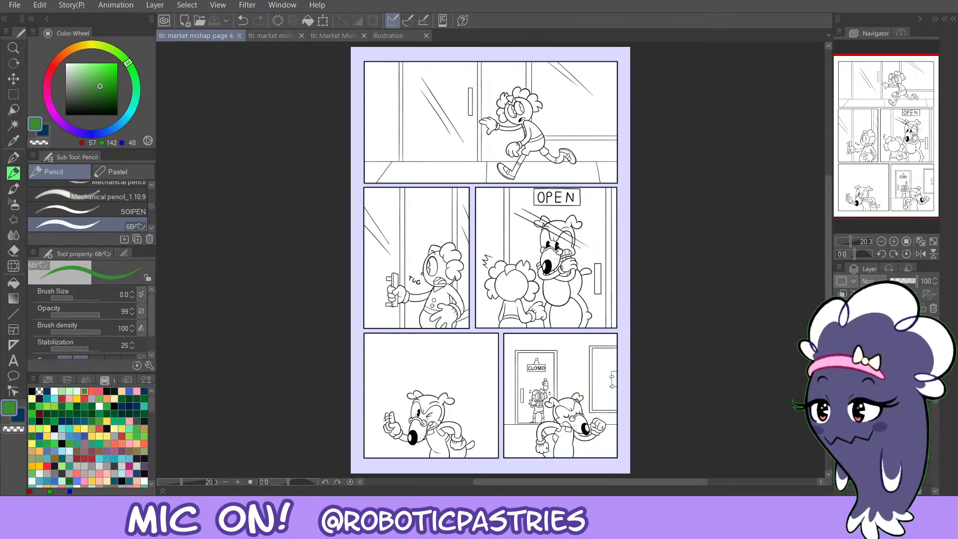
Paste the SpongeBob reference image into the blank illustration, shrink it and place it in the canvas's upper right corner.
{"action": "key", "text": "ctrl+v"}
{"action": "key", "text": "ctrl+z"}
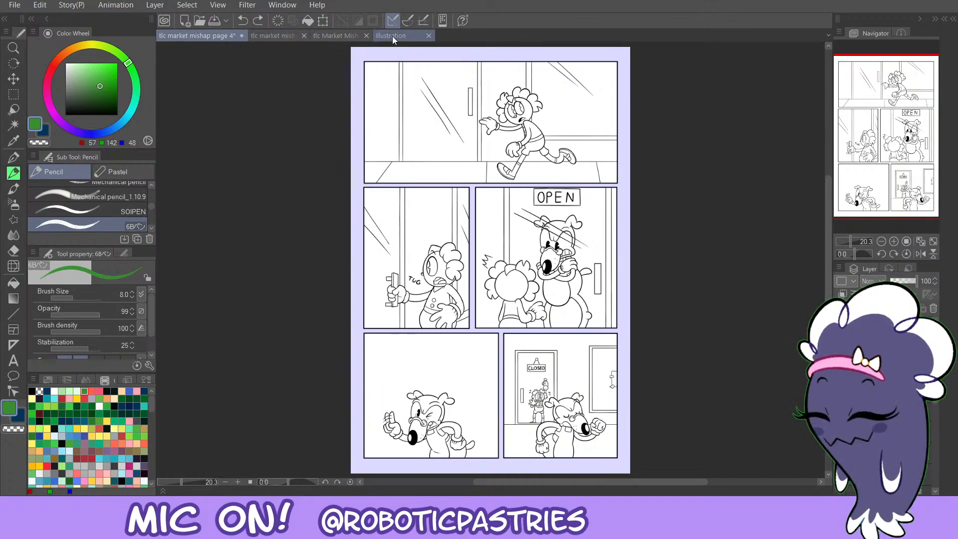
{"action": "left_click", "coordinate": [391, 36]}
{"action": "key", "text": "ctrl+v"}
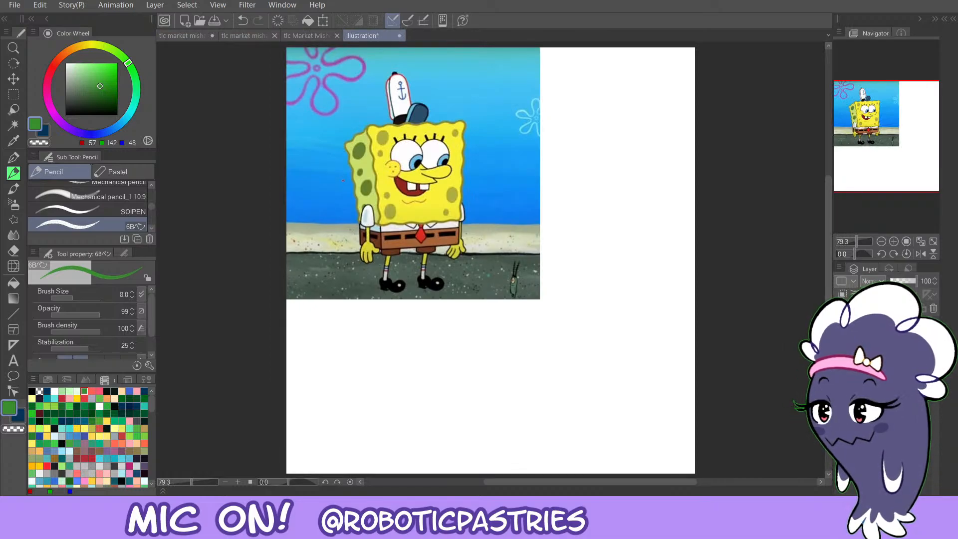
{"action": "key", "text": "ctrl+t"}
{"action": "left_click_drag", "start_coordinate": [413, 299], "coordinate": [565, 183]}
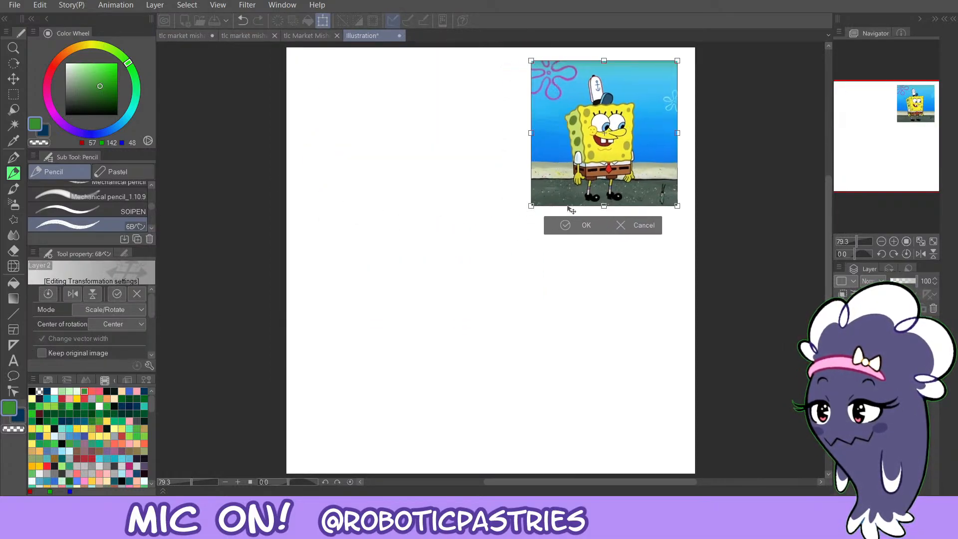
{"action": "key", "text": "Return"}
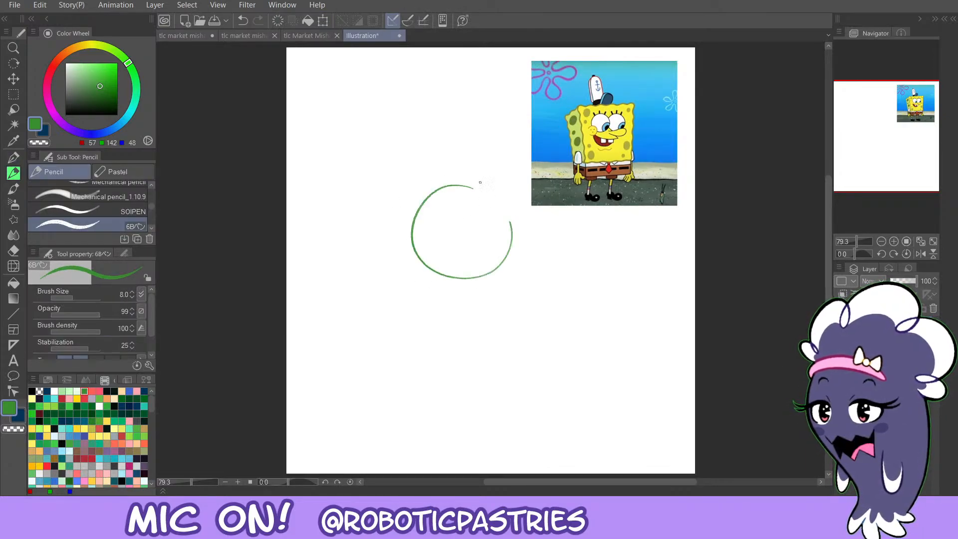
Sketch a round green head outline near the canvas centre with a small oval nose inside, leaving out the mouth.
{"action": "left_click_drag", "start_coordinate": [479, 182], "coordinate": [510, 220]}
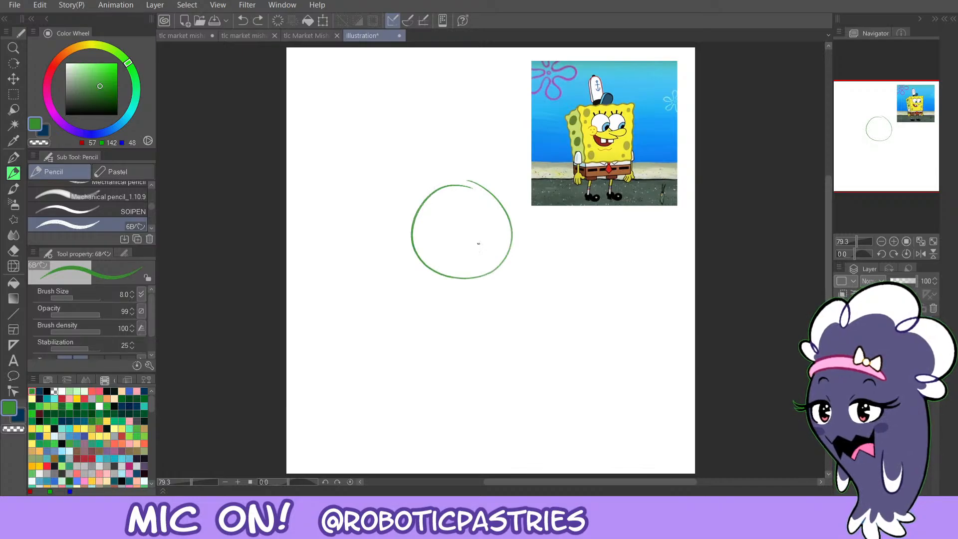
{"action": "mouse_move", "coordinate": [480, 243]}
{"action": "left_mouse_down"}
{"action": "mouse_move", "coordinate": [440, 265]}
{"action": "mouse_move", "coordinate": [448, 269]}
{"action": "mouse_move", "coordinate": [460, 256]}
{"action": "mouse_move", "coordinate": [433, 261]}
{"action": "mouse_move", "coordinate": [464, 263]}
{"action": "left_mouse_up"}
{"action": "key", "text": "ctrl+z"}
{"action": "key", "text": "ctrl+z"}
{"action": "key", "text": "ctrl+z"}
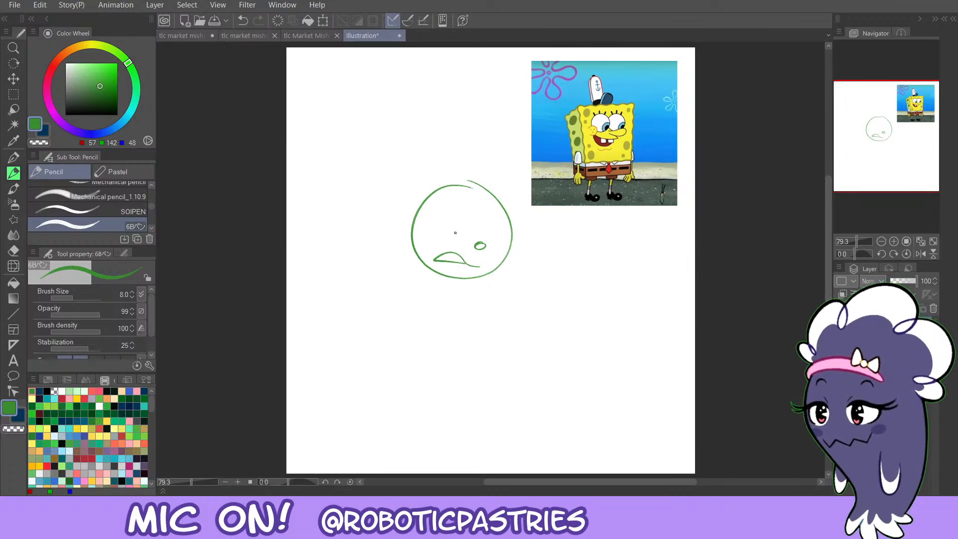
{"action": "key", "text": "ctrl+z"}
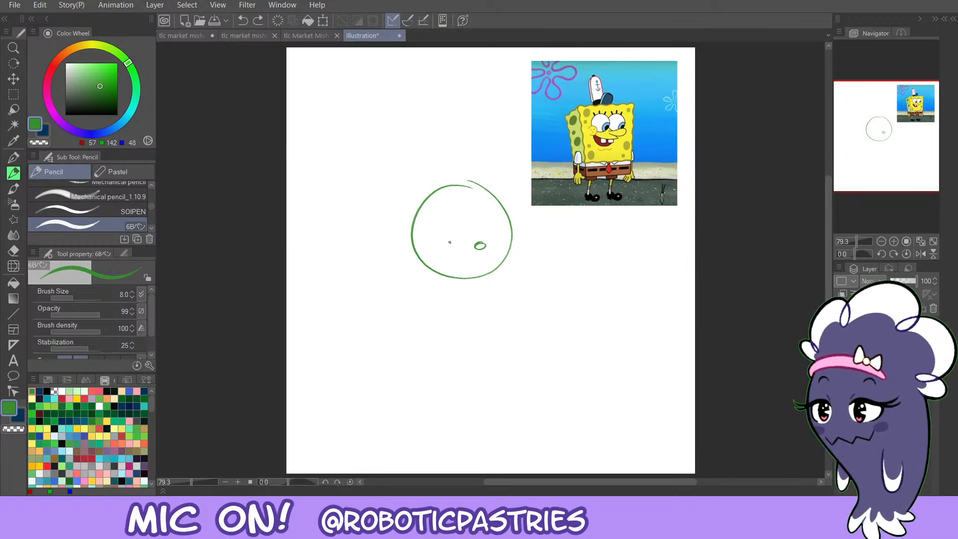
{"action": "left_click_drag", "start_coordinate": [439, 243], "coordinate": [491, 258]}
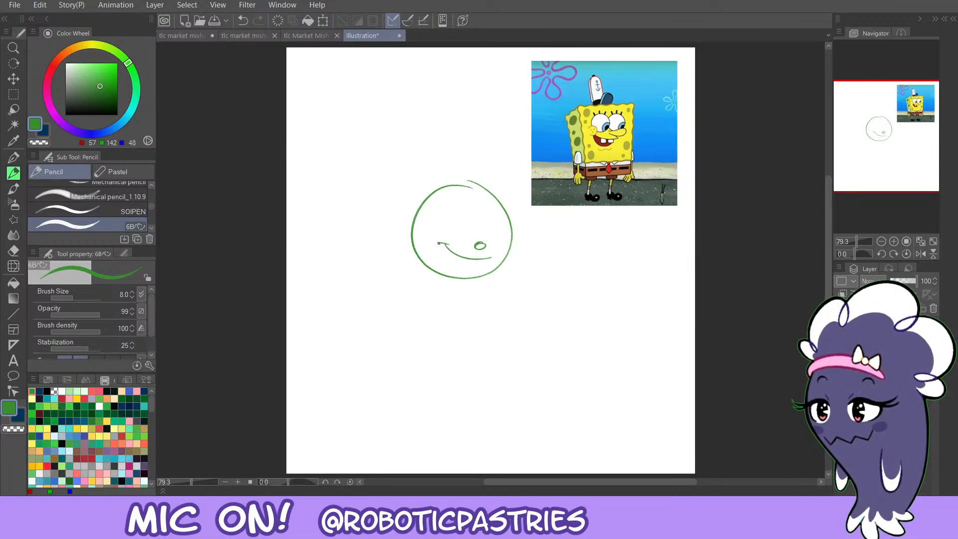
{"action": "mouse_move", "coordinate": [438, 245]}
{"action": "left_mouse_down"}
{"action": "mouse_move", "coordinate": [470, 272]}
{"action": "mouse_move", "coordinate": [439, 255]}
{"action": "mouse_move", "coordinate": [485, 260]}
{"action": "left_mouse_up"}
{"action": "key", "text": "ctrl+z"}
{"action": "left_click_drag", "start_coordinate": [430, 273], "coordinate": [418, 297]}
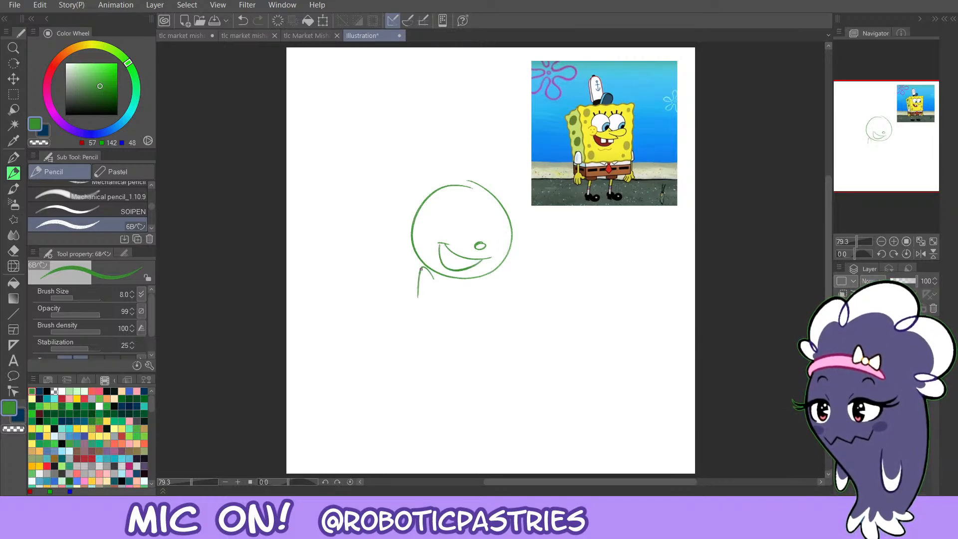
{"action": "key", "text": "ctrl+z"}
{"action": "key", "text": "ctrl+z"}
{"action": "key", "text": "ctrl+z"}
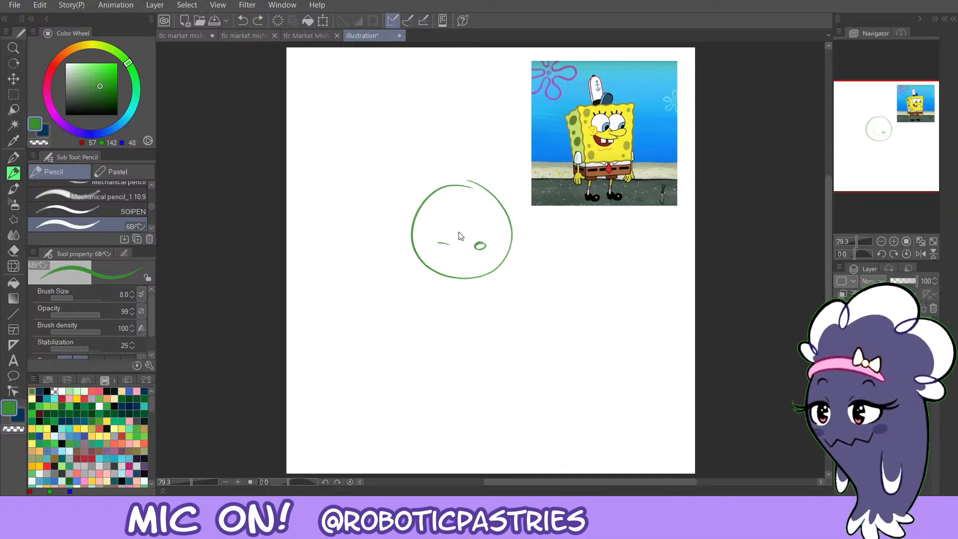
Erase the stray mouth line and the overshooting stroke at the top of the head circle.
{"action": "key", "text": "e"}
{"action": "left_click_drag", "start_coordinate": [464, 179], "coordinate": [475, 181]}
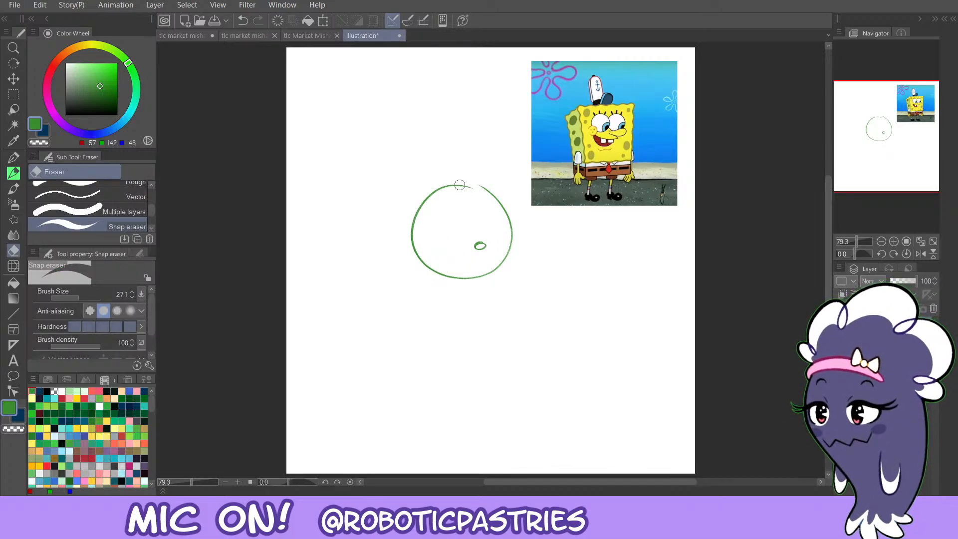
{"action": "key", "text": "p"}
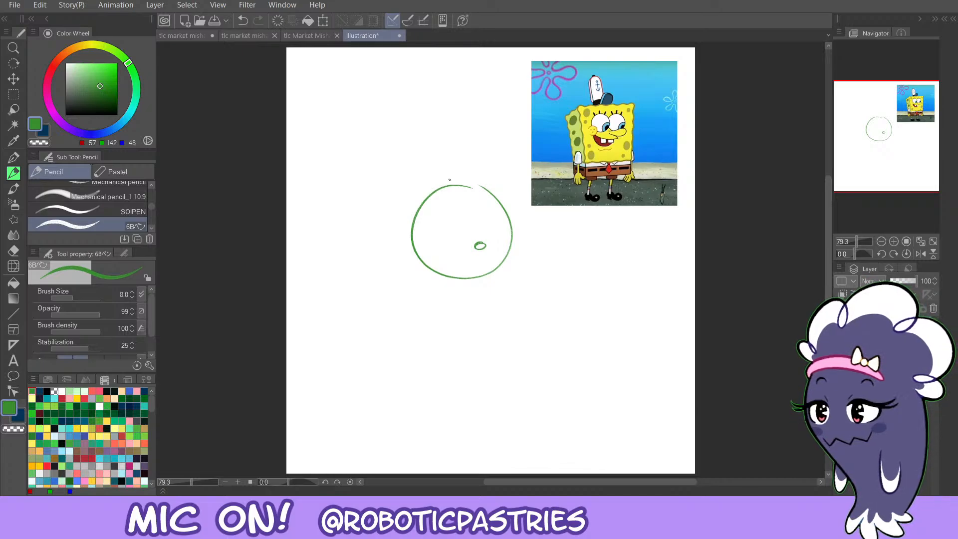
Sketch rounded, scalloped hair curls from the top of the head down its left side.
{"action": "mouse_move", "coordinate": [449, 180]}
{"action": "left_mouse_down"}
{"action": "mouse_move", "coordinate": [486, 209]}
{"action": "mouse_move", "coordinate": [457, 185]}
{"action": "mouse_move", "coordinate": [470, 168]}
{"action": "mouse_move", "coordinate": [474, 197]}
{"action": "mouse_move", "coordinate": [442, 182]}
{"action": "mouse_move", "coordinate": [439, 157]}
{"action": "mouse_move", "coordinate": [411, 177]}
{"action": "left_mouse_up"}
{"action": "key", "text": "ctrl+z"}
{"action": "mouse_move", "coordinate": [410, 174]}
{"action": "left_mouse_down"}
{"action": "mouse_move", "coordinate": [402, 211]}
{"action": "mouse_move", "coordinate": [408, 197]}
{"action": "mouse_move", "coordinate": [388, 179]}
{"action": "mouse_move", "coordinate": [411, 175]}
{"action": "mouse_move", "coordinate": [419, 152]}
{"action": "mouse_move", "coordinate": [442, 185]}
{"action": "mouse_move", "coordinate": [410, 182]}
{"action": "mouse_move", "coordinate": [385, 195]}
{"action": "mouse_move", "coordinate": [418, 198]}
{"action": "mouse_move", "coordinate": [391, 205]}
{"action": "mouse_move", "coordinate": [417, 172]}
{"action": "mouse_move", "coordinate": [450, 186]}
{"action": "mouse_move", "coordinate": [392, 215]}
{"action": "mouse_move", "coordinate": [409, 176]}
{"action": "mouse_move", "coordinate": [382, 192]}
{"action": "mouse_move", "coordinate": [407, 177]}
{"action": "mouse_move", "coordinate": [450, 181]}
{"action": "mouse_move", "coordinate": [416, 146]}
{"action": "mouse_move", "coordinate": [422, 176]}
{"action": "mouse_move", "coordinate": [449, 184]}
{"action": "mouse_move", "coordinate": [413, 169]}
{"action": "mouse_move", "coordinate": [391, 178]}
{"action": "mouse_move", "coordinate": [414, 203]}
{"action": "mouse_move", "coordinate": [381, 240]}
{"action": "mouse_move", "coordinate": [402, 249]}
{"action": "left_mouse_up"}
{"action": "key", "text": "ctrl+z"}
{"action": "key", "text": "ctrl+z"}
{"action": "key", "text": "ctrl+z"}
{"action": "key", "text": "ctrl+z"}
{"action": "key", "text": "ctrl+z"}
{"action": "key", "text": "ctrl+z"}
{"action": "key", "text": "ctrl+z"}
{"action": "key", "text": "ctrl+z"}
{"action": "key", "text": "ctrl+z"}
{"action": "key", "text": "ctrl+z"}
{"action": "key", "text": "ctrl+z"}
{"action": "key", "text": "ctrl+z"}
{"action": "mouse_move", "coordinate": [418, 209]}
{"action": "left_mouse_down"}
{"action": "mouse_move", "coordinate": [384, 213]}
{"action": "mouse_move", "coordinate": [377, 224]}
{"action": "mouse_move", "coordinate": [422, 274]}
{"action": "left_mouse_up"}
{"action": "key", "text": "ctrl+z"}
Sketch the remaining hair curls down the head's right side and a short body line below the head.
{"action": "mouse_move", "coordinate": [463, 161]}
{"action": "left_mouse_down"}
{"action": "mouse_move", "coordinate": [495, 179]}
{"action": "mouse_move", "coordinate": [505, 205]}
{"action": "left_mouse_up"}
{"action": "key", "text": "ctrl+z"}
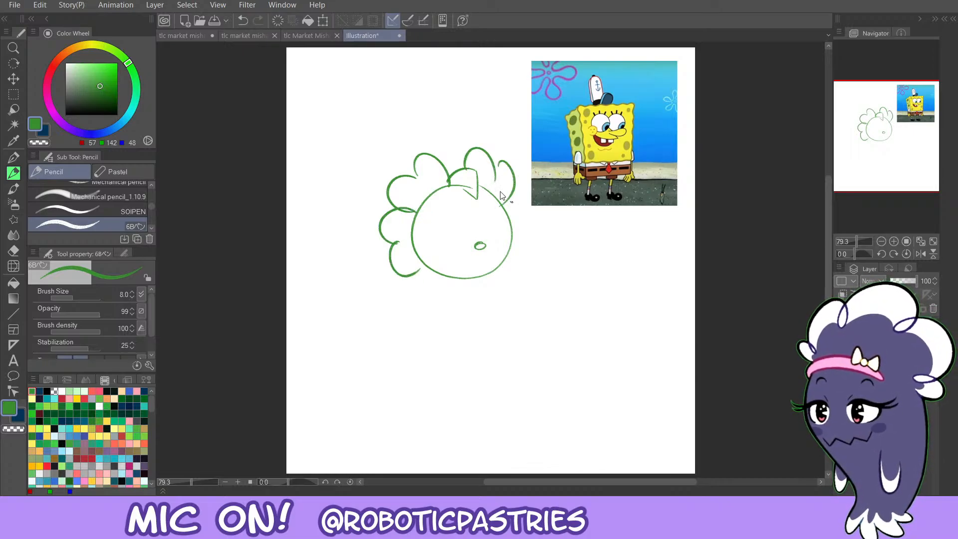
{"action": "key", "text": "ctrl+z"}
{"action": "mouse_move", "coordinate": [495, 162]}
{"action": "left_mouse_down"}
{"action": "mouse_move", "coordinate": [504, 165]}
{"action": "mouse_move", "coordinate": [505, 204]}
{"action": "mouse_move", "coordinate": [537, 218]}
{"action": "mouse_move", "coordinate": [510, 257]}
{"action": "mouse_move", "coordinate": [533, 229]}
{"action": "left_mouse_up"}
{"action": "key", "text": "ctrl+z"}
{"action": "key", "text": "ctrl+z"}
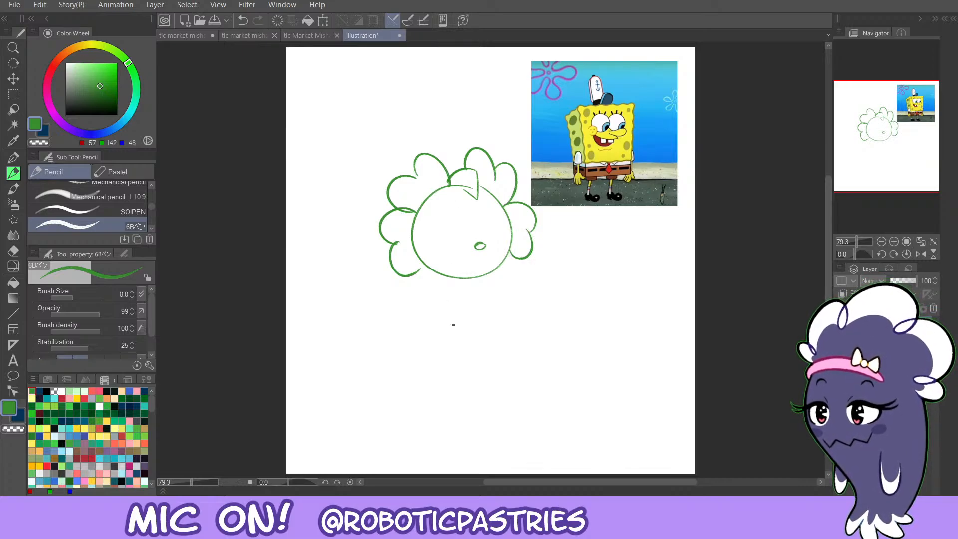
{"action": "mouse_move", "coordinate": [449, 286]}
{"action": "left_mouse_down"}
{"action": "mouse_move", "coordinate": [424, 323]}
{"action": "mouse_move", "coordinate": [430, 316]}
{"action": "left_mouse_up"}
{"action": "key", "text": "ctrl+z"}
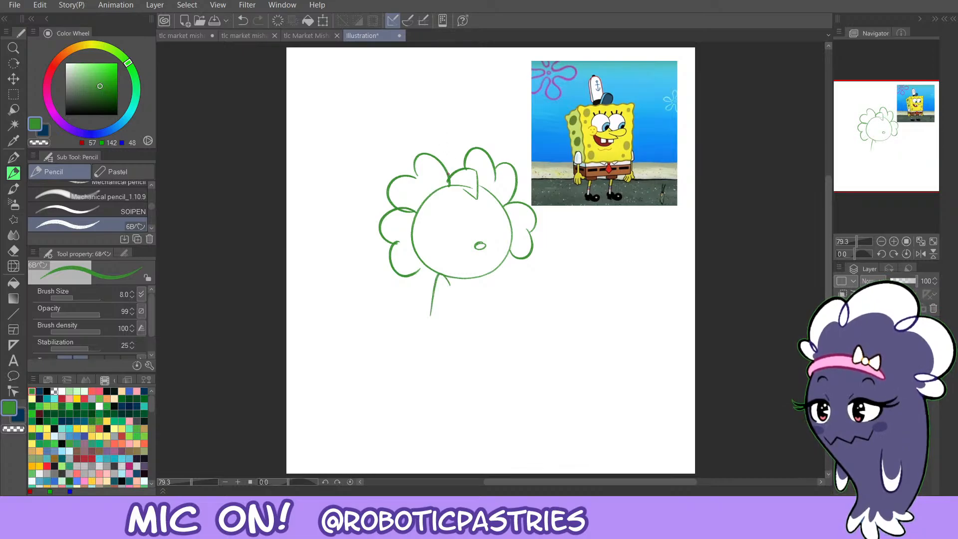
Sketch a tall tilted hat with an upturned brim on top of the hair, modelled on the reference's hat.
{"action": "mouse_move", "coordinate": [448, 174]}
{"action": "left_mouse_down"}
{"action": "mouse_move", "coordinate": [467, 170]}
{"action": "mouse_move", "coordinate": [460, 147]}
{"action": "mouse_move", "coordinate": [464, 173]}
{"action": "mouse_move", "coordinate": [440, 128]}
{"action": "mouse_move", "coordinate": [428, 159]}
{"action": "left_mouse_up"}
{"action": "key", "text": "ctrl+z"}
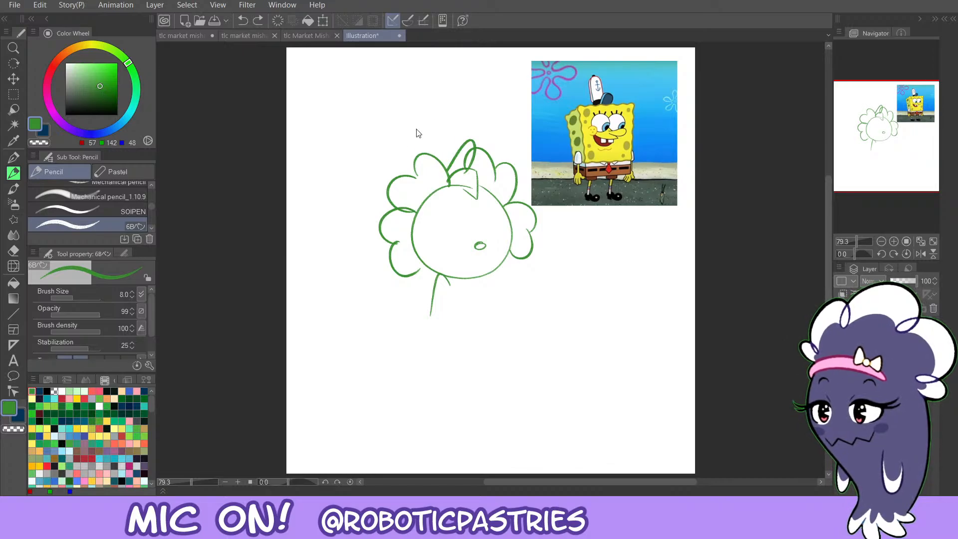
{"action": "key", "text": "e"}
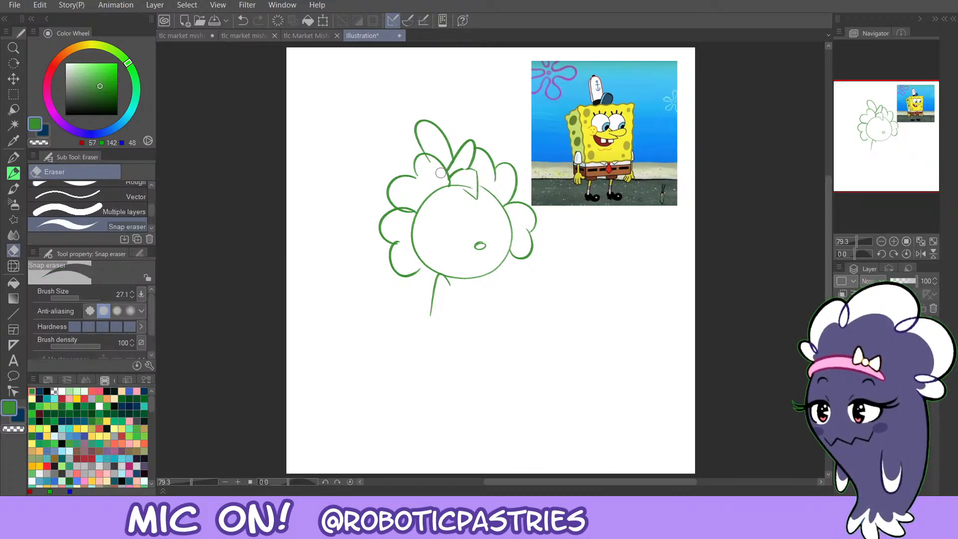
{"action": "key", "text": "p"}
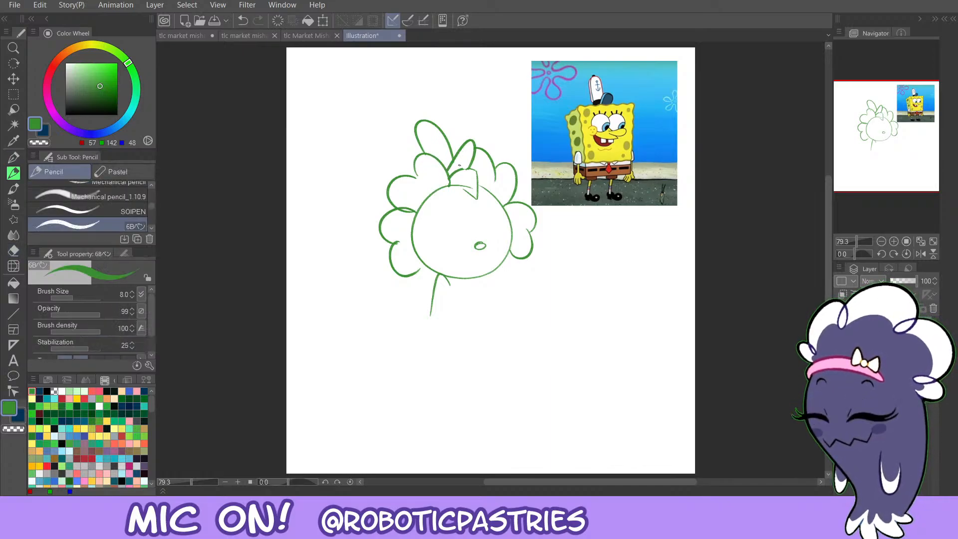
Strengthen the forelock and the lower right of the head outline, tidying the line beneath the forelock.
{"action": "key", "text": "ctrl+z"}
{"action": "mouse_move", "coordinate": [459, 171]}
{"action": "left_mouse_down"}
{"action": "mouse_move", "coordinate": [478, 172]}
{"action": "mouse_move", "coordinate": [480, 186]}
{"action": "mouse_move", "coordinate": [461, 188]}
{"action": "mouse_move", "coordinate": [472, 195]}
{"action": "left_mouse_up"}
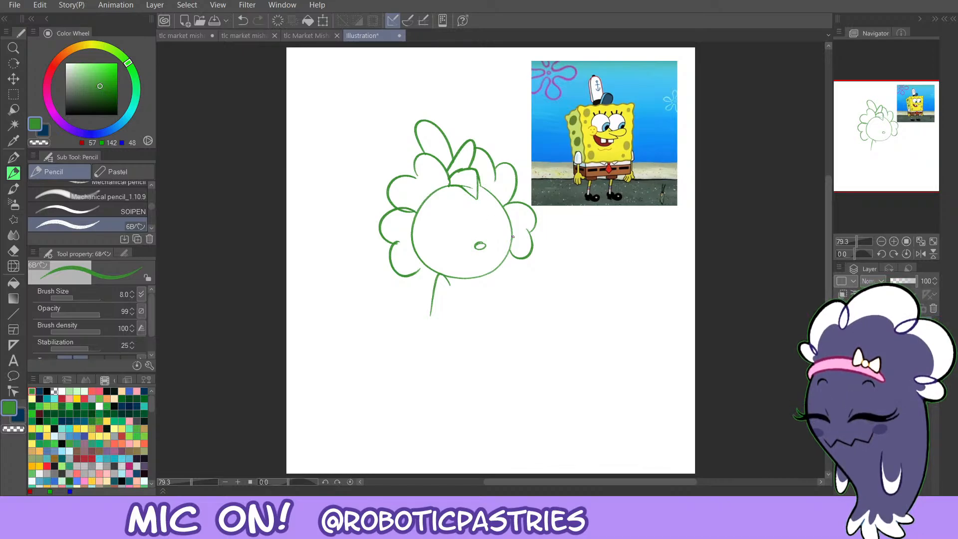
{"action": "mouse_move", "coordinate": [513, 237]}
{"action": "left_mouse_down"}
{"action": "mouse_move", "coordinate": [500, 272]}
{"action": "mouse_move", "coordinate": [468, 279]}
{"action": "left_mouse_up"}
{"action": "key", "text": "ctrl+z"}
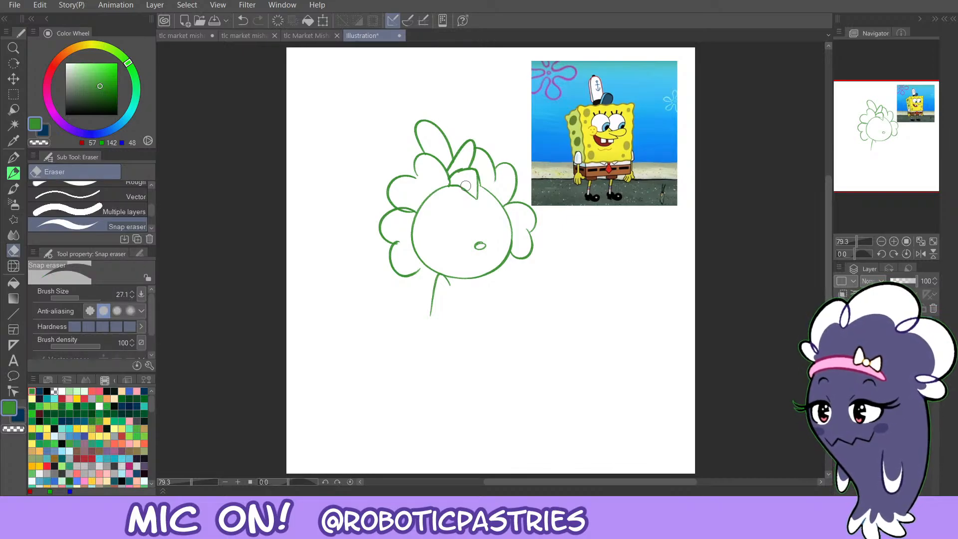
{"action": "mouse_move", "coordinate": [453, 186]}
{"action": "left_mouse_down"}
{"action": "mouse_move", "coordinate": [476, 200]}
{"action": "mouse_move", "coordinate": [479, 186]}
{"action": "left_mouse_up"}
{"action": "key", "text": "ctrl+z"}
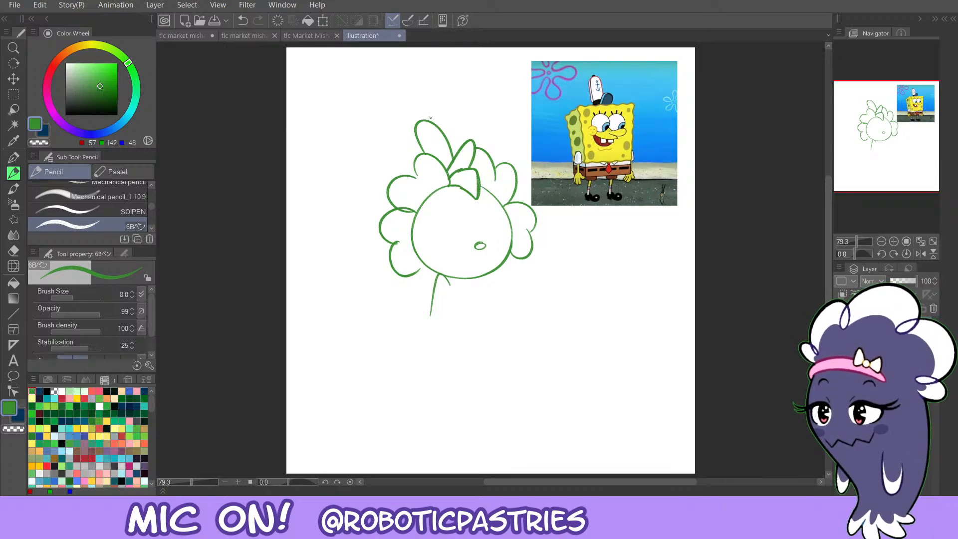
Add the tip button, inner edge, anchor emblem and dark band to the hat.
{"action": "mouse_move", "coordinate": [416, 123]}
{"action": "left_mouse_down"}
{"action": "mouse_move", "coordinate": [430, 154]}
{"action": "mouse_move", "coordinate": [418, 121]}
{"action": "mouse_move", "coordinate": [438, 152]}
{"action": "mouse_move", "coordinate": [432, 134]}
{"action": "mouse_move", "coordinate": [435, 145]}
{"action": "mouse_move", "coordinate": [441, 134]}
{"action": "mouse_move", "coordinate": [448, 165]}
{"action": "left_mouse_up"}
{"action": "key", "text": "ctrl+z"}
{"action": "key", "text": "ctrl+z"}
{"action": "key", "text": "ctrl+z"}
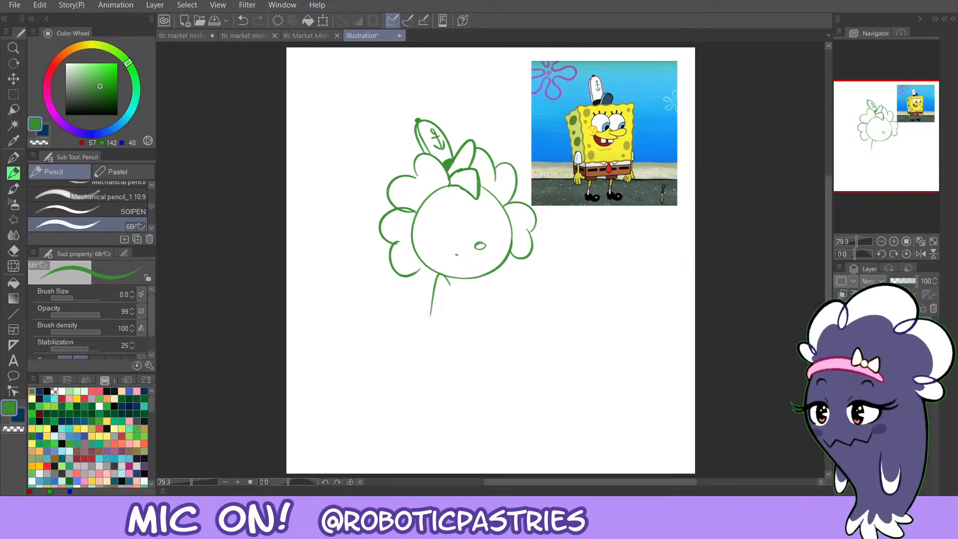
Sketch a slanted four-sided panel below the head with rounded shapes at its two upper corners.
{"action": "left_click_drag", "start_coordinate": [438, 244], "coordinate": [452, 246]}
{"action": "key", "text": "ctrl+z"}
{"action": "left_click_drag", "start_coordinate": [457, 312], "coordinate": [531, 315]}
{"action": "key", "text": "ctrl+z"}
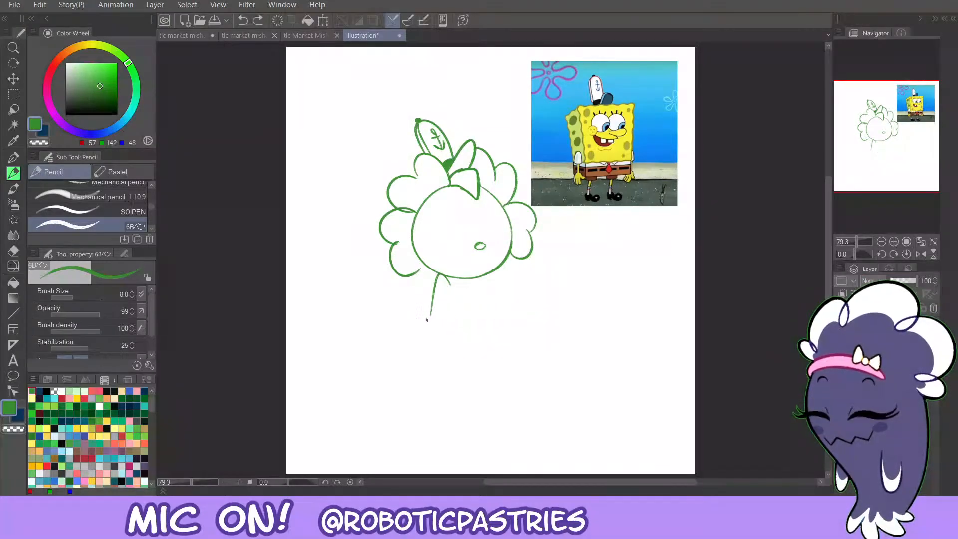
{"action": "mouse_move", "coordinate": [454, 337]}
{"action": "left_mouse_down"}
{"action": "mouse_move", "coordinate": [482, 326]}
{"action": "mouse_move", "coordinate": [471, 338]}
{"action": "mouse_move", "coordinate": [489, 345]}
{"action": "mouse_move", "coordinate": [475, 342]}
{"action": "mouse_move", "coordinate": [522, 363]}
{"action": "mouse_move", "coordinate": [586, 339]}
{"action": "mouse_move", "coordinate": [516, 313]}
{"action": "mouse_move", "coordinate": [547, 312]}
{"action": "mouse_move", "coordinate": [597, 340]}
{"action": "mouse_move", "coordinate": [577, 348]}
{"action": "left_mouse_up"}
{"action": "key", "text": "ctrl+z"}
{"action": "mouse_move", "coordinate": [553, 314]}
{"action": "left_mouse_down"}
{"action": "mouse_move", "coordinate": [551, 323]}
{"action": "mouse_move", "coordinate": [569, 324]}
{"action": "mouse_move", "coordinate": [554, 315]}
{"action": "left_mouse_up"}
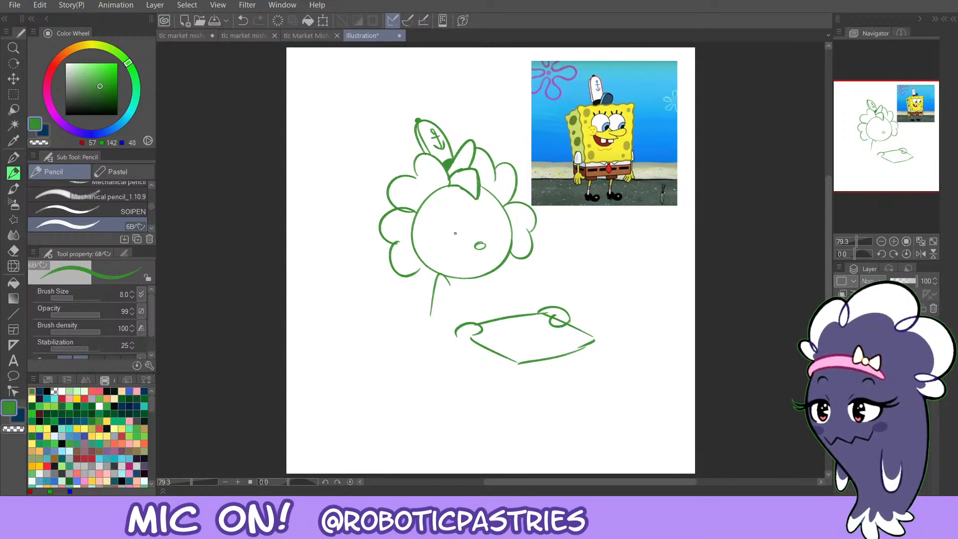
Sketch the left eye outline and a wide toothy grin beneath the nose.
{"action": "mouse_move", "coordinate": [434, 206]}
{"action": "left_mouse_down"}
{"action": "mouse_move", "coordinate": [451, 197]}
{"action": "mouse_move", "coordinate": [432, 251]}
{"action": "mouse_move", "coordinate": [462, 241]}
{"action": "mouse_move", "coordinate": [454, 255]}
{"action": "mouse_move", "coordinate": [498, 252]}
{"action": "left_mouse_up"}
{"action": "key", "text": "ctrl+z"}
{"action": "mouse_move", "coordinate": [436, 248]}
{"action": "left_mouse_down"}
{"action": "mouse_move", "coordinate": [486, 258]}
{"action": "mouse_move", "coordinate": [444, 255]}
{"action": "mouse_move", "coordinate": [457, 268]}
{"action": "mouse_move", "coordinate": [473, 262]}
{"action": "mouse_move", "coordinate": [442, 257]}
{"action": "mouse_move", "coordinate": [466, 264]}
{"action": "left_mouse_up"}
{"action": "key", "text": "ctrl+z"}
{"action": "key", "text": "ctrl+z"}
{"action": "key", "text": "ctrl+z"}
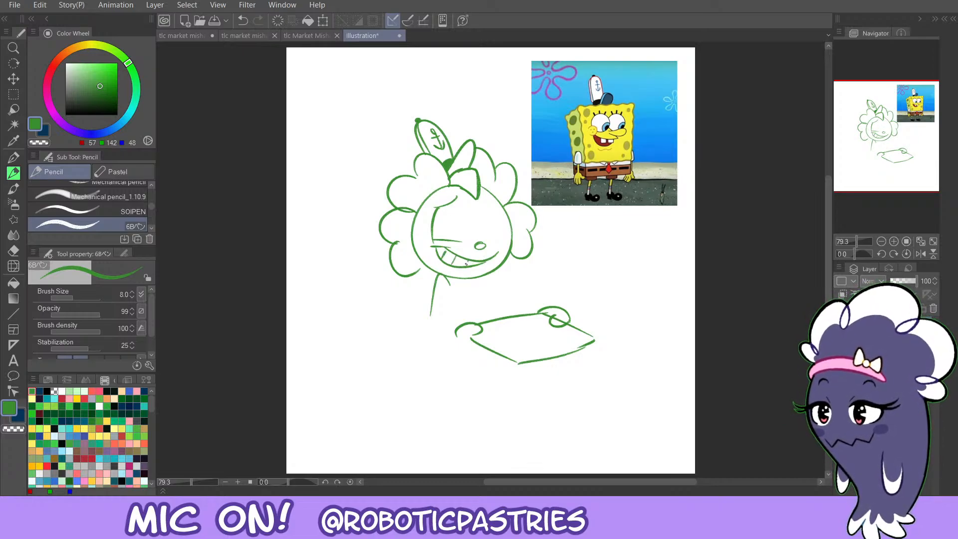
Complete the left eye with its inner edge and a notched oval pupil, and add a small cheek mark beside the grin.
{"action": "left_click_drag", "start_coordinate": [455, 200], "coordinate": [462, 243]}
{"action": "key", "text": "ctrl+z"}
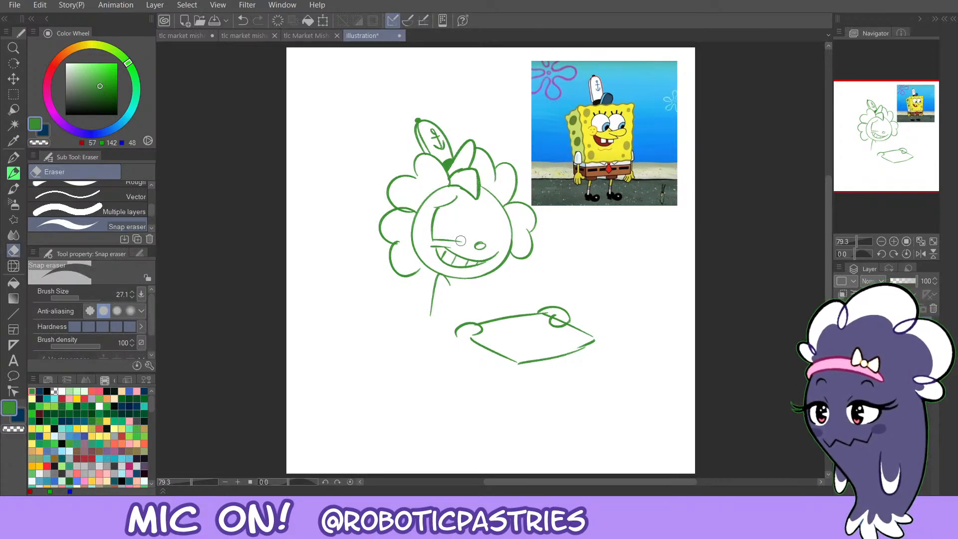
{"action": "left_click_drag", "start_coordinate": [457, 201], "coordinate": [464, 236]}
{"action": "key", "text": "ctrl+z"}
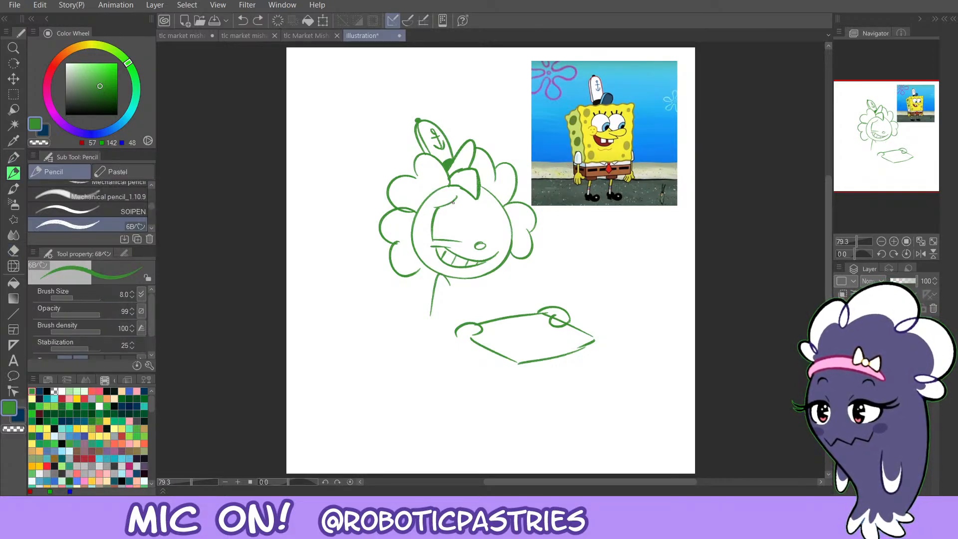
{"action": "mouse_move", "coordinate": [455, 201]}
{"action": "left_mouse_down"}
{"action": "mouse_move", "coordinate": [457, 230]}
{"action": "mouse_move", "coordinate": [452, 199]}
{"action": "mouse_move", "coordinate": [453, 229]}
{"action": "mouse_move", "coordinate": [451, 205]}
{"action": "mouse_move", "coordinate": [461, 221]}
{"action": "mouse_move", "coordinate": [443, 198]}
{"action": "mouse_move", "coordinate": [423, 246]}
{"action": "left_mouse_up"}
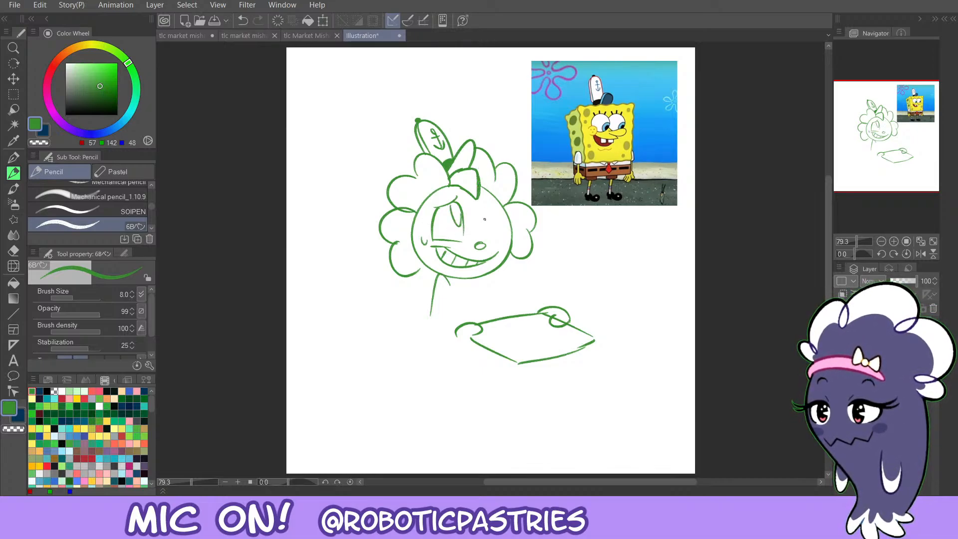
{"action": "mouse_move", "coordinate": [450, 212]}
{"action": "left_mouse_down"}
{"action": "mouse_move", "coordinate": [456, 218]}
{"action": "mouse_move", "coordinate": [485, 200]}
{"action": "mouse_move", "coordinate": [481, 237]}
{"action": "left_mouse_up"}
{"action": "key", "text": "ctrl+z"}
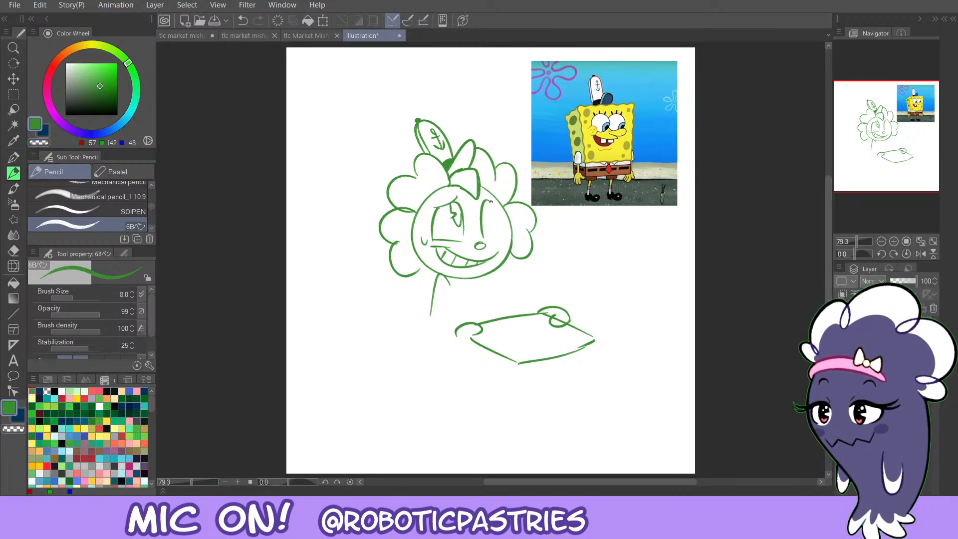
Sketch the right eye's outline with a curved top, an outer side and a short slanted lower lid above the nose.
{"action": "key", "text": "ctrl+z"}
{"action": "mouse_move", "coordinate": [491, 201]}
{"action": "left_mouse_down"}
{"action": "mouse_move", "coordinate": [506, 242]}
{"action": "mouse_move", "coordinate": [498, 203]}
{"action": "left_mouse_up"}
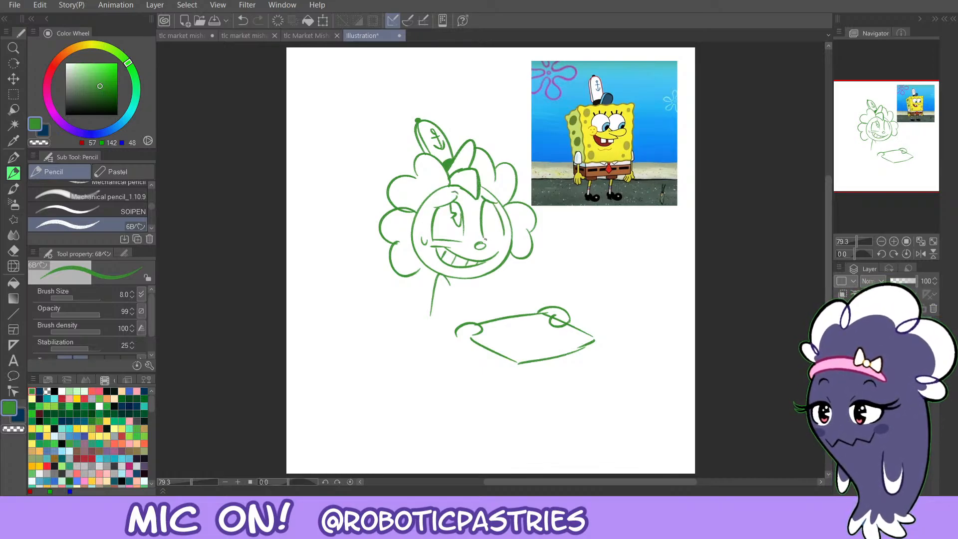
{"action": "mouse_move", "coordinate": [482, 240]}
{"action": "left_mouse_down"}
{"action": "mouse_move", "coordinate": [506, 233]}
{"action": "mouse_move", "coordinate": [499, 239]}
{"action": "left_mouse_up"}
{"action": "key", "text": "ctrl+z"}
{"action": "key", "text": "c"}
{"action": "key", "text": "c"}
{"action": "key", "text": "ctrl+z"}
{"action": "key", "text": "c"}
{"action": "key", "text": "ctrl+z"}
{"action": "key", "text": "c"}
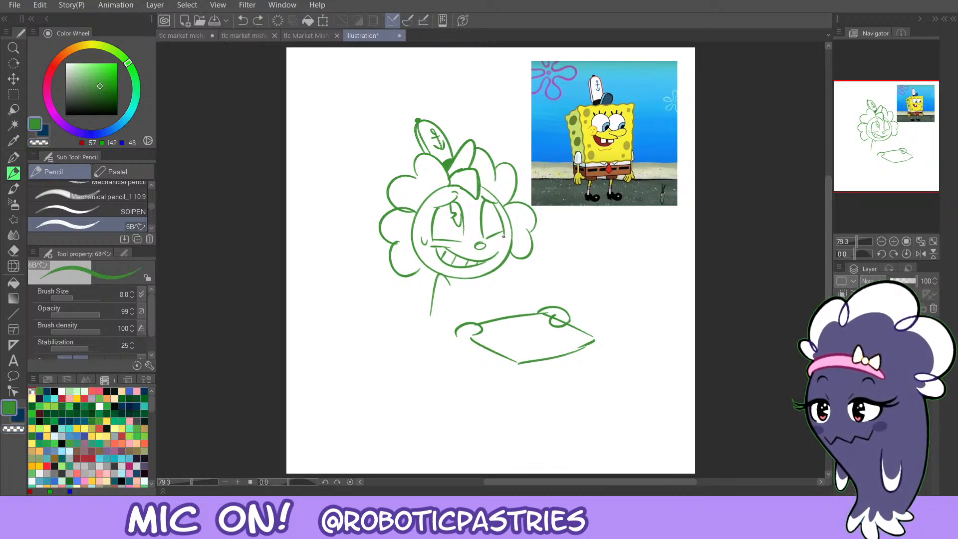
Add a narrow oval pupil with a notched highlight to the right eye.
{"action": "mouse_move", "coordinate": [462, 212]}
{"action": "left_mouse_down"}
{"action": "mouse_move", "coordinate": [461, 226]}
{"action": "mouse_move", "coordinate": [486, 223]}
{"action": "left_mouse_up"}
{"action": "key", "text": "ctrl+z"}
{"action": "key", "text": "ctrl+z"}
{"action": "key", "text": "ctrl+z"}
{"action": "key", "text": "ctrl+z"}
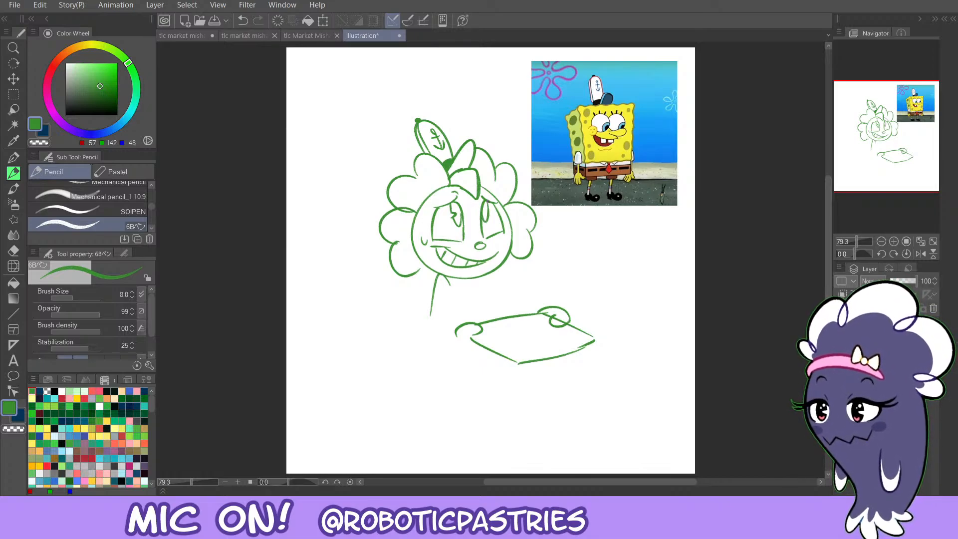
{"action": "key", "text": "c"}
{"action": "key", "text": "c"}
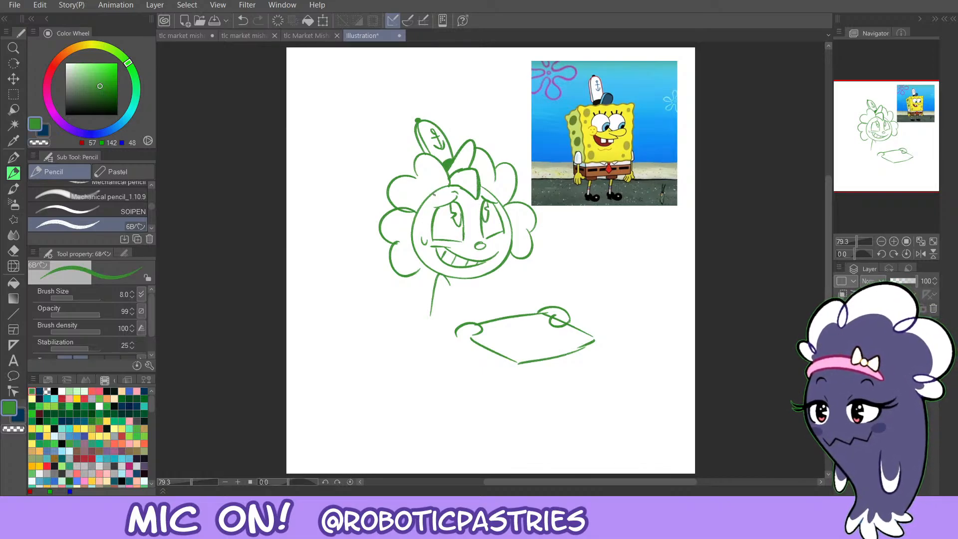
{"action": "key", "text": "c"}
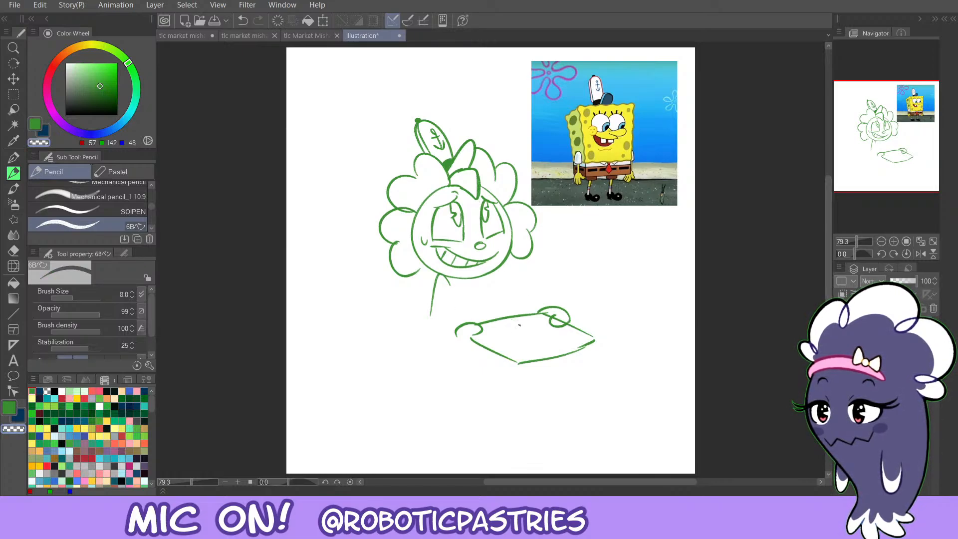
{"action": "left_click_drag", "start_coordinate": [505, 319], "coordinate": [513, 317]}
{"action": "key", "text": "ctrl+z"}
{"action": "key", "text": "c"}
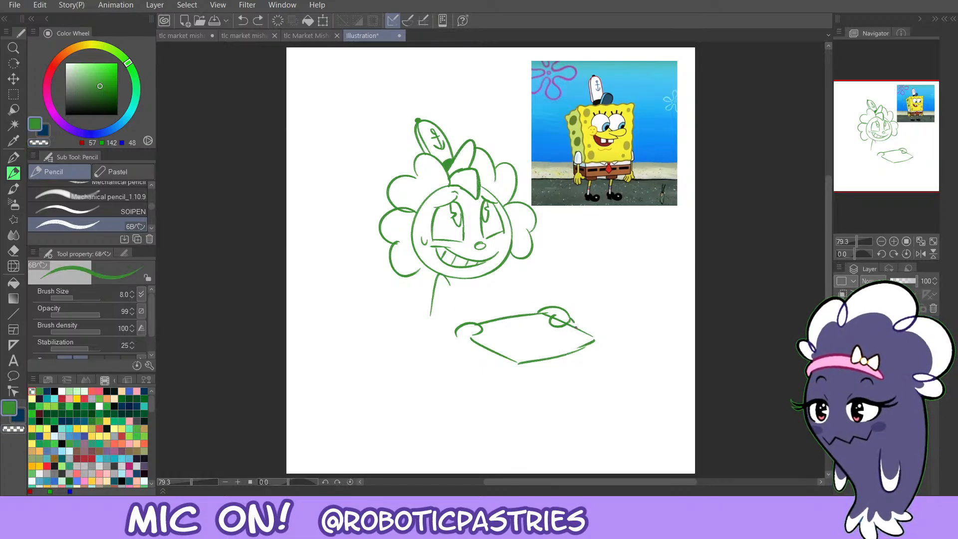
{"action": "left_click_drag", "start_coordinate": [573, 319], "coordinate": [567, 324]}
{"action": "key", "text": "ctrl+z"}
{"action": "key", "text": "ctrl+z"}
Sketch a hand and rounded cuff holding the panel's left corner, and trim the lower end of the arm line above.
{"action": "key", "text": "c"}
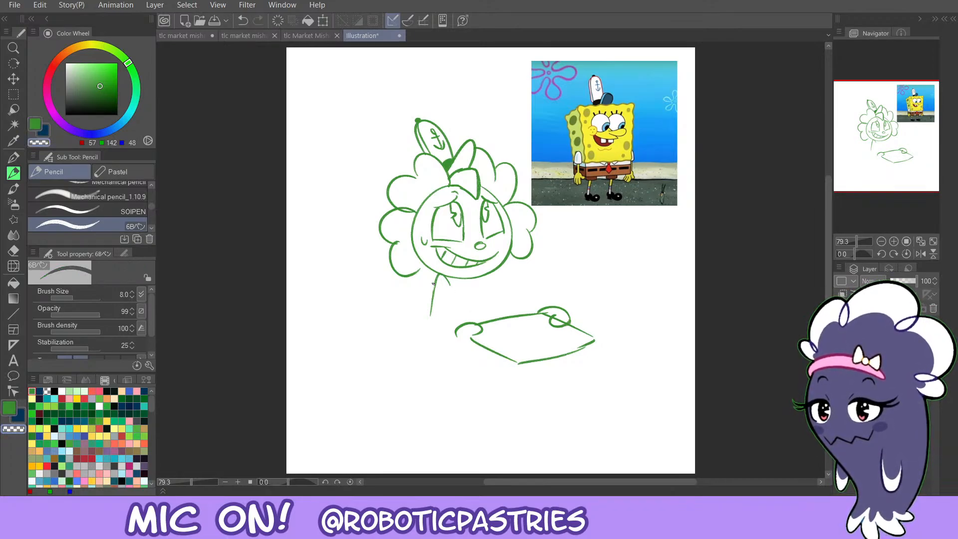
{"action": "mouse_move", "coordinate": [431, 317]}
{"action": "left_mouse_down"}
{"action": "mouse_move", "coordinate": [432, 298]}
{"action": "mouse_move", "coordinate": [432, 331]}
{"action": "left_mouse_up"}
{"action": "key", "text": "c"}
{"action": "key", "text": "ctrl+z"}
{"action": "mouse_move", "coordinate": [437, 277]}
{"action": "left_mouse_down"}
{"action": "mouse_move", "coordinate": [447, 353]}
{"action": "mouse_move", "coordinate": [455, 344]}
{"action": "mouse_move", "coordinate": [481, 365]}
{"action": "mouse_move", "coordinate": [499, 361]}
{"action": "left_mouse_up"}
{"action": "key", "text": "ctrl+z"}
{"action": "key", "text": "ctrl+z"}
{"action": "mouse_move", "coordinate": [487, 352]}
{"action": "left_mouse_down"}
{"action": "mouse_move", "coordinate": [472, 351]}
{"action": "mouse_move", "coordinate": [492, 362]}
{"action": "mouse_move", "coordinate": [460, 346]}
{"action": "mouse_move", "coordinate": [497, 357]}
{"action": "mouse_move", "coordinate": [451, 358]}
{"action": "mouse_move", "coordinate": [463, 355]}
{"action": "mouse_move", "coordinate": [442, 339]}
{"action": "mouse_move", "coordinate": [448, 359]}
{"action": "left_mouse_up"}
{"action": "key", "text": "ctrl+z"}
{"action": "key", "text": "ctrl+z"}
{"action": "key", "text": "ctrl+z"}
{"action": "key", "text": "ctrl+z"}
{"action": "key", "text": "ctrl+z"}
{"action": "key", "text": "e"}
{"action": "key", "text": "p"}
{"action": "key", "text": "p"}
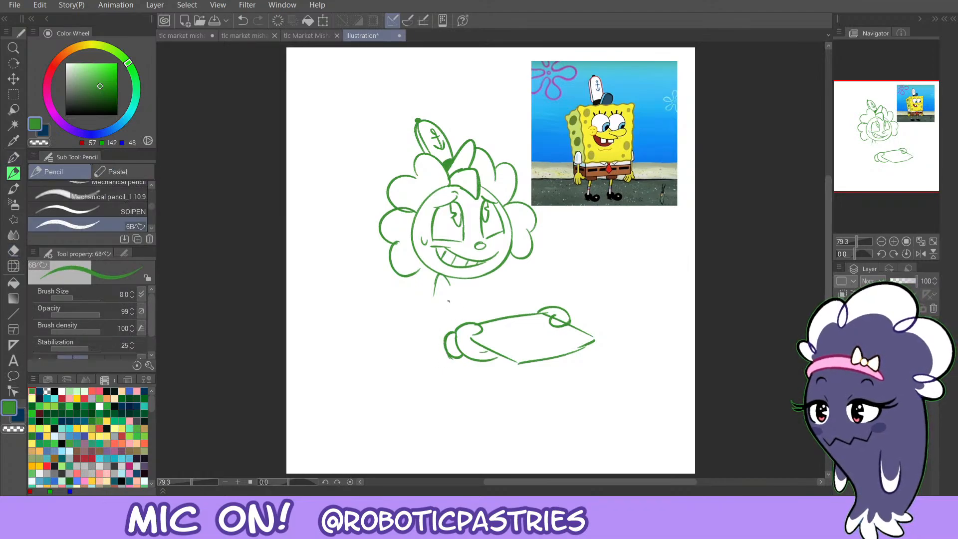
Draw both sides of the left arm from the shoulder under the head down to the cuff.
{"action": "mouse_move", "coordinate": [435, 280]}
{"action": "left_mouse_down"}
{"action": "mouse_move", "coordinate": [433, 337]}
{"action": "mouse_move", "coordinate": [435, 280]}
{"action": "mouse_move", "coordinate": [433, 319]}
{"action": "left_mouse_up"}
{"action": "key", "text": "ctrl+z"}
{"action": "key", "text": "ctrl+z"}
{"action": "key", "text": "c"}
{"action": "mouse_move", "coordinate": [441, 277]}
{"action": "left_mouse_down"}
{"action": "mouse_move", "coordinate": [435, 323]}
{"action": "mouse_move", "coordinate": [449, 302]}
{"action": "mouse_move", "coordinate": [455, 330]}
{"action": "mouse_move", "coordinate": [441, 325]}
{"action": "mouse_move", "coordinate": [449, 337]}
{"action": "left_mouse_up"}
{"action": "key", "text": "c"}
{"action": "key", "text": "ctrl+z"}
{"action": "key", "text": "ctrl+z"}
{"action": "left_click_drag", "start_coordinate": [447, 294], "coordinate": [448, 334]}
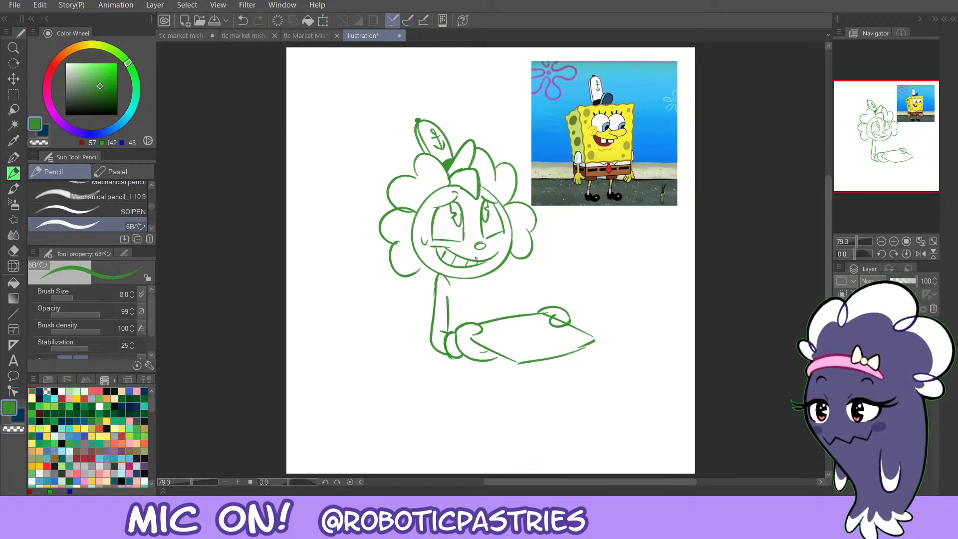
Sketch two pointed shirt collar flaps directly below the chin.
{"action": "left_click_drag", "start_coordinate": [450, 284], "coordinate": [489, 274]}
{"action": "key", "text": "ctrl+z"}
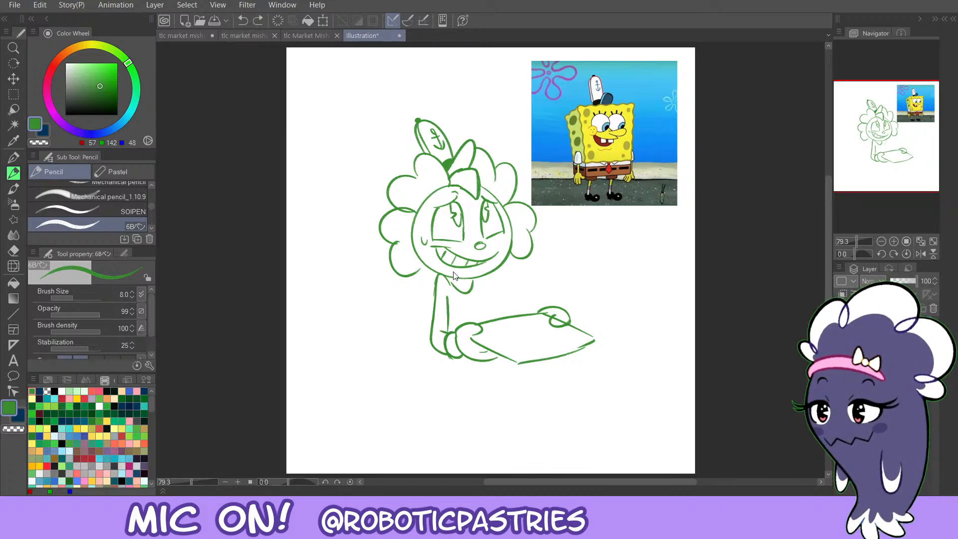
{"action": "key", "text": "ctrl+z"}
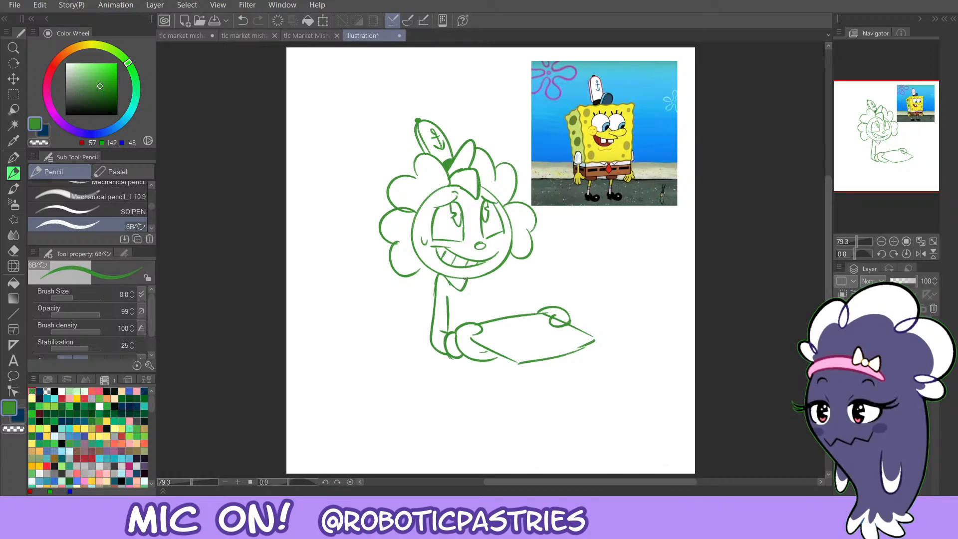
{"action": "key", "text": "ctrl+z"}
{"action": "mouse_move", "coordinate": [445, 278]}
{"action": "left_mouse_down"}
{"action": "mouse_move", "coordinate": [484, 286]}
{"action": "mouse_move", "coordinate": [481, 272]}
{"action": "mouse_move", "coordinate": [470, 281]}
{"action": "mouse_move", "coordinate": [490, 275]}
{"action": "left_mouse_up"}
{"action": "key", "text": "ctrl+z"}
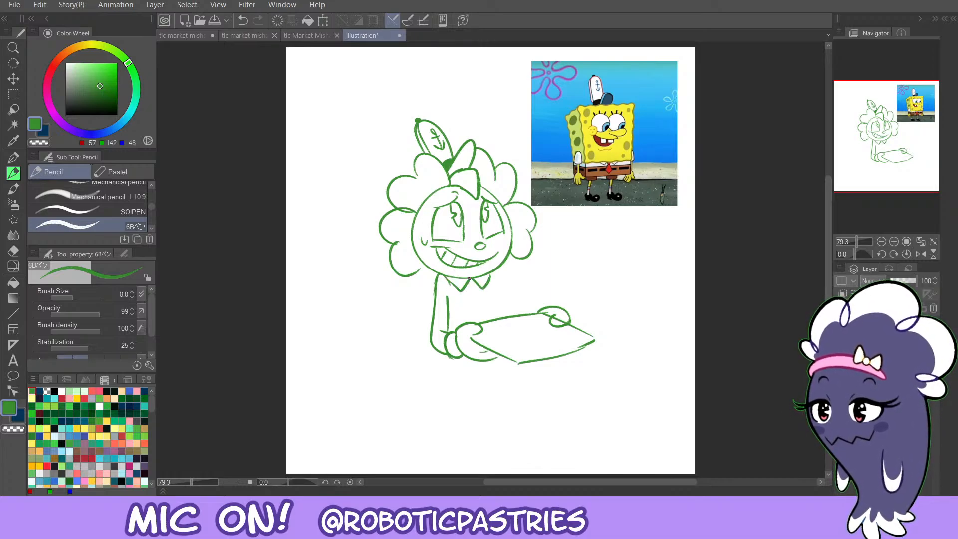
Add a small tie knot between the collar flaps with a diamond-shaped tie hanging below it.
{"action": "key", "text": "ctrl+z"}
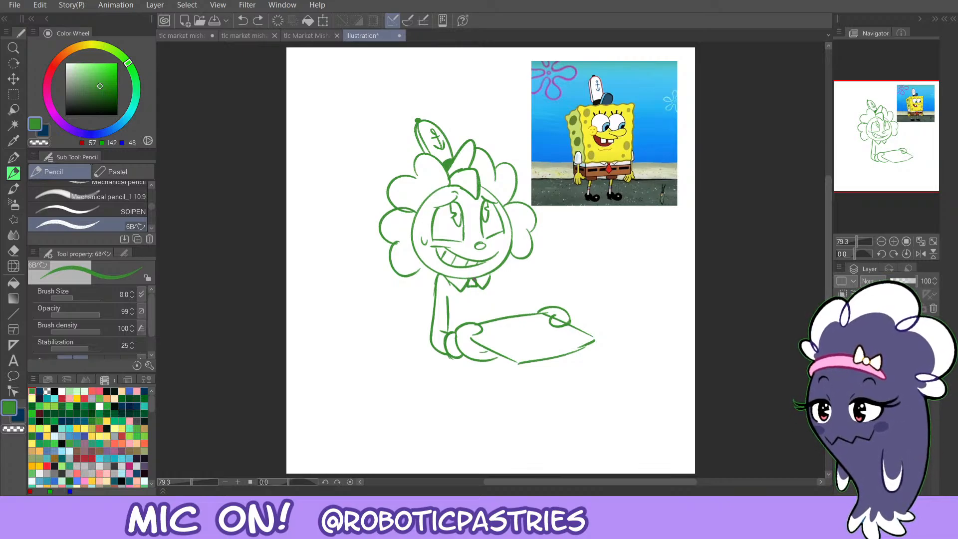
{"action": "key", "text": "ctrl+z"}
{"action": "mouse_move", "coordinate": [472, 280]}
{"action": "left_mouse_down"}
{"action": "mouse_move", "coordinate": [464, 302]}
{"action": "mouse_move", "coordinate": [472, 316]}
{"action": "mouse_move", "coordinate": [482, 308]}
{"action": "mouse_move", "coordinate": [475, 287]}
{"action": "mouse_move", "coordinate": [463, 302]}
{"action": "mouse_move", "coordinate": [473, 312]}
{"action": "mouse_move", "coordinate": [471, 282]}
{"action": "left_mouse_up"}
{"action": "key", "text": "ctrl+z"}
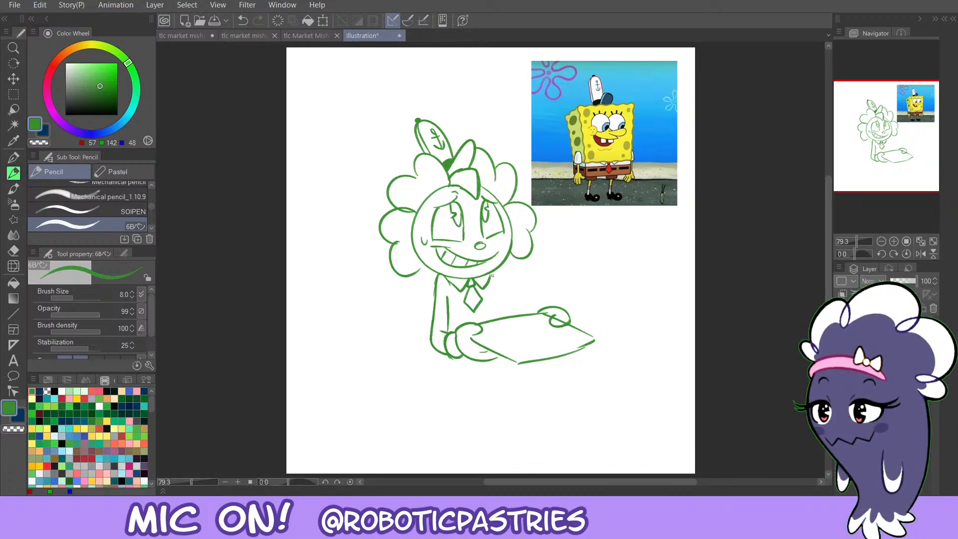
{"action": "key", "text": "ctrl+z"}
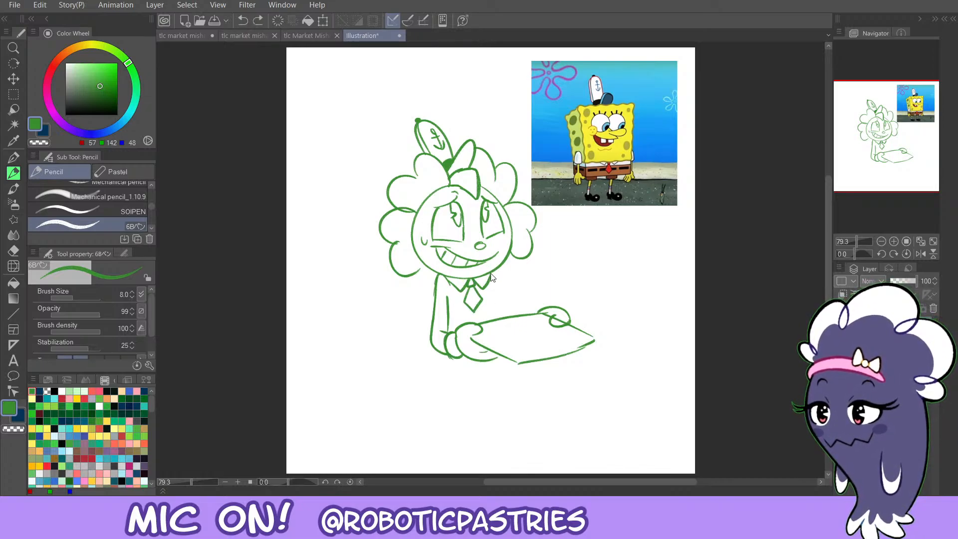
{"action": "left_click_drag", "start_coordinate": [490, 274], "coordinate": [495, 318]}
{"action": "key", "text": "ctrl+z"}
{"action": "key", "text": "ctrl+z"}
{"action": "key", "text": "ctrl+z"}
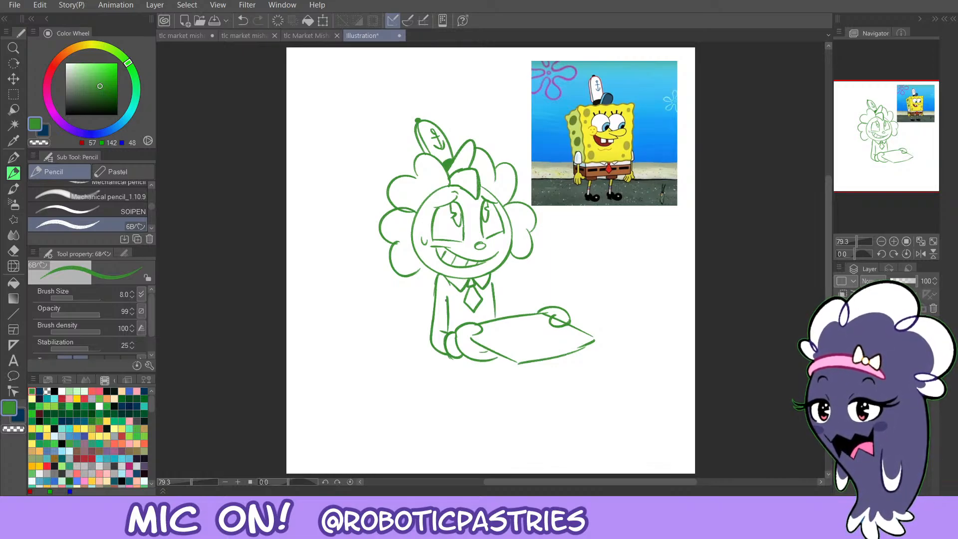
{"action": "key", "text": "ctrl+z"}
{"action": "left_click_drag", "start_coordinate": [436, 281], "coordinate": [433, 330]}
{"action": "key", "text": "ctrl+z"}
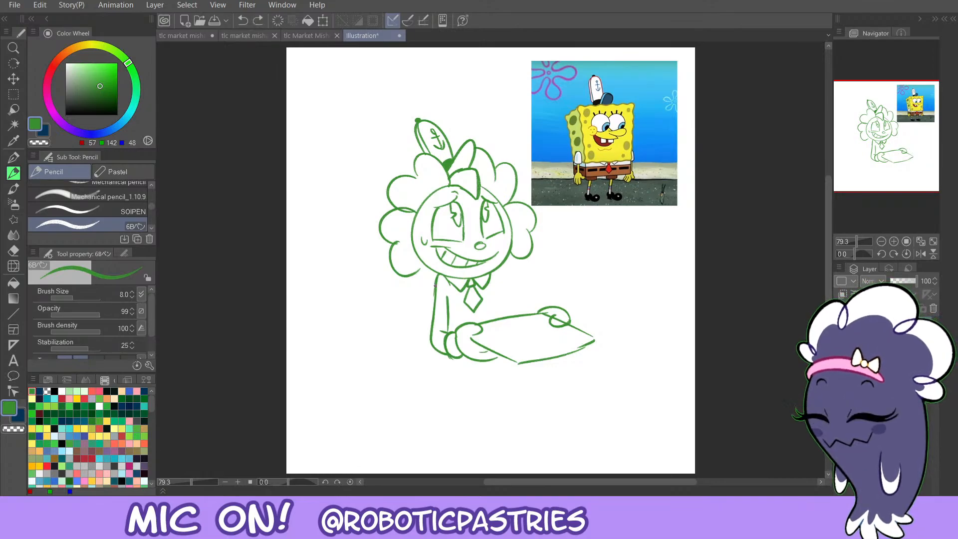
Sketch a wide rounded hip outline beneath the left hand and panel.
{"action": "mouse_move", "coordinate": [434, 286]}
{"action": "left_mouse_down"}
{"action": "mouse_move", "coordinate": [426, 371]}
{"action": "mouse_move", "coordinate": [456, 386]}
{"action": "mouse_move", "coordinate": [501, 355]}
{"action": "left_mouse_up"}
{"action": "key", "text": "ctrl+z"}
{"action": "key", "text": "ctrl+z"}
{"action": "key", "text": "ctrl+z"}
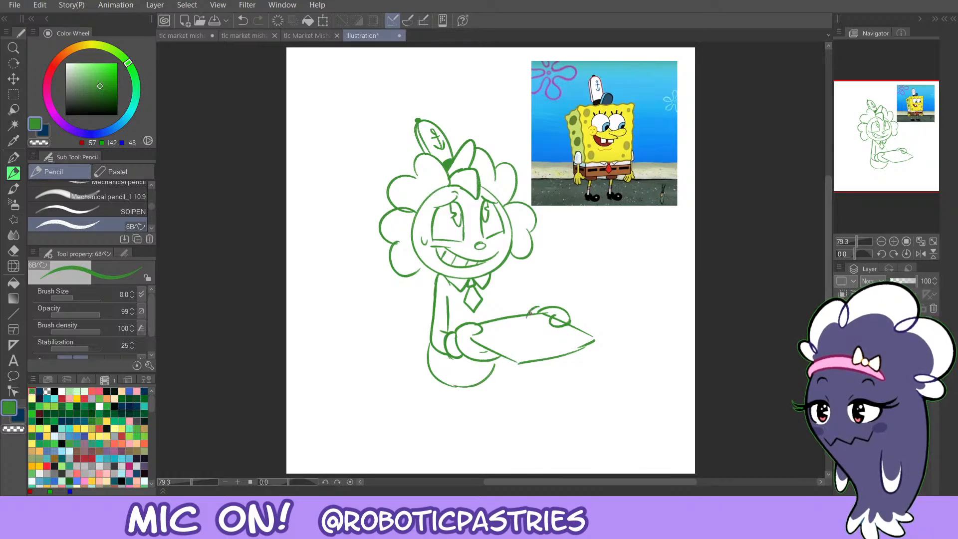
Add a finger to the hand on the panel's far corner, and sketch the torso's right side and the arm reaching that hand.
{"action": "key", "text": "ctrl+z"}
{"action": "left_click_drag", "start_coordinate": [527, 314], "coordinate": [543, 306]}
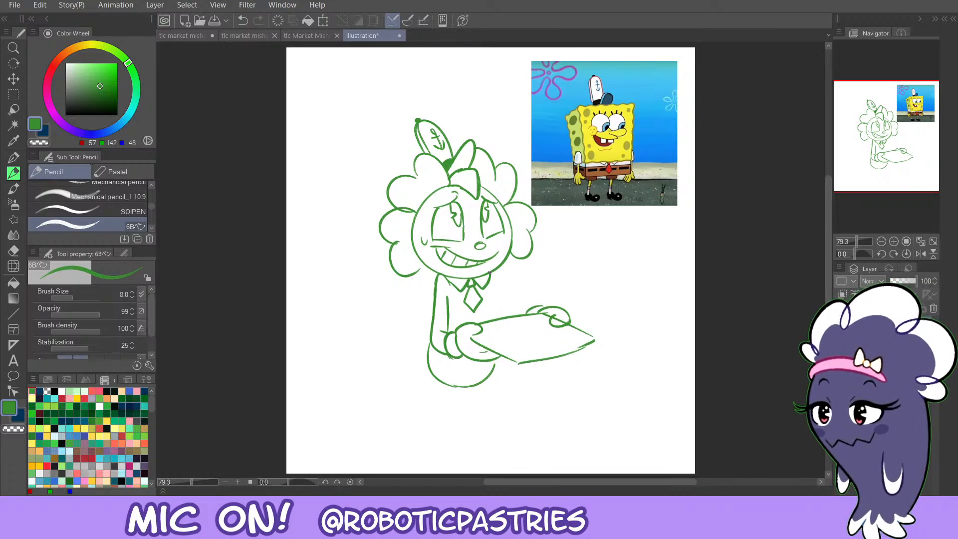
{"action": "key", "text": "ctrl+z"}
{"action": "mouse_move", "coordinate": [490, 272]}
{"action": "left_mouse_down"}
{"action": "mouse_move", "coordinate": [502, 300]}
{"action": "mouse_move", "coordinate": [527, 309]}
{"action": "mouse_move", "coordinate": [502, 304]}
{"action": "mouse_move", "coordinate": [528, 306]}
{"action": "mouse_move", "coordinate": [495, 303]}
{"action": "mouse_move", "coordinate": [497, 318]}
{"action": "left_mouse_up"}
{"action": "key", "text": "ctrl+z"}
{"action": "key", "text": "ctrl+z"}
{"action": "key", "text": "ctrl+z"}
{"action": "key", "text": "ctrl+z"}
Erase the rounded hip outline below the left hand.
{"action": "key", "text": "e"}
{"action": "mouse_move", "coordinate": [429, 342]}
{"action": "left_mouse_down"}
{"action": "mouse_move", "coordinate": [439, 378]}
{"action": "mouse_move", "coordinate": [493, 367]}
{"action": "mouse_move", "coordinate": [488, 374]}
{"action": "left_mouse_up"}
{"action": "key", "text": "ctrl+z"}
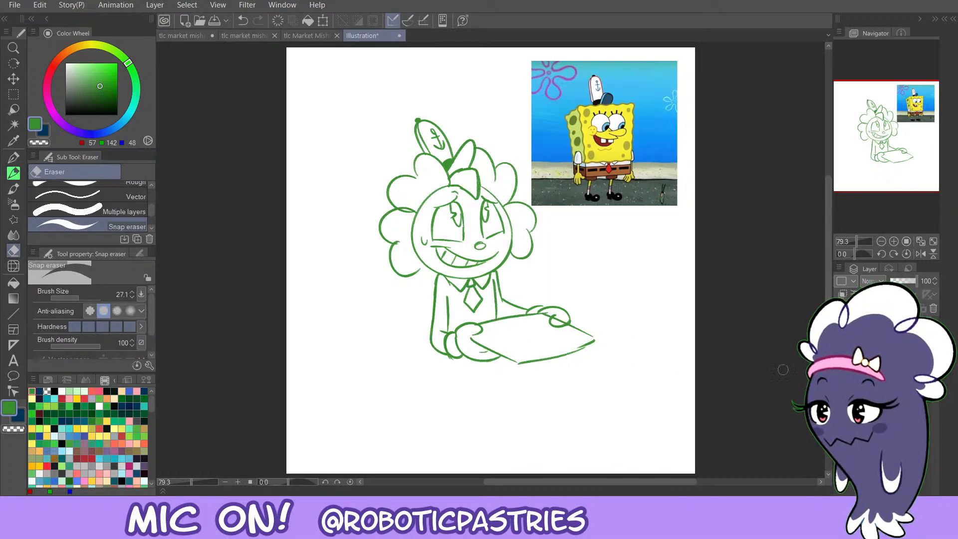
Redraw the torso's right side slanting outward, and extend both torso sides down past the panel to the waist.
{"action": "left_click_drag", "start_coordinate": [492, 319], "coordinate": [498, 317]}
{"action": "key", "text": "ctrl+z"}
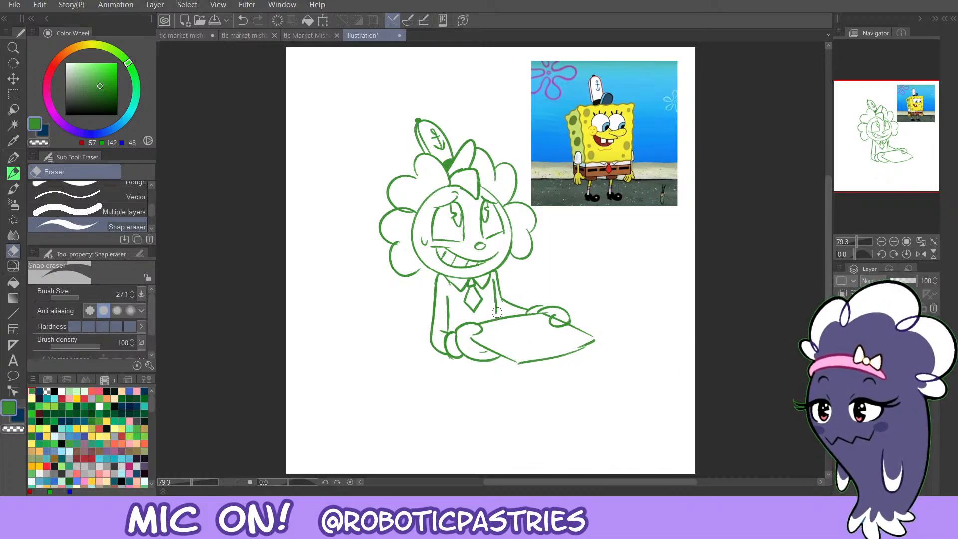
{"action": "key", "text": "p"}
{"action": "key", "text": "ctrl+z"}
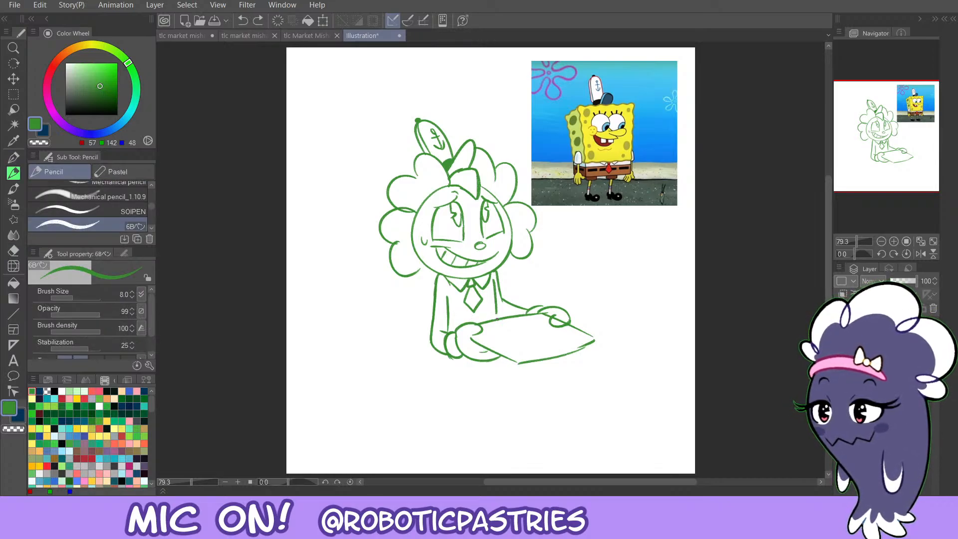
{"action": "key", "text": "c"}
{"action": "left_click_drag", "start_coordinate": [495, 281], "coordinate": [498, 324]}
{"action": "key", "text": "c"}
{"action": "key", "text": "ctrl+z"}
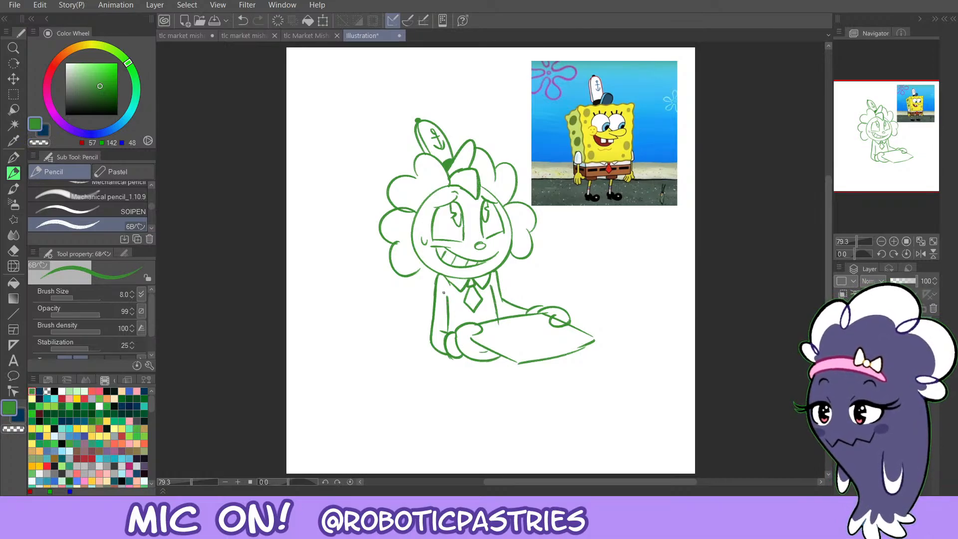
{"action": "mouse_move", "coordinate": [446, 279]}
{"action": "left_mouse_down"}
{"action": "mouse_move", "coordinate": [440, 344]}
{"action": "mouse_move", "coordinate": [499, 343]}
{"action": "left_mouse_up"}
{"action": "key", "text": "ctrl+z"}
{"action": "mouse_move", "coordinate": [440, 350]}
{"action": "left_mouse_down"}
{"action": "mouse_move", "coordinate": [434, 375]}
{"action": "mouse_move", "coordinate": [436, 368]}
{"action": "mouse_move", "coordinate": [466, 384]}
{"action": "left_mouse_up"}
{"action": "key", "text": "ctrl+z"}
{"action": "left_click_drag", "start_coordinate": [503, 340], "coordinate": [460, 386]}
{"action": "key", "text": "ctrl+z"}
{"action": "key", "text": "ctrl+z"}
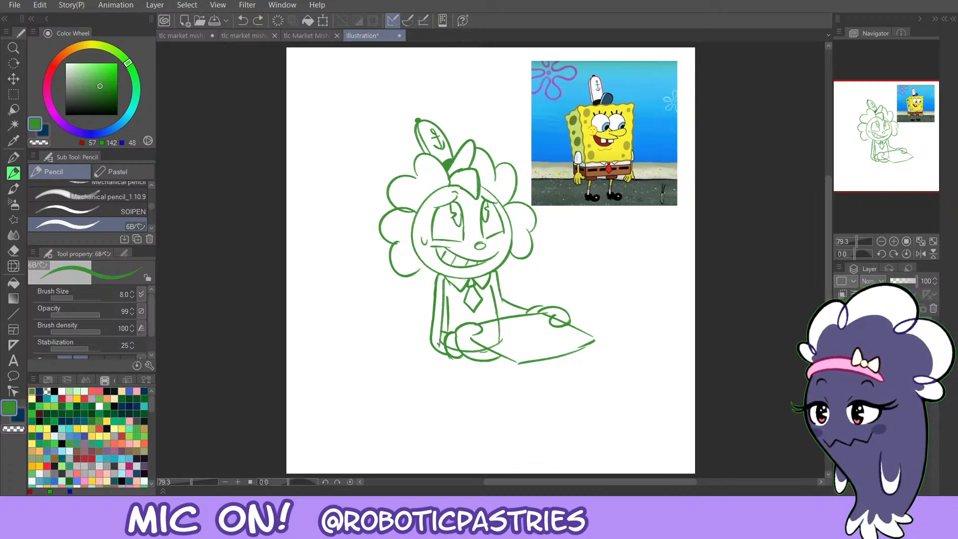
Sketch the rounded hips of the shorts below the waist, overlapping the left hand and the panel's near edge.
{"action": "left_click_drag", "start_coordinate": [437, 343], "coordinate": [484, 386]}
{"action": "mouse_move", "coordinate": [502, 339]}
{"action": "left_mouse_down"}
{"action": "mouse_move", "coordinate": [496, 383]}
{"action": "mouse_move", "coordinate": [455, 387]}
{"action": "left_mouse_up"}
{"action": "key", "text": "ctrl+z"}
{"action": "mouse_move", "coordinate": [437, 344]}
{"action": "left_mouse_down"}
{"action": "mouse_move", "coordinate": [434, 374]}
{"action": "mouse_move", "coordinate": [462, 391]}
{"action": "left_mouse_up"}
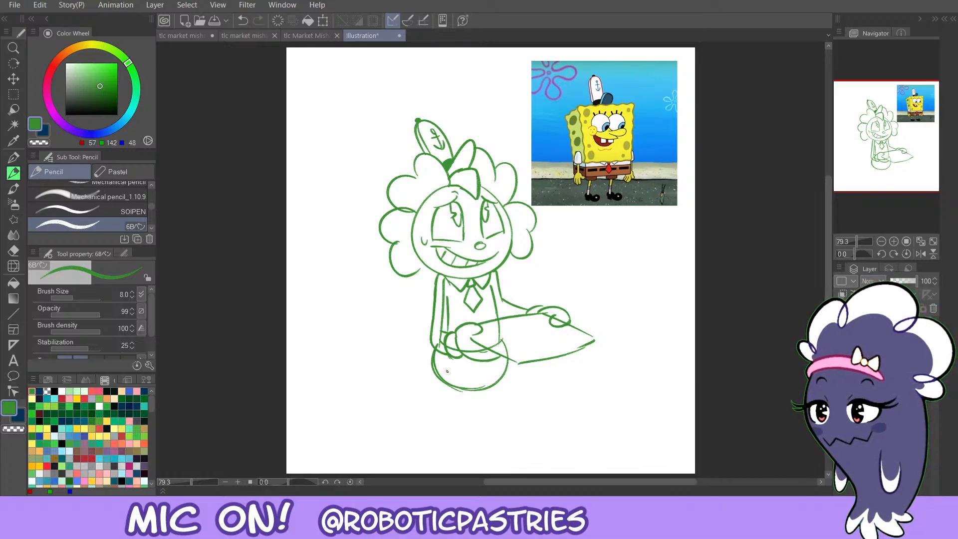
Add two short trouser legs under the hips and the outer line of the left leg.
{"action": "key", "text": "ctrl+z"}
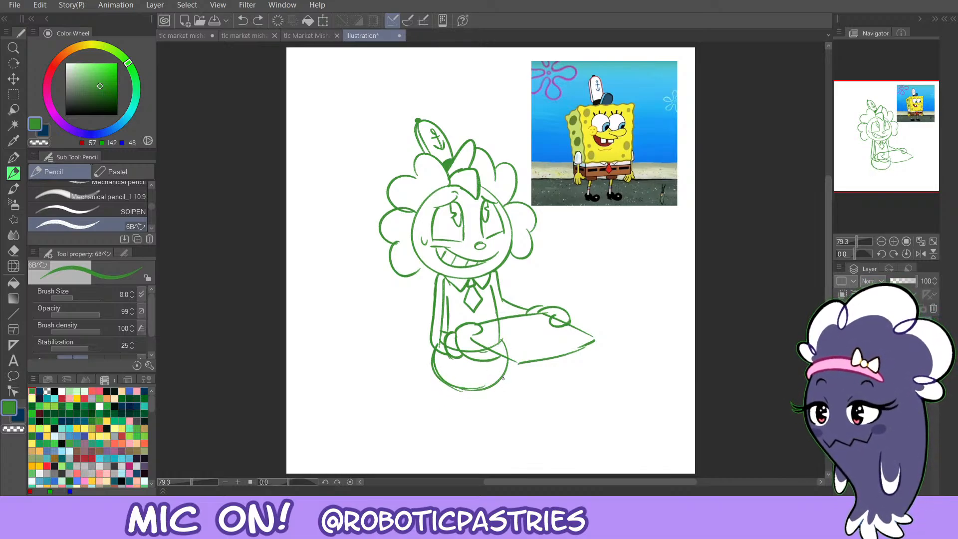
{"action": "key", "text": "ctrl+z"}
{"action": "mouse_move", "coordinate": [440, 399]}
{"action": "left_mouse_down"}
{"action": "mouse_move", "coordinate": [440, 410]}
{"action": "mouse_move", "coordinate": [461, 406]}
{"action": "mouse_move", "coordinate": [460, 387]}
{"action": "mouse_move", "coordinate": [464, 403]}
{"action": "mouse_move", "coordinate": [465, 389]}
{"action": "mouse_move", "coordinate": [503, 400]}
{"action": "mouse_move", "coordinate": [482, 401]}
{"action": "mouse_move", "coordinate": [435, 453]}
{"action": "mouse_move", "coordinate": [438, 443]}
{"action": "left_mouse_up"}
{"action": "key", "text": "ctrl+z"}
{"action": "key", "text": "ctrl+z"}
{"action": "key", "text": "ctrl+z"}
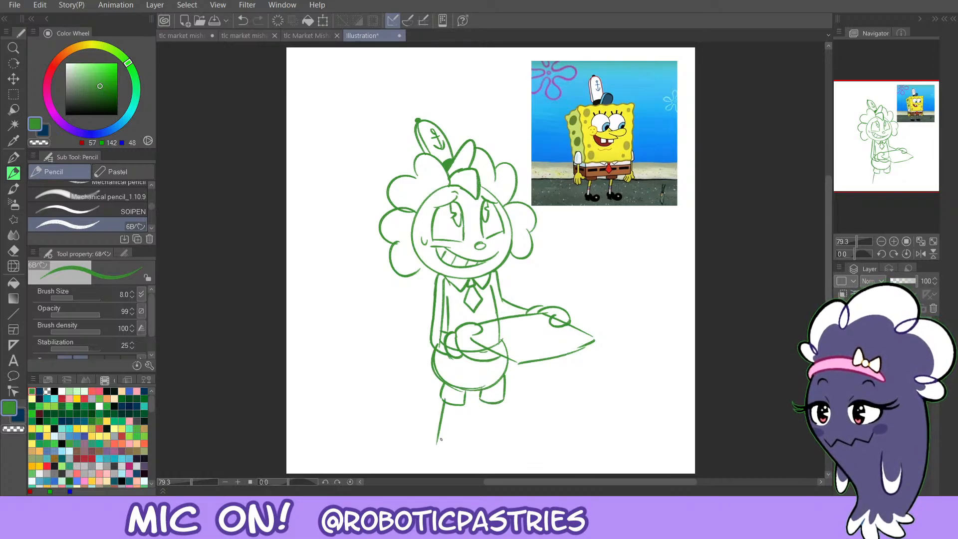
Draw both sides of the slim left leg below the trouser cuff, with two sock stripes near its lower end.
{"action": "mouse_move", "coordinate": [590, 370]}
{"action": "left_mouse_down"}
{"action": "mouse_move", "coordinate": [586, 334]}
{"action": "mouse_move", "coordinate": [588, 361]}
{"action": "mouse_move", "coordinate": [566, 321]}
{"action": "left_mouse_up"}
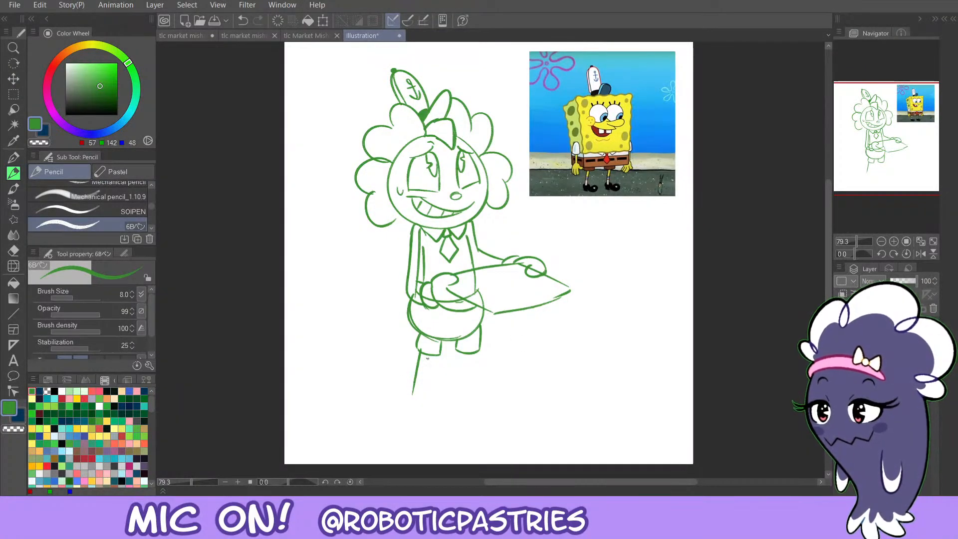
{"action": "left_click_drag", "start_coordinate": [431, 353], "coordinate": [423, 402]}
{"action": "key", "text": "ctrl+z"}
{"action": "key", "text": "ctrl+z"}
{"action": "left_click_drag", "start_coordinate": [418, 354], "coordinate": [410, 398]}
{"action": "mouse_move", "coordinate": [432, 354]}
{"action": "left_mouse_down"}
{"action": "mouse_move", "coordinate": [422, 404]}
{"action": "mouse_move", "coordinate": [409, 406]}
{"action": "mouse_move", "coordinate": [428, 388]}
{"action": "mouse_move", "coordinate": [423, 395]}
{"action": "left_mouse_up"}
{"action": "key", "text": "ctrl+z"}
{"action": "key", "text": "ctrl+z"}
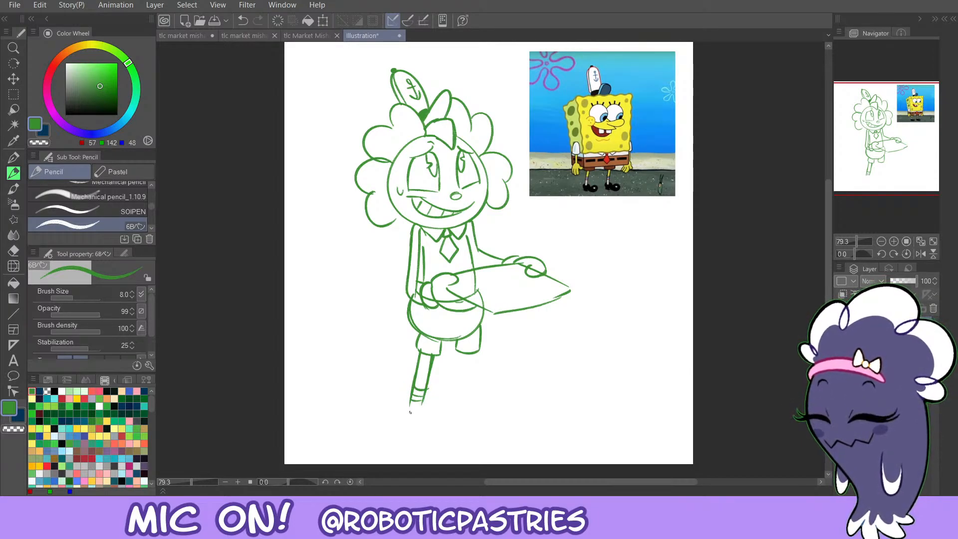
Extend and close the lower end of the left leg, and try a rounded shoe shape beneath it.
{"action": "key", "text": "ctrl+z"}
{"action": "key", "text": "ctrl+z"}
{"action": "mouse_move", "coordinate": [413, 396]}
{"action": "left_mouse_down"}
{"action": "mouse_move", "coordinate": [420, 420]}
{"action": "mouse_move", "coordinate": [411, 409]}
{"action": "mouse_move", "coordinate": [387, 413]}
{"action": "mouse_move", "coordinate": [376, 444]}
{"action": "mouse_move", "coordinate": [406, 428]}
{"action": "mouse_move", "coordinate": [380, 447]}
{"action": "mouse_move", "coordinate": [417, 454]}
{"action": "left_mouse_up"}
{"action": "key", "text": "ctrl+z"}
{"action": "key", "text": "ctrl+z"}
{"action": "key", "text": "ctrl+z"}
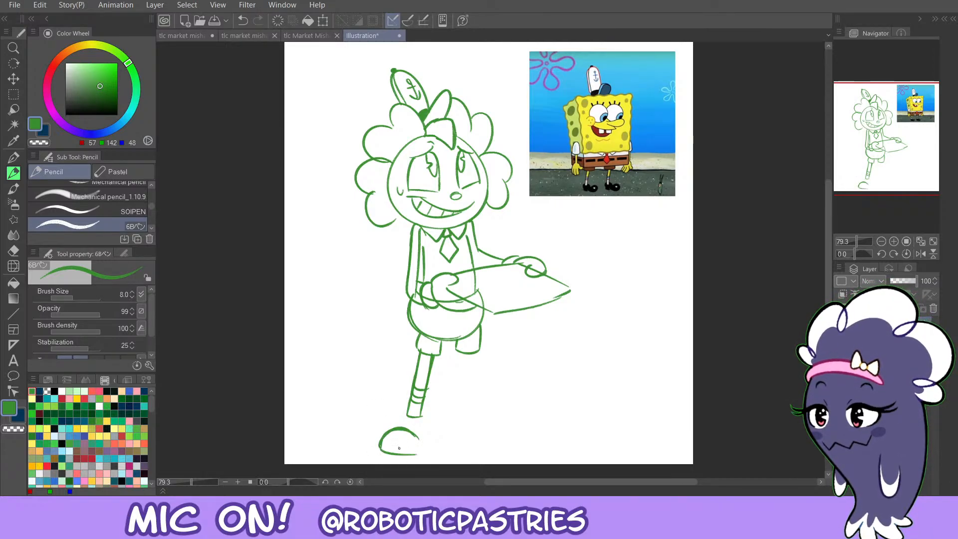
{"action": "key", "text": "ctrl+z"}
{"action": "key", "text": "ctrl+z"}
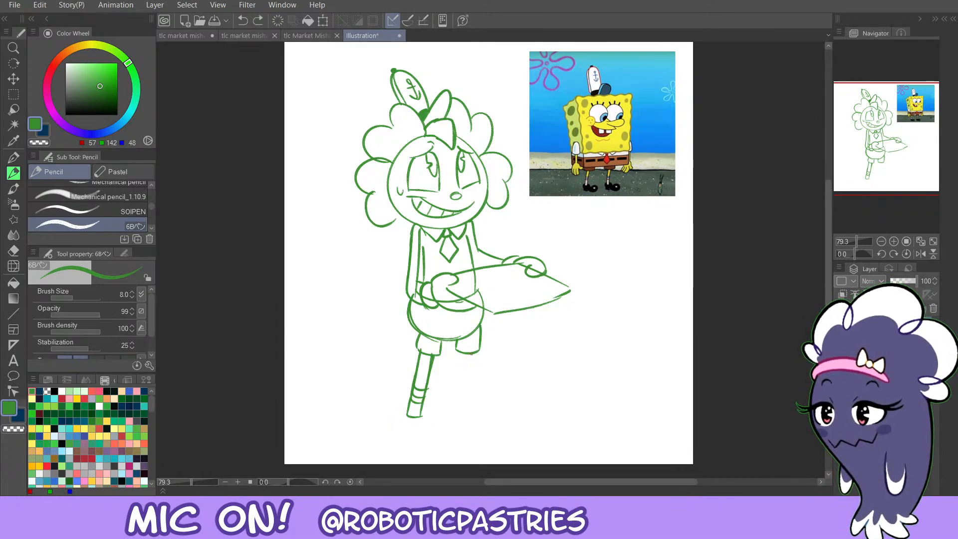
{"action": "left_click_drag", "start_coordinate": [476, 353], "coordinate": [464, 392]}
{"action": "key", "text": "ctrl+z"}
{"action": "left_click_drag", "start_coordinate": [480, 330], "coordinate": [462, 397]}
{"action": "key", "text": "ctrl+z"}
{"action": "mouse_move", "coordinate": [461, 353]}
{"action": "left_mouse_down"}
{"action": "mouse_move", "coordinate": [451, 399]}
{"action": "mouse_move", "coordinate": [455, 380]}
{"action": "left_mouse_up"}
{"action": "left_click_drag", "start_coordinate": [455, 377], "coordinate": [450, 402]}
{"action": "key", "text": "ctrl+z"}
{"action": "key", "text": "ctrl+z"}
{"action": "left_click_drag", "start_coordinate": [466, 351], "coordinate": [451, 400]}
{"action": "key", "text": "ctrl+z"}
{"action": "key", "text": "ctrl+z"}
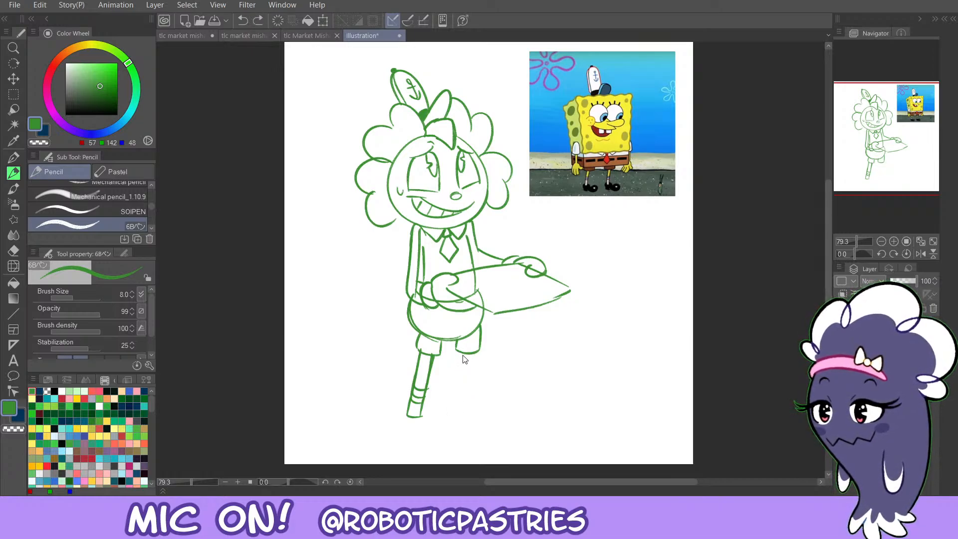
Draw the slim right leg below its trouser cuff, closing its lower end and adding two sock stripes.
{"action": "left_click_drag", "start_coordinate": [462, 349], "coordinate": [453, 399]}
{"action": "mouse_move", "coordinate": [475, 353]}
{"action": "left_mouse_down"}
{"action": "mouse_move", "coordinate": [455, 411]}
{"action": "mouse_move", "coordinate": [458, 367]}
{"action": "mouse_move", "coordinate": [449, 411]}
{"action": "left_mouse_up"}
{"action": "key", "text": "ctrl+z"}
{"action": "key", "text": "ctrl+z"}
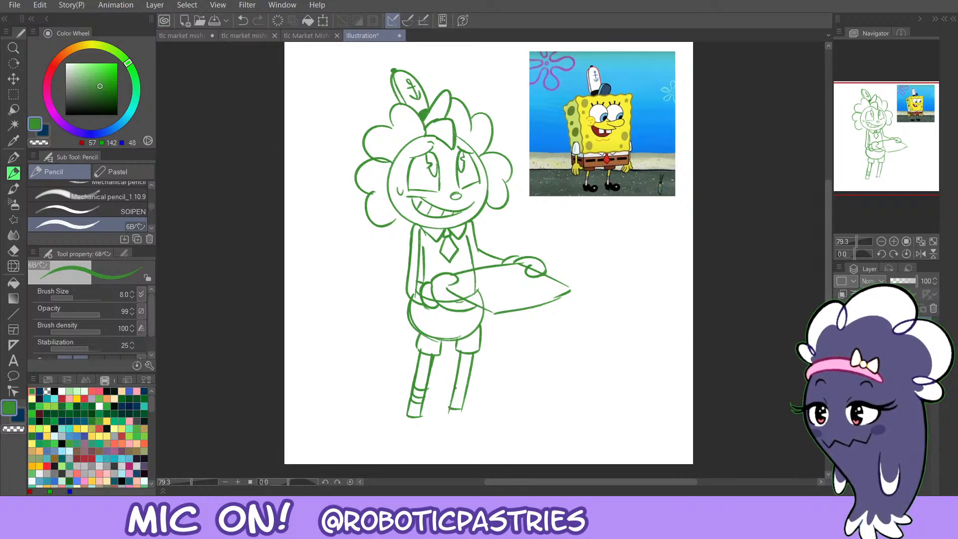
{"action": "key", "text": "ctrl+z"}
{"action": "key", "text": "ctrl+z"}
{"action": "mouse_move", "coordinate": [461, 351]}
{"action": "left_mouse_down"}
{"action": "mouse_move", "coordinate": [451, 414]}
{"action": "mouse_move", "coordinate": [457, 376]}
{"action": "mouse_move", "coordinate": [449, 407]}
{"action": "left_mouse_up"}
{"action": "key", "text": "ctrl+z"}
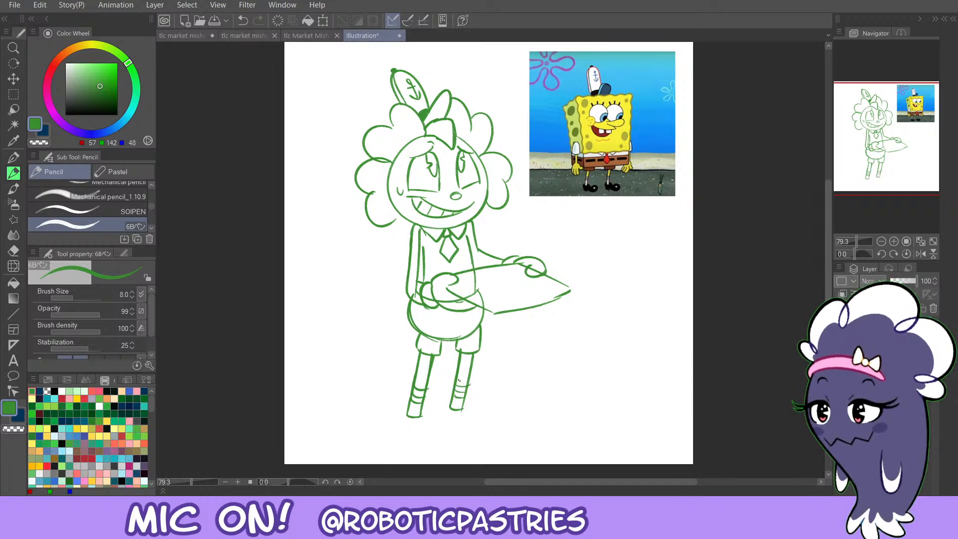
Sketch a rounded shoe with a bulbous toe pointing outward beneath the right leg.
{"action": "mouse_move", "coordinate": [479, 420]}
{"action": "left_mouse_down"}
{"action": "mouse_move", "coordinate": [492, 414]}
{"action": "mouse_move", "coordinate": [461, 436]}
{"action": "mouse_move", "coordinate": [439, 424]}
{"action": "mouse_move", "coordinate": [442, 432]}
{"action": "mouse_move", "coordinate": [478, 422]}
{"action": "mouse_move", "coordinate": [489, 446]}
{"action": "mouse_move", "coordinate": [502, 438]}
{"action": "mouse_move", "coordinate": [489, 446]}
{"action": "left_mouse_up"}
{"action": "key", "text": "ctrl+z"}
{"action": "key", "text": "ctrl+z"}
{"action": "key", "text": "ctrl+z"}
{"action": "key", "text": "ctrl+z"}
{"action": "mouse_move", "coordinate": [499, 442]}
{"action": "left_mouse_down"}
{"action": "mouse_move", "coordinate": [465, 445]}
{"action": "mouse_move", "coordinate": [443, 434]}
{"action": "mouse_move", "coordinate": [501, 441]}
{"action": "left_mouse_up"}
{"action": "key", "text": "ctrl+z"}
{"action": "key", "text": "ctrl+z"}
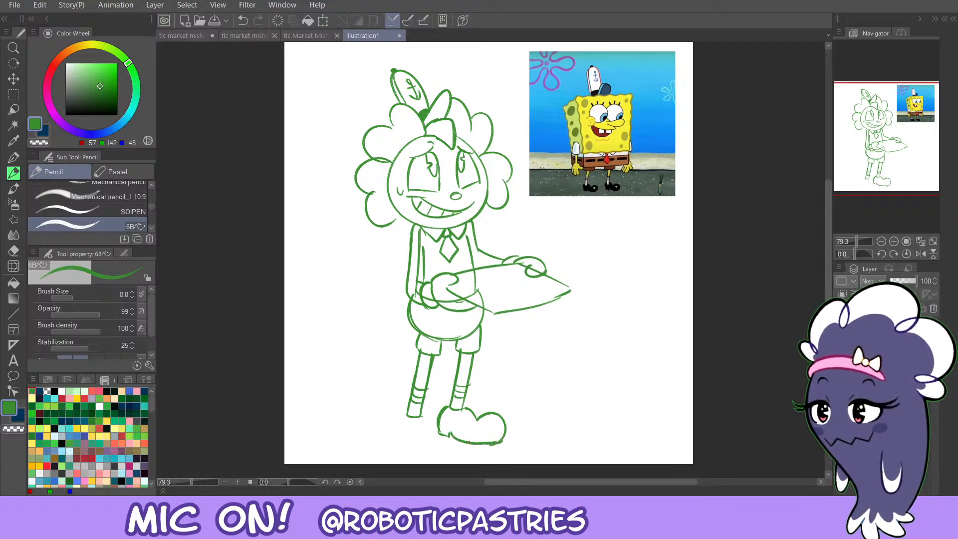
Sketch the domed toe of the left shoe and a curved ground guideline running from it to the right shoe's toe.
{"action": "left_click_drag", "start_coordinate": [428, 433], "coordinate": [384, 448]}
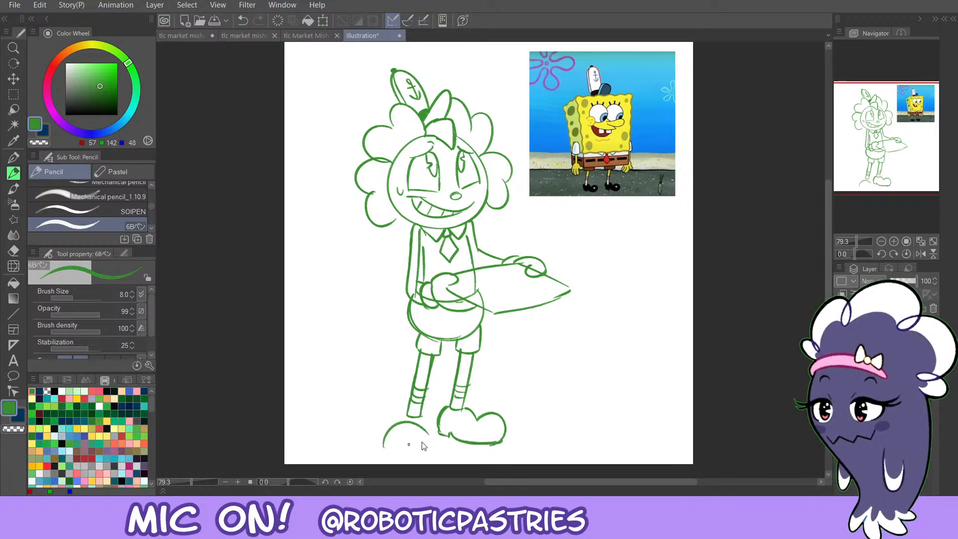
{"action": "key", "text": "ctrl+z"}
{"action": "mouse_move", "coordinate": [504, 443]}
{"action": "left_mouse_down"}
{"action": "mouse_move", "coordinate": [395, 454]}
{"action": "mouse_move", "coordinate": [416, 429]}
{"action": "mouse_move", "coordinate": [429, 452]}
{"action": "left_mouse_up"}
{"action": "mouse_move", "coordinate": [382, 447]}
{"action": "left_mouse_down"}
{"action": "mouse_move", "coordinate": [422, 433]}
{"action": "mouse_move", "coordinate": [429, 454]}
{"action": "mouse_move", "coordinate": [403, 458]}
{"action": "left_mouse_up"}
{"action": "key", "text": "ctrl+z"}
{"action": "key", "text": "ctrl+z"}
{"action": "mouse_move", "coordinate": [406, 413]}
{"action": "left_mouse_down"}
{"action": "mouse_move", "coordinate": [392, 428]}
{"action": "mouse_move", "coordinate": [432, 437]}
{"action": "left_mouse_up"}
{"action": "key", "text": "ctrl+z"}
{"action": "key", "text": "ctrl+z"}
{"action": "key", "text": "ctrl+z"}
{"action": "key", "text": "ctrl+z"}
{"action": "key", "text": "ctrl+z"}
{"action": "key", "text": "ctrl+z"}
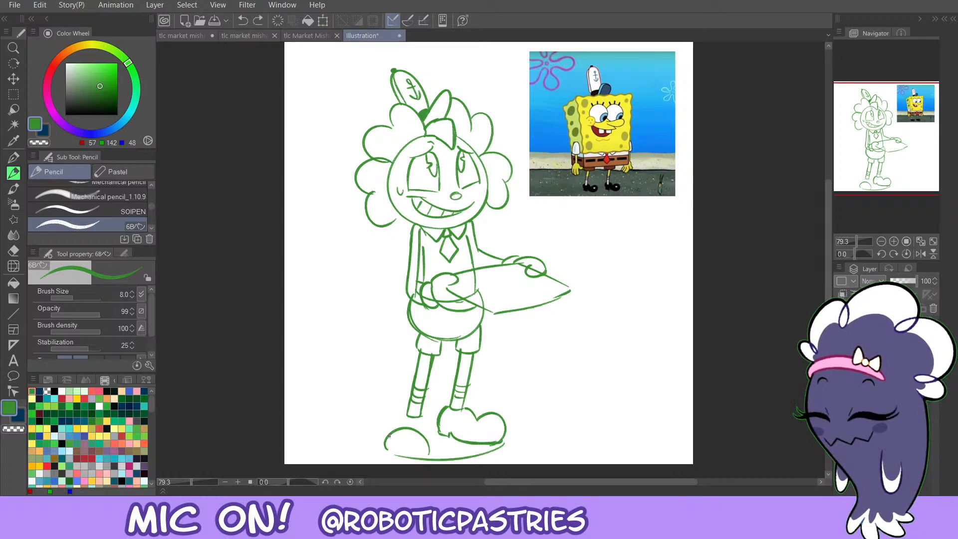
Close the left shoe's toe and add the rounded upper around the ankle.
{"action": "mouse_move", "coordinate": [386, 447]}
{"action": "left_mouse_down"}
{"action": "mouse_move", "coordinate": [437, 456]}
{"action": "mouse_move", "coordinate": [405, 431]}
{"action": "mouse_move", "coordinate": [427, 457]}
{"action": "left_mouse_up"}
{"action": "key", "text": "ctrl+z"}
{"action": "mouse_move", "coordinate": [406, 414]}
{"action": "left_mouse_down"}
{"action": "mouse_move", "coordinate": [392, 432]}
{"action": "mouse_move", "coordinate": [428, 441]}
{"action": "mouse_move", "coordinate": [421, 412]}
{"action": "left_mouse_up"}
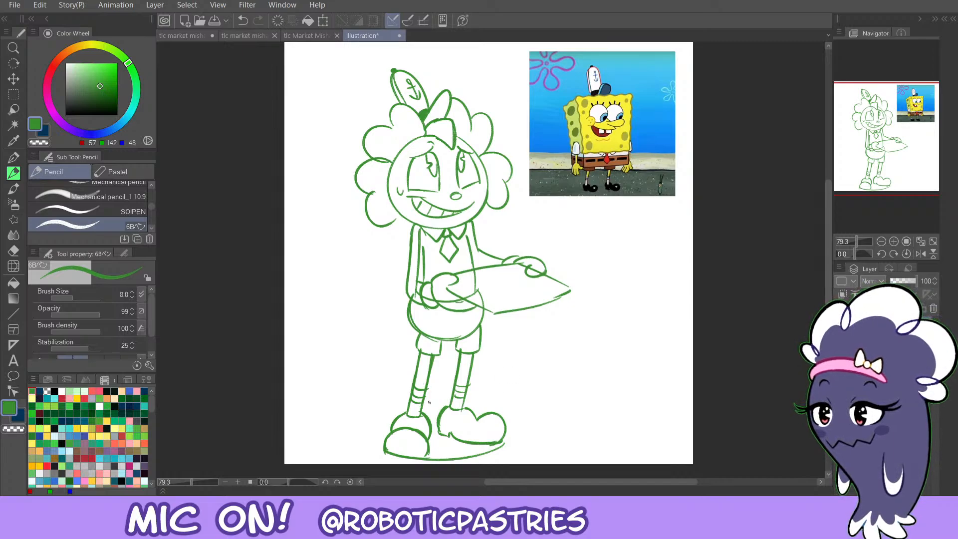
Erase the curved ground guideline between the two shoes.
{"action": "key", "text": "e"}
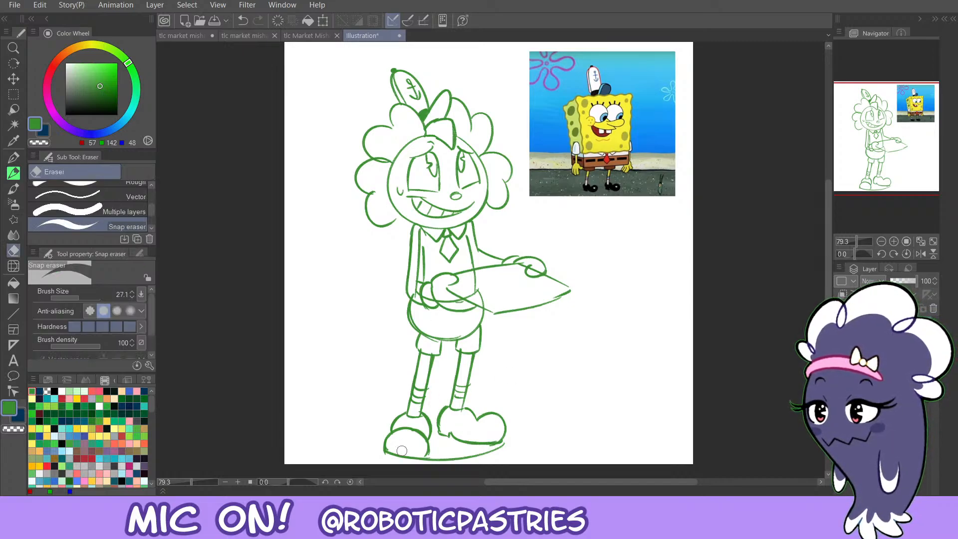
{"action": "left_click_drag", "start_coordinate": [435, 458], "coordinate": [507, 439]}
{"action": "key", "text": "ctrl+z"}
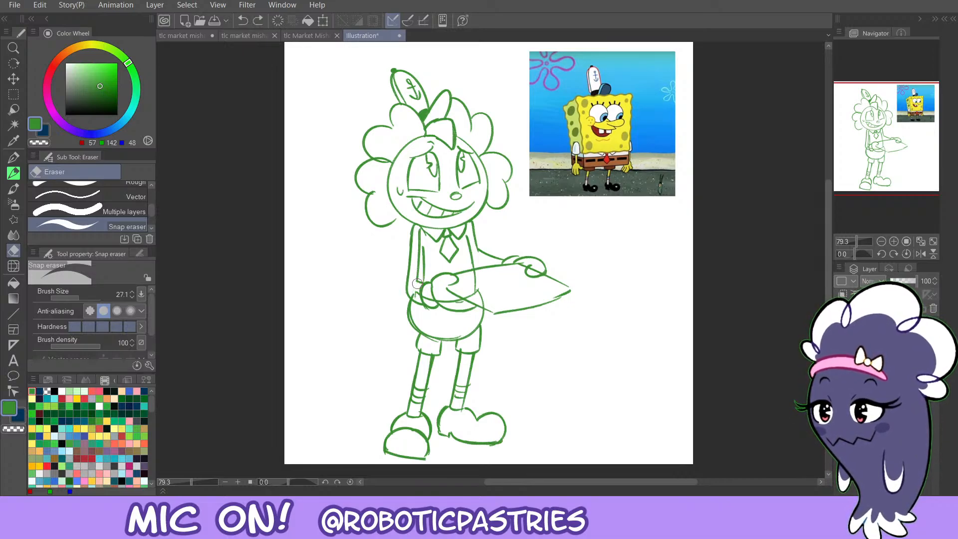
Erase the overlapping construction lines through the left hand and panel edge, and those crossing the left trouser leg.
{"action": "mouse_move", "coordinate": [428, 298]}
{"action": "left_mouse_down"}
{"action": "mouse_move", "coordinate": [471, 294]}
{"action": "mouse_move", "coordinate": [485, 306]}
{"action": "mouse_move", "coordinate": [473, 277]}
{"action": "left_mouse_up"}
{"action": "left_click_drag", "start_coordinate": [430, 334], "coordinate": [427, 334]}
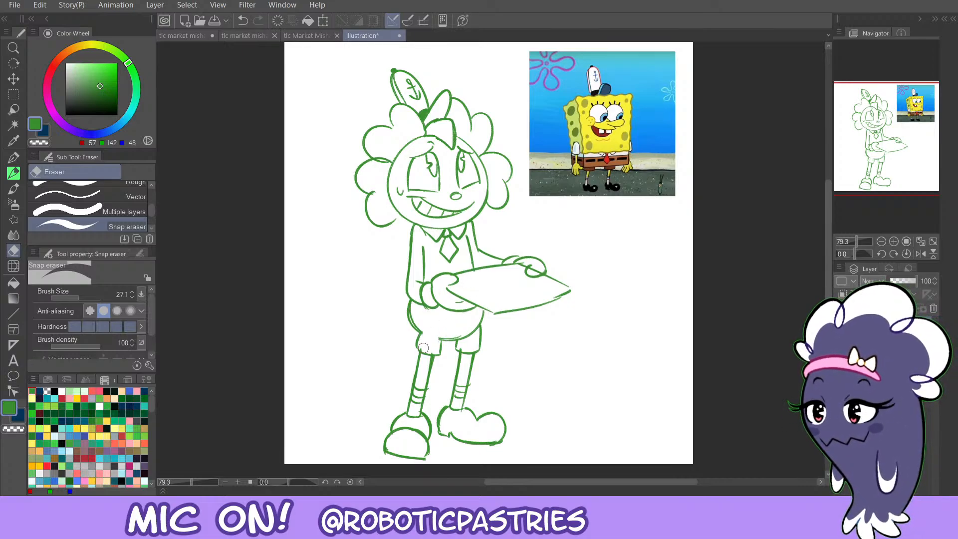
{"action": "key", "text": "ctrl+z"}
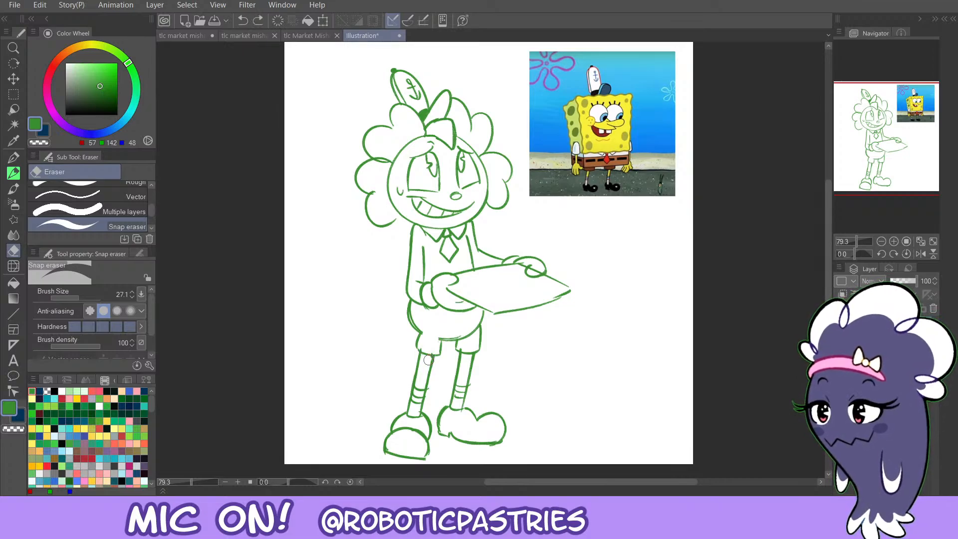
{"action": "left_click_drag", "start_coordinate": [433, 353], "coordinate": [430, 350]}
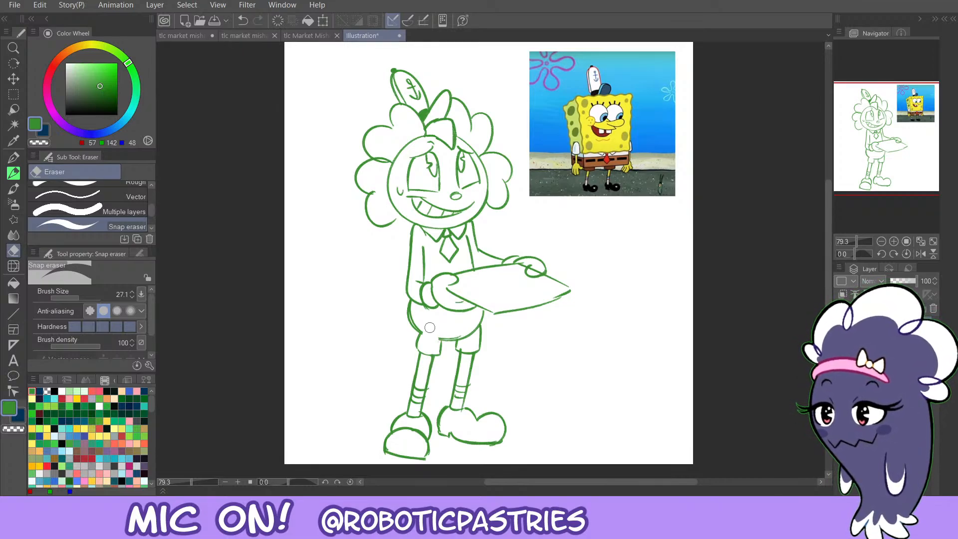
Add short belt dashes across the waist of the shorts with the 6B pencil.
{"action": "key", "text": "p"}
{"action": "key", "text": "c"}
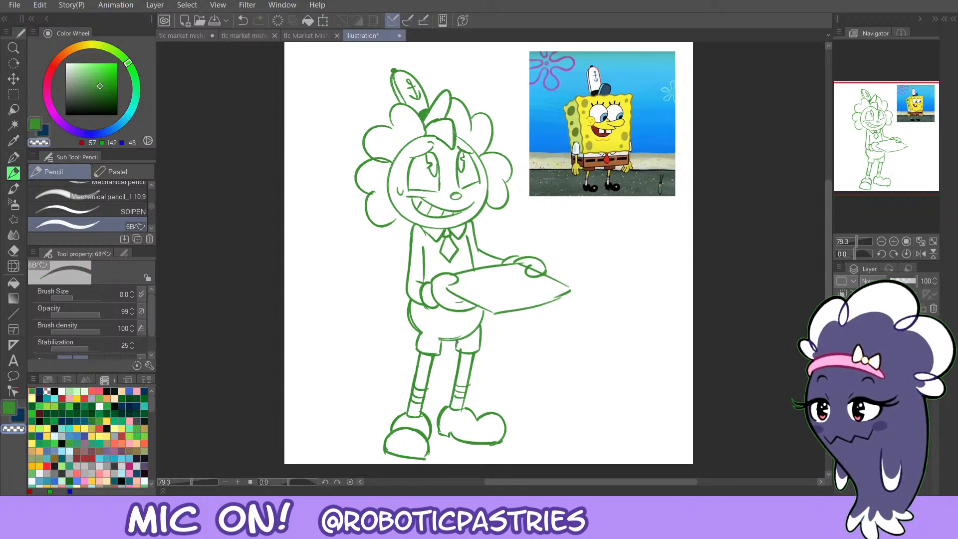
{"action": "key", "text": "c"}
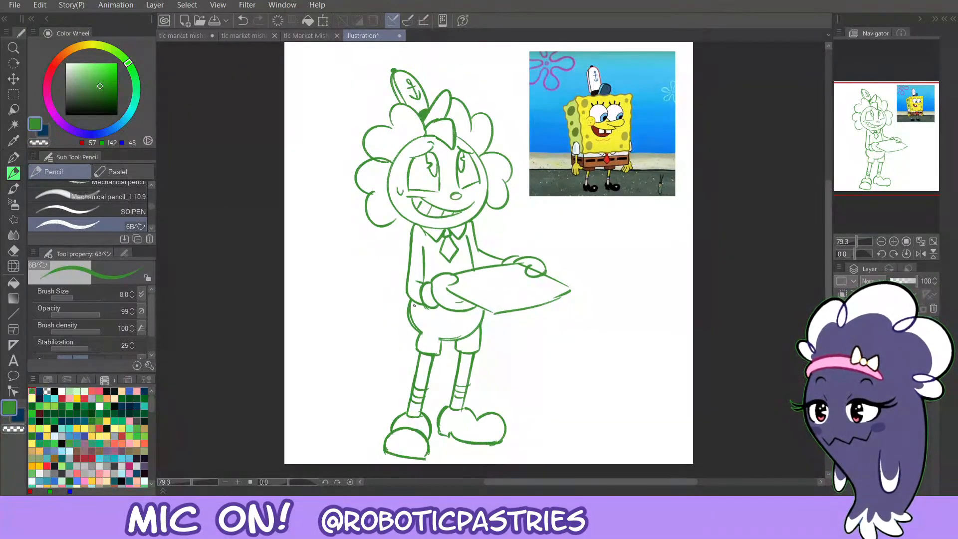
{"action": "key", "text": "c"}
{"action": "key", "text": "c"}
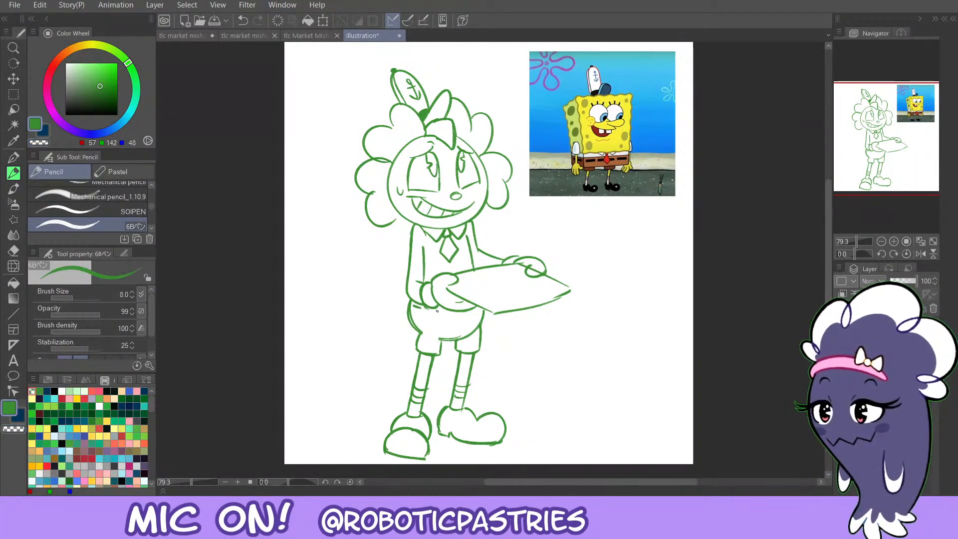
{"action": "left_click_drag", "start_coordinate": [435, 311], "coordinate": [443, 312]}
{"action": "key", "text": "ctrl+z"}
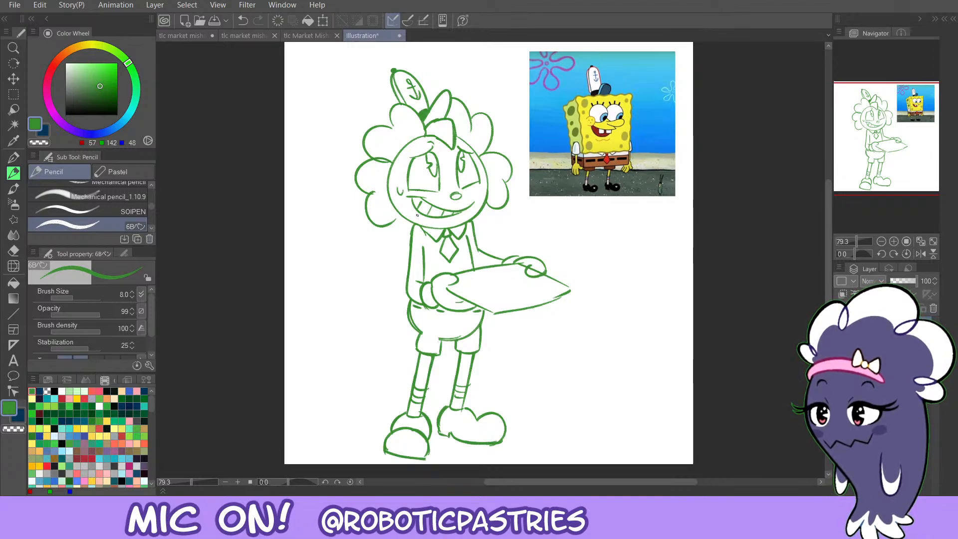
Draw short shirt sleeves over both upper arms.
{"action": "mouse_move", "coordinate": [404, 258]}
{"action": "left_mouse_down"}
{"action": "mouse_move", "coordinate": [425, 258]}
{"action": "mouse_move", "coordinate": [414, 232]}
{"action": "mouse_move", "coordinate": [427, 253]}
{"action": "left_mouse_up"}
{"action": "key", "text": "ctrl+z"}
{"action": "key", "text": "ctrl+z"}
{"action": "mouse_move", "coordinate": [427, 252]}
{"action": "left_mouse_down"}
{"action": "mouse_move", "coordinate": [425, 230]}
{"action": "mouse_move", "coordinate": [408, 254]}
{"action": "left_mouse_up"}
{"action": "left_click_drag", "start_coordinate": [474, 226], "coordinate": [476, 243]}
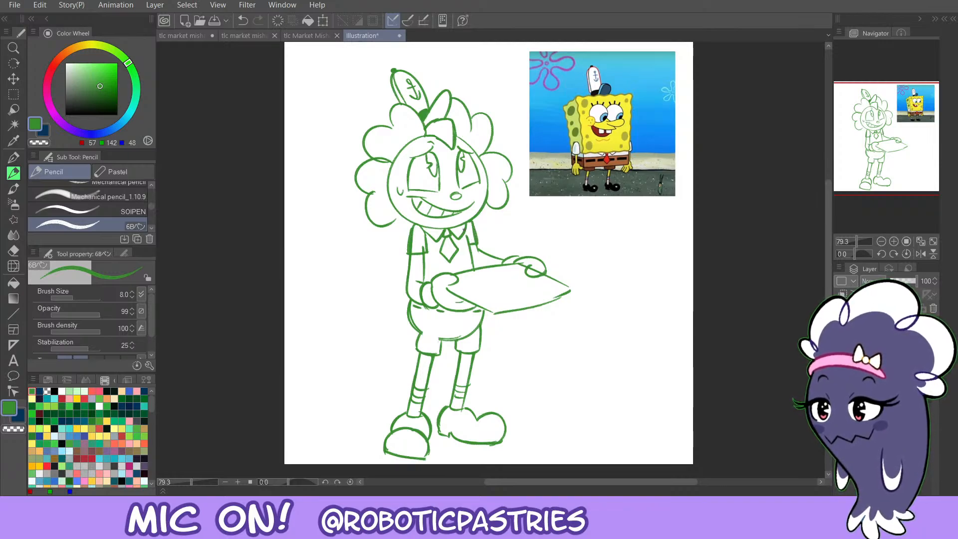
Erase the old arm lines around the sleeves and redraw the right sleeve's outer edge.
{"action": "key", "text": "c"}
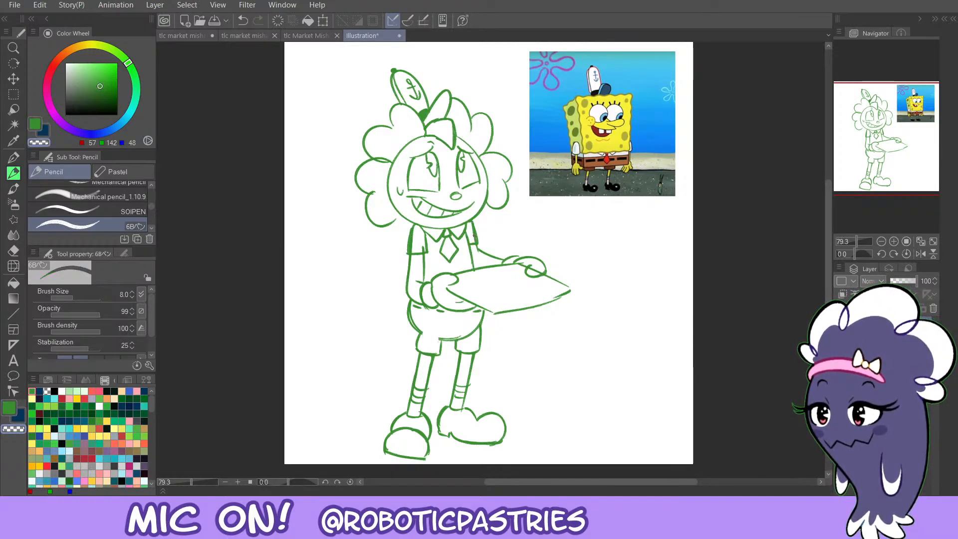
{"action": "key", "text": "e"}
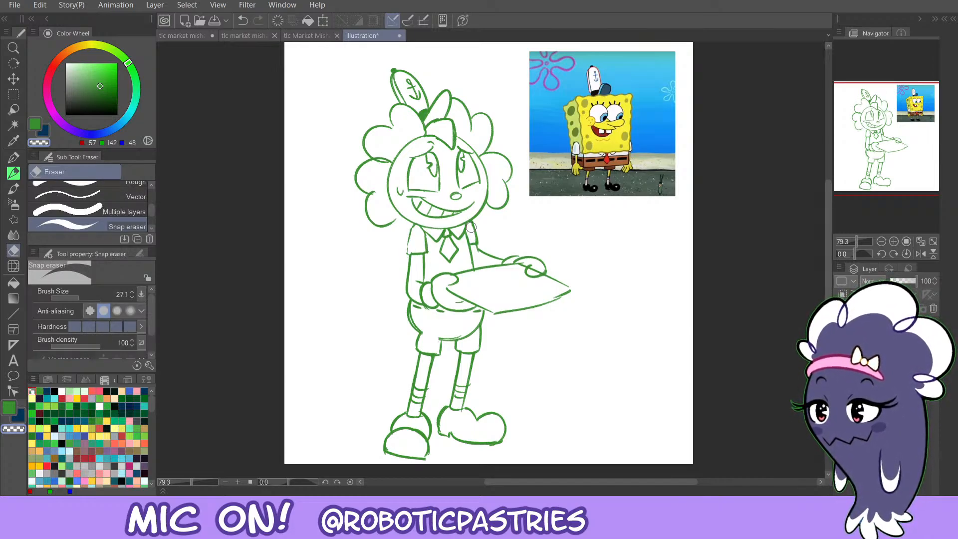
{"action": "key", "text": "p"}
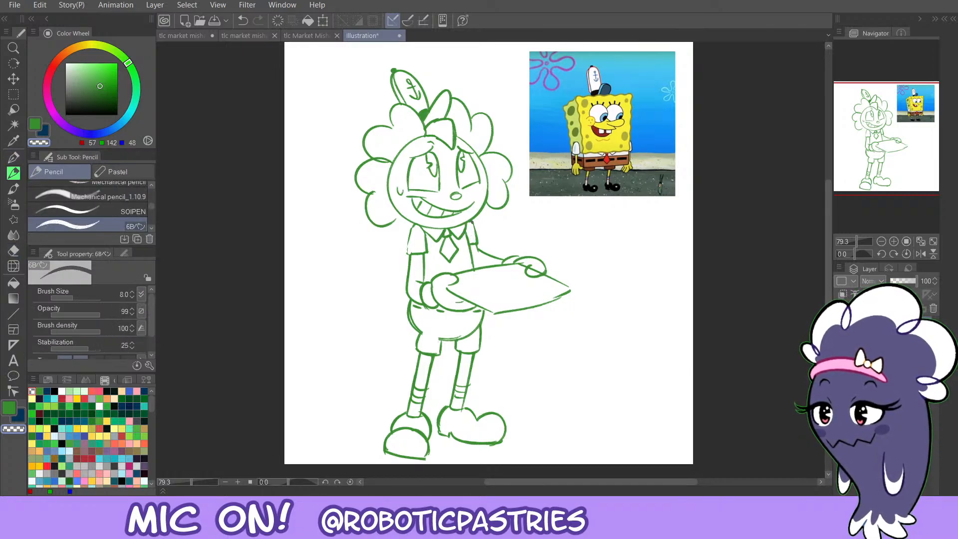
{"action": "left_click_drag", "start_coordinate": [474, 230], "coordinate": [474, 236]}
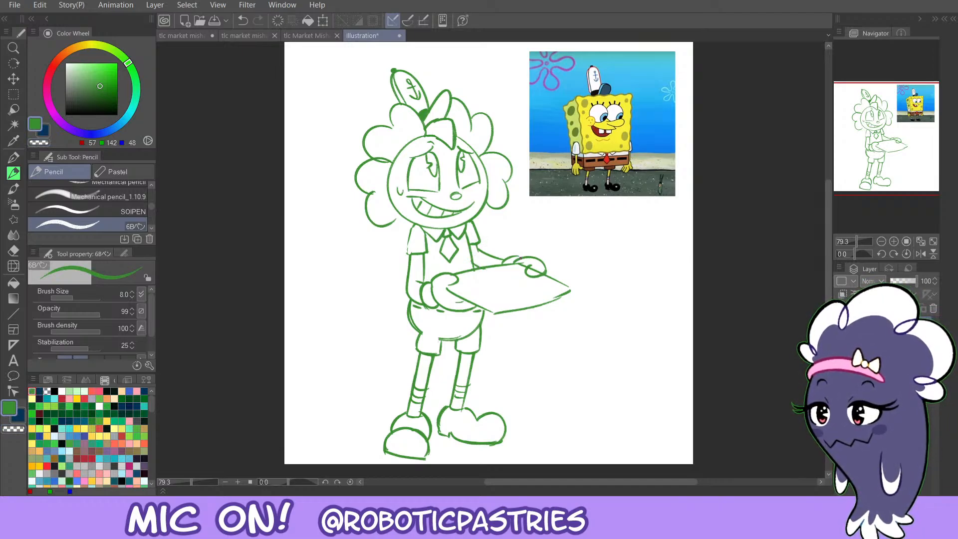
Erase the line crossing the right hand's fingers and redraw the left sleeve's outer edge.
{"action": "key", "text": "c"}
{"action": "left_click_drag", "start_coordinate": [530, 268], "coordinate": [540, 271]}
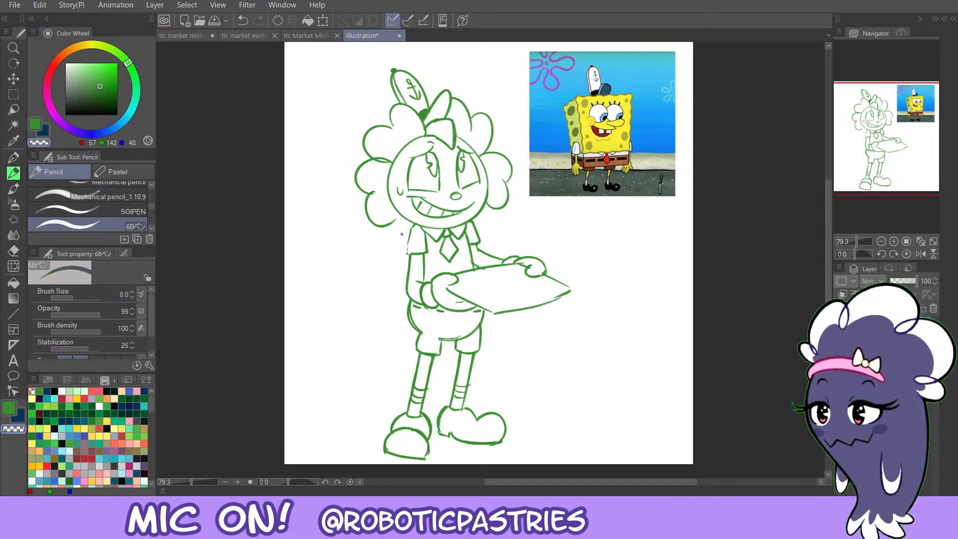
{"action": "key", "text": "c"}
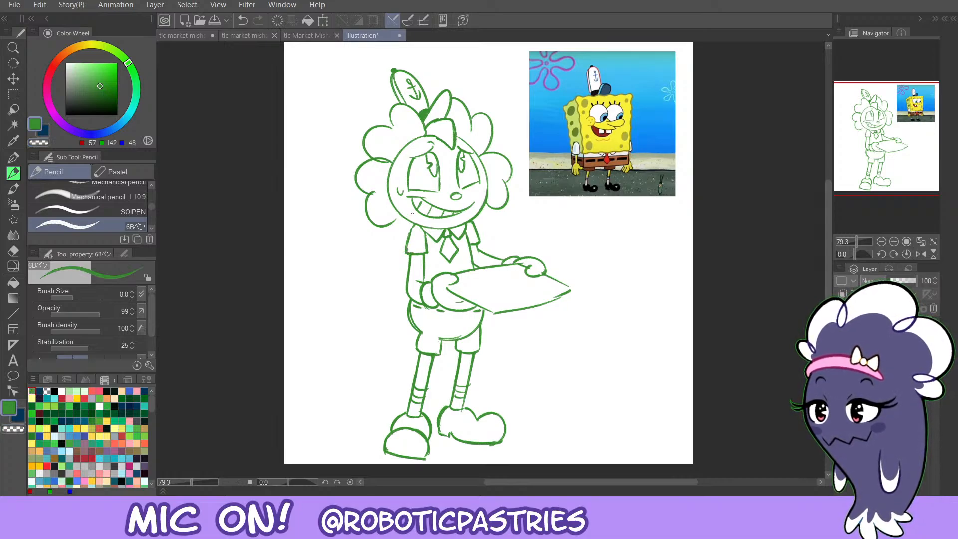
{"action": "key", "text": "ctrl+z"}
{"action": "mouse_move", "coordinate": [415, 226]}
{"action": "left_mouse_down"}
{"action": "mouse_move", "coordinate": [407, 253]}
{"action": "mouse_move", "coordinate": [428, 244]}
{"action": "mouse_move", "coordinate": [416, 225]}
{"action": "mouse_move", "coordinate": [407, 253]}
{"action": "left_mouse_up"}
{"action": "key", "text": "ctrl+z"}
{"action": "key", "text": "ctrl+z"}
{"action": "key", "text": "ctrl+z"}
{"action": "key", "text": "c"}
{"action": "key", "text": "c"}
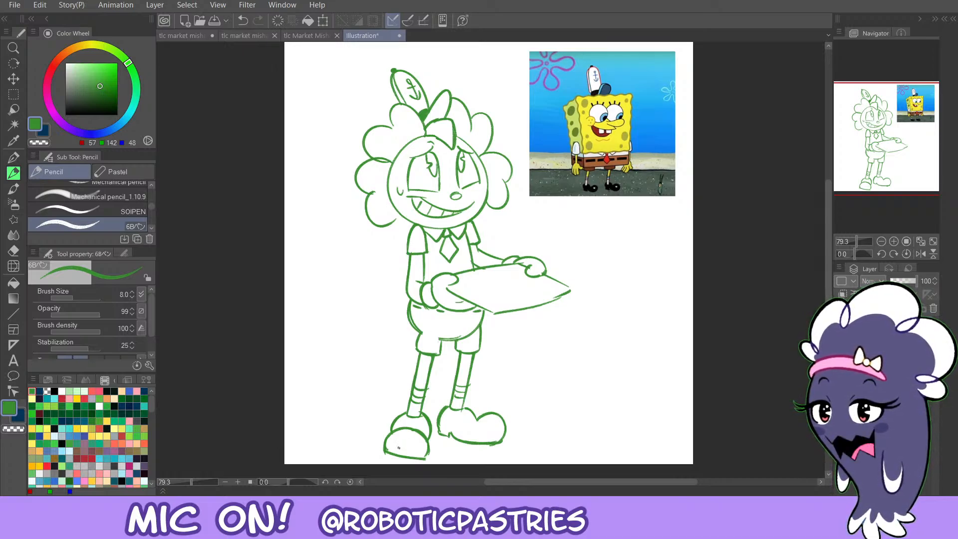
Clean up the left shoe's toe and redraw its flat sole and inner side.
{"action": "key", "text": "e"}
{"action": "mouse_move", "coordinate": [385, 449]}
{"action": "left_mouse_down"}
{"action": "mouse_move", "coordinate": [434, 459]}
{"action": "mouse_move", "coordinate": [384, 452]}
{"action": "left_mouse_up"}
{"action": "key", "text": "p"}
{"action": "key", "text": "ctrl+z"}
{"action": "key", "text": "ctrl+z"}
{"action": "key", "text": "ctrl+z"}
{"action": "key", "text": "ctrl+z"}
{"action": "left_click_drag", "start_coordinate": [384, 453], "coordinate": [430, 453]}
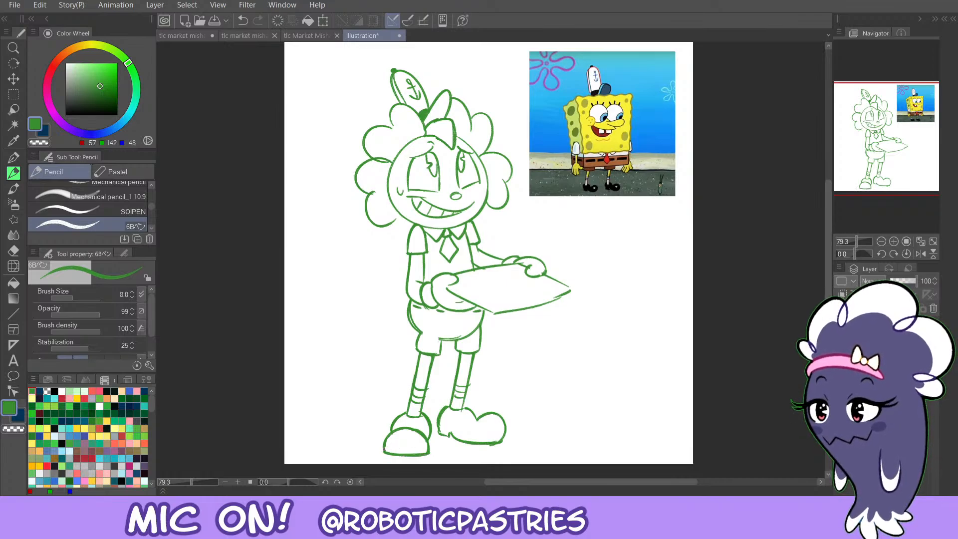
{"action": "left_click_drag", "start_coordinate": [425, 433], "coordinate": [430, 455]}
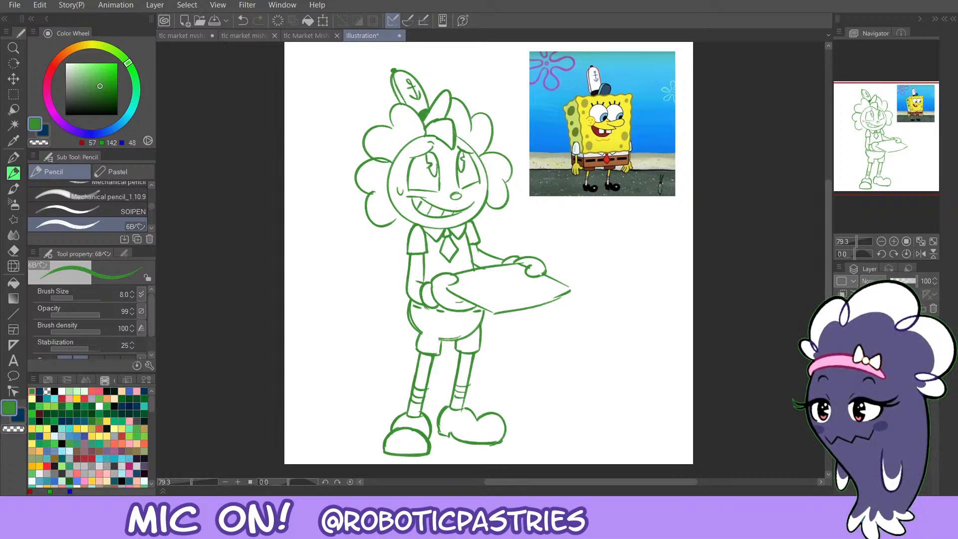
{"action": "left_click", "coordinate": [190, 35]}
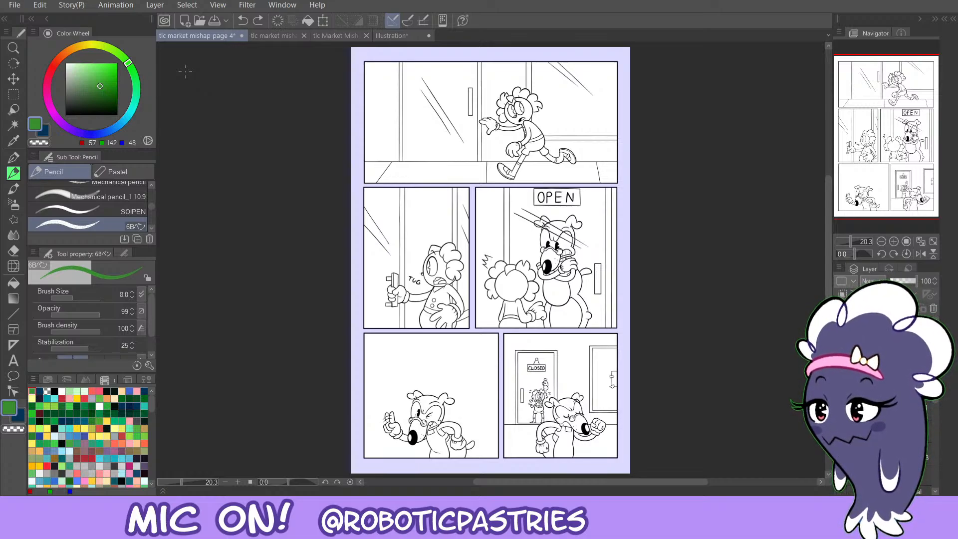
{"action": "left_click", "coordinate": [398, 34]}
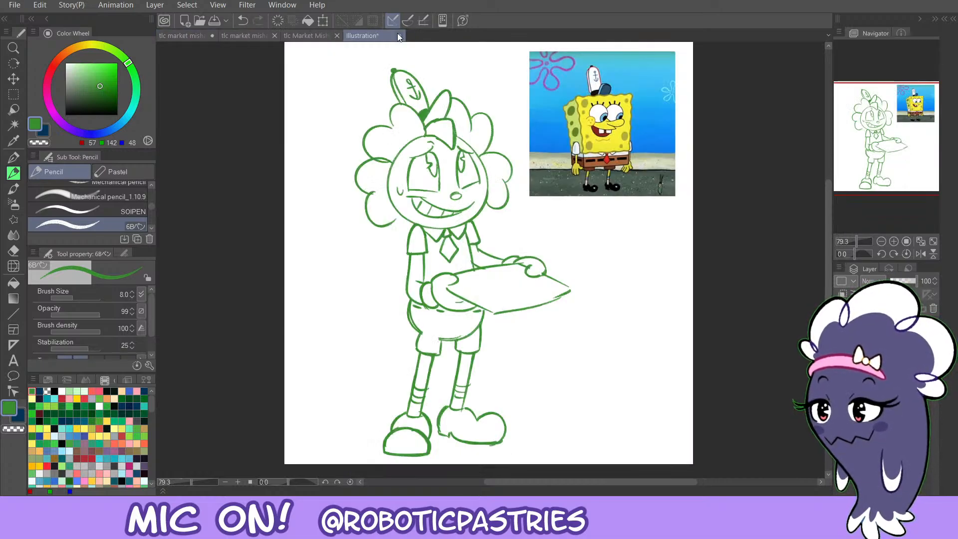
Fill both shoes with solid green.
{"action": "key", "text": "g"}
{"action": "left_click", "coordinate": [469, 426]}
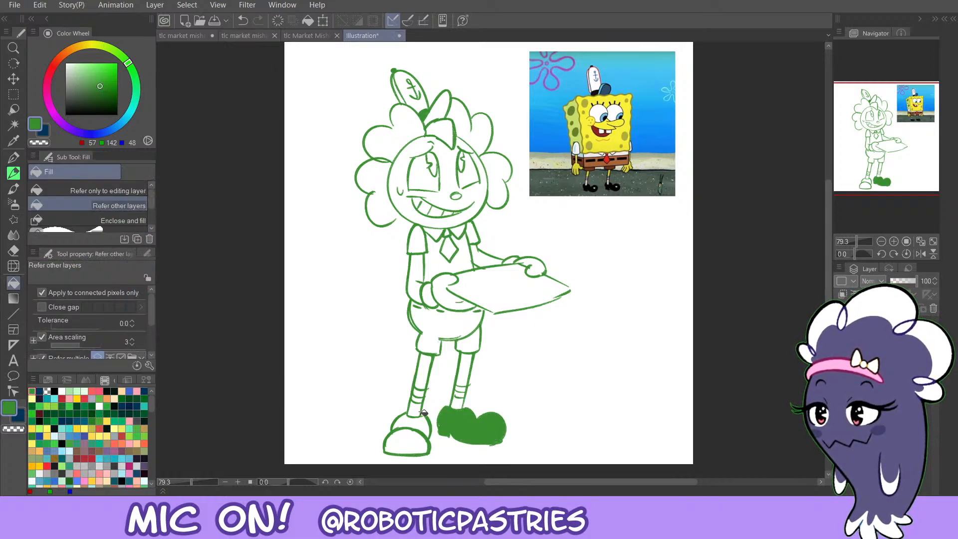
{"action": "left_click", "coordinate": [413, 421]}
{"action": "left_click", "coordinate": [405, 443]}
Carve a thin curved line across the filled left shoe with transparent colour to separate the toe from the upper.
{"action": "key", "text": "p"}
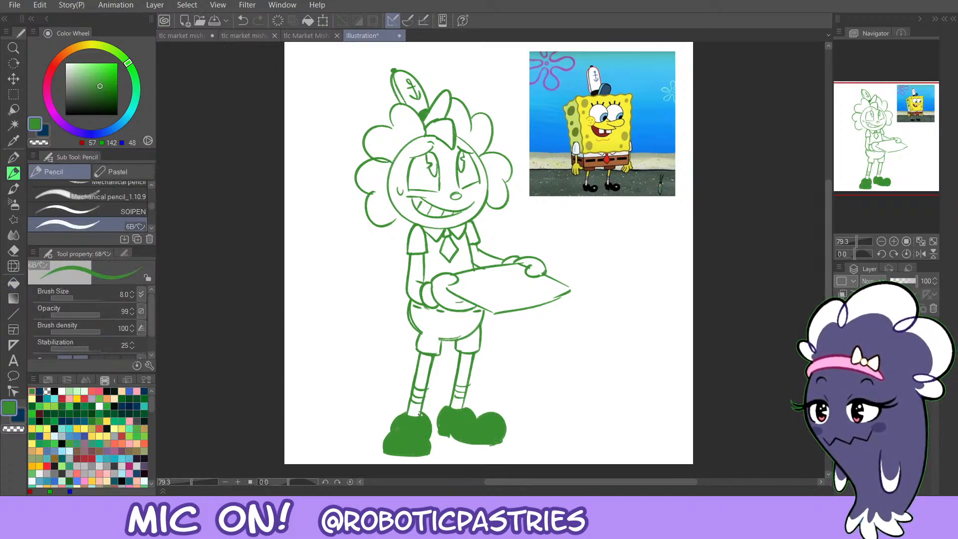
{"action": "mouse_move", "coordinate": [410, 425]}
{"action": "left_mouse_down"}
{"action": "mouse_move", "coordinate": [429, 432]}
{"action": "mouse_move", "coordinate": [402, 427]}
{"action": "mouse_move", "coordinate": [429, 432]}
{"action": "left_mouse_up"}
{"action": "key", "text": "ctrl+z"}
{"action": "key", "text": "ctrl+z"}
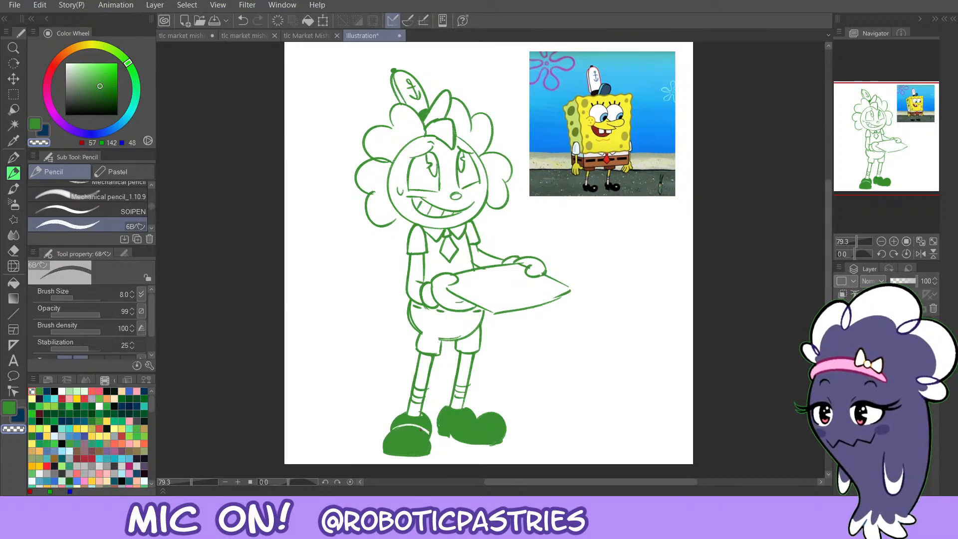
{"action": "key", "text": "c"}
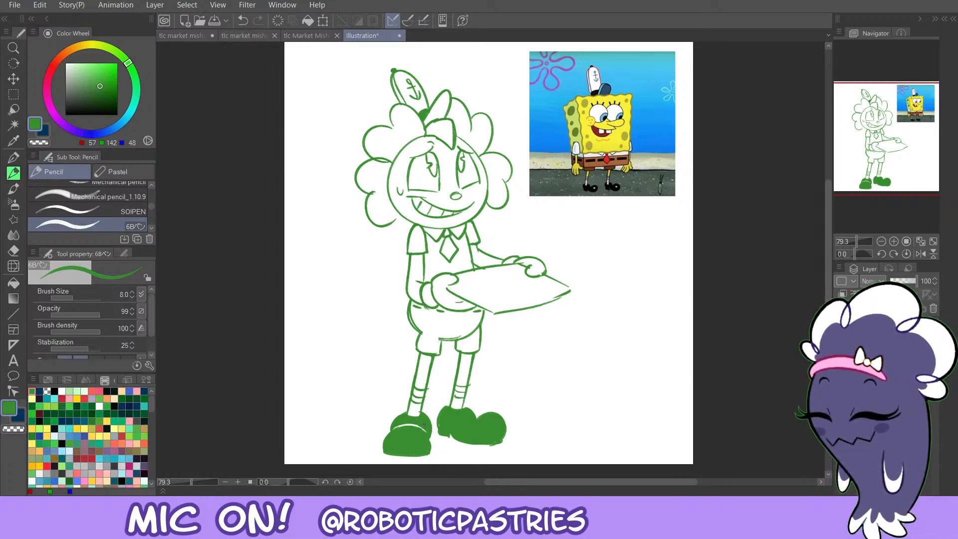
{"action": "key", "text": "c"}
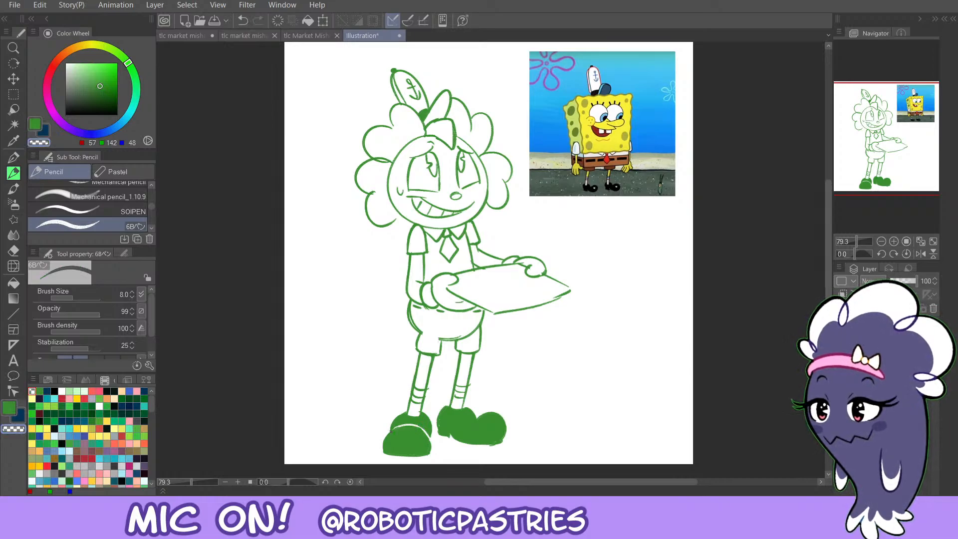
Smooth the lower outline of the filled right shoe's toe and tidy the stray edges around the shoes.
{"action": "key", "text": "c"}
{"action": "mouse_move", "coordinate": [504, 433]}
{"action": "left_mouse_down"}
{"action": "mouse_move", "coordinate": [491, 443]}
{"action": "mouse_move", "coordinate": [501, 441]}
{"action": "left_mouse_up"}
{"action": "key", "text": "c"}
{"action": "key", "text": "c"}
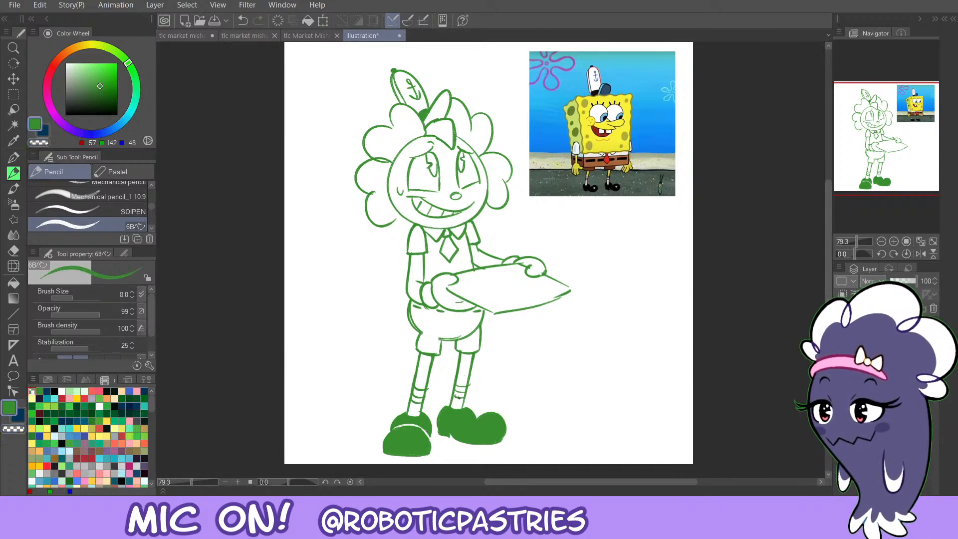
{"action": "key", "text": "c"}
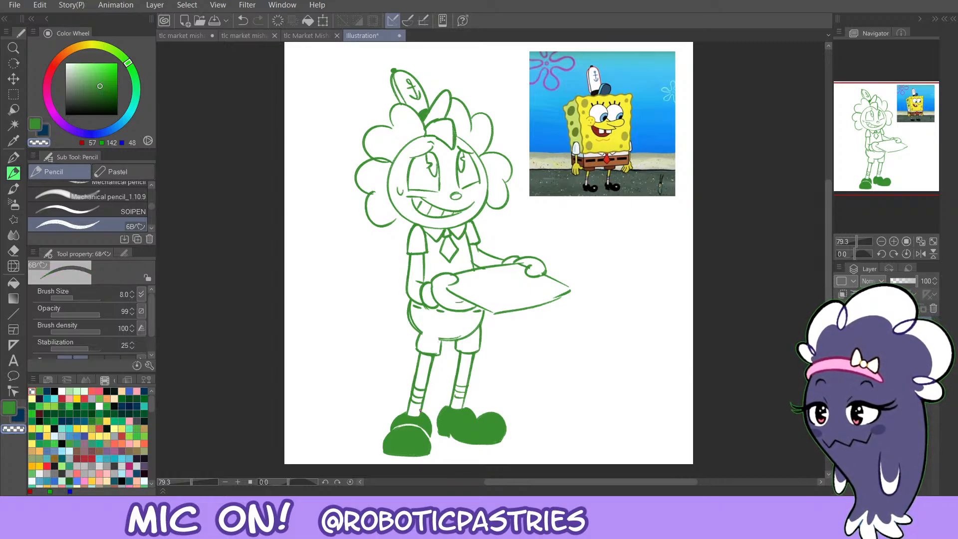
Clean up the stray lines along the left side of the shorts with transparent colour and return to green.
{"action": "key", "text": "c"}
{"action": "key", "text": "c"}
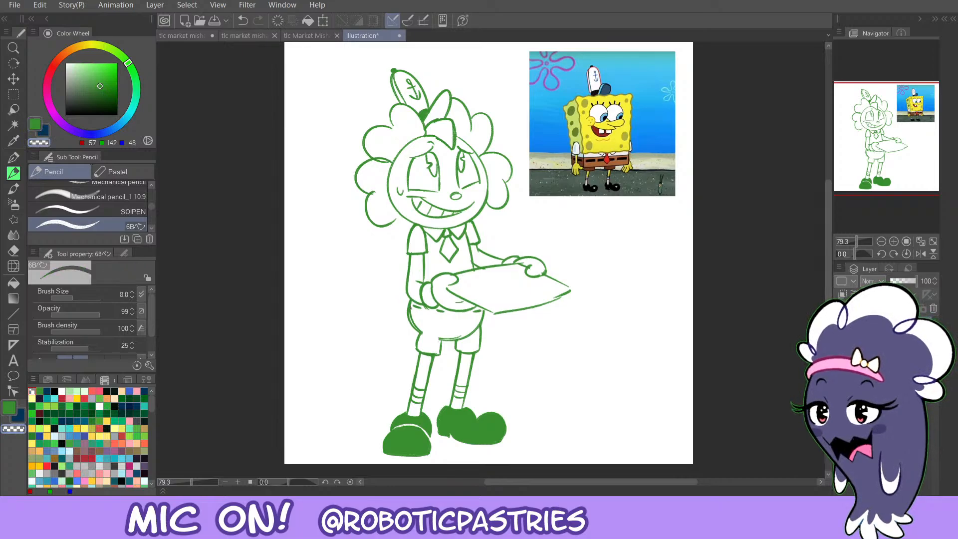
{"action": "mouse_move", "coordinate": [411, 305]}
{"action": "left_mouse_down"}
{"action": "mouse_move", "coordinate": [423, 331]}
{"action": "mouse_move", "coordinate": [410, 309]}
{"action": "mouse_move", "coordinate": [412, 322]}
{"action": "mouse_move", "coordinate": [437, 338]}
{"action": "mouse_move", "coordinate": [462, 337]}
{"action": "mouse_move", "coordinate": [439, 357]}
{"action": "left_mouse_up"}
{"action": "key", "text": "c"}
{"action": "key", "text": "c"}
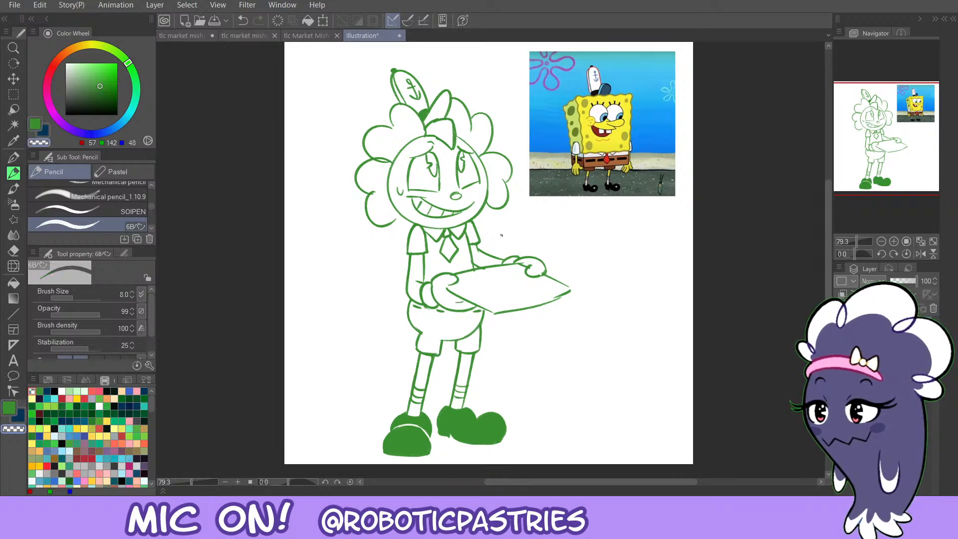
{"action": "key", "text": "c"}
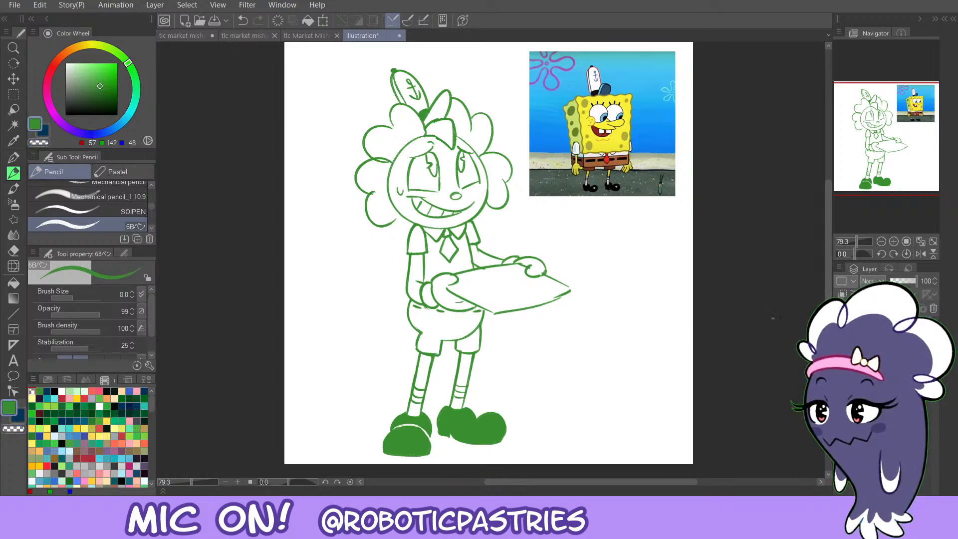
Sketch a round bun-like item with a thick rim in dark blue near the far hand on the tray.
{"action": "key", "text": "x"}
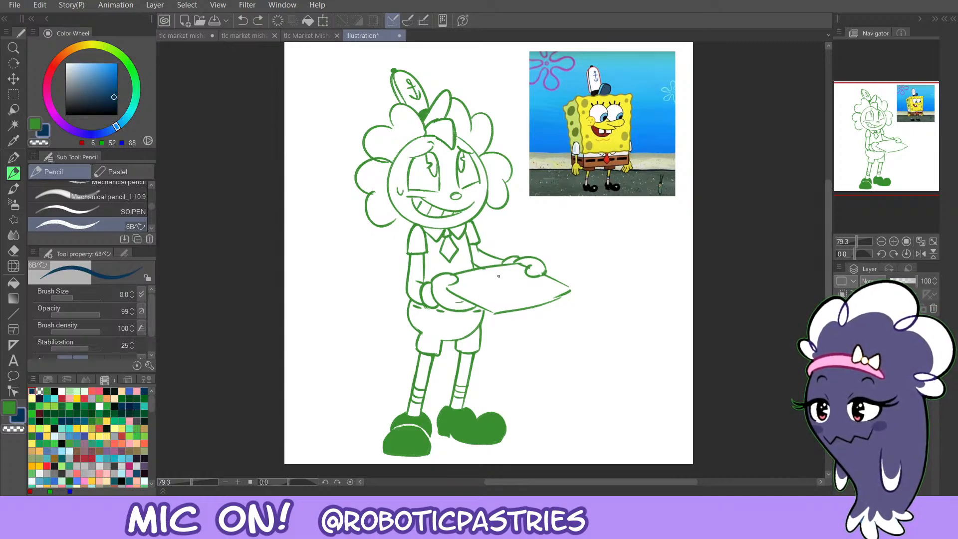
{"action": "mouse_move", "coordinate": [513, 268]}
{"action": "left_mouse_down"}
{"action": "mouse_move", "coordinate": [533, 275]}
{"action": "mouse_move", "coordinate": [539, 292]}
{"action": "left_mouse_up"}
{"action": "key", "text": "ctrl+z"}
{"action": "key", "text": "ctrl+z"}
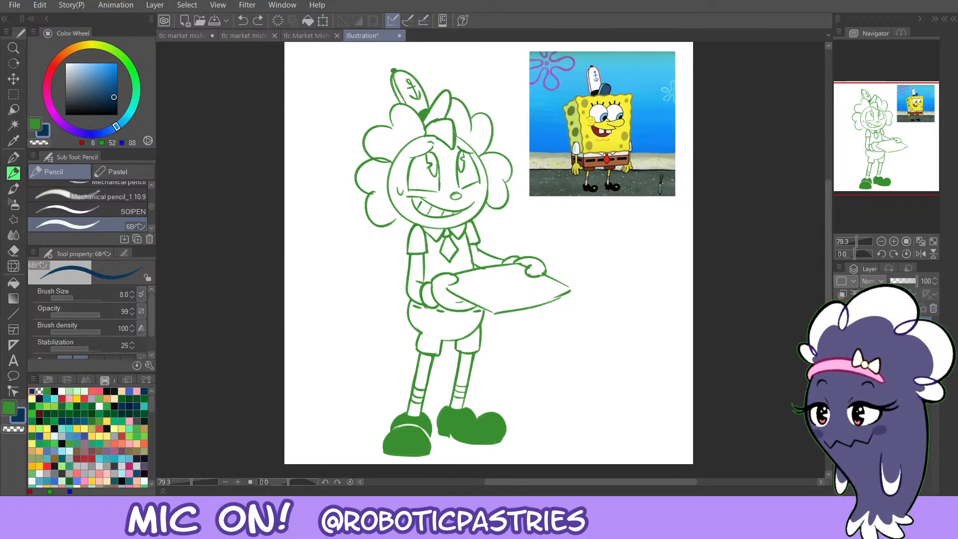
{"action": "mouse_move", "coordinate": [514, 274]}
{"action": "left_mouse_down"}
{"action": "mouse_move", "coordinate": [533, 263]}
{"action": "mouse_move", "coordinate": [522, 292]}
{"action": "mouse_move", "coordinate": [522, 272]}
{"action": "mouse_move", "coordinate": [513, 286]}
{"action": "mouse_move", "coordinate": [542, 270]}
{"action": "mouse_move", "coordinate": [520, 269]}
{"action": "mouse_move", "coordinate": [513, 274]}
{"action": "mouse_move", "coordinate": [547, 285]}
{"action": "mouse_move", "coordinate": [519, 266]}
{"action": "mouse_move", "coordinate": [512, 281]}
{"action": "mouse_move", "coordinate": [551, 279]}
{"action": "mouse_move", "coordinate": [513, 272]}
{"action": "mouse_move", "coordinate": [543, 288]}
{"action": "mouse_move", "coordinate": [517, 274]}
{"action": "left_mouse_up"}
{"action": "key", "text": "ctrl+z"}
{"action": "key", "text": "ctrl+z"}
{"action": "key", "text": "ctrl+z"}
{"action": "key", "text": "ctrl+z"}
{"action": "key", "text": "ctrl+z"}
{"action": "key", "text": "ctrl+z"}
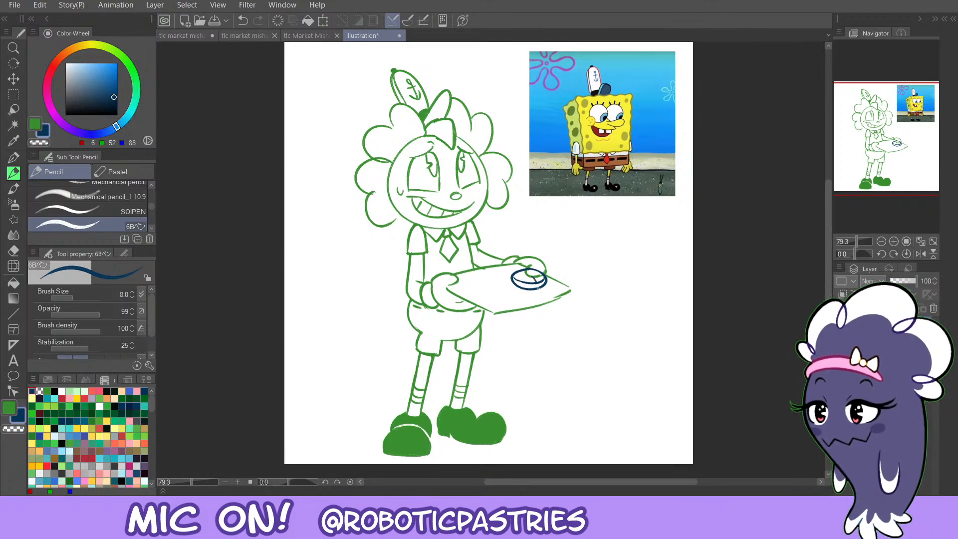
Draw a square slip hanging over the tray's front edge and a dotted round bun left of the first item.
{"action": "mouse_move", "coordinate": [533, 278]}
{"action": "left_mouse_down"}
{"action": "mouse_move", "coordinate": [541, 317]}
{"action": "mouse_move", "coordinate": [522, 323]}
{"action": "mouse_move", "coordinate": [520, 304]}
{"action": "mouse_move", "coordinate": [519, 324]}
{"action": "mouse_move", "coordinate": [515, 302]}
{"action": "mouse_move", "coordinate": [539, 295]}
{"action": "left_mouse_up"}
{"action": "key", "text": "ctrl+z"}
{"action": "key", "text": "ctrl+z"}
{"action": "key", "text": "ctrl+z"}
{"action": "key", "text": "ctrl+z"}
{"action": "mouse_move", "coordinate": [486, 280]}
{"action": "left_mouse_down"}
{"action": "mouse_move", "coordinate": [503, 277]}
{"action": "mouse_move", "coordinate": [512, 294]}
{"action": "mouse_move", "coordinate": [480, 275]}
{"action": "mouse_move", "coordinate": [499, 272]}
{"action": "mouse_move", "coordinate": [476, 278]}
{"action": "mouse_move", "coordinate": [498, 272]}
{"action": "mouse_move", "coordinate": [491, 282]}
{"action": "left_mouse_up"}
{"action": "key", "text": "ctrl+z"}
{"action": "key", "text": "ctrl+z"}
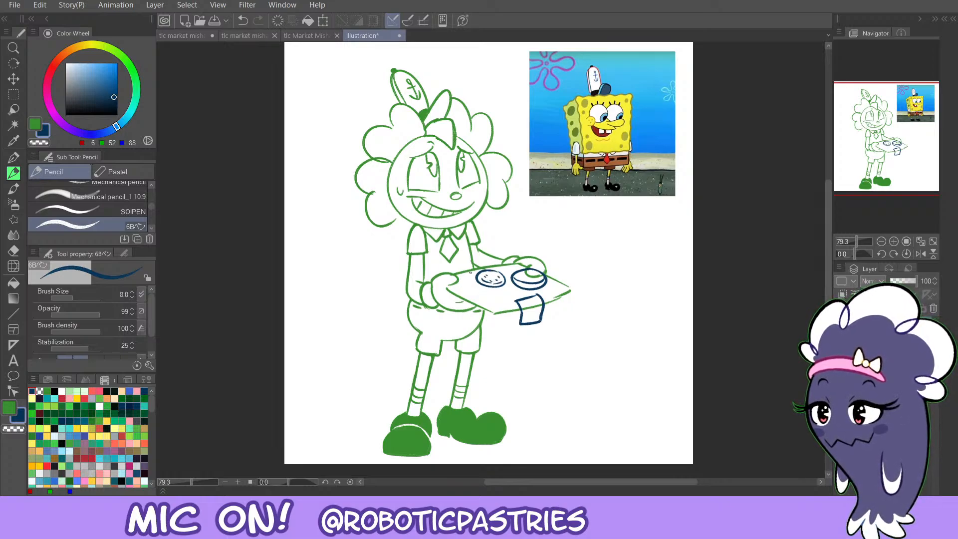
Add small detail marks along the lower rim of the round item on the tray's right side.
{"action": "key", "text": "ctrl+z"}
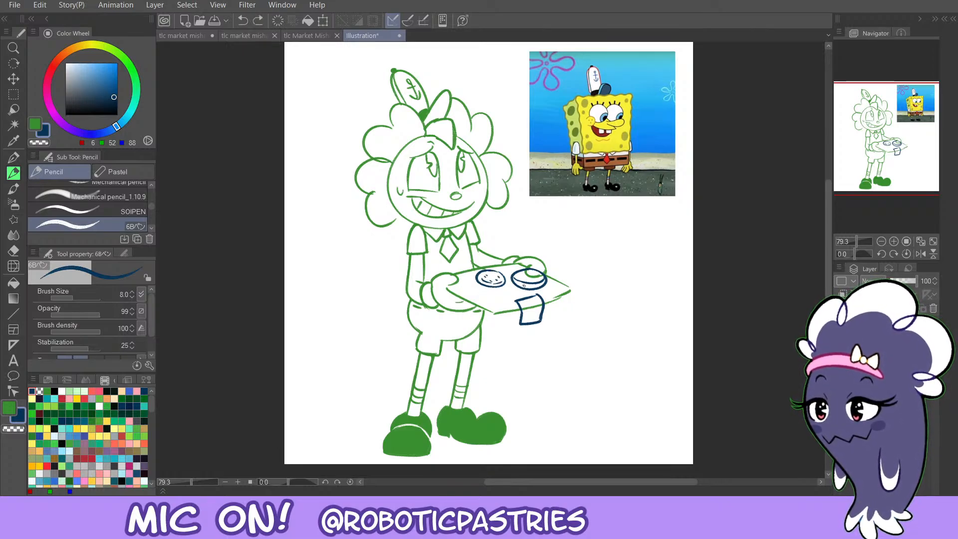
{"action": "left_click_drag", "start_coordinate": [524, 284], "coordinate": [530, 286]}
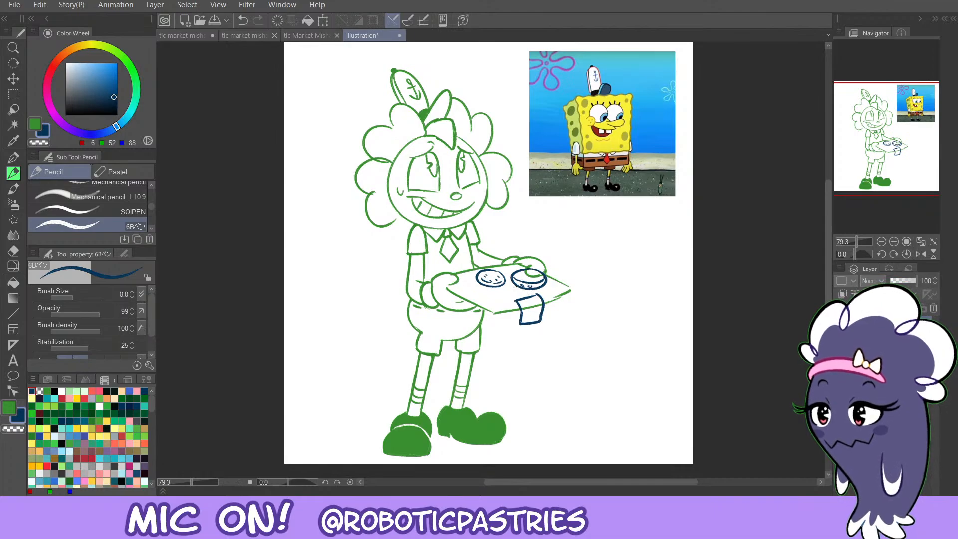
{"action": "key", "text": "ctrl+z"}
{"action": "key", "text": "ctrl+z"}
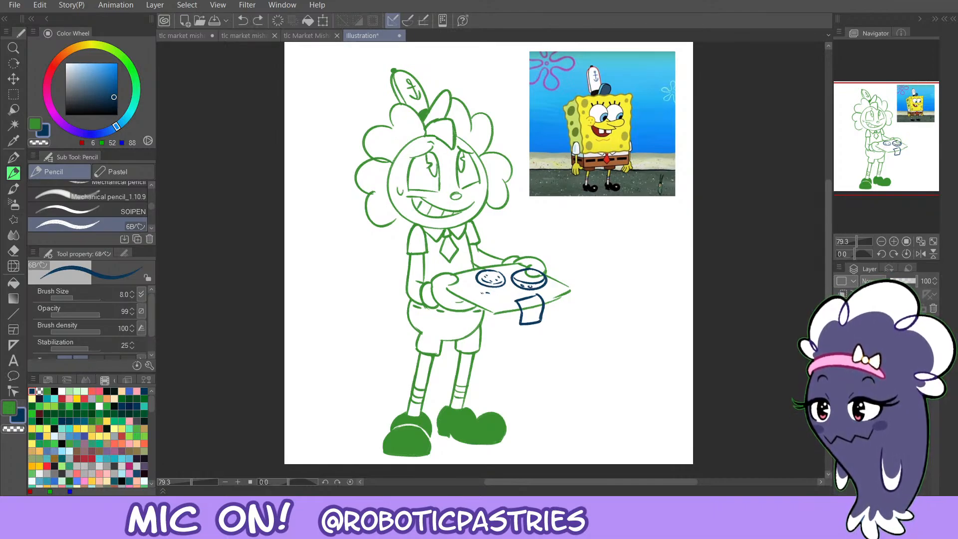
Draw a second disc beneath the dotted bun and scatter a blob and small rounds across the tray.
{"action": "mouse_move", "coordinate": [482, 292]}
{"action": "left_mouse_down"}
{"action": "mouse_move", "coordinate": [473, 301]}
{"action": "mouse_move", "coordinate": [480, 313]}
{"action": "mouse_move", "coordinate": [474, 299]}
{"action": "mouse_move", "coordinate": [509, 301]}
{"action": "mouse_move", "coordinate": [500, 264]}
{"action": "mouse_move", "coordinate": [459, 294]}
{"action": "mouse_move", "coordinate": [472, 280]}
{"action": "mouse_move", "coordinate": [462, 302]}
{"action": "mouse_move", "coordinate": [474, 298]}
{"action": "mouse_move", "coordinate": [468, 287]}
{"action": "mouse_move", "coordinate": [492, 296]}
{"action": "mouse_move", "coordinate": [468, 286]}
{"action": "left_mouse_up"}
{"action": "key", "text": "ctrl+z"}
{"action": "key", "text": "ctrl+z"}
{"action": "key", "text": "ctrl+z"}
{"action": "key", "text": "ctrl+z"}
{"action": "key", "text": "ctrl+z"}
{"action": "key", "text": "ctrl+z"}
{"action": "key", "text": "ctrl+z"}
{"action": "key", "text": "ctrl+z"}
{"action": "key", "text": "ctrl+z"}
{"action": "key", "text": "ctrl+z"}
{"action": "key", "text": "c"}
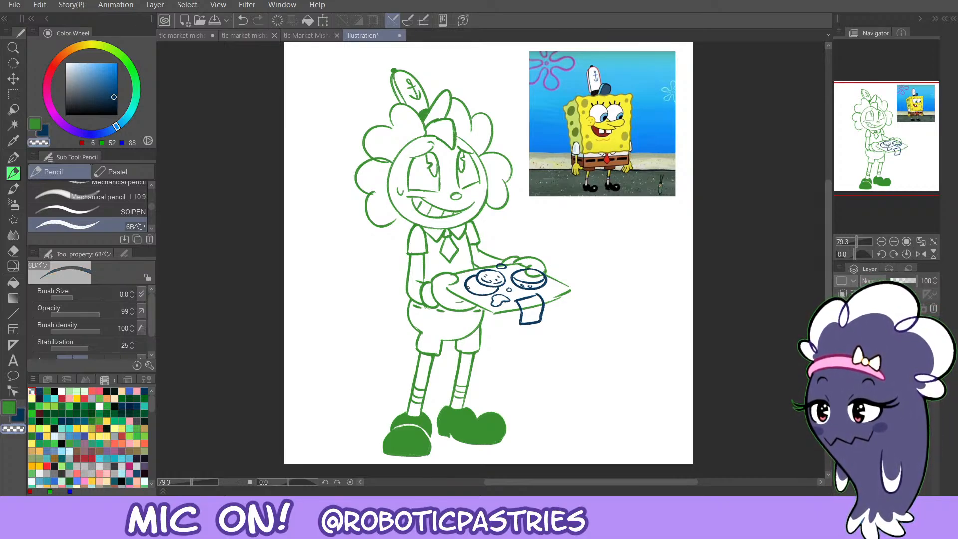
Add an inner curve to the disc beneath the dotted bun to give it thickness, and clean up the overlap.
{"action": "key", "text": "c"}
{"action": "key", "text": "ctrl+z"}
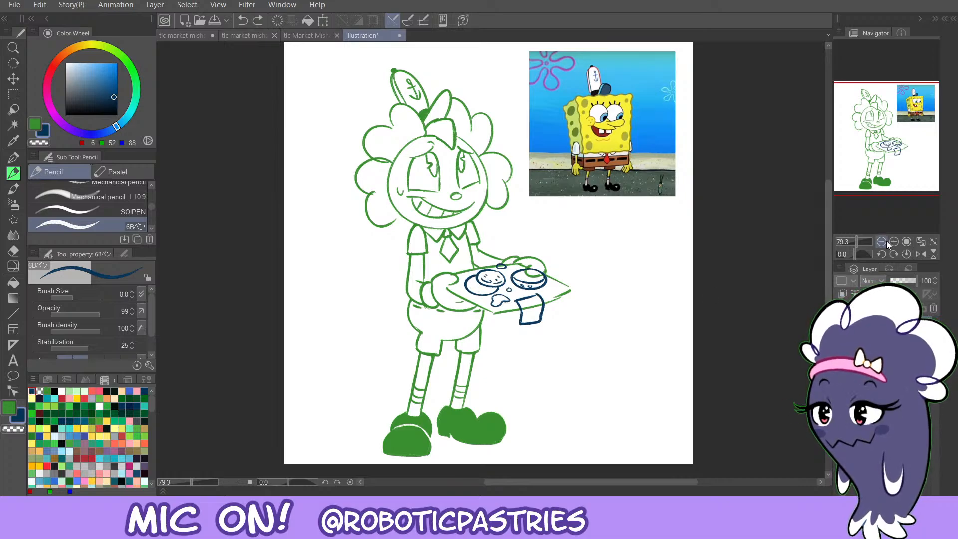
{"action": "left_click", "coordinate": [892, 242]}
{"action": "left_click", "coordinate": [881, 131]}
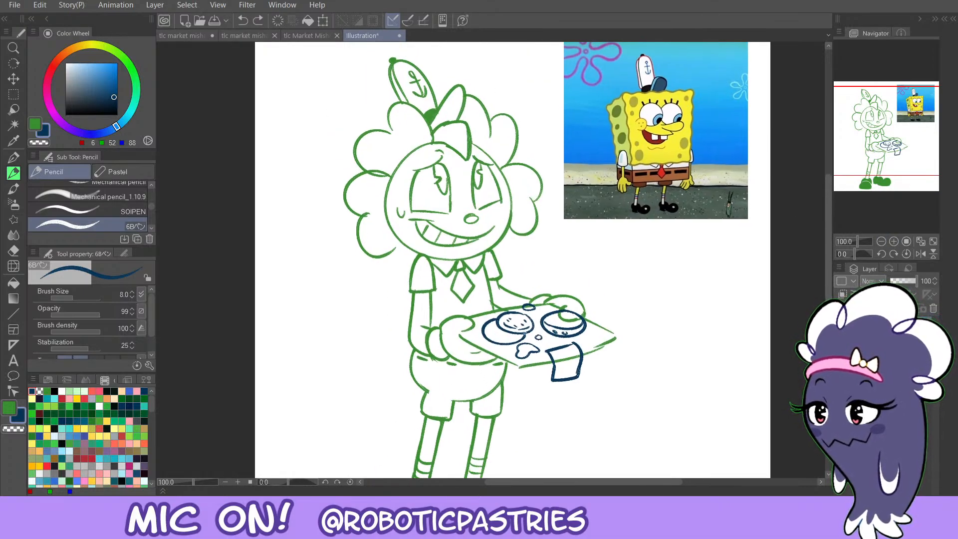
{"action": "mouse_move", "coordinate": [526, 331]}
{"action": "left_mouse_down"}
{"action": "mouse_move", "coordinate": [498, 336]}
{"action": "mouse_move", "coordinate": [526, 339]}
{"action": "mouse_move", "coordinate": [510, 341]}
{"action": "left_mouse_up"}
{"action": "key", "text": "c"}
{"action": "key", "text": "c"}
{"action": "key", "text": "ctrl+z"}
{"action": "key", "text": "c"}
{"action": "key", "text": "c"}
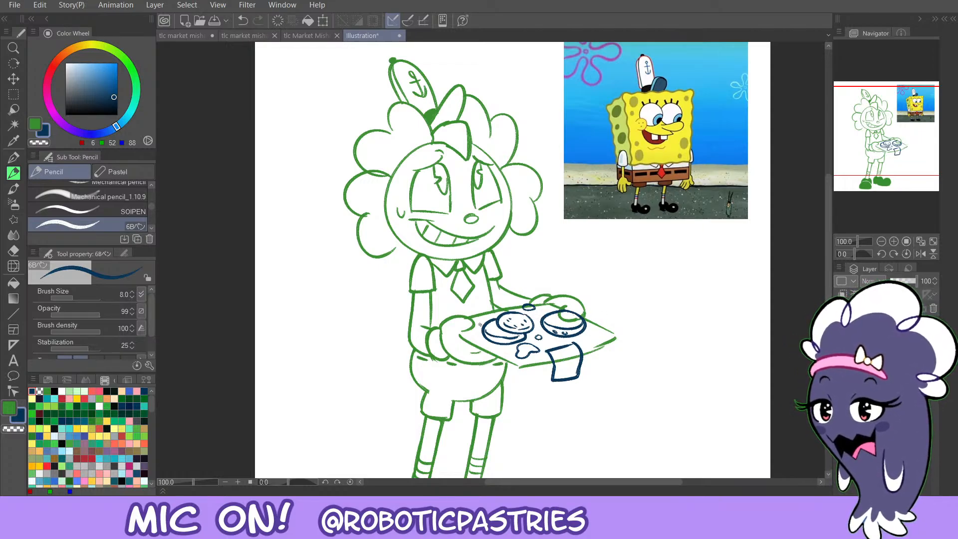
Draw a small striped piece near the tray's right corner and a tiny blob near its front left edge.
{"action": "left_click_drag", "start_coordinate": [596, 329], "coordinate": [599, 333]}
{"action": "key", "text": "ctrl+z"}
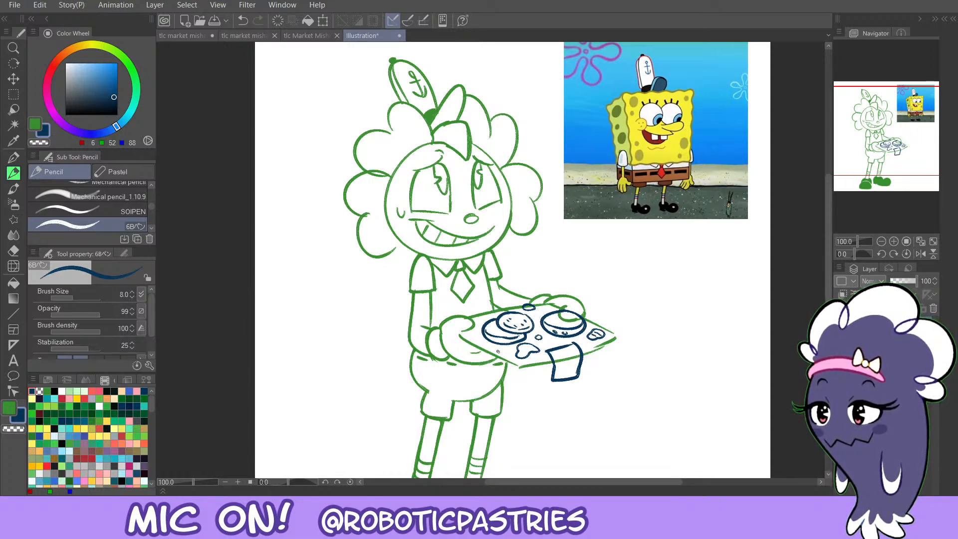
{"action": "mouse_move", "coordinate": [504, 354]}
{"action": "left_mouse_down"}
{"action": "mouse_move", "coordinate": [494, 349]}
{"action": "mouse_move", "coordinate": [506, 351]}
{"action": "left_mouse_up"}
{"action": "key", "text": "ctrl+z"}
{"action": "key", "text": "ctrl+z"}
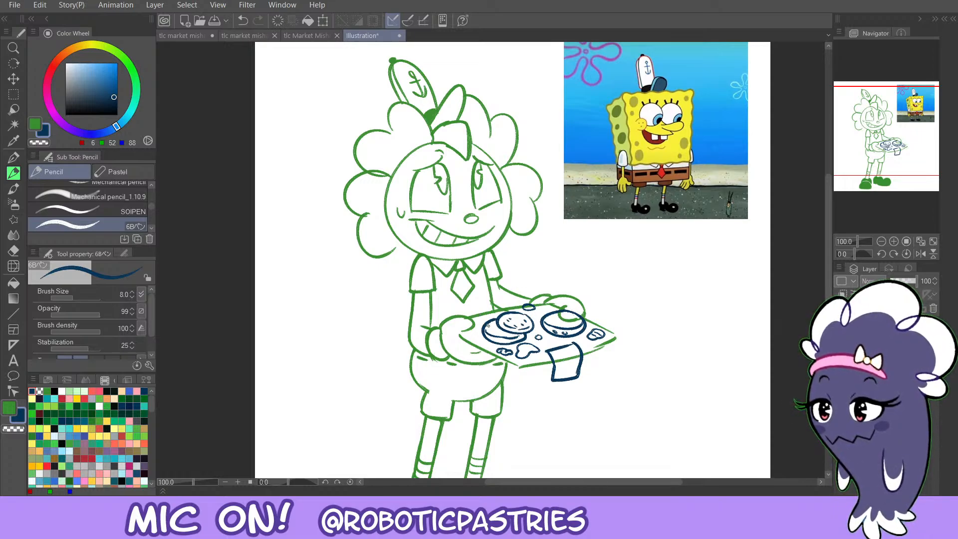
{"action": "key", "text": "ctrl+z"}
{"action": "mouse_move", "coordinate": [491, 349]}
{"action": "left_mouse_down"}
{"action": "mouse_move", "coordinate": [507, 333]}
{"action": "mouse_move", "coordinate": [484, 329]}
{"action": "mouse_move", "coordinate": [495, 338]}
{"action": "mouse_move", "coordinate": [510, 331]}
{"action": "left_mouse_up"}
{"action": "key", "text": "ctrl+z"}
{"action": "key", "text": "ctrl+z"}
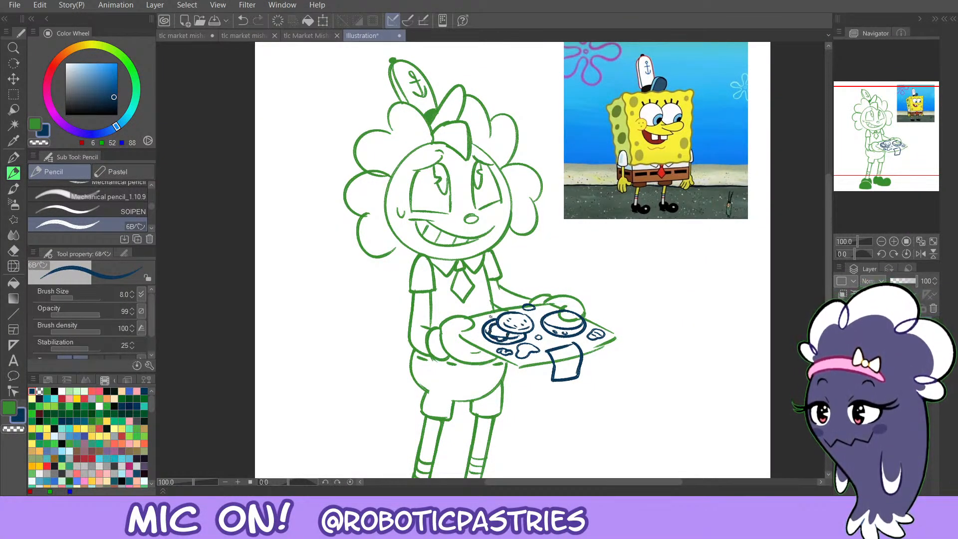
{"action": "key", "text": "ctrl+z"}
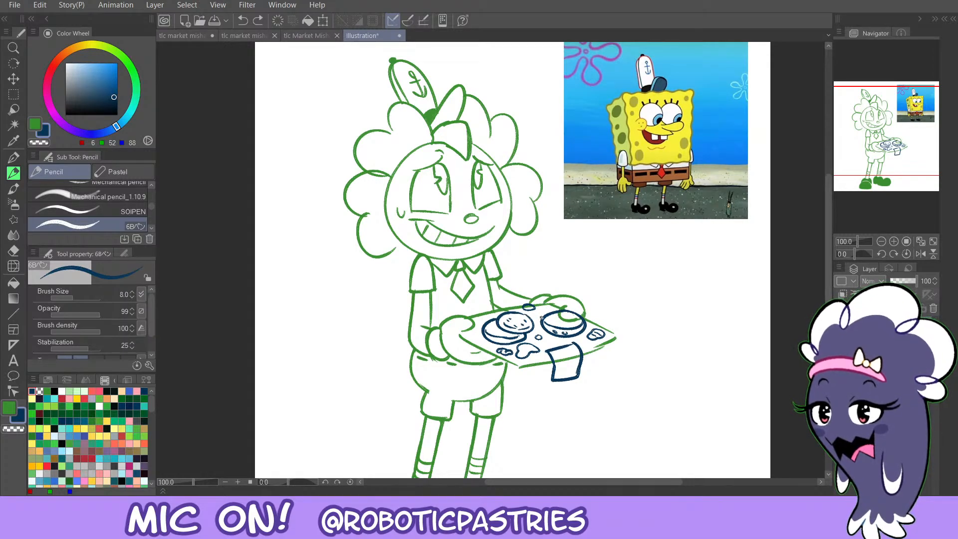
Draw a small curved piece between the two round items at the back of the tray and trim its overlaps.
{"action": "mouse_move", "coordinate": [555, 308]}
{"action": "left_mouse_down"}
{"action": "mouse_move", "coordinate": [534, 314]}
{"action": "mouse_move", "coordinate": [552, 335]}
{"action": "left_mouse_up"}
{"action": "key", "text": "ctrl+z"}
{"action": "key", "text": "ctrl+z"}
{"action": "key", "text": "ctrl+z"}
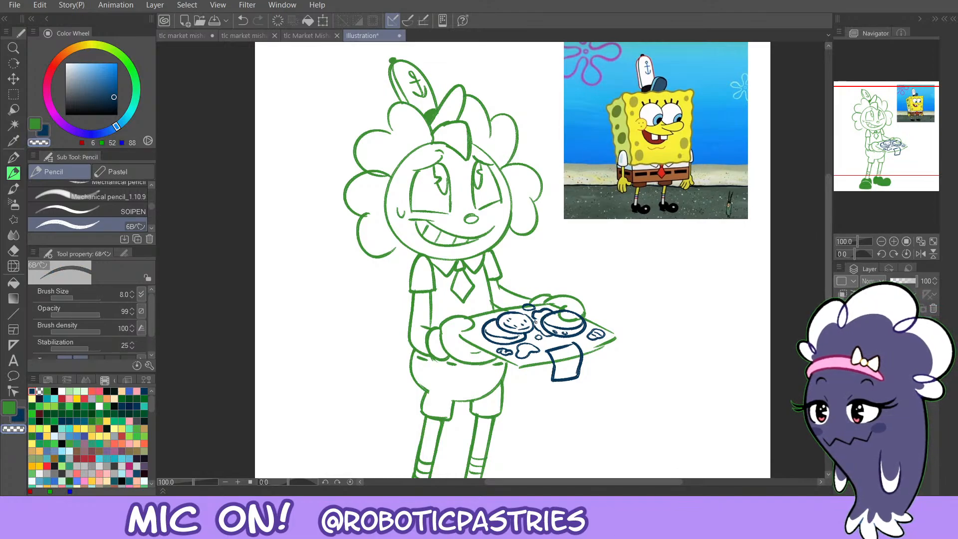
{"action": "key", "text": "c"}
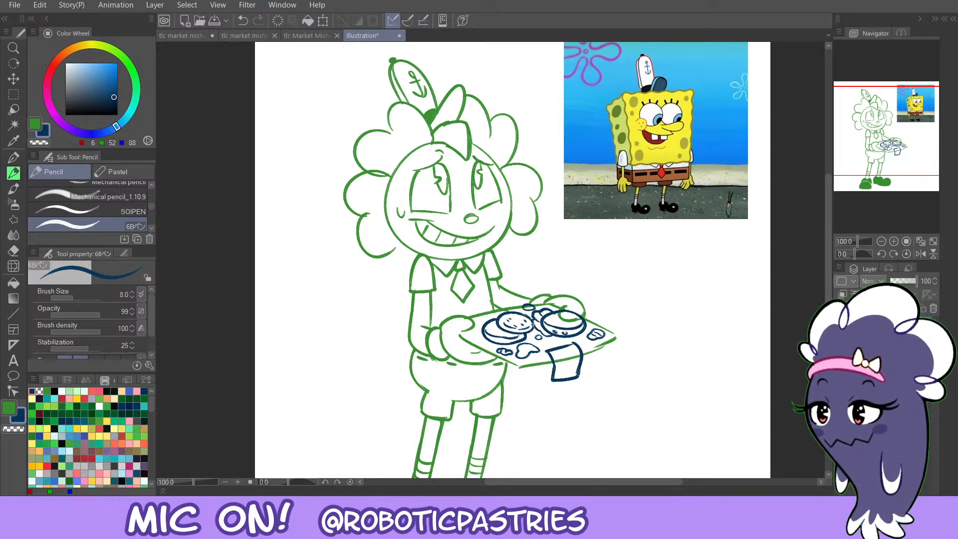
Draw a textured oval piece over the tray's left edge beside the near hand, plus small crumbs at the tray's sides.
{"action": "key", "text": "c"}
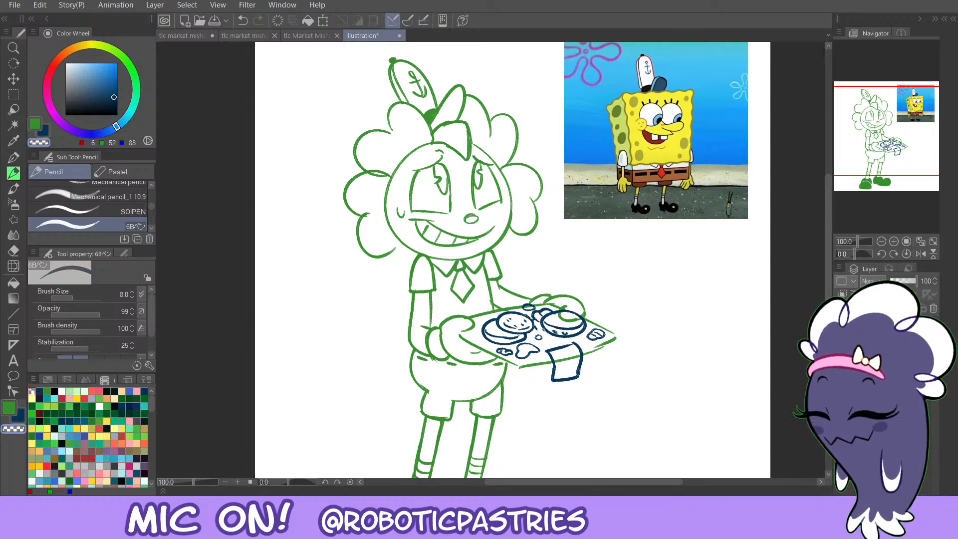
{"action": "key", "text": "c"}
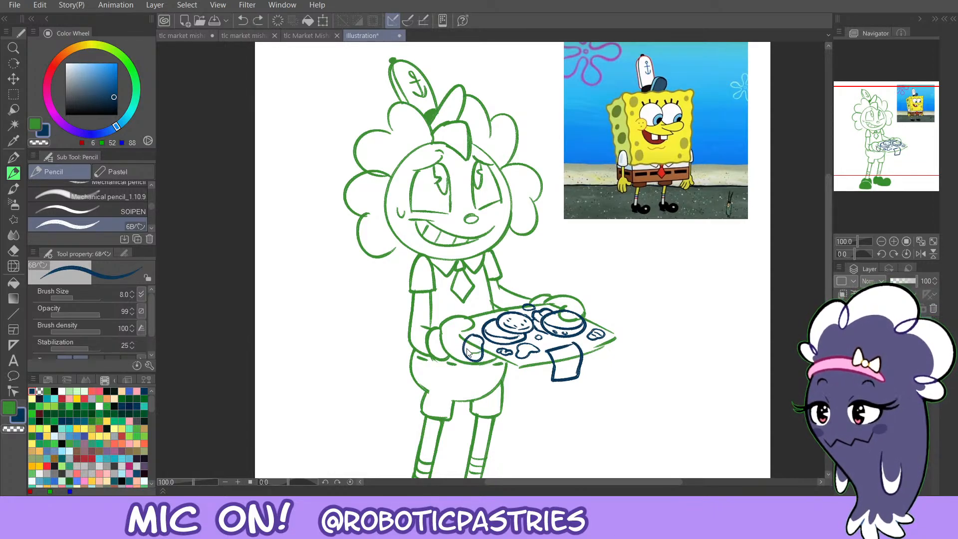
{"action": "left_click_drag", "start_coordinate": [472, 356], "coordinate": [471, 347]}
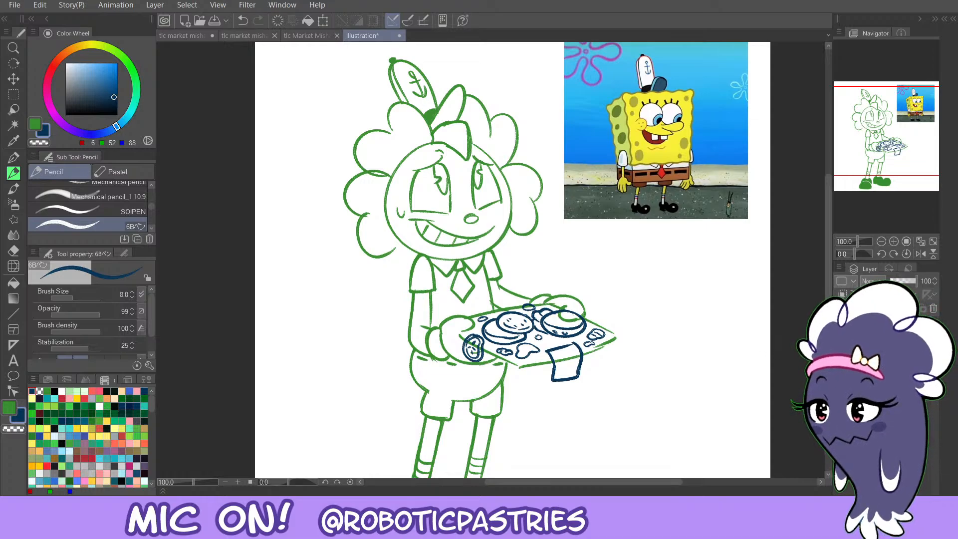
Select the SpongeBob reference image with a rectangular selection, delete it and clear the selection.
{"action": "left_click", "coordinate": [881, 241]}
{"action": "left_click_drag", "start_coordinate": [504, 280], "coordinate": [539, 278]}
{"action": "key", "text": "m"}
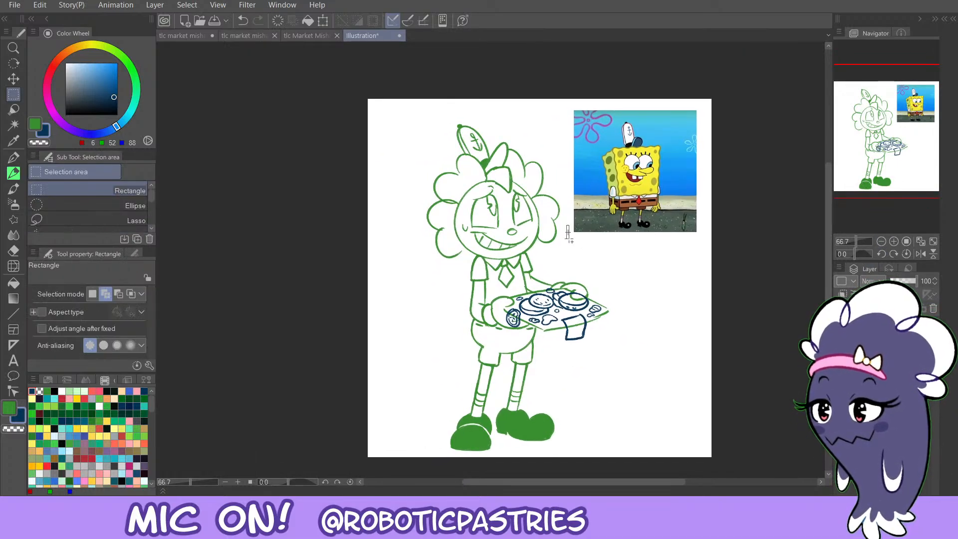
{"action": "left_click_drag", "start_coordinate": [556, 102], "coordinate": [707, 246]}
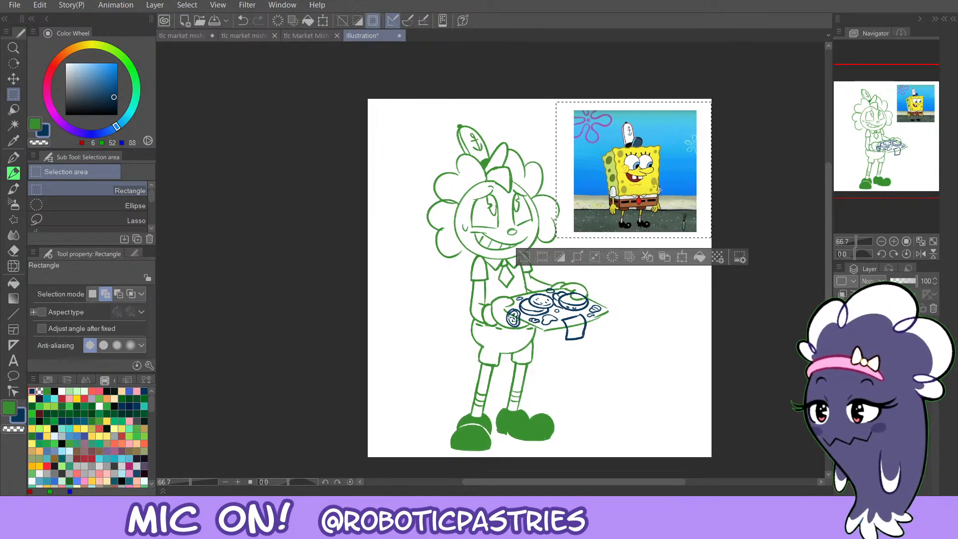
{"action": "left_click_drag", "start_coordinate": [568, 103], "coordinate": [710, 237]}
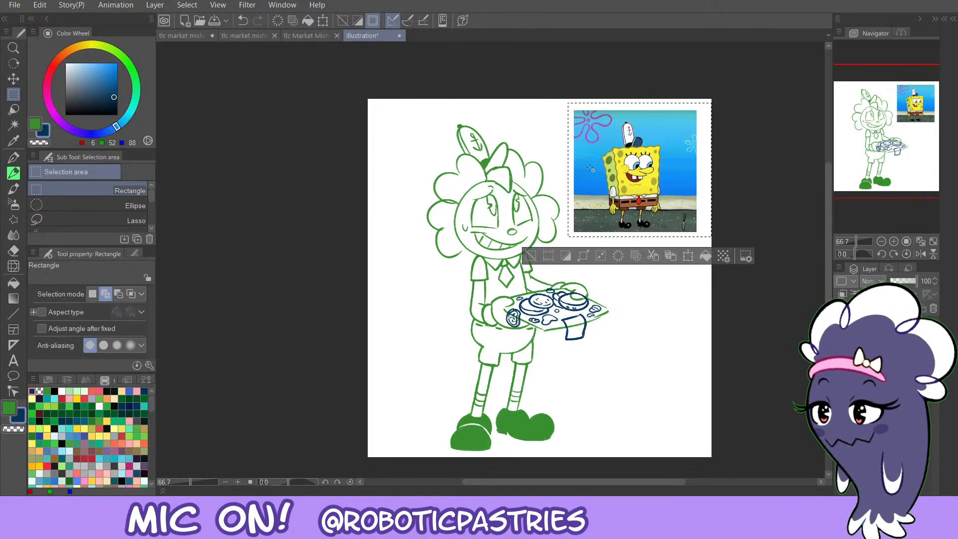
{"action": "key", "text": "Delete"}
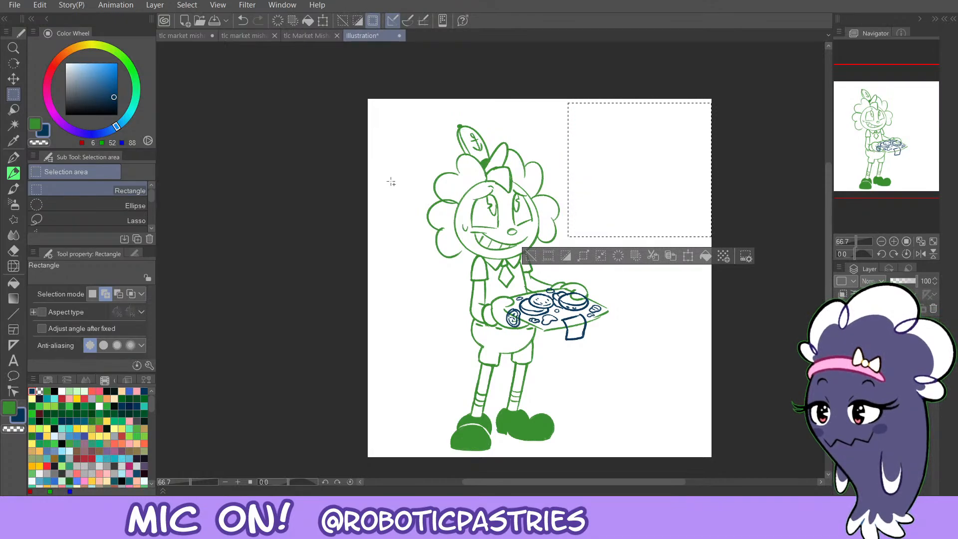
{"action": "key", "text": "ctrl+d"}
Draw short green blush strokes on the right cheek beneath the eye with the pencil.
{"action": "scroll", "coordinate": [884, 200], "scroll_direction": "up", "scroll_amount": 1}
{"action": "left_click", "coordinate": [865, 122]}
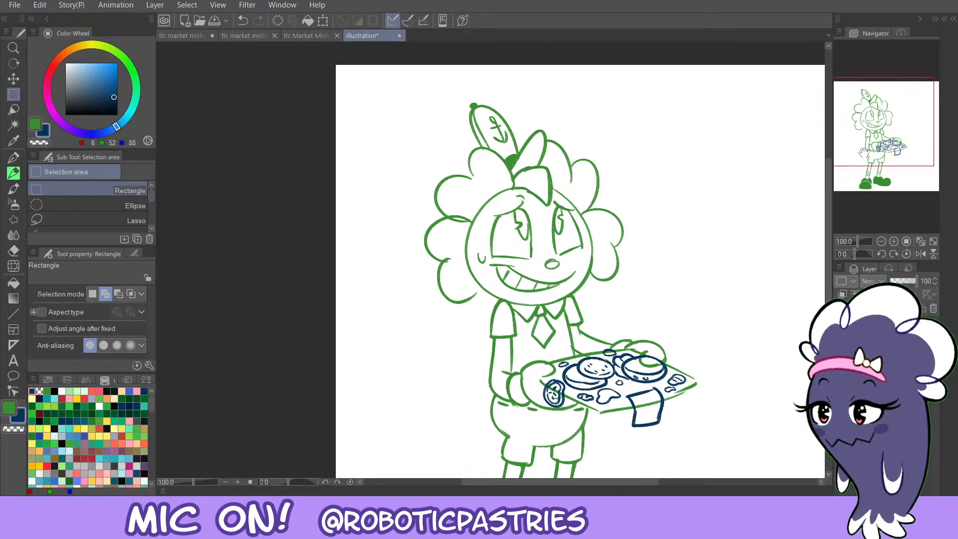
{"action": "key", "text": "p"}
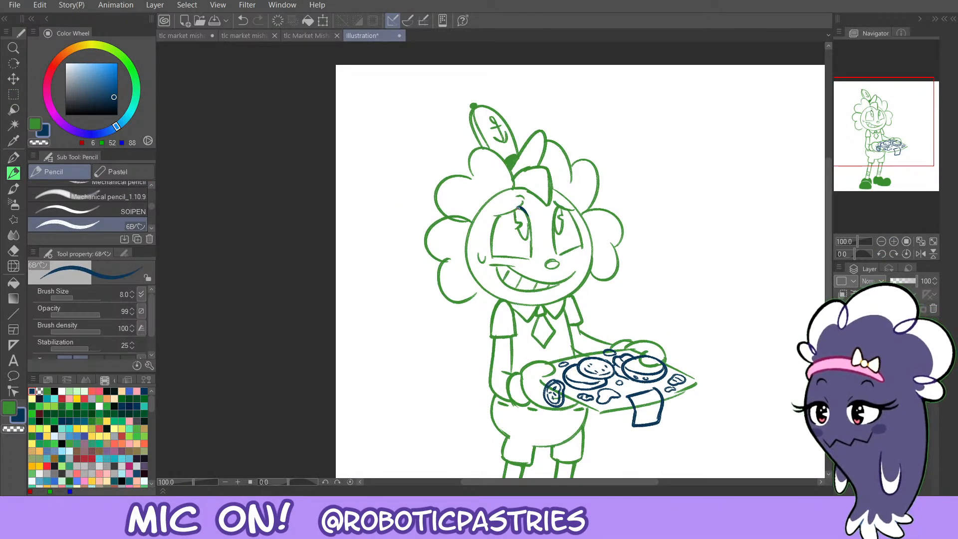
{"action": "key", "text": "x"}
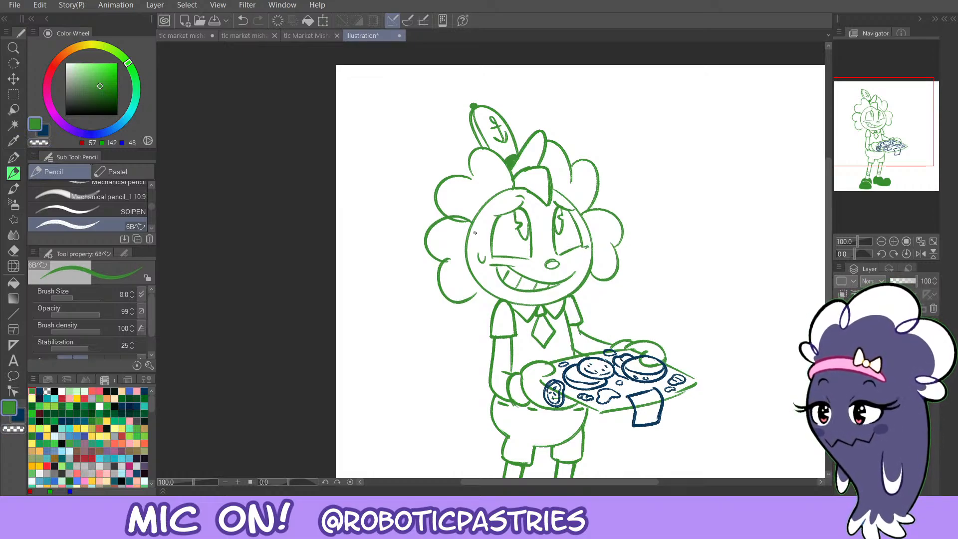
{"action": "key", "text": "ctrl+z"}
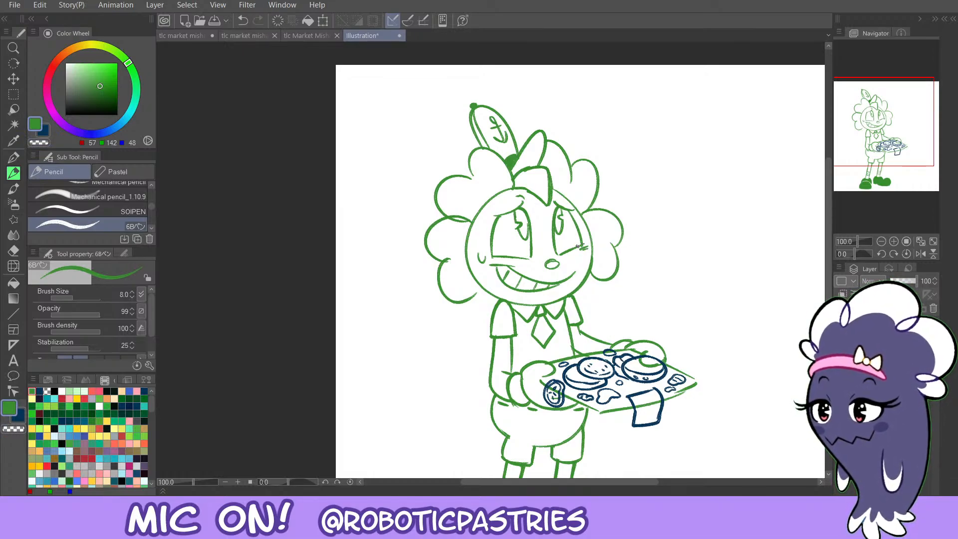
{"action": "left_click_drag", "start_coordinate": [580, 246], "coordinate": [584, 244]}
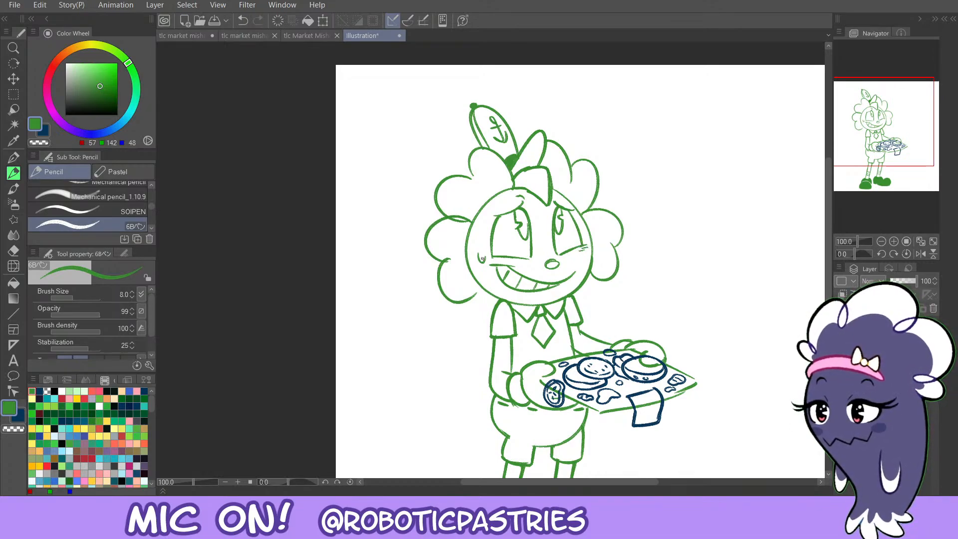
Add matching short green blush strokes on the left cheek beside the sweat drop.
{"action": "key", "text": "c"}
{"action": "key", "text": "c"}
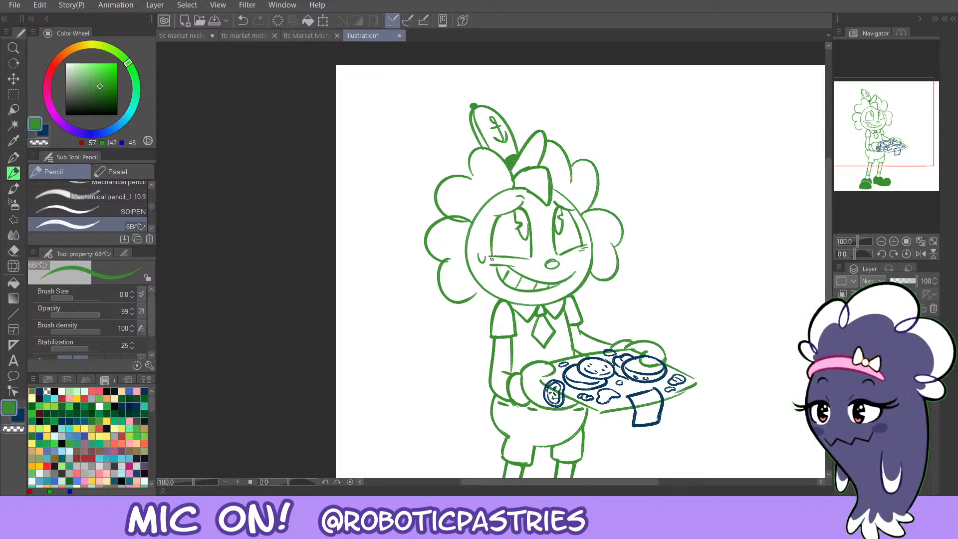
{"action": "key", "text": "ctrl+z"}
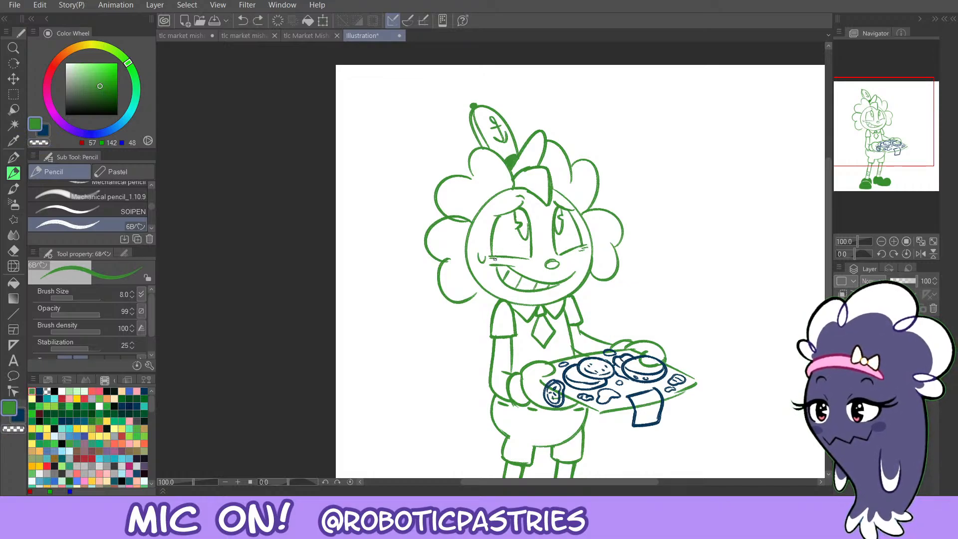
{"action": "left_click_drag", "start_coordinate": [494, 259], "coordinate": [513, 260]}
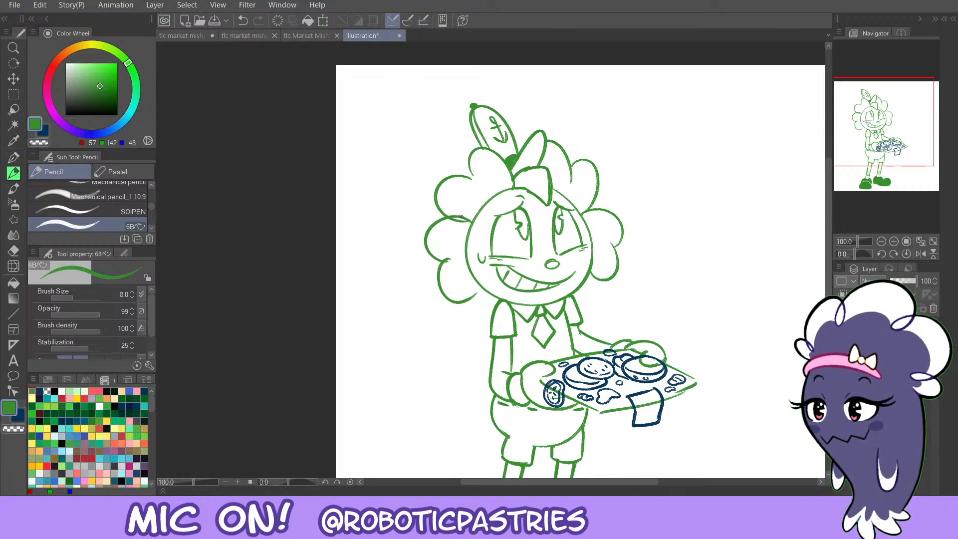
Fill both pupils solid green and clean up the highlight notch in the eye with the eraser.
{"action": "key", "text": "g"}
{"action": "left_click", "coordinate": [523, 218]}
{"action": "left_click", "coordinate": [559, 224]}
{"action": "key", "text": "e"}
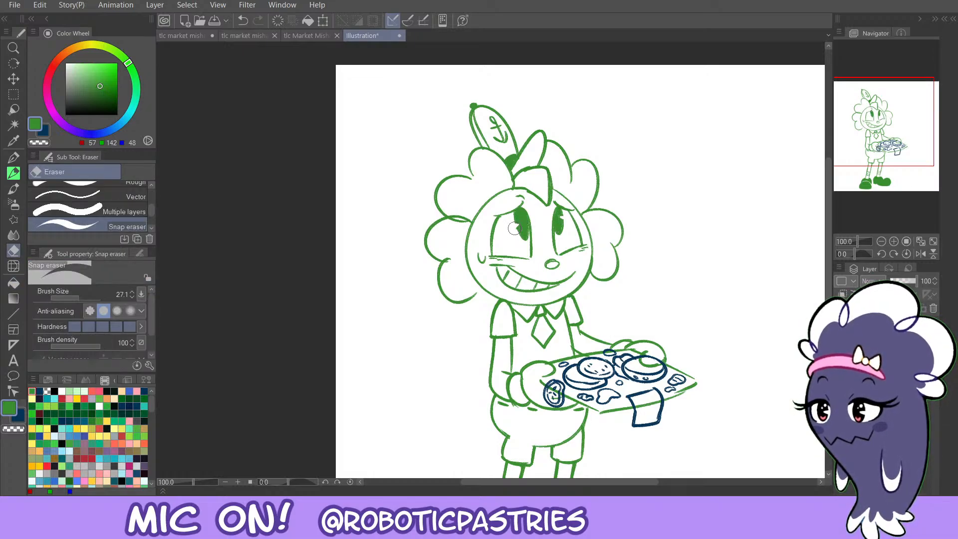
{"action": "key", "text": "p"}
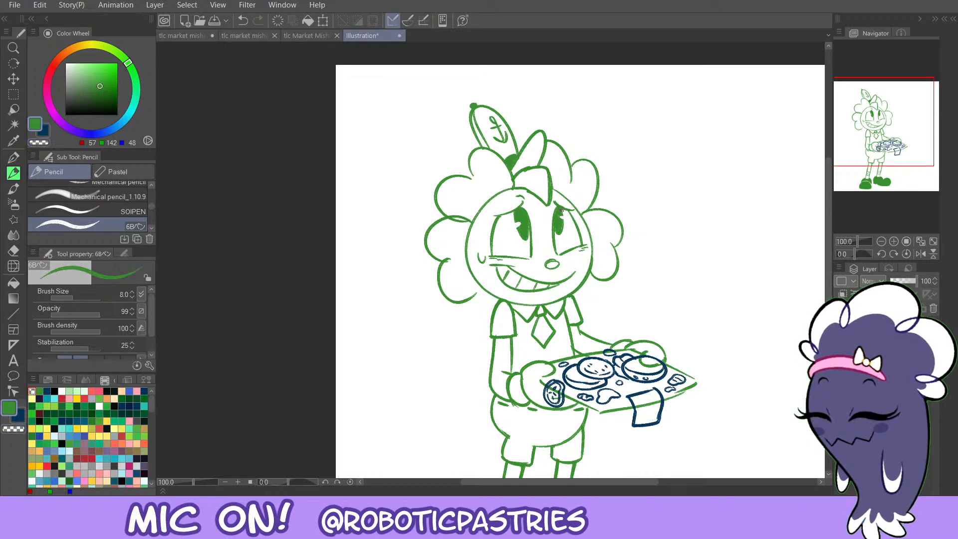
Erase the green hand and tray lines that overlap the blue food drawing on the tray.
{"action": "key", "text": "c"}
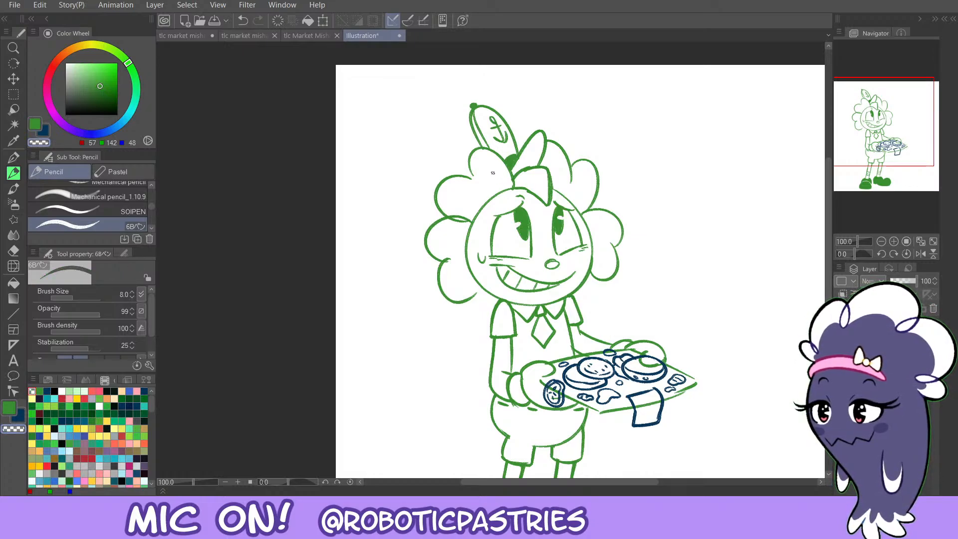
{"action": "key", "text": "c"}
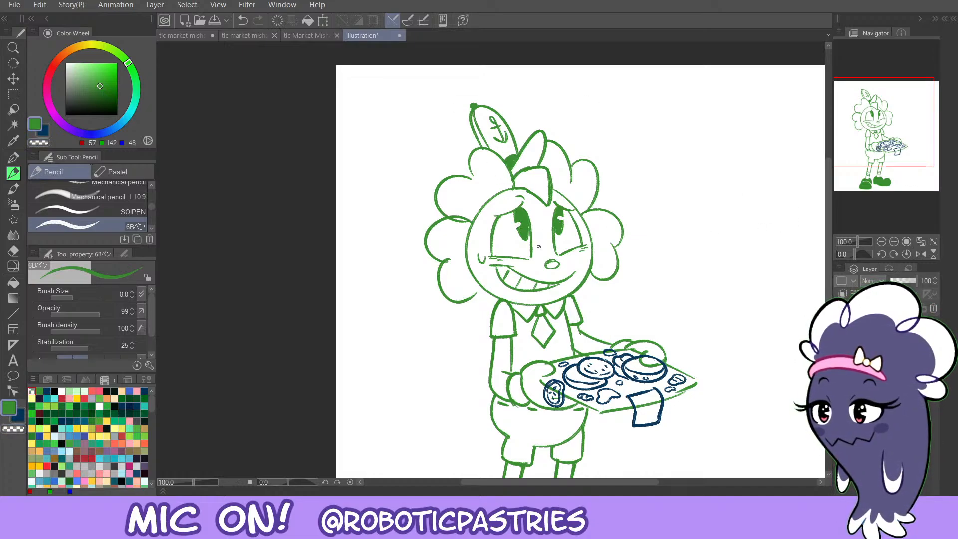
{"action": "left_click_drag", "start_coordinate": [879, 142], "coordinate": [877, 153]}
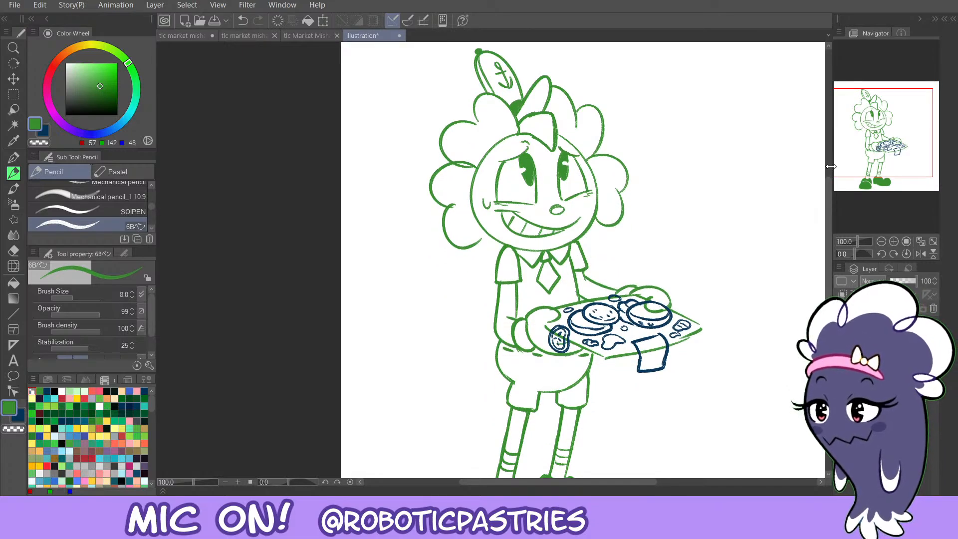
{"action": "key", "text": "c"}
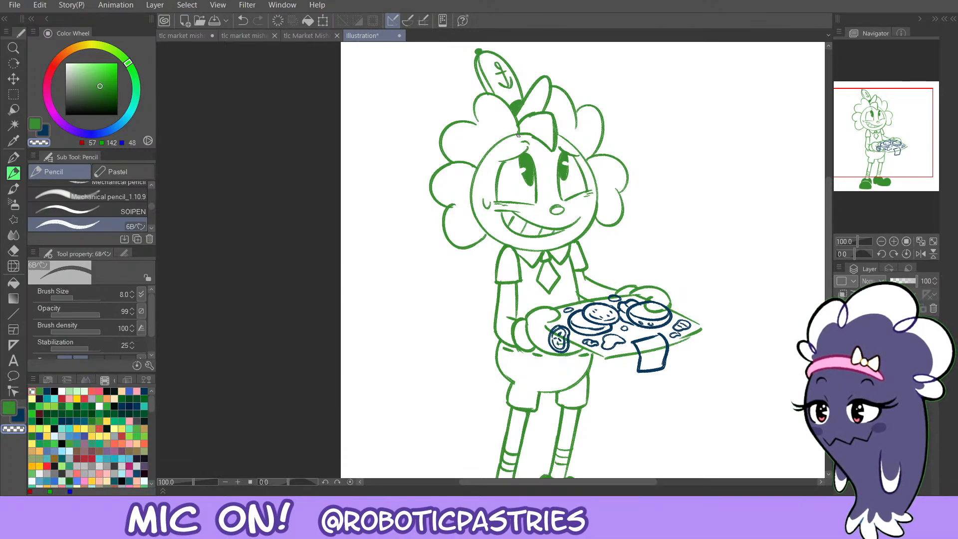
{"action": "key", "text": "e"}
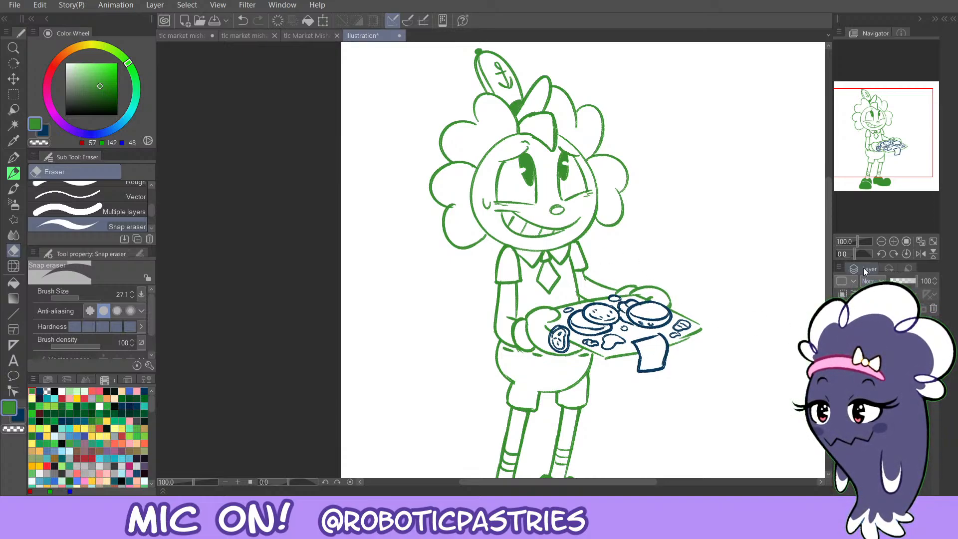
Recolor the blue food drawing green and darken the line art to green RGB 46, 116, 39.
{"action": "left_click", "coordinate": [310, 22]}
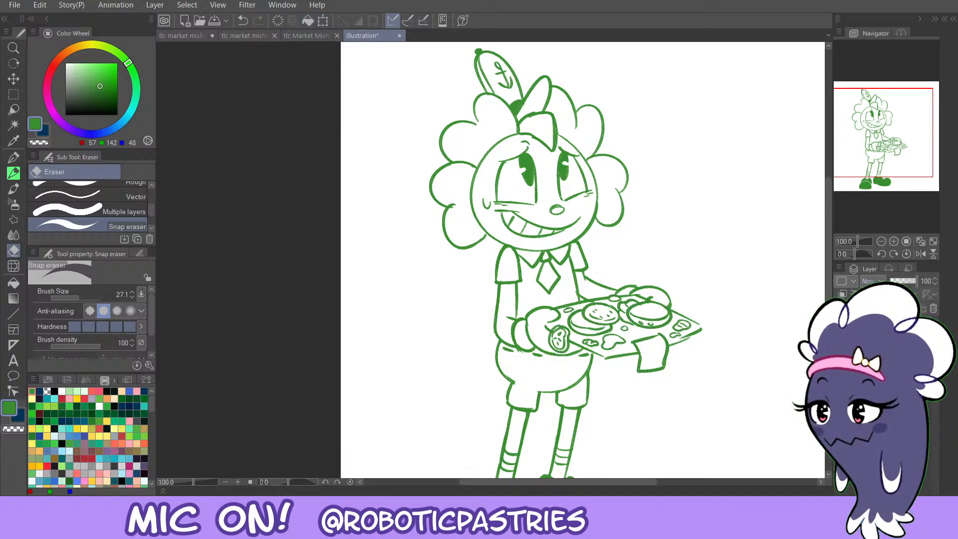
{"action": "left_click_drag", "start_coordinate": [867, 243], "coordinate": [864, 247]}
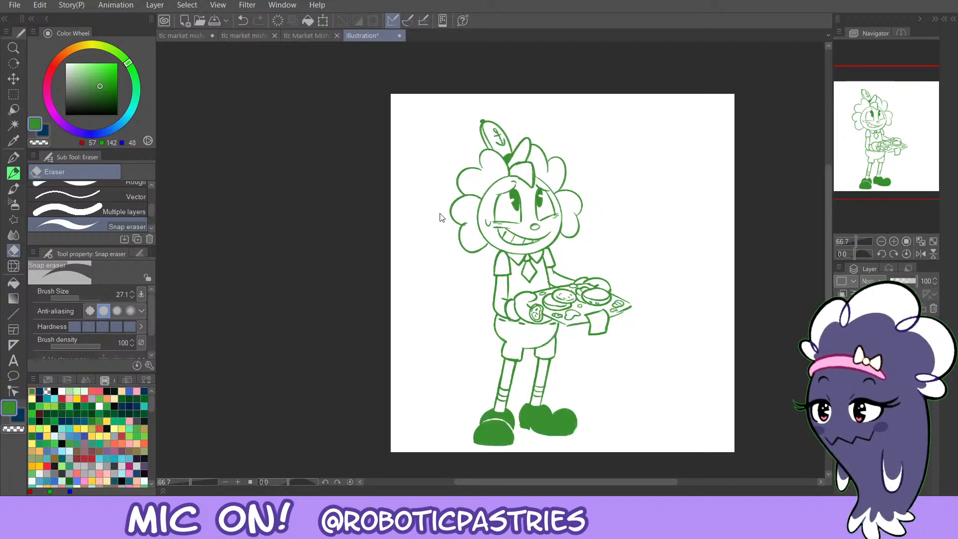
{"action": "key", "text": "ctrl+s"}
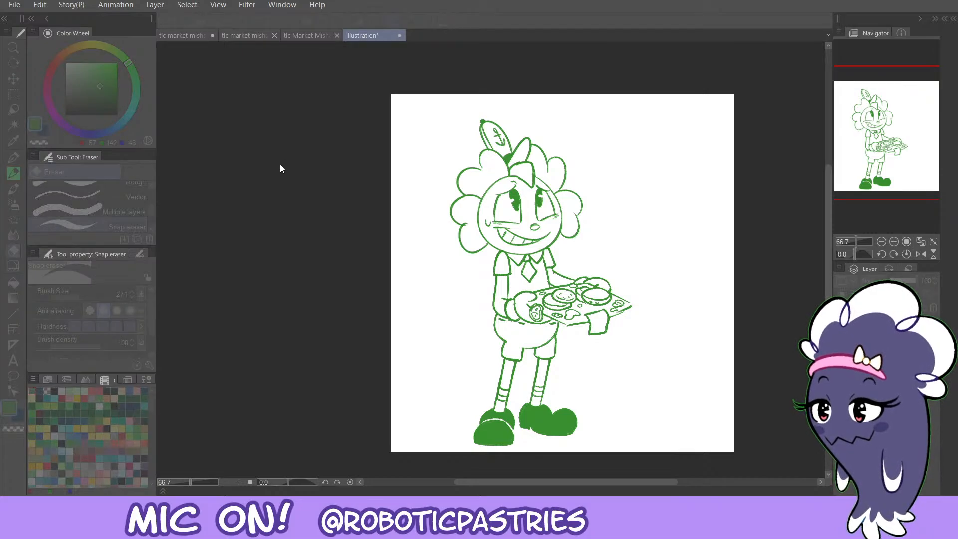
{"action": "key", "text": "ctrl+s"}
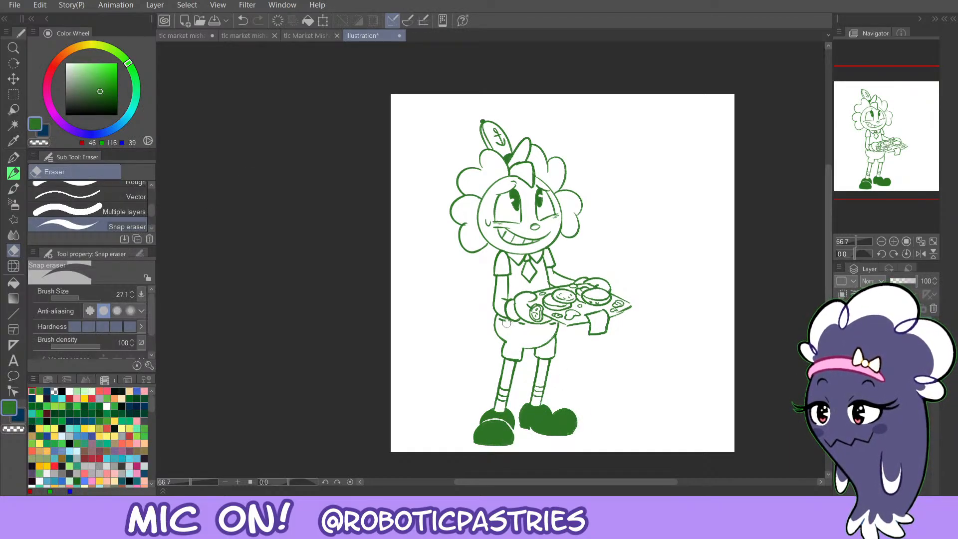
Move the character drawing slightly right and up on the canvas with the Move layer tool.
{"action": "key", "text": "p"}
{"action": "key", "text": "k"}
{"action": "left_click_drag", "start_coordinate": [481, 303], "coordinate": [582, 272]}
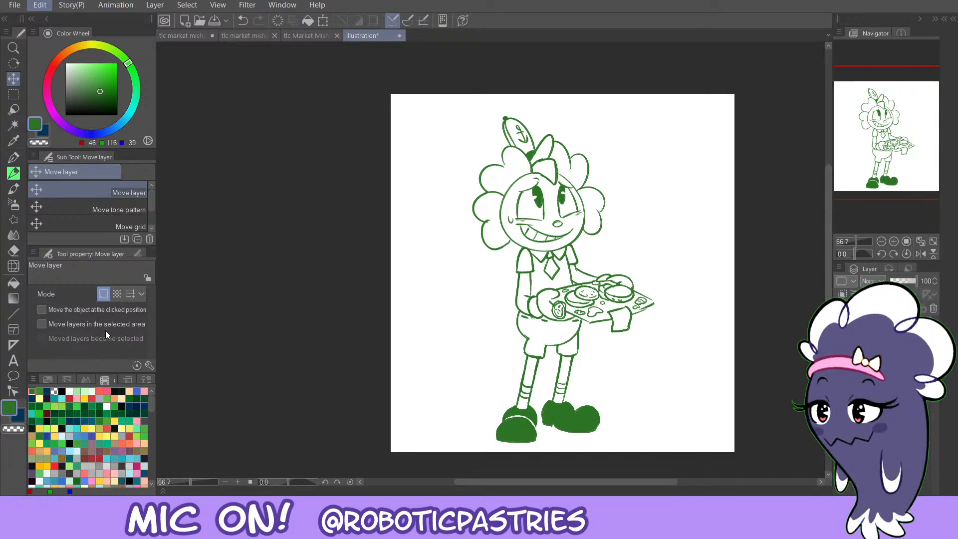
Try trimming the canvas's left side while extending its top edge.
{"action": "key", "text": "ctrl+t"}
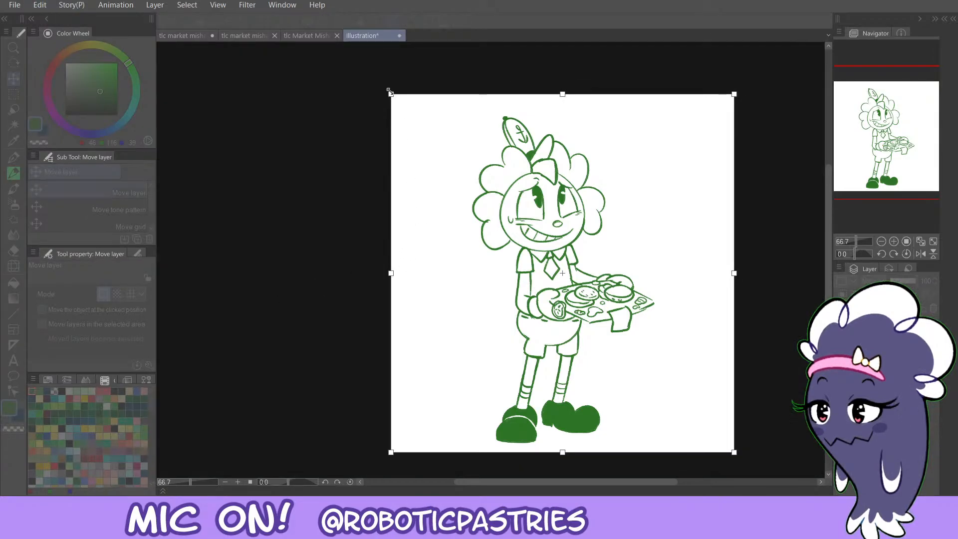
{"action": "left_click_drag", "start_coordinate": [390, 91], "coordinate": [418, 77]}
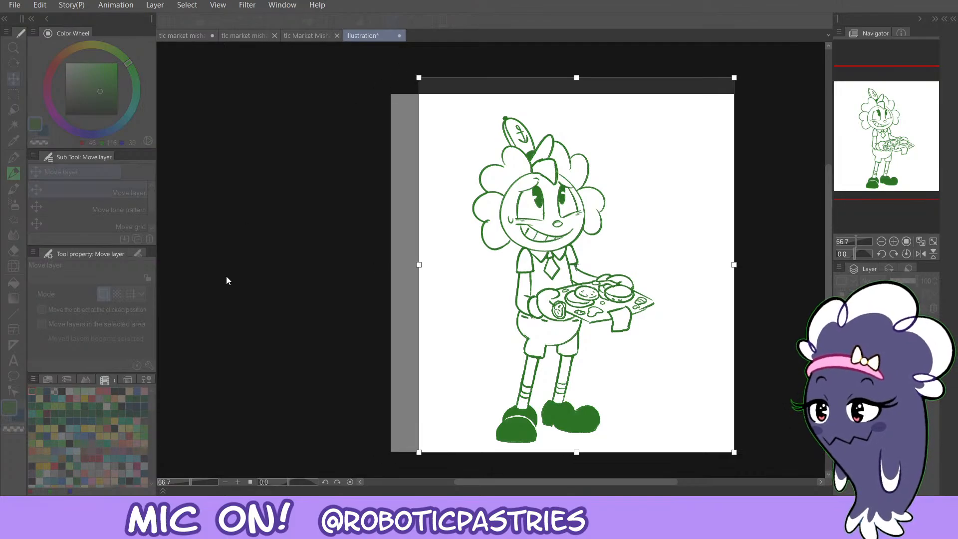
{"action": "key", "text": "Return"}
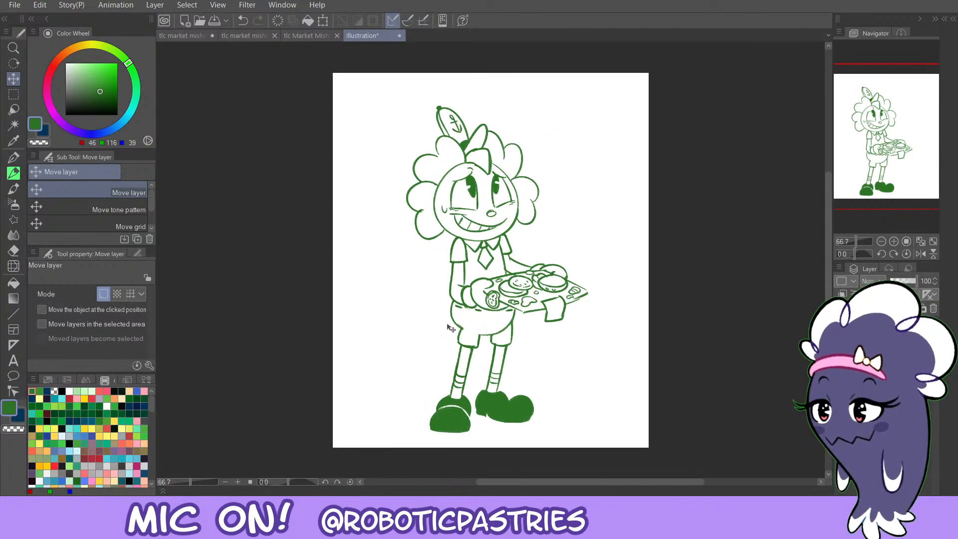
{"action": "key", "text": "ctrl+z"}
{"action": "key", "text": "ctrl+z"}
{"action": "key", "text": "ctrl+z"}
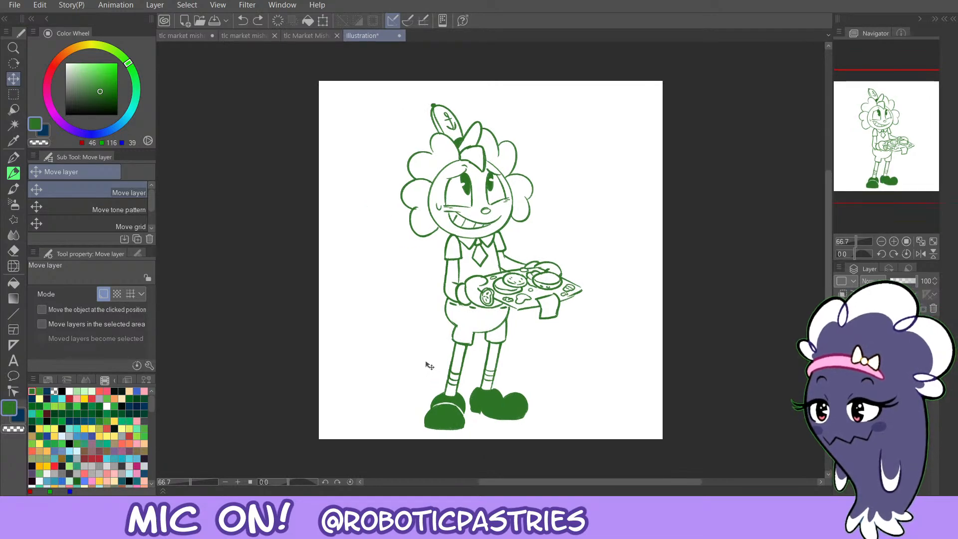
Try scaling the character drawing down slightly.
{"action": "key", "text": "ctrl+t"}
{"action": "left_click_drag", "start_coordinate": [399, 260], "coordinate": [423, 298]}
{"action": "left_click", "coordinate": [471, 436]}
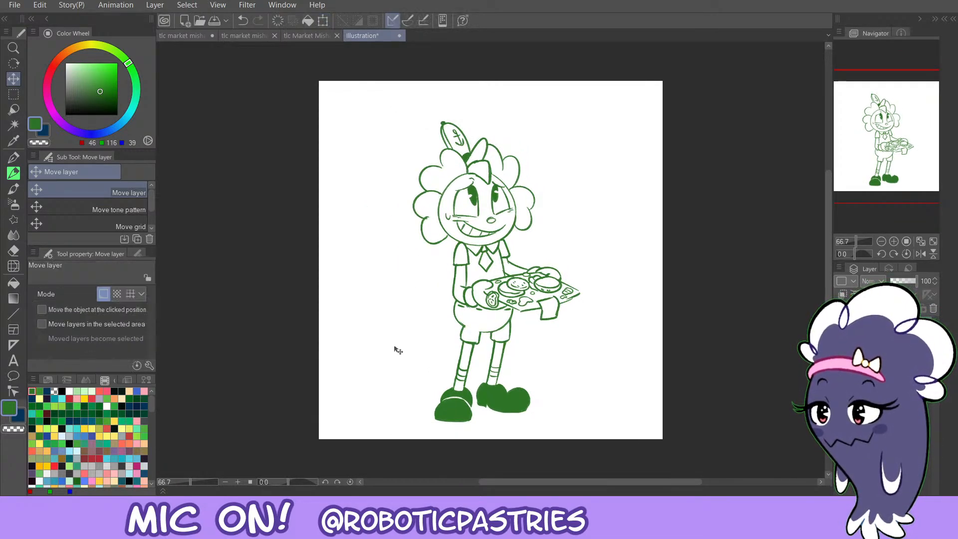
{"action": "key", "text": "ctrl+z"}
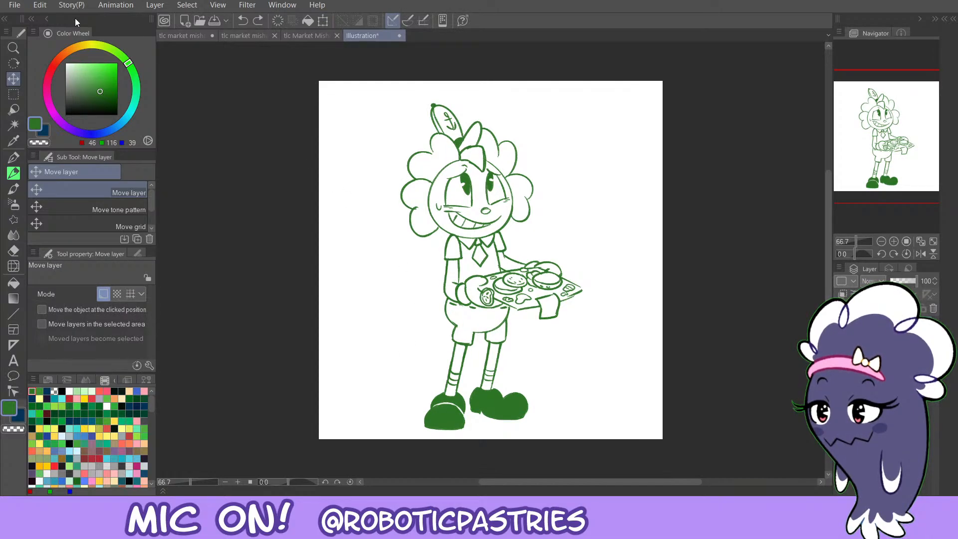
Resize the canvas to a taller portrait shape by trimming its width and extending its height around the character.
{"action": "key", "text": "ctrl+t"}
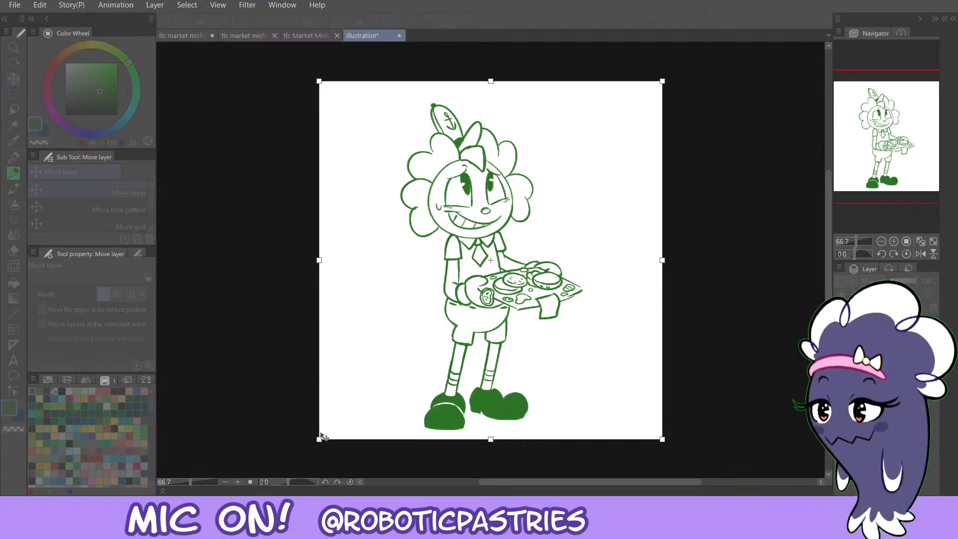
{"action": "left_click_drag", "start_coordinate": [320, 438], "coordinate": [341, 472]}
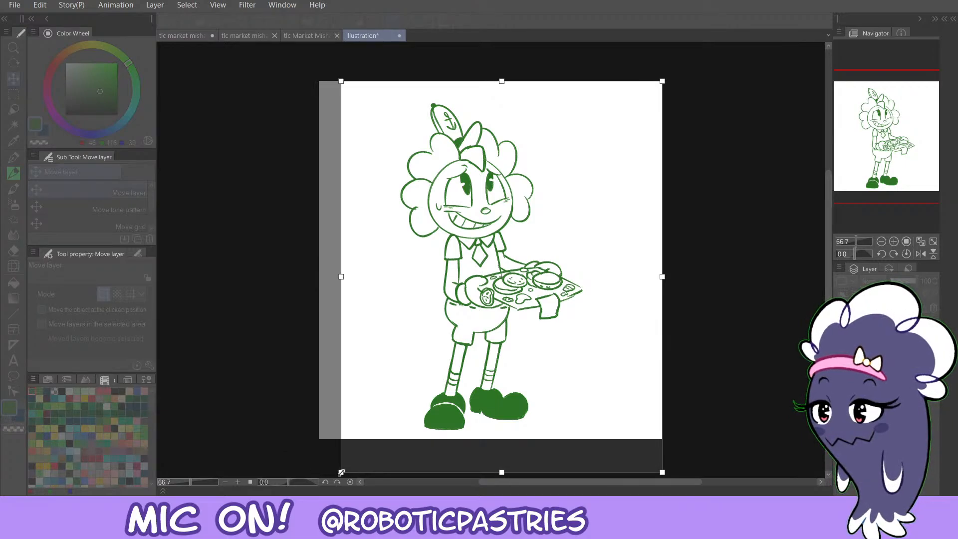
{"action": "mouse_move", "coordinate": [390, 408]}
{"action": "left_mouse_down"}
{"action": "mouse_move", "coordinate": [378, 393]}
{"action": "mouse_move", "coordinate": [383, 380]}
{"action": "mouse_move", "coordinate": [371, 383]}
{"action": "left_mouse_up"}
{"action": "key", "text": "Return"}
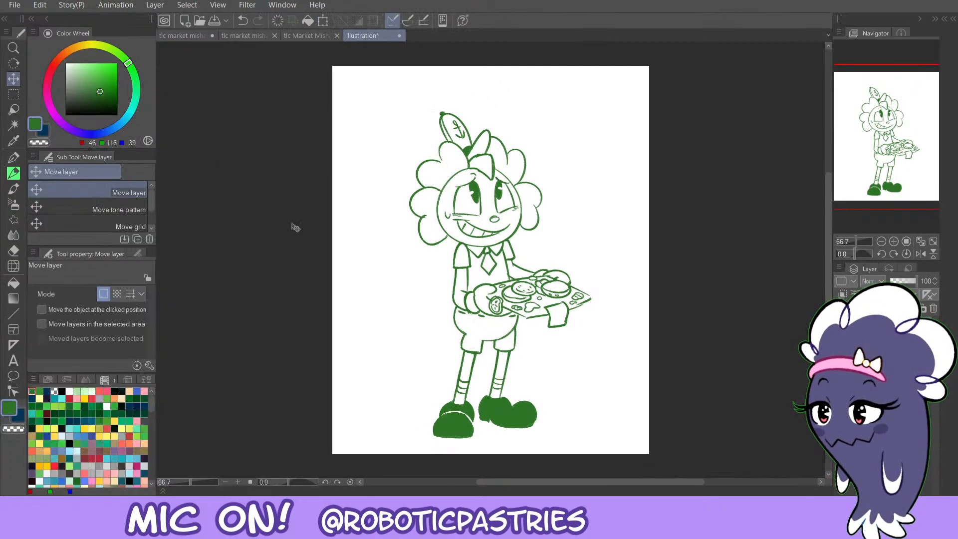
Move the character drawing toward the canvas's lower left to free space beside the head.
{"action": "key", "text": "p"}
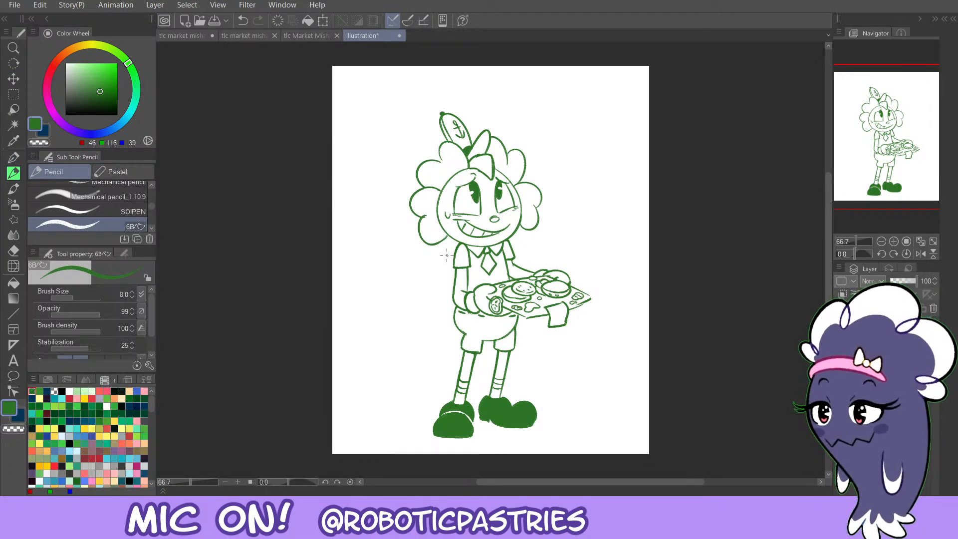
{"action": "key", "text": "k"}
{"action": "left_click_drag", "start_coordinate": [447, 255], "coordinate": [417, 264]}
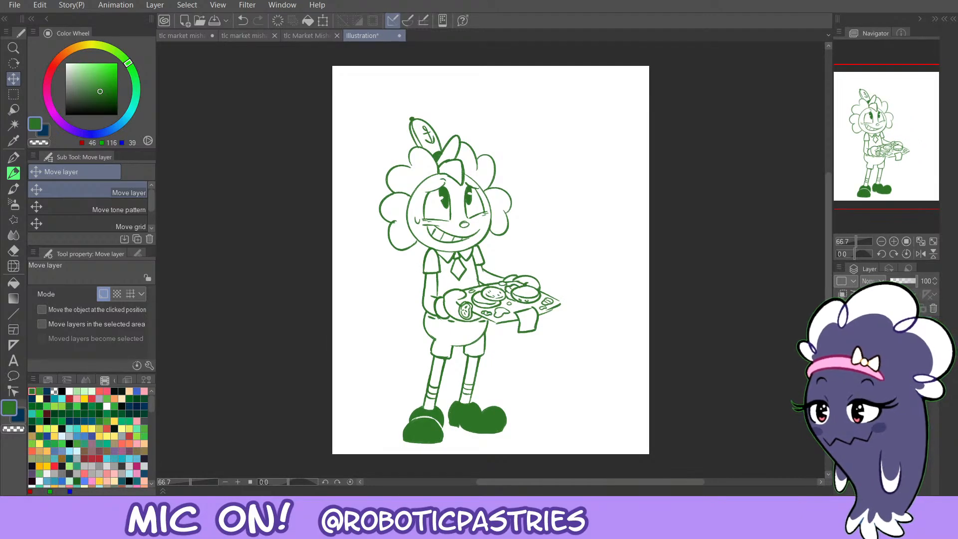
Handwrite "It looked better before I got here..." beside the hat and enclose it in an oval speech bubble with a tail toward the character.
{"action": "key", "text": "p"}
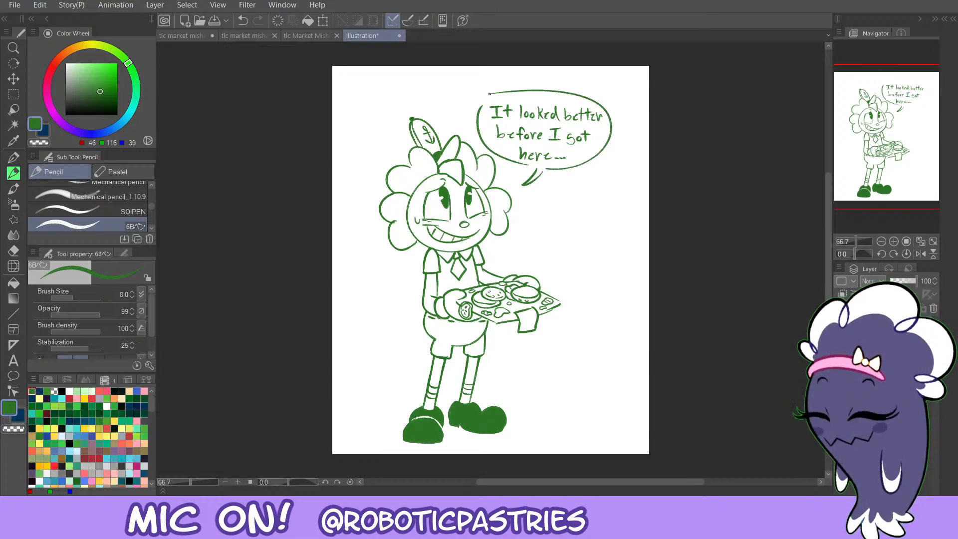
{"action": "key", "text": "ctrl+z"}
{"action": "key", "text": "ctrl+z"}
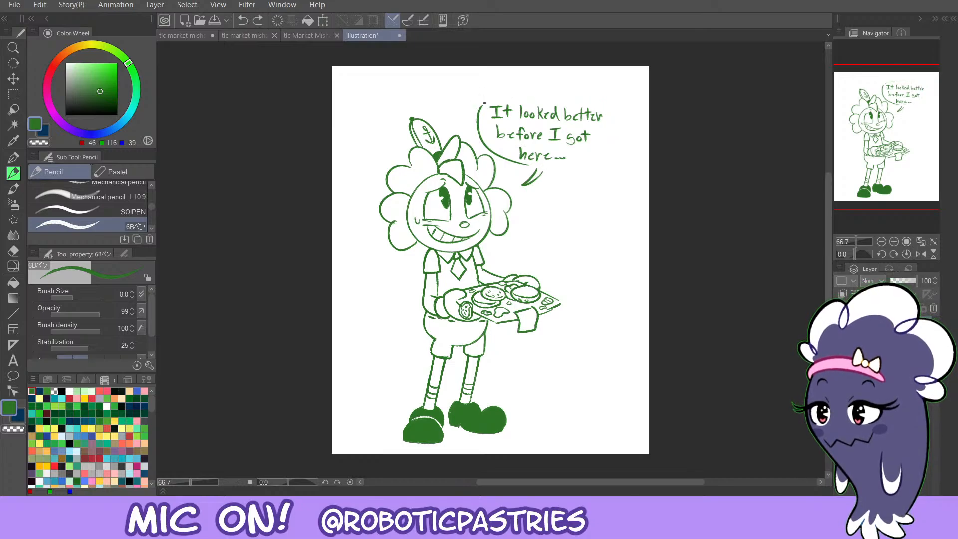
{"action": "mouse_move", "coordinate": [485, 103]}
{"action": "left_mouse_down"}
{"action": "mouse_move", "coordinate": [620, 130]}
{"action": "mouse_move", "coordinate": [535, 164]}
{"action": "mouse_move", "coordinate": [544, 165]}
{"action": "left_mouse_up"}
{"action": "key", "text": "e"}
{"action": "key", "text": "p"}
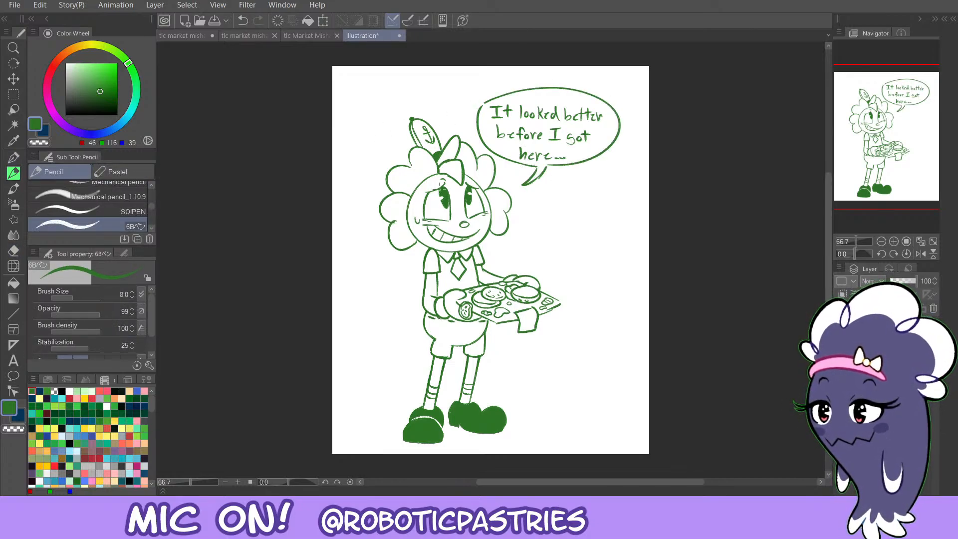
Draw small curved stress marks beside the curly hair on both sides of the head.
{"action": "mouse_move", "coordinate": [513, 216]}
{"action": "left_mouse_down"}
{"action": "mouse_move", "coordinate": [510, 223]}
{"action": "mouse_move", "coordinate": [526, 221]}
{"action": "left_mouse_up"}
{"action": "key", "text": "ctrl+z"}
{"action": "key", "text": "ctrl+z"}
{"action": "mouse_move", "coordinate": [379, 190]}
{"action": "left_mouse_down"}
{"action": "mouse_move", "coordinate": [364, 184]}
{"action": "mouse_move", "coordinate": [369, 203]}
{"action": "left_mouse_up"}
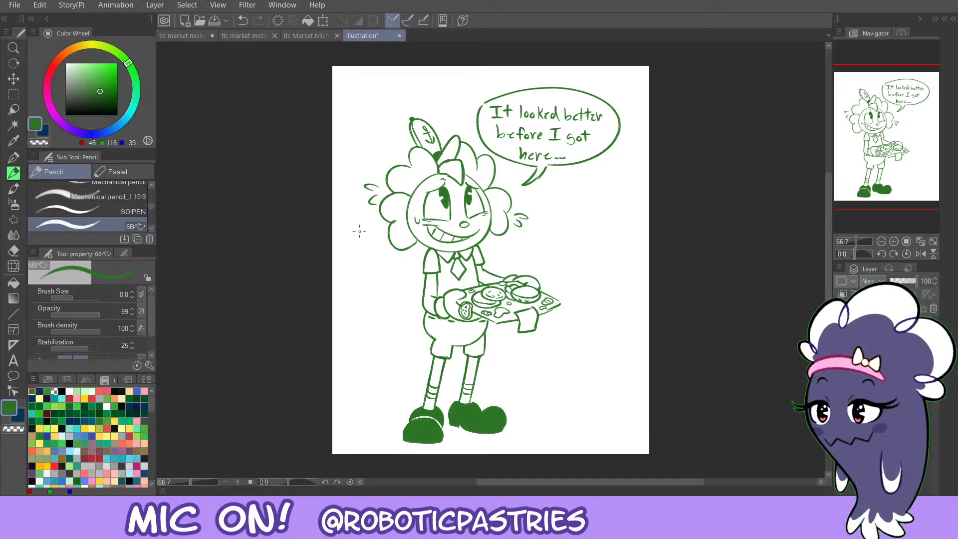
Shift the character and speech bubble slightly right and up, and scale them down a little.
{"action": "left_click_drag", "start_coordinate": [886, 192], "coordinate": [875, 191]}
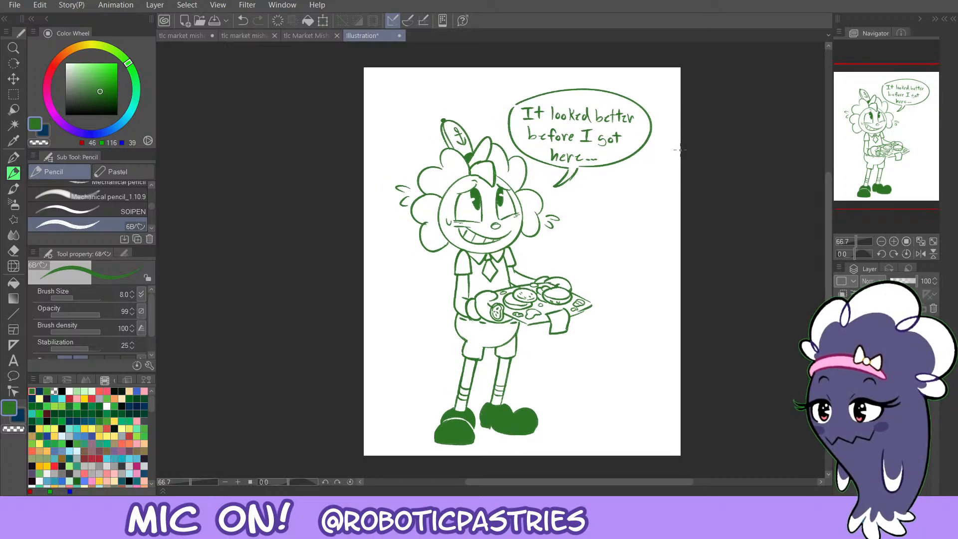
{"action": "key", "text": "k"}
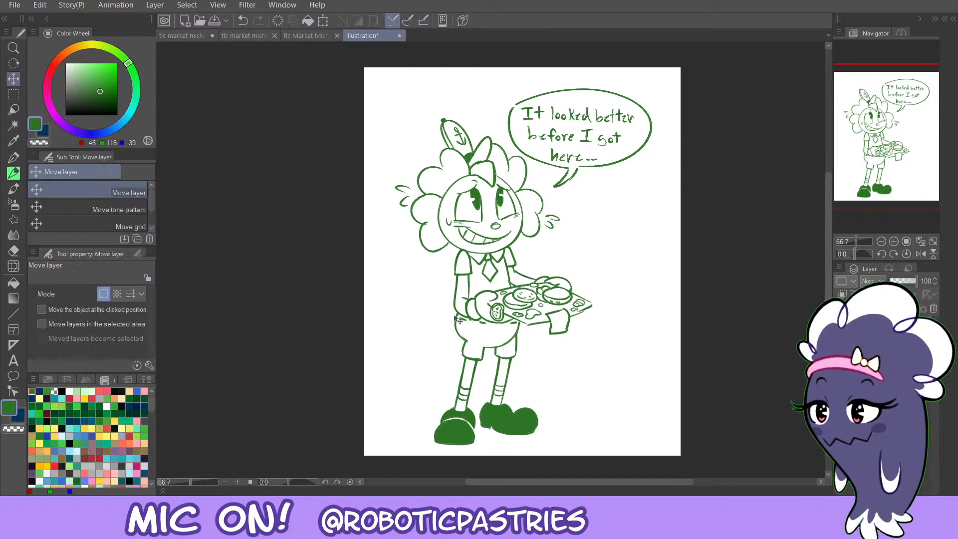
{"action": "left_click_drag", "start_coordinate": [460, 318], "coordinate": [468, 315]}
{"action": "key", "text": "ctrl+t"}
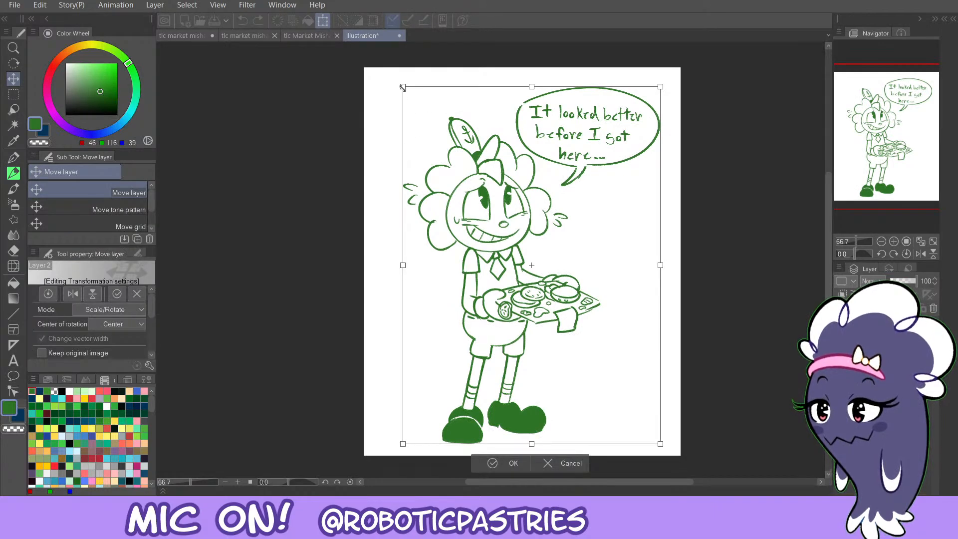
{"action": "left_click_drag", "start_coordinate": [403, 88], "coordinate": [426, 115]}
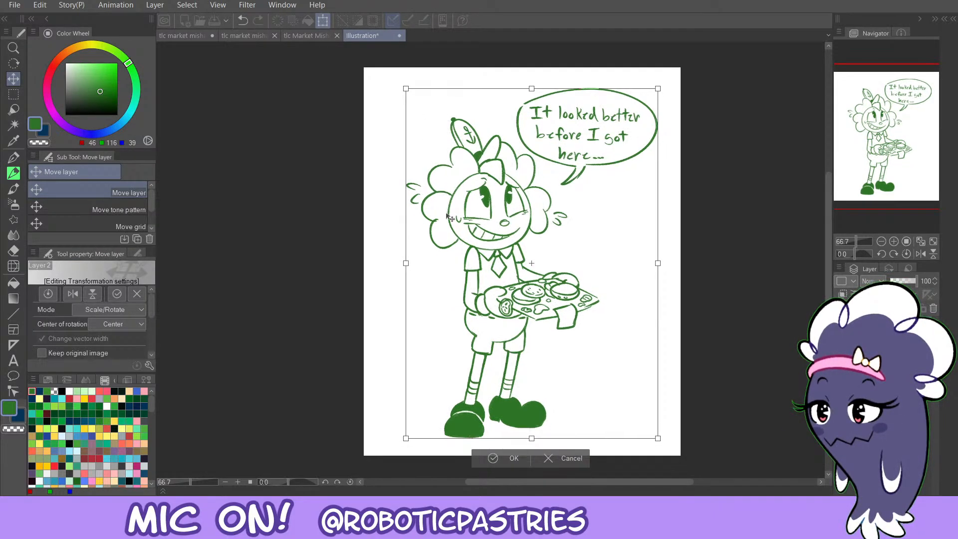
{"action": "left_click", "coordinate": [491, 458]}
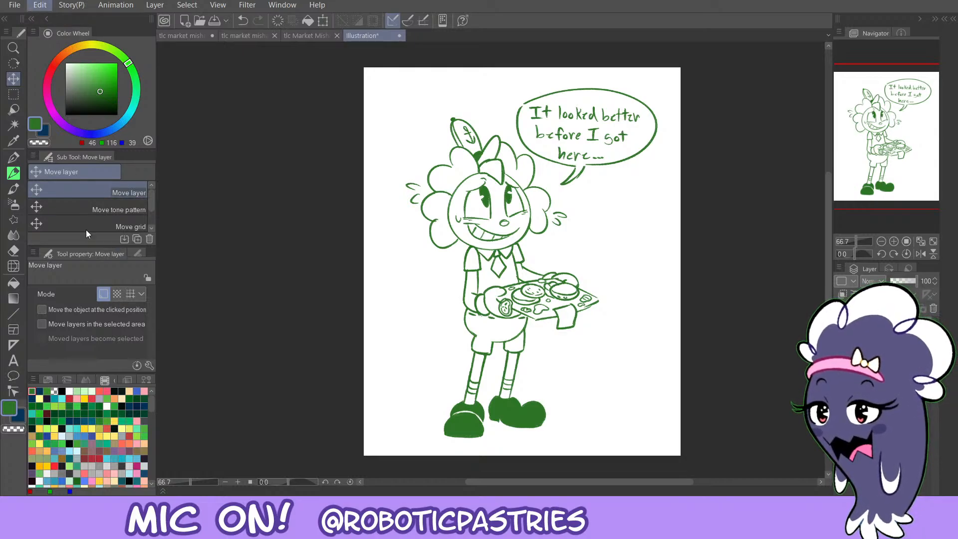
Resize the canvas slightly wider and shorter around the character and speech bubble, and nudge the drawing slightly right.
{"action": "key", "text": "ctrl+alt+s"}
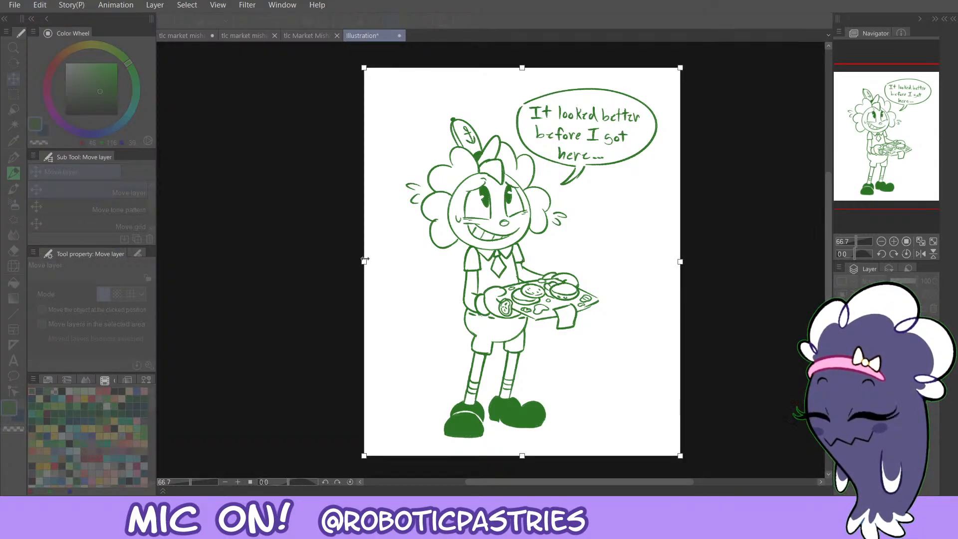
{"action": "left_click_drag", "start_coordinate": [364, 261], "coordinate": [348, 258]}
{"action": "left_click_drag", "start_coordinate": [680, 455], "coordinate": [689, 444]}
{"action": "left_click_drag", "start_coordinate": [348, 67], "coordinate": [362, 79]}
{"action": "key", "text": "Return"}
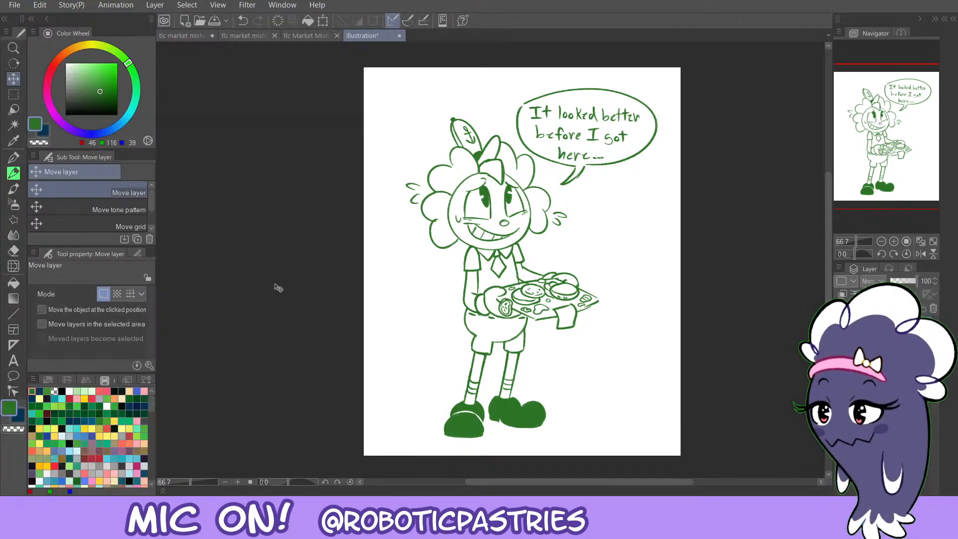
{"action": "left_click_drag", "start_coordinate": [439, 297], "coordinate": [444, 298]}
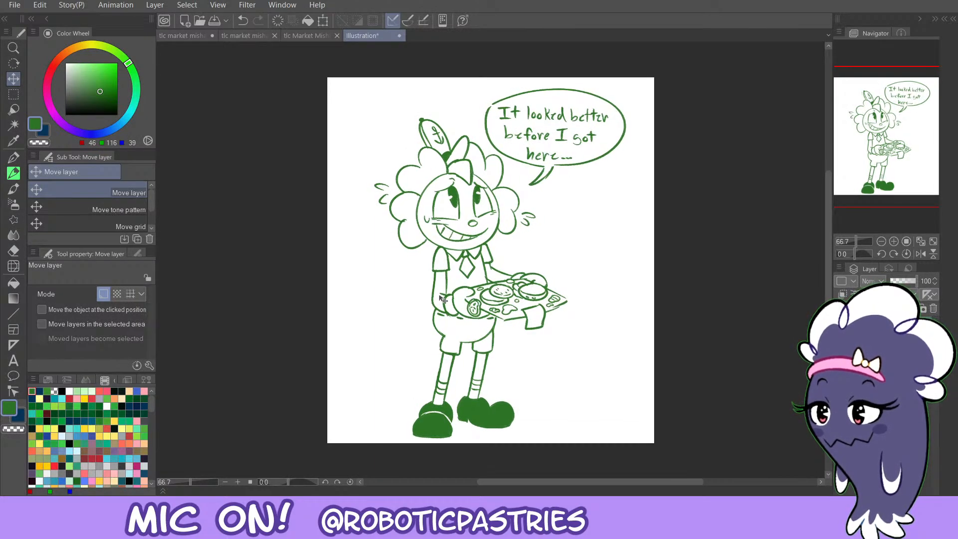
Crop the canvas's side margins with a rectangular selection around the drawing, and save the image as chuckbob cloverpants.png.
{"action": "left_click", "coordinate": [16, 92]}
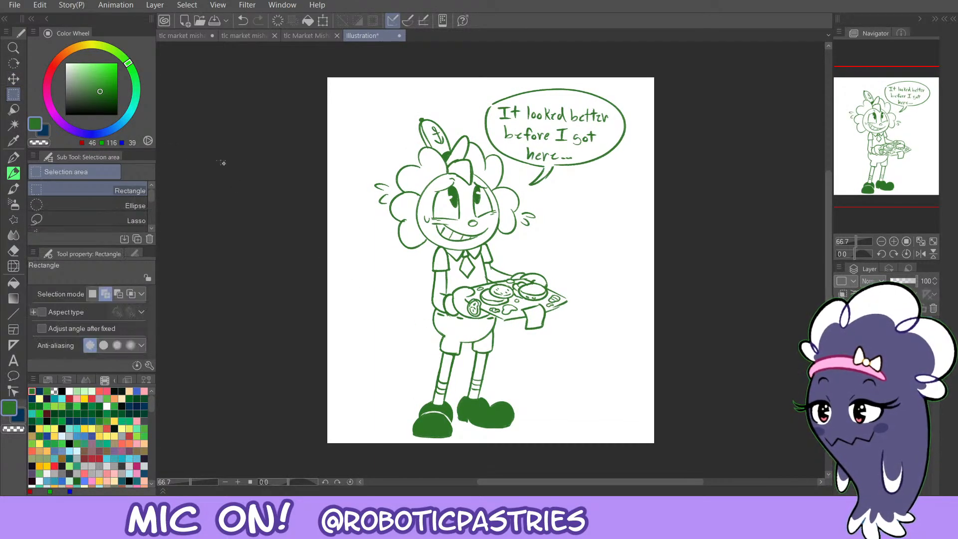
{"action": "mouse_move", "coordinate": [331, 76]}
{"action": "left_mouse_down"}
{"action": "mouse_move", "coordinate": [541, 302]}
{"action": "mouse_move", "coordinate": [365, 108]}
{"action": "mouse_move", "coordinate": [642, 443]}
{"action": "left_mouse_up"}
{"action": "key", "text": "ctrl+z"}
{"action": "left_click", "coordinate": [398, 462]}
{"action": "key", "text": "ctrl+d"}
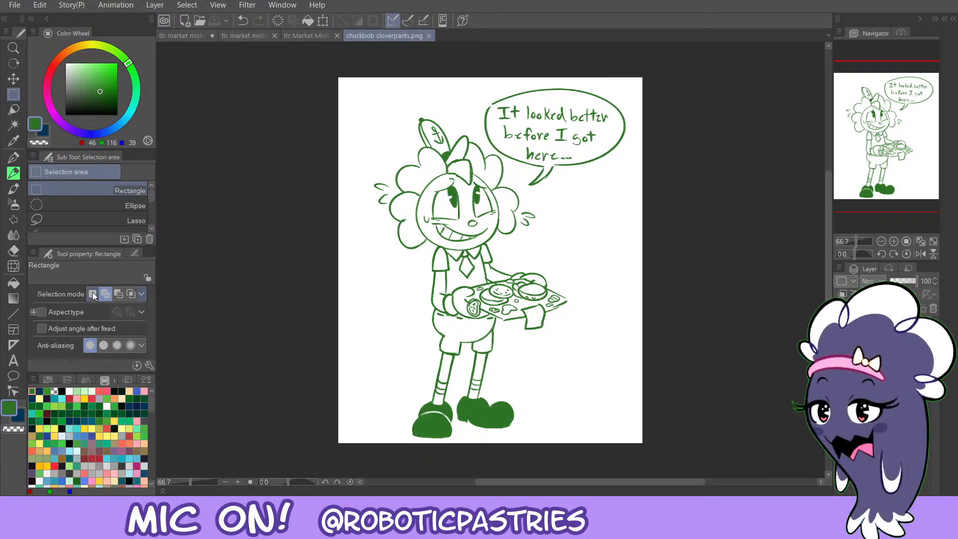
Draw blush strokes on both cheeks with the size 8 6B pencil in pale green (RGB 188, 223, 185), and save the file.
{"action": "left_click", "coordinate": [81, 72]}
{"action": "left_click", "coordinate": [80, 68]}
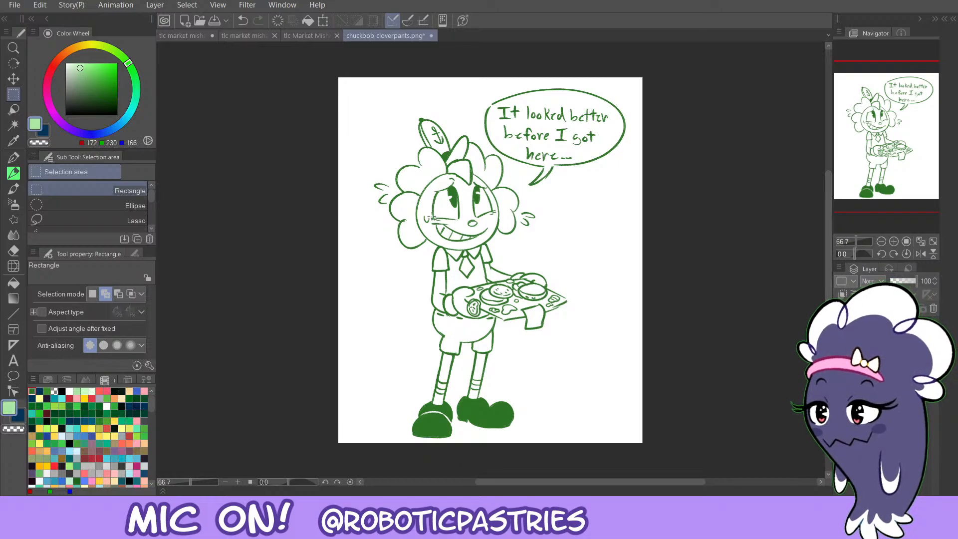
{"action": "key", "text": "p"}
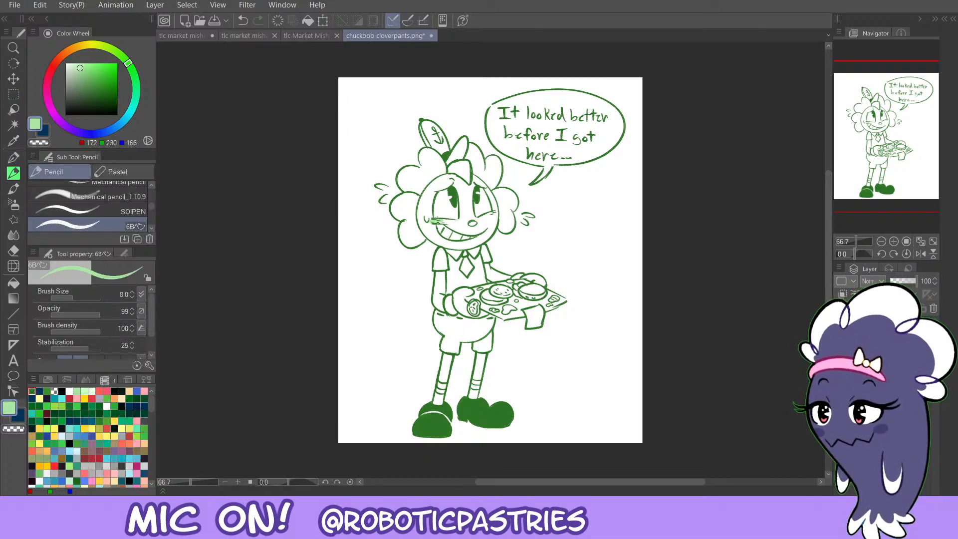
{"action": "key", "text": "ctrl+z"}
{"action": "left_click", "coordinate": [74, 70]}
{"action": "left_click_drag", "start_coordinate": [426, 223], "coordinate": [499, 211]}
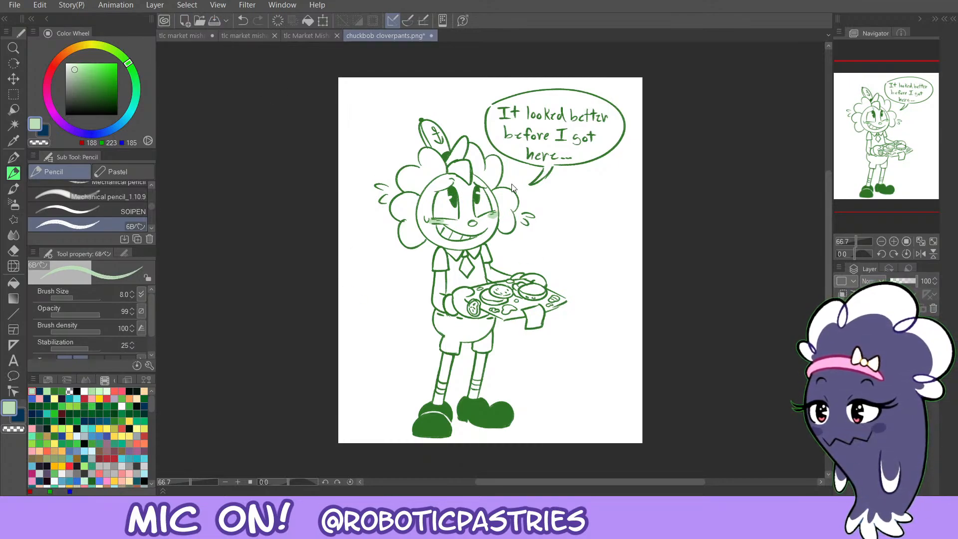
{"action": "key", "text": "ctrl+s"}
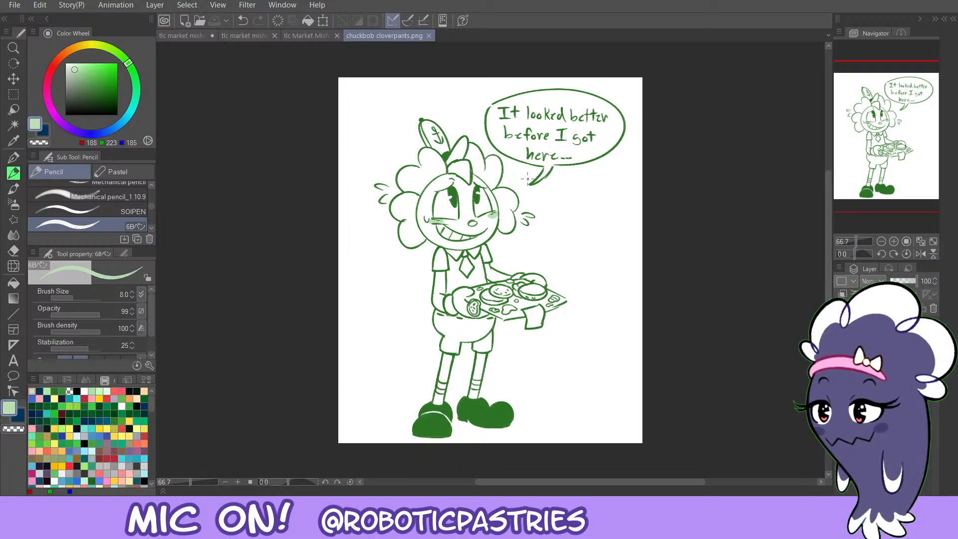